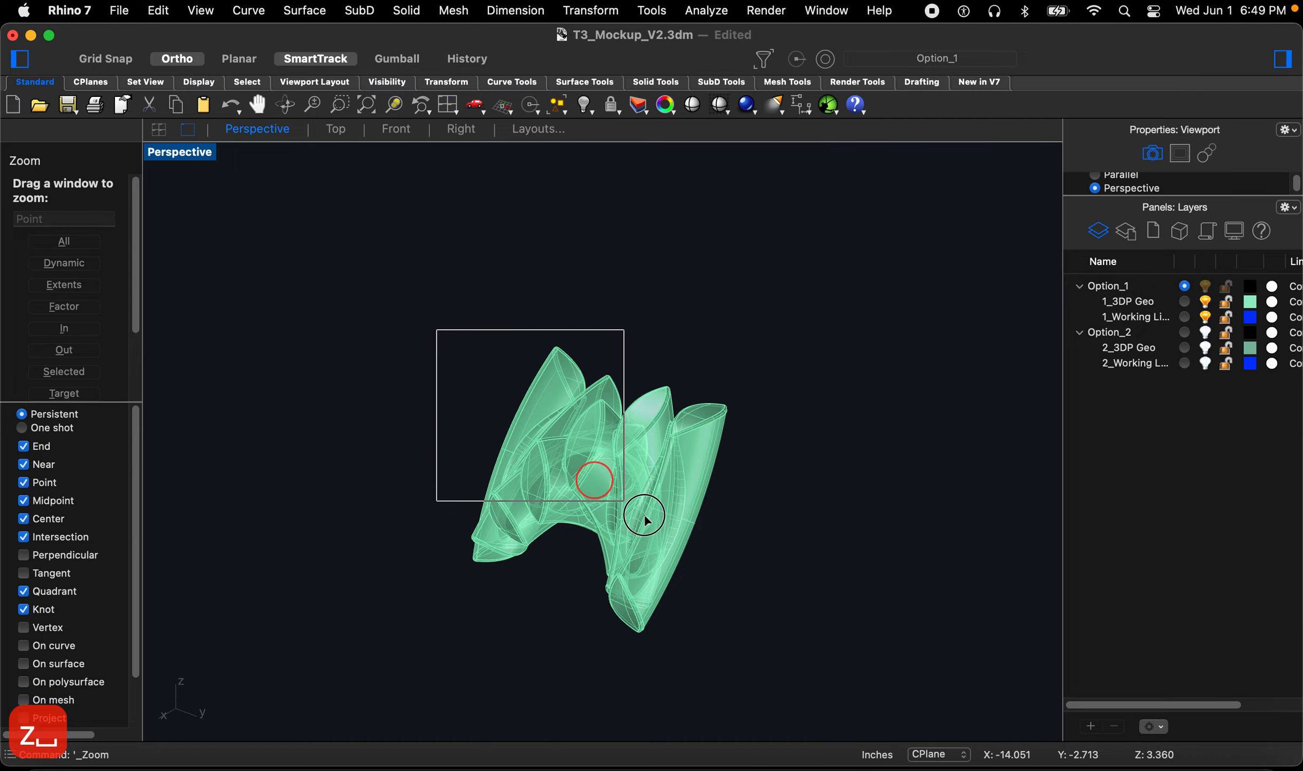
# Step: Zoom into and orbit around the green 3D geometry in the Perspective view to inspect it
pyautogui.moveTo(756, 610); pyautogui.dragTo(303, 643, button='right')
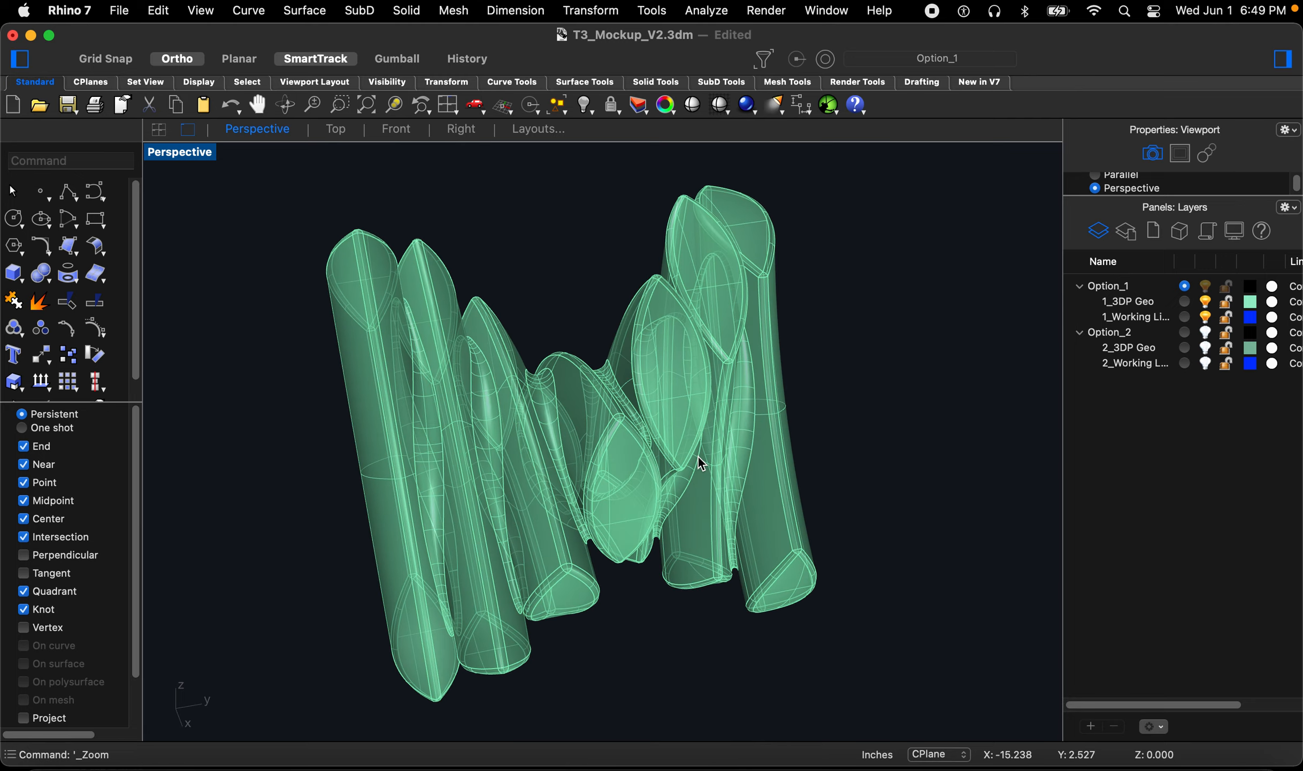
pyautogui.scroll(5, 702, 464)
pyautogui.moveTo(696, 464); pyautogui.dragTo(517, 433, button='right')
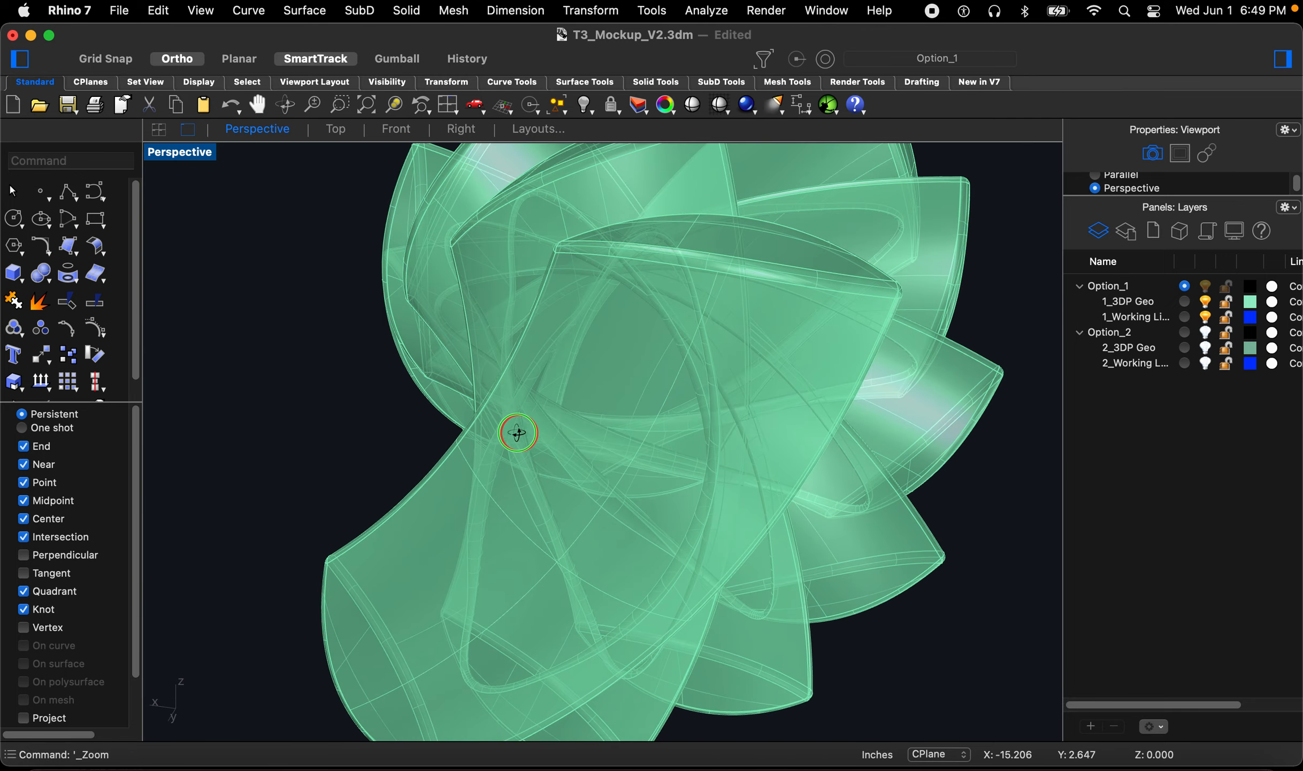
pyautogui.scroll(-3, 511, 433)
pyautogui.scroll(-5, 763, 488)
pyautogui.moveTo(762, 489); pyautogui.dragTo(738, 442, button='right')
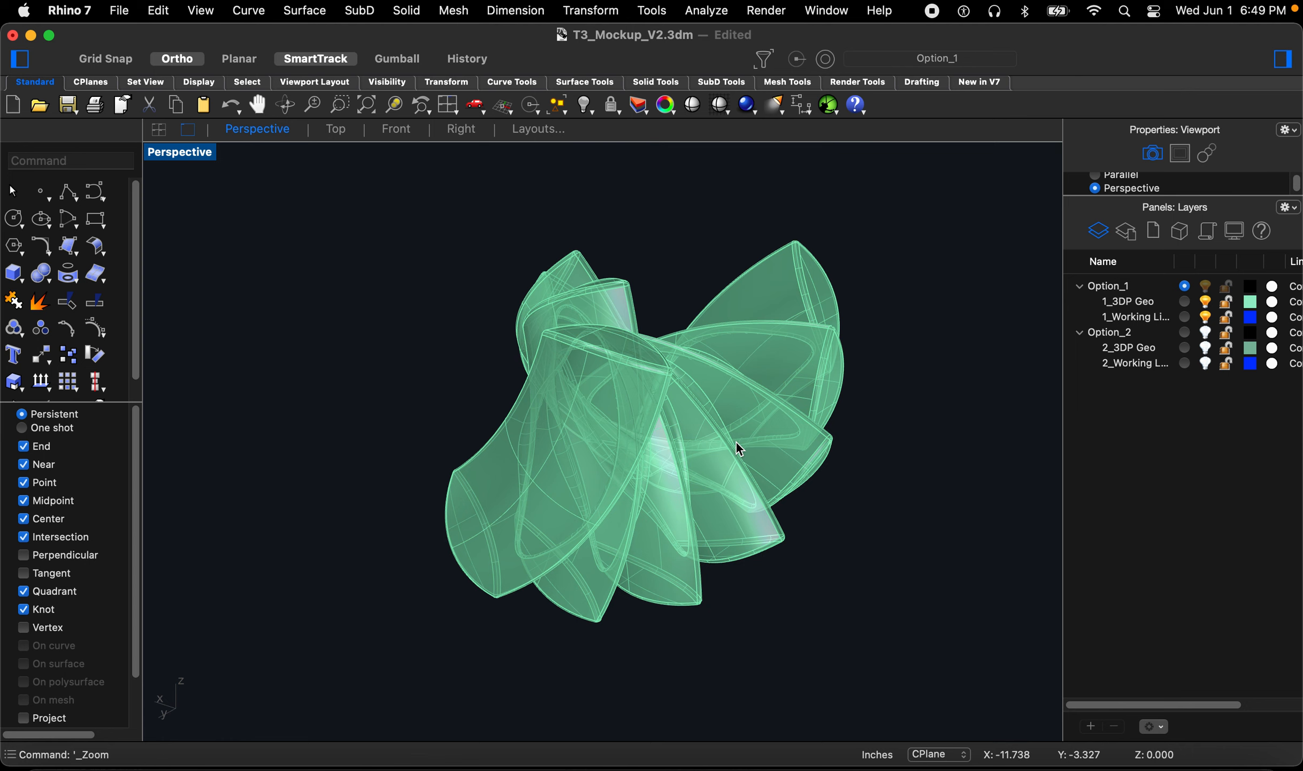
pyautogui.moveTo(736, 447); pyautogui.dragTo(516, 539, button='right')
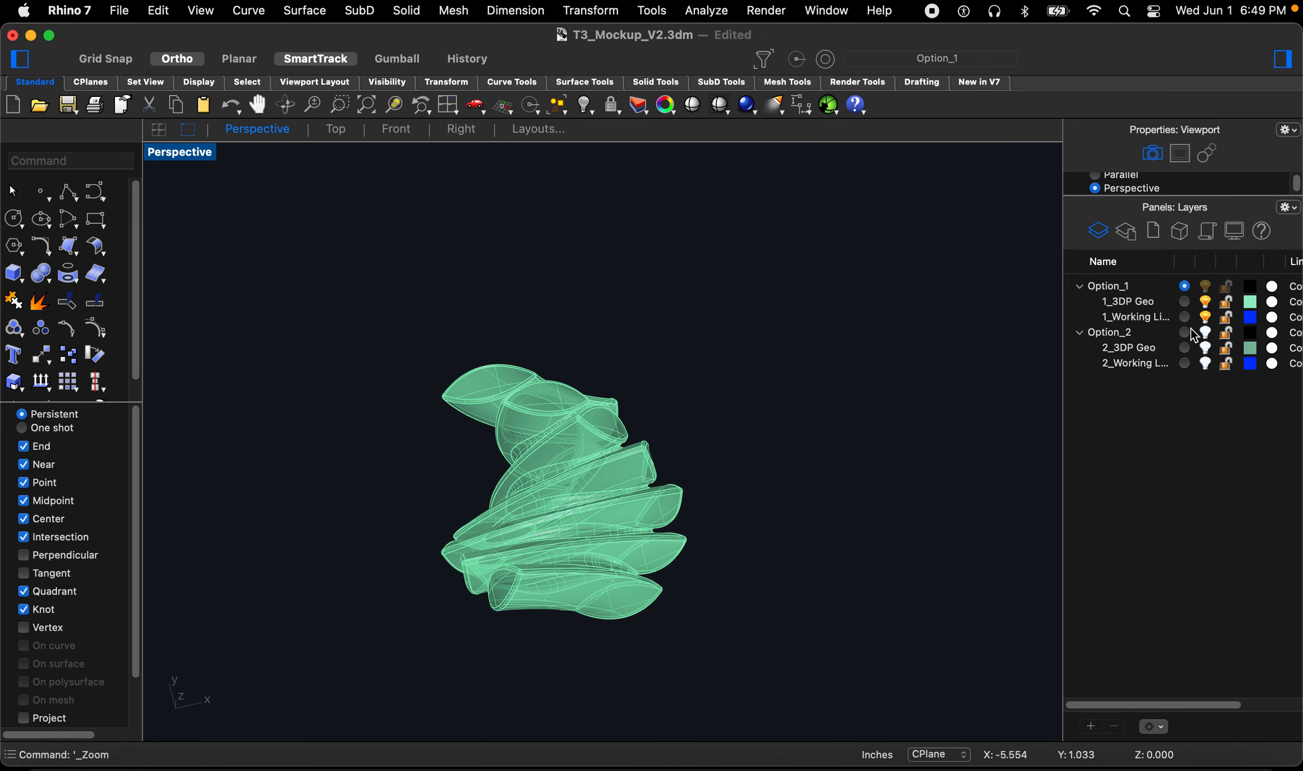
# Step: Make 1_Working Lines the current layer and collapse the Option_2 layer group
pyautogui.moveTo(1175, 265); pyautogui.dragTo(1196, 265)
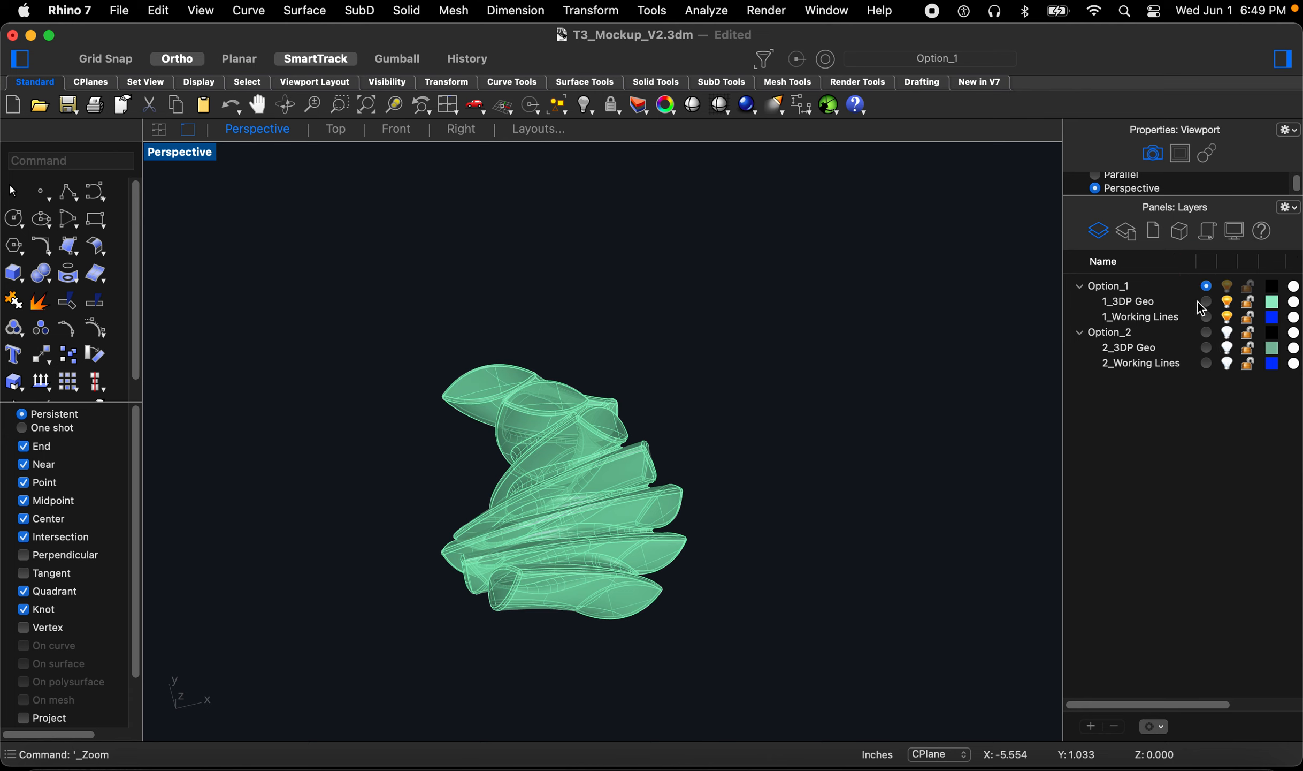
pyautogui.click(1207, 318)
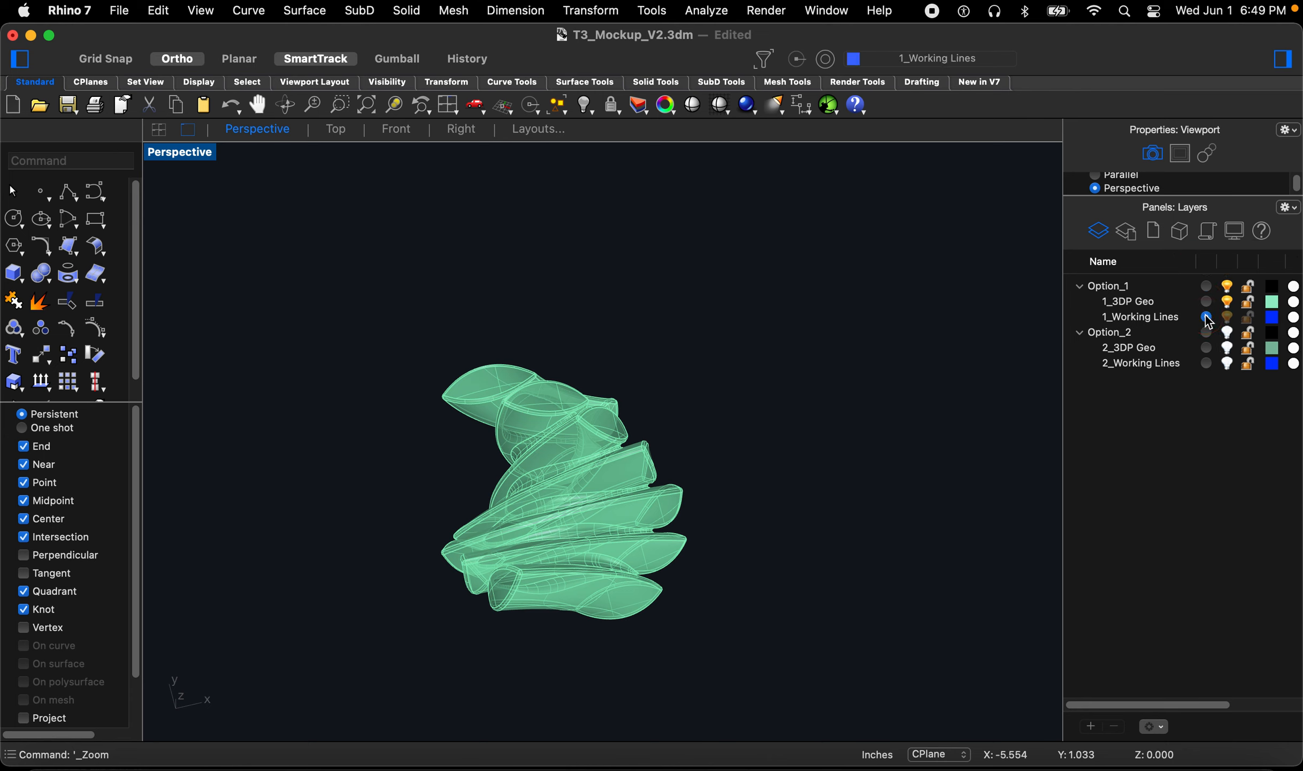
pyautogui.click(1081, 332)
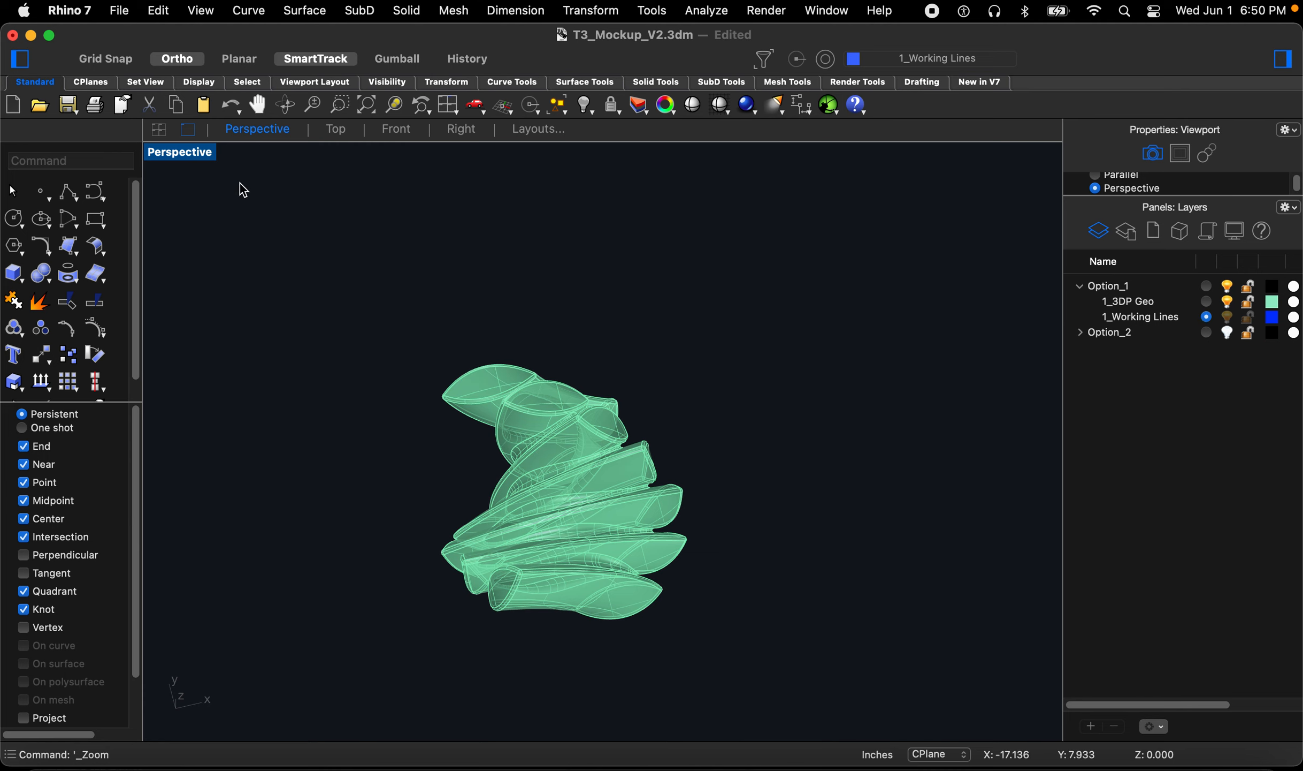
# Step: Compare the geometry in the Top and Perspective views
pyautogui.click(335, 140)
pyautogui.scroll(-3, 509, 490)
pyautogui.scroll(5, 482, 471)
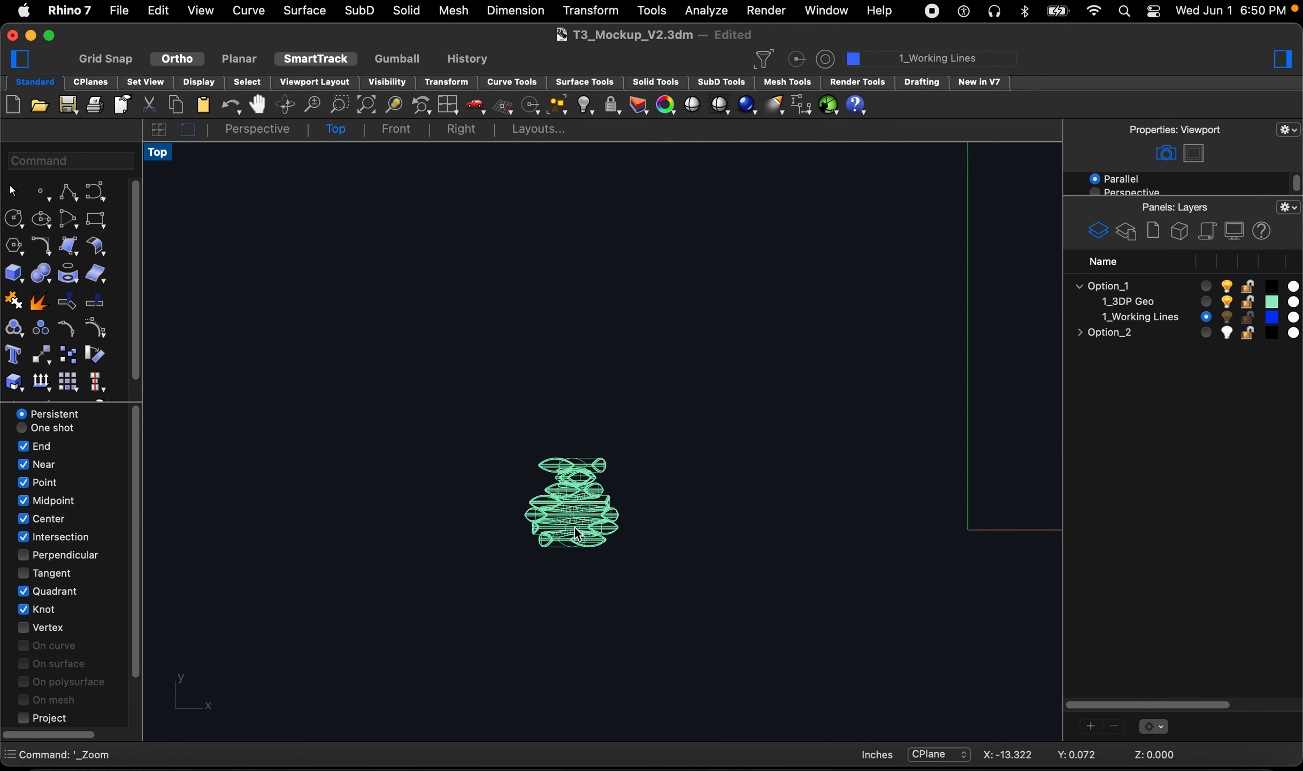
pyautogui.click(267, 136)
pyautogui.moveTo(591, 445); pyautogui.dragTo(703, 368, button='right')
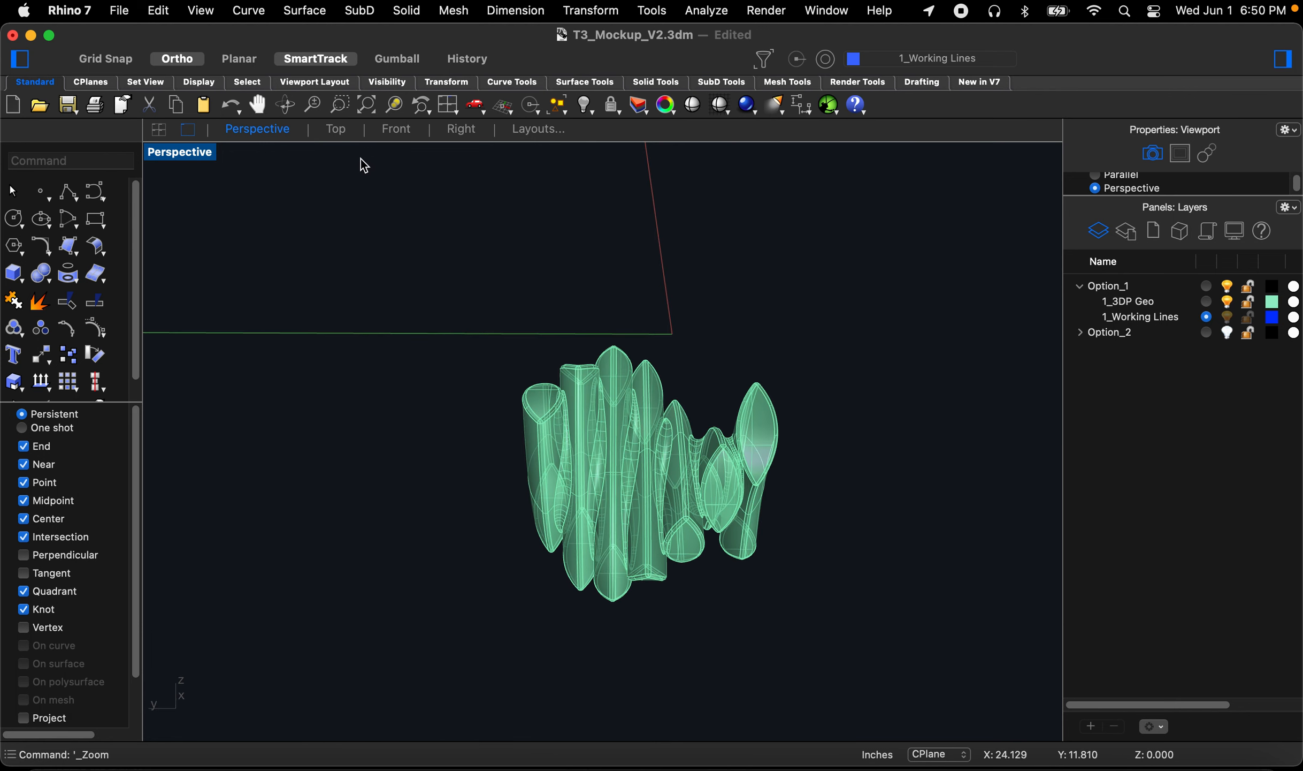
# Step: Draw a horizontal line about 8 inches long across the top edge of the geometry in the Top view
pyautogui.click(340, 134)
pyautogui.write('line')
pyautogui.press('Return')
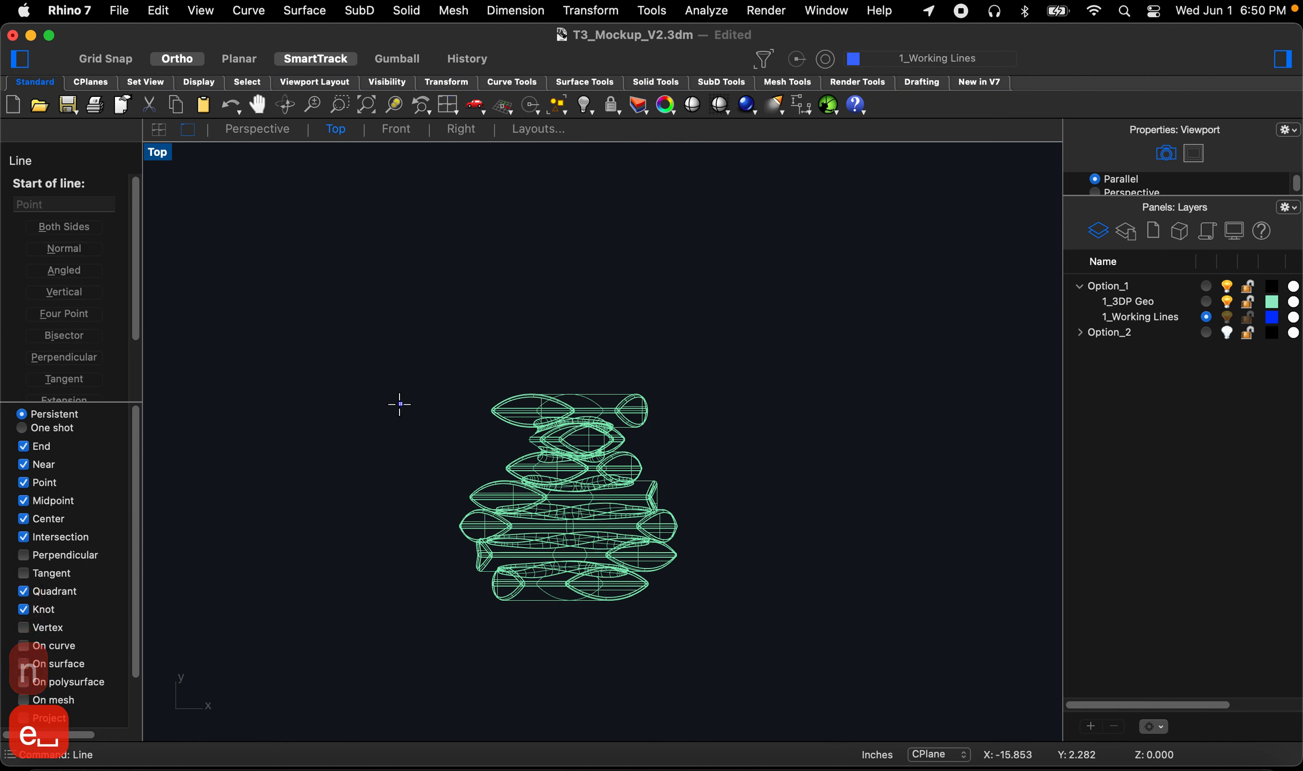
pyautogui.click(340, 407)
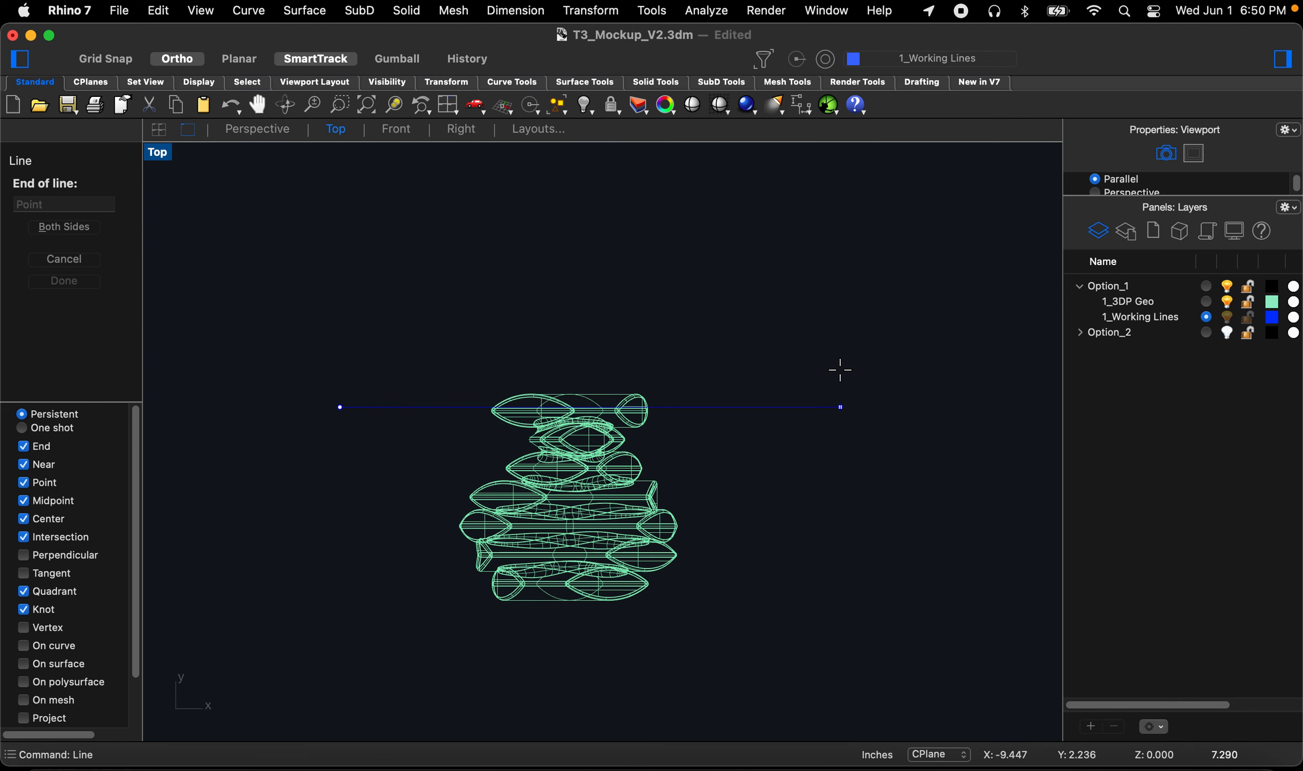
pyautogui.click(889, 364)
# Step: Select the line and set the Offset options to no corner and a distance of 1
pyautogui.moveTo(890, 488); pyautogui.dragTo(823, 336)
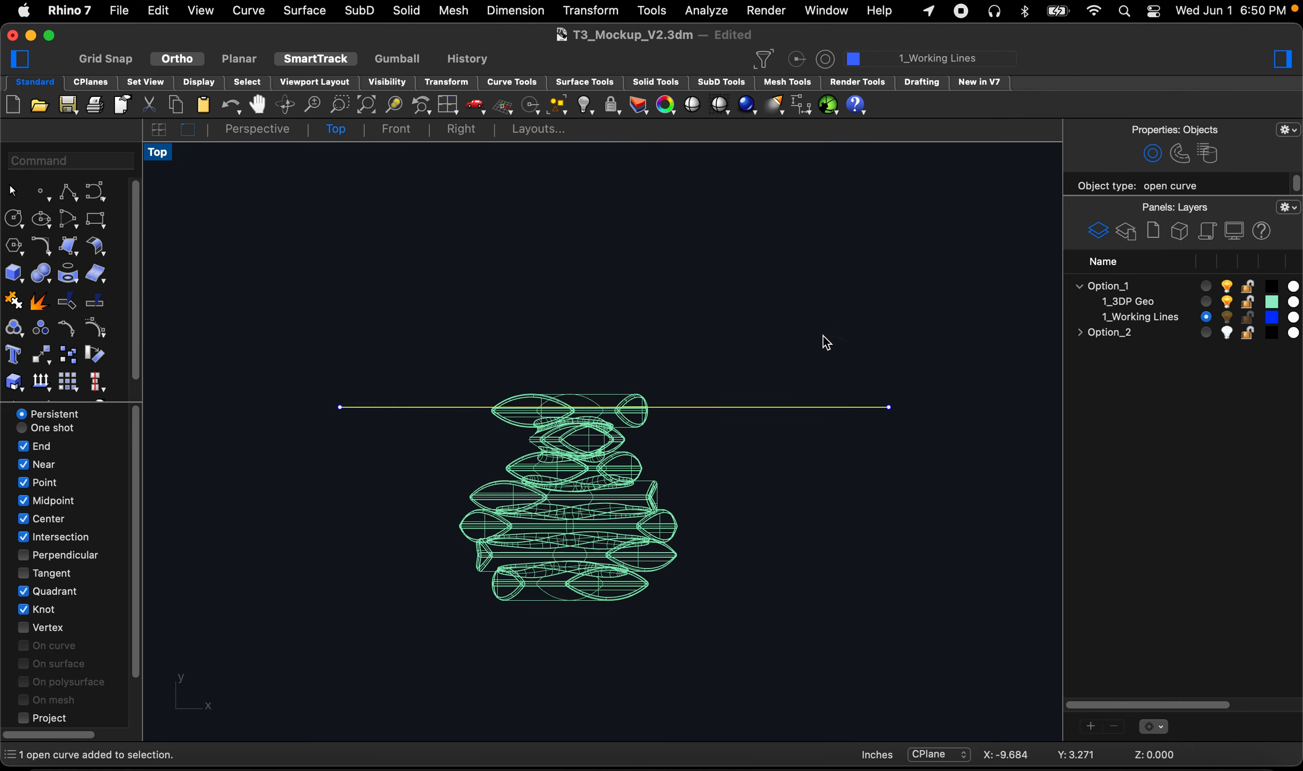
pyautogui.write('Off')
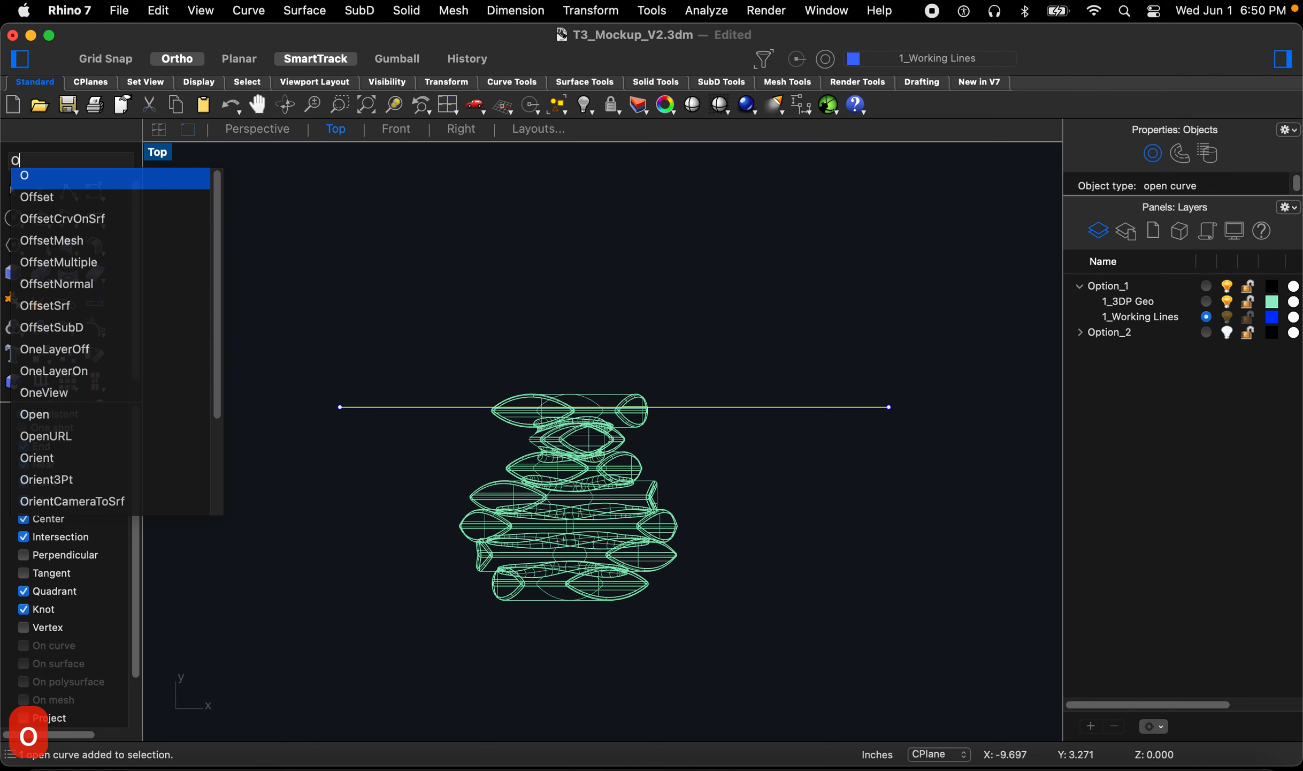
pyautogui.press('Return')
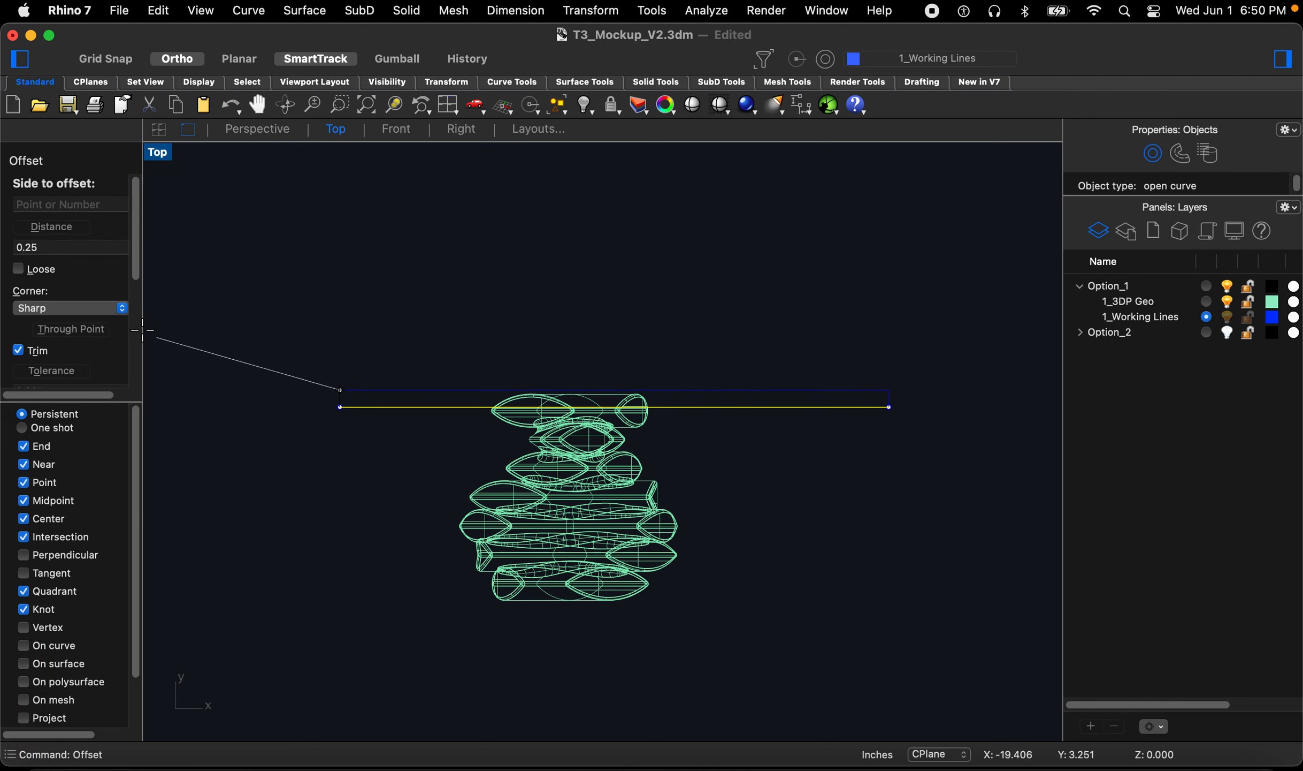
pyautogui.click(84, 309)
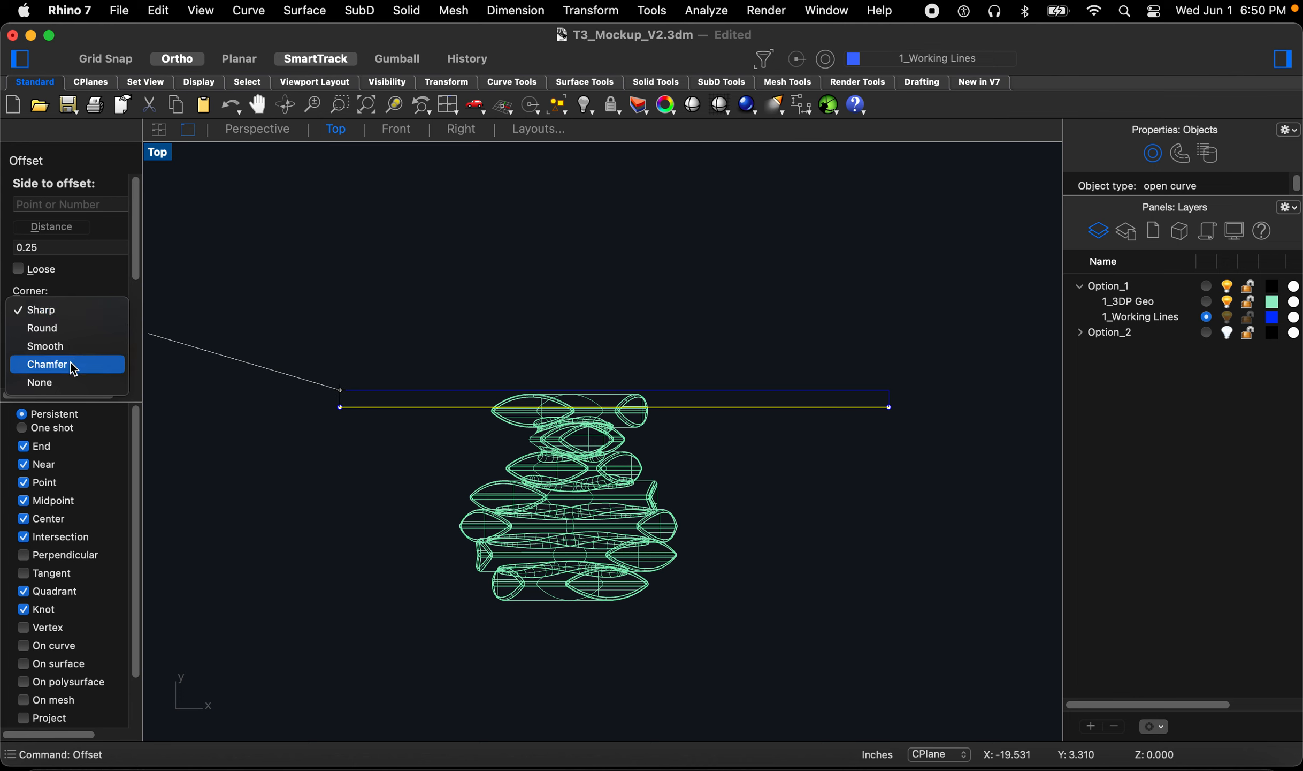
pyautogui.click(73, 384)
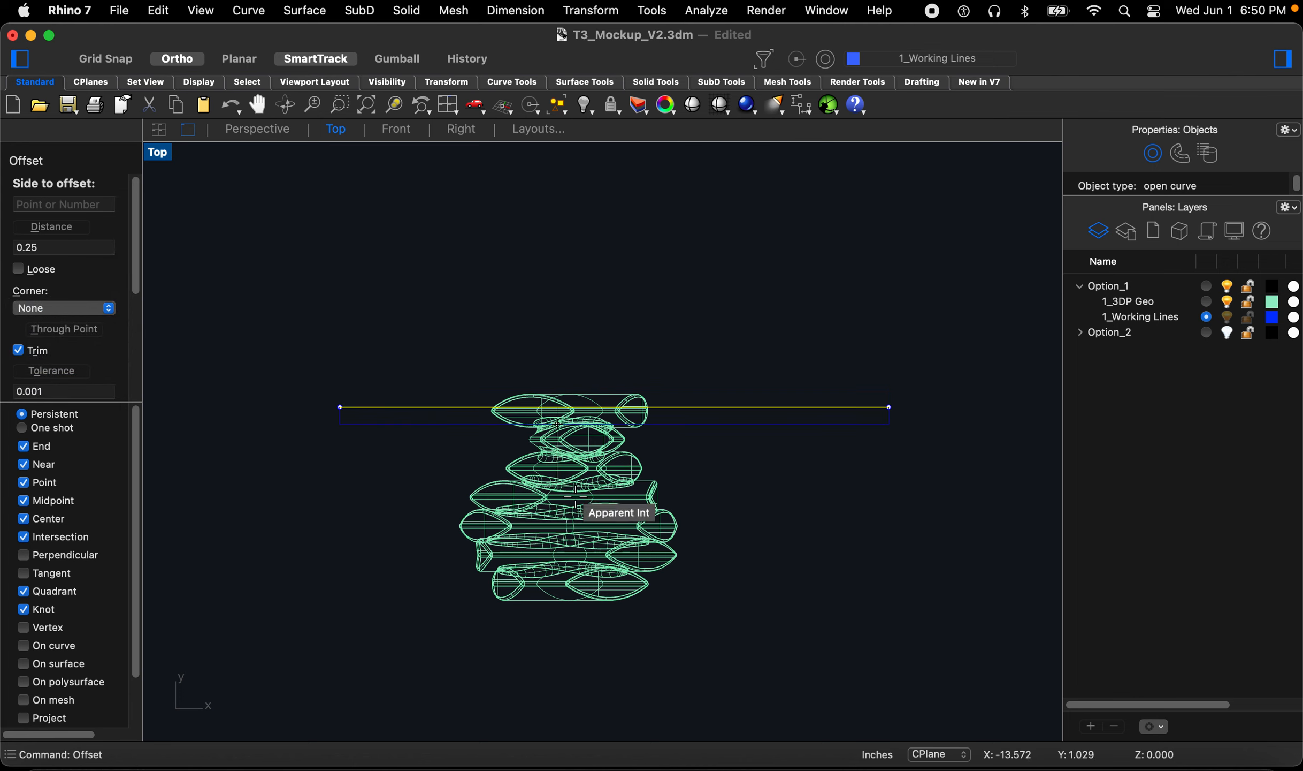
pyautogui.click(85, 243)
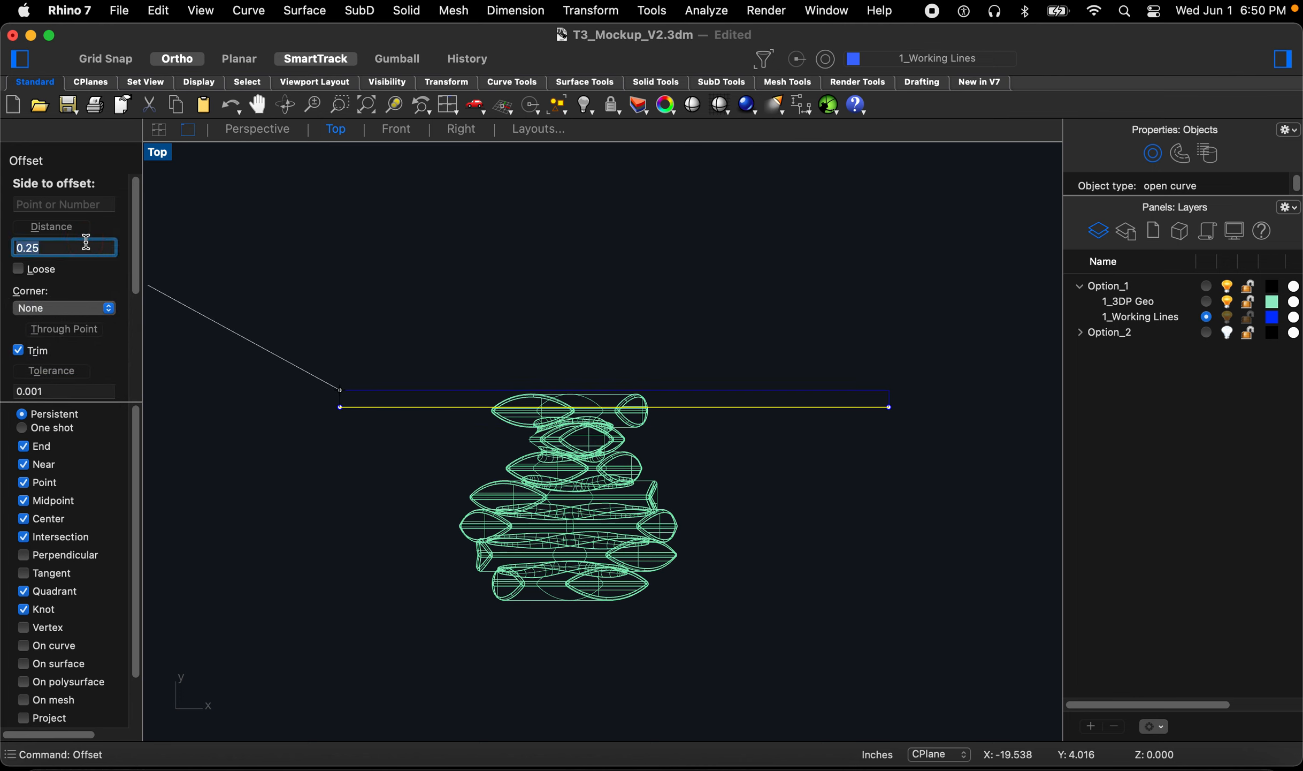
pyautogui.write('1')
pyautogui.press('Return')
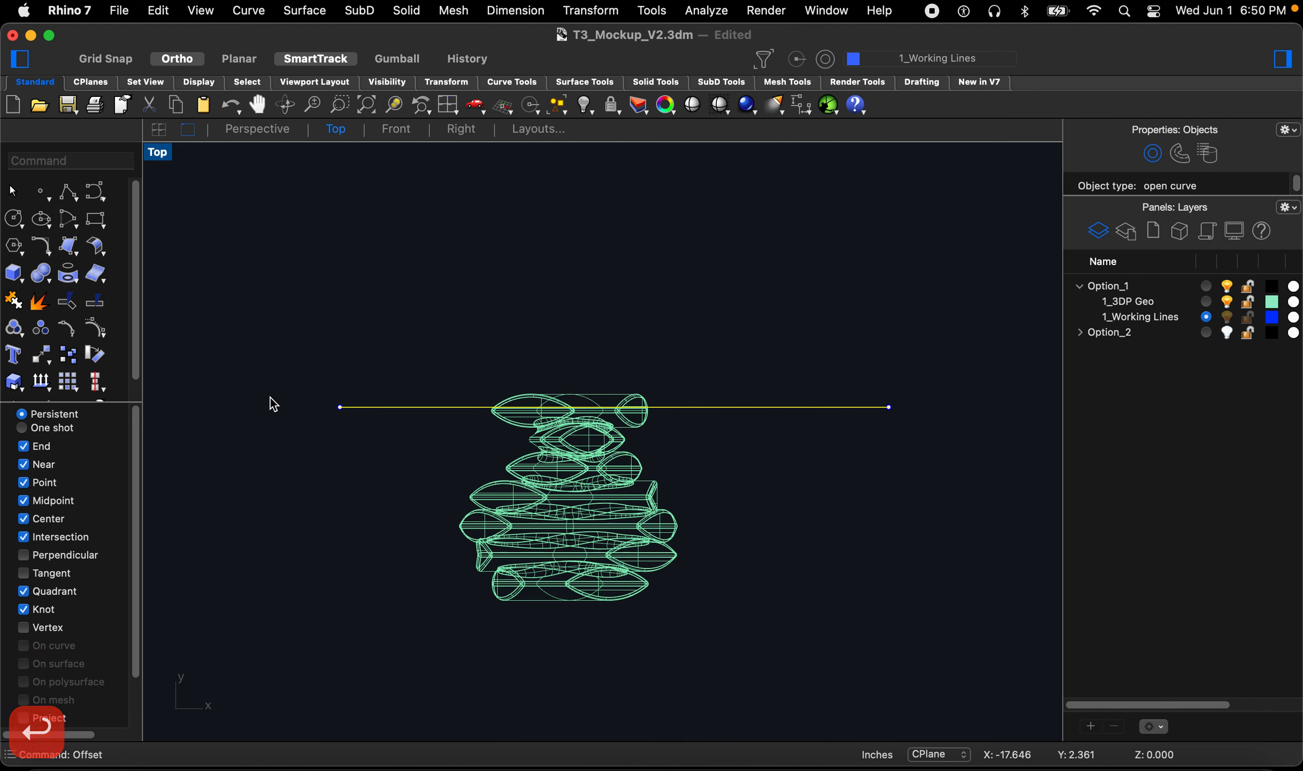
# Step: Offset the line 1 inch downward and undo the result
pyautogui.press('Return')
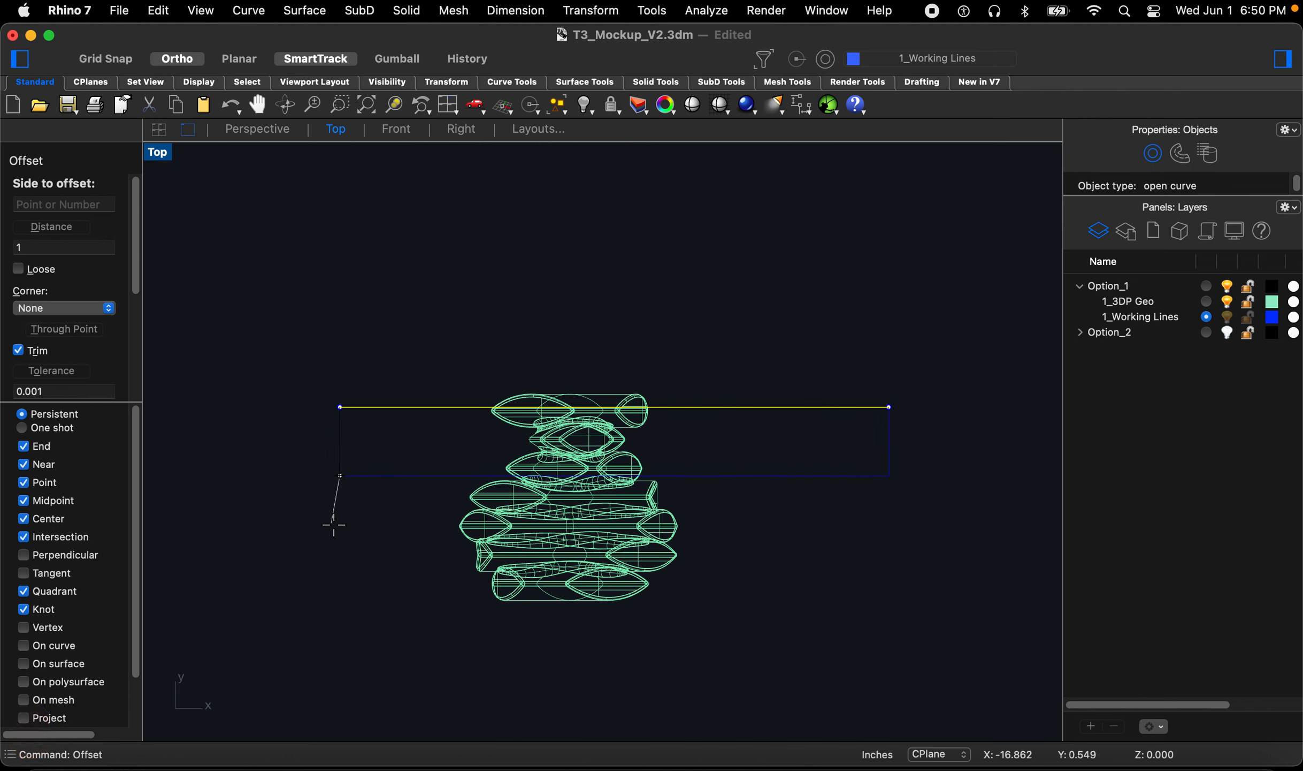
pyautogui.click(293, 533)
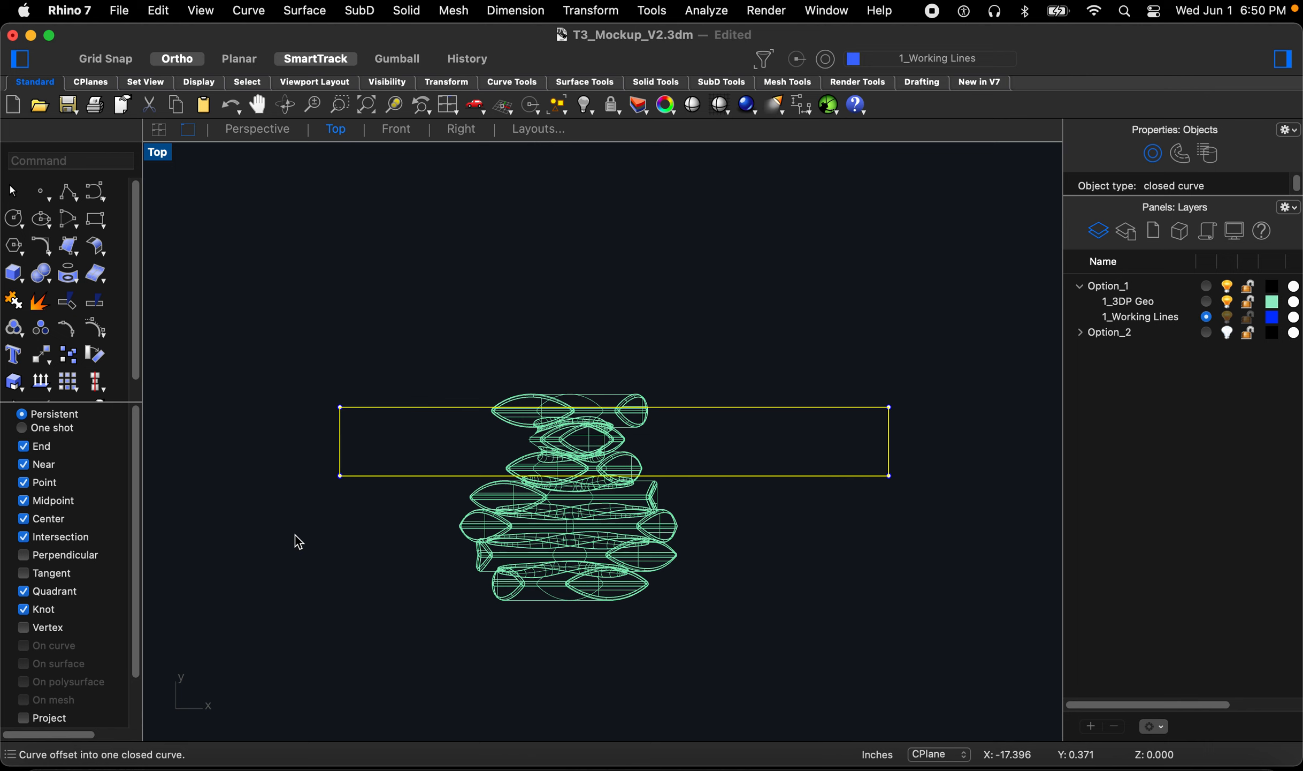
pyautogui.press('super+z')
# Step: Offset the line 1 inch downward as a single open curve
pyautogui.press('space')
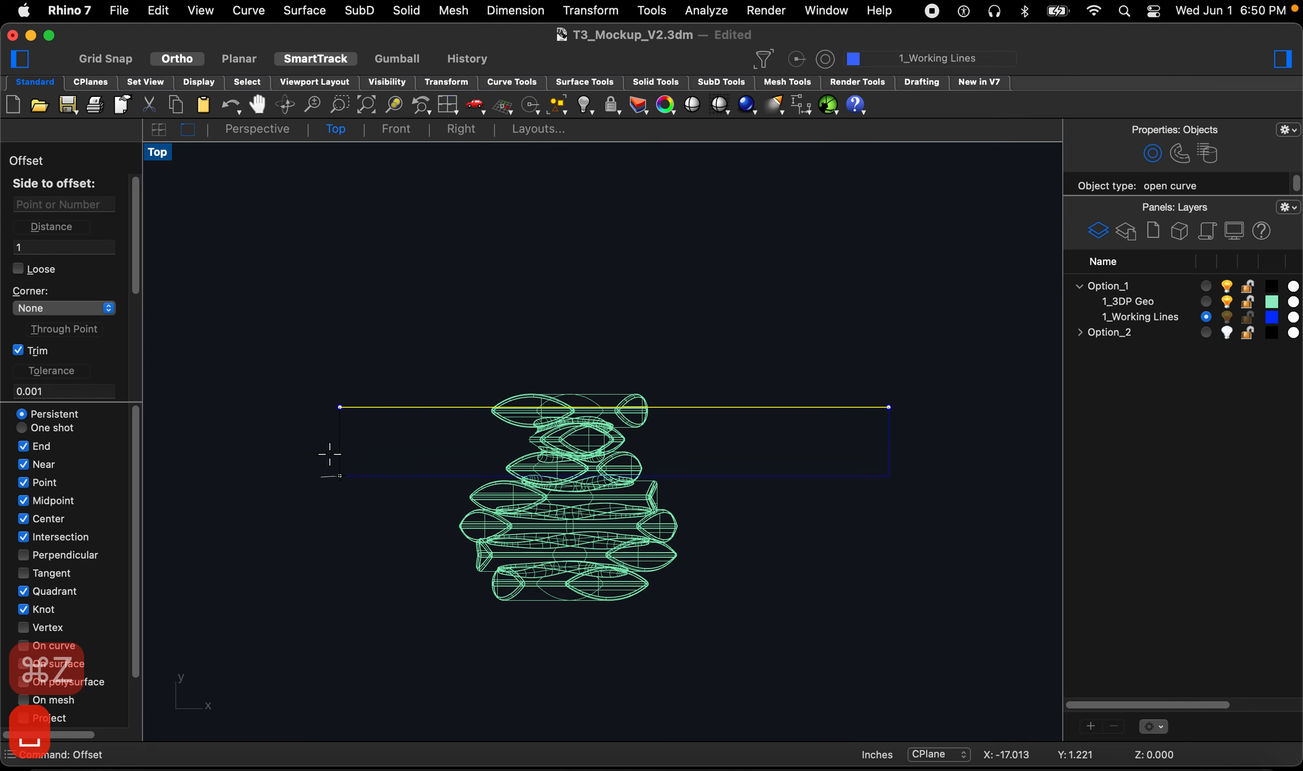
pyautogui.scroll(-3, 109, 336)
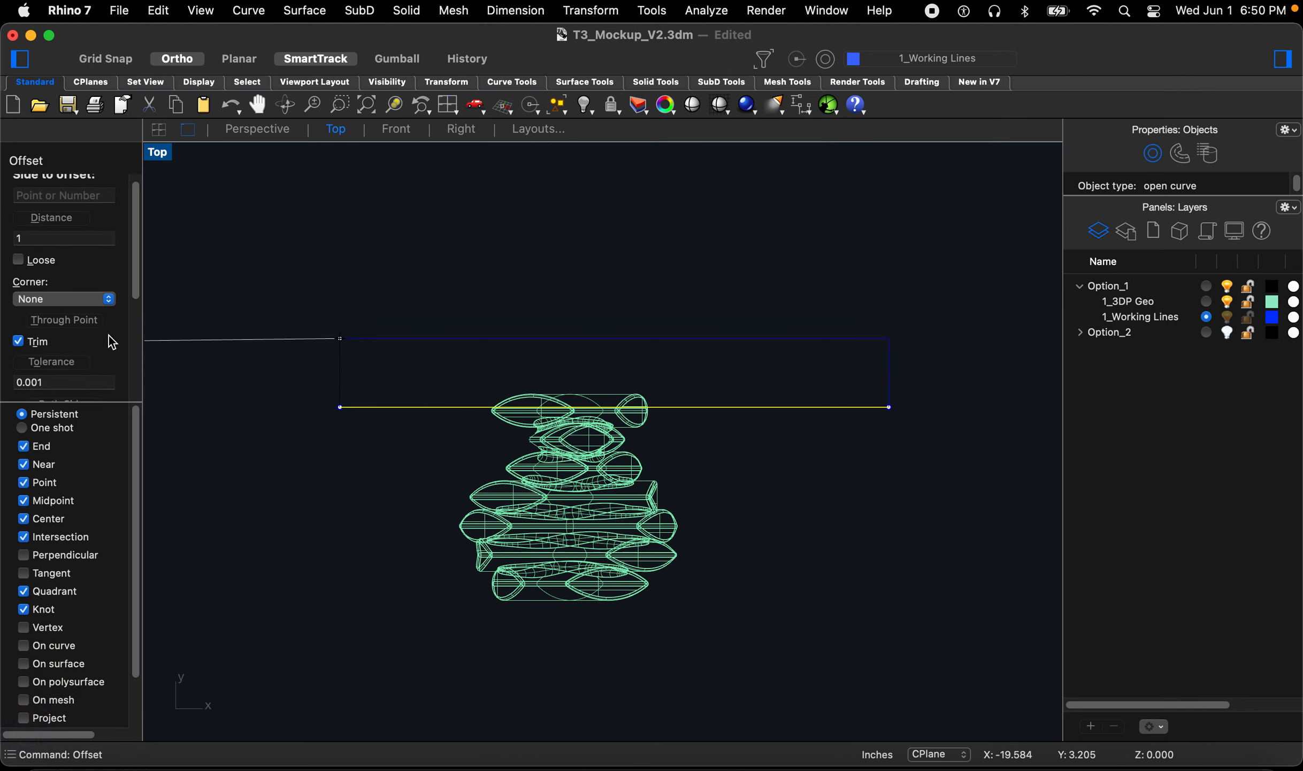
pyautogui.scroll(-2, 109, 336)
pyautogui.click(76, 382)
pyautogui.click(79, 366)
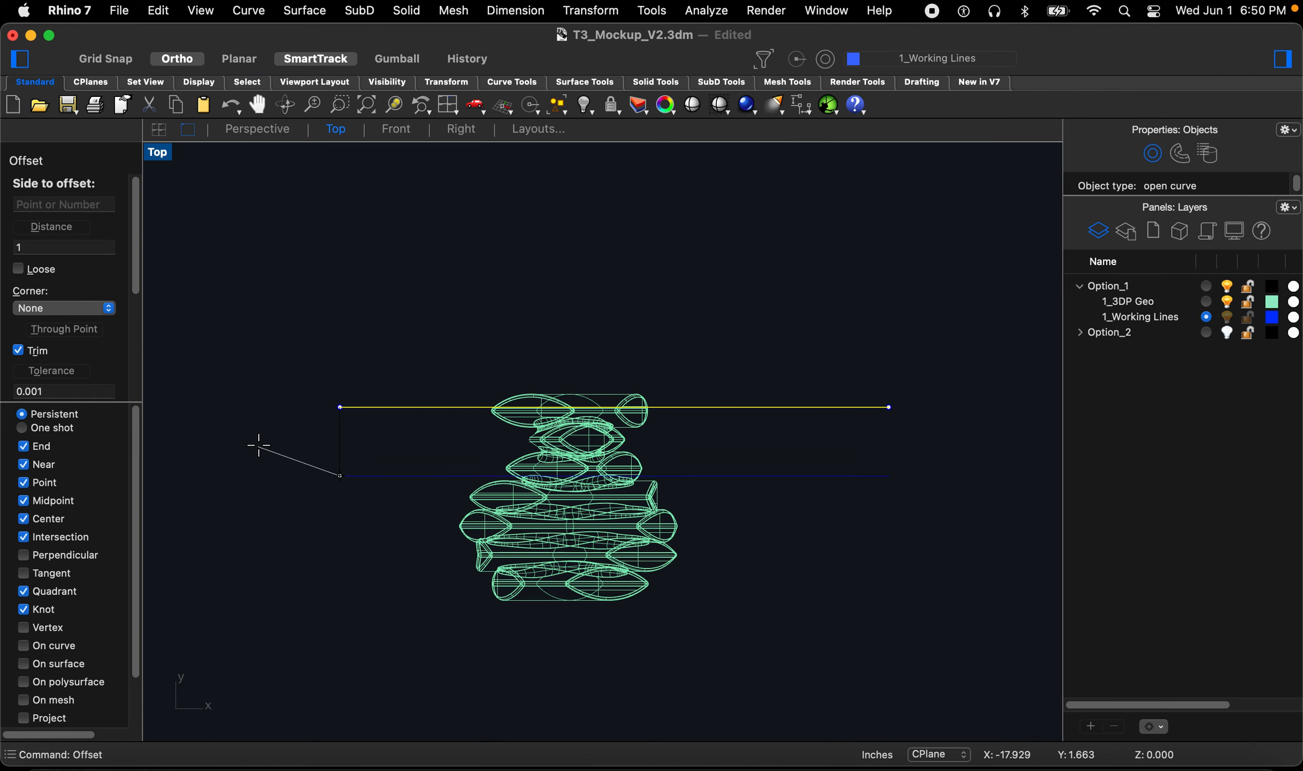
pyautogui.click(301, 539)
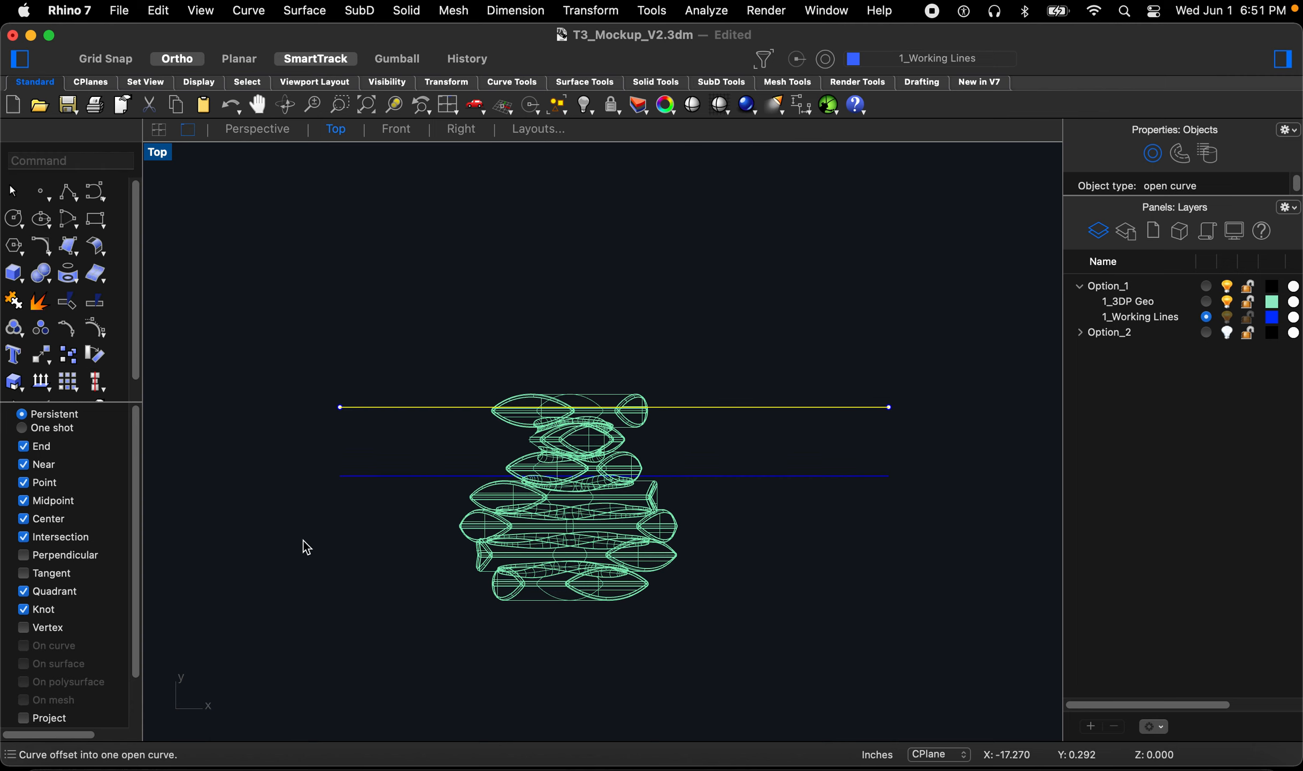
pyautogui.click(334, 530)
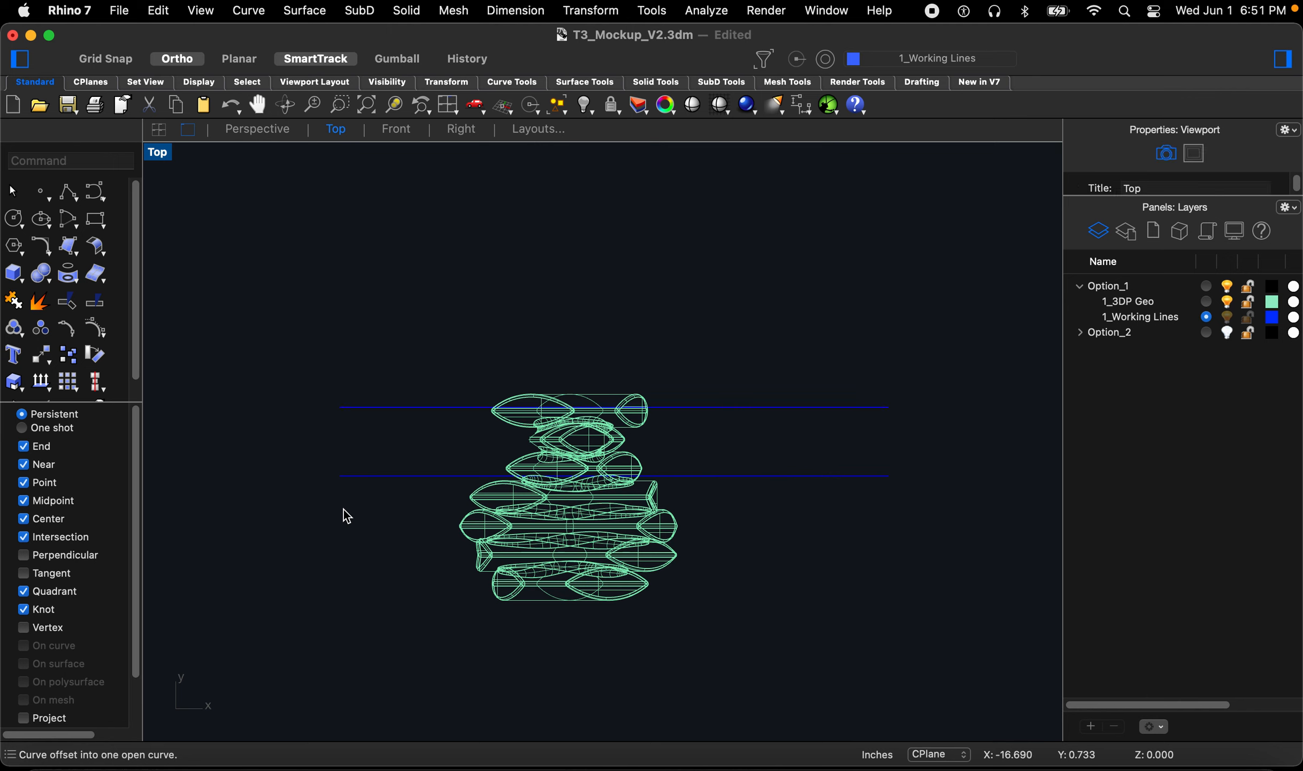
# Step: Offset the new line another 1 inch downward
pyautogui.press('space')
pyautogui.click(355, 476)
pyautogui.click(352, 554)
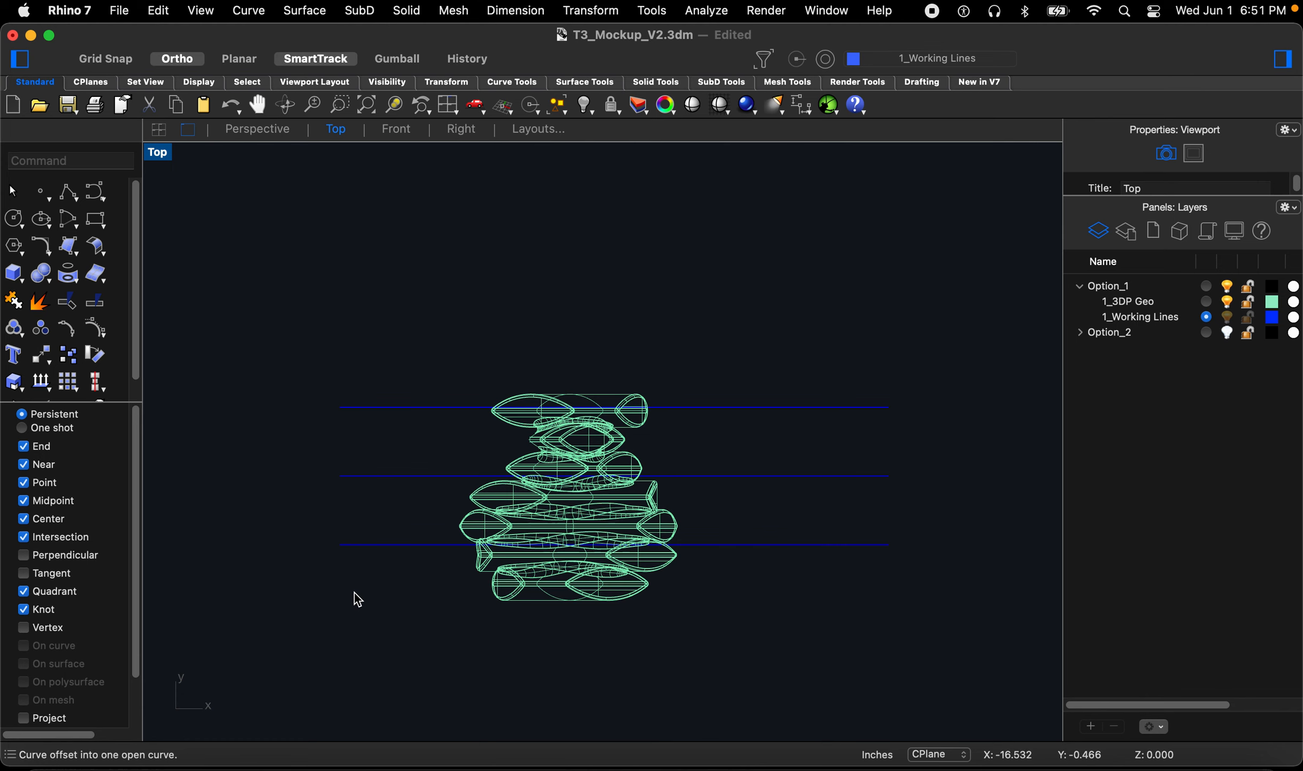
# Step: Select all three horizontal lines and move them slightly downward
pyautogui.moveTo(424, 612); pyautogui.dragTo(295, 362)
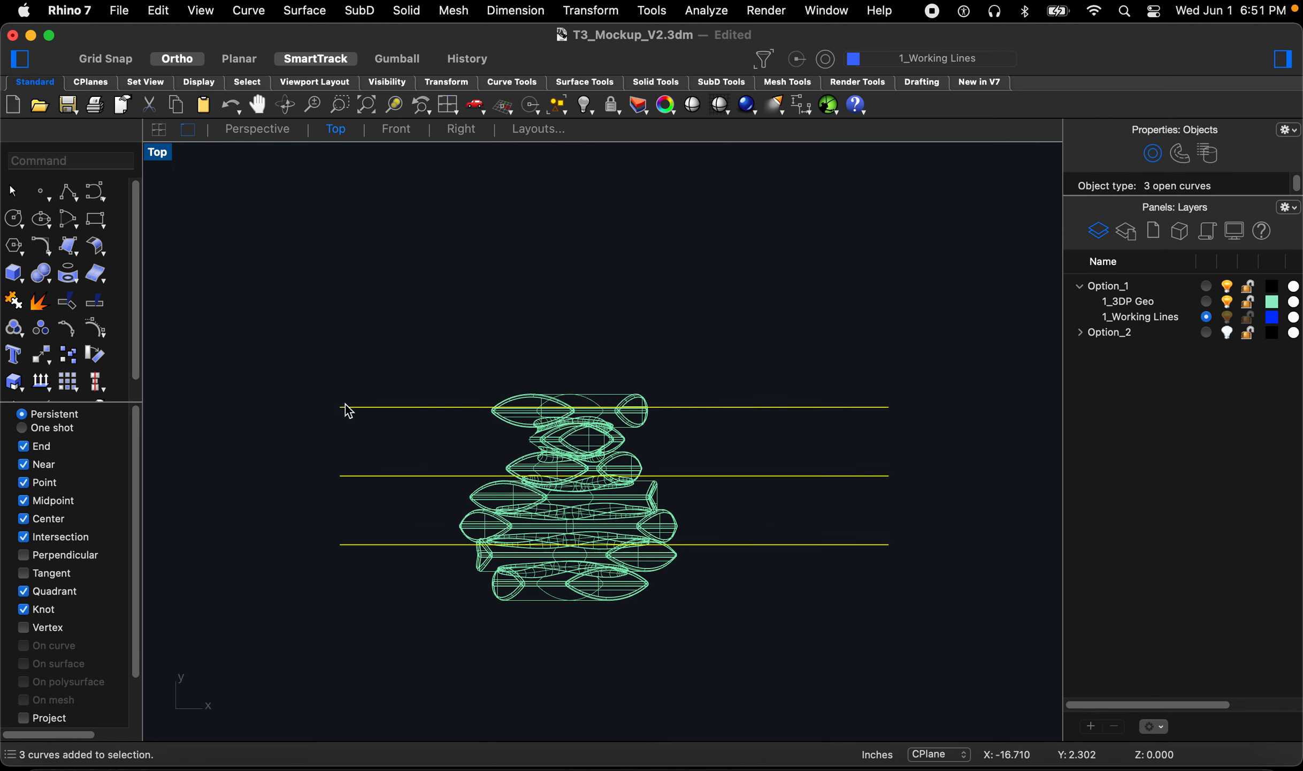
pyautogui.scroll(3, 339, 430)
pyautogui.press('m')
pyautogui.press('space')
pyautogui.scroll(-2, 297, 347)
pyautogui.click(279, 317)
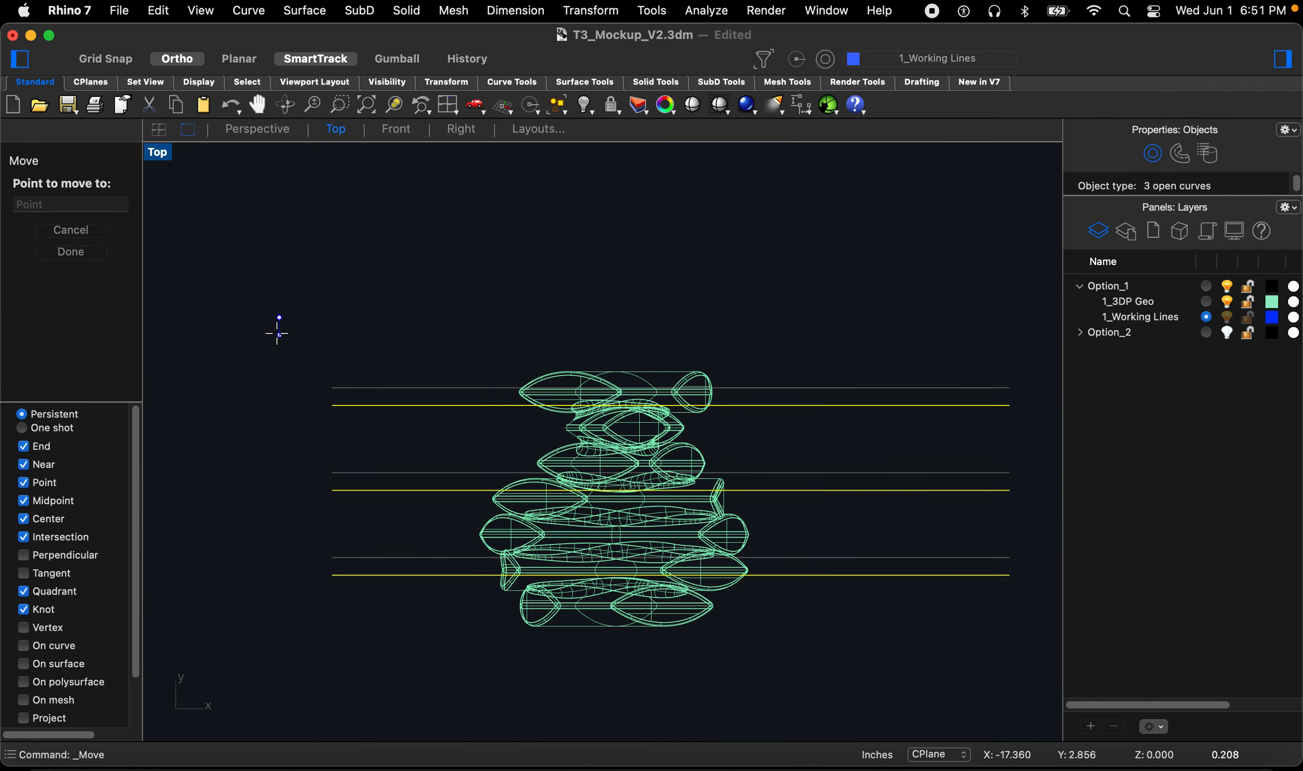
pyautogui.click(277, 330)
pyautogui.click(241, 437)
# Step: Switch to the Front view and examine the geometry's profile
pyautogui.scroll(-3, 322, 454)
pyautogui.scroll(8, 386, 441)
pyautogui.scroll(-6, 610, 450)
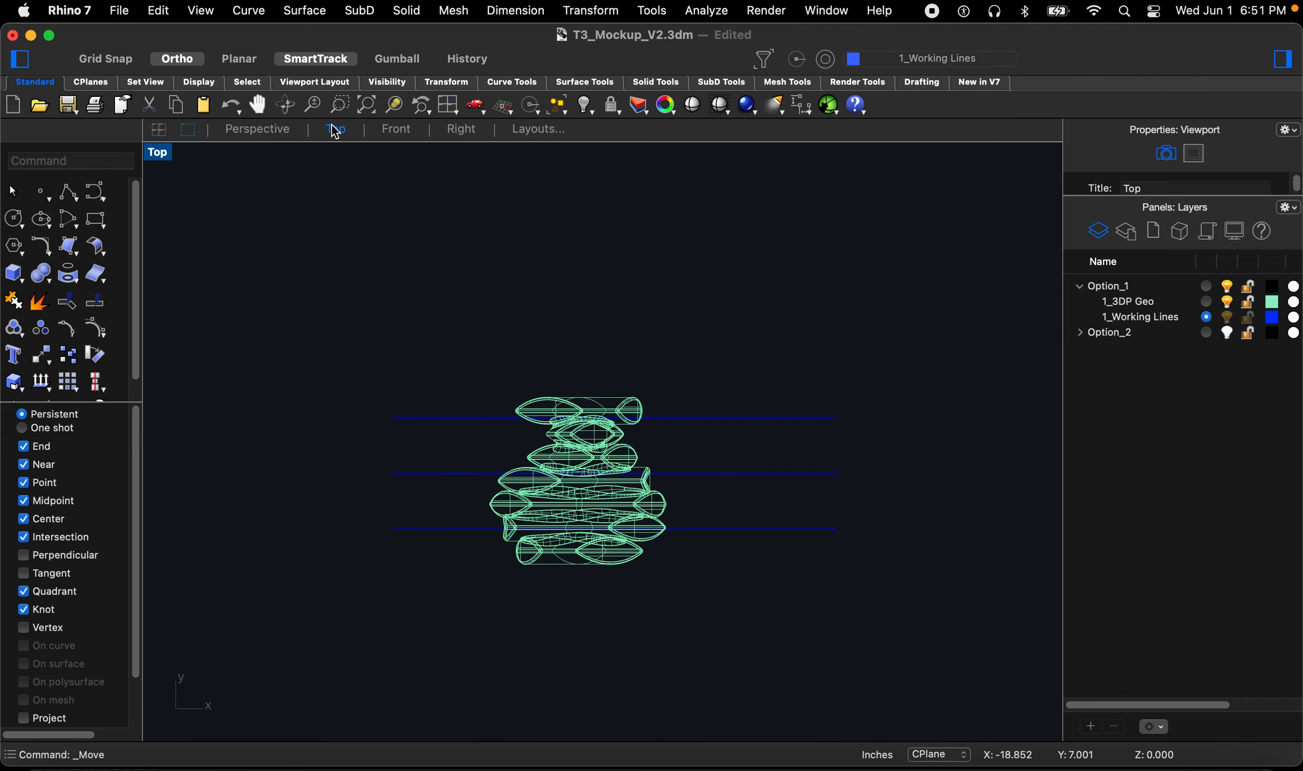
pyautogui.click(397, 130)
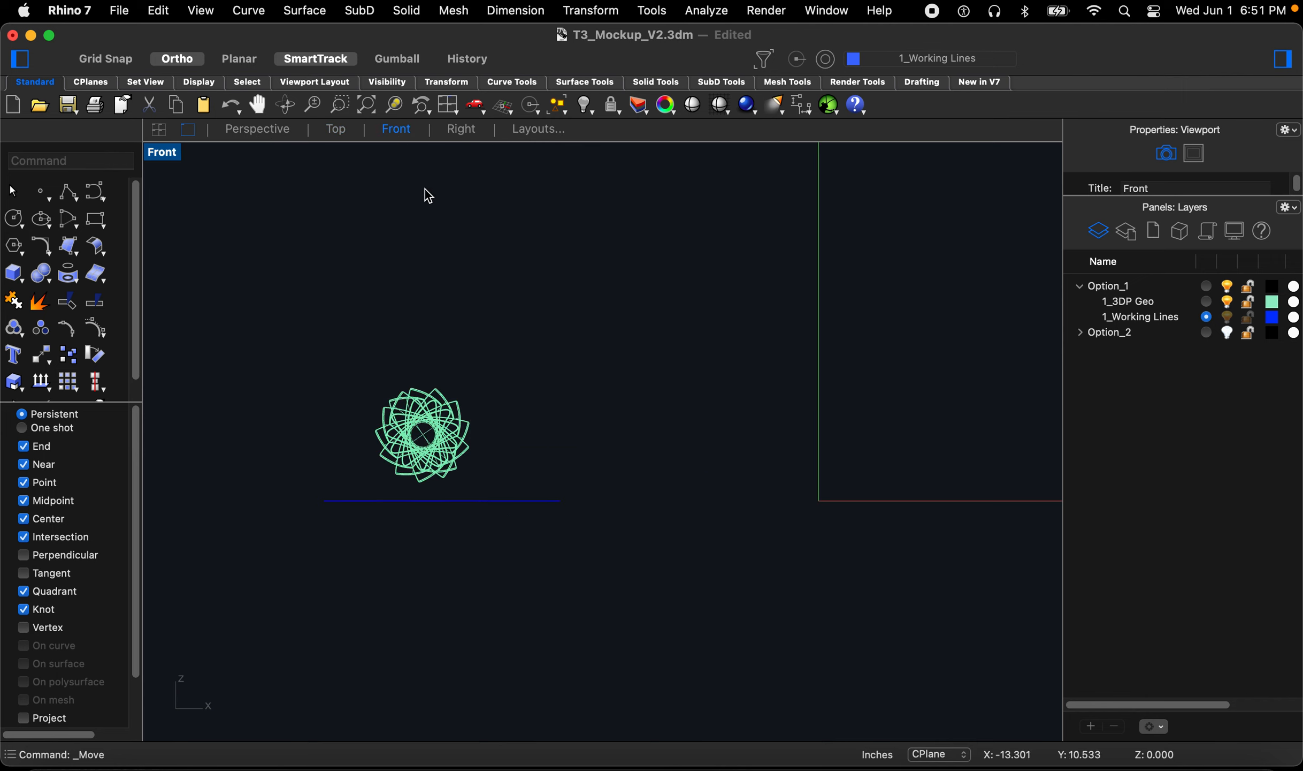
pyautogui.scroll(3, 387, 435)
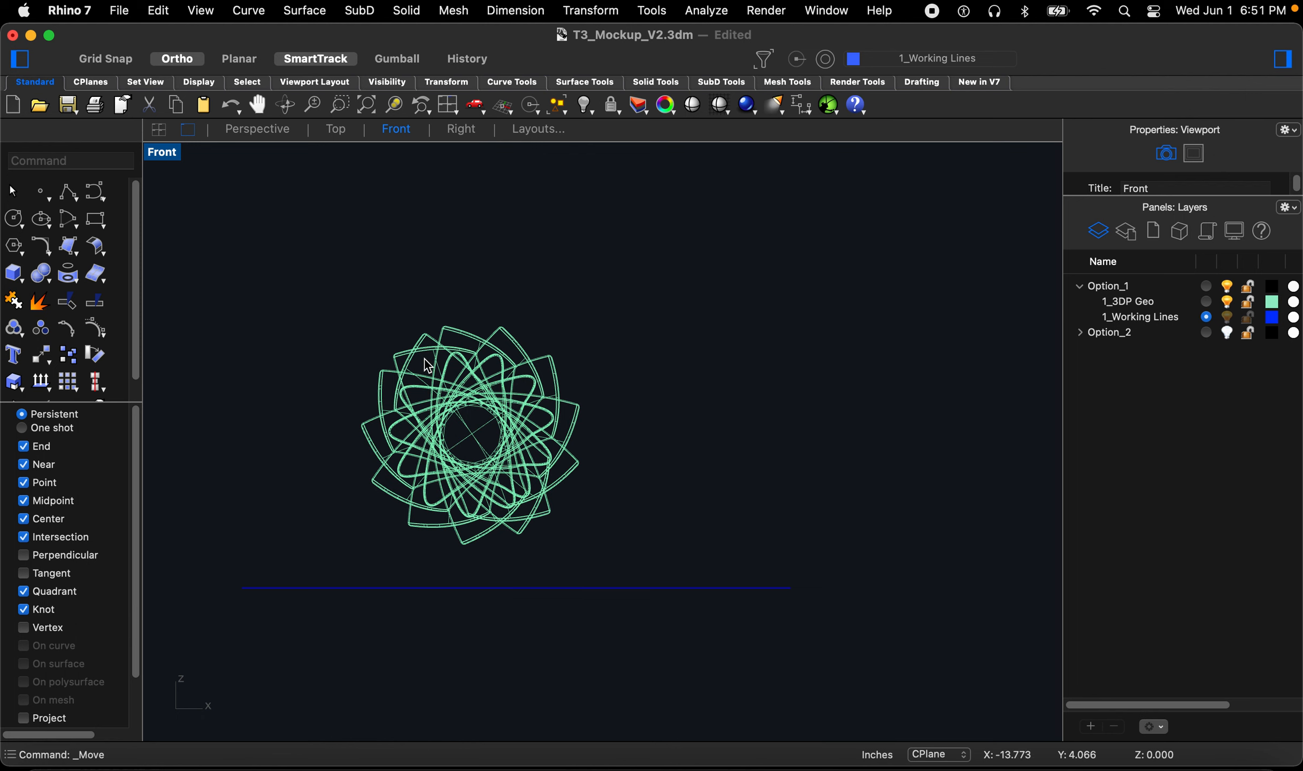
pyautogui.scroll(-2, 657, 486)
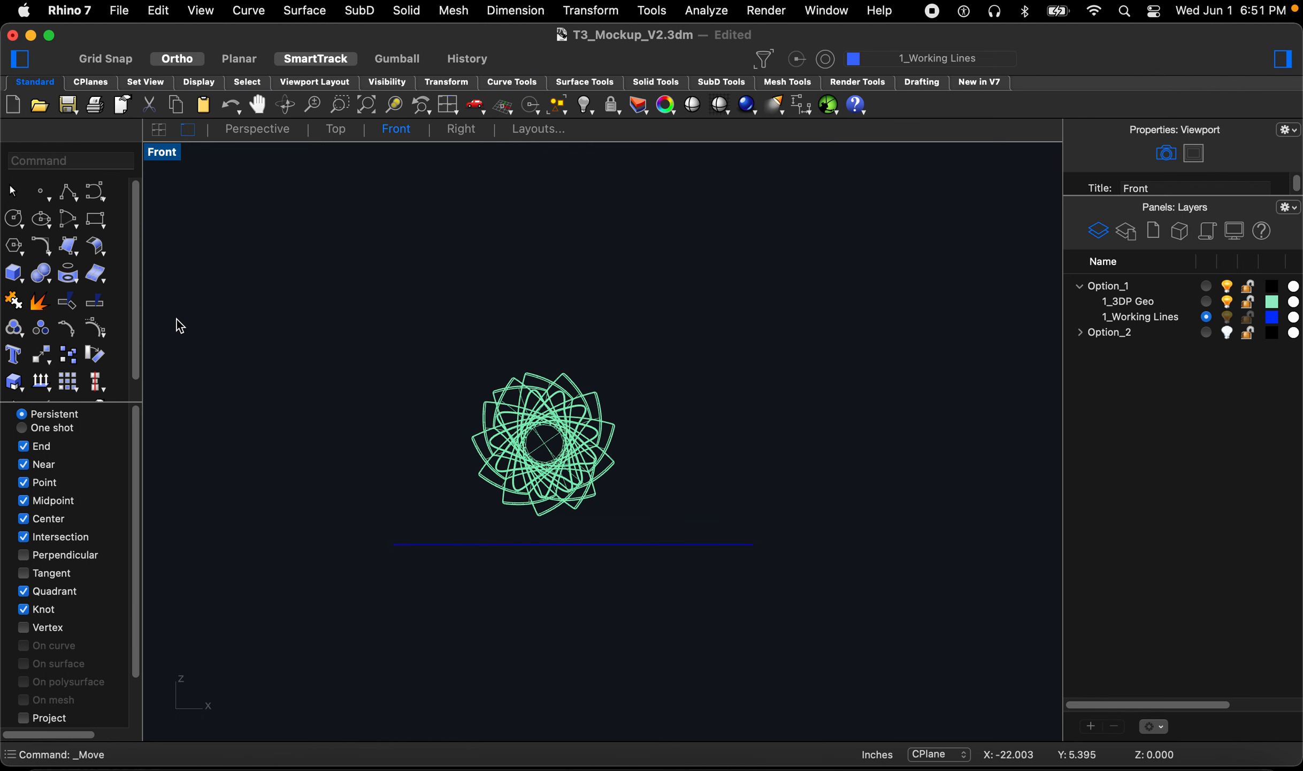
pyautogui.scroll(-1, 577, 515)
pyautogui.scroll(3, 523, 478)
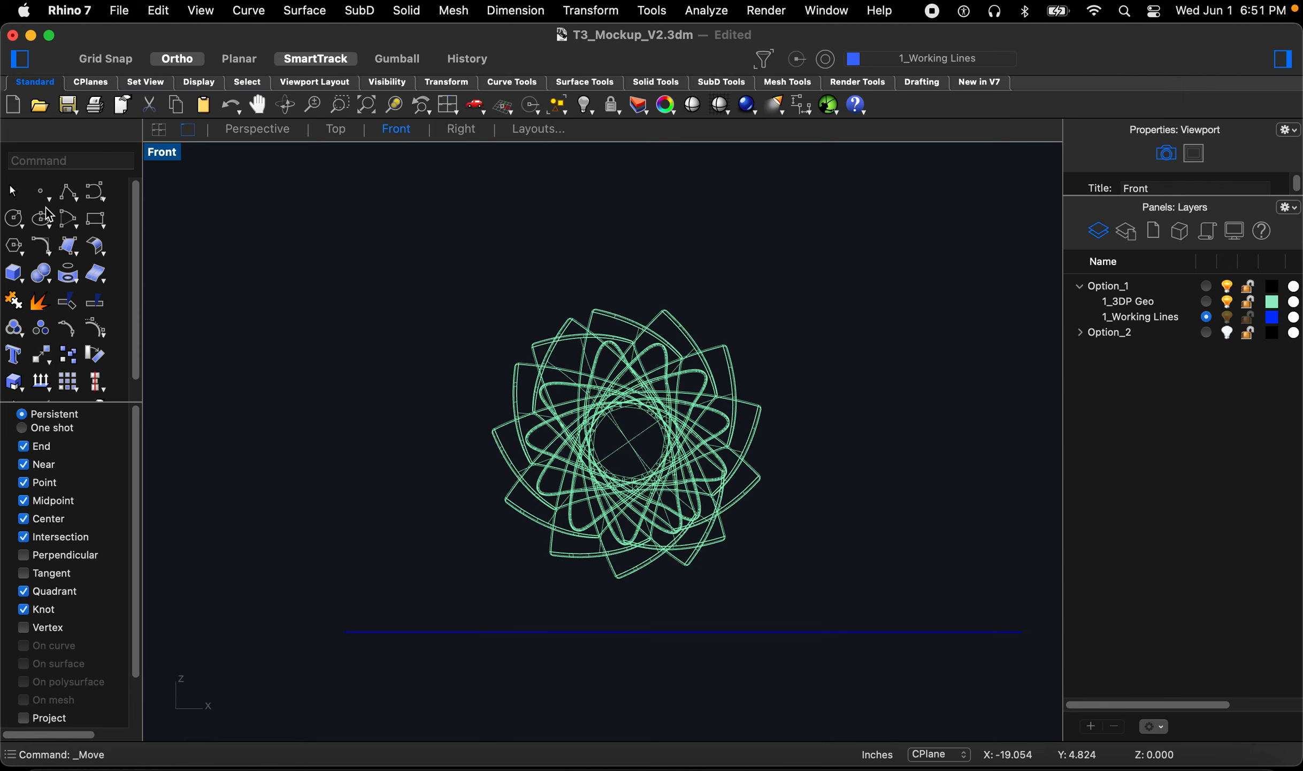
# Step: With object snaps disabled and Ortho off, draw a wavy control-point curve across the geometry in the Front view
pyautogui.click(92, 198)
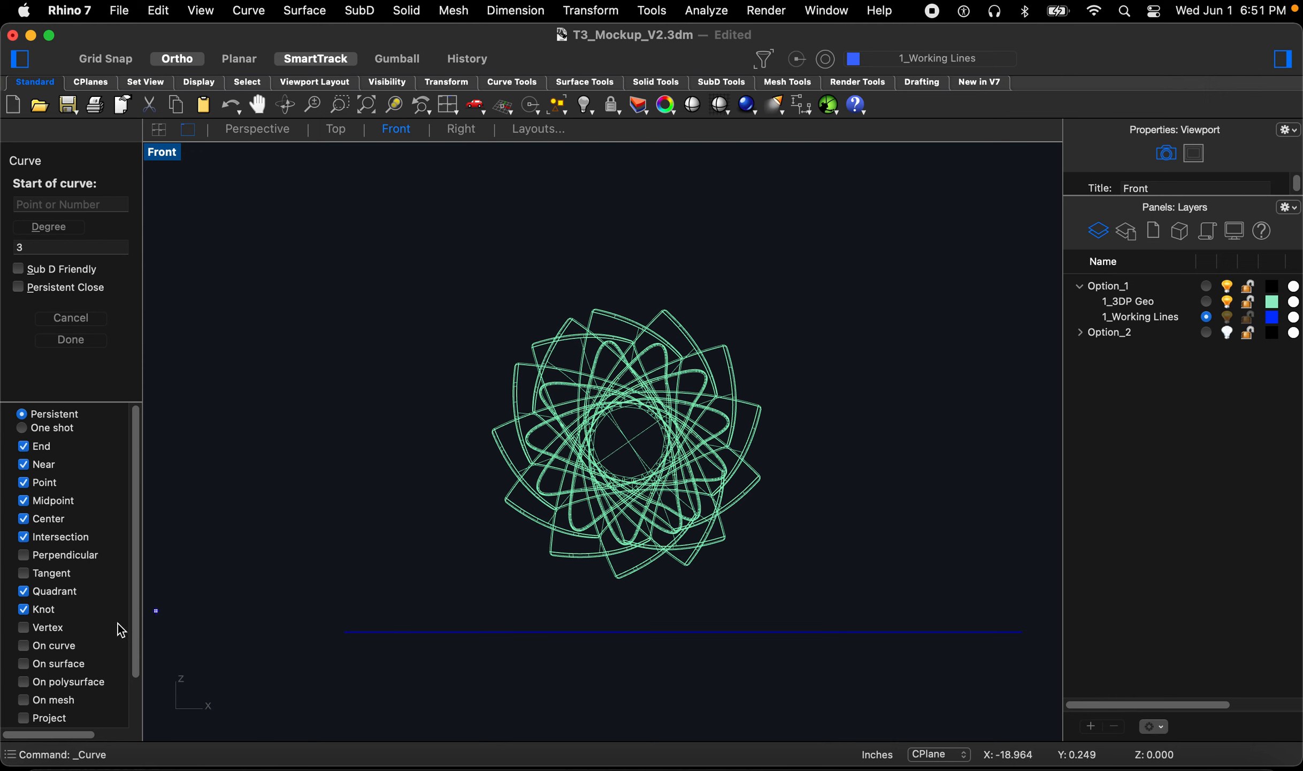
pyautogui.scroll(-3, 86, 631)
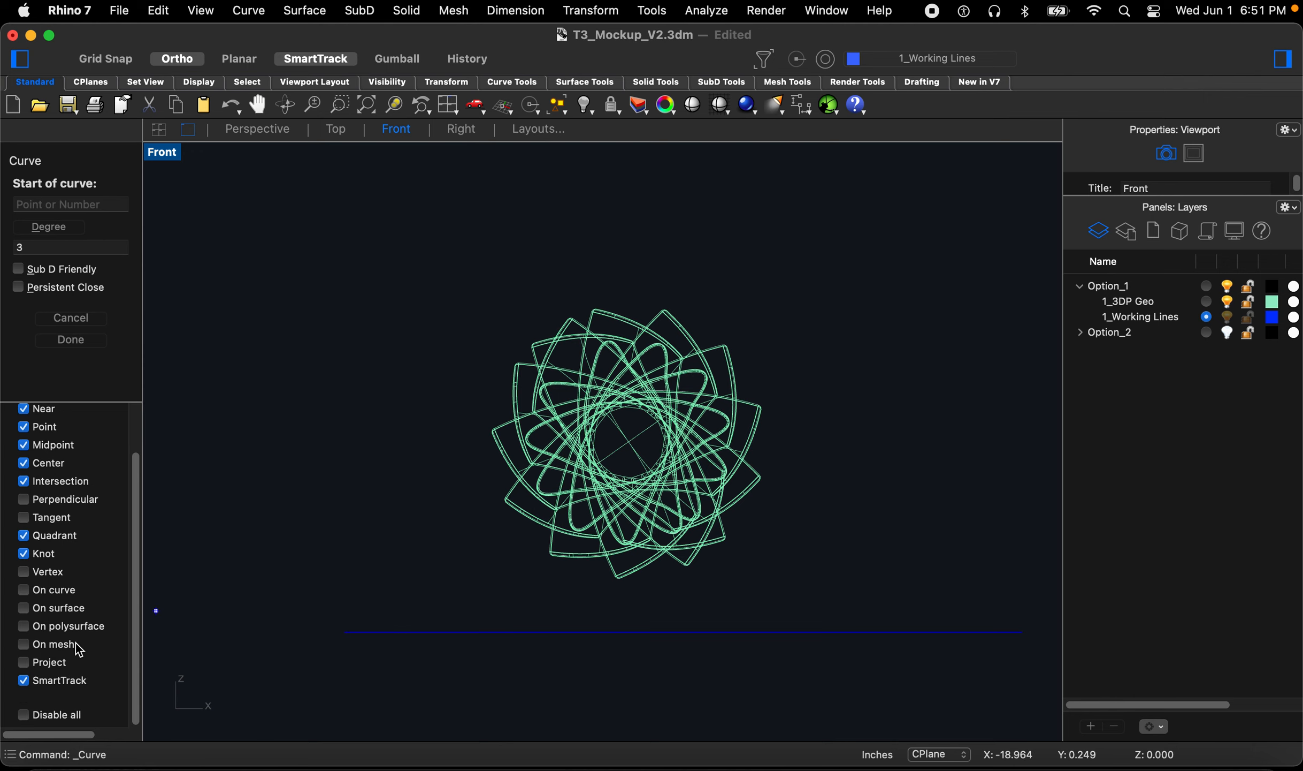
pyautogui.click(23, 715)
pyautogui.click(348, 481)
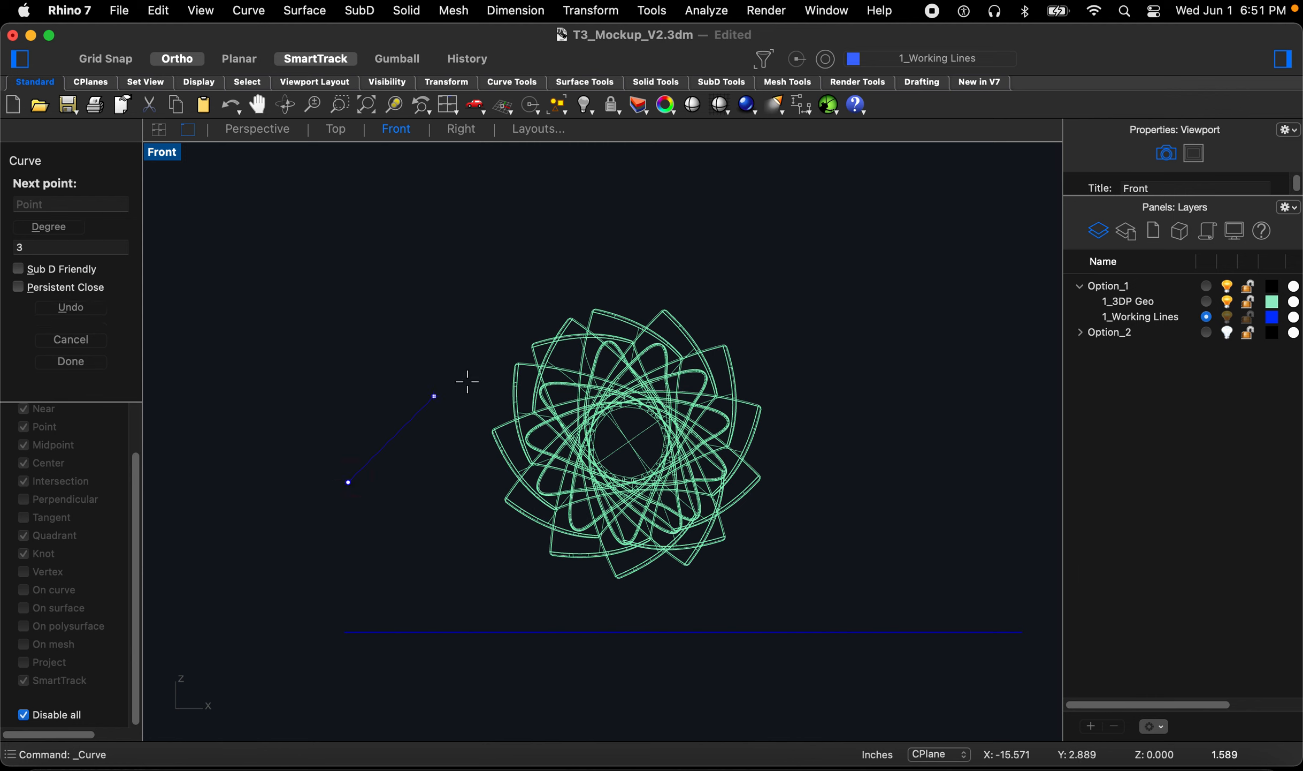
pyautogui.click(178, 58)
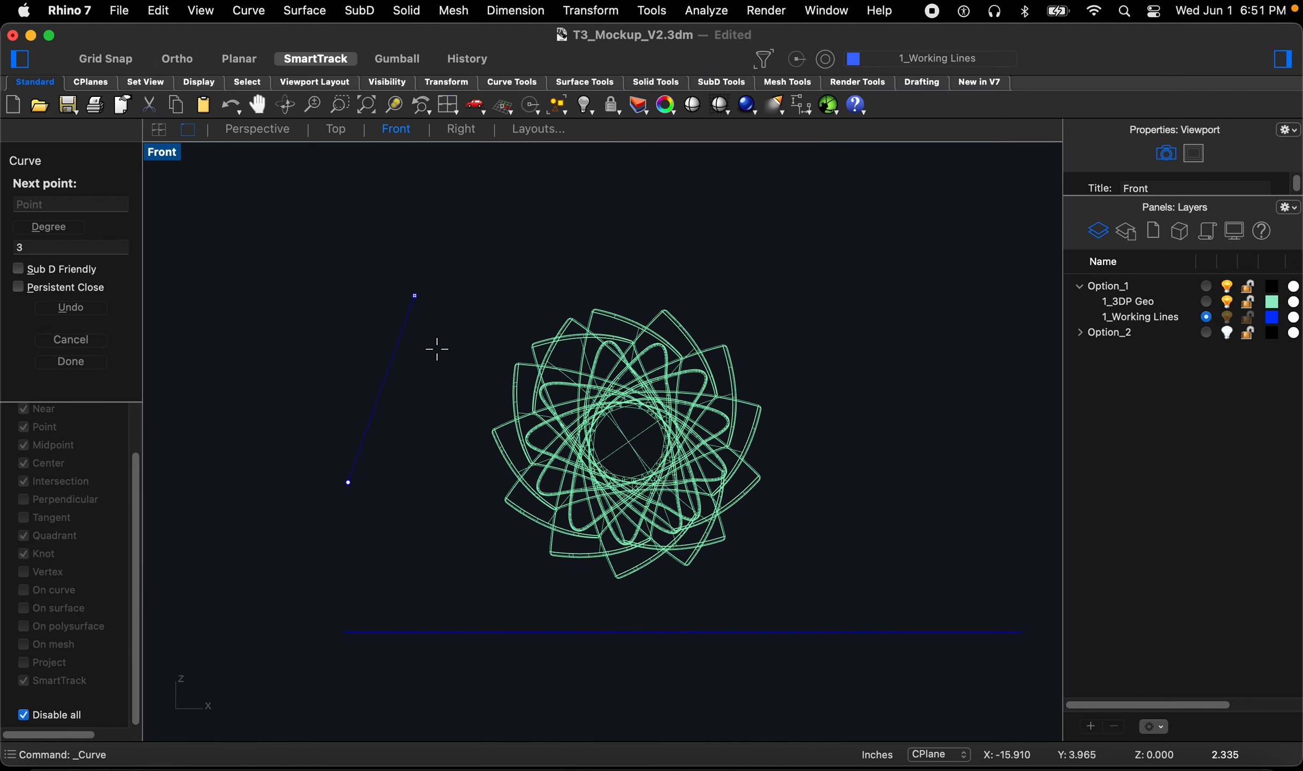
pyautogui.click(456, 372)
pyautogui.click(591, 463)
pyautogui.click(688, 544)
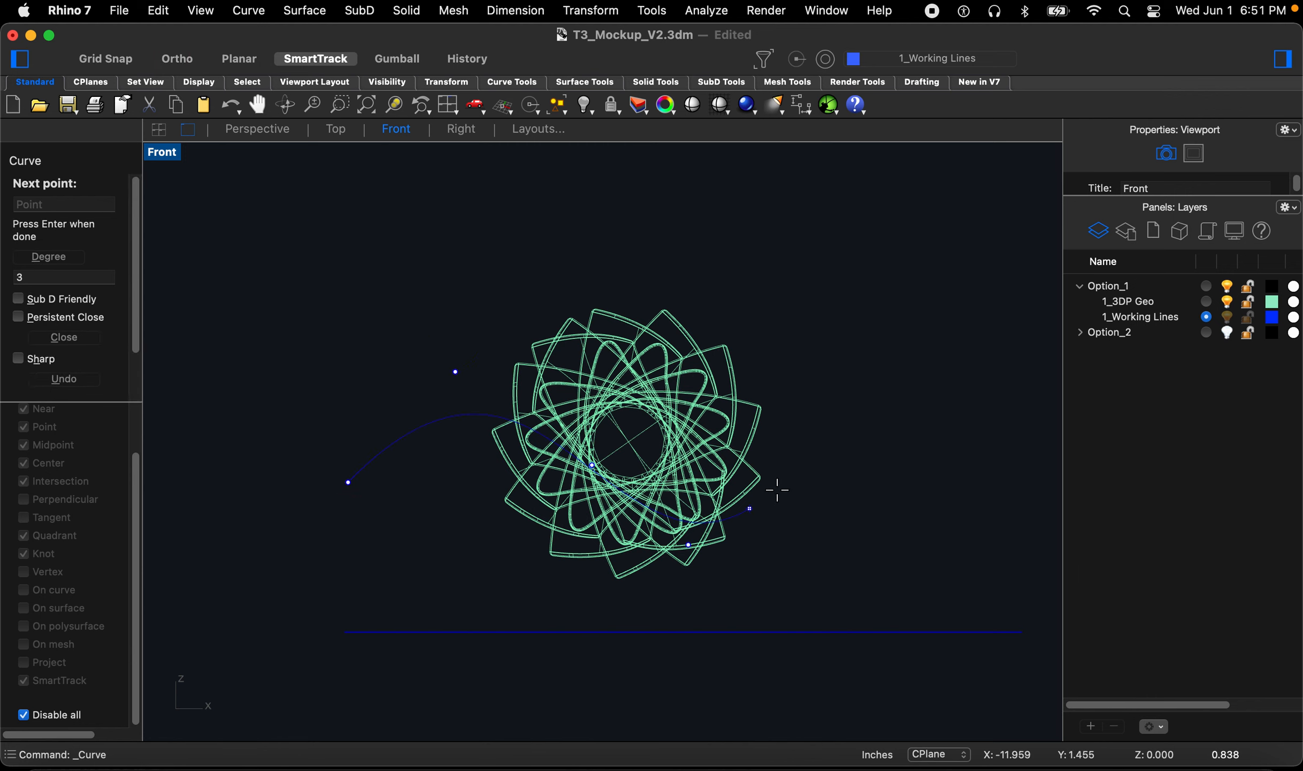
pyautogui.click(850, 414)
pyautogui.press('space')
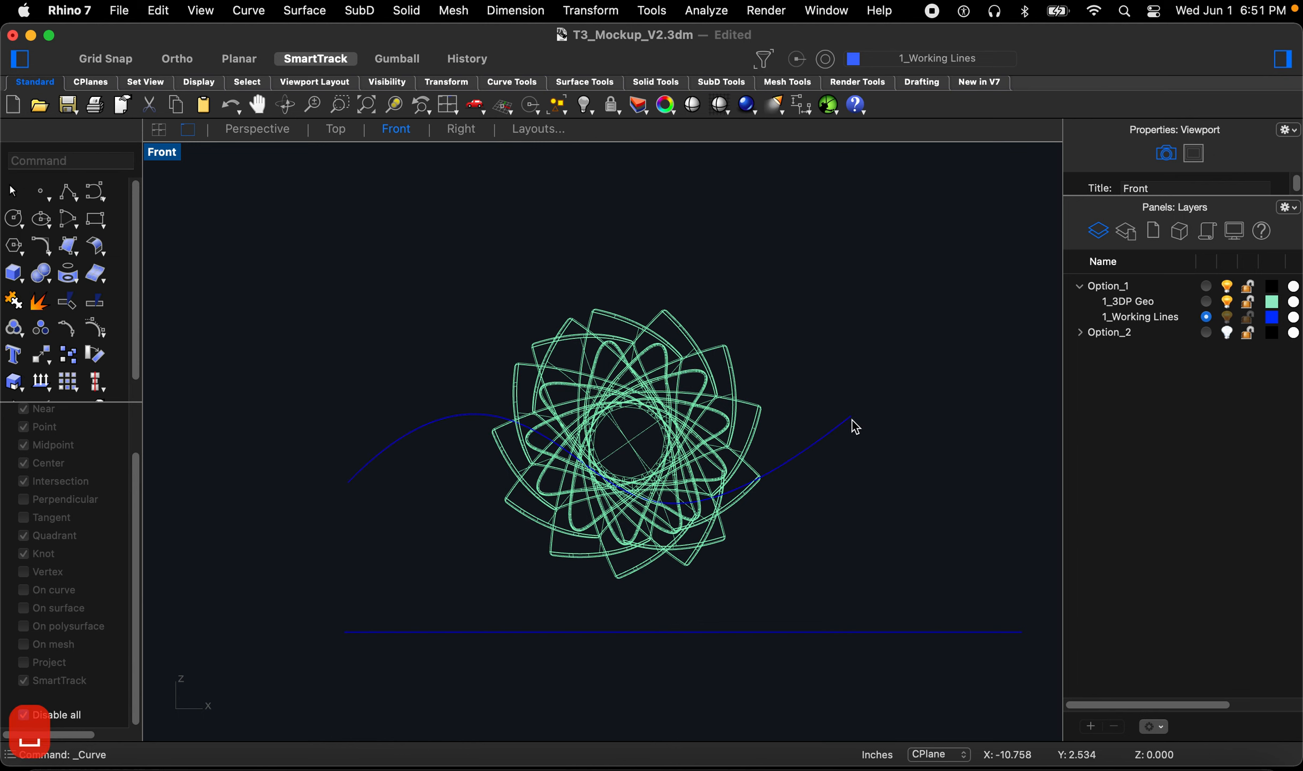
# Step: Draw a second wavy curve from the lower right, through the geometry's centre, to the left side
pyautogui.press('space')
pyautogui.click(832, 543)
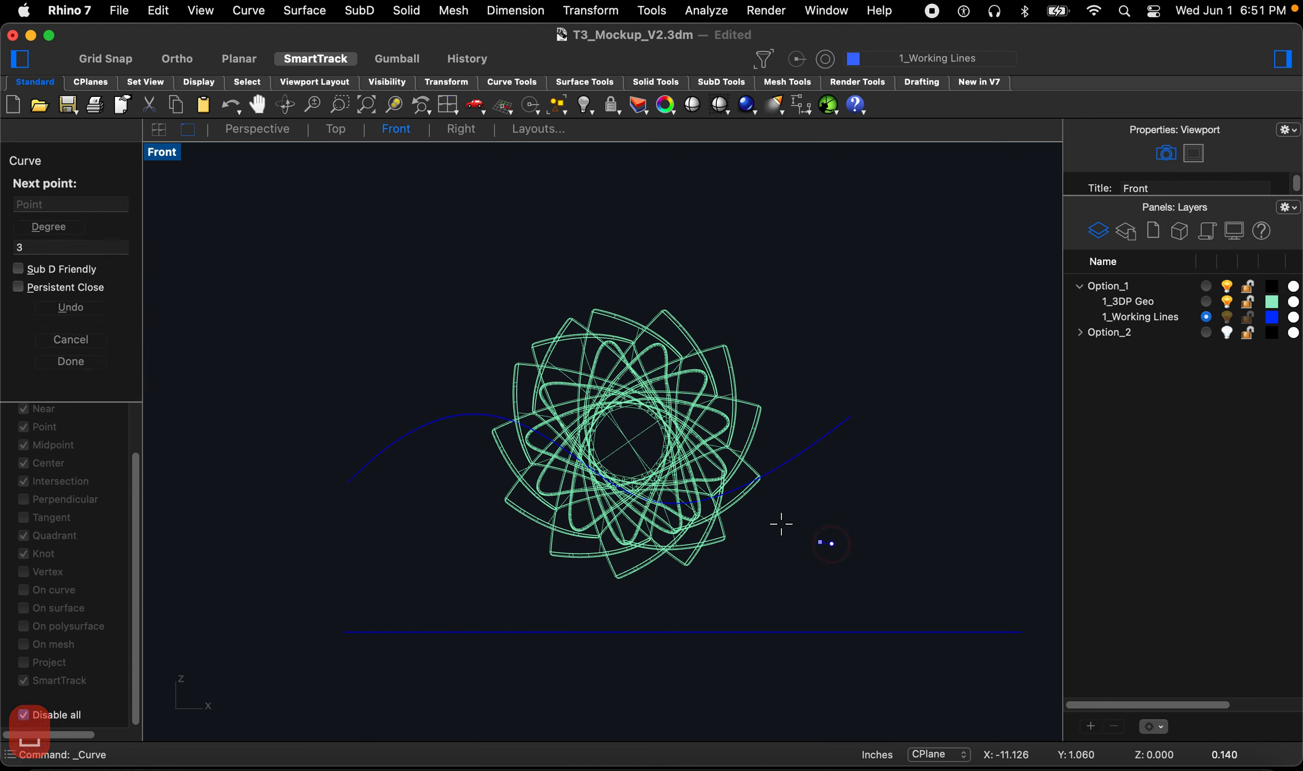
pyautogui.click(725, 458)
pyautogui.click(662, 439)
pyautogui.click(568, 451)
pyautogui.click(512, 474)
pyautogui.click(443, 477)
pyautogui.click(407, 476)
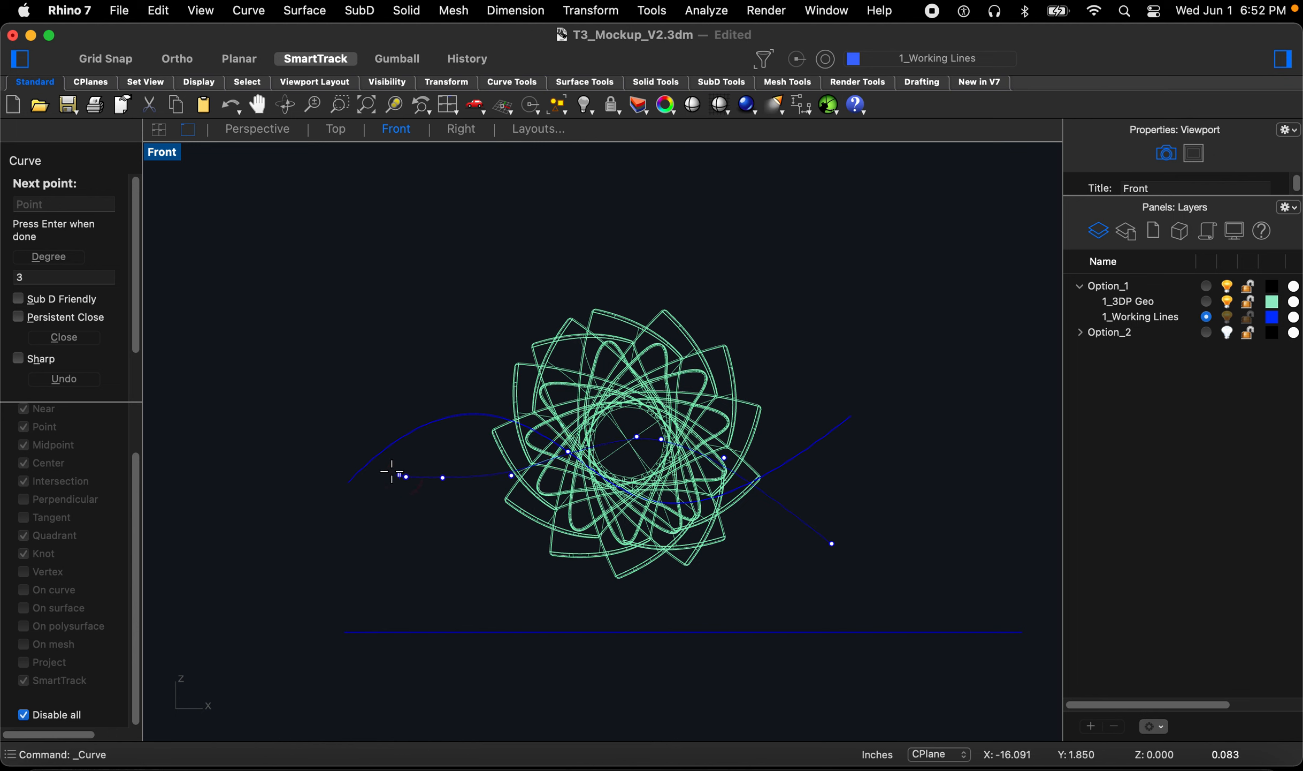
pyautogui.click(350, 459)
pyautogui.press('space')
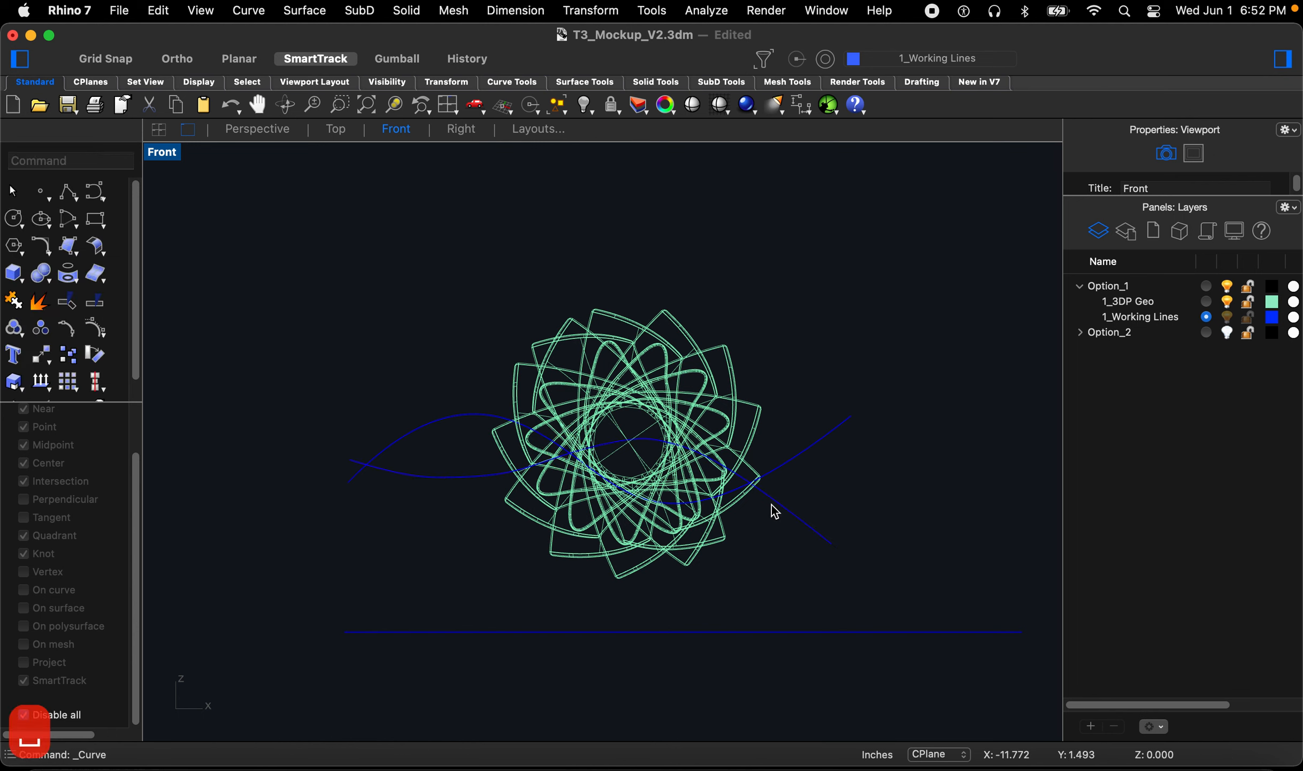
# Step: Move the first wavy curve backward in the Top view so it sits behind the geometry
pyautogui.click(795, 456)
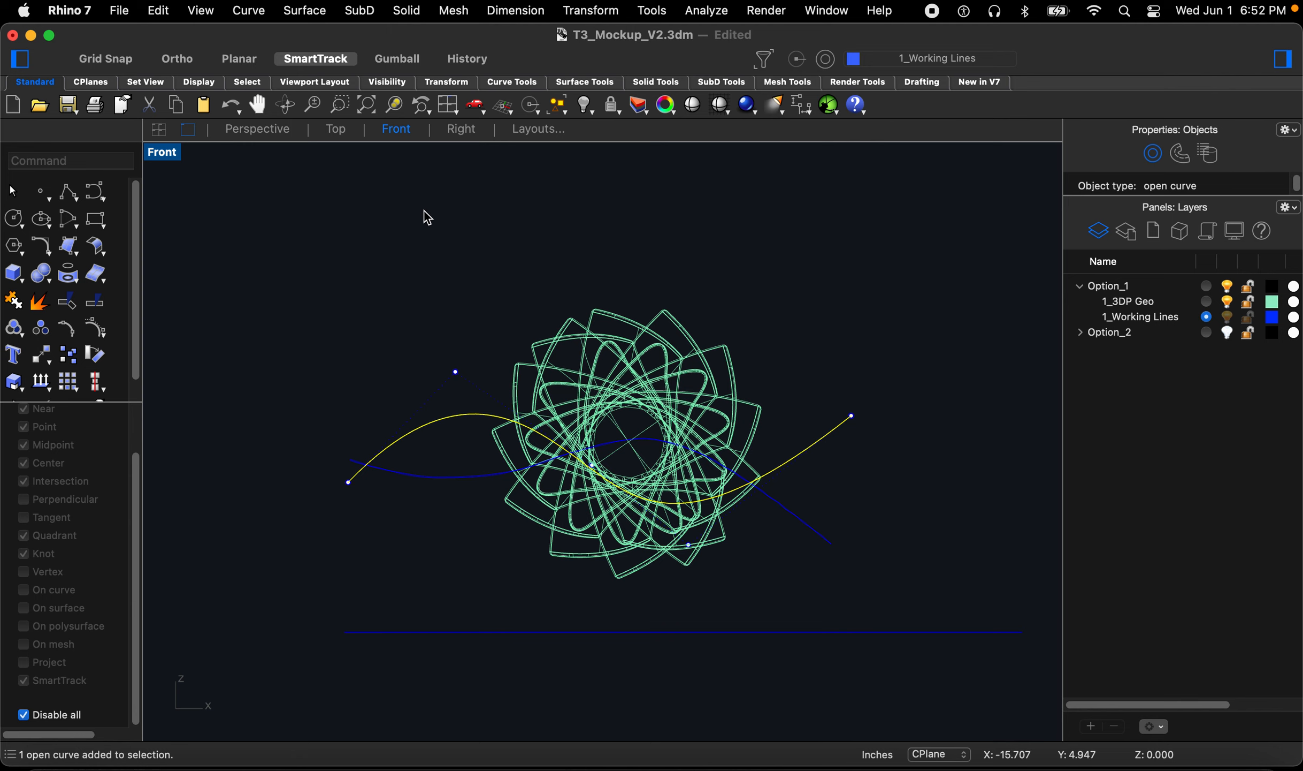
pyautogui.click(252, 126)
pyautogui.scroll(-8, 630, 504)
pyautogui.moveTo(628, 508); pyautogui.dragTo(640, 532, button='right')
pyautogui.click(337, 130)
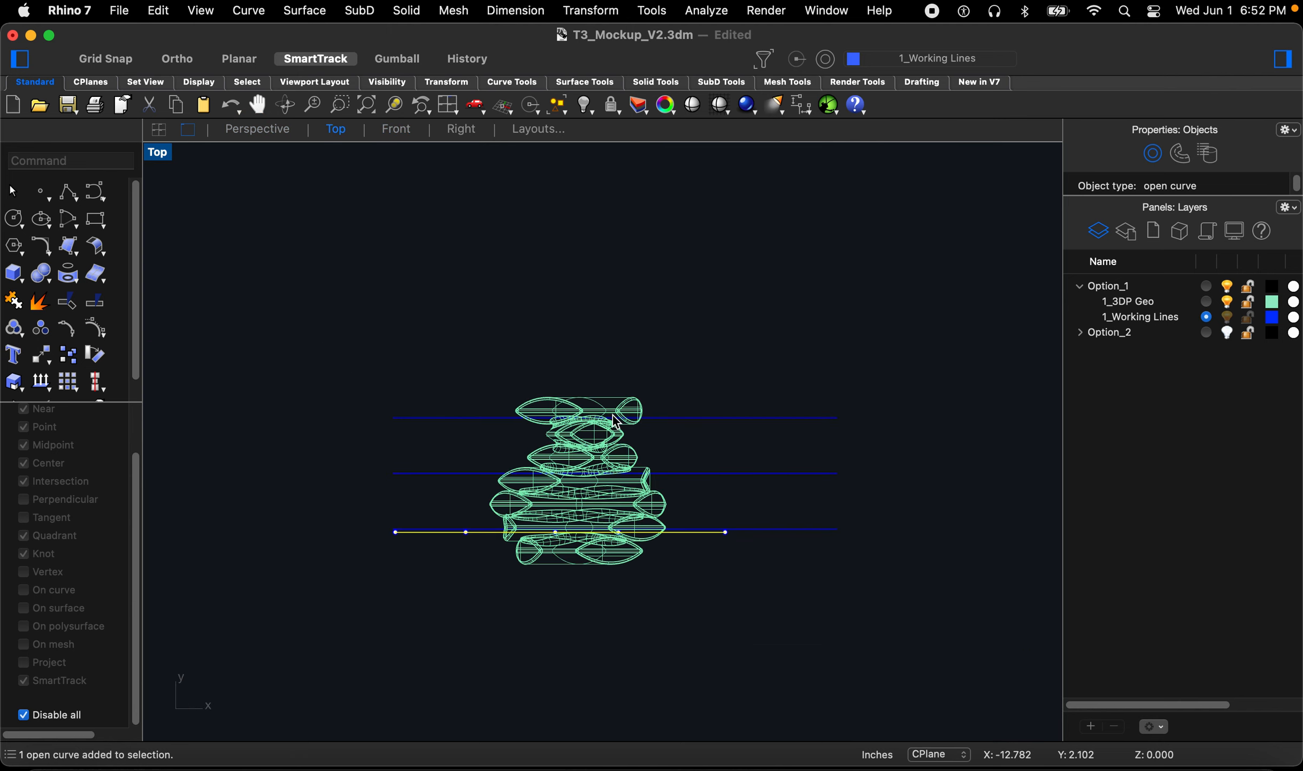
pyautogui.write('m')
pyautogui.press('space')
pyautogui.click(330, 556)
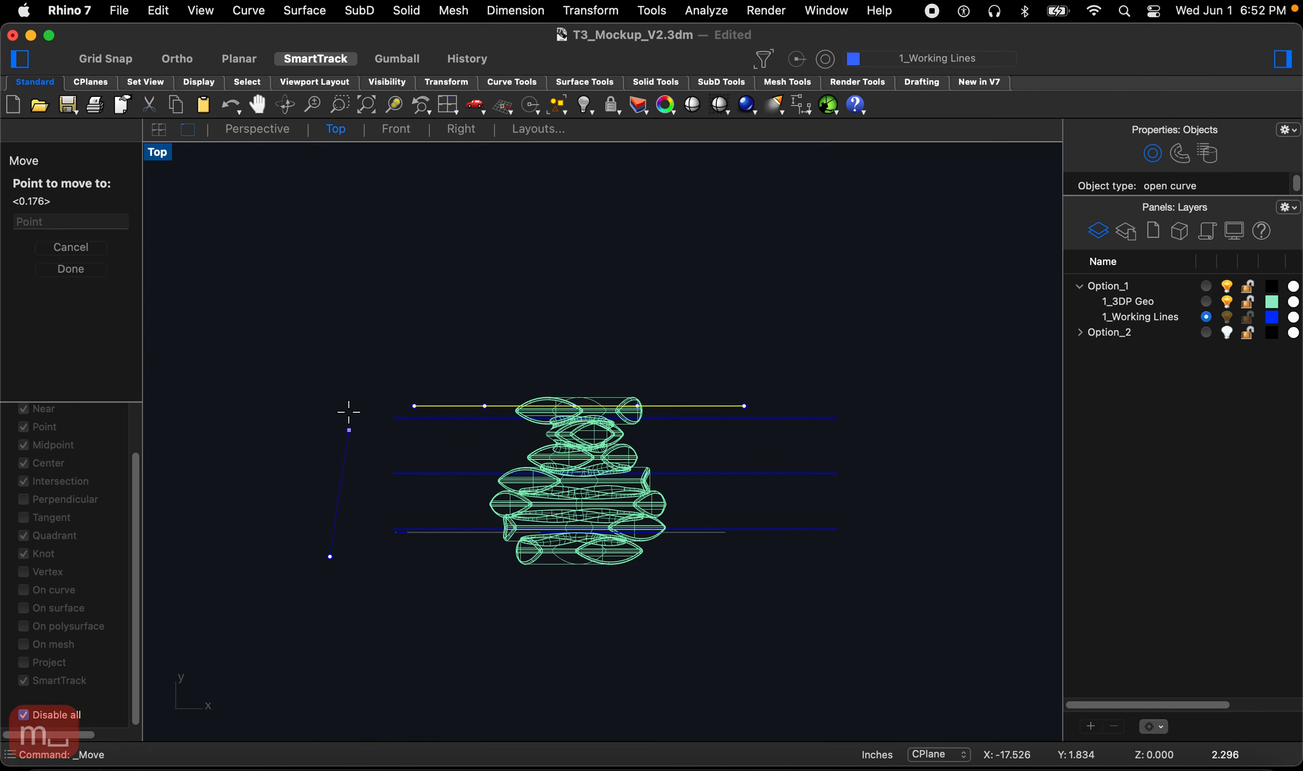
pyautogui.click(343, 364)
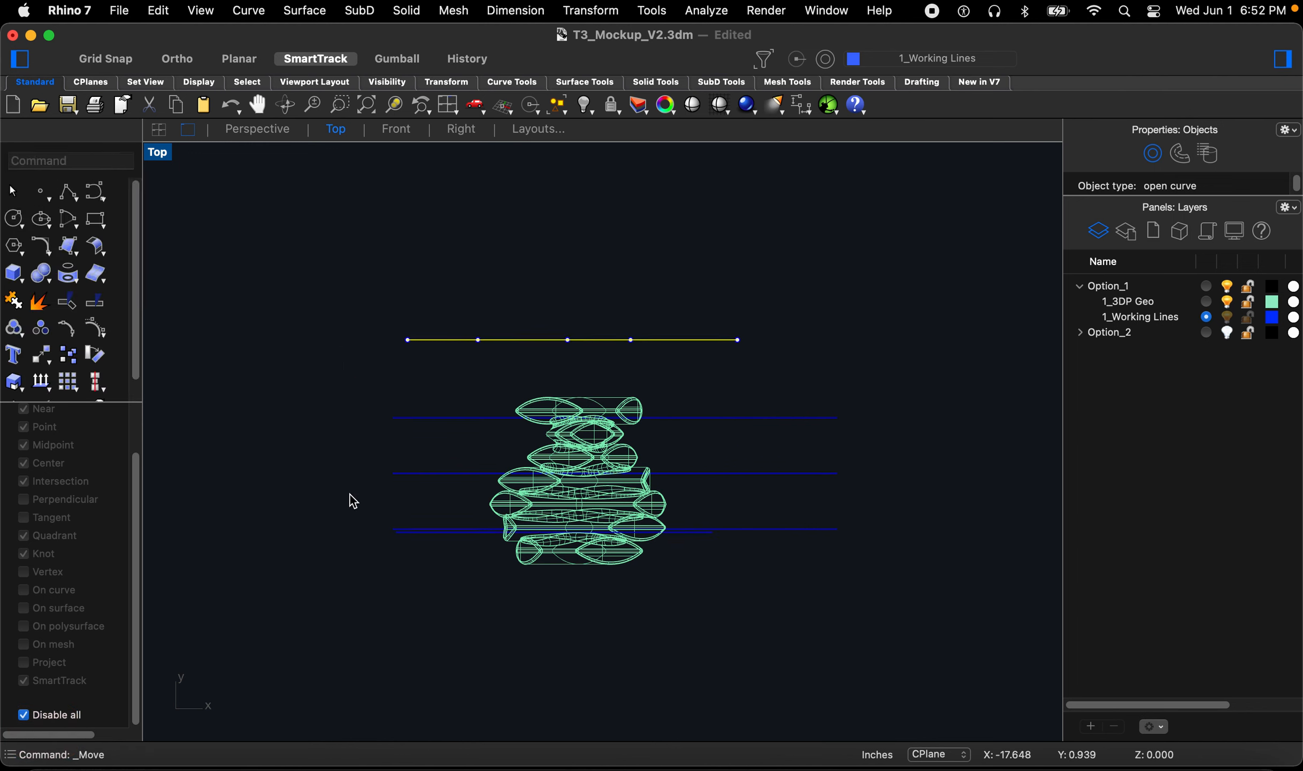
# Step: Move the second wavy curve about 1 inch forward in the Top view, in front of the geometry
pyautogui.click(387, 541)
pyautogui.click(410, 542)
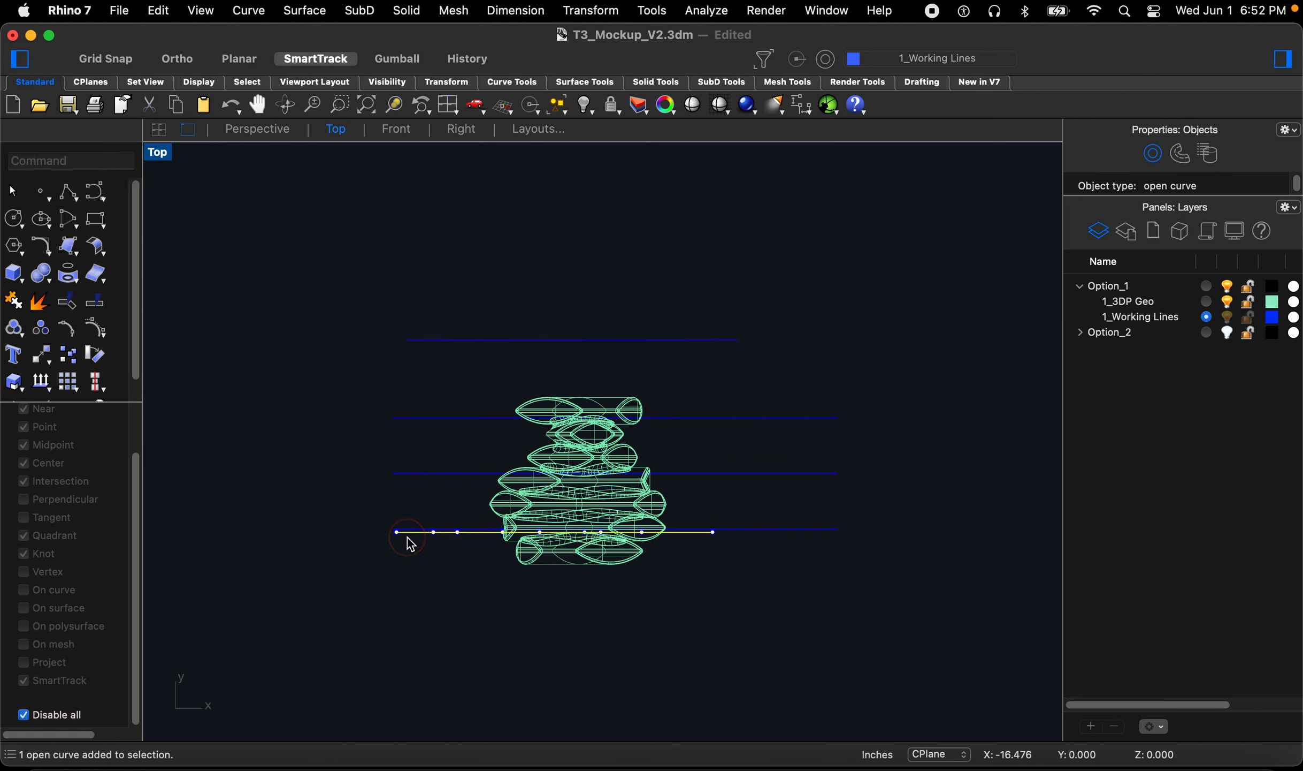
pyautogui.write('m')
pyautogui.press('Return')
pyautogui.click(336, 476)
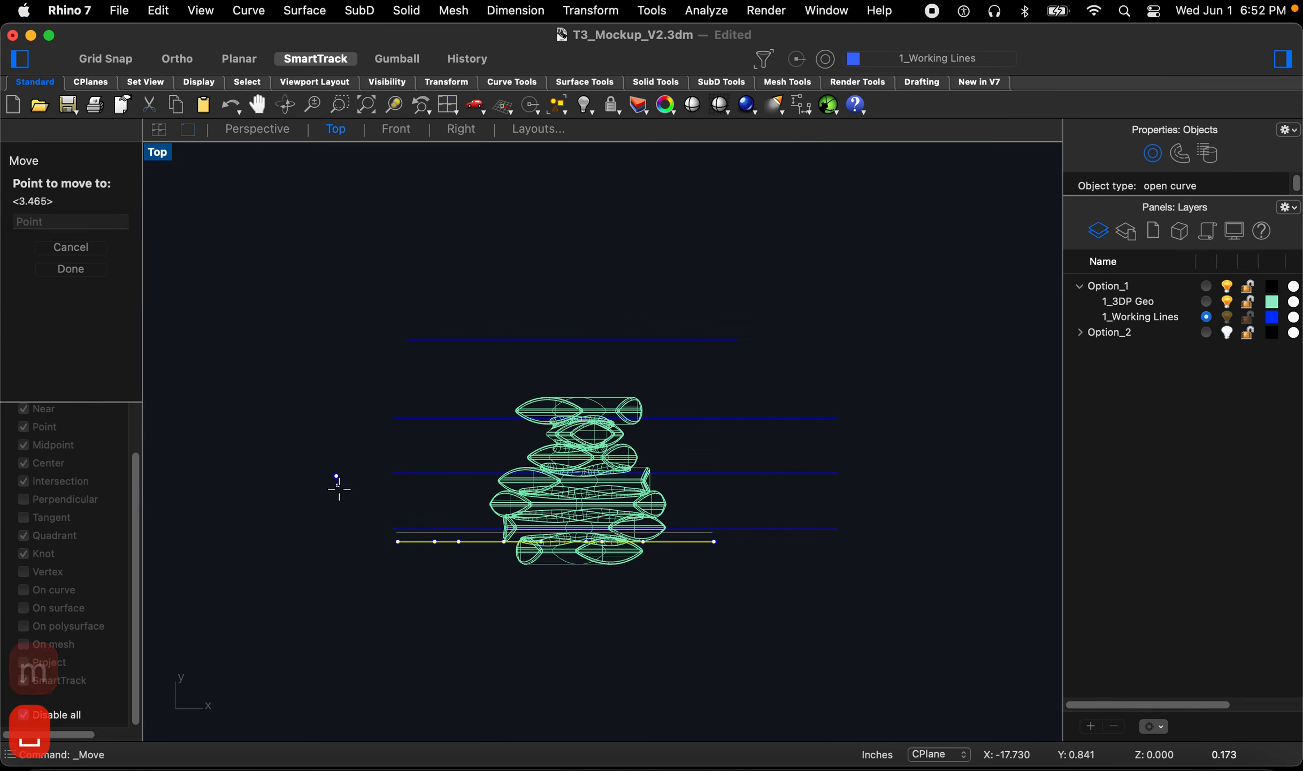
pyautogui.click(348, 530)
pyautogui.click(337, 529)
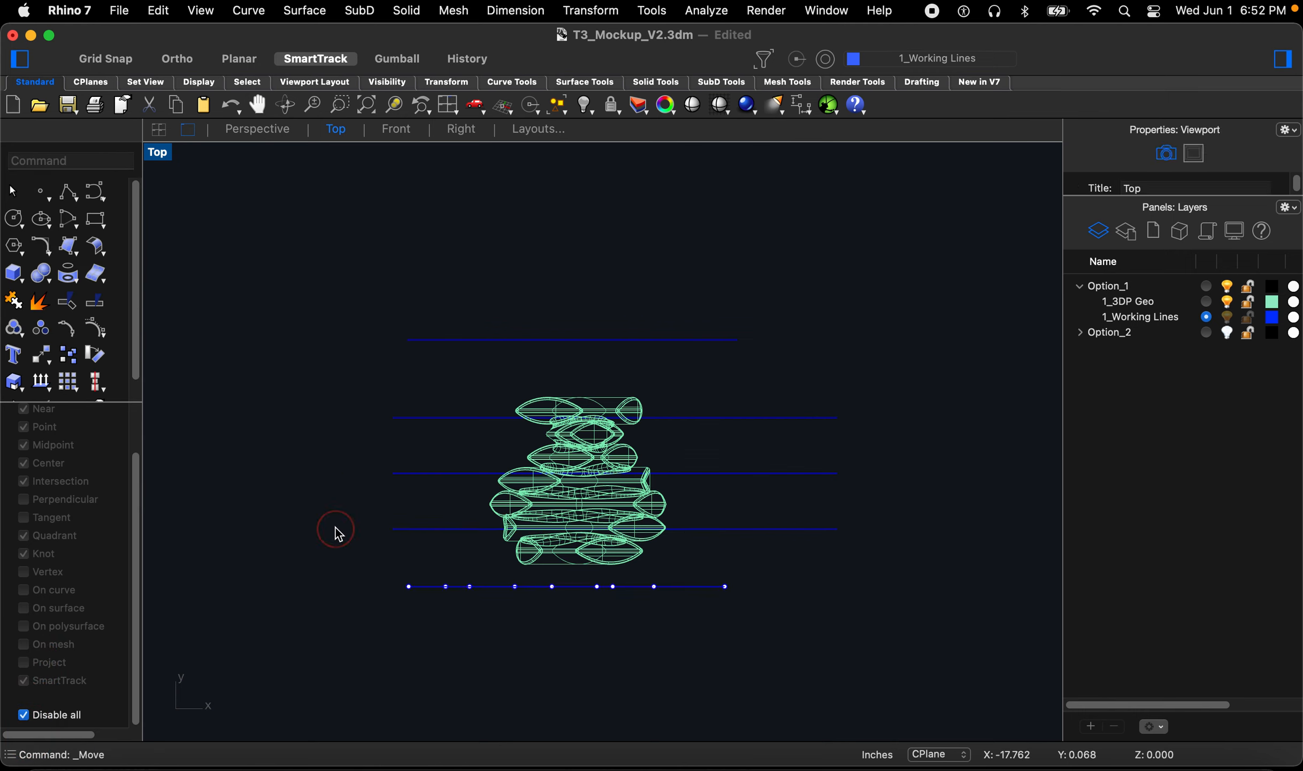
# Step: Loft a Normal-style surface between the two wavy curves in the Perspective view
pyautogui.click(252, 132)
pyautogui.moveTo(547, 407); pyautogui.dragTo(672, 402, button='right')
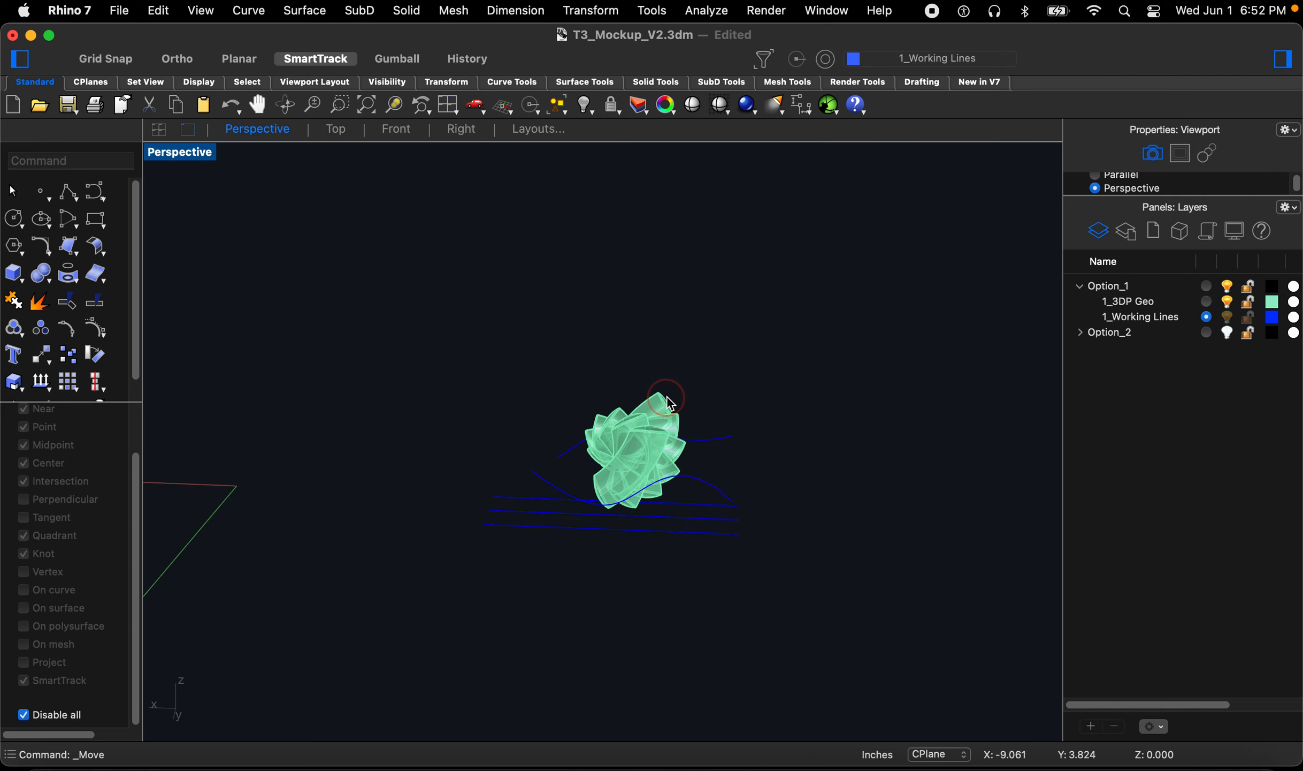
pyautogui.scroll(7, 676, 436)
pyautogui.moveTo(670, 466)
pyautogui.mouseDown(button='right')
pyautogui.moveTo(654, 456)
pyautogui.moveTo(675, 456)
pyautogui.mouseUp(button='right')
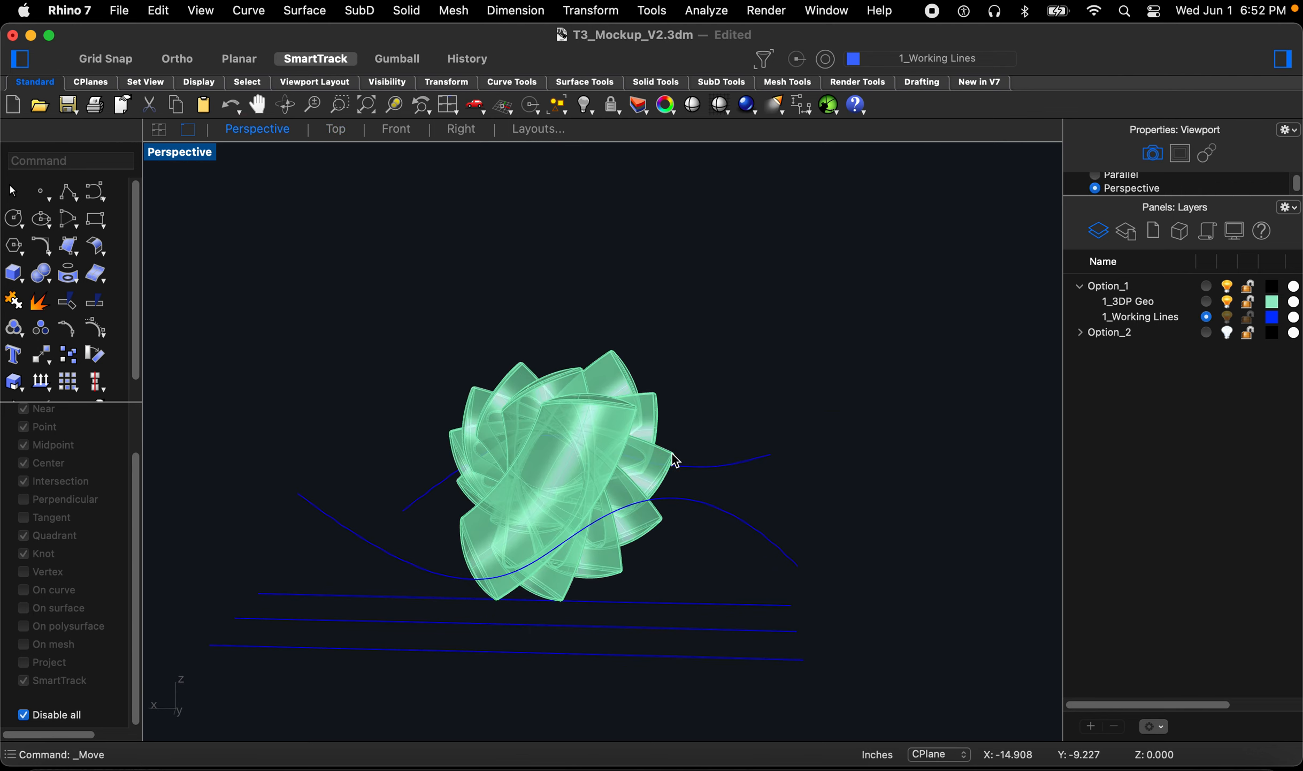
pyautogui.write('loft')
pyautogui.press('space')
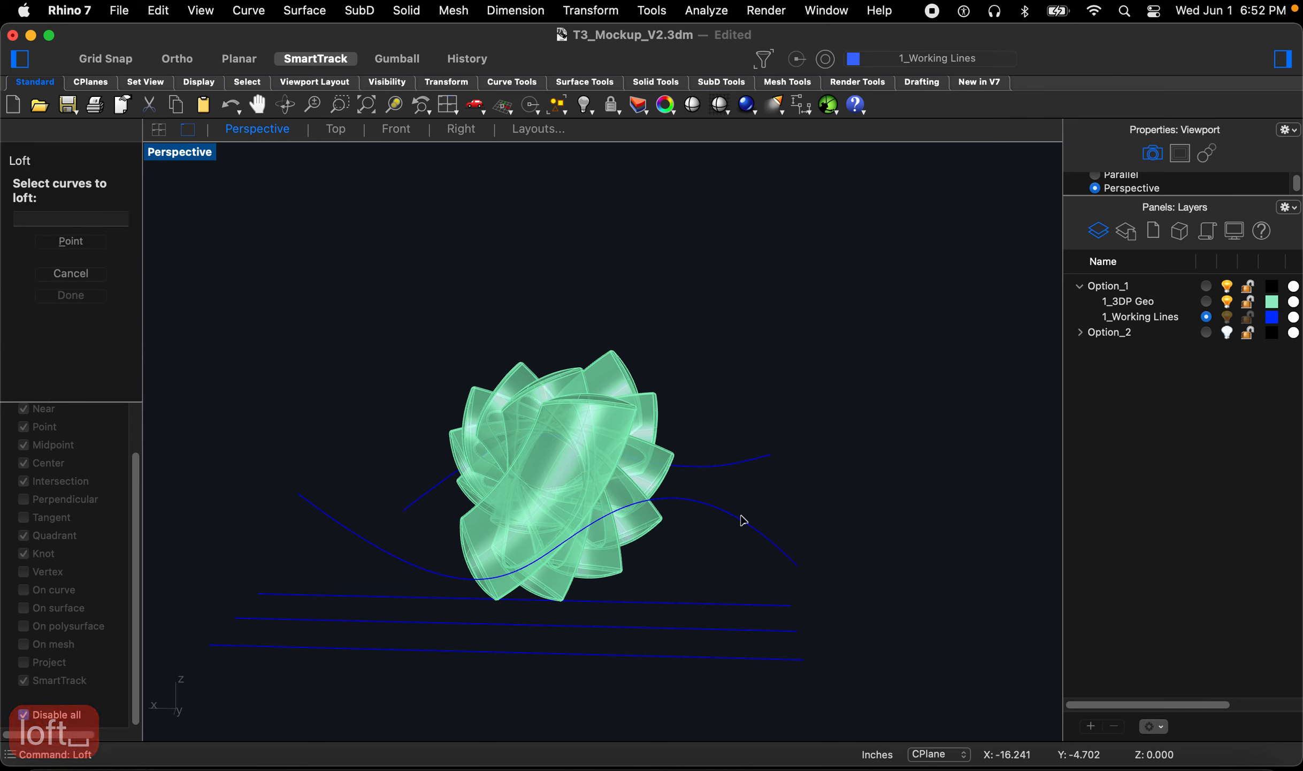
pyautogui.click(741, 523)
pyautogui.click(735, 466)
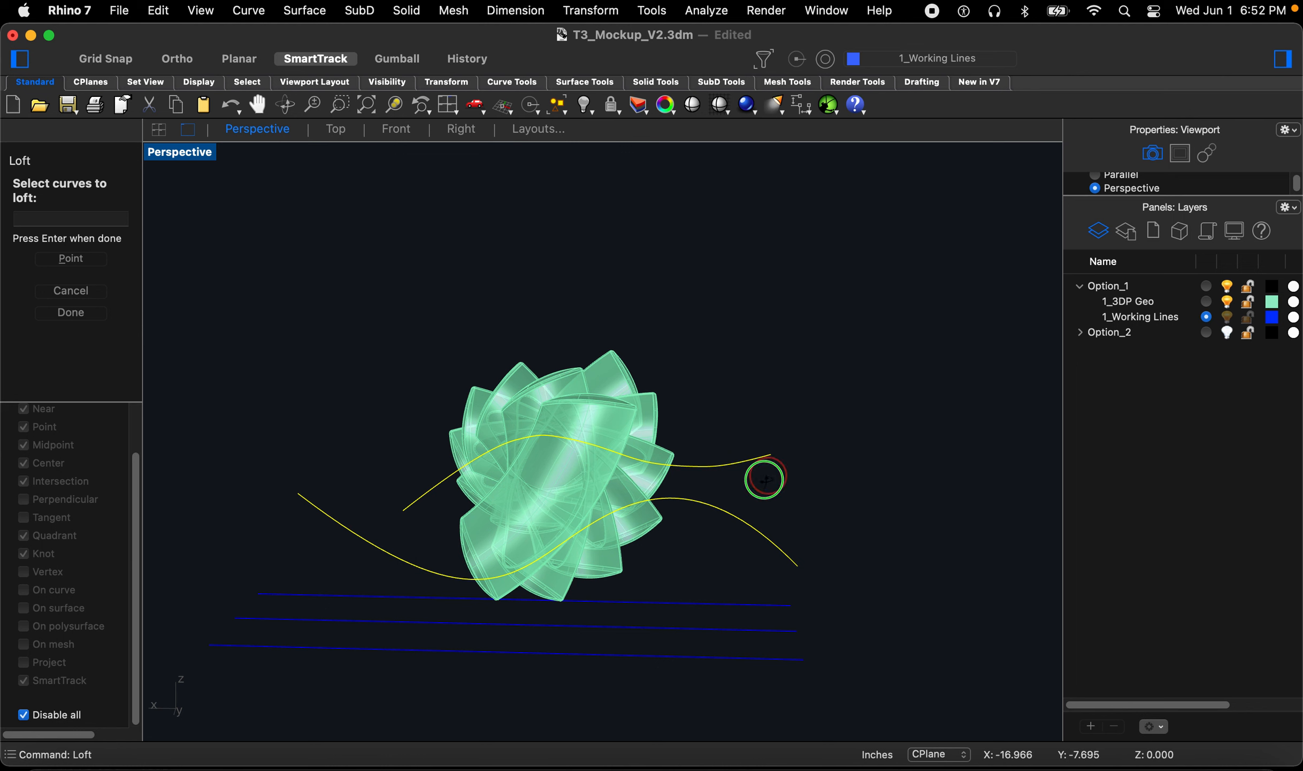
pyautogui.moveTo(765, 477); pyautogui.dragTo(757, 482, button='right')
pyautogui.press('space')
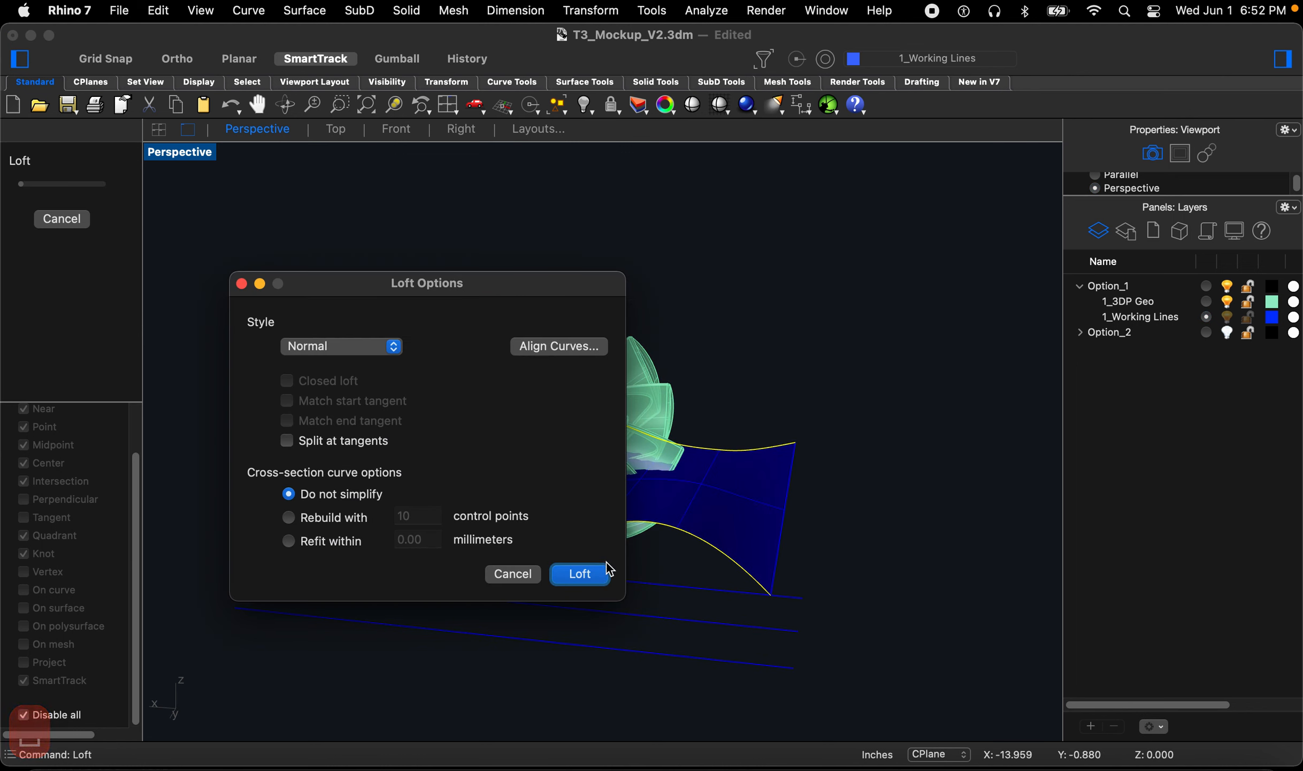
pyautogui.moveTo(793, 509); pyautogui.dragTo(669, 534, button='right')
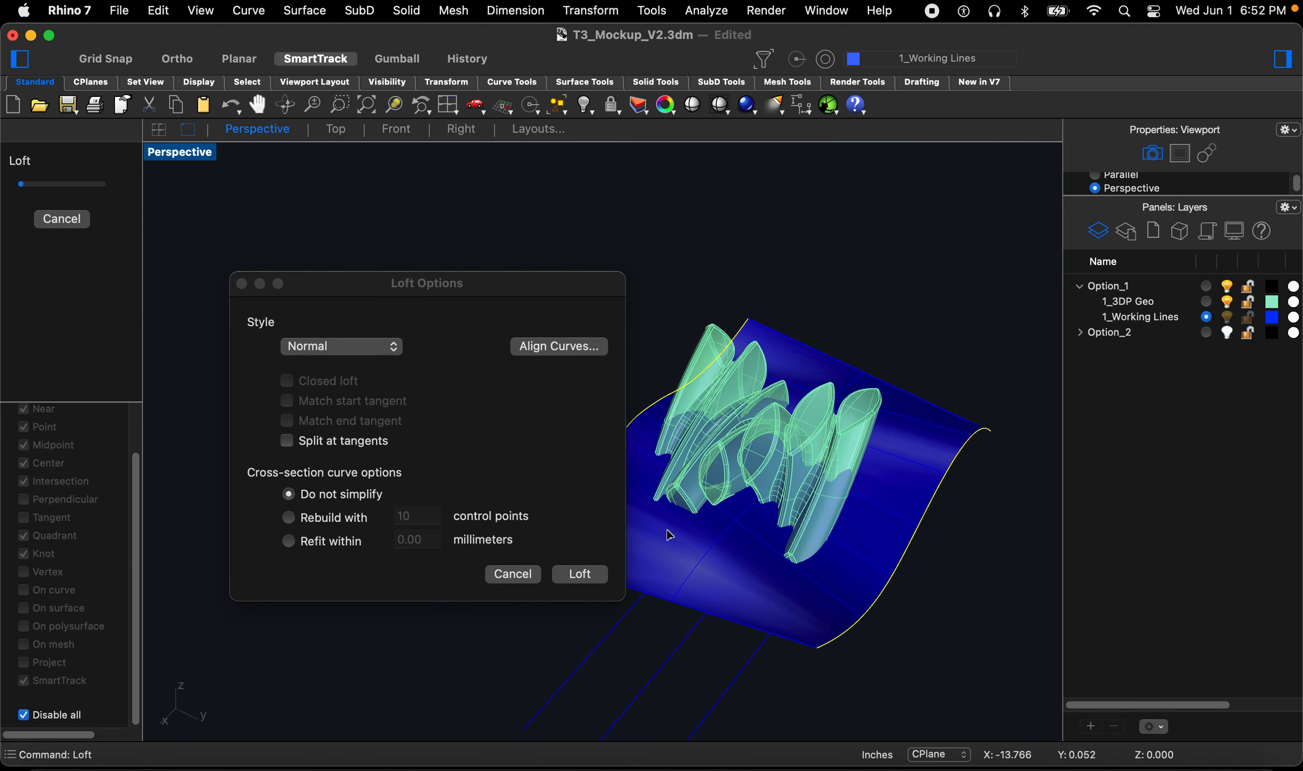
pyautogui.click(578, 575)
# Step: Try to trim the geometry in the Top view using the lofted surface as the cutting object
pyautogui.moveTo(631, 578); pyautogui.dragTo(562, 428, button='right')
pyautogui.scroll(-8, 710, 534)
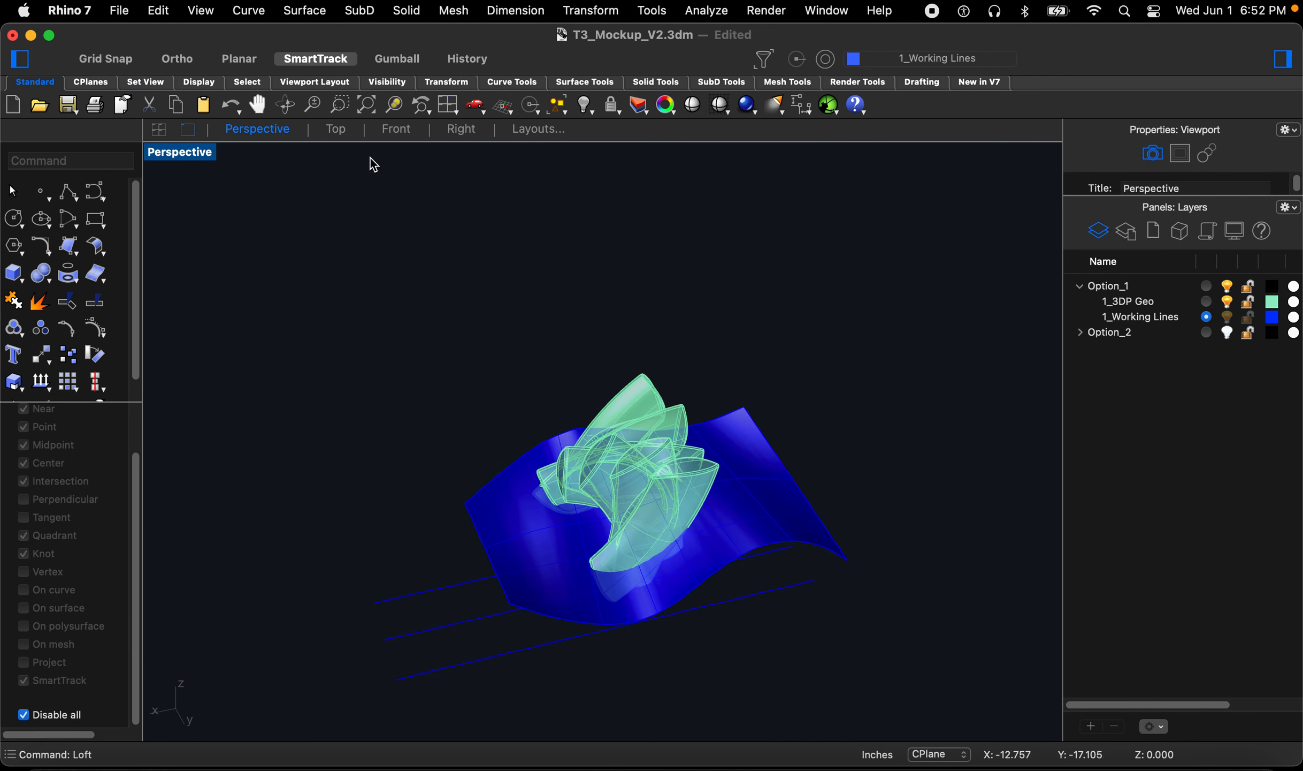
pyautogui.click(324, 131)
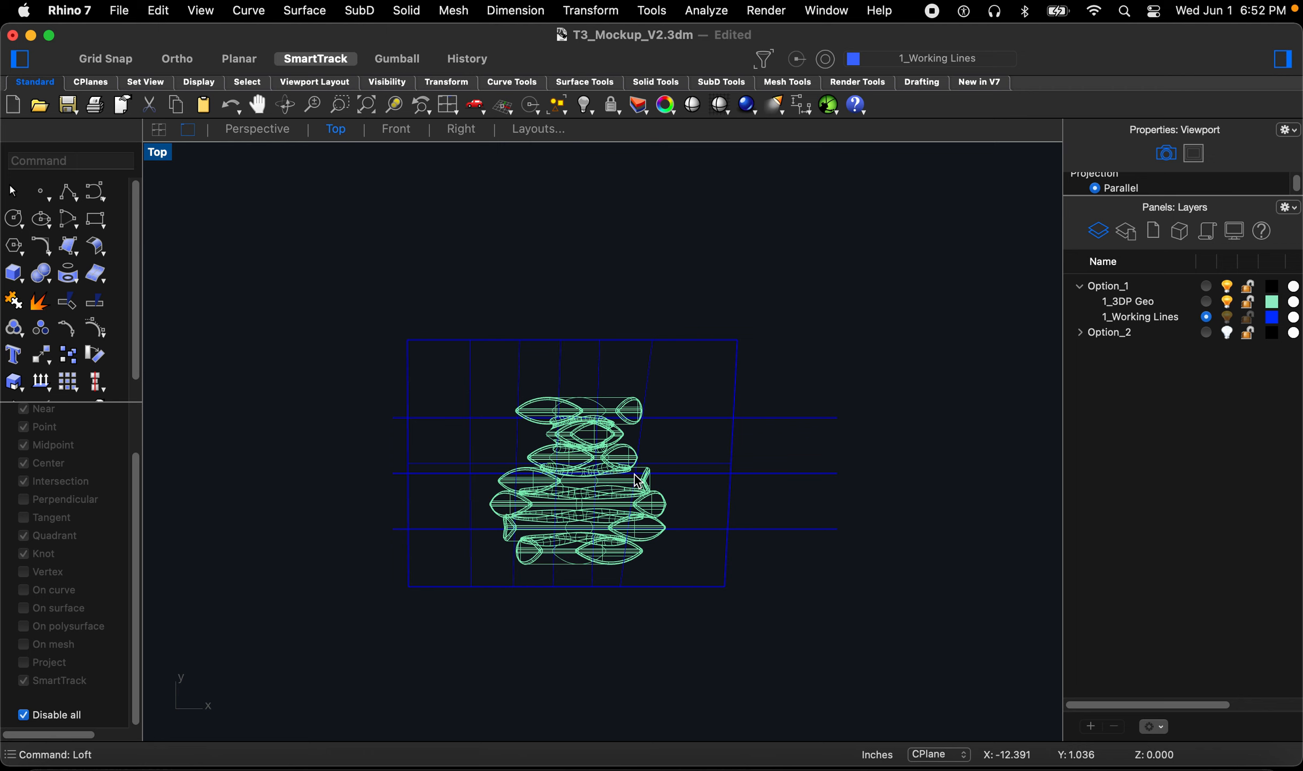
pyautogui.write('trim')
pyautogui.press('Return')
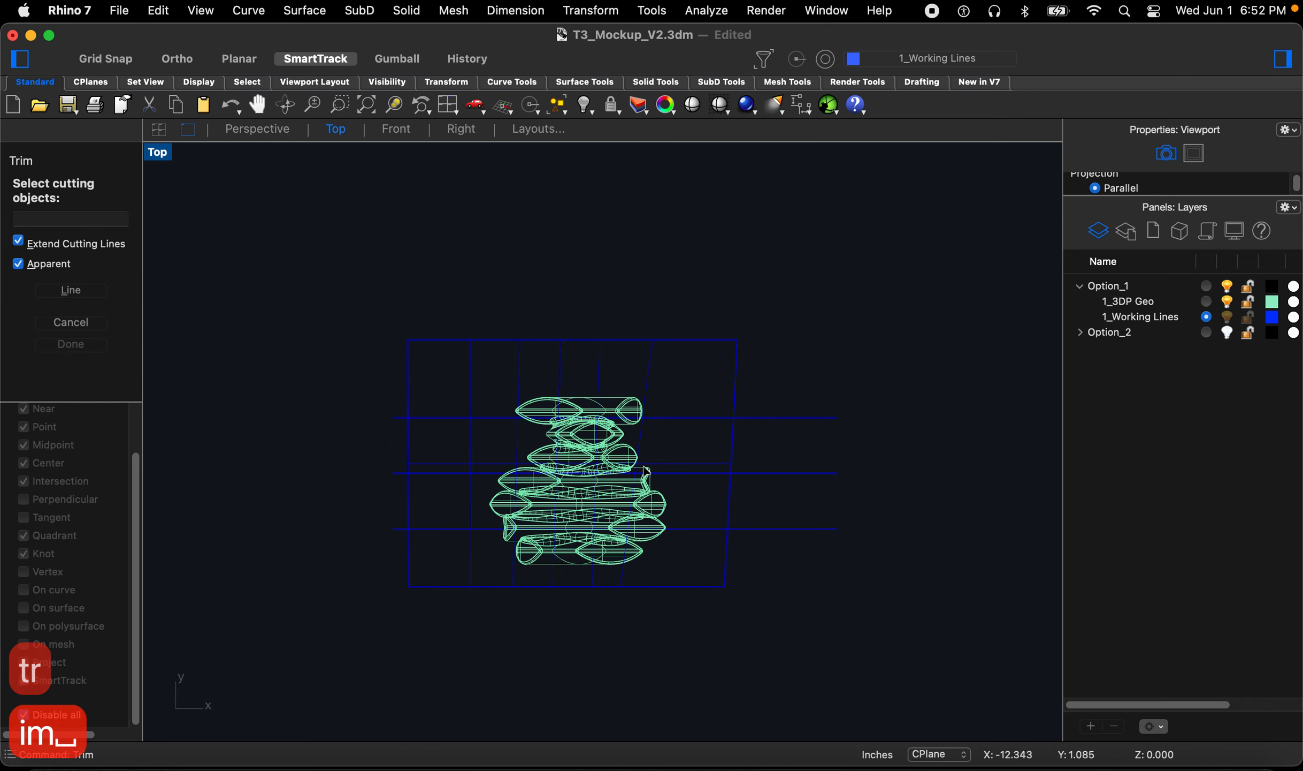
pyautogui.click(736, 385)
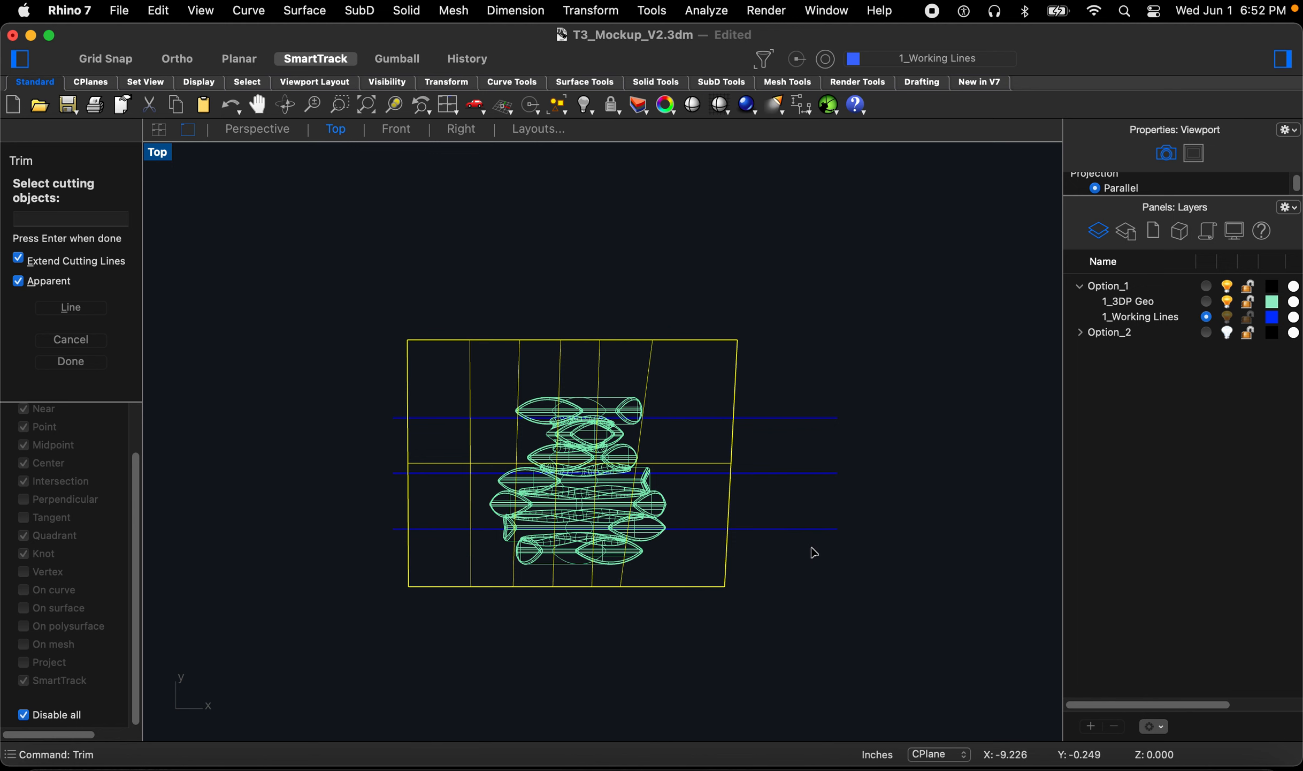
pyautogui.press('Return')
pyautogui.moveTo(832, 562); pyautogui.dragTo(777, 378)
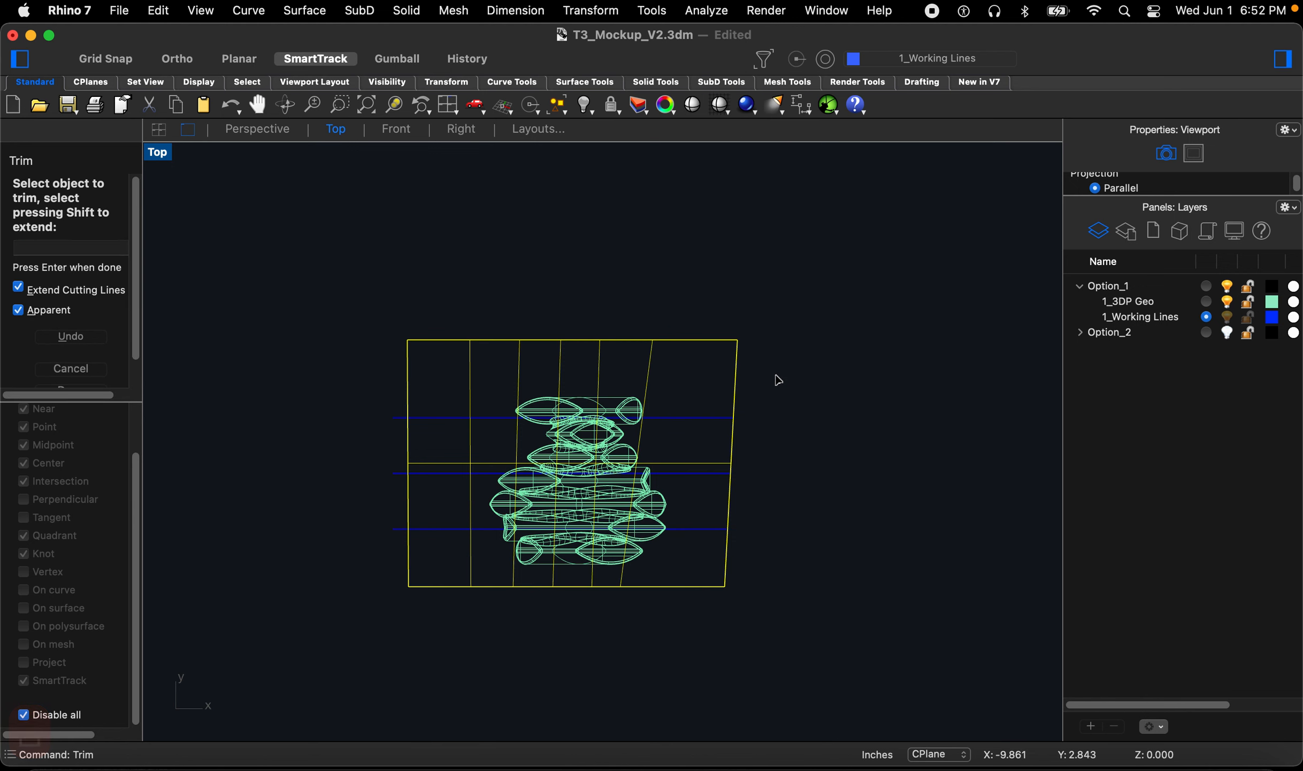
pyautogui.scroll(2, 537, 417)
pyautogui.scroll(5, 388, 455)
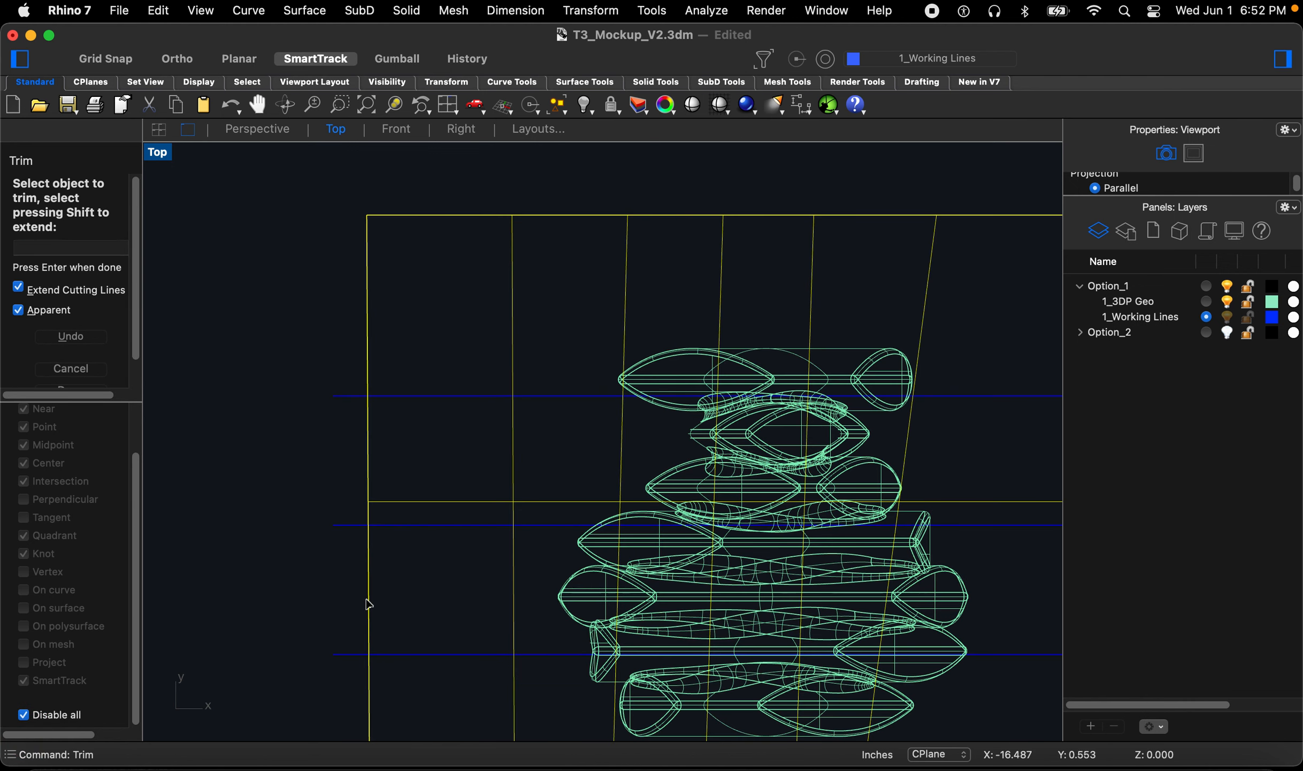
pyautogui.moveTo(359, 669); pyautogui.dragTo(318, 345)
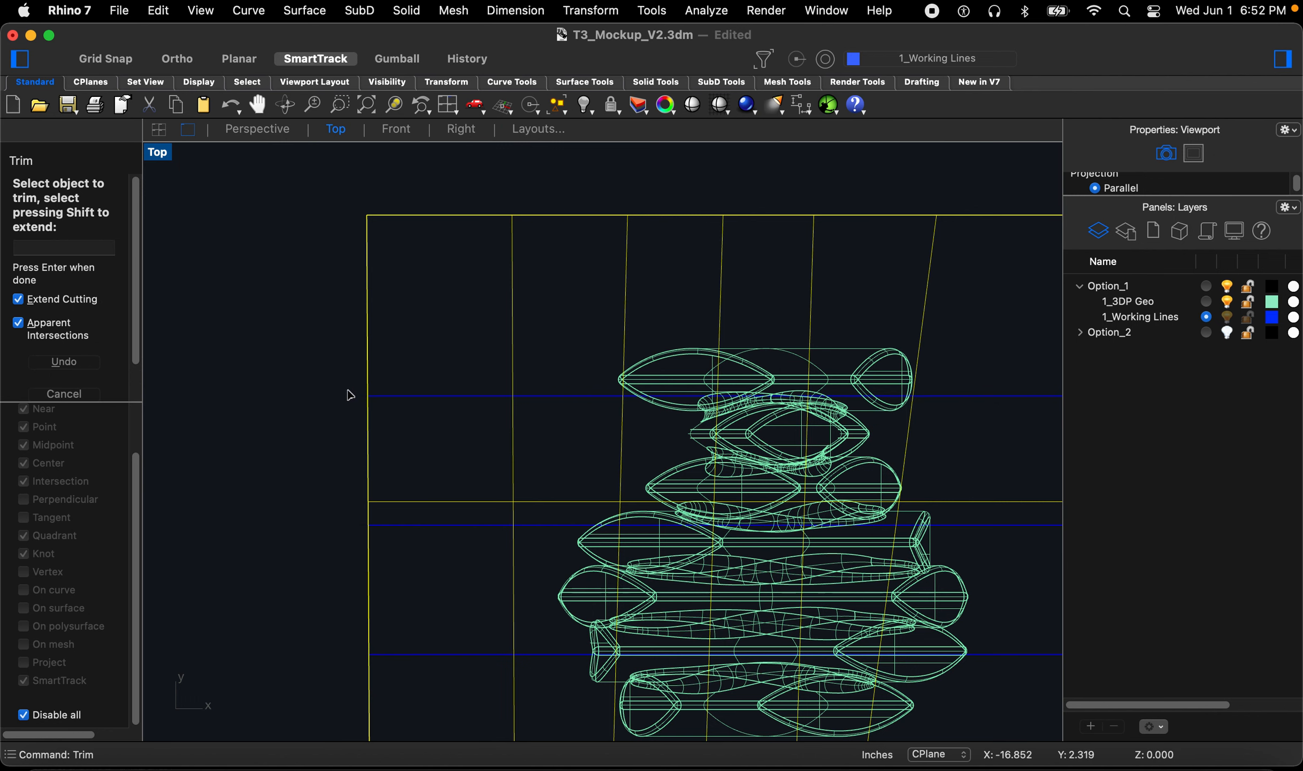
pyautogui.scroll(-5, 332, 375)
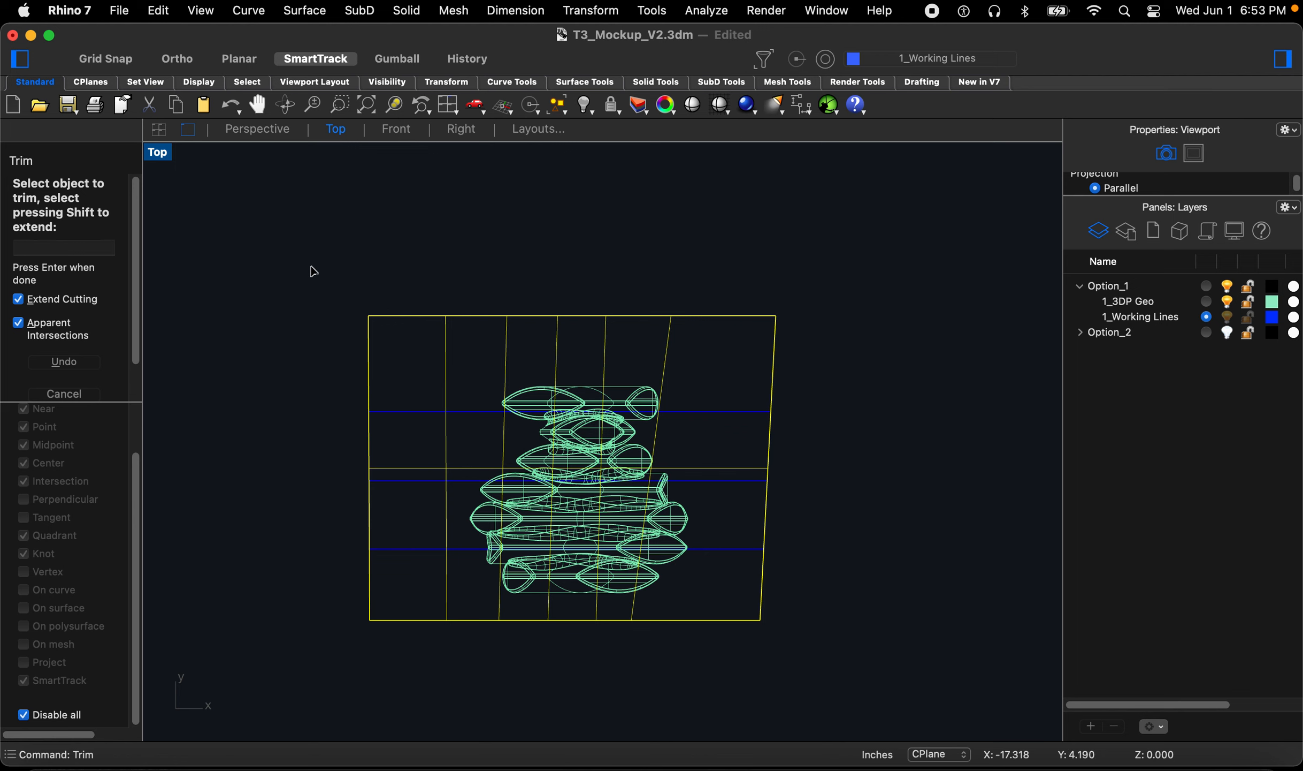
pyautogui.press('space')
# Step: Extrude the three straight horizontal lines upward about 3.6 inches into vertical surfaces
pyautogui.click(243, 132)
pyautogui.moveTo(551, 480); pyautogui.dragTo(626, 591, button='right')
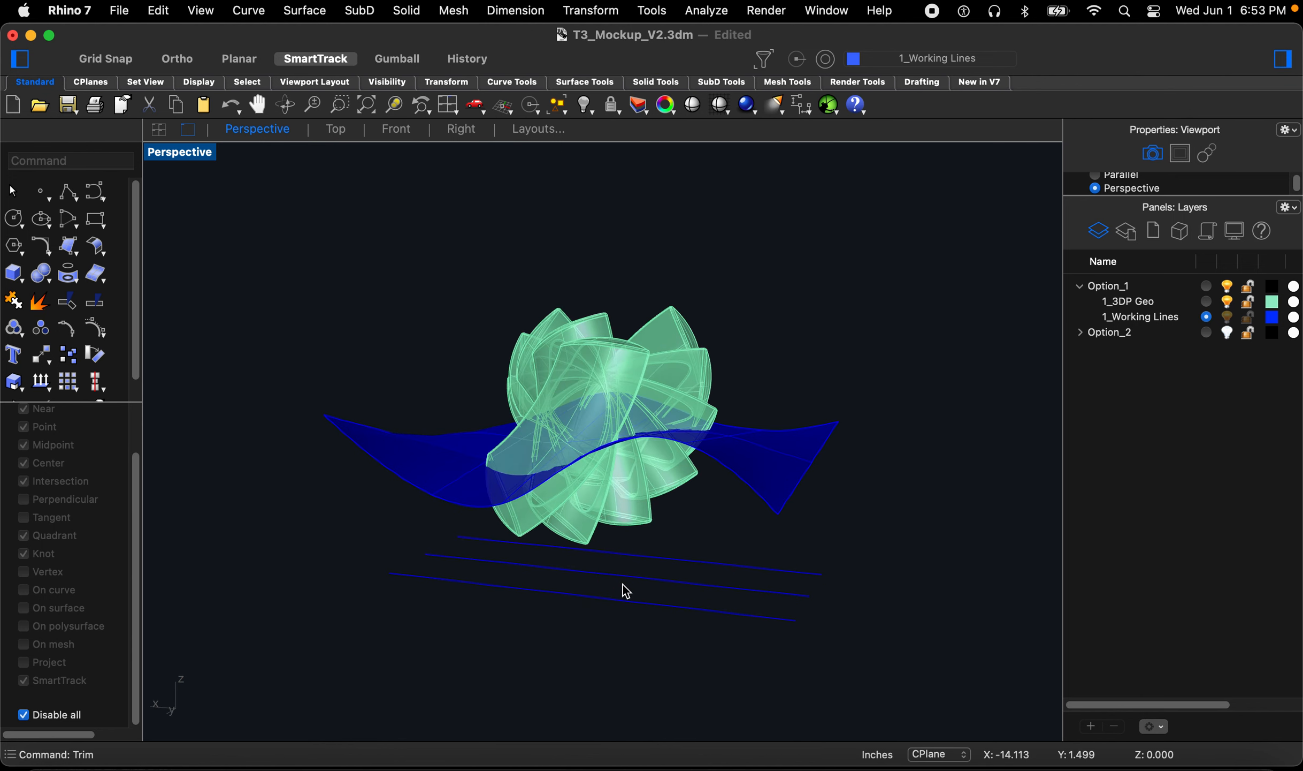
pyautogui.write('eCrv')
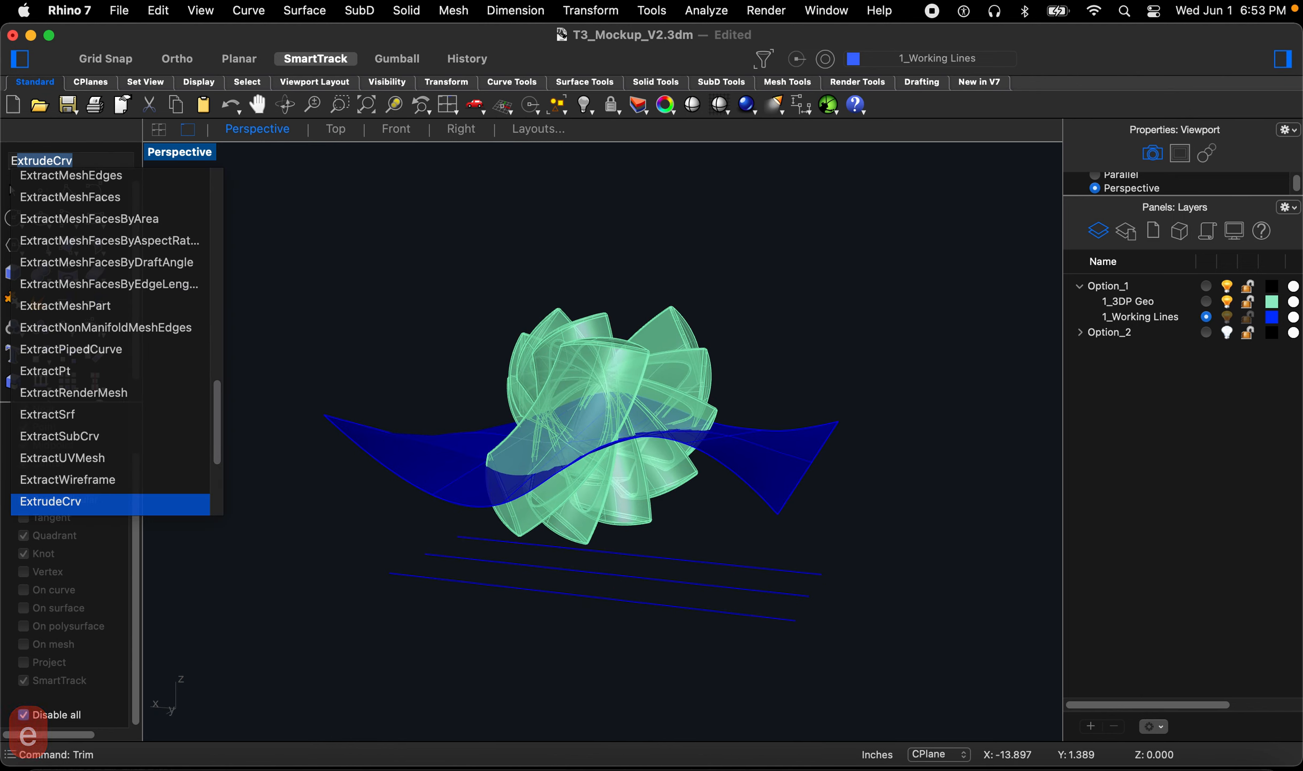
pyautogui.press('Return')
pyautogui.moveTo(761, 654); pyautogui.dragTo(714, 544)
pyautogui.moveTo(717, 549); pyautogui.dragTo(734, 477, button='right')
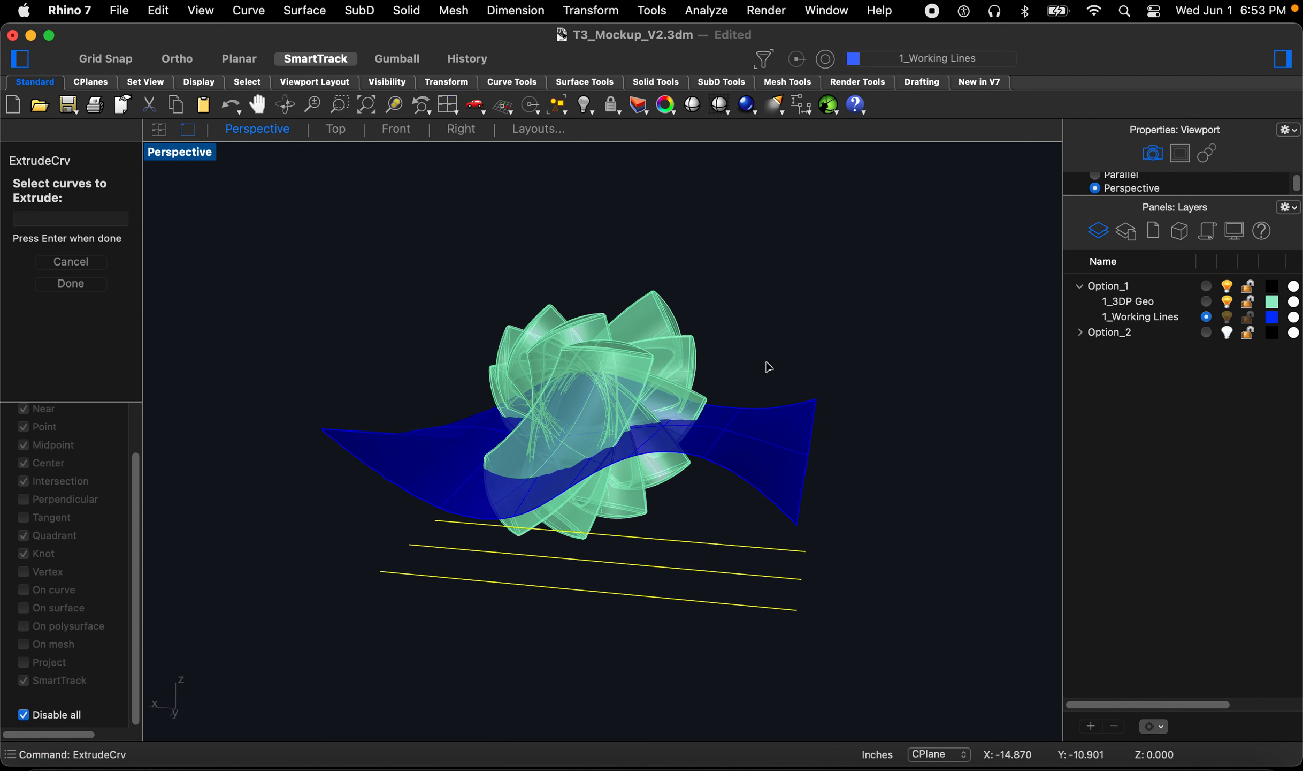
pyautogui.press('Return')
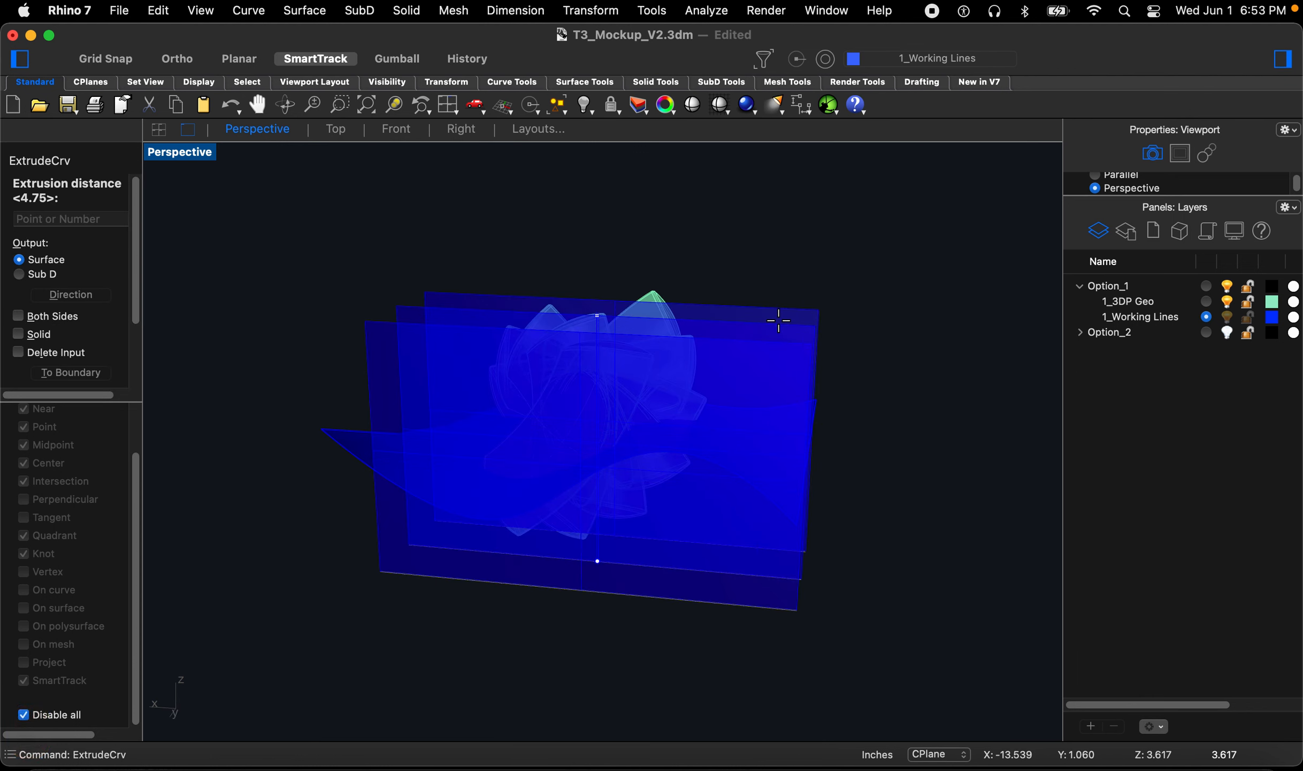
pyautogui.click(779, 320)
pyautogui.moveTo(909, 546); pyautogui.dragTo(829, 556, button='right')
pyautogui.write('trm')
pyautogui.press('Return')
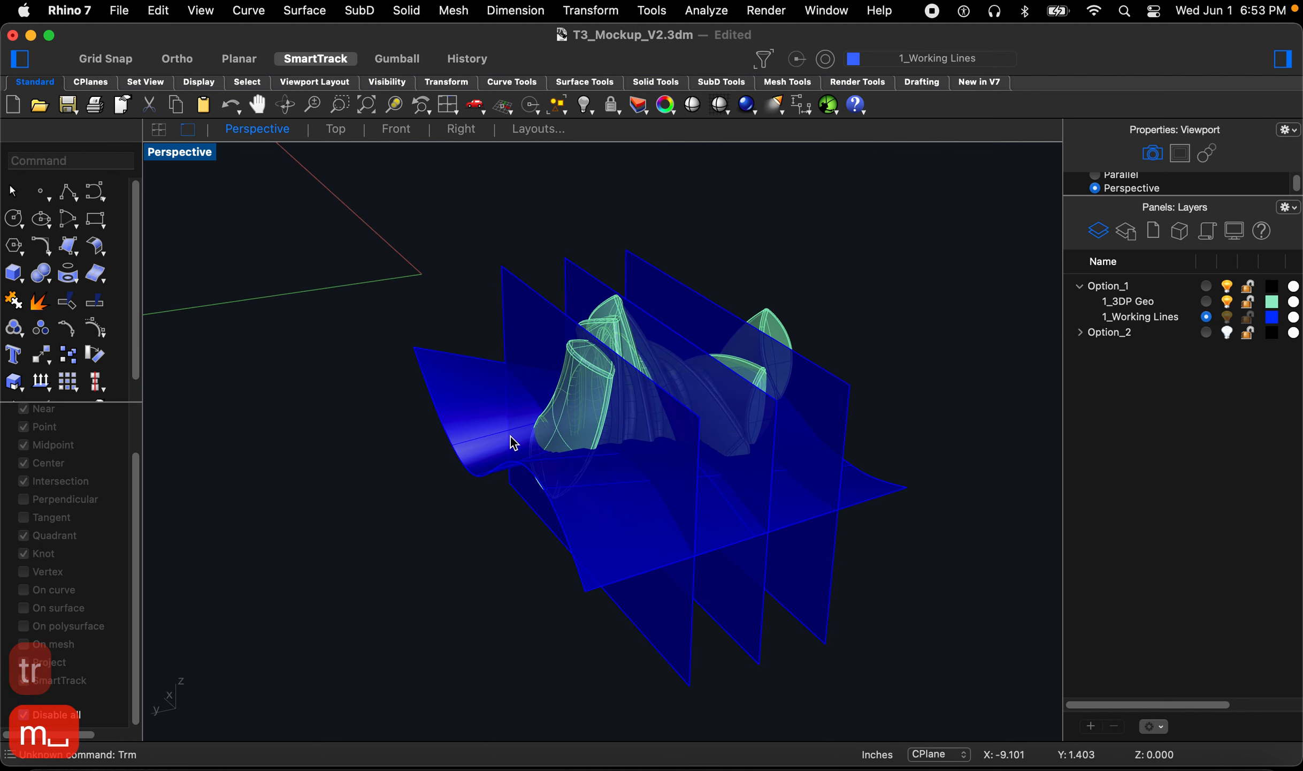
pyautogui.click(441, 395)
pyautogui.moveTo(444, 397); pyautogui.dragTo(526, 372, button='right')
pyautogui.scroll(5, 468, 347)
pyautogui.press('space')
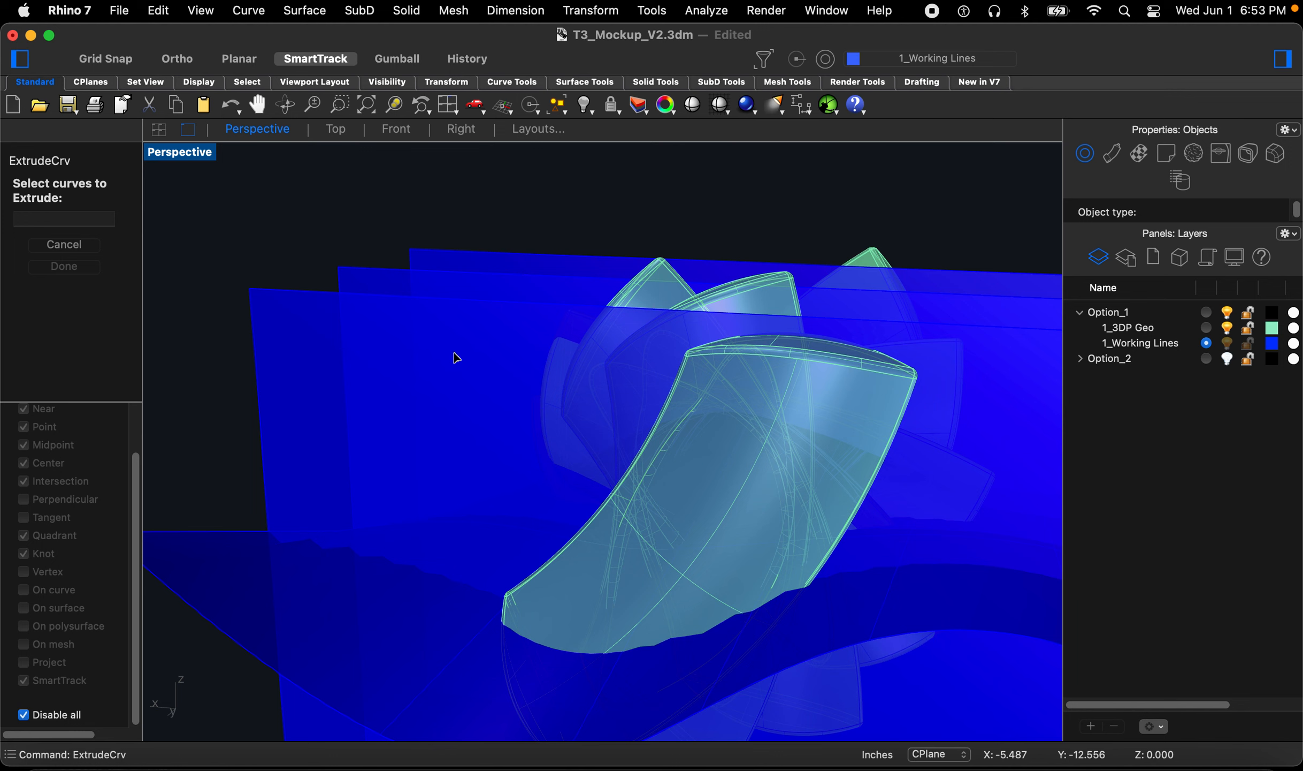
pyautogui.press('Escape')
pyautogui.press('Escape')
pyautogui.press('Escape')
# Step: Trim the three vertical extruded surfaces where they rise above the lofted wavy surface, using the loft as the cutting object
pyautogui.write('trim')
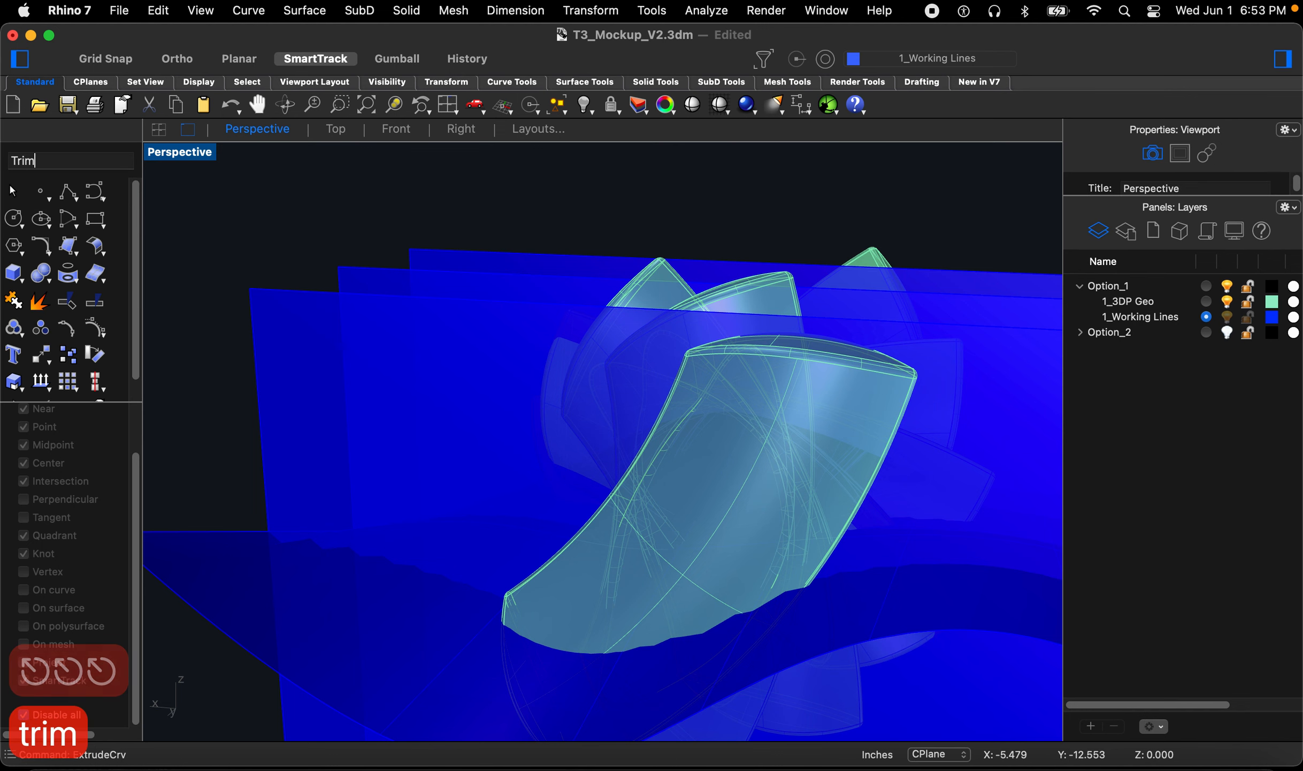
pyautogui.press('space')
pyautogui.click(254, 557)
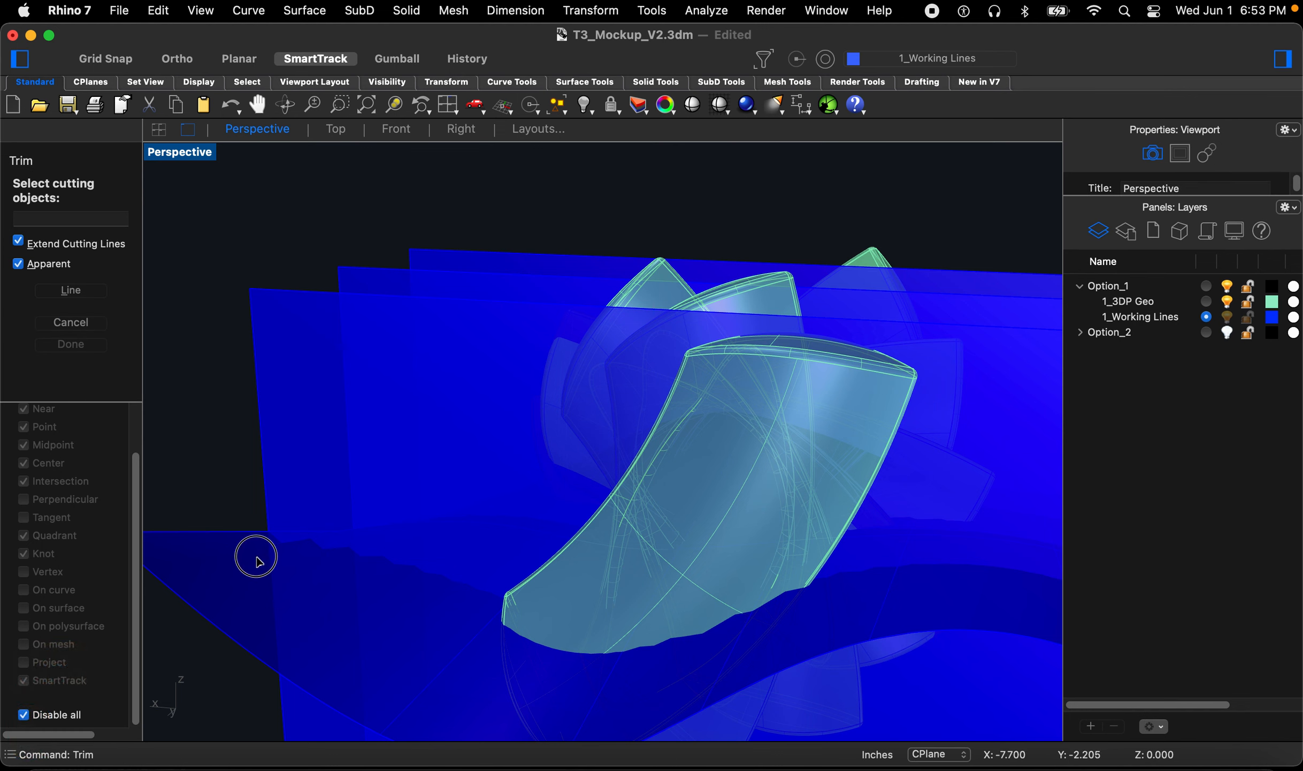
pyautogui.press('space')
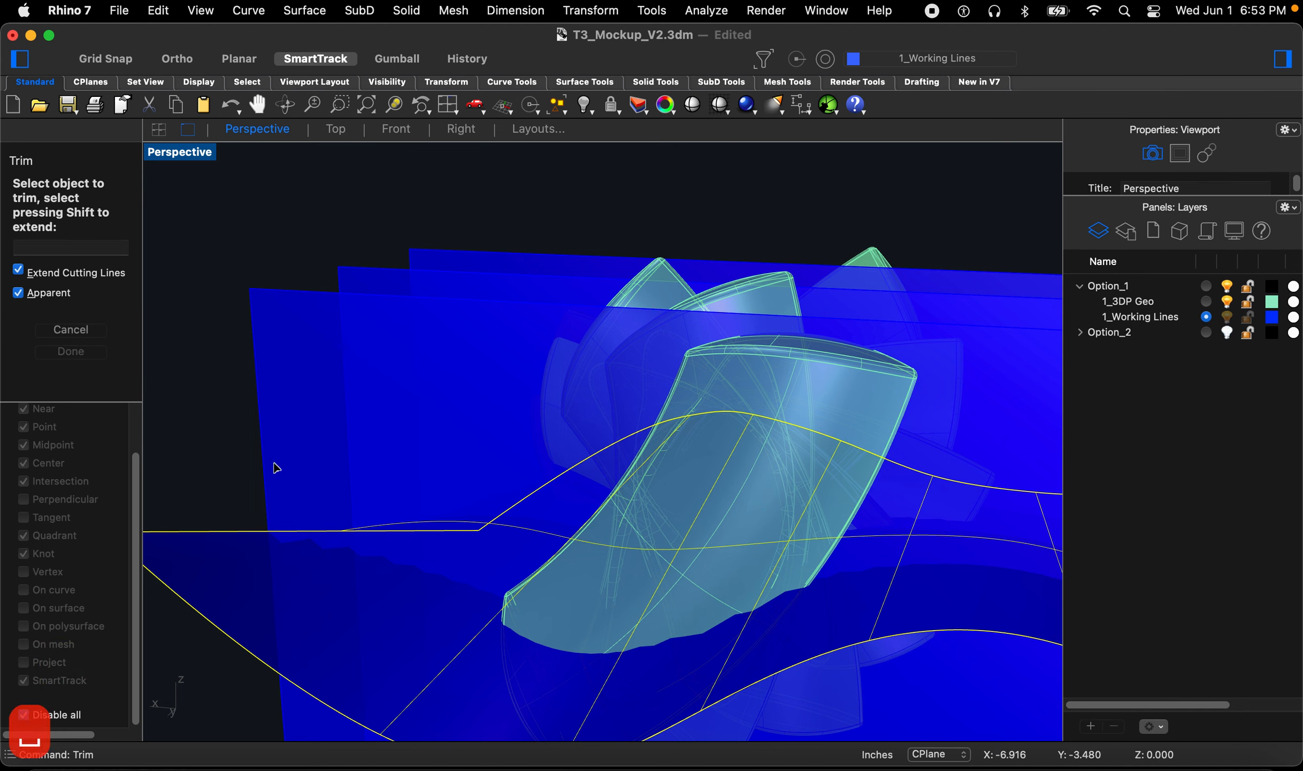
pyautogui.click(283, 359)
pyautogui.click(355, 309)
pyautogui.click(433, 291)
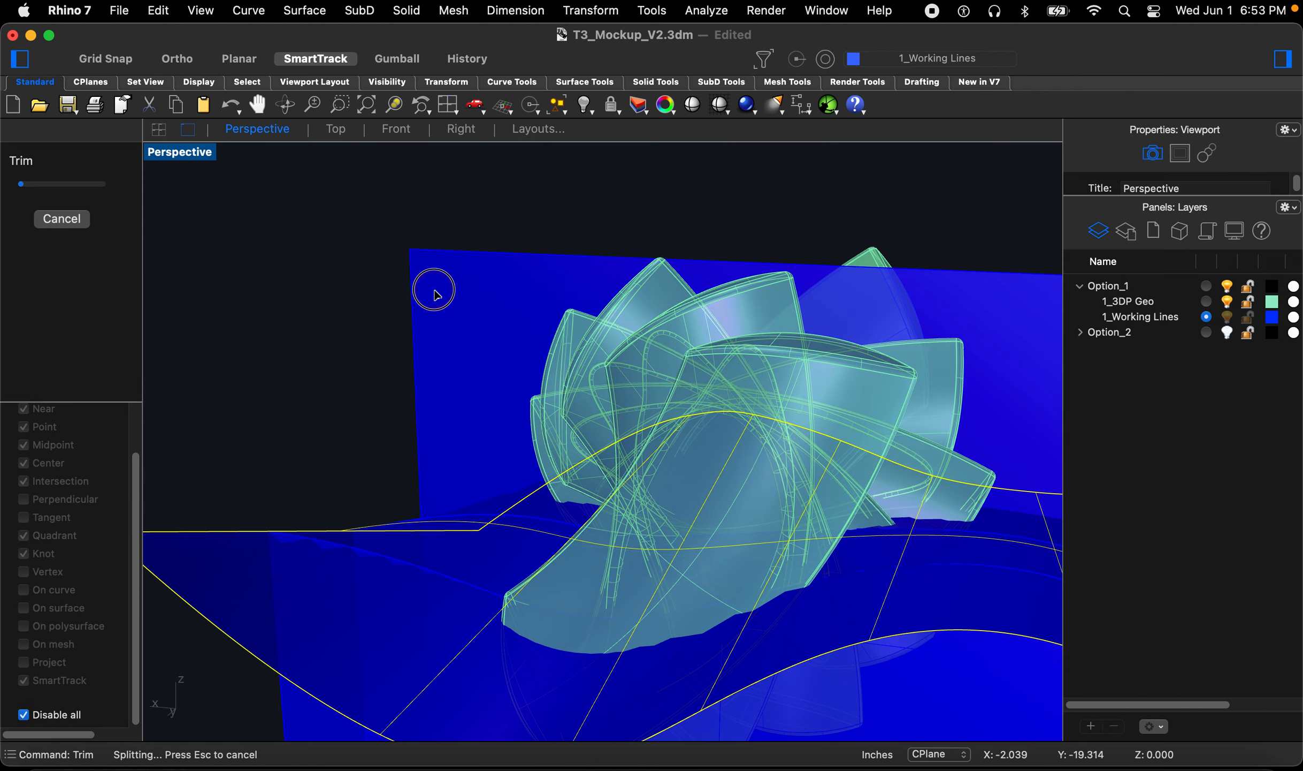
pyautogui.moveTo(369, 366); pyautogui.dragTo(616, 336, button='right')
pyautogui.scroll(-3, 616, 339)
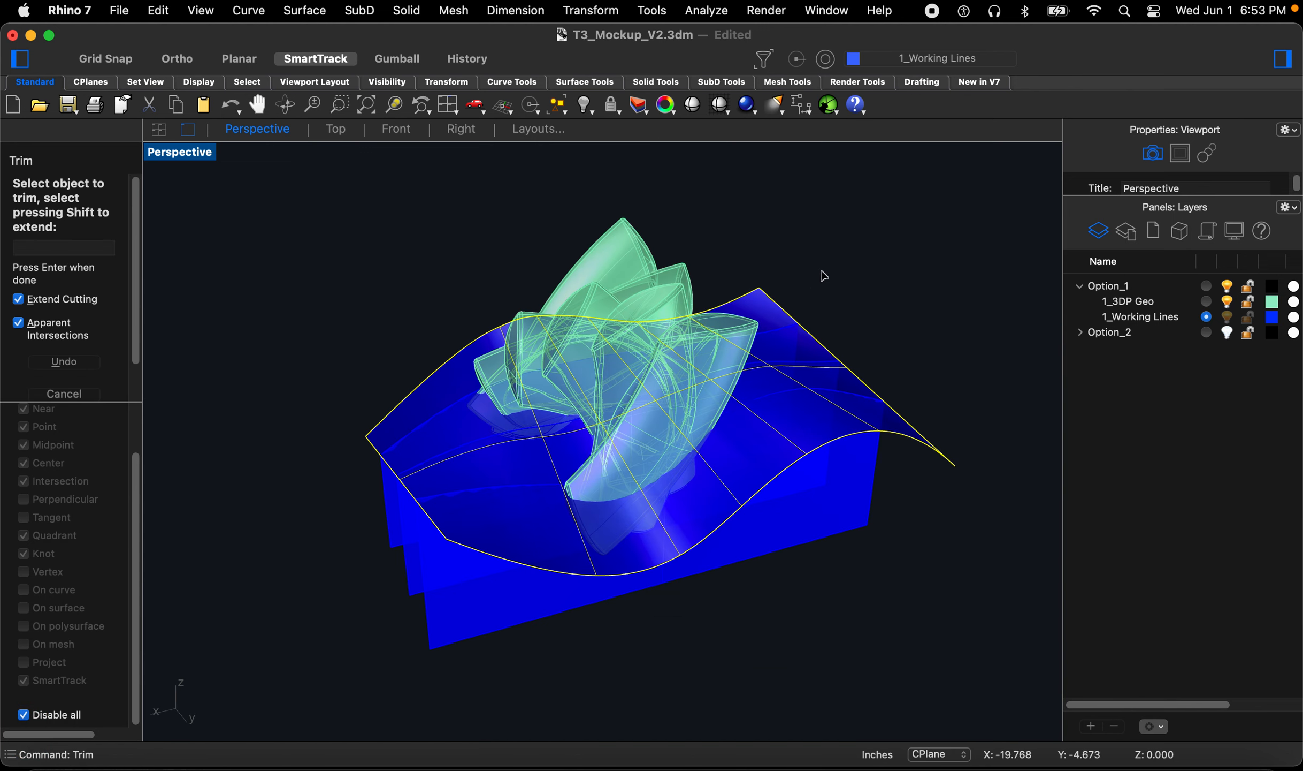
pyautogui.moveTo(515, 514); pyautogui.dragTo(742, 596, button='right')
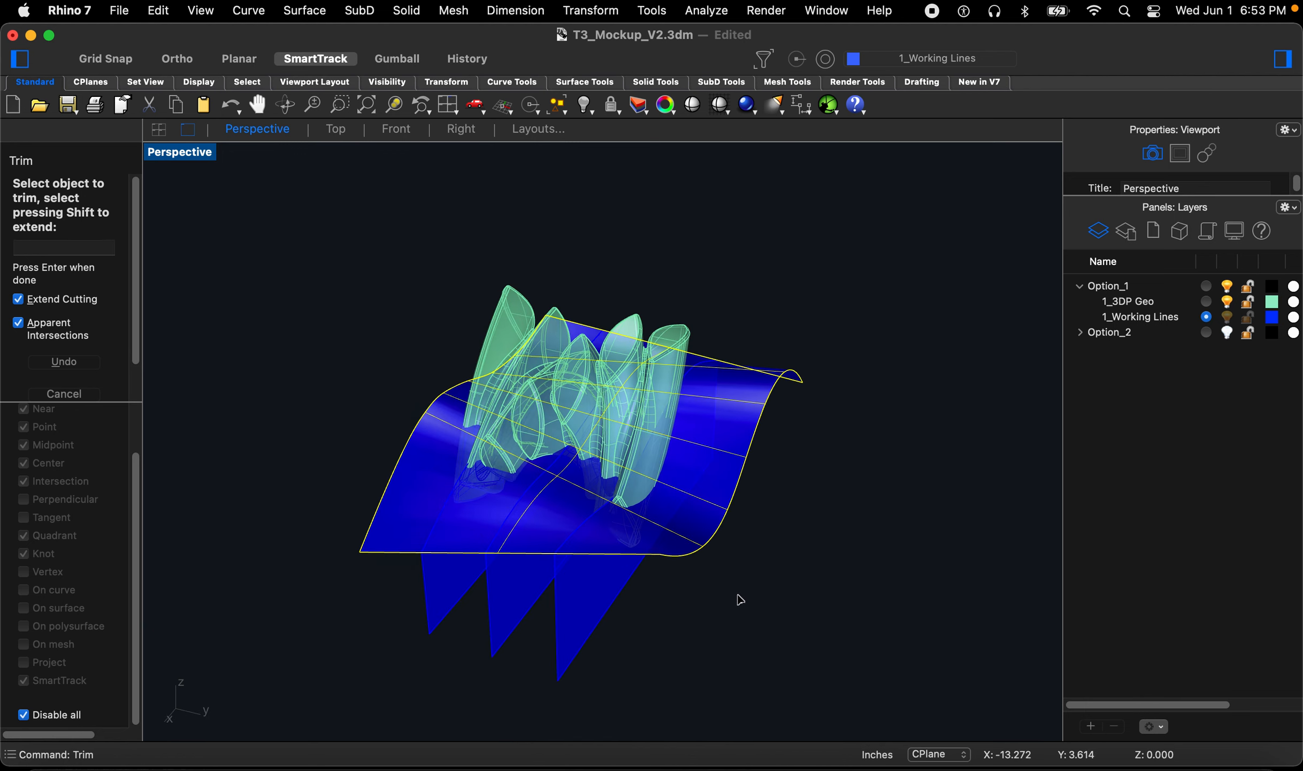
pyautogui.press('space')
pyautogui.moveTo(620, 599)
pyautogui.mouseDown(button='right')
pyautogui.moveTo(649, 587)
pyautogui.moveTo(731, 501)
pyautogui.moveTo(641, 593)
pyautogui.moveTo(666, 556)
pyautogui.moveTo(737, 544)
pyautogui.moveTo(690, 535)
pyautogui.moveTo(597, 565)
pyautogui.moveTo(963, 446)
pyautogui.mouseUp(button='right')
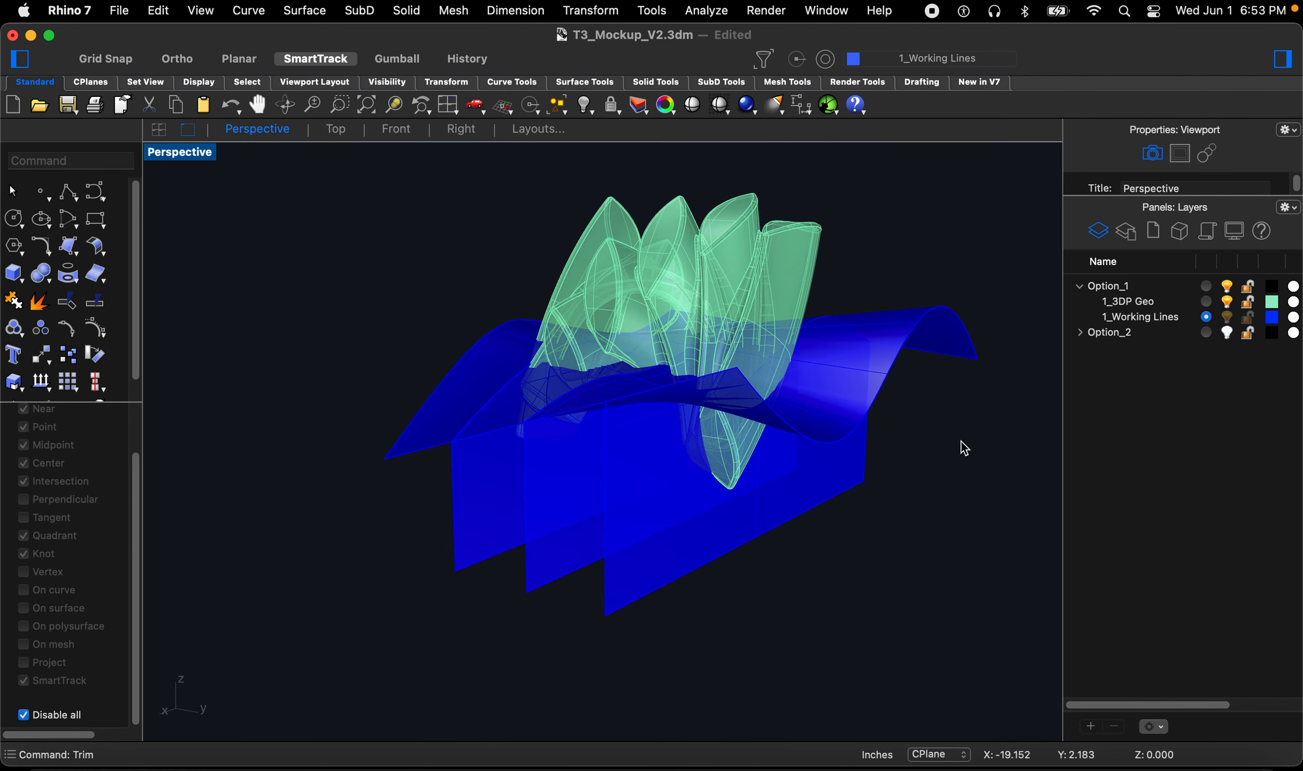
pyautogui.moveTo(654, 519)
pyautogui.mouseDown(button='right')
pyautogui.moveTo(553, 480)
pyautogui.moveTo(578, 473)
pyautogui.mouseUp(button='right')
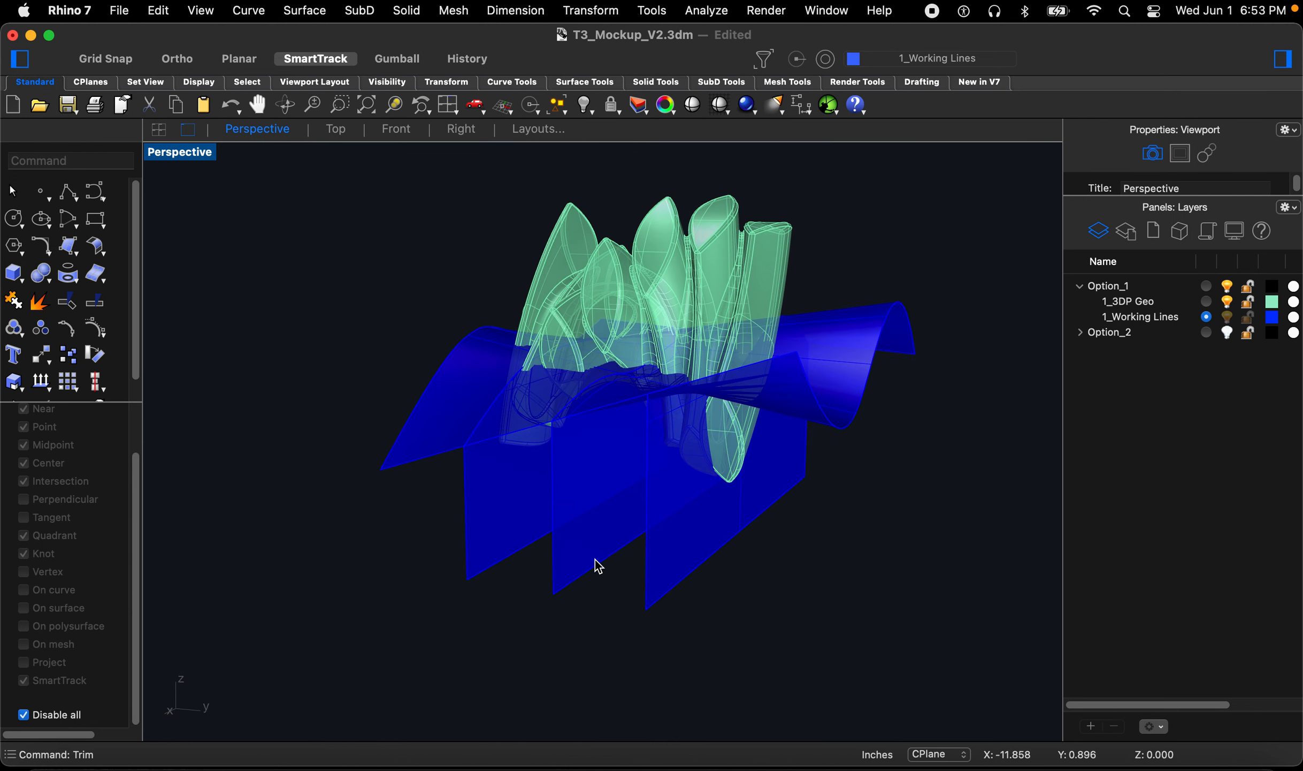
pyautogui.moveTo(609, 539)
pyautogui.mouseDown(button='right')
pyautogui.moveTo(588, 523)
pyautogui.moveTo(617, 515)
pyautogui.moveTo(571, 530)
pyautogui.moveTo(570, 542)
pyautogui.moveTo(600, 543)
pyautogui.mouseUp(button='right')
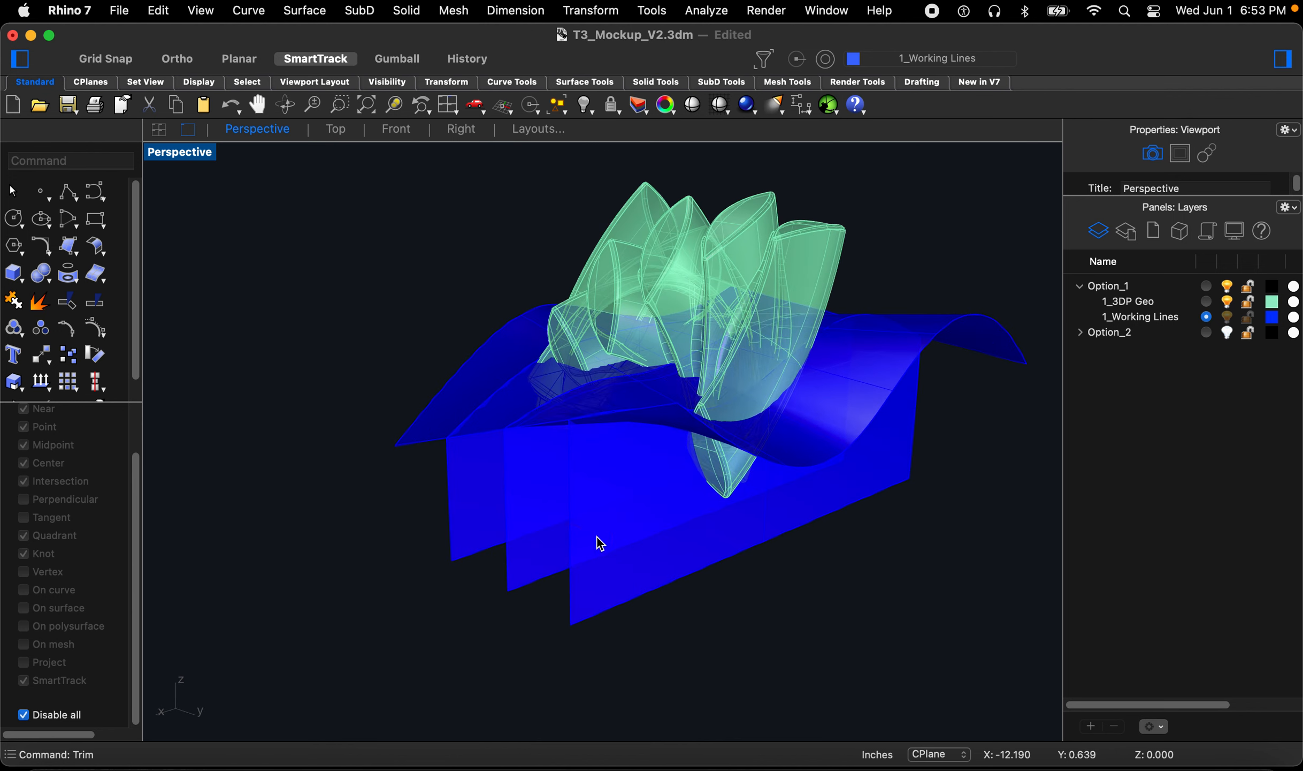
# Step: Add a new sublayer under Option_1 and name it 1_Acrylic
pyautogui.click(1090, 727)
pyautogui.click(1167, 434)
pyautogui.moveTo(1118, 348); pyautogui.dragTo(1132, 298)
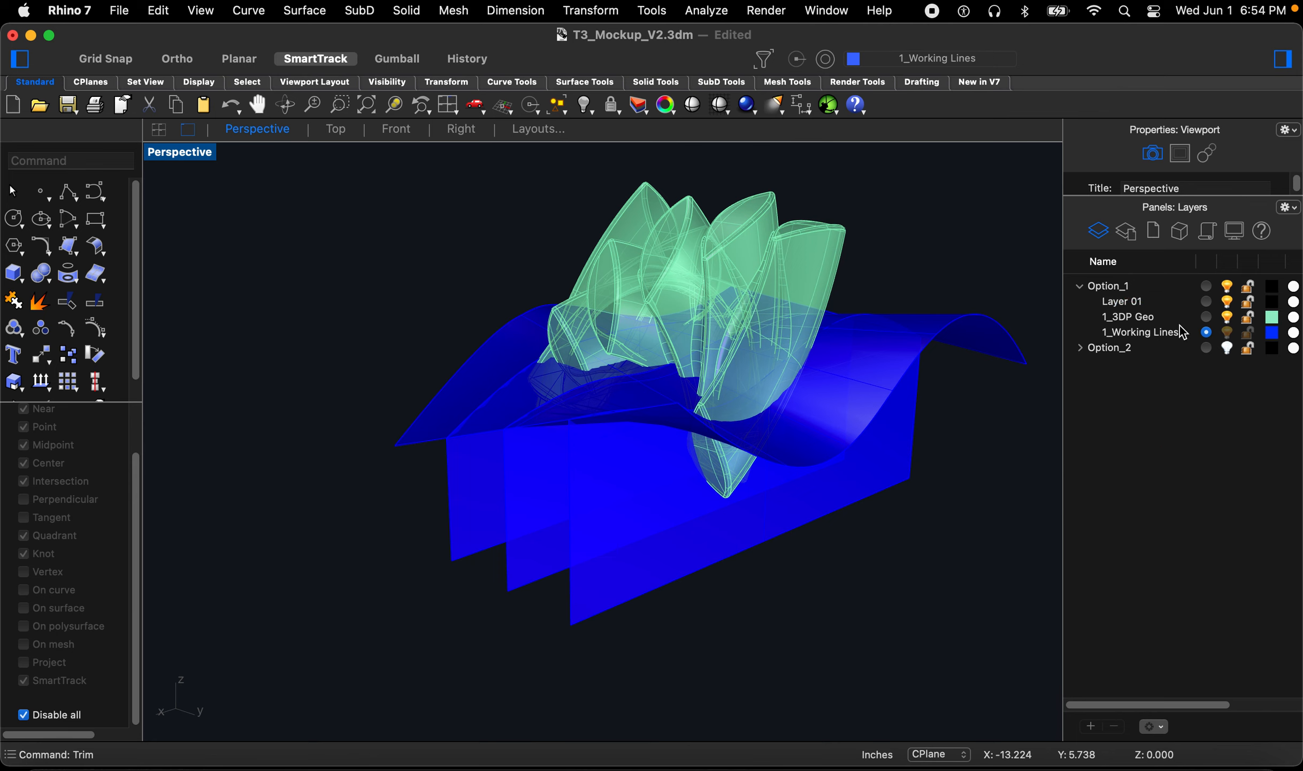
pyautogui.click(1117, 306)
pyautogui.click(1124, 309)
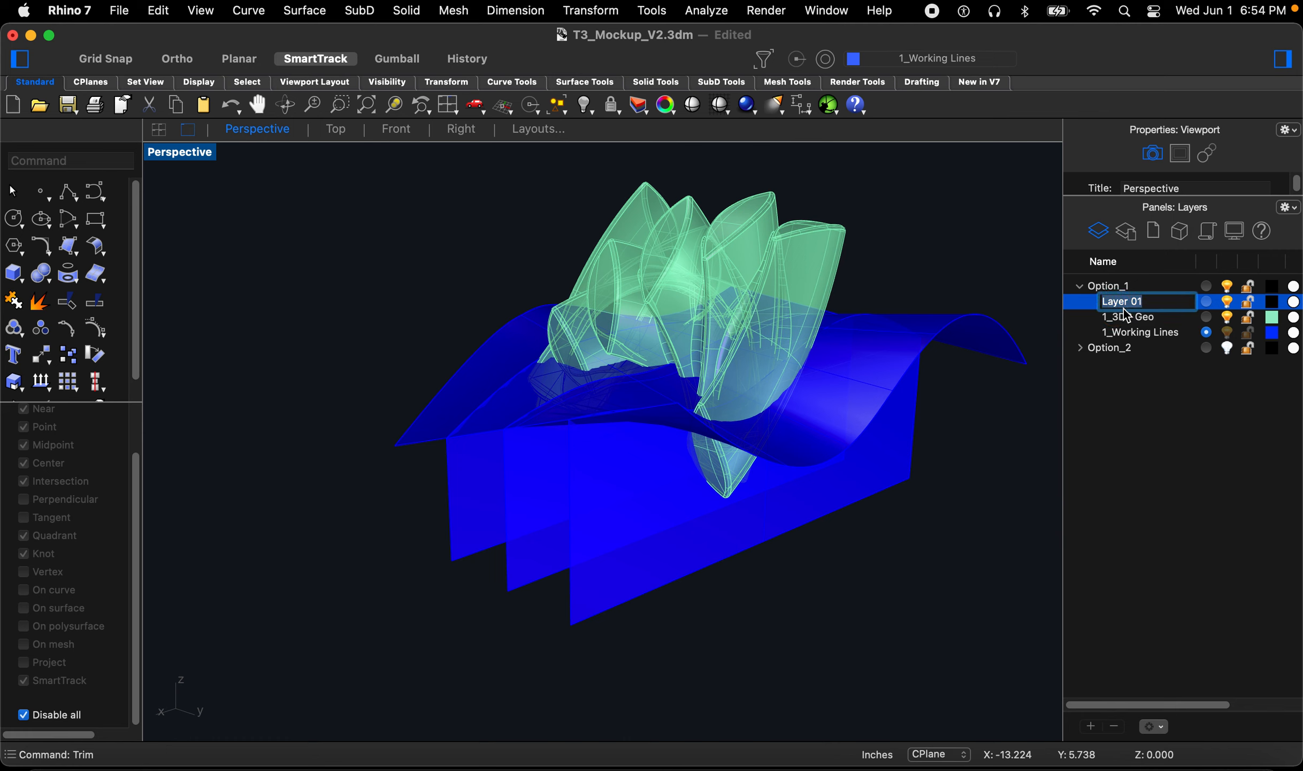
pyautogui.write('1_')
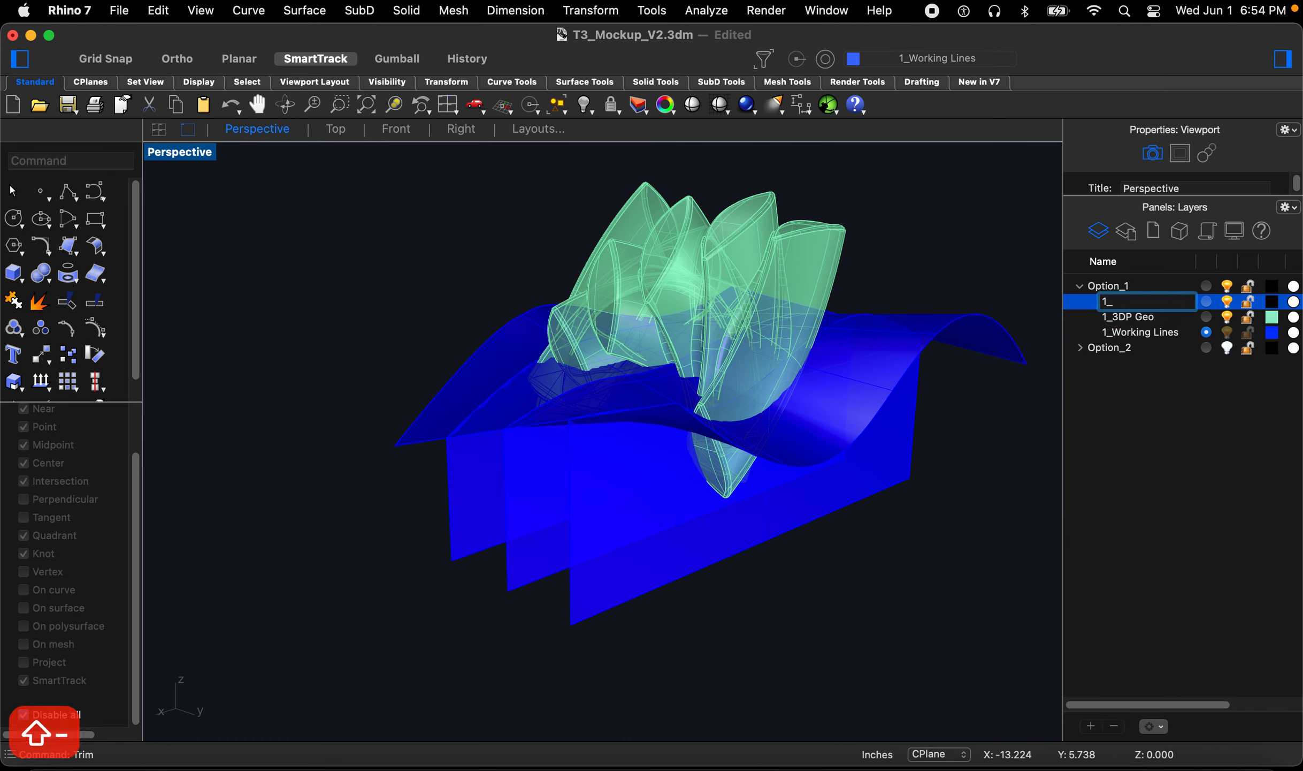
pyautogui.write('Acrylic')
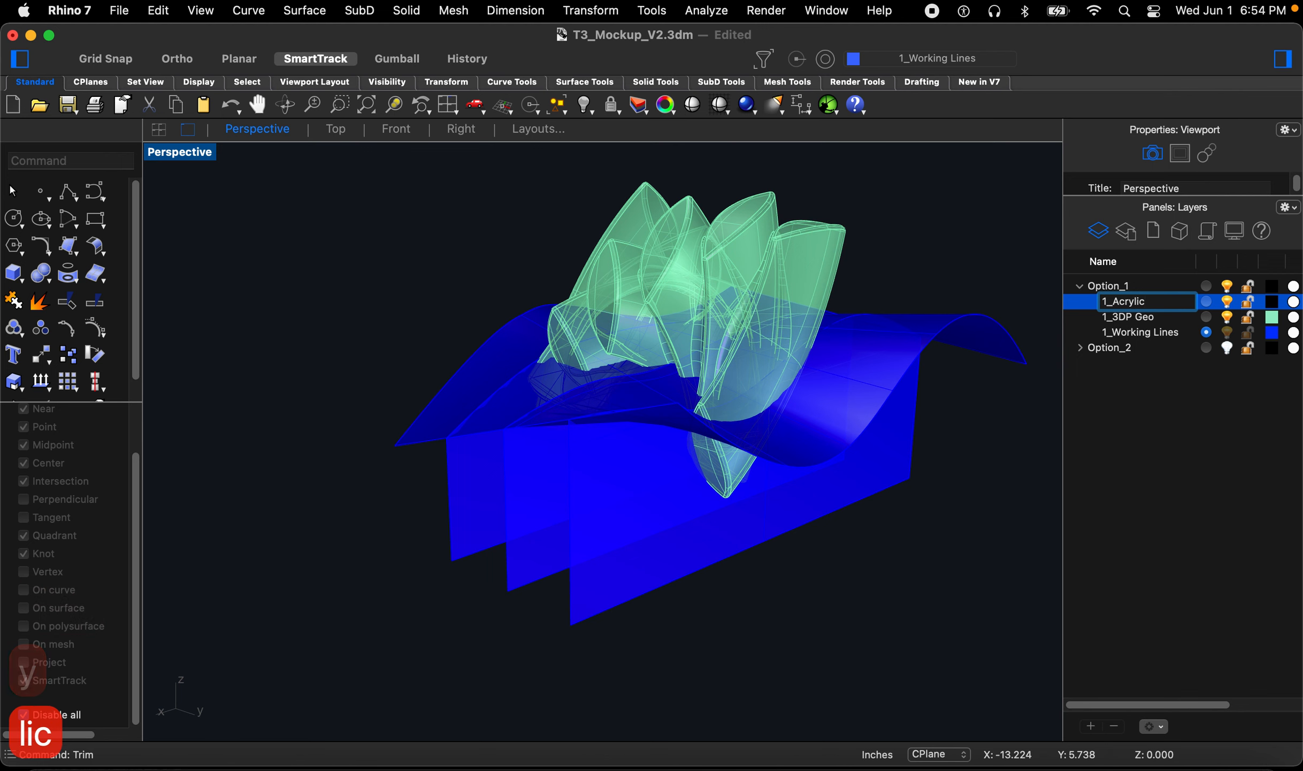
pyautogui.click(1194, 408)
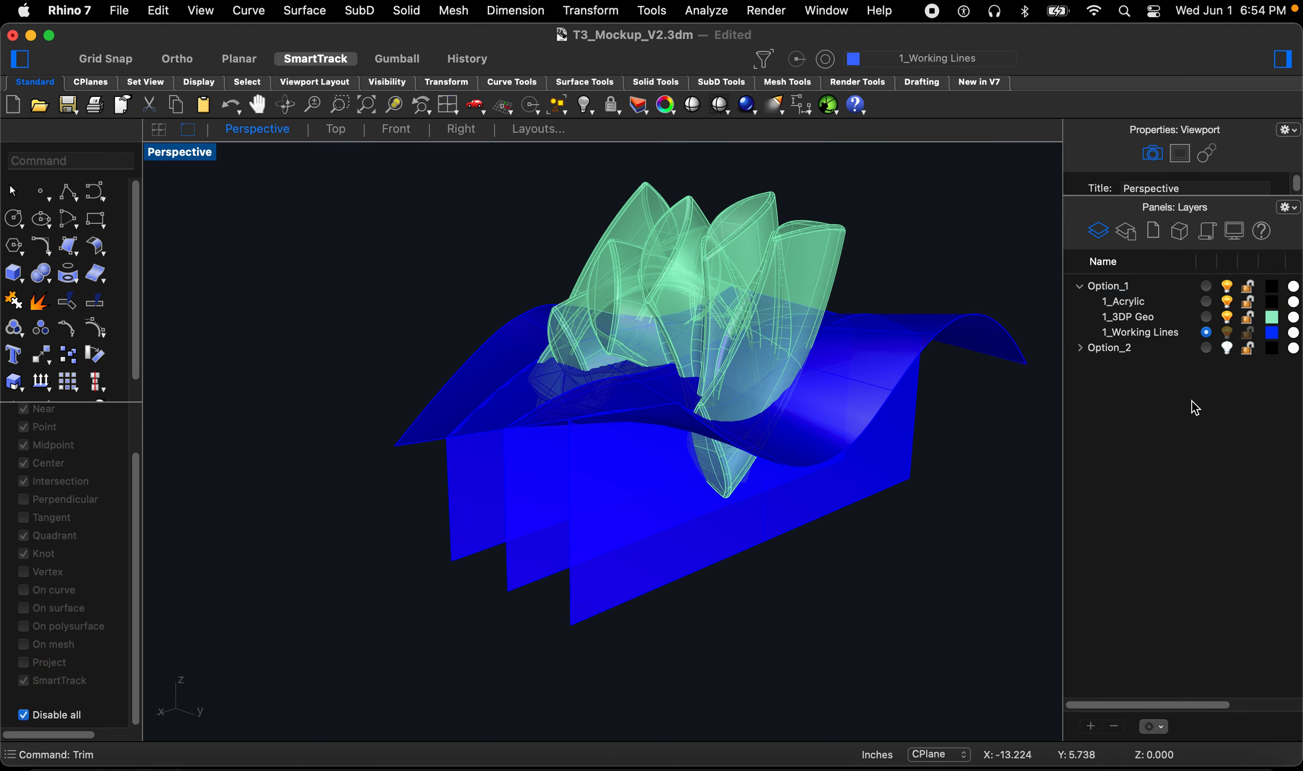
# Step: Select the three vertical surfaces with their curves and set the 1_Acrylic layer colour to Gray
pyautogui.moveTo(777, 506); pyautogui.dragTo(781, 454, button='right')
pyautogui.moveTo(540, 517); pyautogui.dragTo(557, 664, button='right')
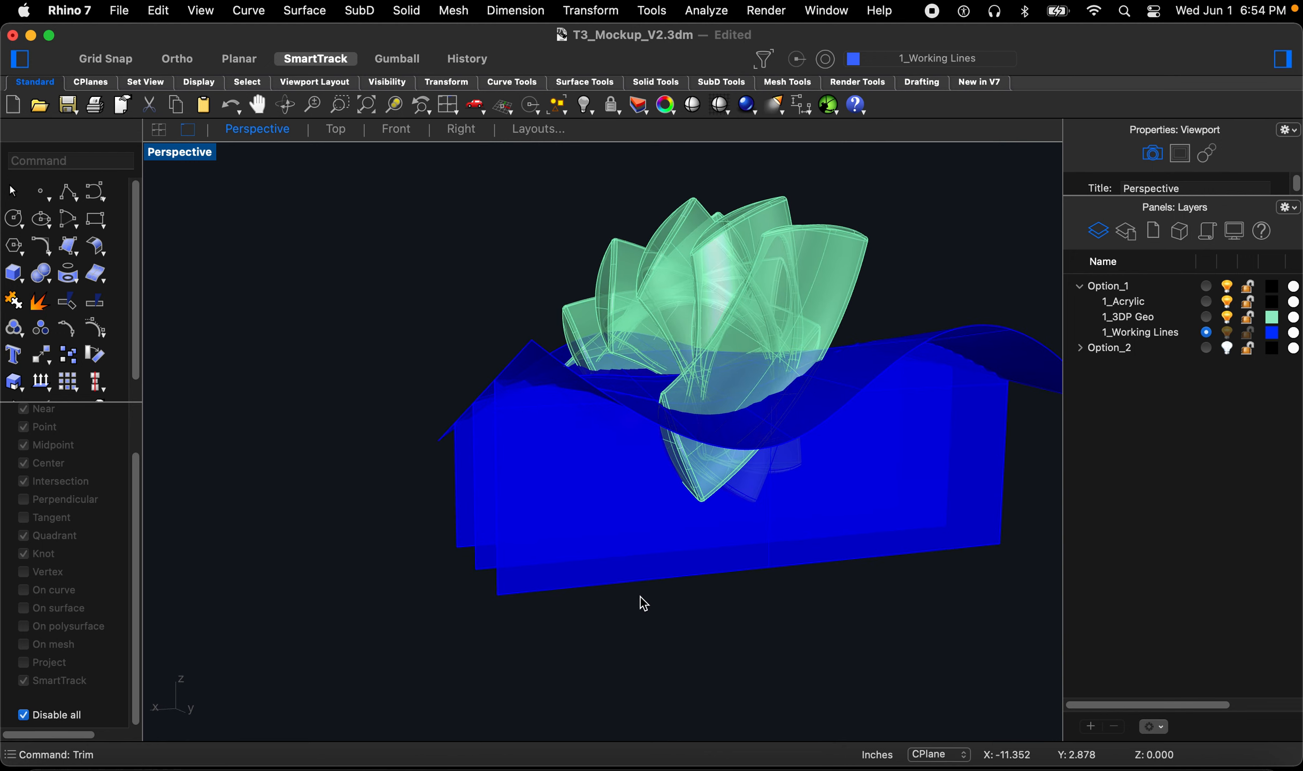
pyautogui.moveTo(610, 455); pyautogui.dragTo(580, 520, button='right')
pyautogui.moveTo(535, 637); pyautogui.dragTo(447, 489)
pyautogui.moveTo(450, 494); pyautogui.dragTo(583, 493, button='right')
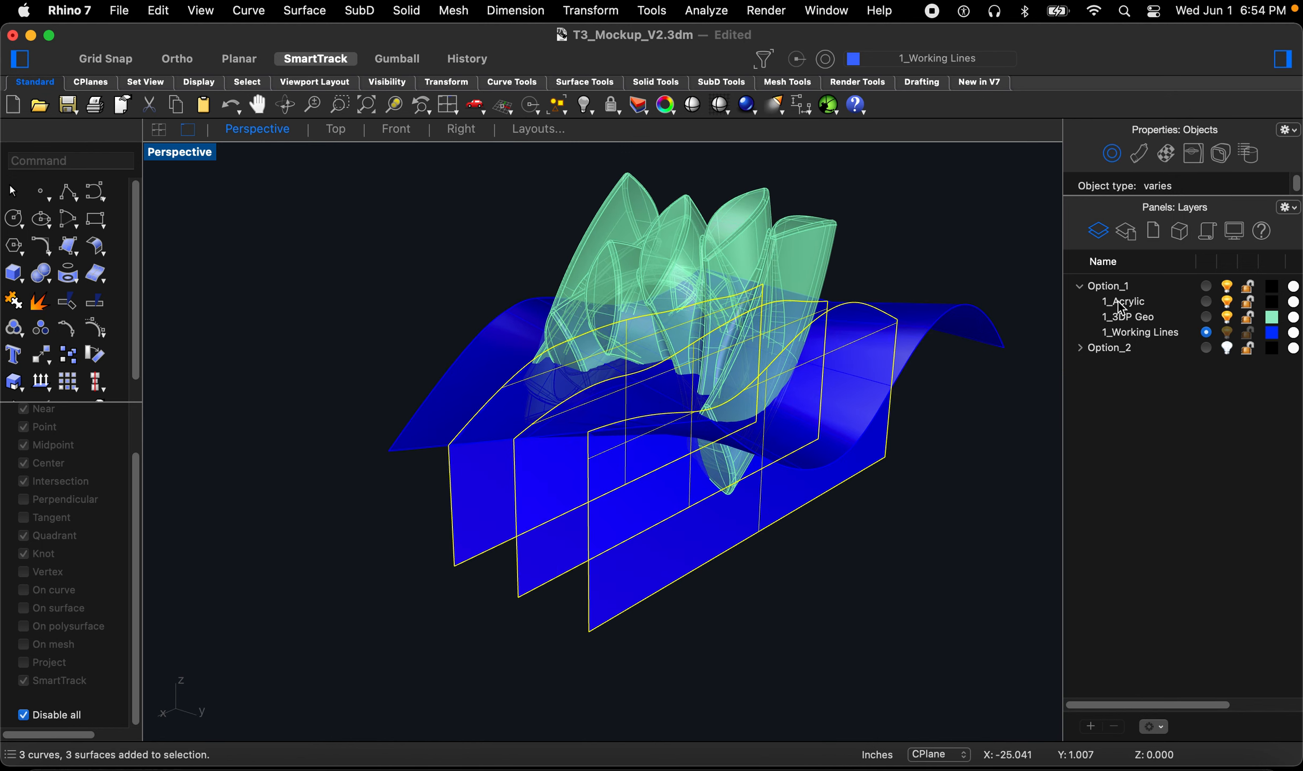
pyautogui.click(1272, 303)
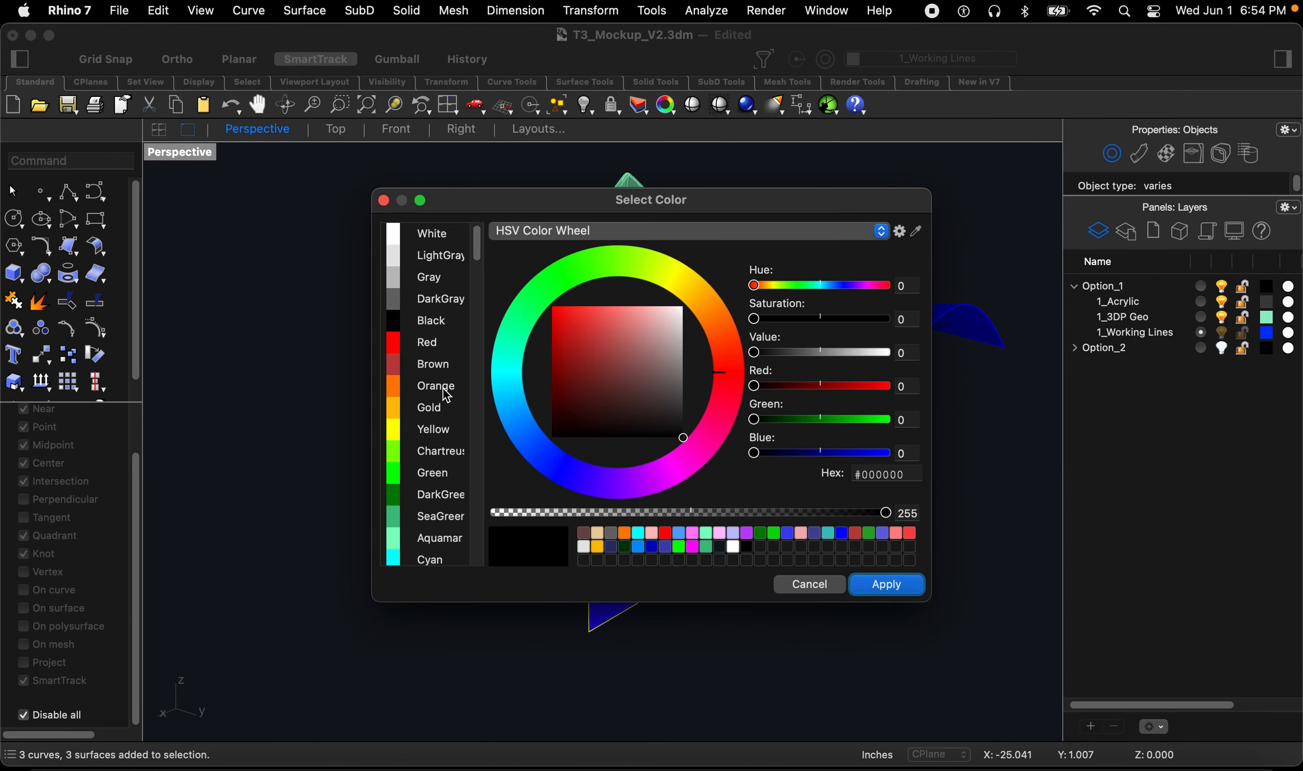
pyautogui.click(448, 390)
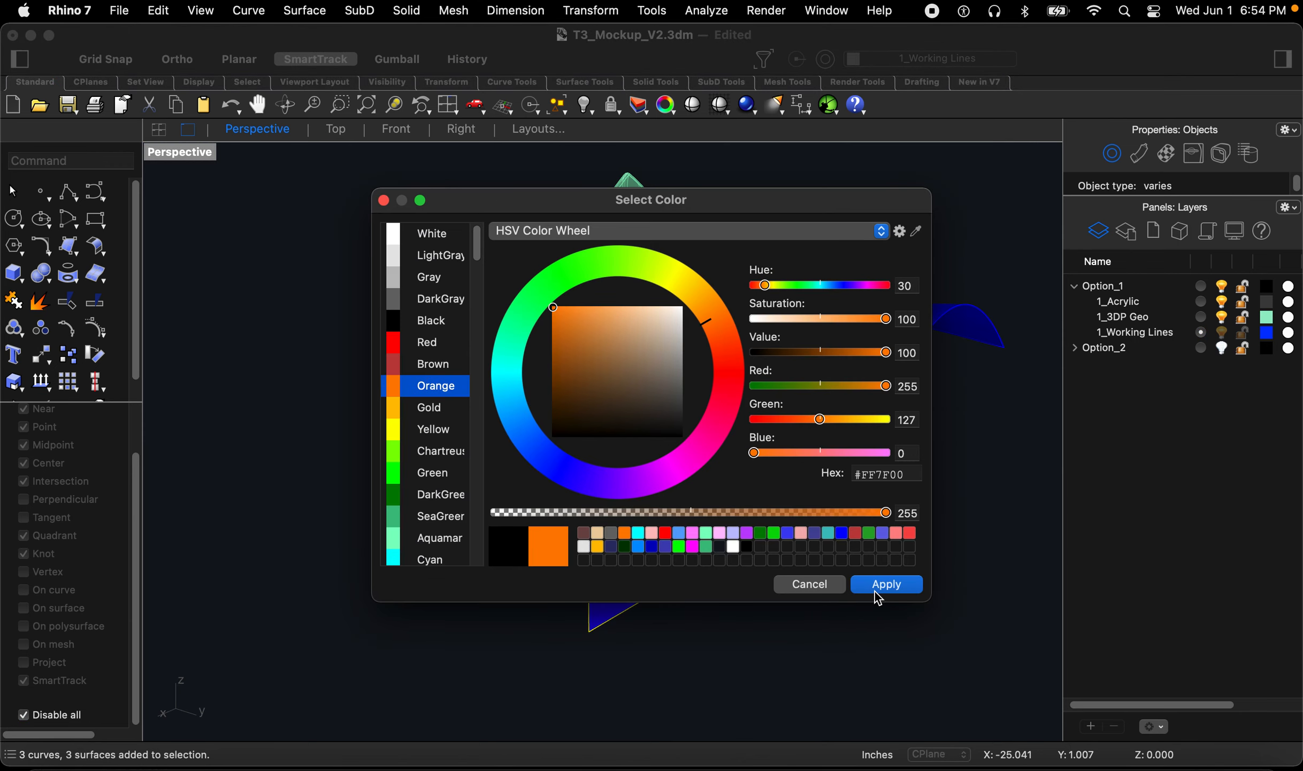
pyautogui.click(435, 278)
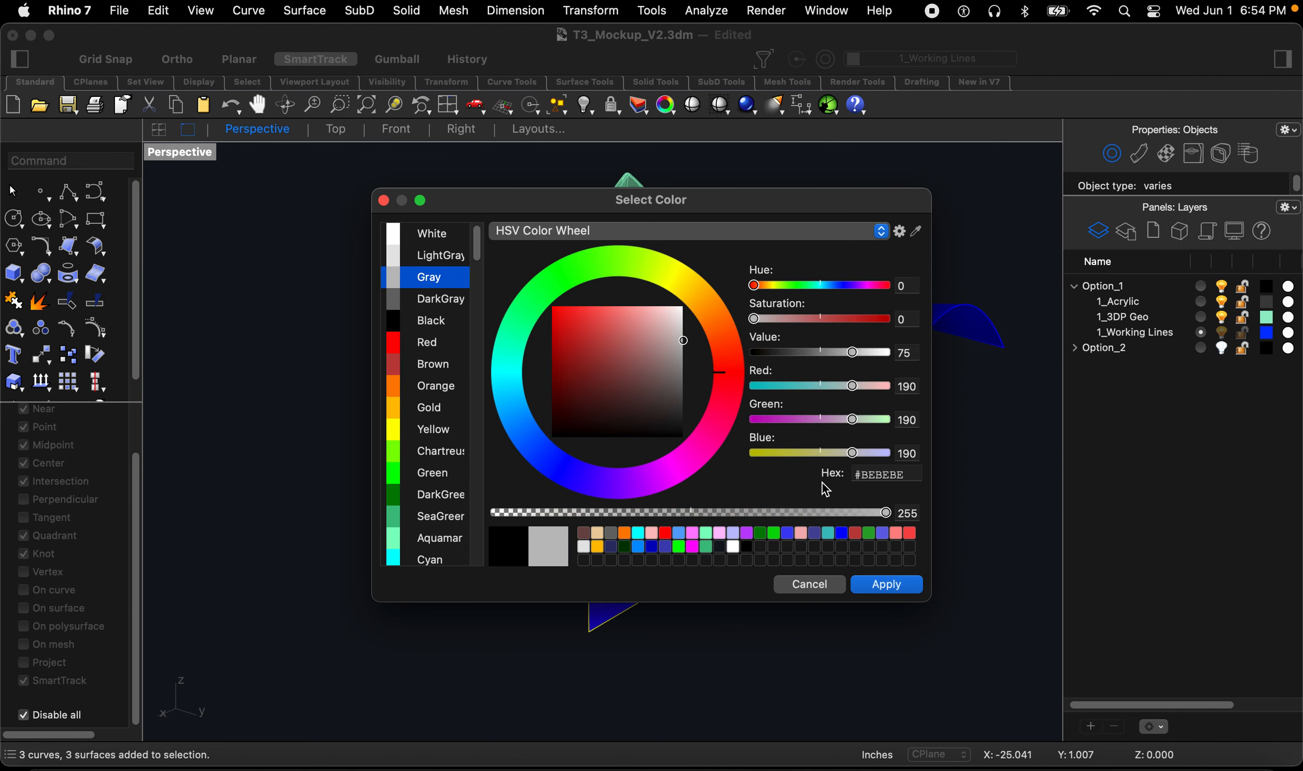
pyautogui.click(876, 584)
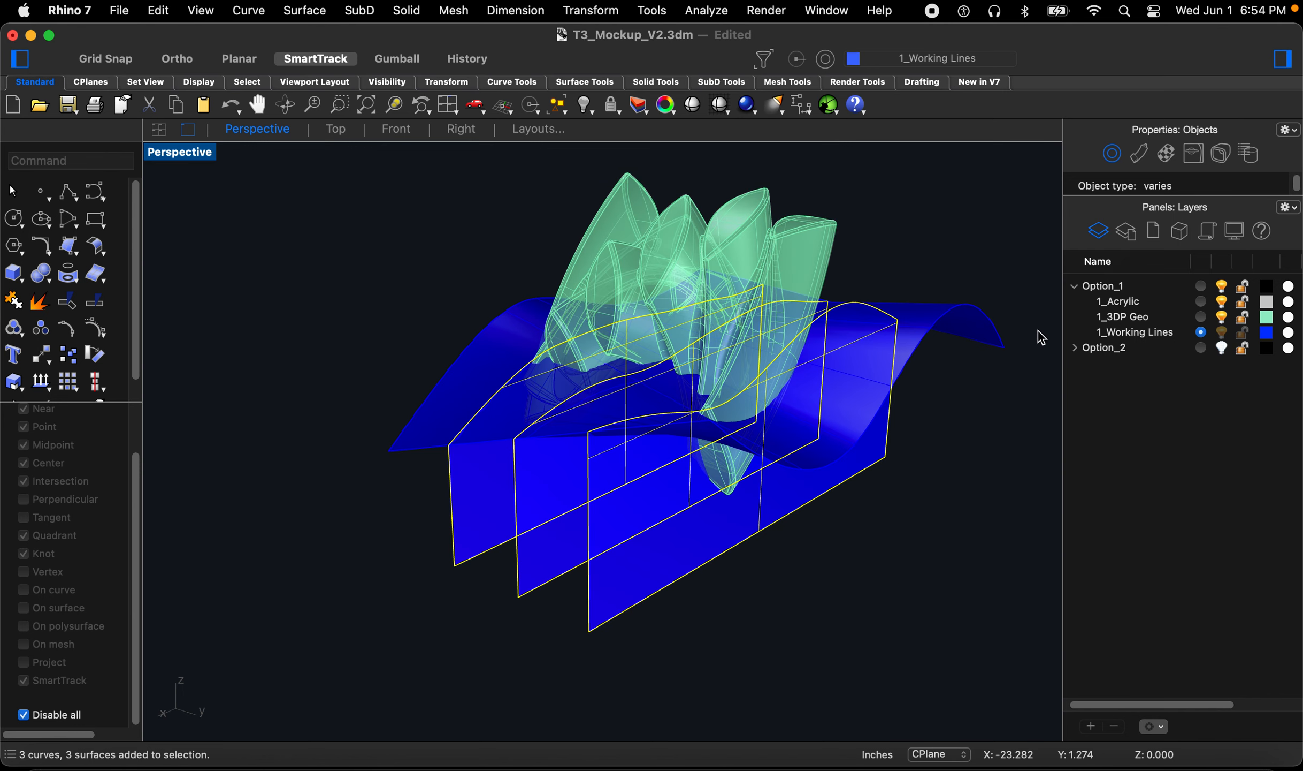
# Step: Move the selected surfaces and curves onto the 1_Acrylic layer and make 1_Acrylic the current layer
pyautogui.rightClick(1109, 306)
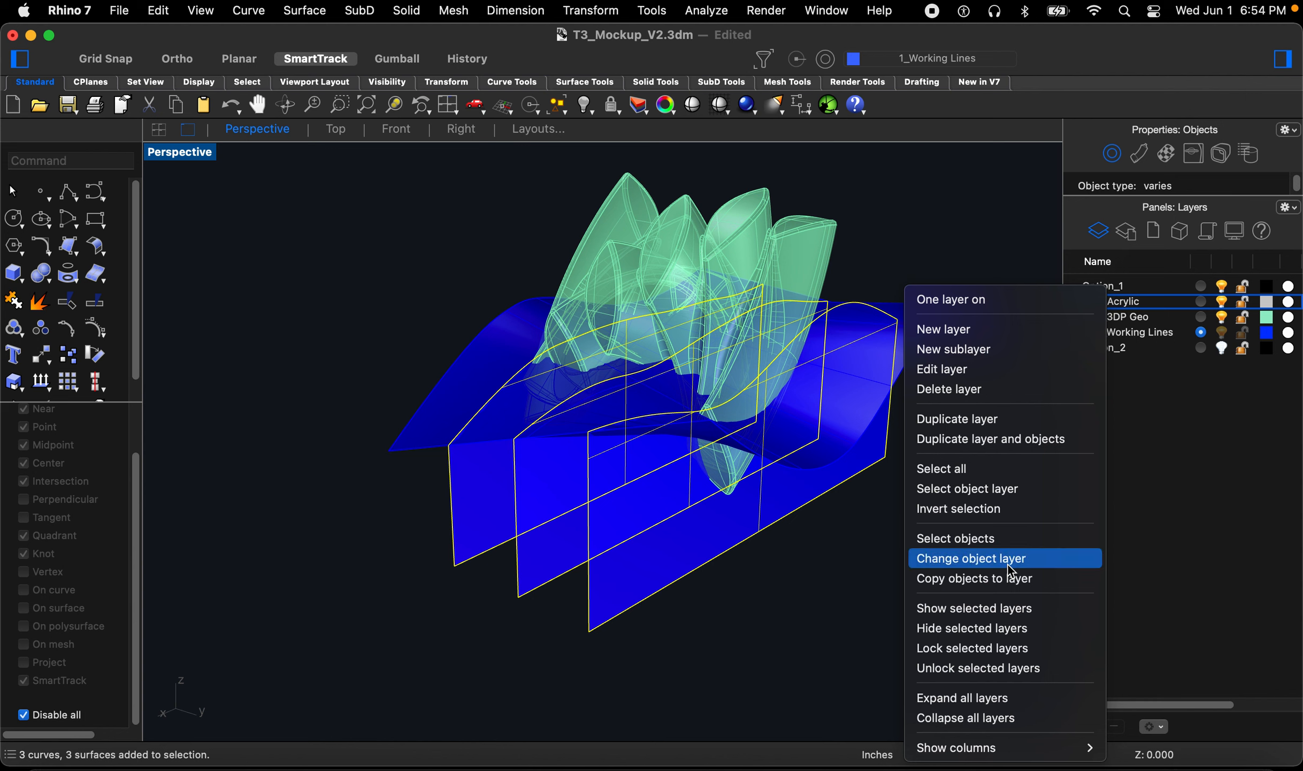
pyautogui.click(971, 558)
pyautogui.click(871, 606)
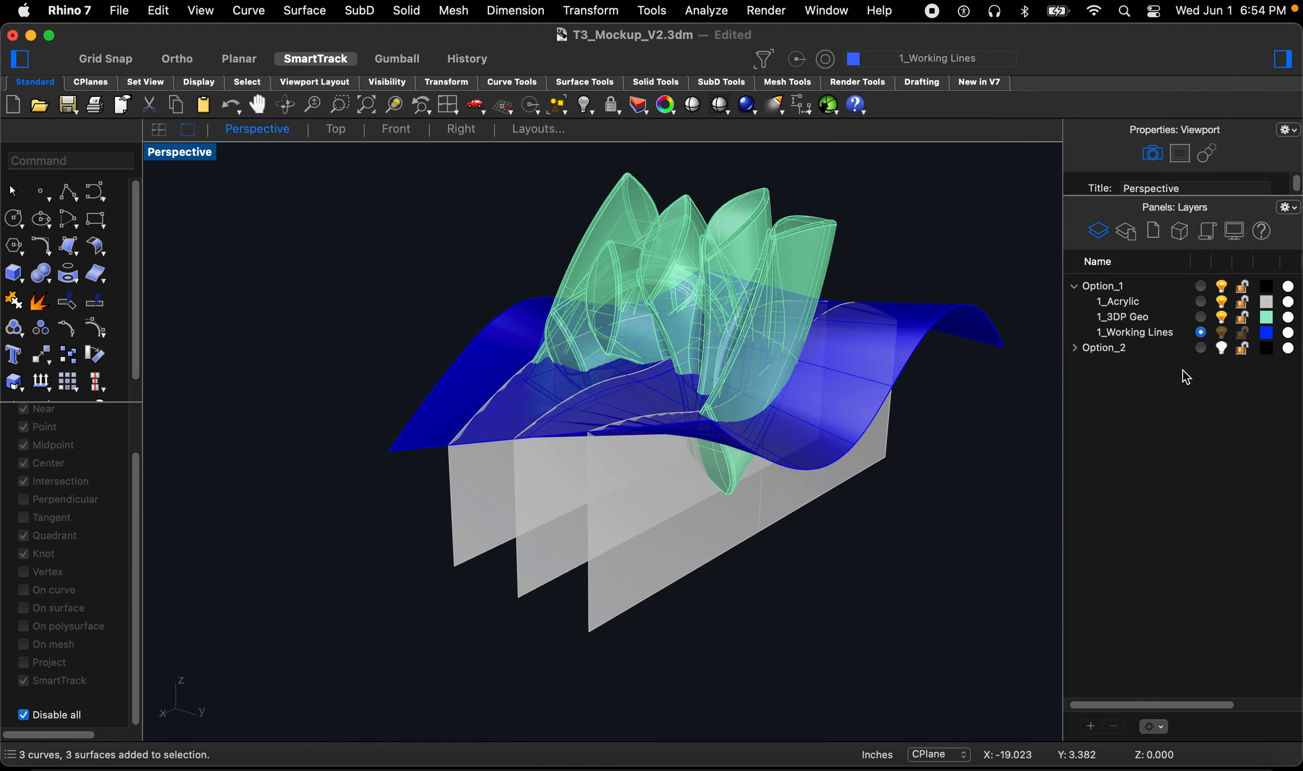
pyautogui.click(1202, 303)
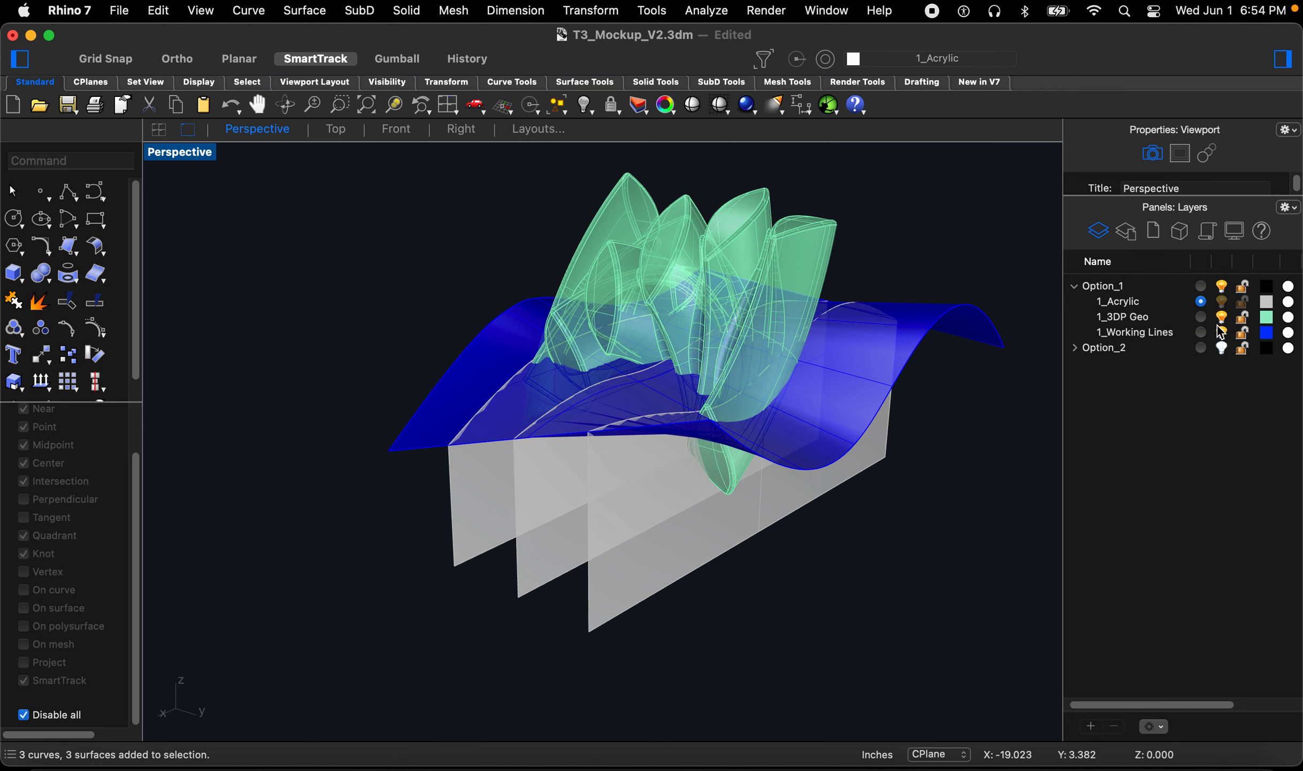
# Step: Intersect the 3D print geometry with the three acrylic surfaces to create section curves
pyautogui.moveTo(774, 438)
pyautogui.mouseDown(button='right')
pyautogui.moveTo(680, 425)
pyautogui.moveTo(780, 425)
pyautogui.mouseUp(button='right')
pyautogui.scroll(10, 695, 468)
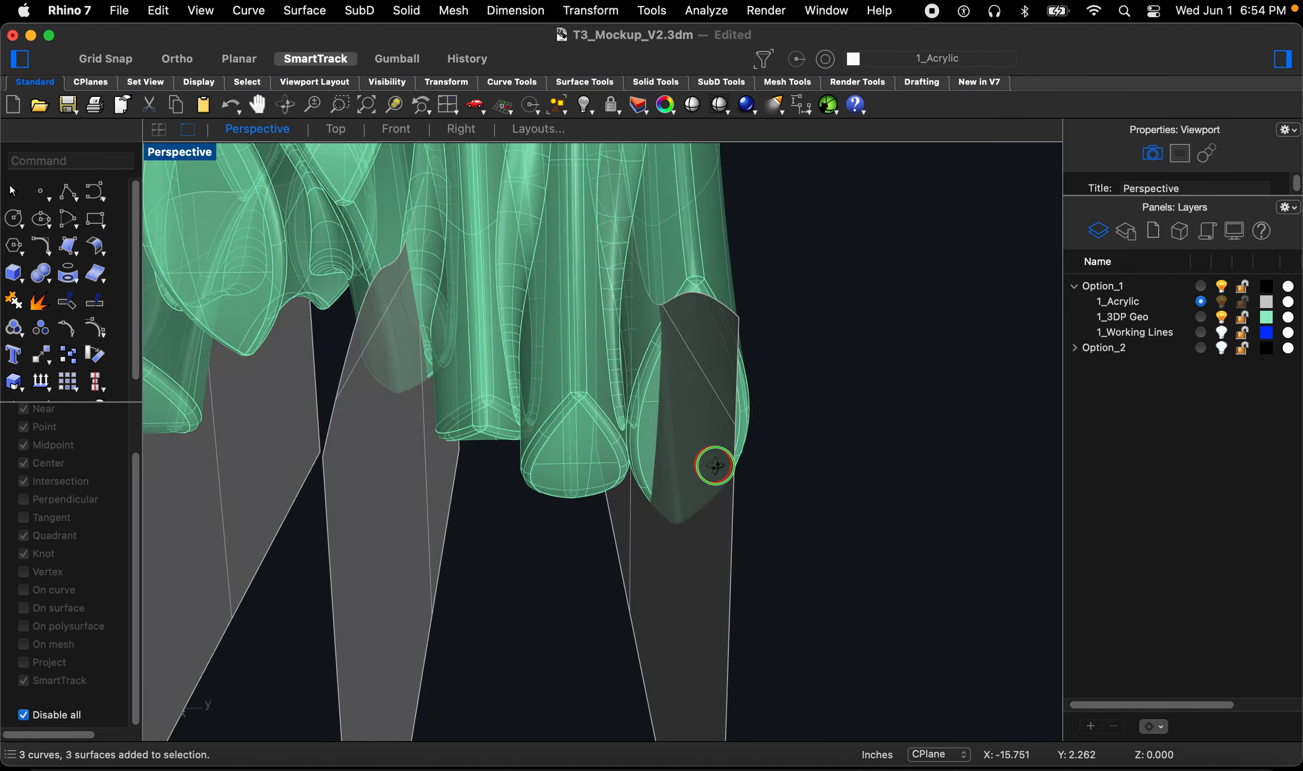
pyautogui.scroll(-2, 721, 446)
pyautogui.moveTo(721, 445); pyautogui.dragTo(680, 431, button='right')
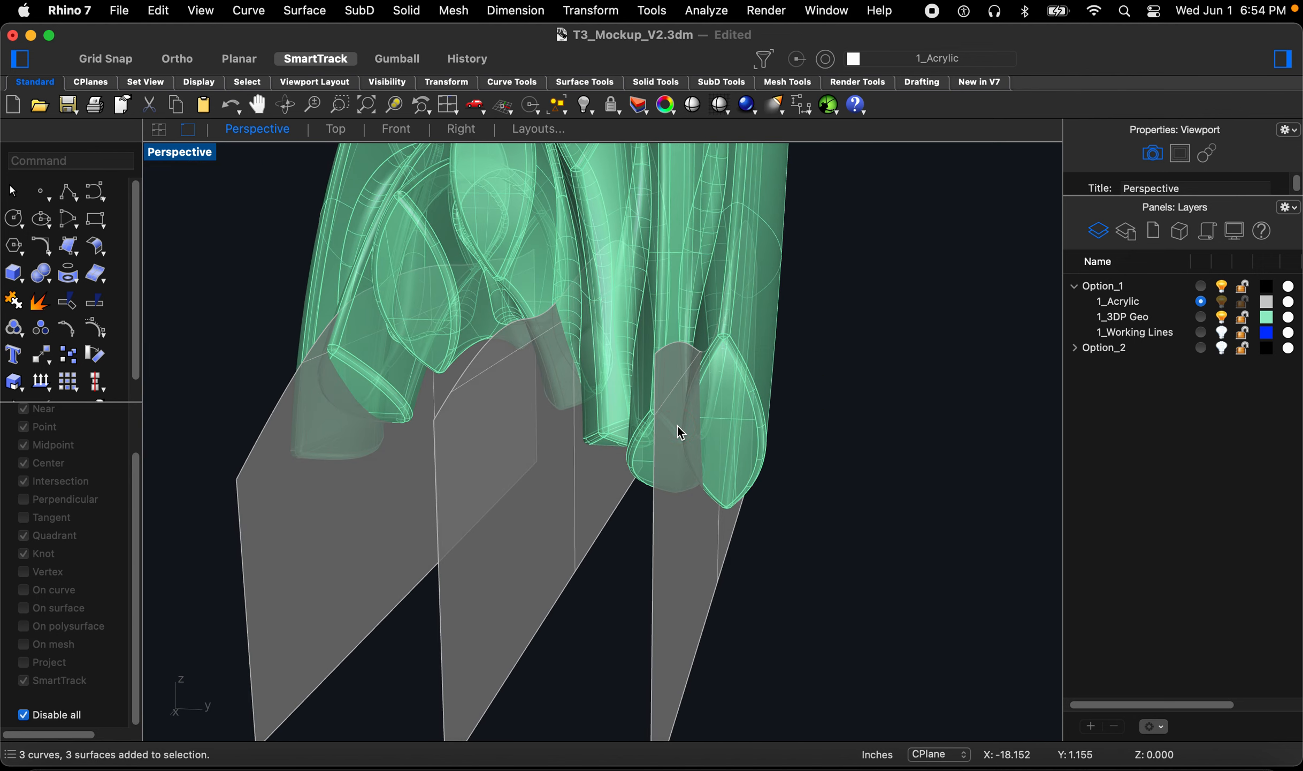
pyautogui.write('inter')
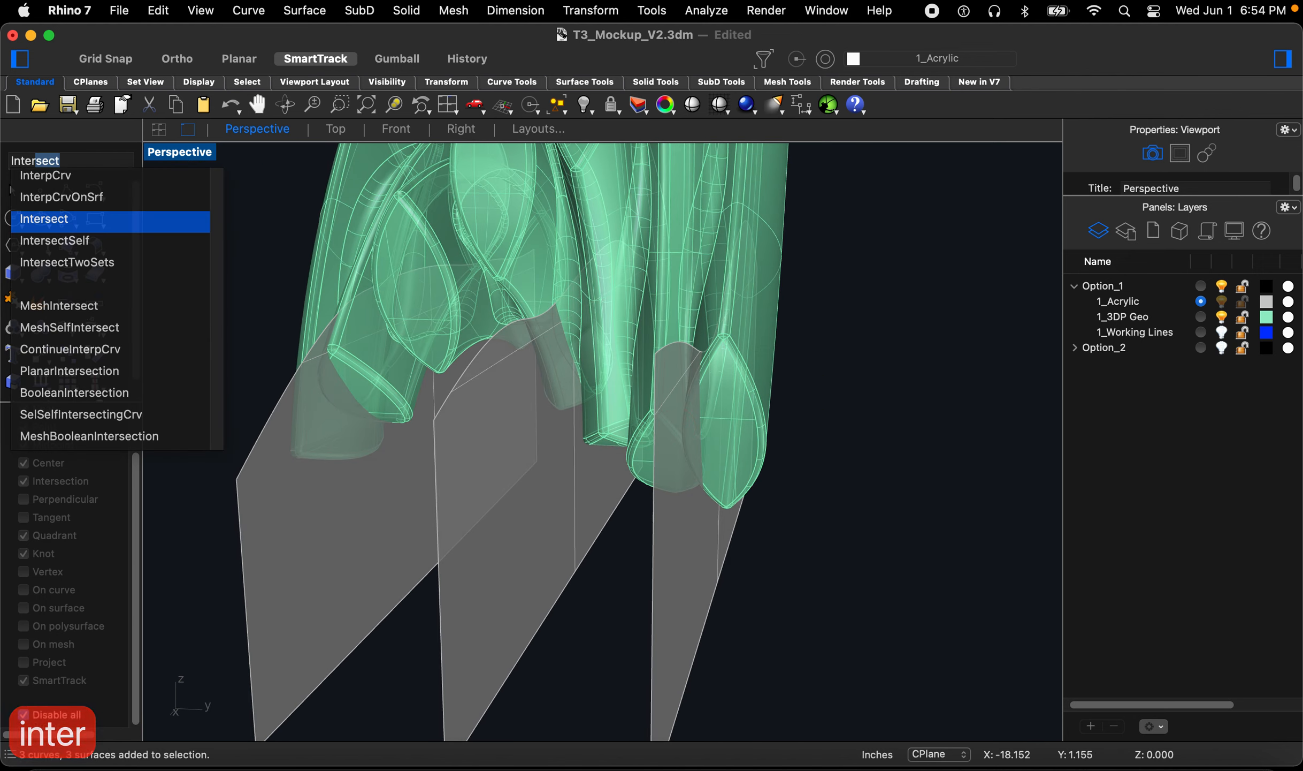
pyautogui.press('Return')
pyautogui.scroll(-3, 679, 428)
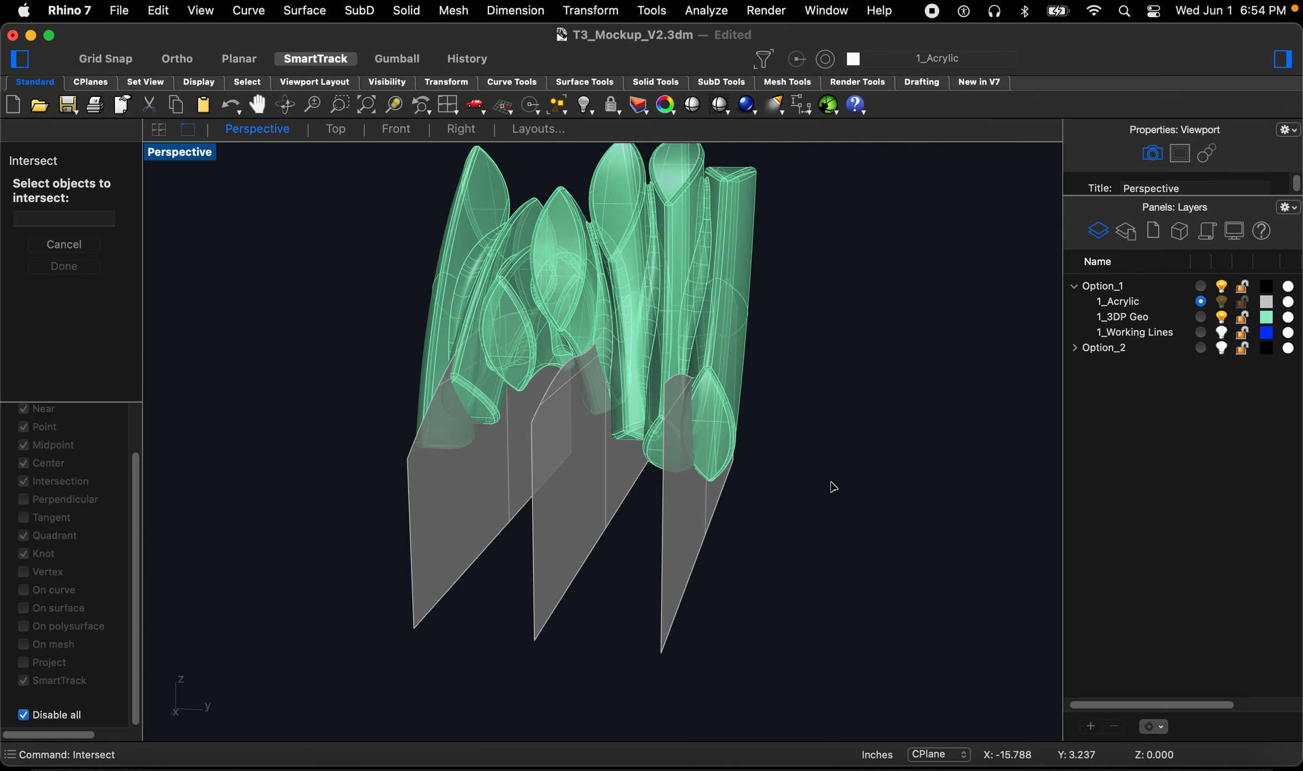
pyautogui.moveTo(841, 488); pyautogui.dragTo(343, 327)
pyautogui.moveTo(342, 326); pyautogui.dragTo(360, 336, button='right')
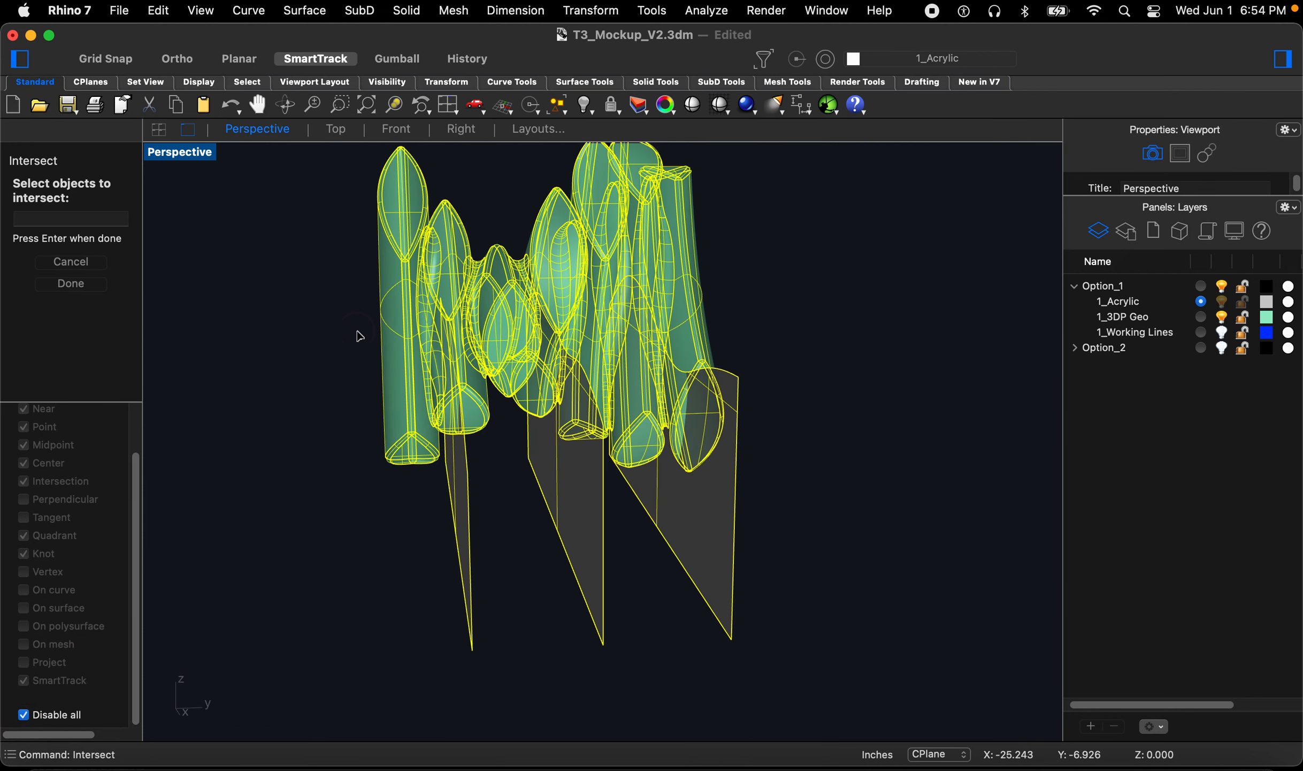
pyautogui.press('Return')
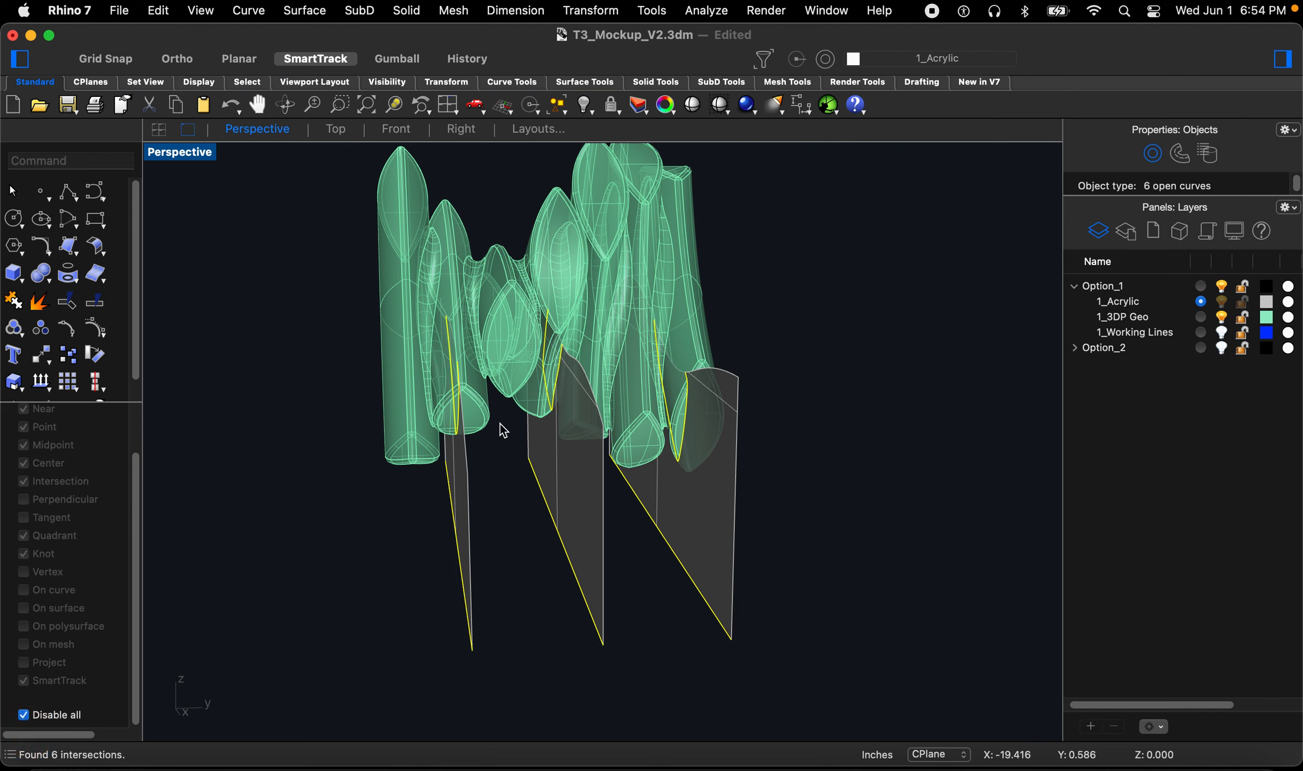
# Step: Delete the three straight base curves lying along the bottom of the acrylic surfaces
pyautogui.moveTo(495, 460); pyautogui.dragTo(553, 436, button='right')
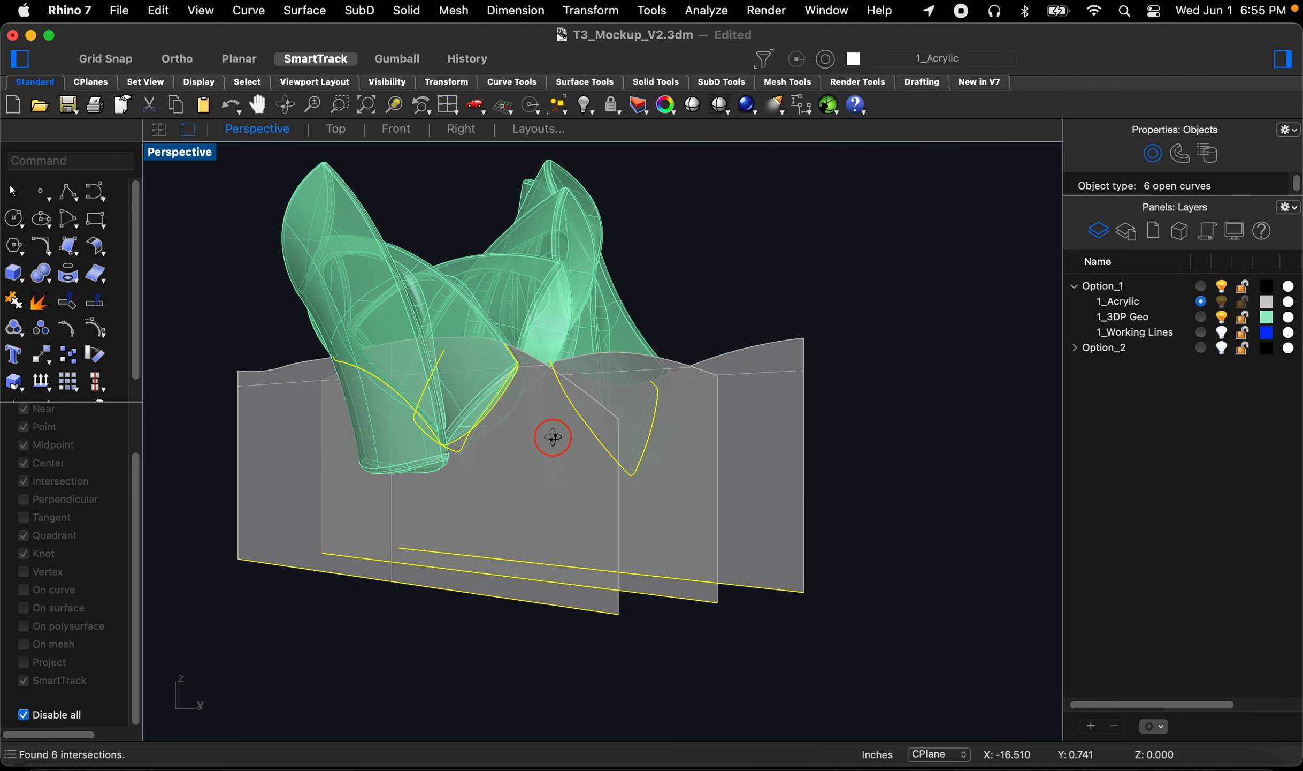
pyautogui.click(207, 534)
pyautogui.moveTo(207, 531); pyautogui.dragTo(868, 712)
pyautogui.press('Delete')
pyautogui.moveTo(852, 675); pyautogui.dragTo(940, 367, button='right')
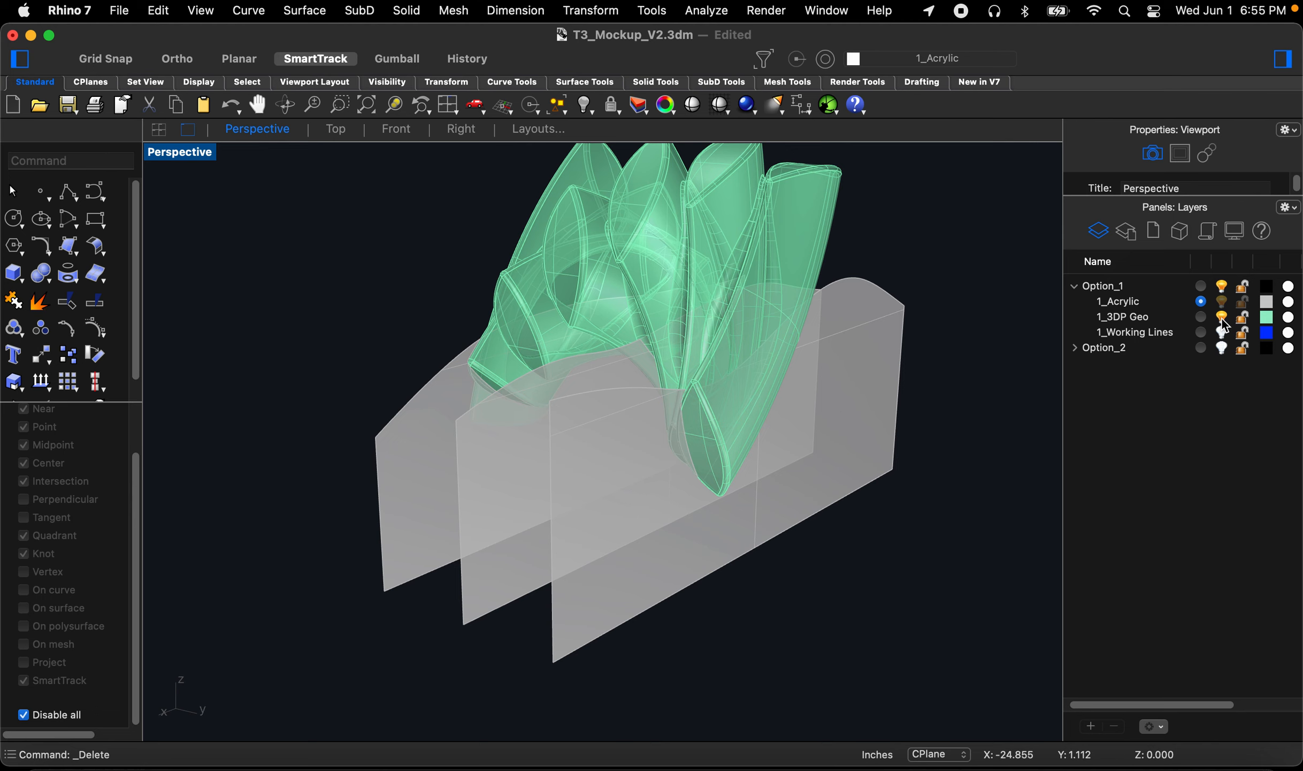
# Step: Examine the section curves on the three acrylic surfaces up close
pyautogui.scroll(4, 743, 391)
pyautogui.moveTo(675, 425); pyautogui.dragTo(597, 506, button='right')
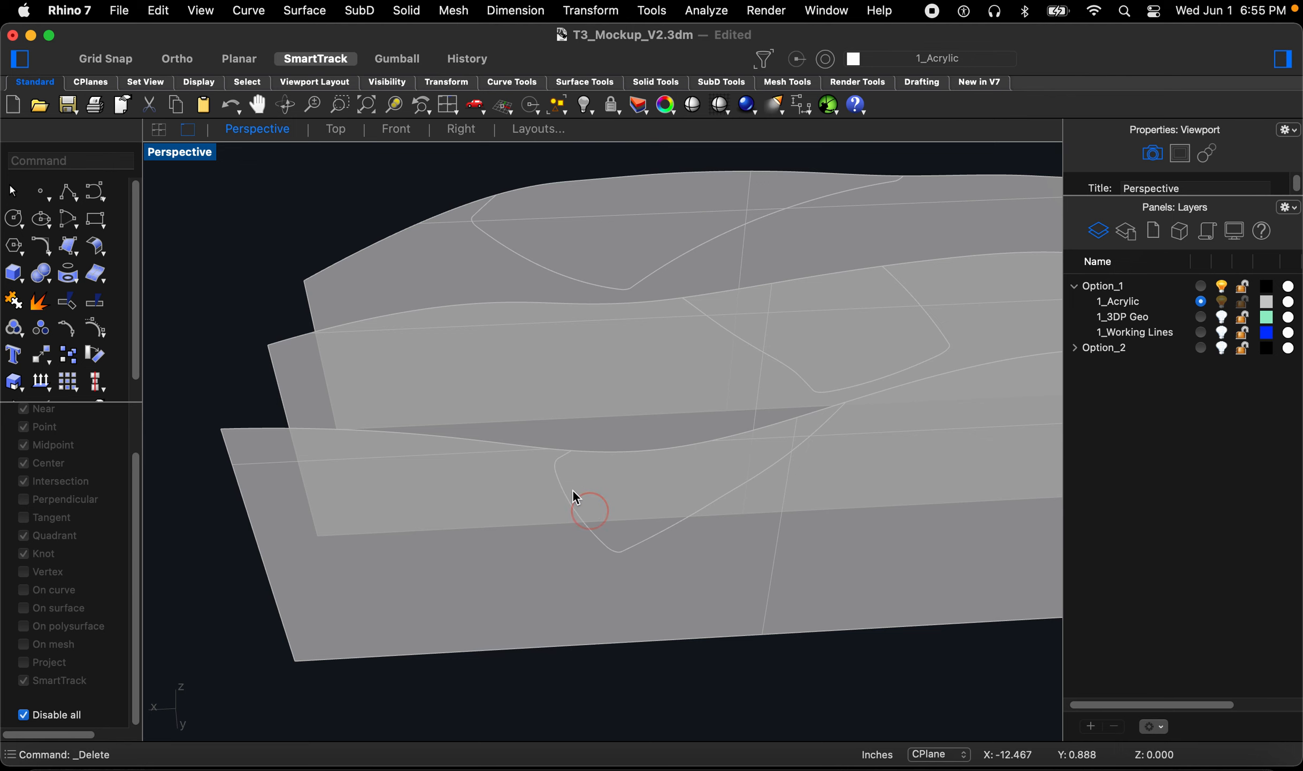
pyautogui.scroll(-5, 555, 488)
pyautogui.scroll(5, 604, 470)
pyautogui.moveTo(641, 454); pyautogui.dragTo(569, 512, button='right')
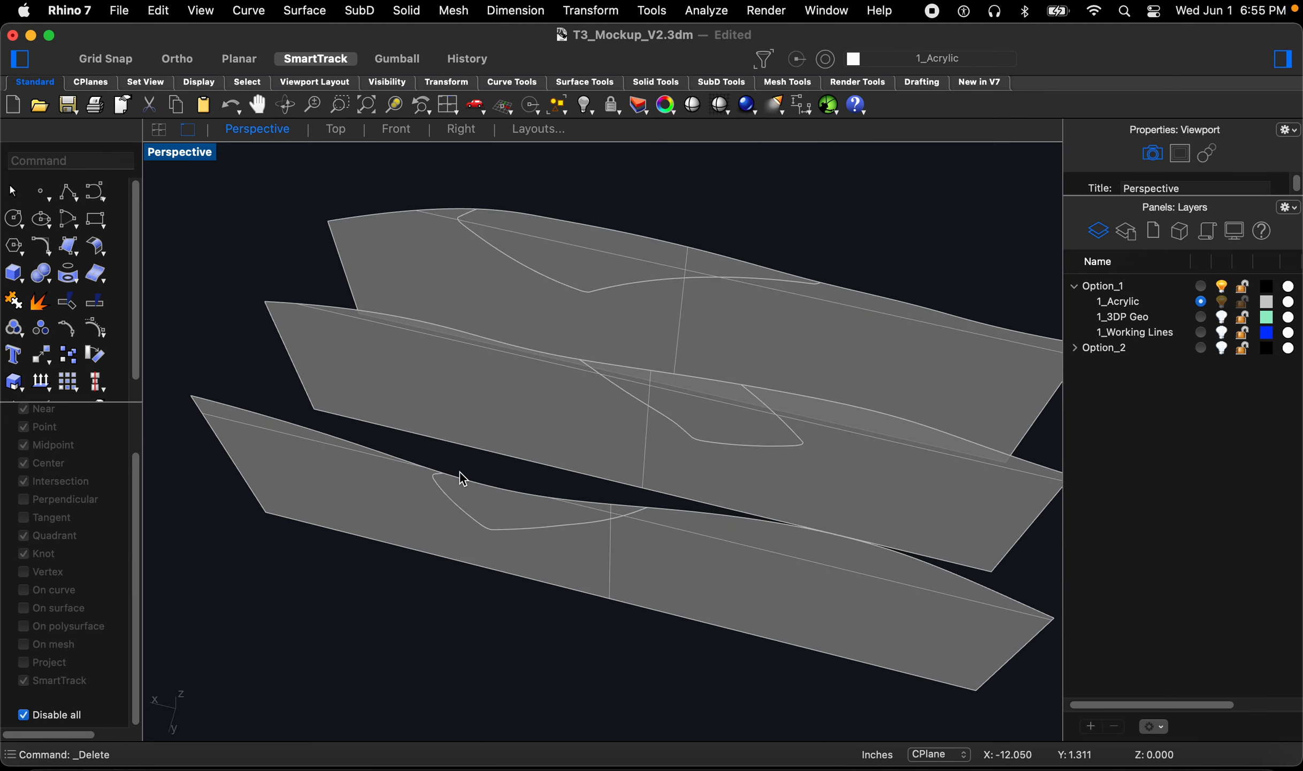
pyautogui.moveTo(461, 478); pyautogui.dragTo(465, 484, button='right')
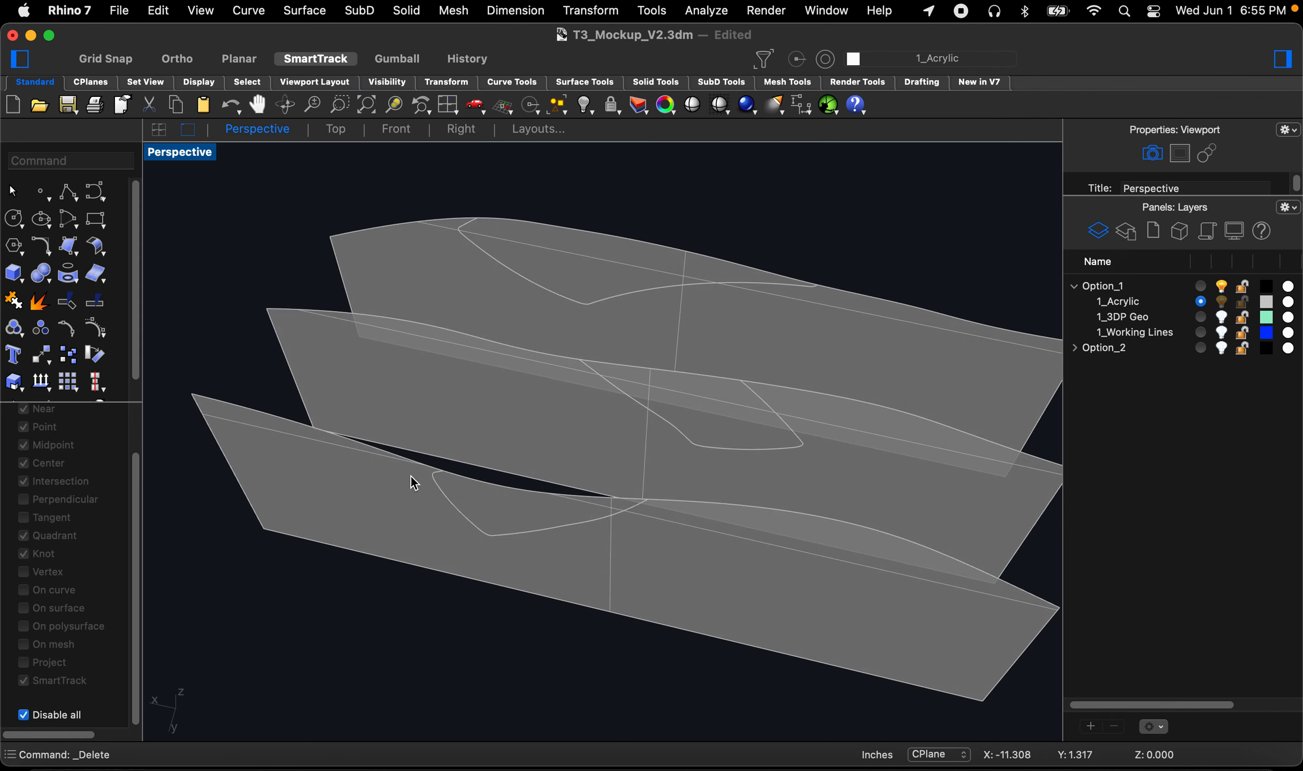
# Step: Trim the front acrylic surface with its section curve, cutting away the region enclosed above the curve
pyautogui.moveTo(678, 431); pyautogui.dragTo(664, 463, button='right')
pyautogui.scroll(8, 496, 510)
pyautogui.moveTo(495, 508); pyautogui.dragTo(483, 455, button='right')
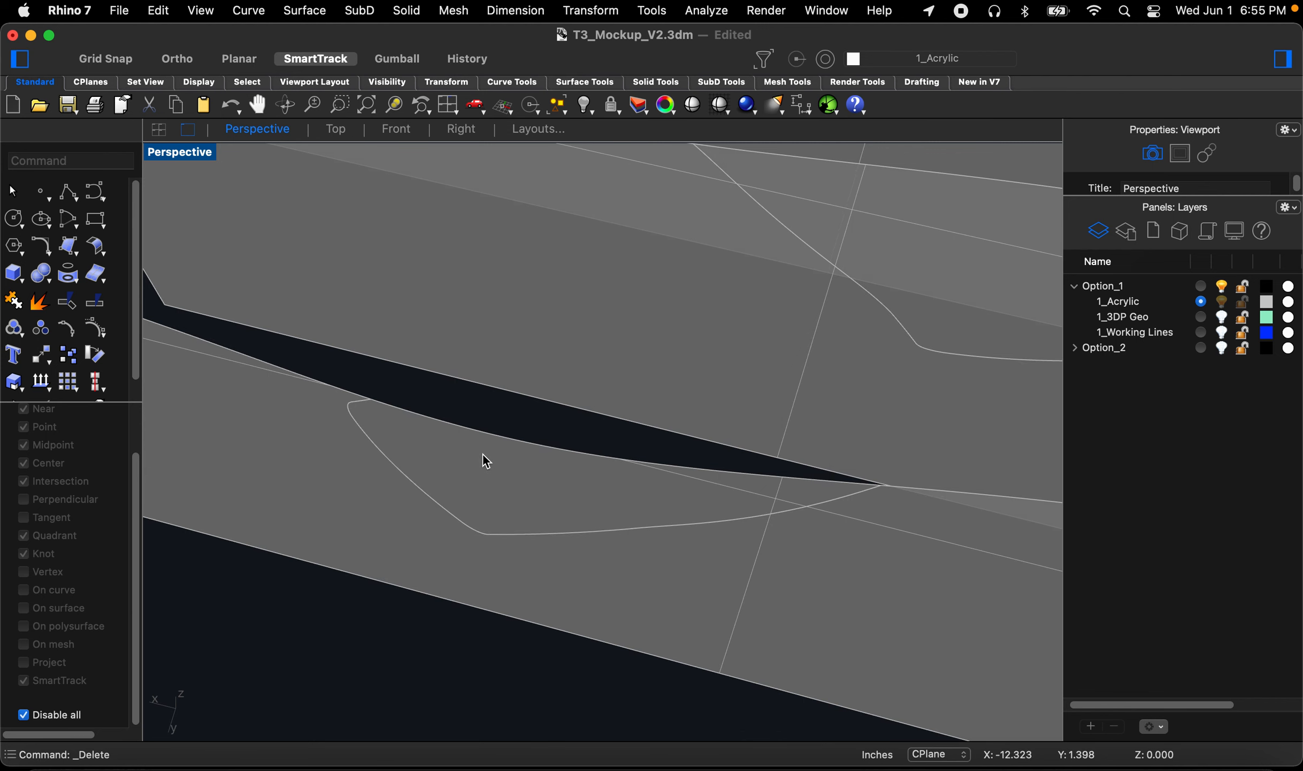
pyautogui.scroll(-2, 483, 454)
pyautogui.write('t')
pyautogui.press('space')
pyautogui.click(468, 513)
pyautogui.press('space')
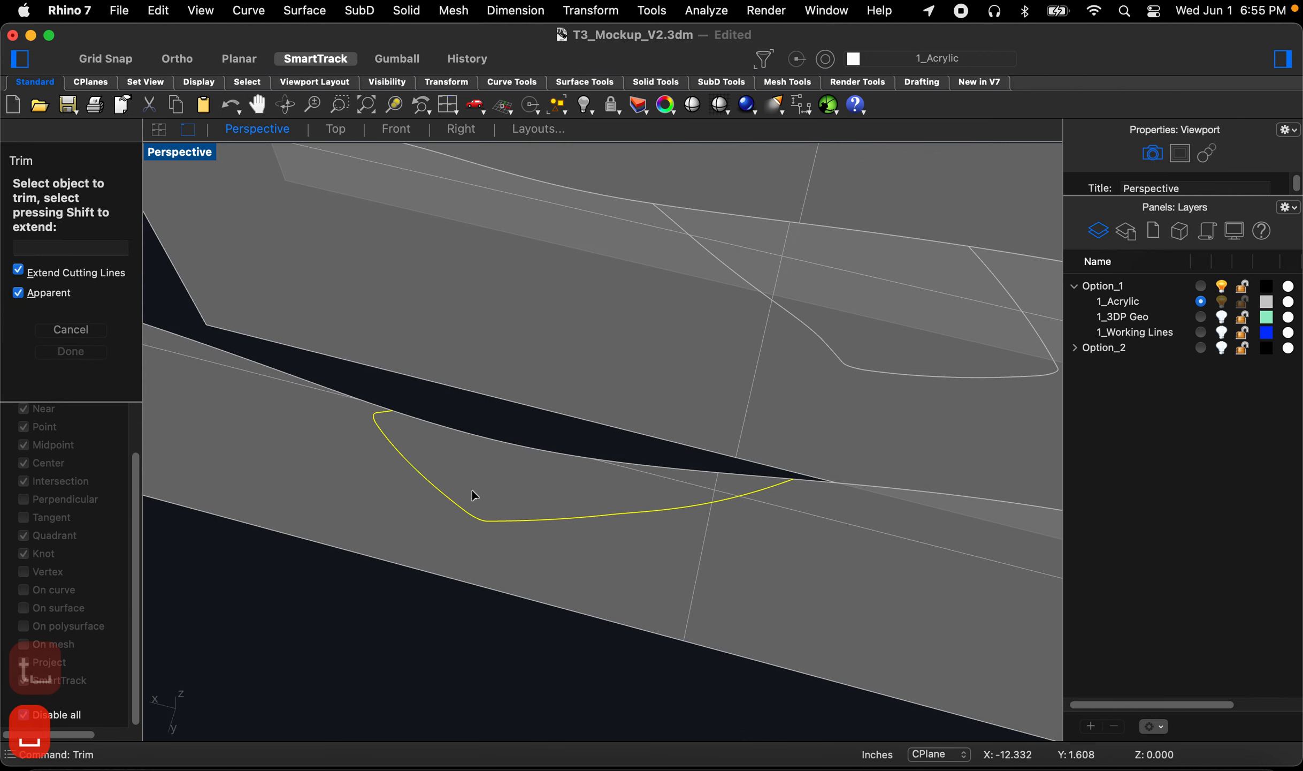
pyautogui.click(472, 487)
pyautogui.scroll(-4, 472, 487)
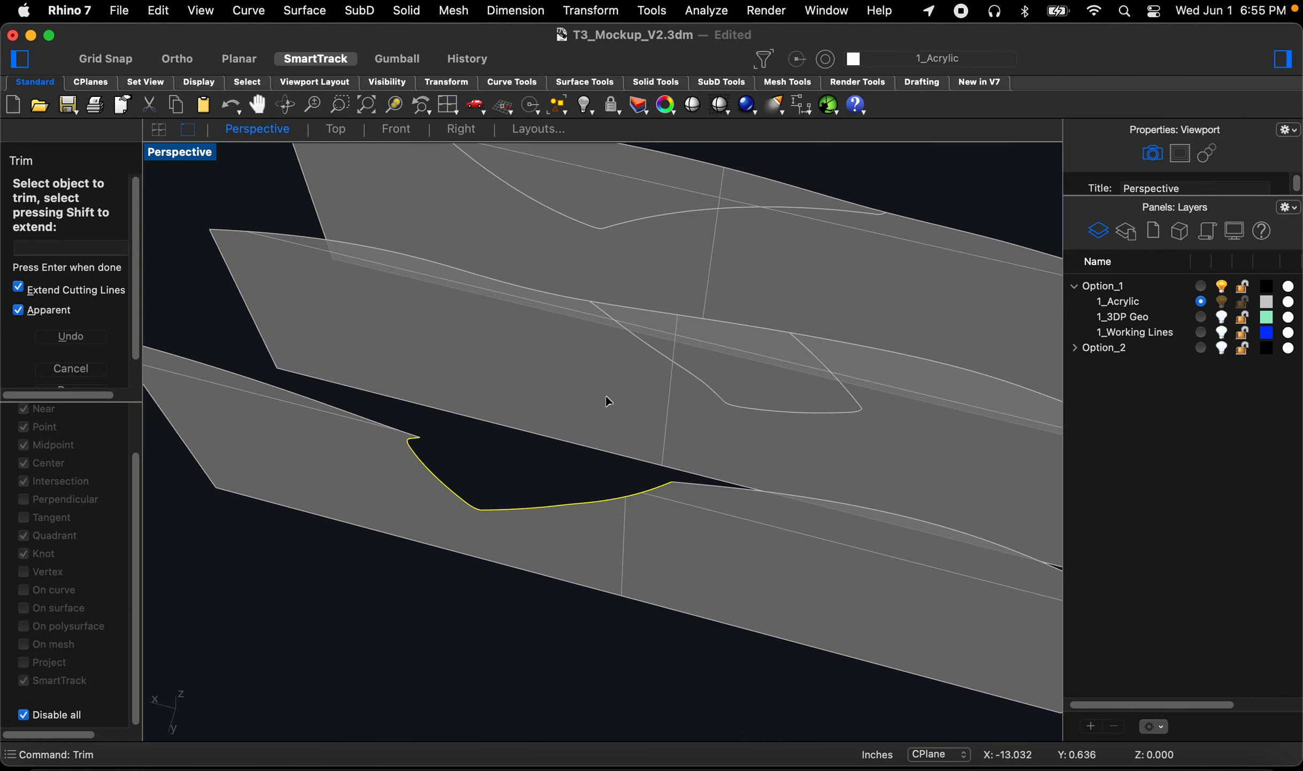
pyautogui.press('Escape')
# Step: Trim the middle acrylic surface with its section curve, removing the enclosed region
pyautogui.moveTo(615, 389); pyautogui.dragTo(636, 420, button='right')
pyautogui.press('space')
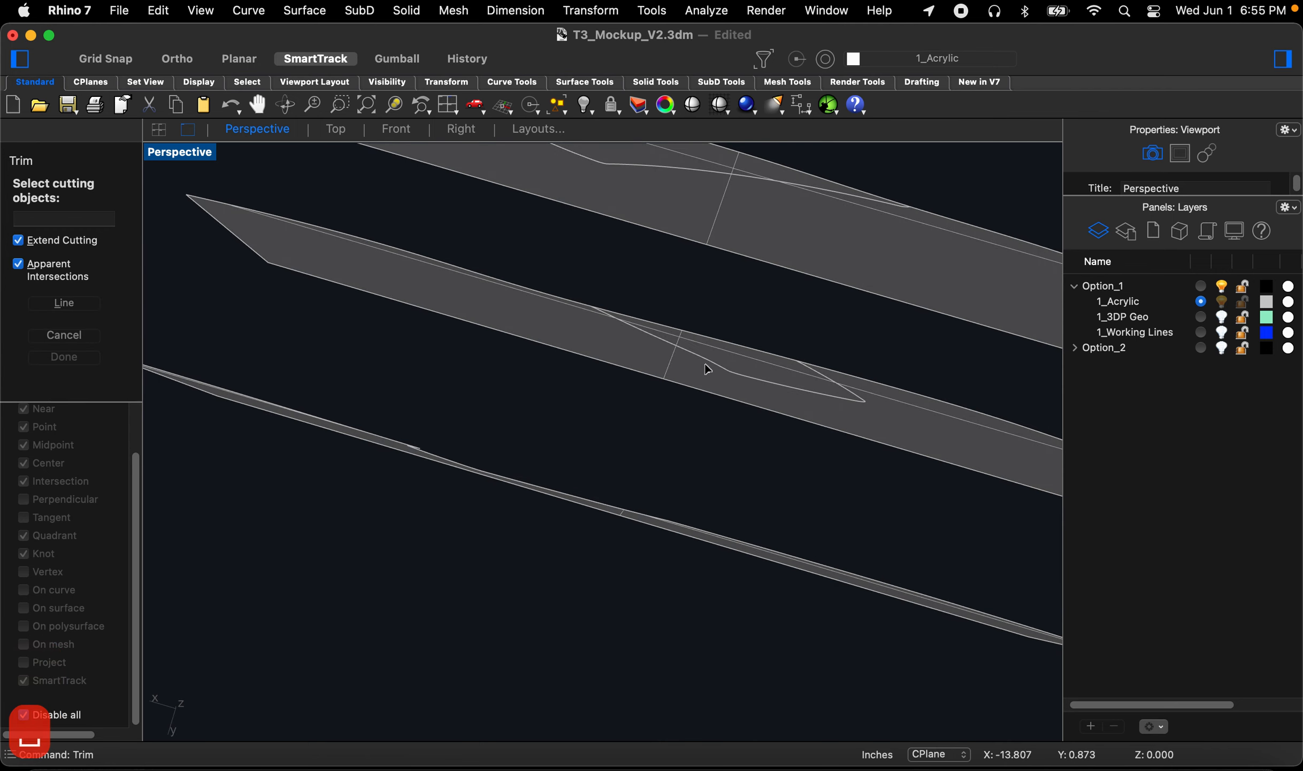
pyautogui.click(709, 363)
pyautogui.moveTo(712, 368); pyautogui.dragTo(722, 340, button='right')
pyautogui.press('space')
pyautogui.click(719, 356)
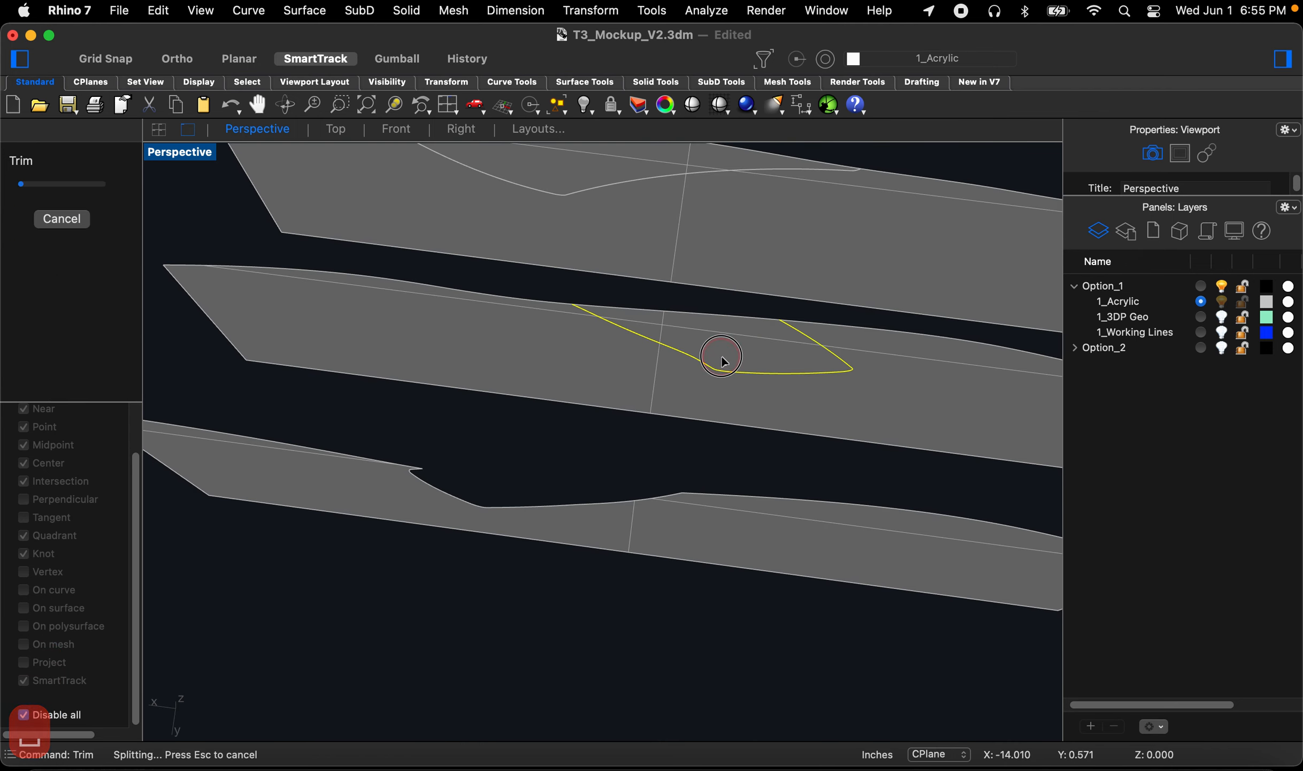
pyautogui.scroll(-8, 671, 438)
pyautogui.scroll(8, 654, 326)
pyautogui.press('Escape')
# Step: Trim the back acrylic surface with its section curve, removing the part above the curve
pyautogui.scroll(7, 633, 329)
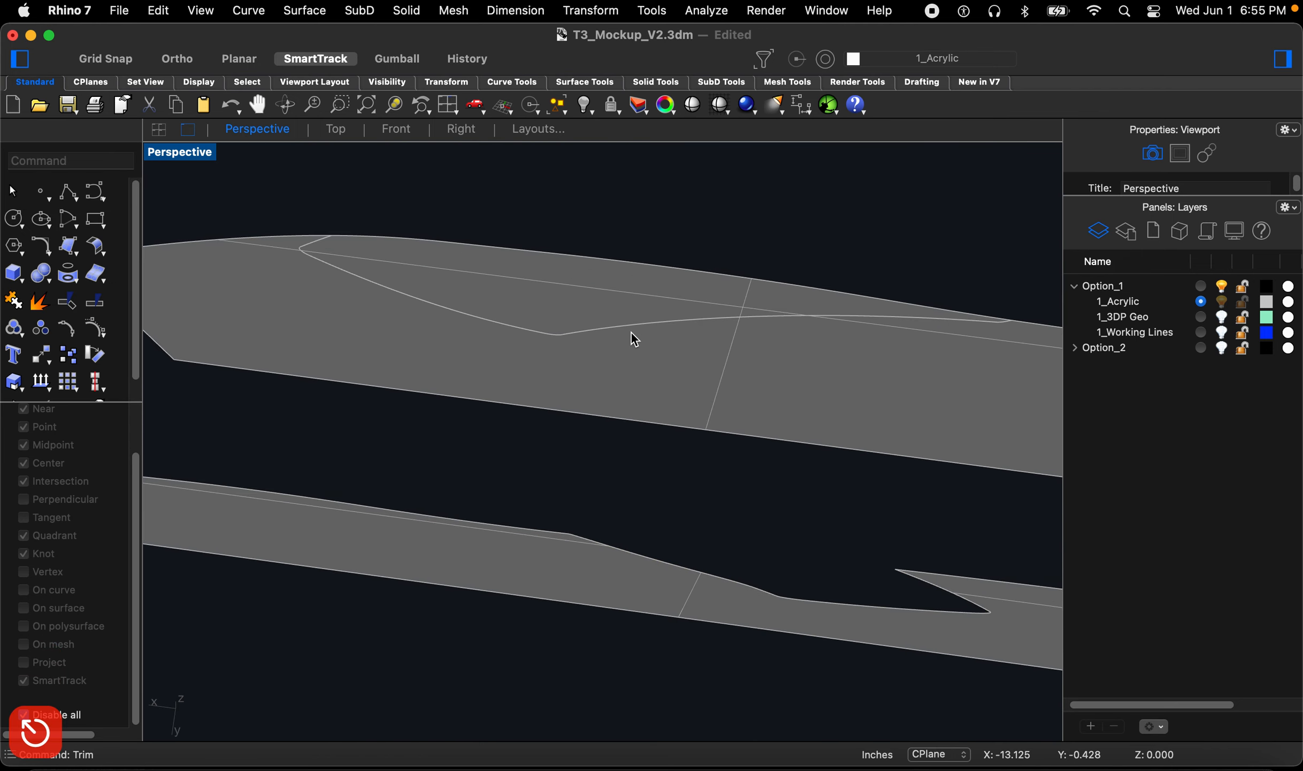
pyautogui.press('space')
pyautogui.click(633, 328)
pyautogui.press('space')
pyautogui.click(632, 289)
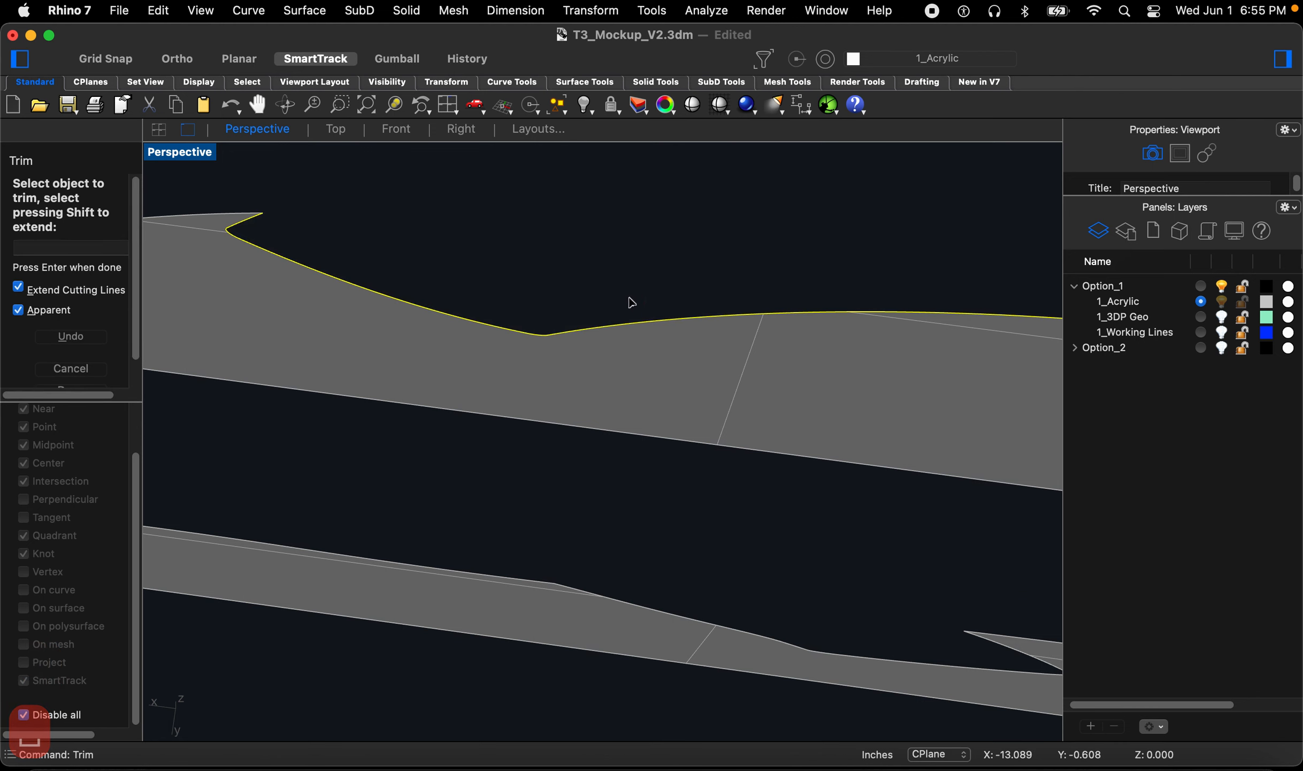
pyautogui.scroll(-3, 632, 303)
pyautogui.press('Escape')
pyautogui.press('Escape')
# Step: Turn on the 1_3DP Geo layer and inspect the trimmed acrylic surfaces against the print geometry
pyautogui.moveTo(616, 402); pyautogui.dragTo(856, 312, button='right')
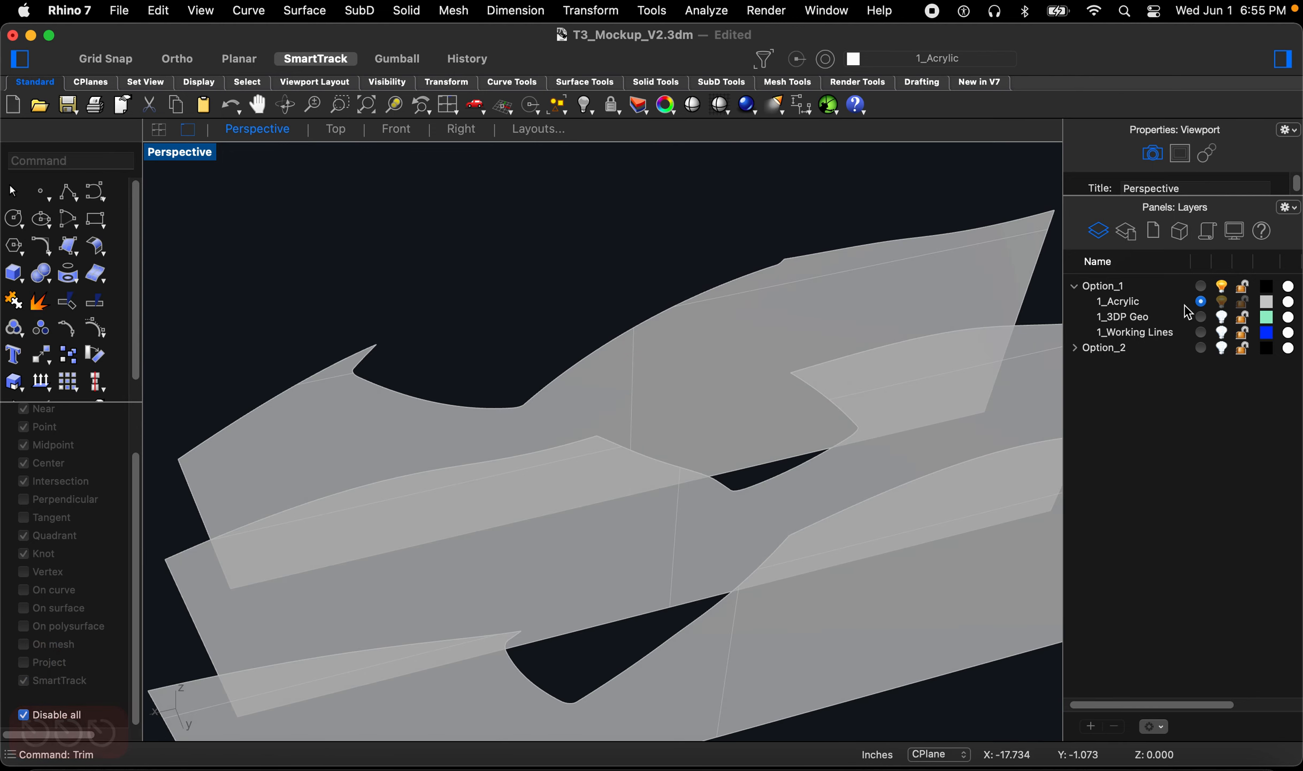
pyautogui.click(1222, 317)
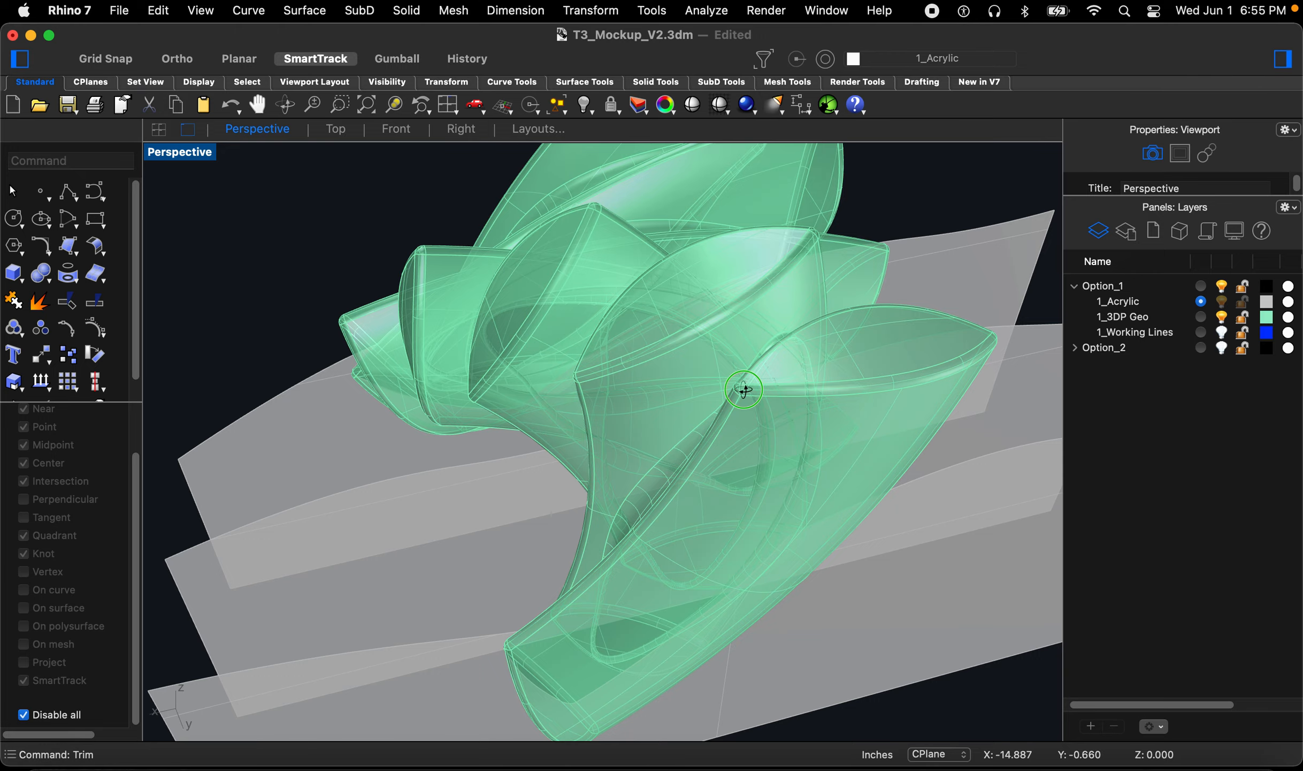
pyautogui.scroll(5, 814, 357)
pyautogui.moveTo(814, 357); pyautogui.dragTo(864, 326, button='right')
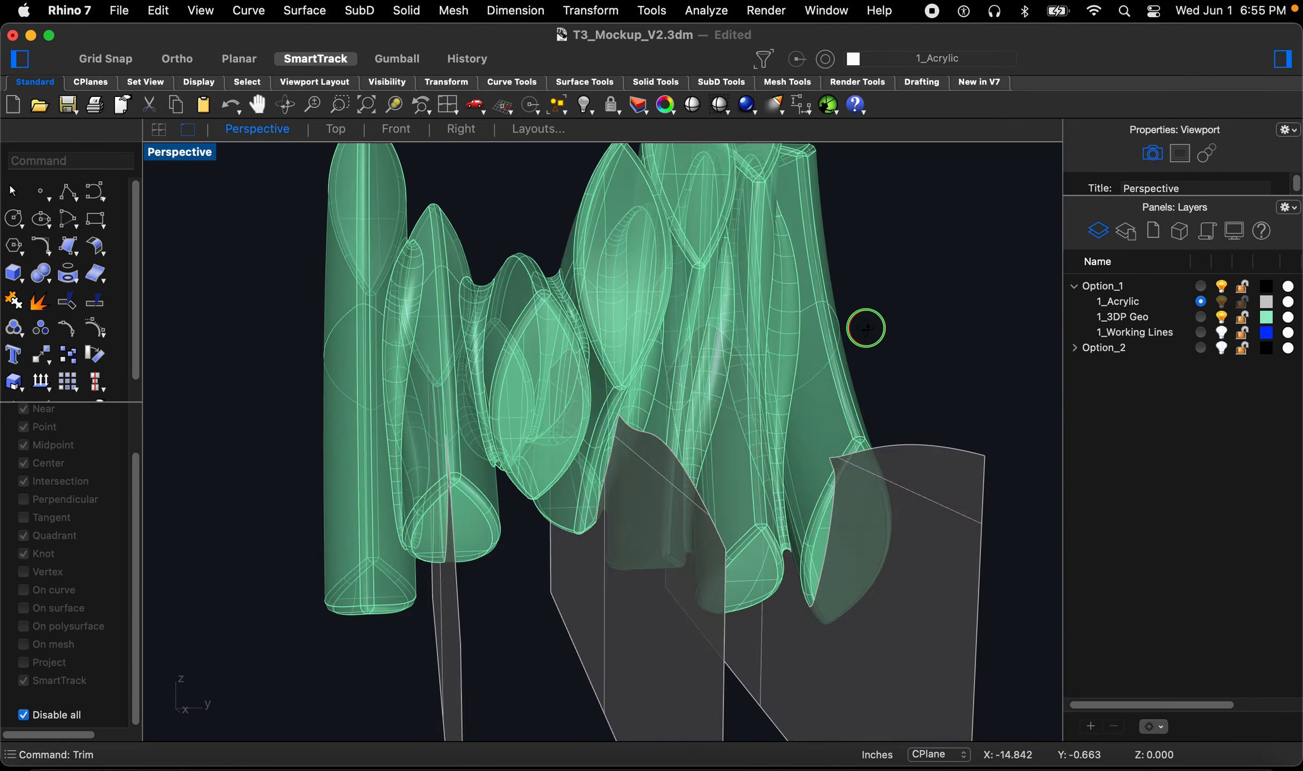
pyautogui.scroll(-4, 757, 378)
pyautogui.moveTo(758, 378); pyautogui.dragTo(643, 430, button='right')
pyautogui.scroll(4, 788, 516)
pyautogui.scroll(-4, 645, 482)
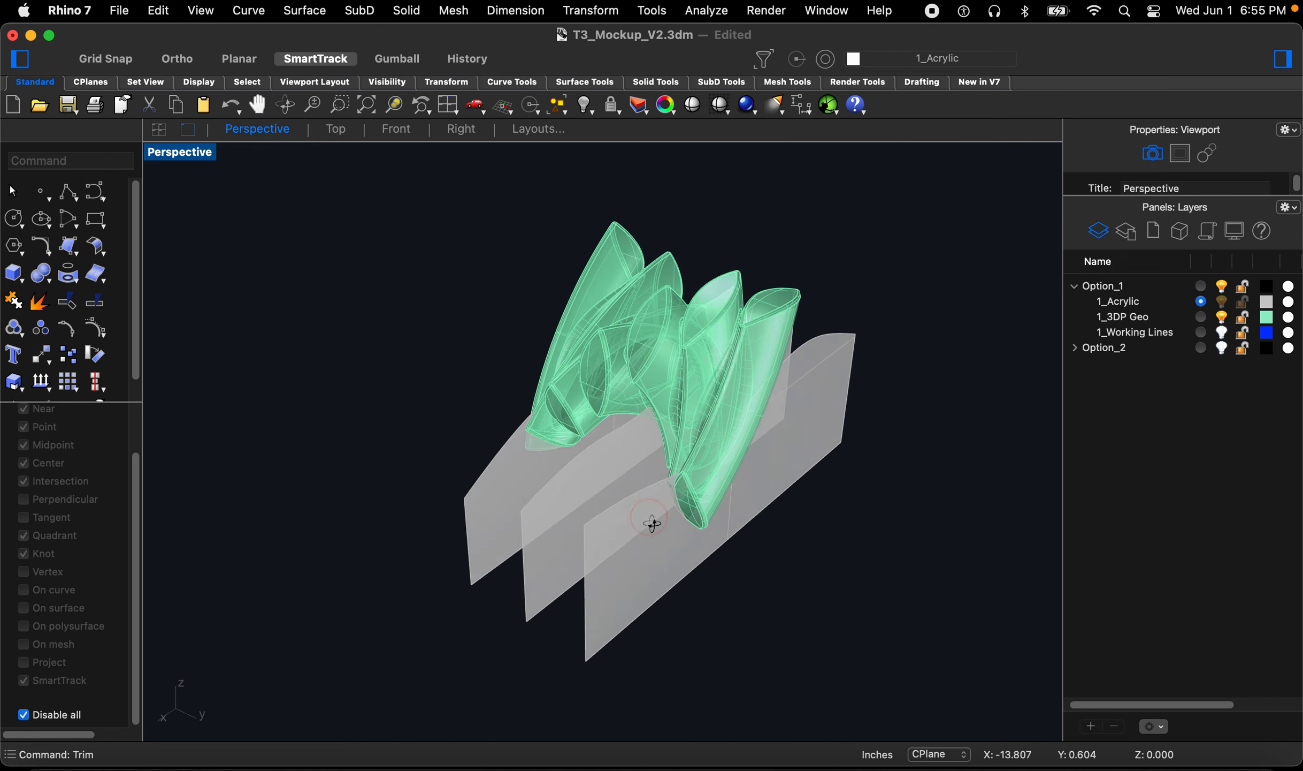
pyautogui.scroll(3, 580, 648)
pyautogui.moveTo(579, 648); pyautogui.dragTo(783, 434, button='right')
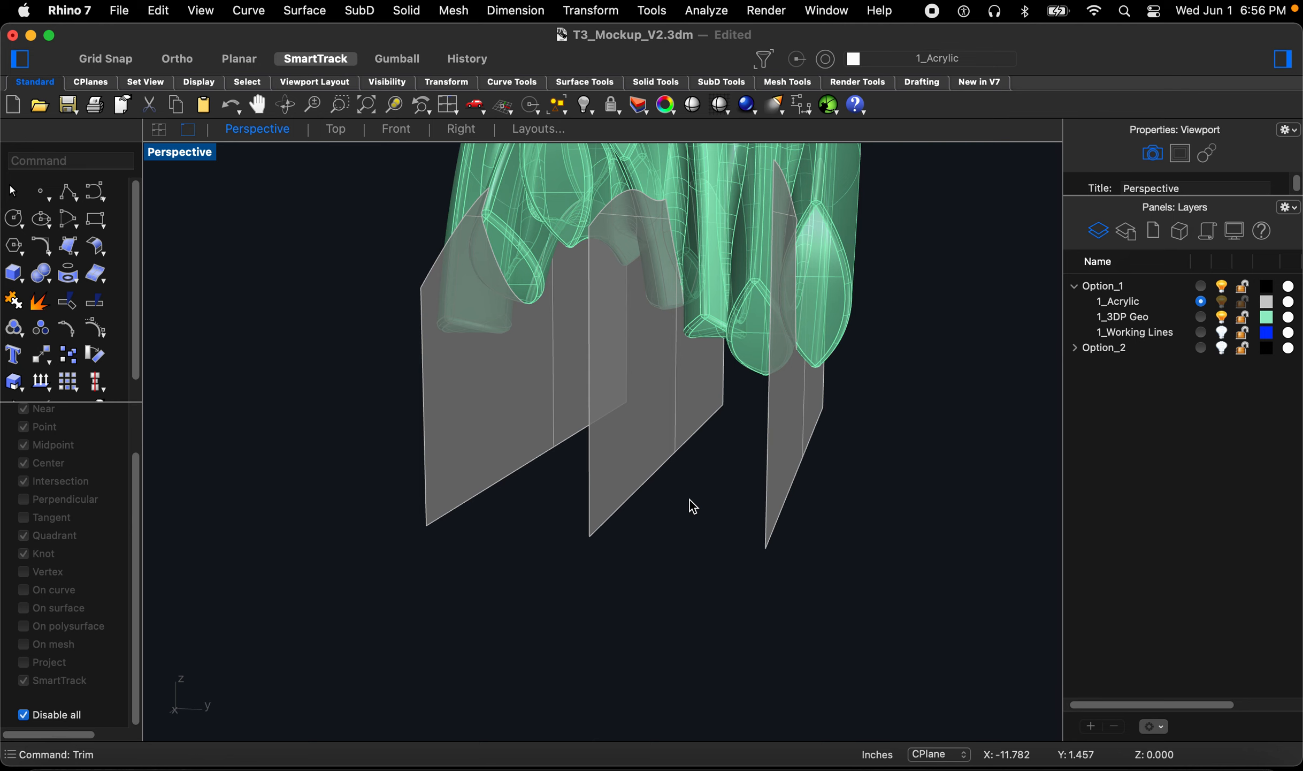
# Step: Offset one acrylic surface into a solid with sharp corners at a distance of 0.06
pyautogui.write('Offset')
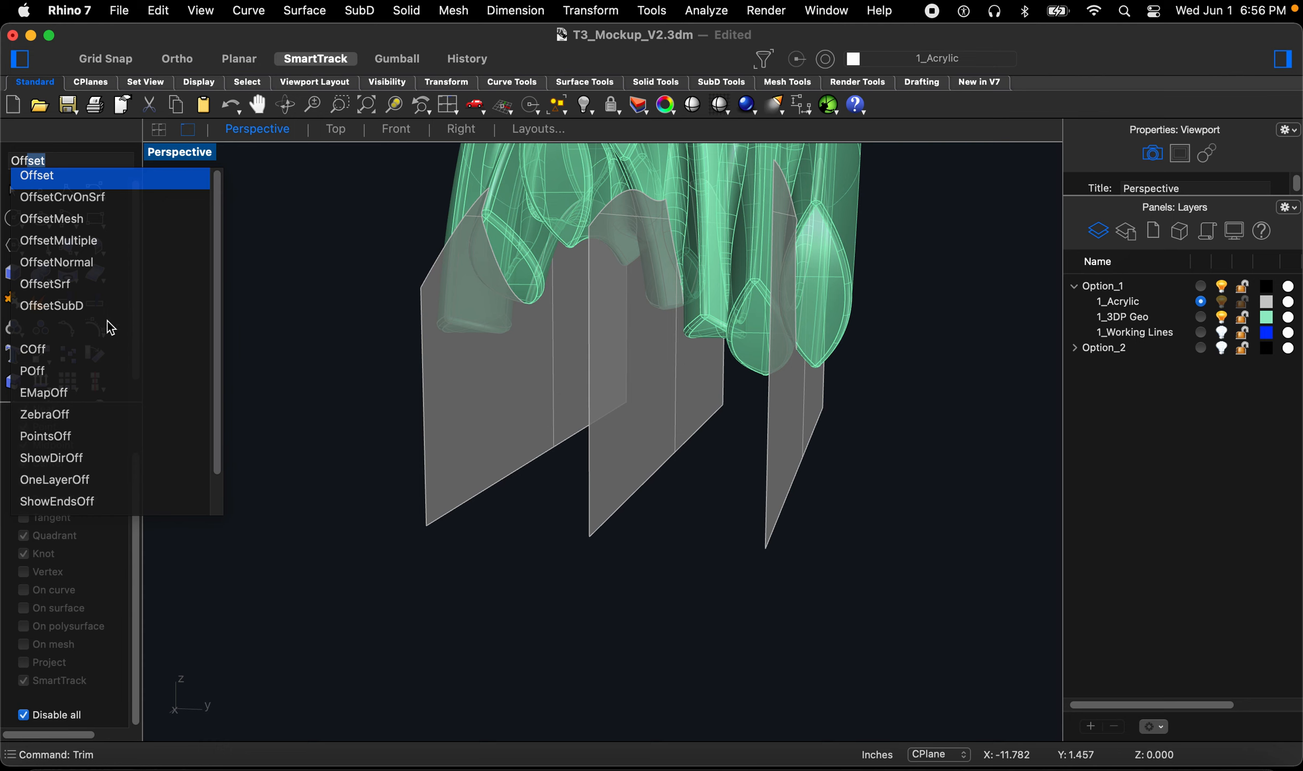
pyautogui.click(71, 289)
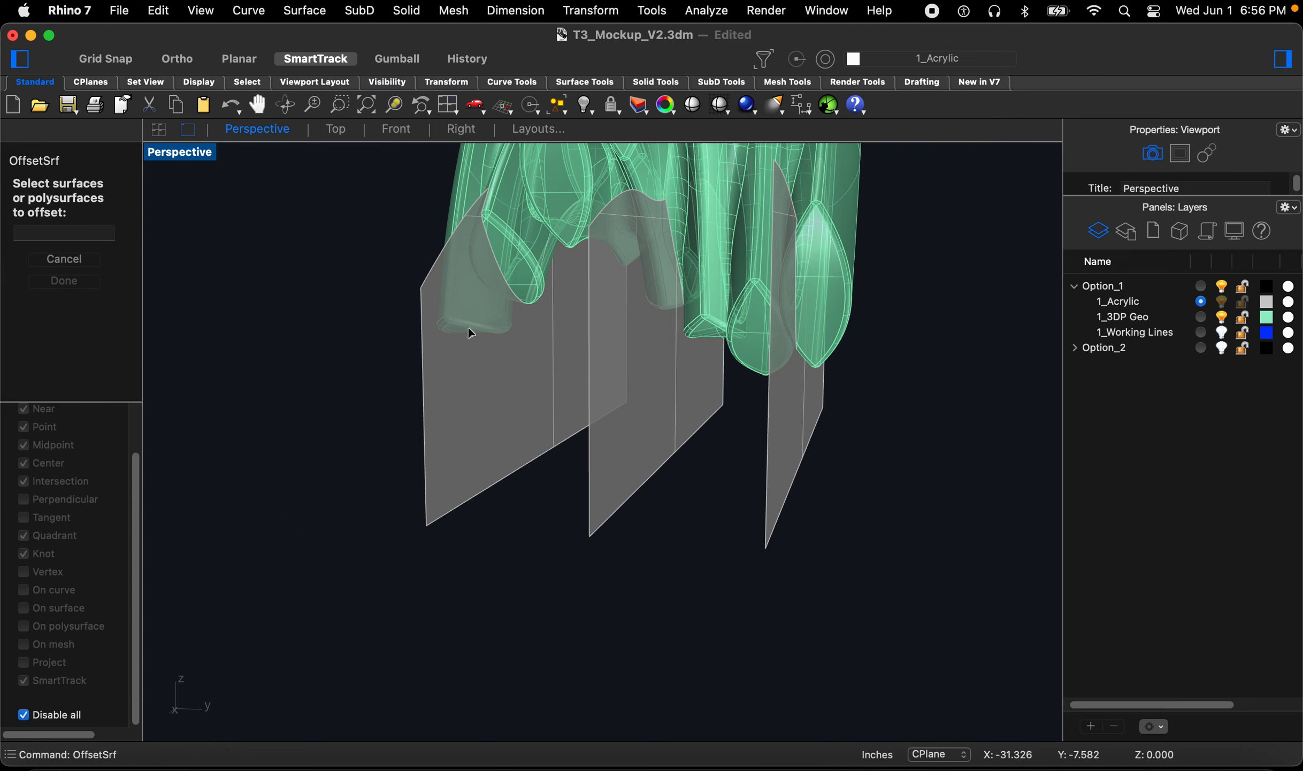
pyautogui.click(797, 453)
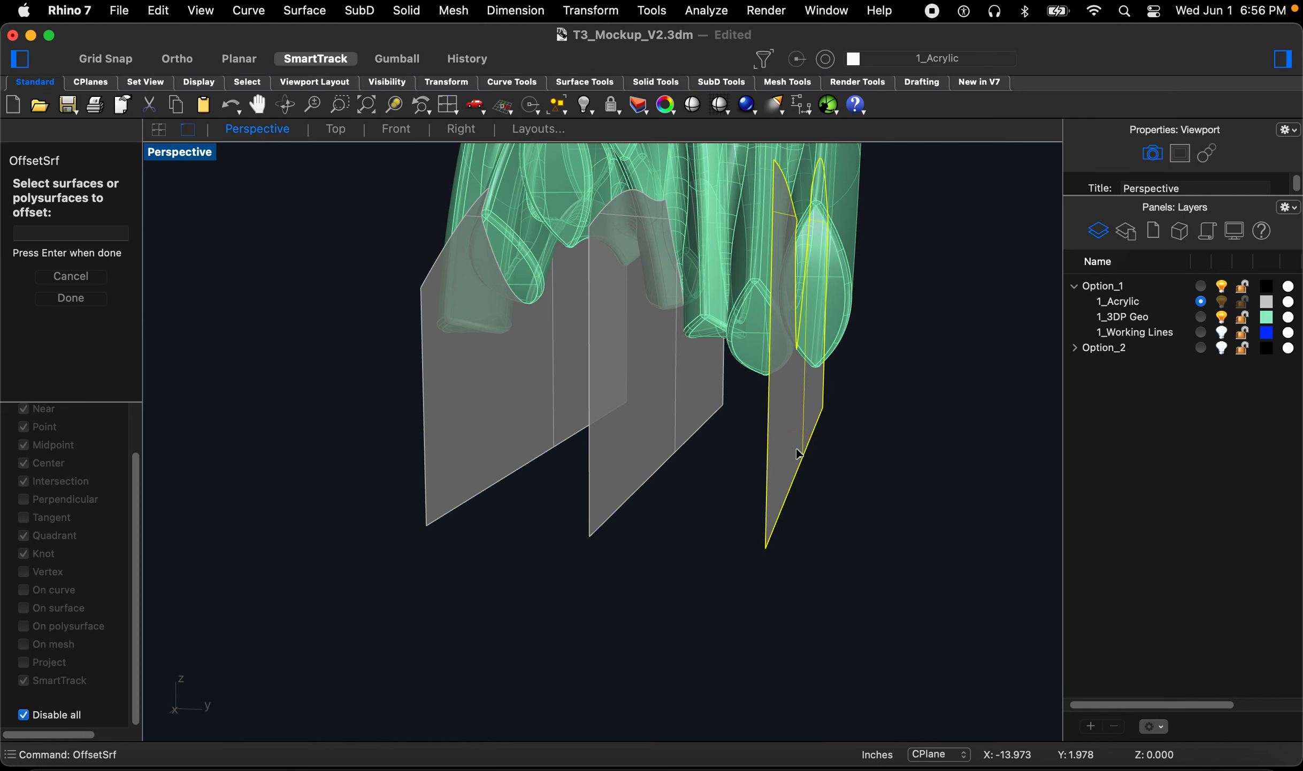
pyautogui.press('space')
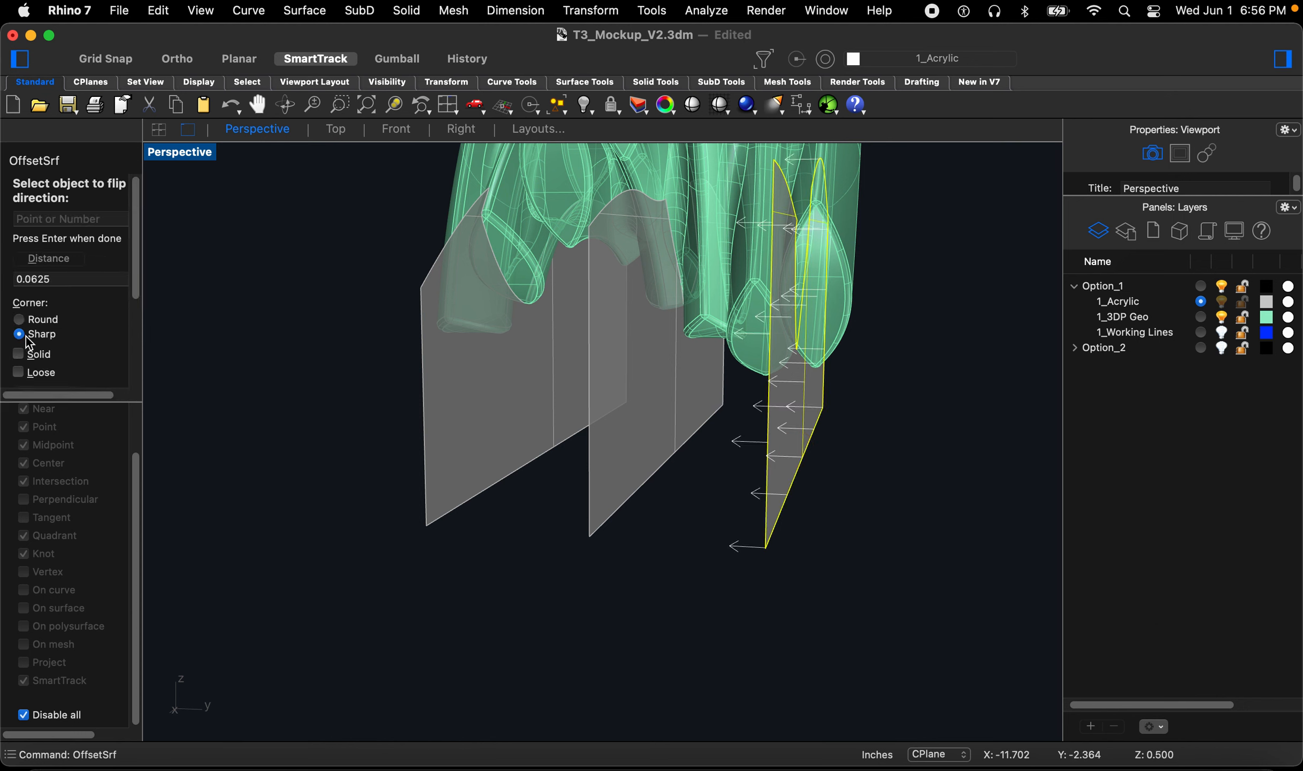
pyautogui.click(19, 354)
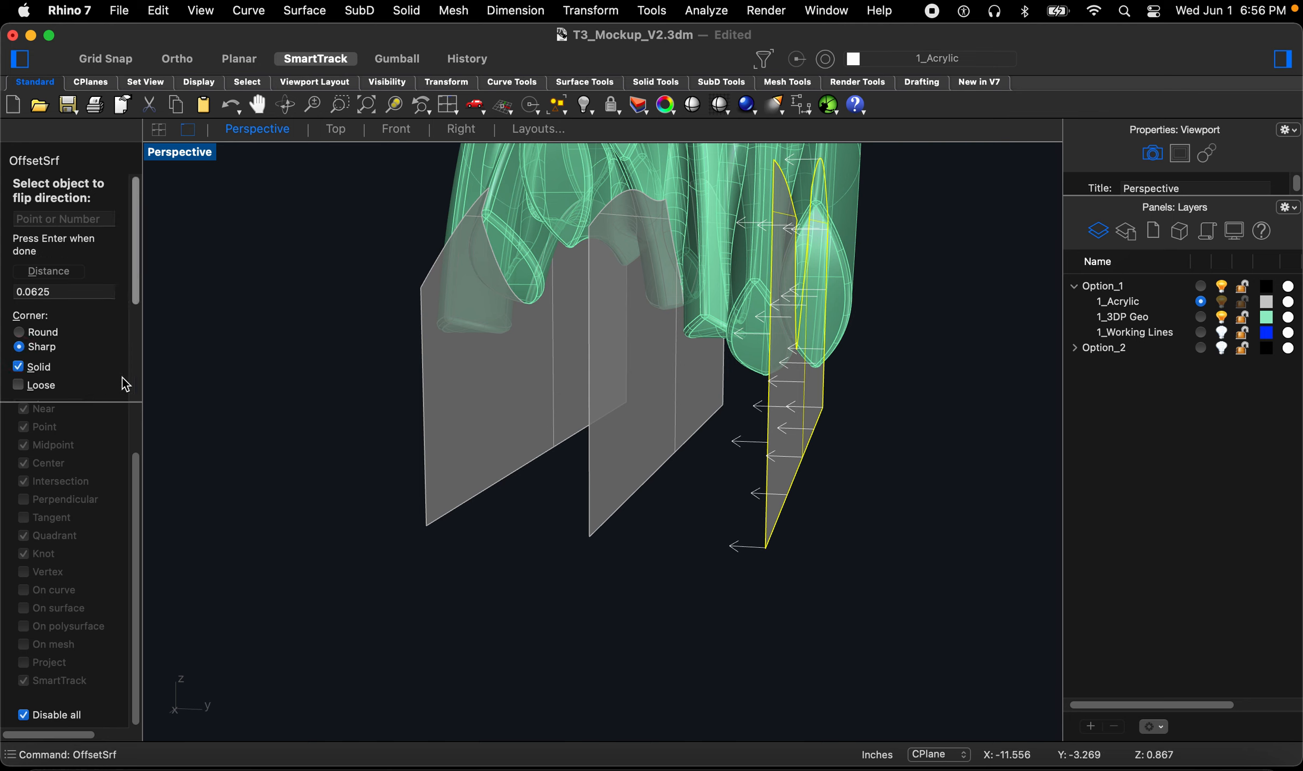
pyautogui.click(67, 294)
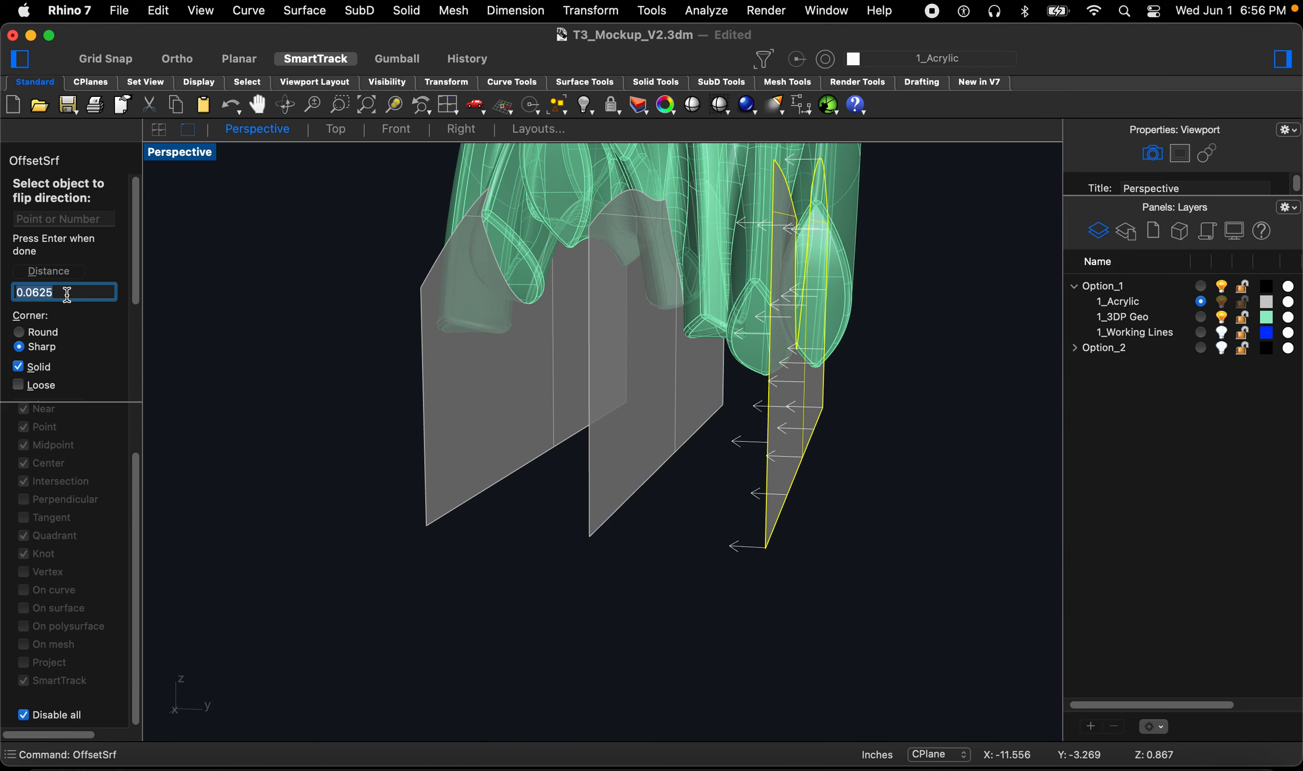
pyautogui.write('0.')
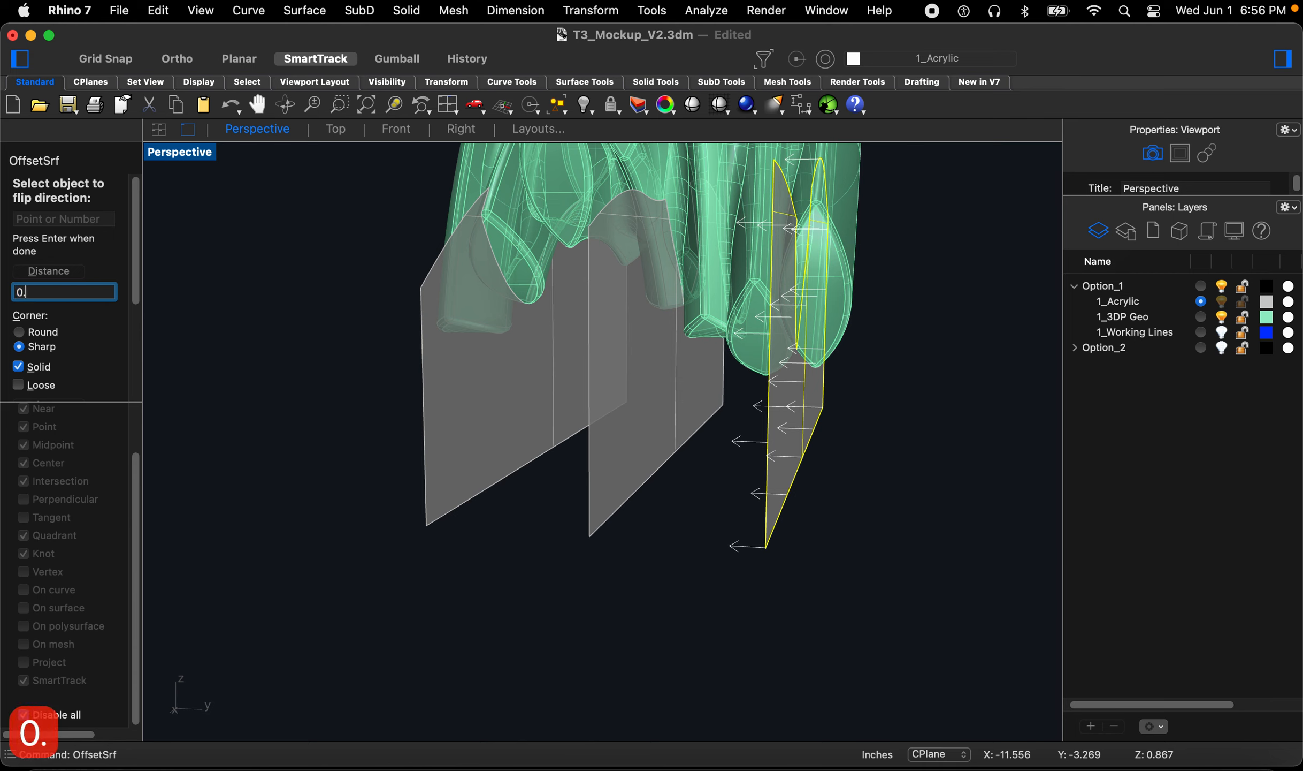
pyautogui.write('06')
pyautogui.press('Return')
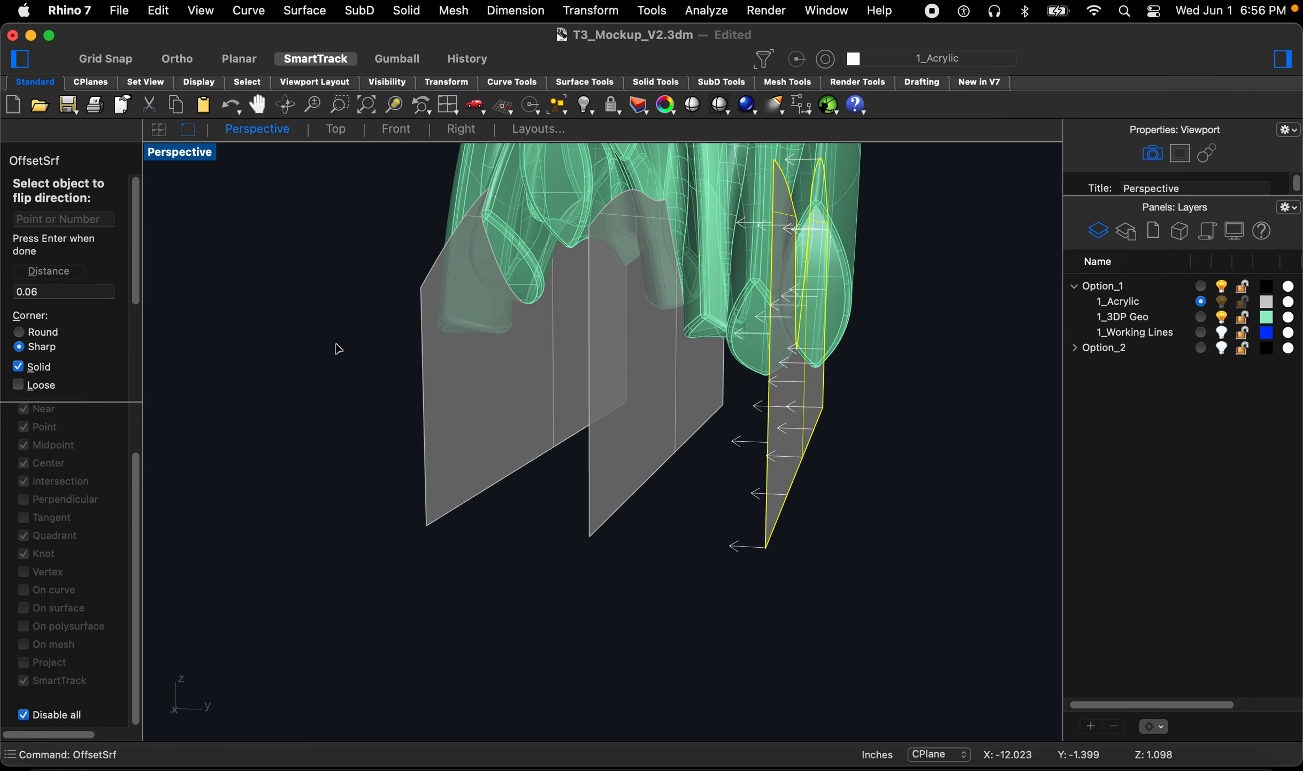
pyautogui.press('space')
# Step: Delete the offset acrylic solid, then undo the deletion
pyautogui.moveTo(709, 456); pyautogui.dragTo(712, 473, button='right')
pyautogui.moveTo(783, 537); pyautogui.dragTo(751, 619, button='right')
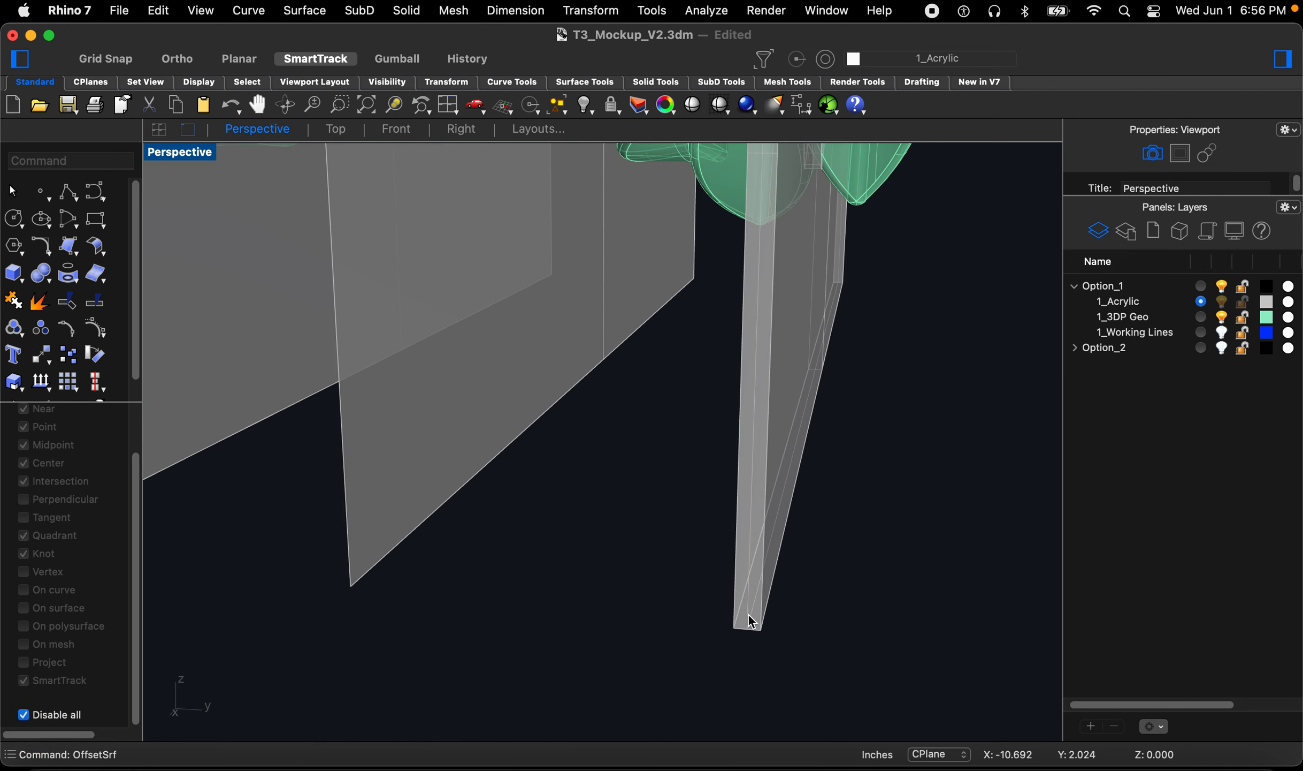
pyautogui.click(751, 622)
pyautogui.click(770, 640)
pyautogui.click(760, 629)
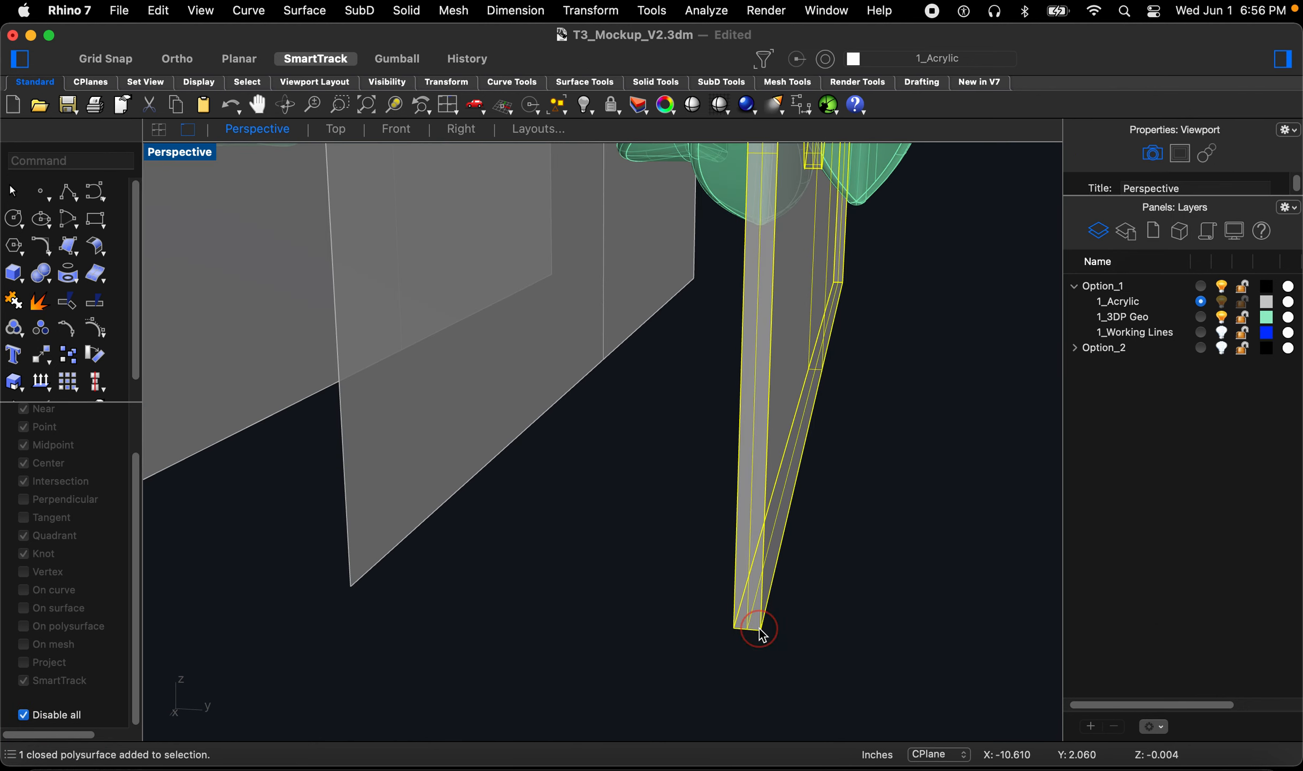
pyautogui.press('Delete')
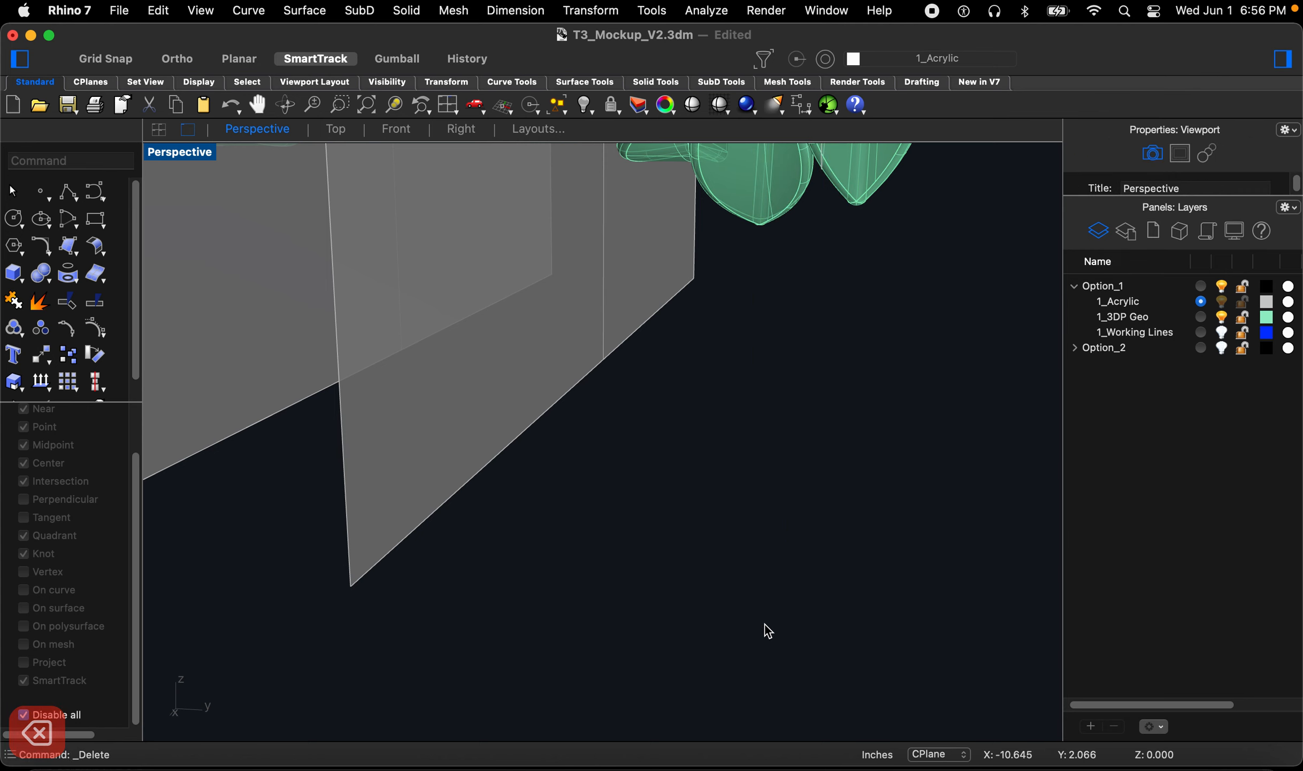
pyautogui.press('super+z')
# Step: Zoom in and orbit to examine how the offset acrylic solid meets the print geometry
pyautogui.scroll(3, 765, 624)
pyautogui.click(781, 620)
pyautogui.scroll(-9, 709, 663)
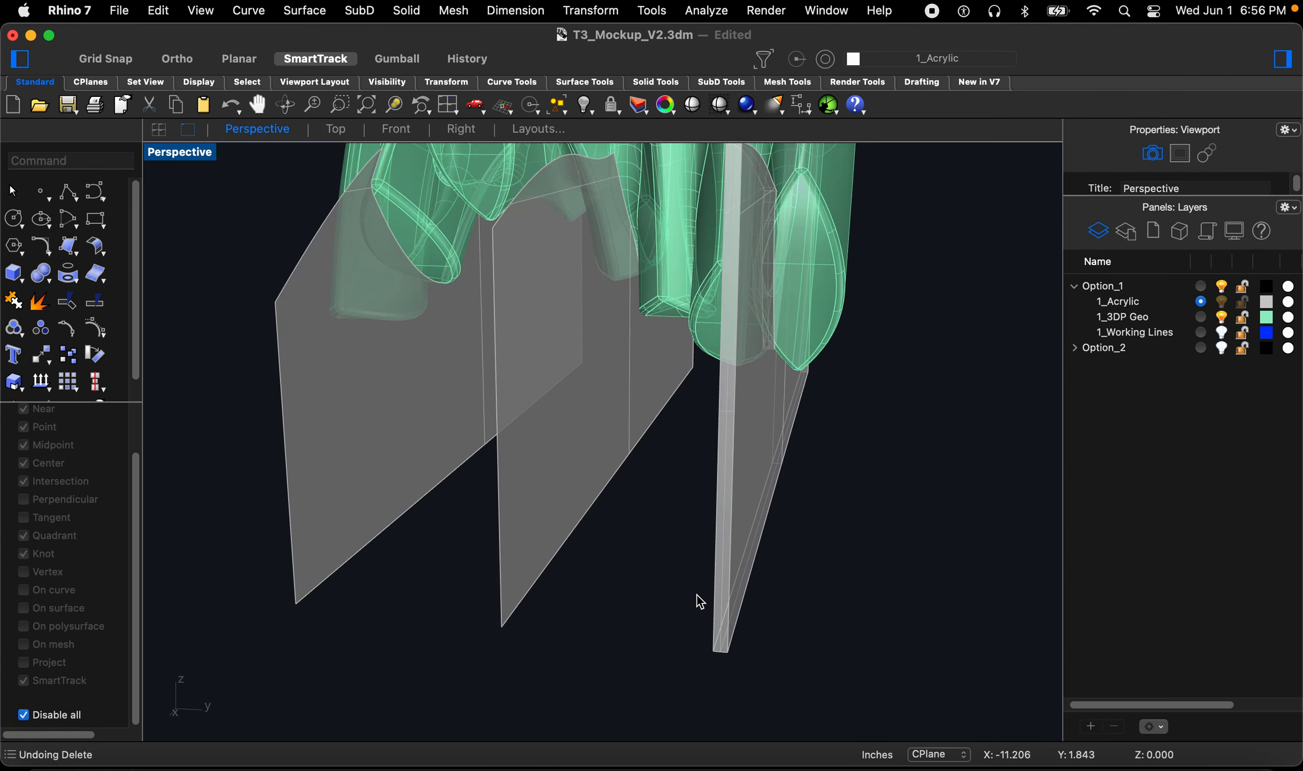
pyautogui.scroll(-5, 701, 602)
pyautogui.scroll(15, 725, 483)
pyautogui.moveTo(728, 484)
pyautogui.mouseDown(button='right')
pyautogui.moveTo(707, 470)
pyautogui.moveTo(733, 482)
pyautogui.moveTo(716, 478)
pyautogui.mouseUp(button='right')
pyautogui.scroll(-5, 719, 473)
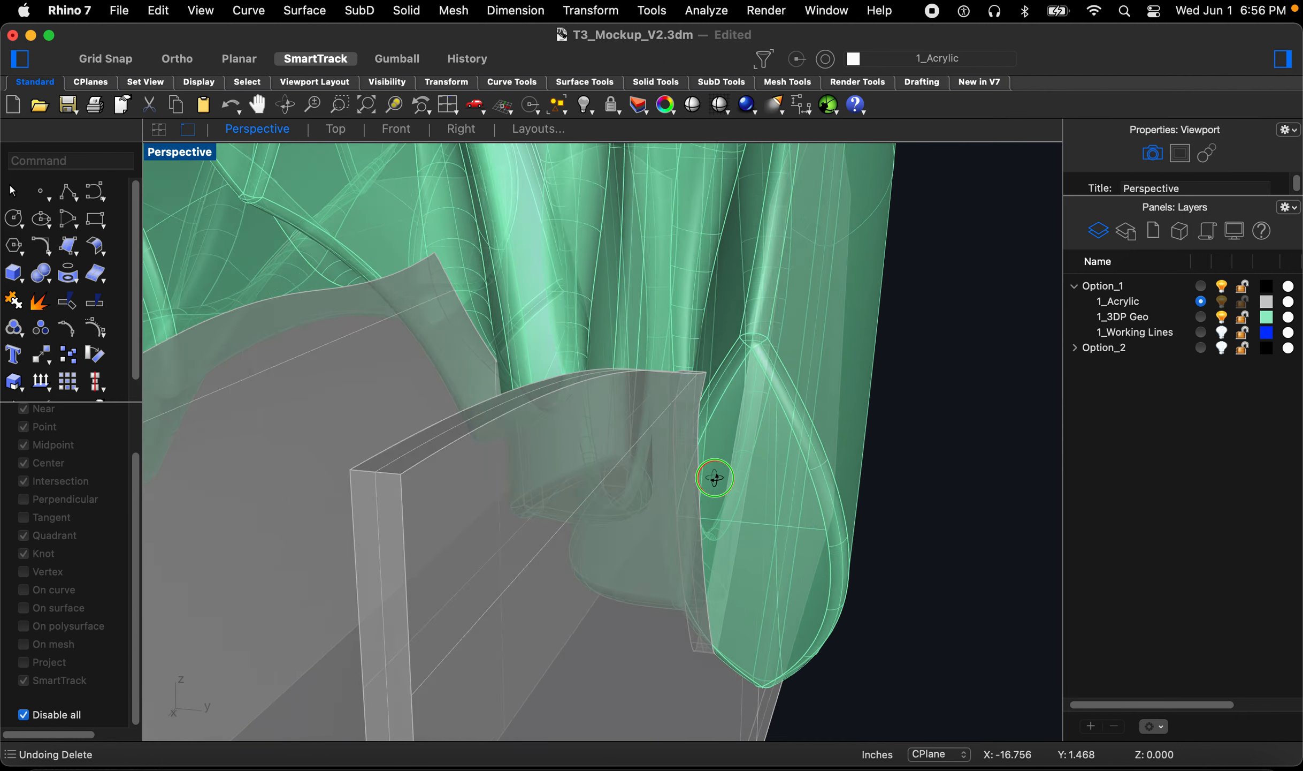
pyautogui.scroll(-5, 714, 476)
pyautogui.write('z')
pyautogui.press('space')
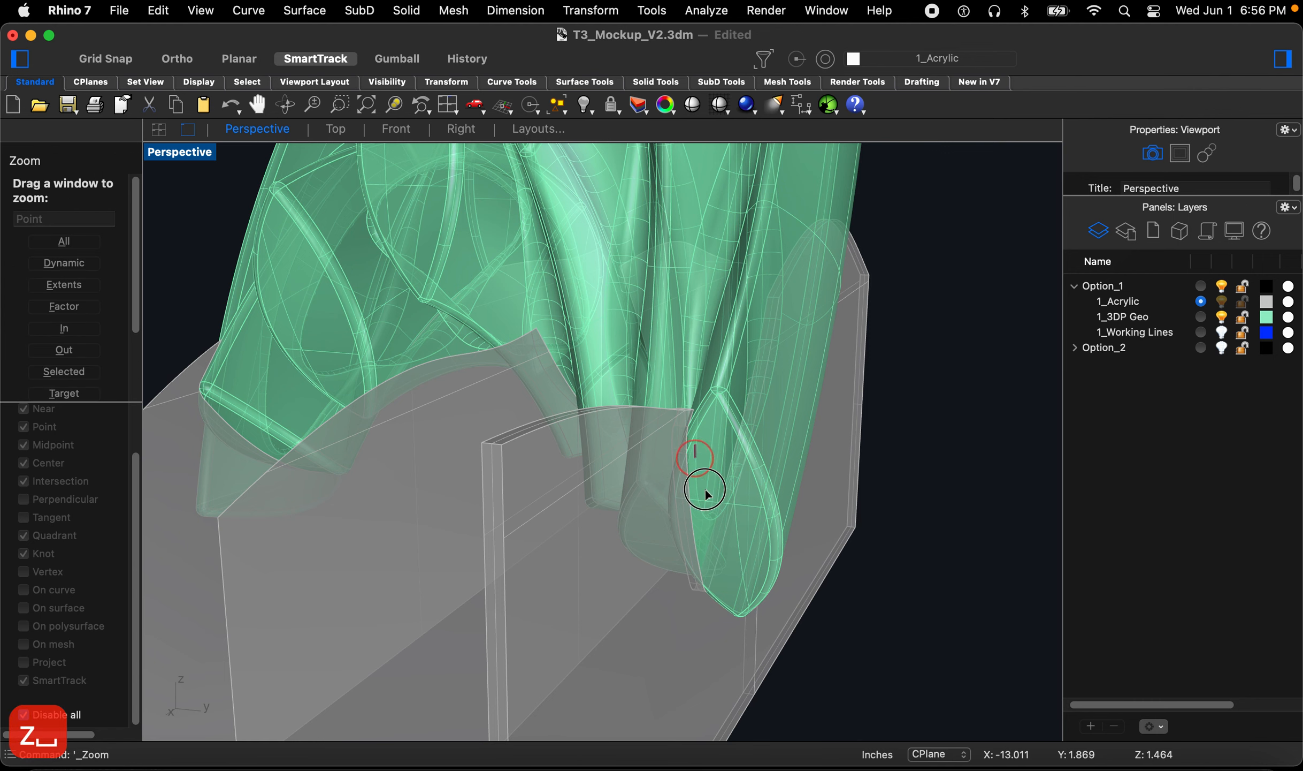
pyautogui.moveTo(705, 489); pyautogui.dragTo(766, 667)
pyautogui.moveTo(655, 635); pyautogui.dragTo(701, 468, button='right')
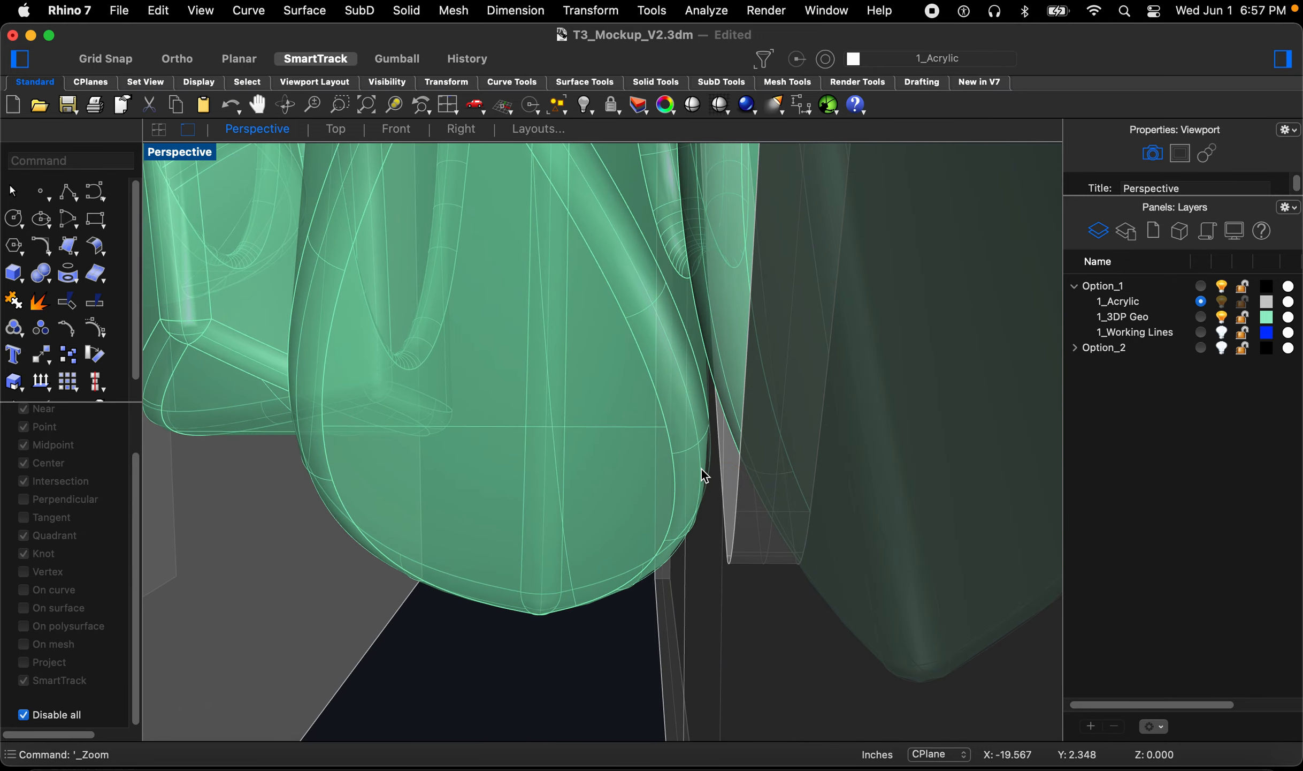
pyautogui.scroll(-6, 702, 469)
pyautogui.scroll(2, 811, 471)
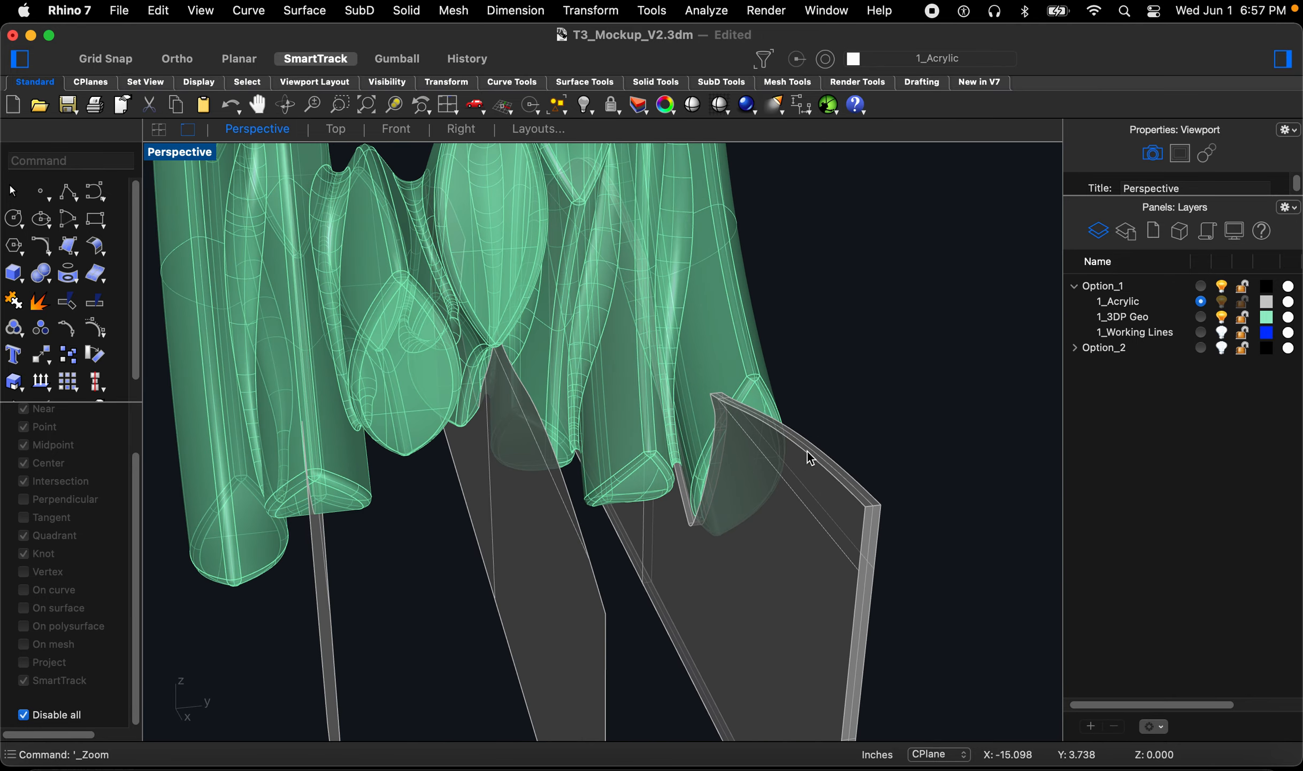
pyautogui.scroll(-5, 768, 445)
pyautogui.scroll(-3, 657, 678)
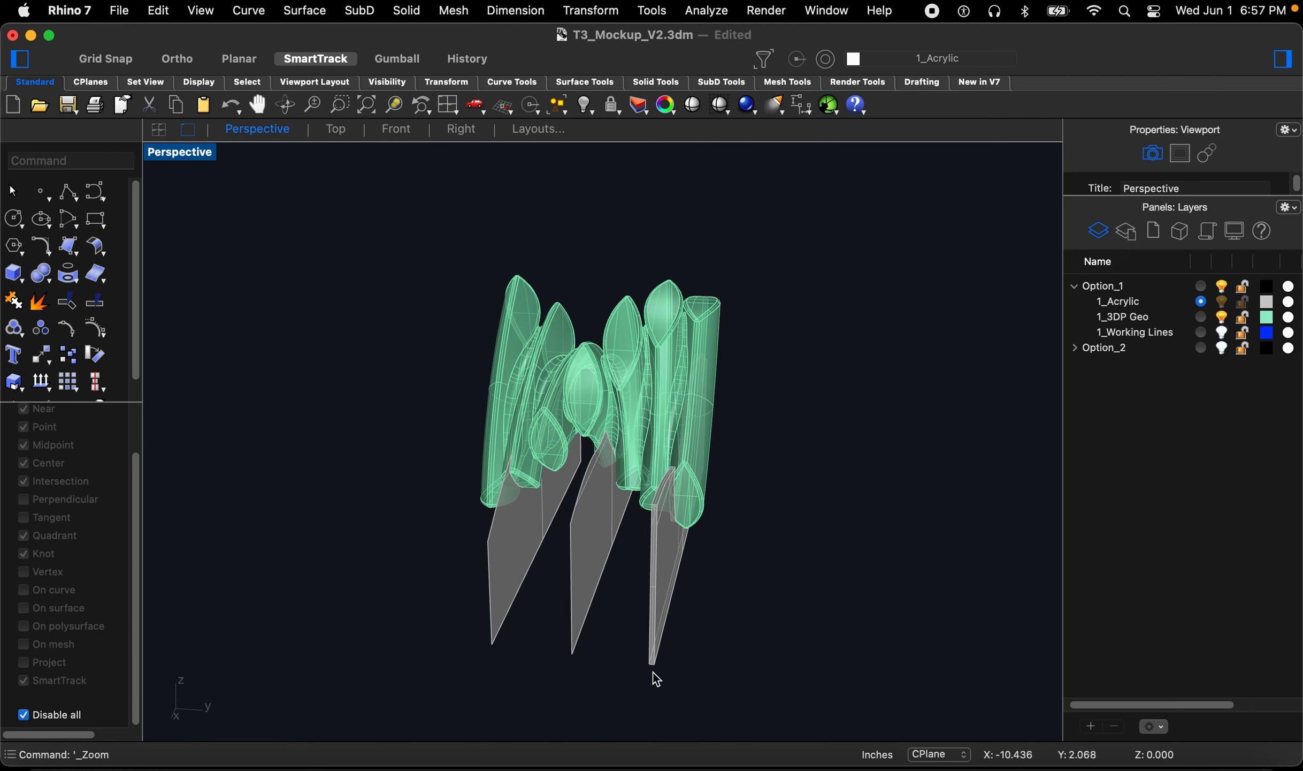
pyautogui.scroll(5, 652, 671)
# Step: Enable object snaps and measure the thickness of the offset acrylic solid with Distance
pyautogui.write('dis')
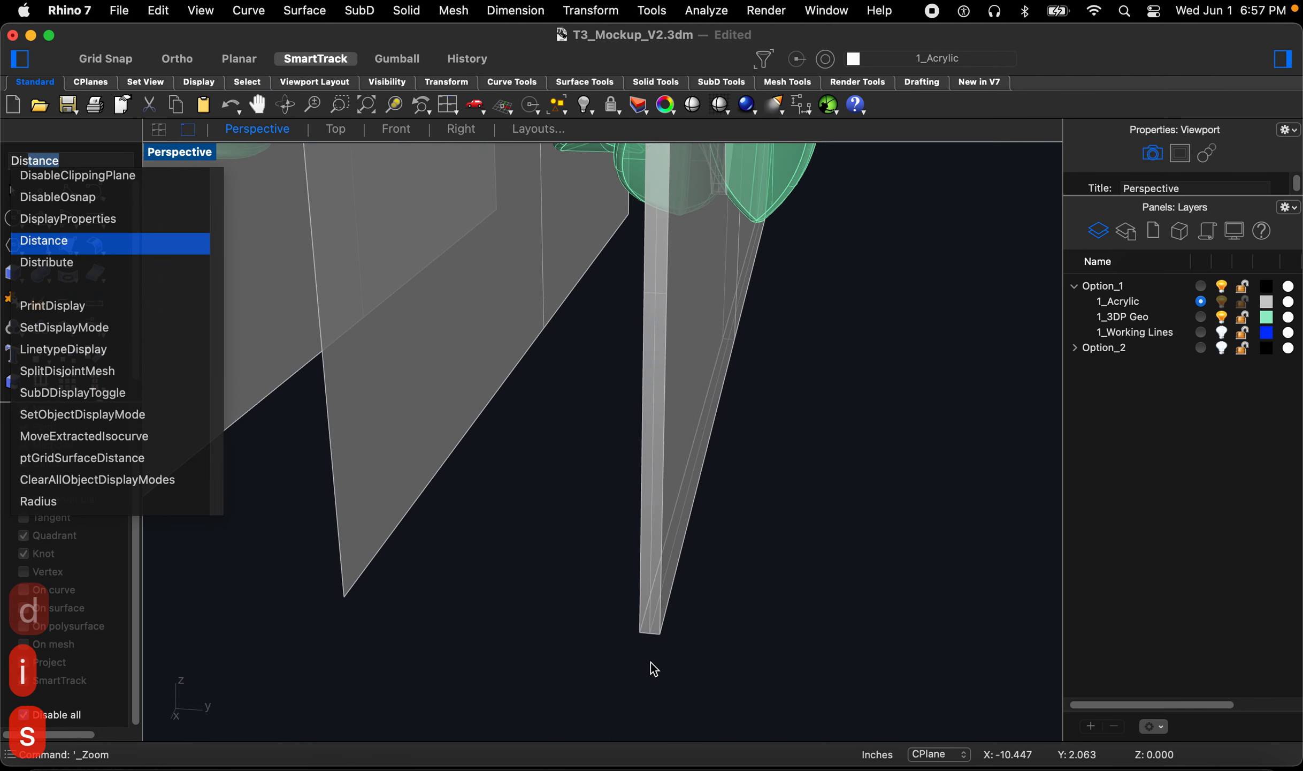
pyautogui.press('Return')
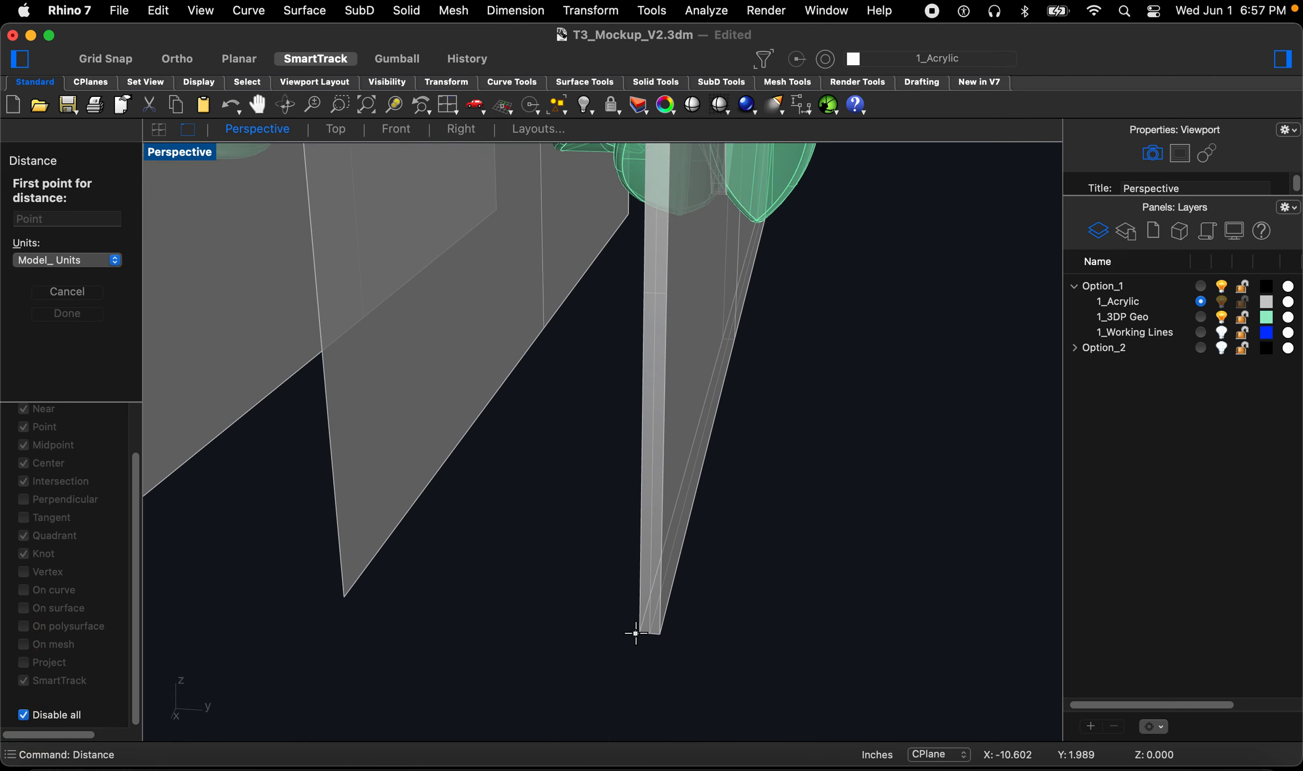
pyautogui.click(36, 717)
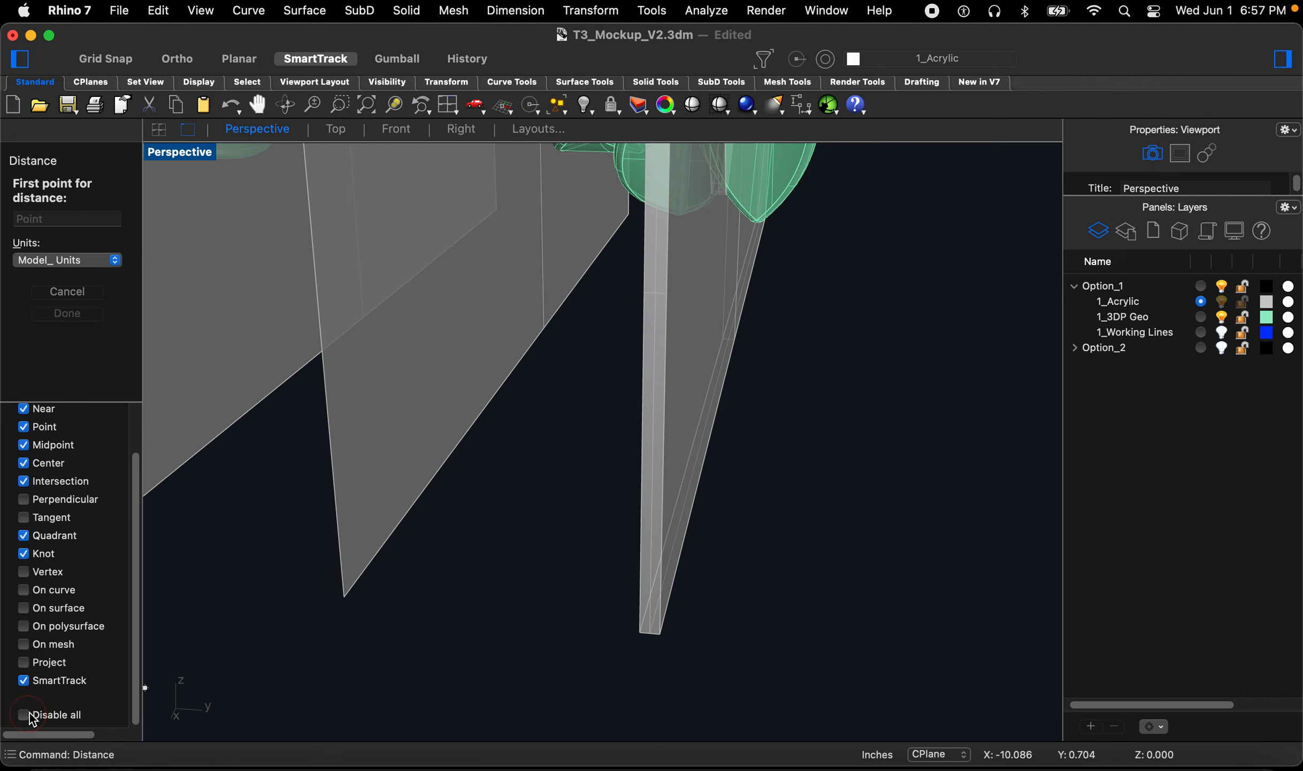
pyautogui.click(653, 644)
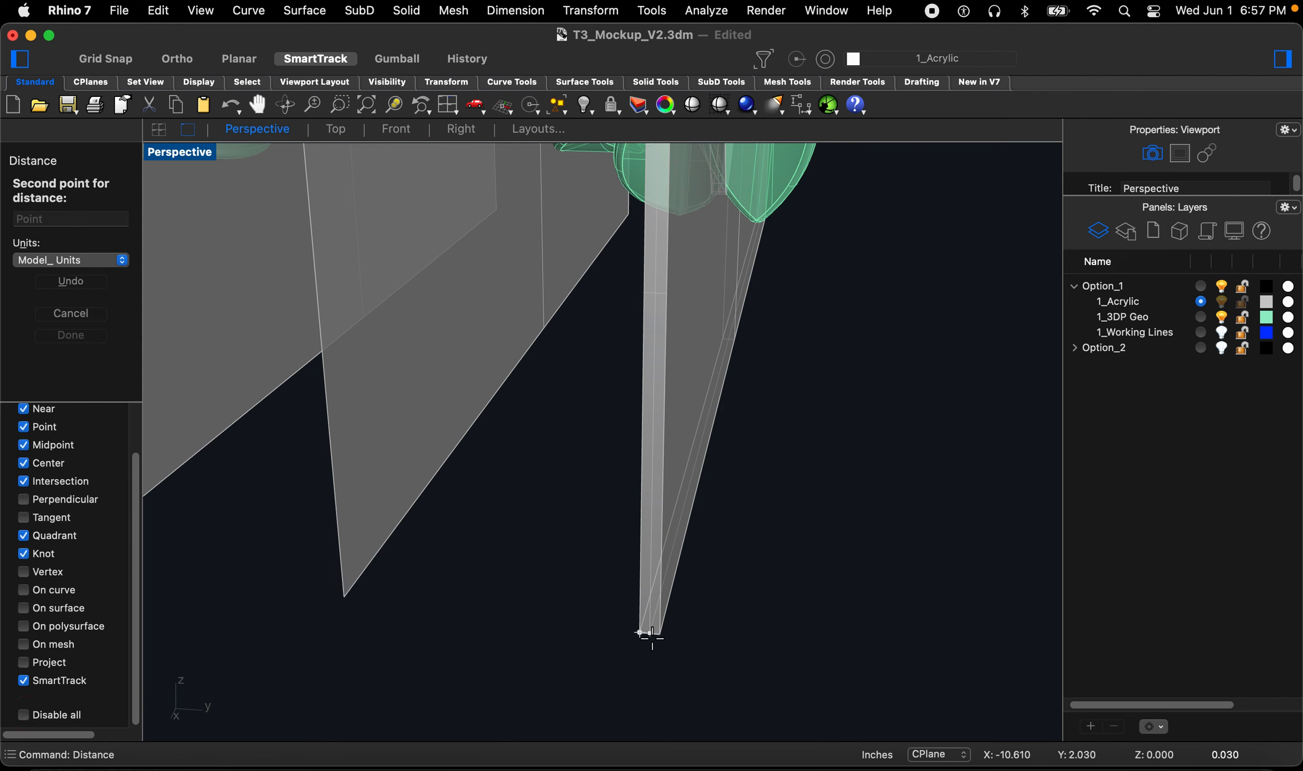
pyautogui.click(660, 641)
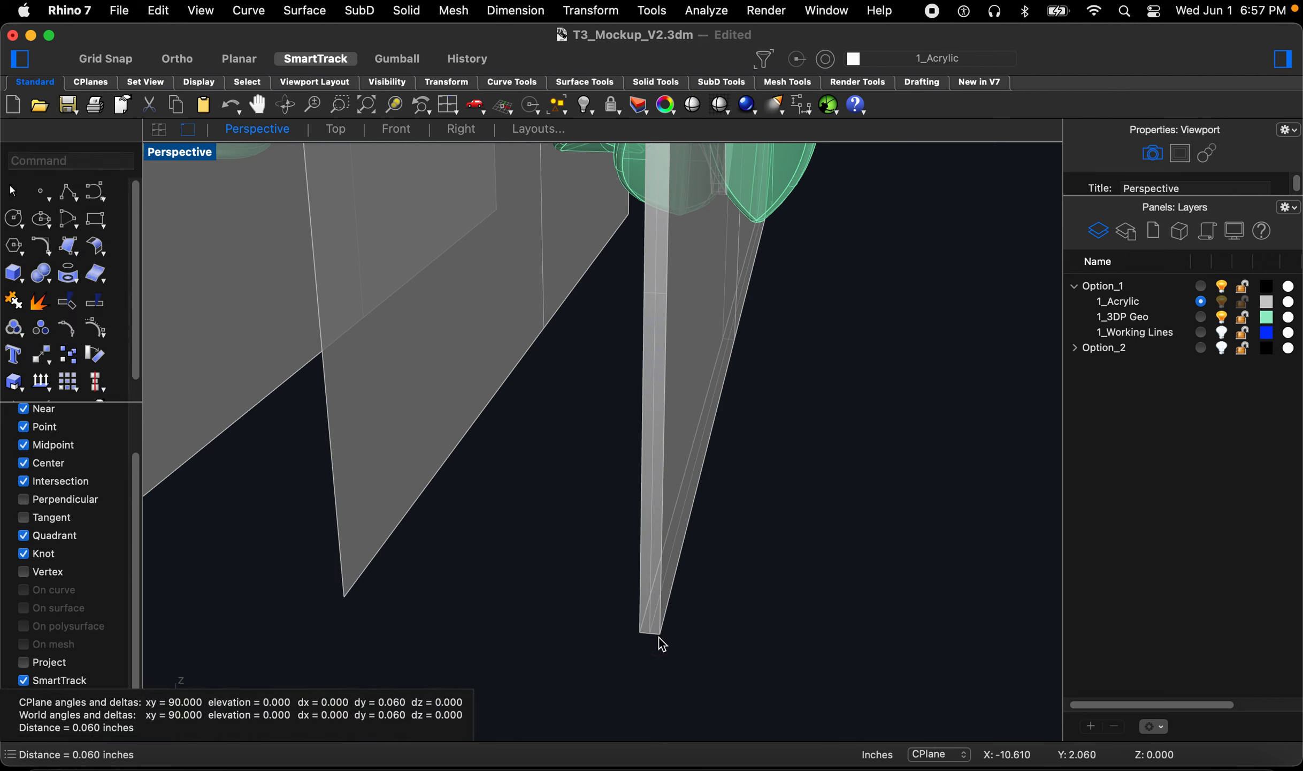
# Step: Undo the previous offset of the acrylic surface
pyautogui.scroll(-5, 667, 658)
pyautogui.click(672, 534)
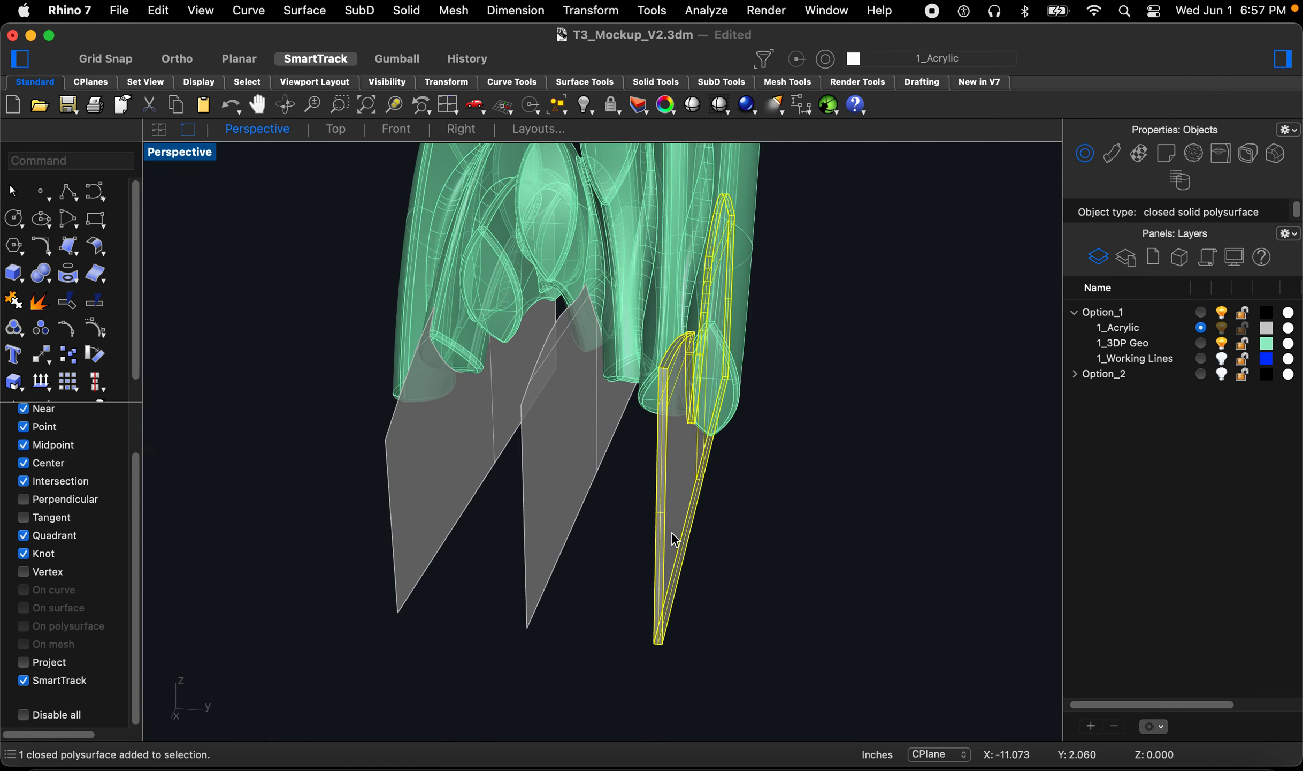
pyautogui.click(598, 580)
pyautogui.press('super+z')
pyautogui.press('super+z')
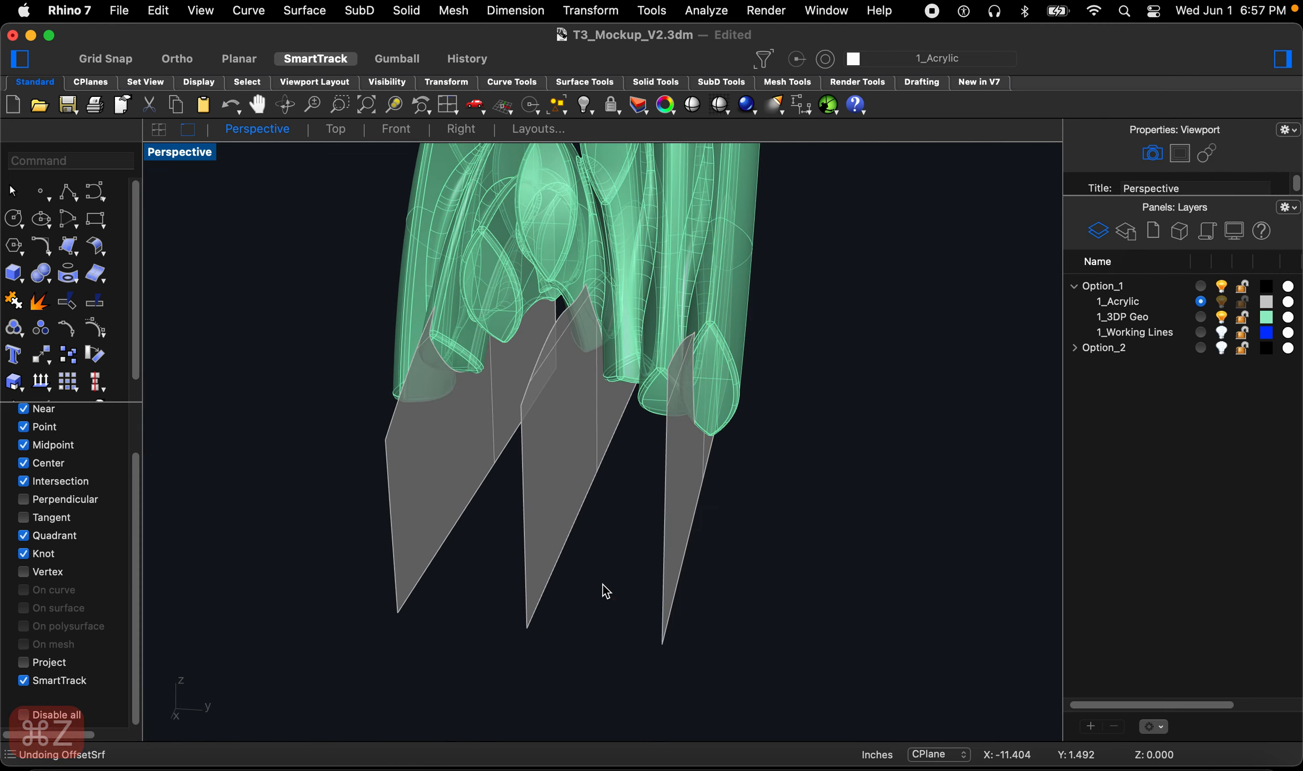
# Step: Offset the acrylic surface into a solid on both sides at 0.06 with sharp corners
pyautogui.write('Offset')
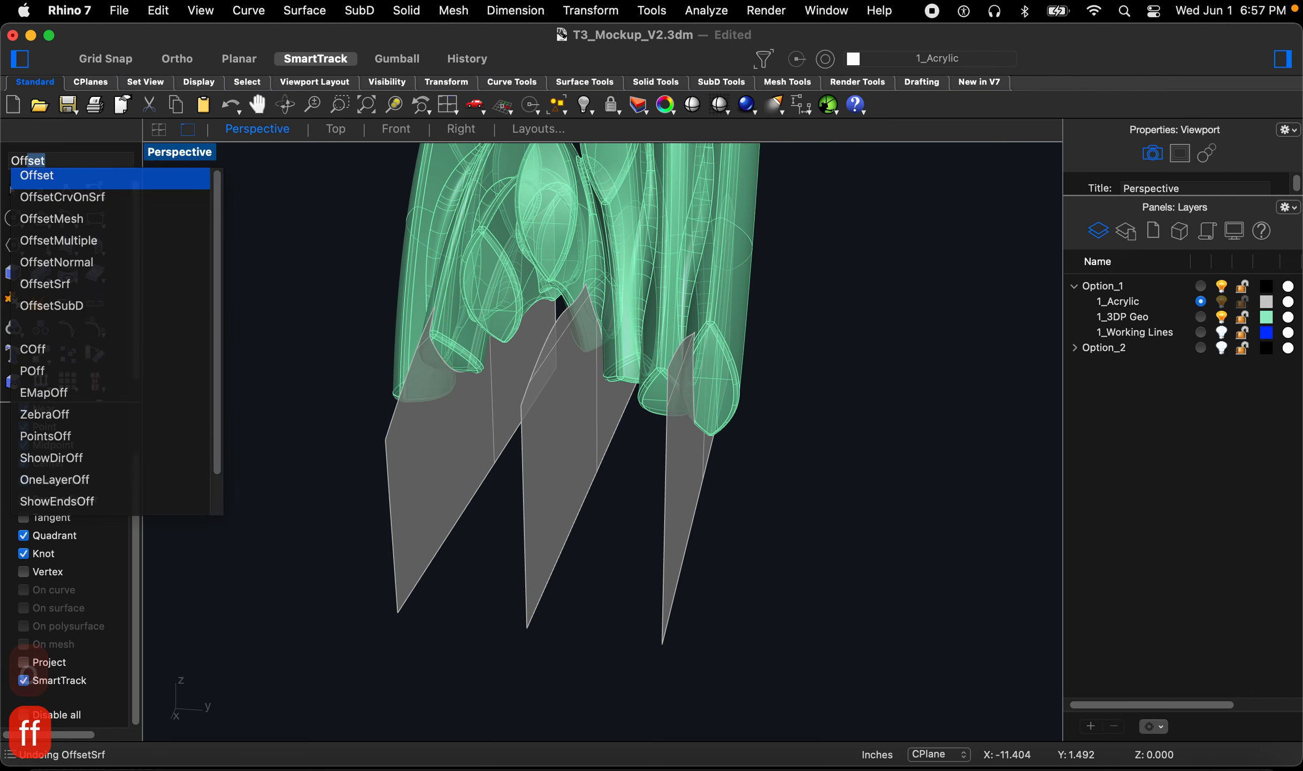
pyautogui.click(70, 291)
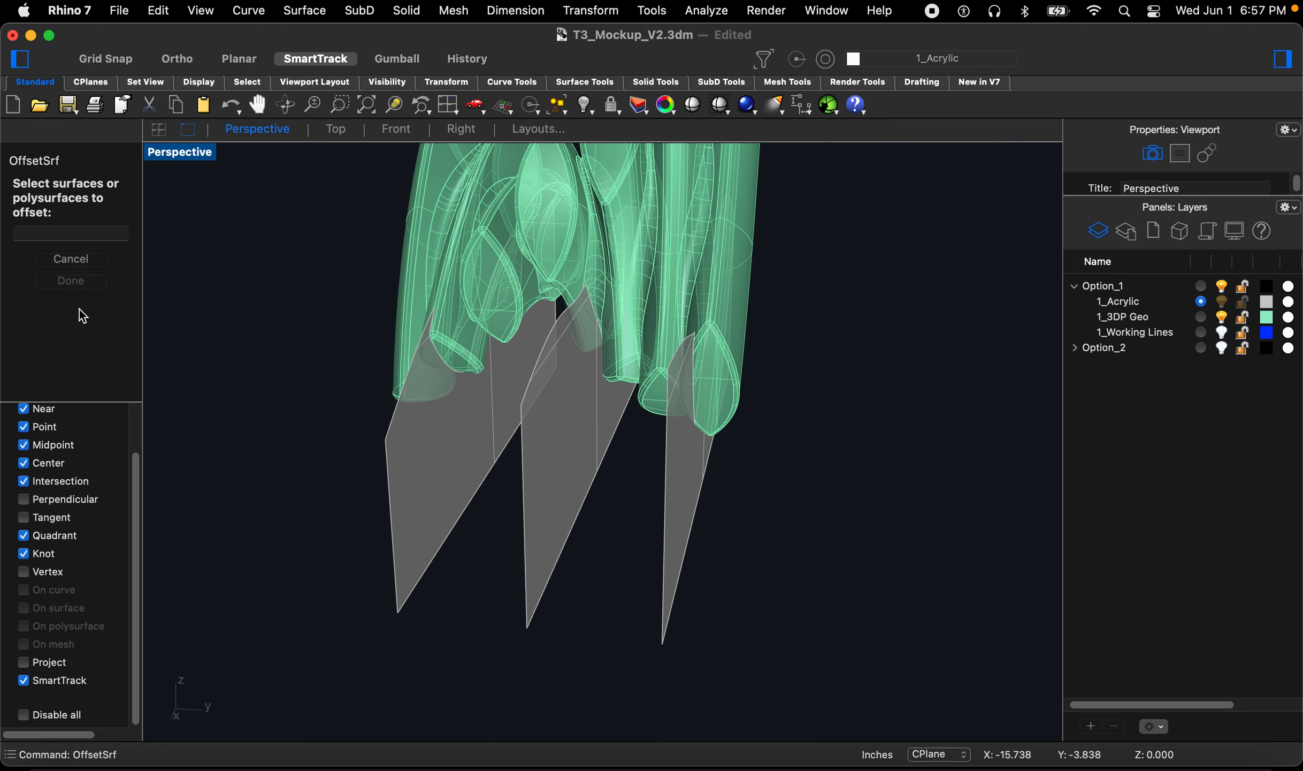
pyautogui.click(677, 495)
pyautogui.press('space')
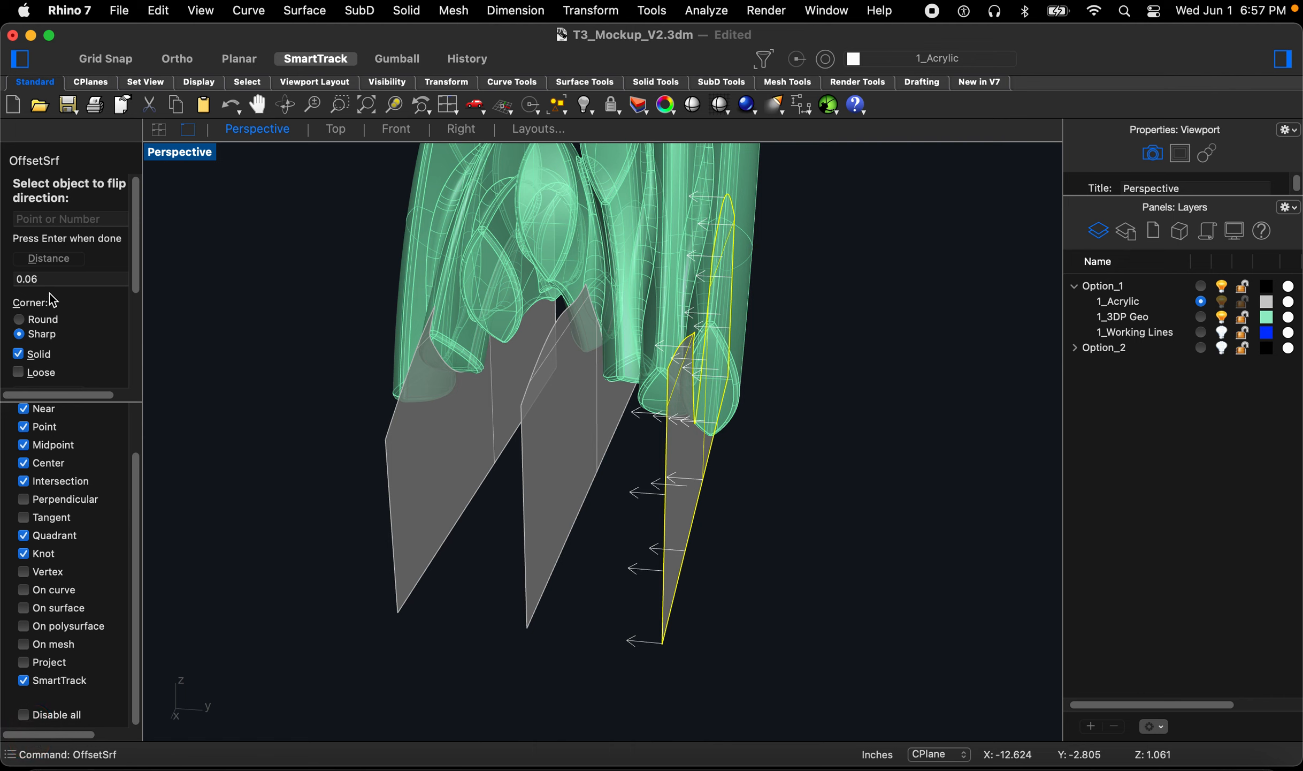
pyautogui.scroll(-3, 56, 300)
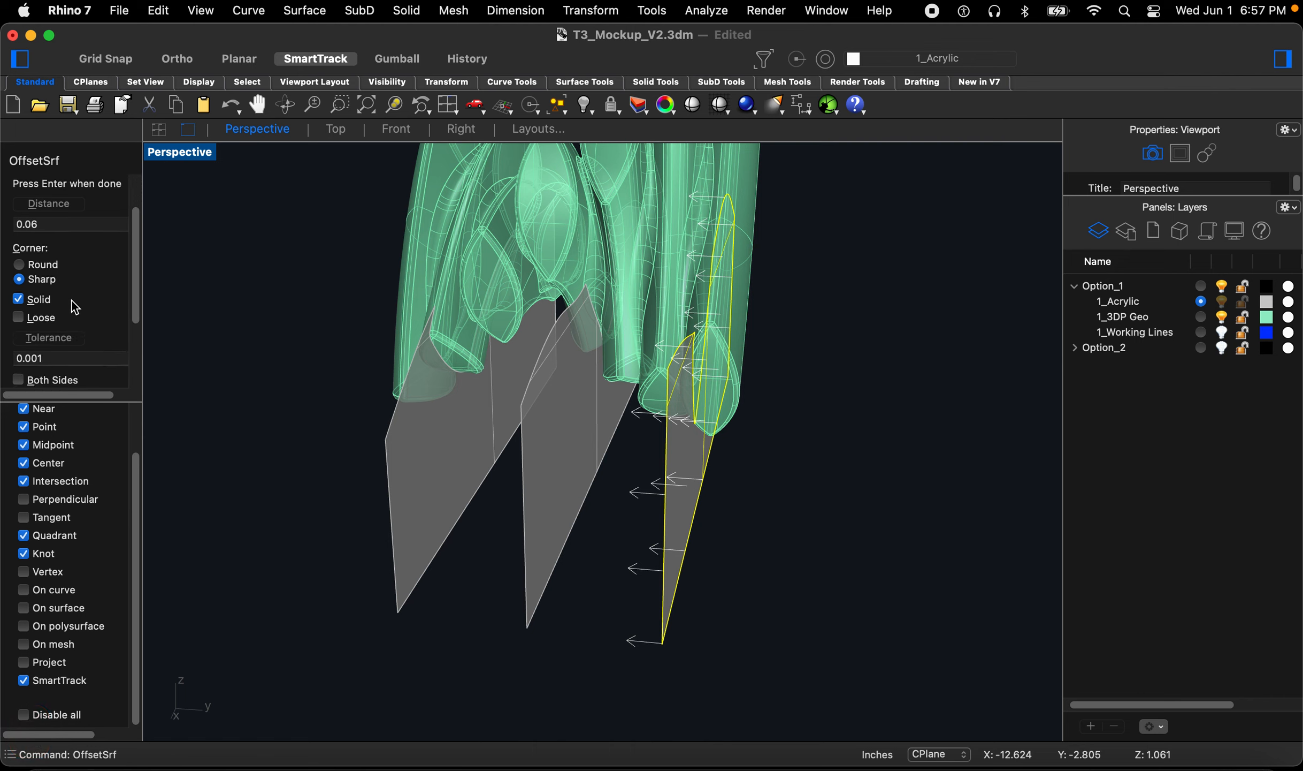
pyautogui.click(23, 371)
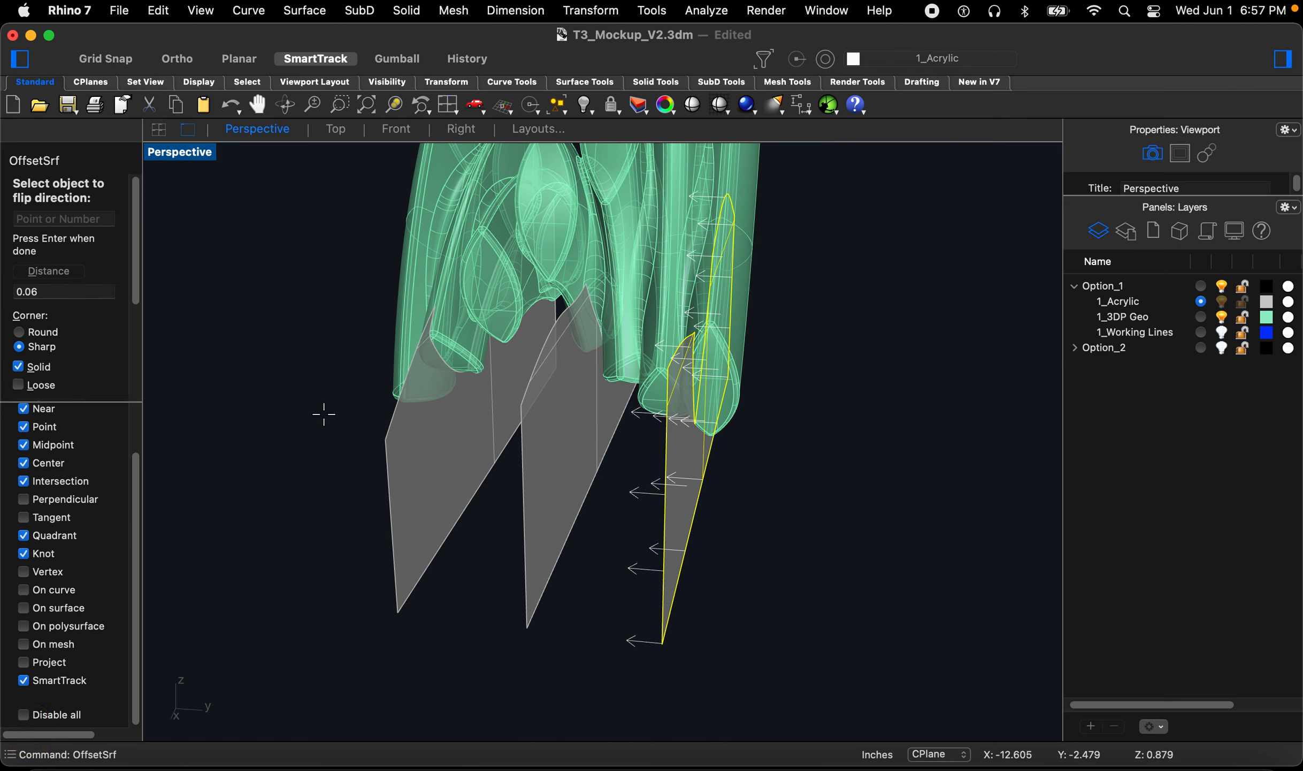
pyautogui.scroll(2, 680, 527)
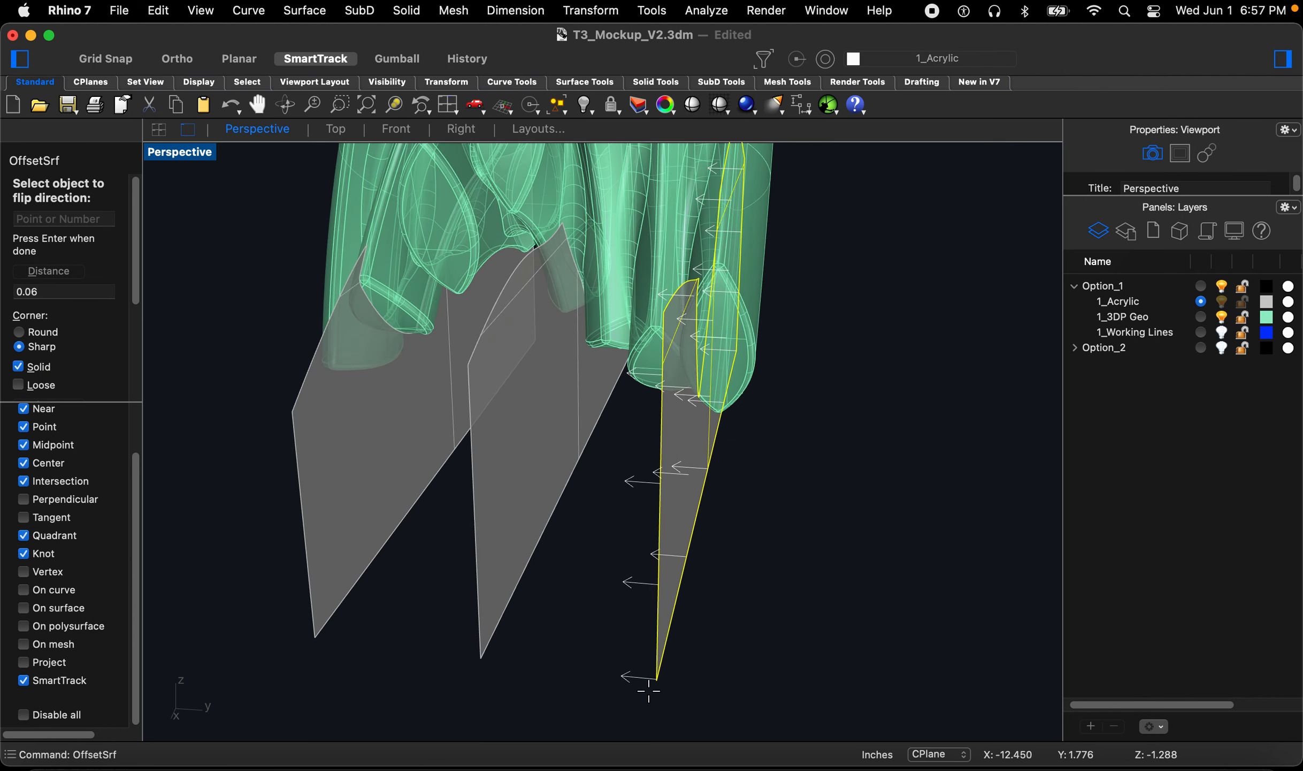
pyautogui.scroll(3, 648, 689)
pyautogui.press('Return')
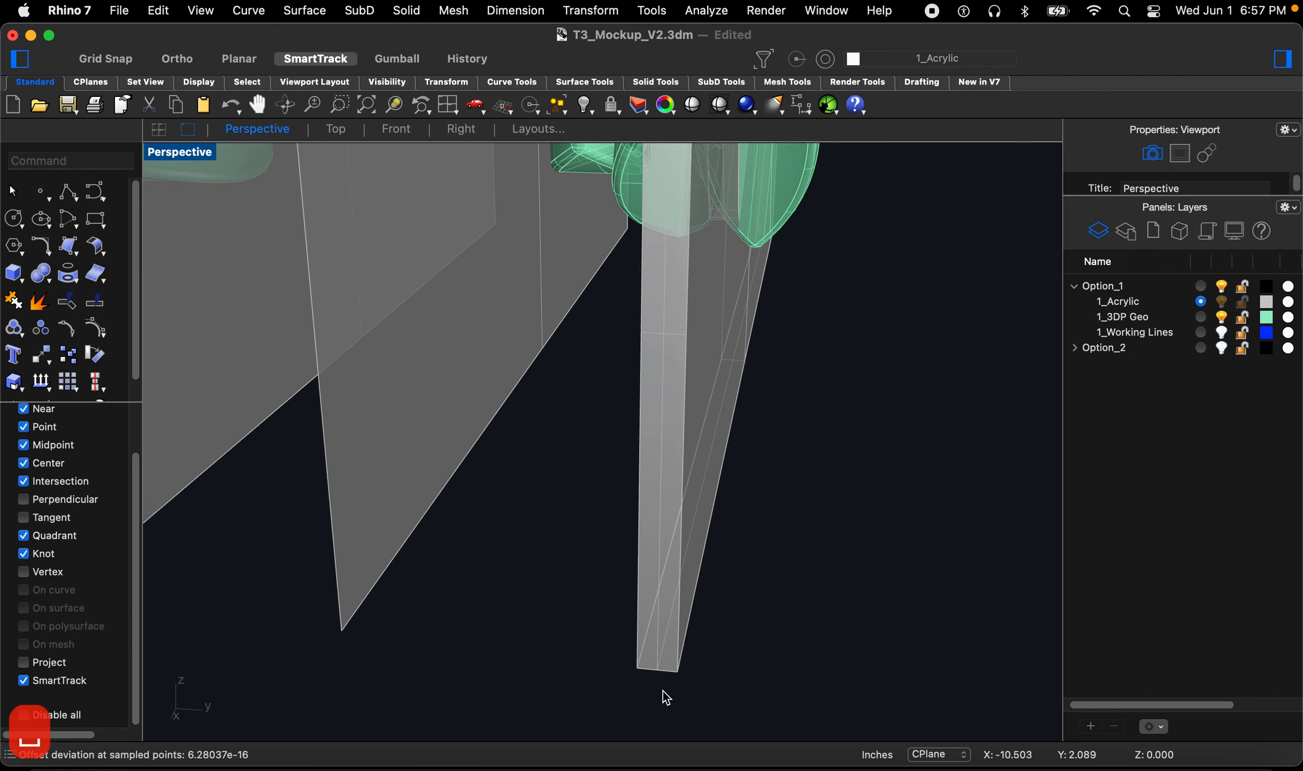
# Step: Measure the thickness of the double-sided acrylic solid with Distance using end and intersection snaps
pyautogui.click(662, 662)
pyautogui.click(739, 663)
pyautogui.scroll(-3, 736, 664)
pyautogui.write('d: D')
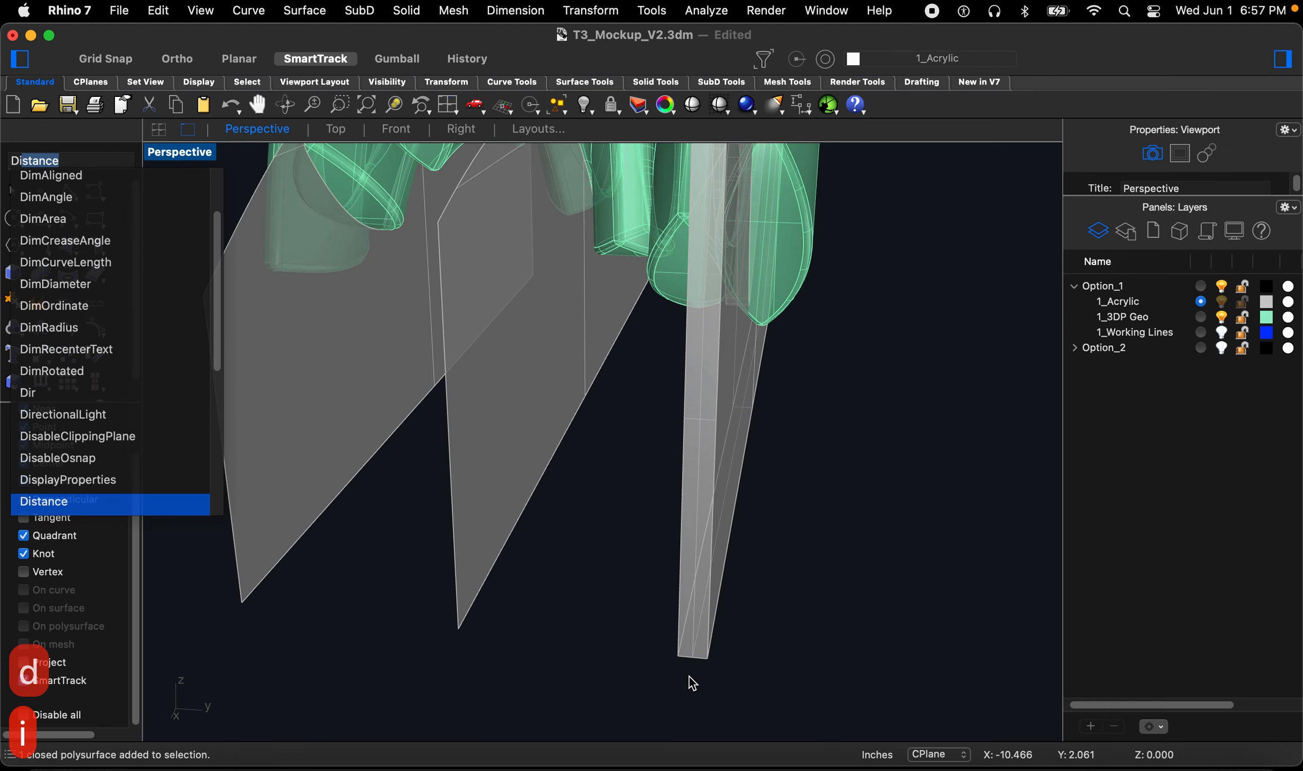
pyautogui.write('ist')
pyautogui.press('Return')
pyautogui.click(678, 656)
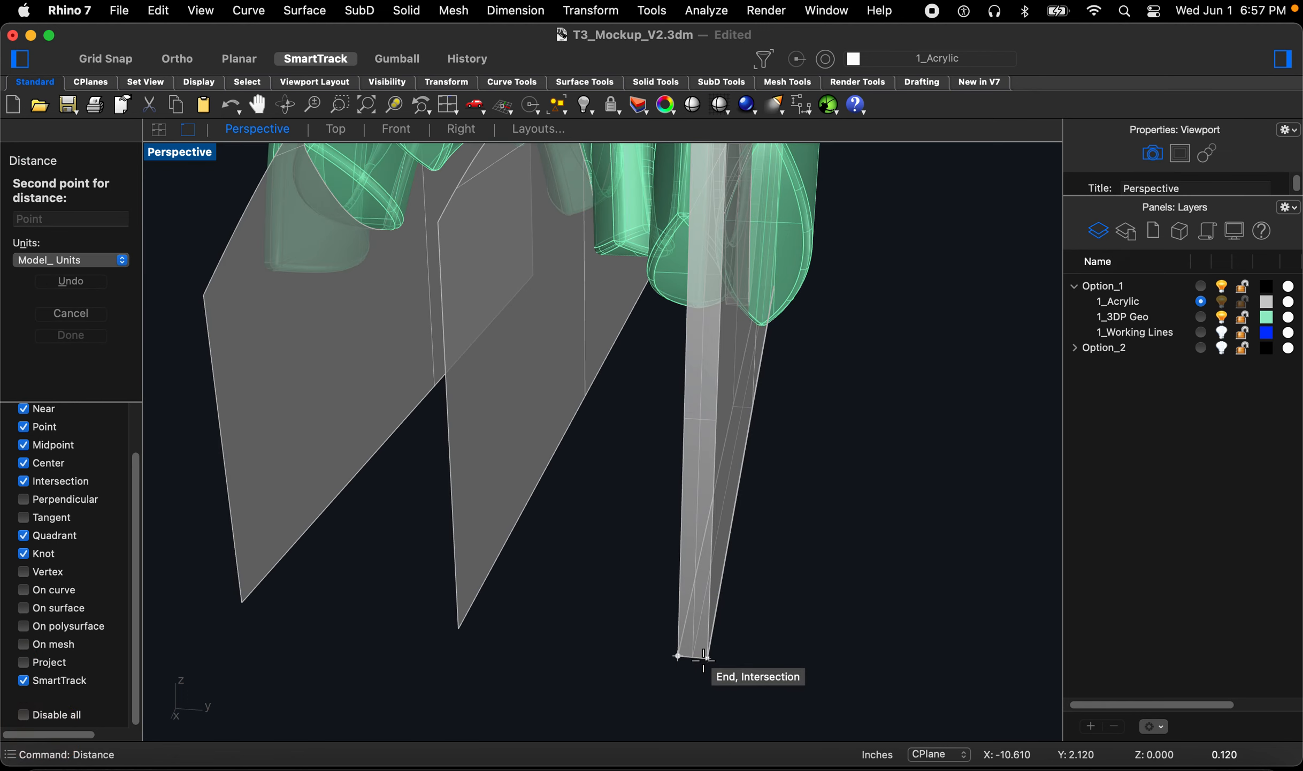
pyautogui.click(704, 658)
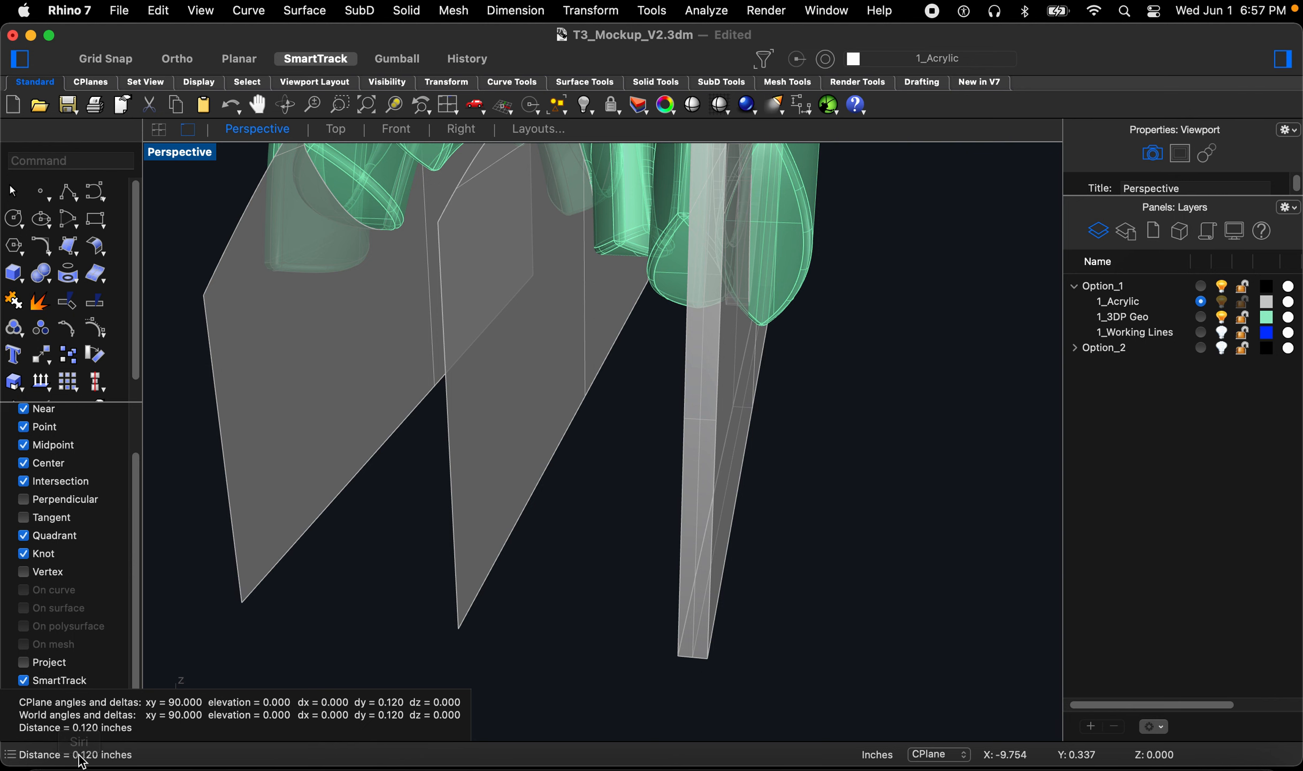
# Step: Zoom to extents and orbit around to examine where the thickened acrylic solid meets the print geometry
pyautogui.click(583, 602)
pyautogui.scroll(-5, 587, 598)
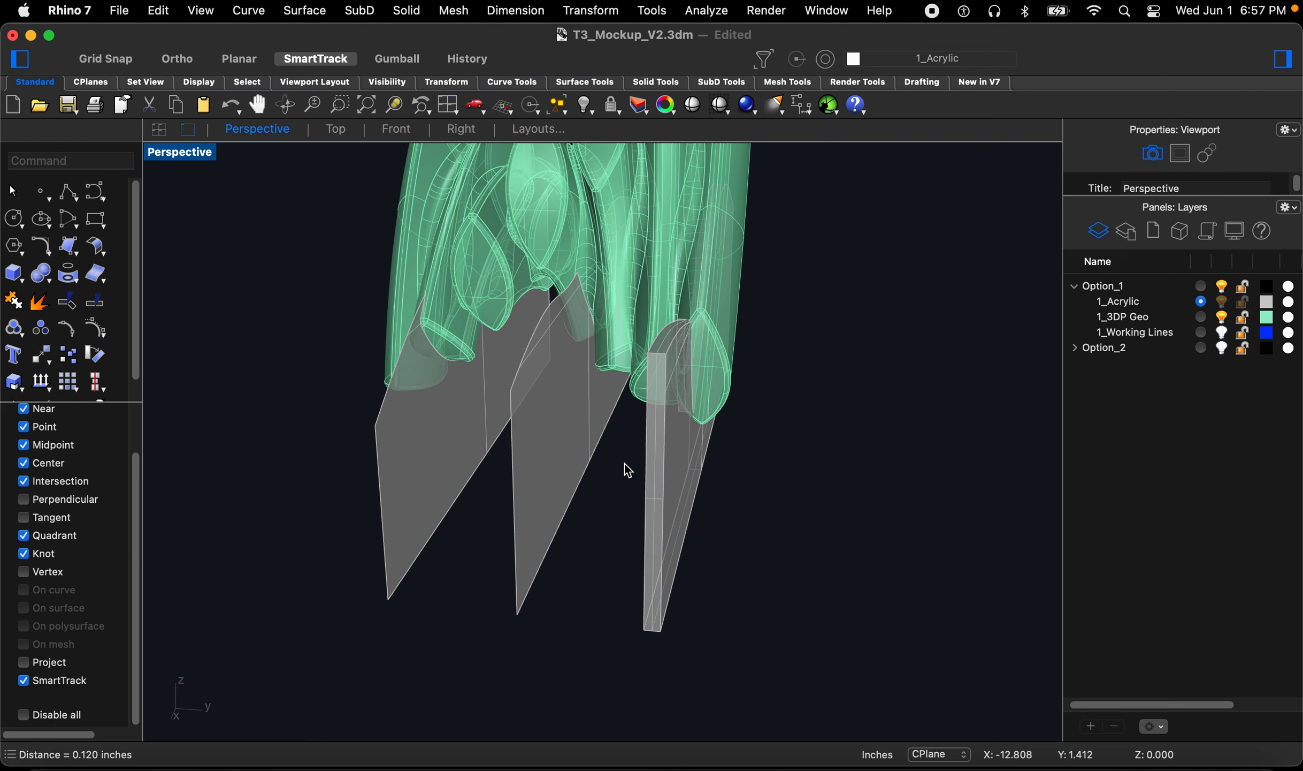
pyautogui.write('z')
pyautogui.press('Return')
pyautogui.moveTo(634, 370); pyautogui.dragTo(745, 428)
pyautogui.moveTo(743, 420)
pyautogui.mouseDown(button='right')
pyautogui.moveTo(753, 412)
pyautogui.moveTo(733, 415)
pyautogui.mouseUp(button='right')
pyautogui.write('z')
pyautogui.press('space')
pyautogui.moveTo(719, 401); pyautogui.dragTo(760, 444)
pyautogui.moveTo(661, 445); pyautogui.dragTo(581, 477, button='right')
pyautogui.scroll(-3, 657, 467)
pyautogui.scroll(-10, 656, 625)
pyautogui.scroll(14, 601, 545)
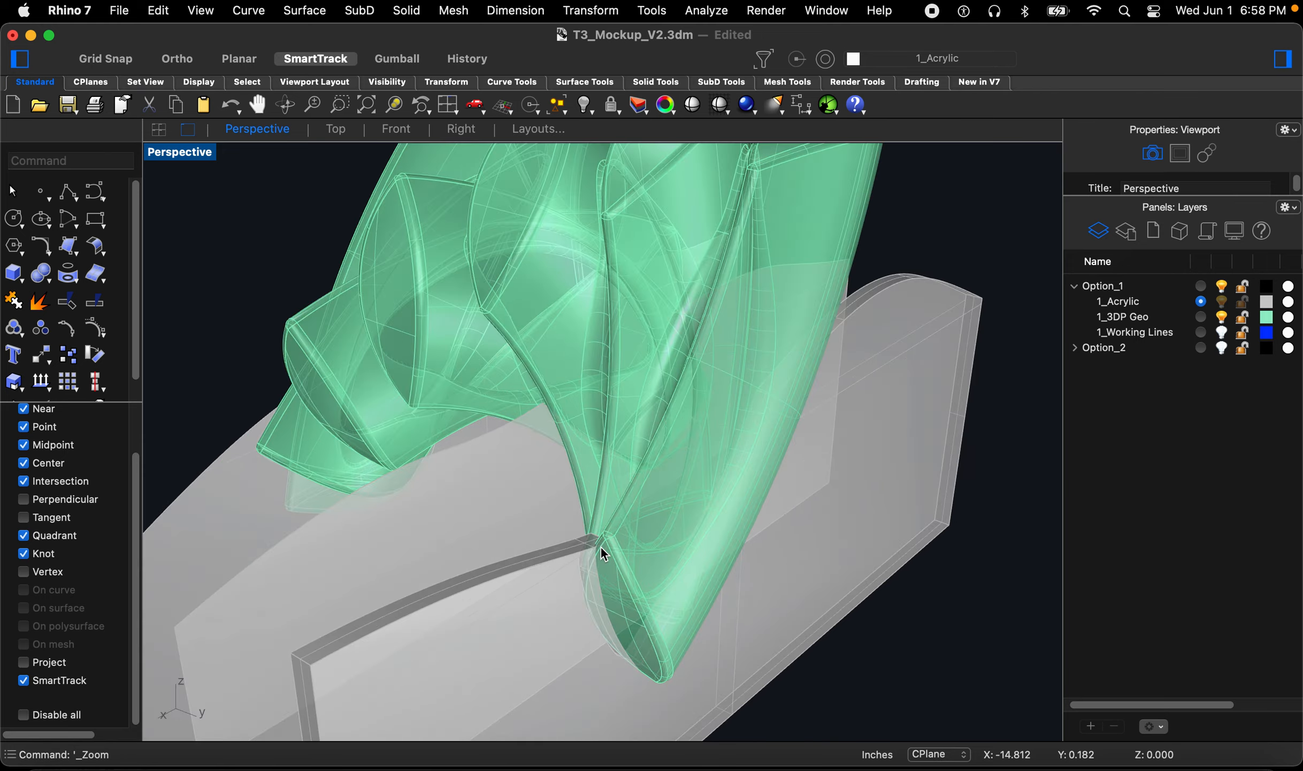
pyautogui.scroll(-10, 598, 548)
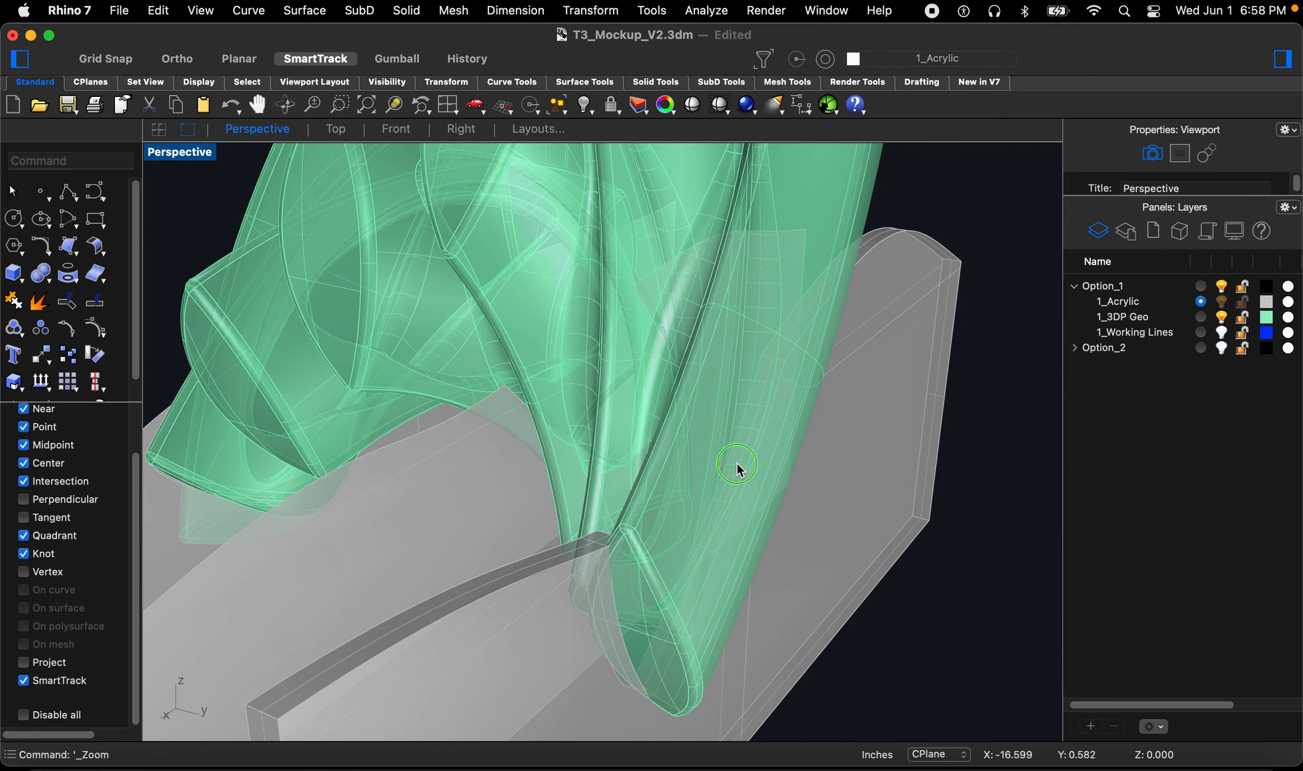
pyautogui.moveTo(740, 470); pyautogui.dragTo(576, 475, button='right')
pyautogui.scroll(2, 721, 562)
pyautogui.moveTo(710, 549); pyautogui.dragTo(891, 449, button='right')
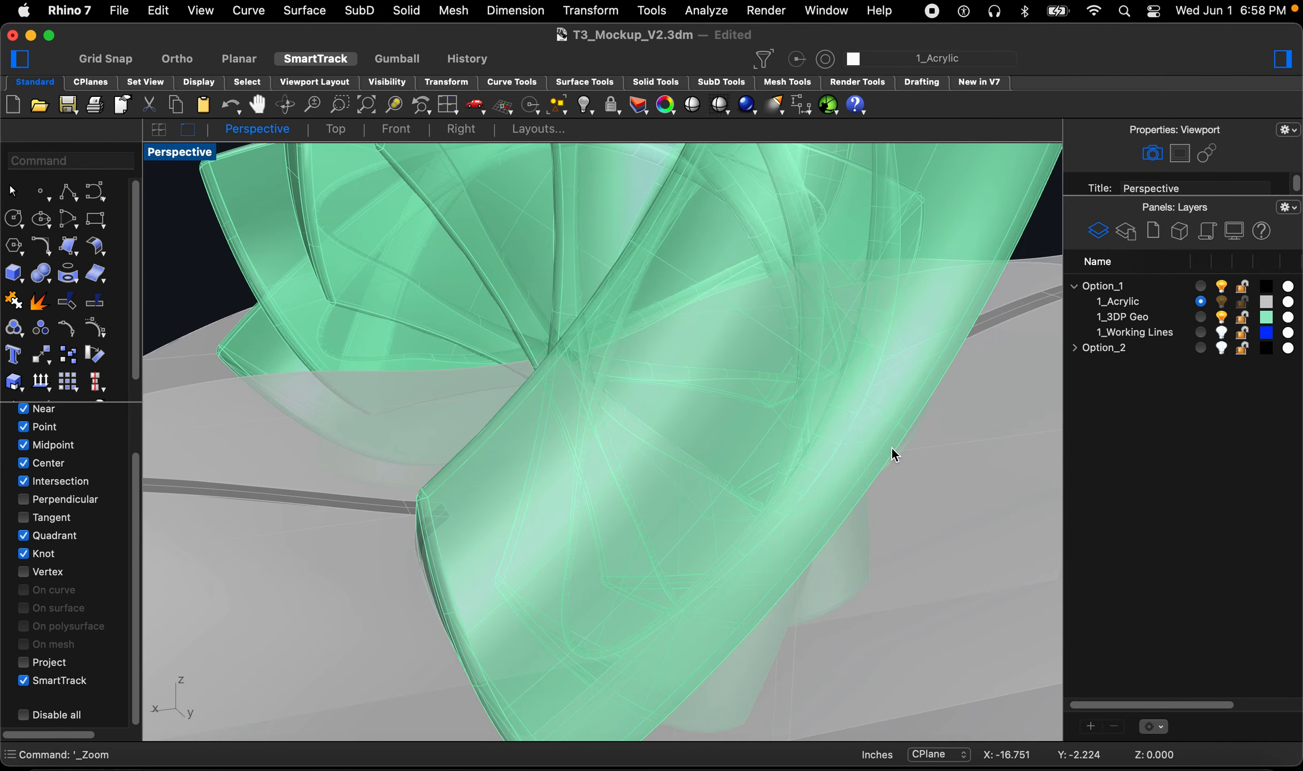
pyautogui.scroll(-10, 765, 470)
pyautogui.moveTo(686, 524); pyautogui.dragTo(649, 617, button='right')
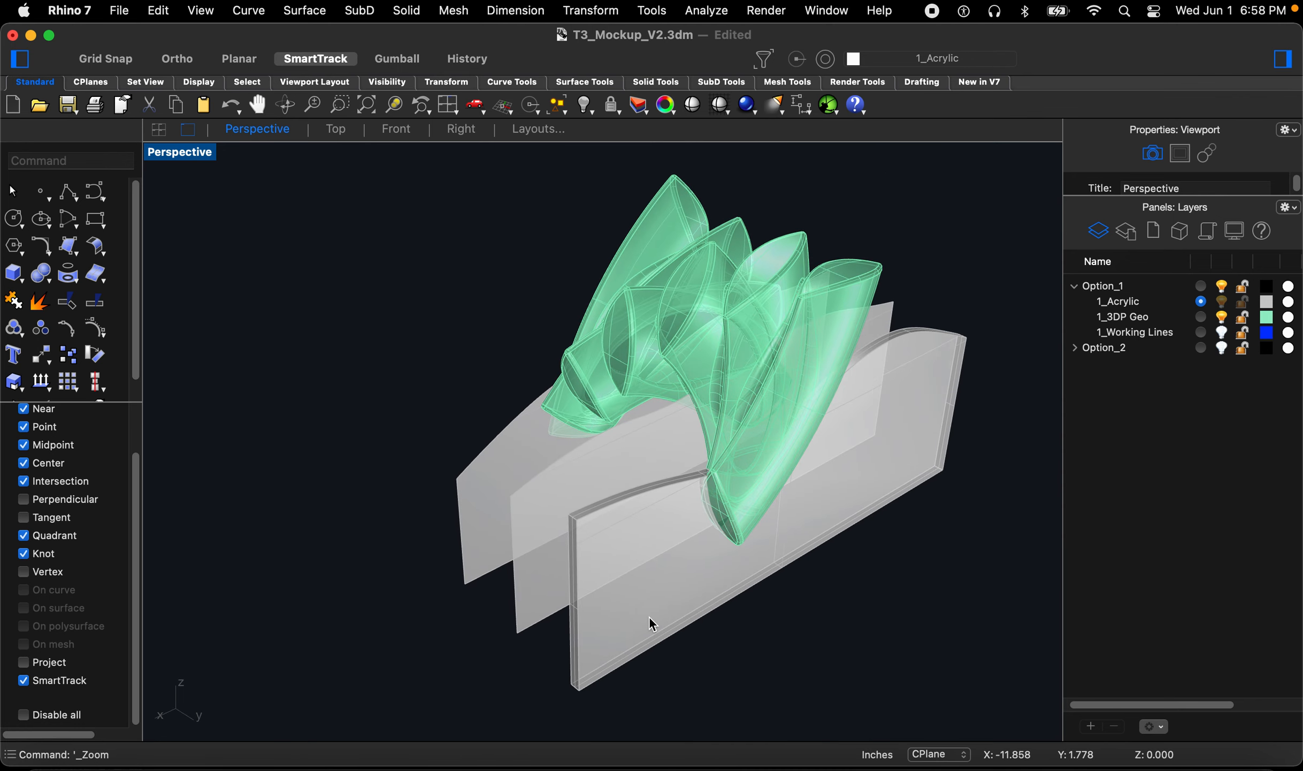
# Step: Undo the double-sided offset of the acrylic surface
pyautogui.press('super+z')
pyautogui.scroll(5, 742, 674)
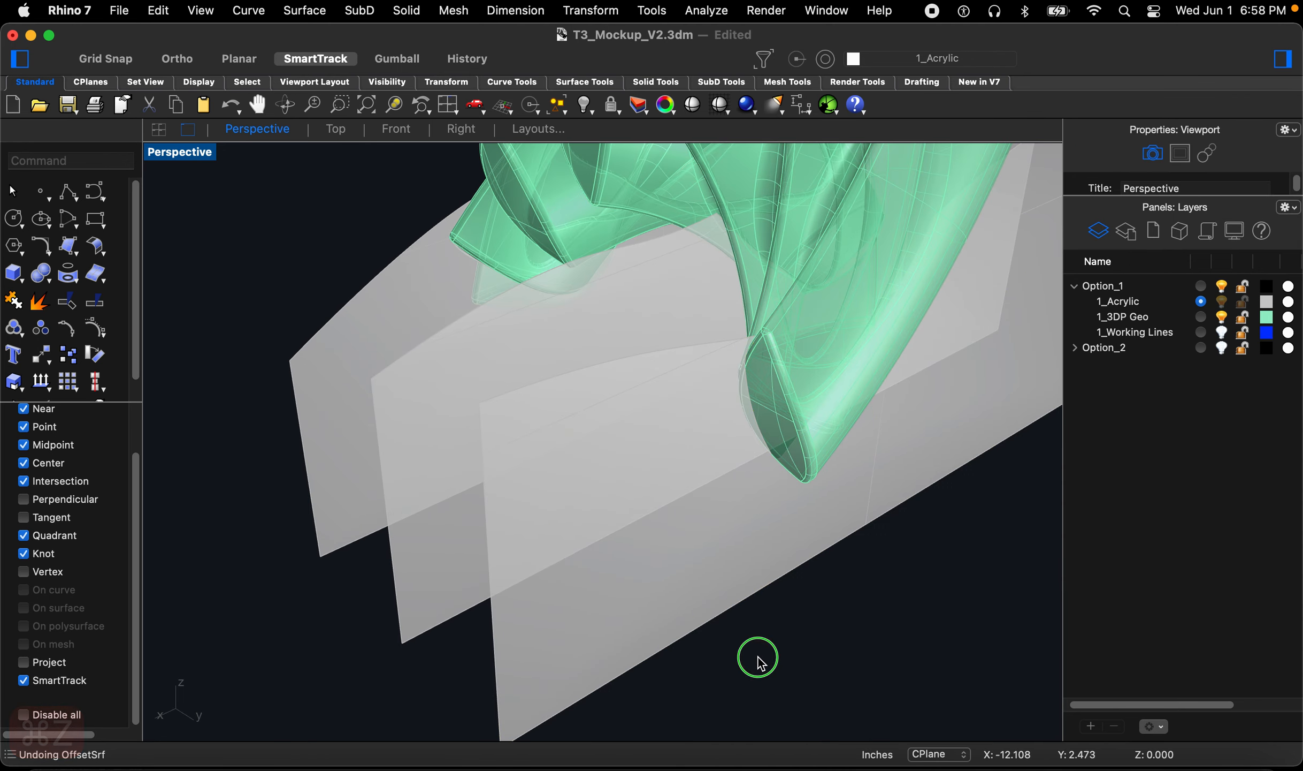
# Step: Orbit and zoom around the model to examine the acrylic planes against the print geometry
pyautogui.scroll(-5, 730, 654)
pyautogui.moveTo(710, 651); pyautogui.dragTo(713, 689, button='right')
pyautogui.scroll(5, 756, 499)
pyautogui.moveTo(741, 437); pyautogui.dragTo(769, 428, button='right')
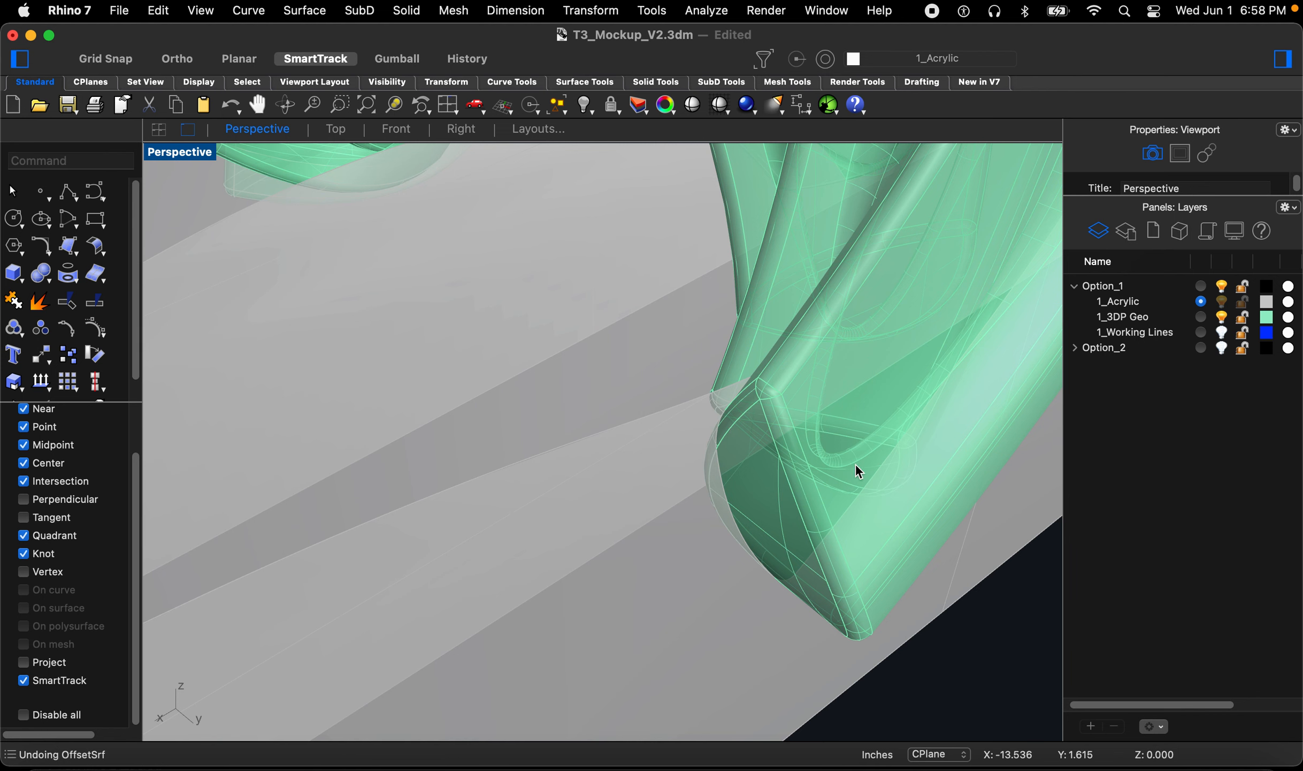
pyautogui.scroll(-8, 784, 498)
pyautogui.moveTo(805, 416); pyautogui.dragTo(579, 502, button='right')
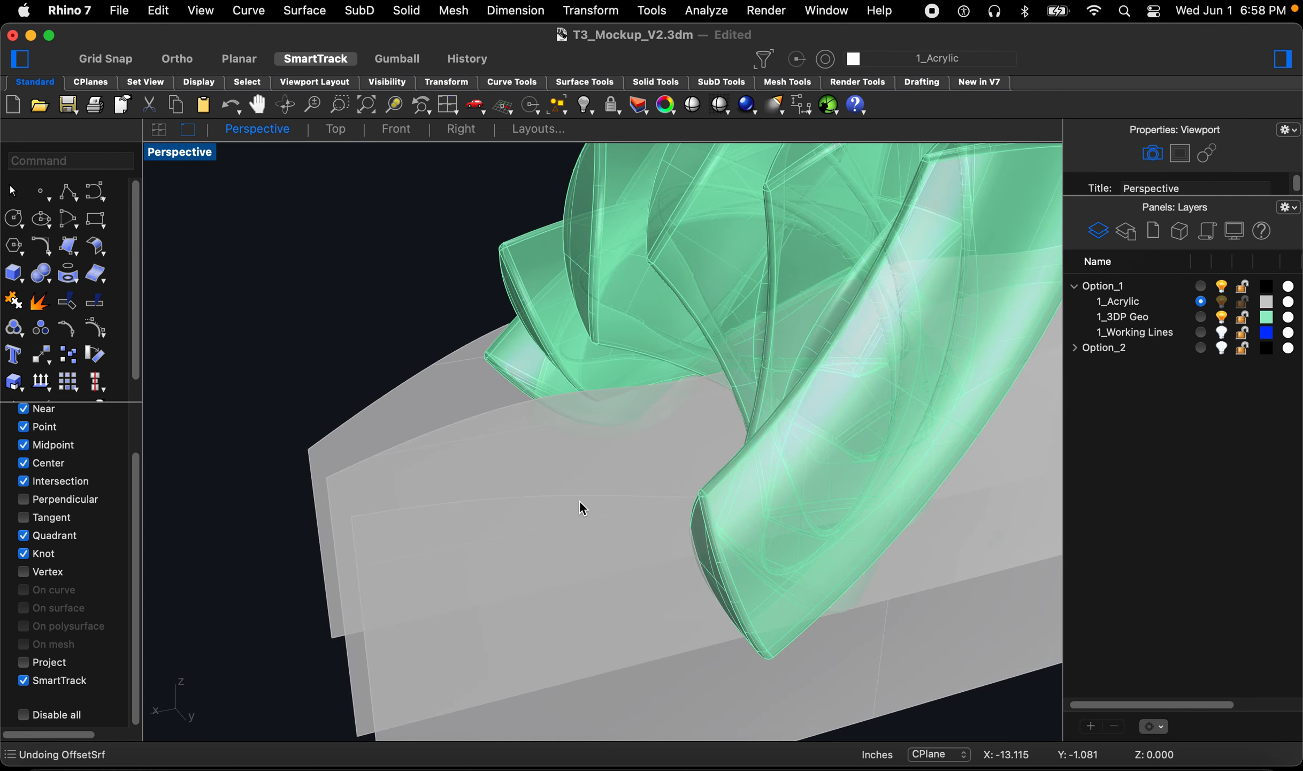
pyautogui.scroll(-4, 580, 502)
pyautogui.moveTo(762, 448); pyautogui.dragTo(776, 522, button='right')
pyautogui.scroll(5, 732, 564)
pyautogui.moveTo(729, 563); pyautogui.dragTo(546, 637, button='right')
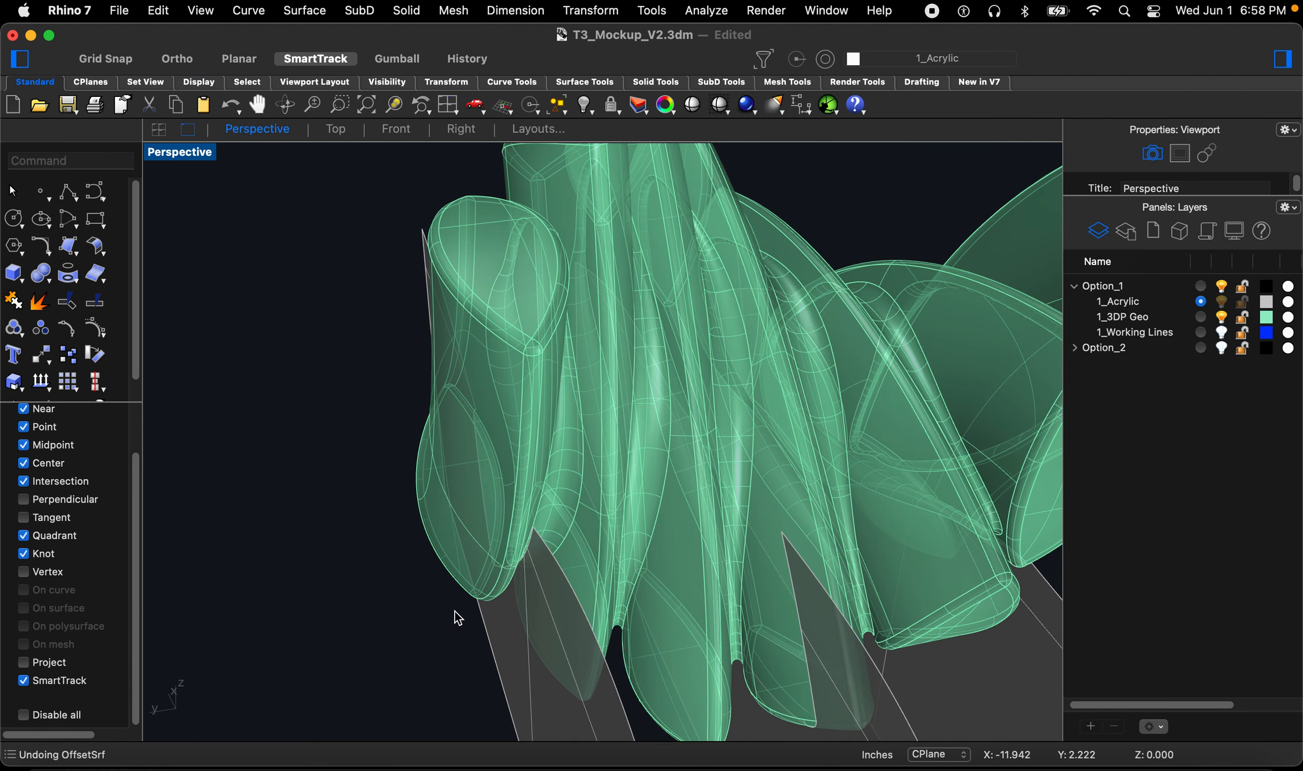
pyautogui.moveTo(456, 612); pyautogui.dragTo(717, 578, button='right')
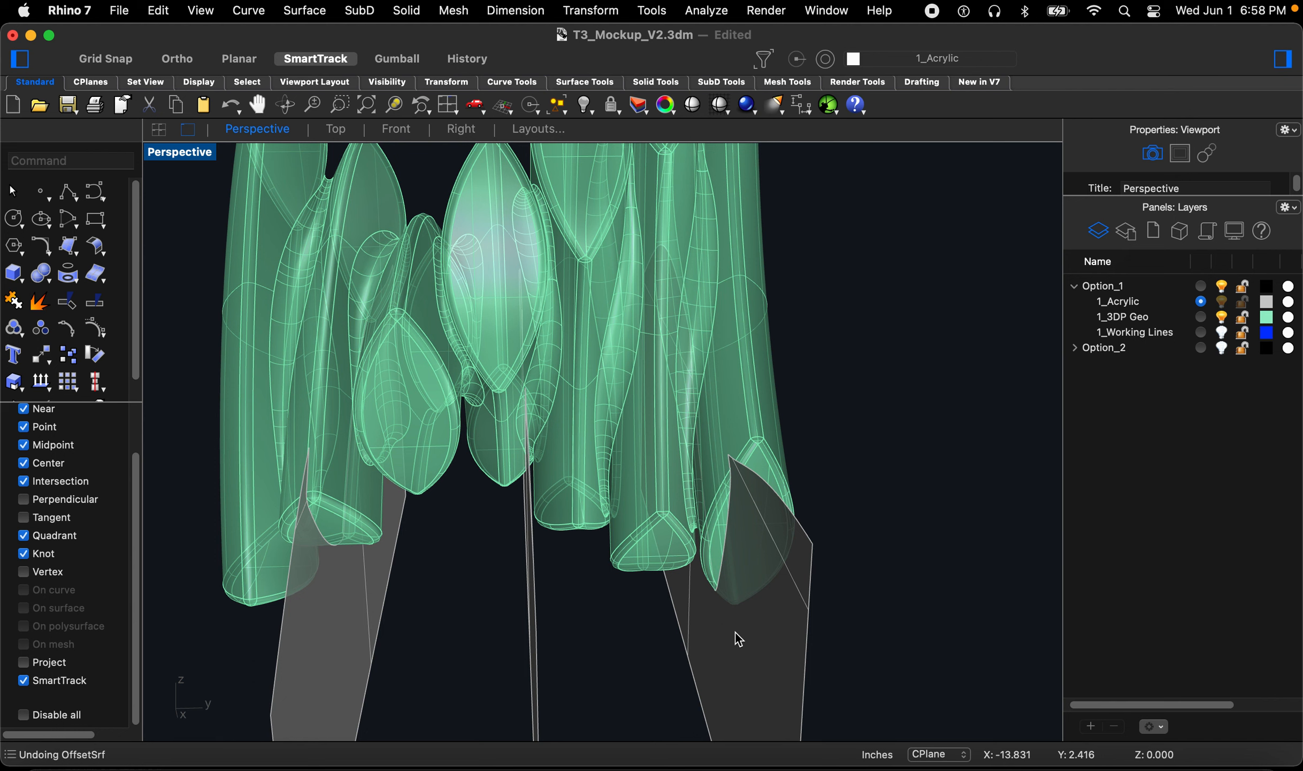
# Step: Duplicate the border of the front acrylic plane with DupBorder
pyautogui.write('dup')
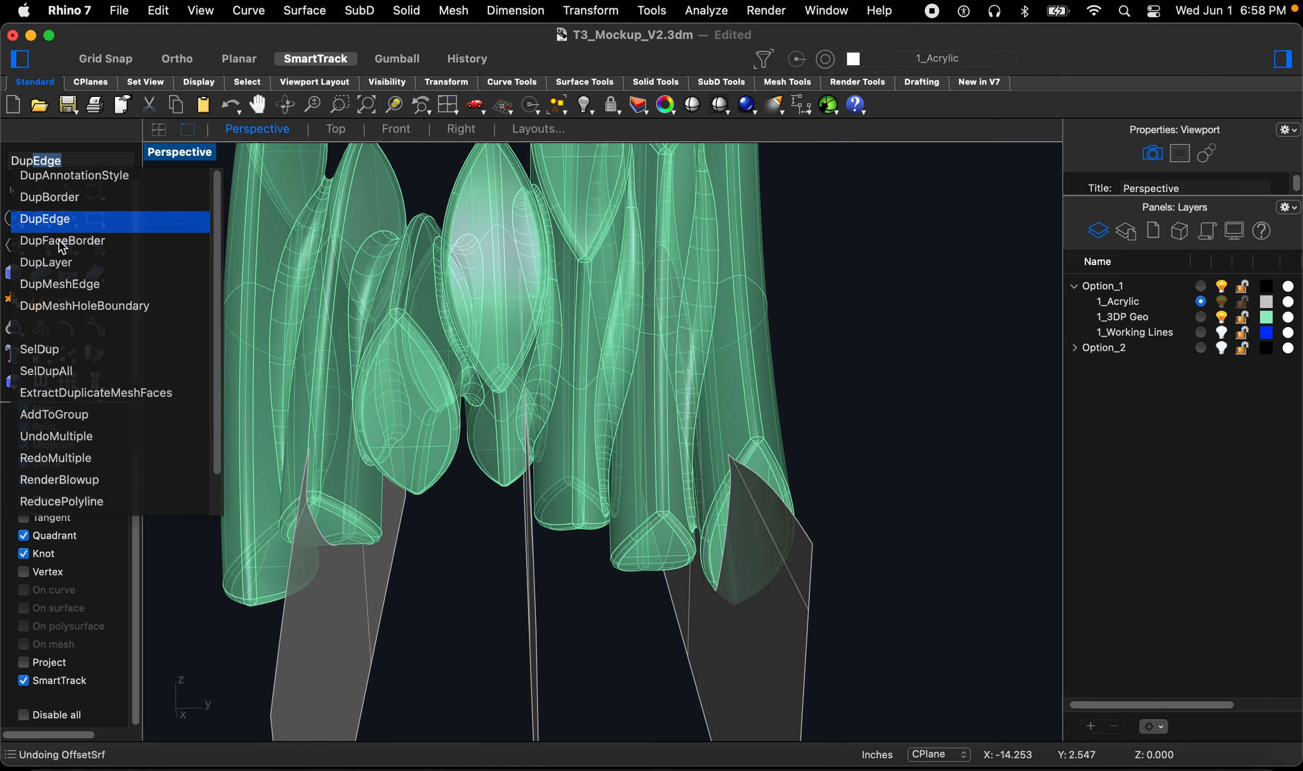
pyautogui.click(62, 199)
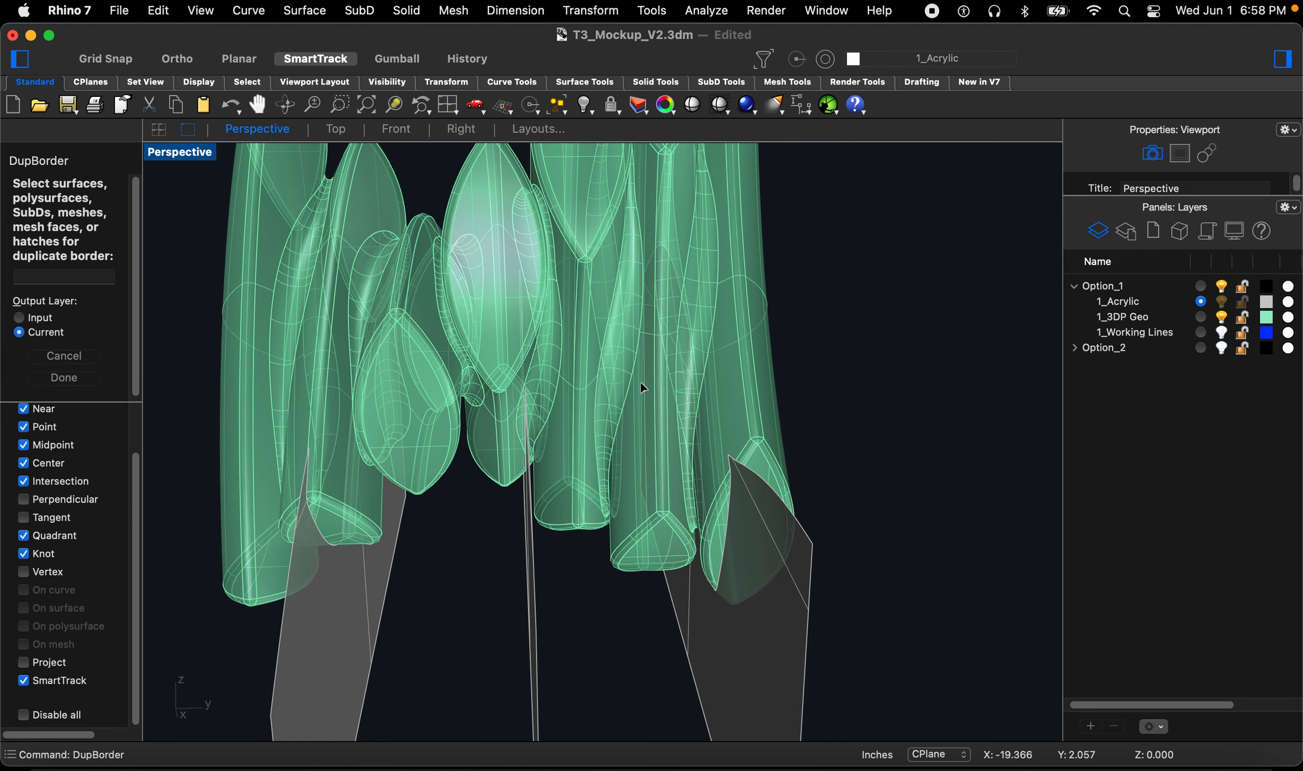
pyautogui.scroll(-3, 643, 386)
pyautogui.click(760, 577)
pyautogui.moveTo(760, 576); pyautogui.dragTo(615, 568, button='right')
pyautogui.press('space')
pyautogui.scroll(-5, 615, 568)
pyautogui.click(549, 640)
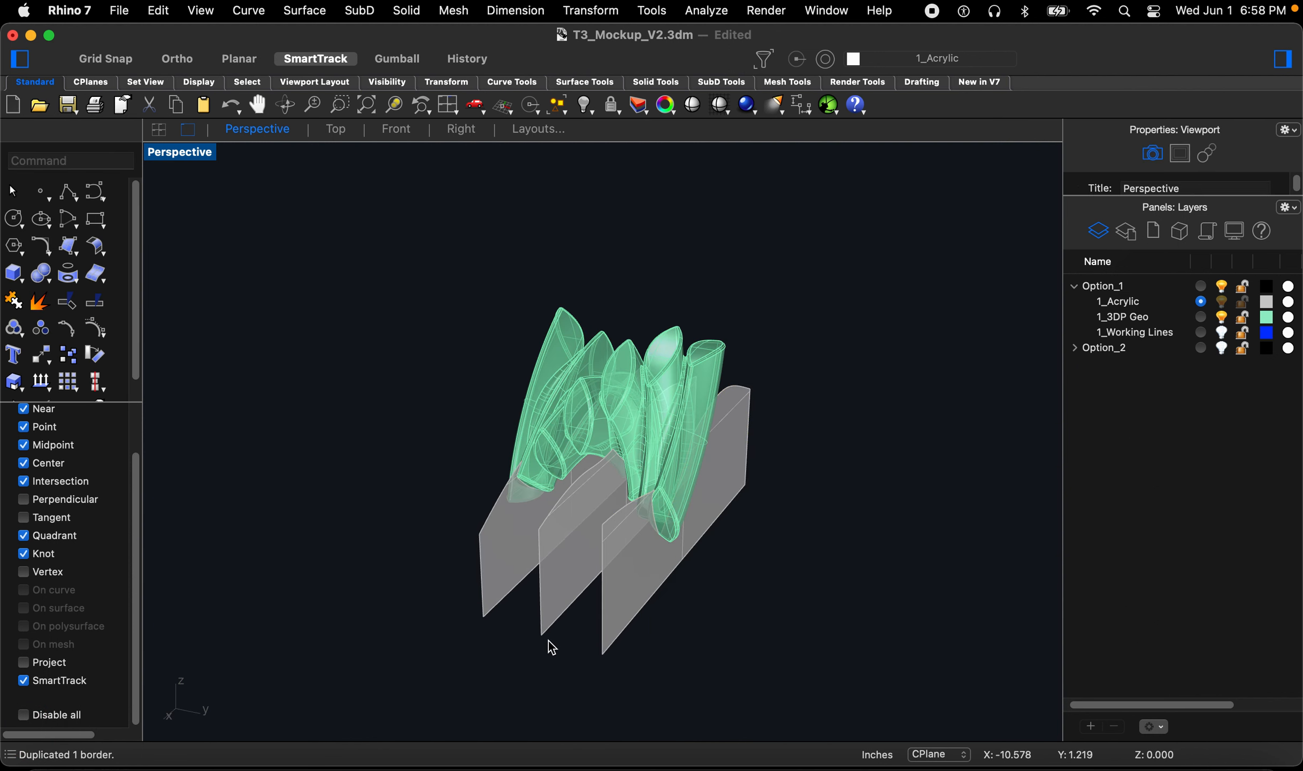
# Step: Duplicate the borders of the other two acrylic planes with DupBorder
pyautogui.scroll(5, 549, 637)
pyautogui.press('space')
pyautogui.click(546, 629)
pyautogui.press('space')
pyautogui.click(471, 591)
pyautogui.press('space')
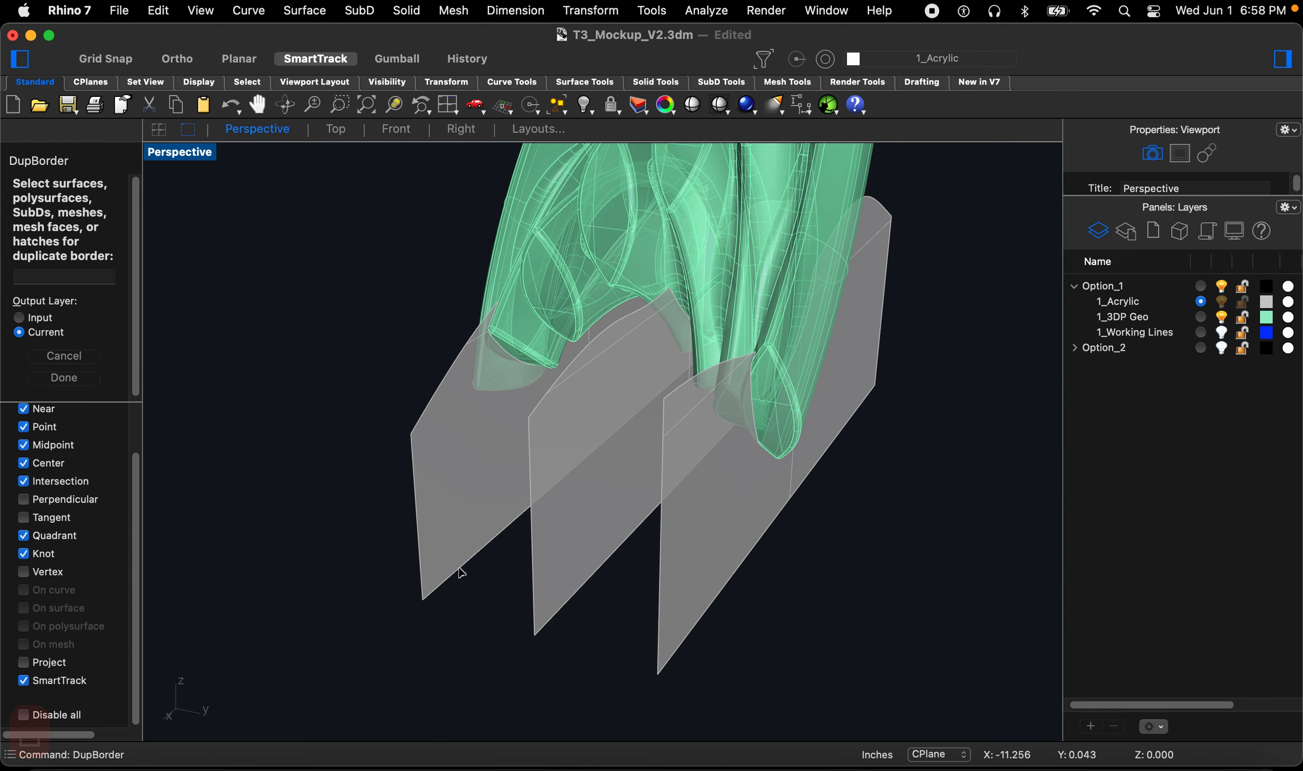
pyautogui.click(461, 576)
pyautogui.press('space')
# Step: Delete the three acrylic plane surfaces, keeping their border curves
pyautogui.click(466, 606)
pyautogui.moveTo(663, 617); pyautogui.dragTo(619, 617, button='right')
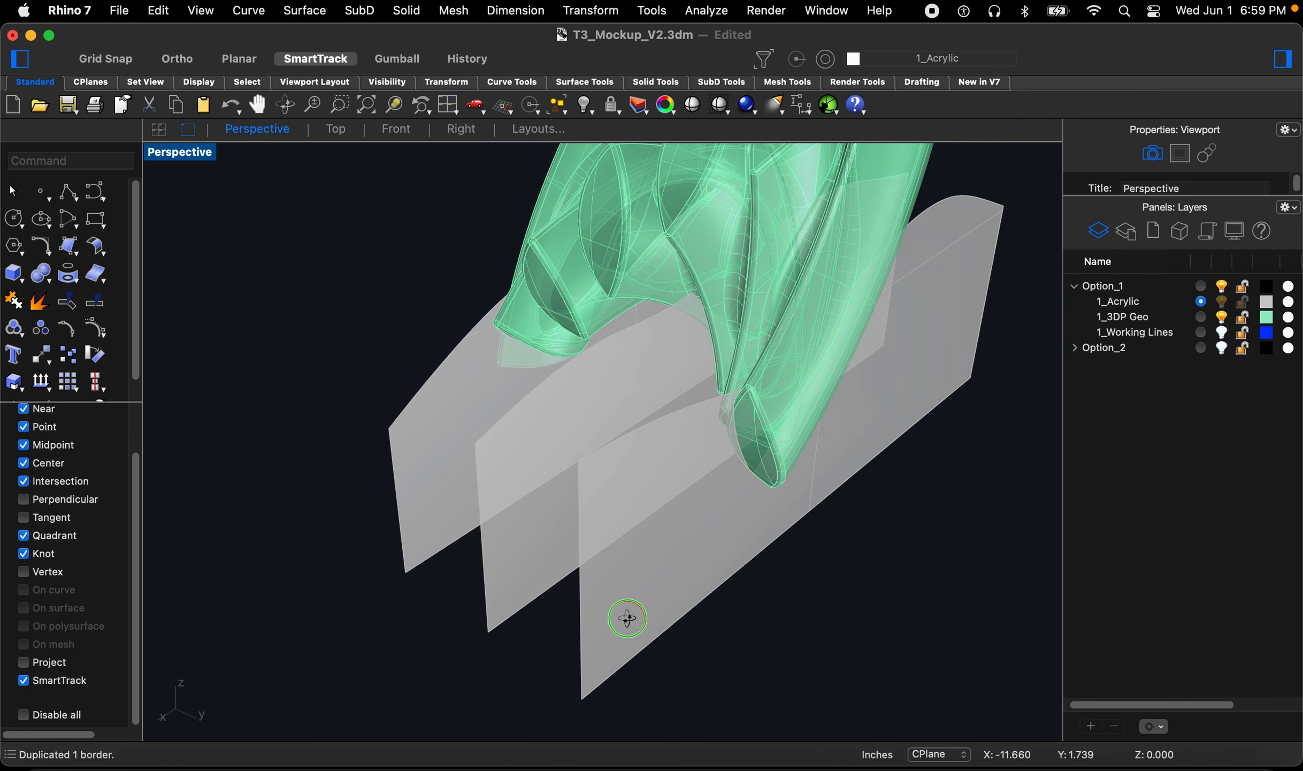
pyautogui.click(624, 616)
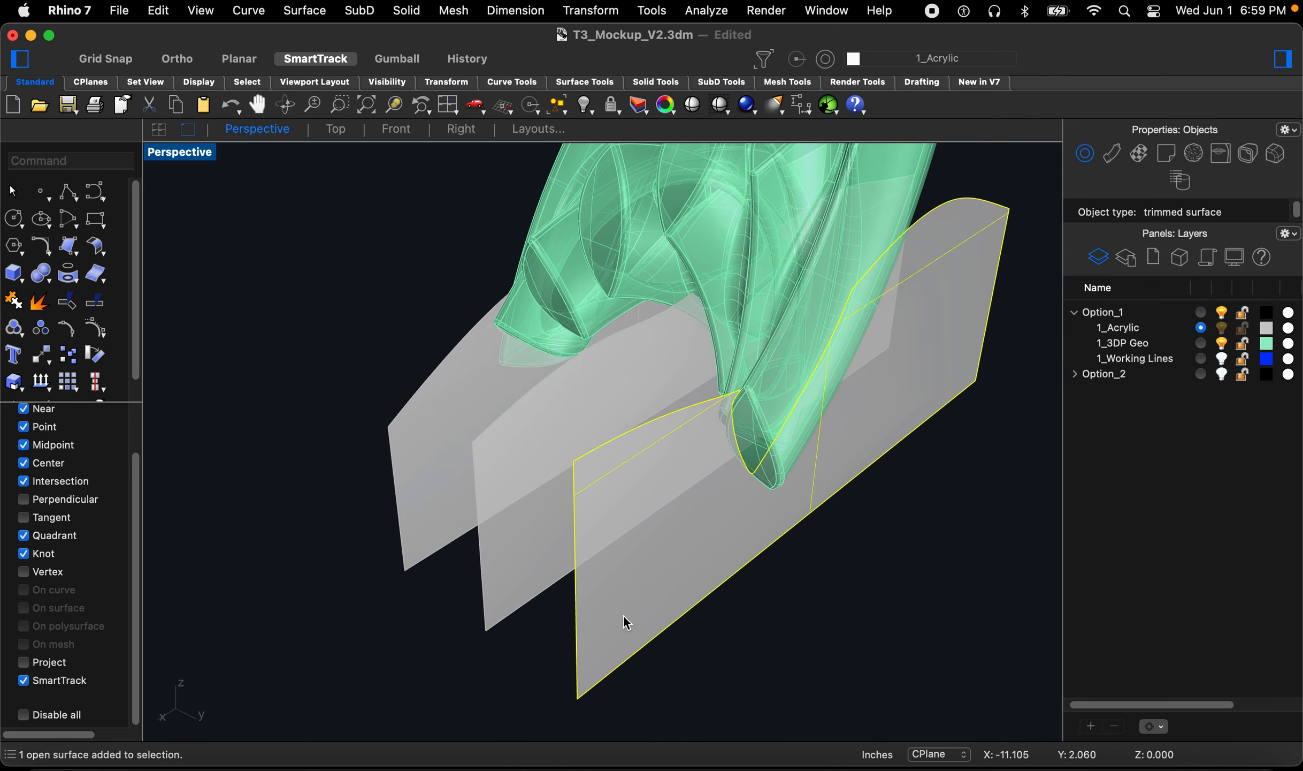
pyautogui.press('BackSpace')
pyautogui.click(548, 557)
pyautogui.press('BackSpace')
pyautogui.click(442, 489)
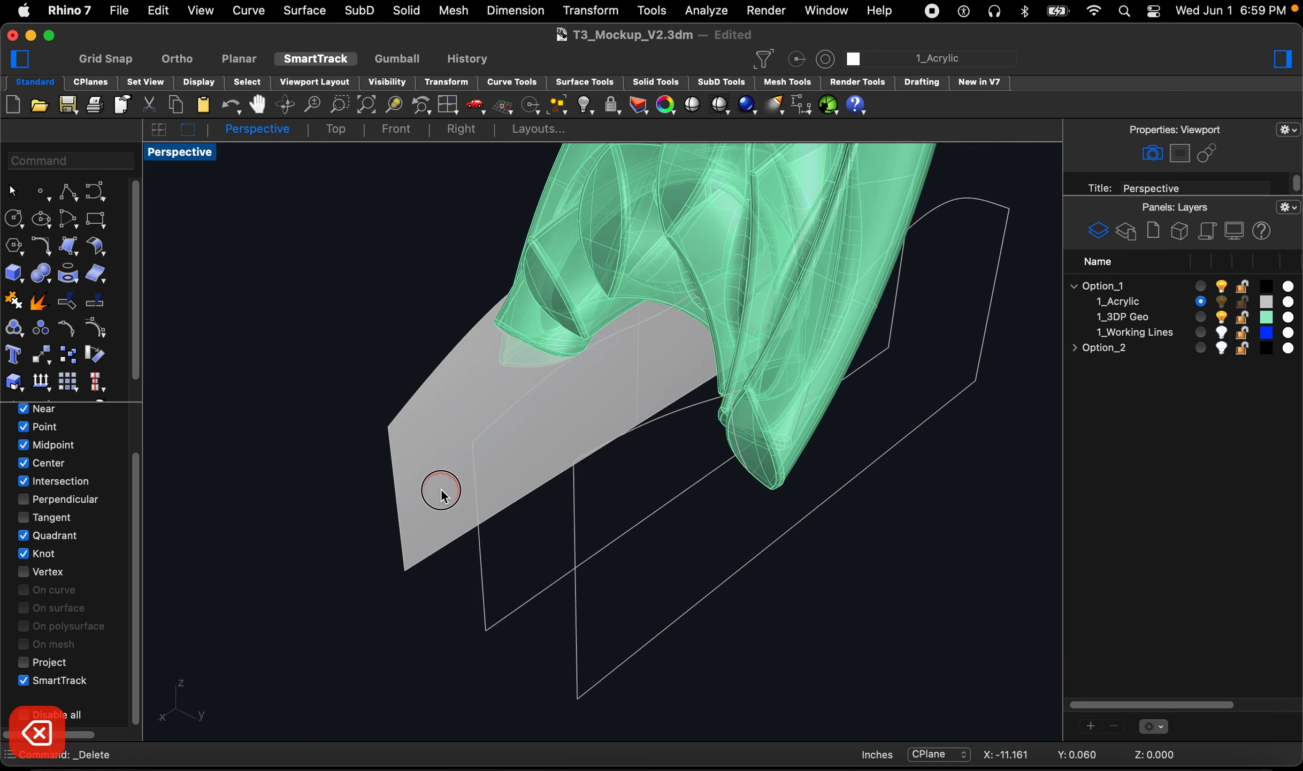
pyautogui.press('BackSpace')
# Step: Select the three border curves and explode them into segments
pyautogui.moveTo(573, 474); pyautogui.dragTo(718, 443, button='right')
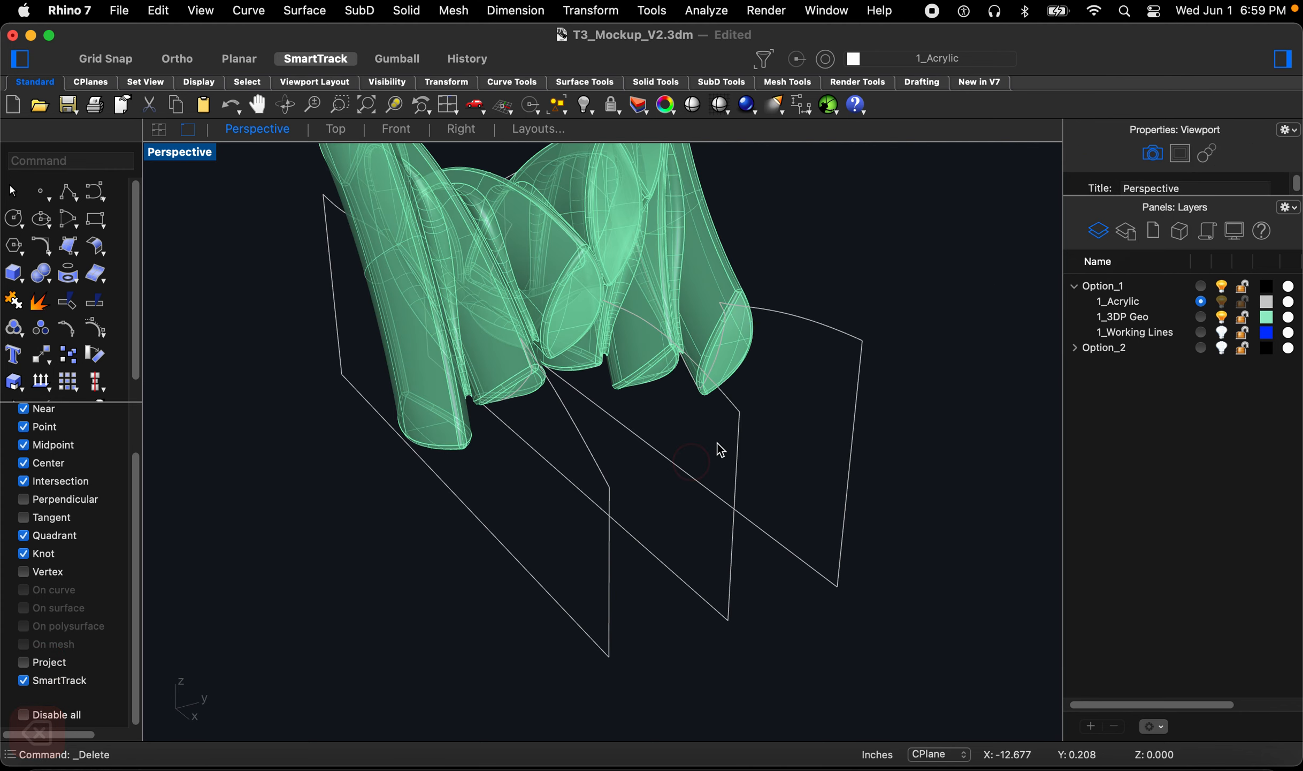
pyautogui.click(814, 327)
pyautogui.moveTo(844, 398); pyautogui.dragTo(718, 410, button='right')
pyautogui.click(641, 533)
pyautogui.click(601, 493)
pyautogui.moveTo(802, 634); pyautogui.dragTo(395, 553)
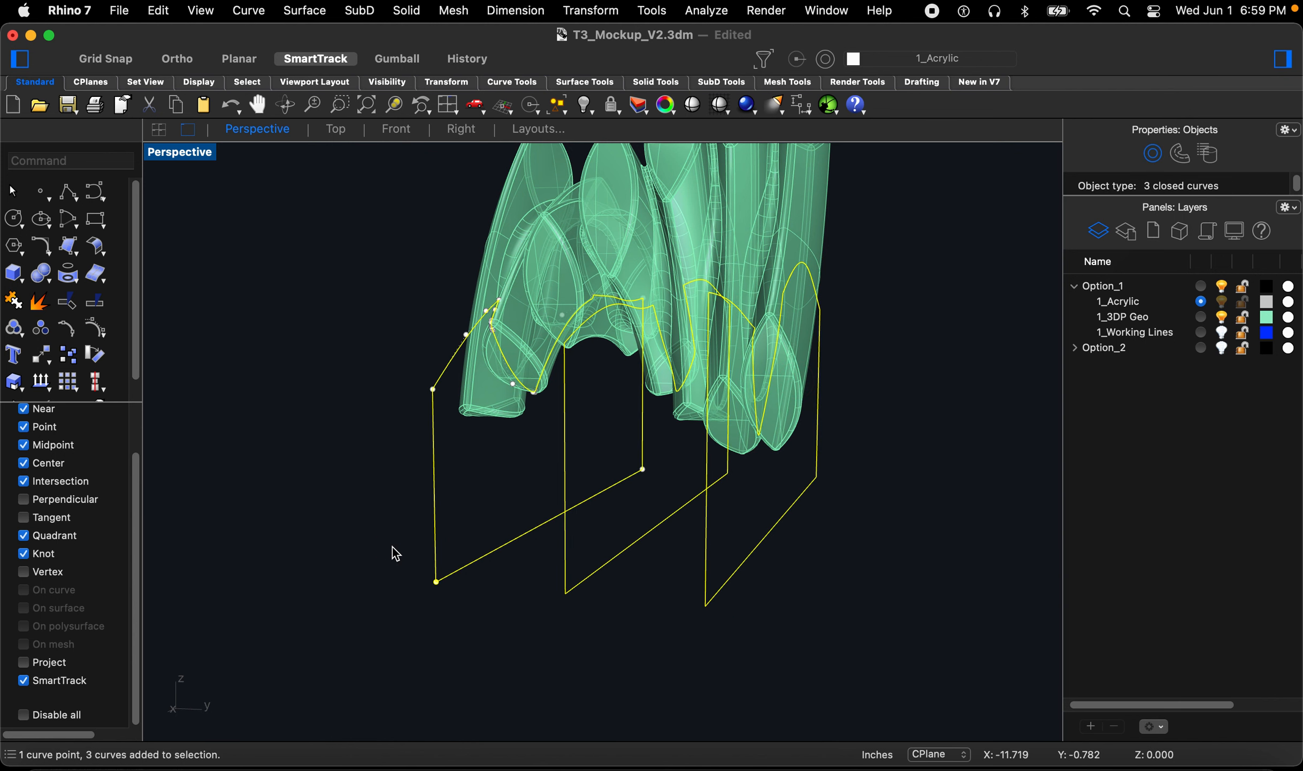
pyautogui.write('Explode')
pyautogui.press('space')
pyautogui.click(913, 511)
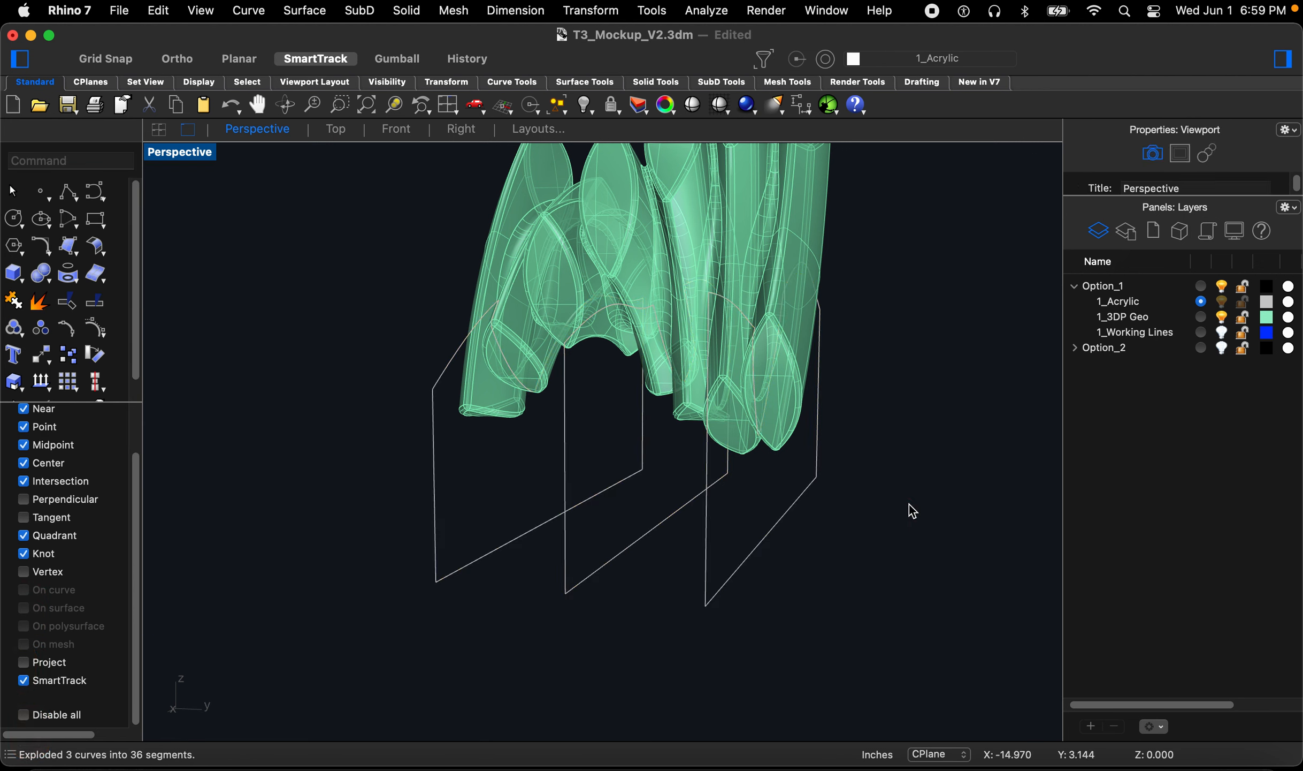
# Step: Hide the 1_3DP Geo layer, select the exploded border segments, and join them
pyautogui.click(1221, 317)
pyautogui.moveTo(781, 375); pyautogui.dragTo(777, 313, button='right')
pyautogui.click(776, 313)
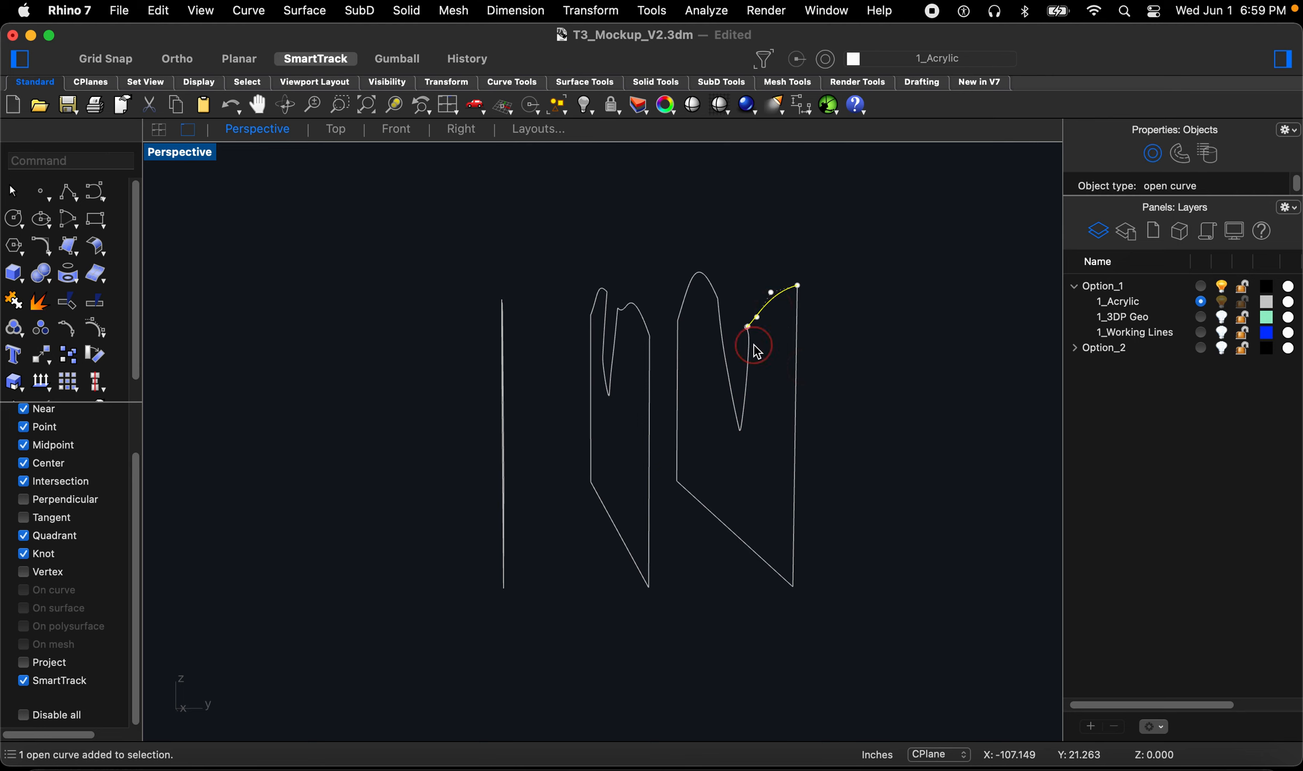
pyautogui.click(757, 350)
pyautogui.moveTo(735, 500); pyautogui.dragTo(760, 364, button='right')
pyautogui.moveTo(570, 370); pyautogui.dragTo(503, 318, button='right')
pyautogui.moveTo(241, 276); pyautogui.dragTo(824, 412)
pyautogui.moveTo(809, 393); pyautogui.dragTo(675, 406, button='right')
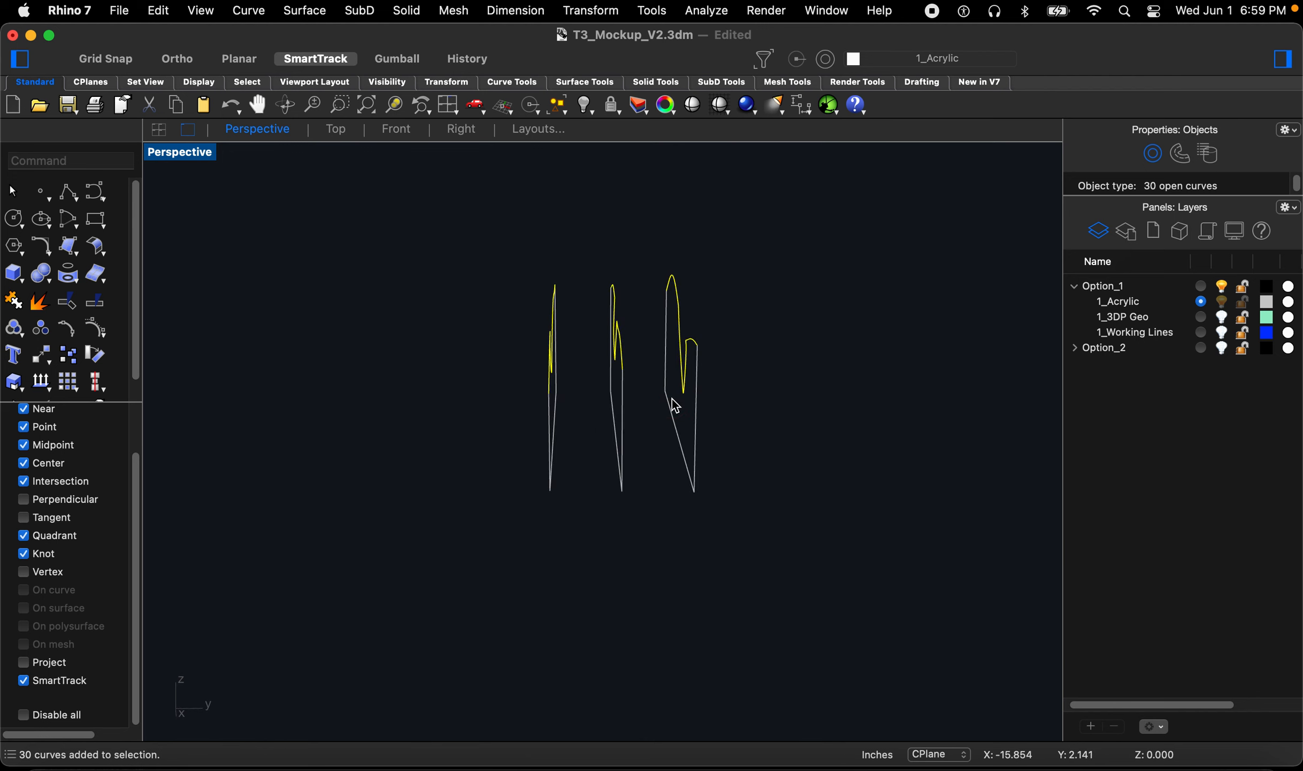
pyautogui.write('Join')
pyautogui.press('Return')
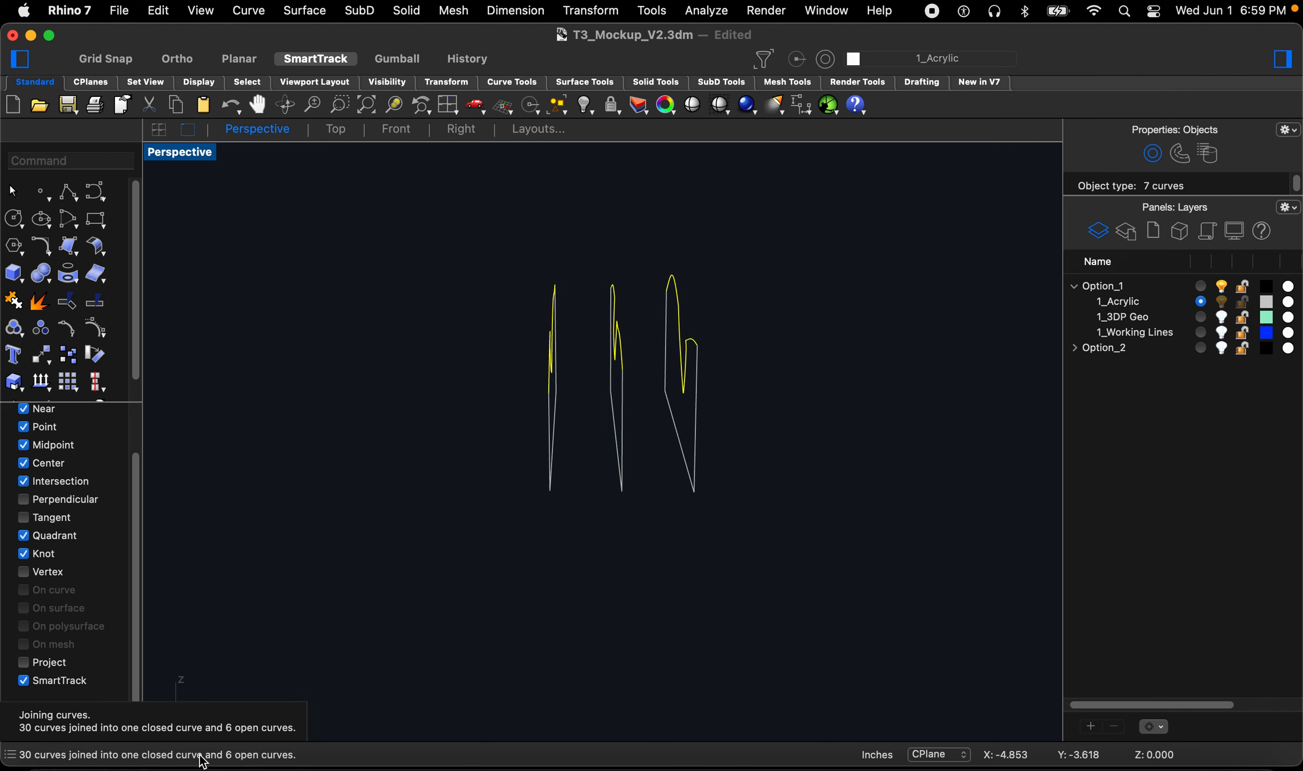
# Step: Delete two stray curve segments left among the acrylic border curves
pyautogui.moveTo(666, 512); pyautogui.dragTo(628, 506, button='right')
pyautogui.scroll(2, 700, 366)
pyautogui.moveTo(690, 400); pyautogui.dragTo(683, 409, button='right')
pyautogui.click(706, 440)
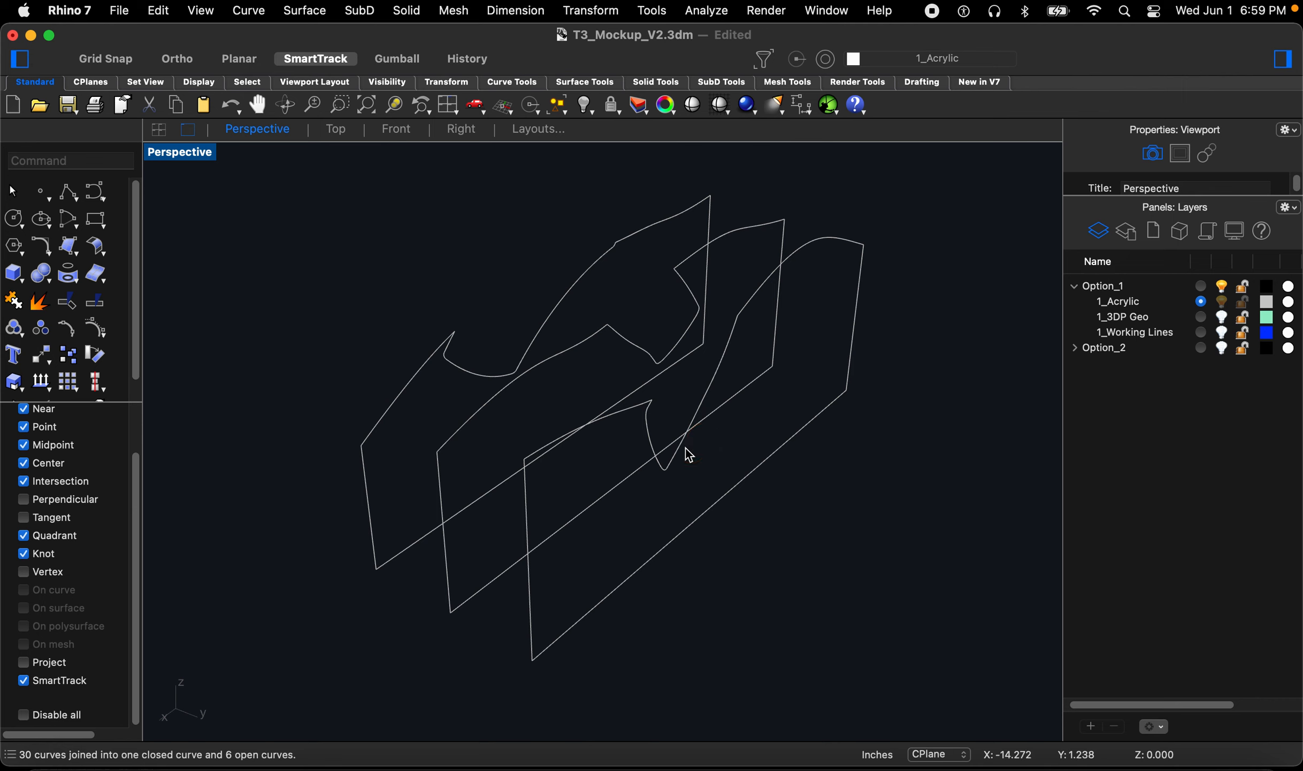
pyautogui.click(682, 454)
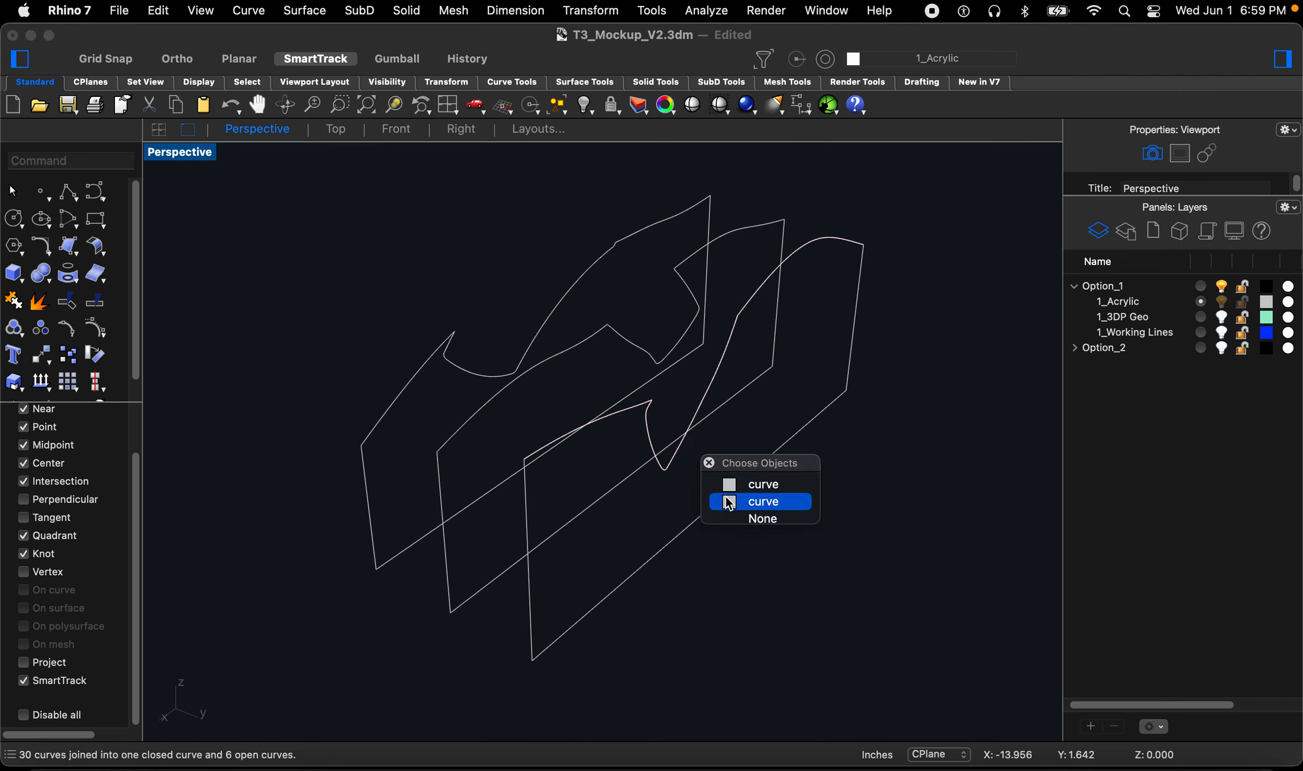
pyautogui.click(737, 485)
pyautogui.press('Delete')
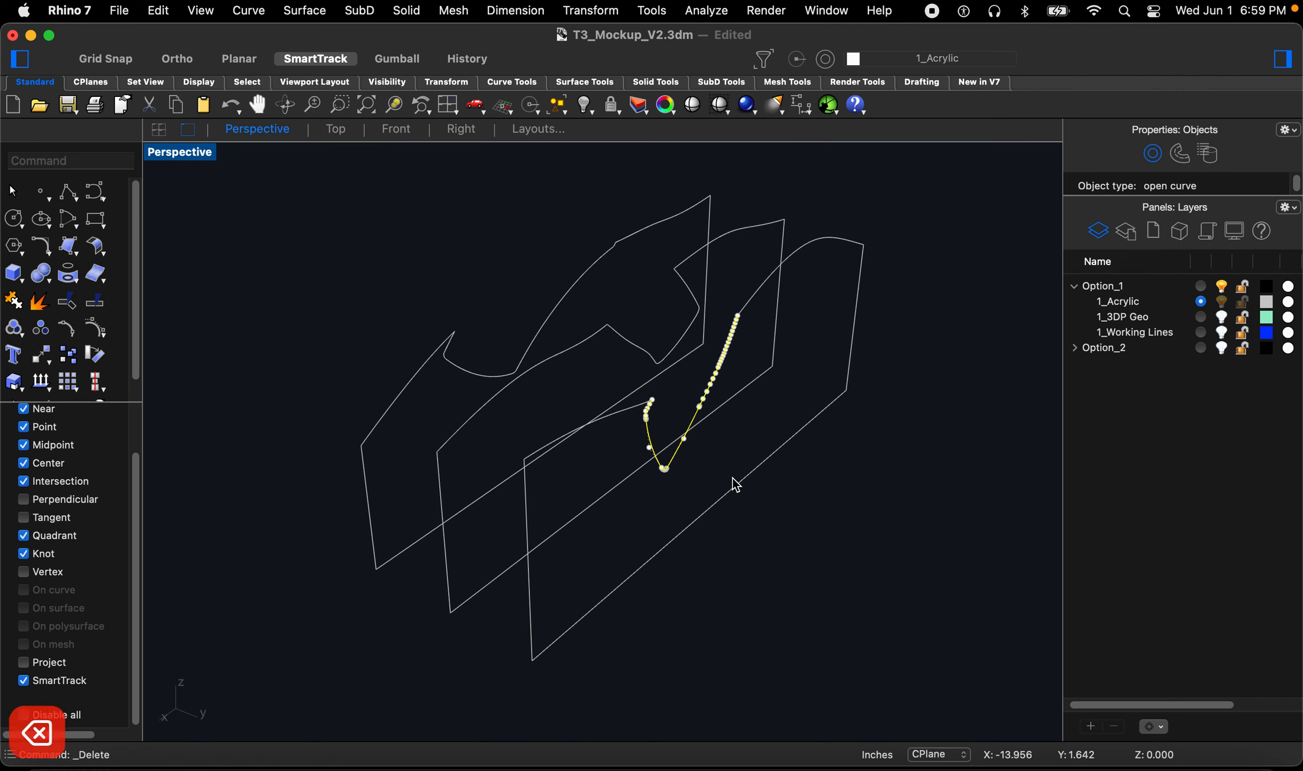
pyautogui.click(642, 352)
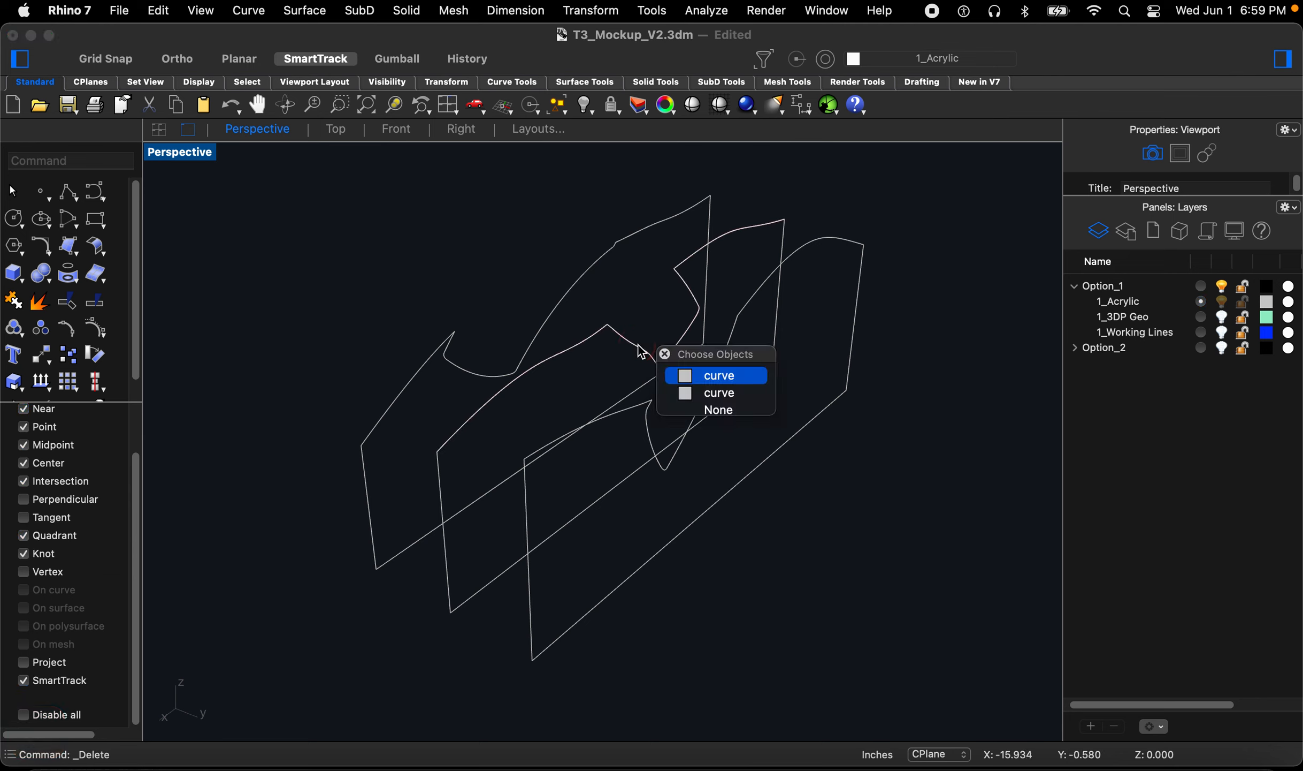
pyautogui.click(685, 392)
pyautogui.press('Delete')
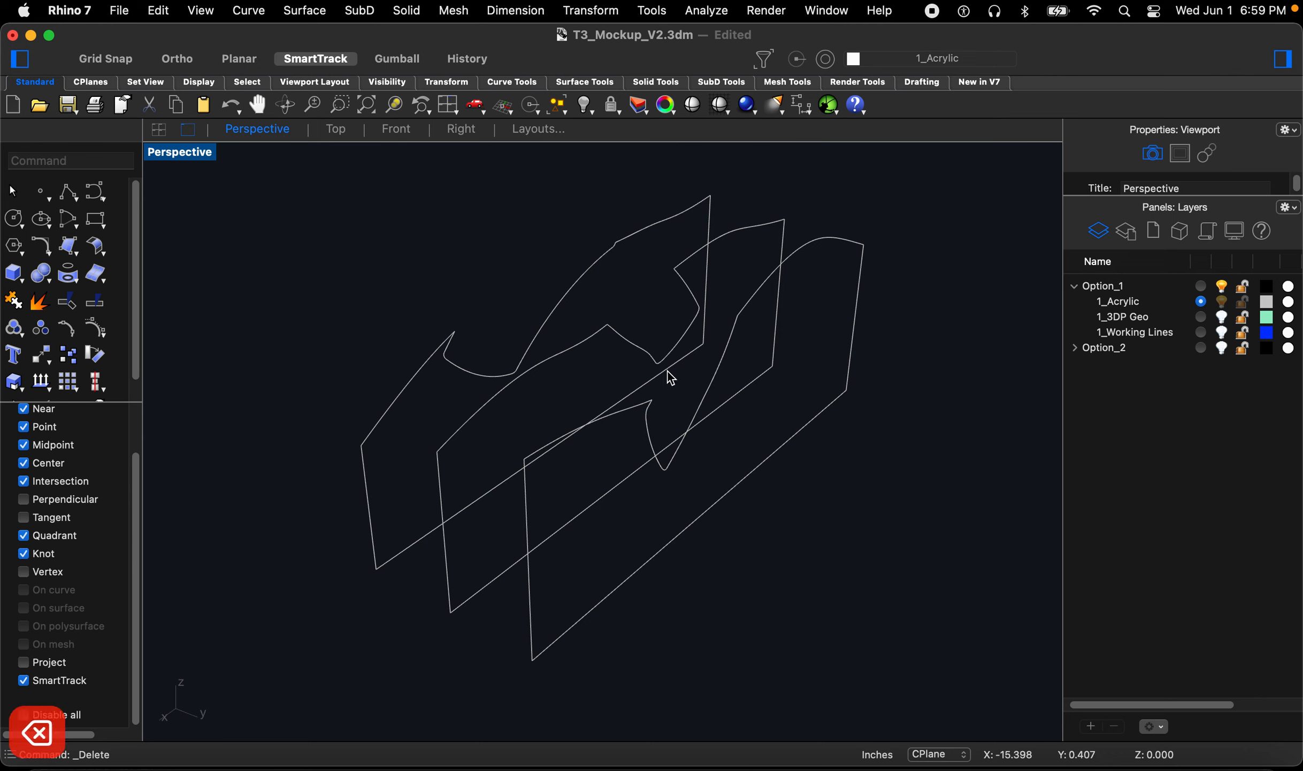
pyautogui.click(469, 373)
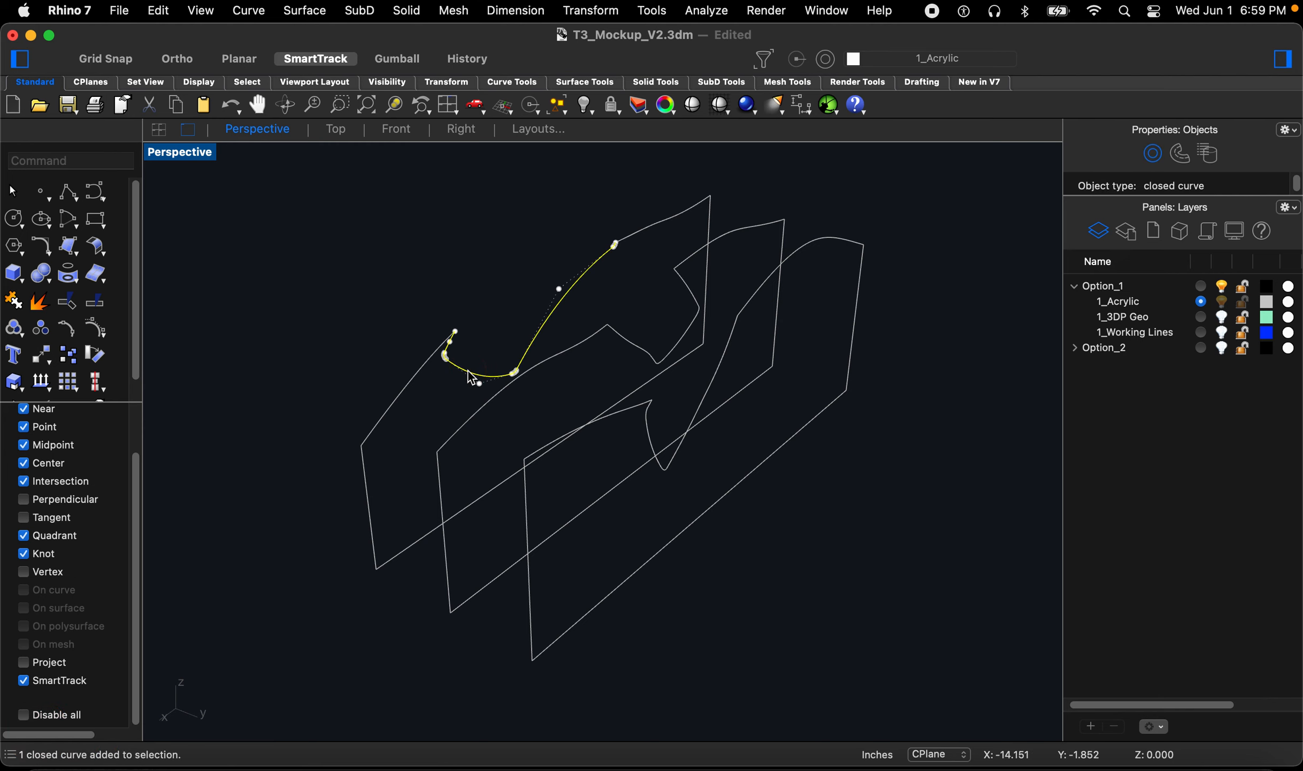
pyautogui.press('Delete')
pyautogui.press('cmd+z')
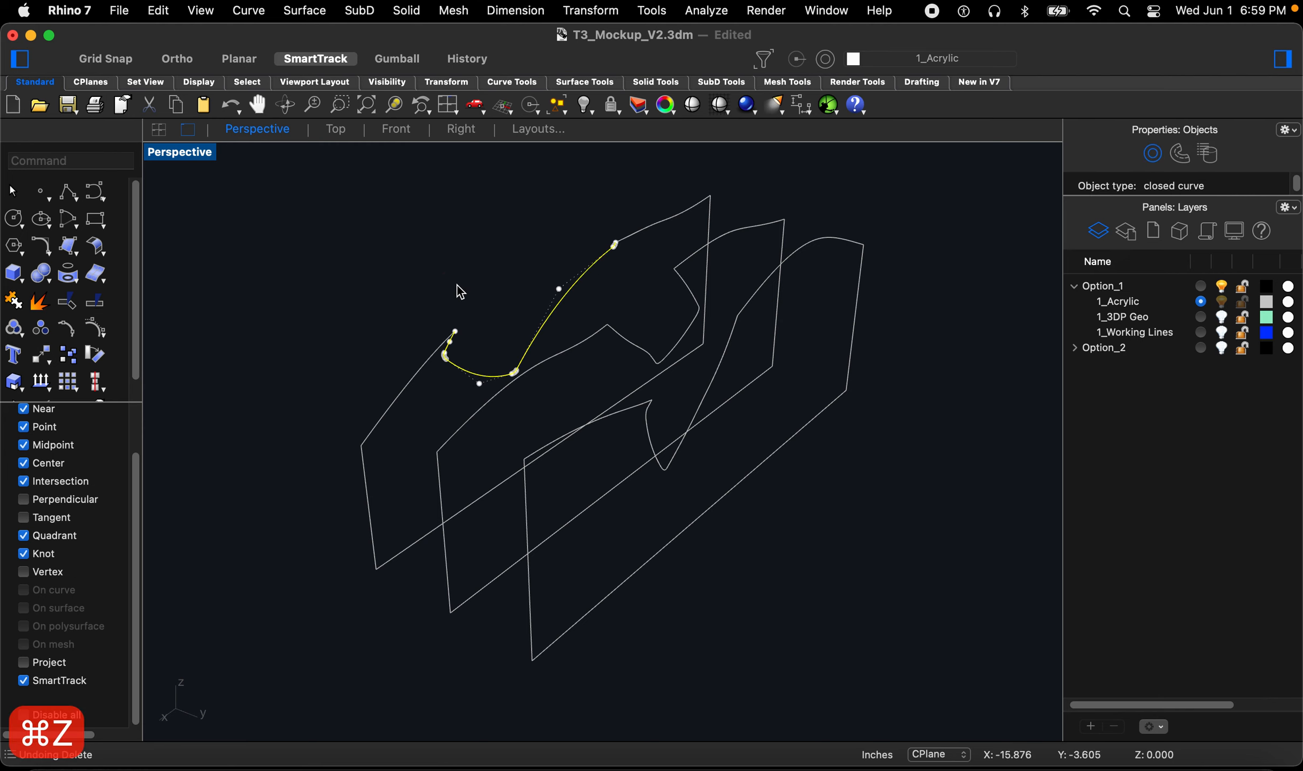
# Step: Select the two open segments along the first border's upper edge and join them
pyautogui.scroll(5, 465, 377)
pyautogui.moveTo(482, 380); pyautogui.dragTo(393, 289)
pyautogui.scroll(-6, 493, 424)
pyautogui.click(508, 414)
pyautogui.scroll(-5, 494, 355)
pyautogui.moveTo(573, 414); pyautogui.dragTo(515, 443, button='right')
pyautogui.scroll(2, 811, 311)
pyautogui.scroll(2, 810, 312)
pyautogui.click(795, 301)
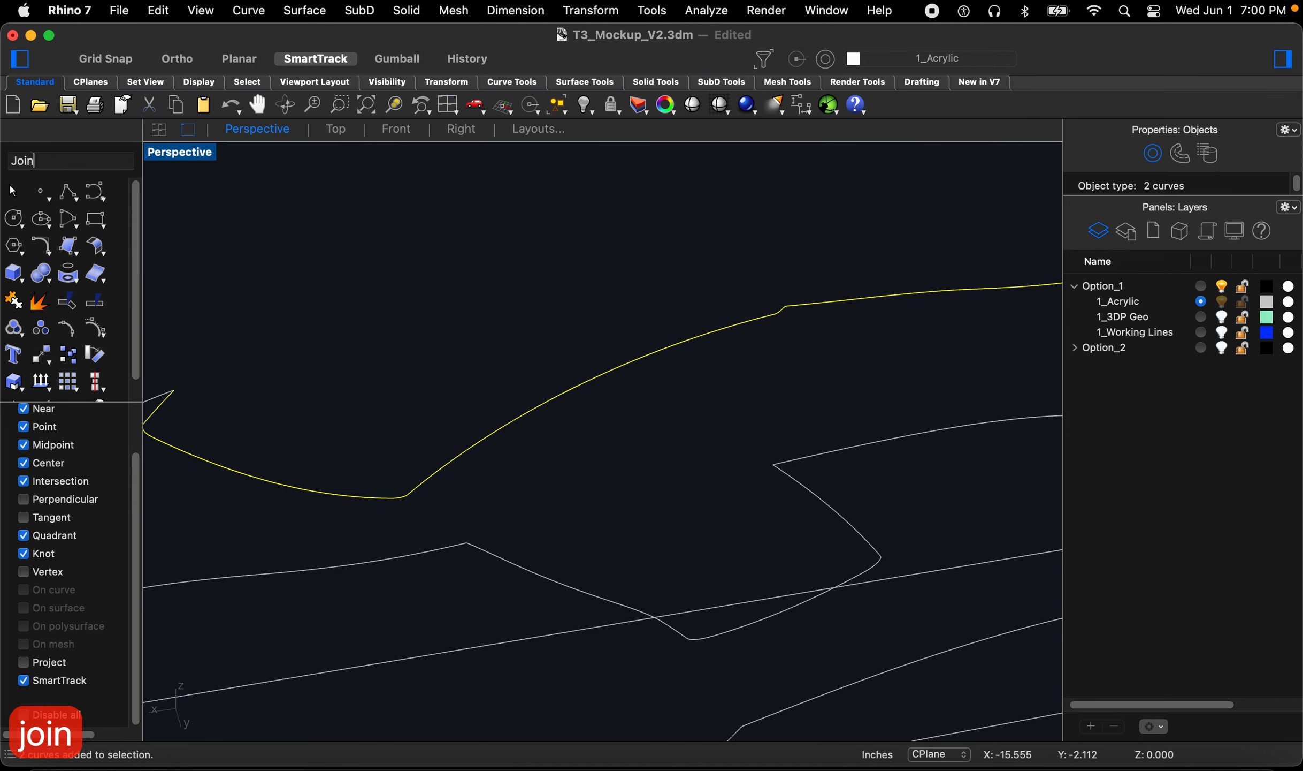
pyautogui.write('Join')
pyautogui.press('Return')
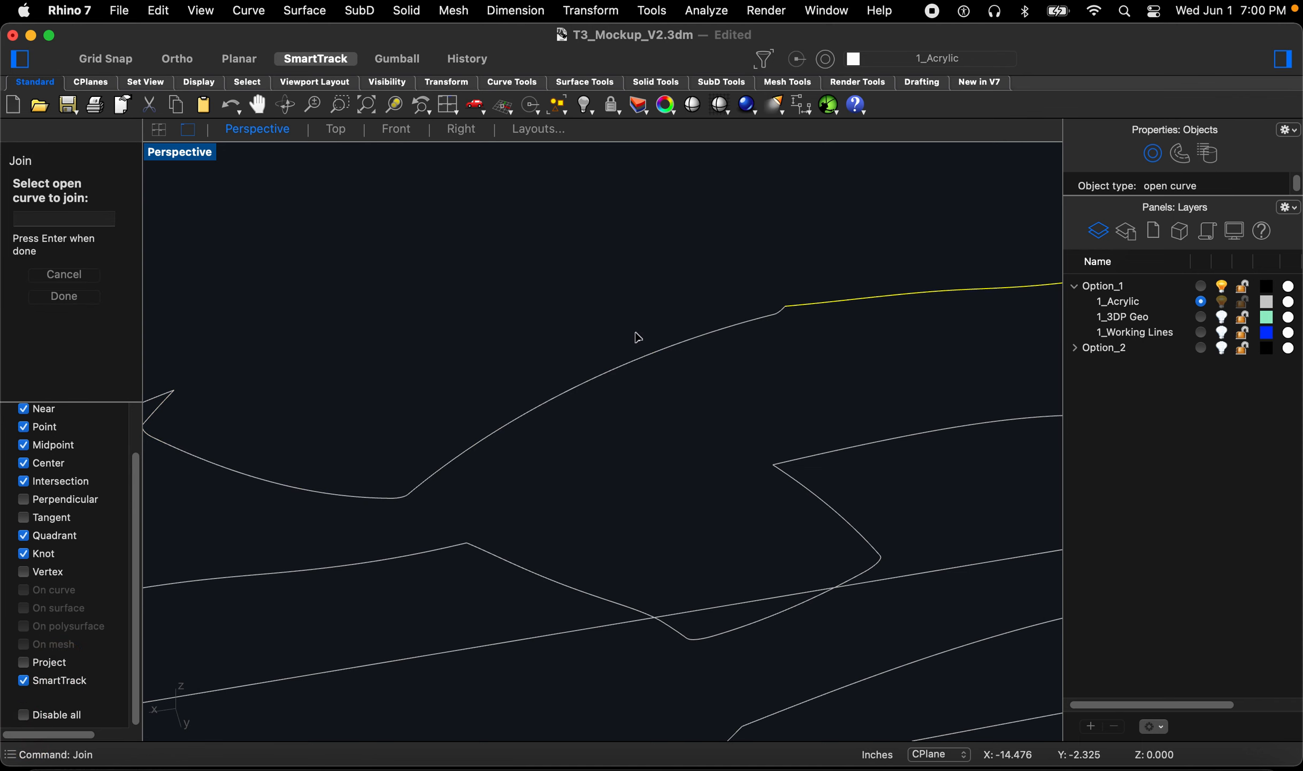
# Step: Check the border curves for duplicate objects with SelDup
pyautogui.scroll(-2, 637, 337)
pyautogui.press('Escape')
pyautogui.press('Escape')
pyautogui.press('Escape')
pyautogui.click(786, 308)
pyautogui.press('Escape')
pyautogui.press('Escape')
pyautogui.press('Escape')
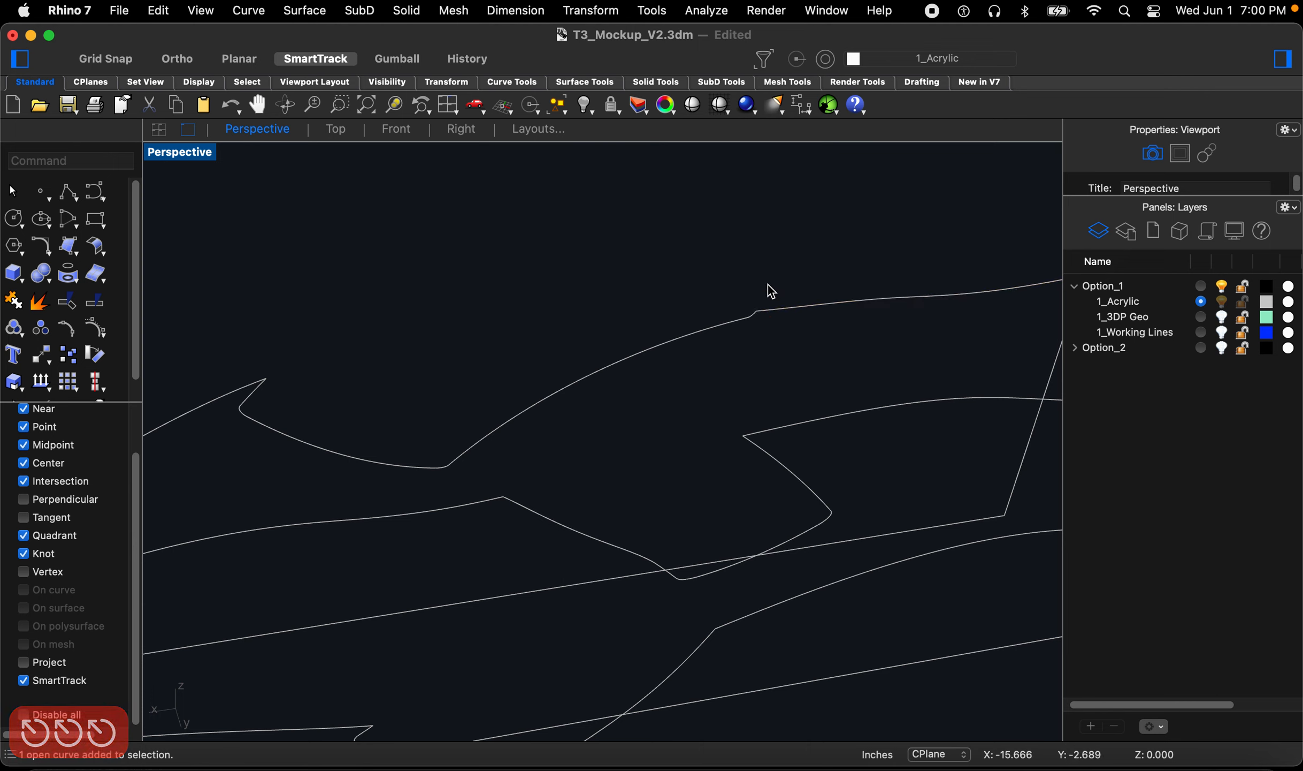
pyautogui.write('Seldu')
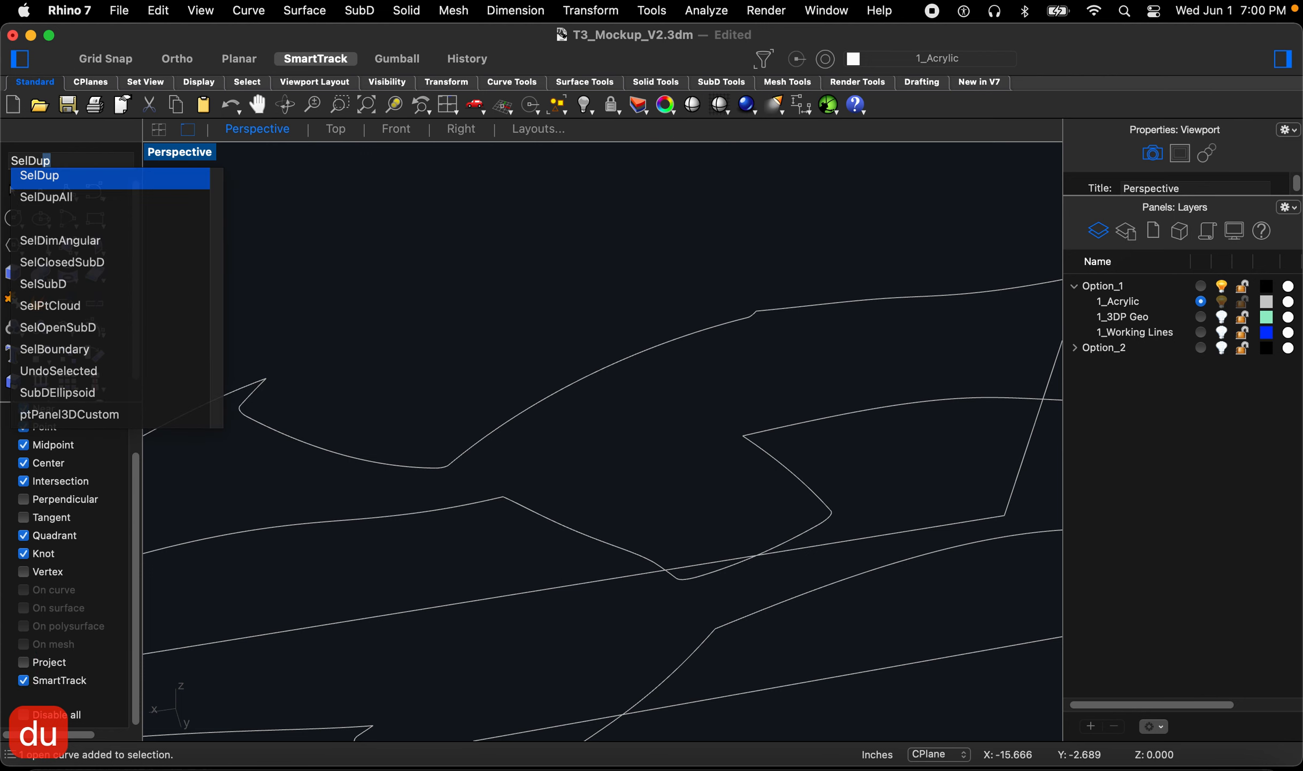
pyautogui.write('p')
pyautogui.press('Return')
# Step: Inspect the sharp notch corner on the first border curve up close
pyautogui.moveTo(767, 288); pyautogui.dragTo(646, 407, button='right')
pyautogui.scroll(10, 443, 340)
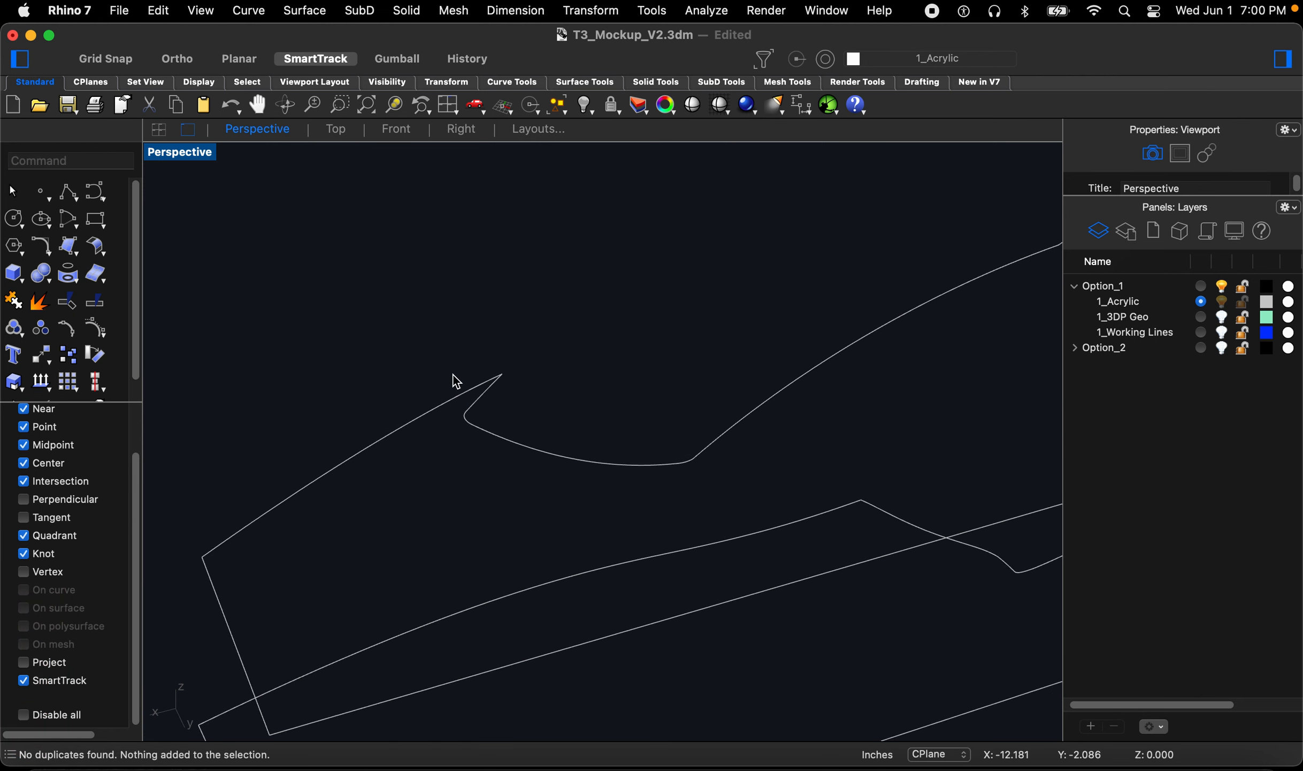
pyautogui.click(504, 405)
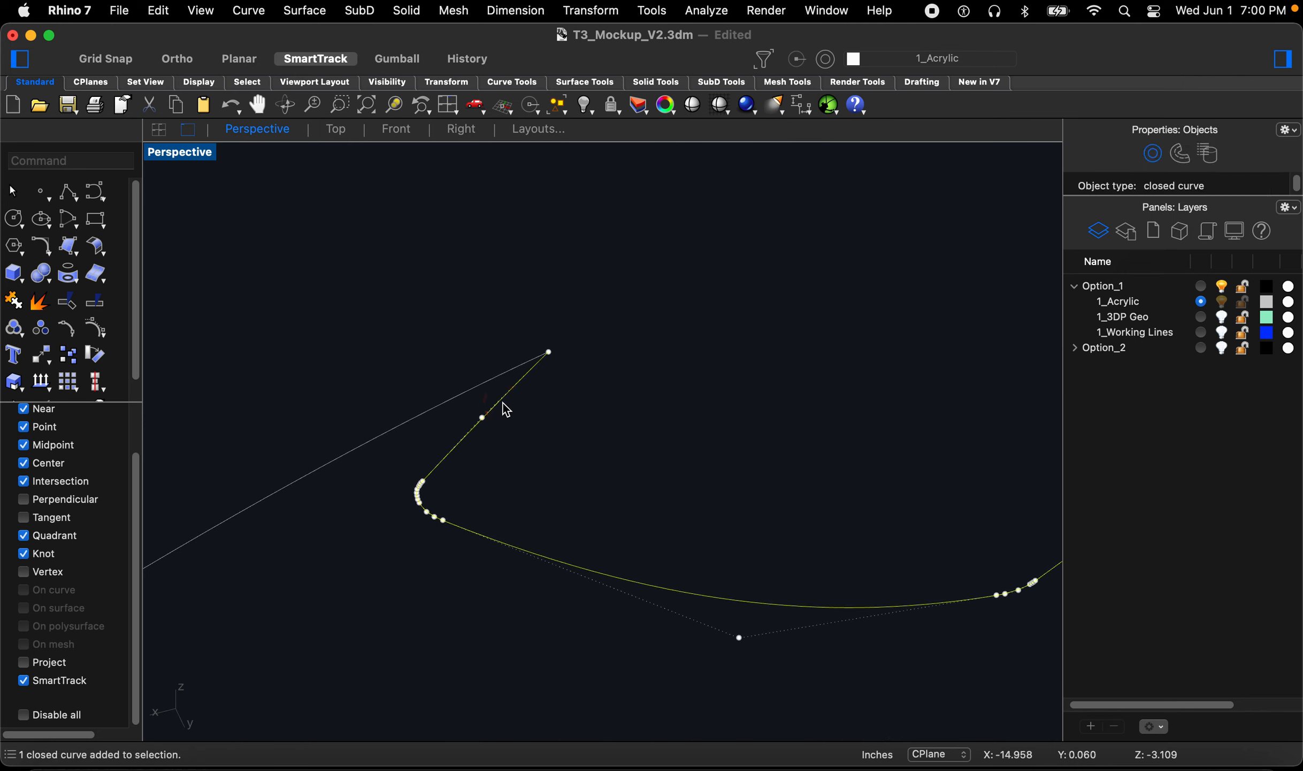
pyautogui.click(524, 420)
pyautogui.scroll(10, 545, 359)
pyautogui.scroll(-5, 545, 360)
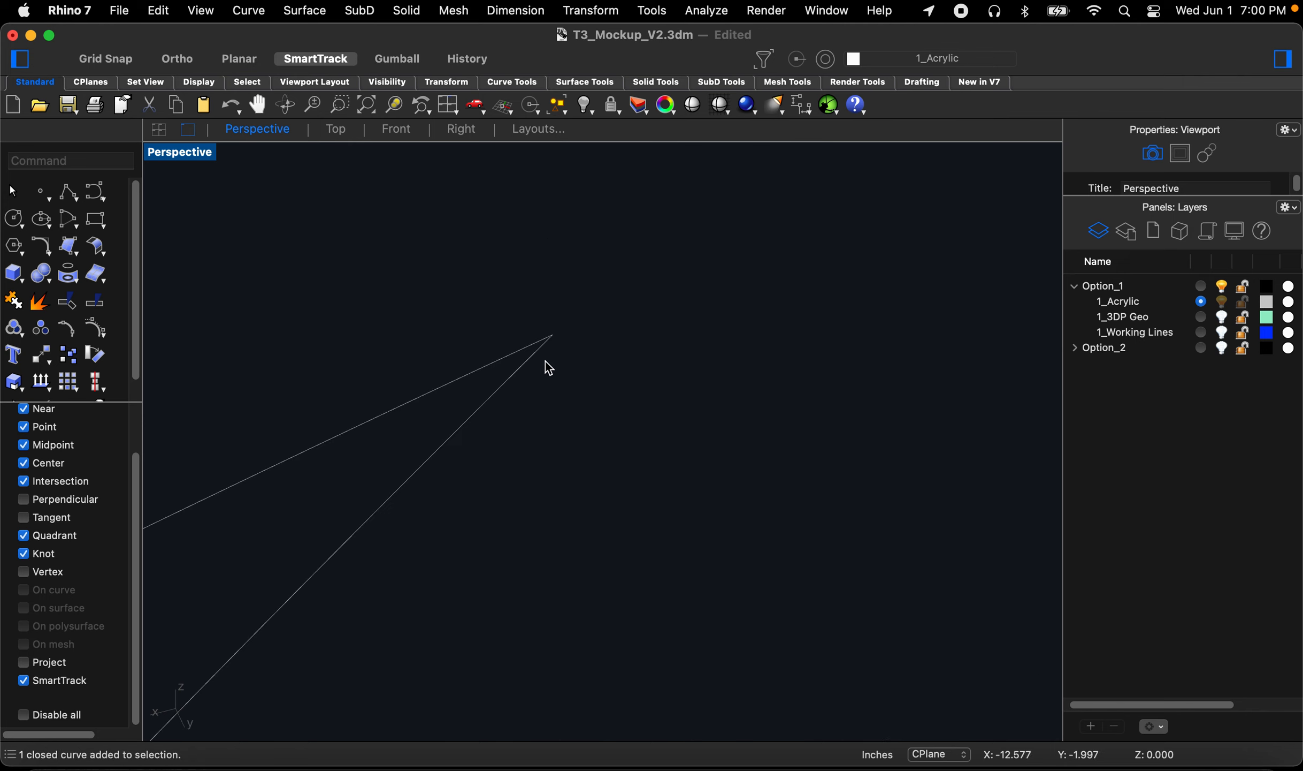
pyautogui.write('z')
pyautogui.press('space')
pyautogui.moveTo(579, 313); pyautogui.dragTo(532, 395)
pyautogui.scroll(8, 466, 302)
pyautogui.scroll(-15, 509, 347)
pyautogui.press('Escape')
pyautogui.press('Escape')
pyautogui.press('Escape')
pyautogui.scroll(-15, 507, 353)
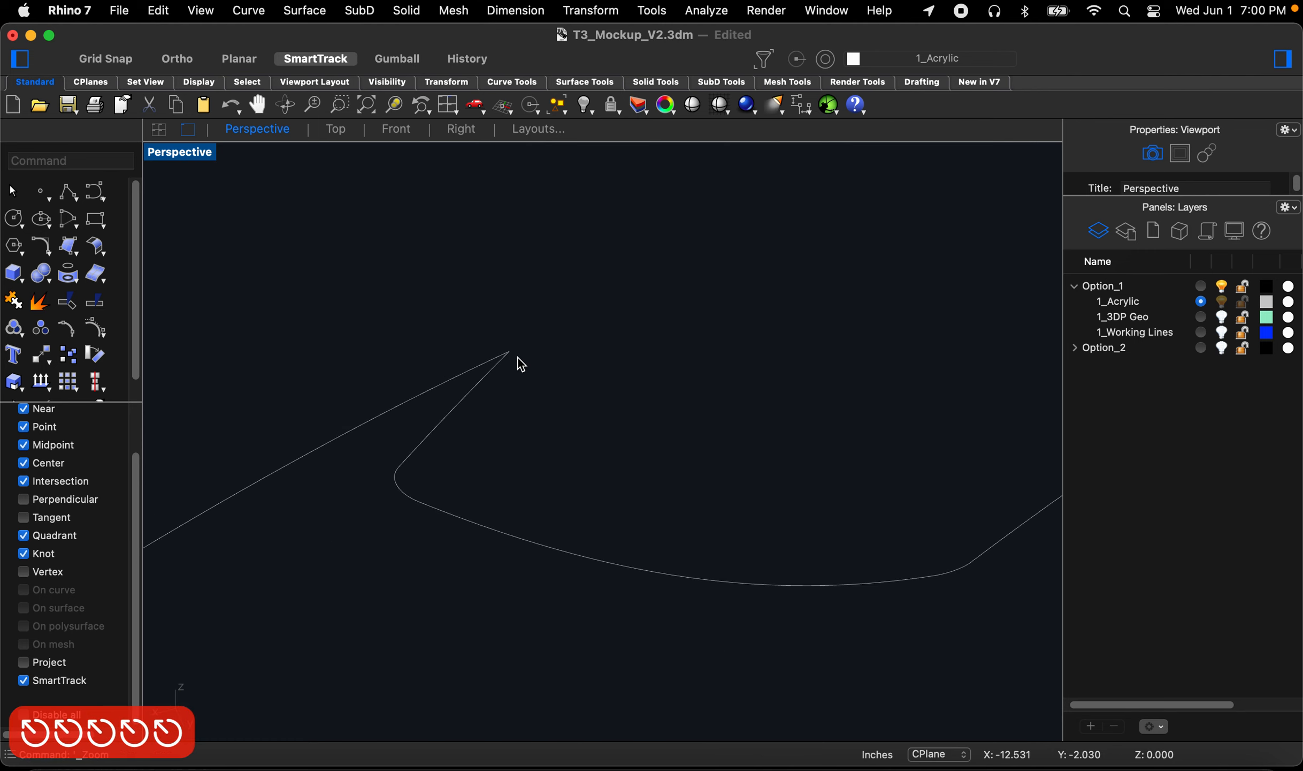
pyautogui.scroll(3, 513, 375)
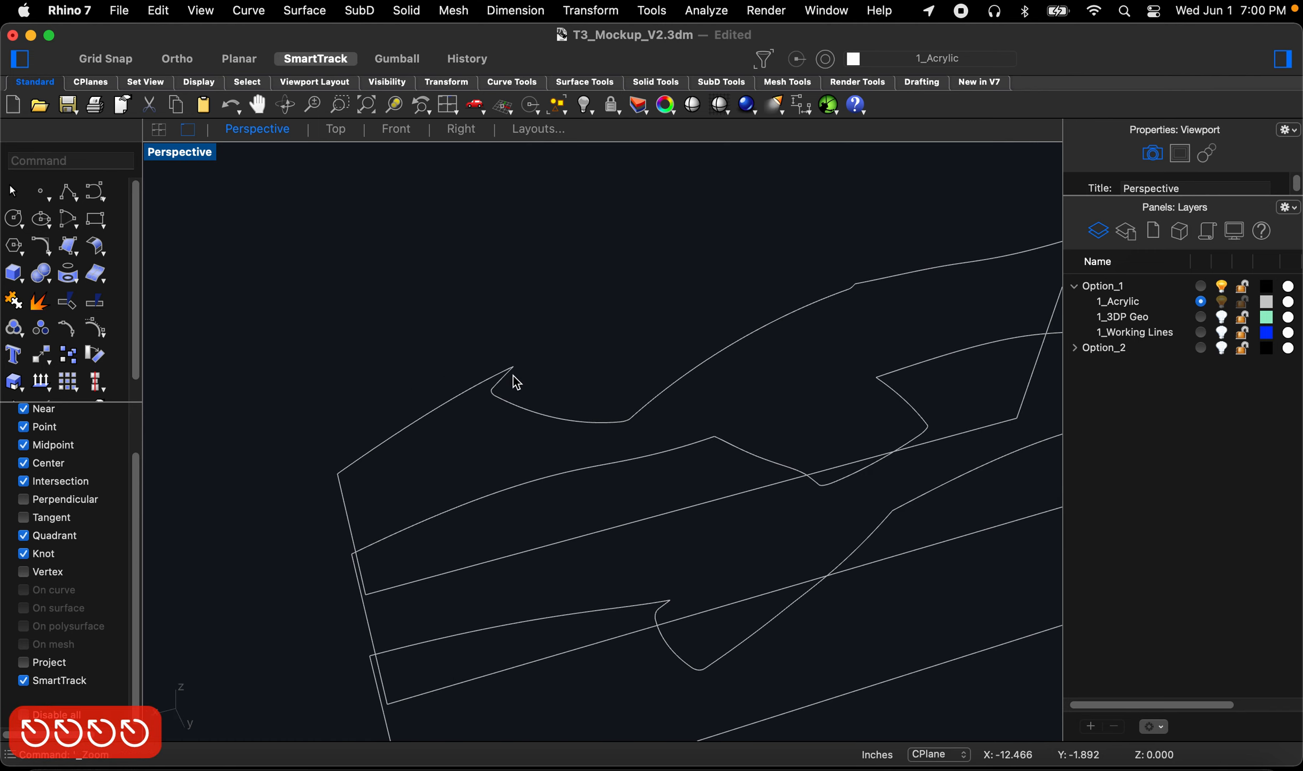
# Step: Fillet the two curves meeting at the notch corner with a radius of 0
pyautogui.write('Fill')
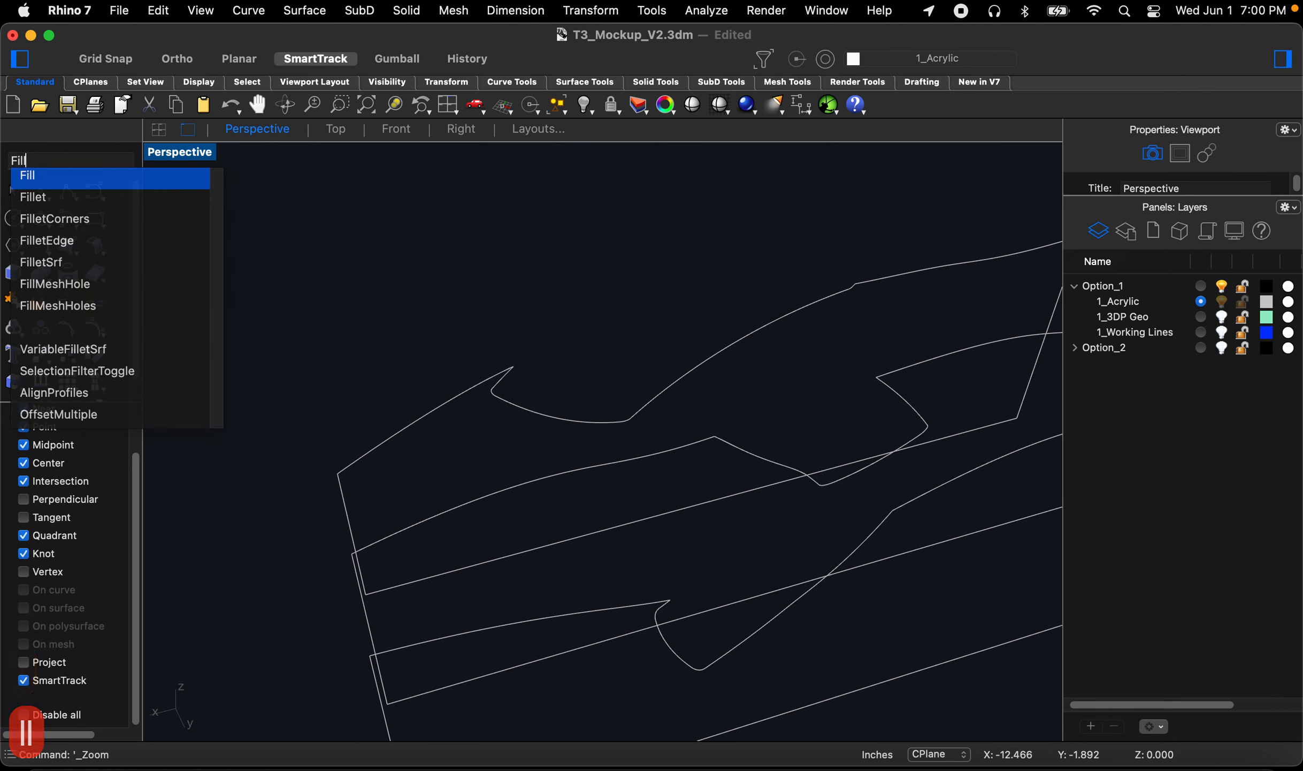
pyautogui.click(48, 204)
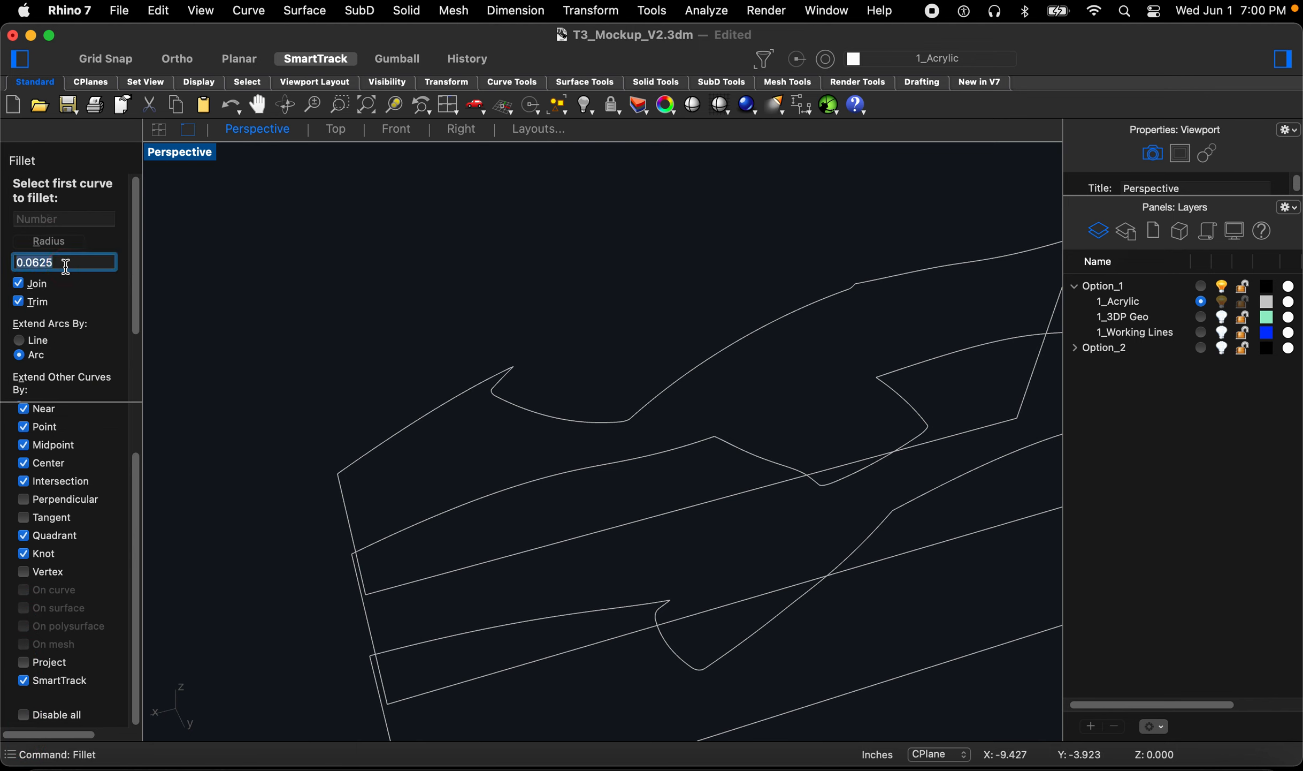
pyautogui.write('0')
pyautogui.press('Return')
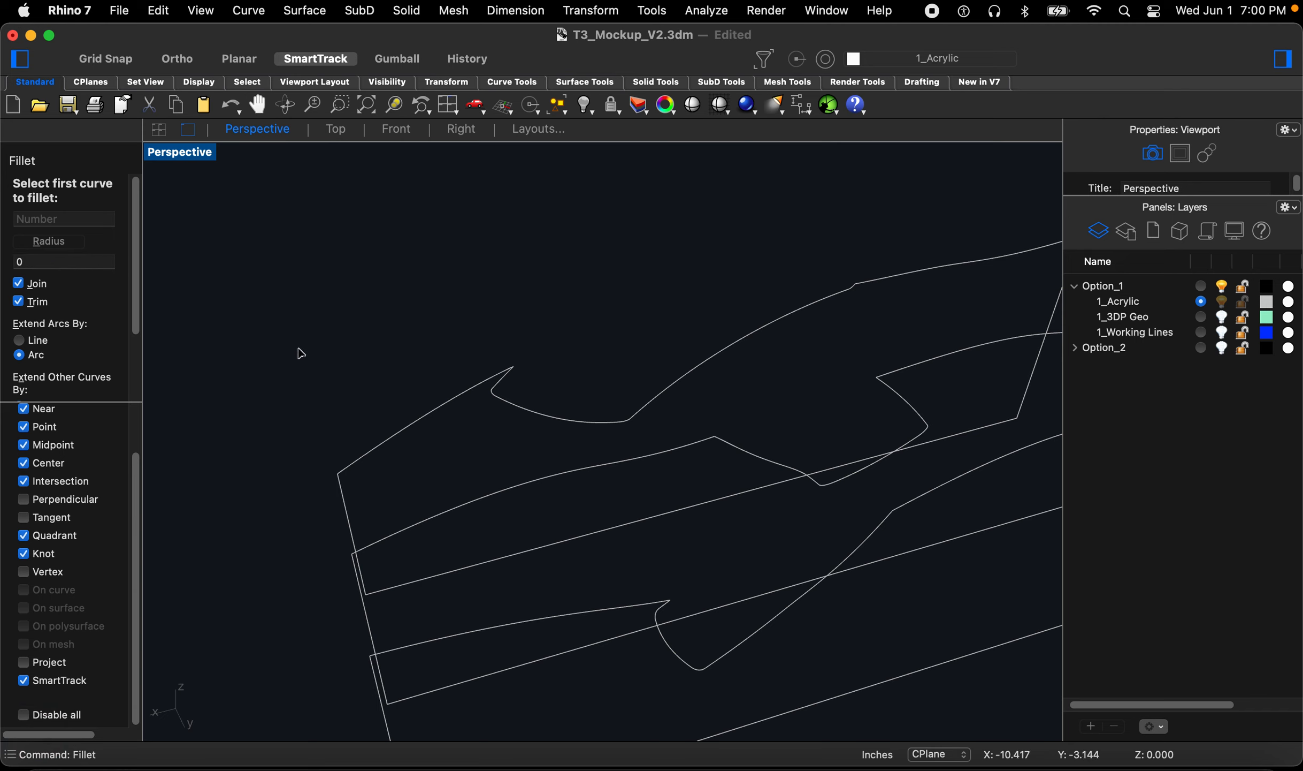
pyautogui.scroll(5, 454, 369)
pyautogui.click(601, 401)
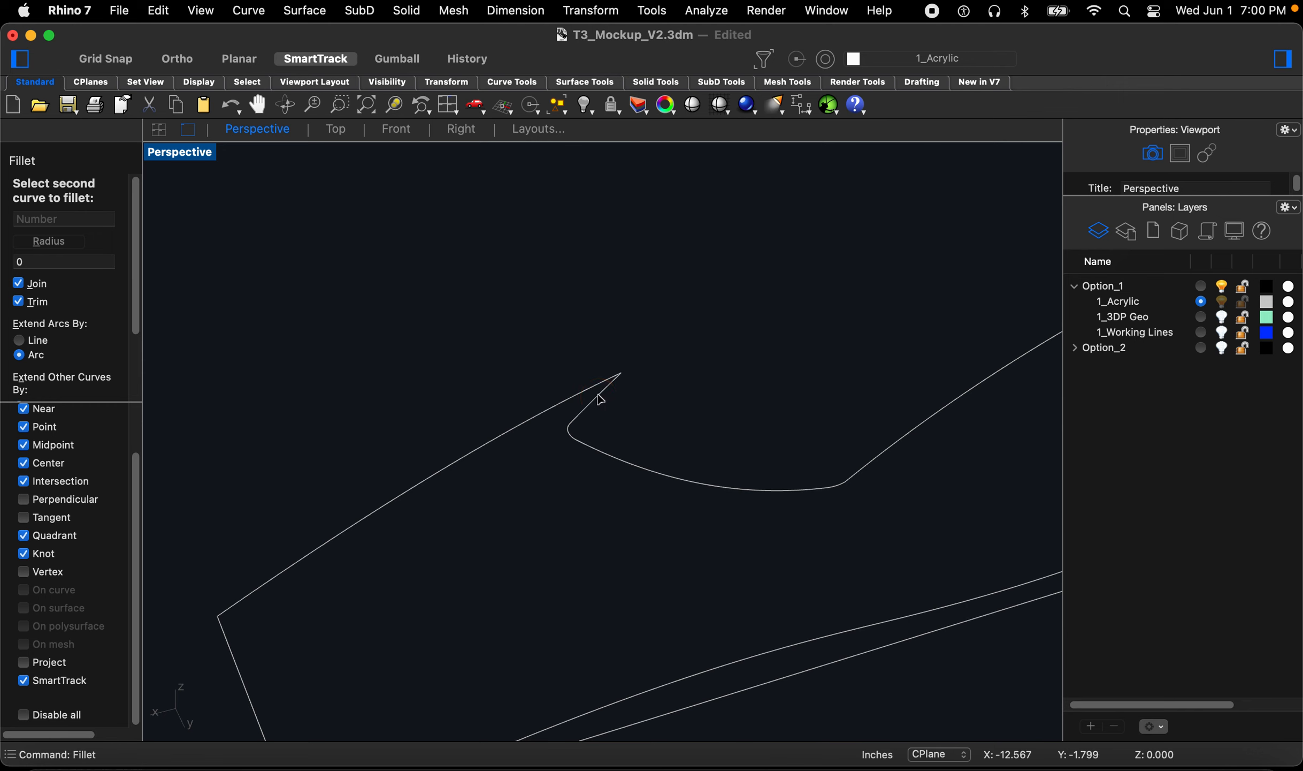
pyautogui.click(593, 388)
pyautogui.click(593, 386)
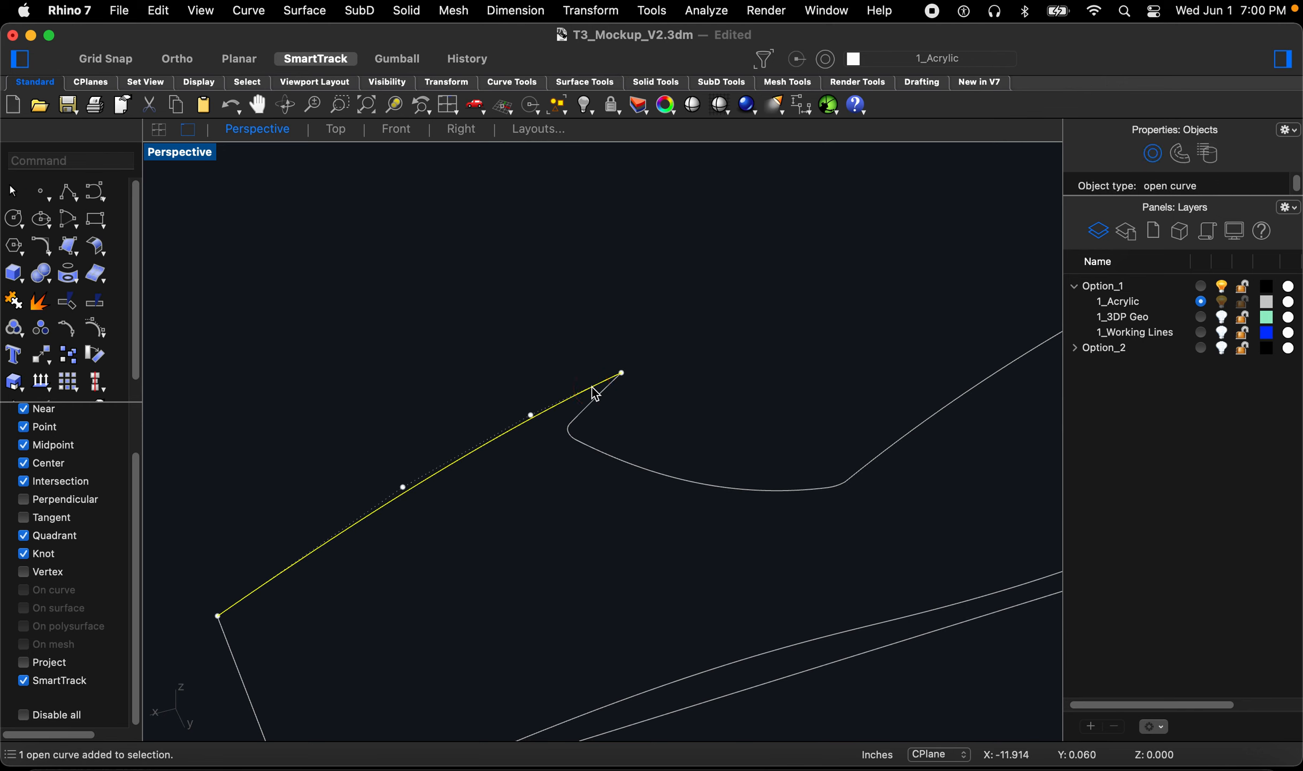
# Step: Fillet the notch corner of the first border with a 0.005 radius
pyautogui.scroll(-3, 596, 393)
pyautogui.press('Escape')
pyautogui.press('Escape')
pyautogui.press('Escape')
pyautogui.press('Escape')
pyautogui.scroll(4, 561, 387)
pyautogui.press('space')
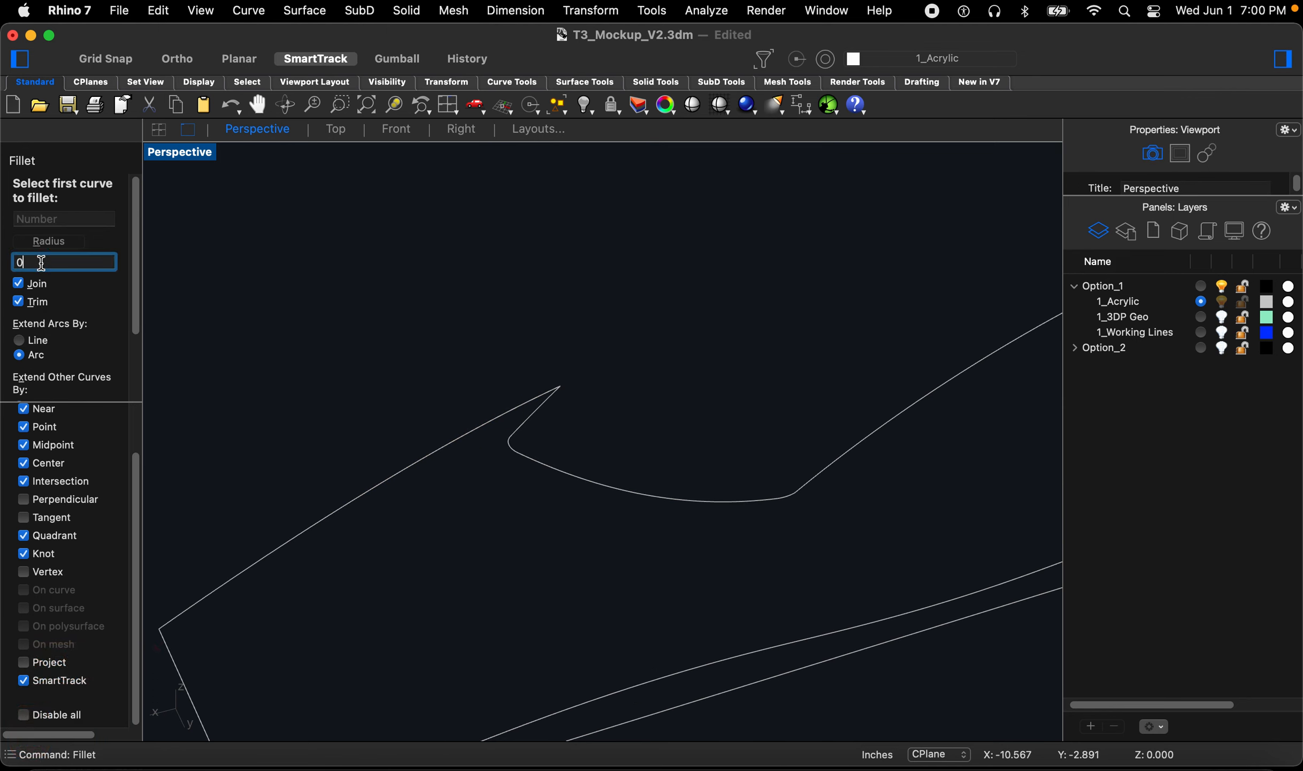
pyautogui.write('.005')
pyautogui.press('Return')
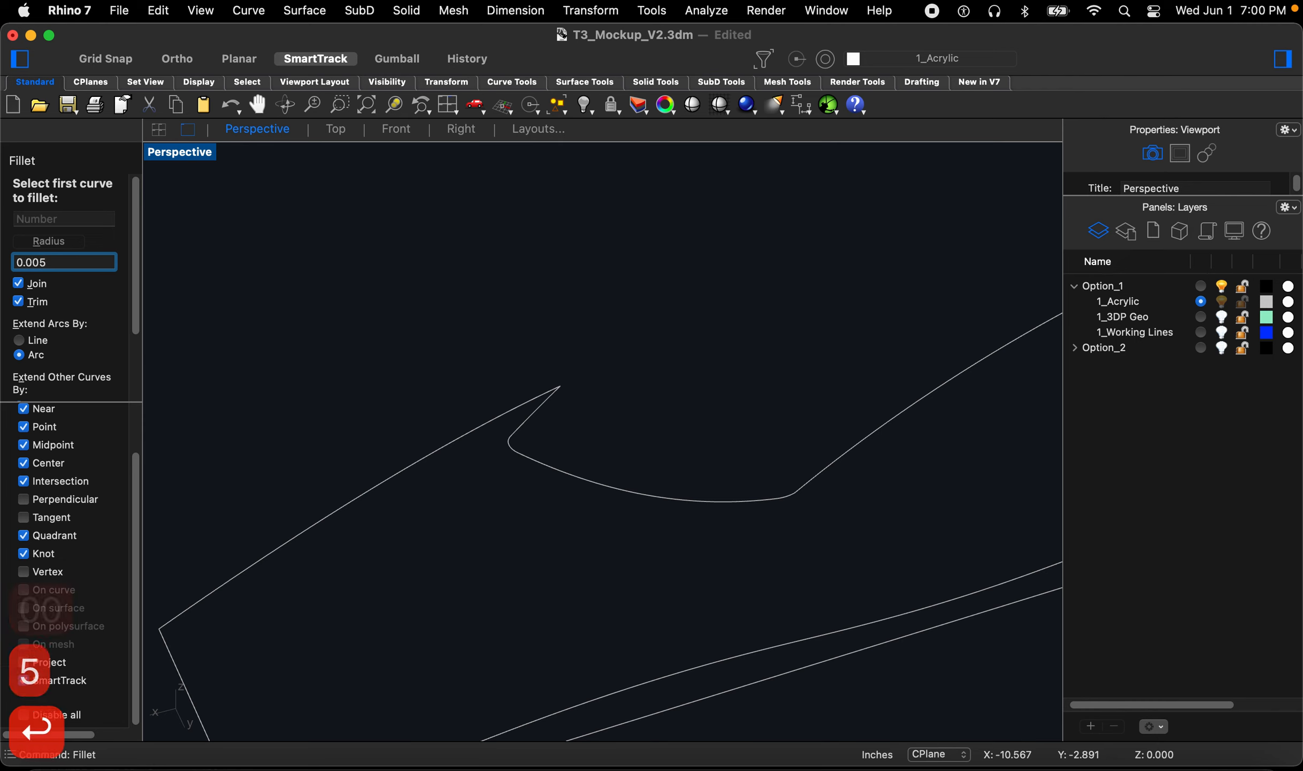
pyautogui.click(529, 402)
pyautogui.scroll(5, 558, 399)
pyautogui.click(575, 383)
pyautogui.scroll(-5, 481, 471)
pyautogui.press('BackSpace')
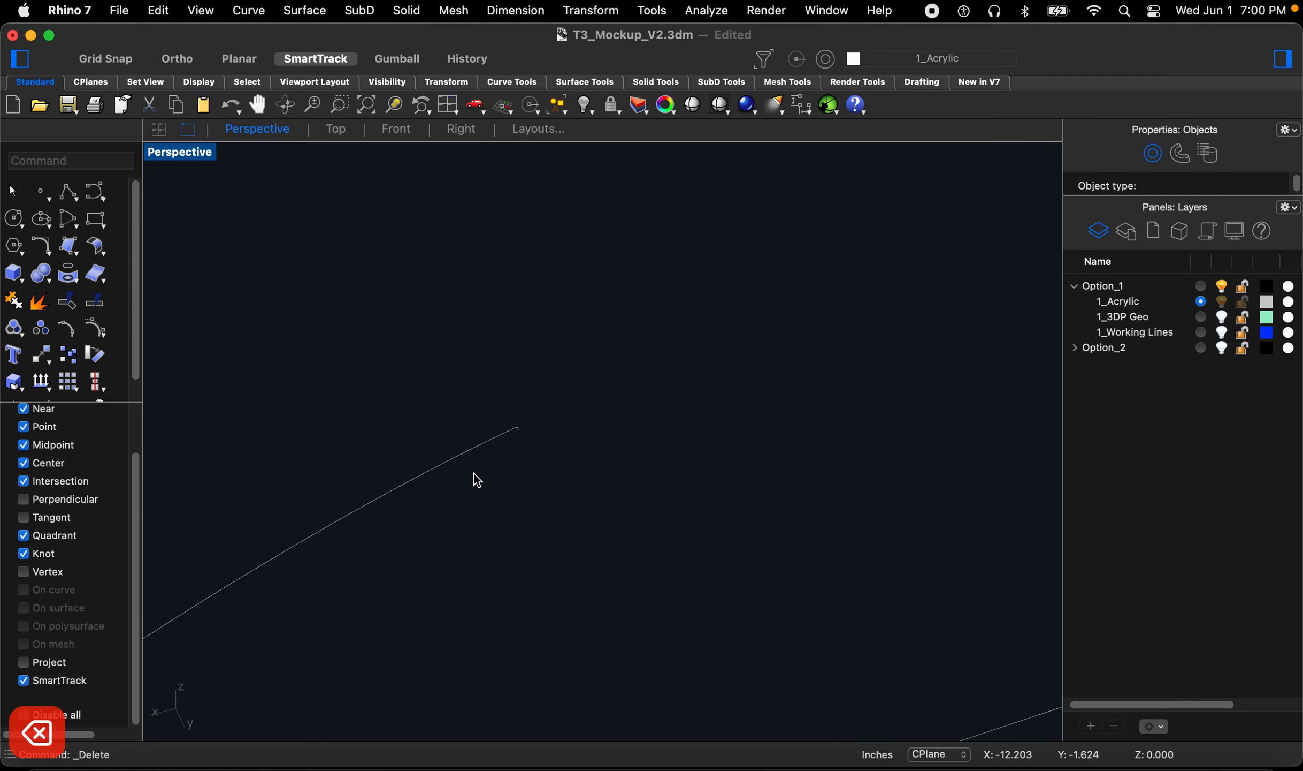
pyautogui.press('super+z')
pyautogui.scroll(3, 520, 470)
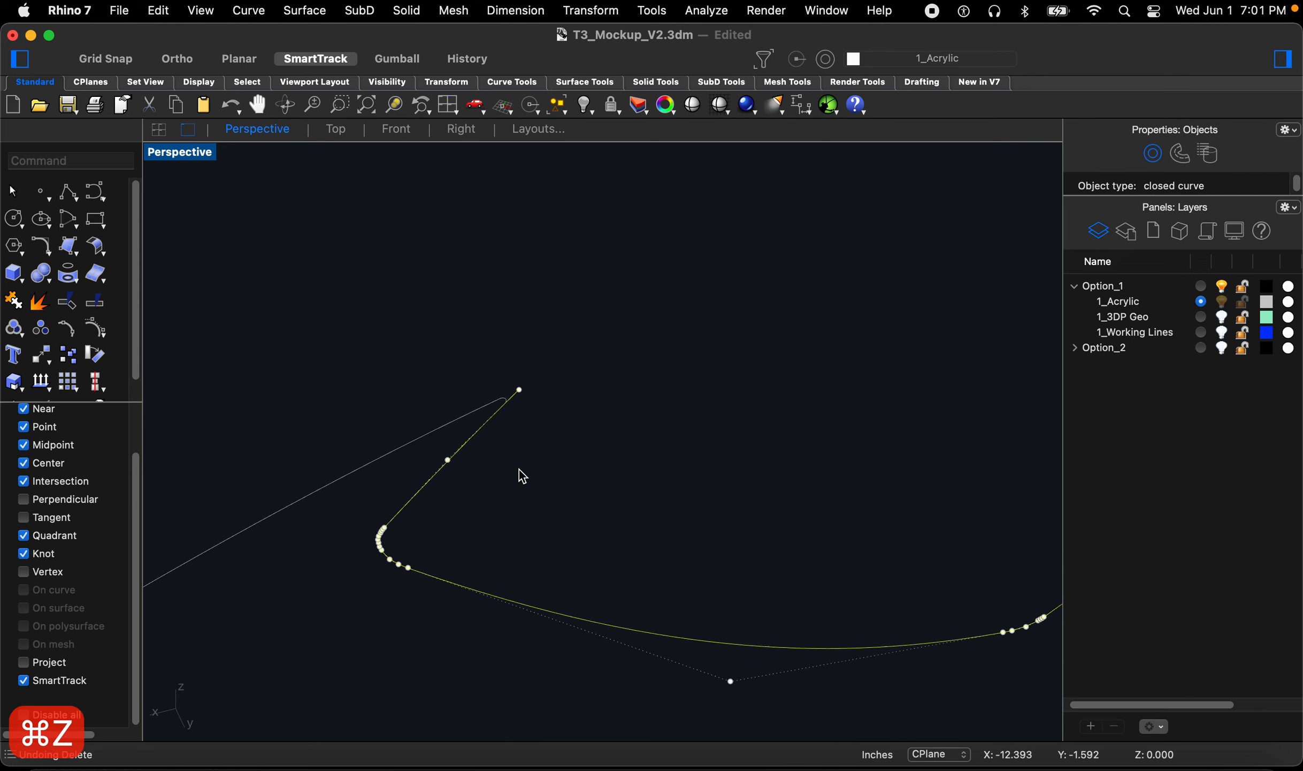
pyautogui.press('Escape')
# Step: Trim the overhanging line end beyond the filleted notch corner
pyautogui.scroll(5, 505, 401)
pyautogui.click(512, 400)
pyautogui.scroll(-6, 512, 398)
pyautogui.click(523, 415)
pyautogui.scroll(4, 517, 409)
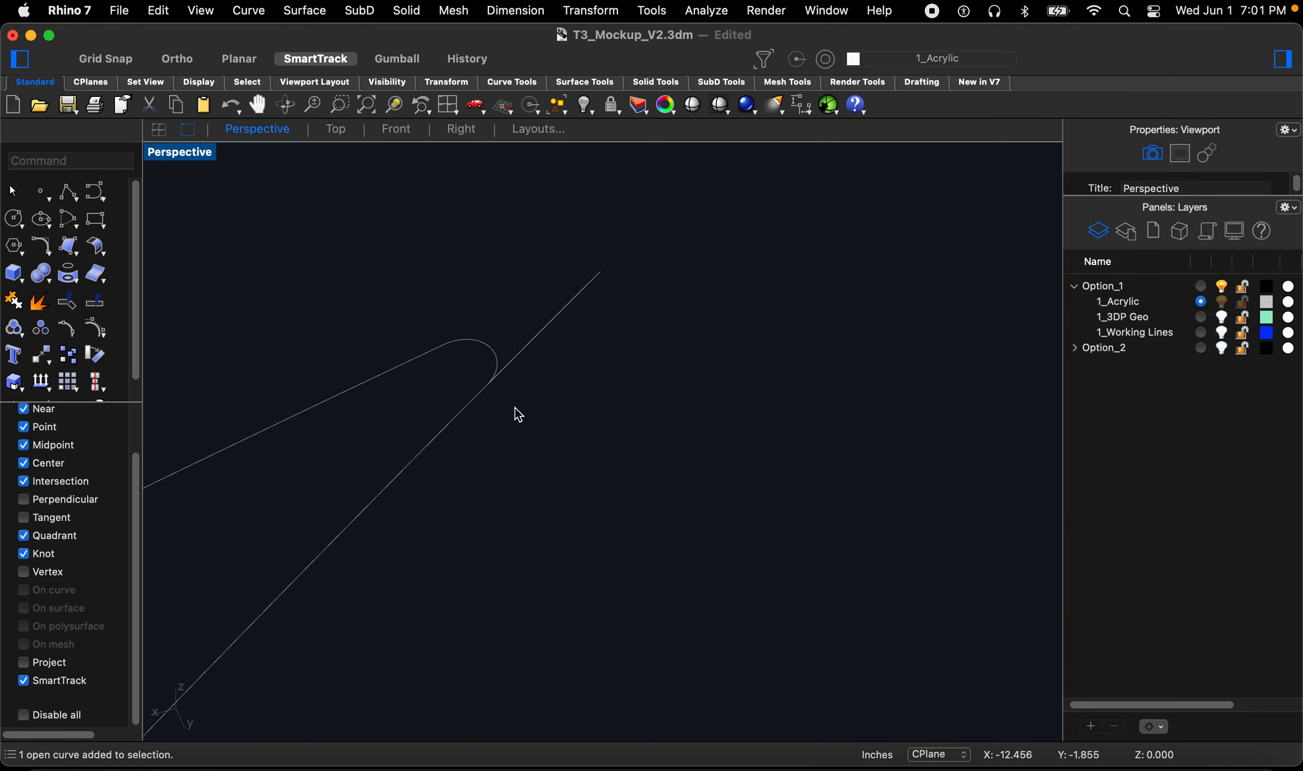
pyautogui.press('Return')
pyautogui.click(497, 361)
pyautogui.press('space')
pyautogui.click(513, 360)
pyautogui.scroll(-10, 504, 387)
pyautogui.press('Escape')
pyautogui.press('Escape')
pyautogui.press('Escape')
pyautogui.press('Escape')
pyautogui.press('Escape')
pyautogui.press('Escape')
pyautogui.press('Escape')
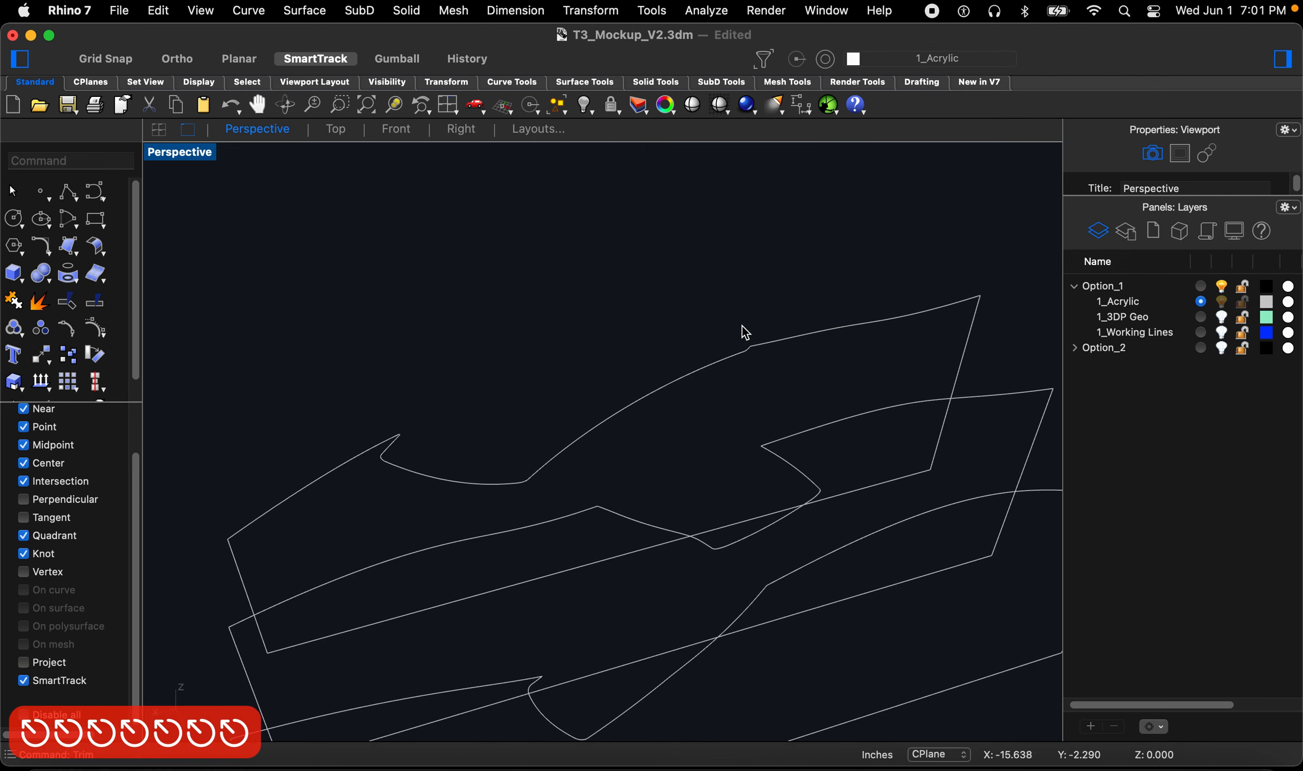
pyautogui.scroll(5, 741, 328)
pyautogui.click(756, 362)
pyautogui.scroll(1, 728, 380)
pyautogui.press('Escape')
pyautogui.press('Escape')
pyautogui.press('Escape')
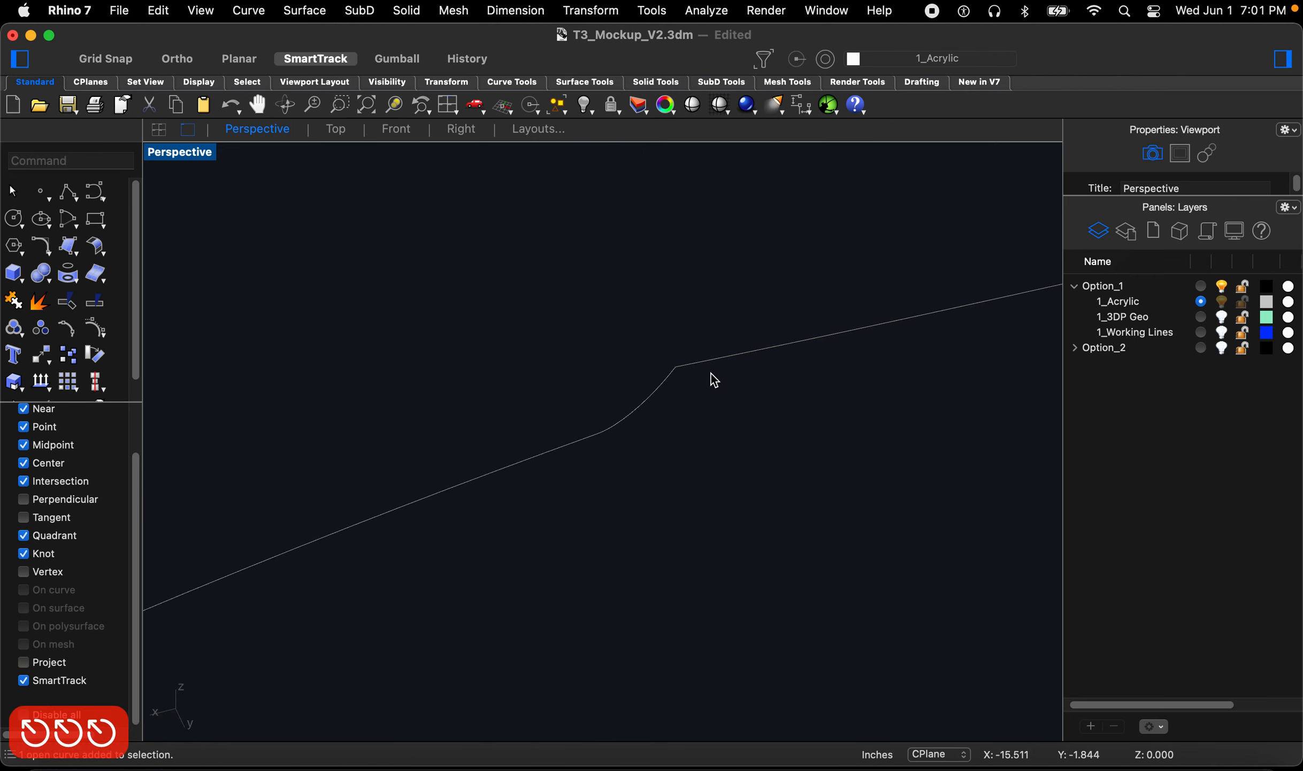
pyautogui.press('Escape')
pyautogui.press('Escape')
pyautogui.write('f')
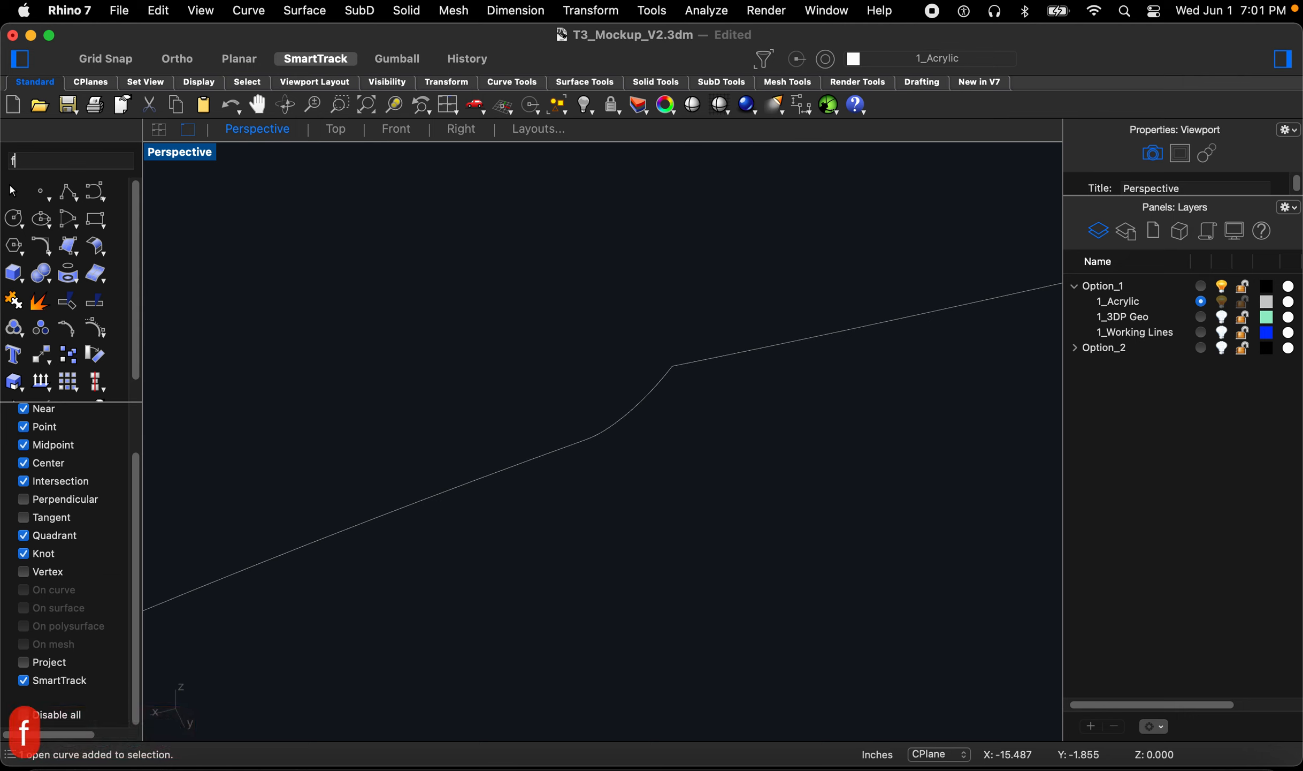
pyautogui.press('space')
pyautogui.press('Escape')
pyautogui.press('Escape')
pyautogui.press('Escape')
# Step: Fillet the corner on the first border's upper edge with the 0.005 radius
pyautogui.write('fill')
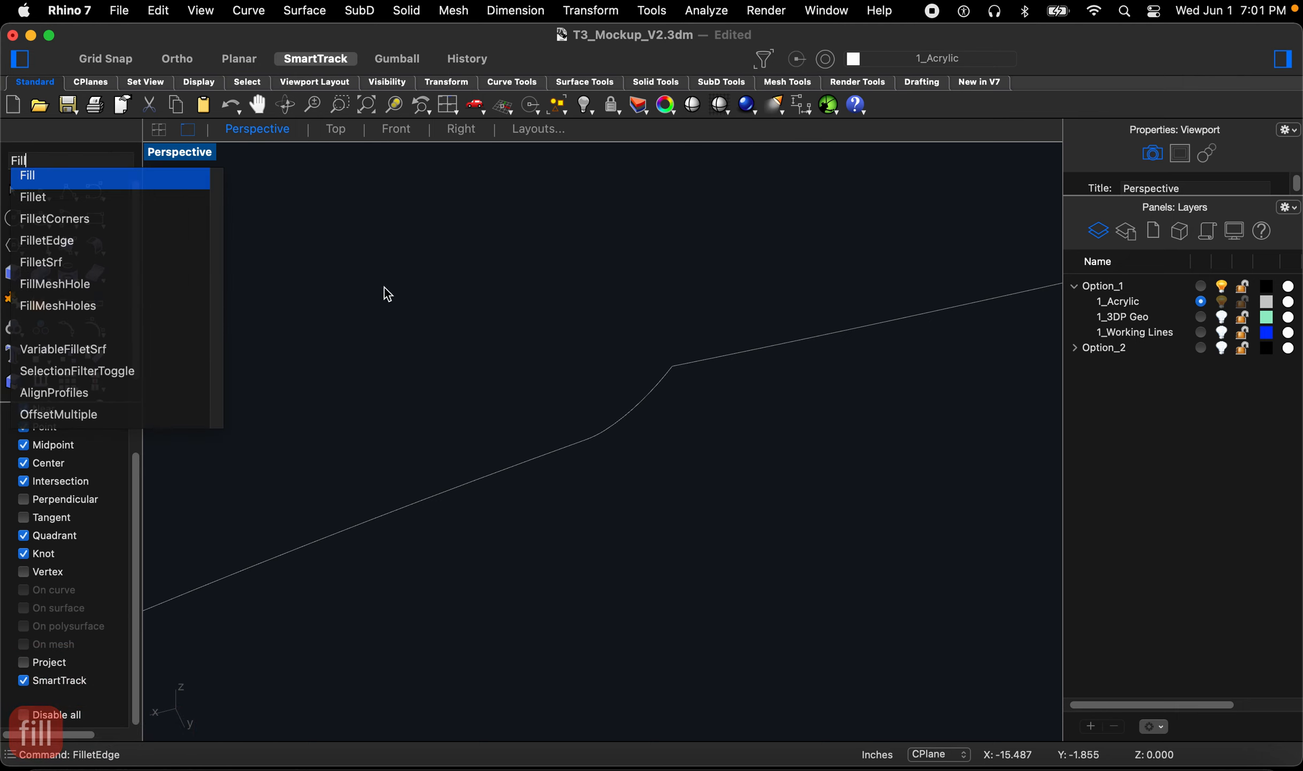
pyautogui.click(57, 197)
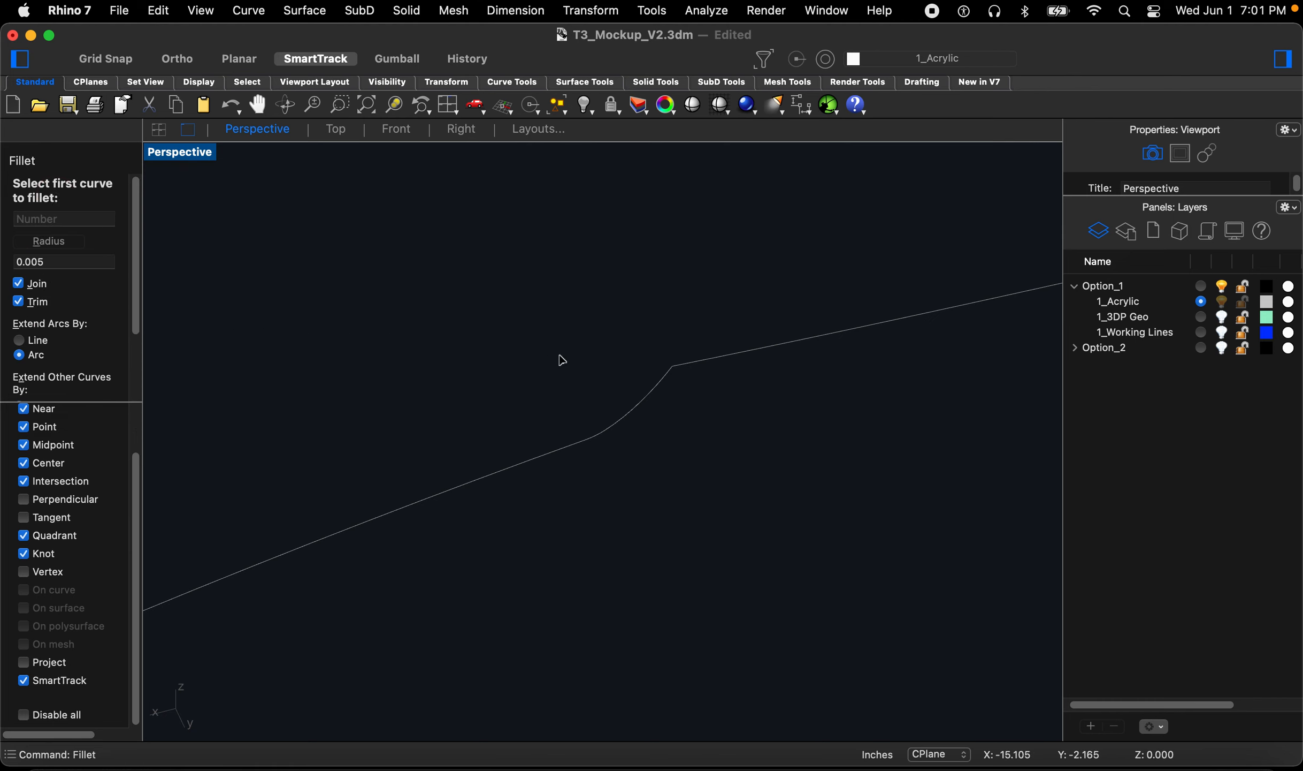
pyautogui.click(675, 377)
pyautogui.click(683, 369)
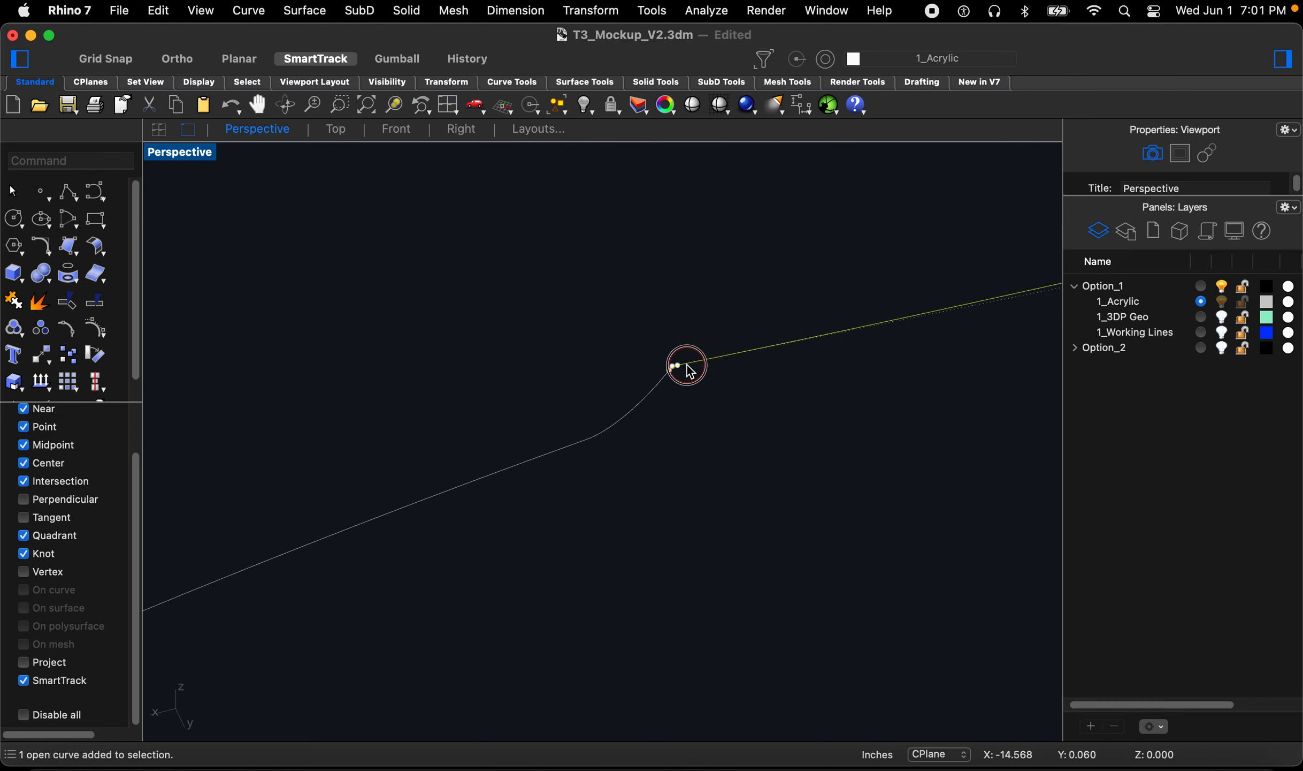
pyautogui.click(685, 380)
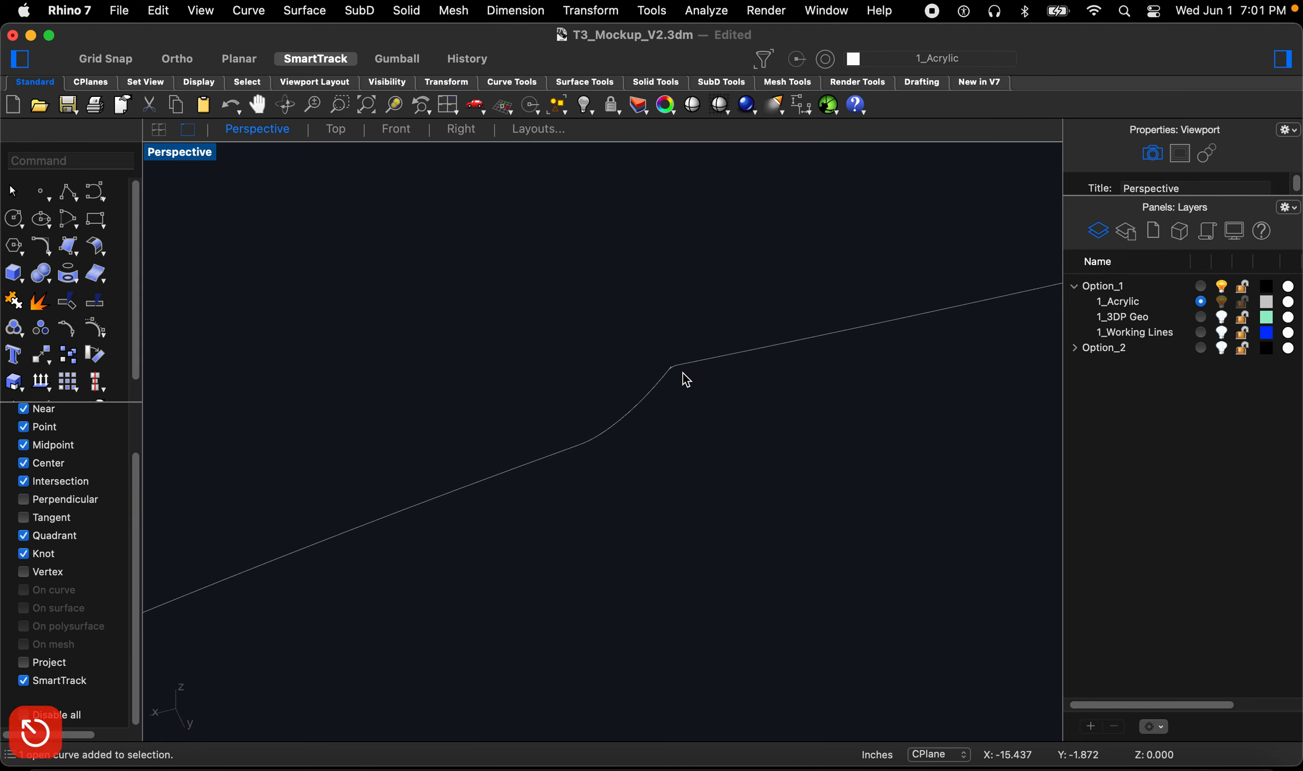
# Step: Trim the leftover line end overhanging the filleted corner on the first border's upper edge
pyautogui.write('z')
pyautogui.press('space')
pyautogui.moveTo(687, 348); pyautogui.dragTo(666, 389)
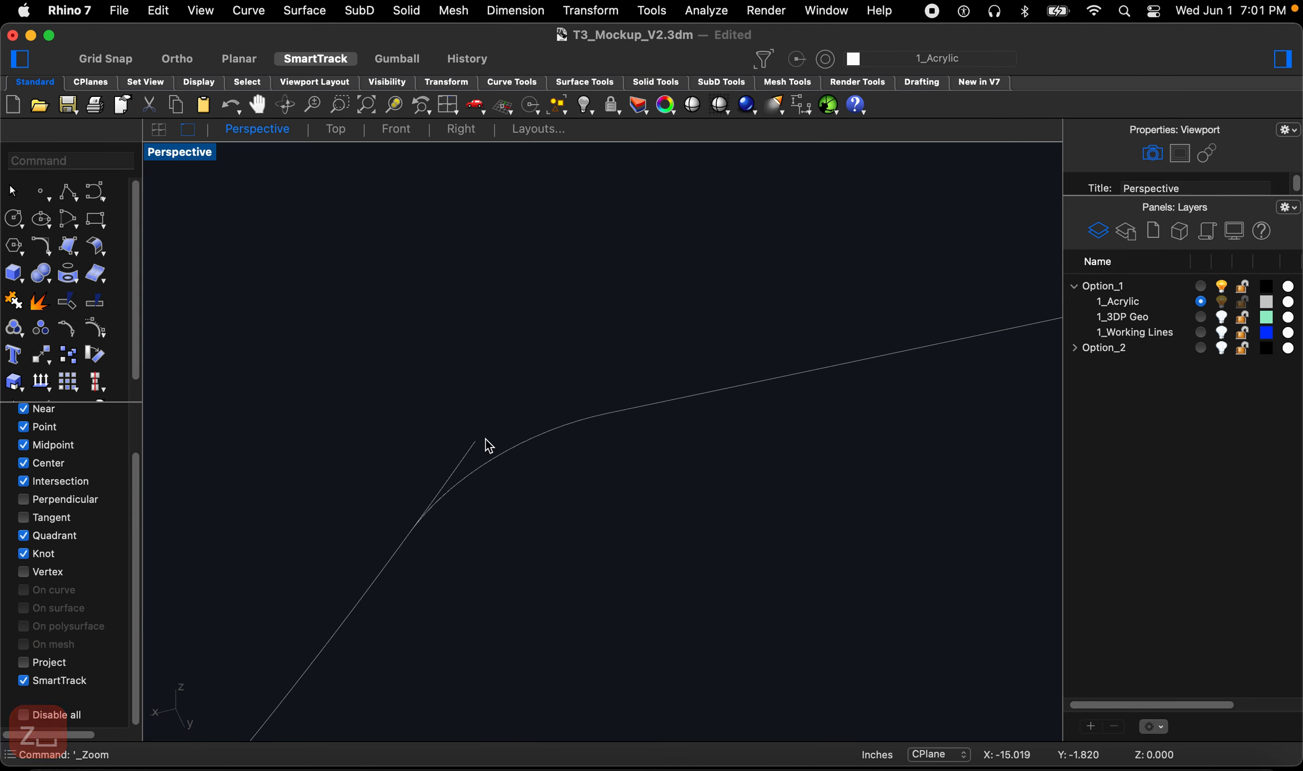
pyautogui.click(476, 449)
pyautogui.press('Escape')
pyautogui.write('t')
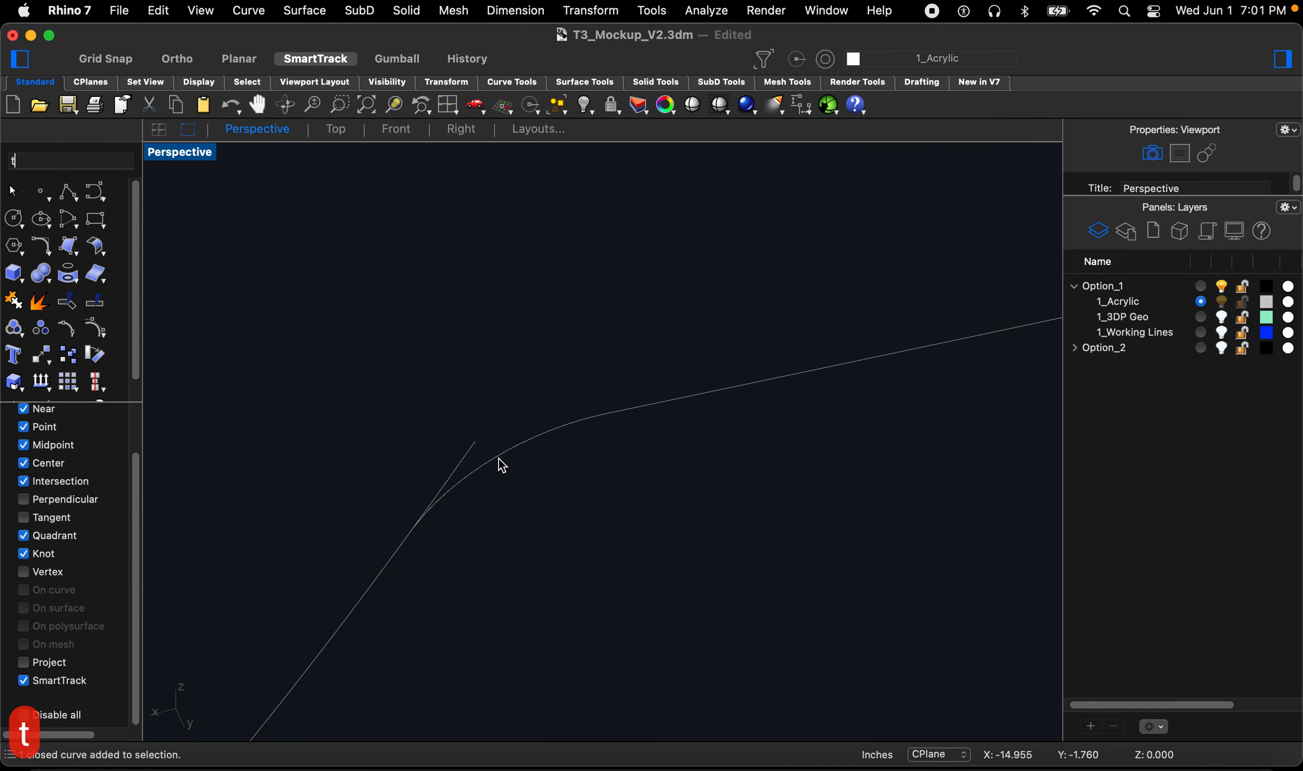
pyautogui.press('space')
pyautogui.click(487, 462)
pyautogui.press('space')
pyautogui.click(470, 454)
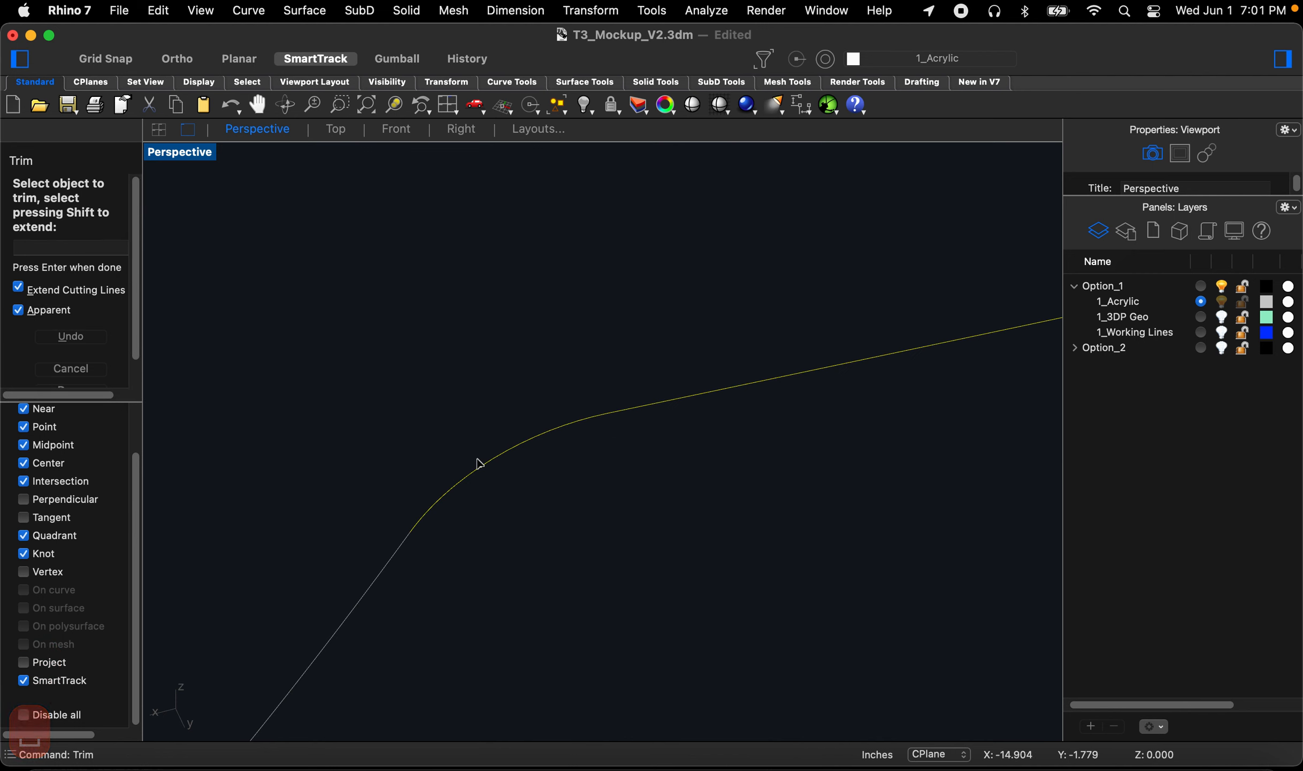
pyautogui.press('Escape')
pyautogui.press('Escape')
pyautogui.press('Escape')
pyautogui.press('Escape')
# Step: Try to join the first border's curves into a single outline
pyautogui.scroll(-10, 509, 477)
pyautogui.click(567, 461)
pyautogui.scroll(-10, 602, 437)
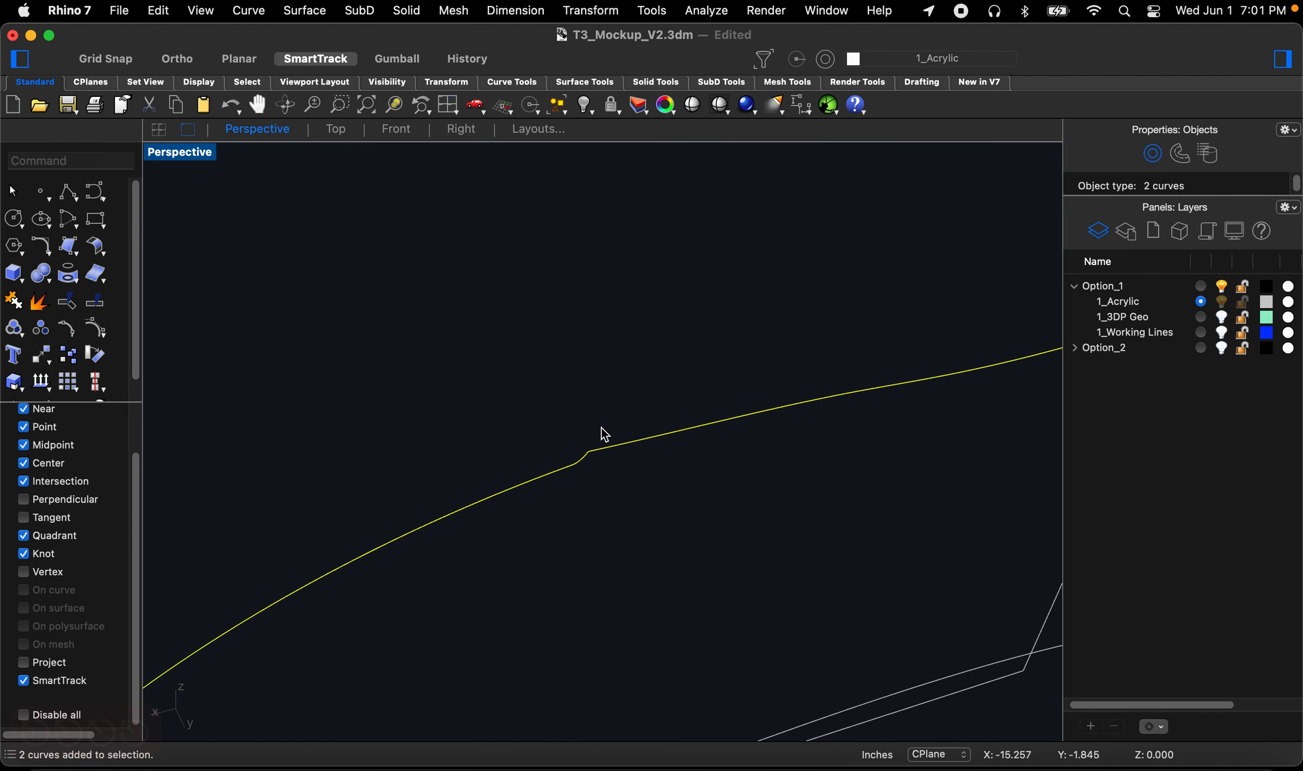
pyautogui.scroll(4, 458, 488)
pyautogui.keyDown('shift'); pyautogui.moveTo(479, 436); pyautogui.dragTo(384, 524); pyautogui.keyUp('shift')
pyautogui.write('join')
pyautogui.press('space')
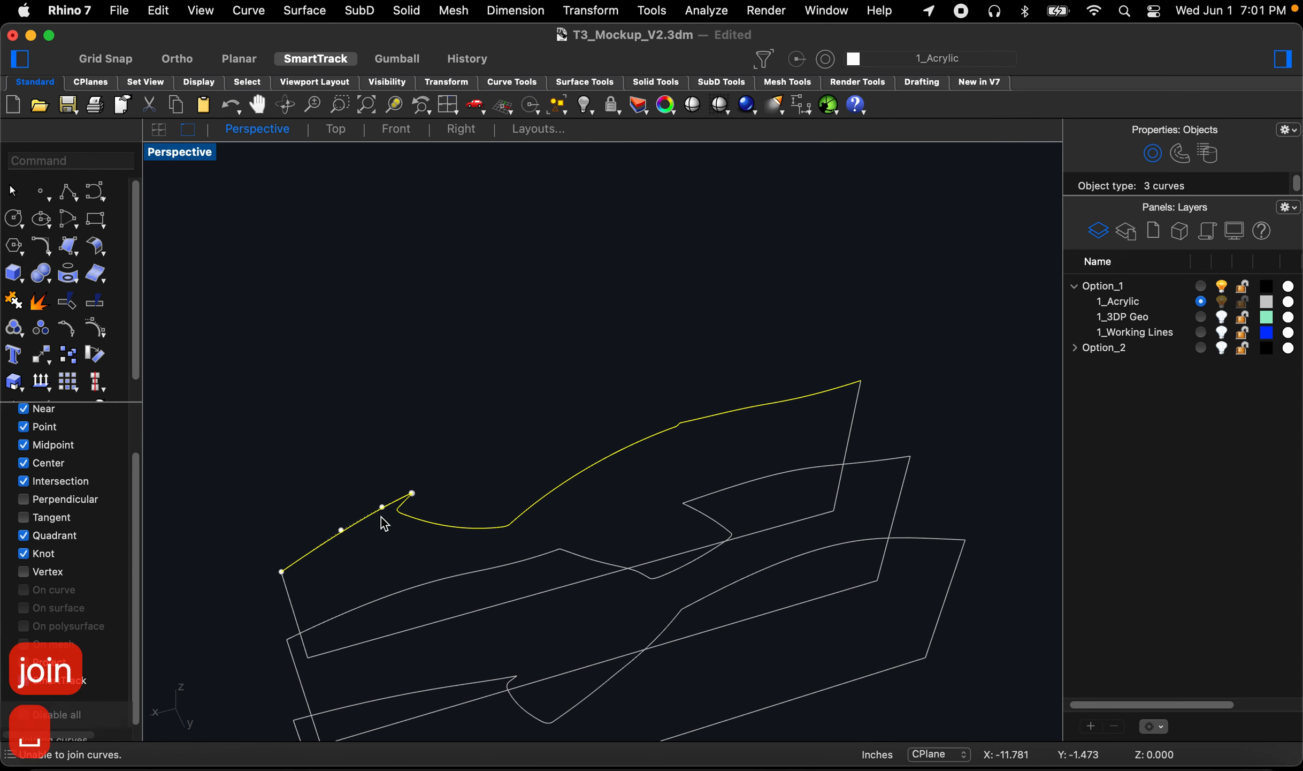
# Step: Undo the recent joins, trims, fillets and deletions to restore the acrylic section surfaces
pyautogui.moveTo(474, 440); pyautogui.dragTo(503, 450, button='right')
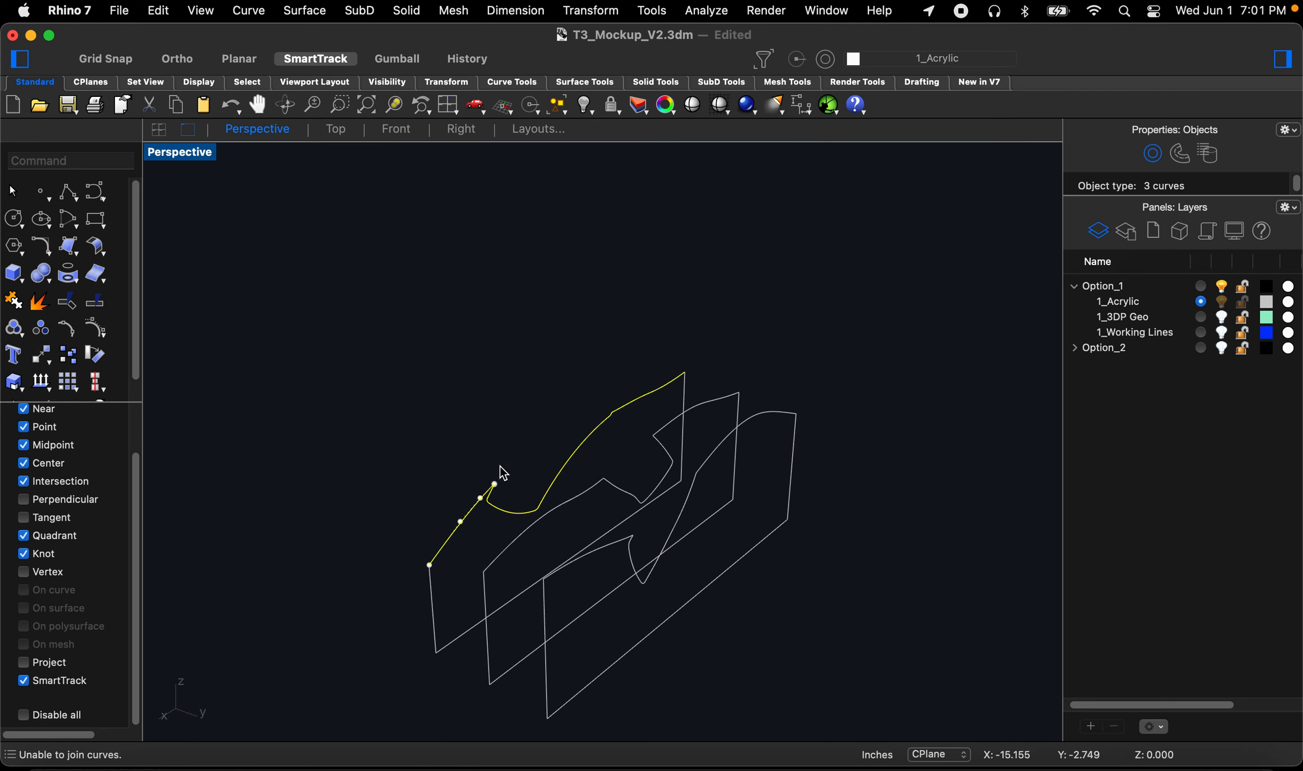
pyautogui.click(629, 658)
pyautogui.moveTo(625, 640); pyautogui.dragTo(671, 659, button='right')
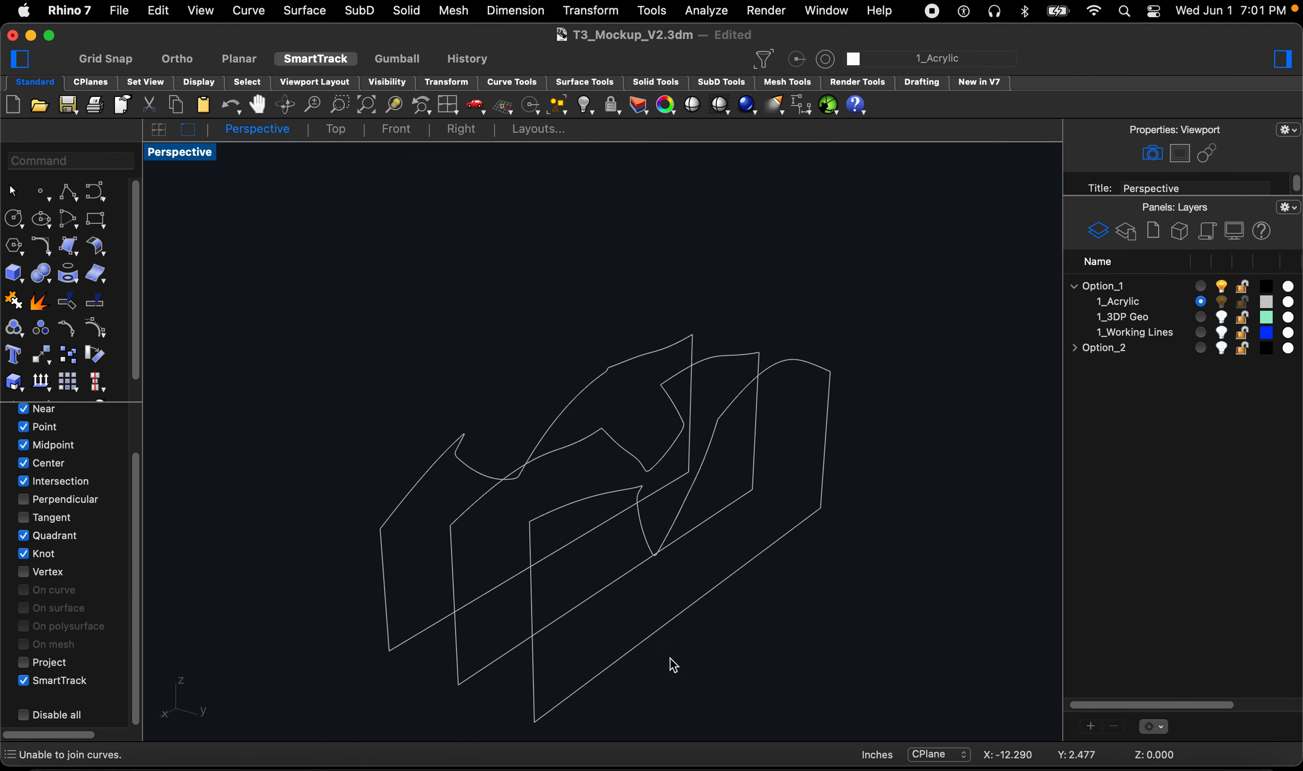
pyautogui.moveTo(674, 665); pyautogui.dragTo(642, 672, button='right')
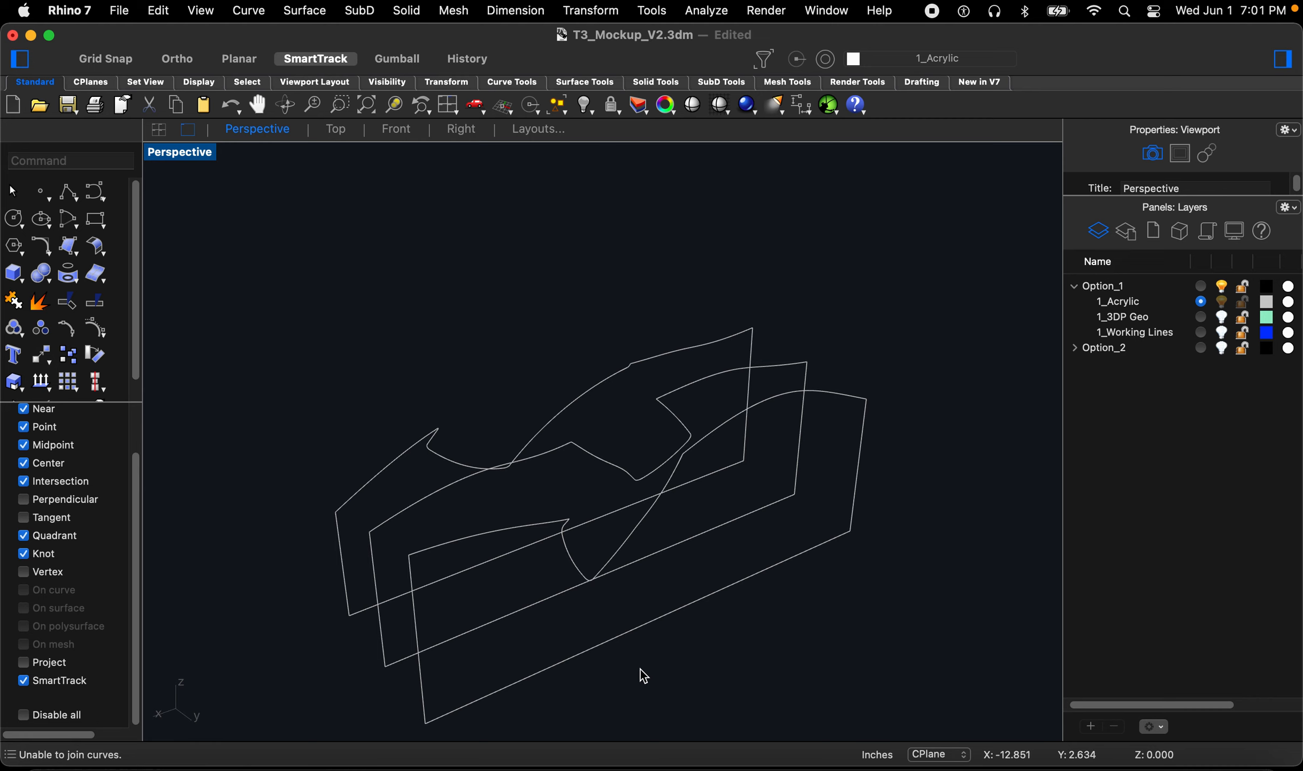
pyautogui.click(606, 643)
pyautogui.click(618, 654)
pyautogui.moveTo(618, 654); pyautogui.dragTo(564, 598, button='right')
pyautogui.press('super+z')
pyautogui.press('super+z')
pyautogui.press('super+z')
pyautogui.press('super+z')
pyautogui.press('super+z')
pyautogui.press('super+z')
pyautogui.press('super+z')
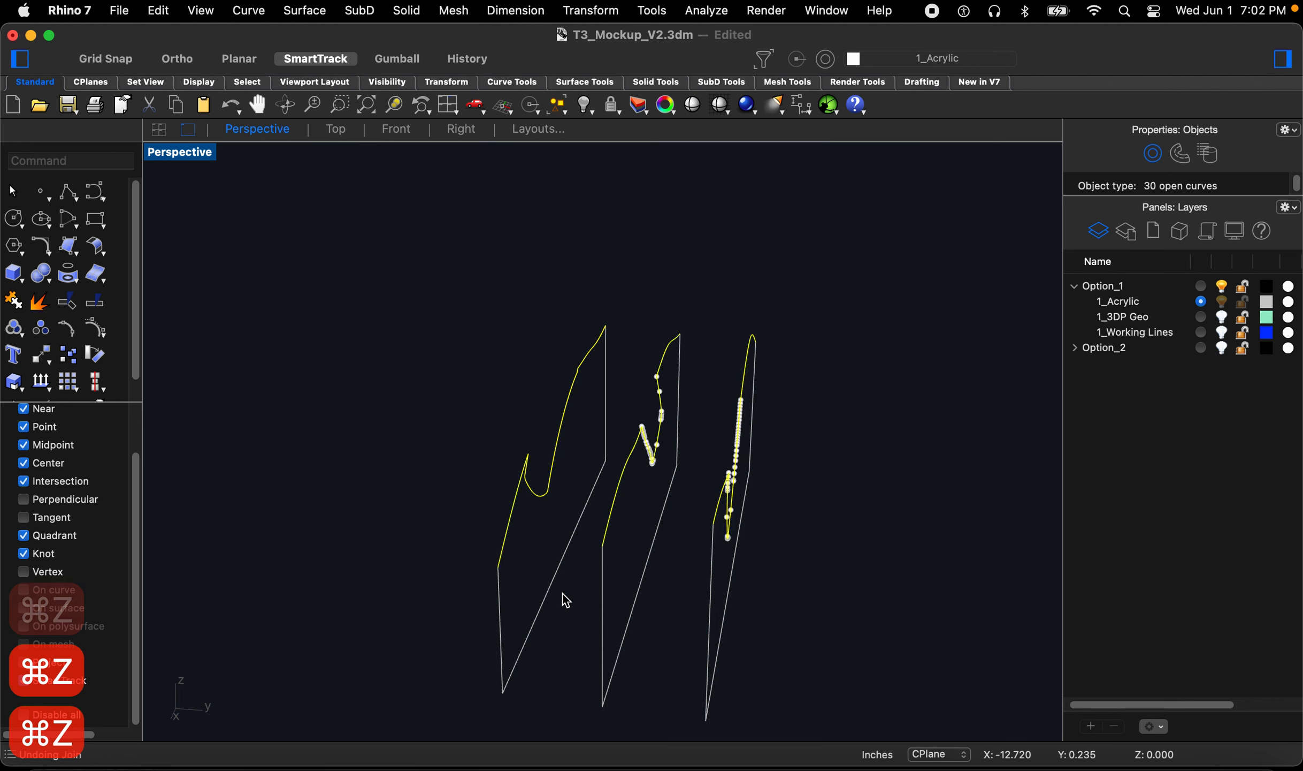
pyautogui.press('super+z')
pyautogui.press('super+z')
pyautogui.press('super+z')
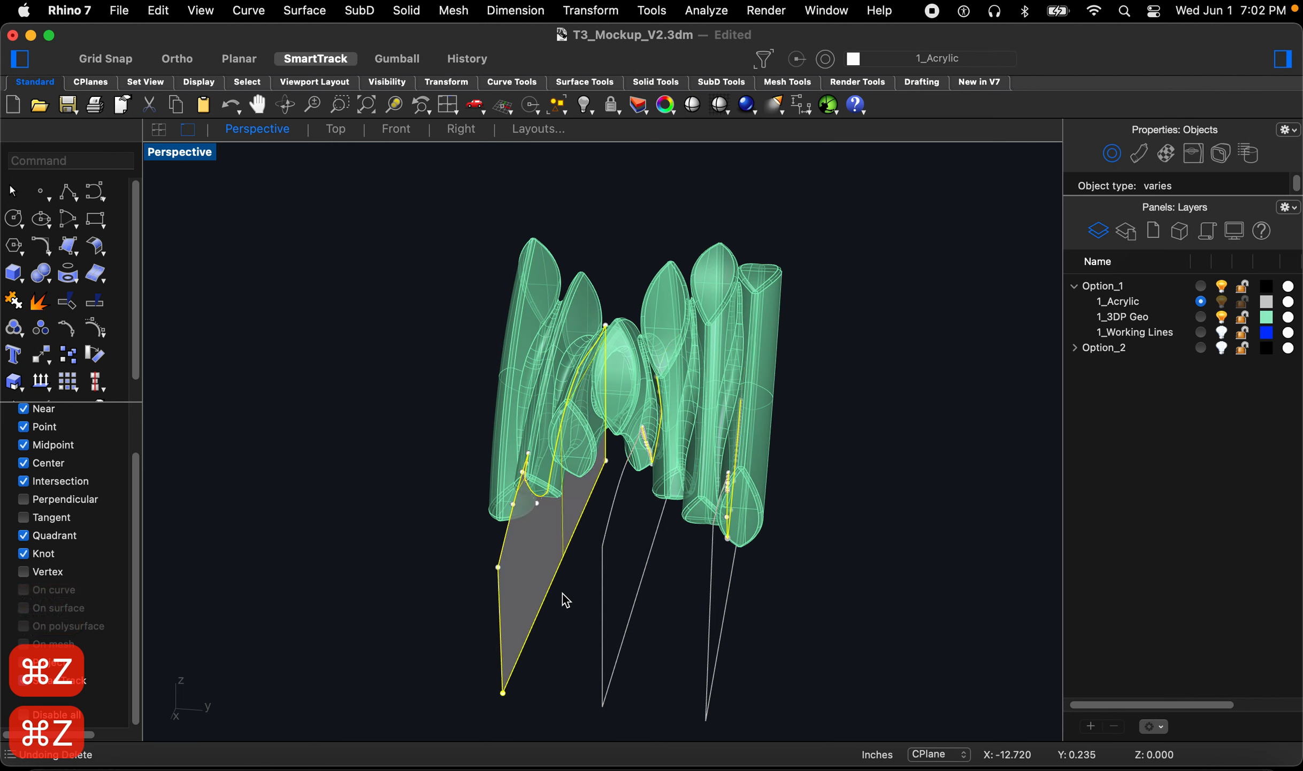
pyautogui.press('super+z')
pyautogui.press('super+z')
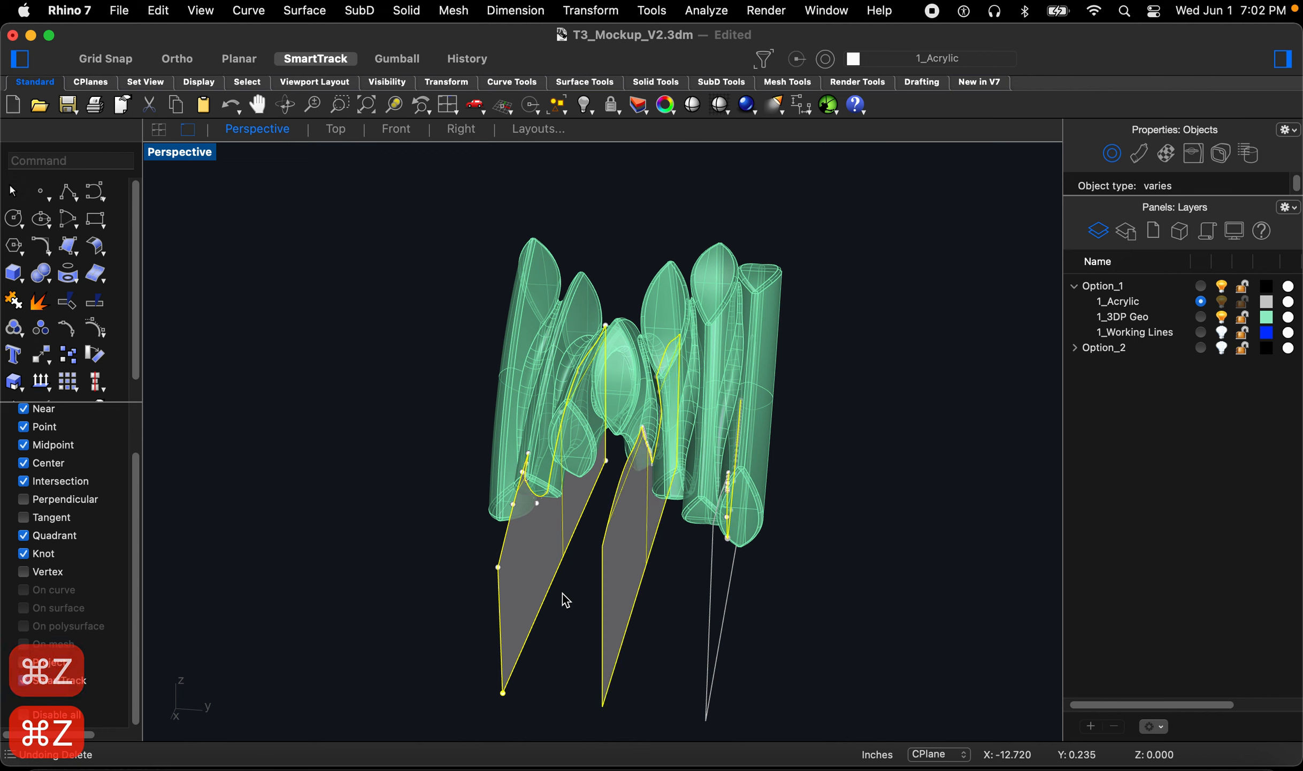
# Step: Select all curves with SelCrv and delete them
pyautogui.click(420, 590)
pyautogui.moveTo(478, 595); pyautogui.dragTo(427, 561, button='right')
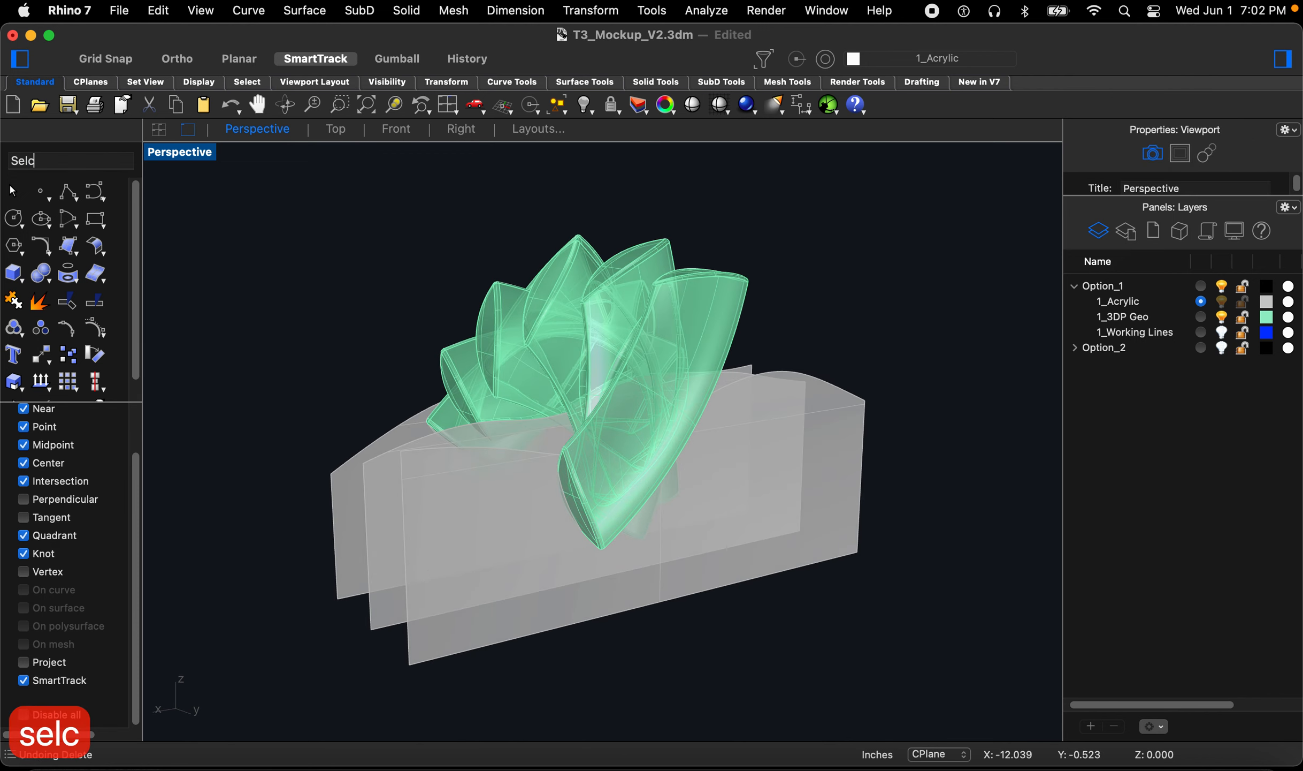
pyautogui.write('rv')
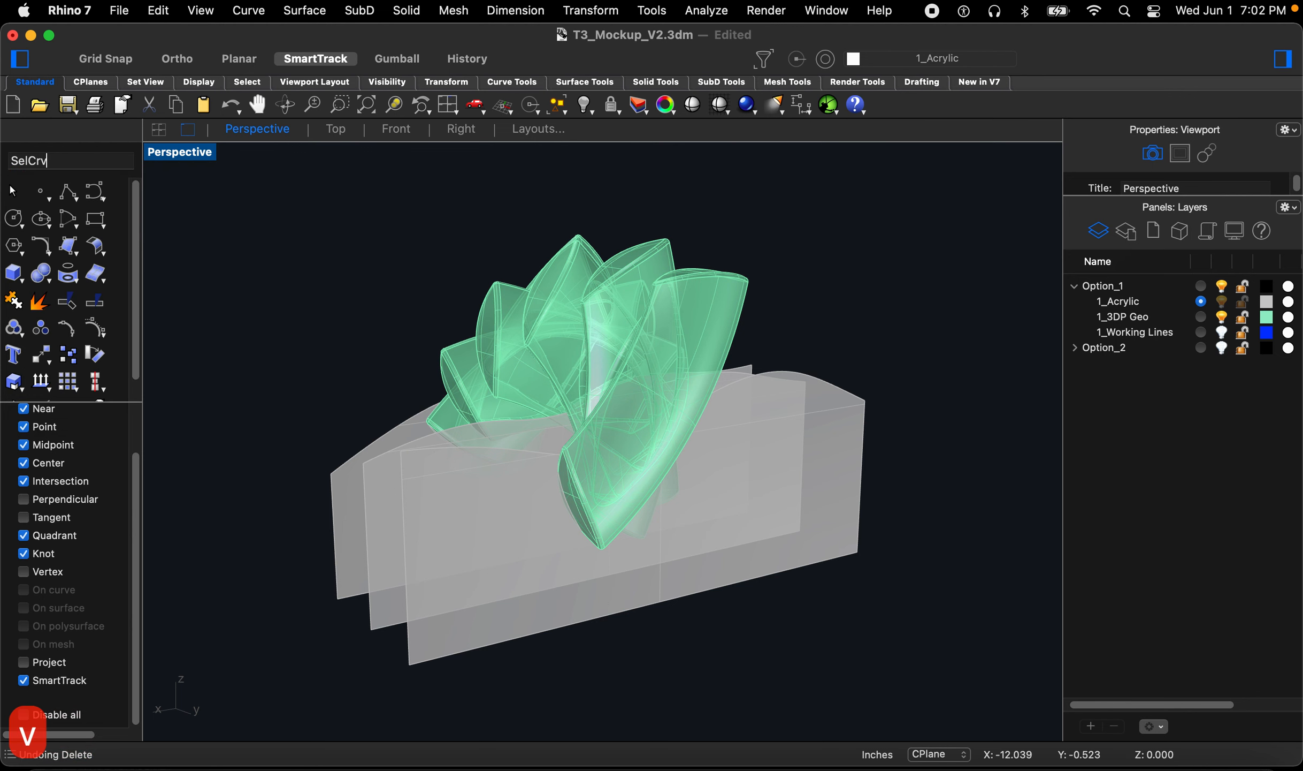
pyautogui.press('space')
pyautogui.moveTo(447, 560); pyautogui.dragTo(513, 557, button='right')
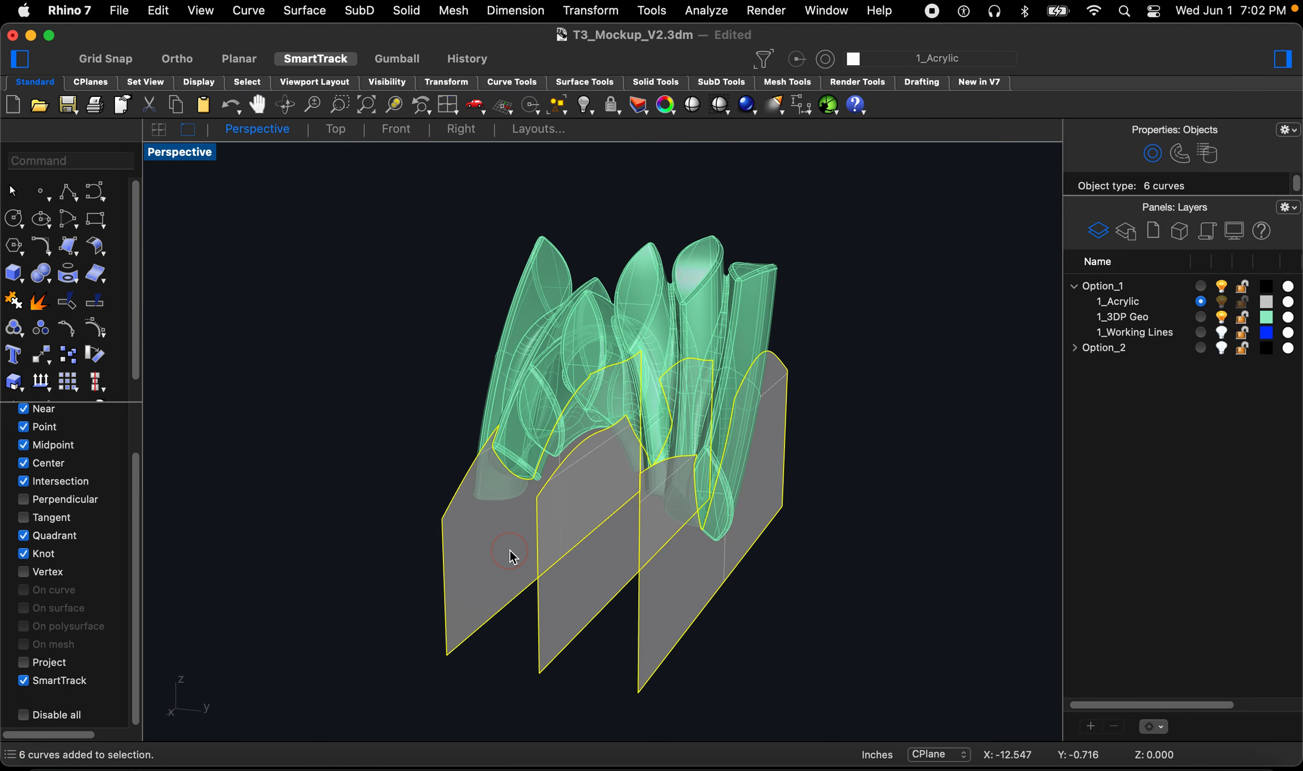
pyautogui.press('BackSpace')
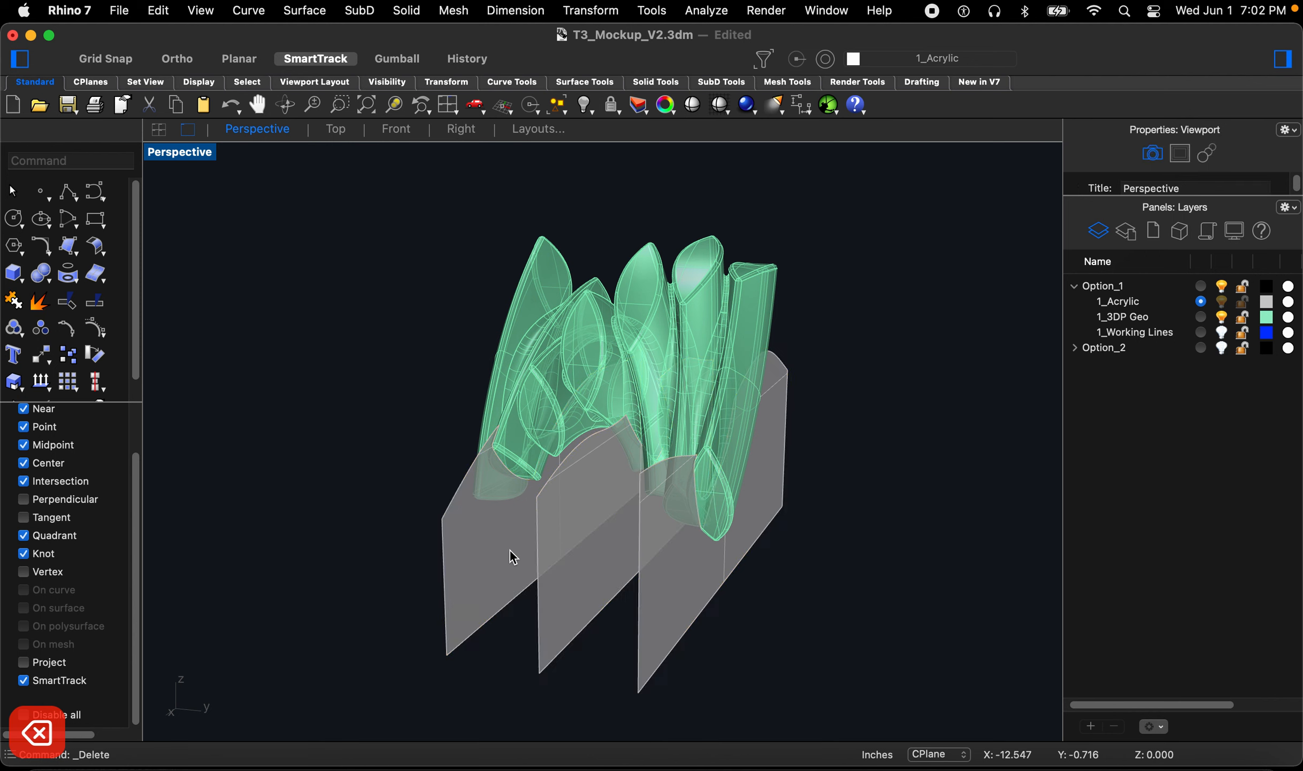
# Step: Duplicate the border of the first acrylic section surface with DupBorder
pyautogui.moveTo(510, 550); pyautogui.dragTo(657, 535, button='right')
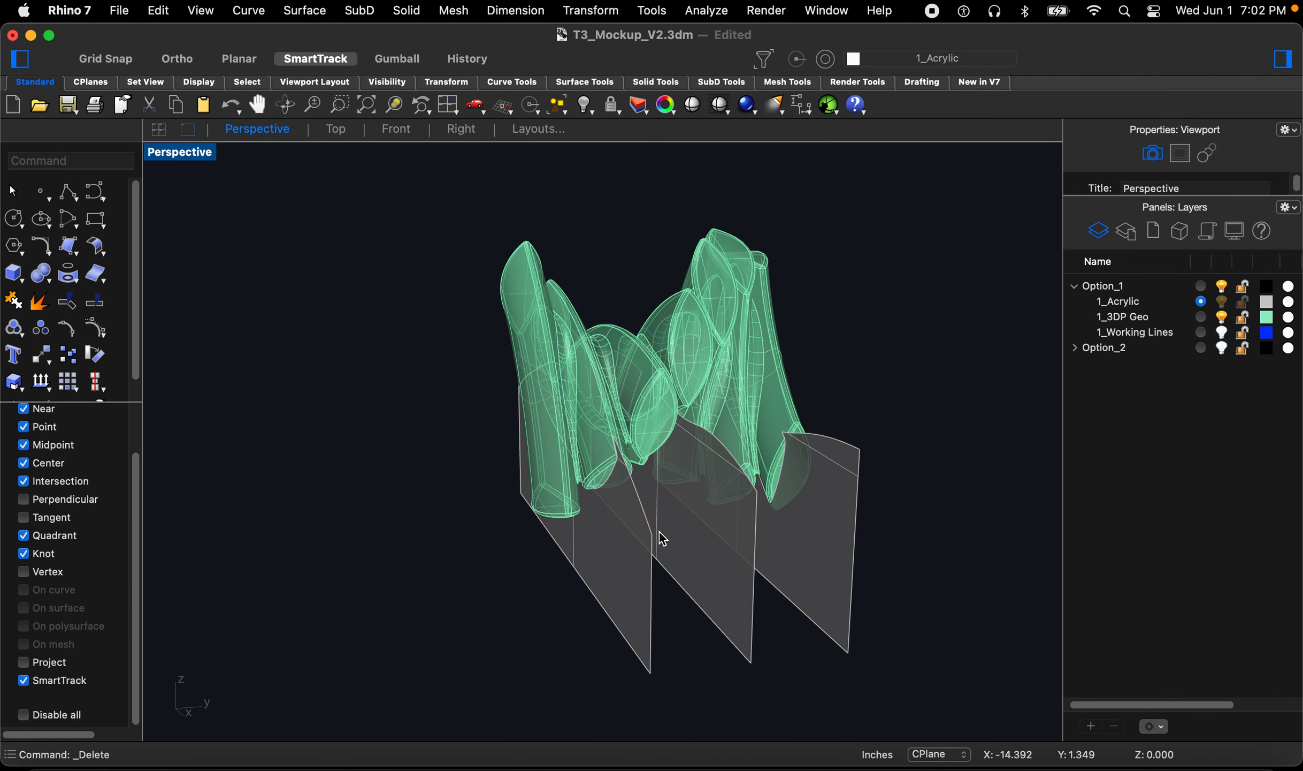
pyautogui.scroll(5, 658, 482)
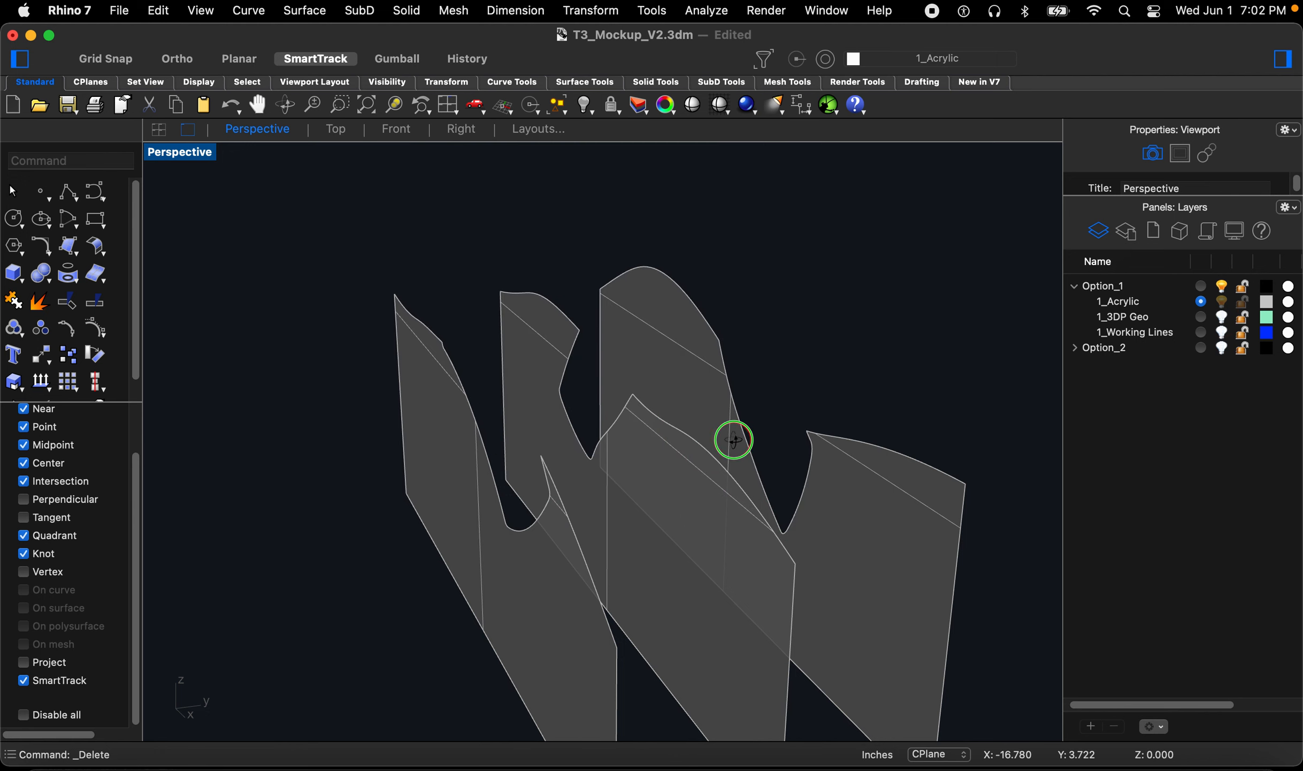
pyautogui.moveTo(734, 439); pyautogui.dragTo(770, 442, button='right')
pyautogui.click(657, 544)
pyautogui.click(807, 367)
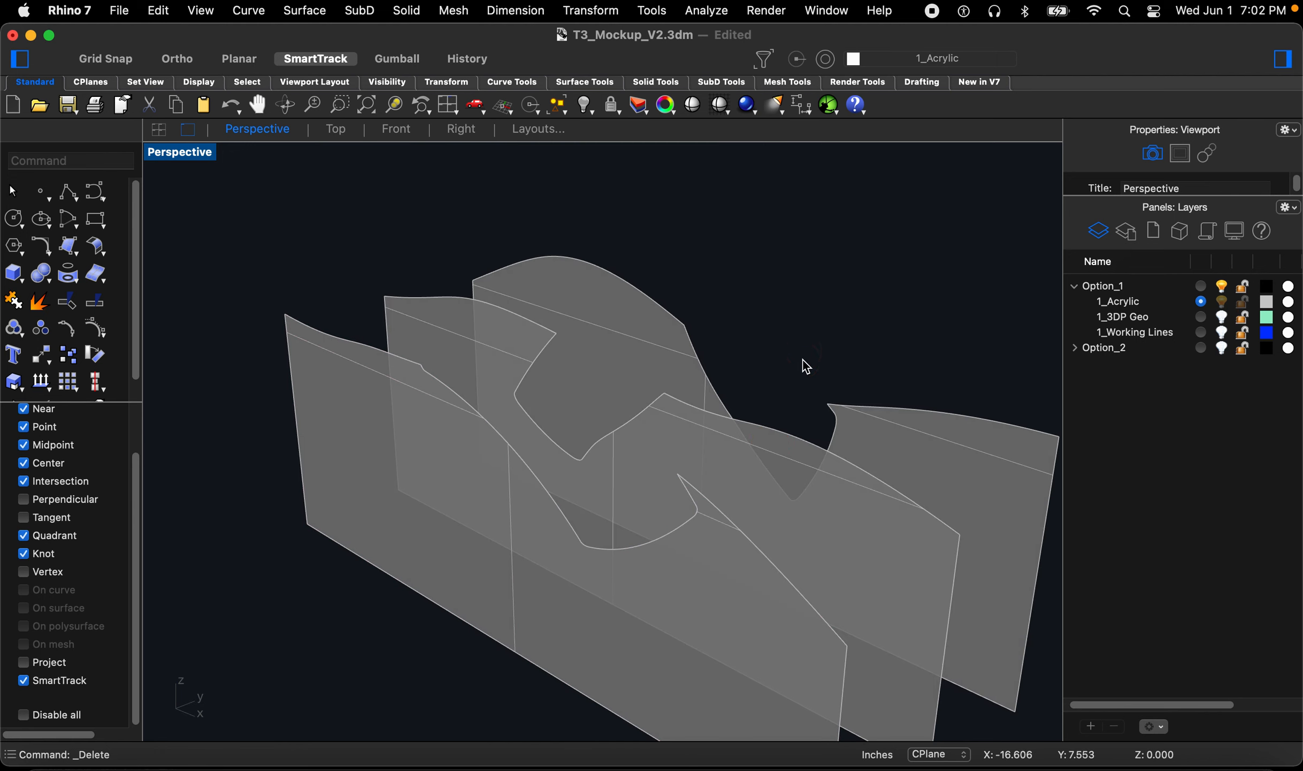
pyautogui.click(681, 546)
pyautogui.click(292, 570)
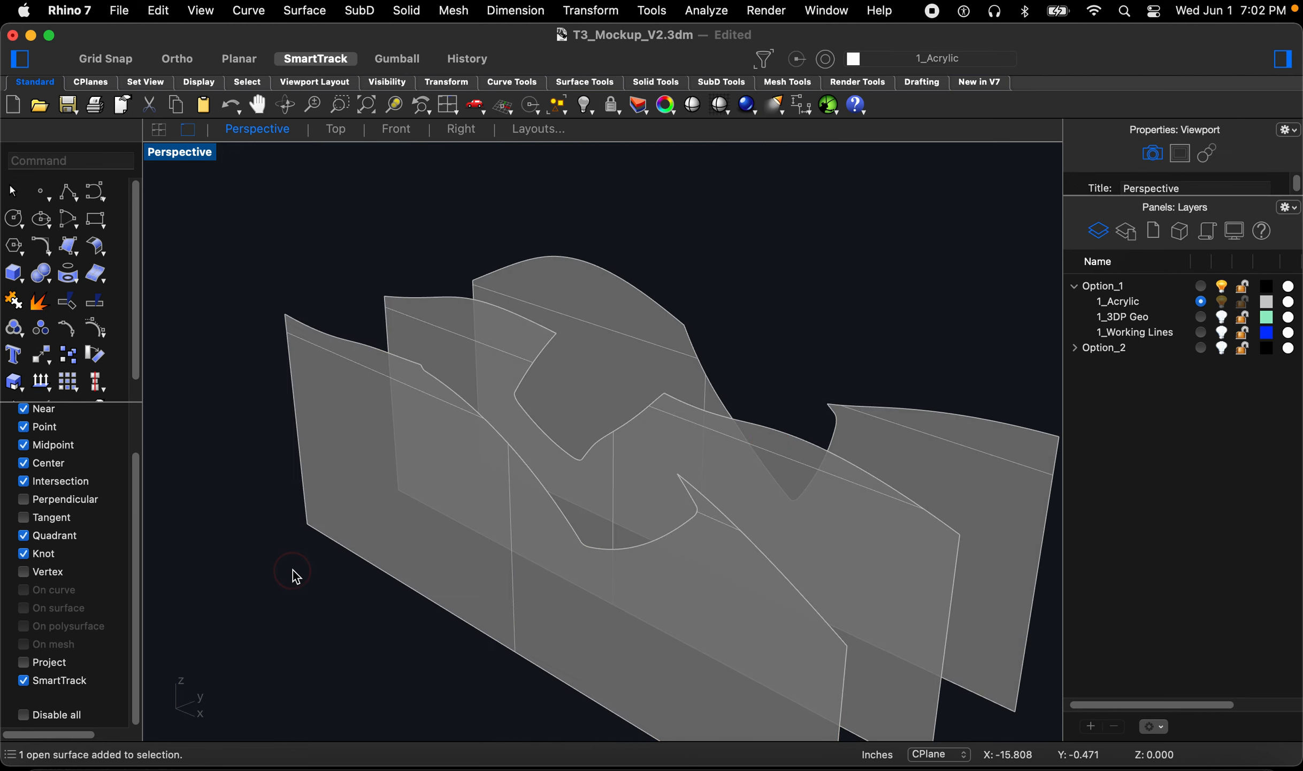
pyautogui.write('Dup')
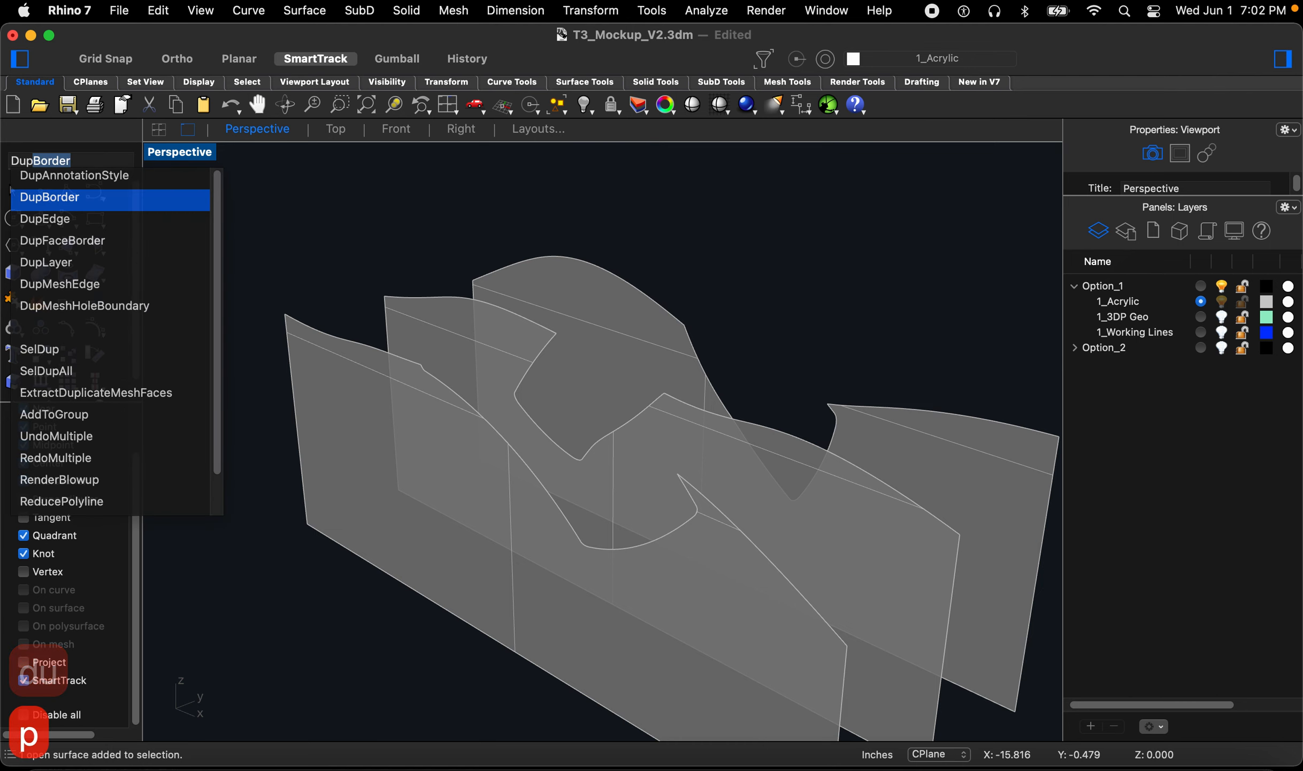
pyautogui.write('b')
pyautogui.press('Return')
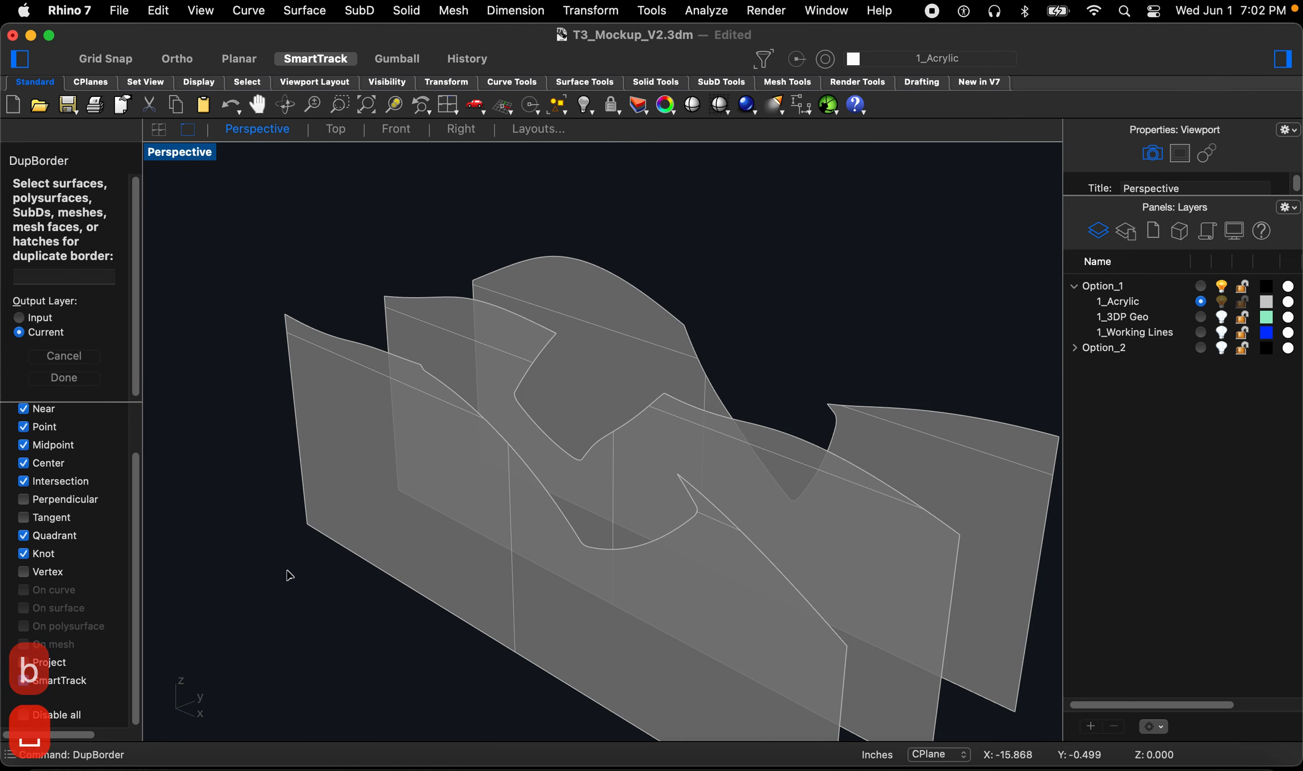
pyautogui.click(299, 443)
pyautogui.press('Return')
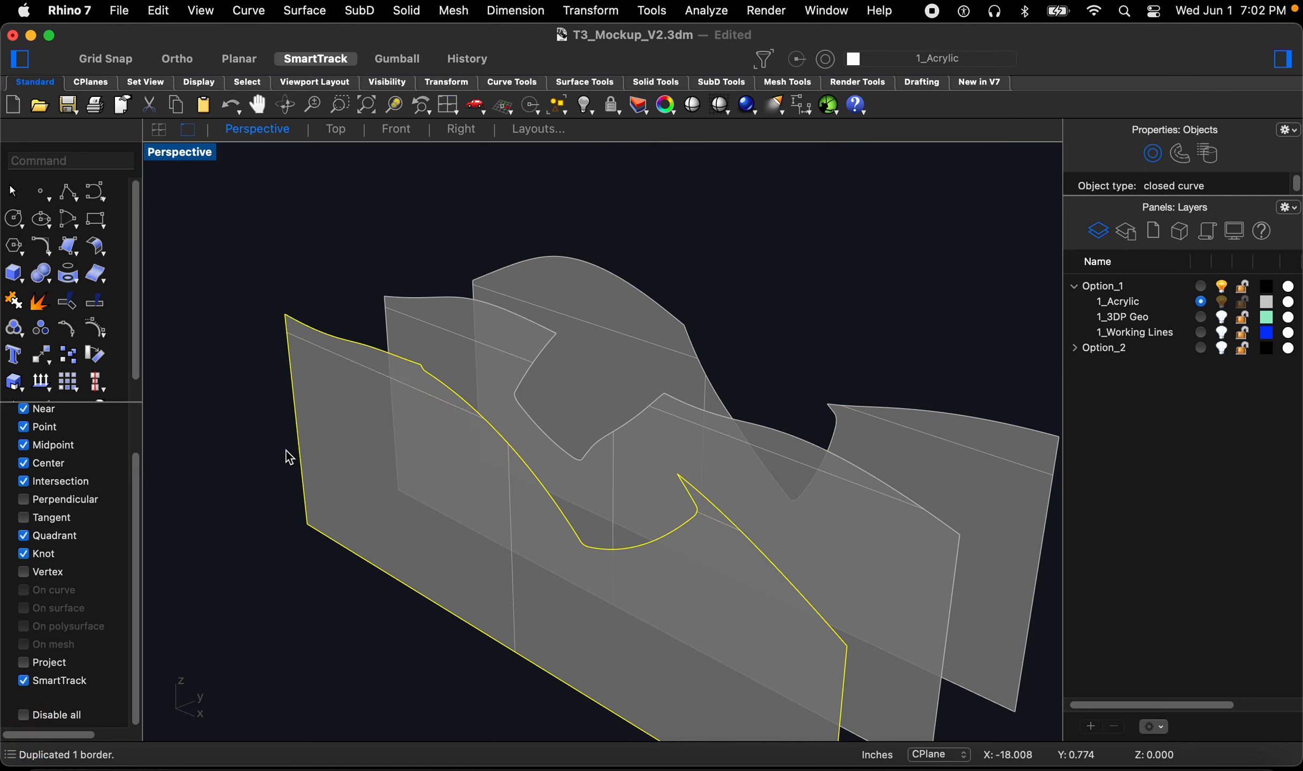
# Step: Duplicate the borders of the second and third acrylic section surfaces
pyautogui.click(381, 332)
pyautogui.press('space')
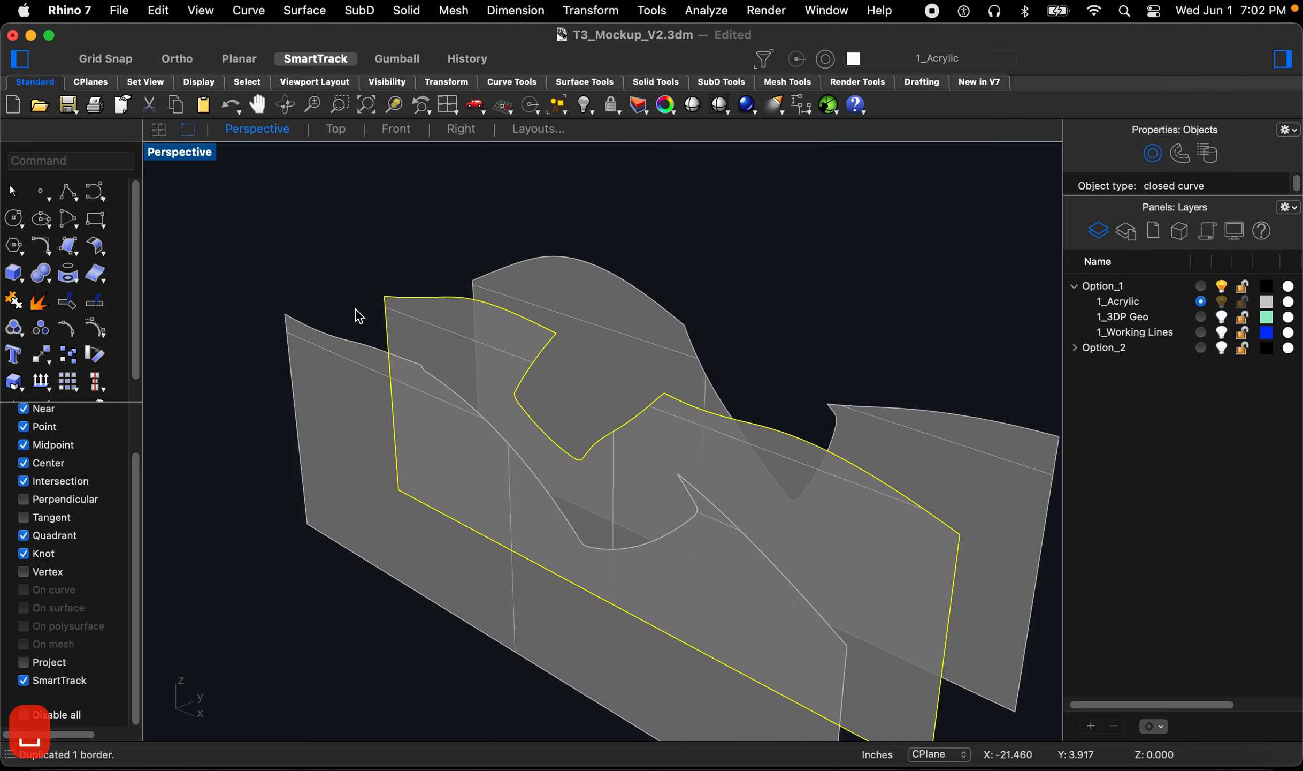
pyautogui.click(399, 280)
pyautogui.press('space')
pyautogui.click(482, 263)
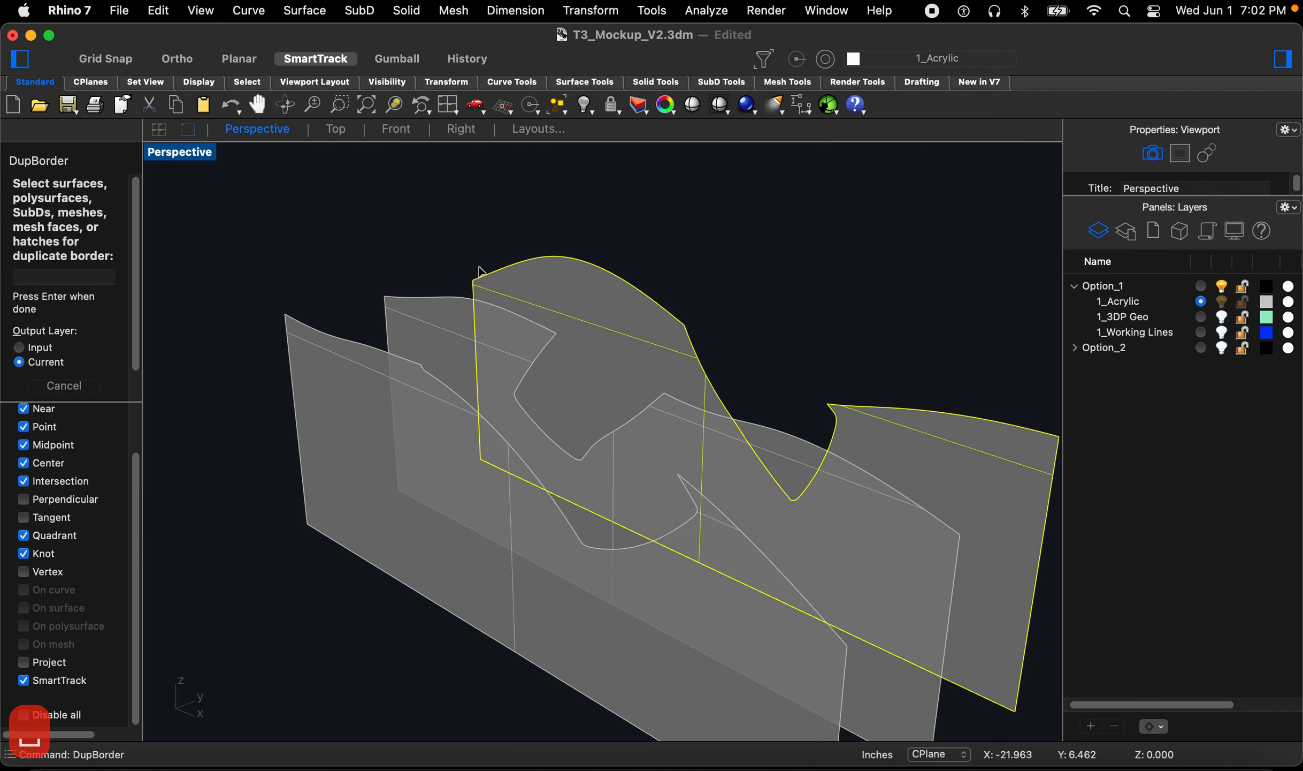
pyautogui.press('Return')
pyautogui.click(466, 251)
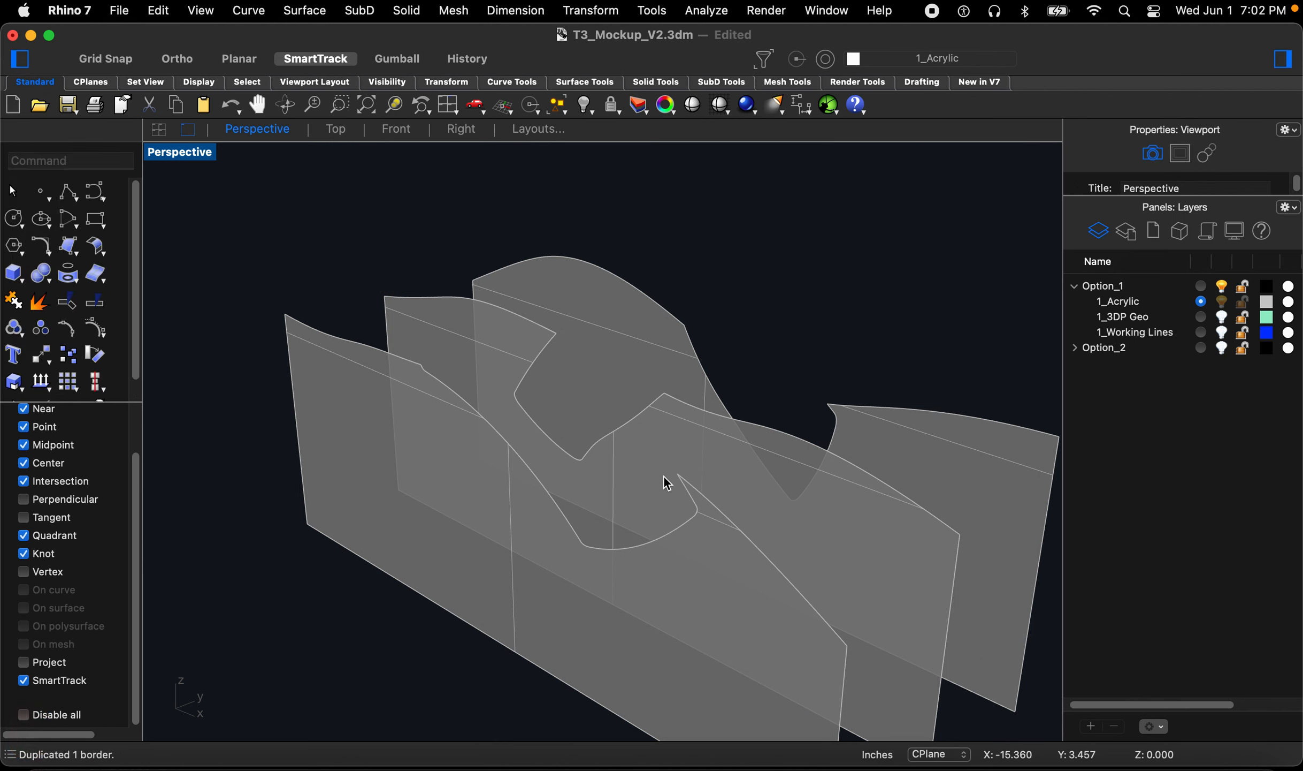
# Step: Delete the three acrylic section surfaces, leaving only their border curves
pyautogui.click(701, 558)
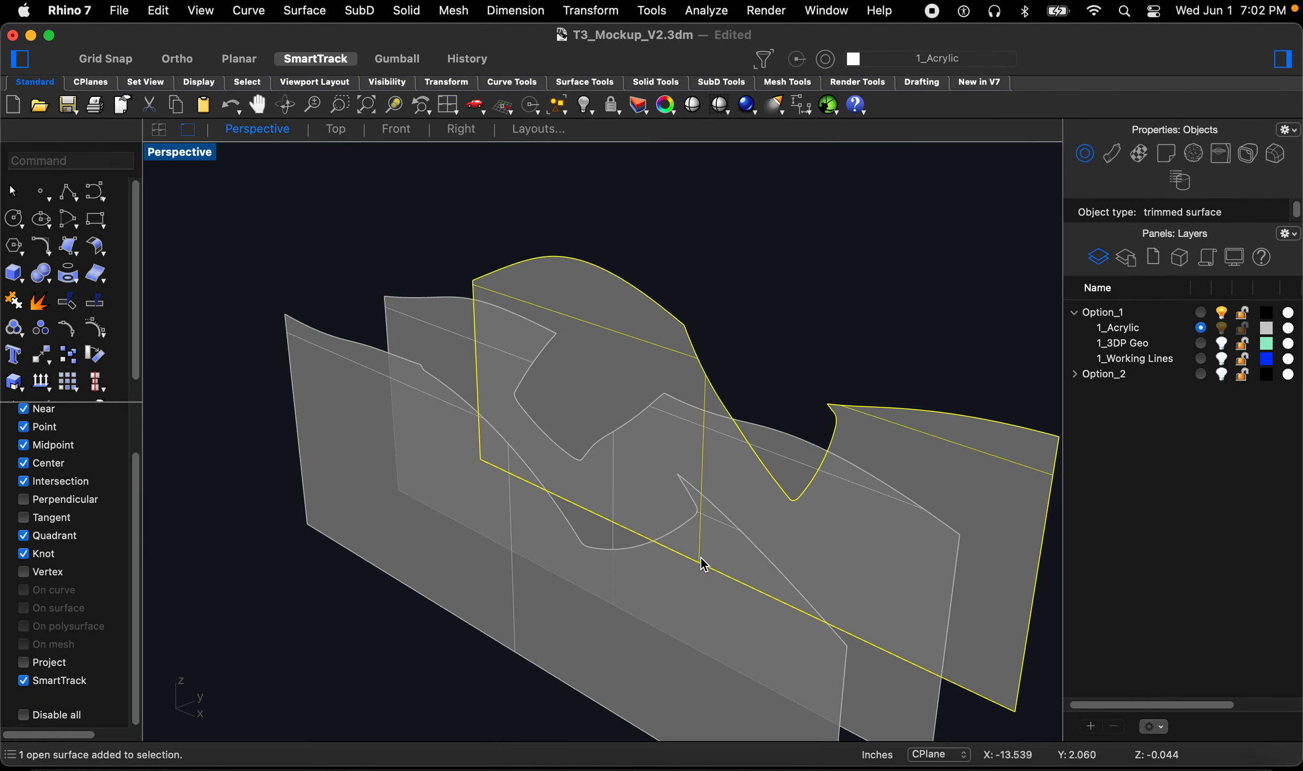
pyautogui.press('Delete')
pyautogui.click(701, 599)
pyautogui.press('Delete')
pyautogui.click(800, 561)
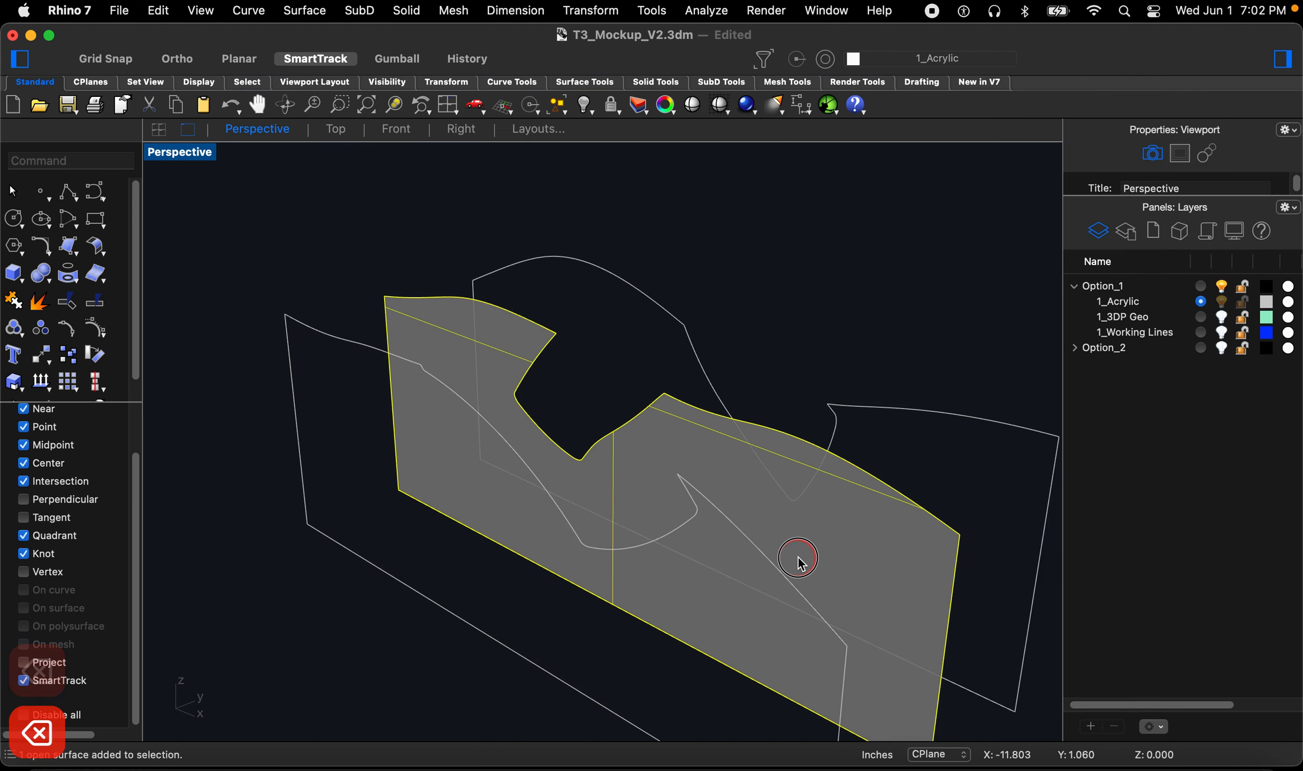
pyautogui.press('Delete')
# Step: Select the three border curves and explode them into separate segments
pyautogui.click(870, 409)
pyautogui.scroll(-4, 597, 407)
pyautogui.click(841, 318)
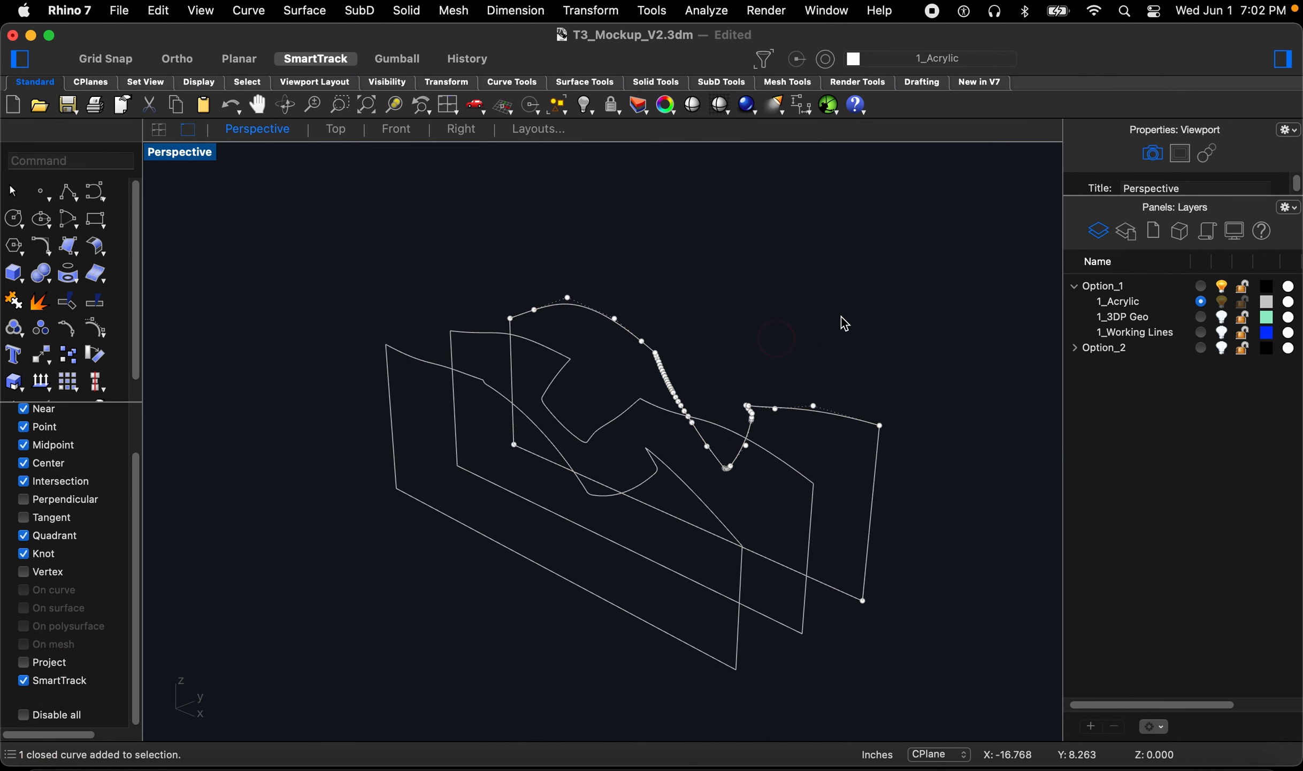
pyautogui.moveTo(909, 305); pyautogui.dragTo(348, 575)
pyautogui.write('explo')
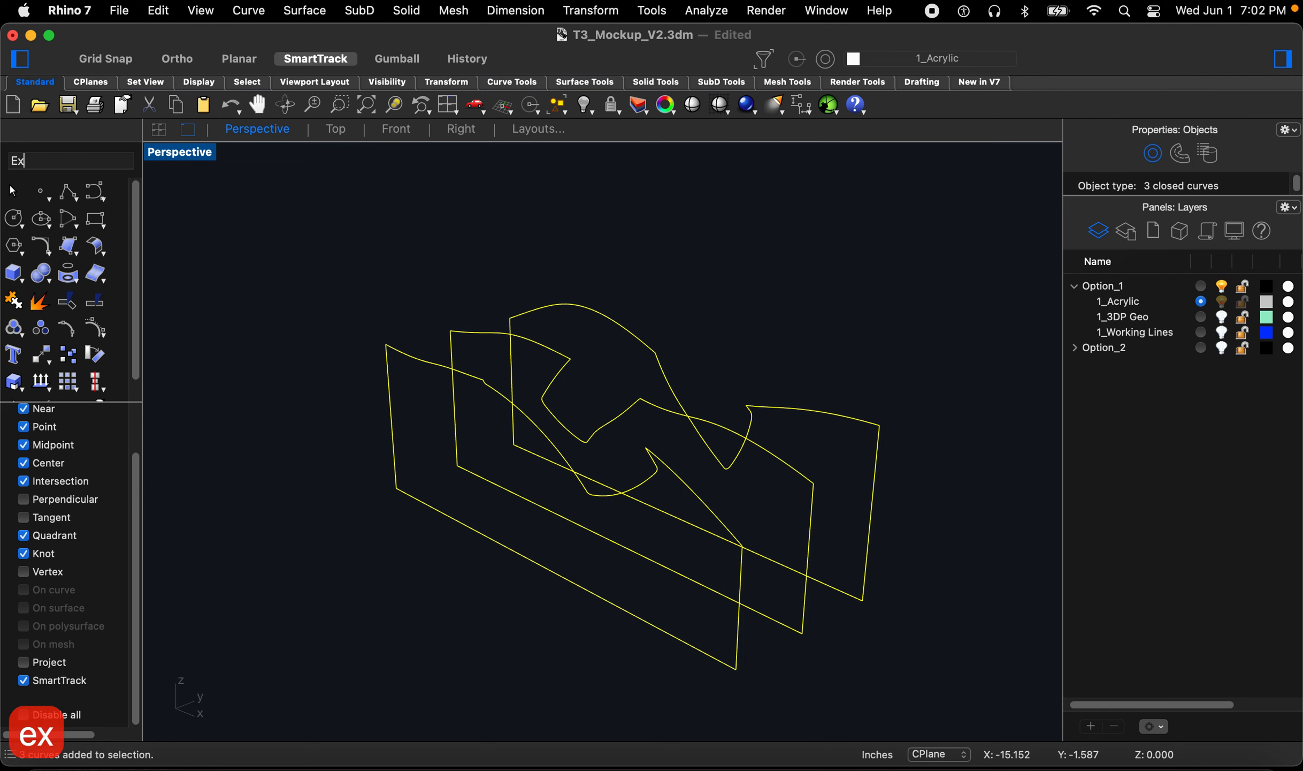
pyautogui.press('Return')
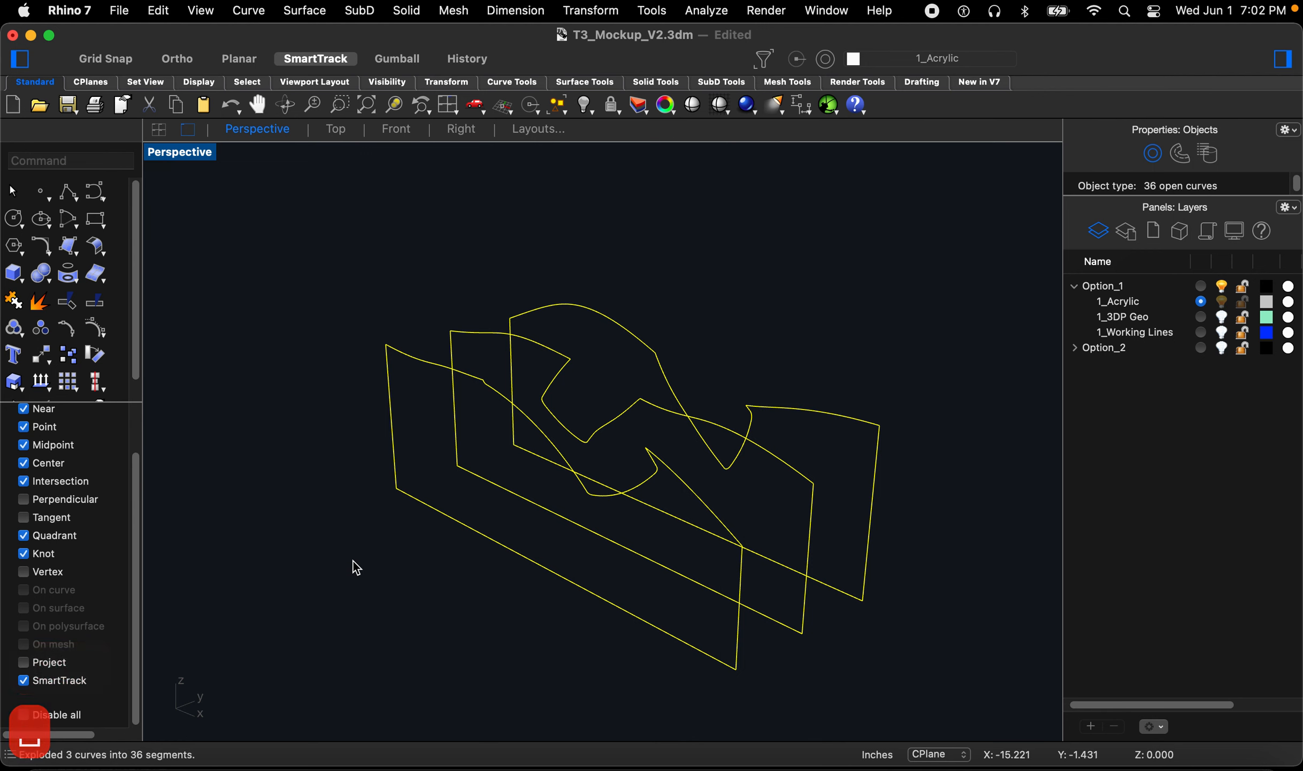
# Step: Select the profile segments of each border and join them into one curve per section plane
pyautogui.click(315, 599)
pyautogui.moveTo(314, 600); pyautogui.dragTo(522, 567, button='right')
pyautogui.moveTo(316, 263); pyautogui.dragTo(791, 503)
pyautogui.moveTo(771, 486); pyautogui.dragTo(707, 483, button='right')
pyautogui.write('join')
pyautogui.press('Return')
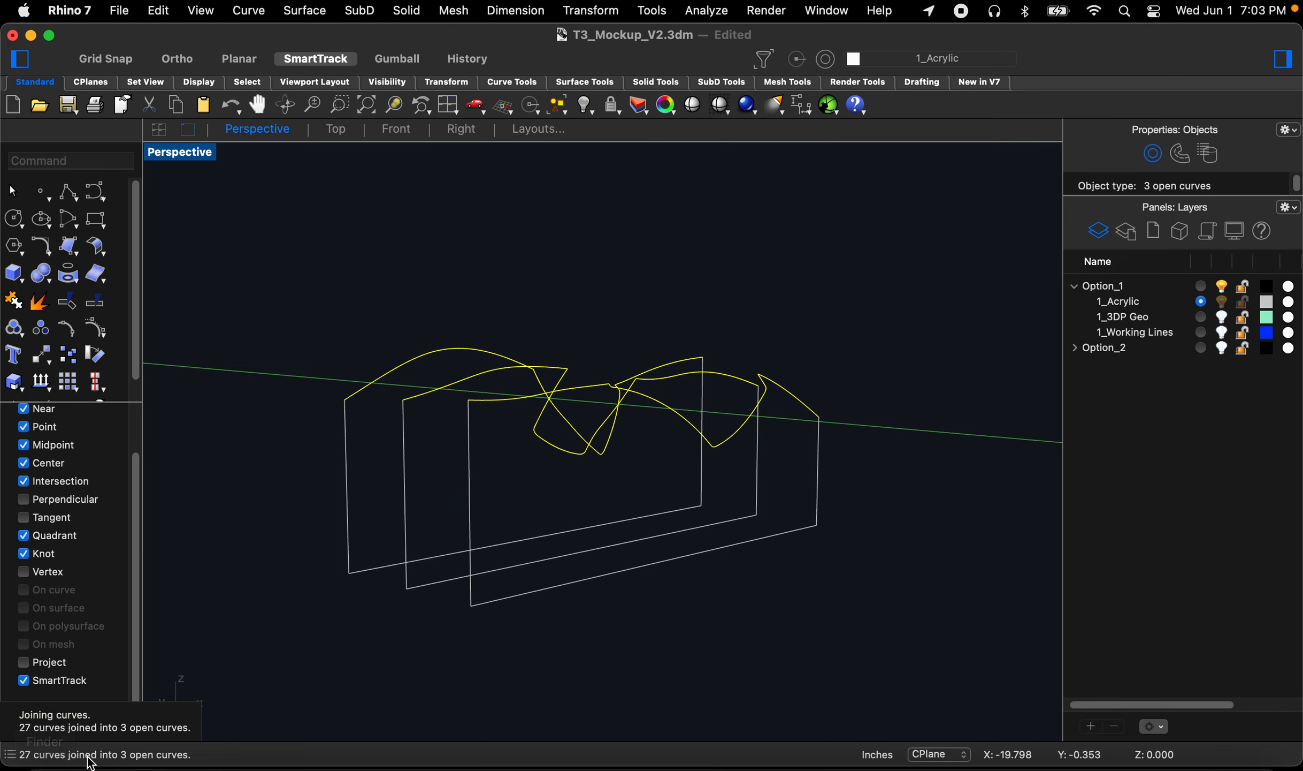
pyautogui.moveTo(568, 487); pyautogui.dragTo(705, 533, button='right')
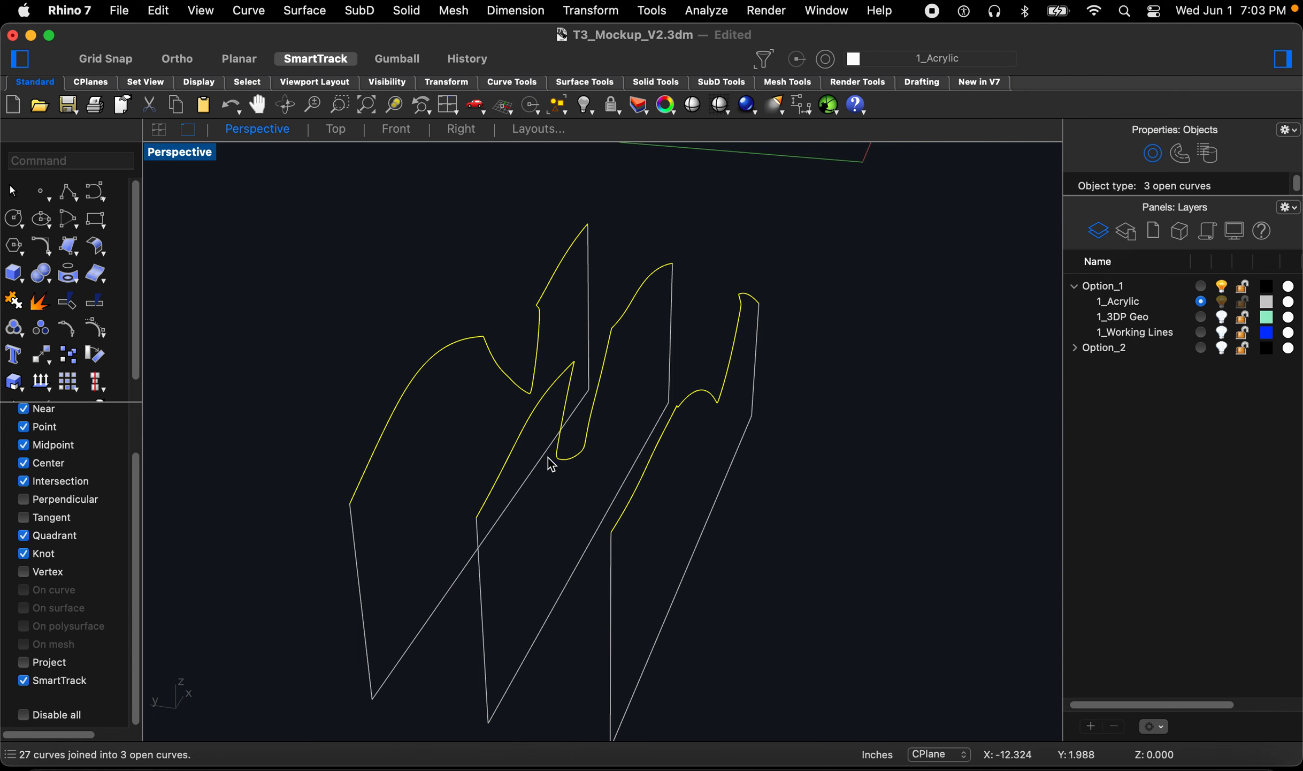
# Step: Offset the front border's profile curve by 0.045 toward the inside of the section
pyautogui.moveTo(850, 530); pyautogui.dragTo(760, 506, button='right')
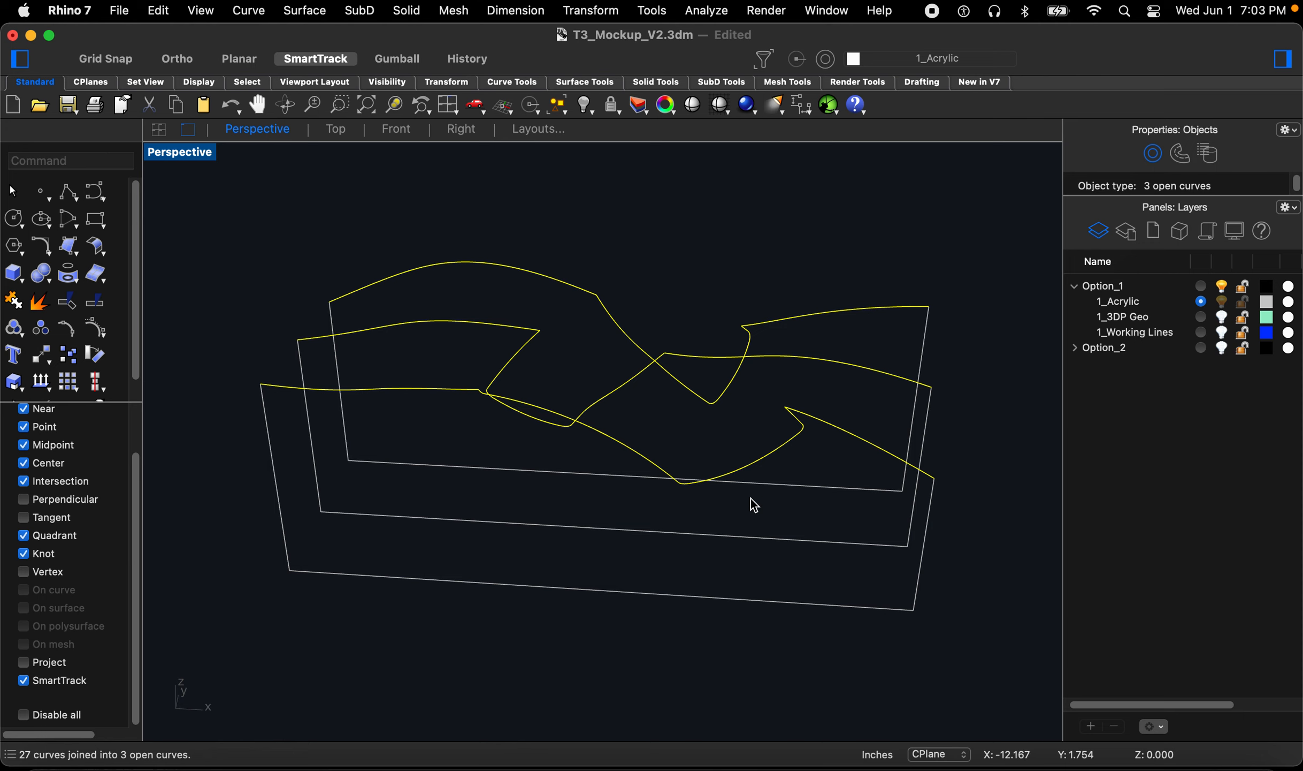
pyautogui.write('o')
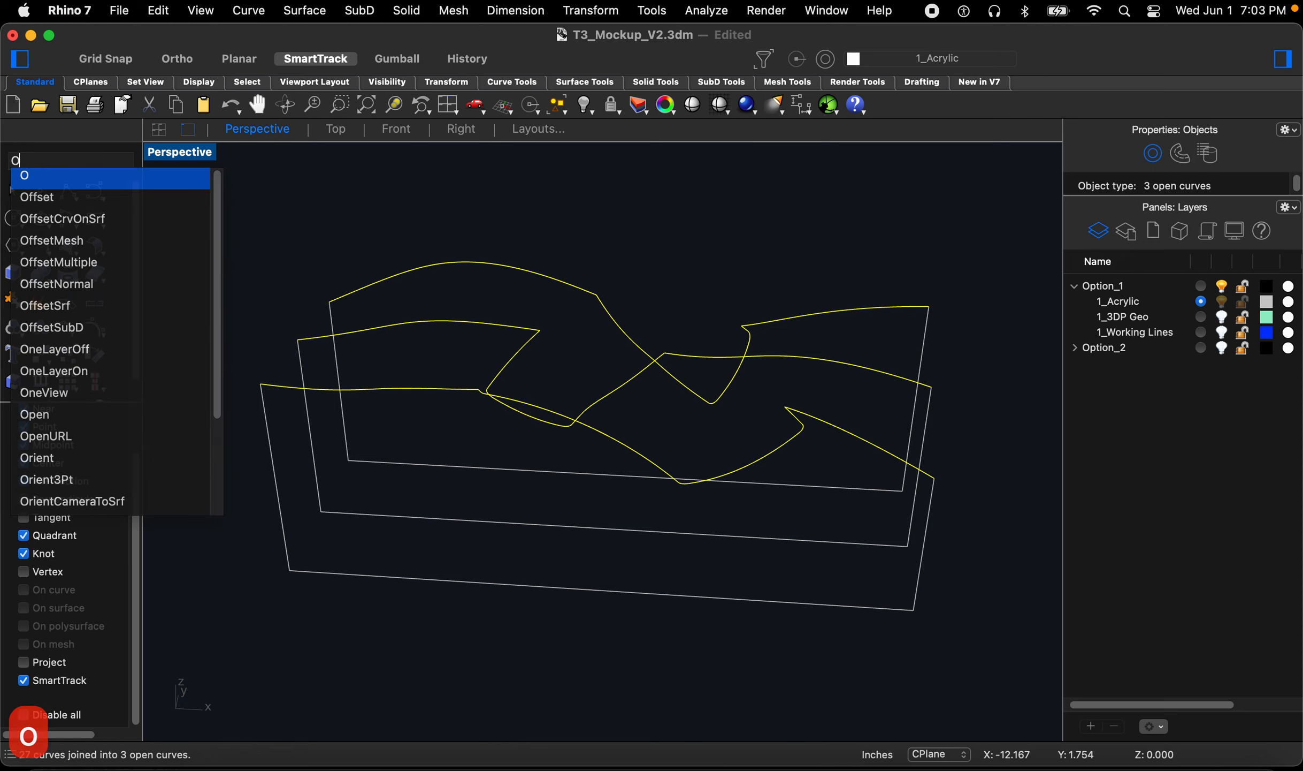
pyautogui.write('ff')
pyautogui.press('Return')
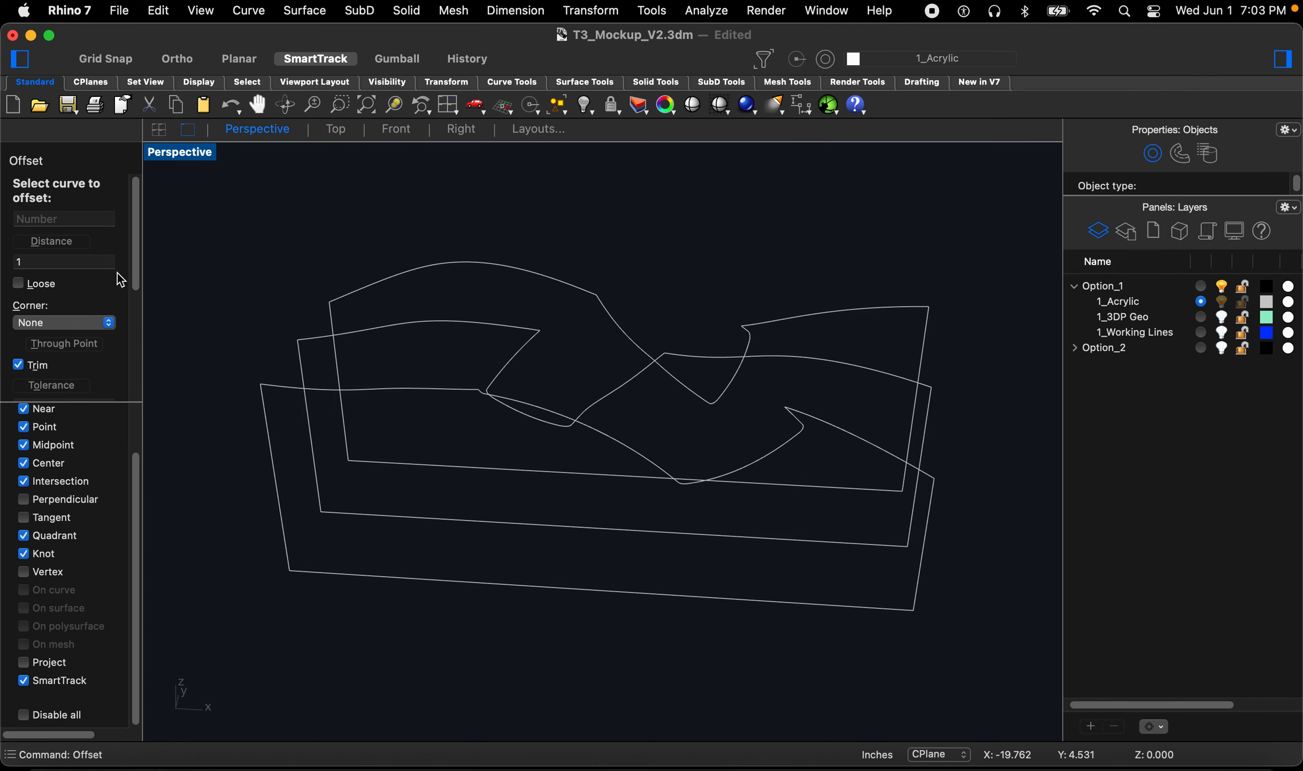
pyautogui.click(366, 392)
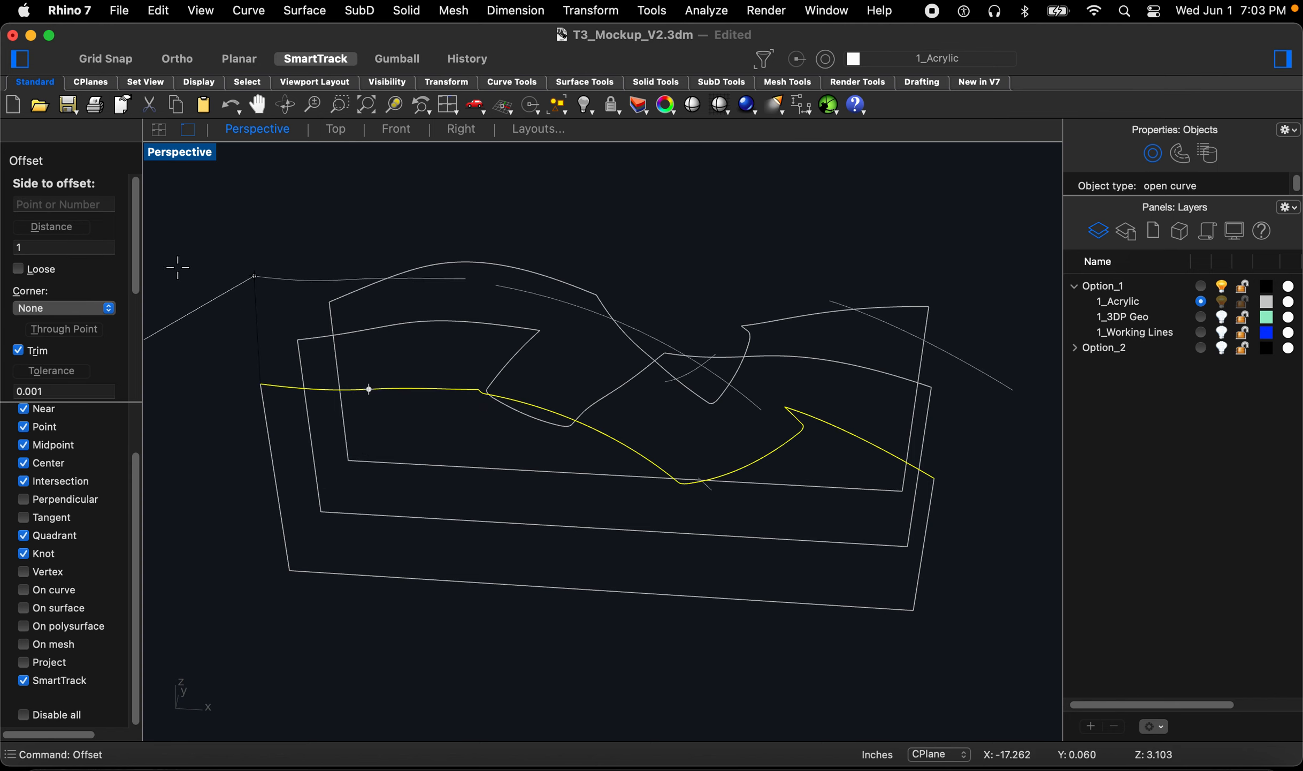
pyautogui.click(47, 249)
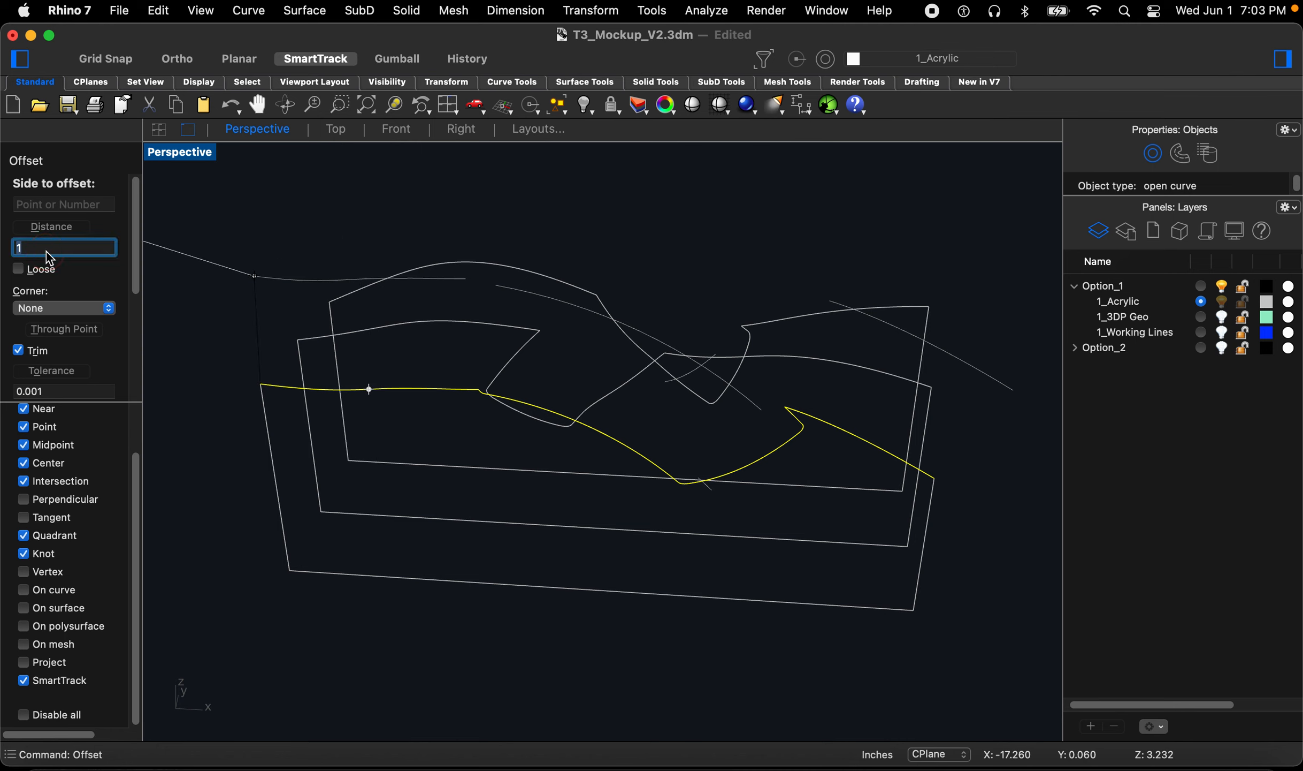
pyautogui.write('.0')
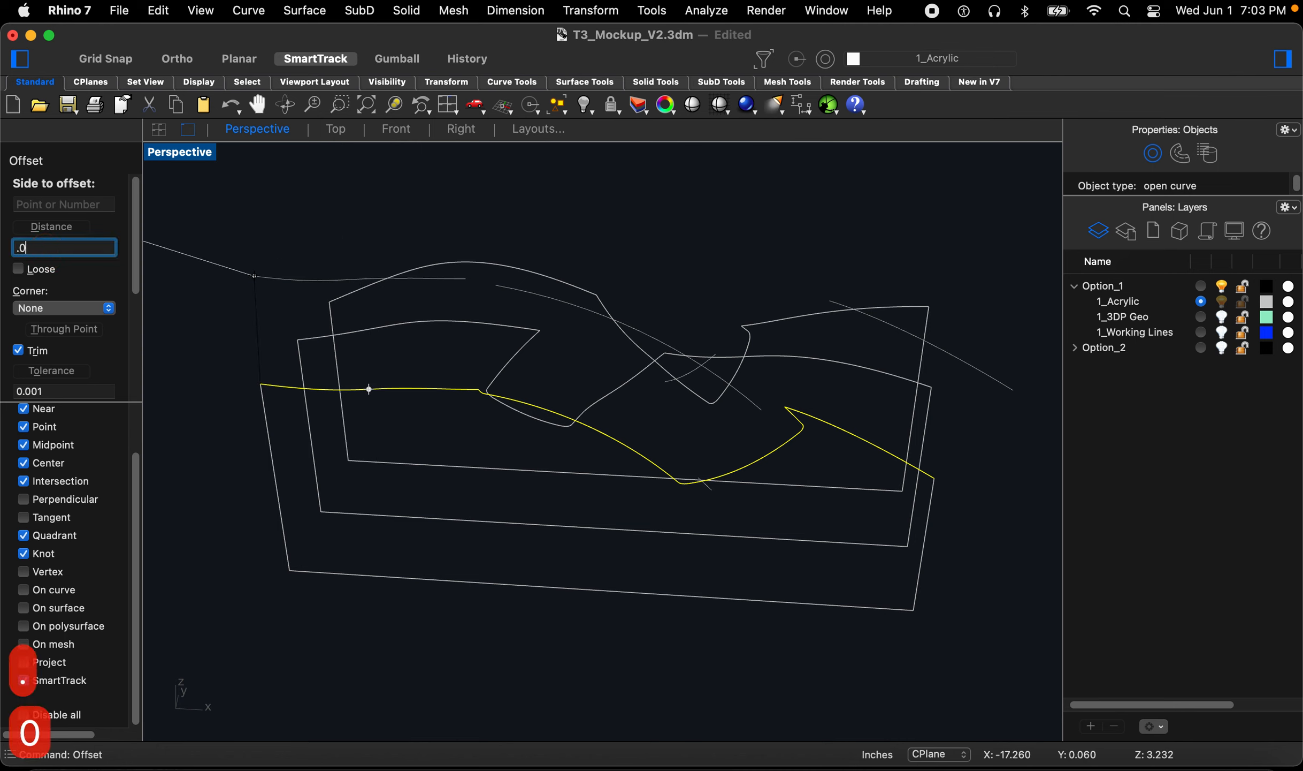
pyautogui.write('45')
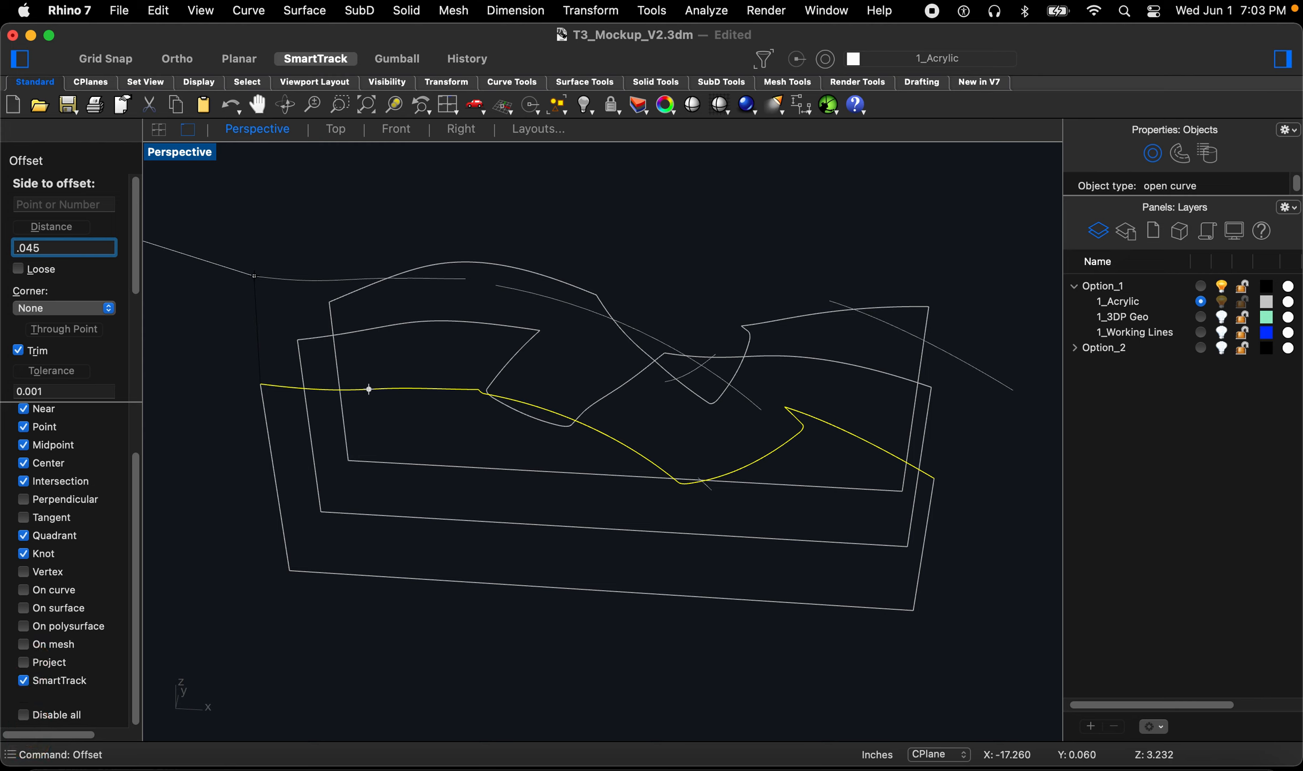
pyautogui.press('space')
pyautogui.press('BackSpace')
pyautogui.press('Return')
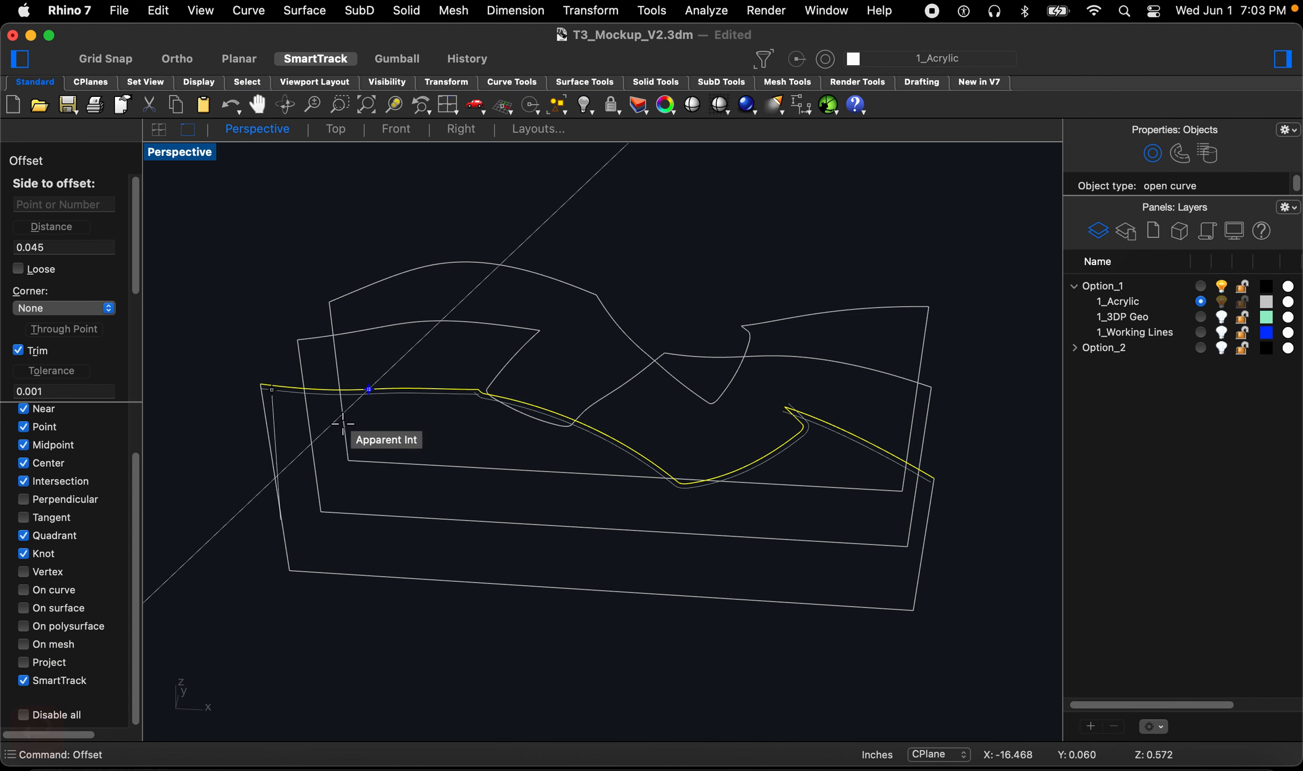
pyautogui.click(425, 455)
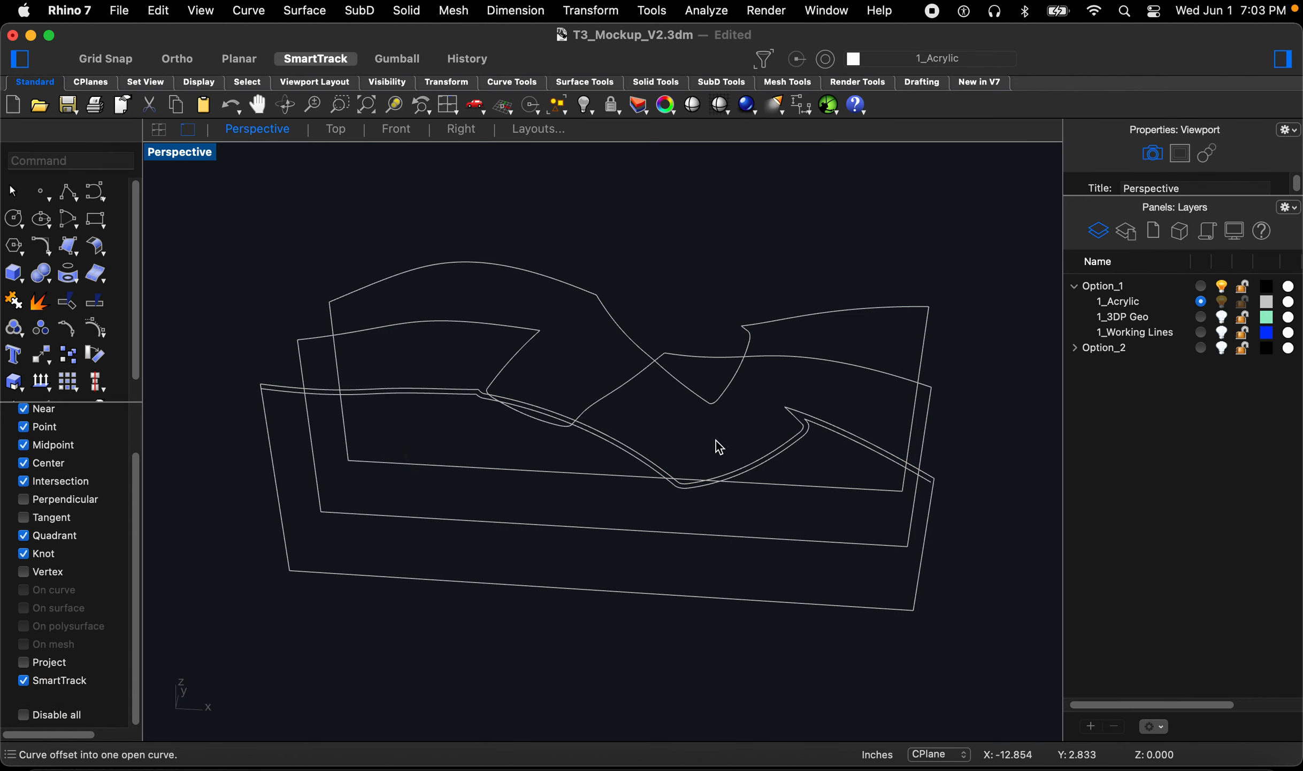
# Step: Connect both ends of the offset curve to the border's side edges with zero-radius fillets
pyautogui.scroll(5, 886, 471)
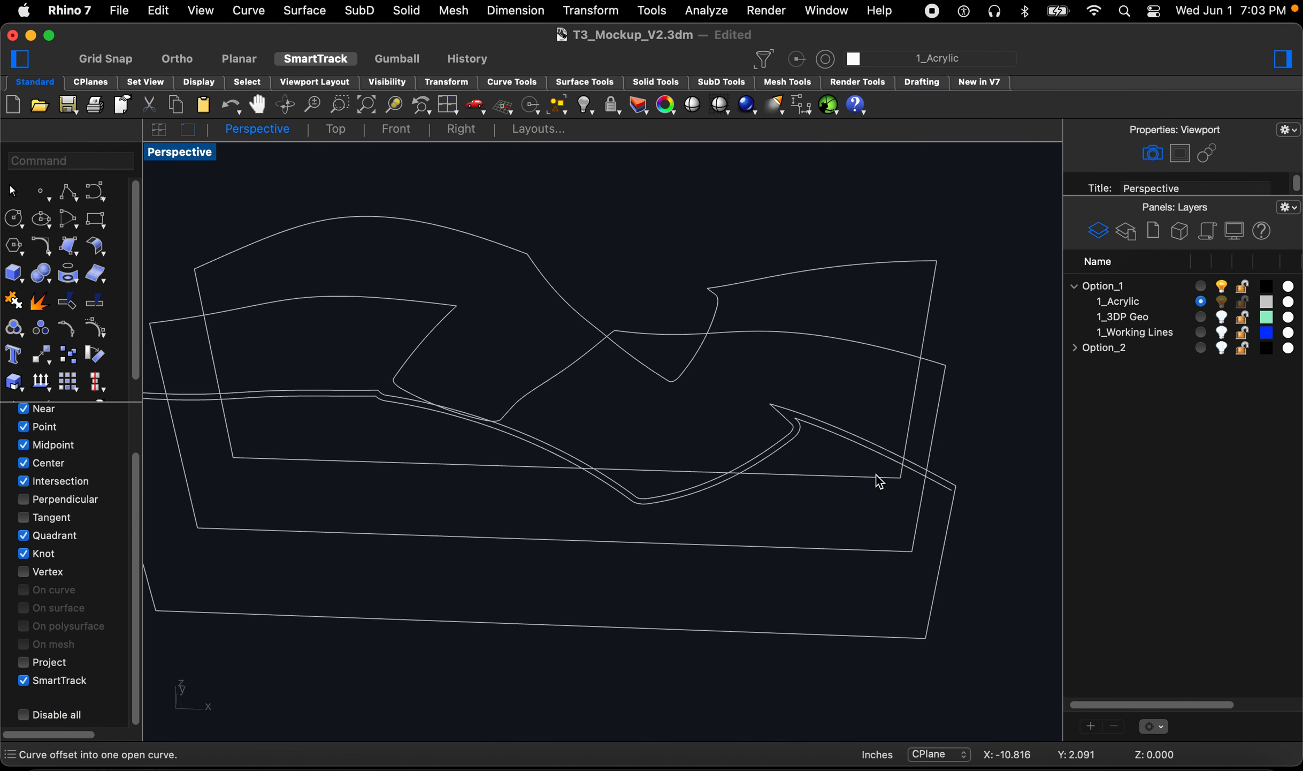
pyautogui.scroll(2, 938, 495)
pyautogui.write('Fill')
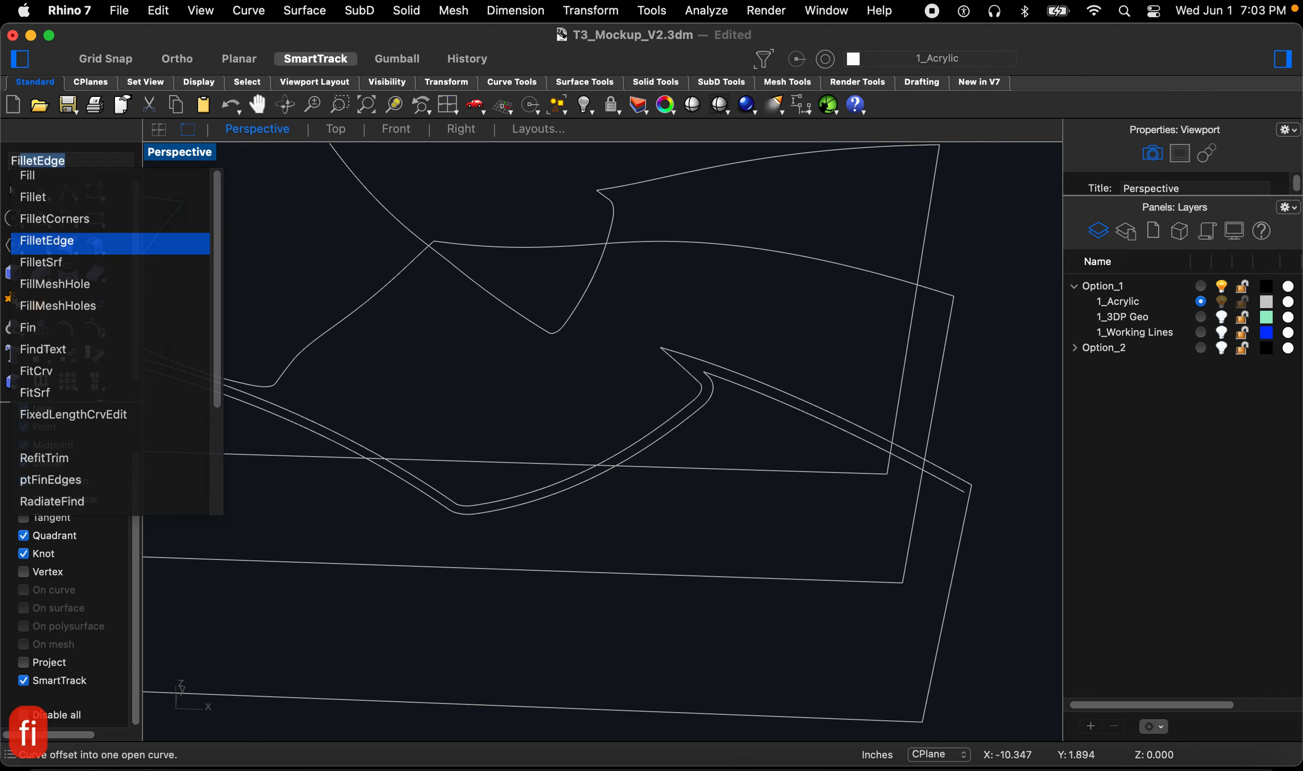
pyautogui.click(74, 198)
pyautogui.click(68, 265)
pyautogui.write('0')
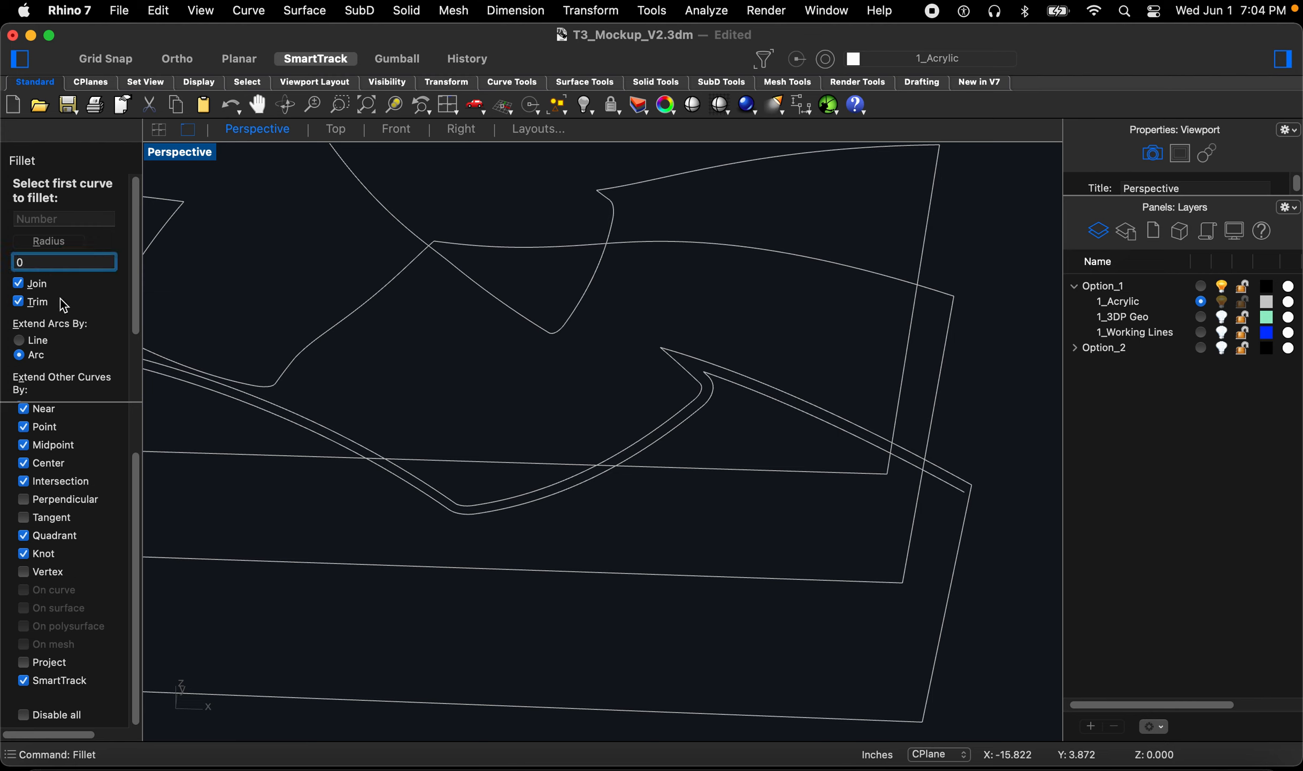
pyautogui.press('Return')
pyautogui.scroll(2, 979, 482)
pyautogui.click(951, 497)
pyautogui.click(958, 521)
pyautogui.scroll(-3, 771, 529)
pyautogui.scroll(5, 331, 431)
pyautogui.press('space')
pyautogui.click(247, 407)
pyautogui.click(232, 523)
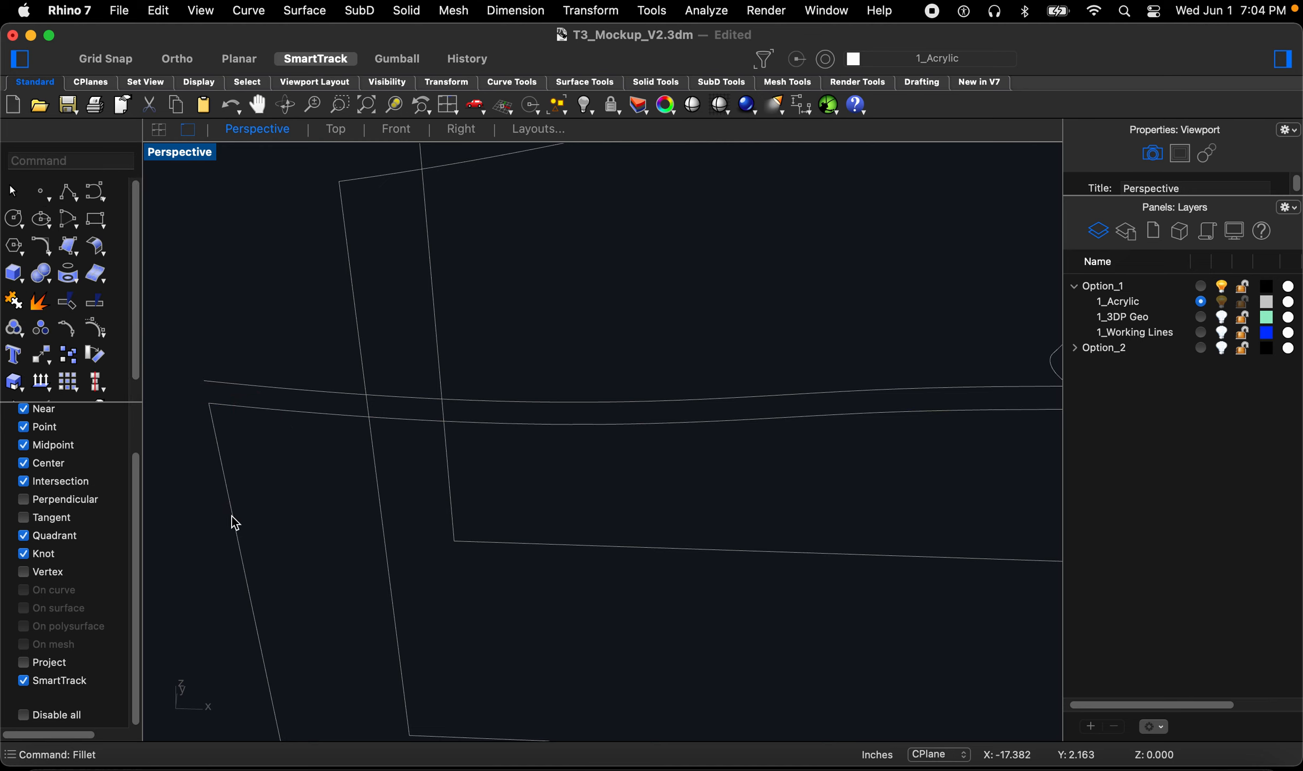
# Step: Select the front border and its offset curve pieces and join them
pyautogui.scroll(-5, 318, 402)
pyautogui.scroll(4, 731, 468)
pyautogui.moveTo(675, 507); pyautogui.dragTo(776, 439, button='right')
pyautogui.scroll(-4, 779, 435)
pyautogui.scroll(5, 643, 522)
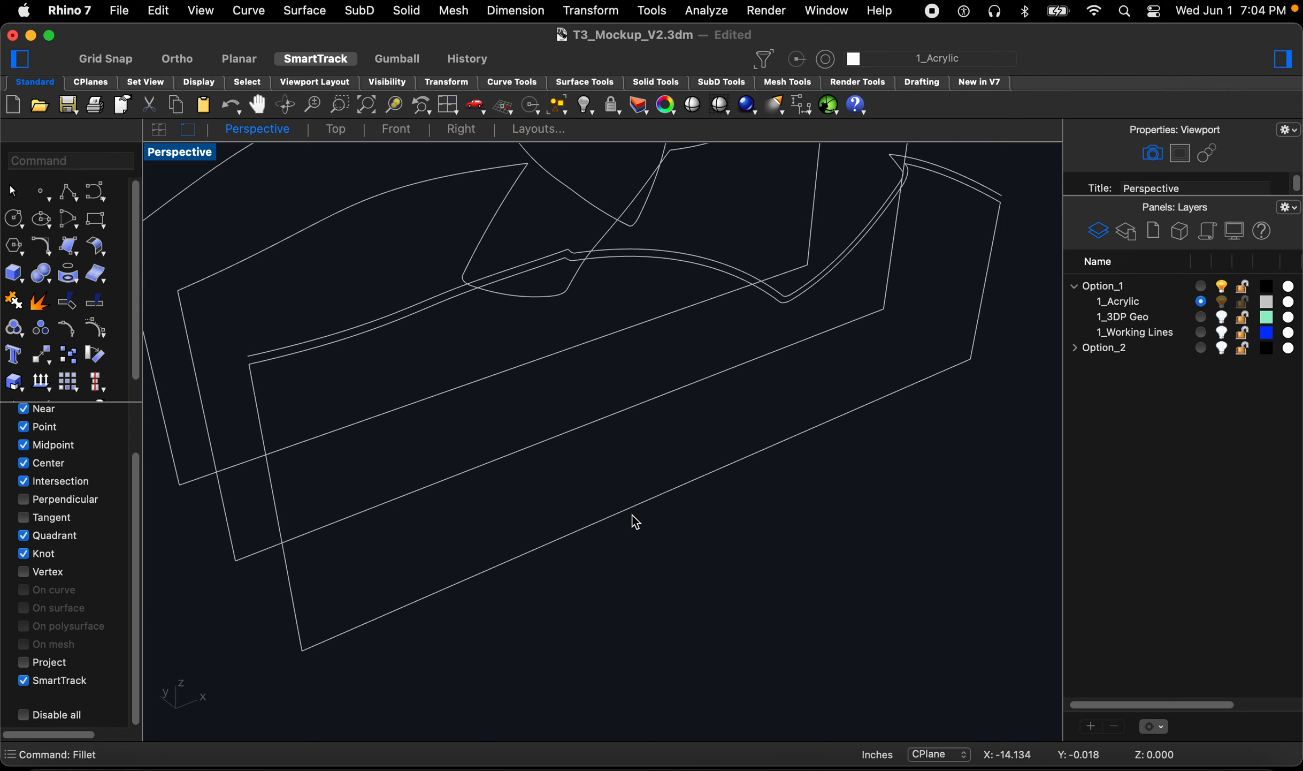
pyautogui.click(635, 526)
pyautogui.moveTo(636, 530); pyautogui.dragTo(767, 573, button='right')
pyautogui.click(793, 557)
pyautogui.moveTo(800, 590); pyautogui.dragTo(696, 218)
pyautogui.write('join')
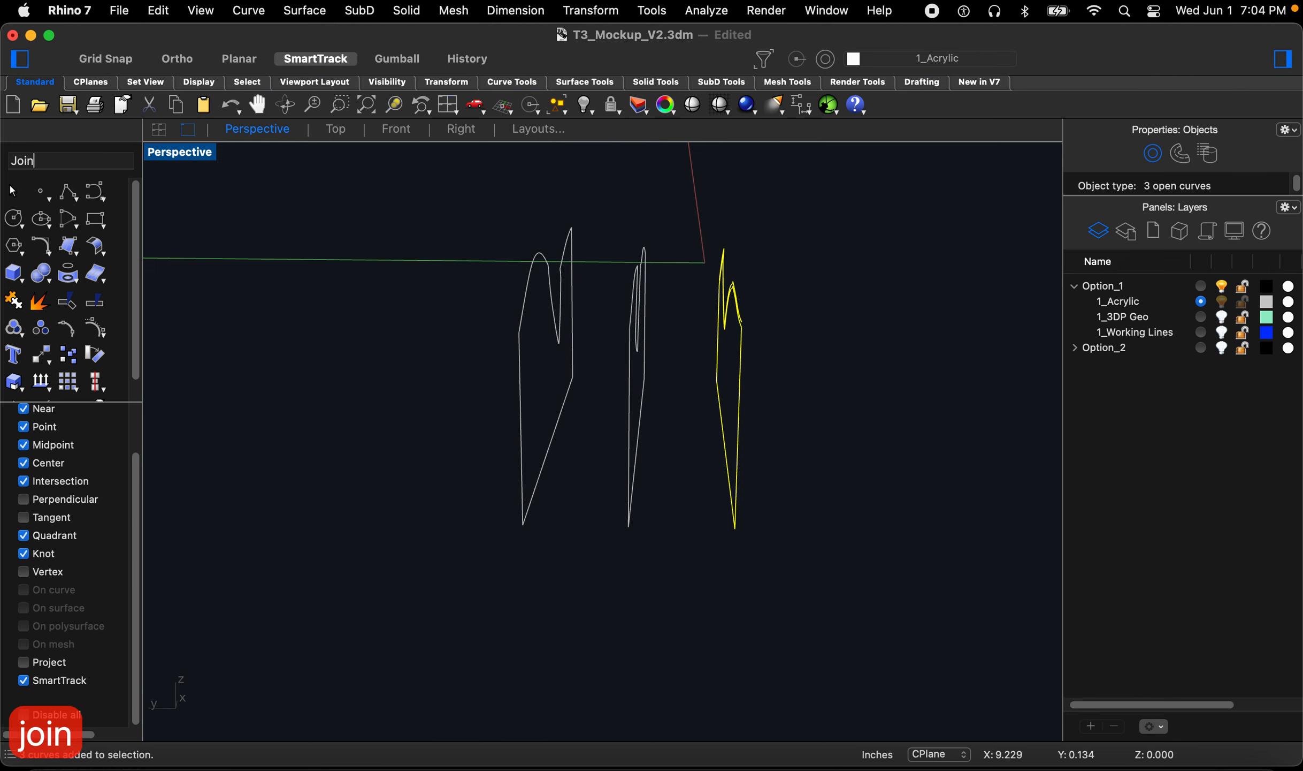
pyautogui.press('Return')
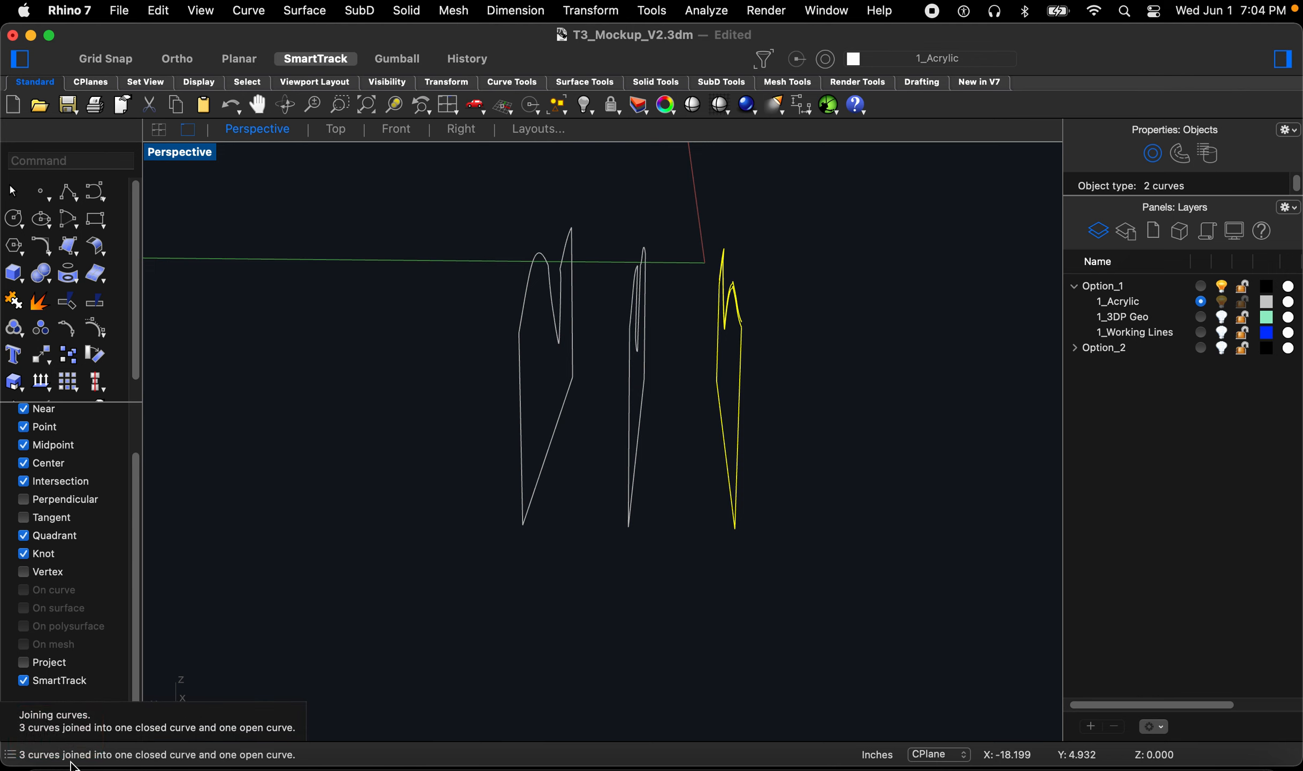
# Step: Extrude the closed front profile curve as a solid 0.06 on both sides
pyautogui.click(535, 624)
pyautogui.moveTo(535, 623); pyautogui.dragTo(619, 618, button='right')
pyautogui.click(620, 623)
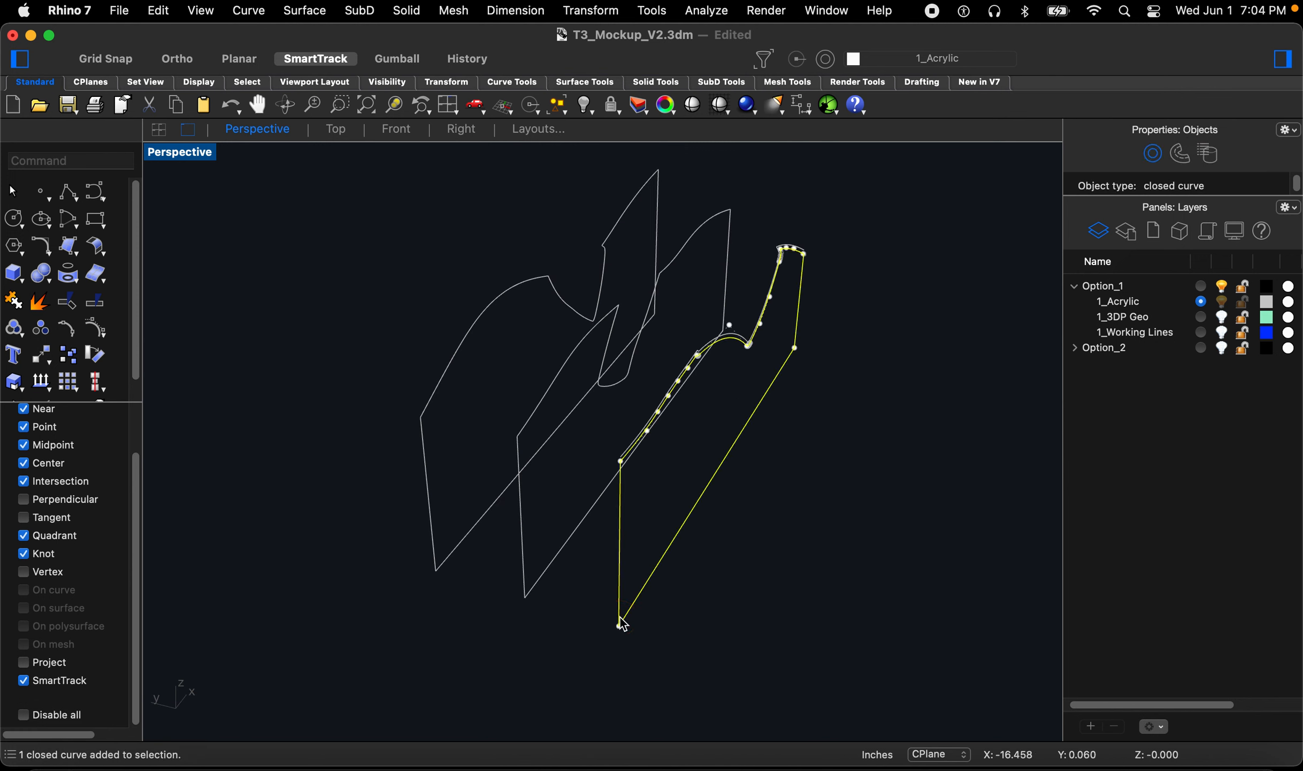
pyautogui.write('ExtrudeCrv')
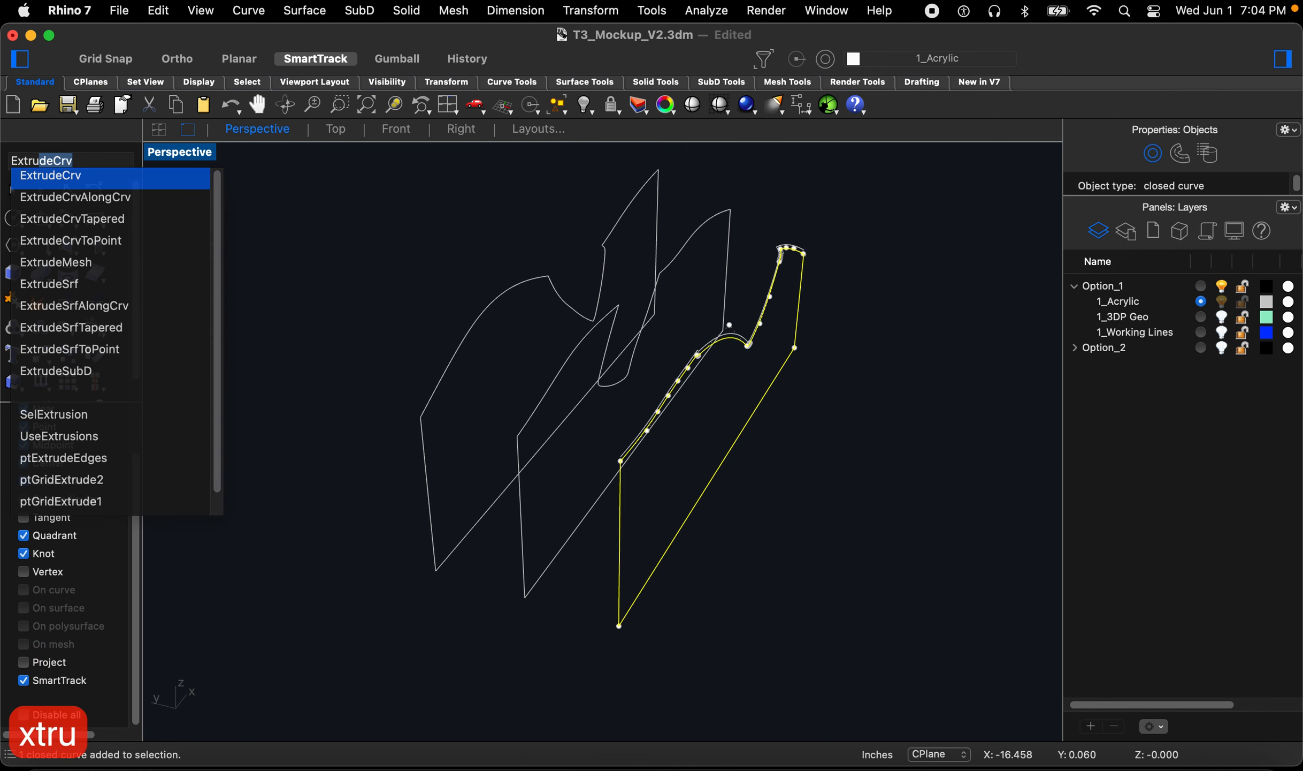
pyautogui.press('Return')
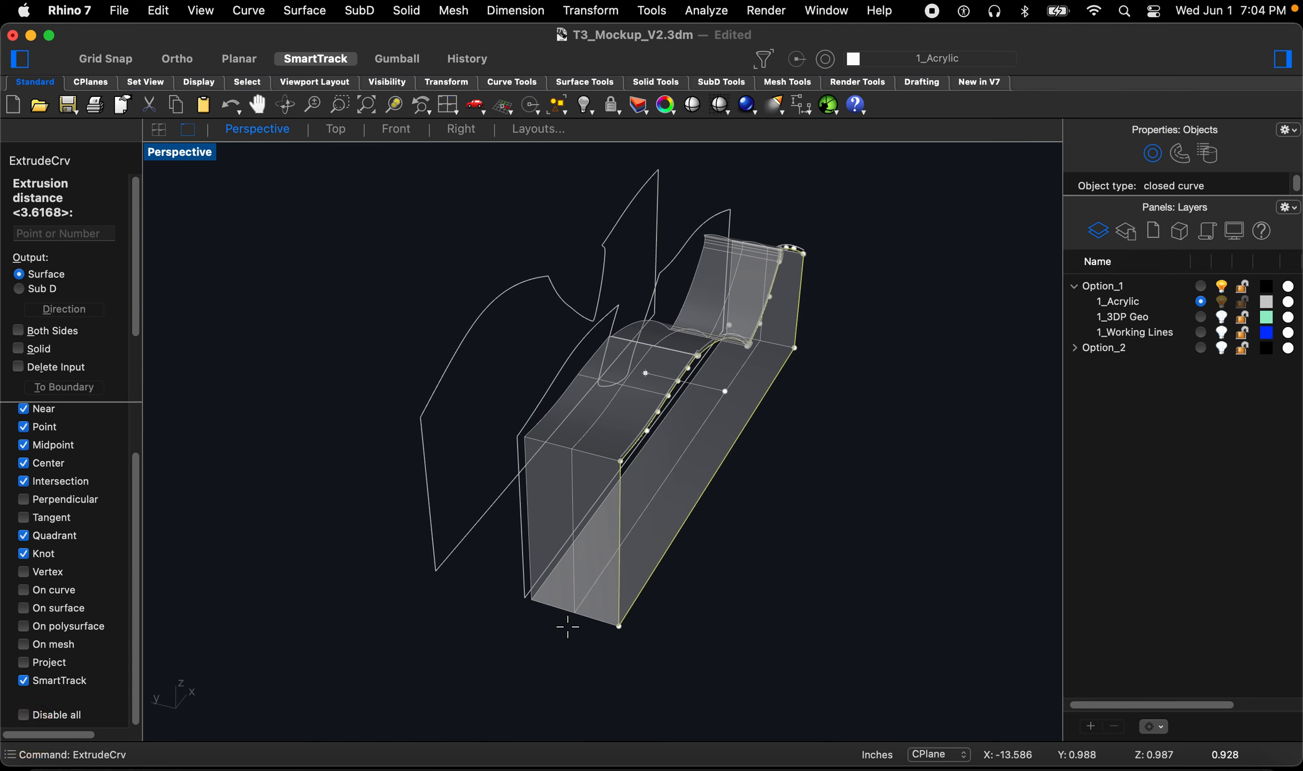
pyautogui.press('b')
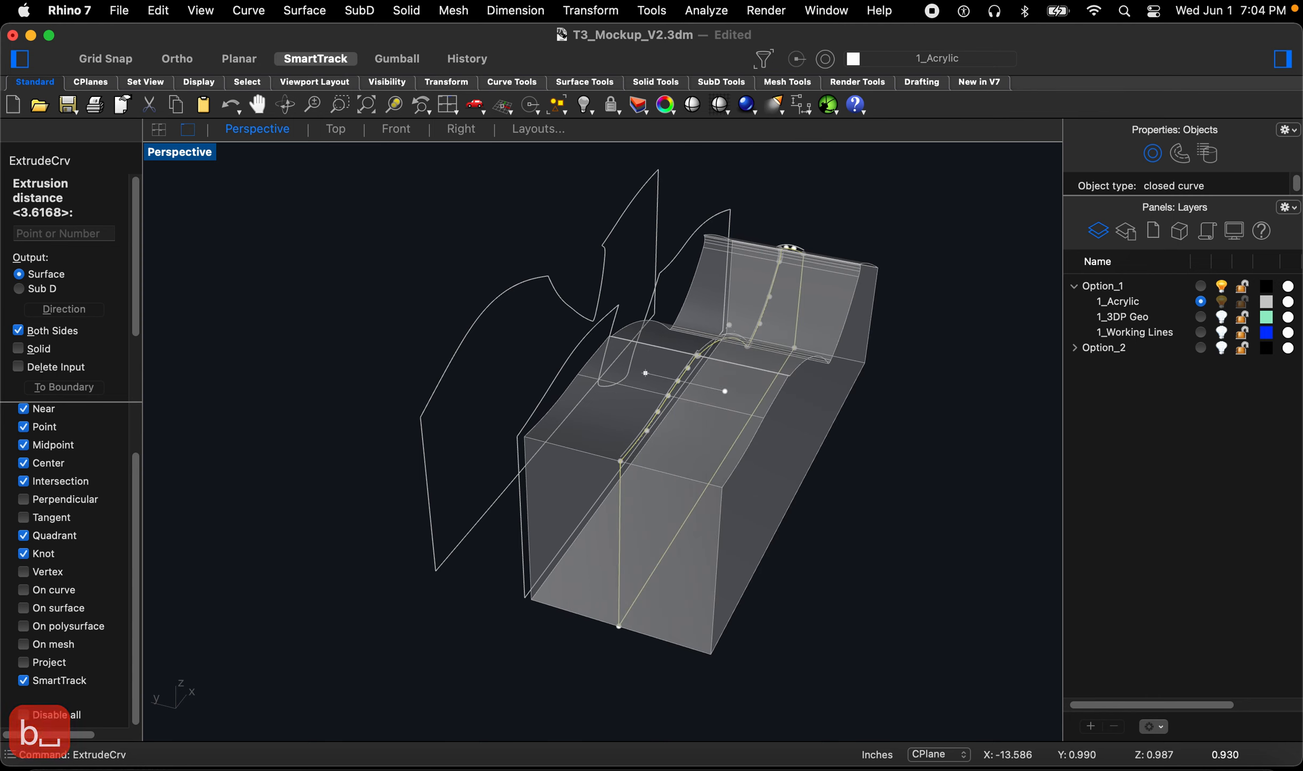
pyautogui.press('s')
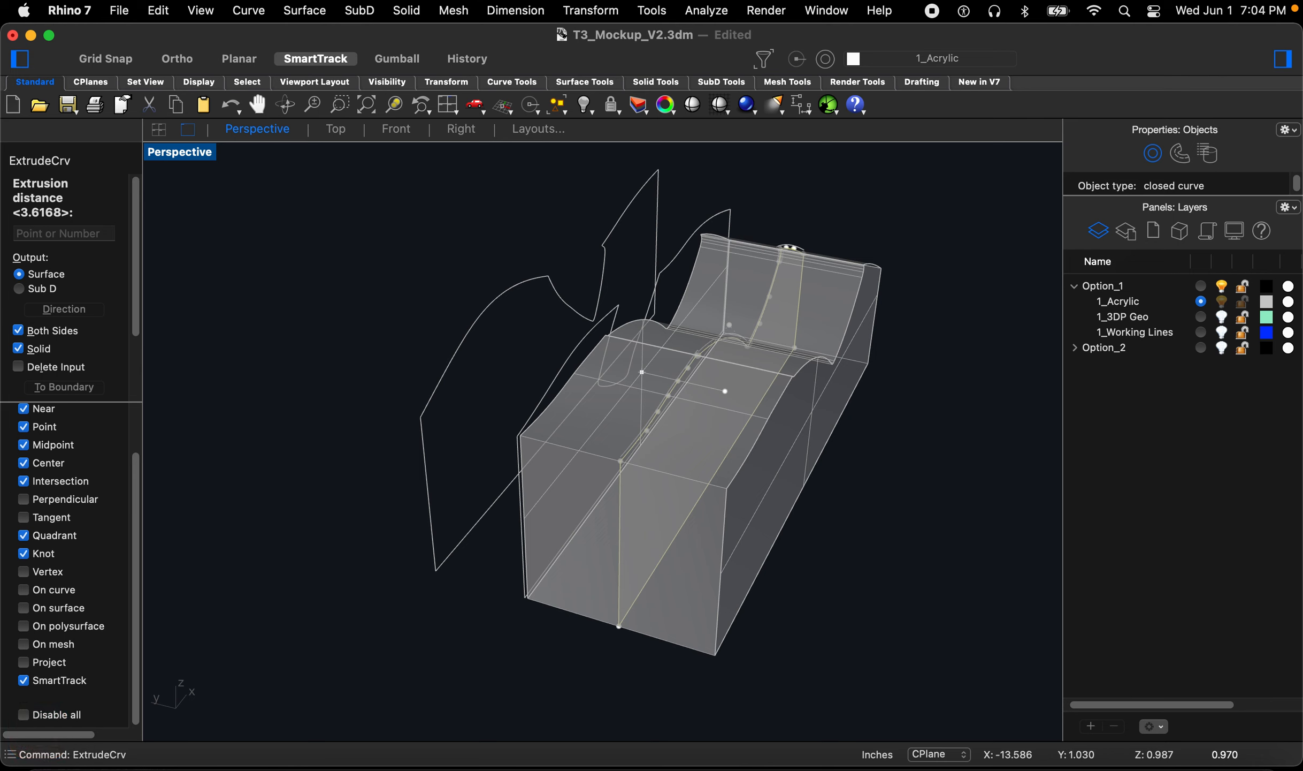
pyautogui.write('.06')
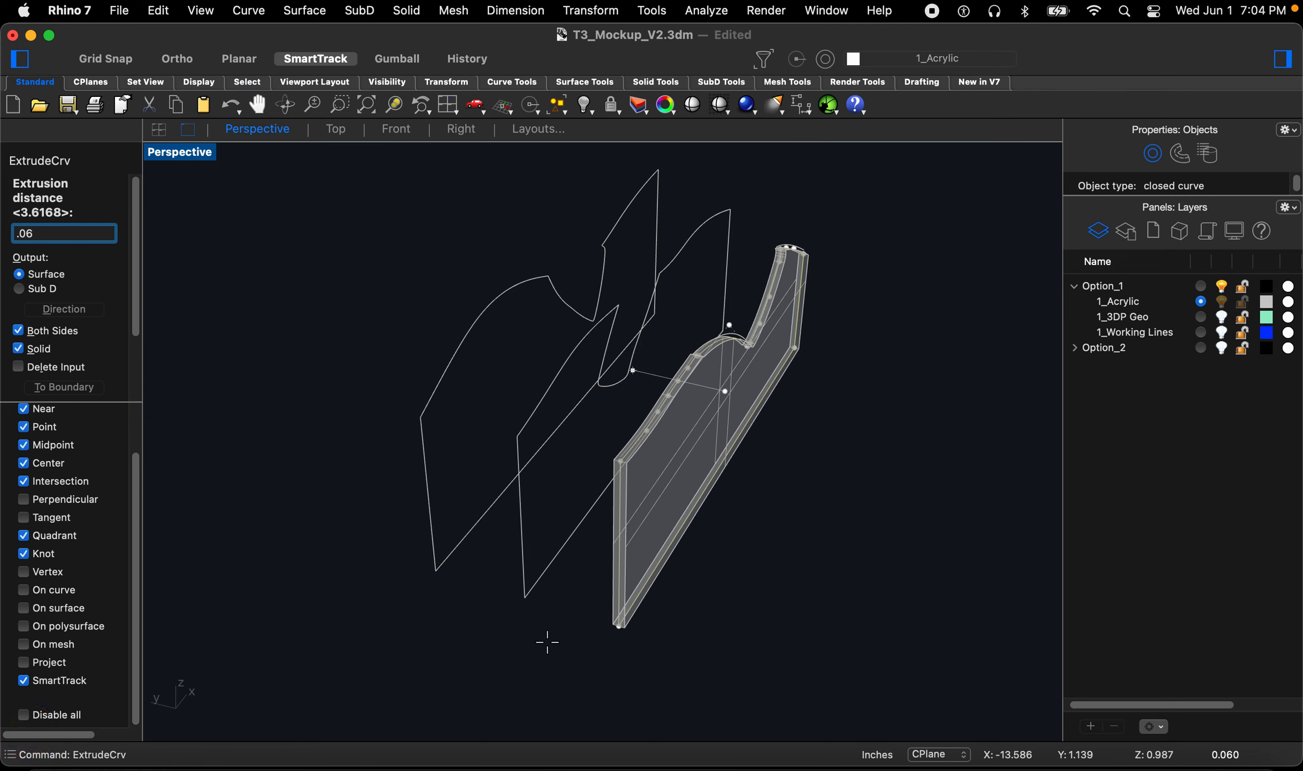
pyautogui.press('Return')
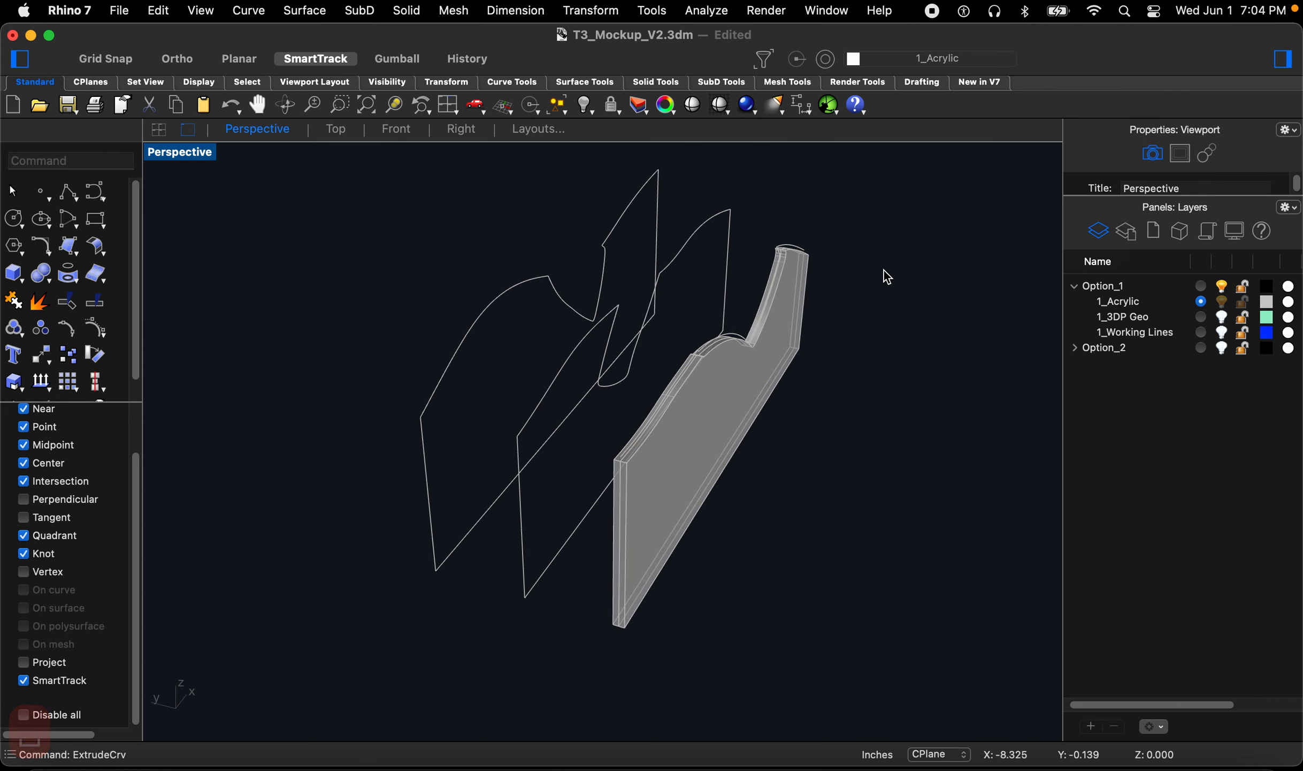
# Step: Show the 3DP Geo layer to check the acrylic piece's fit against the mockup, then hide it again
pyautogui.click(1221, 317)
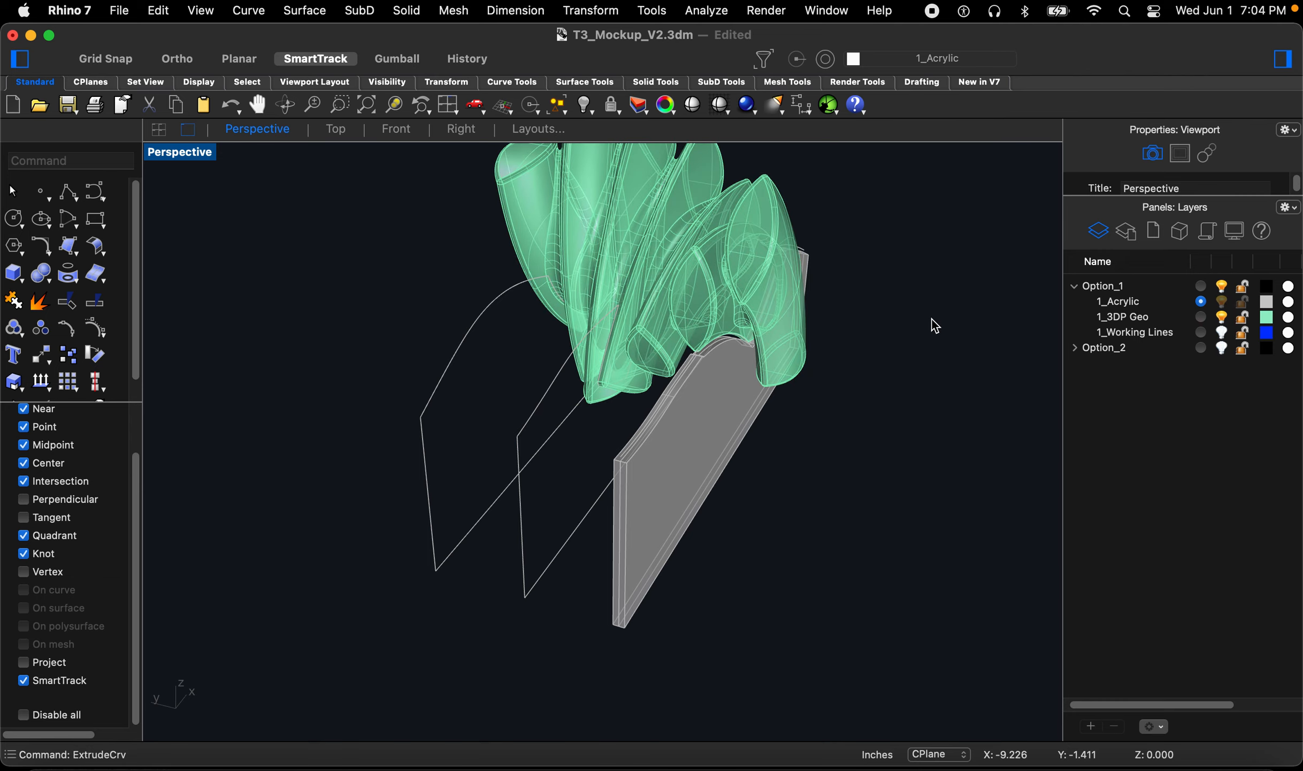
pyautogui.write('z')
pyautogui.press('space')
pyautogui.moveTo(811, 230); pyautogui.dragTo(704, 345)
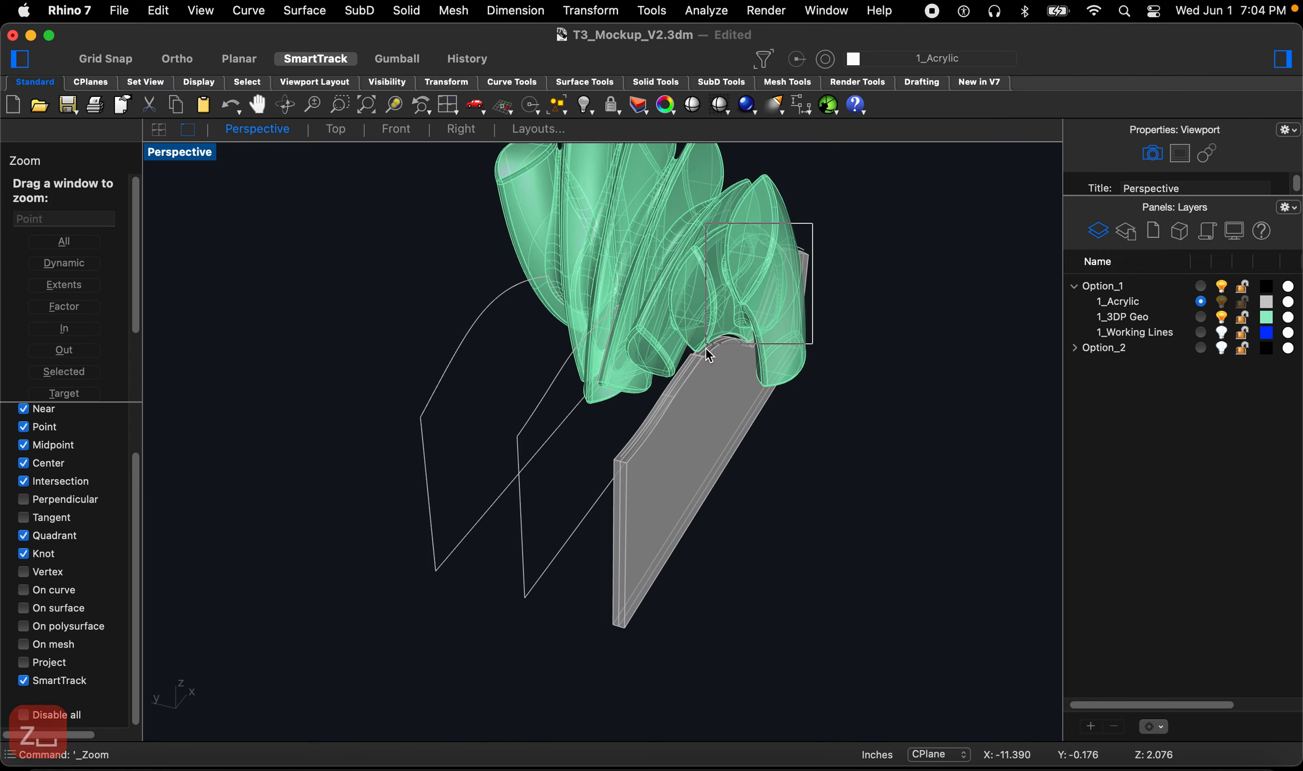
pyautogui.moveTo(720, 389); pyautogui.dragTo(608, 343, button='right')
pyautogui.scroll(-15, 646, 337)
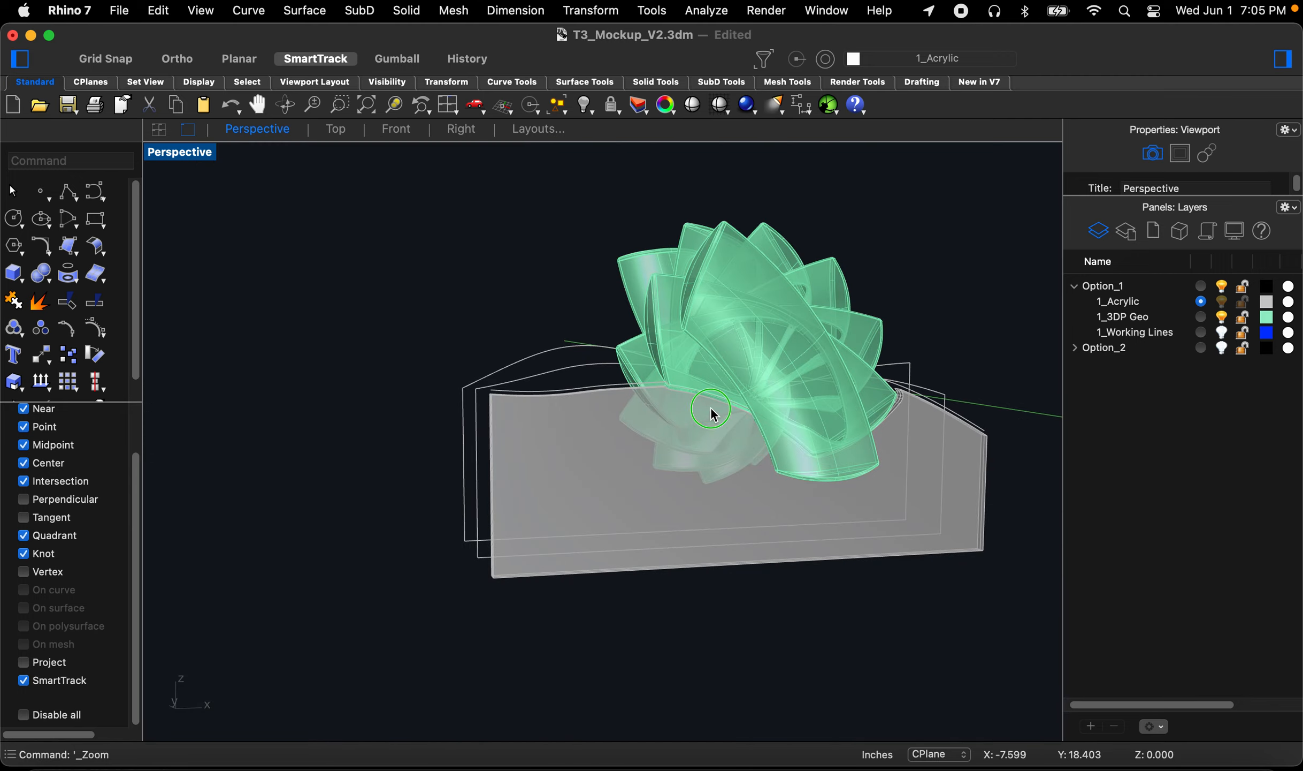
pyautogui.moveTo(711, 408); pyautogui.dragTo(780, 402, button='right')
pyautogui.scroll(12, 724, 365)
pyautogui.moveTo(594, 406); pyautogui.dragTo(656, 418, button='right')
pyautogui.scroll(10, 645, 412)
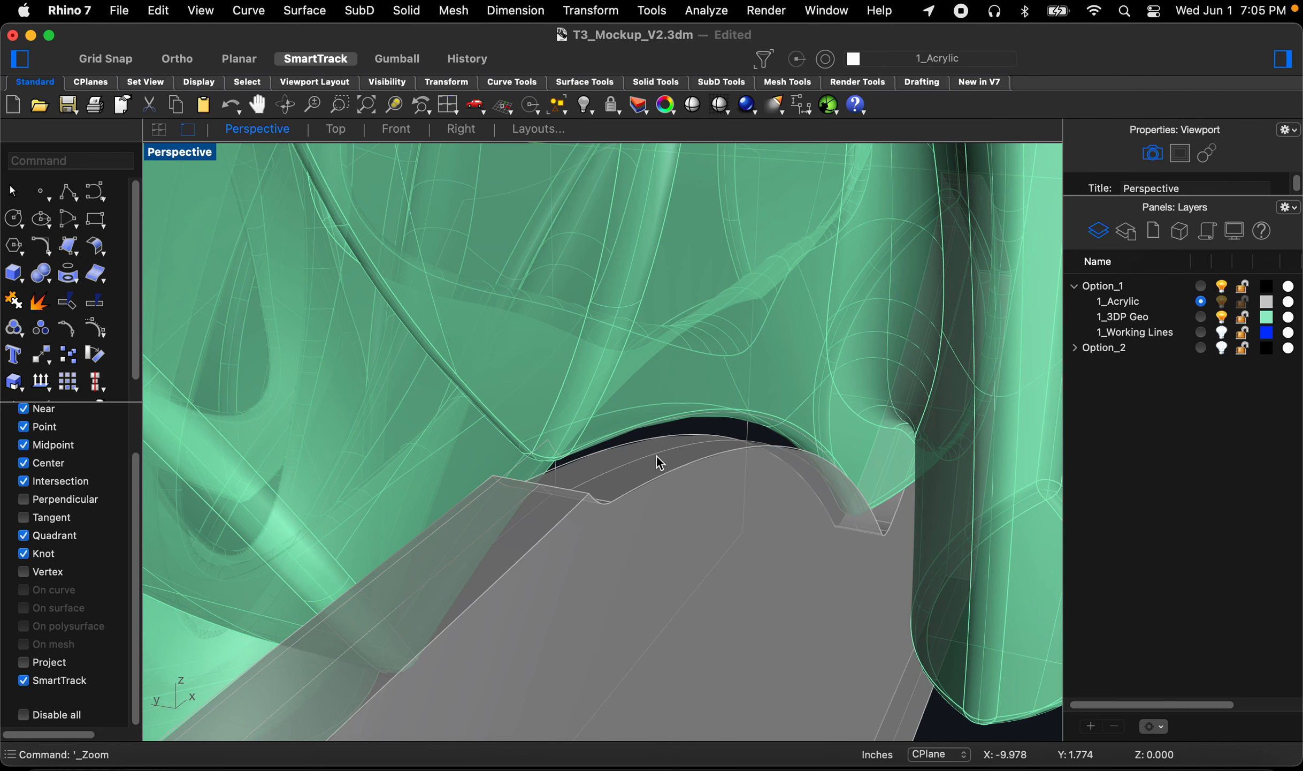
pyautogui.scroll(-10, 658, 457)
pyautogui.scroll(-5, 660, 494)
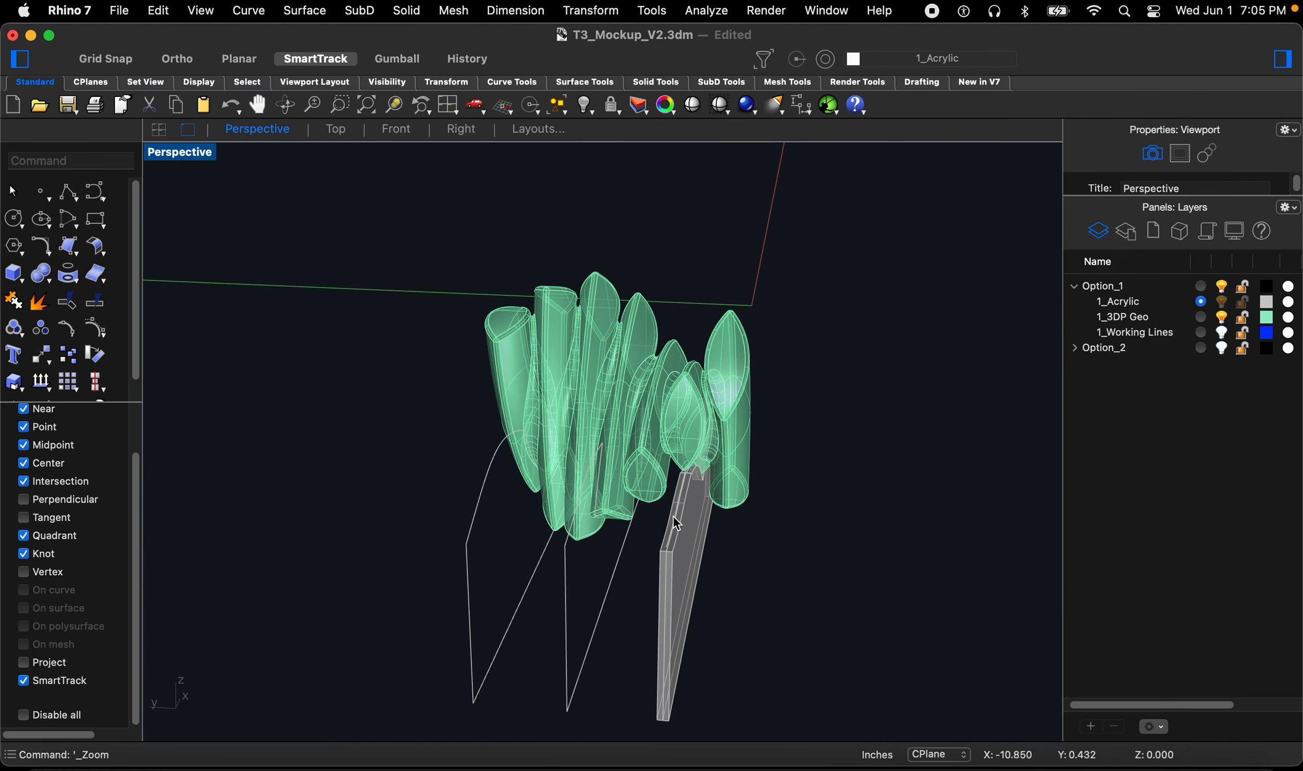
pyautogui.click(1222, 316)
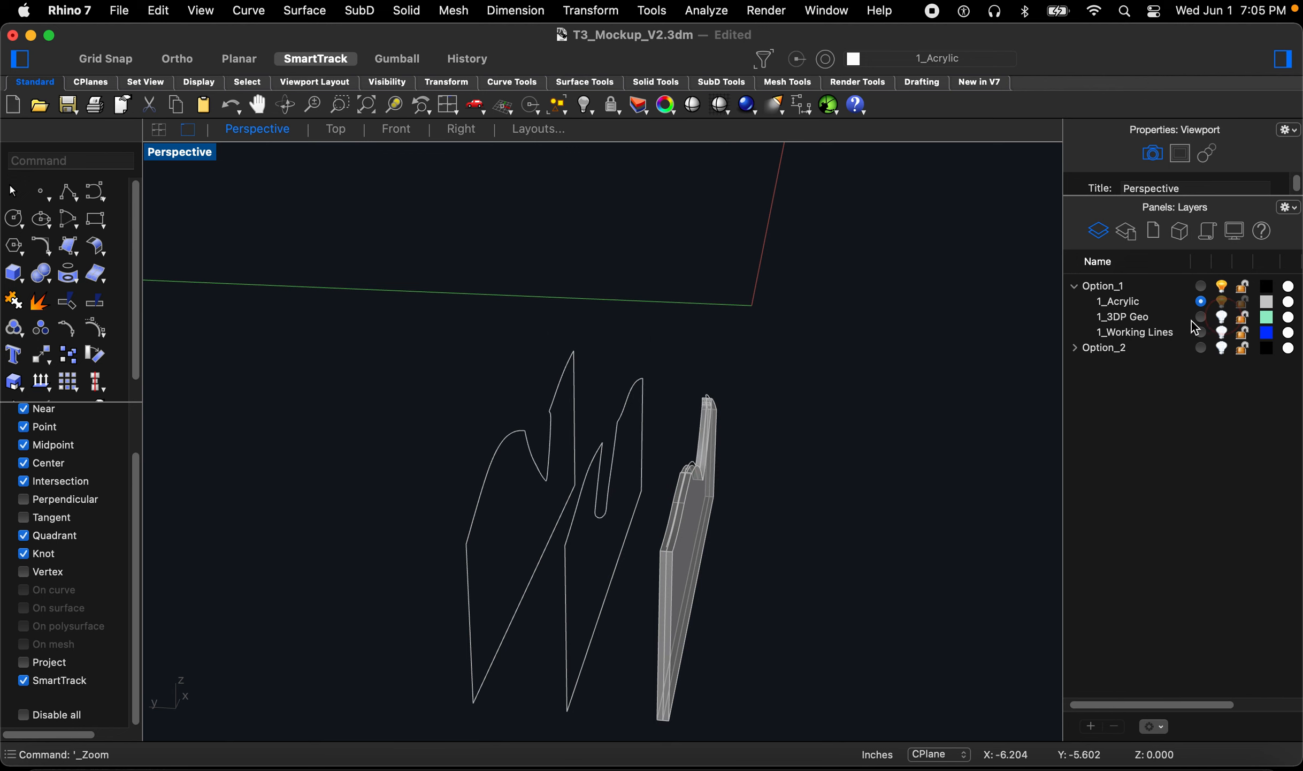
# Step: Offset the profile curves of the middle and back borders by 0.045
pyautogui.scroll(15, 562, 466)
pyautogui.moveTo(551, 476); pyautogui.dragTo(490, 487, button='right')
pyautogui.write('o')
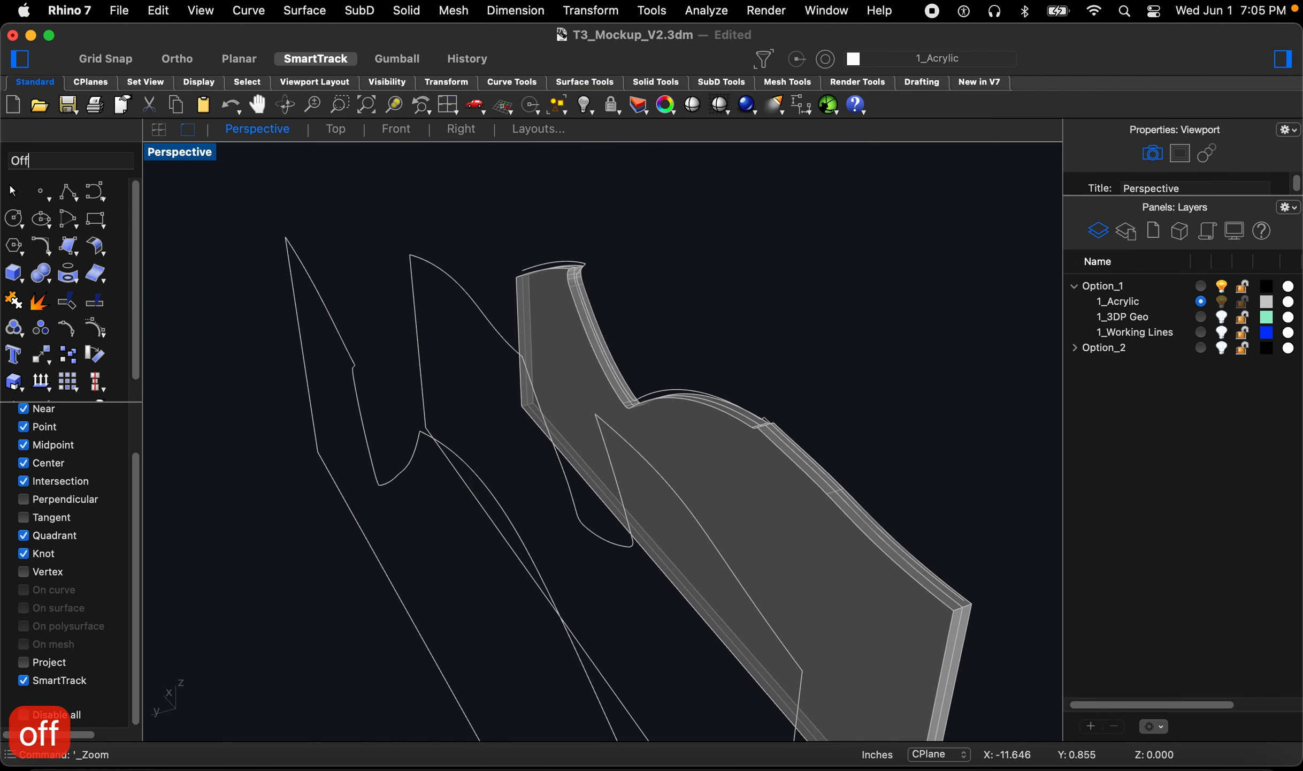
pyautogui.press('Return')
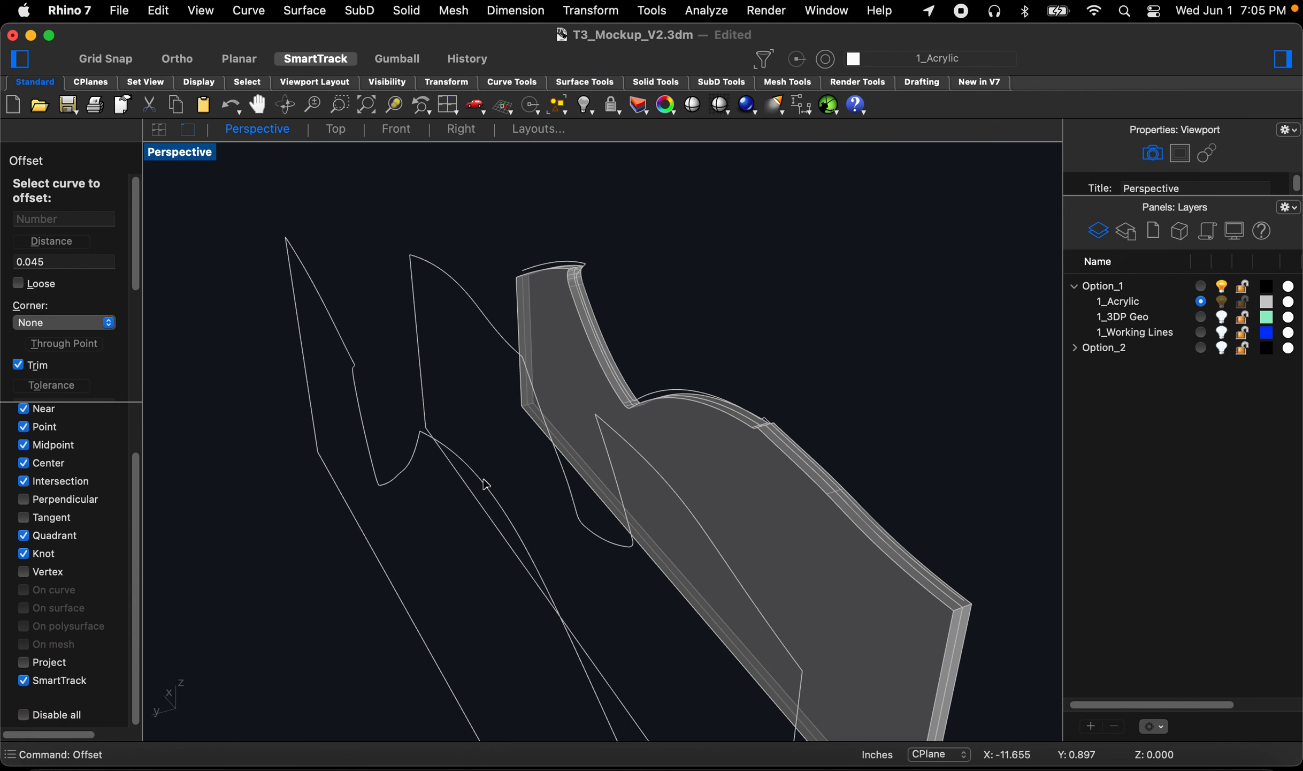
pyautogui.click(485, 484)
pyautogui.click(437, 526)
pyautogui.press('space')
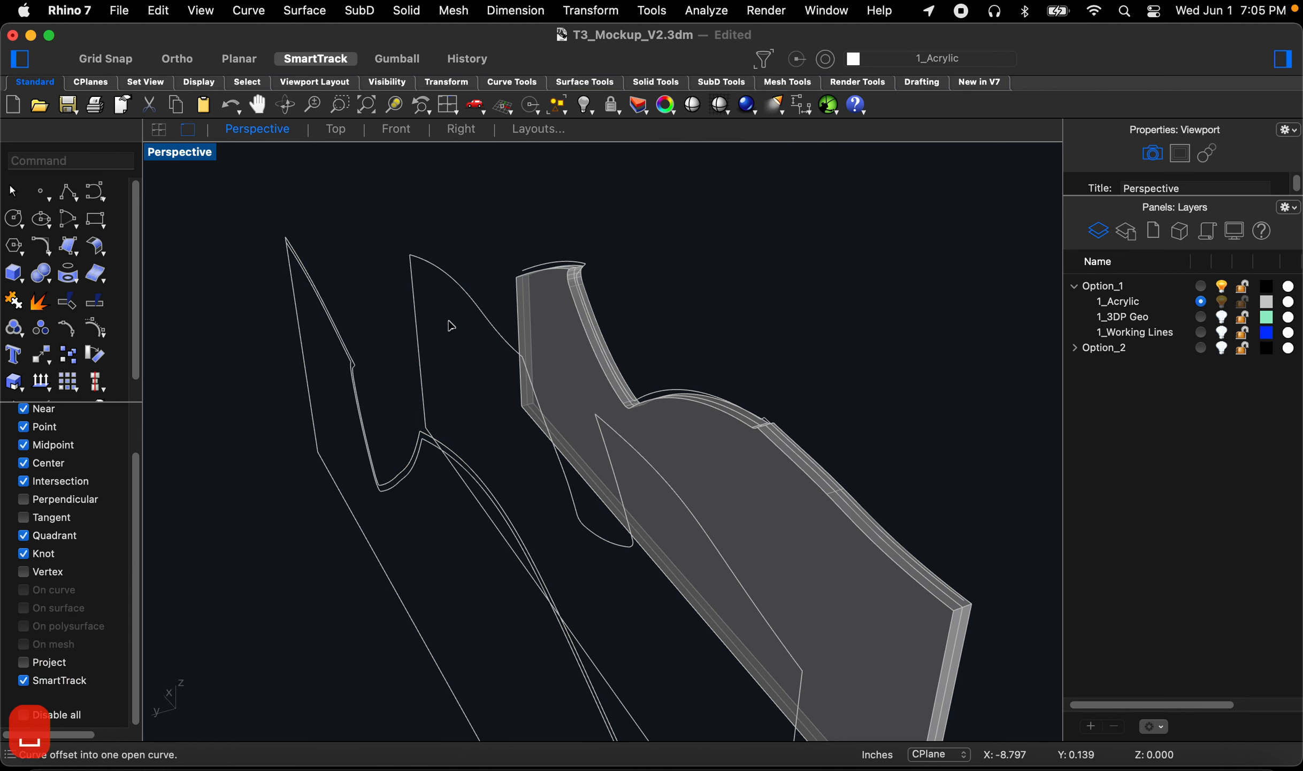
pyautogui.click(455, 308)
pyautogui.click(456, 311)
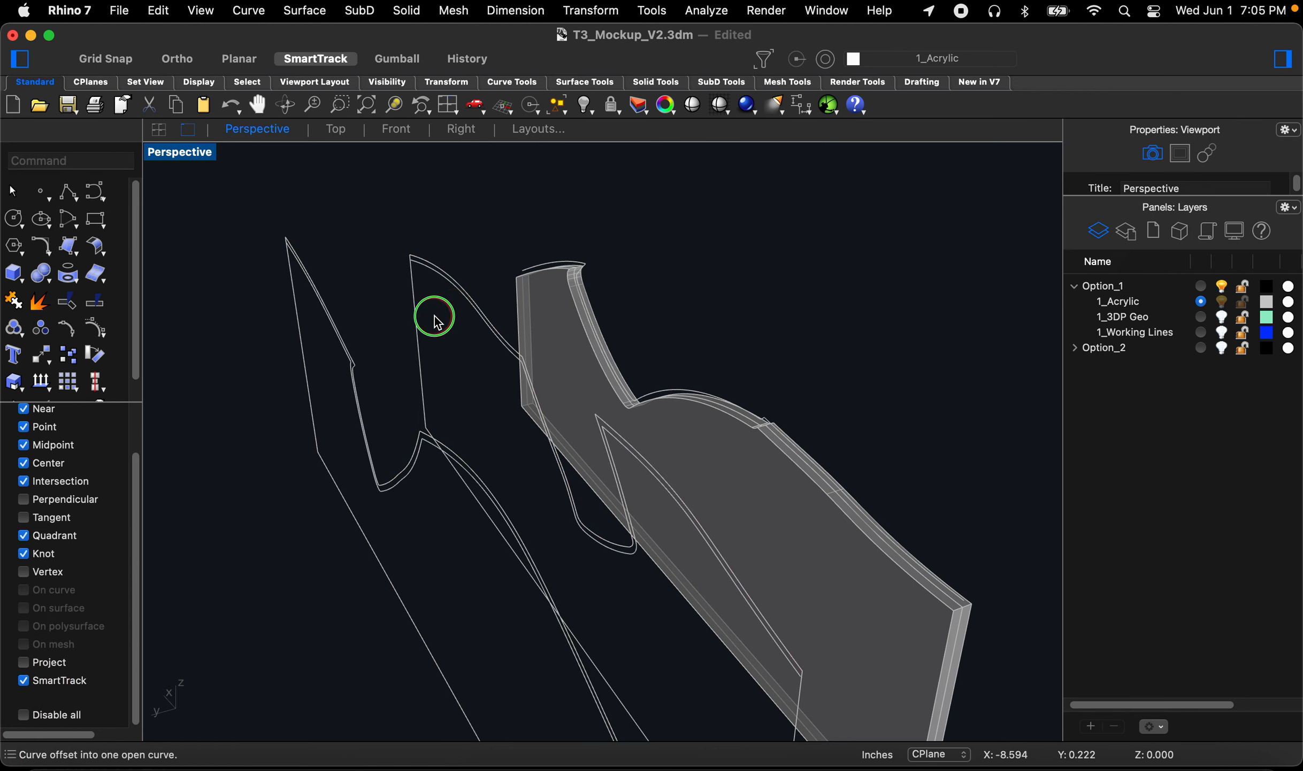
# Step: Examine the ends of the new offset curves where they meet the border side edges
pyautogui.moveTo(434, 316); pyautogui.dragTo(488, 316, button='right')
pyautogui.scroll(-5, 495, 315)
pyautogui.moveTo(680, 395); pyautogui.dragTo(739, 384, button='right')
pyautogui.scroll(10, 703, 365)
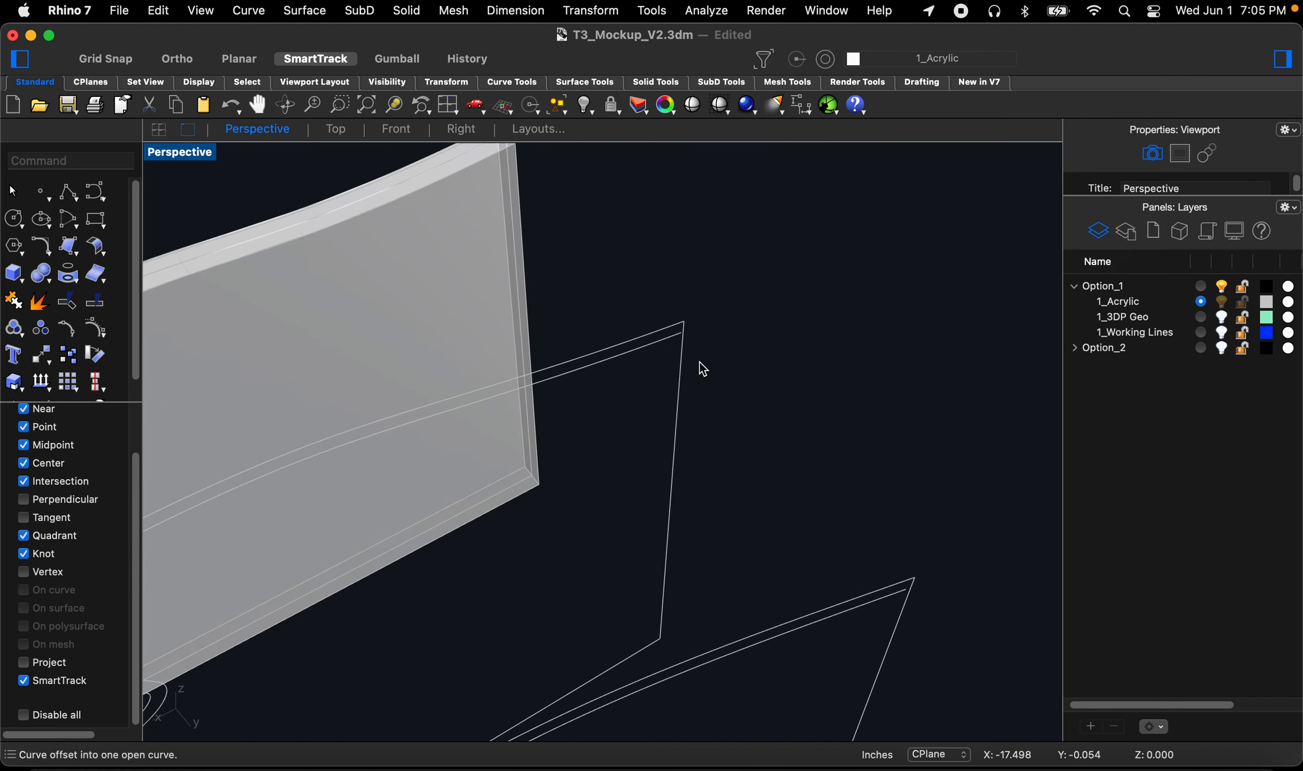
pyautogui.scroll(3, 705, 369)
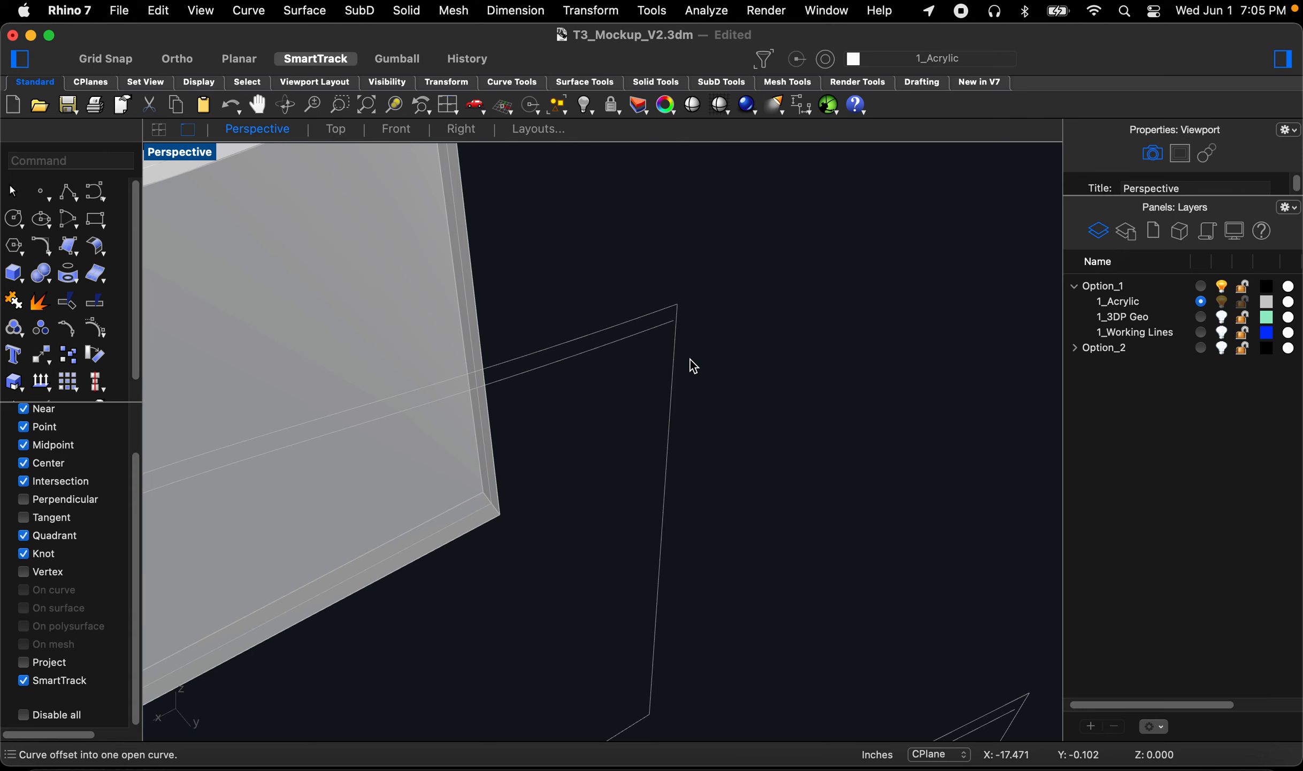
# Step: Fillet two corners where the offset border curves meet, using a radius of 0
pyautogui.write('fill')
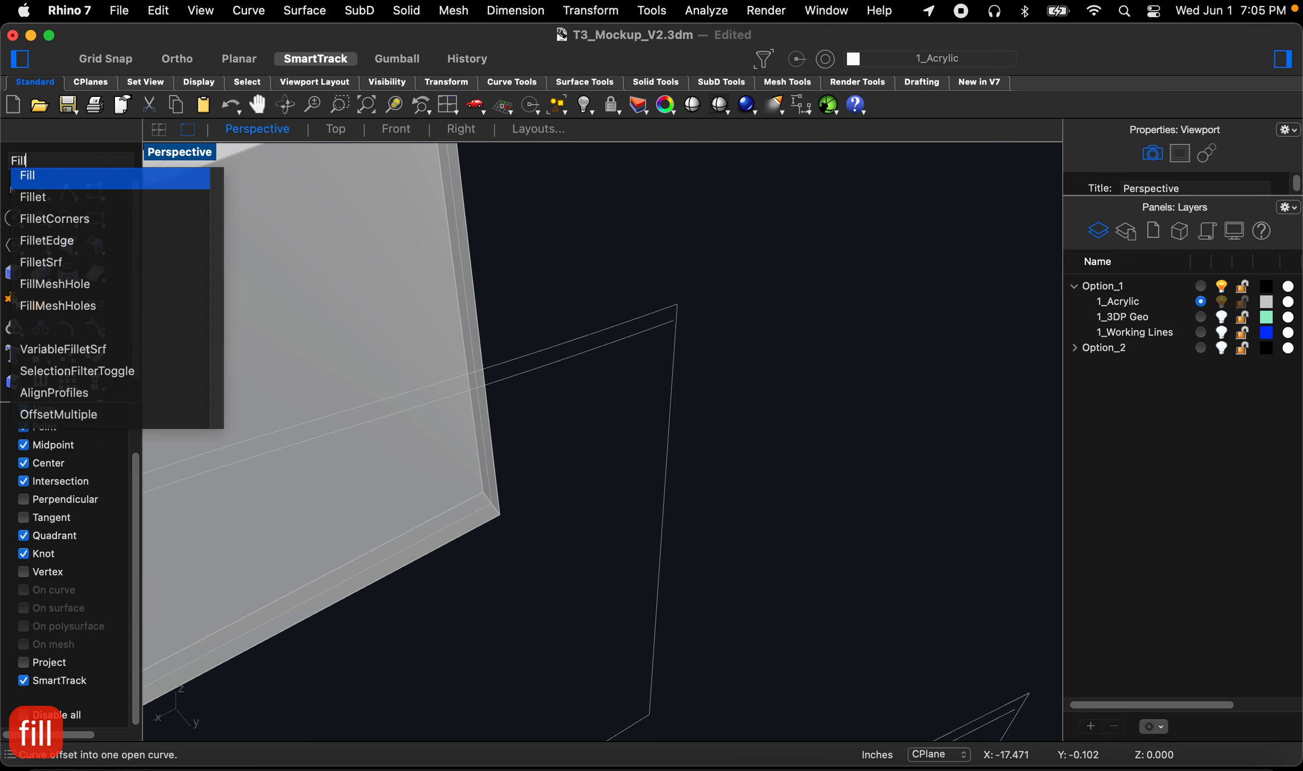
pyautogui.click(24, 199)
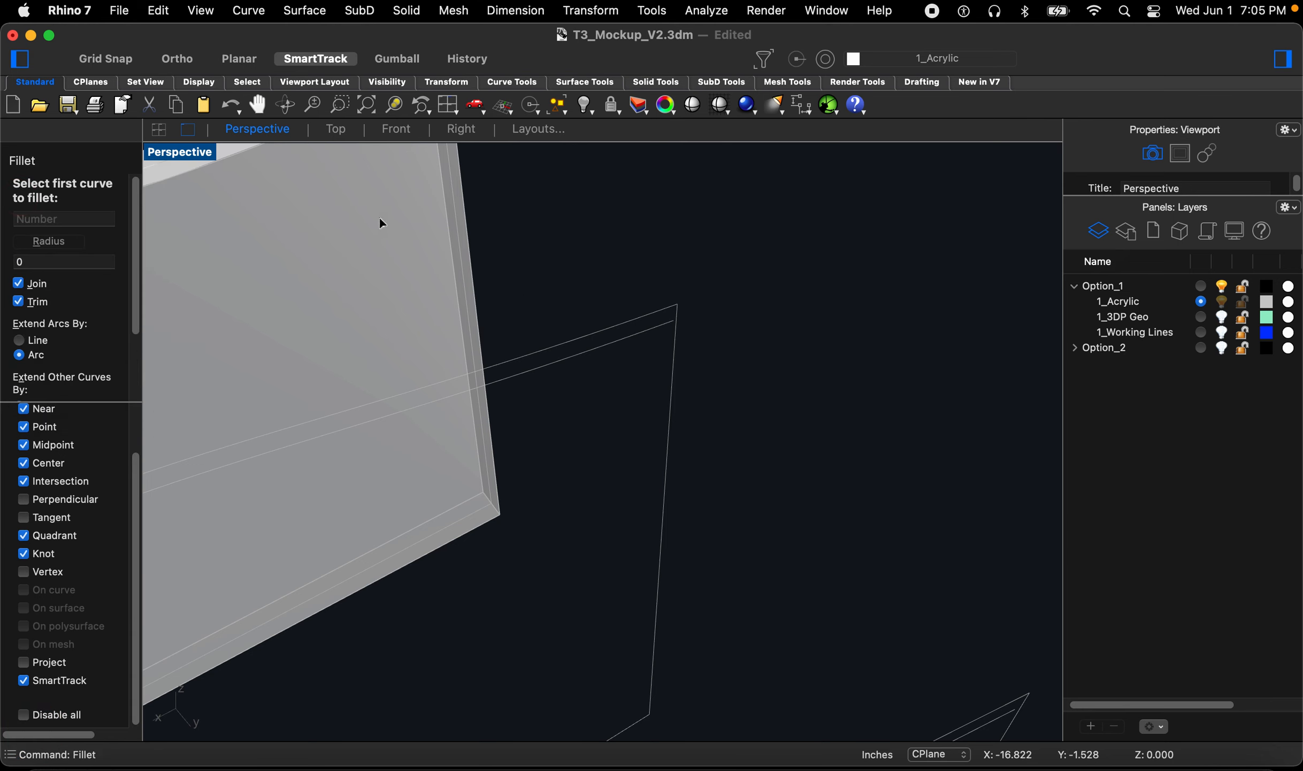
pyautogui.click(633, 336)
pyautogui.click(671, 366)
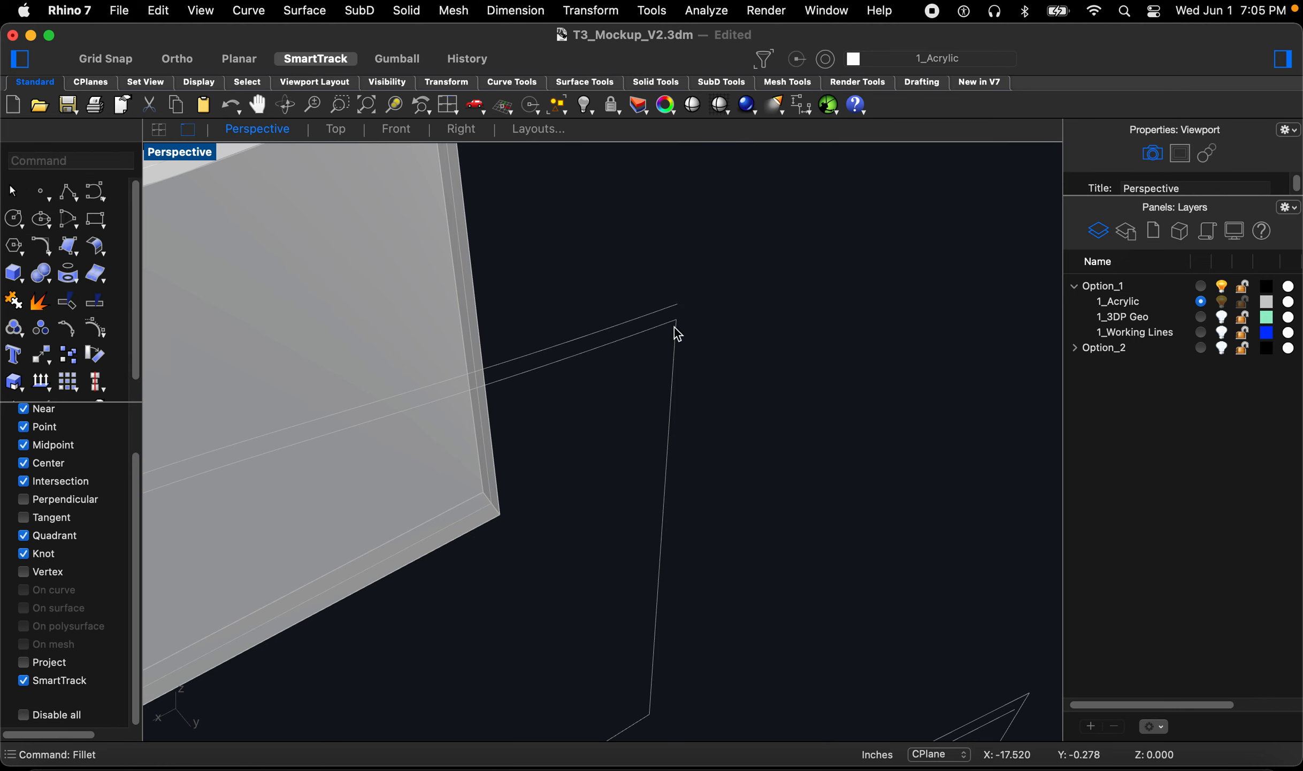
pyautogui.scroll(2, 677, 333)
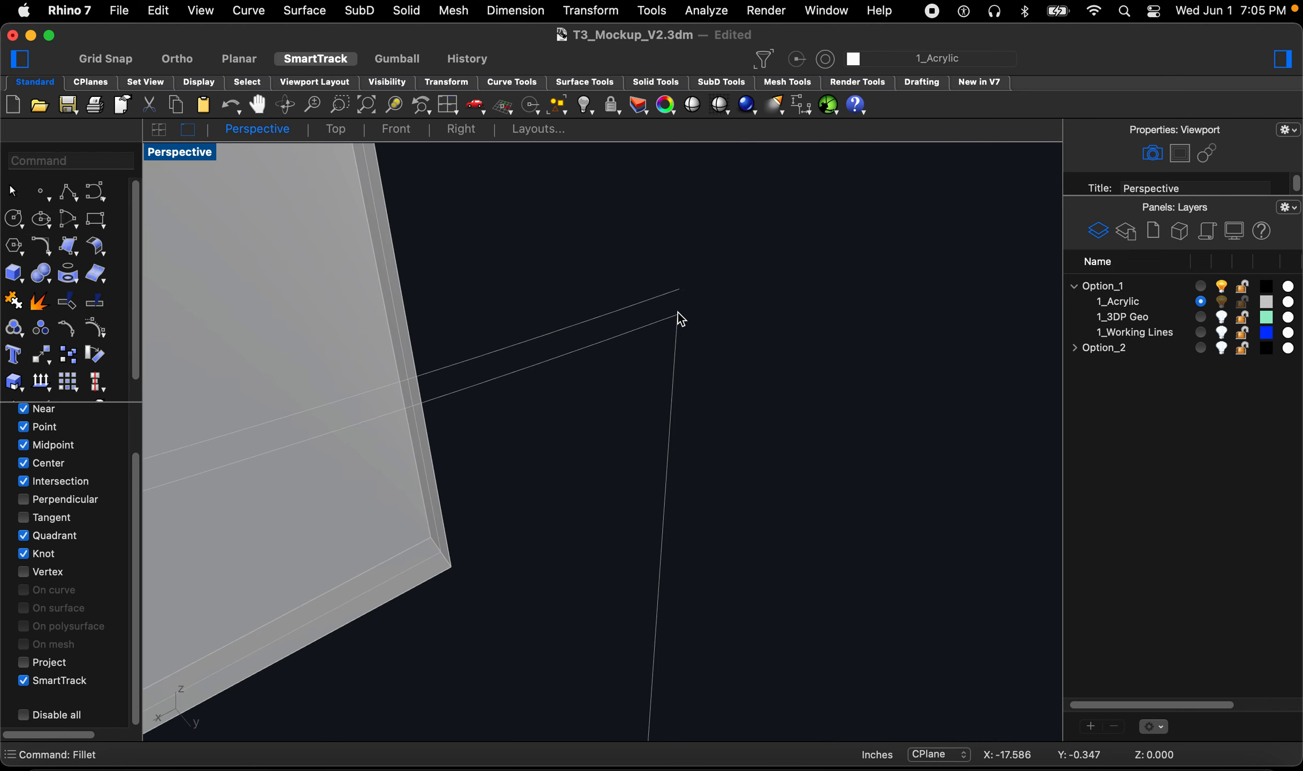
pyautogui.scroll(-10, 693, 305)
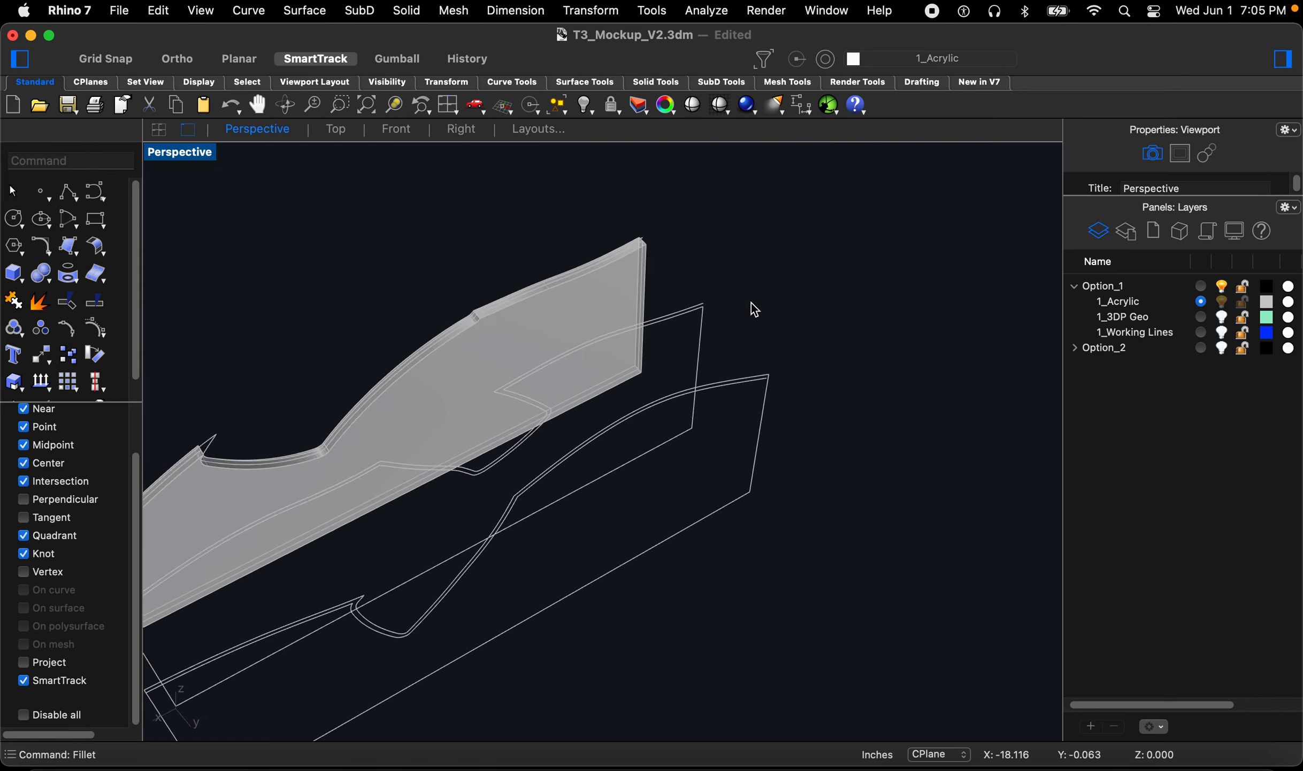
pyautogui.scroll(10, 444, 360)
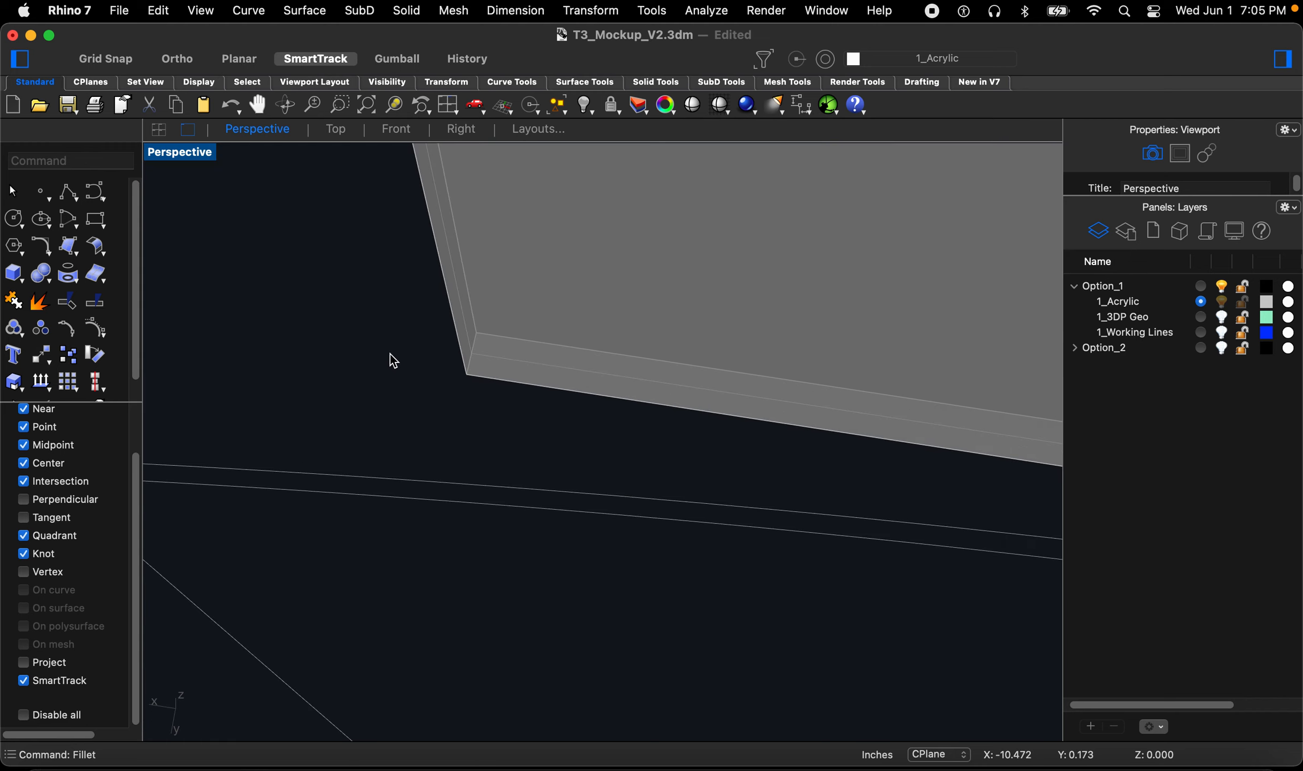
pyautogui.scroll(6, 286, 351)
pyautogui.press('space')
pyautogui.click(306, 339)
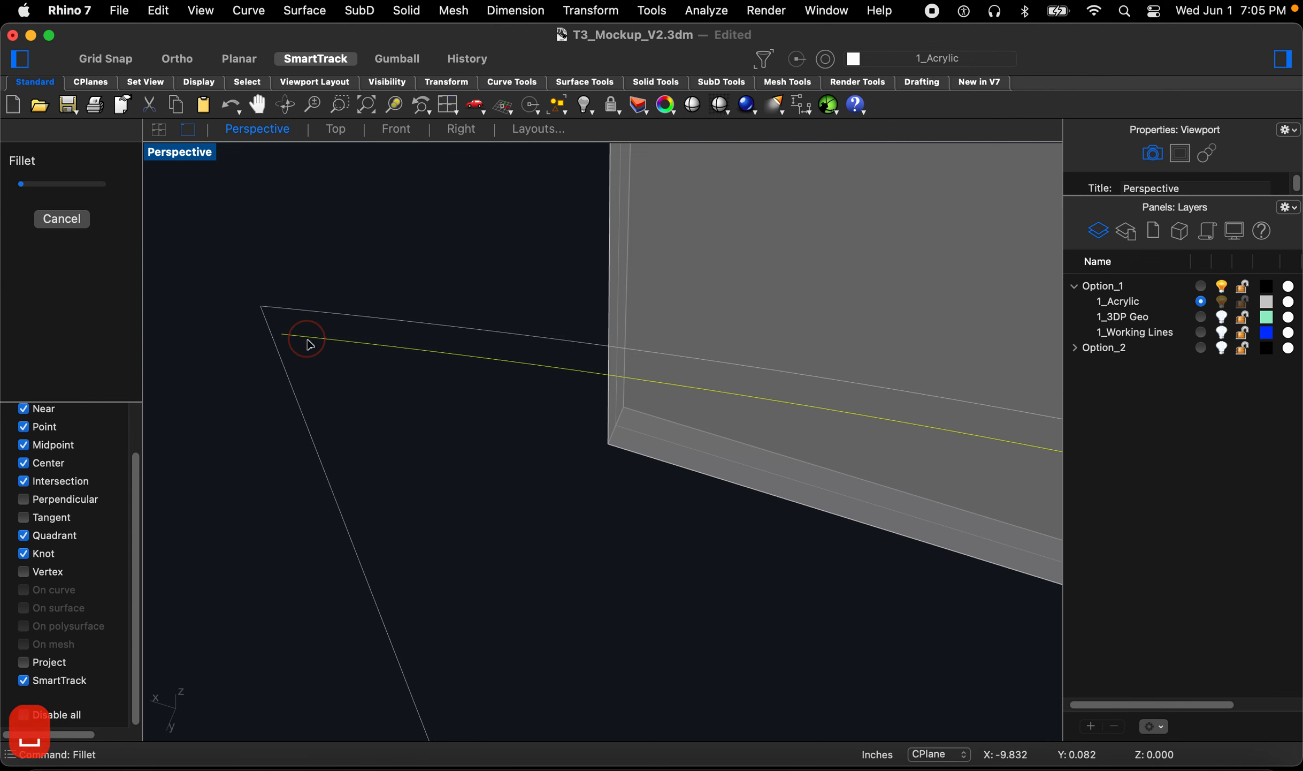
pyautogui.click(298, 422)
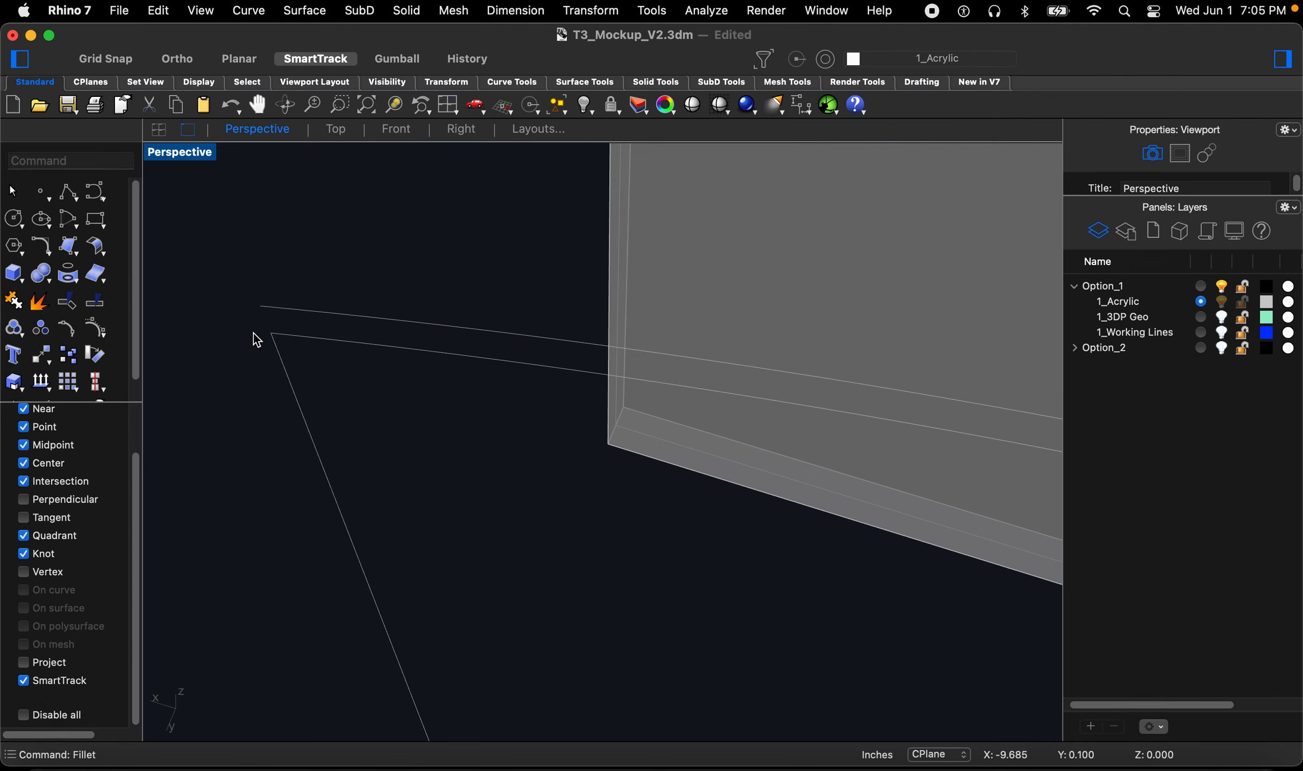
pyautogui.scroll(-5, 254, 333)
pyautogui.scroll(6, 271, 361)
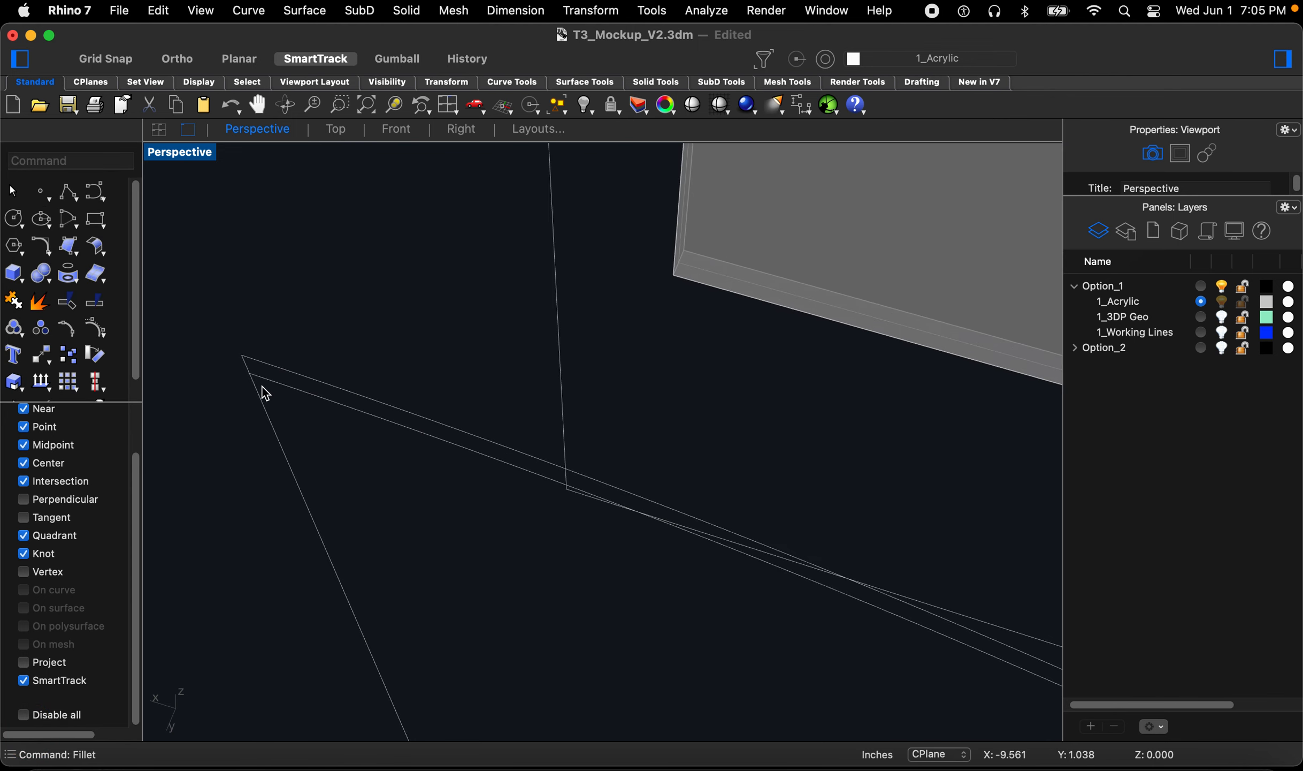
# Step: Fillet two more corners of the offset border curves with radius 0
pyautogui.press('space')
pyautogui.click(267, 381)
pyautogui.click(257, 399)
pyautogui.scroll(-5, 256, 314)
pyautogui.scroll(-5, 302, 388)
pyautogui.moveTo(343, 389); pyautogui.dragTo(531, 400, button='right')
pyautogui.scroll(10, 498, 511)
pyautogui.scroll(7, 544, 451)
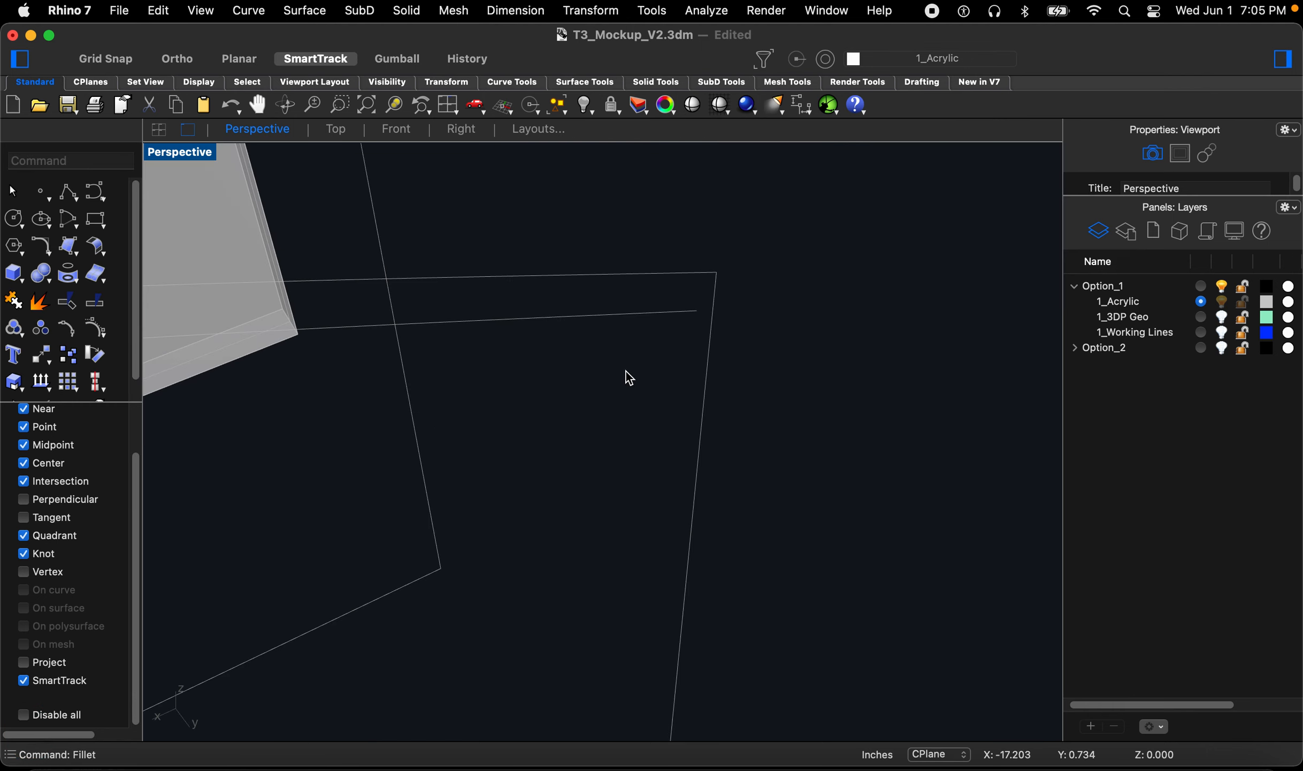
pyautogui.press('space')
pyautogui.click(690, 311)
pyautogui.click(710, 336)
pyautogui.scroll(-5, 723, 334)
# Step: Select the offset border curves and join them
pyautogui.click(720, 415)
pyautogui.scroll(-5, 737, 471)
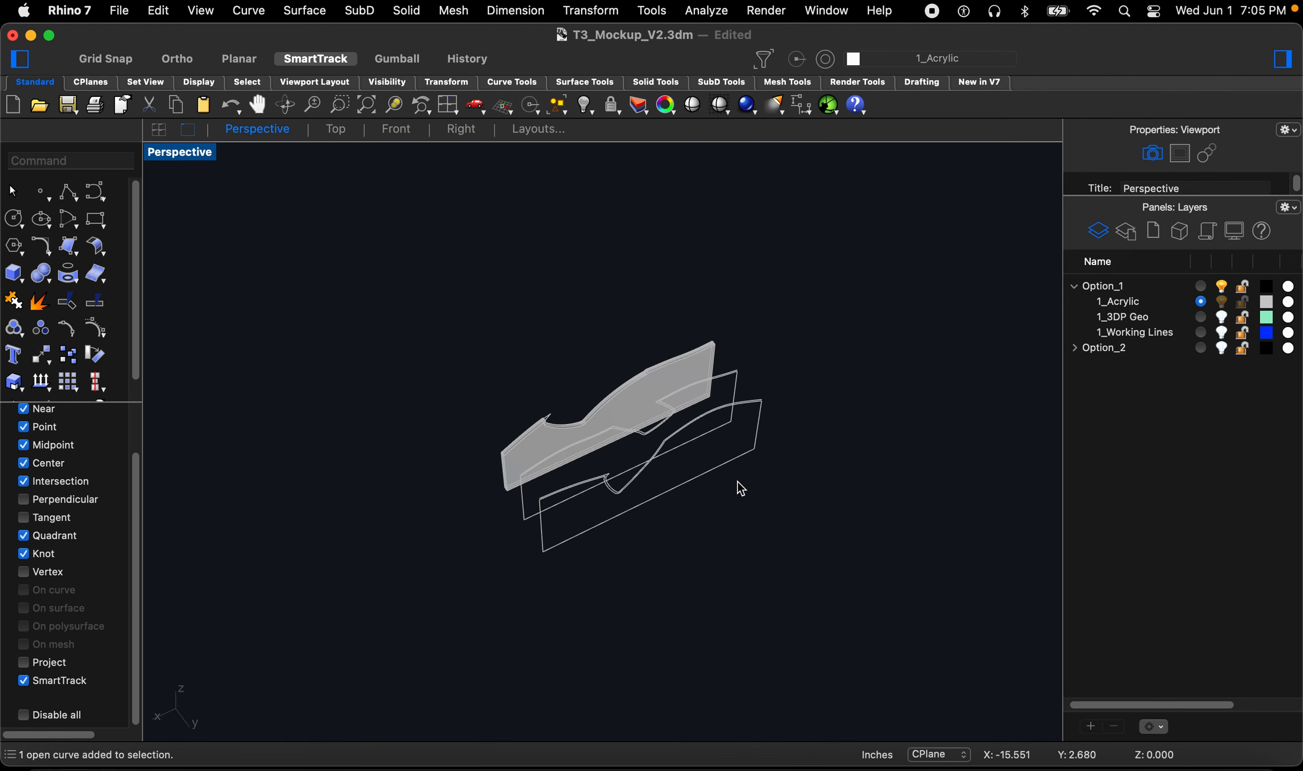
pyautogui.moveTo(736, 489); pyautogui.dragTo(791, 459, button='right')
pyautogui.moveTo(548, 231); pyautogui.dragTo(824, 561)
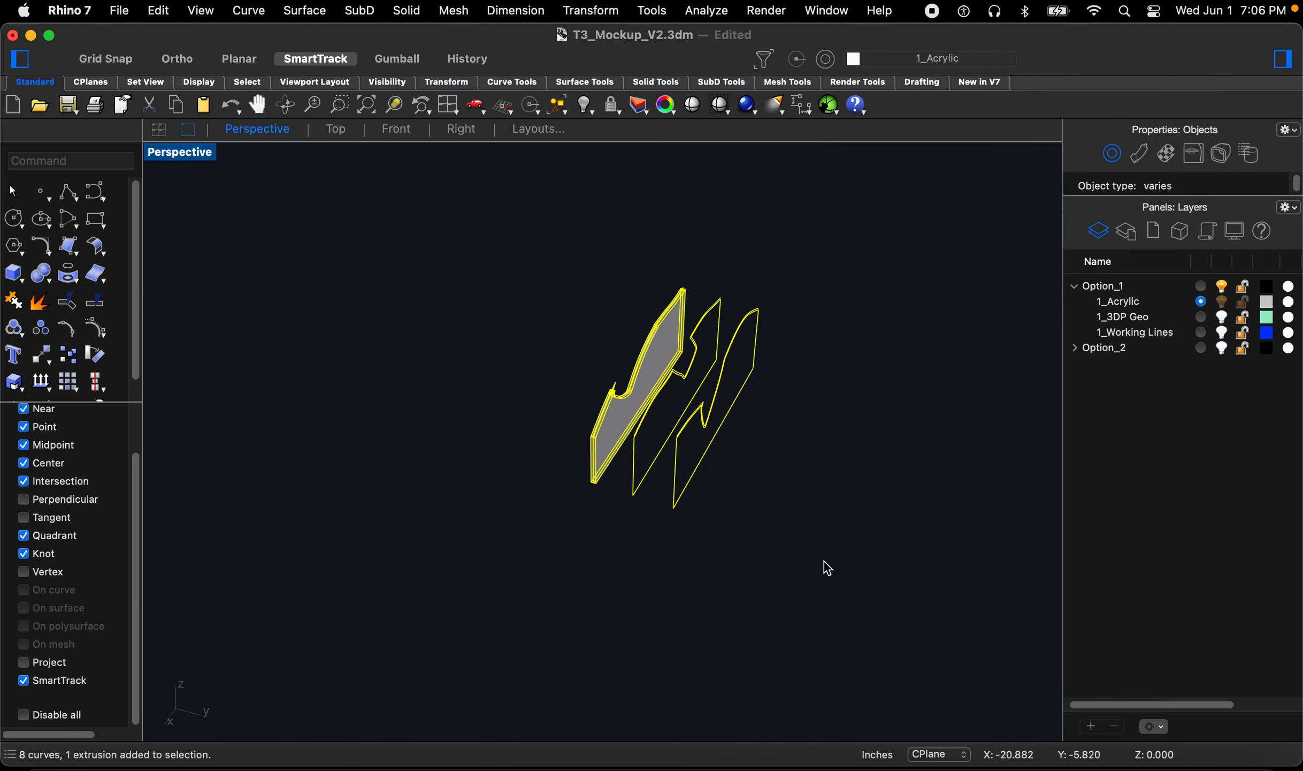
pyautogui.write('Join')
pyautogui.press('Return')
pyautogui.click(804, 556)
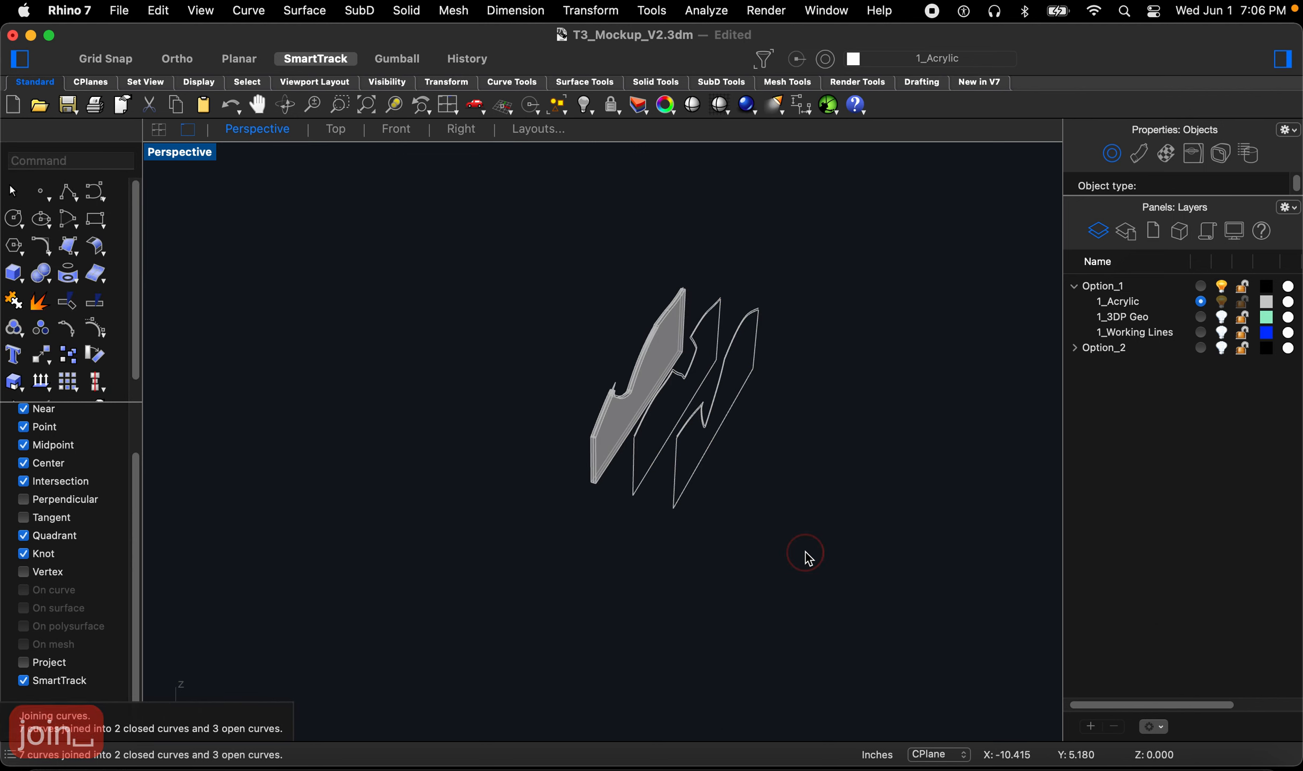
# Step: Extrude the joined middle and back border curves as solids with the previous extrusion settings
pyautogui.scroll(8, 652, 466)
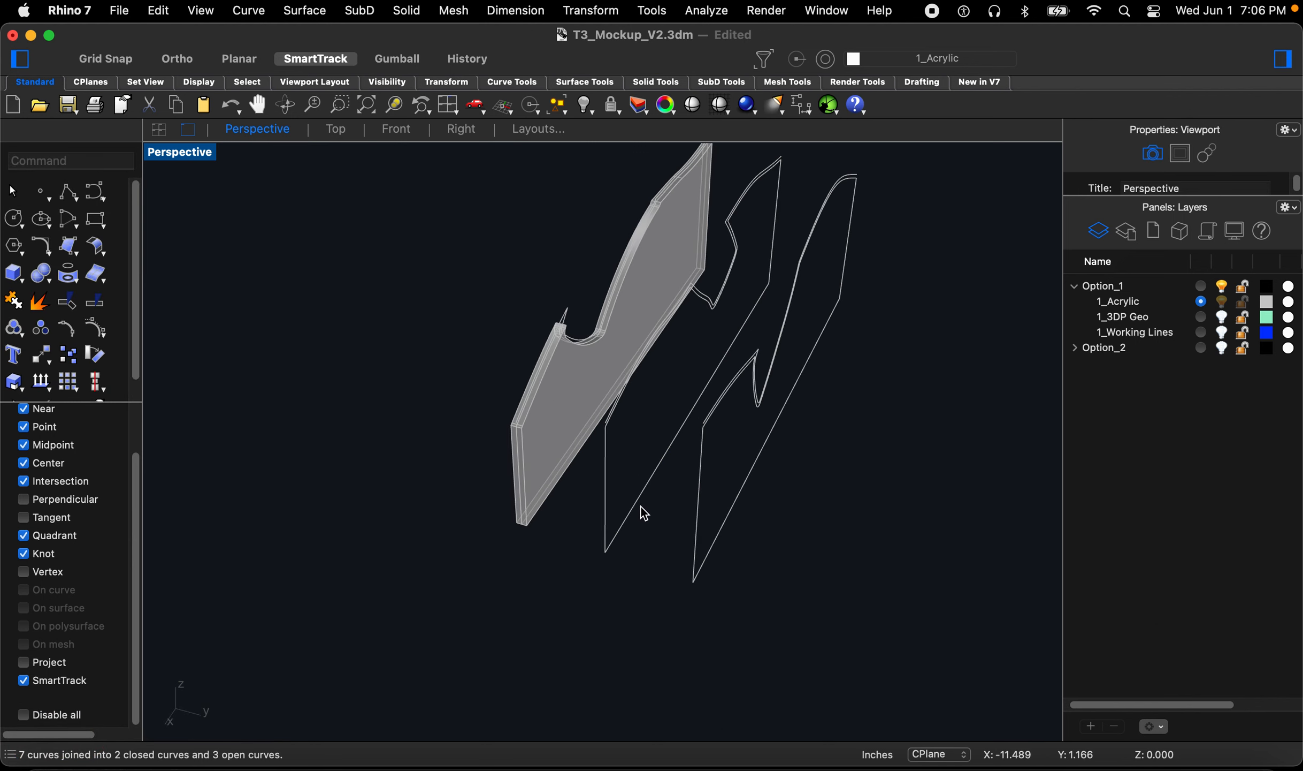
pyautogui.scroll(5, 752, 355)
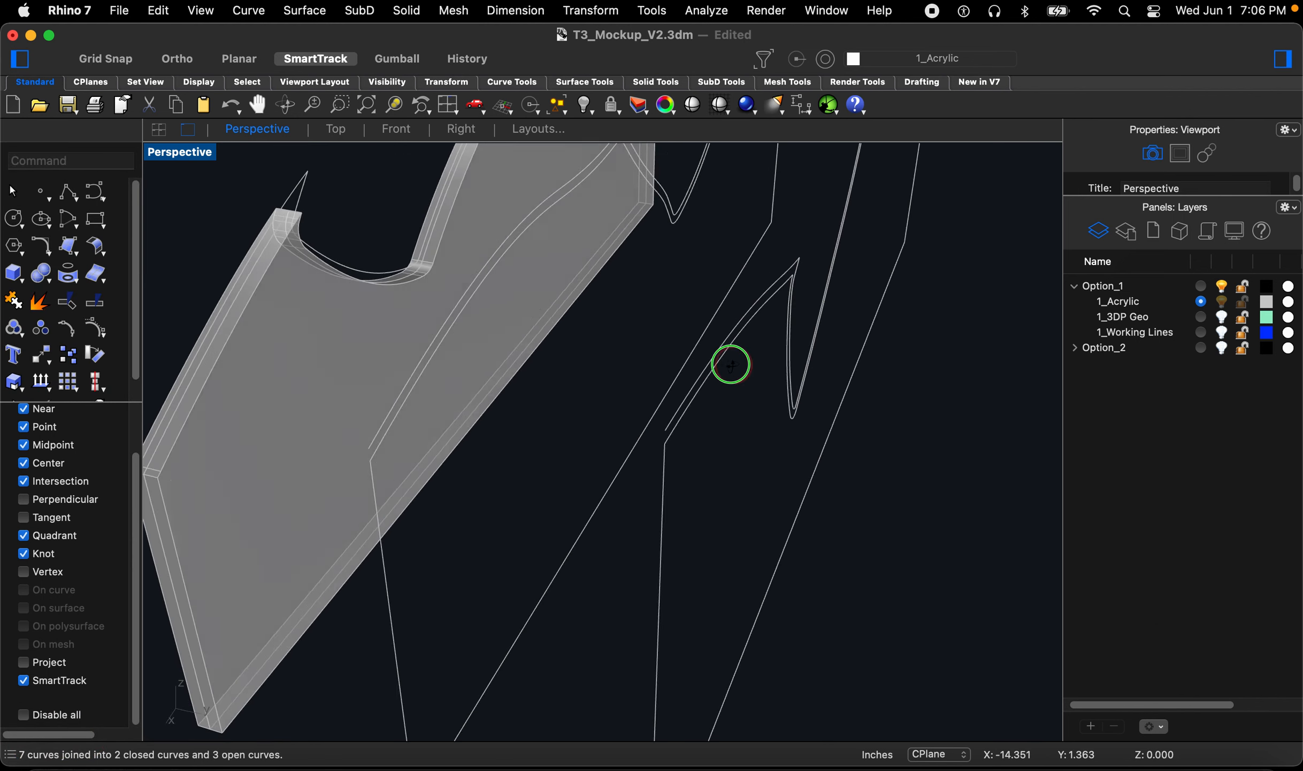
pyautogui.scroll(-5, 618, 544)
pyautogui.moveTo(597, 542); pyautogui.dragTo(621, 539, button='right')
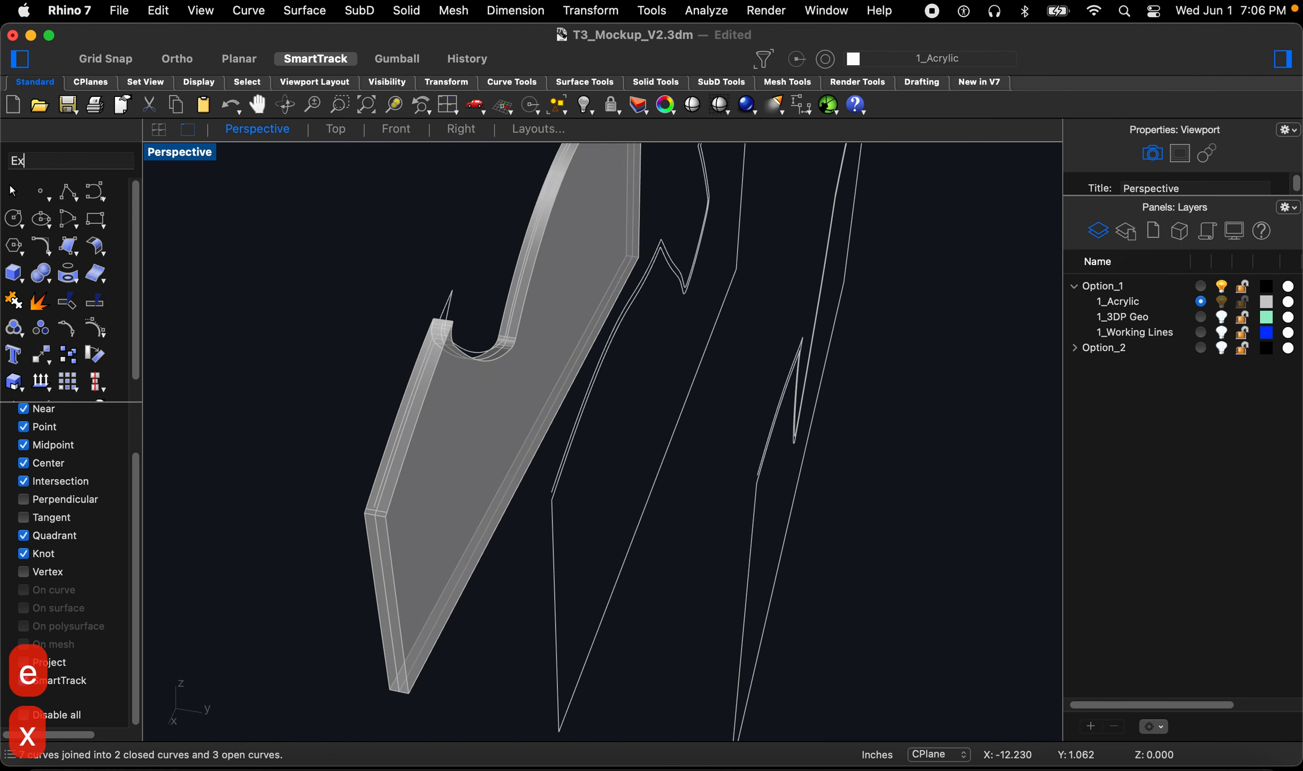
pyautogui.press('Return')
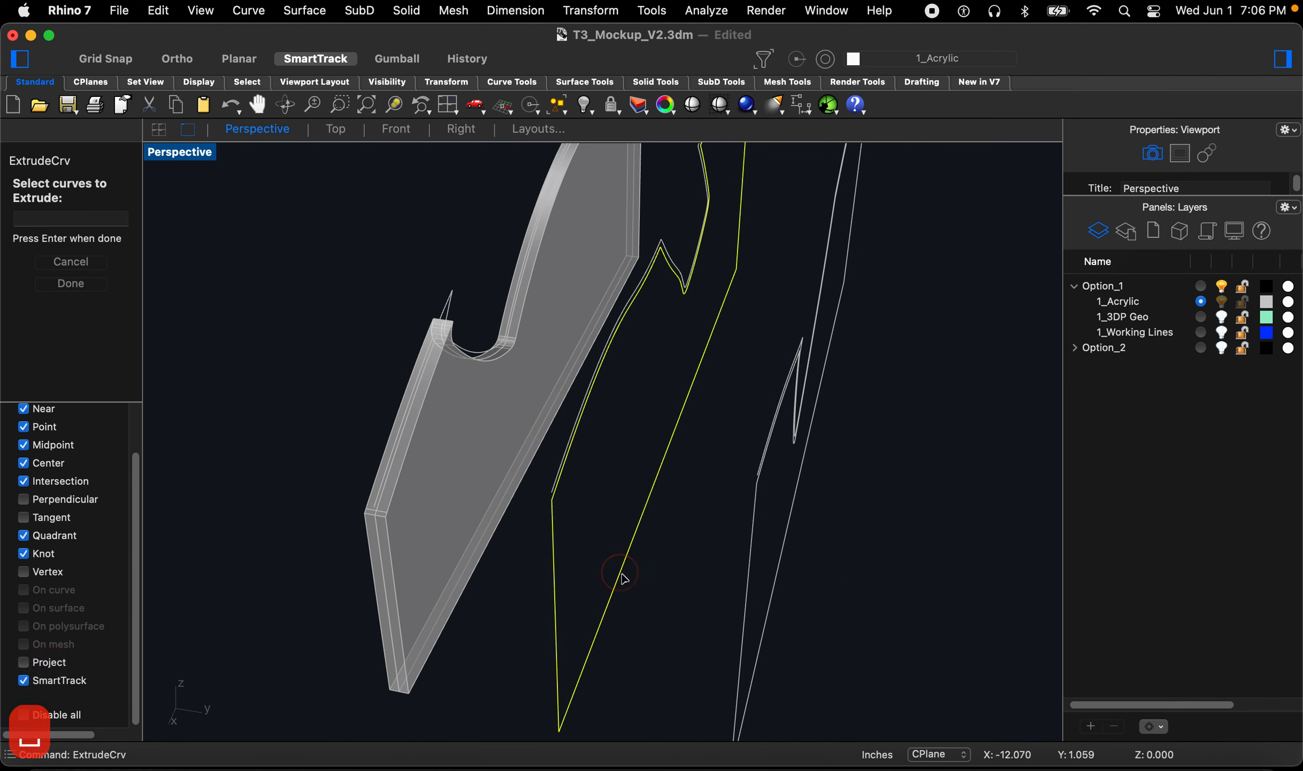
pyautogui.press('space')
pyautogui.press('space')
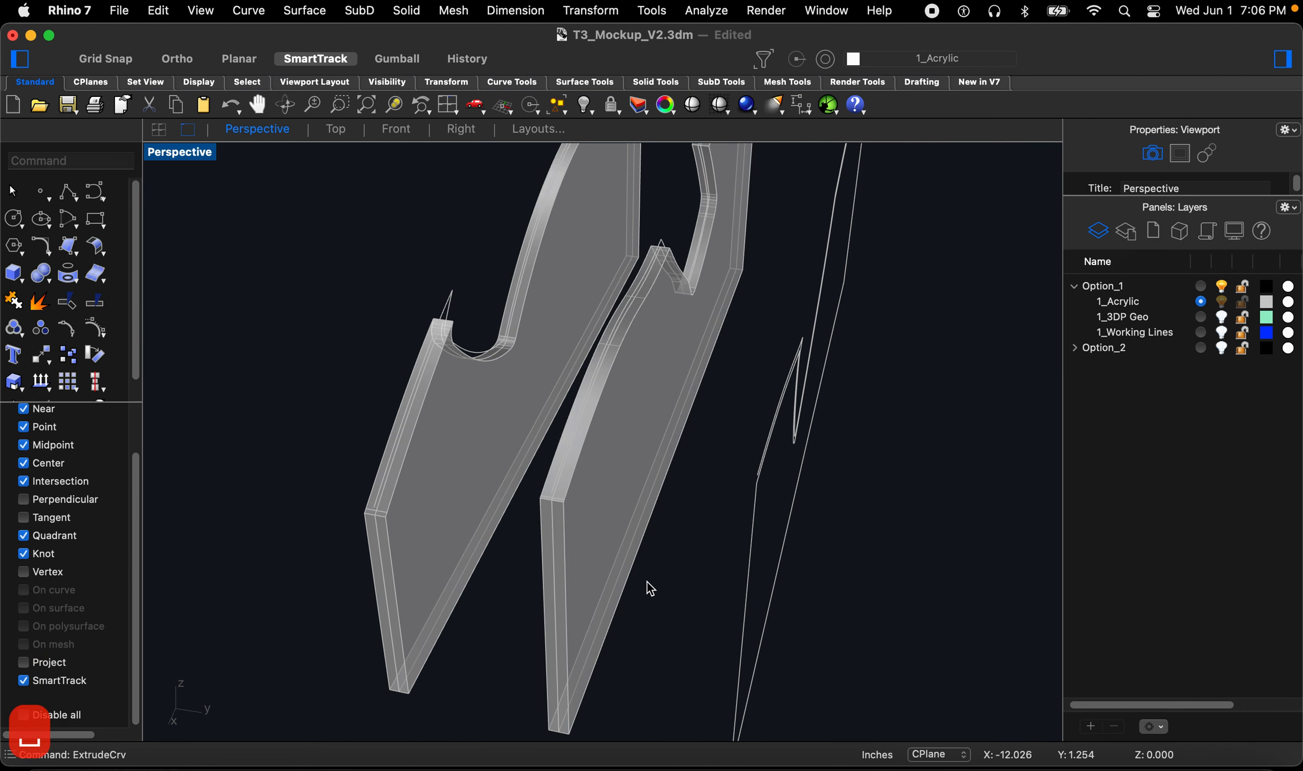
pyautogui.press('space')
pyautogui.press('space')
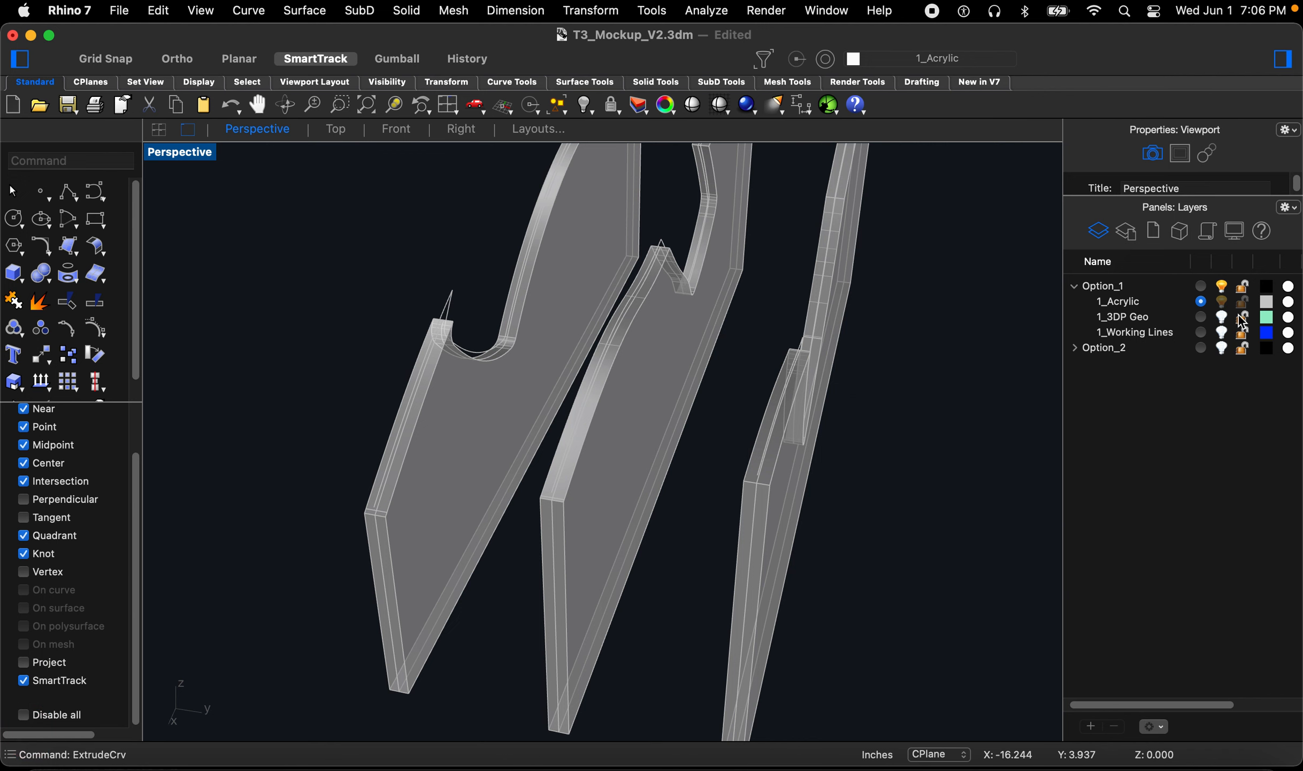
# Step: Inspect how the three acrylic pieces fit against the mockup from several close-up views
pyautogui.scroll(-10, 888, 444)
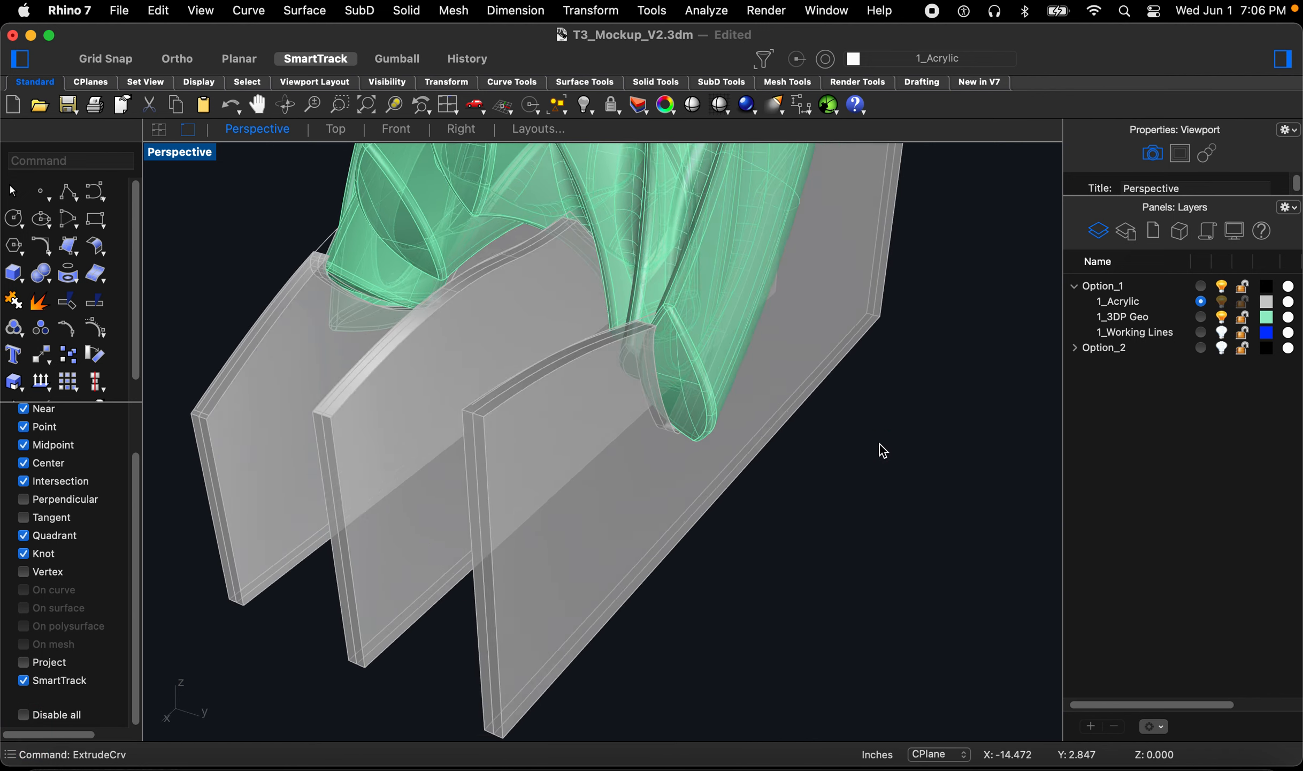
pyautogui.write('z')
pyautogui.press('space')
pyautogui.moveTo(857, 314); pyautogui.dragTo(807, 385)
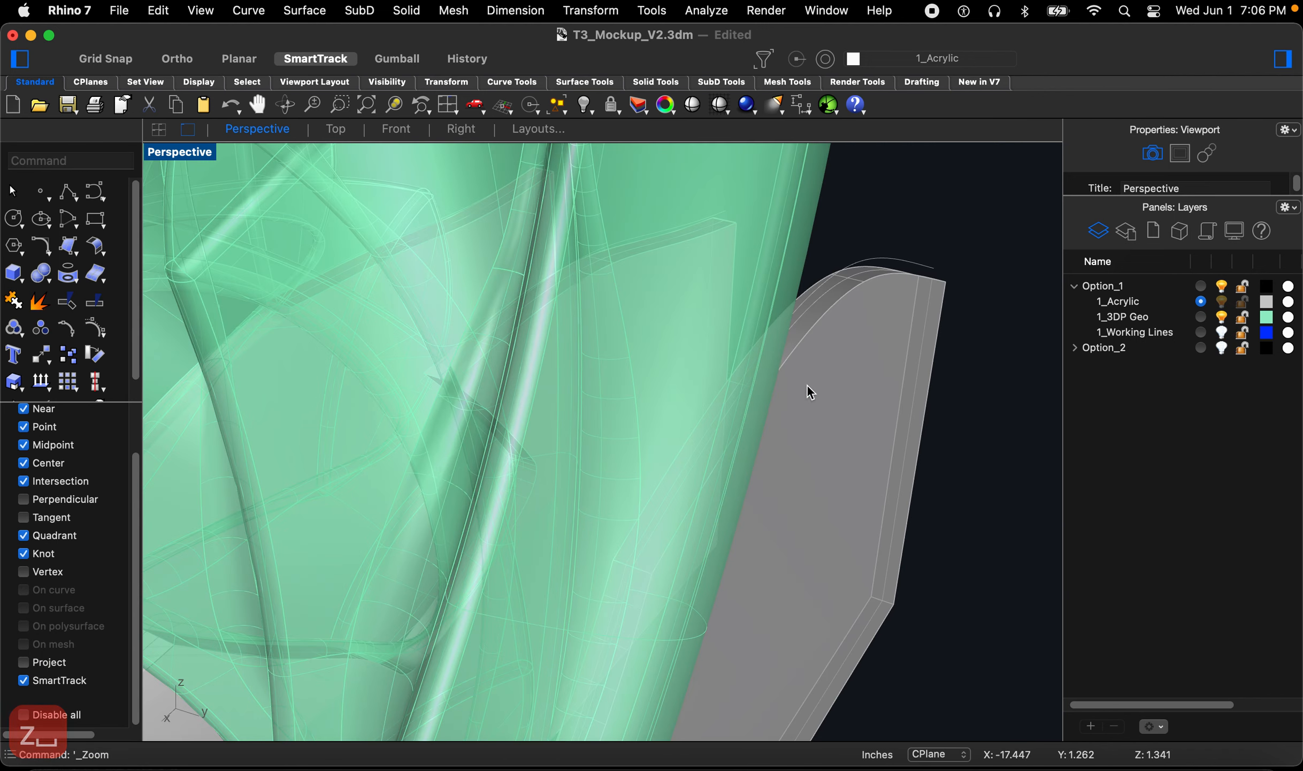
pyautogui.moveTo(750, 366); pyautogui.dragTo(479, 298, button='right')
pyautogui.write('z')
pyautogui.press('space')
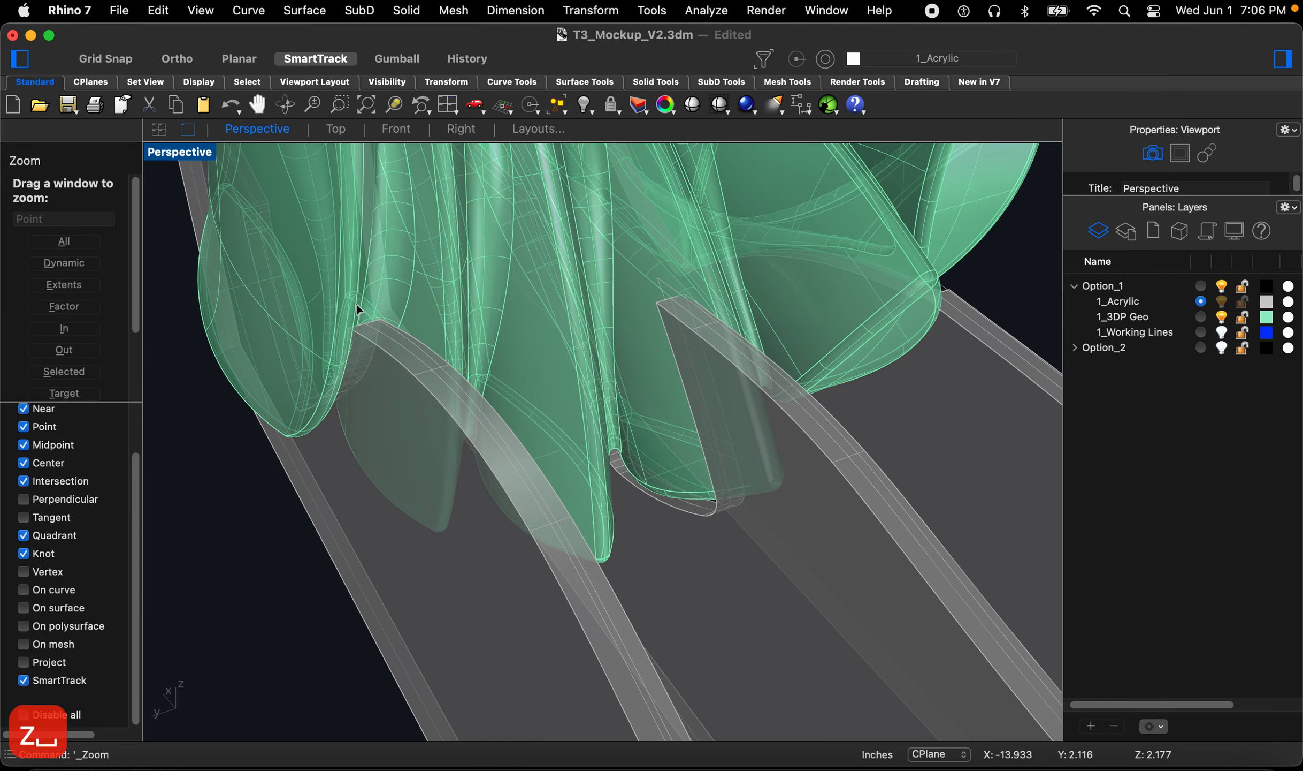
pyautogui.moveTo(361, 291); pyautogui.dragTo(350, 351)
pyautogui.moveTo(486, 405)
pyautogui.mouseDown(button='right')
pyautogui.moveTo(465, 390)
pyautogui.moveTo(466, 417)
pyautogui.mouseUp(button='right')
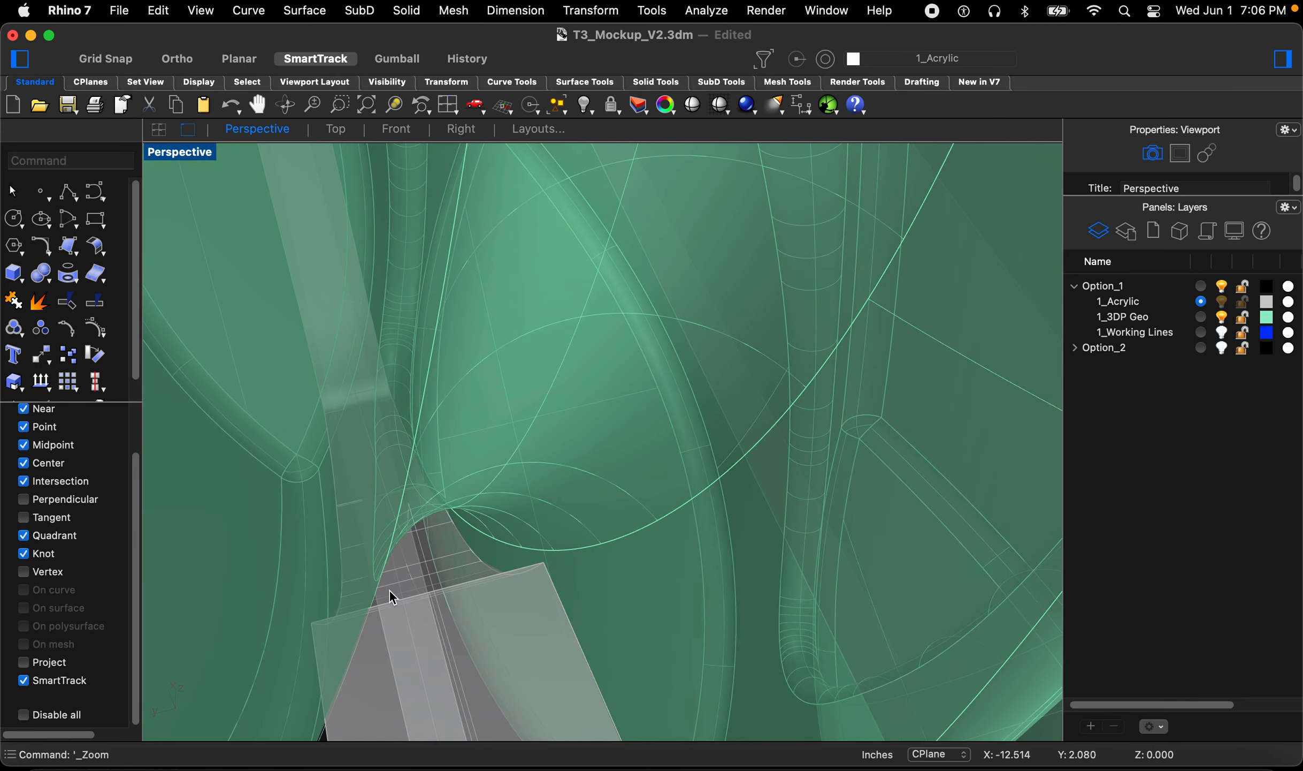
pyautogui.moveTo(348, 629); pyautogui.dragTo(564, 408, button='right')
pyautogui.scroll(-5, 565, 408)
pyautogui.scroll(4, 567, 552)
pyautogui.press('z')
pyautogui.press('space')
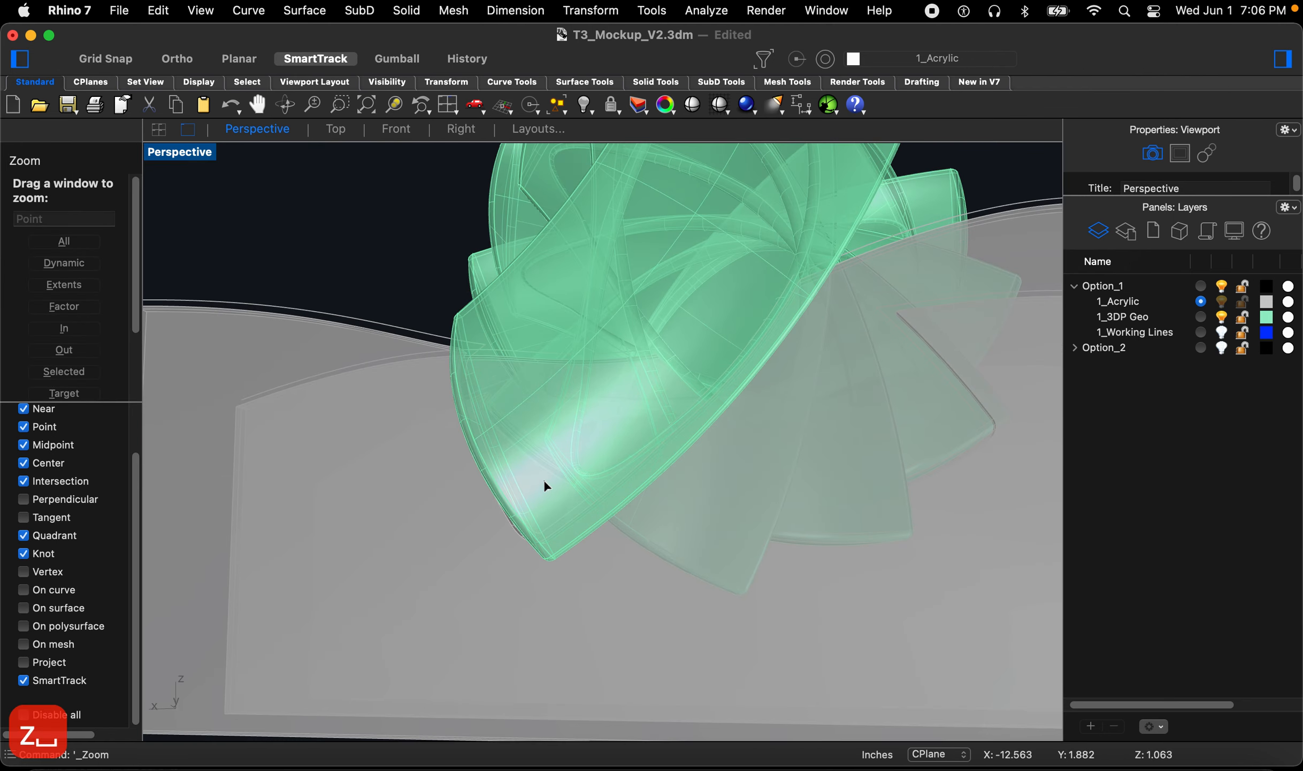
pyautogui.moveTo(549, 578); pyautogui.dragTo(546, 580)
pyautogui.moveTo(520, 563); pyautogui.dragTo(551, 554, button='right')
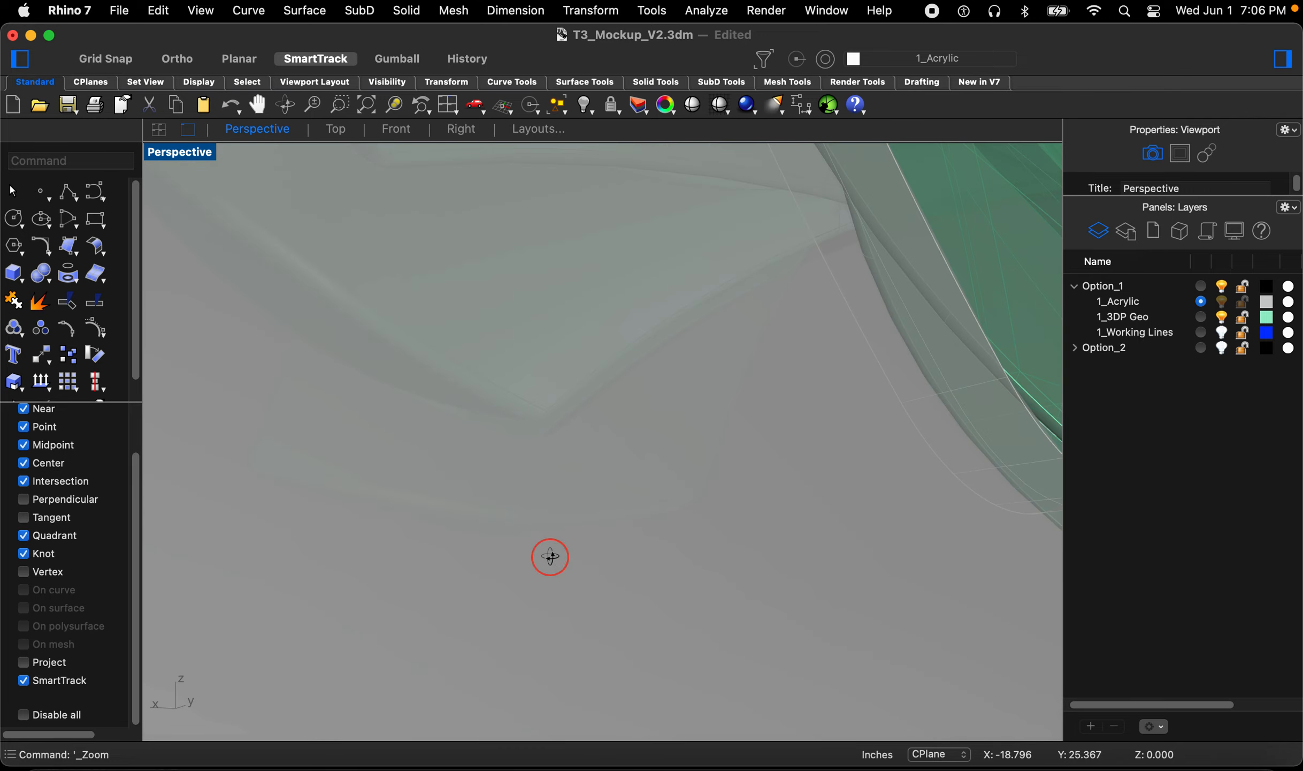
pyautogui.scroll(-8, 543, 532)
pyautogui.scroll(-5, 542, 533)
pyautogui.moveTo(661, 548); pyautogui.dragTo(716, 506, button='right')
pyautogui.scroll(6, 657, 541)
pyautogui.scroll(10, 817, 433)
pyautogui.moveTo(777, 448); pyautogui.dragTo(891, 487, button='right')
pyautogui.scroll(-10, 800, 460)
pyautogui.moveTo(800, 459); pyautogui.dragTo(727, 420, button='right')
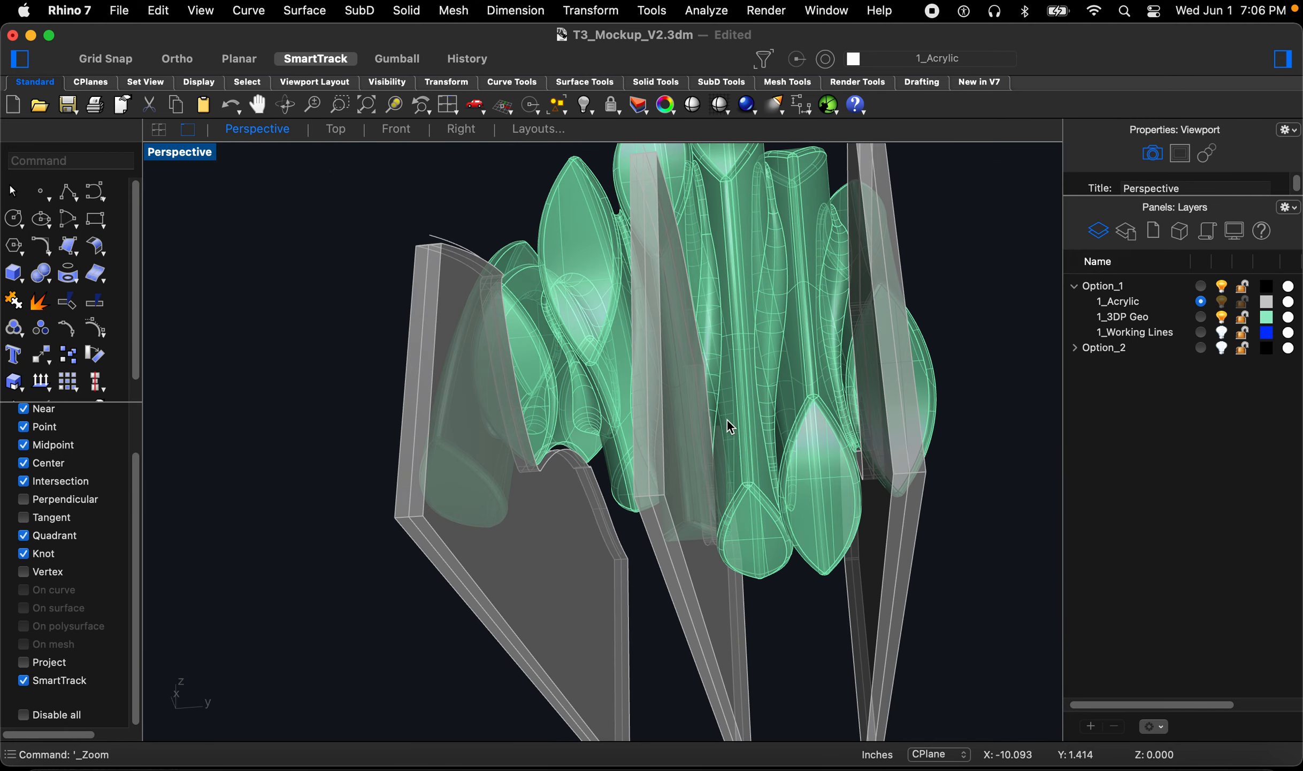
pyautogui.scroll(10, 699, 475)
pyautogui.scroll(-5, 699, 475)
pyautogui.write('z')
pyautogui.press('space')
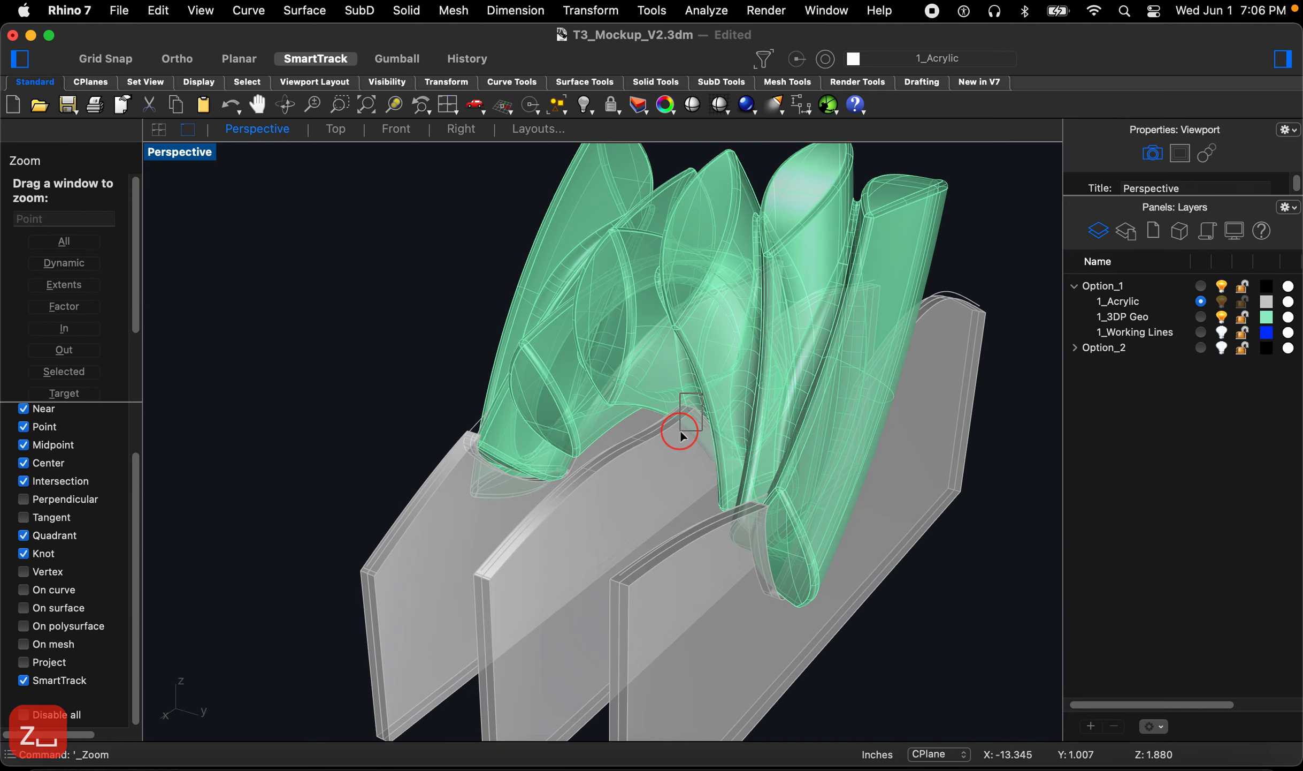
pyautogui.moveTo(681, 432); pyautogui.dragTo(679, 433)
pyautogui.moveTo(687, 443); pyautogui.dragTo(704, 456, button='right')
pyautogui.scroll(-10, 699, 508)
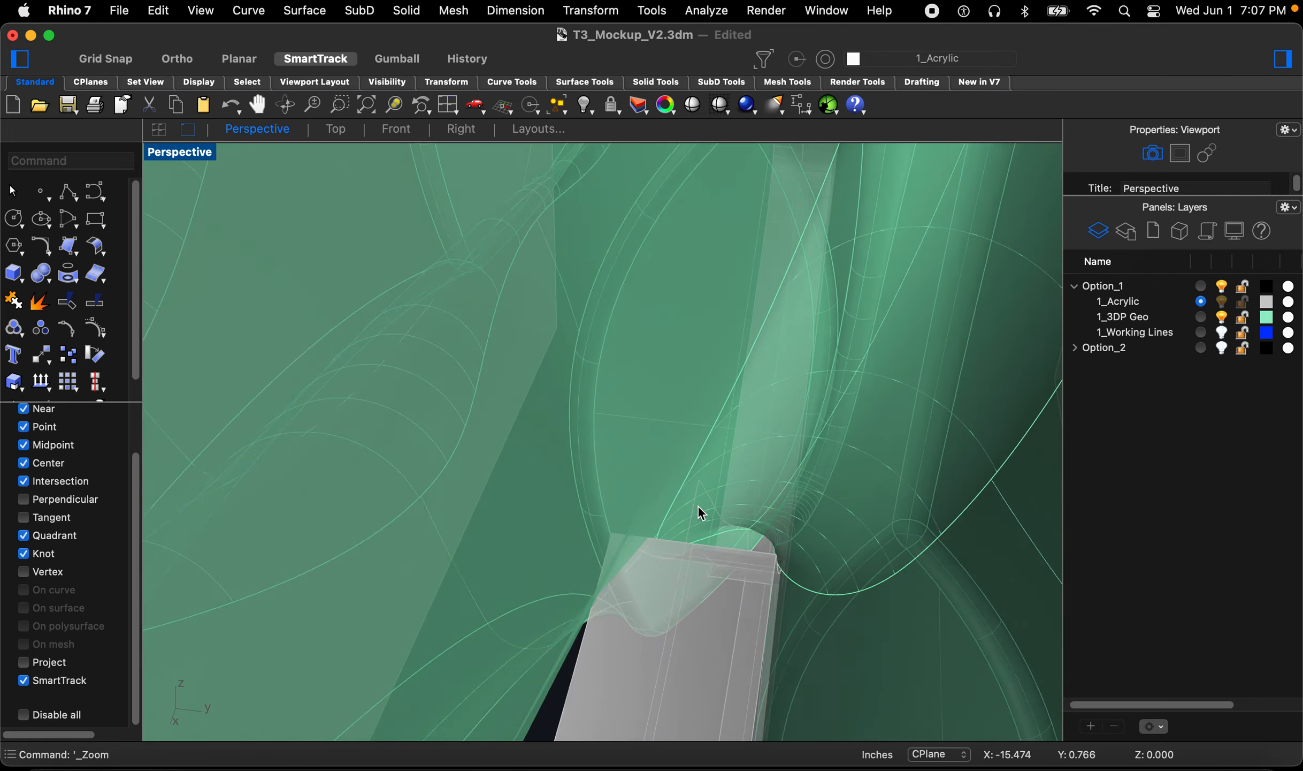
pyautogui.moveTo(573, 525); pyautogui.dragTo(835, 462, button='right')
pyautogui.scroll(-12, 836, 462)
pyautogui.scroll(6, 658, 504)
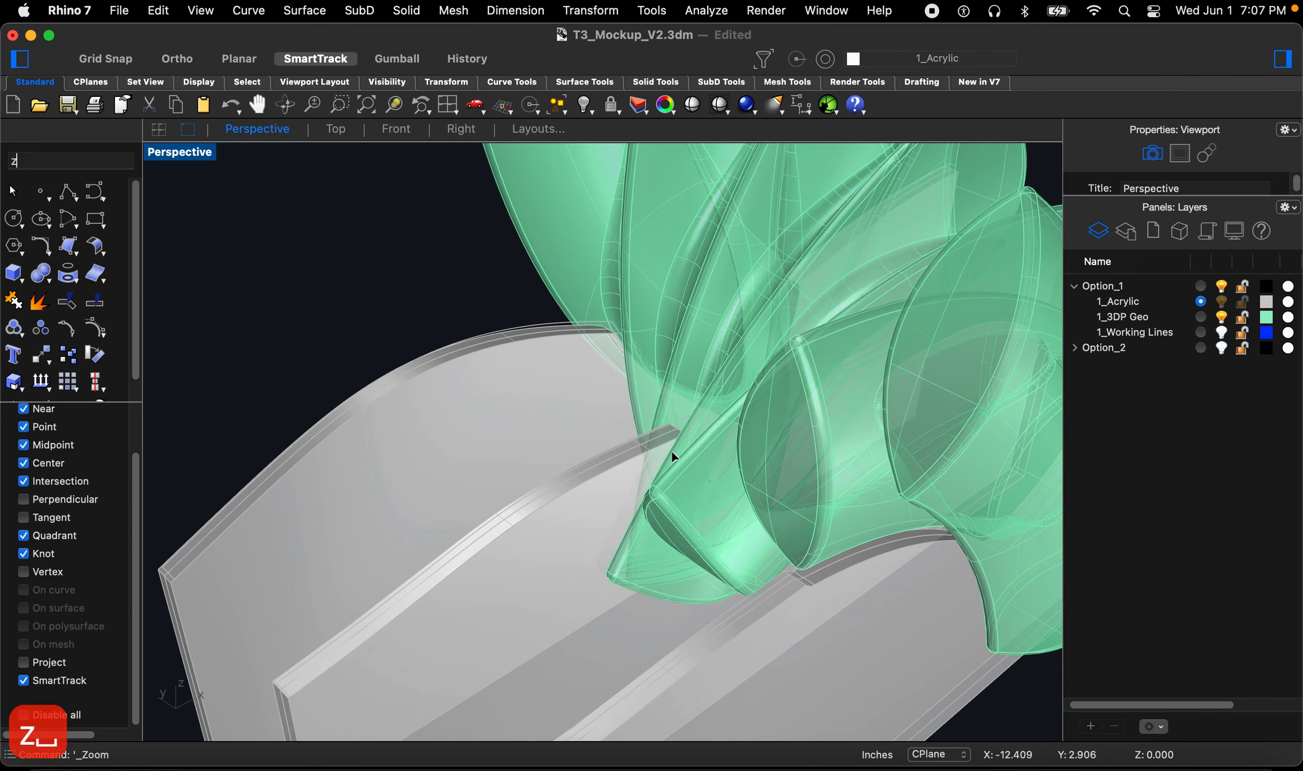
pyautogui.press('Return')
pyautogui.moveTo(690, 400); pyautogui.dragTo(645, 506)
pyautogui.moveTo(517, 564); pyautogui.dragTo(572, 581, button='right')
pyautogui.scroll(-14, 636, 448)
pyautogui.moveTo(886, 498); pyautogui.dragTo(817, 498, button='right')
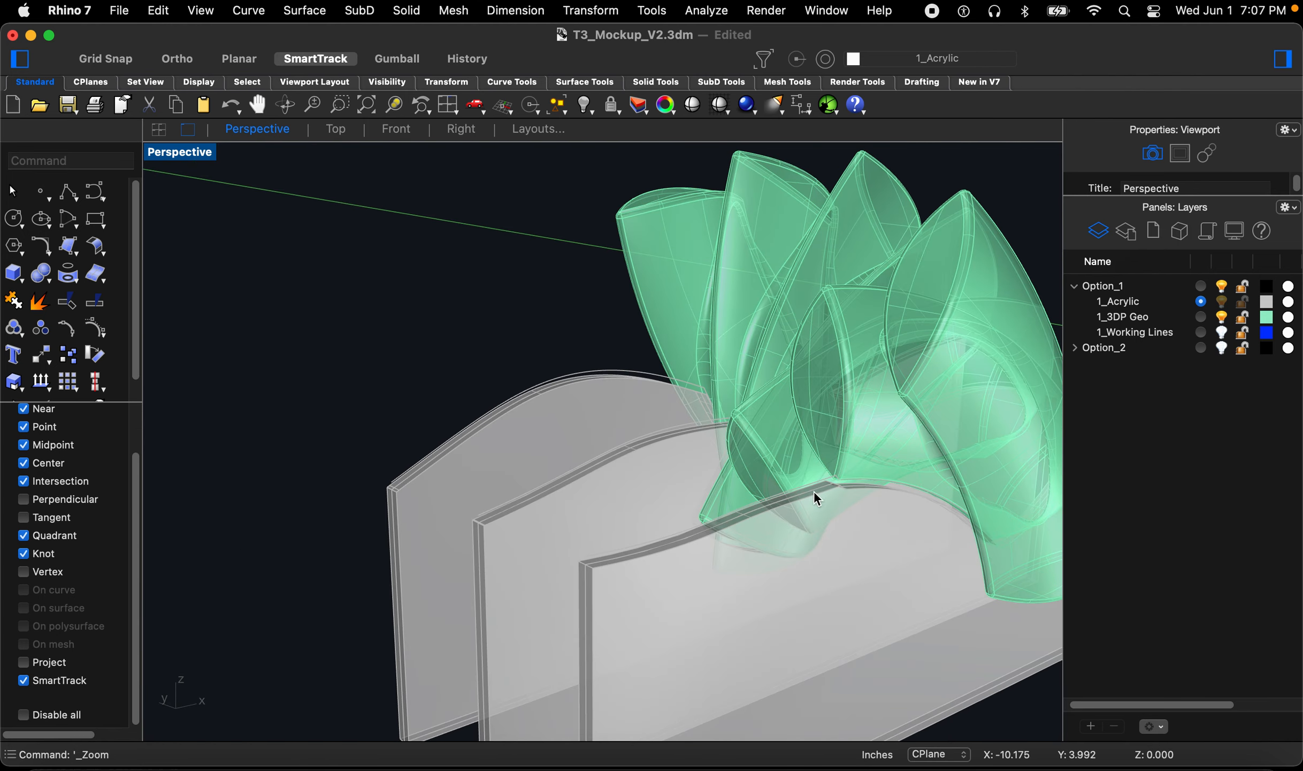
pyautogui.moveTo(697, 642); pyautogui.dragTo(792, 638, button='right')
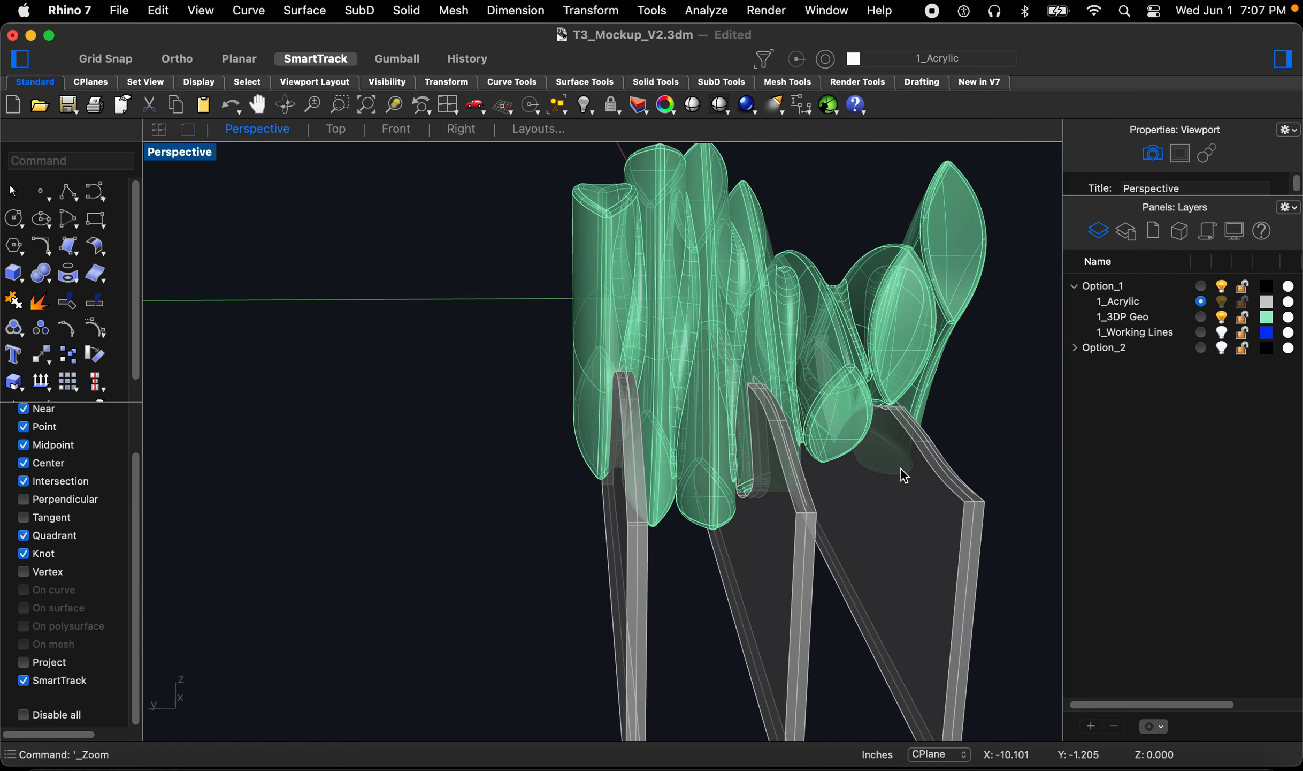
pyautogui.scroll(8, 901, 468)
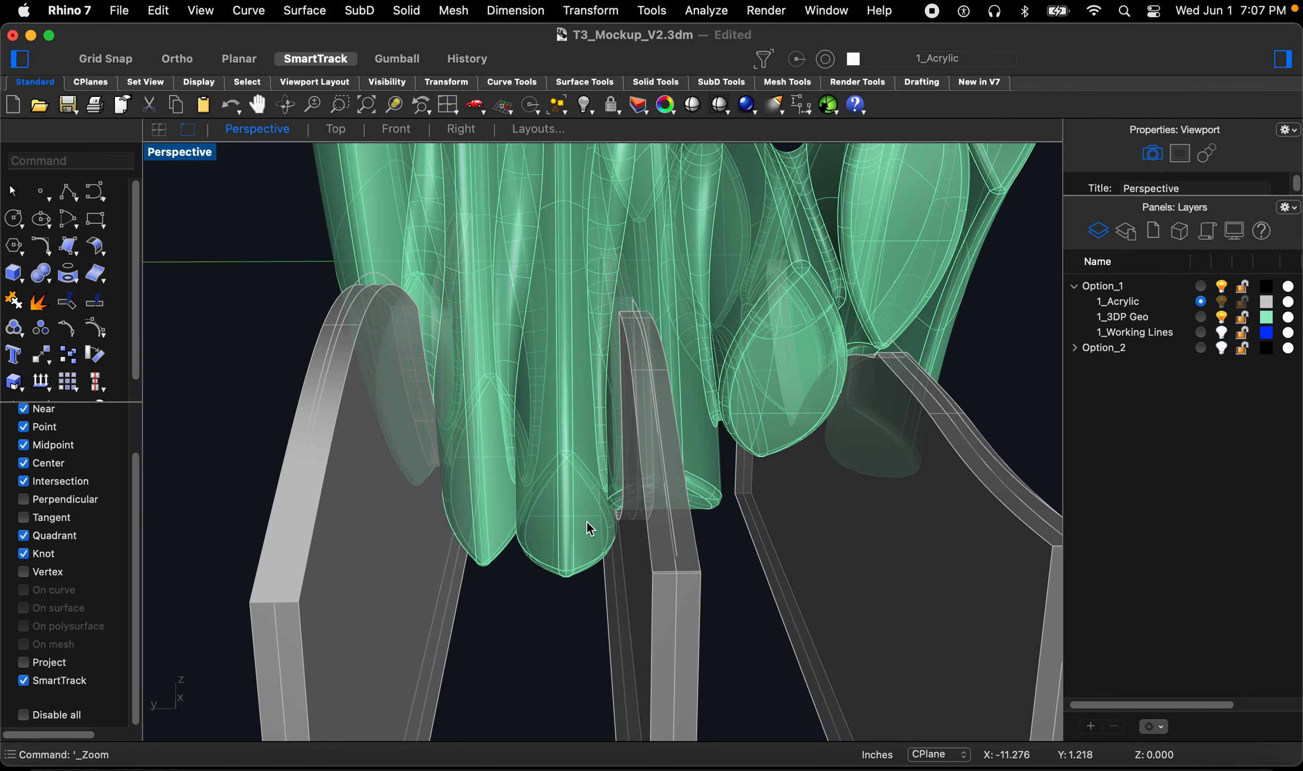
pyautogui.moveTo(643, 516); pyautogui.dragTo(655, 515, button='right')
pyautogui.scroll(8, 657, 512)
pyautogui.scroll(-8, 658, 511)
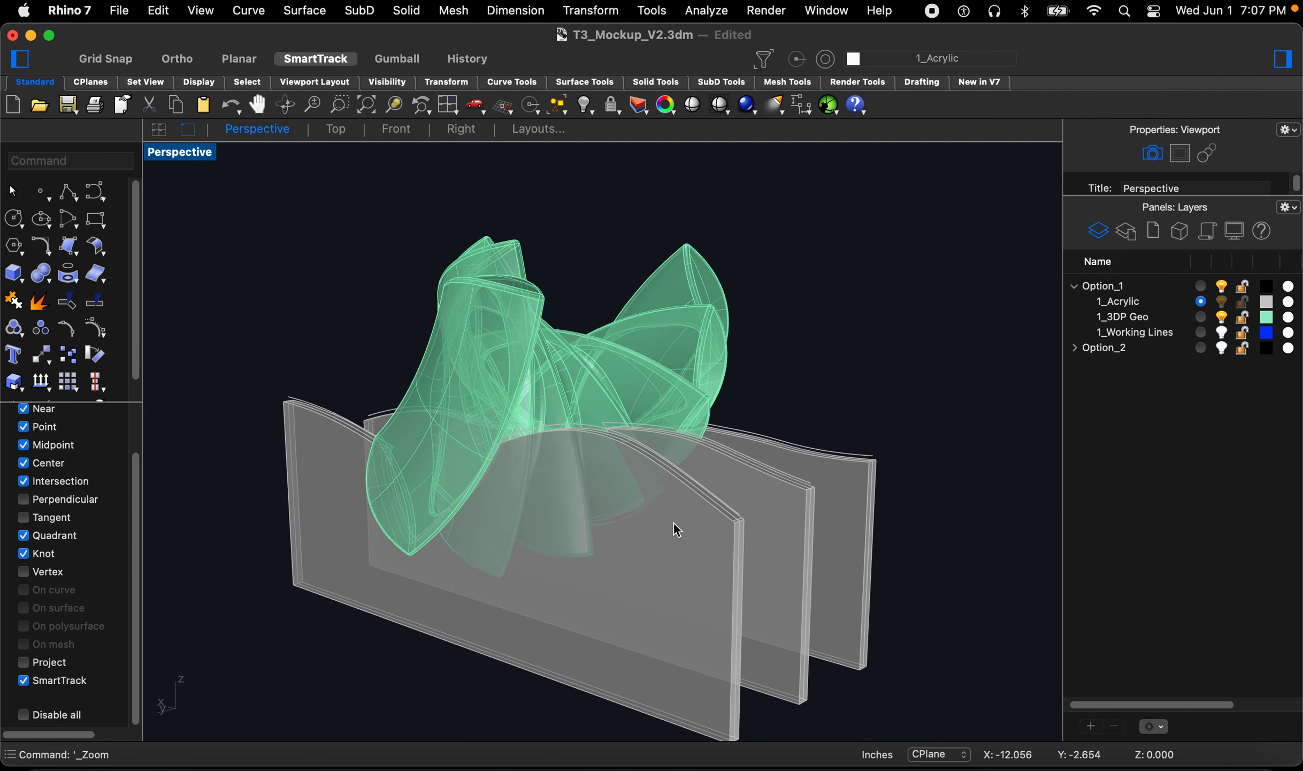
pyautogui.scroll(6, 680, 532)
# Step: Undo the two extrusions, the join and the last two fillets
pyautogui.press('cmd+z')
pyautogui.press('cmd+z')
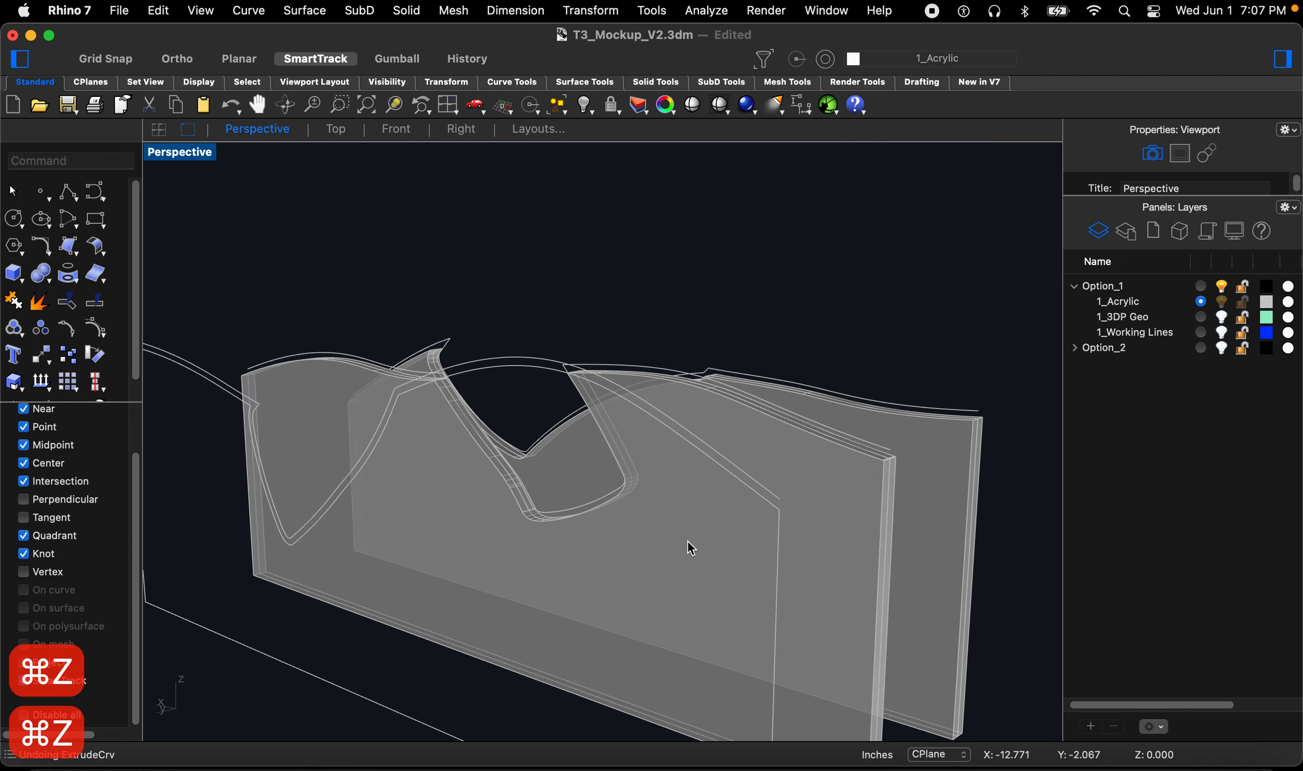
pyautogui.press('cmd+z')
pyautogui.press('cmd+z')
pyautogui.press('super+z')
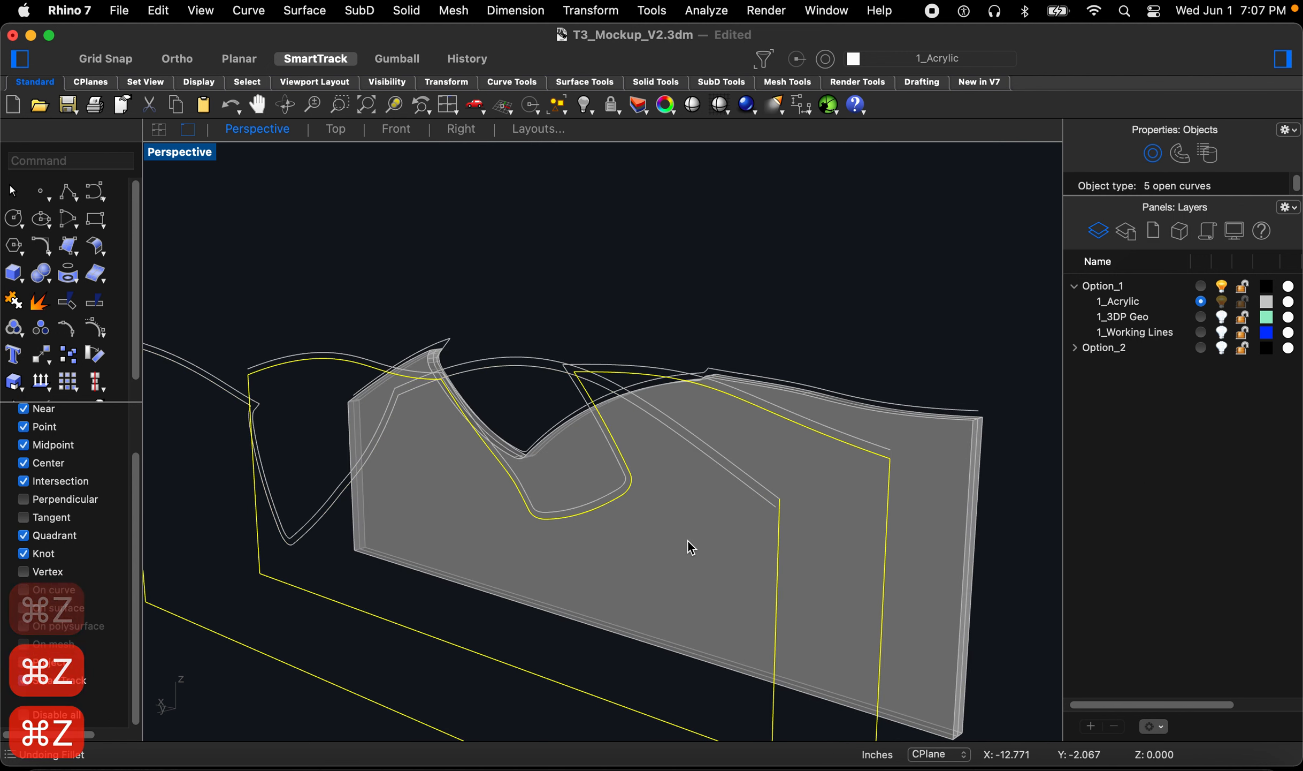
# Step: Undo further back through the earlier fillet, offset and extrusion operations
pyautogui.press('super+z')
pyautogui.press('super+z')
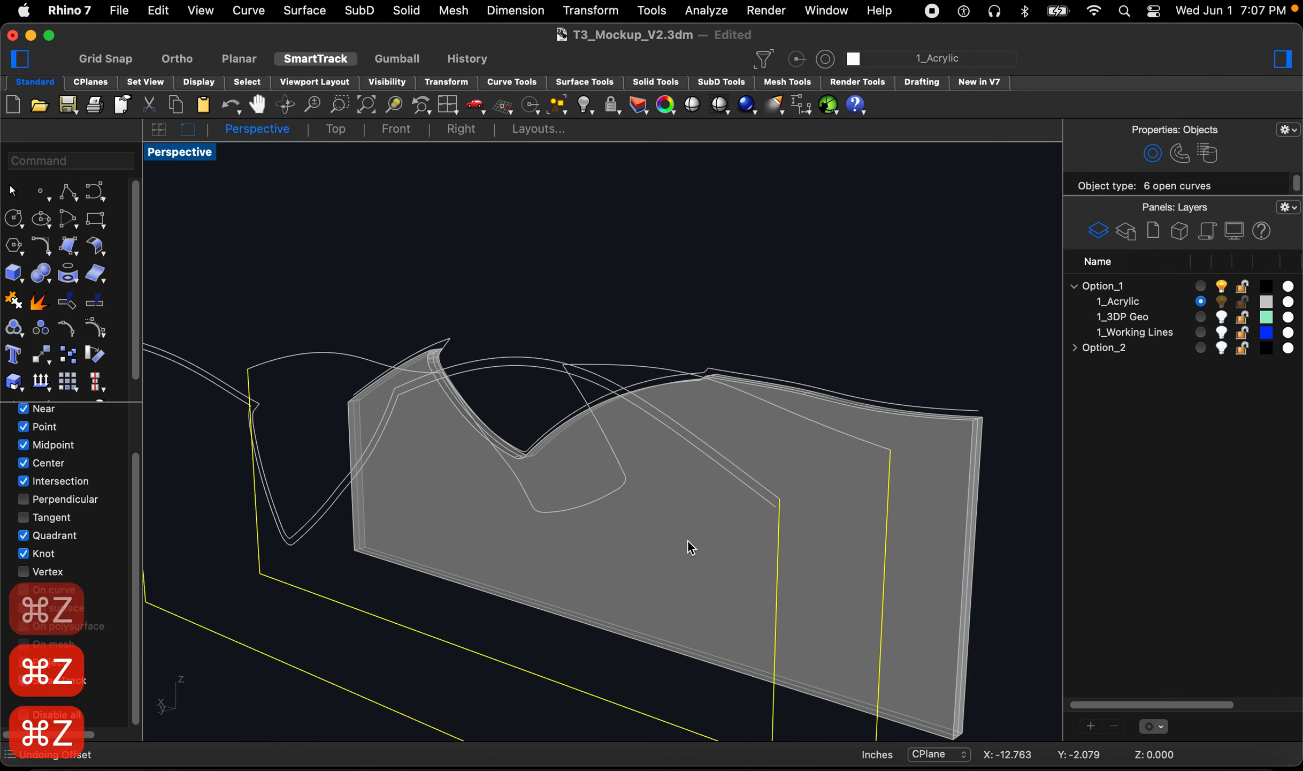
pyautogui.press('super+z')
pyautogui.press('super+z')
pyautogui.press('super+z')
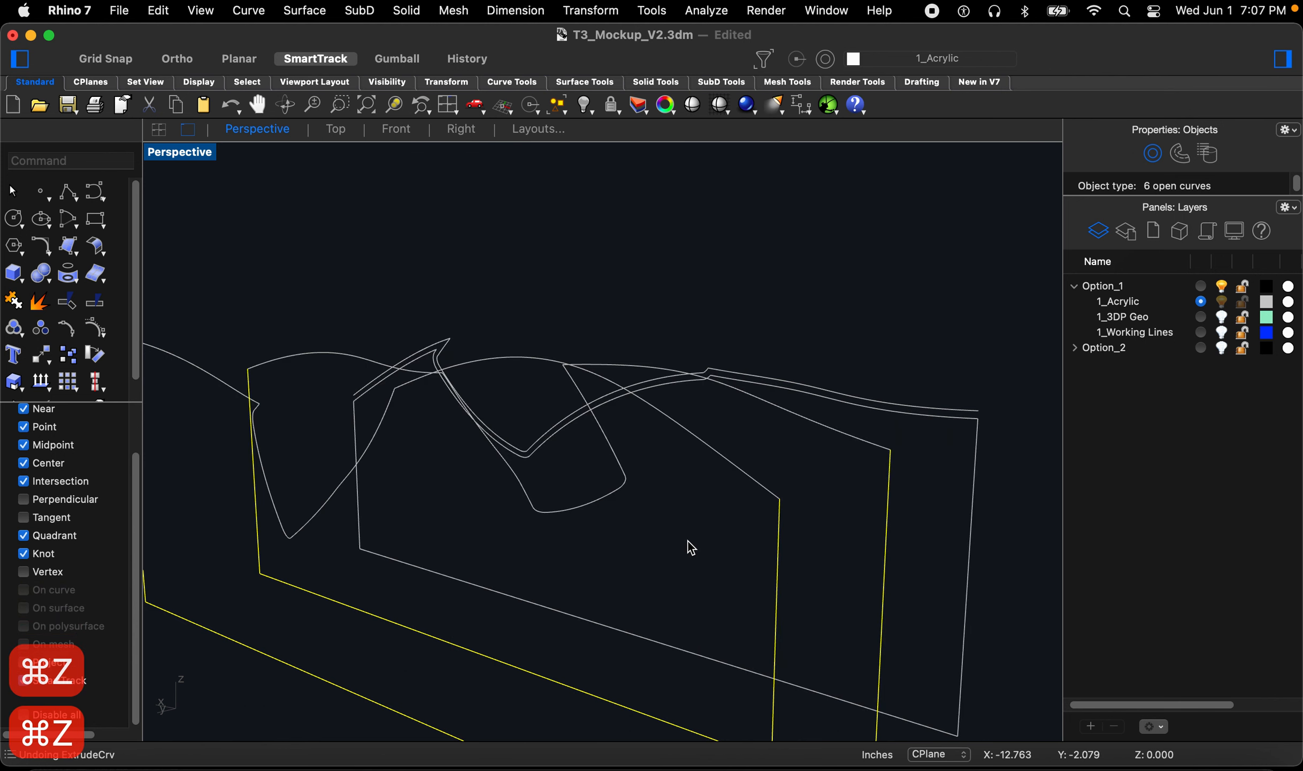
pyautogui.press('super+z')
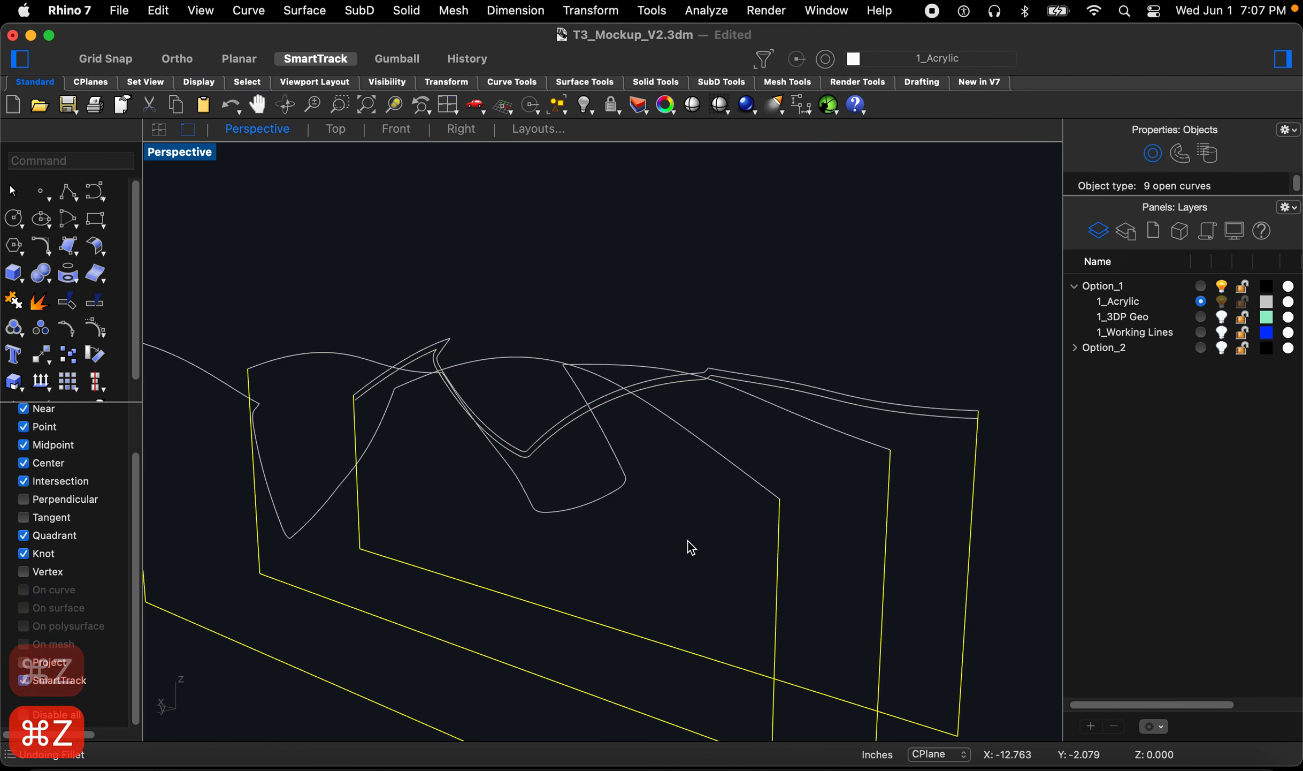
# Step: Offset the top border curve of each of the three section planes inward by 0.0625
pyautogui.click(838, 293)
pyautogui.moveTo(838, 293); pyautogui.dragTo(727, 428, button='right')
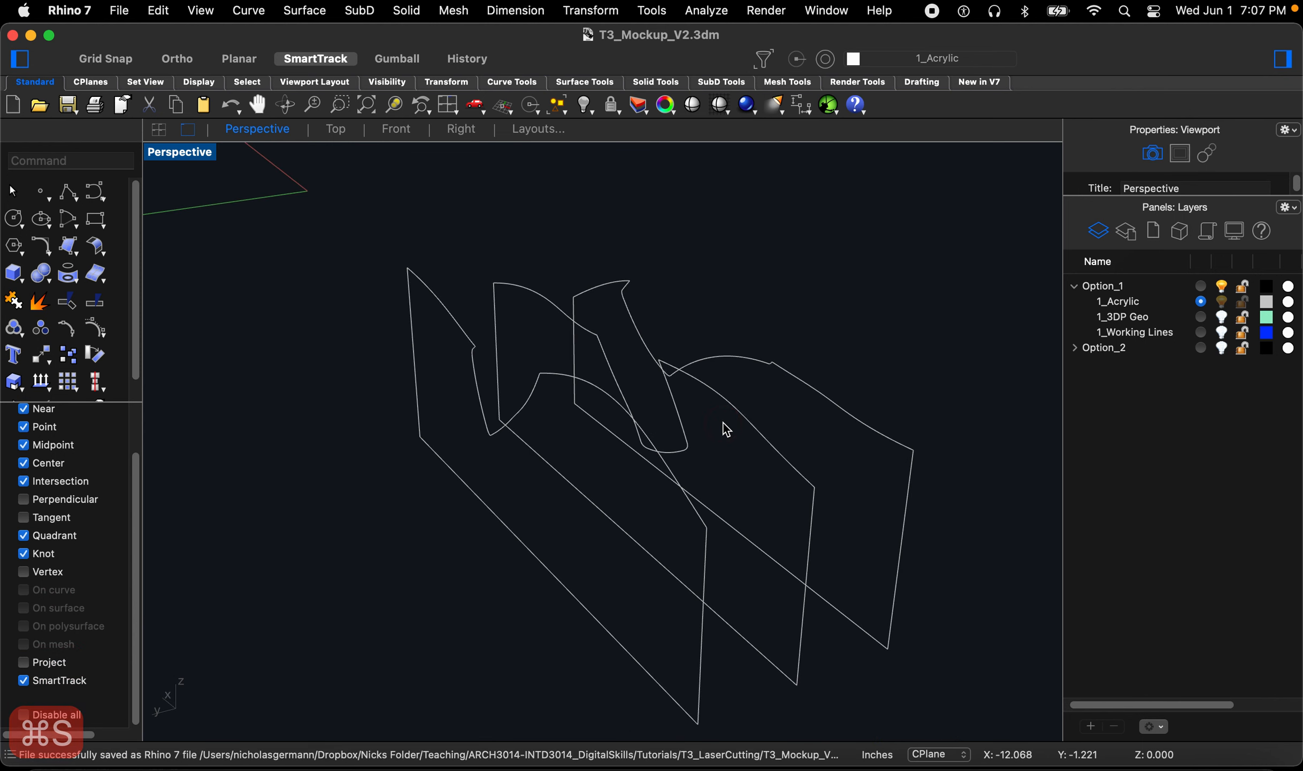
pyautogui.moveTo(739, 455); pyautogui.dragTo(771, 469, button='right')
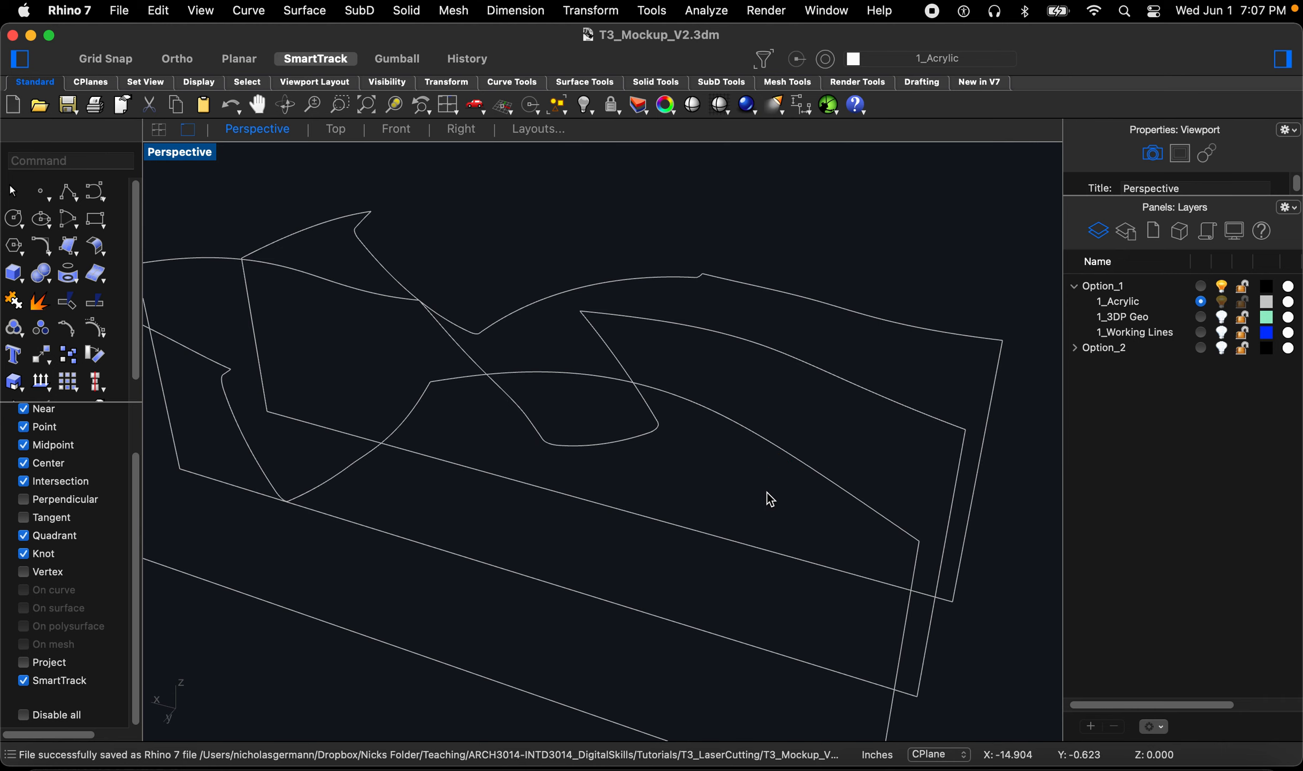
pyautogui.moveTo(760, 277); pyautogui.dragTo(760, 277)
pyautogui.moveTo(838, 422); pyautogui.dragTo(831, 392, button='right')
pyautogui.write('off')
pyautogui.press('space')
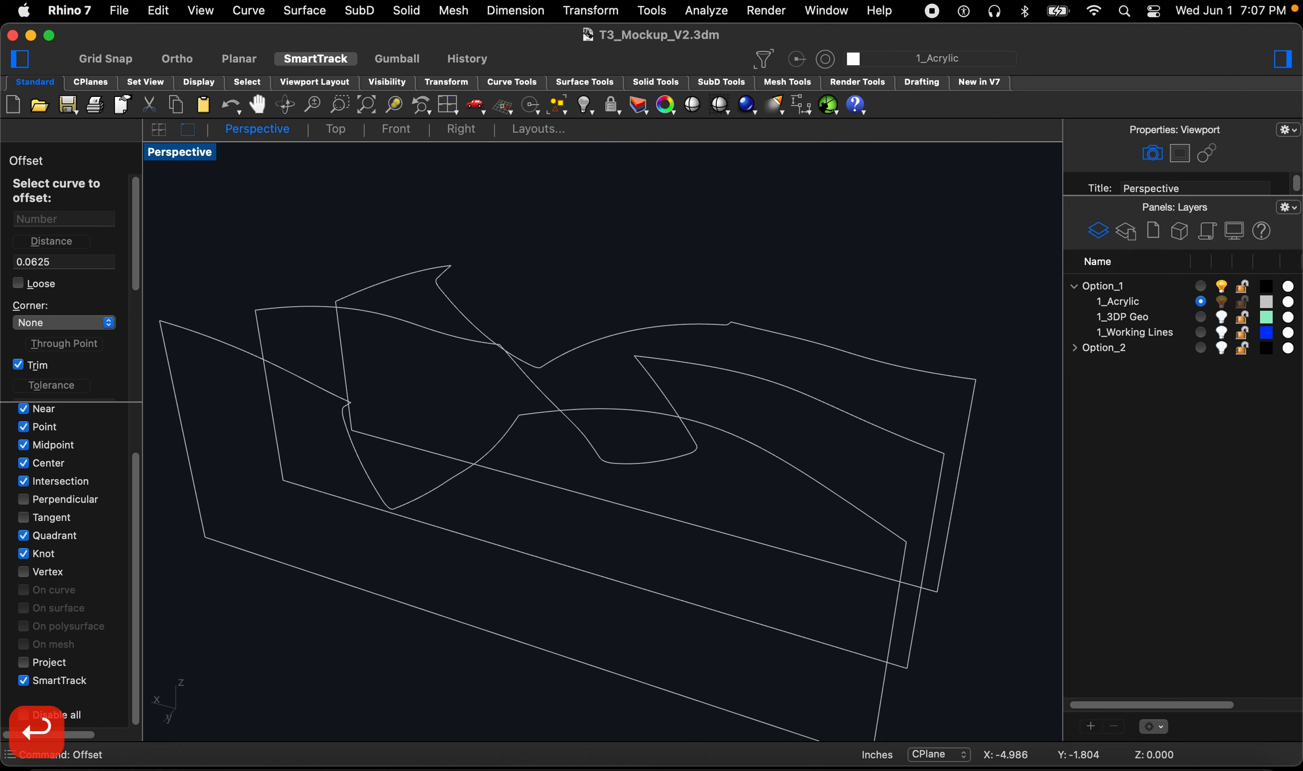
pyautogui.click(762, 327)
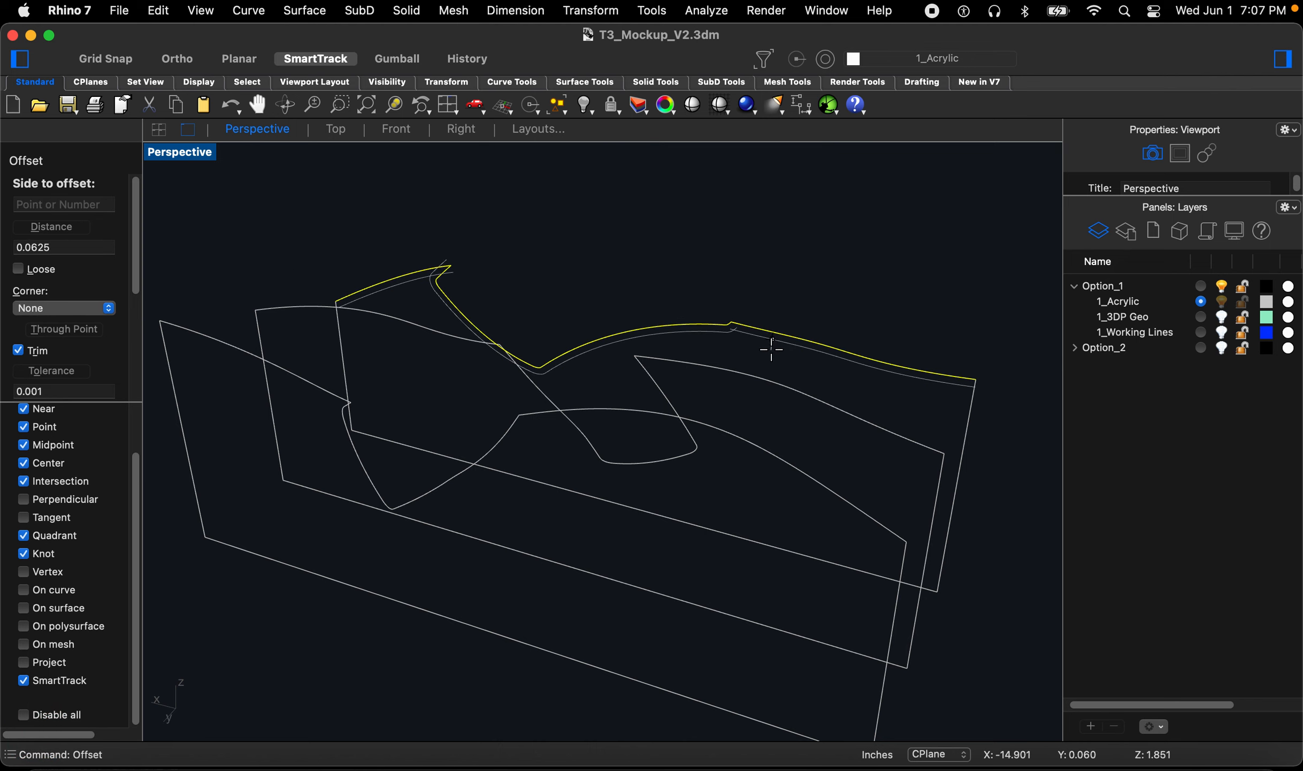
pyautogui.click(772, 349)
pyautogui.press('space')
pyautogui.click(772, 390)
pyautogui.click(767, 456)
pyautogui.press('space')
pyautogui.click(768, 452)
pyautogui.click(721, 477)
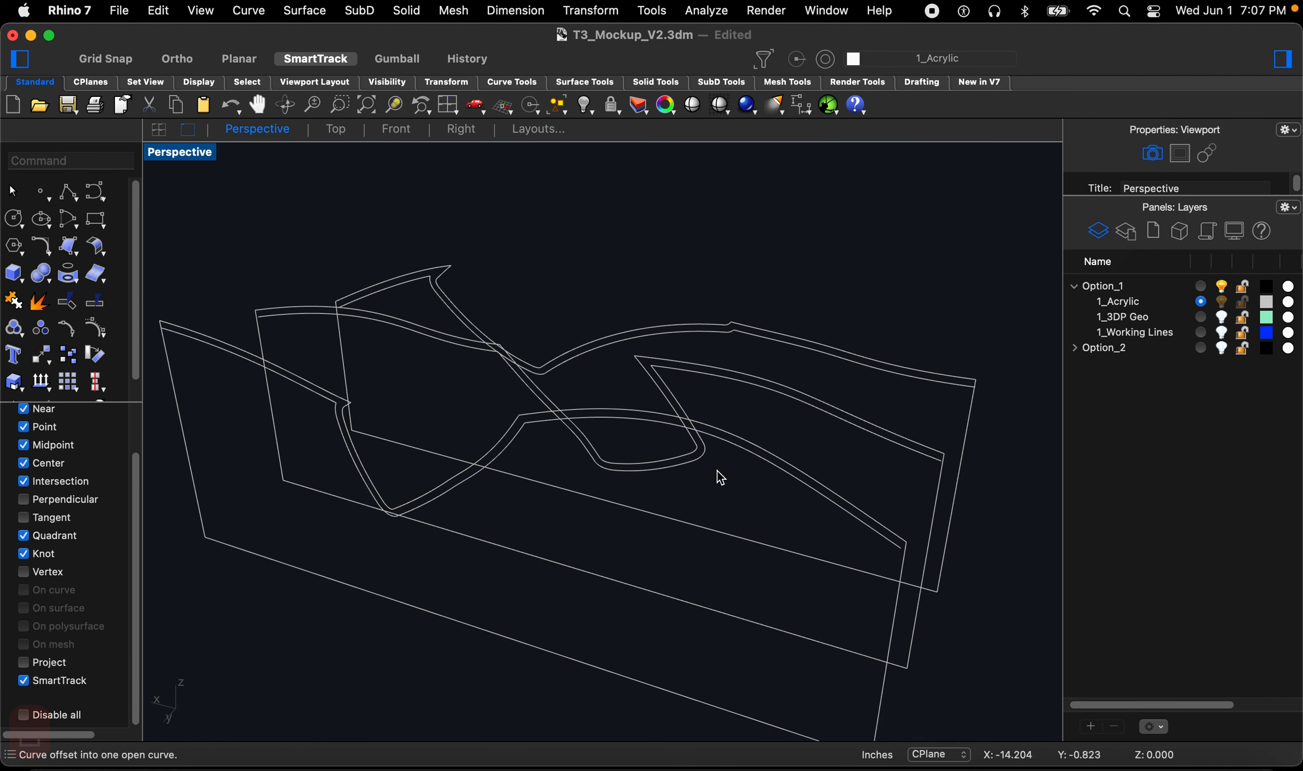
# Step: Fillet each offset curve's ends to the adjoining plane border curves with radius 0
pyautogui.moveTo(723, 538); pyautogui.dragTo(765, 467, button='right')
pyautogui.scroll(8, 765, 467)
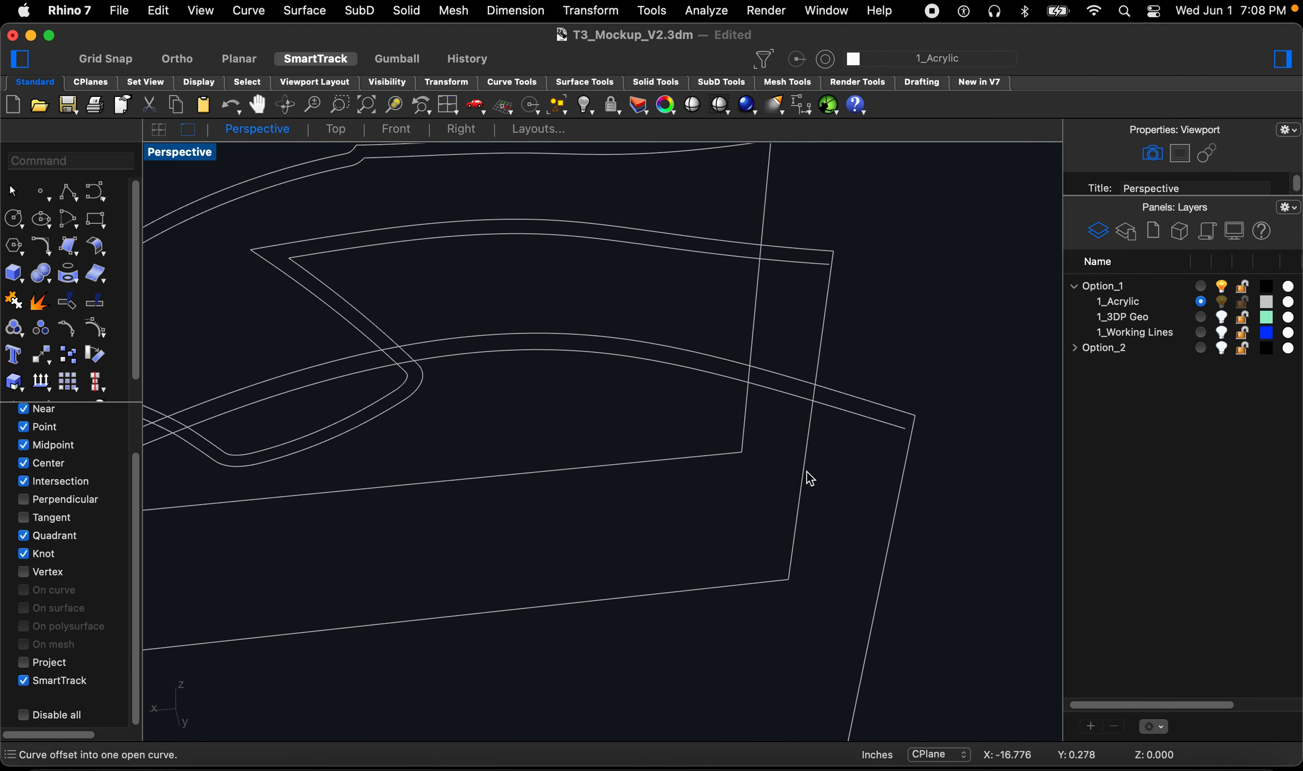
pyautogui.write('fii')
pyautogui.press('BackSpace')
pyautogui.write('ll')
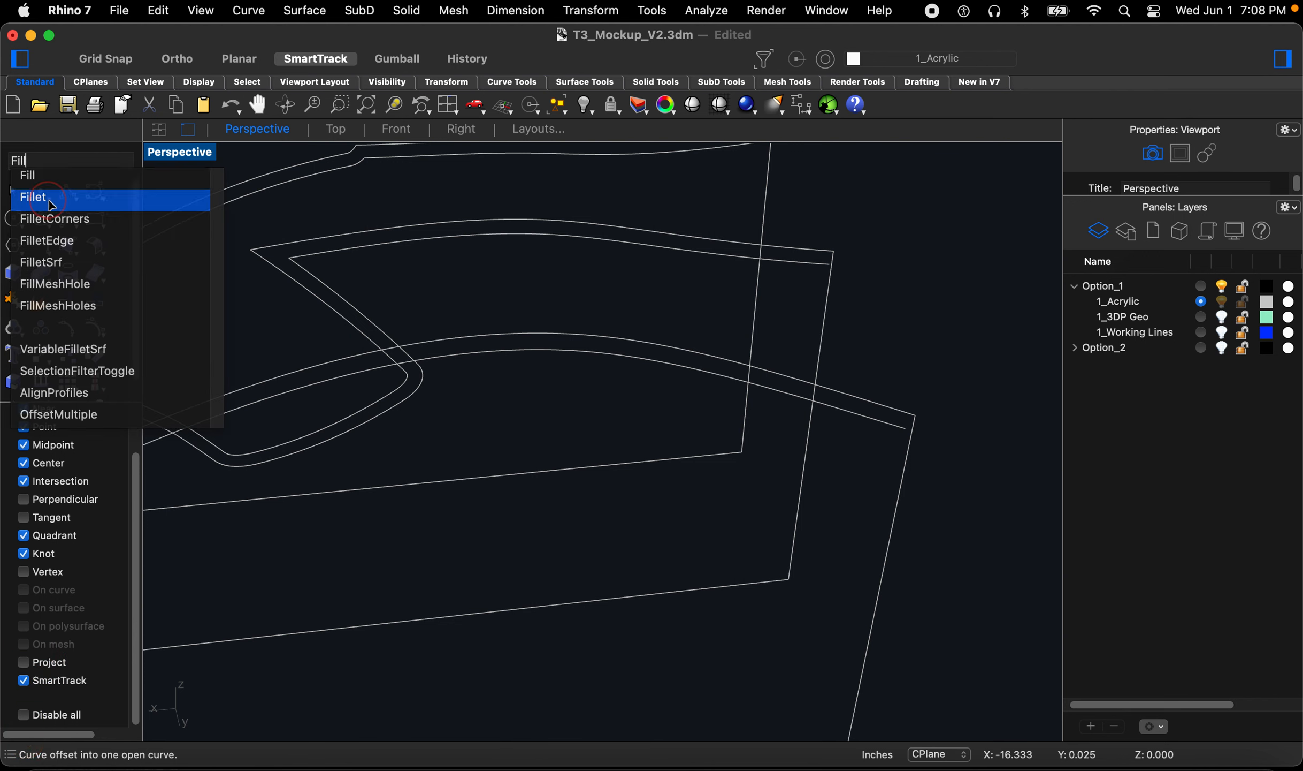
pyautogui.click(52, 202)
pyautogui.click(905, 465)
pyautogui.scroll(-4, 901, 492)
pyautogui.scroll(7, 840, 351)
pyautogui.press('space')
pyautogui.click(856, 386)
pyautogui.scroll(-6, 847, 399)
pyautogui.scroll(6, 808, 311)
pyautogui.press('space')
pyautogui.click(793, 255)
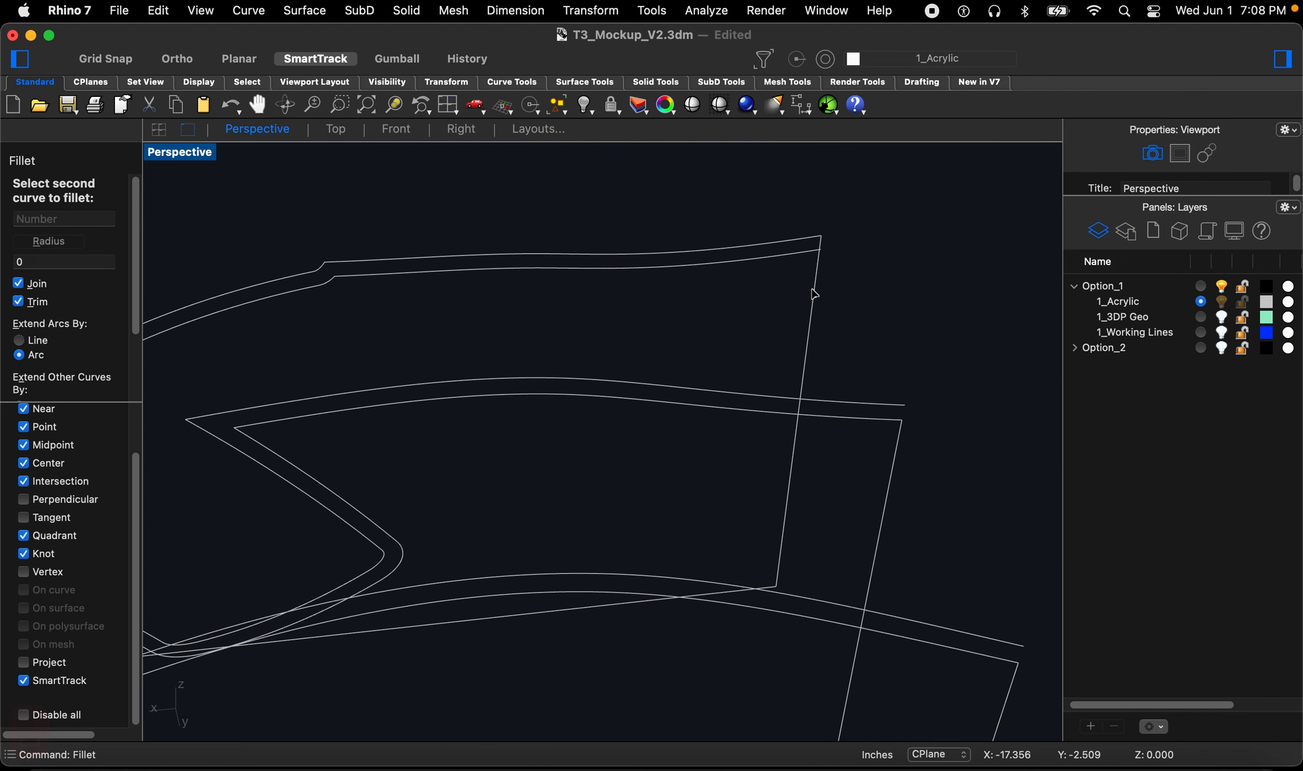
pyautogui.click(813, 291)
pyautogui.scroll(-6, 926, 354)
pyautogui.moveTo(824, 382); pyautogui.dragTo(620, 353, button='right')
pyautogui.scroll(6, 602, 306)
pyautogui.press('space')
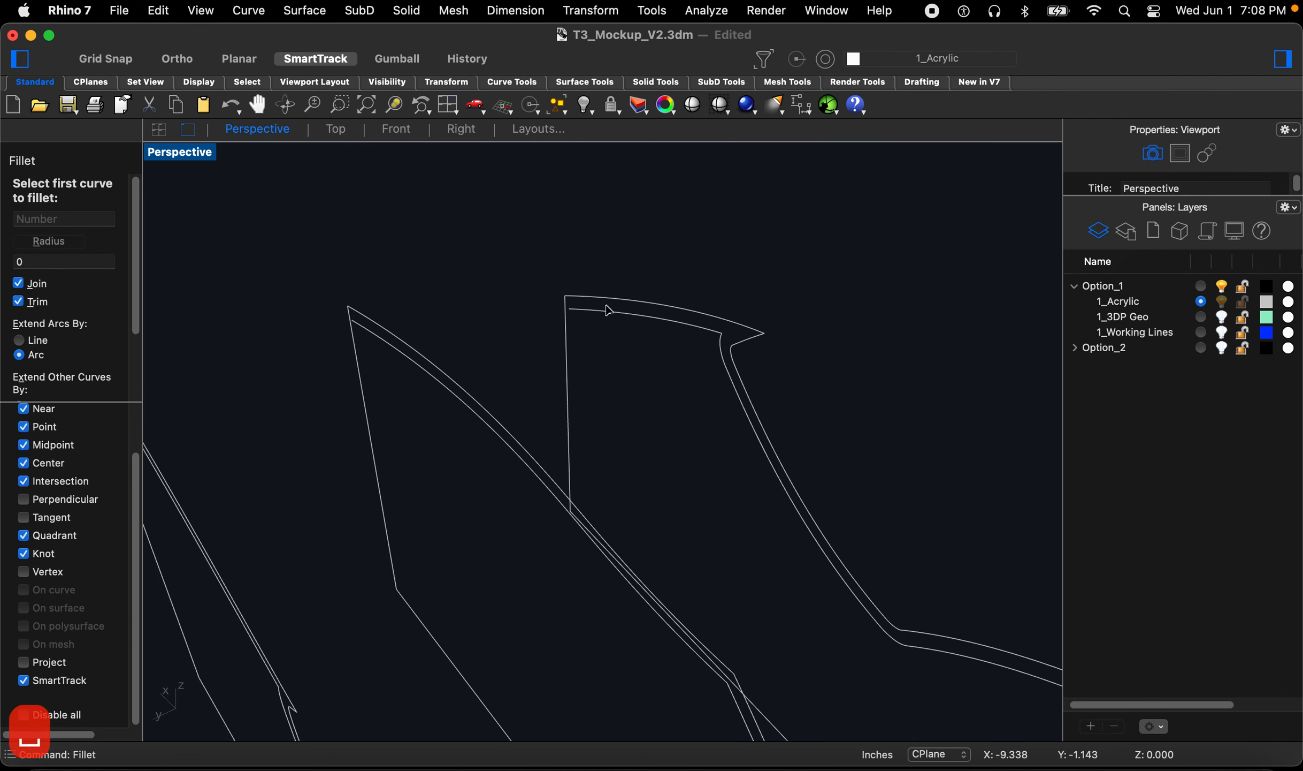
pyautogui.press('space')
pyautogui.scroll(-6, 508, 323)
pyautogui.moveTo(508, 323); pyautogui.dragTo(351, 348, button='right')
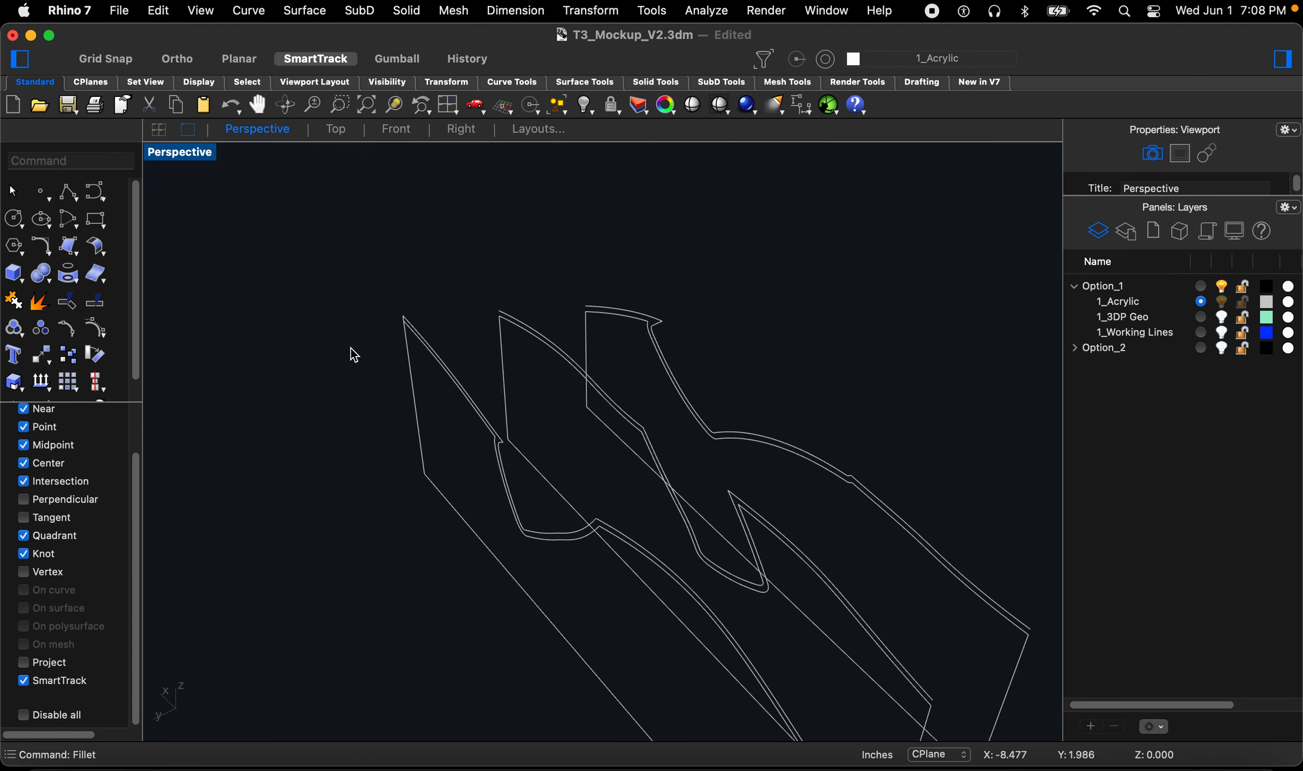
pyautogui.scroll(5, 351, 349)
pyautogui.press('space')
pyautogui.click(457, 354)
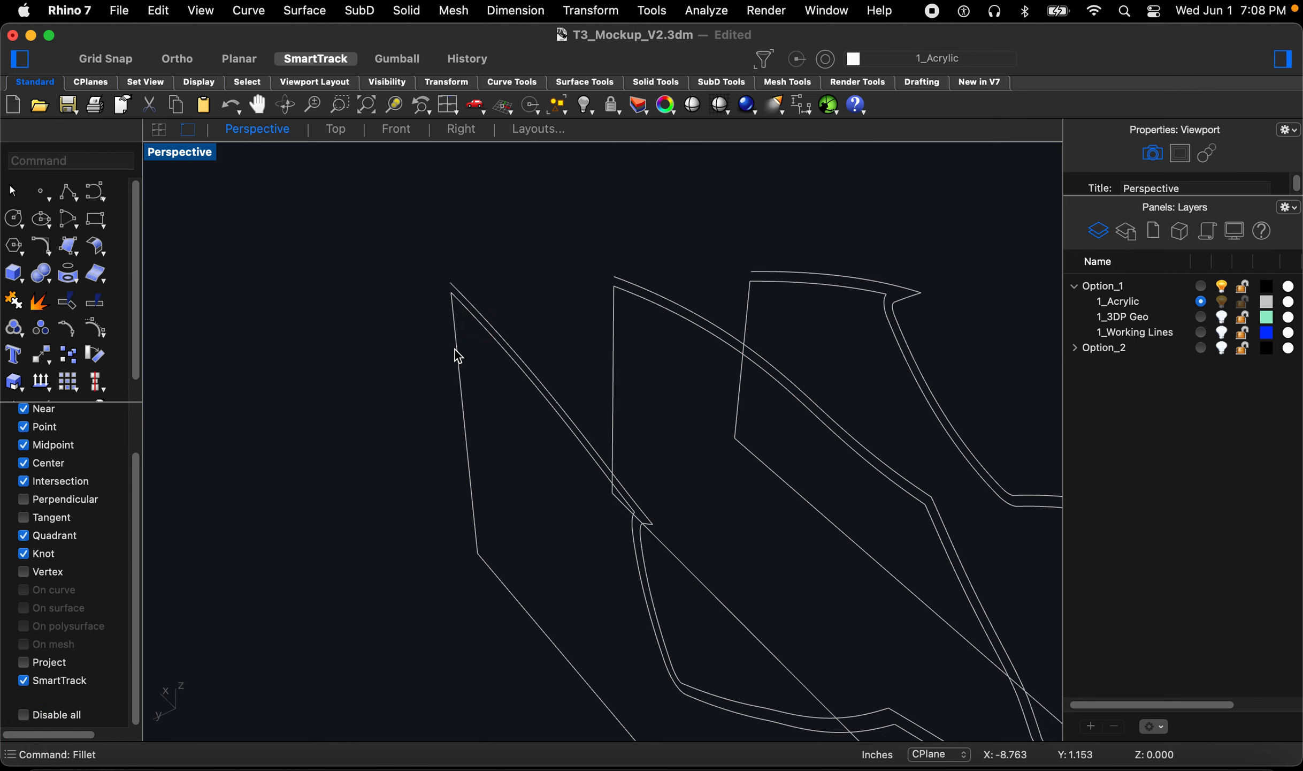
pyautogui.scroll(-2, 467, 325)
pyautogui.moveTo(591, 317); pyautogui.dragTo(652, 284, button='right')
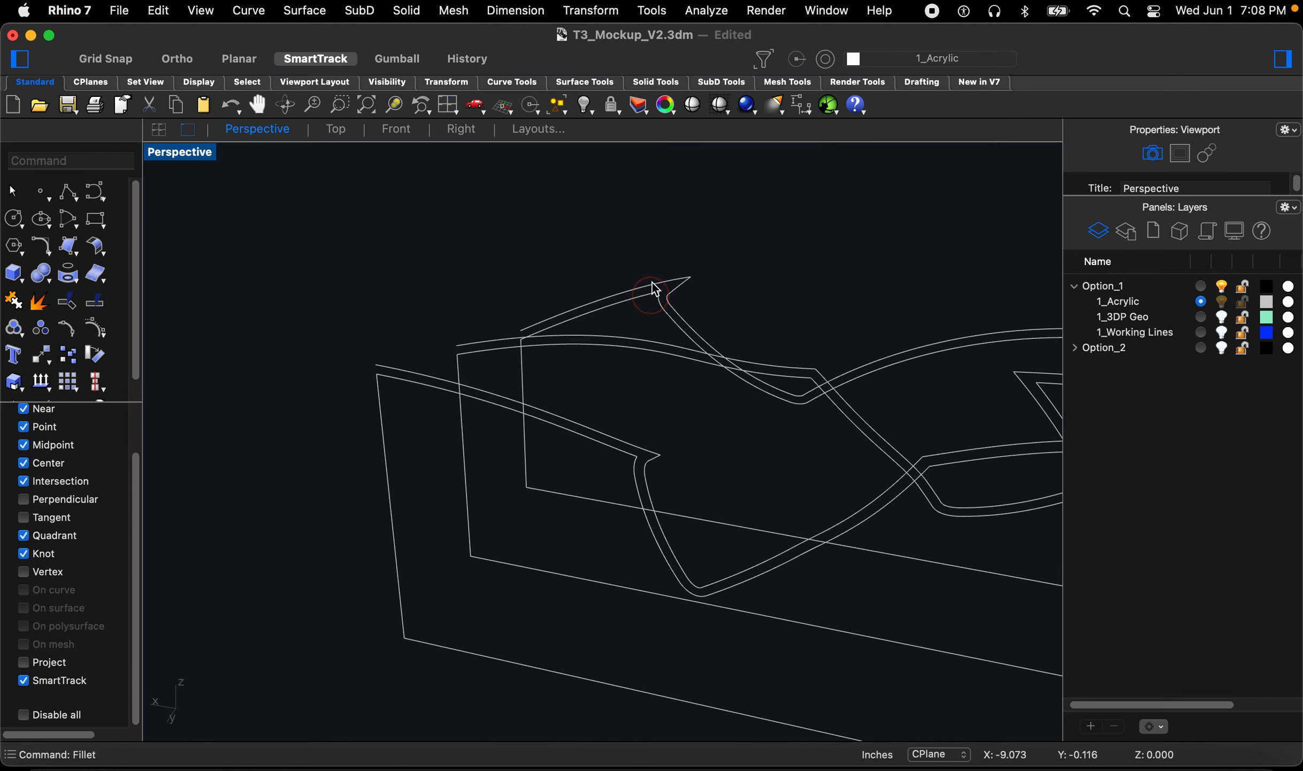
pyautogui.scroll(-9, 653, 283)
# Step: Select all nine border curves and join them into outlines
pyautogui.moveTo(468, 237); pyautogui.dragTo(884, 472)
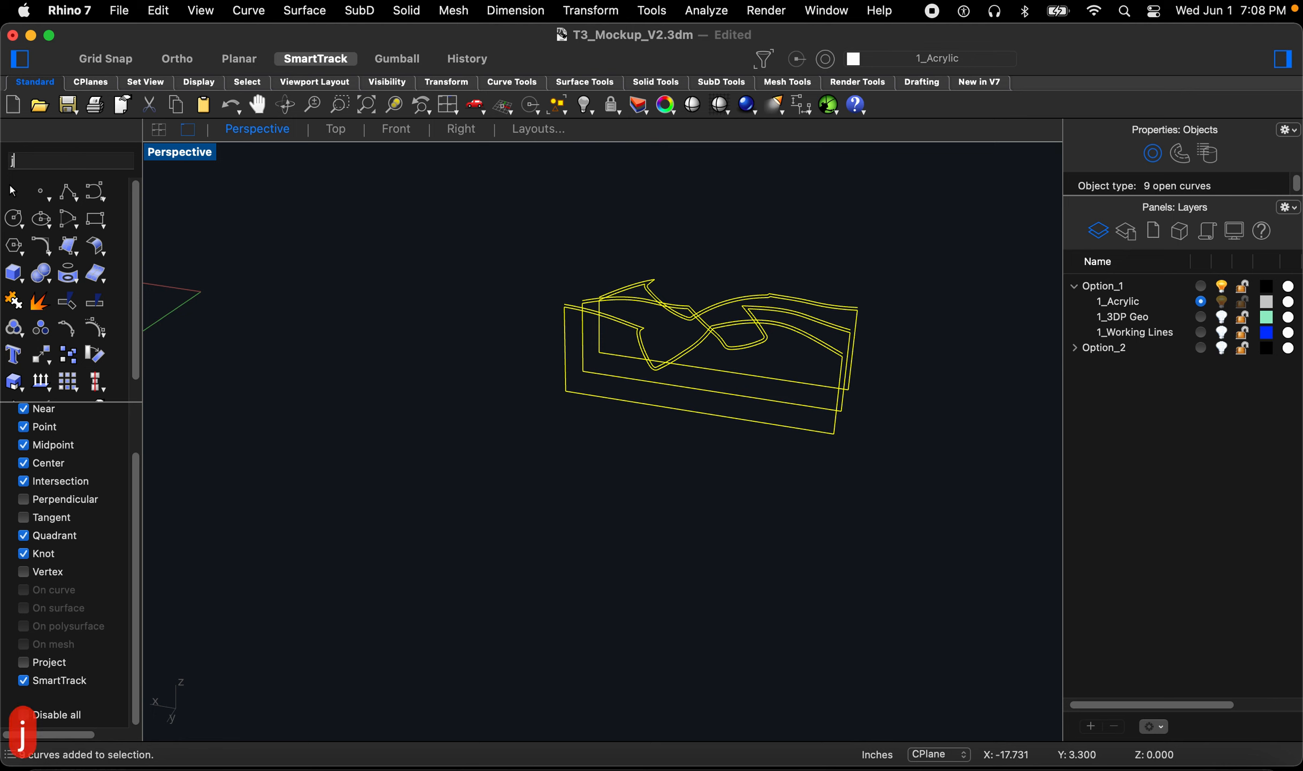
pyautogui.click(781, 560)
pyautogui.moveTo(781, 559); pyautogui.dragTo(696, 554, button='right')
pyautogui.moveTo(565, 573); pyautogui.dragTo(862, 541, button='right')
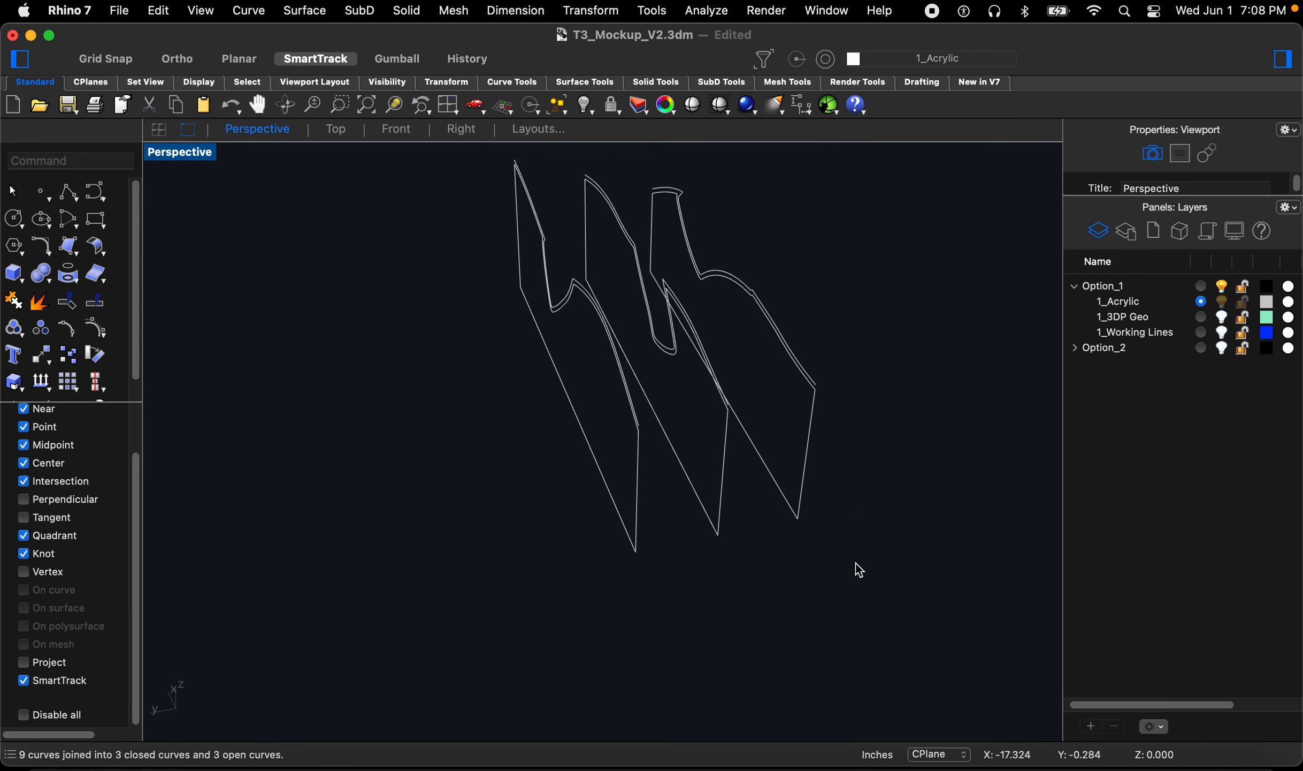
# Step: Extrude the joined outlines as solids 0.06 thick on both sides
pyautogui.write('extr')
pyautogui.press('Return')
pyautogui.moveTo(886, 599); pyautogui.dragTo(591, 505)
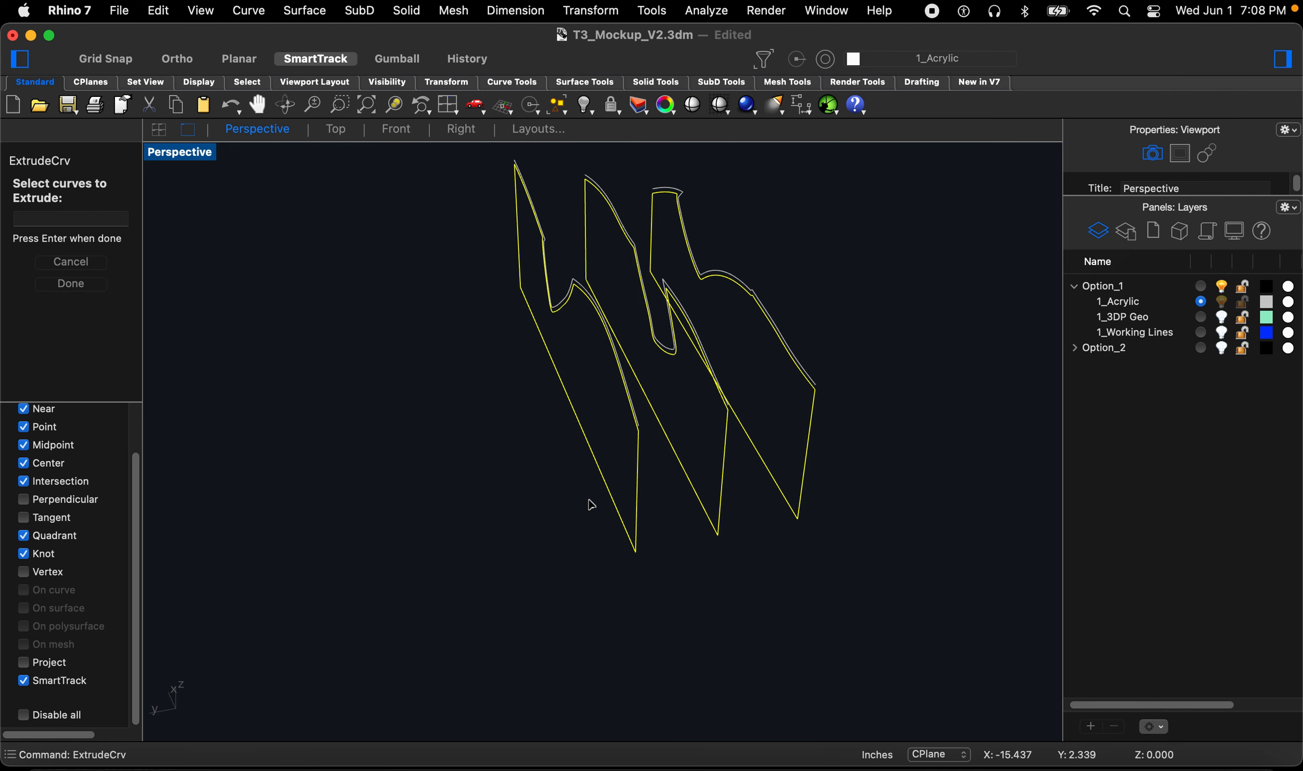
pyautogui.press('space')
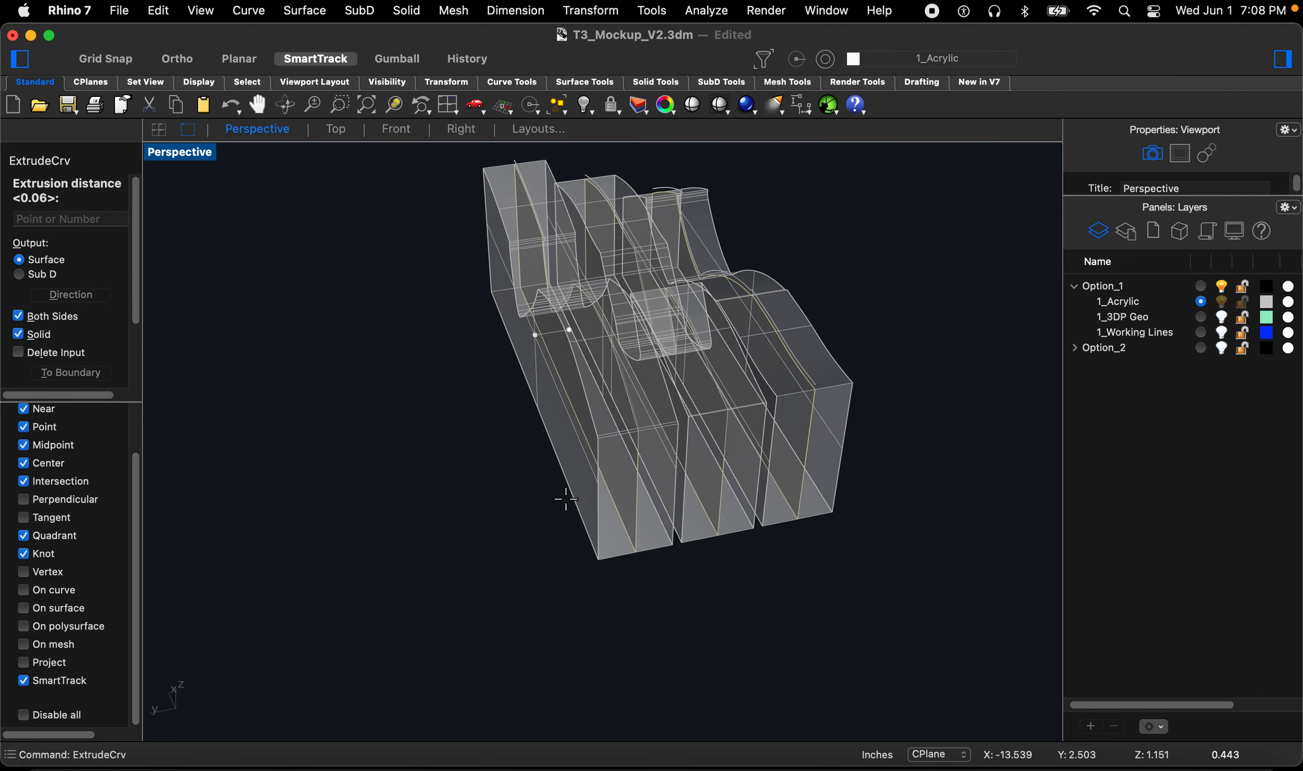
pyautogui.press('space')
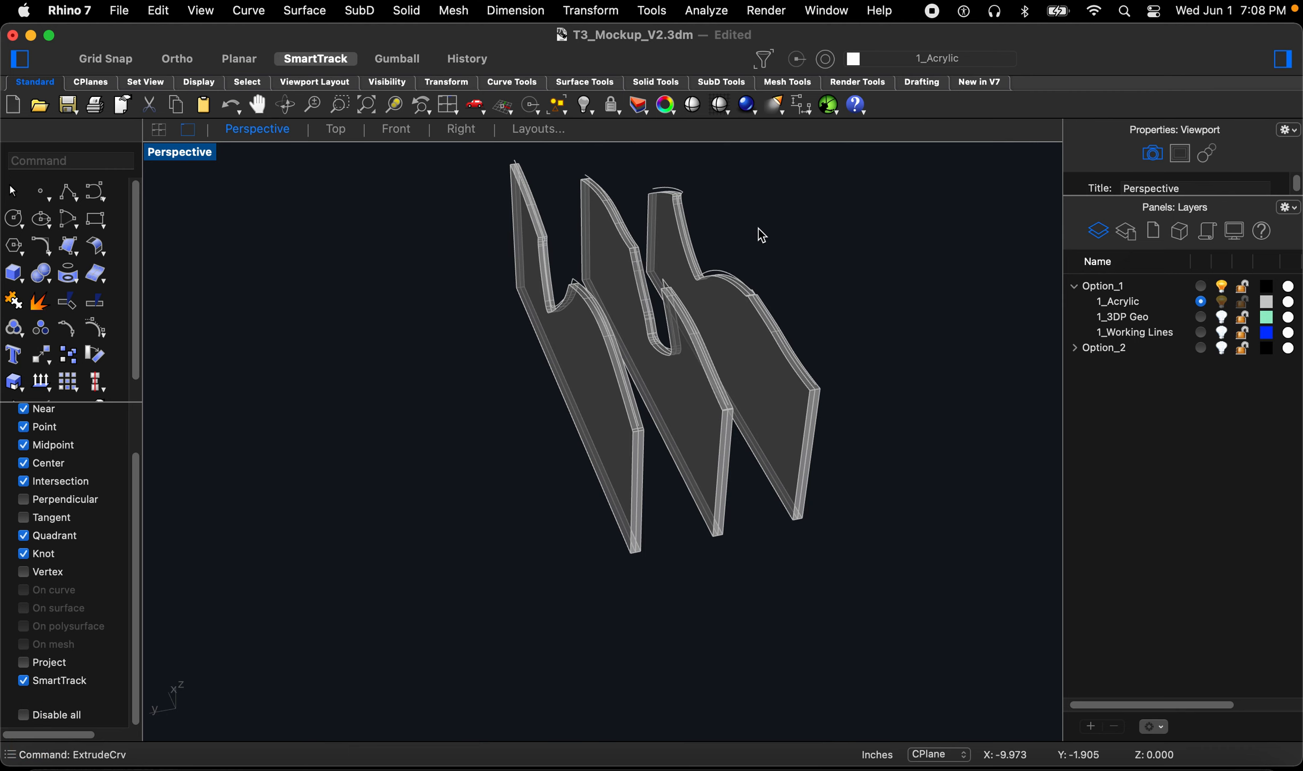
# Step: Turn on the 3DP Geo layer to display the mockup alongside the acrylic pieces
pyautogui.scroll(5, 757, 229)
pyautogui.click(1223, 318)
pyautogui.moveTo(936, 332); pyautogui.dragTo(583, 399, button='right')
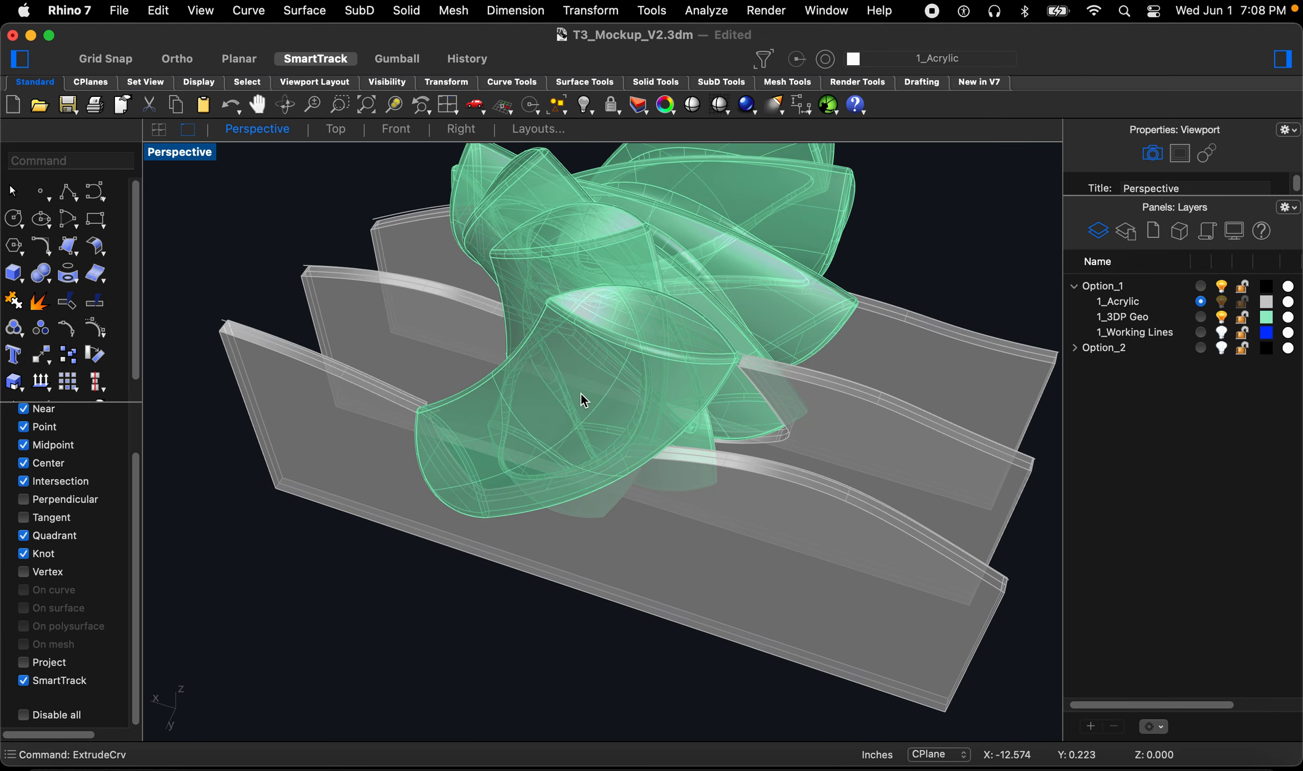
# Step: Inspect how the acrylic pieces meet the mockup from several close-up views
pyautogui.write('z')
pyautogui.press('space')
pyautogui.moveTo(624, 466); pyautogui.dragTo(620, 471)
pyautogui.moveTo(619, 471); pyautogui.dragTo(578, 374, button='right')
pyautogui.scroll(5, 592, 353)
pyautogui.scroll(4, 576, 376)
pyautogui.moveTo(501, 408); pyautogui.dragTo(545, 361, button='right')
pyautogui.scroll(-6, 623, 422)
pyautogui.moveTo(698, 424); pyautogui.dragTo(686, 350, button='right')
pyautogui.scroll(-5, 535, 404)
pyautogui.scroll(-4, 682, 356)
pyautogui.moveTo(609, 440); pyautogui.dragTo(620, 434, button='right')
pyautogui.scroll(8, 621, 434)
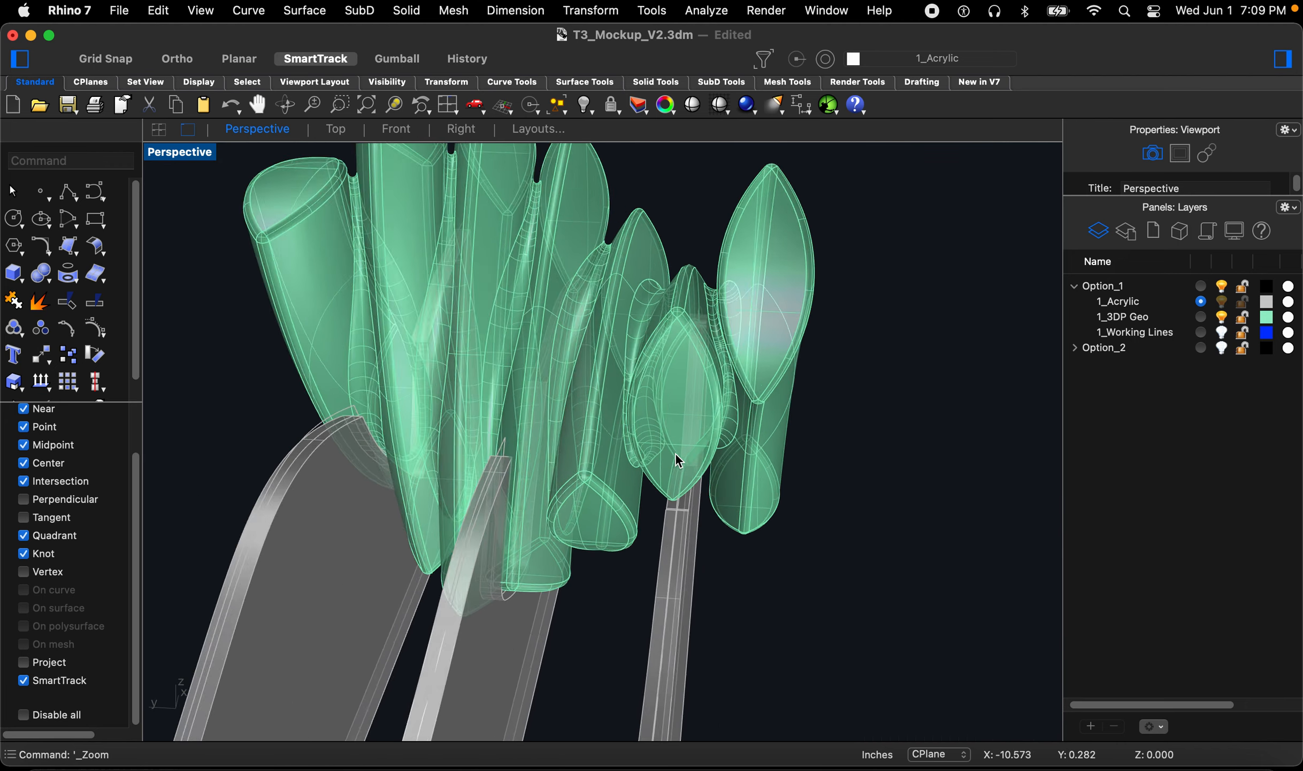
pyautogui.moveTo(636, 456); pyautogui.dragTo(488, 393, button='right')
pyautogui.scroll(-15, 490, 396)
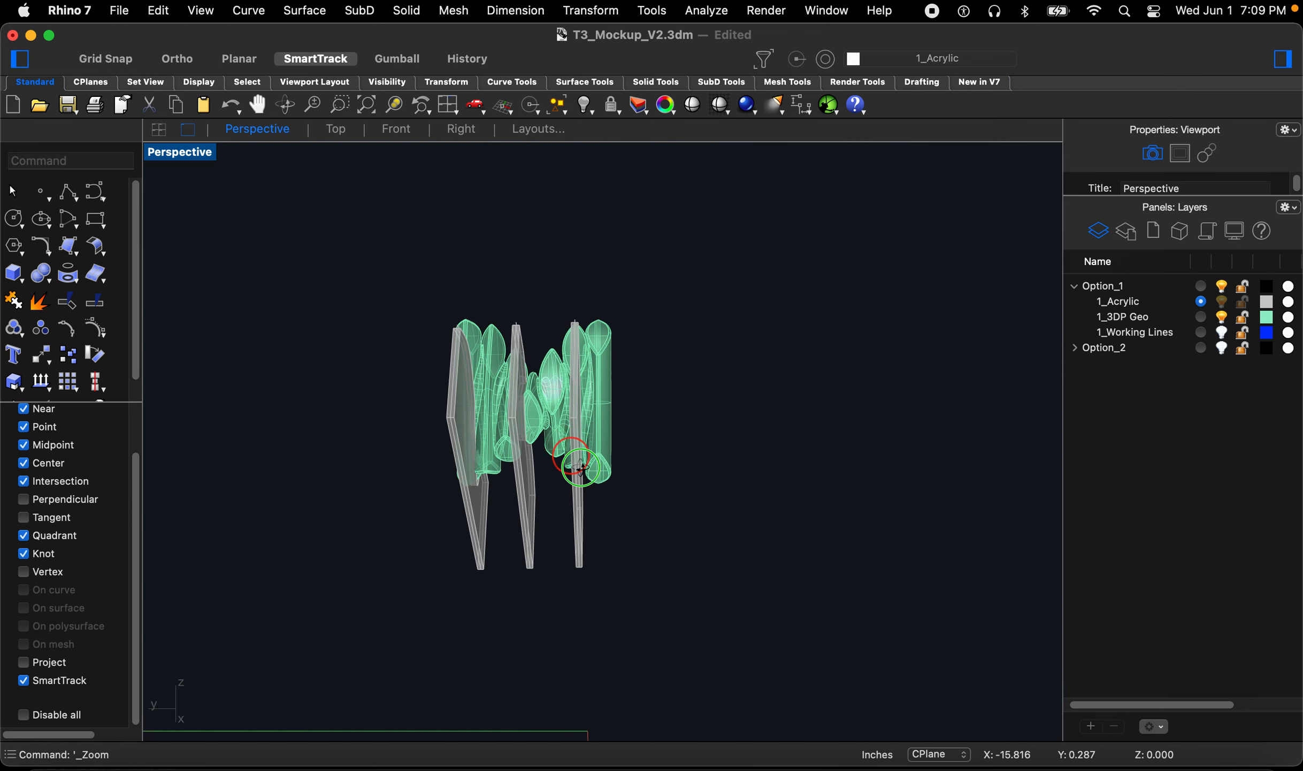
pyautogui.moveTo(581, 467); pyautogui.dragTo(643, 495, button='right')
pyautogui.scroll(3, 640, 491)
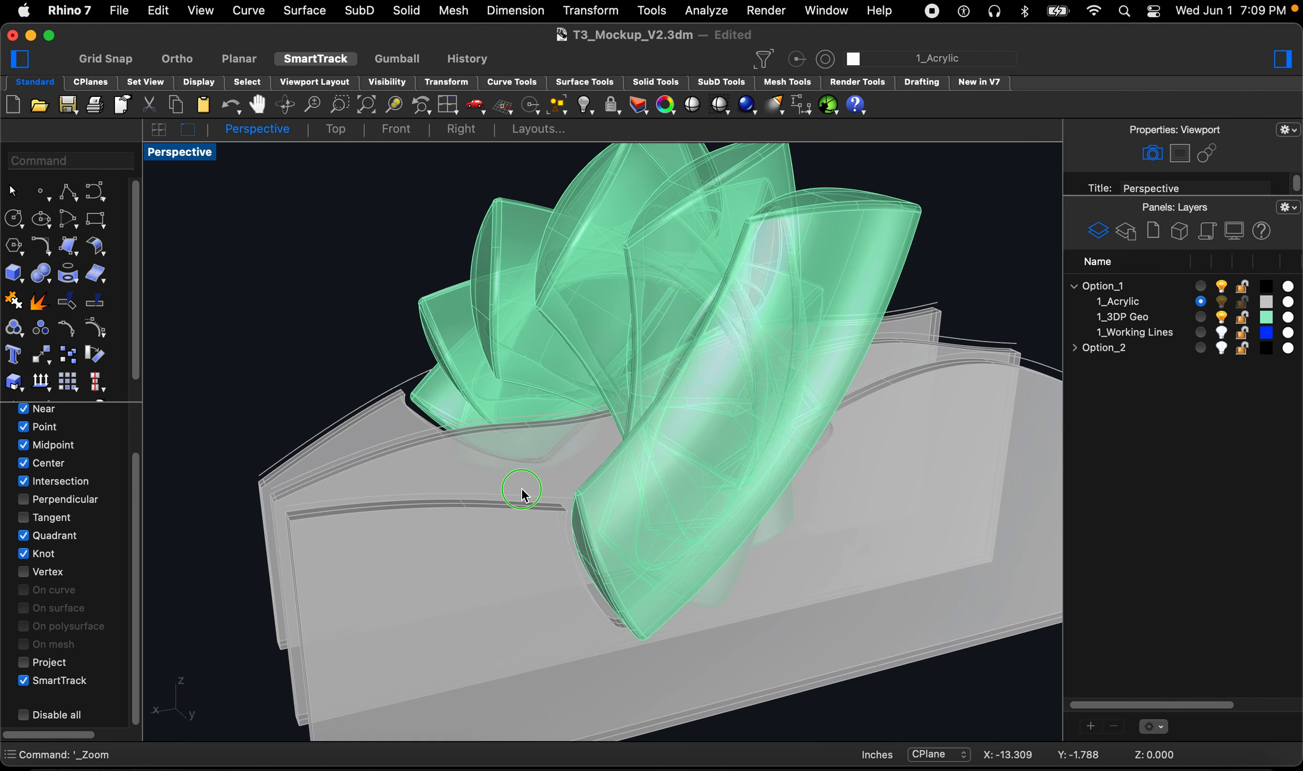
pyautogui.moveTo(520, 495); pyautogui.dragTo(609, 437, button='right')
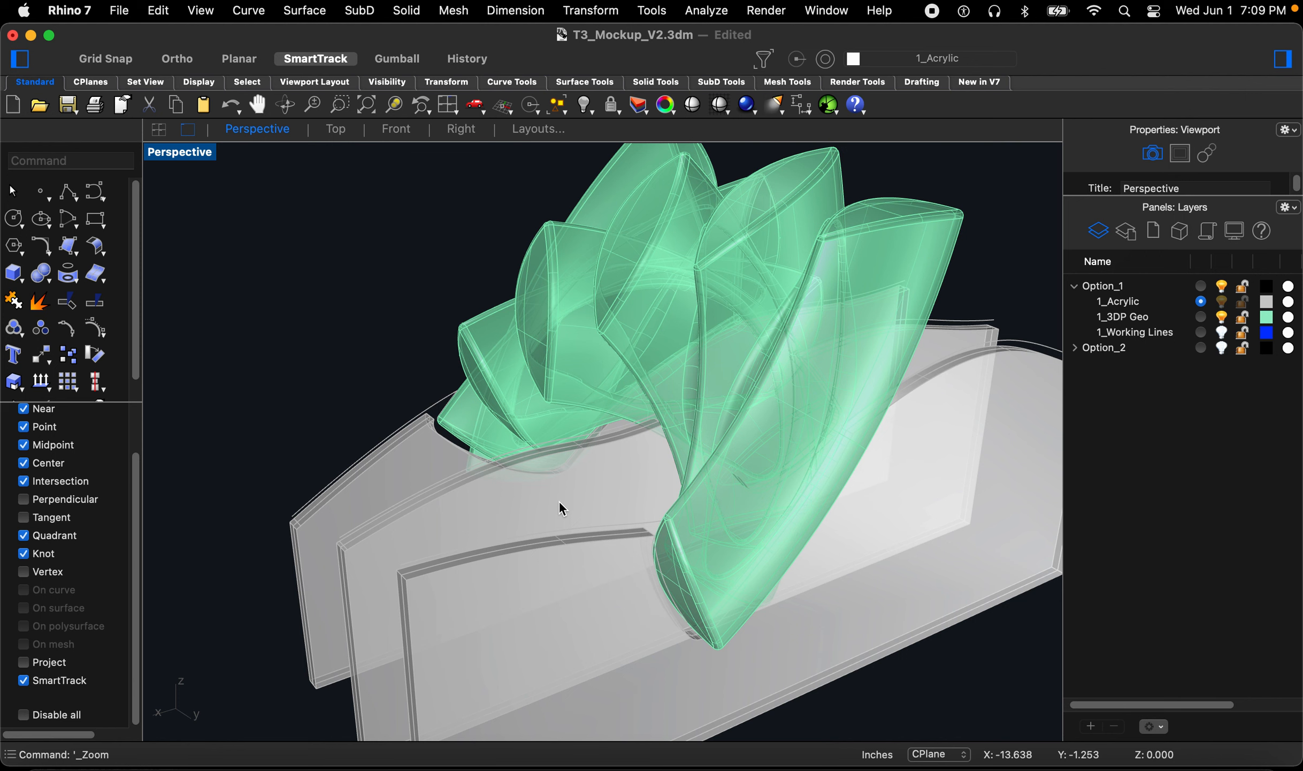
pyautogui.write('sel')
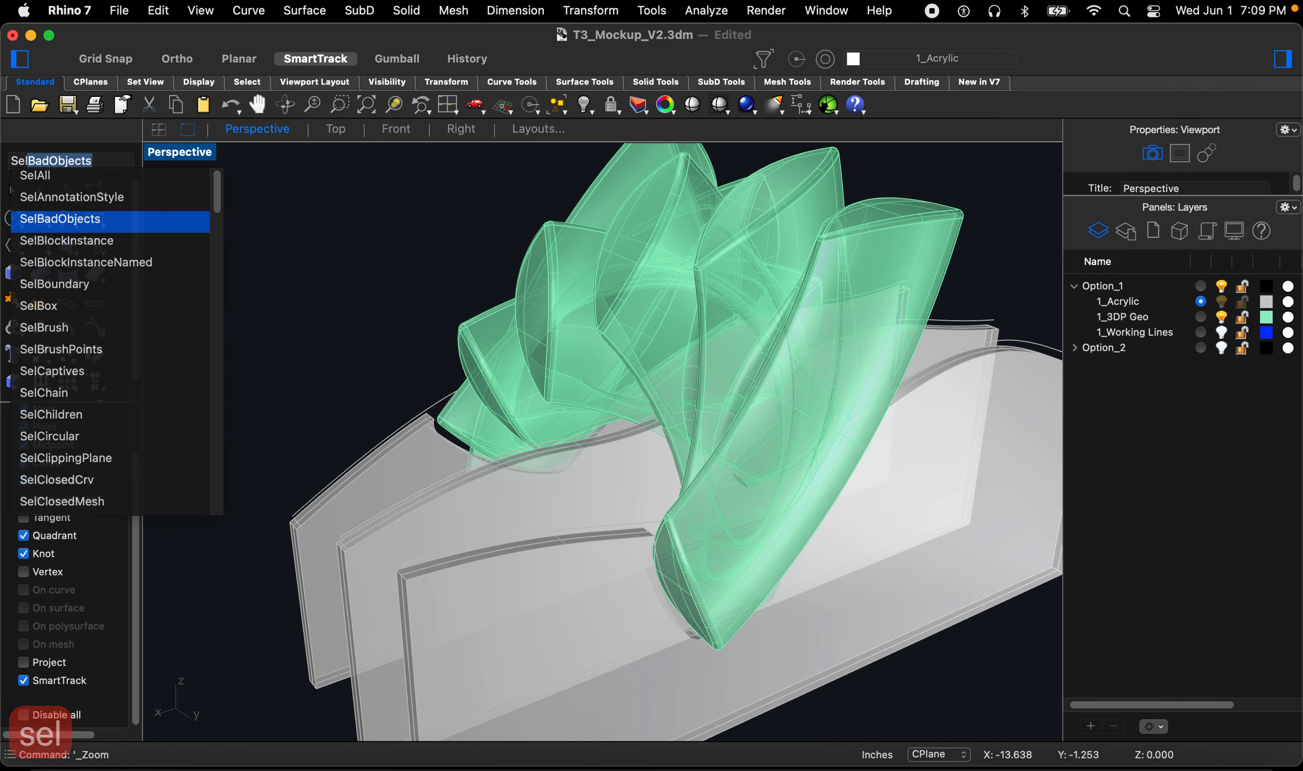
pyautogui.press('Escape')
pyautogui.press('Escape')
pyautogui.press('Escape')
pyautogui.press('Escape')
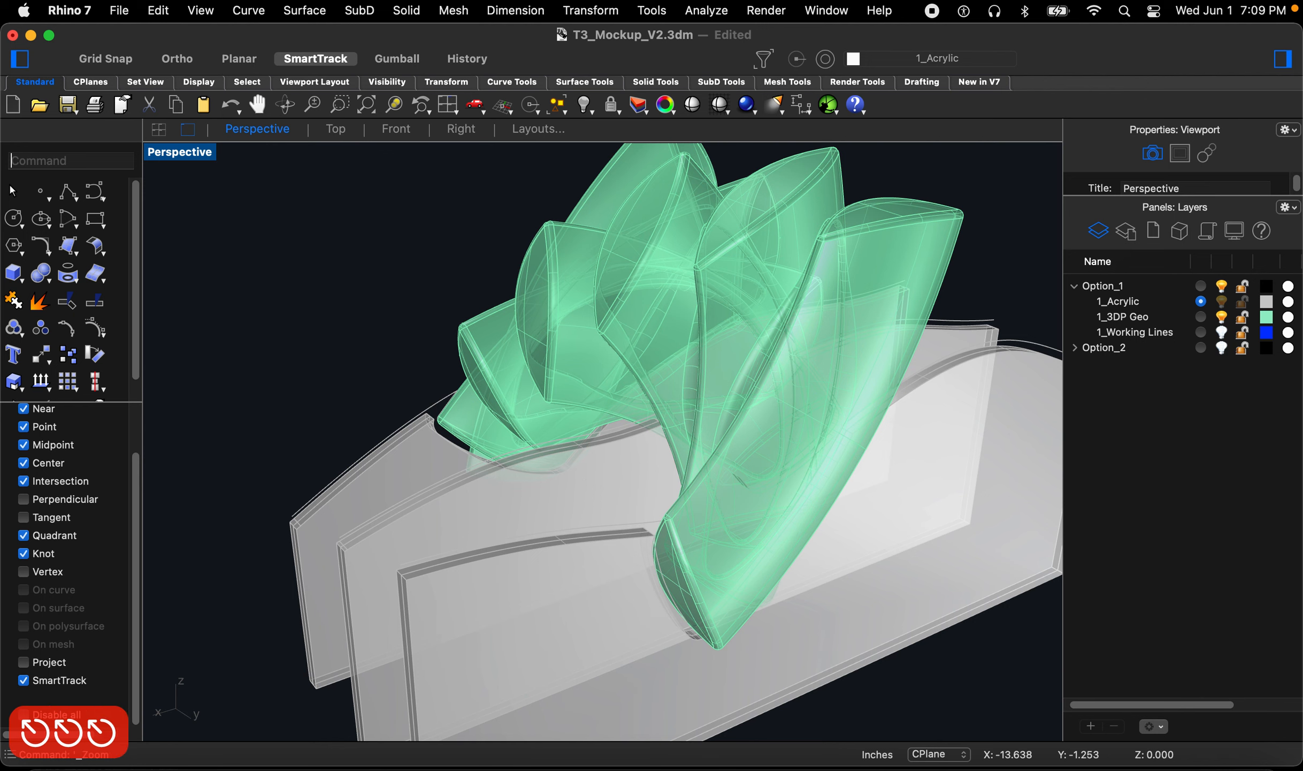
# Step: Examine the fit of the three pieces under the mockup from other angles
pyautogui.scroll(-3, 563, 376)
pyautogui.moveTo(582, 465); pyautogui.dragTo(412, 492, button='right')
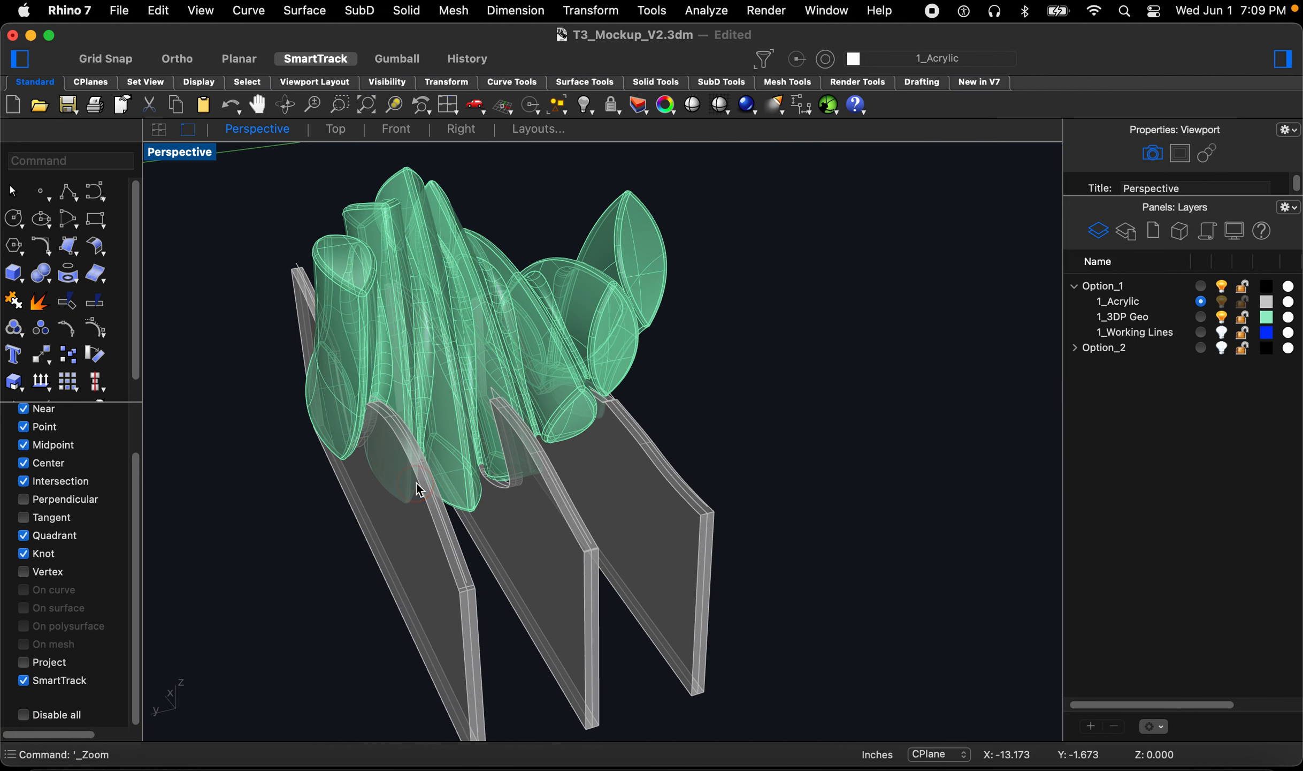
pyautogui.moveTo(562, 477); pyautogui.dragTo(683, 508, button='right')
pyautogui.moveTo(585, 692); pyautogui.dragTo(744, 590, button='right')
pyautogui.moveTo(633, 541); pyautogui.dragTo(659, 416, button='right')
pyautogui.scroll(5, 635, 426)
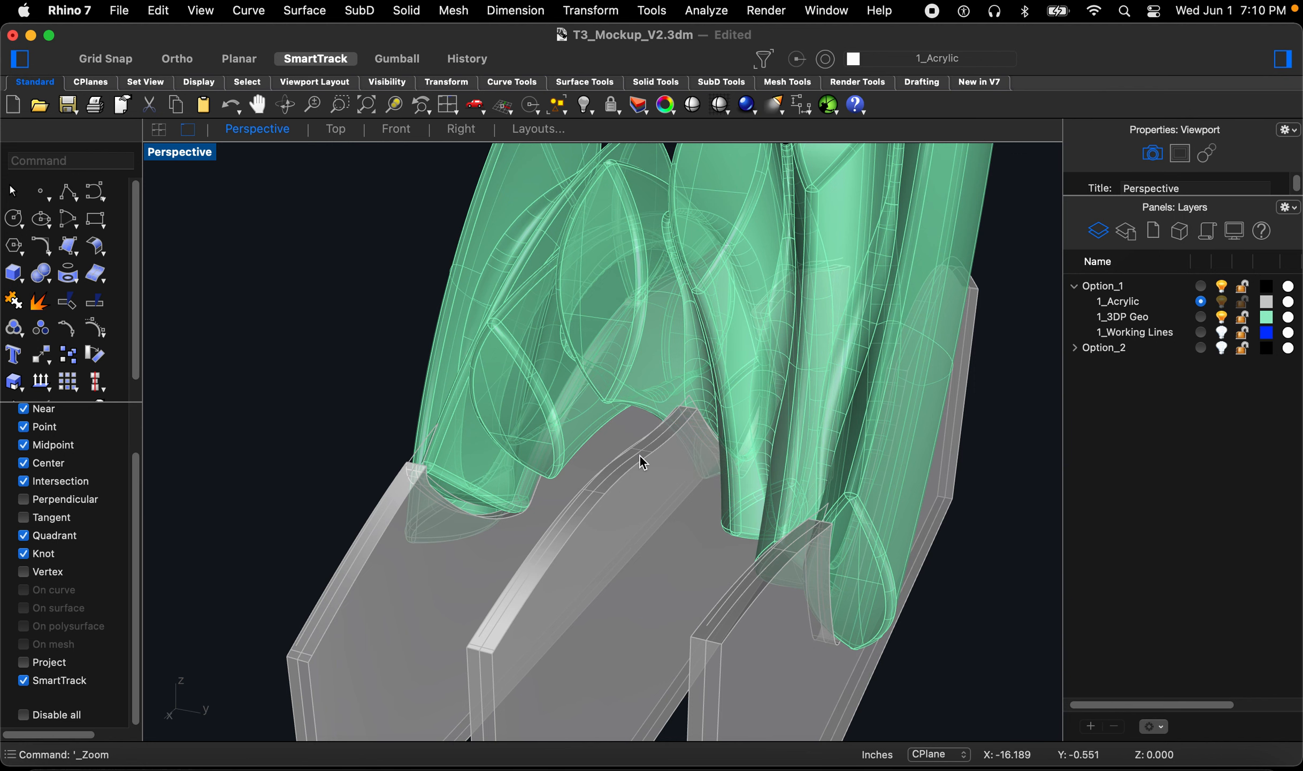
pyautogui.scroll(-5, 753, 311)
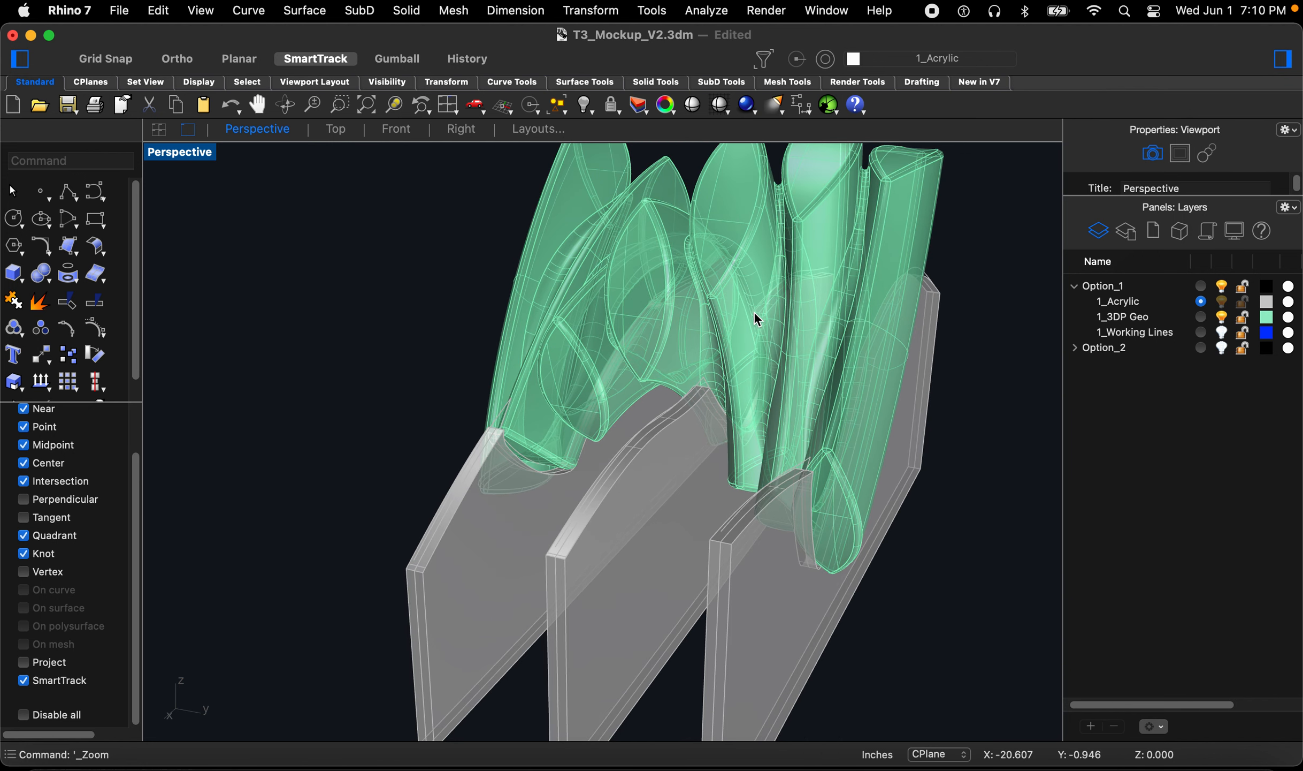
pyautogui.moveTo(820, 402); pyautogui.dragTo(590, 425, button='right')
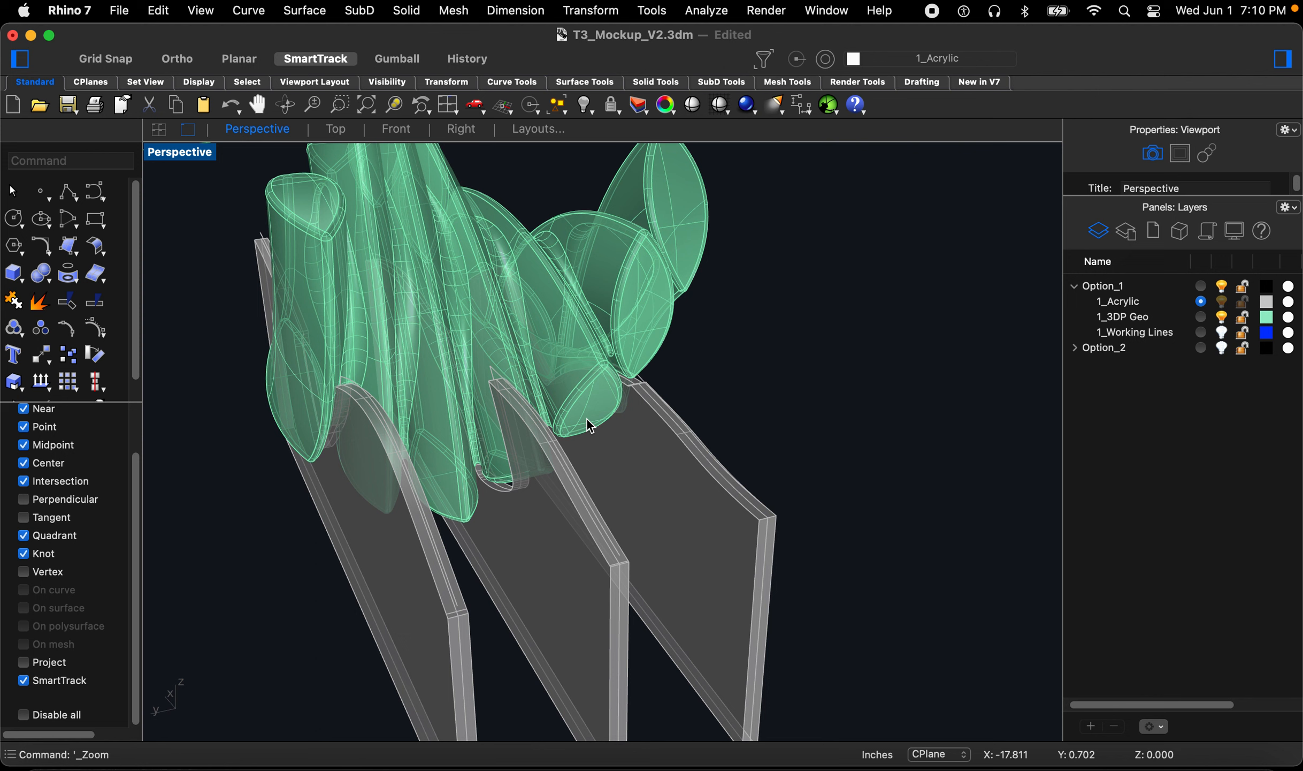
pyautogui.moveTo(430, 471); pyautogui.dragTo(458, 466, button='right')
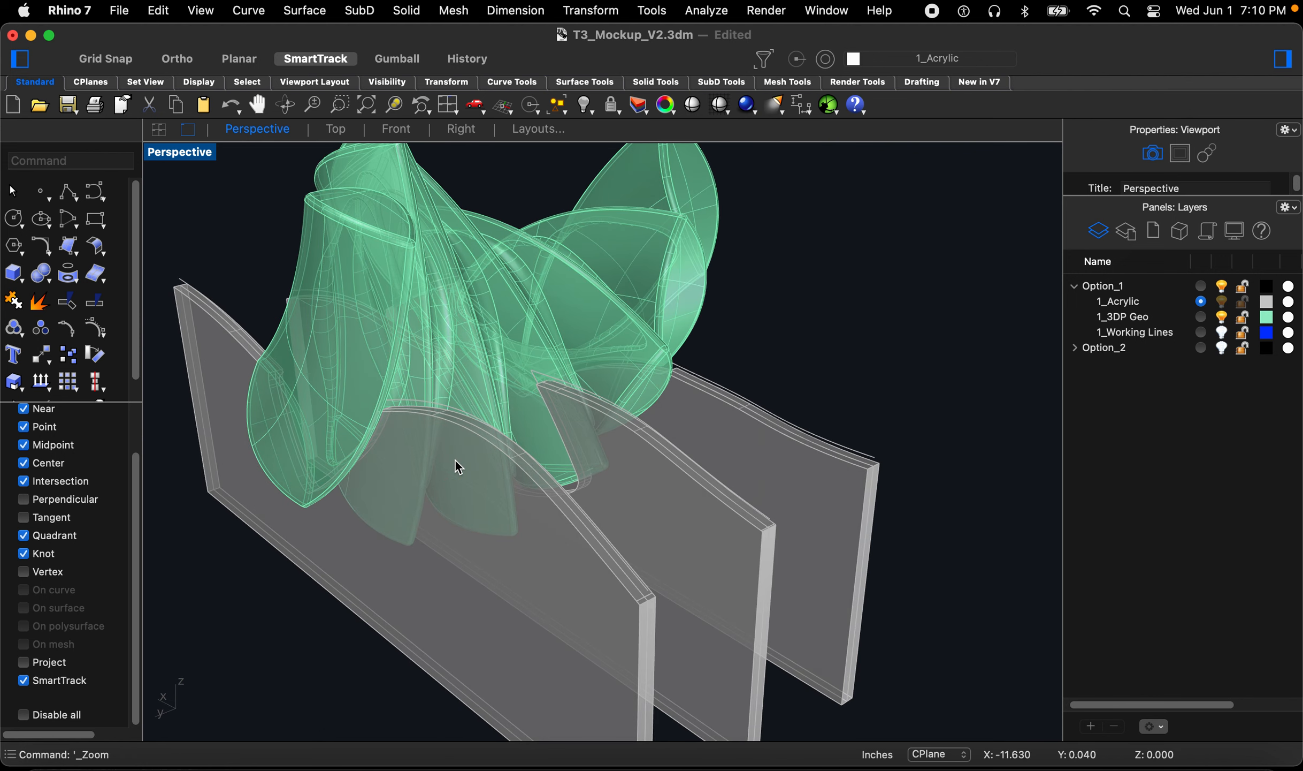
pyautogui.moveTo(455, 466); pyautogui.dragTo(659, 411, button='right')
pyautogui.scroll(-3, 657, 408)
pyautogui.moveTo(617, 501); pyautogui.dragTo(595, 485, button='right')
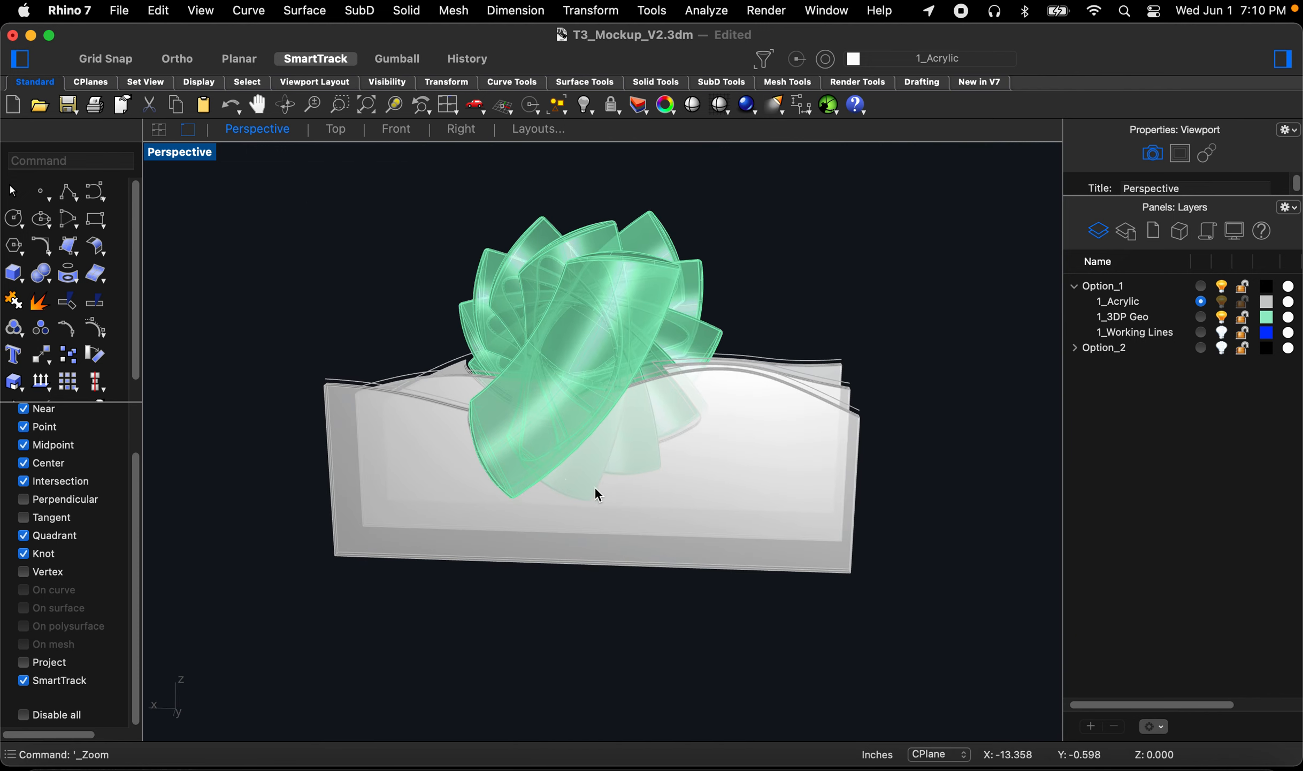
# Step: Turn on the 1_Working Lines layer and select its wavy section surface
pyautogui.click(1223, 332)
pyautogui.moveTo(677, 366); pyautogui.dragTo(814, 387, button='right')
pyautogui.click(817, 381)
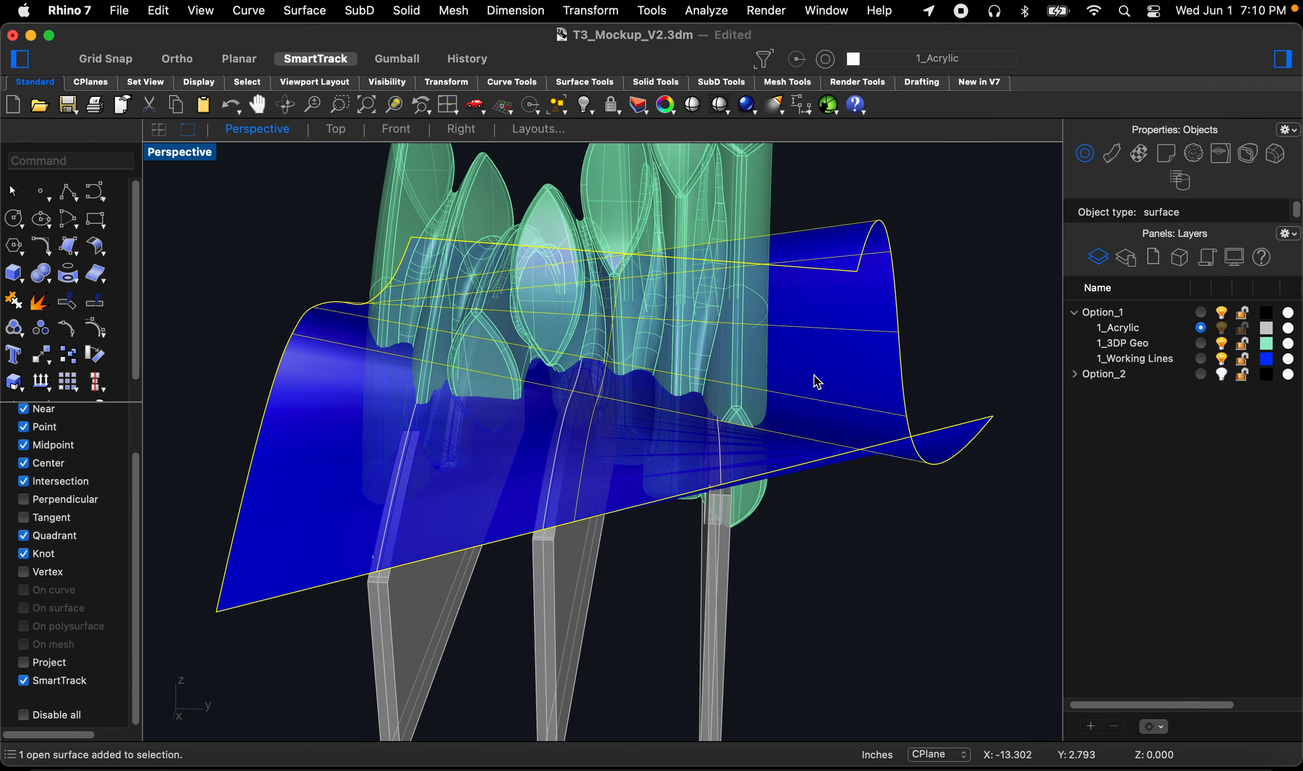
# Step: Try offsetting the wavy surface 0.5 as a solid in the flipped direction, then undo the offset
pyautogui.write('Offset')
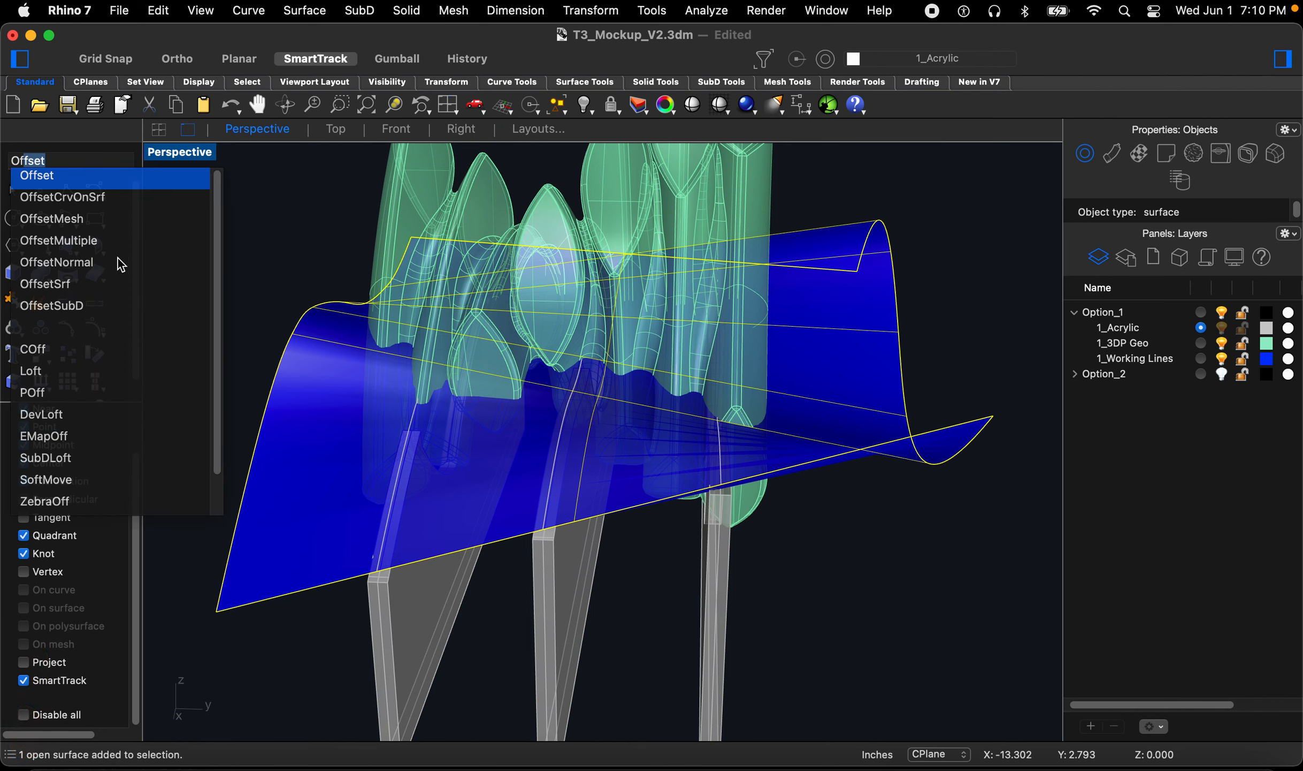
pyautogui.click(68, 285)
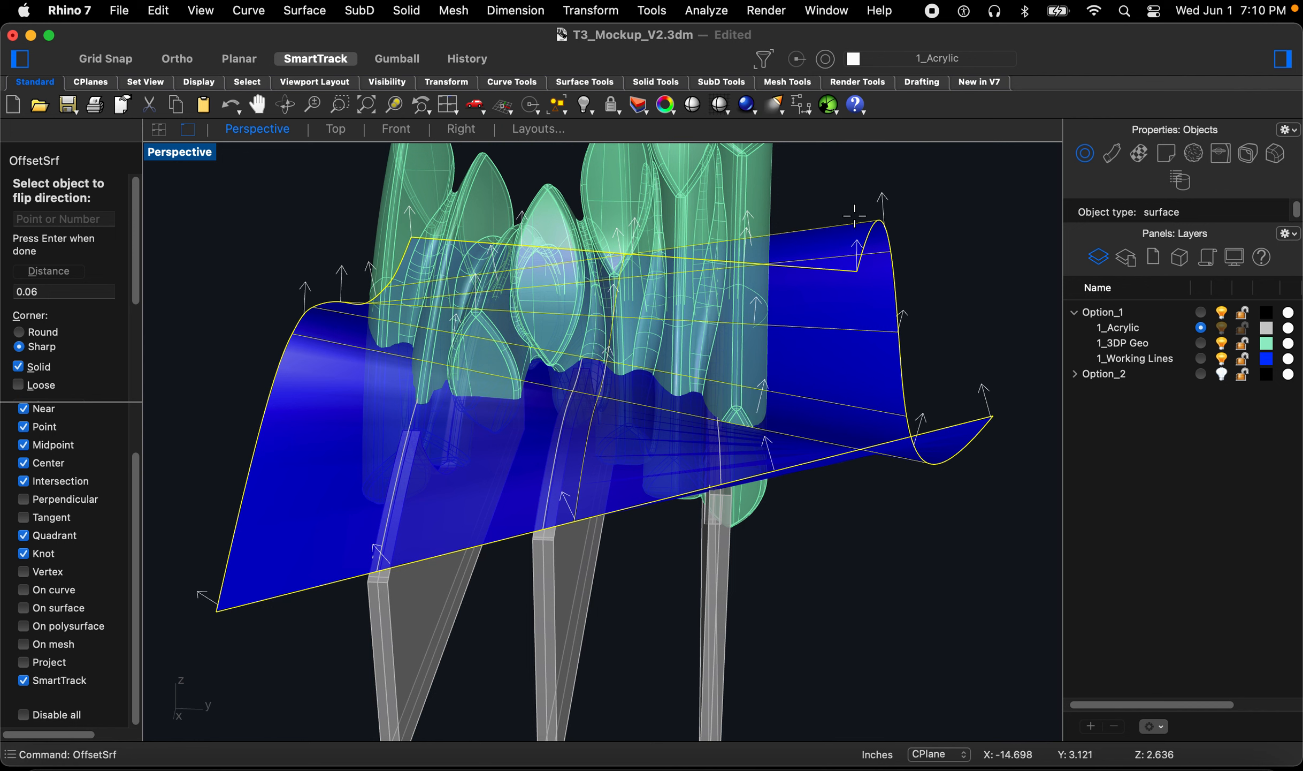
pyautogui.click(883, 197)
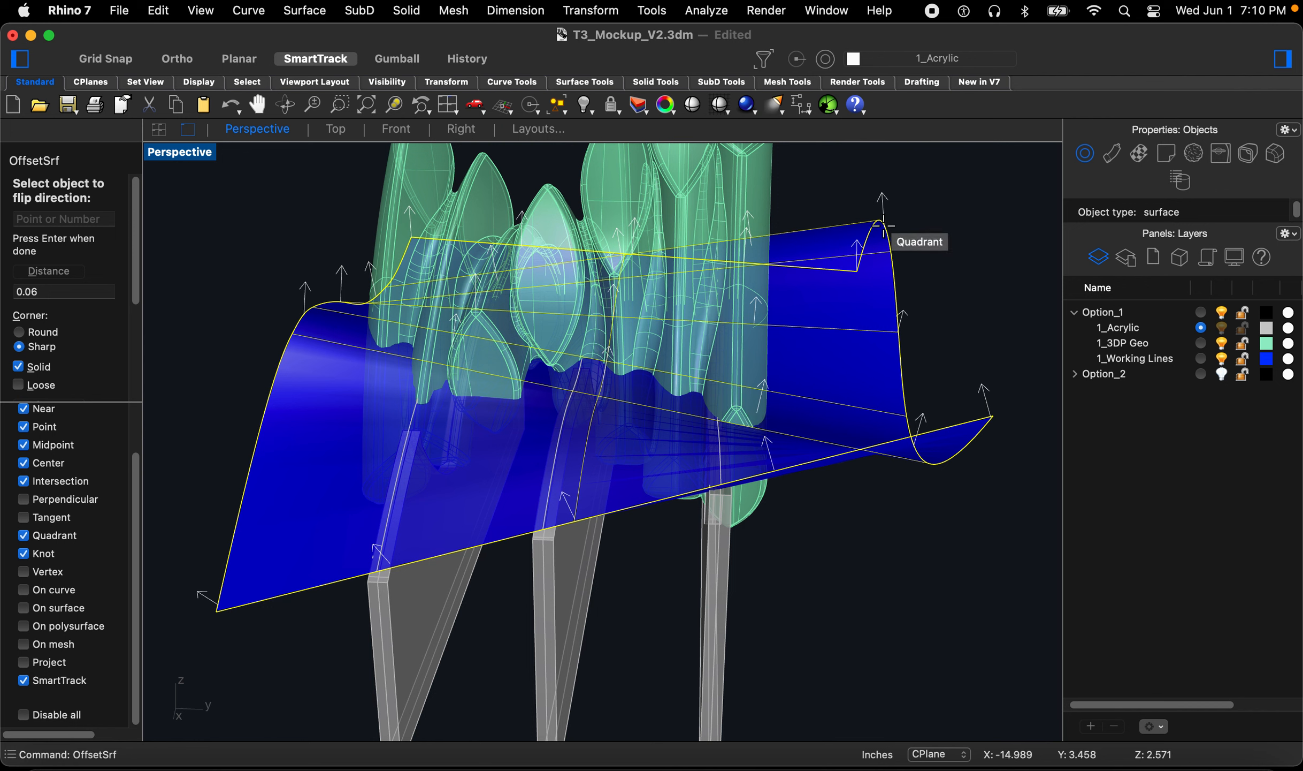
pyautogui.click(883, 221)
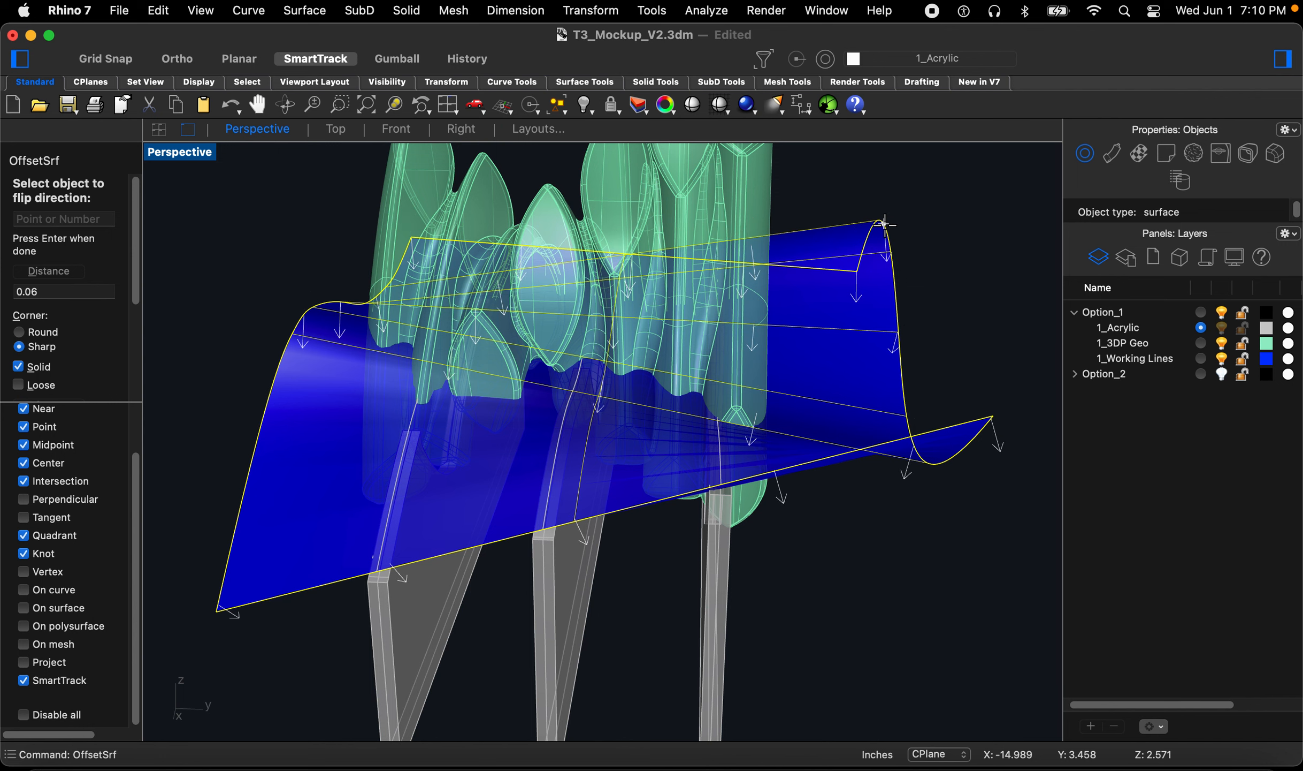
pyautogui.moveTo(852, 394); pyautogui.dragTo(791, 375, button='right')
pyautogui.click(53, 291)
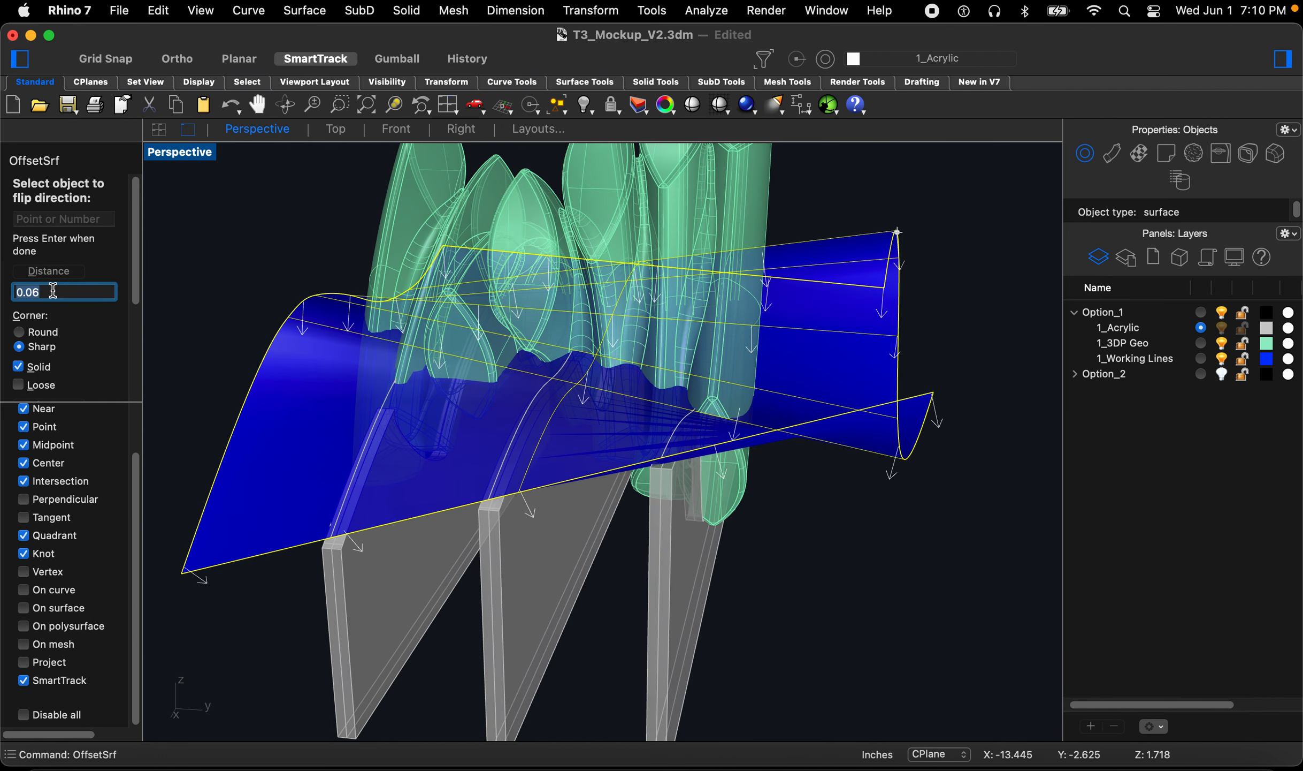
pyautogui.write('.5')
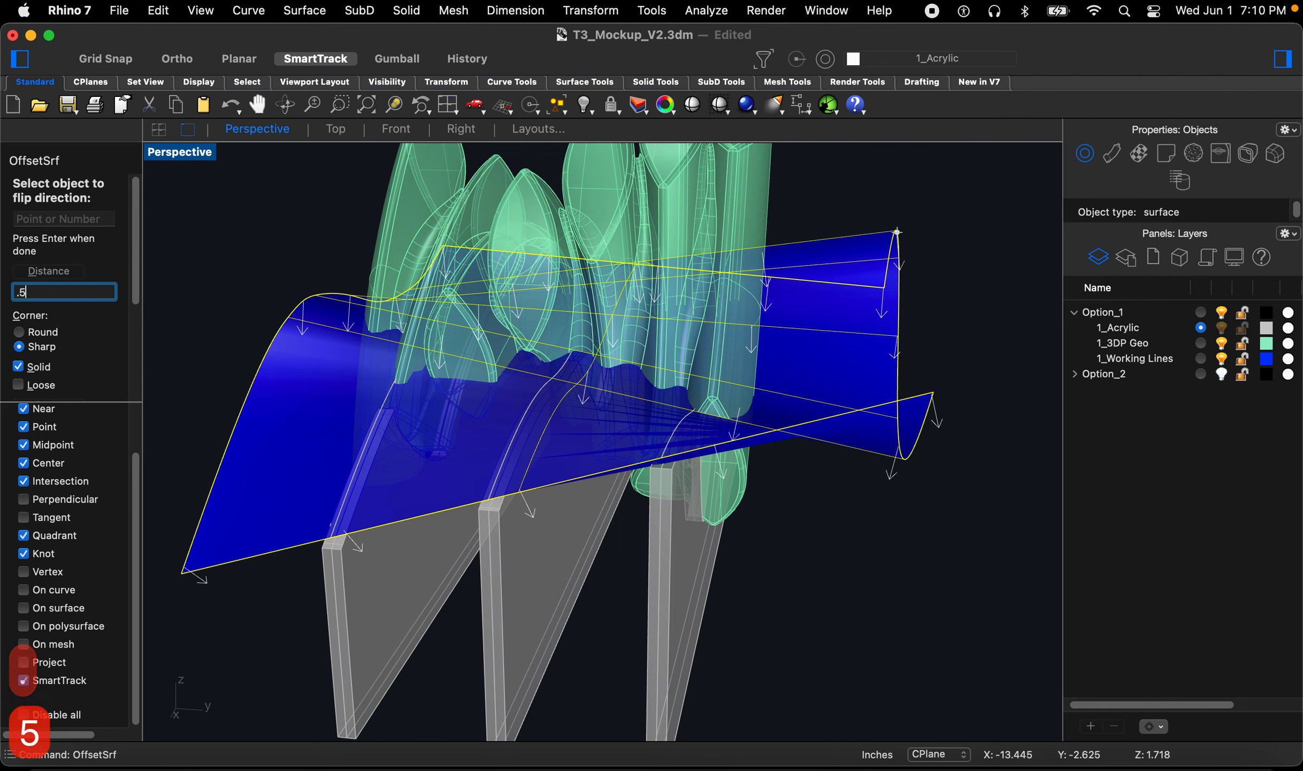
pyautogui.press('Return')
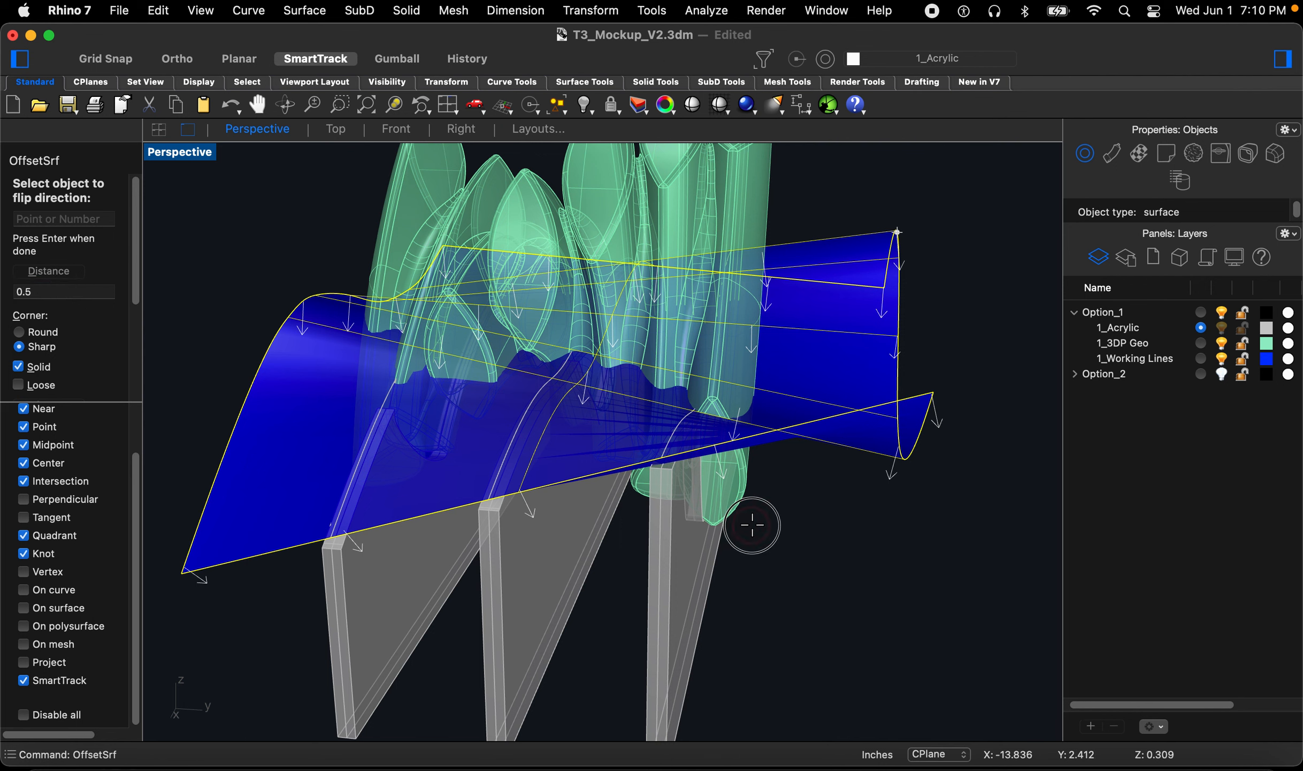
pyautogui.press('Return')
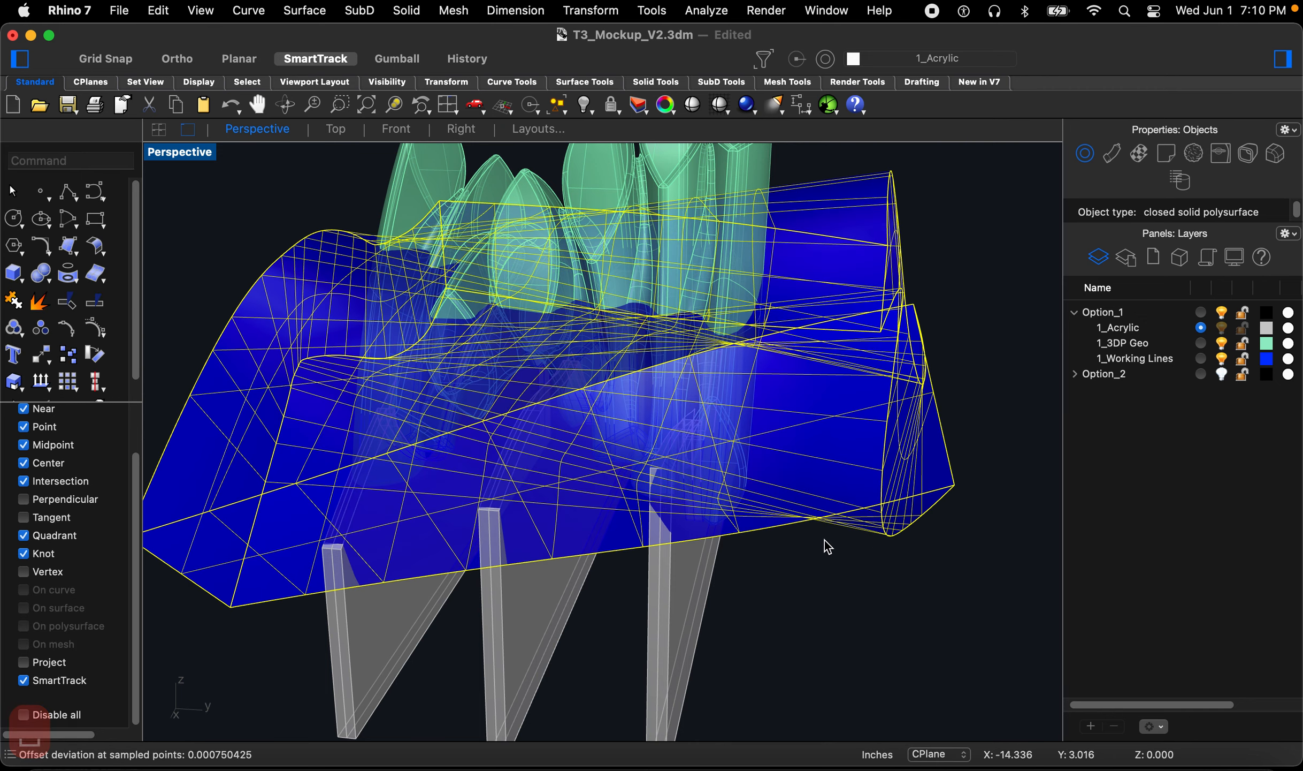
pyautogui.moveTo(651, 512); pyautogui.dragTo(711, 494, button='right')
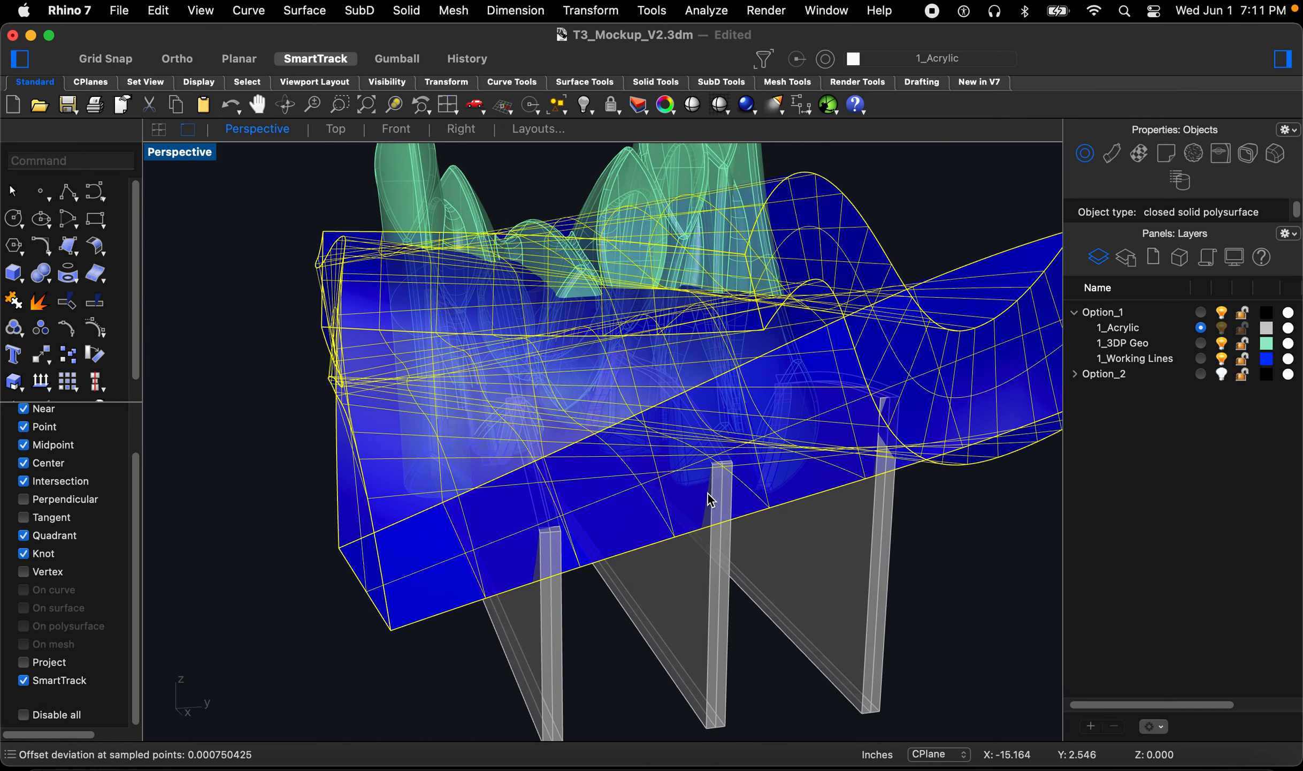
pyautogui.press('super+z')
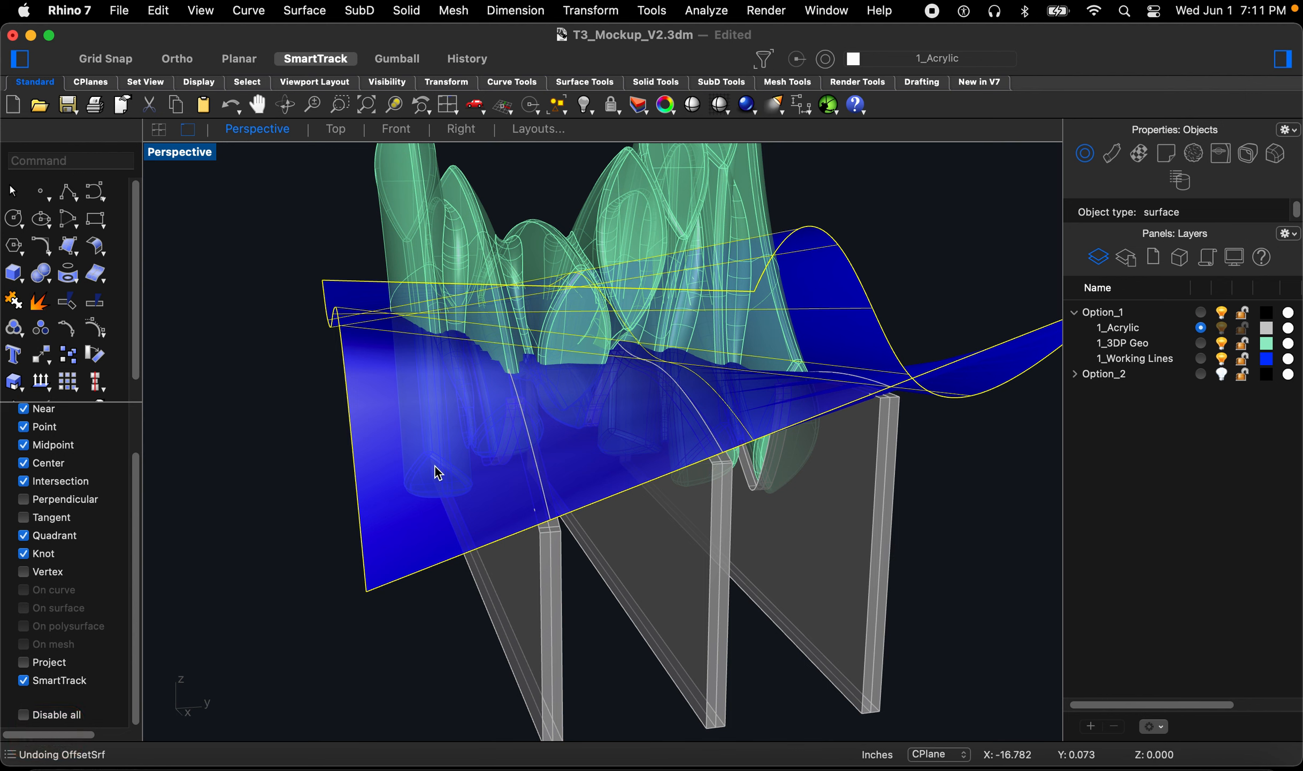
# Step: Try offsetting the wavy surface 0.5 as a plain surface in the flipped direction, then undo it
pyautogui.write('off')
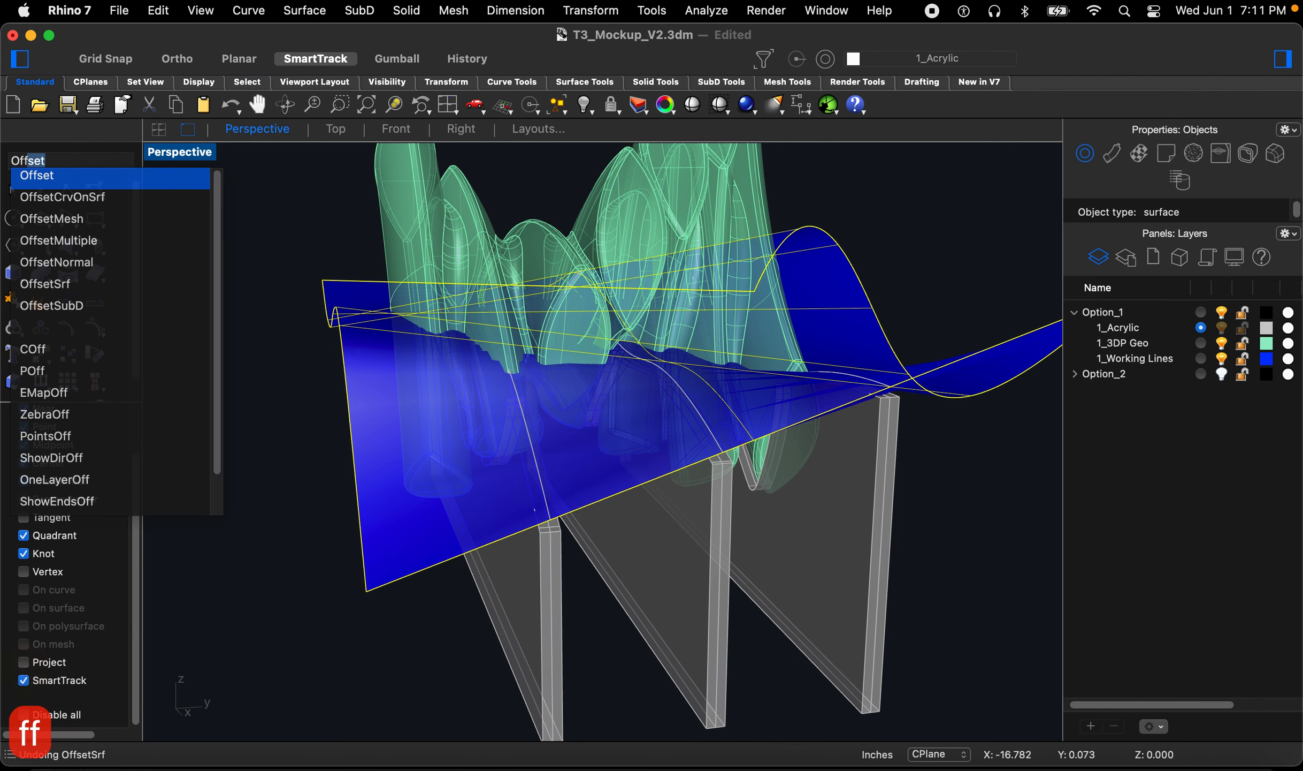
pyautogui.click(95, 284)
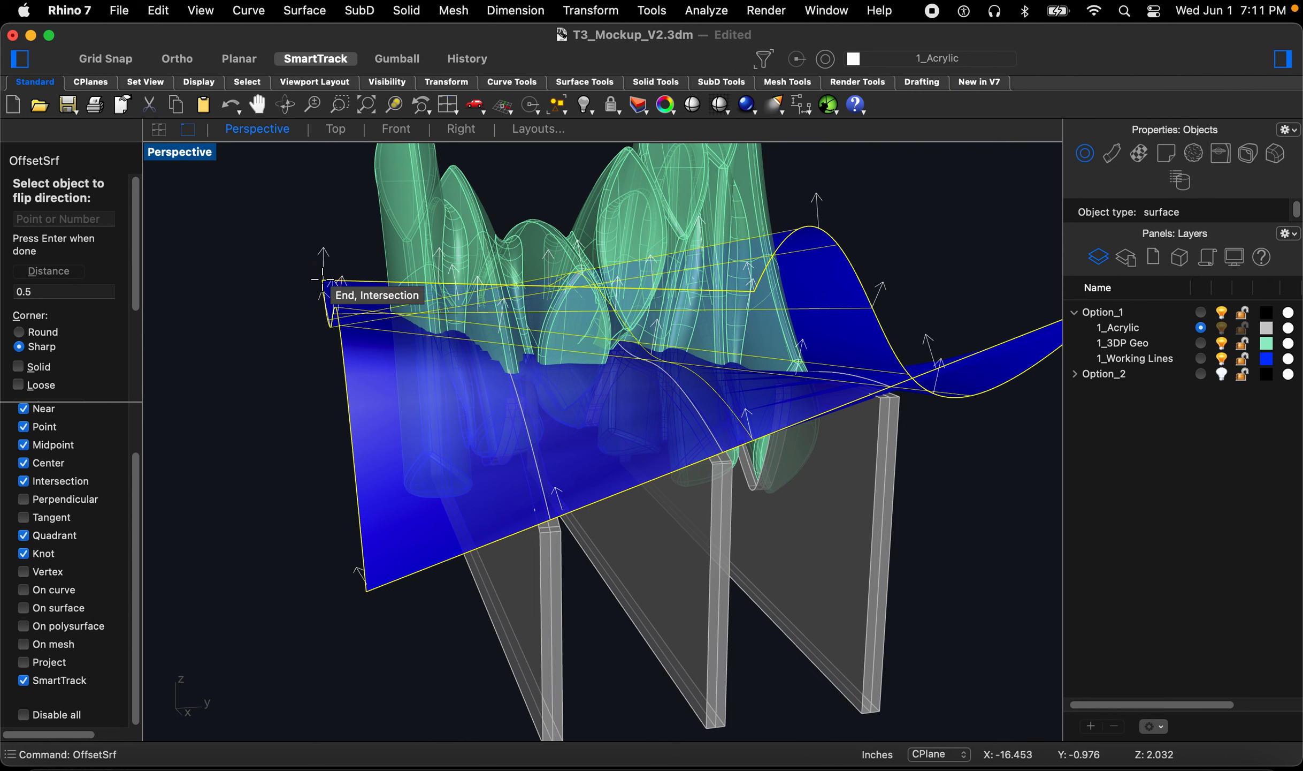
pyautogui.click(322, 307)
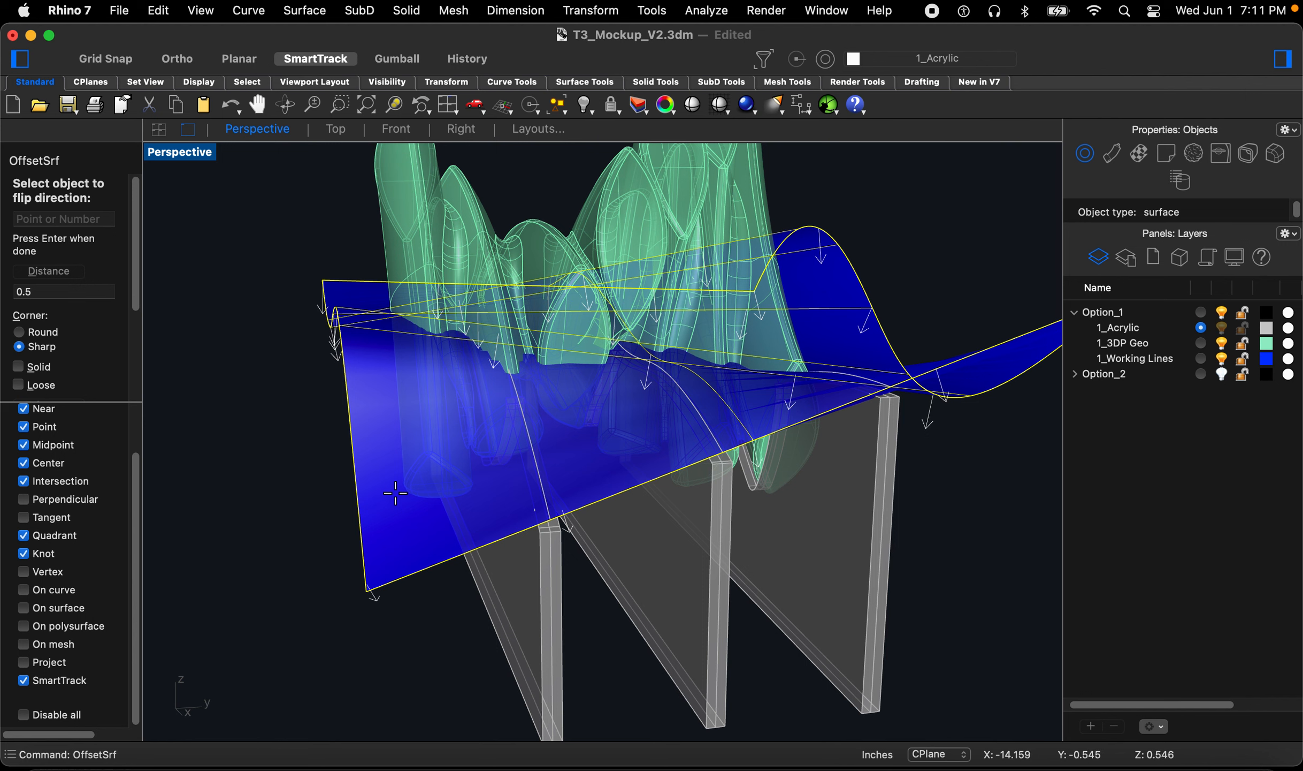
pyautogui.press('Return')
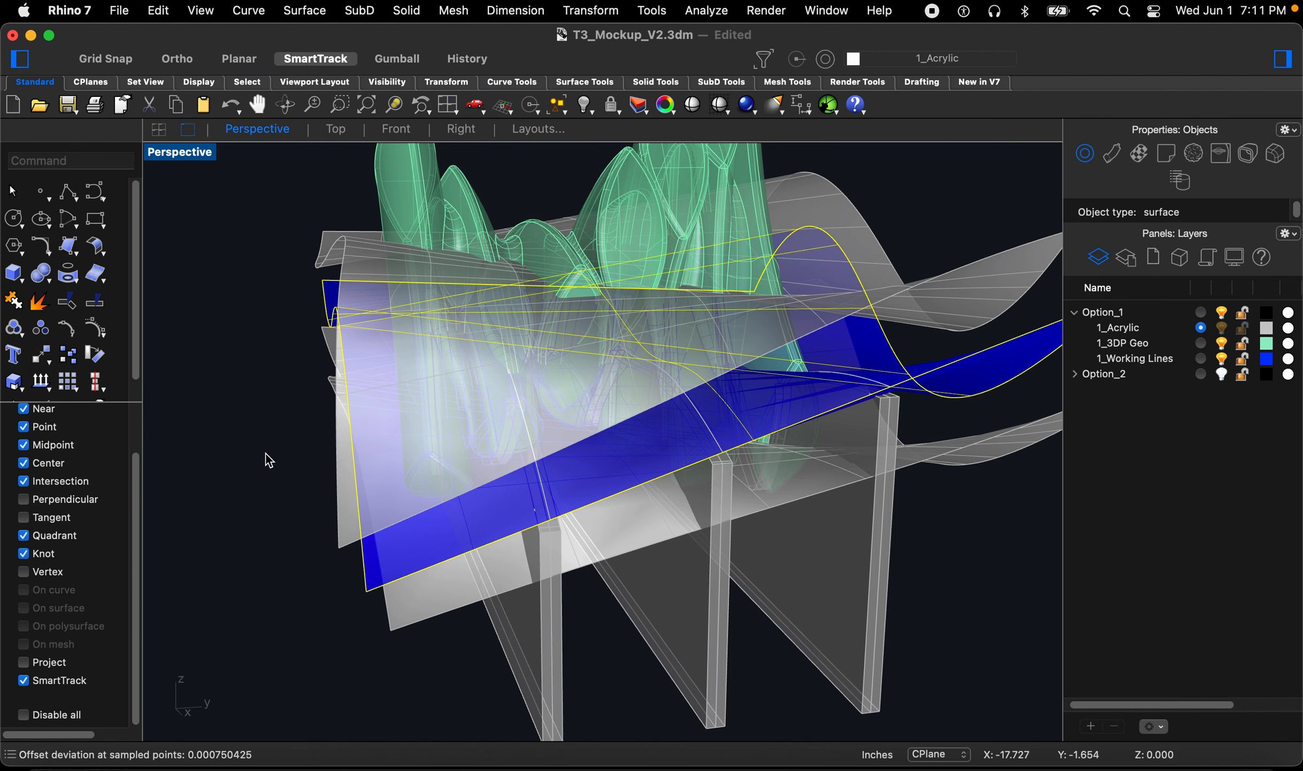
pyautogui.press('super+z')
# Step: Offset the wavy surface 0.5 downward as a separate surface with flipped direction
pyautogui.press('space')
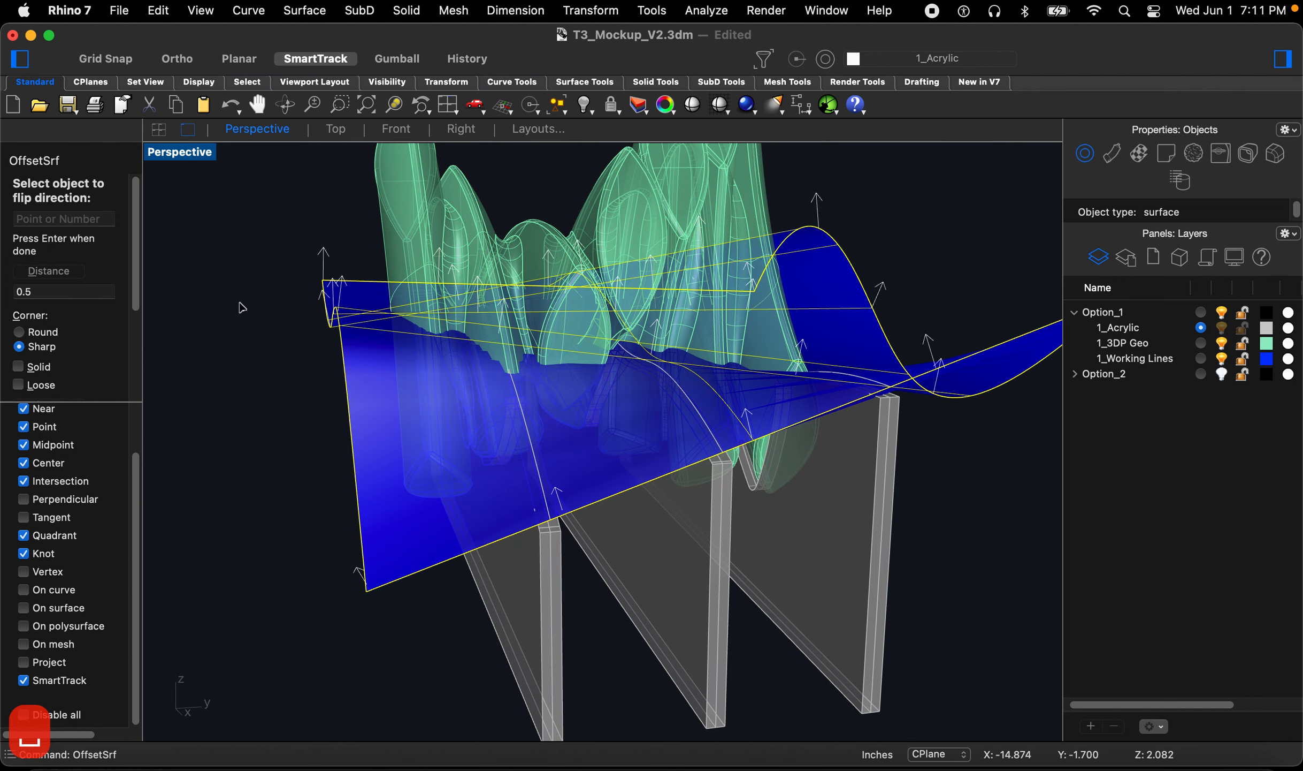
pyautogui.scroll(-2, 80, 342)
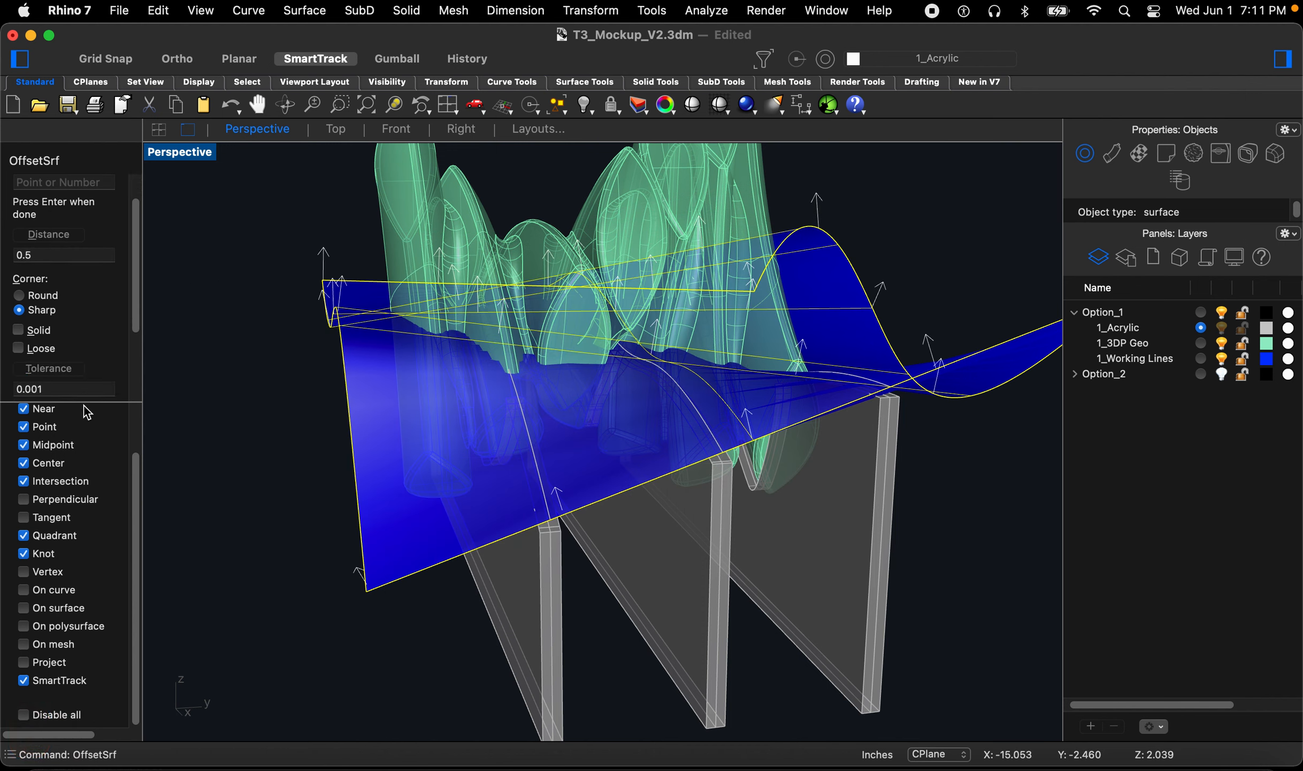
pyautogui.scroll(-3, 80, 333)
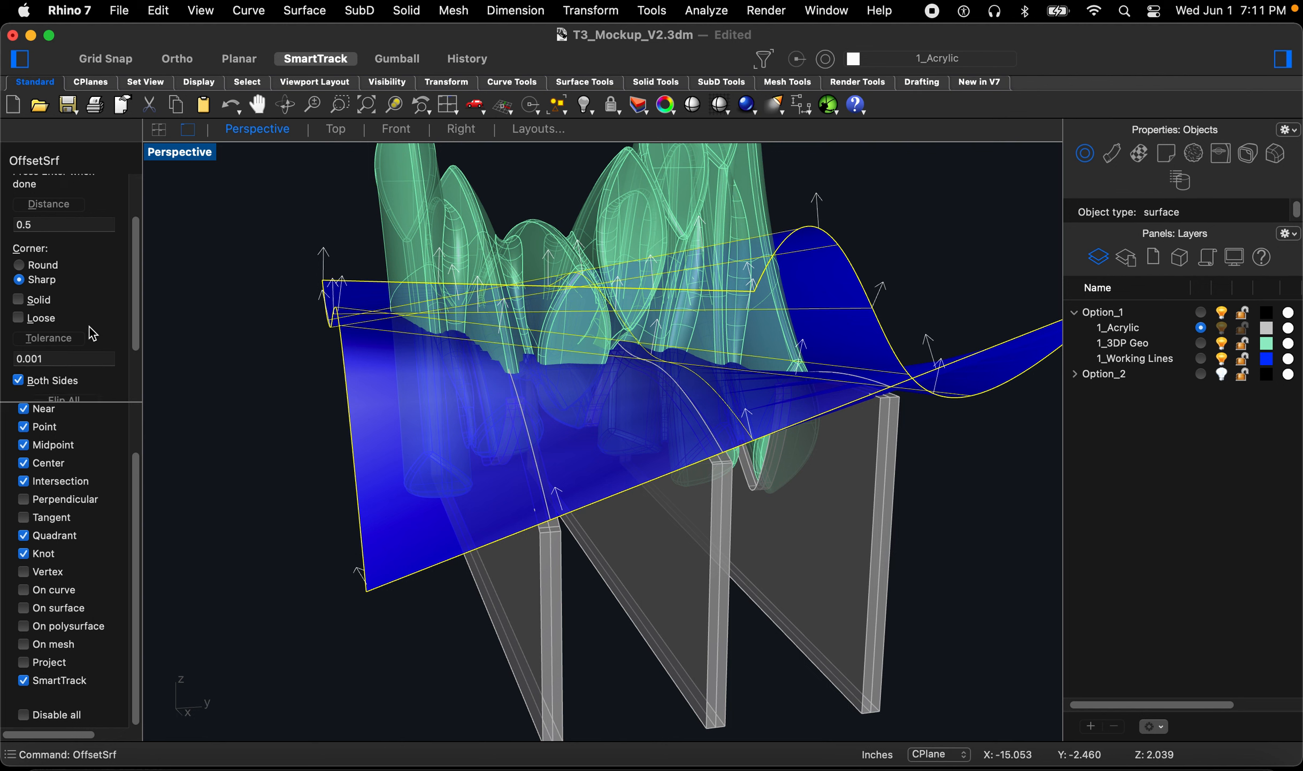
pyautogui.click(18, 353)
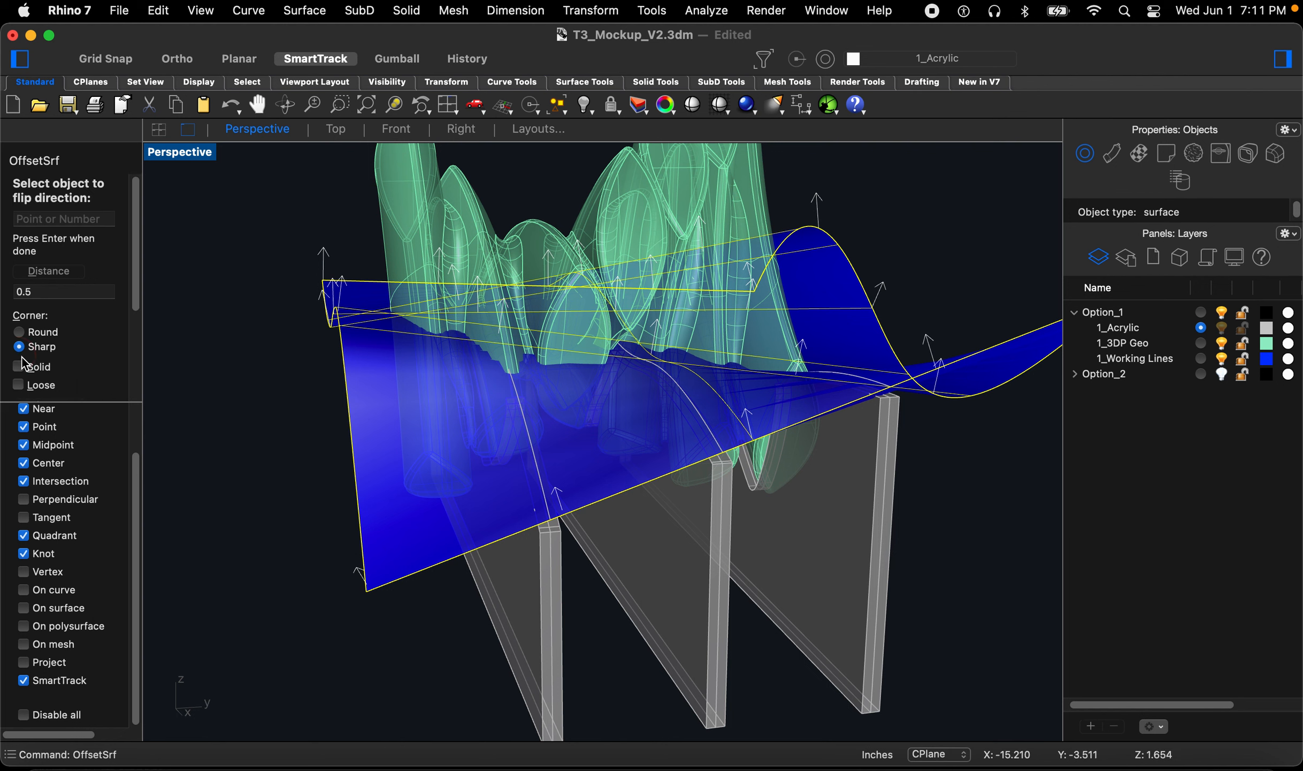
pyautogui.click(817, 226)
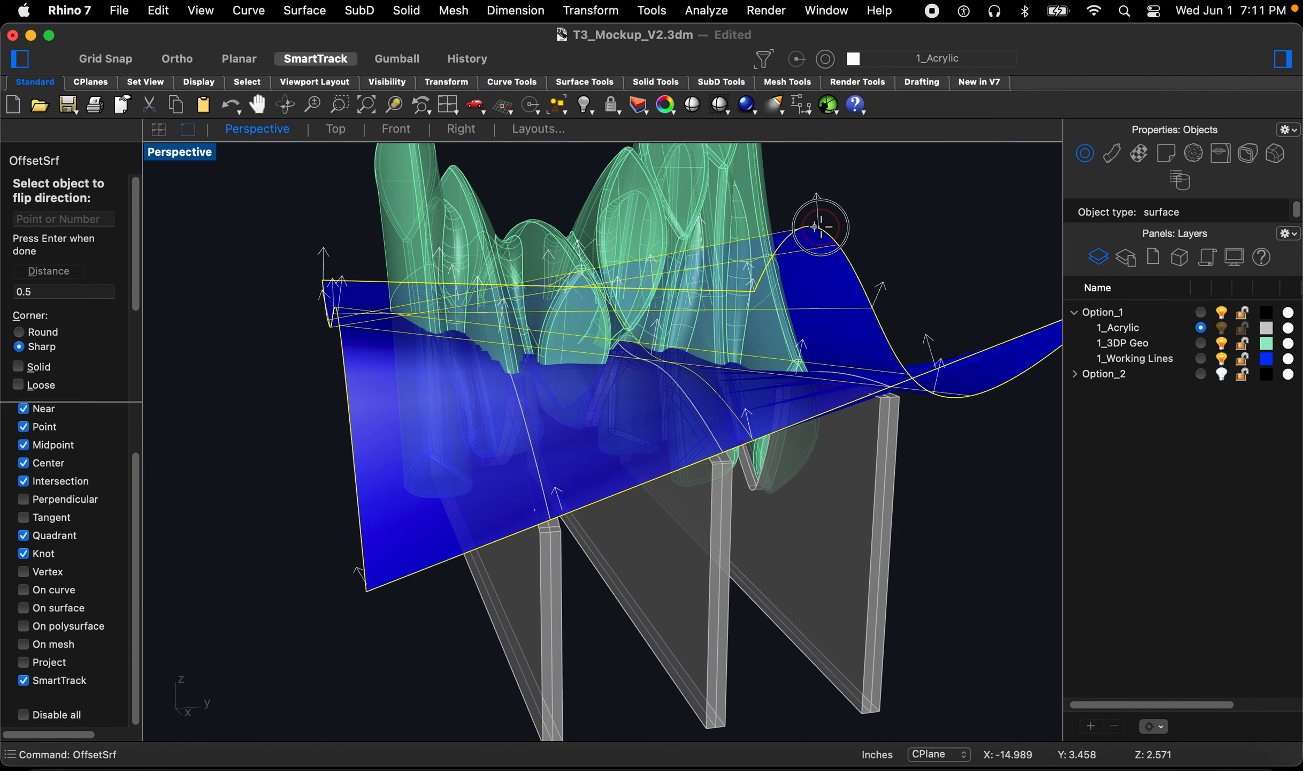
pyautogui.click(871, 309)
pyautogui.press('space')
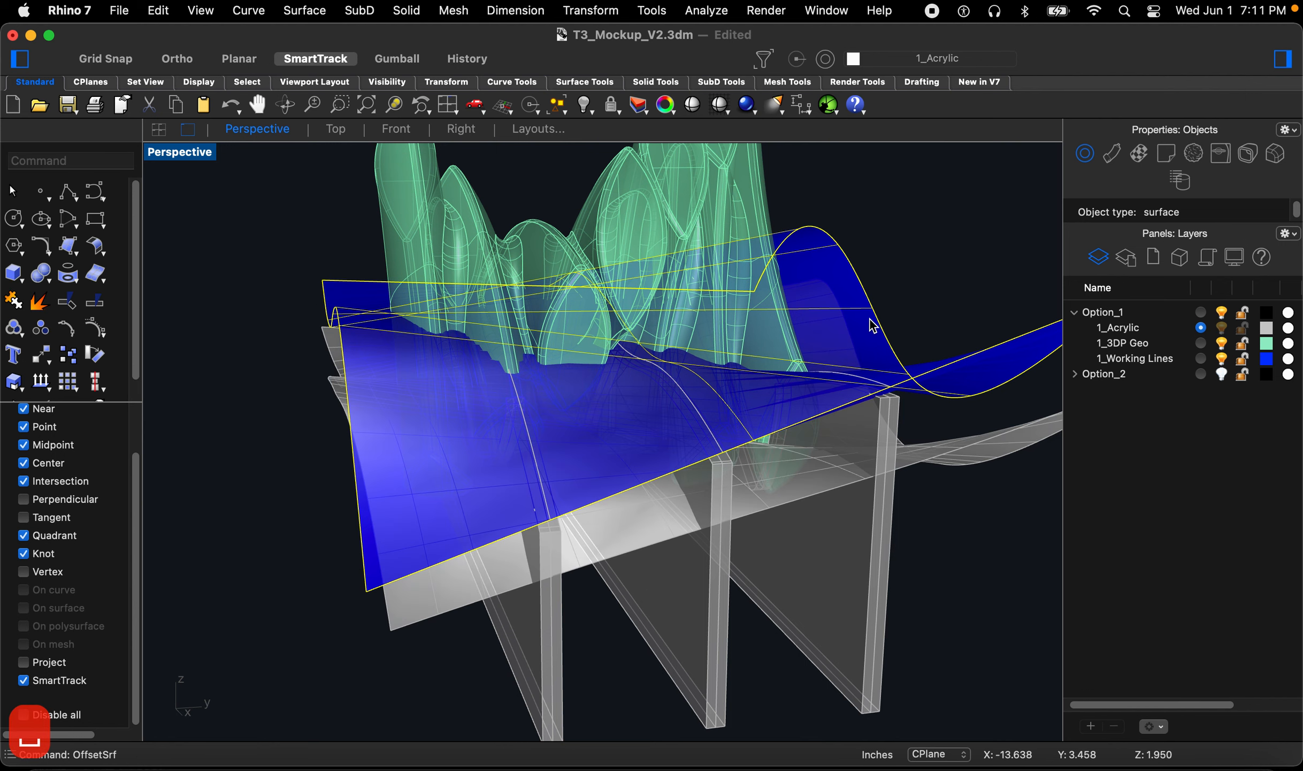
# Step: Select the new offset surface and change its layer to 1_Working Lines
pyautogui.moveTo(932, 381)
pyautogui.mouseDown(button='right')
pyautogui.moveTo(795, 422)
pyautogui.moveTo(750, 409)
pyautogui.moveTo(698, 425)
pyautogui.moveTo(676, 416)
pyautogui.moveTo(646, 480)
pyautogui.mouseUp(button='right')
pyautogui.scroll(3, 806, 412)
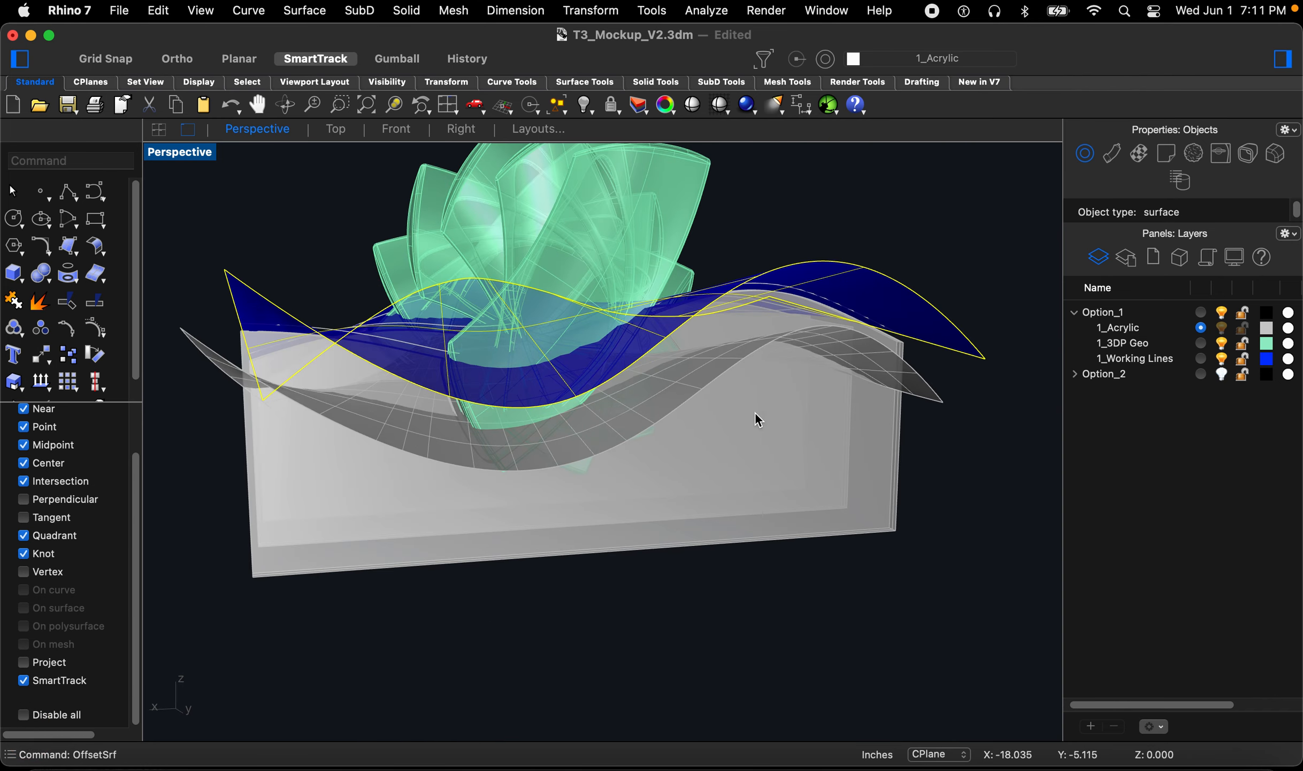
pyautogui.moveTo(743, 414); pyautogui.dragTo(723, 414, button='right')
pyautogui.moveTo(898, 383); pyautogui.dragTo(961, 391, button='right')
pyautogui.click(933, 385)
pyautogui.rightClick(1156, 360)
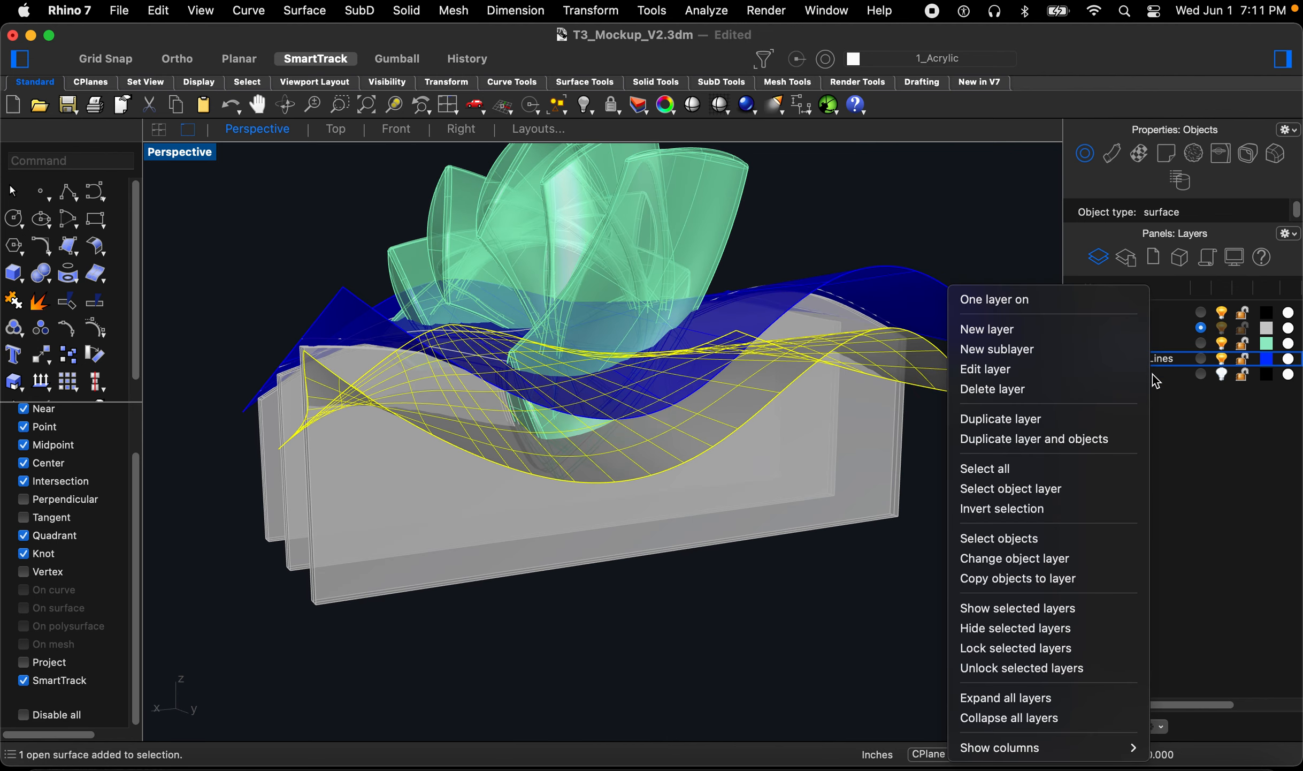
pyautogui.click(1006, 558)
pyautogui.press('Escape')
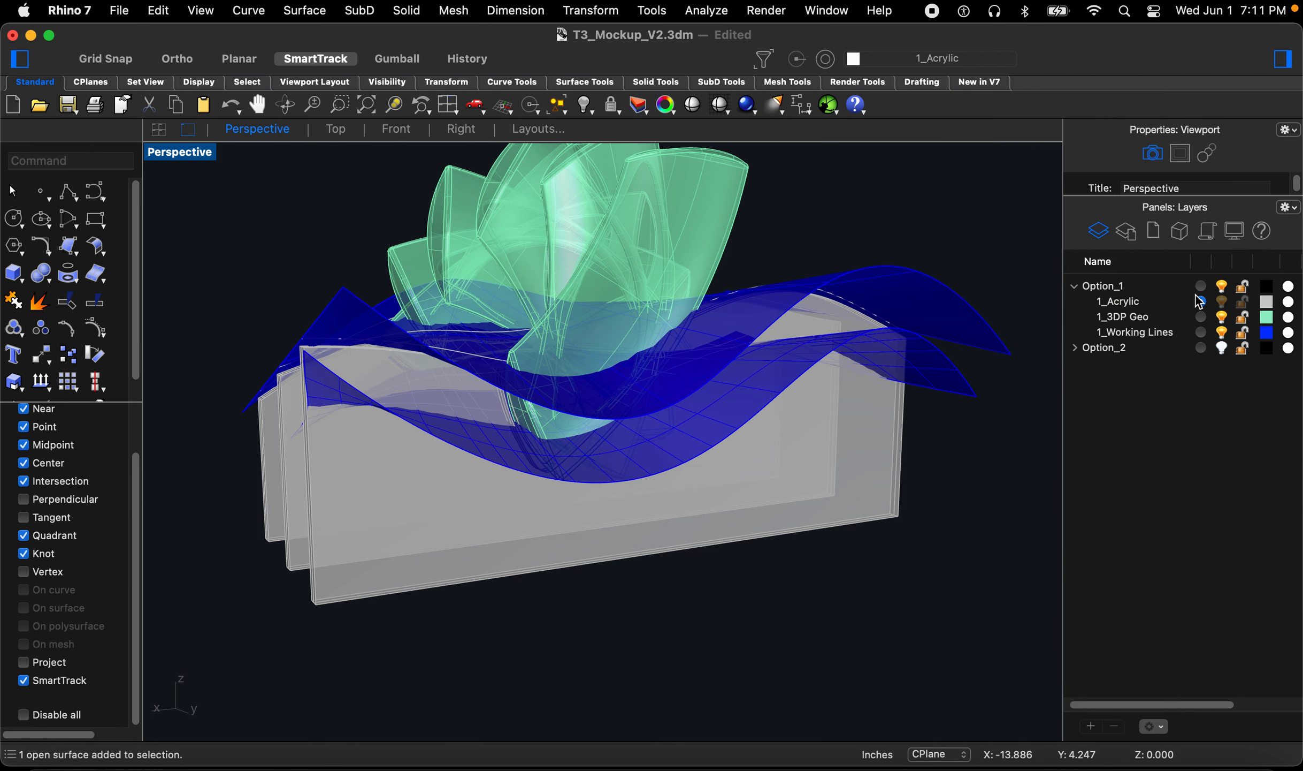
# Step: Make 1_Working Lines the current layer and delete the lower offset surface
pyautogui.click(1199, 332)
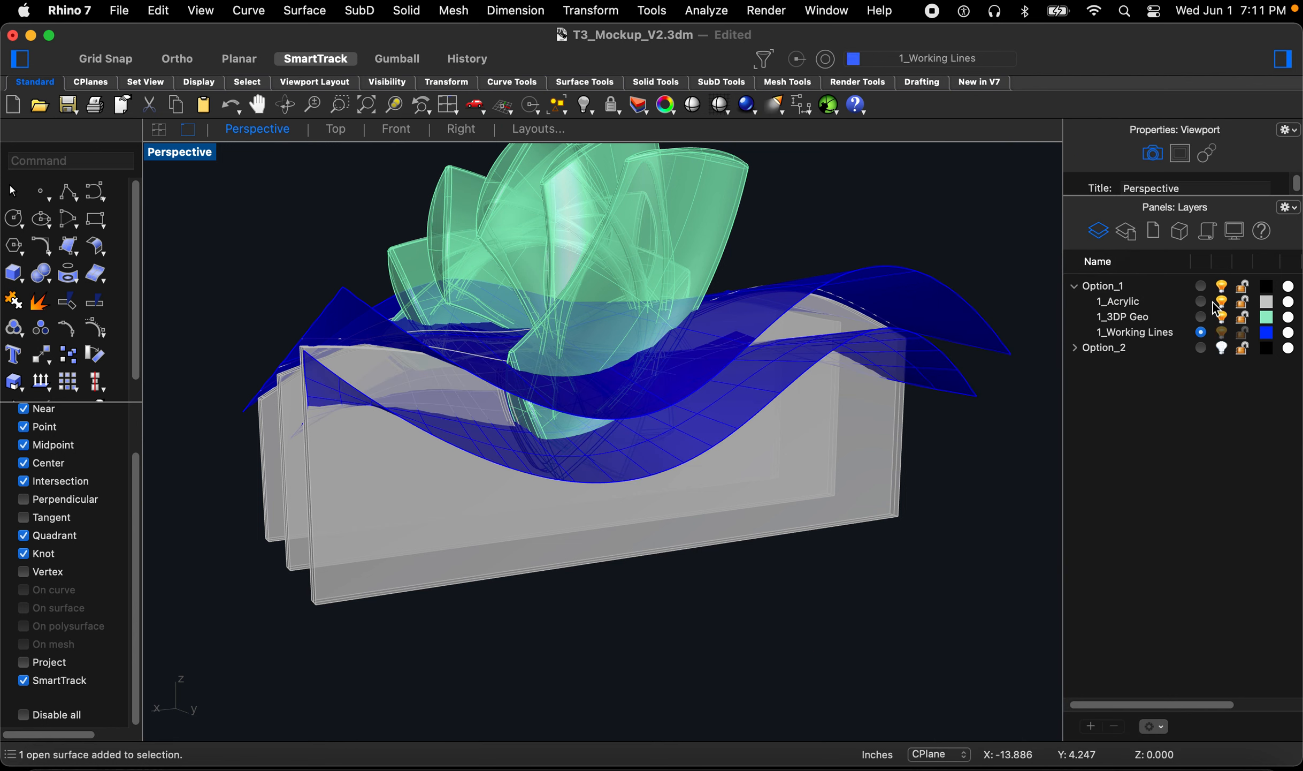
pyautogui.moveTo(666, 427); pyautogui.dragTo(387, 401, button='right')
pyautogui.click(396, 395)
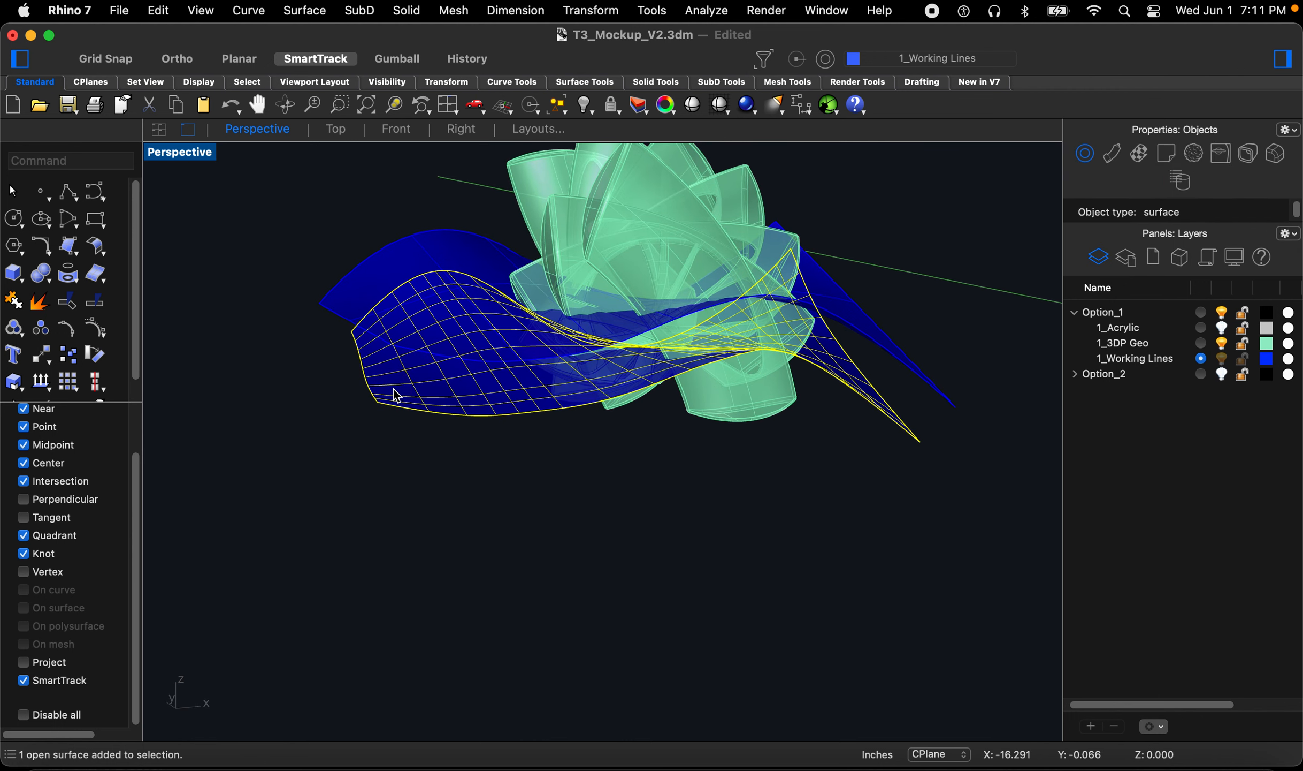
pyautogui.press('Delete')
# Step: Offset the wavy surface as a plain surface at a distance of 1 with flipped direction
pyautogui.write('oo')
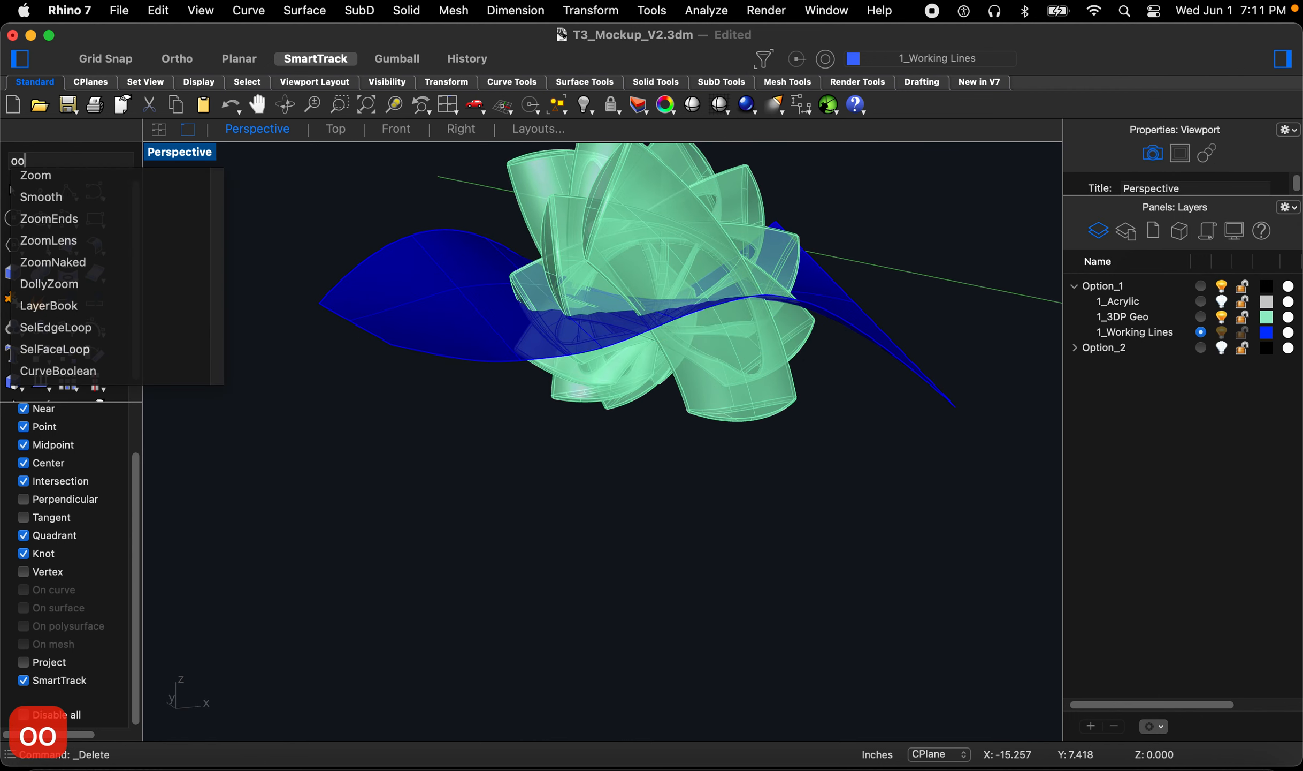
pyautogui.press('BackSpace')
pyautogui.write('ffset')
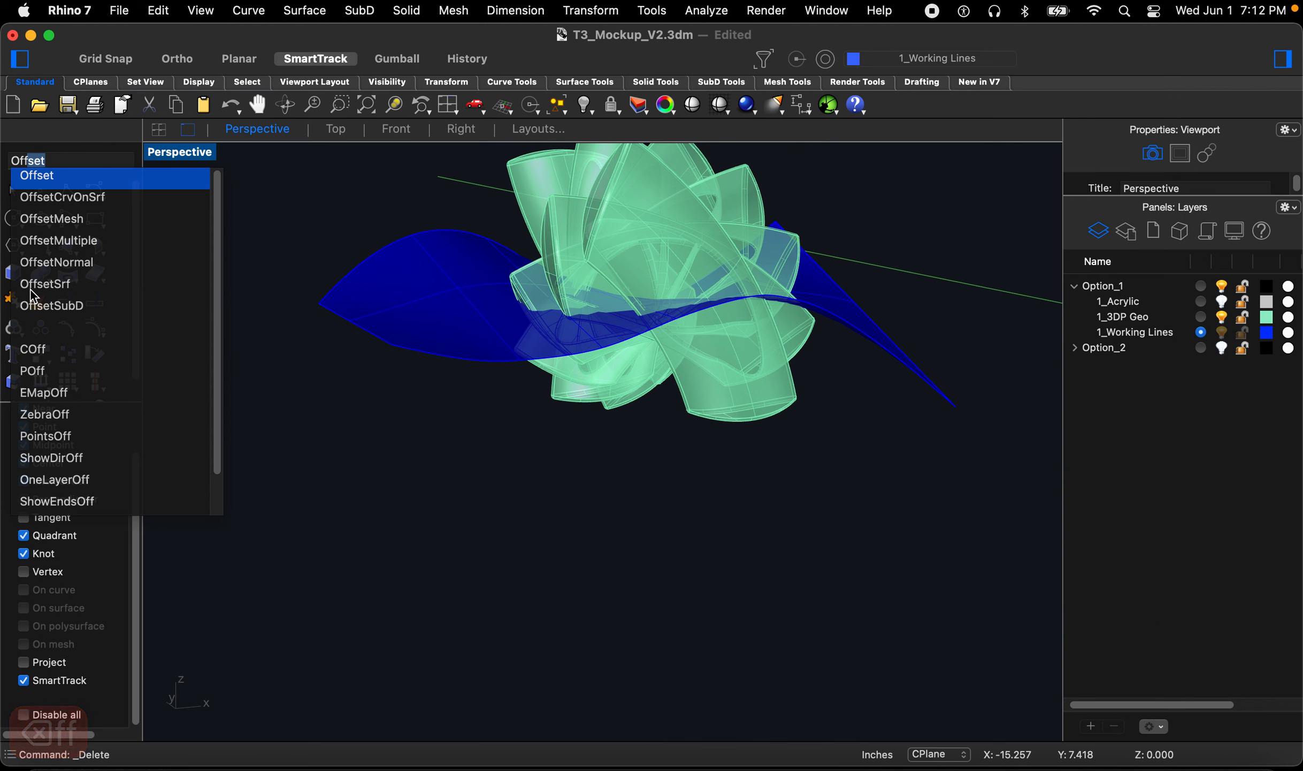
pyautogui.click(31, 288)
pyautogui.click(399, 295)
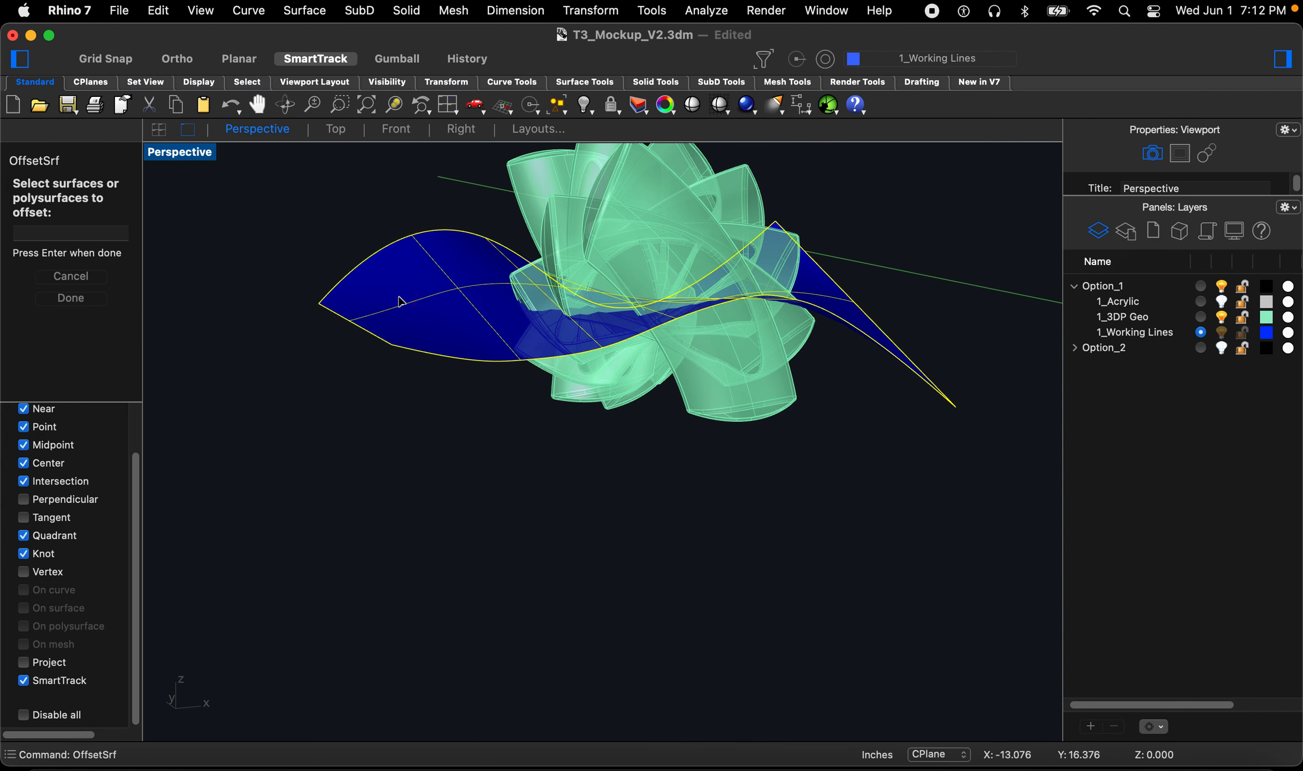
pyautogui.press('space')
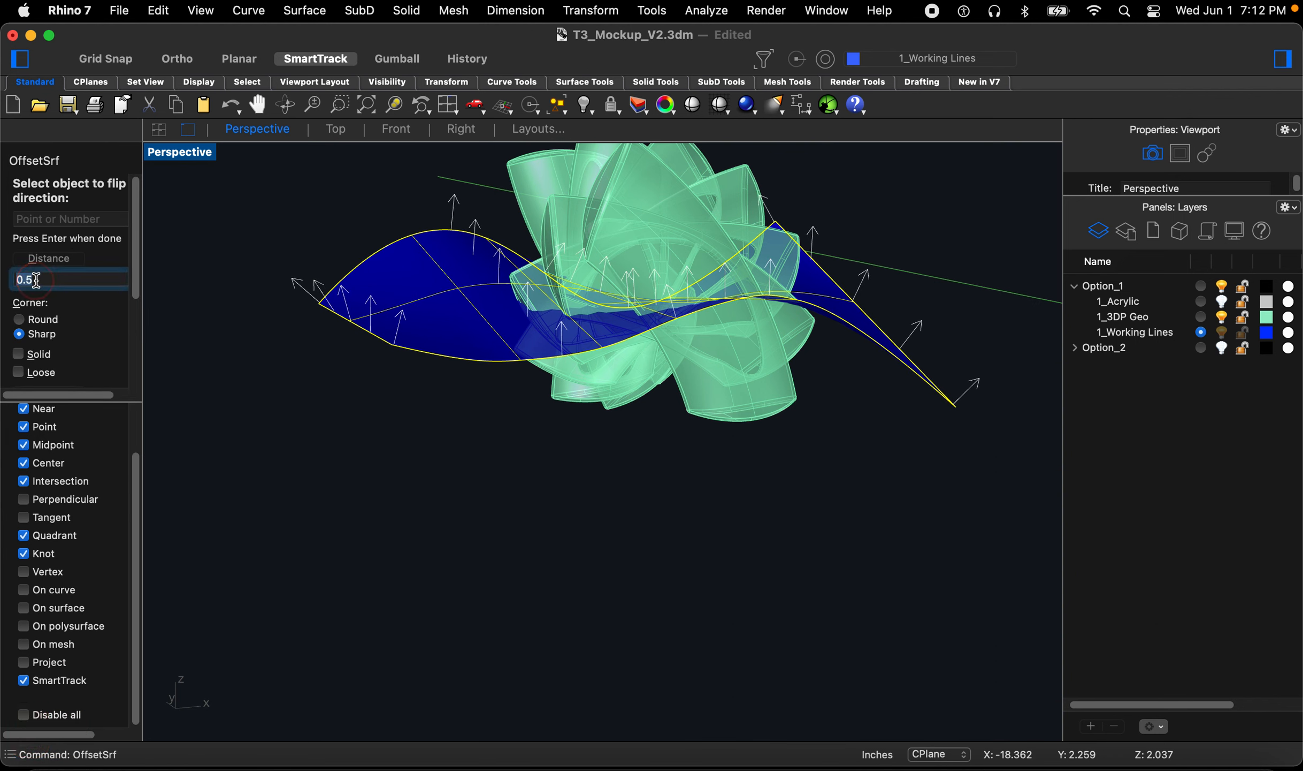
pyautogui.press('Return')
pyautogui.press('BackSpace')
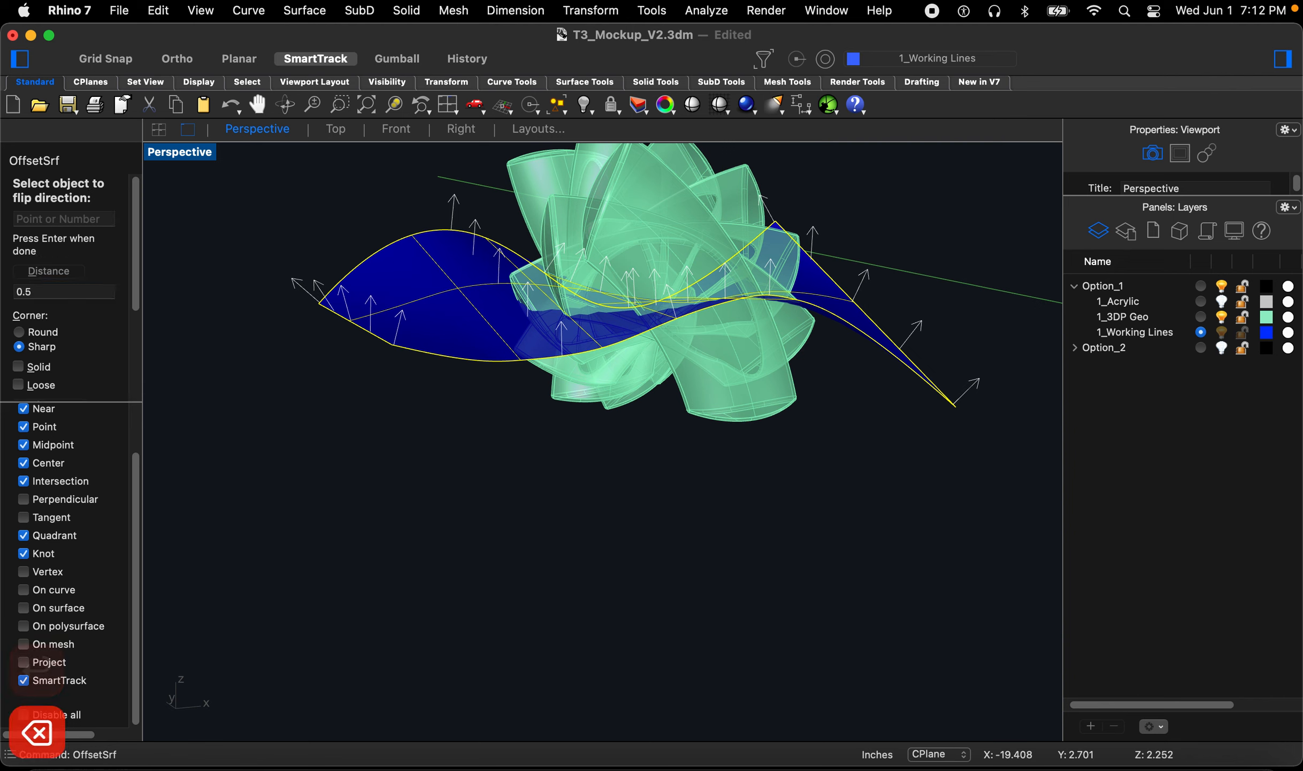
pyautogui.click(50, 289)
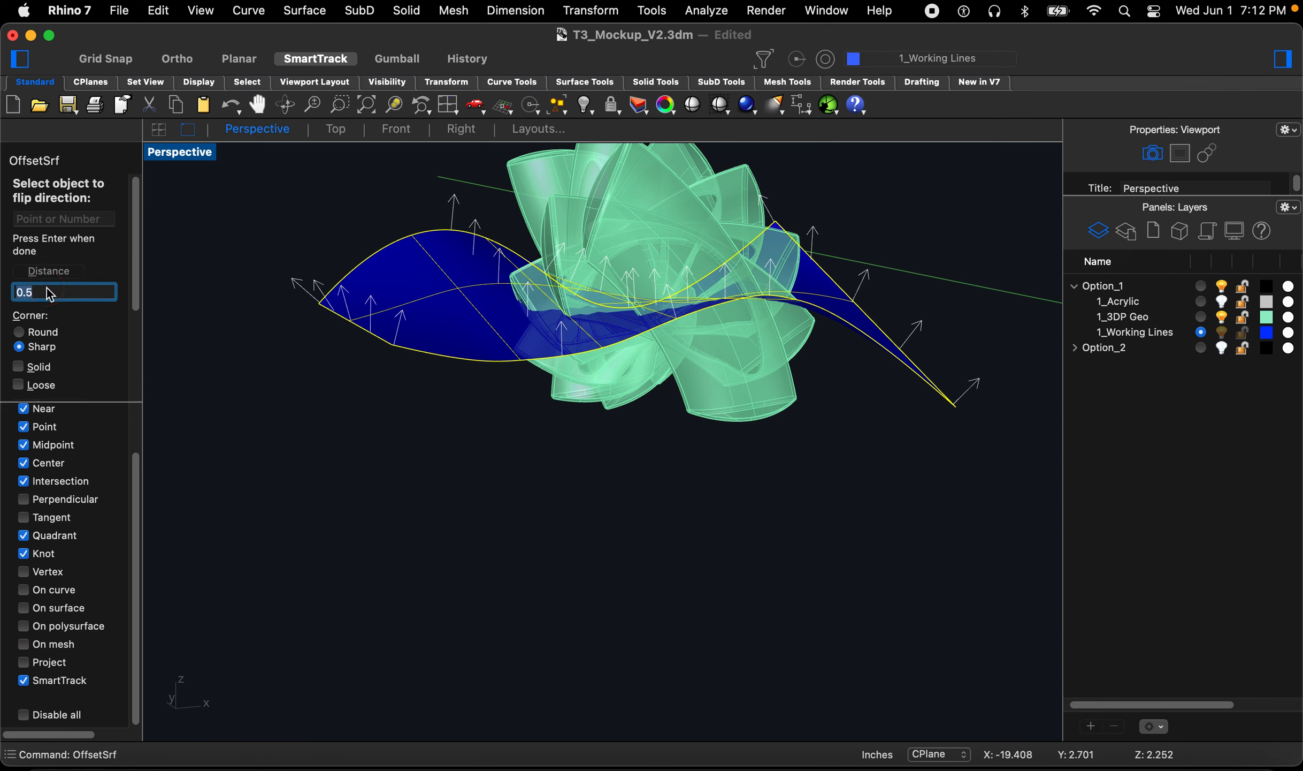
pyautogui.write('1')
pyautogui.press('Return')
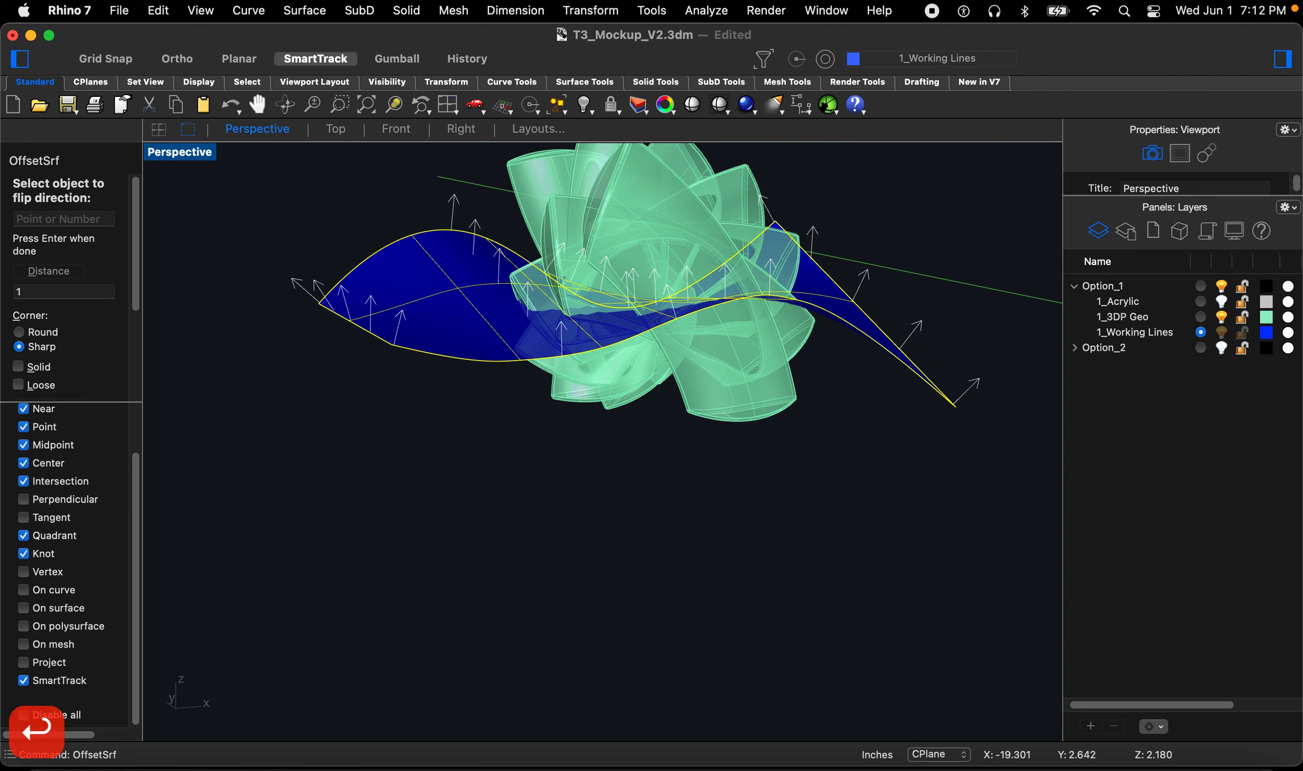
pyautogui.click(349, 314)
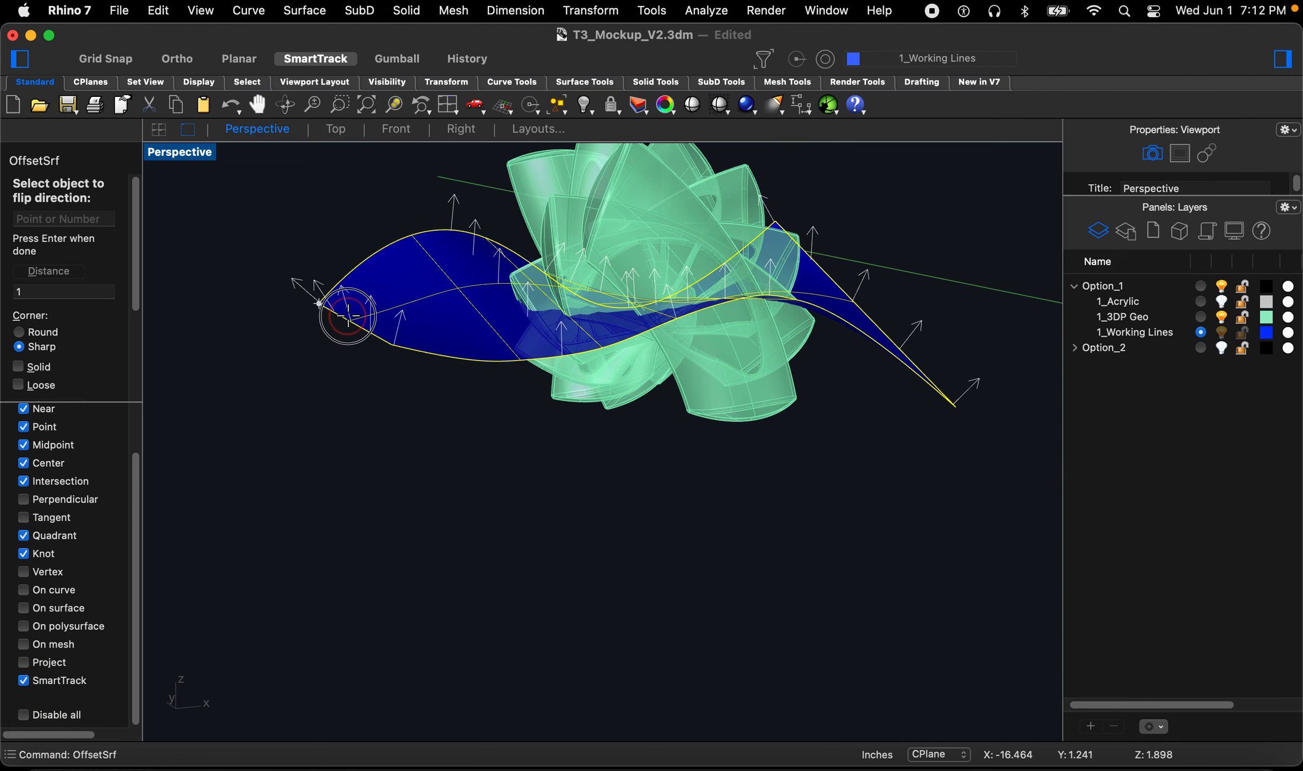
pyautogui.press('Return')
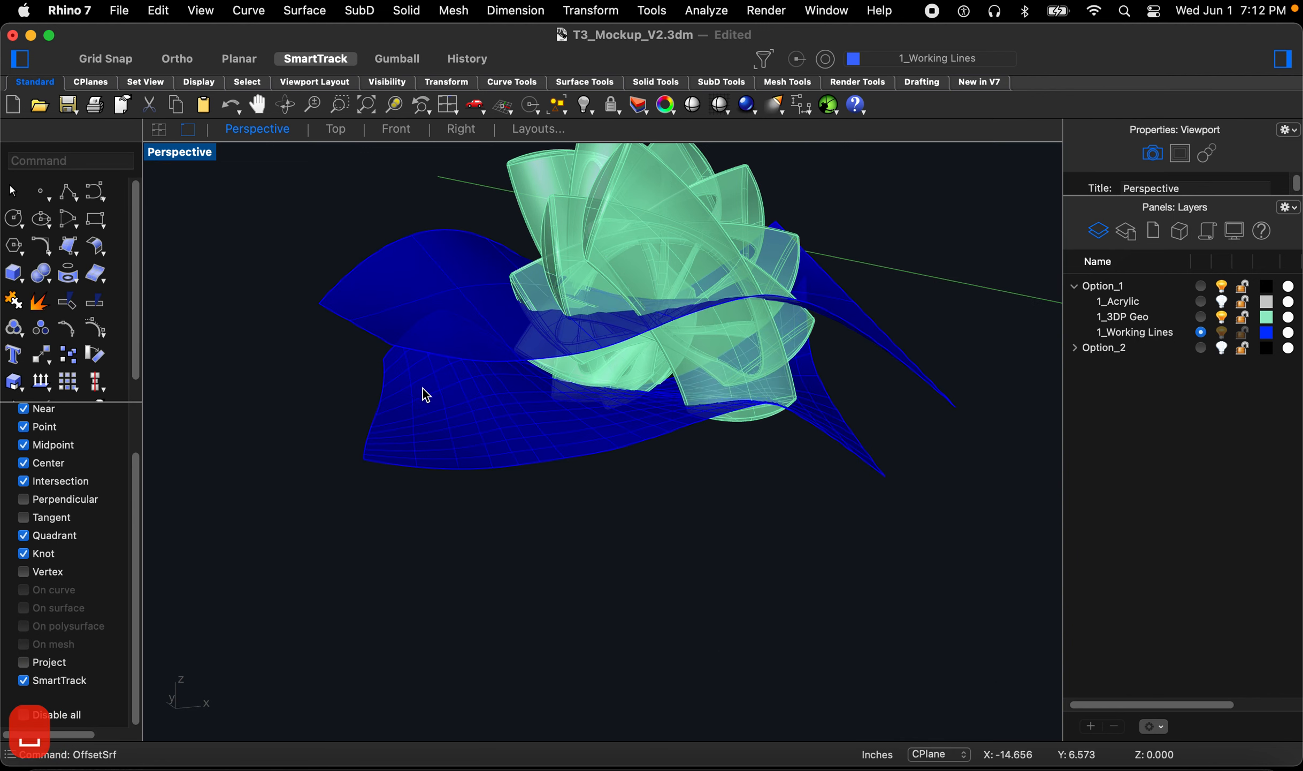
pyautogui.moveTo(509, 366); pyautogui.dragTo(474, 456, button='right')
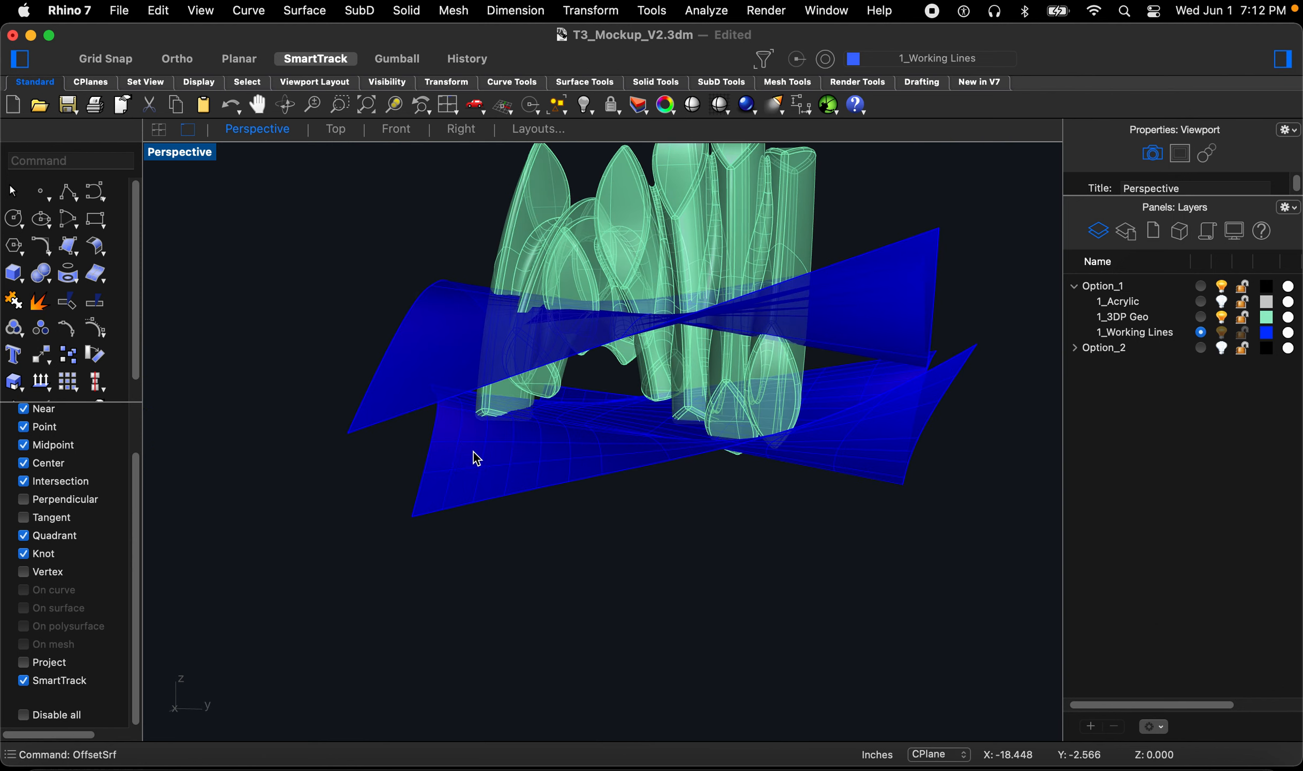
# Step: Delete the lower offset surface and offset the wavy surface 0.75 as a surface with all directions flipped
pyautogui.click(476, 459)
pyautogui.press('Delete')
pyautogui.write('off')
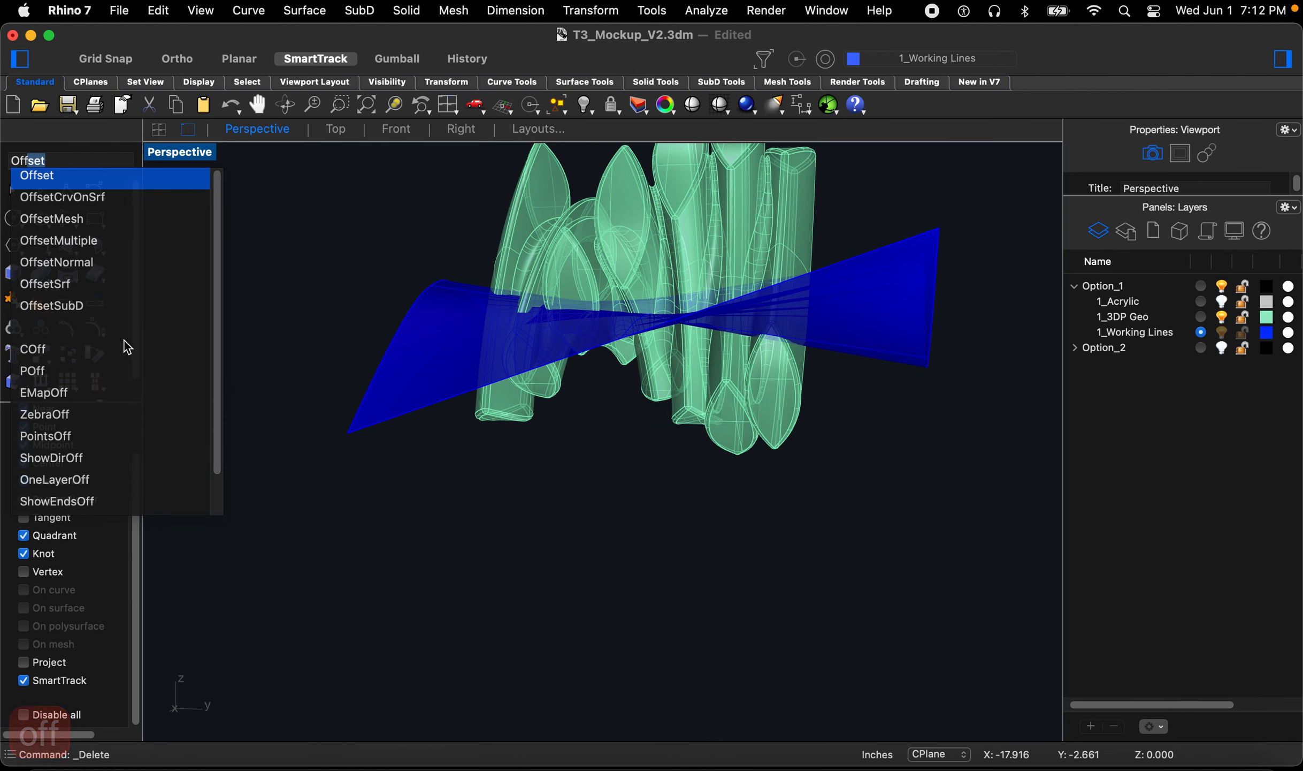
pyautogui.click(77, 288)
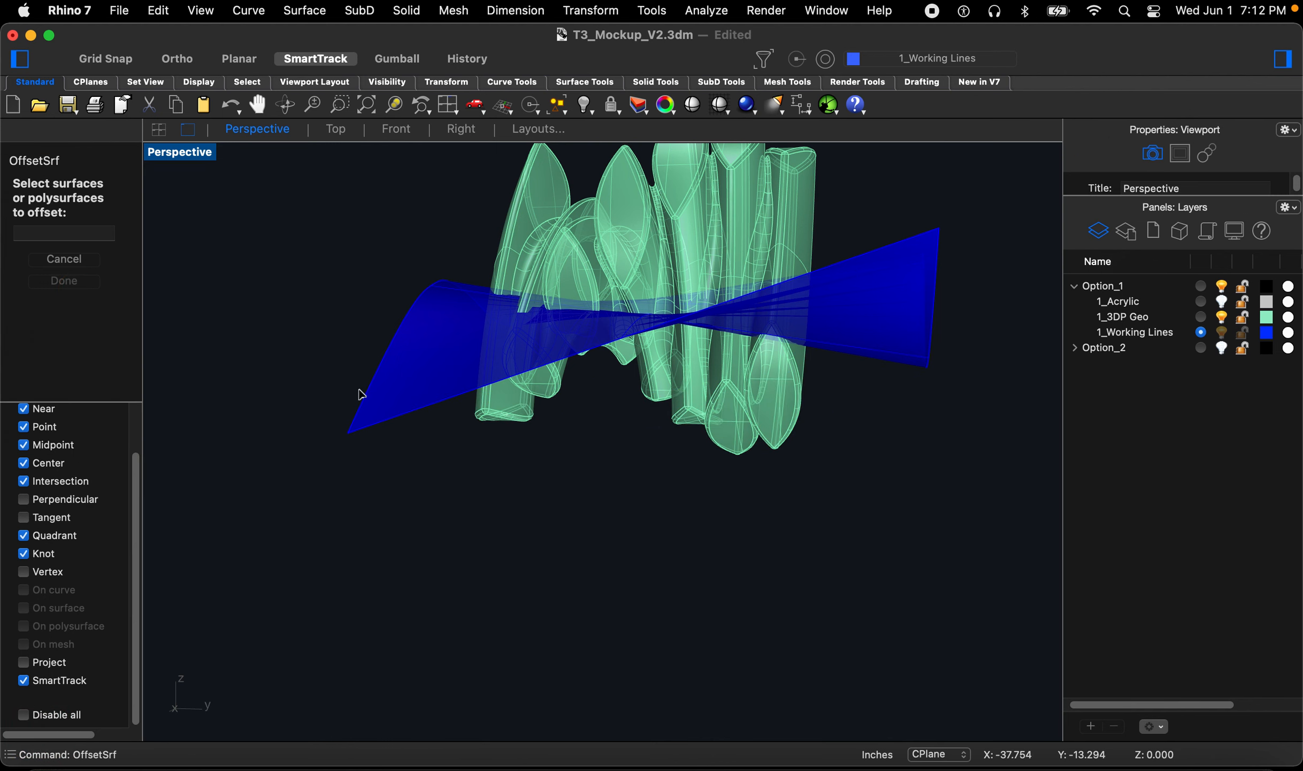
pyautogui.click(383, 416)
pyautogui.press('Return')
pyautogui.click(79, 279)
pyautogui.write('.8')
pyautogui.press('BackSpace')
pyautogui.write('75')
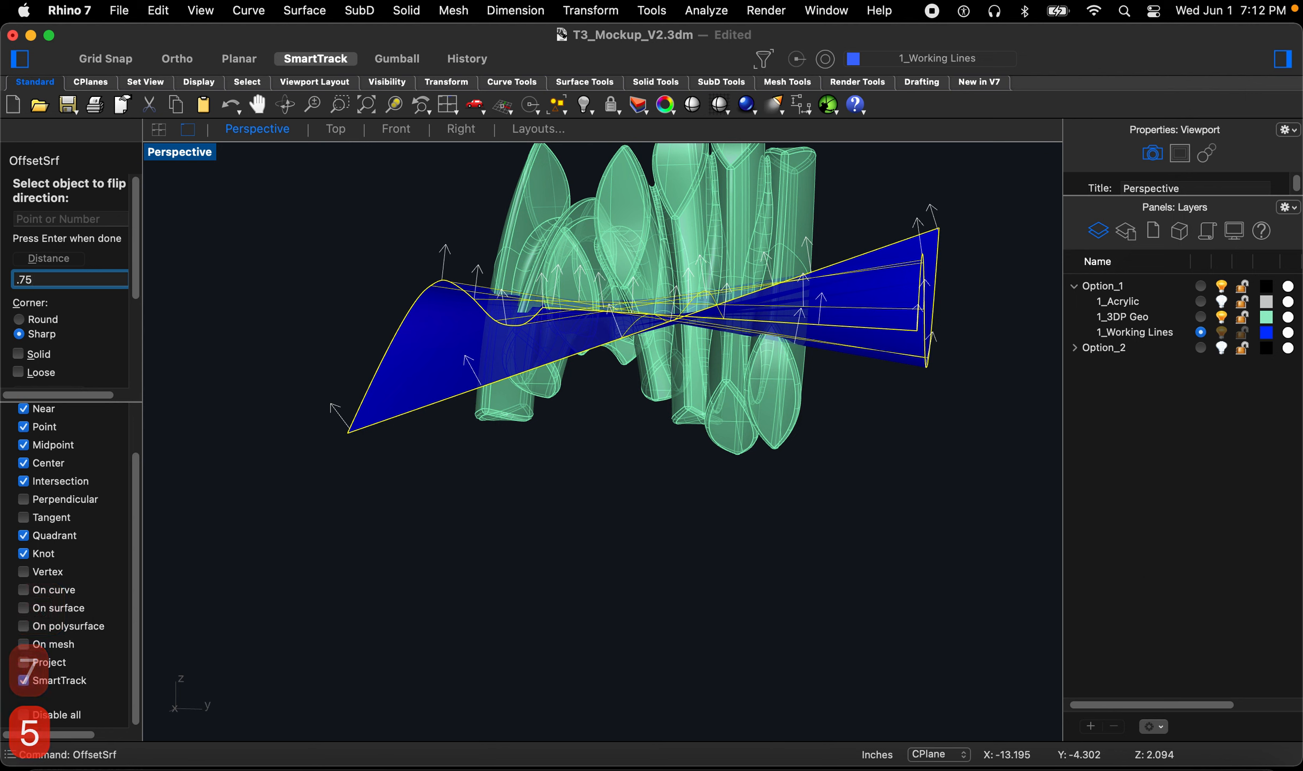
pyautogui.press('Return')
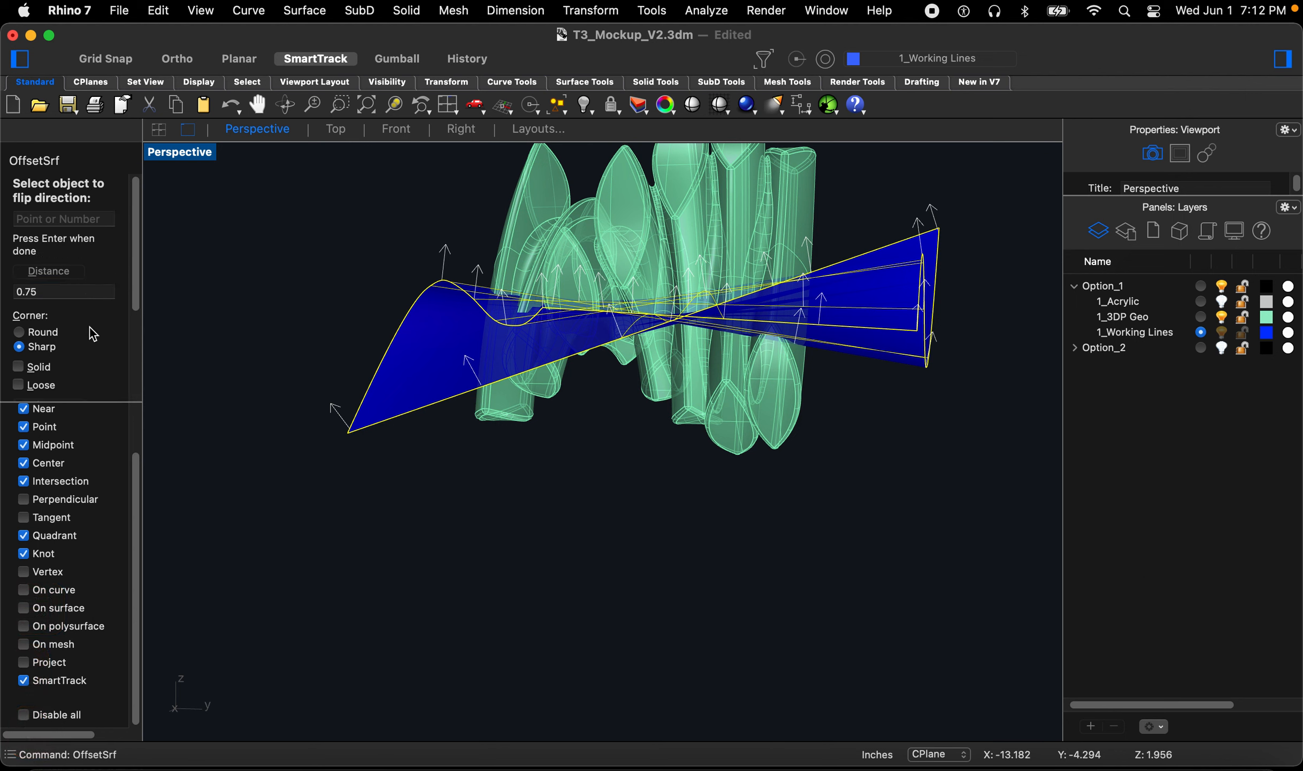
pyautogui.scroll(-5, 96, 326)
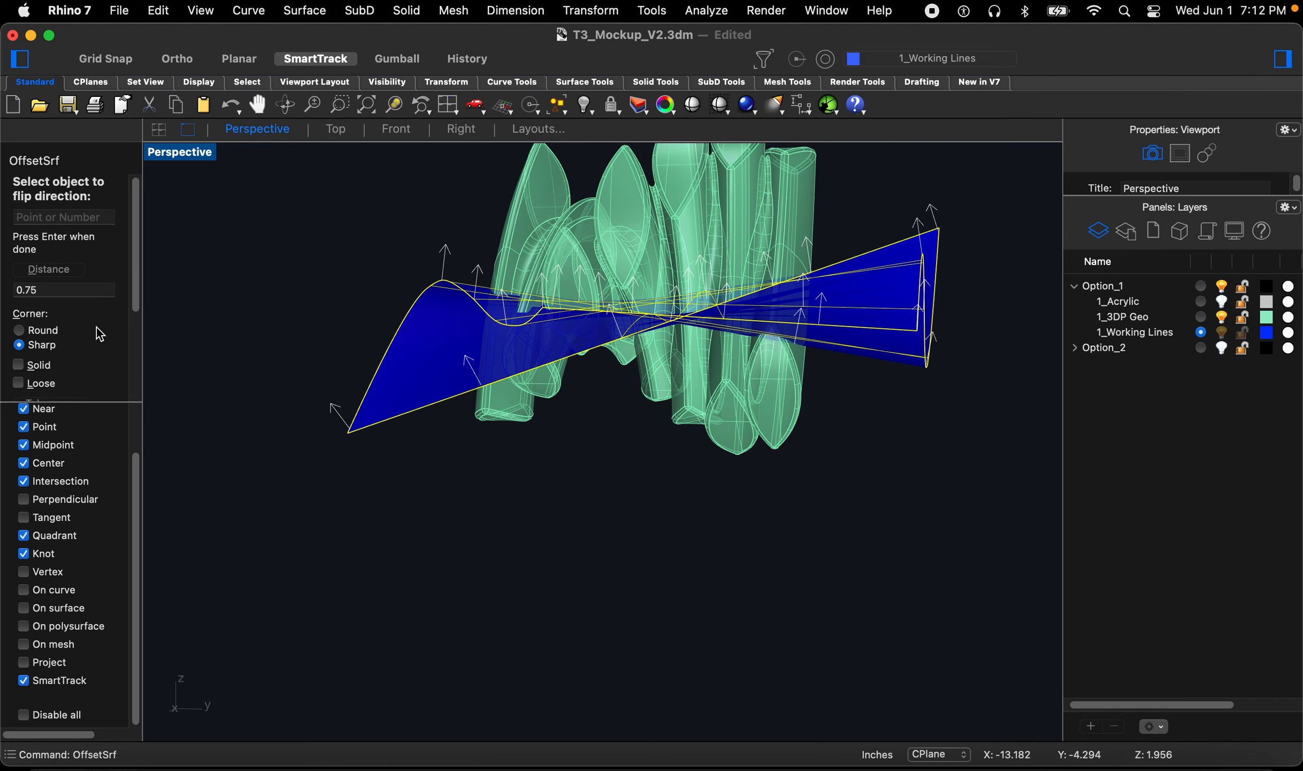
pyautogui.scroll(-1, 96, 325)
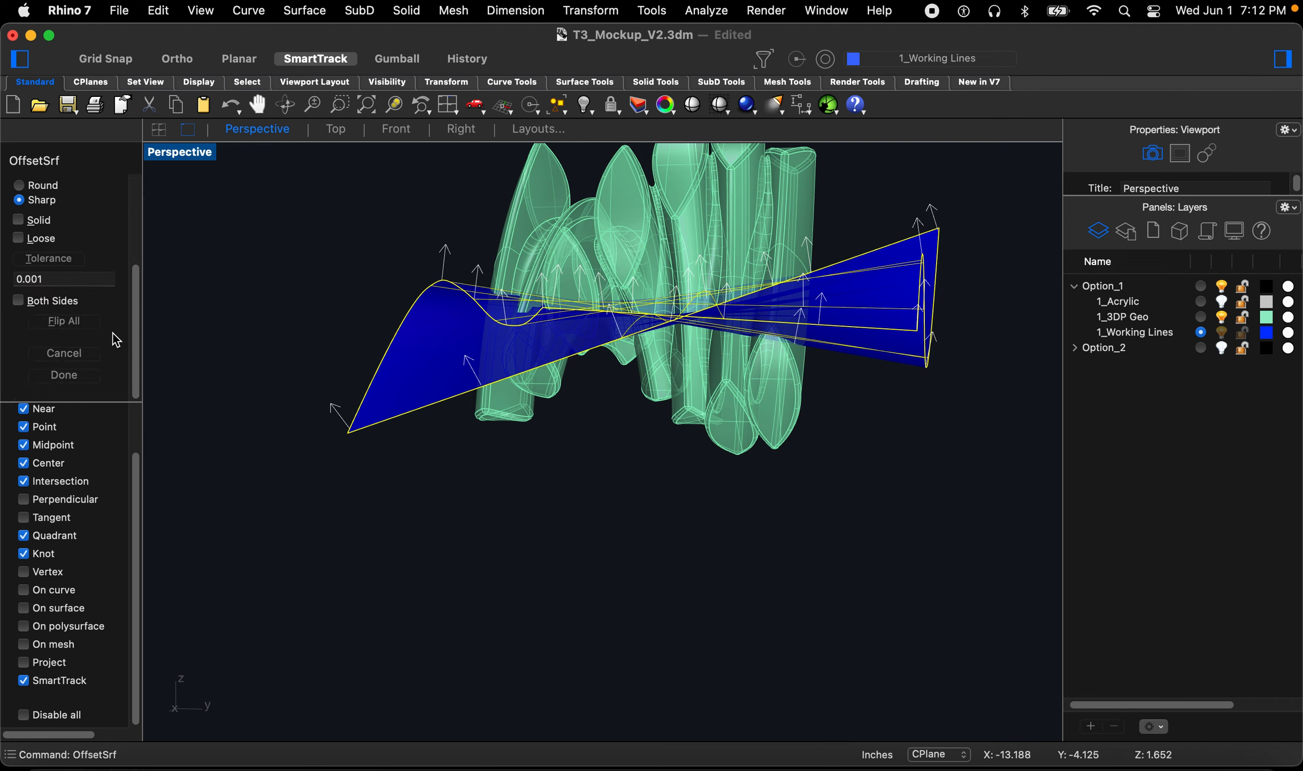
pyautogui.click(96, 322)
pyautogui.moveTo(411, 366); pyautogui.dragTo(638, 363, button='right')
pyautogui.press('space')
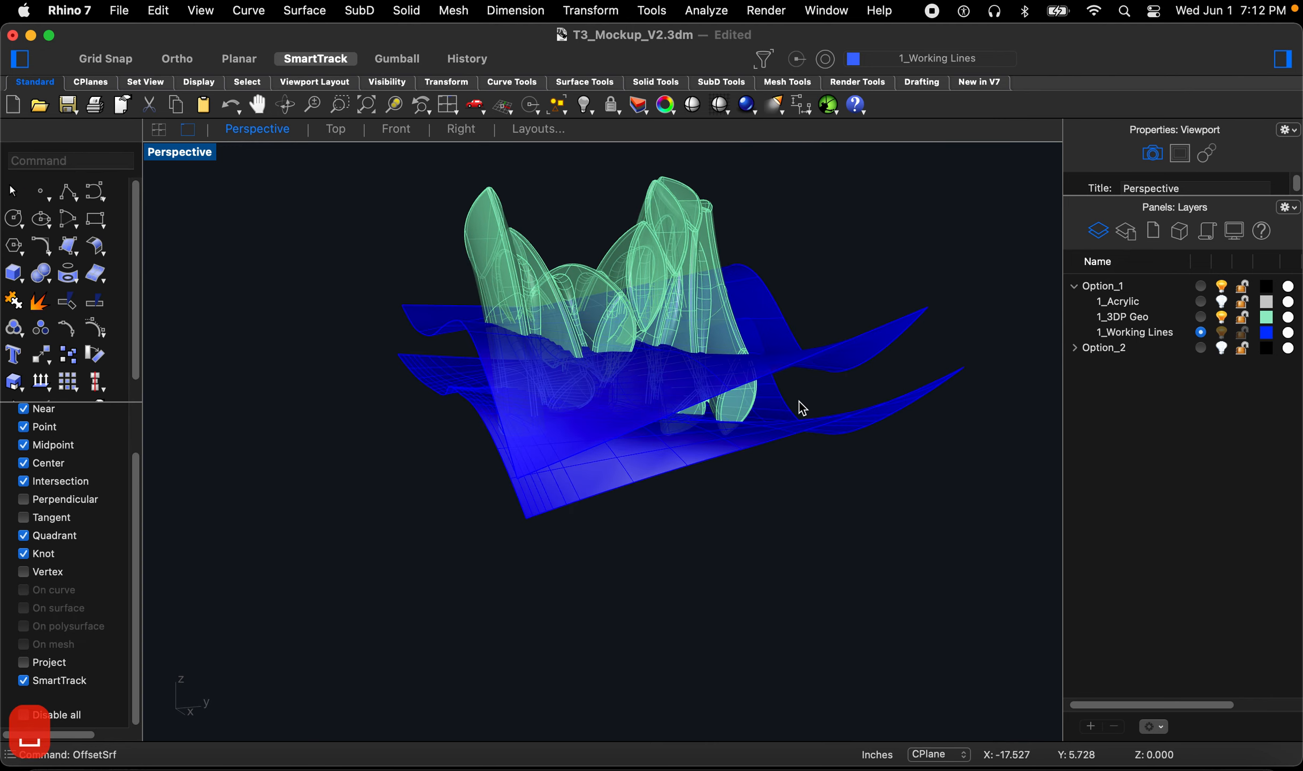
# Step: Delete the 0.75 offset surface
pyautogui.moveTo(831, 438); pyautogui.dragTo(662, 392, button='right')
pyautogui.scroll(8, 608, 393)
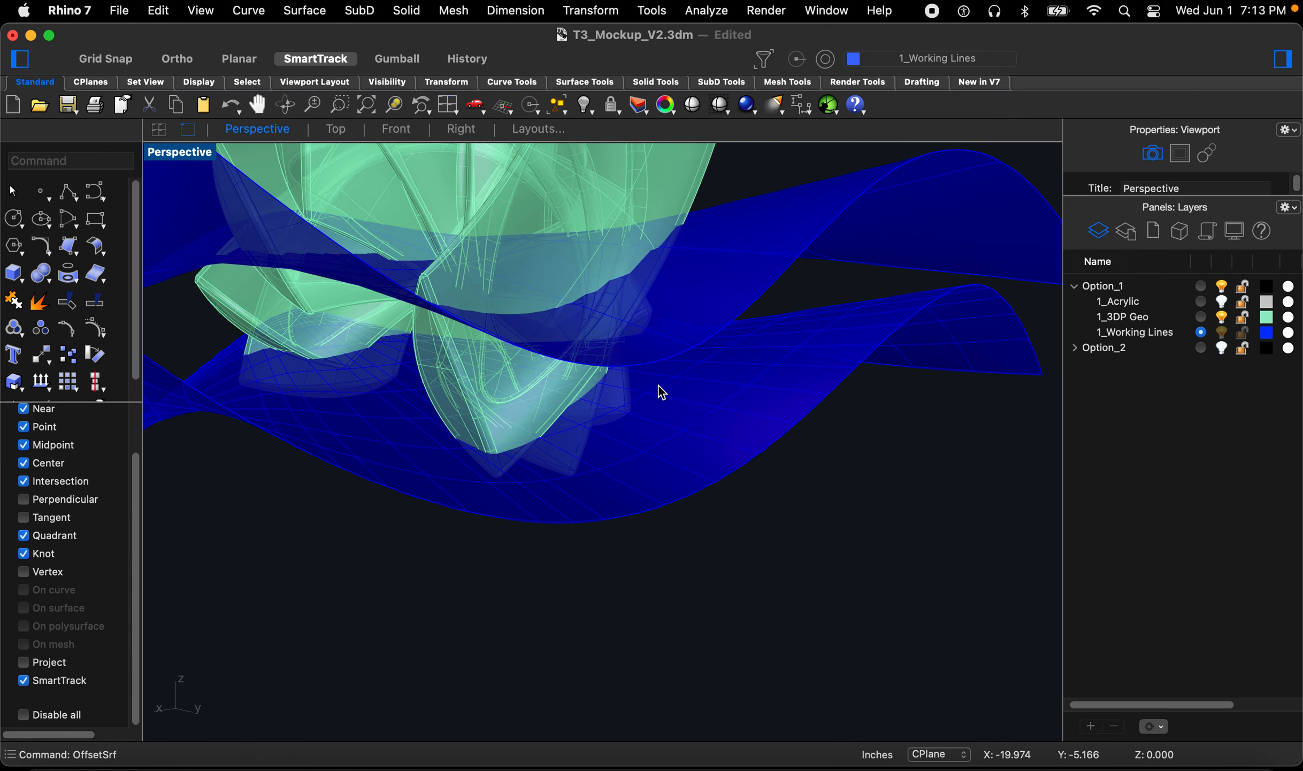
pyautogui.click(693, 379)
pyautogui.press('Delete')
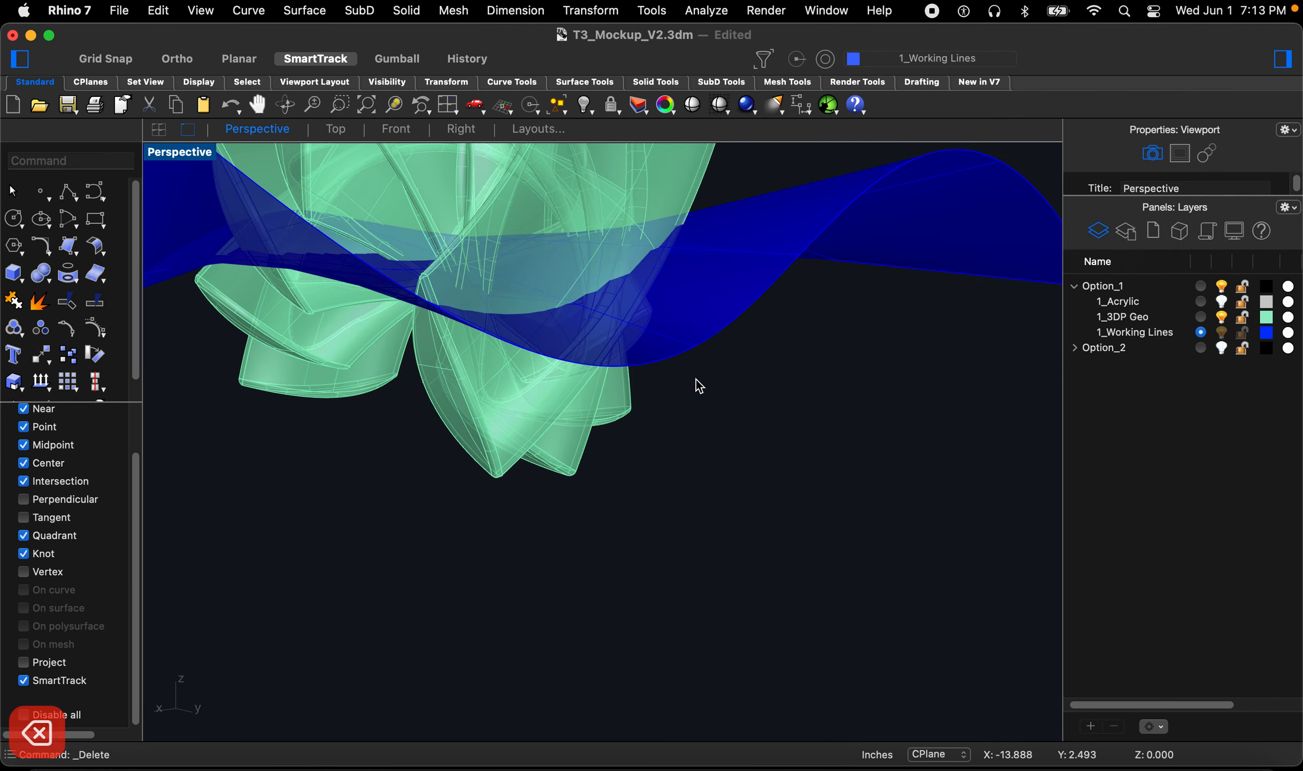
# Step: Offset the wavy surface 0.85 as a surface with all directions flipped
pyautogui.write('O')
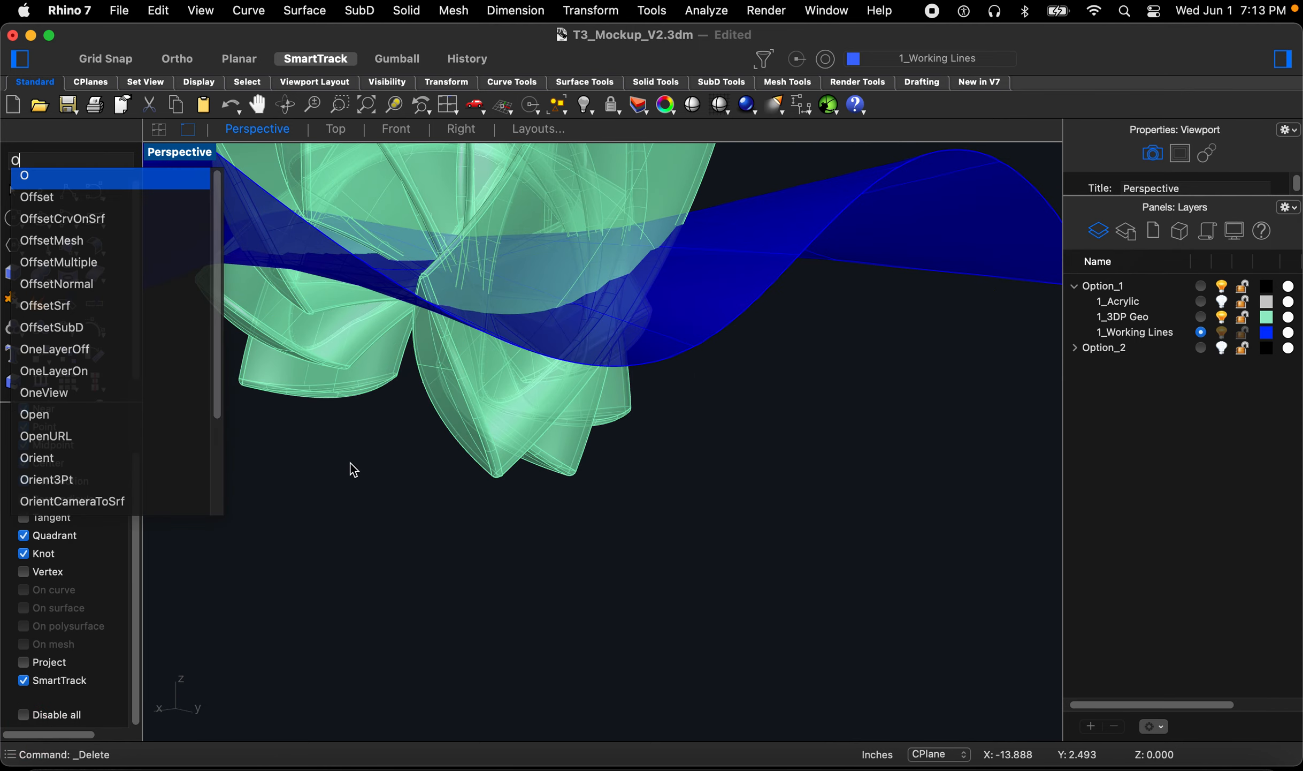
pyautogui.click(88, 304)
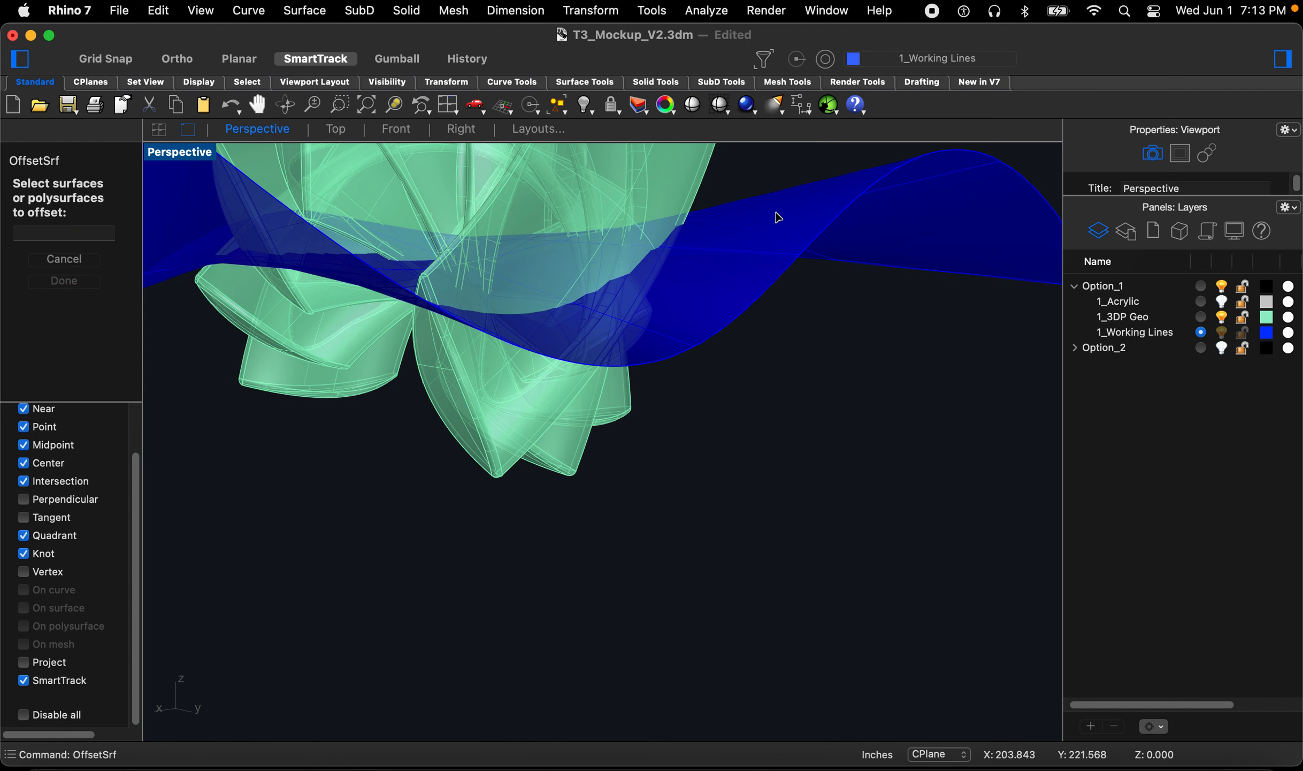
pyautogui.click(780, 217)
pyautogui.press('space')
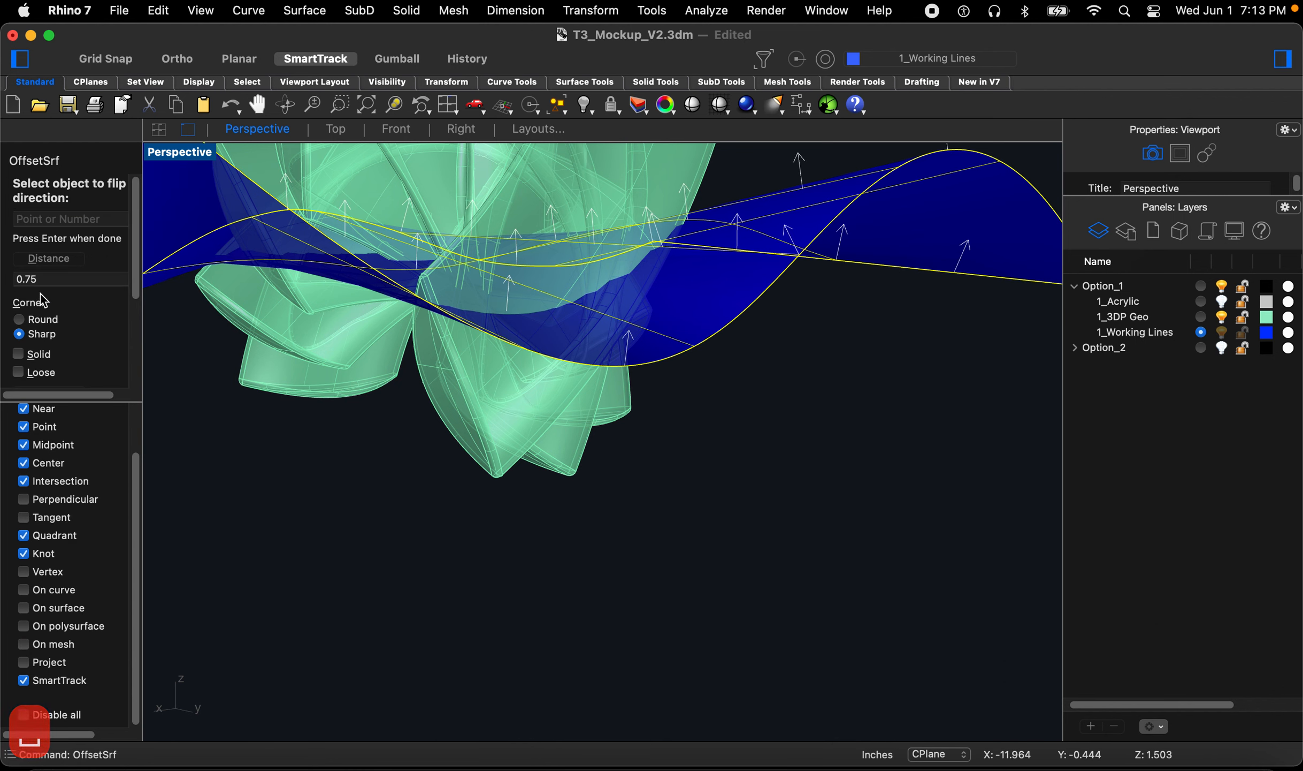
pyautogui.click(32, 279)
pyautogui.press('BackSpace')
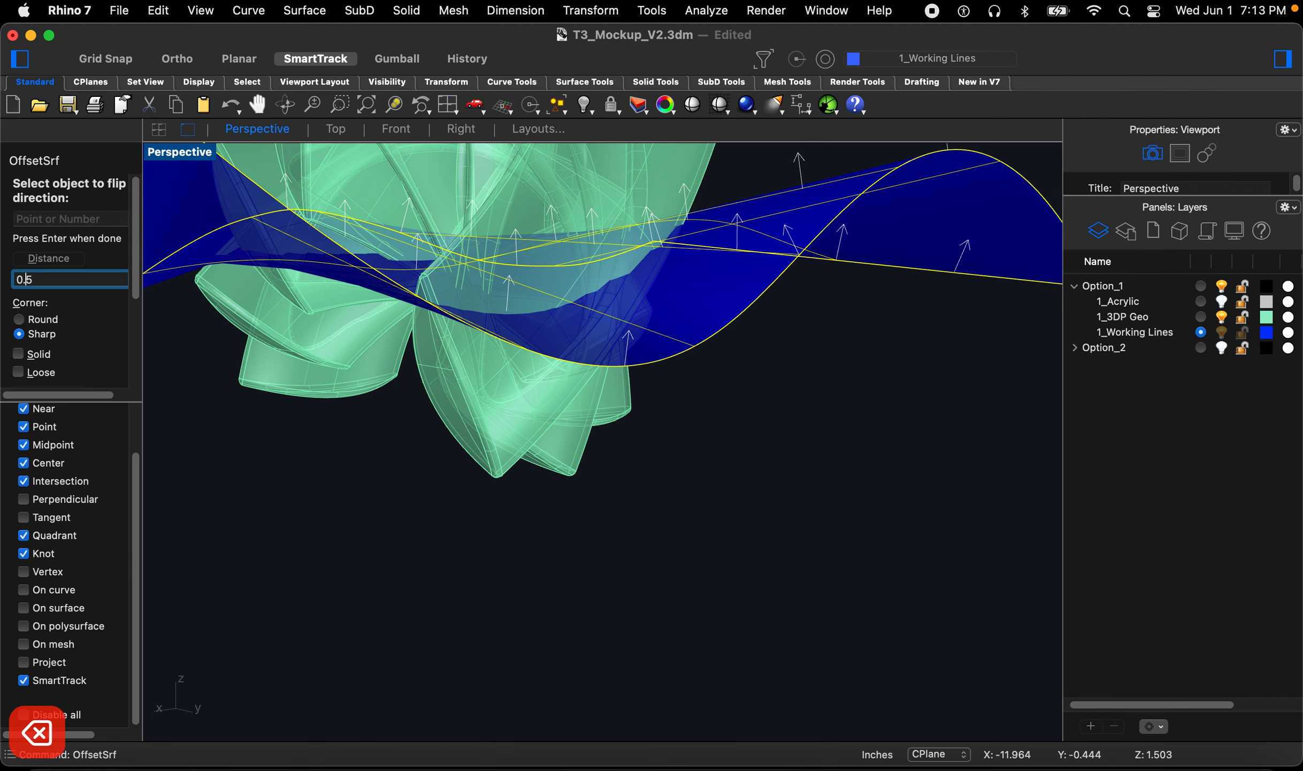
pyautogui.write('8')
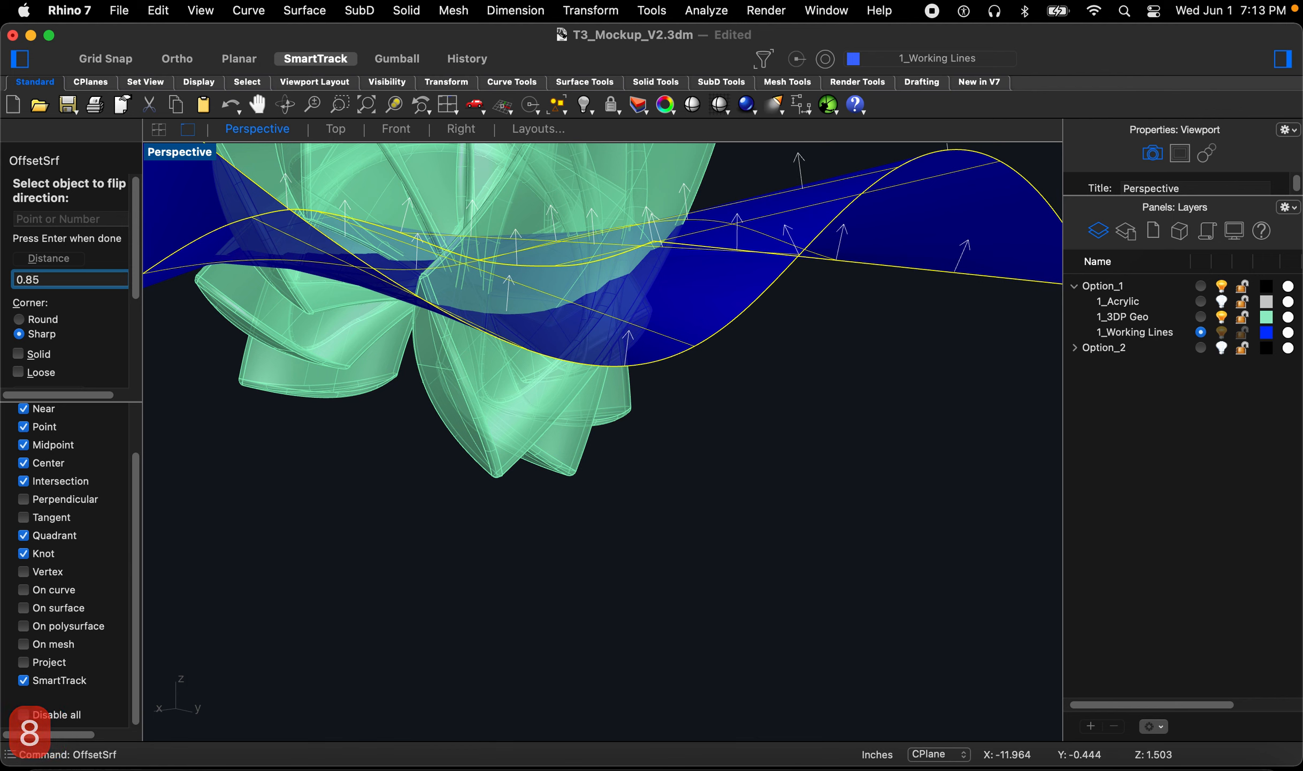
pyautogui.write('f')
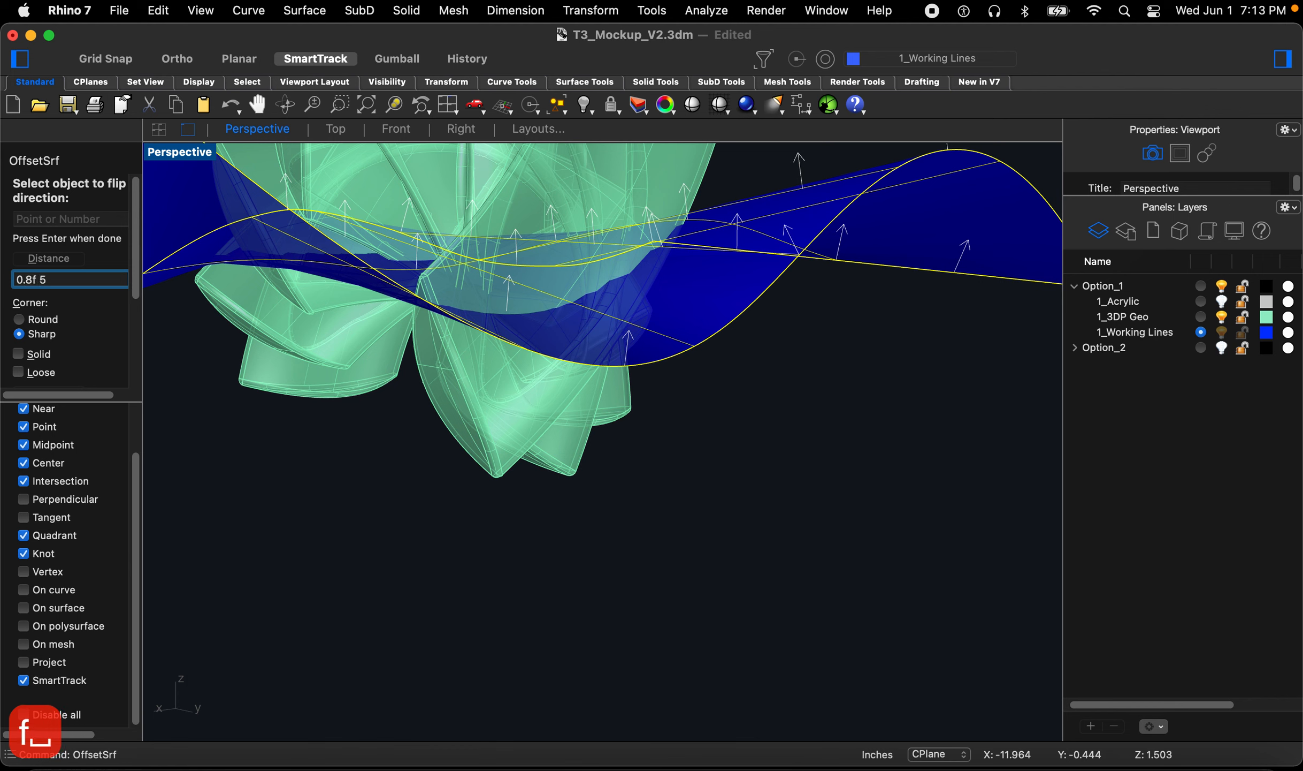
pyautogui.press('BackSpace')
pyautogui.press('BackSpace')
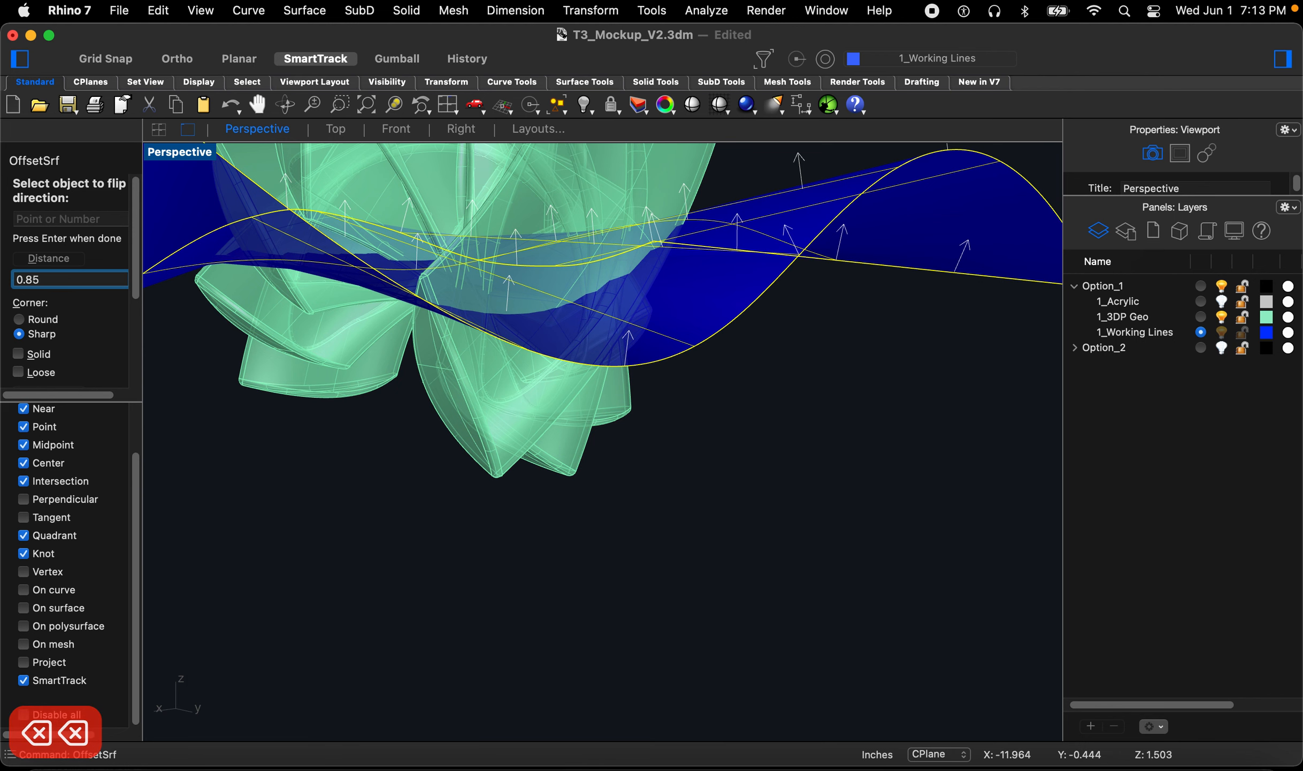
pyautogui.press('Return')
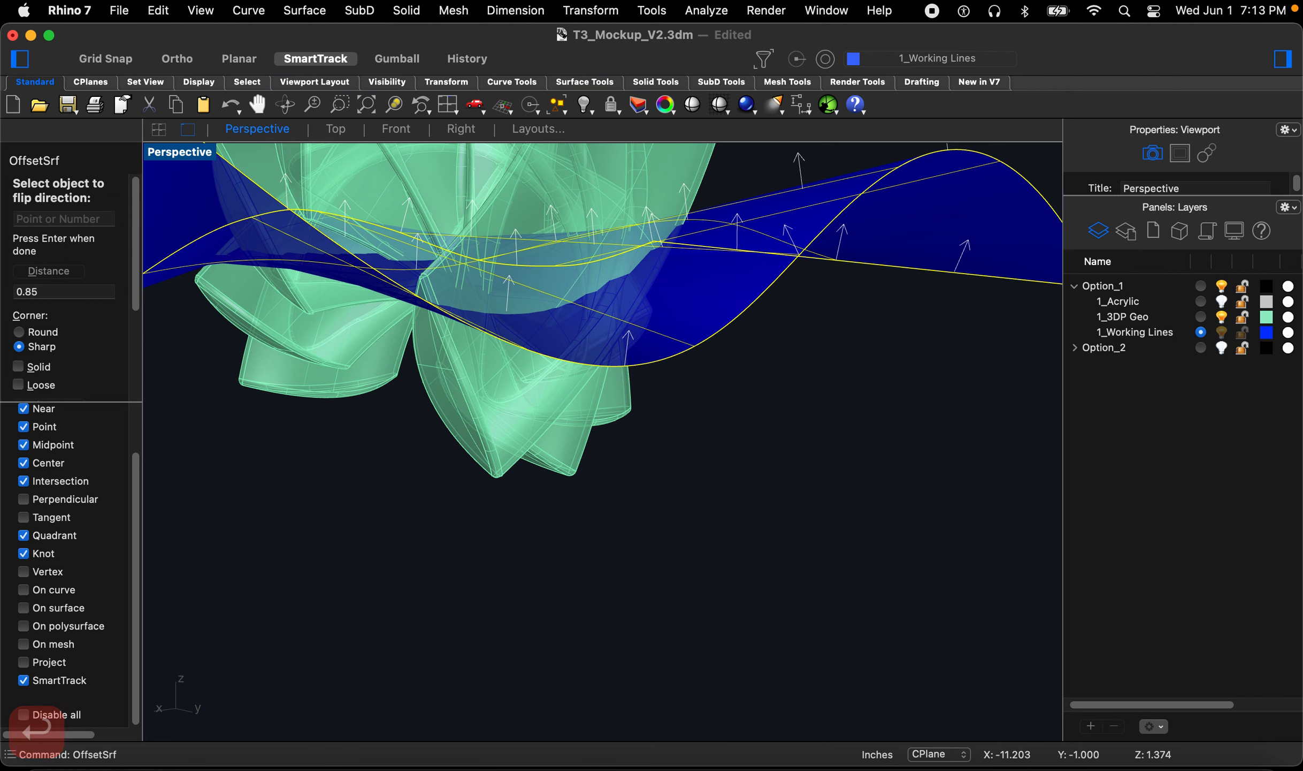
pyautogui.press('f')
pyautogui.moveTo(666, 431); pyautogui.dragTo(987, 302, button='right')
pyautogui.press('space')
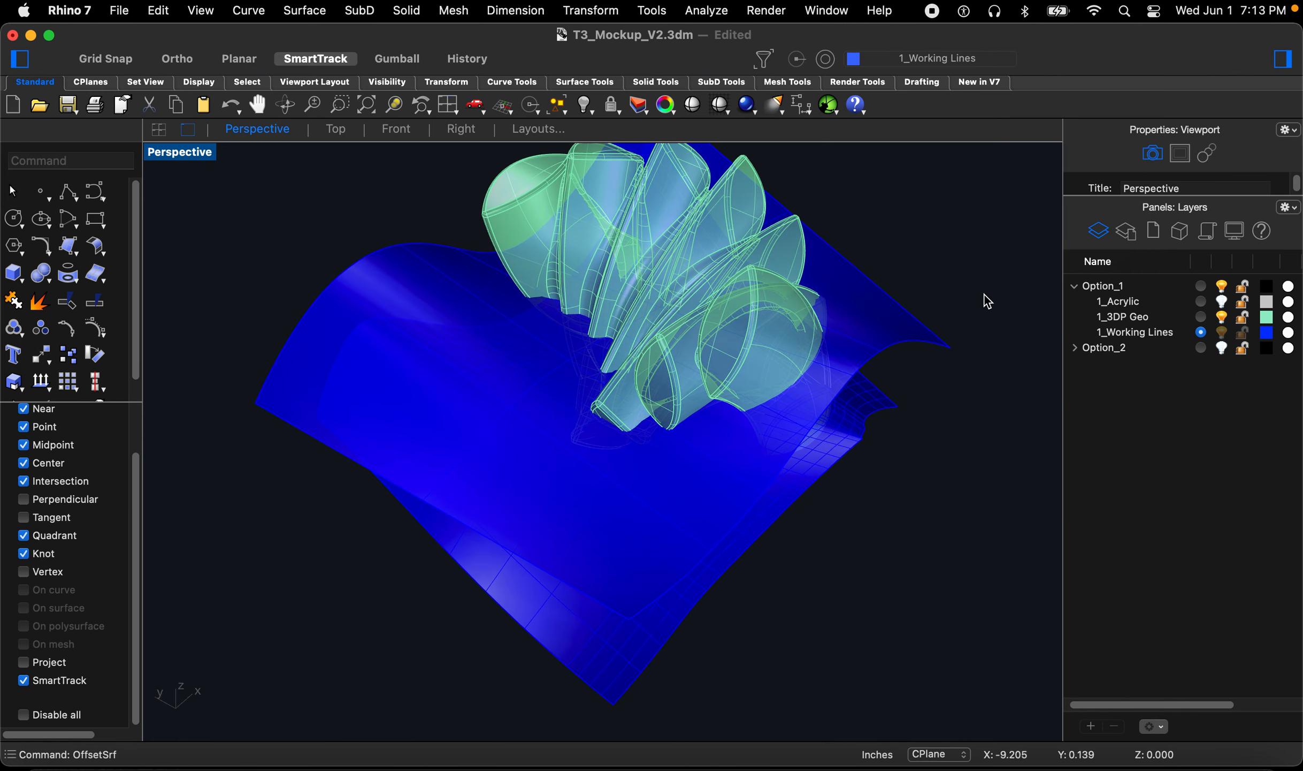
# Step: Turn on the 1_Acrylic layer's visibility
pyautogui.click(1222, 303)
pyautogui.moveTo(809, 401); pyautogui.dragTo(390, 488, button='right')
pyautogui.moveTo(512, 460); pyautogui.dragTo(518, 444, button='right')
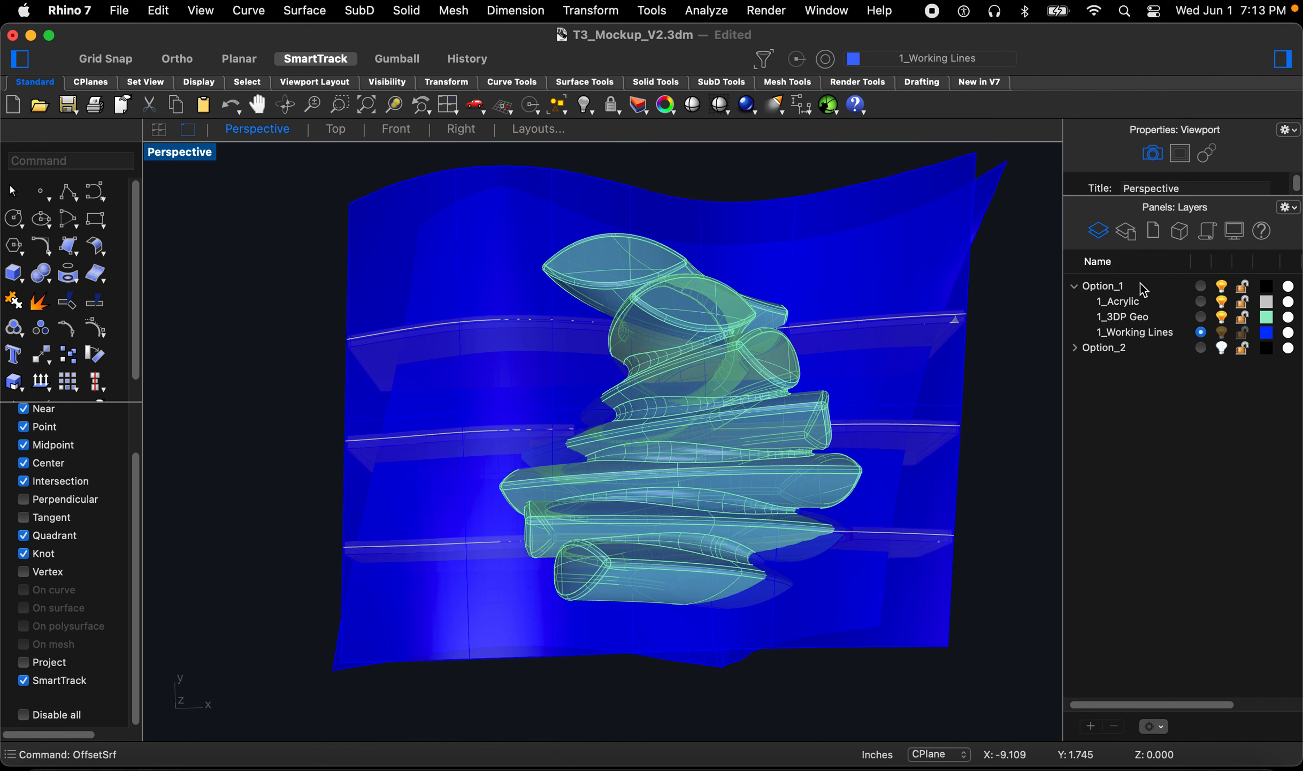
# Step: Draw a vertical line across the mockup and surfaces in the Top view
pyautogui.click(346, 129)
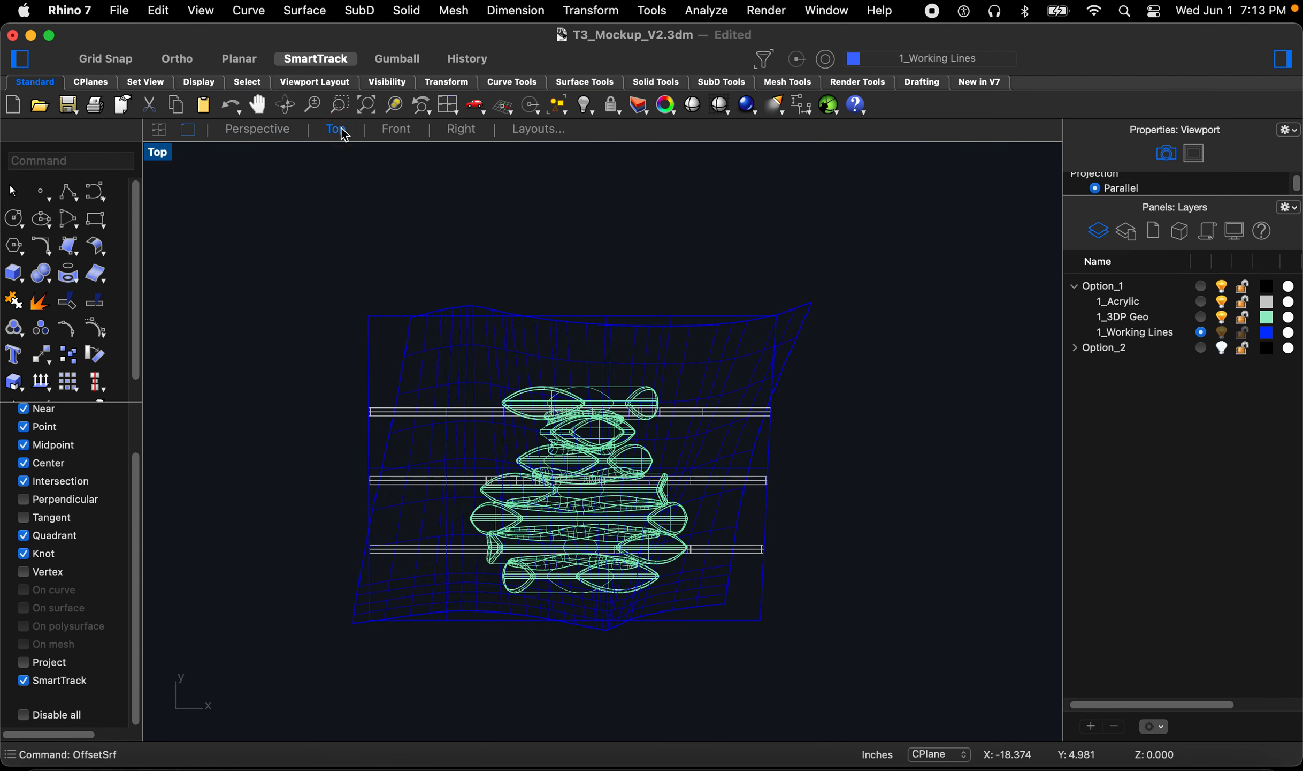
pyautogui.scroll(2, 442, 542)
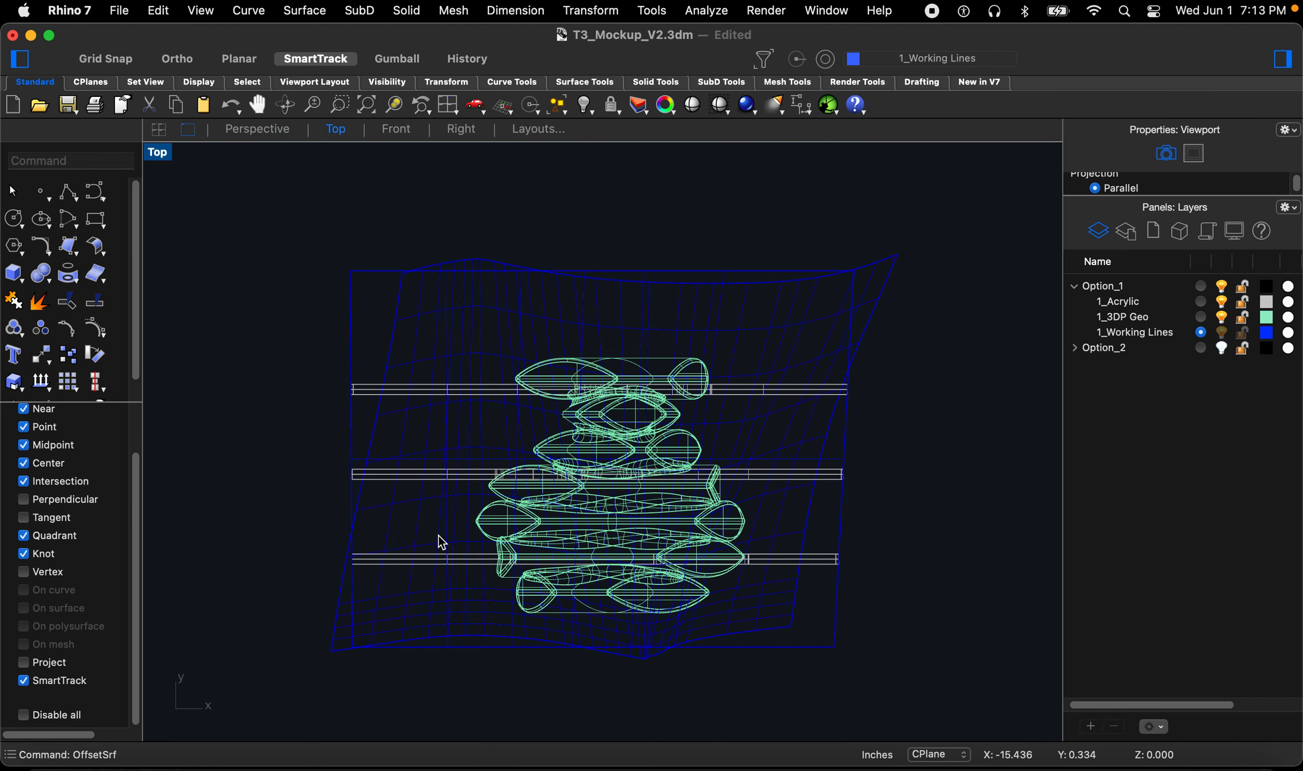
pyautogui.write('line')
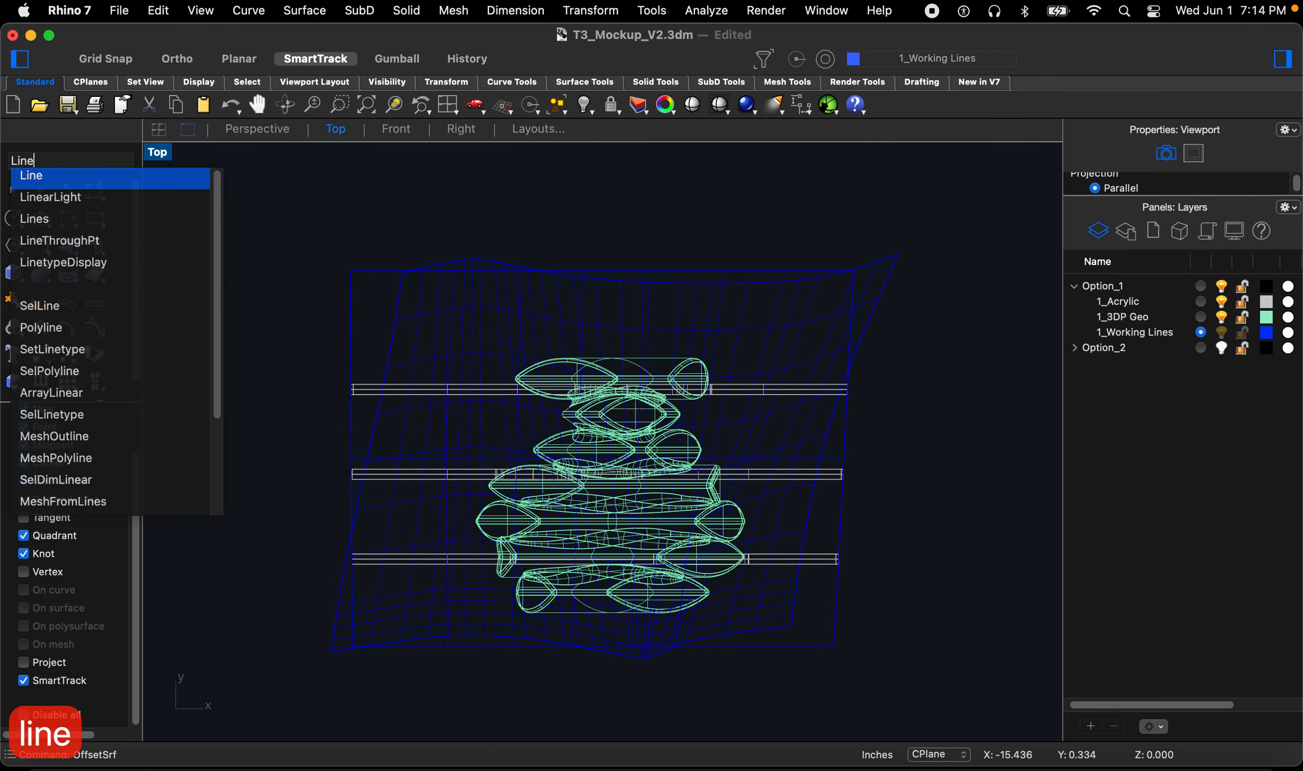
pyautogui.press('space')
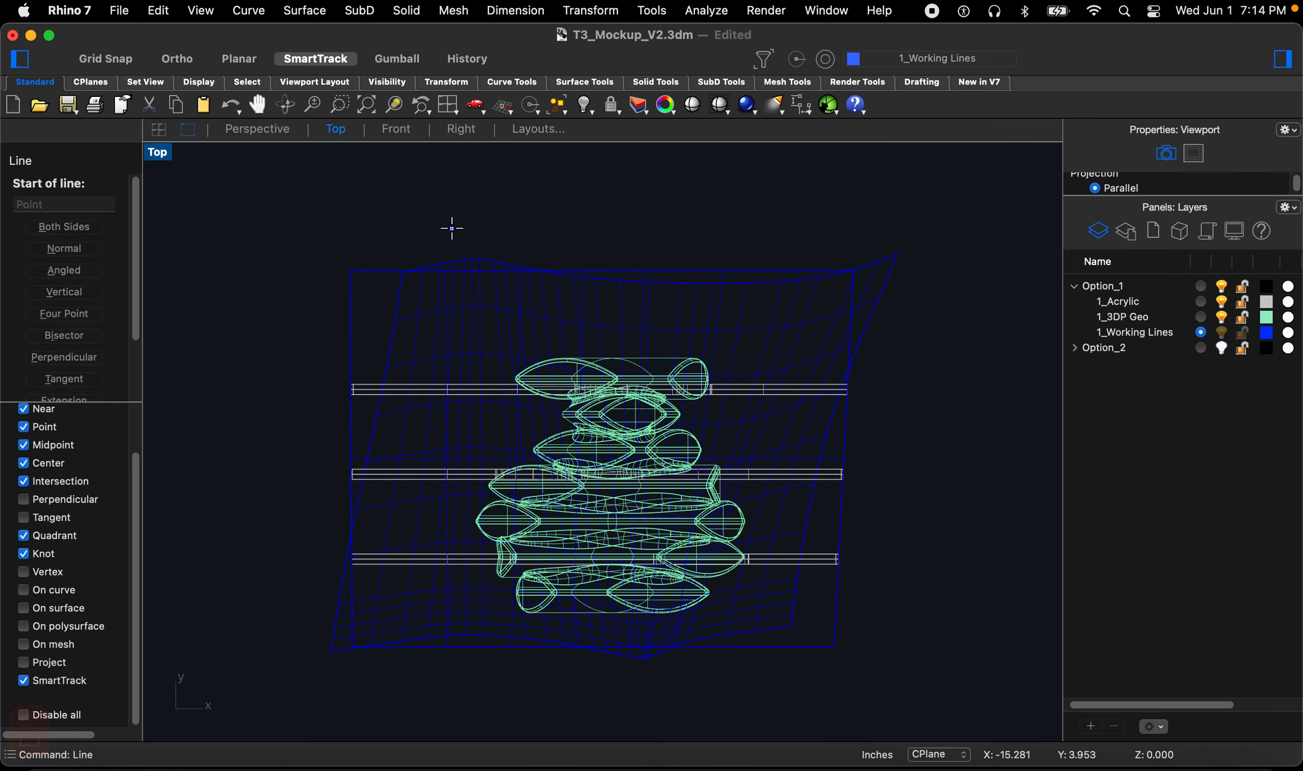
pyautogui.click(608, 230)
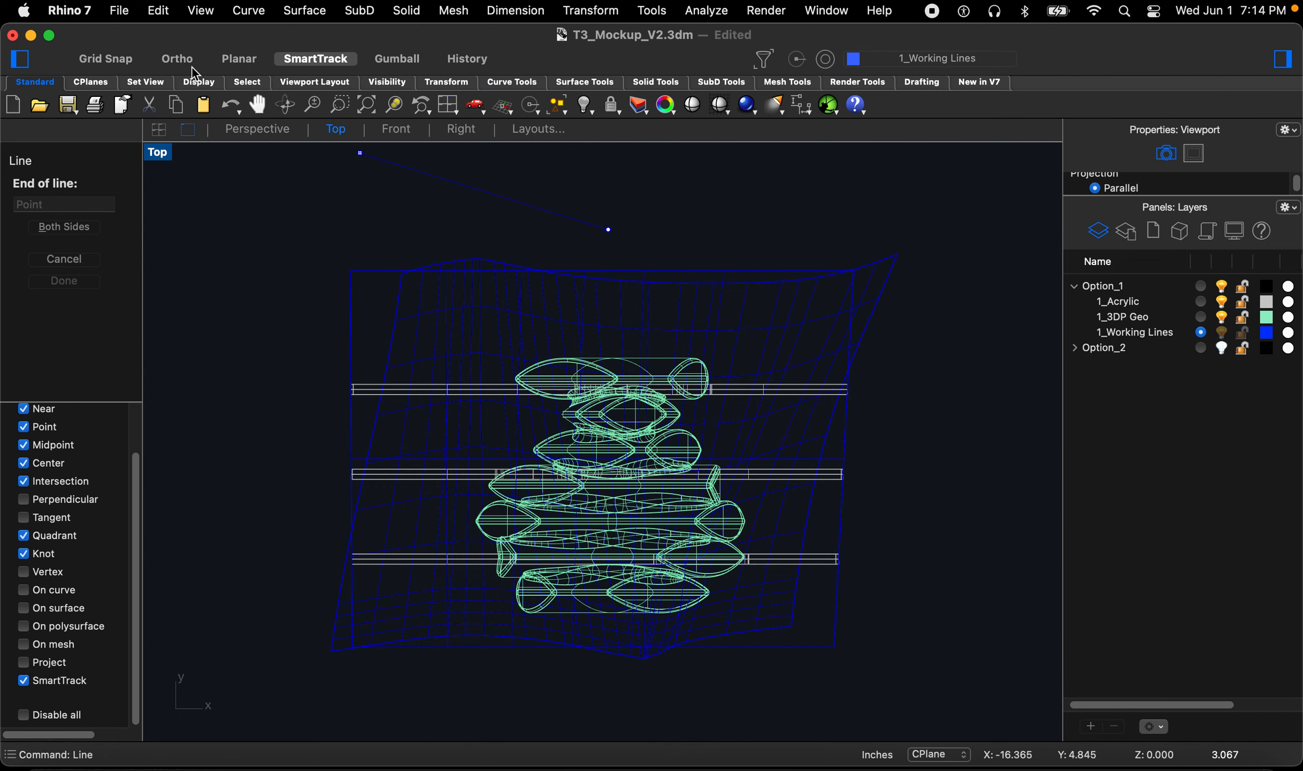
pyautogui.click(650, 705)
pyautogui.click(576, 676)
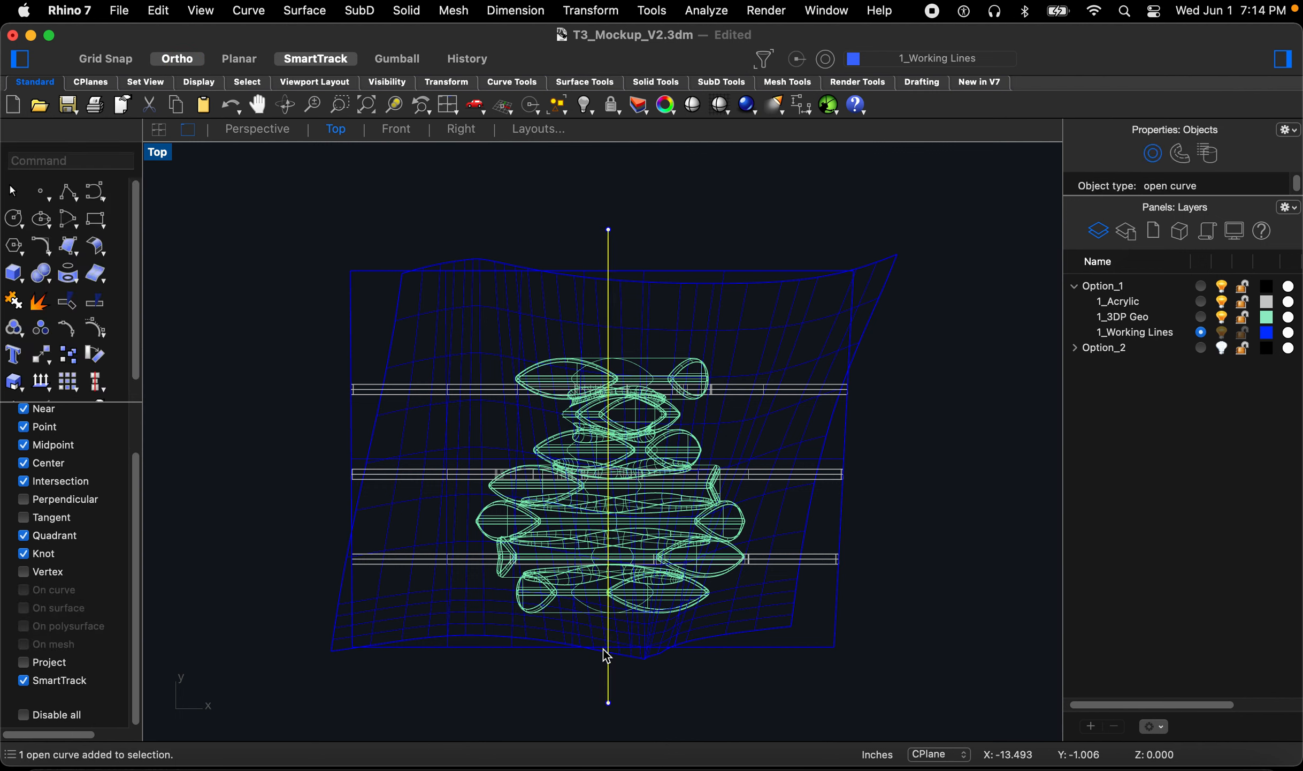
# Step: Copy the vertical line to the right at distances of 0.5, 1, 1.5 and 2
pyautogui.write('copy')
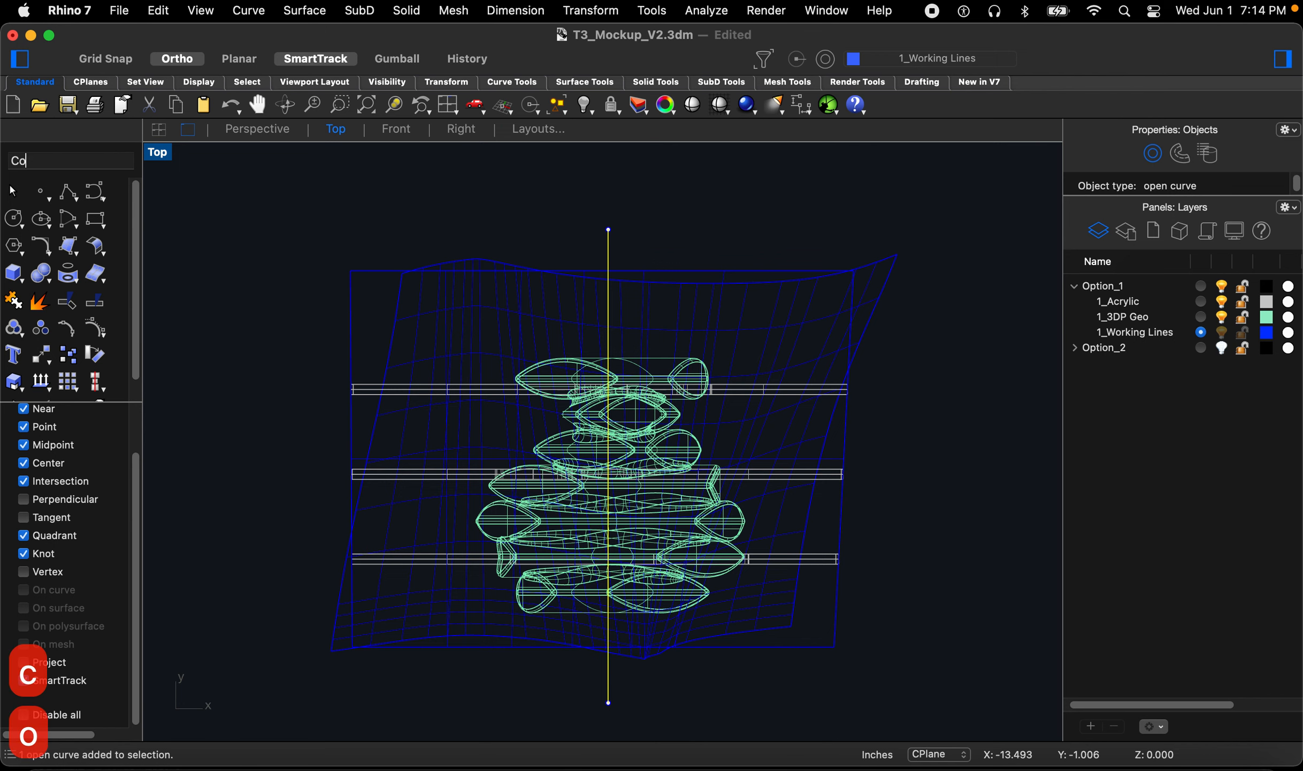
pyautogui.press('Return')
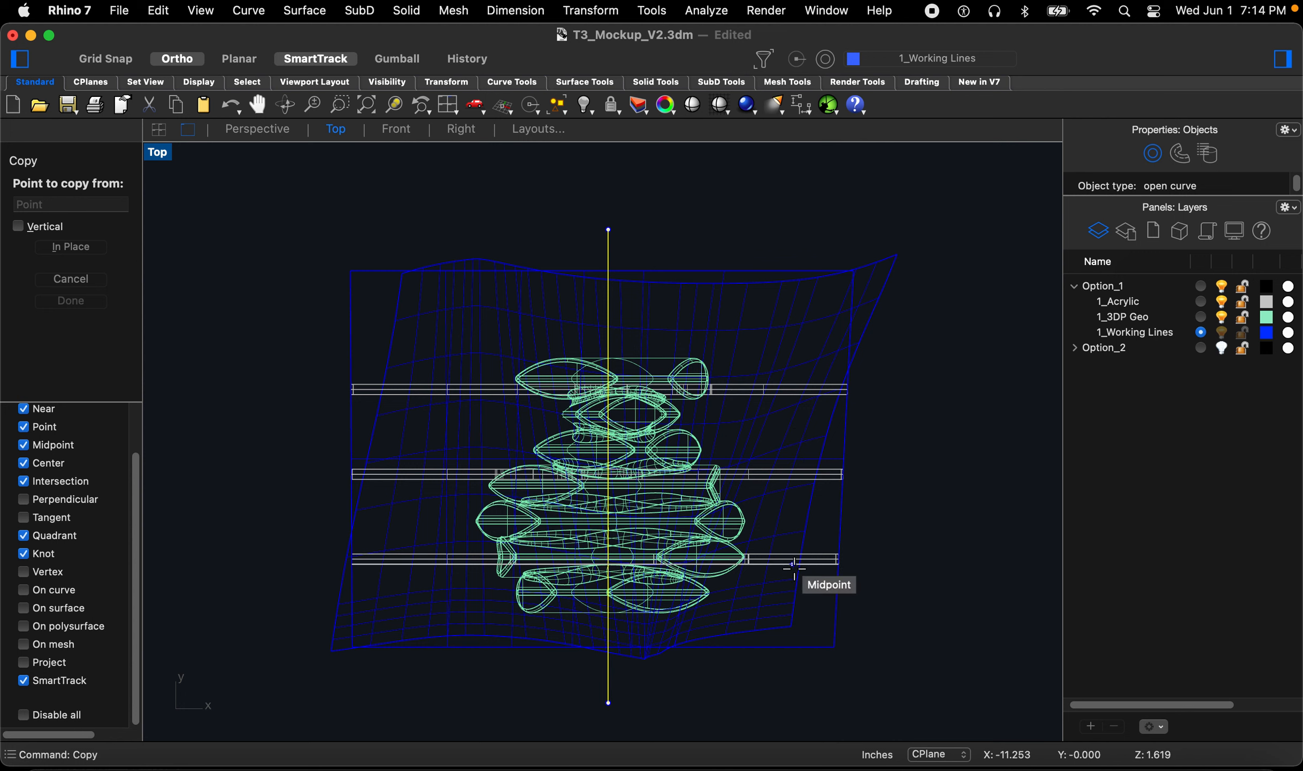
pyautogui.click(635, 191)
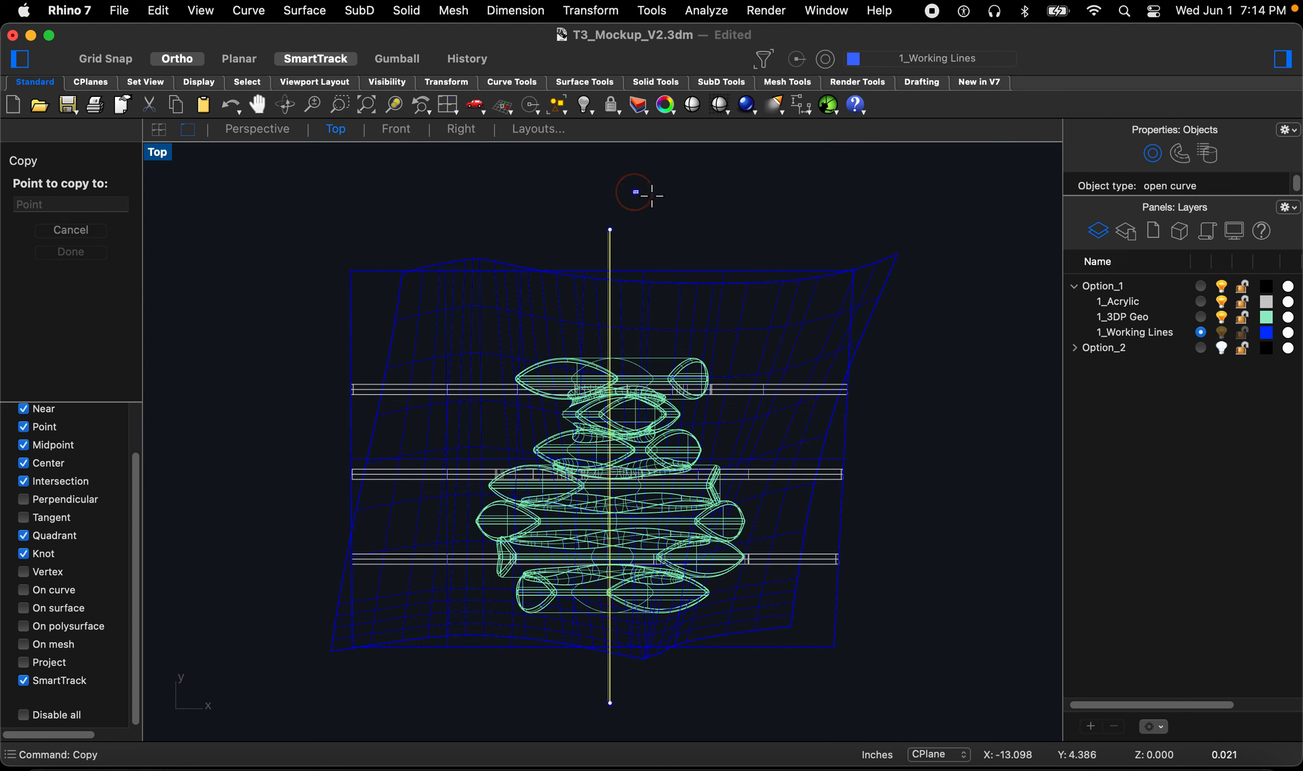
pyautogui.write('.5')
pyautogui.click(693, 200)
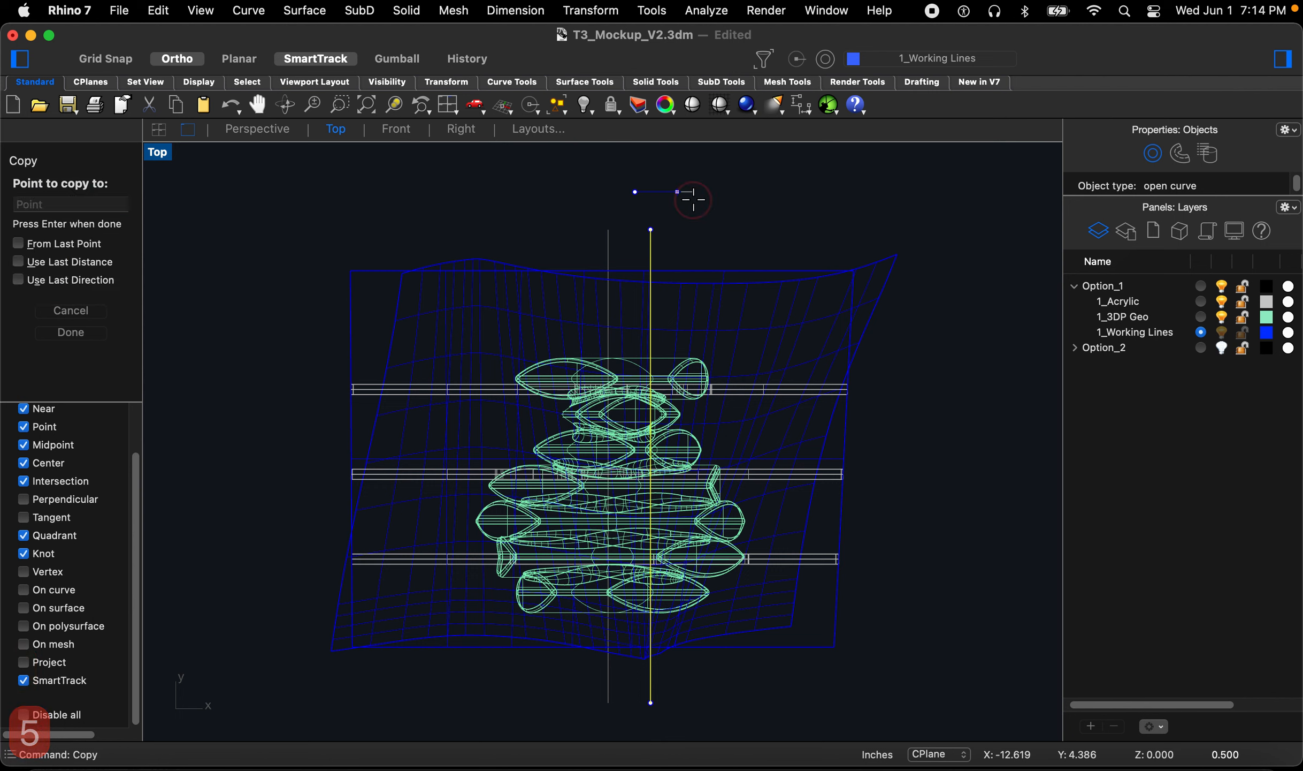
pyautogui.write('1')
pyautogui.click(784, 198)
pyautogui.write('1.5')
pyautogui.click(787, 199)
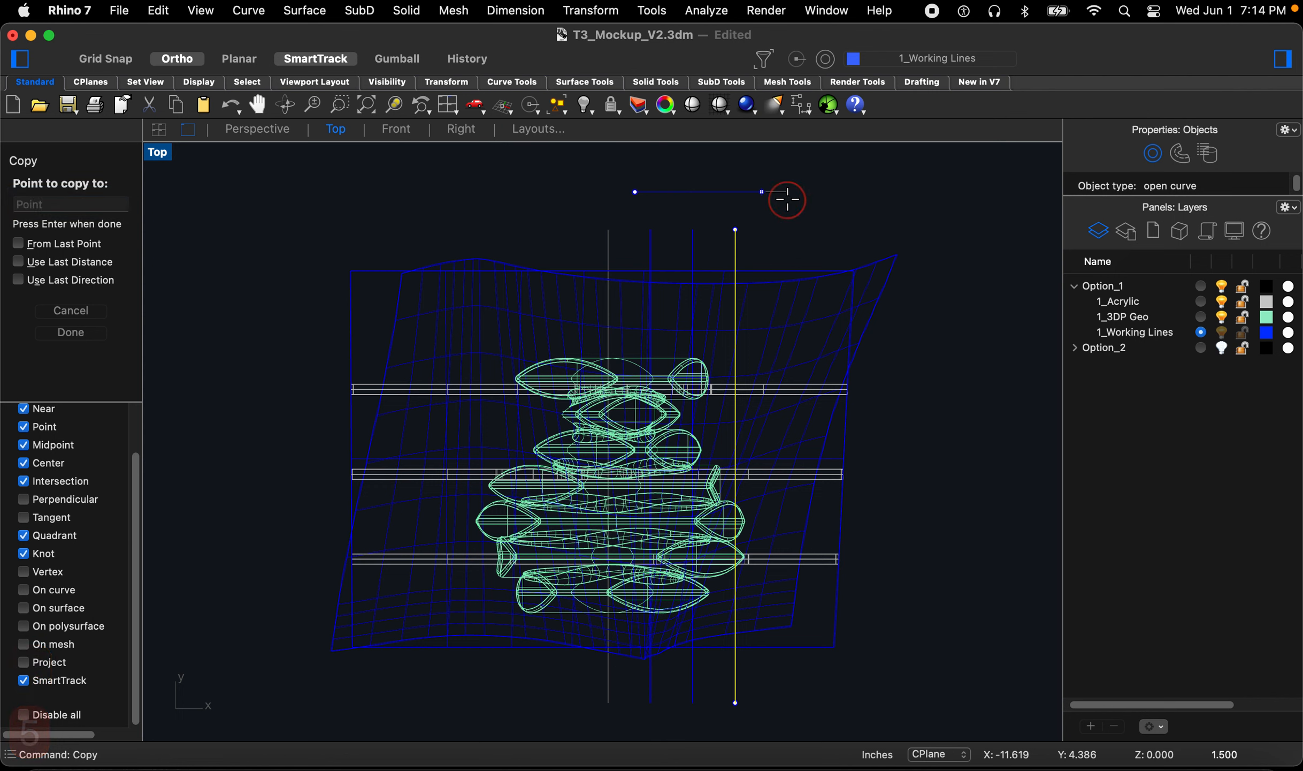
pyautogui.write('2')
pyautogui.click(822, 204)
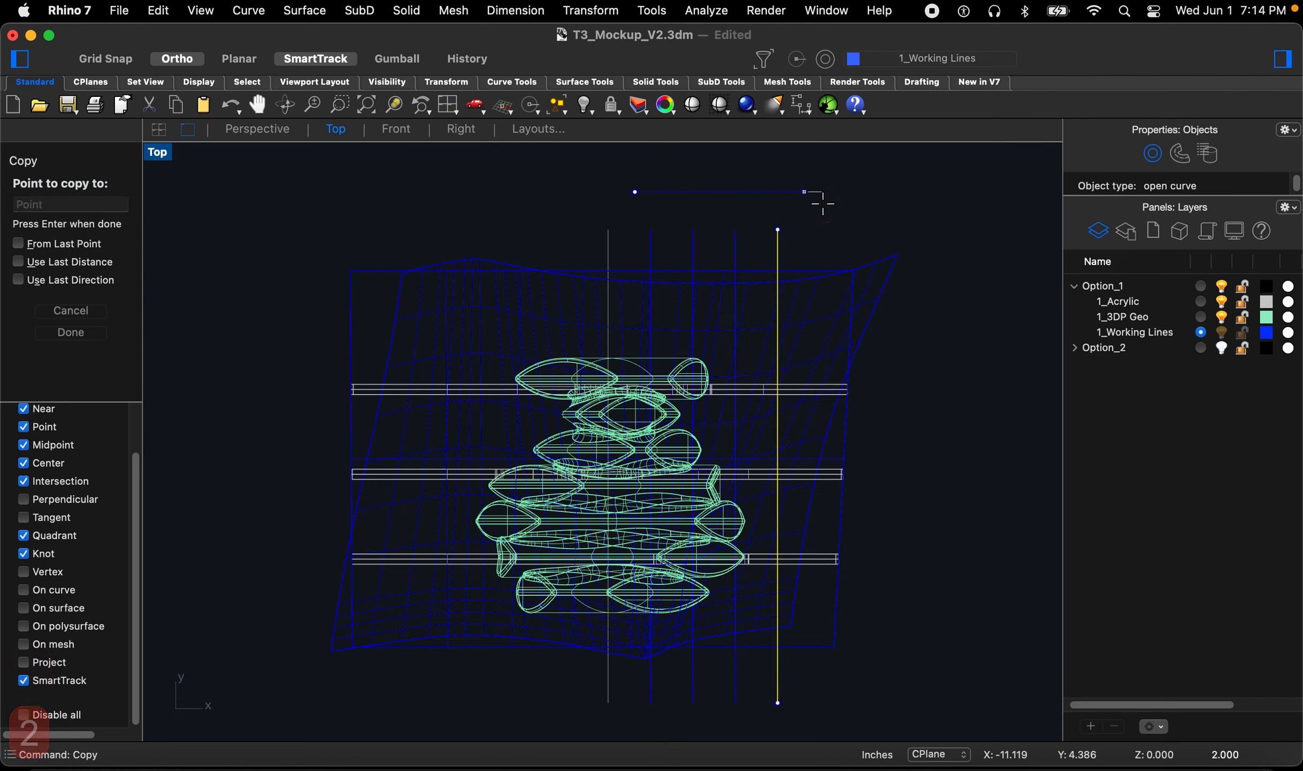
pyautogui.press('Return')
# Step: Mirror the four copied lines as copies about the original line to its other side
pyautogui.moveTo(828, 201); pyautogui.dragTo(647, 243)
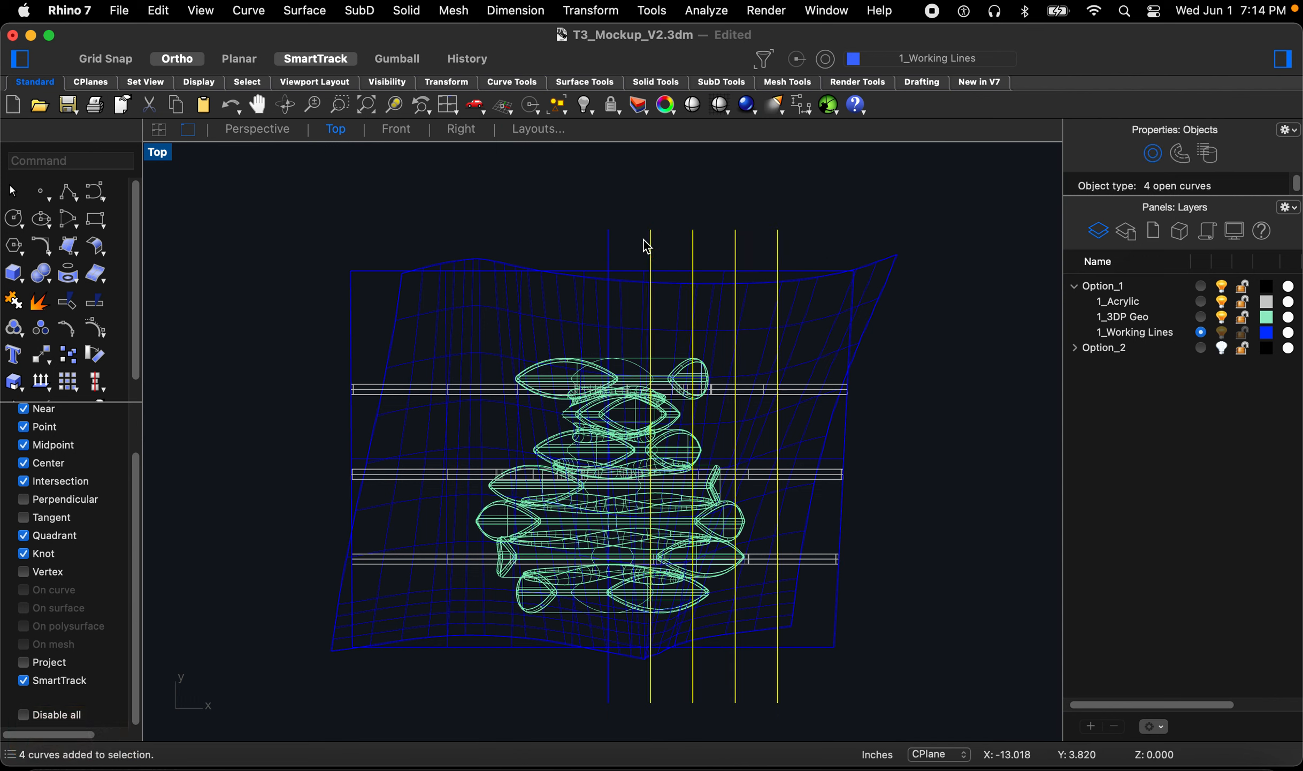
pyautogui.write('mir')
pyautogui.press('Return')
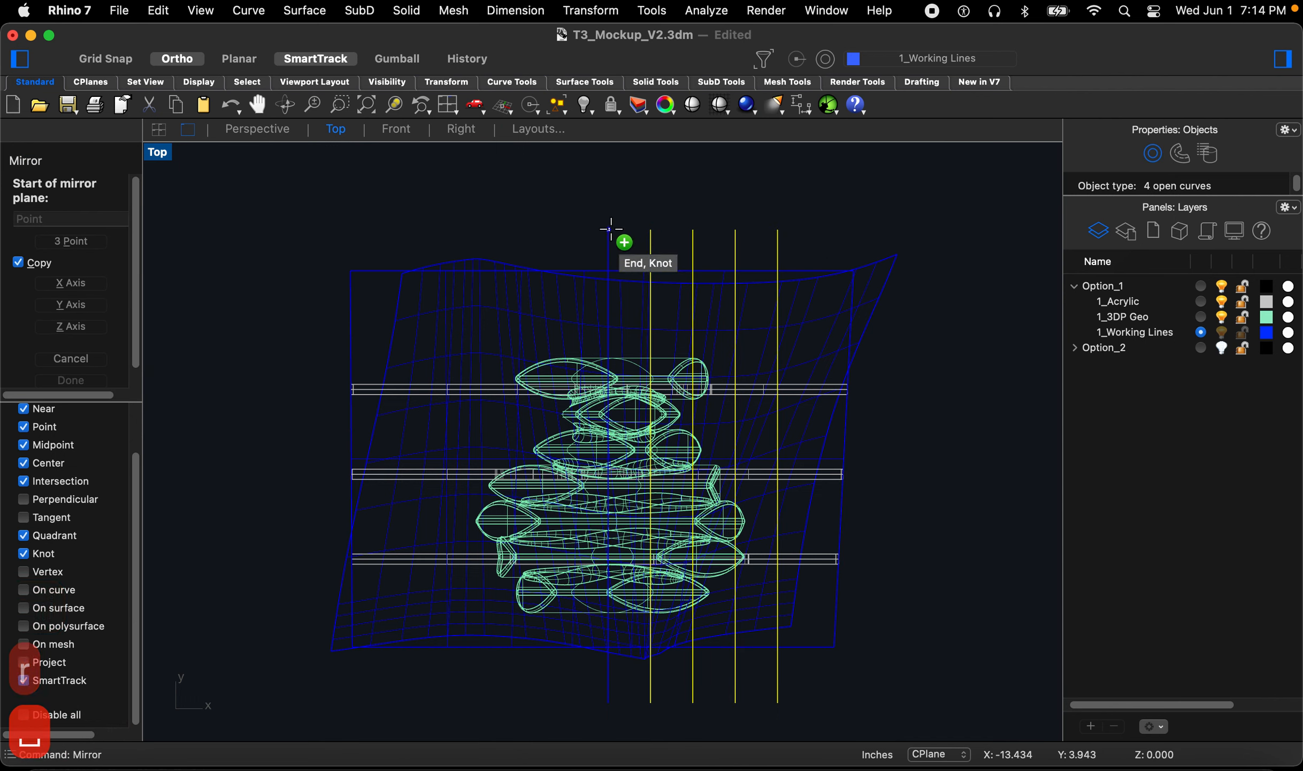
pyautogui.click(611, 229)
pyautogui.click(610, 189)
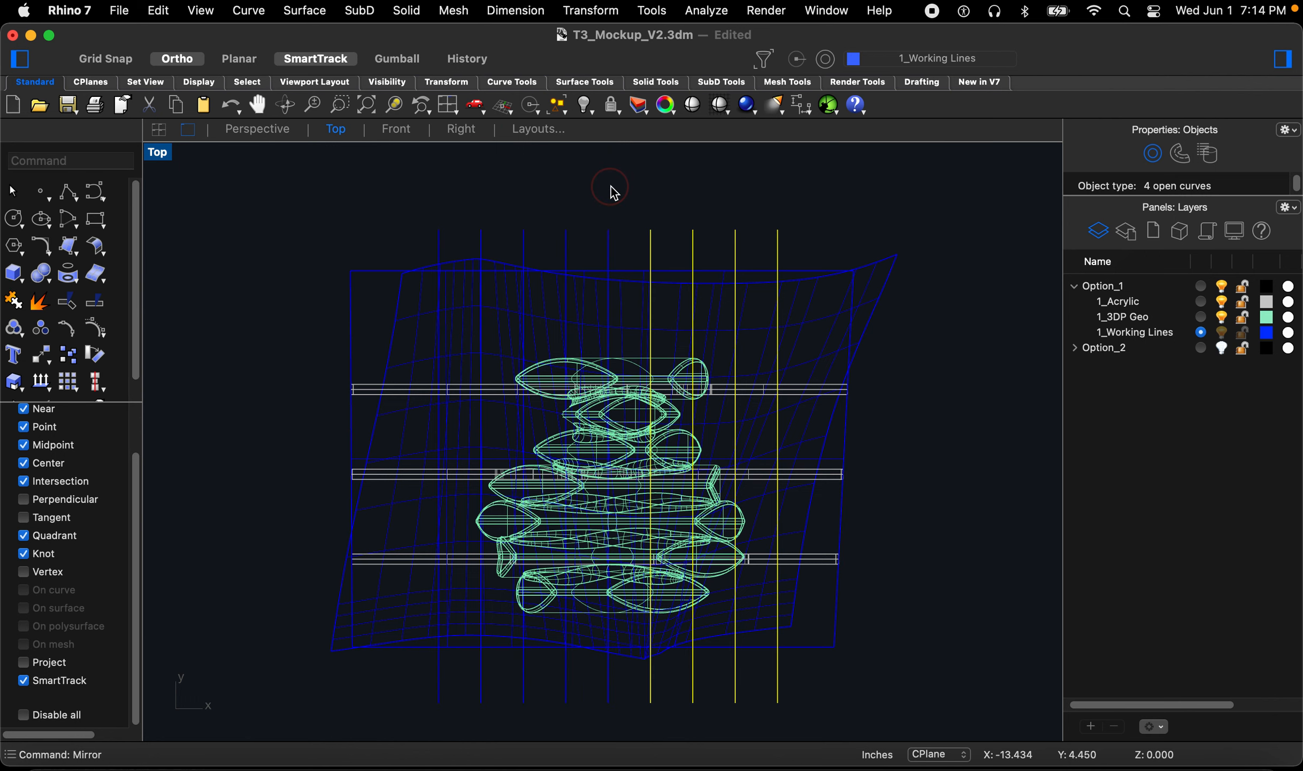
pyautogui.press('Escape')
pyautogui.press('Escape')
pyautogui.press('Escape')
pyautogui.click(610, 247)
pyautogui.press('Escape')
pyautogui.press('Escape')
pyautogui.press('Escape')
pyautogui.press('Escape')
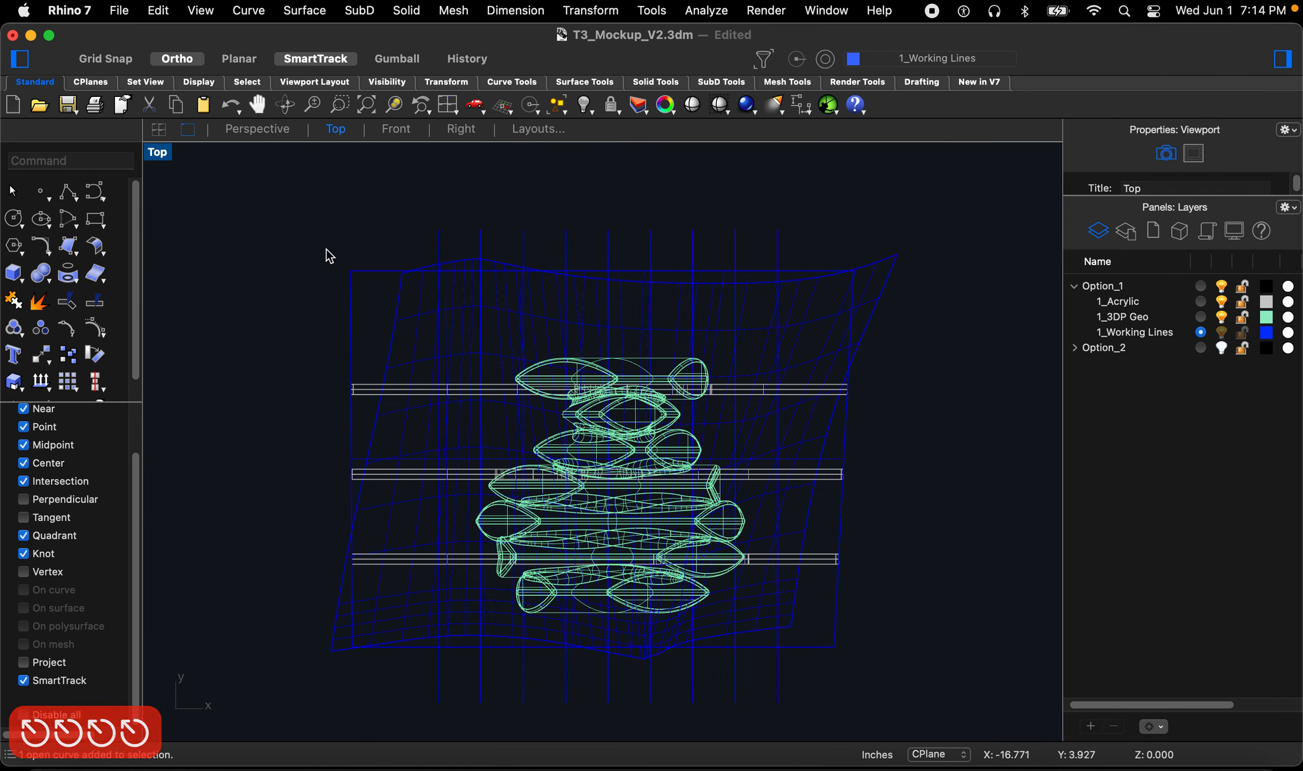
# Step: Hide the upper wavy surface in the Perspective view and turn off the 1_Acrylic layer
pyautogui.click(257, 129)
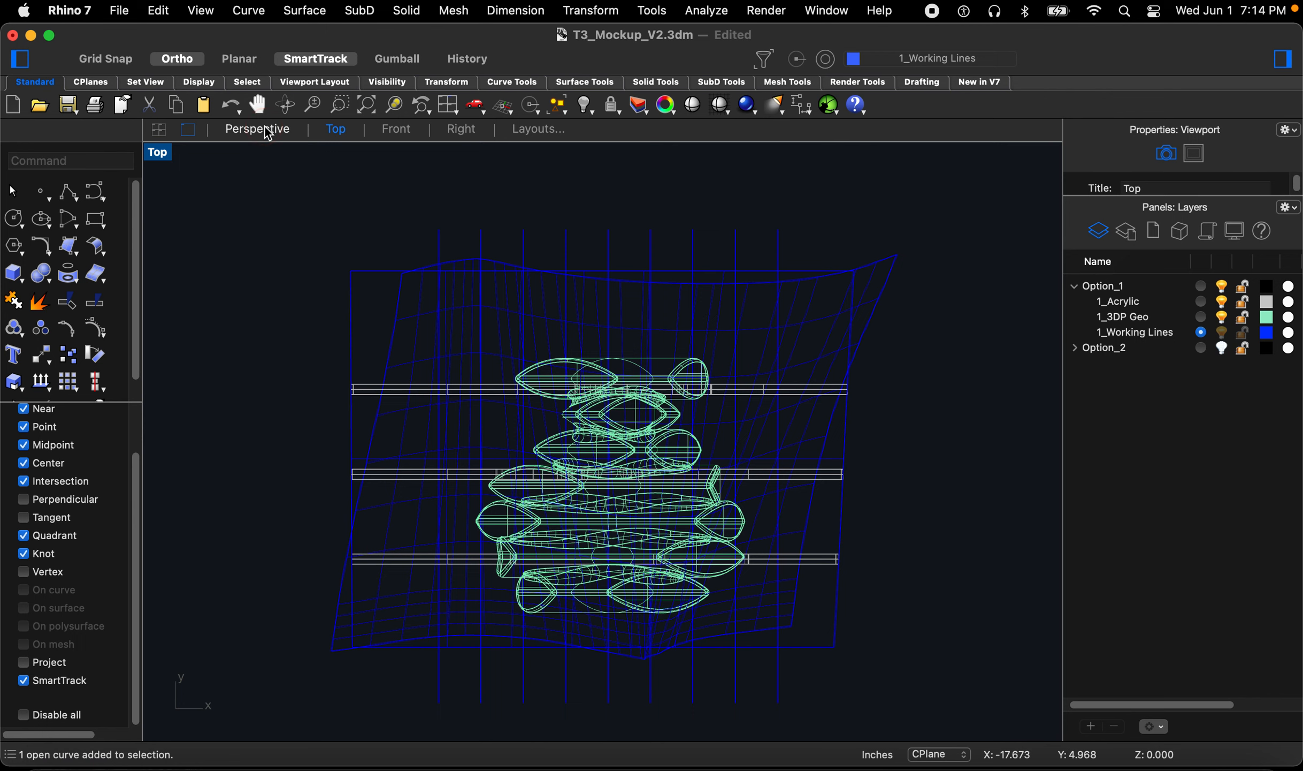
pyautogui.moveTo(785, 235)
pyautogui.mouseDown(button='right')
pyautogui.moveTo(802, 184)
pyautogui.moveTo(488, 228)
pyautogui.moveTo(391, 274)
pyautogui.mouseUp(button='right')
pyautogui.write('hide')
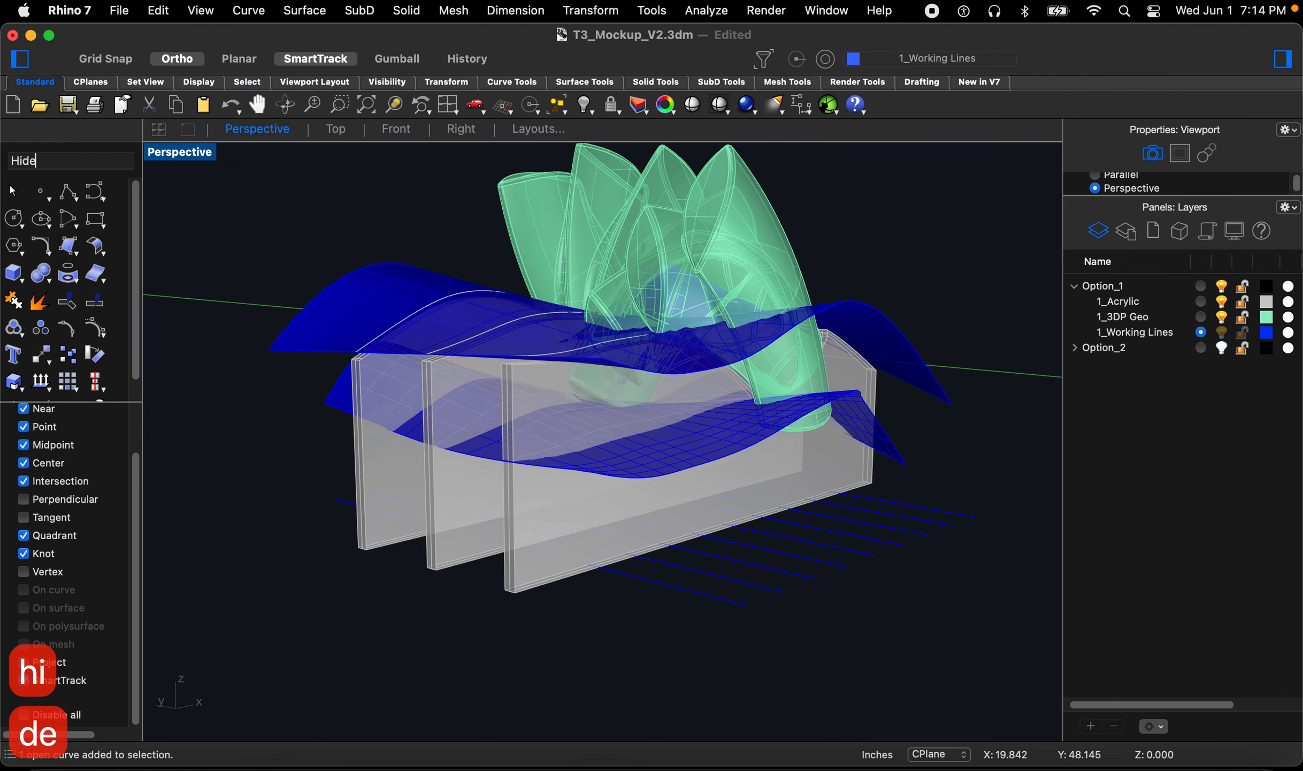
pyautogui.press('space')
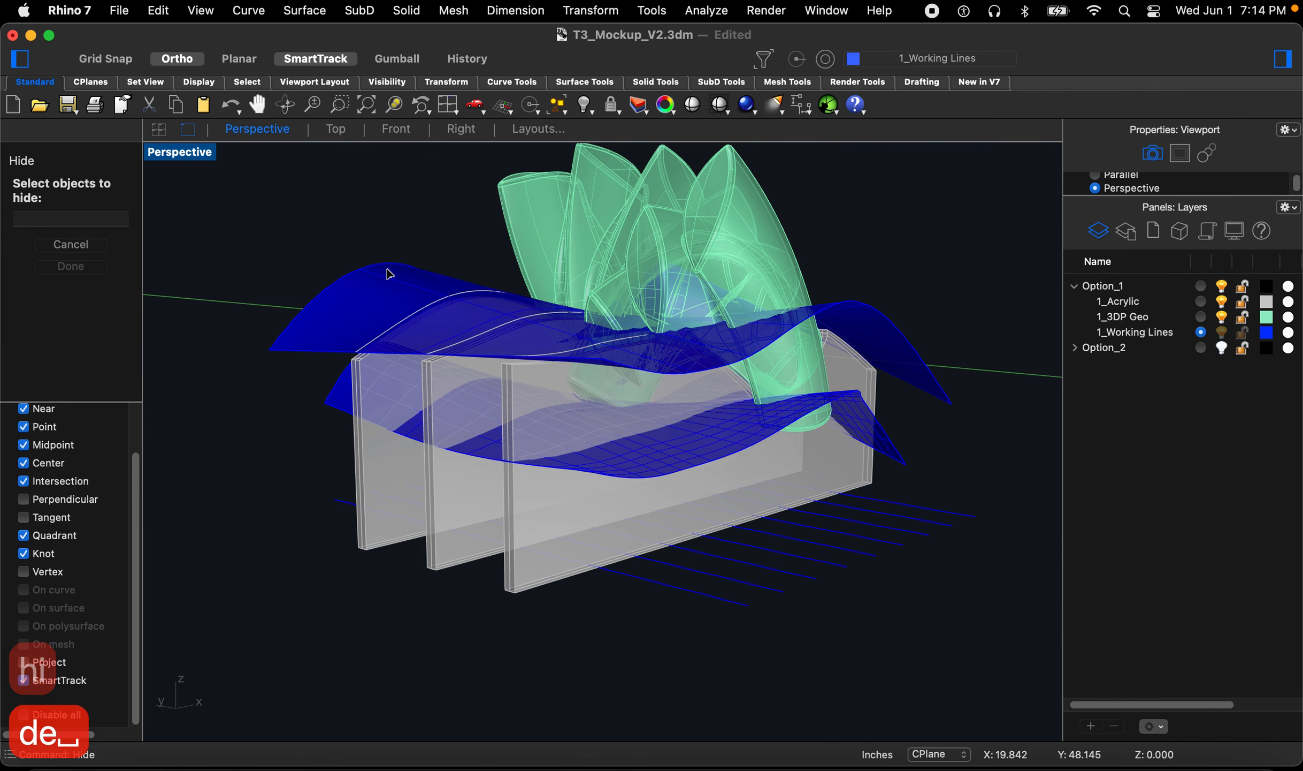
pyautogui.click(328, 298)
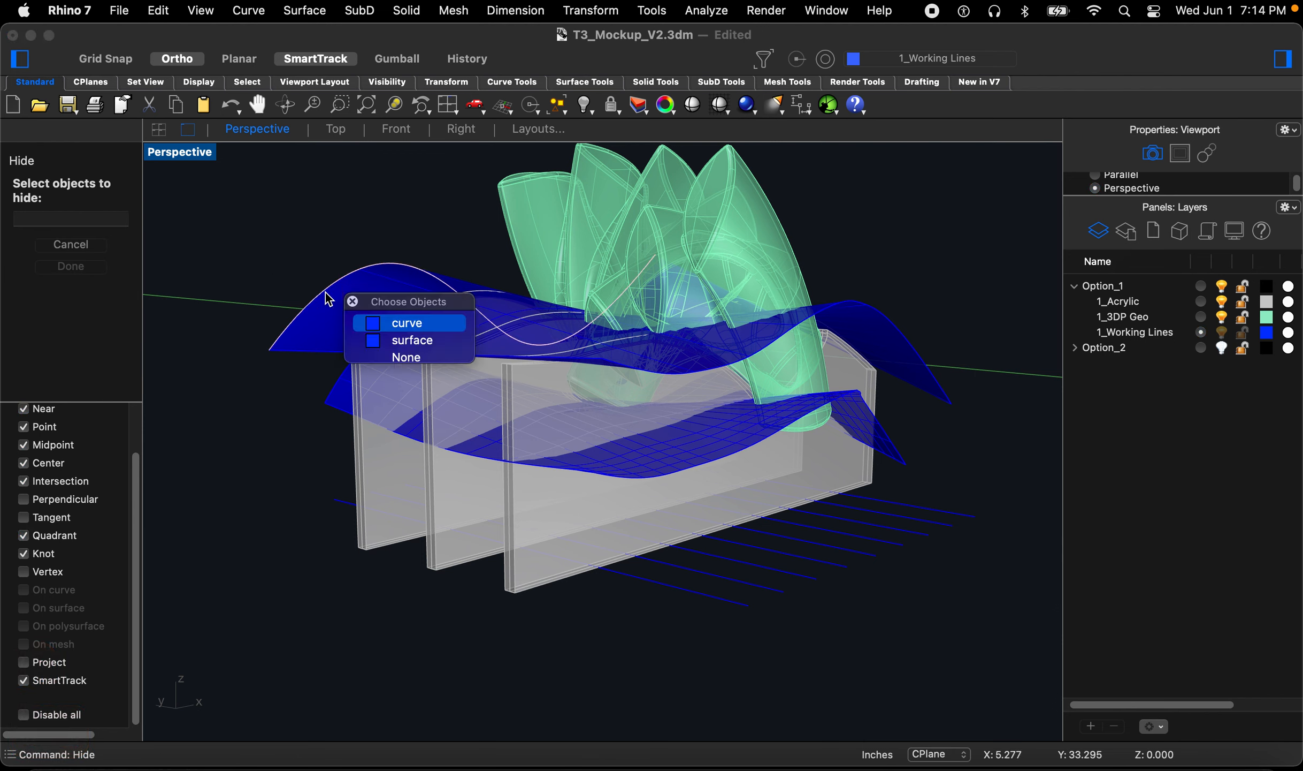
pyautogui.click(404, 341)
pyautogui.press('Return')
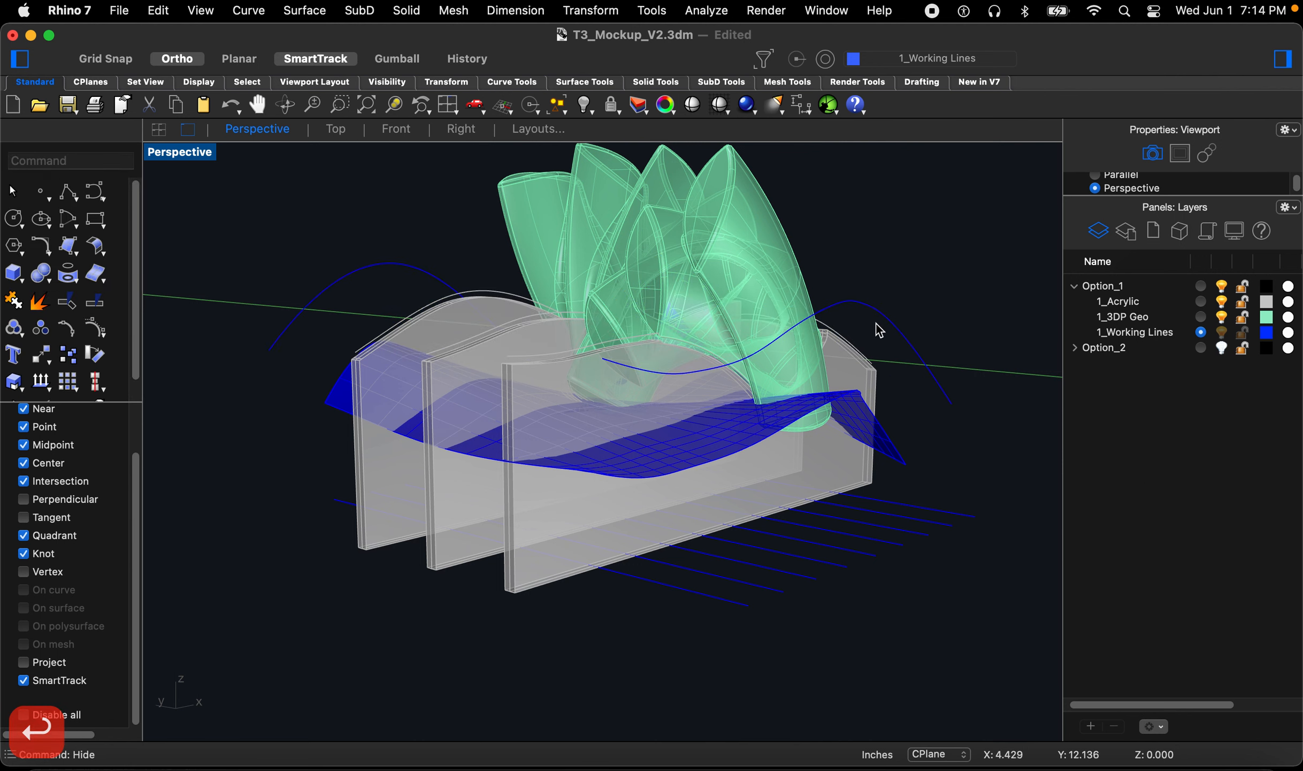
pyautogui.click(1222, 301)
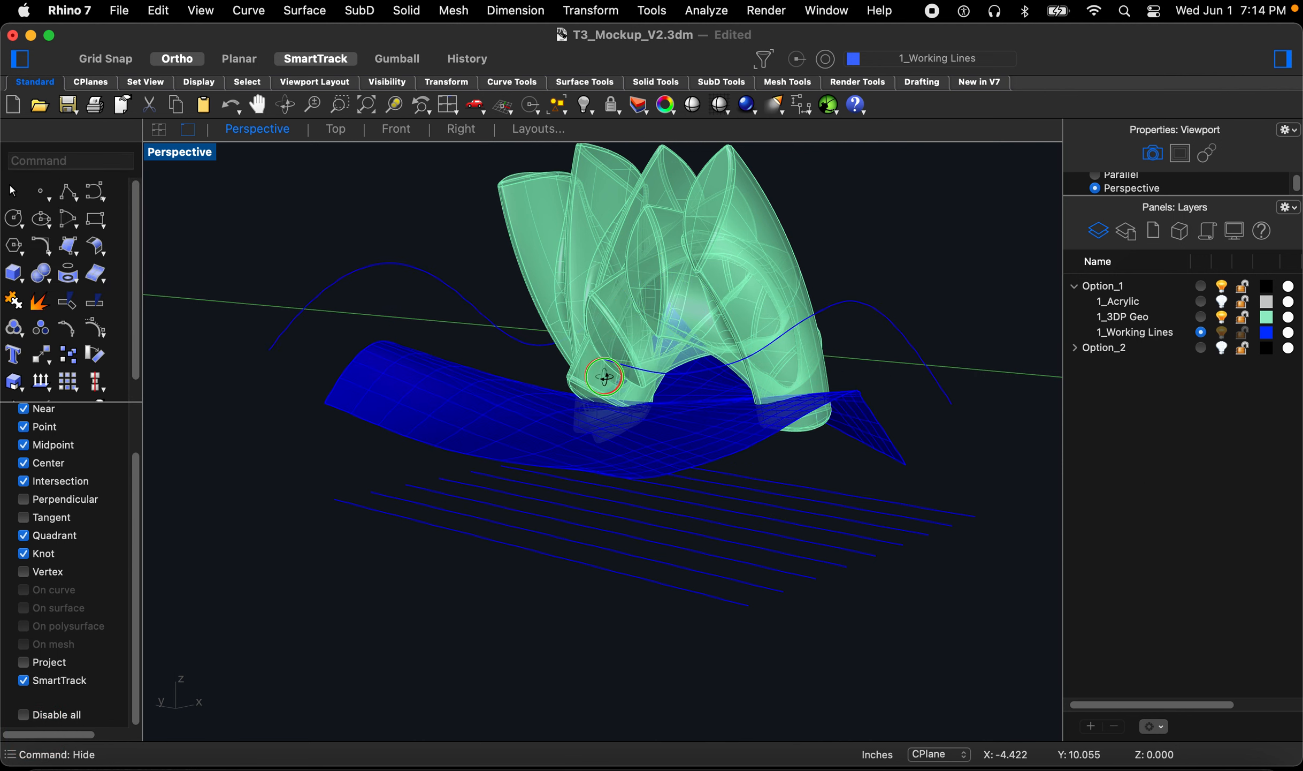
pyautogui.moveTo(606, 377); pyautogui.dragTo(624, 421, button='right')
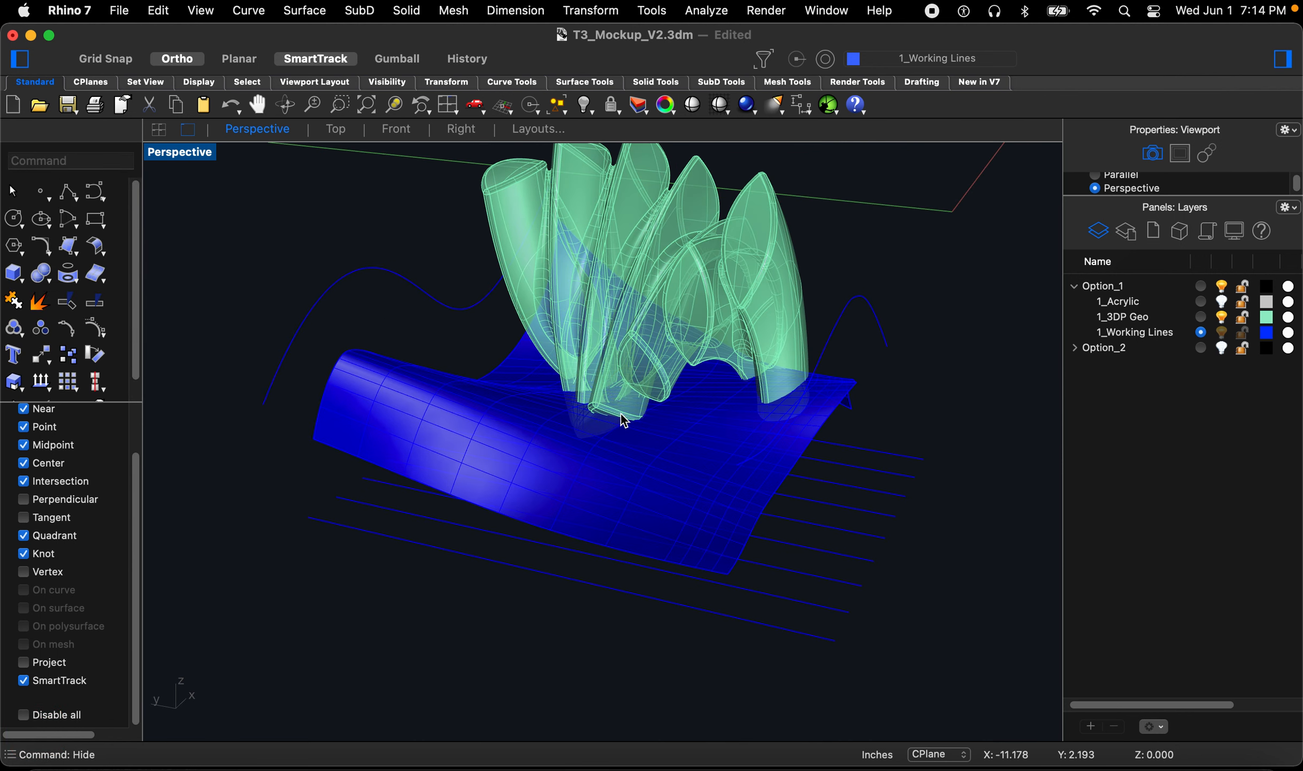
# Step: Try to trim the section lines with the lower wavy surface in the Top view
pyautogui.click(437, 406)
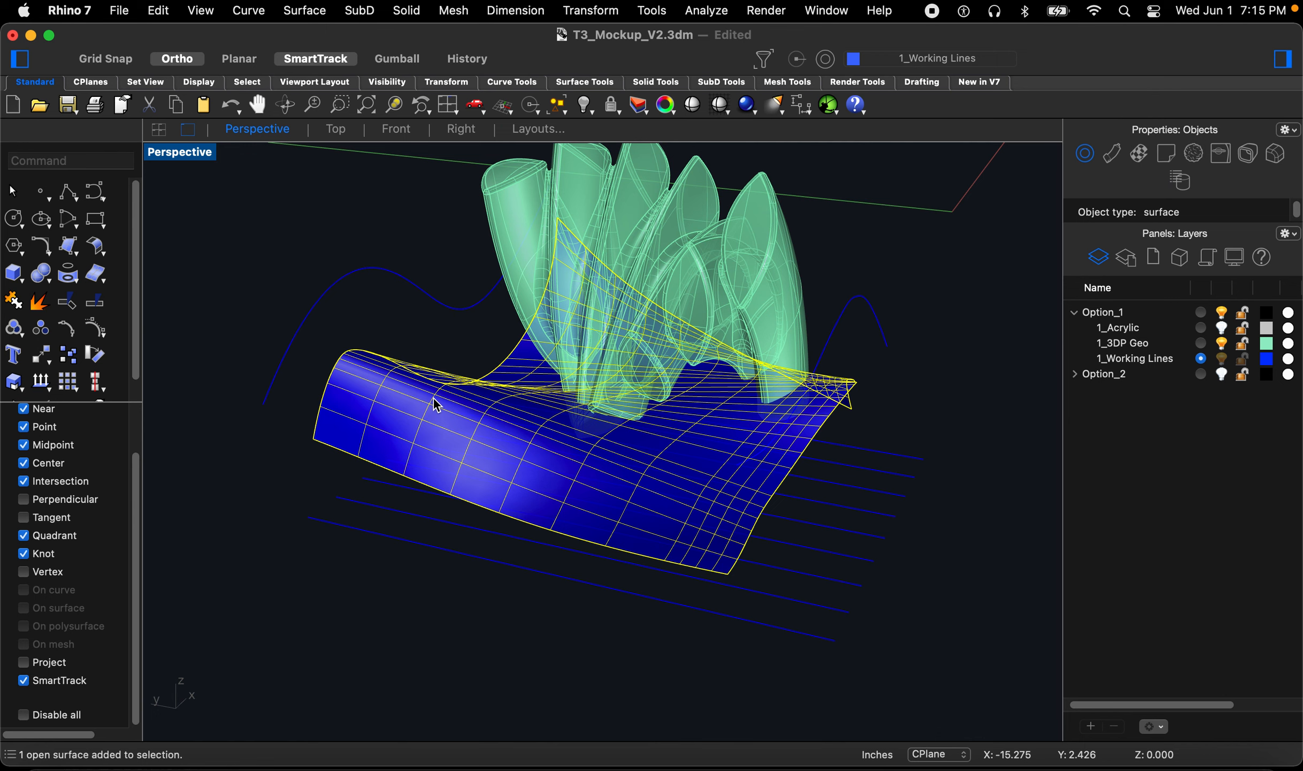
pyautogui.click(346, 129)
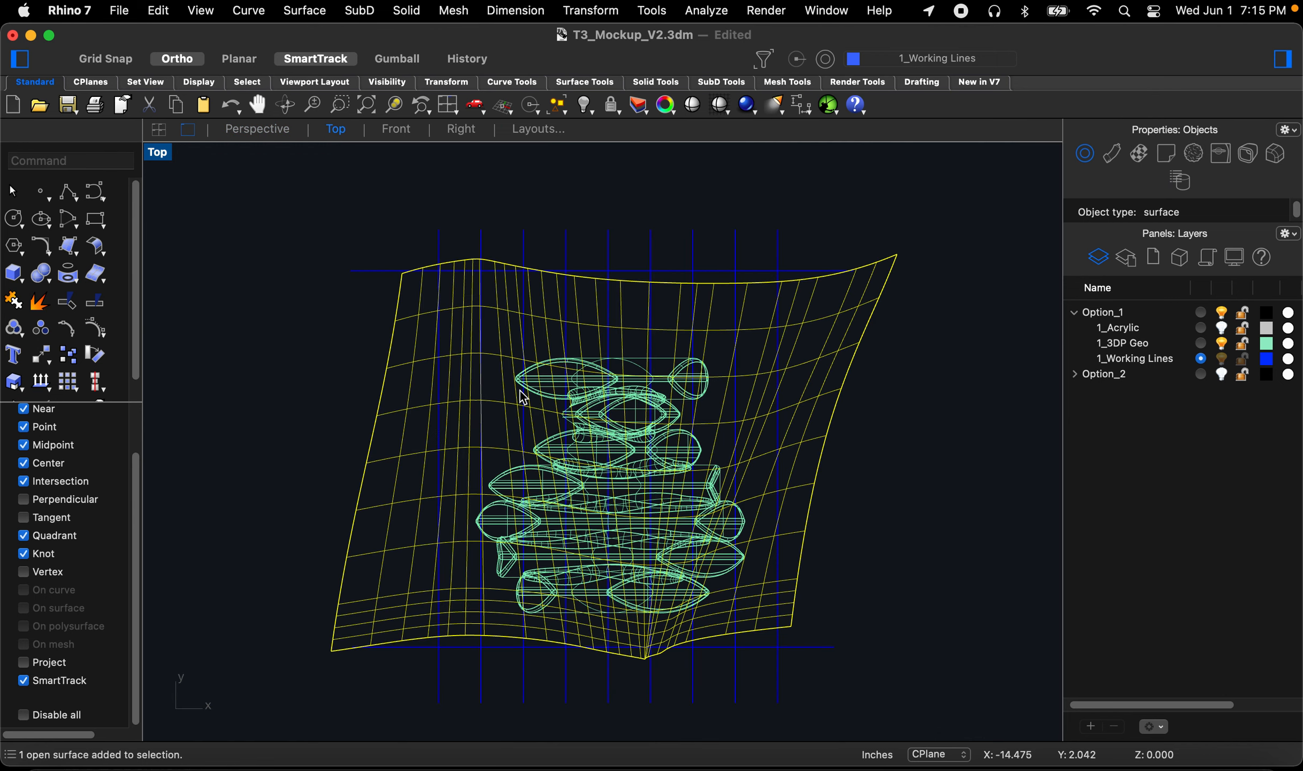
pyautogui.write('t')
pyautogui.press('space')
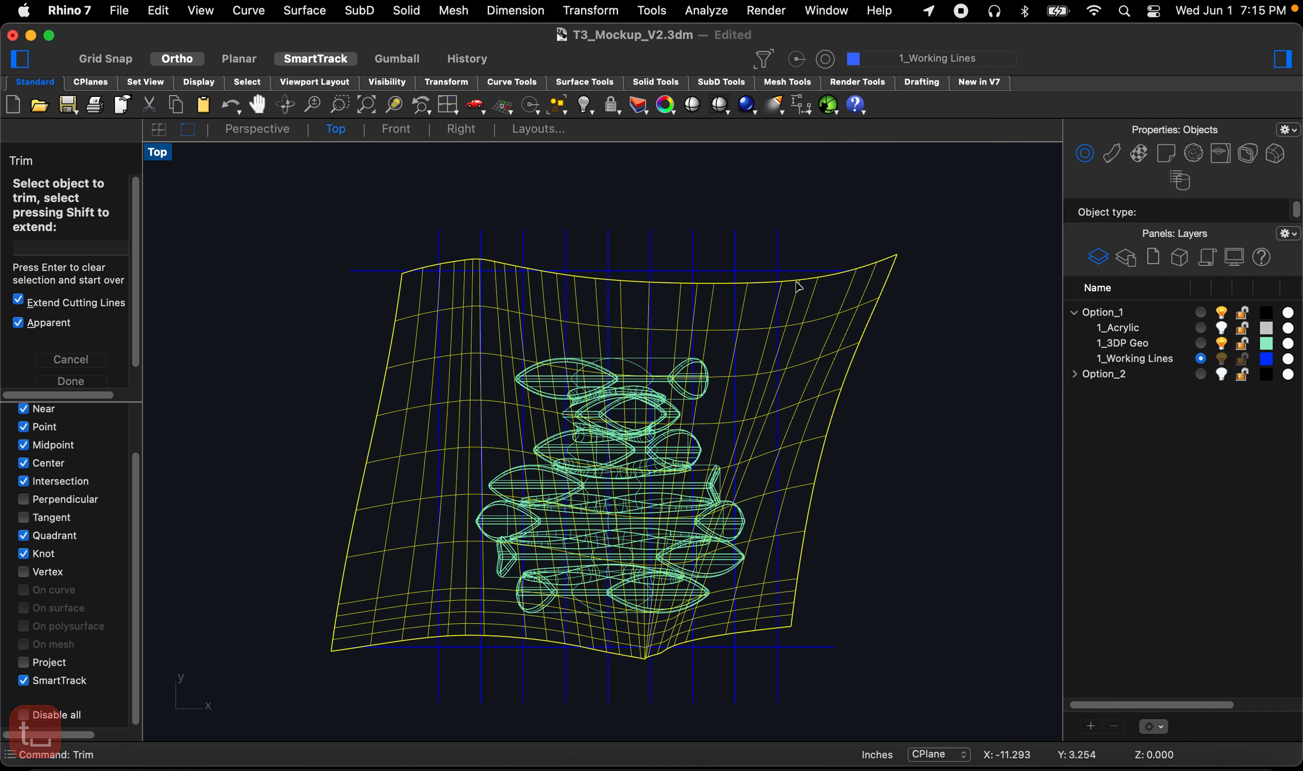
pyautogui.moveTo(805, 201); pyautogui.dragTo(327, 239)
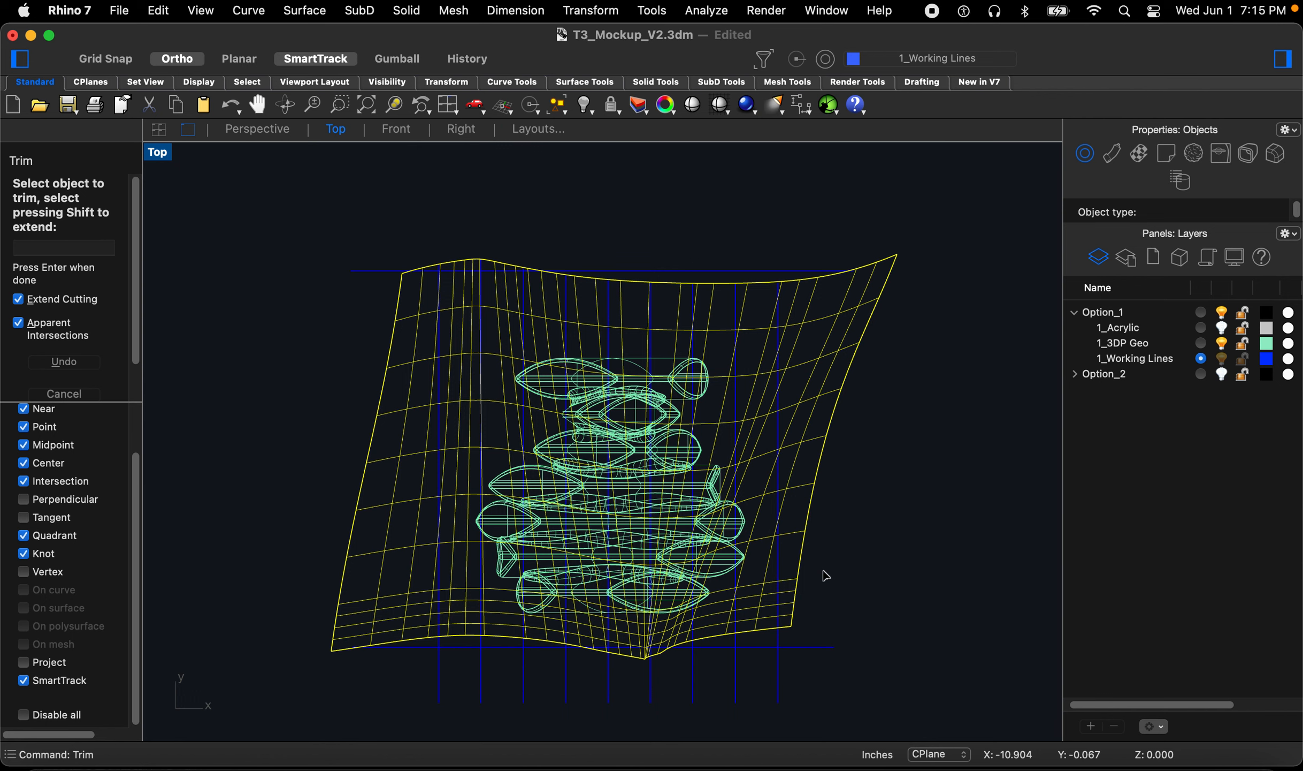
pyautogui.press('super+z')
pyautogui.press('super+z')
pyautogui.press('super+z')
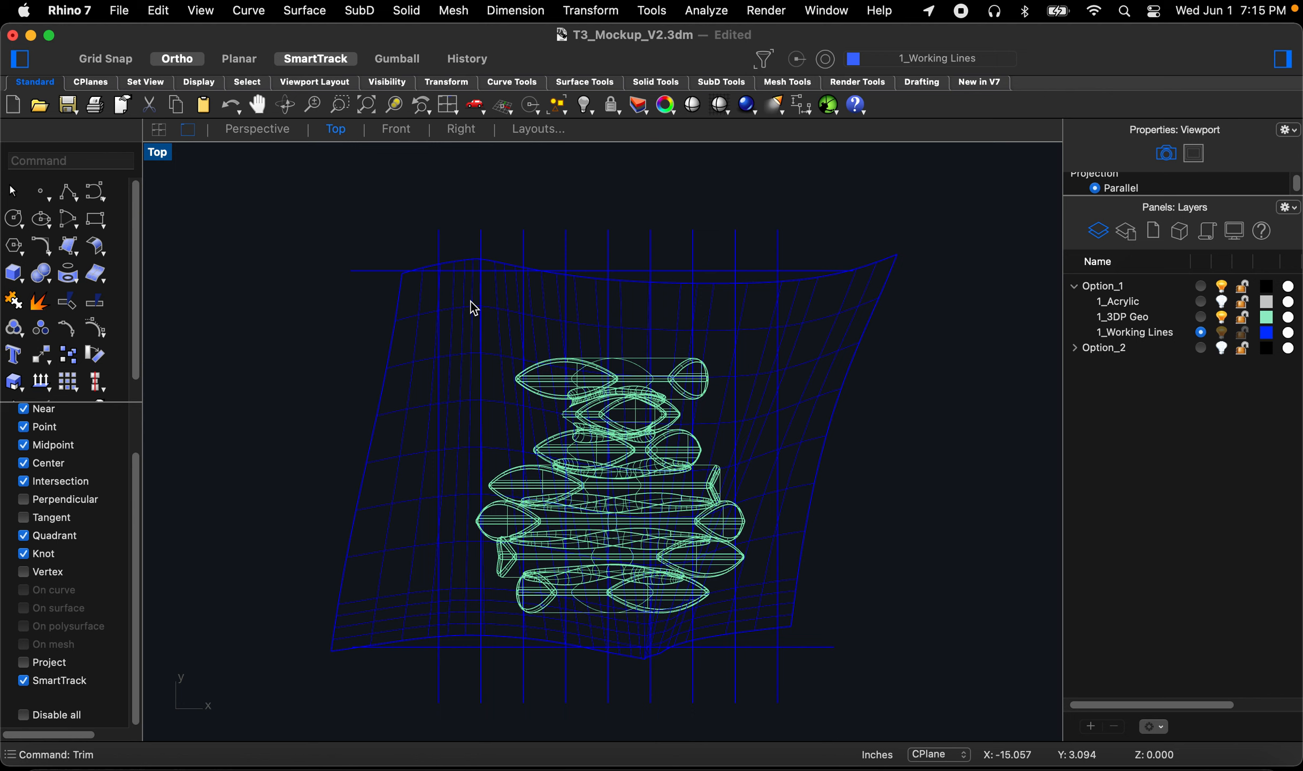
# Step: Trim the section lines to the lower wavy surface, cutting away their ends beyond its edges on both sides
pyautogui.write('trim')
pyautogui.press('Return')
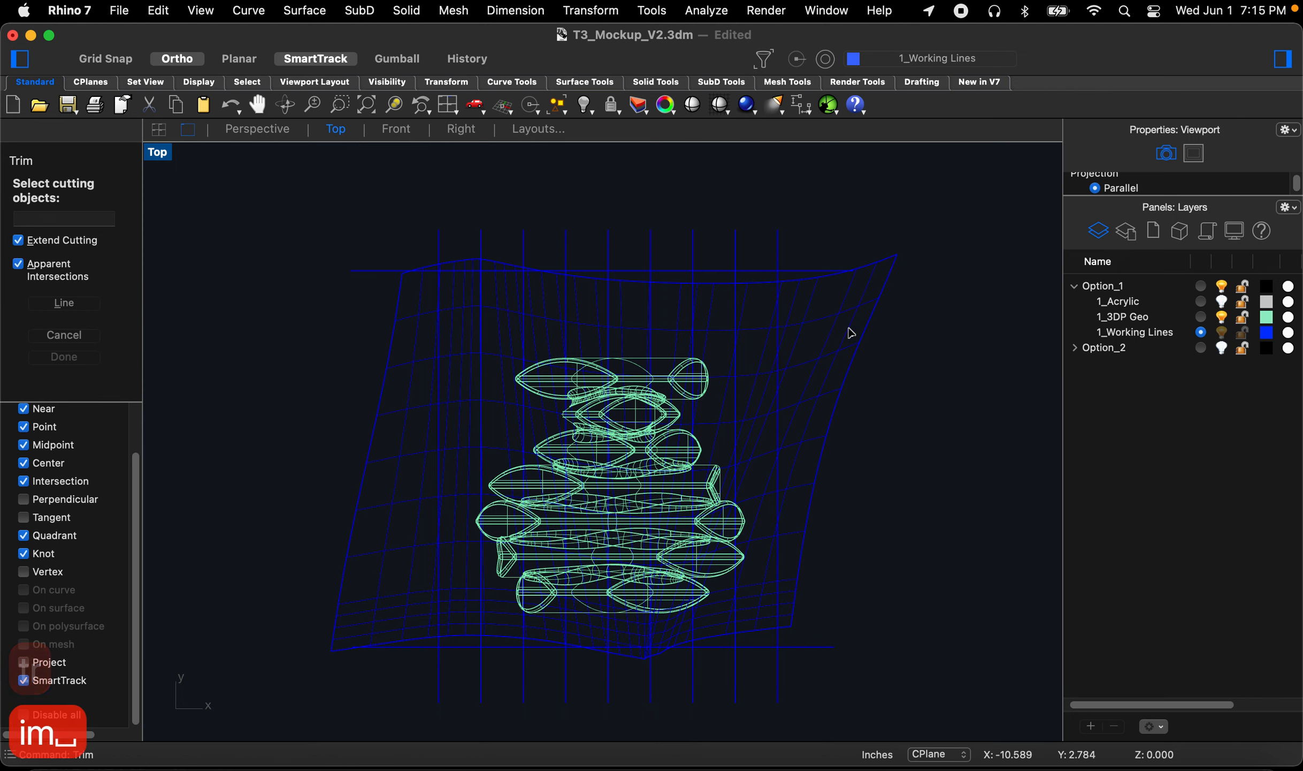
pyautogui.click(826, 274)
pyautogui.press('space')
pyautogui.moveTo(825, 214); pyautogui.dragTo(347, 233)
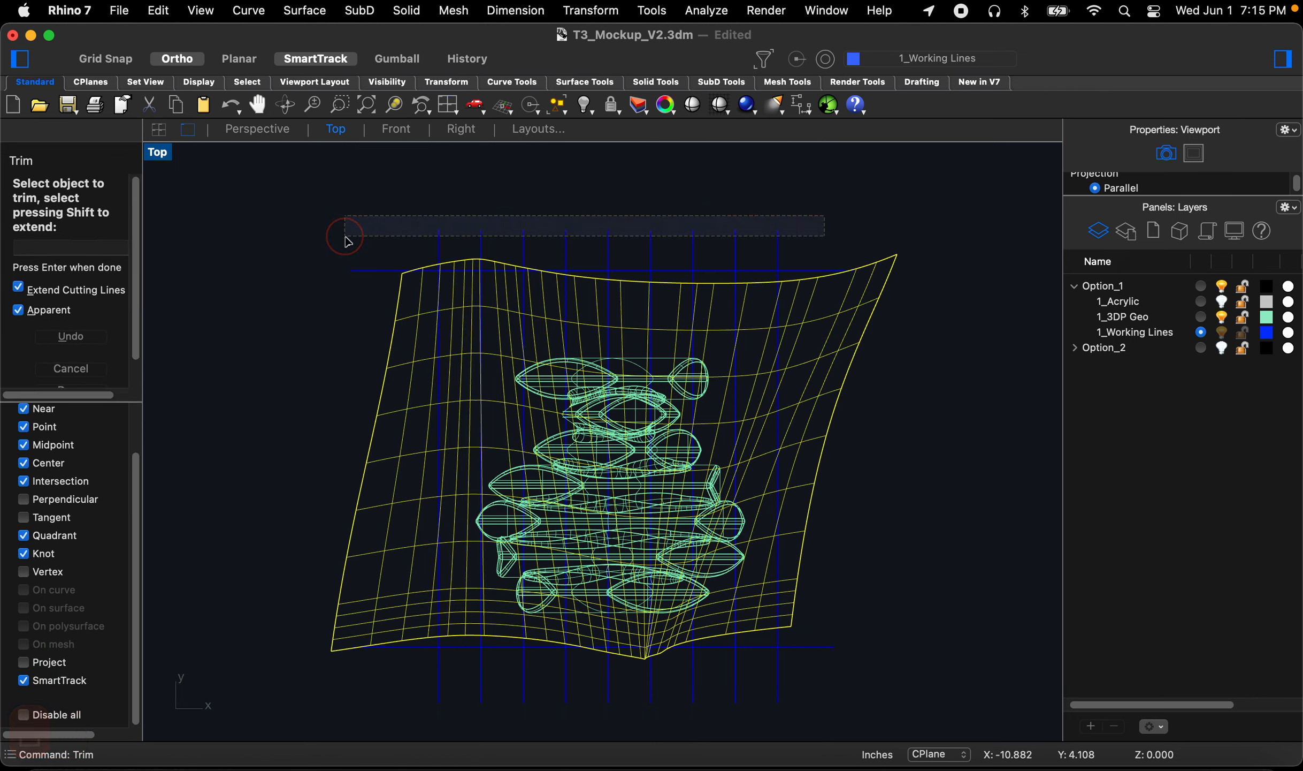
pyautogui.scroll(-4, 657, 287)
pyautogui.moveTo(792, 581); pyautogui.dragTo(402, 547)
pyautogui.press('space')
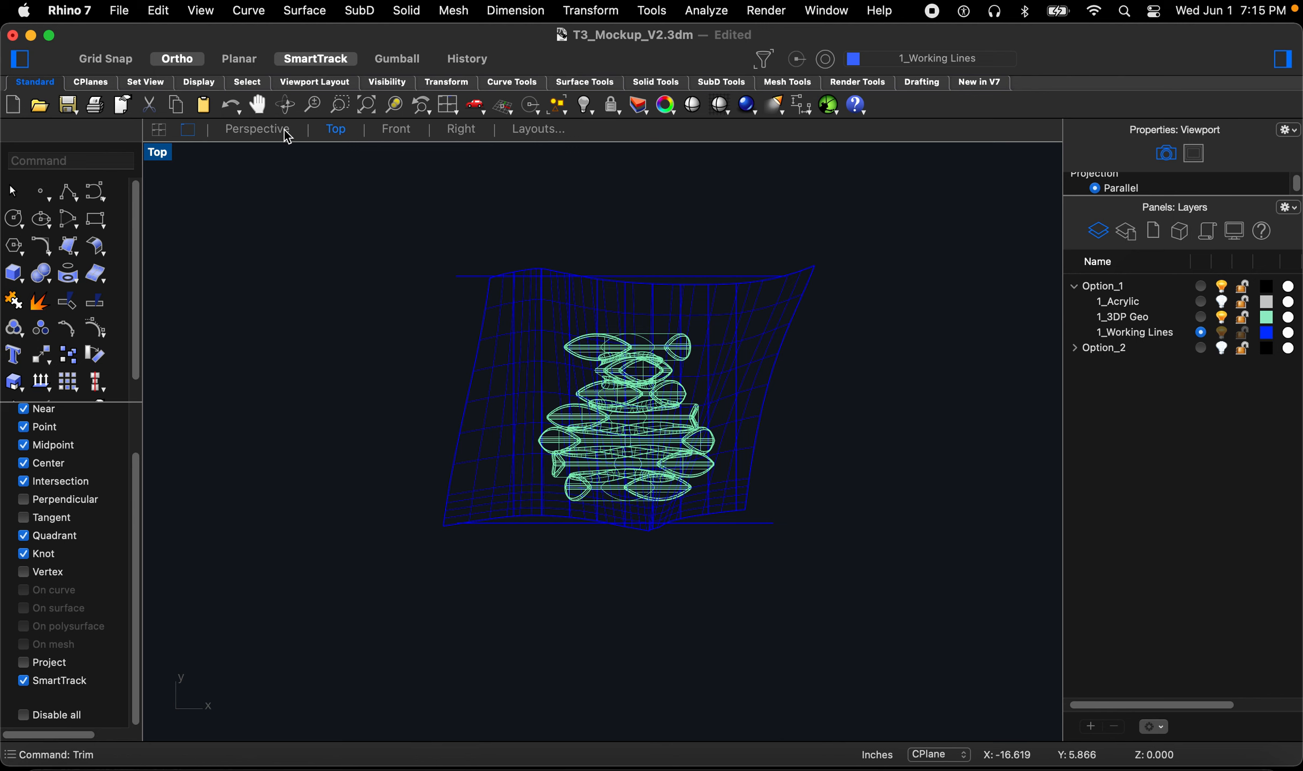
# Step: Select the nine section lines and create a new layer named 1_Basswood under Option_1
pyautogui.click(258, 130)
pyautogui.moveTo(674, 445); pyautogui.dragTo(719, 427, button='right')
pyautogui.moveTo(641, 596); pyautogui.dragTo(634, 549, button='right')
pyautogui.moveTo(633, 548); pyautogui.dragTo(611, 475)
pyautogui.moveTo(836, 456)
pyautogui.mouseDown(button='right')
pyautogui.moveTo(800, 480)
pyautogui.moveTo(819, 466)
pyautogui.mouseUp(button='right')
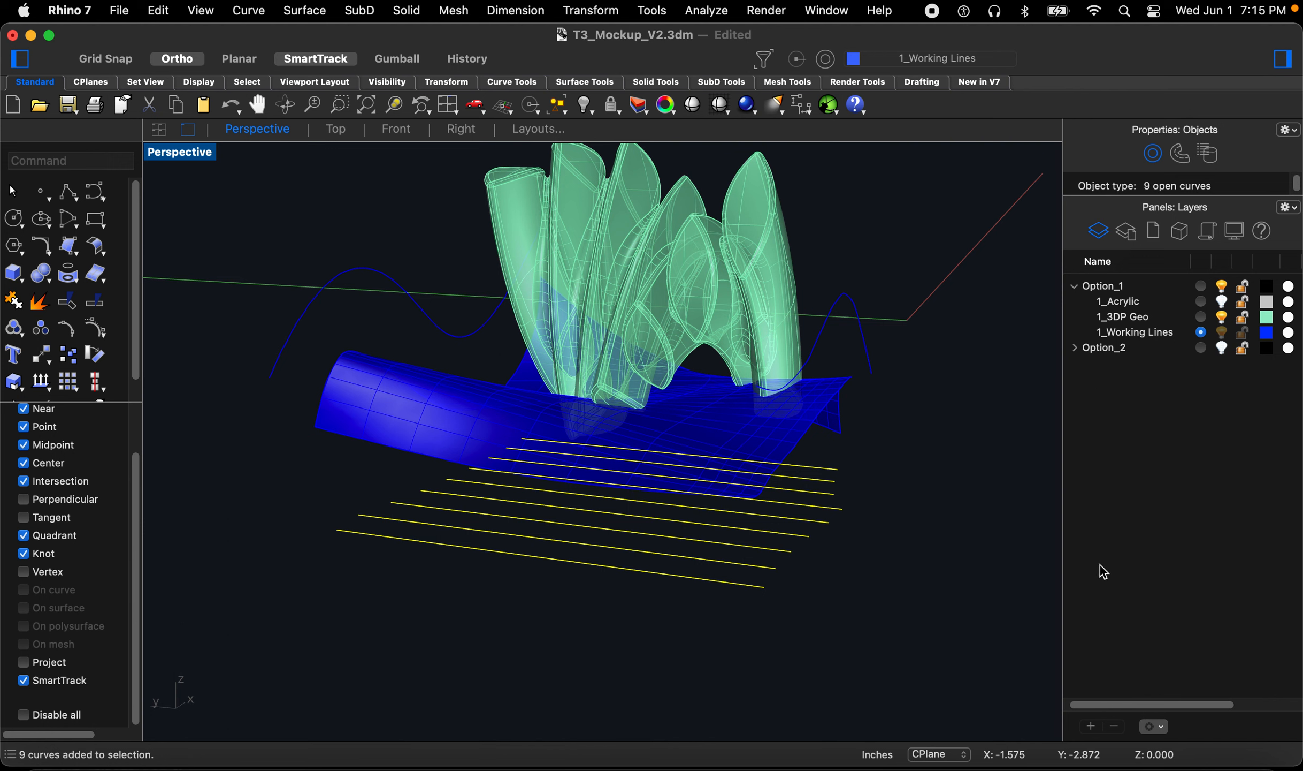
pyautogui.click(1092, 728)
pyautogui.click(1135, 411)
pyautogui.click(1107, 364)
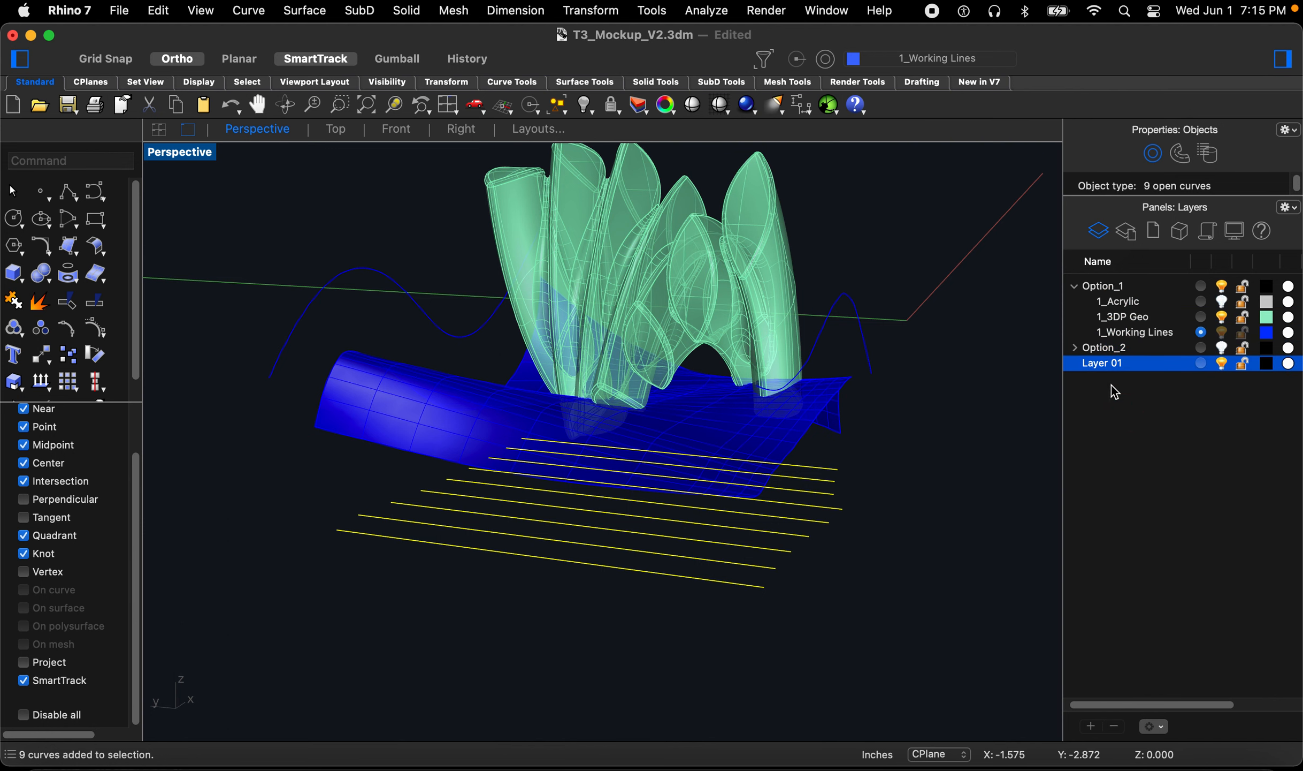
pyautogui.moveTo(1103, 369); pyautogui.dragTo(1114, 289)
pyautogui.click(1115, 304)
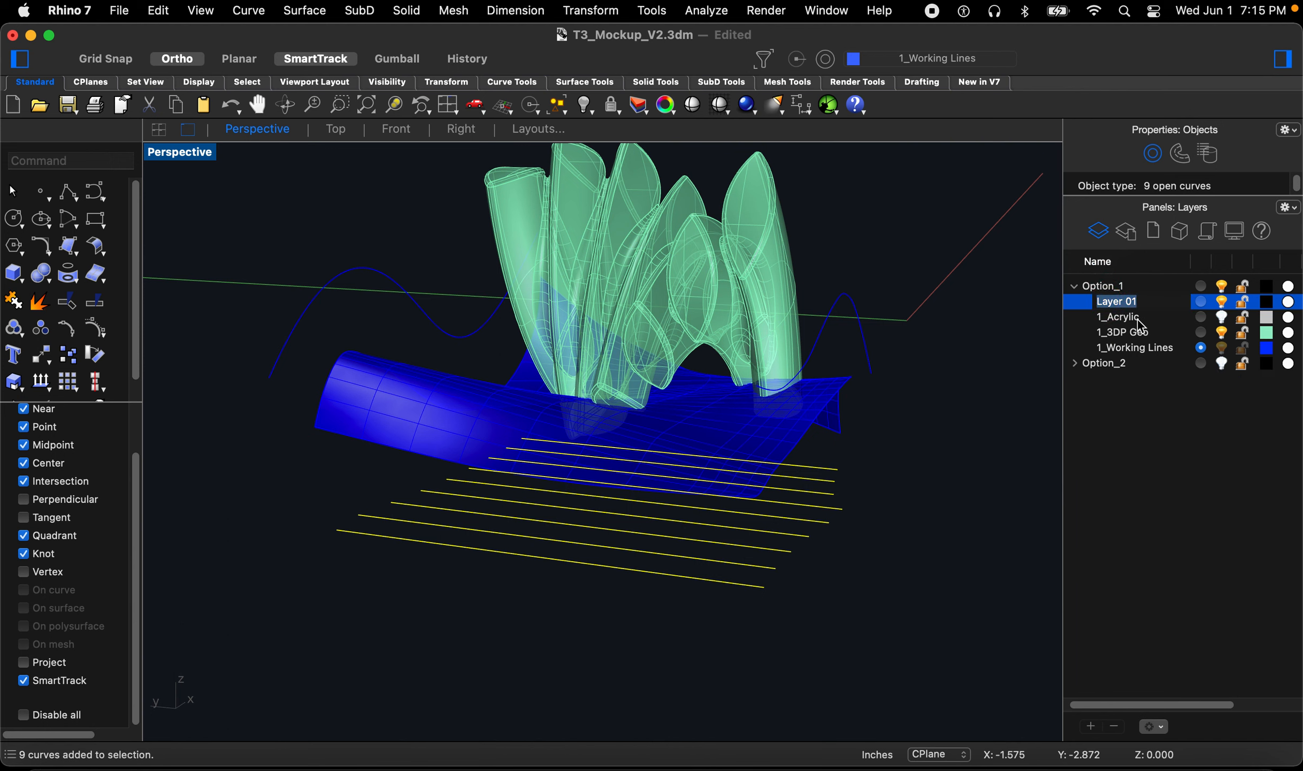
pyautogui.write('1_B')
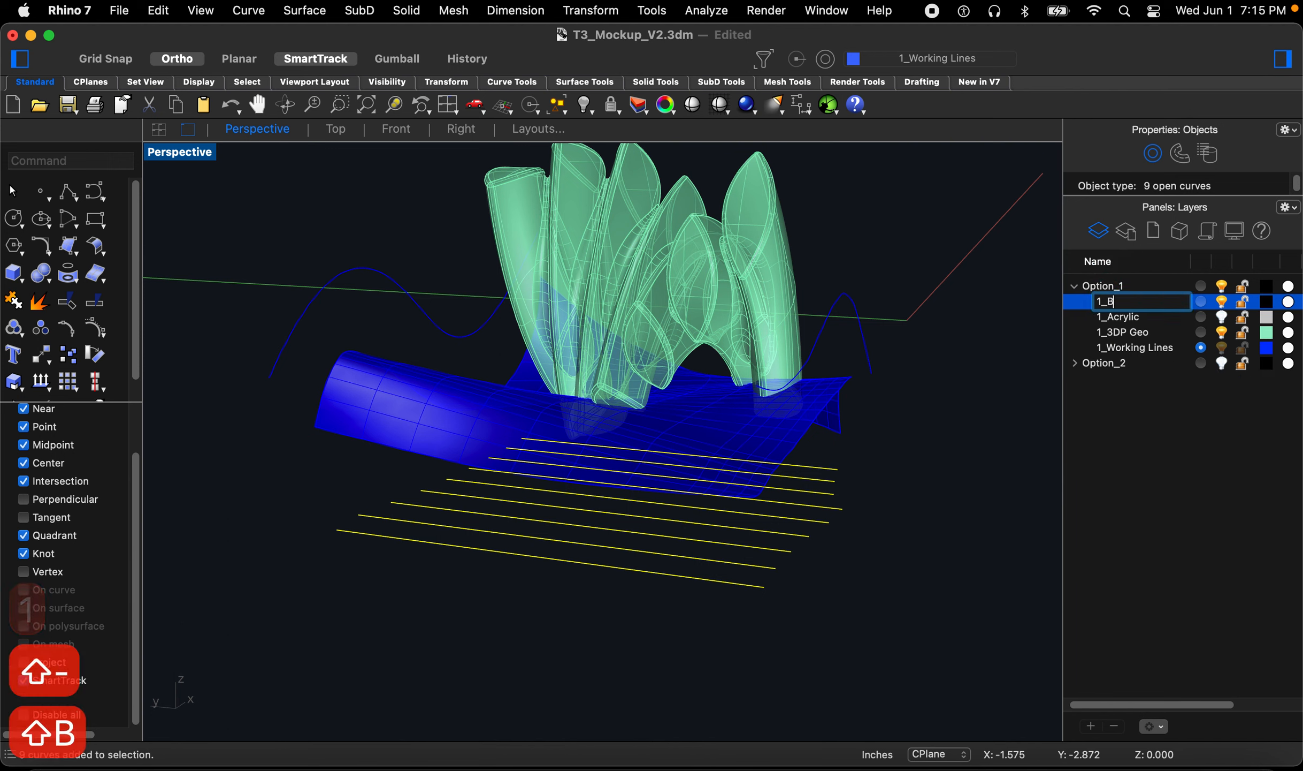
pyautogui.write('asswood')
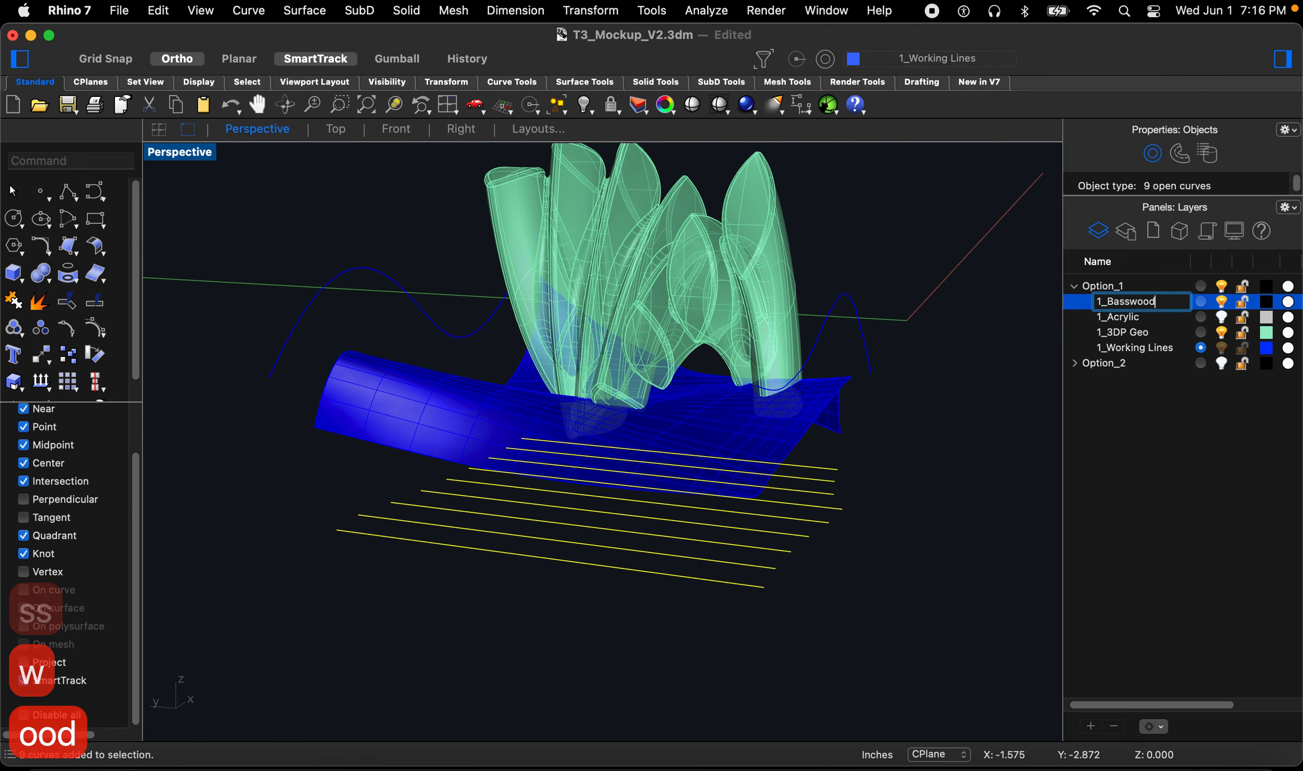
# Step: Set the 1_Basswood layer's colour to Tan
pyautogui.click(1267, 301)
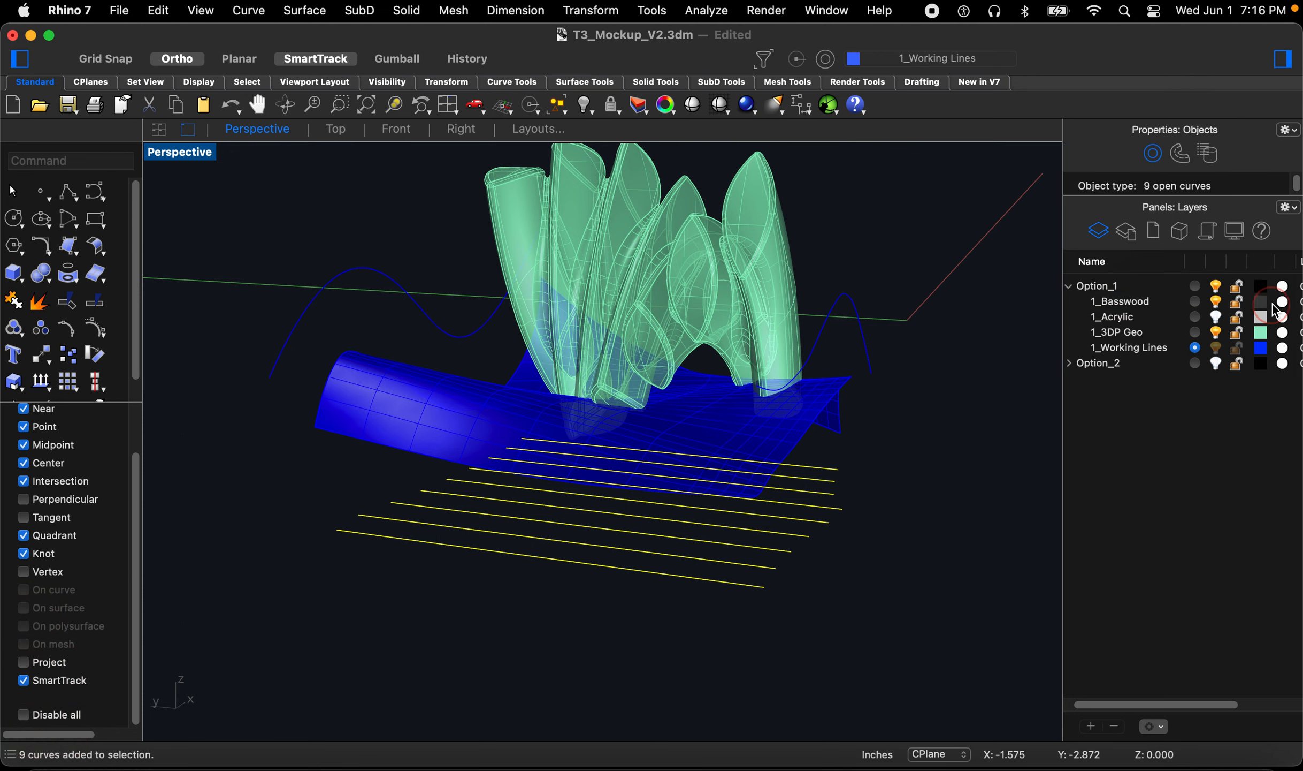
pyautogui.scroll(-10, 448, 422)
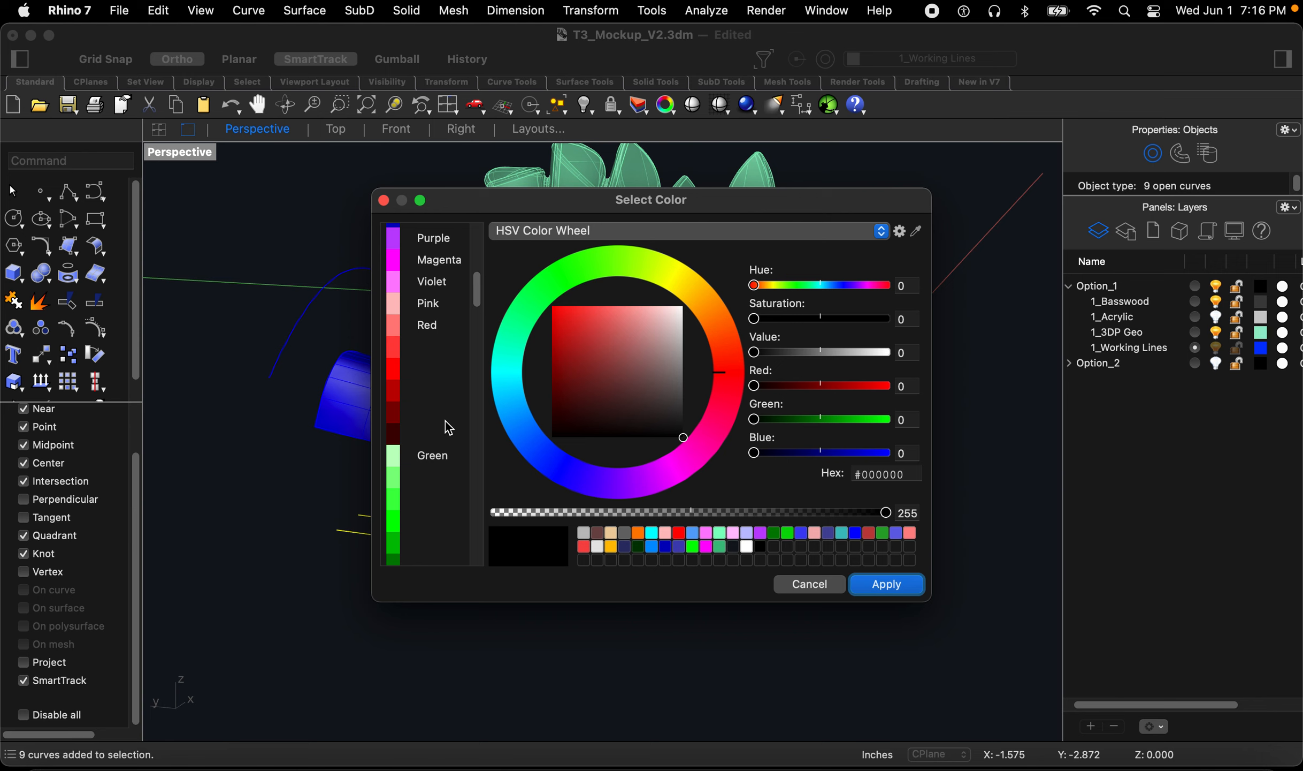
pyautogui.scroll(-10, 449, 430)
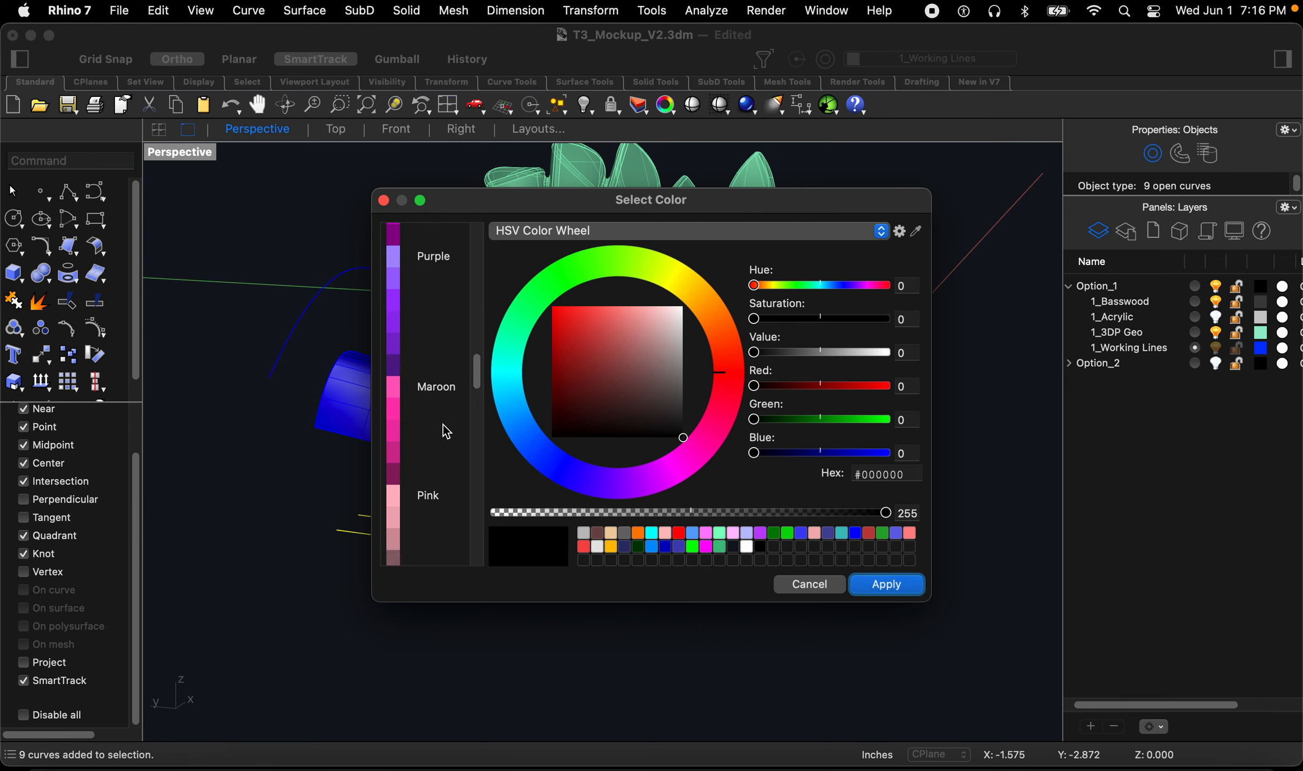
pyautogui.scroll(-2, 444, 436)
pyautogui.click(388, 481)
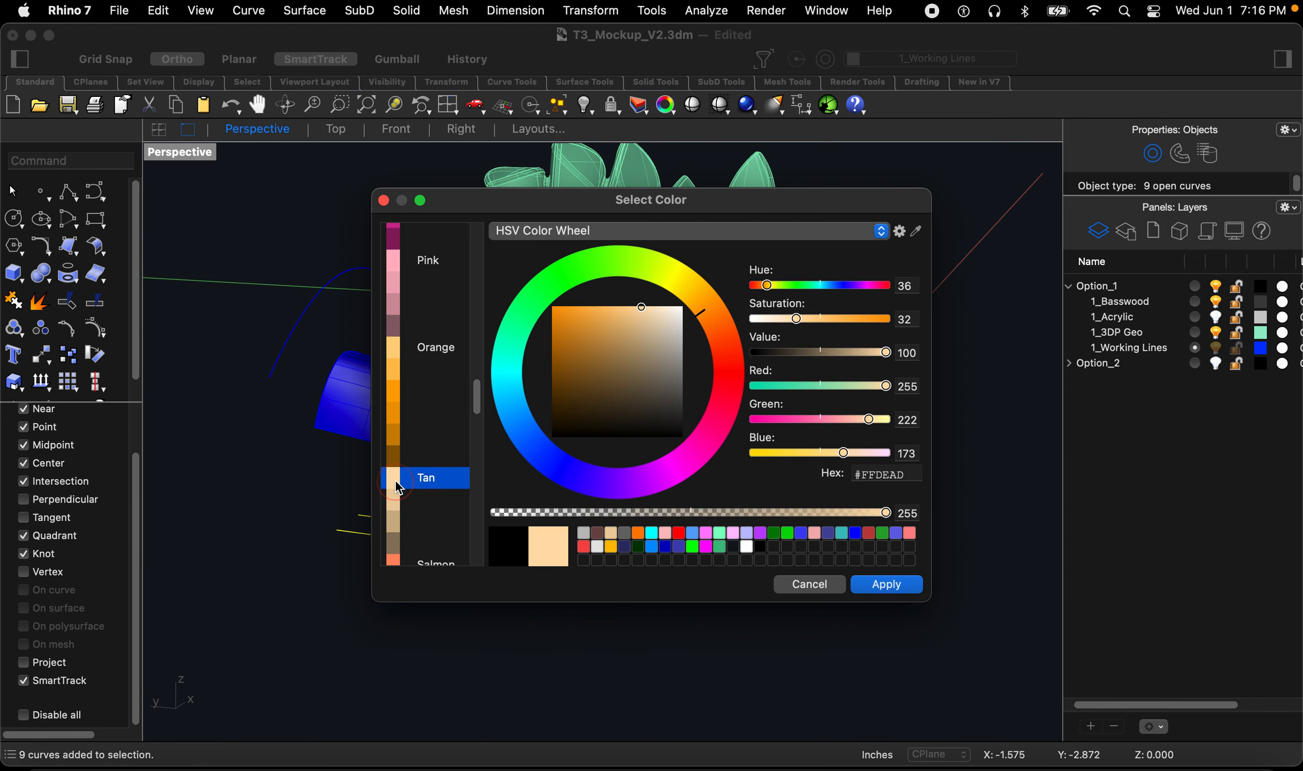
pyautogui.click(871, 585)
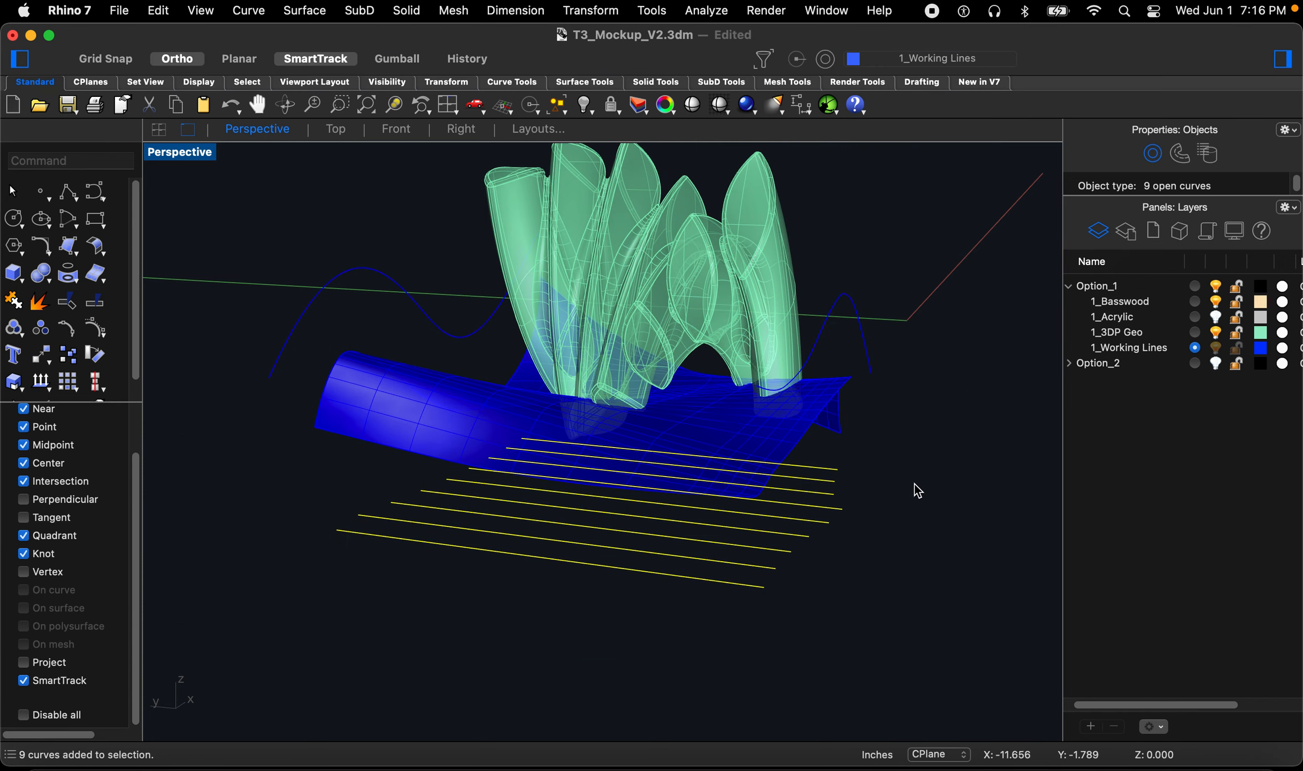
# Step: Extrude the section lines upward as solids on one side only, to a height above the mockup
pyautogui.moveTo(879, 484); pyautogui.dragTo(864, 486, button='right')
pyautogui.write('extr')
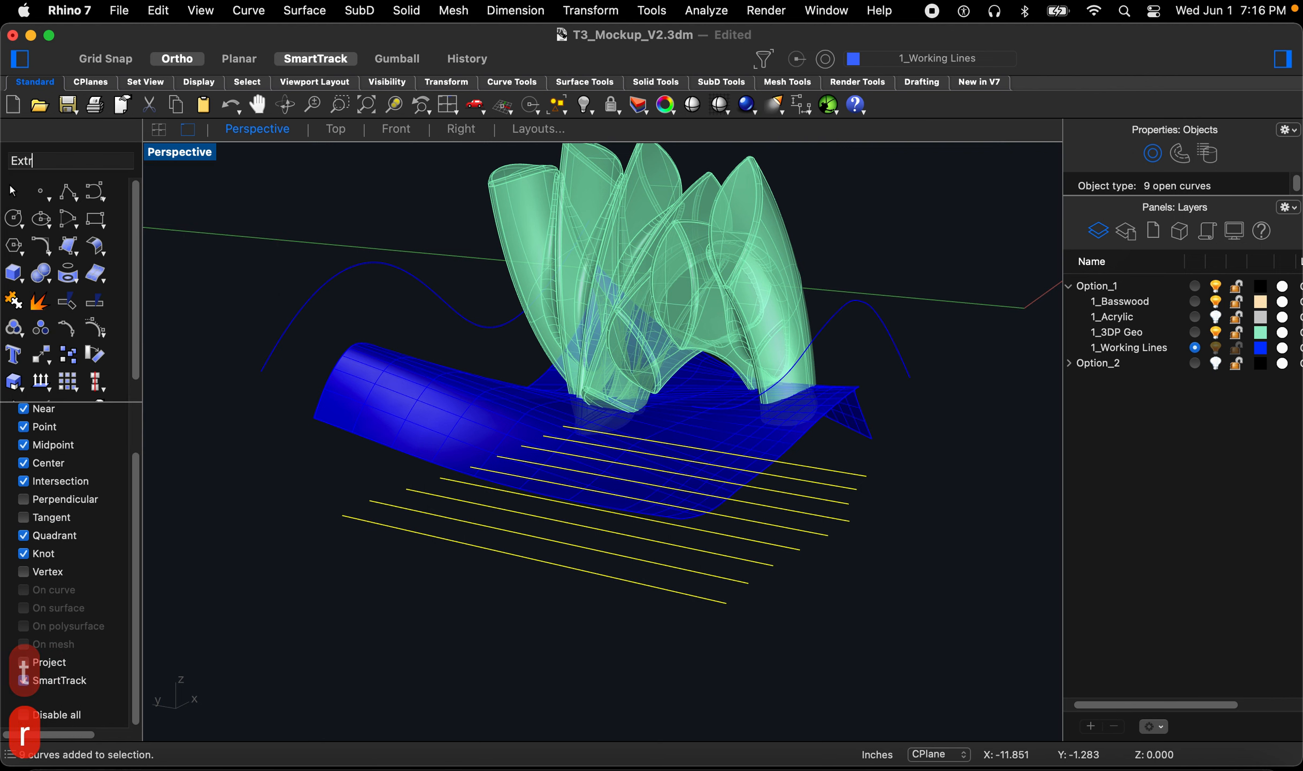
pyautogui.press('space')
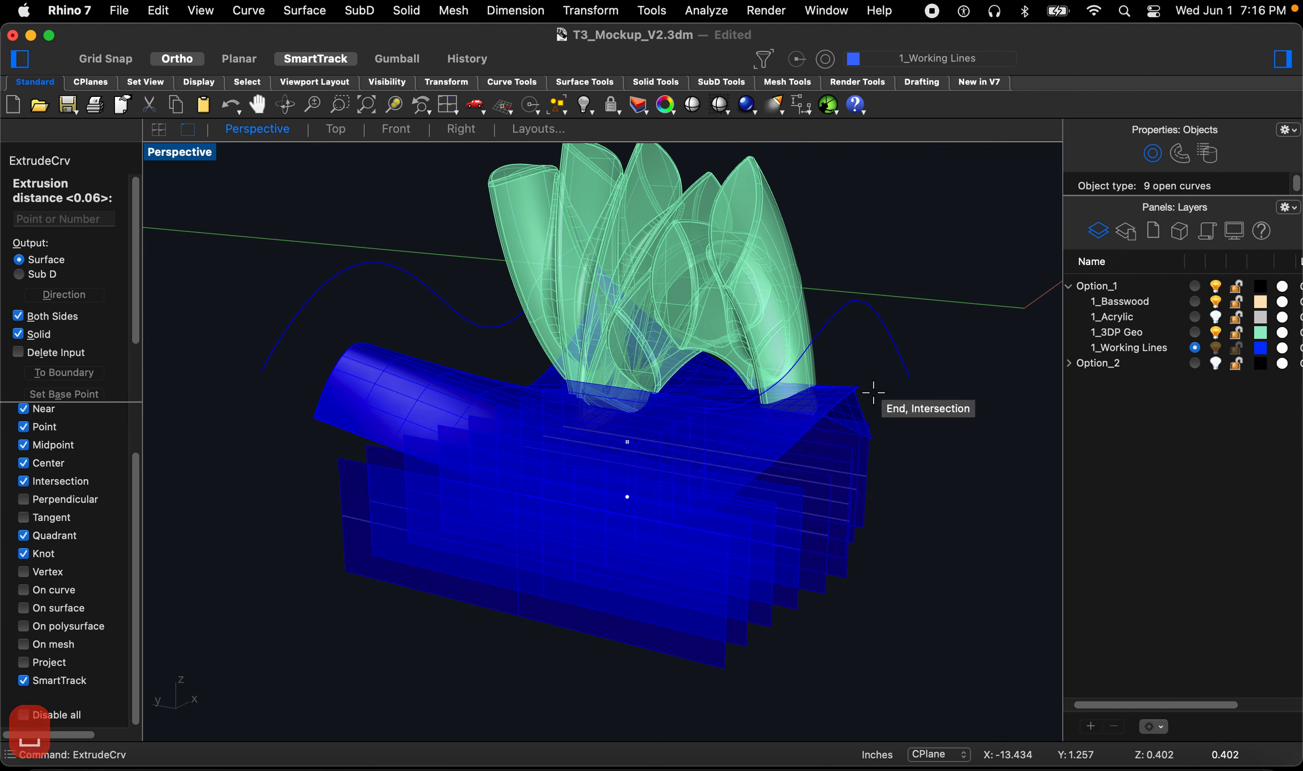
pyautogui.press('b')
pyautogui.press('space')
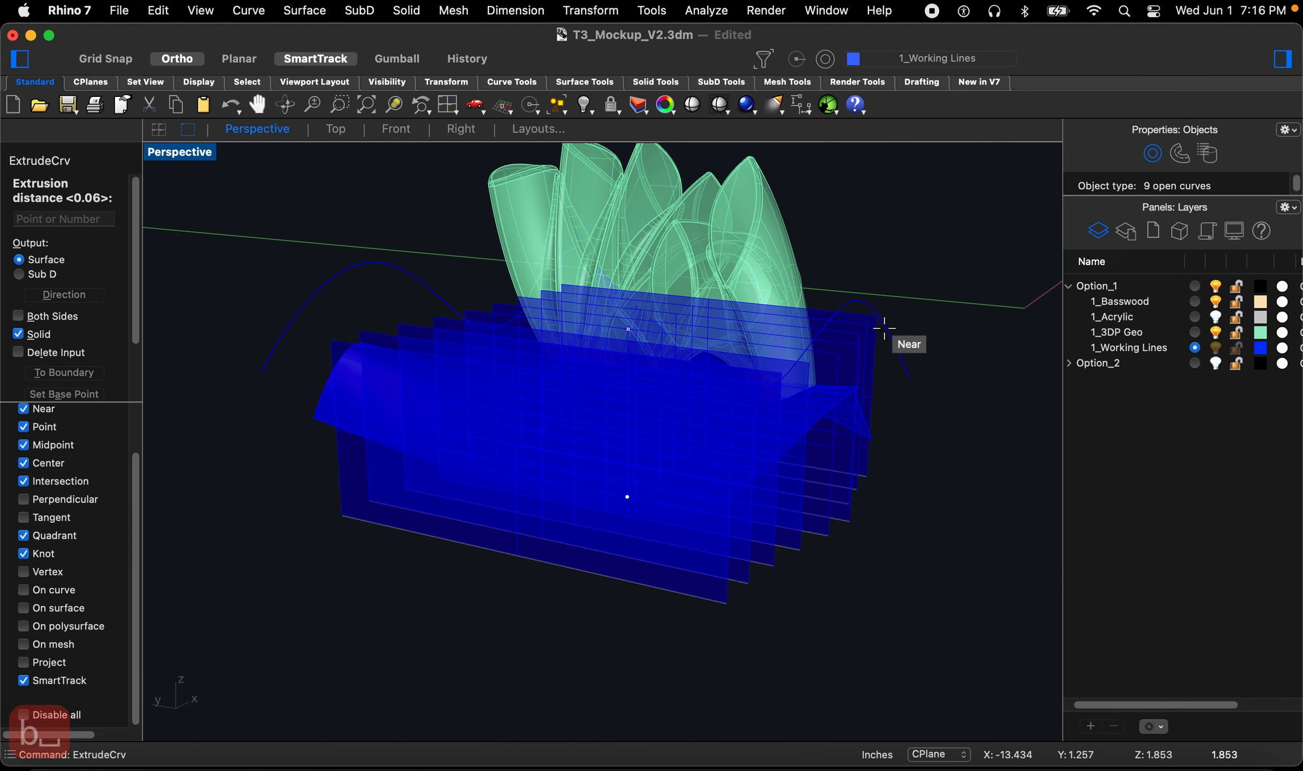
pyautogui.click(889, 276)
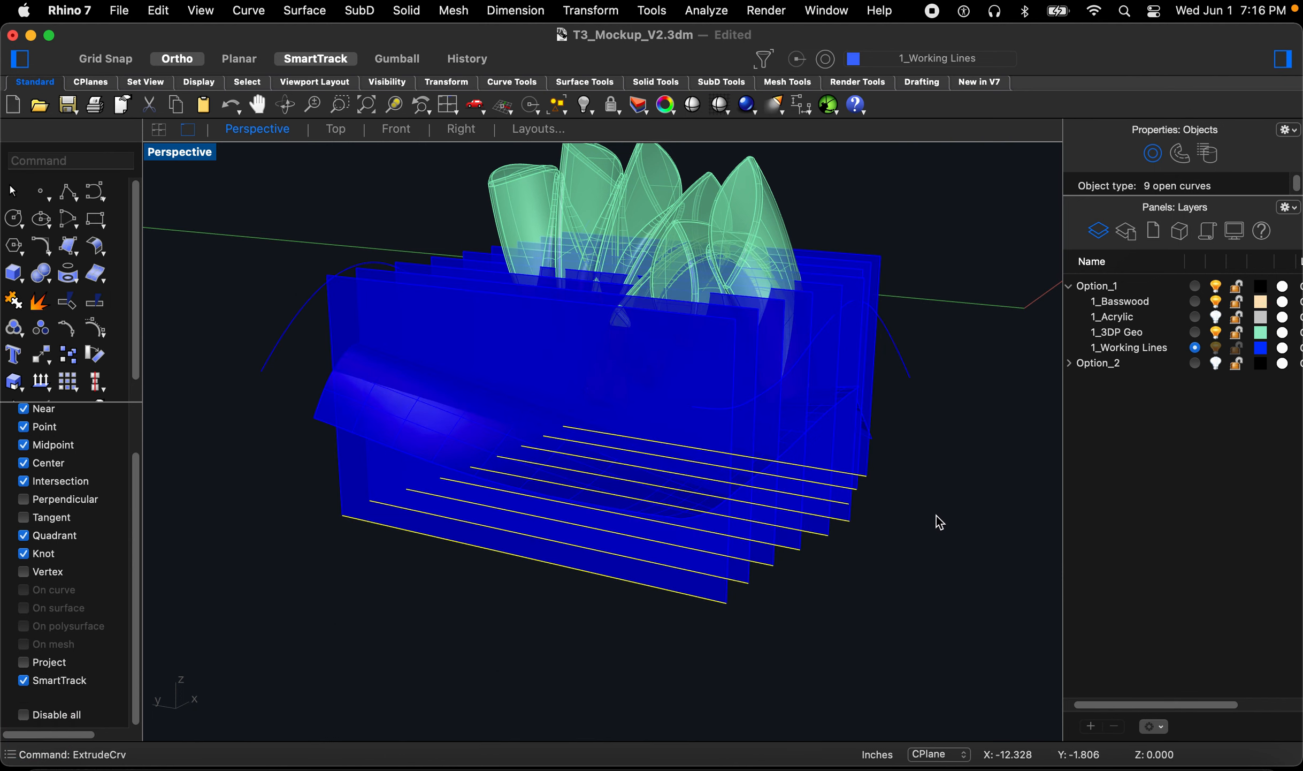
pyautogui.click(936, 517)
# Step: Move the new extrusions onto the 1_Basswood layer
pyautogui.moveTo(878, 525); pyautogui.dragTo(913, 505, button='right')
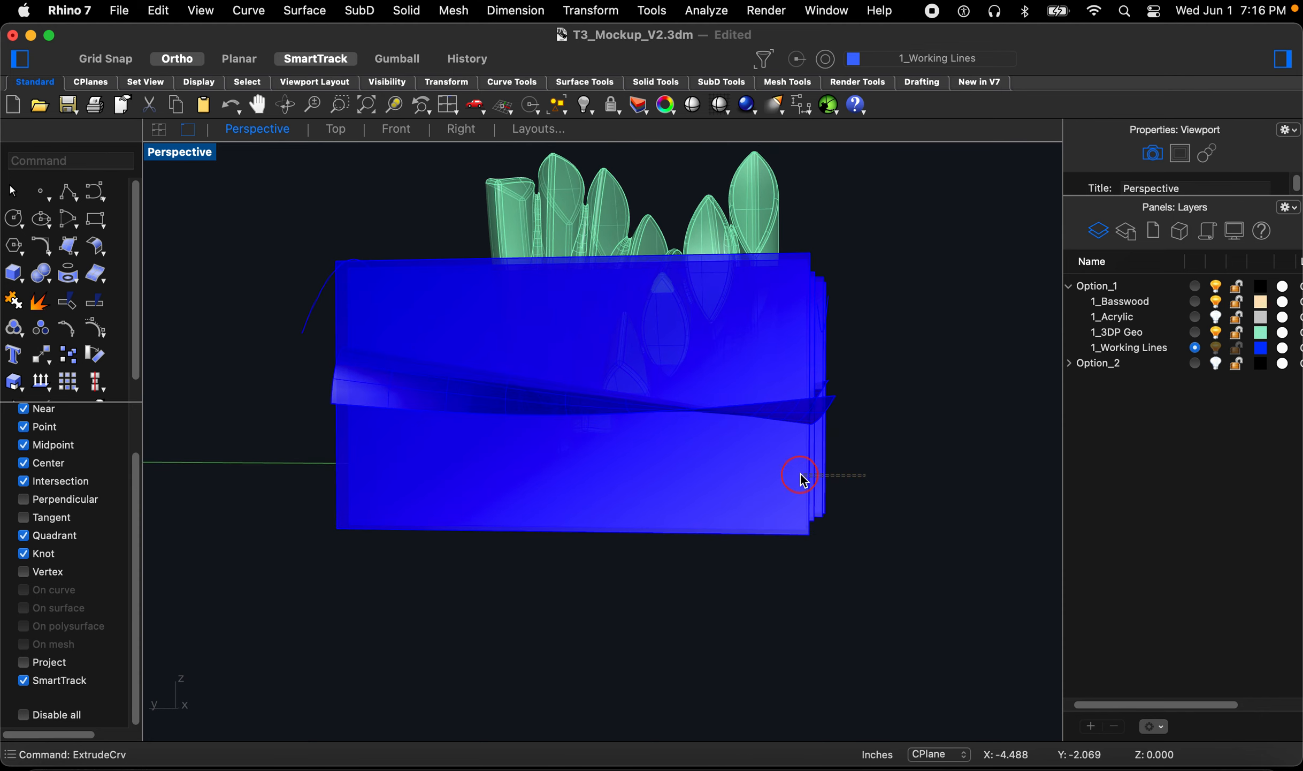
pyautogui.click(802, 479)
pyautogui.rightClick(1141, 333)
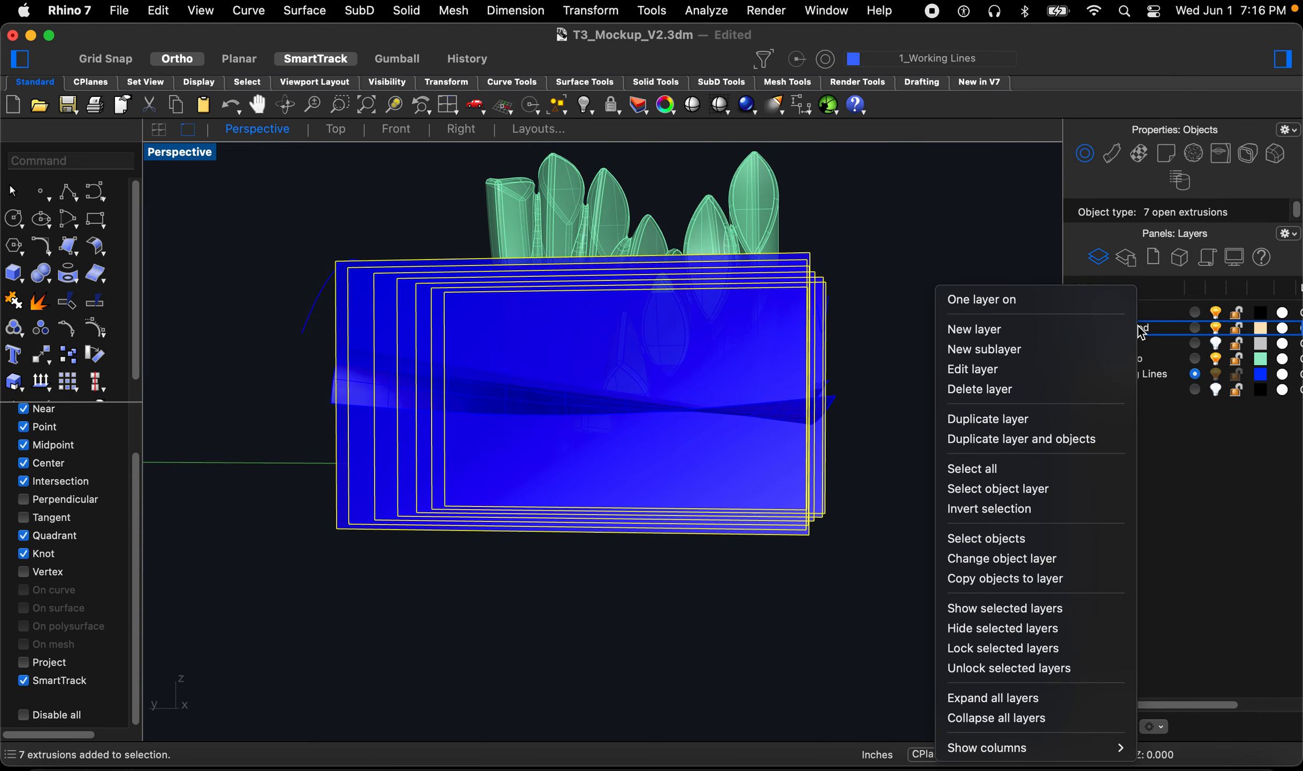
pyautogui.click(1017, 568)
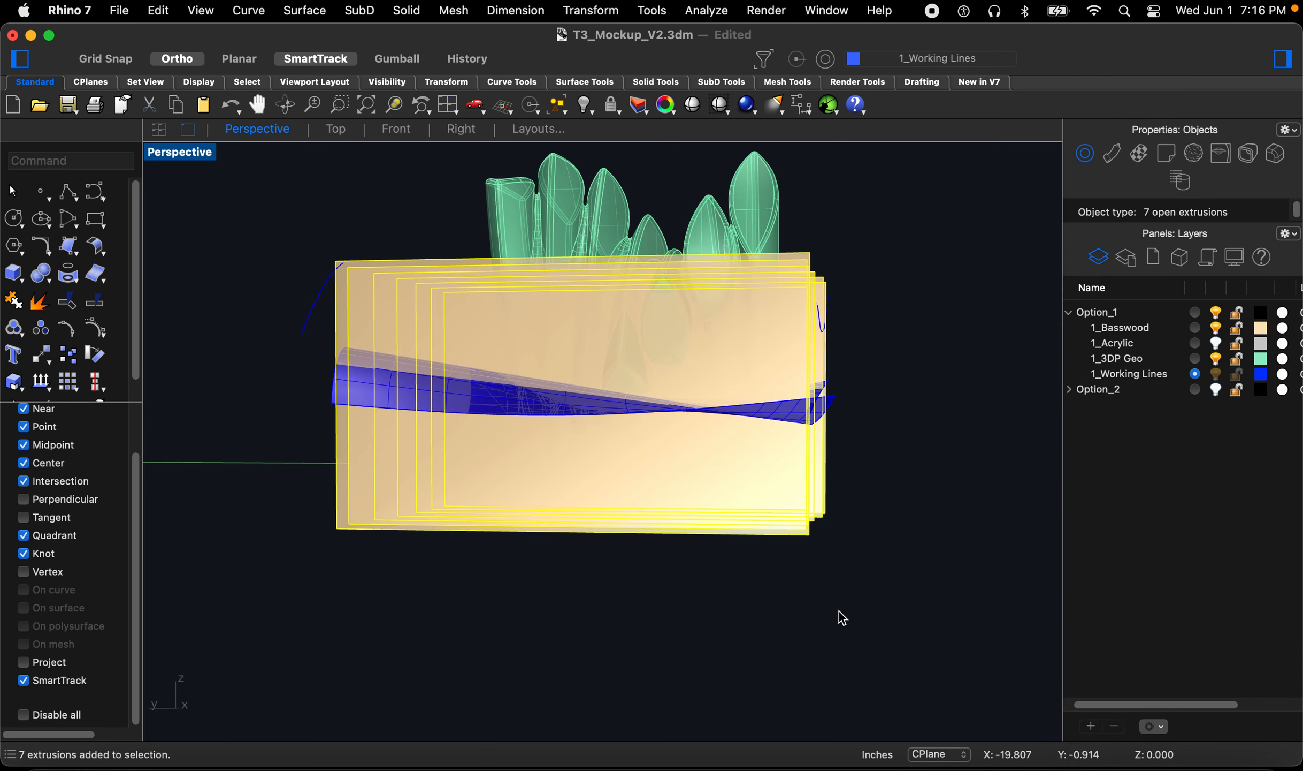
# Step: Trim the basswood extrusions down to the wavy surfaces, using the surfaces as cutters and removing the parts above them
pyautogui.click(840, 586)
pyautogui.moveTo(840, 586); pyautogui.dragTo(616, 610, button='right')
pyautogui.write('t')
pyautogui.press('Return')
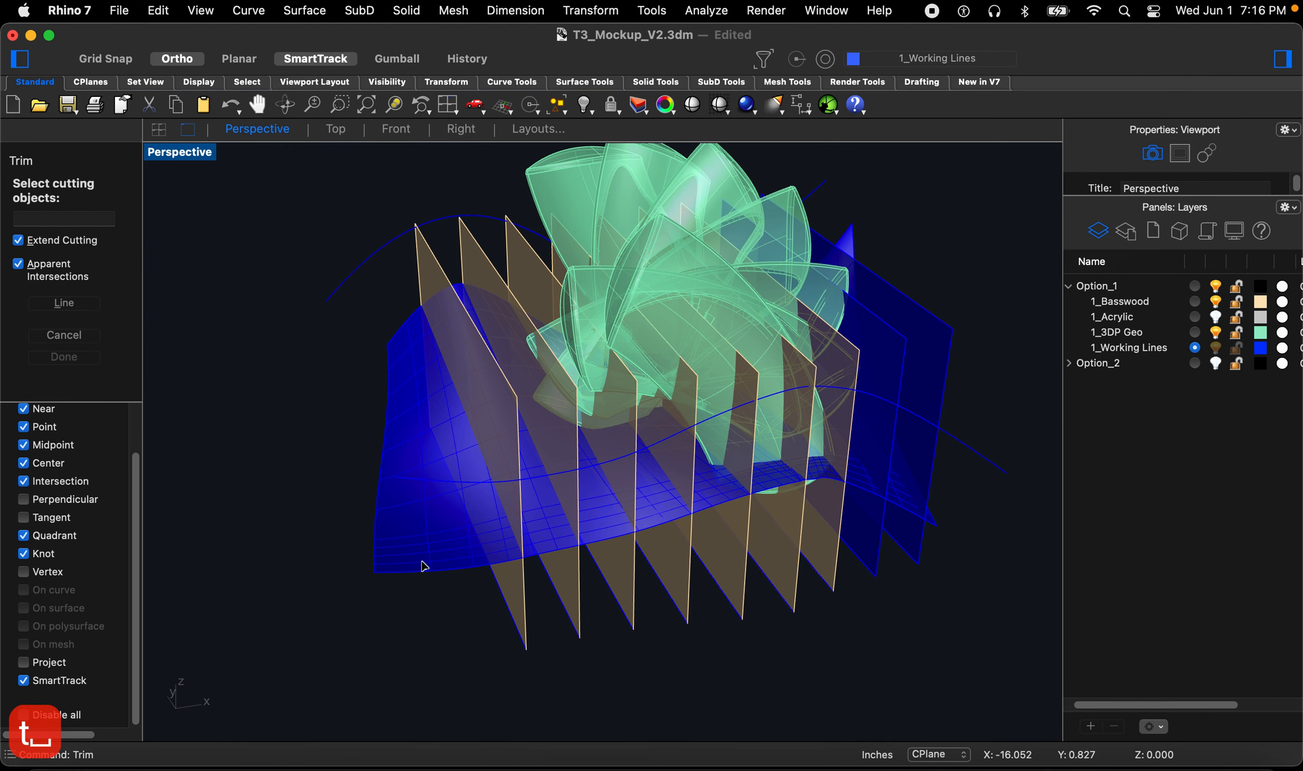
pyautogui.click(423, 560)
pyautogui.moveTo(439, 547); pyautogui.dragTo(984, 377, button='right')
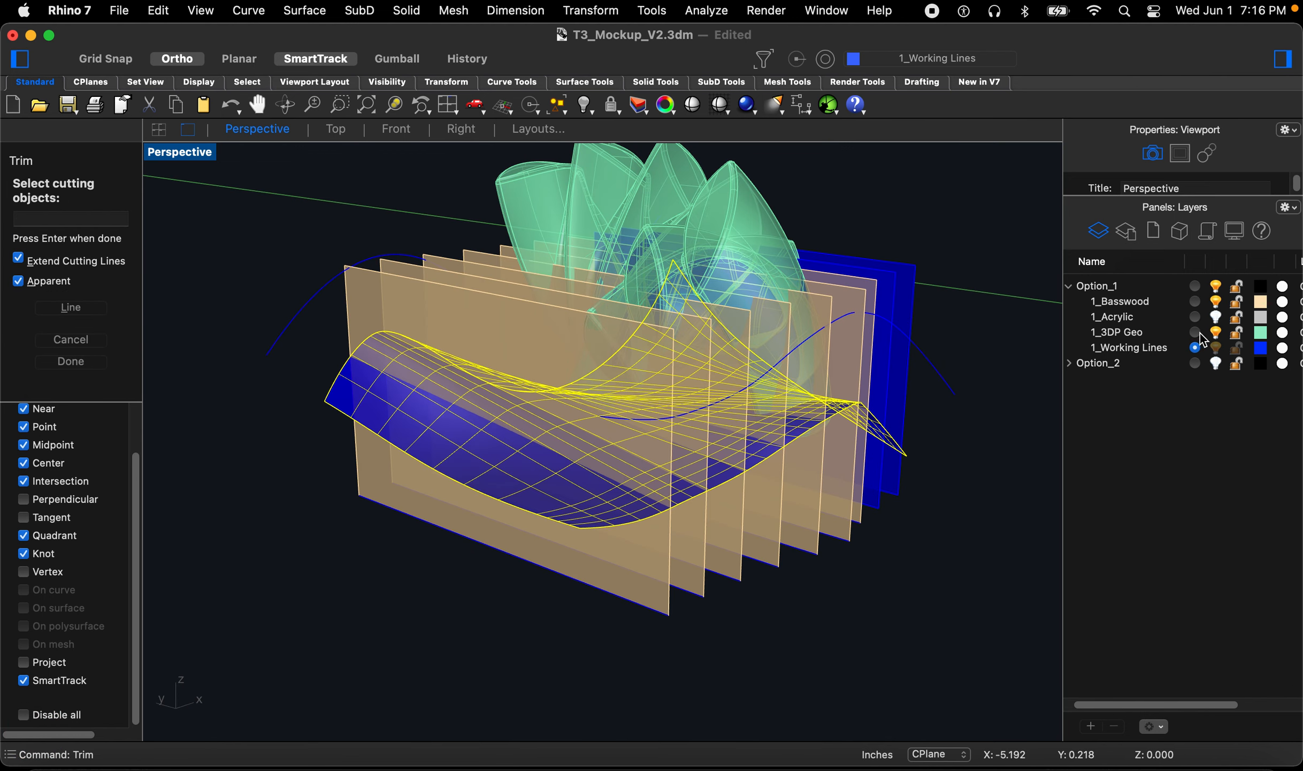
pyautogui.moveTo(685, 416); pyautogui.dragTo(701, 417, button='right')
pyautogui.moveTo(752, 376); pyautogui.dragTo(786, 249, button='right')
pyautogui.press('Return')
pyautogui.click(766, 282)
pyautogui.click(766, 285)
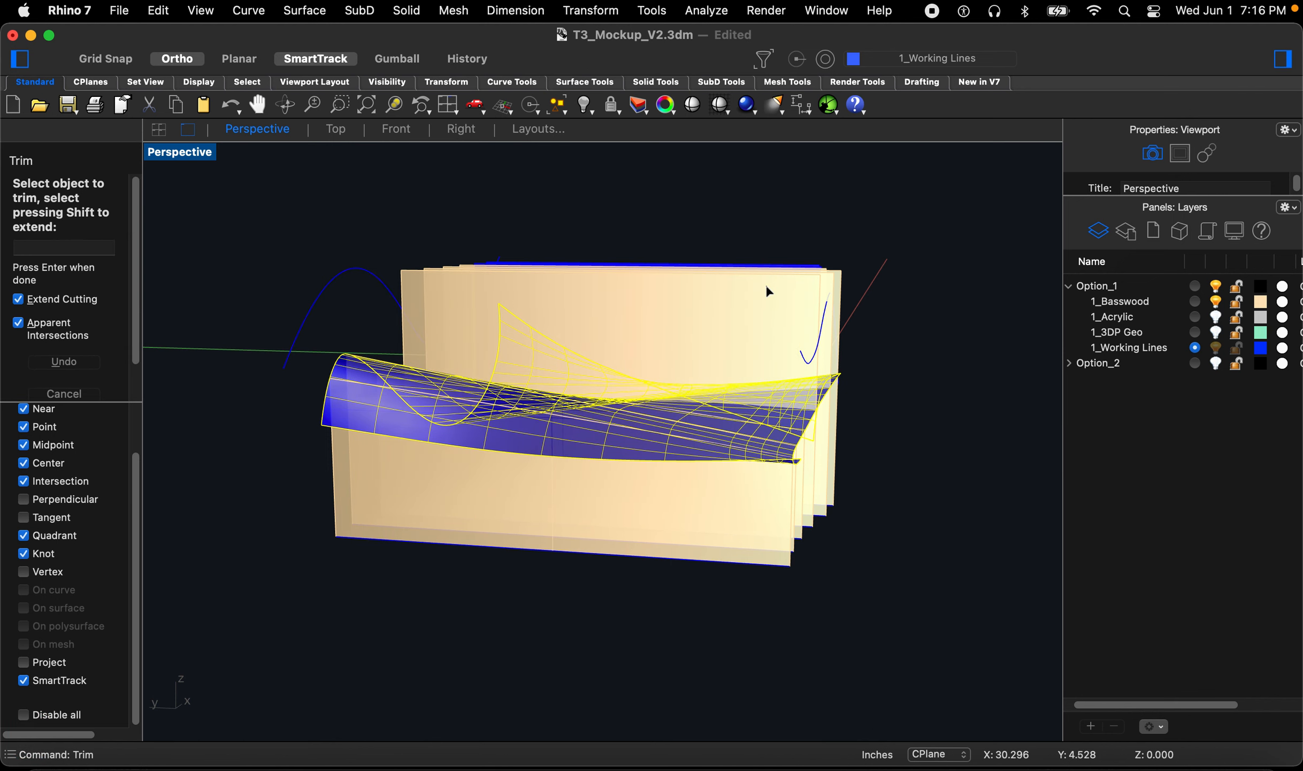
pyautogui.click(766, 284)
pyautogui.click(766, 284)
pyautogui.click(766, 285)
pyautogui.click(766, 284)
pyautogui.click(765, 284)
pyautogui.click(765, 284)
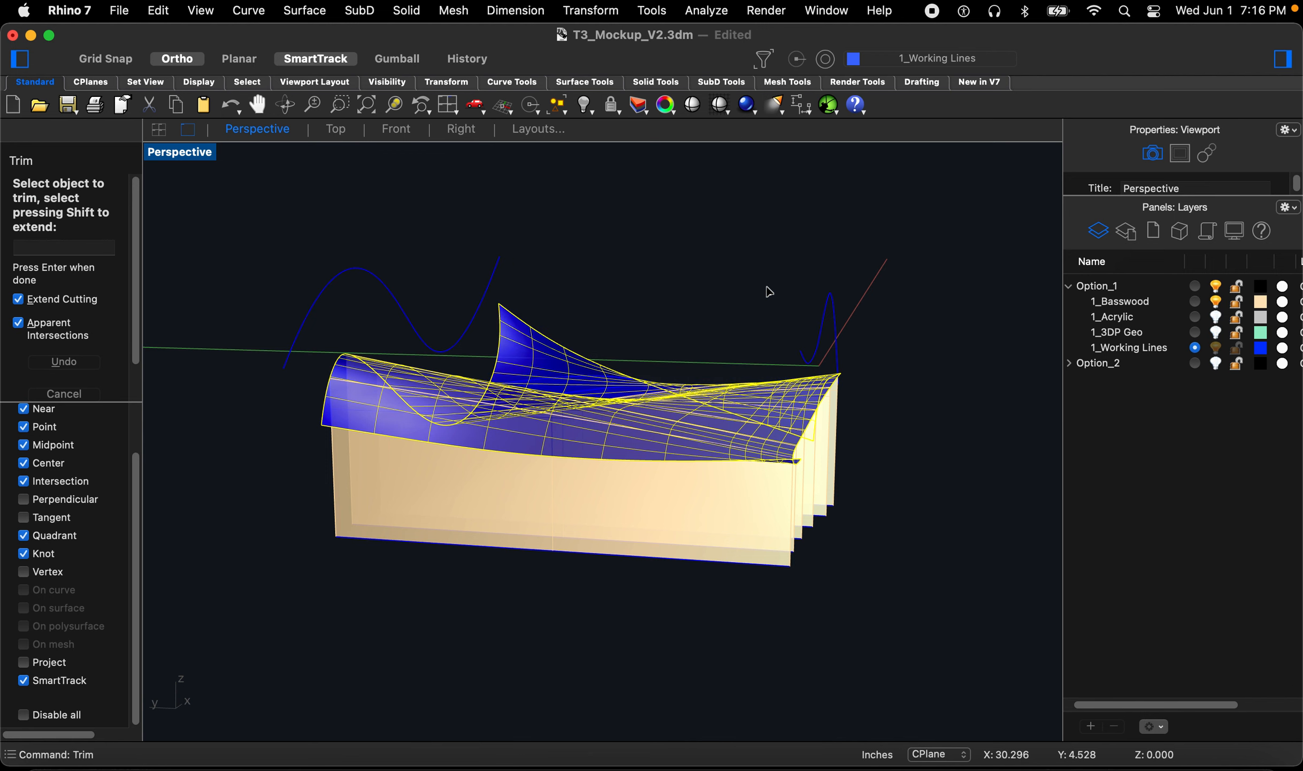
pyautogui.press('space')
# Step: Move the two remaining trimmed rib pieces onto the 1_Basswood layer and hide the 1_Working Lines layer
pyautogui.moveTo(870, 497); pyautogui.dragTo(776, 503, button='right')
pyautogui.scroll(5, 893, 561)
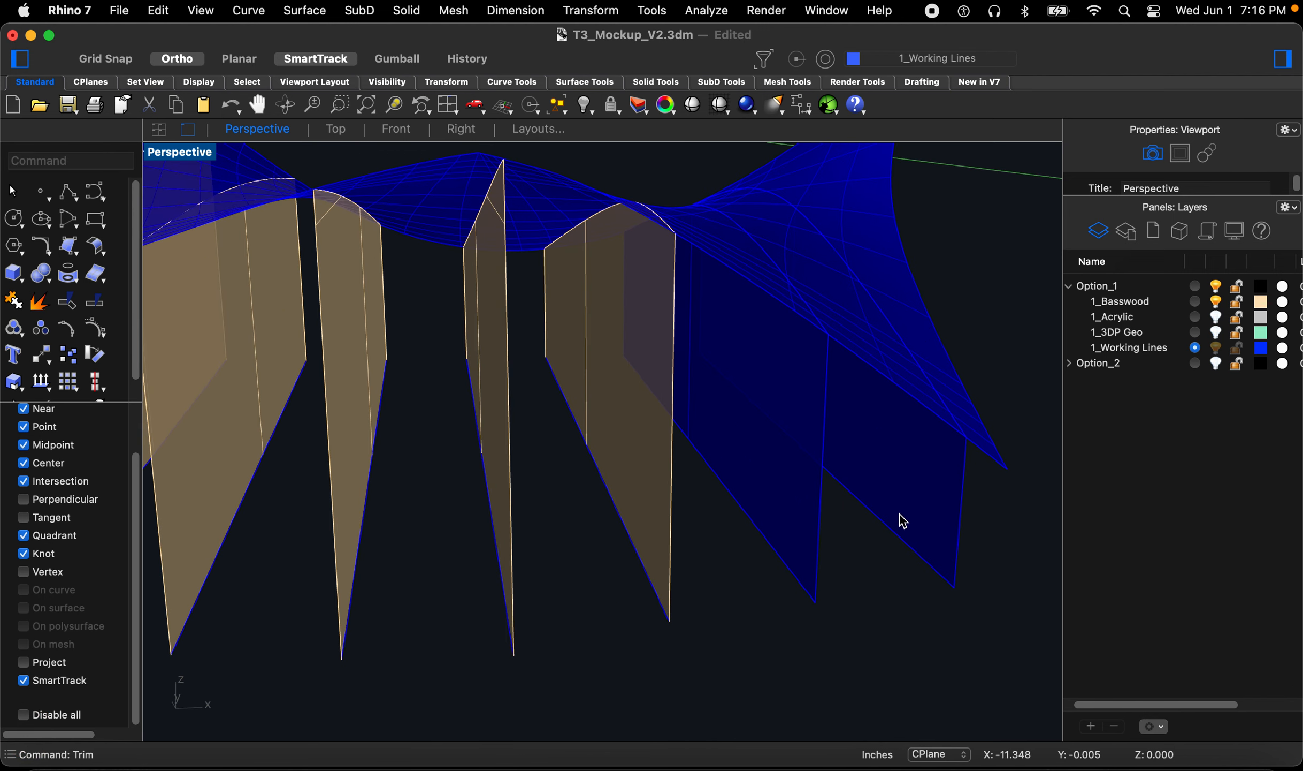
pyautogui.click(912, 512)
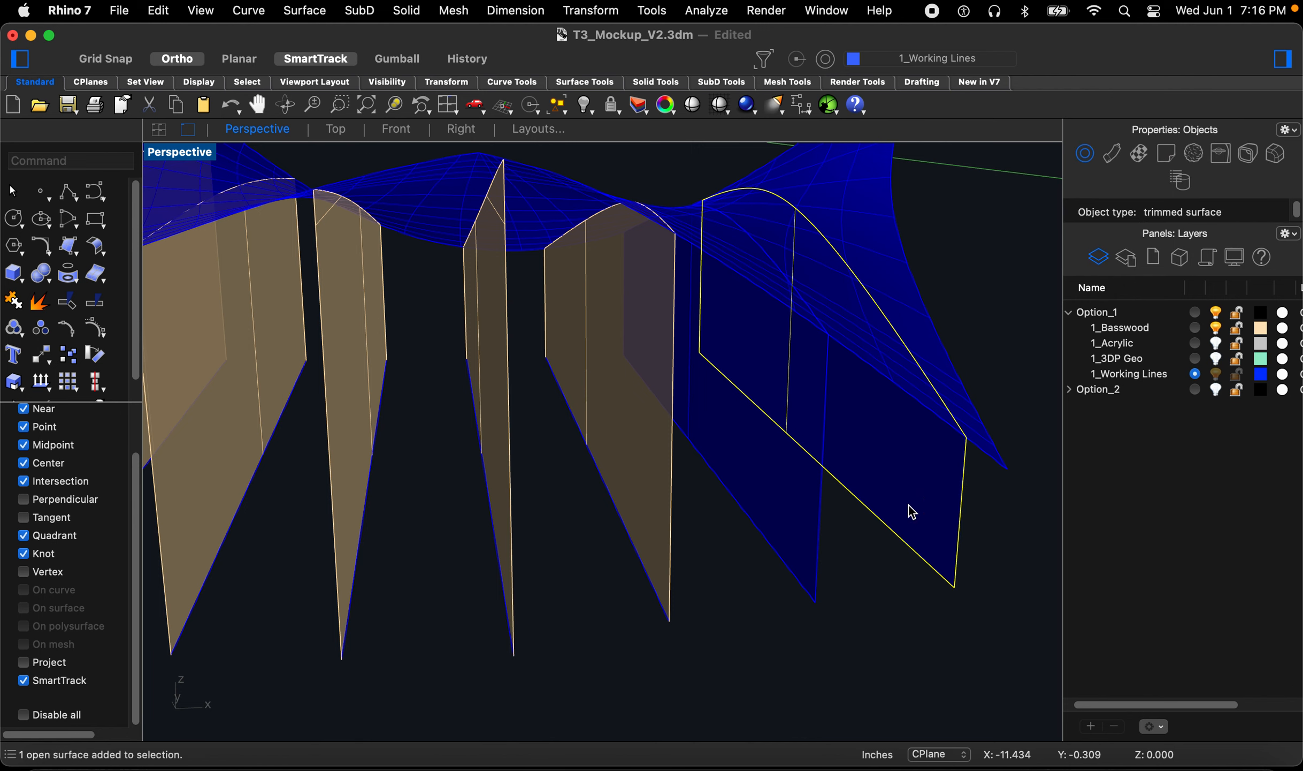
pyautogui.keyDown('shift'); pyautogui.click(809, 524); pyautogui.keyUp('shift')
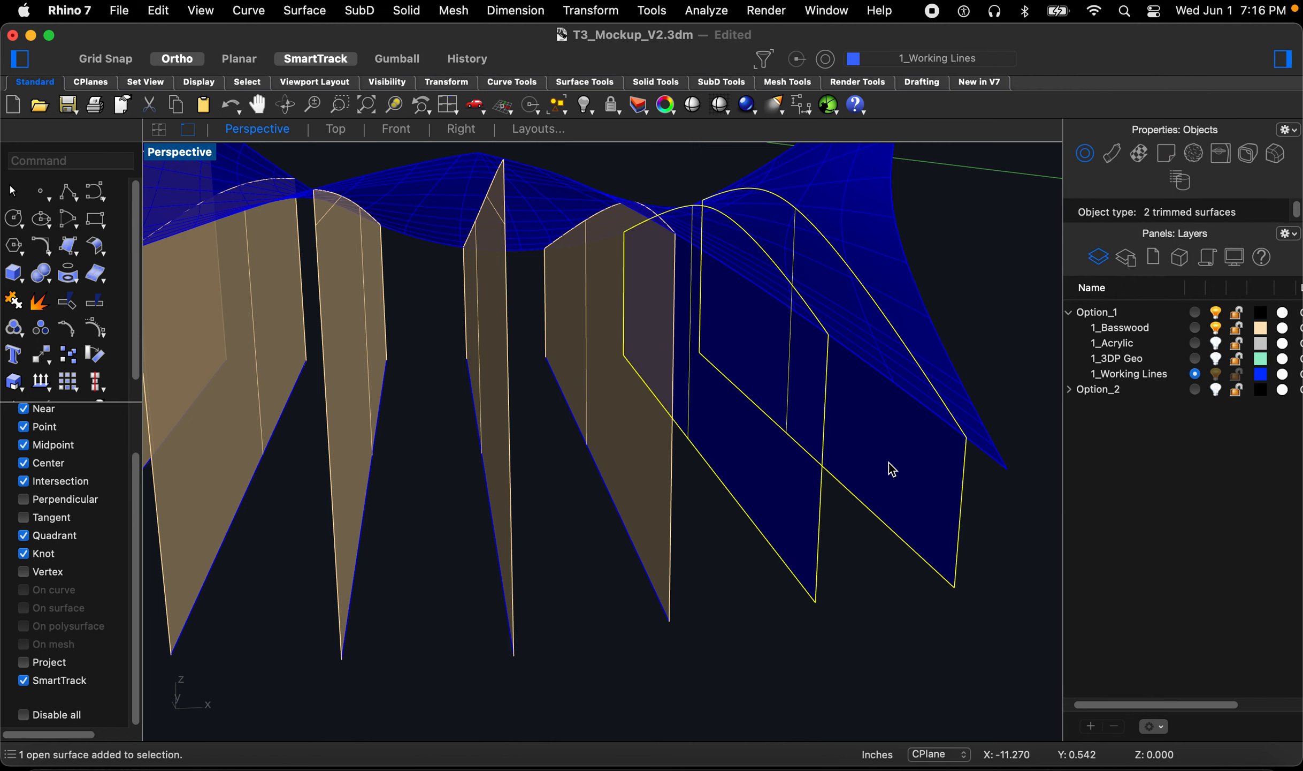
pyautogui.rightClick(1142, 330)
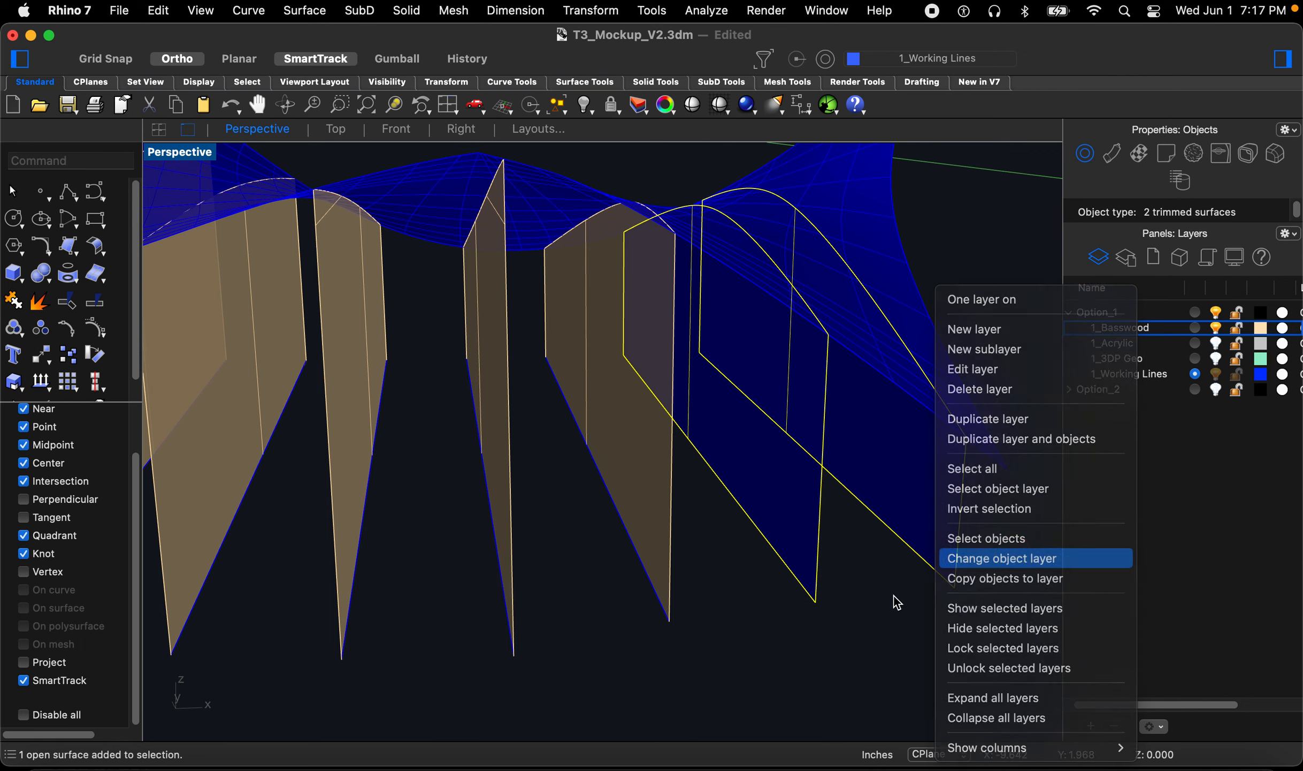
pyautogui.click(1006, 559)
pyautogui.click(794, 635)
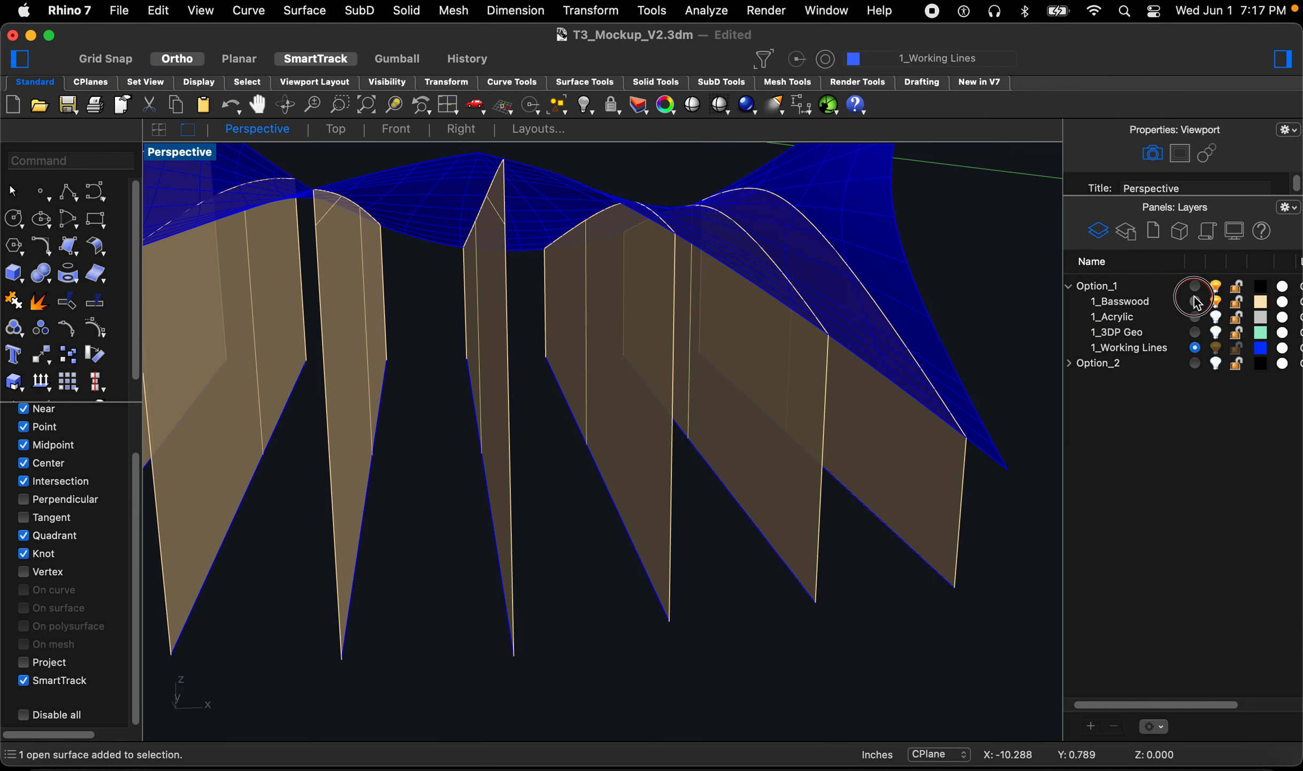
pyautogui.click(1217, 349)
# Step: Turn on the 3DP Geo layer so the mockup shows alongside the trimmed ribs
pyautogui.moveTo(806, 437); pyautogui.dragTo(721, 456, button='right')
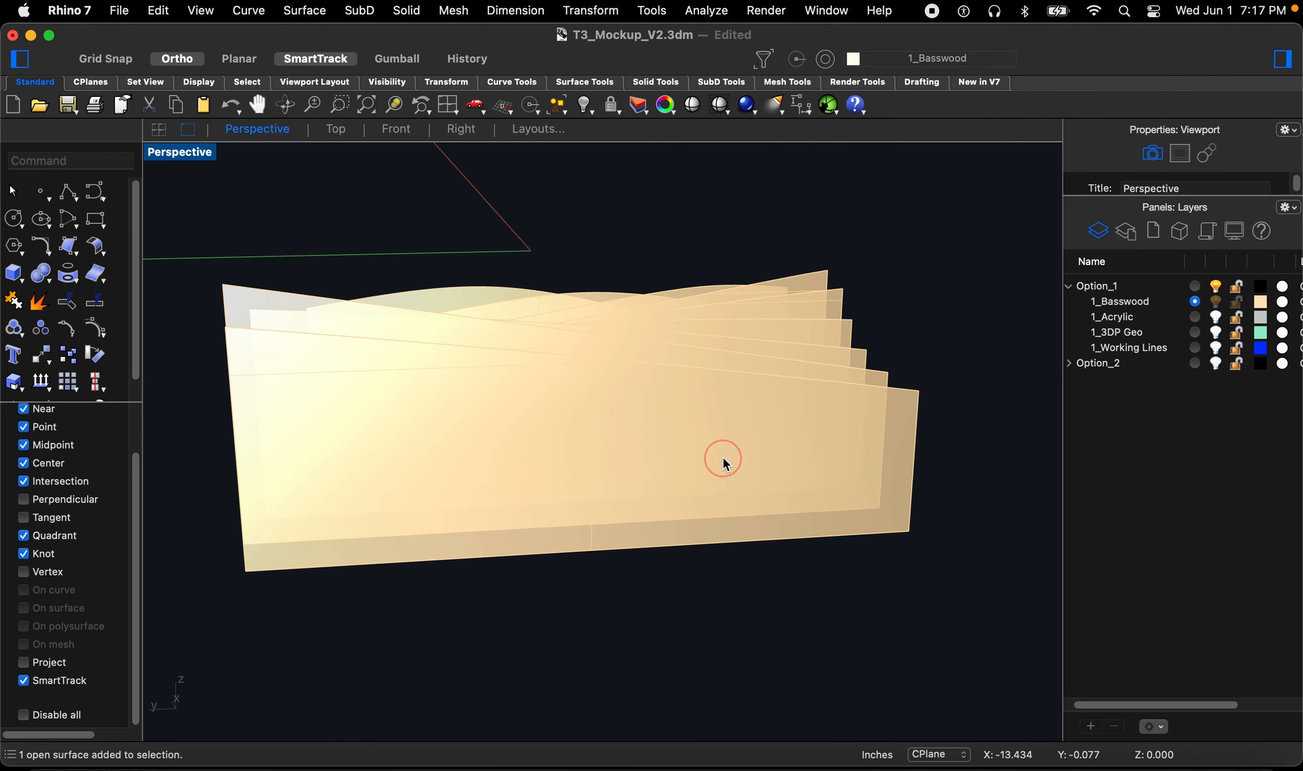
pyautogui.click(723, 457)
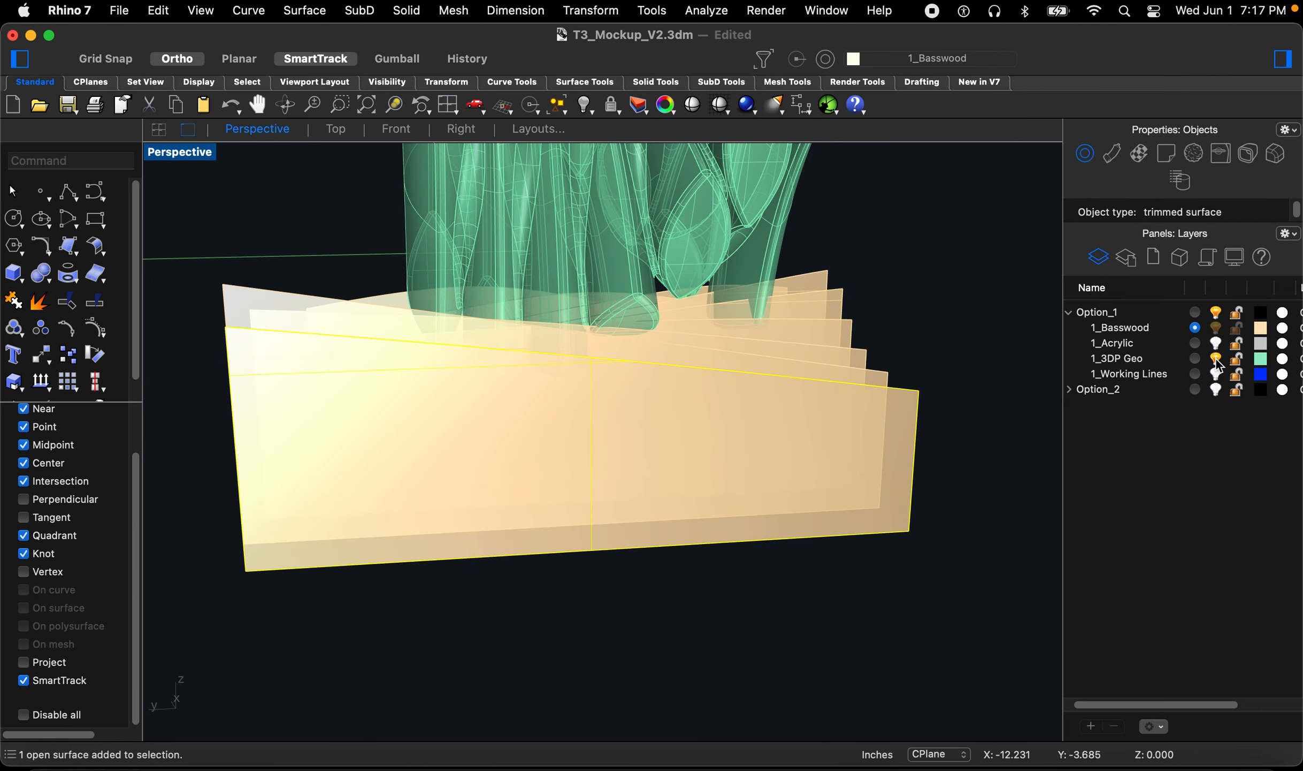
pyautogui.moveTo(631, 484); pyautogui.dragTo(659, 489, button='right')
pyautogui.click(848, 641)
pyautogui.moveTo(709, 600); pyautogui.dragTo(768, 594, button='right')
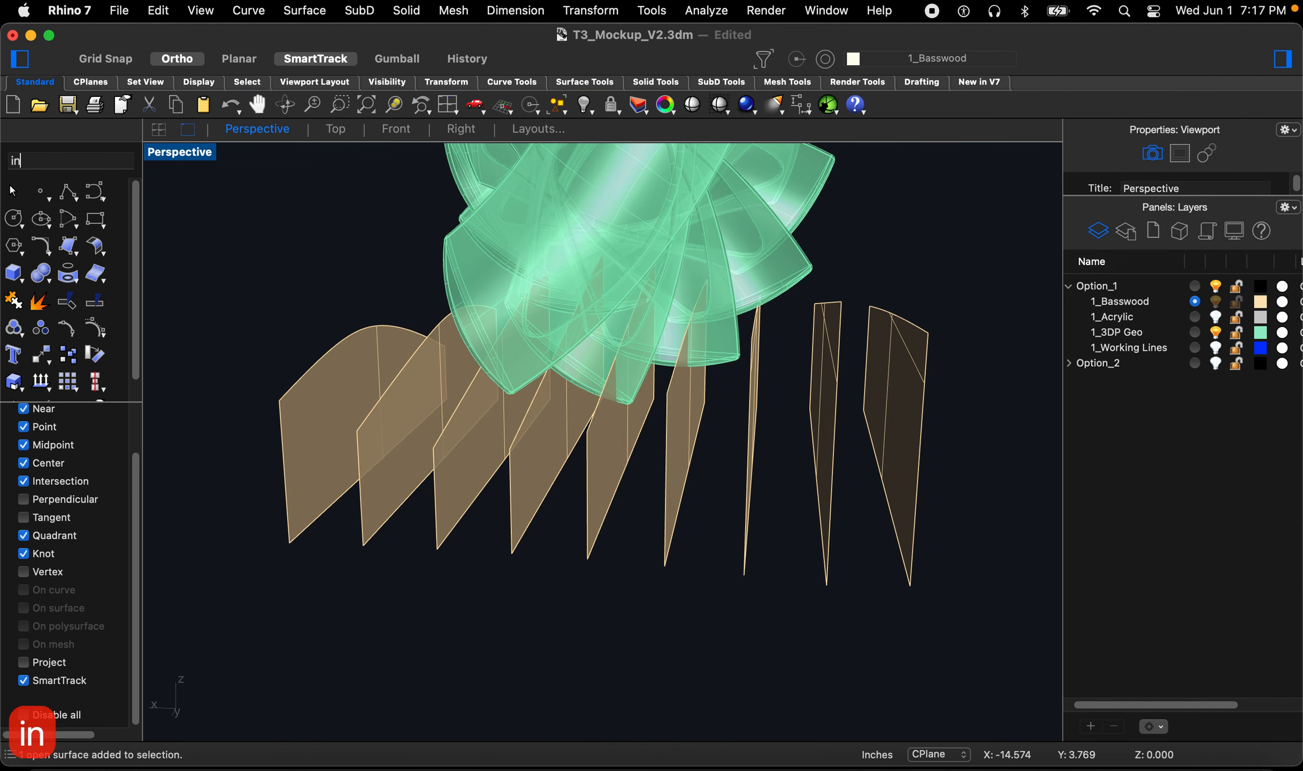
# Step: Intersect the basswood ribs with the 3DP geometry to create intersection curves
pyautogui.write('inter')
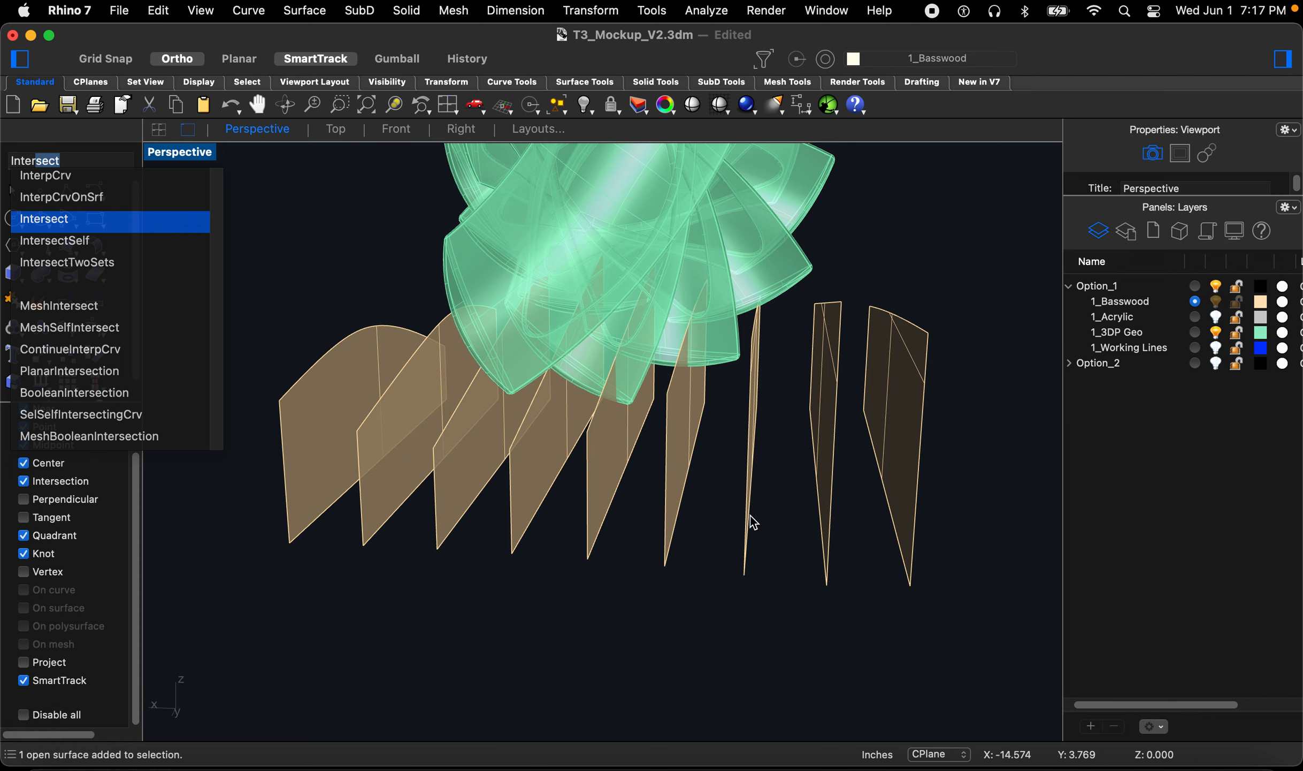
pyautogui.press('Return')
pyautogui.moveTo(731, 410)
pyautogui.mouseDown(button='right')
pyautogui.moveTo(725, 393)
pyautogui.moveTo(738, 398)
pyautogui.mouseUp(button='right')
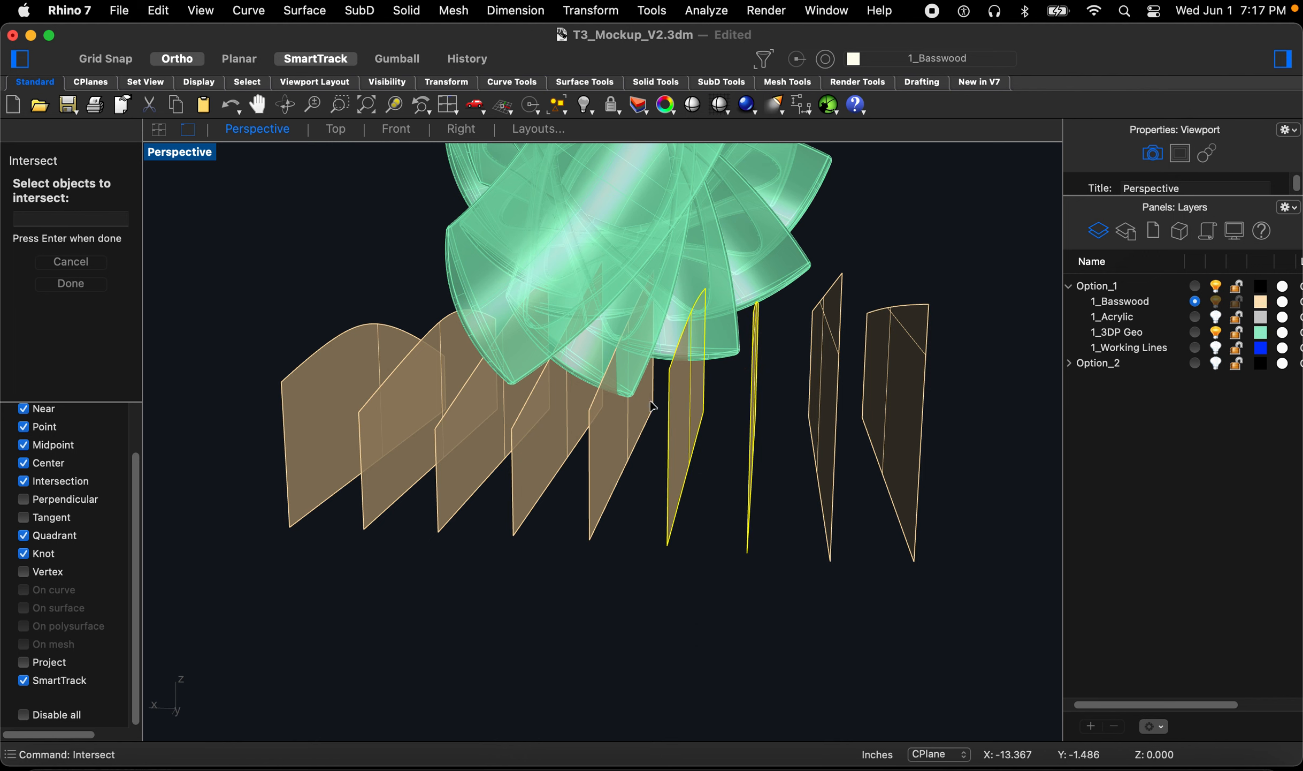
pyautogui.moveTo(563, 428); pyautogui.dragTo(575, 420, button='right')
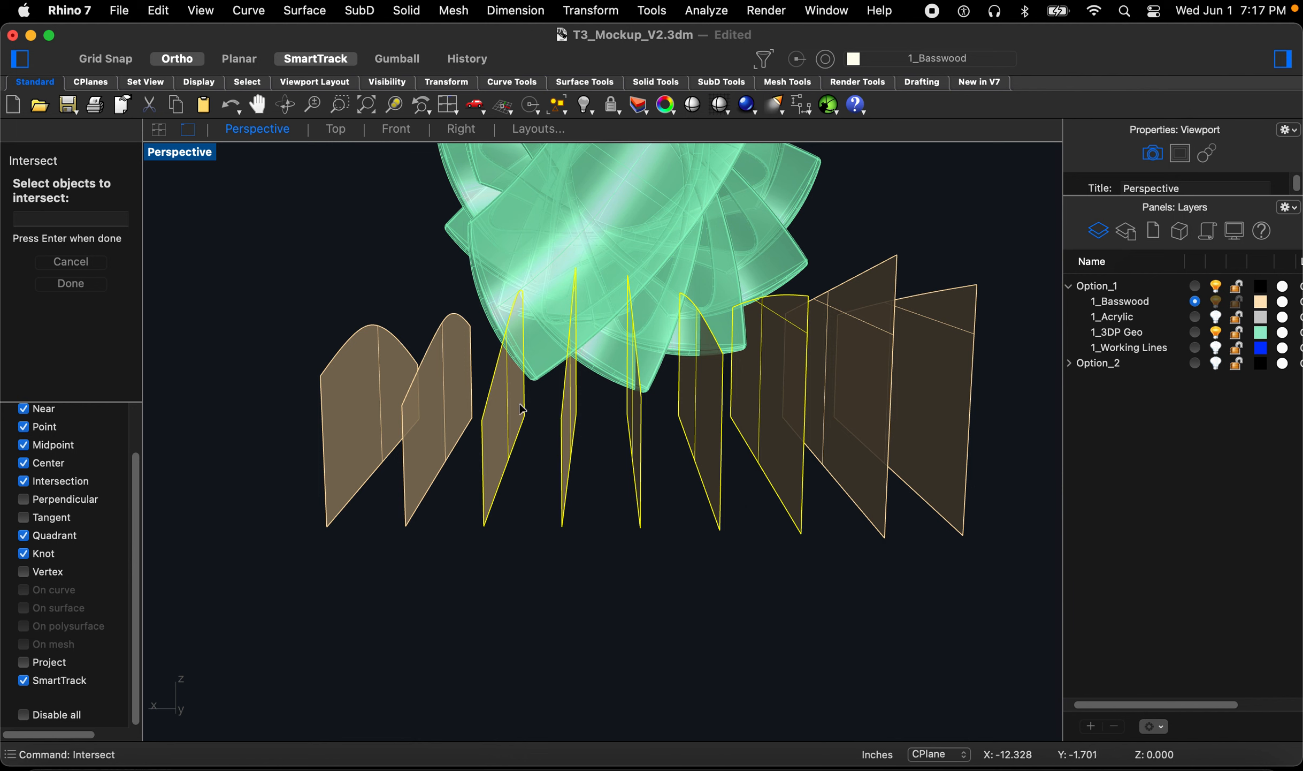
pyautogui.click(556, 234)
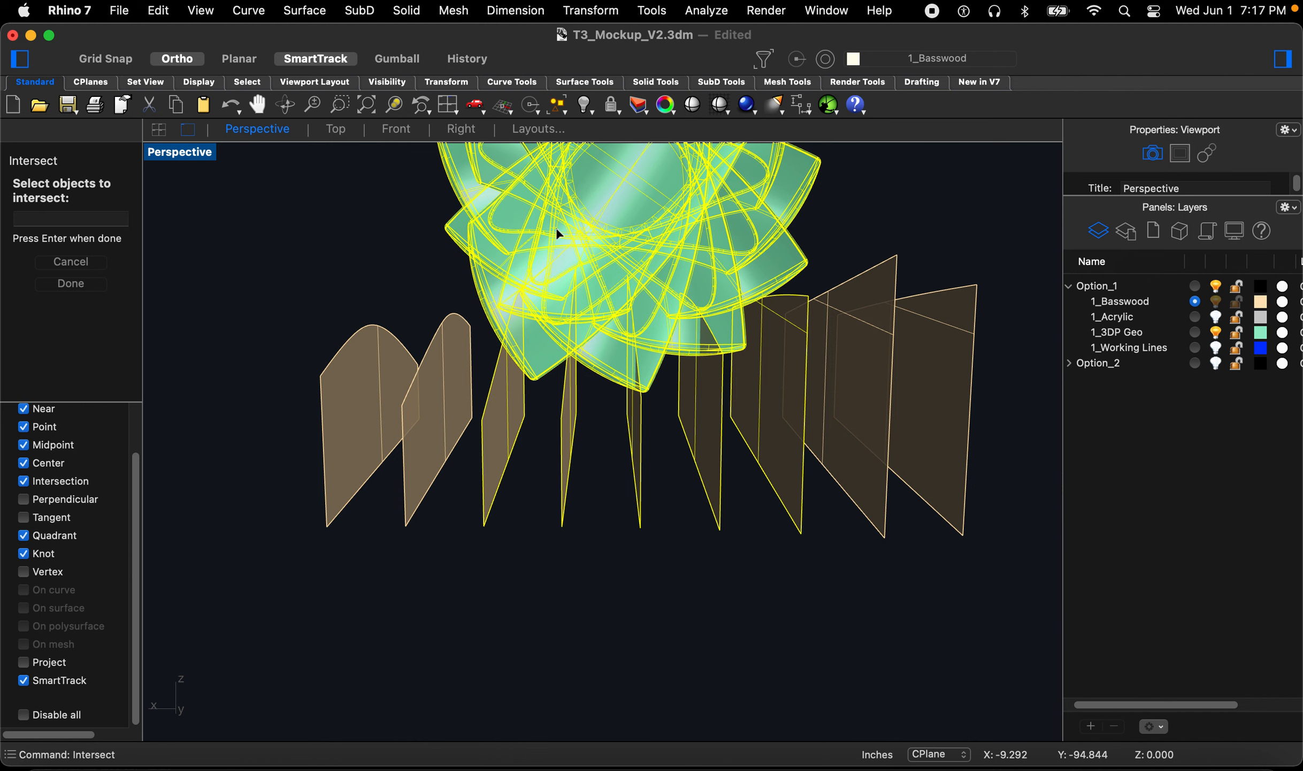
pyautogui.press('Return')
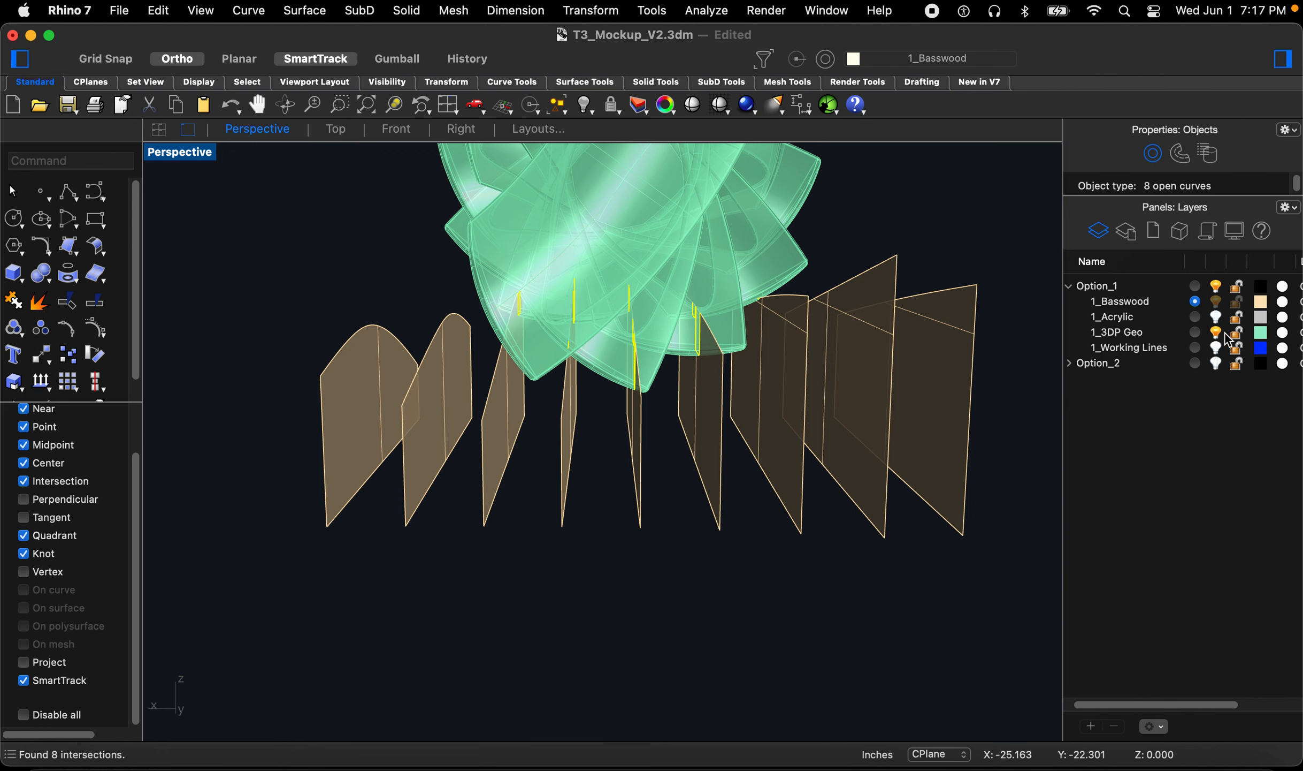
pyautogui.moveTo(793, 344); pyautogui.dragTo(666, 442, button='right')
pyautogui.scroll(10, 581, 556)
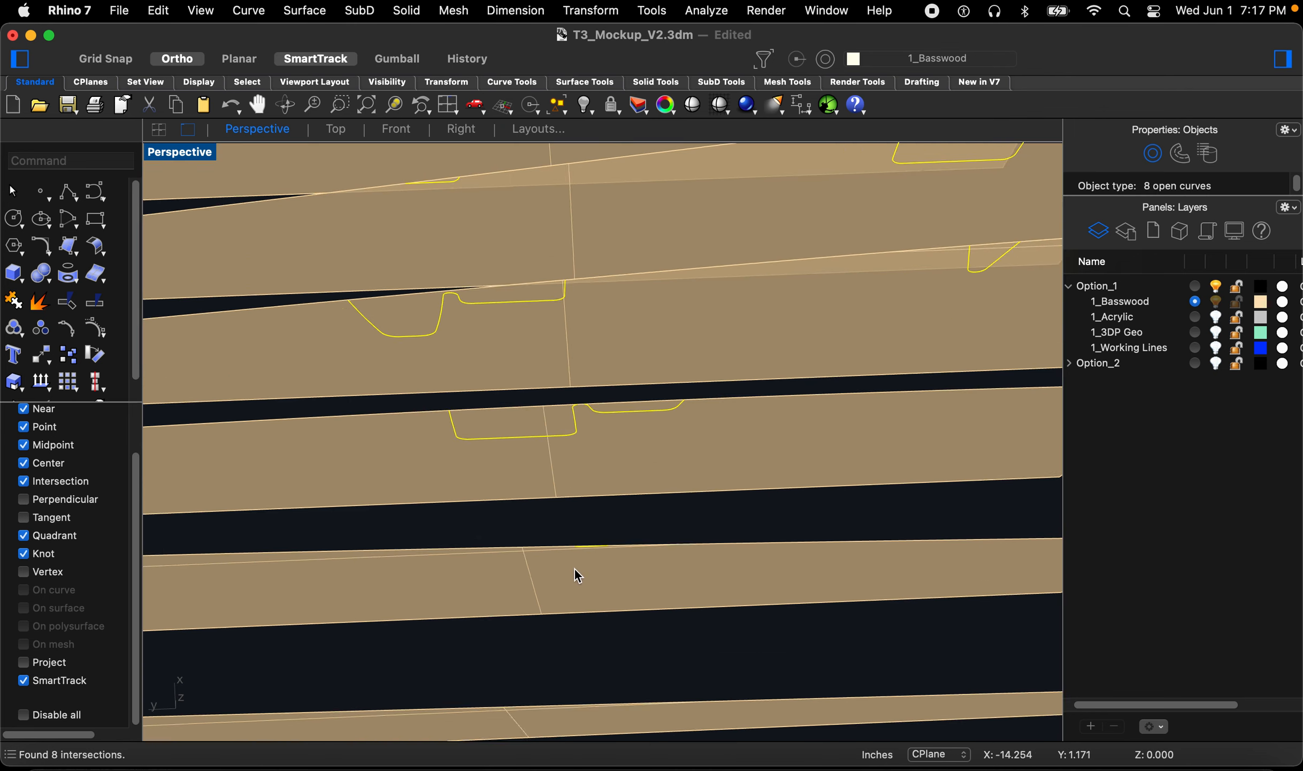
pyautogui.click(600, 505)
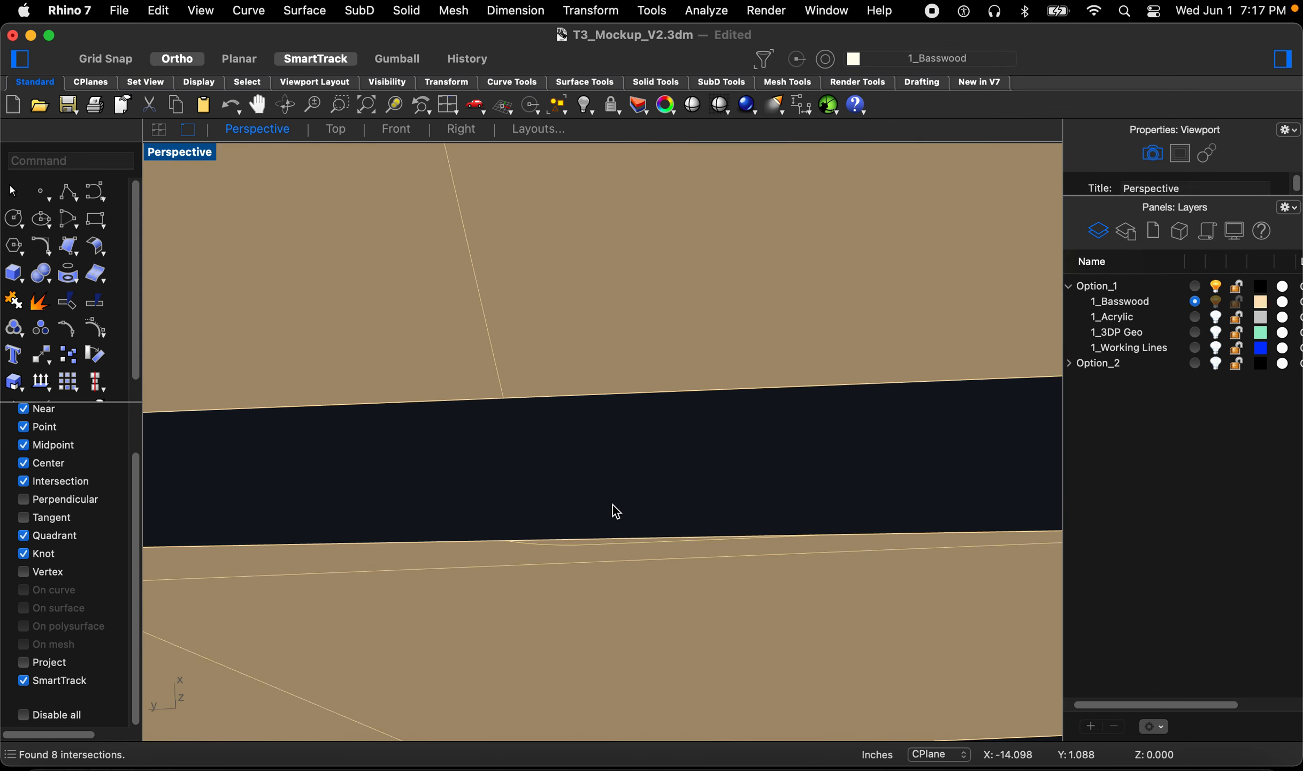
pyautogui.scroll(-2, 614, 505)
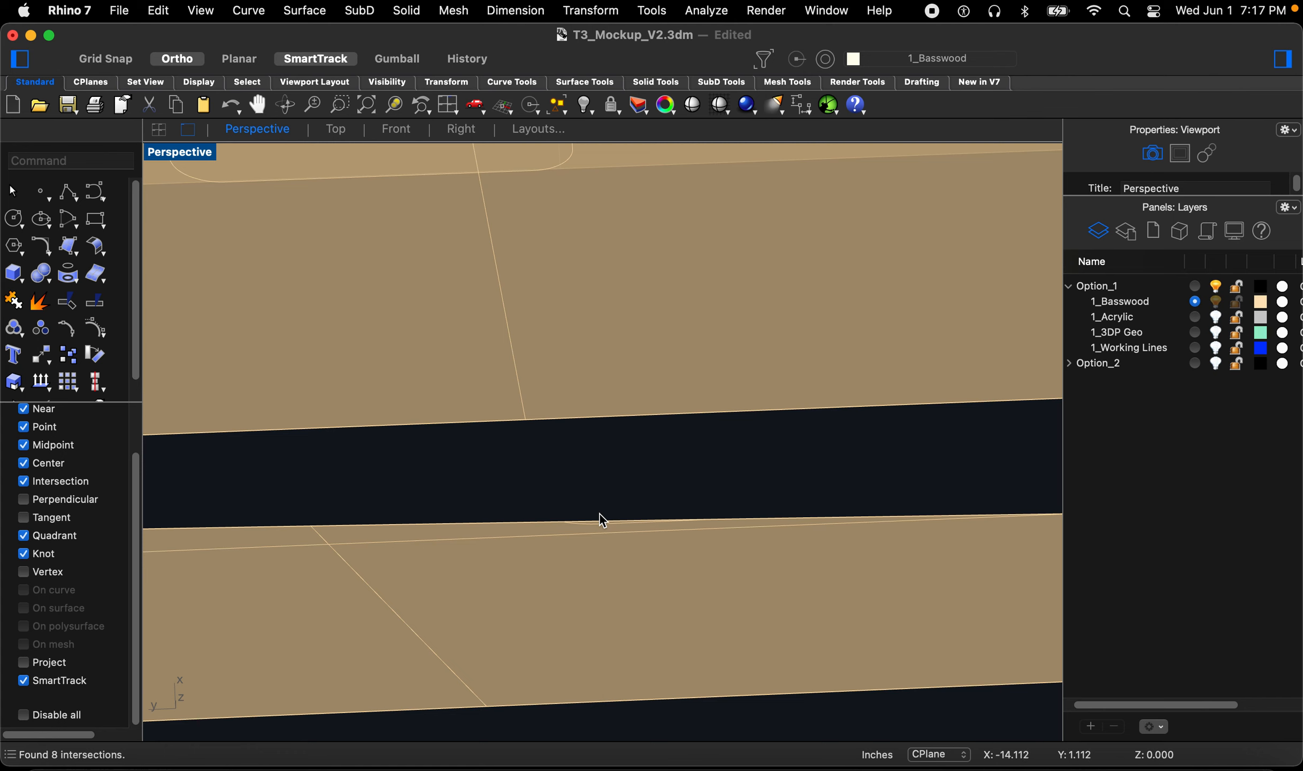
pyautogui.write('t')
pyautogui.press('space')
pyautogui.scroll(2, 594, 524)
pyautogui.press('space')
pyautogui.click(594, 521)
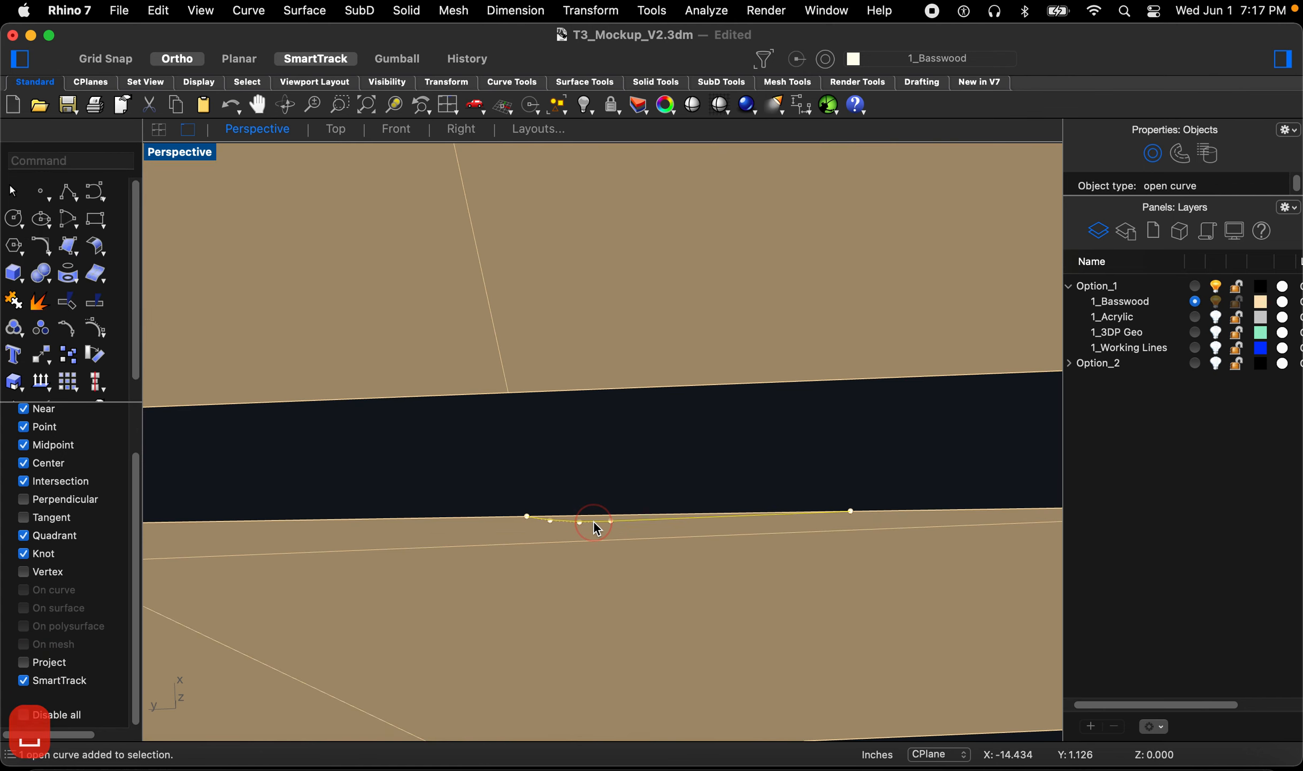
pyautogui.scroll(5, 597, 523)
pyautogui.scroll(-1, 600, 522)
pyautogui.press('space')
pyautogui.click(598, 441)
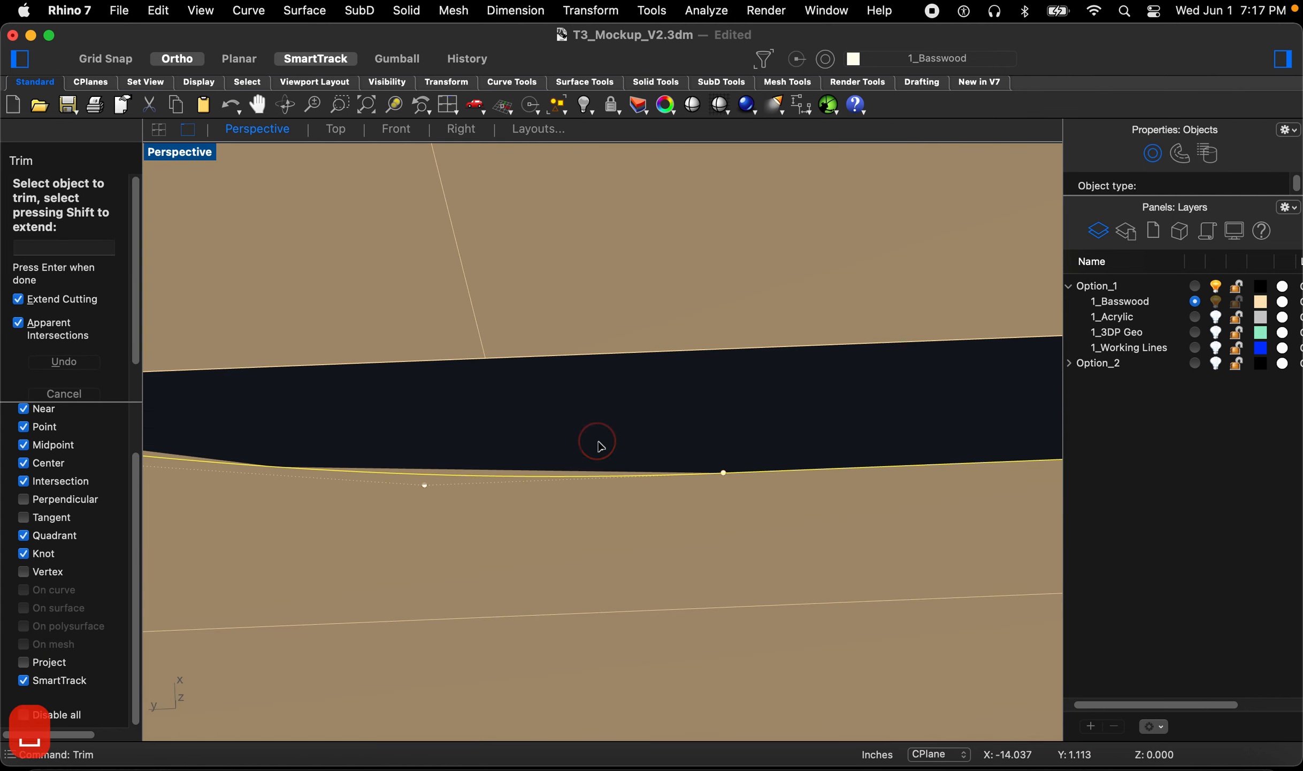
pyautogui.scroll(-4, 658, 500)
pyautogui.press('Escape')
pyautogui.press('Escape')
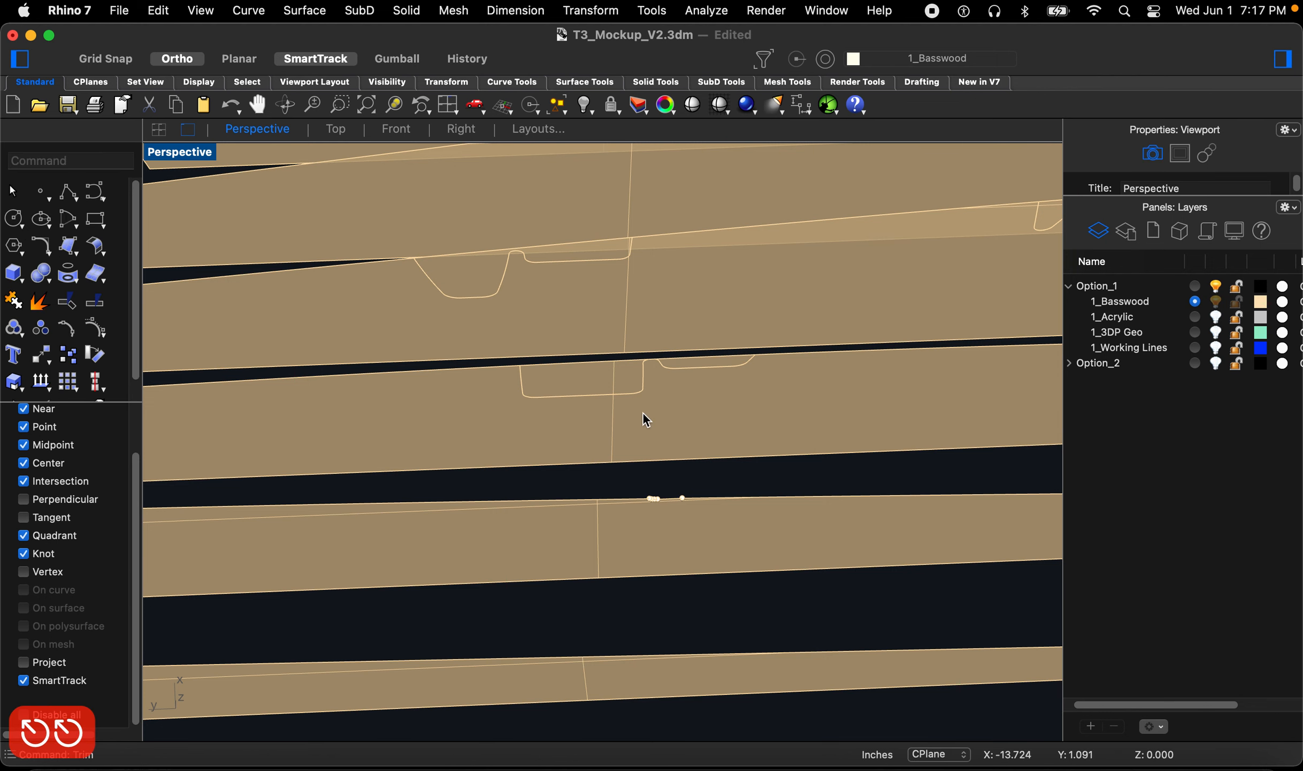
# Step: Trim the notch areas out of a rib using its two intersection curves as cutting objects
pyautogui.scroll(-3, 638, 404)
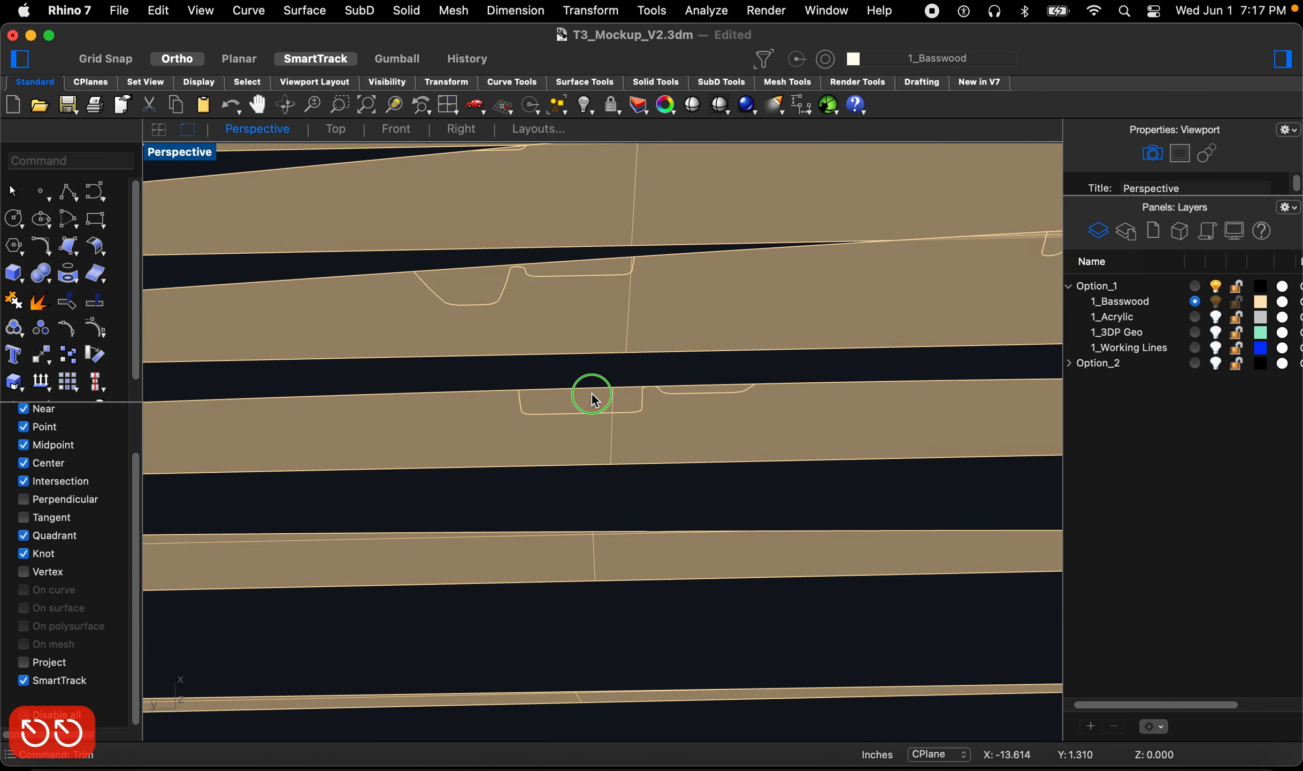
pyautogui.moveTo(484, 380); pyautogui.dragTo(850, 435)
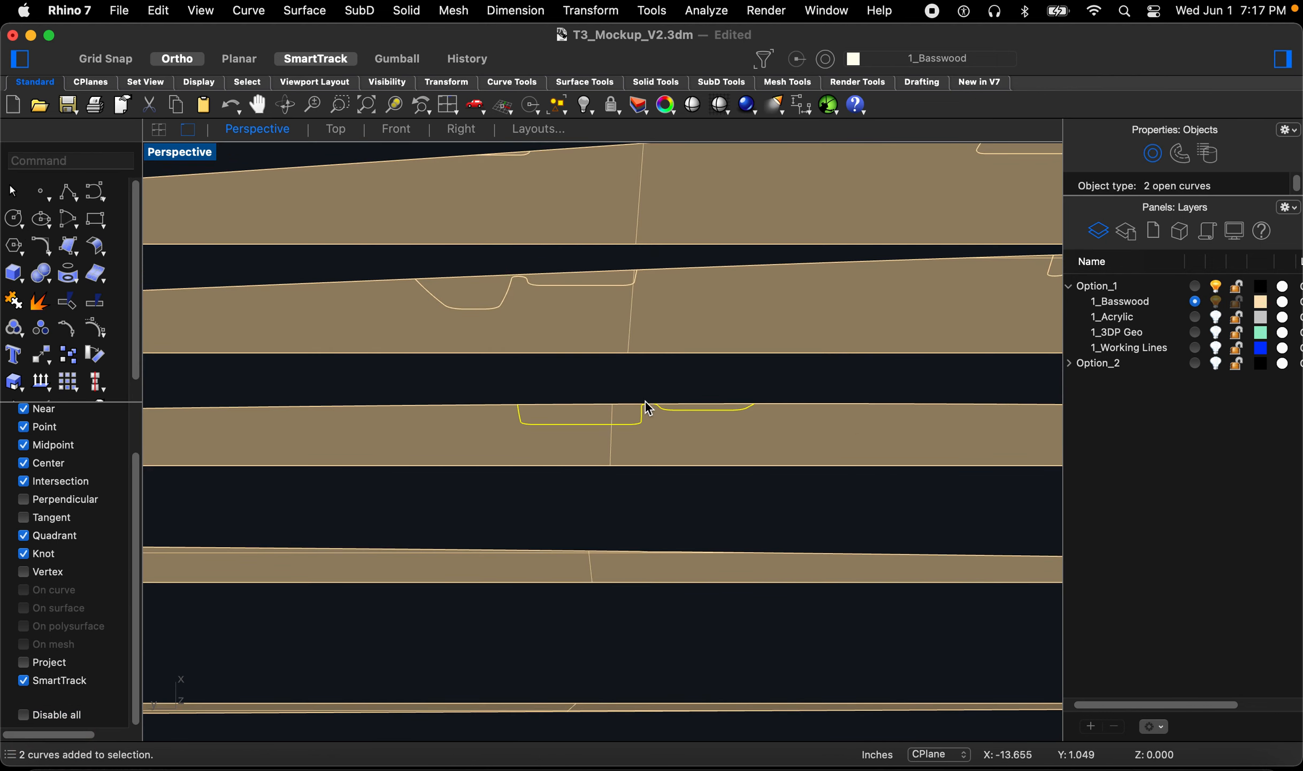
pyautogui.scroll(3, 651, 407)
pyautogui.press('t')
pyautogui.click(609, 410)
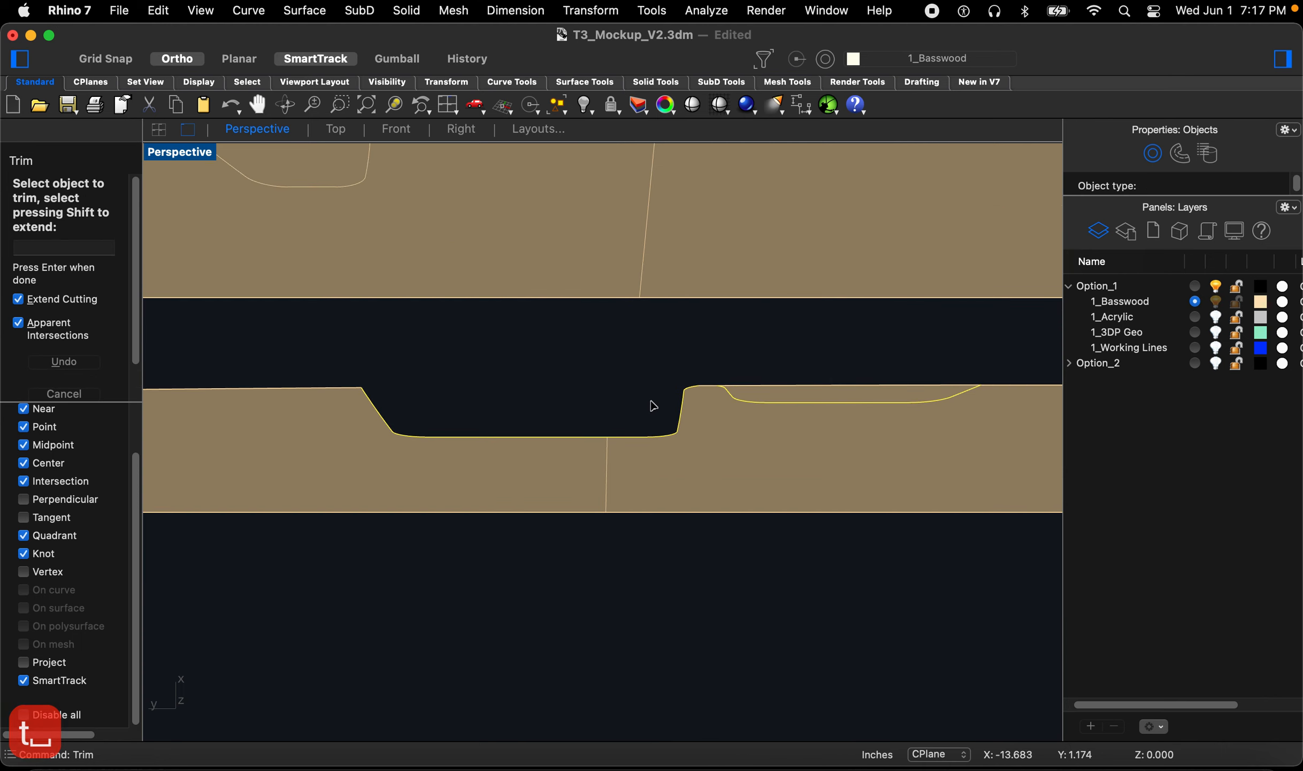
pyautogui.click(751, 394)
pyautogui.scroll(-5, 741, 426)
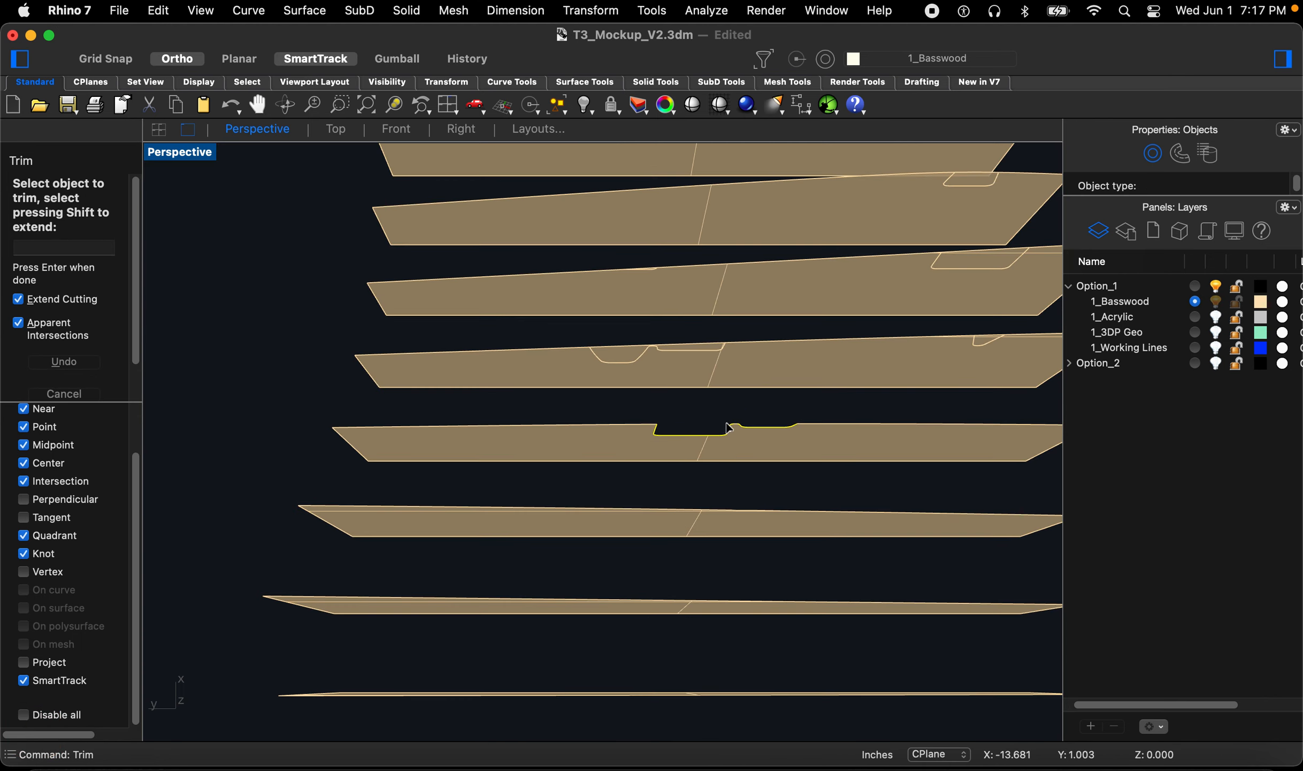
pyautogui.scroll(5, 698, 407)
pyautogui.press('Return')
# Step: Trim the notch out of the next rib using its intersection curve as the cutter
pyautogui.moveTo(412, 316); pyautogui.dragTo(891, 380)
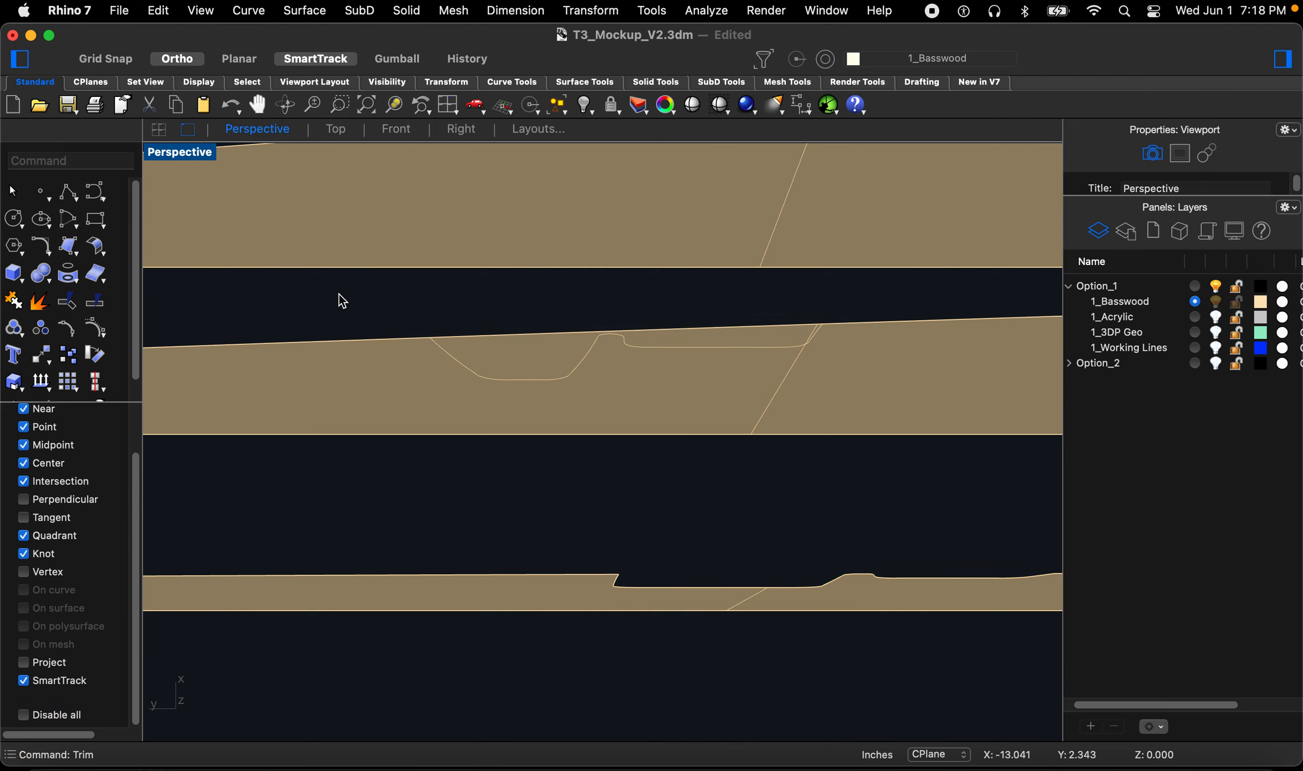
pyautogui.moveTo(350, 310); pyautogui.dragTo(920, 396)
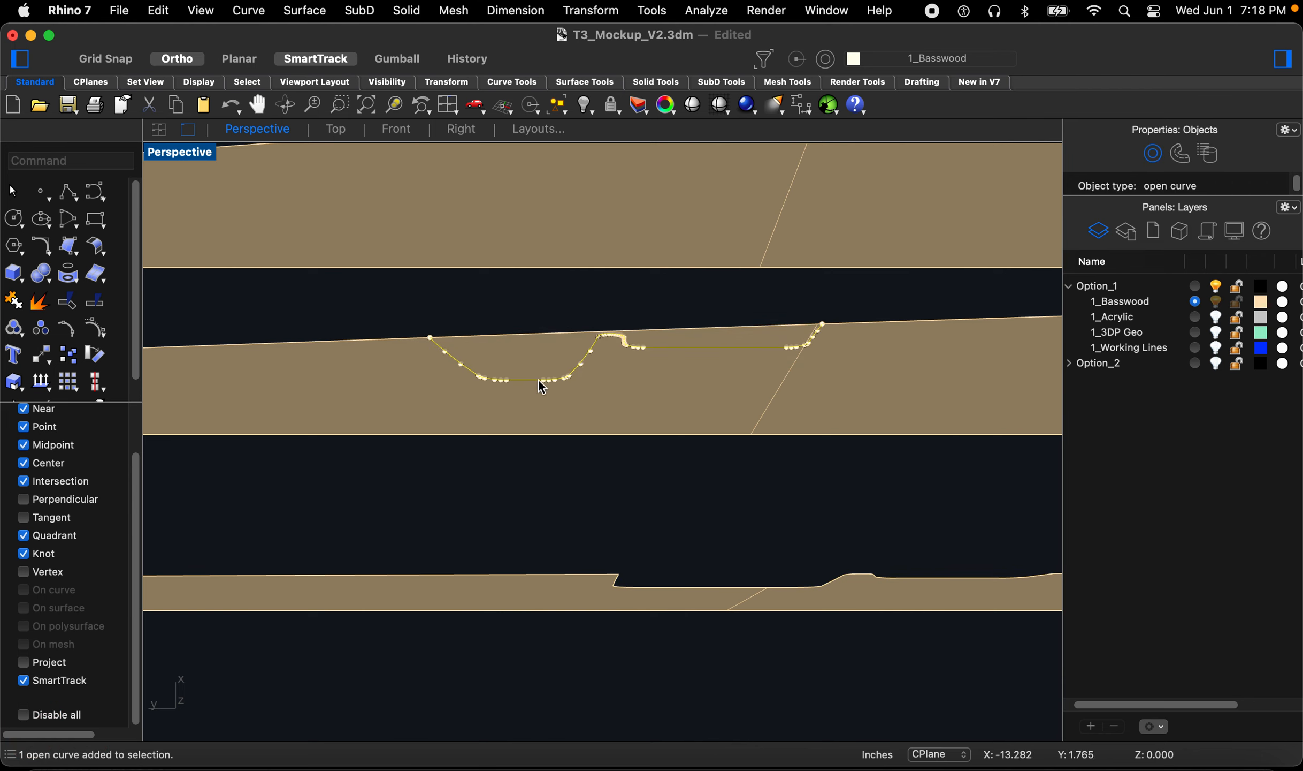
pyautogui.press('Return')
pyautogui.click(537, 361)
pyautogui.scroll(-10, 538, 454)
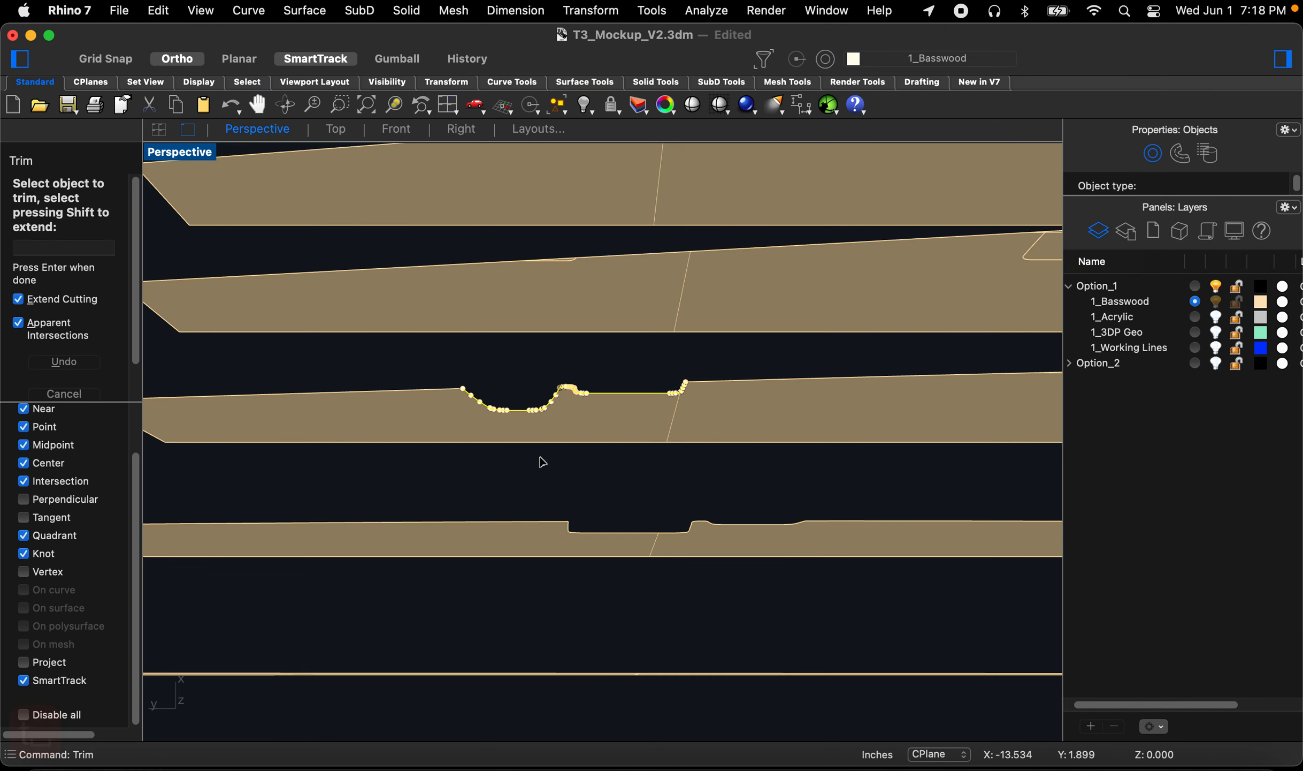
pyautogui.scroll(10, 776, 401)
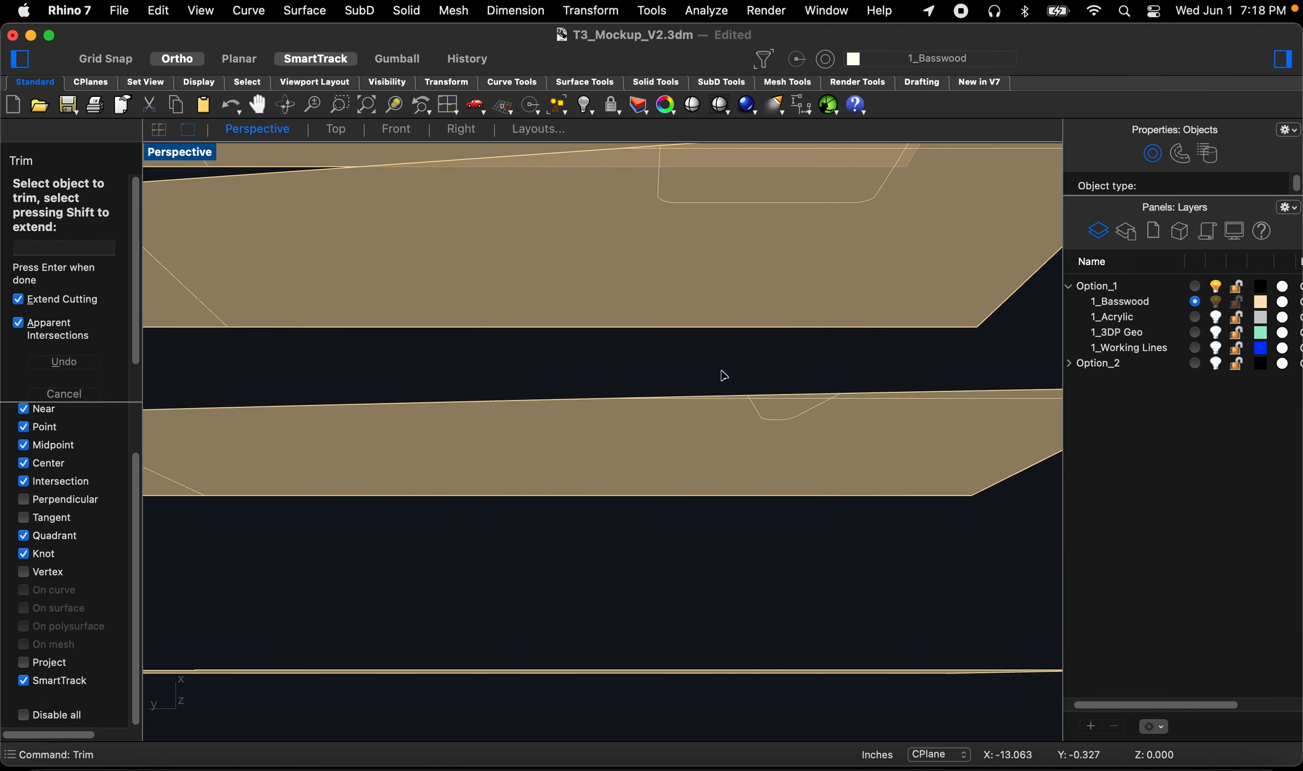
# Step: Cut the notch from a third rib with its intersection curve
pyautogui.moveTo(714, 365); pyautogui.dragTo(914, 452)
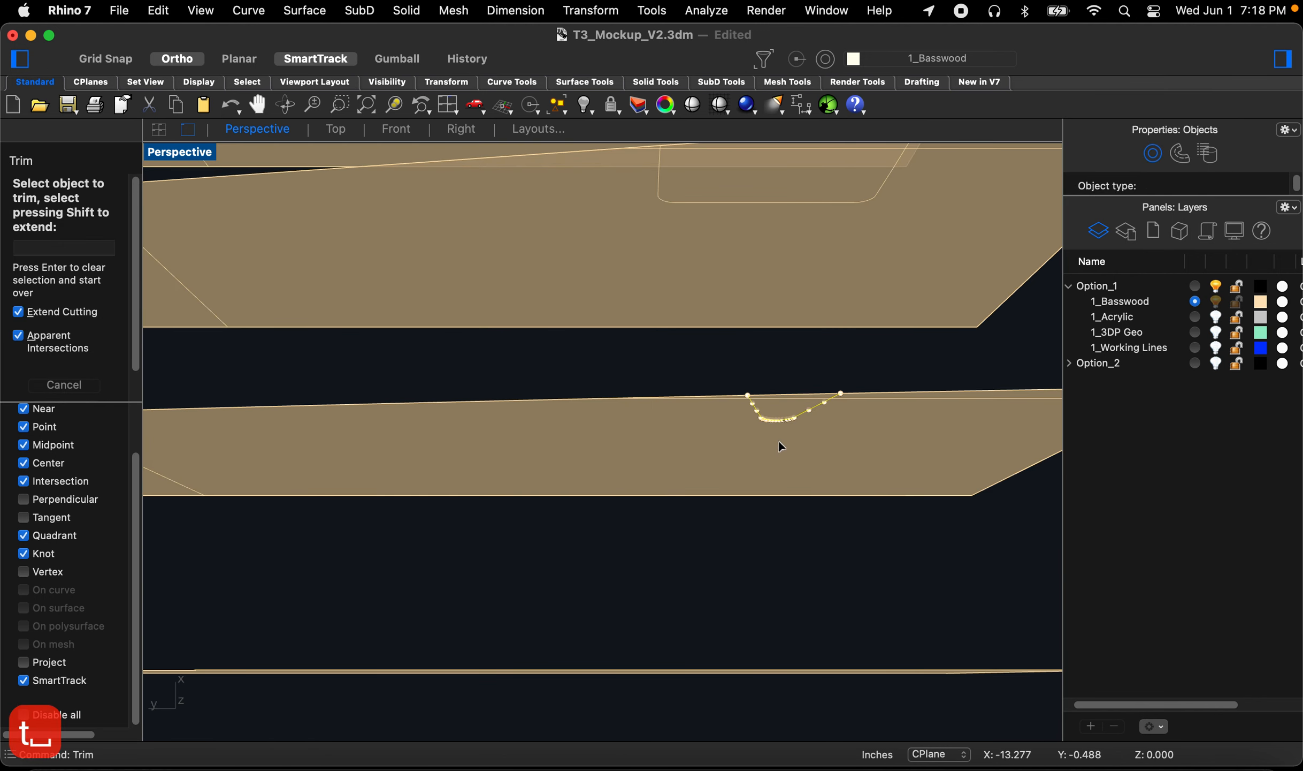
pyautogui.click(778, 408)
pyautogui.scroll(-5, 775, 406)
pyautogui.scroll(2, 749, 375)
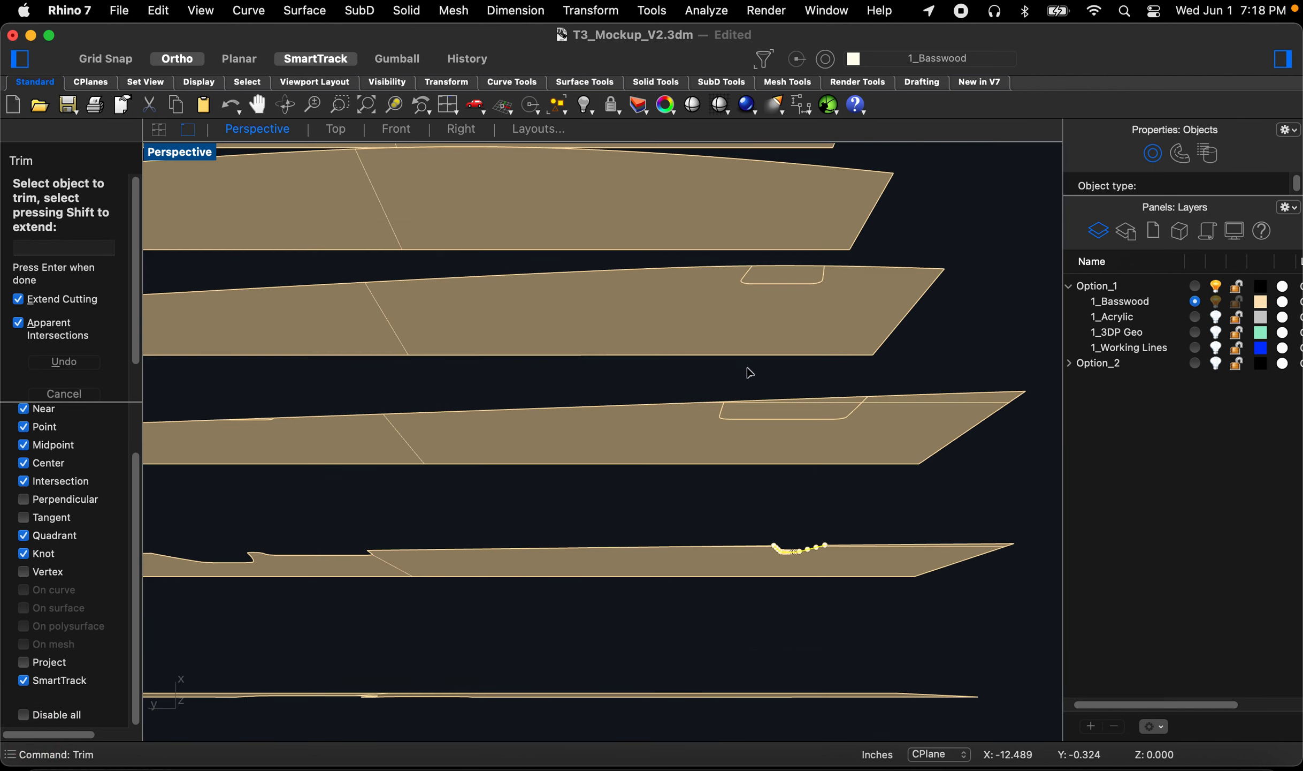
pyautogui.press('Return')
# Step: Trim the notch out of a fourth rib using its intersection curve as the cutter, then finish Trim
pyautogui.moveTo(697, 372); pyautogui.dragTo(937, 455)
pyautogui.scroll(5, 784, 413)
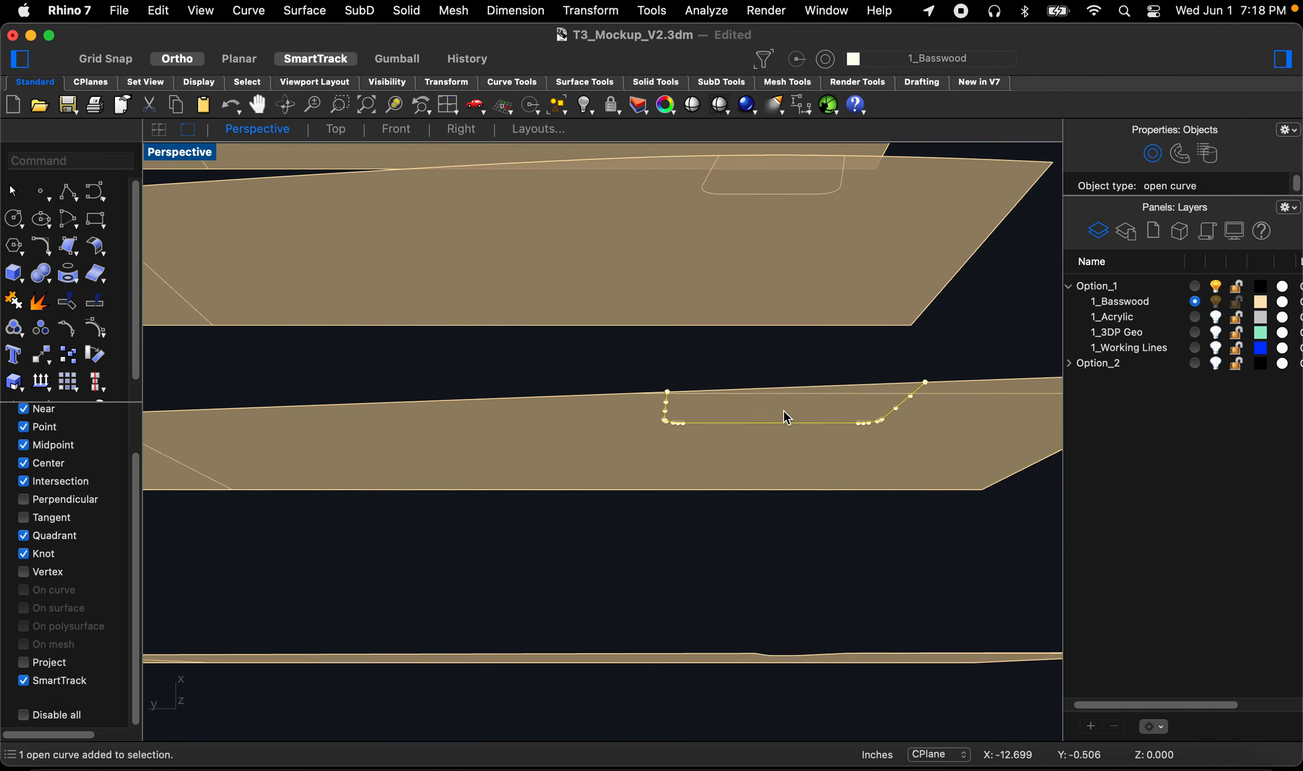
pyautogui.rightClick(782, 406)
pyautogui.scroll(-5, 788, 449)
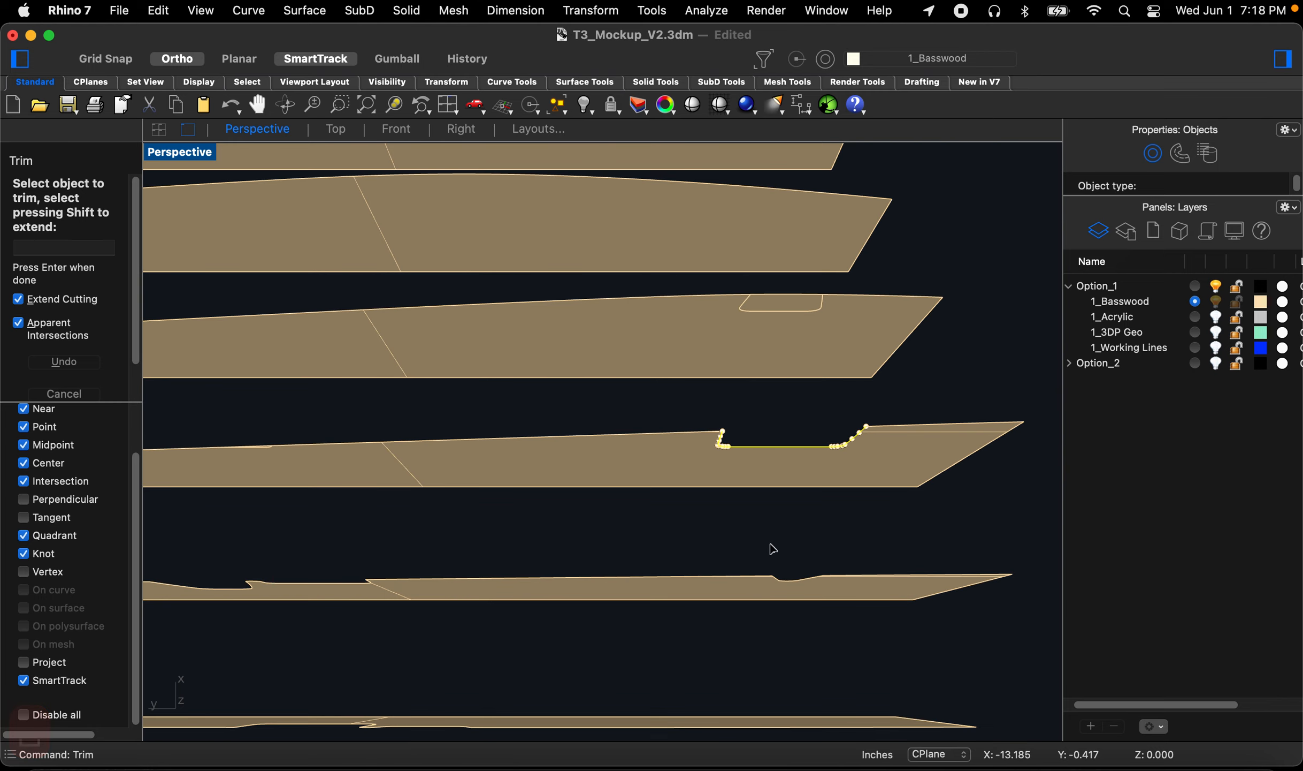
pyautogui.scroll(5, 728, 391)
pyautogui.press('Return')
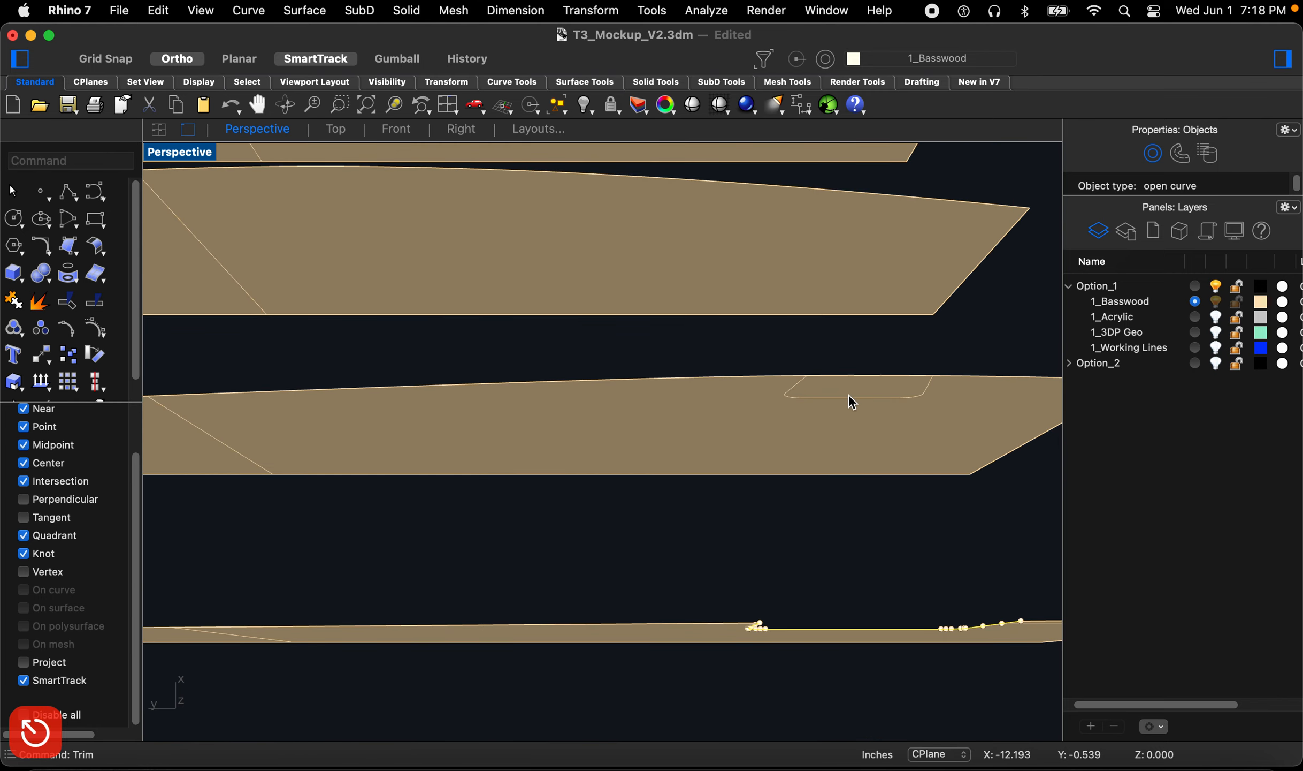
pyautogui.rightClick(849, 397)
pyautogui.scroll(3, 849, 396)
pyautogui.scroll(-4, 850, 393)
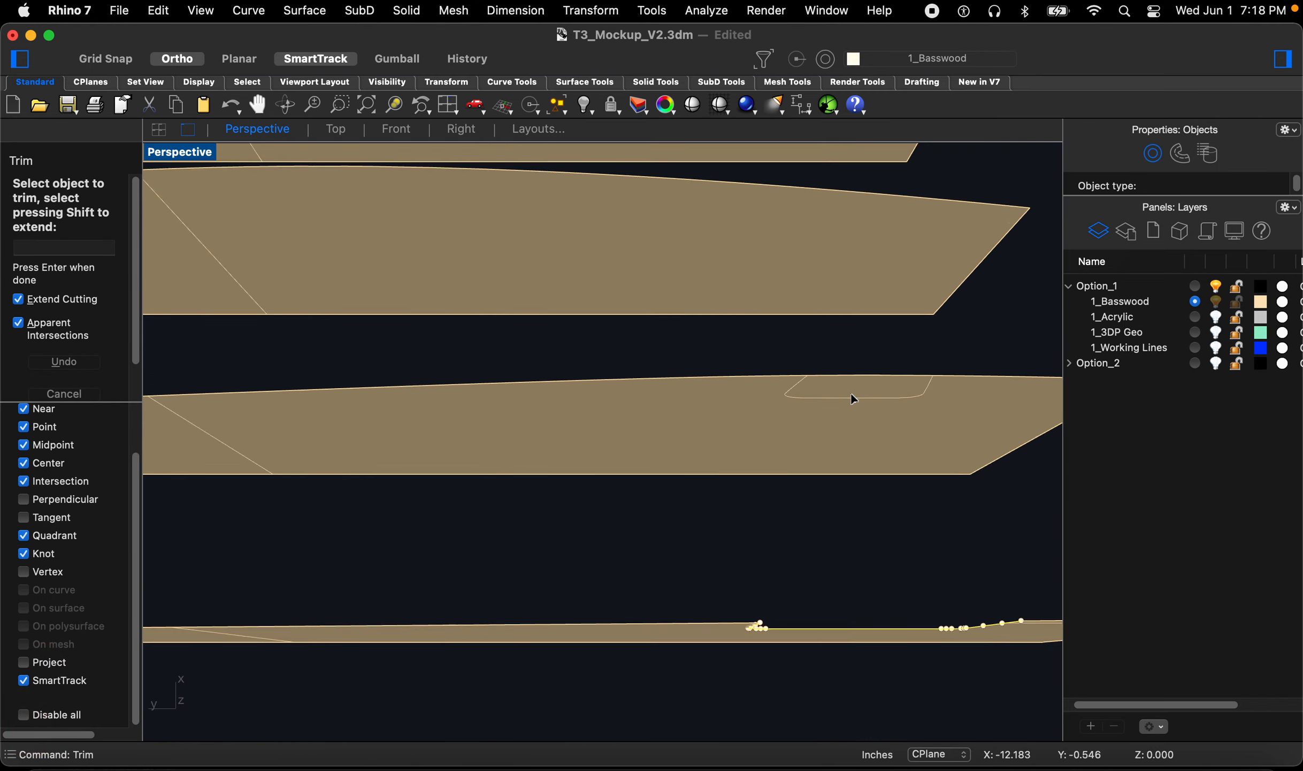
pyautogui.press('Return')
pyautogui.write('t')
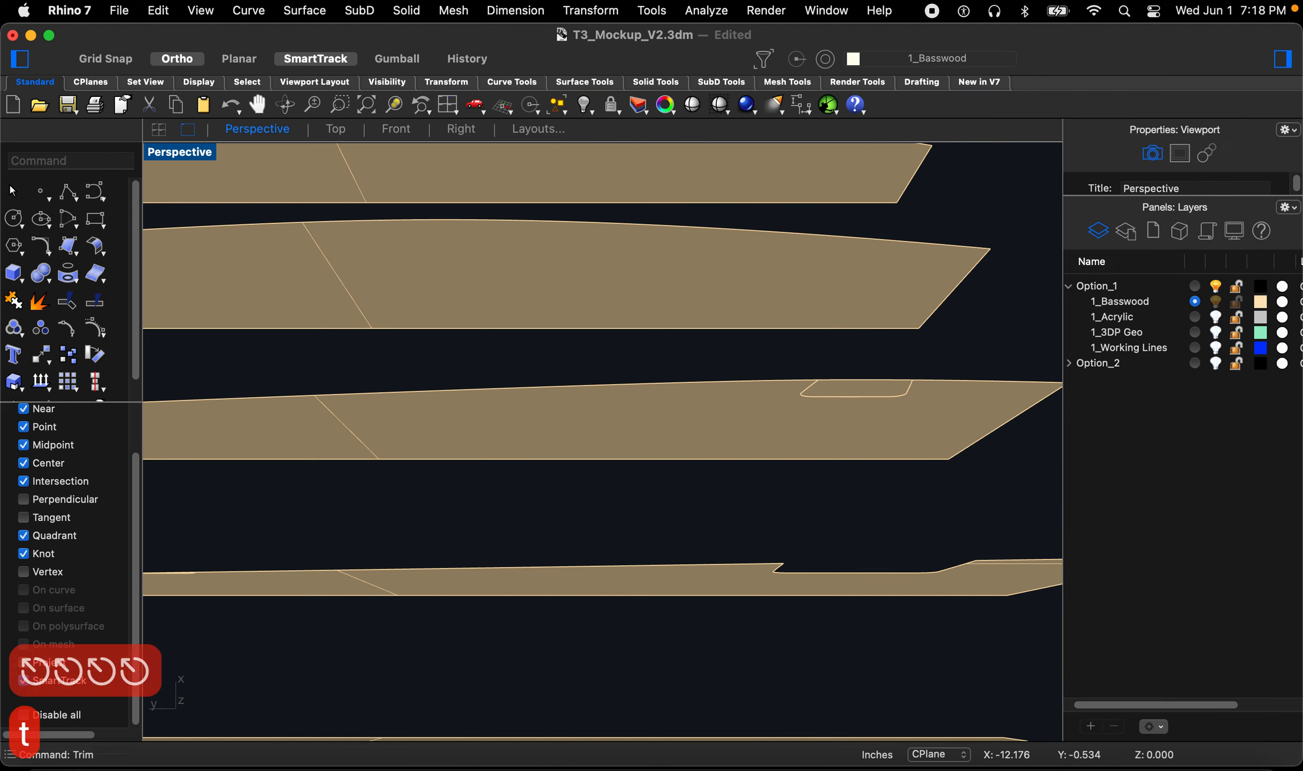
pyautogui.press('space')
pyautogui.click(849, 395)
pyautogui.scroll(5, 849, 394)
pyautogui.press('space')
pyautogui.click(851, 385)
pyautogui.scroll(-8, 875, 436)
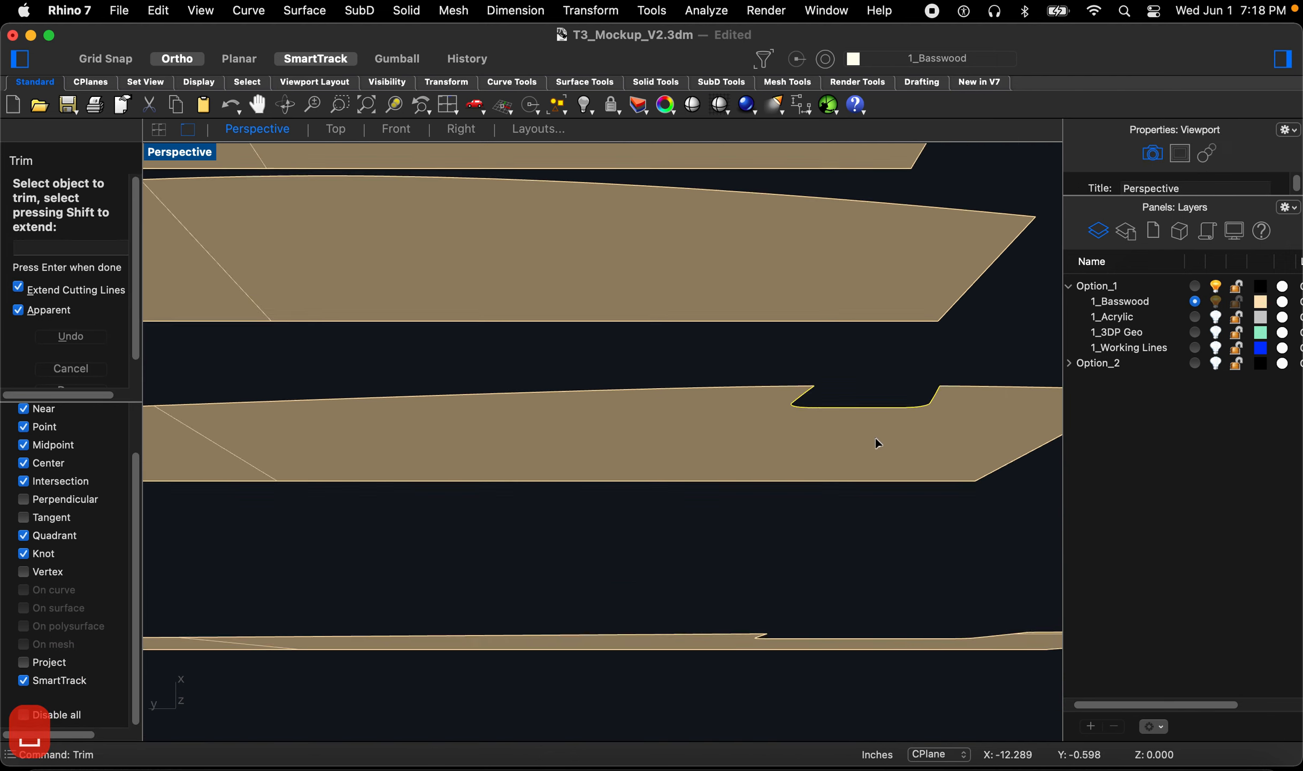
pyautogui.scroll(4, 744, 414)
pyautogui.moveTo(745, 412); pyautogui.dragTo(924, 284, button='right')
pyautogui.moveTo(764, 420); pyautogui.dragTo(809, 274, button='right')
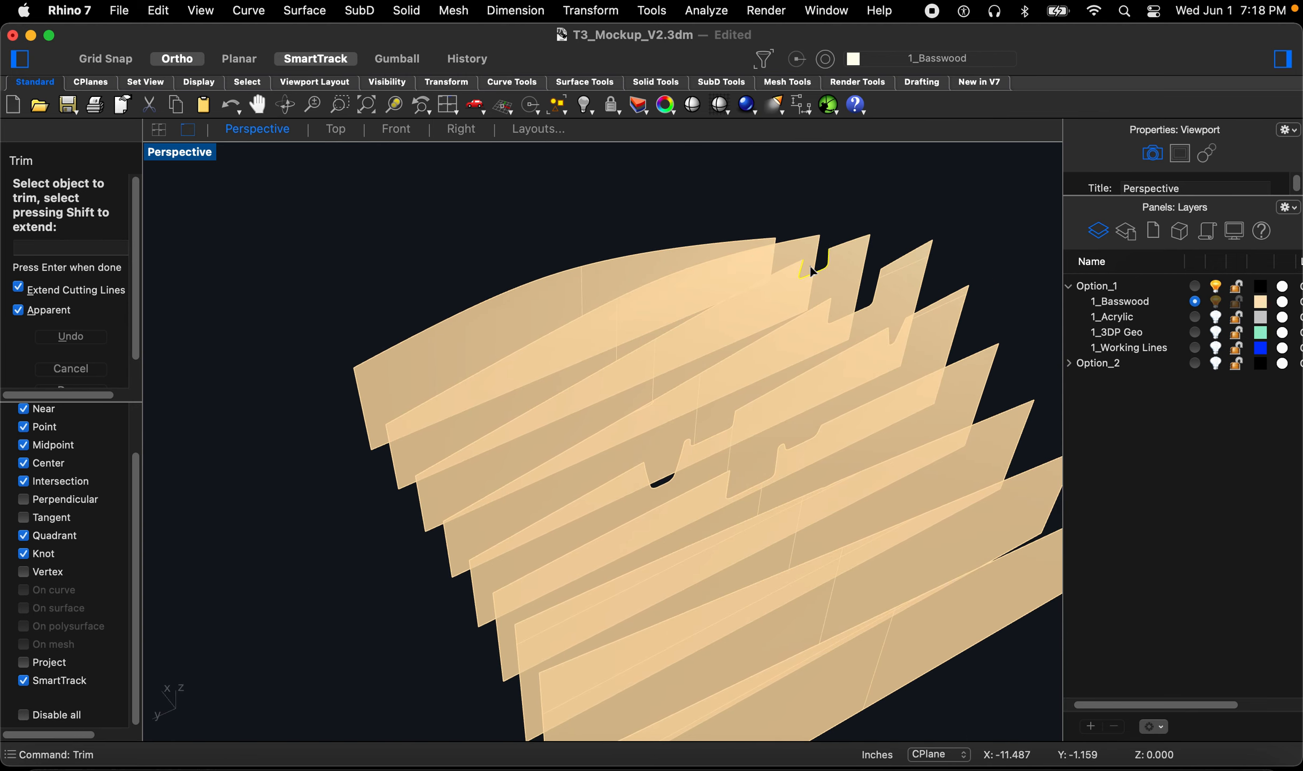
pyautogui.press('Return')
# Step: Show the 3DP Geo layer and inspect how the notched ribs fit around the printed geometry
pyautogui.scroll(-6, 672, 402)
pyautogui.moveTo(588, 573); pyautogui.dragTo(494, 530, button='right')
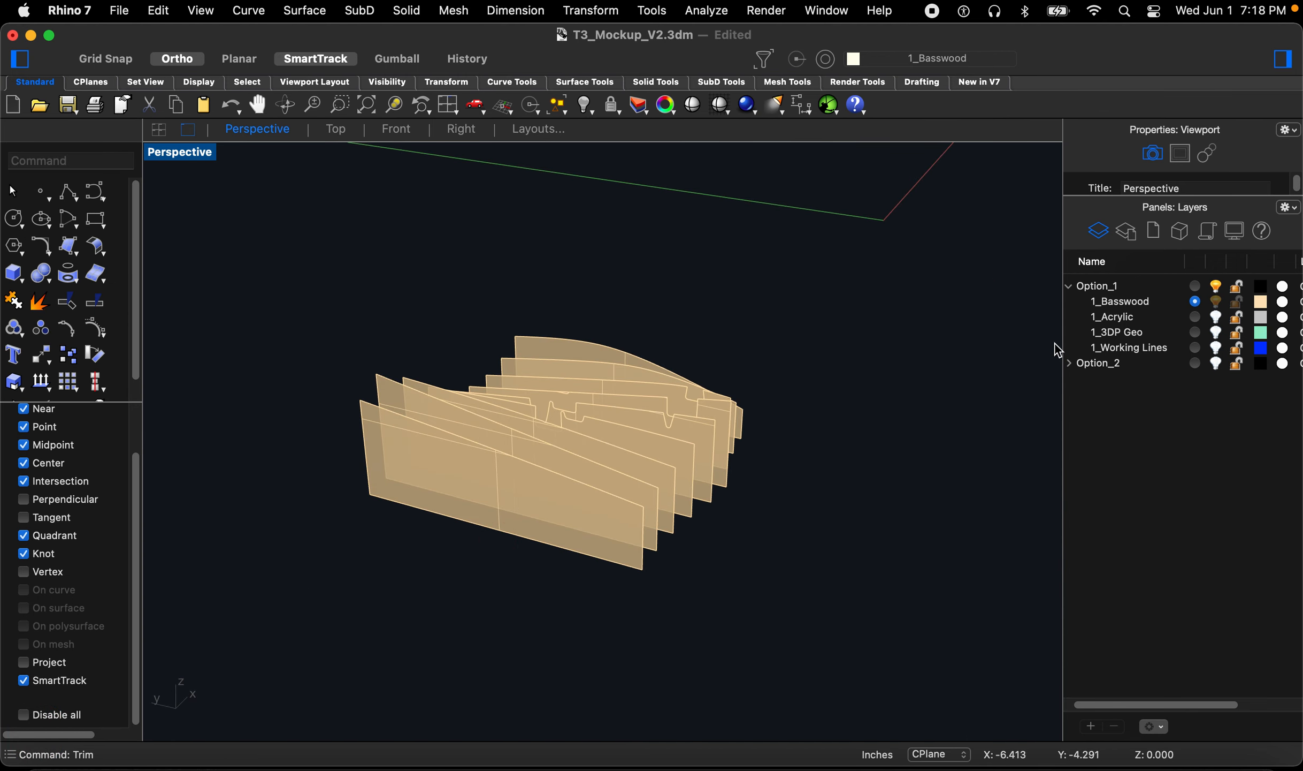
pyautogui.click(1216, 333)
pyautogui.write('z')
pyautogui.press('space')
pyautogui.moveTo(745, 341); pyautogui.dragTo(584, 447)
pyautogui.scroll(-10, 604, 441)
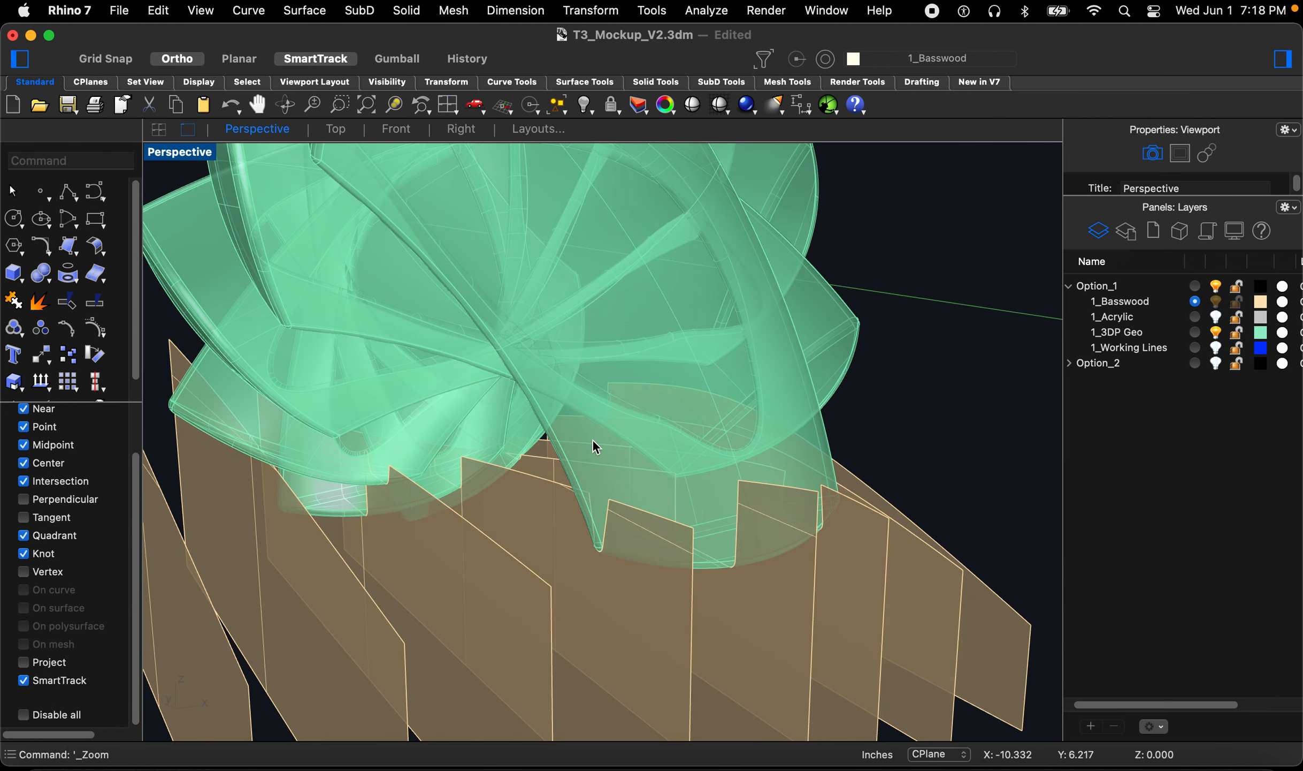
pyautogui.moveTo(681, 469); pyautogui.dragTo(404, 535, button='right')
pyautogui.scroll(5, 730, 511)
pyautogui.moveTo(730, 511); pyautogui.dragTo(855, 538, button='right')
pyautogui.moveTo(777, 454); pyautogui.dragTo(867, 424, button='right')
pyautogui.scroll(4, 757, 507)
pyautogui.moveTo(526, 518); pyautogui.dragTo(687, 461, button='right')
pyautogui.scroll(5, 684, 485)
pyautogui.scroll(-10, 687, 461)
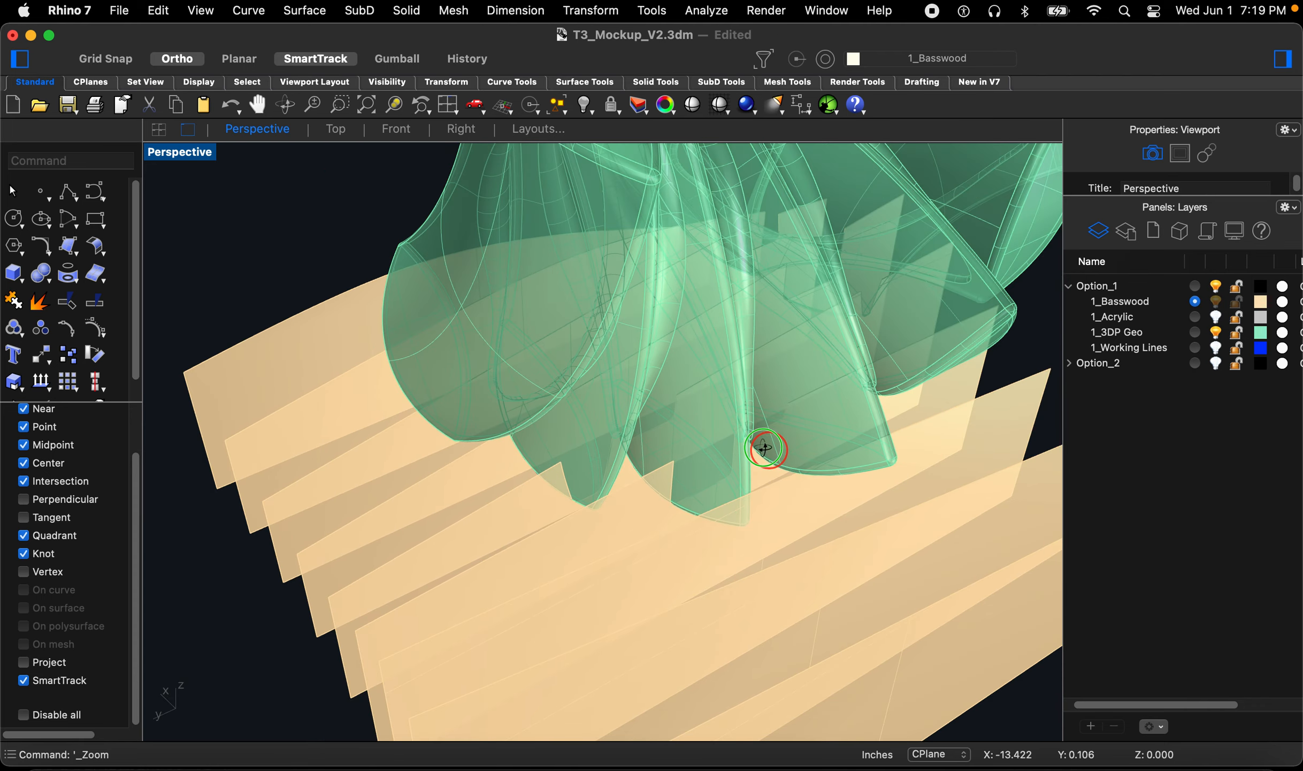
pyautogui.moveTo(765, 448); pyautogui.dragTo(648, 465, button='right')
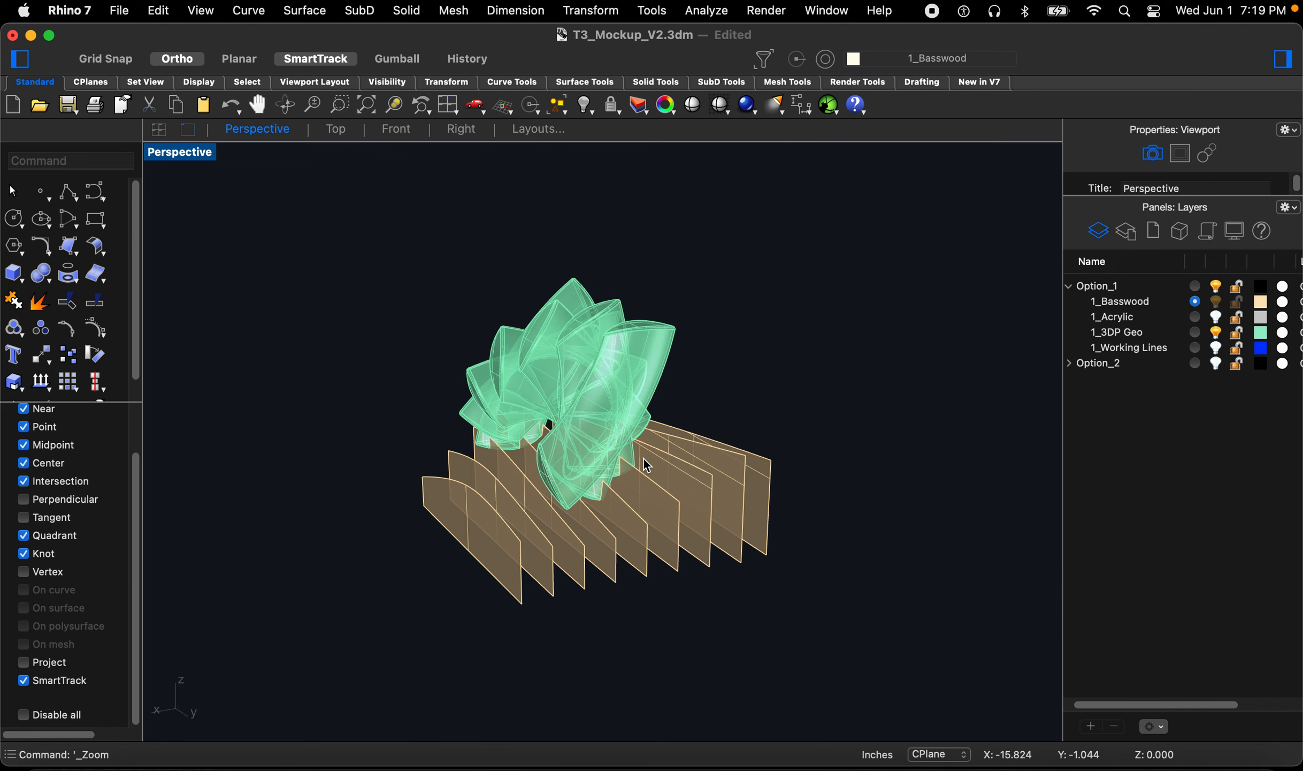
# Step: Select all the intersection curves with SelCrv and delete them
pyautogui.write('lc')
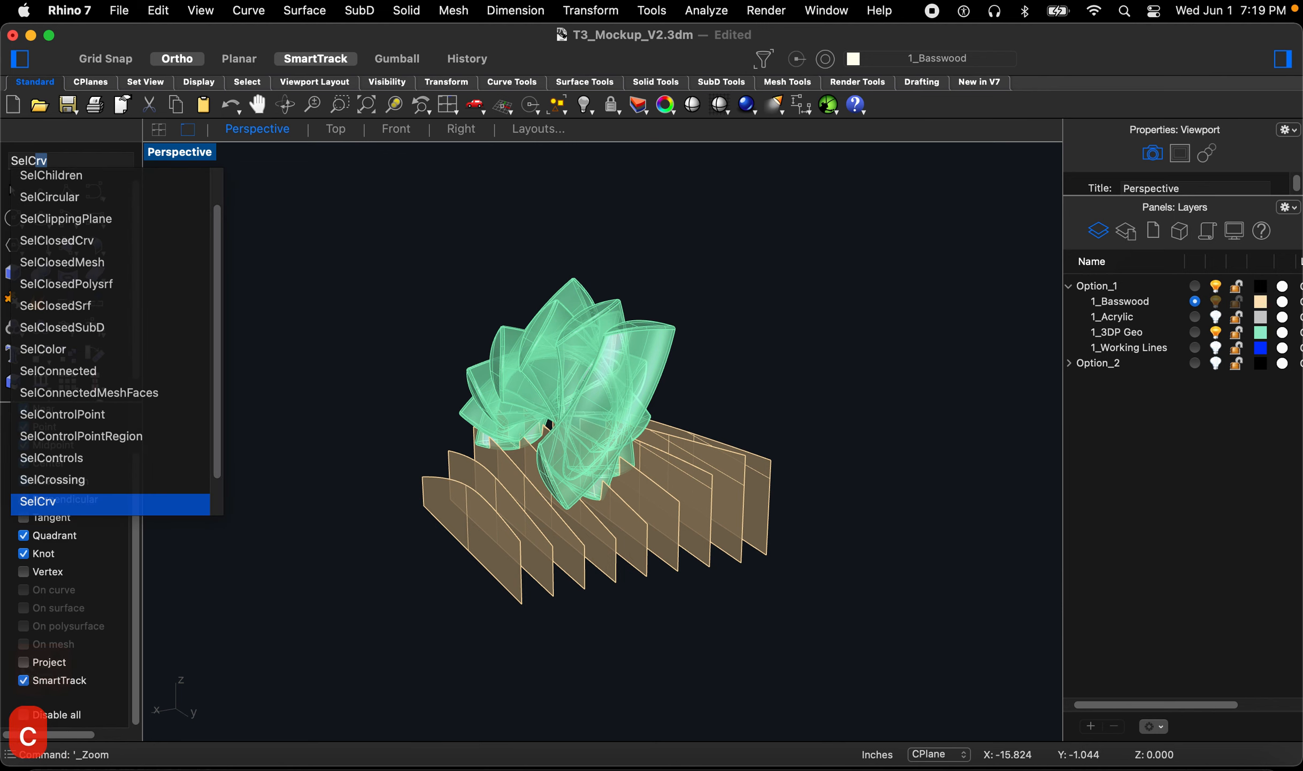
pyautogui.press('Return')
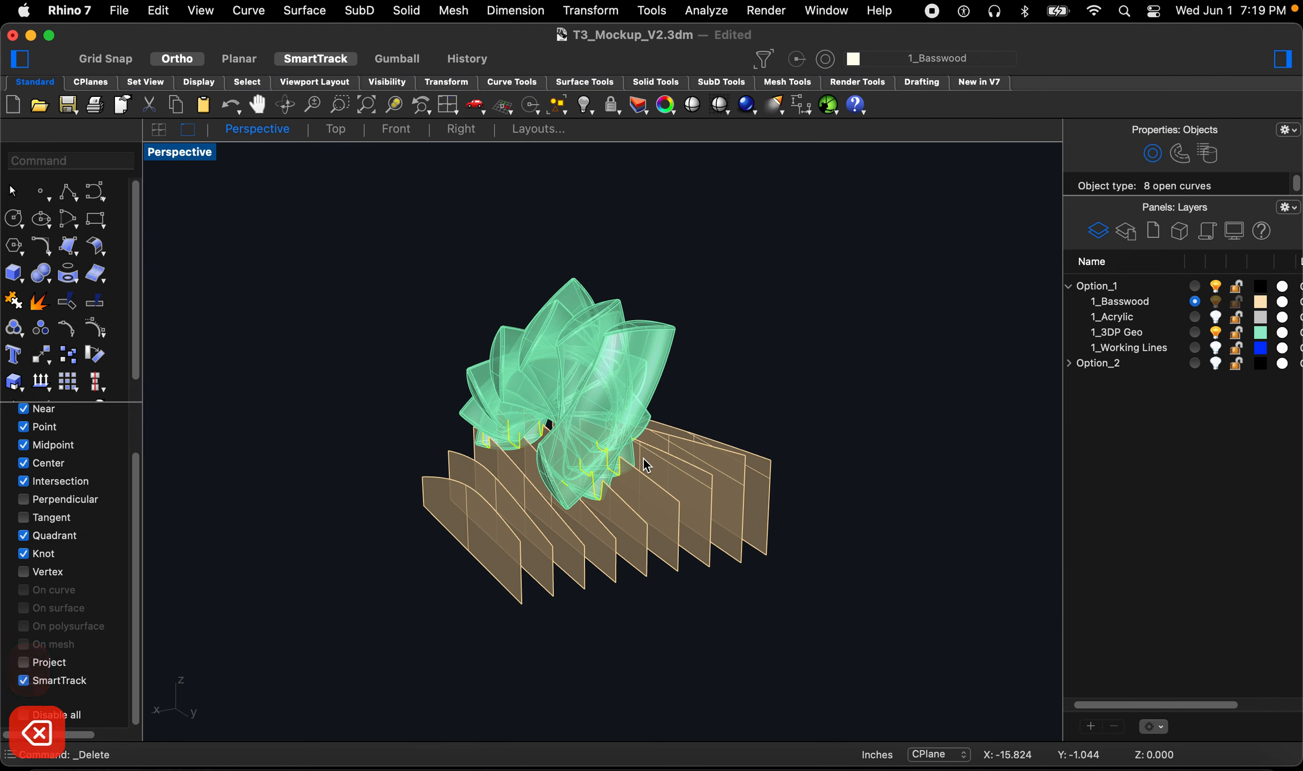
pyautogui.scroll(2, 562, 489)
pyautogui.moveTo(561, 489); pyautogui.dragTo(637, 466, button='right')
pyautogui.scroll(4, 619, 506)
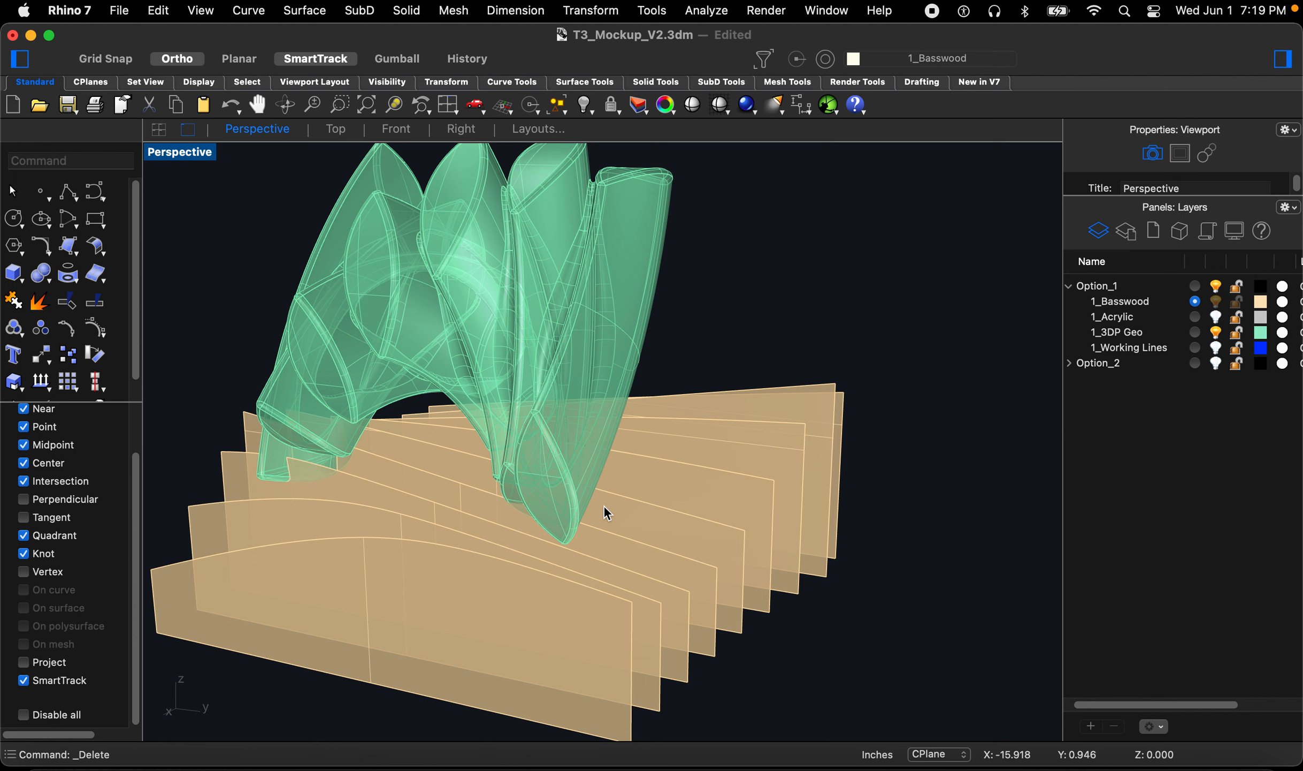
# Step: Duplicate the borders of all nine basswood rib surfaces with DupBorder
pyautogui.write('dup')
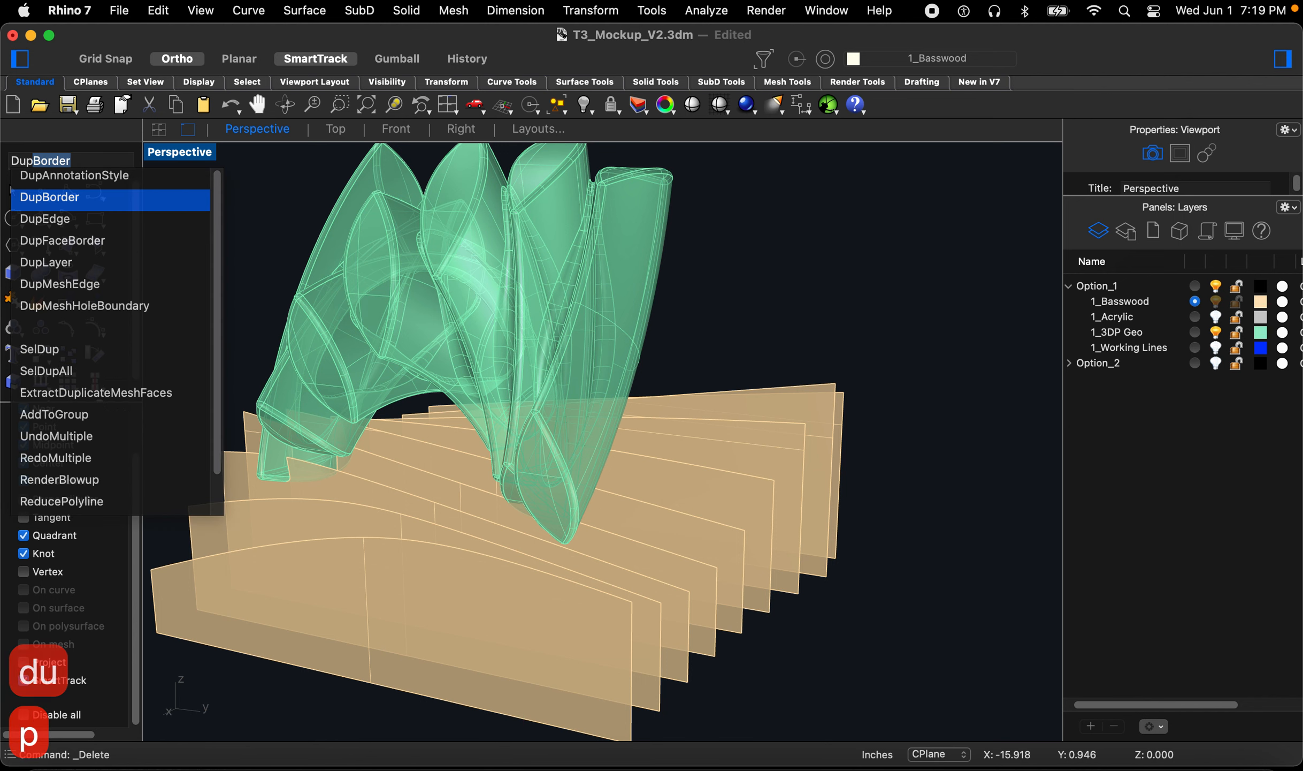
pyautogui.press('Return')
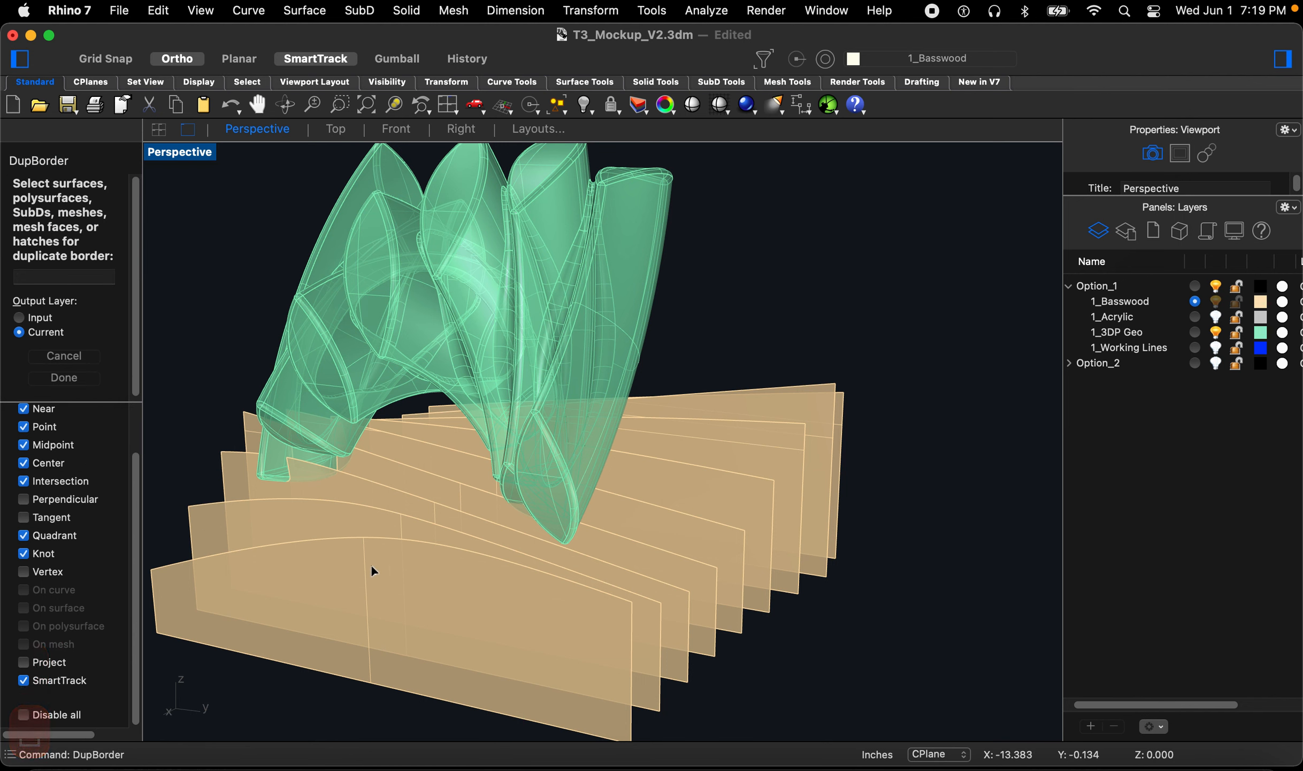
pyautogui.moveTo(665, 598); pyautogui.dragTo(713, 604, button='right')
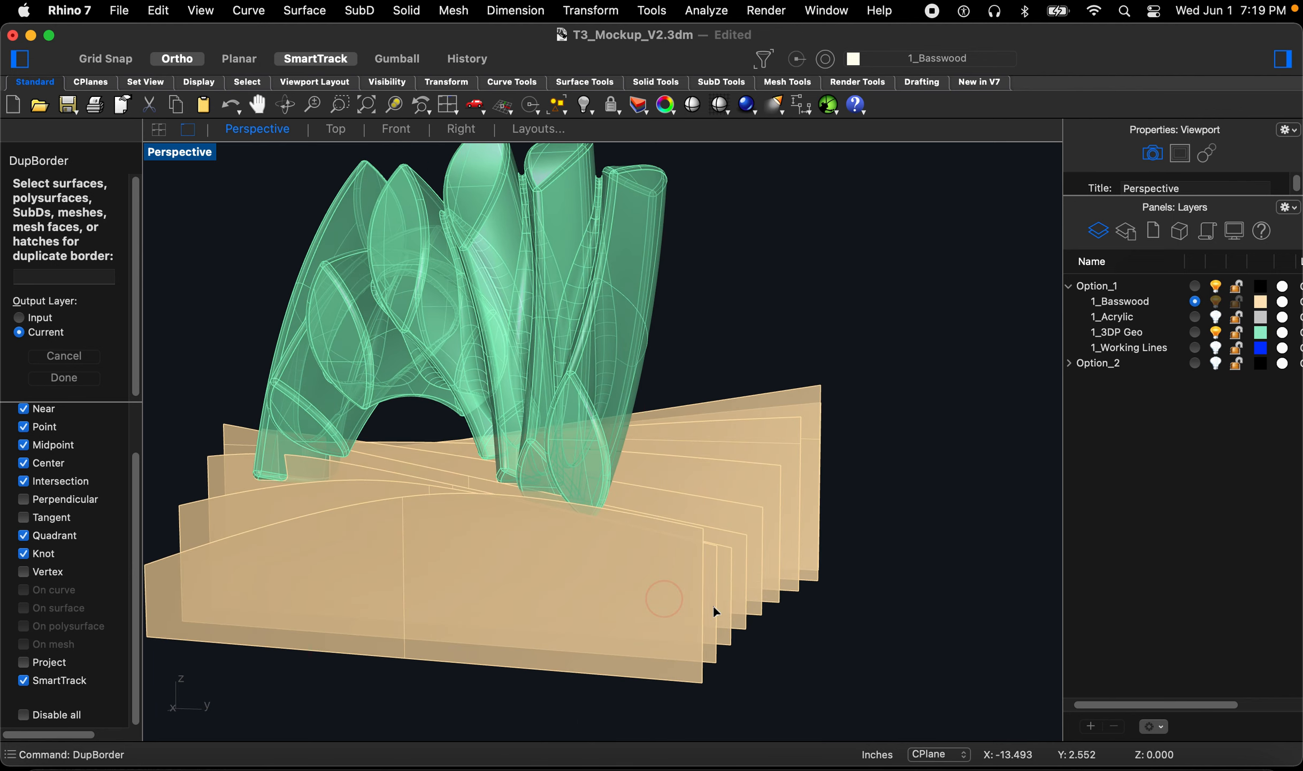
pyautogui.moveTo(882, 627); pyautogui.dragTo(604, 561)
pyautogui.press('space')
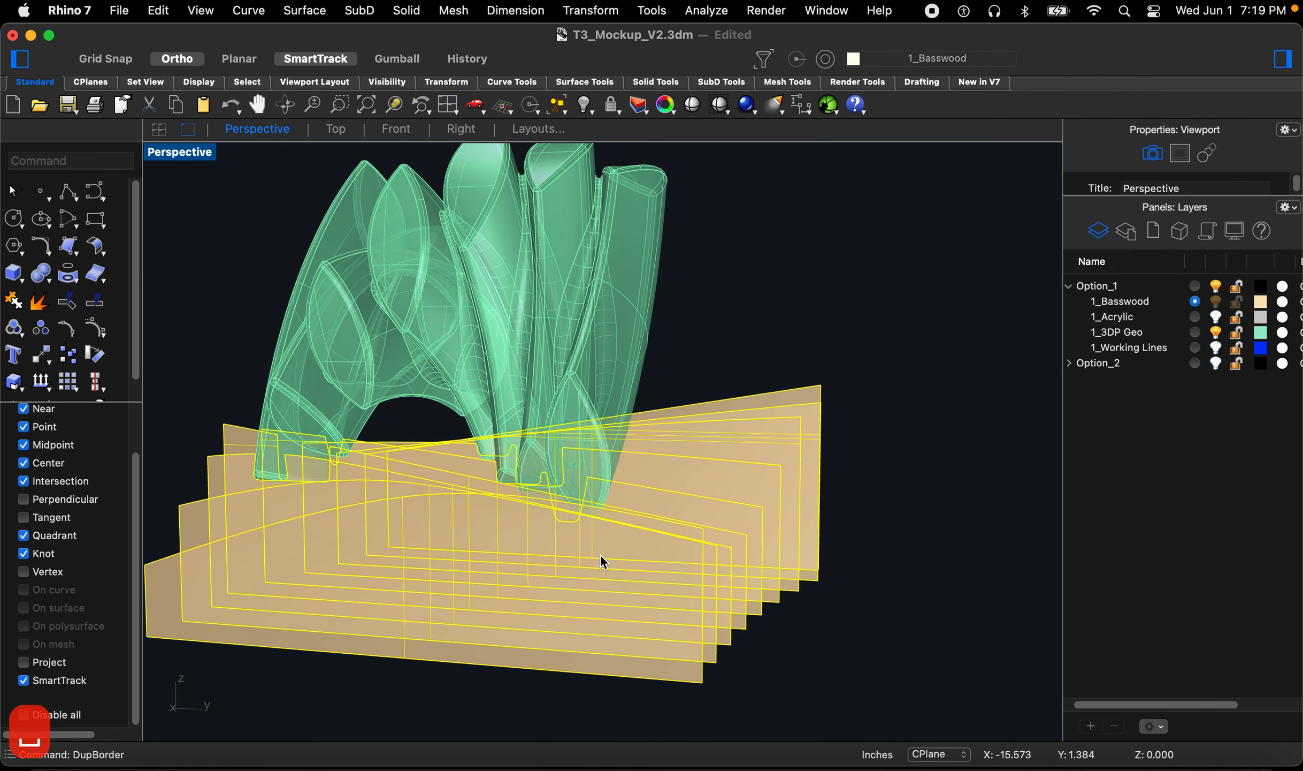
pyautogui.moveTo(848, 542); pyautogui.dragTo(609, 562, button='right')
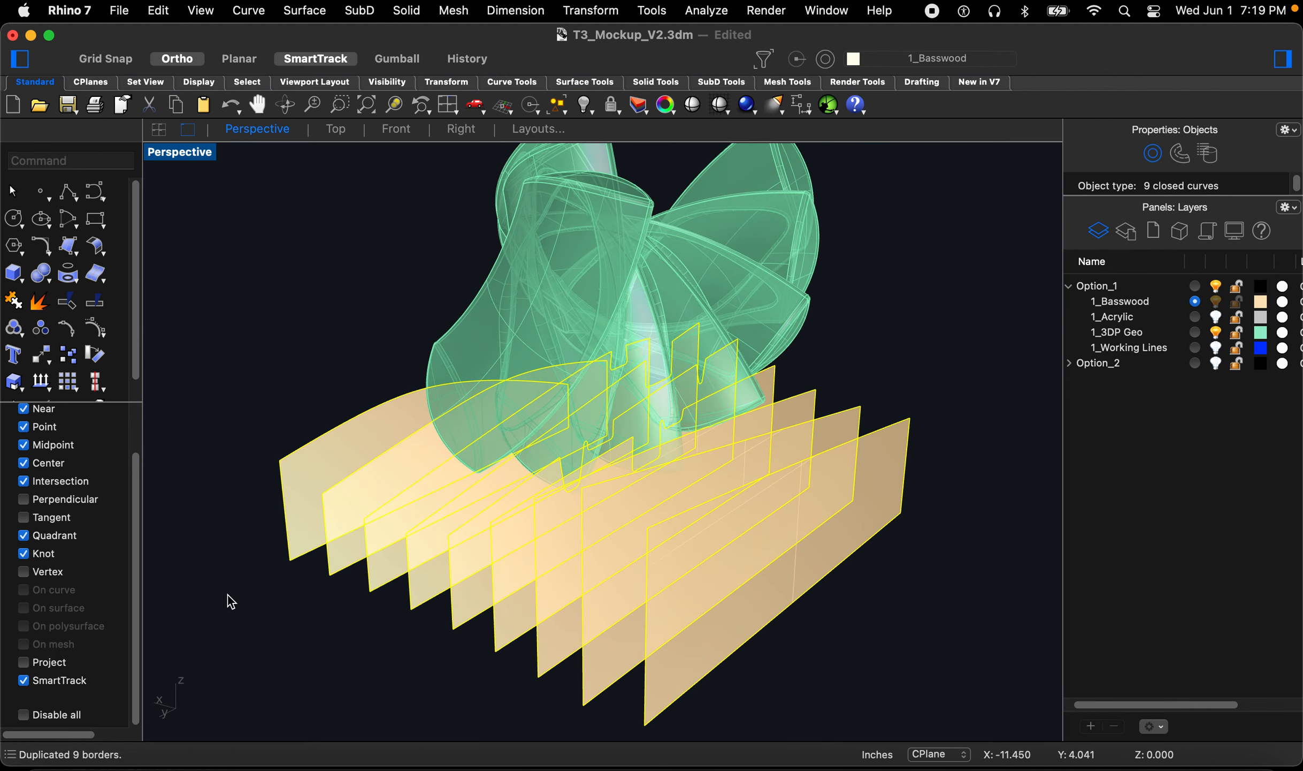
# Step: Hide the 3DP Geo layer and delete all rib surfaces with SelSrf, keeping only the border curves
pyautogui.click(300, 633)
pyautogui.moveTo(354, 629); pyautogui.dragTo(314, 608, button='right')
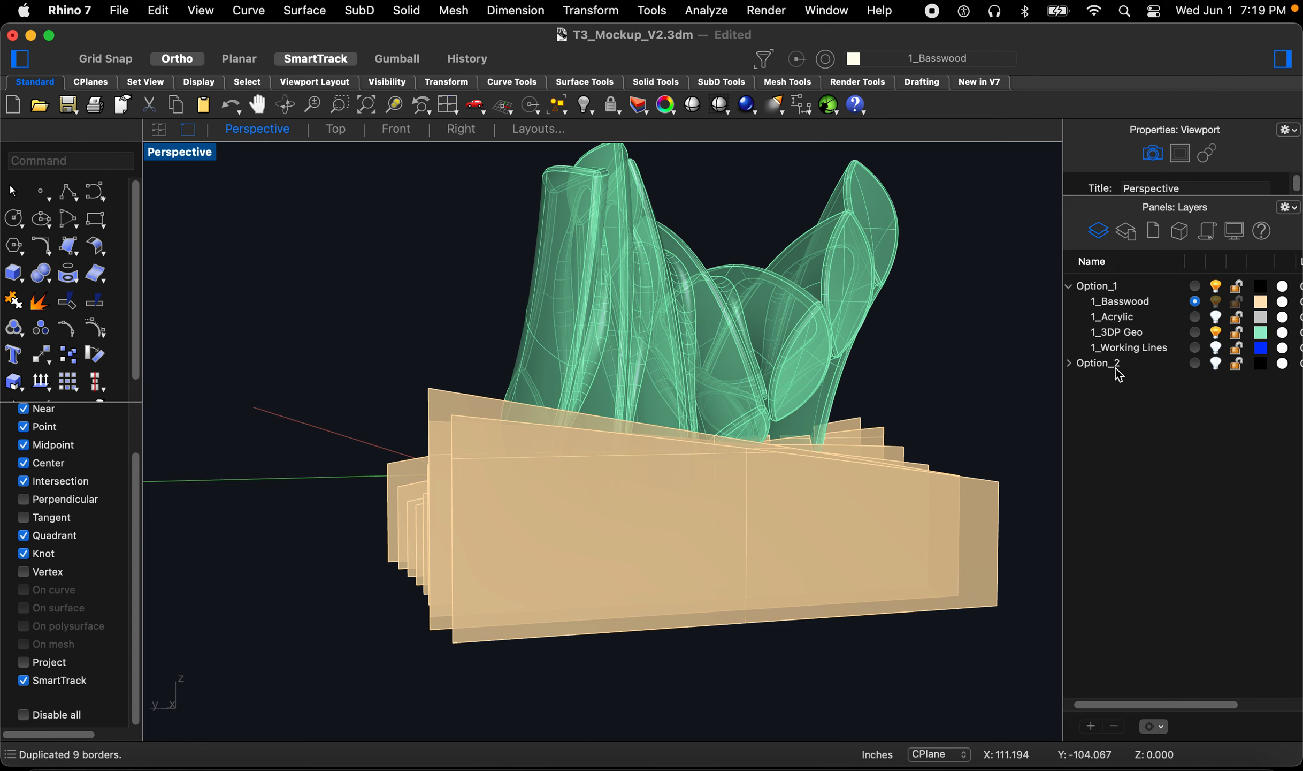
pyautogui.click(1216, 333)
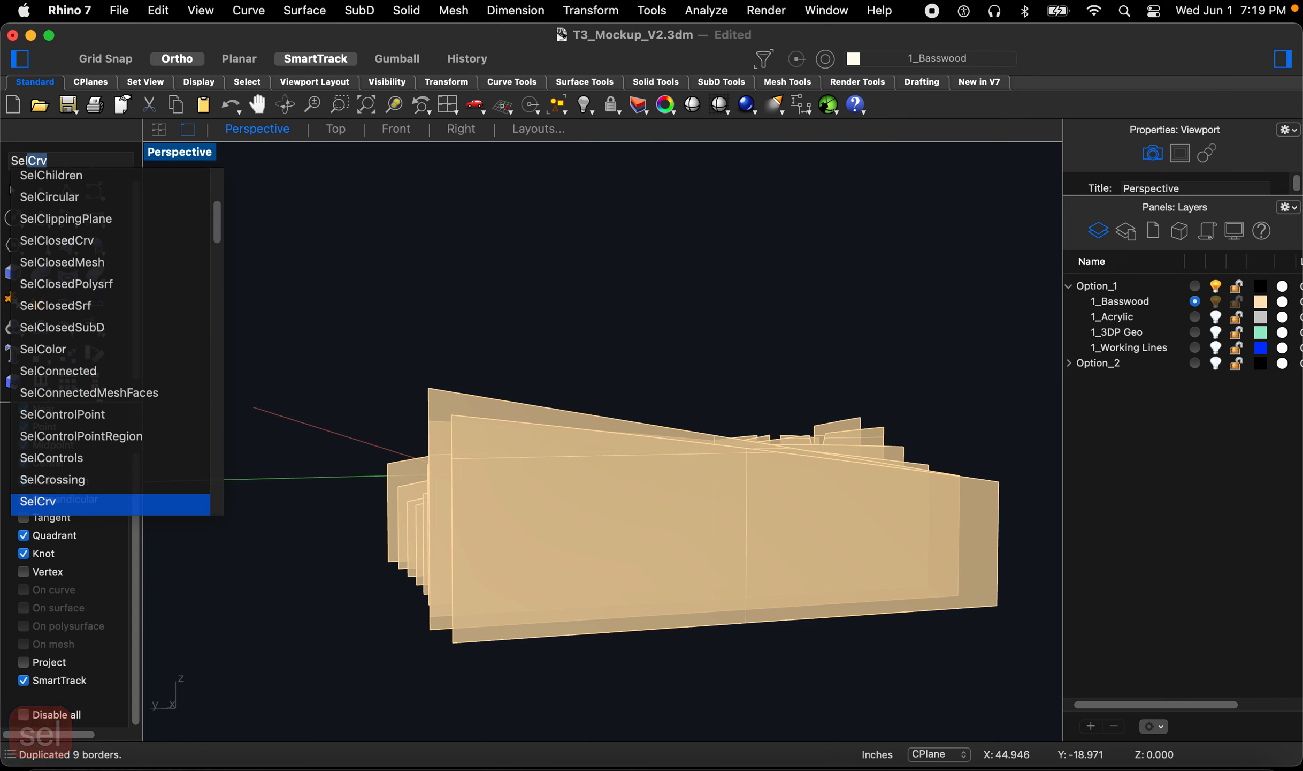
pyautogui.write('Srf')
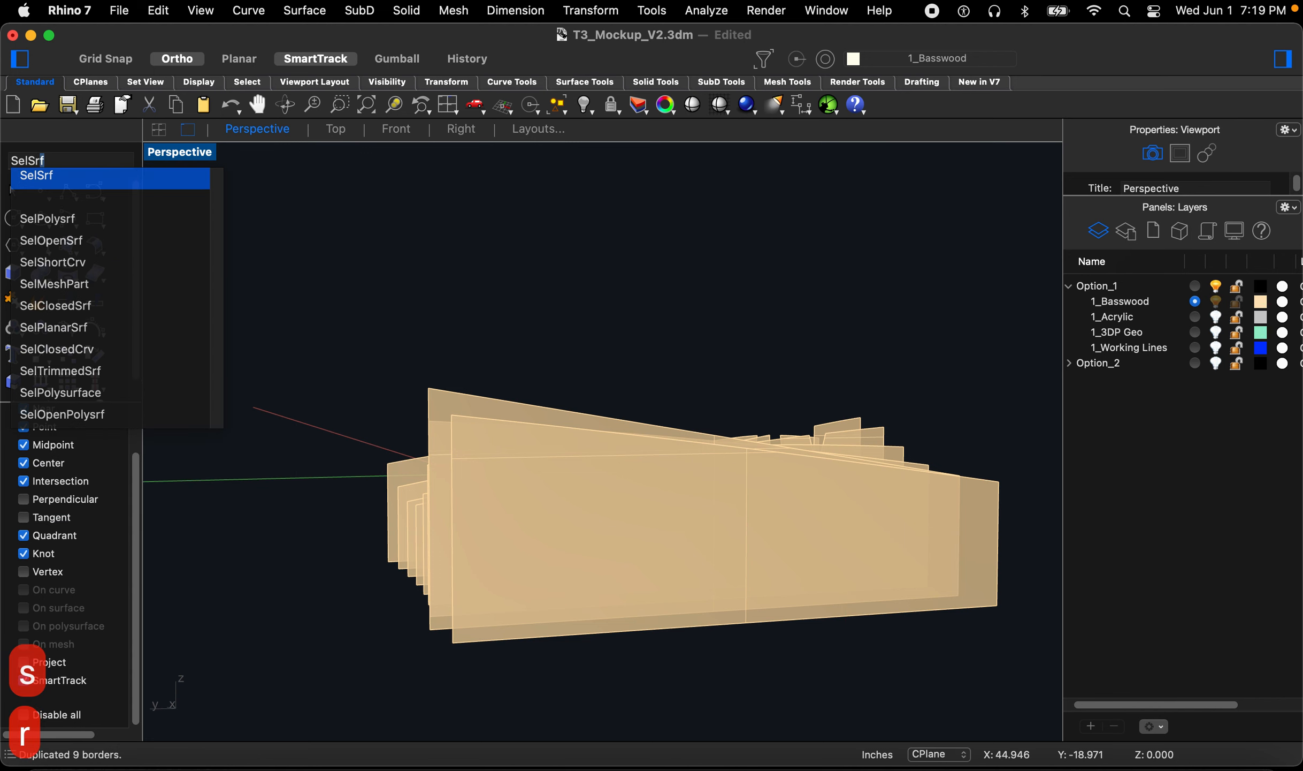
pyautogui.press('Return')
pyautogui.moveTo(614, 412); pyautogui.dragTo(634, 430, button='right')
pyautogui.press('BackSpace')
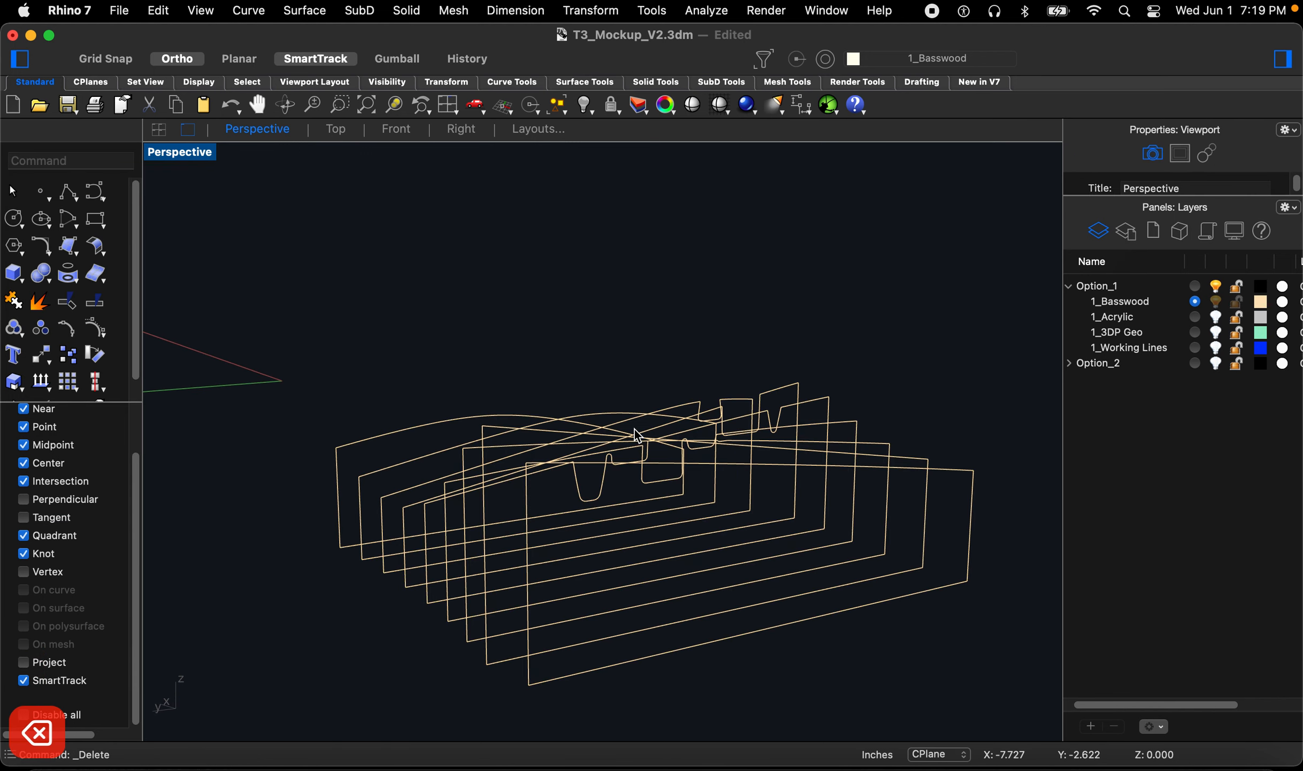
# Step: Select all nine rib border curves and explode them into segments
pyautogui.moveTo(541, 495); pyautogui.dragTo(868, 568, button='right')
pyautogui.click(720, 431)
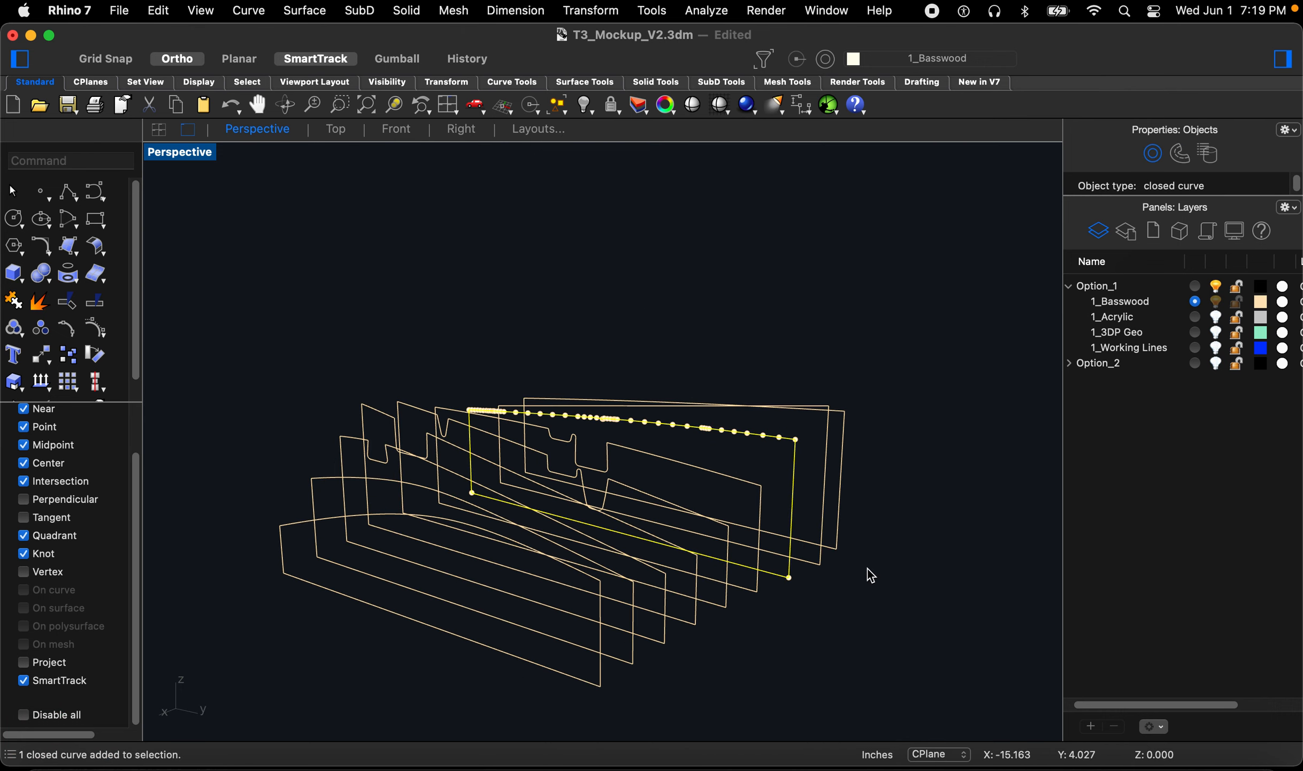
pyautogui.rightClick(835, 633)
pyautogui.press('Escape')
pyautogui.press('Escape')
pyautogui.scroll(-4, 798, 642)
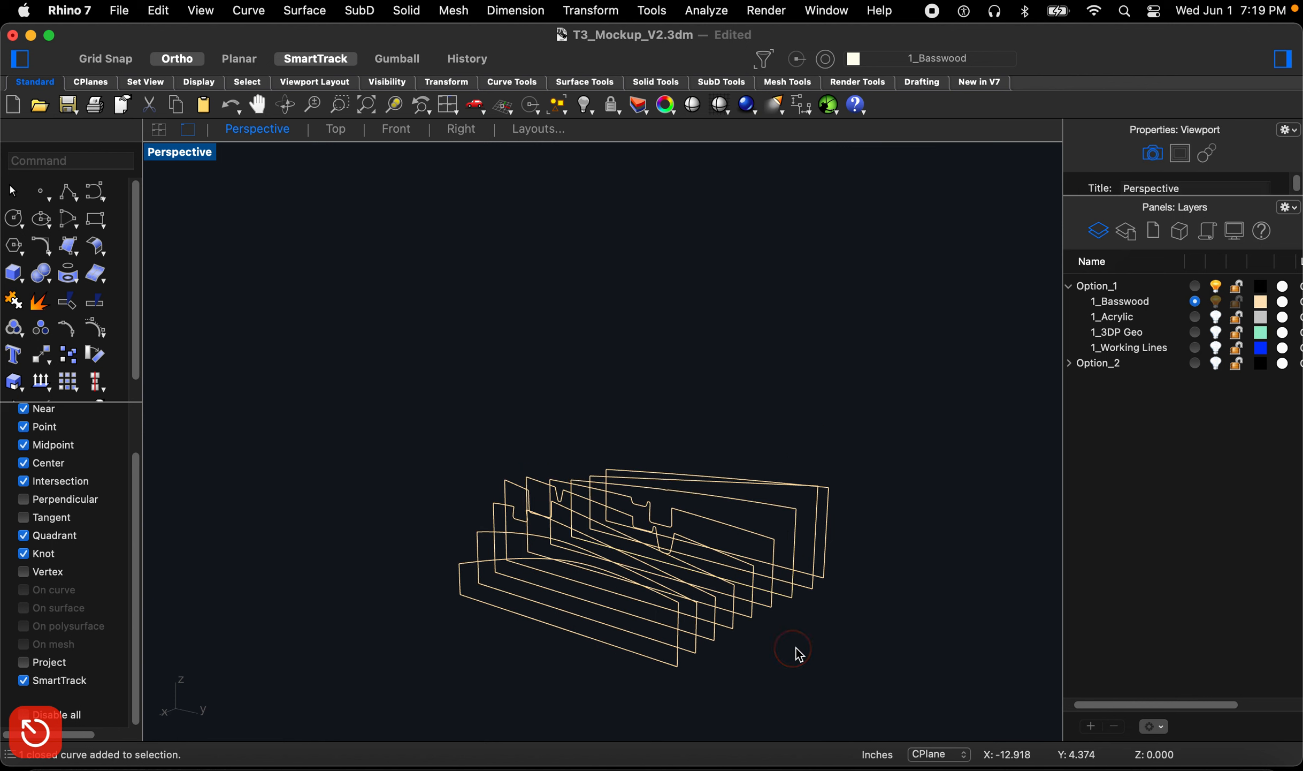
pyautogui.moveTo(797, 647); pyautogui.dragTo(835, 635, button='right')
pyautogui.moveTo(890, 642); pyautogui.dragTo(455, 416)
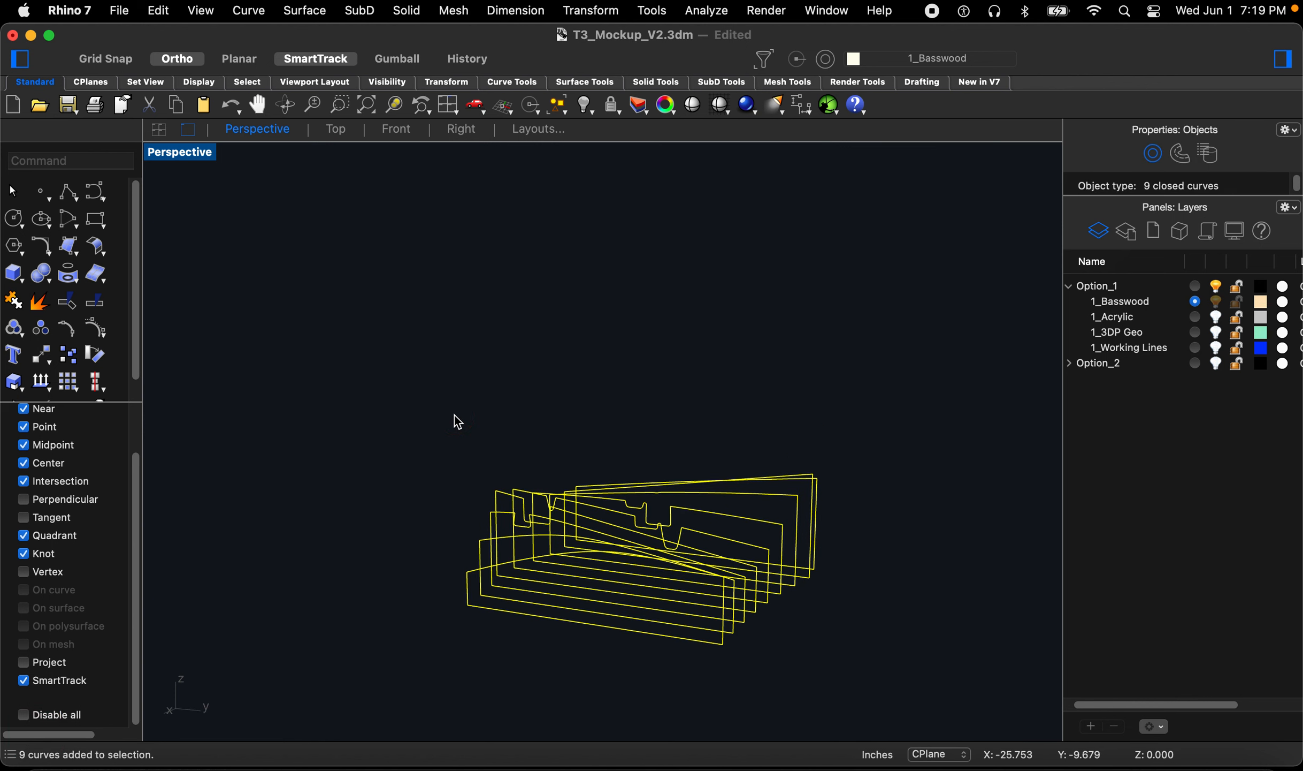
pyautogui.write('Explode')
pyautogui.press('space')
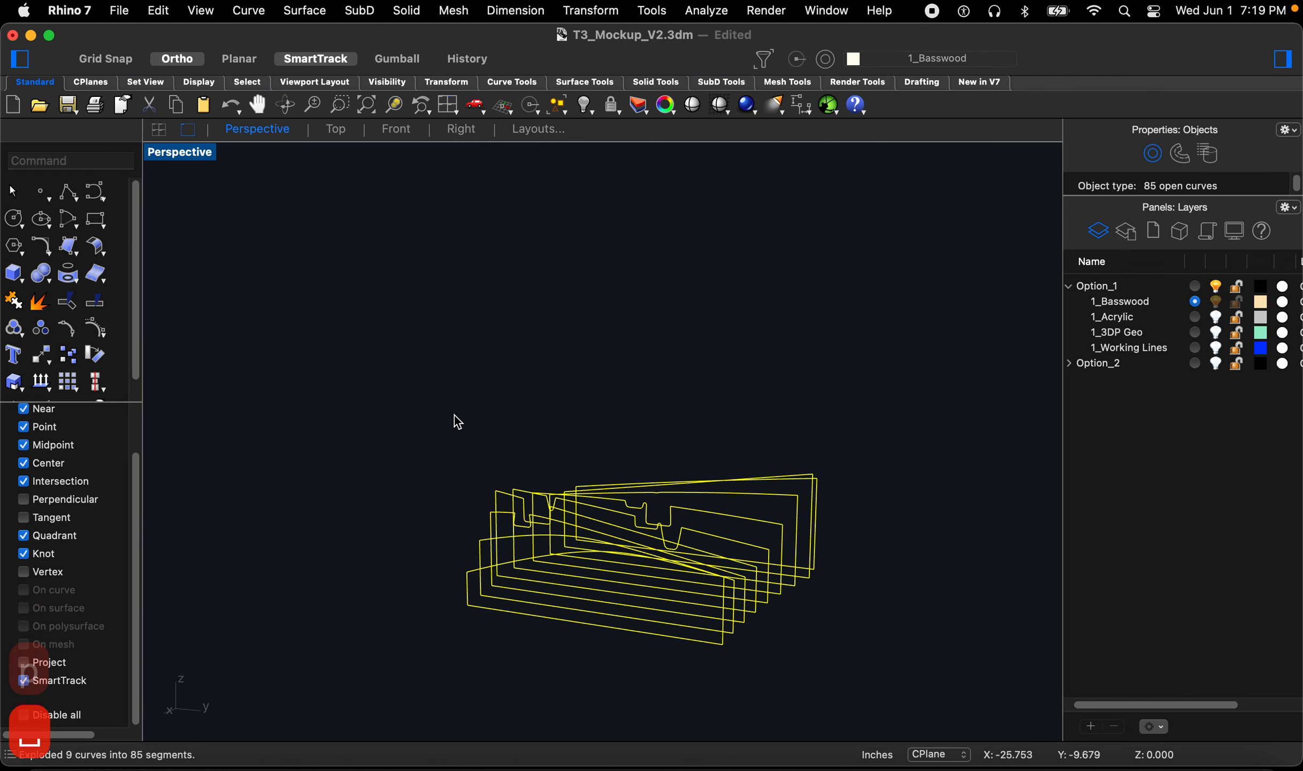
# Step: Join each rib's outline segments, excluding the bottom edges, into open curves
pyautogui.moveTo(445, 417); pyautogui.dragTo(642, 495, button='right')
pyautogui.moveTo(360, 429); pyautogui.dragTo(845, 571)
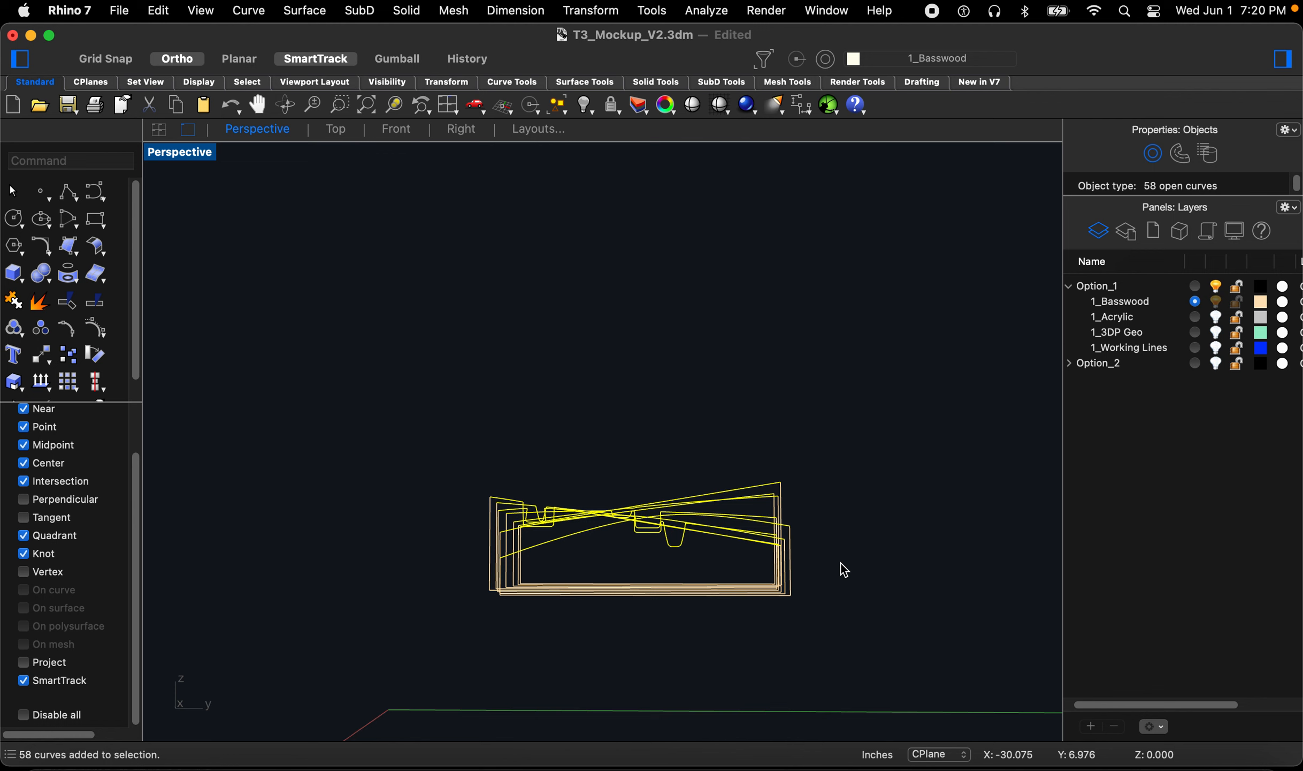
pyautogui.write('join')
pyautogui.press('Return')
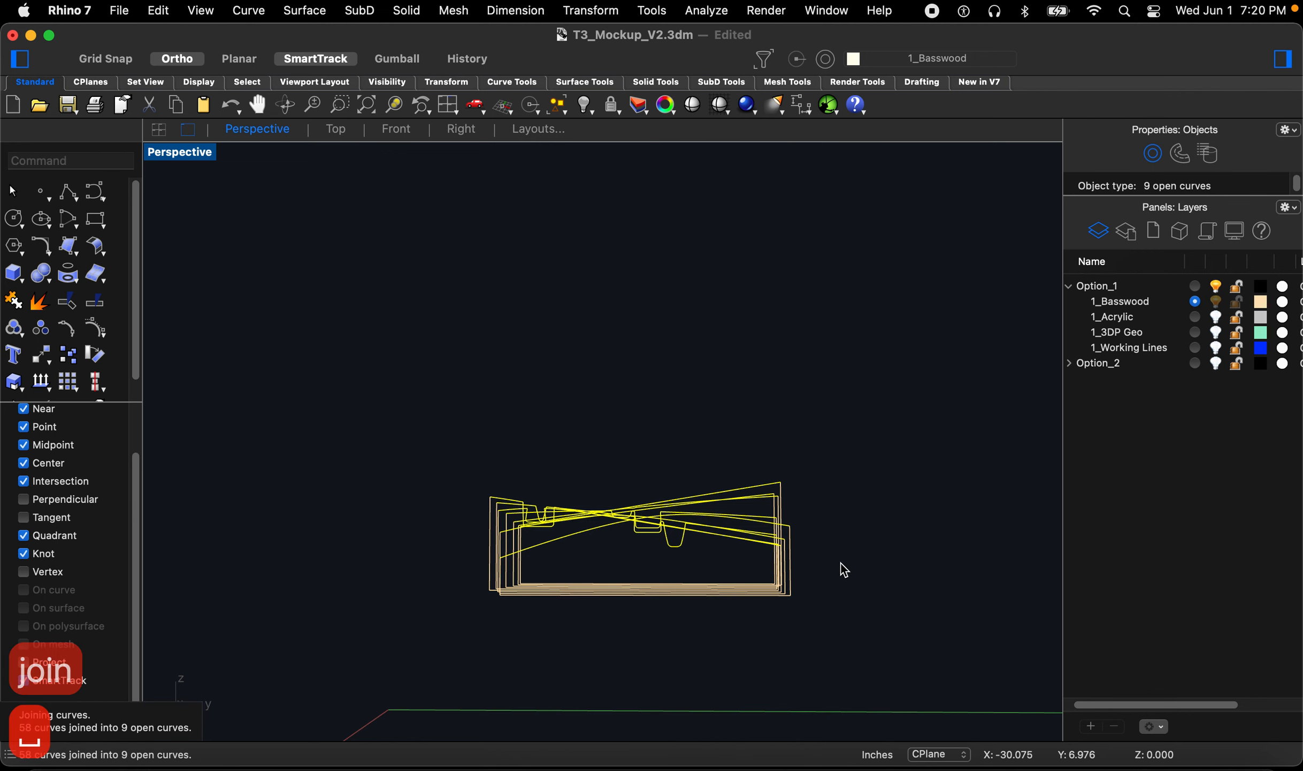
# Step: Offset the first rib outline curve by 0.045 in using Offset with trim enabled
pyautogui.moveTo(825, 535); pyautogui.dragTo(766, 573, button='right')
pyautogui.scroll(5, 717, 521)
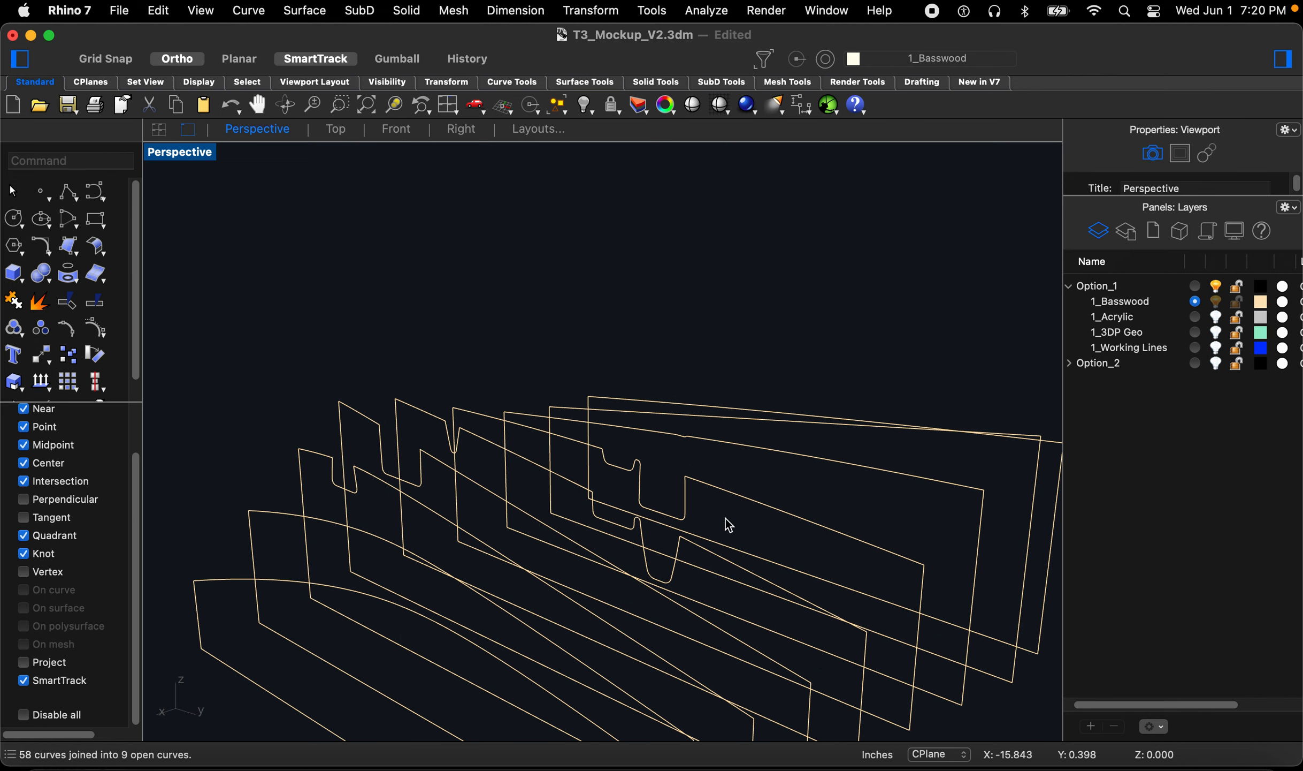
pyautogui.write('Offset')
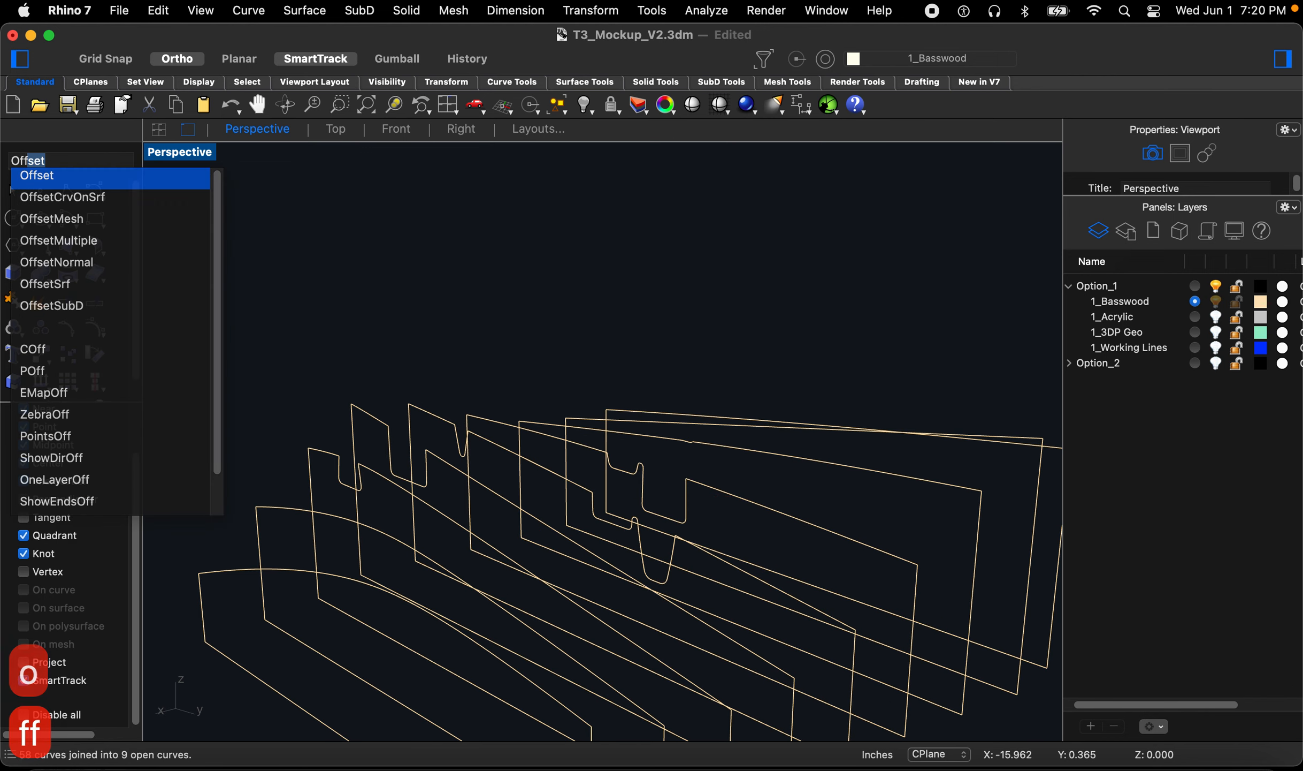
pyautogui.press('Return')
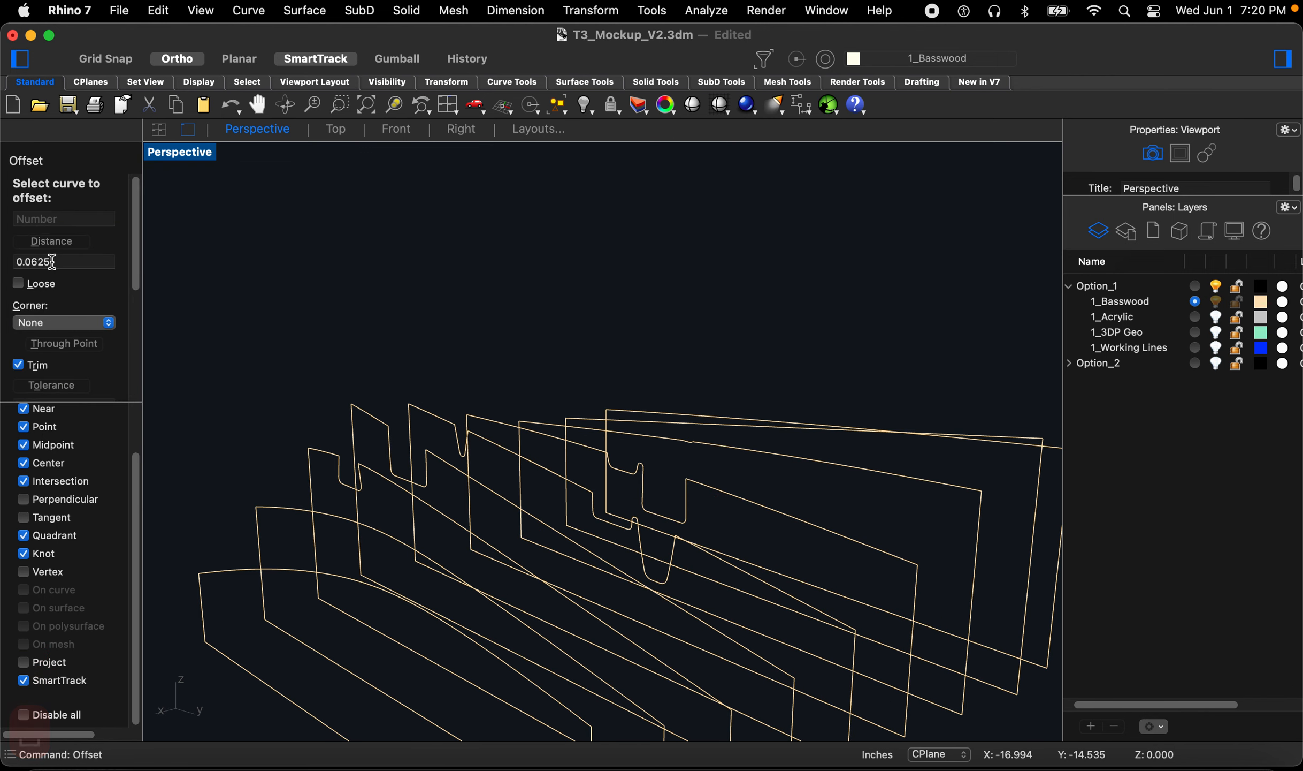
pyautogui.write('.045')
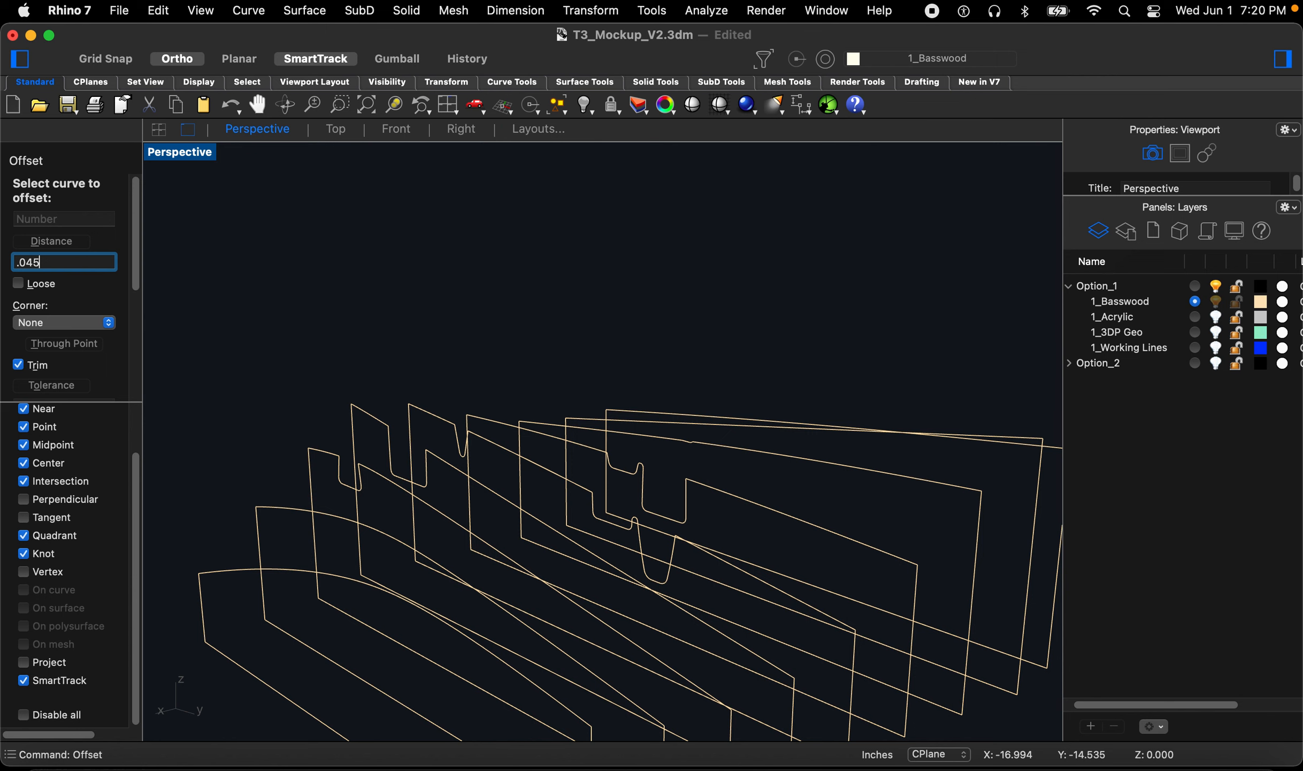
pyautogui.press('Return')
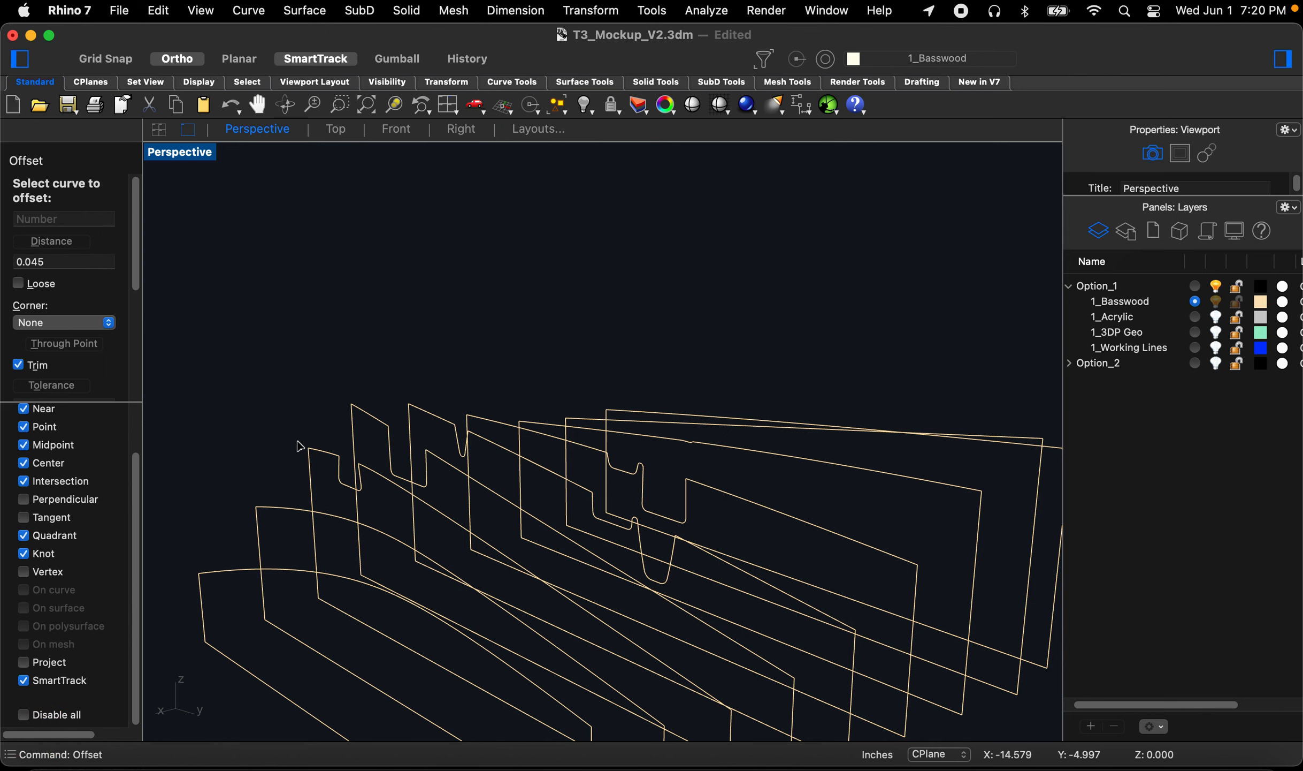
pyautogui.scroll(5, 300, 446)
pyautogui.click(347, 470)
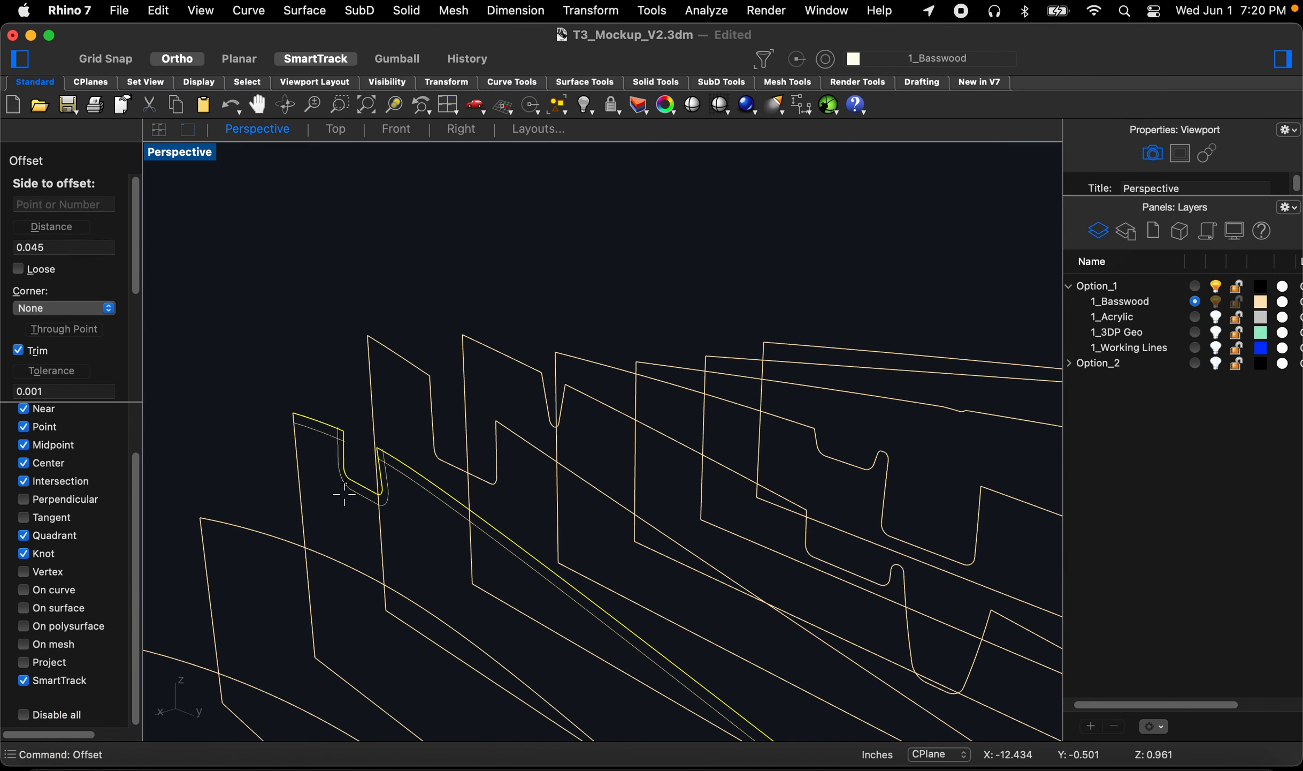
pyautogui.click(344, 503)
pyautogui.press('space')
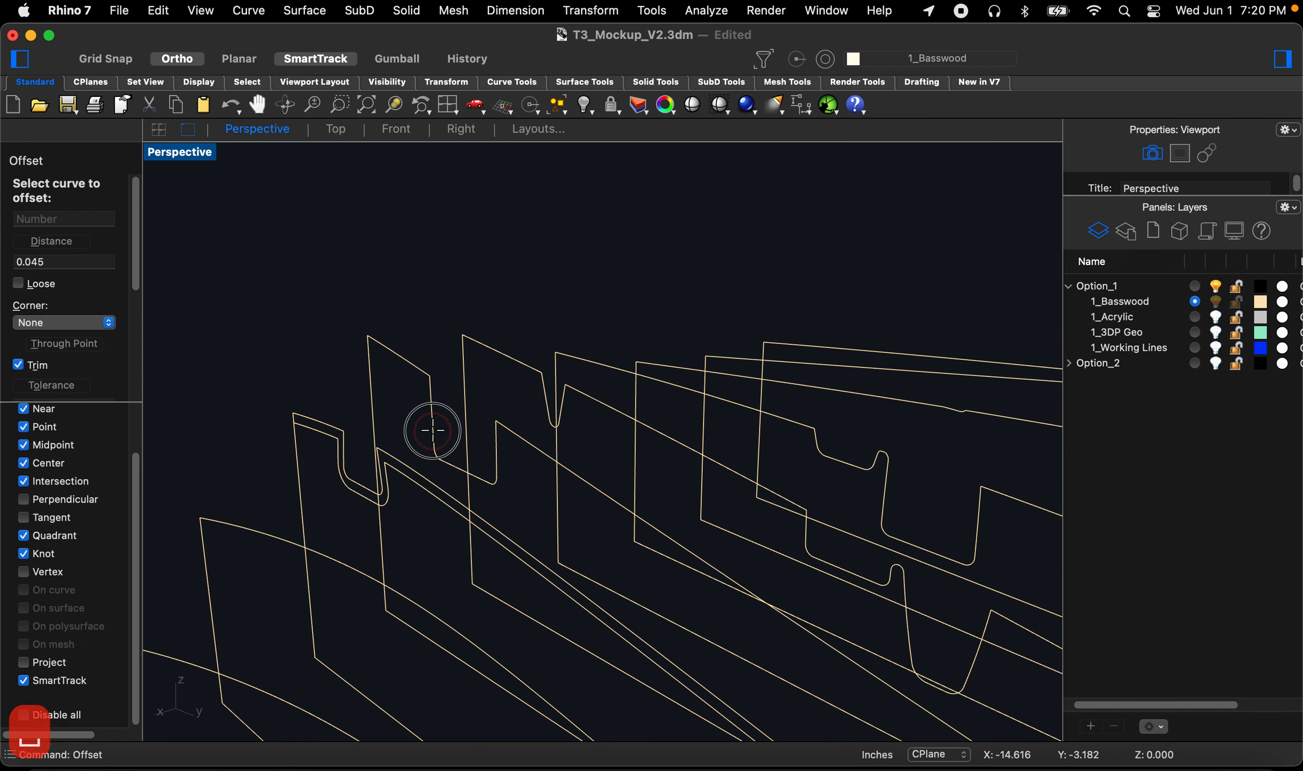
# Step: Offset three more rib outline curves by the same 0.045 in distance
pyautogui.click(432, 430)
pyautogui.click(465, 425)
pyautogui.press('space')
pyautogui.moveTo(535, 412); pyautogui.dragTo(504, 424, button='right')
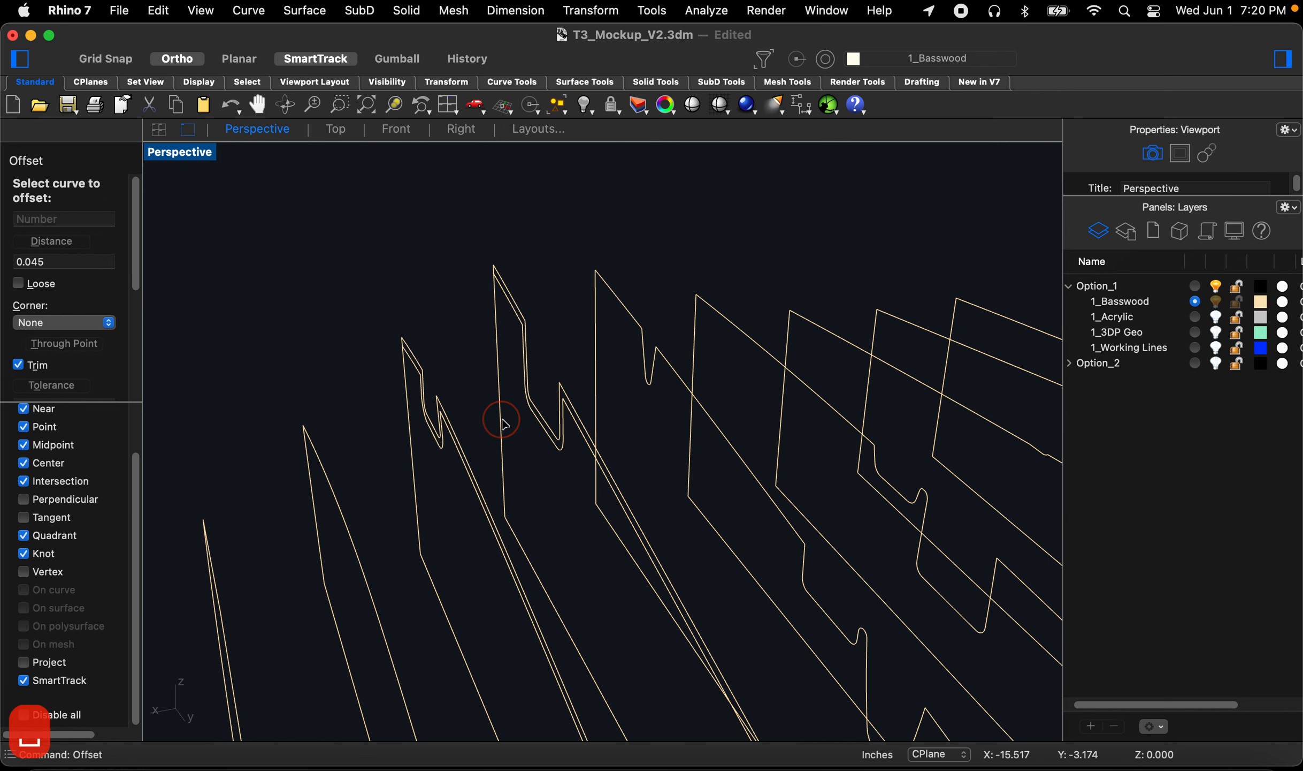
pyautogui.click(655, 390)
pyautogui.click(652, 407)
pyautogui.moveTo(652, 406); pyautogui.dragTo(624, 413, button='right')
pyautogui.press('space')
pyautogui.click(799, 515)
pyautogui.click(807, 530)
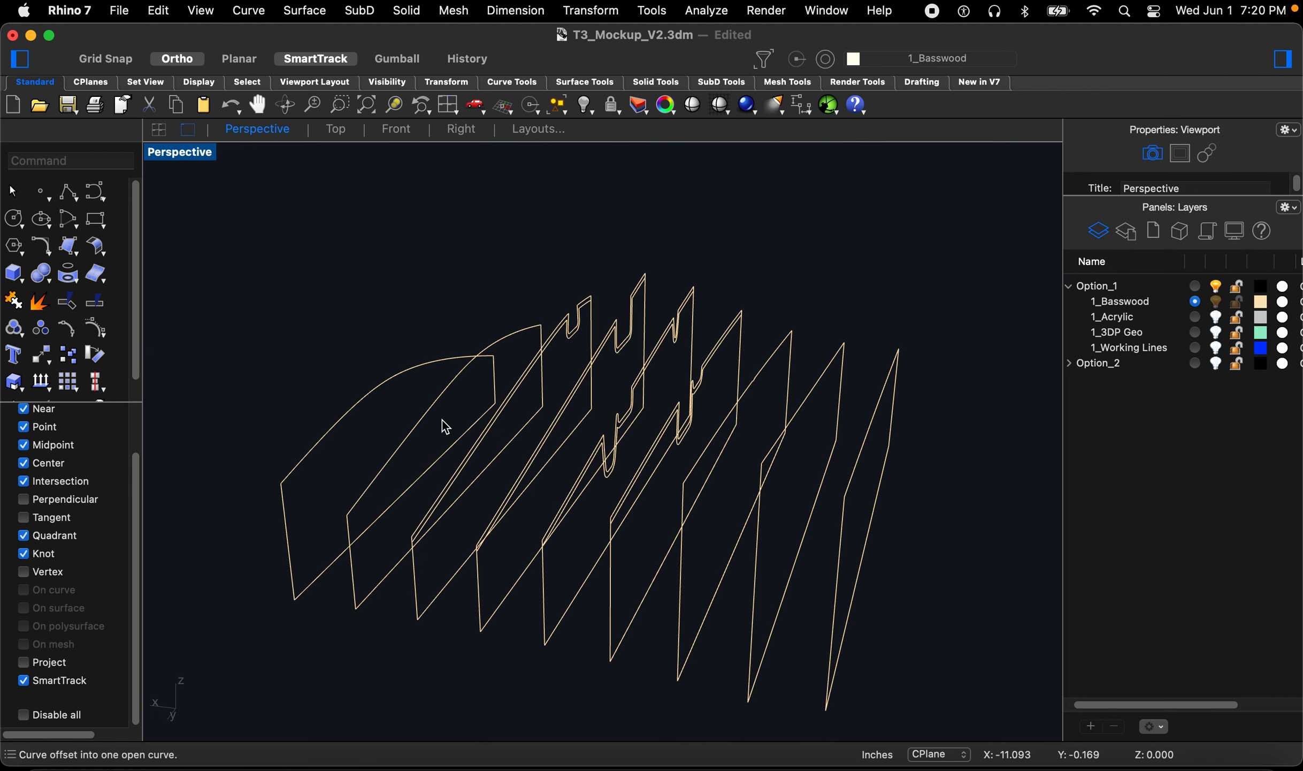
# Step: Fillet the ends of the offset curves to their original rib outlines with radius 0
pyautogui.moveTo(605, 420); pyautogui.dragTo(618, 410, button='right')
pyautogui.scroll(5, 678, 460)
pyautogui.moveTo(677, 460); pyautogui.dragTo(827, 538, button='right')
pyautogui.scroll(10, 937, 376)
pyautogui.moveTo(771, 440); pyautogui.dragTo(814, 395, button='right')
pyautogui.write('Fill')
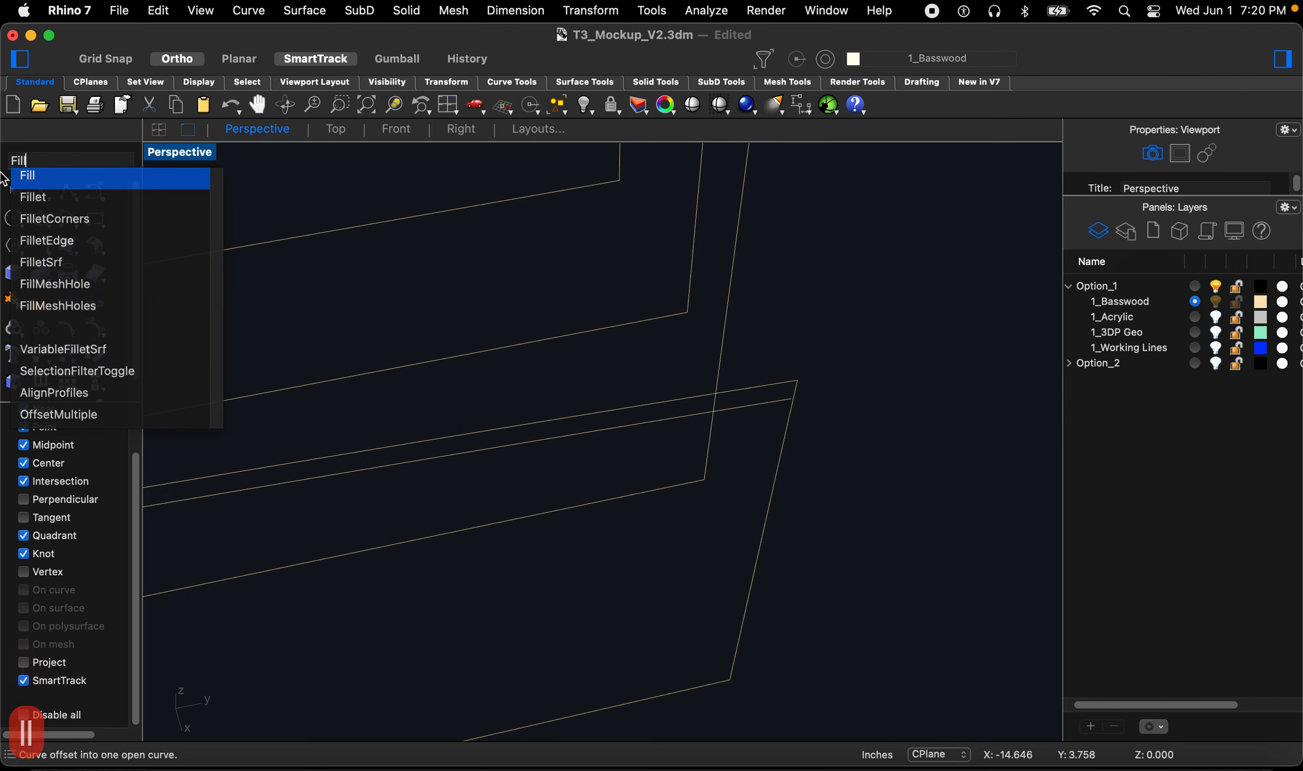
pyautogui.click(53, 198)
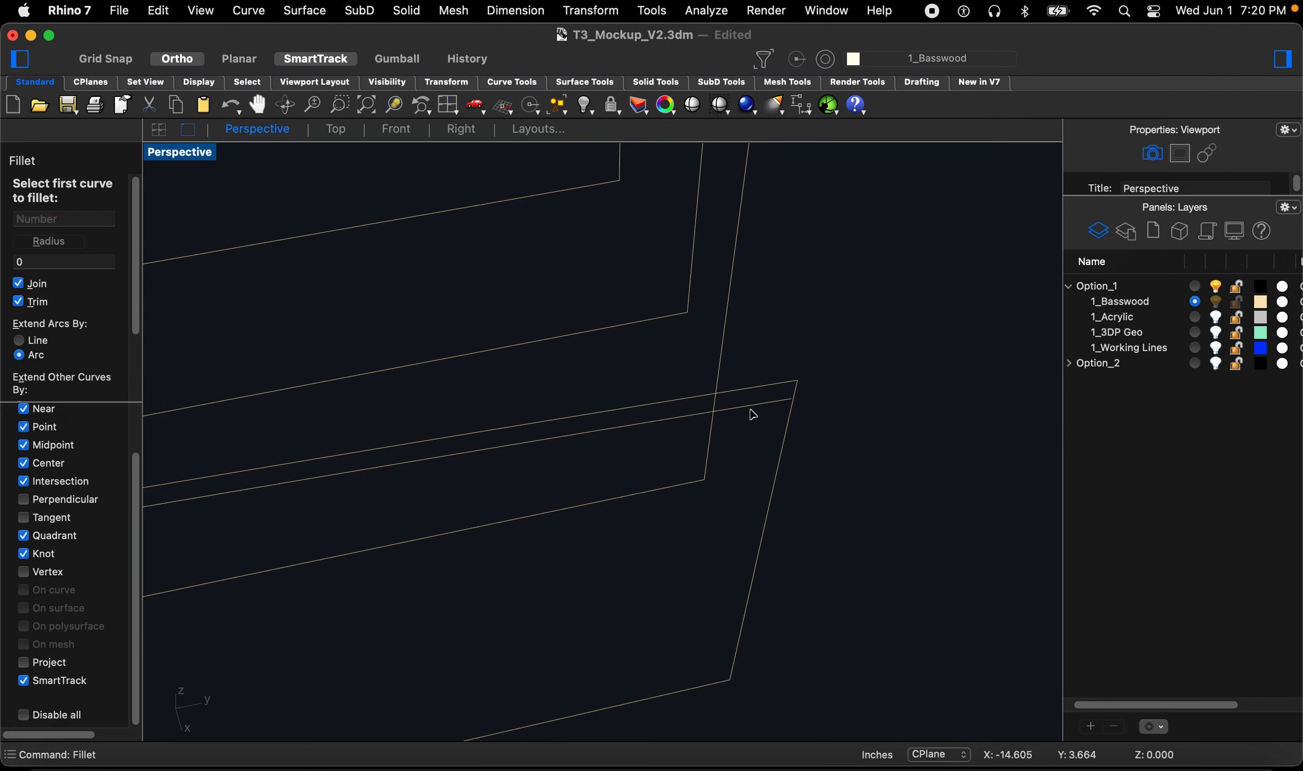
pyautogui.click(785, 434)
pyautogui.scroll(-9, 852, 363)
pyautogui.scroll(3, 873, 466)
pyautogui.press('space')
pyautogui.scroll(5, 863, 451)
pyautogui.click(846, 423)
pyautogui.click(852, 440)
pyautogui.scroll(-5, 859, 460)
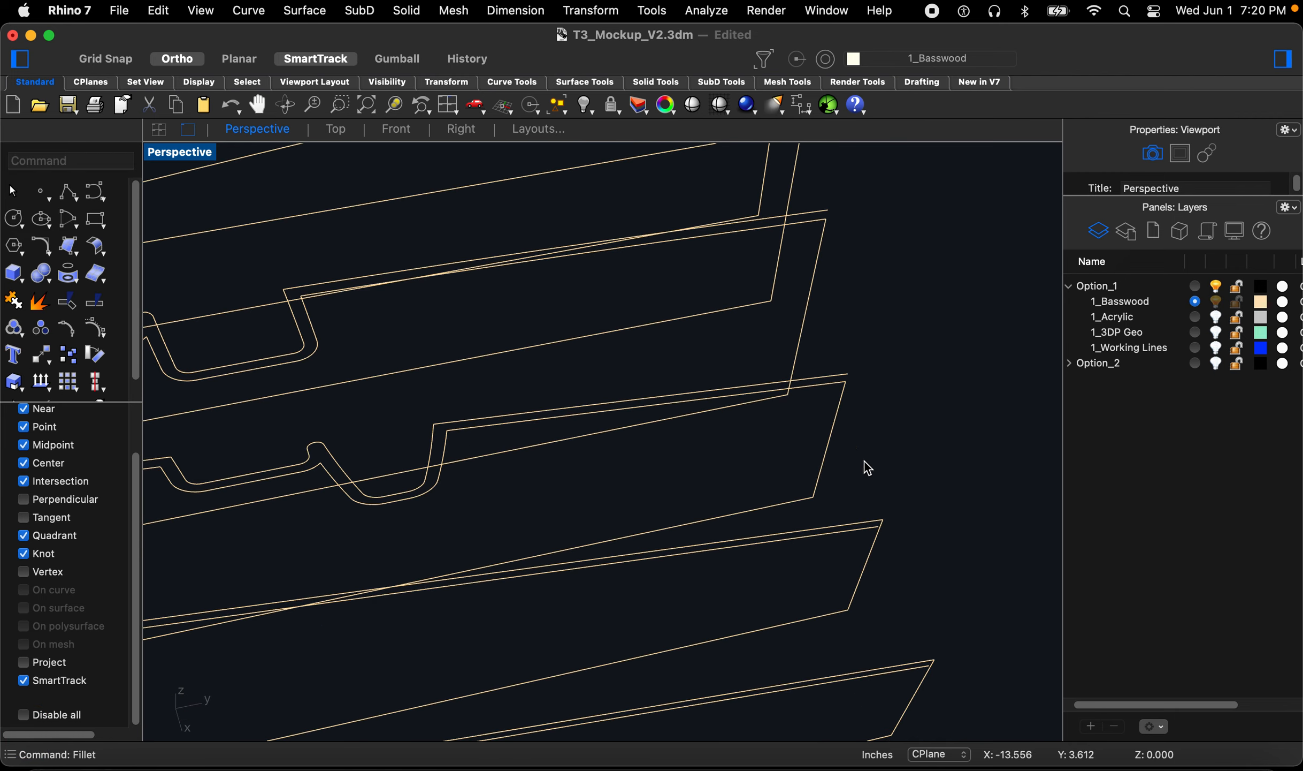
pyautogui.press('space')
pyautogui.scroll(4, 878, 551)
pyautogui.click(876, 566)
pyautogui.scroll(-5, 829, 340)
pyautogui.scroll(4, 856, 497)
pyautogui.press('space')
pyautogui.click(903, 518)
pyautogui.scroll(-5, 904, 454)
pyautogui.moveTo(910, 411); pyautogui.dragTo(770, 435, button='right')
pyautogui.scroll(5, 442, 372)
pyautogui.press('space')
# Step: Continue filleting the remaining offset ends to the rib outlines with radius 0
pyautogui.click(437, 367)
pyautogui.click(438, 370)
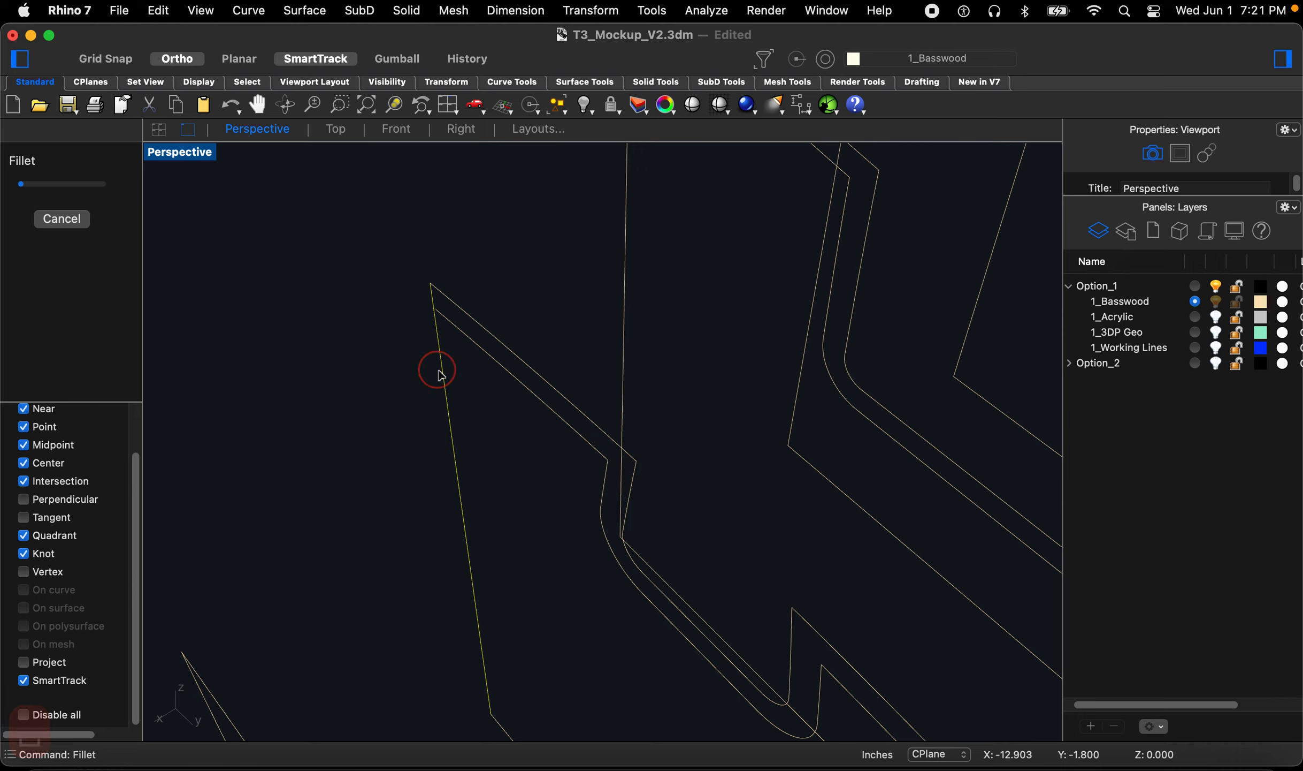
pyautogui.scroll(-5, 445, 385)
pyautogui.scroll(4, 518, 256)
pyautogui.press('space')
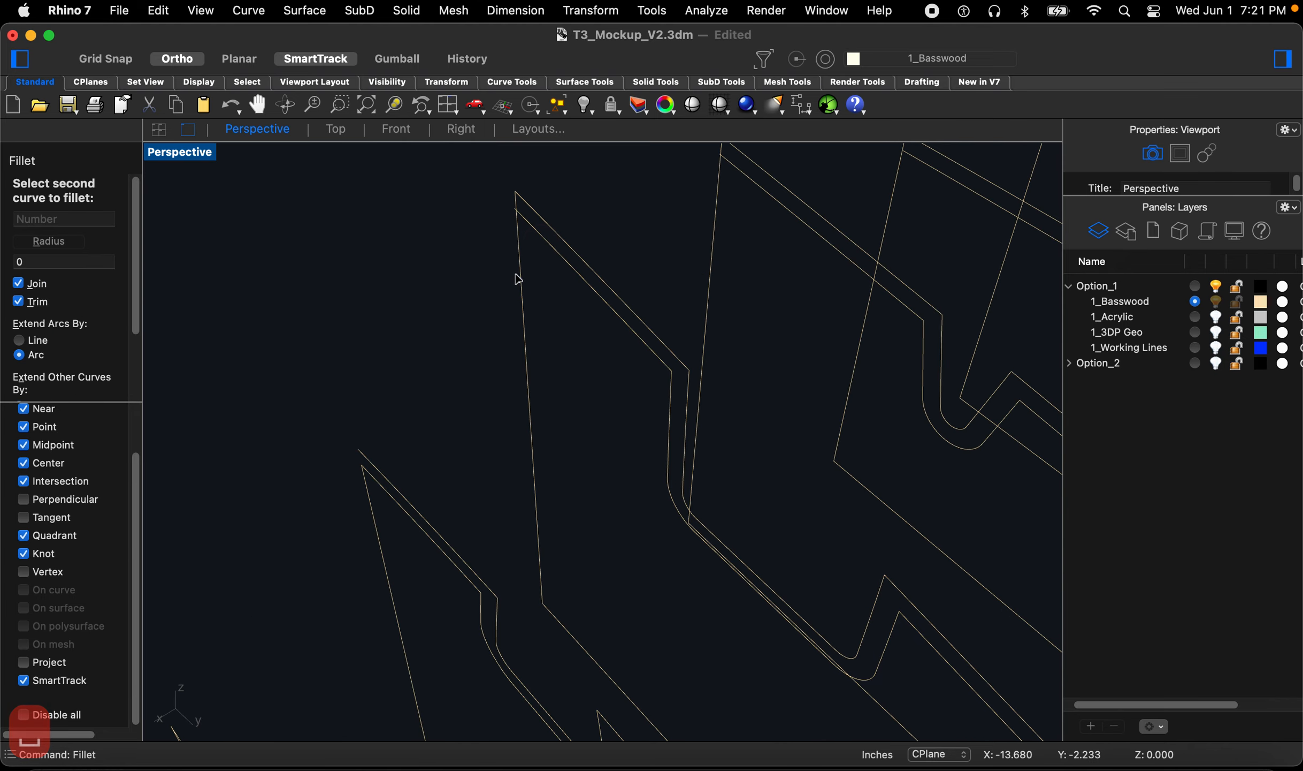
pyautogui.click(518, 278)
pyautogui.scroll(-5, 515, 282)
pyautogui.scroll(4, 603, 271)
pyautogui.press('space')
pyautogui.click(595, 287)
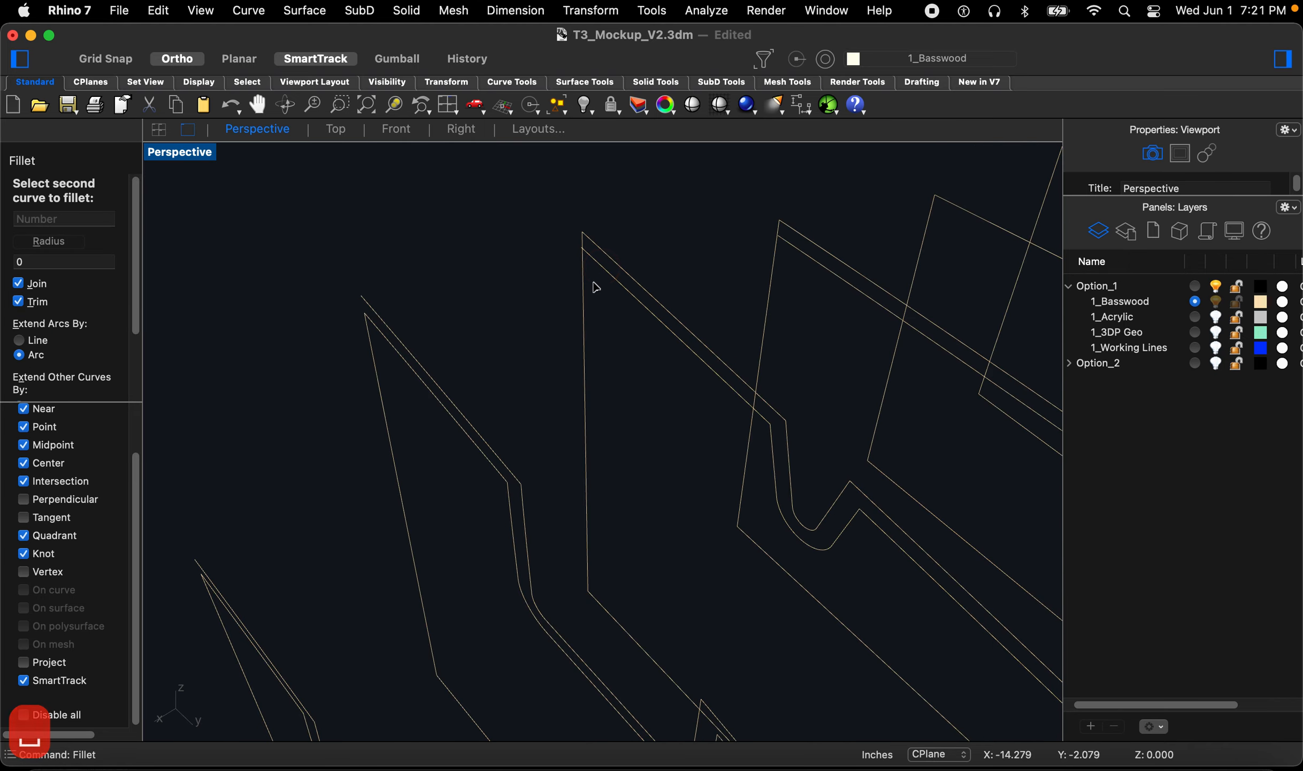
pyautogui.click(594, 289)
pyautogui.scroll(-5, 582, 291)
pyautogui.scroll(4, 678, 280)
pyautogui.press('space')
pyautogui.click(722, 294)
pyautogui.click(690, 314)
pyautogui.scroll(-5, 664, 283)
pyautogui.scroll(3, 660, 305)
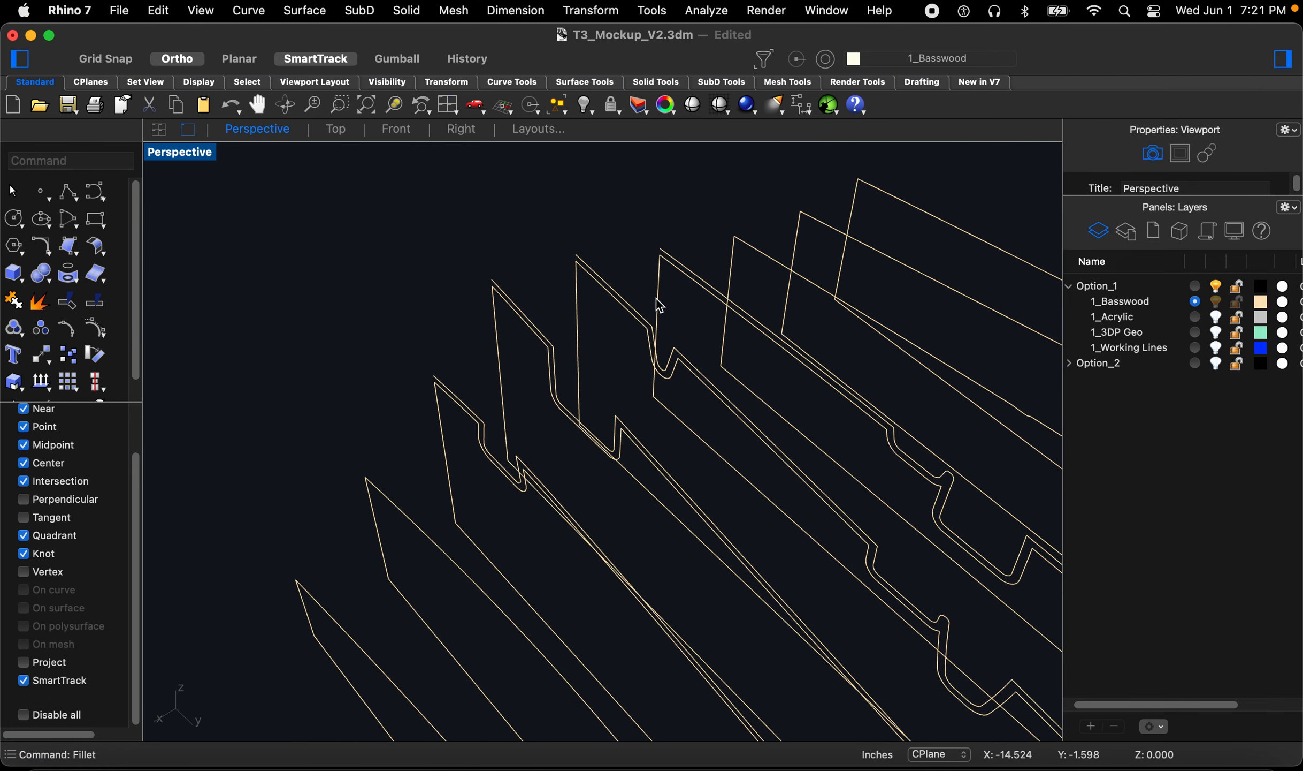
pyautogui.scroll(1, 660, 305)
# Step: Select the rib outlines and their offset curves and join them into closed curves
pyautogui.click(395, 465)
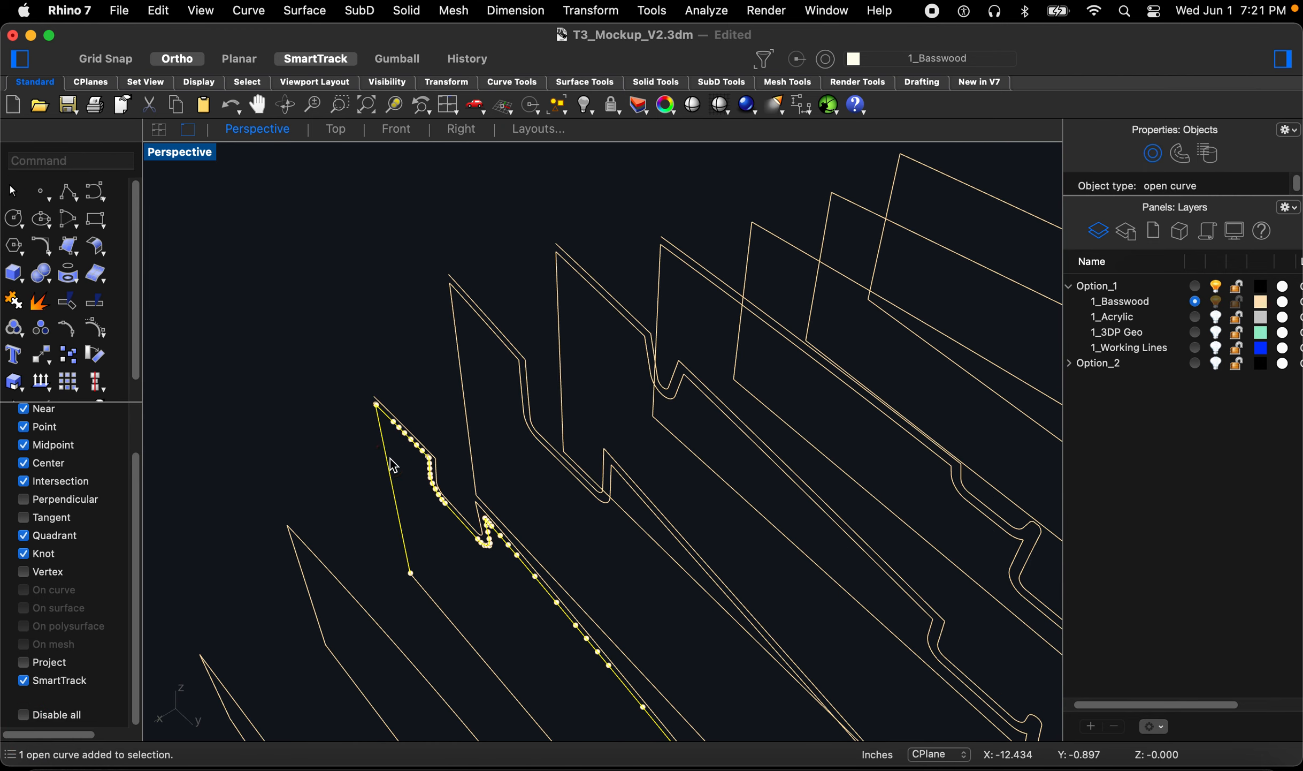
pyautogui.scroll(-4, 461, 351)
pyautogui.click(335, 344)
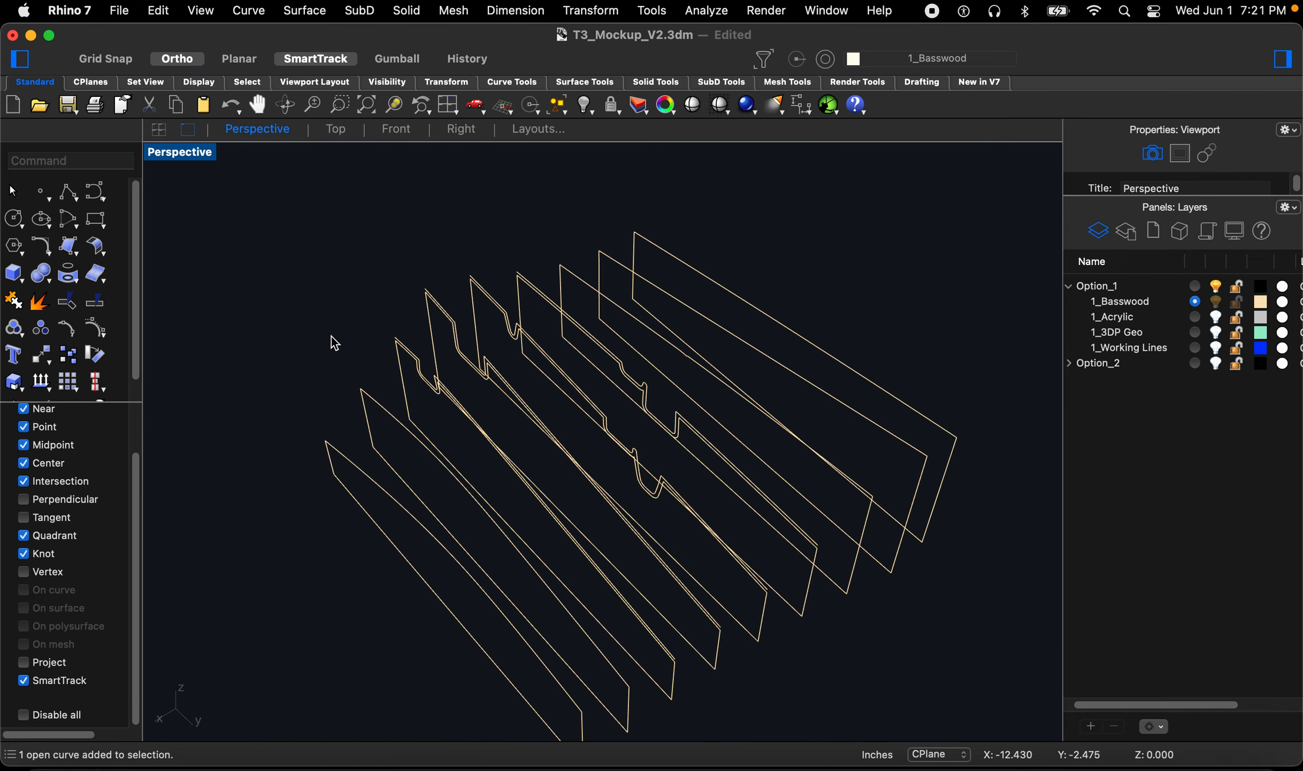
pyautogui.moveTo(394, 386); pyautogui.dragTo(361, 398, button='right')
pyautogui.moveTo(637, 657); pyautogui.dragTo(506, 562)
pyautogui.moveTo(503, 569); pyautogui.dragTo(598, 554, button='right')
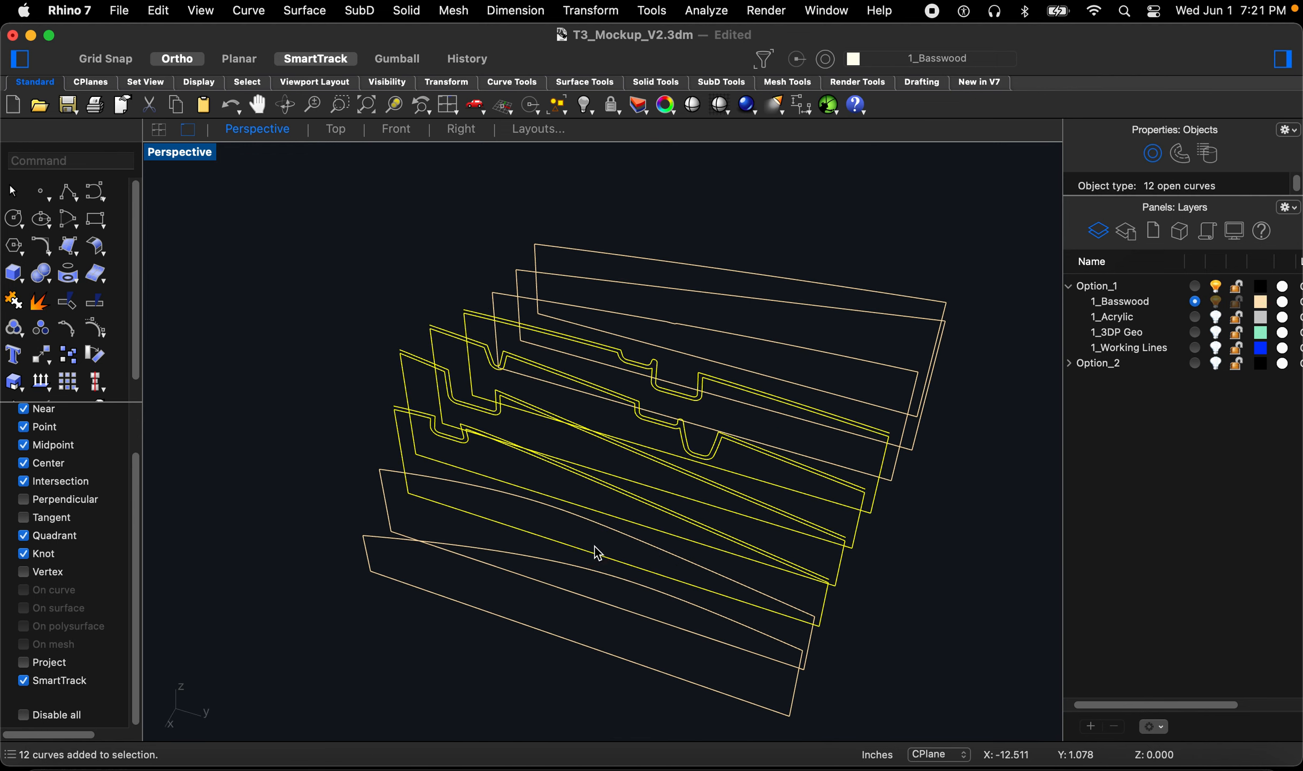
pyautogui.write('join')
pyautogui.press('Return')
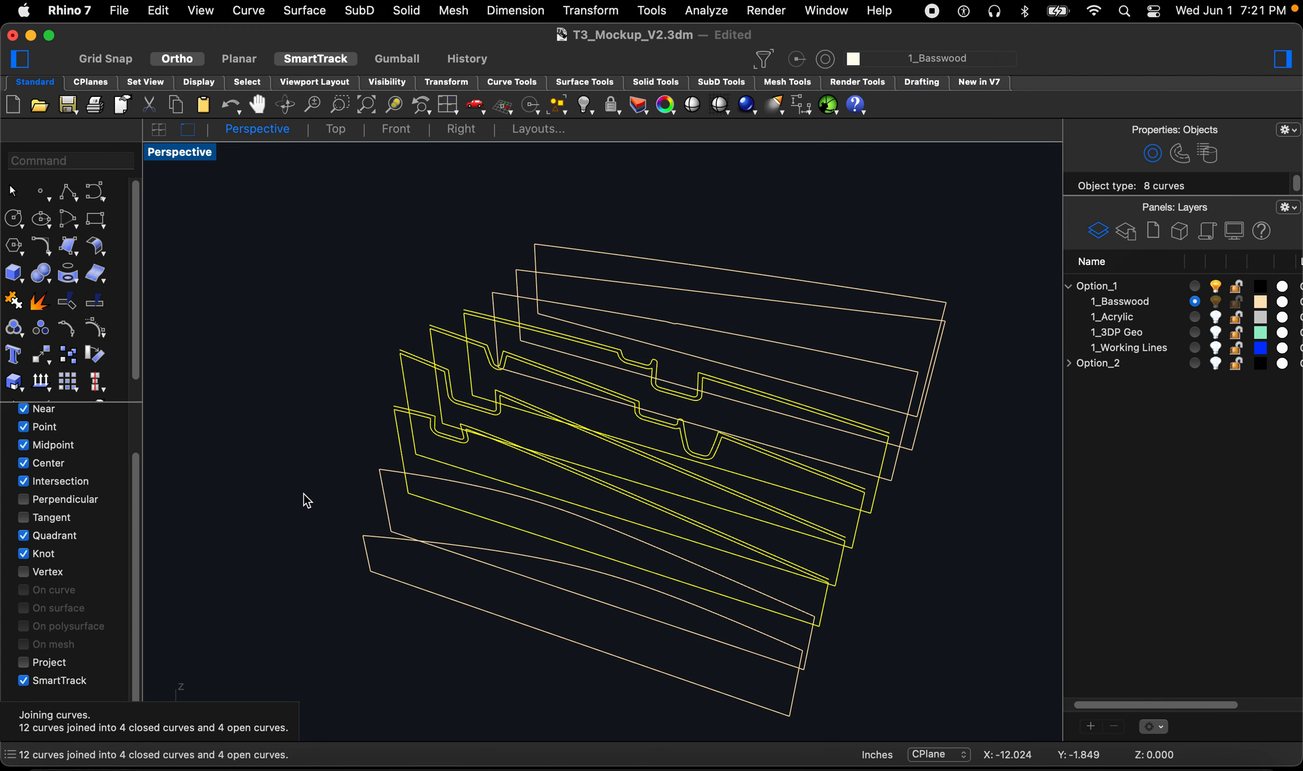
pyautogui.press('Escape')
# Step: Extrude the four closed rib outlines as solids along a direction picked by two points, on both sides
pyautogui.scroll(10, 338, 480)
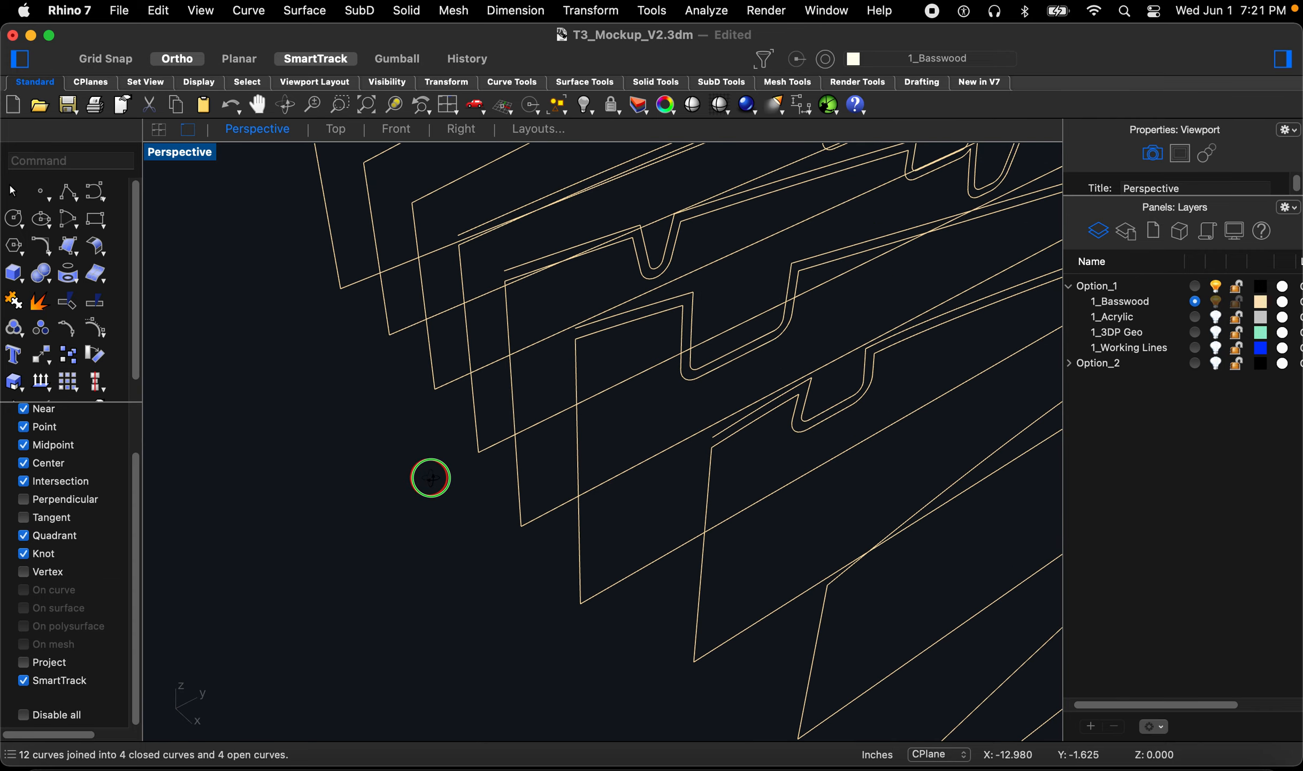
pyautogui.moveTo(428, 477); pyautogui.dragTo(475, 471, button='right')
pyautogui.moveTo(769, 683); pyautogui.dragTo(465, 423)
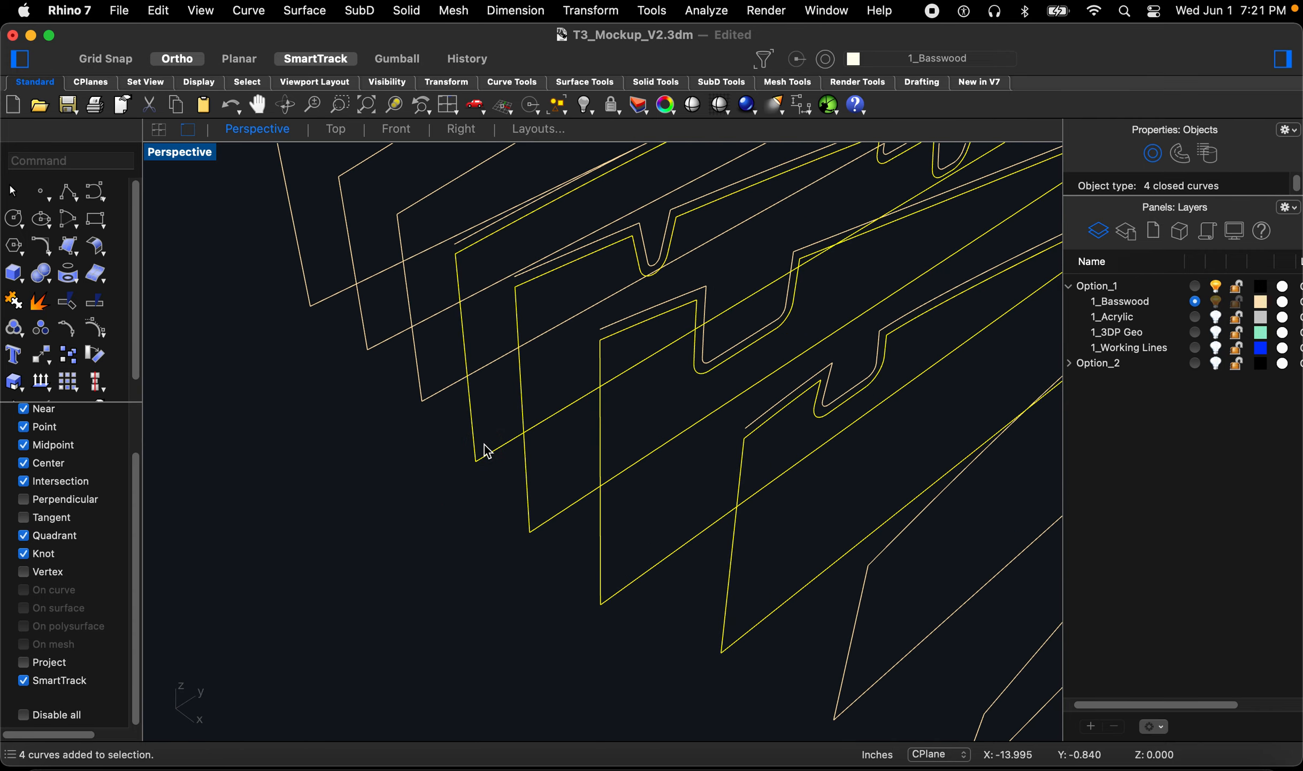
pyautogui.write('ext')
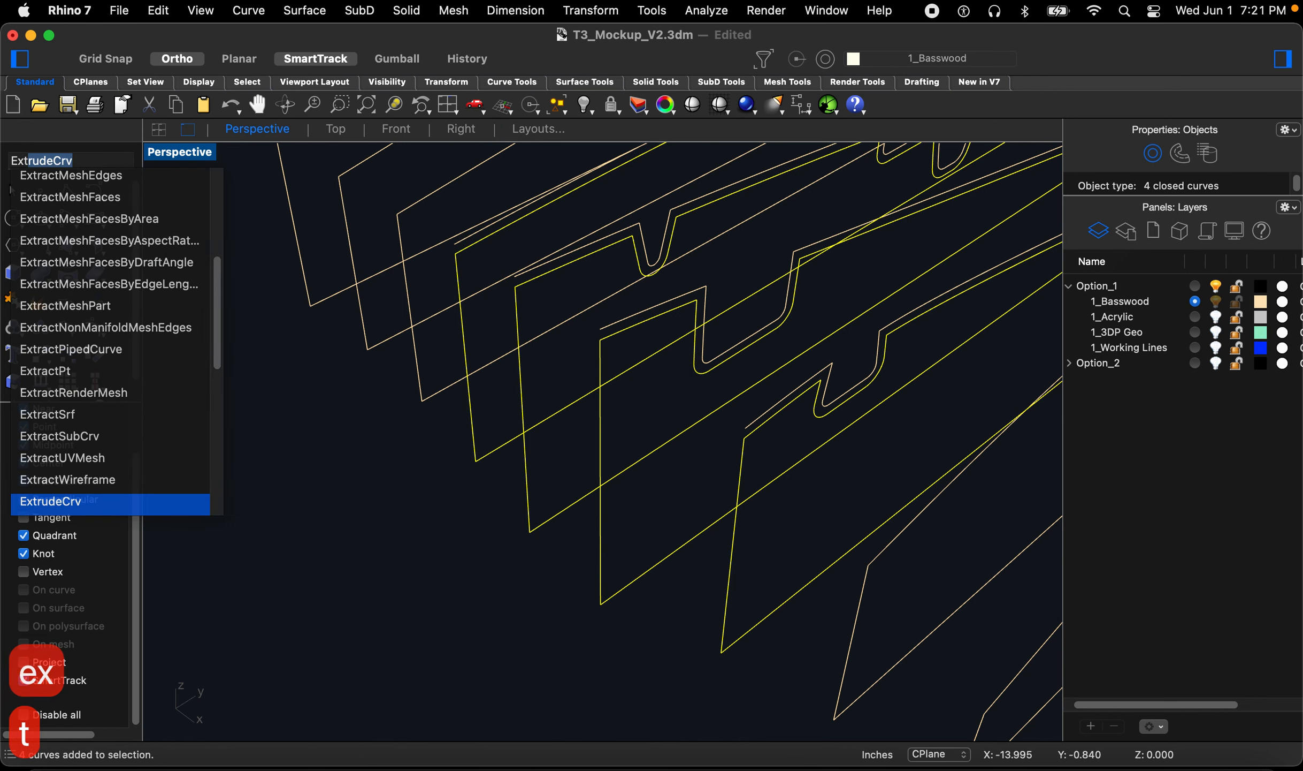
pyautogui.press('Return')
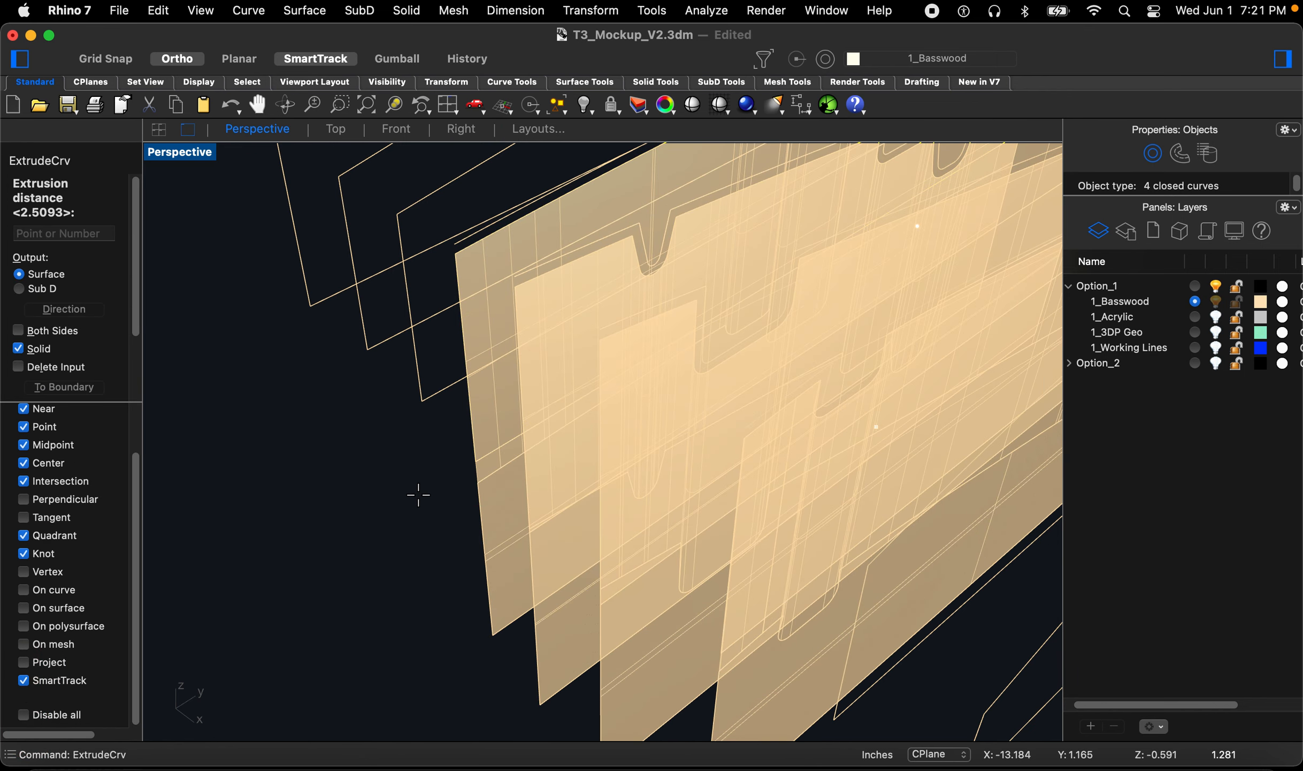
pyautogui.write('d')
pyautogui.press('space')
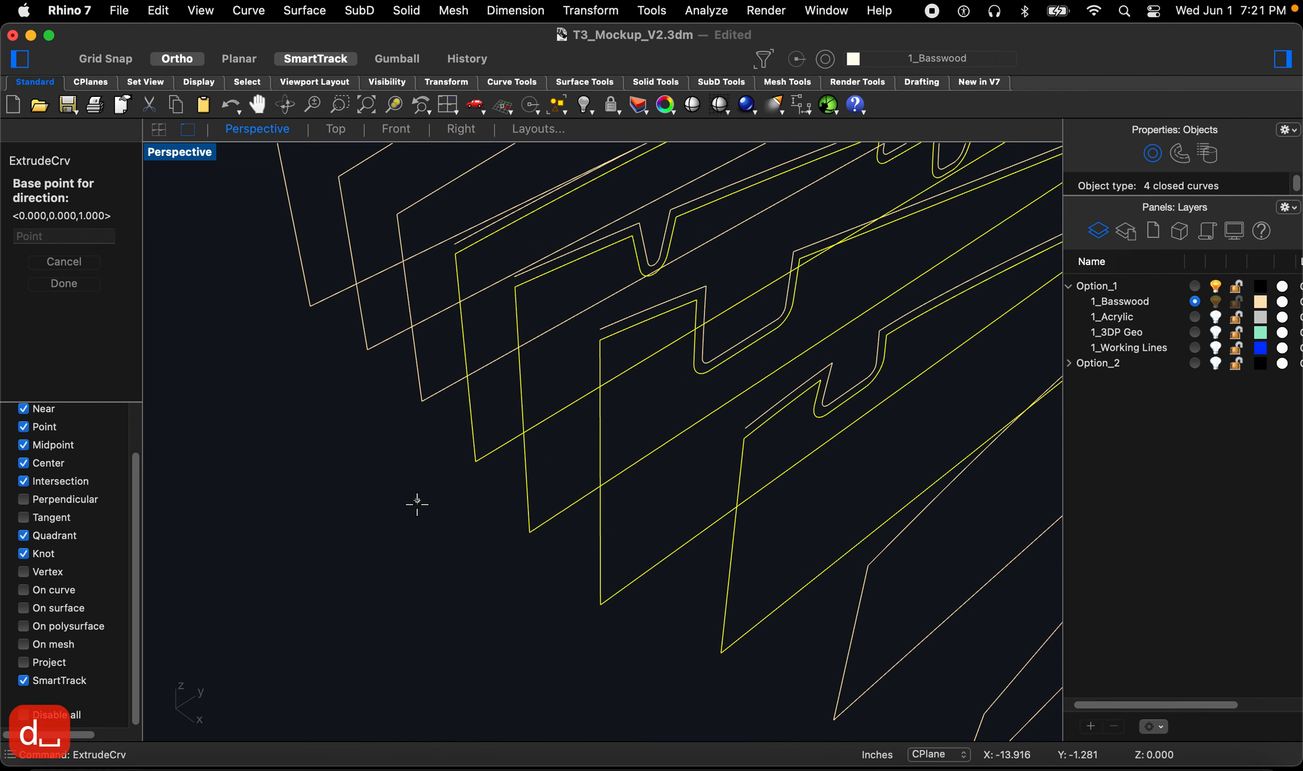
pyautogui.click(477, 631)
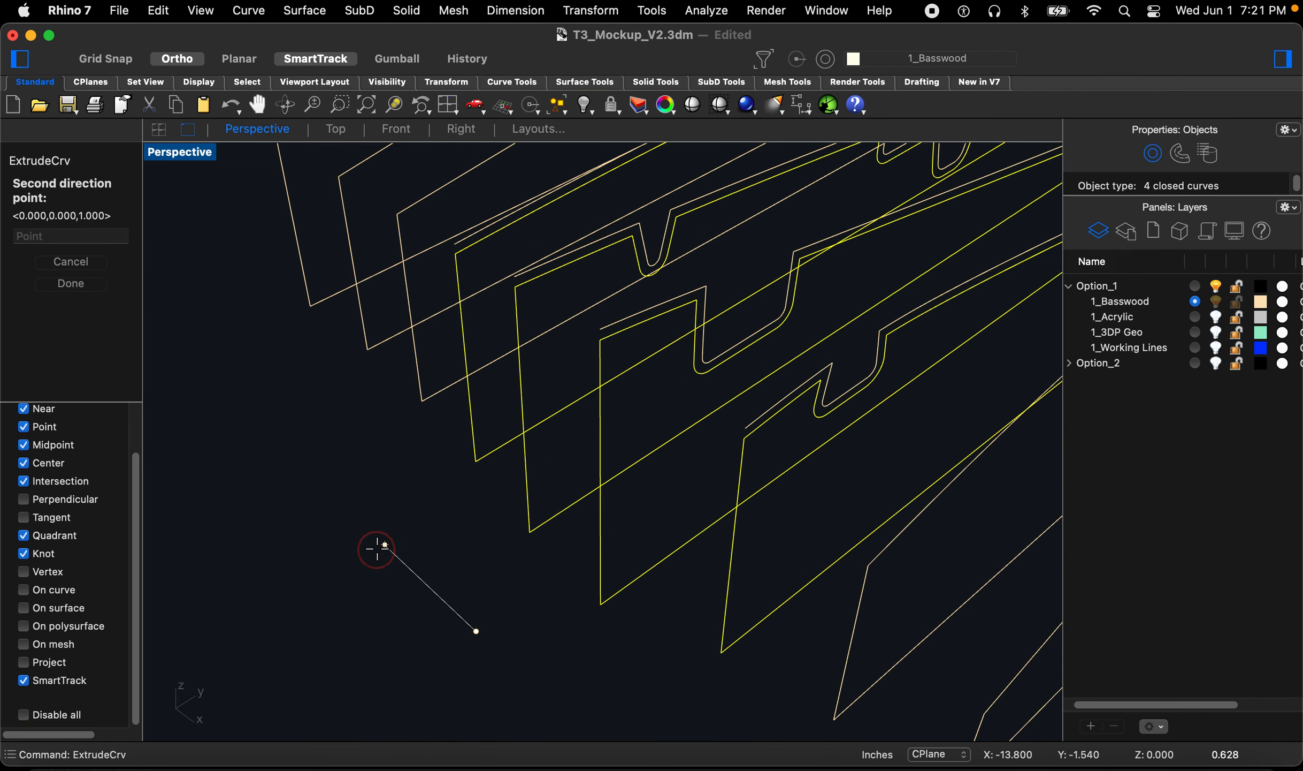
pyautogui.click(376, 547)
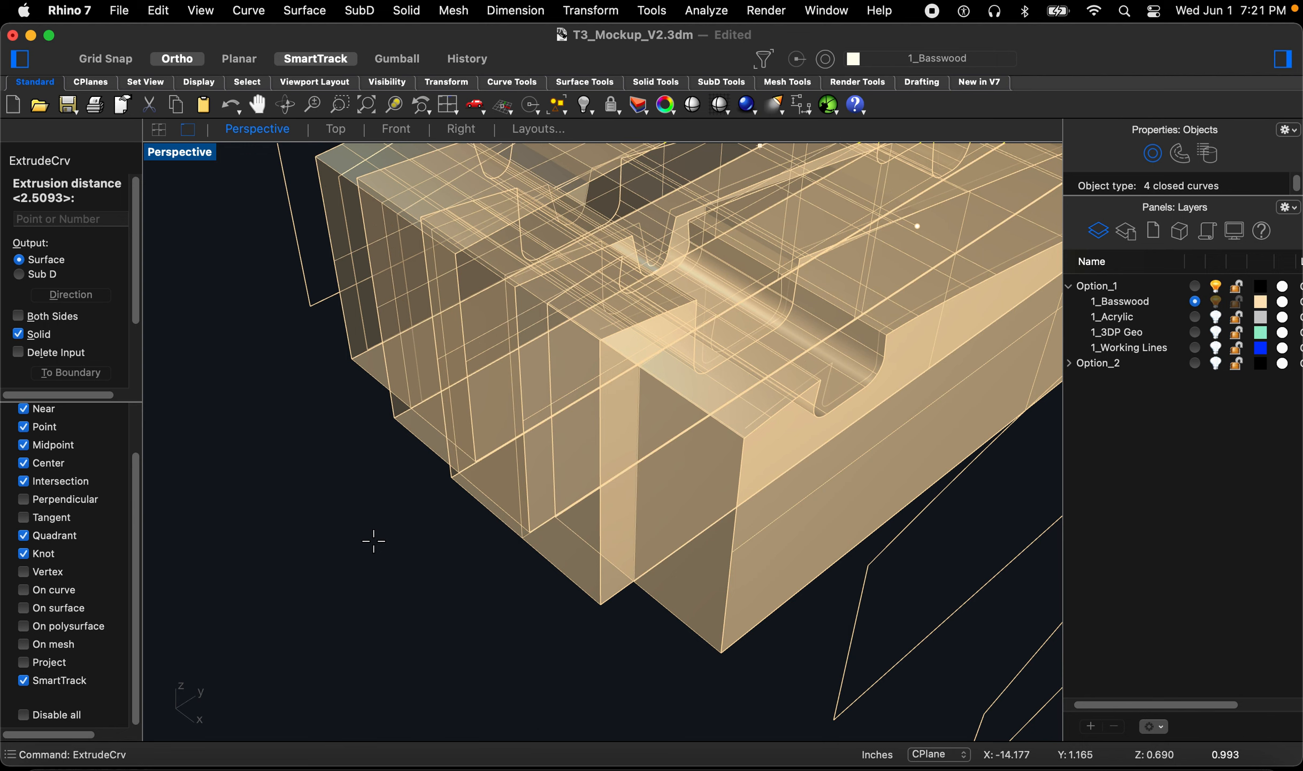
pyautogui.write('b')
pyautogui.press('space')
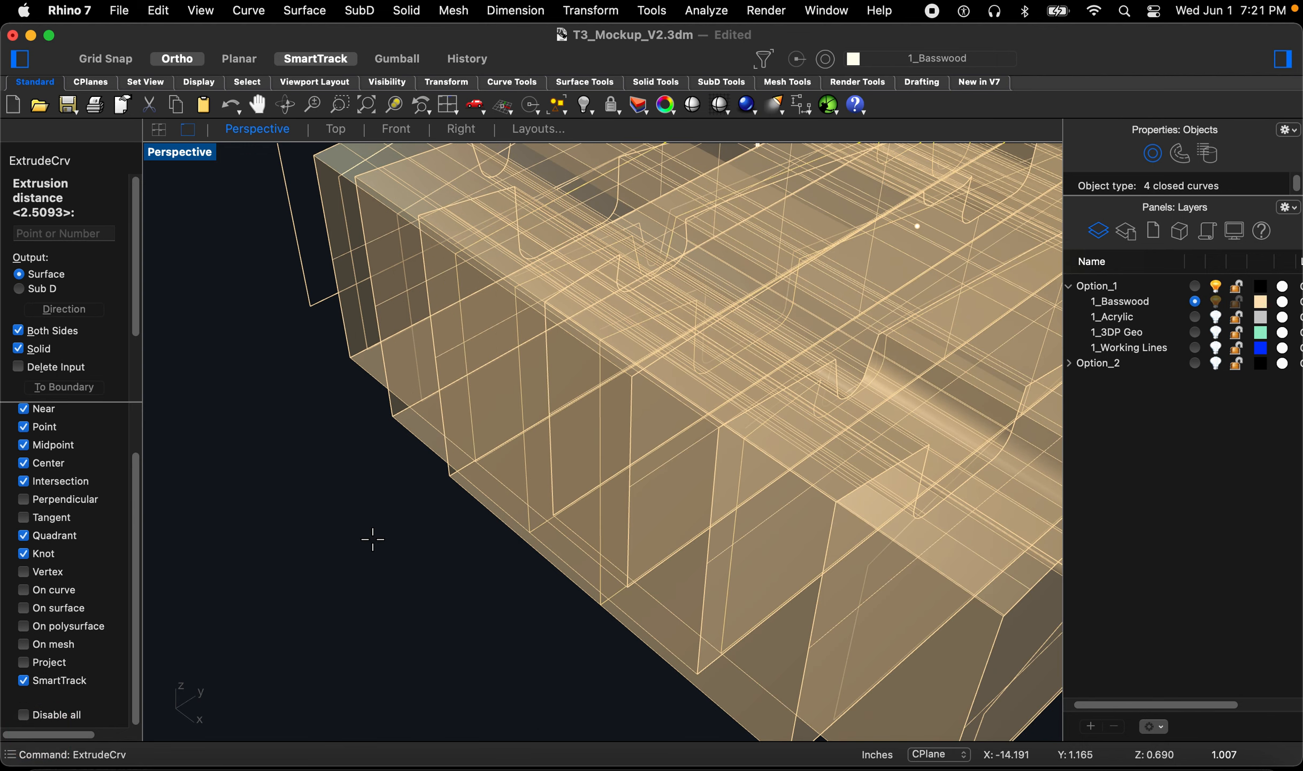
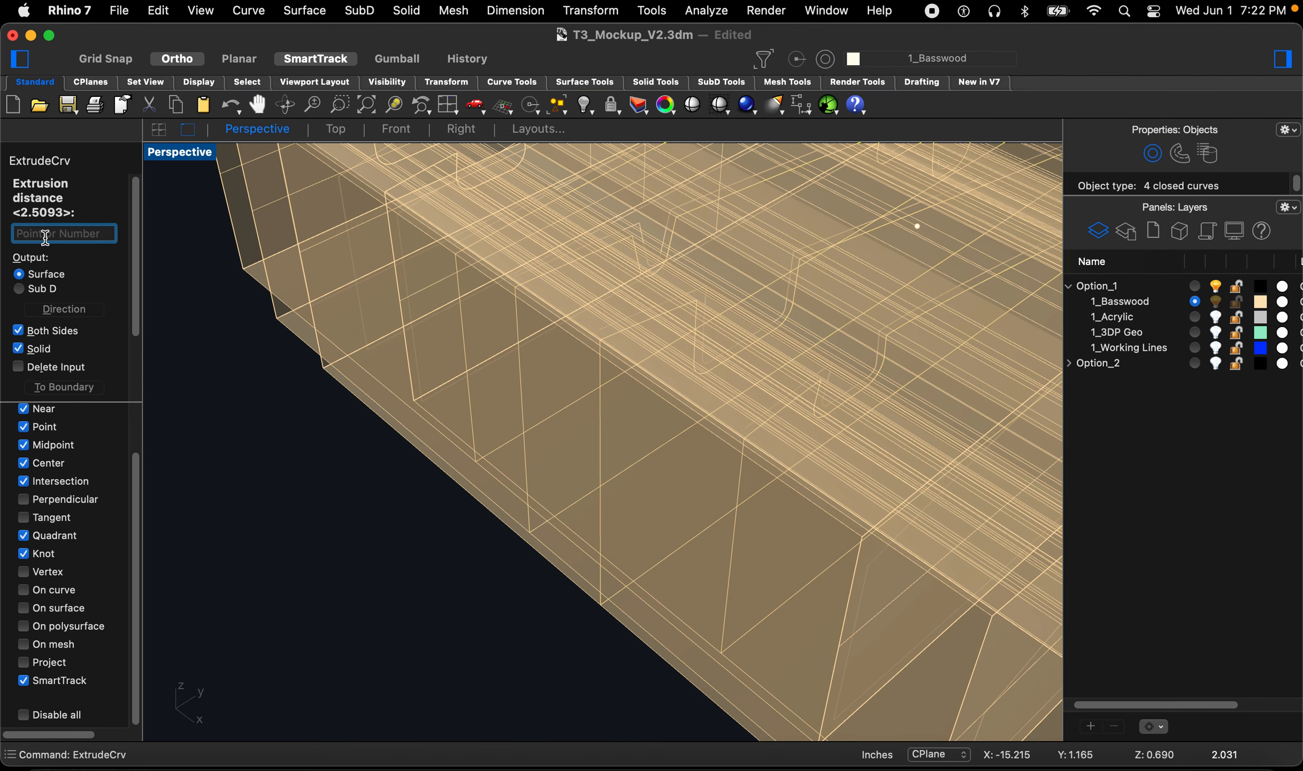
# Step: Set the extrusion distance to 0.045 to finish the four basswood rib solids
pyautogui.write('0.0')
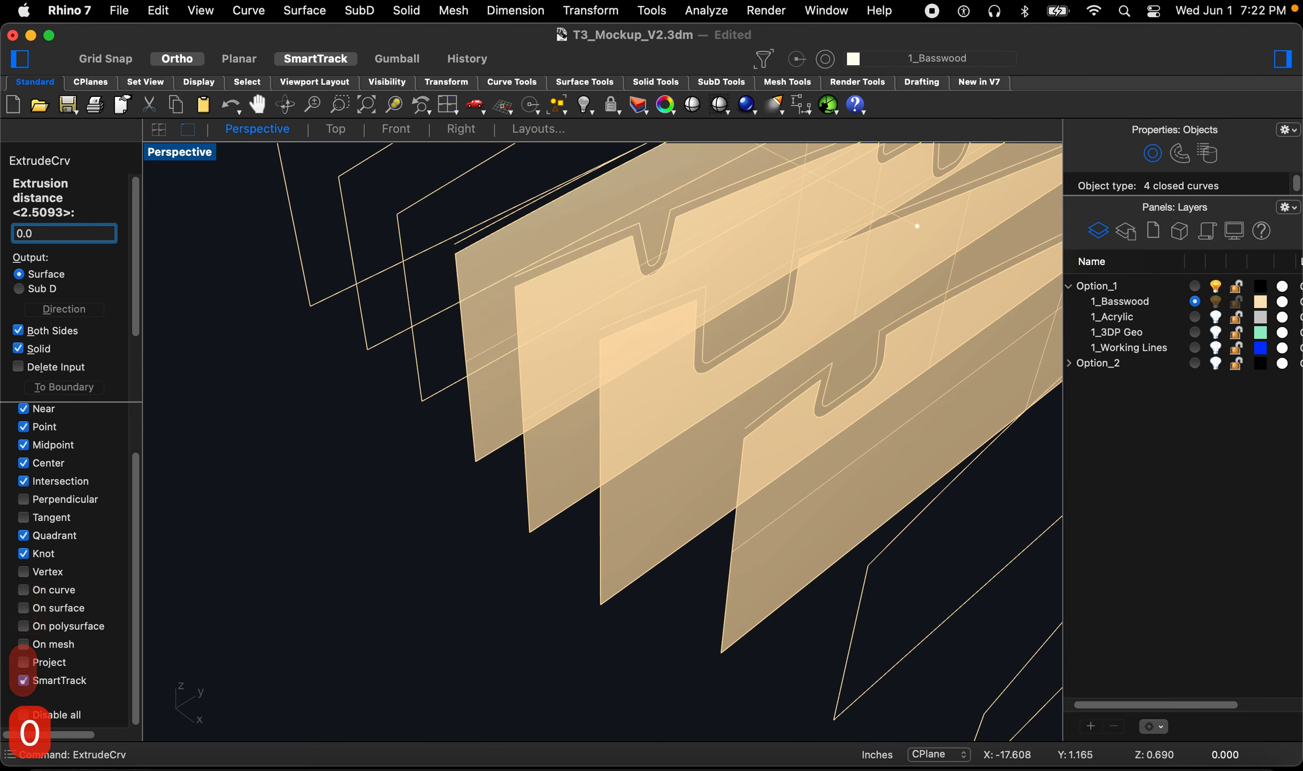
pyautogui.write('45')
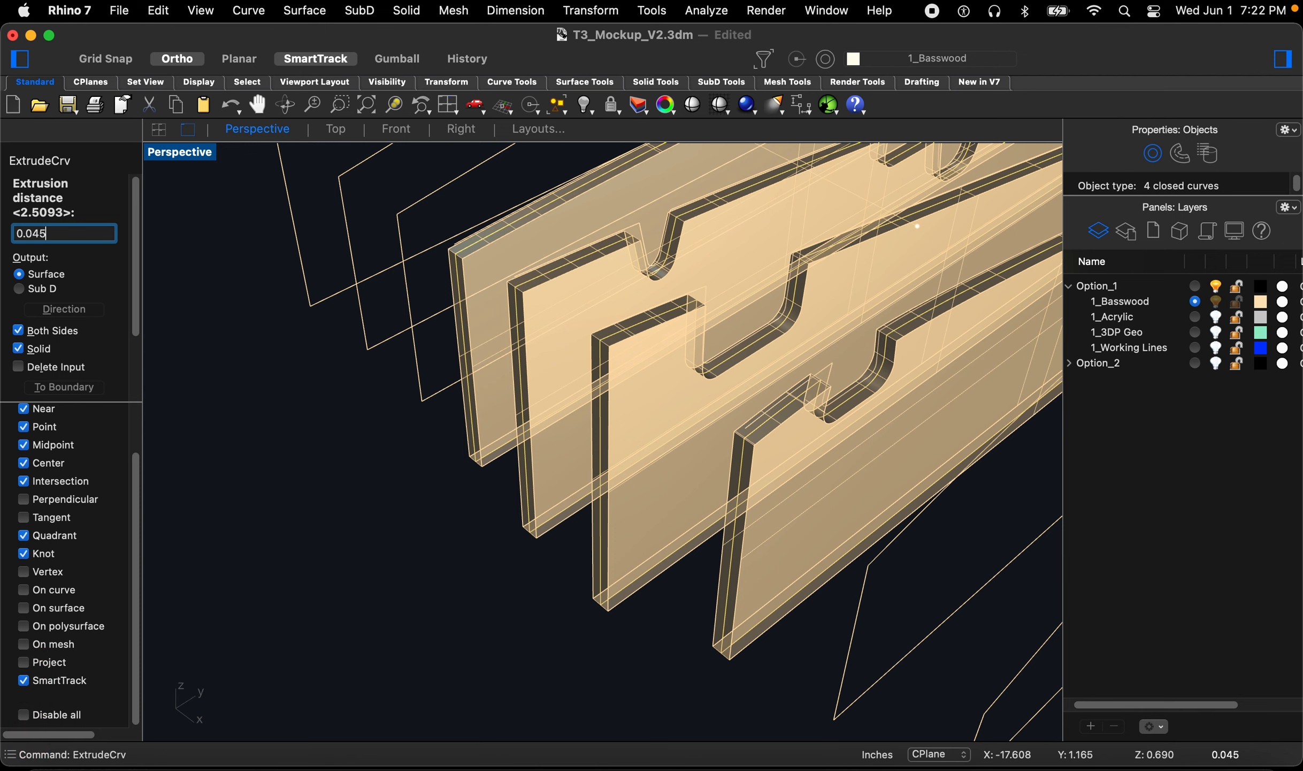
pyautogui.press('Return')
pyautogui.click(349, 509)
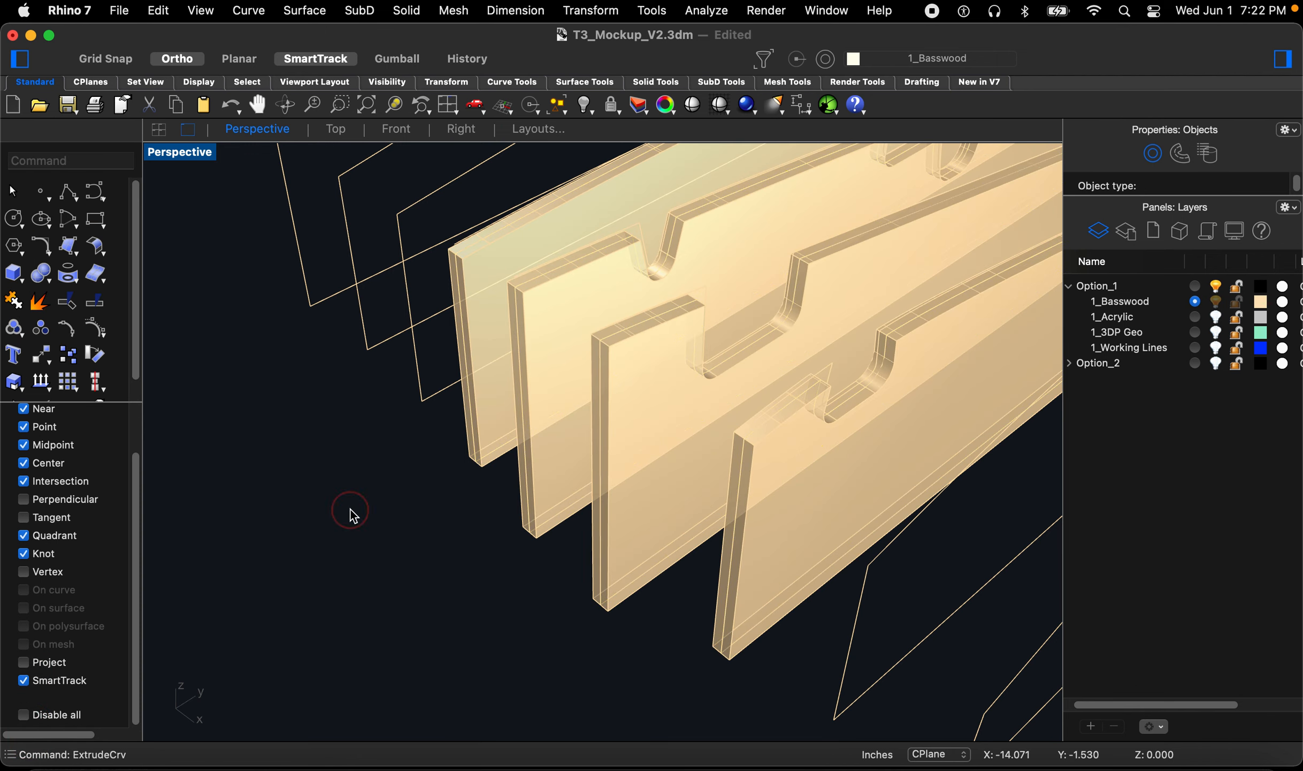
# Step: Inspect the extruded ribs against the 3D-printed geometry from several angles
pyautogui.moveTo(420, 507); pyautogui.dragTo(742, 473, button='right')
pyautogui.scroll(-6, 696, 476)
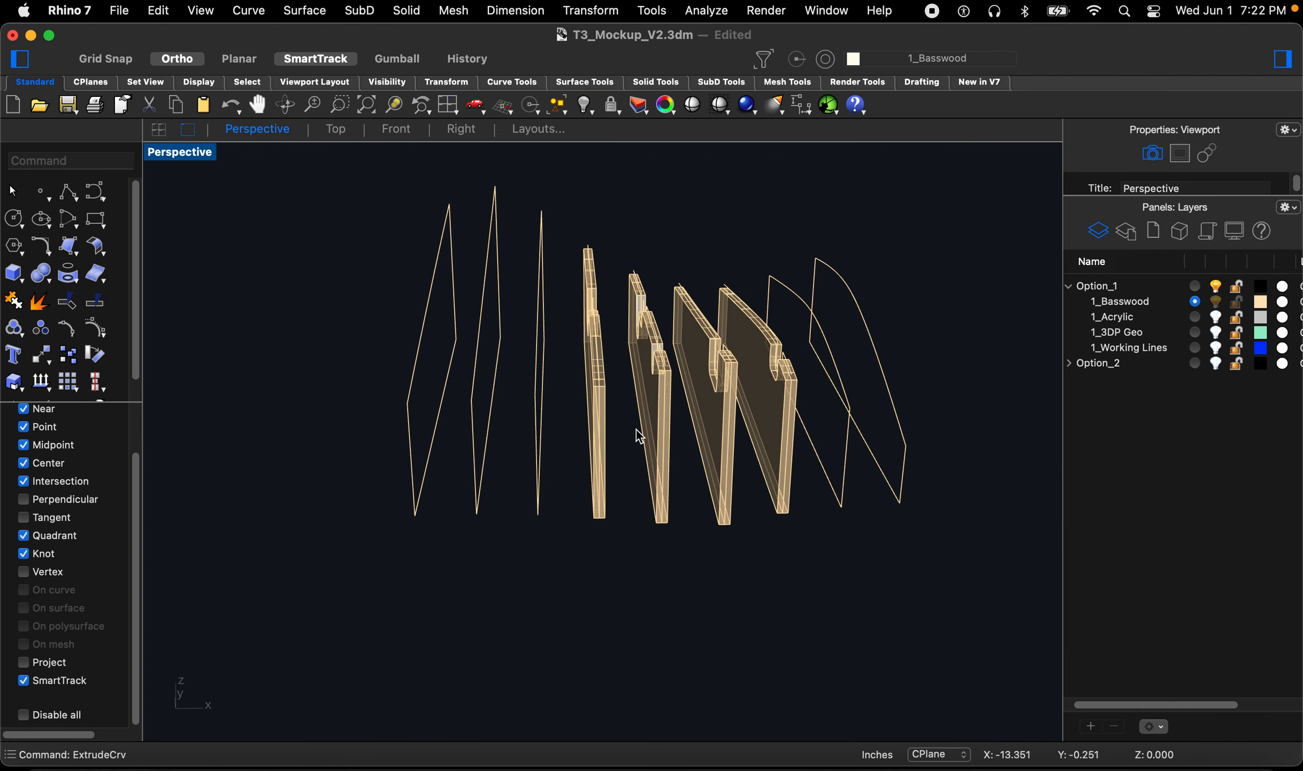
pyautogui.scroll(10, 640, 336)
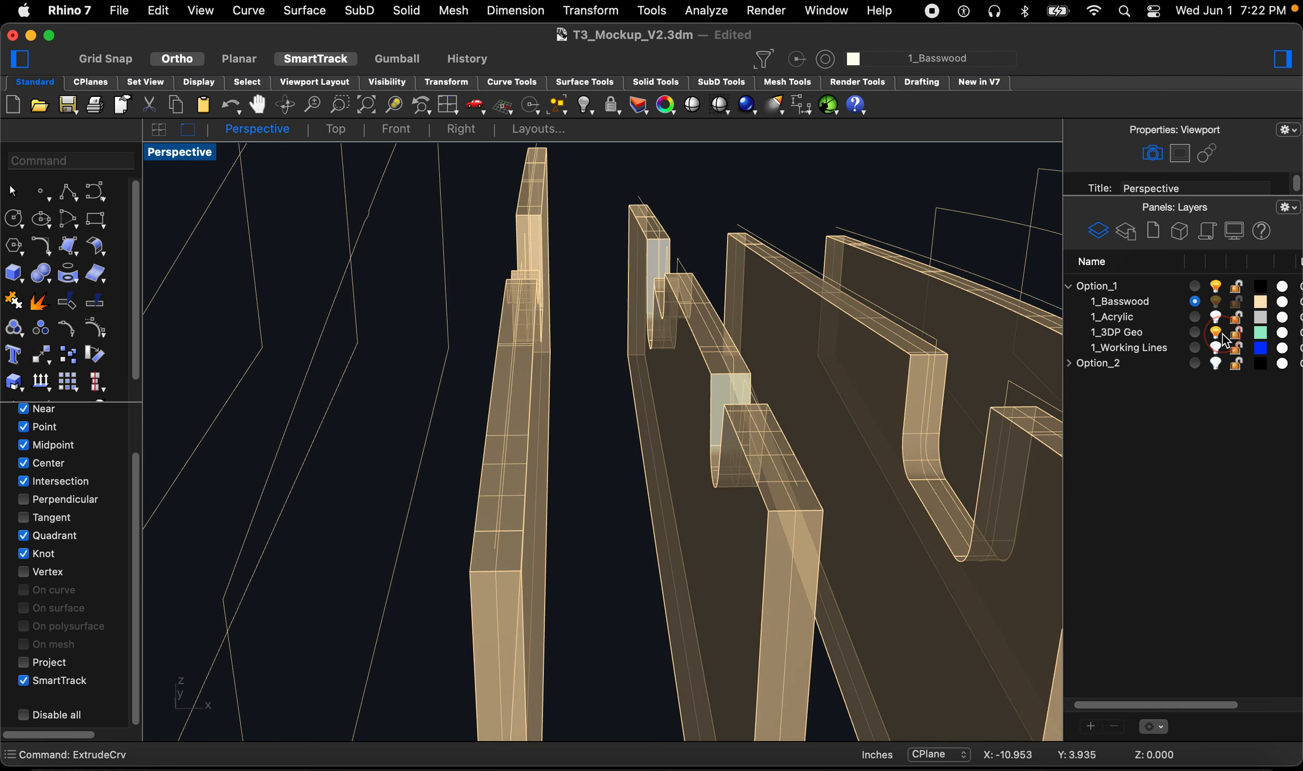
pyautogui.moveTo(771, 425); pyautogui.dragTo(709, 417, button='right')
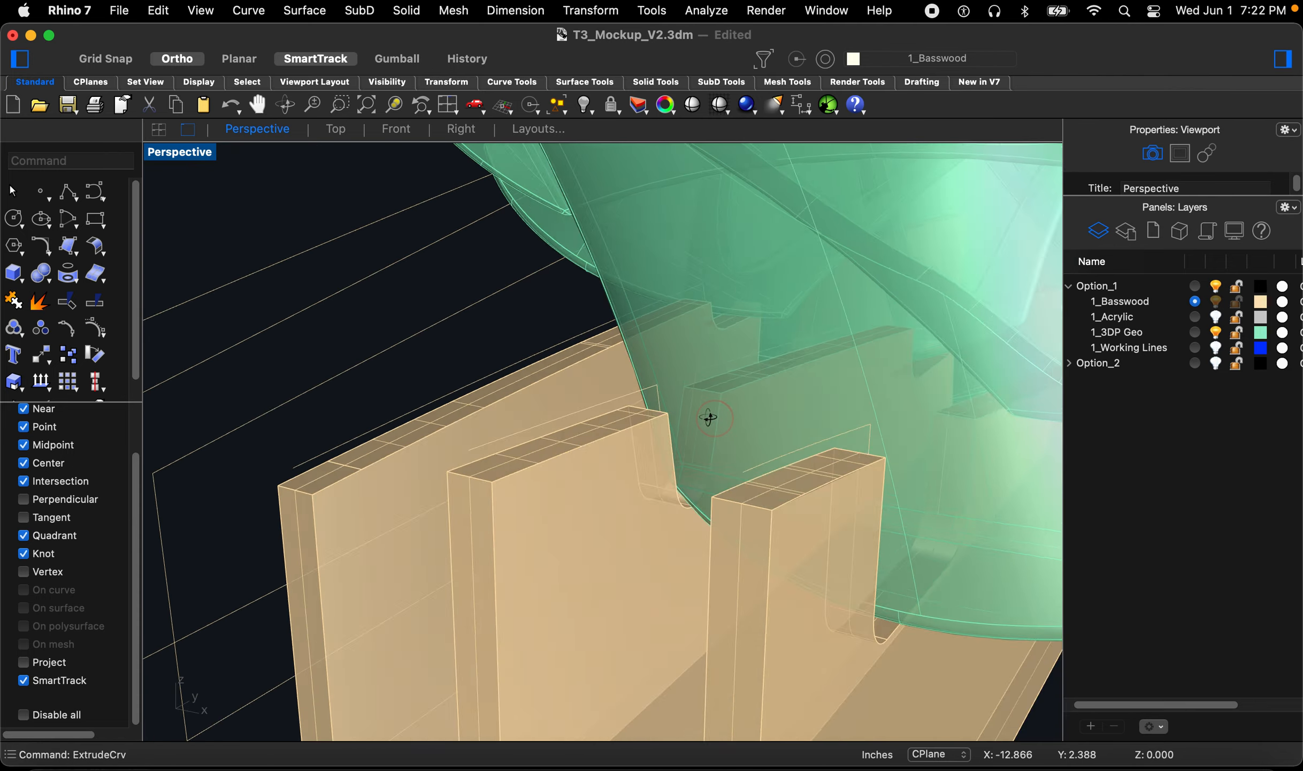
pyautogui.scroll(-6, 564, 457)
pyautogui.moveTo(565, 457)
pyautogui.mouseDown(button='right')
pyautogui.moveTo(656, 482)
pyautogui.moveTo(640, 506)
pyautogui.moveTo(678, 489)
pyautogui.moveTo(579, 512)
pyautogui.moveTo(358, 524)
pyautogui.moveTo(585, 480)
pyautogui.moveTo(419, 468)
pyautogui.moveTo(563, 472)
pyautogui.mouseUp(button='right')
pyautogui.scroll(7, 611, 514)
pyautogui.scroll(3, 752, 496)
pyautogui.moveTo(752, 494); pyautogui.dragTo(655, 459, button='right')
pyautogui.moveTo(734, 475); pyautogui.dragTo(593, 539, button='right')
pyautogui.moveTo(529, 498); pyautogui.dragTo(684, 513, button='right')
pyautogui.scroll(-5, 754, 418)
pyautogui.moveTo(656, 476); pyautogui.dragTo(628, 550, button='right')
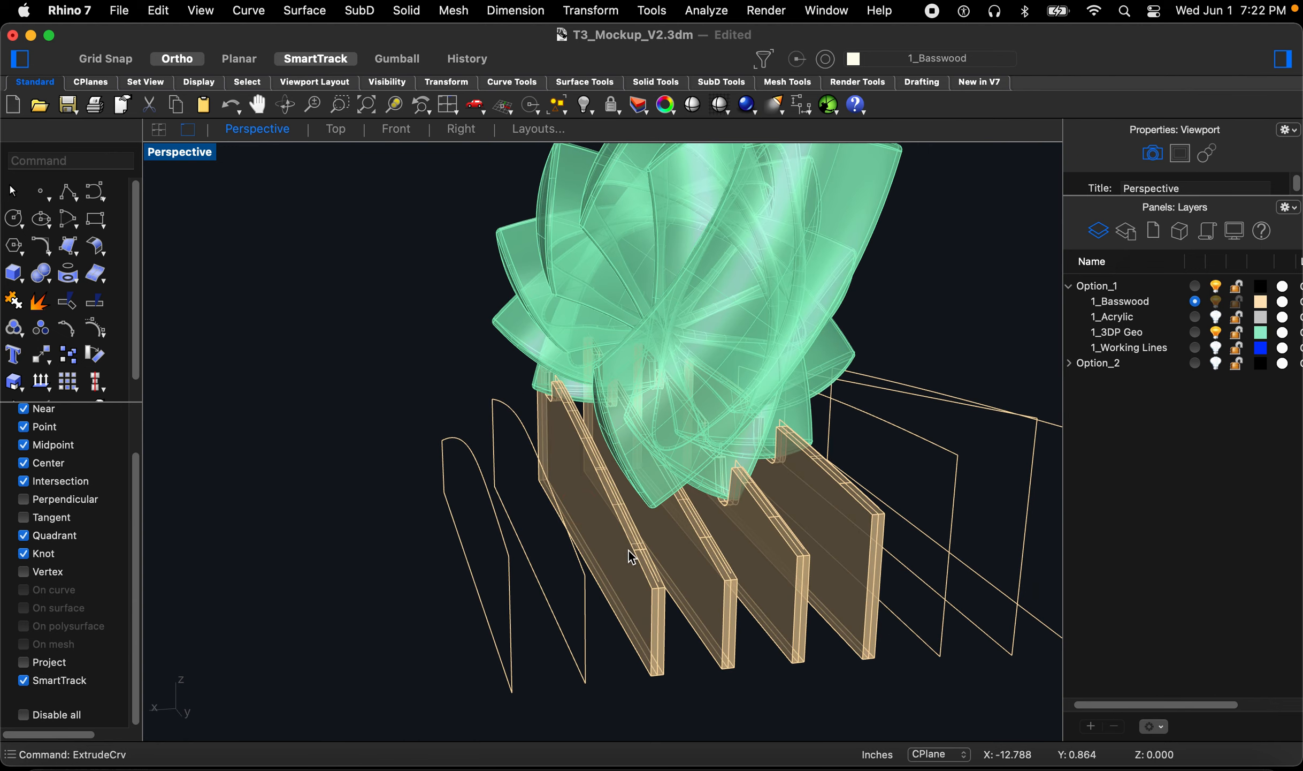
pyautogui.scroll(5, 723, 665)
# Step: Offset the outermost remaining rib outline by 0.045 toward the outside
pyautogui.click(716, 599)
pyautogui.click(478, 626)
pyautogui.scroll(-3, 517, 594)
pyautogui.scroll(-2, 503, 593)
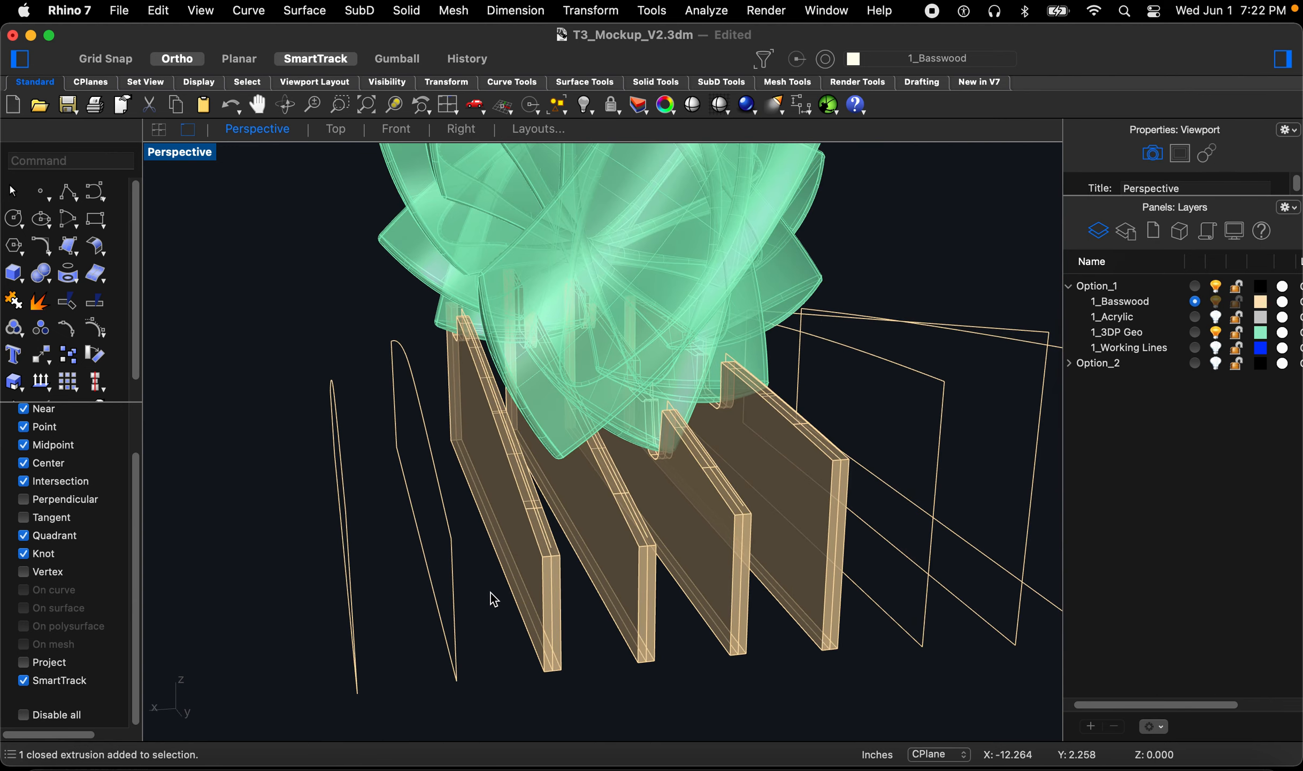
pyautogui.write('off')
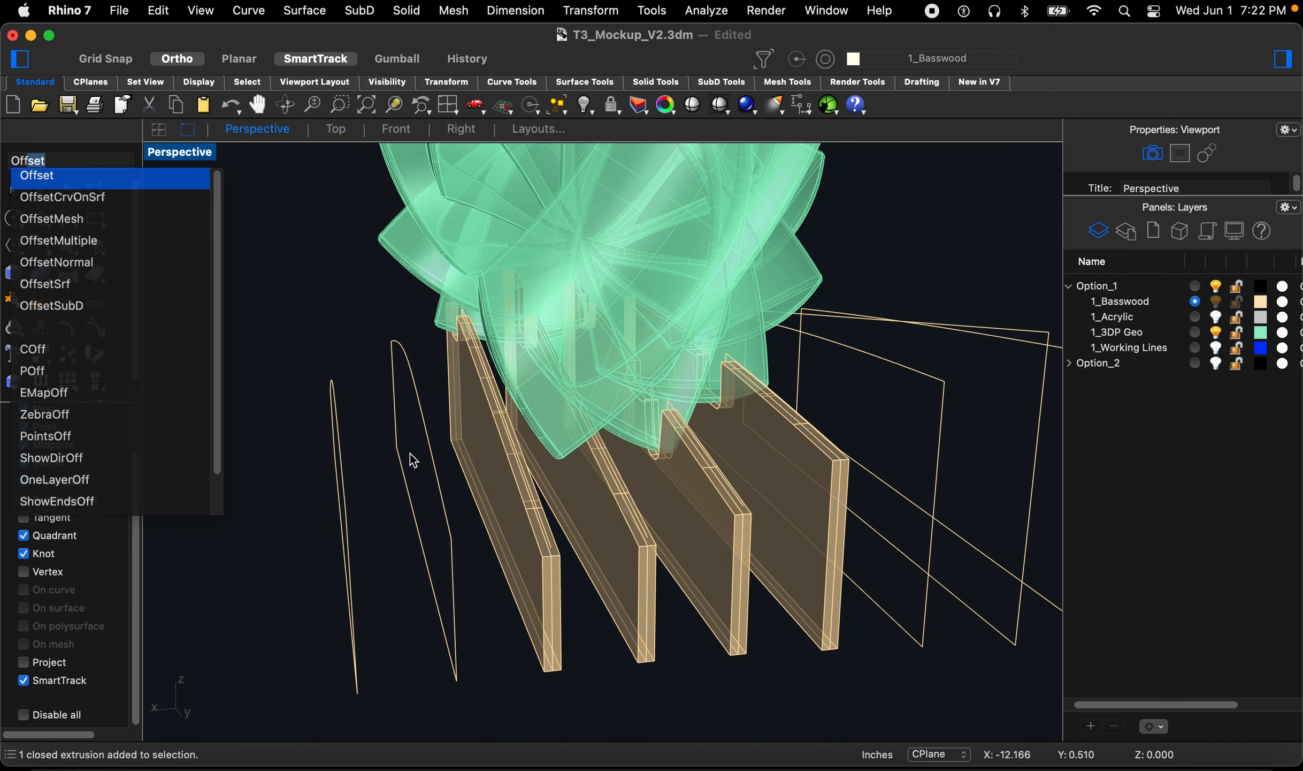
pyautogui.press('Return')
pyautogui.click(403, 471)
pyautogui.moveTo(403, 471); pyautogui.dragTo(355, 451, button='right')
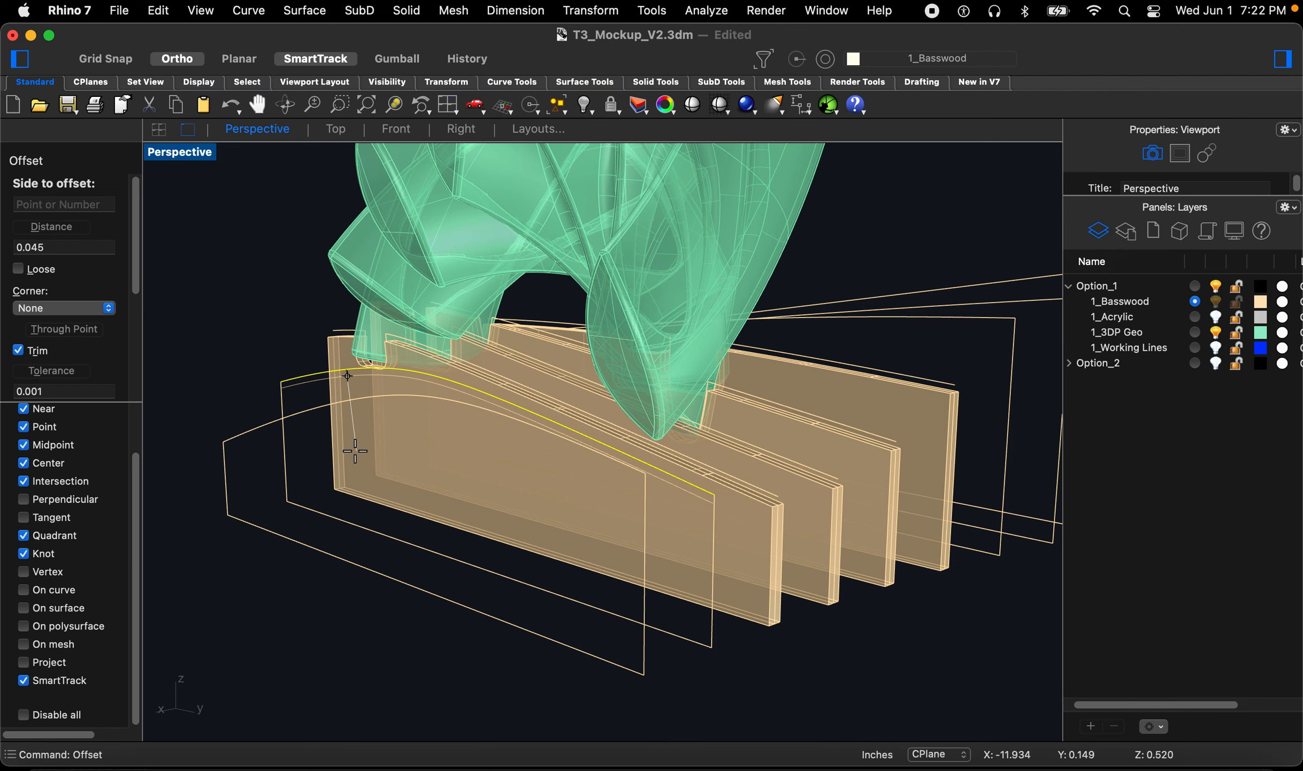
pyautogui.click(323, 444)
pyautogui.click(256, 431)
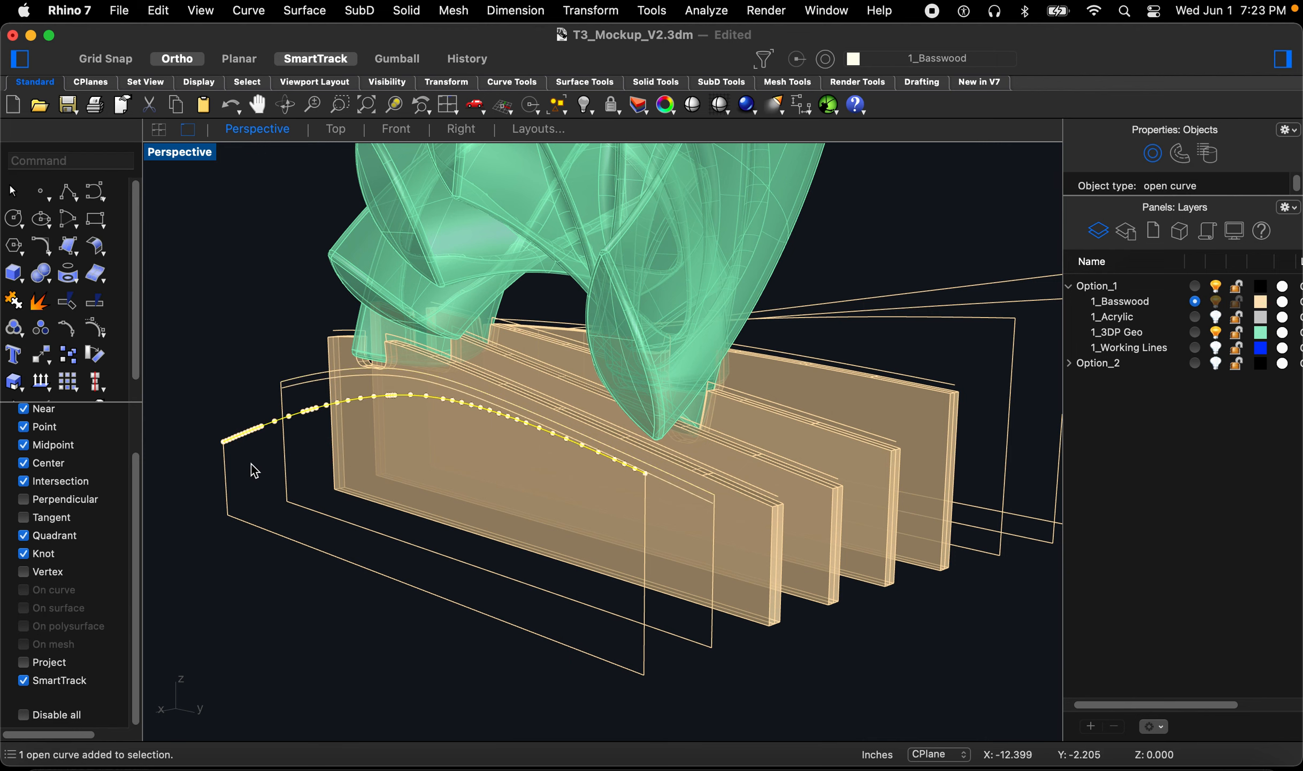
# Step: Offset the next outer rib outline by 0.045 to the outside
pyautogui.press('space')
pyautogui.click(252, 469)
pyautogui.click(167, 557)
pyautogui.scroll(-6, 167, 556)
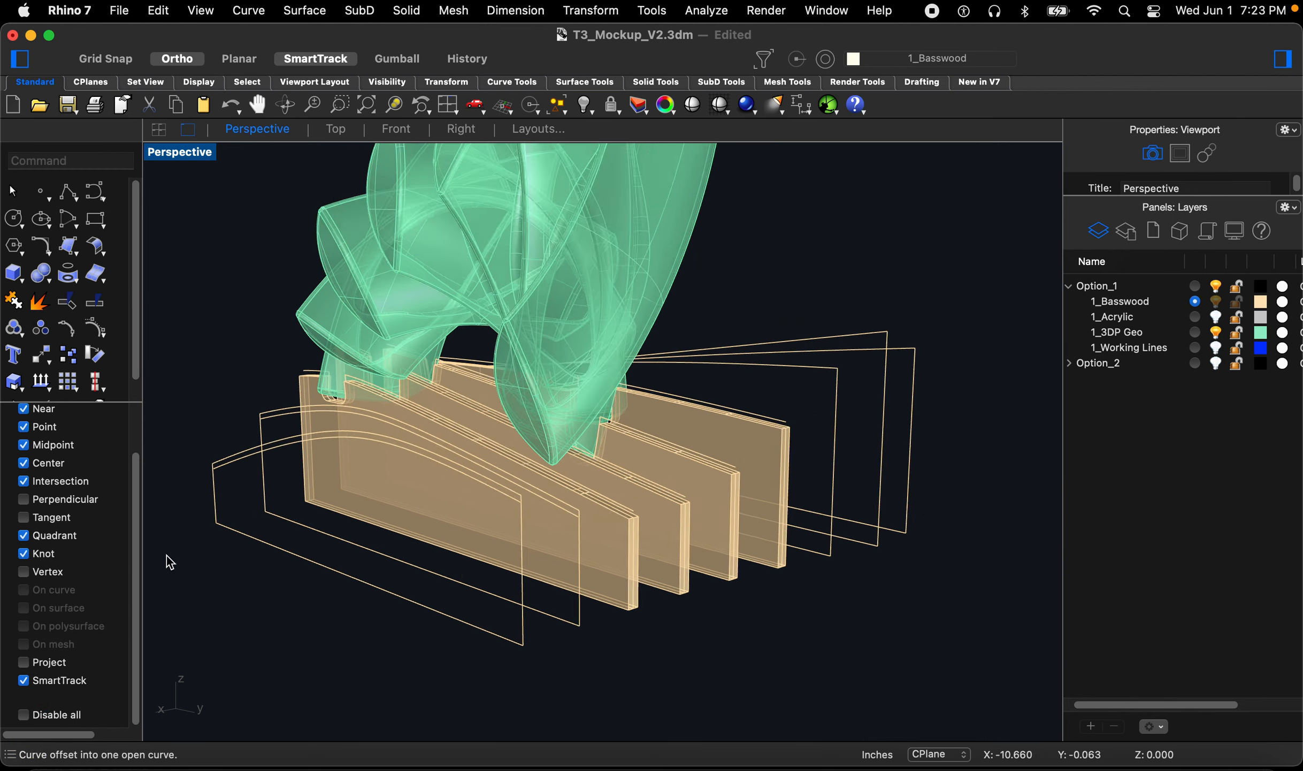
pyautogui.scroll(9, 703, 404)
# Step: Offset an outer rib outline on the opposite side by 0.045
pyautogui.press('space')
pyautogui.click(678, 406)
pyautogui.click(666, 439)
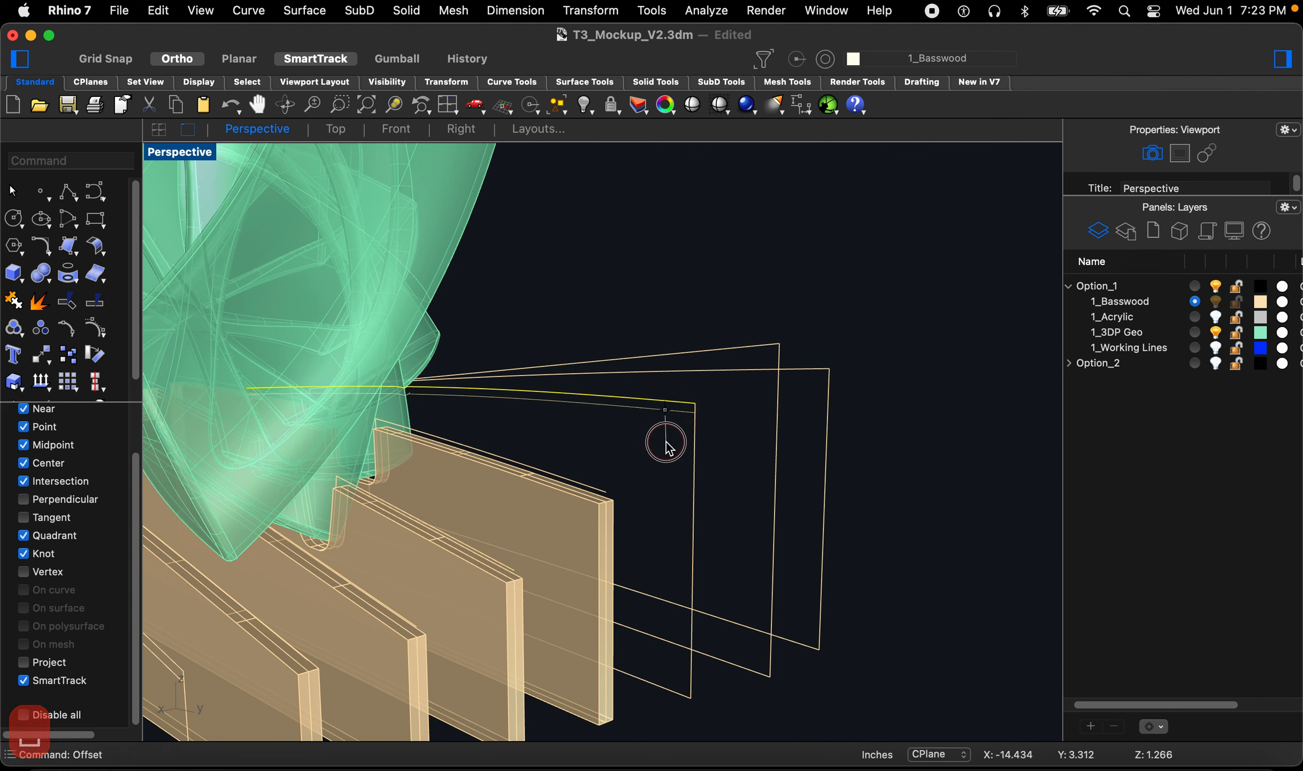
pyautogui.press('space')
pyautogui.click(731, 351)
pyautogui.click(735, 430)
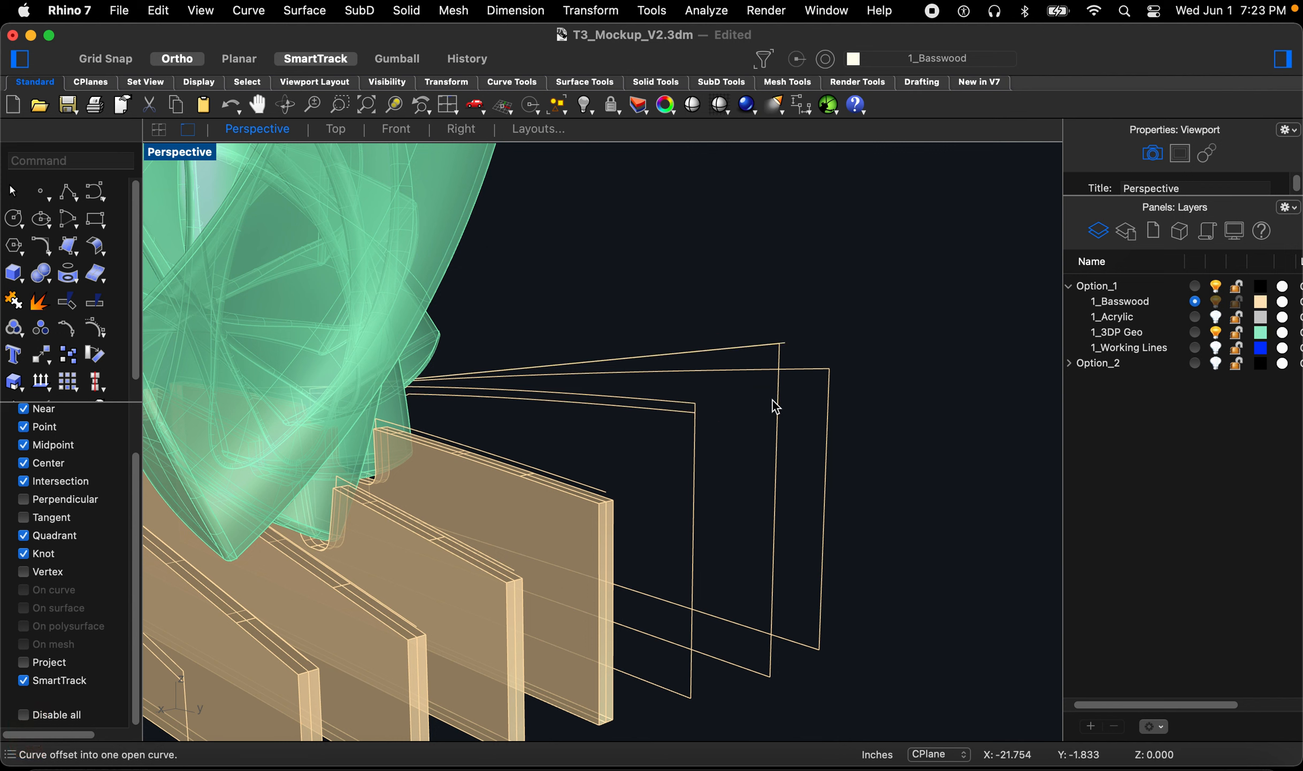
pyautogui.press('super+z')
pyautogui.press('space')
pyautogui.click(763, 357)
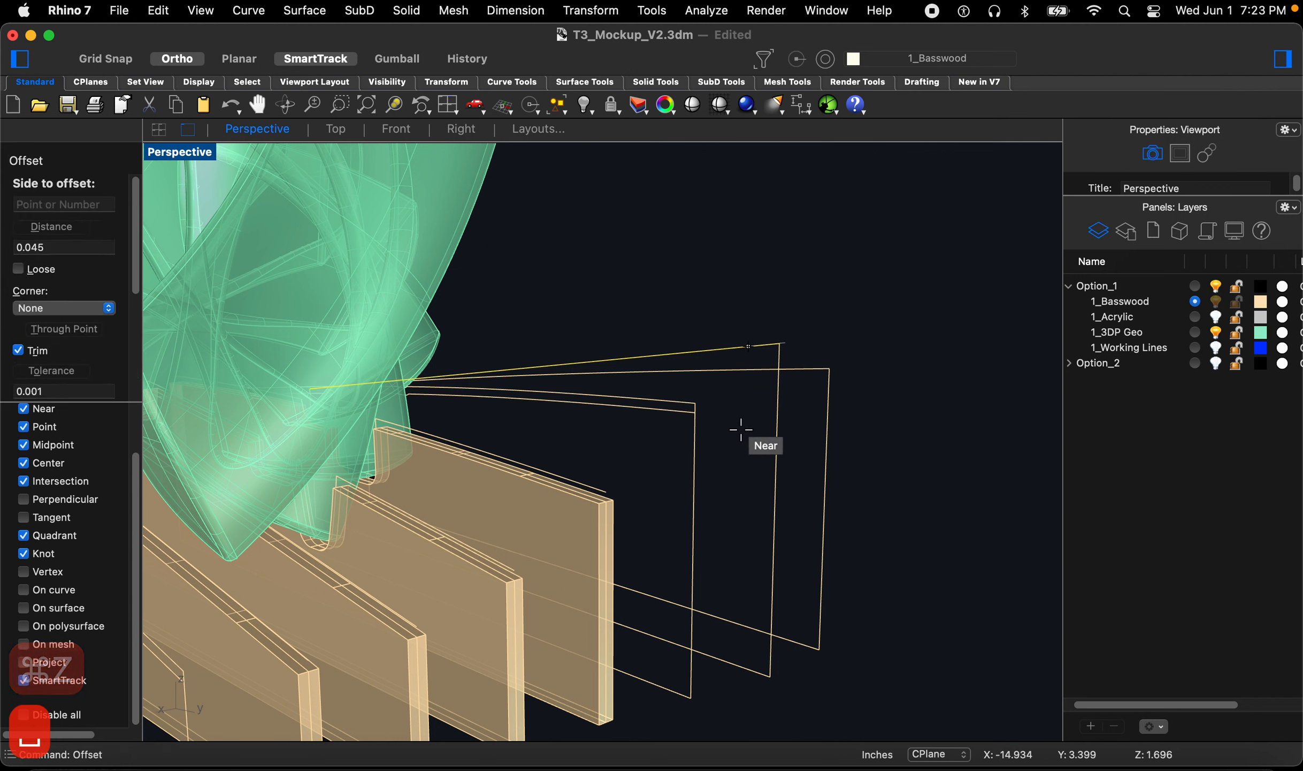
pyautogui.moveTo(741, 432); pyautogui.dragTo(635, 466, button='right')
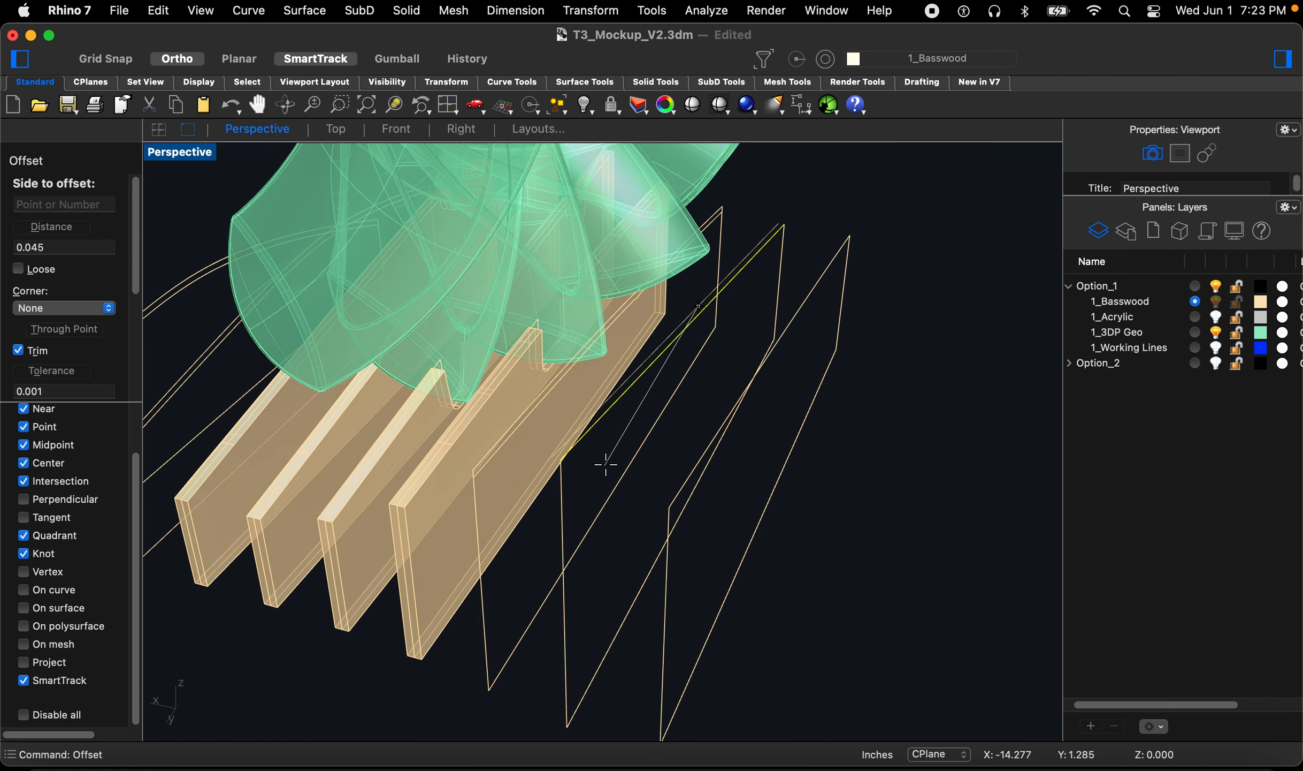
pyautogui.moveTo(732, 453); pyautogui.dragTo(765, 438, button='right')
pyautogui.press('Escape')
# Step: Offset the two remaining outer rib outlines by 0.045, picking the side in the Right view
pyautogui.press('space')
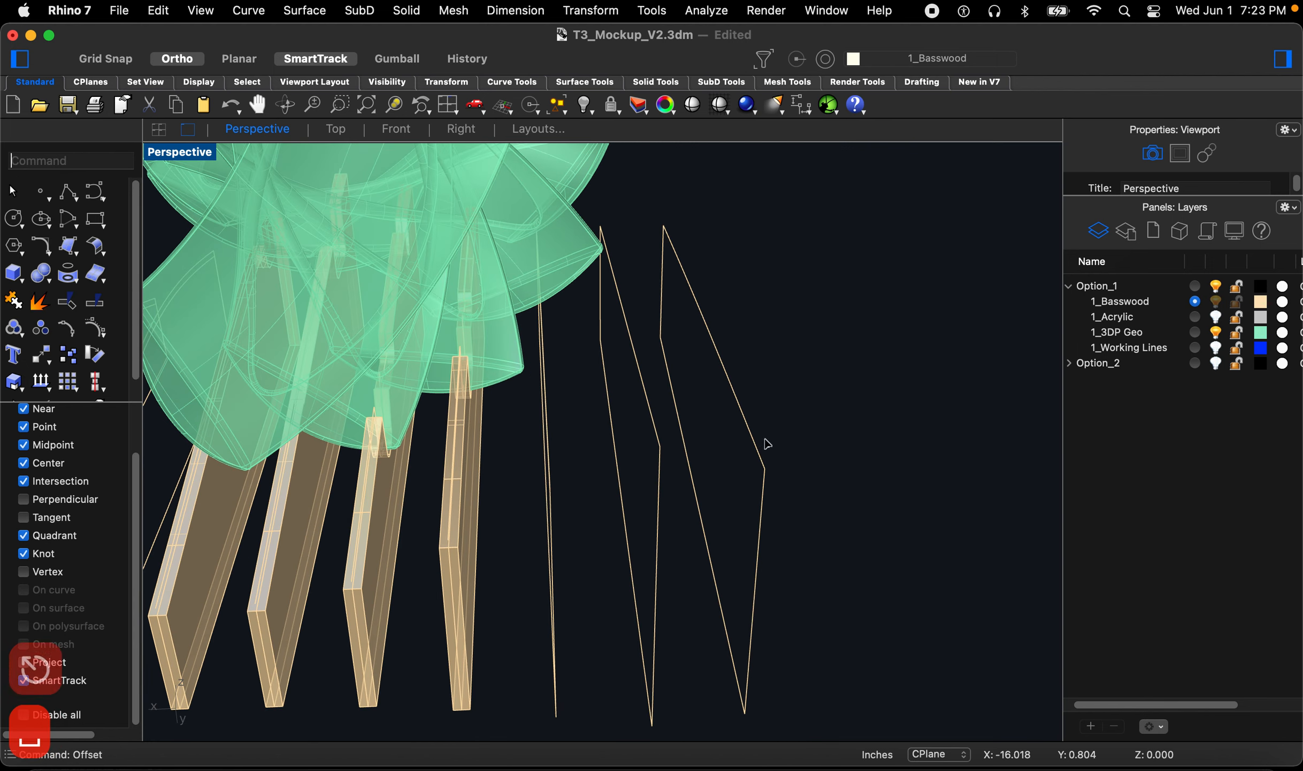
pyautogui.click(733, 483)
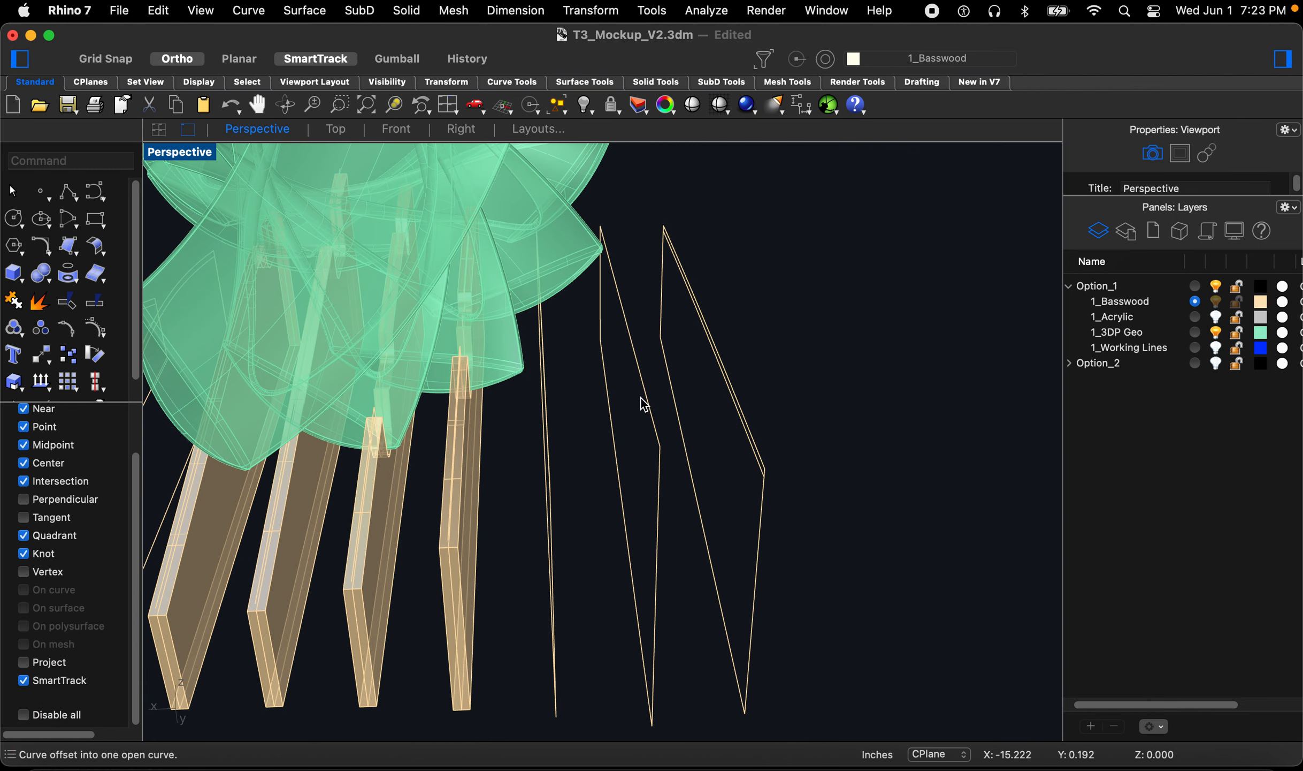
pyautogui.press('space')
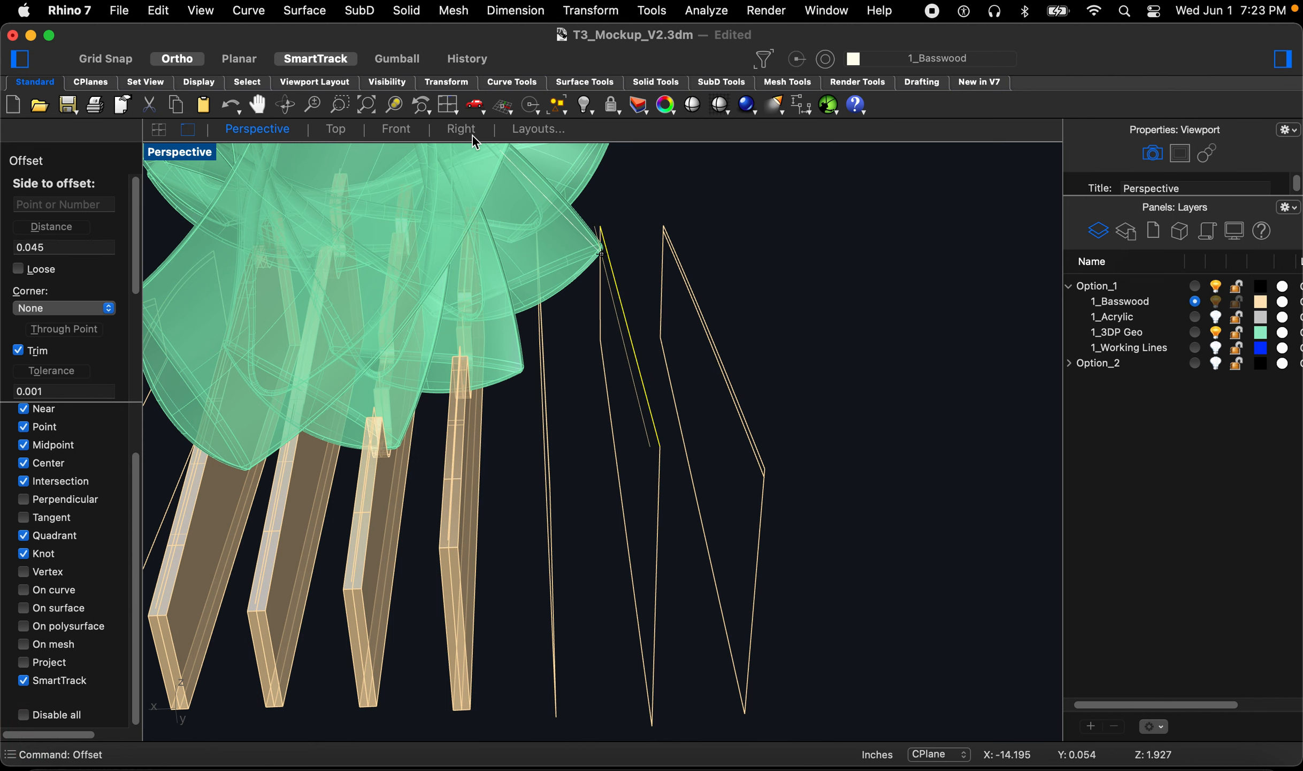
pyautogui.click(449, 129)
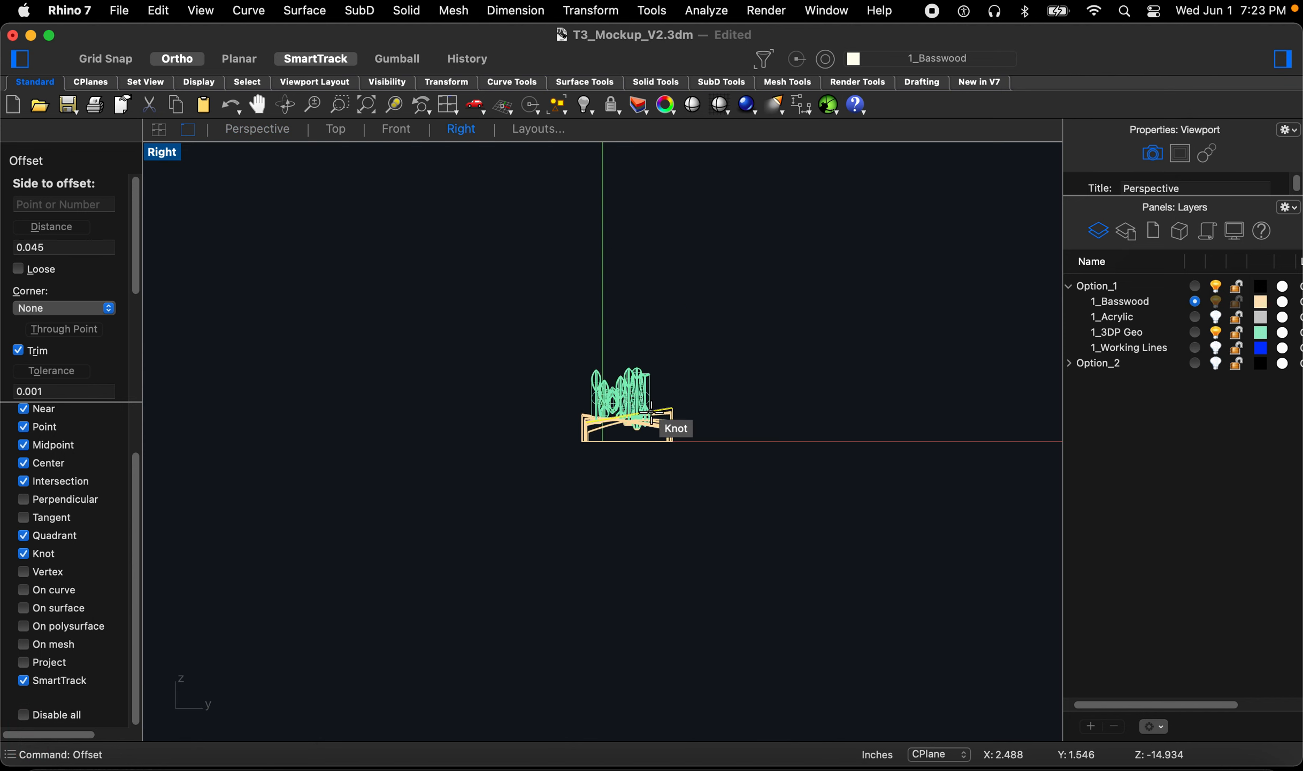
pyautogui.click(656, 502)
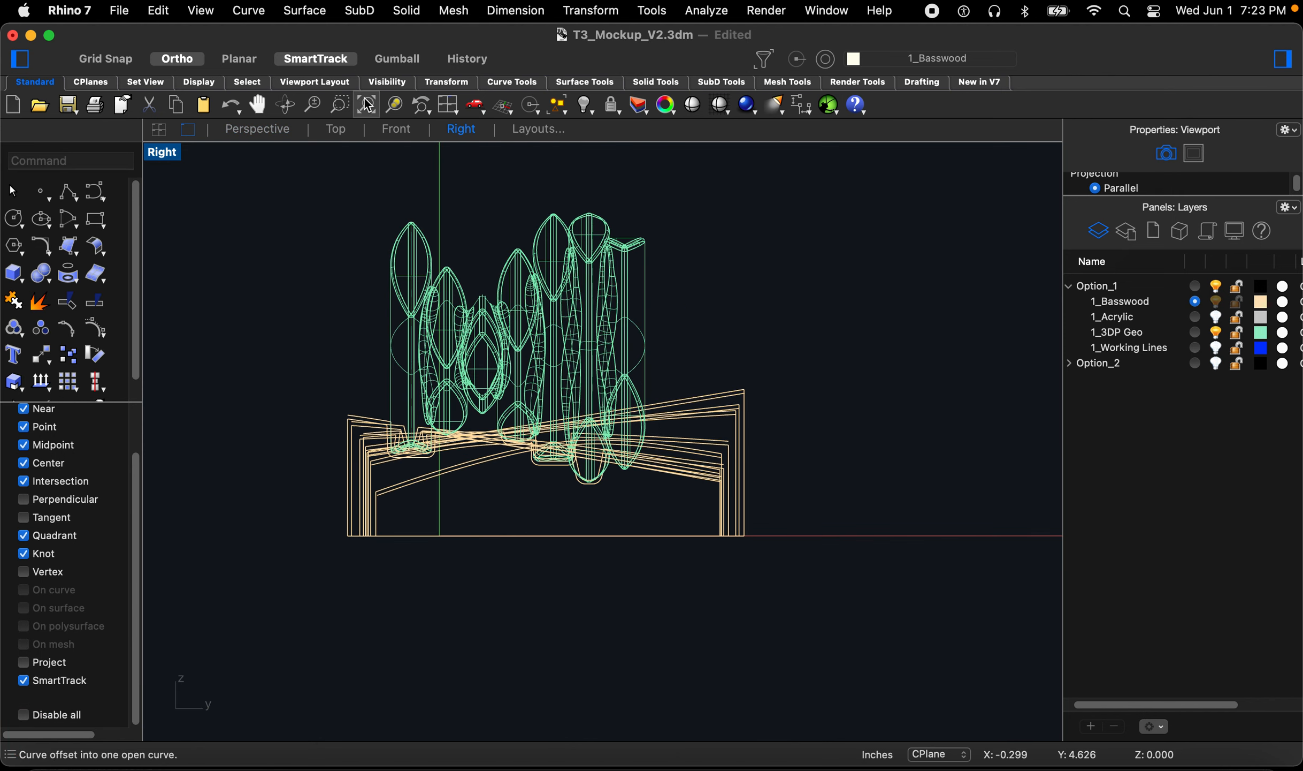
pyautogui.click(254, 131)
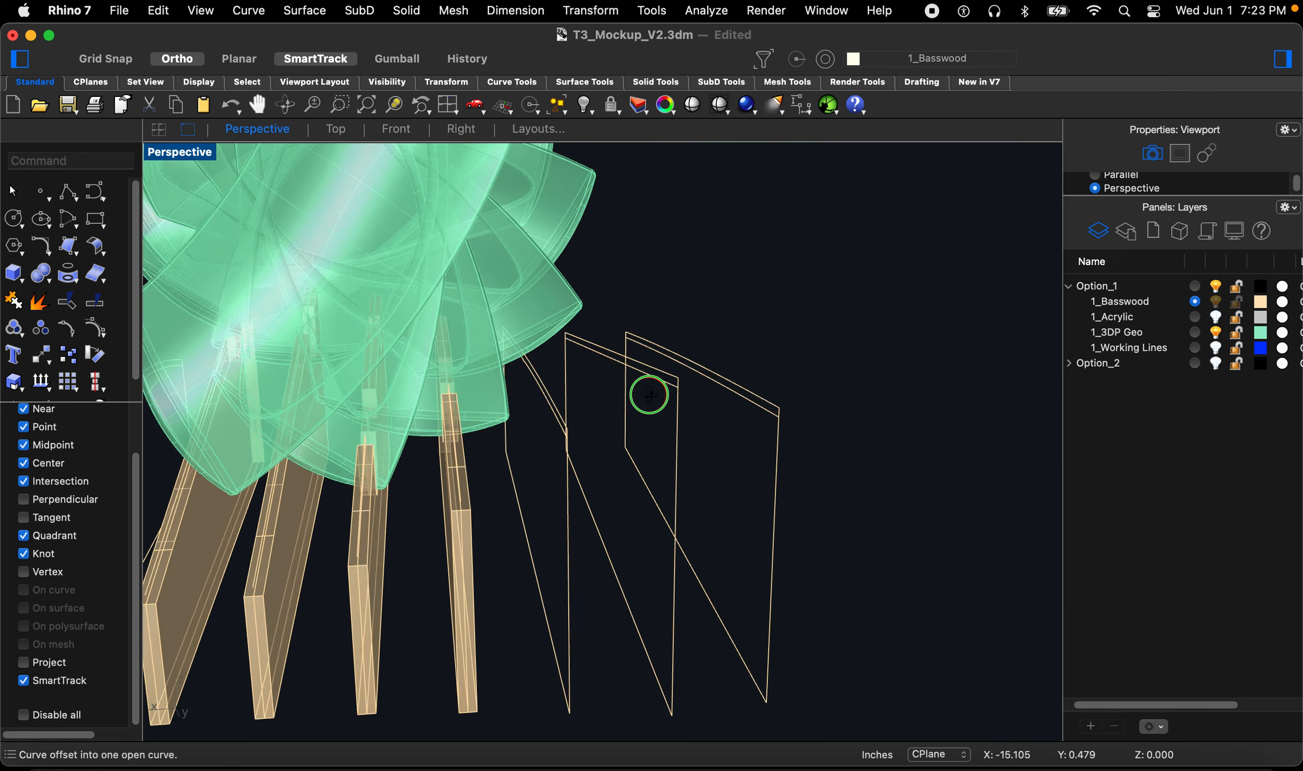
# Step: Hide the 1_3DP Geo layer
pyautogui.click(1216, 333)
pyautogui.scroll(10, 559, 369)
pyautogui.moveTo(690, 384); pyautogui.dragTo(743, 380, button='right')
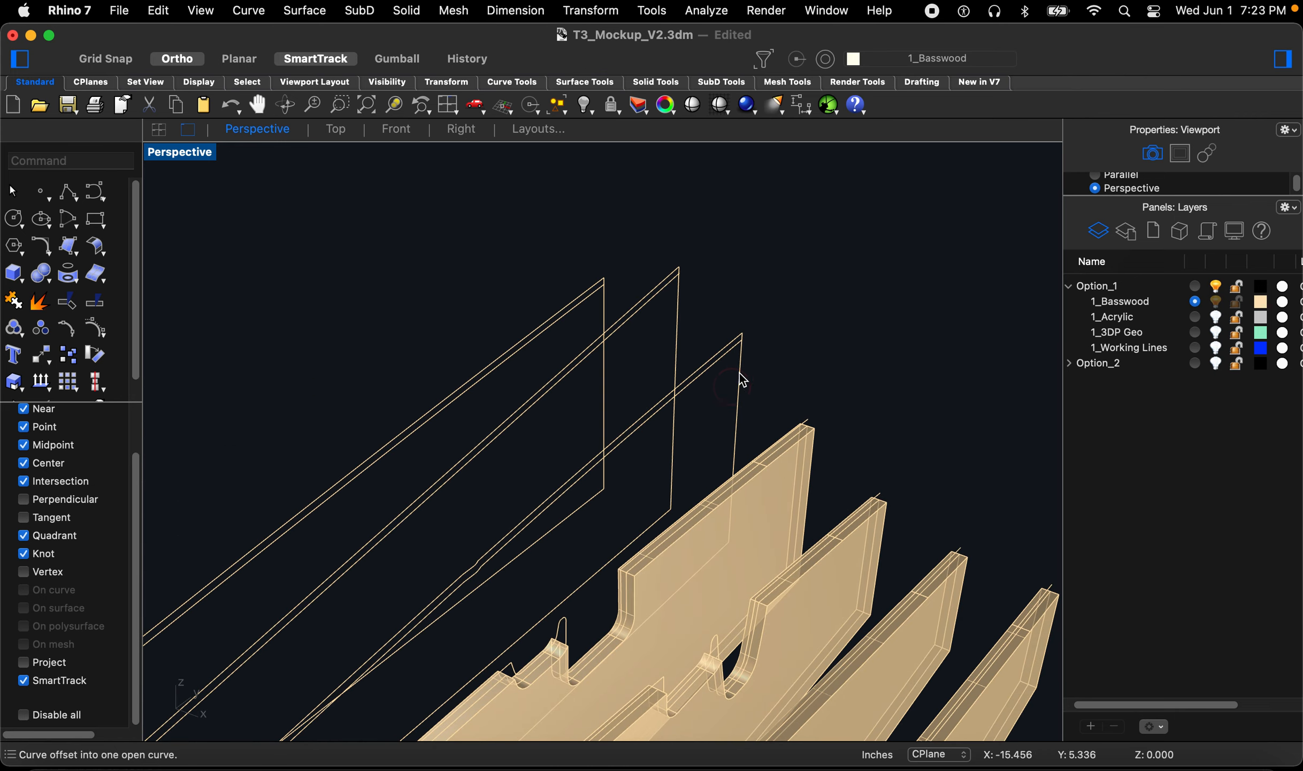
pyautogui.scroll(-8, 718, 293)
pyautogui.scroll(13, 727, 304)
pyautogui.scroll(-3, 730, 308)
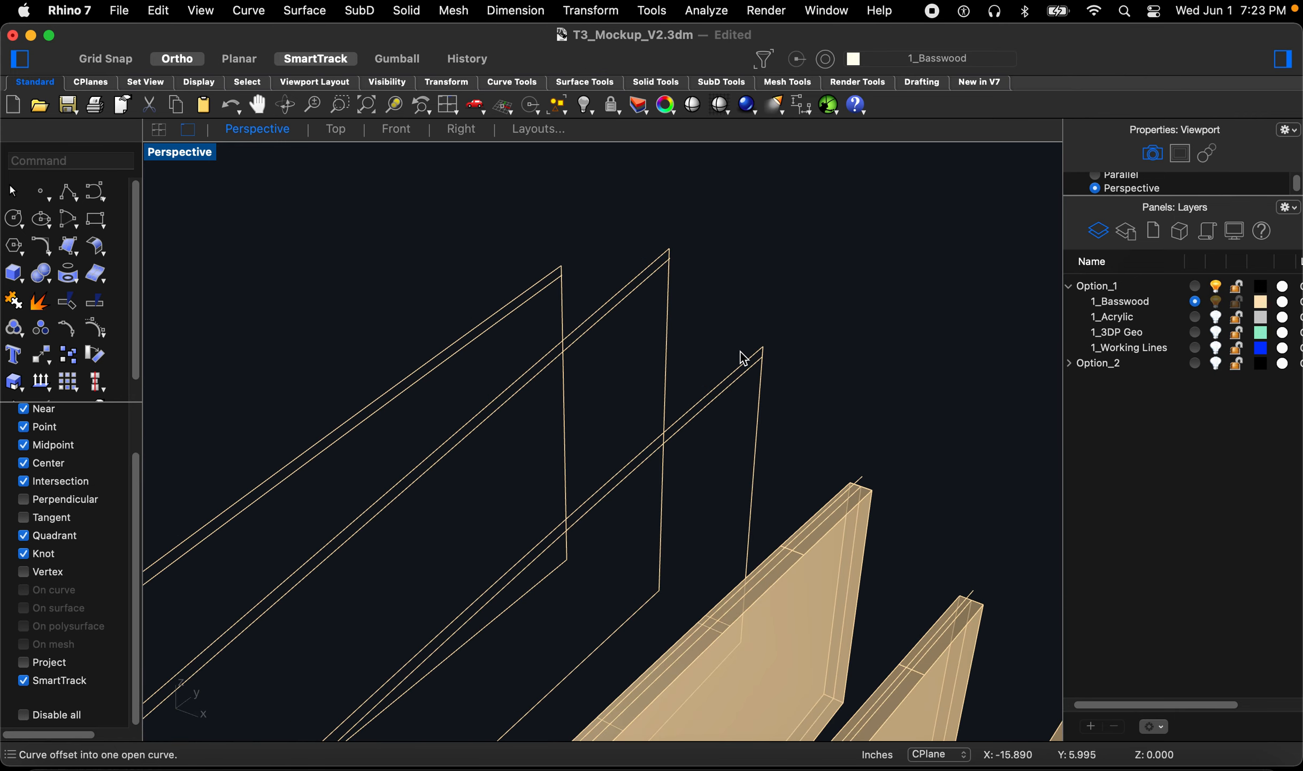
# Step: Fillet the first offset end to its outer rib outline with radius 0
pyautogui.write('f')
pyautogui.press('space')
pyautogui.scroll(2, 748, 372)
pyautogui.scroll(3, 750, 376)
pyautogui.click(748, 367)
pyautogui.click(767, 387)
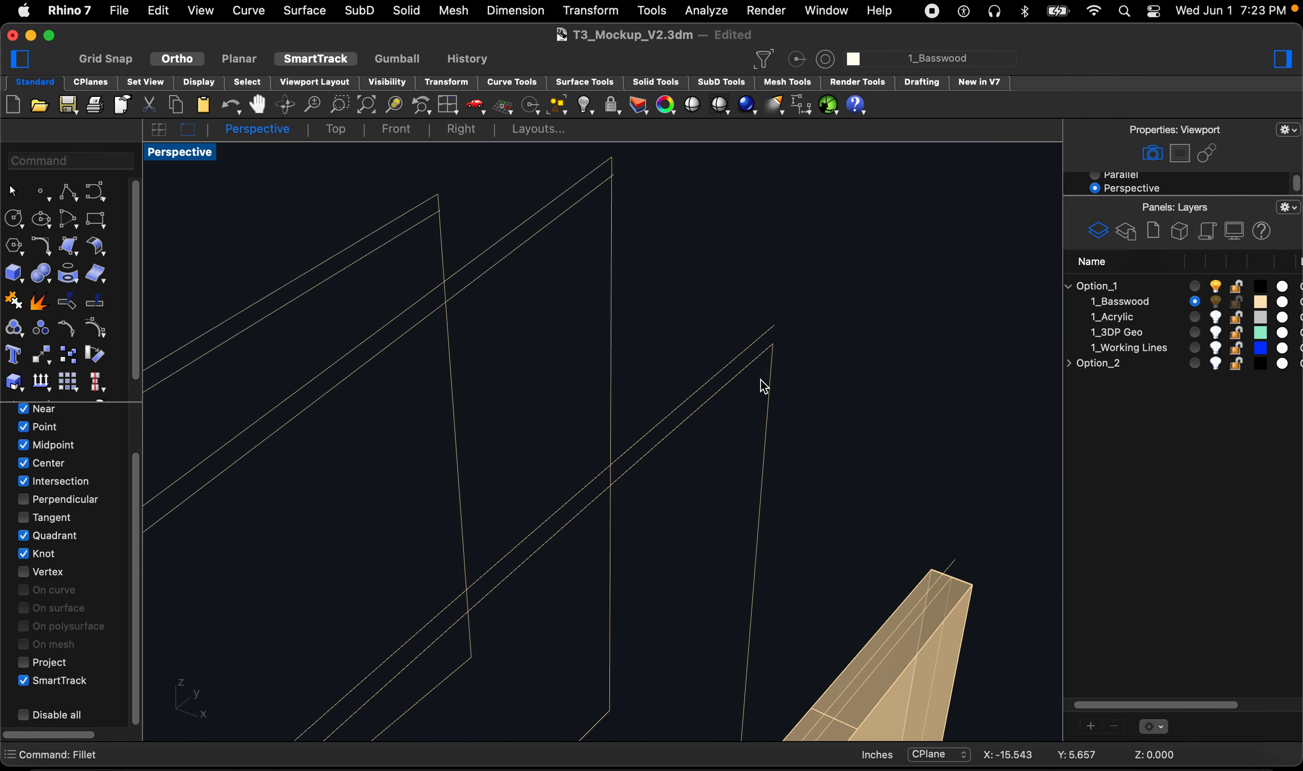
# Step: Fillet the next two offset ends to their rib outlines with radius 0
pyautogui.press('space')
pyautogui.click(611, 257)
pyautogui.press('space')
pyautogui.click(423, 228)
pyautogui.click(436, 244)
pyautogui.scroll(-6, 766, 221)
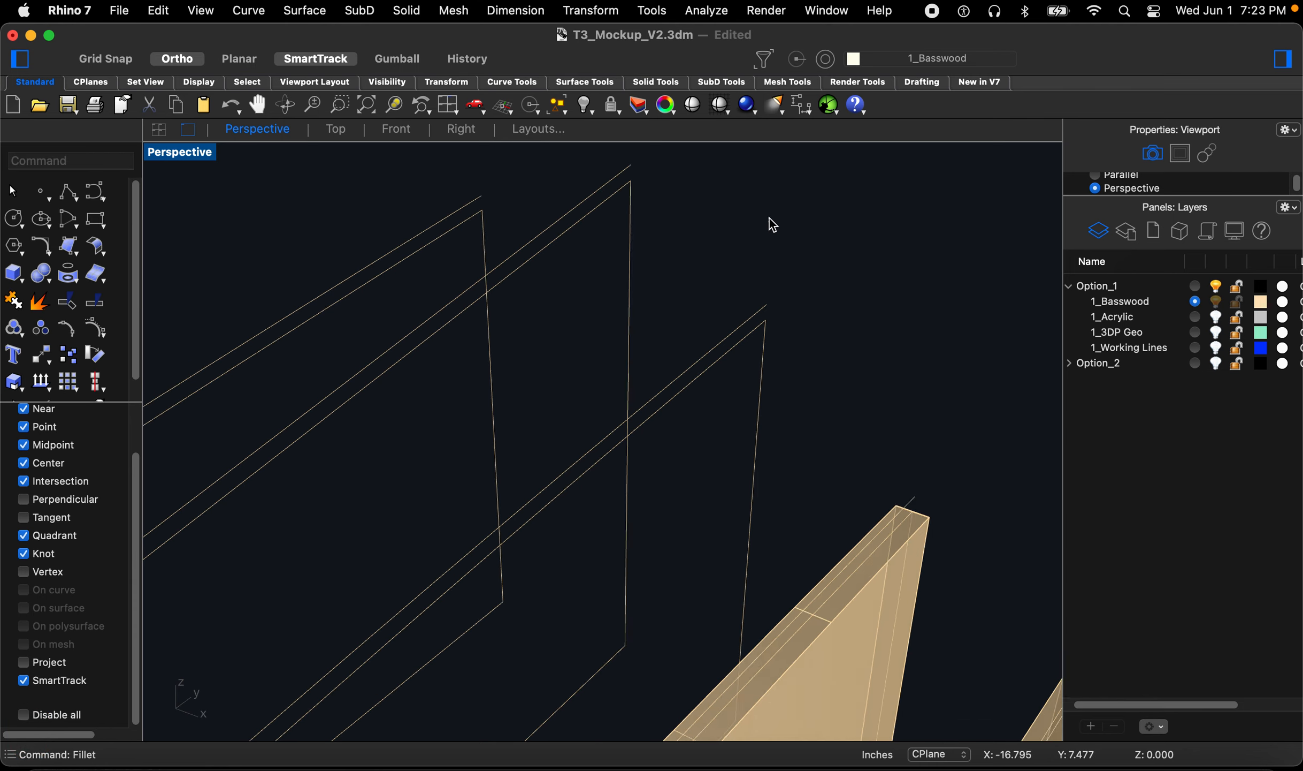
pyautogui.scroll(8, 867, 372)
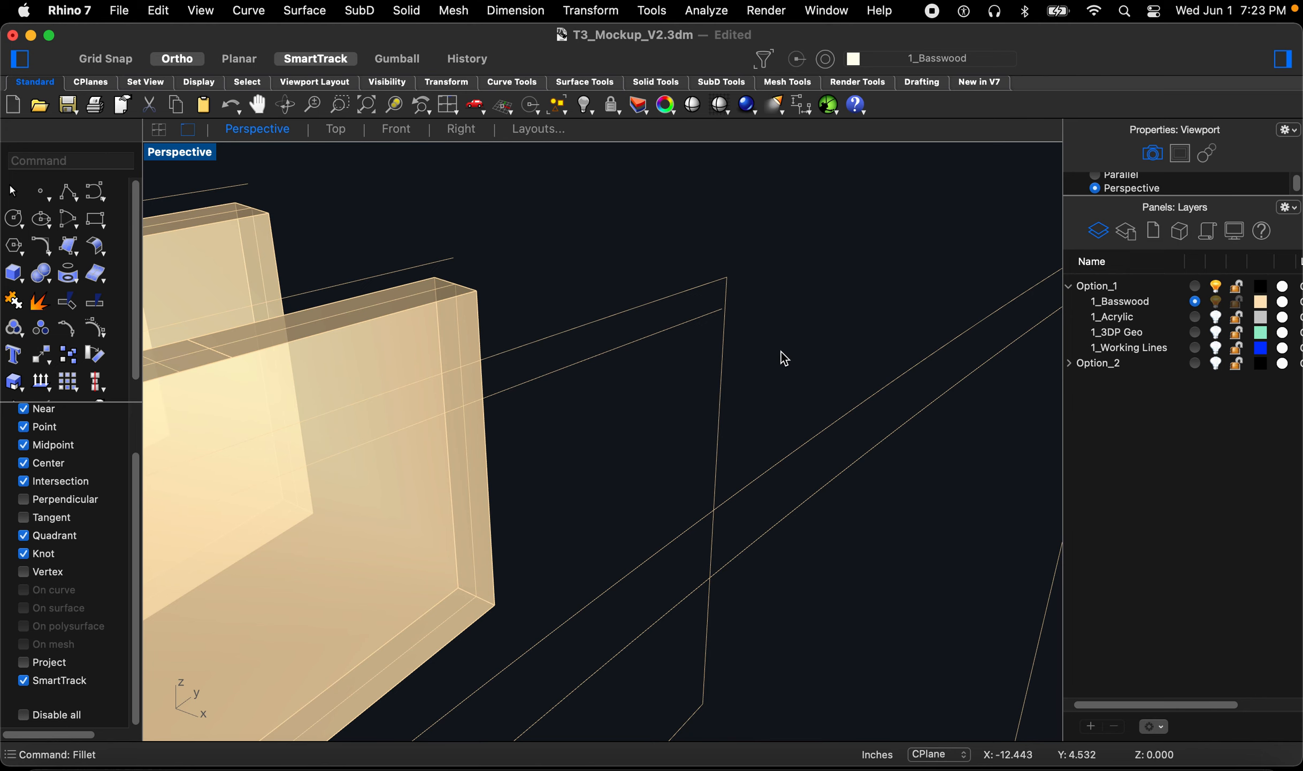
# Step: Fillet the offset ends on the far outer rib outline with radius 0
pyautogui.press('space')
pyautogui.click(685, 333)
pyautogui.scroll(-5, 617, 341)
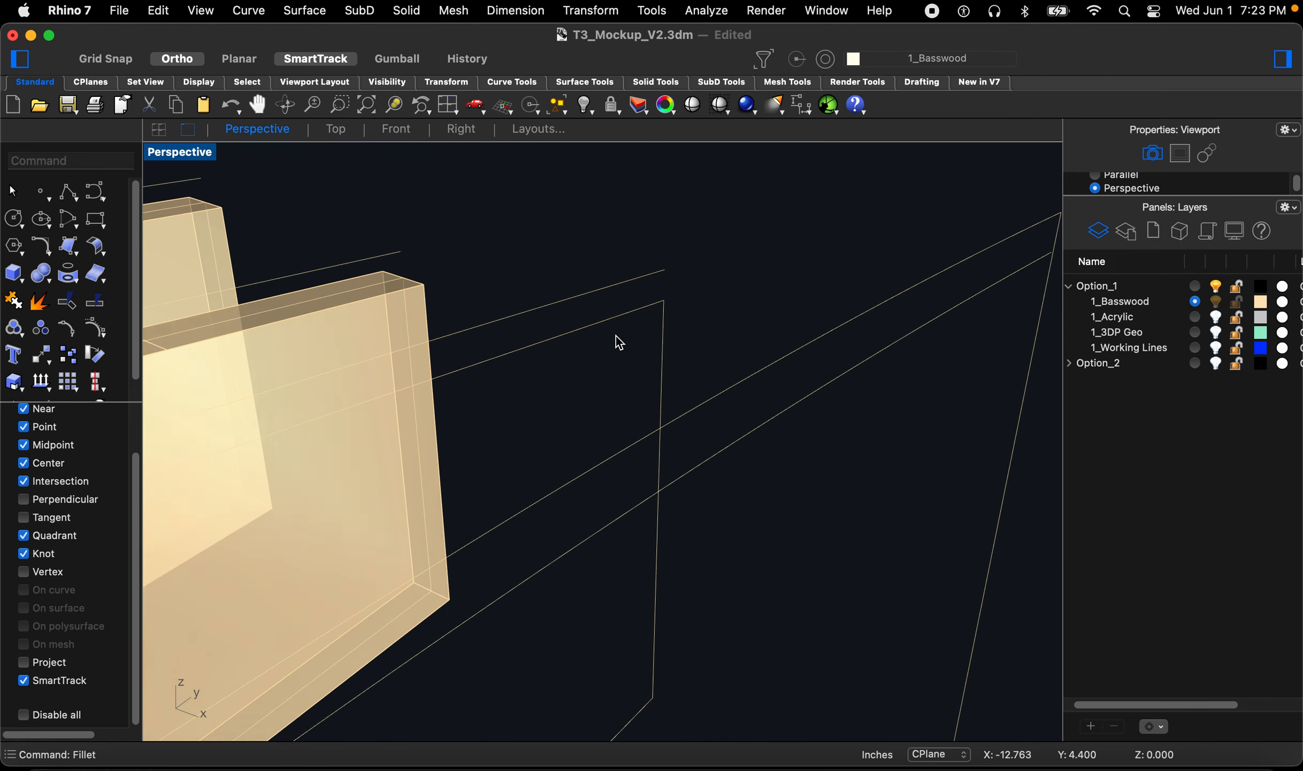
pyautogui.press('space')
pyautogui.click(800, 267)
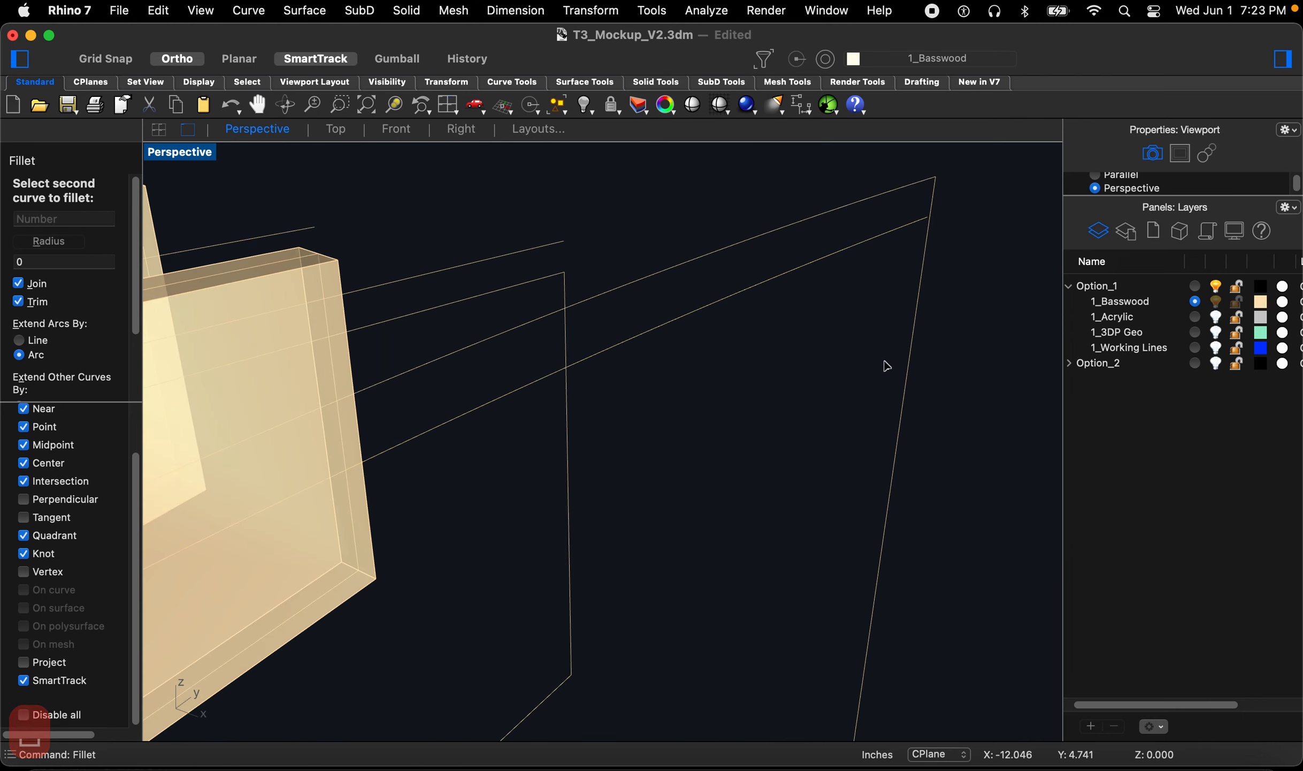
pyautogui.click(901, 400)
pyautogui.scroll(-10, 910, 361)
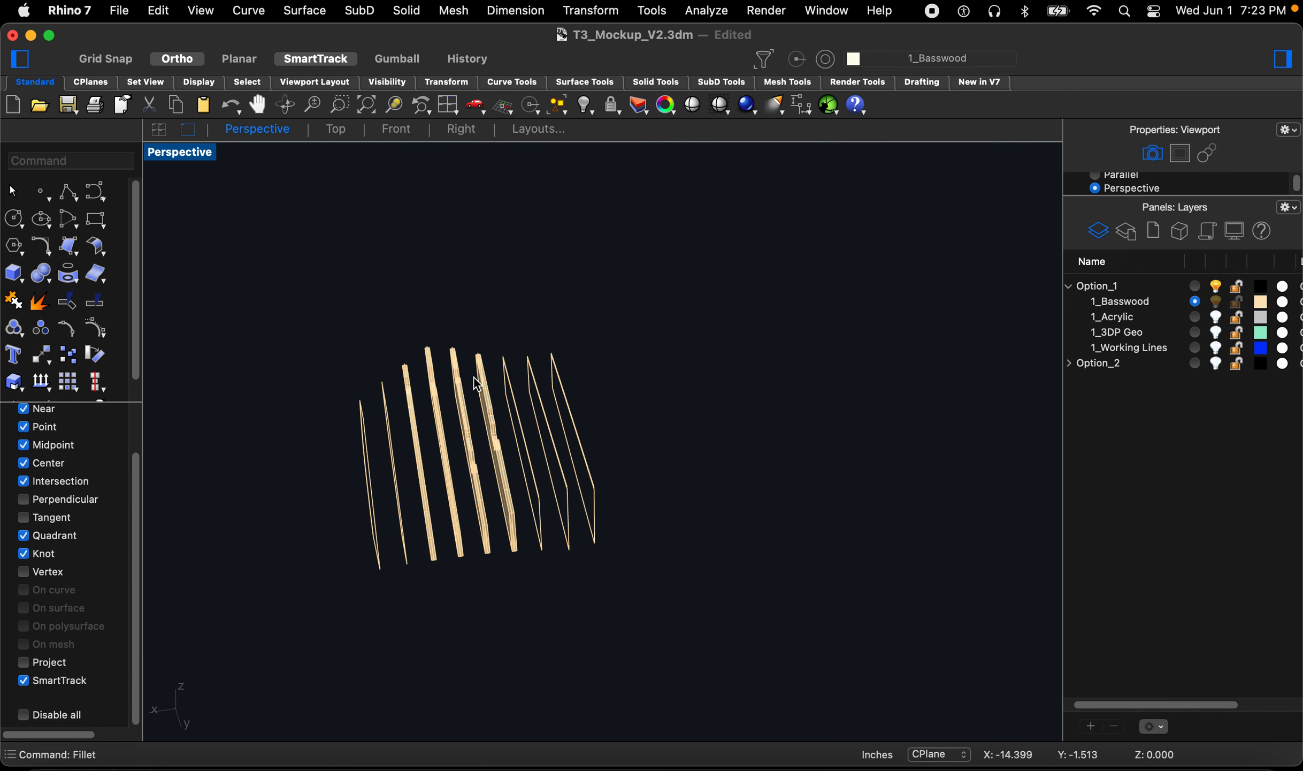
pyautogui.moveTo(478, 384); pyautogui.dragTo(451, 344, button='right')
pyautogui.scroll(10, 369, 372)
# Step: Fillet the offset ends of the outer ribs on the opposite side with radius 0
pyautogui.press('space')
pyautogui.click(422, 348)
pyautogui.click(397, 381)
pyautogui.press('space')
pyautogui.click(546, 225)
pyautogui.click(546, 225)
pyautogui.scroll(-12, 317, 406)
pyautogui.scroll(10, 475, 336)
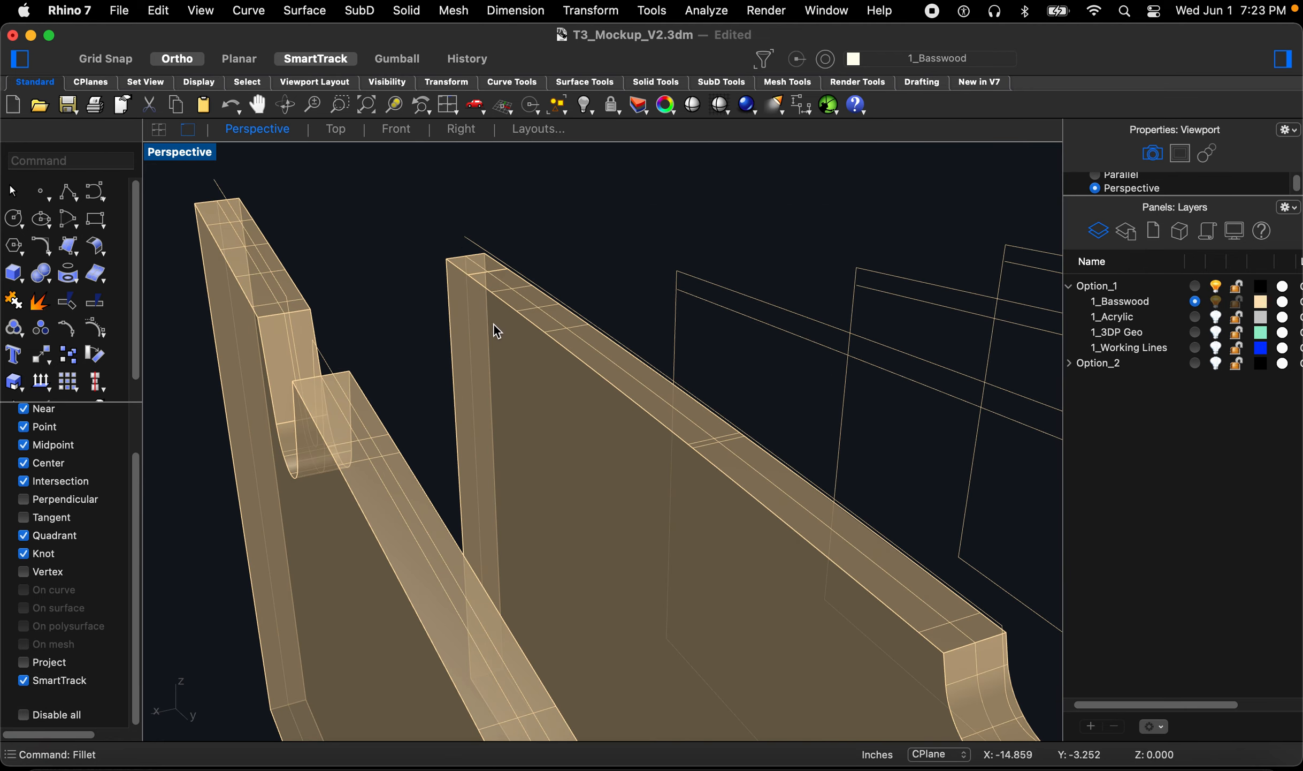
# Step: Fillet the last remaining offset ends to their rib outlines with radius 0
pyautogui.press('space')
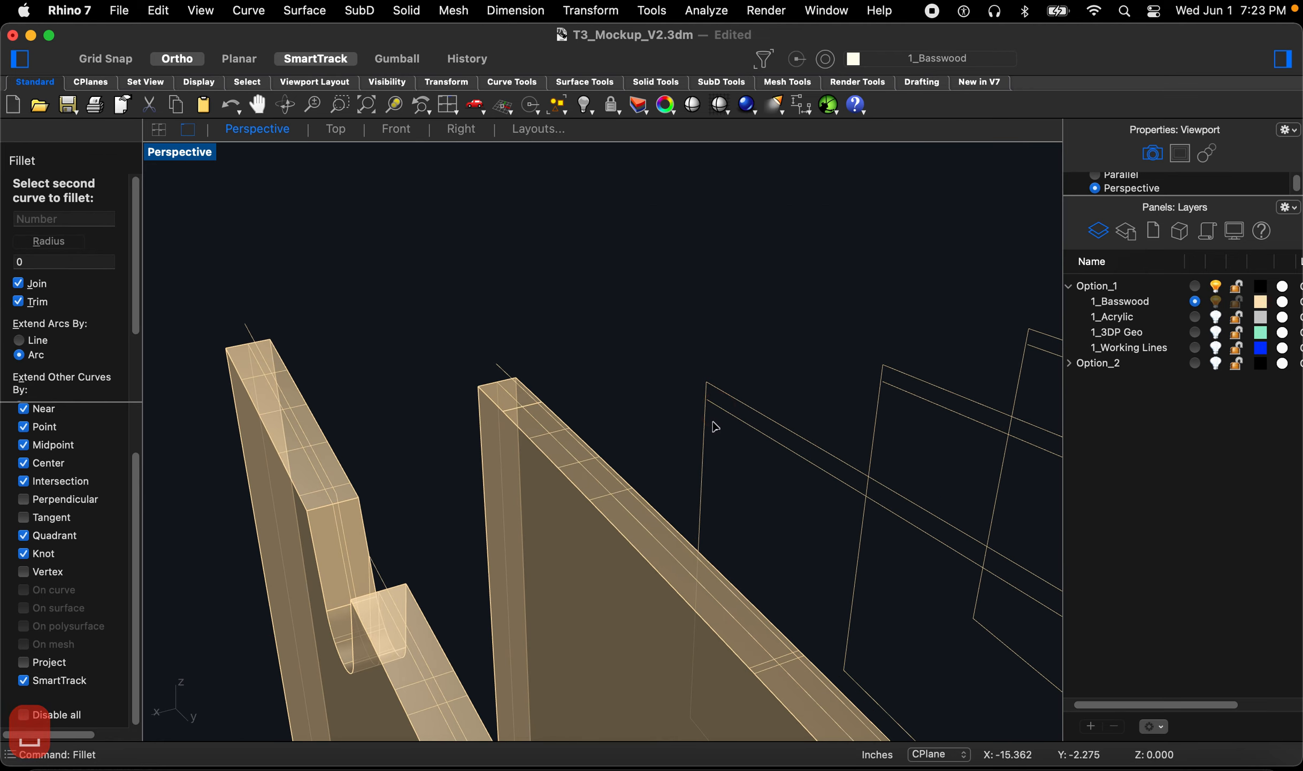
pyautogui.click(710, 433)
pyautogui.press('space')
pyautogui.click(880, 413)
pyautogui.click(710, 402)
pyautogui.scroll(-5, 722, 396)
pyautogui.scroll(5, 841, 392)
pyautogui.press('space')
pyautogui.click(836, 374)
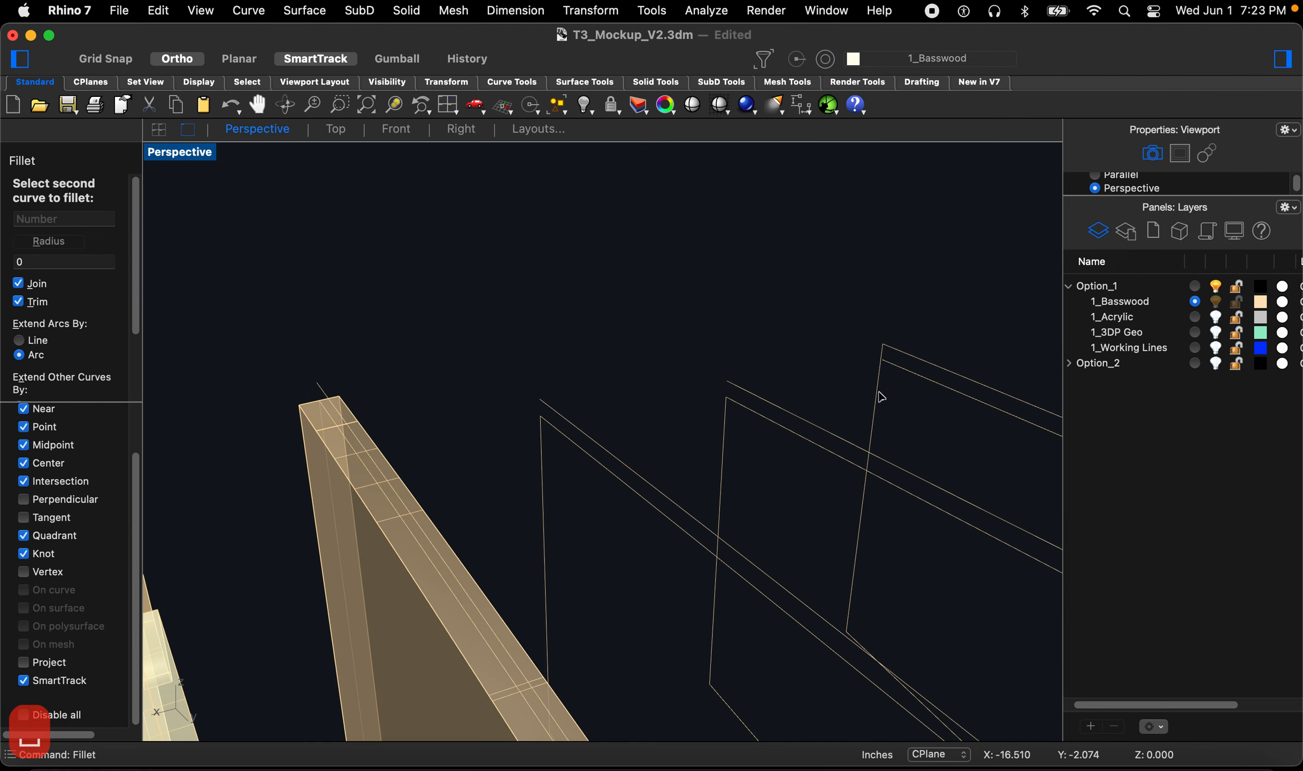
pyautogui.click(867, 381)
pyautogui.scroll(-5, 663, 250)
pyautogui.scroll(-3, 664, 250)
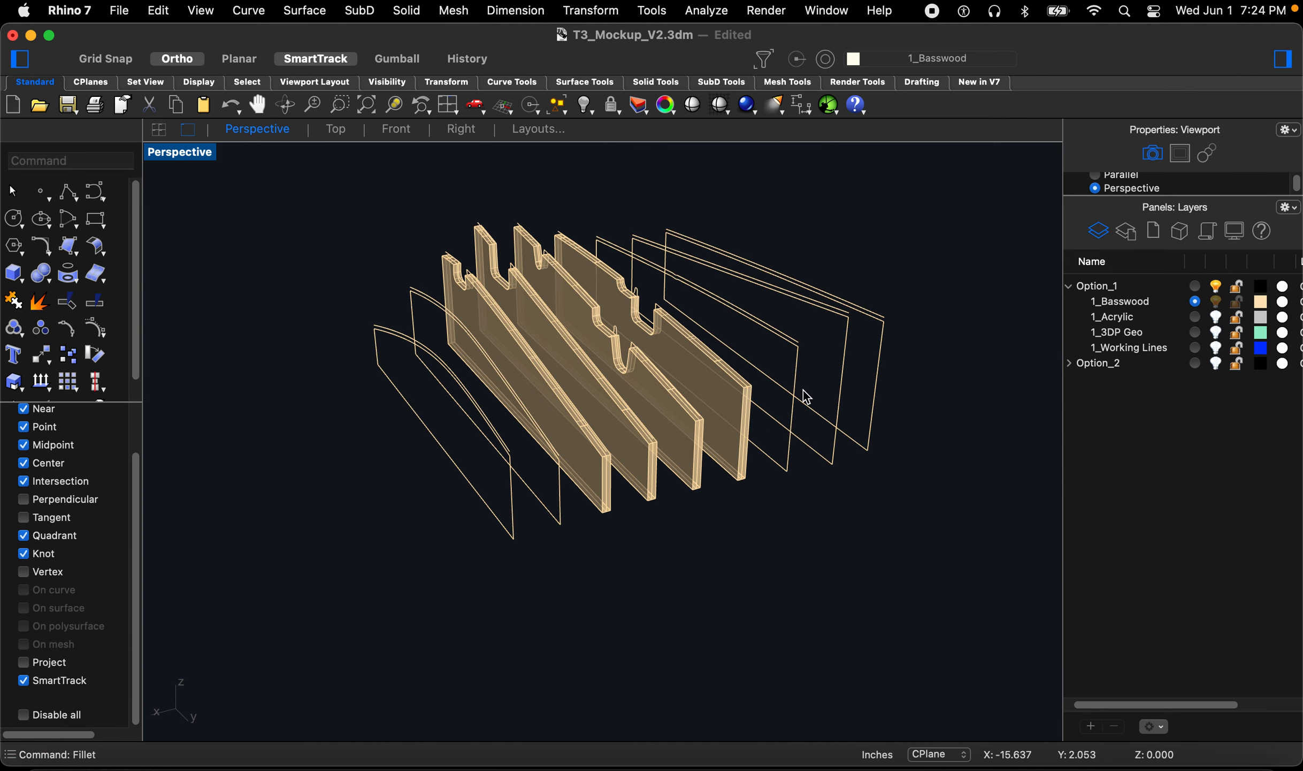
pyautogui.write('ext')
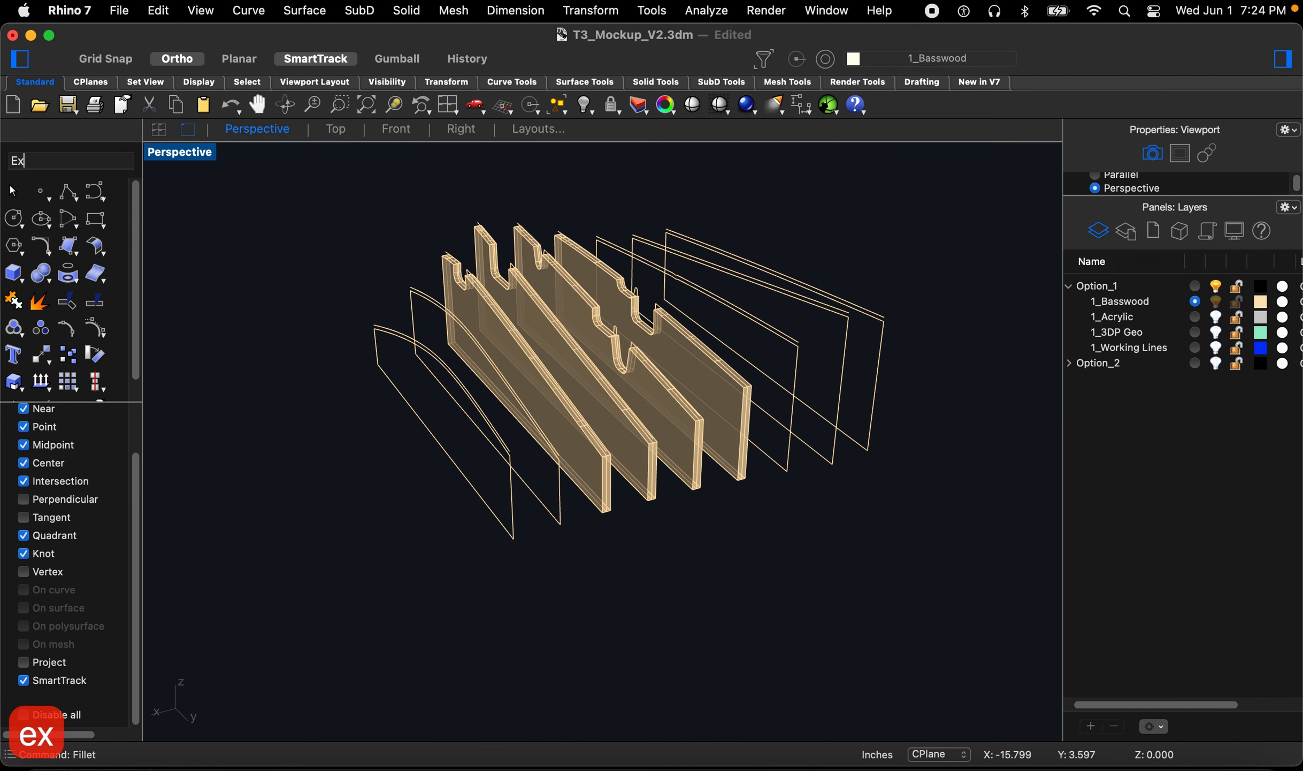
pyautogui.press('space')
pyautogui.moveTo(875, 503); pyautogui.dragTo(770, 375)
pyautogui.moveTo(552, 581); pyautogui.dragTo(474, 497)
pyautogui.press('space')
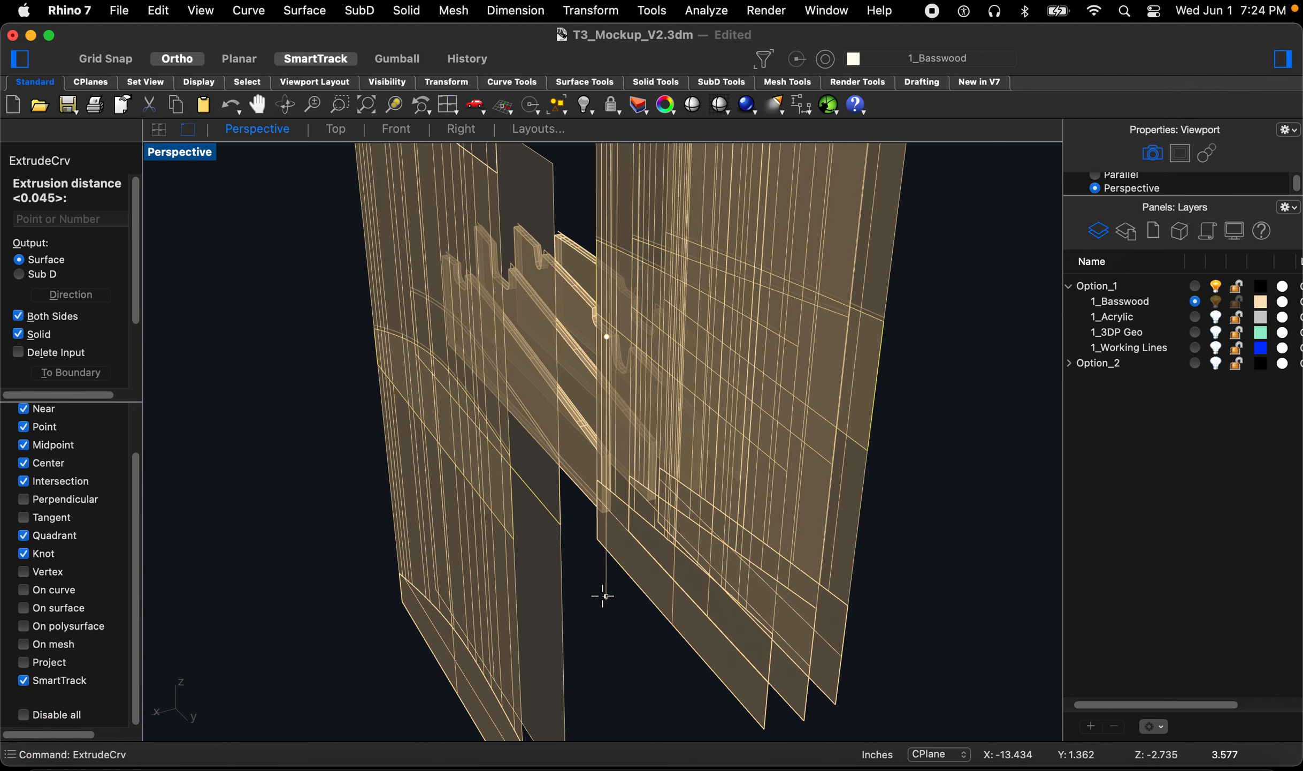
pyautogui.write('d')
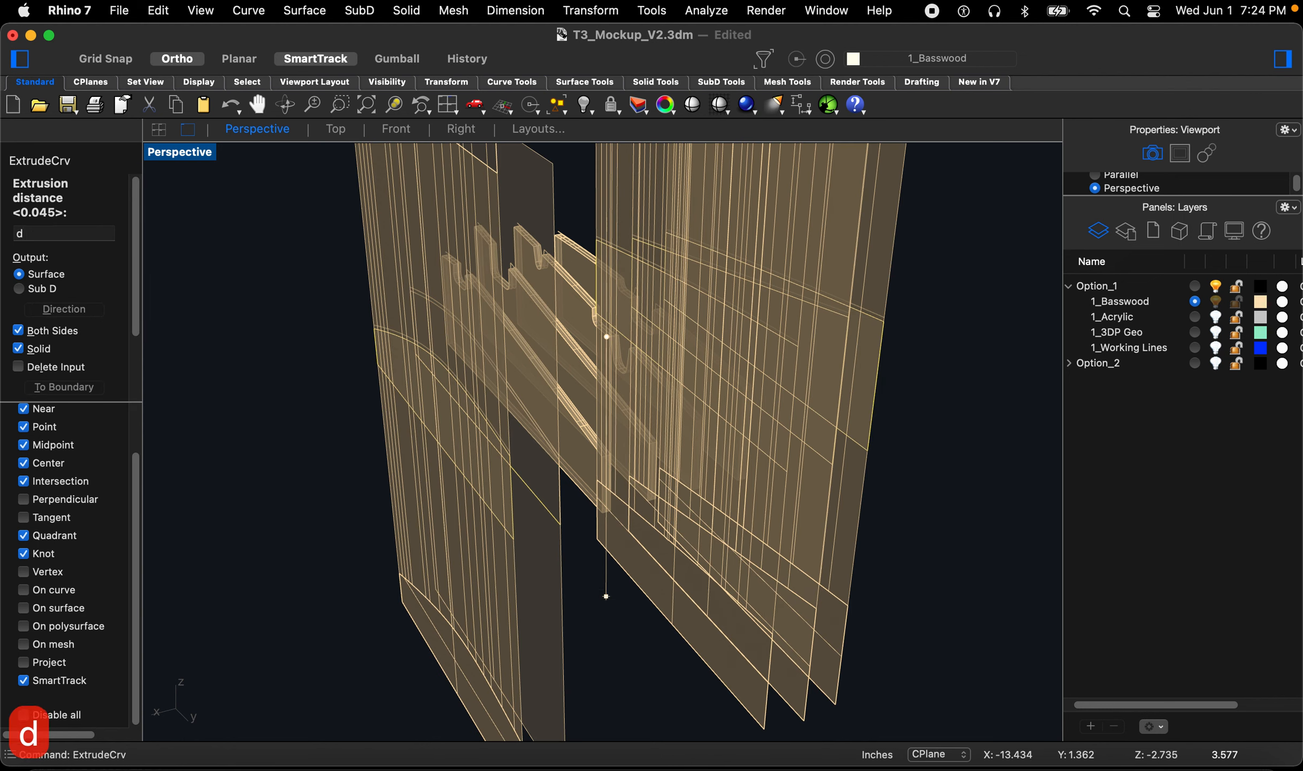
pyautogui.press('space')
pyautogui.click(606, 626)
pyautogui.click(691, 589)
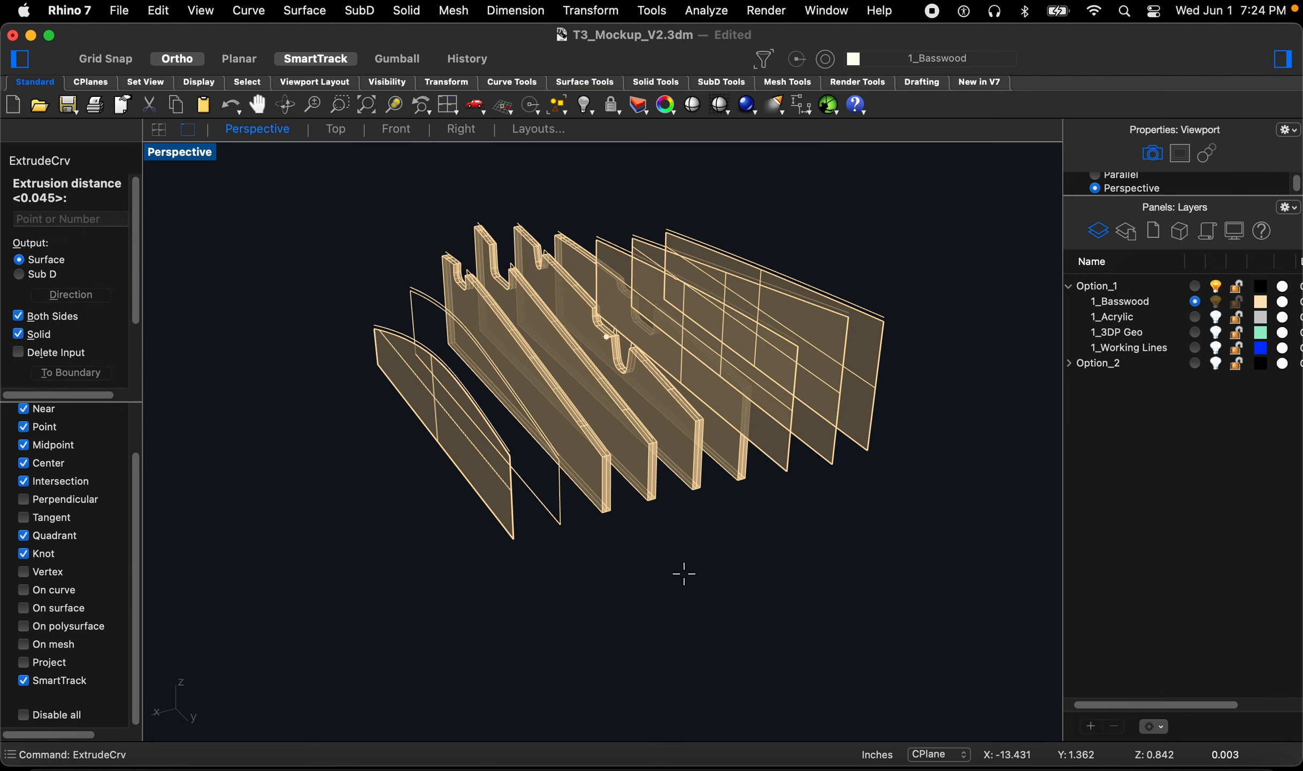
pyautogui.click(683, 574)
pyautogui.press('Escape')
pyautogui.press('Escape')
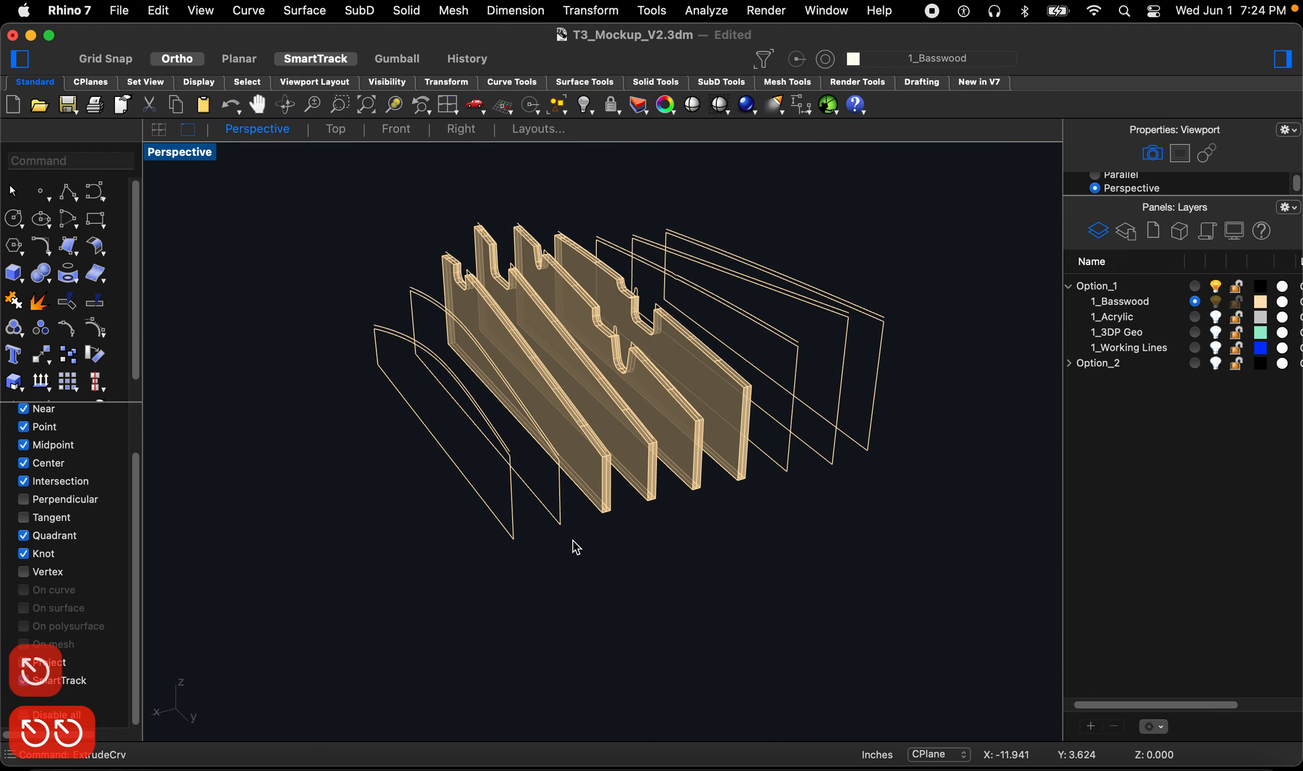
# Step: Join all the rib outline curves
pyautogui.moveTo(576, 541); pyautogui.dragTo(585, 530, button='right')
pyautogui.scroll(-8, 585, 530)
pyautogui.moveTo(348, 266); pyautogui.dragTo(863, 600)
pyautogui.press('Return')
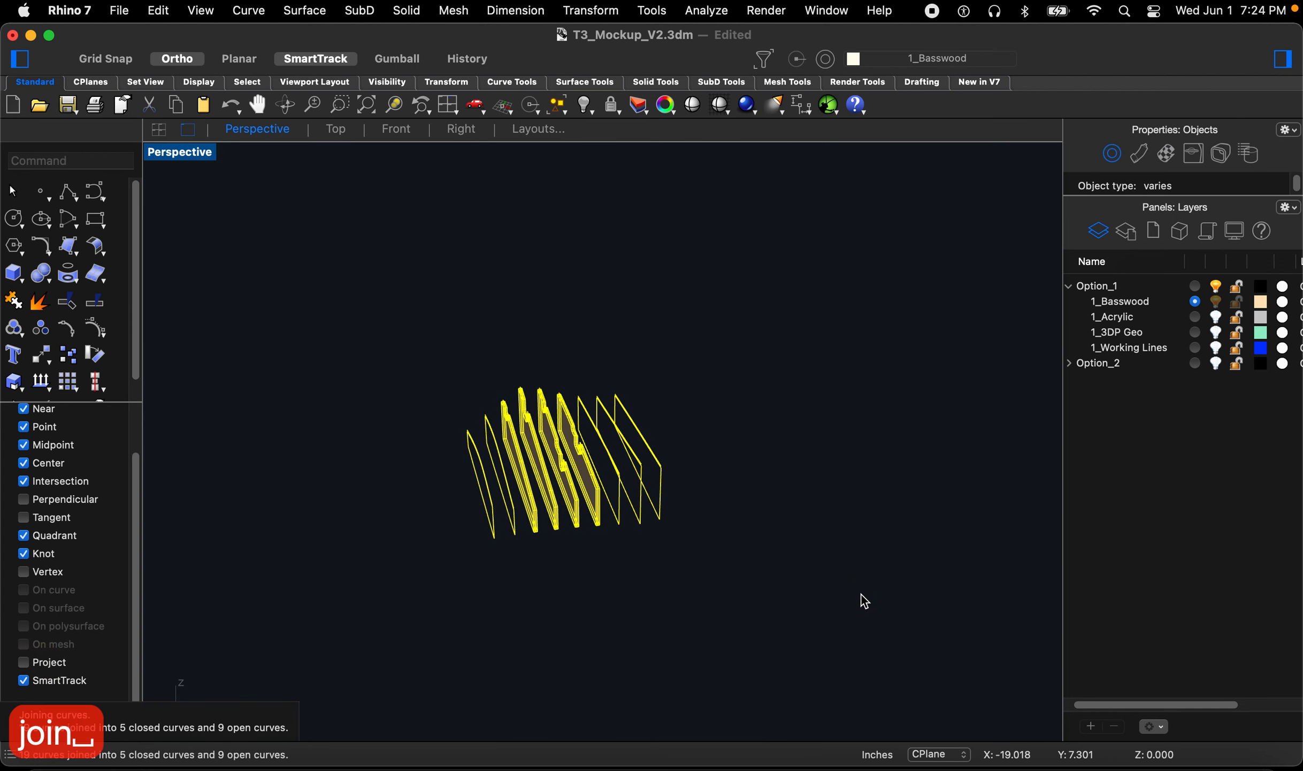
# Step: Extrude the open rib outlines 0.045 in. perpendicular to their plane, on both sides, as solids
pyautogui.scroll(3, 527, 551)
pyautogui.moveTo(528, 553)
pyautogui.mouseDown(button='right')
pyautogui.moveTo(512, 570)
pyautogui.moveTo(537, 578)
pyautogui.mouseUp(button='right')
pyautogui.click(535, 577)
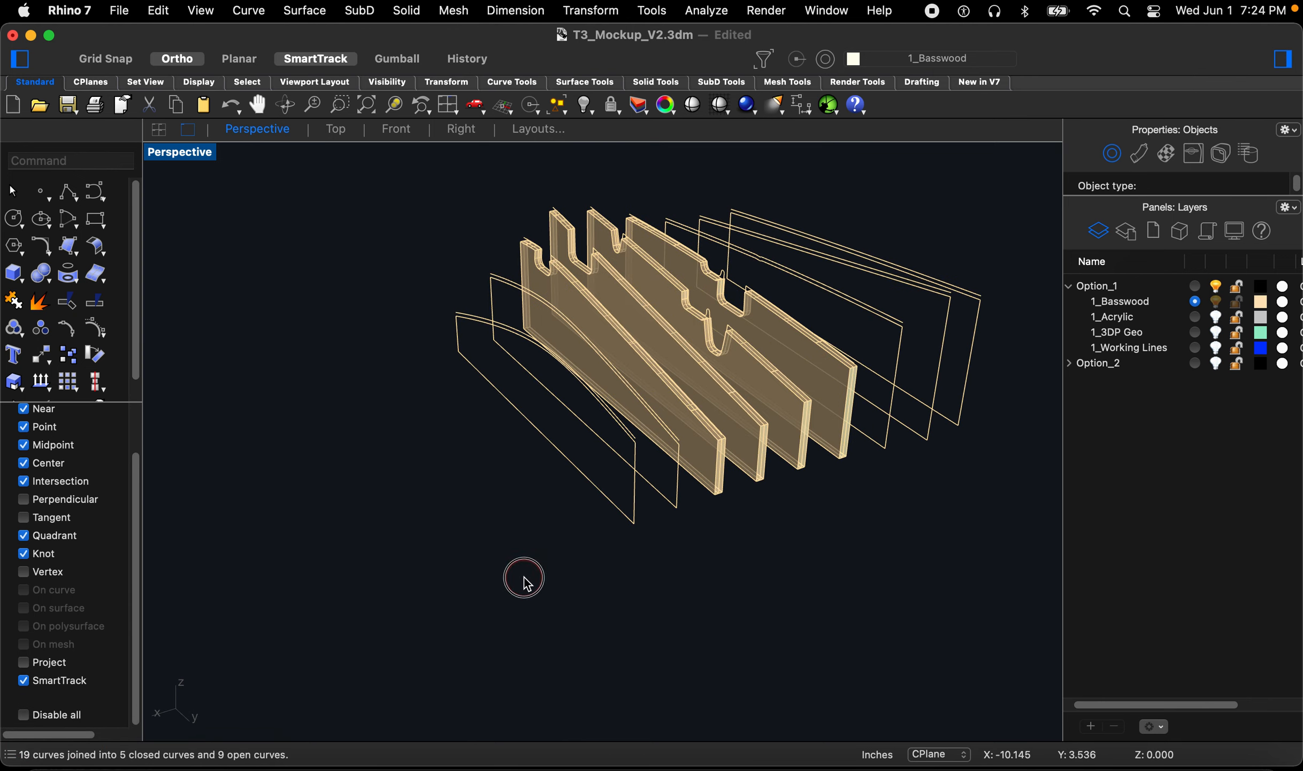
pyautogui.scroll(-3, 541, 558)
pyautogui.scroll(5, 614, 524)
pyautogui.write('ExtrudeCrv')
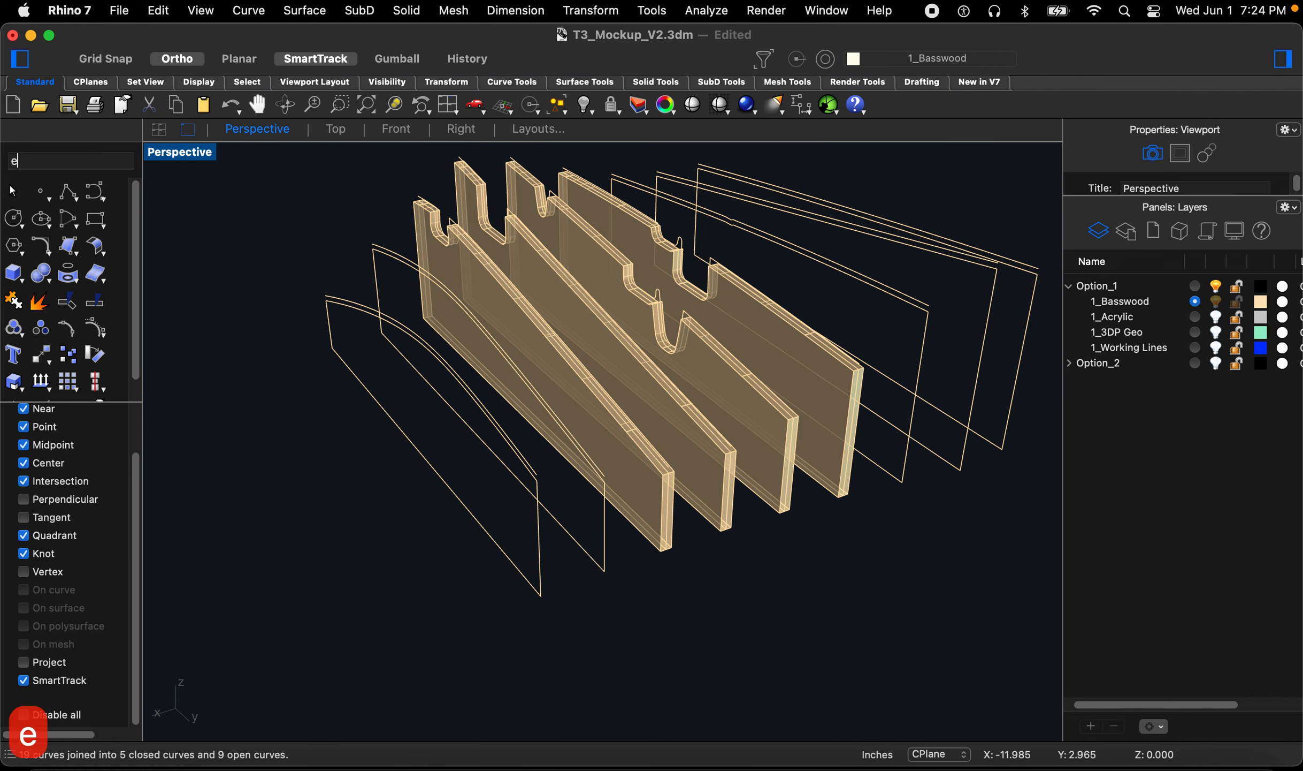
pyautogui.press('Return')
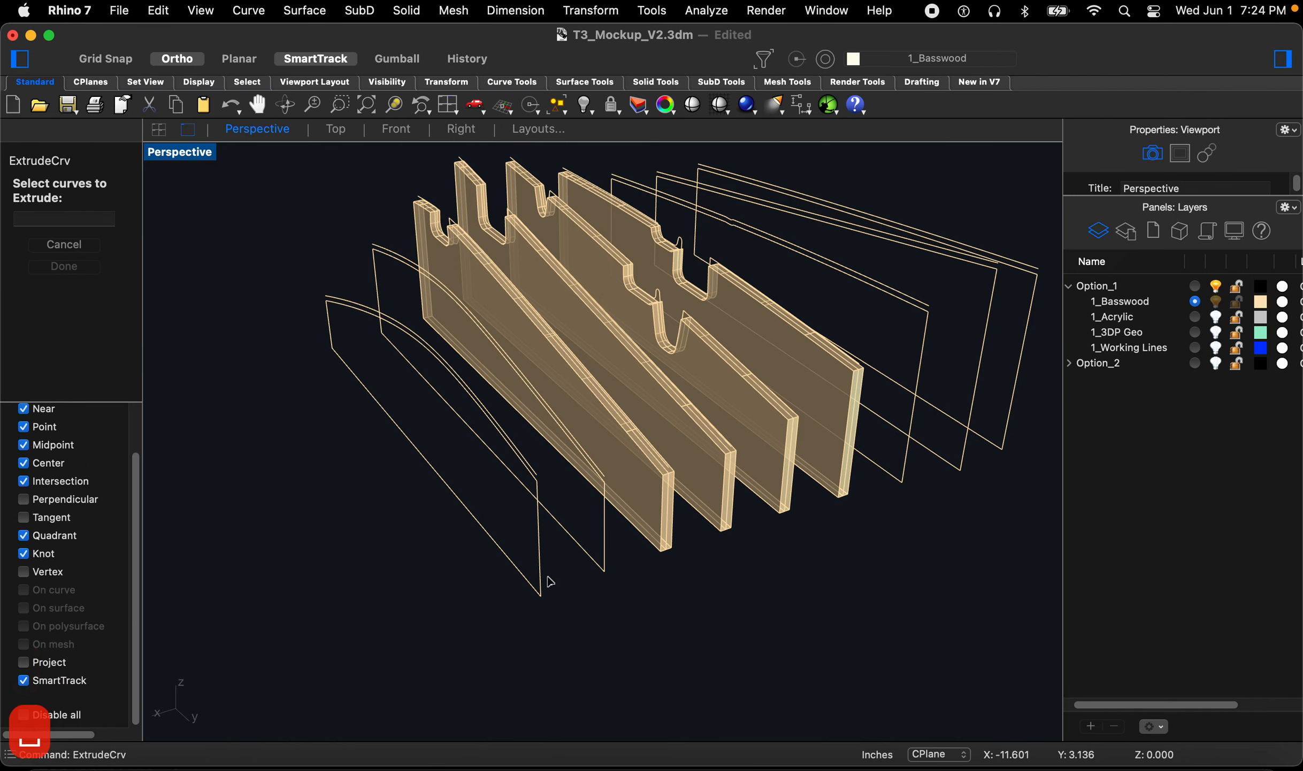
pyautogui.click(542, 590)
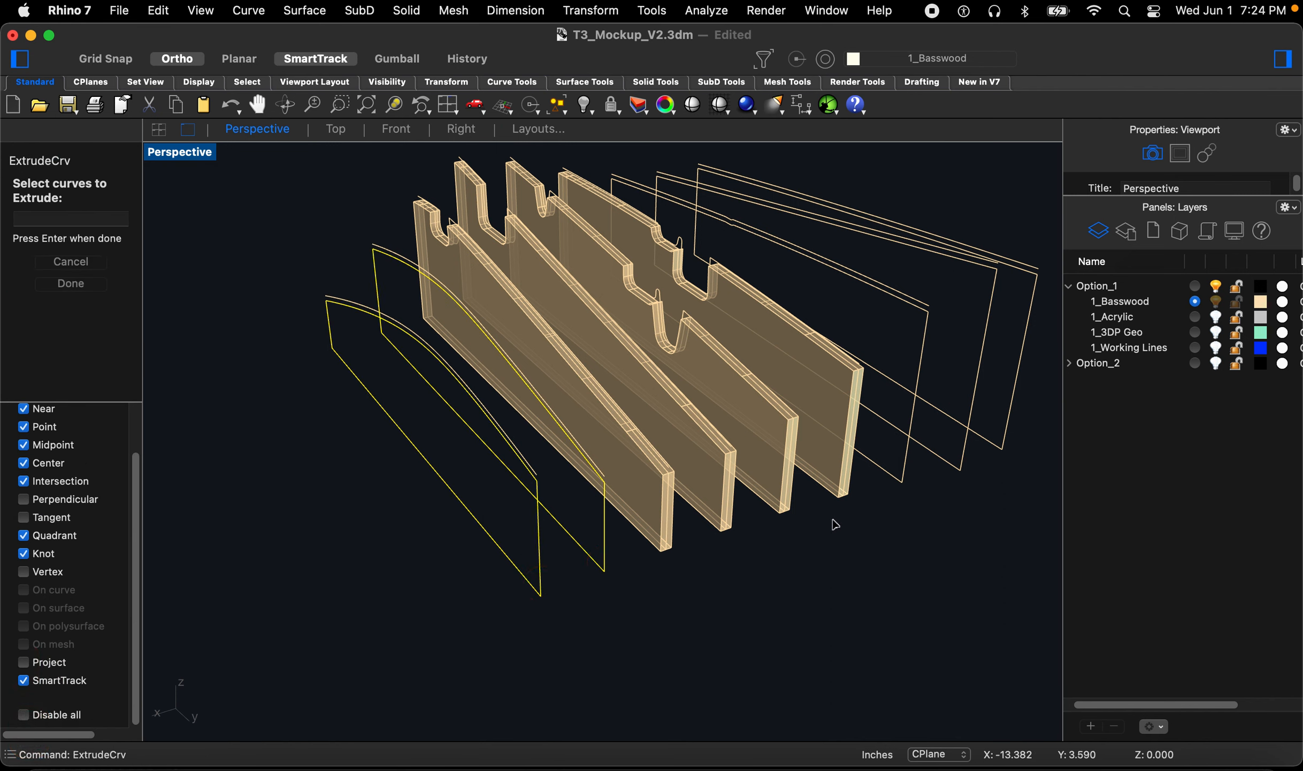
pyautogui.press('space')
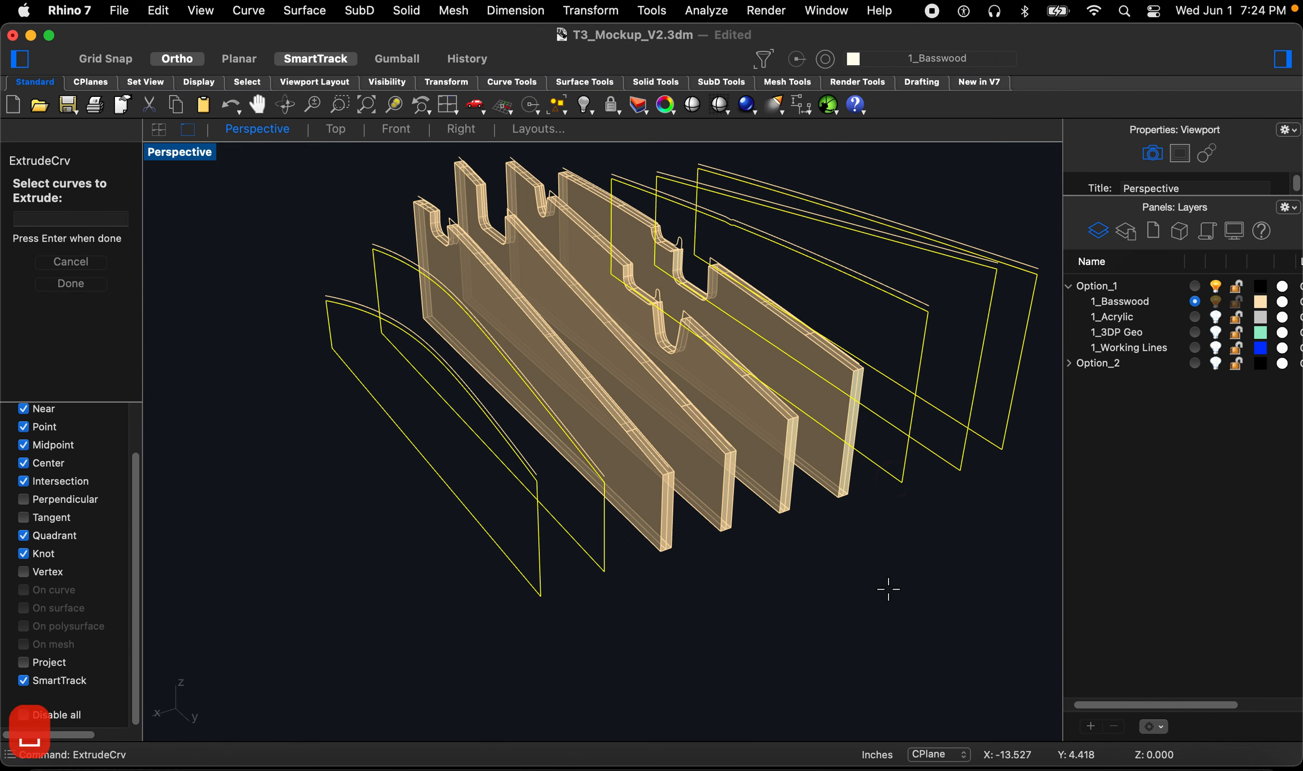
pyautogui.press('d')
pyautogui.press('Return')
pyautogui.click(707, 640)
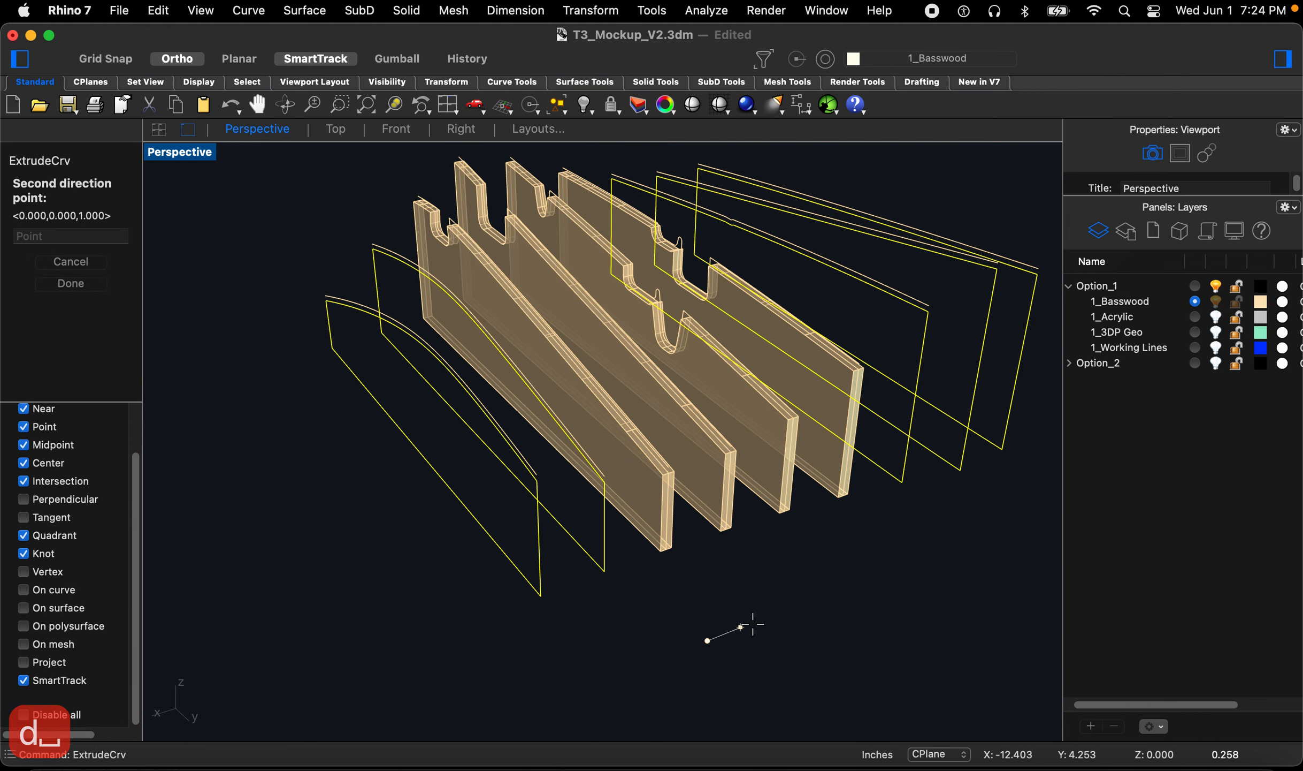
pyautogui.click(813, 598)
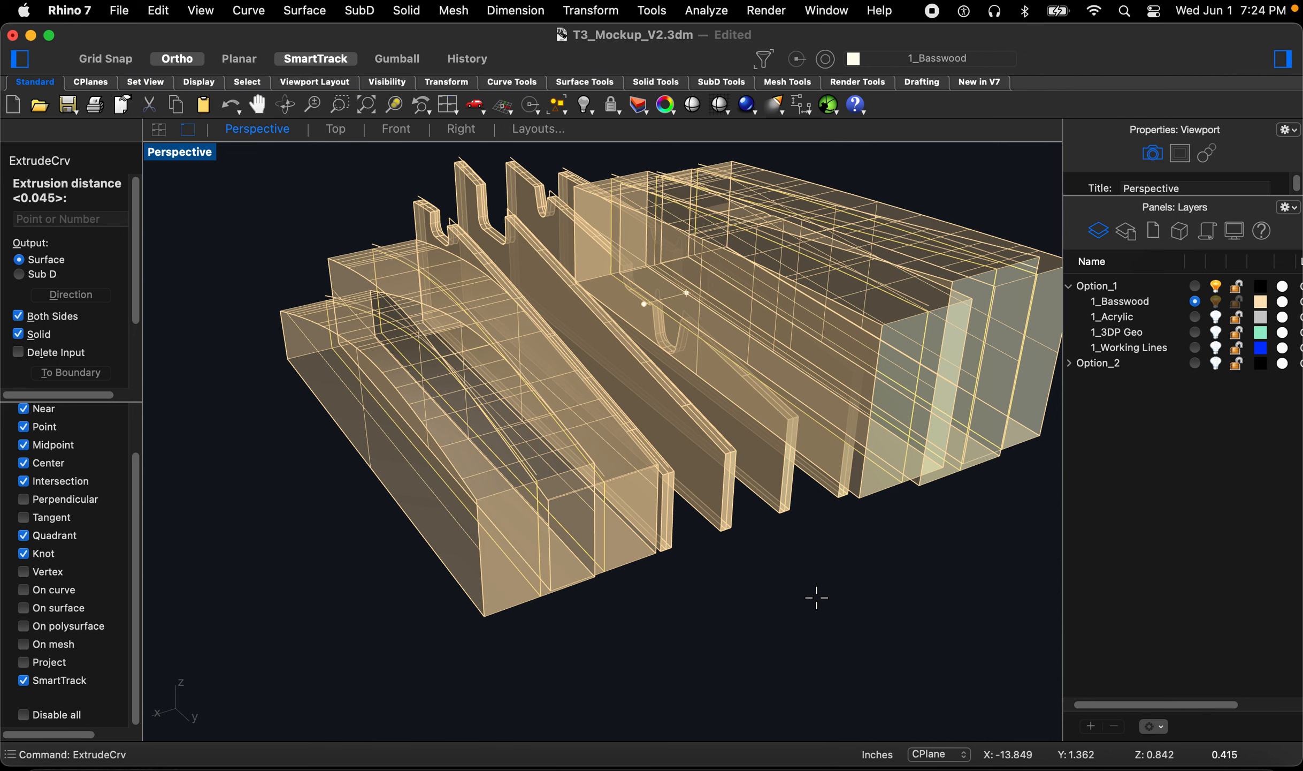
pyautogui.press('space')
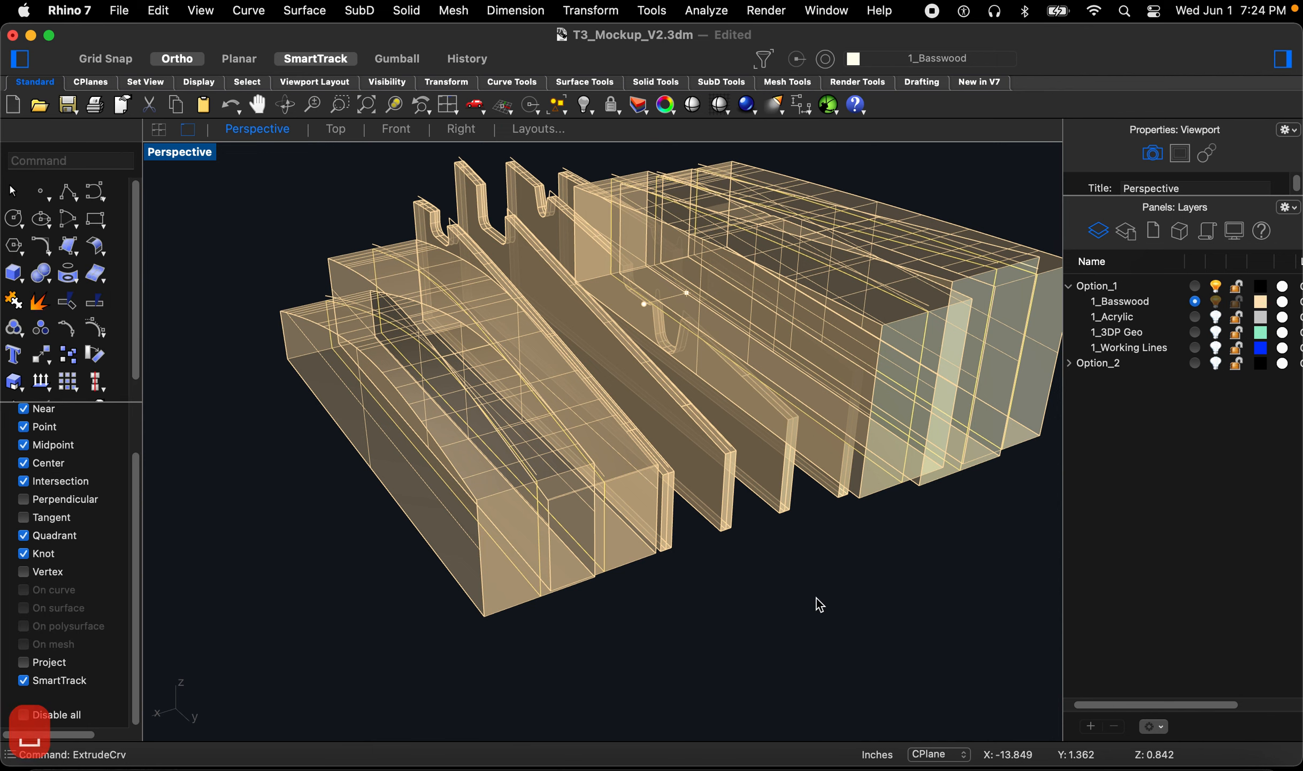
# Step: Turn on the acrylic layer to show the acrylic ribs with the basswood ribs
pyautogui.scroll(-5, 743, 579)
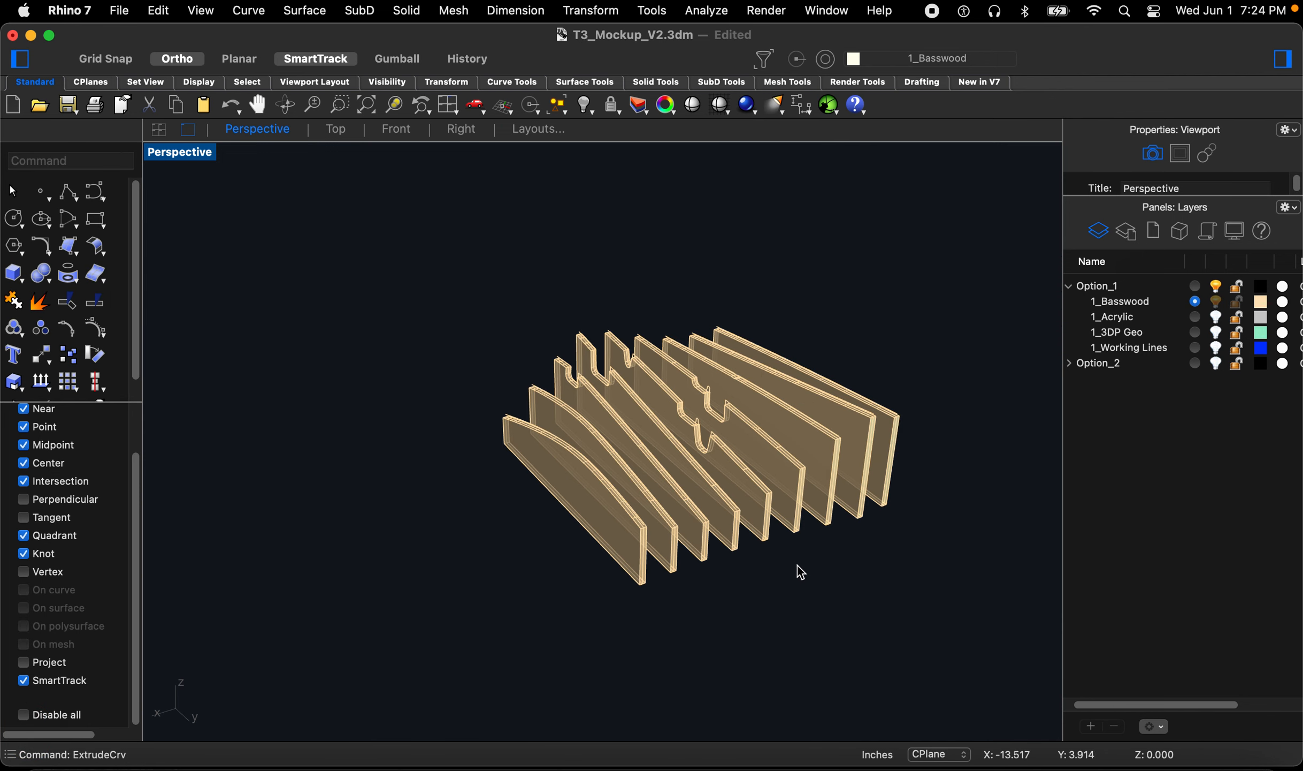
pyautogui.scroll(3, 610, 455)
pyautogui.scroll(-2, 630, 439)
pyautogui.moveTo(630, 439)
pyautogui.mouseDown(button='right')
pyautogui.moveTo(690, 410)
pyautogui.moveTo(638, 442)
pyautogui.mouseUp(button='right')
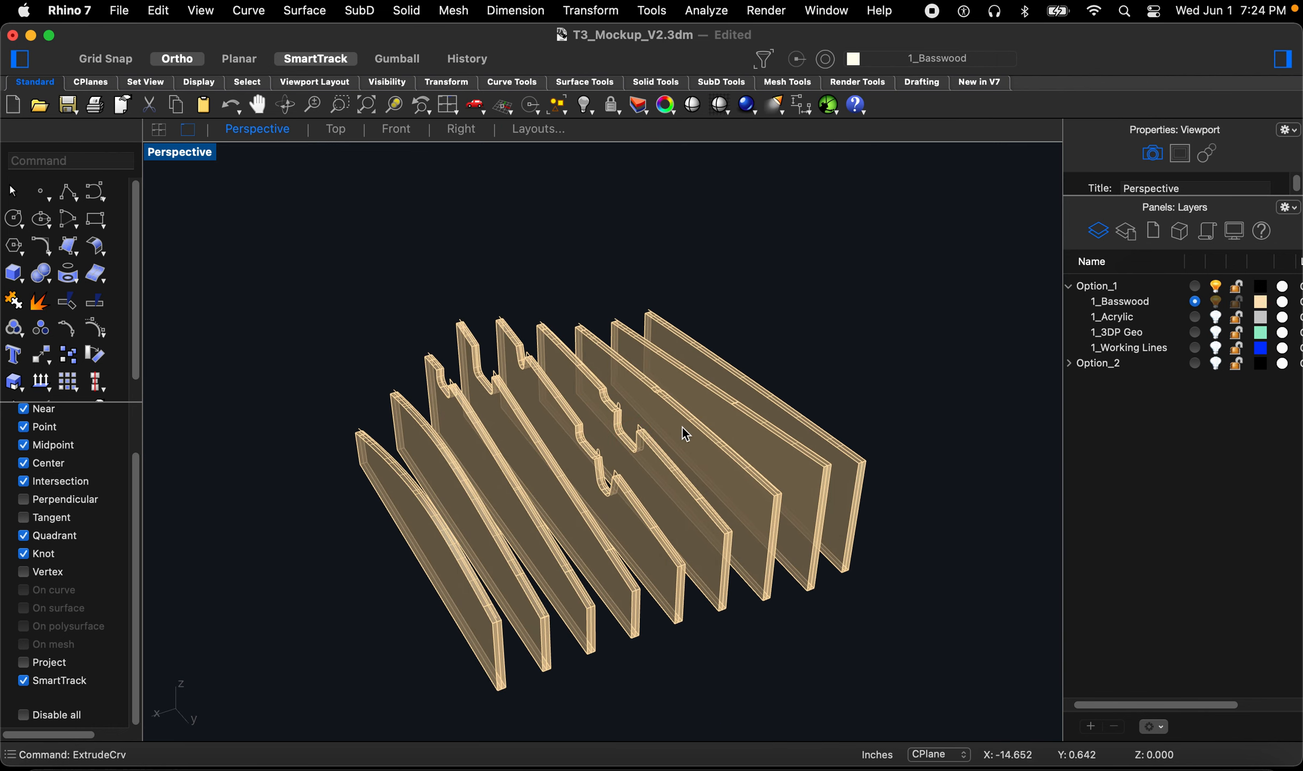
pyautogui.click(1216, 317)
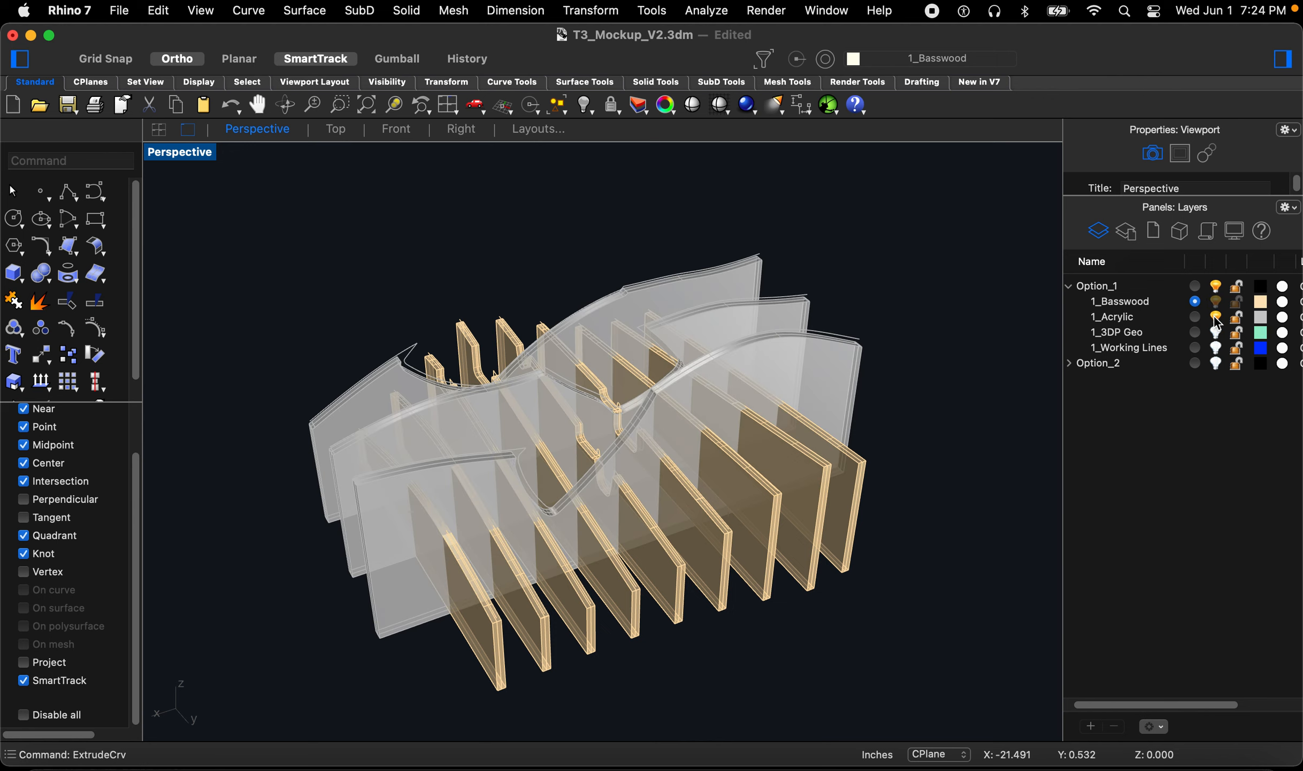
# Step: Orbit and zoom around the basswood ribs, acrylic ribs and 3D-printed geometry to inspect how they fit together
pyautogui.moveTo(656, 403); pyautogui.dragTo(681, 405, button='right')
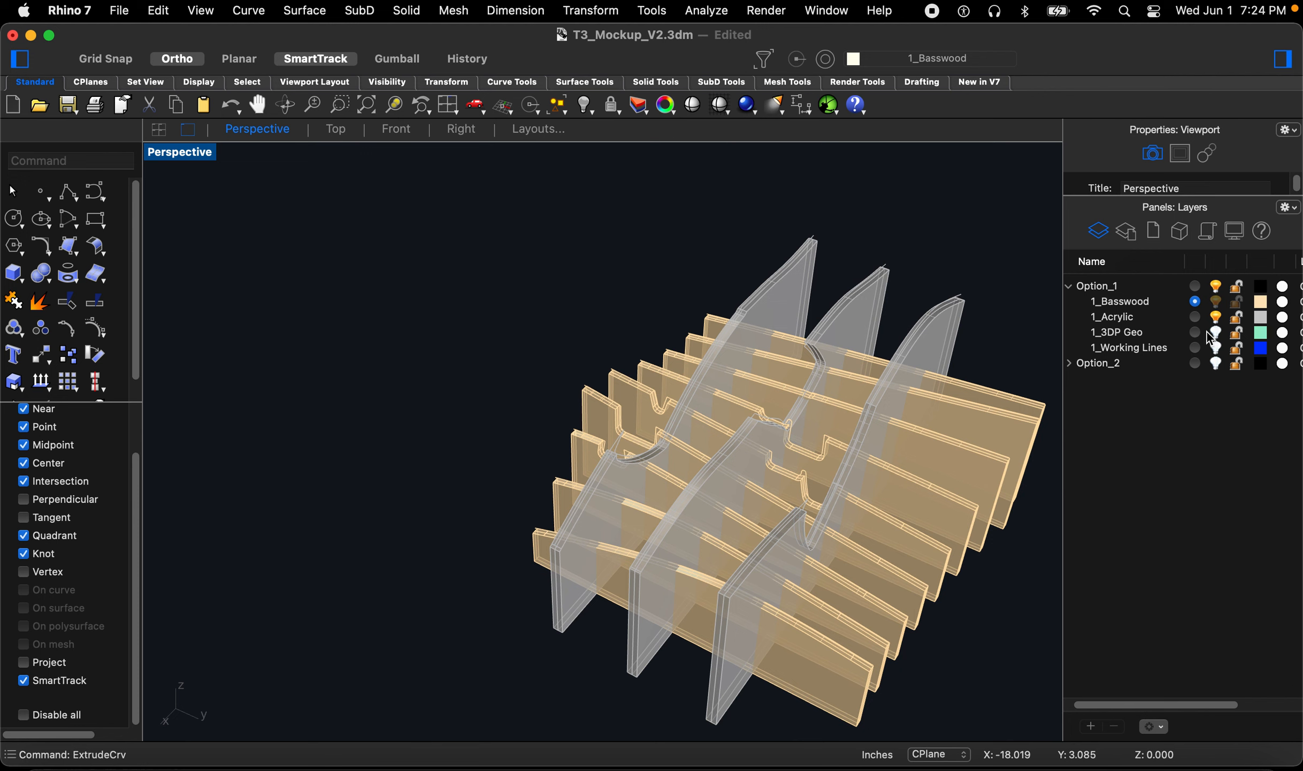
pyautogui.scroll(-3, 844, 373)
pyautogui.write('z')
pyautogui.press('space')
pyautogui.moveTo(957, 257); pyautogui.dragTo(618, 531)
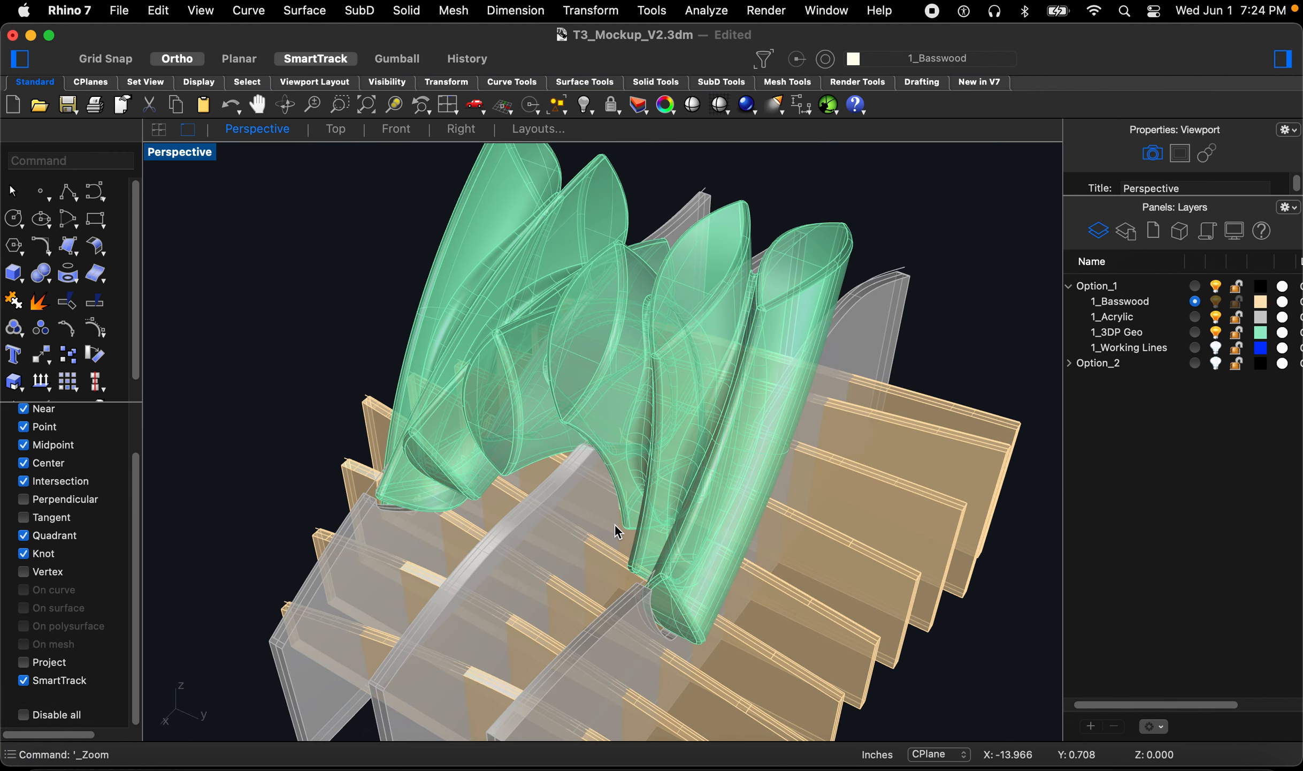
pyautogui.moveTo(625, 513)
pyautogui.mouseDown(button='right')
pyautogui.moveTo(690, 484)
pyautogui.moveTo(733, 364)
pyautogui.moveTo(708, 397)
pyautogui.moveTo(727, 451)
pyautogui.moveTo(670, 470)
pyautogui.moveTo(605, 379)
pyautogui.moveTo(806, 500)
pyautogui.moveTo(961, 510)
pyautogui.moveTo(950, 502)
pyautogui.moveTo(916, 530)
pyautogui.moveTo(812, 440)
pyautogui.mouseUp(button='right')
pyautogui.scroll(-4, 722, 311)
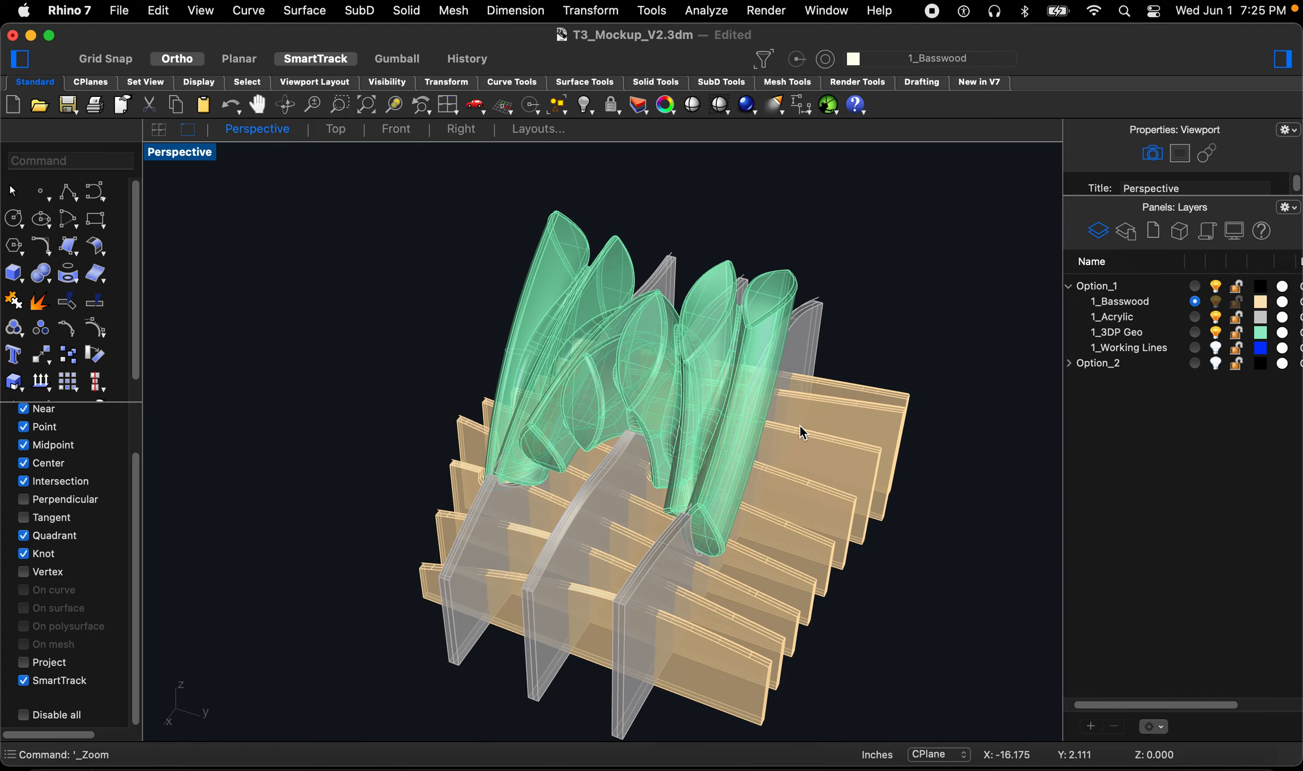
pyautogui.moveTo(789, 431)
pyautogui.mouseDown(button='right')
pyautogui.moveTo(749, 476)
pyautogui.moveTo(791, 445)
pyautogui.moveTo(819, 395)
pyautogui.mouseUp(button='right')
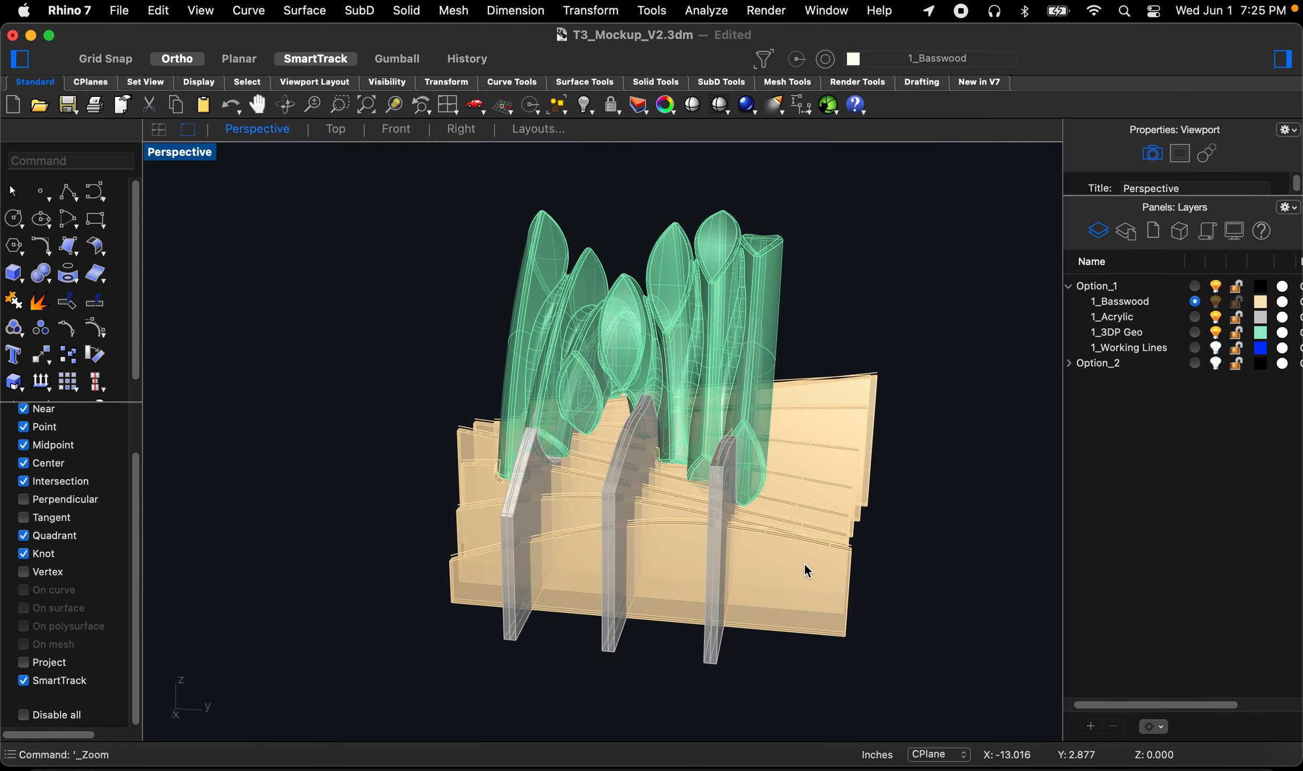
pyautogui.moveTo(810, 508)
pyautogui.mouseDown(button='right')
pyautogui.moveTo(704, 579)
pyautogui.moveTo(567, 586)
pyautogui.mouseUp(button='right')
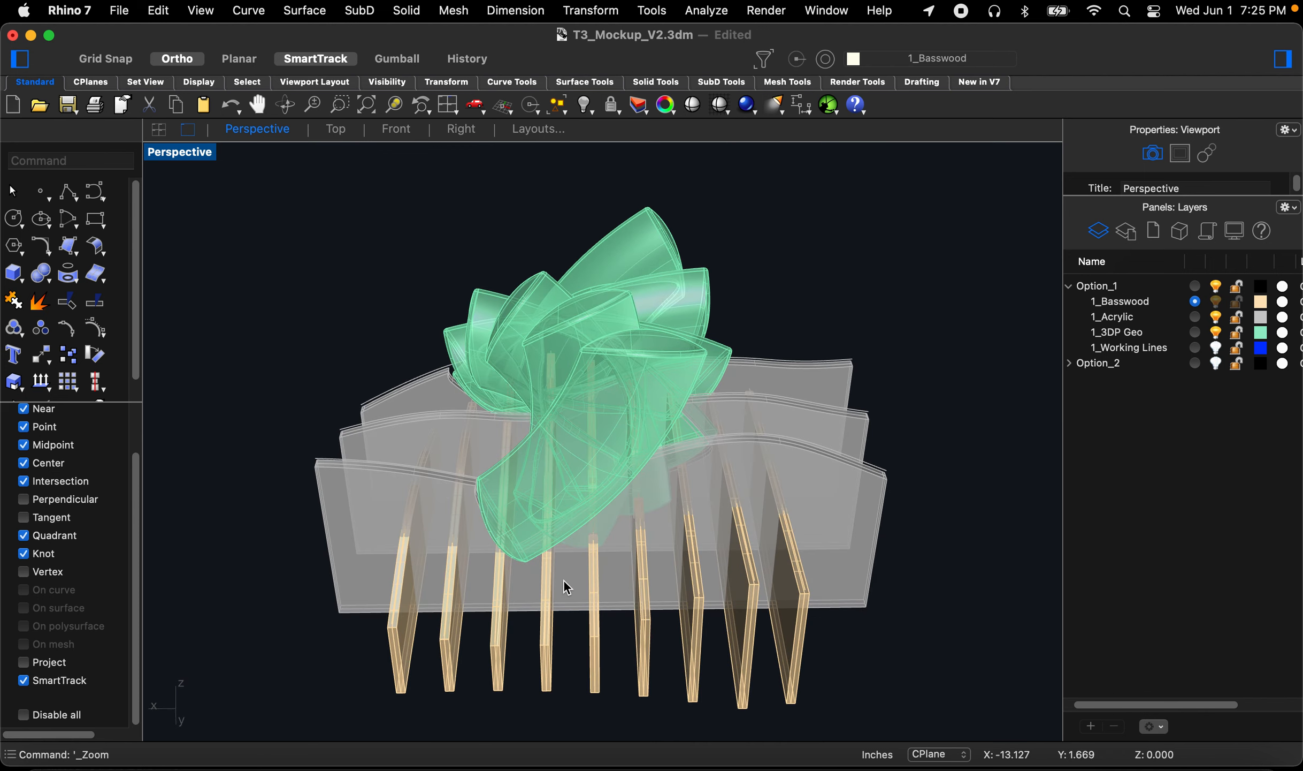
pyautogui.moveTo(383, 515)
pyautogui.mouseDown(button='right')
pyautogui.moveTo(392, 493)
pyautogui.moveTo(378, 500)
pyautogui.mouseUp(button='right')
pyautogui.moveTo(399, 599); pyautogui.dragTo(407, 673, button='right')
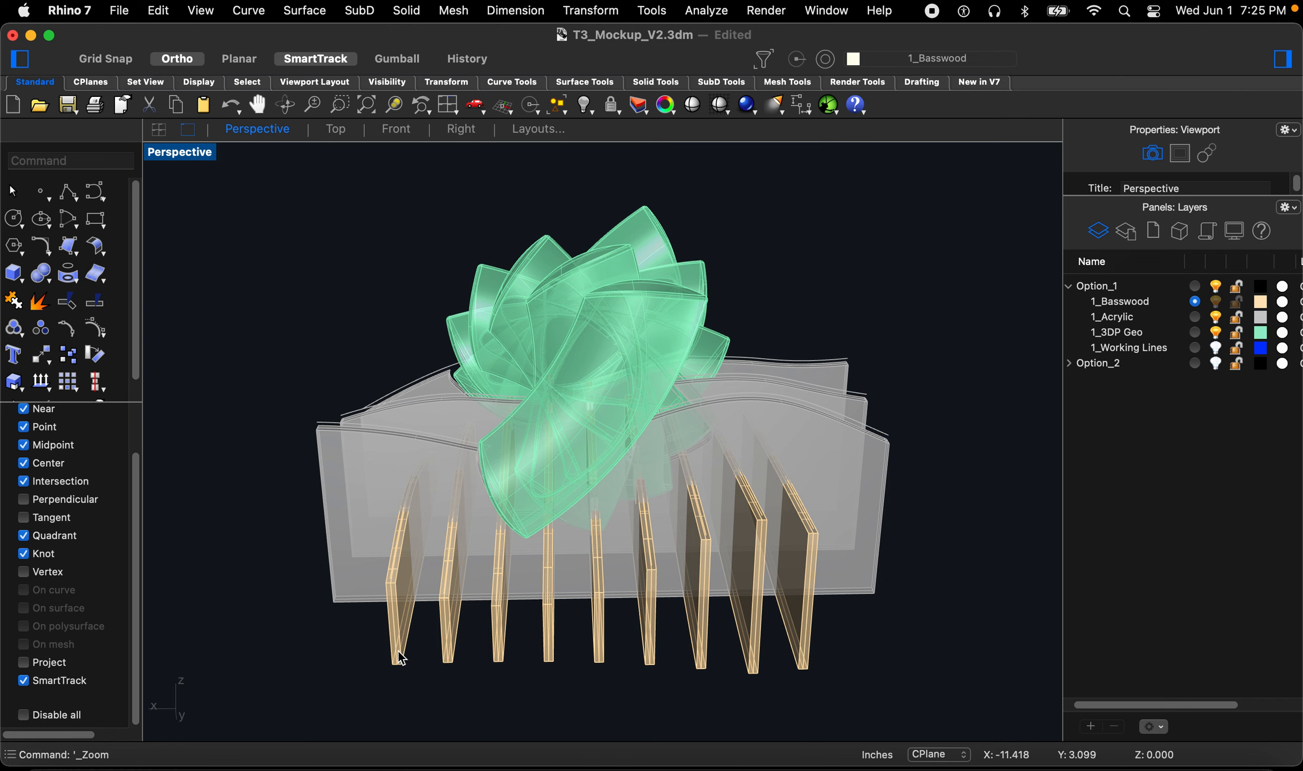
# Step: Delete the outermost basswood rib at each end together with its outline curve
pyautogui.click(402, 655)
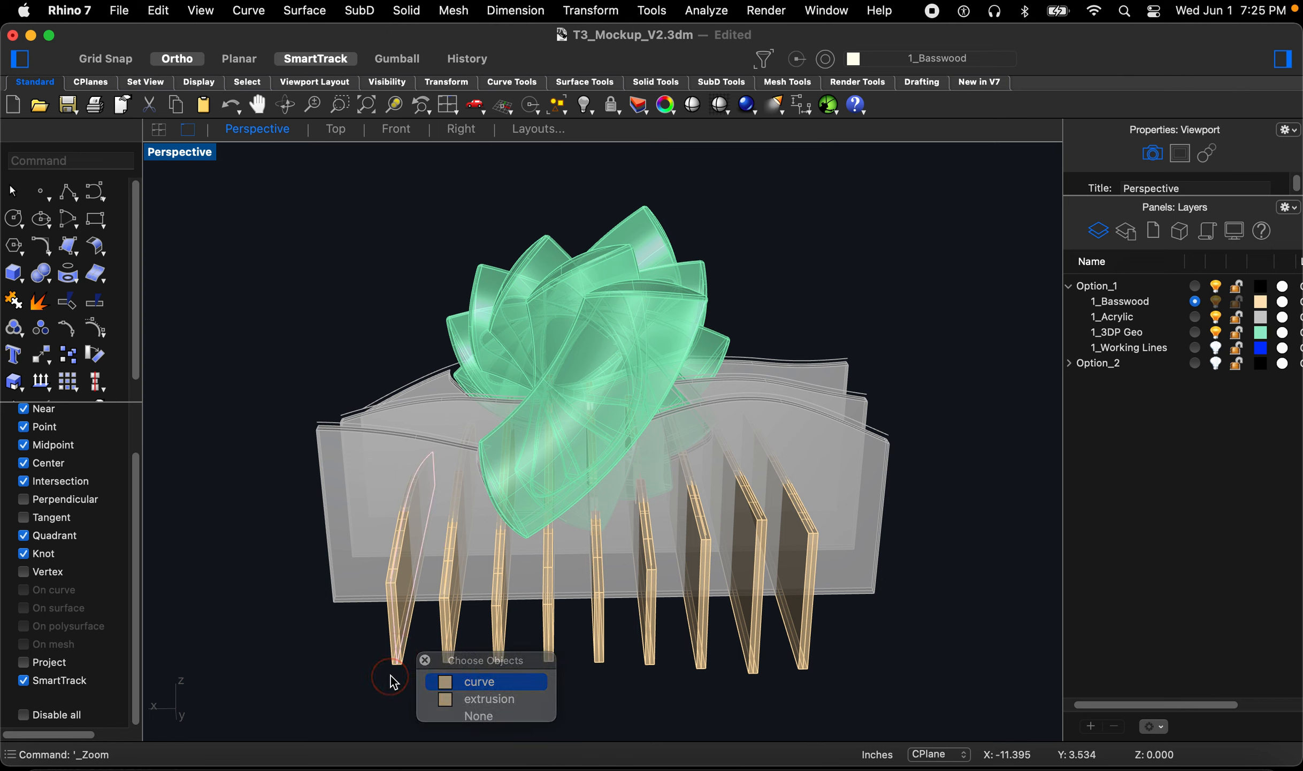
pyautogui.press('Escape')
pyautogui.moveTo(373, 653); pyautogui.dragTo(370, 648)
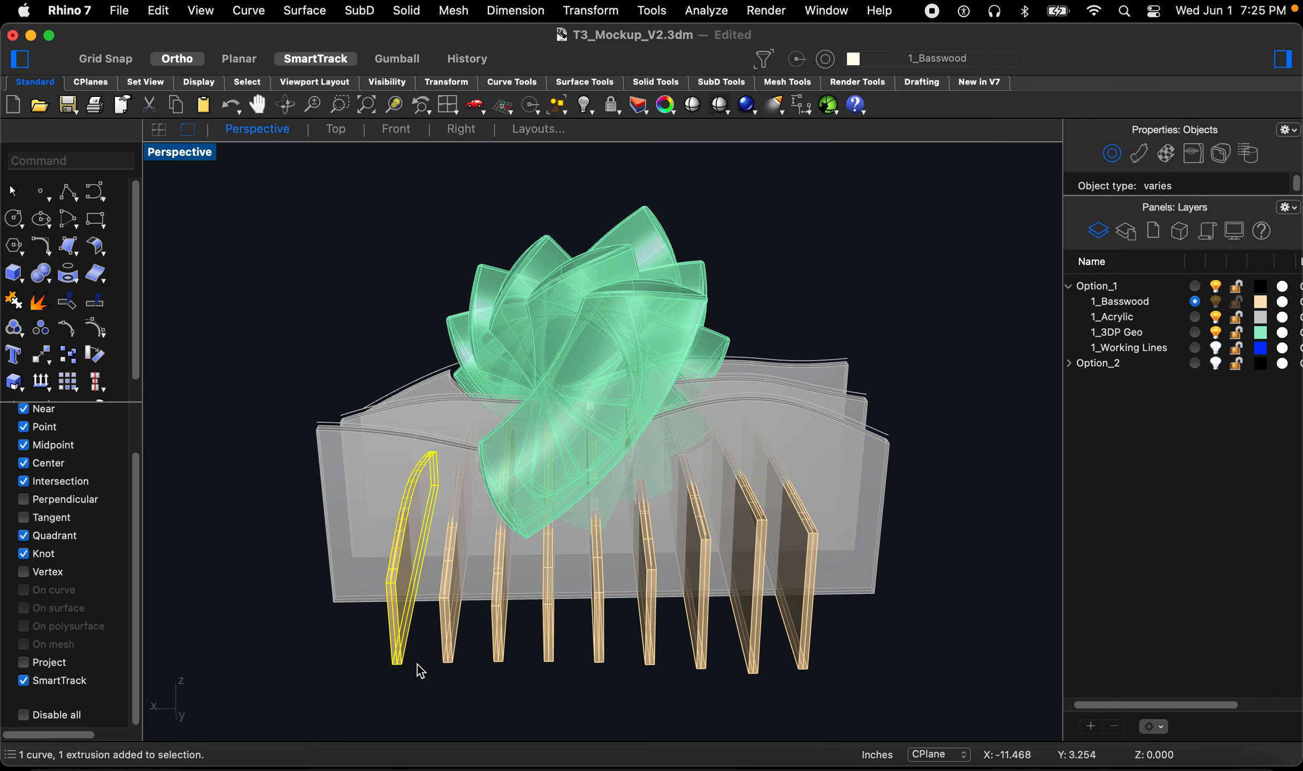
pyautogui.press('Delete')
pyautogui.moveTo(851, 701); pyautogui.dragTo(800, 661)
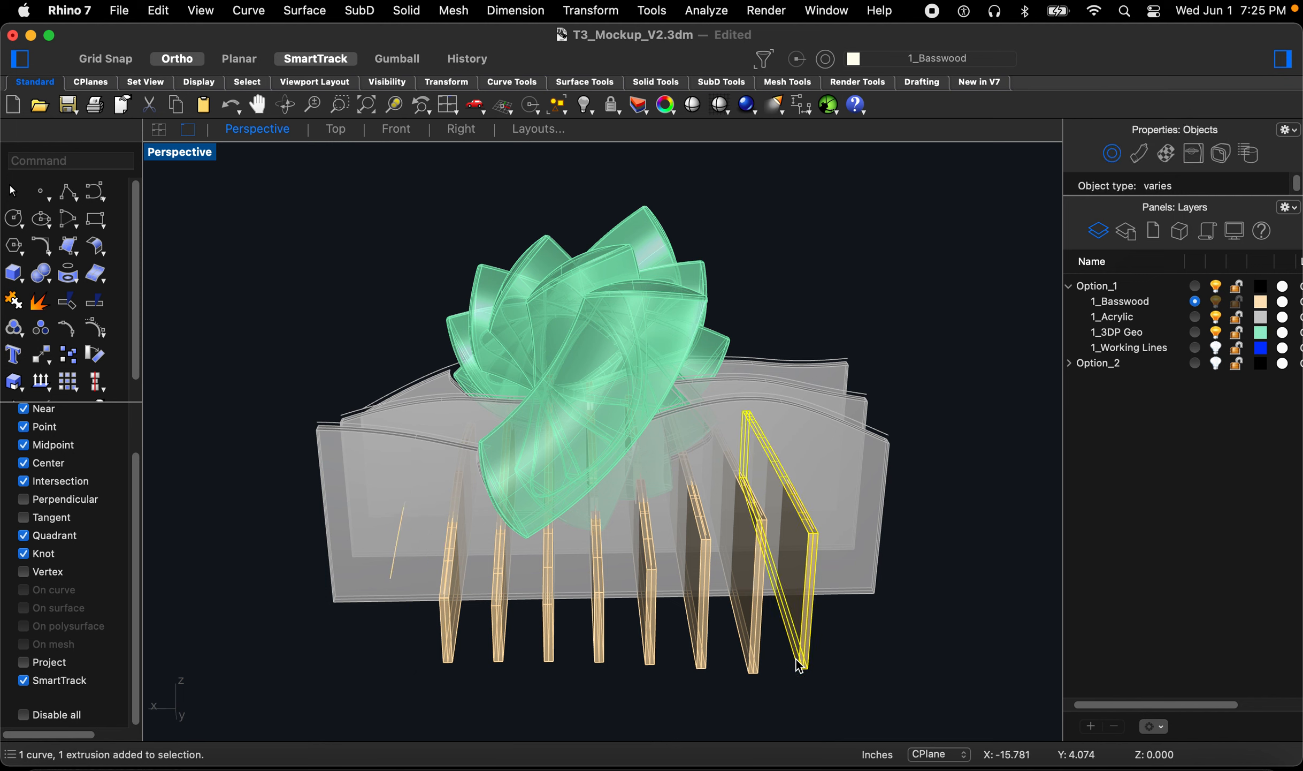
pyautogui.press('Delete')
# Step: Delete the leftover outline curves of the removed end ribs
pyautogui.moveTo(812, 608); pyautogui.dragTo(828, 630, button='right')
pyautogui.click(829, 631)
pyautogui.press('Delete')
pyautogui.moveTo(478, 692); pyautogui.dragTo(425, 673)
pyautogui.press('Delete')
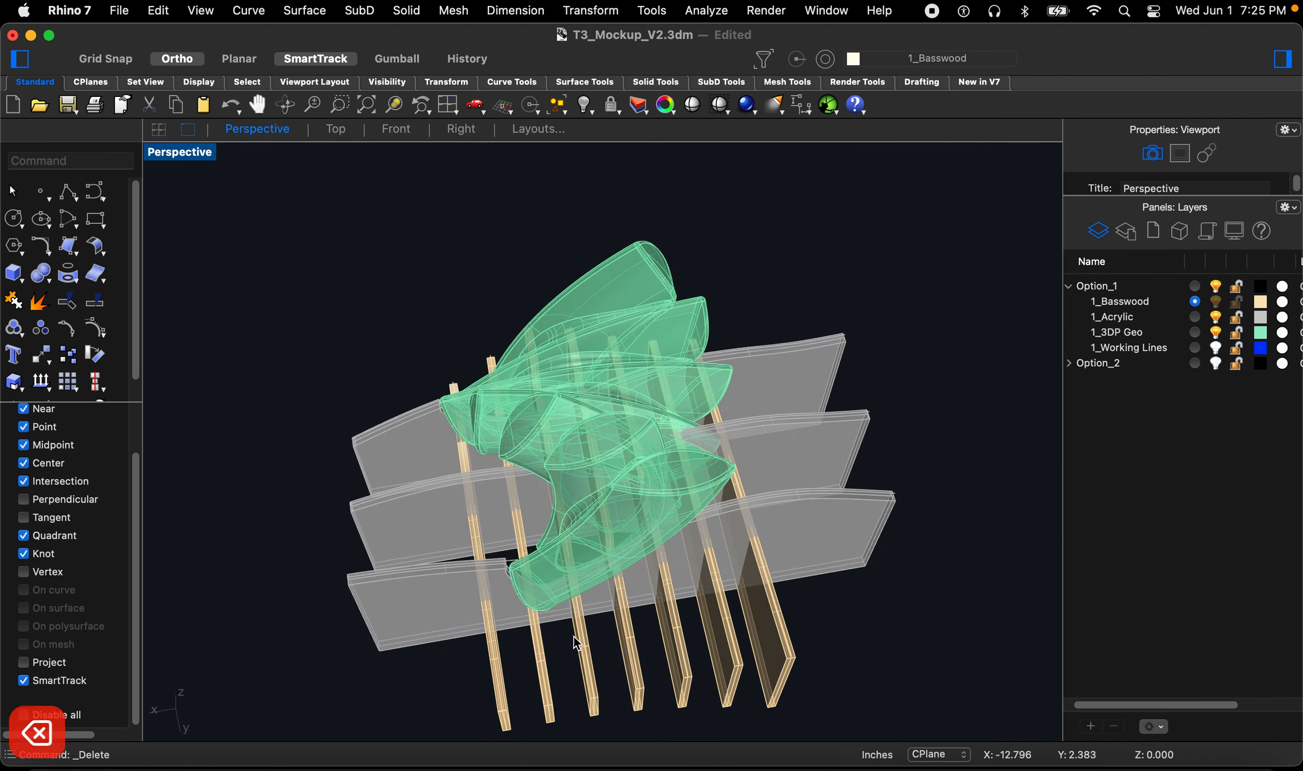
pyautogui.click(337, 130)
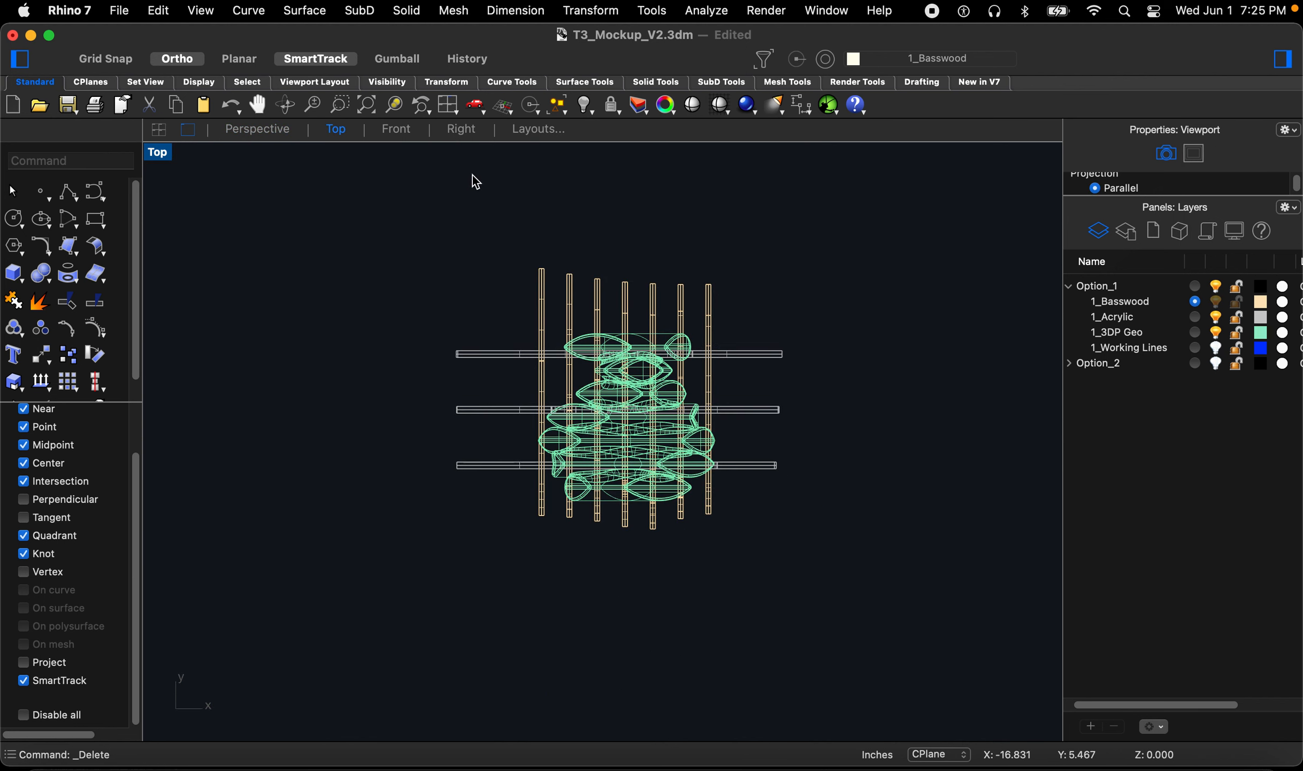
pyautogui.scroll(2, 628, 364)
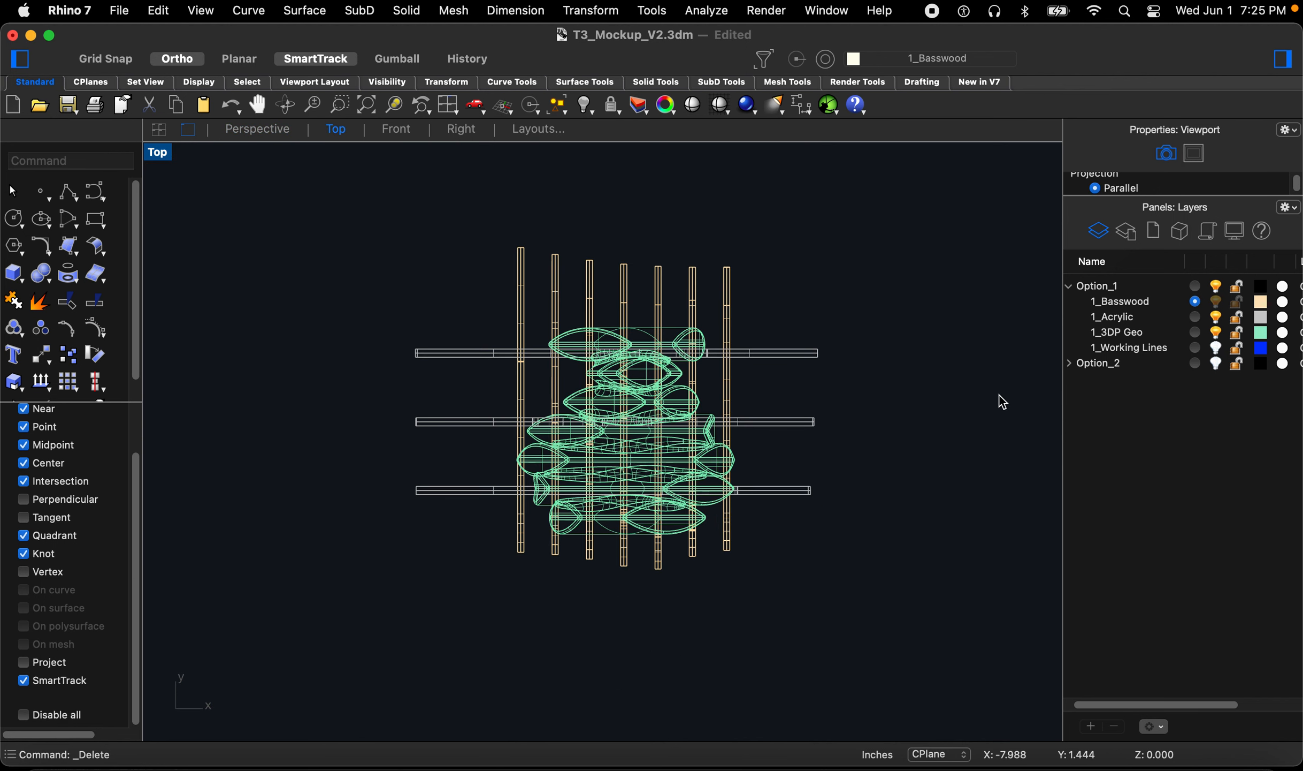
pyautogui.click(1196, 348)
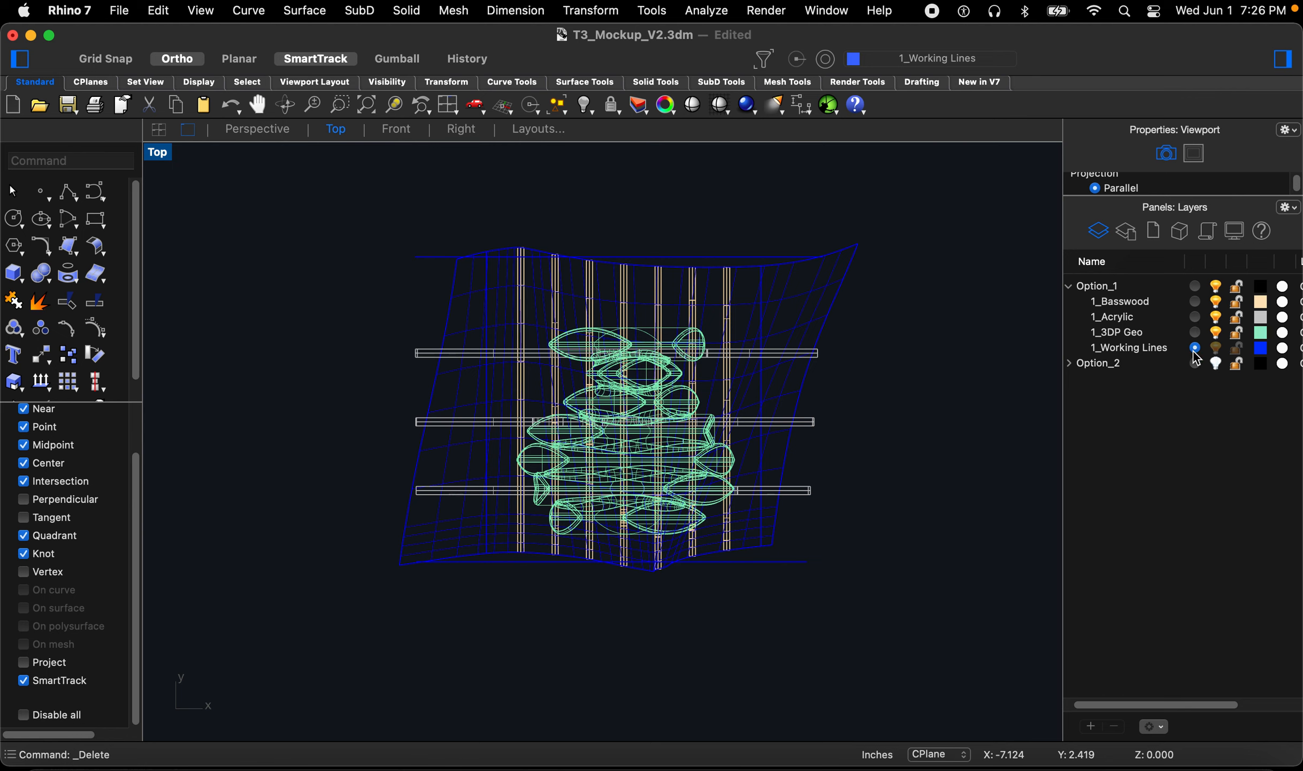
pyautogui.click(1196, 301)
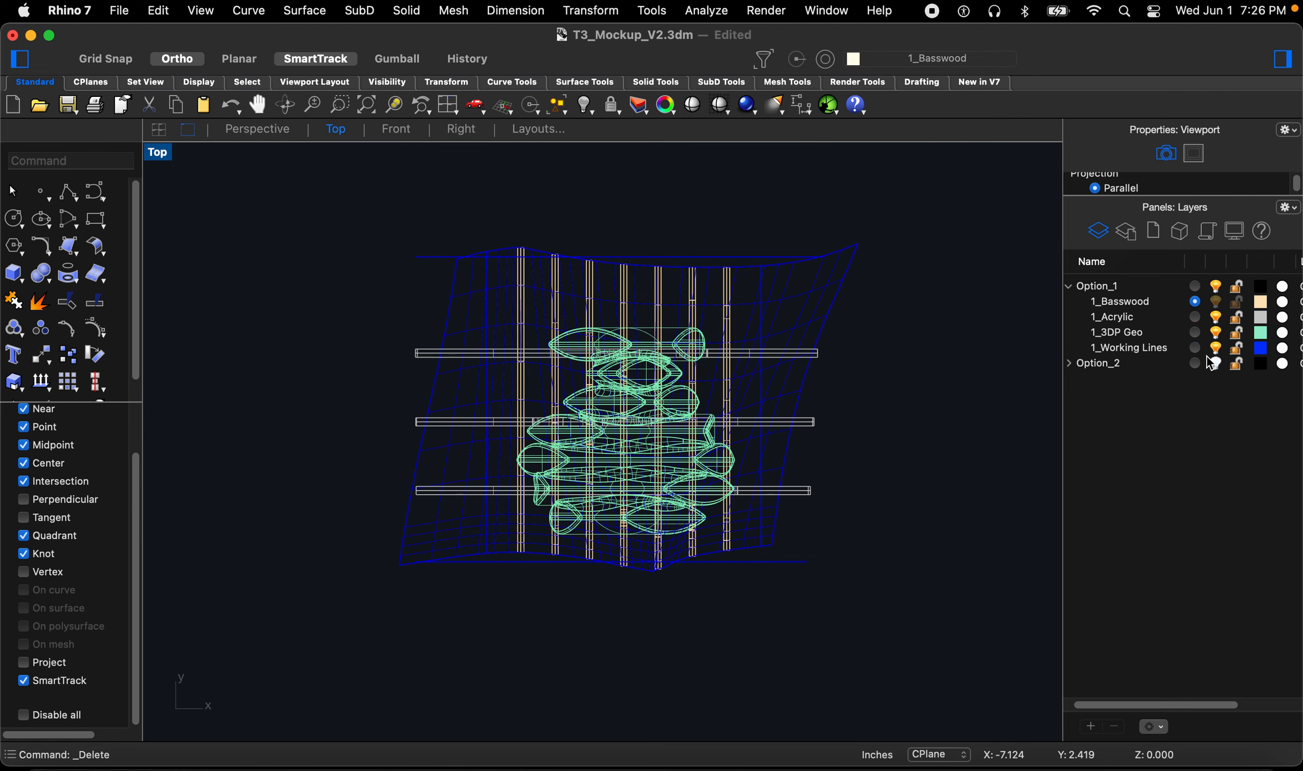
pyautogui.click(1216, 349)
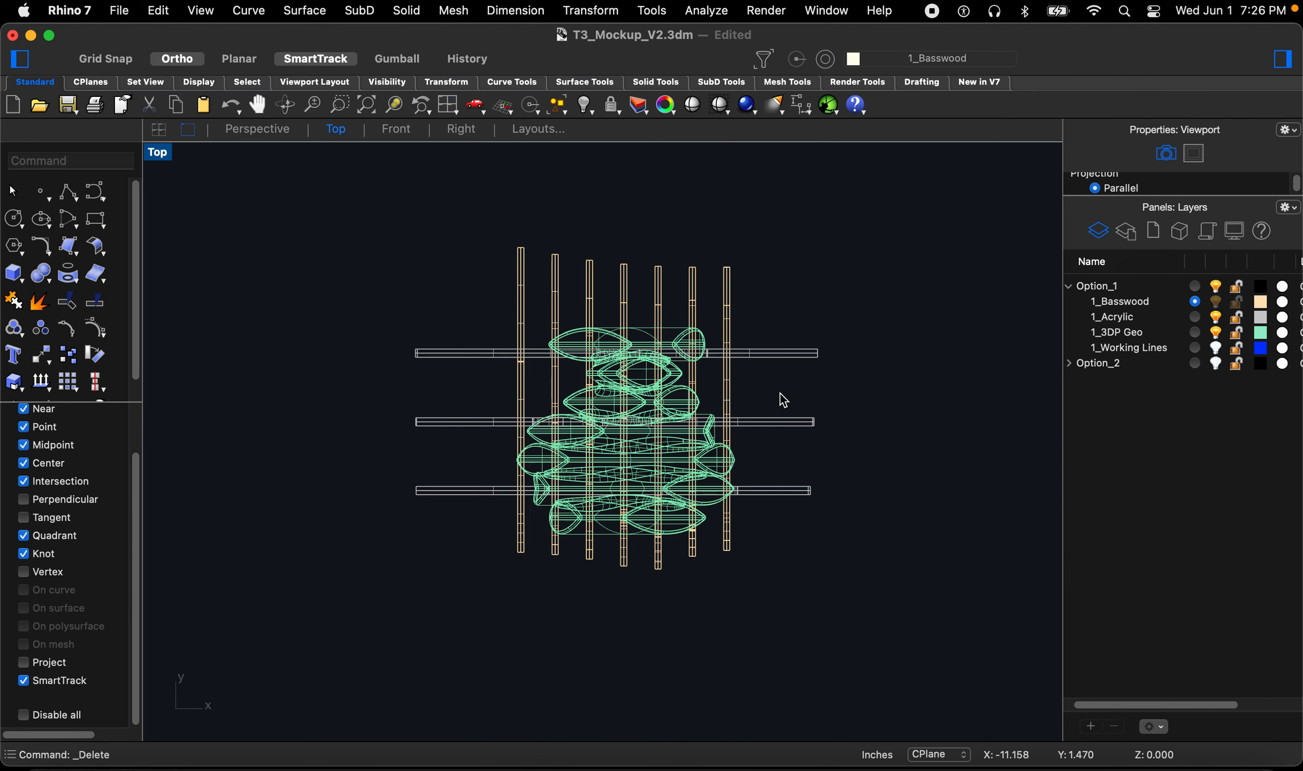
# Step: Draw a box covering the upper ends of the basswood ribs, setting its height in the perspective view
pyautogui.write('box')
pyautogui.press('Return')
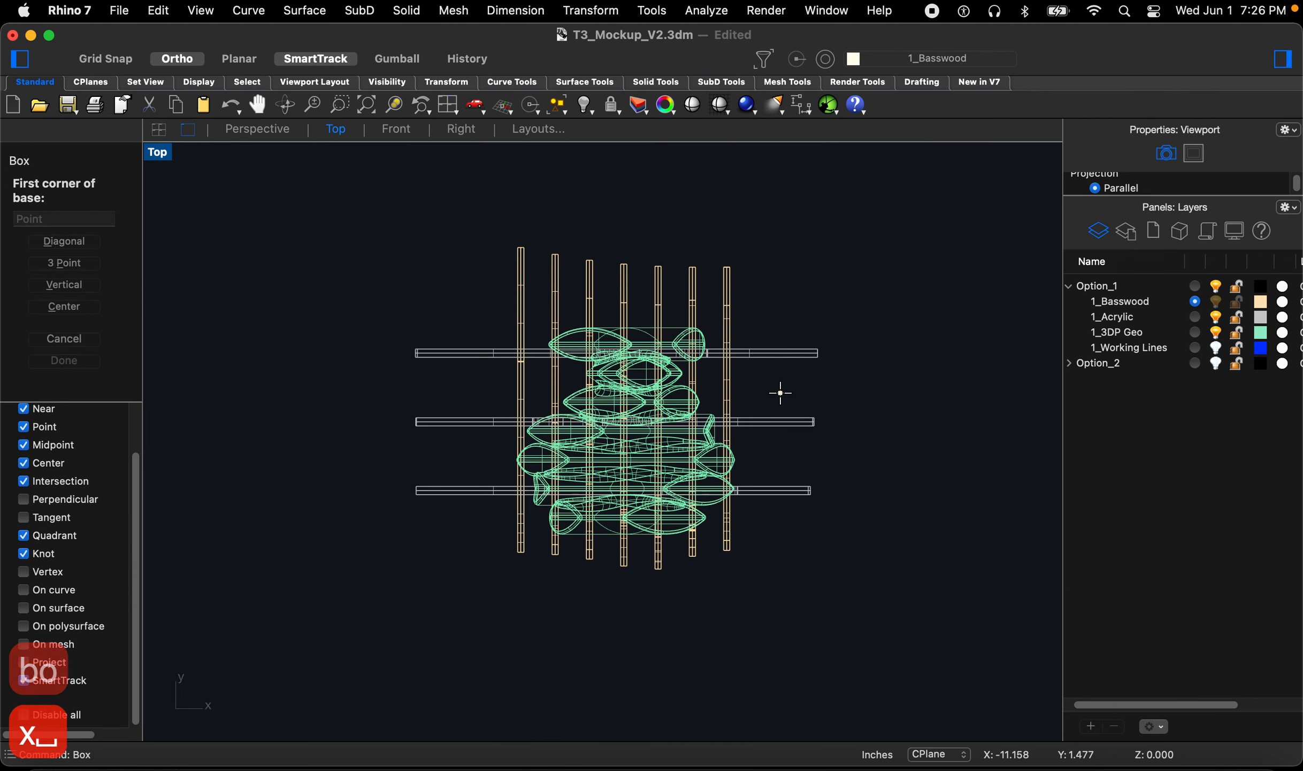
pyautogui.click(821, 204)
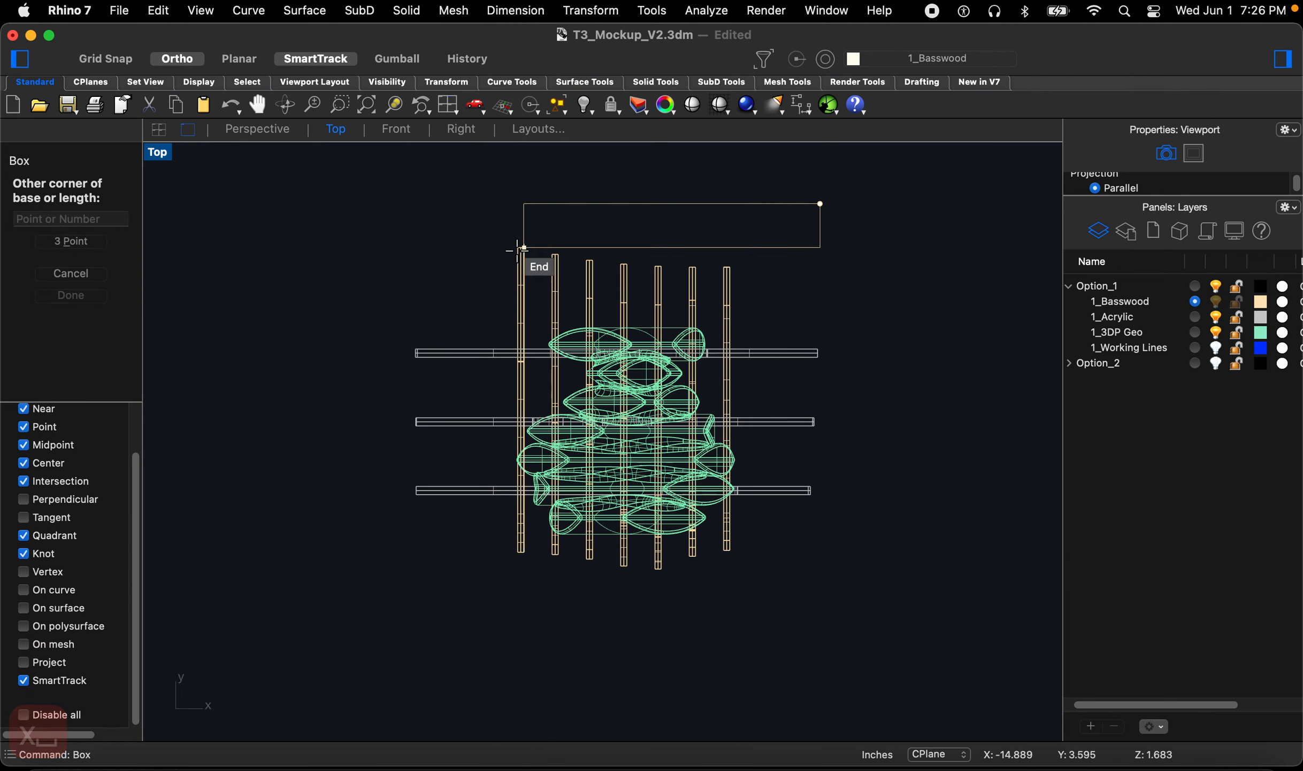
pyautogui.click(405, 312)
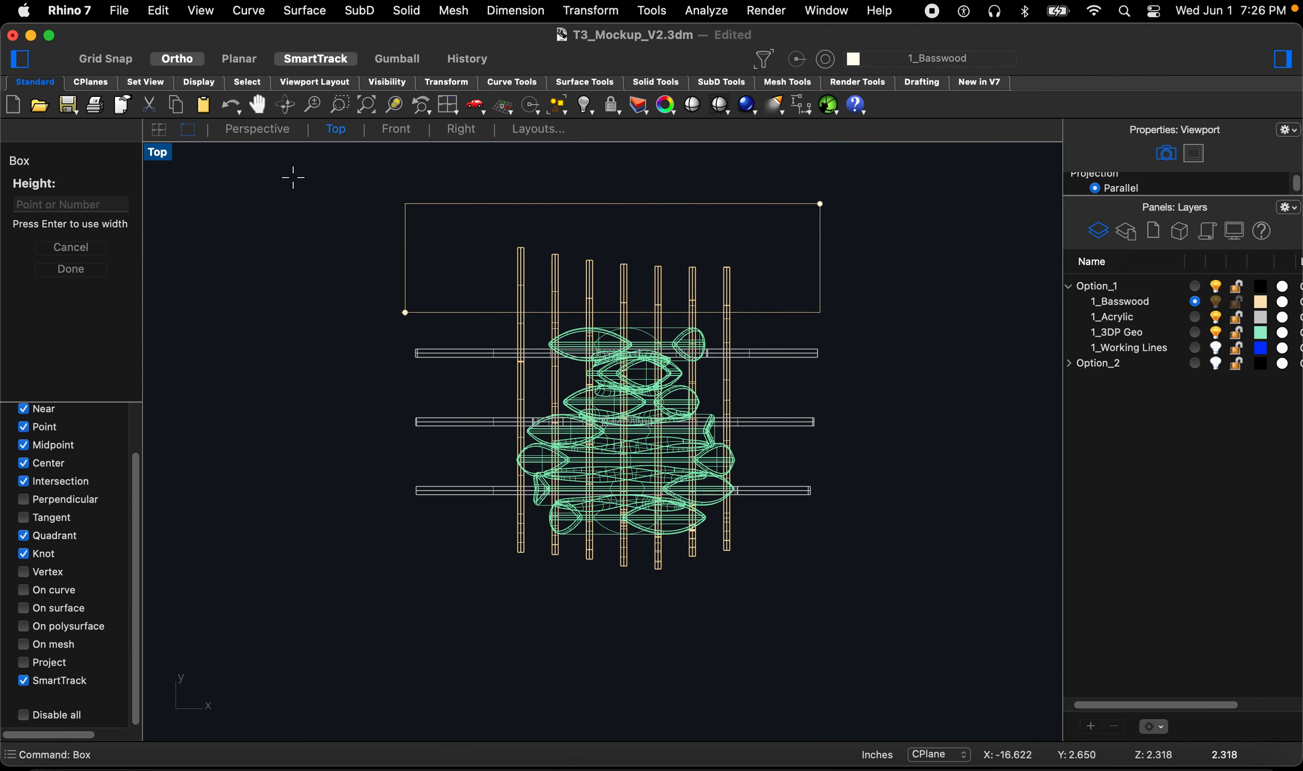
pyautogui.click(271, 140)
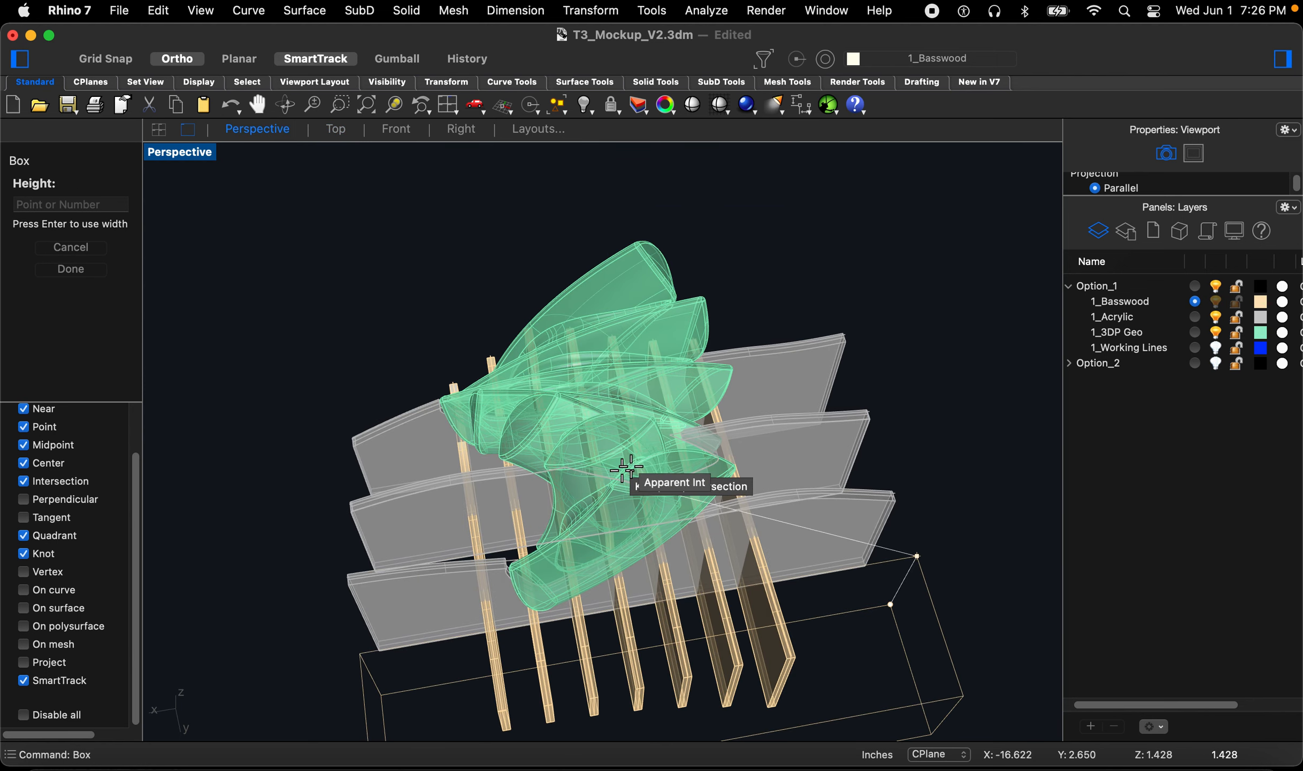
pyautogui.click(868, 467)
pyautogui.moveTo(931, 518); pyautogui.dragTo(888, 558, button='right')
pyautogui.click(888, 558)
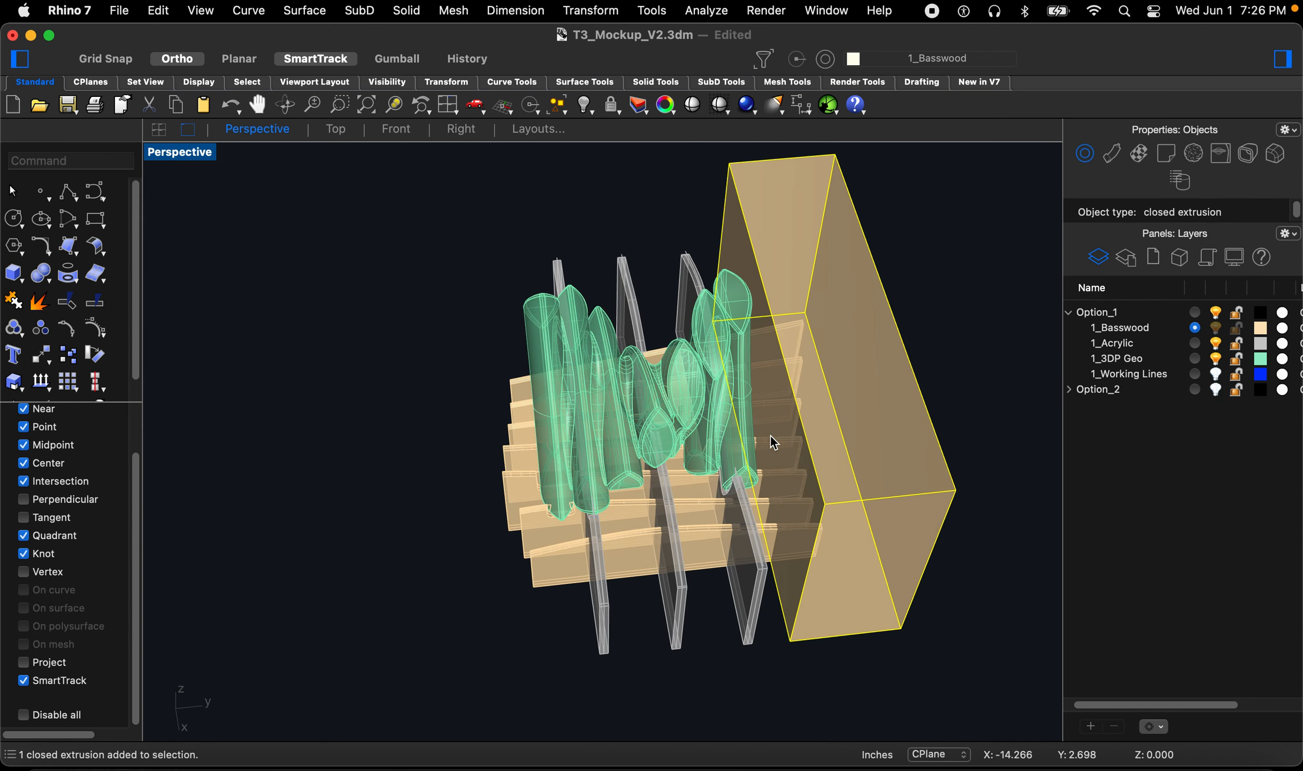
pyautogui.click(334, 130)
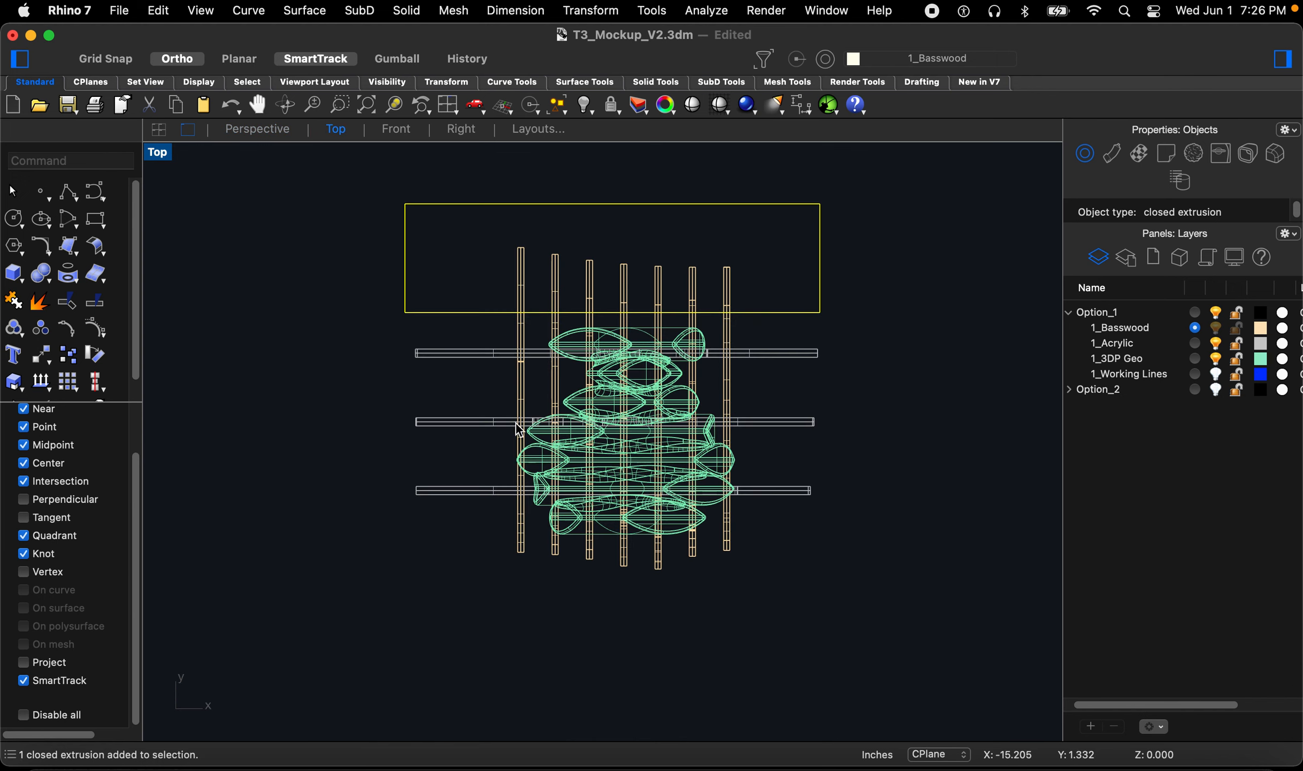
pyautogui.write('copy')
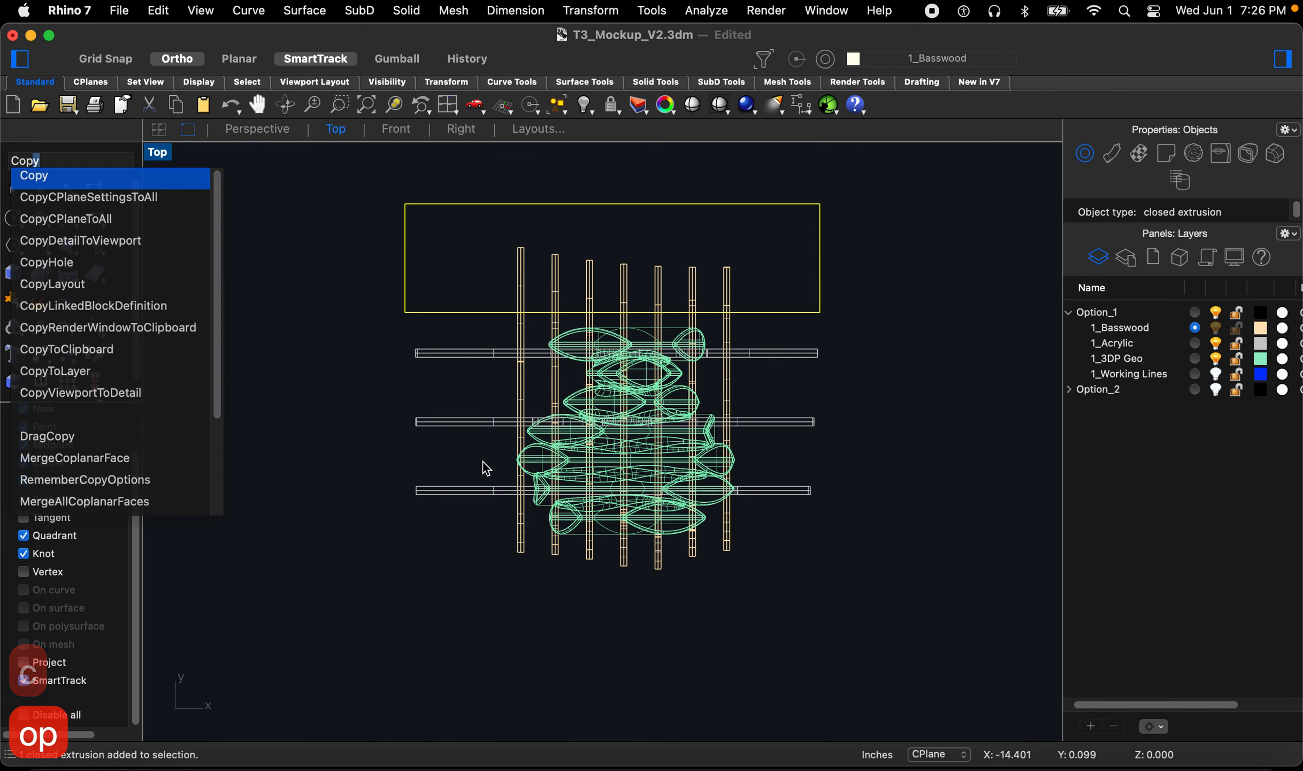
pyautogui.press('space')
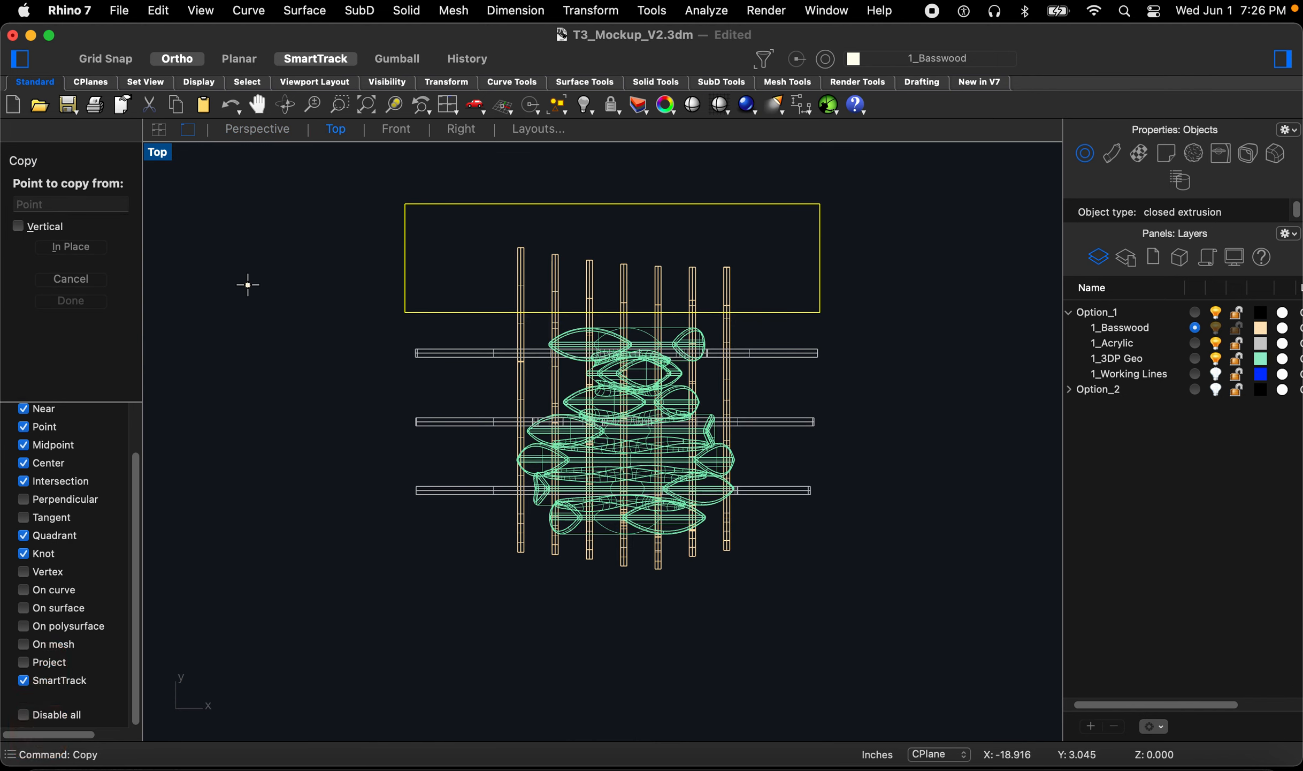
pyautogui.press('Escape')
# Step: Mirror a copy of the box across the middle acrylic rib to cover the opposite rib ends
pyautogui.write('mir')
pyautogui.press('space')
pyautogui.scroll(5, 394, 427)
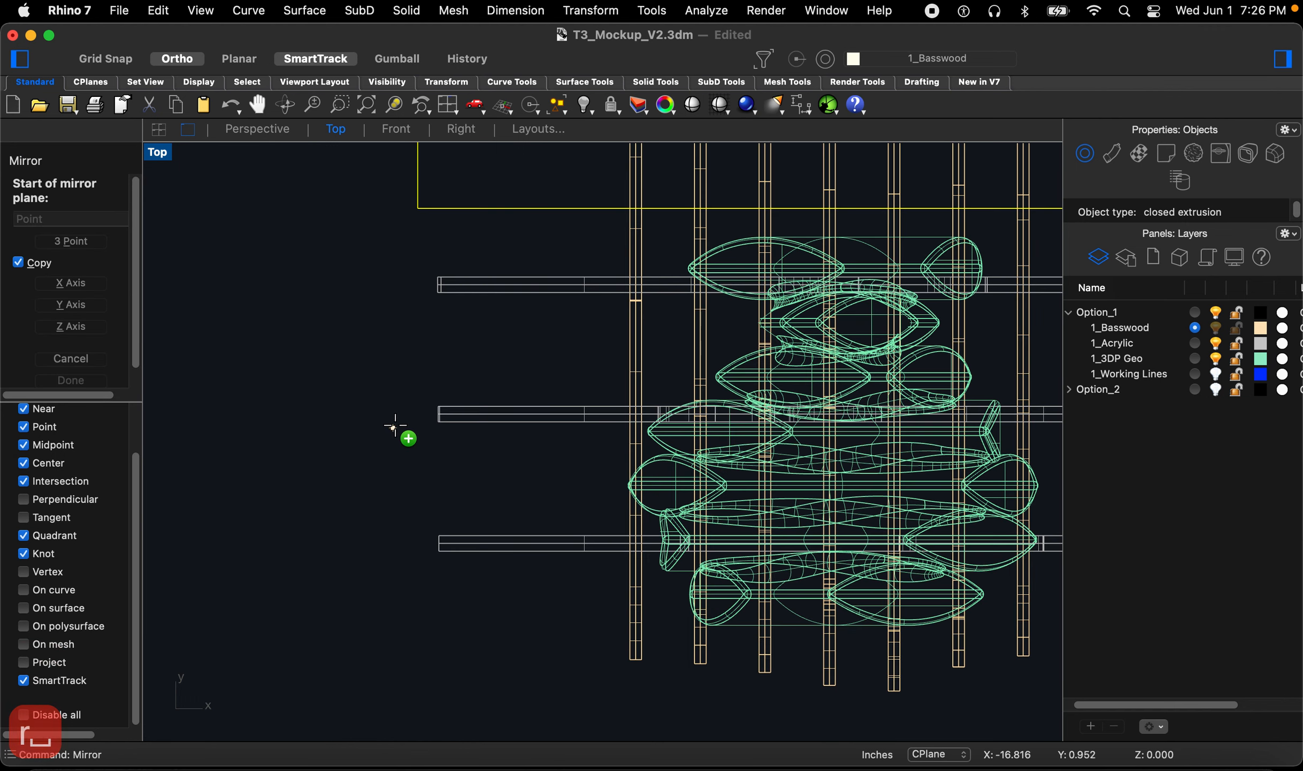
pyautogui.click(437, 419)
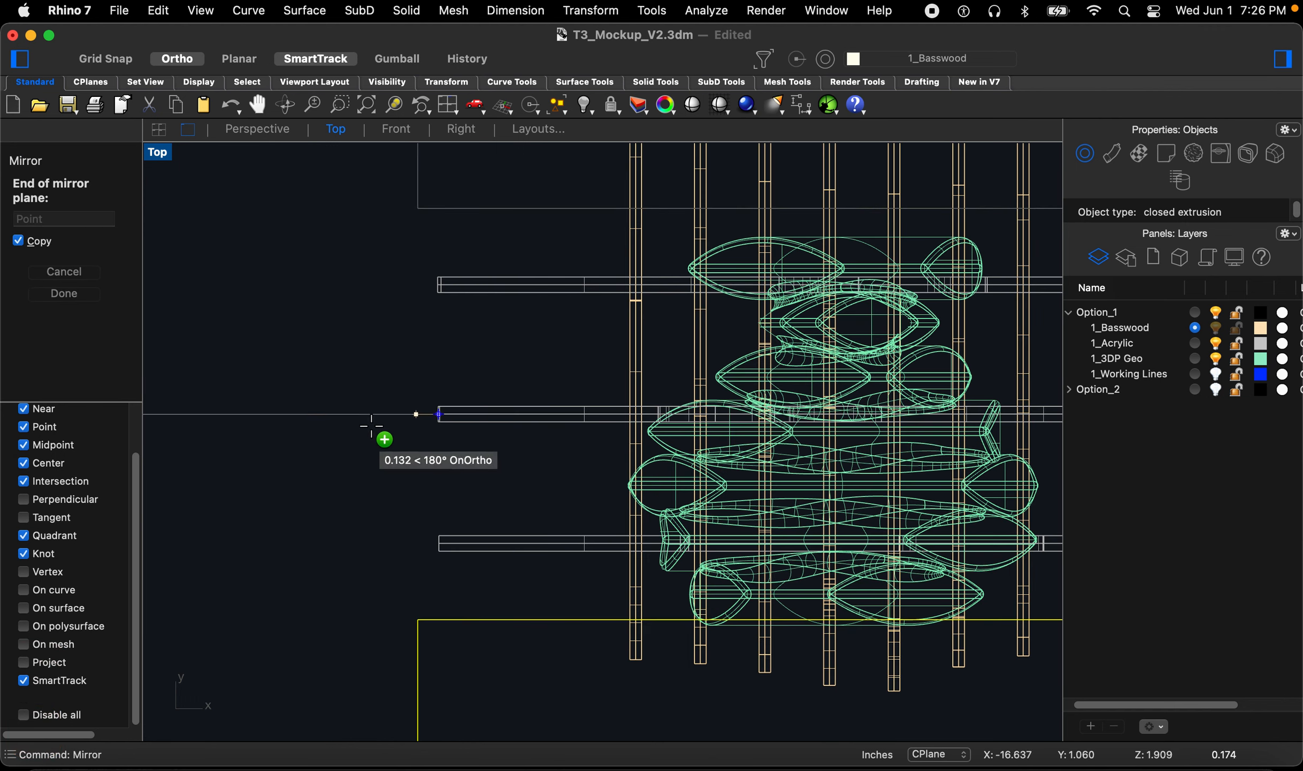
pyautogui.click(314, 436)
pyautogui.scroll(-3, 292, 420)
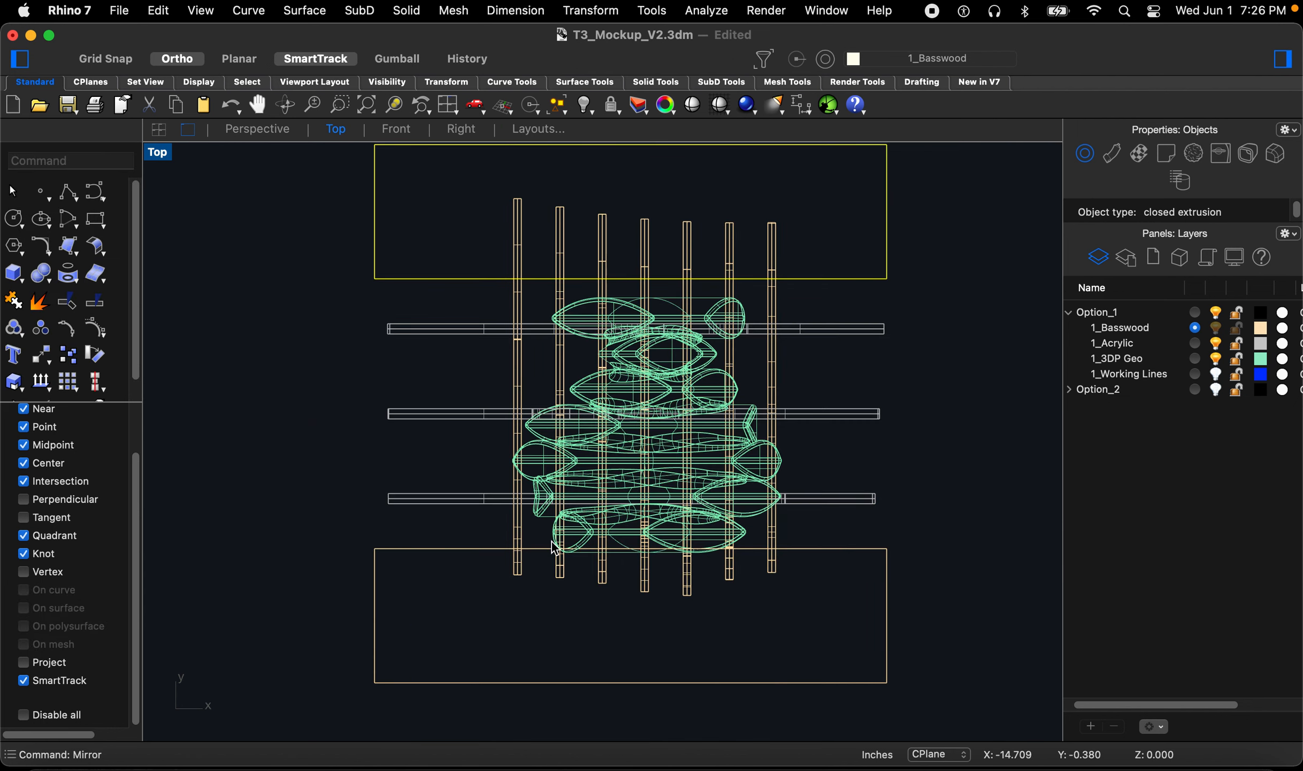
# Step: Select both boxes and move them slightly
pyautogui.scroll(2, 666, 577)
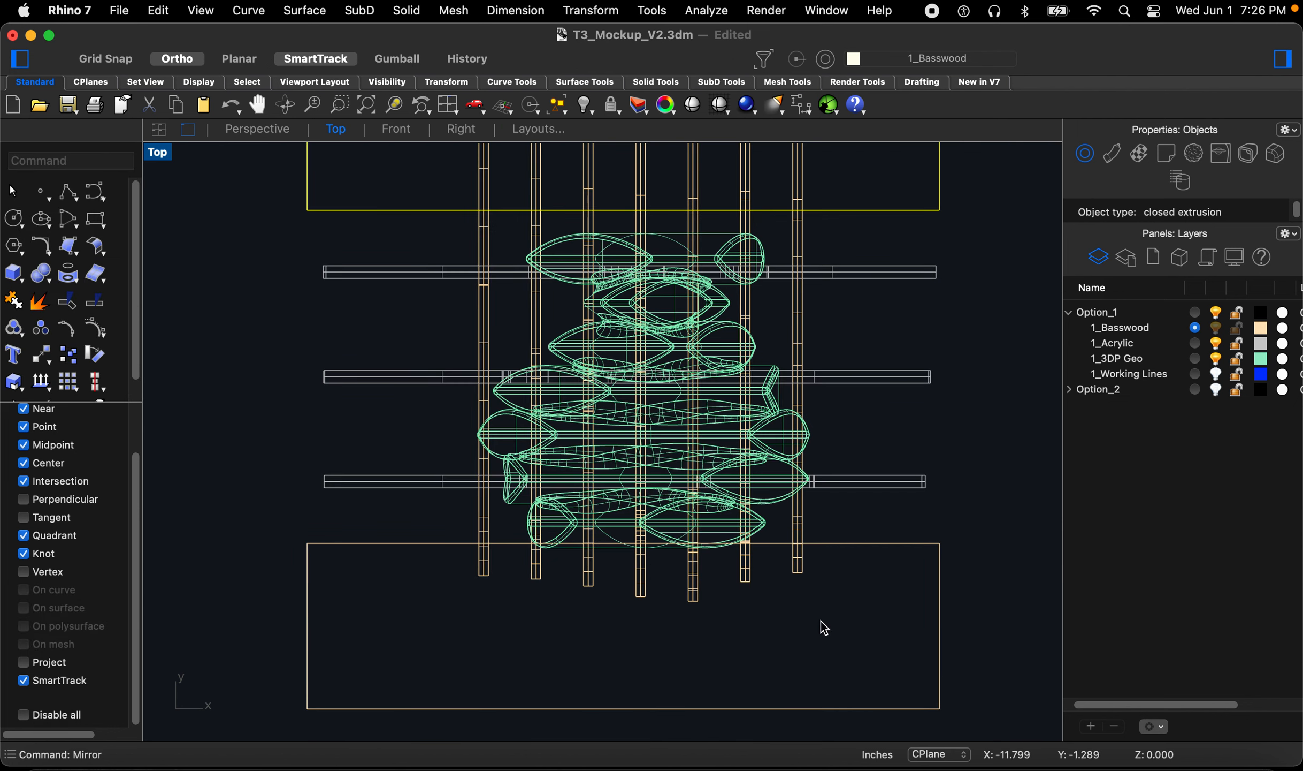
pyautogui.scroll(-2, 916, 621)
pyautogui.keyDown('shift'); pyautogui.click(917, 616); pyautogui.keyUp('shift')
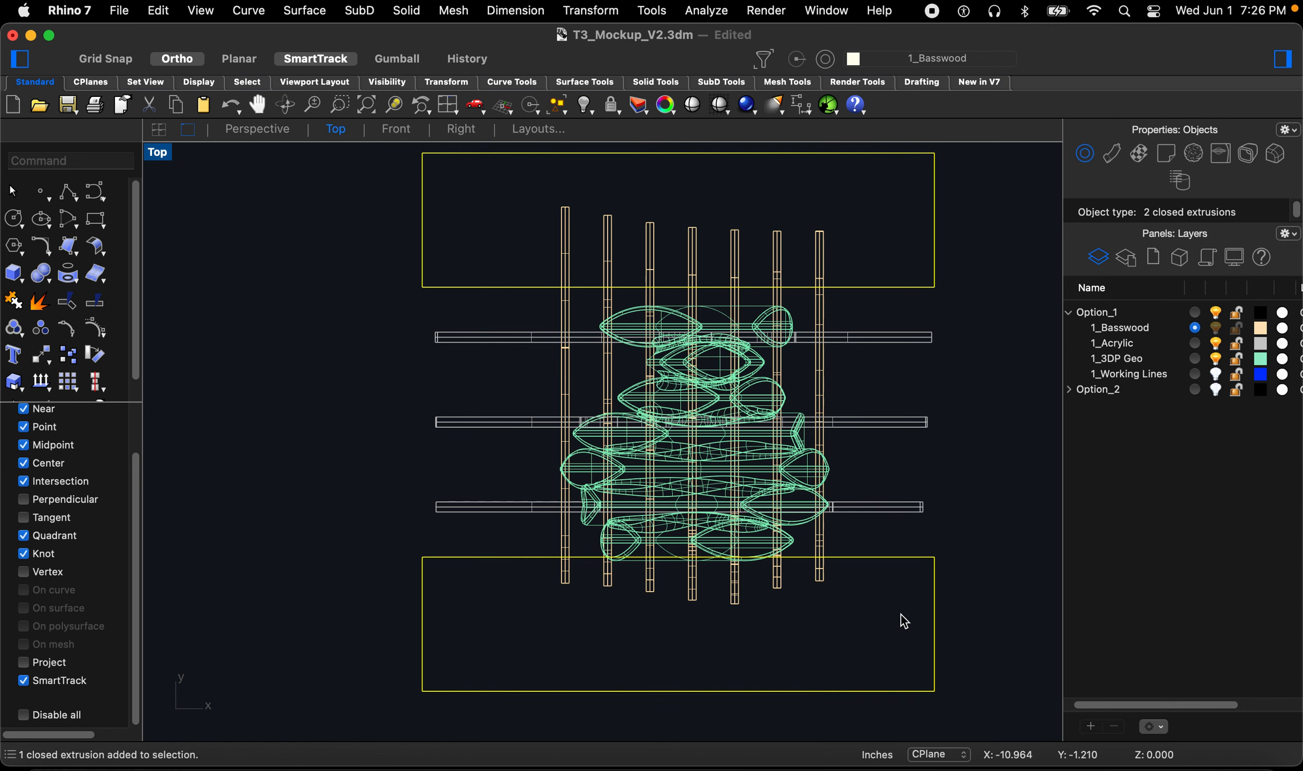
pyautogui.scroll(2, 572, 599)
pyautogui.write('m')
pyautogui.press('space')
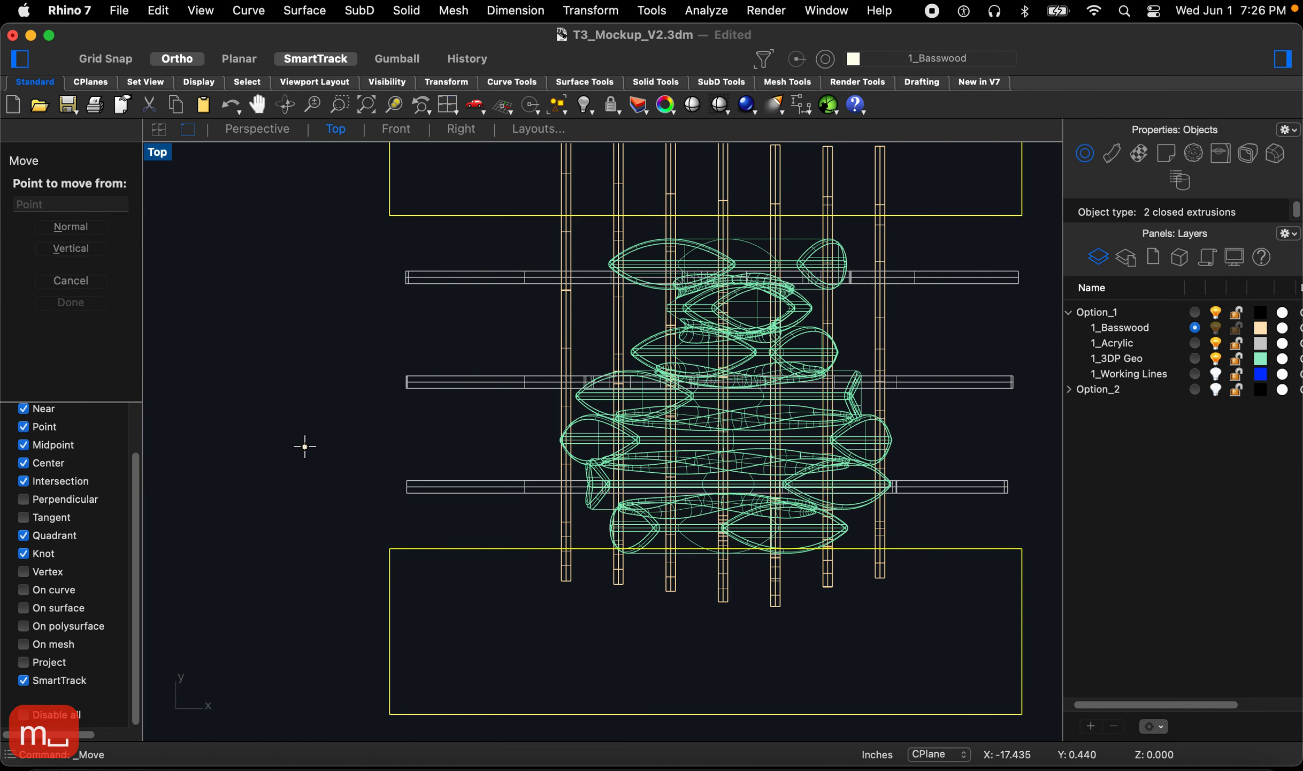
pyautogui.click(304, 447)
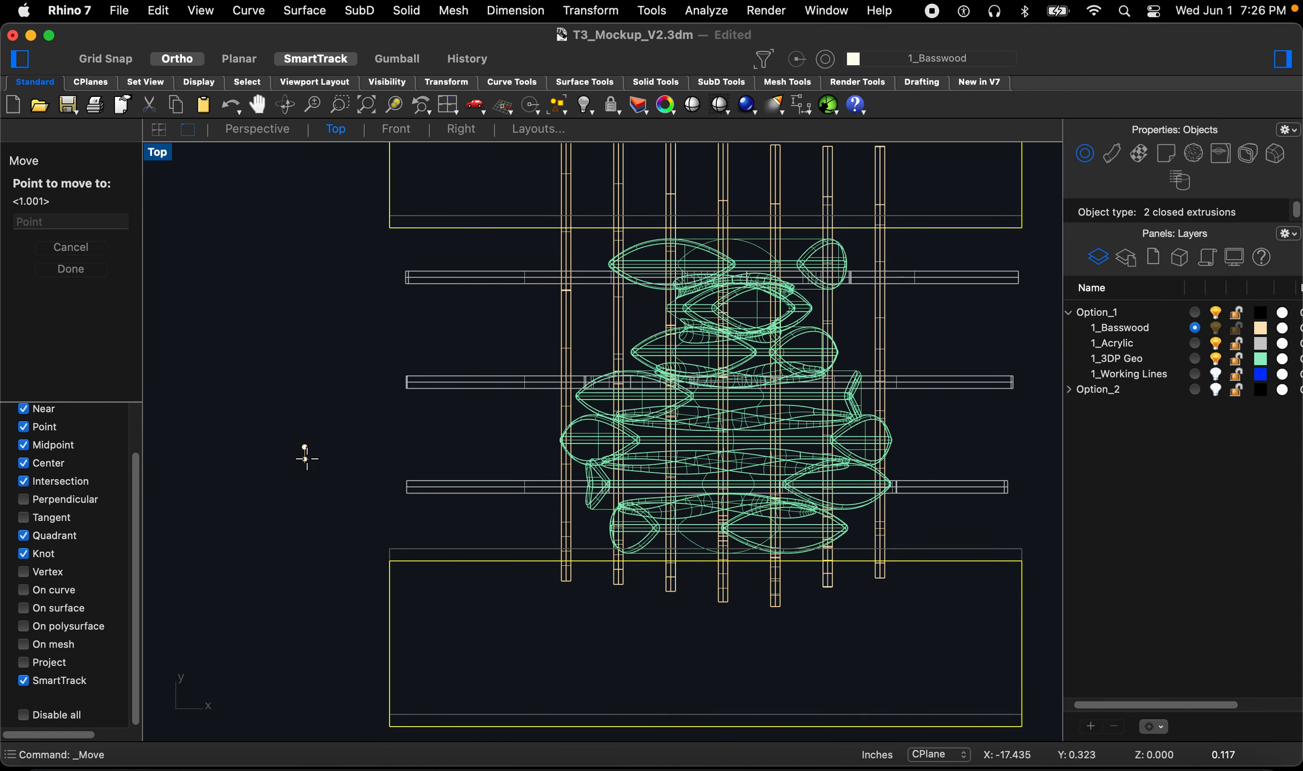
pyautogui.click(306, 459)
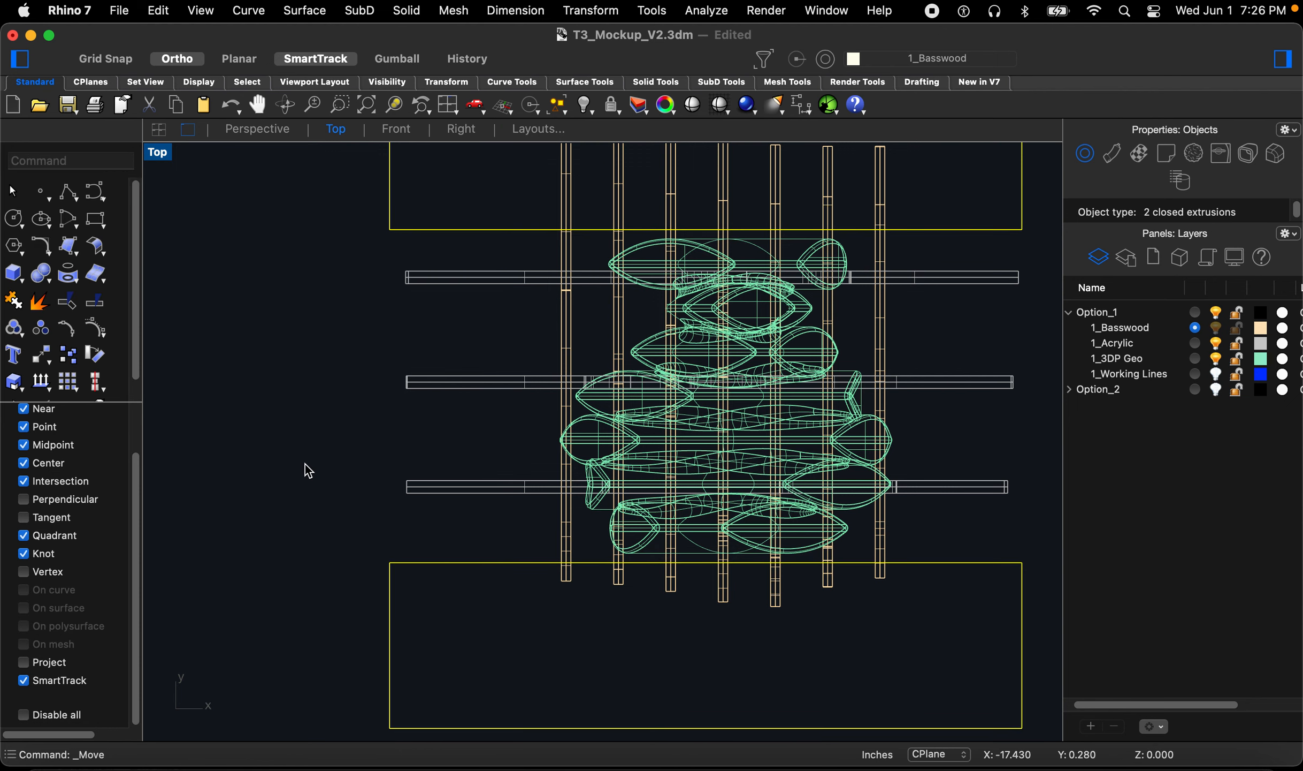
pyautogui.press('Escape')
pyautogui.scroll(-2, 579, 613)
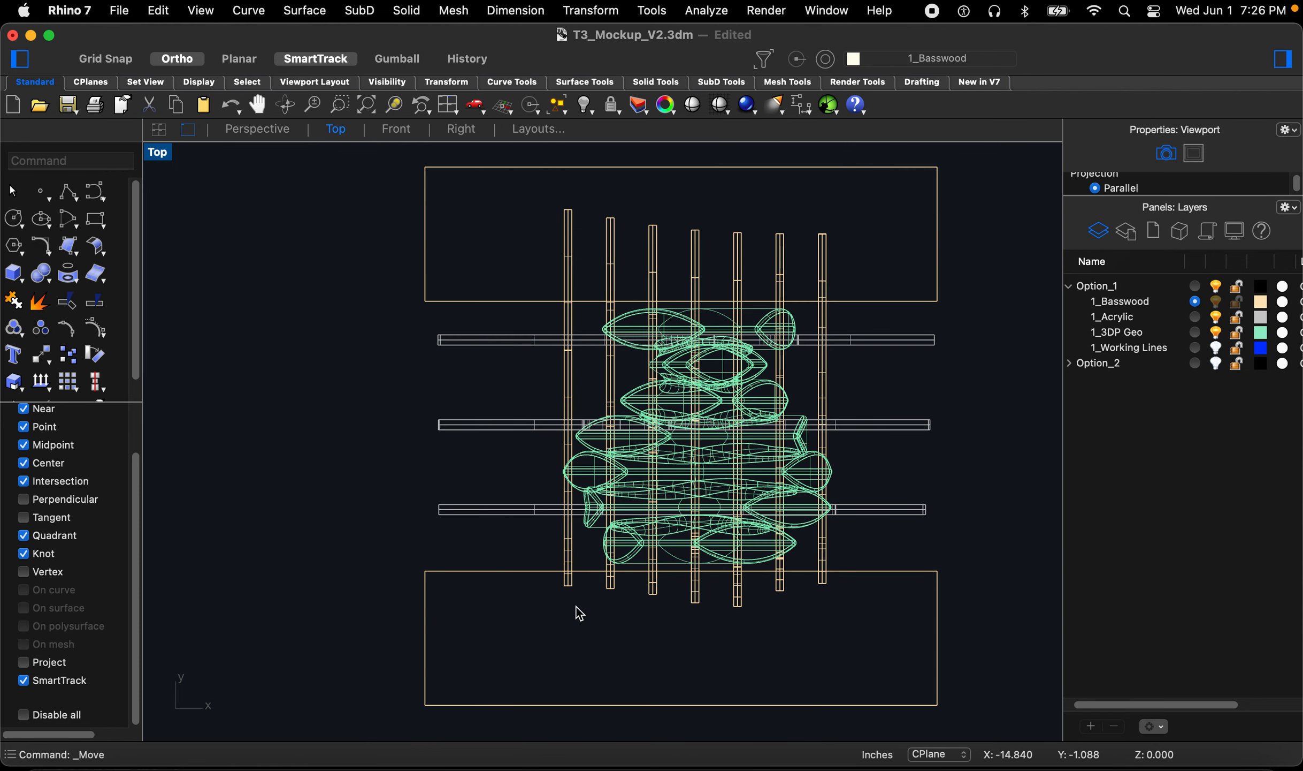
# Step: Boolean-subtract both boxes from the basswood ribs to trim their ends
pyautogui.write('boo')
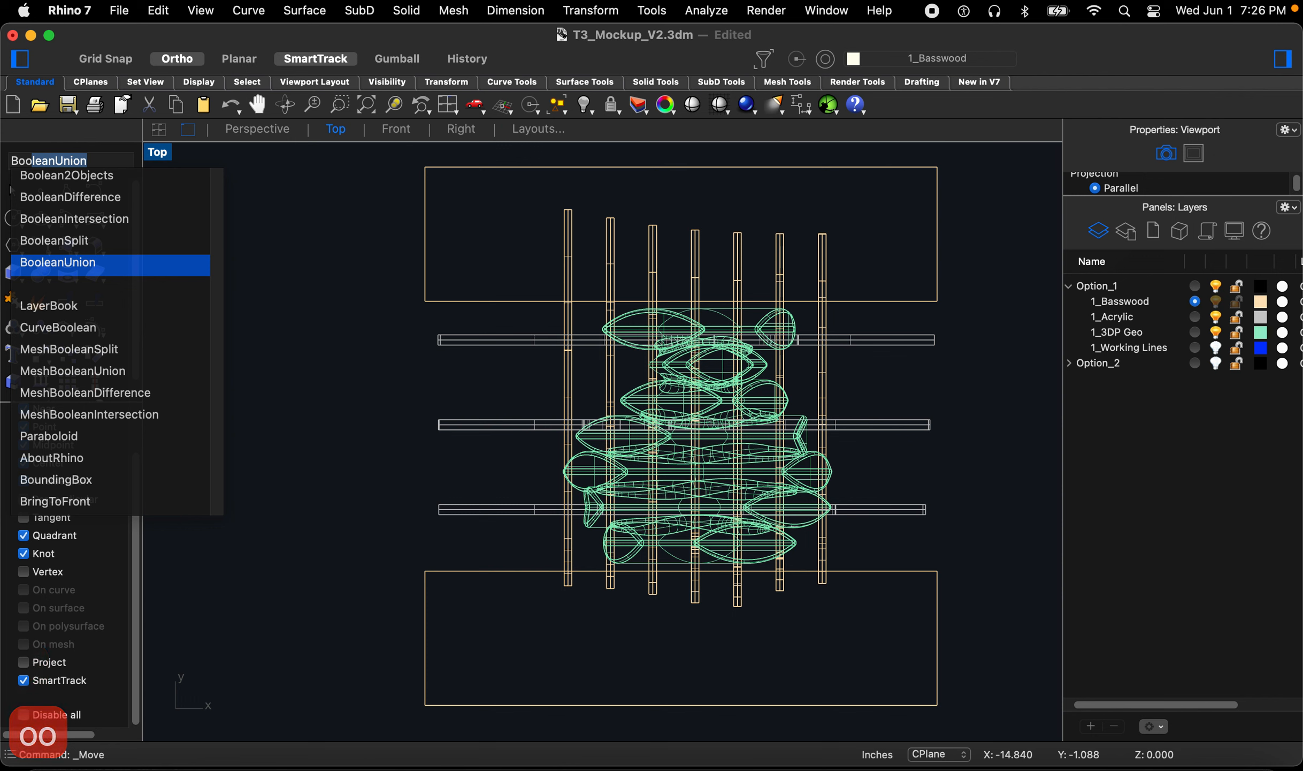
pyautogui.click(88, 199)
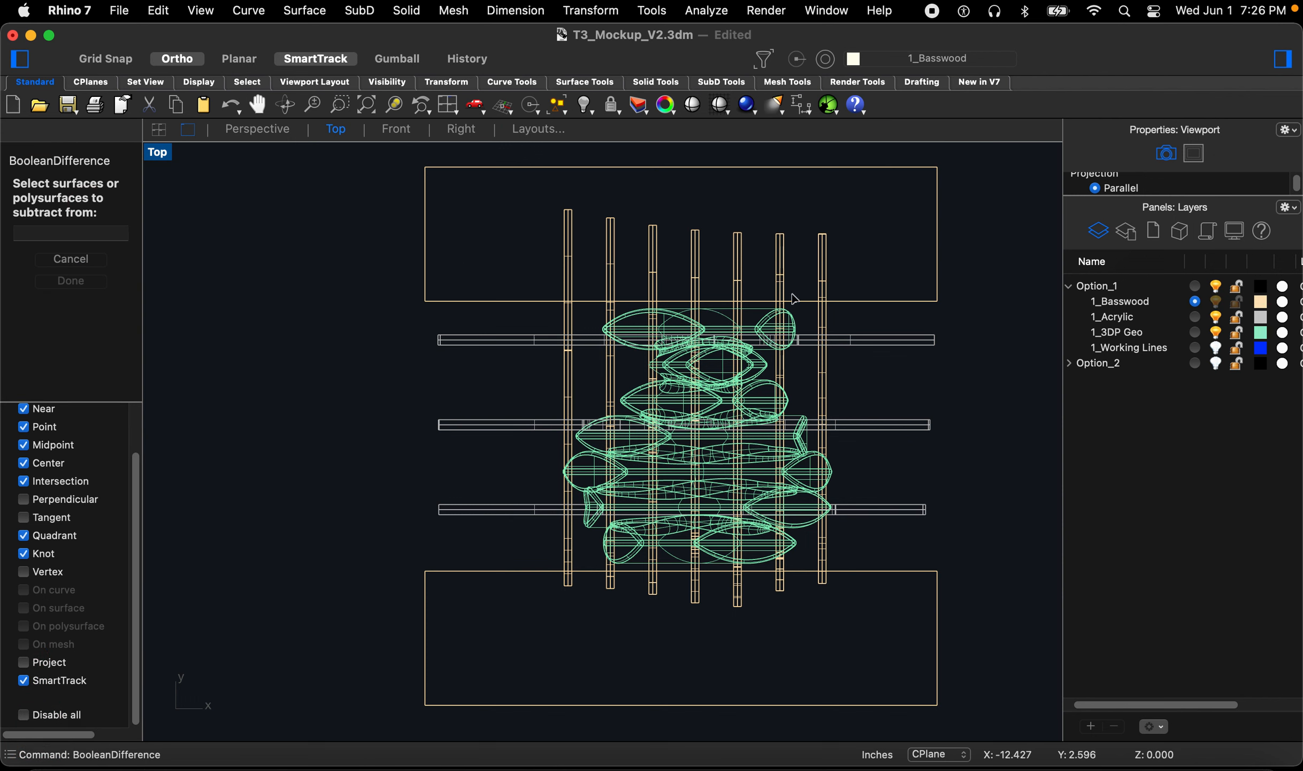
pyautogui.moveTo(869, 273); pyautogui.dragTo(487, 226)
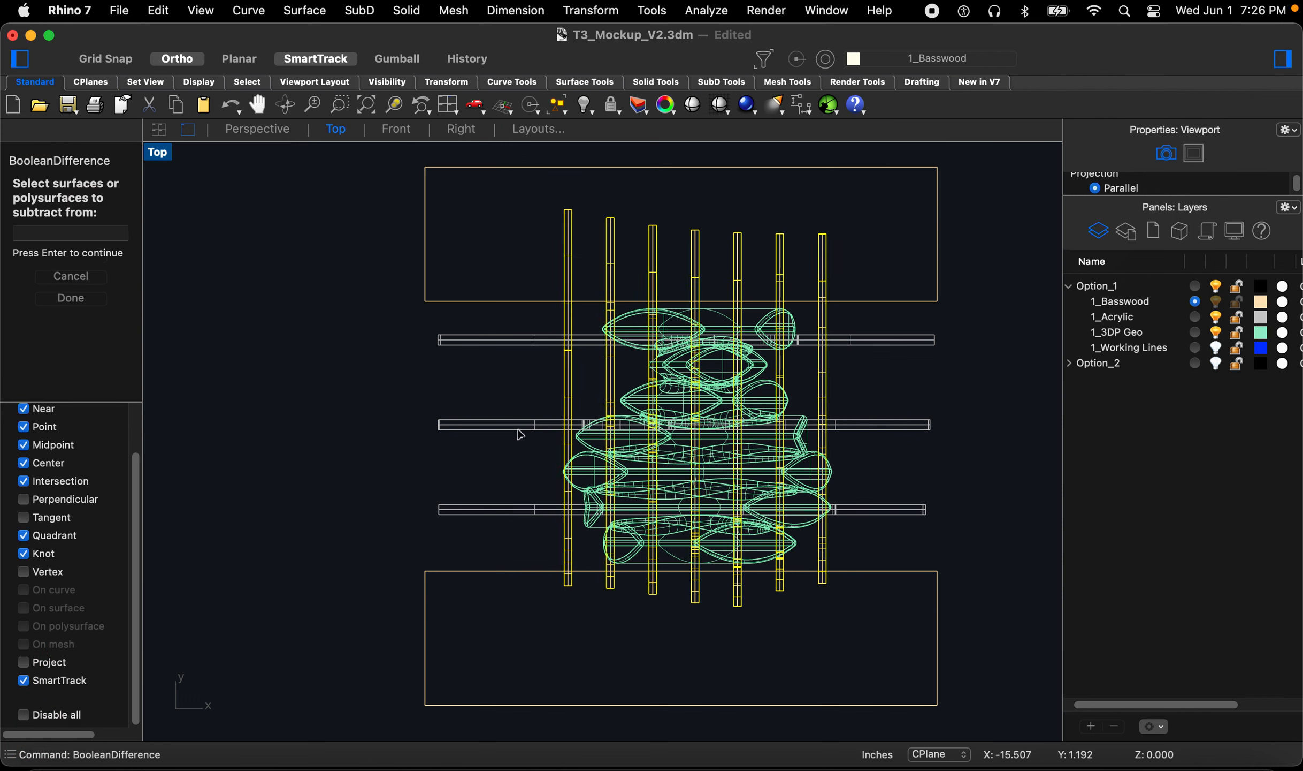
pyautogui.press('Return')
pyautogui.click(940, 621)
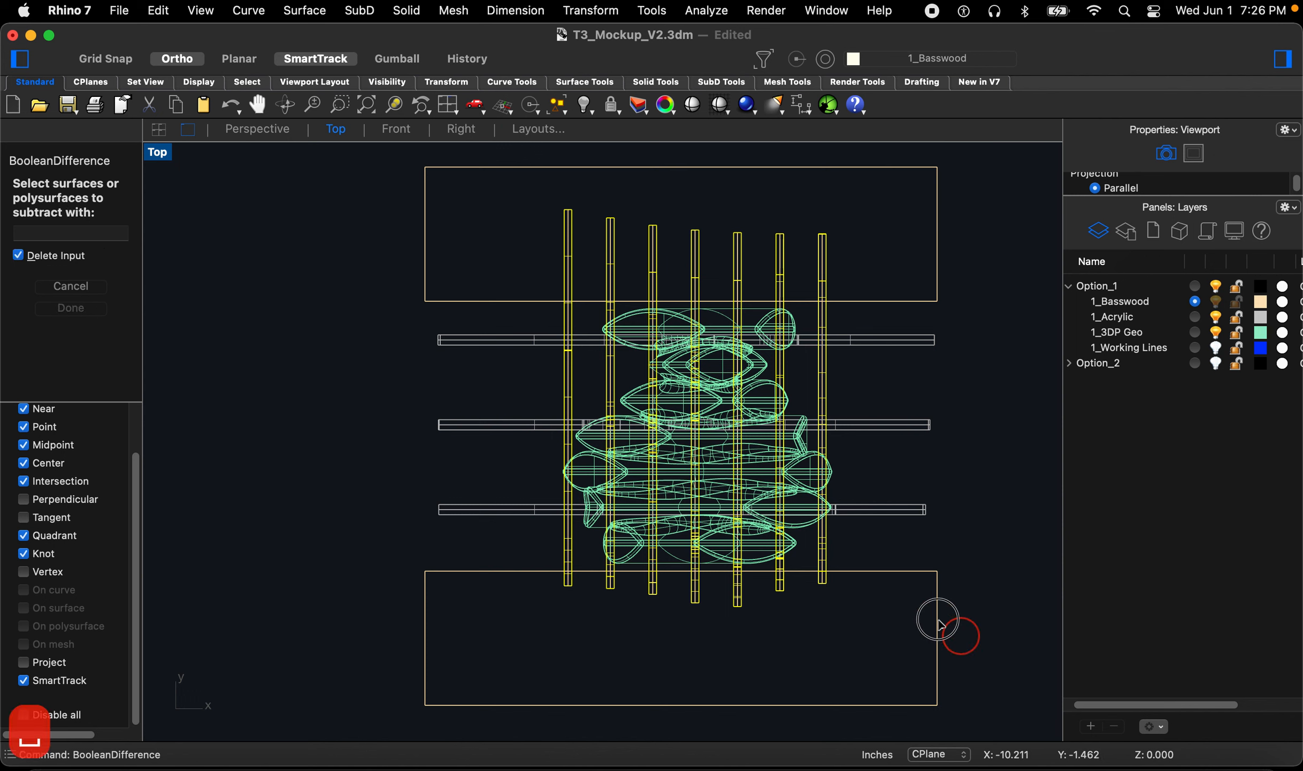
pyautogui.click(924, 231)
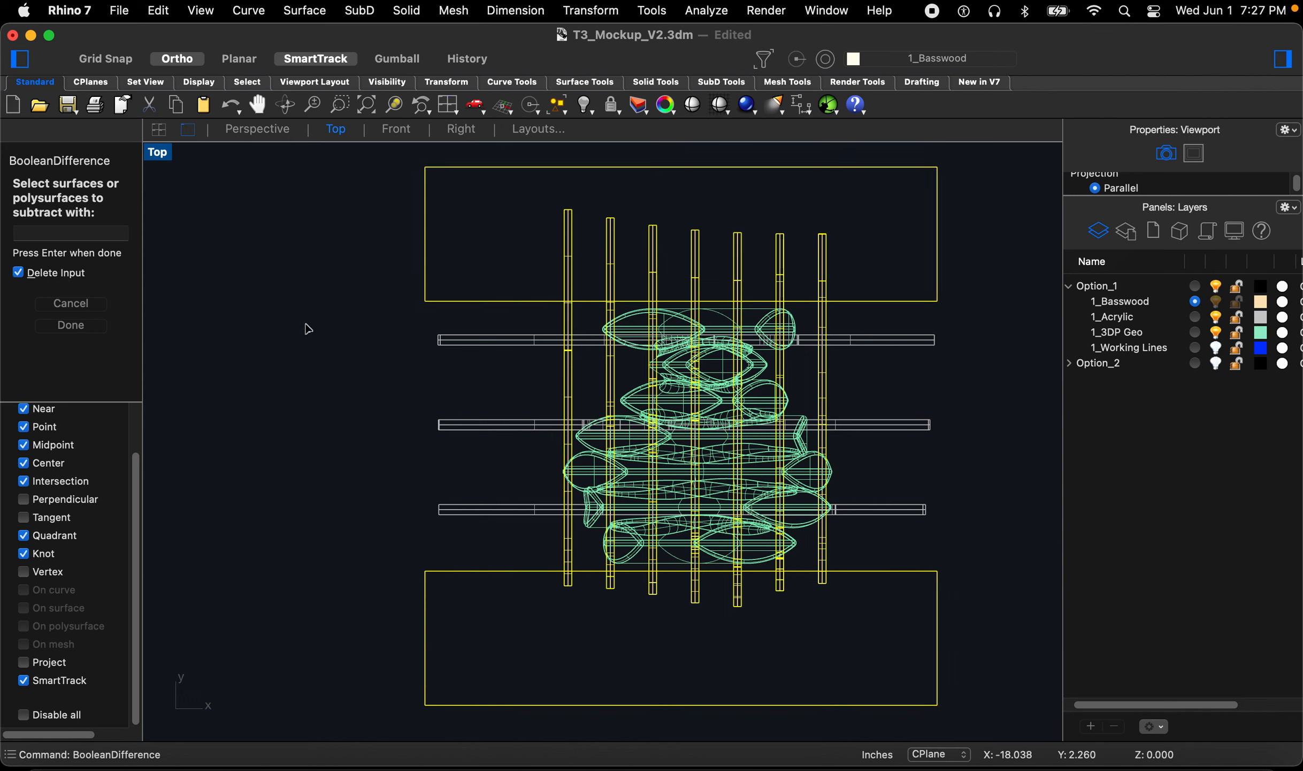
pyautogui.press('Return')
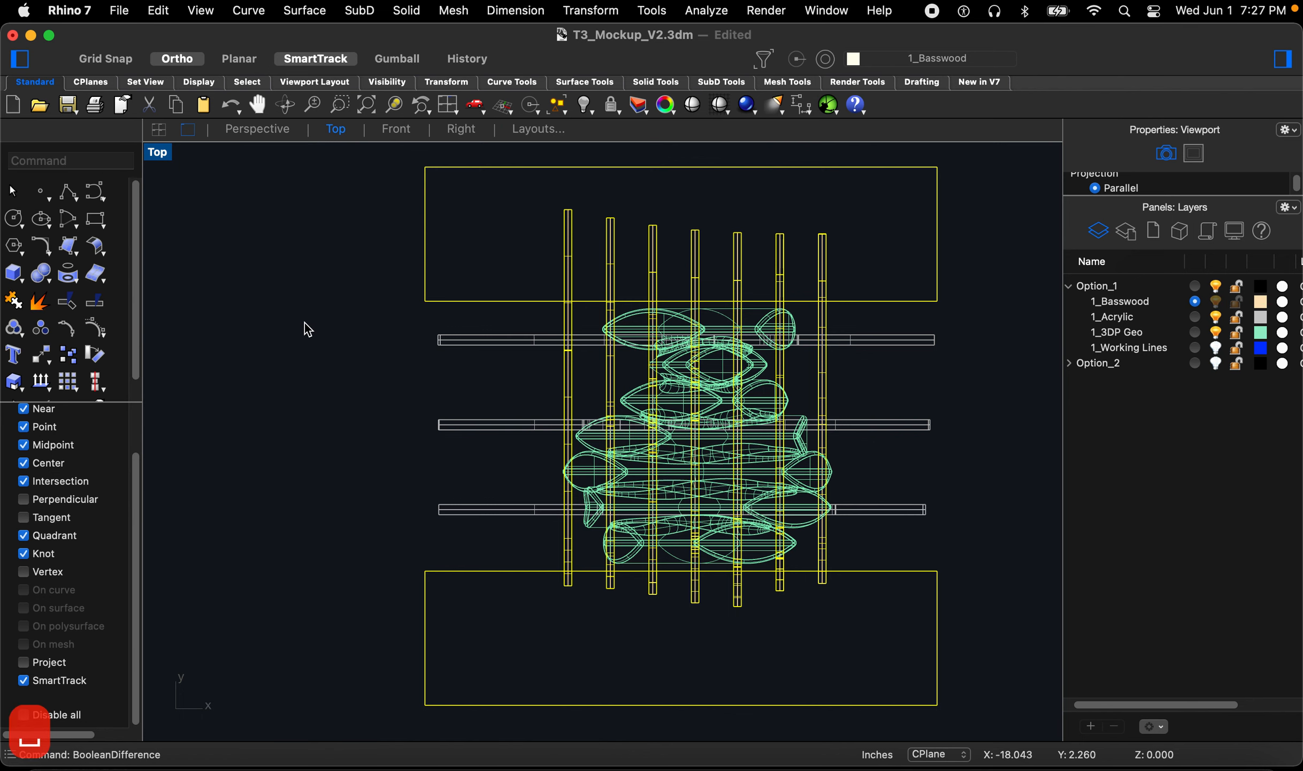
# Step: Undo the Boolean difference on the basswood ribs
pyautogui.click(250, 133)
pyautogui.moveTo(568, 443)
pyautogui.mouseDown(button='right')
pyautogui.moveTo(600, 430)
pyautogui.moveTo(697, 488)
pyautogui.moveTo(663, 465)
pyautogui.moveTo(645, 496)
pyautogui.mouseUp(button='right')
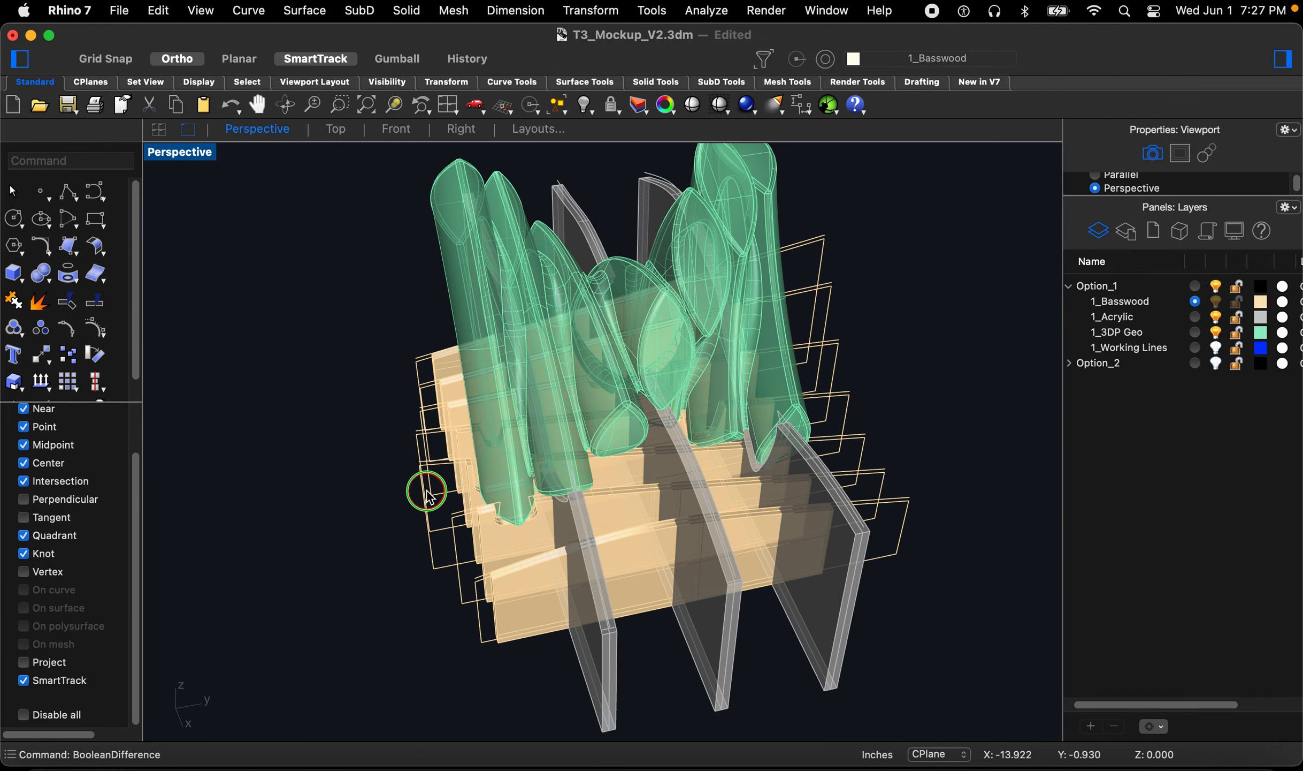
pyautogui.moveTo(430, 496); pyautogui.dragTo(431, 500, button='right')
pyautogui.press('super+z')
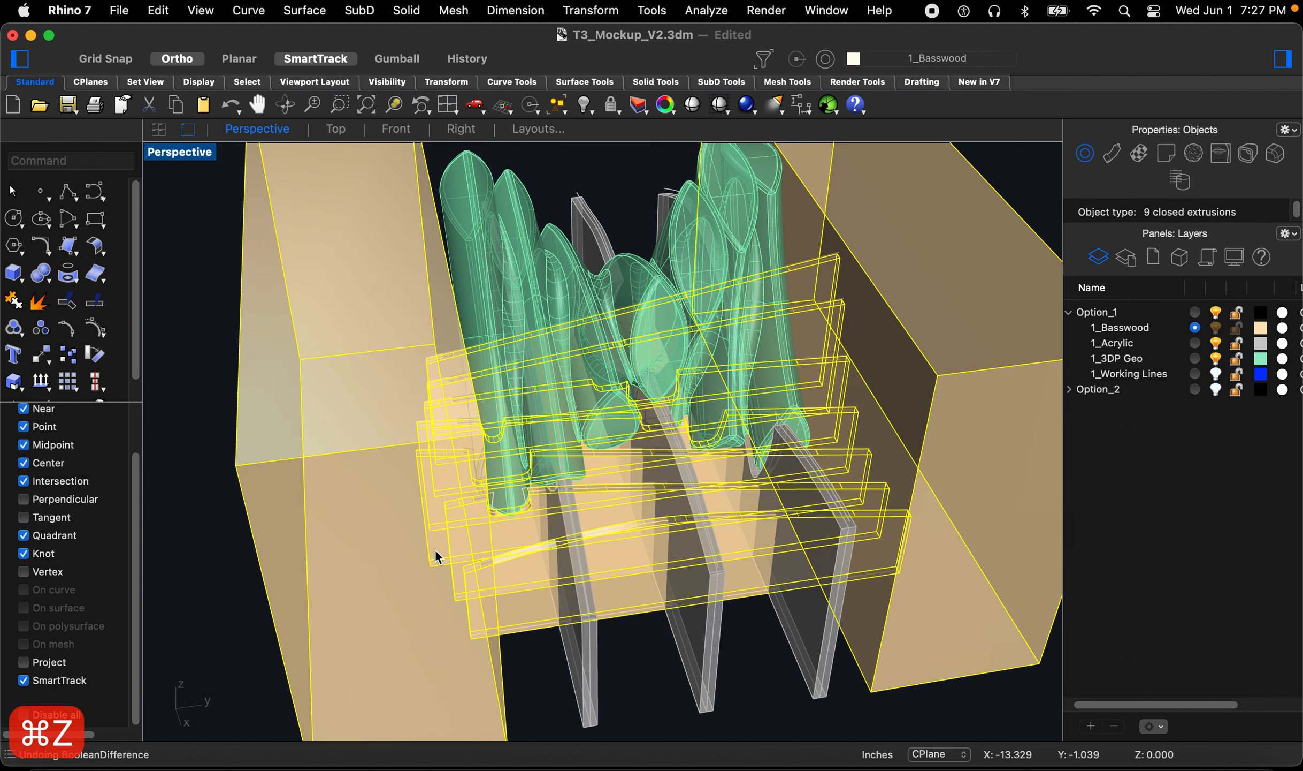
# Step: Move the box at one end of the ribs slightly outward
pyautogui.click(530, 662)
pyautogui.scroll(-4, 489, 393)
pyautogui.moveTo(466, 531); pyautogui.dragTo(449, 566, button='right')
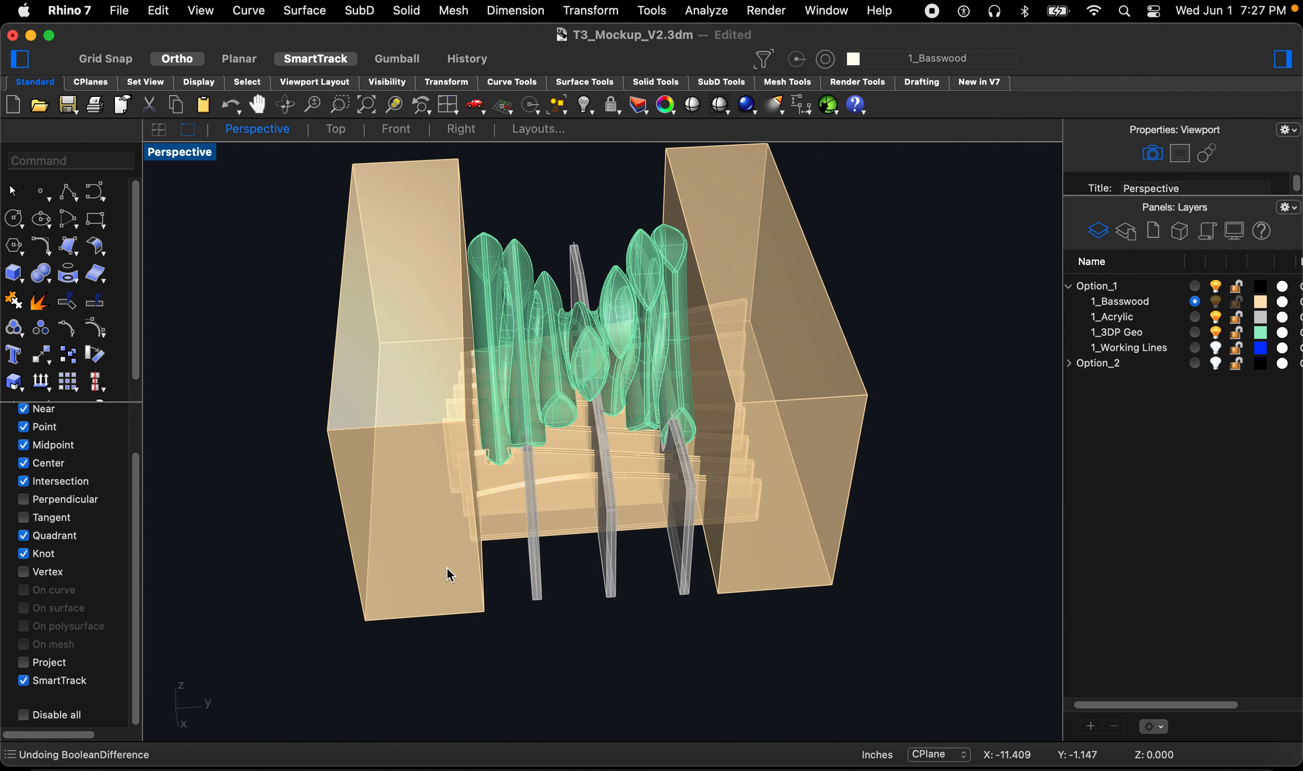
pyautogui.click(443, 581)
pyautogui.scroll(3, 436, 639)
pyautogui.write('m')
pyautogui.press('Return')
pyautogui.click(480, 645)
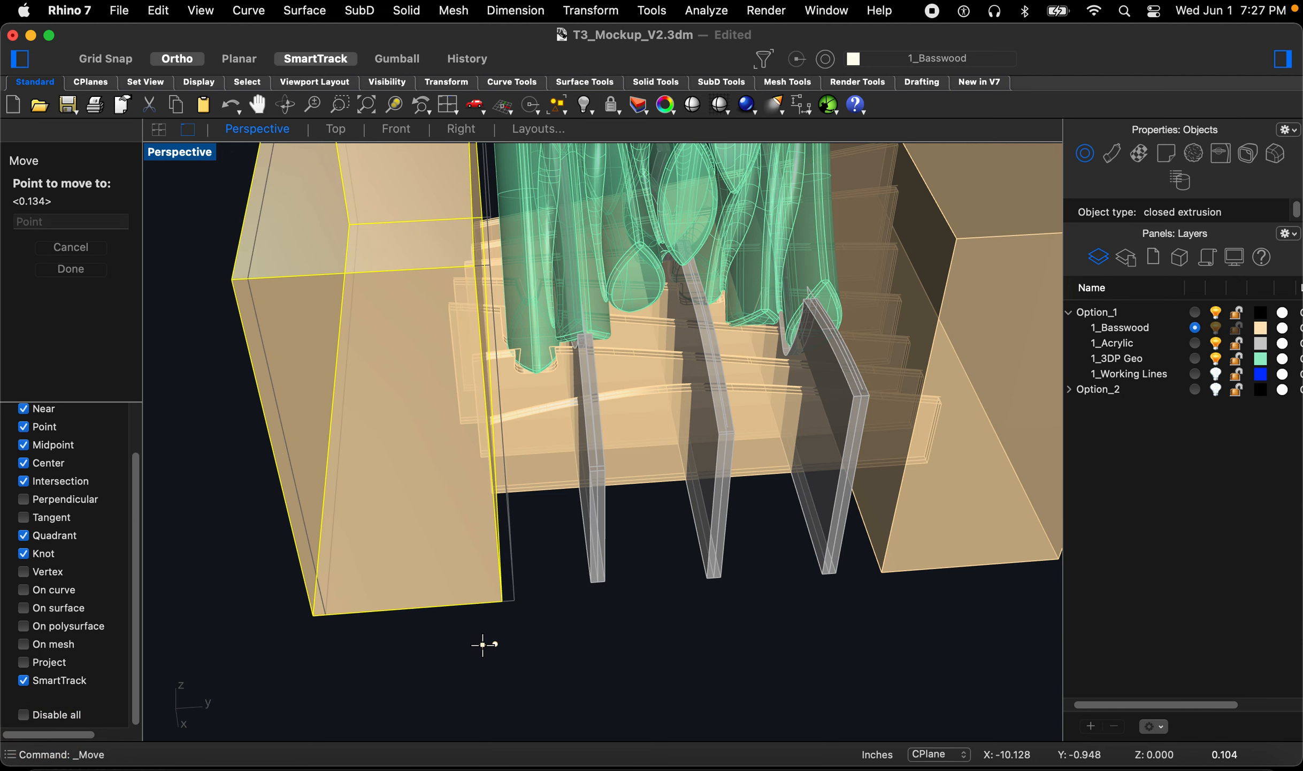
pyautogui.click(482, 645)
pyautogui.scroll(-3, 498, 656)
pyautogui.click(670, 579)
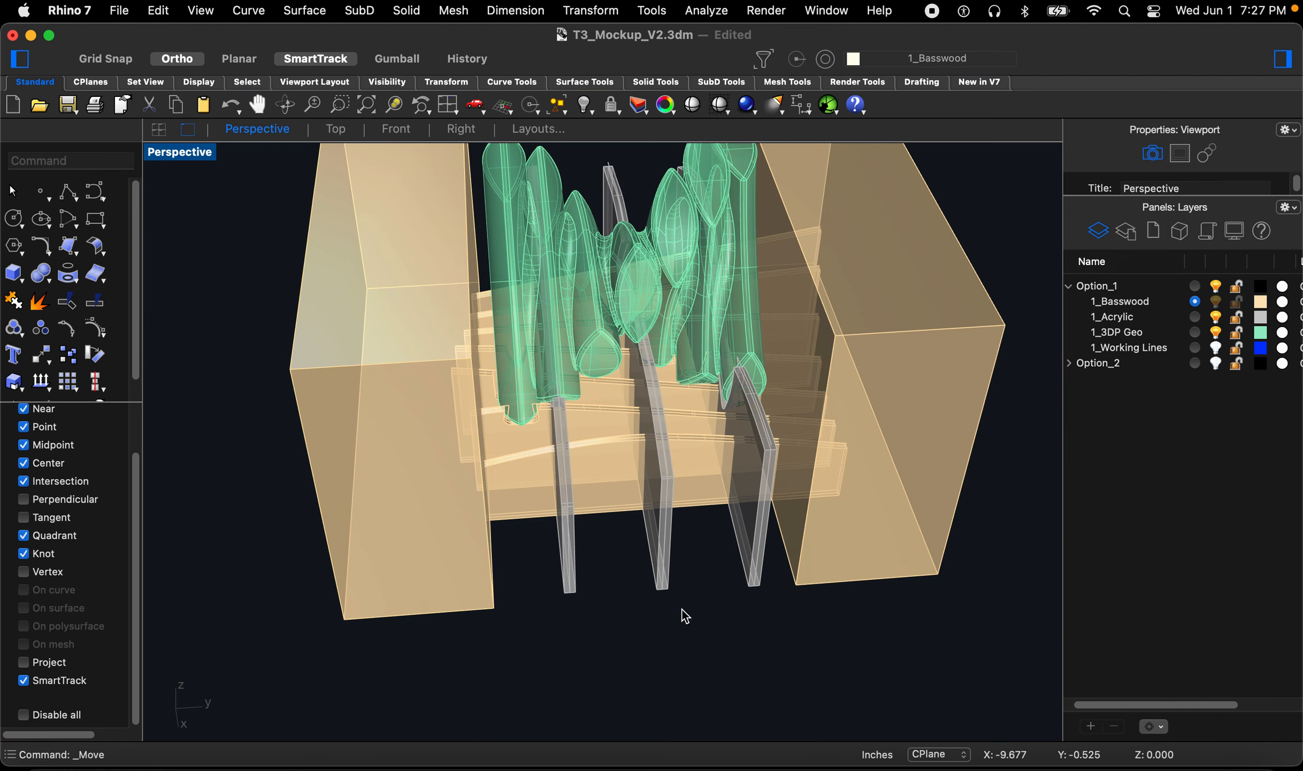
# Step: Move the box at the other end of the ribs slightly outward
pyautogui.moveTo(670, 579); pyautogui.dragTo(670, 580, button='right')
pyautogui.moveTo(816, 520); pyautogui.dragTo(813, 529, button='right')
pyautogui.click(815, 548)
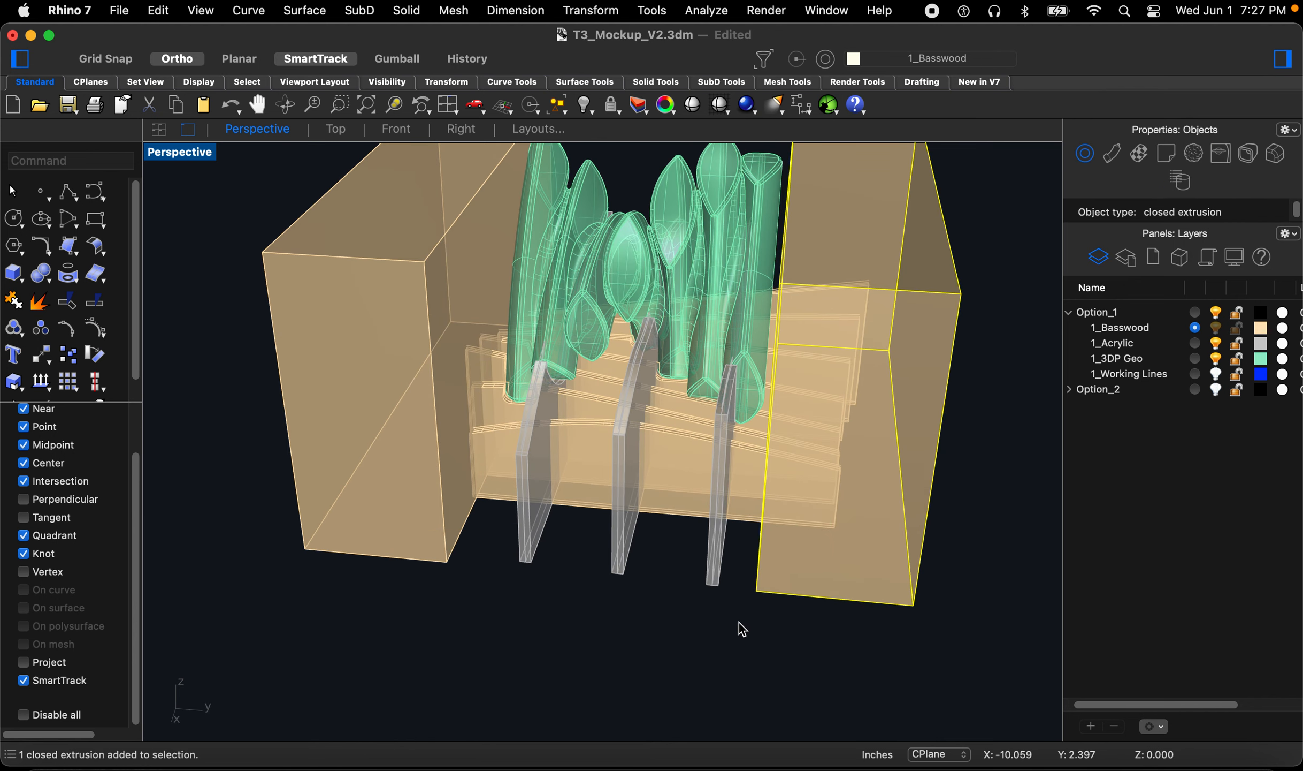
pyautogui.write('move')
pyautogui.press('Return')
pyautogui.click(723, 622)
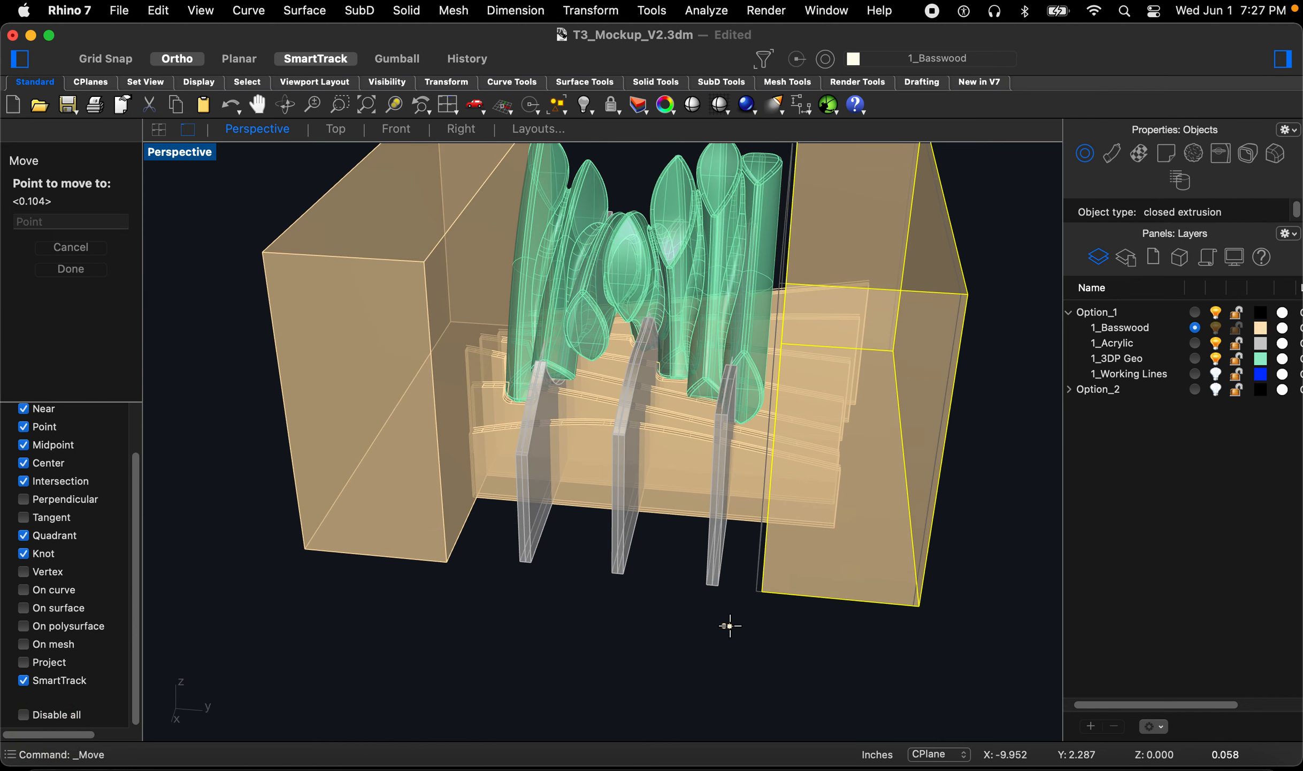
pyautogui.click(730, 625)
pyautogui.click(587, 617)
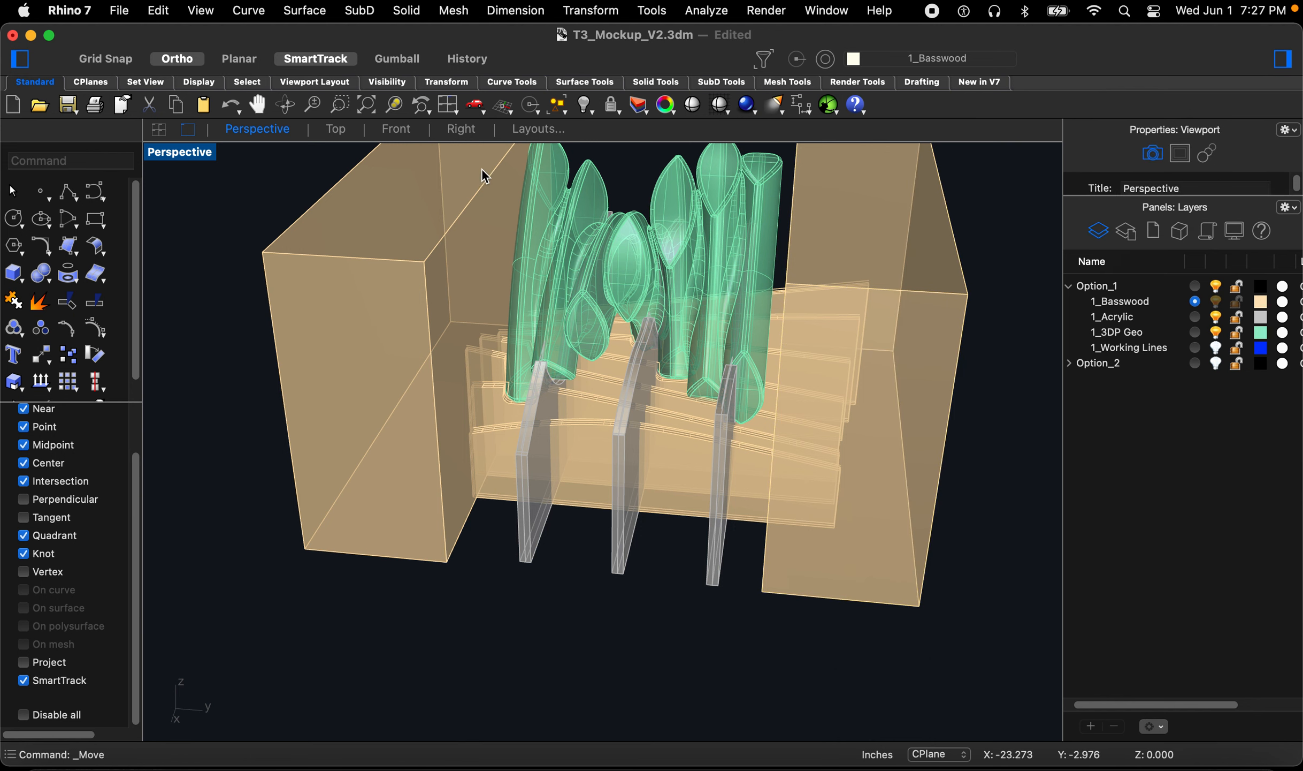
# Step: Boolean-subtract both boxes from the basswood ribs to trim their ends
pyautogui.click(335, 130)
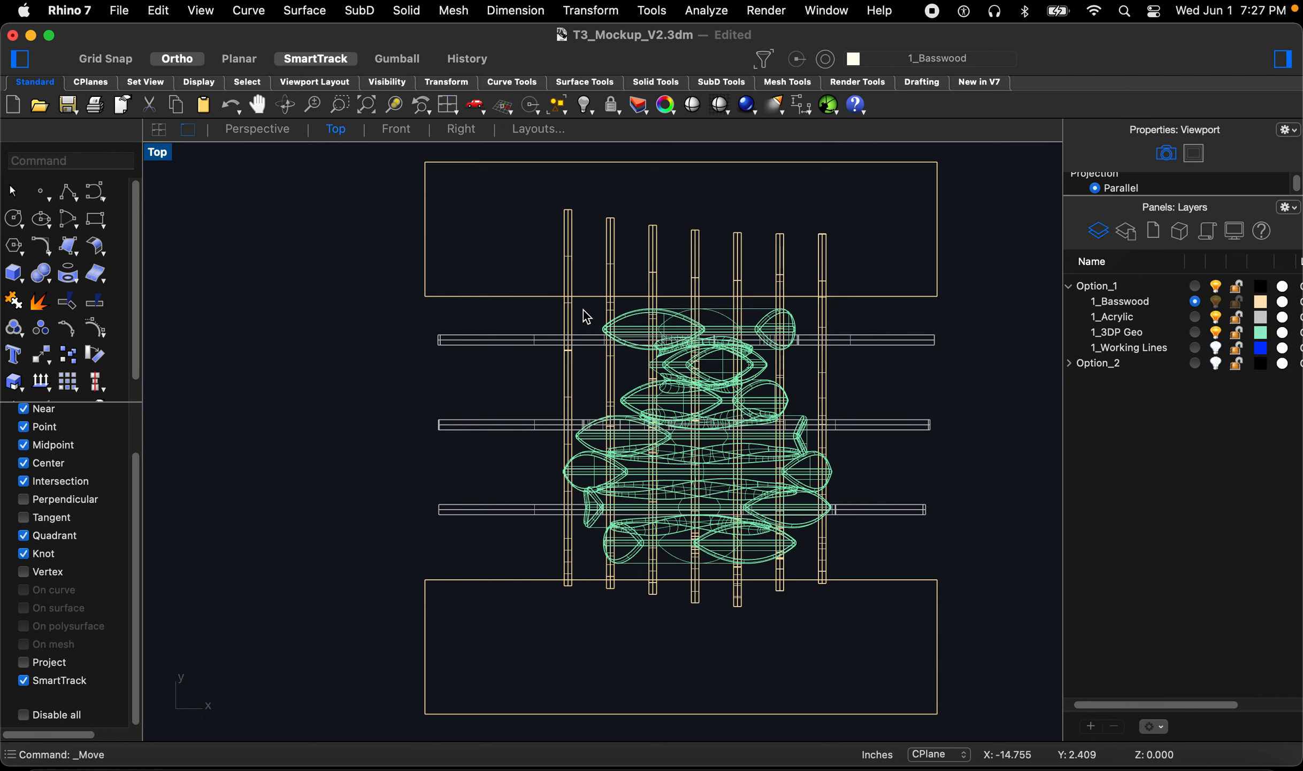
pyautogui.write('bool')
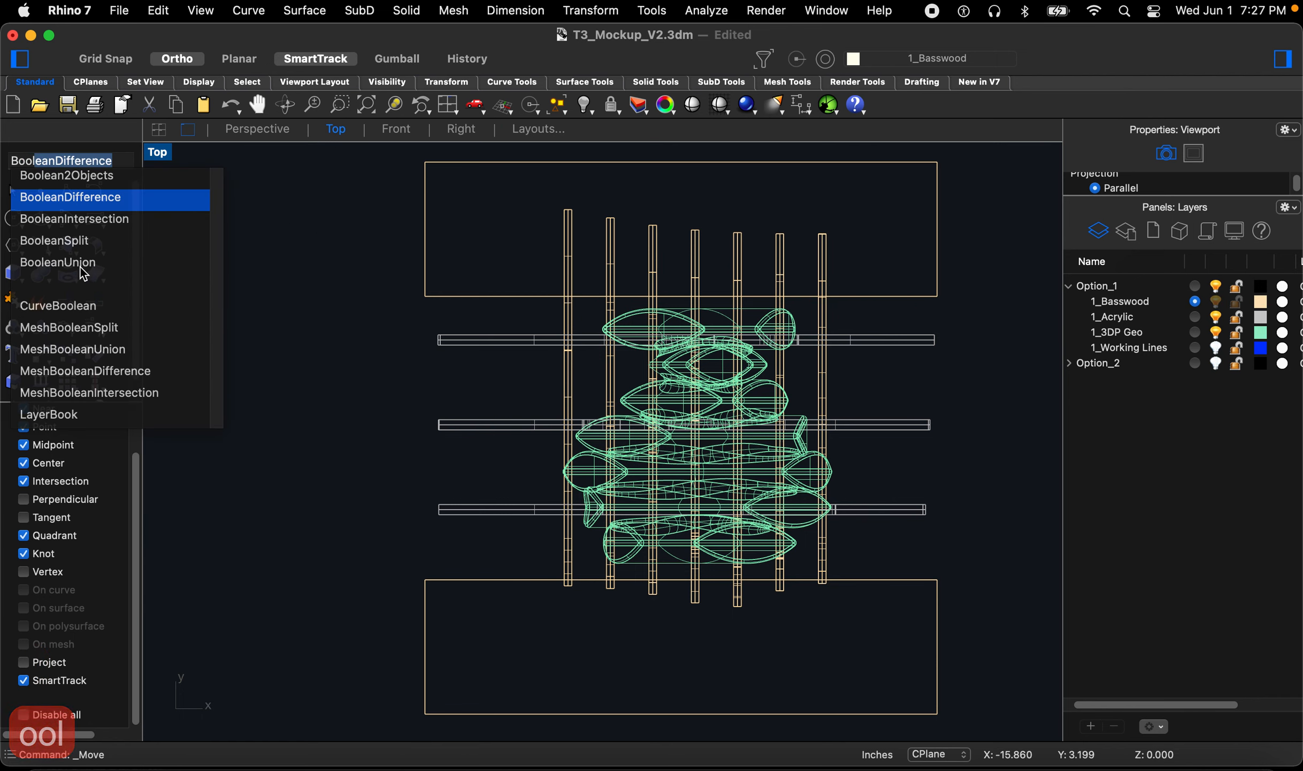
pyautogui.press('Return')
pyautogui.moveTo(850, 229); pyautogui.dragTo(471, 242)
pyautogui.press('Return')
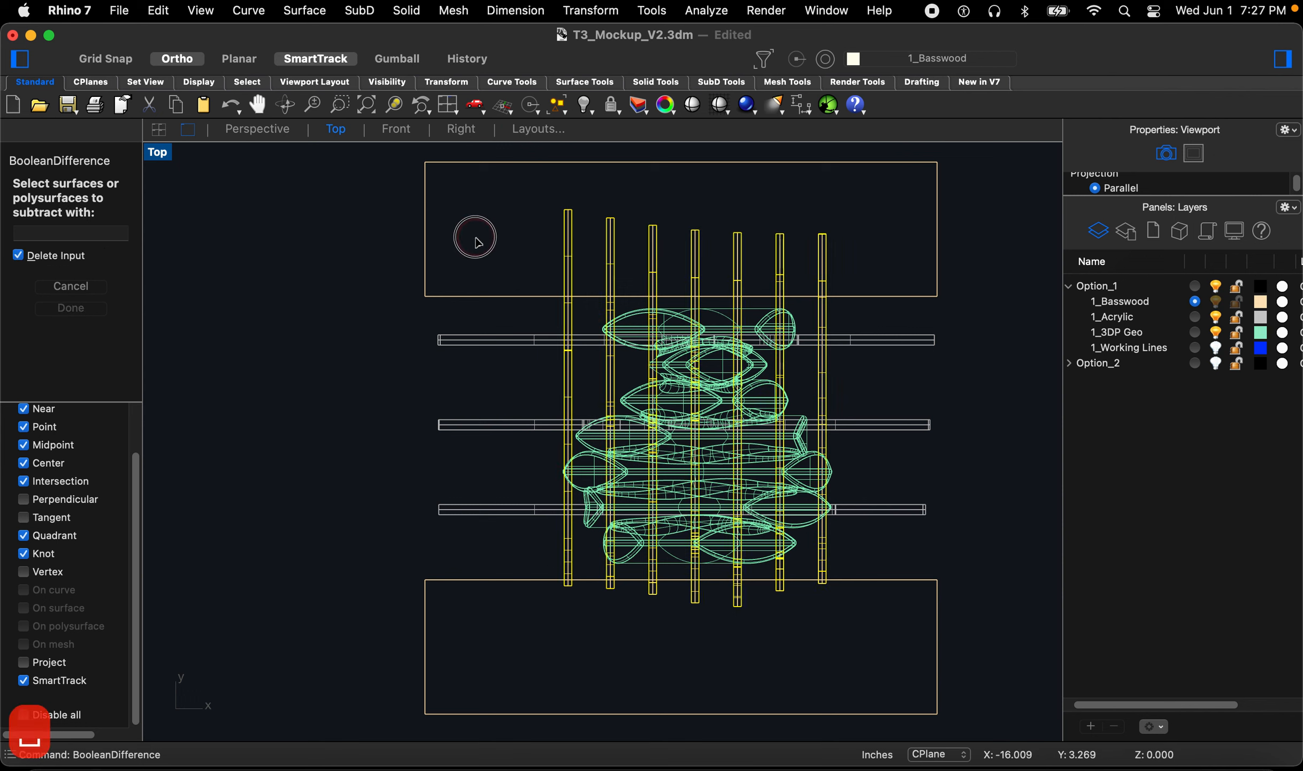
pyautogui.press('space')
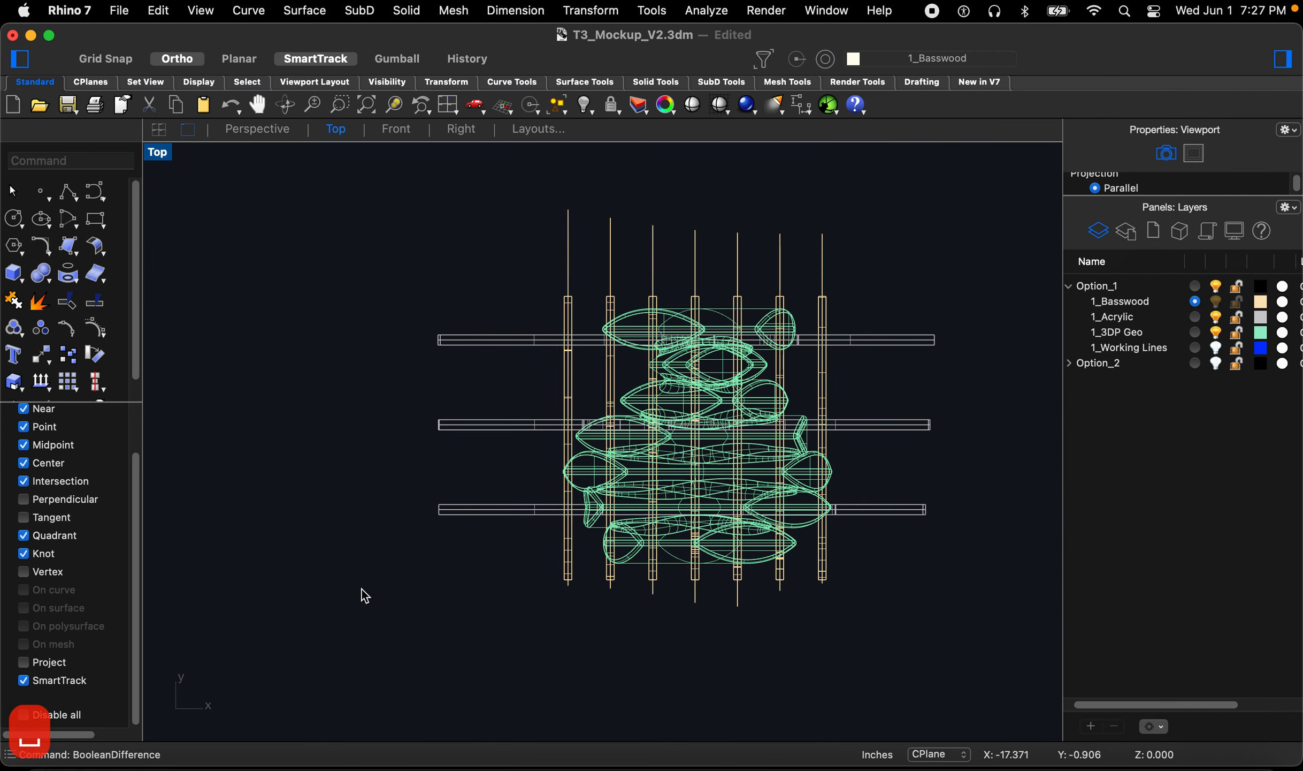
# Step: Inspect the trimmed basswood ribs from several angles in the perspective view
pyautogui.click(270, 129)
pyautogui.moveTo(486, 382); pyautogui.dragTo(590, 373, button='right')
pyautogui.scroll(6, 578, 380)
pyautogui.moveTo(532, 451); pyautogui.dragTo(617, 456, button='right')
pyautogui.scroll(-5, 698, 398)
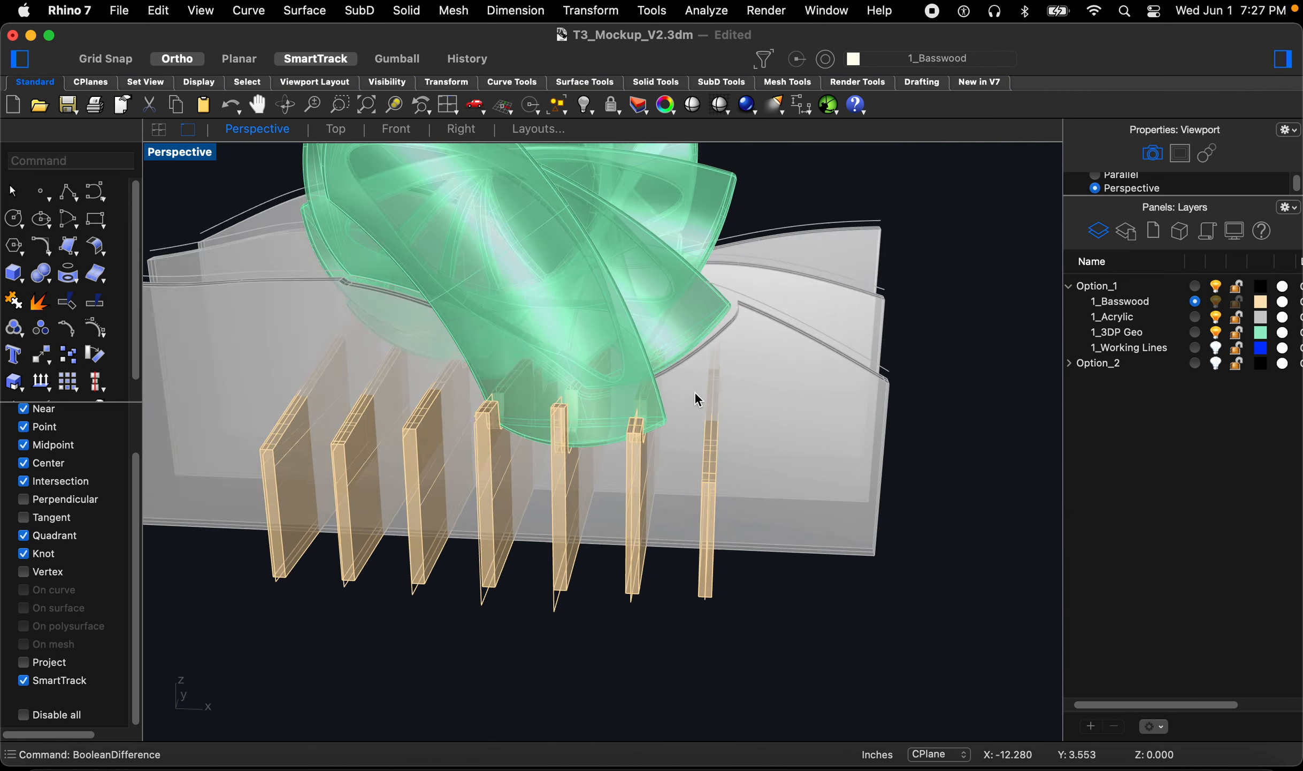
pyautogui.moveTo(742, 393); pyautogui.dragTo(493, 207, button='right')
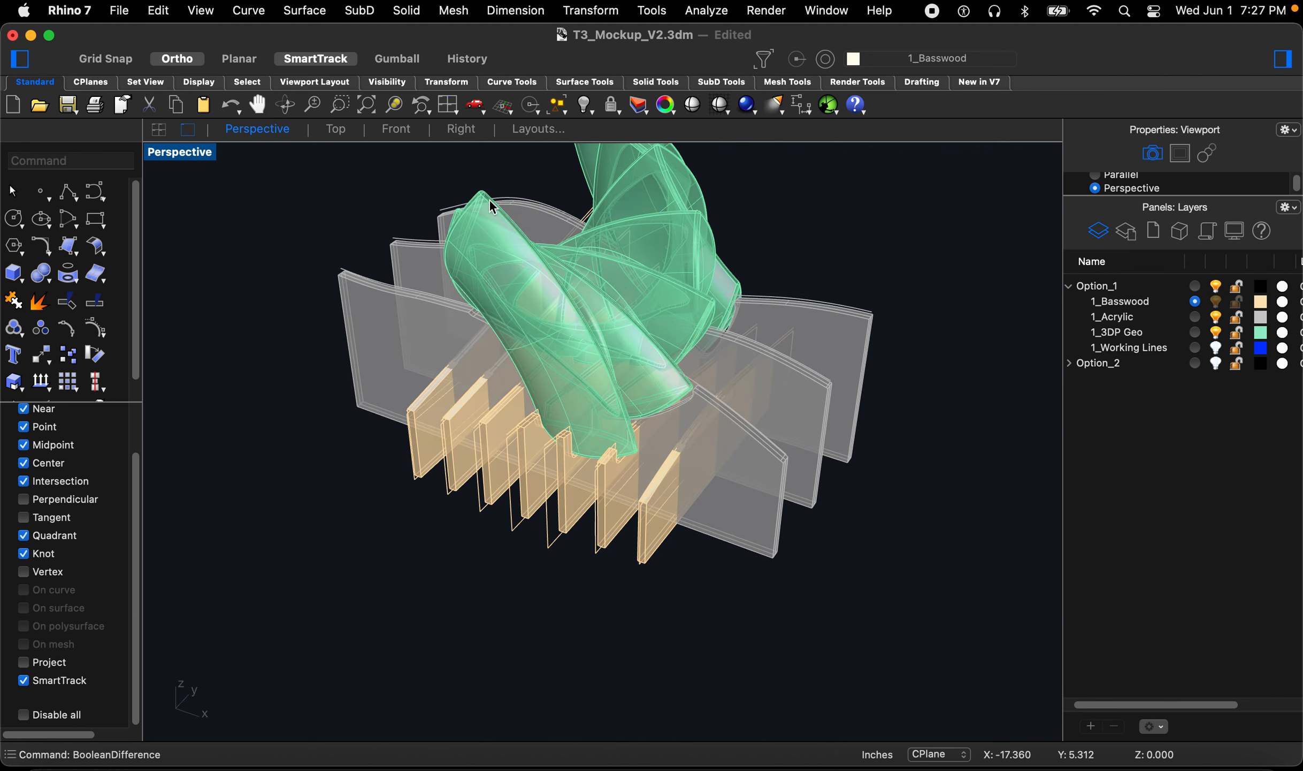
pyautogui.click(346, 130)
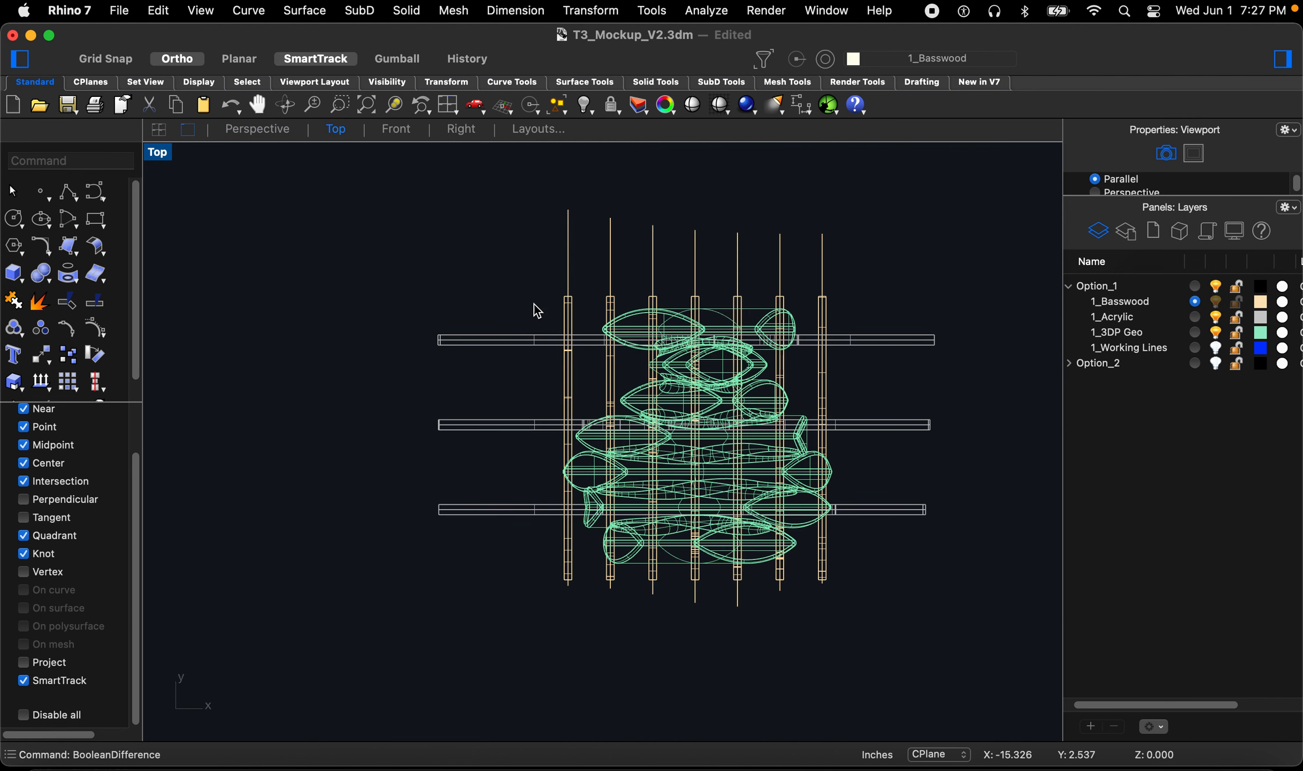
# Step: Draw a tall box on the 1_Acrylic layer covering one end of the acrylic panels
pyautogui.write('box')
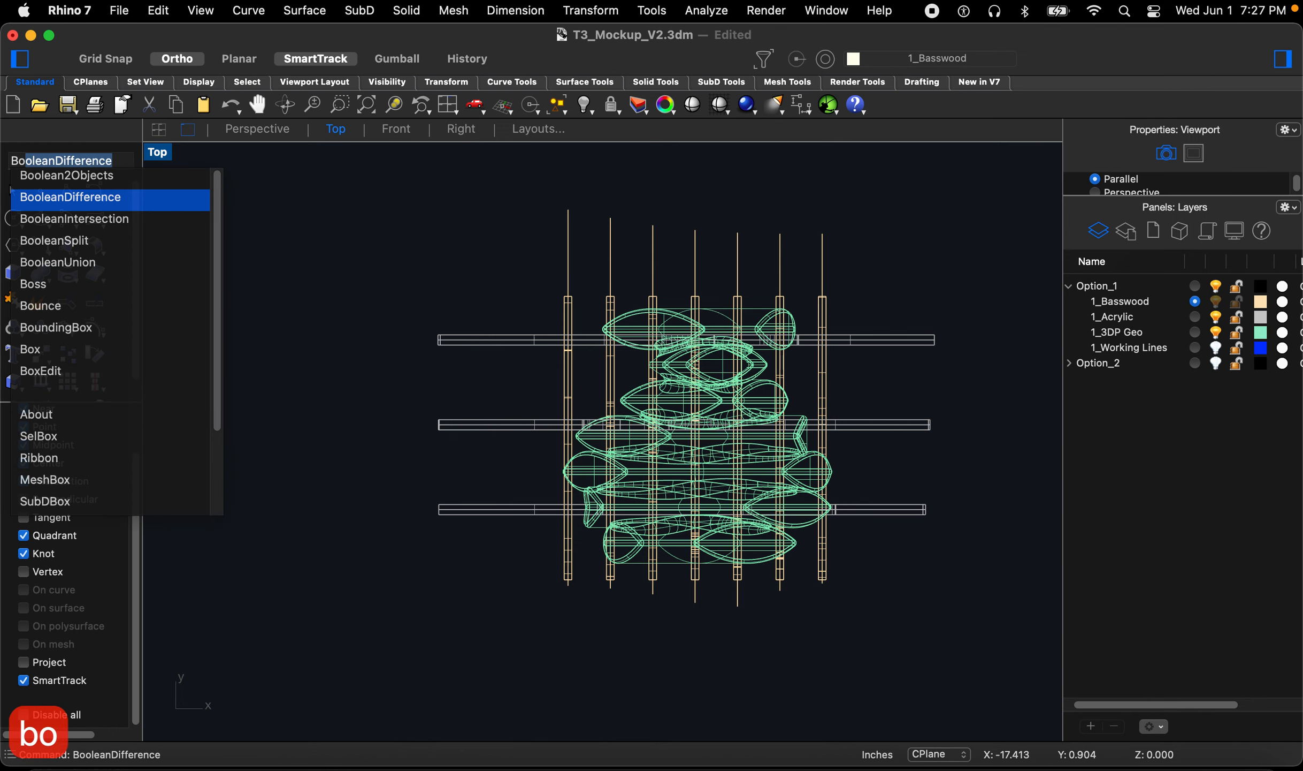
pyautogui.press('Return')
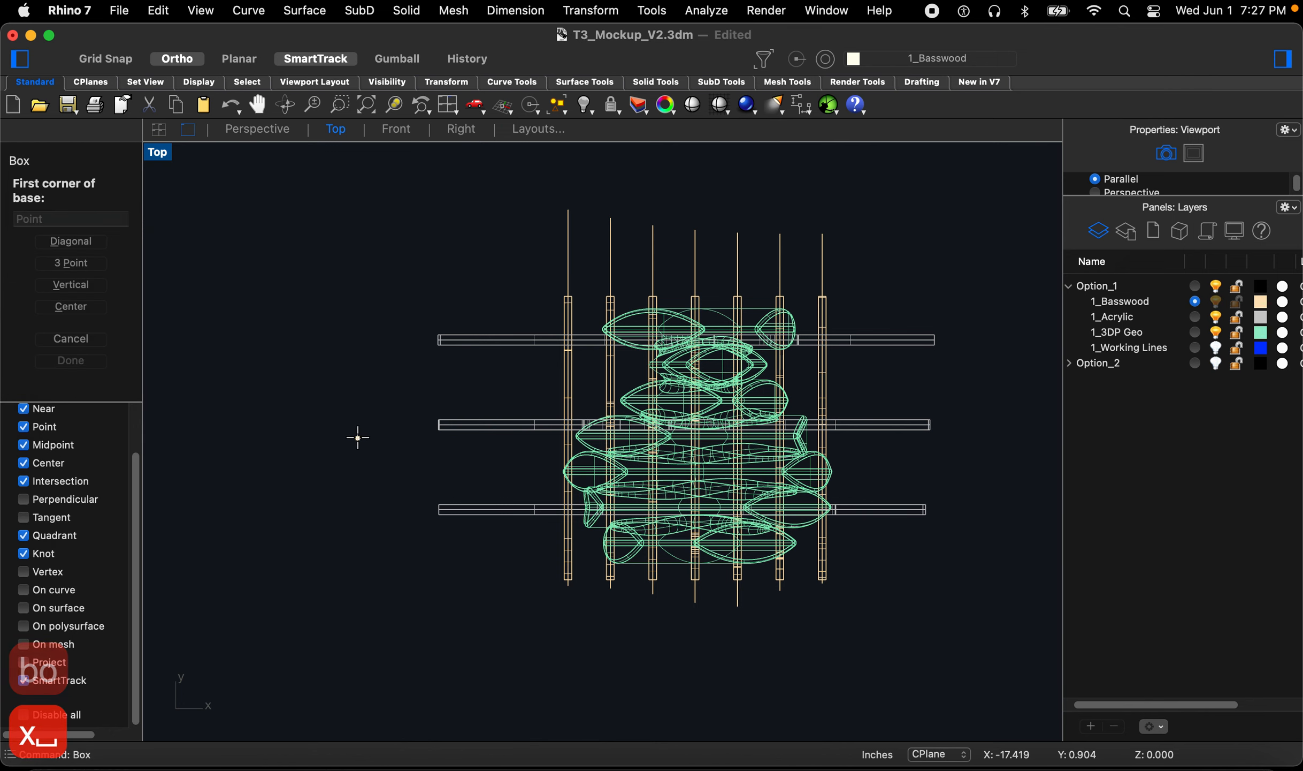
pyautogui.click(531, 267)
pyautogui.click(368, 570)
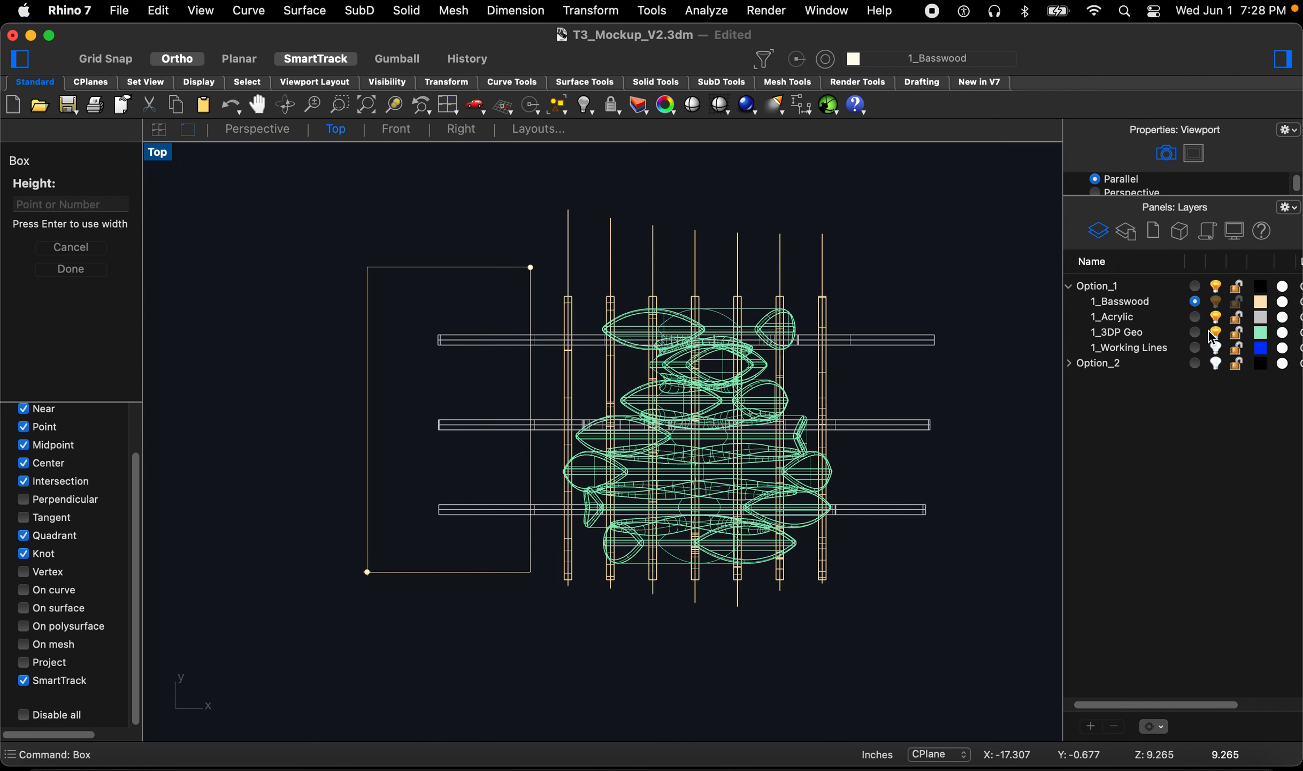
pyautogui.click(1197, 318)
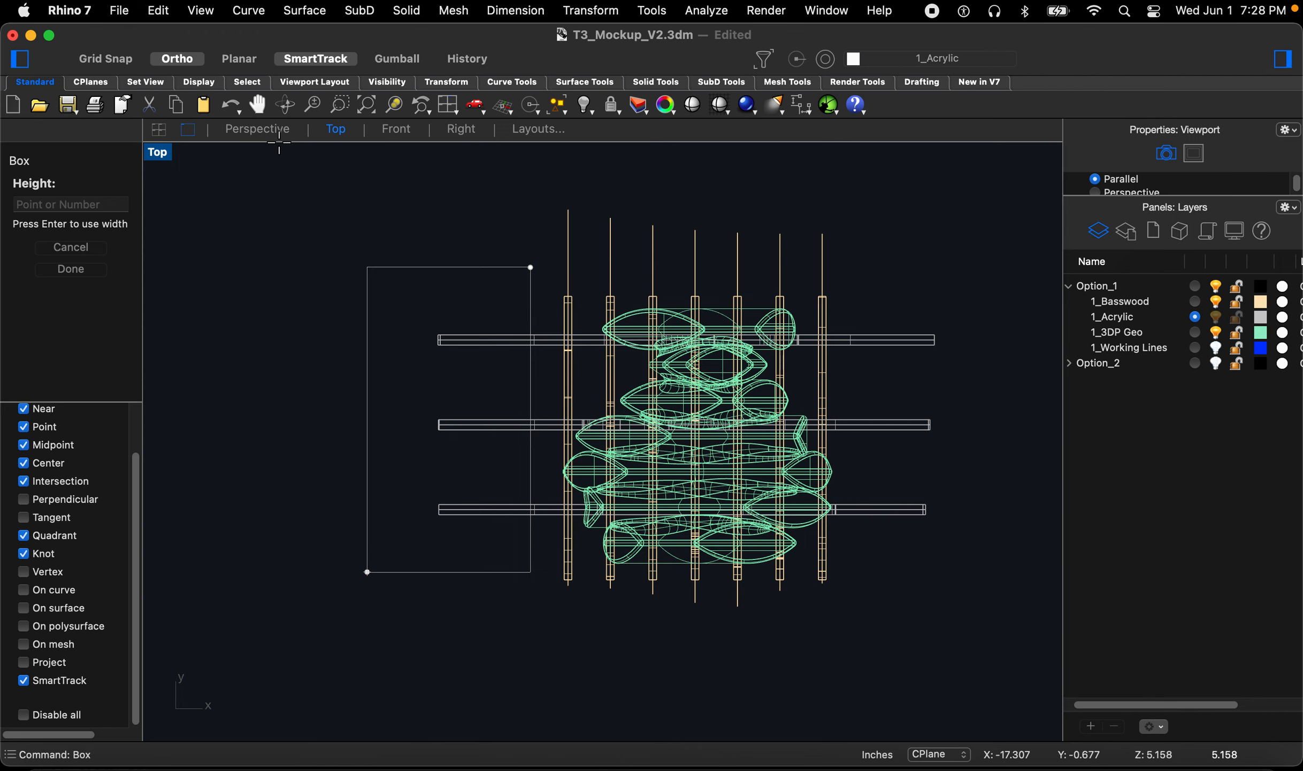
pyautogui.click(260, 130)
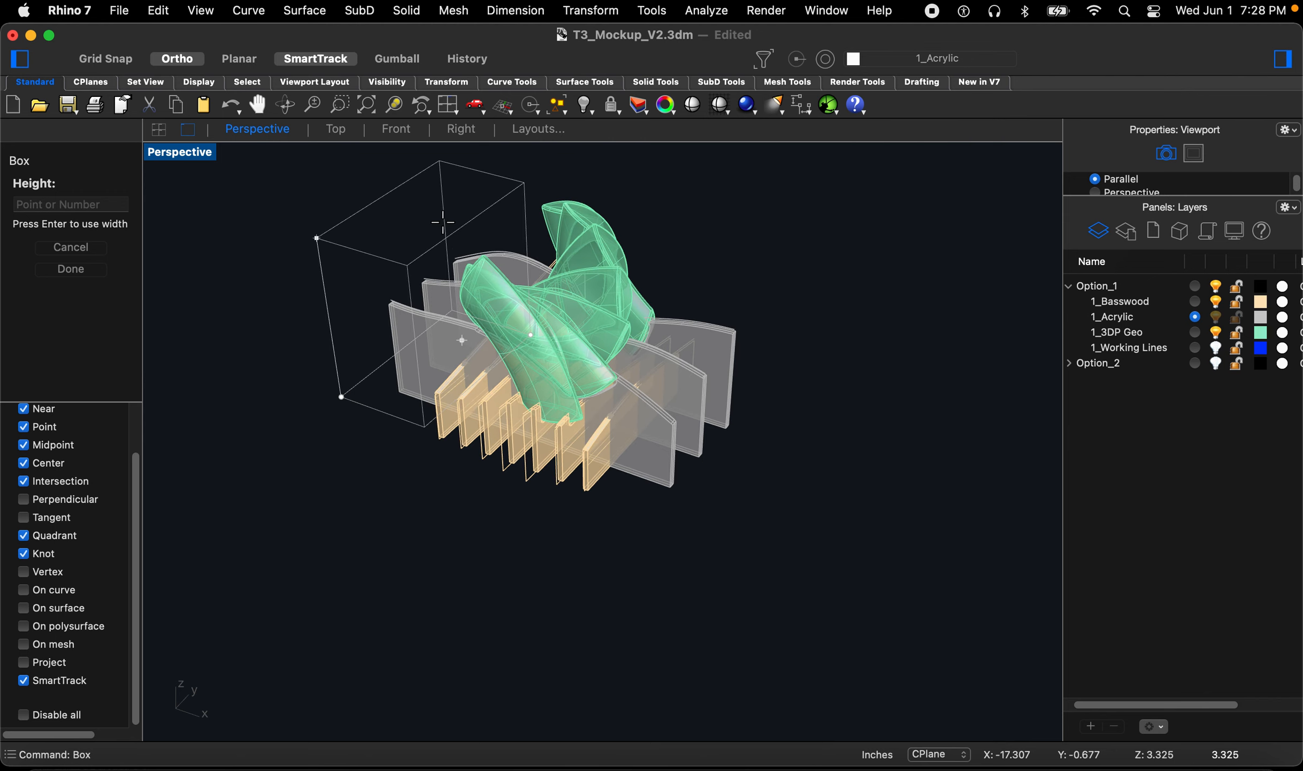
pyautogui.click(364, 214)
# Step: Copy the box to the opposite end of the acrylic panels
pyautogui.click(360, 217)
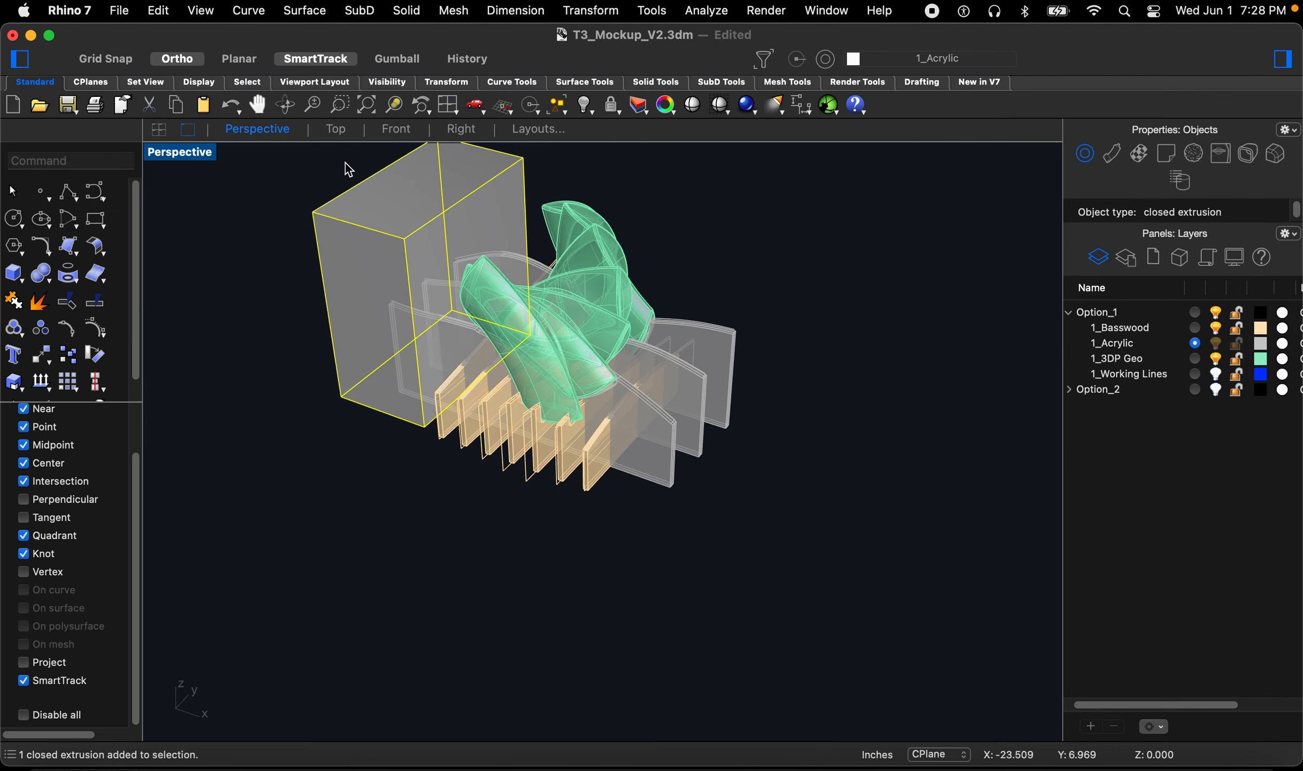
pyautogui.click(337, 131)
pyautogui.write('copy')
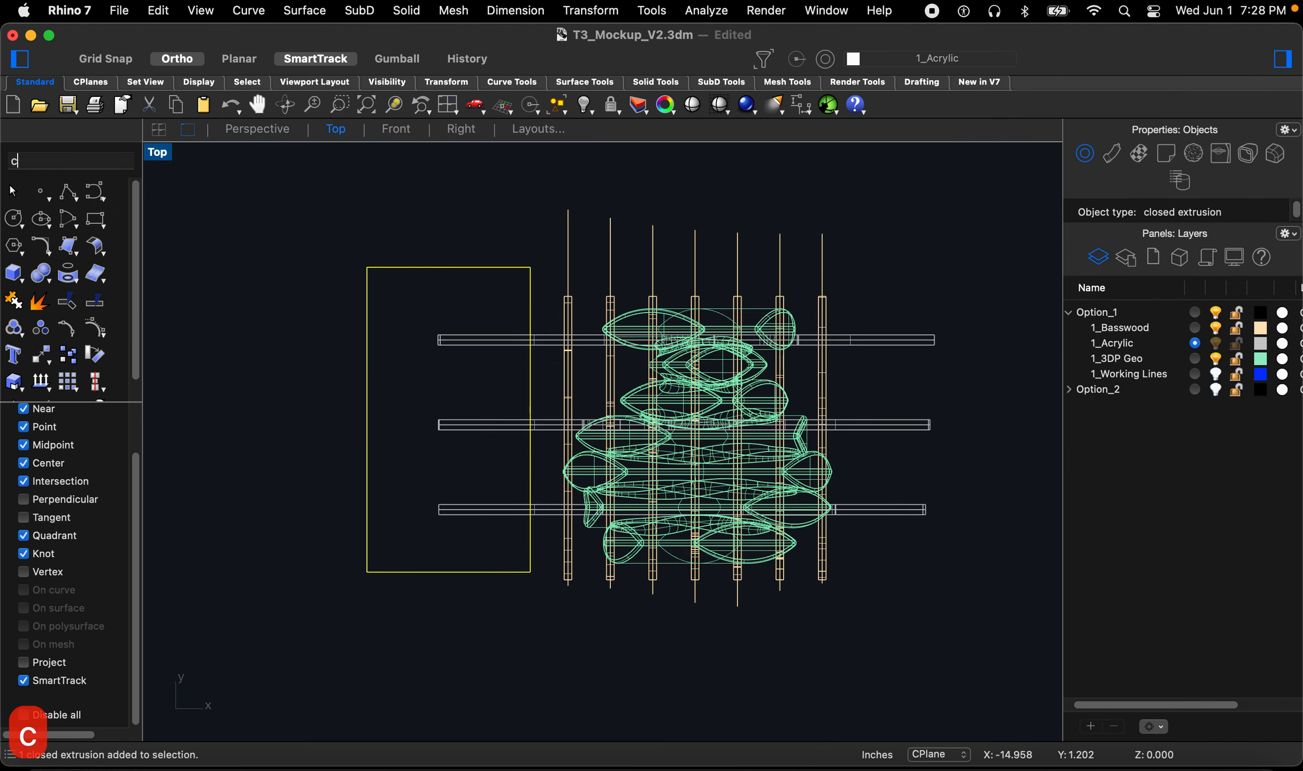
pyautogui.press('Return')
pyautogui.click(459, 695)
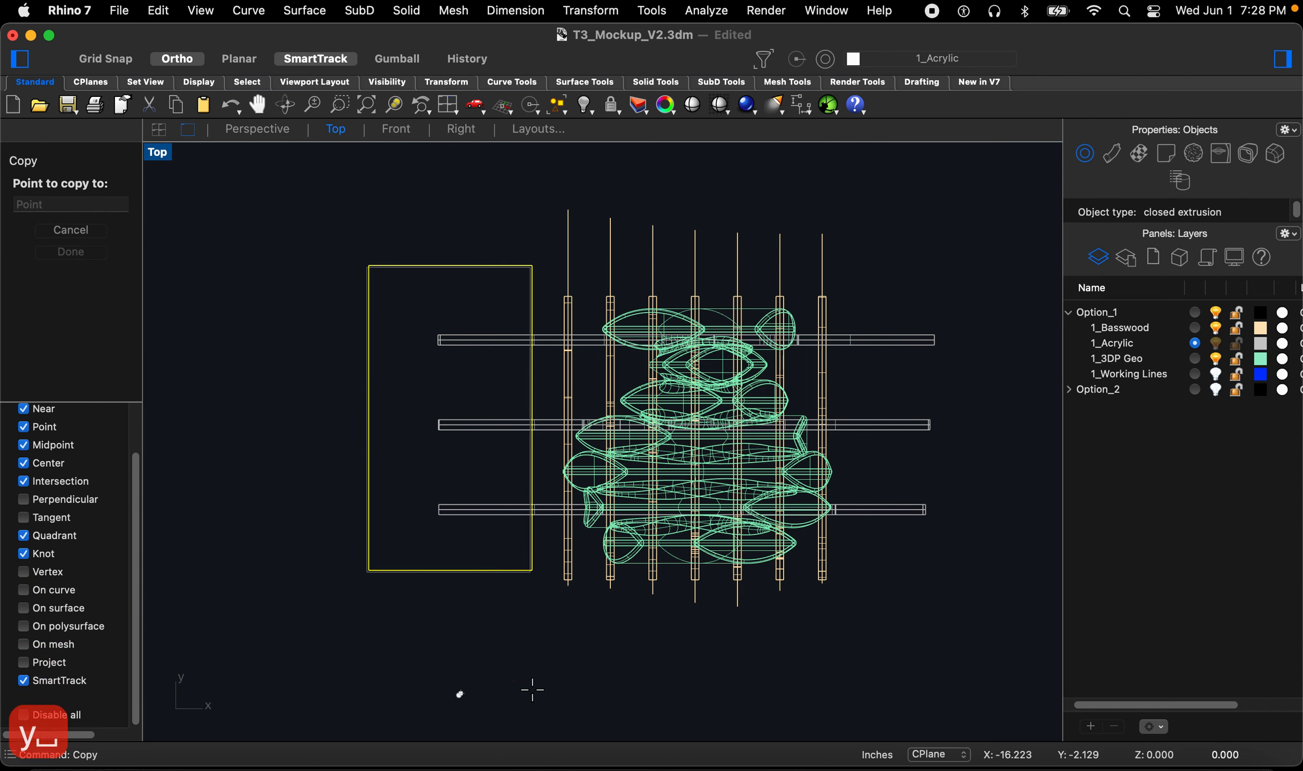
pyautogui.click(947, 711)
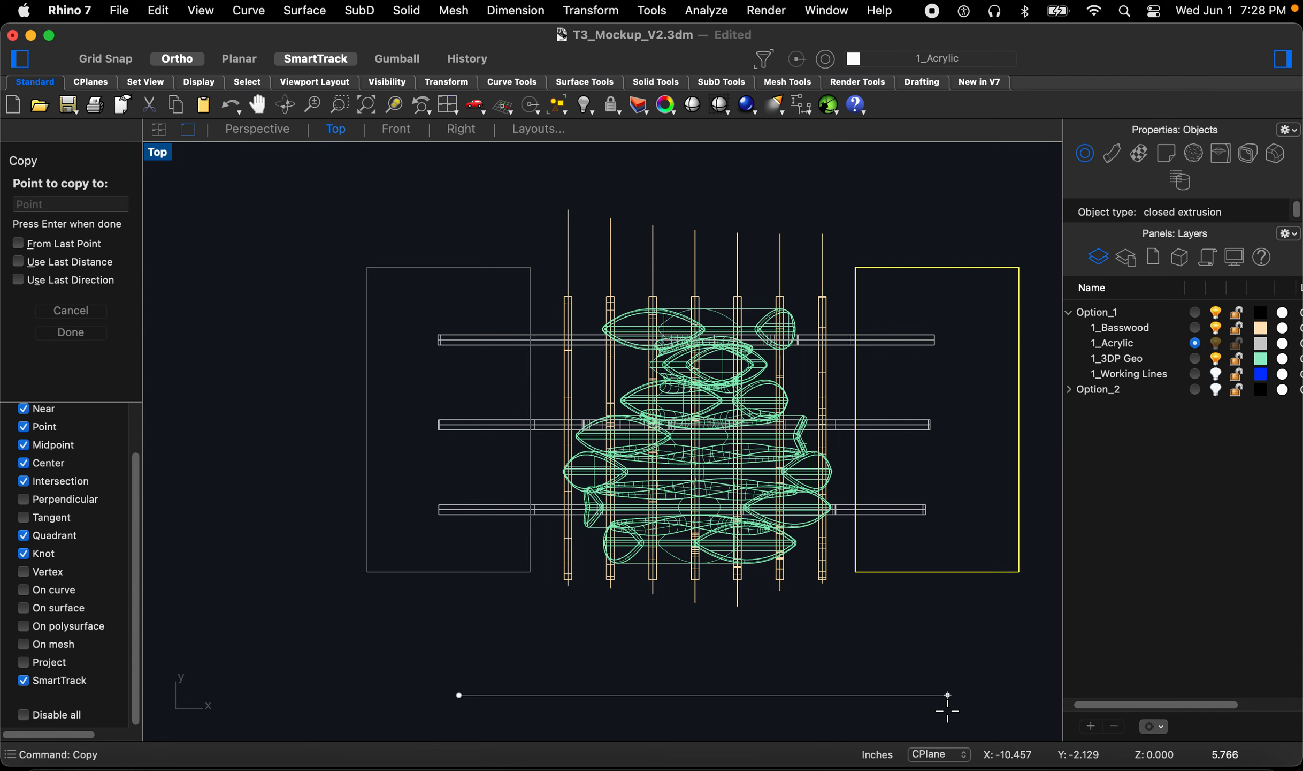
pyautogui.press('Escape')
pyautogui.press('Escape')
pyautogui.press('Escape')
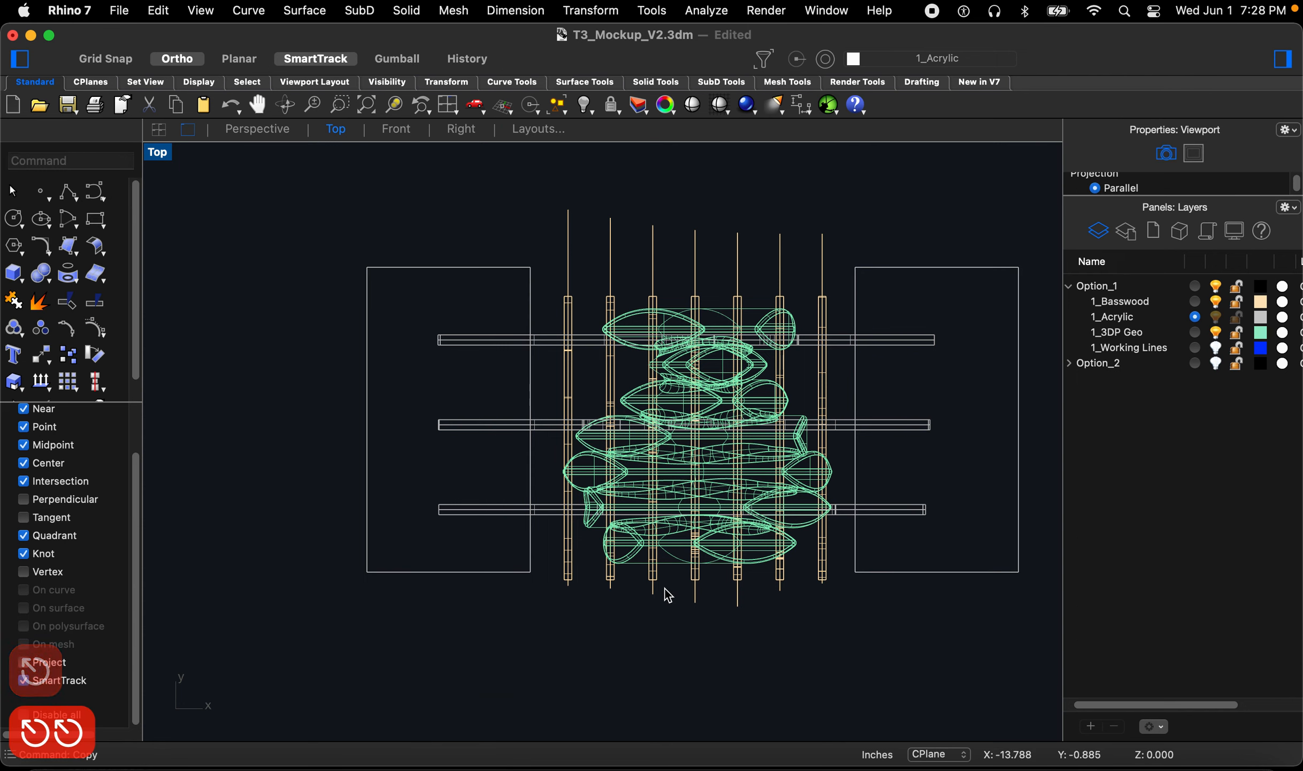
# Step: Boolean-subtract both boxes from the acrylic panels to trim their ends
pyautogui.write('bool')
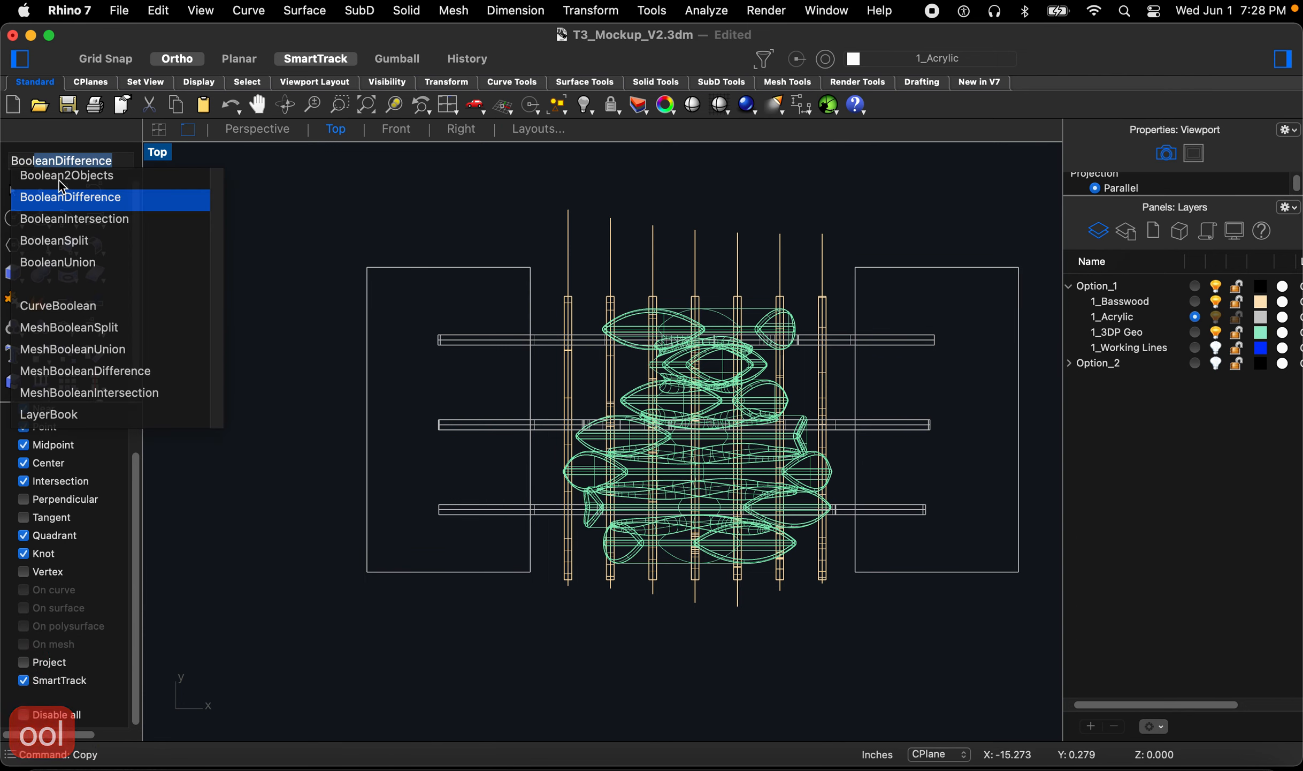
pyautogui.press('Return')
pyautogui.moveTo(475, 544); pyautogui.dragTo(302, 285)
pyautogui.press('space')
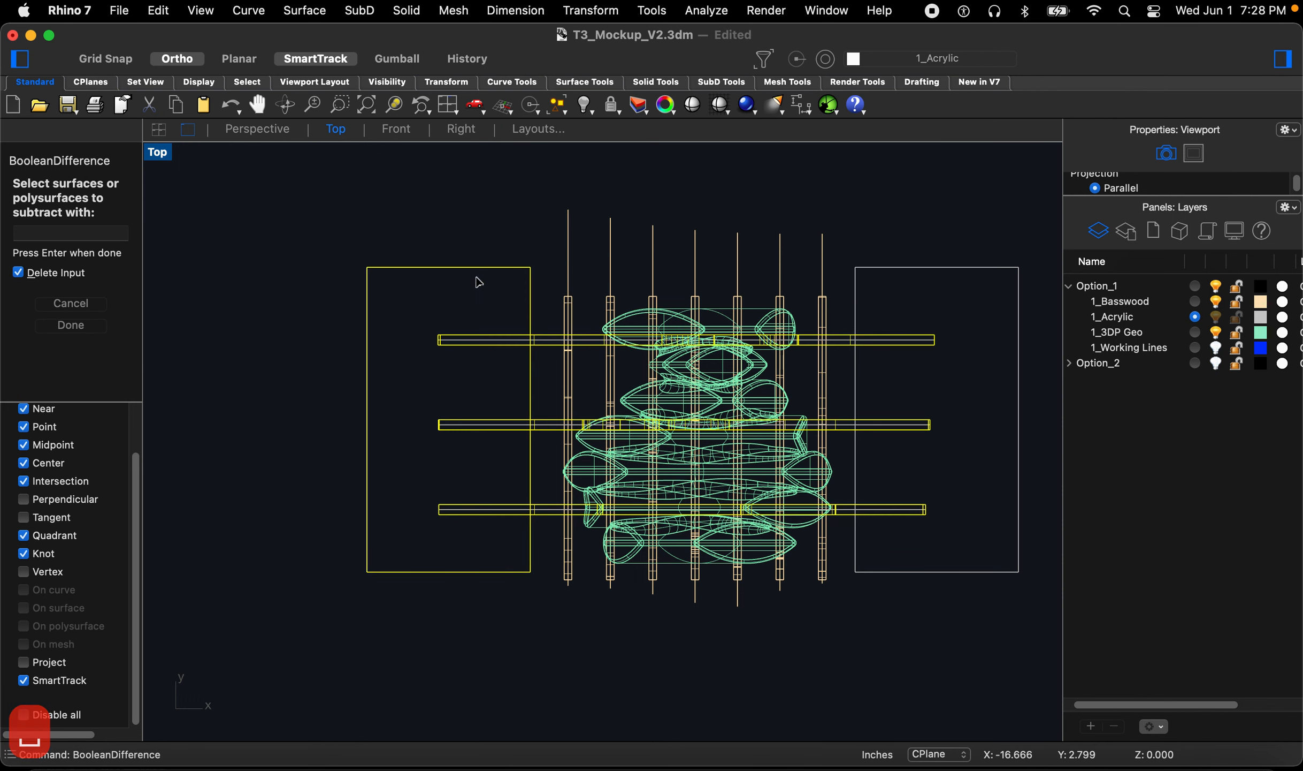
pyautogui.moveTo(930, 296); pyautogui.dragTo(913, 240)
pyautogui.press('space')
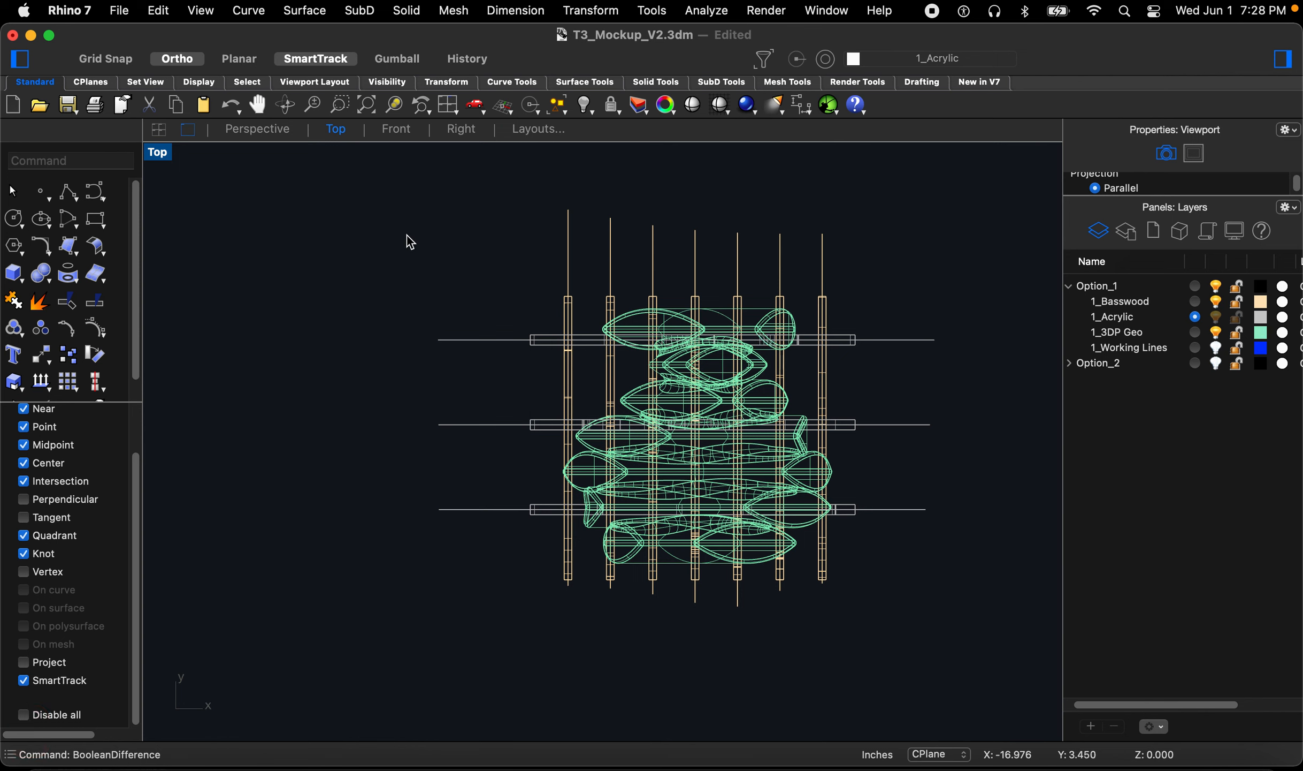
# Step: Select all curves and move them to the 1_Working Lines layer
pyautogui.click(241, 134)
pyautogui.scroll(6, 653, 329)
pyautogui.moveTo(647, 411); pyautogui.dragTo(679, 409, button='right')
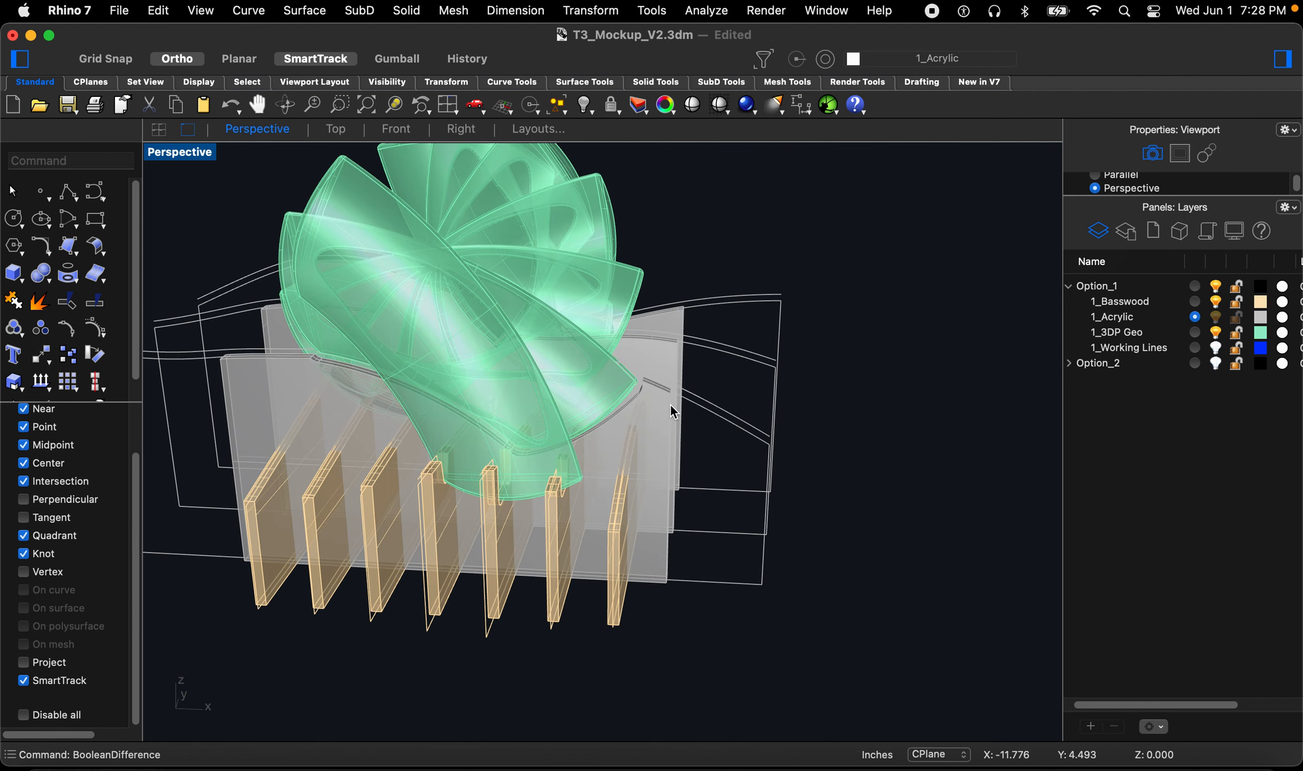
pyautogui.write('SelCrv')
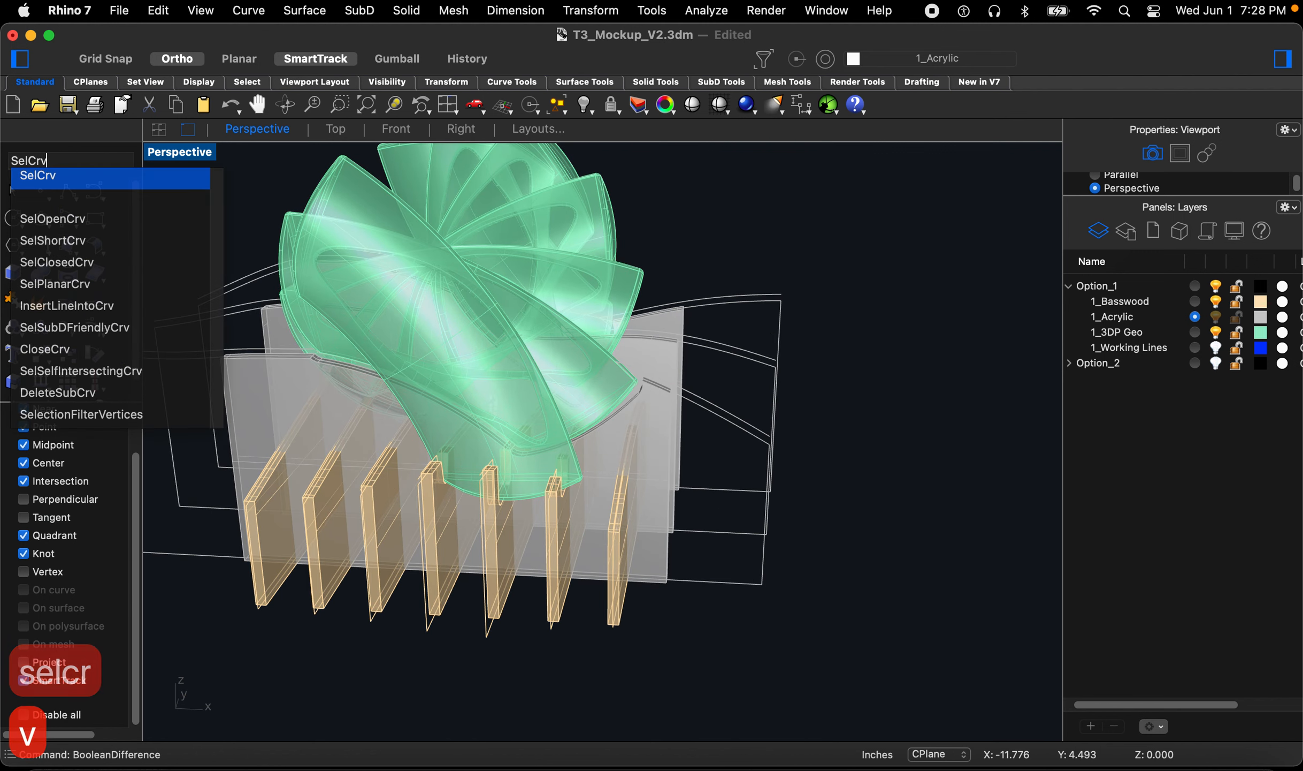
pyautogui.press('Return')
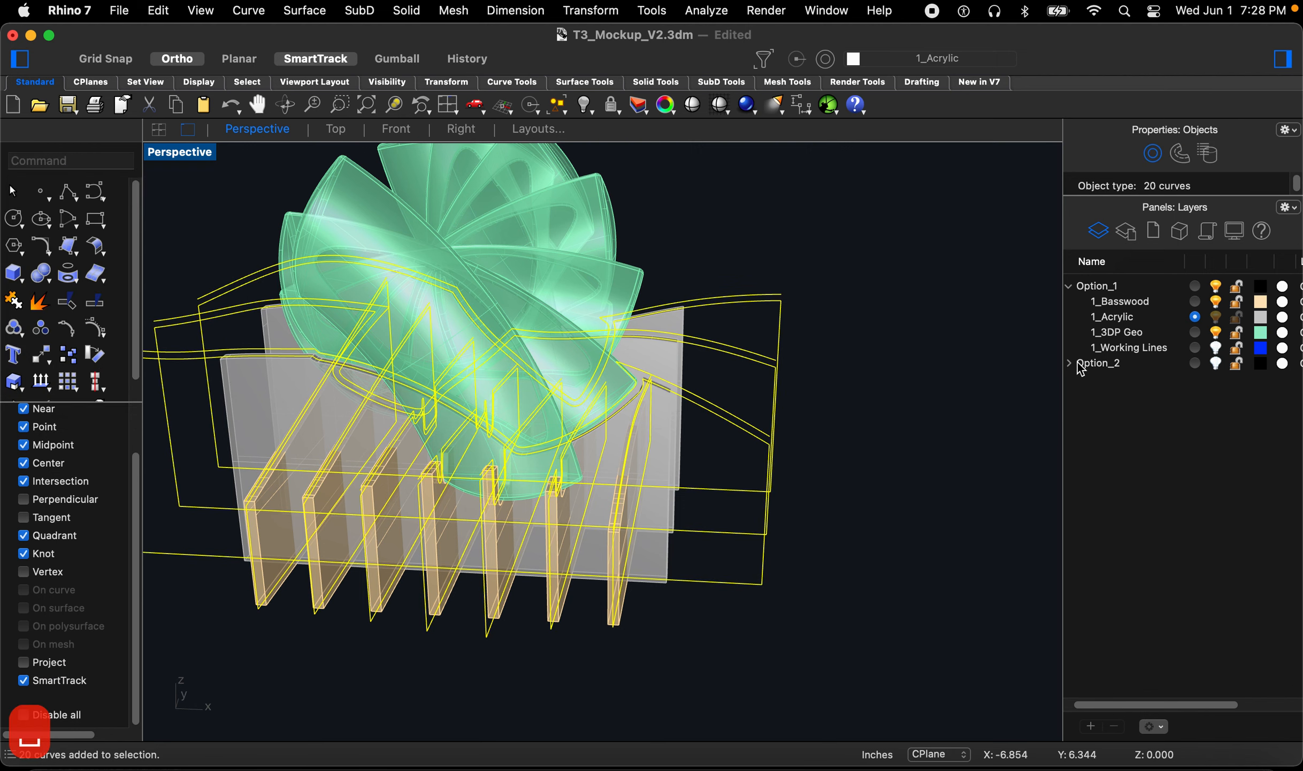
pyautogui.rightClick(1147, 355)
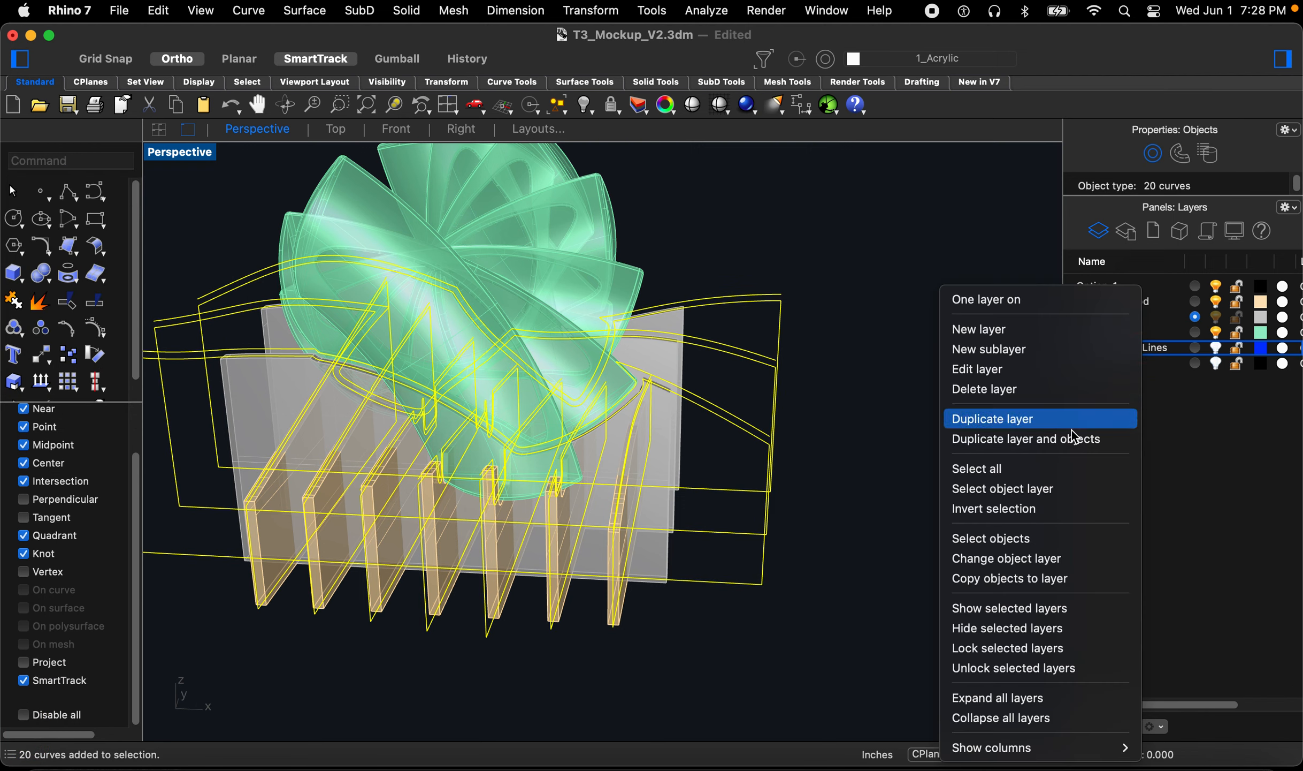
pyautogui.click(950, 558)
# Step: Inspect the trimmed basswood ribs and acrylic panels up close in perspective
pyautogui.moveTo(751, 499); pyautogui.dragTo(611, 377, button='right')
pyautogui.scroll(5, 535, 396)
pyautogui.scroll(-4, 611, 377)
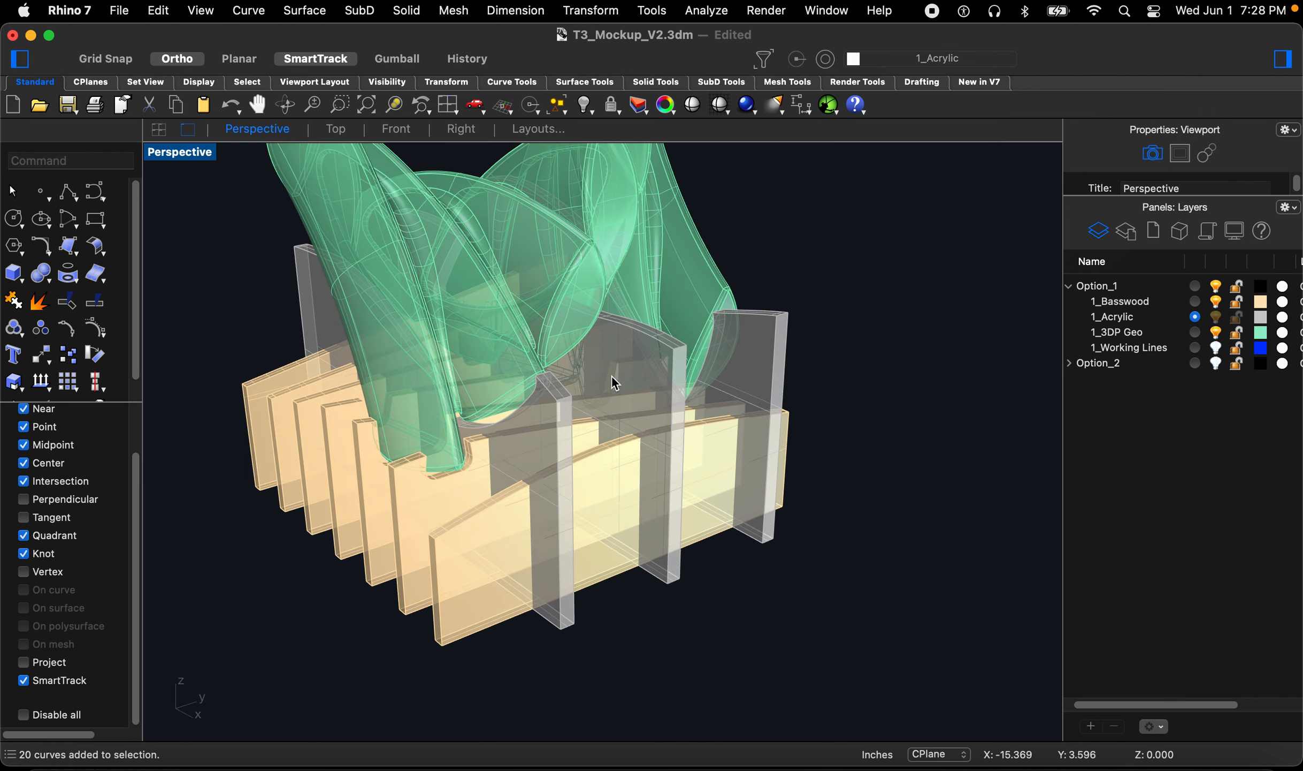
pyautogui.scroll(4, 464, 411)
pyautogui.moveTo(464, 411); pyautogui.dragTo(658, 410, button='right')
pyautogui.moveTo(602, 457); pyautogui.dragTo(657, 466, button='right')
pyautogui.moveTo(709, 509); pyautogui.dragTo(677, 513, button='right')
pyautogui.scroll(5, 598, 551)
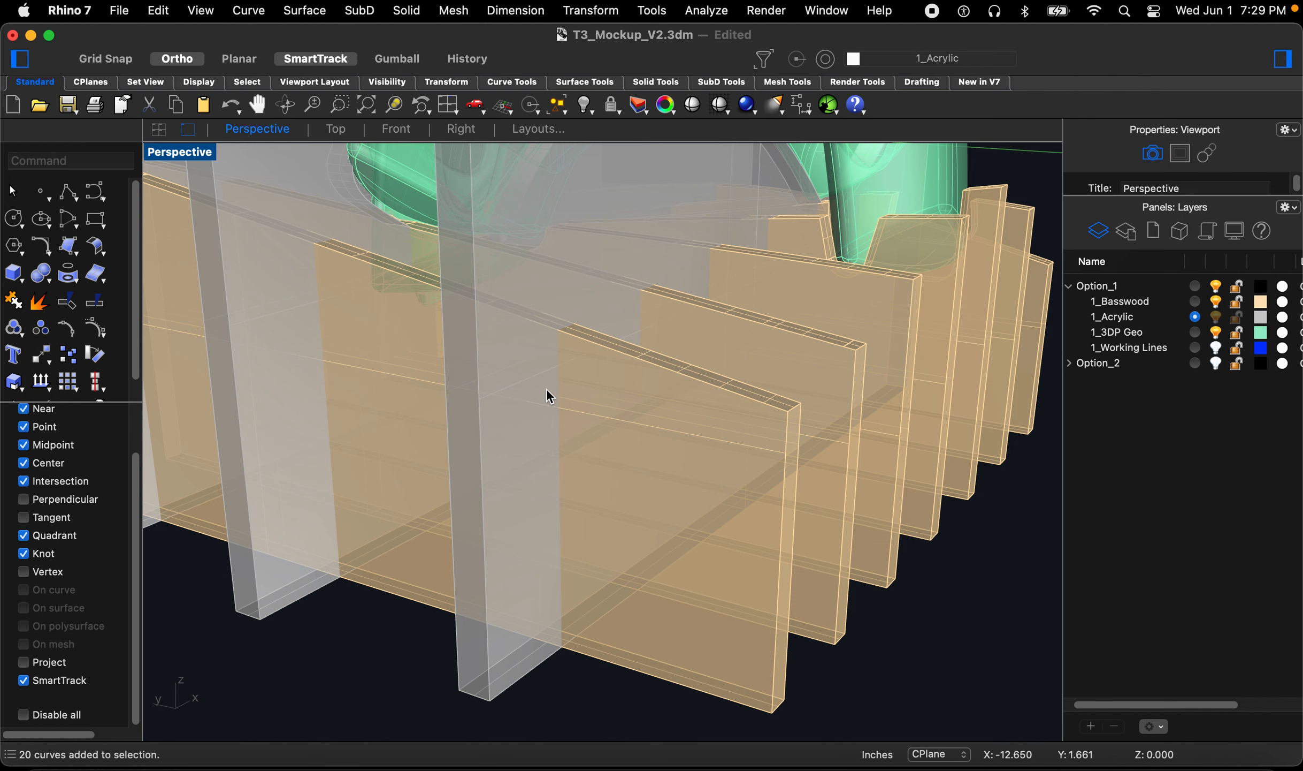
pyautogui.scroll(-3, 556, 417)
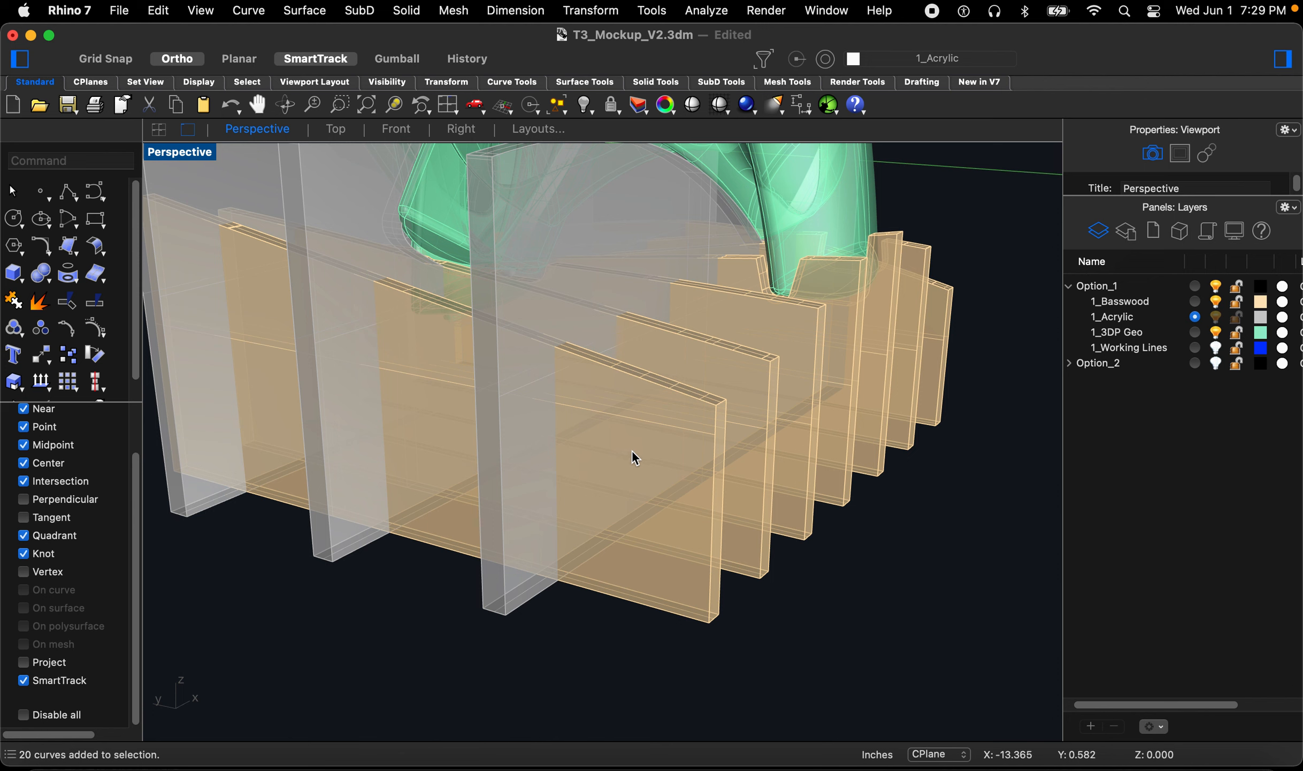
pyautogui.moveTo(720, 472); pyautogui.dragTo(738, 462, button='right')
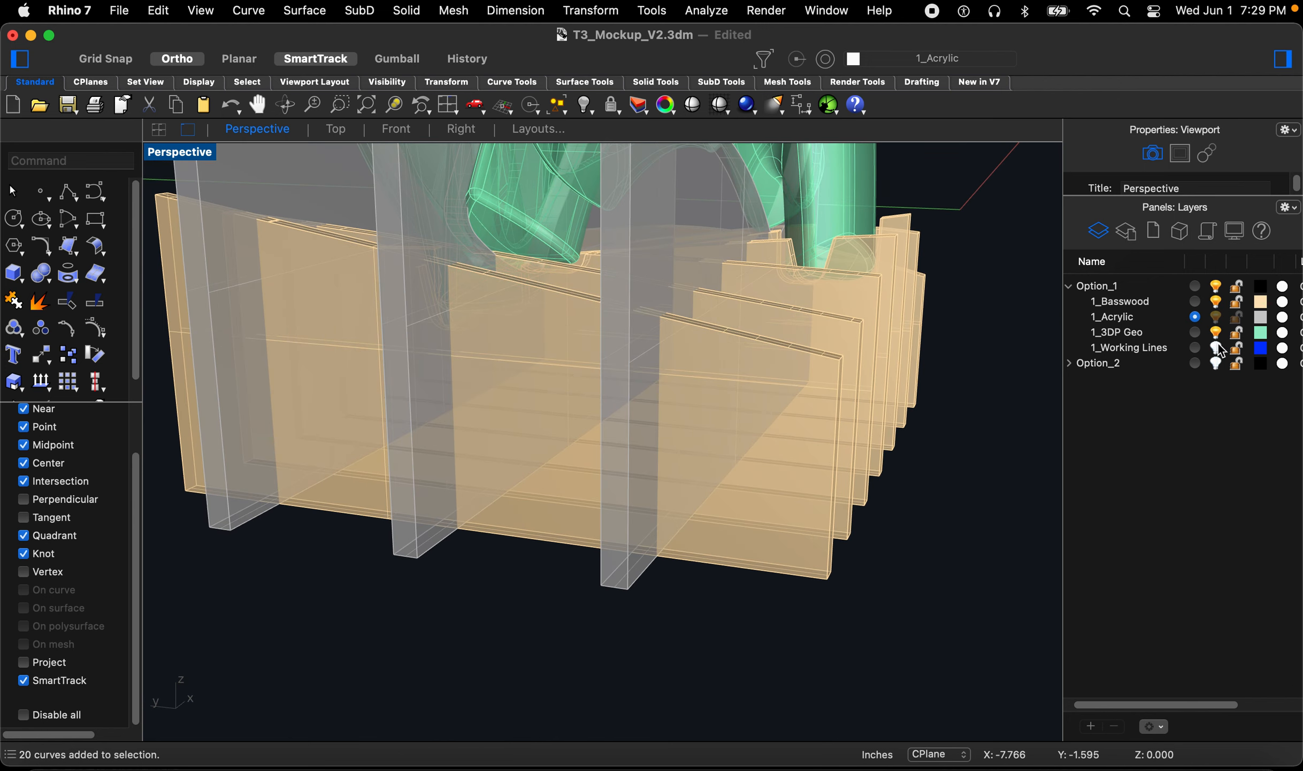
# Step: Create a new layer under Option_1 named 1_Slots
pyautogui.click(1195, 302)
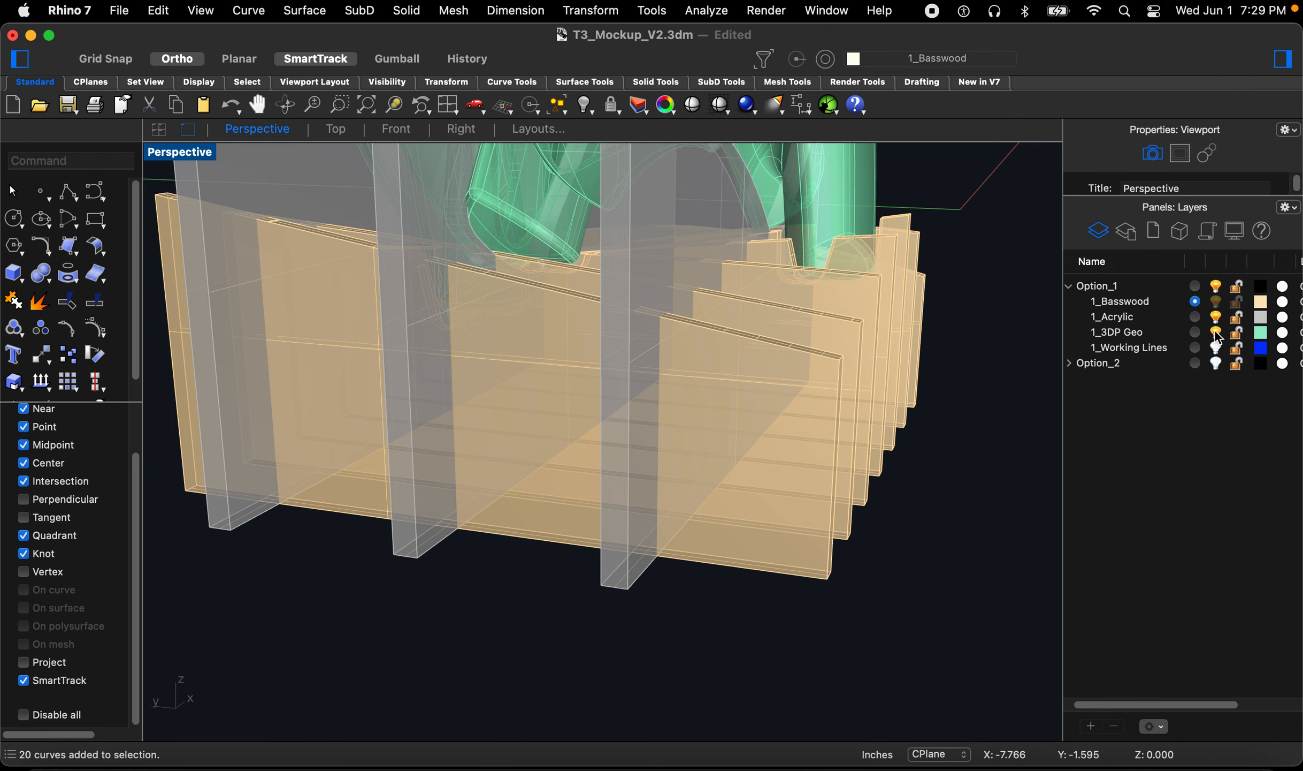
pyautogui.click(1092, 726)
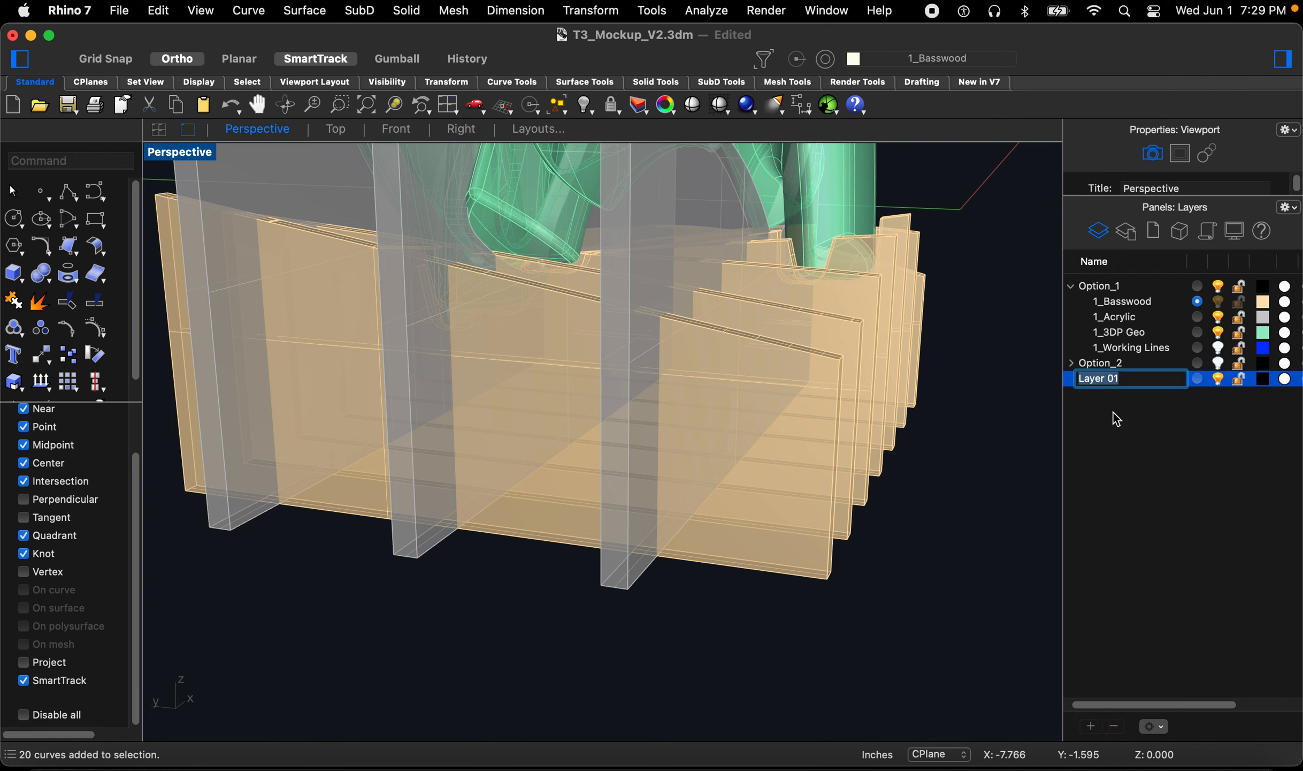
pyautogui.moveTo(1118, 381); pyautogui.dragTo(1120, 301)
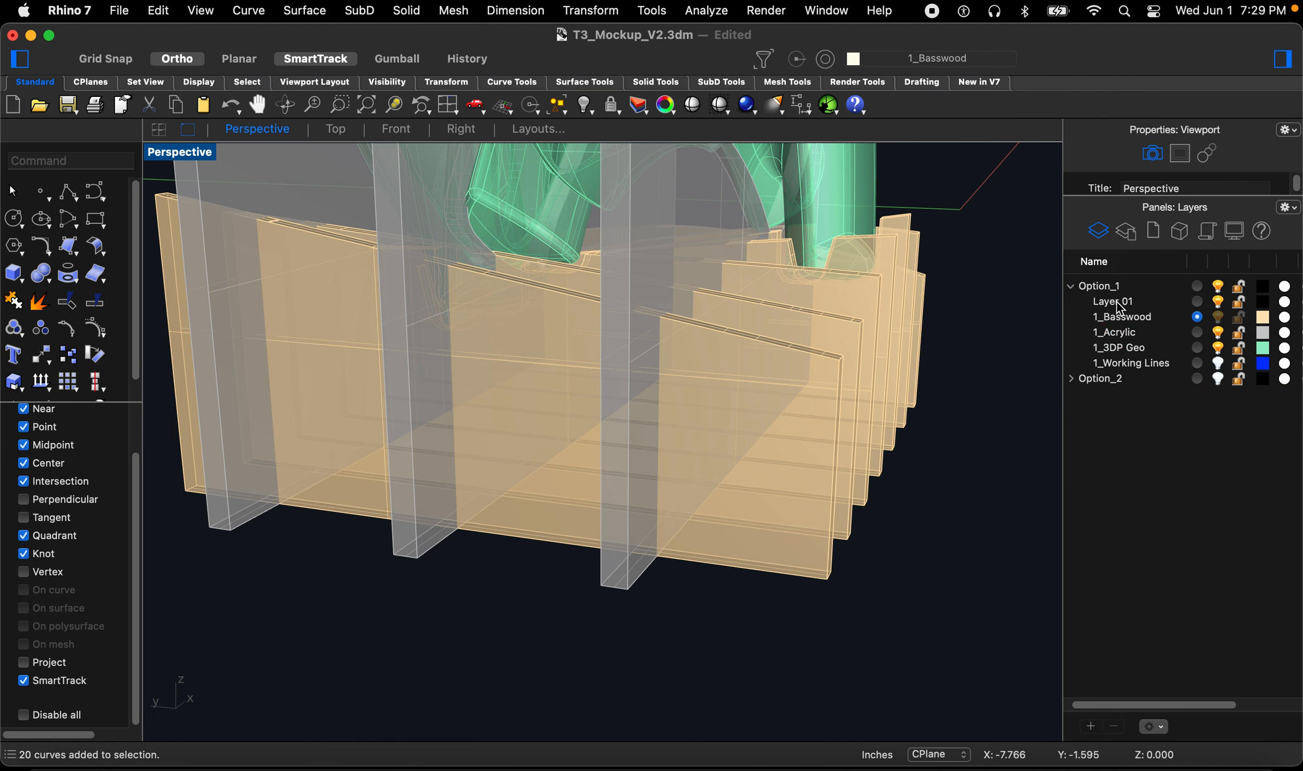
pyautogui.click(1118, 307)
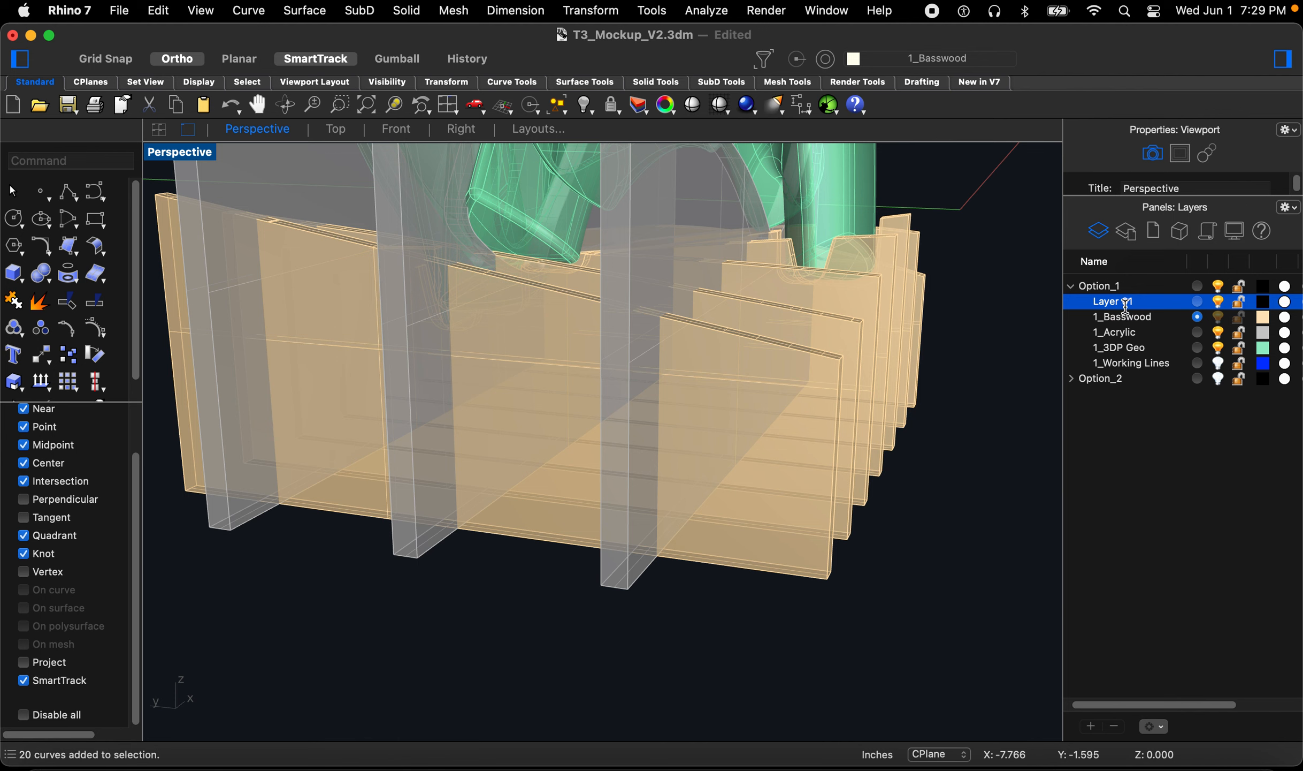
pyautogui.click(1126, 306)
pyautogui.write('1_Slots')
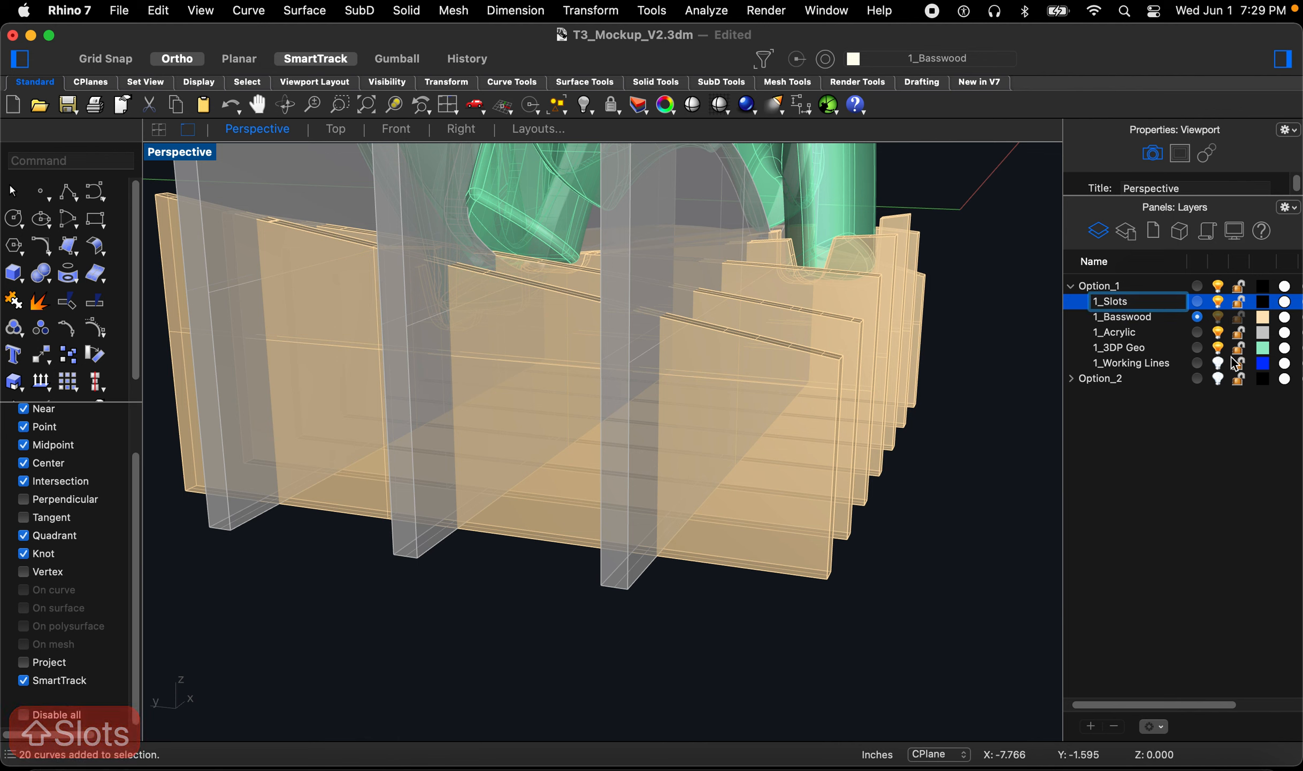
pyautogui.click(1164, 481)
# Step: Set the 1_Slots layer colour to DarkGreen and make it the current layer
pyautogui.click(1263, 304)
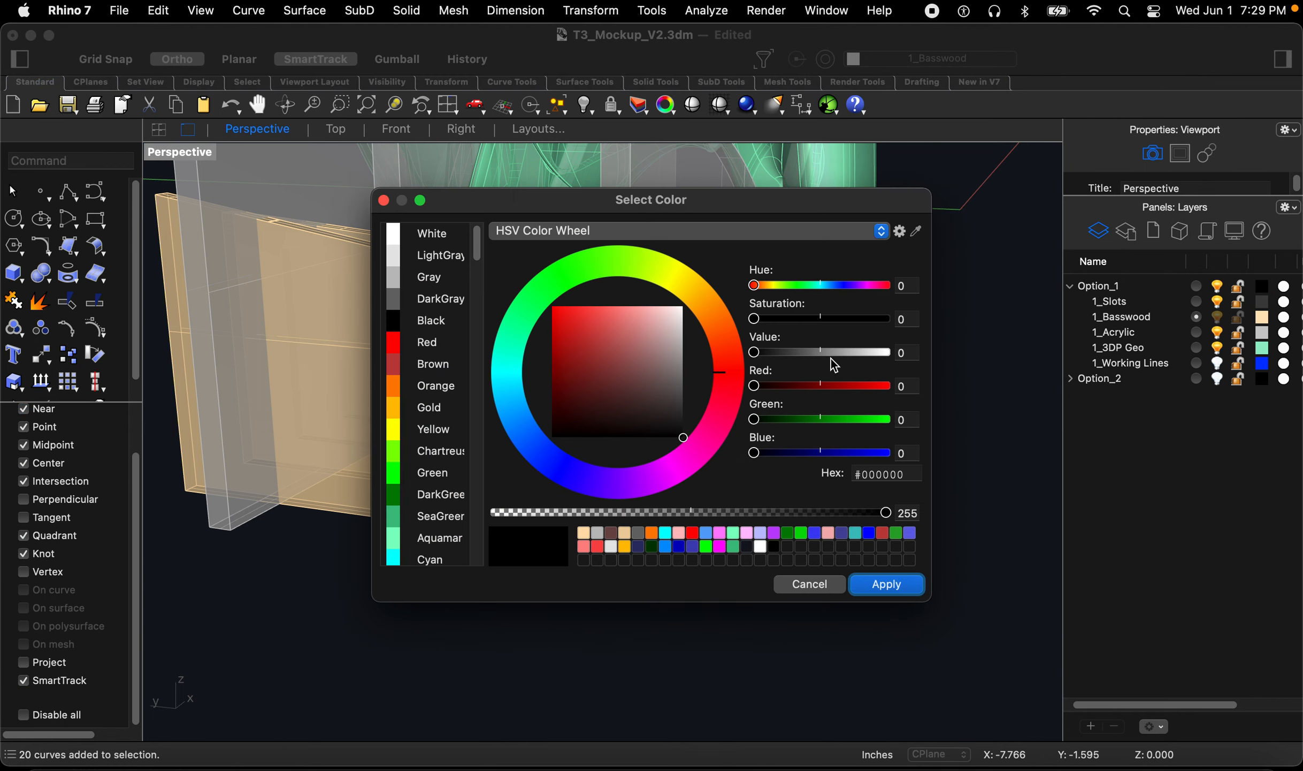
pyautogui.click(447, 505)
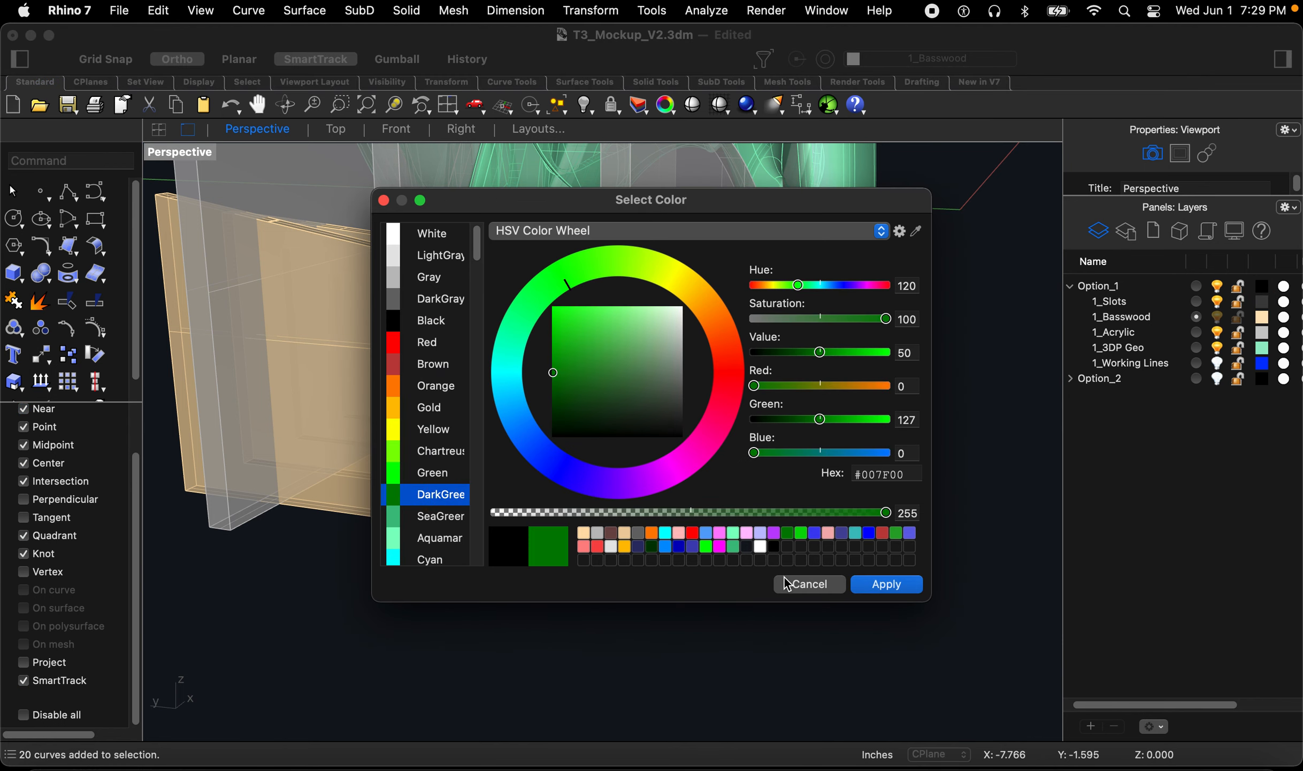
pyautogui.click(871, 584)
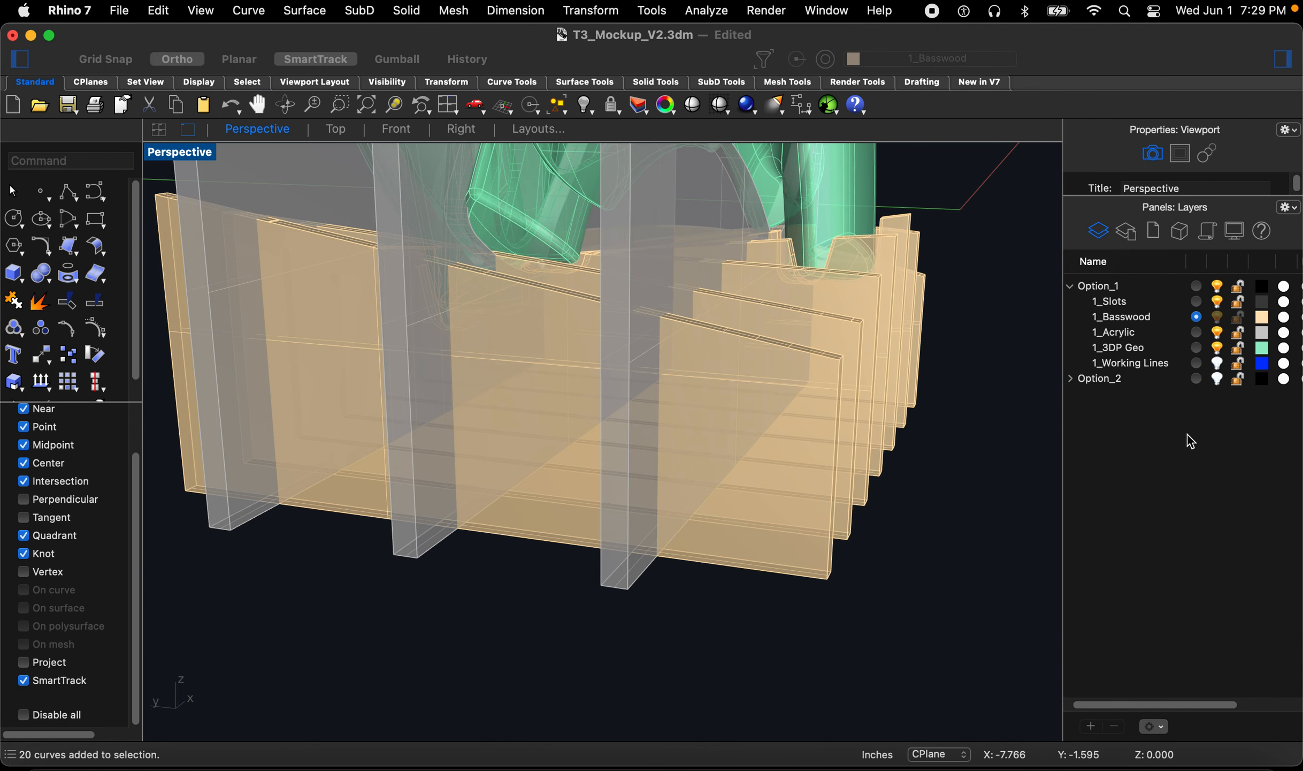
pyautogui.click(1197, 300)
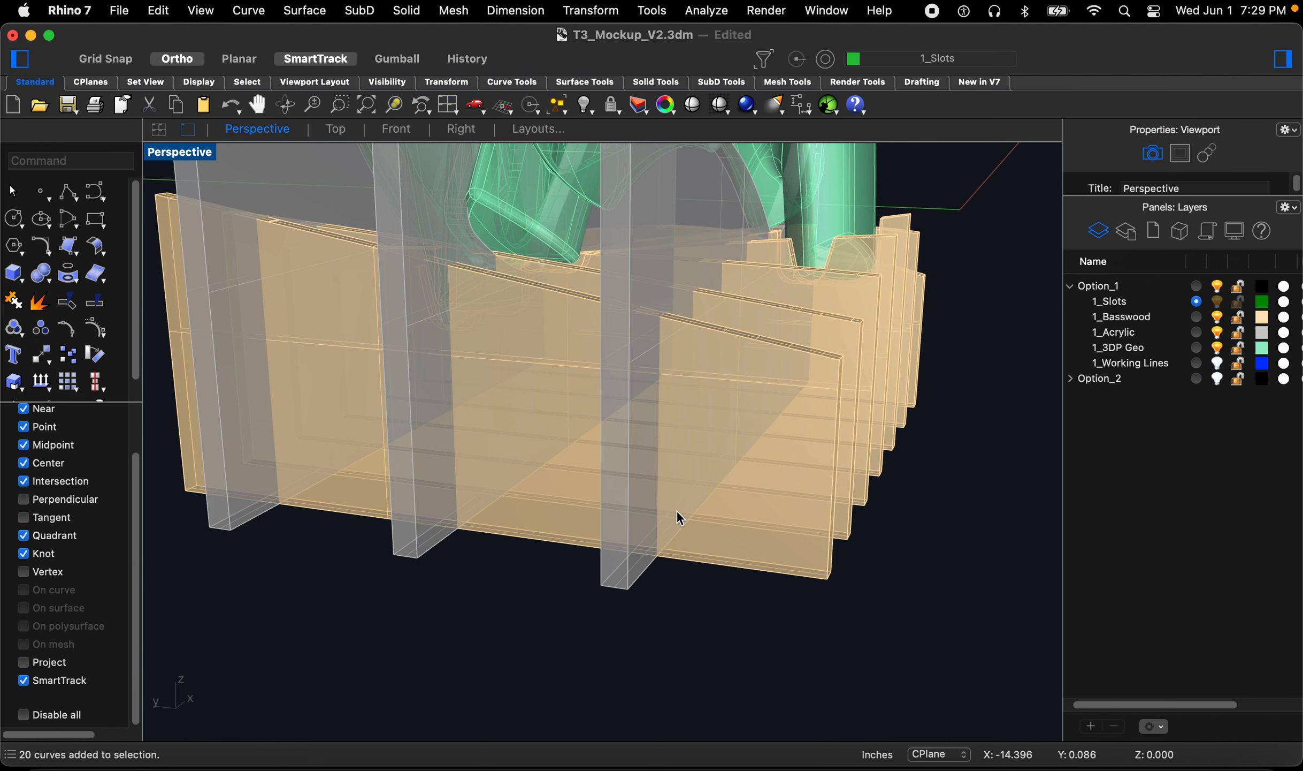
# Step: Extrude the line along the acrylic panel's base upward into a tall solid slot cutter on the 1_Slots layer
pyautogui.moveTo(781, 573); pyautogui.dragTo(752, 570, button='right')
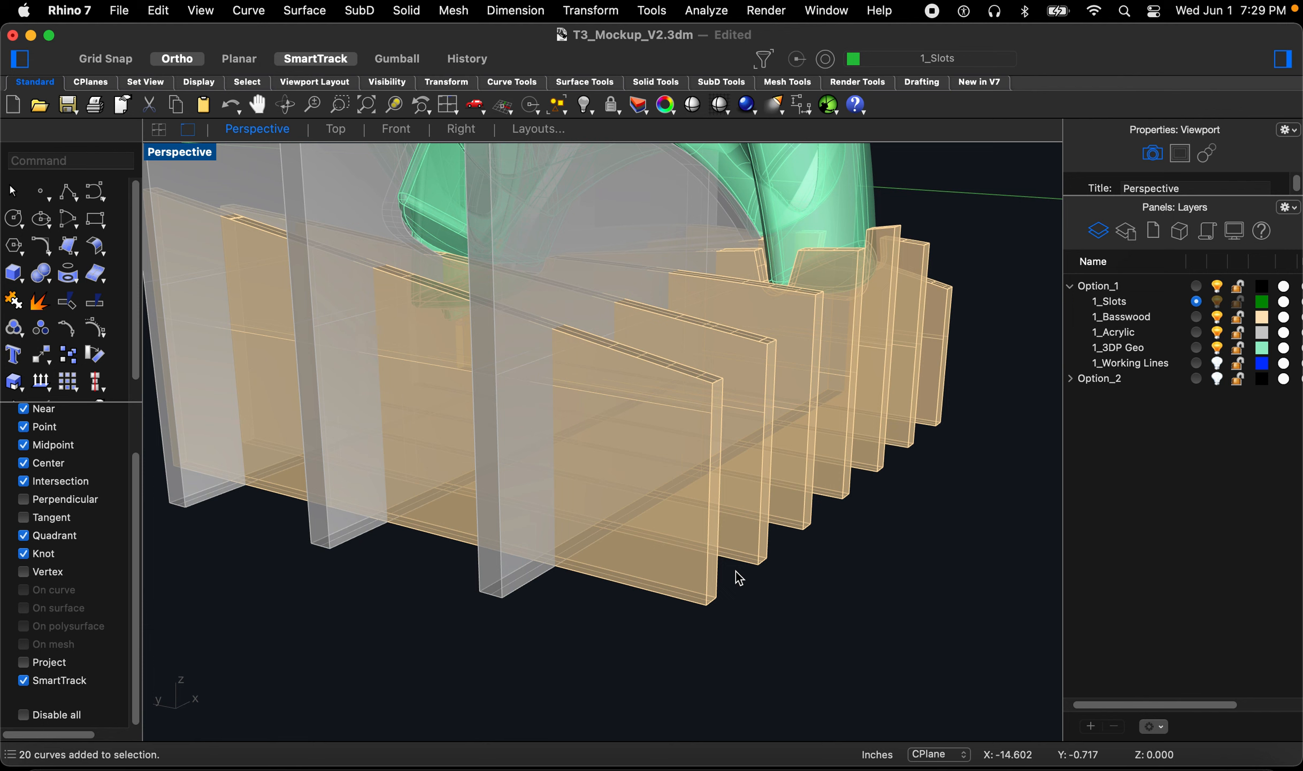
pyautogui.write('extr')
pyautogui.press('Return')
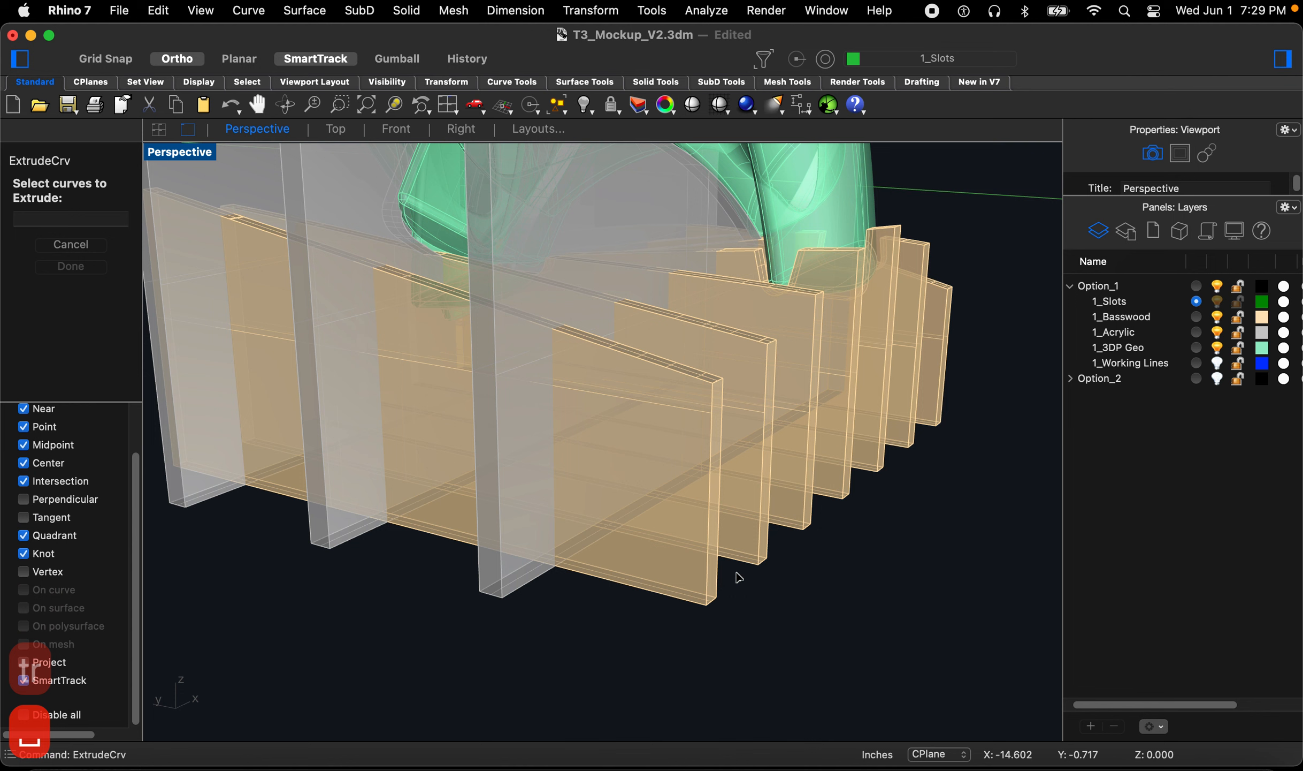
pyautogui.click(700, 607)
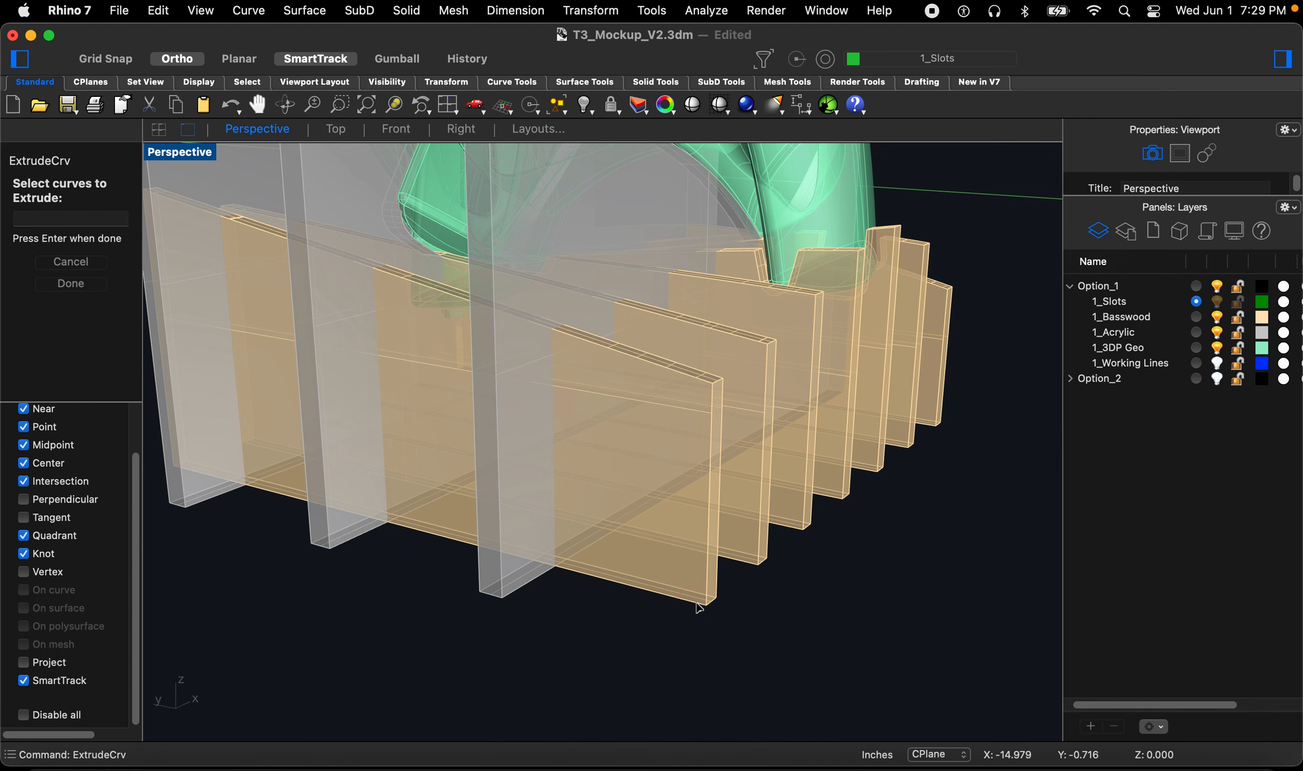
pyautogui.scroll(2, 712, 607)
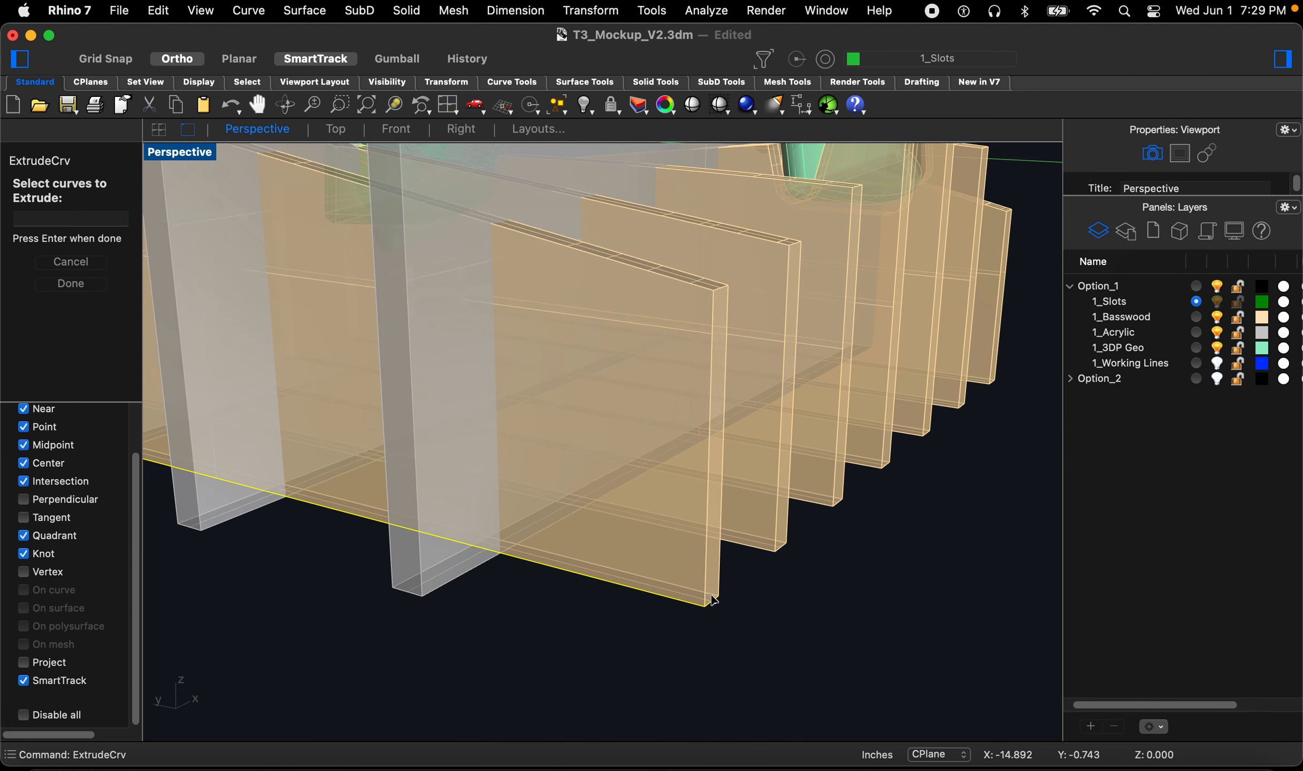
pyautogui.scroll(-5, 713, 600)
pyautogui.scroll(4, 619, 566)
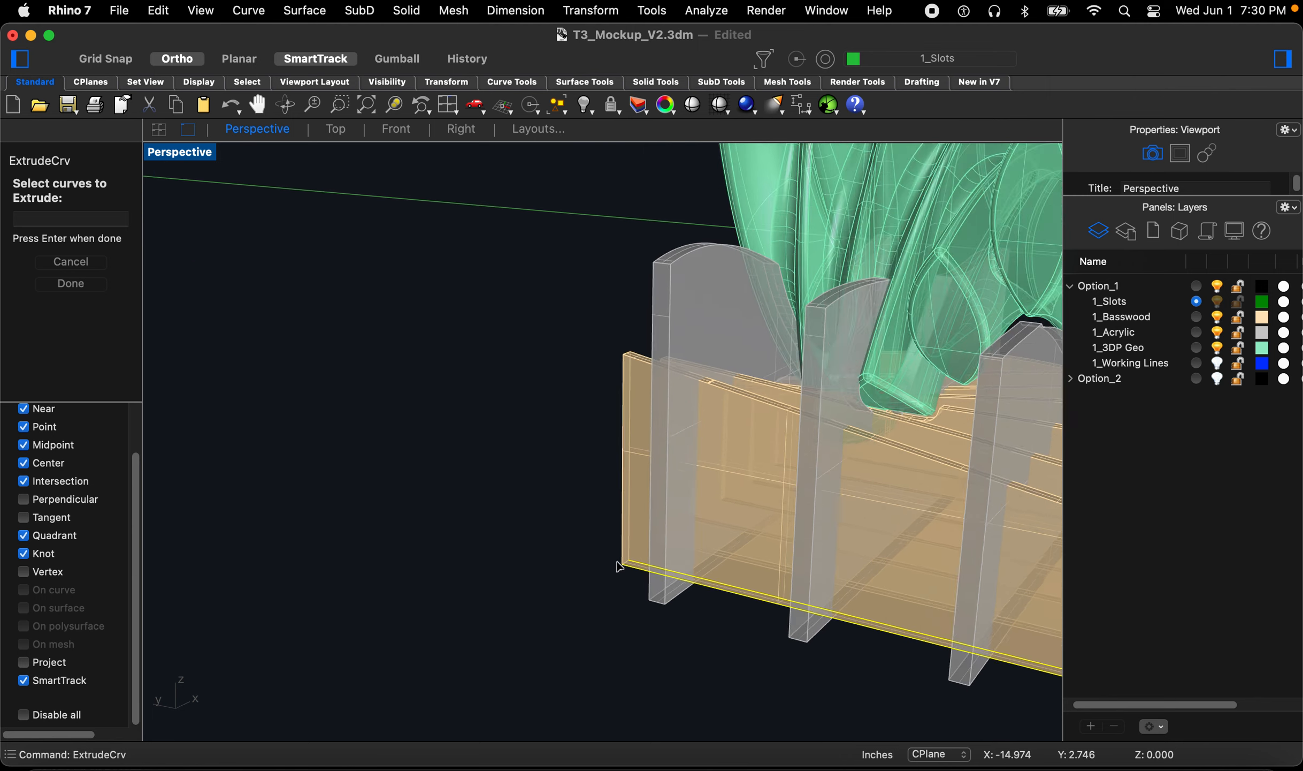
pyautogui.scroll(3, 619, 566)
pyautogui.scroll(-5, 601, 589)
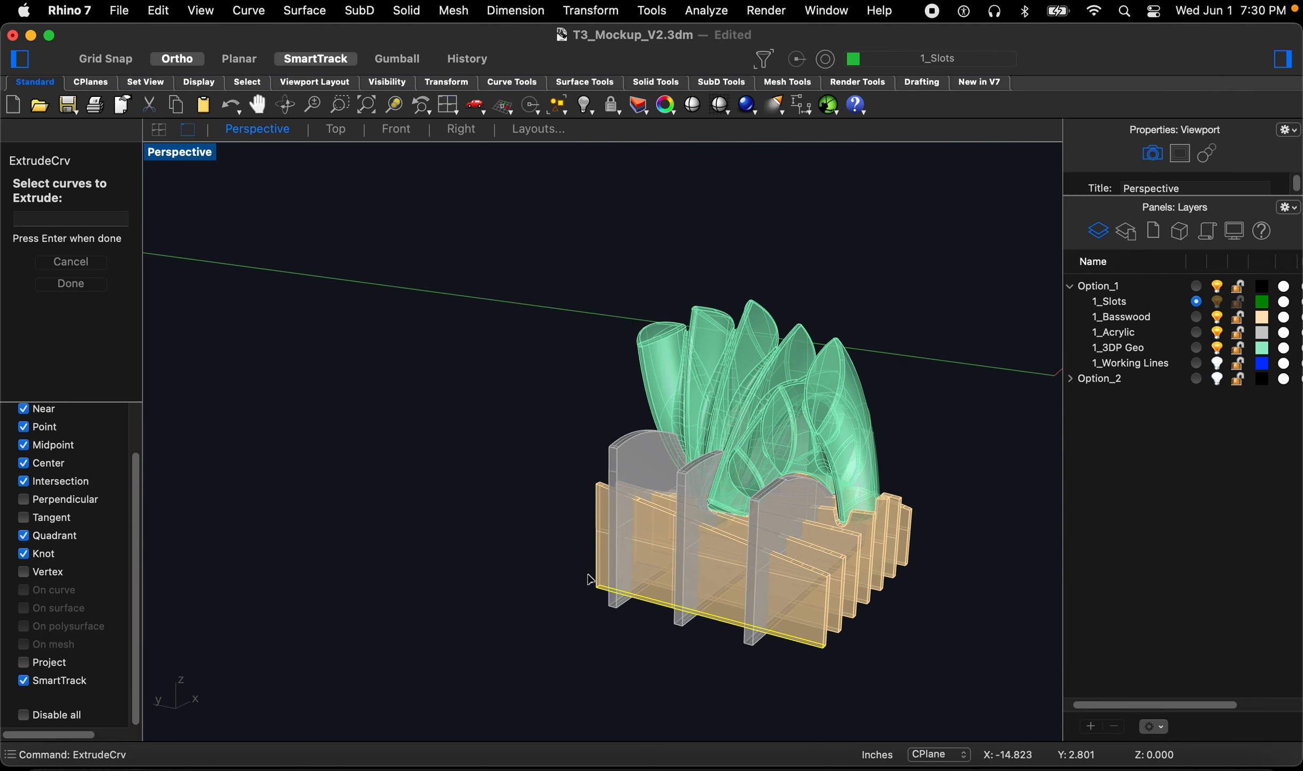
pyautogui.press('Return')
pyautogui.write('b')
pyautogui.press('space')
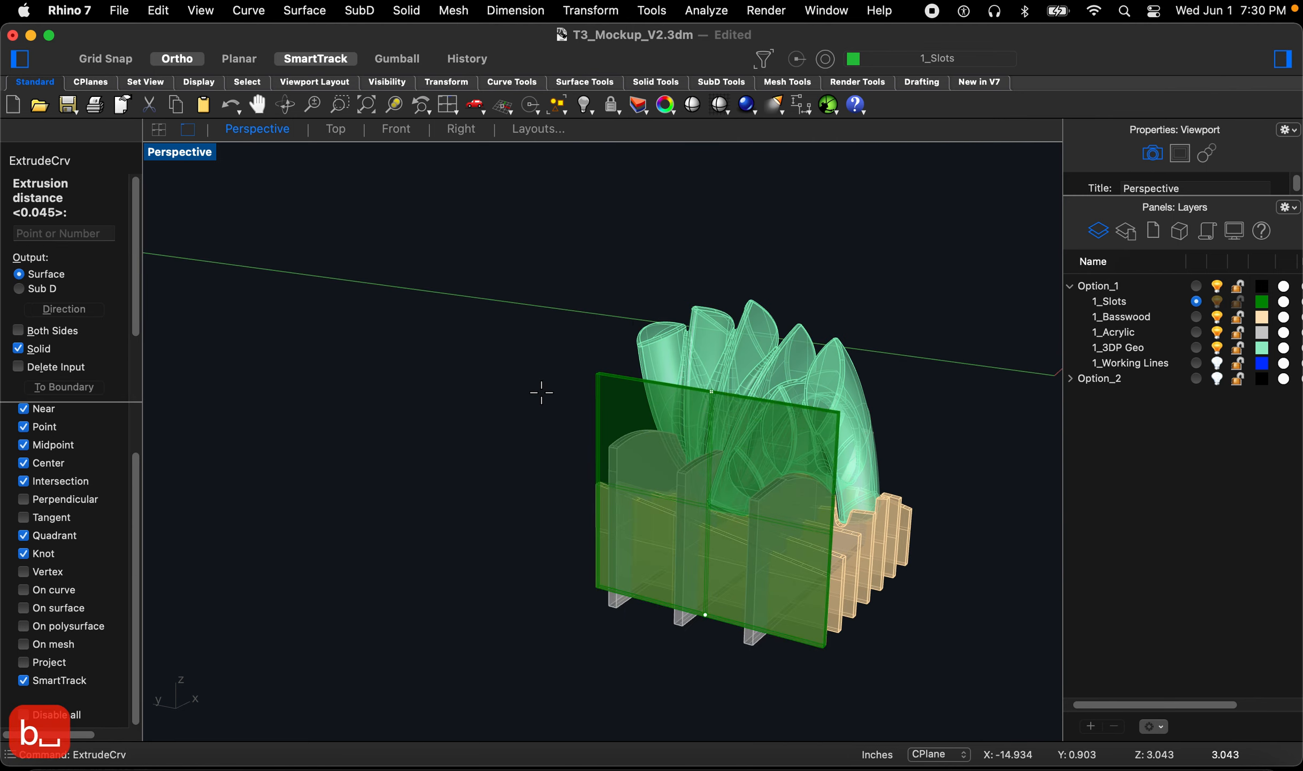
pyautogui.click(543, 331)
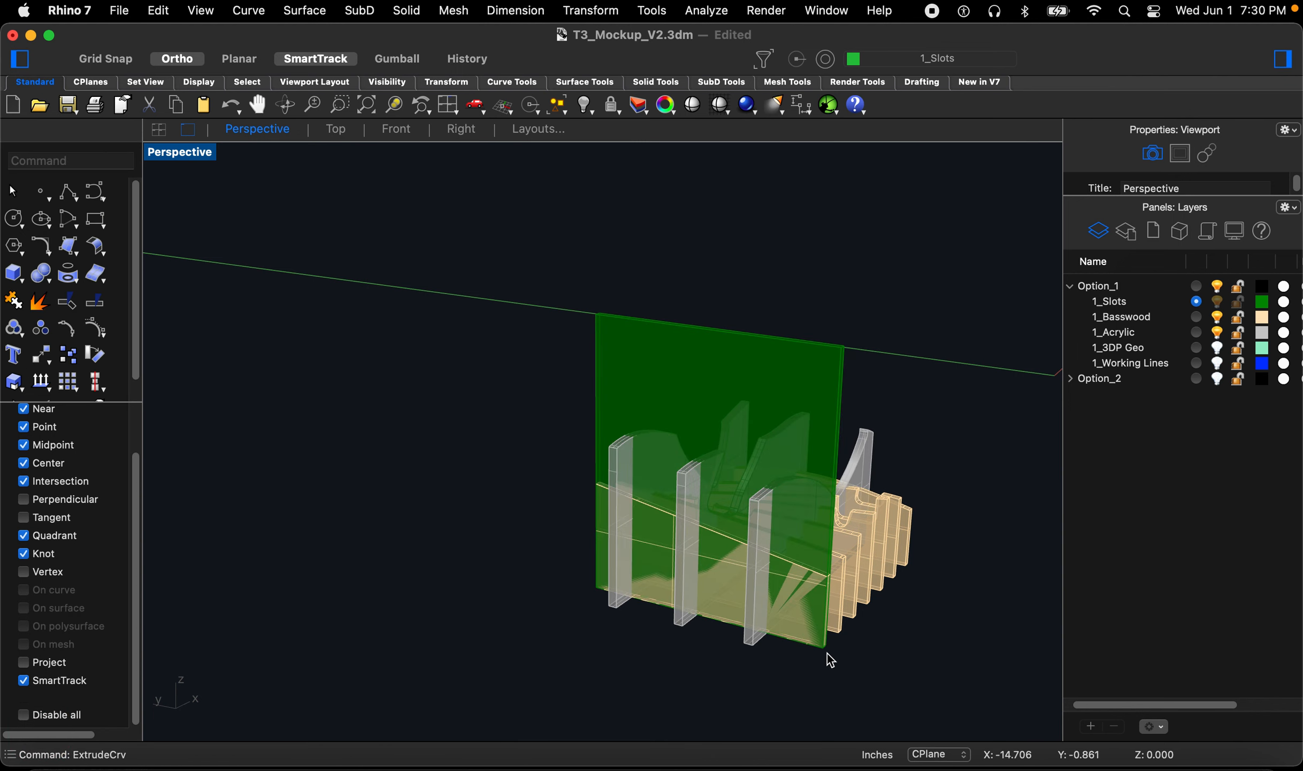
# Step: Hide the 1_Acrylic layer and select the new cutter extrusion
pyautogui.scroll(5, 659, 610)
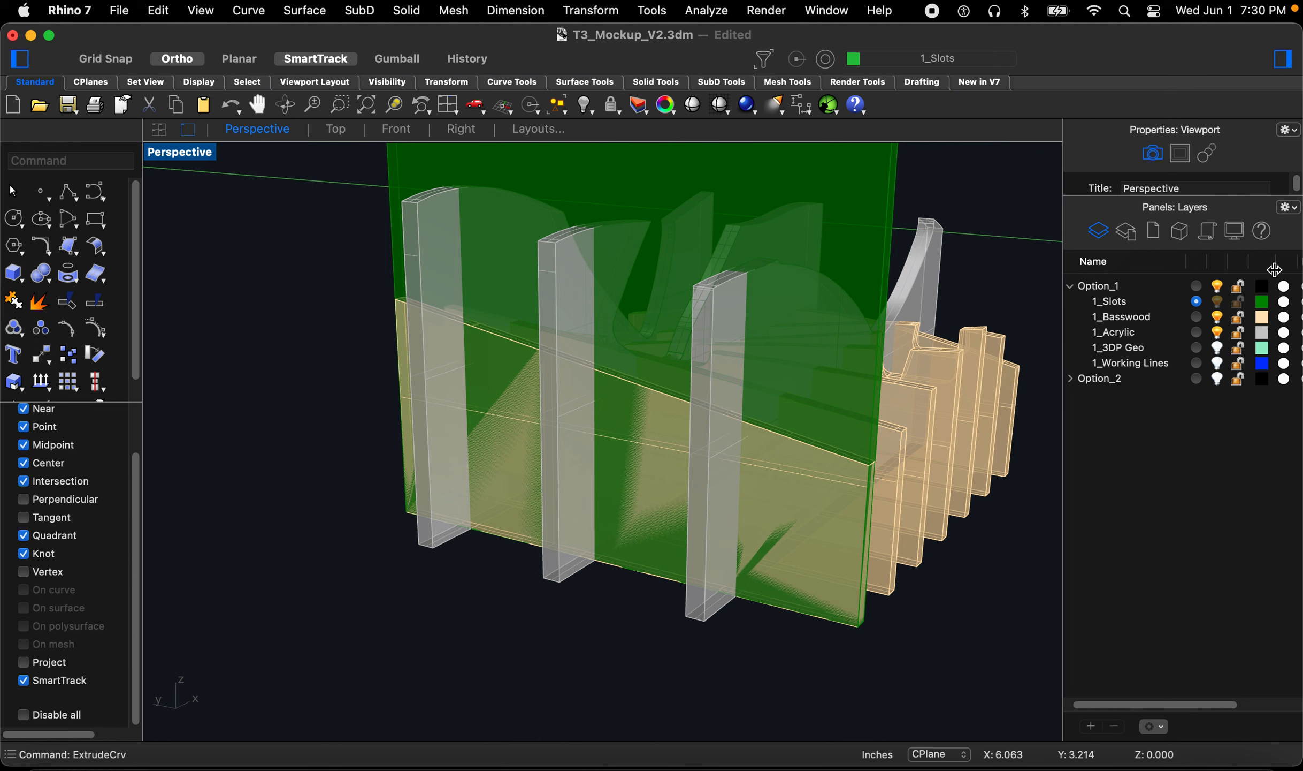
pyautogui.click(1220, 333)
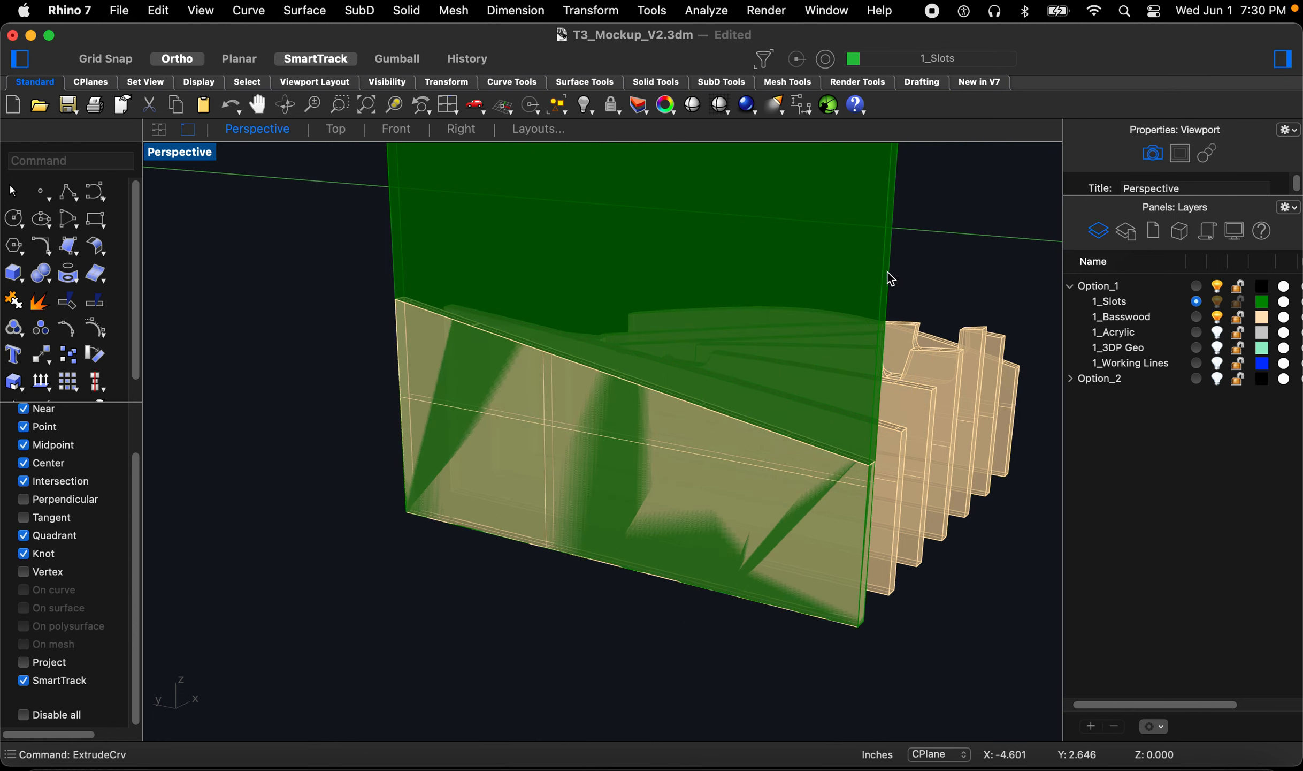
pyautogui.click(849, 226)
pyautogui.moveTo(883, 615); pyautogui.dragTo(685, 639, button='right')
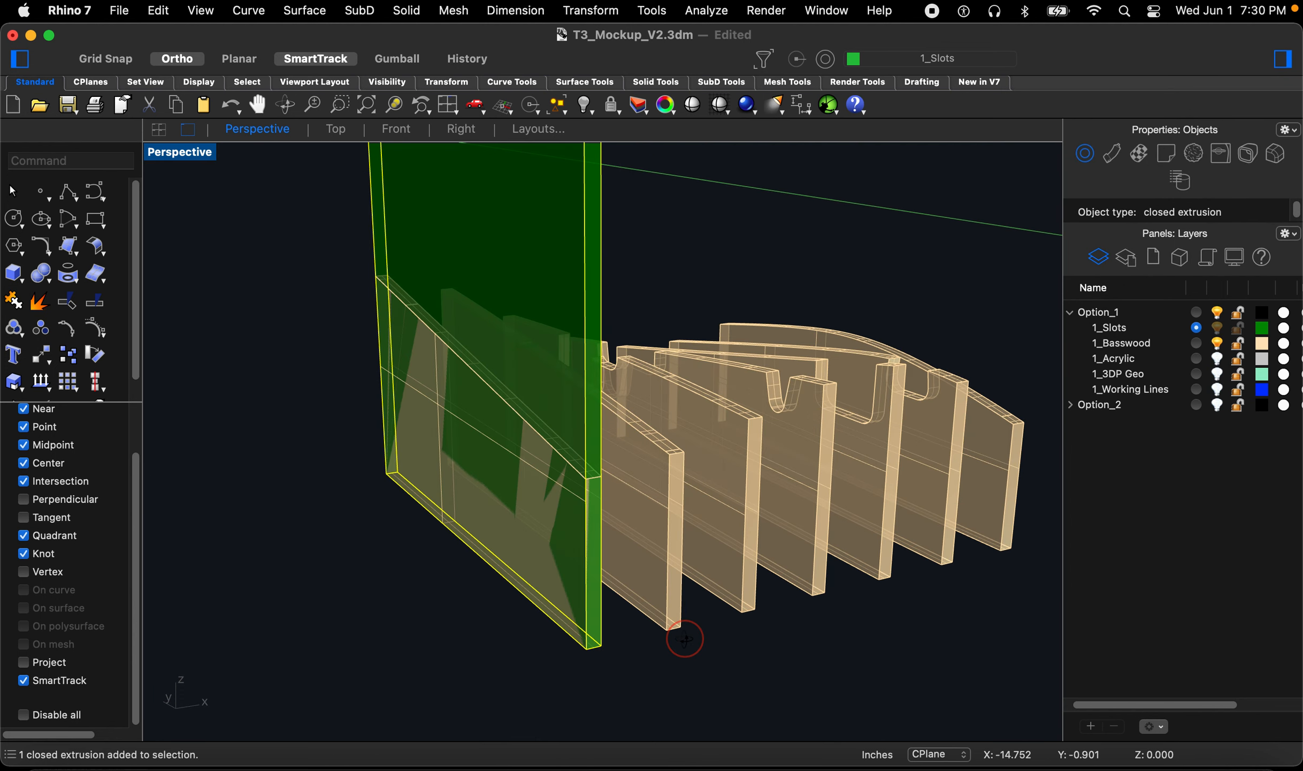
# Step: Copy the cutter onto the end of each basswood rib along the row
pyautogui.write('Copy')
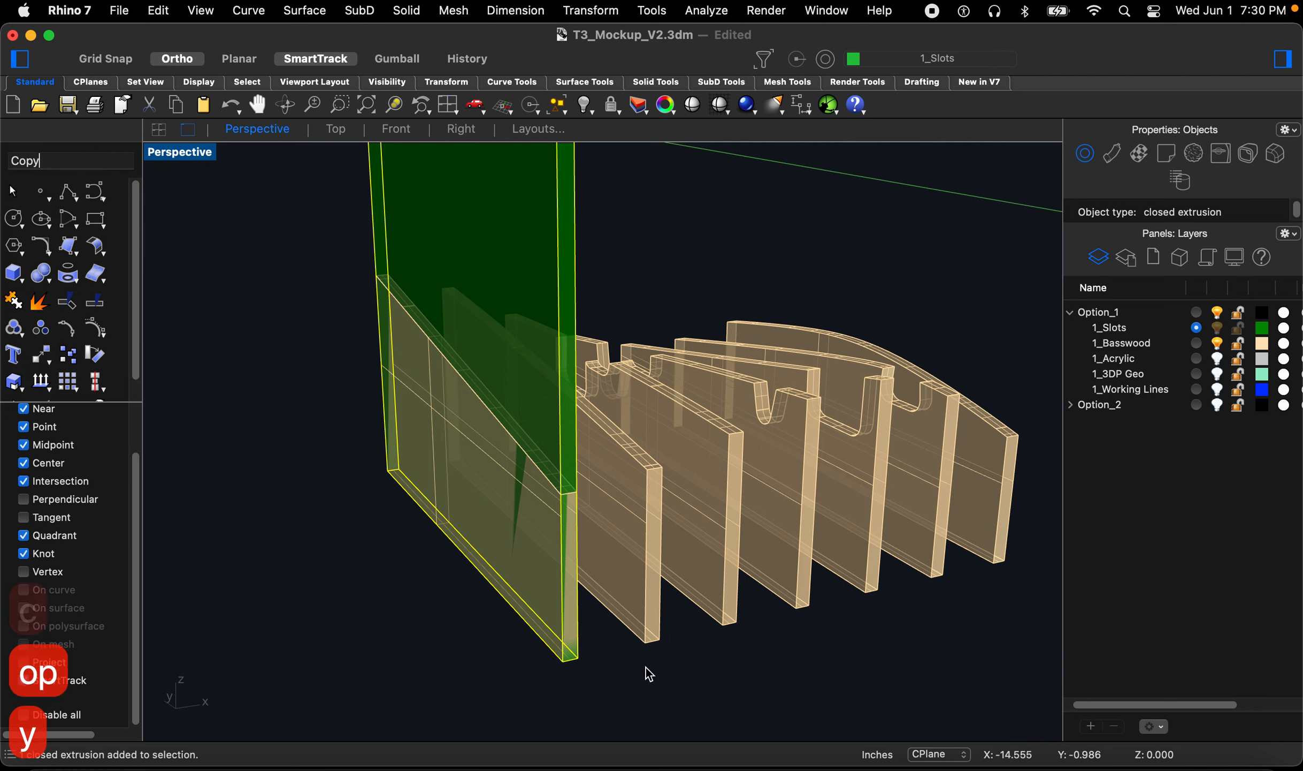
pyautogui.press('Return')
pyautogui.click(563, 661)
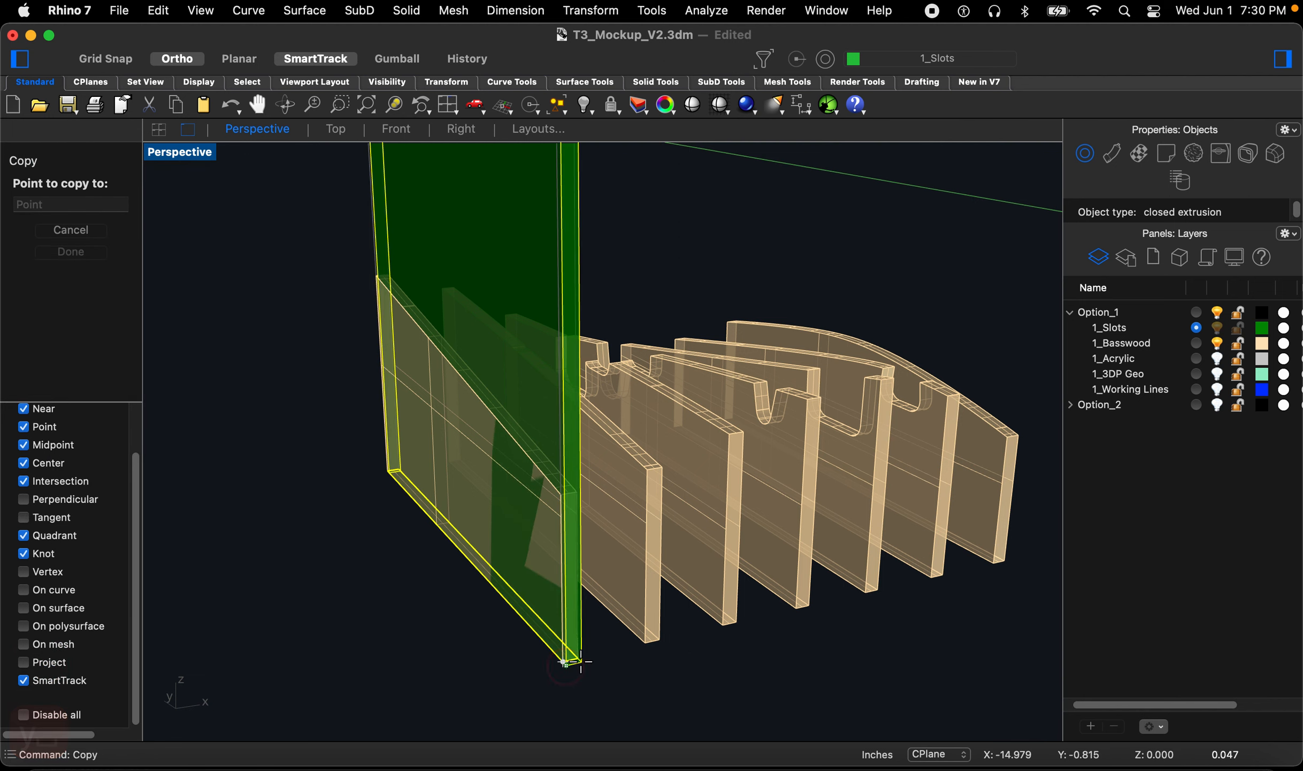
pyautogui.click(642, 644)
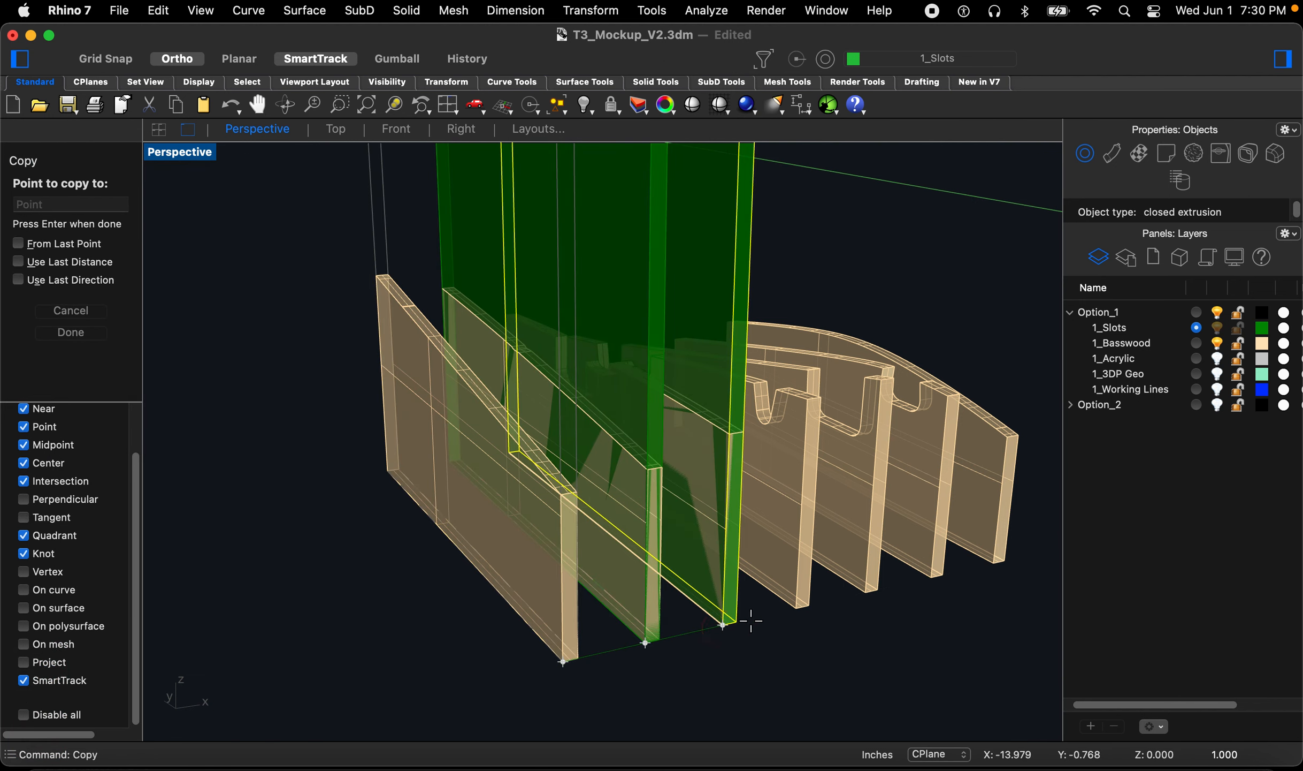
pyautogui.click(723, 624)
pyautogui.click(796, 608)
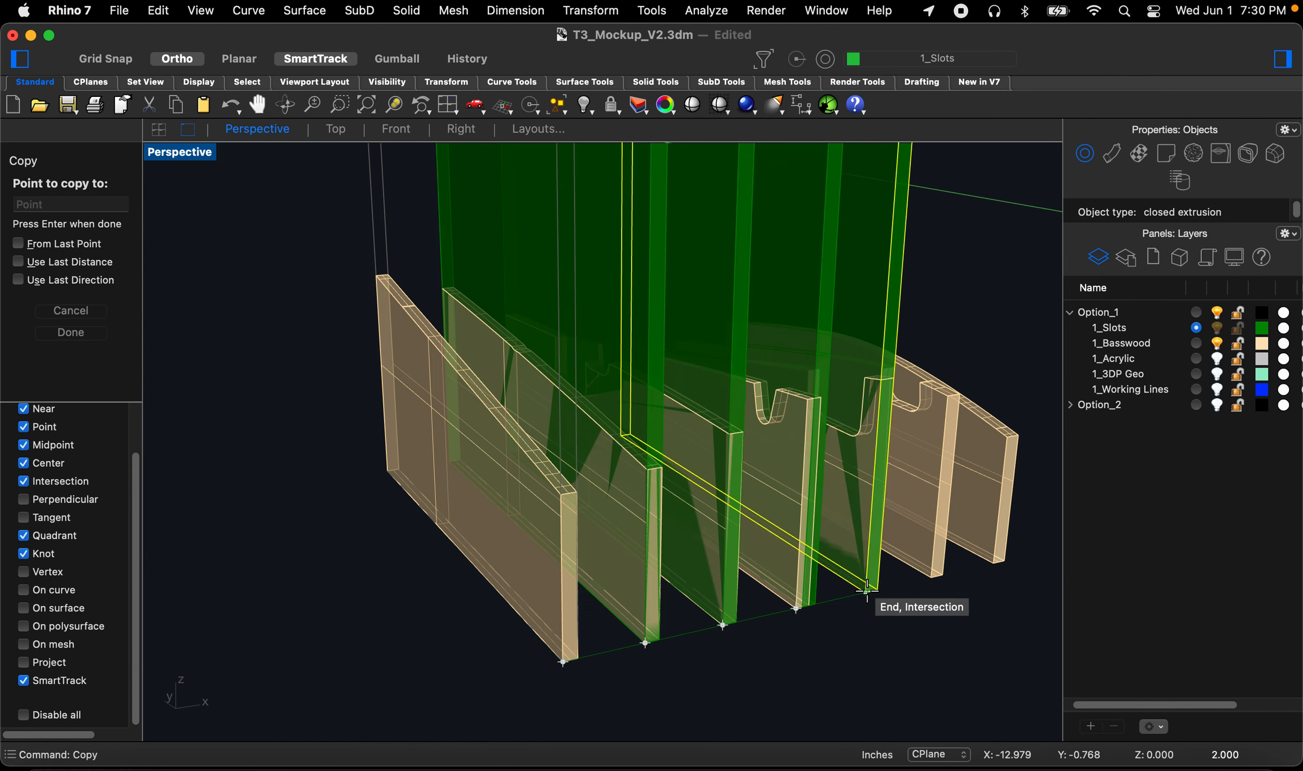
pyautogui.click(867, 590)
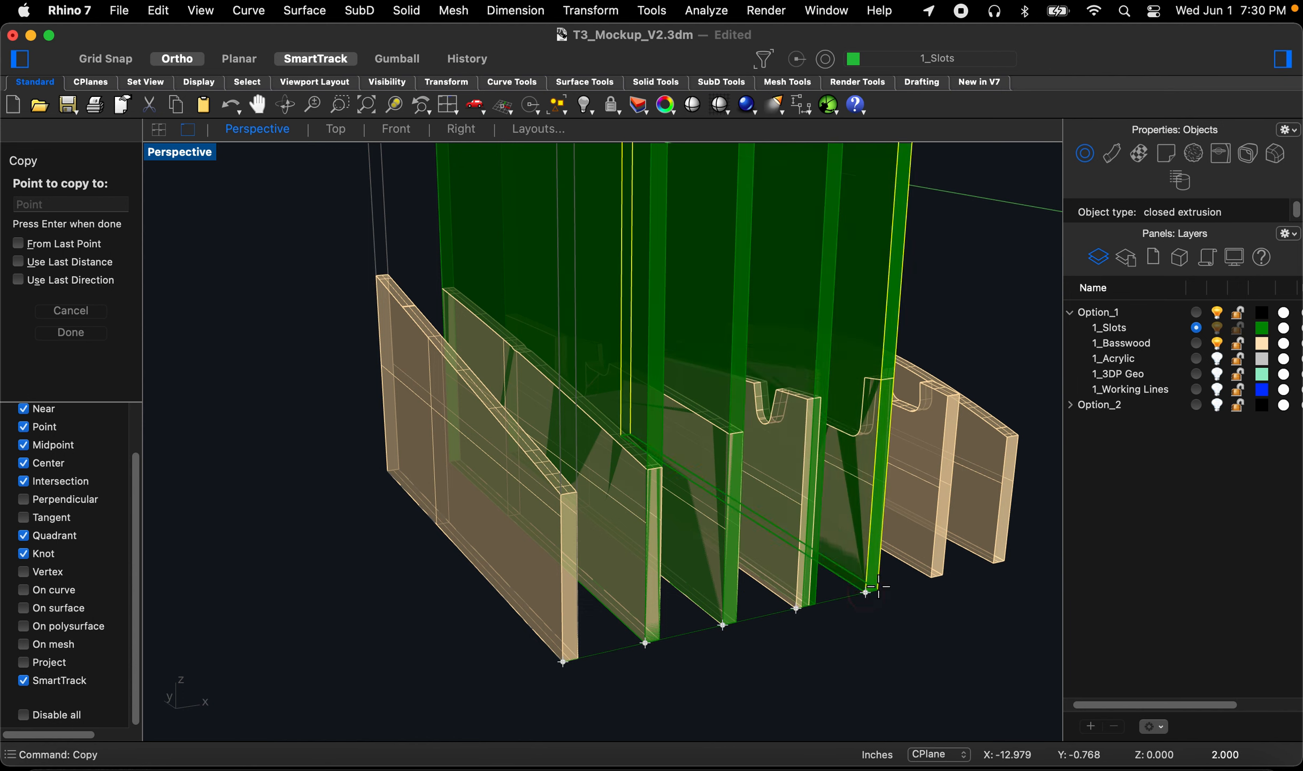
pyautogui.click(931, 575)
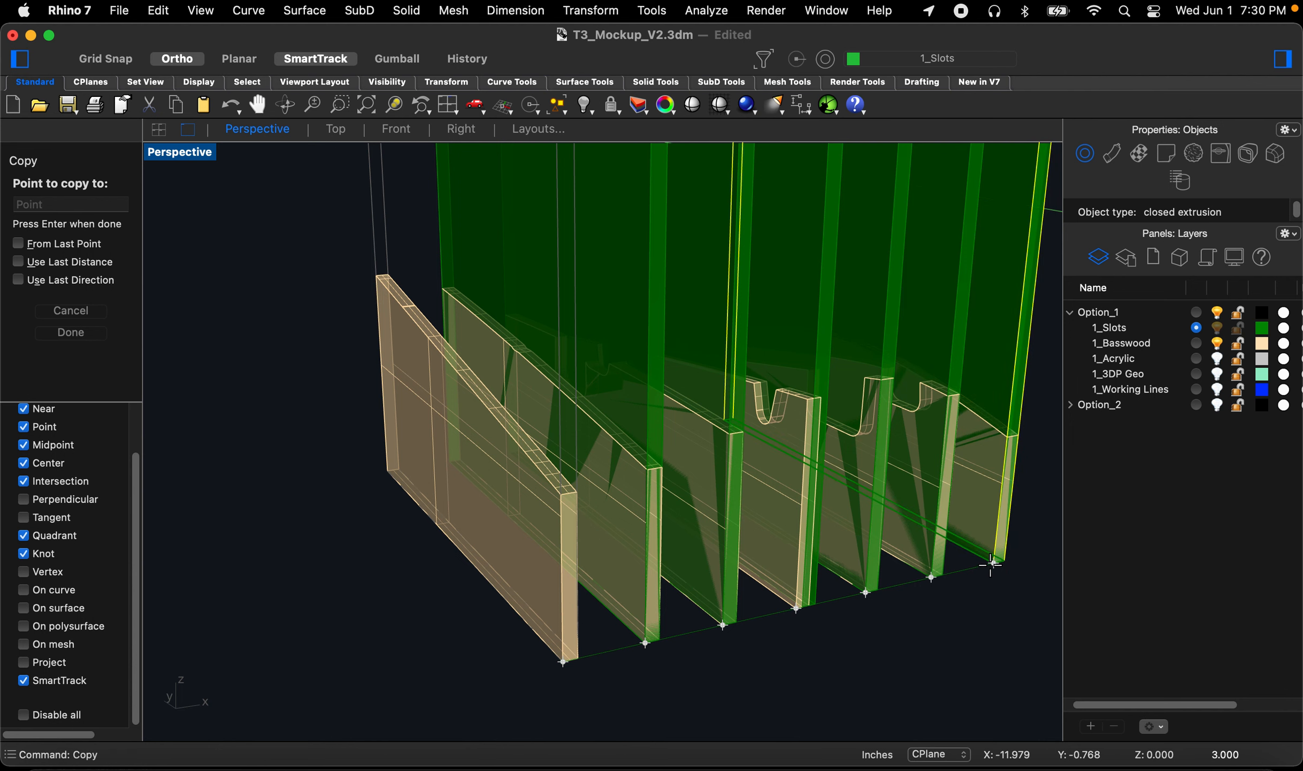
pyautogui.press('space')
# Step: Select all seven cutter extrusions and delete them
pyautogui.scroll(-8, 902, 580)
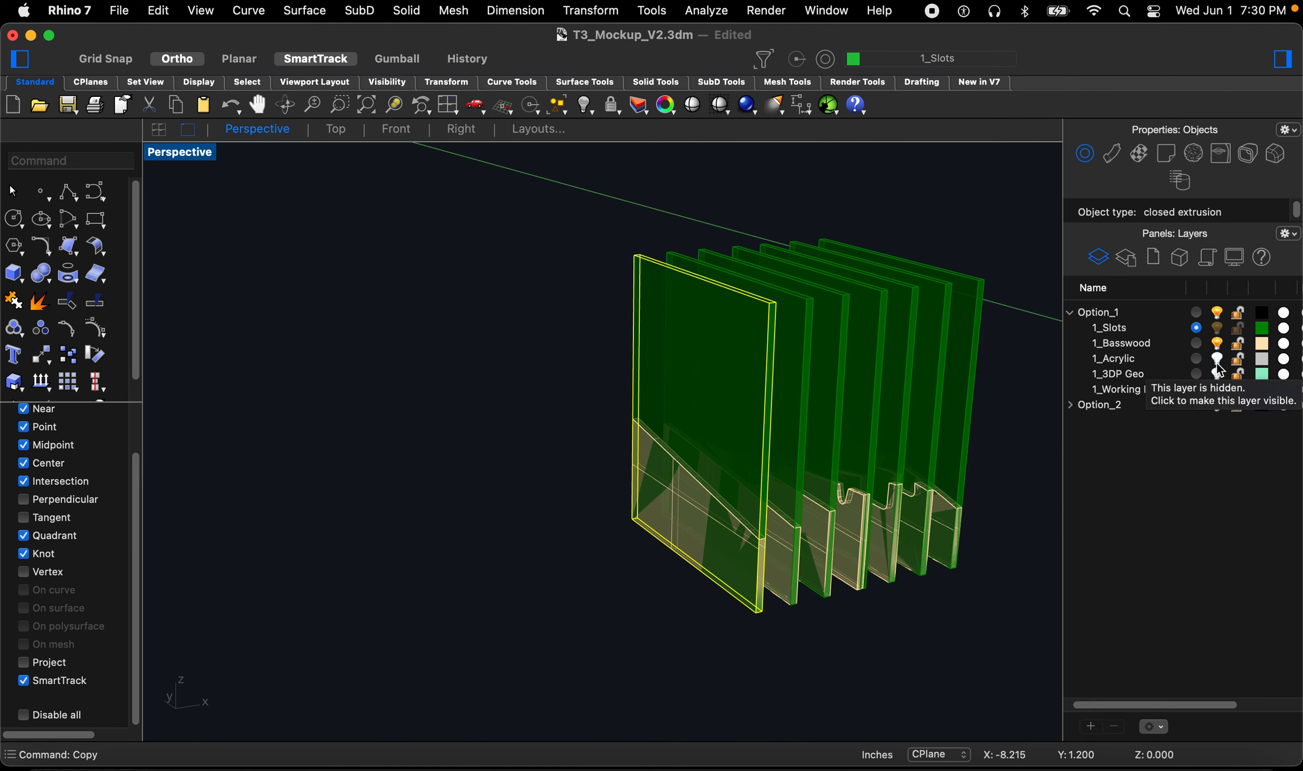
pyautogui.click(1019, 377)
pyautogui.moveTo(1019, 368); pyautogui.dragTo(685, 326)
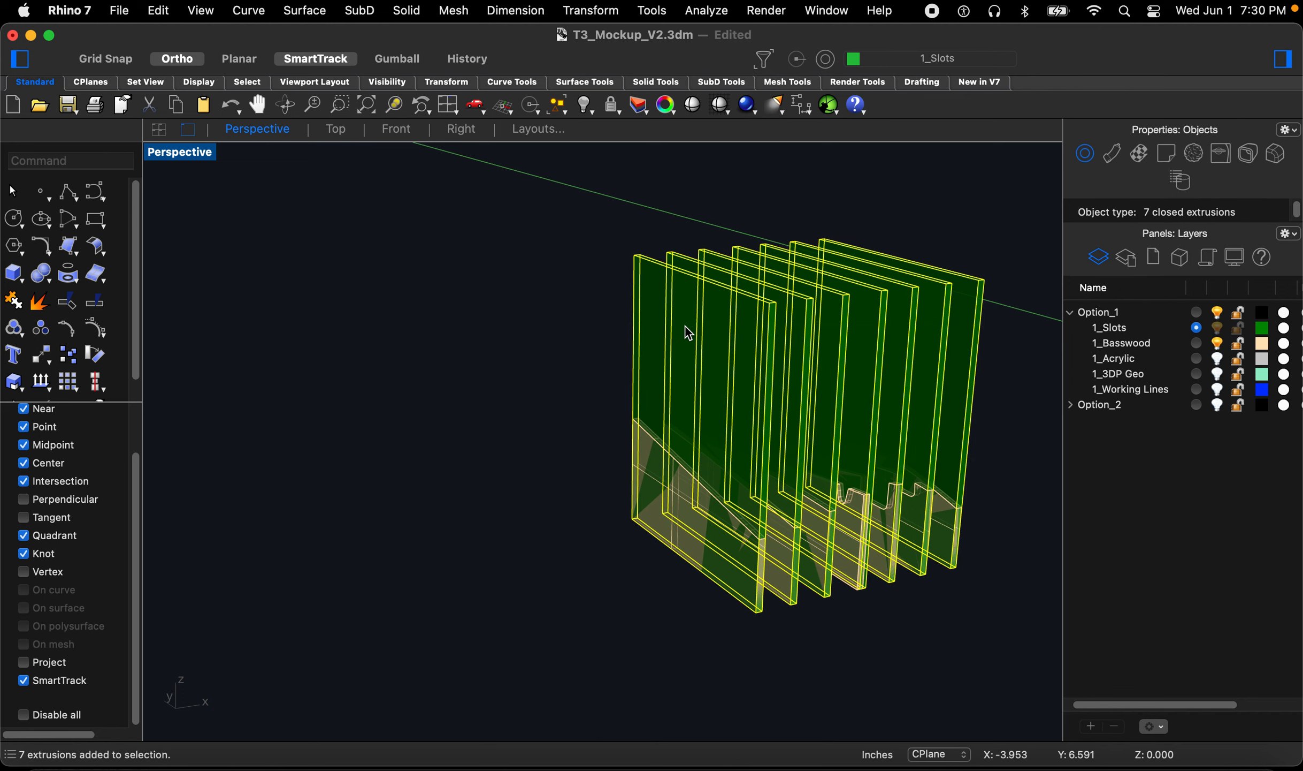
pyautogui.press('Delete')
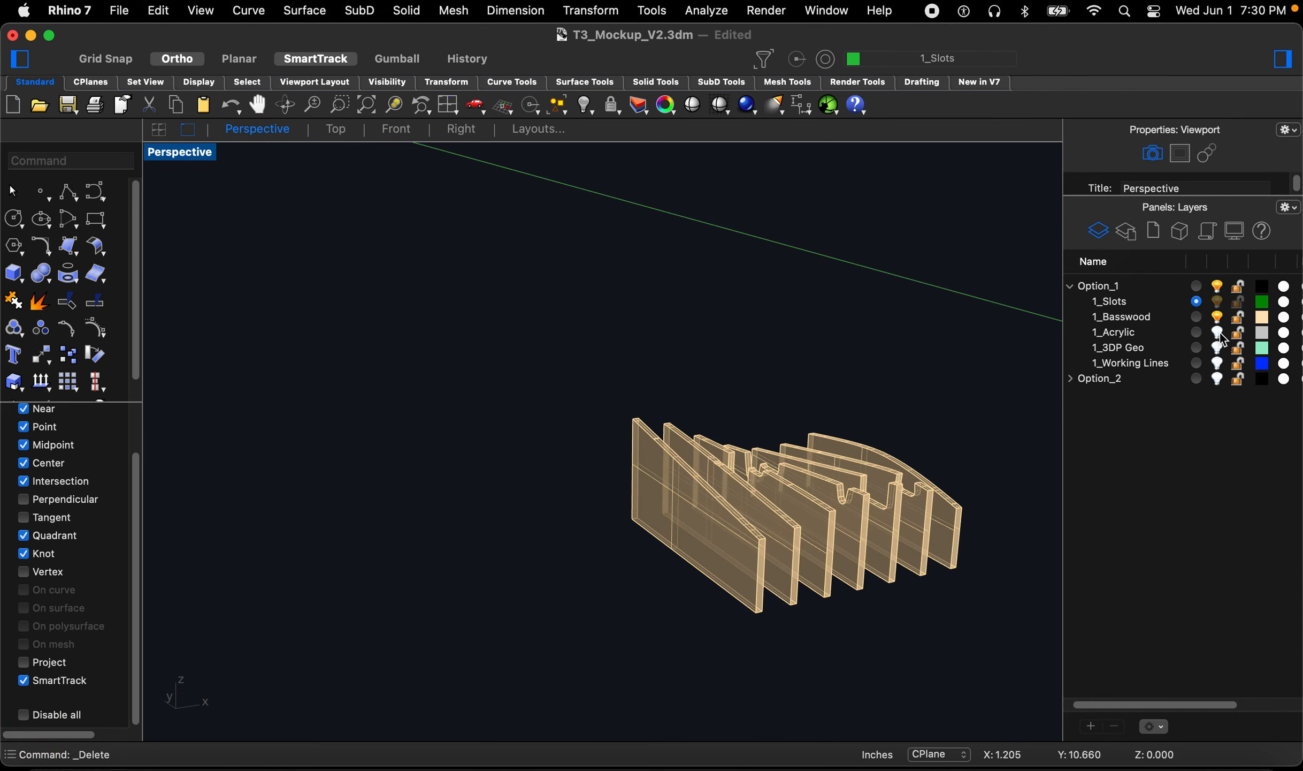
# Step: Show the 1_Acrylic layer and extrude the line along the front acrylic panel's base upward into a solid slot cutter
pyautogui.click(1219, 332)
pyautogui.scroll(5, 722, 588)
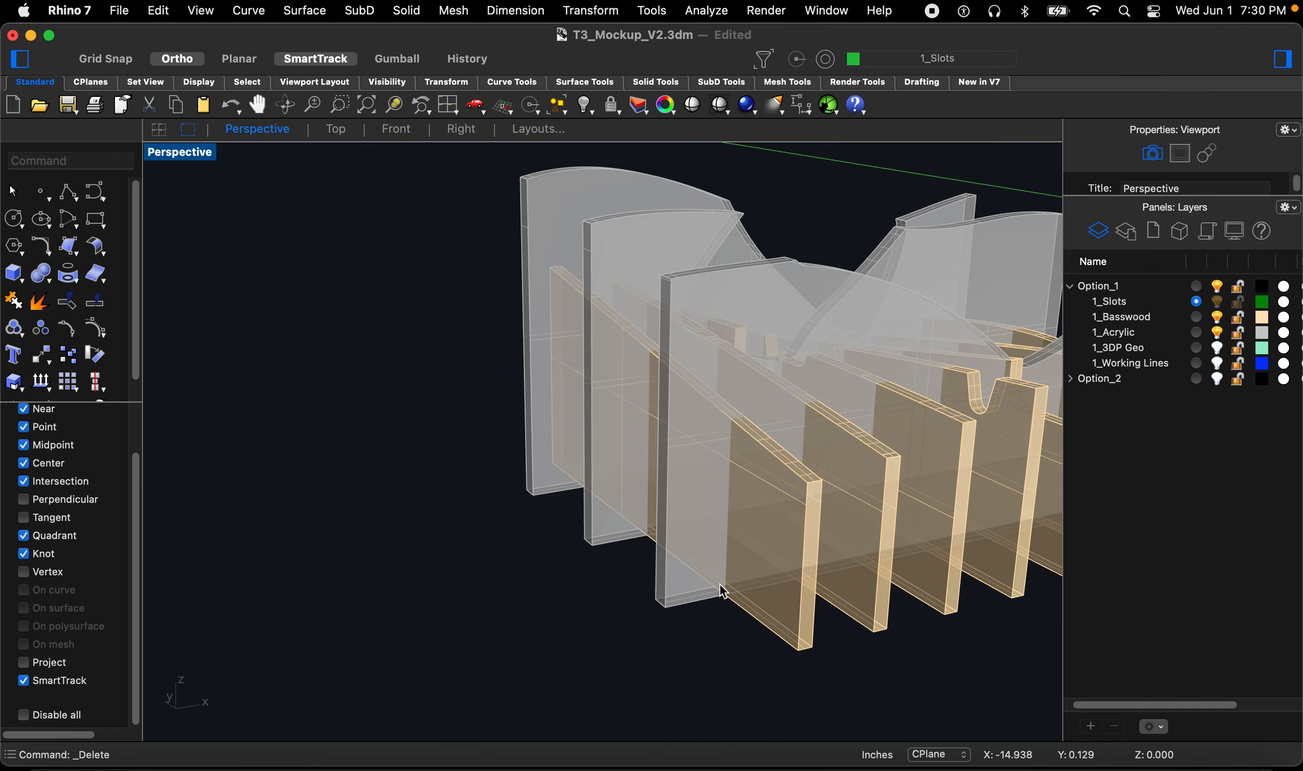
pyautogui.moveTo(693, 610); pyautogui.dragTo(693, 697, button='right')
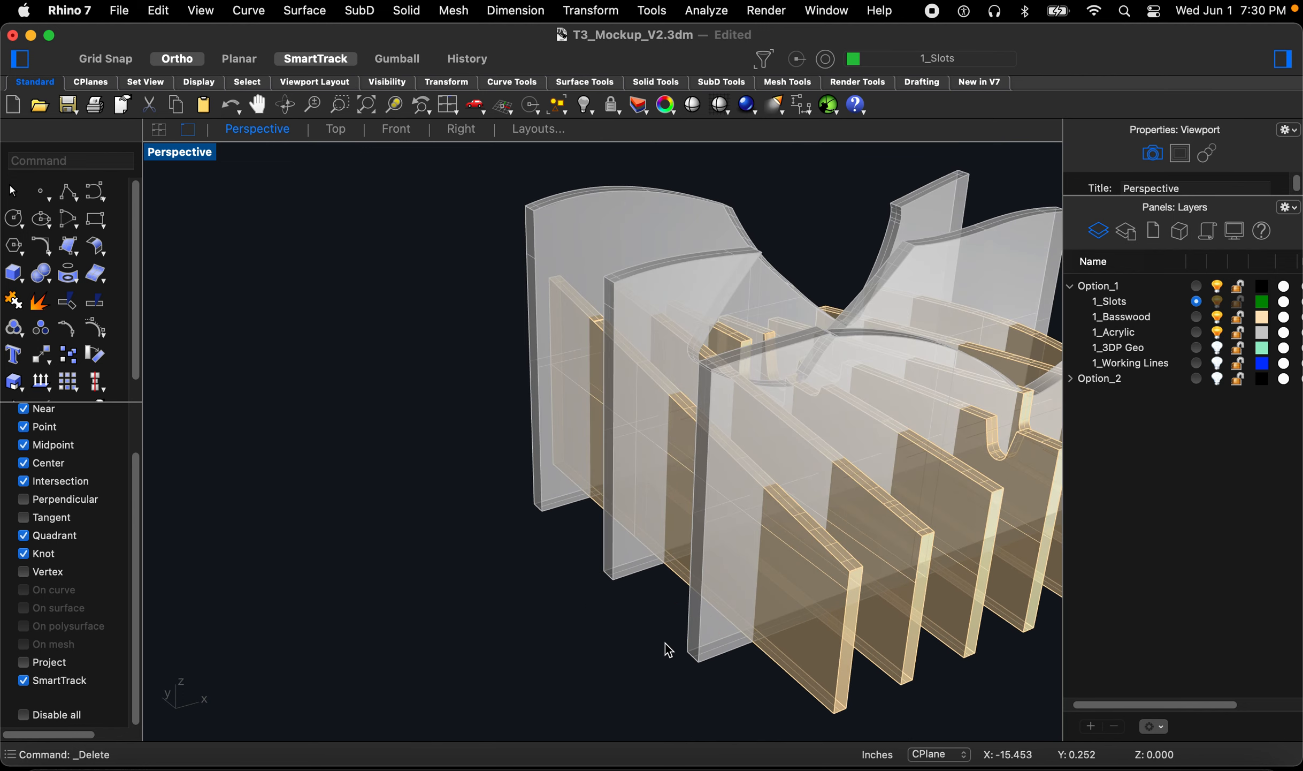
pyautogui.write('extru')
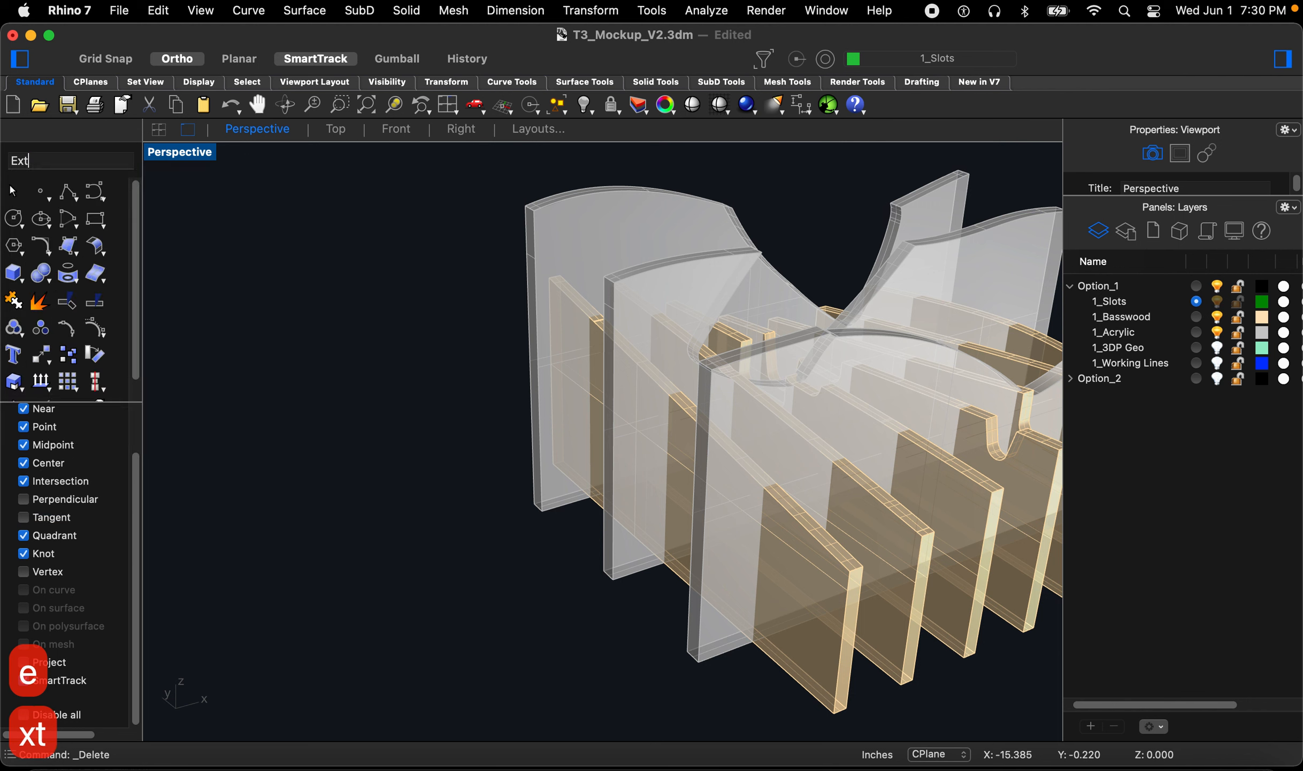
pyautogui.press('space')
pyautogui.click(704, 658)
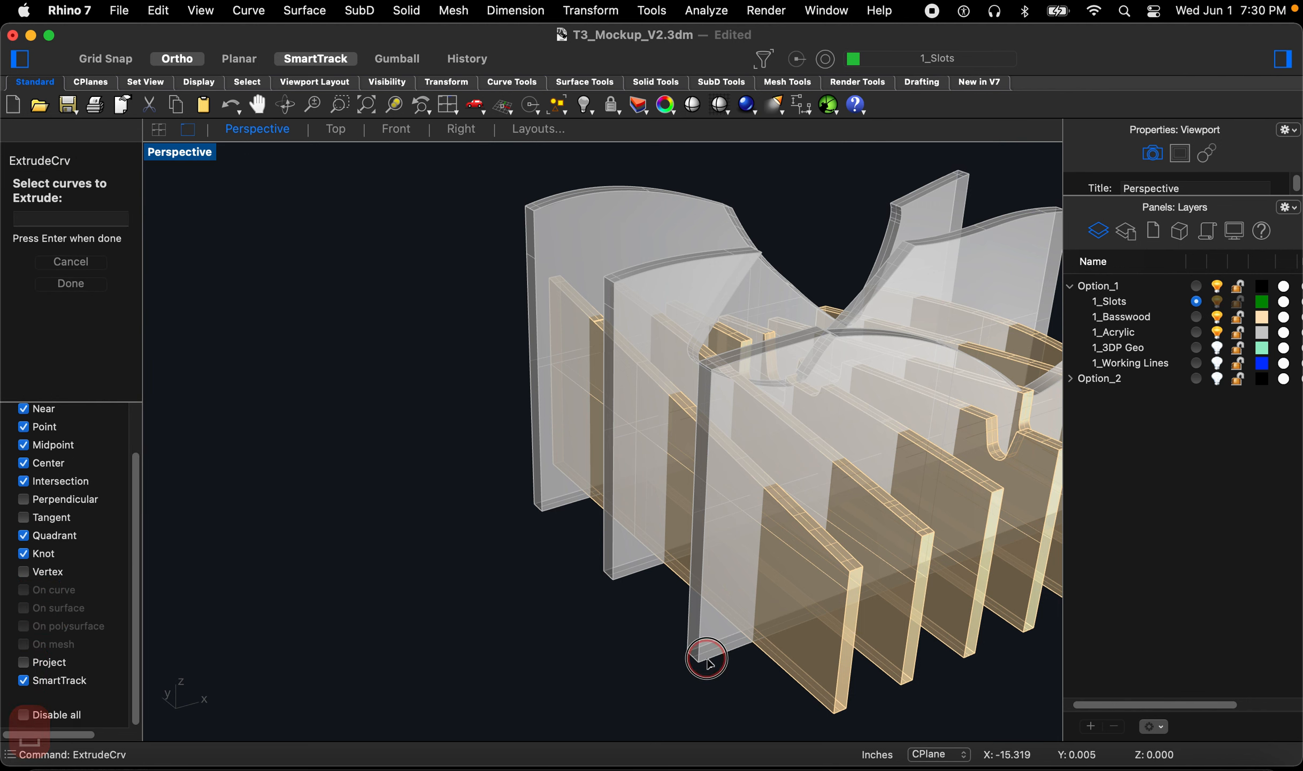
pyautogui.scroll(5, 686, 659)
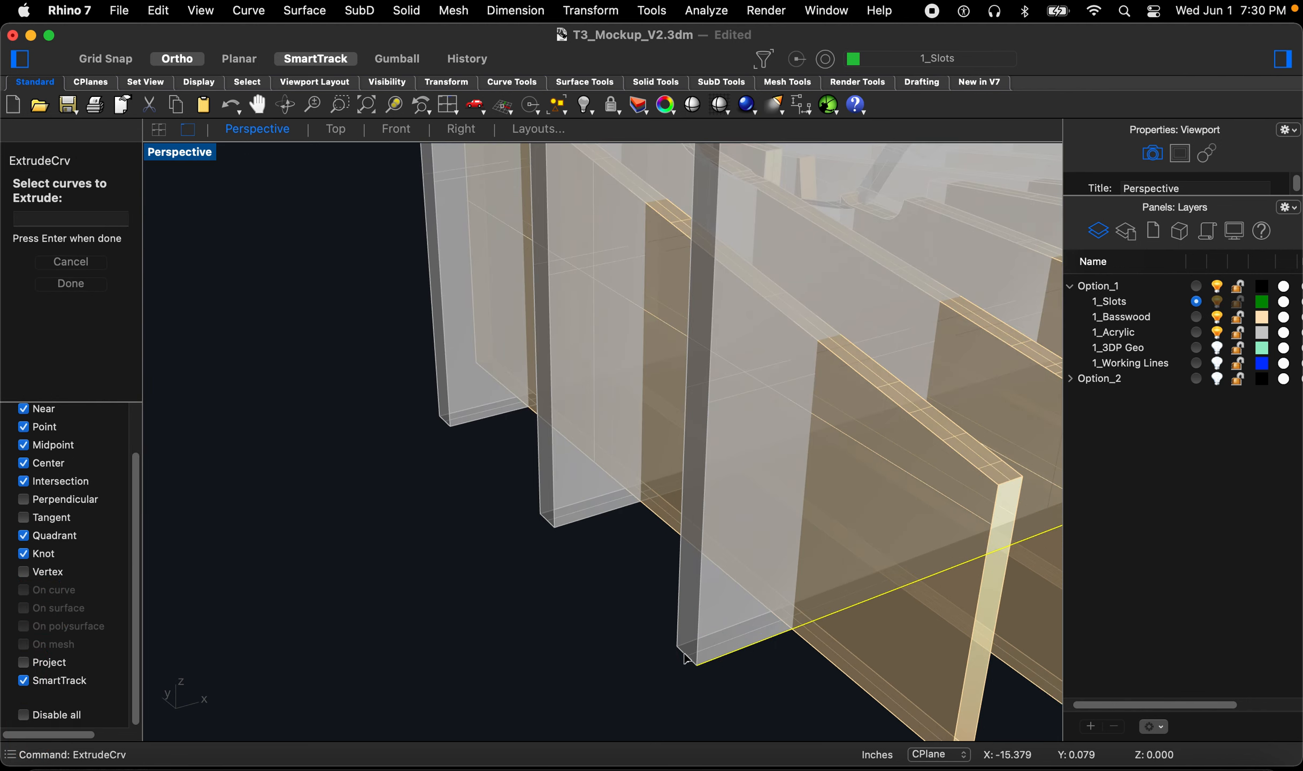
pyautogui.click(712, 631)
pyautogui.scroll(-10, 535, 677)
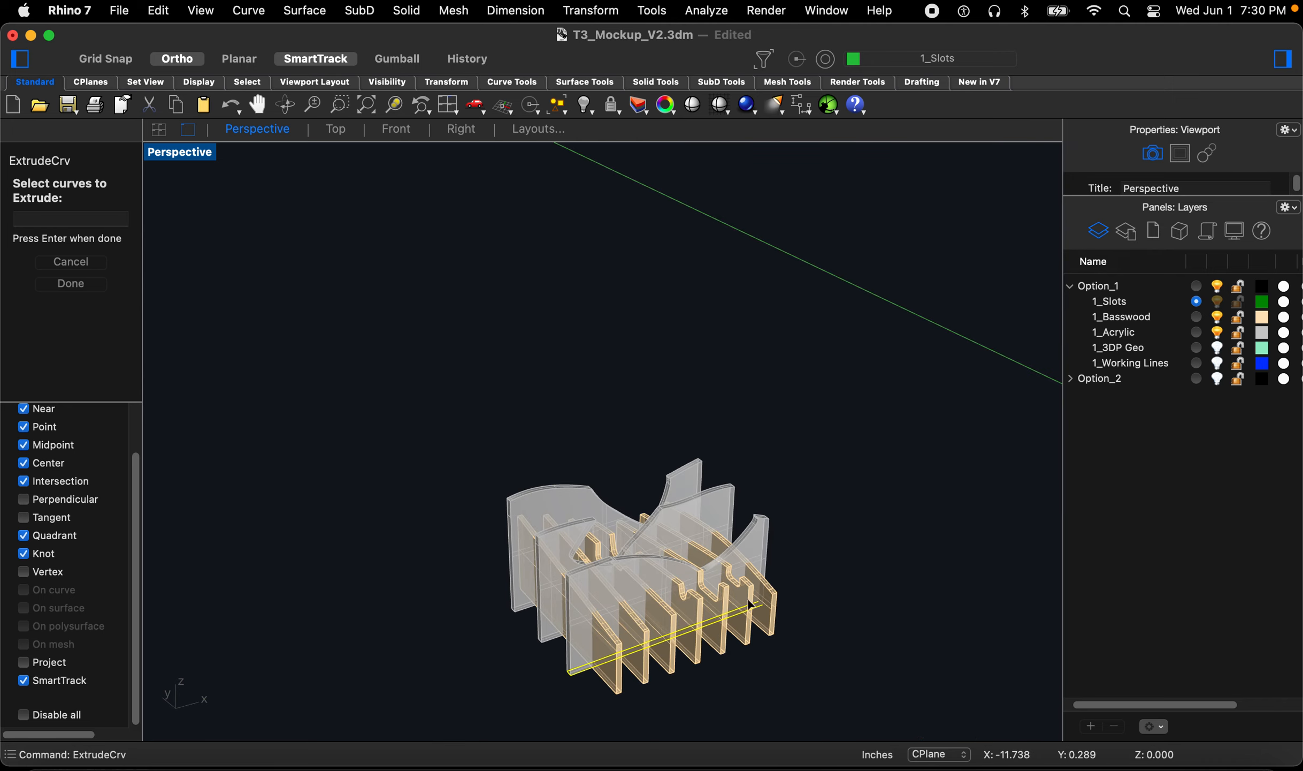
pyautogui.scroll(9, 748, 598)
pyautogui.scroll(-3, 690, 599)
pyautogui.scroll(10, 589, 669)
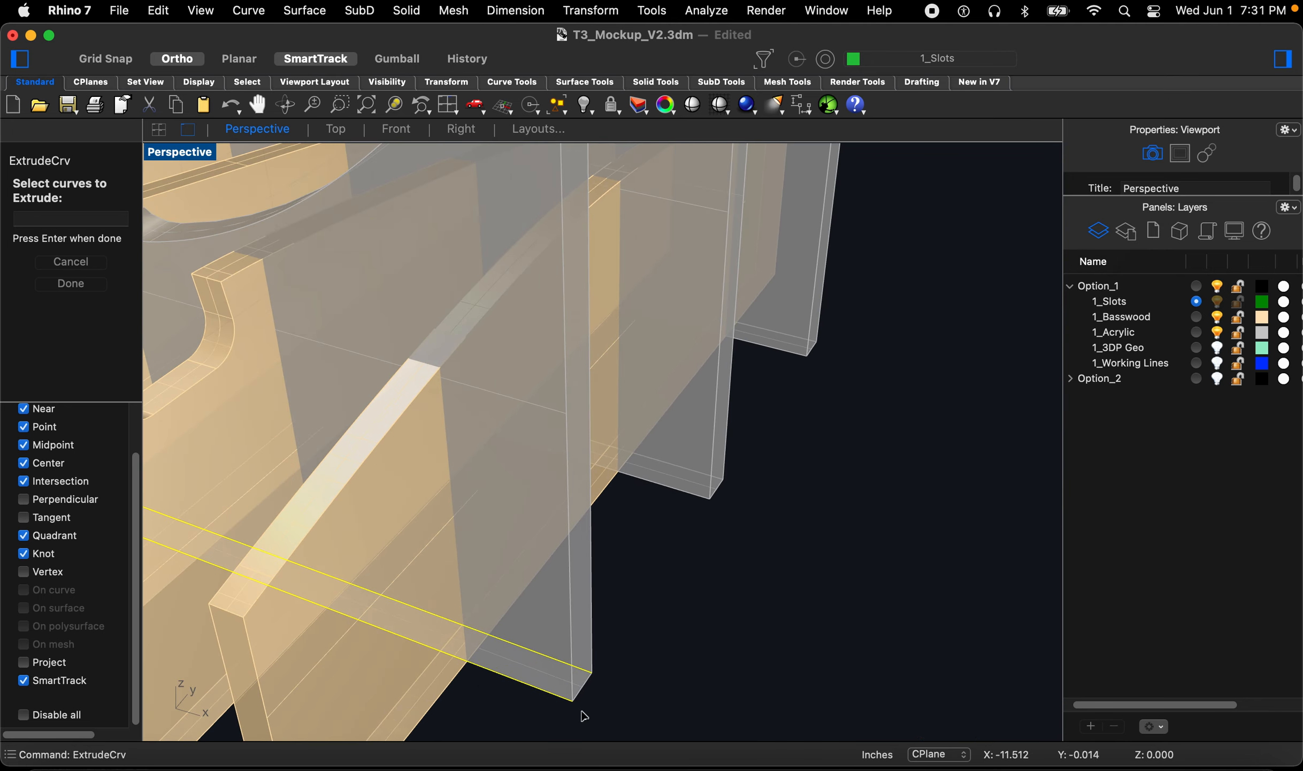
pyautogui.scroll(-8, 587, 680)
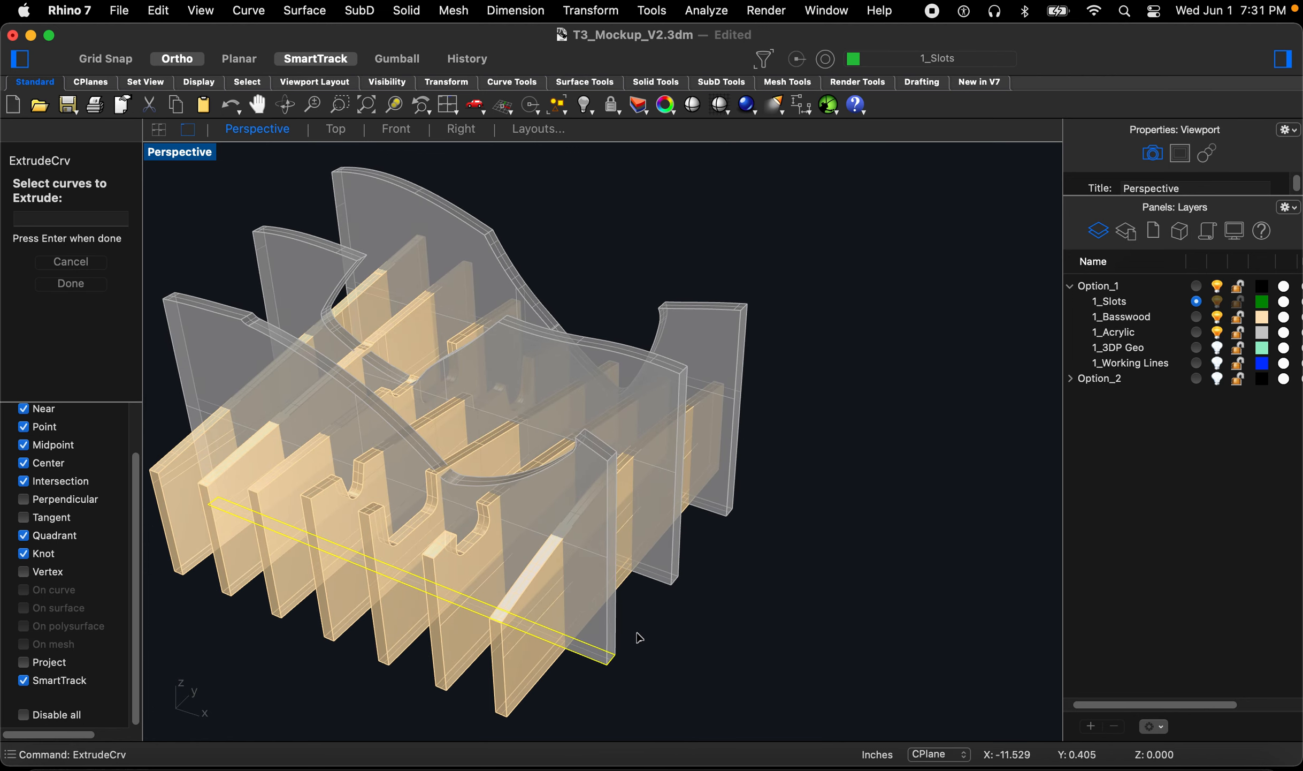
pyautogui.press('Return')
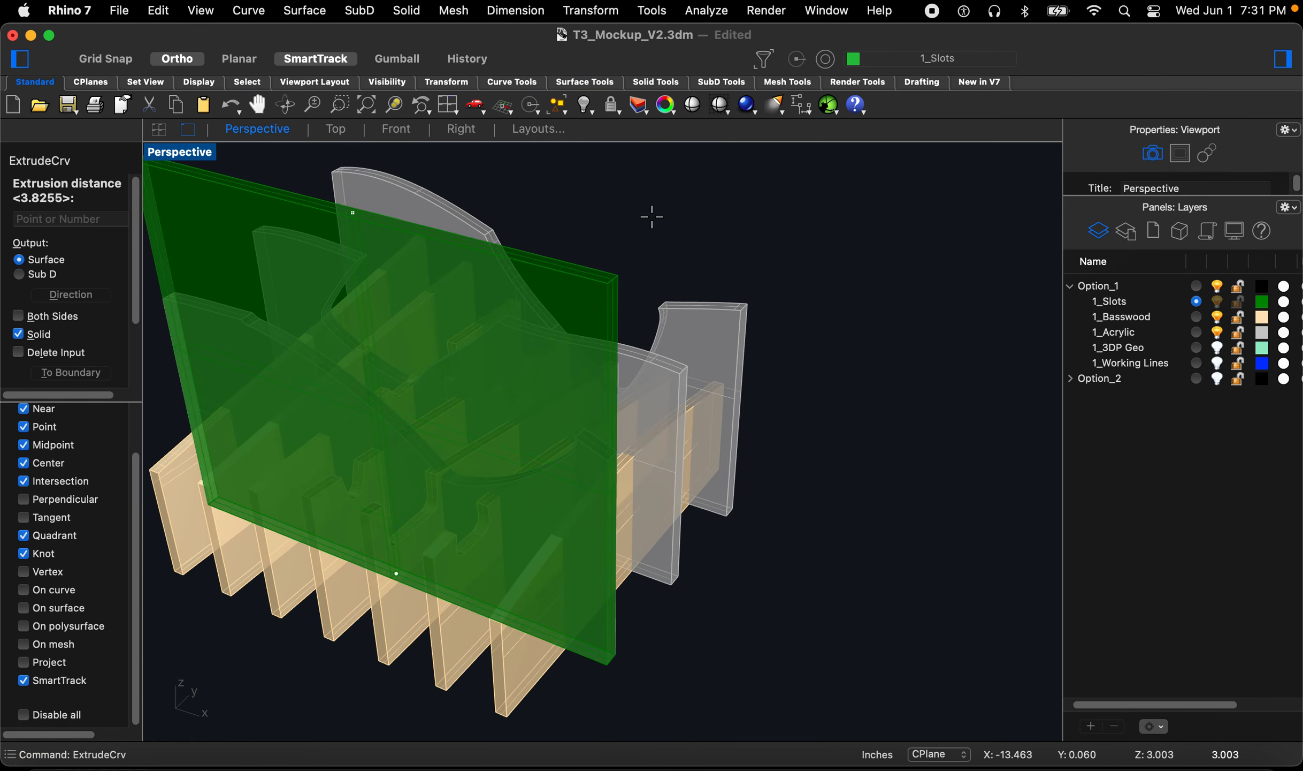
pyautogui.click(652, 217)
pyautogui.click(610, 282)
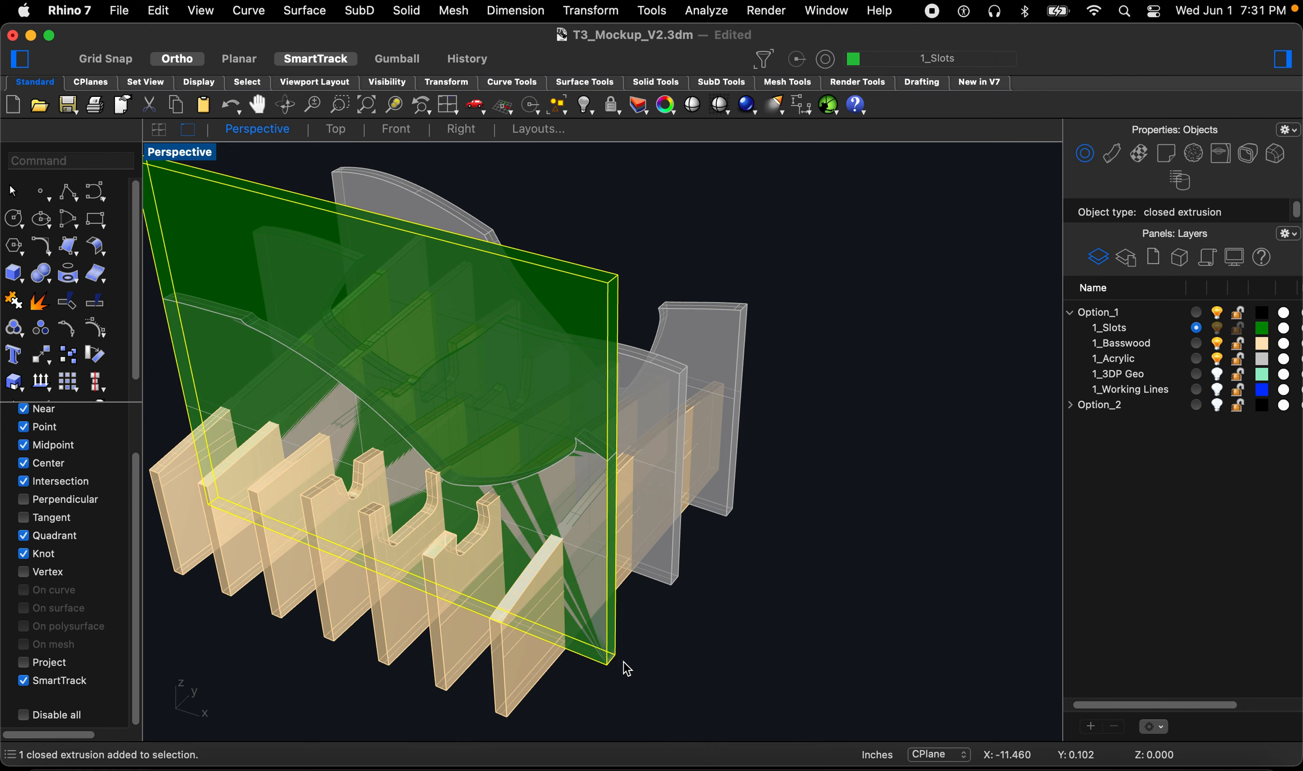
# Step: Copy the cutter back onto the base of the next acrylic panel and hide the 1_Acrylic layer
pyautogui.scroll(2, 627, 669)
pyautogui.write('Copy')
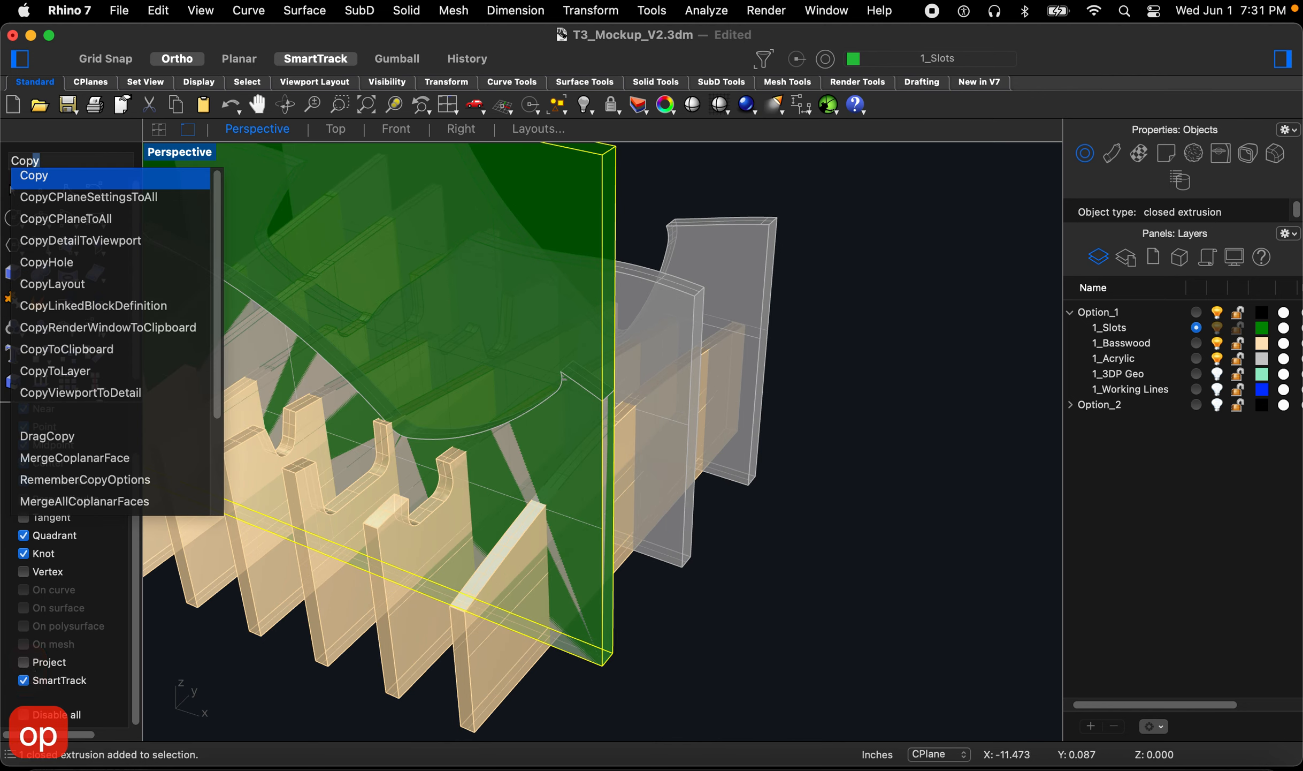
pyautogui.press('Return')
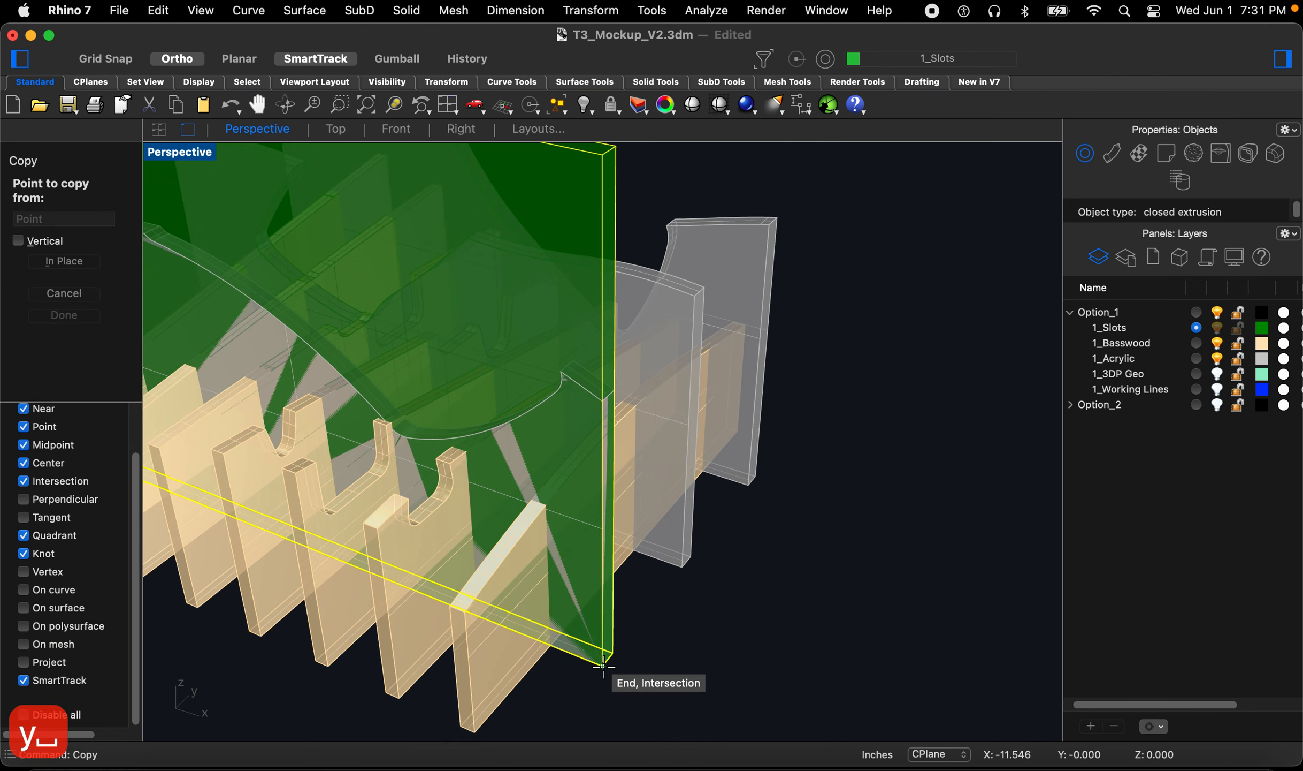
pyautogui.click(602, 666)
pyautogui.click(681, 567)
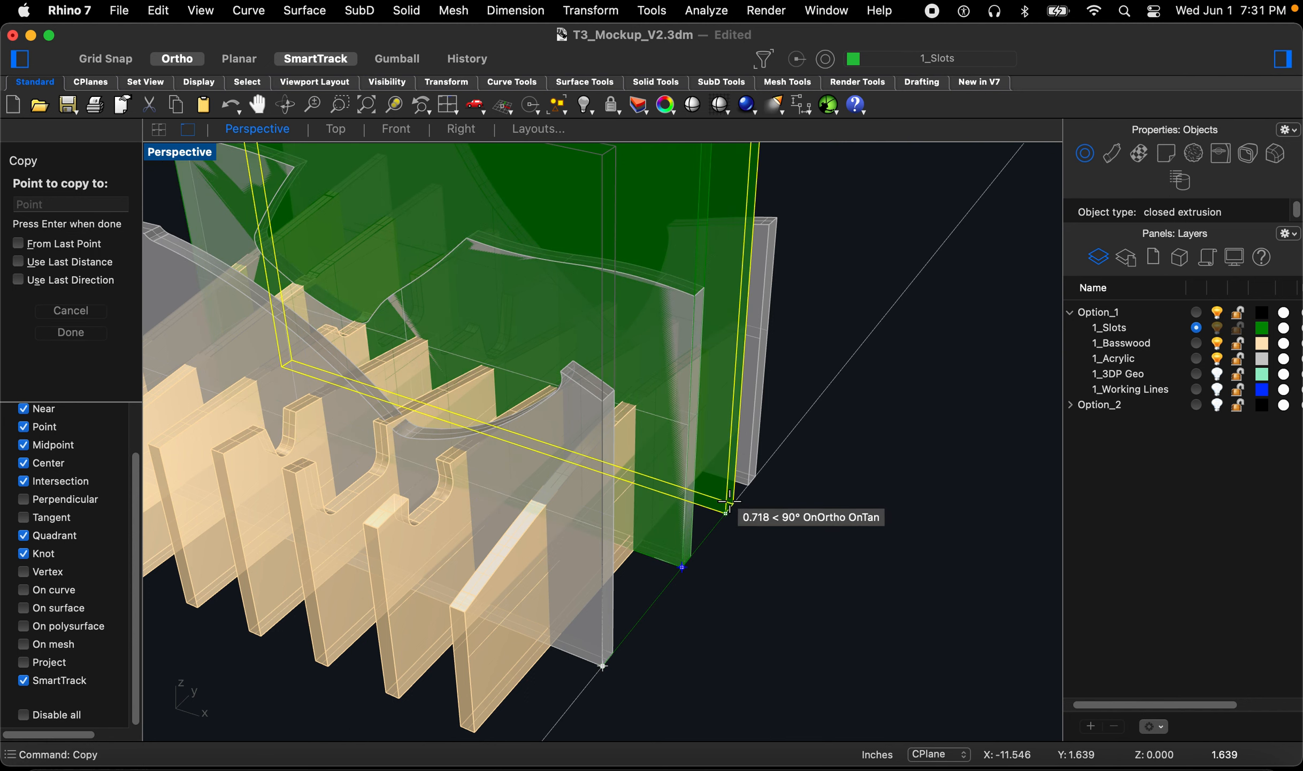
pyautogui.press('Escape')
pyautogui.press('Escape')
pyautogui.press('Escape')
pyautogui.press('Escape')
pyautogui.press('Escape')
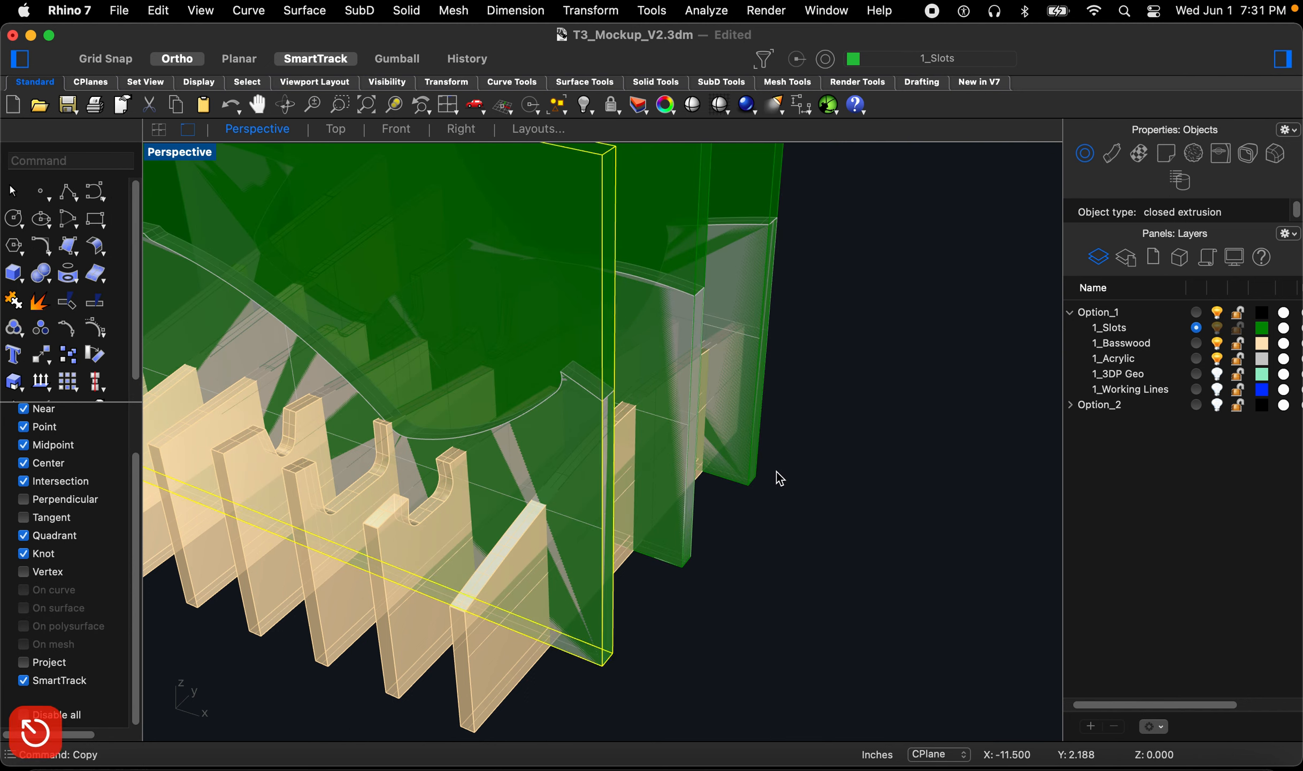
pyautogui.click(1217, 333)
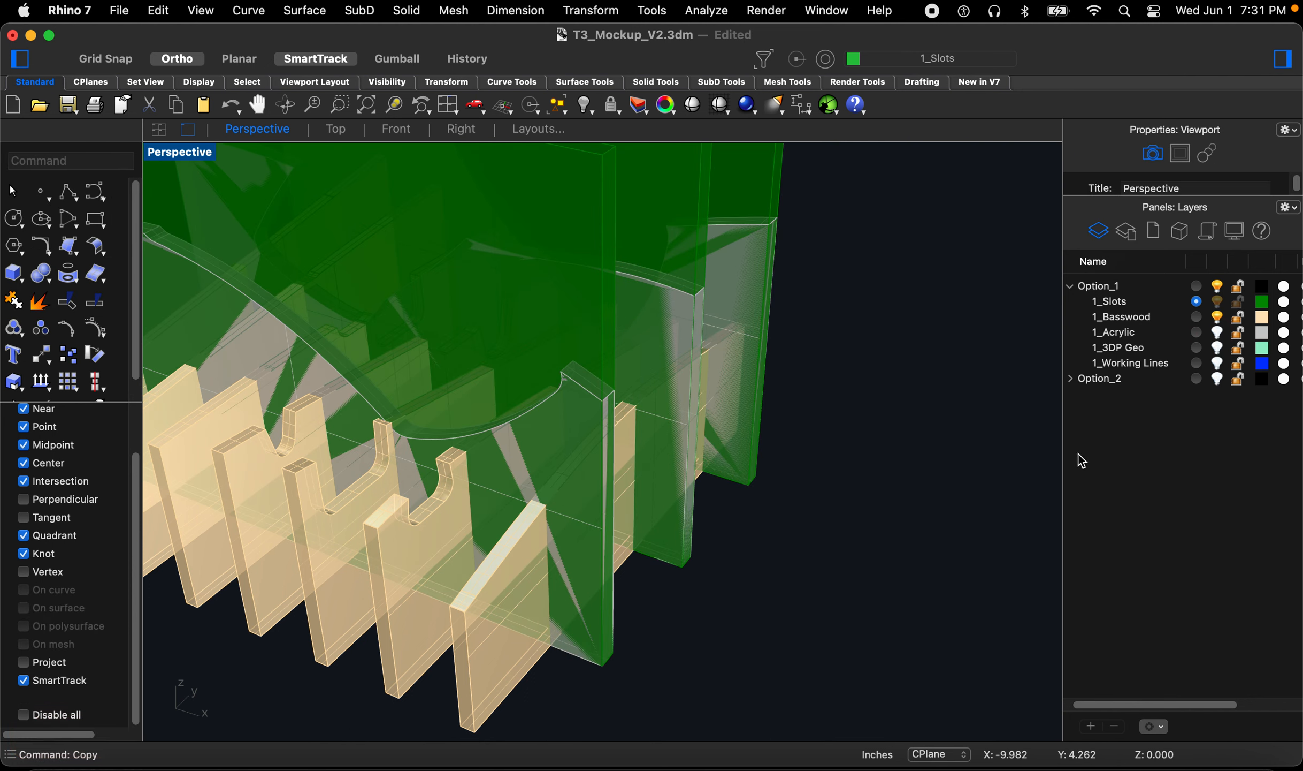
# Step: Select the three acrylic slot cutters and move them up 0.5 inch
pyautogui.scroll(-6, 829, 576)
pyautogui.moveTo(890, 362); pyautogui.dragTo(599, 326)
pyautogui.click(396, 129)
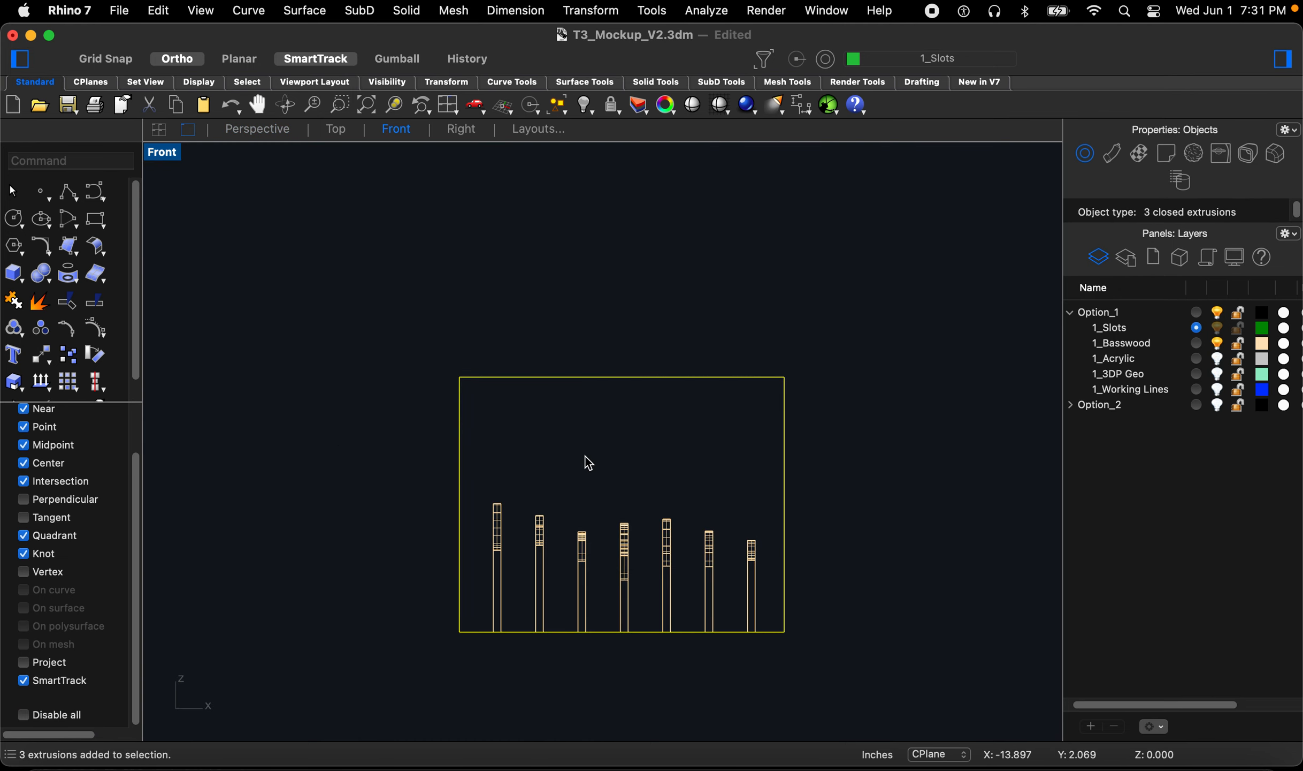
pyautogui.write('m')
pyautogui.press('Return')
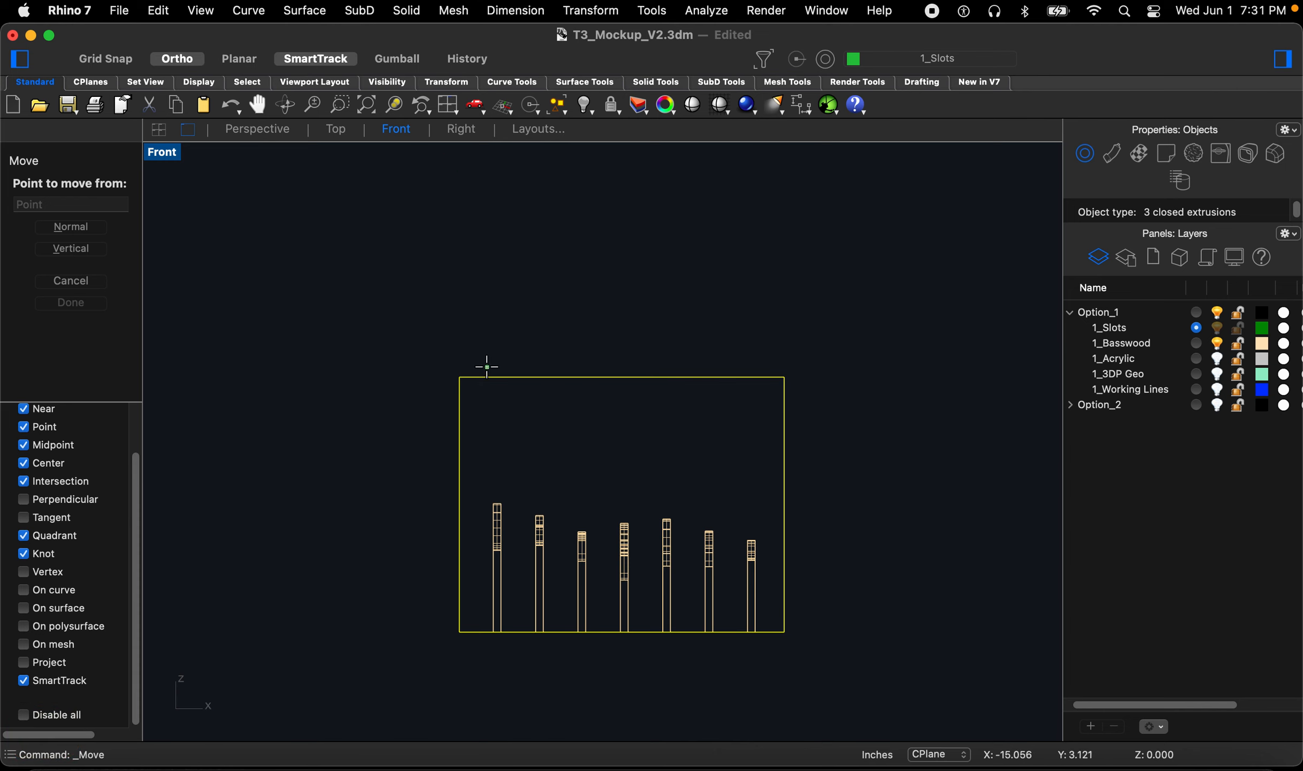
pyautogui.click(461, 130)
pyautogui.click(277, 492)
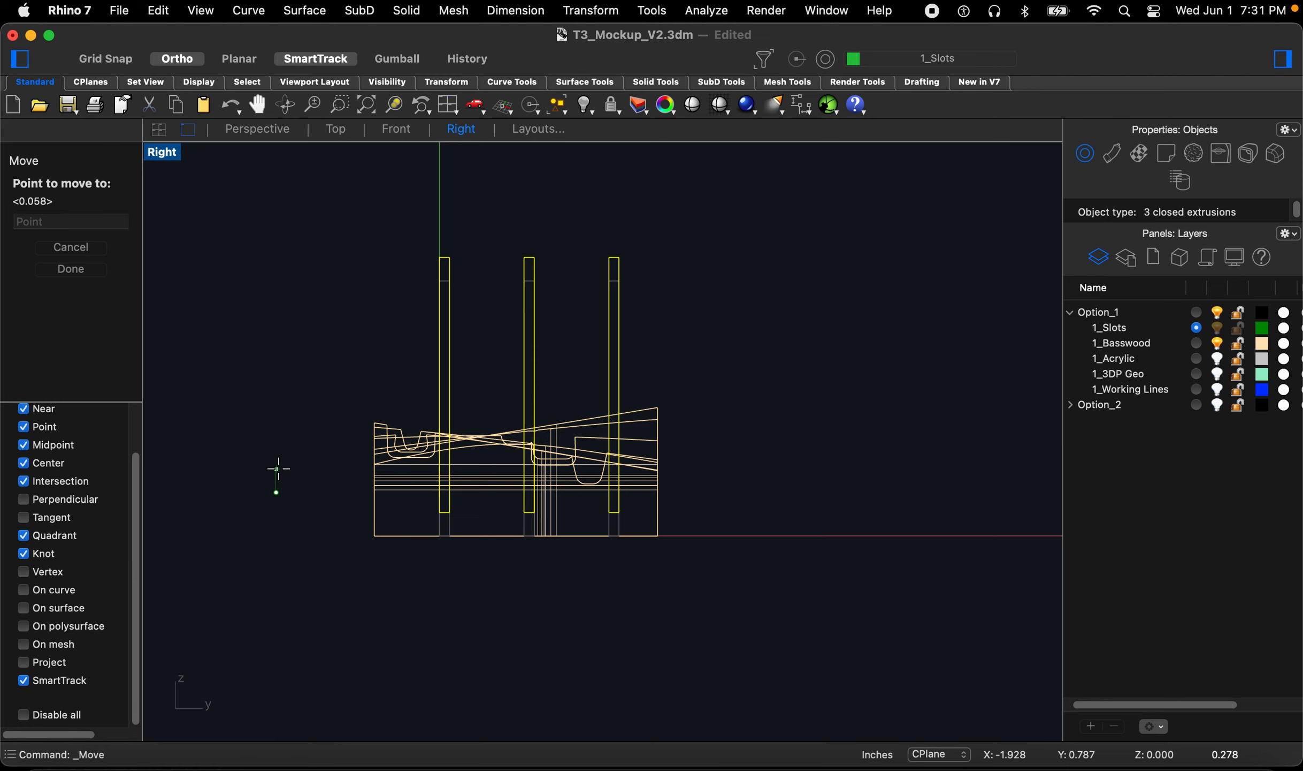
pyautogui.write('1')
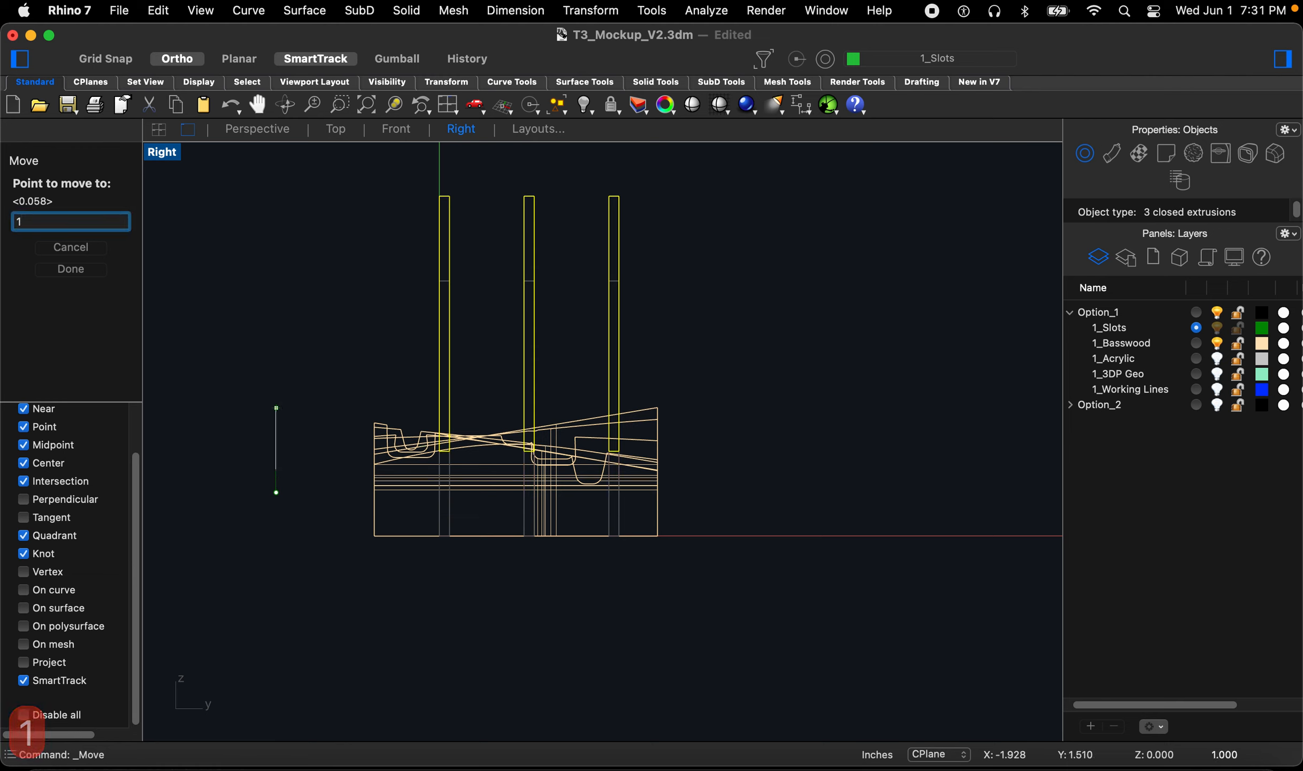
pyautogui.press('BackSpace')
pyautogui.write('.5')
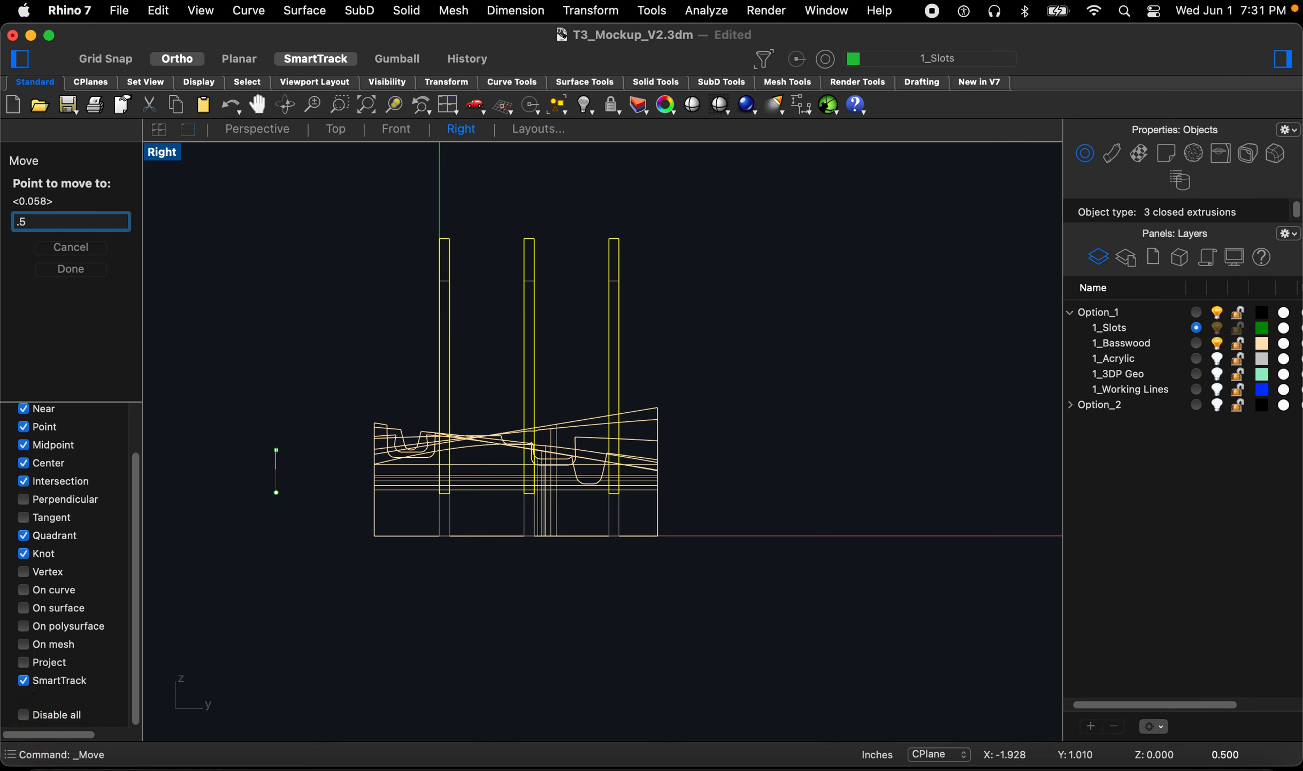
pyautogui.press('Return')
pyautogui.press('Escape')
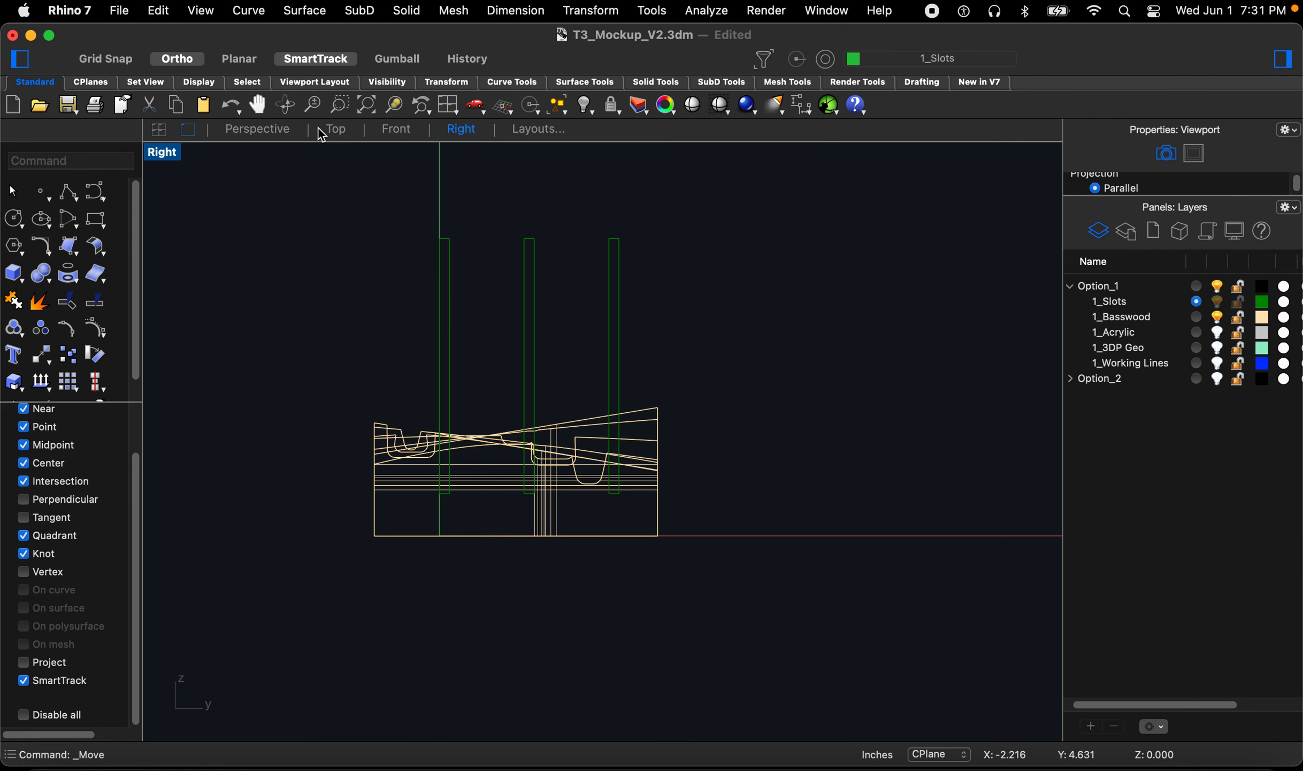
# Step: Boolean-difference the three cutters from the basswood ribs to cut slots into the ribs' tops
pyautogui.click(259, 134)
pyautogui.moveTo(596, 457); pyautogui.dragTo(902, 512, button='right')
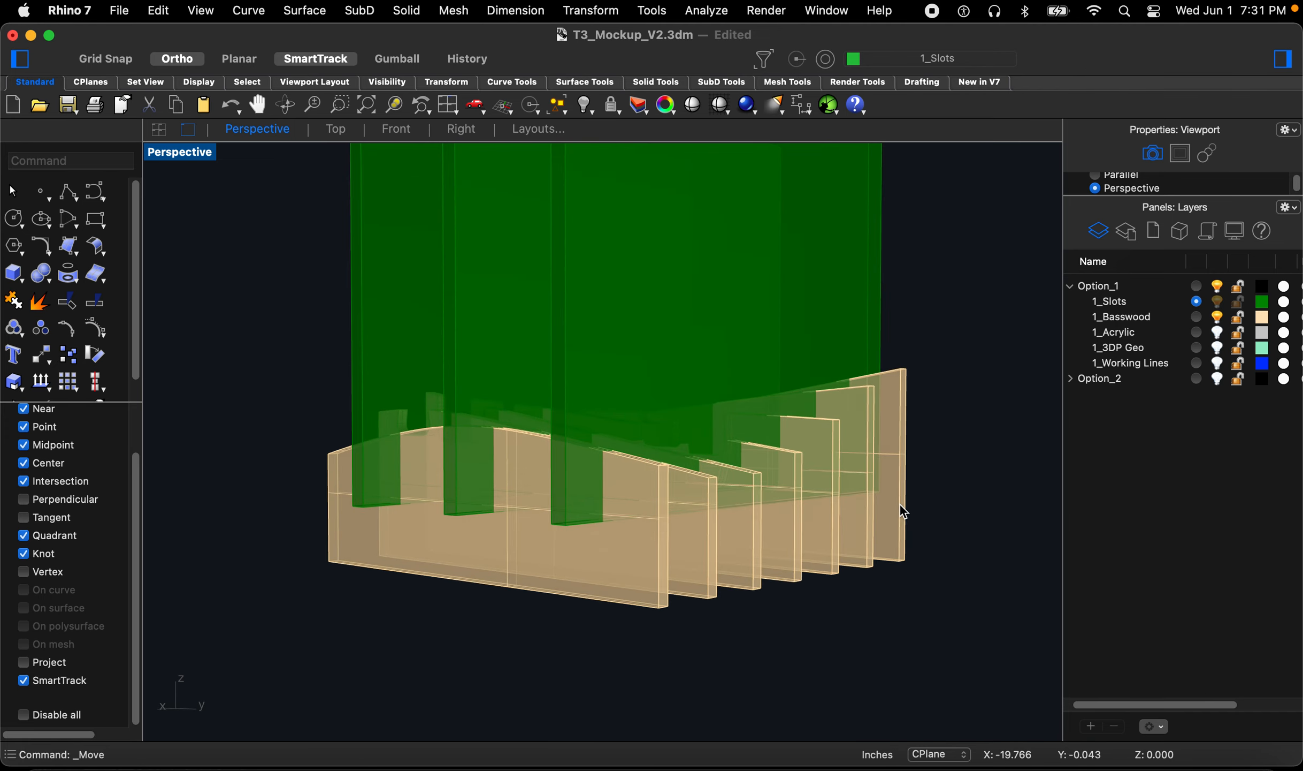
pyautogui.write('boo')
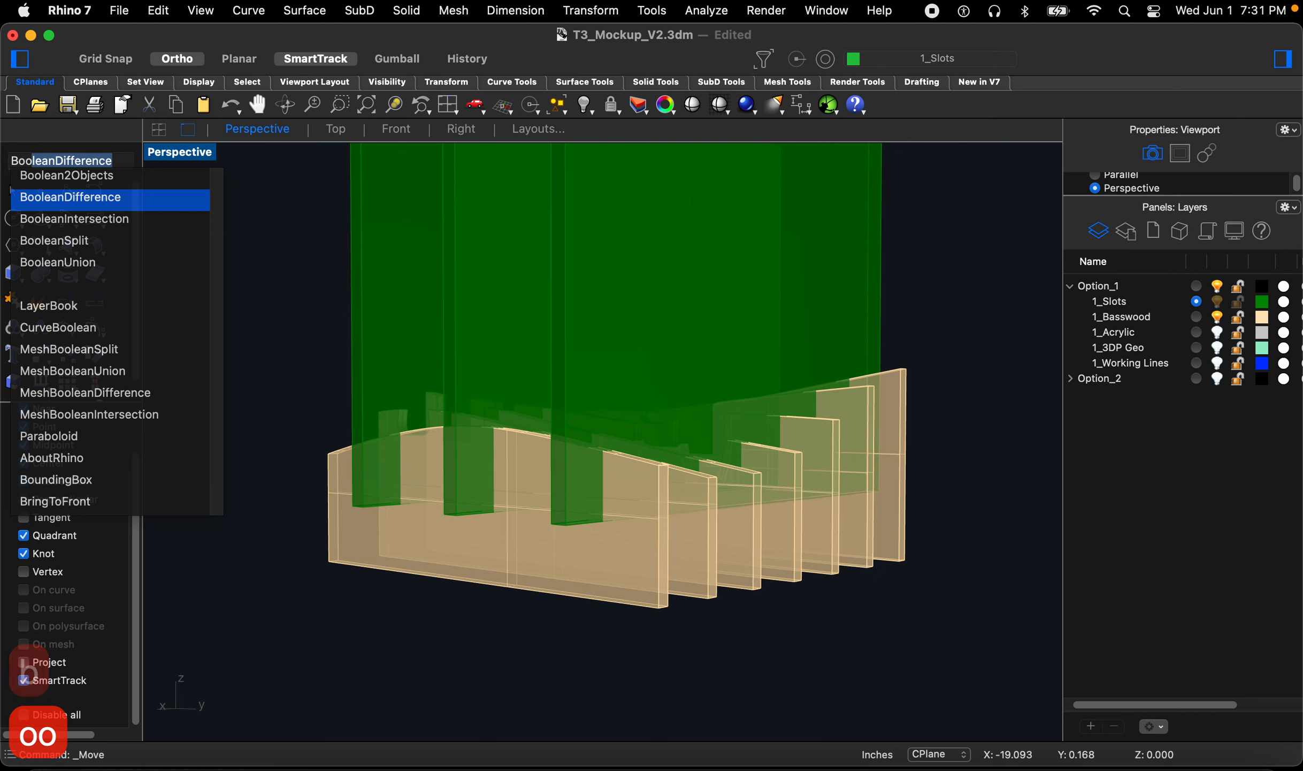
pyautogui.press('Return')
pyautogui.moveTo(902, 602); pyautogui.dragTo(931, 614, button='right')
pyautogui.moveTo(929, 611); pyautogui.dragTo(668, 546)
pyautogui.press('Return')
pyautogui.moveTo(865, 332); pyautogui.dragTo(420, 288)
pyautogui.press('Return')
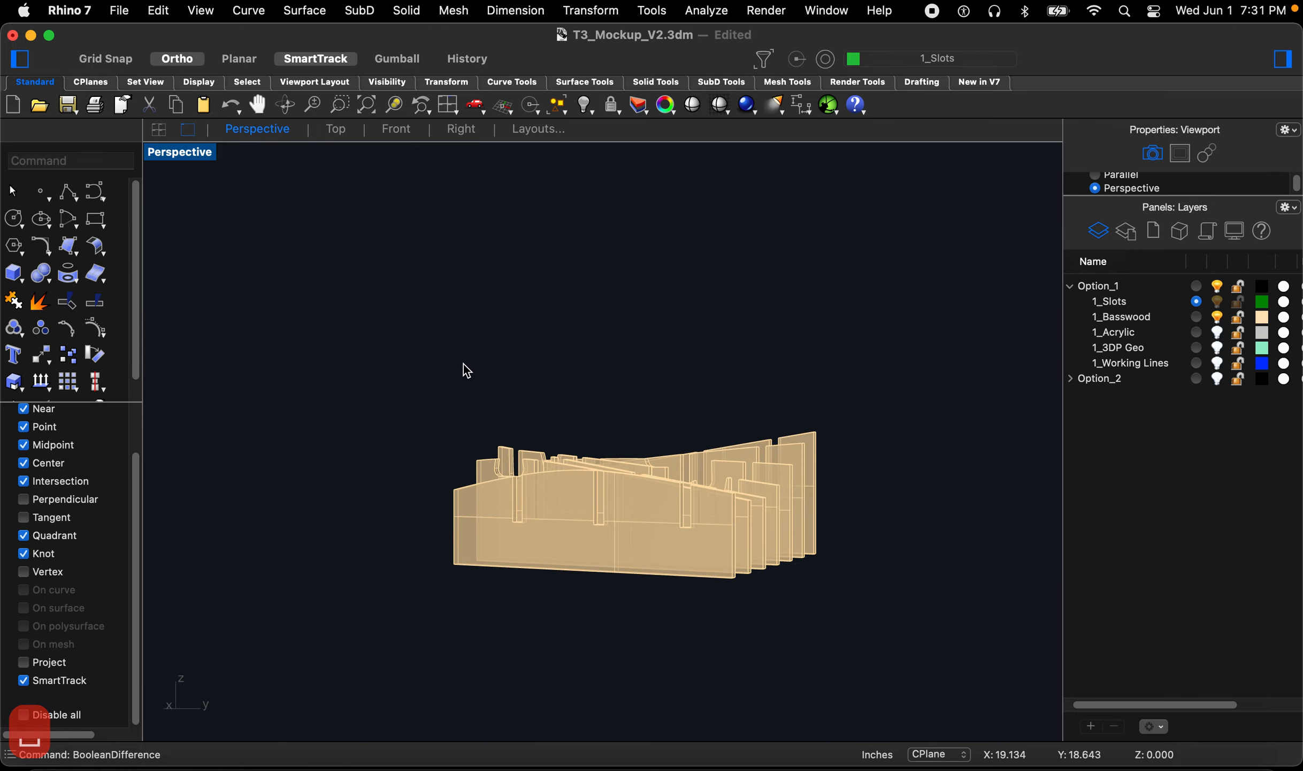
# Step: Orbit and zoom around the slotted basswood ribs to inspect the cut slots
pyautogui.moveTo(465, 369); pyautogui.dragTo(444, 410, button='right')
pyautogui.scroll(6, 685, 522)
pyautogui.scroll(3, 555, 523)
pyautogui.moveTo(551, 523)
pyautogui.mouseDown(button='right')
pyautogui.moveTo(573, 539)
pyautogui.moveTo(571, 555)
pyautogui.moveTo(551, 530)
pyautogui.mouseUp(button='right')
pyautogui.moveTo(631, 450); pyautogui.dragTo(648, 368, button='right')
pyautogui.moveTo(588, 433); pyautogui.dragTo(426, 396, button='right')
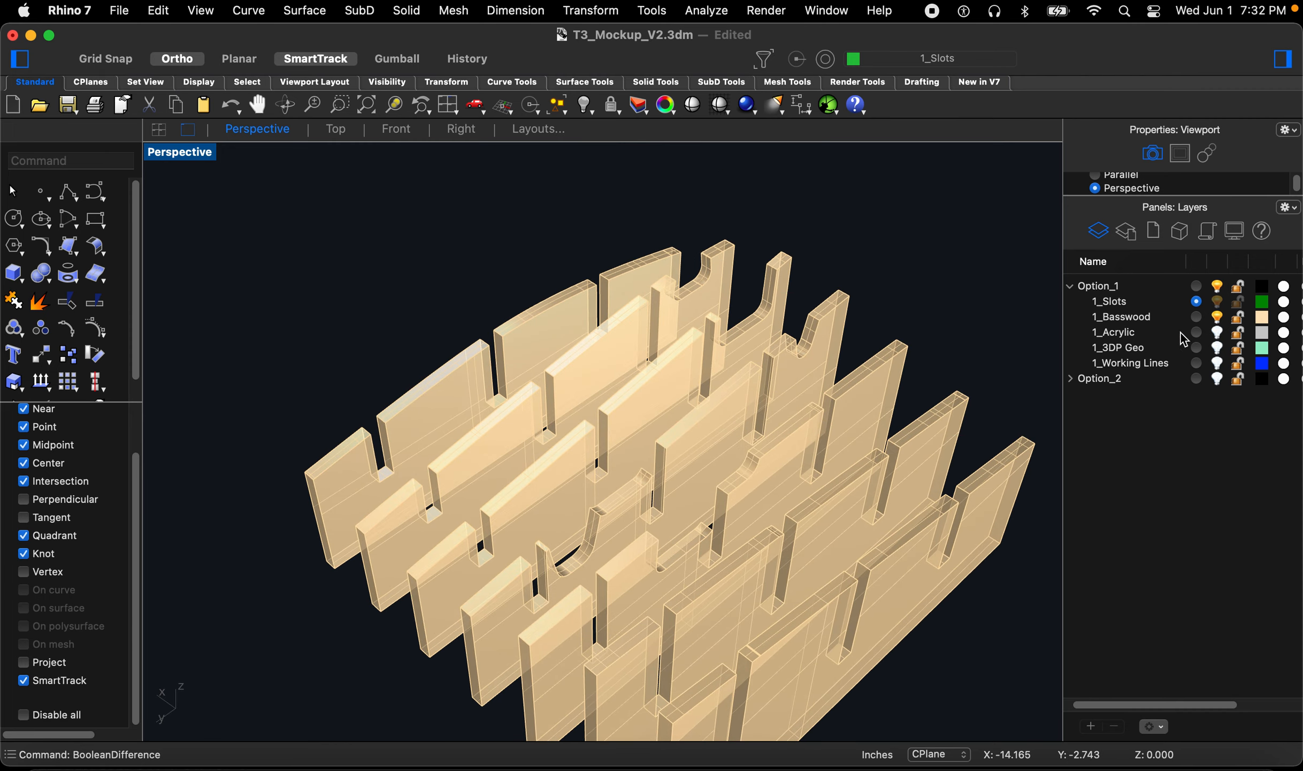
pyautogui.moveTo(748, 431); pyautogui.dragTo(671, 423, button='right')
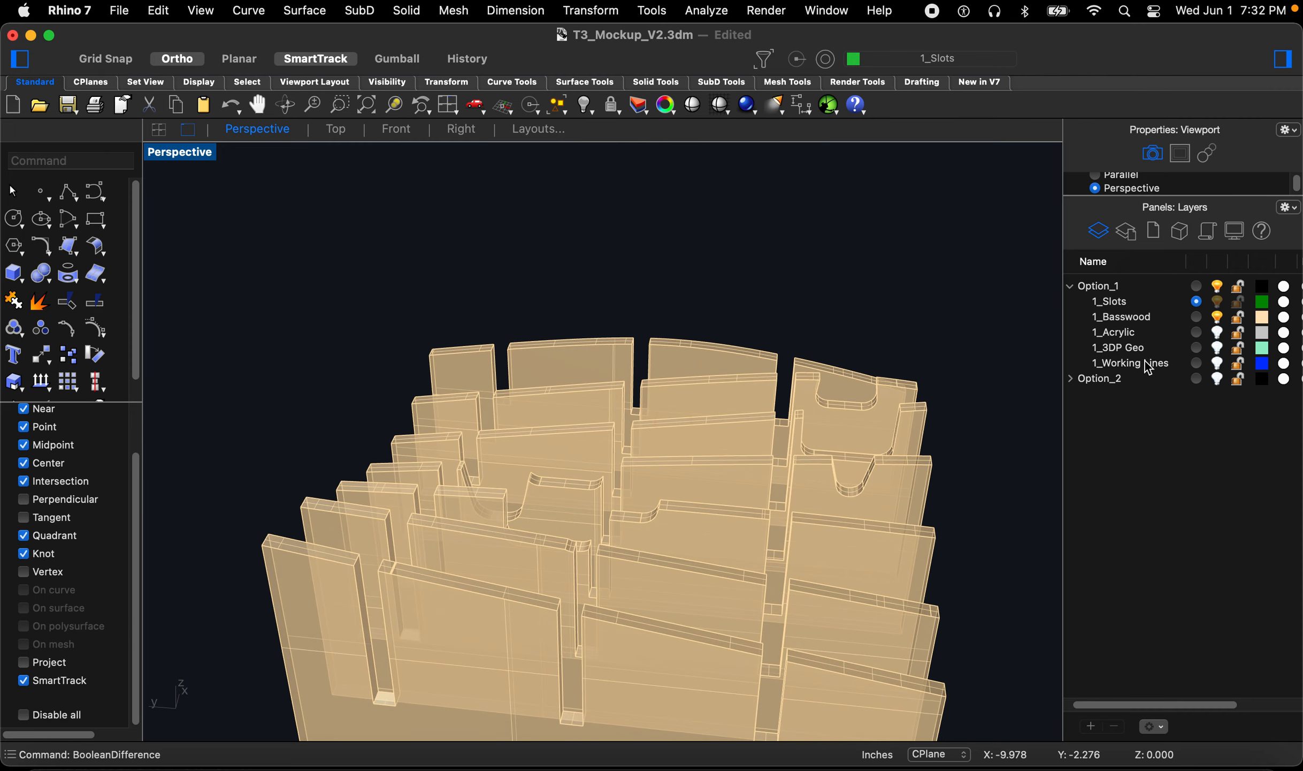
# Step: Show the 1_Acrylic layer and extrude the front basswood rib's base line downward into a solid slot cutter
pyautogui.click(1218, 332)
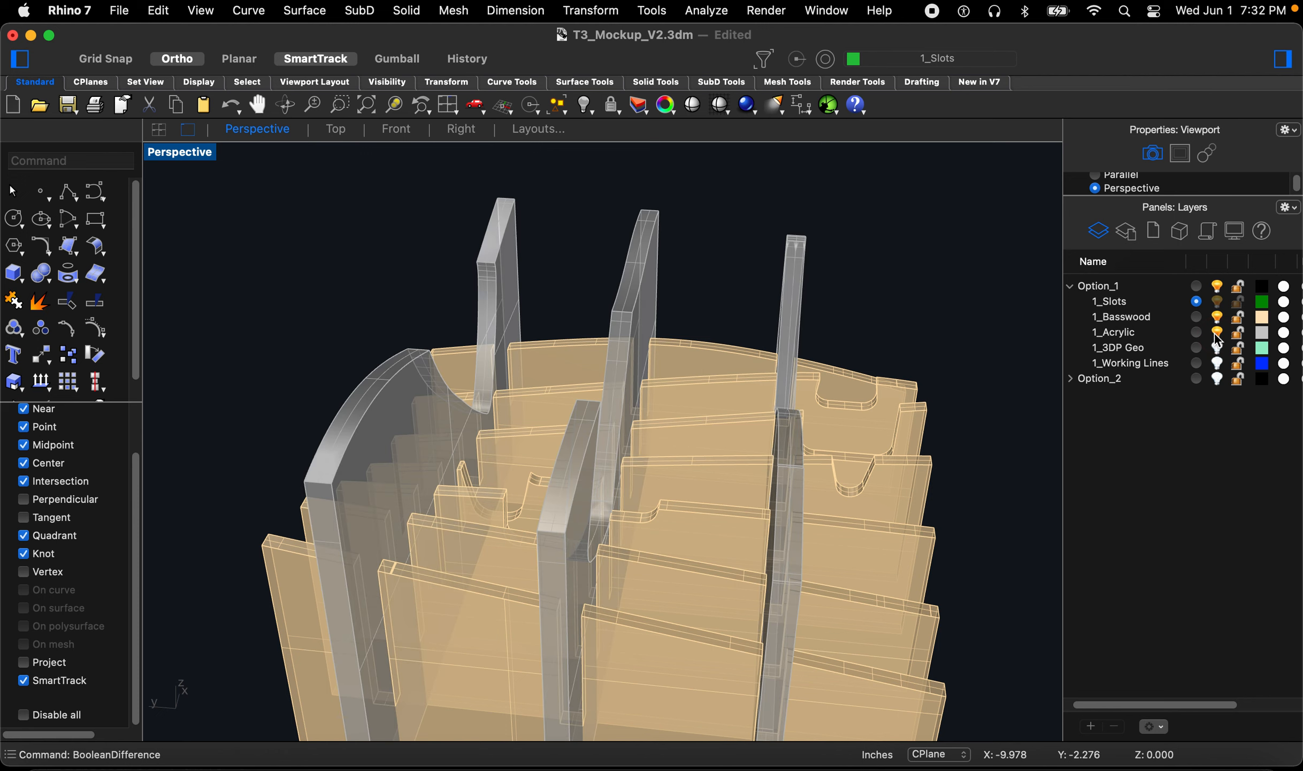
pyautogui.moveTo(749, 455); pyautogui.dragTo(704, 483, button='right')
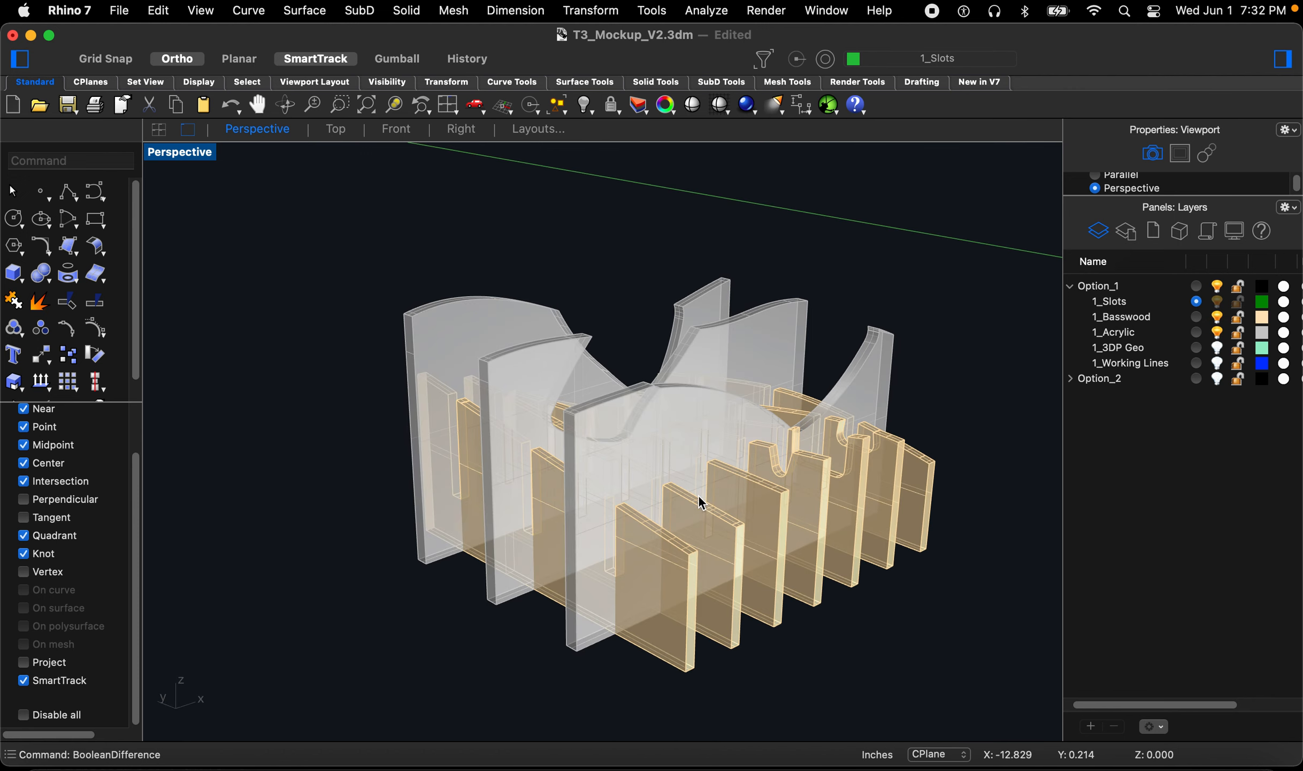
pyautogui.scroll(2, 568, 648)
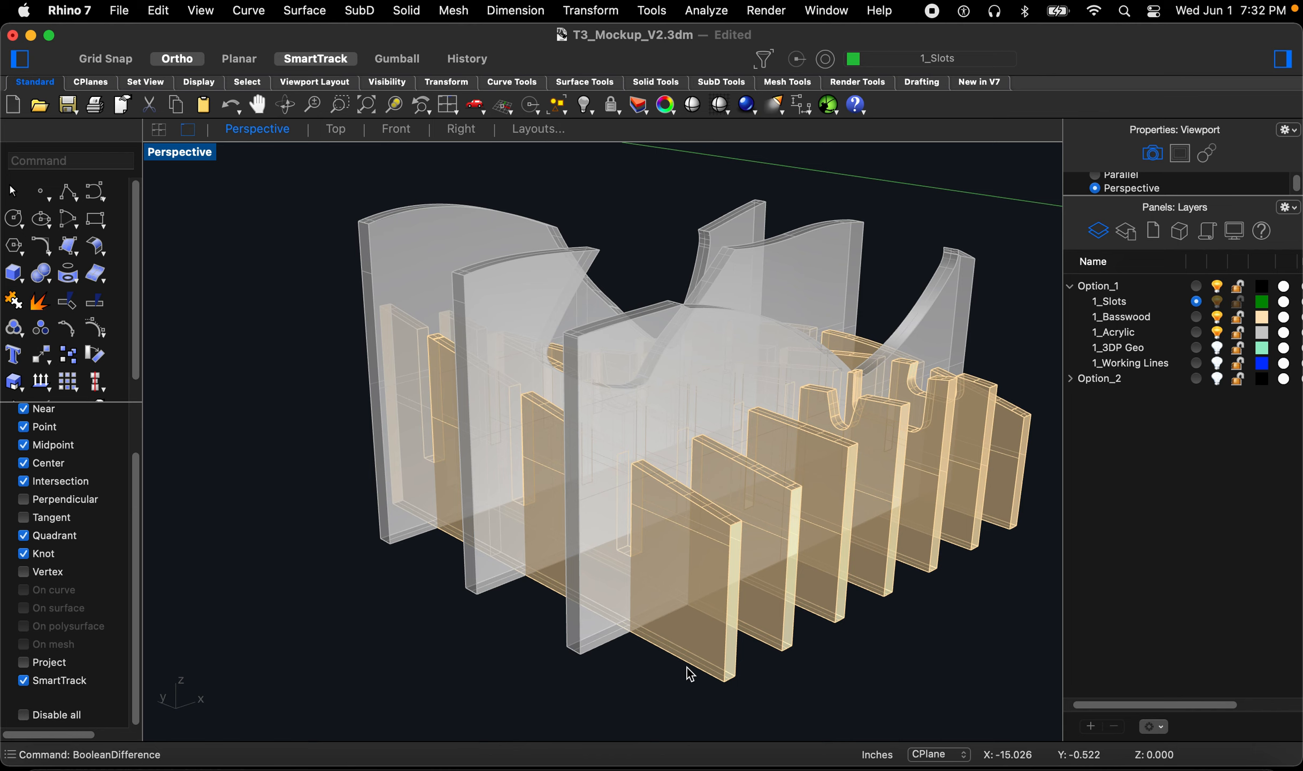
pyautogui.write('extr')
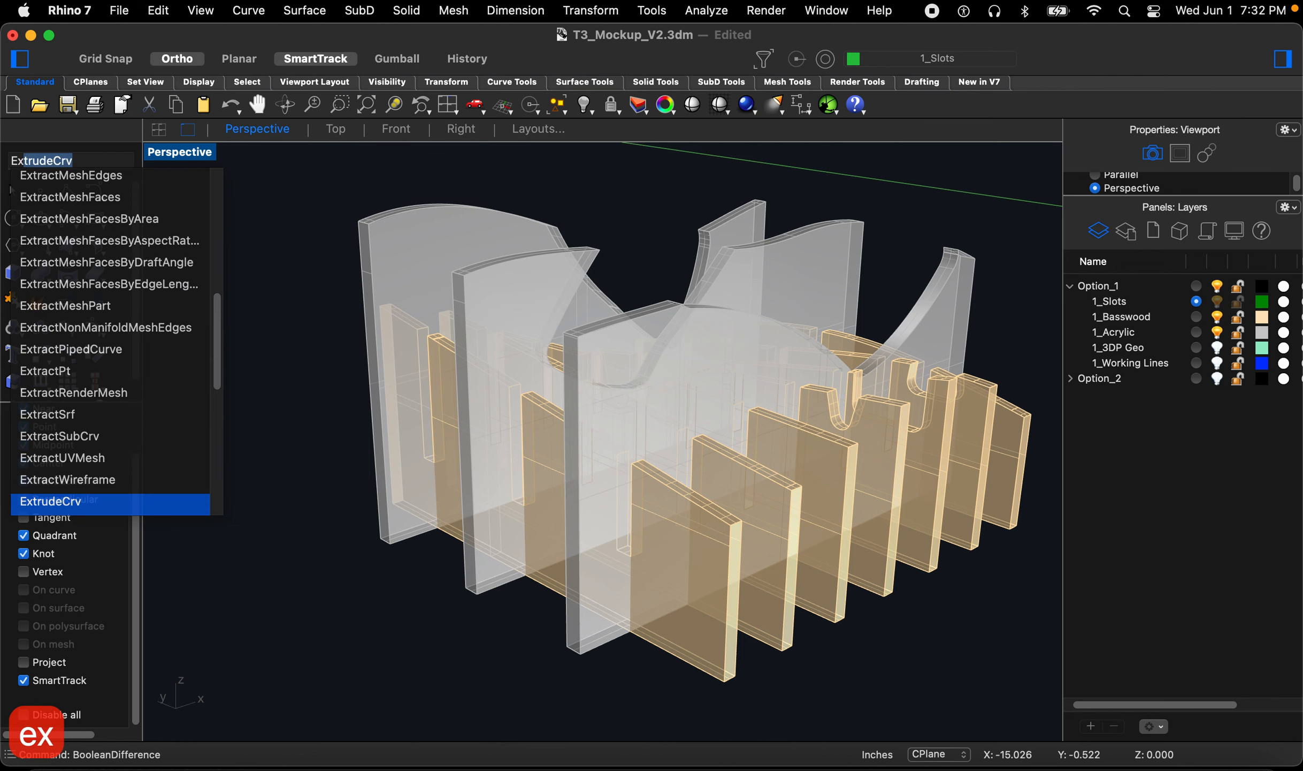
pyautogui.press('space')
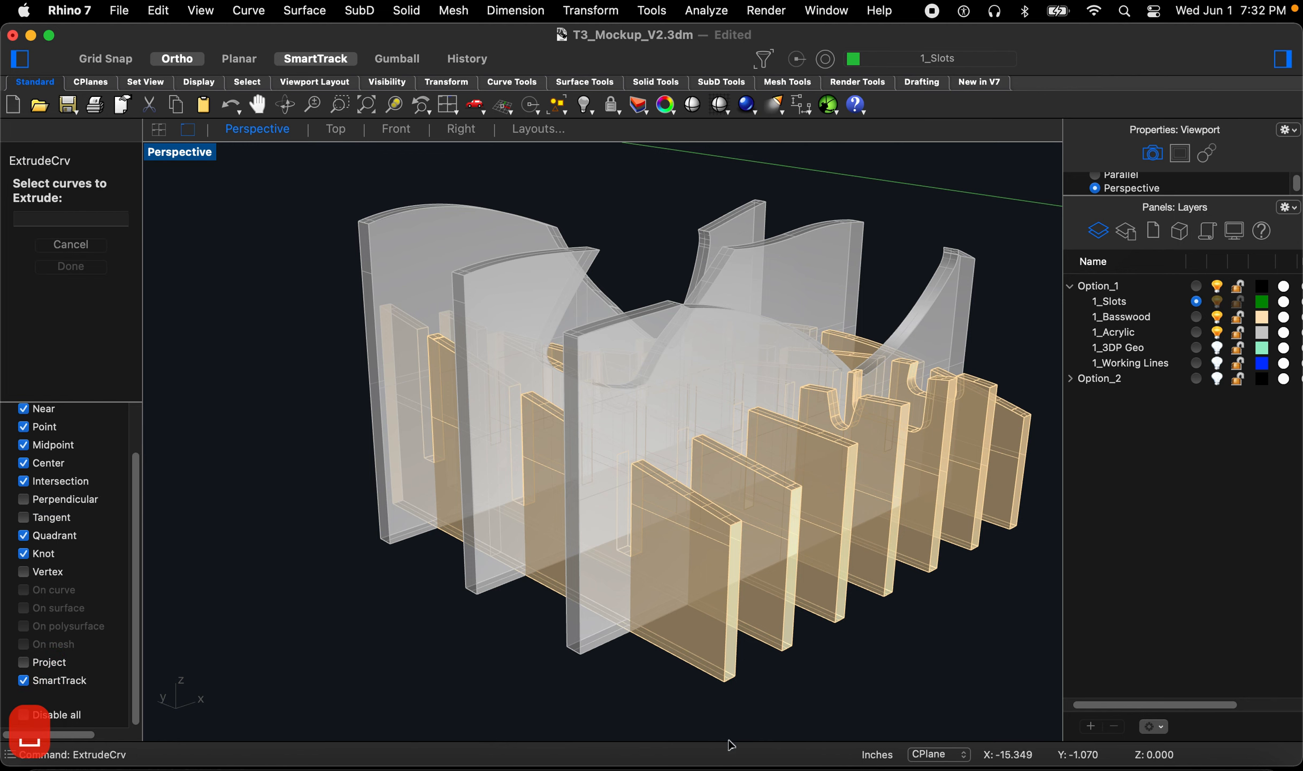
pyautogui.click(702, 665)
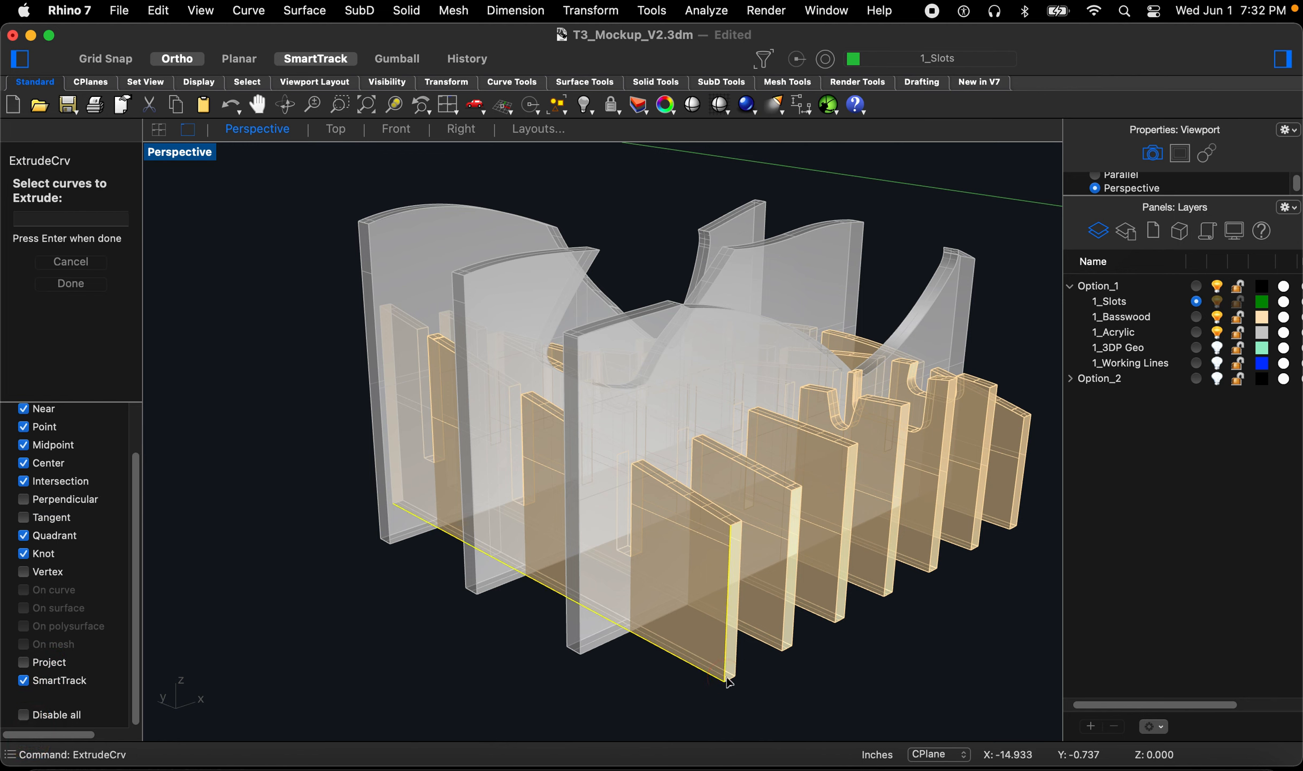
pyautogui.scroll(5, 711, 665)
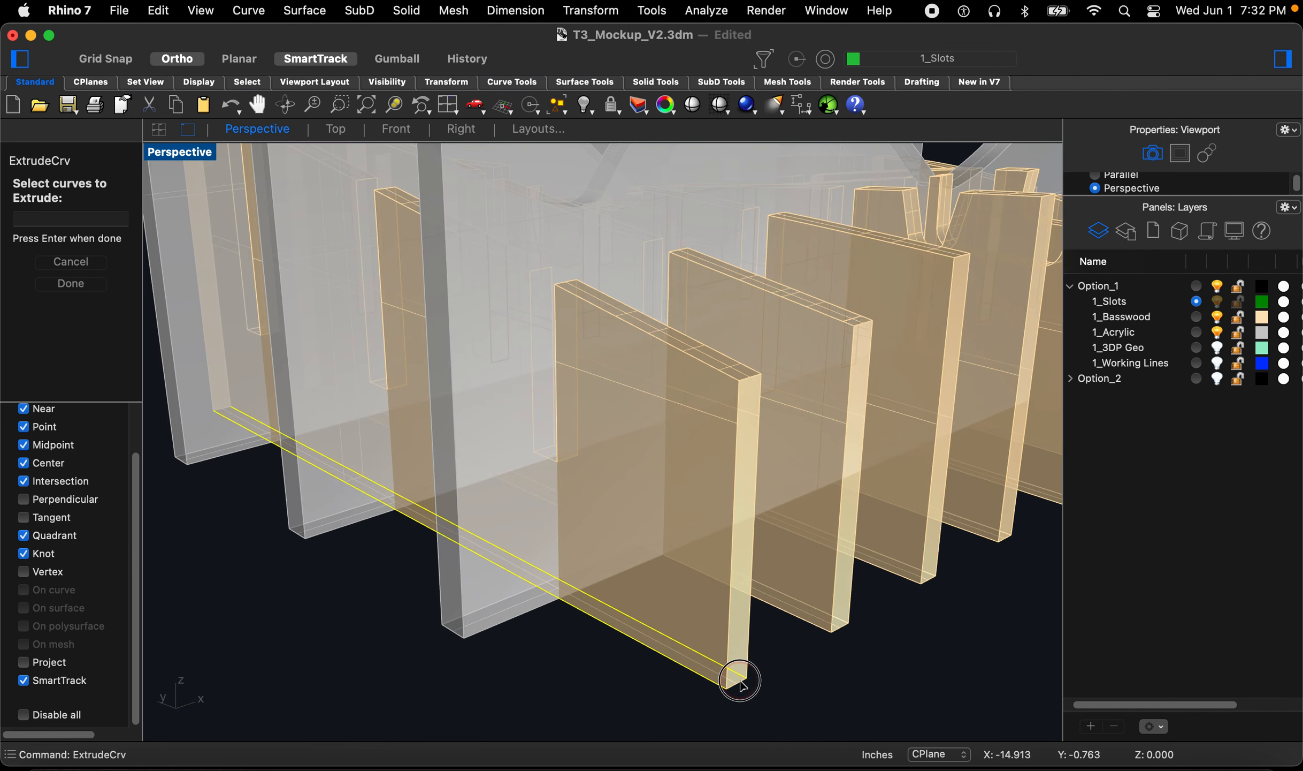
pyautogui.scroll(-5, 751, 702)
pyautogui.scroll(3, 573, 593)
pyautogui.scroll(5, 573, 593)
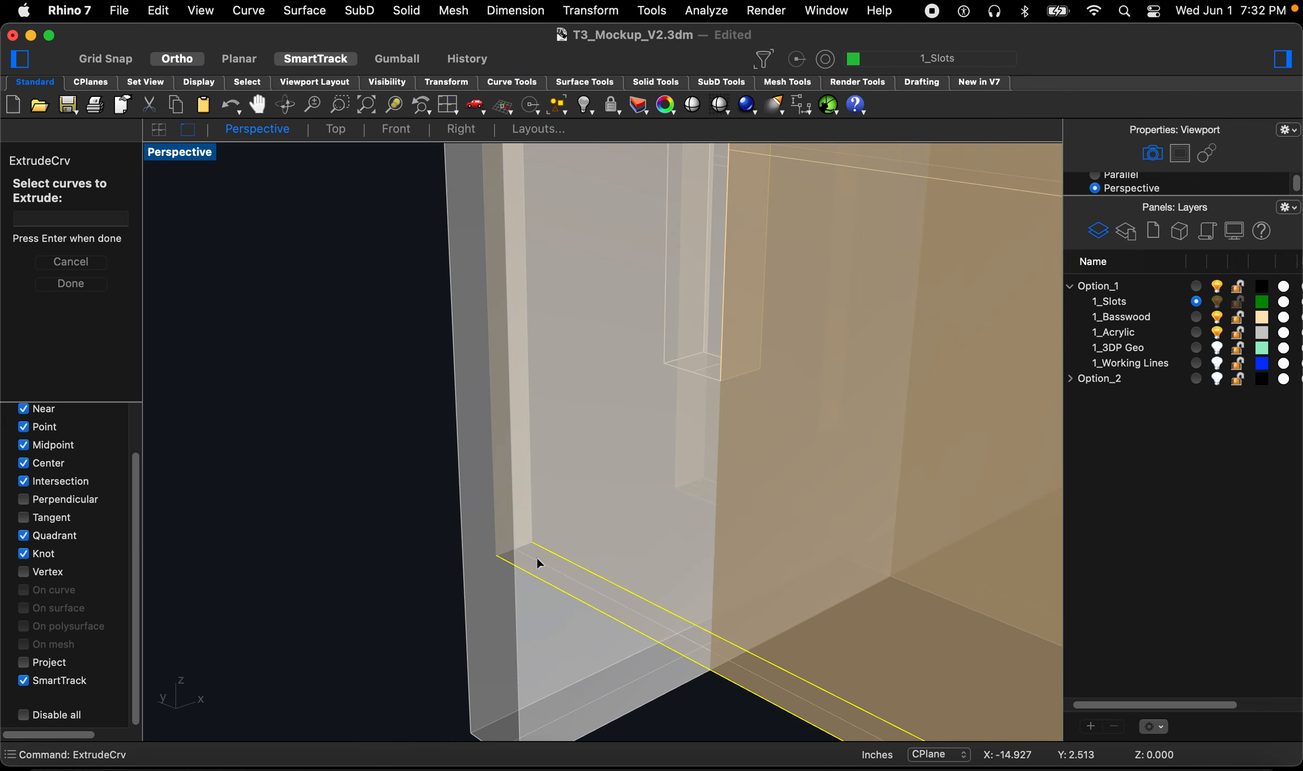
pyautogui.scroll(-5, 509, 542)
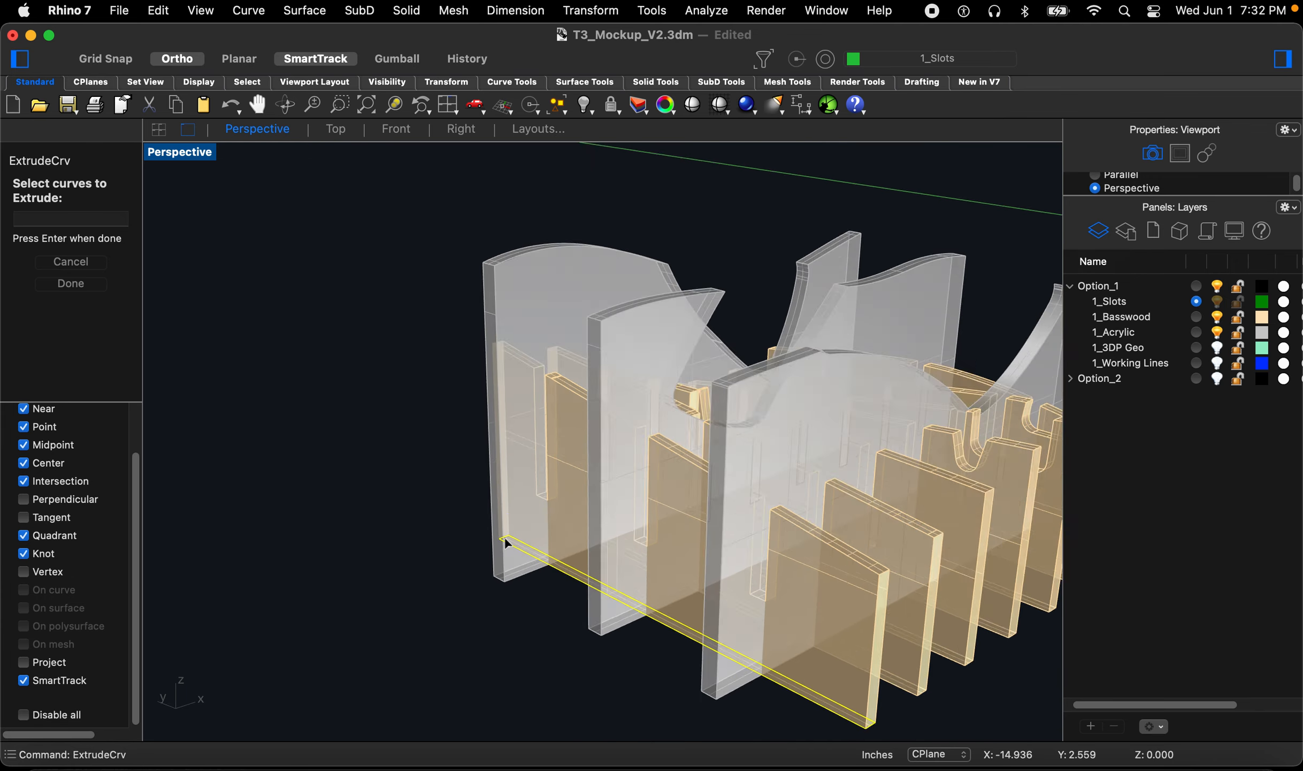
pyautogui.press('Return')
pyautogui.scroll(-2, 481, 567)
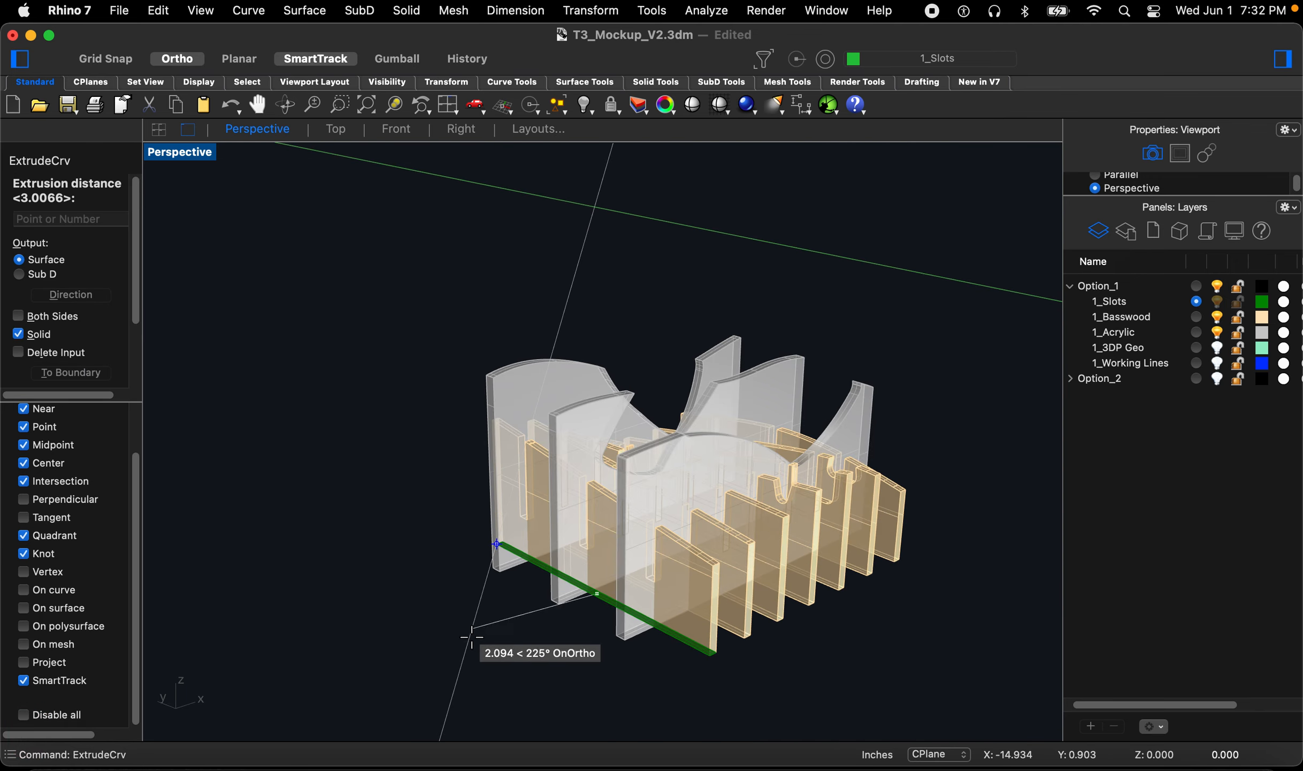
pyautogui.scroll(-3, 511, 589)
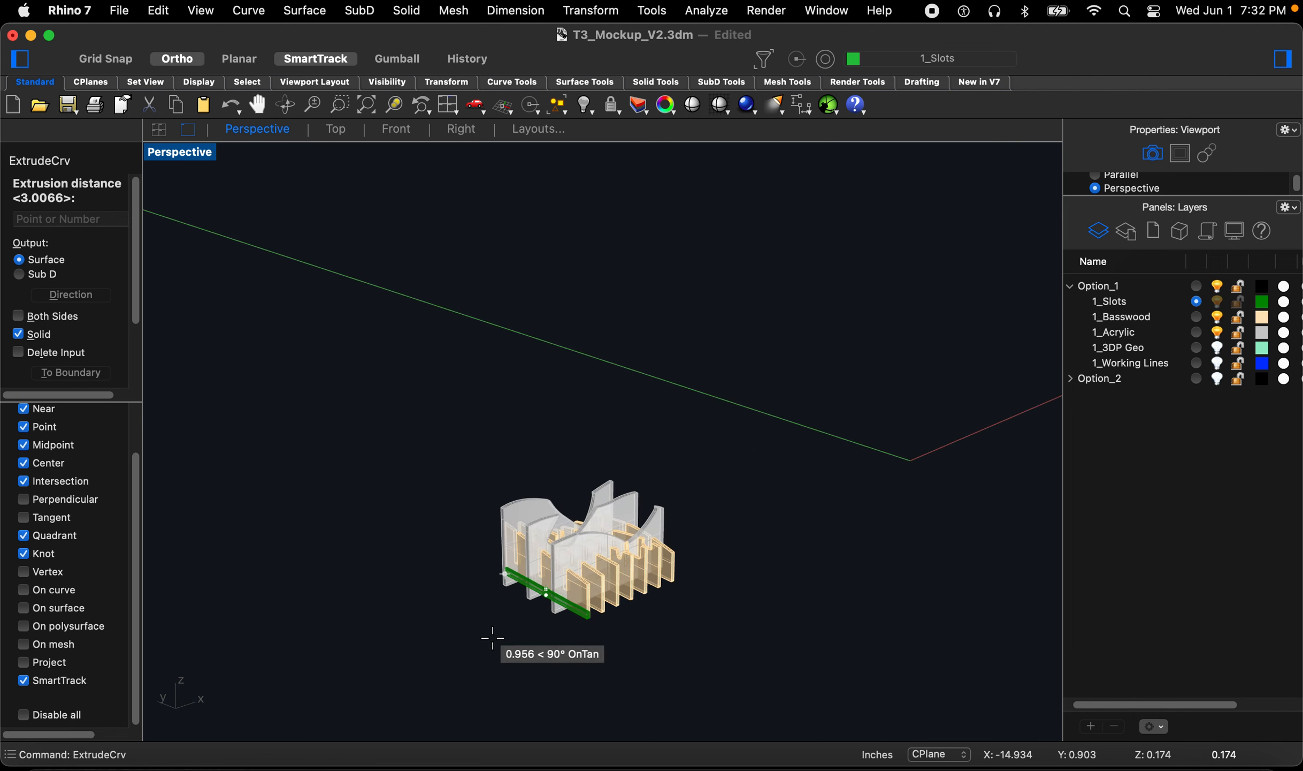
pyautogui.scroll(5, 497, 671)
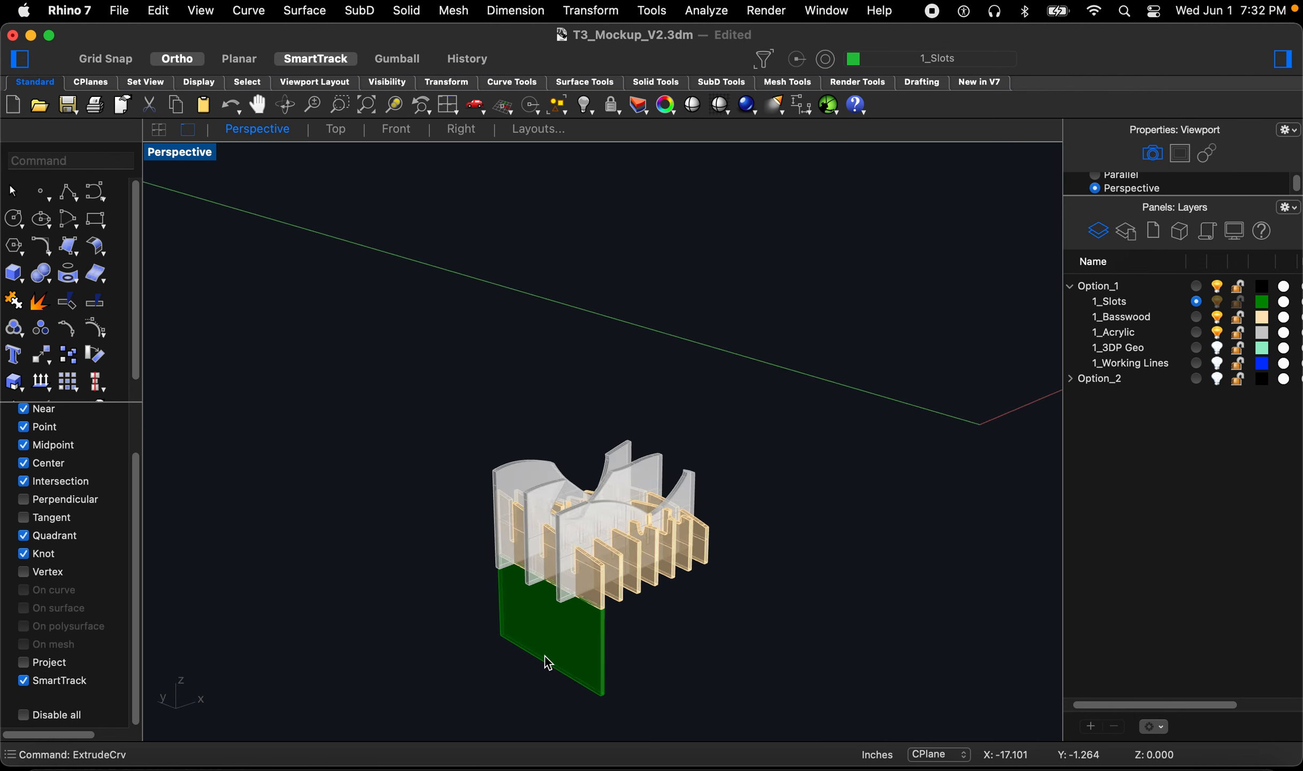
# Step: Copy the cutter onto the base of each basswood rib along the row
pyautogui.click(635, 650)
pyautogui.scroll(2, 651, 618)
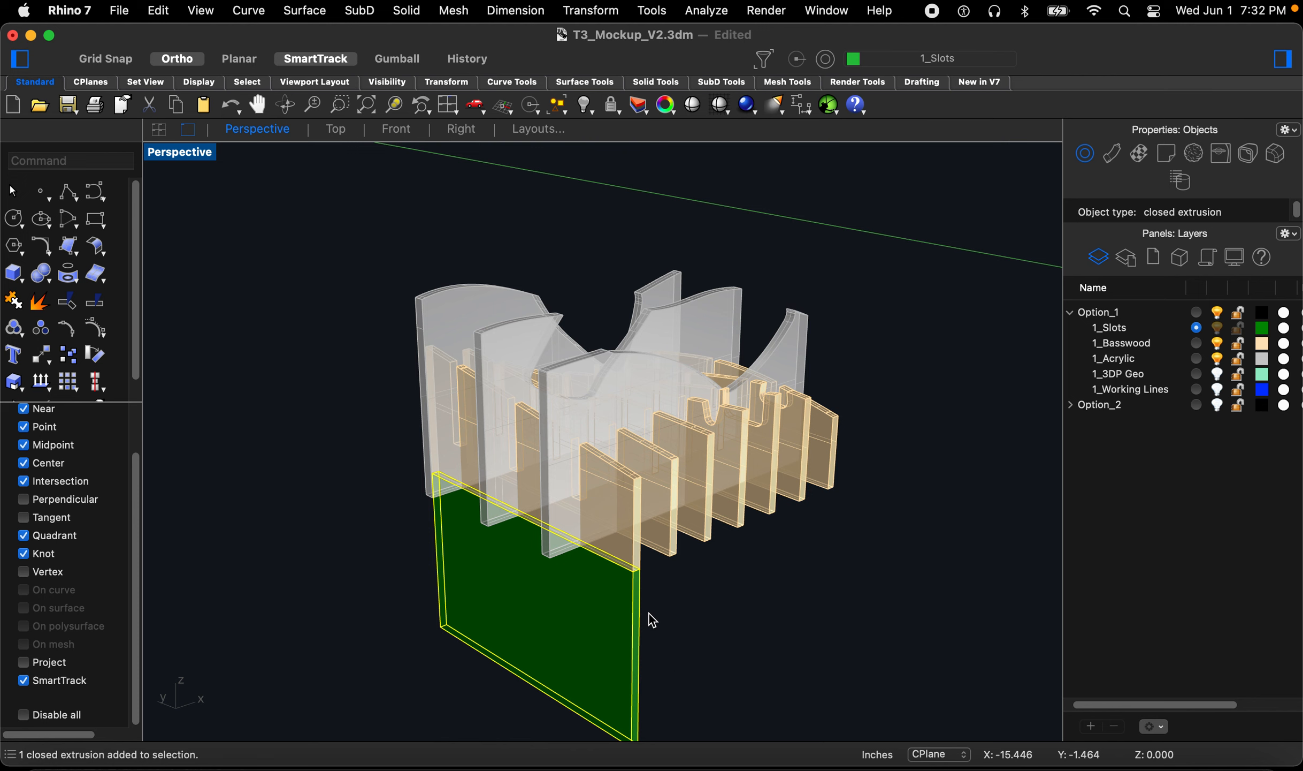
pyautogui.write('Copy')
pyautogui.press('Return')
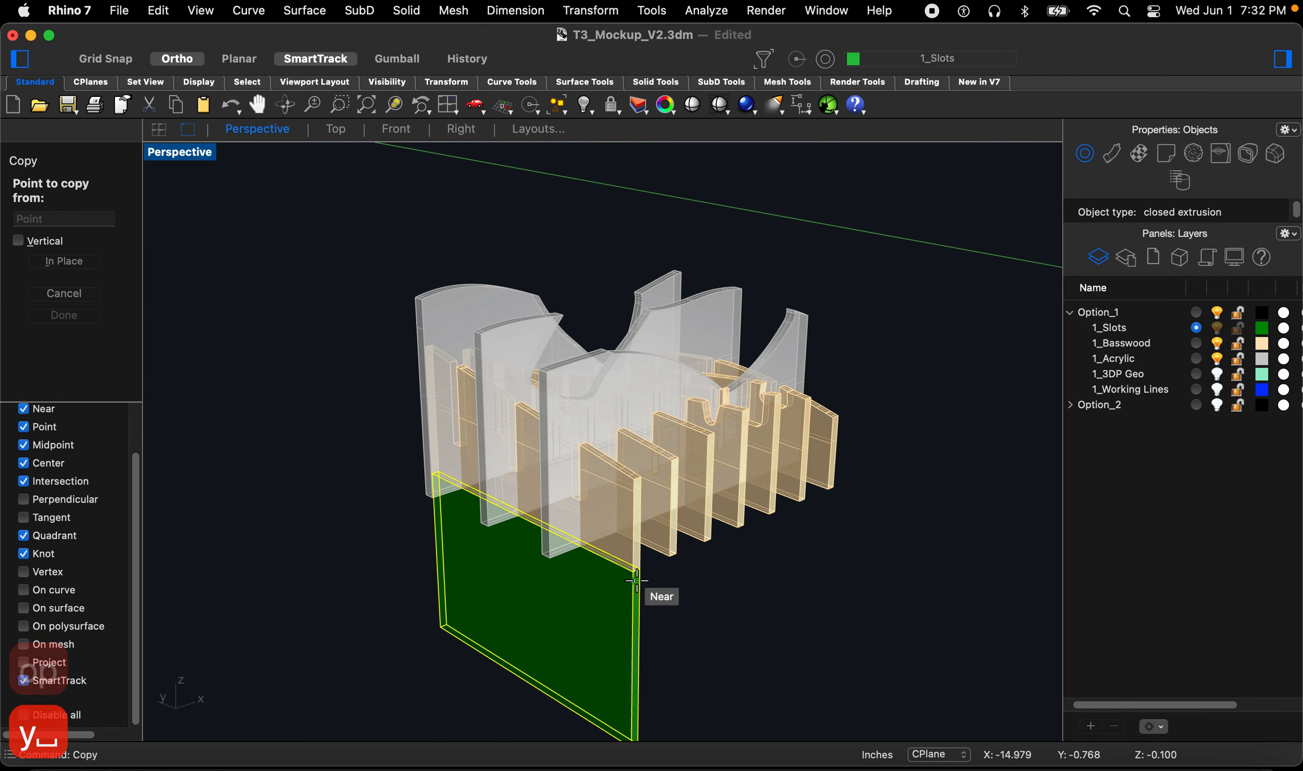
pyautogui.scroll(3, 634, 577)
pyautogui.click(631, 565)
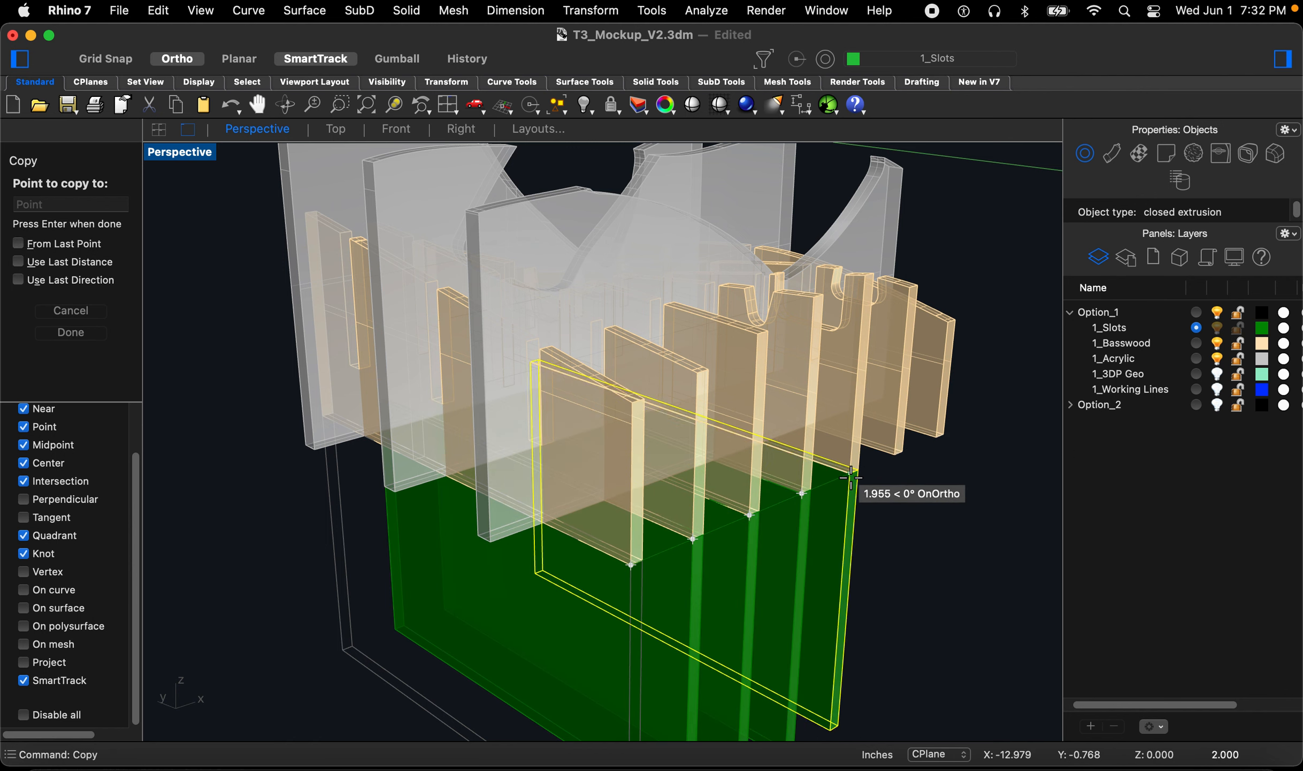
pyautogui.click(849, 473)
pyautogui.click(894, 454)
pyautogui.click(936, 438)
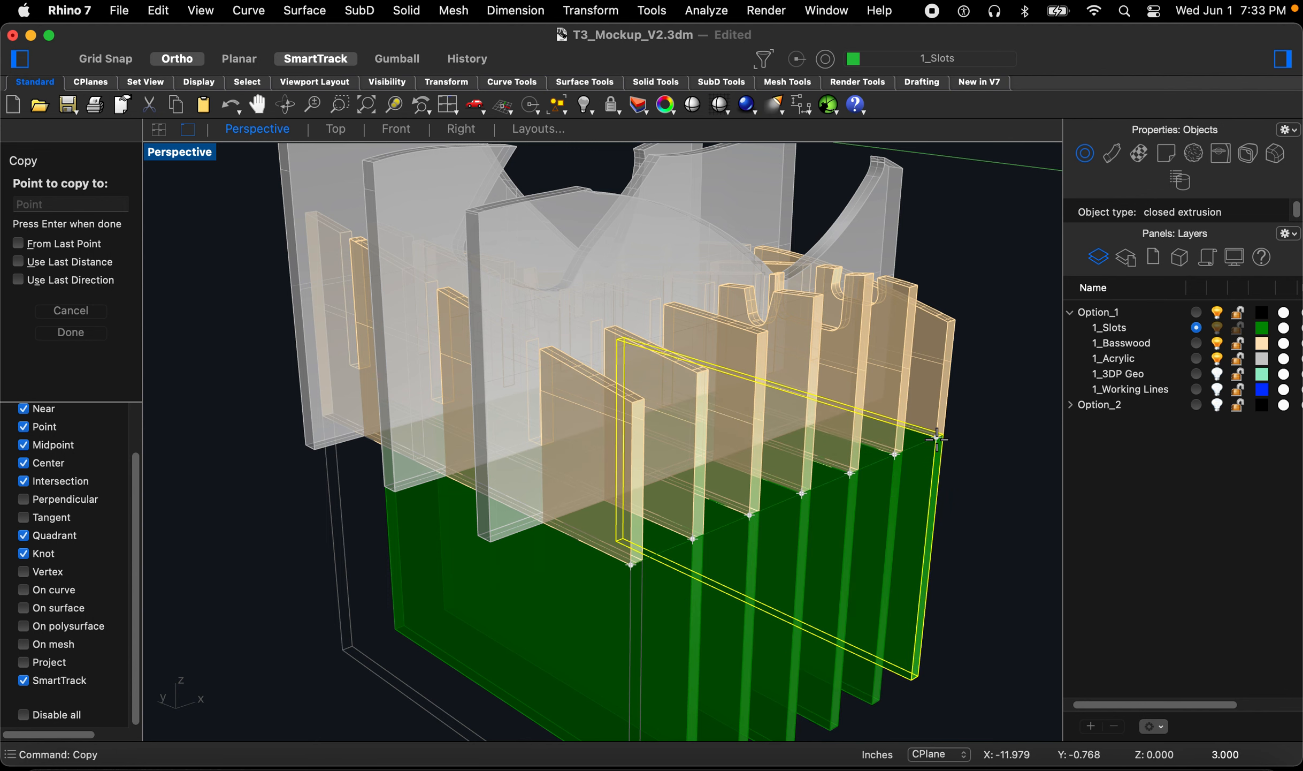
pyautogui.press('Escape')
pyautogui.press('Escape')
pyautogui.press('Escape')
pyautogui.press('Escape')
pyautogui.scroll(-3, 622, 580)
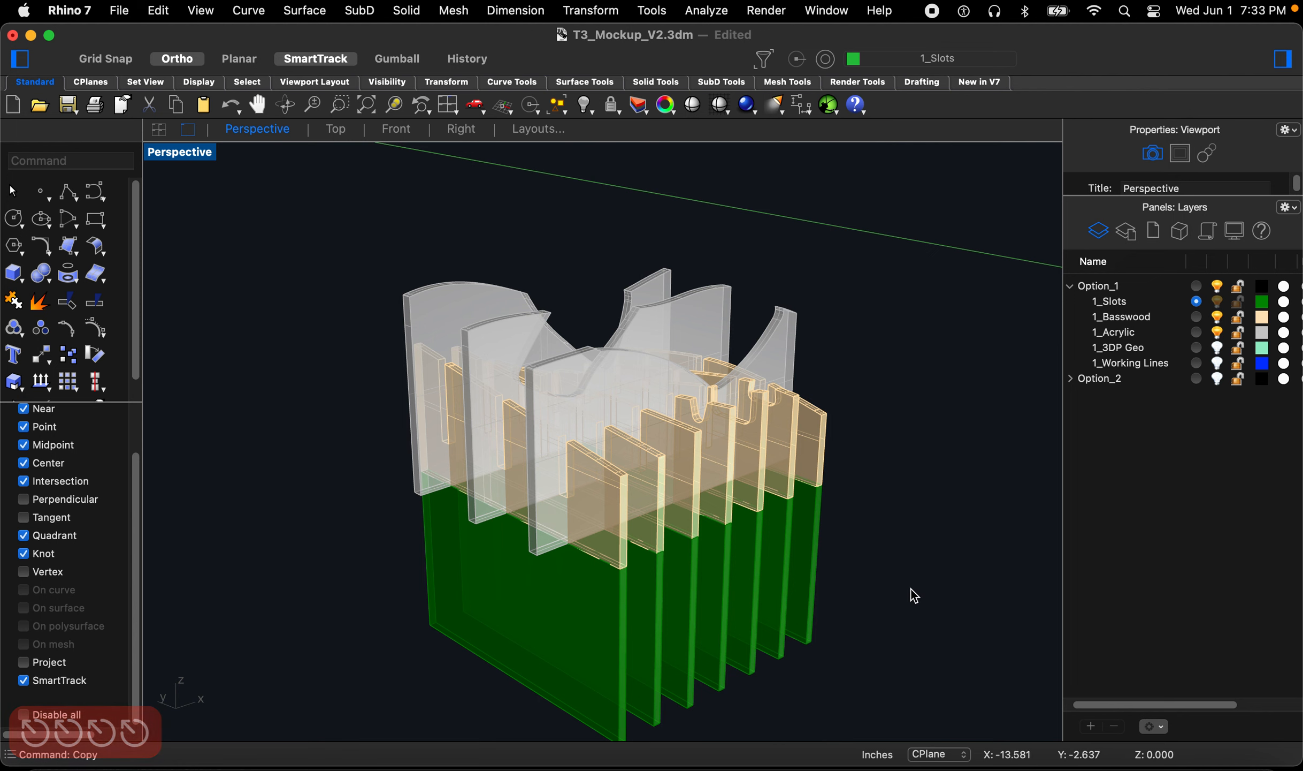
# Step: Hide the 1_Basswood layer, select all seven cutters and move them up 0.5 inch
pyautogui.click(1218, 317)
pyautogui.moveTo(883, 646); pyautogui.dragTo(548, 602)
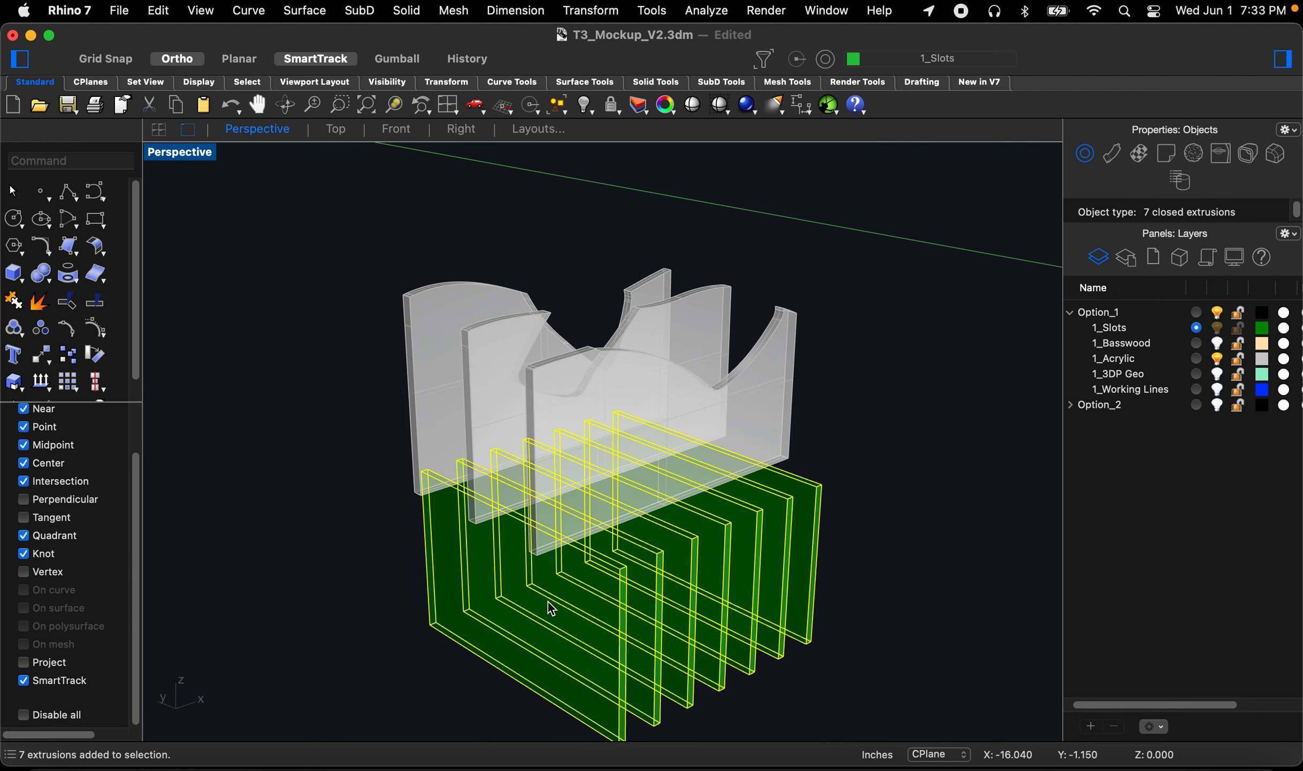
pyautogui.click(460, 134)
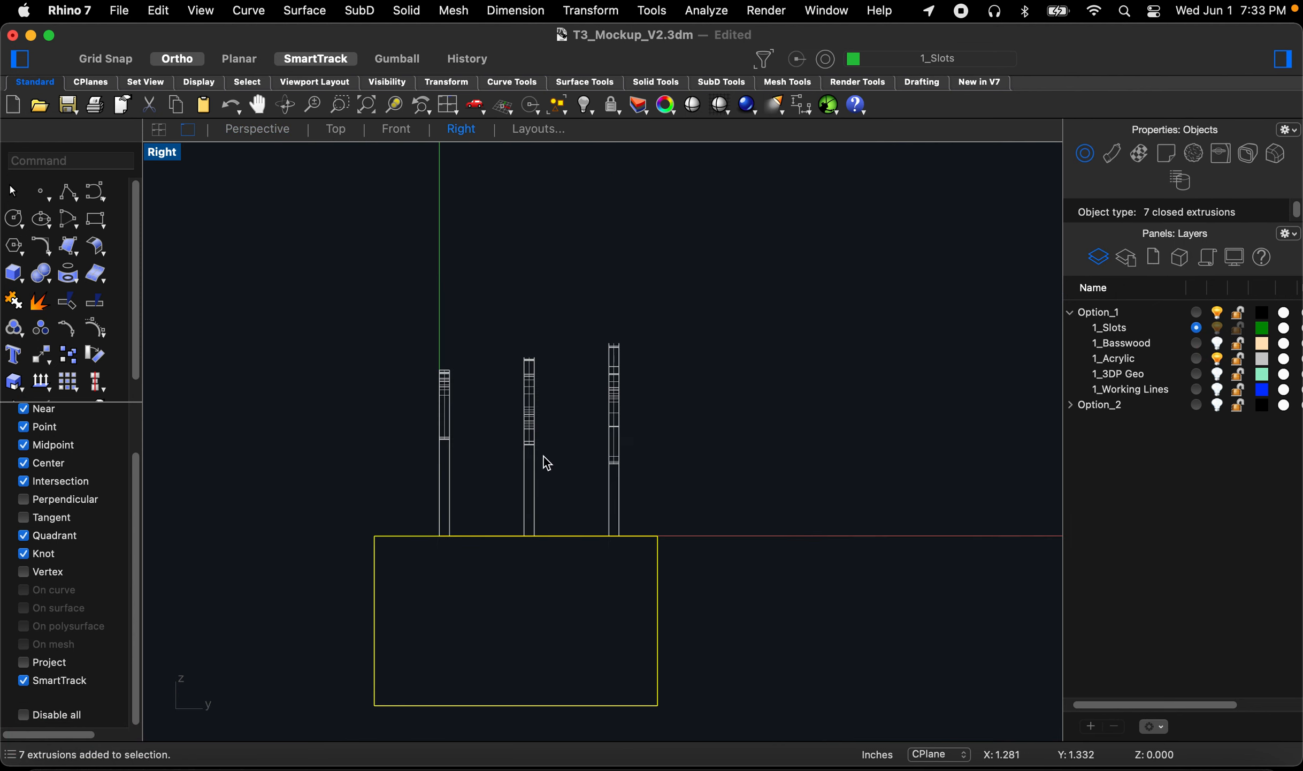
pyautogui.click(421, 134)
pyautogui.write('m')
pyautogui.press('Return')
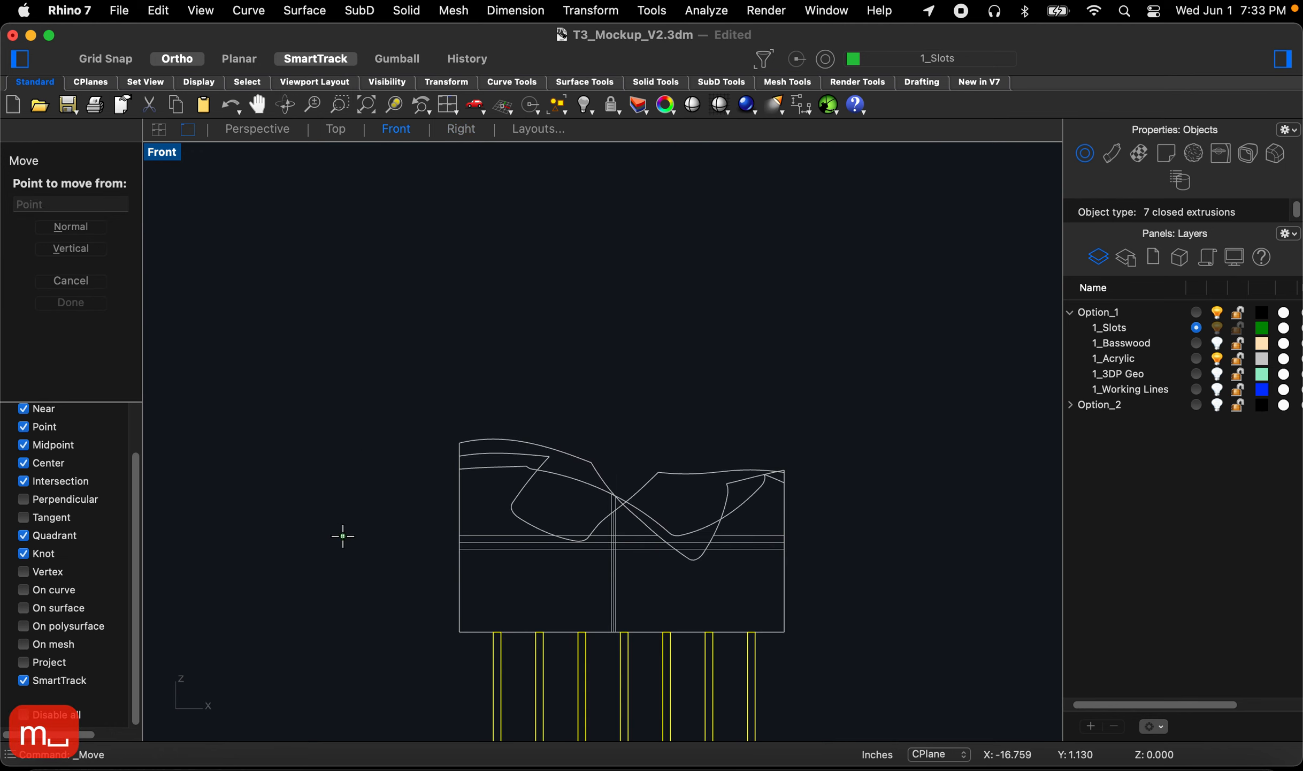
pyautogui.click(343, 536)
pyautogui.write('.5')
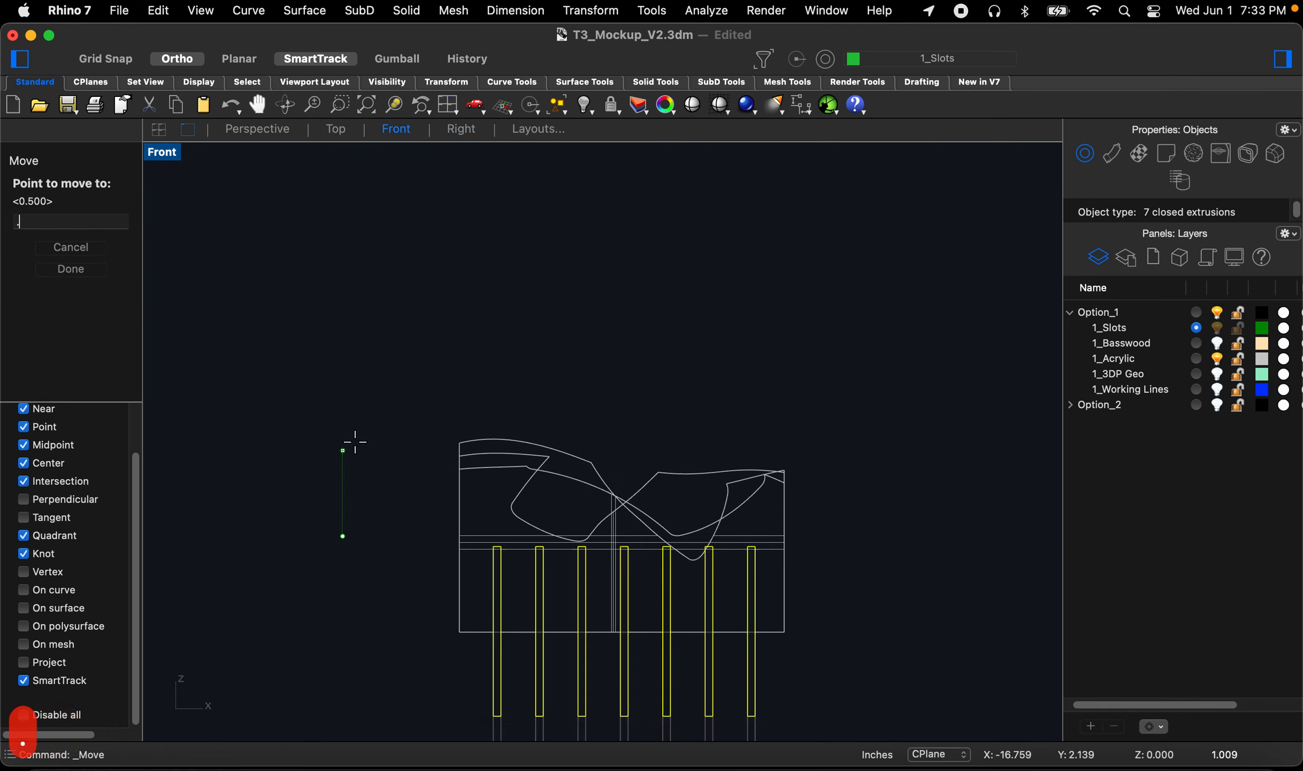
pyautogui.press('Return')
pyautogui.press('Escape')
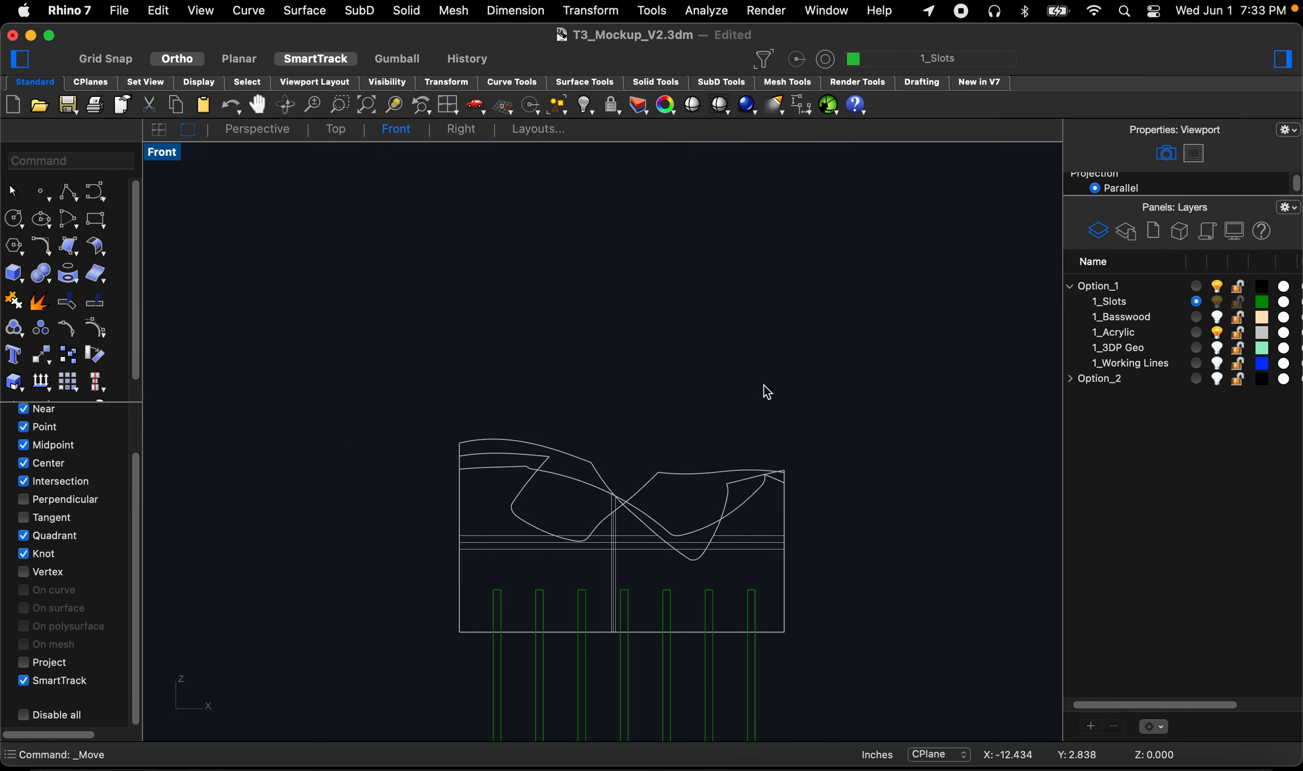
# Step: Boolean-difference the seven cutters from the three acrylic panels to cut slots into their bottoms
pyautogui.click(267, 134)
pyautogui.write('boo')
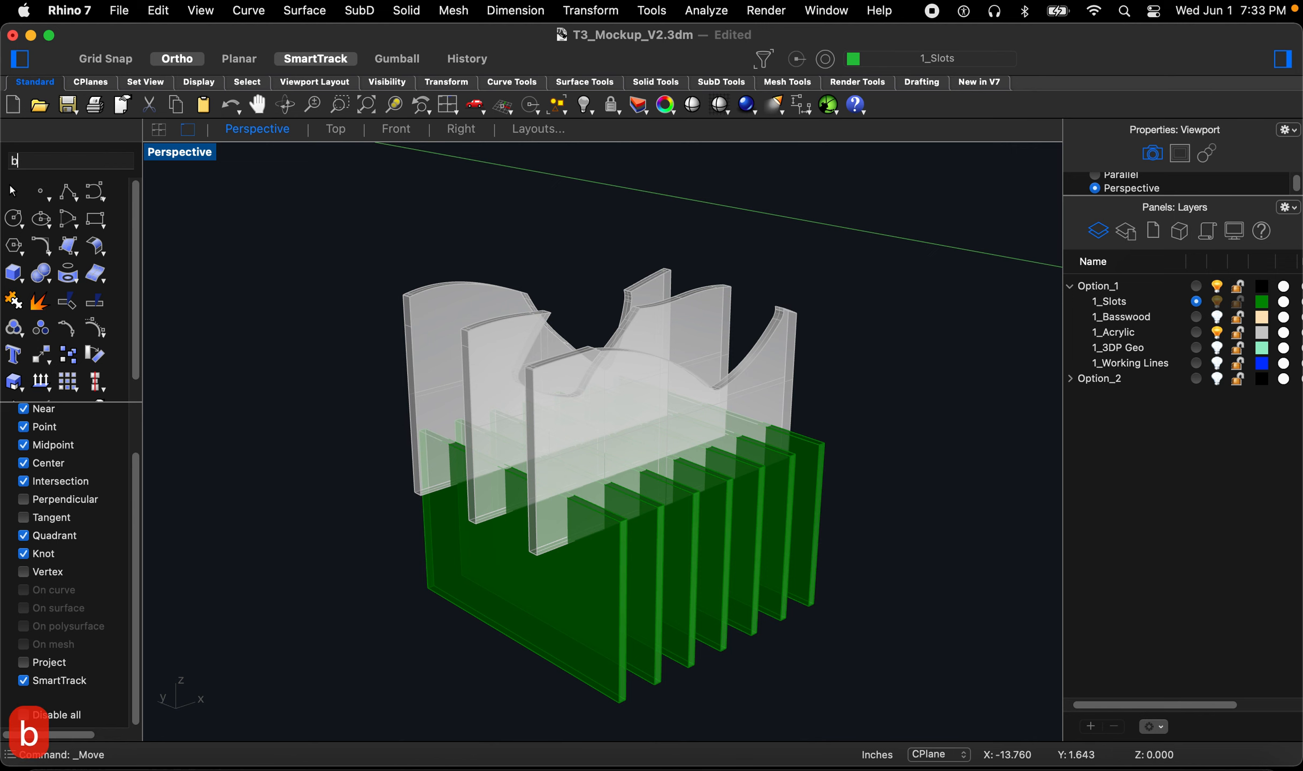
pyautogui.press('space')
pyautogui.moveTo(808, 246); pyautogui.dragTo(640, 338)
pyautogui.moveTo(713, 407); pyautogui.dragTo(867, 602, button='right')
pyautogui.press('space')
pyautogui.moveTo(867, 602); pyautogui.dragTo(616, 551)
pyautogui.moveTo(616, 551); pyautogui.dragTo(603, 459, button='right')
pyautogui.press('Return')
pyautogui.scroll(8, 601, 454)
pyautogui.moveTo(773, 451); pyautogui.dragTo(664, 470, button='right')
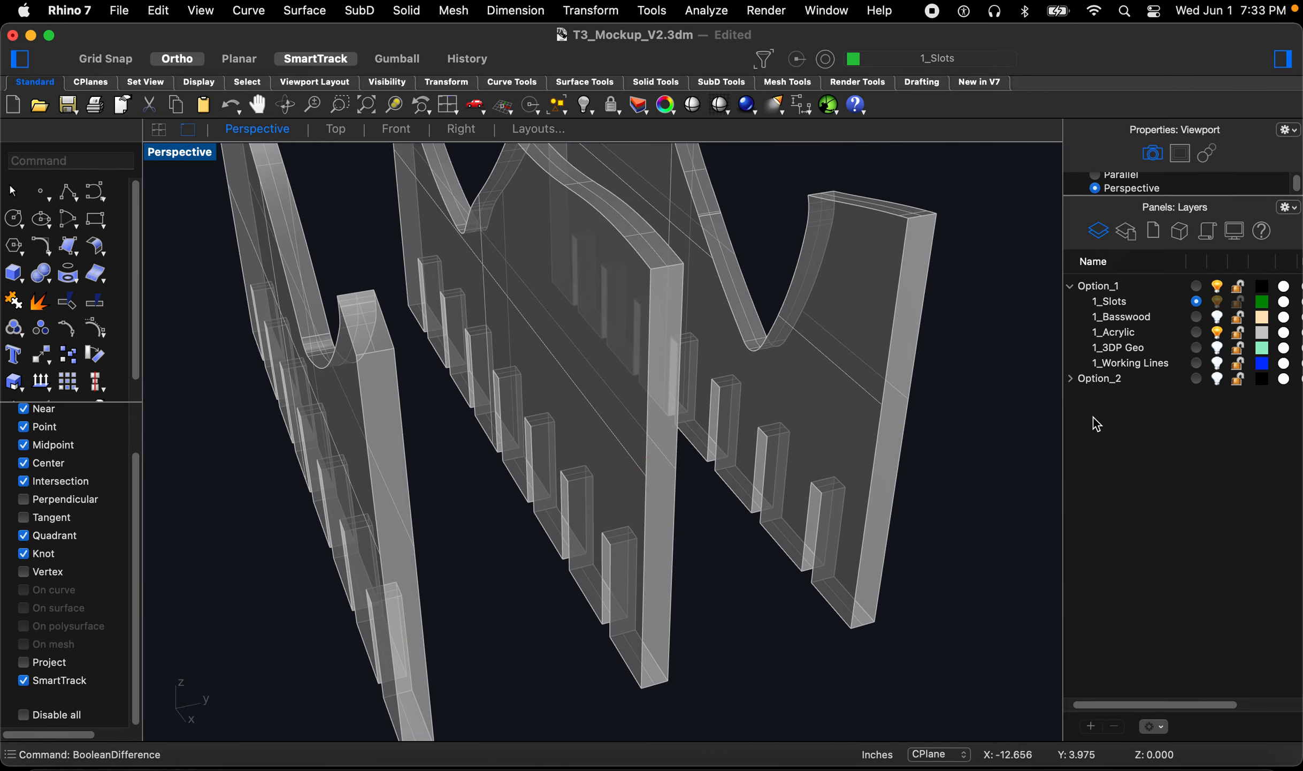
# Step: Show the 1_Basswood layer and zoom in on the joints where the ribs meet the slotted acrylic panels
pyautogui.click(1220, 318)
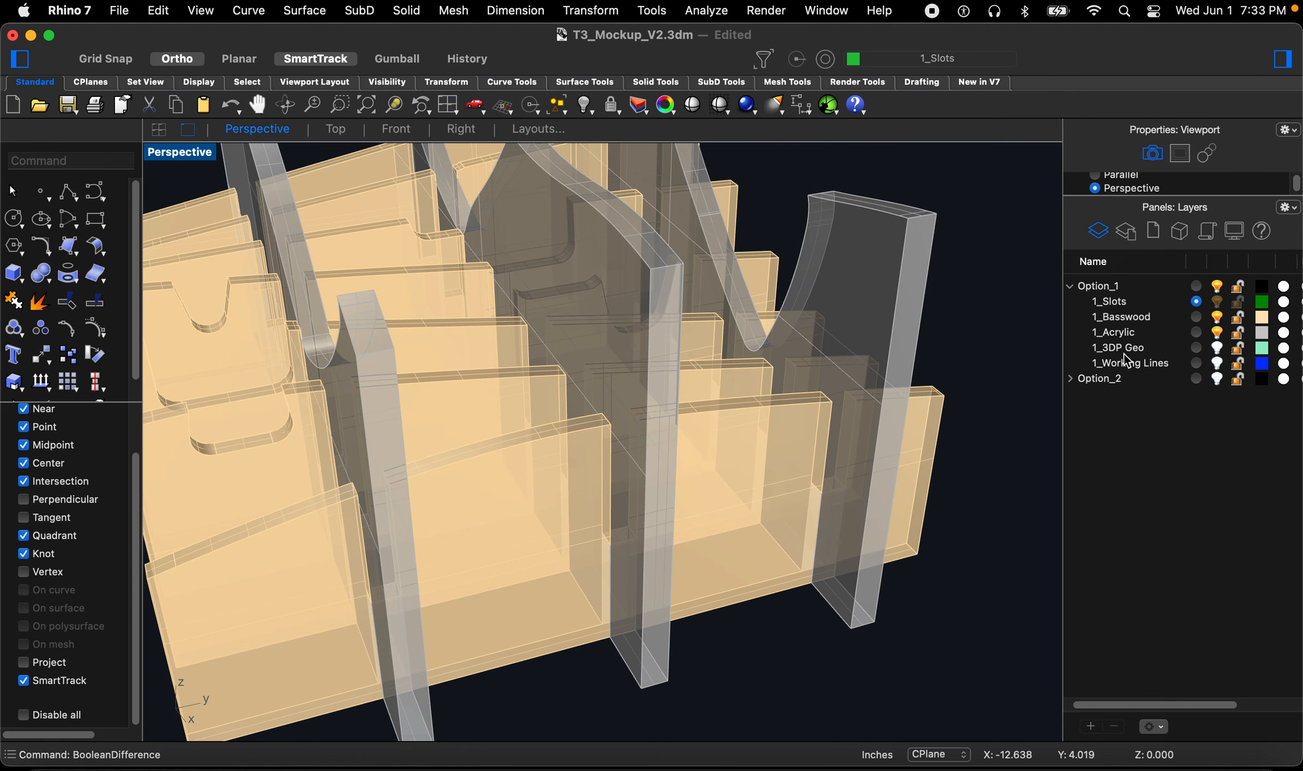
pyautogui.moveTo(696, 566); pyautogui.dragTo(707, 529, button='right')
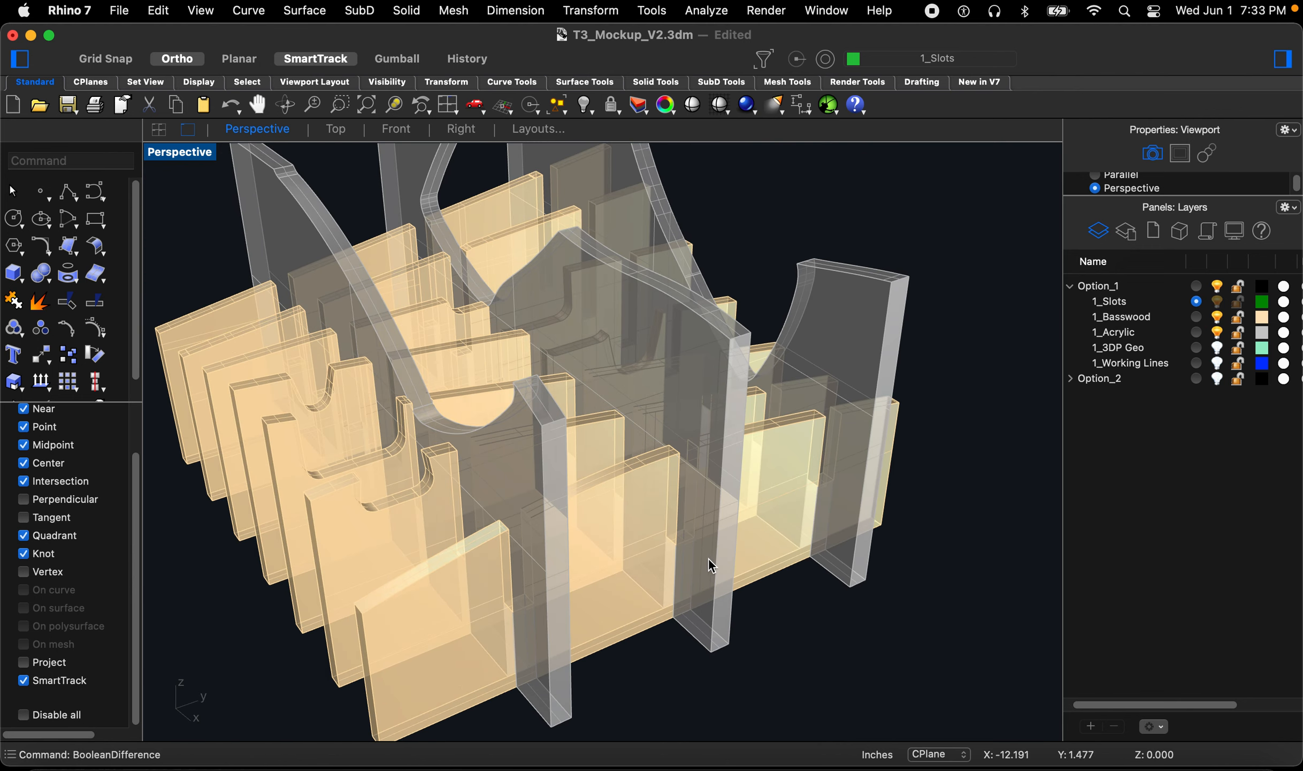
pyautogui.write('z')
pyautogui.press('space')
pyautogui.moveTo(707, 427); pyautogui.dragTo(640, 664)
pyautogui.moveTo(640, 555); pyautogui.dragTo(709, 502, button='right')
pyautogui.click(768, 598)
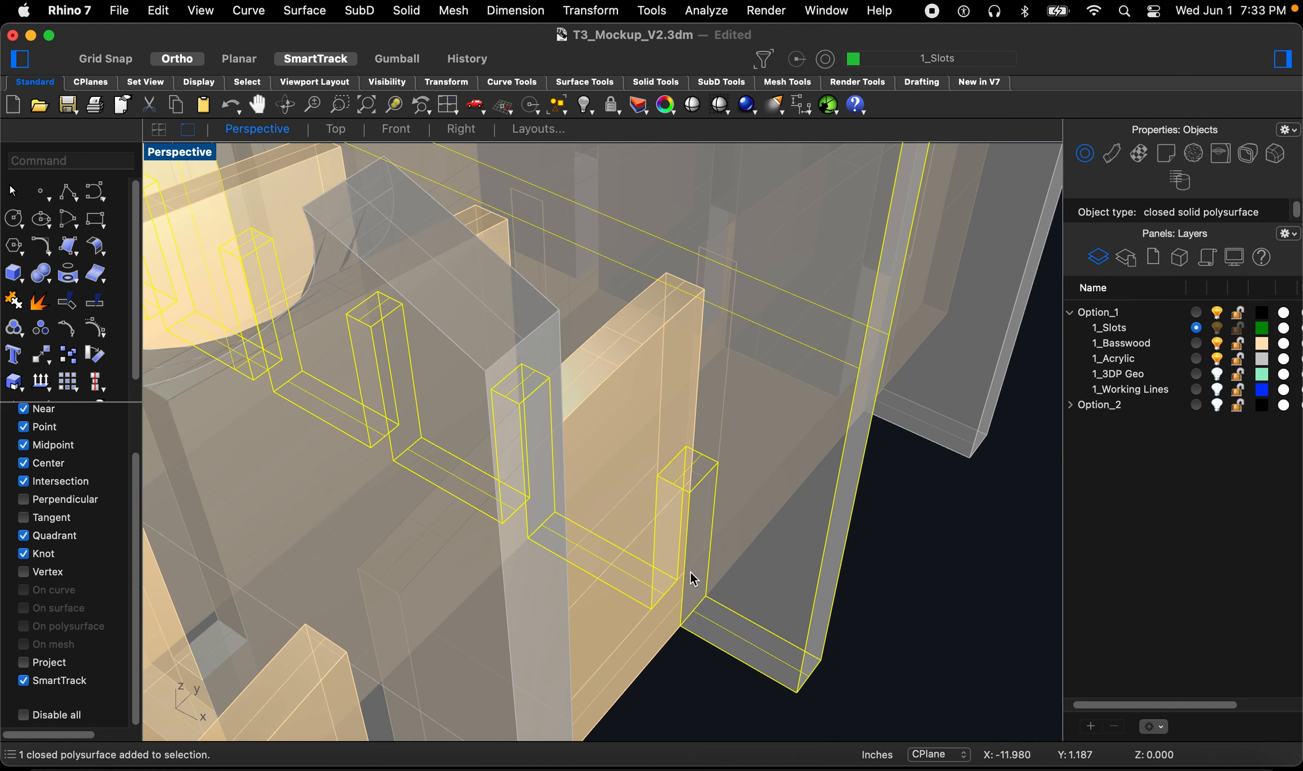
# Step: Inspect the interlocking slots between the basswood ribs and acrylic panels from several angles
pyautogui.scroll(5, 657, 664)
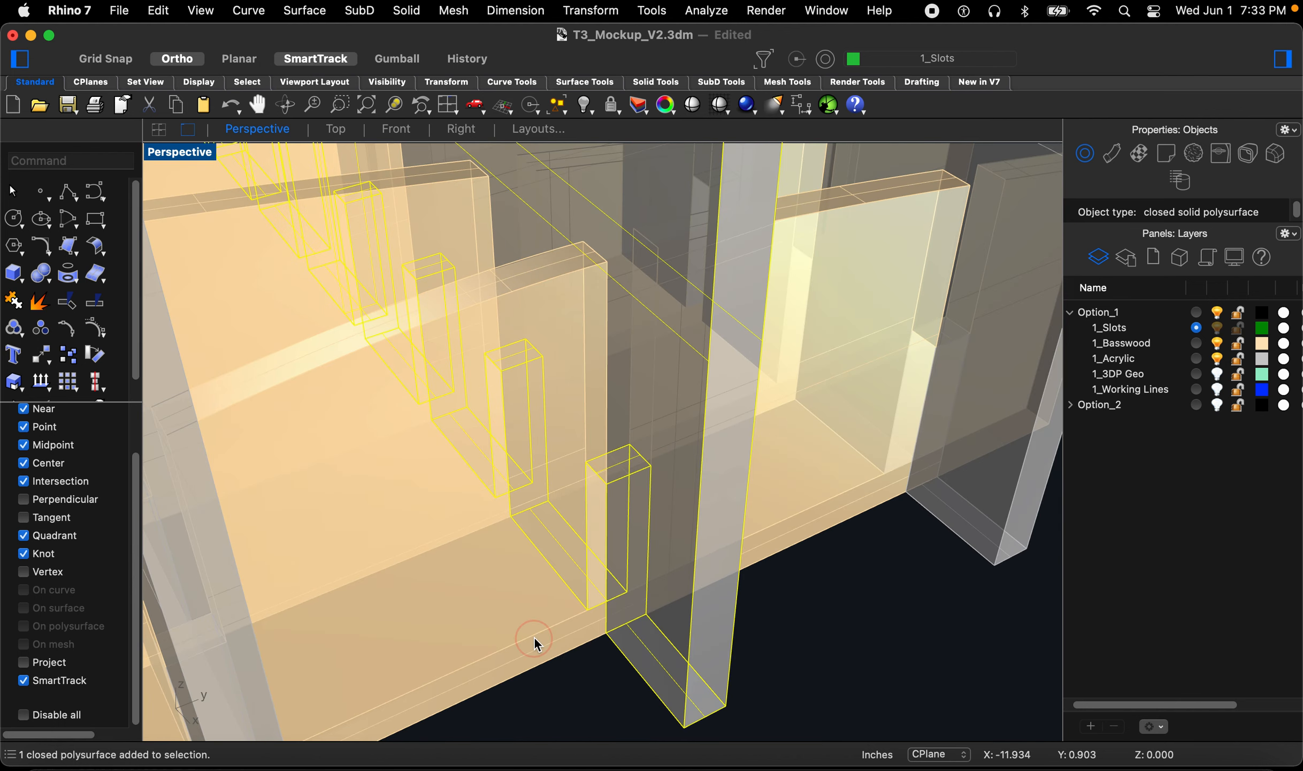
pyautogui.moveTo(517, 634); pyautogui.dragTo(521, 639, button='right')
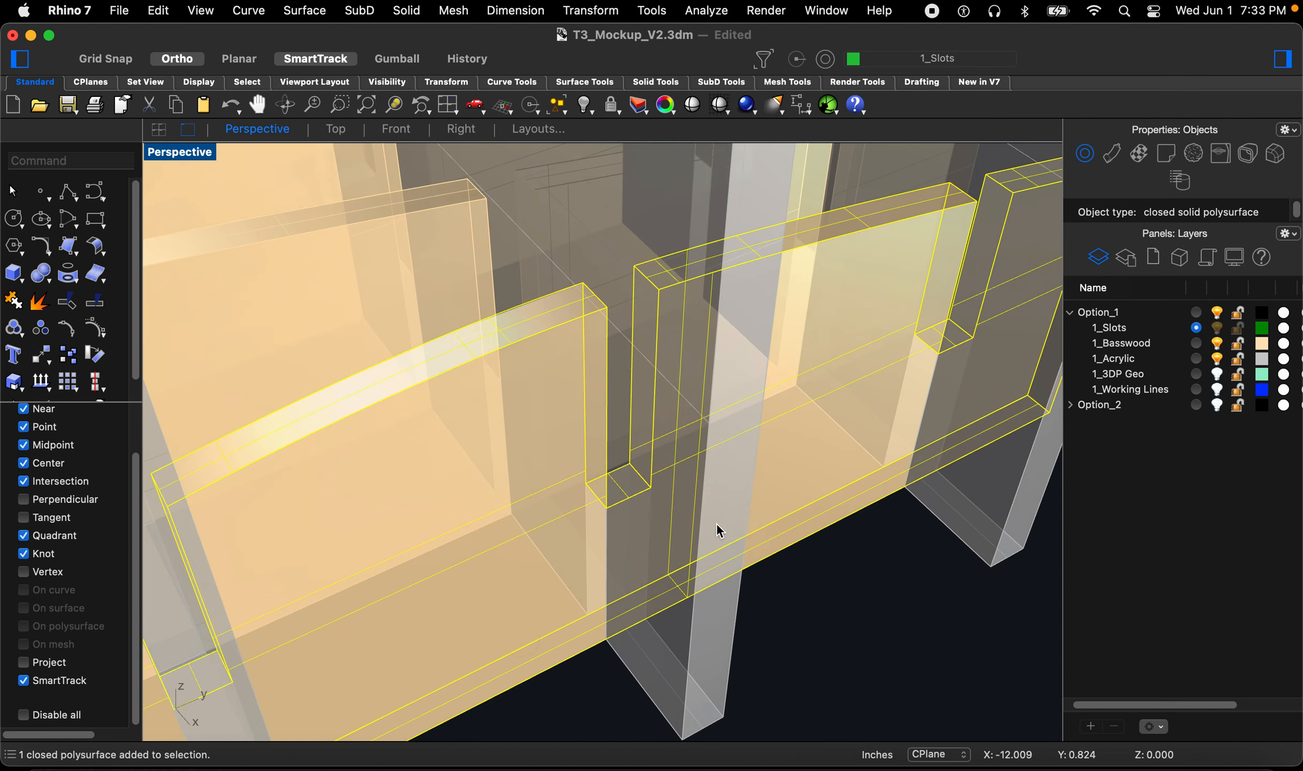
pyautogui.scroll(-8, 696, 554)
pyautogui.click(806, 570)
pyautogui.moveTo(768, 546); pyautogui.dragTo(843, 532, button='right')
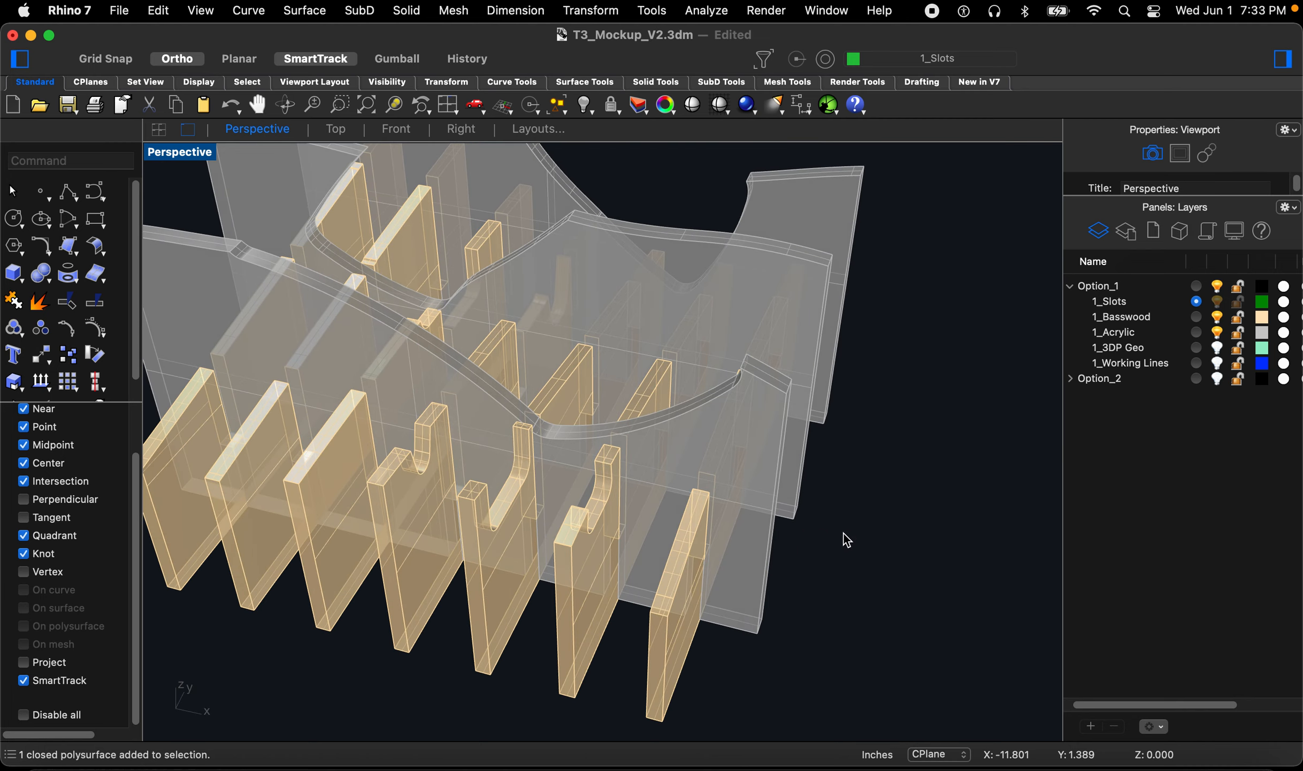
pyautogui.scroll(-6, 844, 530)
pyautogui.scroll(6, 695, 428)
pyautogui.moveTo(729, 483); pyautogui.dragTo(801, 456, button='right')
pyautogui.scroll(-6, 658, 514)
pyautogui.moveTo(681, 509); pyautogui.dragTo(722, 506, button='right')
pyautogui.scroll(6, 695, 511)
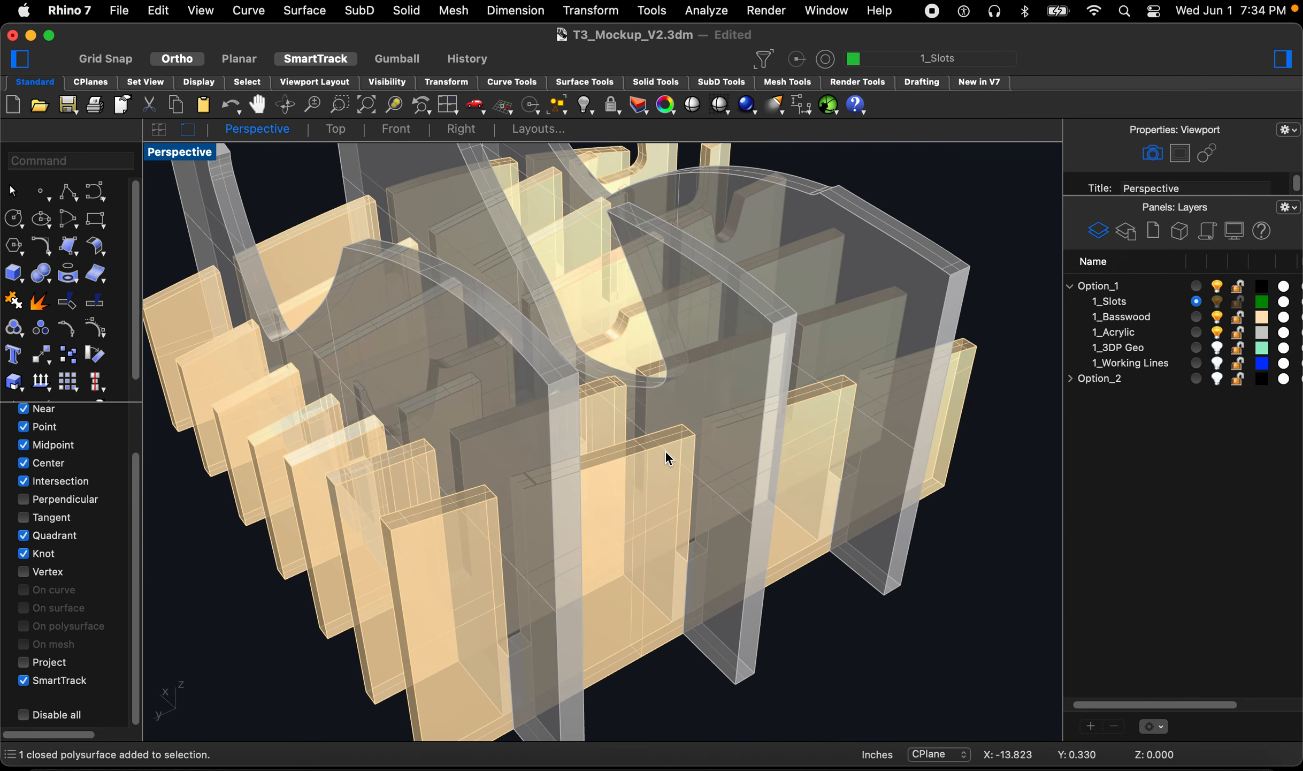
pyautogui.moveTo(628, 592)
pyautogui.mouseDown(button='right')
pyautogui.moveTo(608, 608)
pyautogui.moveTo(484, 603)
pyautogui.mouseUp(button='right')
pyautogui.moveTo(598, 509); pyautogui.dragTo(654, 445, button='right')
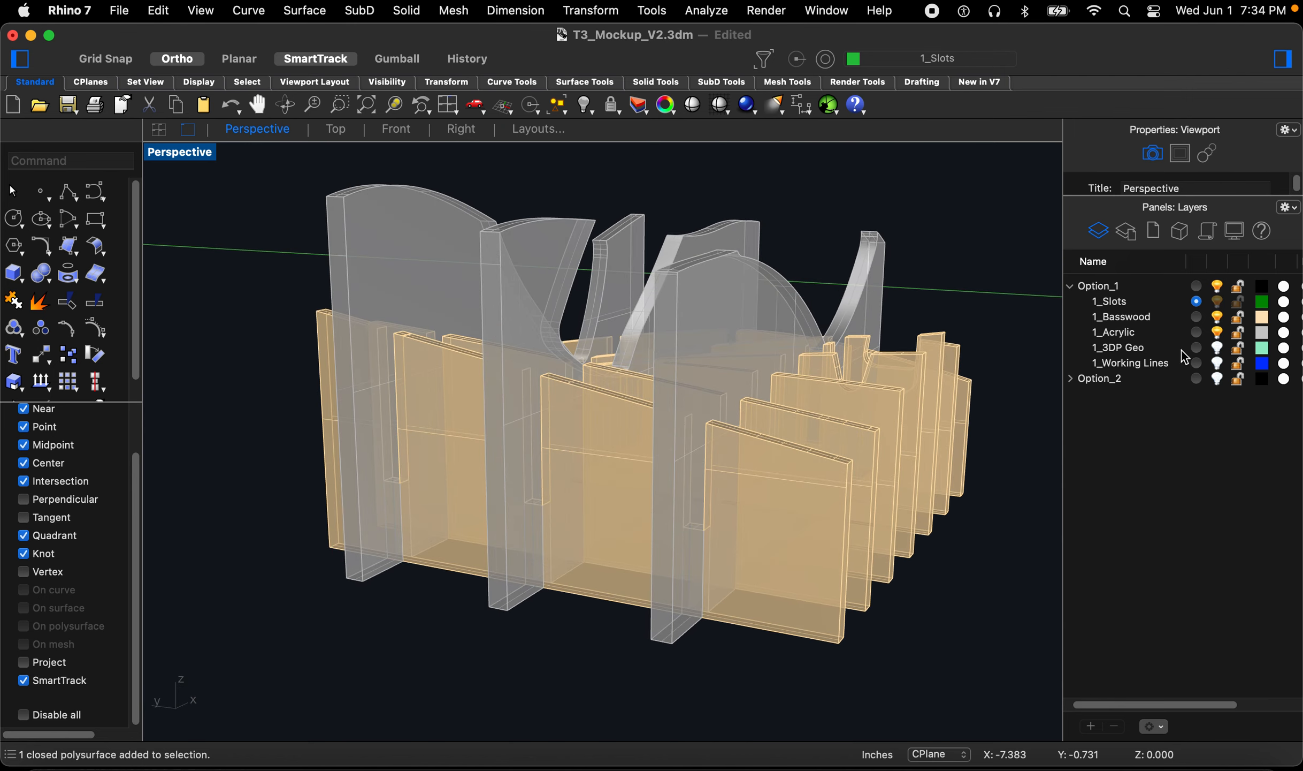
# Step: Show the 1_3DP Geo layer and save the file
pyautogui.click(1217, 348)
pyautogui.moveTo(813, 424); pyautogui.dragTo(470, 482, button='right')
pyautogui.moveTo(812, 462); pyautogui.dragTo(626, 493, button='right')
pyautogui.scroll(-7, 584, 553)
pyautogui.scroll(3, 599, 487)
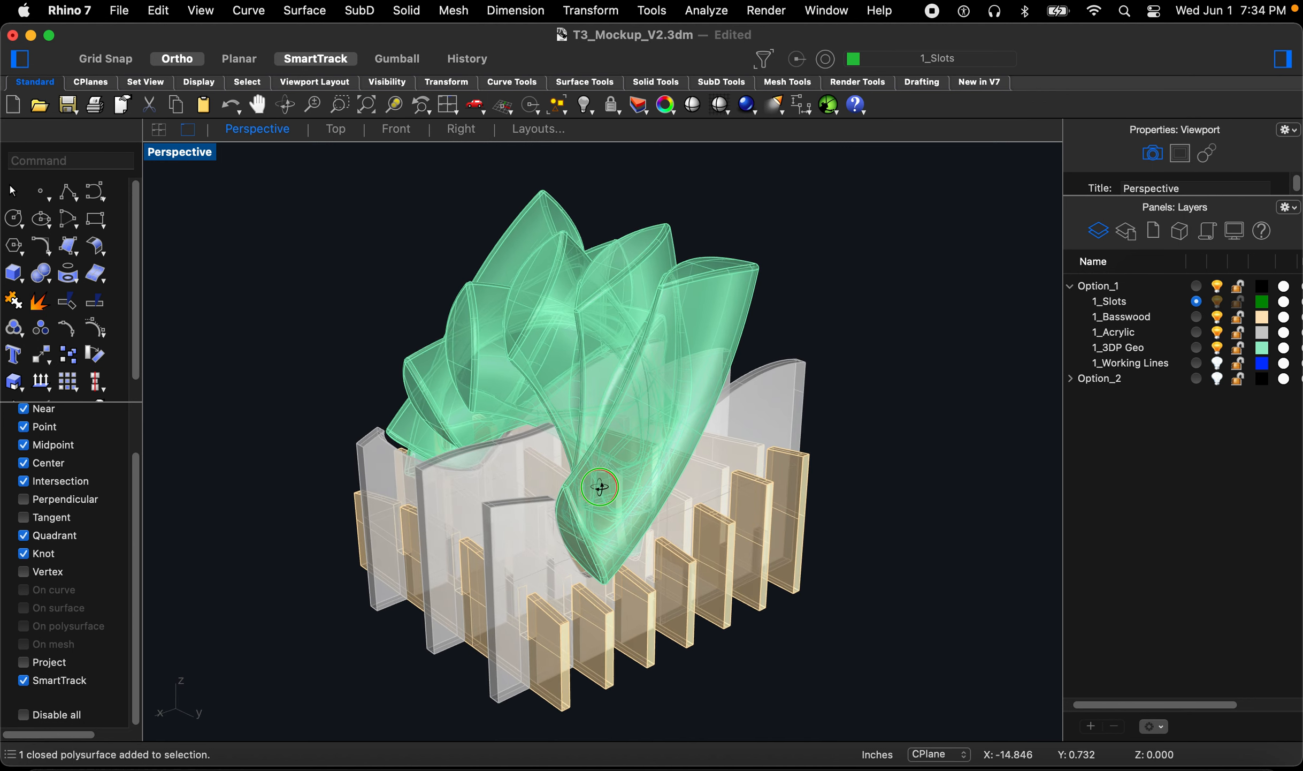
pyautogui.click(857, 416)
pyautogui.press('super+s')
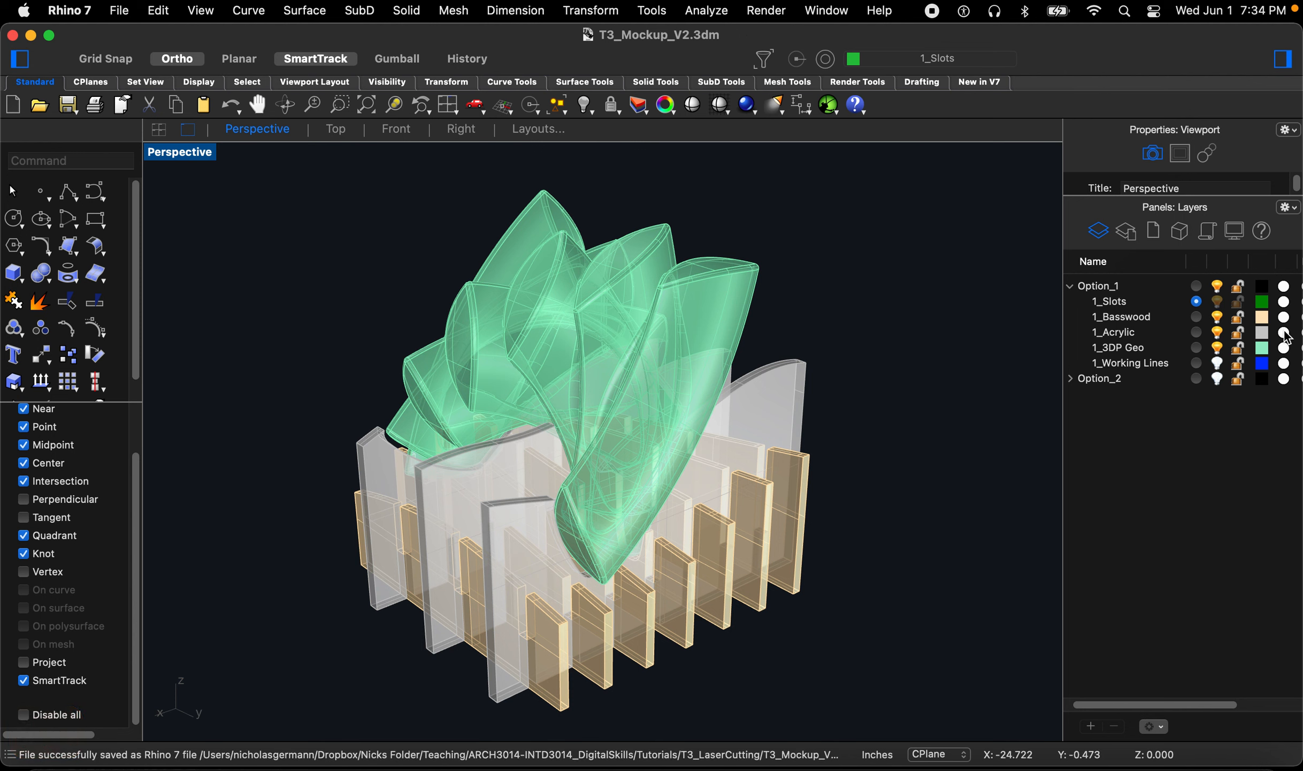
# Step: Set the 1_Acrylic layer's material to Plastic with 90% transparency
pyautogui.hscroll(1, 1288, 340)
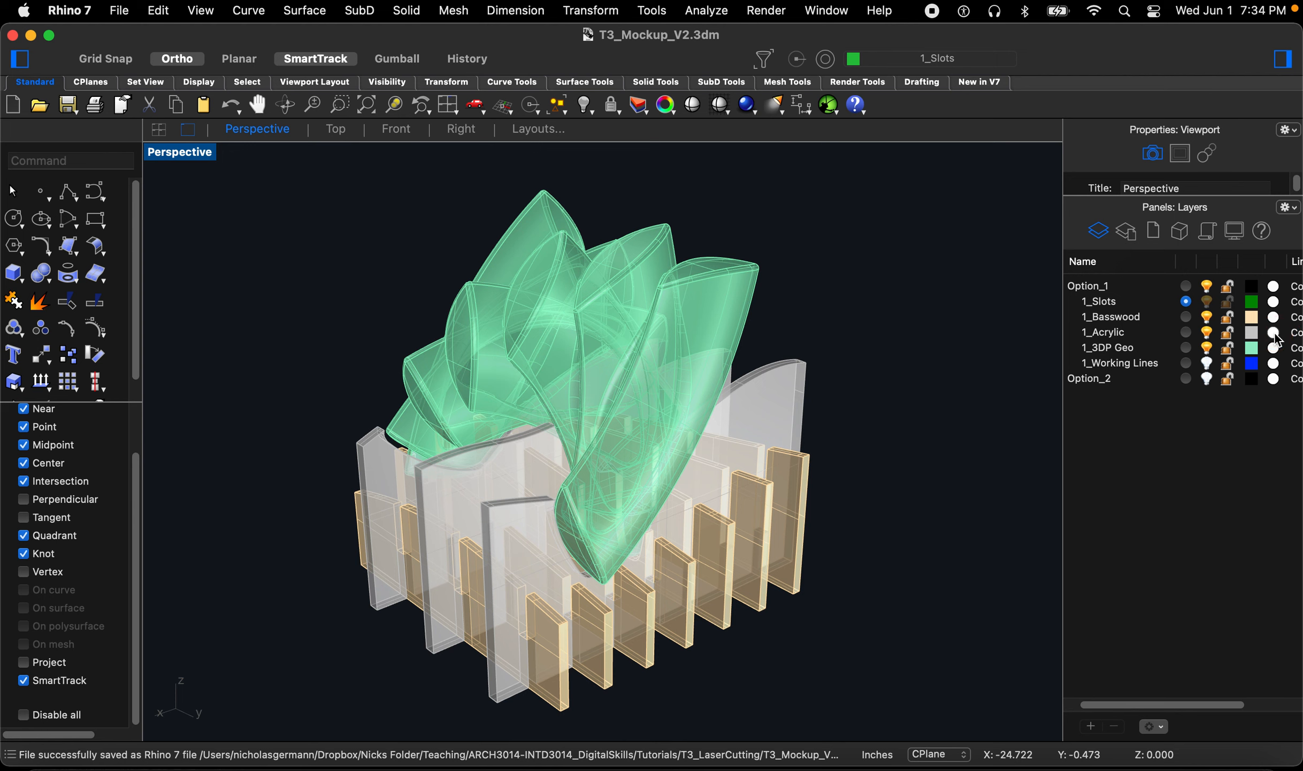
pyautogui.click(1274, 334)
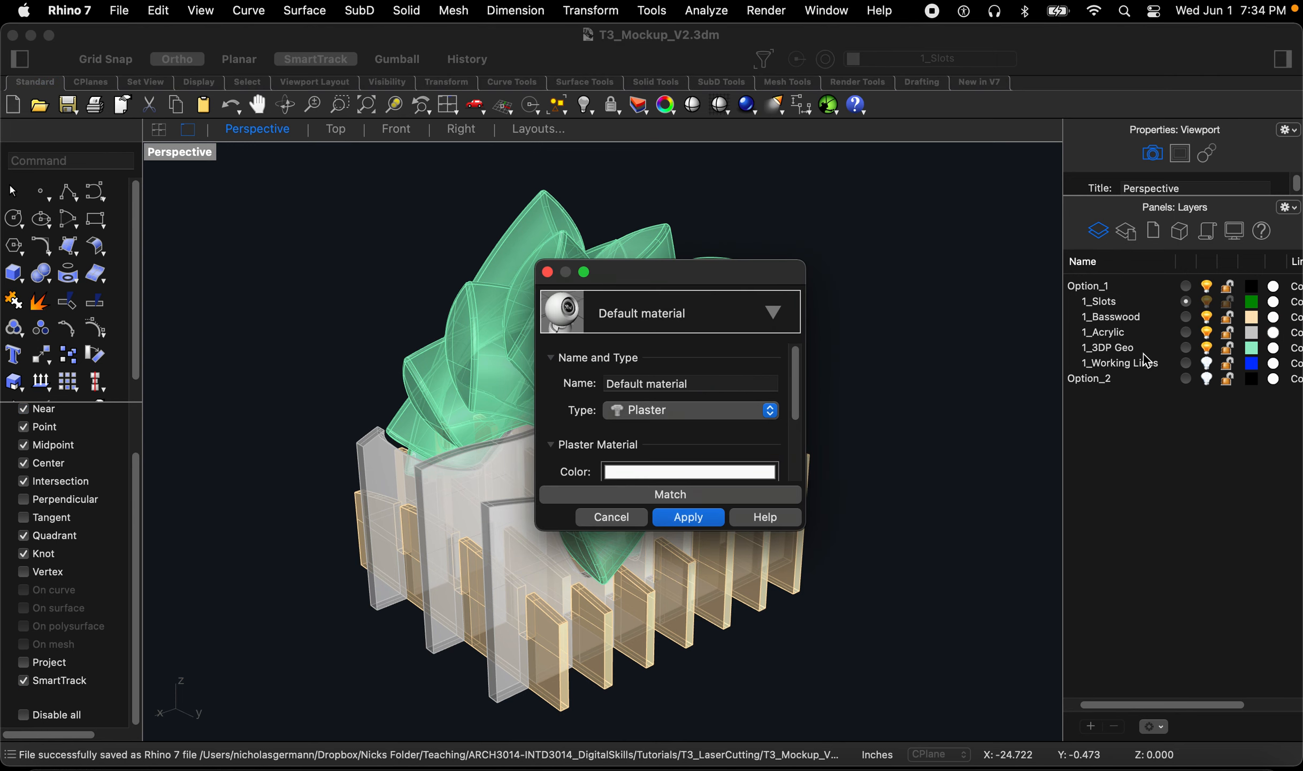
pyautogui.click(716, 409)
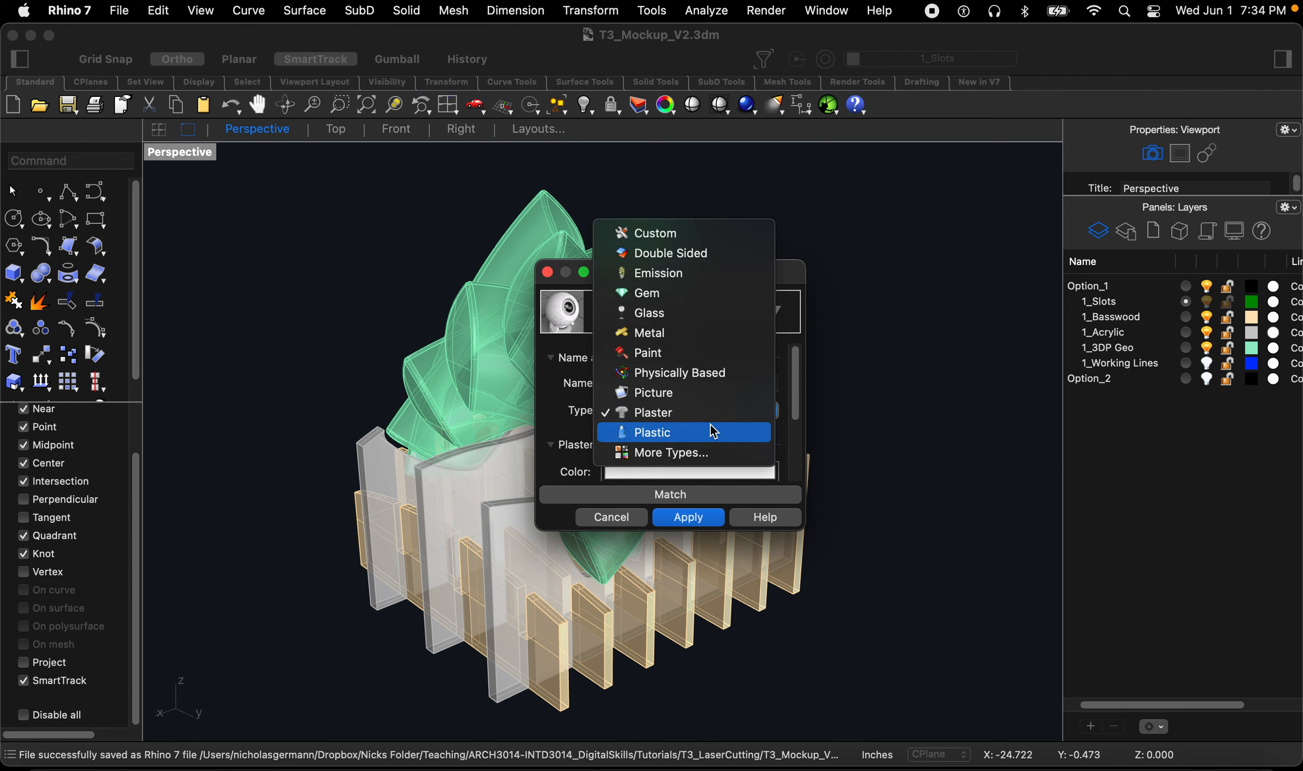
pyautogui.click(713, 431)
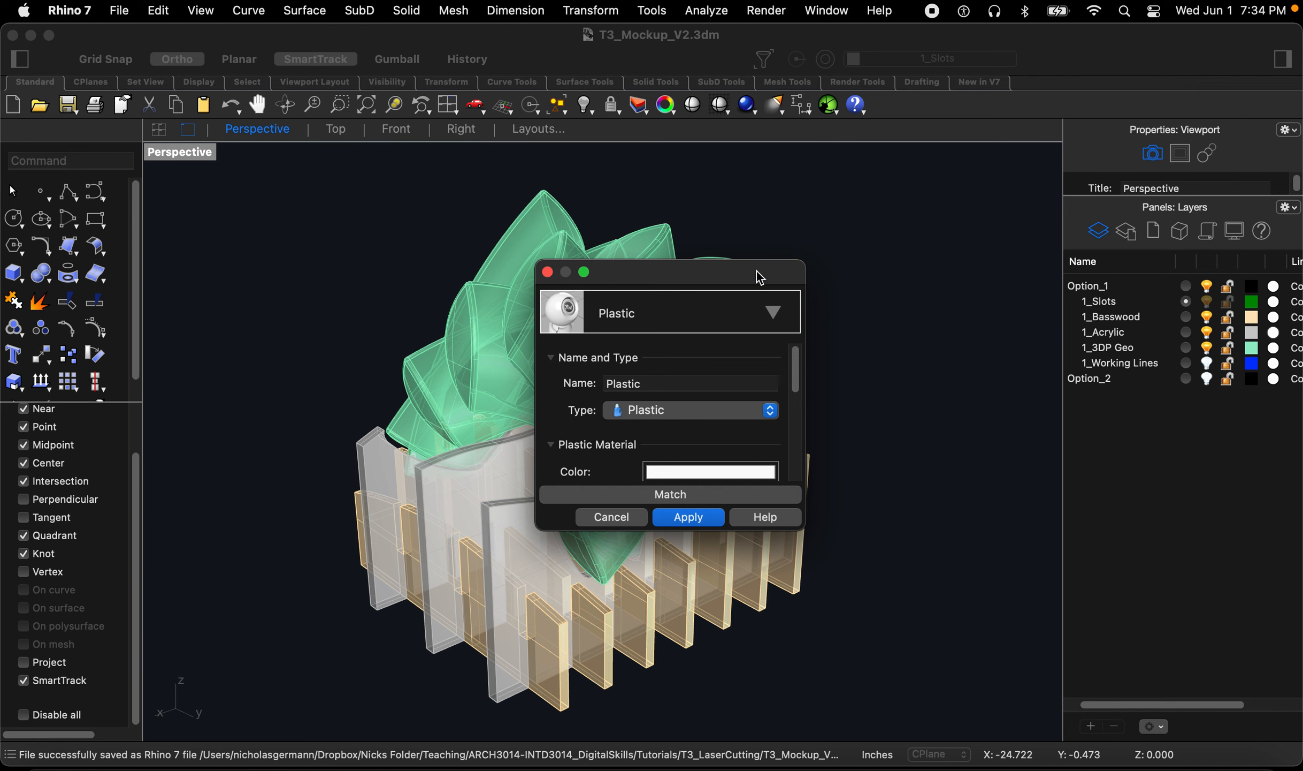
pyautogui.moveTo(760, 262); pyautogui.dragTo(759, 132)
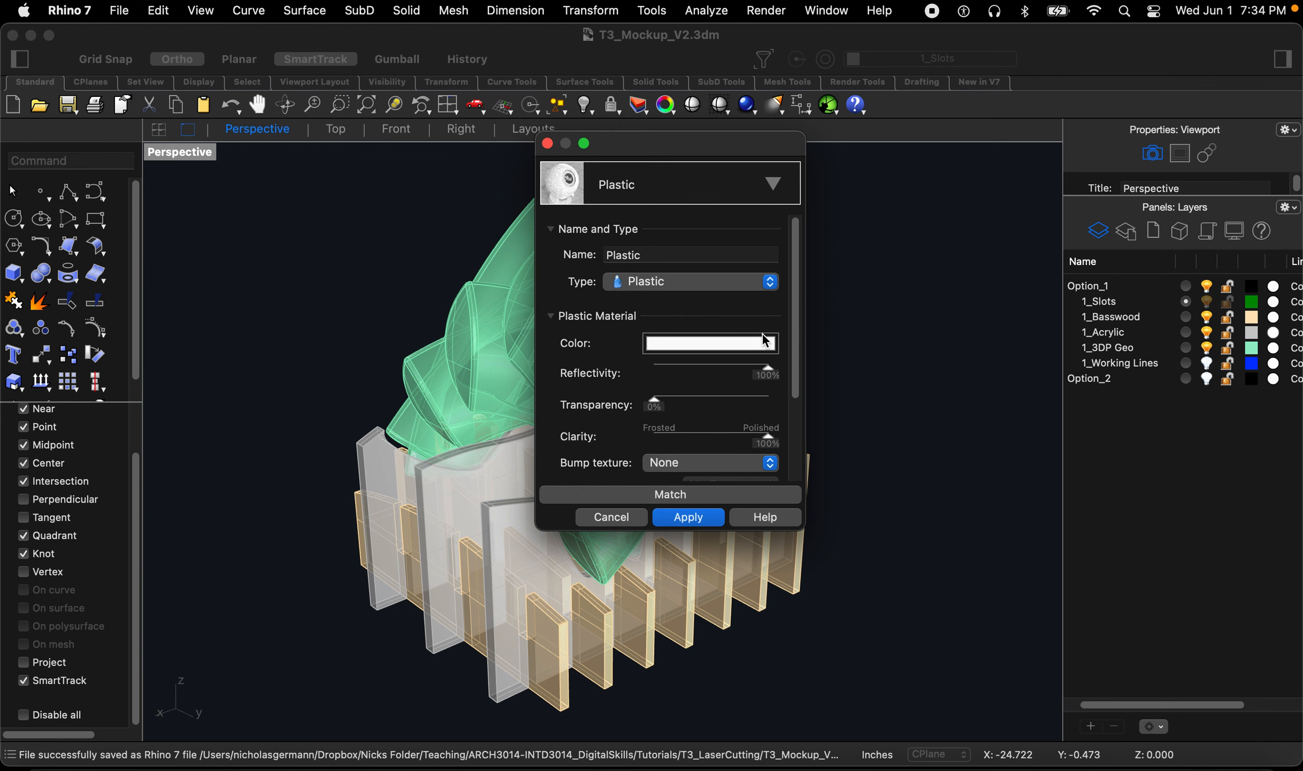
pyautogui.moveTo(653, 407); pyautogui.dragTo(756, 416)
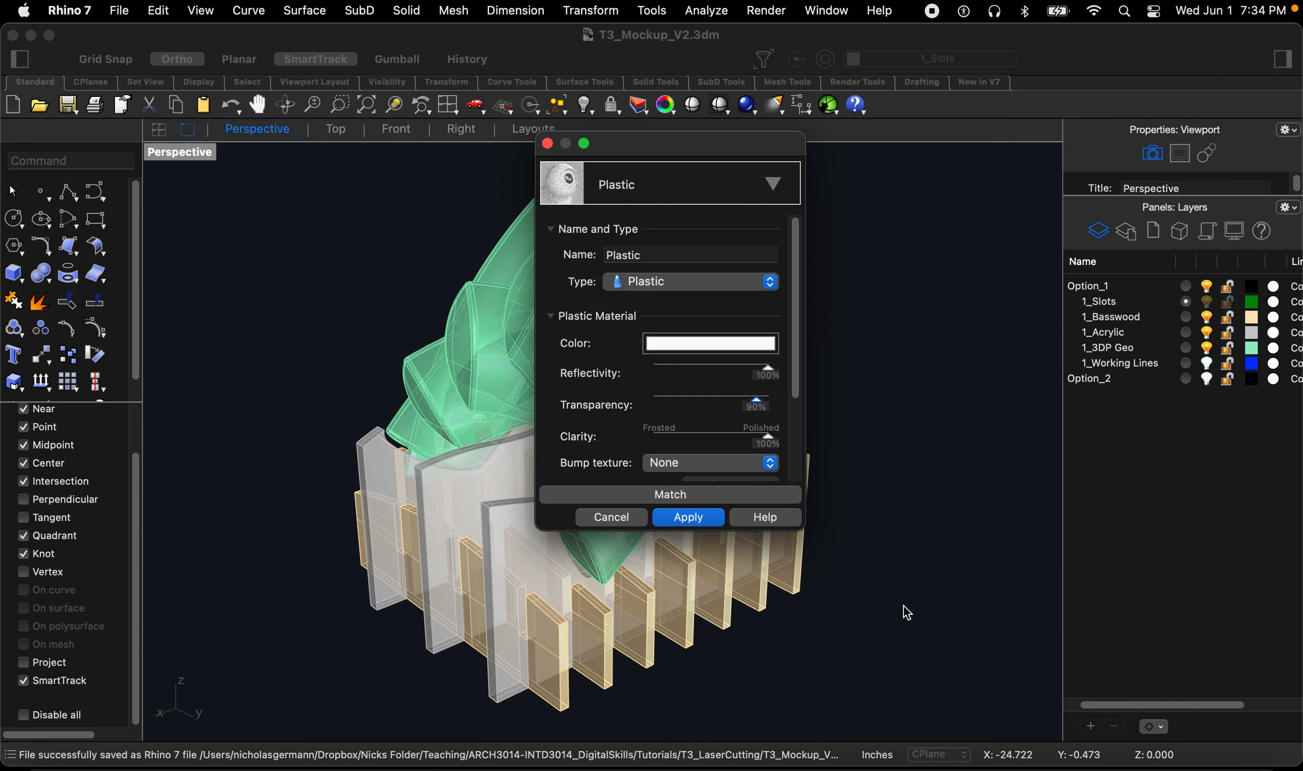
pyautogui.click(673, 519)
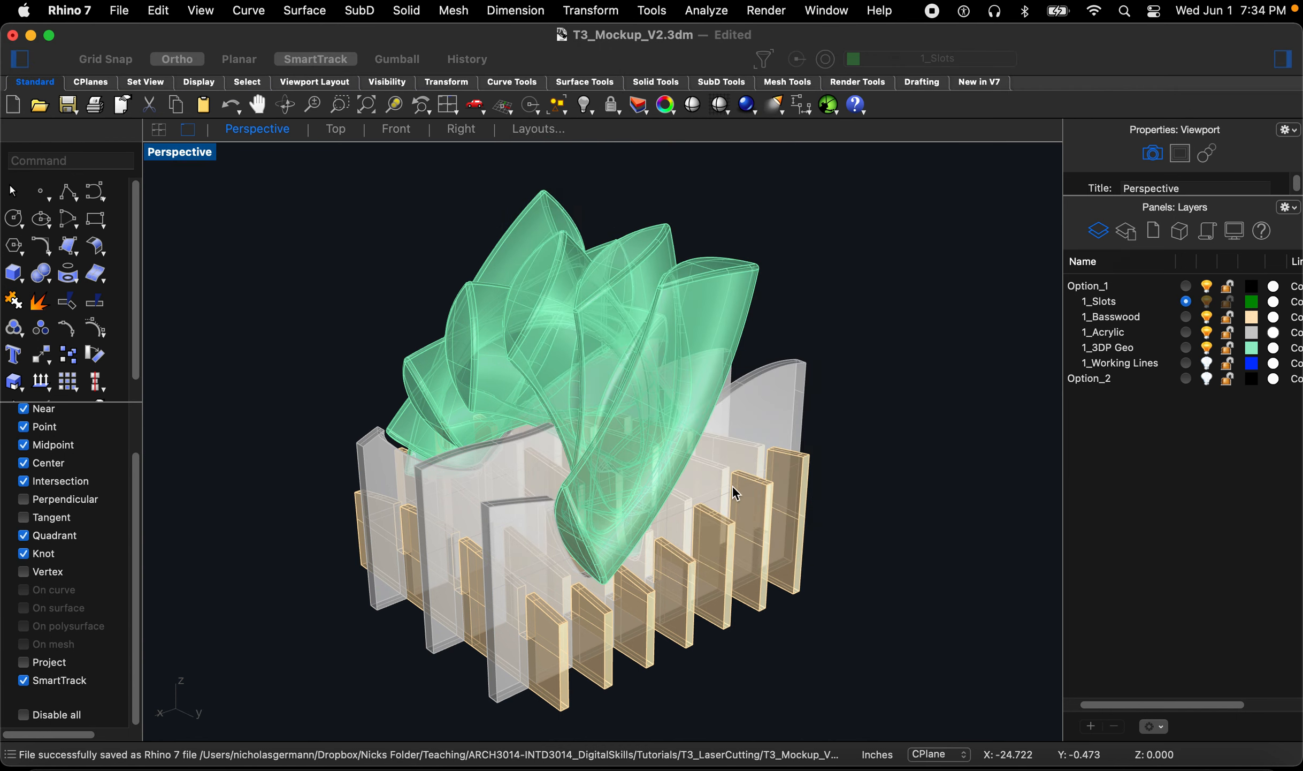
# Step: Give the 1_Basswood layer a Plaster material coloured Tan
pyautogui.click(1273, 320)
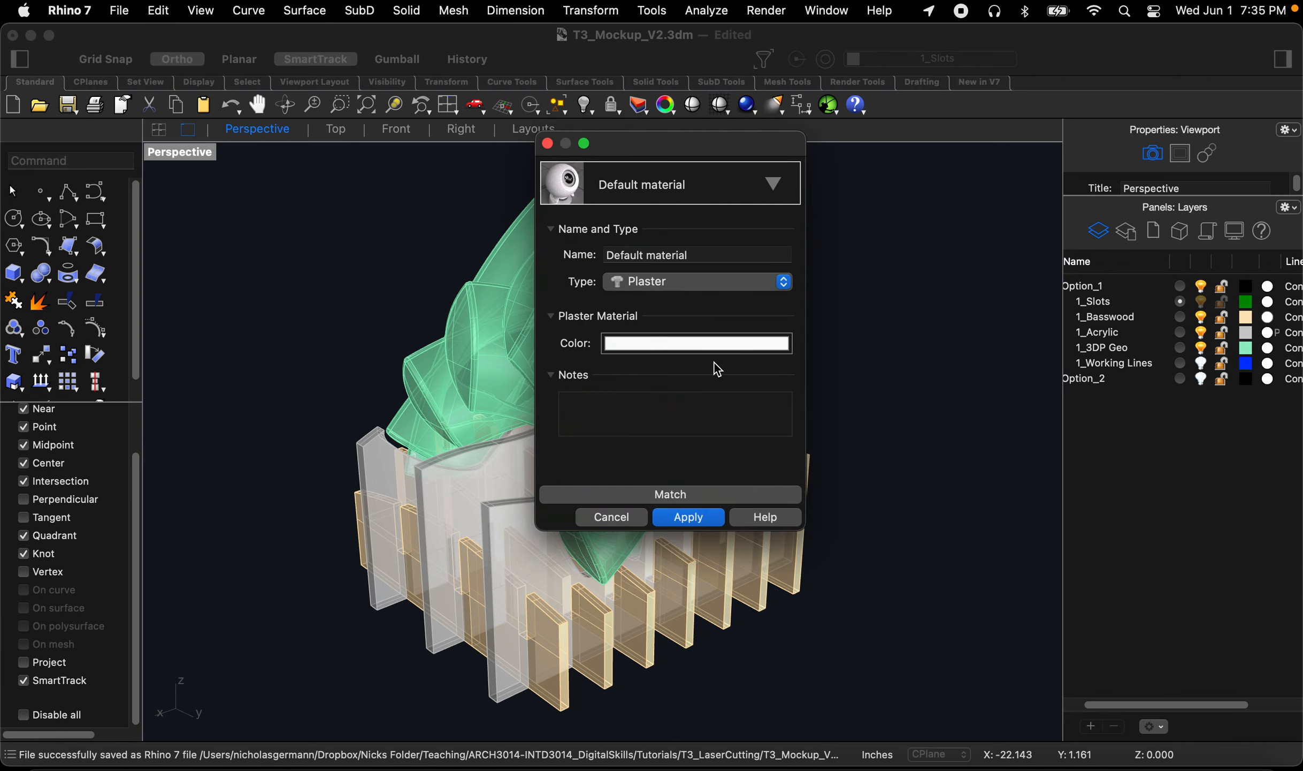
pyautogui.click(706, 346)
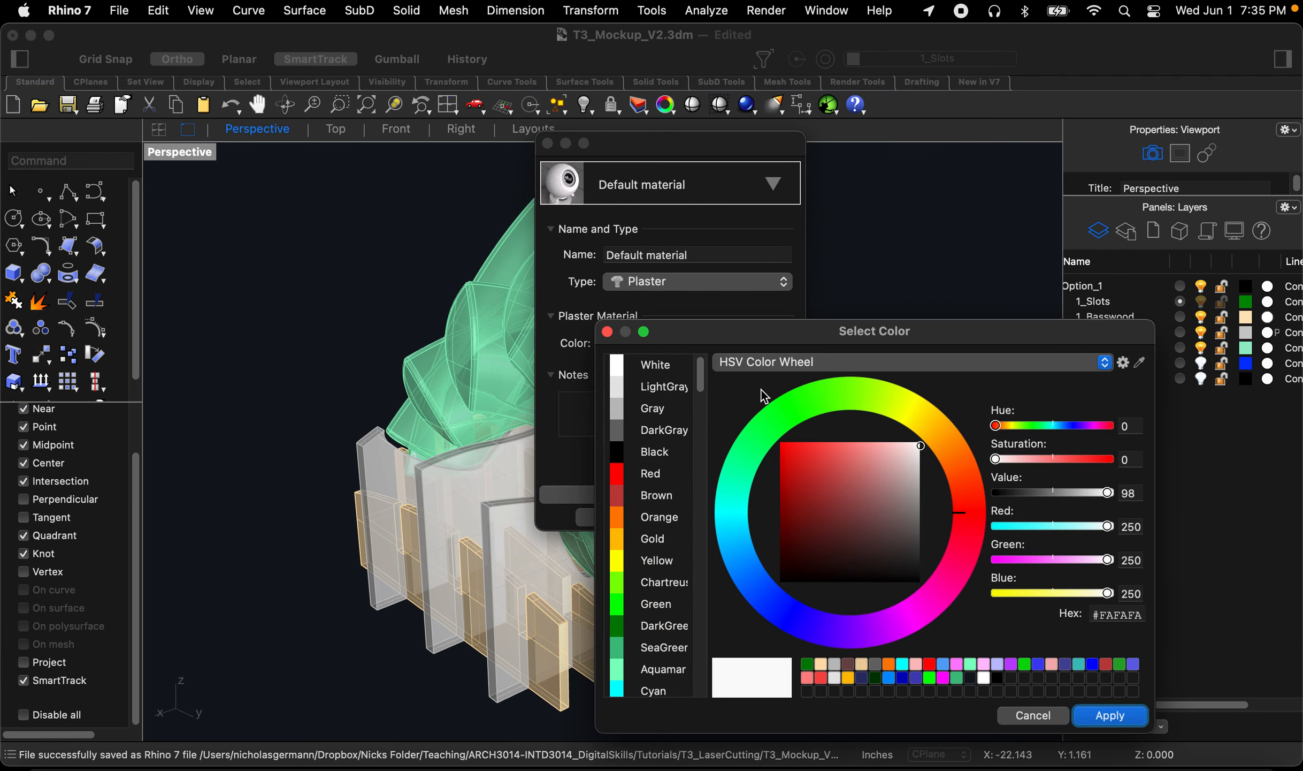
pyautogui.moveTo(700, 399); pyautogui.dragTo(717, 532)
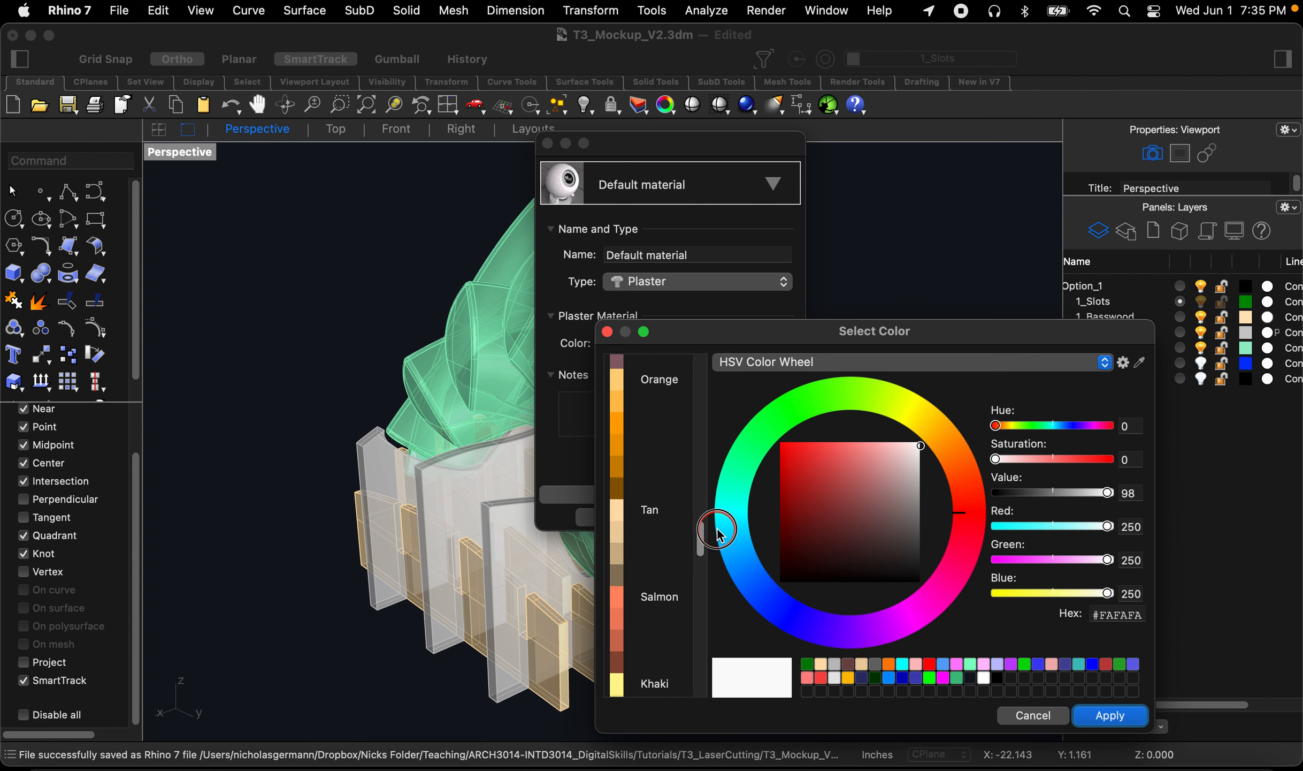
pyautogui.click(648, 514)
pyautogui.click(1109, 717)
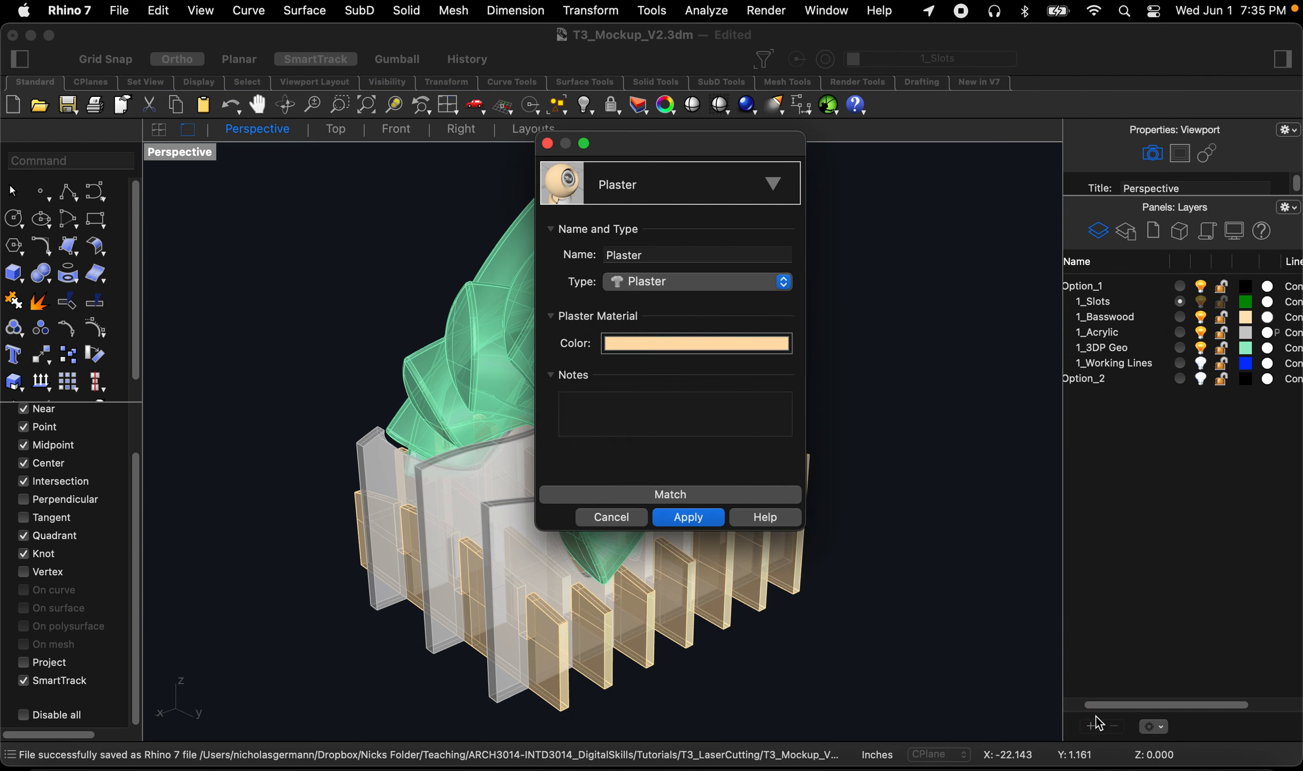
pyautogui.click(679, 519)
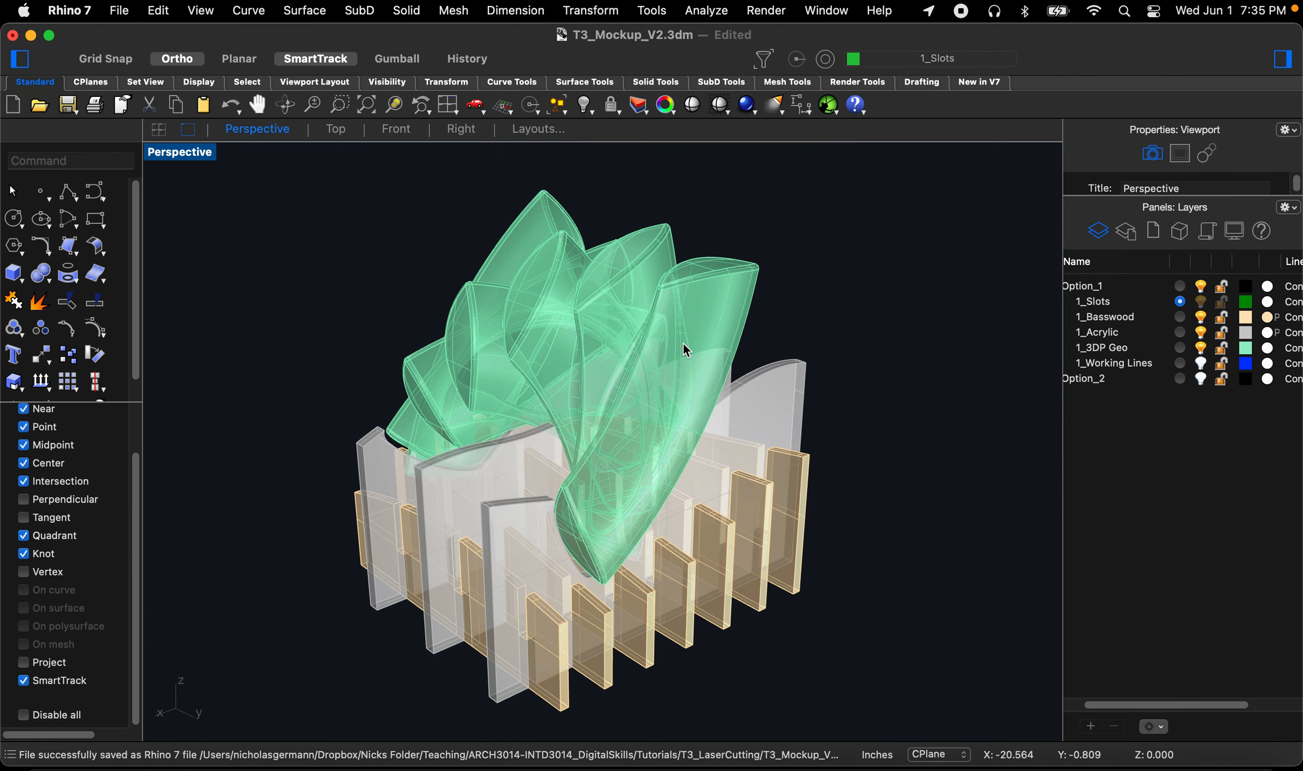
# Step: Save the file and switch the perspective viewport to Rendered display mode
pyautogui.scroll(3, 506, 486)
pyautogui.press('super+s')
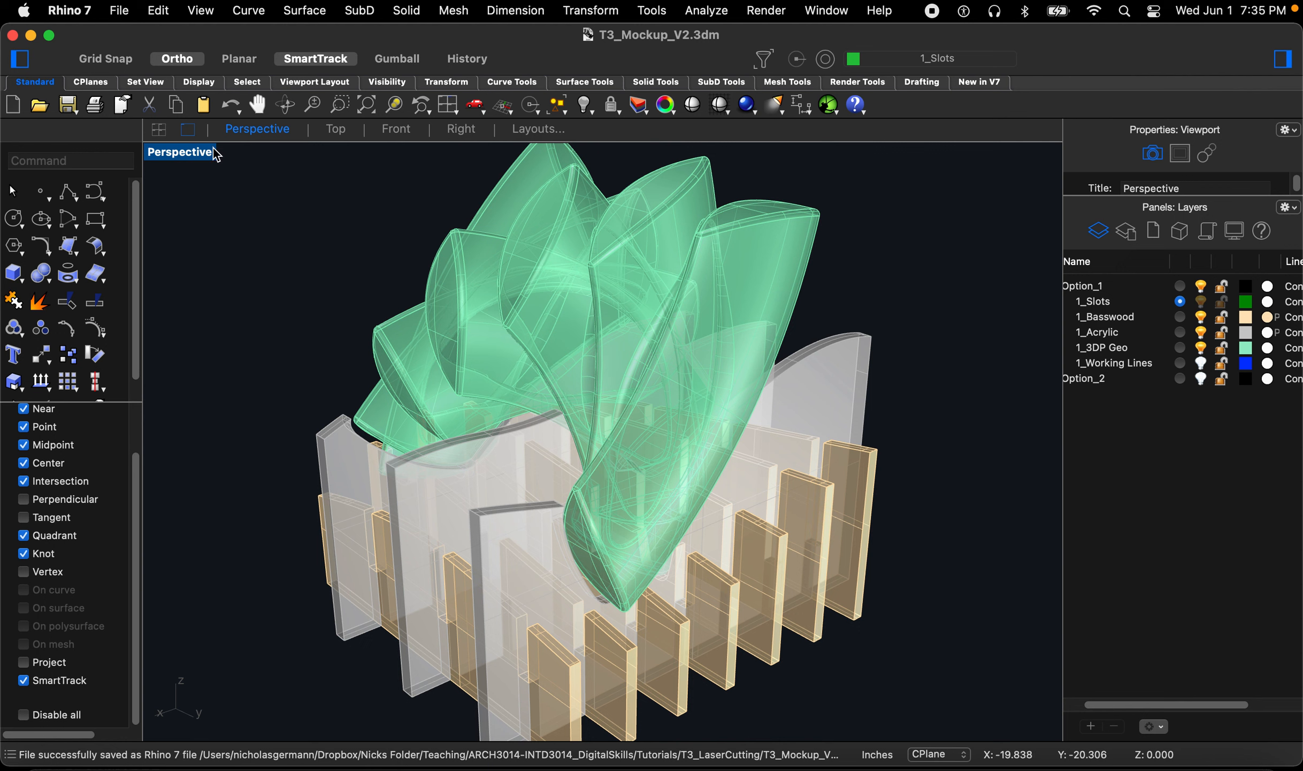
pyautogui.click(199, 12)
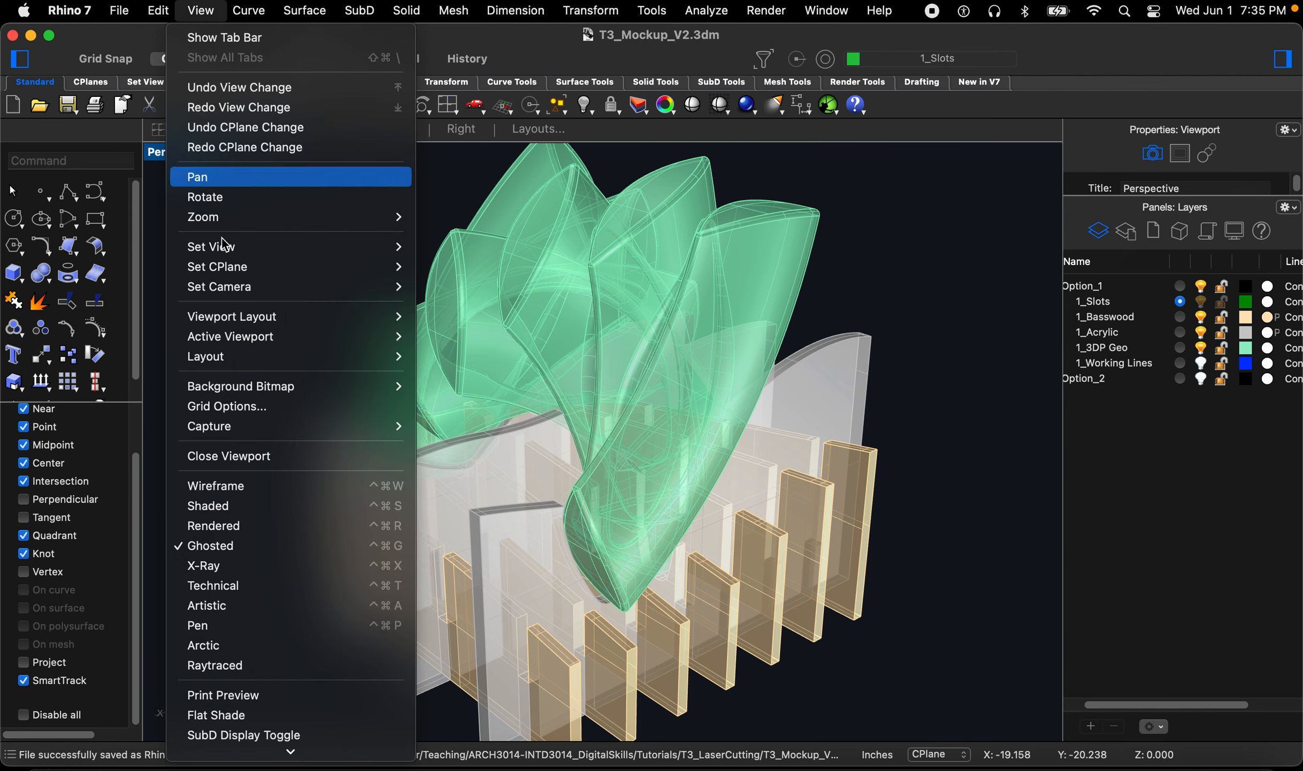
pyautogui.click(237, 528)
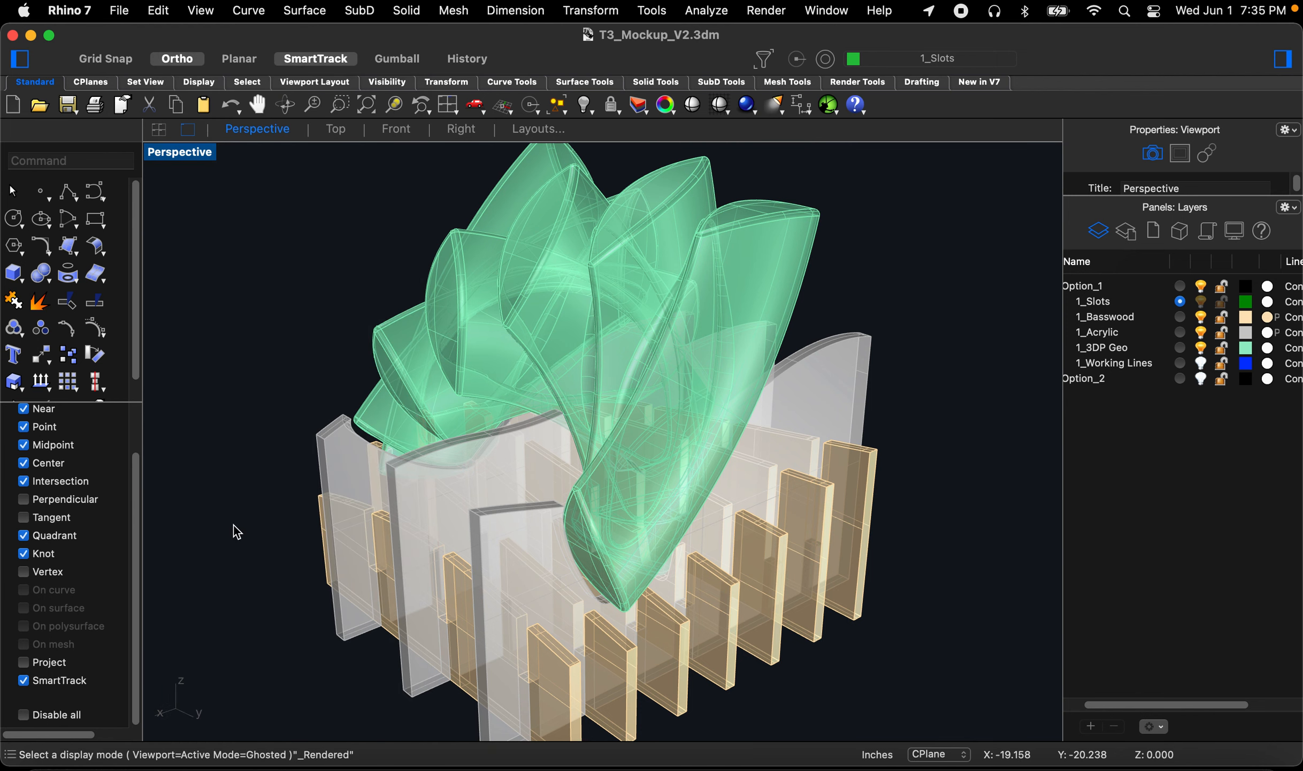
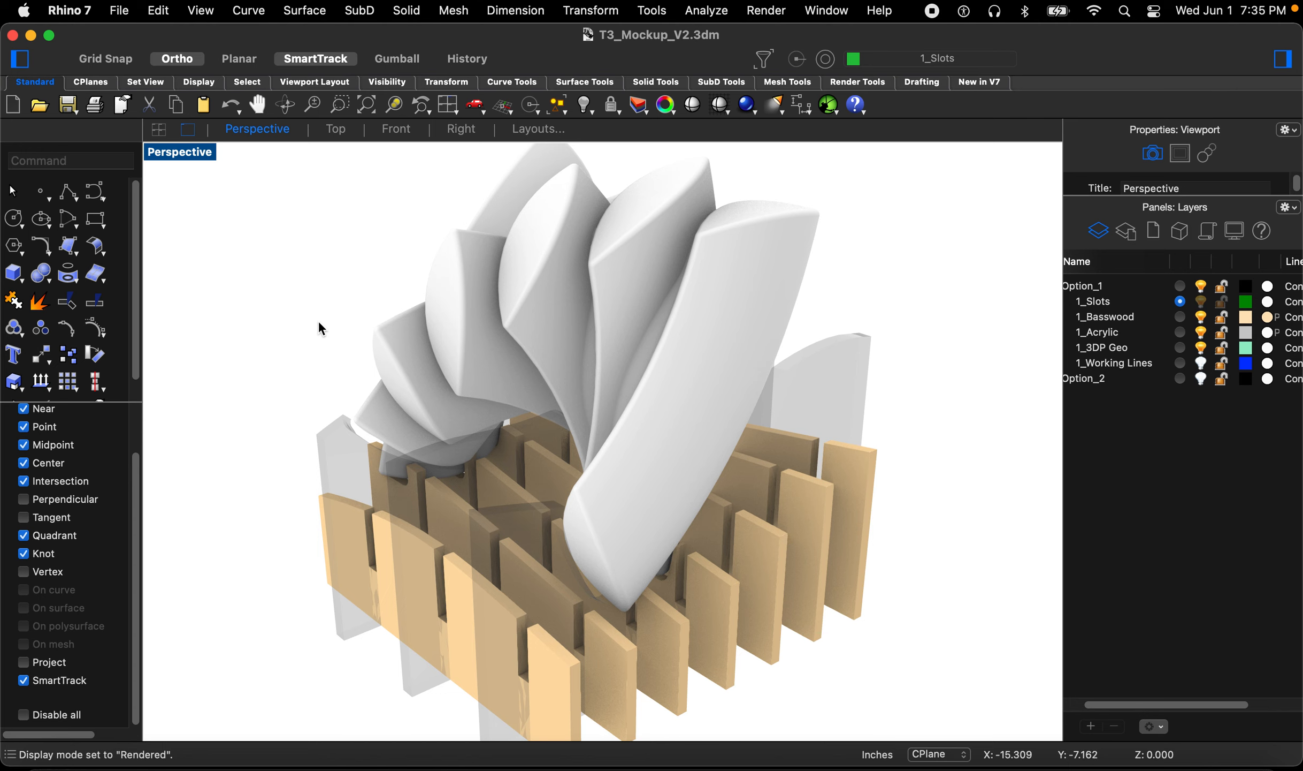
# Step: Orbit around the rendered model and switch the perspective viewport to Ghosted display mode
pyautogui.moveTo(395, 408); pyautogui.dragTo(451, 395, button='right')
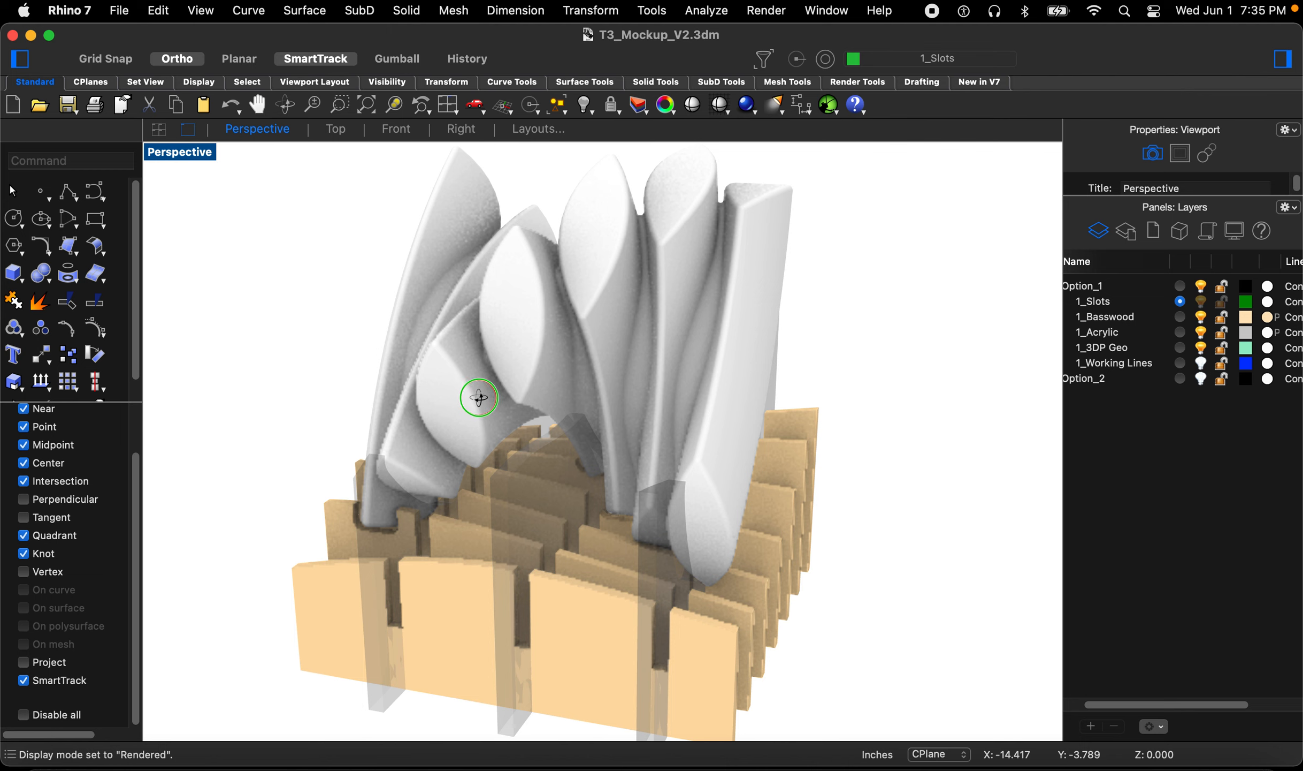
pyautogui.moveTo(508, 400); pyautogui.dragTo(508, 398, button='right')
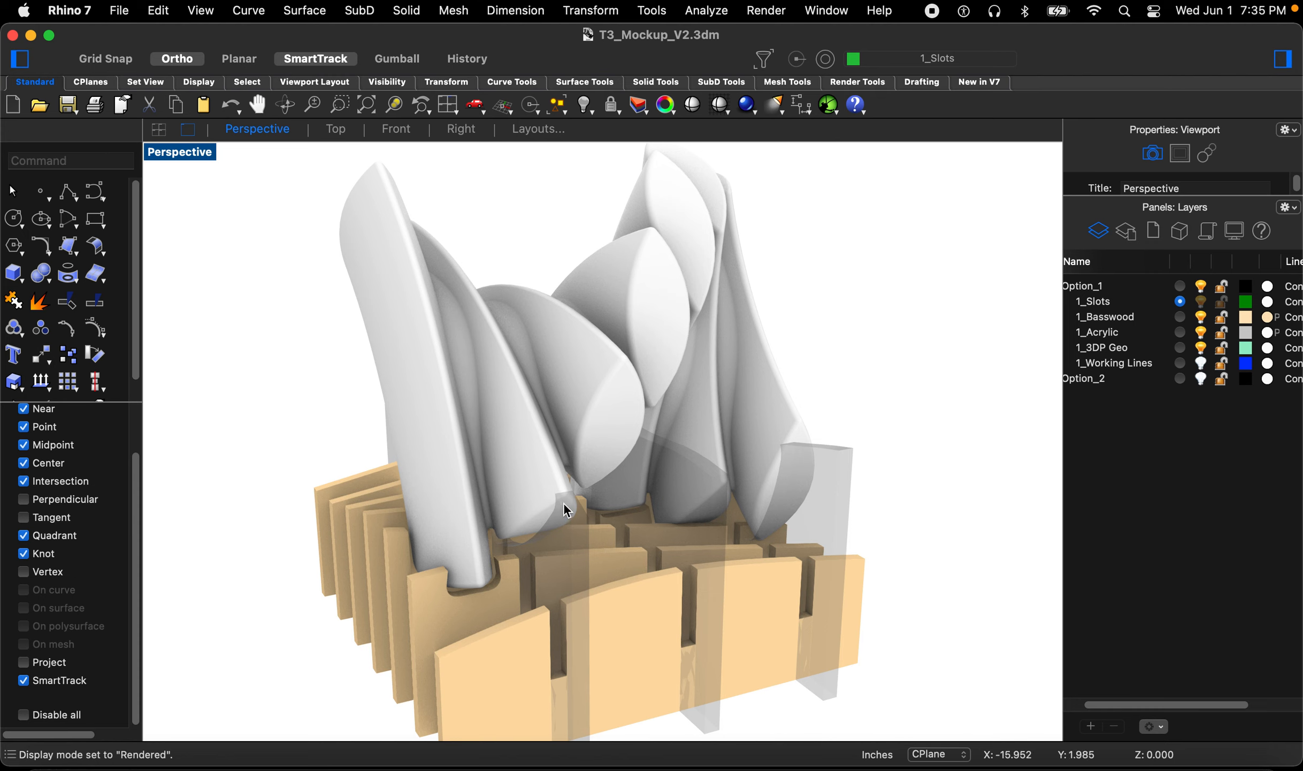
pyautogui.moveTo(442, 518)
pyautogui.mouseDown(button='right')
pyautogui.moveTo(553, 499)
pyautogui.moveTo(533, 544)
pyautogui.moveTo(557, 545)
pyautogui.moveTo(474, 553)
pyautogui.mouseUp(button='right')
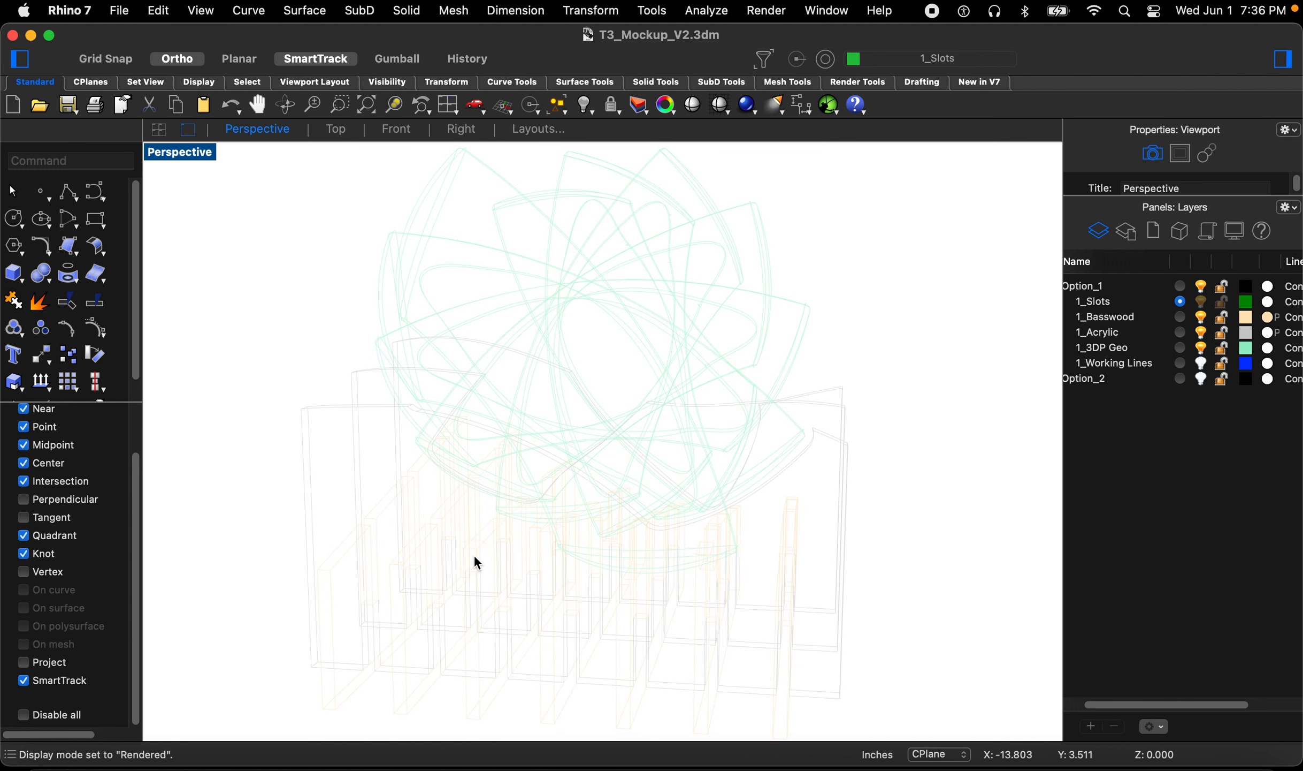
pyautogui.moveTo(620, 518)
pyautogui.mouseDown(button='right')
pyautogui.moveTo(442, 543)
pyautogui.moveTo(527, 487)
pyautogui.mouseUp(button='right')
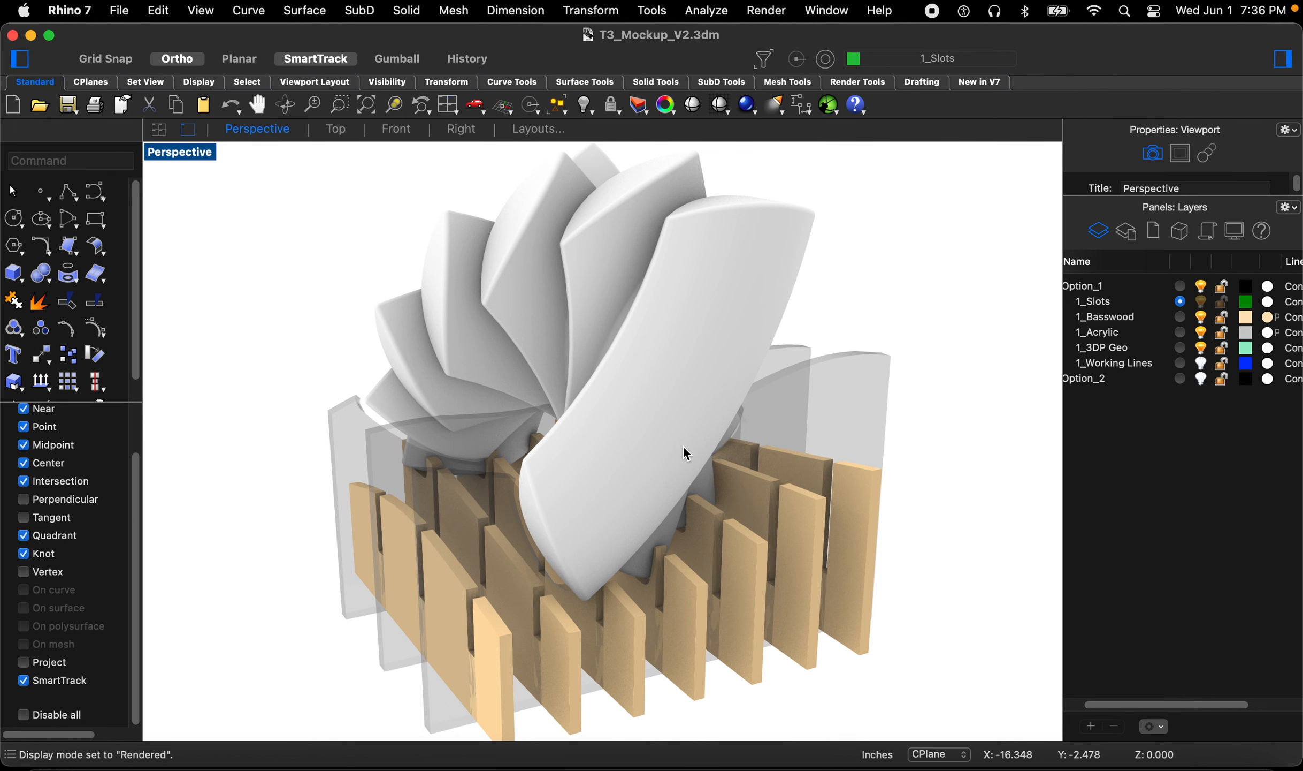
pyautogui.click(219, 13)
pyautogui.click(264, 553)
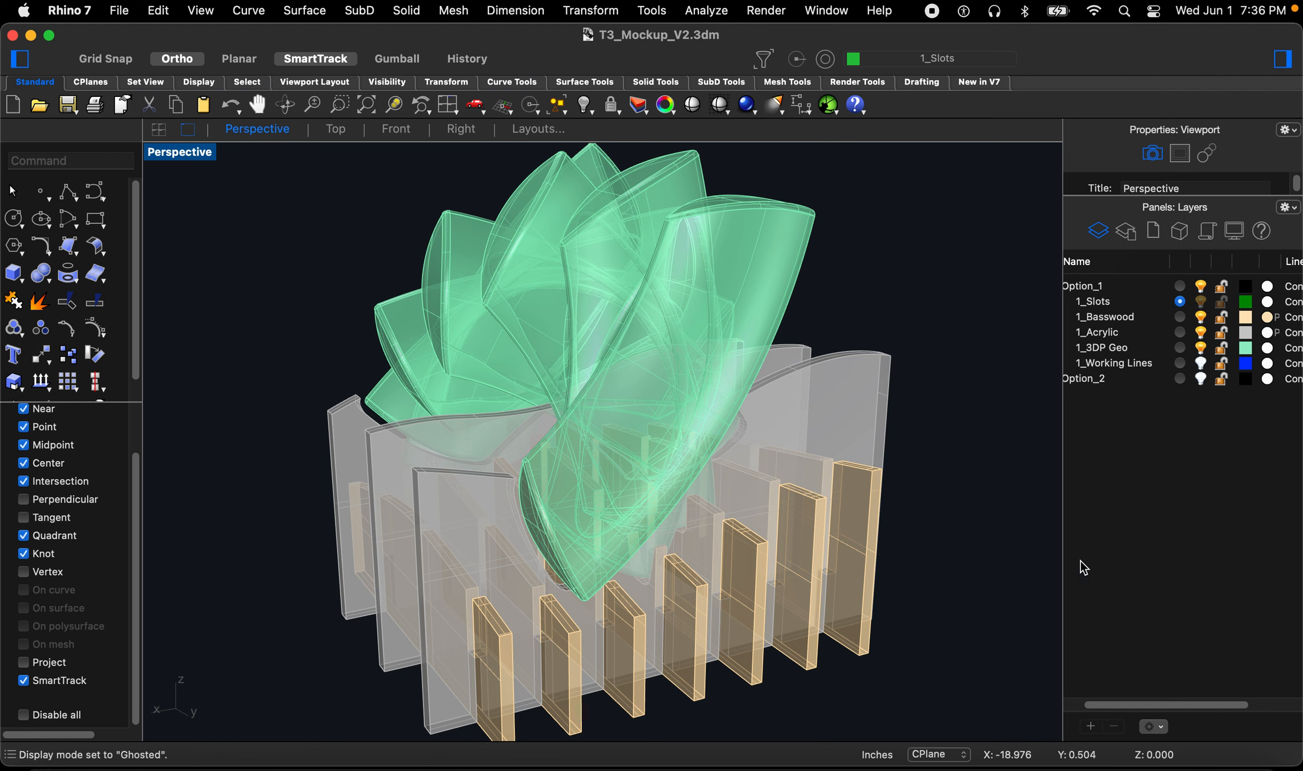
# Step: Widen the layers panel, make Option_2 the current layer and hide the Option_1 layer group
pyautogui.moveTo(1154, 706); pyautogui.dragTo(1053, 706)
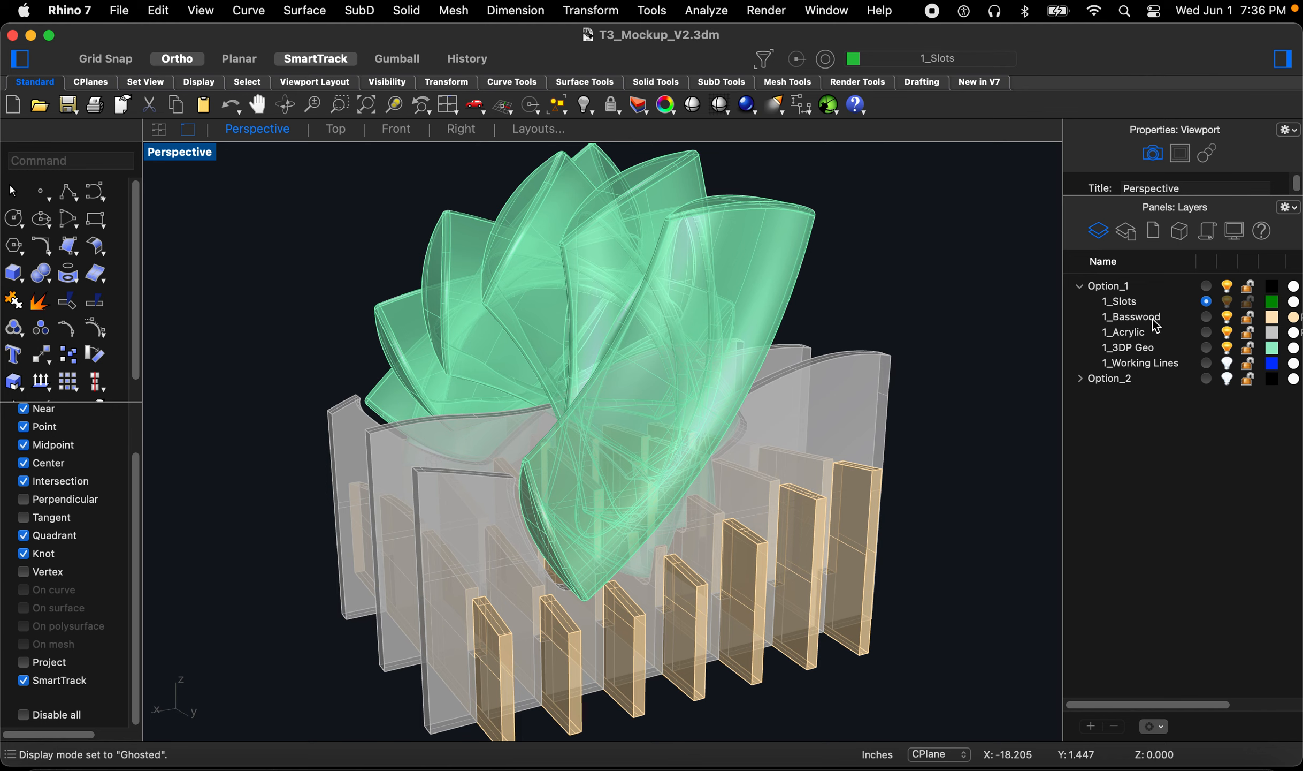
pyautogui.click(1208, 379)
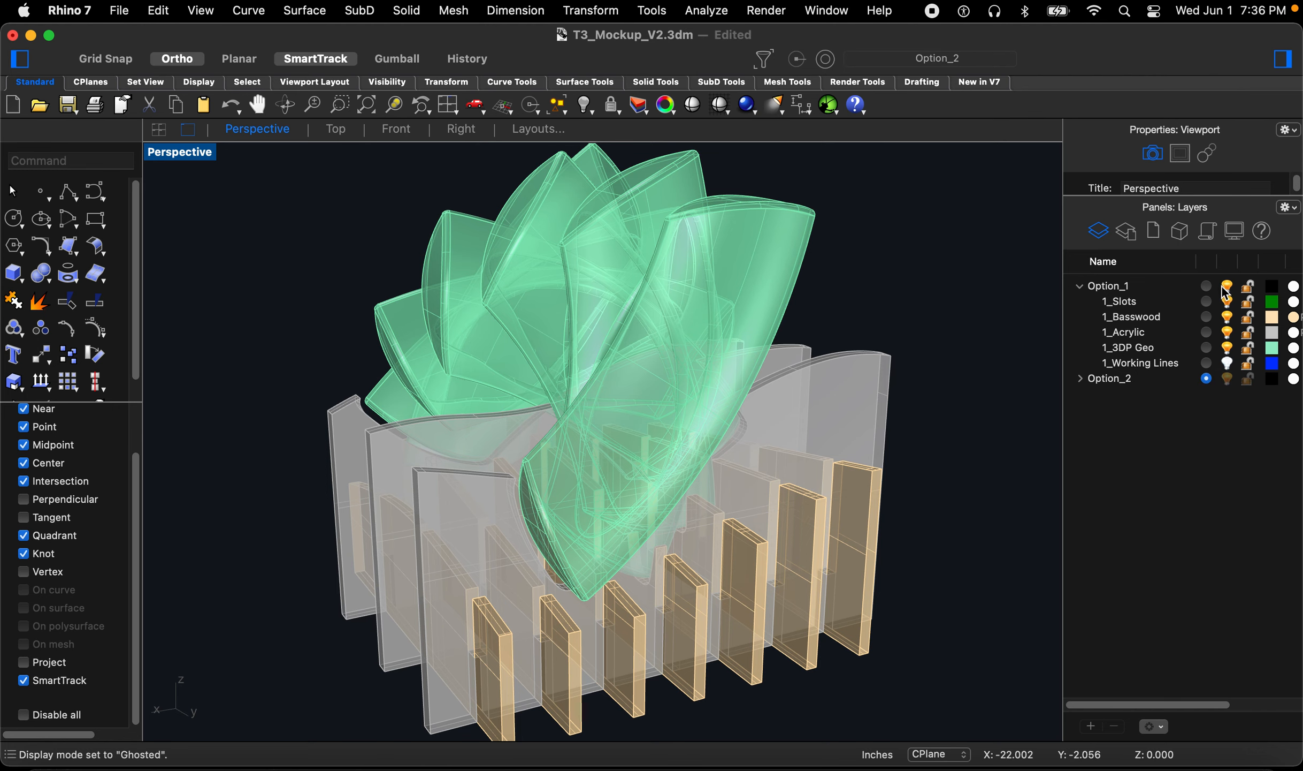
pyautogui.click(1228, 288)
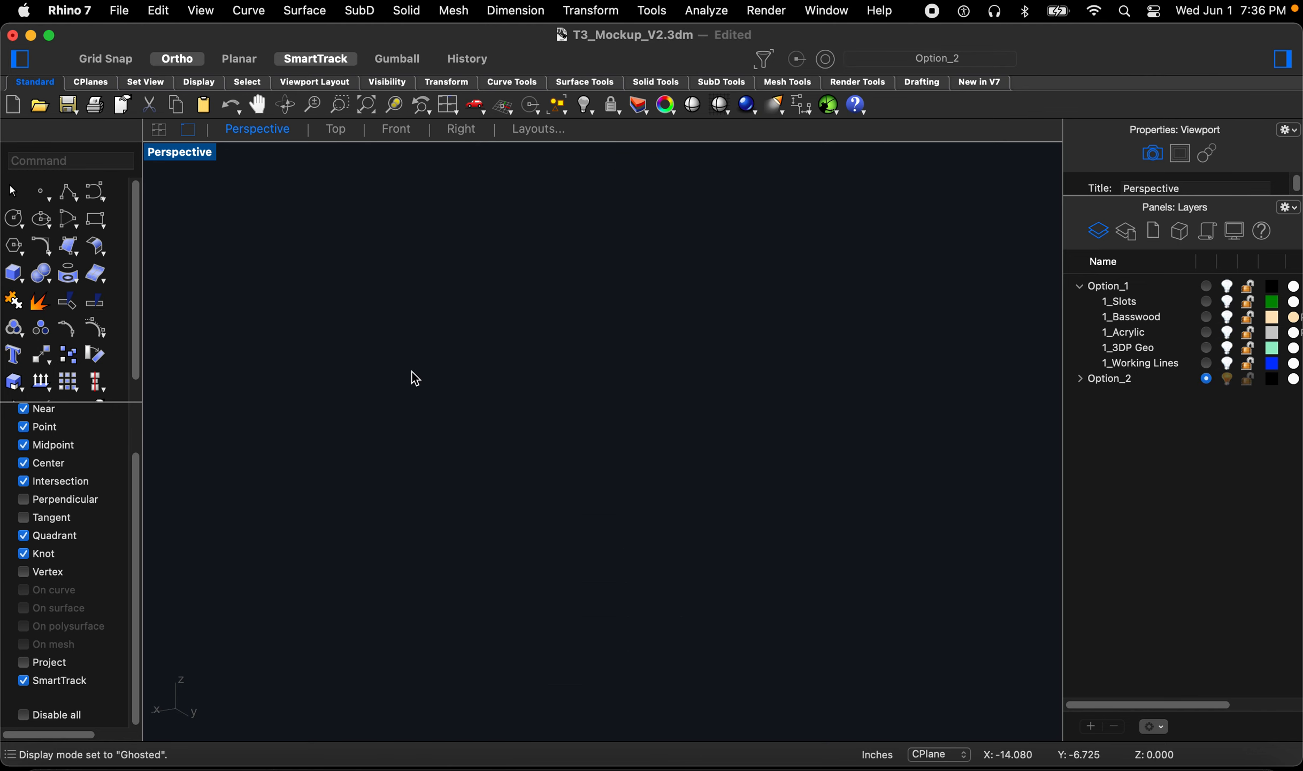
# Step: Zoom to the Option_2 3D-printed geometry and orbit around it to examine its shape
pyautogui.moveTo(410, 391); pyautogui.dragTo(870, 518, button='right')
pyautogui.write('z')
pyautogui.press('Return')
pyautogui.moveTo(854, 470); pyautogui.dragTo(768, 570)
pyautogui.moveTo(715, 567); pyautogui.dragTo(622, 505, button='right')
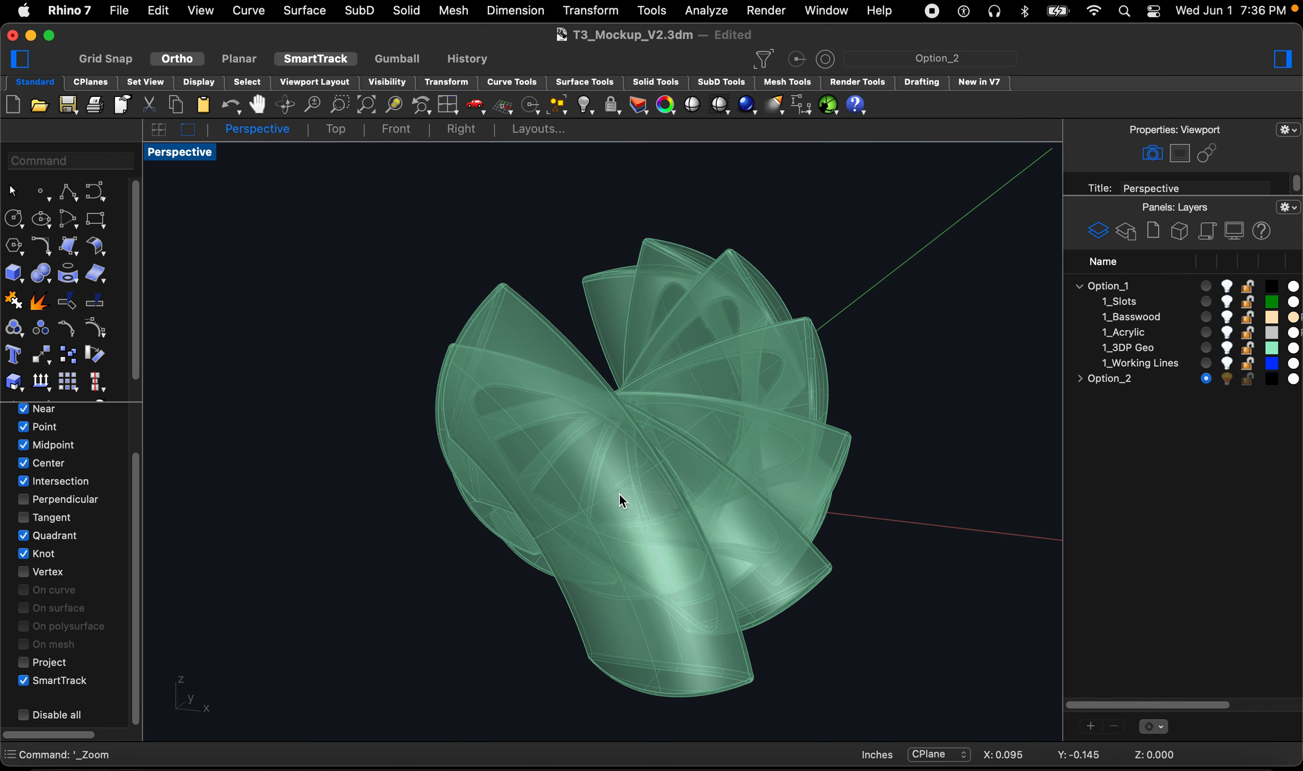
pyautogui.moveTo(608, 511); pyautogui.dragTo(616, 499, button='right')
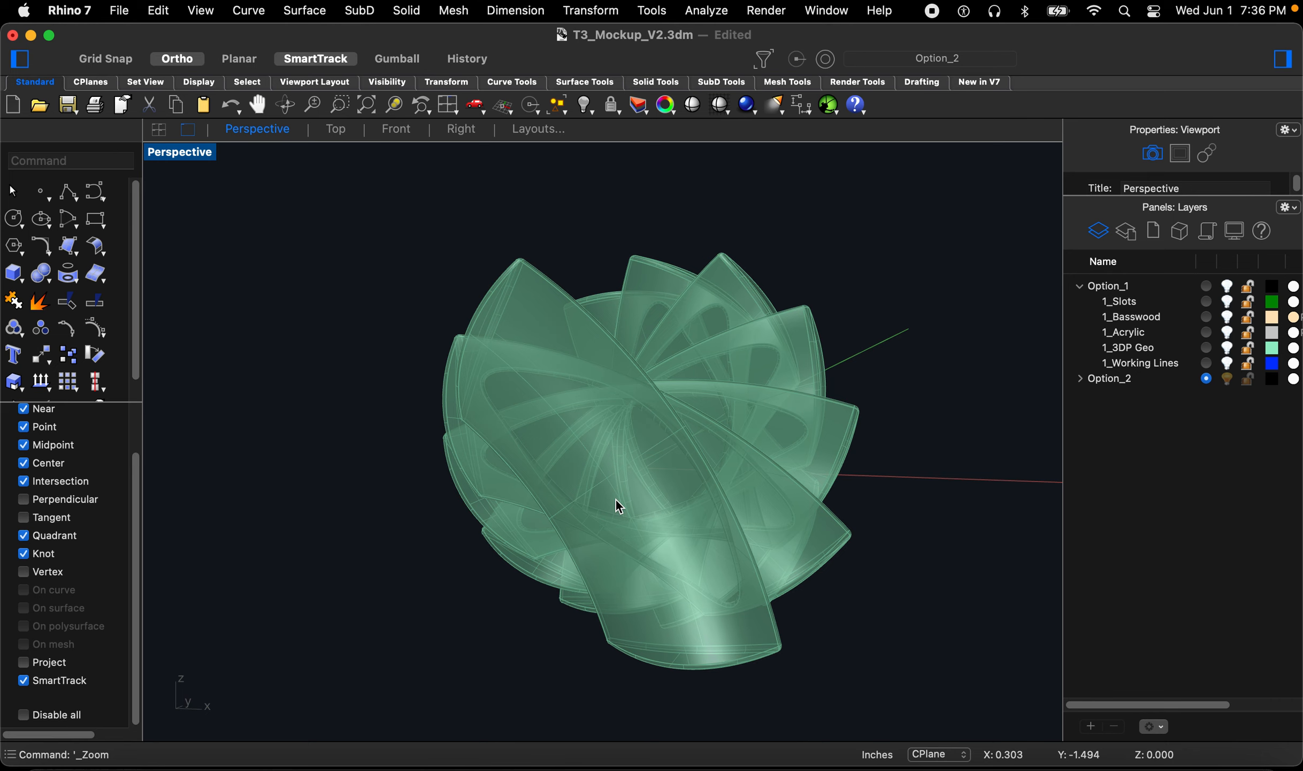
pyautogui.moveTo(616, 506); pyautogui.dragTo(770, 571, button='right')
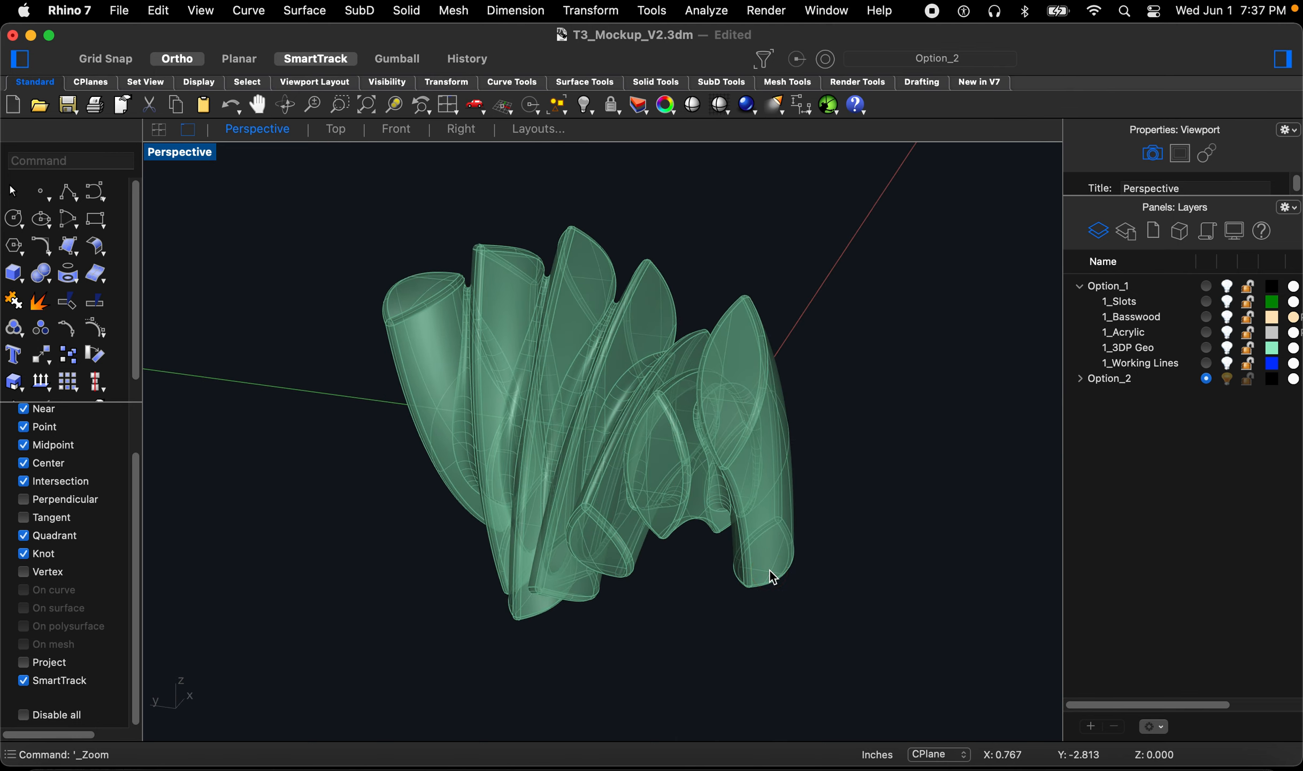
pyautogui.moveTo(717, 493); pyautogui.dragTo(720, 536, button='right')
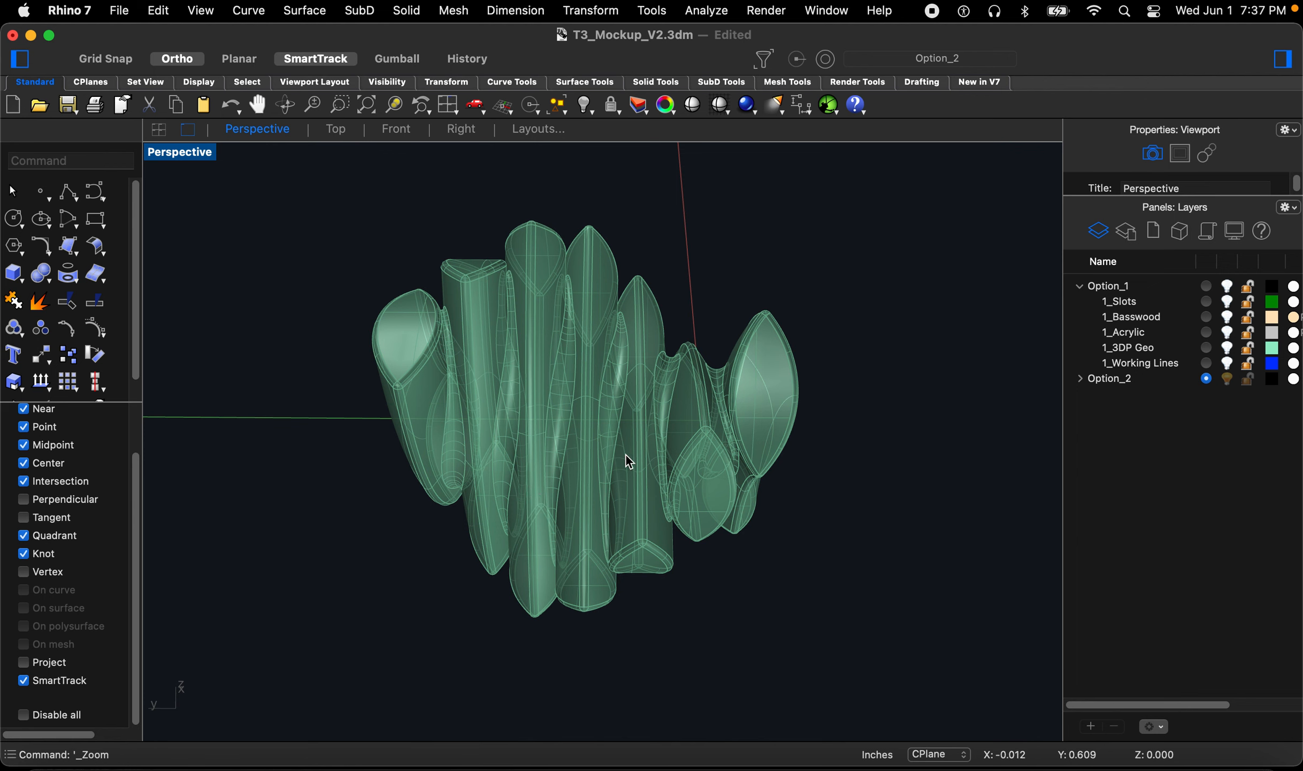
pyautogui.moveTo(661, 577); pyautogui.dragTo(614, 442, button='right')
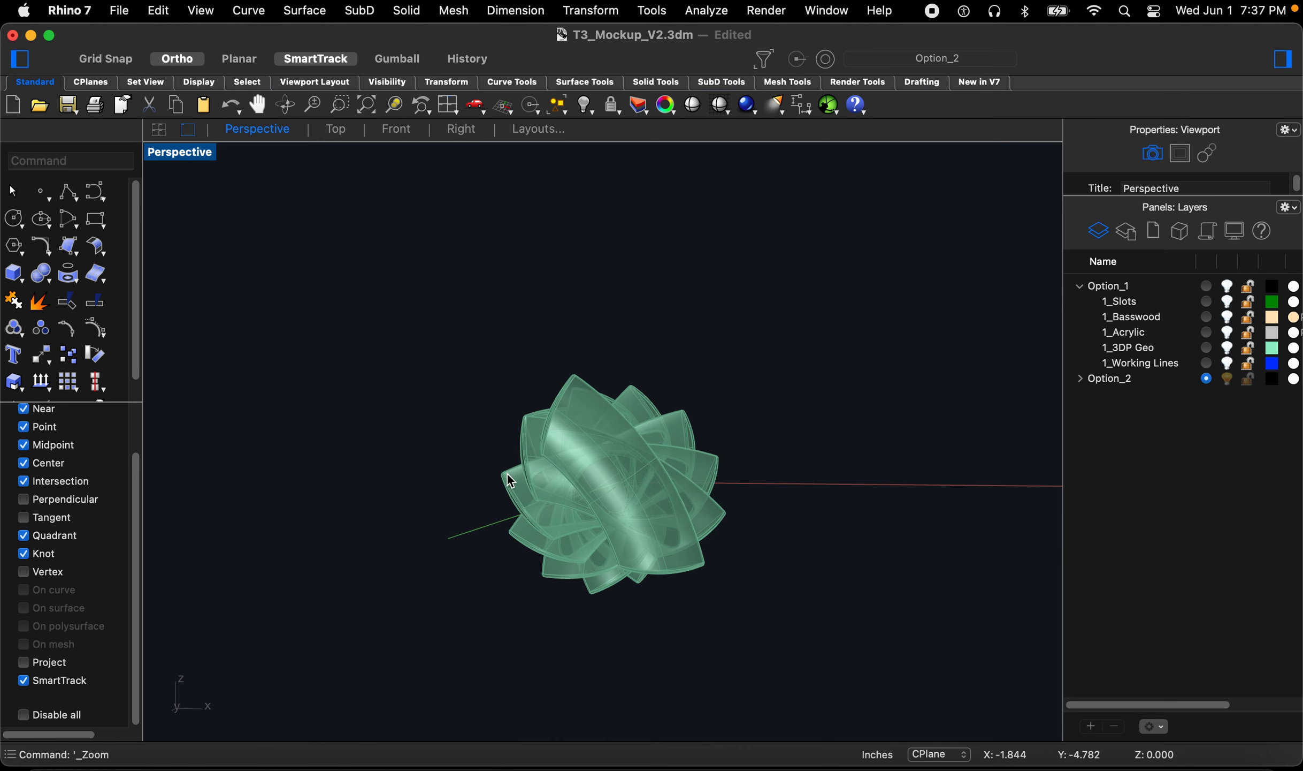
pyautogui.moveTo(568, 541); pyautogui.dragTo(712, 648, button='right')
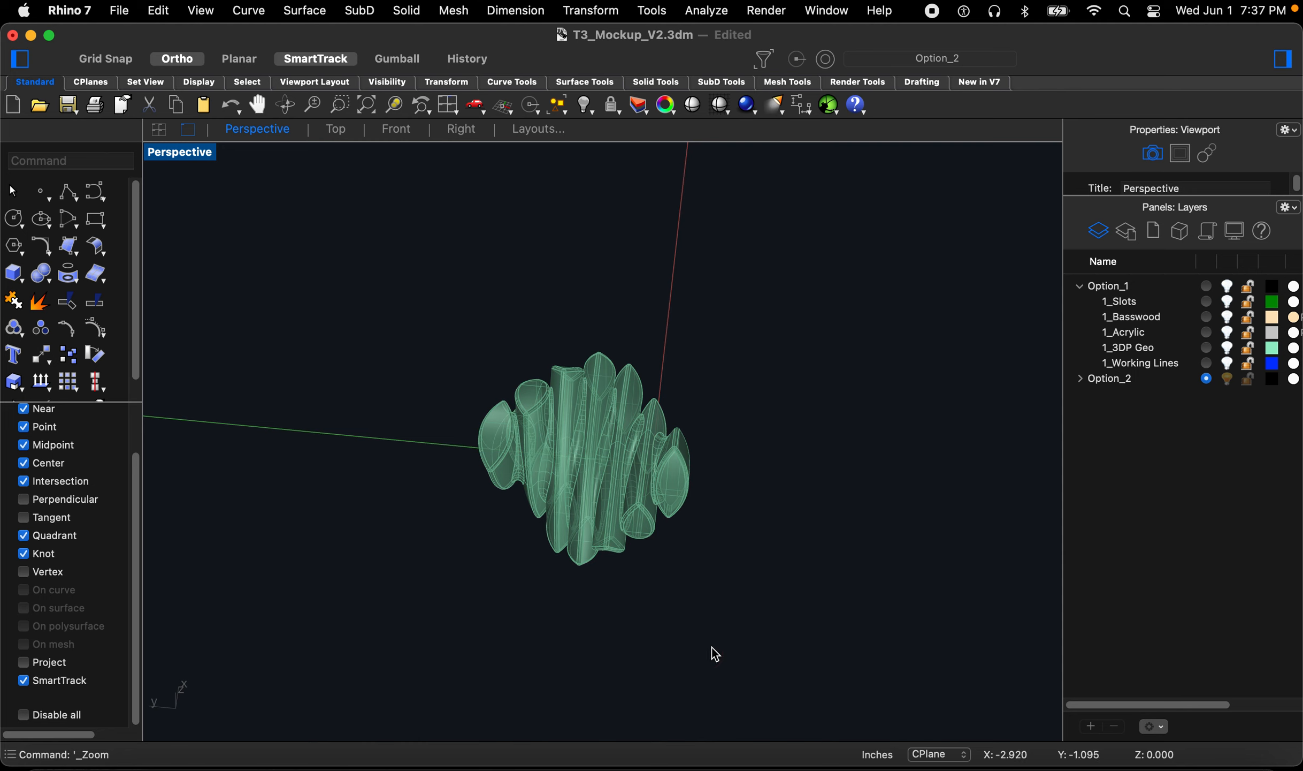
# Step: Expand Option_2, make 2_Working Lines the current layer and switch to the Top viewport
pyautogui.click(1080, 380)
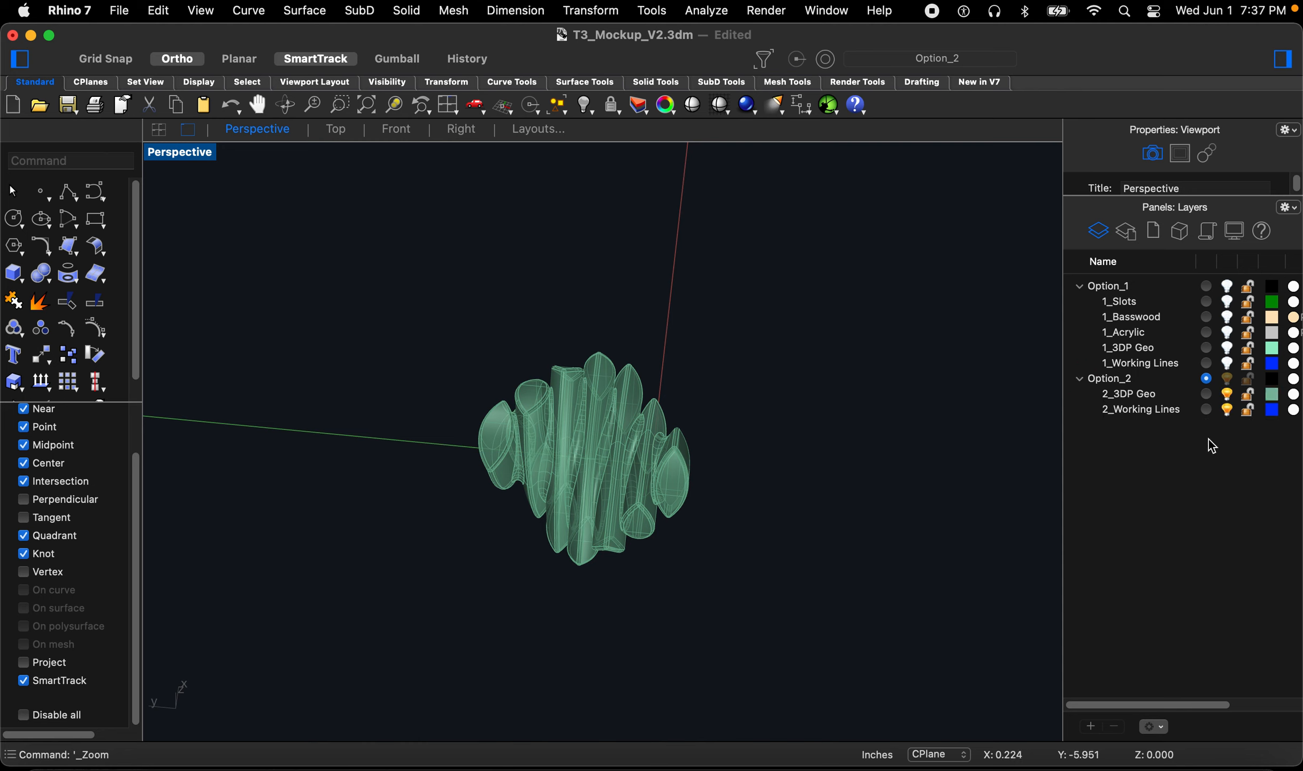
pyautogui.click(1206, 410)
pyautogui.moveTo(745, 520); pyautogui.dragTo(740, 523, button='right')
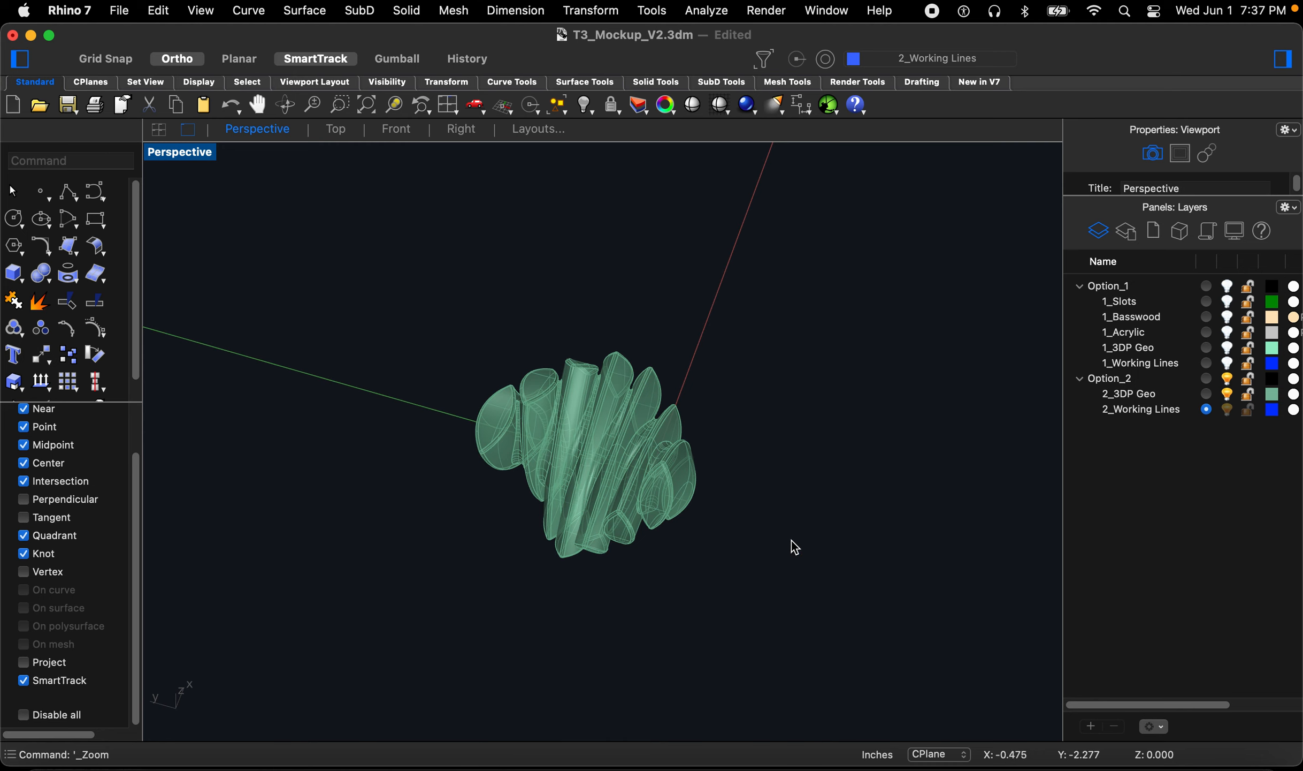
pyautogui.click(334, 140)
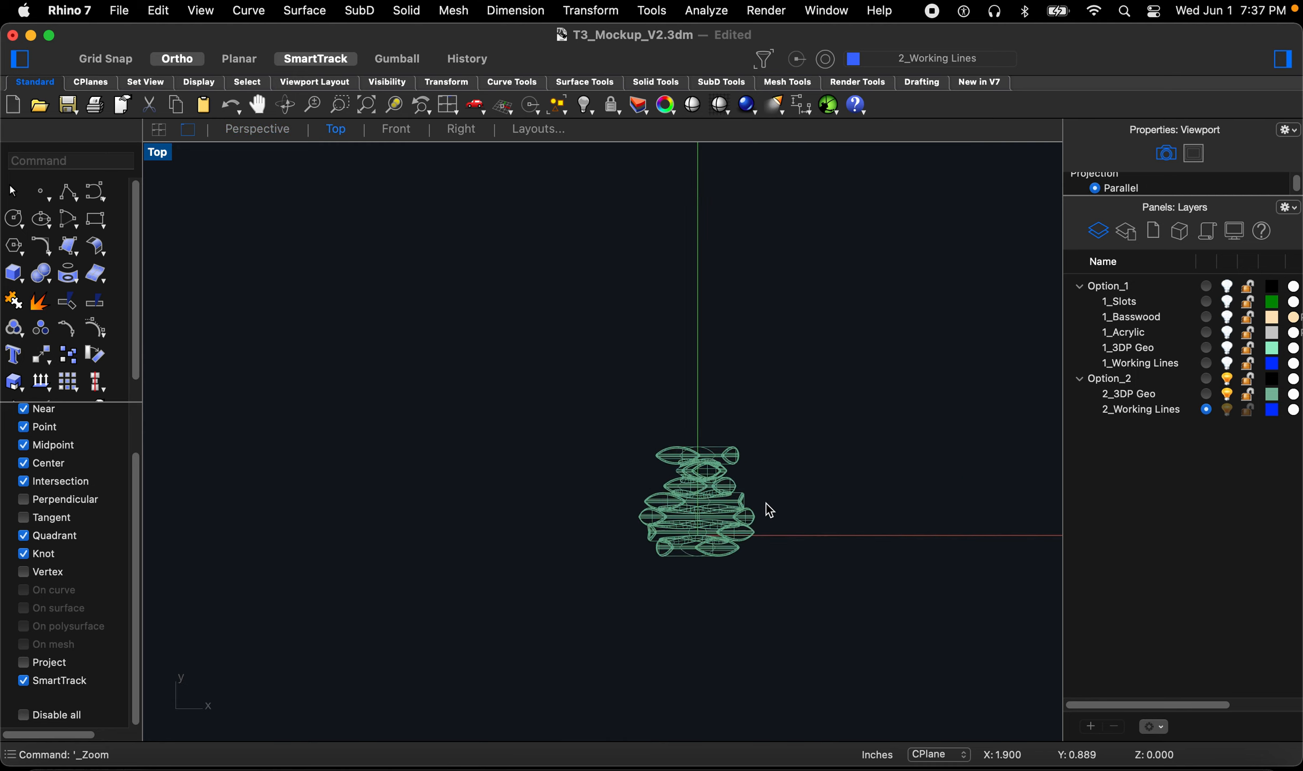
pyautogui.scroll(4, 769, 508)
pyautogui.write('line')
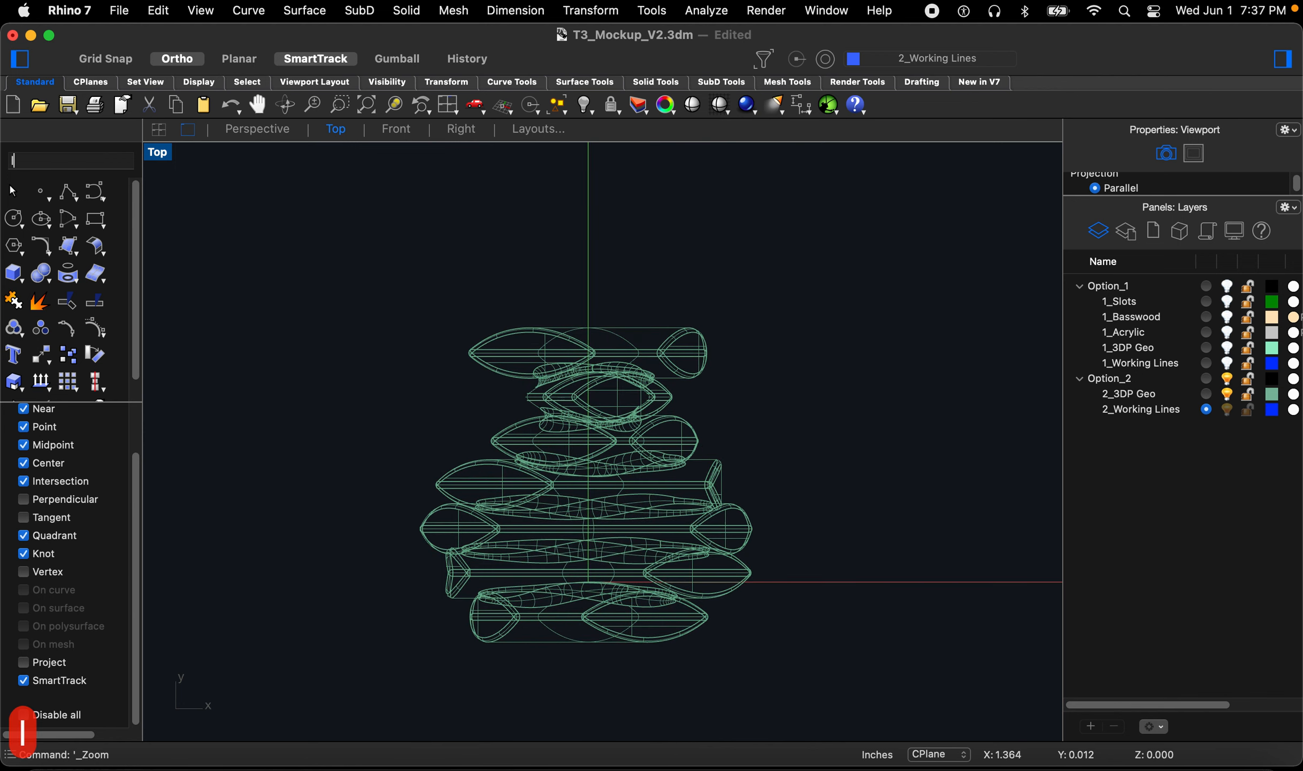
pyautogui.press('Return')
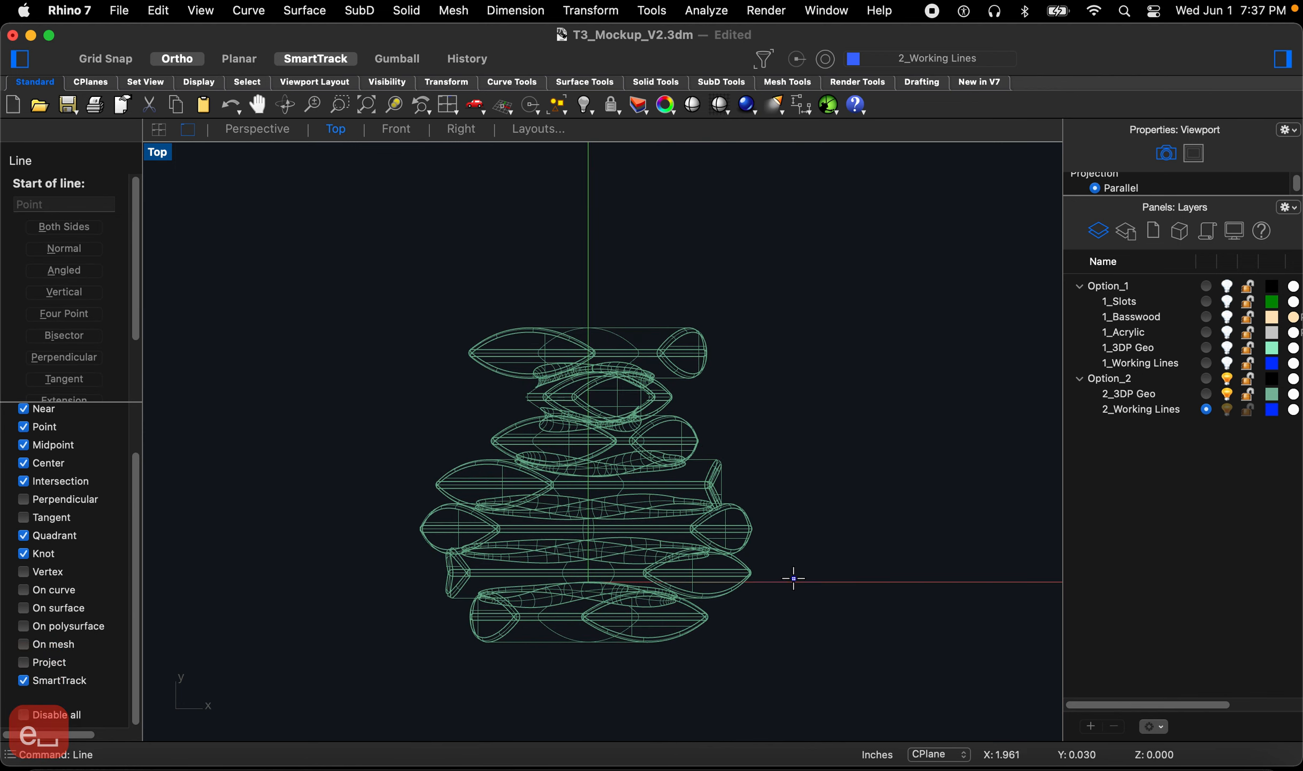
pyautogui.scroll(2, 790, 580)
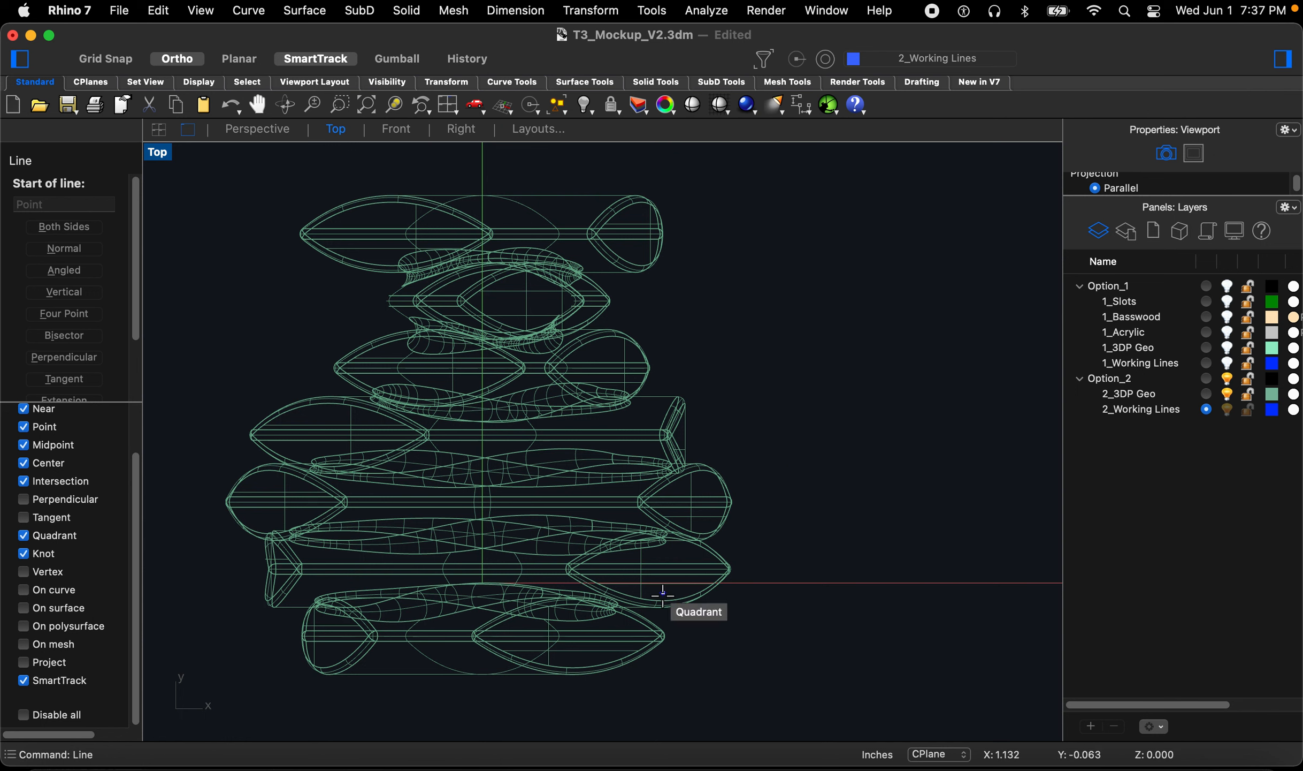
pyautogui.press('Escape')
pyautogui.press('Escape')
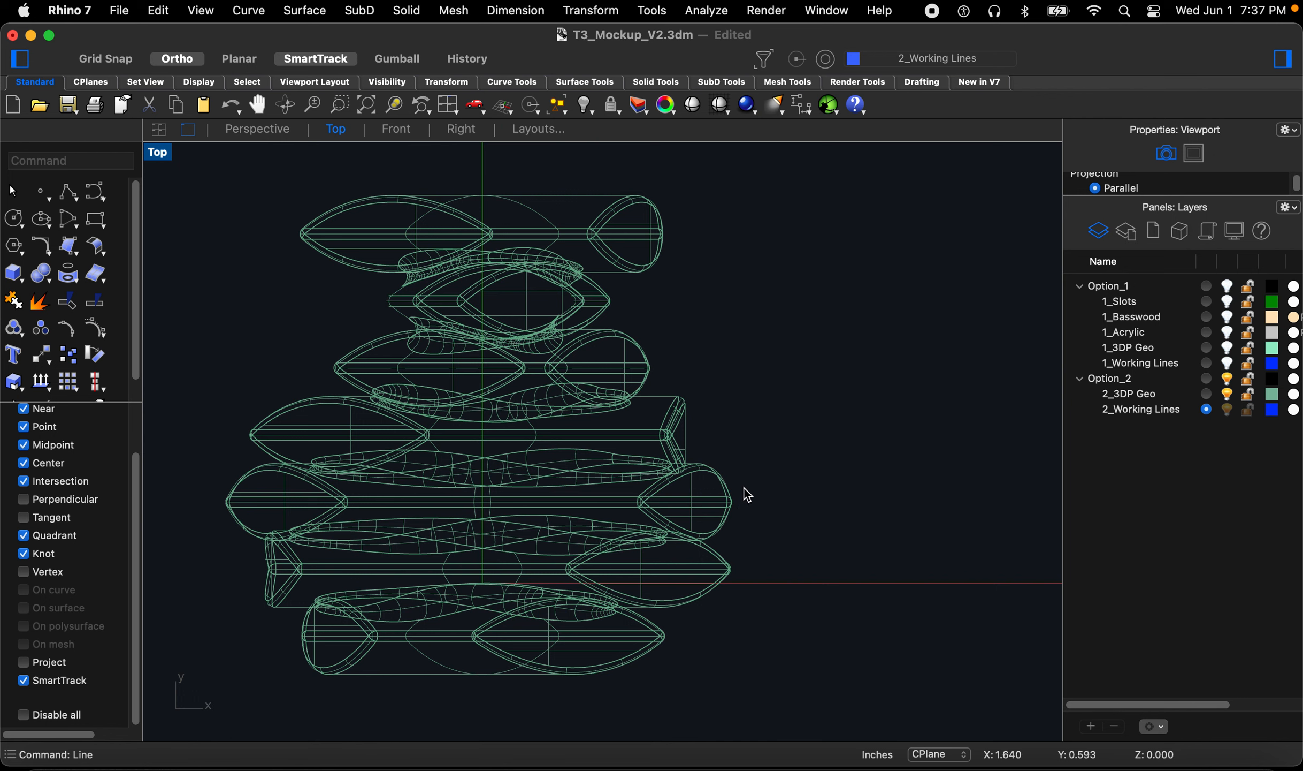
# Step: Draw a horizontal working line across the lower part of the Option_2 geometry
pyautogui.write('line')
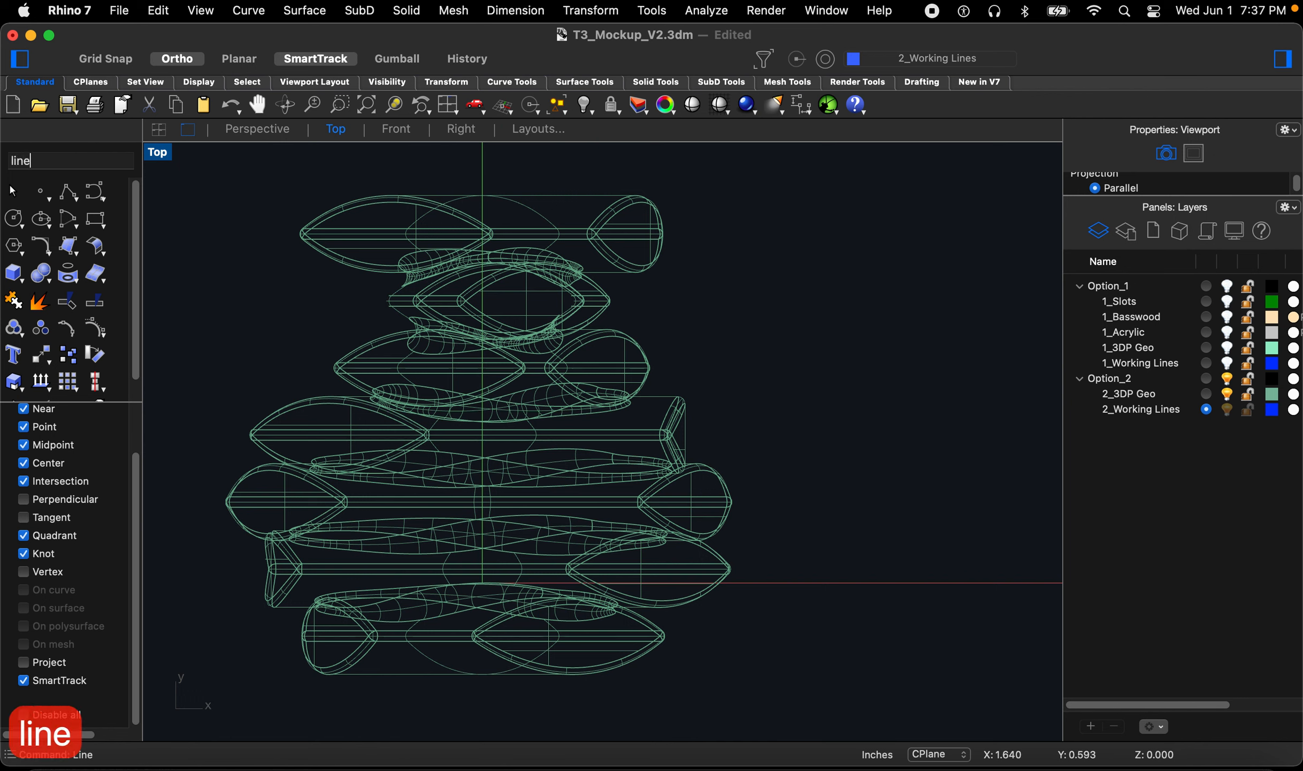
pyautogui.press('Return')
pyautogui.click(877, 564)
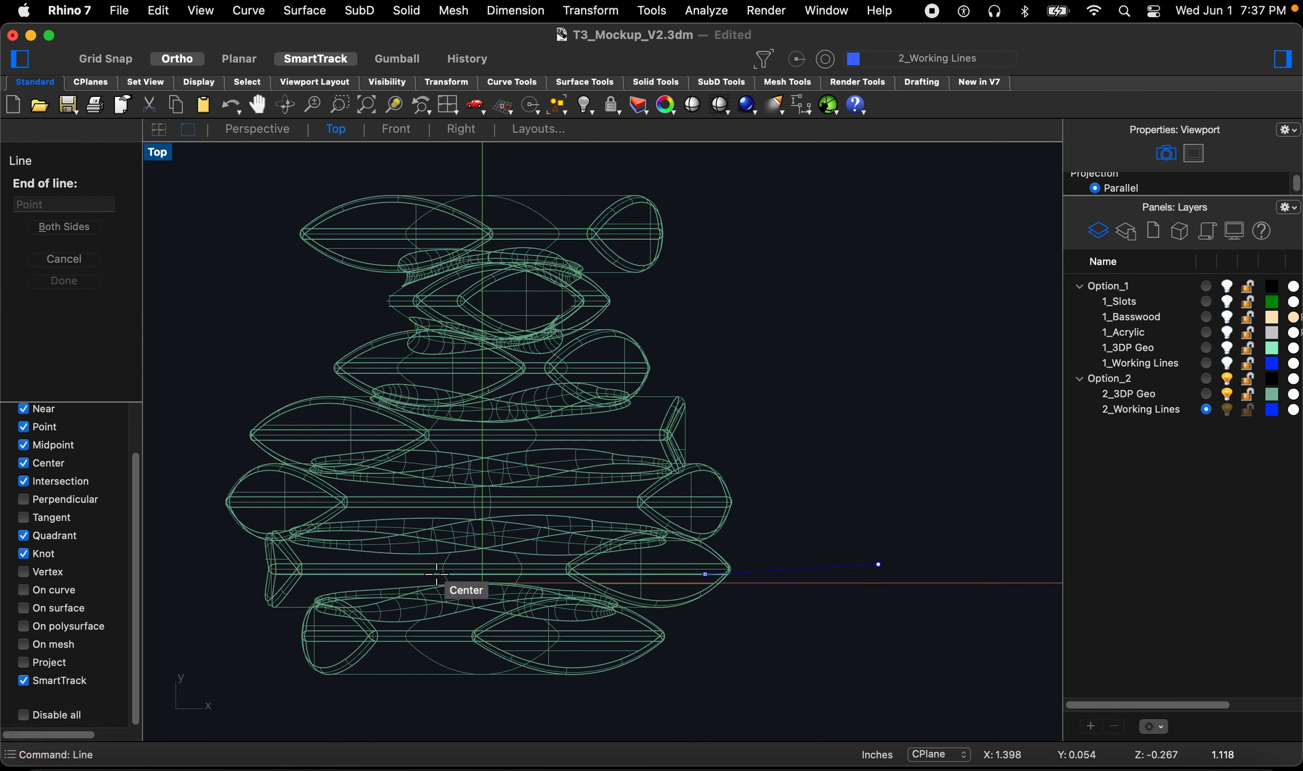
pyautogui.scroll(-8, 809, 602)
pyautogui.click(423, 607)
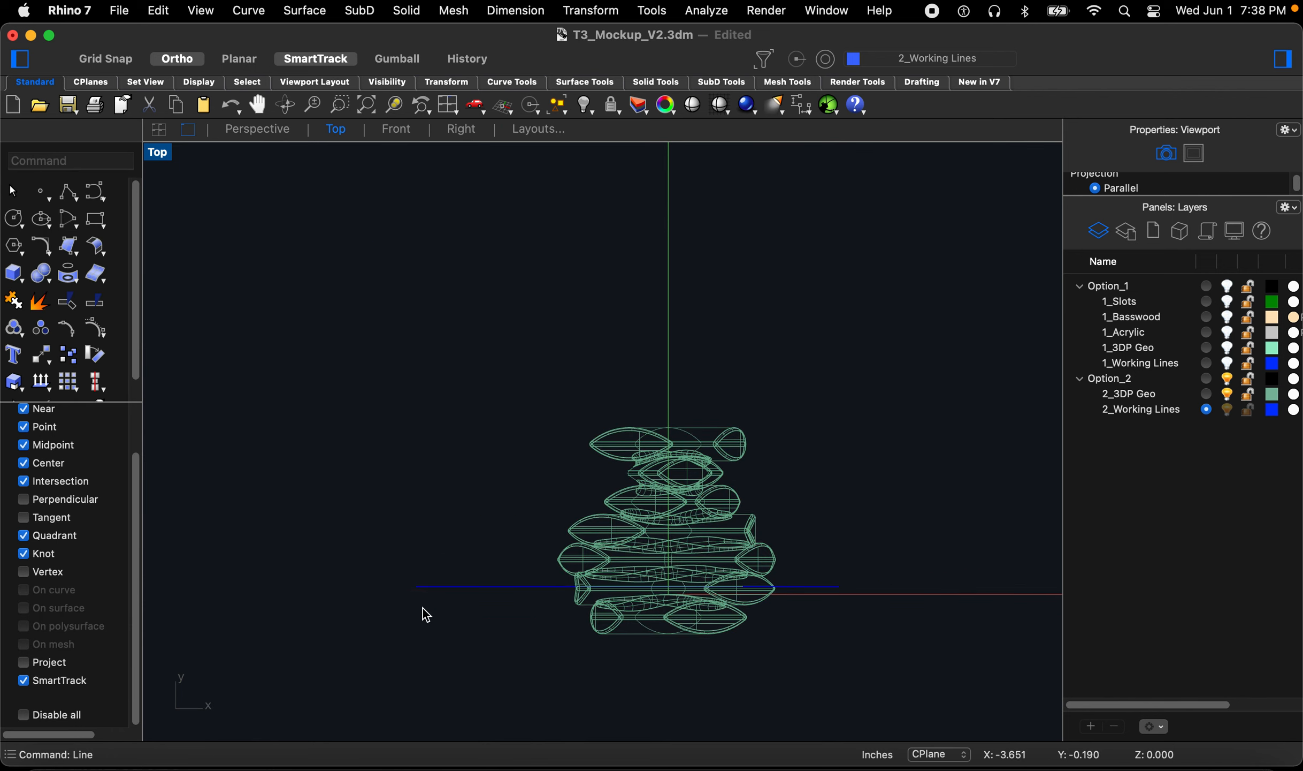
# Step: Draw a second horizontal working line across the upper part of the geometry, extending past both sides
pyautogui.scroll(5, 766, 472)
pyautogui.press('Return')
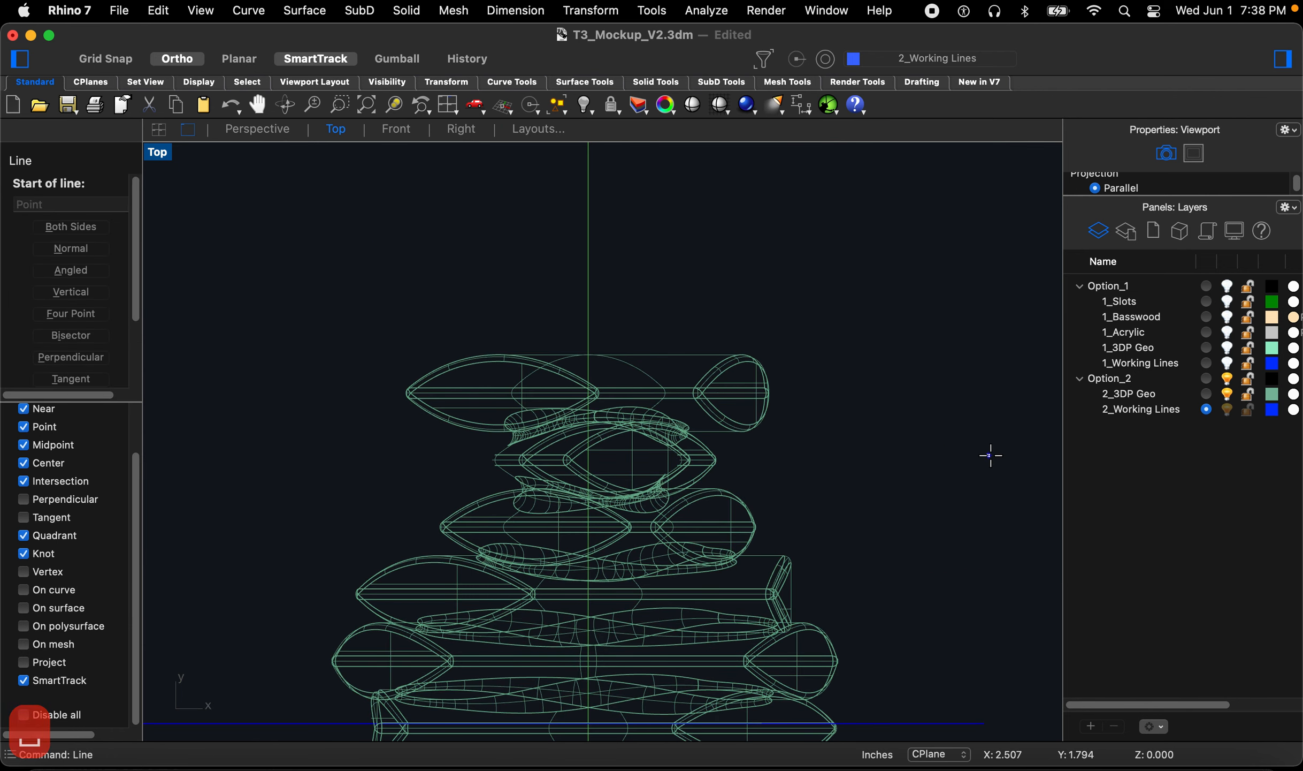
pyautogui.click(1003, 456)
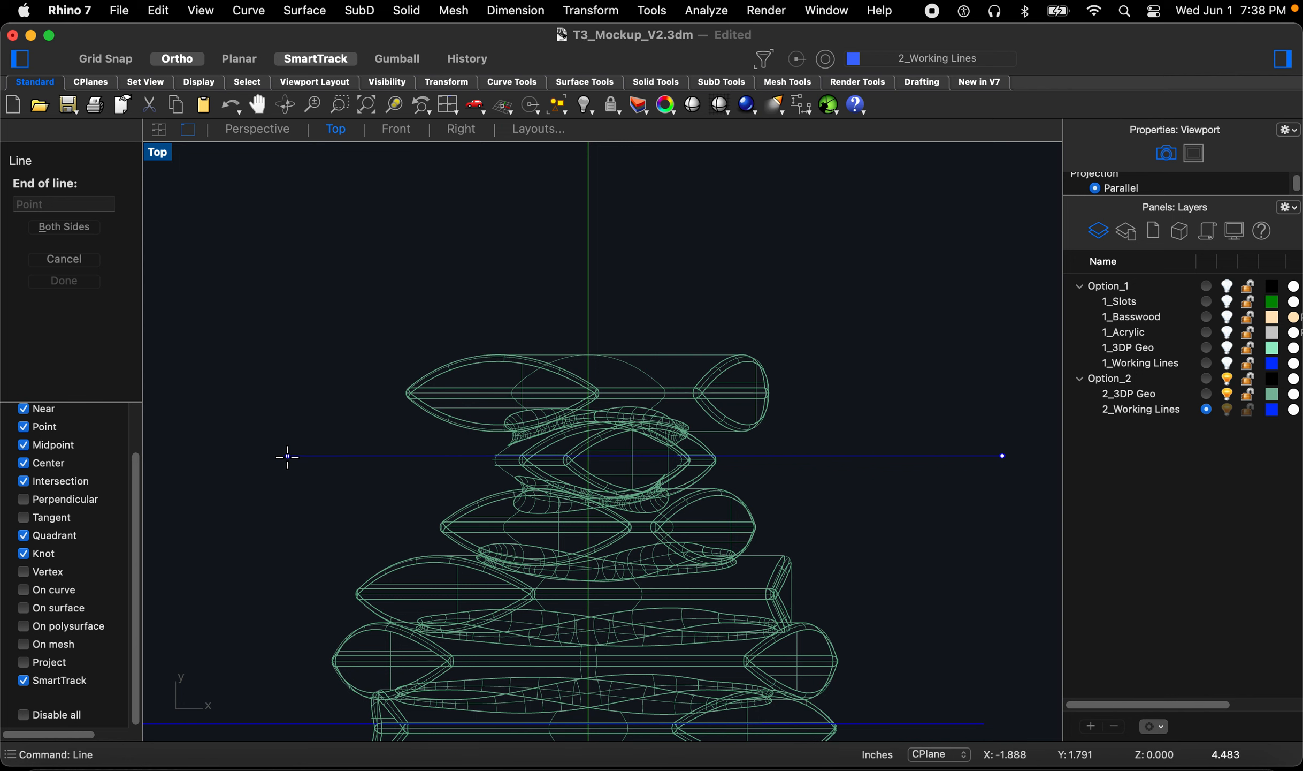
pyautogui.click(186, 458)
# Step: Move the lower working line down a short distance toward the geometry's bottom edge
pyautogui.scroll(-5, 749, 465)
pyautogui.scroll(10, 702, 580)
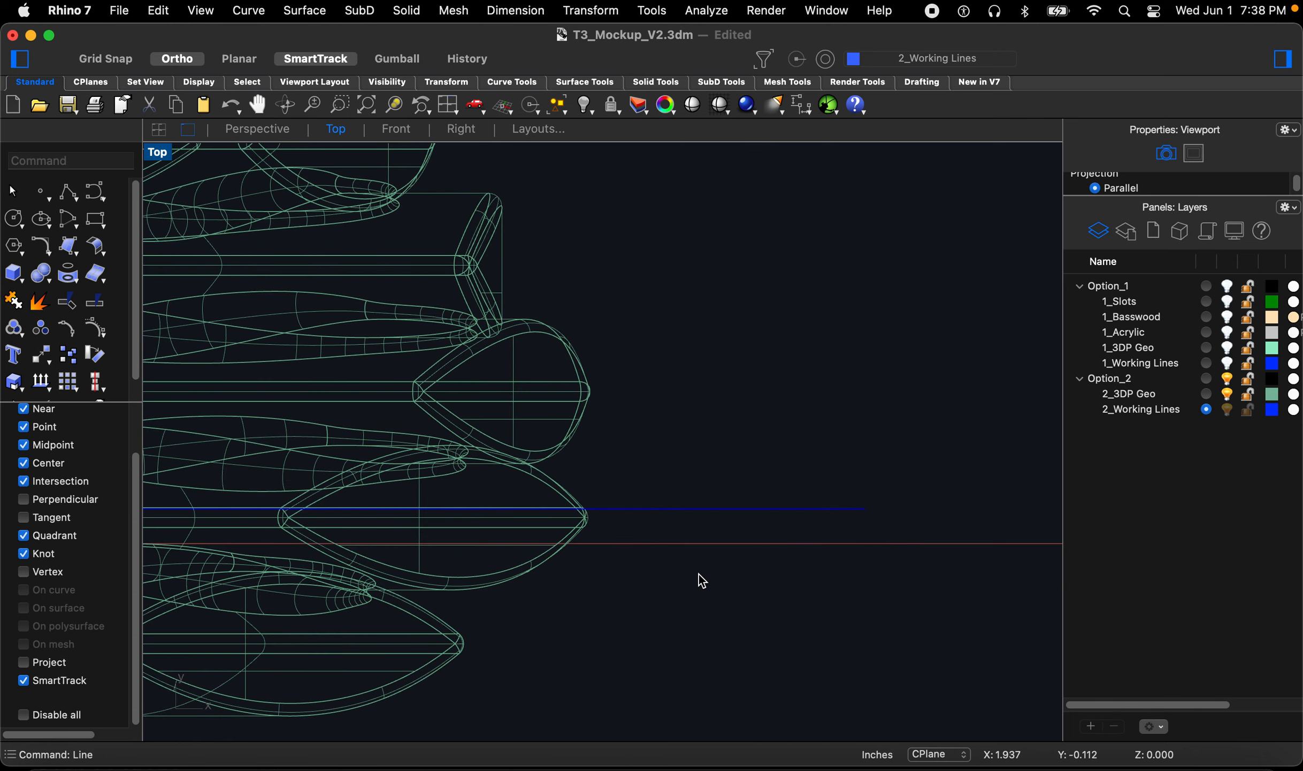
pyautogui.click(610, 509)
pyautogui.scroll(5, 594, 512)
pyautogui.scroll(3, 591, 511)
pyautogui.write('m')
pyautogui.press('space')
pyautogui.click(592, 516)
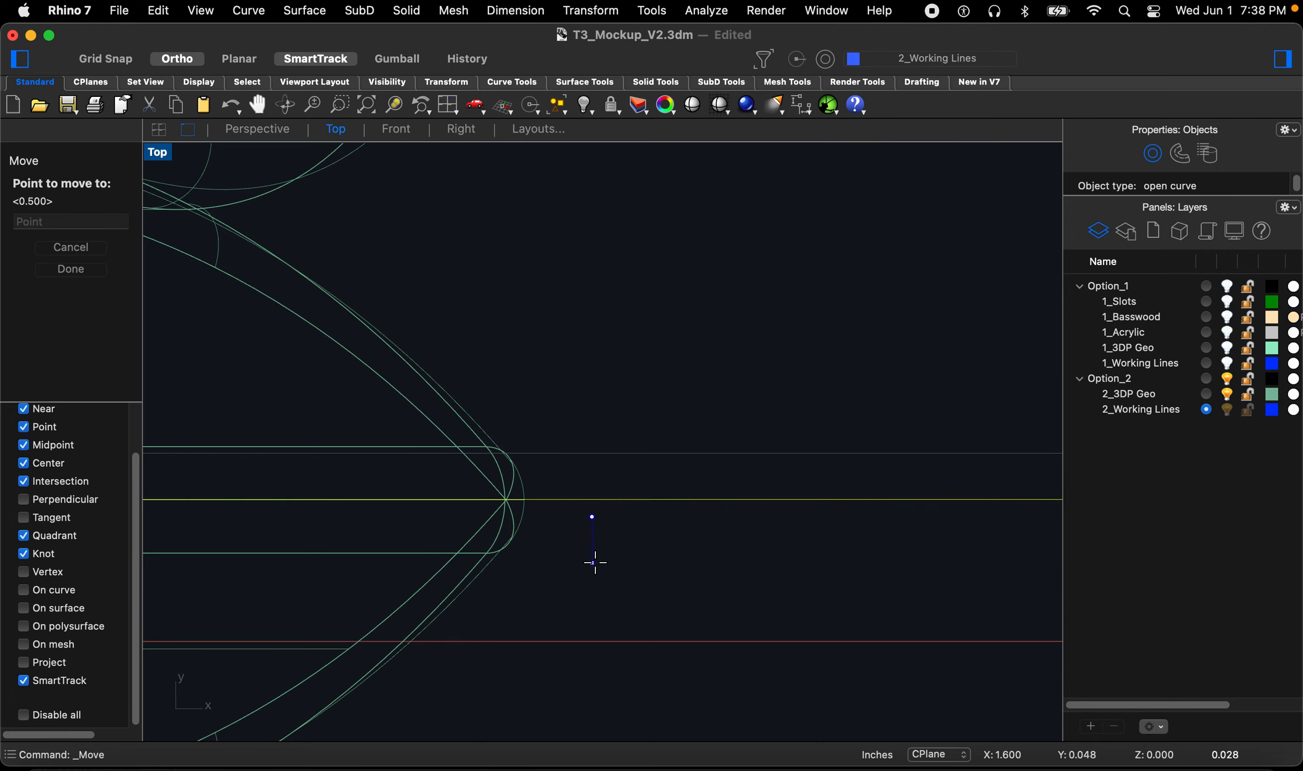
pyautogui.click(595, 562)
pyautogui.scroll(-8, 596, 567)
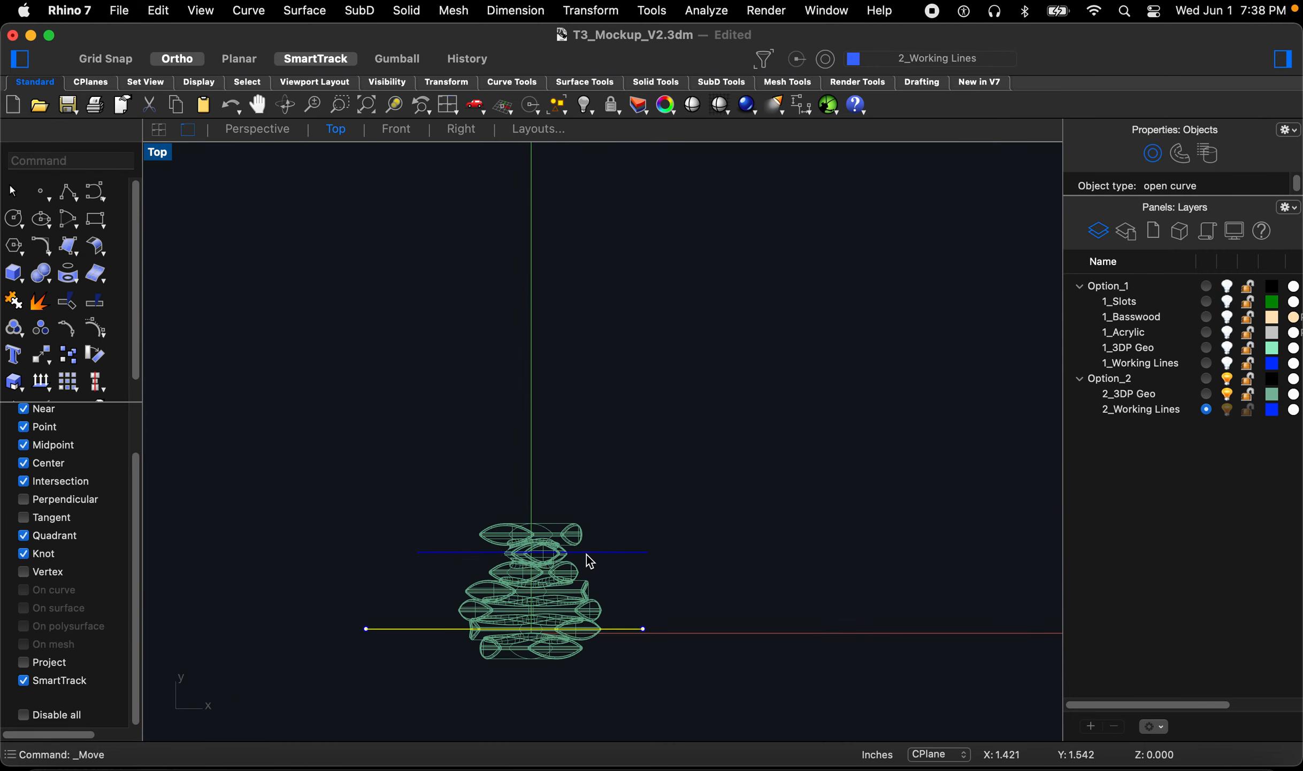
# Step: Move the upper working line up to the top edge of the Option_2 geometry
pyautogui.scroll(8, 592, 560)
pyautogui.moveTo(673, 593); pyautogui.dragTo(618, 479)
pyautogui.scroll(3, 611, 560)
pyautogui.write('m')
pyautogui.press('space')
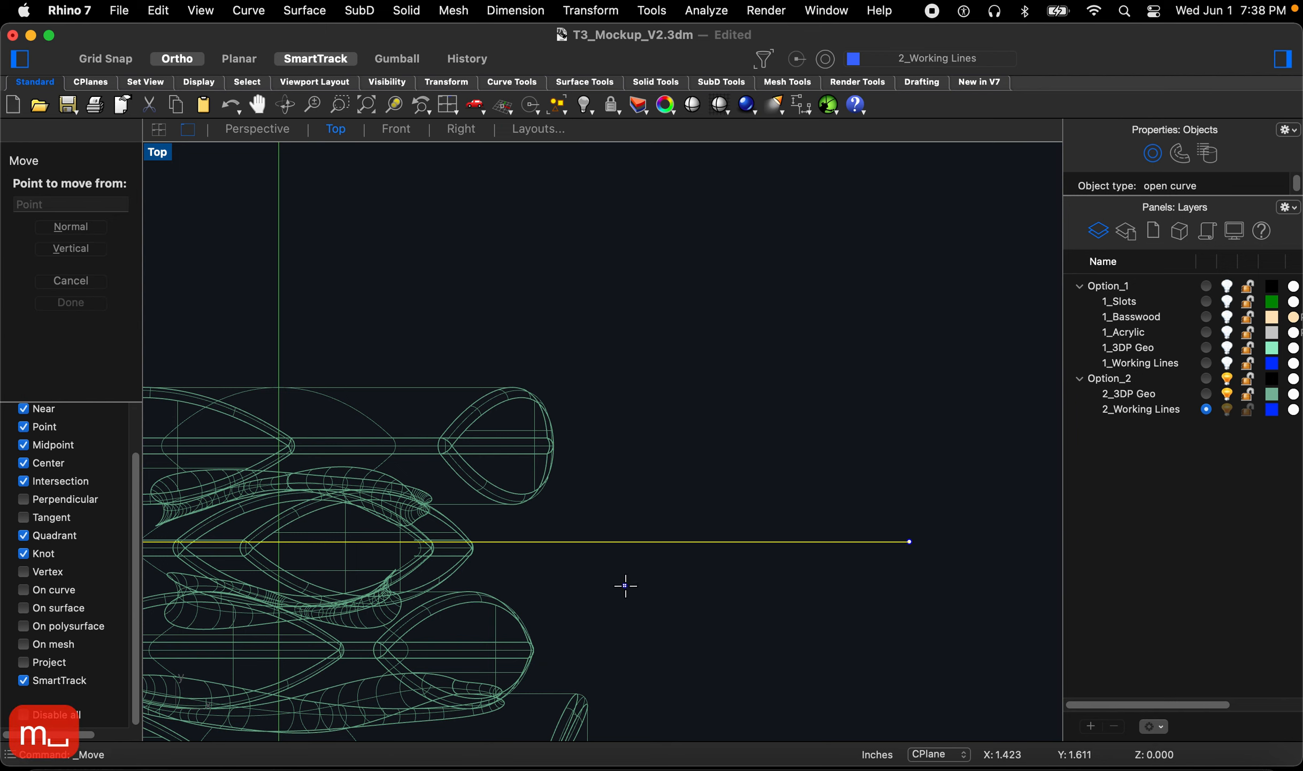
pyautogui.scroll(5, 602, 514)
pyautogui.click(603, 565)
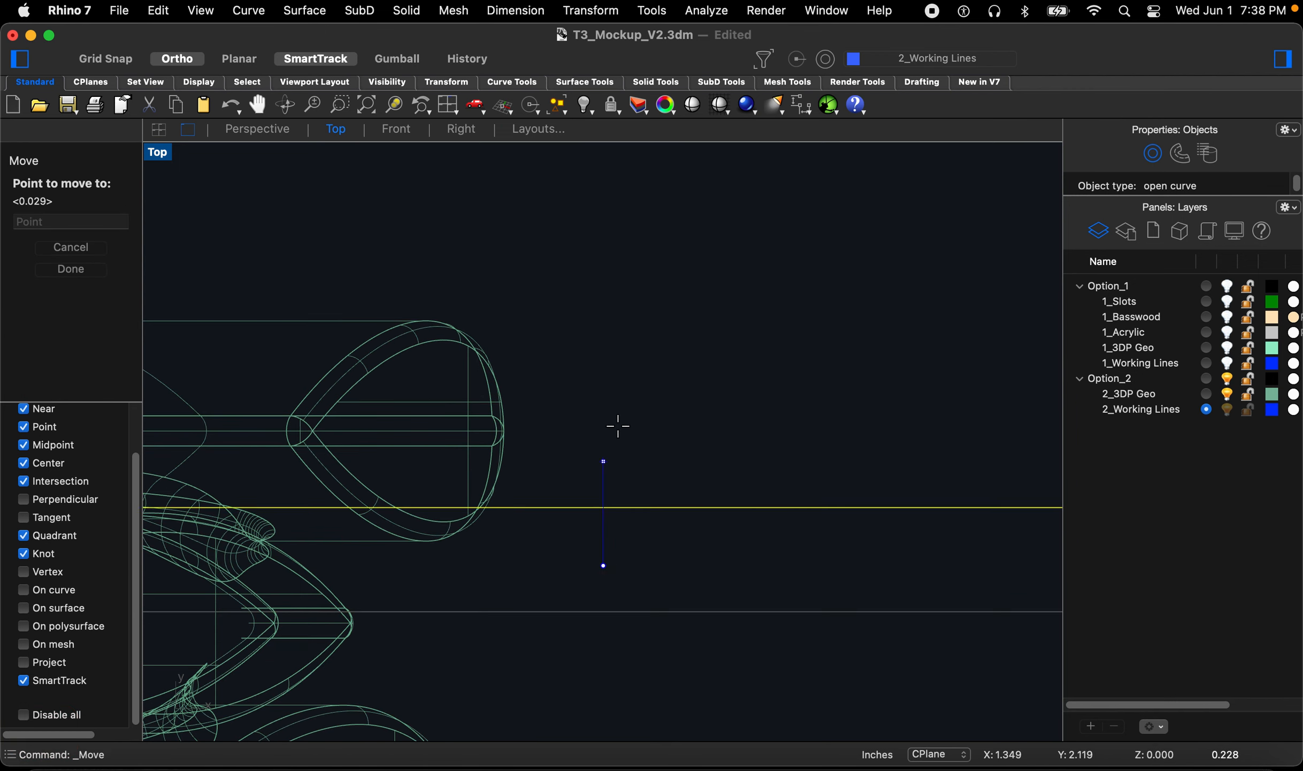
pyautogui.click(615, 386)
pyautogui.scroll(-8, 648, 444)
pyautogui.scroll(7, 639, 439)
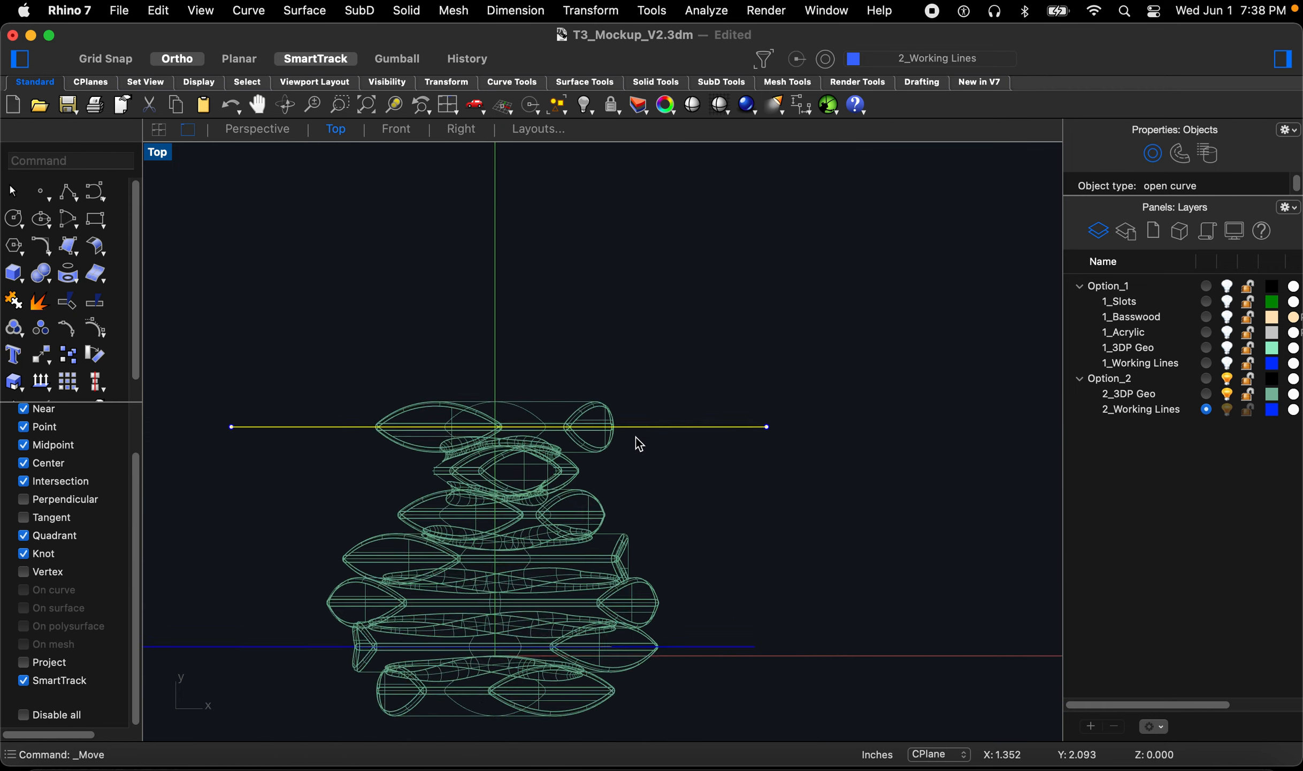
pyautogui.scroll(3, 636, 453)
pyautogui.write('m')
pyautogui.press('Return')
pyautogui.scroll(-8, 632, 449)
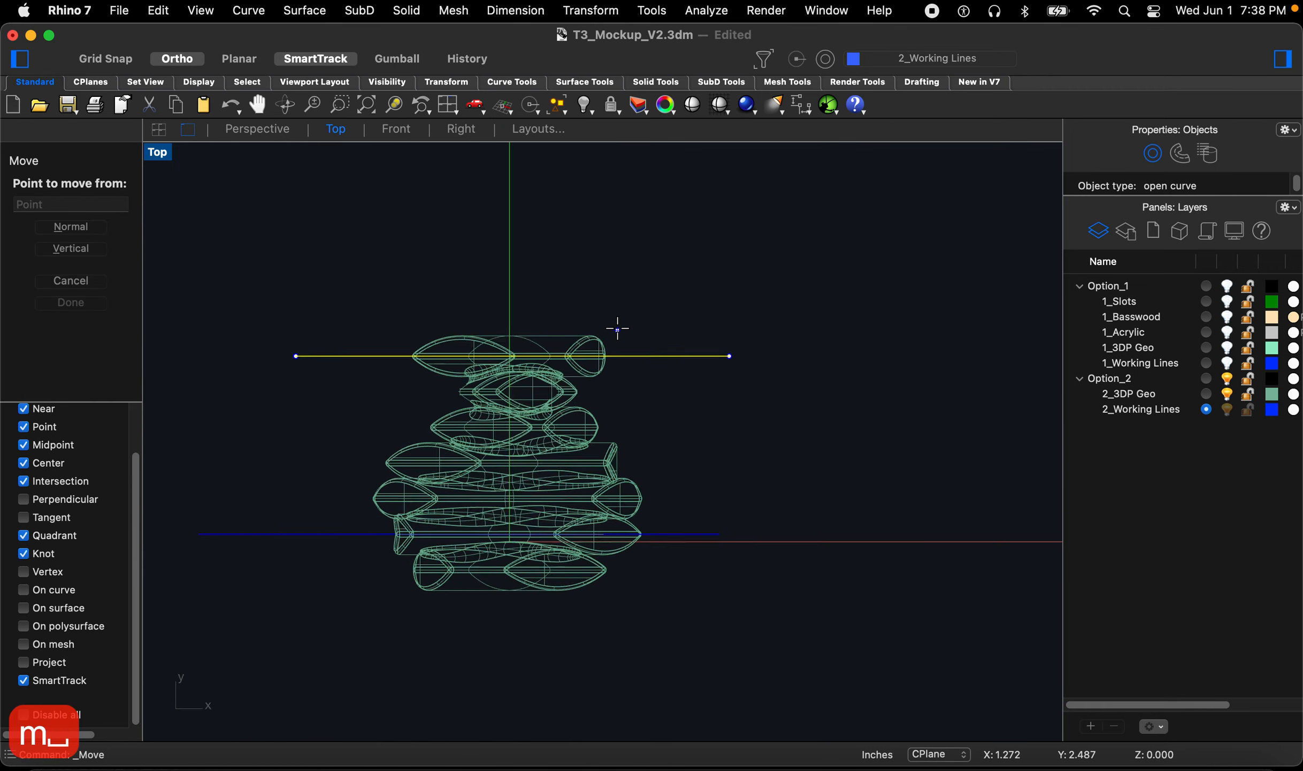
pyautogui.scroll(2, 636, 371)
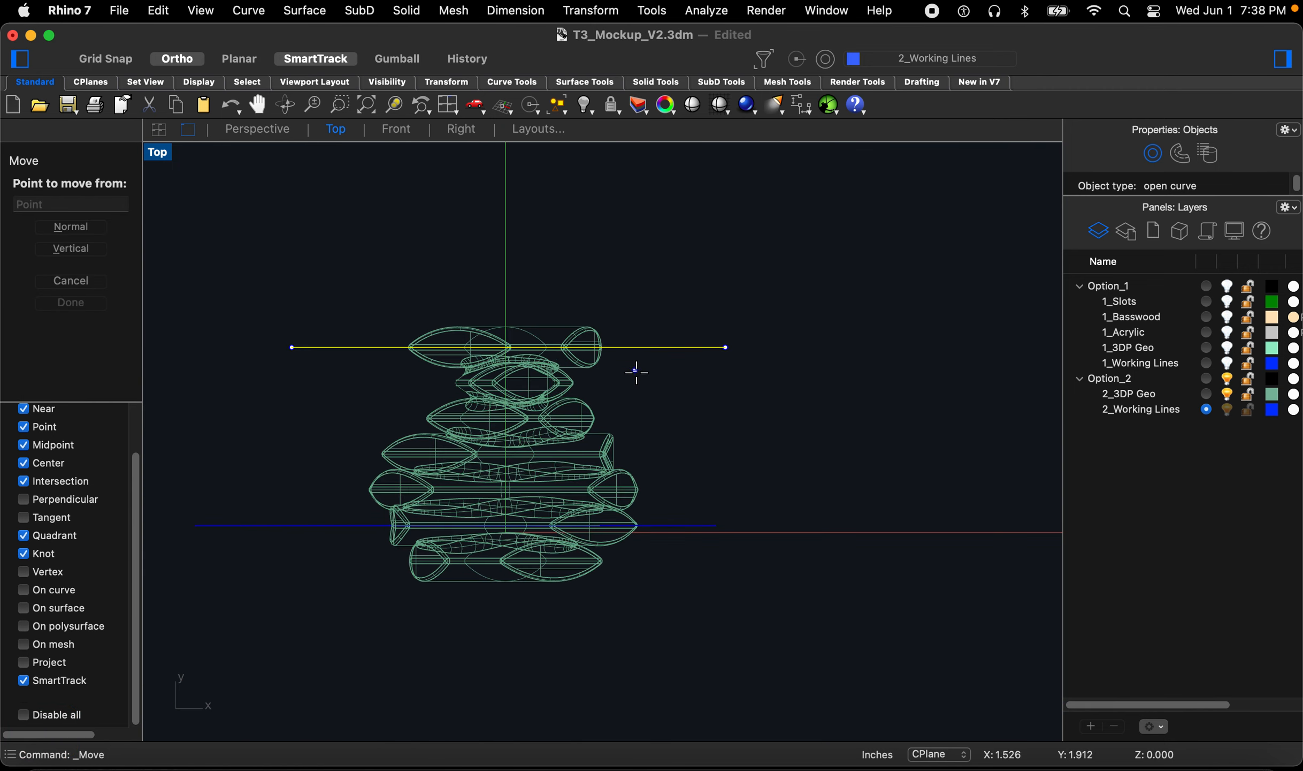
pyautogui.press('Escape')
pyautogui.scroll(3, 654, 545)
pyautogui.click(660, 508)
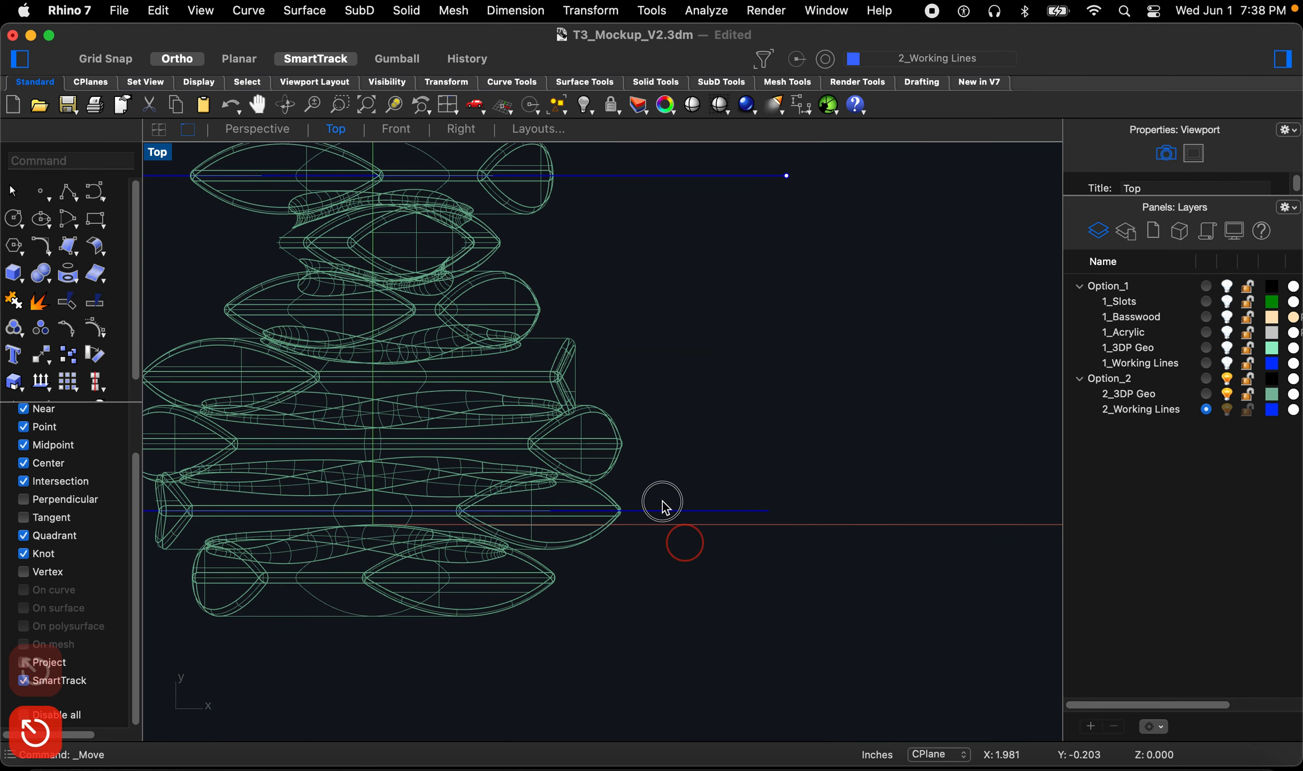
# Step: Move the lower working line further down to the bottom edge of the Option_2 geometry
pyautogui.scroll(5, 633, 602)
pyautogui.write('m')
pyautogui.press('Return')
pyautogui.click(642, 485)
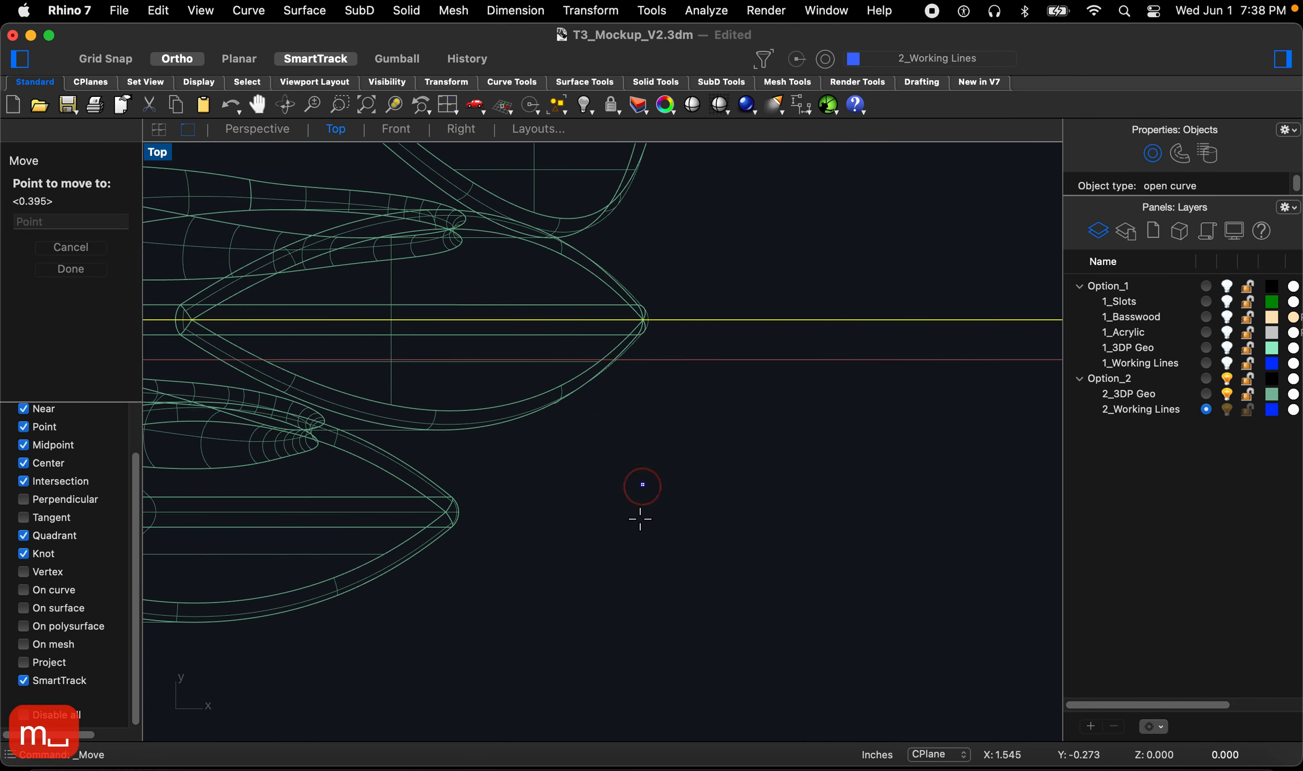
pyautogui.click(638, 676)
pyautogui.scroll(-5, 639, 650)
pyautogui.press('Escape')
pyautogui.scroll(-2, 669, 646)
pyautogui.scroll(-1, 803, 501)
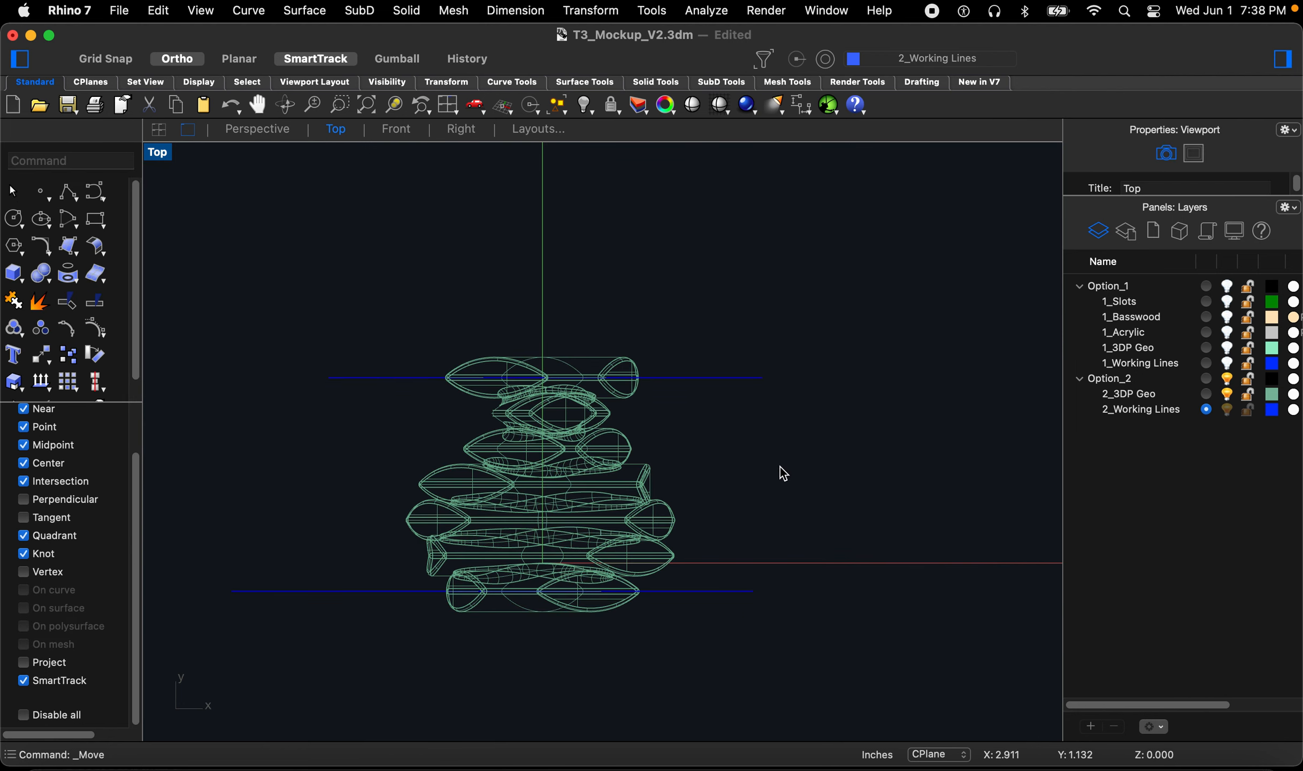
# Step: Draw a vertical line crossing both horizontal working lines near the geometry's right side
pyautogui.write('Line')
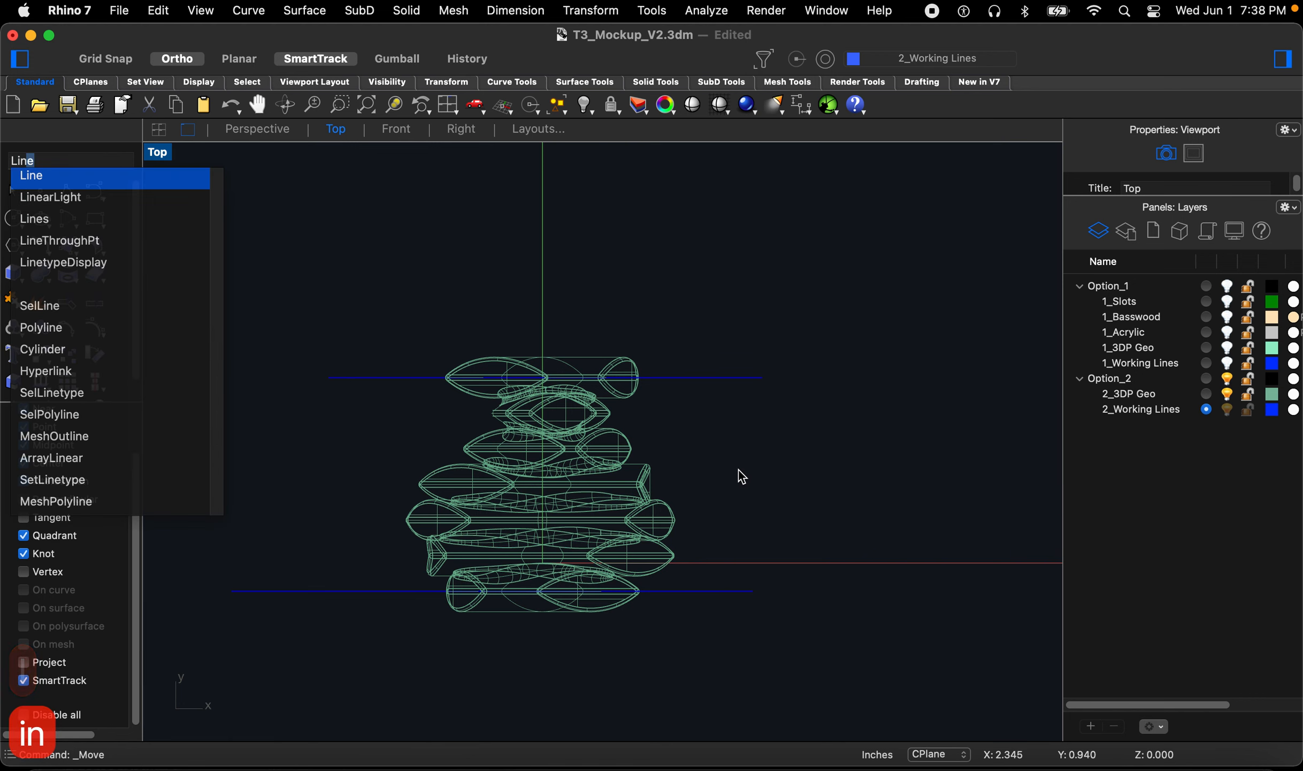
pyautogui.press('Return')
pyautogui.click(706, 320)
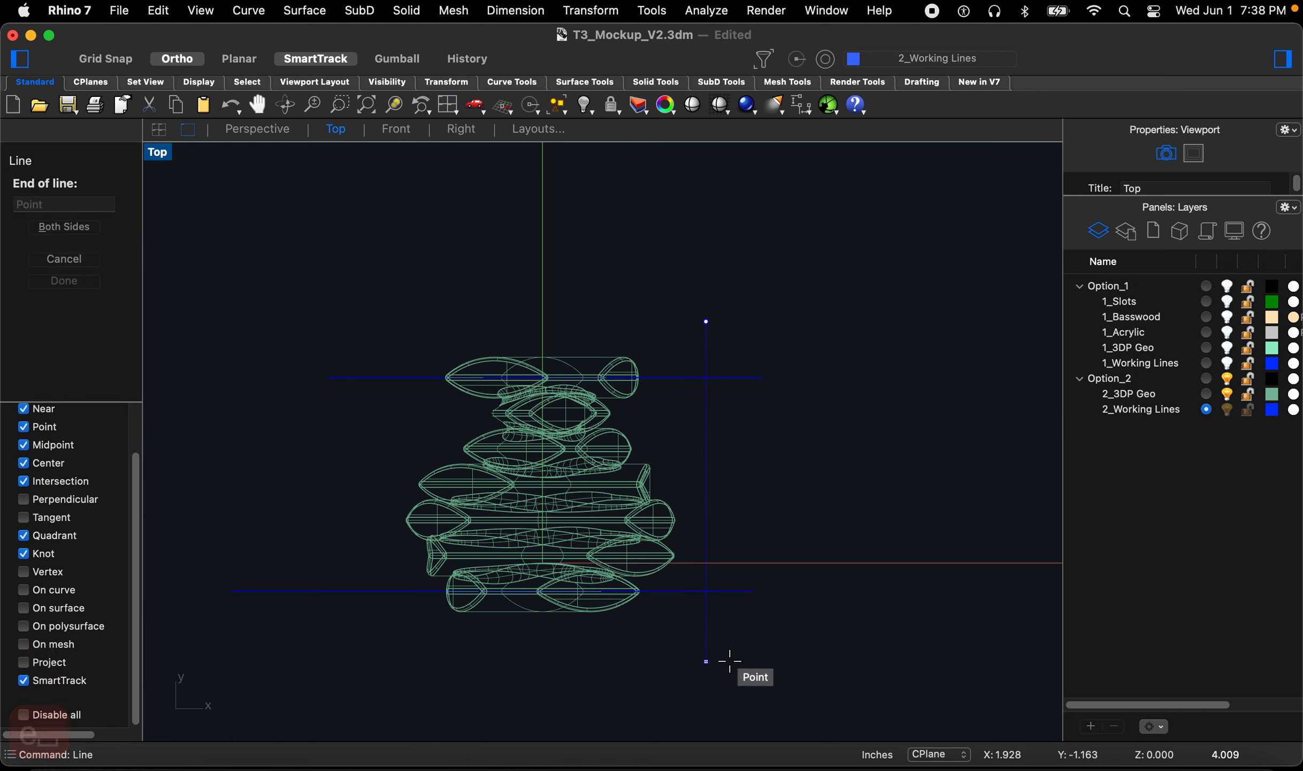
pyautogui.click(716, 660)
# Step: Trim the vertical line's ends back to the upper and lower working lines
pyautogui.write('Trmi')
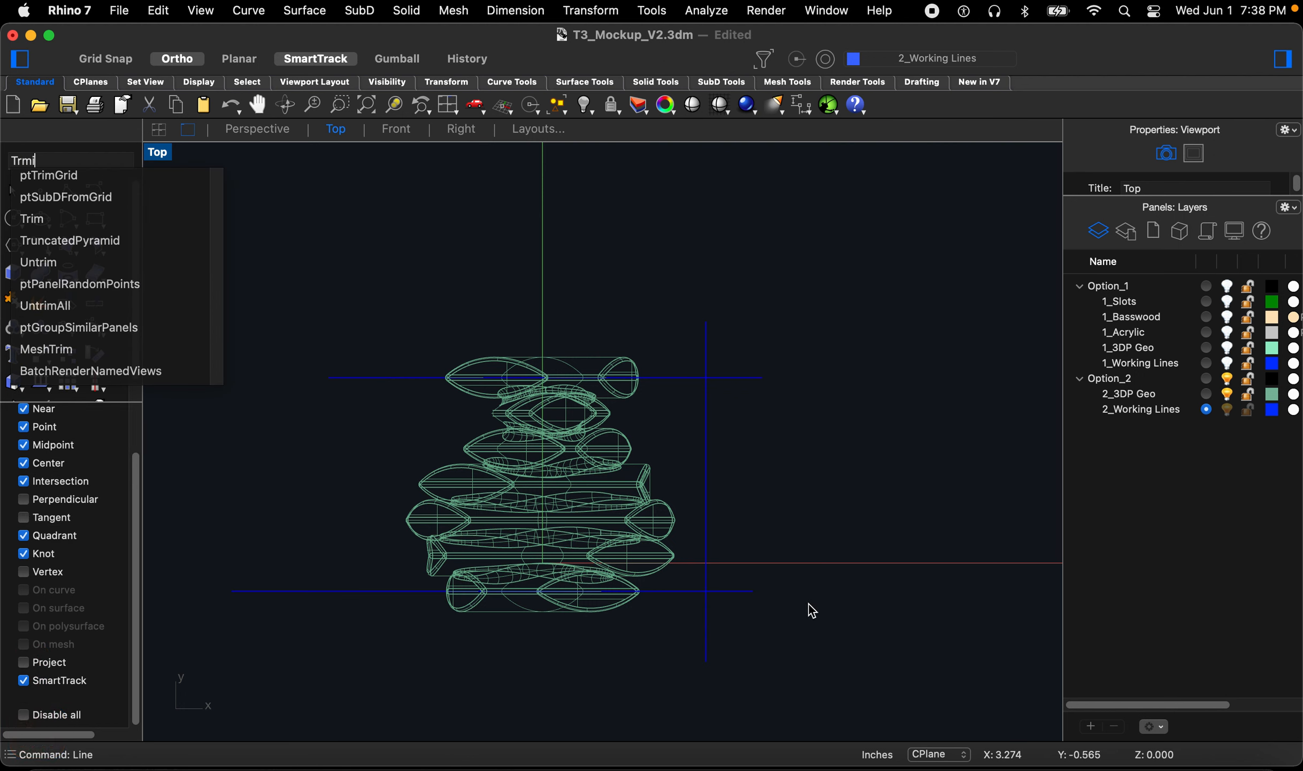
pyautogui.press('BackSpace')
pyautogui.press('BackSpace')
pyautogui.write('im')
pyautogui.press('Return')
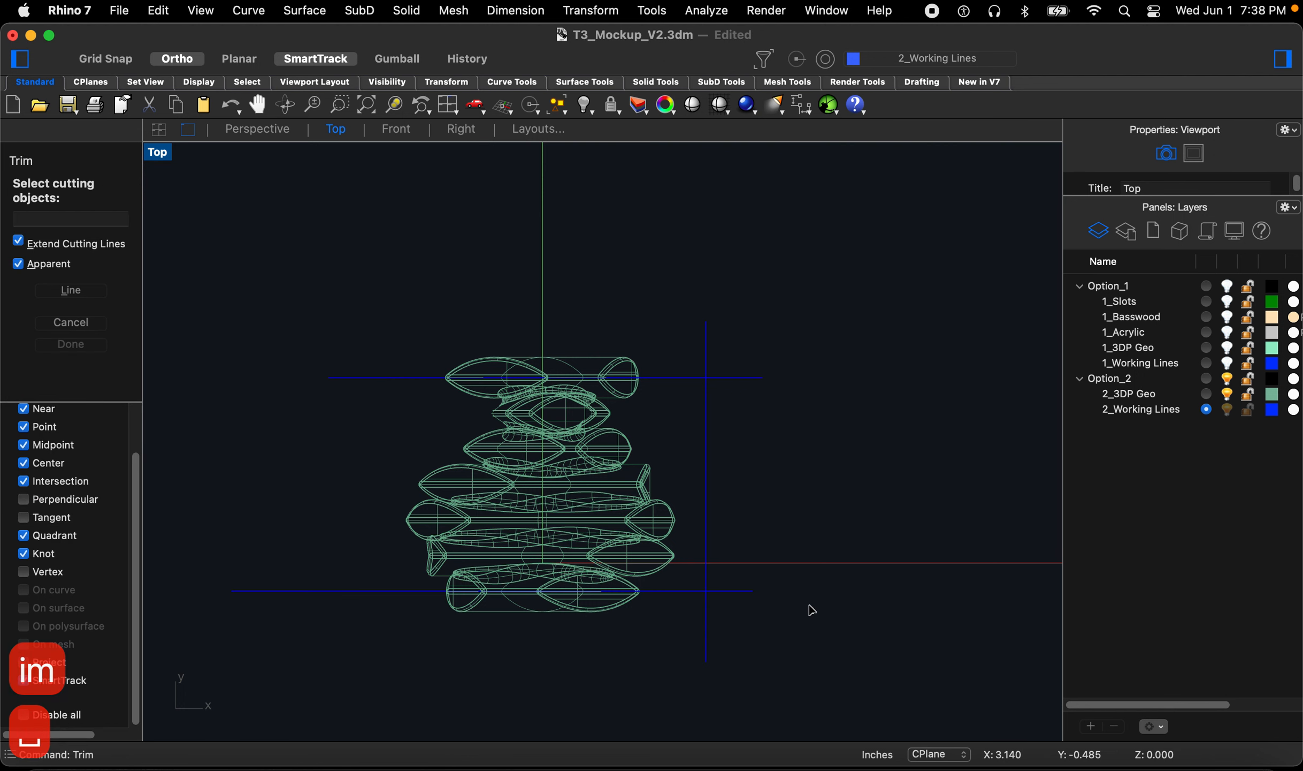
pyautogui.moveTo(810, 691); pyautogui.dragTo(692, 334)
pyautogui.press('Return')
pyautogui.click(706, 345)
pyautogui.moveTo(694, 671); pyautogui.dragTo(688, 669)
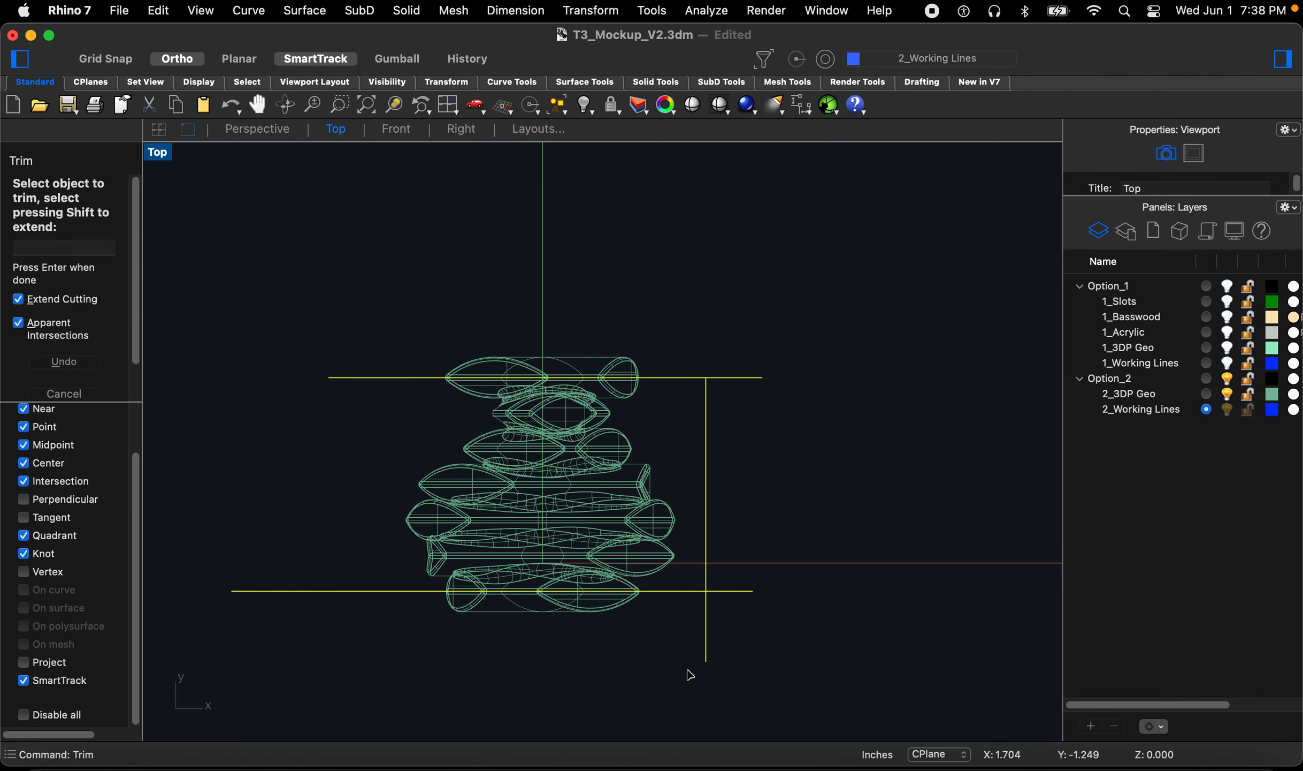
pyautogui.click(705, 623)
pyautogui.press('Escape')
pyautogui.press('Escape')
pyautogui.press('Escape')
pyautogui.press('Escape')
pyautogui.press('Escape')
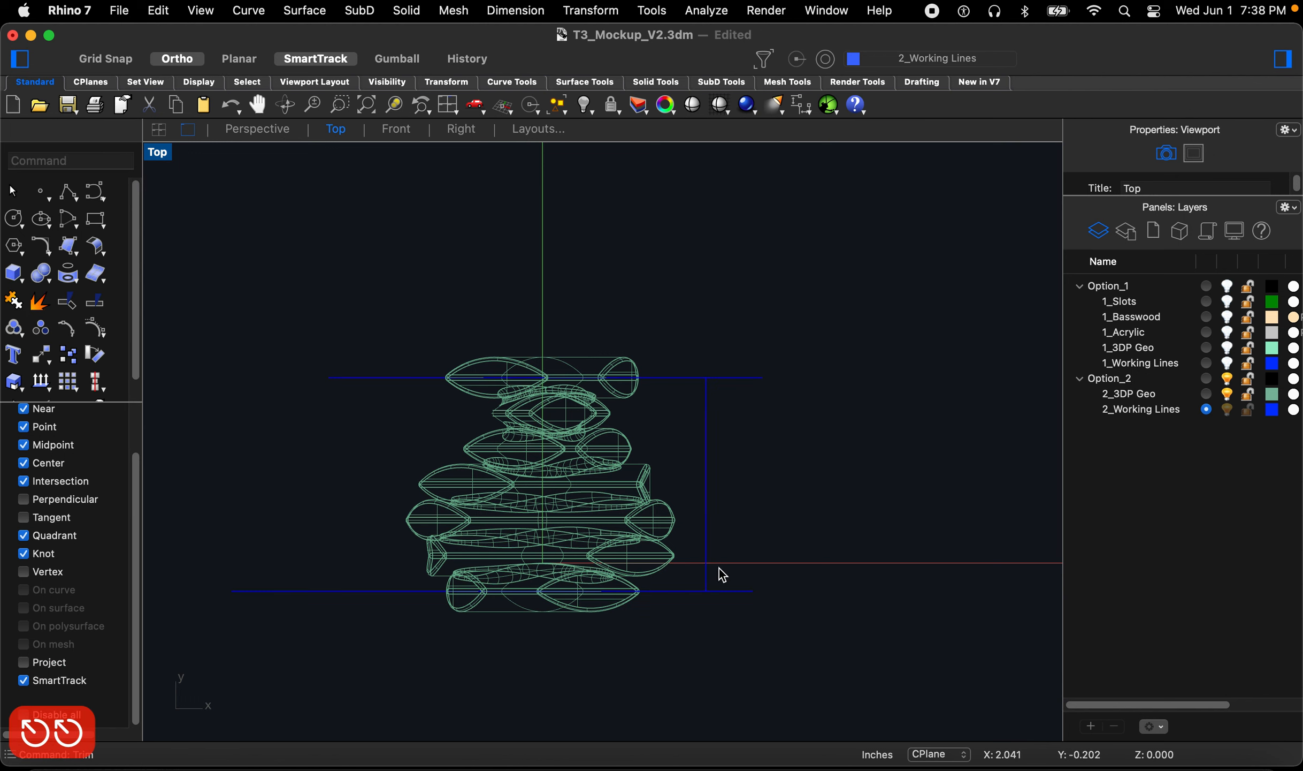
# Step: Draw a horizontal line about 4.5 in long leftward from the vertical line's midpoint, then delete the vertical line
pyautogui.write('l')
pyautogui.press('space')
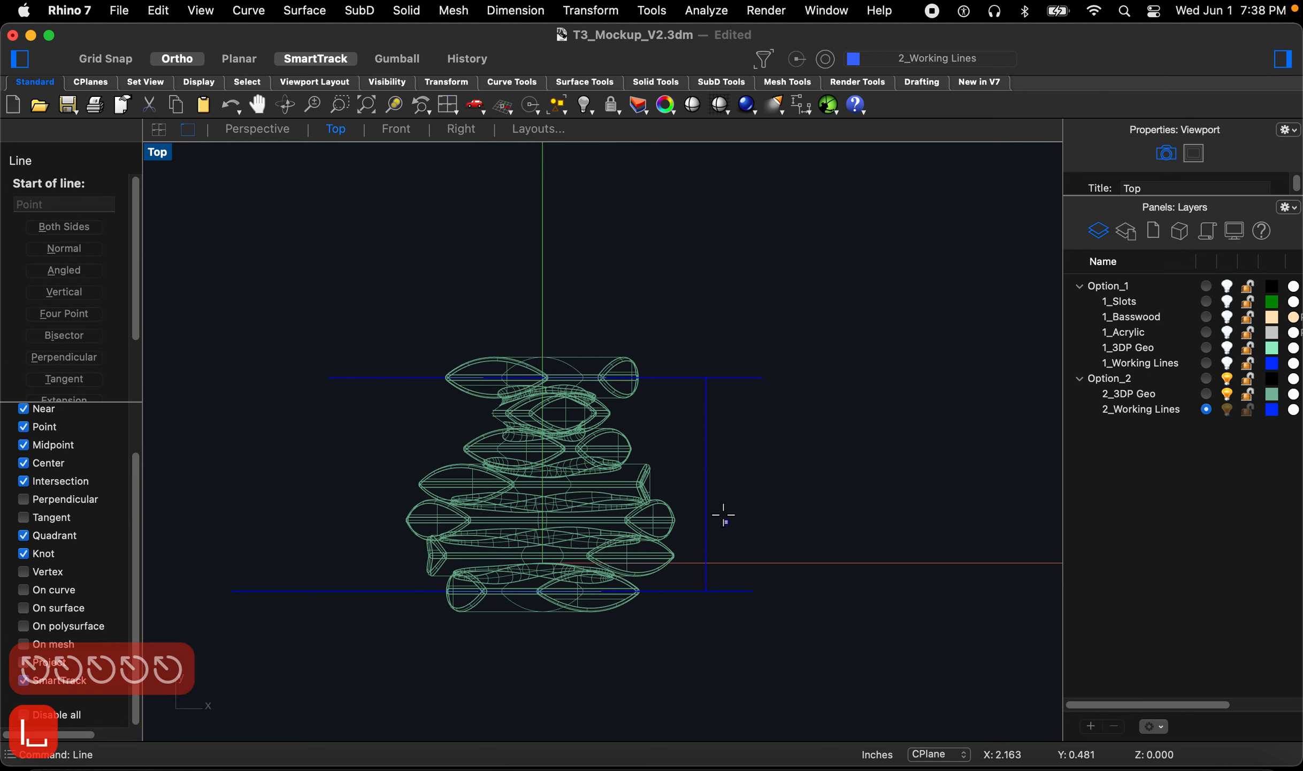
pyautogui.click(707, 482)
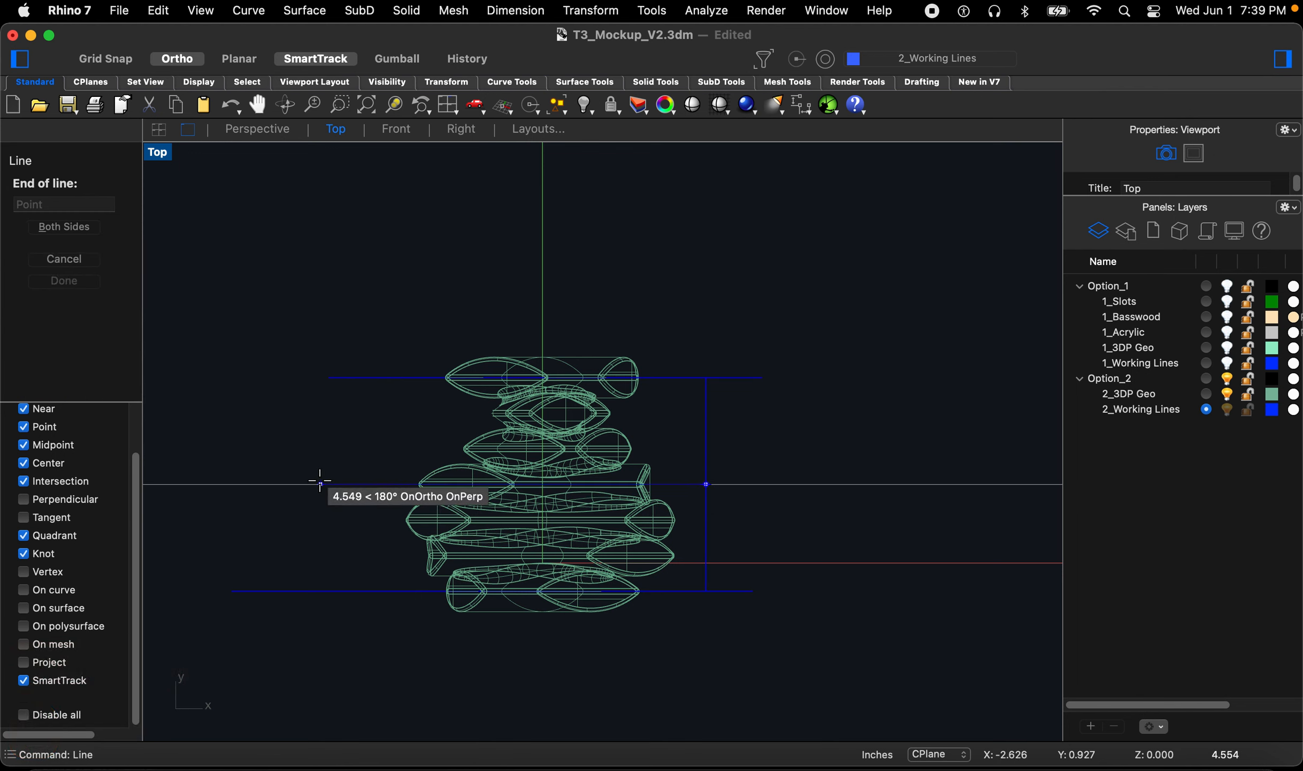
pyautogui.click(312, 482)
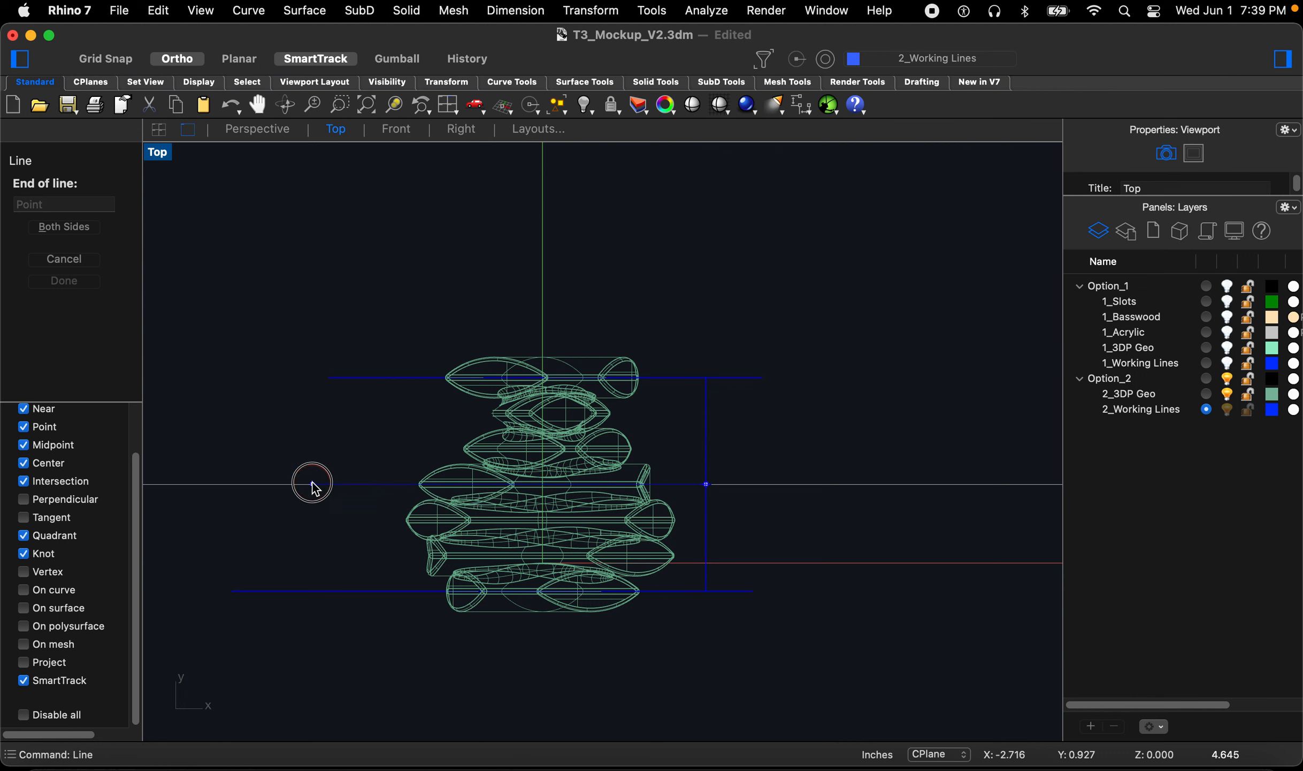
pyautogui.click(706, 424)
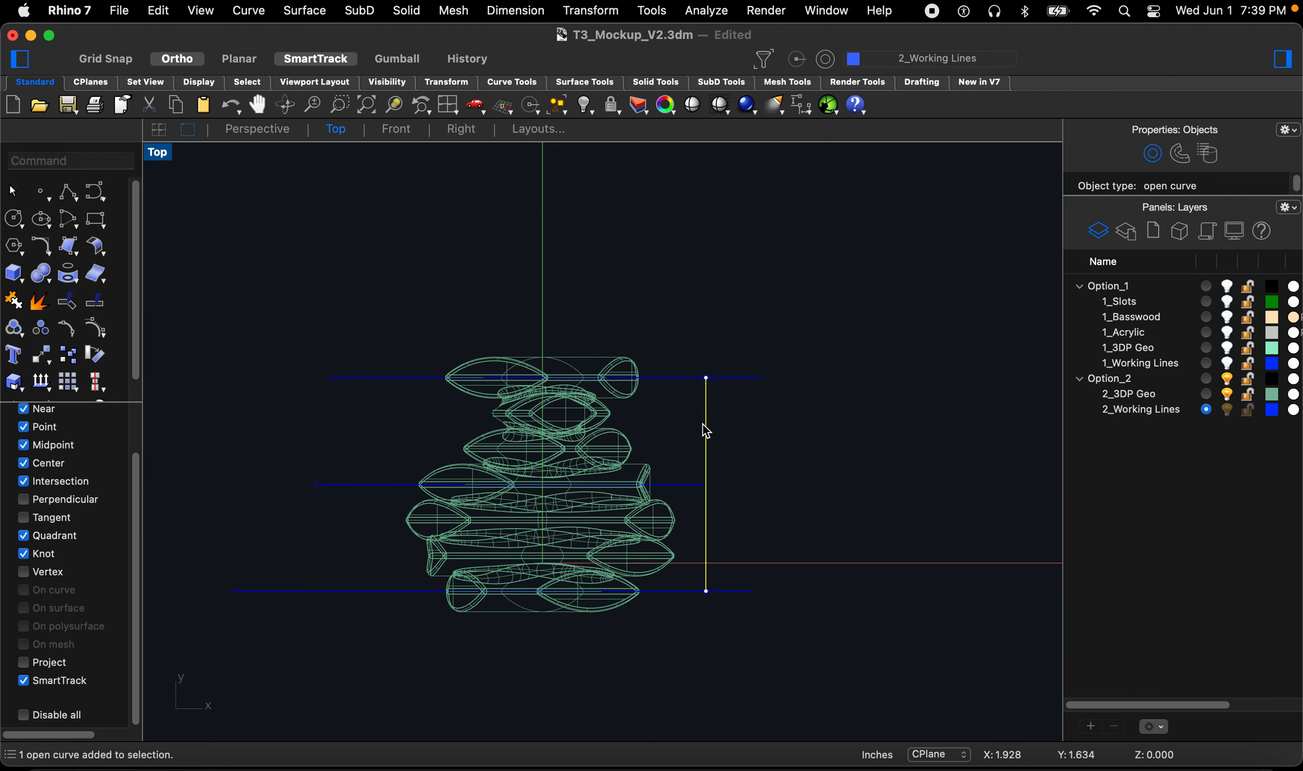
pyautogui.press('Delete')
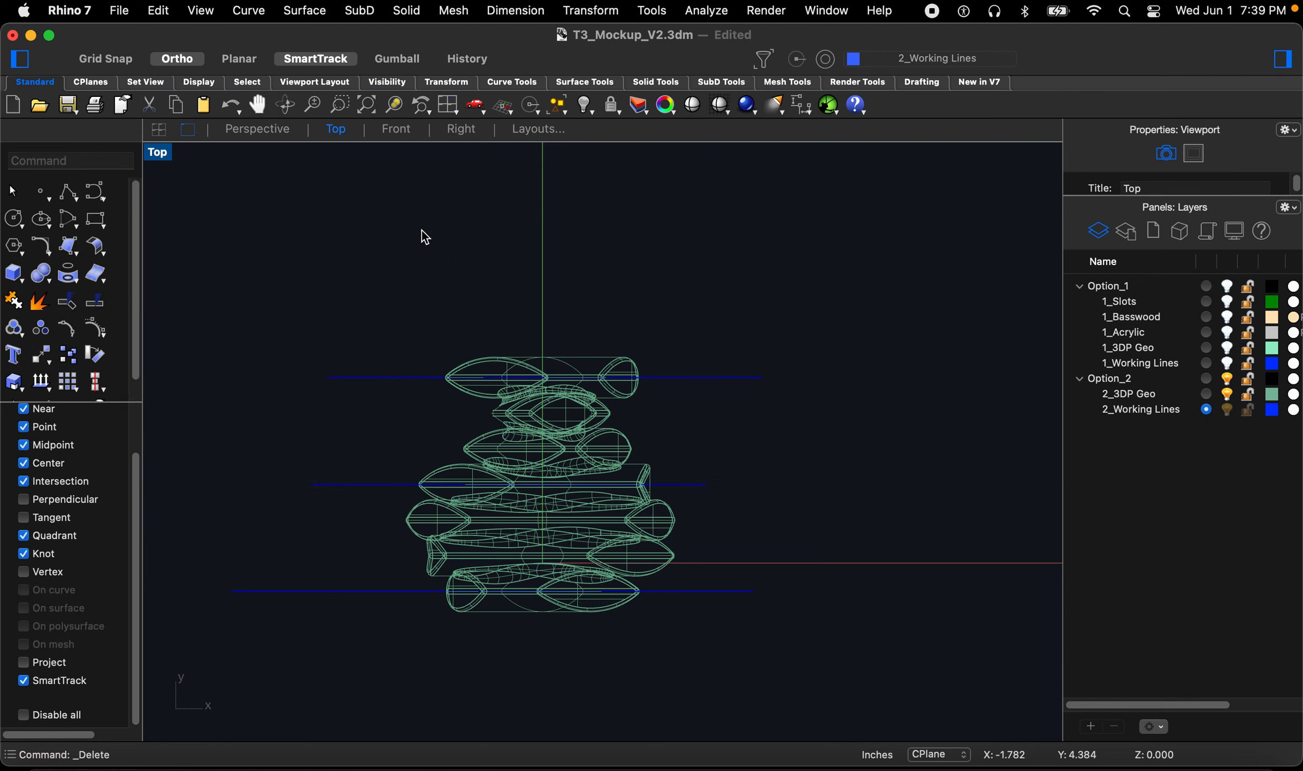
# Step: In the front view, draw a circle centred on the origin with a radius of about 1.87 in around the geometry
pyautogui.click(461, 130)
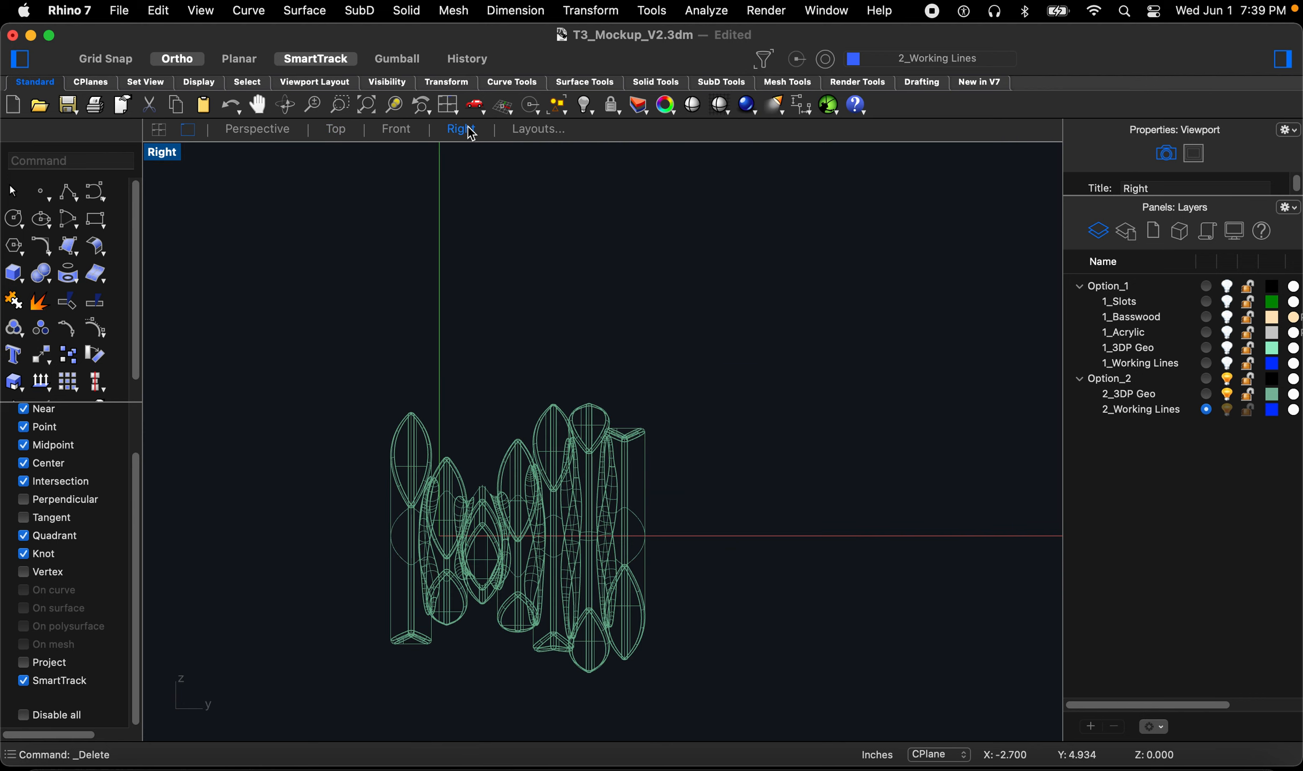
pyautogui.click(404, 132)
pyautogui.scroll(-10, 544, 392)
pyautogui.scroll(10, 709, 391)
pyautogui.scroll(5, 799, 420)
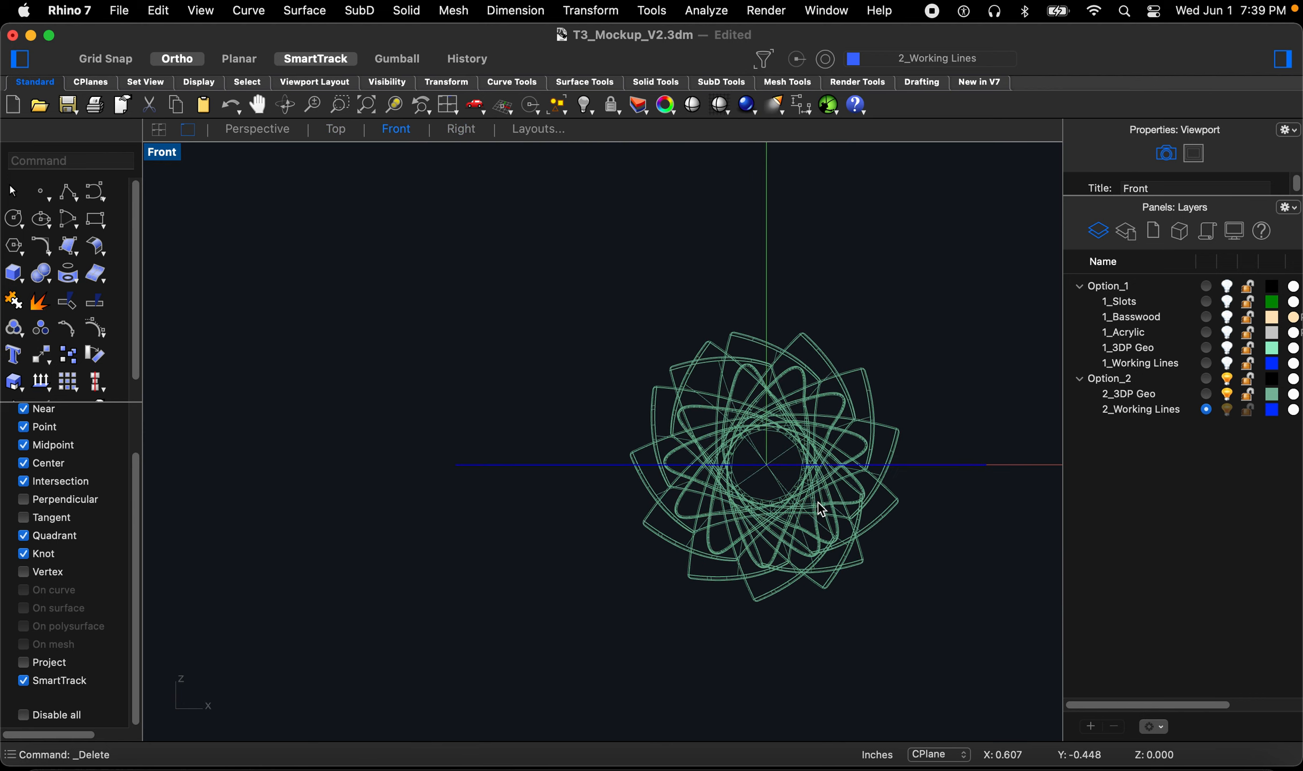
pyautogui.scroll(-5, 605, 532)
pyautogui.scroll(8, 749, 493)
pyautogui.scroll(2, 775, 548)
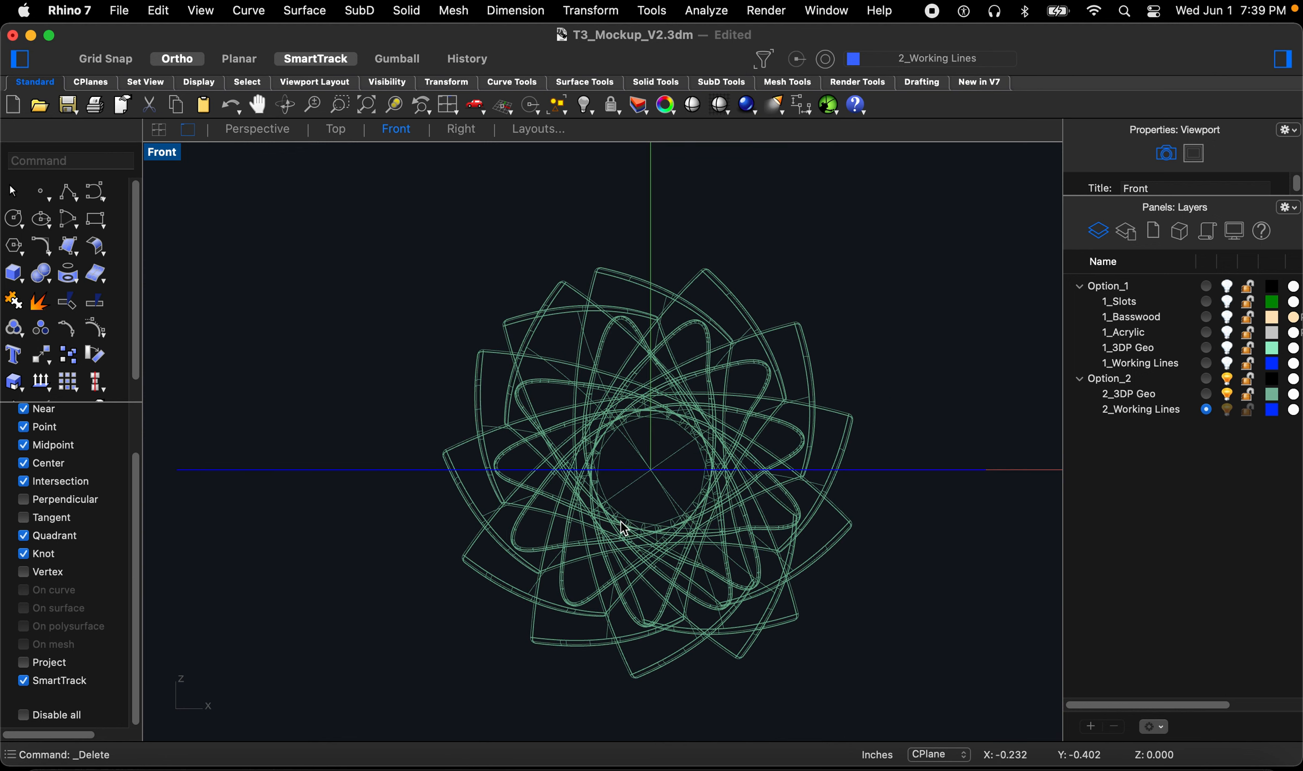
pyautogui.write('cir')
pyautogui.press('Return')
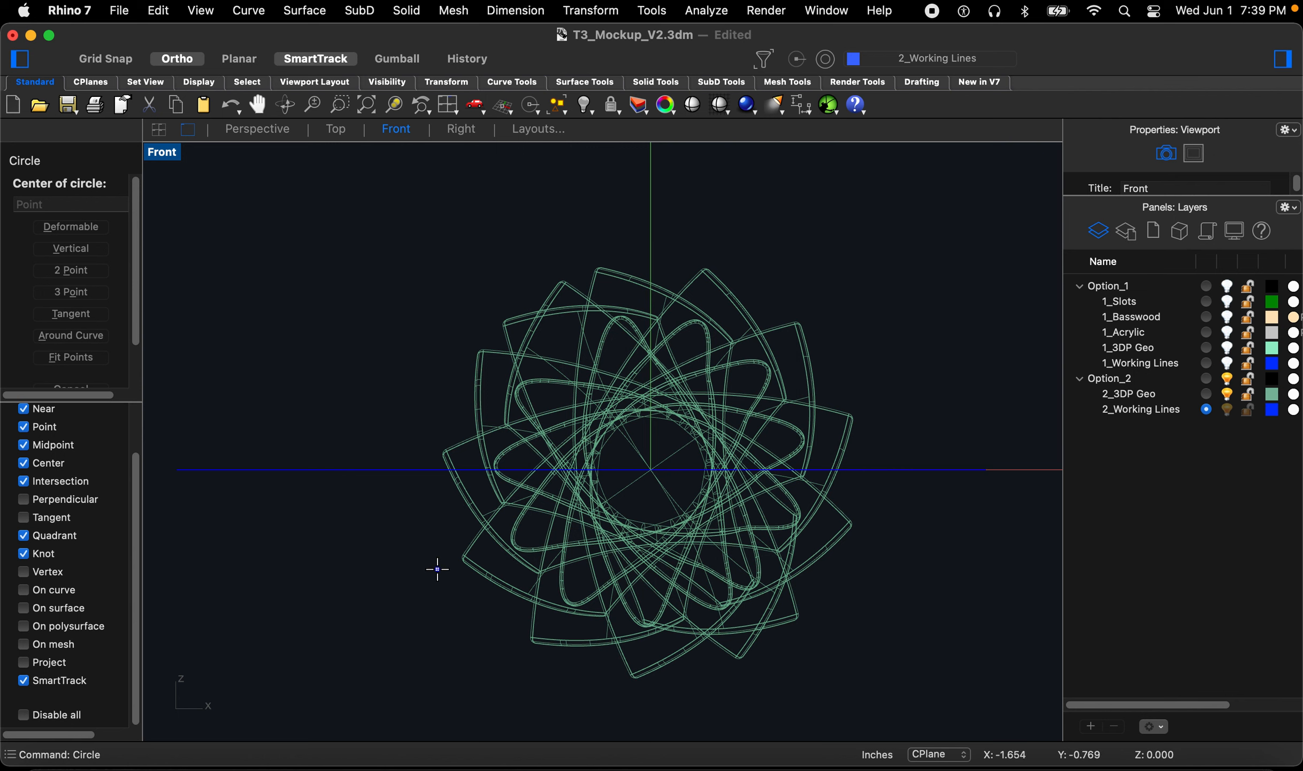
pyautogui.press('Return')
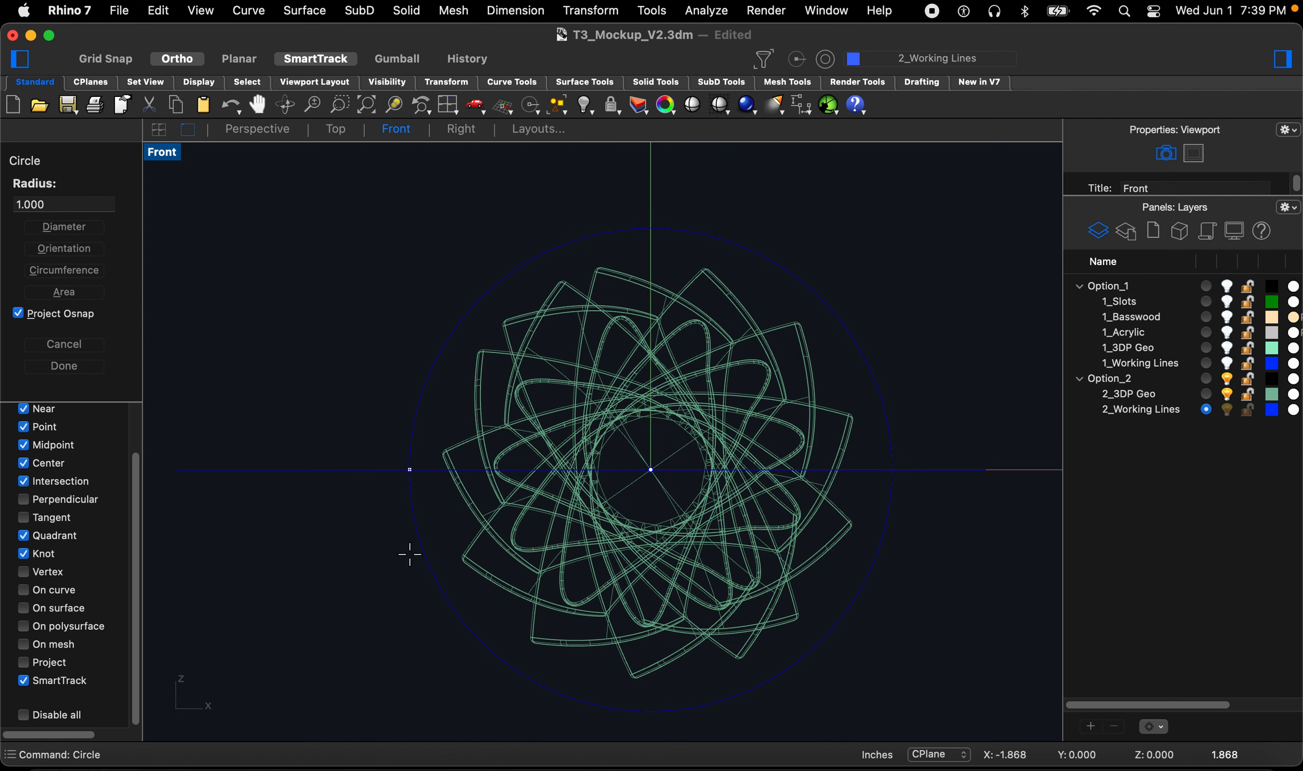
pyautogui.click(410, 554)
pyautogui.scroll(-2, 344, 597)
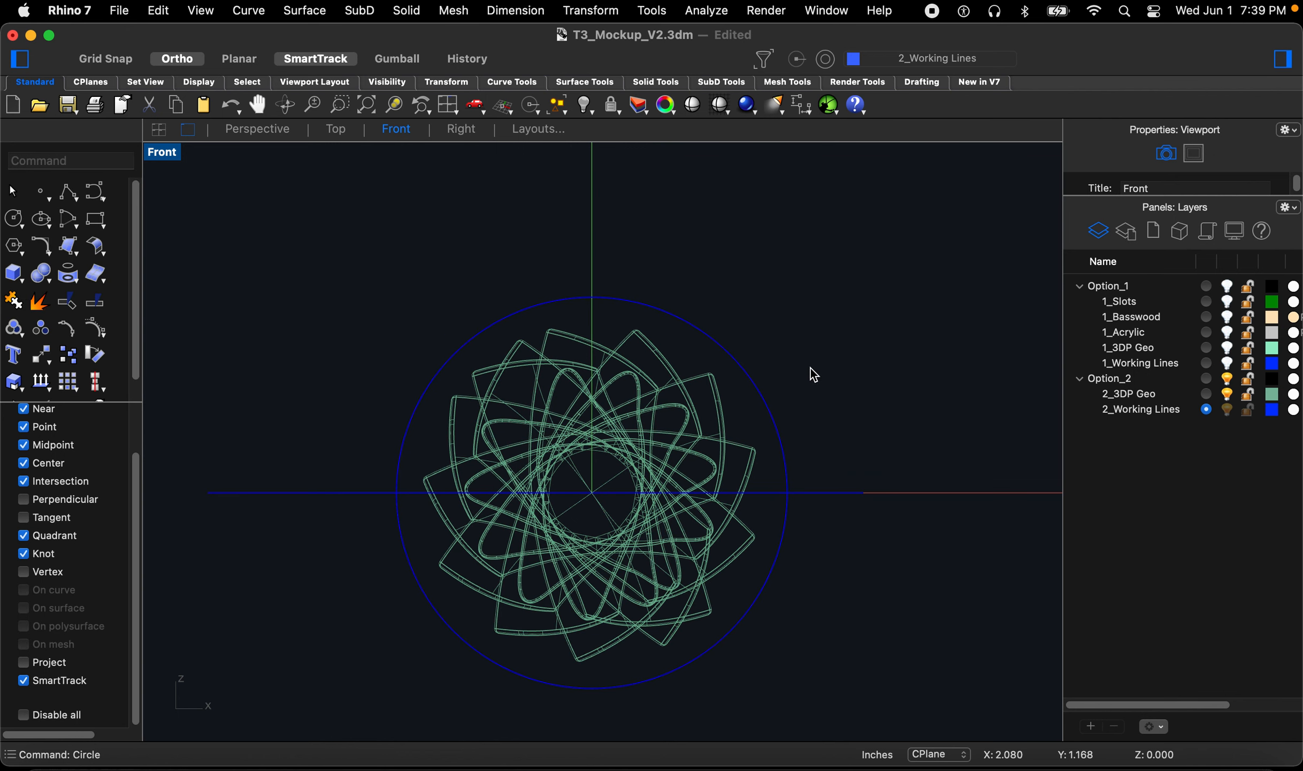
pyautogui.moveTo(806, 358); pyautogui.dragTo(785, 360, button='right')
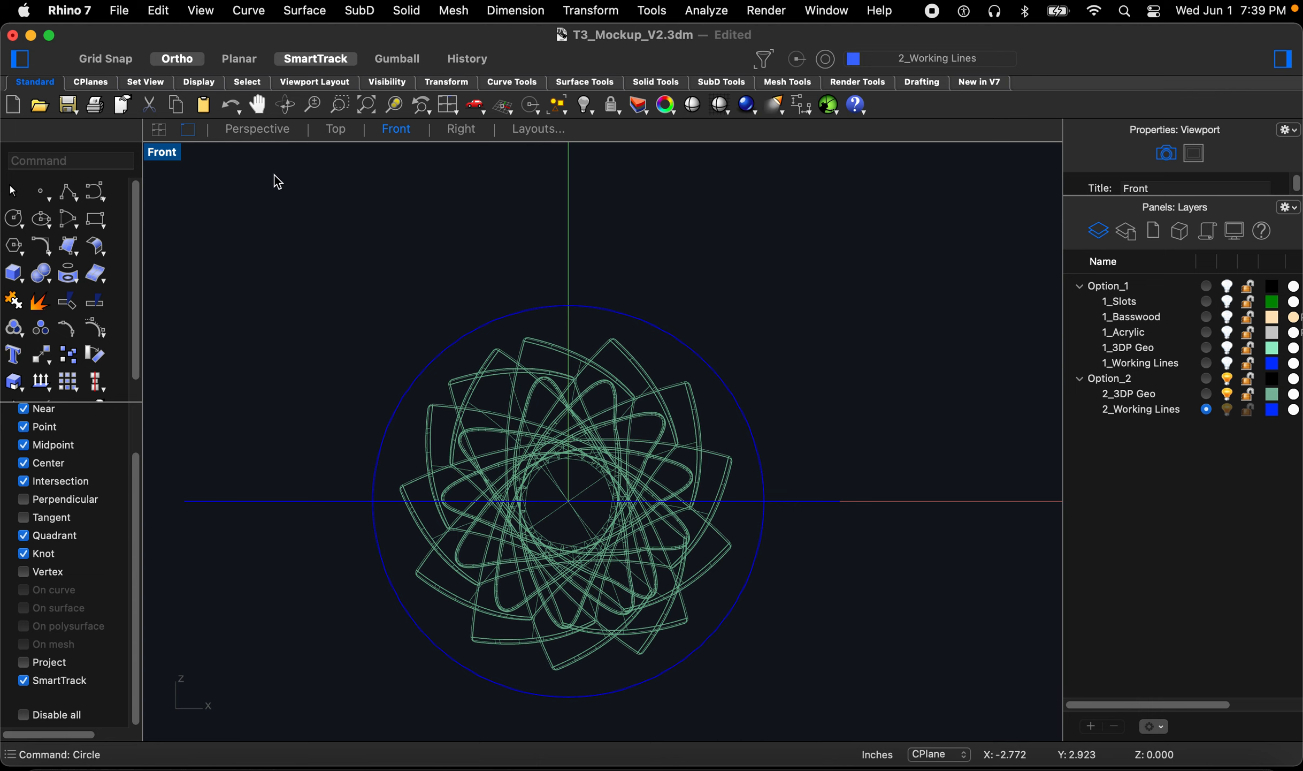
# Step: Hide the 2_3DP Geo layer in the perspective view and collapse the Option_1 layer group
pyautogui.click(259, 131)
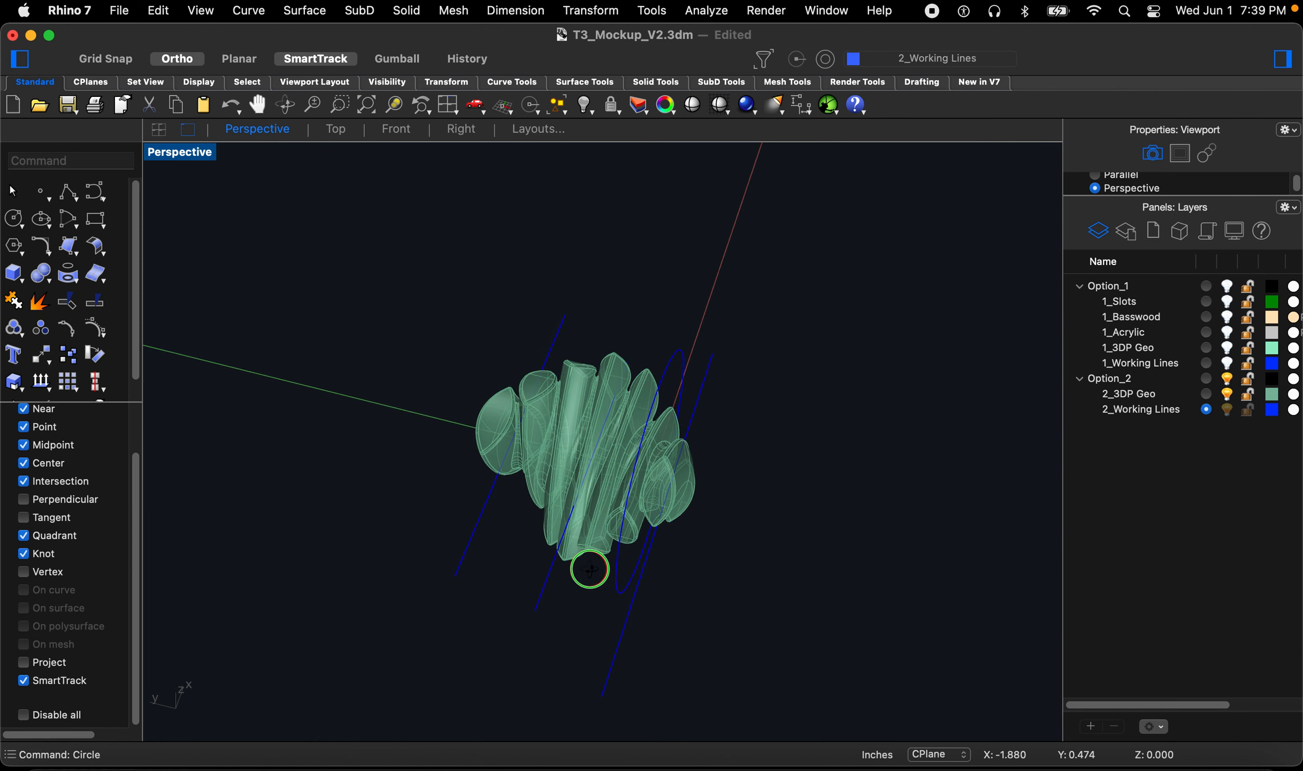
pyautogui.scroll(5, 591, 587)
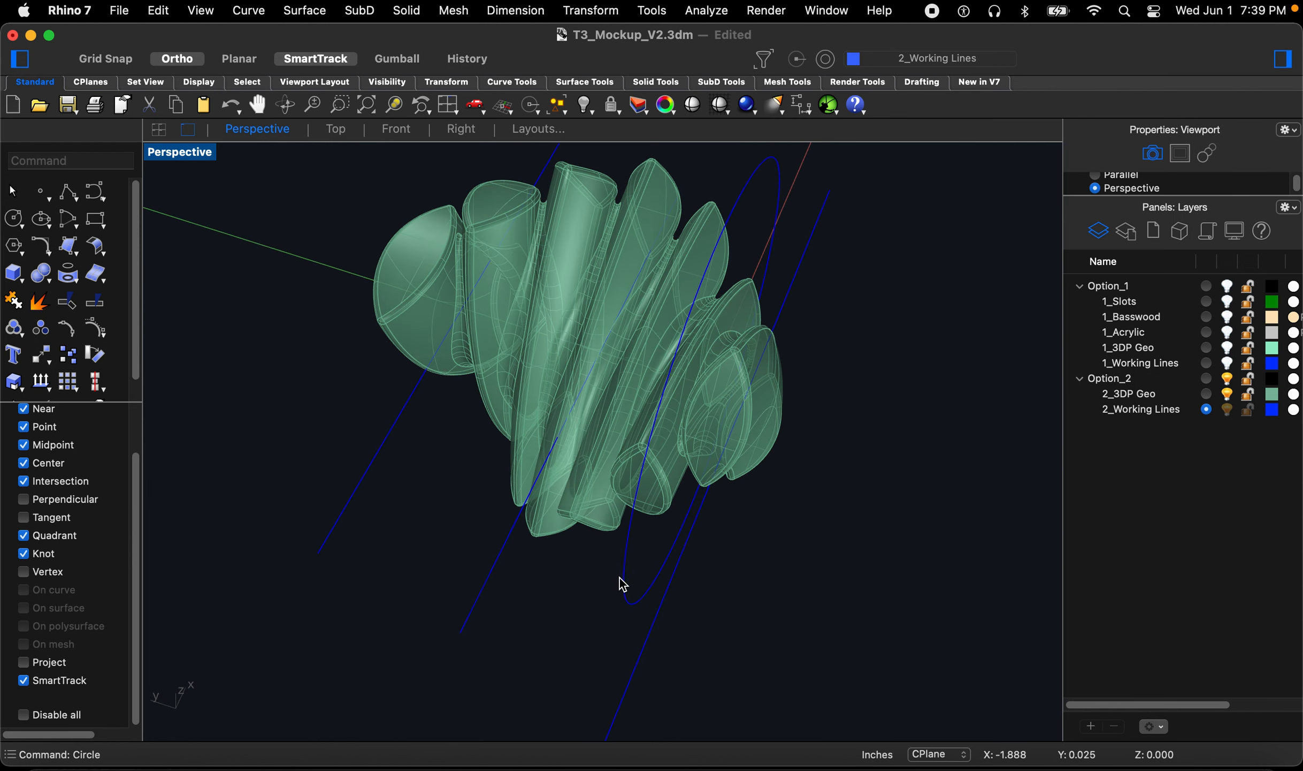
pyautogui.click(623, 584)
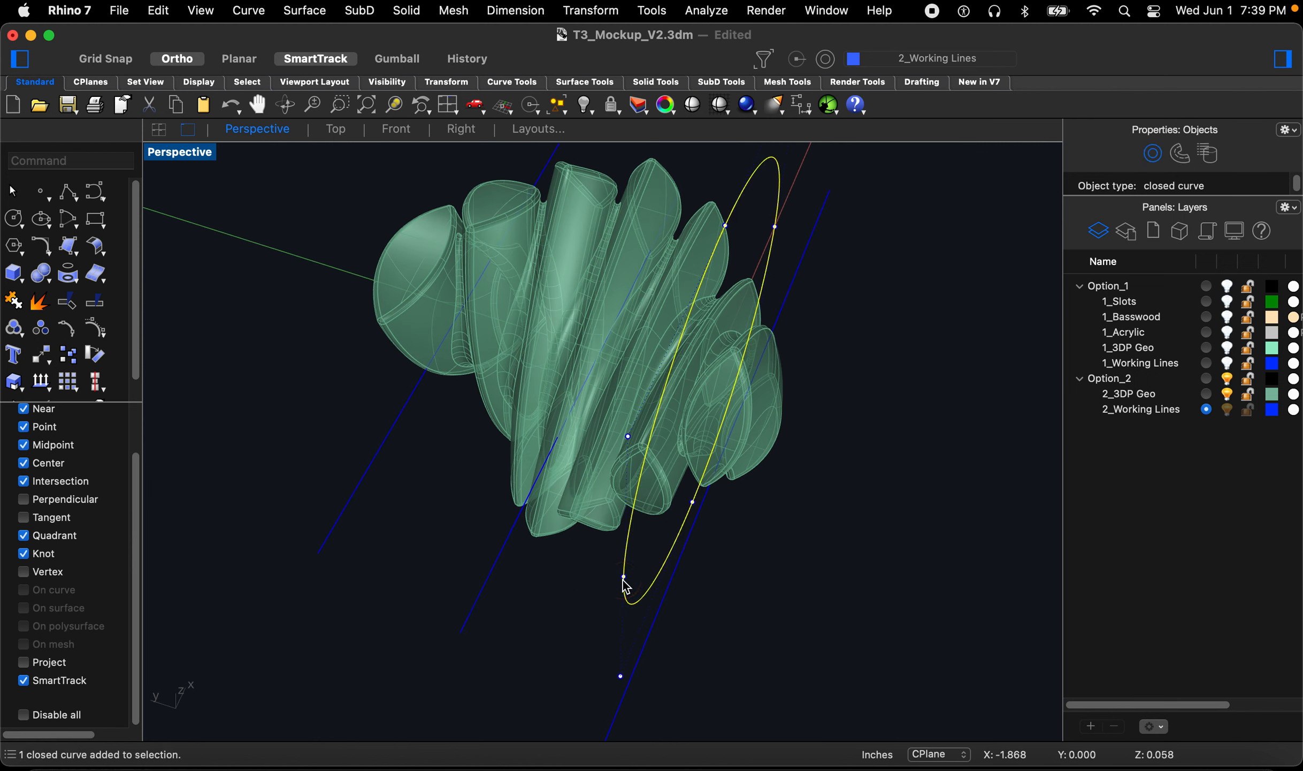
pyautogui.click(1227, 394)
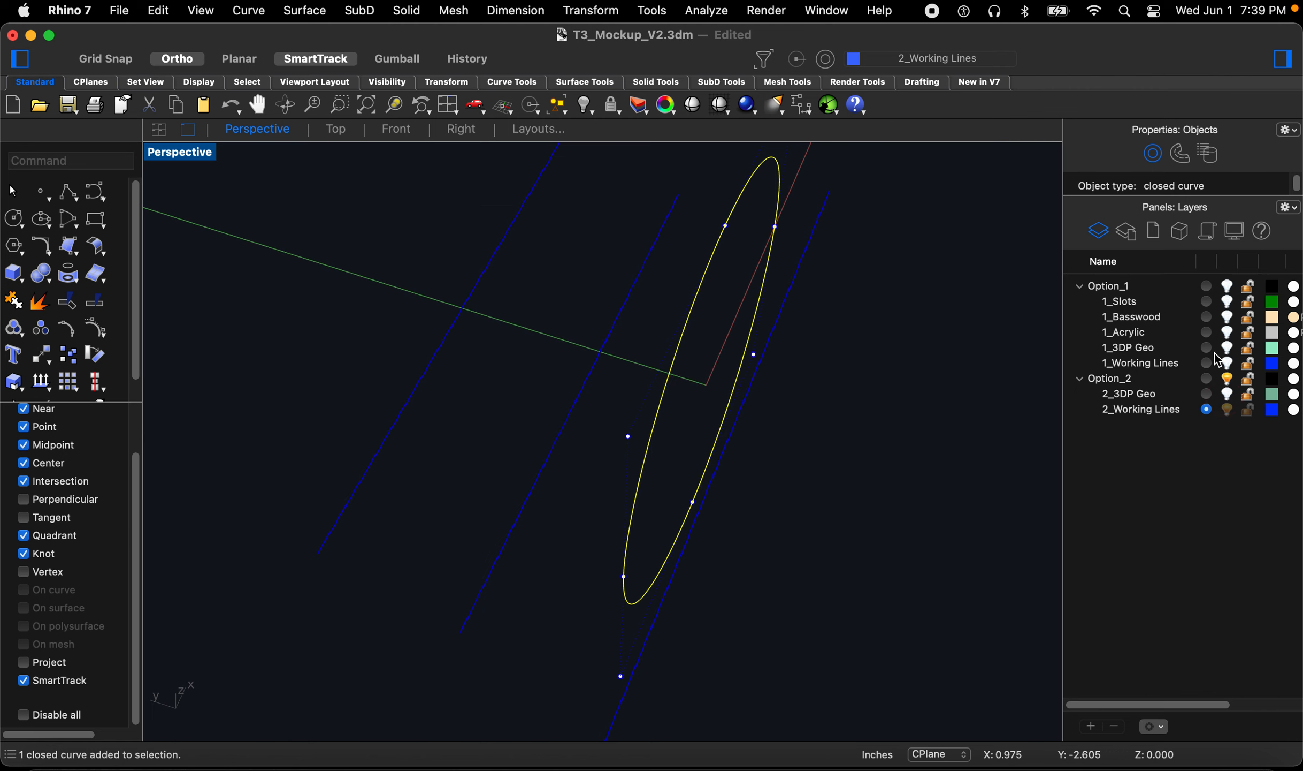
pyautogui.click(1080, 286)
# Step: Move the circle along its axis to the intersection with the working lines, using the Perpendicular snap
pyautogui.write('m')
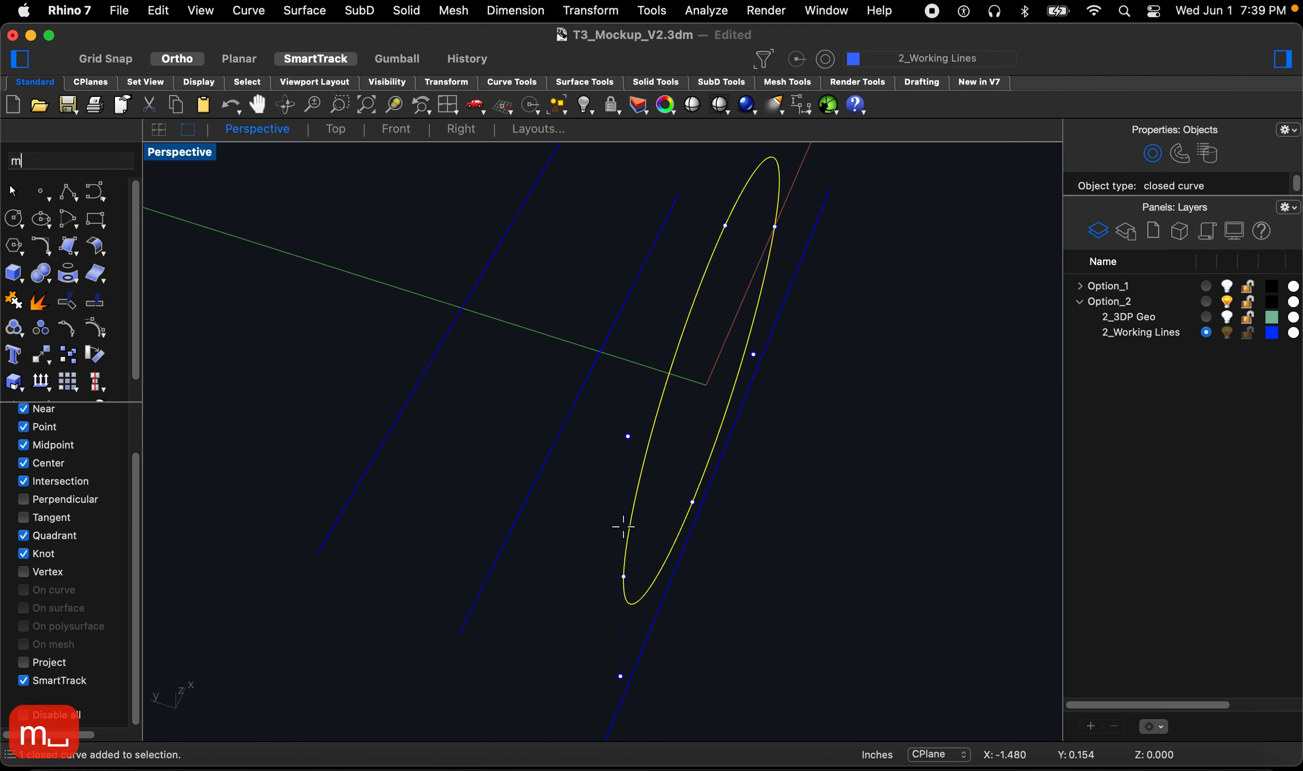
pyautogui.press('Return')
pyautogui.click(635, 526)
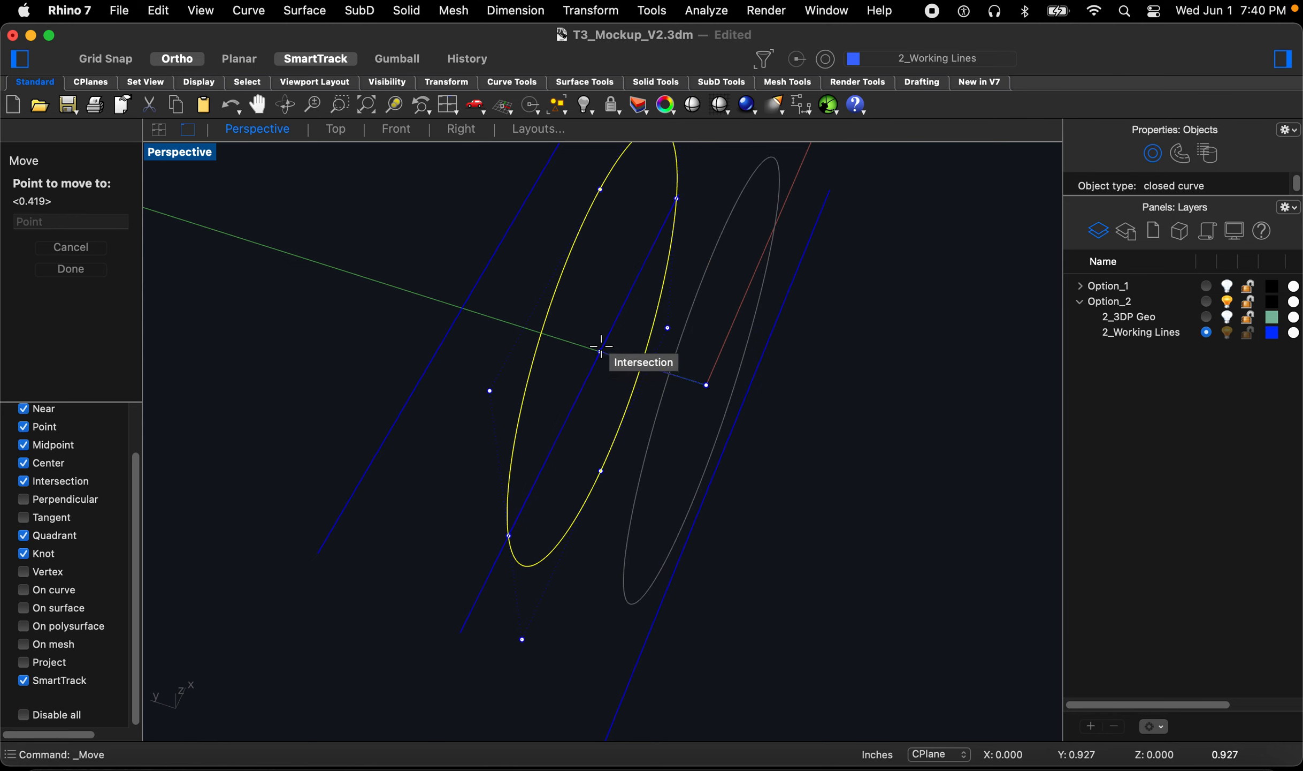
pyautogui.click(23, 498)
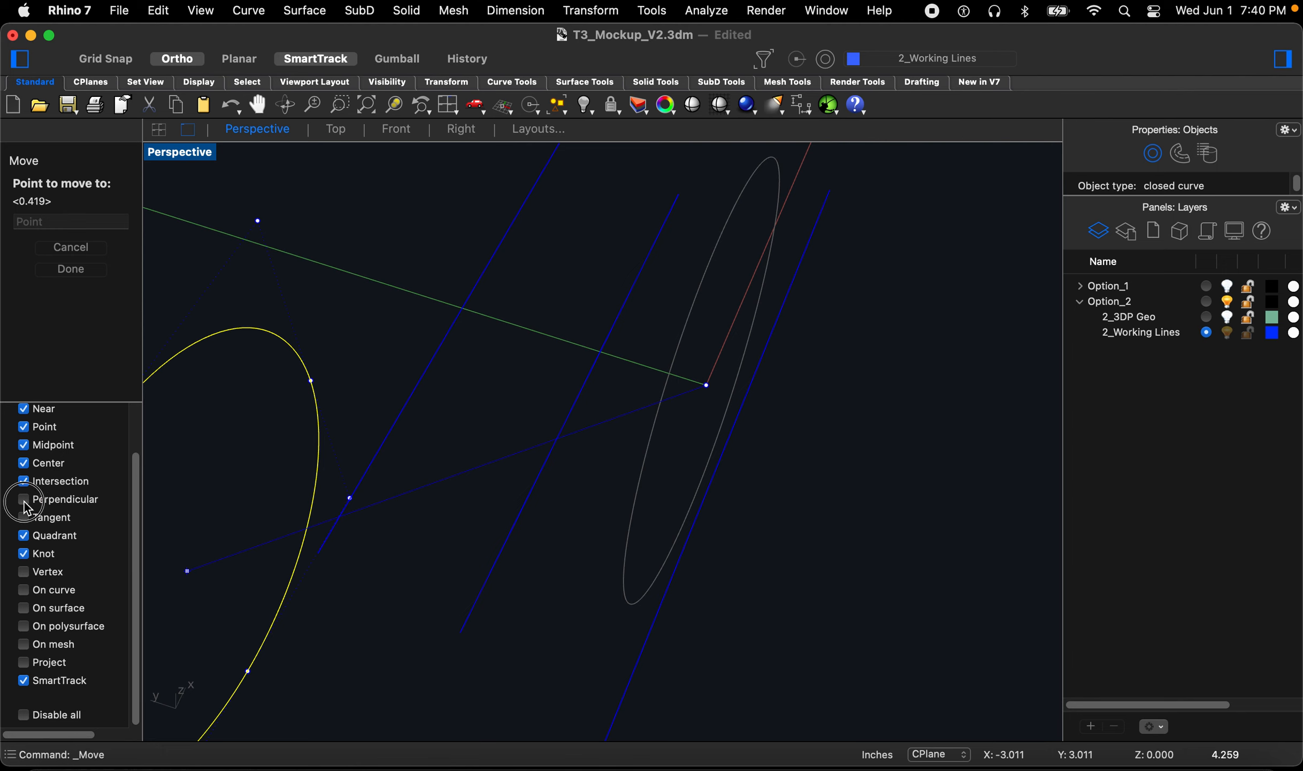
pyautogui.click(601, 352)
pyautogui.press('Escape')
pyautogui.moveTo(660, 527); pyautogui.dragTo(621, 533, button='right')
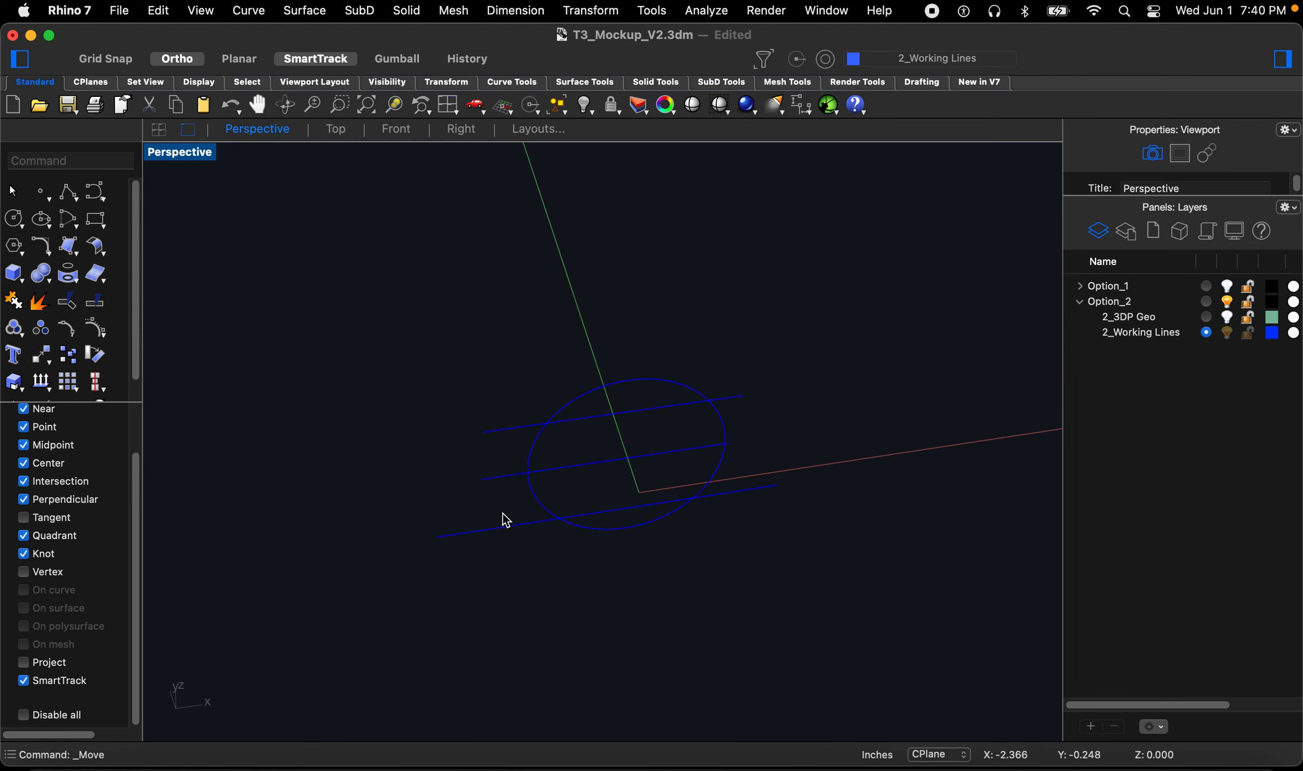
# Step: Extrude the upper and lower working lines into solid surfaces extending to both sides
pyautogui.click(492, 433)
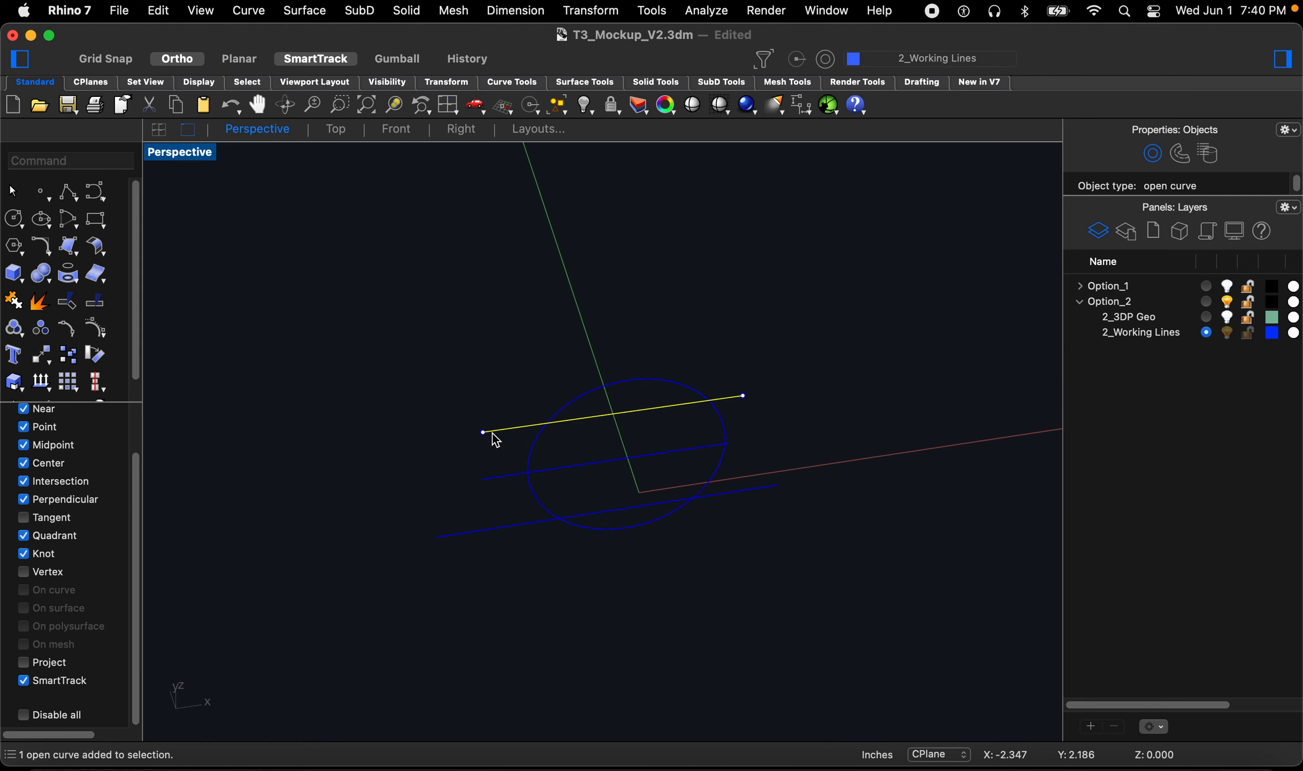
pyautogui.keyDown('shift'); pyautogui.click(513, 526); pyautogui.keyUp('shift')
pyautogui.write('extr')
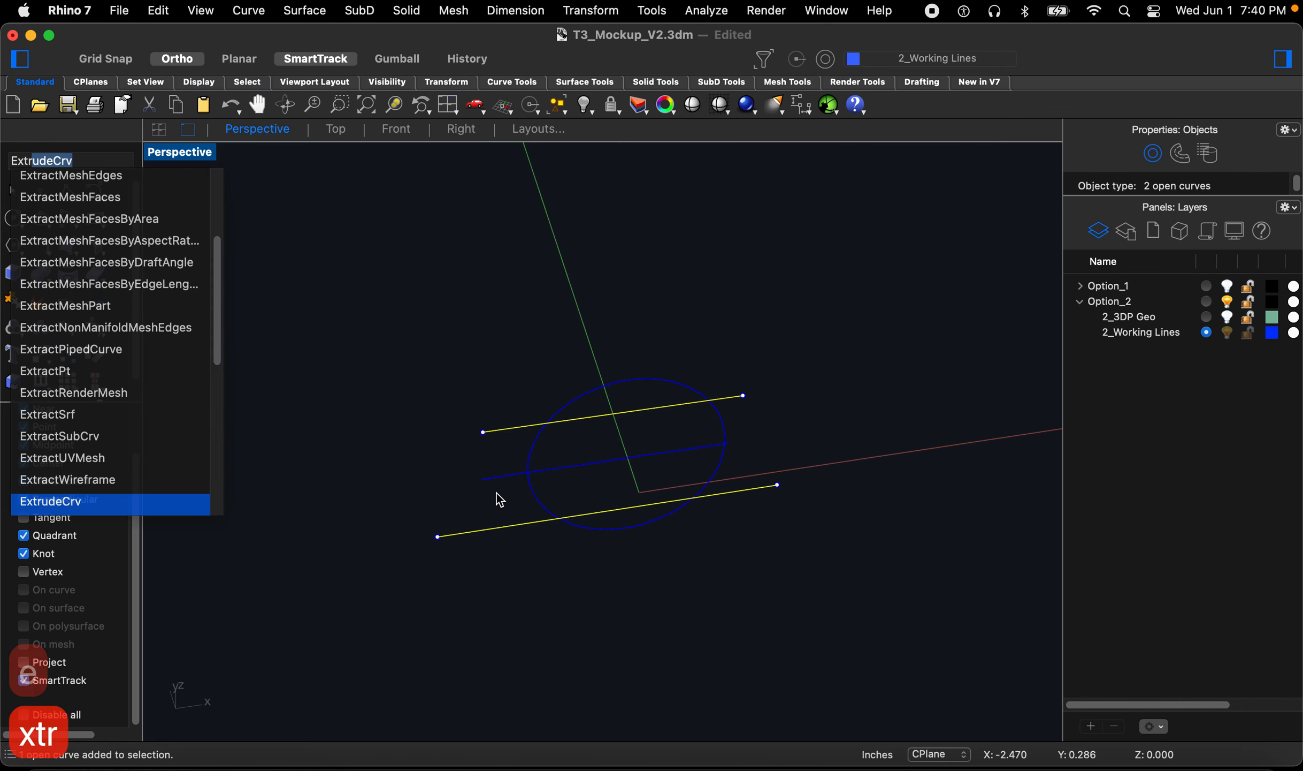
pyautogui.press('Return')
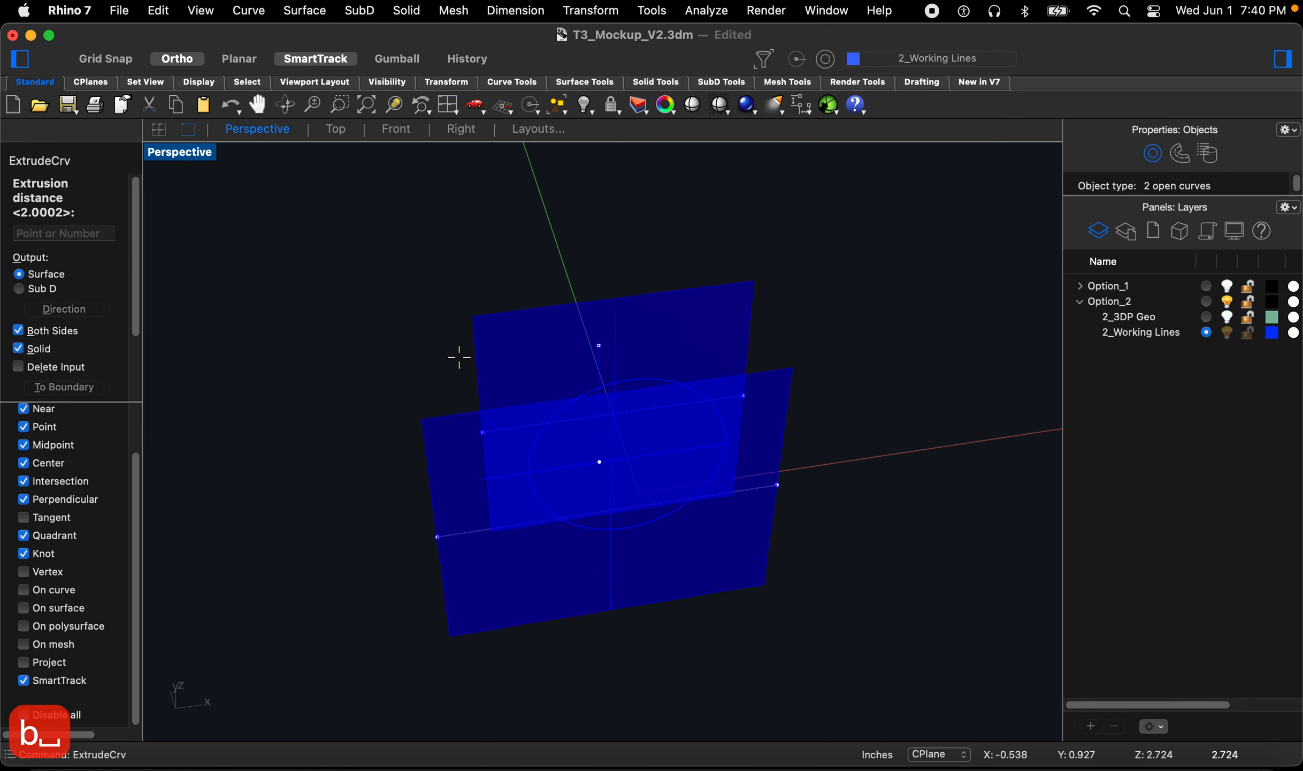
pyautogui.click(446, 343)
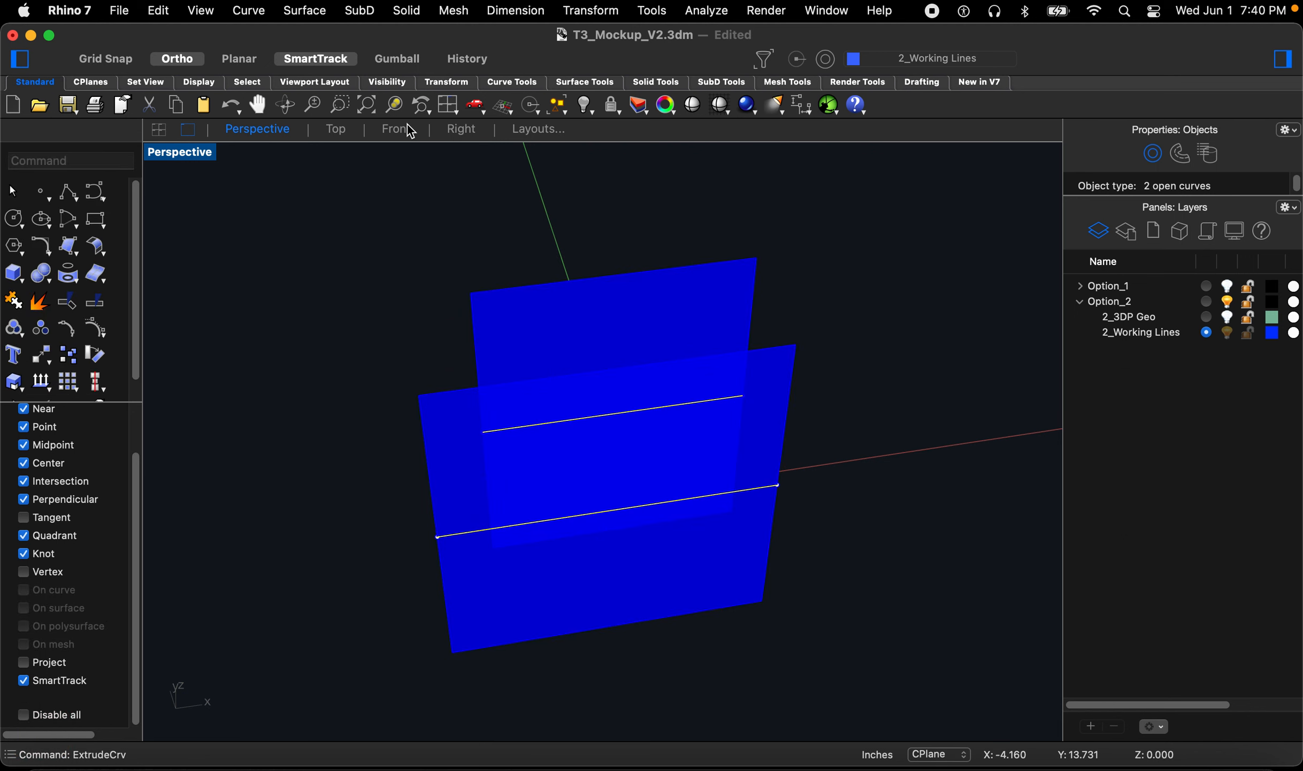
# Step: Trim the upper and lower extruded surfaces into discs using the circle as the cutting object
pyautogui.click(458, 131)
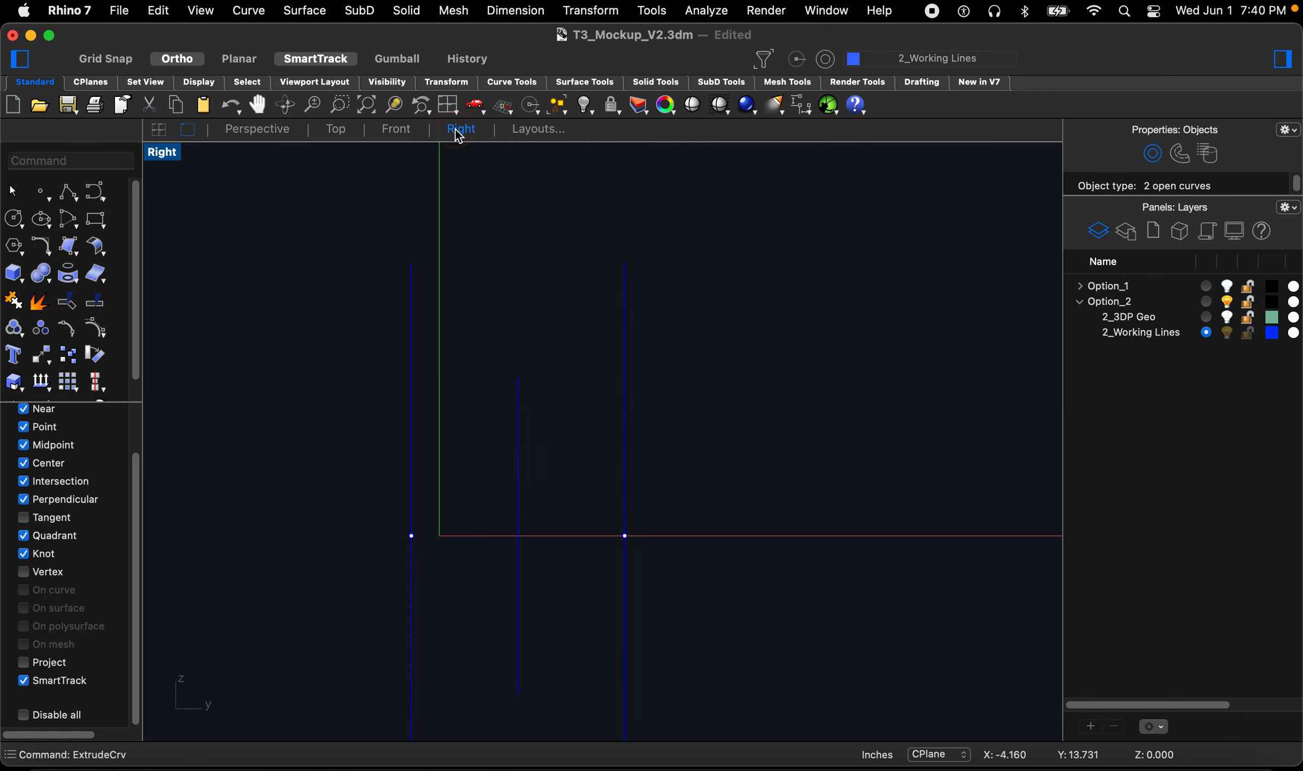
pyautogui.click(394, 131)
pyautogui.click(517, 395)
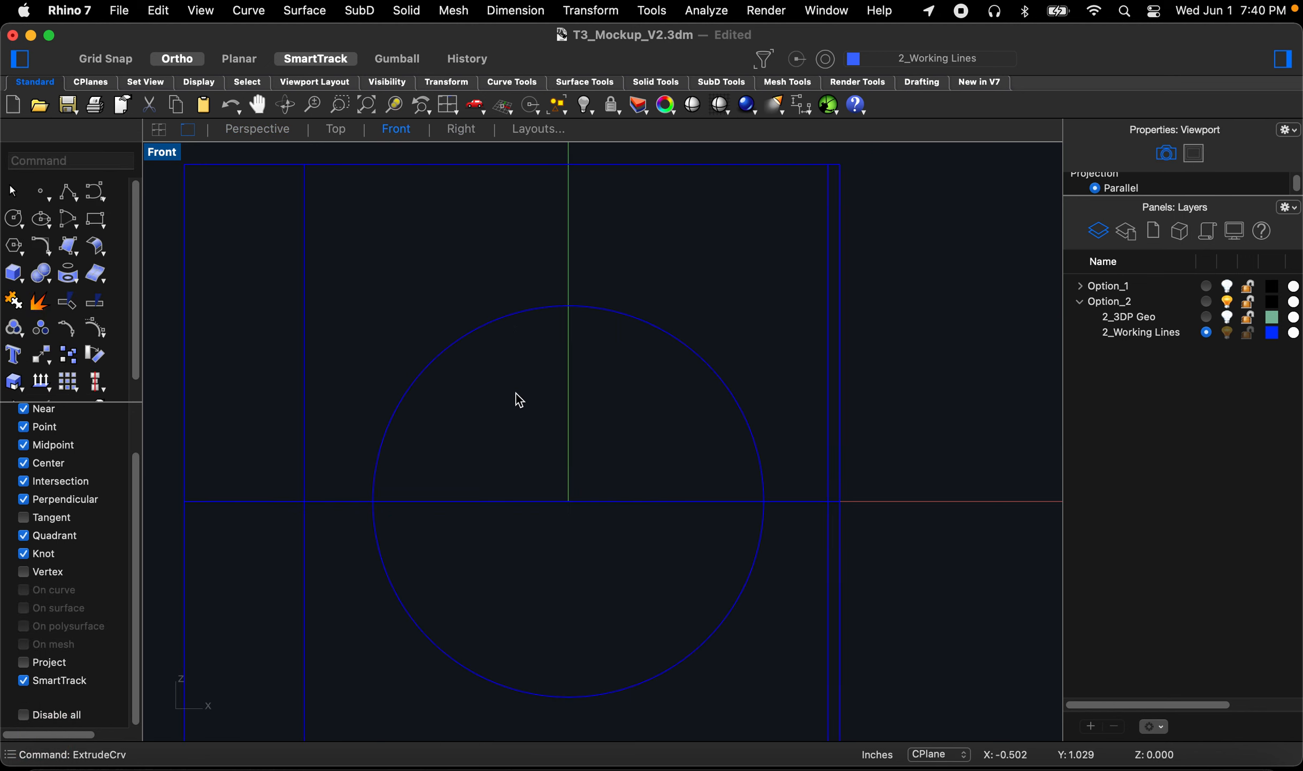
pyautogui.write('trim')
pyautogui.press('space')
pyautogui.moveTo(509, 397); pyautogui.dragTo(146, 232)
pyautogui.press('Return')
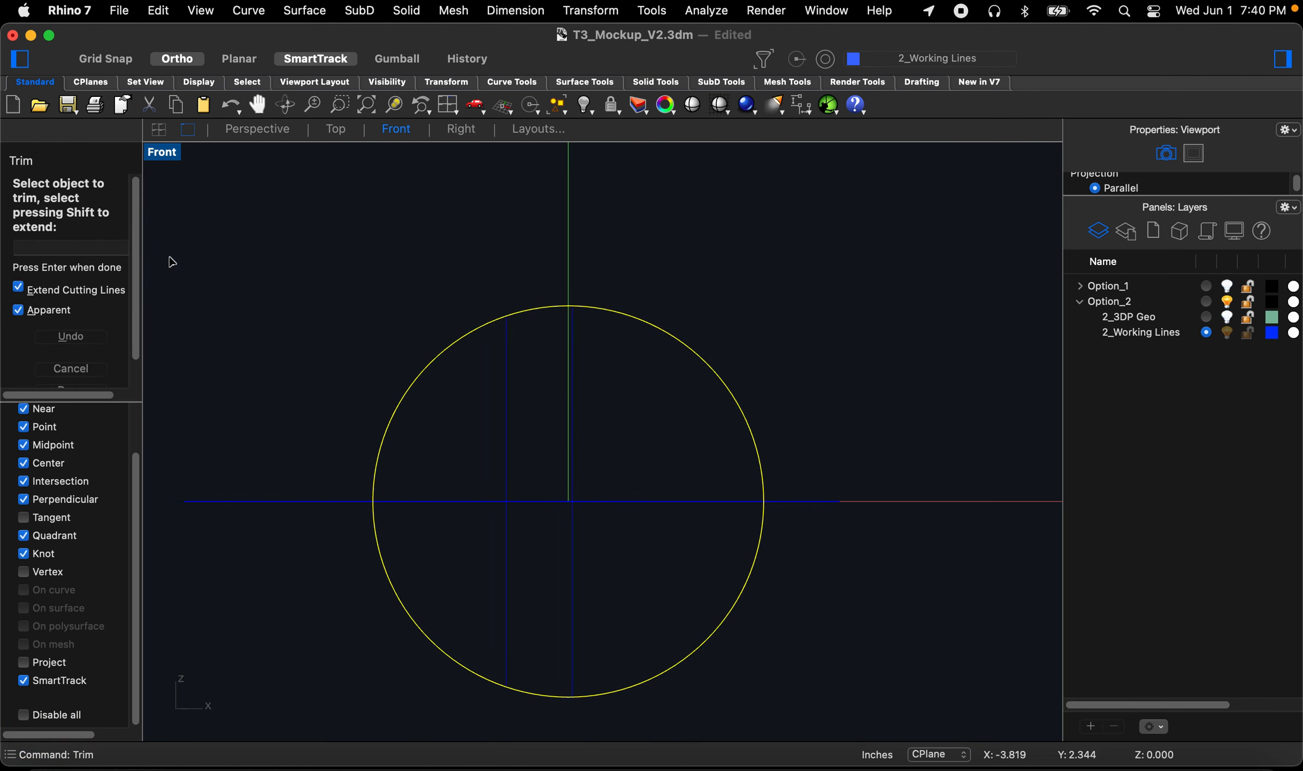
pyautogui.click(246, 130)
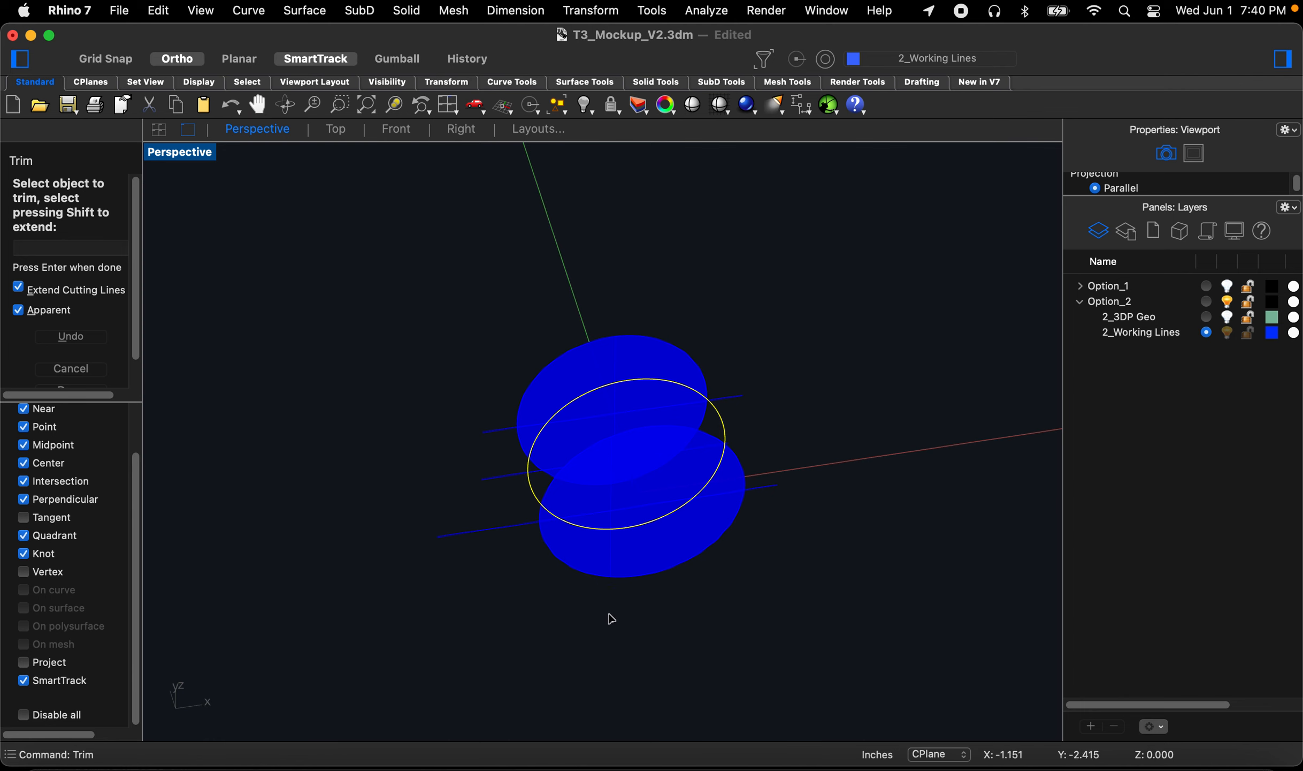
pyautogui.press('Escape')
pyautogui.press('Escape')
pyautogui.press('Escape')
pyautogui.moveTo(635, 479); pyautogui.dragTo(669, 465, button='right')
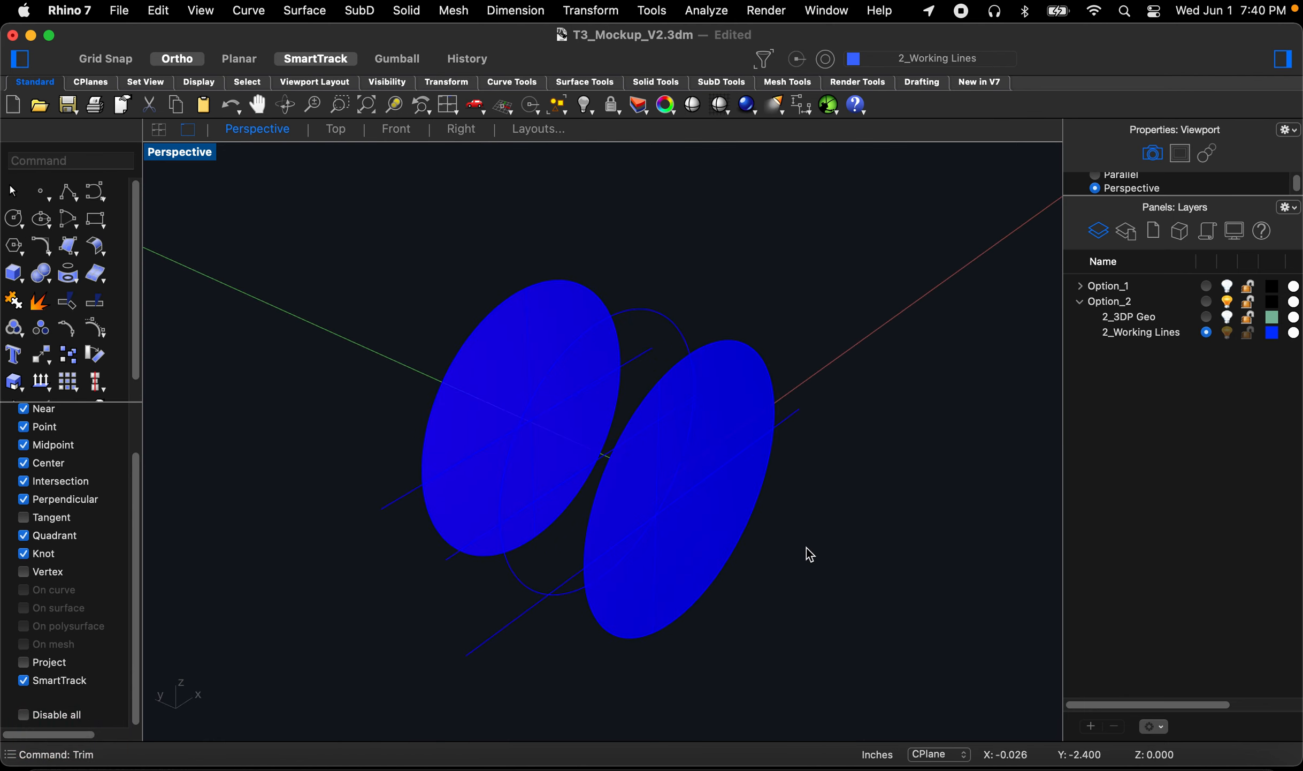
pyautogui.moveTo(689, 568); pyautogui.dragTo(717, 548, button='right')
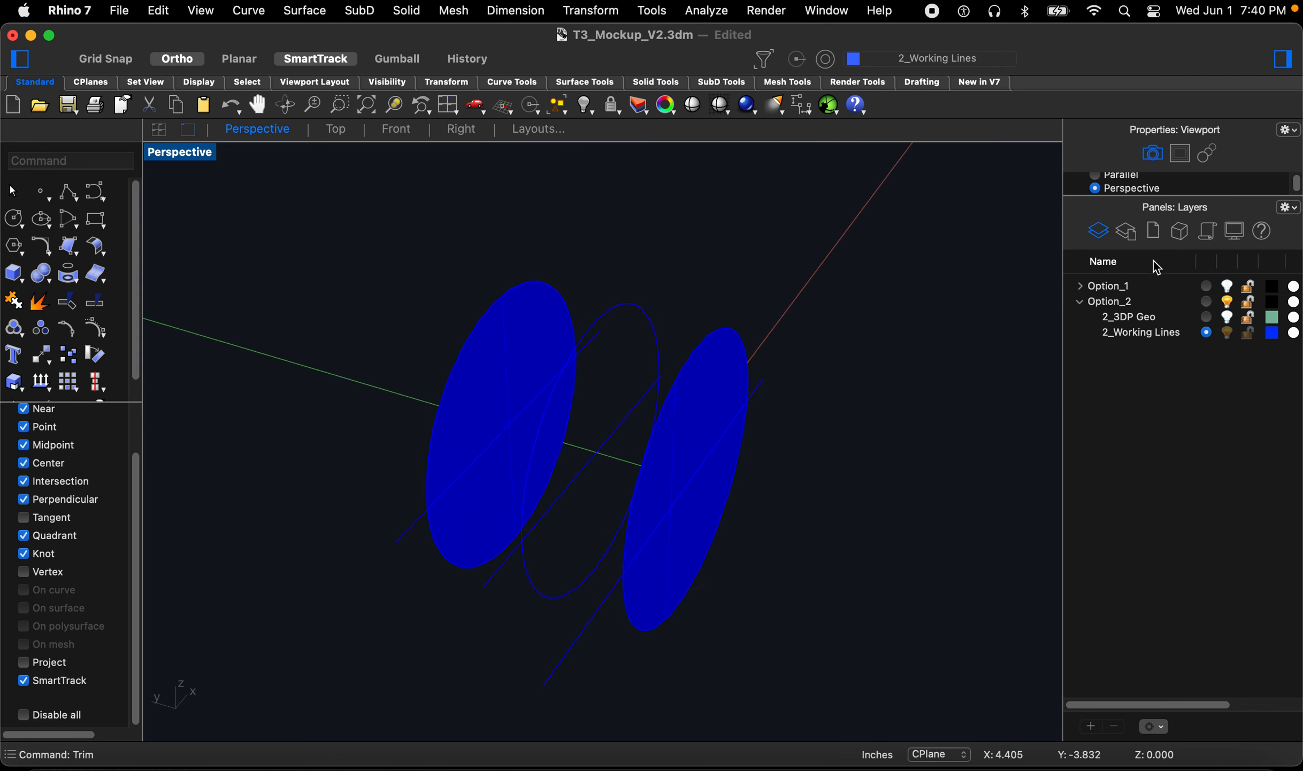
# Step: Add a new sublayer under Option_2 and name it 2_Acrylic
pyautogui.click(1091, 726)
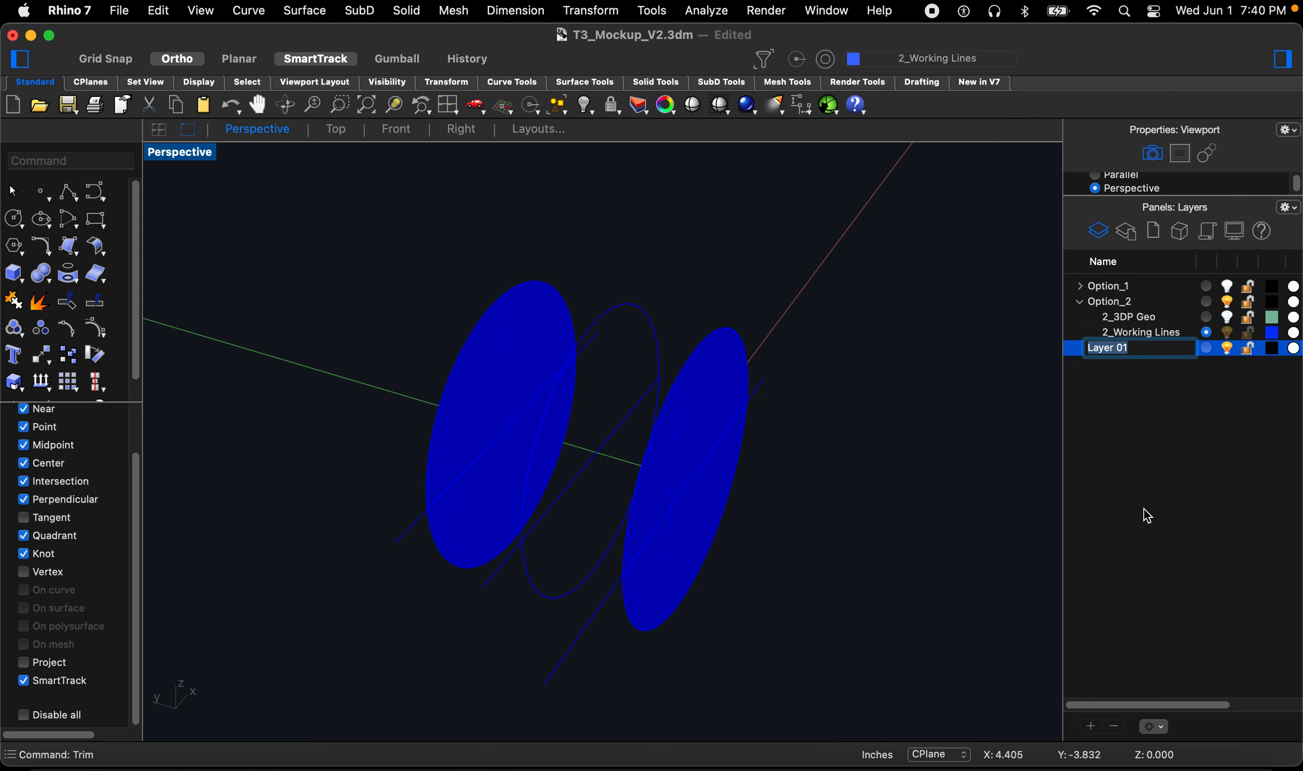
pyautogui.click(1152, 422)
pyautogui.moveTo(1102, 351); pyautogui.dragTo(1111, 310)
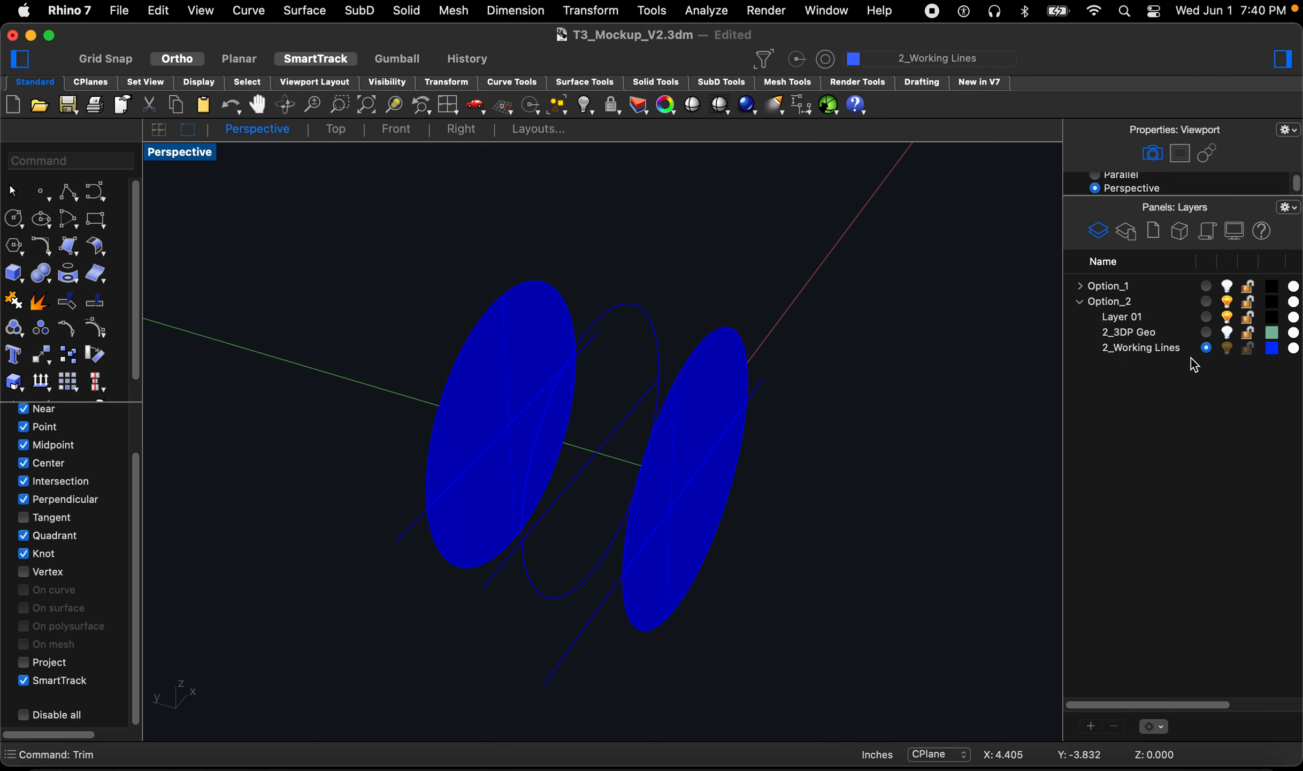
pyautogui.click(1125, 317)
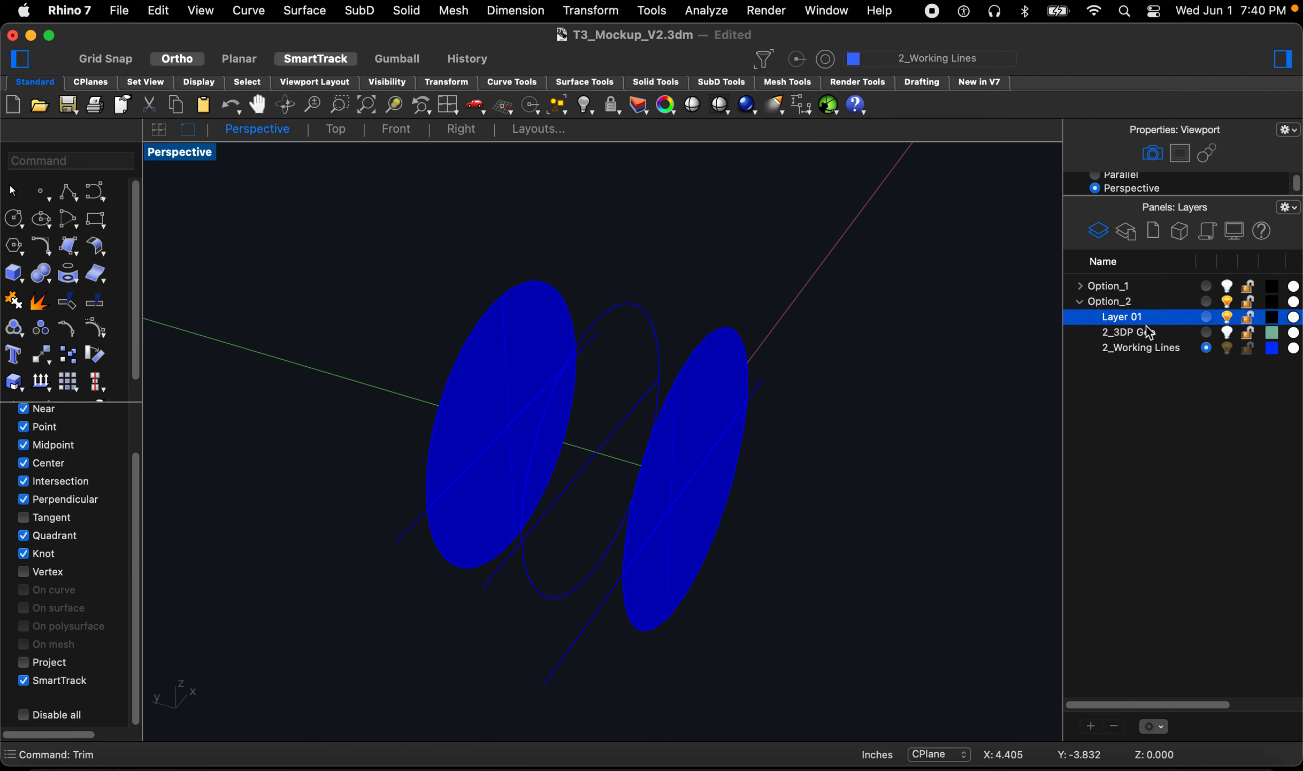
pyautogui.write('2_')
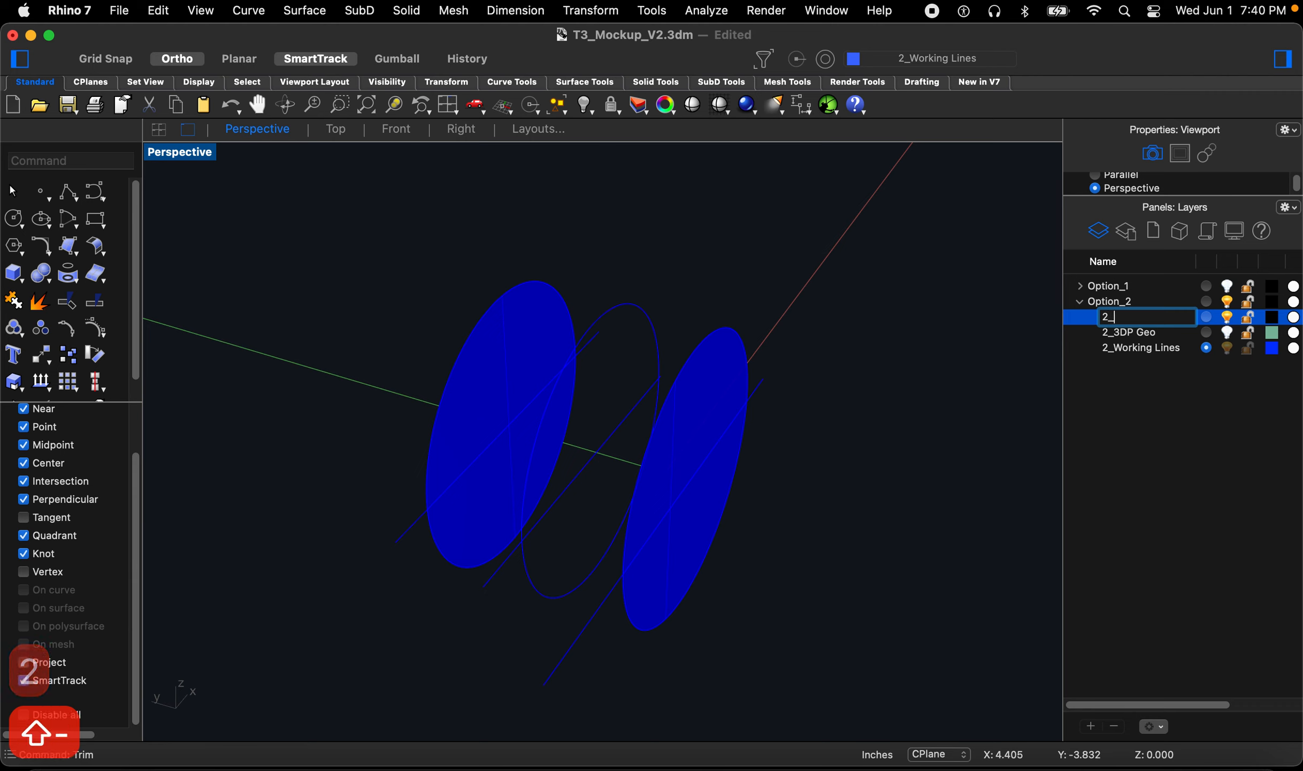
pyautogui.write('Acry')
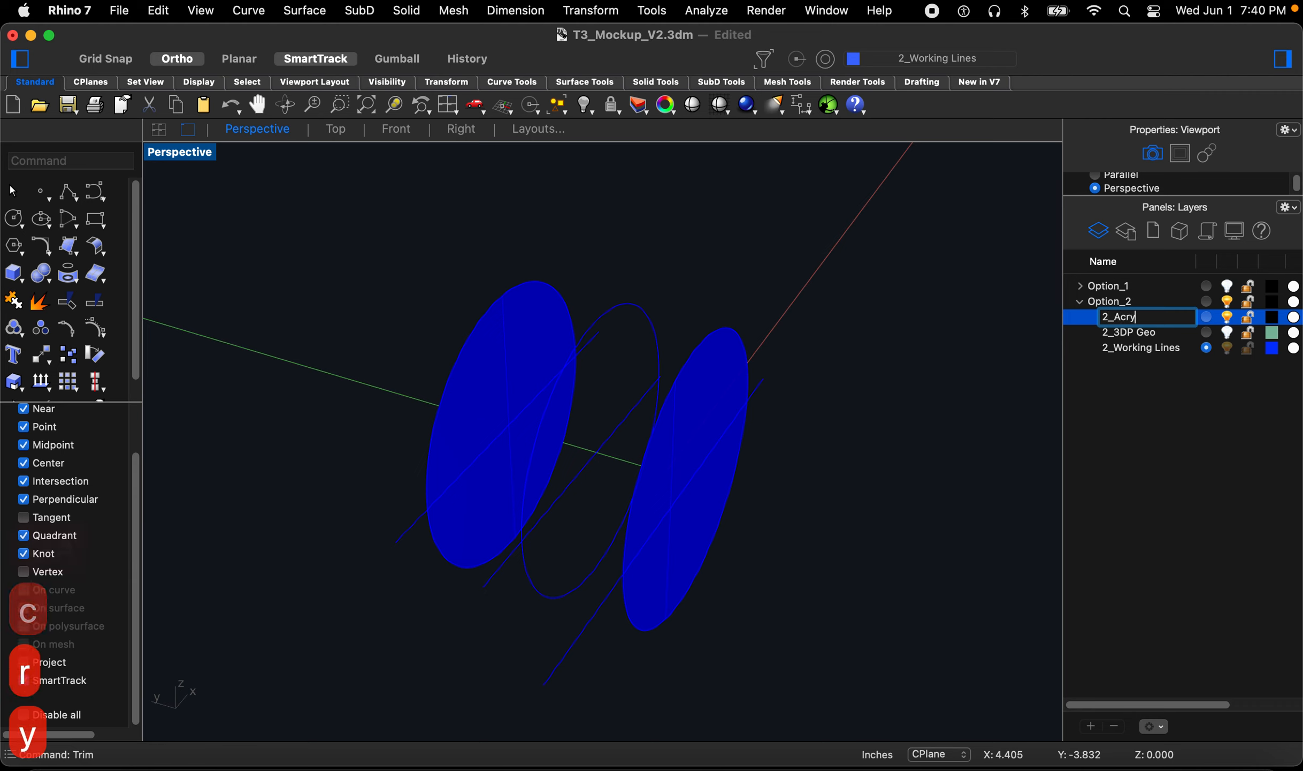
pyautogui.write('lic')
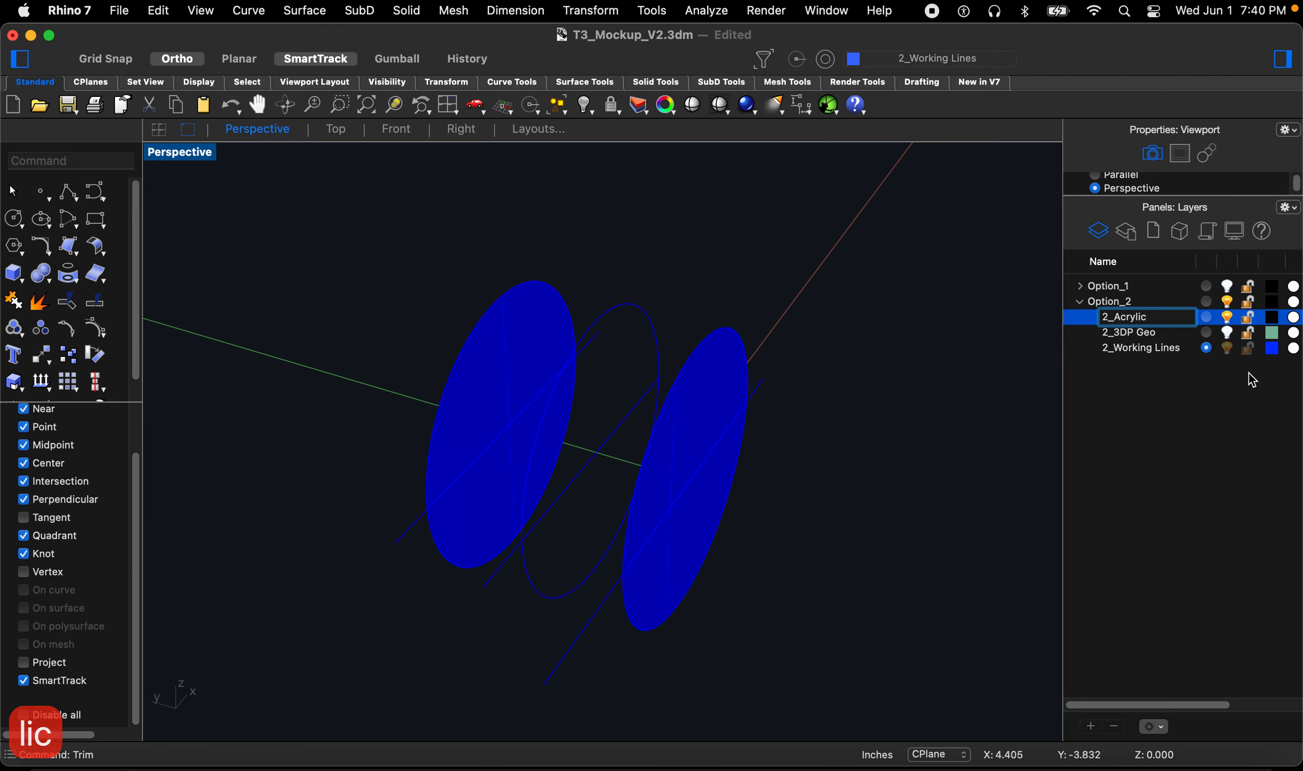
pyautogui.press('Return')
# Step: Set the 2_Acrylic layer colour to Gray and make it the current layer
pyautogui.click(1273, 318)
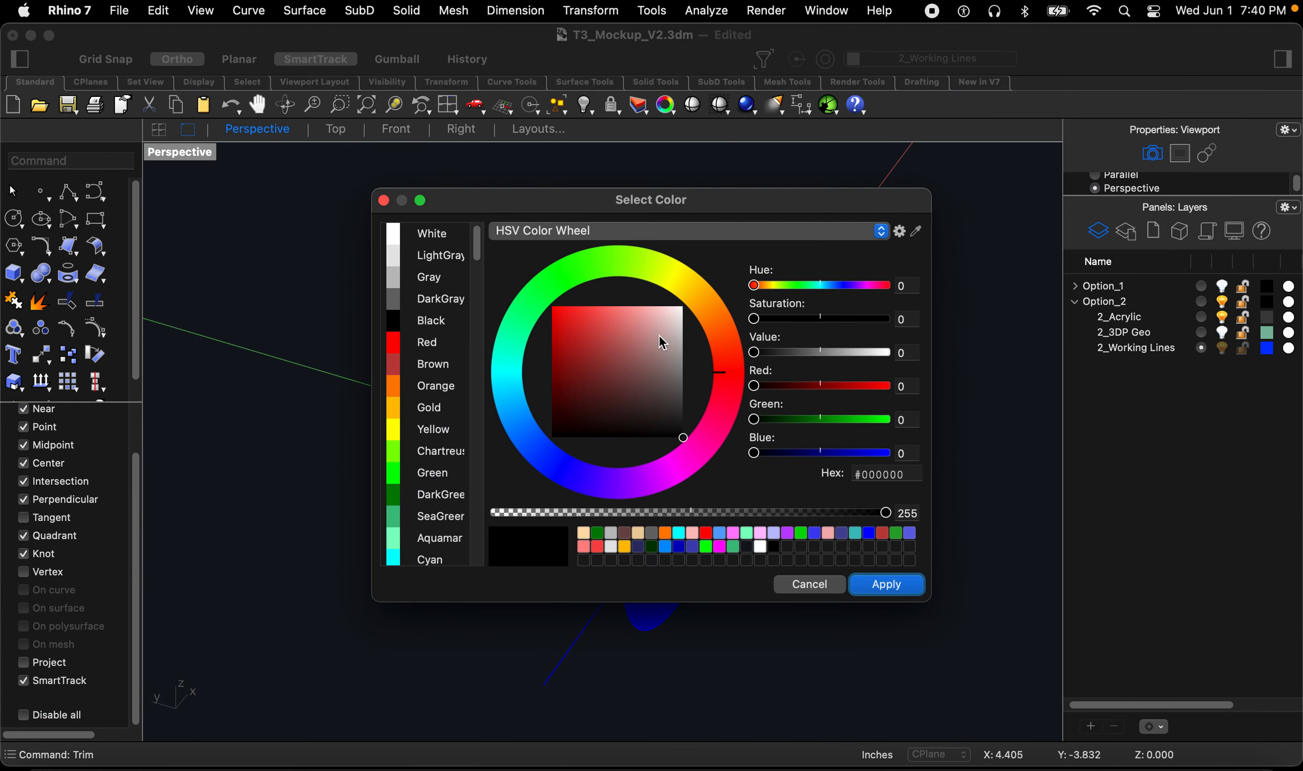
pyautogui.click(430, 277)
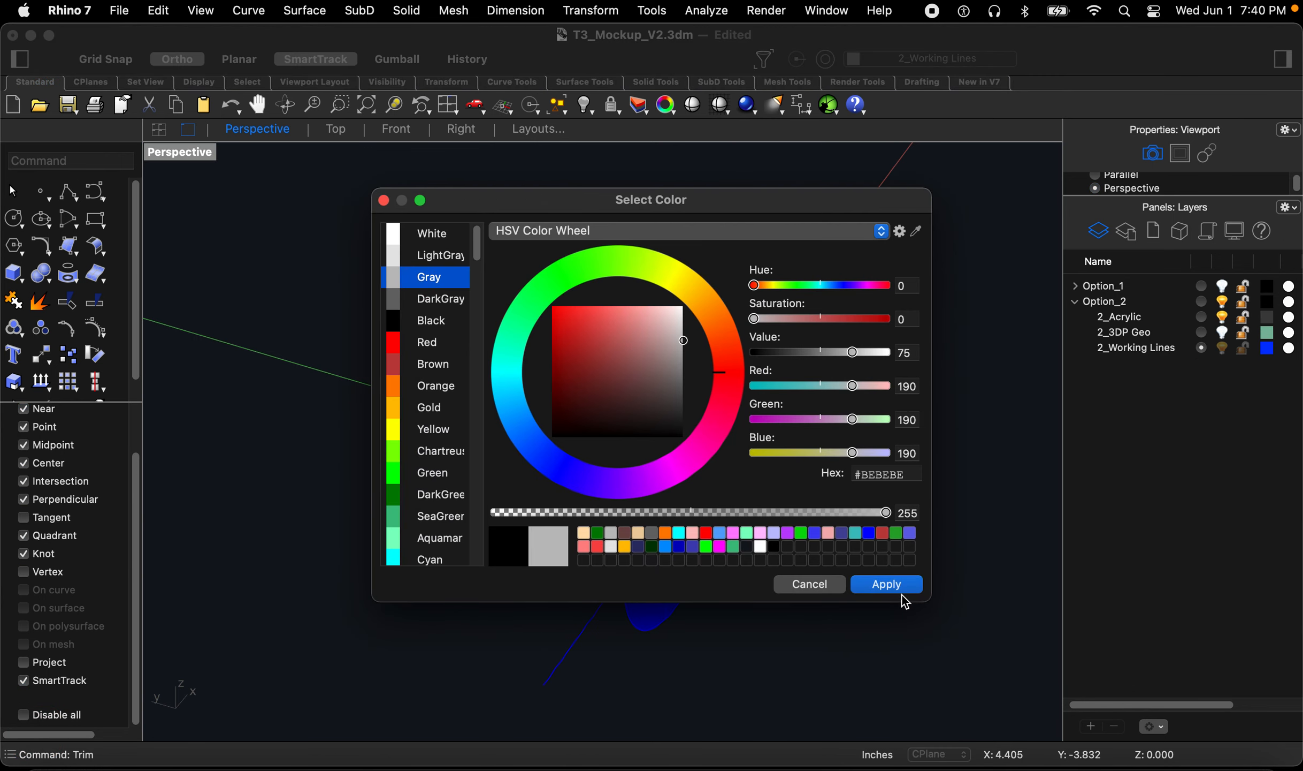
pyautogui.press('Return')
pyautogui.click(1201, 317)
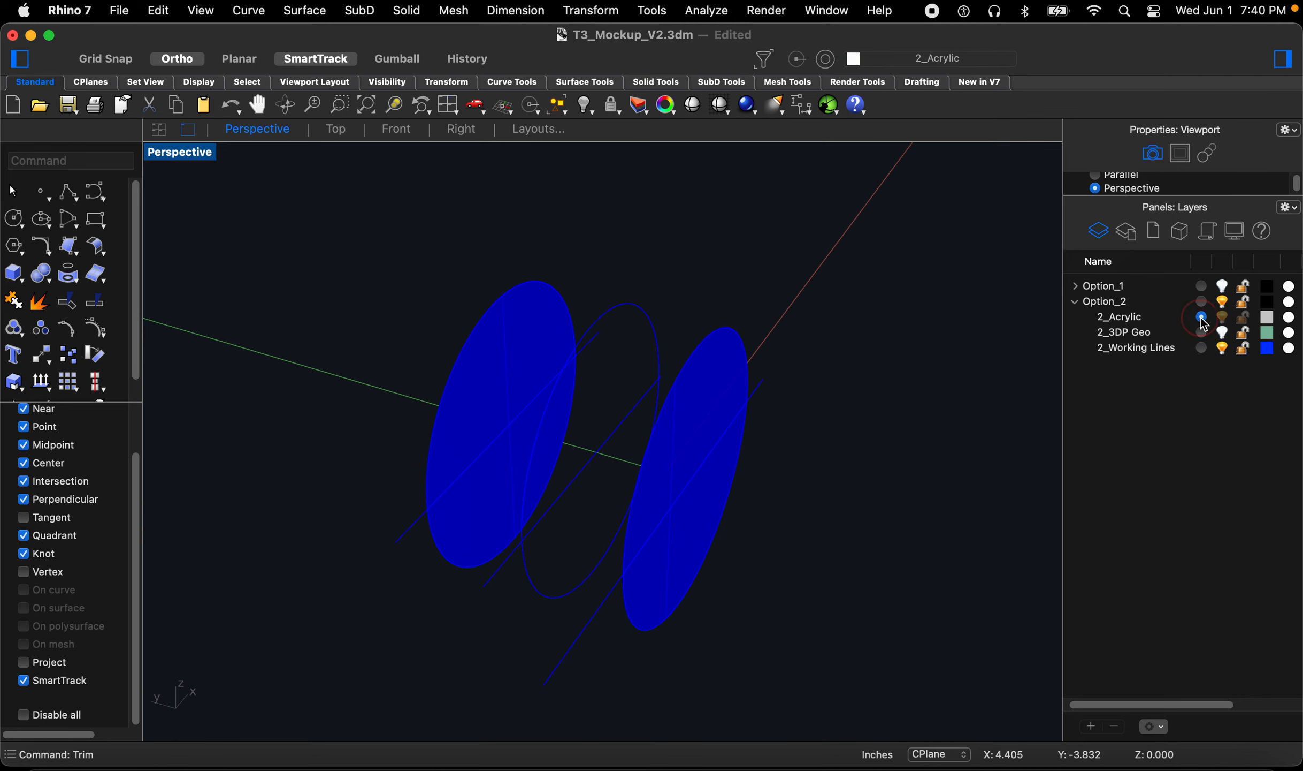
# Step: Move both disc surfaces onto the 2_Acrylic layer
pyautogui.click(511, 365)
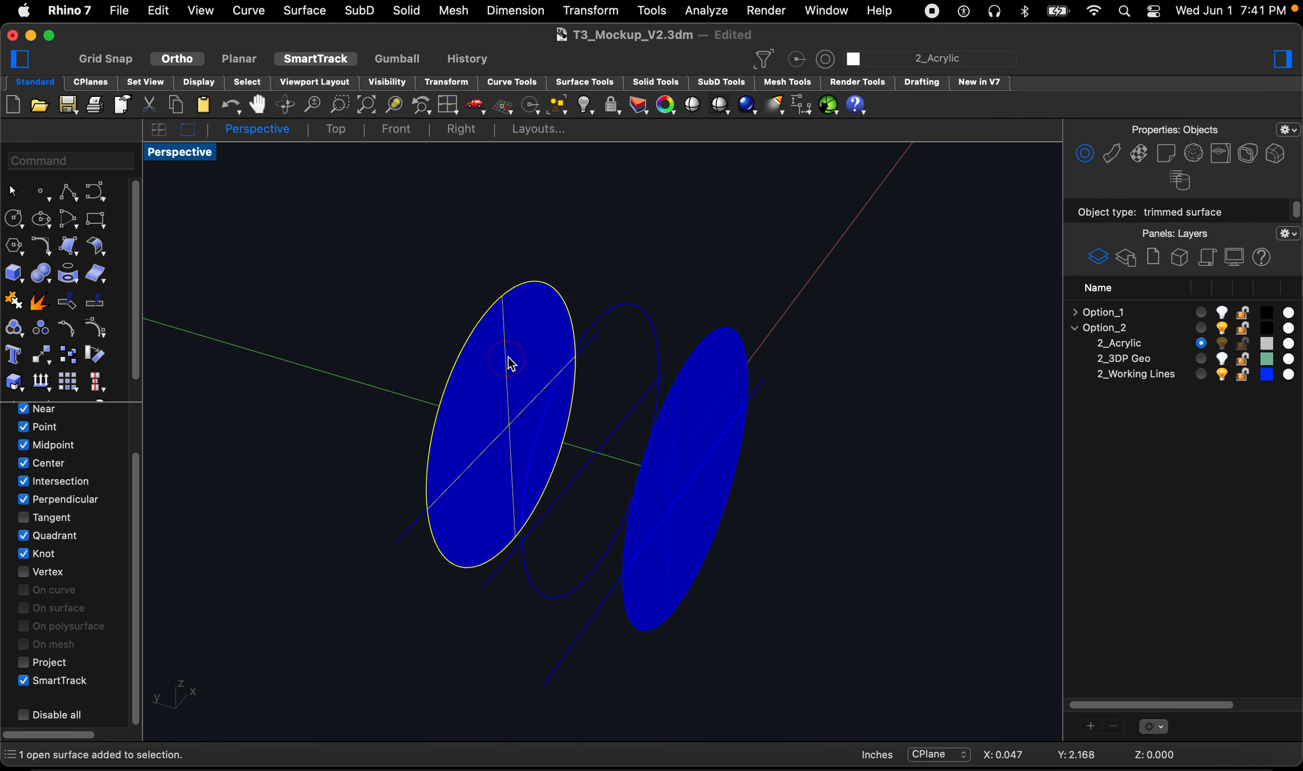
pyautogui.scroll(3, 615, 471)
pyautogui.keyDown('shift'); pyautogui.click(777, 299); pyautogui.keyUp('shift')
pyautogui.rightClick(1134, 345)
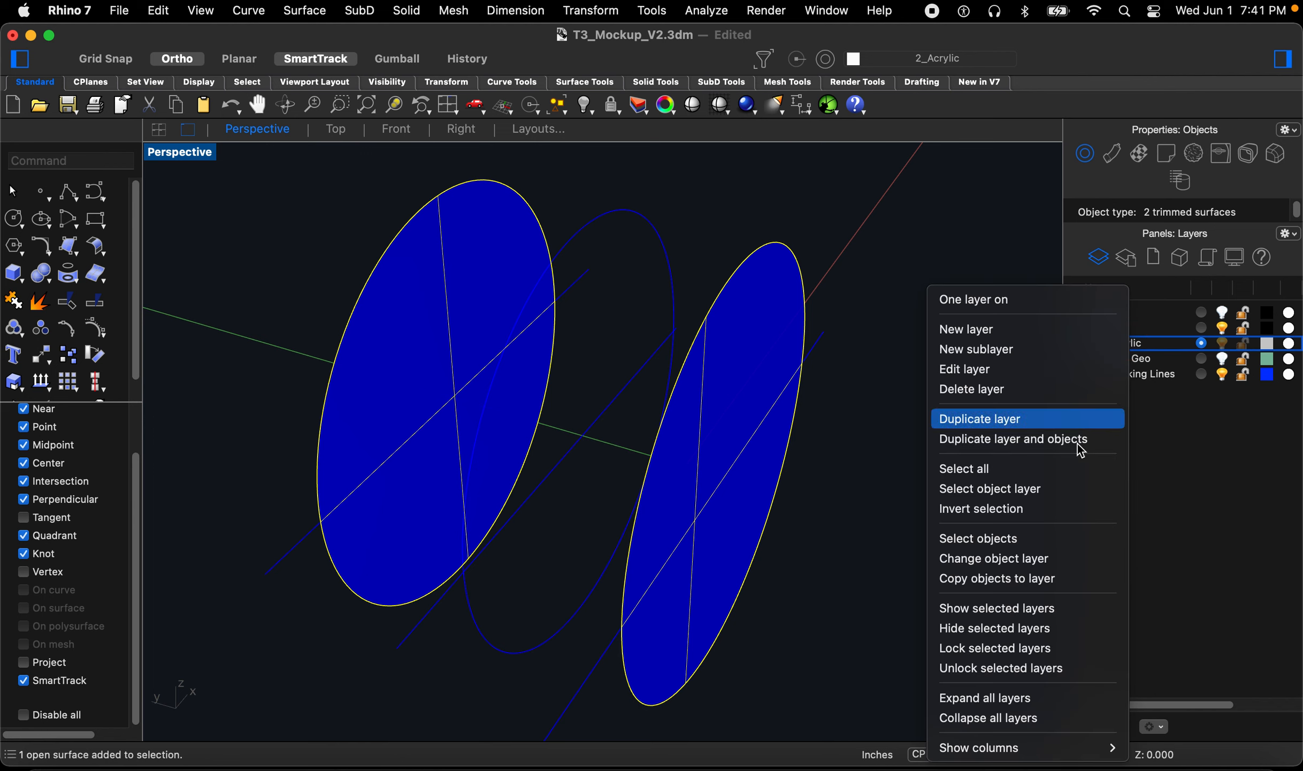
pyautogui.click(1007, 561)
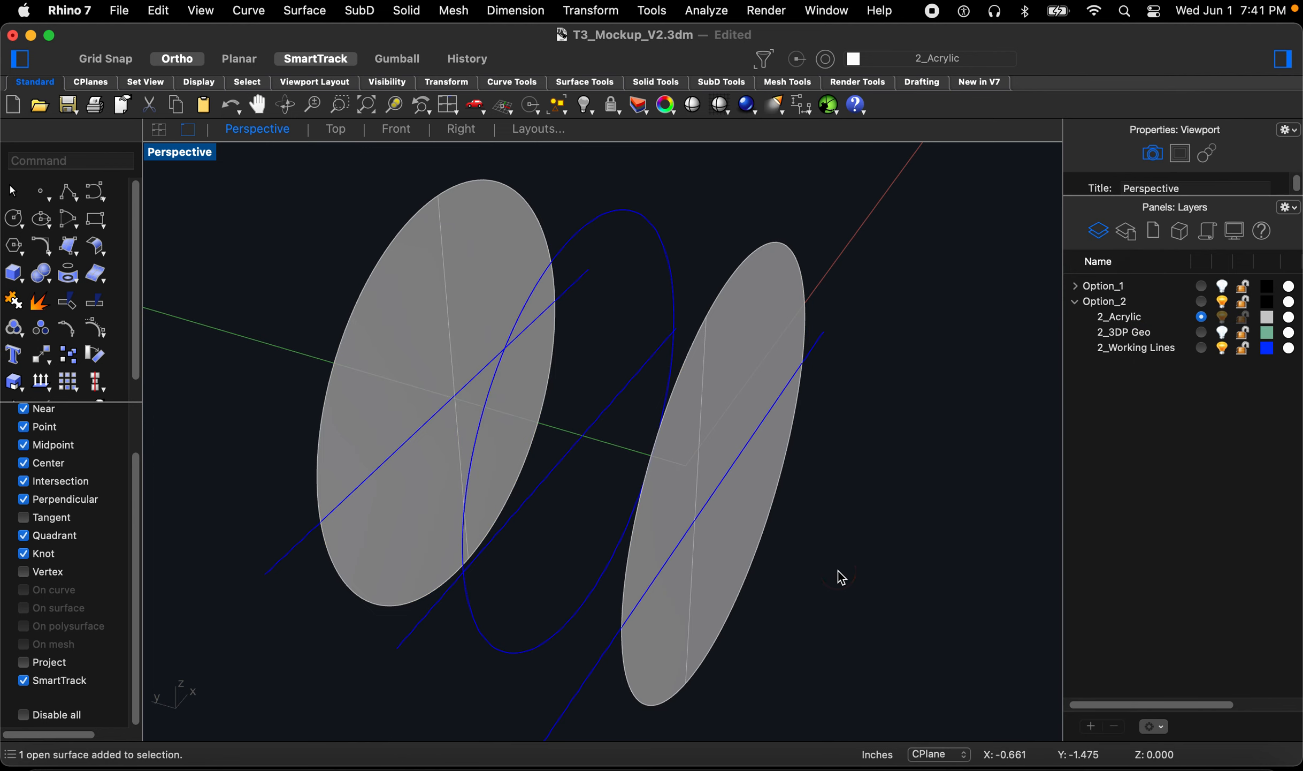
# Step: Hide the 2_Working Lines layer and show the 2_3DP Geo layer
pyautogui.click(1222, 350)
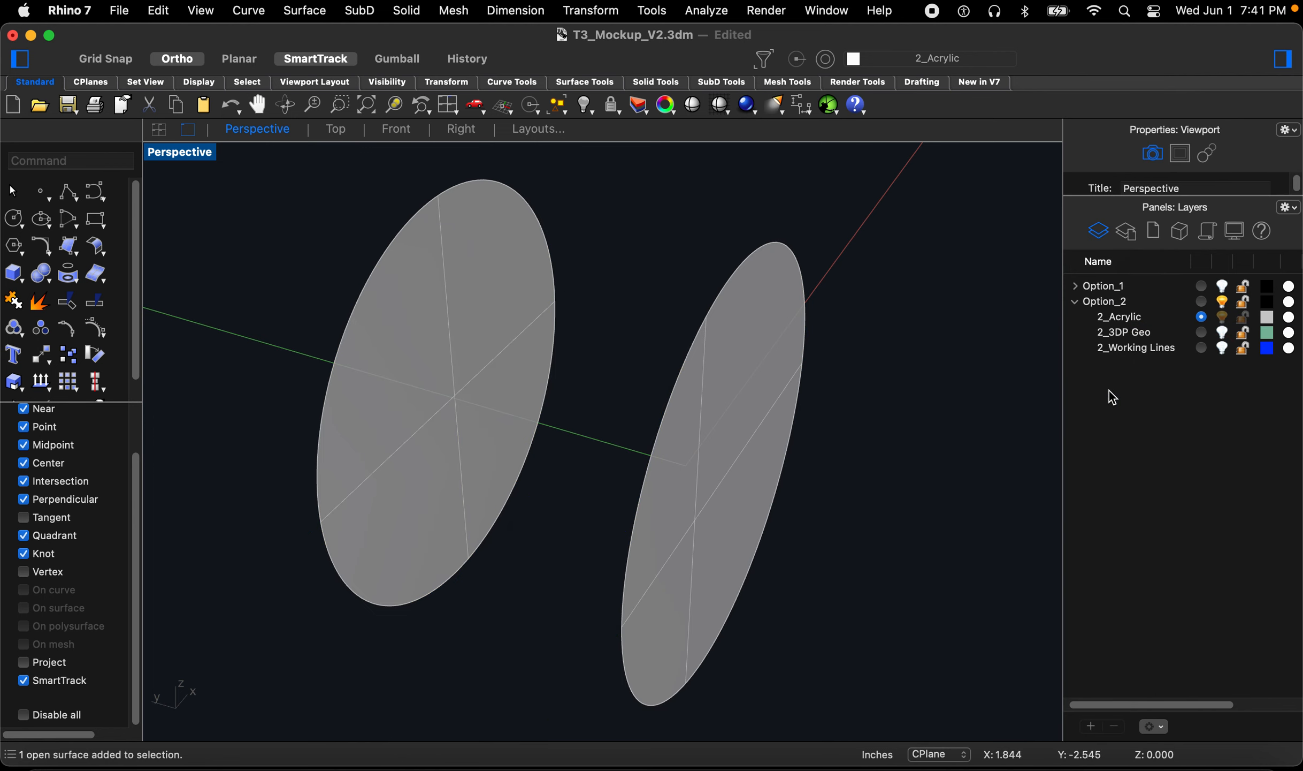
pyautogui.click(1222, 334)
pyautogui.moveTo(826, 566)
pyautogui.mouseDown(button='right')
pyautogui.moveTo(847, 562)
pyautogui.moveTo(814, 577)
pyautogui.mouseUp(button='right')
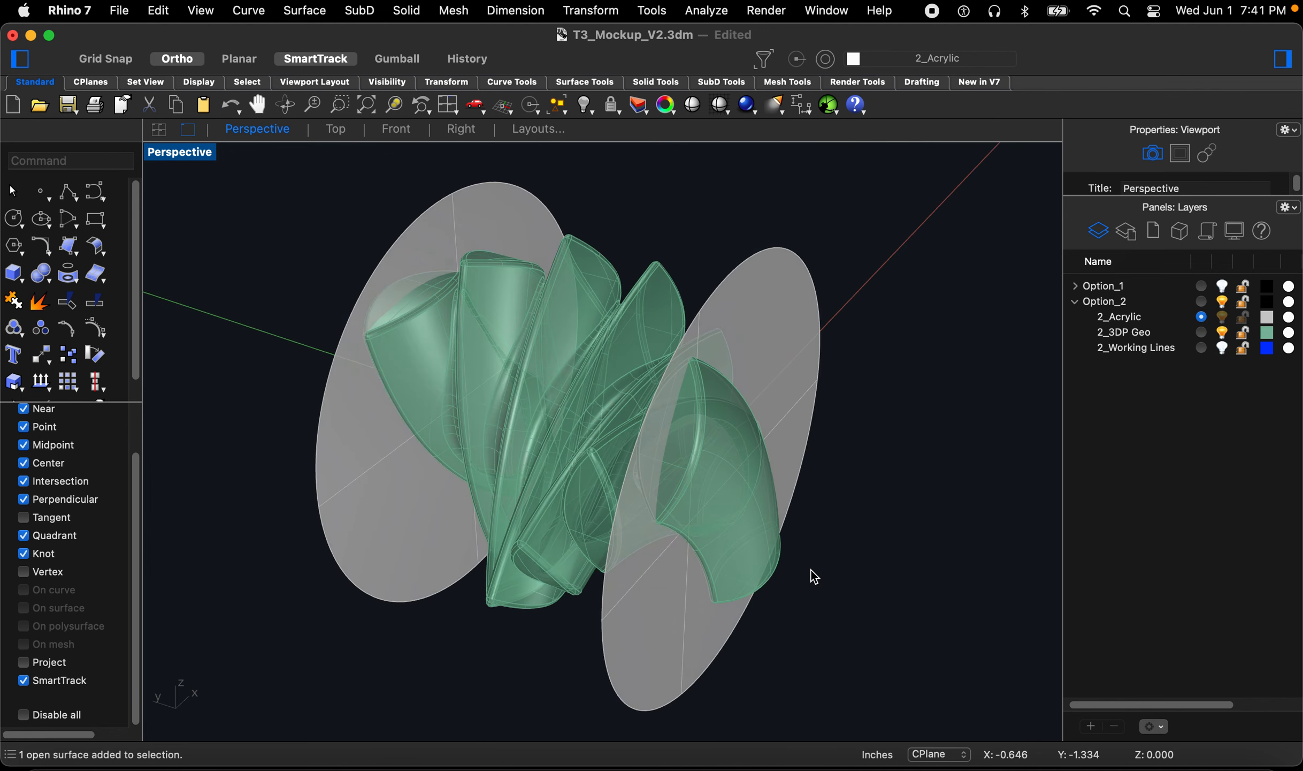
# Step: Intersect the 3DP geometry with both discs to create their profile curves
pyautogui.write('inter')
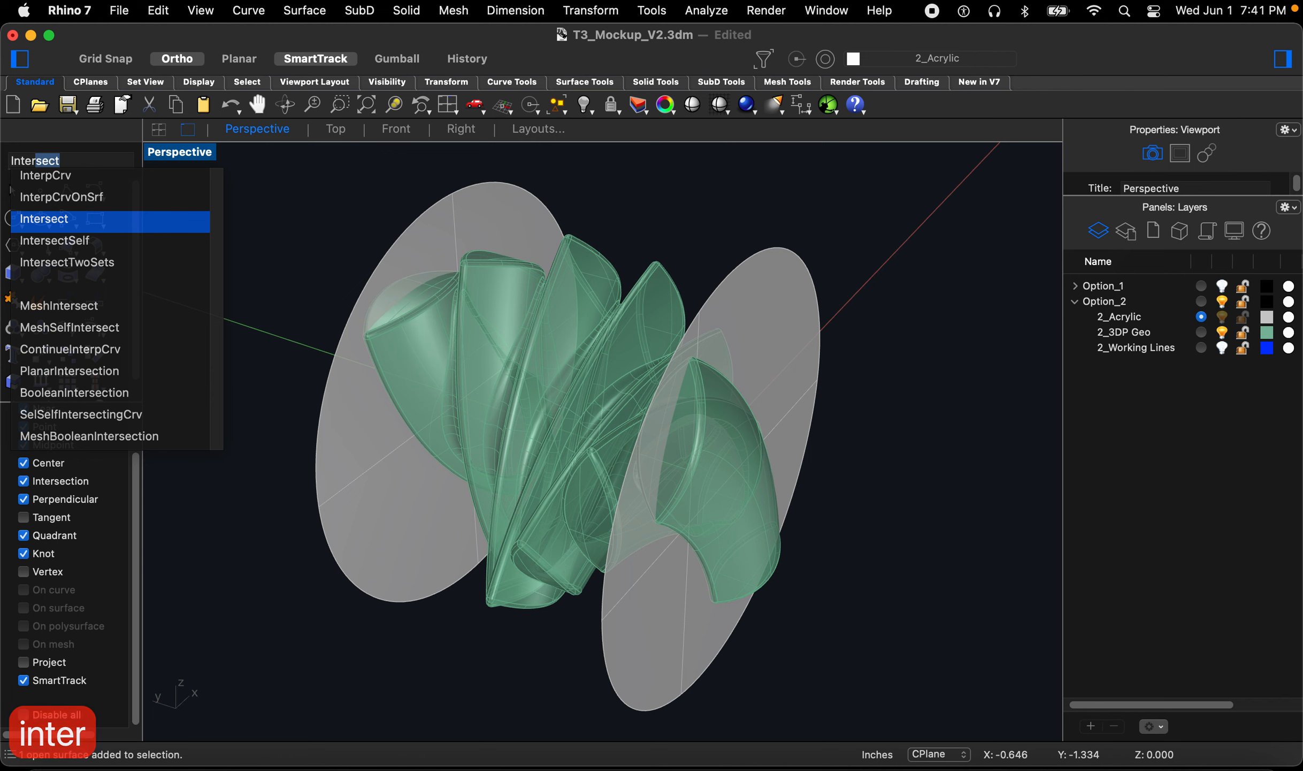
pyautogui.press('space')
pyautogui.click(644, 293)
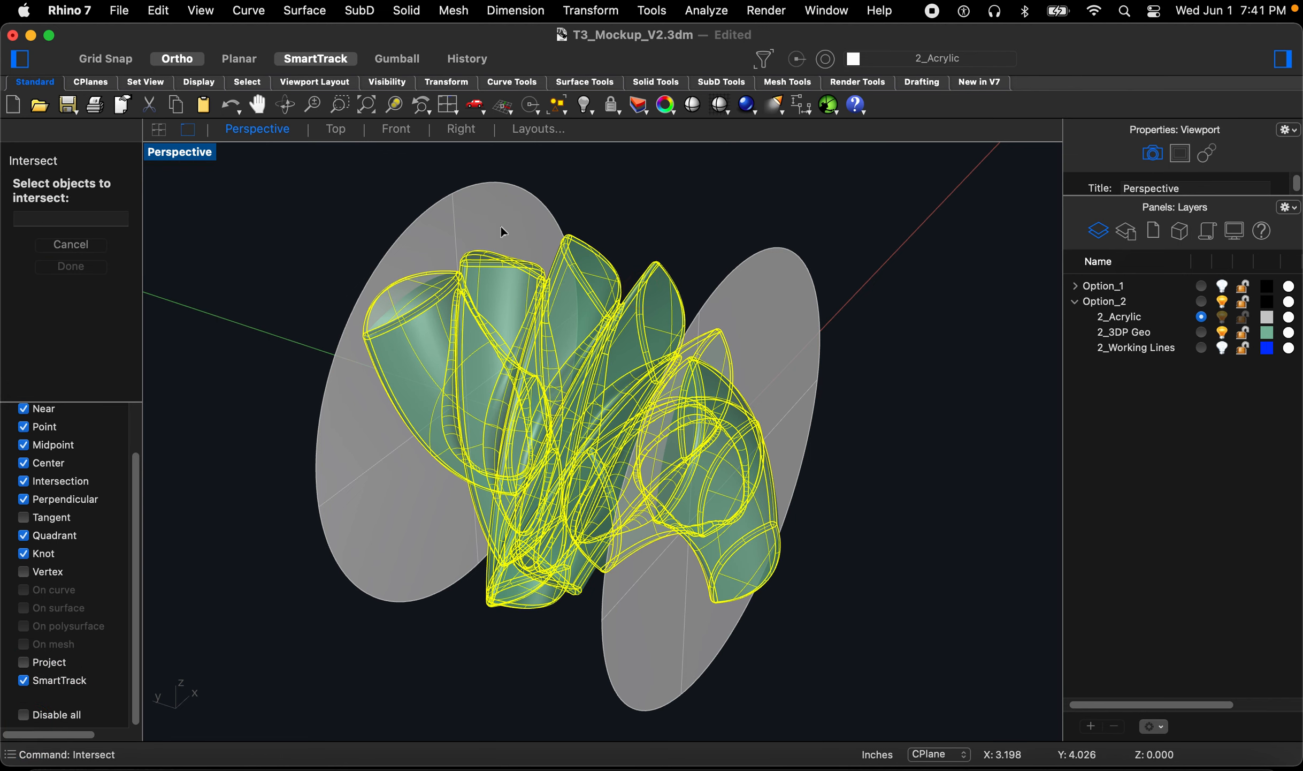
pyautogui.click(500, 225)
pyautogui.click(780, 321)
pyautogui.press('space')
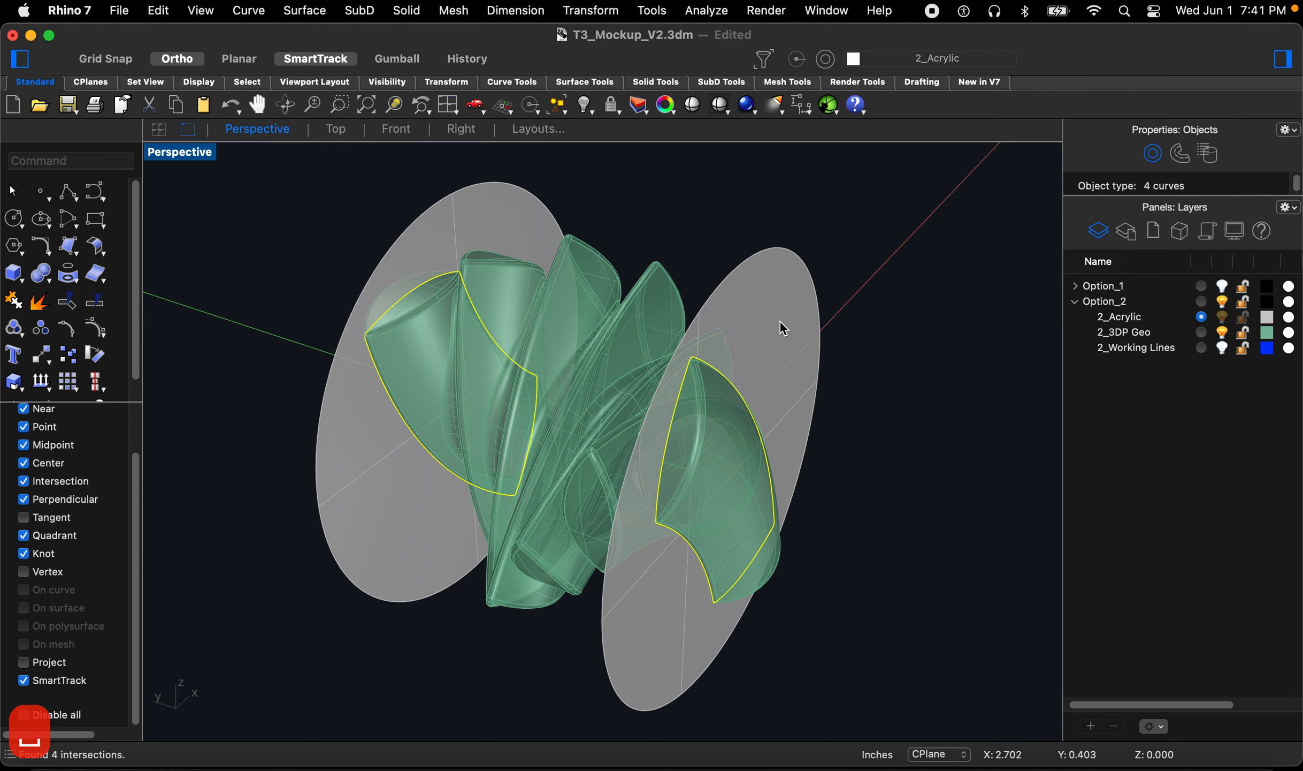
# Step: Hide the 3DP geometry and trim the profile region out of the right disc
pyautogui.click(1222, 332)
pyautogui.press('Escape')
pyautogui.moveTo(645, 413); pyautogui.dragTo(610, 415, button='right')
pyautogui.write('trim')
pyautogui.press('space')
pyautogui.click(692, 563)
pyautogui.press('space')
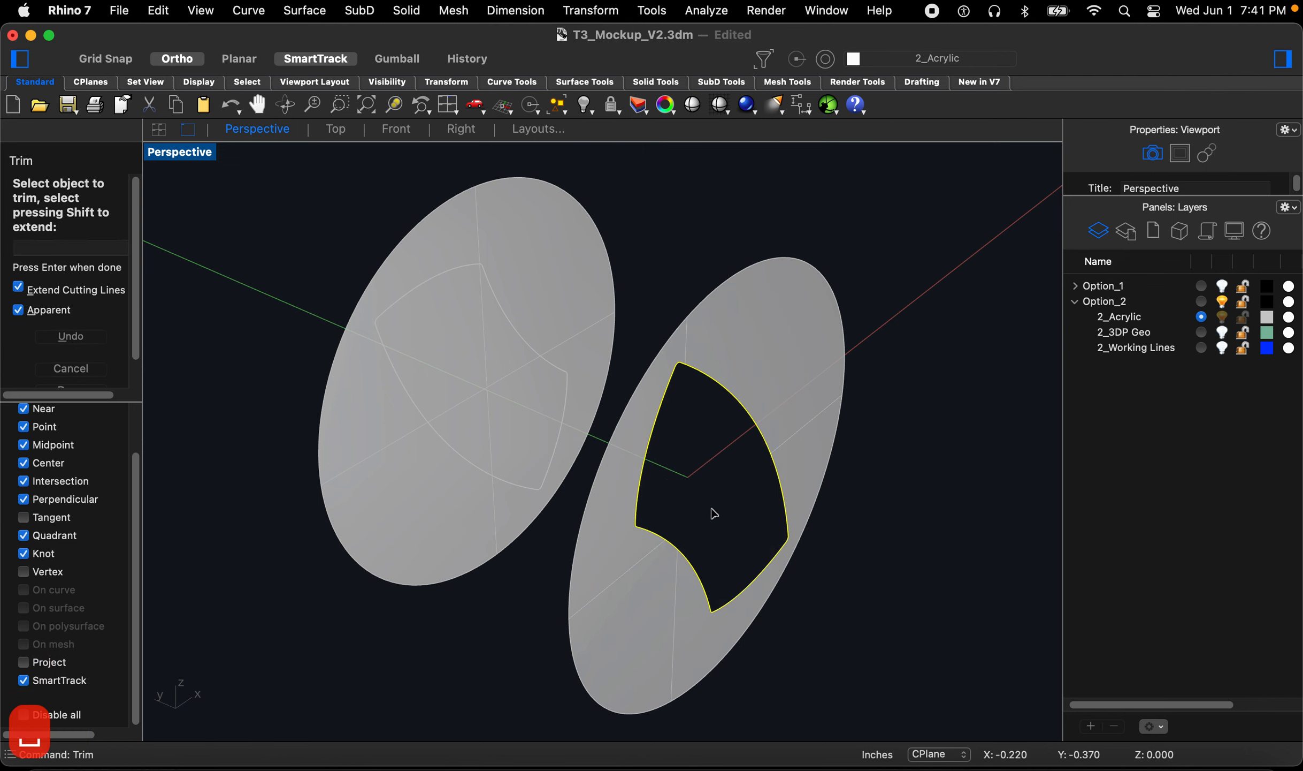
pyautogui.click(710, 512)
pyautogui.press('space')
# Step: Trim the profile region out of the left disc
pyautogui.scroll(2, 416, 412)
pyautogui.press('space')
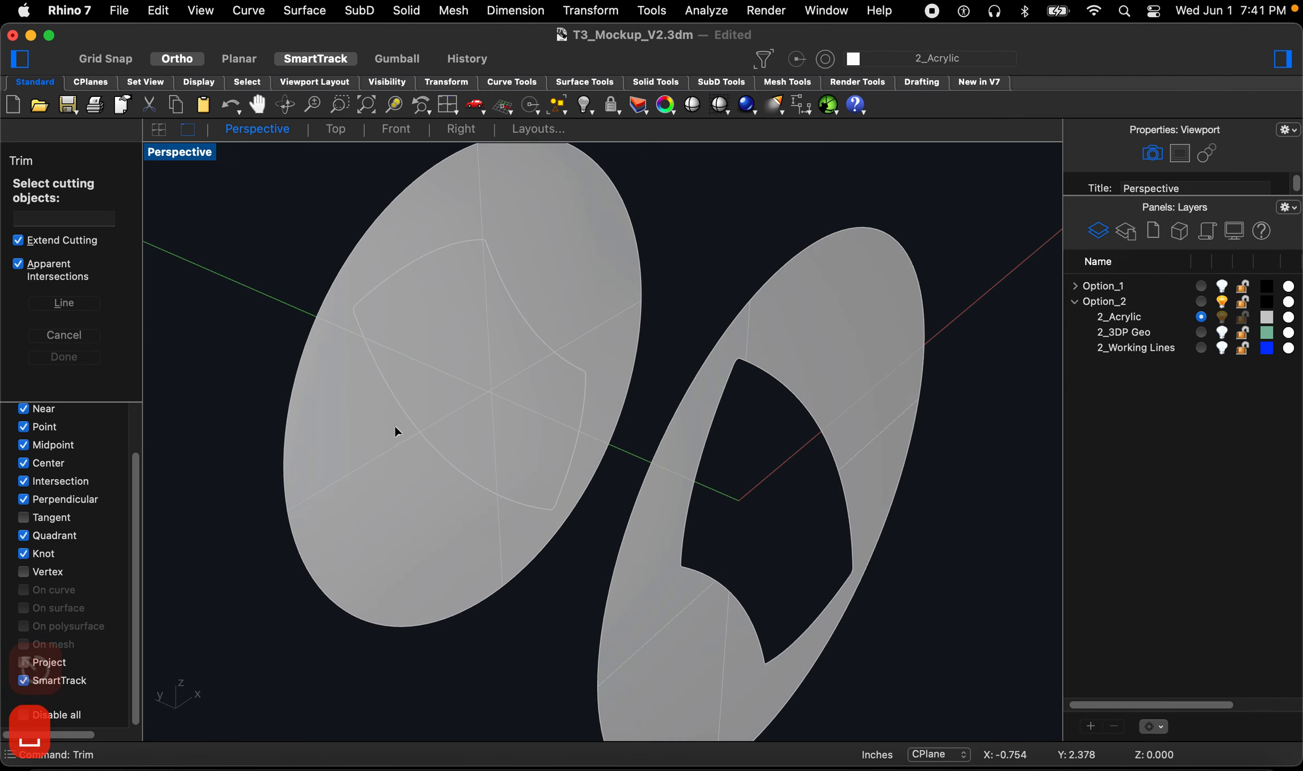
pyautogui.click(406, 412)
pyautogui.press('space')
pyautogui.click(427, 373)
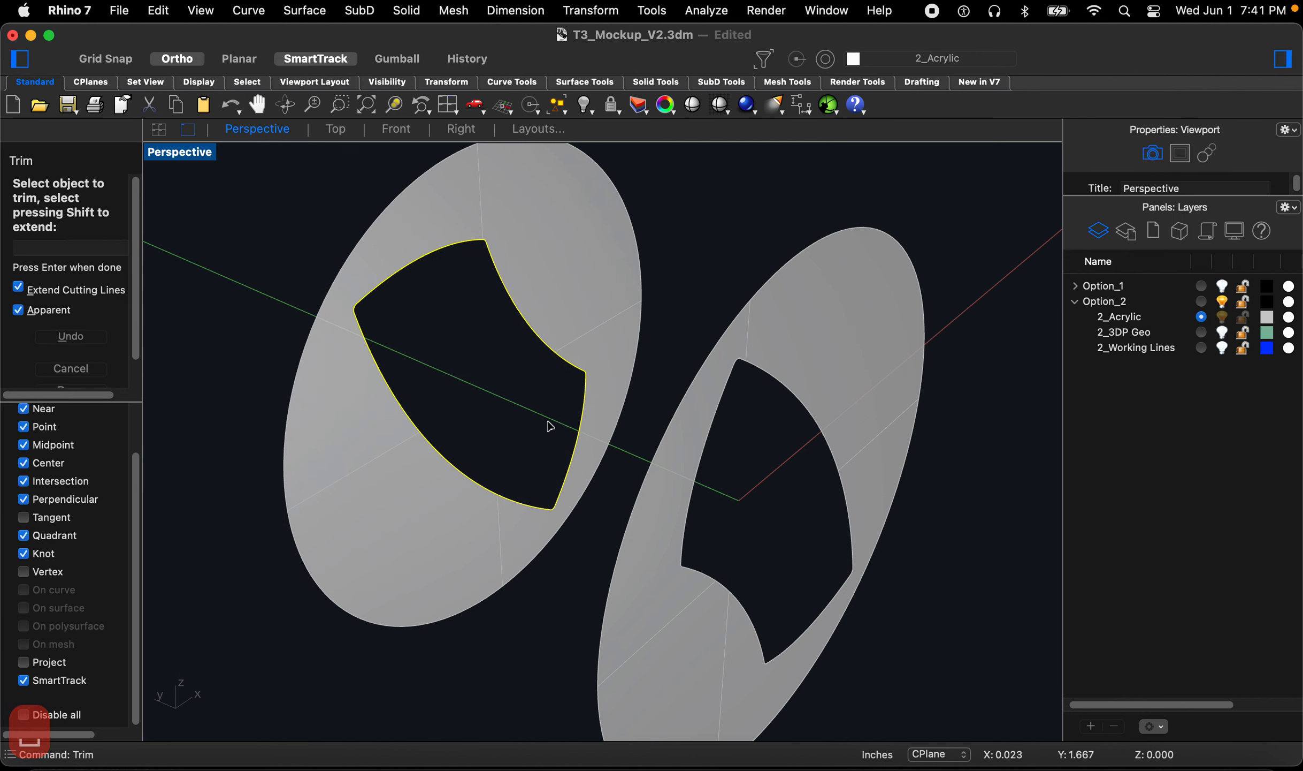
pyautogui.scroll(-4, 551, 425)
pyautogui.press('Escape')
pyautogui.press('Escape')
pyautogui.press('Escape')
# Step: Show the 3DP geometry to inspect how the cut discs fit around it, then hide it again
pyautogui.moveTo(620, 457); pyautogui.dragTo(728, 417, button='right')
pyautogui.click(1223, 332)
pyautogui.scroll(8, 773, 461)
pyautogui.moveTo(760, 464)
pyautogui.mouseDown(button='right')
pyautogui.moveTo(718, 471)
pyautogui.moveTo(753, 448)
pyautogui.moveTo(739, 462)
pyautogui.mouseUp(button='right')
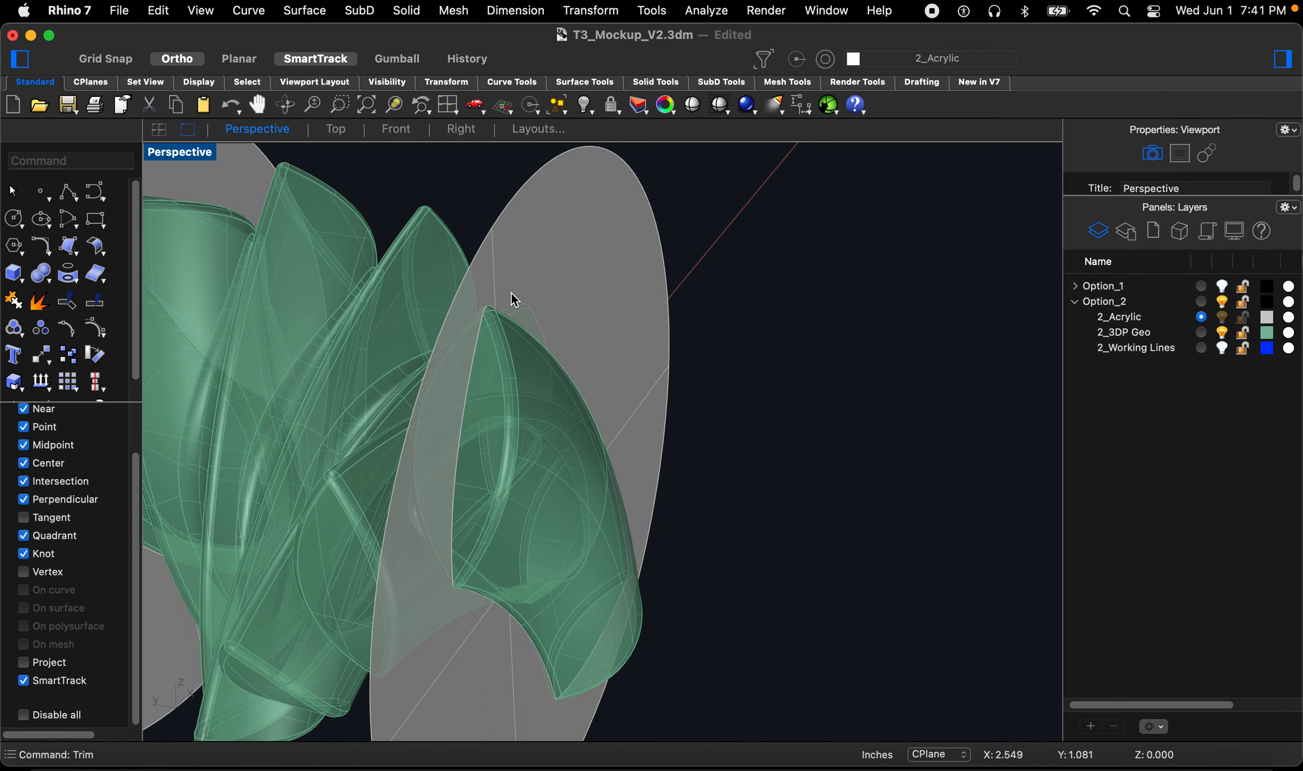
pyautogui.scroll(-2, 536, 332)
pyautogui.moveTo(507, 356); pyautogui.dragTo(510, 315, button='right')
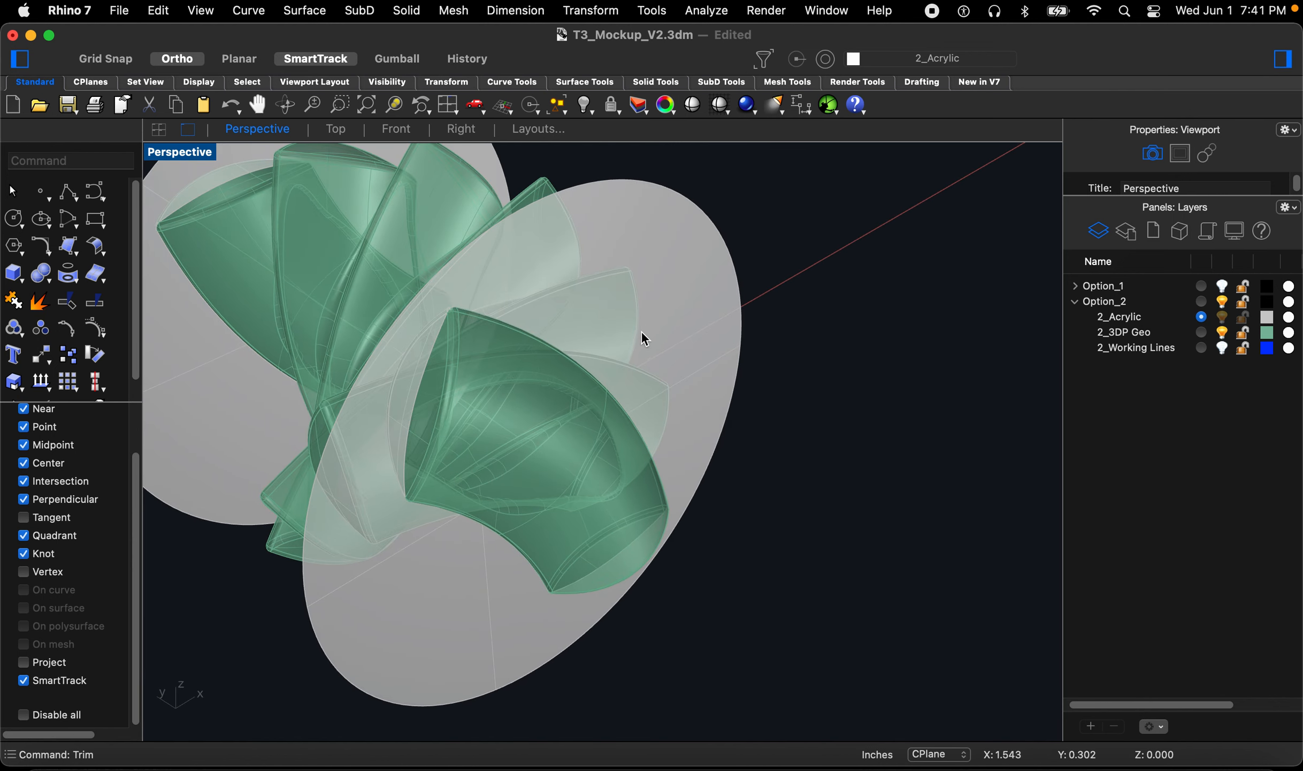
pyautogui.click(1223, 333)
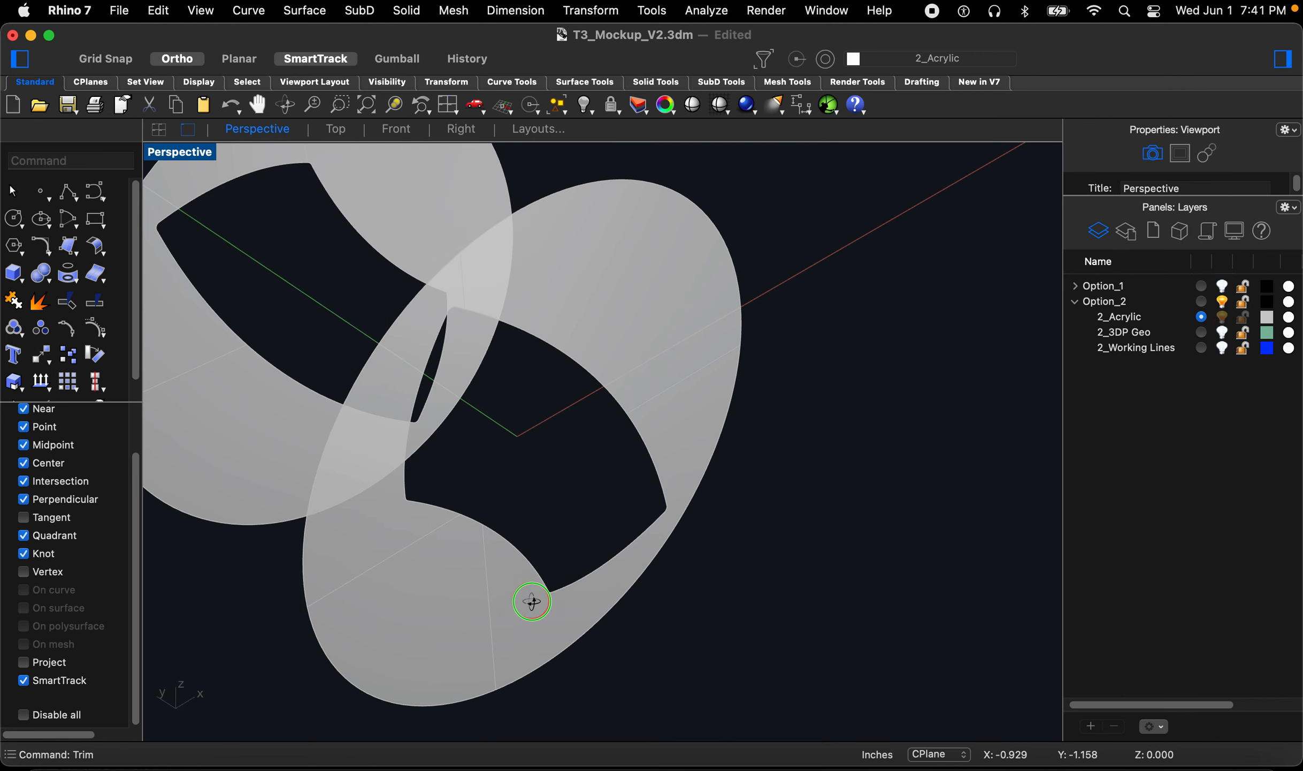
pyautogui.moveTo(531, 601); pyautogui.dragTo(532, 592, button='right')
# Step: Undo the last layer visibility change and both disc trims
pyautogui.press('super+z')
pyautogui.press('super+z')
pyautogui.press('super+z')
pyautogui.press('super+z')
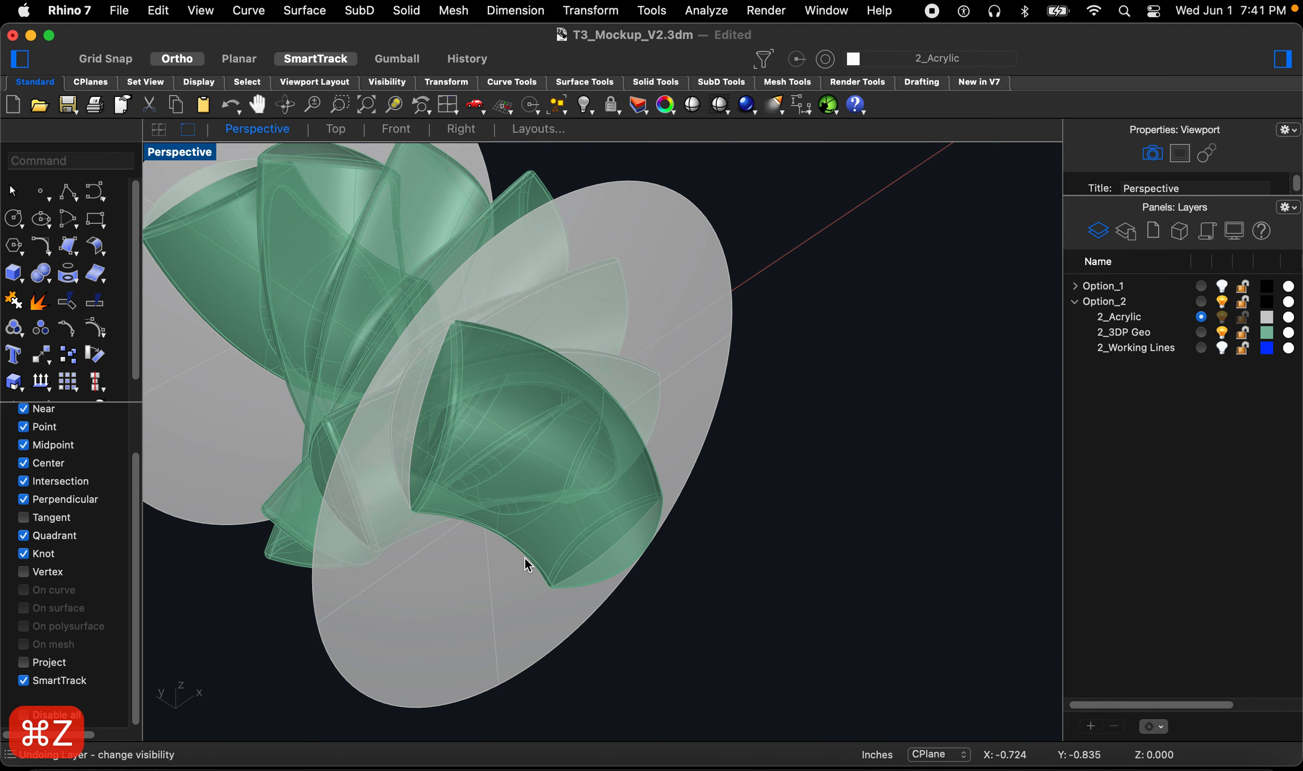
pyautogui.click(664, 625)
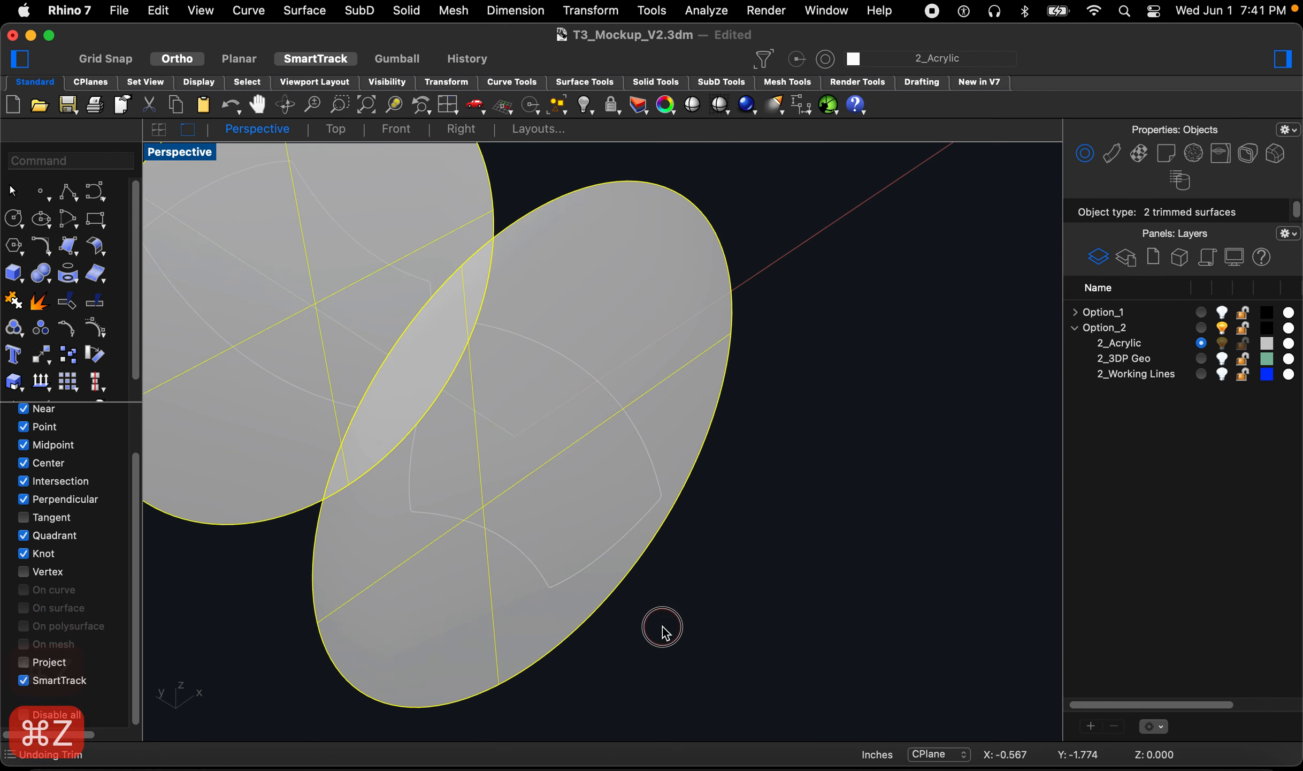
# Step: Change the offset distance and offset the right disc's profile curve inward
pyautogui.write('Off')
pyautogui.press('Return')
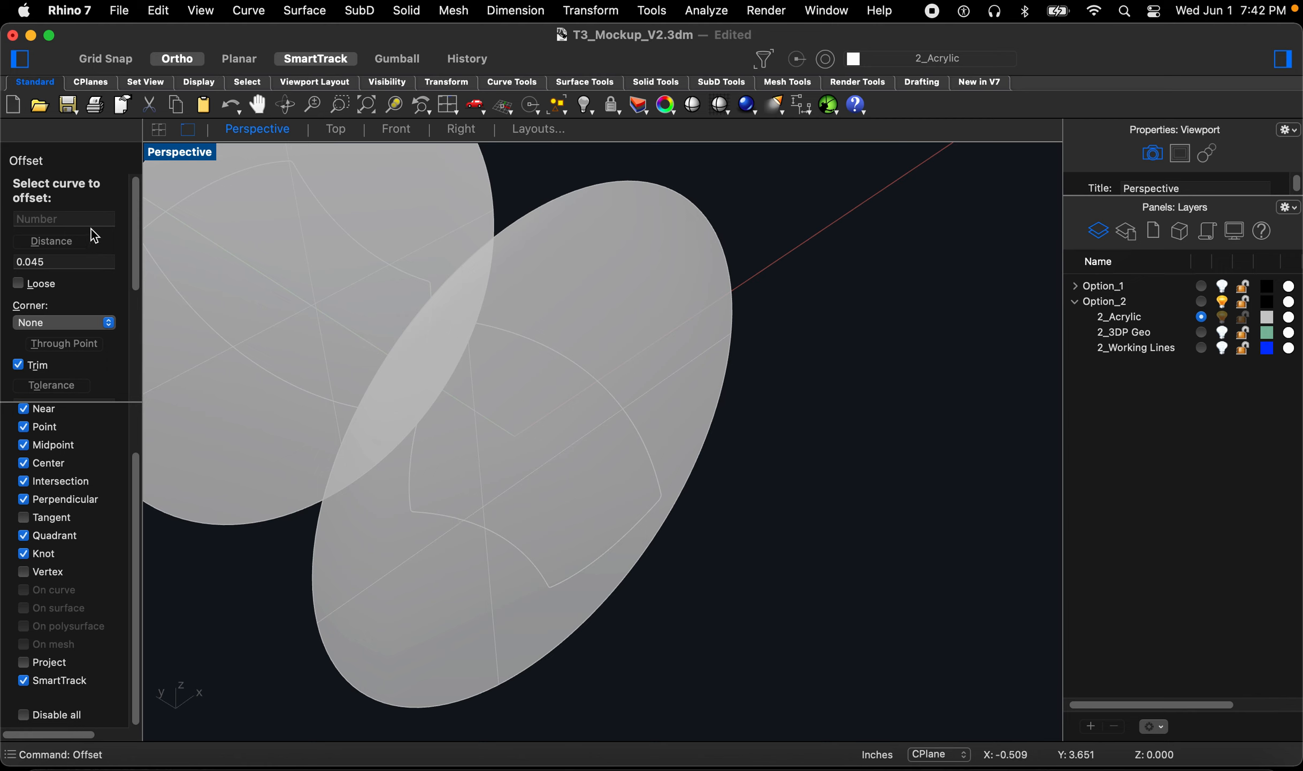
pyautogui.moveTo(32, 260); pyautogui.dragTo(75, 268)
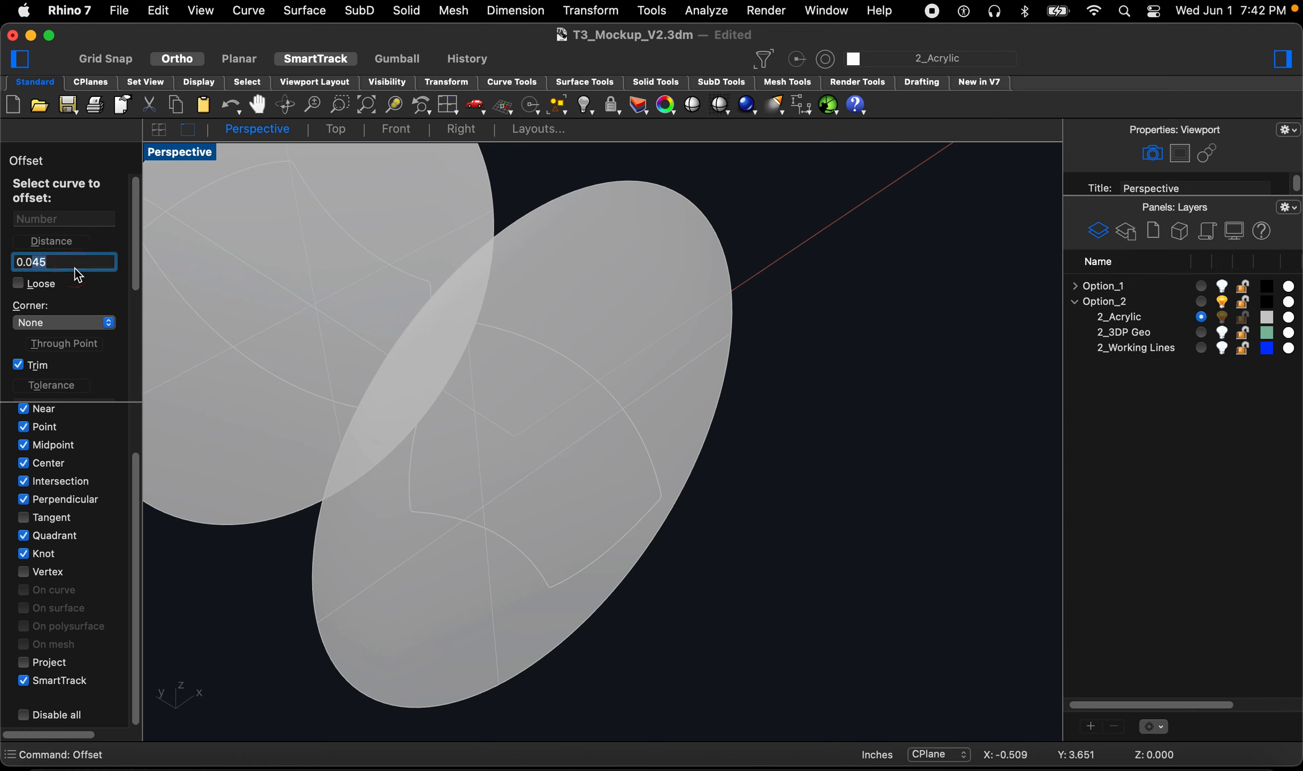
pyautogui.write('2')
pyautogui.press('Return')
pyautogui.click(444, 514)
pyautogui.click(466, 532)
pyautogui.moveTo(465, 533); pyautogui.dragTo(423, 465, button='right')
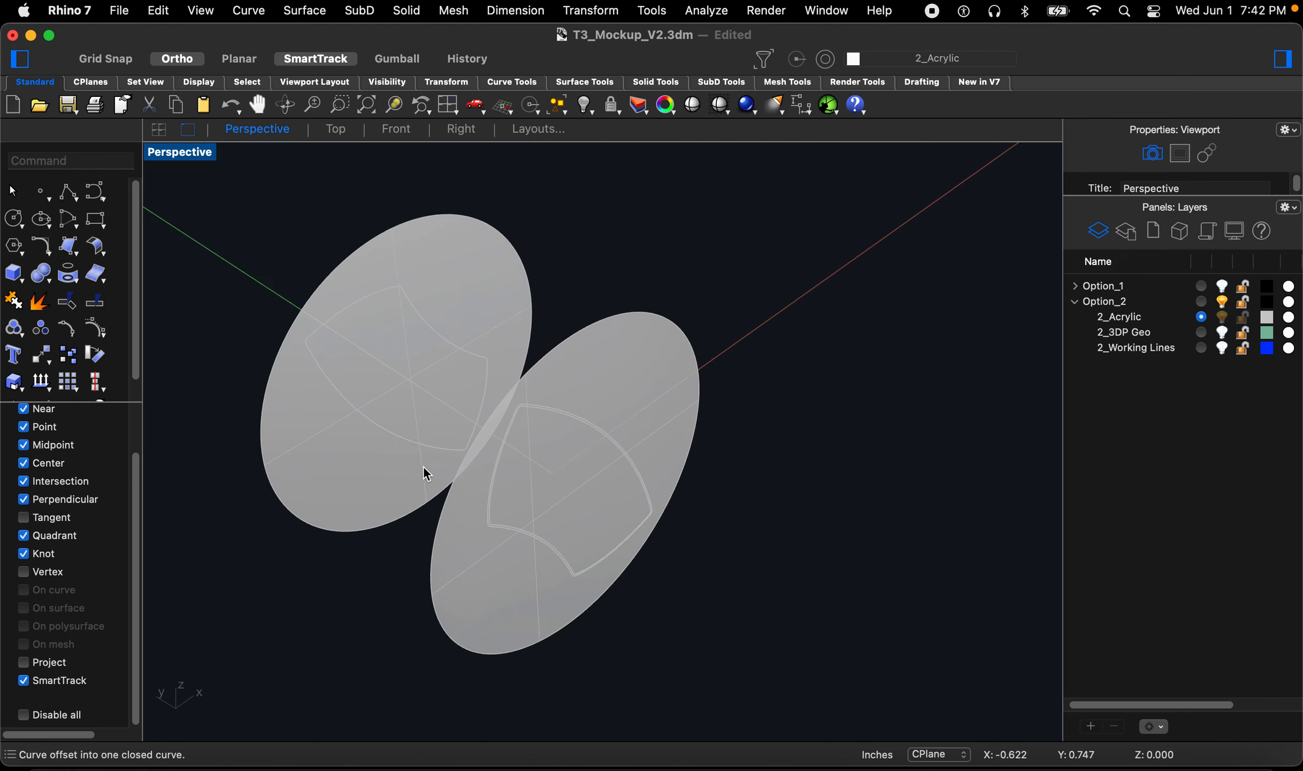
# Step: Offset the left disc's profile curve inward by the same distance
pyautogui.scroll(3, 424, 466)
pyautogui.press('Return')
pyautogui.click(377, 418)
pyautogui.click(364, 443)
# Step: Trim away the inner region of the right disc using its inward offset curve as the cutter
pyautogui.write('trim')
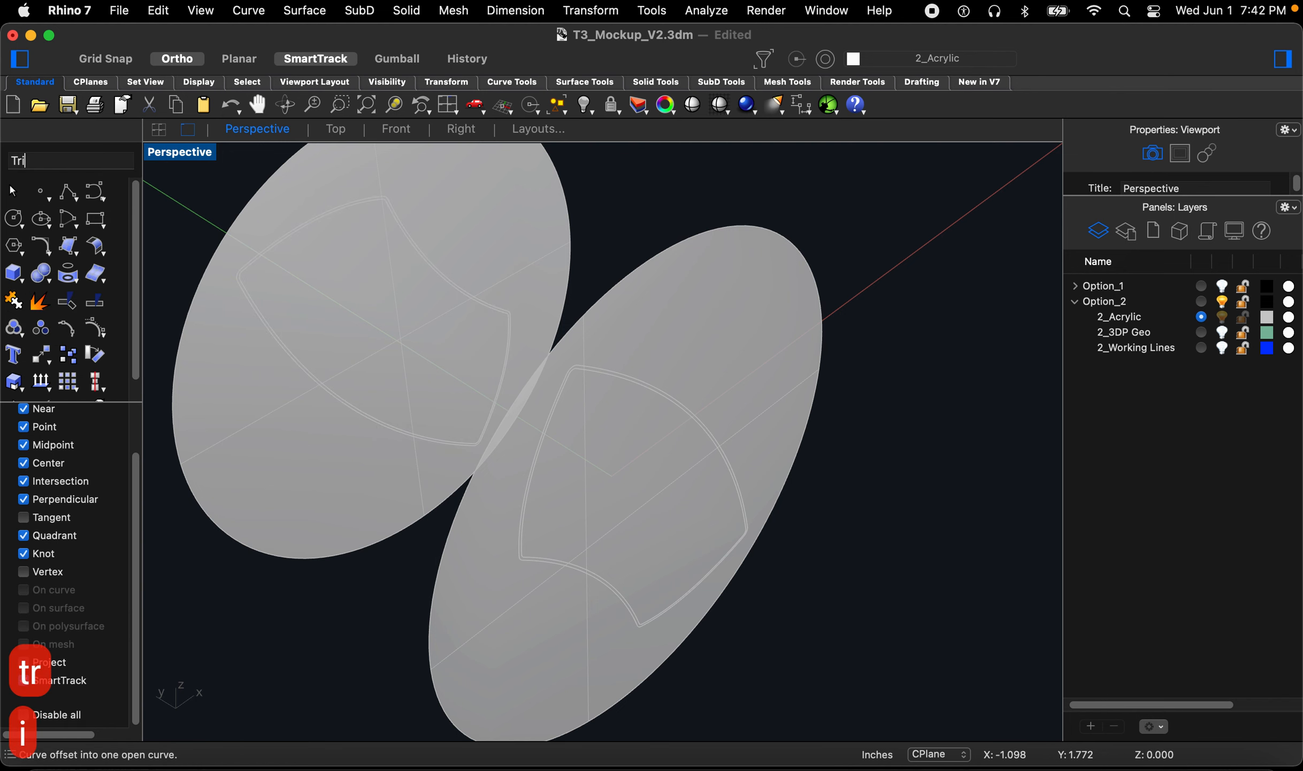
pyautogui.press('Return')
pyautogui.scroll(3, 602, 620)
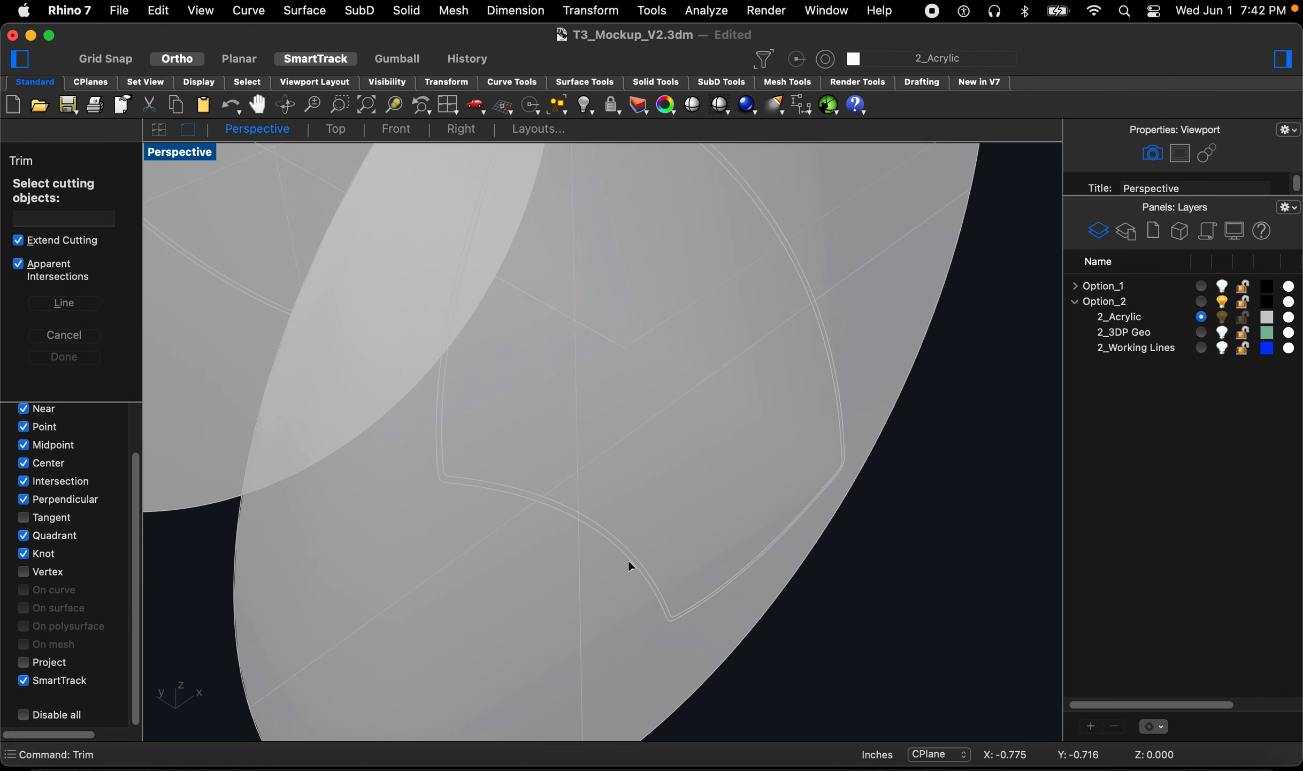
pyautogui.click(630, 560)
pyautogui.press('Return')
pyautogui.click(666, 503)
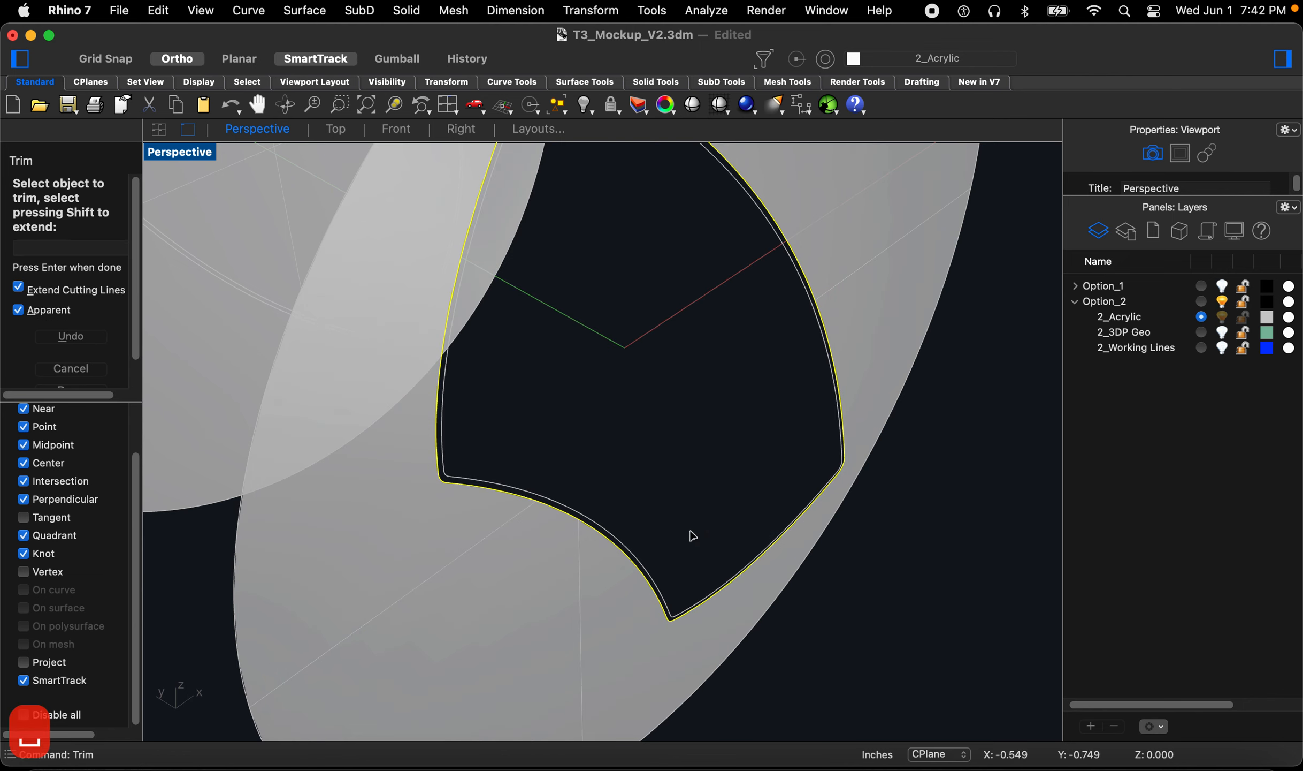
pyautogui.scroll(-5, 686, 533)
pyautogui.press('Return')
# Step: Trim away the inner region of the left disc using its inward offset curve as the cutter
pyautogui.scroll(6, 522, 444)
pyautogui.press('Return')
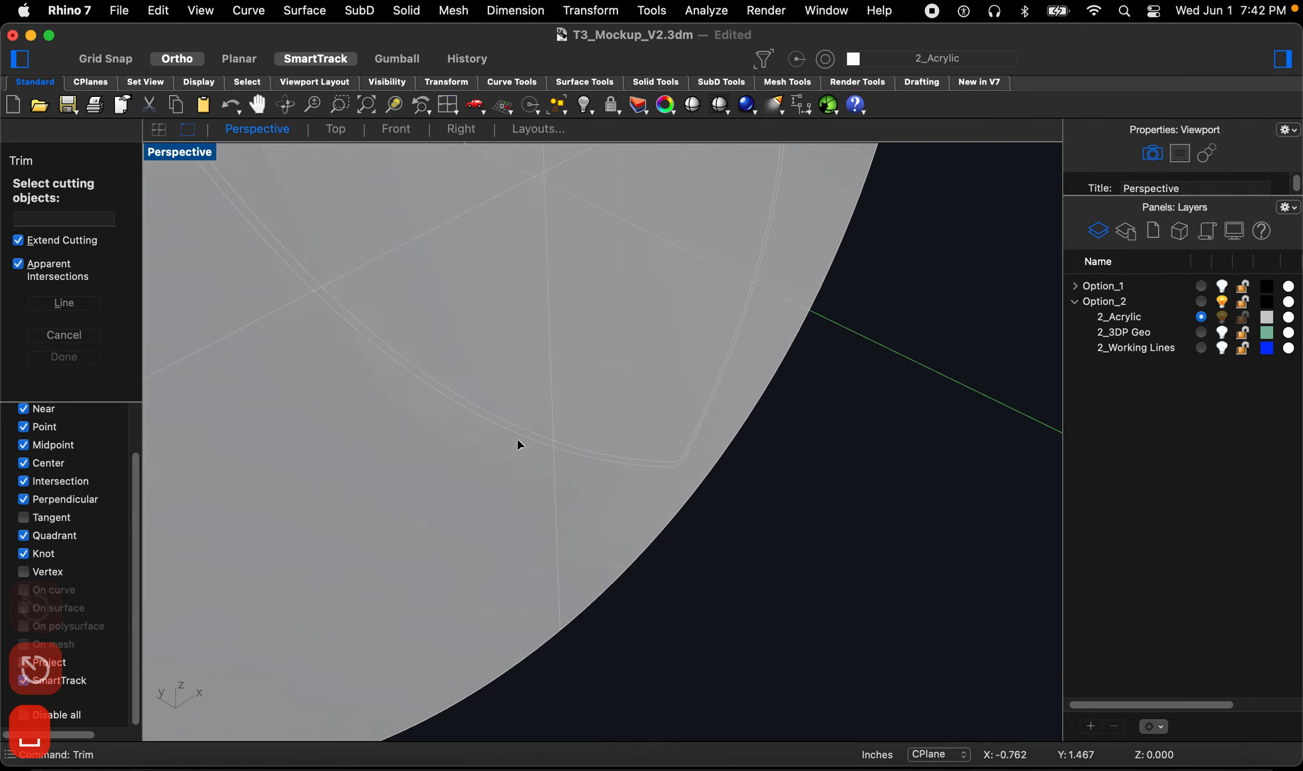
pyautogui.click(518, 436)
pyautogui.press('Return')
pyautogui.click(517, 370)
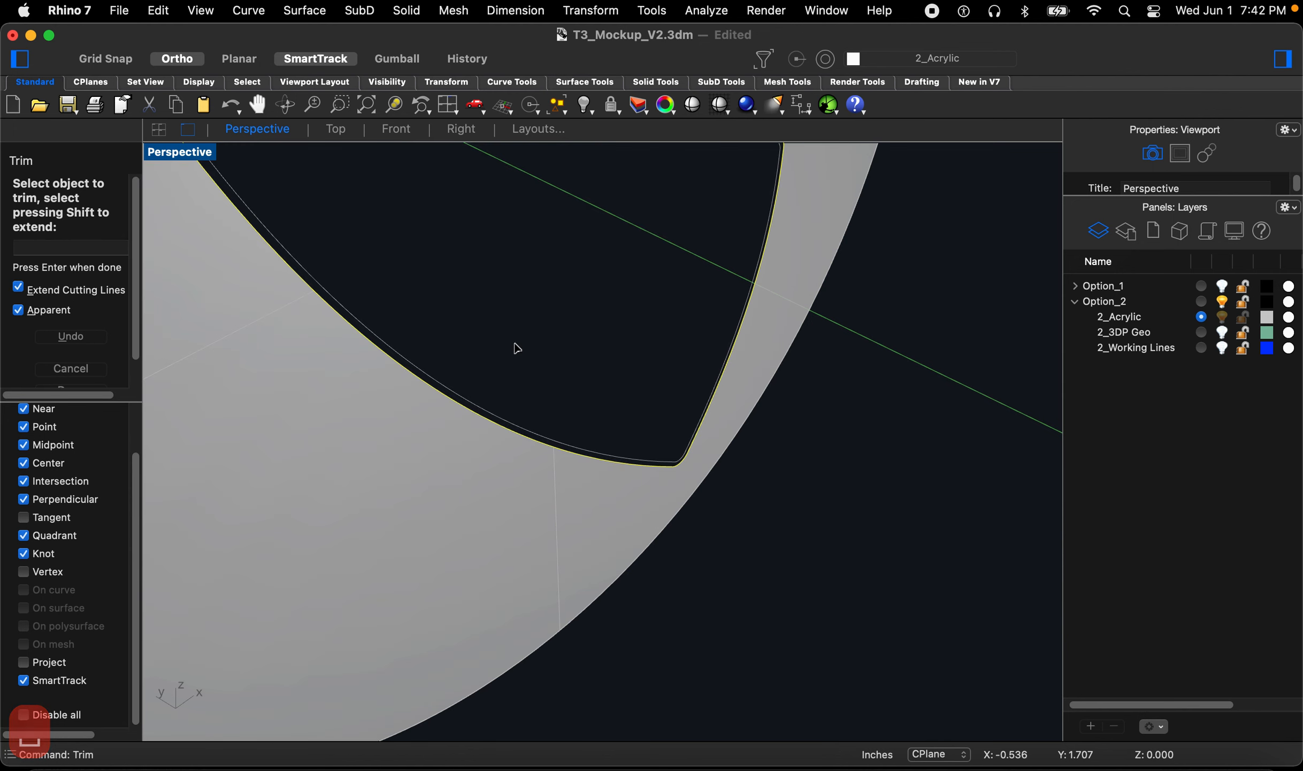
pyautogui.scroll(-5, 518, 385)
pyautogui.press('Return')
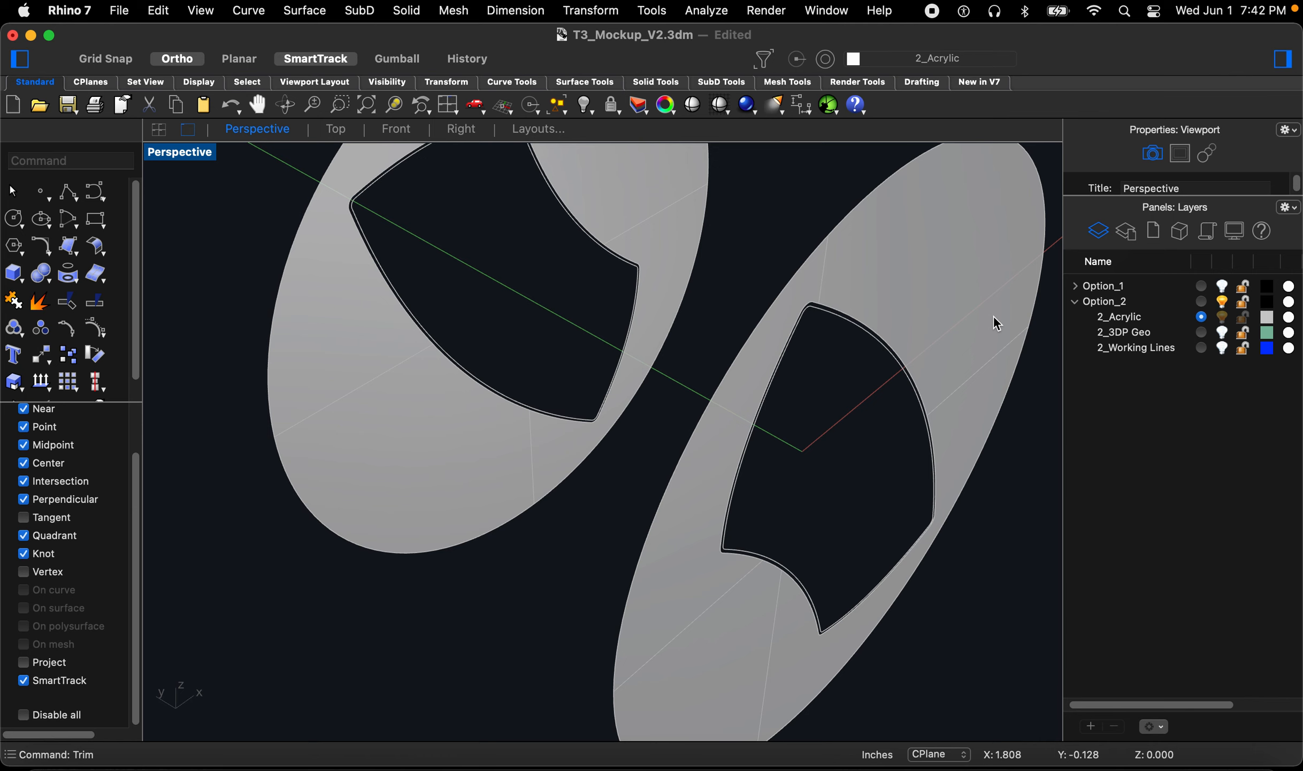
# Step: Thicken both trimmed discs with OffsetSrf into solids 0.06 thick, offset to both sides
pyautogui.write('off')
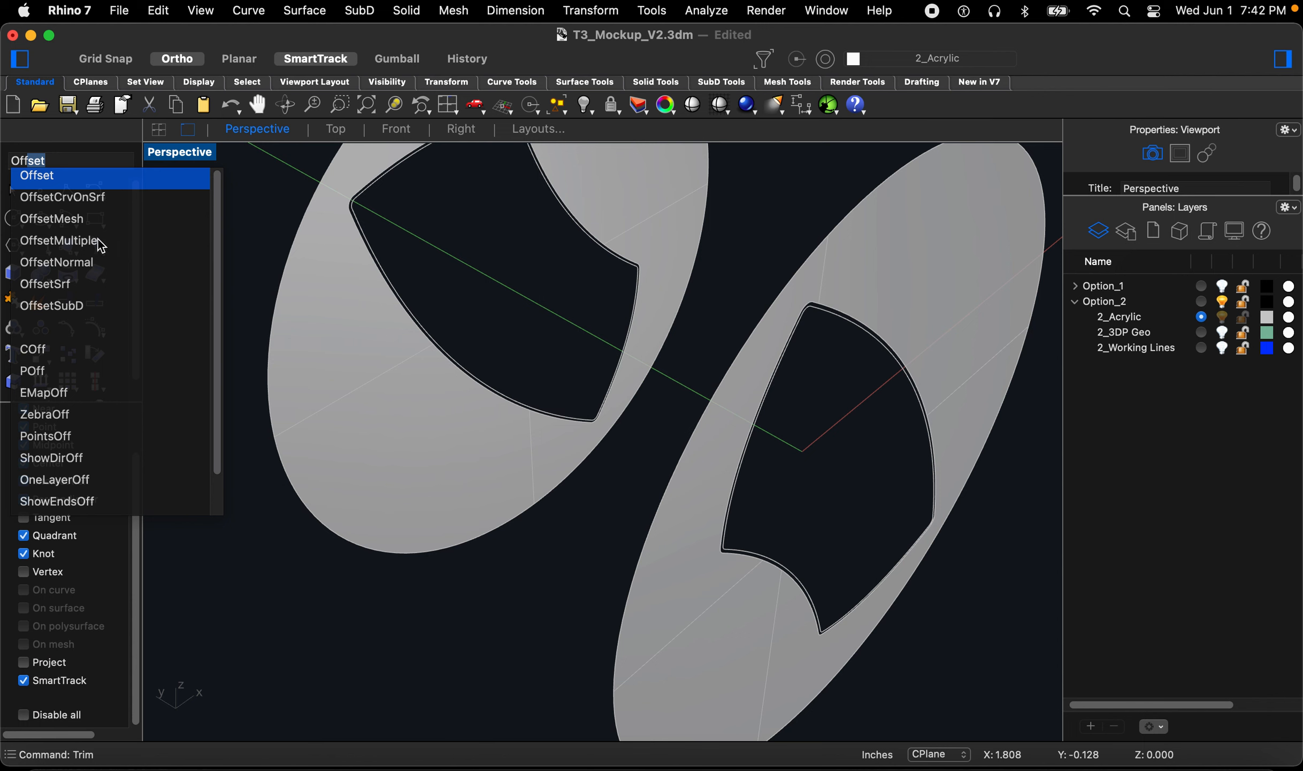
pyautogui.click(75, 283)
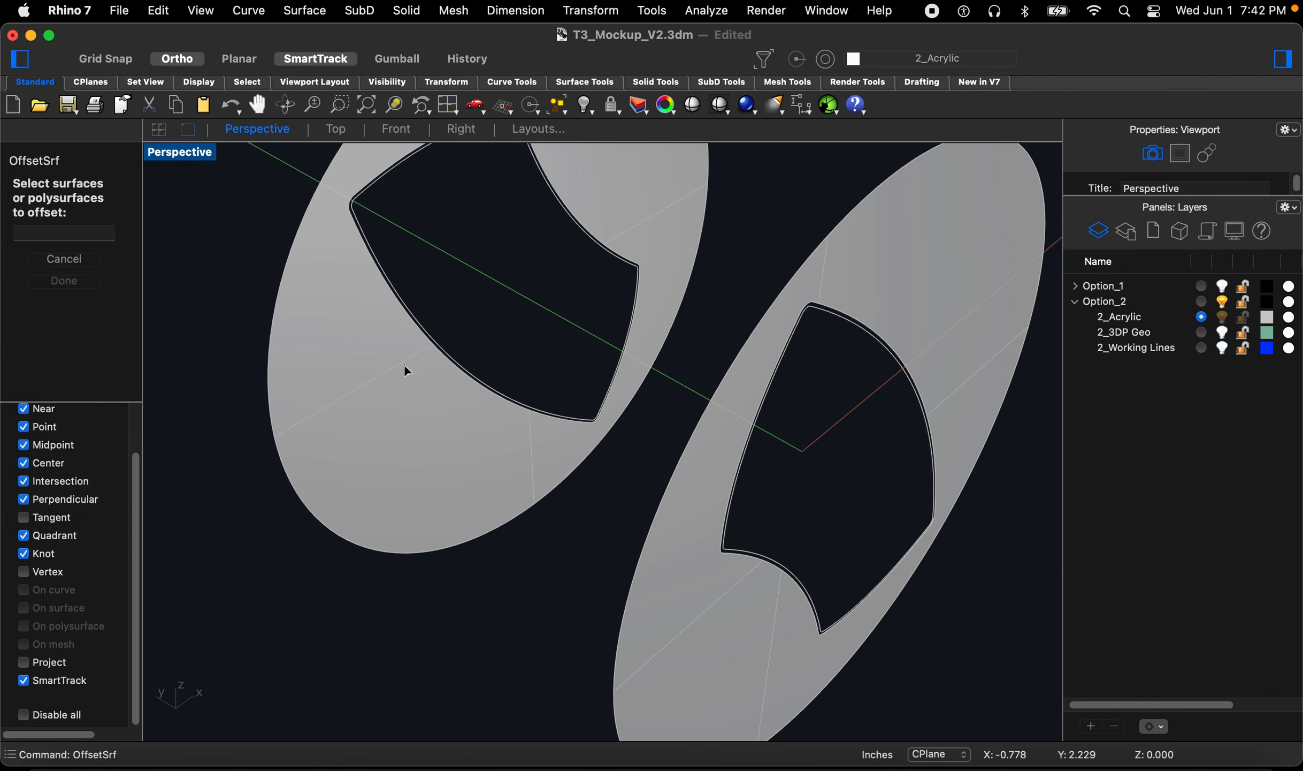
pyautogui.click(375, 387)
pyautogui.click(690, 653)
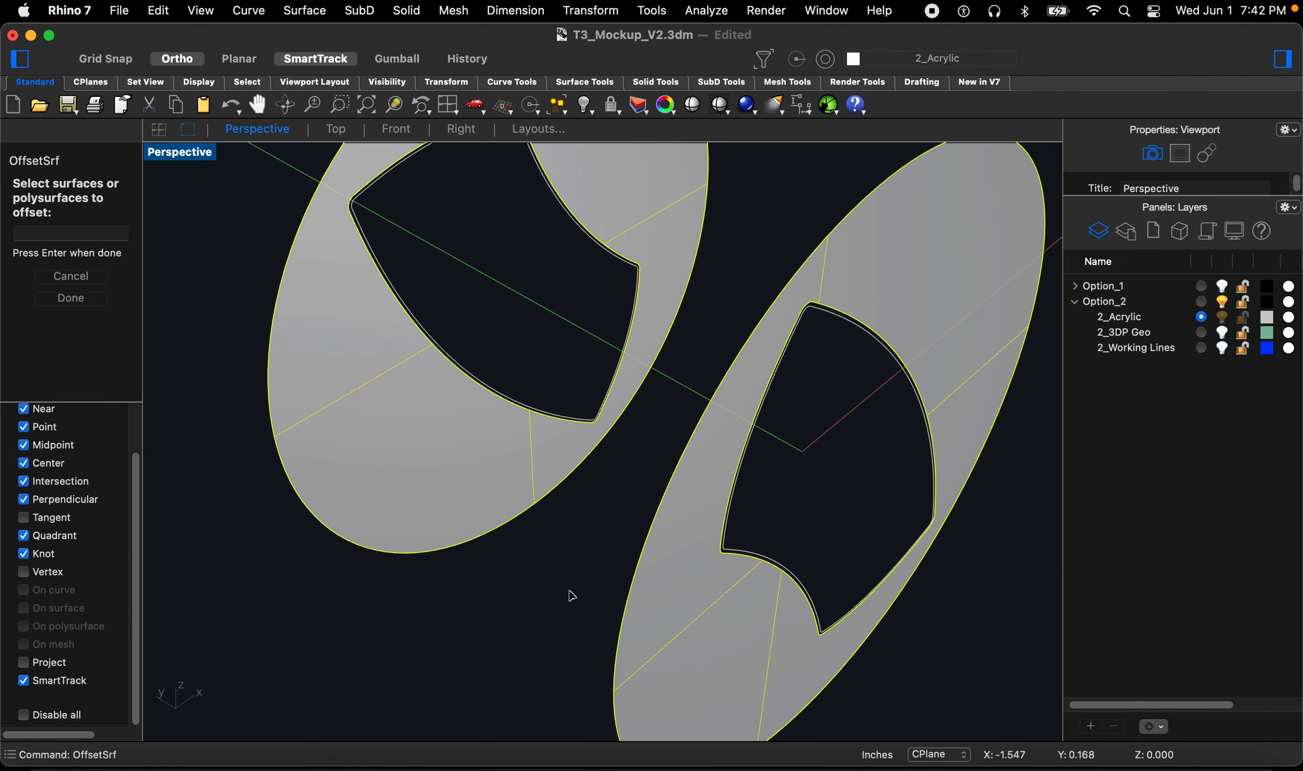
pyautogui.press('Return')
pyautogui.click(54, 277)
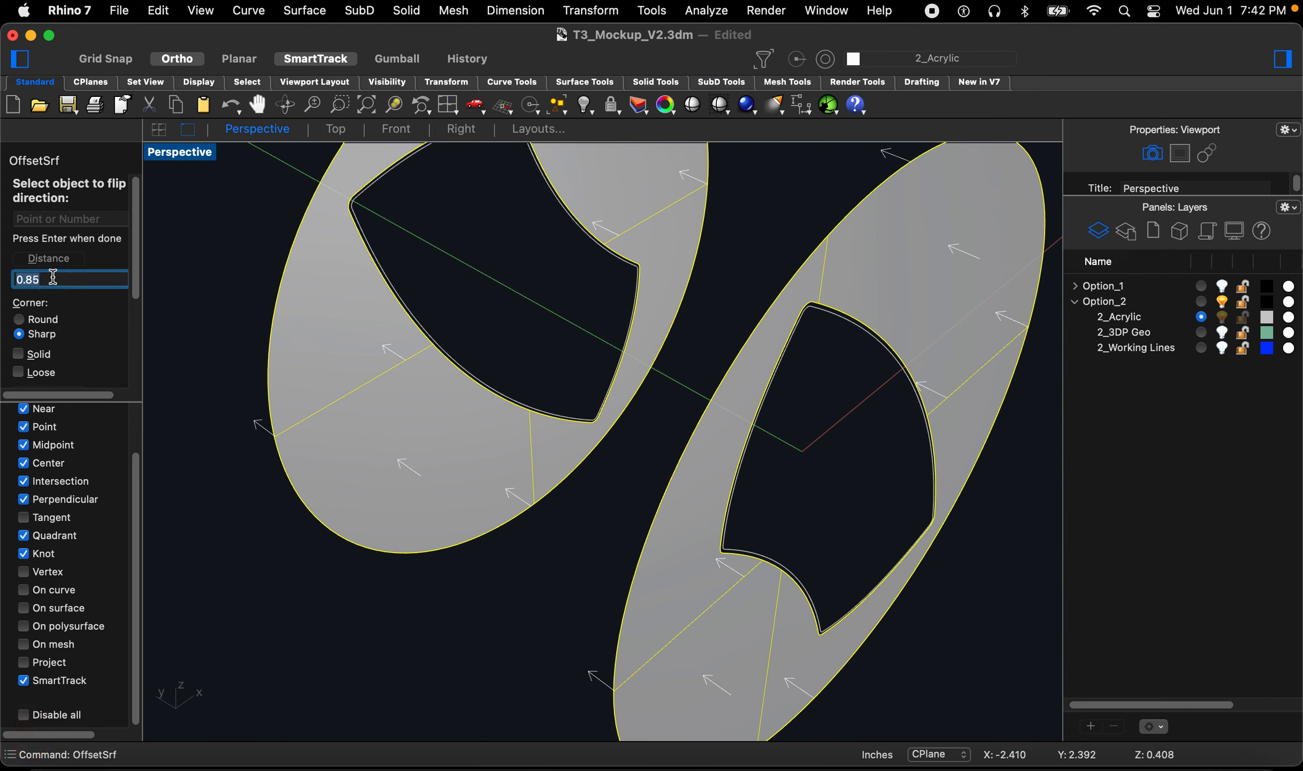
pyautogui.write('.06')
pyautogui.press('Return')
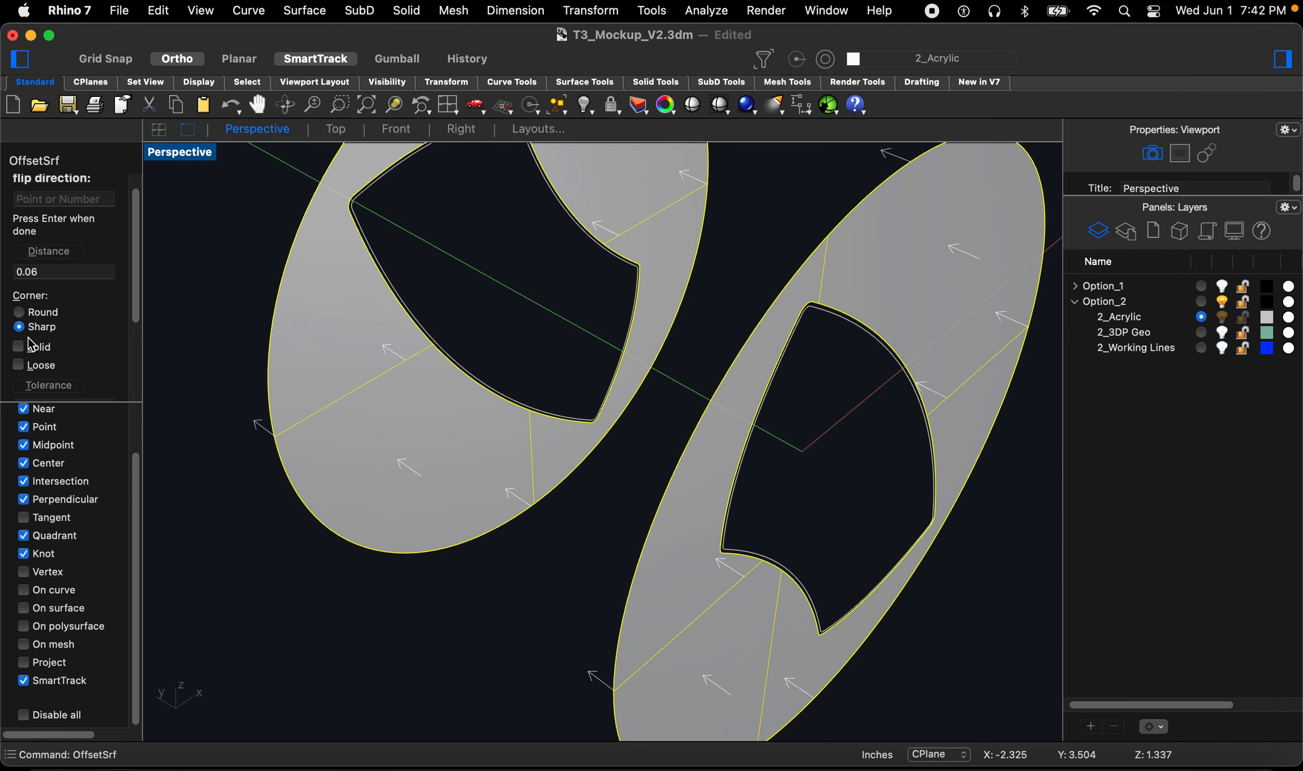
pyautogui.click(20, 347)
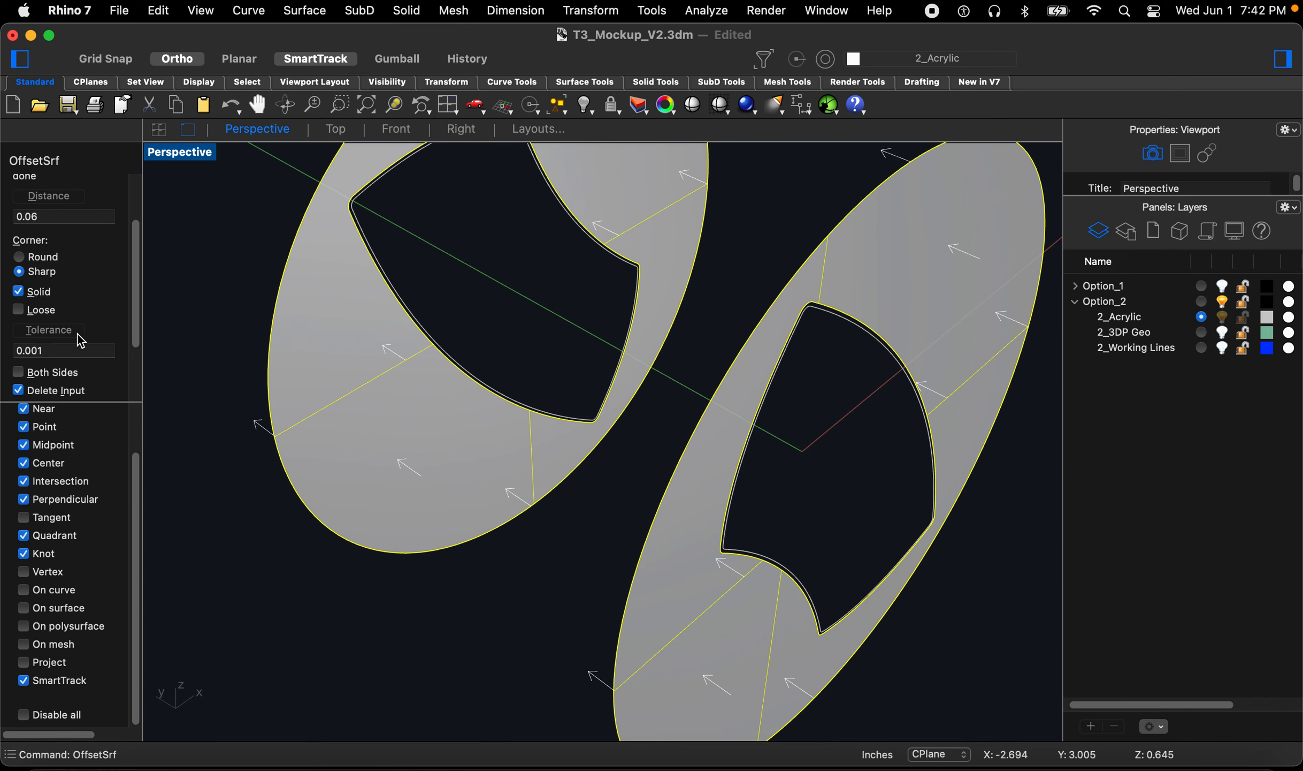
pyautogui.click(21, 348)
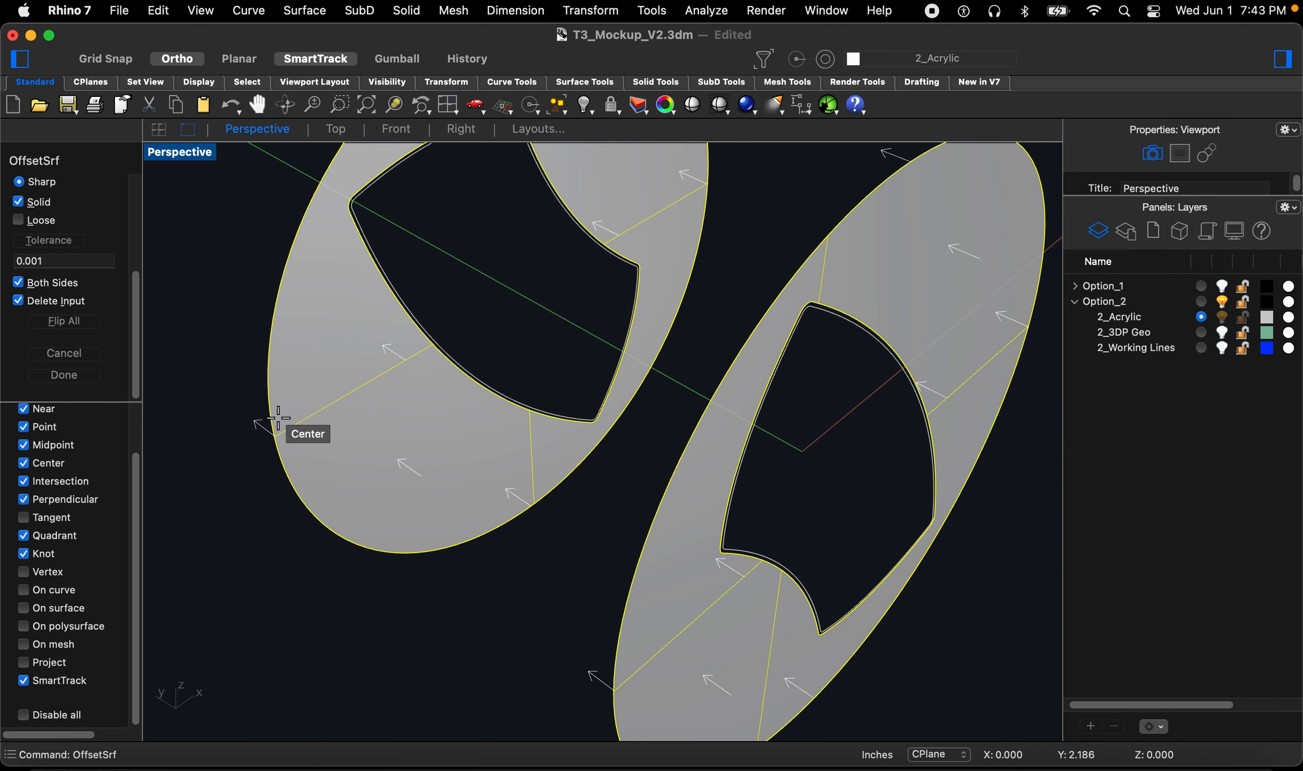
pyautogui.press('space')
pyautogui.click(350, 603)
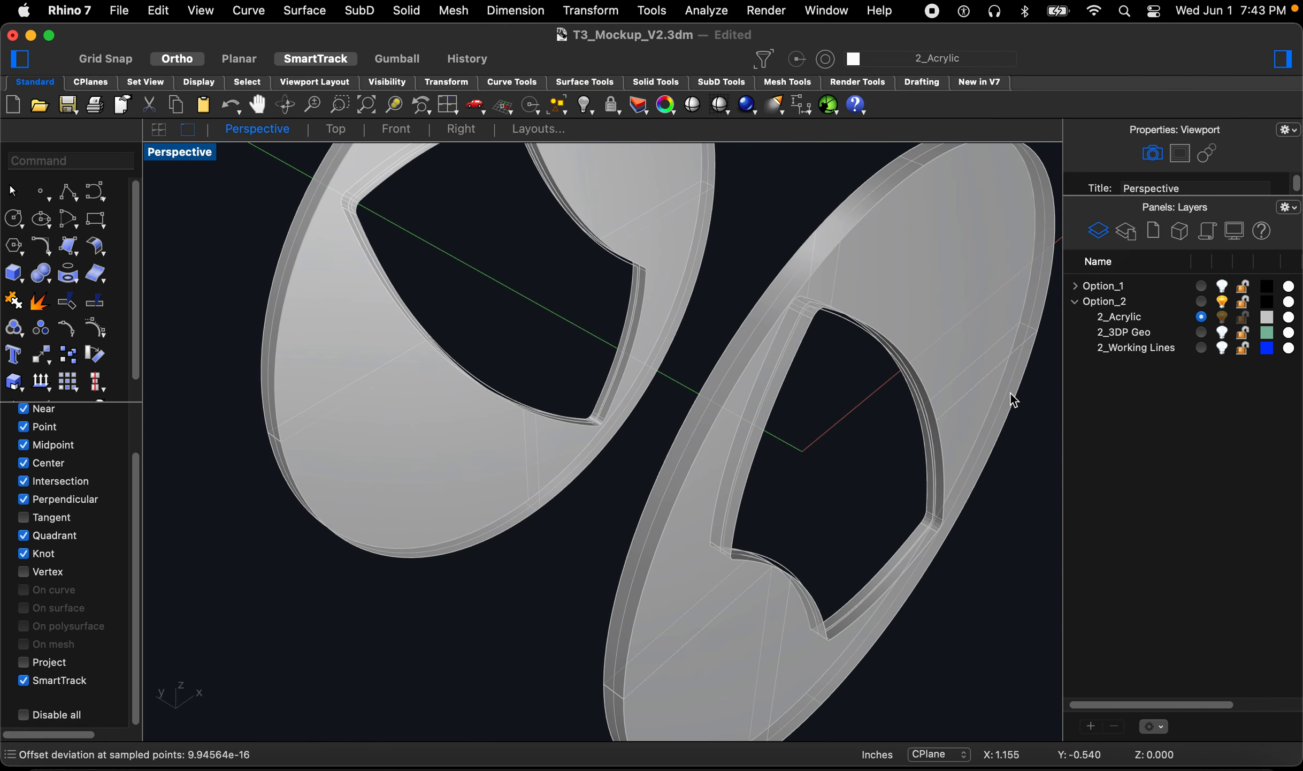
# Step: Show the 3DP geometry and inspect how the thickened discs sit around it from several angles
pyautogui.click(1222, 332)
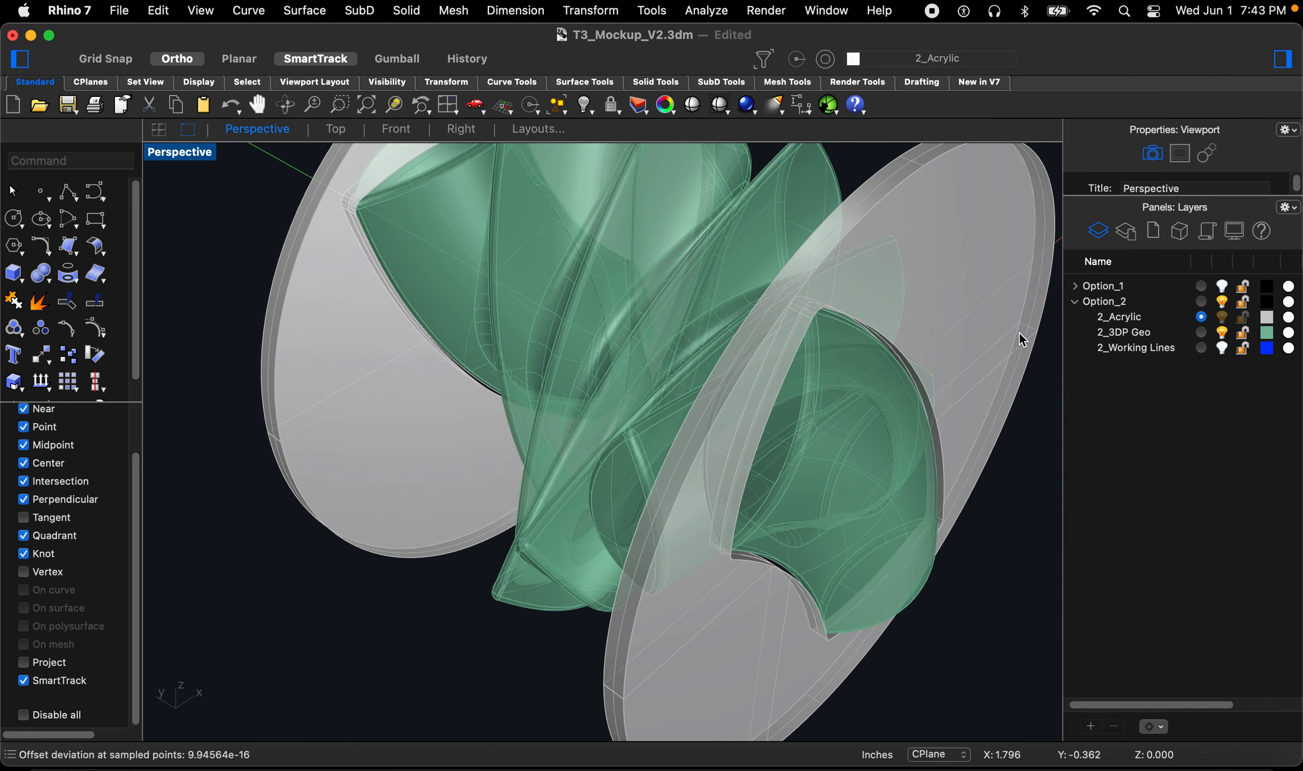
pyautogui.scroll(-2, 986, 336)
pyautogui.write('z')
pyautogui.press('space')
pyautogui.moveTo(976, 290); pyautogui.dragTo(786, 370)
pyautogui.moveTo(785, 369); pyautogui.dragTo(756, 348, button='right')
pyautogui.scroll(-10, 594, 279)
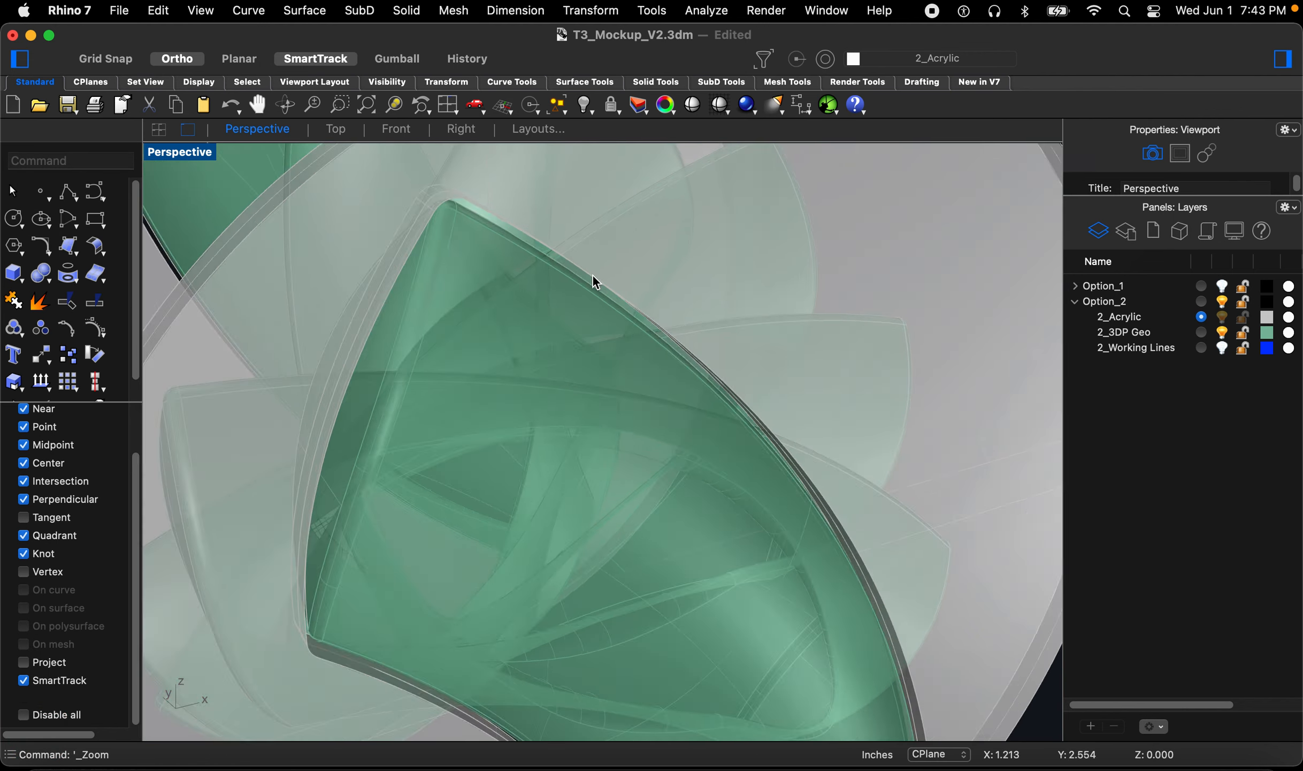
pyautogui.moveTo(611, 348); pyautogui.dragTo(534, 354, button='right')
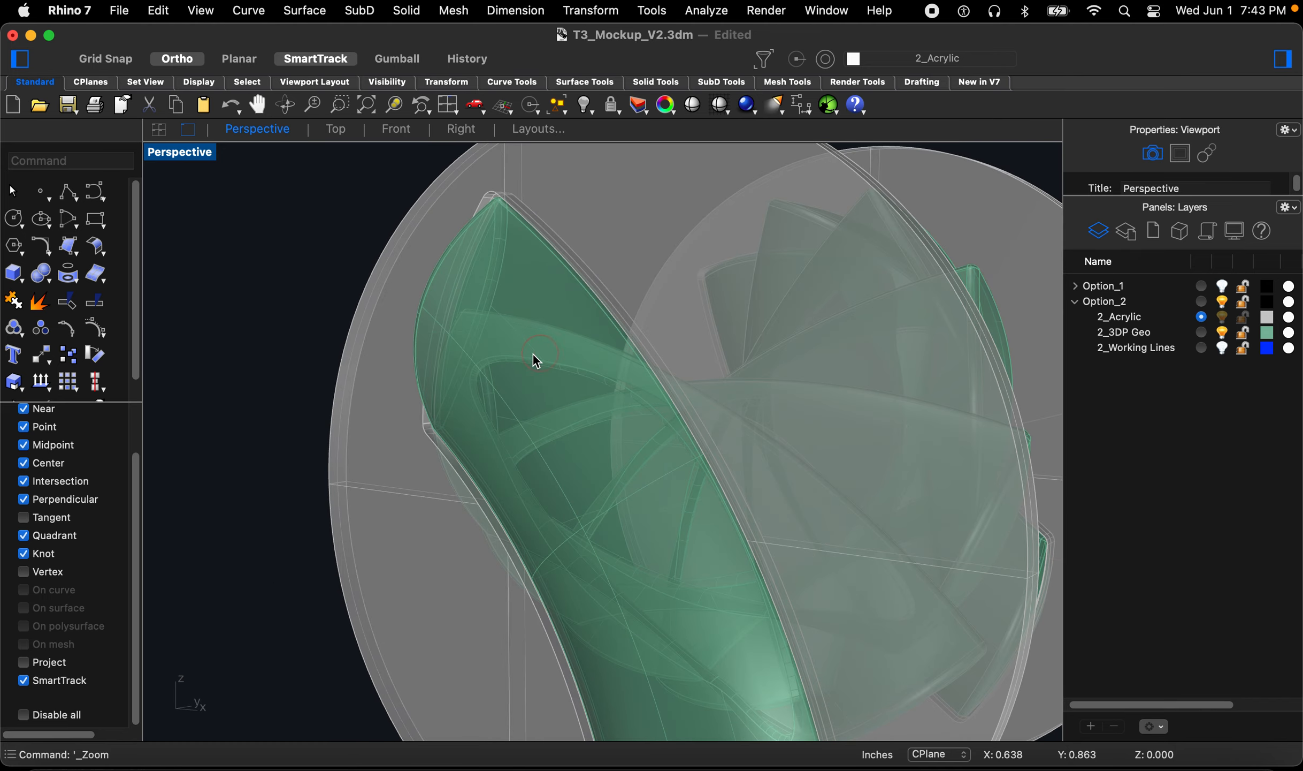
pyautogui.scroll(-7, 582, 416)
pyautogui.moveTo(581, 417); pyautogui.dragTo(658, 392, button='right')
pyautogui.scroll(-3, 658, 392)
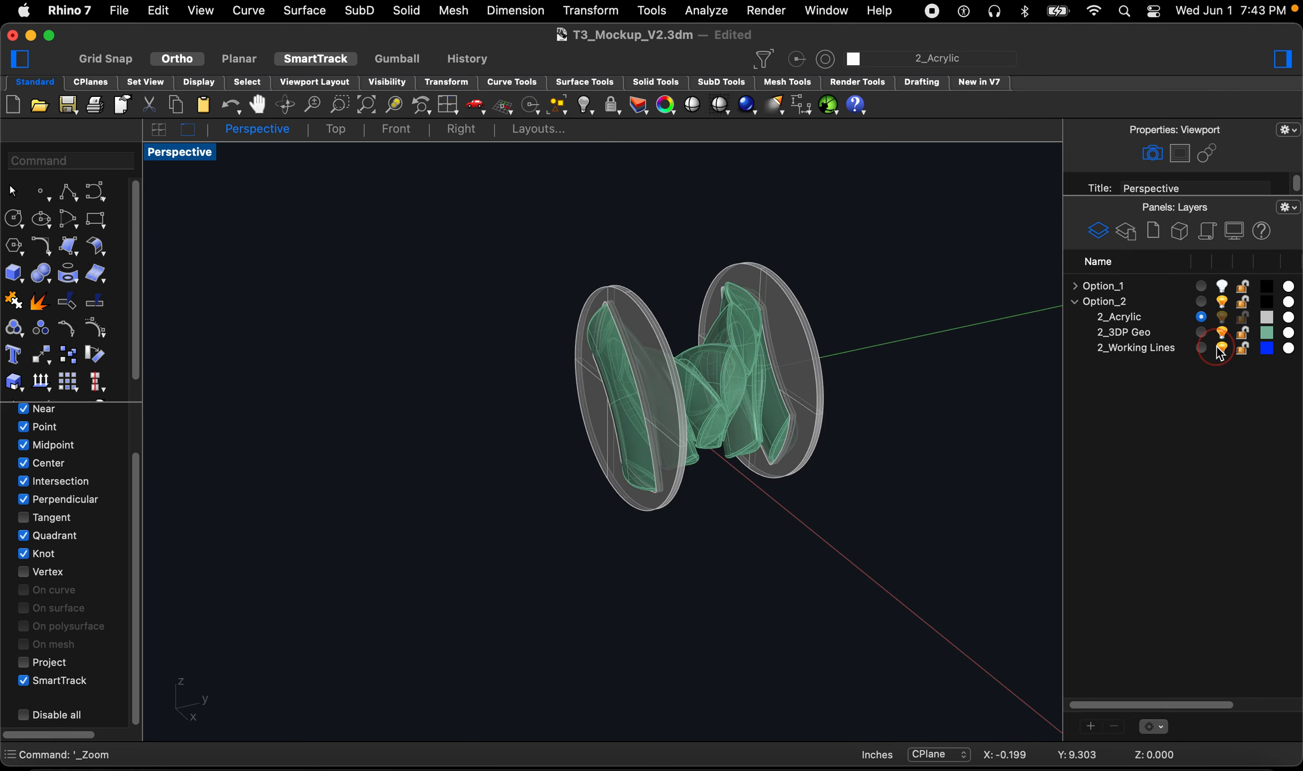
pyautogui.scroll(4, 742, 308)
pyautogui.moveTo(566, 368); pyautogui.dragTo(587, 347, button='right')
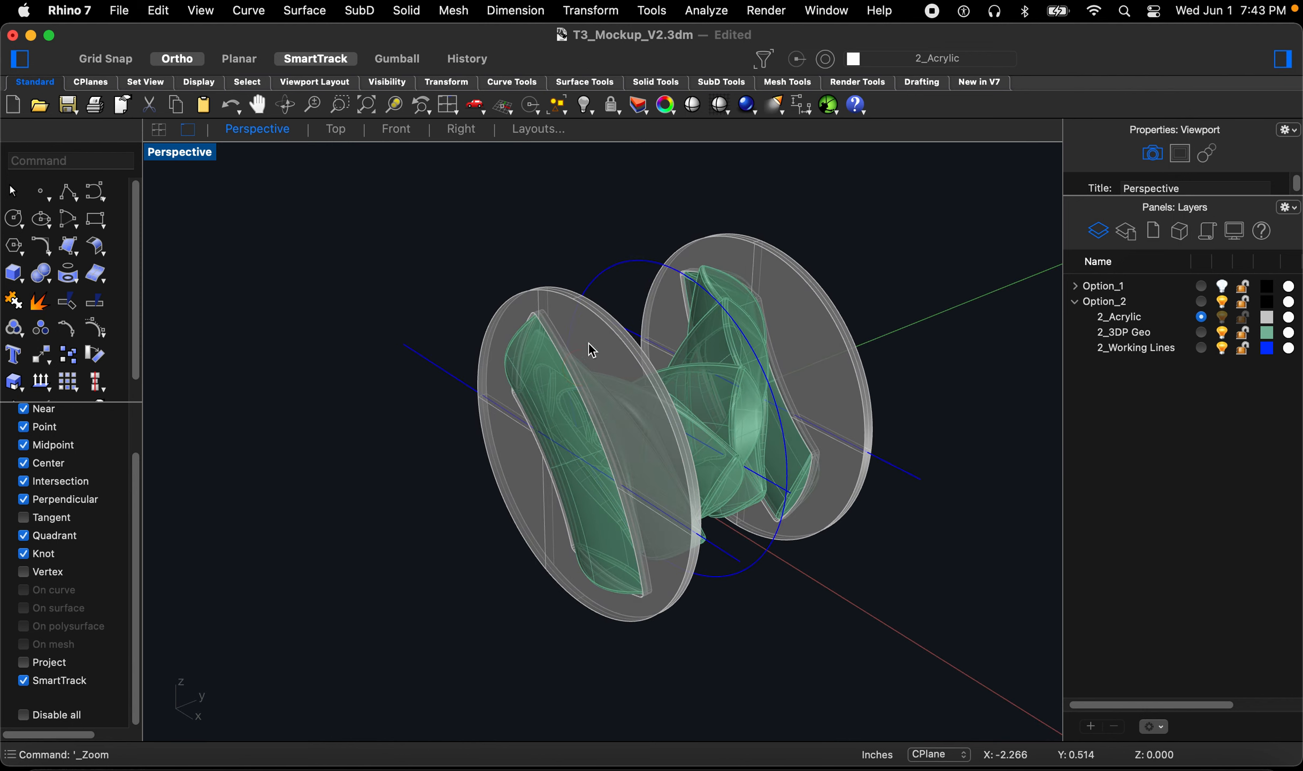
pyautogui.scroll(8, 605, 267)
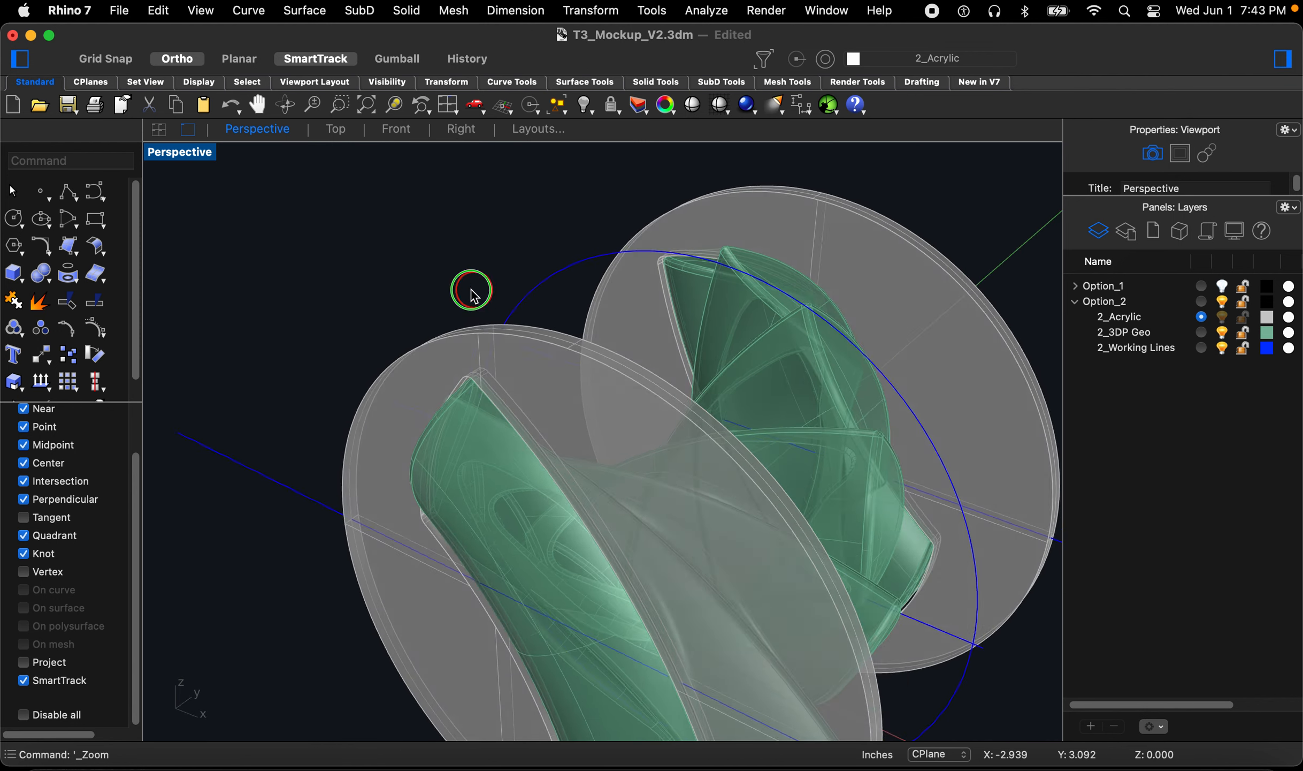
pyautogui.moveTo(472, 290); pyautogui.dragTo(469, 294, button='right')
pyautogui.scroll(-4, 474, 291)
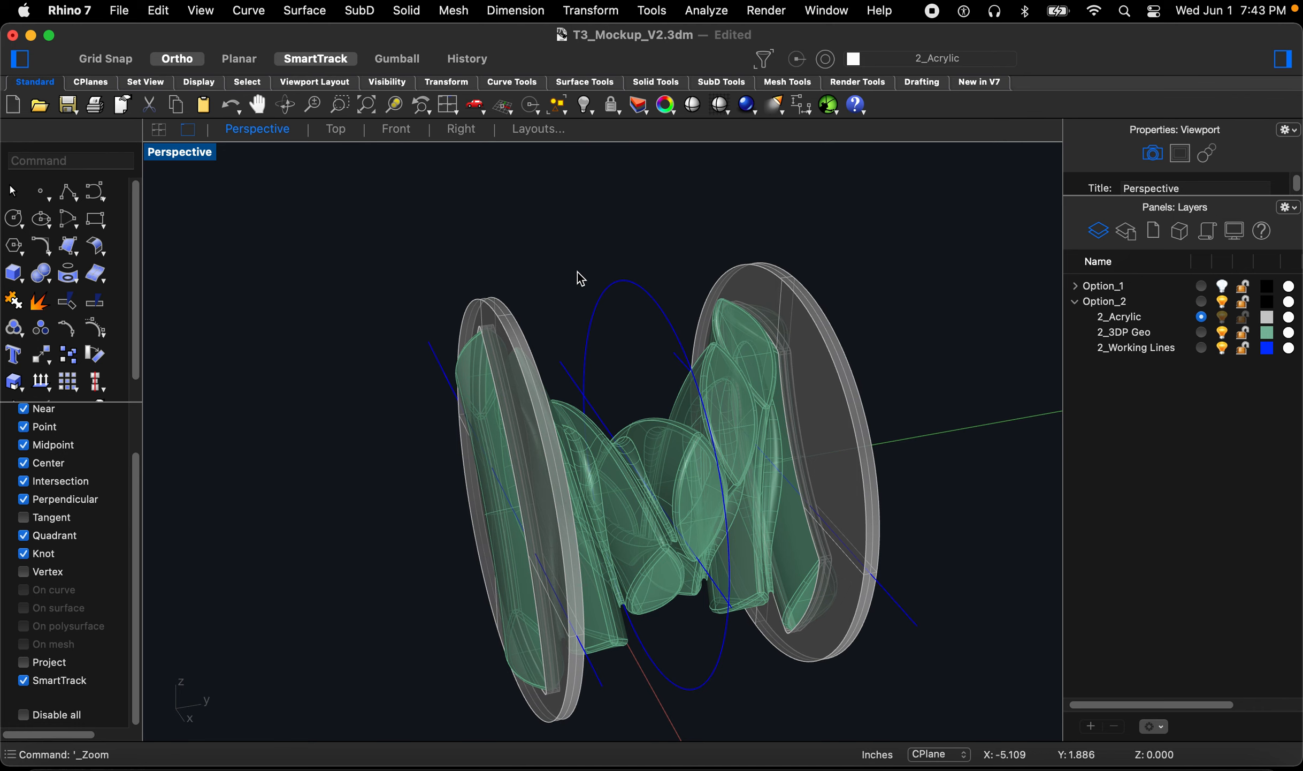
pyautogui.moveTo(577, 270); pyautogui.dragTo(579, 277, button='right')
pyautogui.scroll(5, 631, 452)
pyautogui.moveTo(636, 446); pyautogui.dragTo(663, 422, button='right')
pyautogui.scroll(-2, 736, 338)
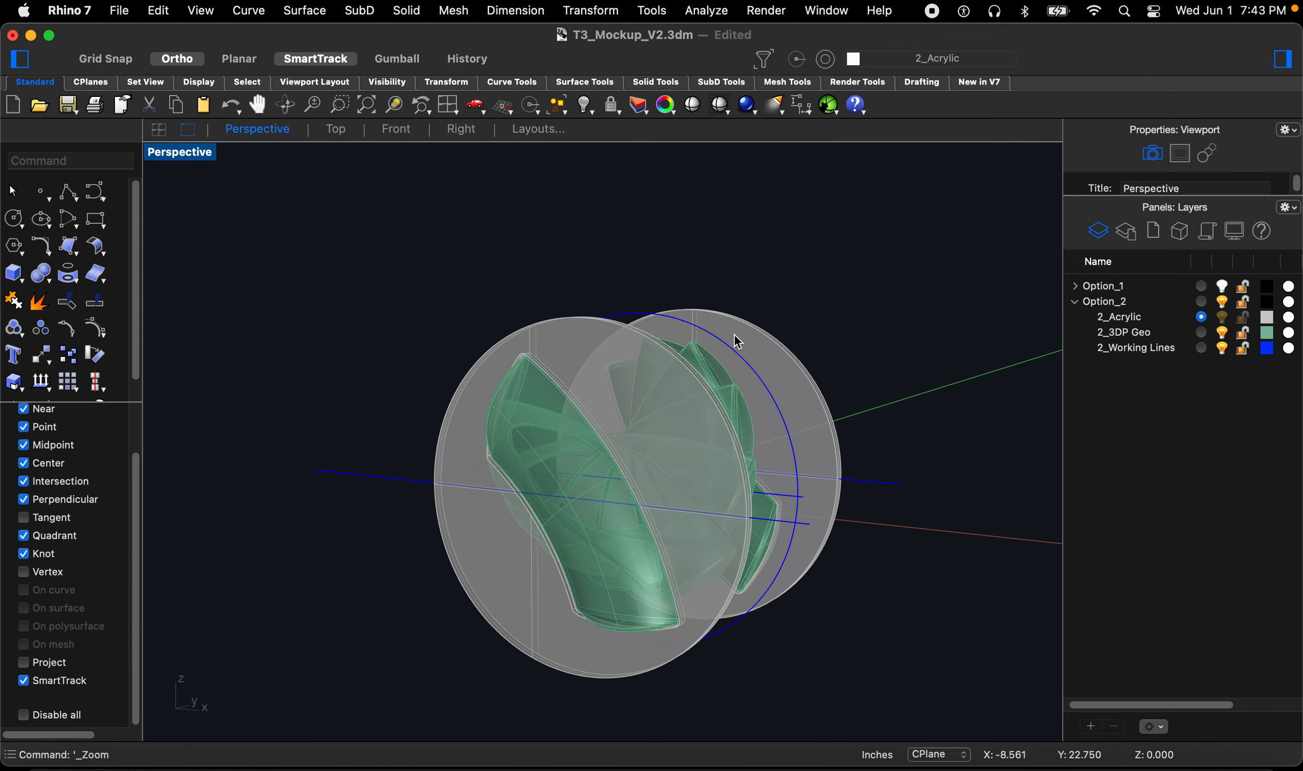
pyautogui.moveTo(762, 360); pyautogui.dragTo(658, 387, button='right')
pyautogui.moveTo(488, 527); pyautogui.dragTo(393, 526, button='right')
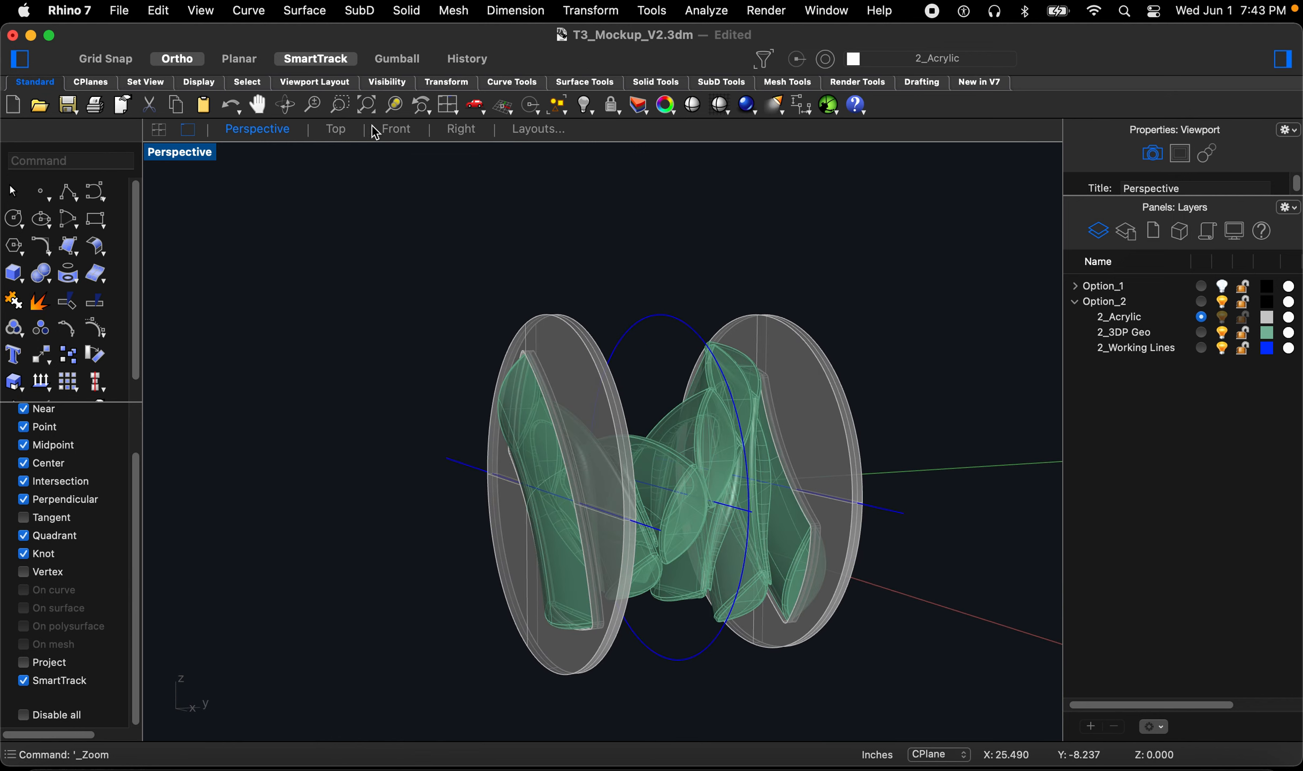
# Step: In the Right view, on the 2_Working Lines layer, sketch a wavy control-point curve across the top of the 3DP geometry
pyautogui.click(461, 130)
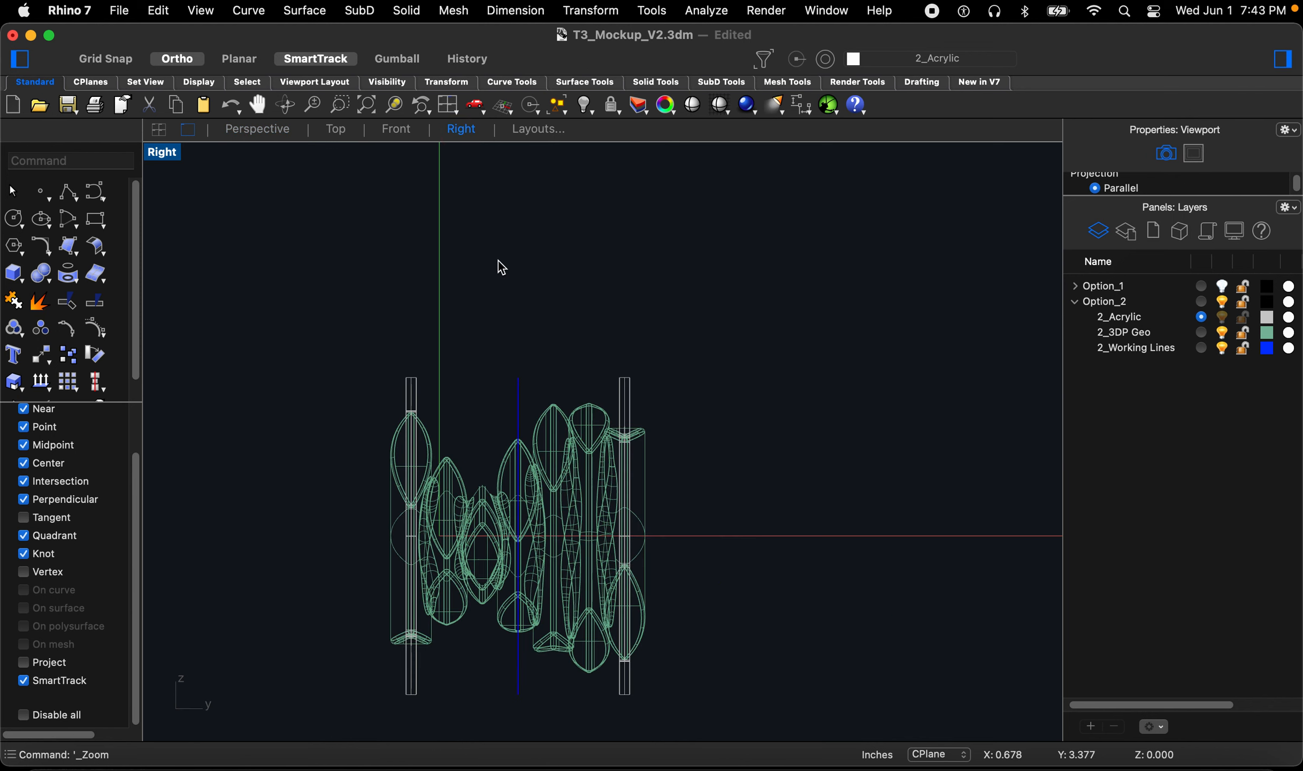
pyautogui.click(95, 198)
pyautogui.scroll(3, 371, 348)
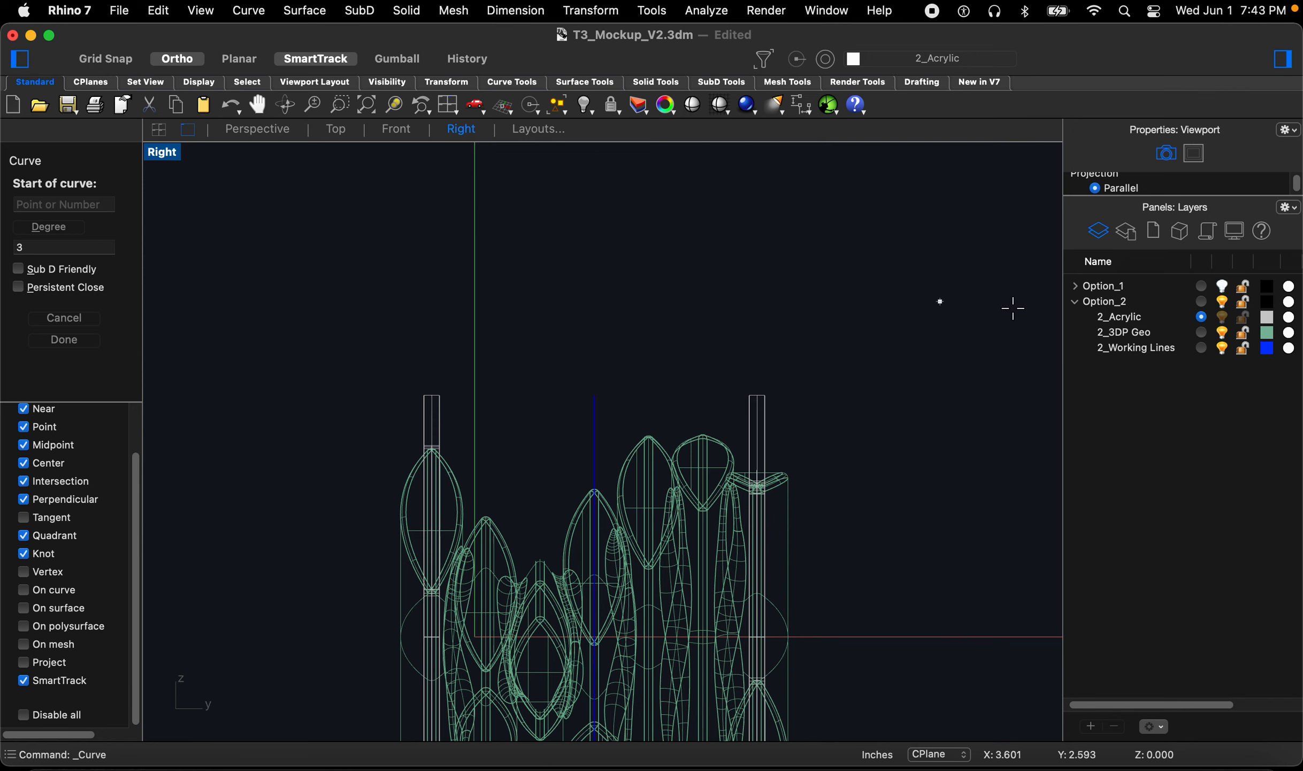
pyautogui.click(1203, 348)
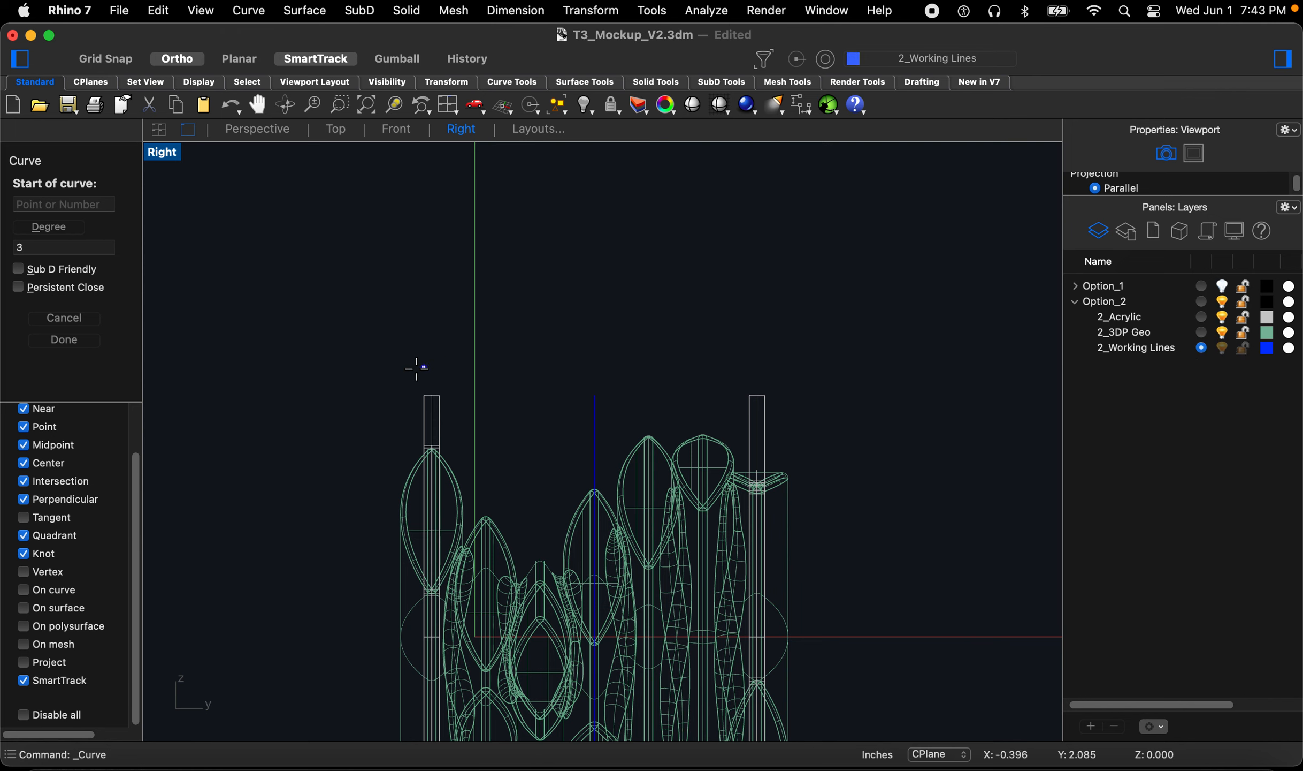
pyautogui.click(309, 392)
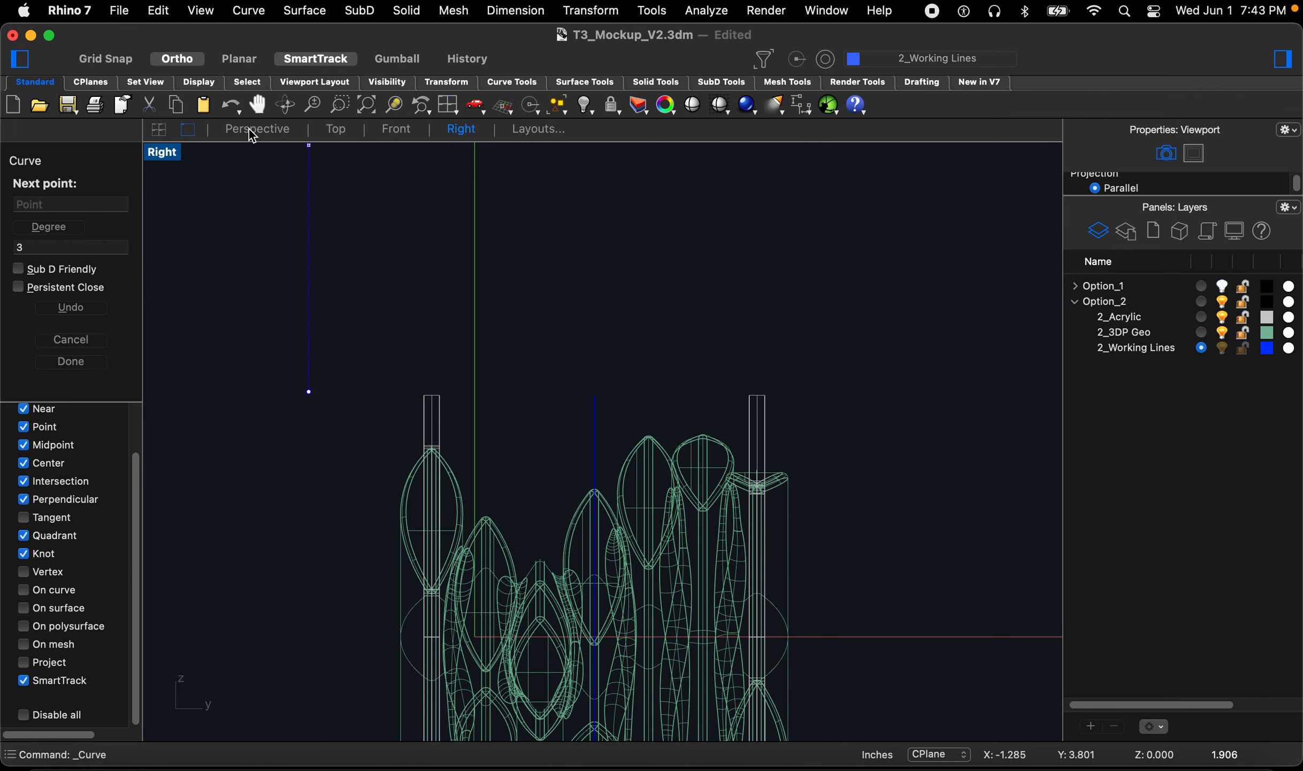
pyautogui.click(202, 60)
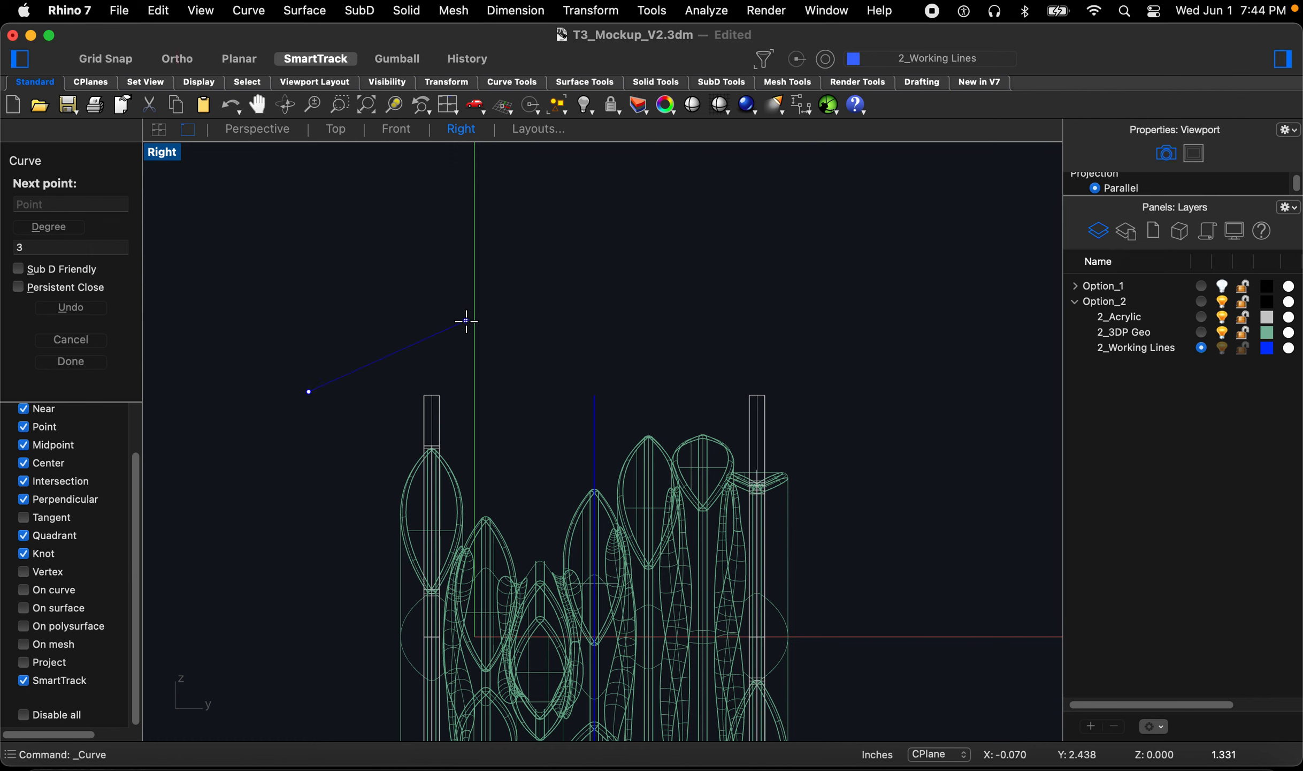
pyautogui.click(457, 250)
pyautogui.click(513, 326)
pyautogui.click(647, 338)
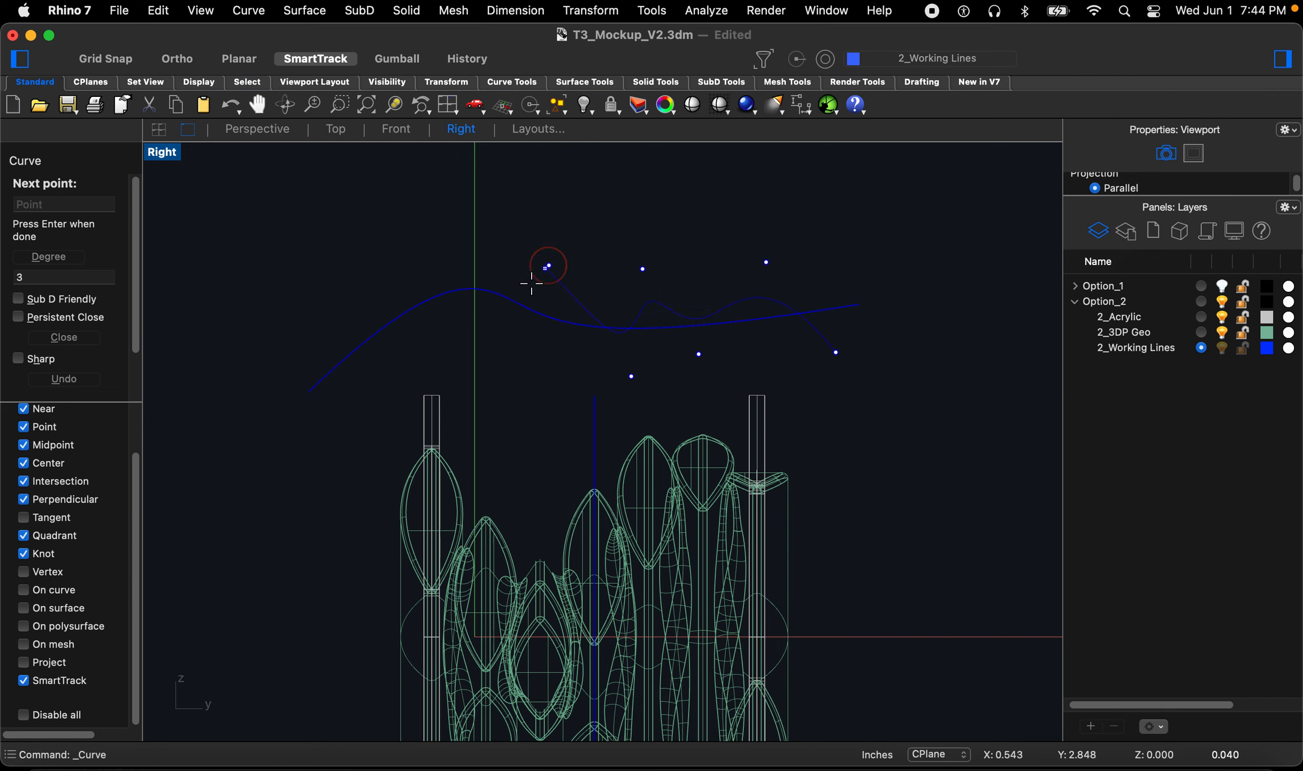
pyautogui.click(504, 353)
pyautogui.press('Return')
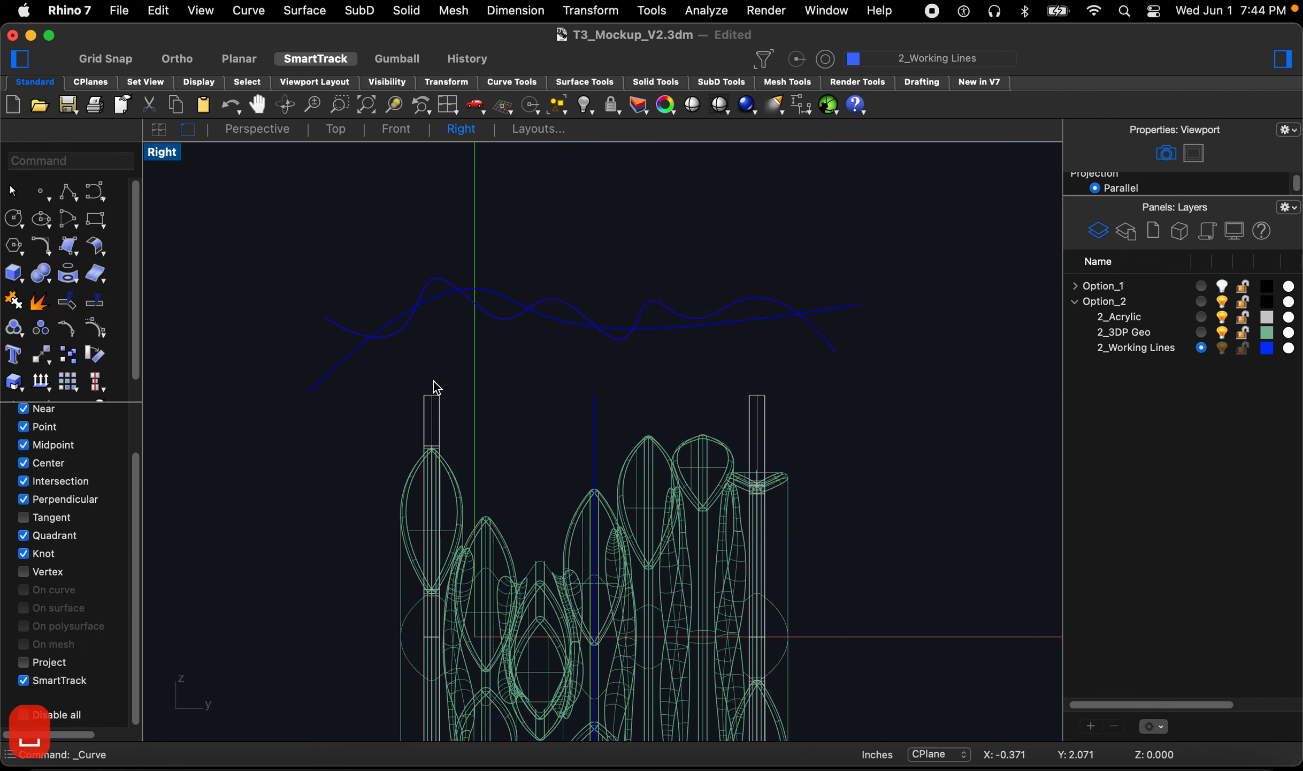
# Step: Sketch a second, gently arching three-point curve across the top of the 3DP geometry
pyautogui.press('Return')
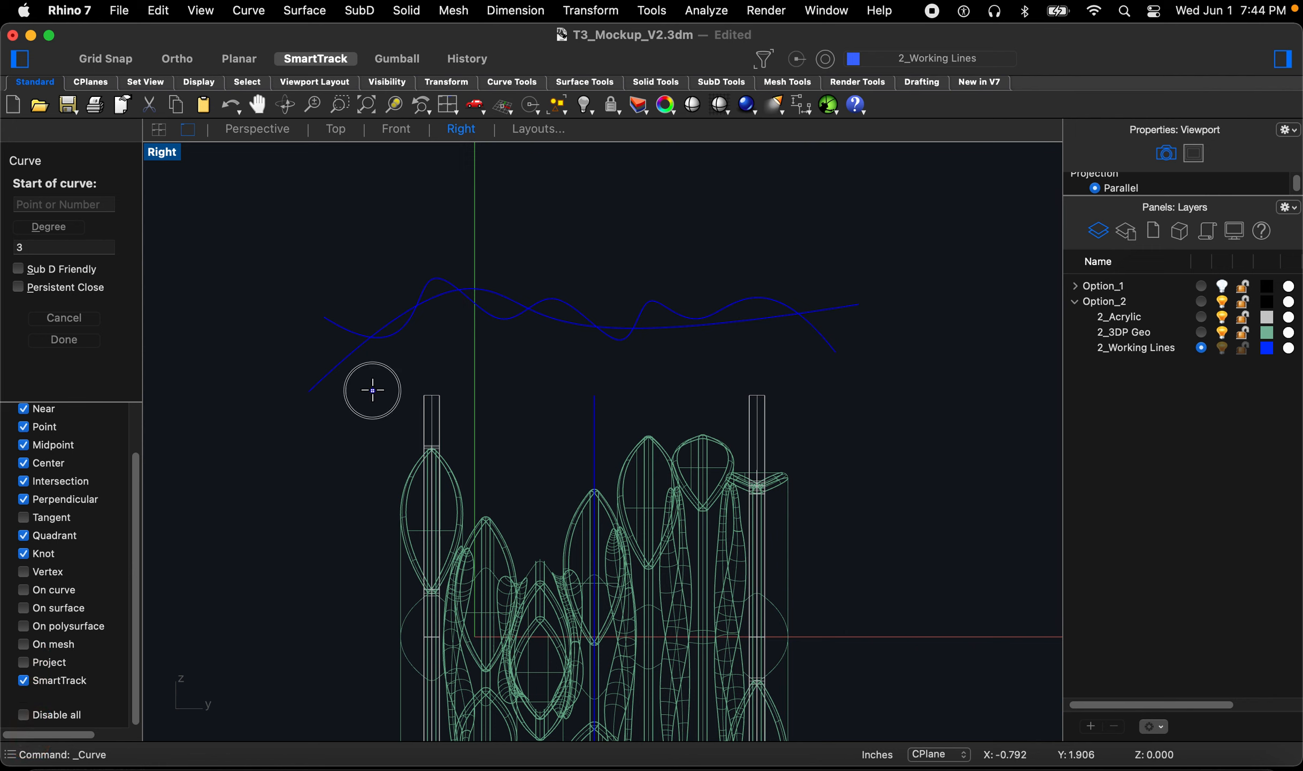
pyautogui.click(373, 389)
pyautogui.click(594, 270)
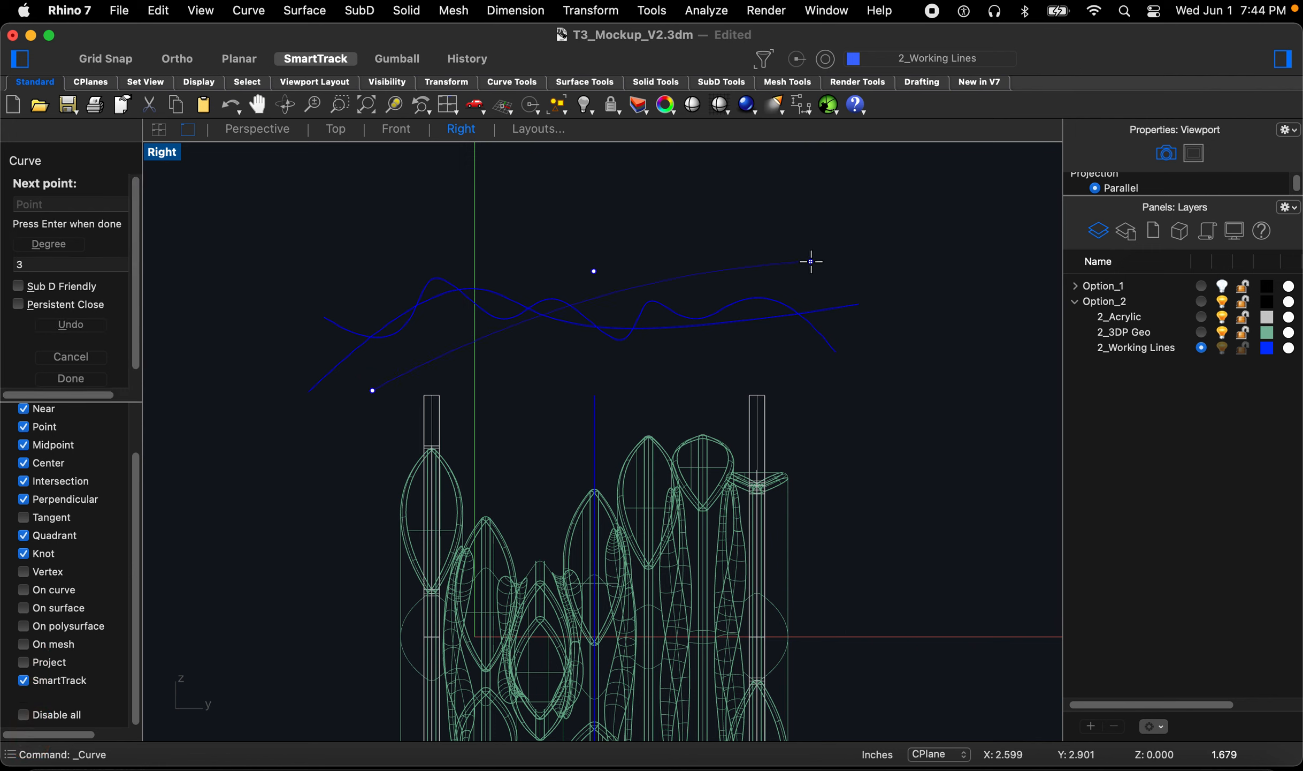
pyautogui.click(835, 276)
pyautogui.press('space')
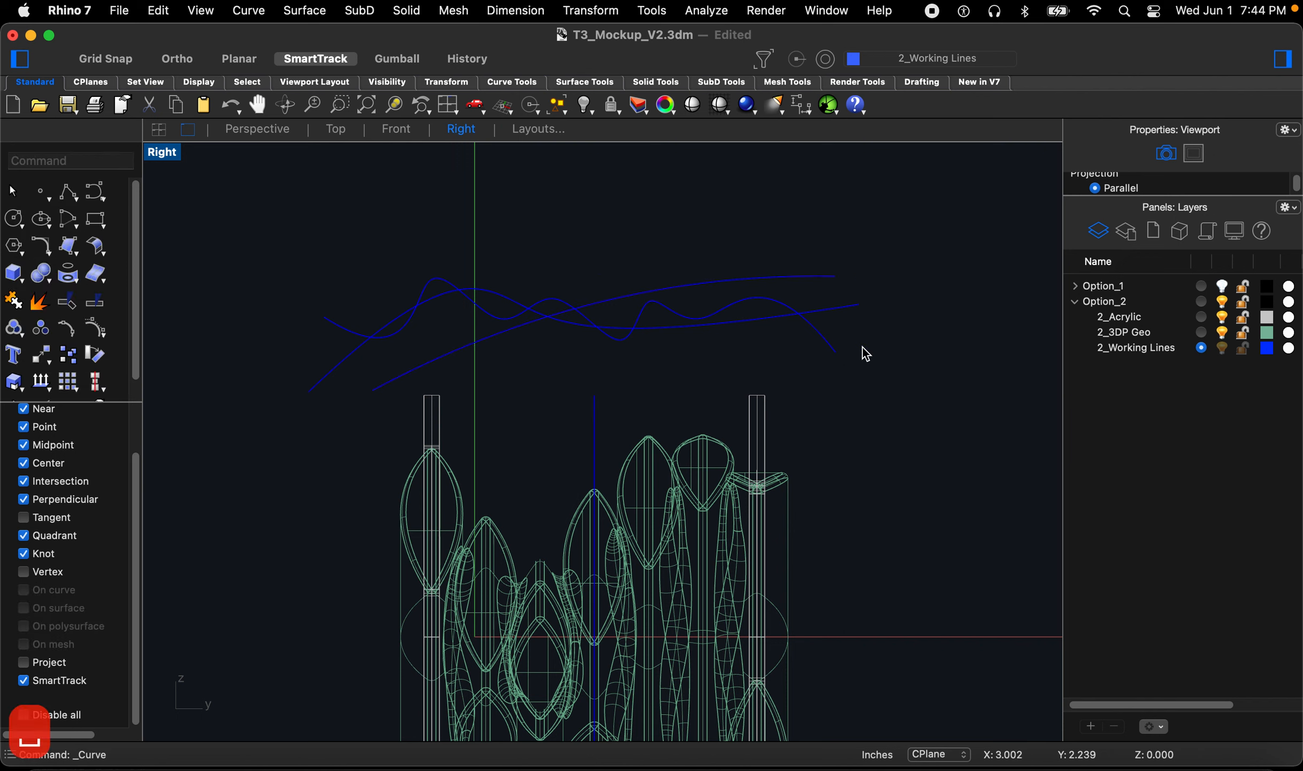
# Step: Sketch a third arching control-point curve across the top of the 3DP geometry in the Right view
pyautogui.press('space')
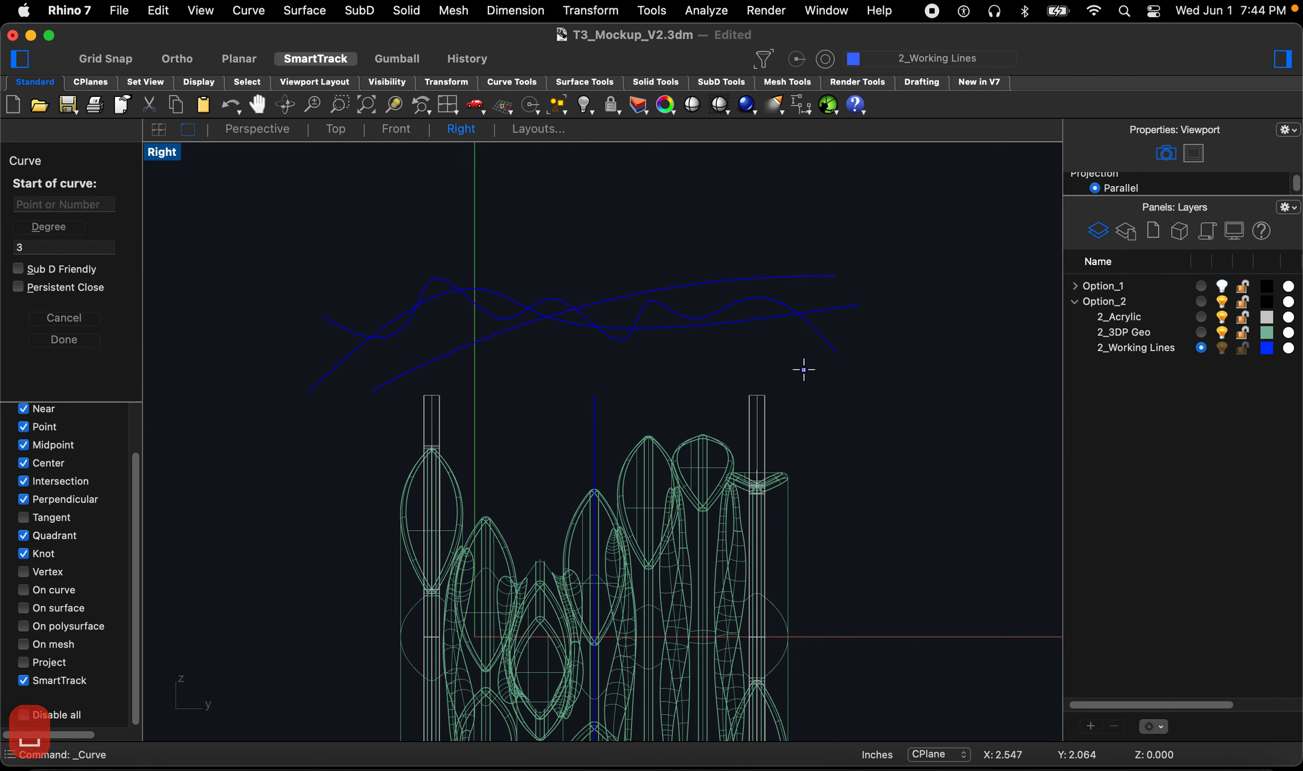
pyautogui.click(816, 382)
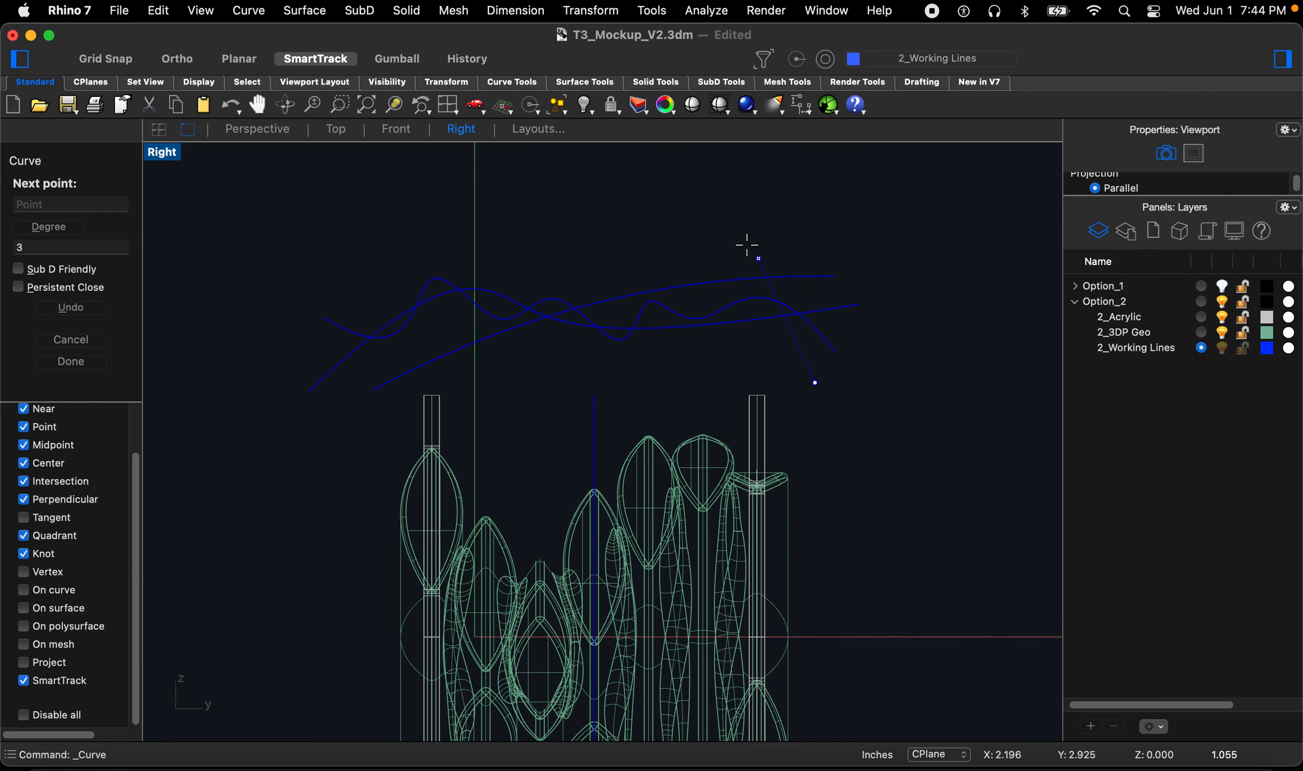
pyautogui.click(701, 227)
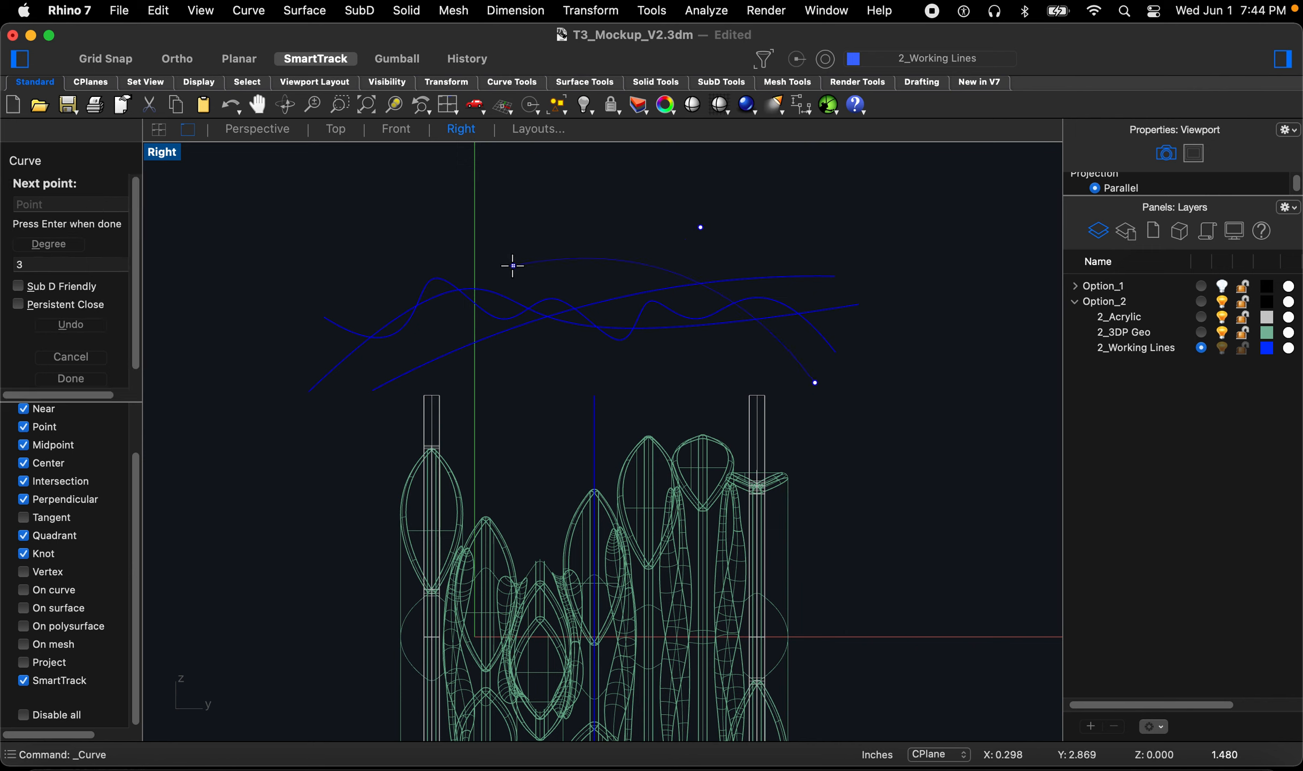
pyautogui.click(511, 266)
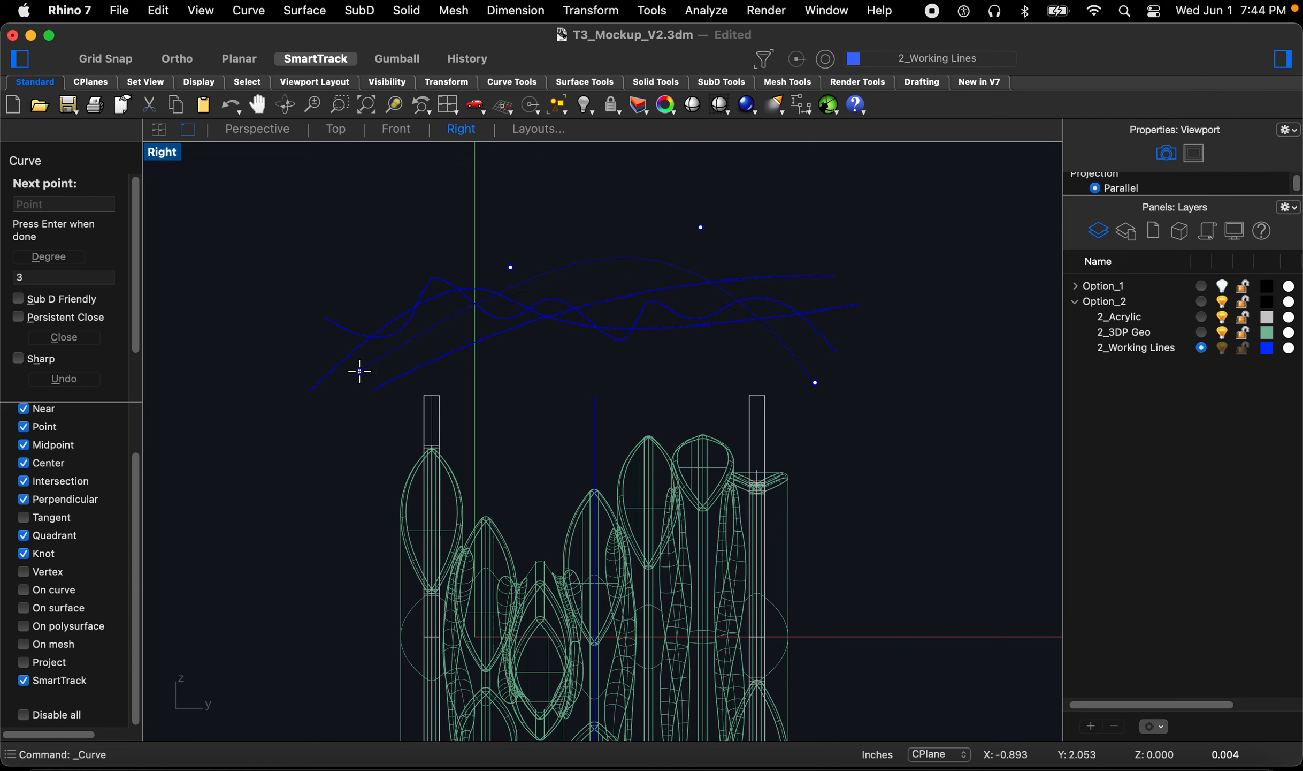
pyautogui.press('Return')
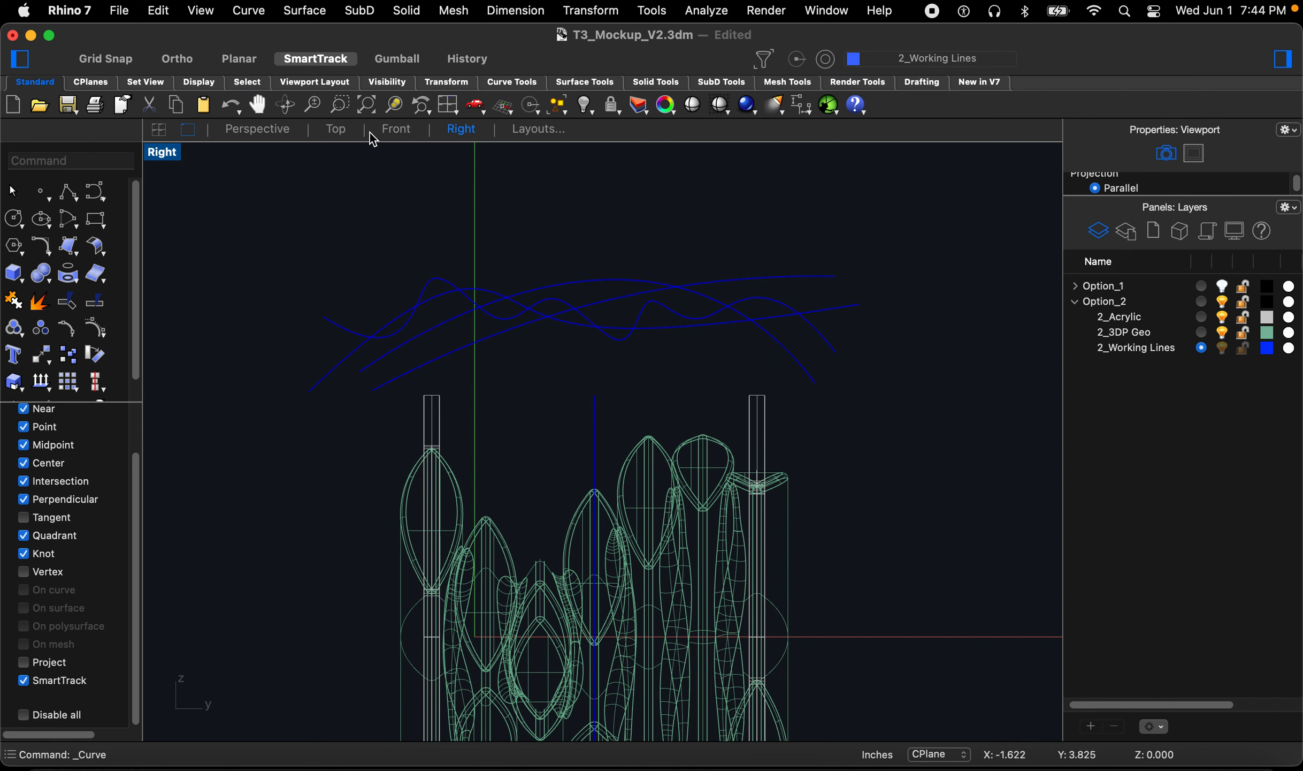
# Step: In the Front view, rotate one of the working curves 90° about the origin
pyautogui.click(396, 130)
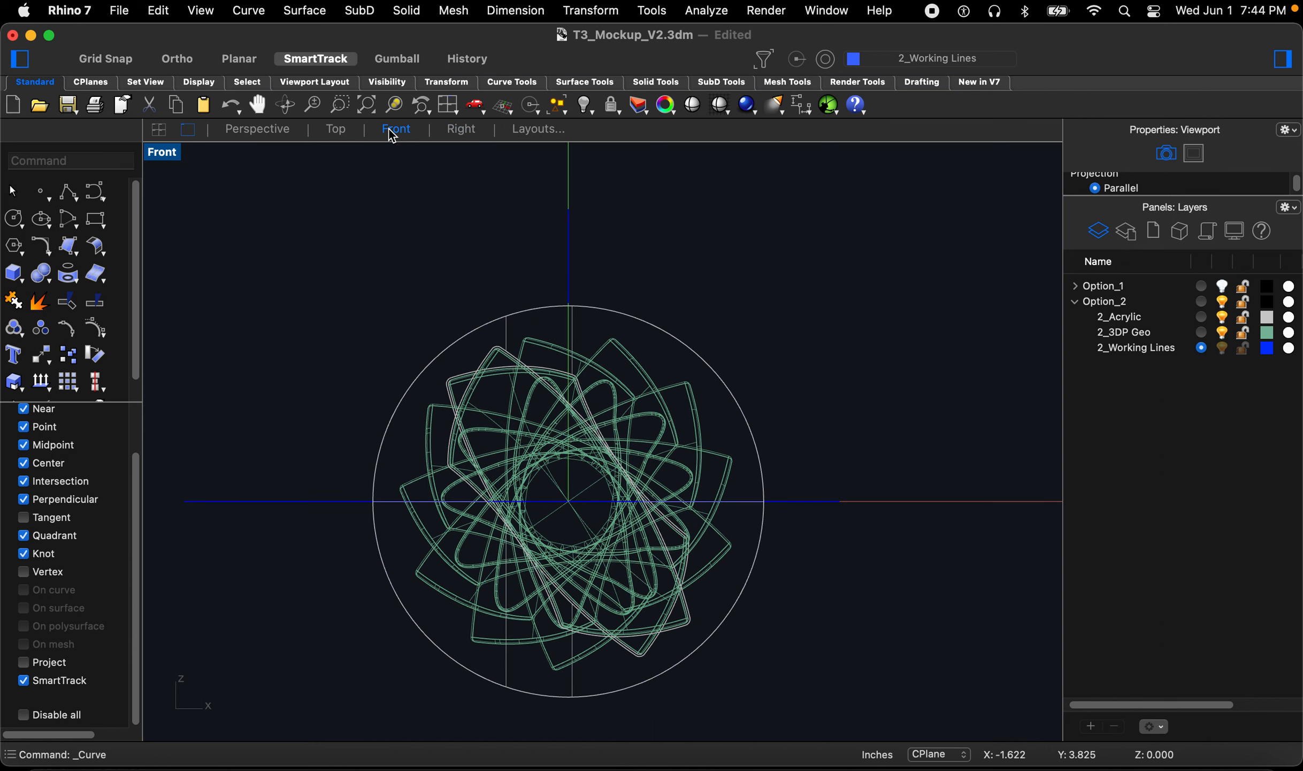
pyautogui.click(566, 240)
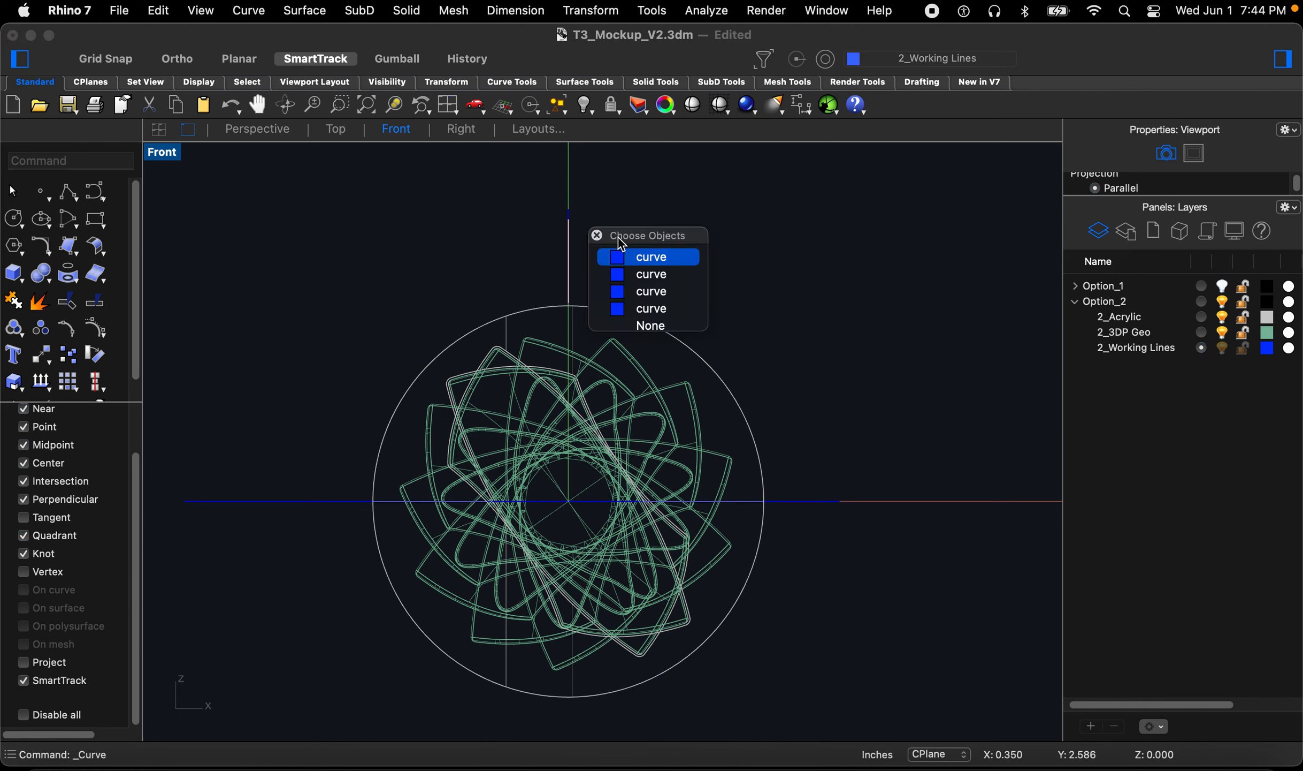
pyautogui.click(636, 257)
pyautogui.write('rot')
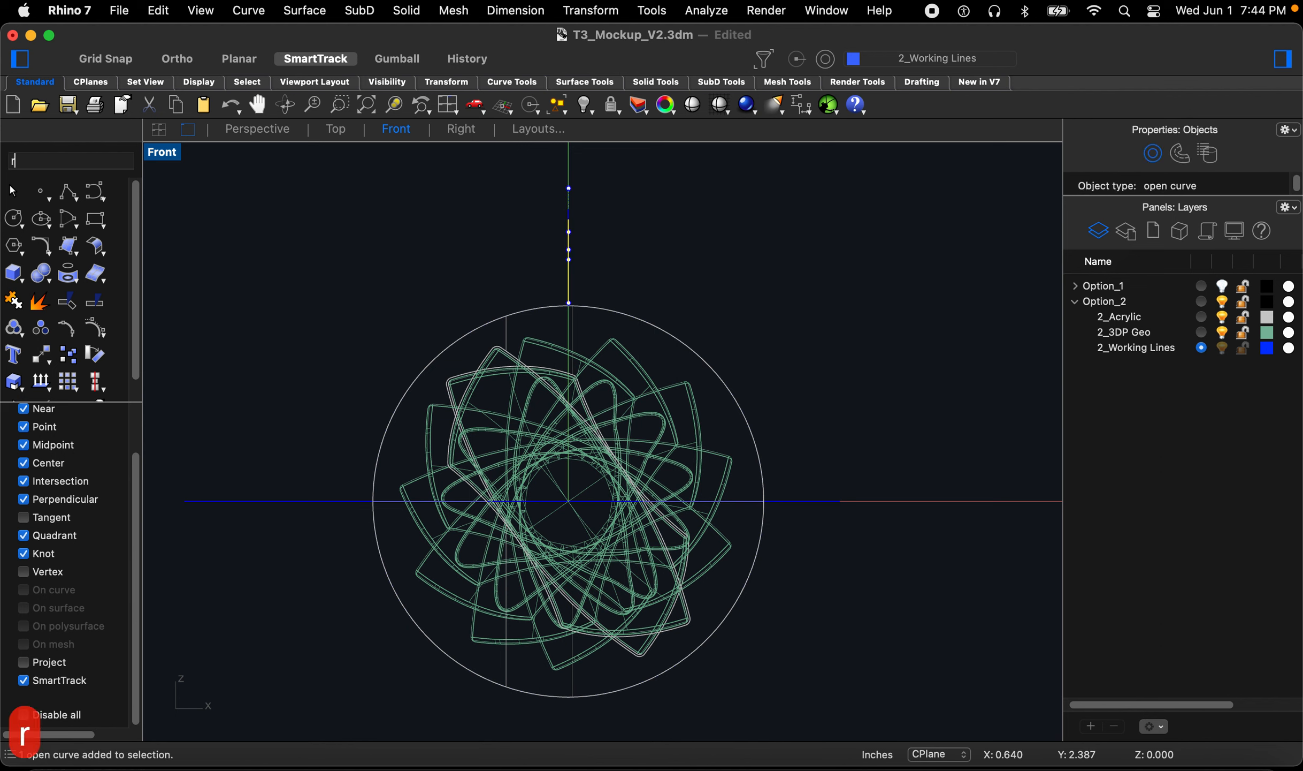
pyautogui.press('Return')
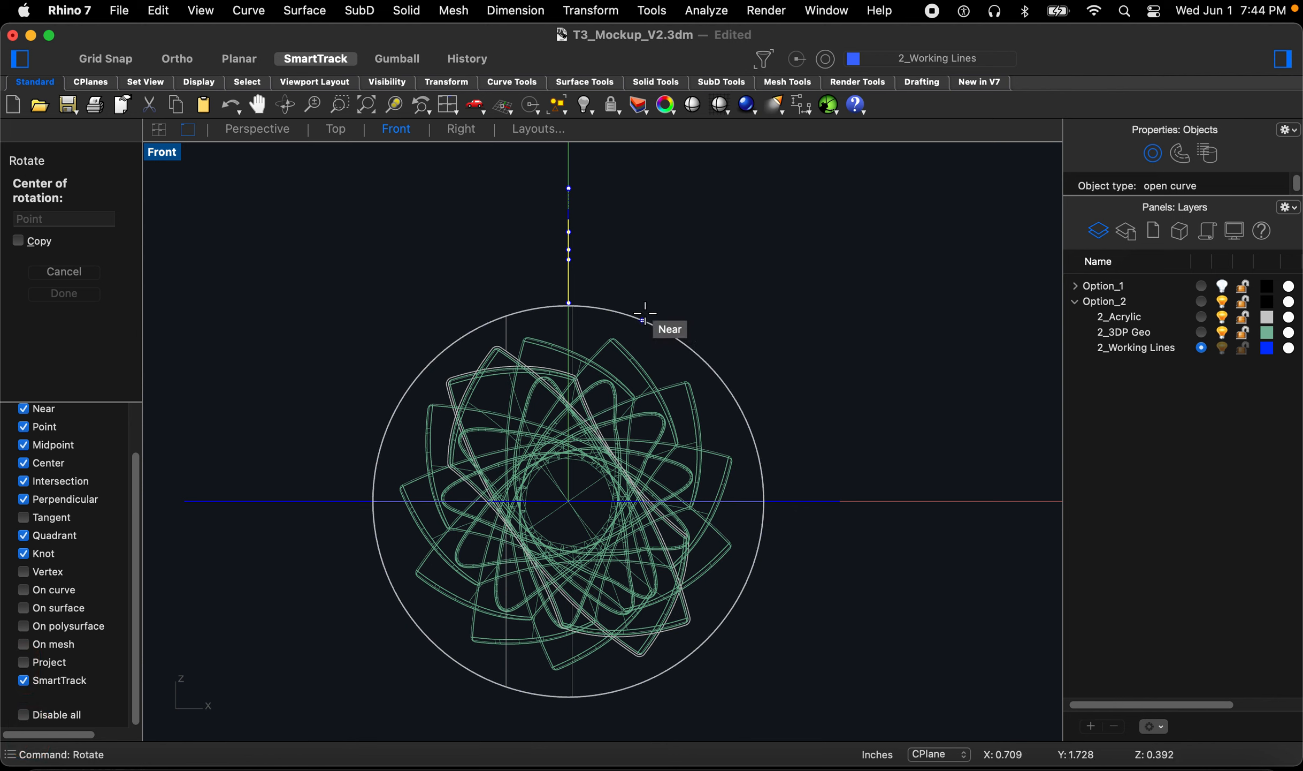
pyautogui.write('0')
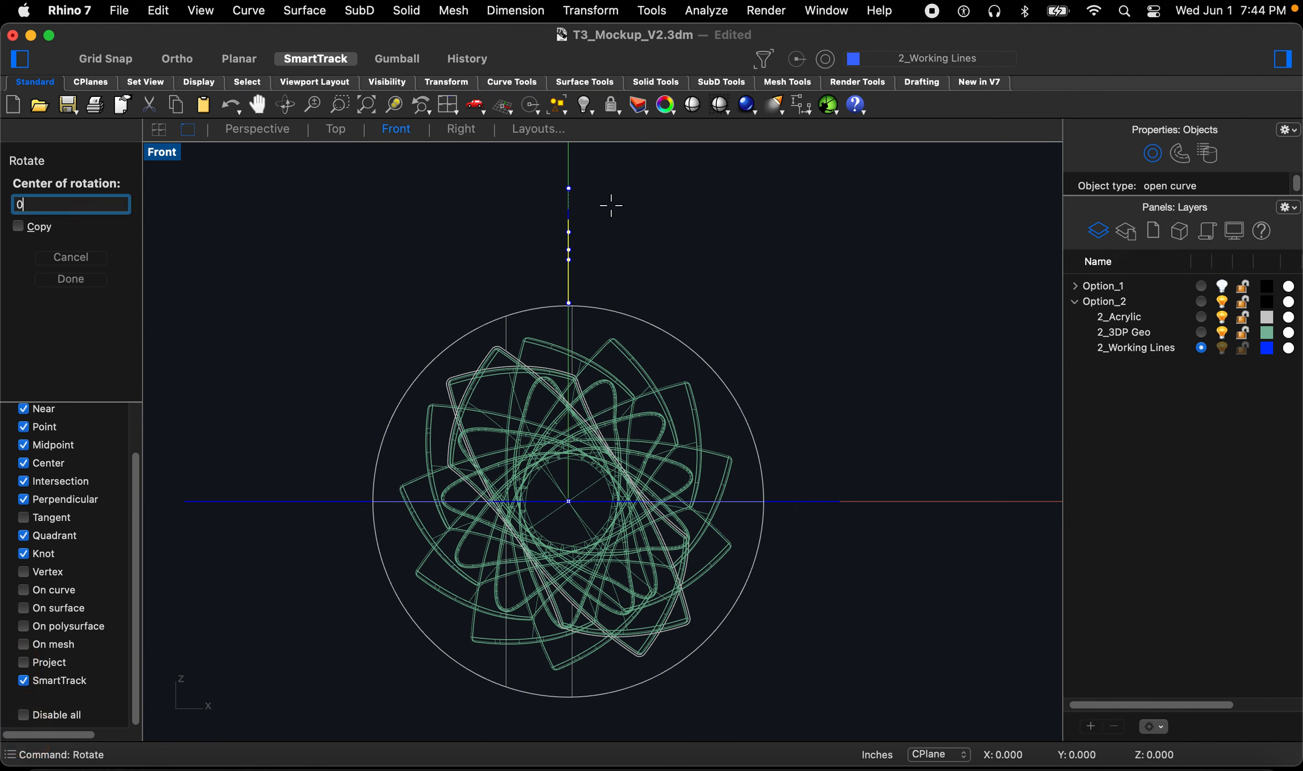
pyautogui.press('Return')
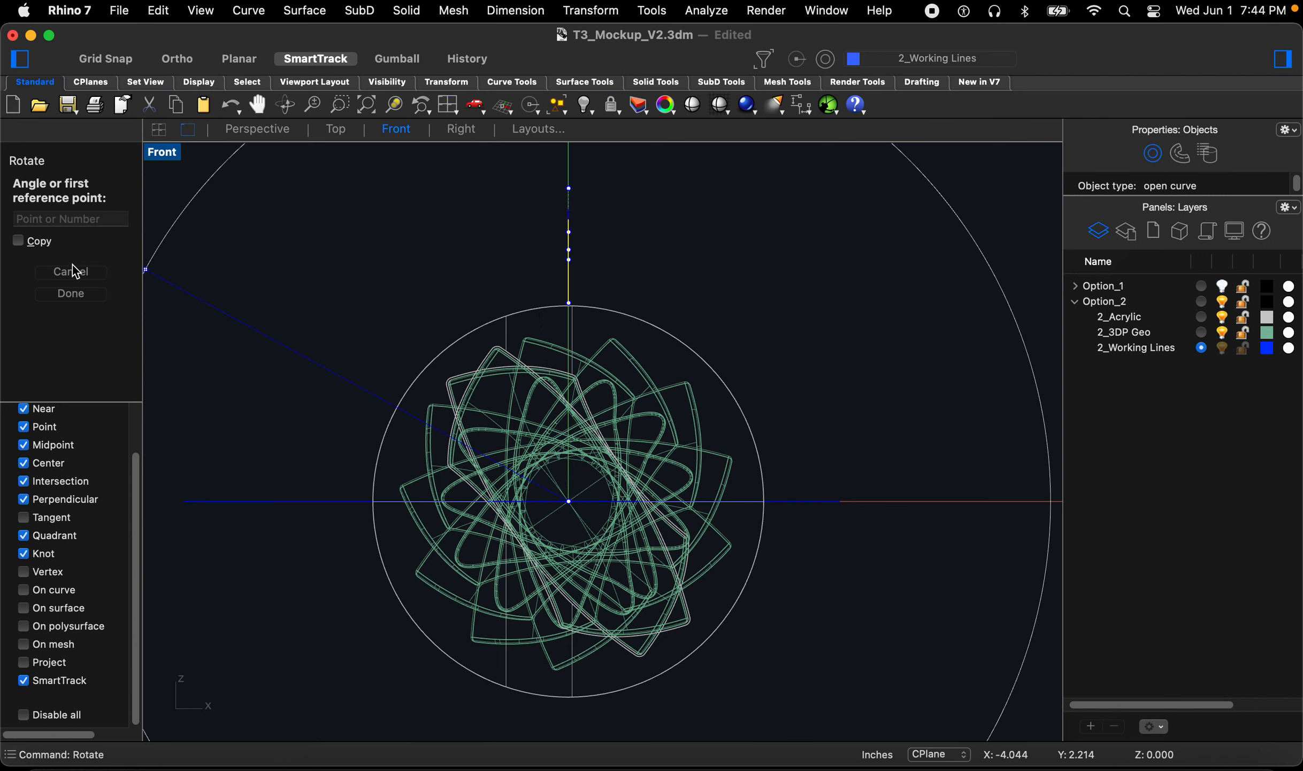
pyautogui.click(177, 59)
pyautogui.scroll(-3, 519, 552)
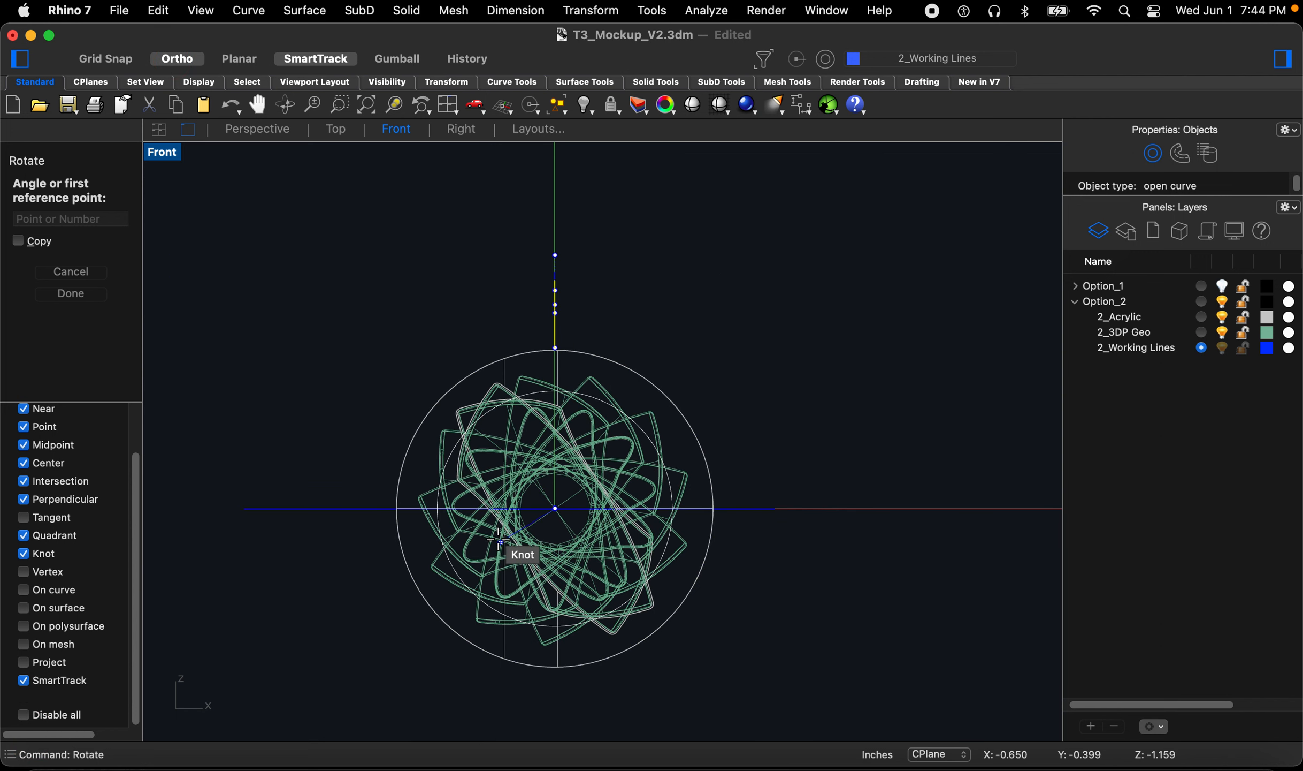
pyautogui.click(472, 229)
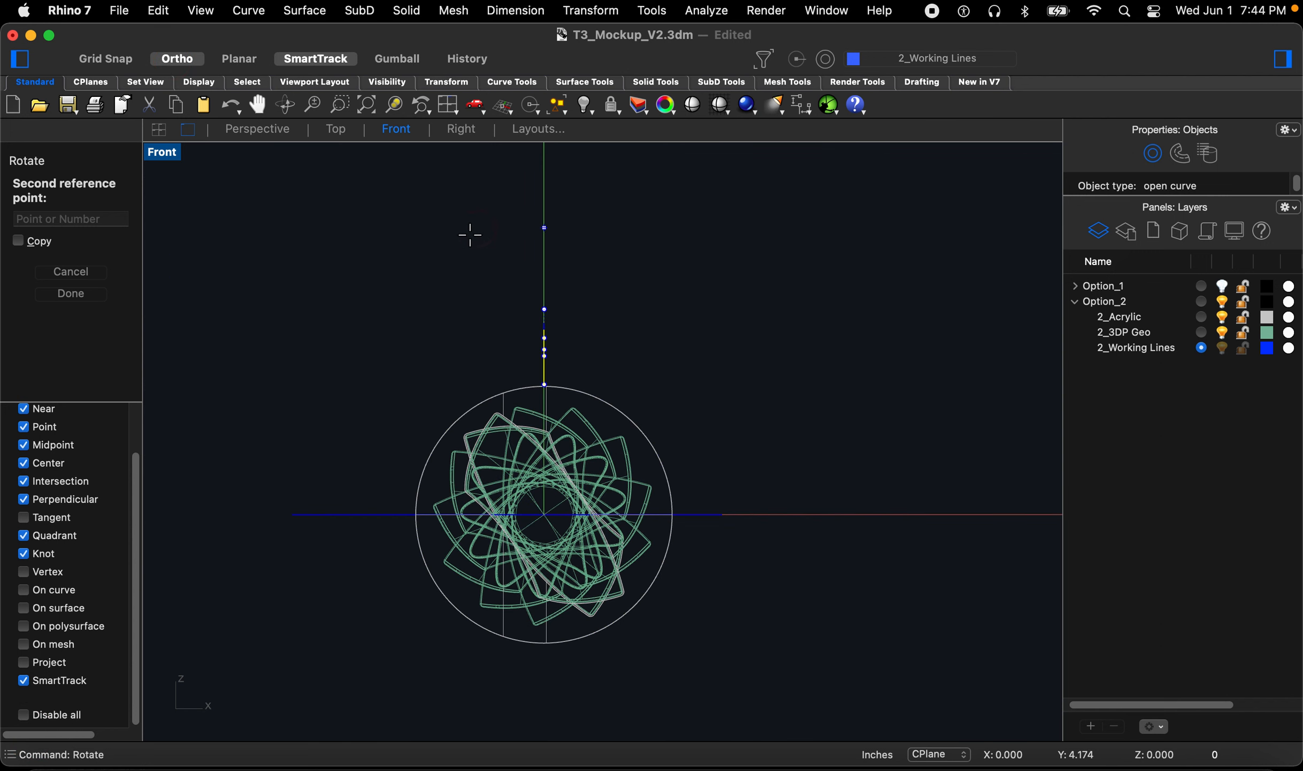
pyautogui.click(236, 430)
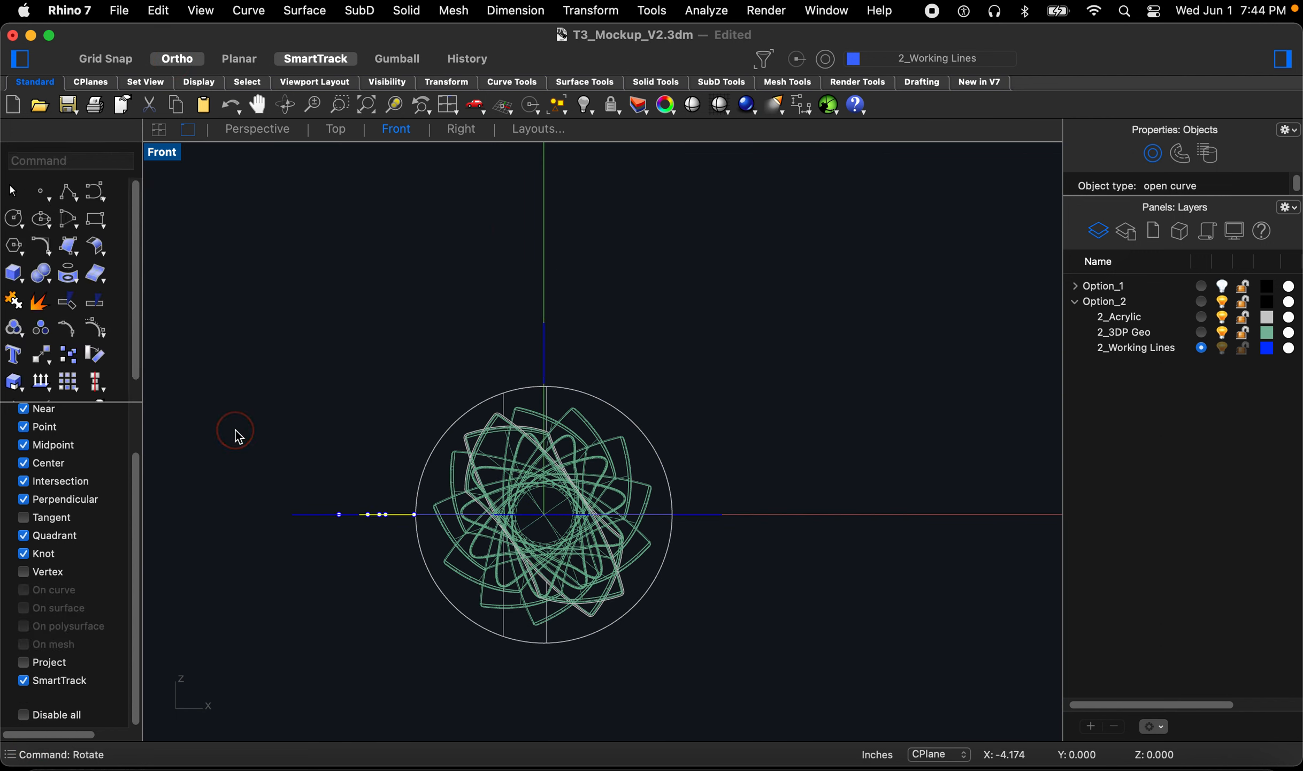
# Step: Rotate another working curve 180° about the origin so it sits below the disc
pyautogui.click(546, 345)
pyautogui.click(592, 371)
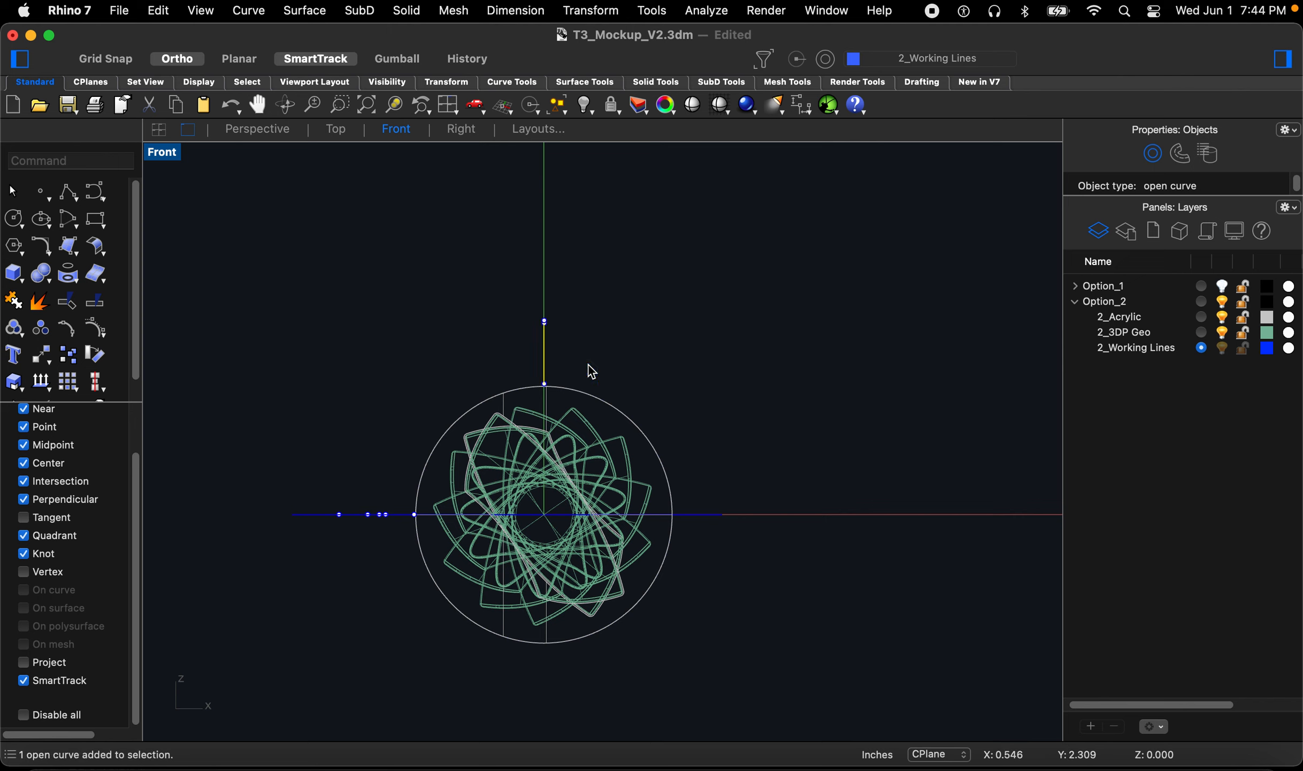
pyautogui.write('rot')
pyautogui.press('space')
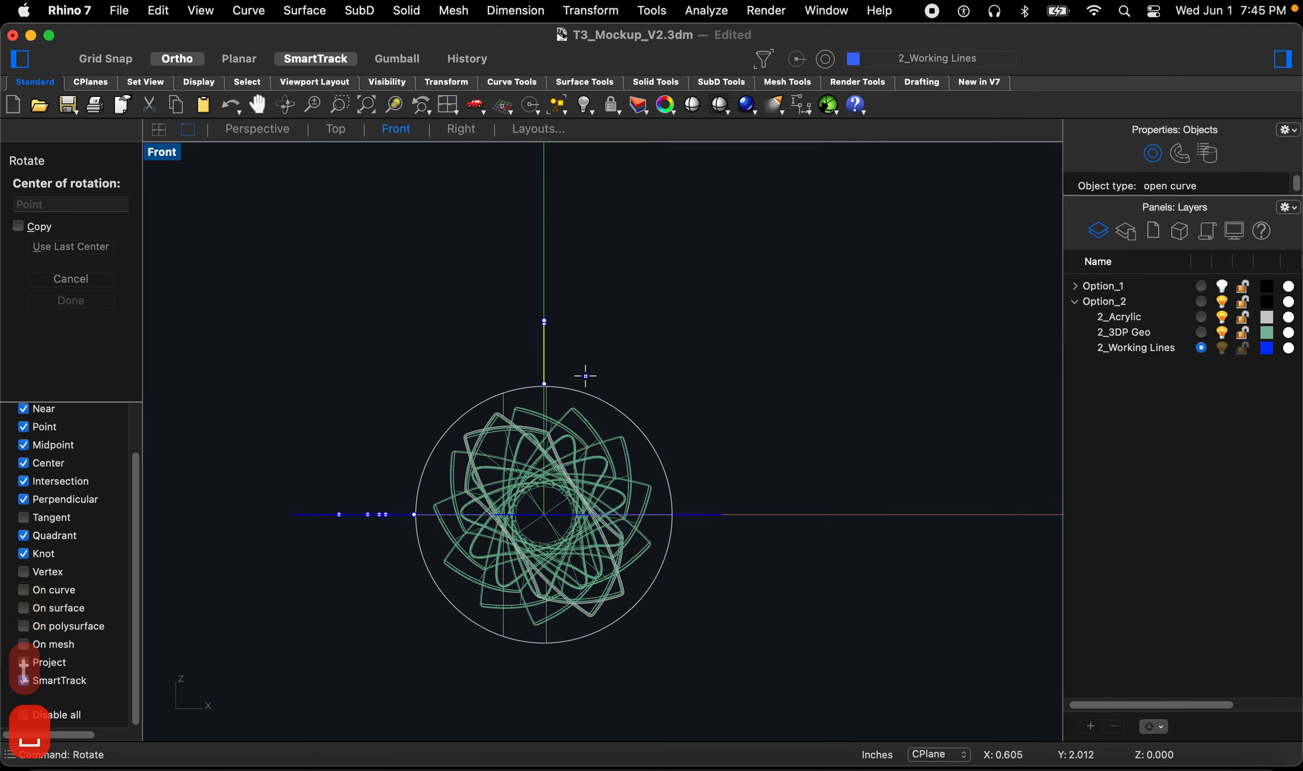
pyautogui.write('0')
pyautogui.press('Return')
pyautogui.click(557, 266)
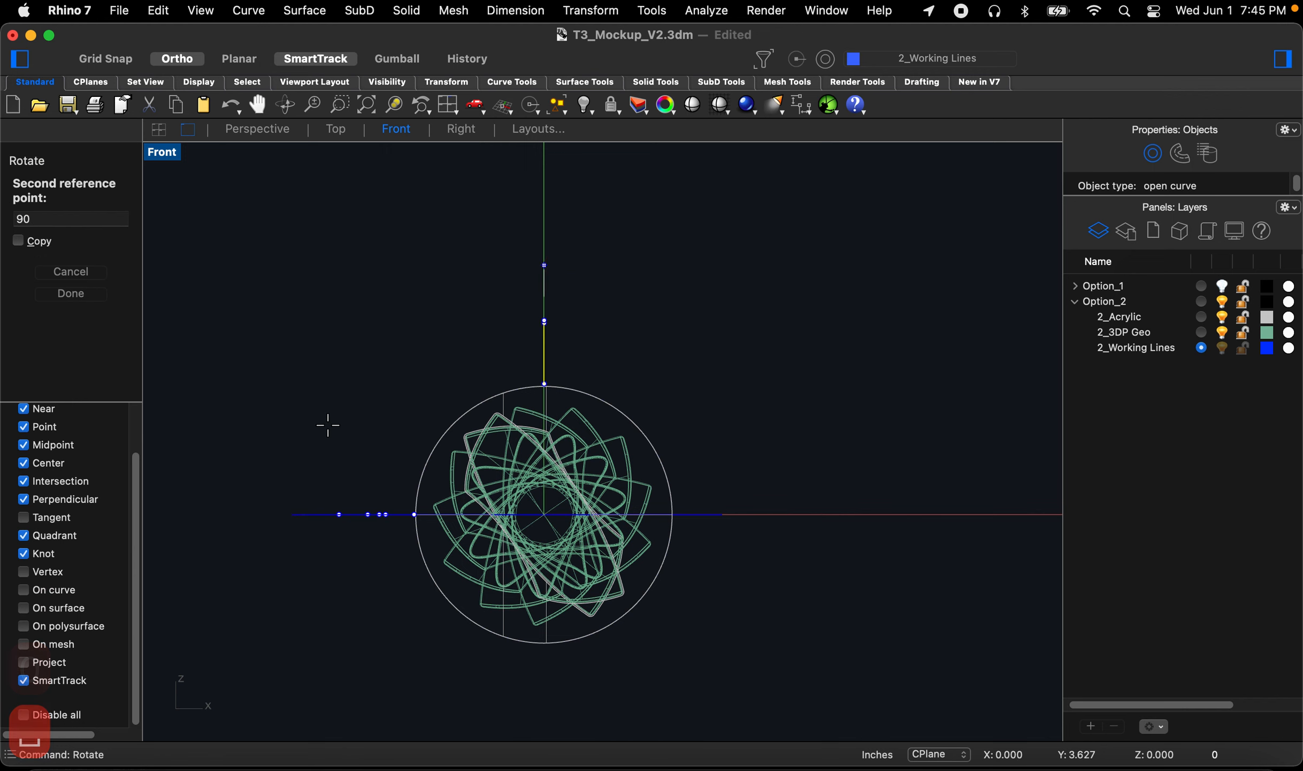
pyautogui.click(512, 686)
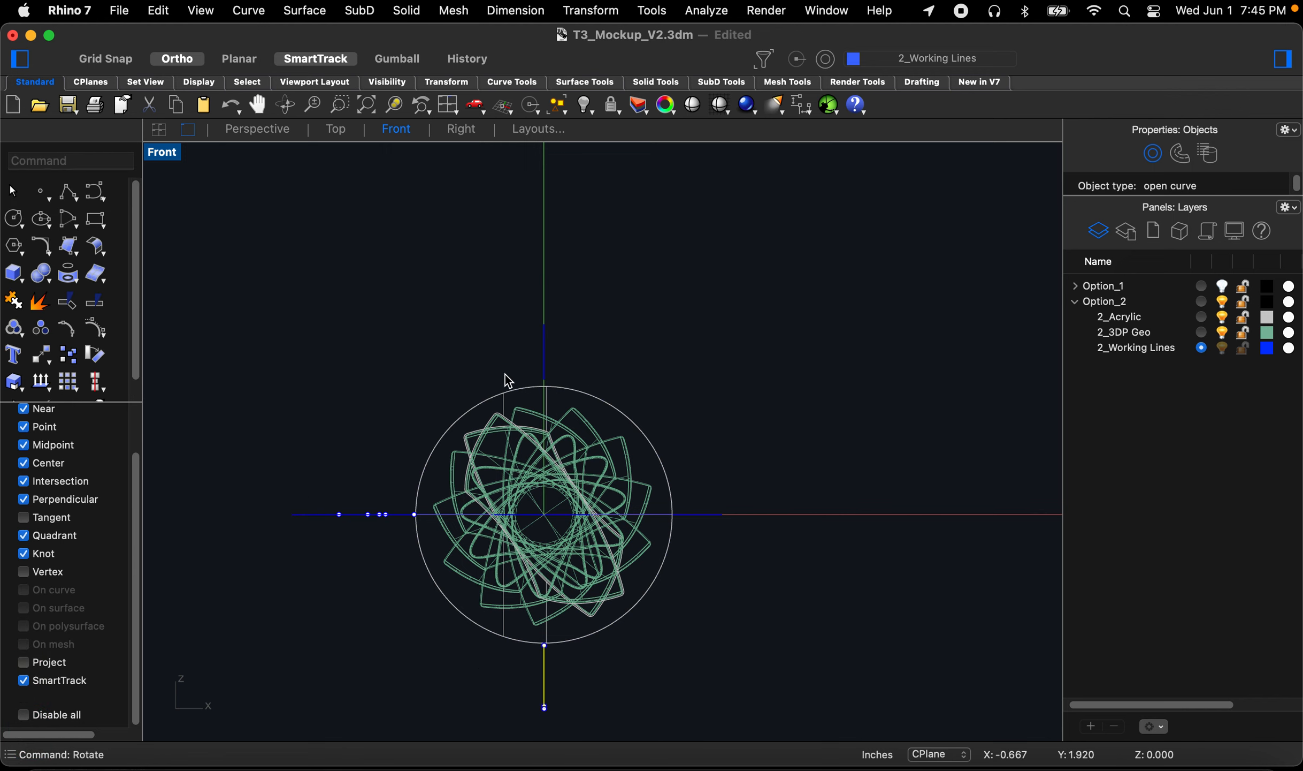
# Step: Rotate a third working curve -45° about the origin
pyautogui.click(546, 354)
pyautogui.click(590, 383)
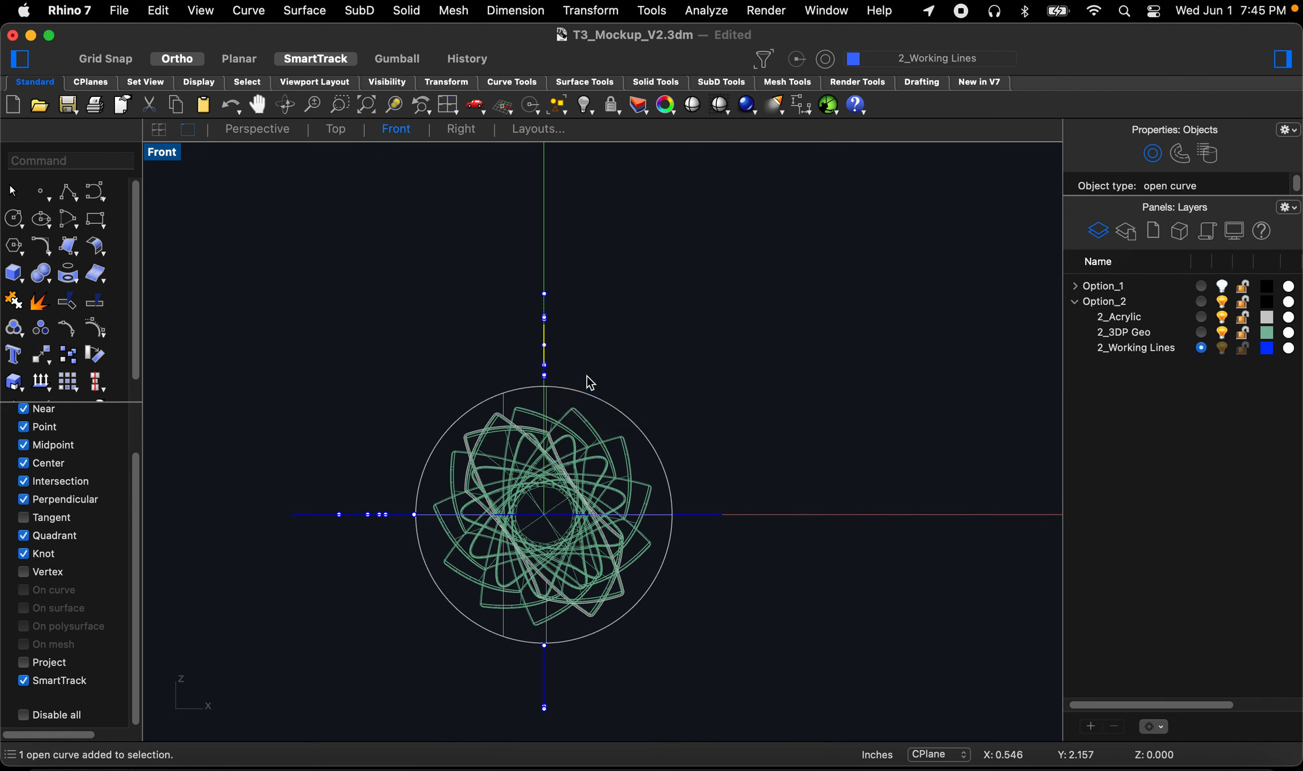
pyautogui.write('rot')
pyautogui.press('Return')
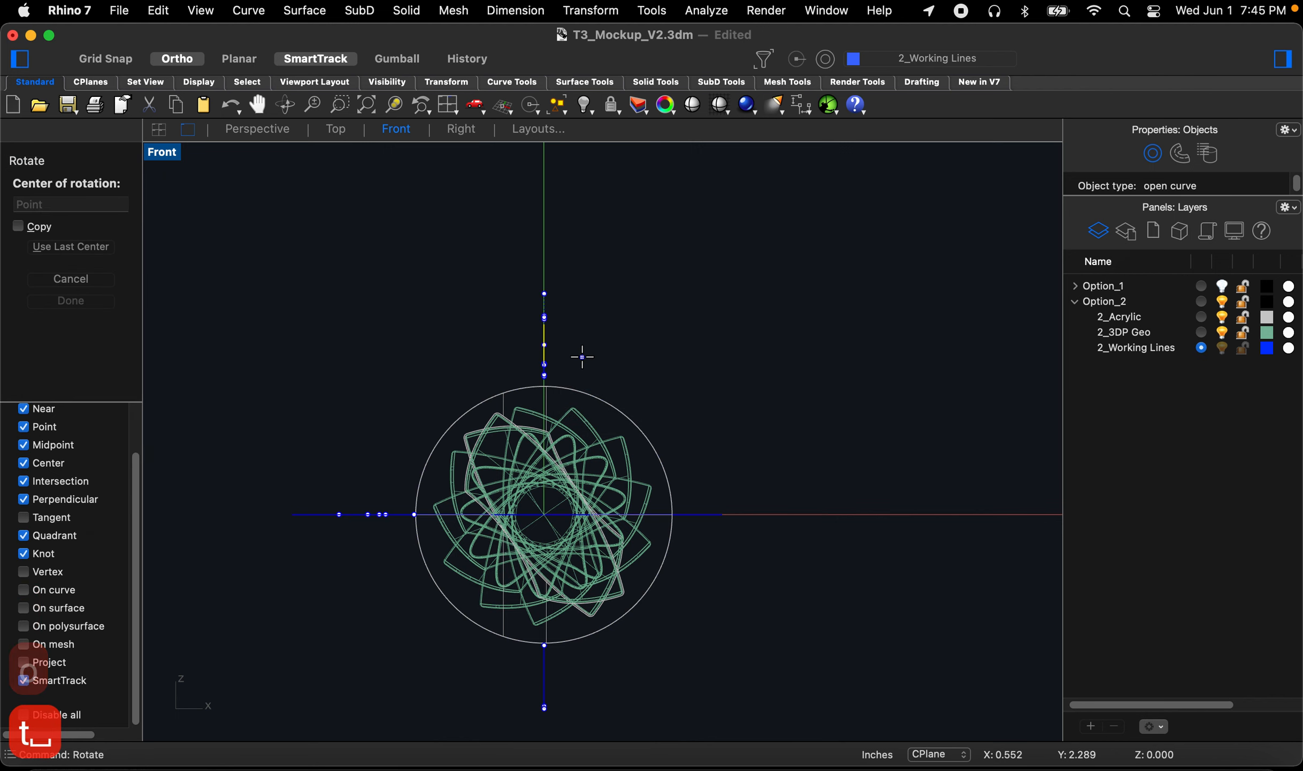
pyautogui.write('0')
pyautogui.press('Return')
pyautogui.click(545, 231)
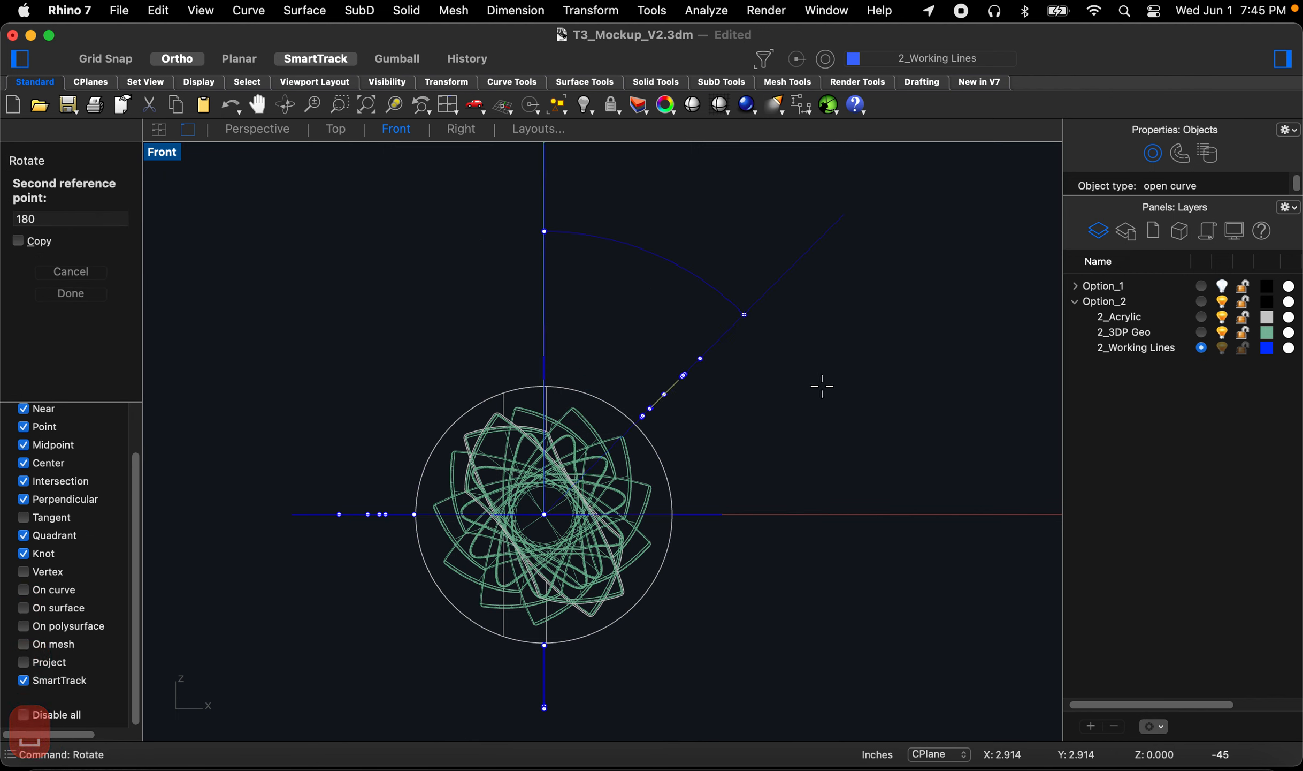
pyautogui.press('Return')
pyautogui.click(815, 389)
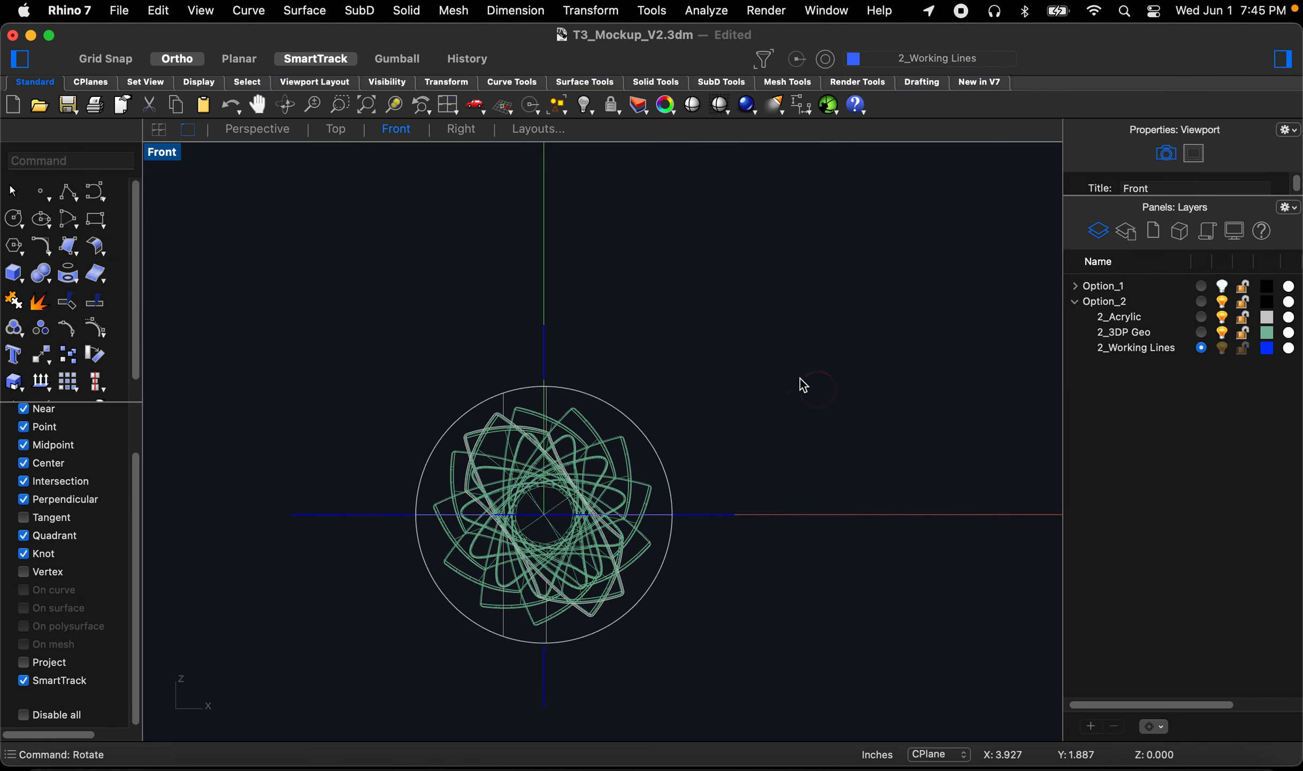
# Step: Try to sweep several working curves along the circular rail with Sweep 1 Rail in the Perspective view
pyautogui.click(260, 138)
pyautogui.moveTo(481, 342); pyautogui.dragTo(670, 524, button='right')
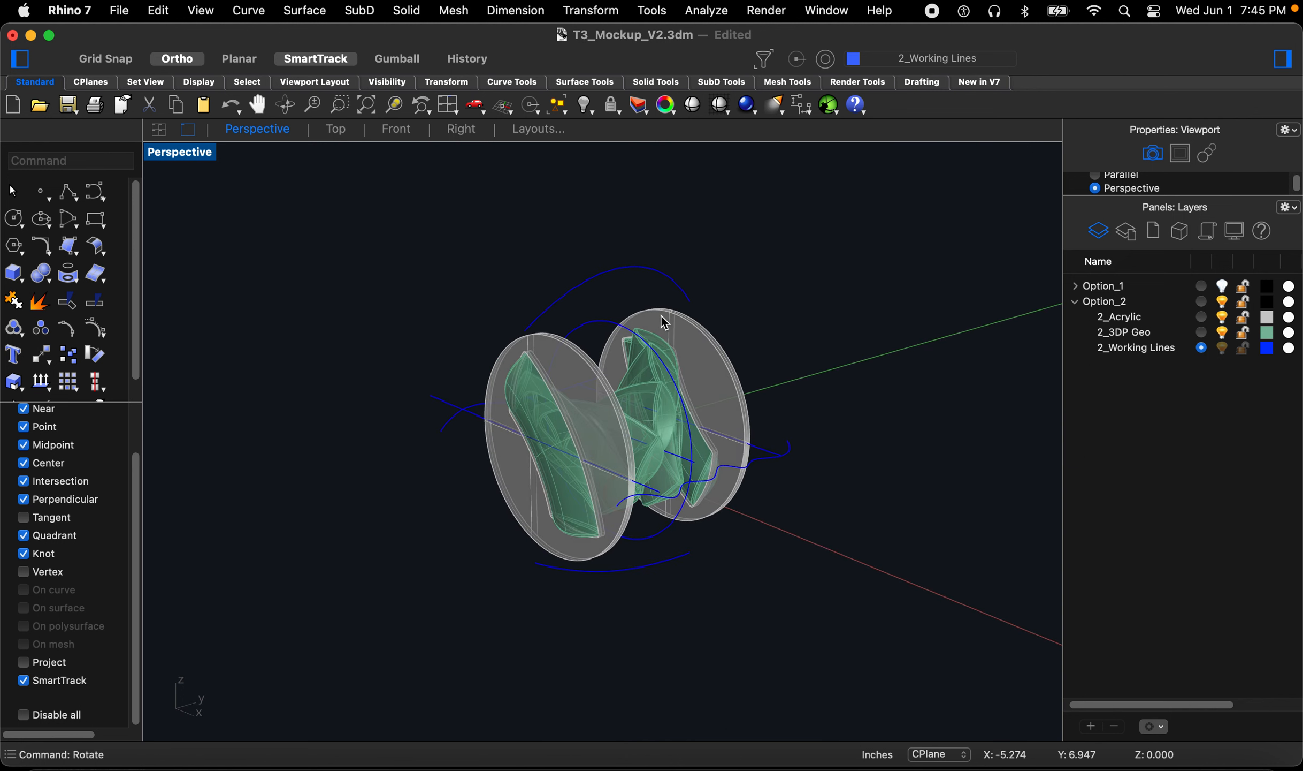
pyautogui.scroll(4, 663, 319)
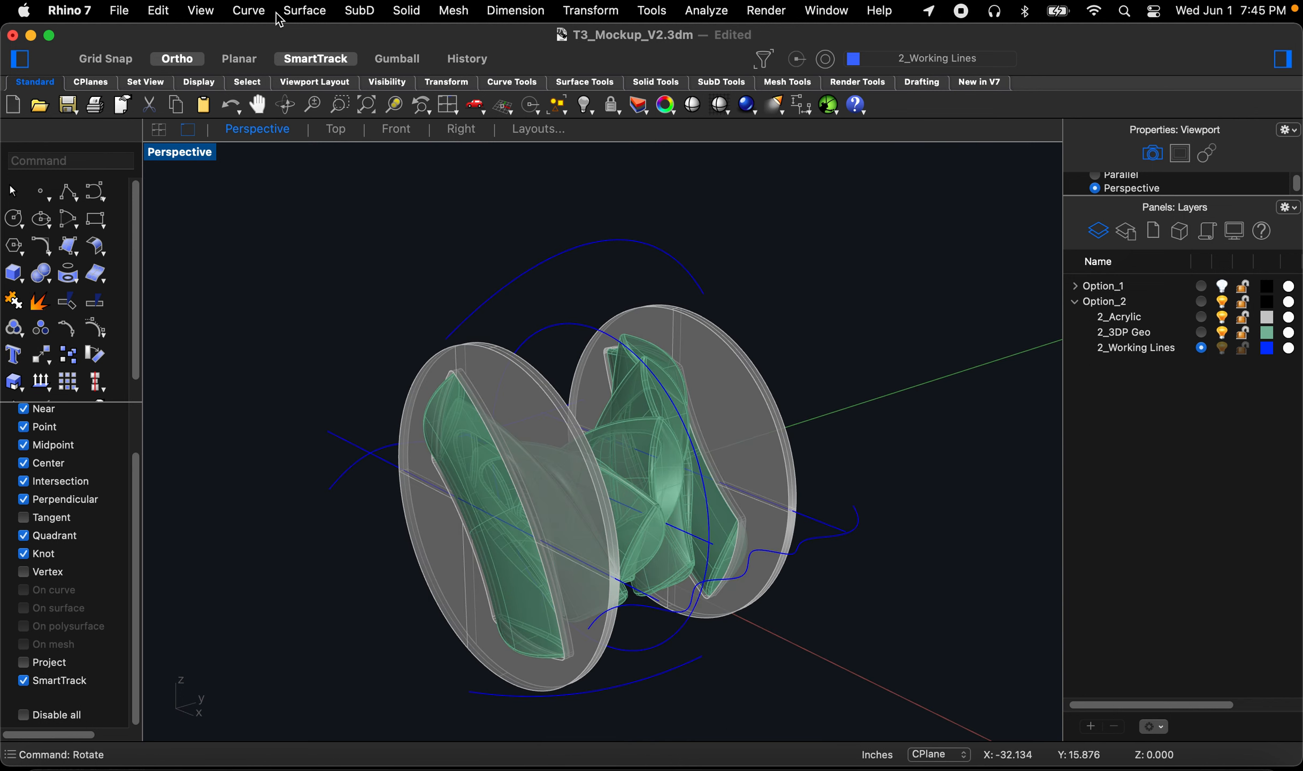
pyautogui.click(303, 11)
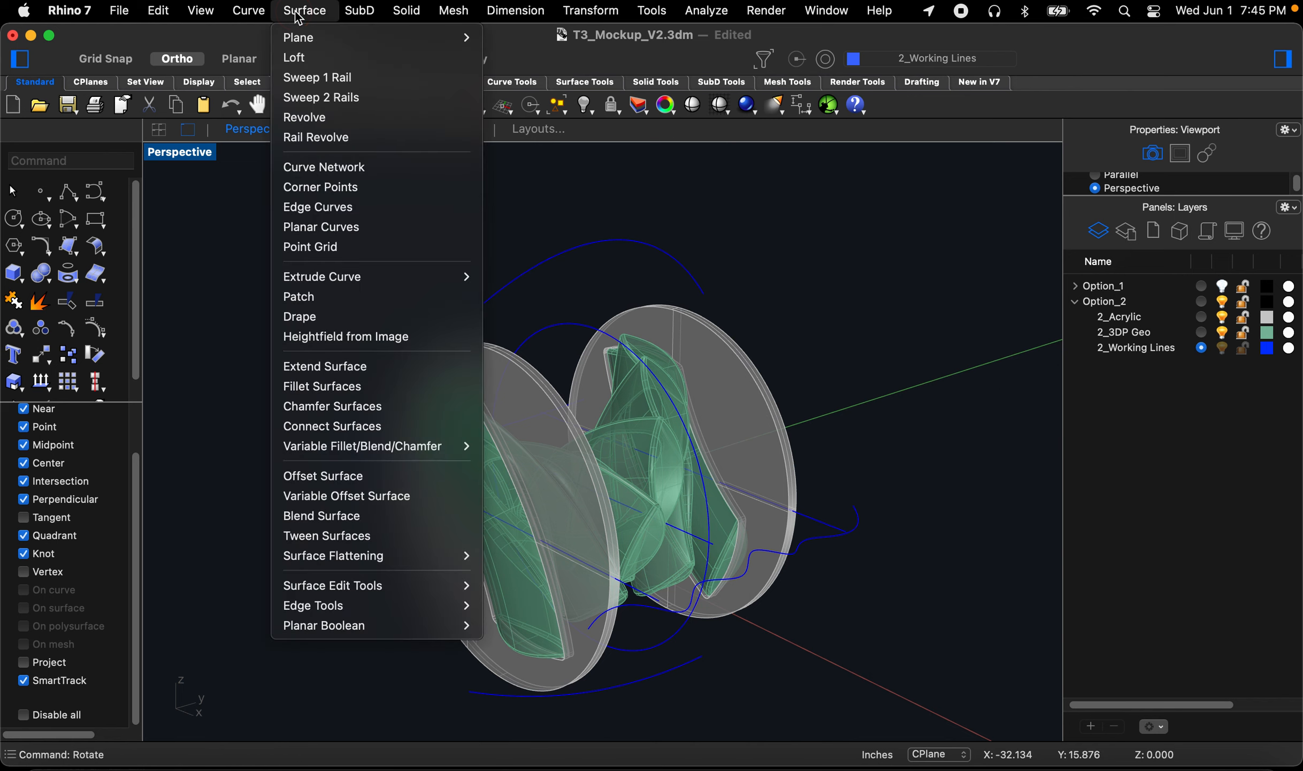
pyautogui.click(320, 78)
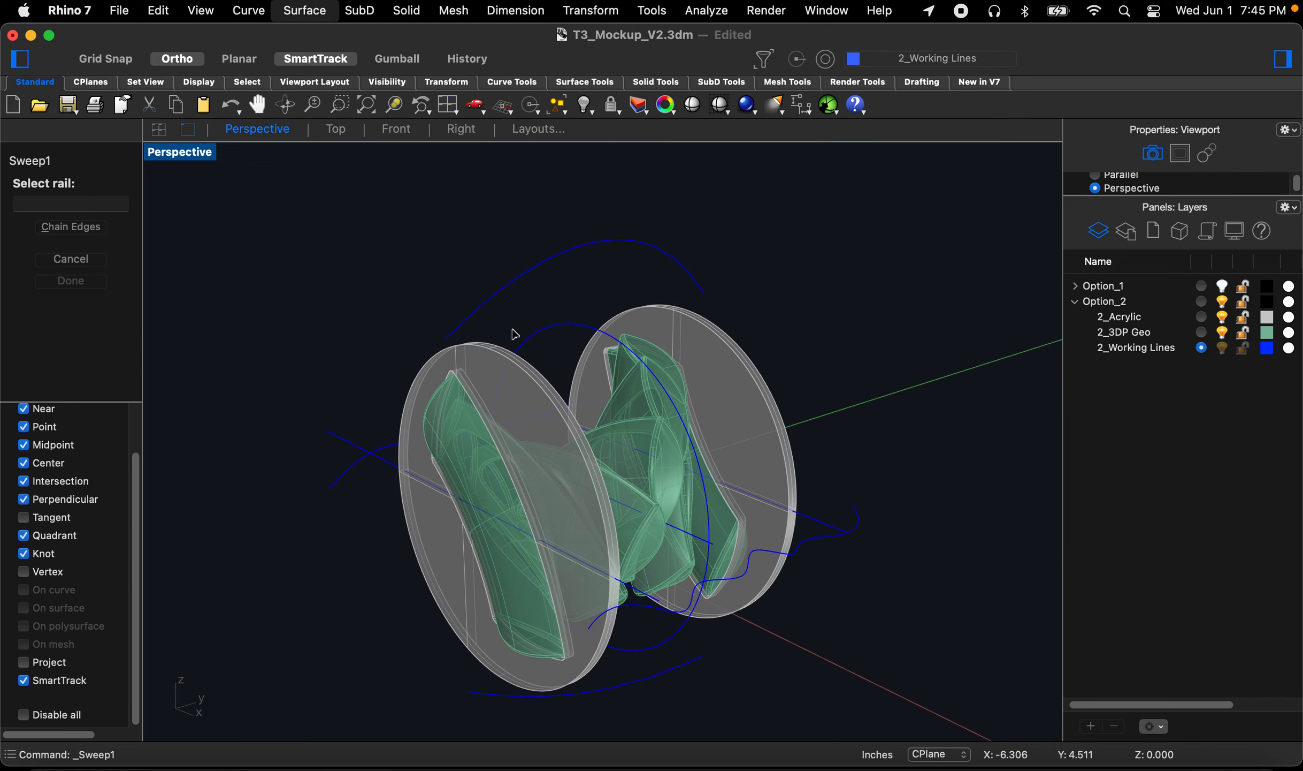
pyautogui.click(549, 336)
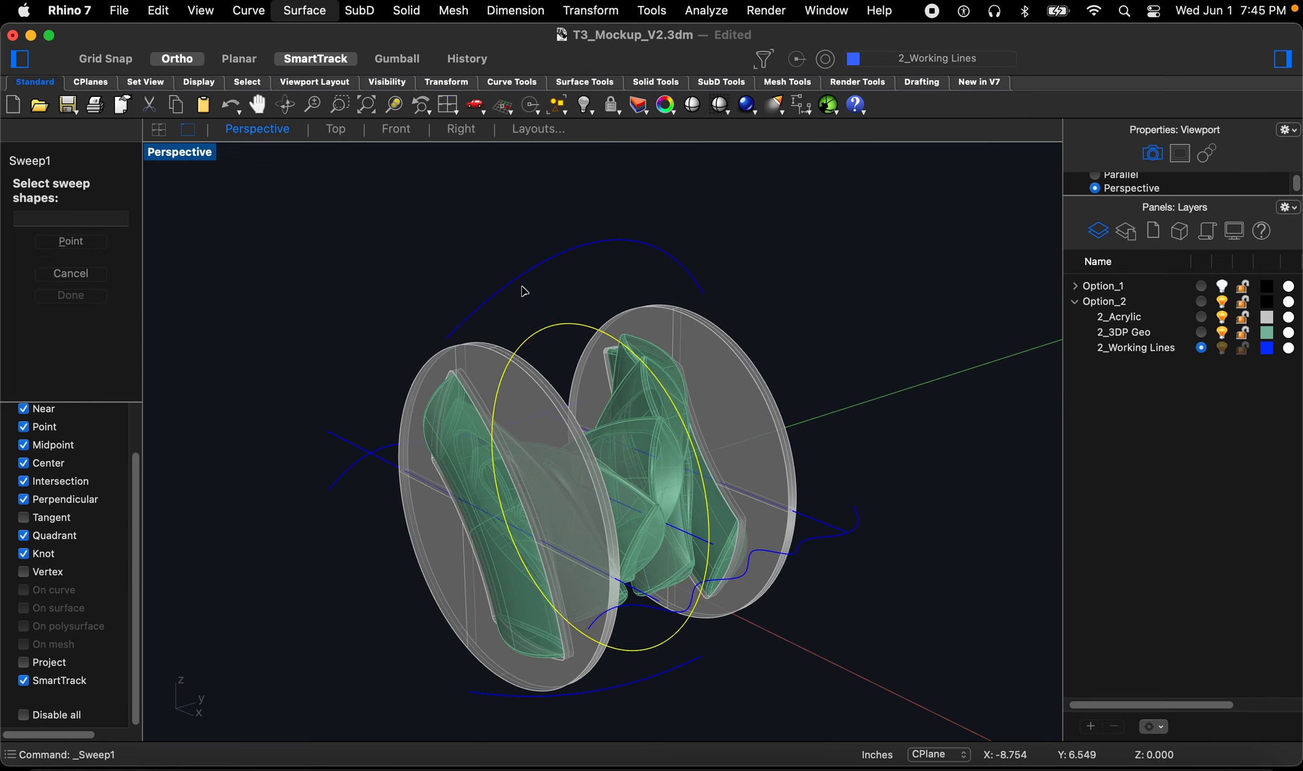
pyautogui.click(545, 268)
pyautogui.moveTo(437, 349); pyautogui.dragTo(438, 380, button='right')
pyautogui.click(360, 445)
pyautogui.moveTo(359, 446); pyautogui.dragTo(481, 579, button='right')
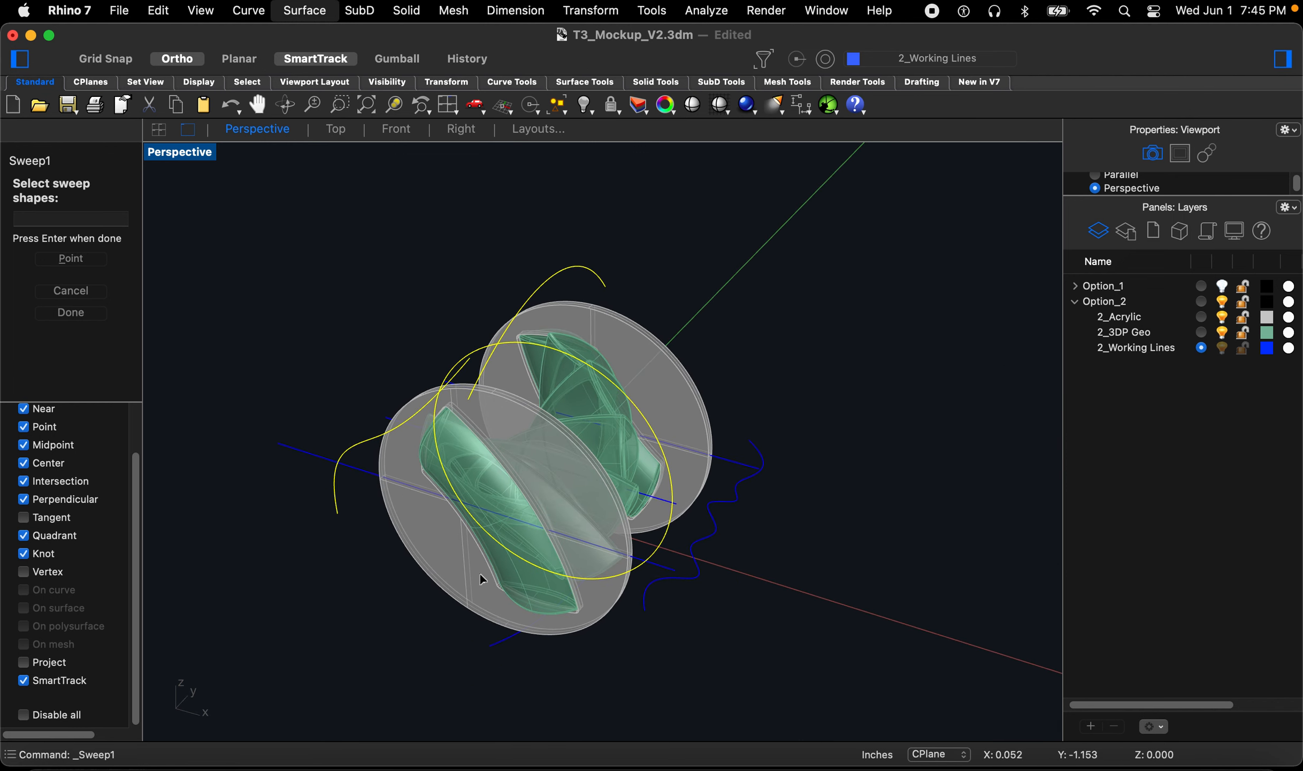
pyautogui.click(500, 642)
pyautogui.click(694, 571)
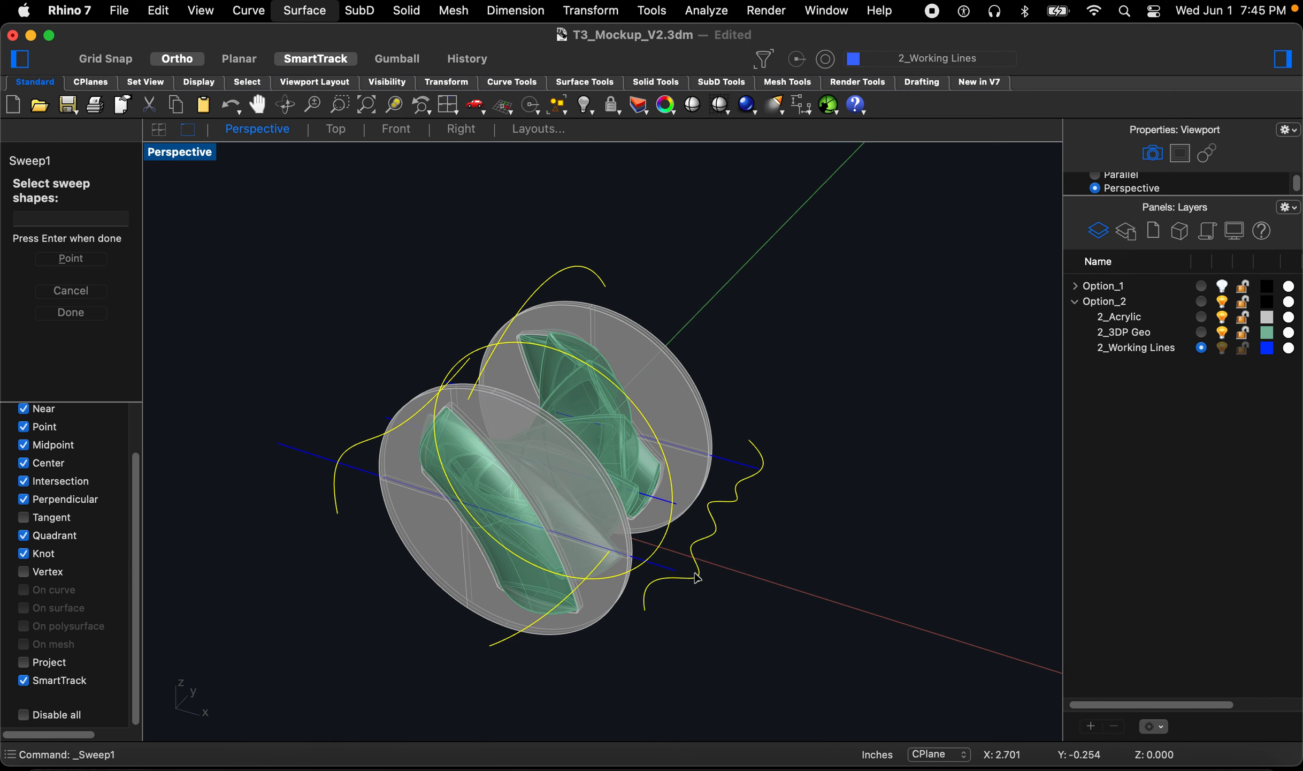
pyautogui.press('space')
pyautogui.click(684, 562)
pyautogui.moveTo(684, 568); pyautogui.dragTo(697, 515, button='right')
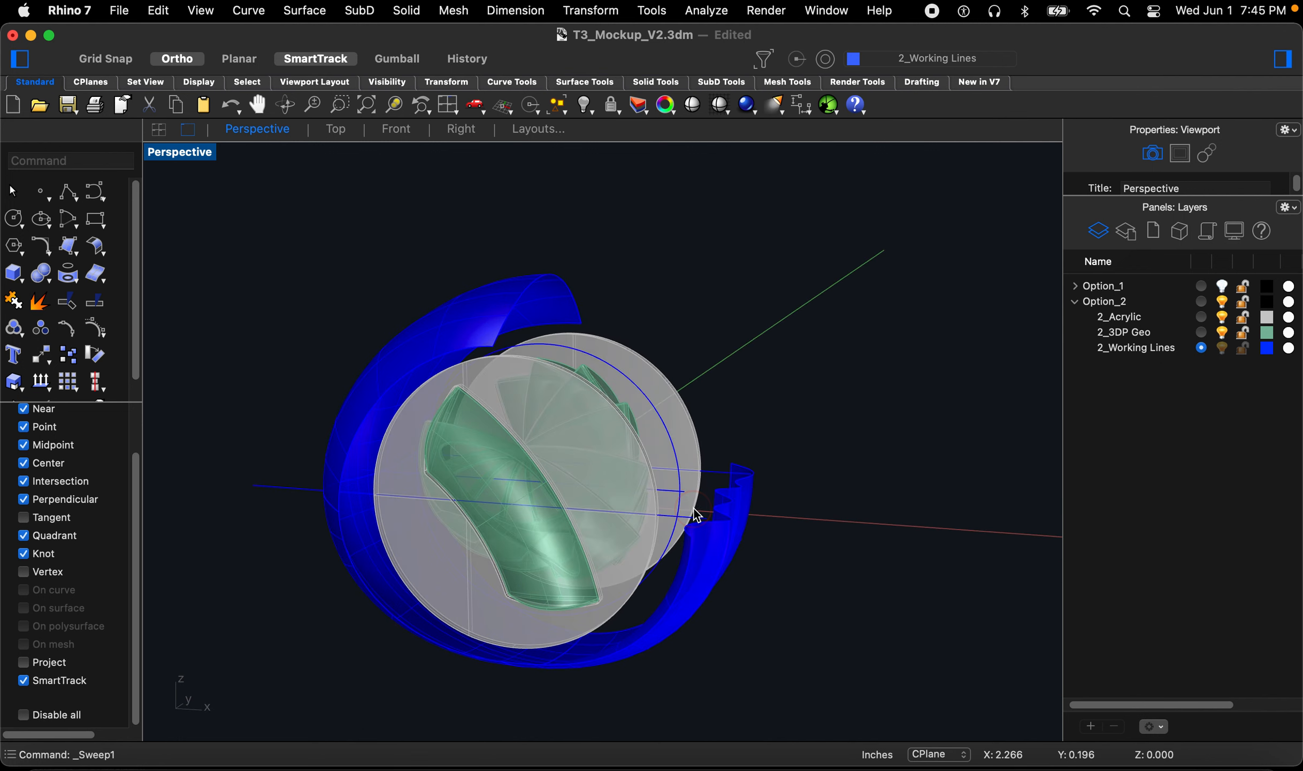
pyautogui.press('super+z')
# Step: Sweep two working curves along the circular rail with Sweep 1 Rail using the Freeform frame style
pyautogui.moveTo(769, 629); pyautogui.dragTo(719, 608, button='right')
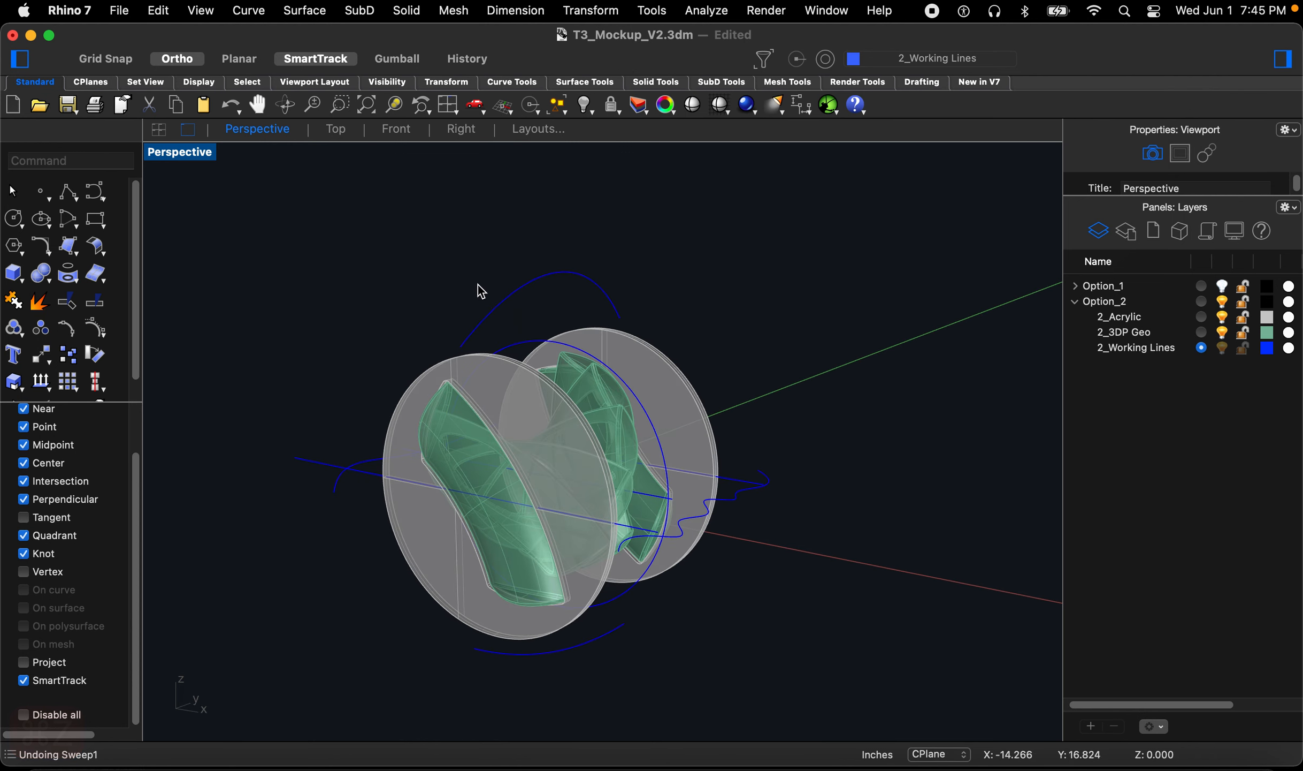
pyautogui.press('space')
pyautogui.click(535, 342)
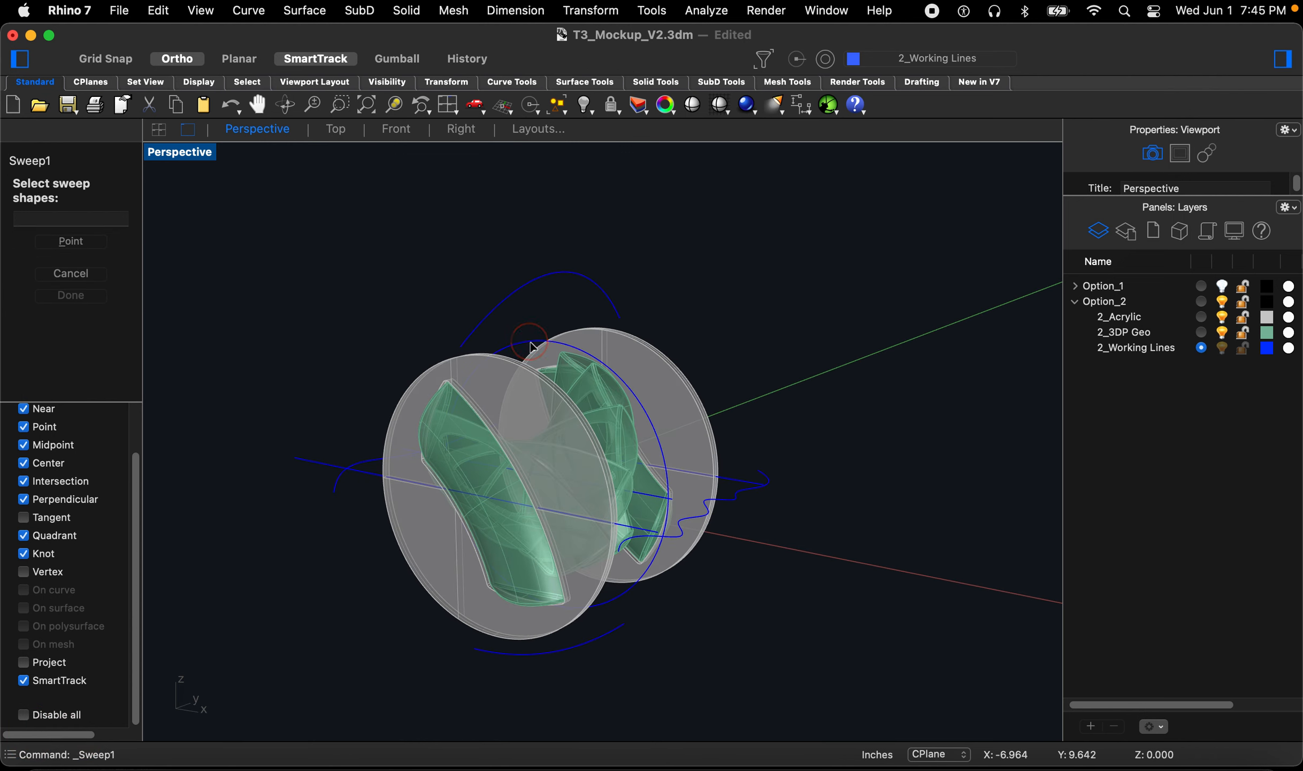
pyautogui.click(519, 300)
pyautogui.click(364, 463)
pyautogui.press('Return')
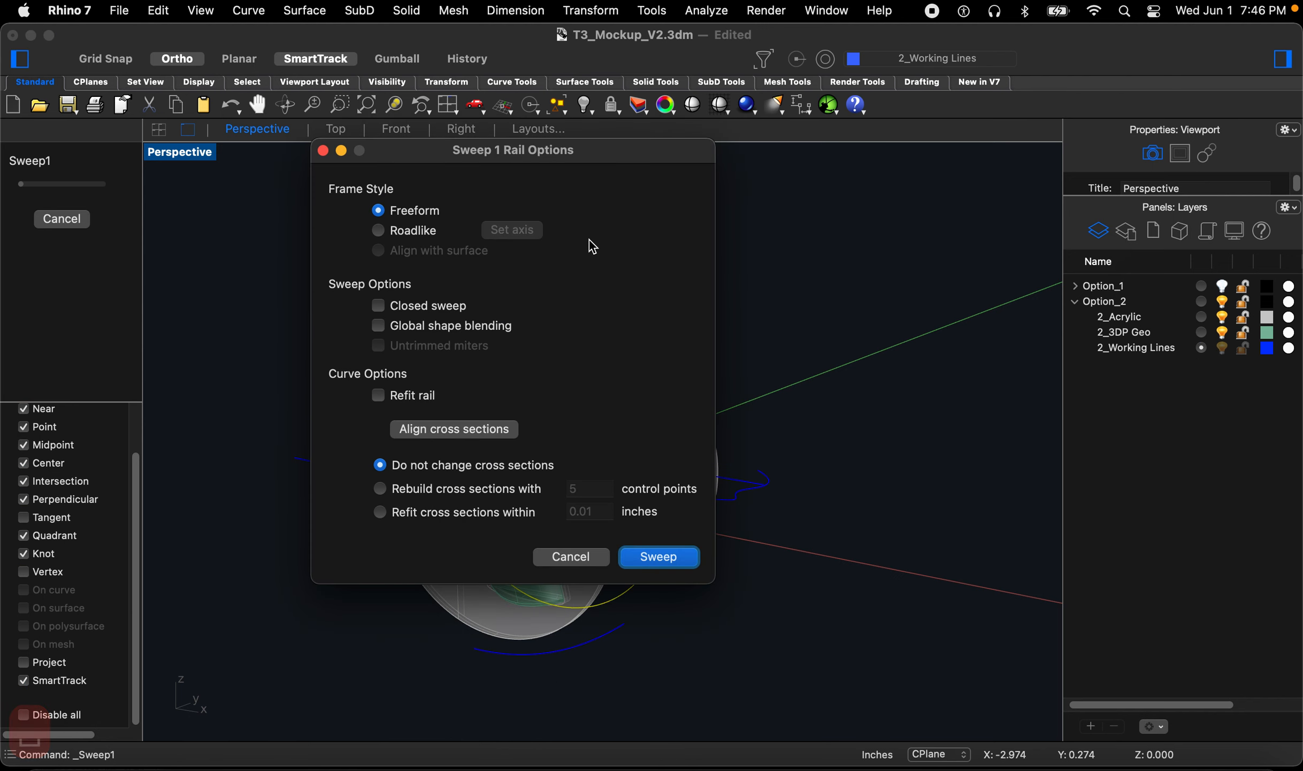
pyautogui.moveTo(598, 160); pyautogui.dragTo(1031, 171)
pyautogui.click(1083, 568)
pyautogui.moveTo(345, 598); pyautogui.dragTo(380, 590, button='right')
pyautogui.scroll(5, 366, 552)
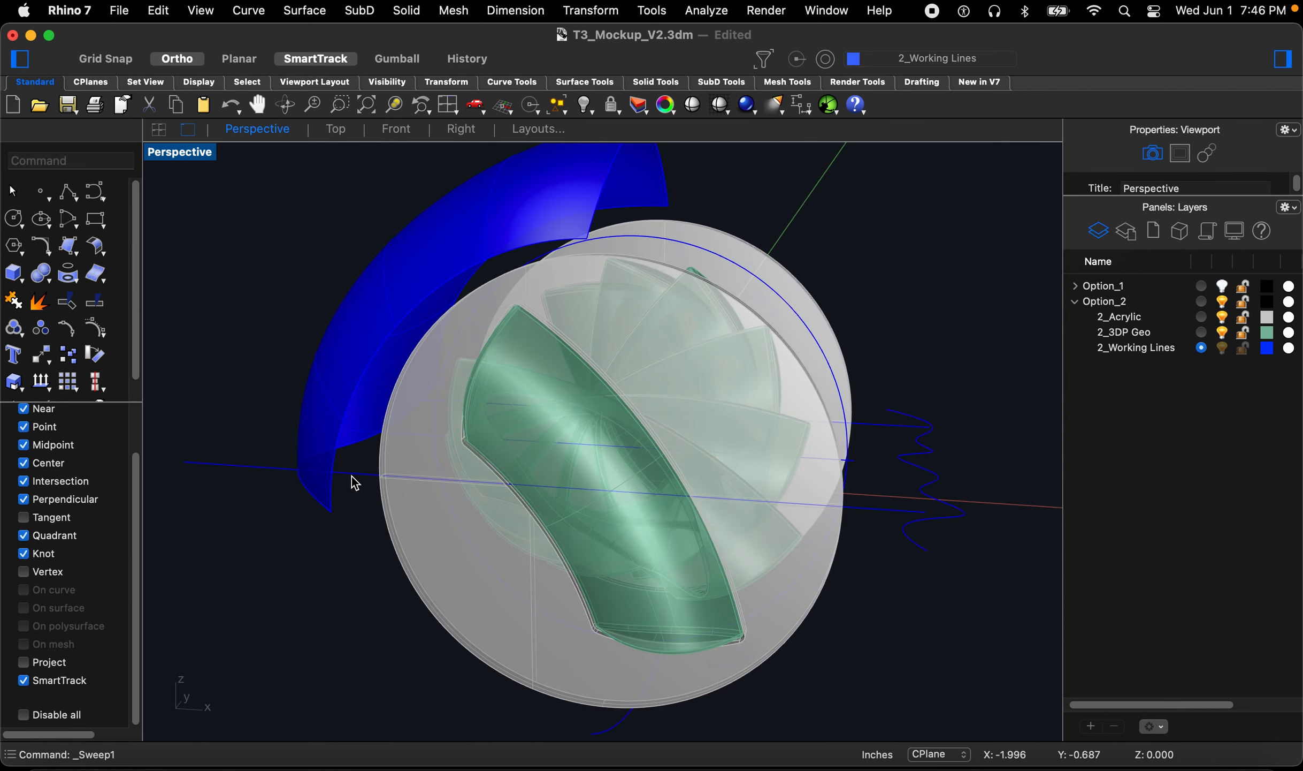
# Step: Hide the 2_Acrylic and 2_3DP Geo layers while restarting Sweep 1 Rail
pyautogui.press('space')
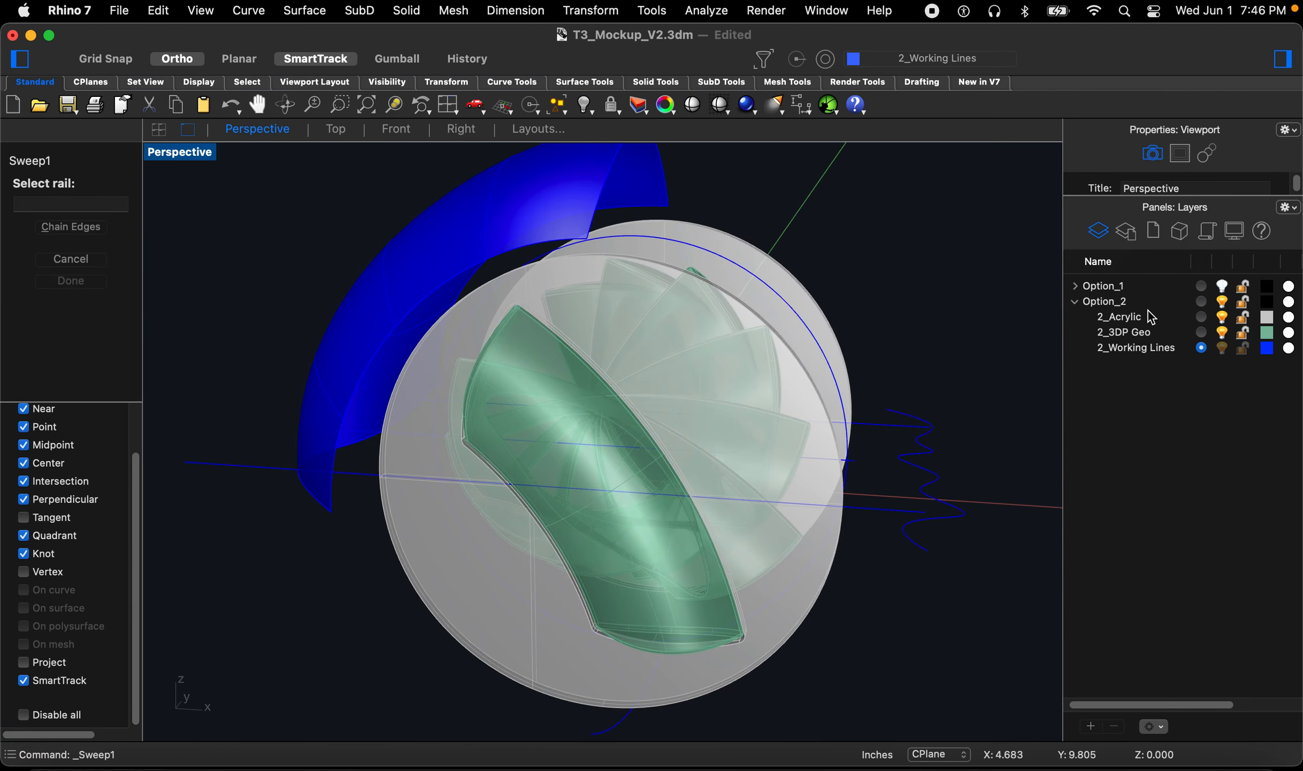
pyautogui.click(1223, 316)
pyautogui.click(1222, 332)
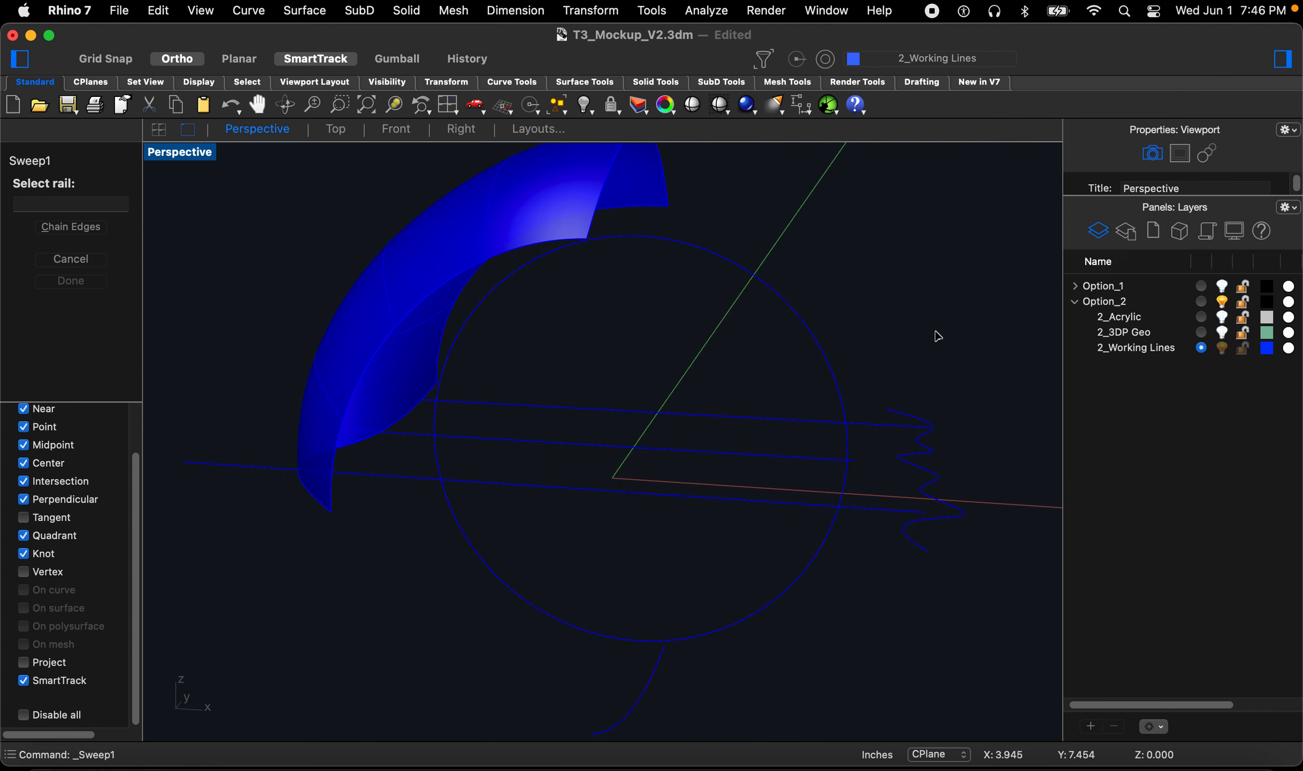
# Step: Try sweeping two working curves along the circular rail with Sweep 1 Rail
pyautogui.click(755, 294)
pyautogui.scroll(-2, 456, 412)
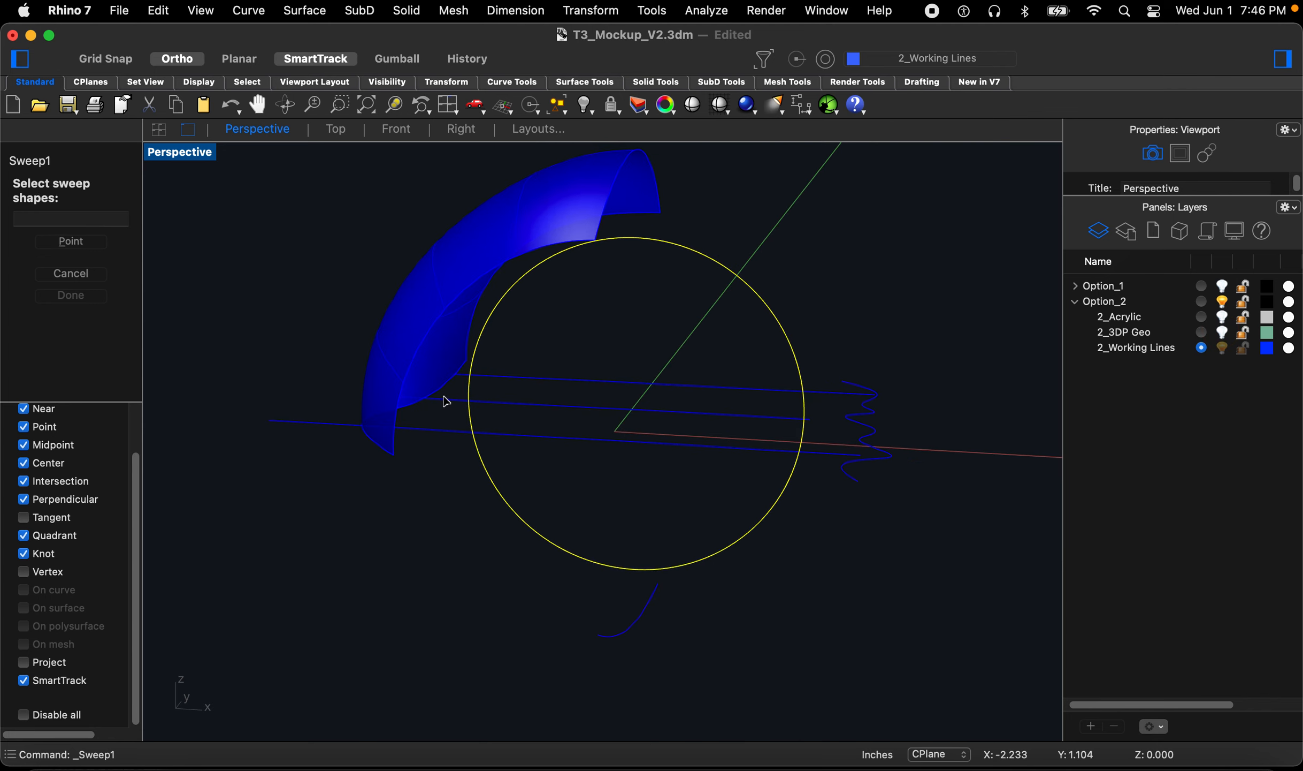
pyautogui.click(438, 387)
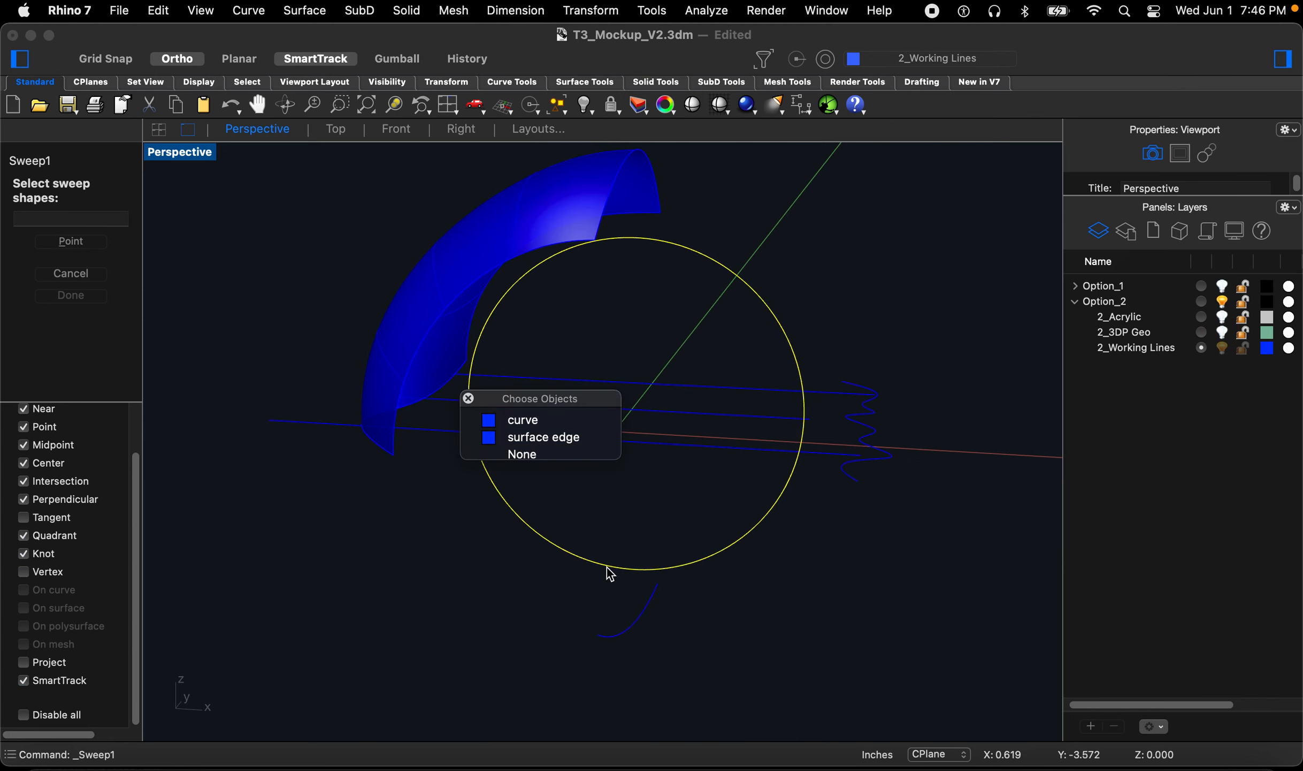
pyautogui.click(537, 421)
pyautogui.click(640, 623)
pyautogui.press('Return')
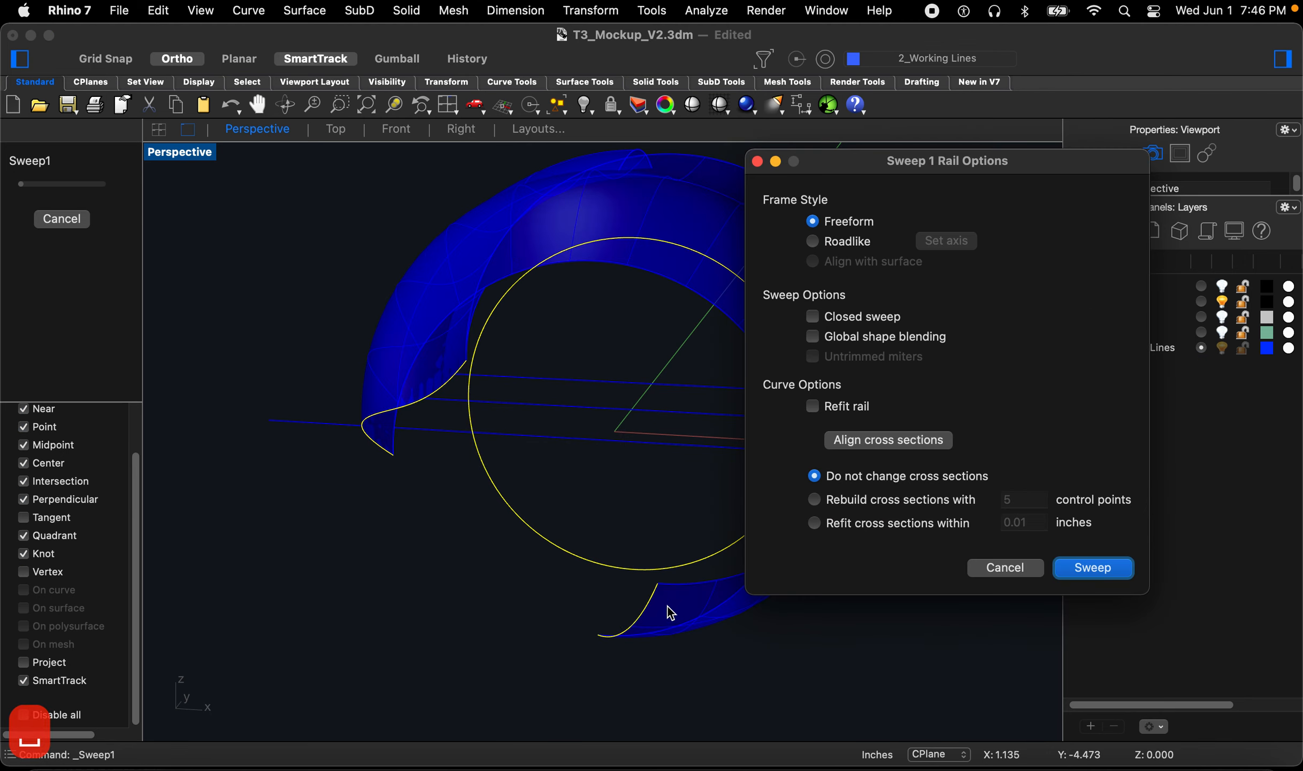
pyautogui.click(1006, 568)
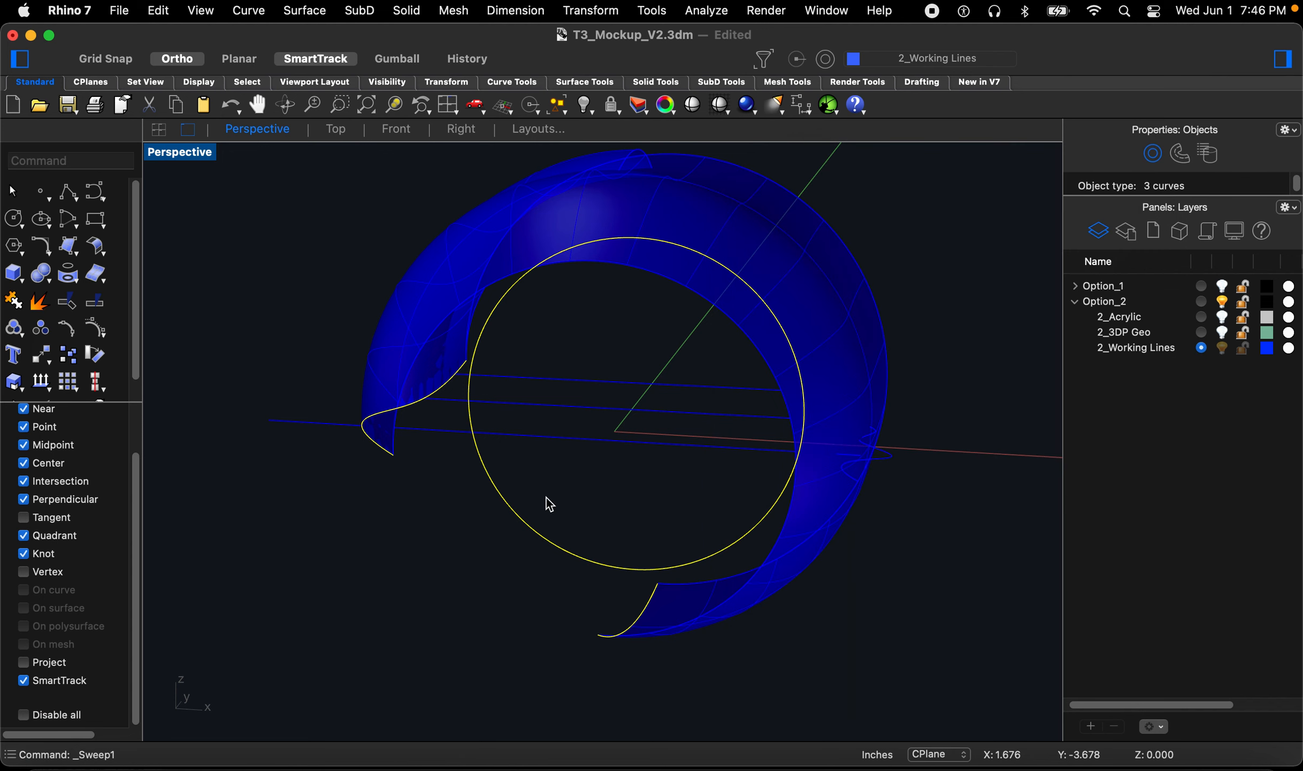
# Step: Sweep one working curve along the circular rail with Sweep 1 Rail using Freeform frame style
pyautogui.click(506, 501)
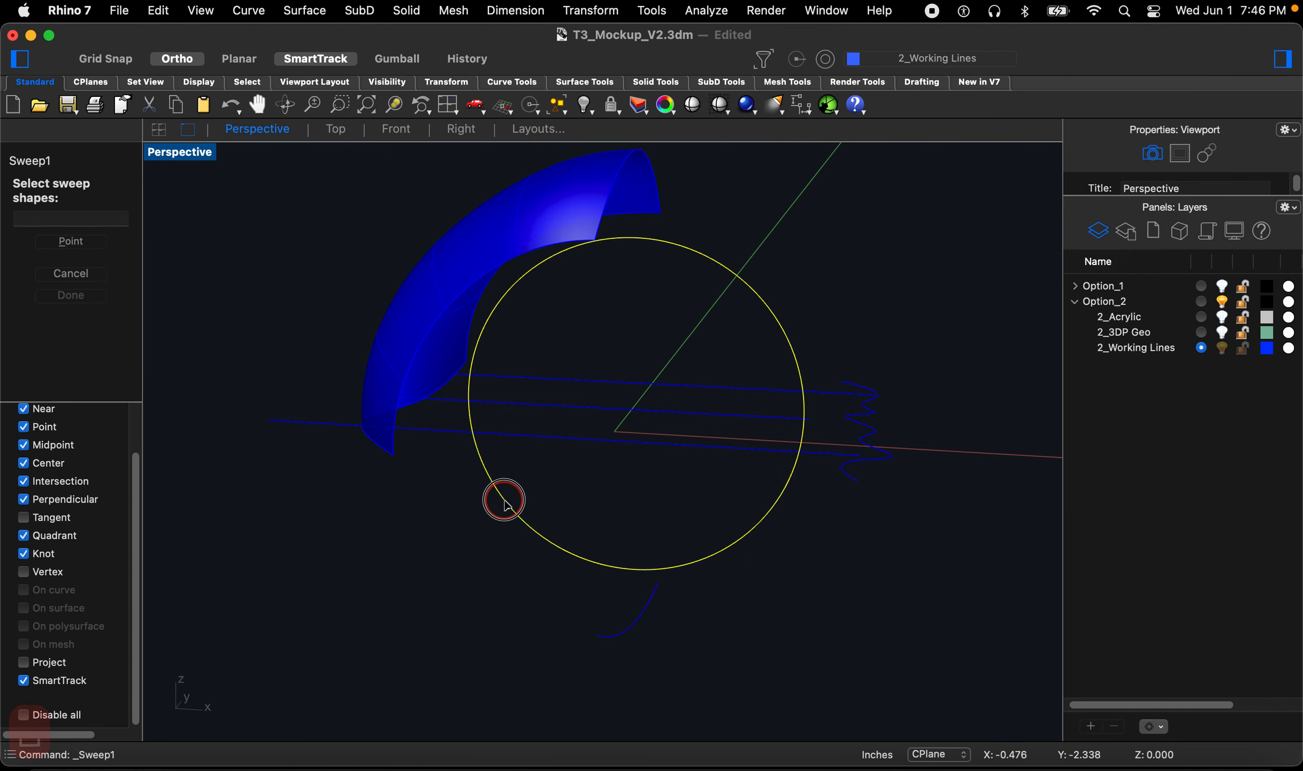
pyautogui.click(439, 396)
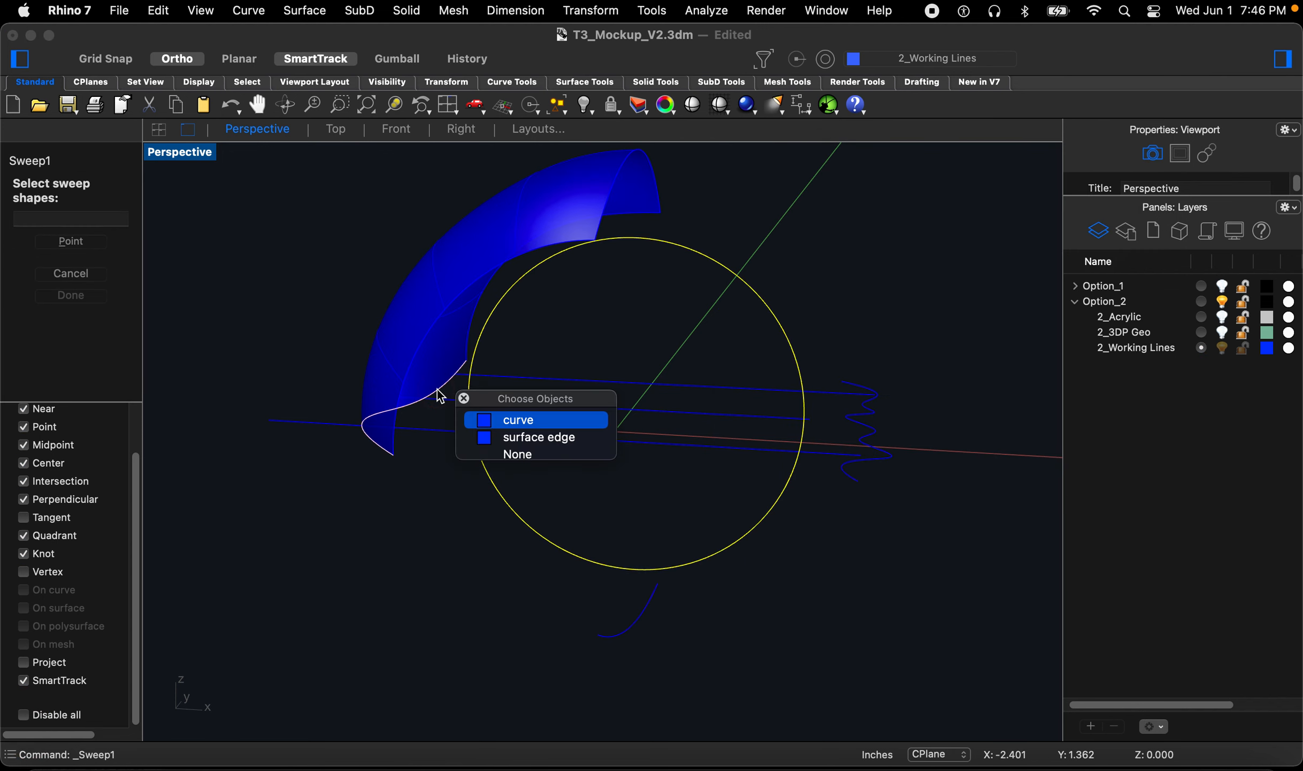
pyautogui.click(528, 423)
pyautogui.press('Return')
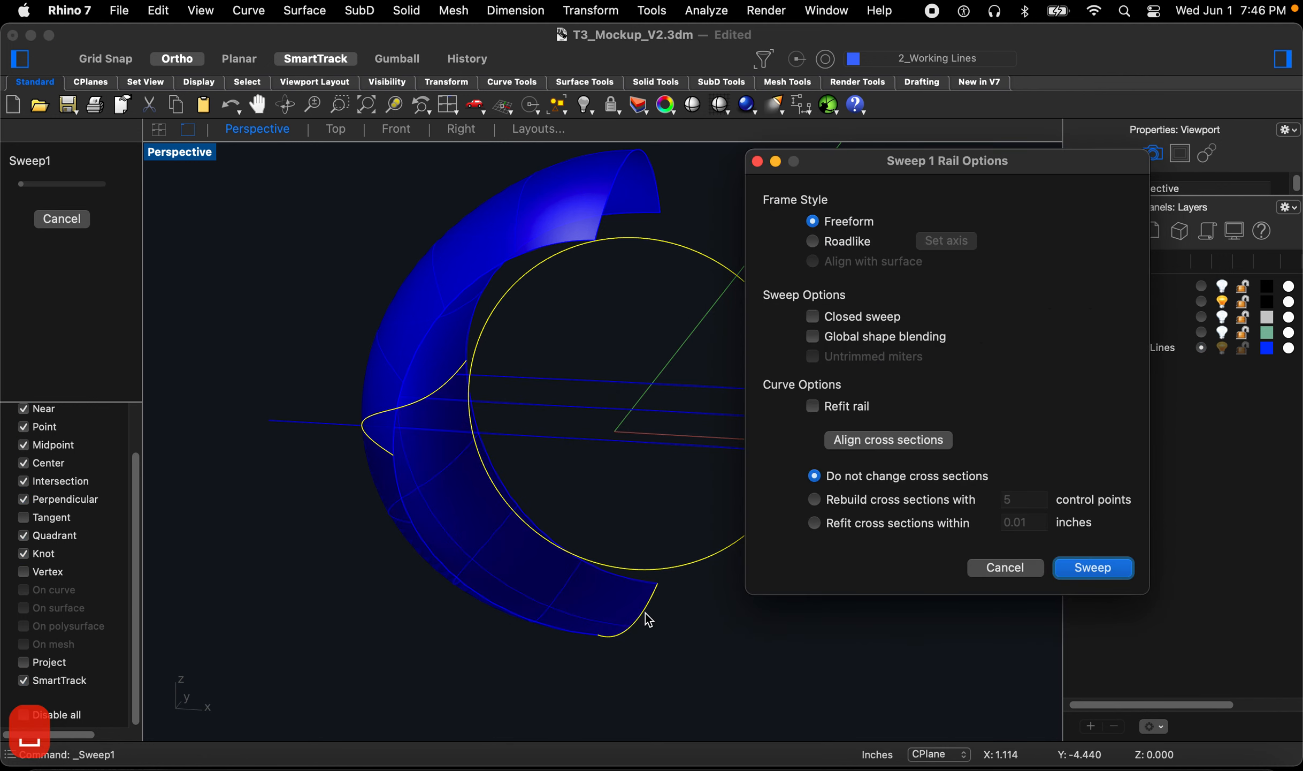
pyautogui.click(1092, 568)
pyautogui.moveTo(805, 581); pyautogui.dragTo(756, 555, button='right')
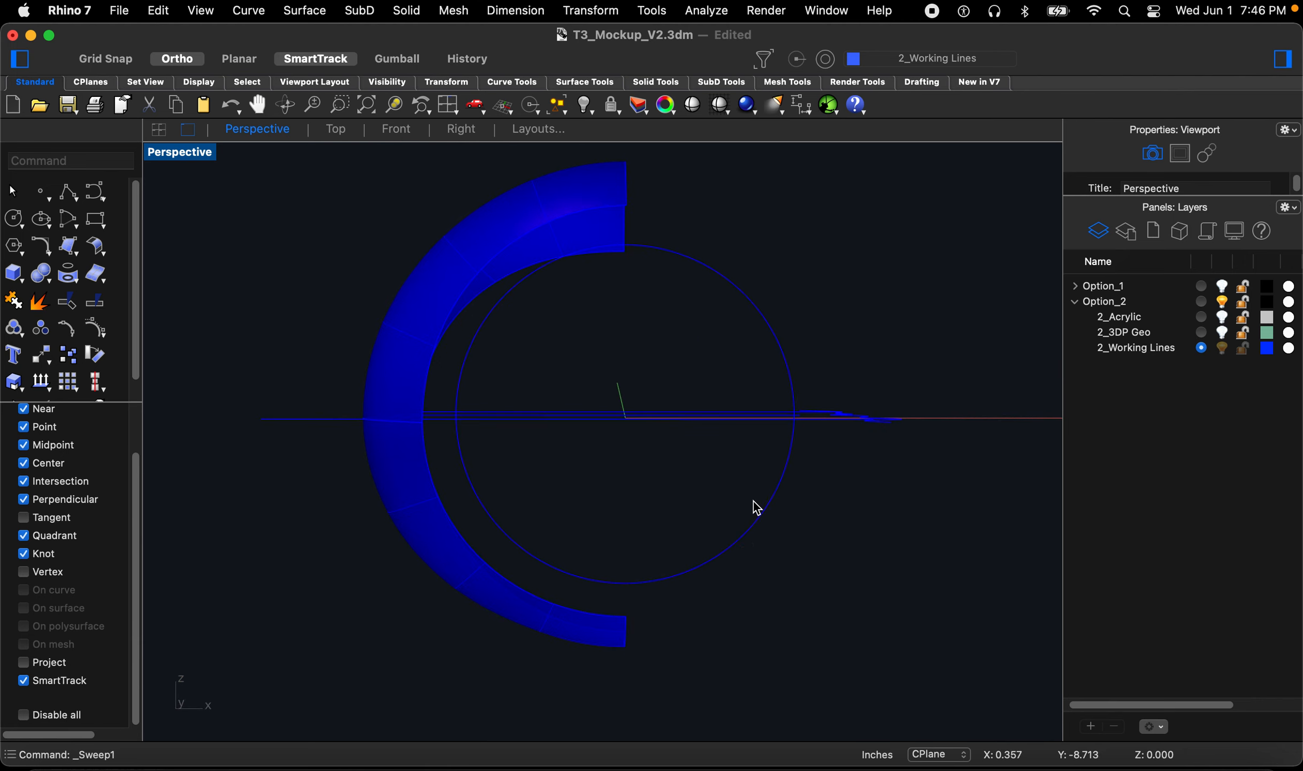
pyautogui.press('space')
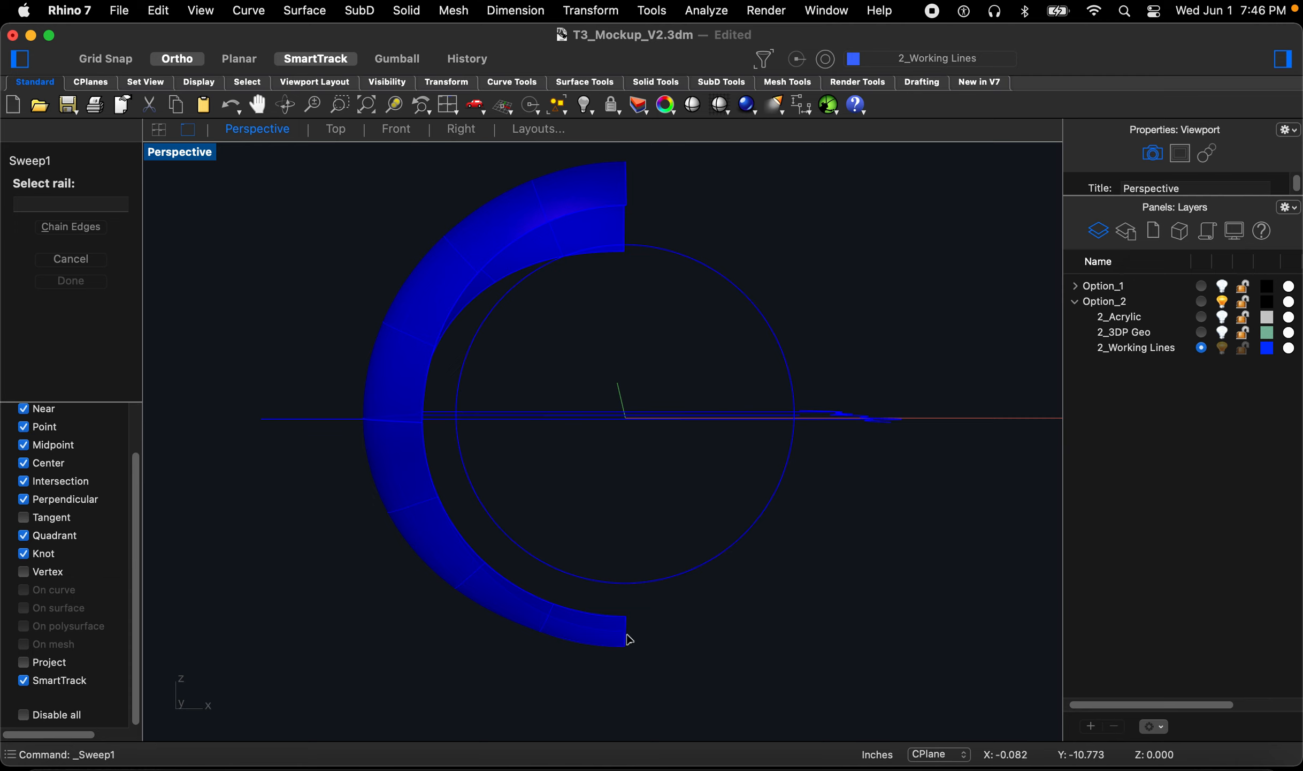
pyautogui.click(679, 259)
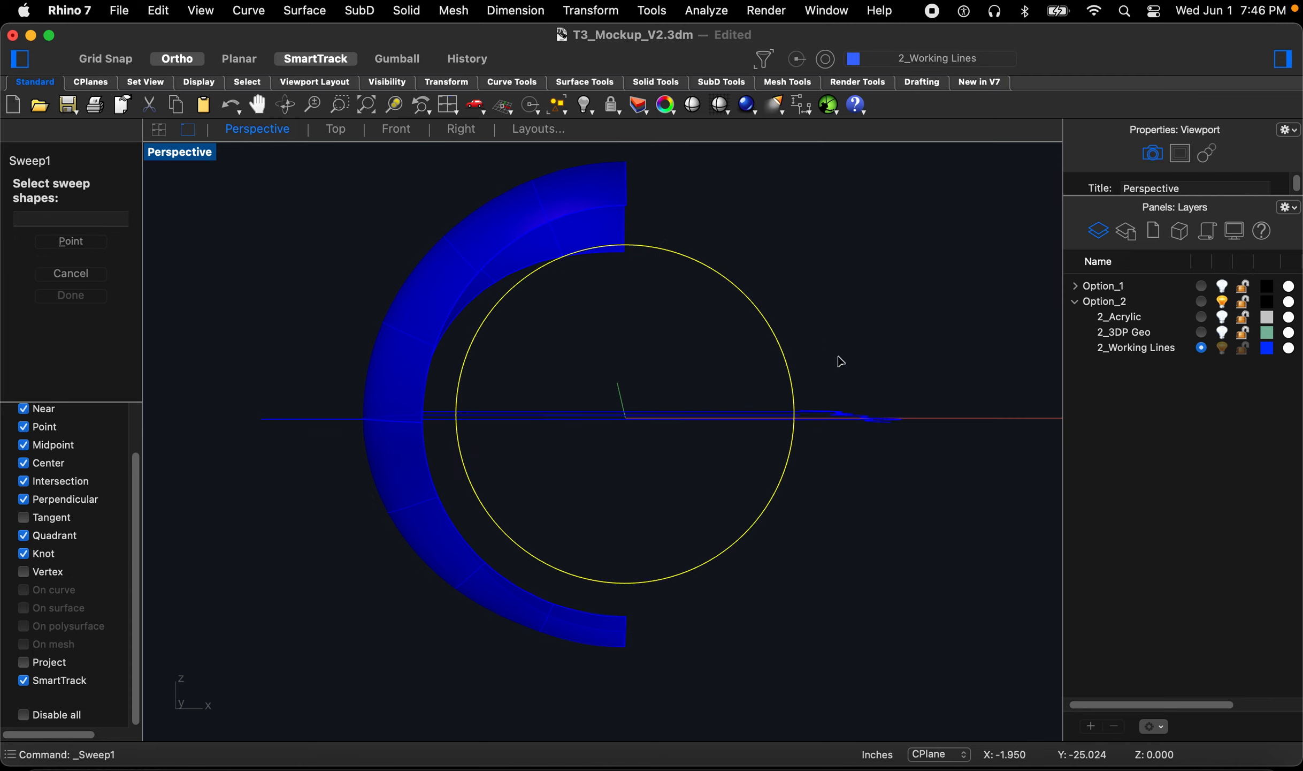
pyautogui.click(890, 419)
pyautogui.click(625, 645)
pyautogui.click(673, 681)
pyautogui.press('space')
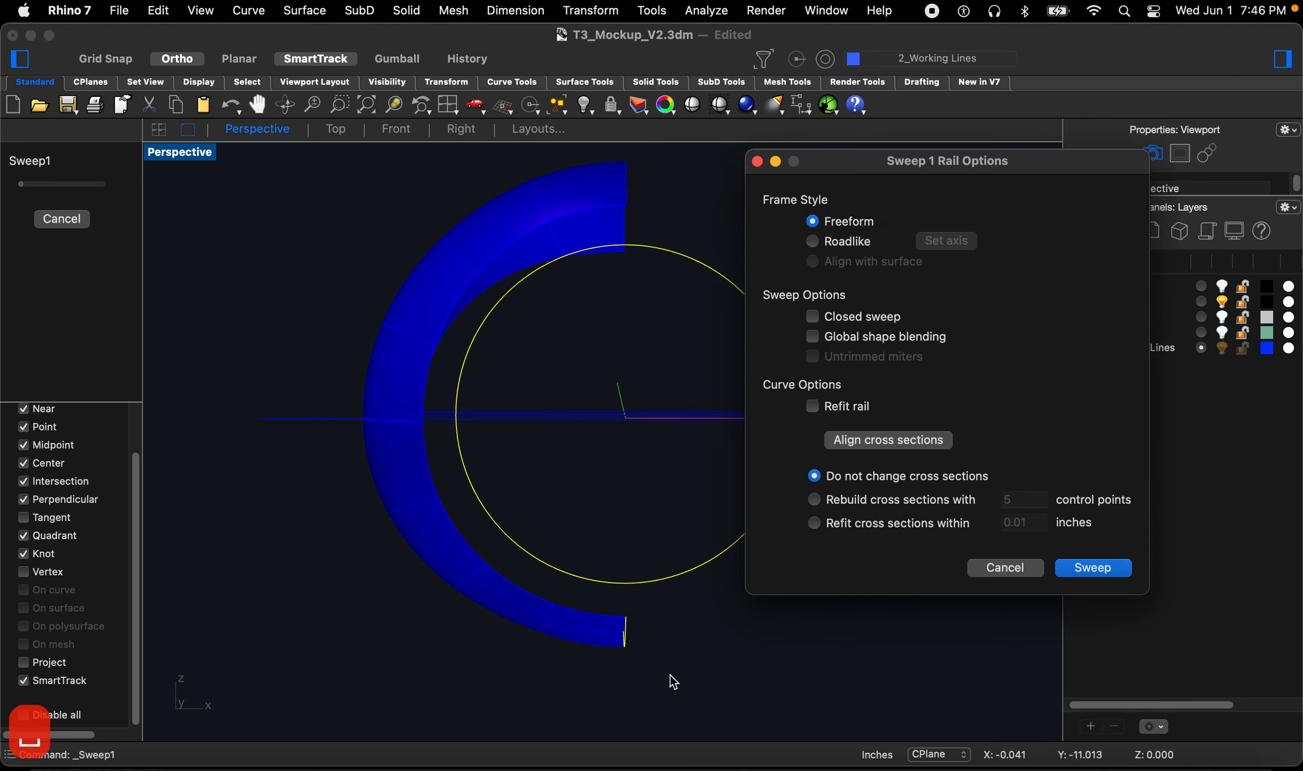
pyautogui.click(1004, 567)
# Step: Sweep the wavy working curve and the lower curve along the circular rail with Sweep 1 Rail
pyautogui.press('space')
pyautogui.click(737, 541)
pyautogui.click(868, 420)
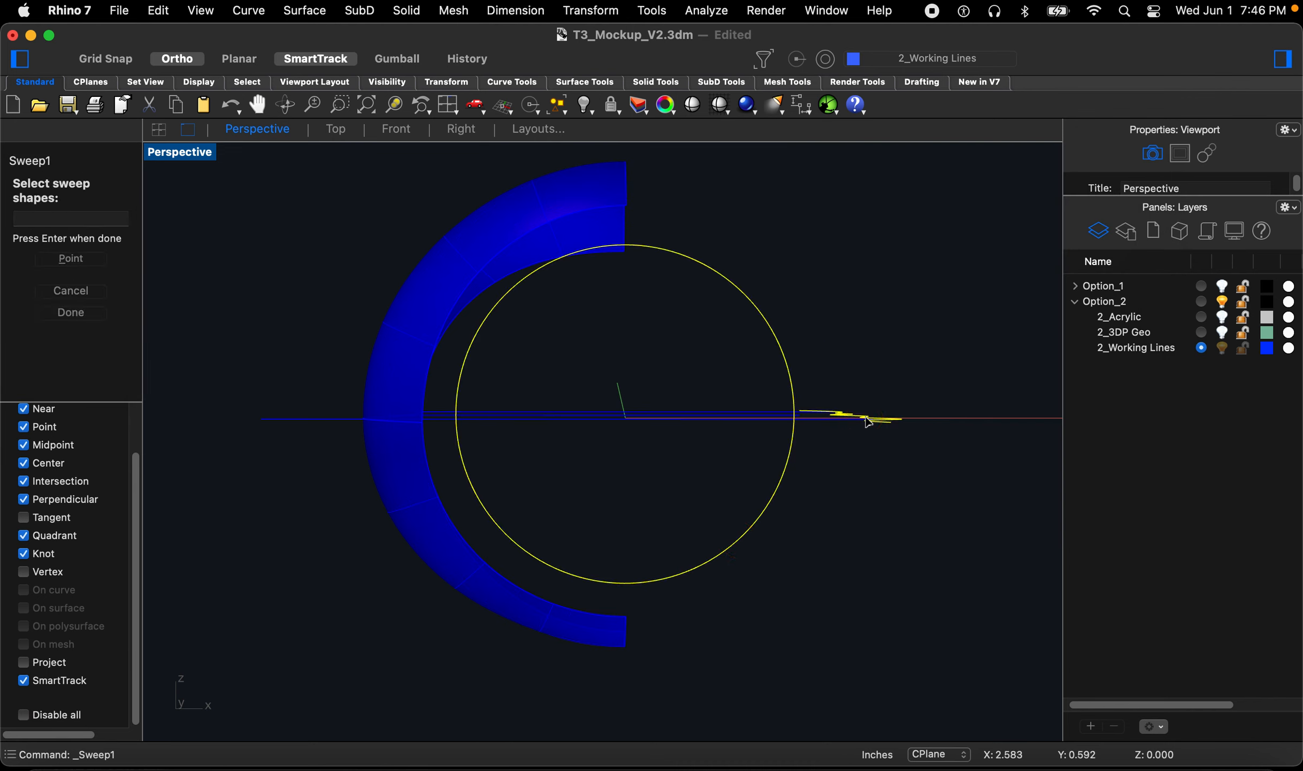
pyautogui.click(628, 646)
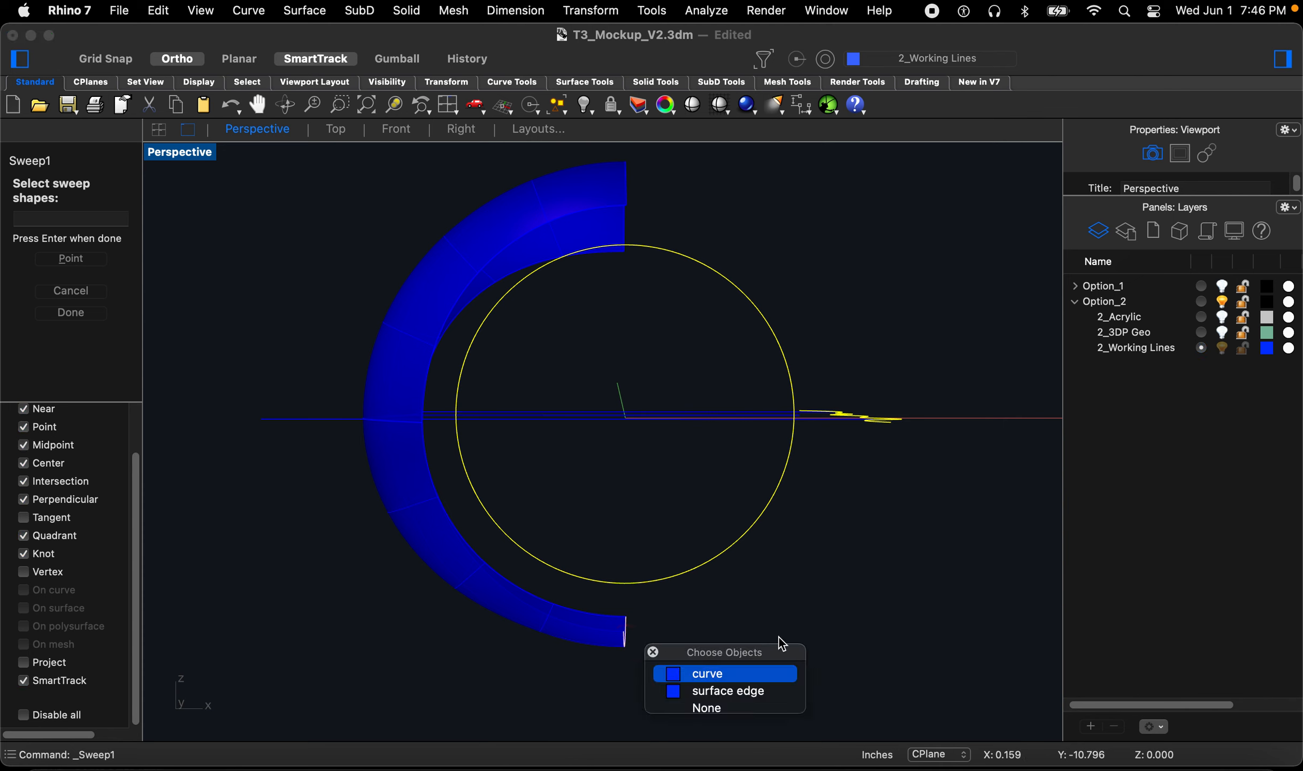
pyautogui.click(765, 672)
pyautogui.press('space')
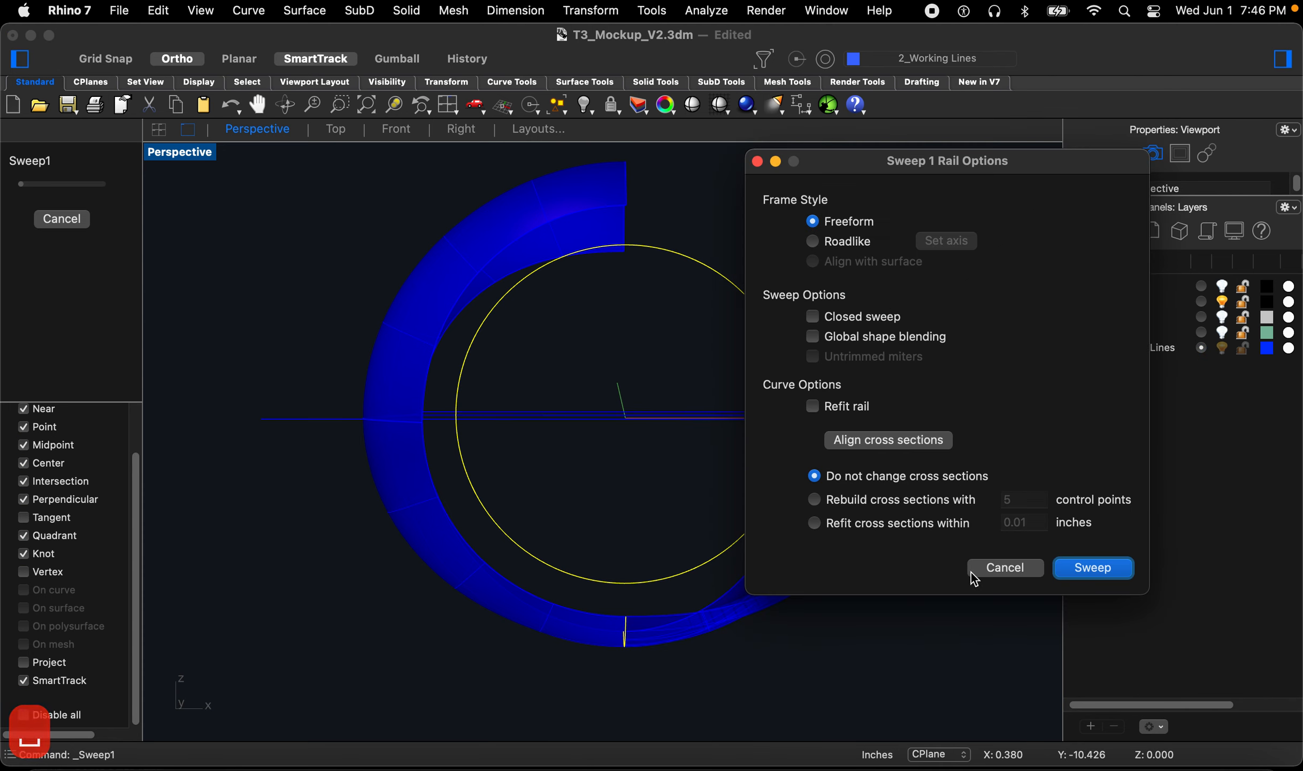
pyautogui.click(1080, 566)
pyautogui.moveTo(803, 572)
pyautogui.mouseDown(button='right')
pyautogui.moveTo(766, 590)
pyautogui.moveTo(753, 581)
pyautogui.moveTo(705, 430)
pyautogui.moveTo(799, 587)
pyautogui.moveTo(797, 572)
pyautogui.mouseUp(button='right')
pyautogui.press('space')
pyautogui.click(753, 297)
pyautogui.press('space')
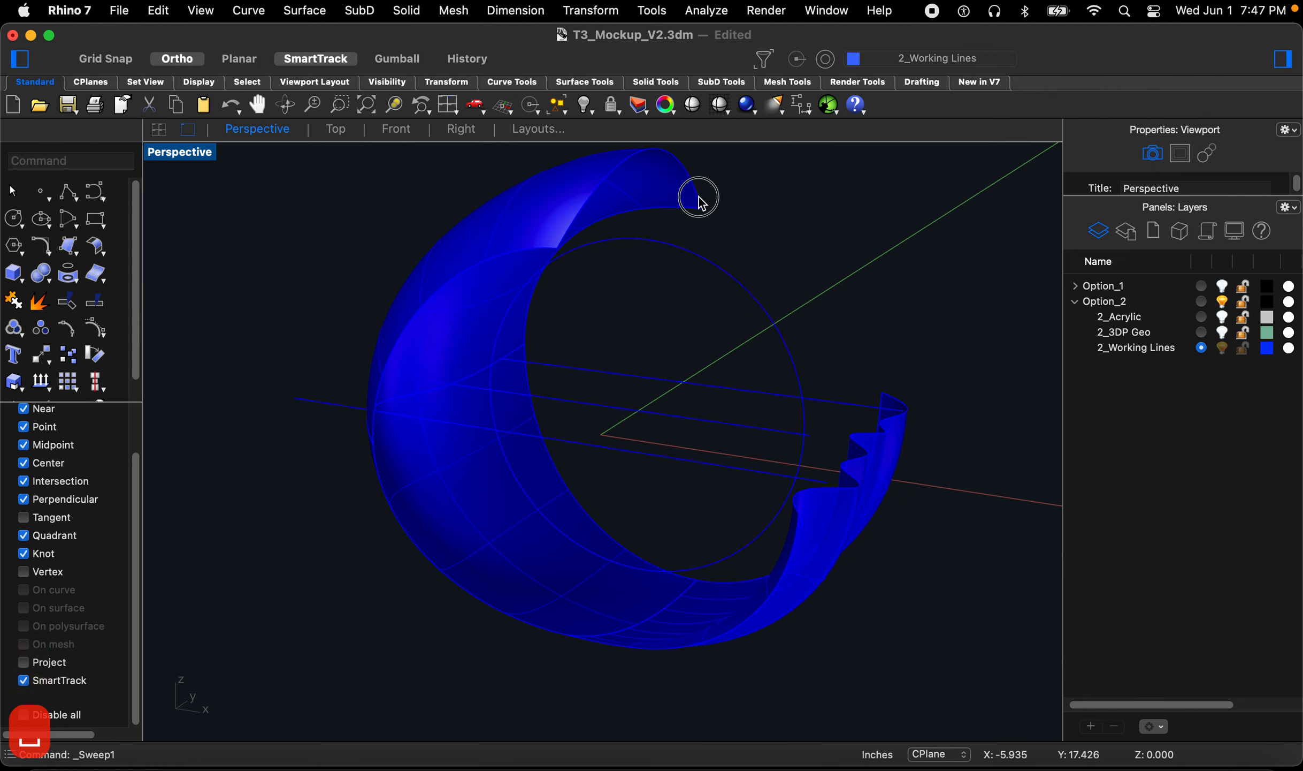
# Step: Sweep the upper edge curve and the wavy curve along the circular rail with Sweep 1 Rail
pyautogui.click(703, 204)
pyautogui.press('space')
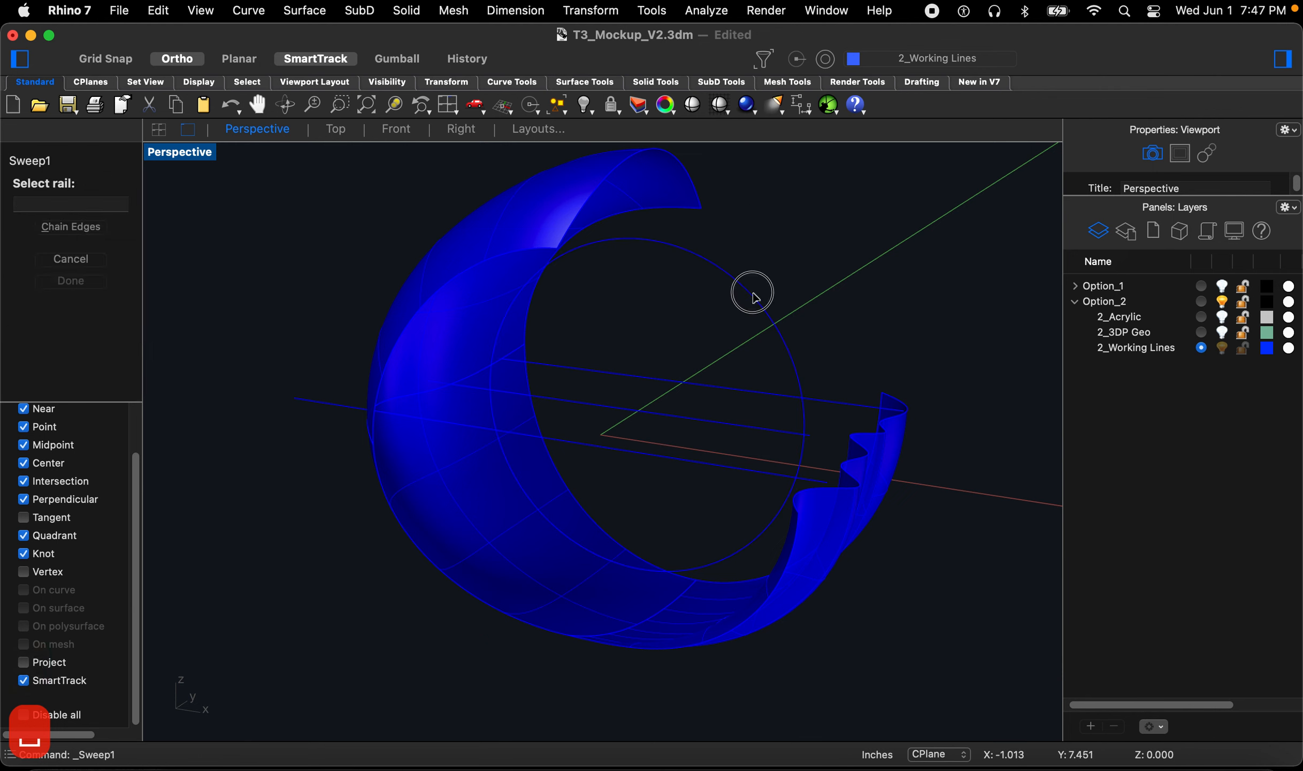
pyautogui.click(754, 292)
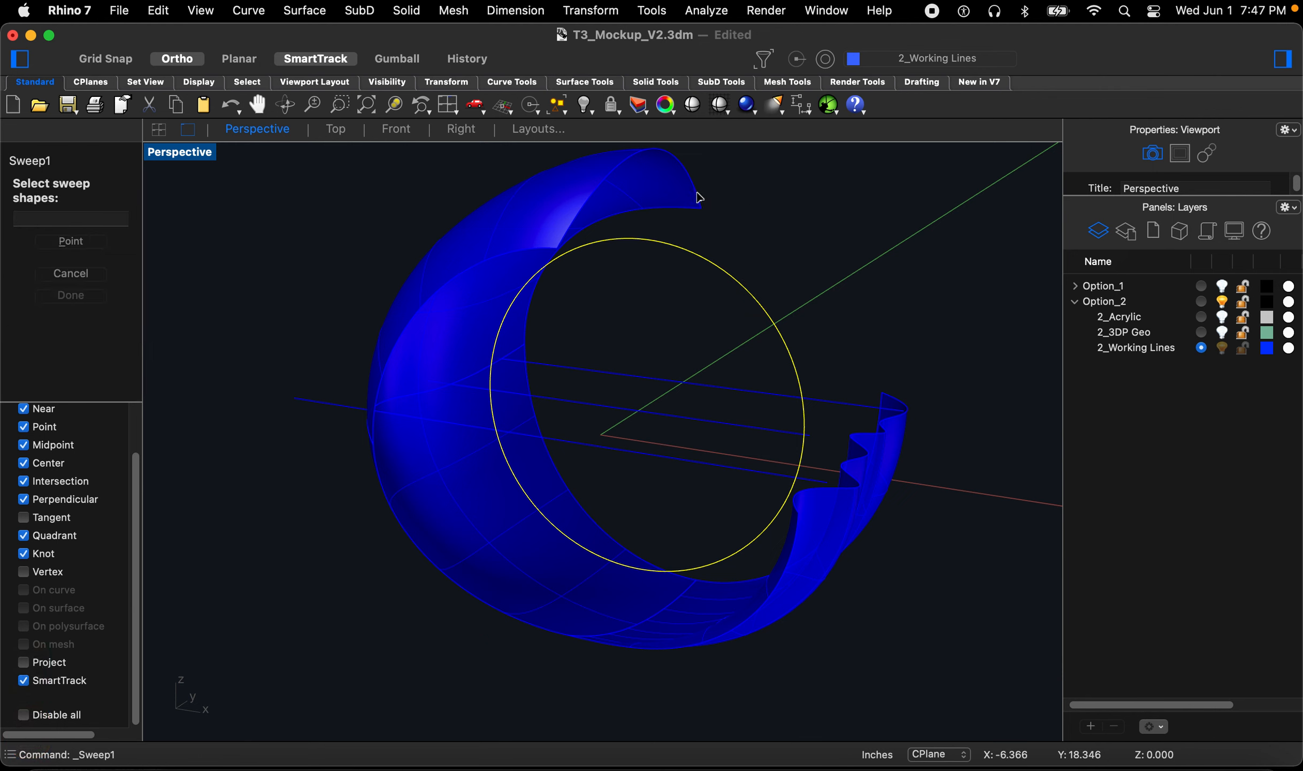
pyautogui.click(700, 197)
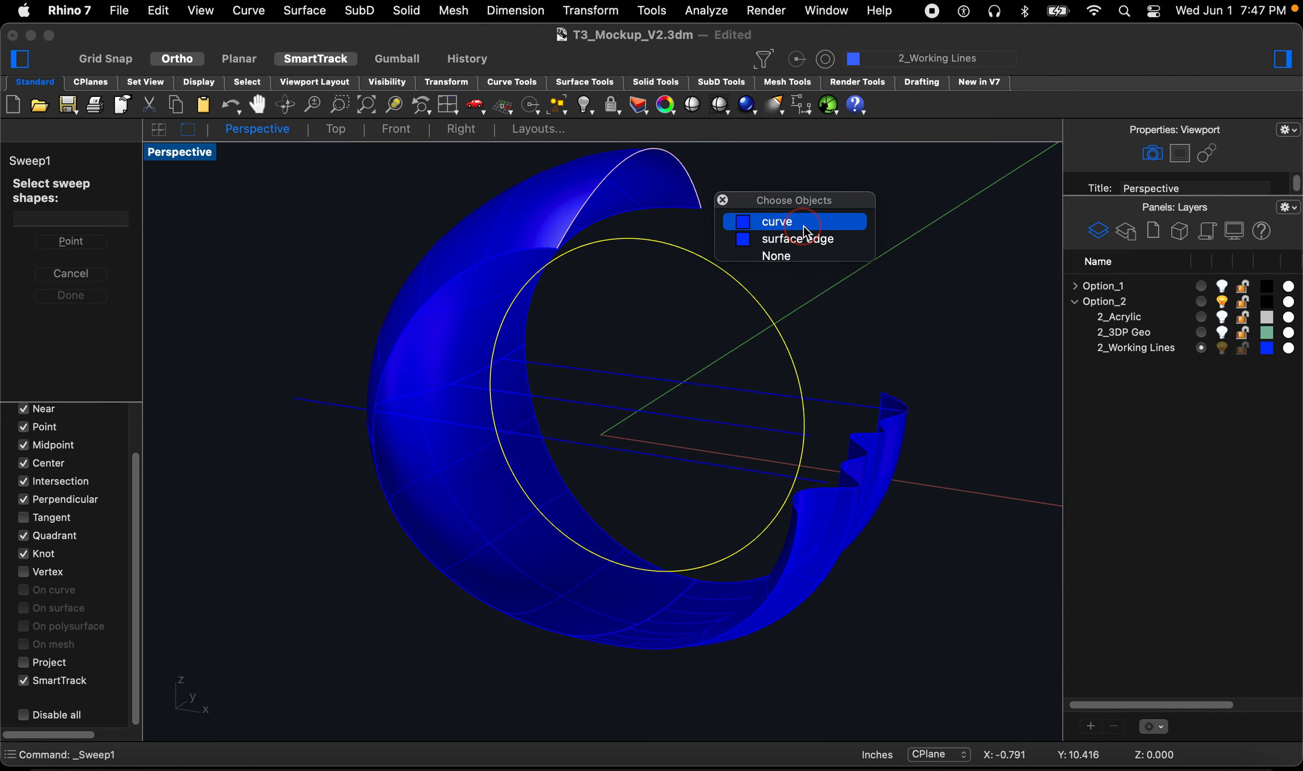
pyautogui.click(777, 220)
pyautogui.click(905, 399)
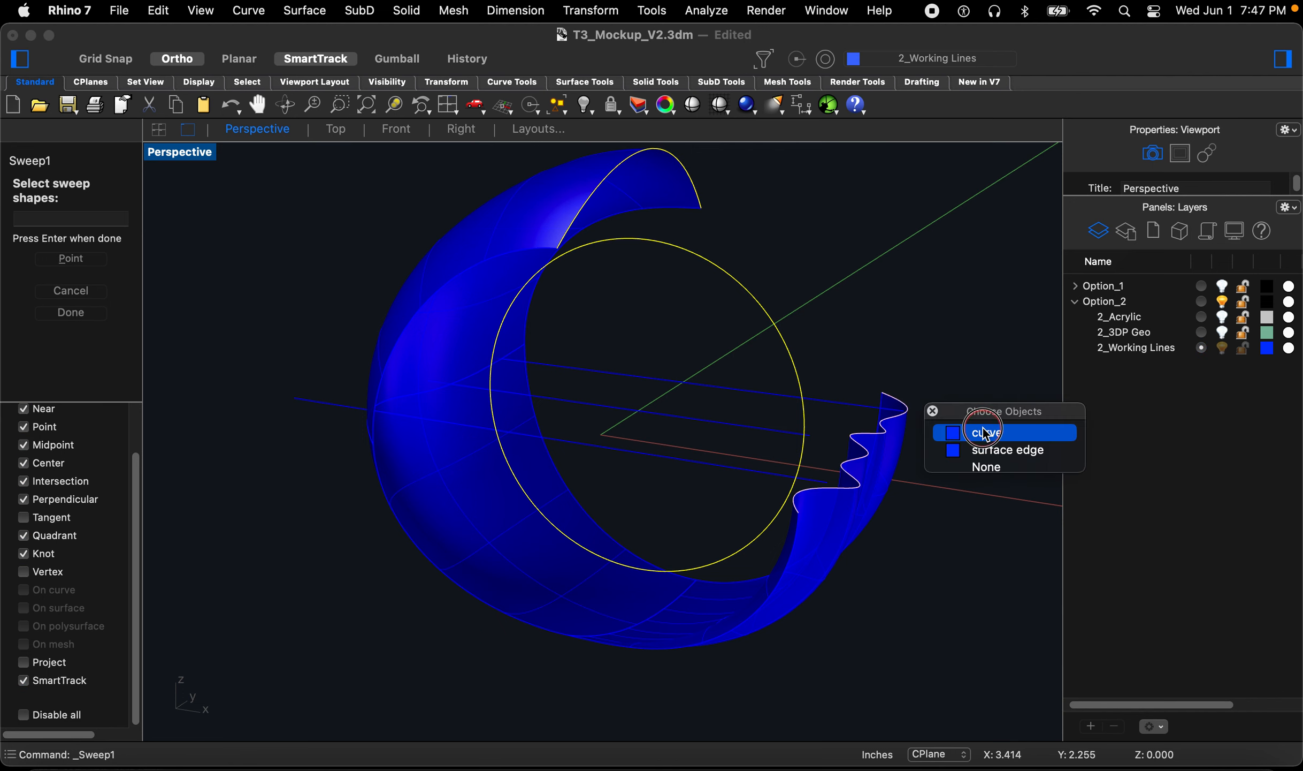
pyautogui.click(982, 431)
pyautogui.press('space')
pyautogui.click(1100, 571)
pyautogui.moveTo(615, 486); pyautogui.dragTo(556, 431, button='right')
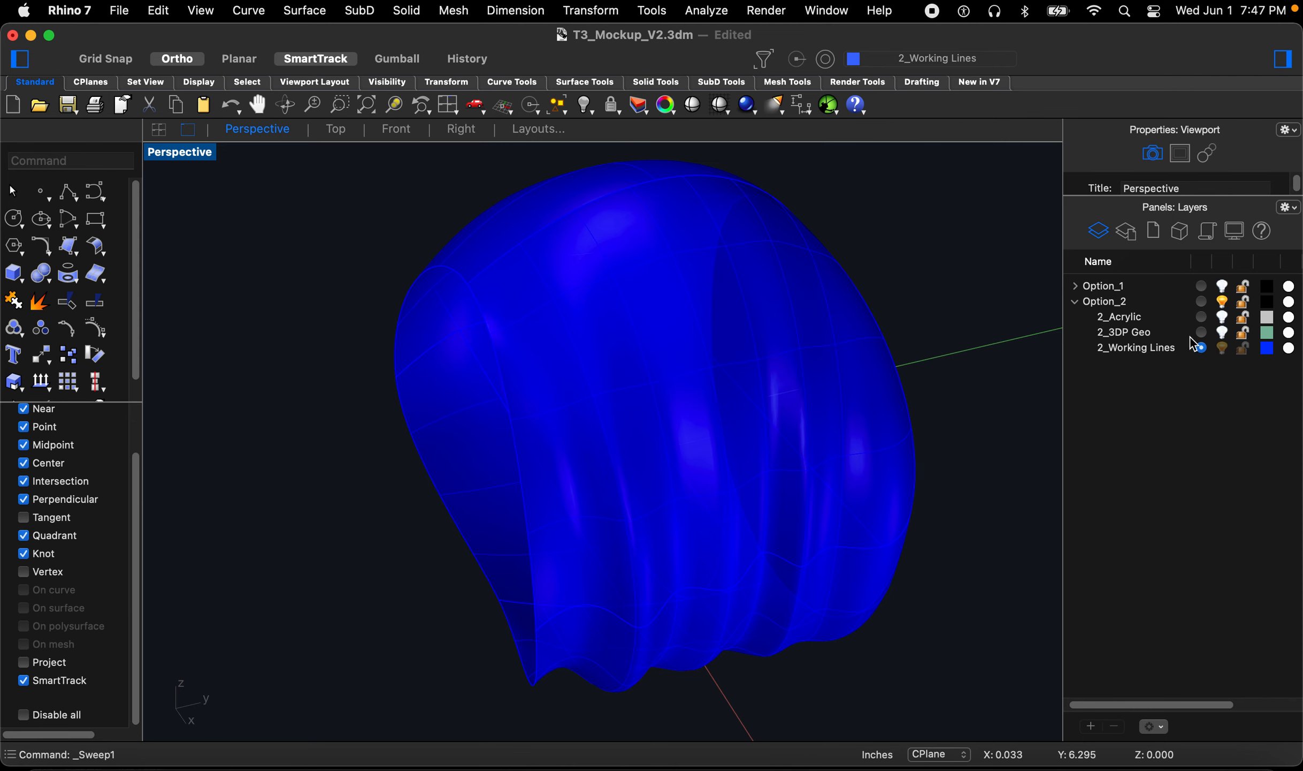
pyautogui.moveTo(760, 445); pyautogui.dragTo(743, 417, button='right')
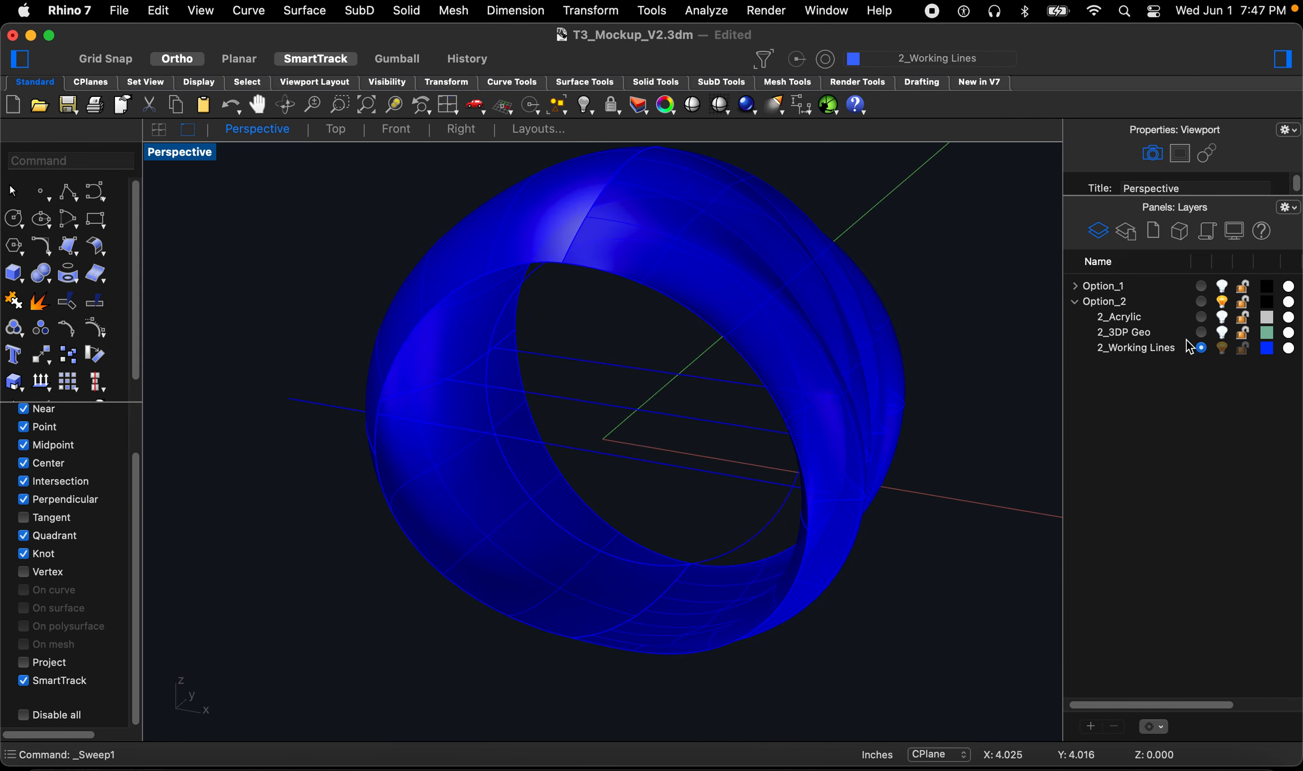
# Step: Show the 2_Acrylic layer and inspect the discs against the swept surfaces
pyautogui.click(1222, 319)
pyautogui.moveTo(603, 398)
pyautogui.mouseDown(button='right')
pyautogui.moveTo(614, 387)
pyautogui.moveTo(603, 412)
pyautogui.mouseUp(button='right')
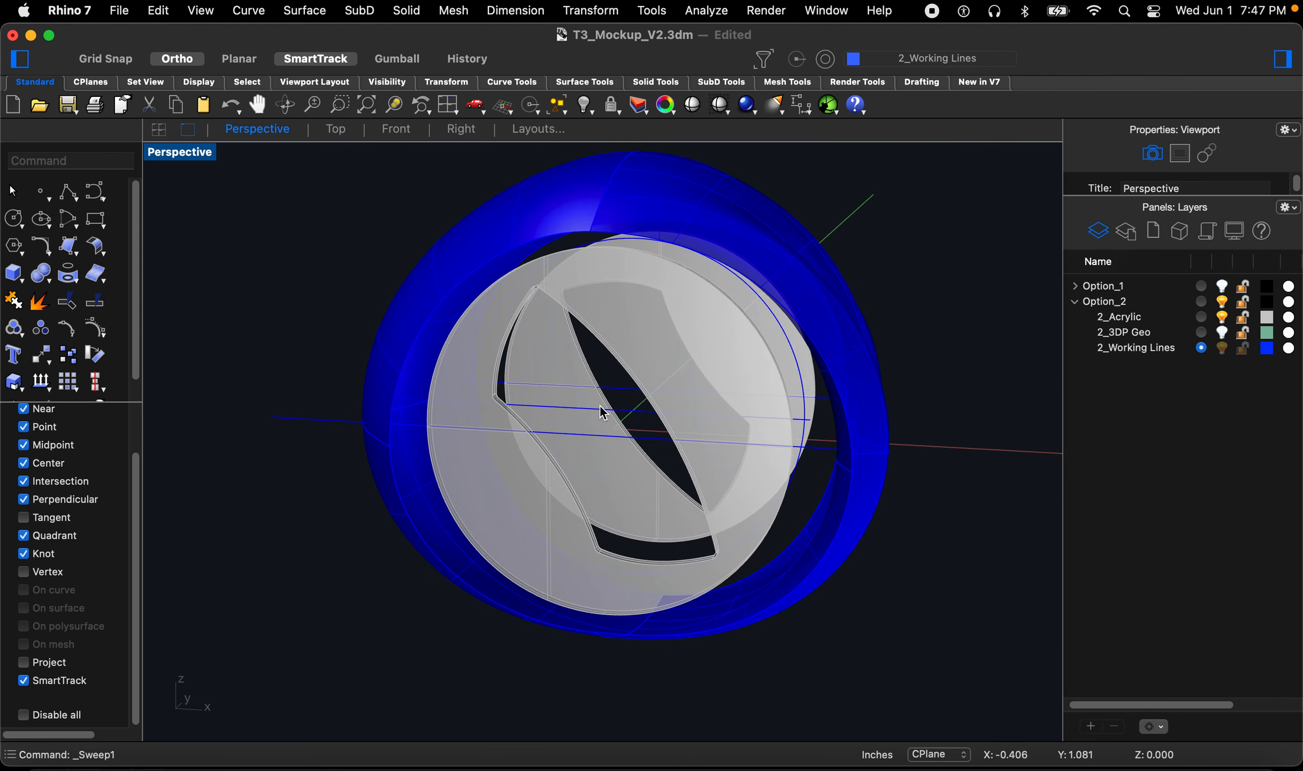
pyautogui.scroll(3, 586, 236)
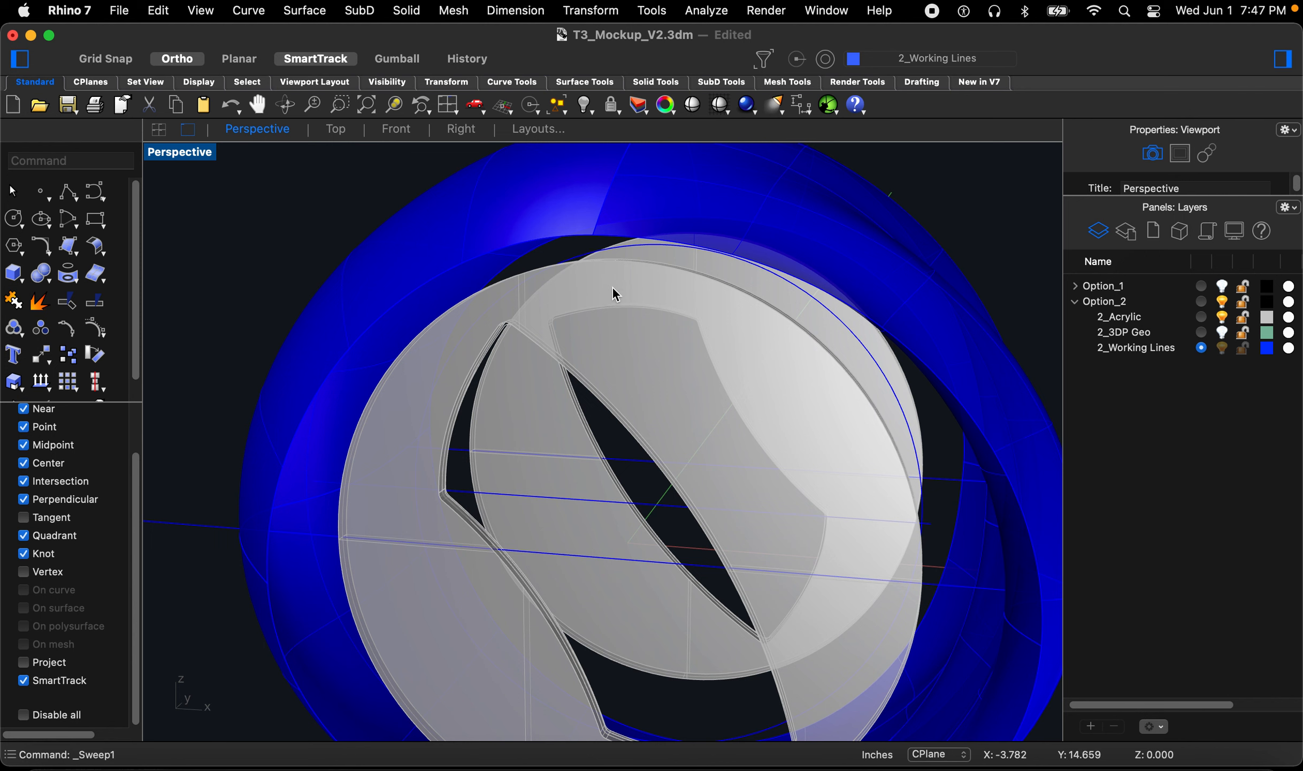
pyautogui.moveTo(616, 293)
pyautogui.mouseDown(button='right')
pyautogui.moveTo(611, 276)
pyautogui.moveTo(599, 288)
pyautogui.mouseUp(button='right')
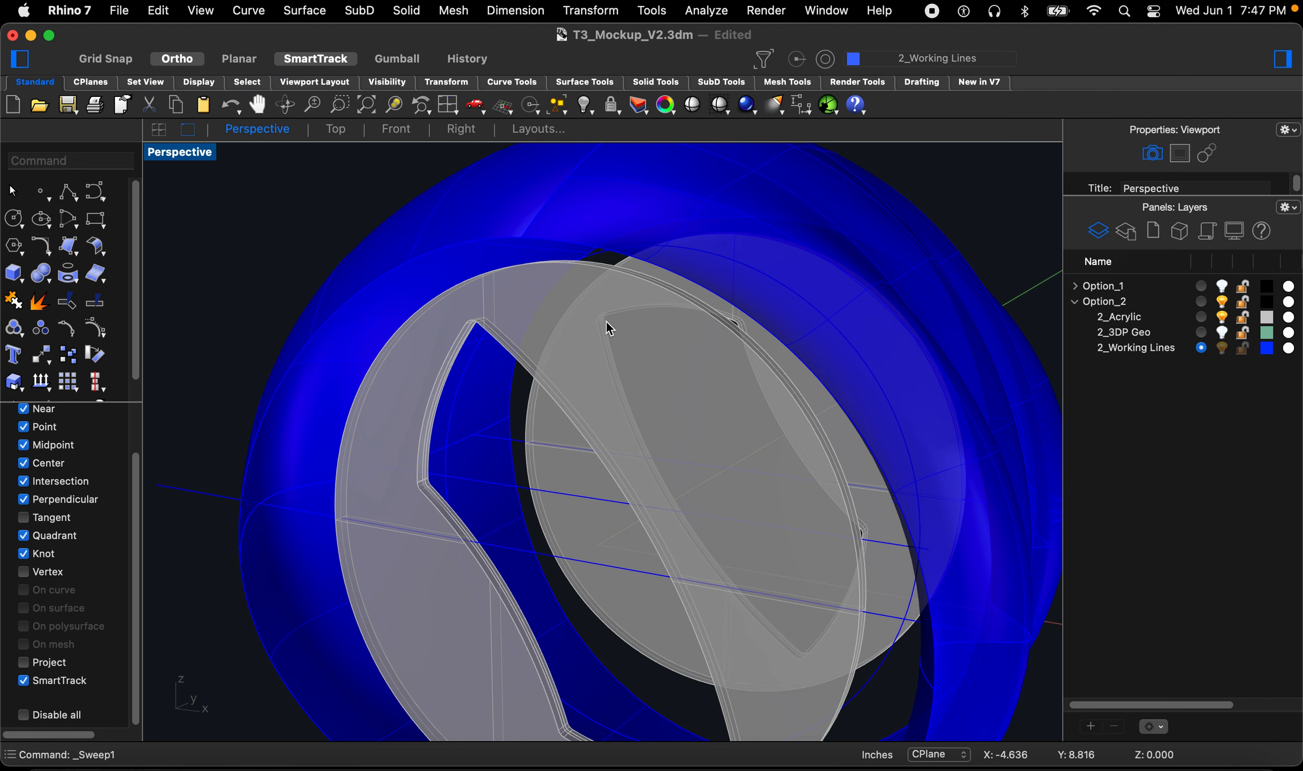
pyautogui.moveTo(625, 316); pyautogui.dragTo(633, 314, button='right')
pyautogui.scroll(7, 664, 239)
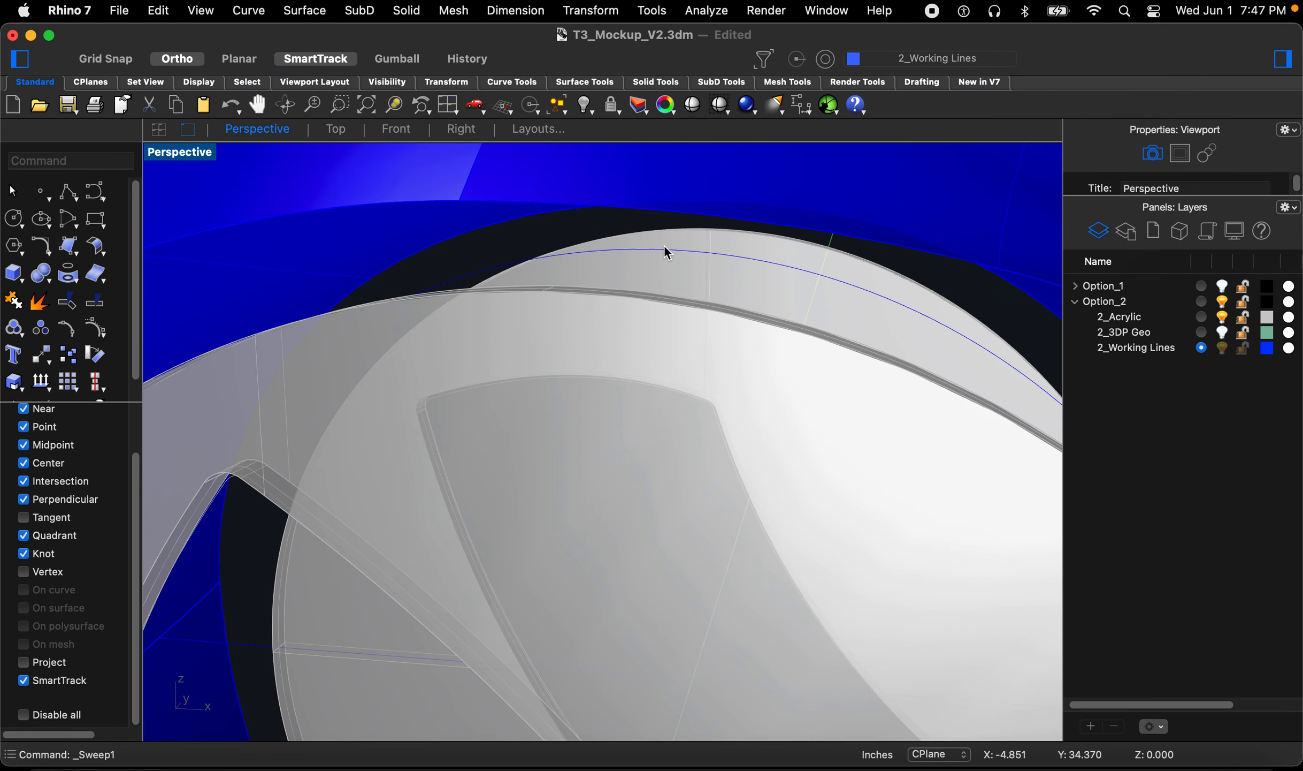
pyautogui.moveTo(681, 278); pyautogui.dragTo(686, 279, button='right')
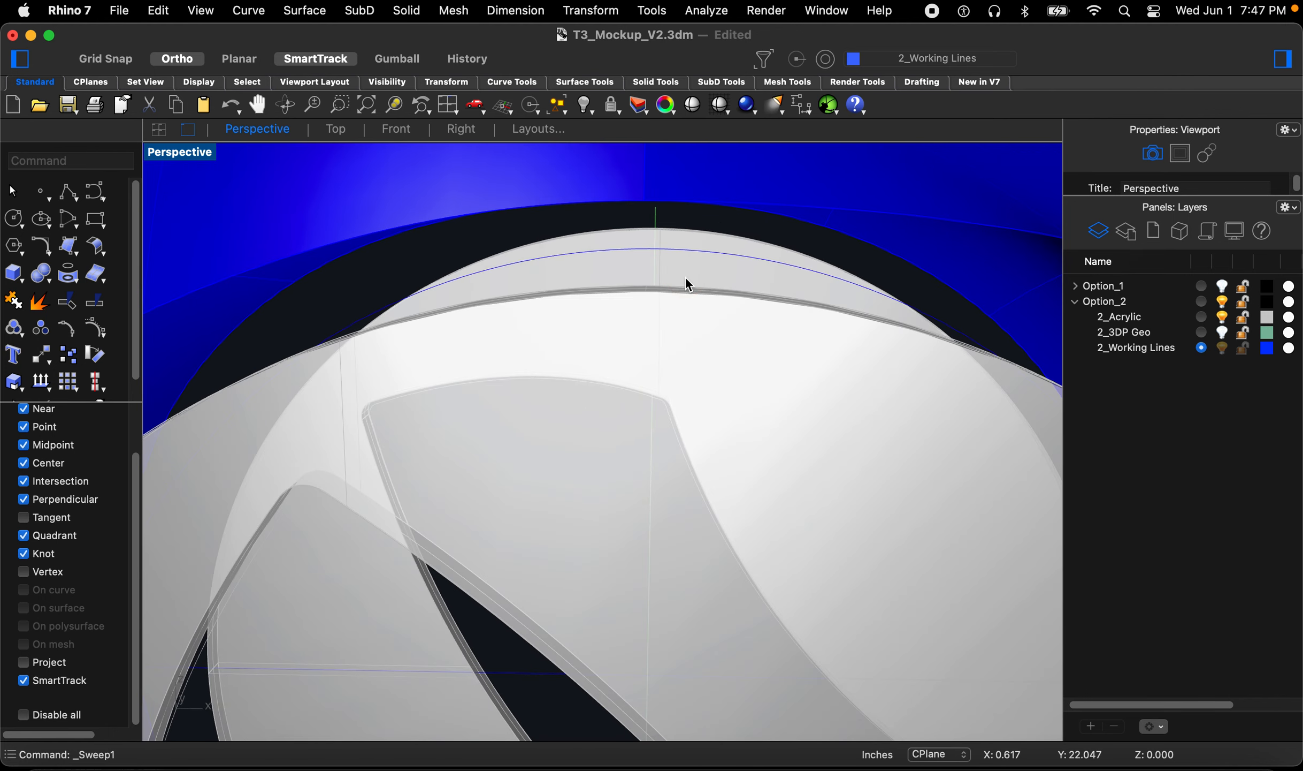
# Step: Draw a line from the circular rail's top quadrant point to a point picked in the Top view
pyautogui.write('line')
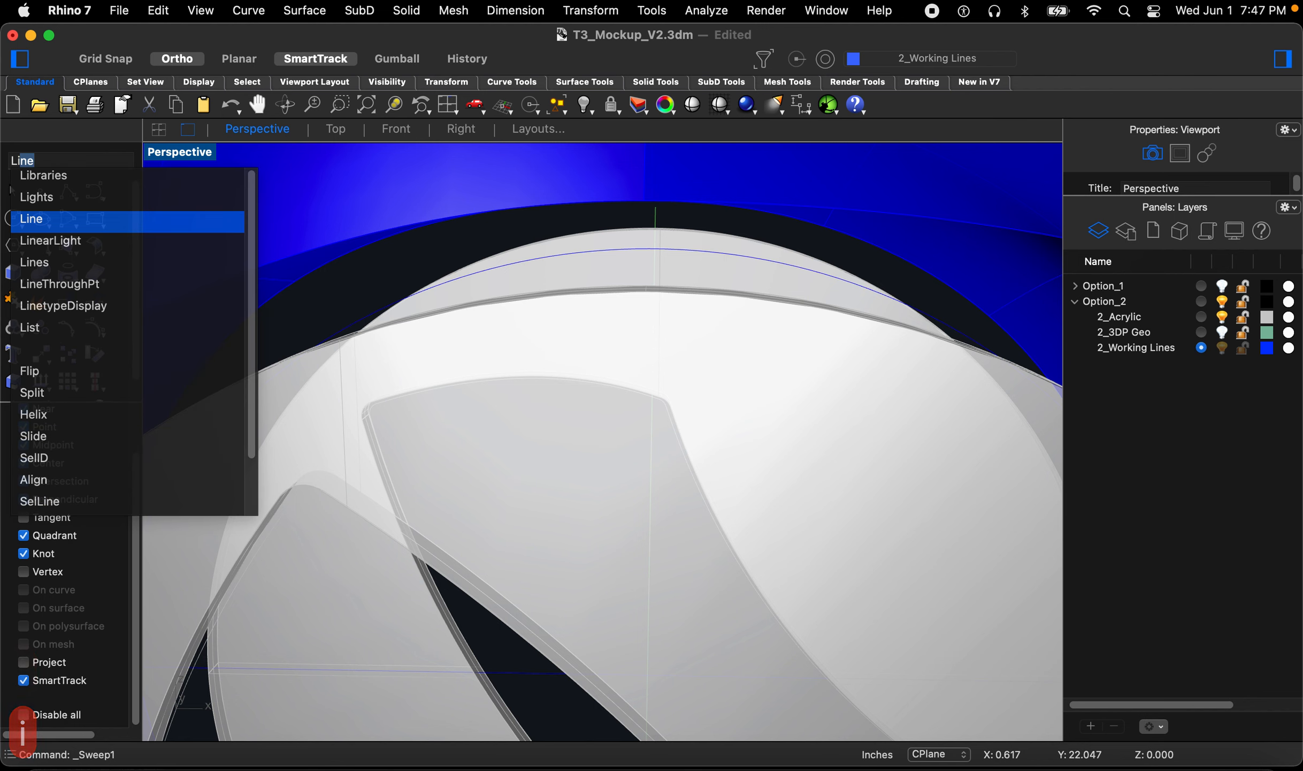
pyautogui.press('space')
pyautogui.scroll(-3, 676, 265)
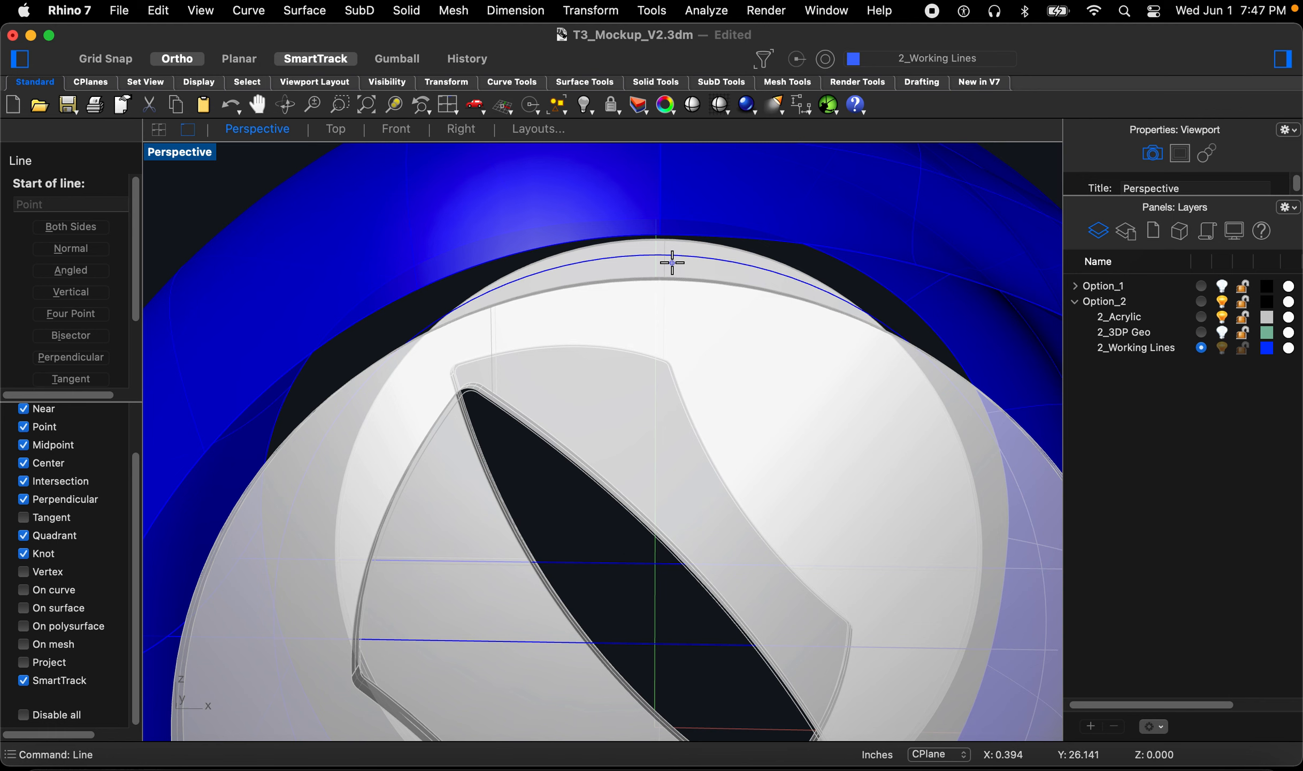
pyautogui.scroll(2, 671, 253)
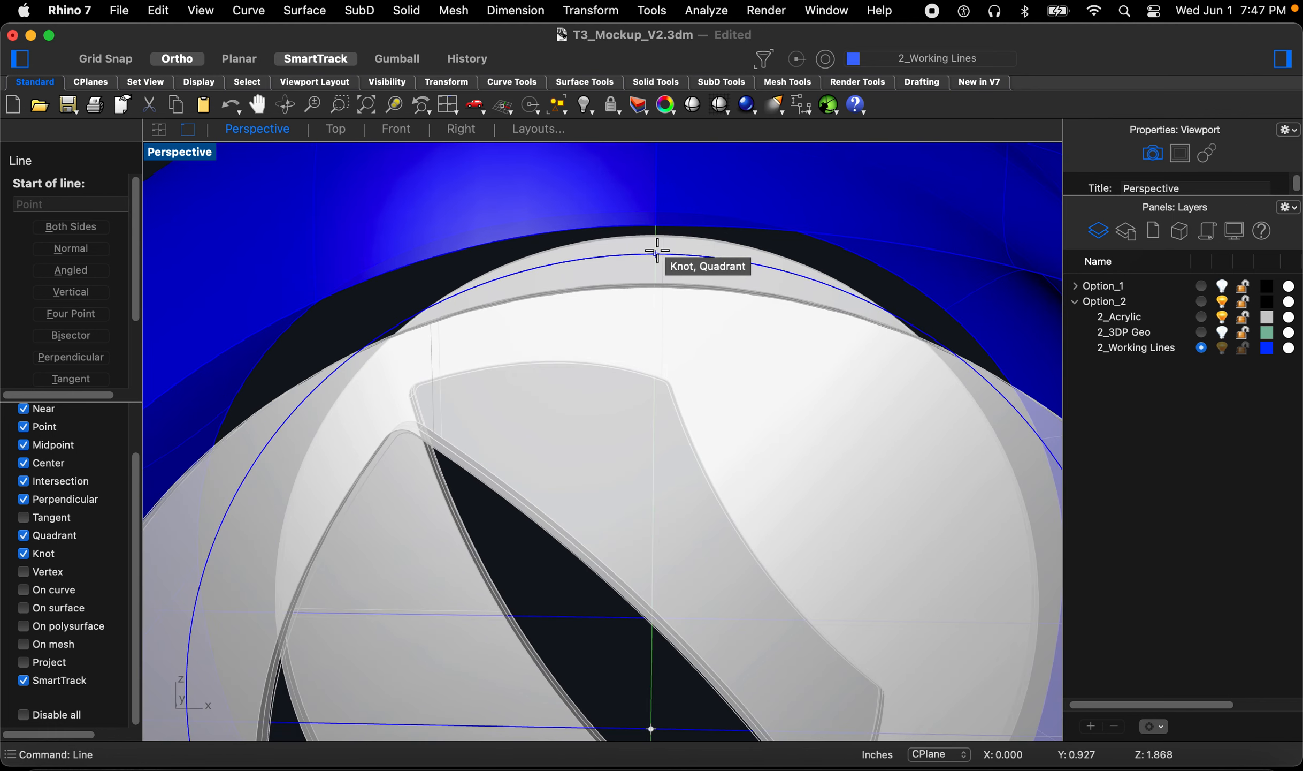
pyautogui.click(657, 254)
pyautogui.moveTo(657, 258); pyautogui.dragTo(535, 257, button='right')
pyautogui.click(336, 129)
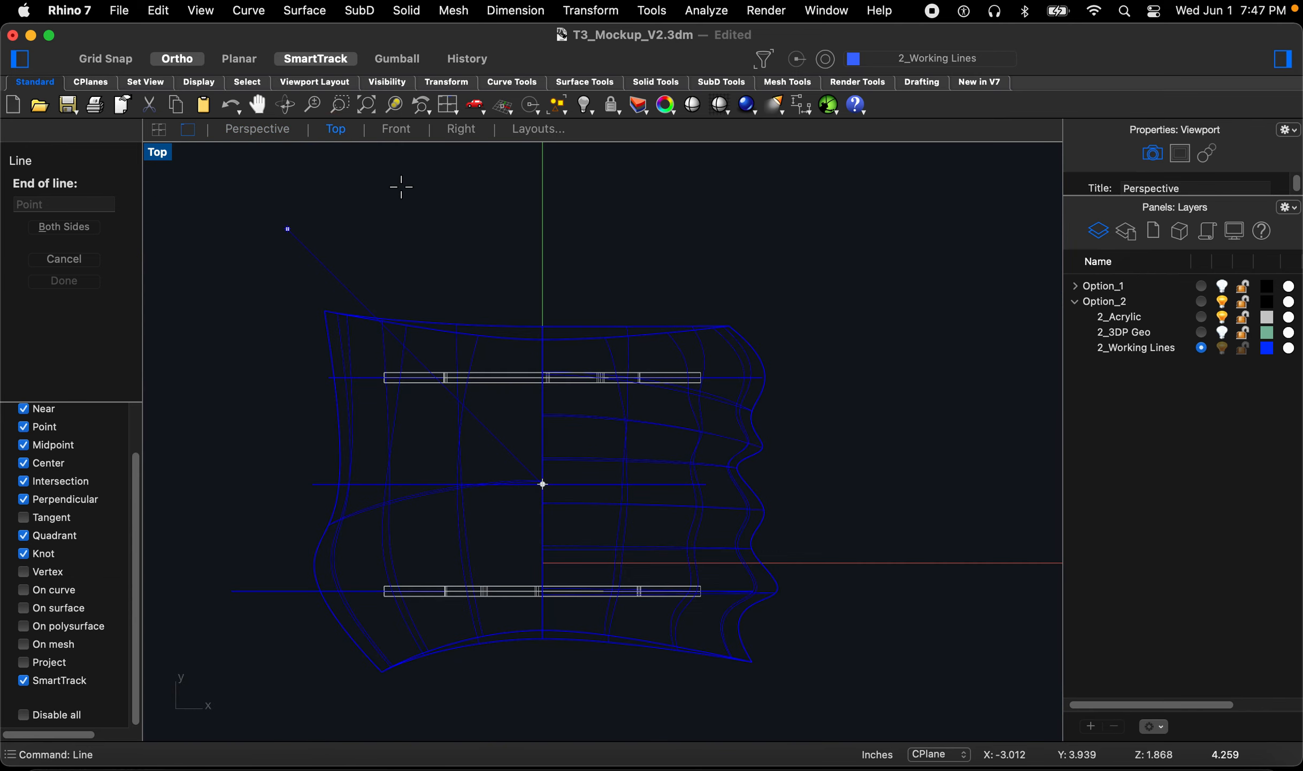
pyautogui.scroll(3, 496, 327)
pyautogui.scroll(-4, 518, 471)
pyautogui.scroll(6, 533, 541)
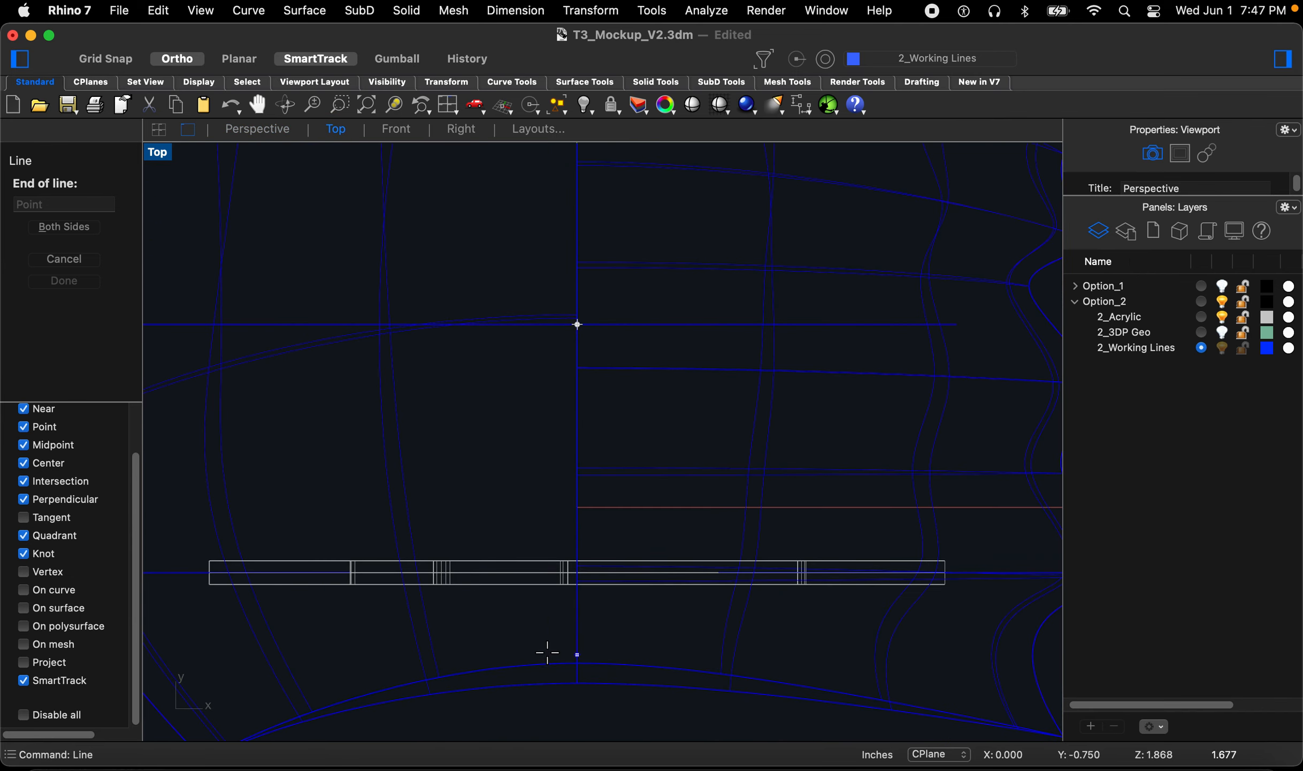
pyautogui.scroll(-6, 547, 629)
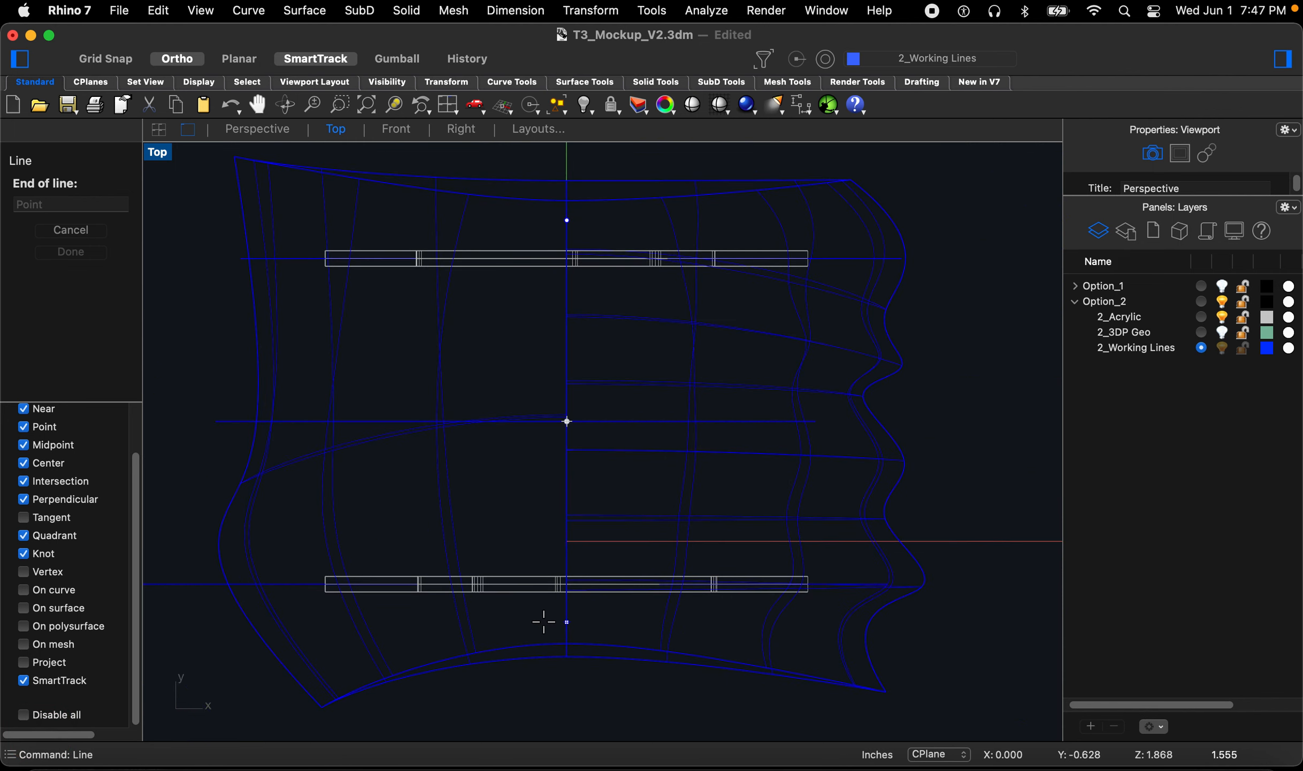
pyautogui.click(544, 622)
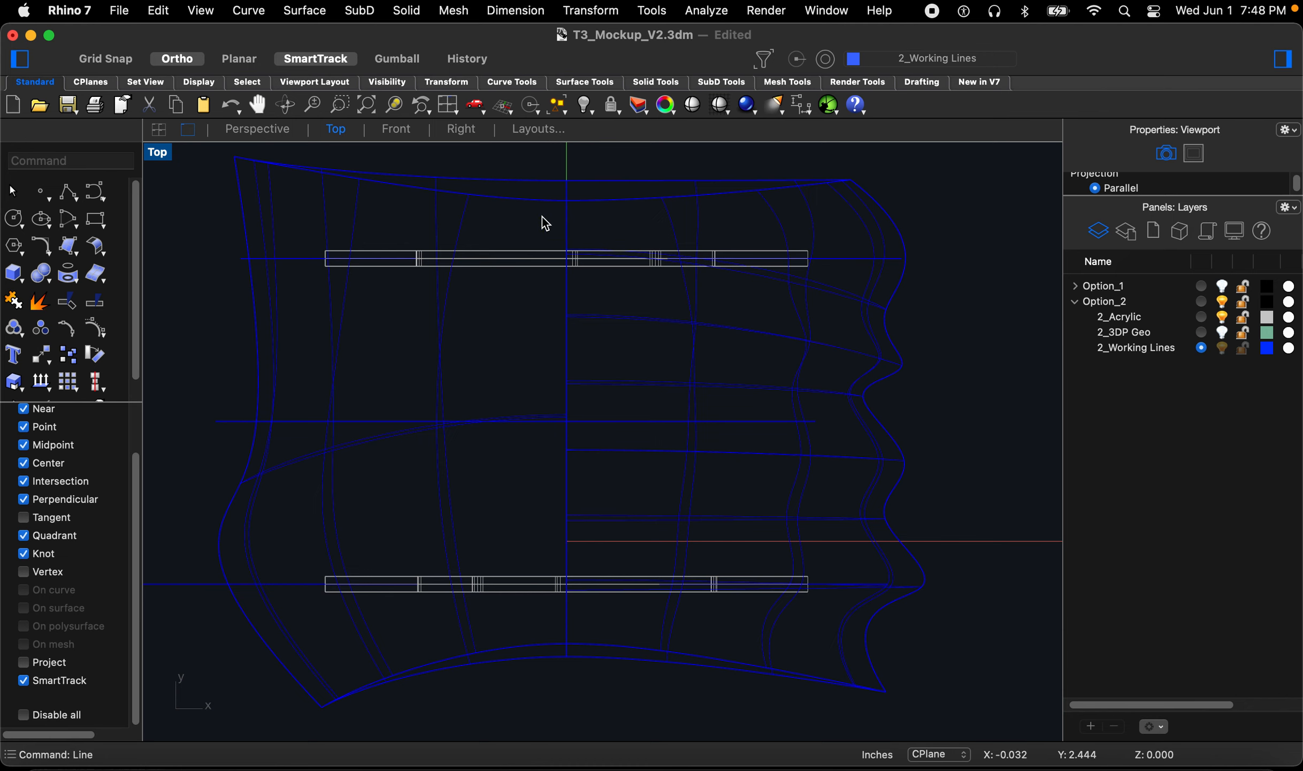
# Step: Select the new line and move it 0.5 inches downward in the Front view
pyautogui.click(262, 128)
pyautogui.moveTo(499, 384); pyautogui.dragTo(541, 340, button='right')
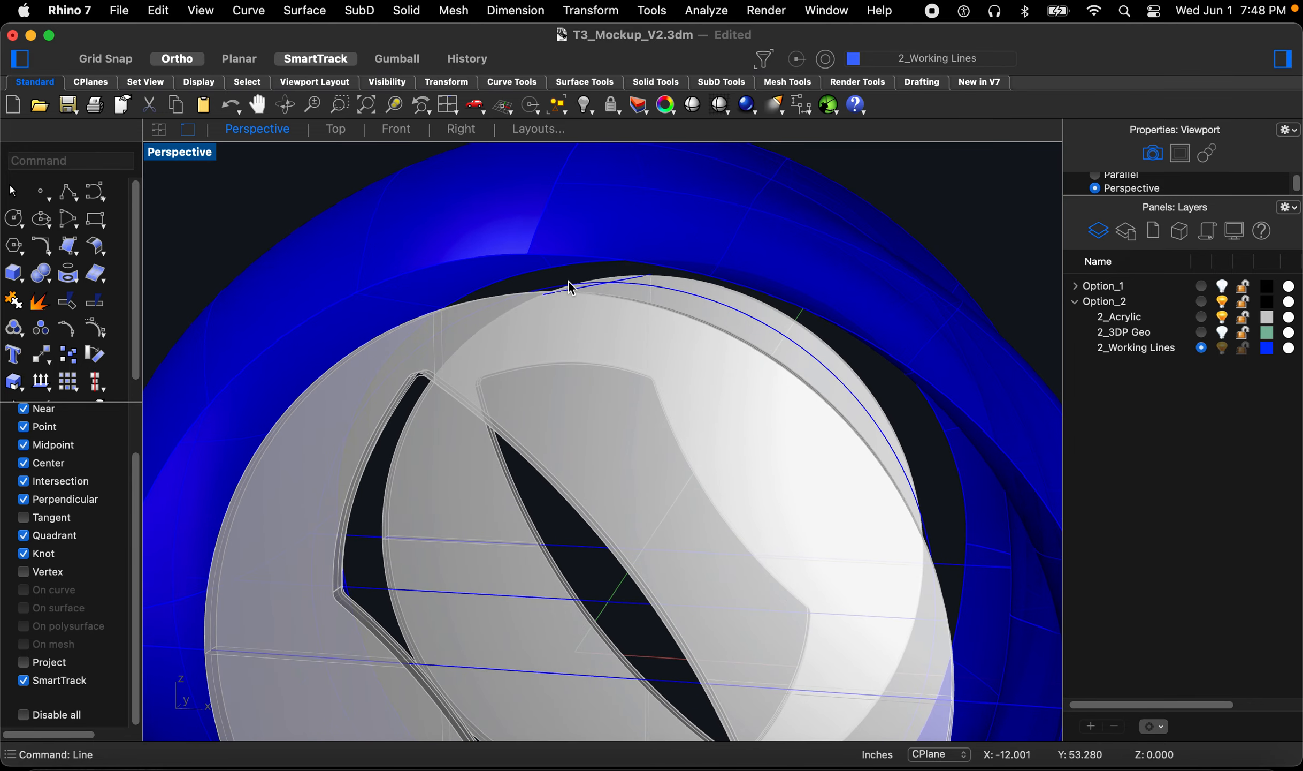
pyautogui.scroll(6, 568, 289)
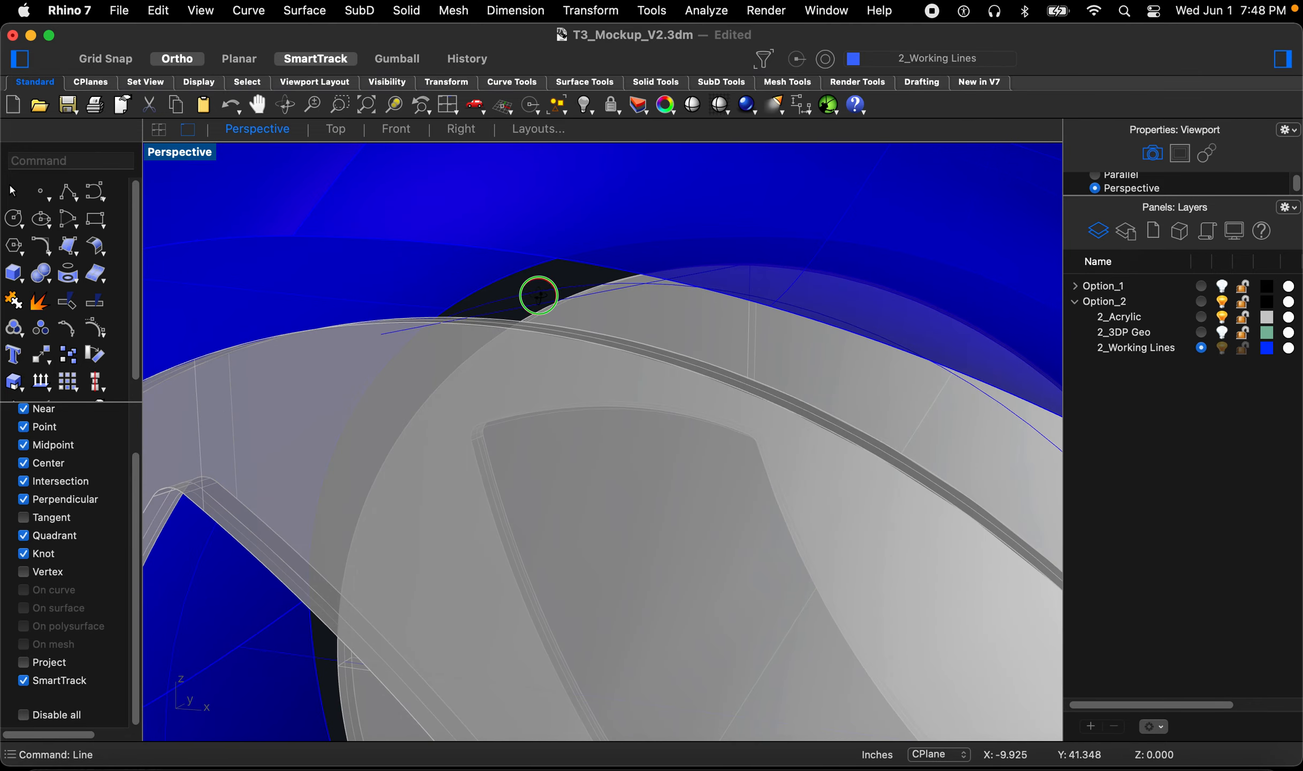
pyautogui.scroll(3, 538, 297)
pyautogui.click(535, 307)
pyautogui.scroll(-3, 535, 321)
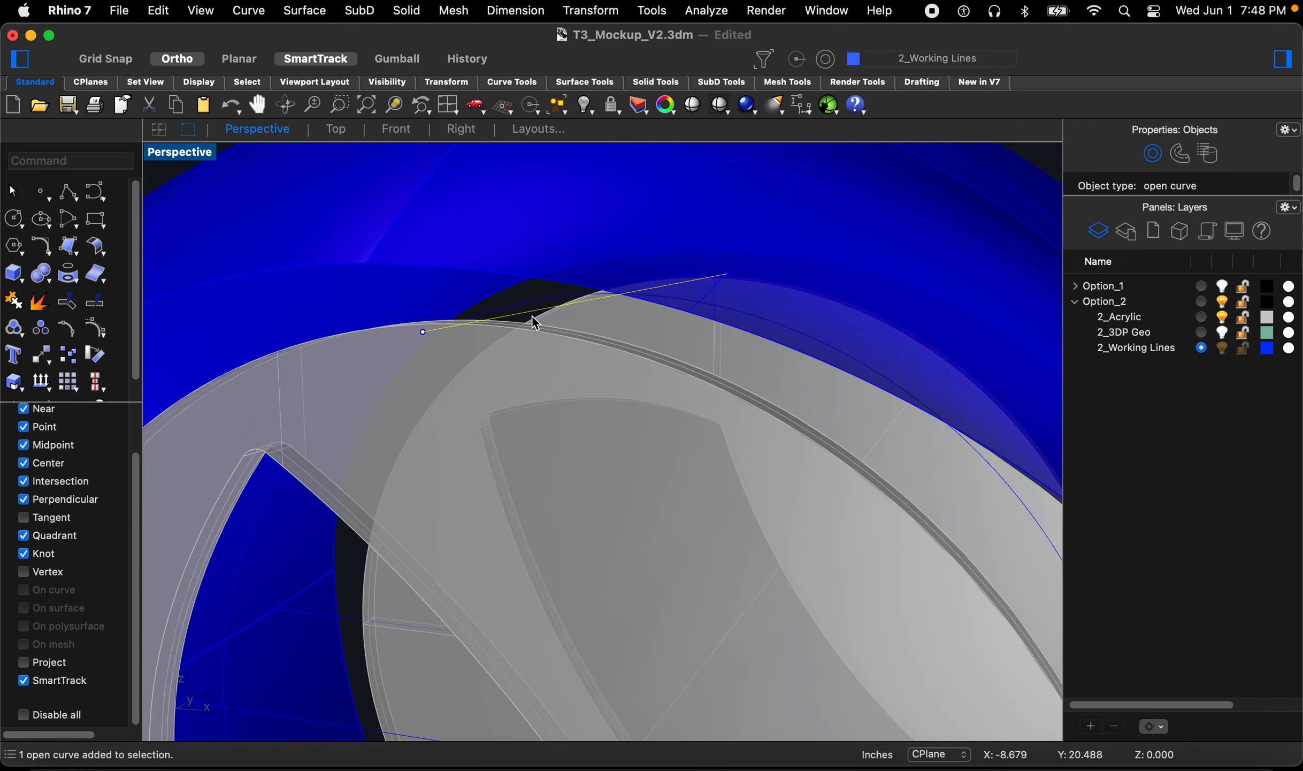
pyautogui.scroll(-10, 535, 325)
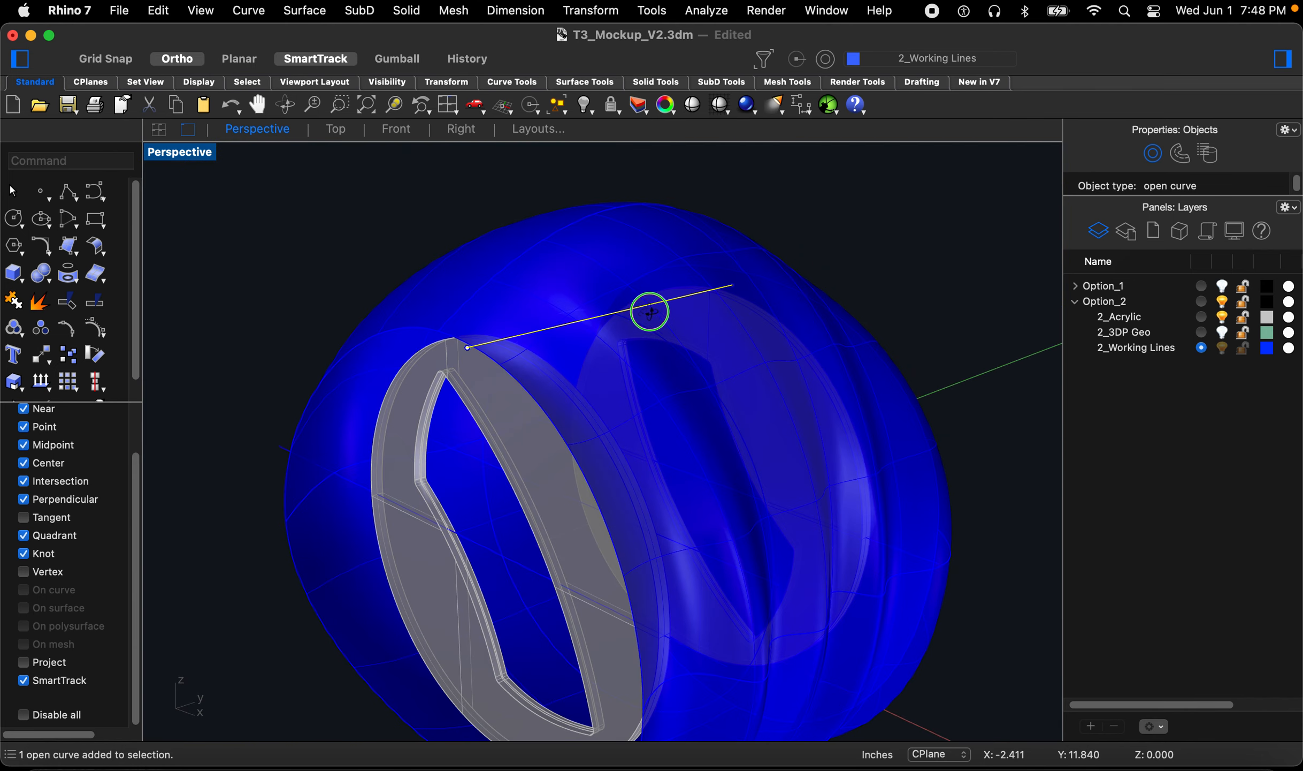
pyautogui.scroll(-10, 650, 312)
pyautogui.moveTo(556, 434); pyautogui.dragTo(611, 387, button='right')
pyautogui.scroll(10, 579, 430)
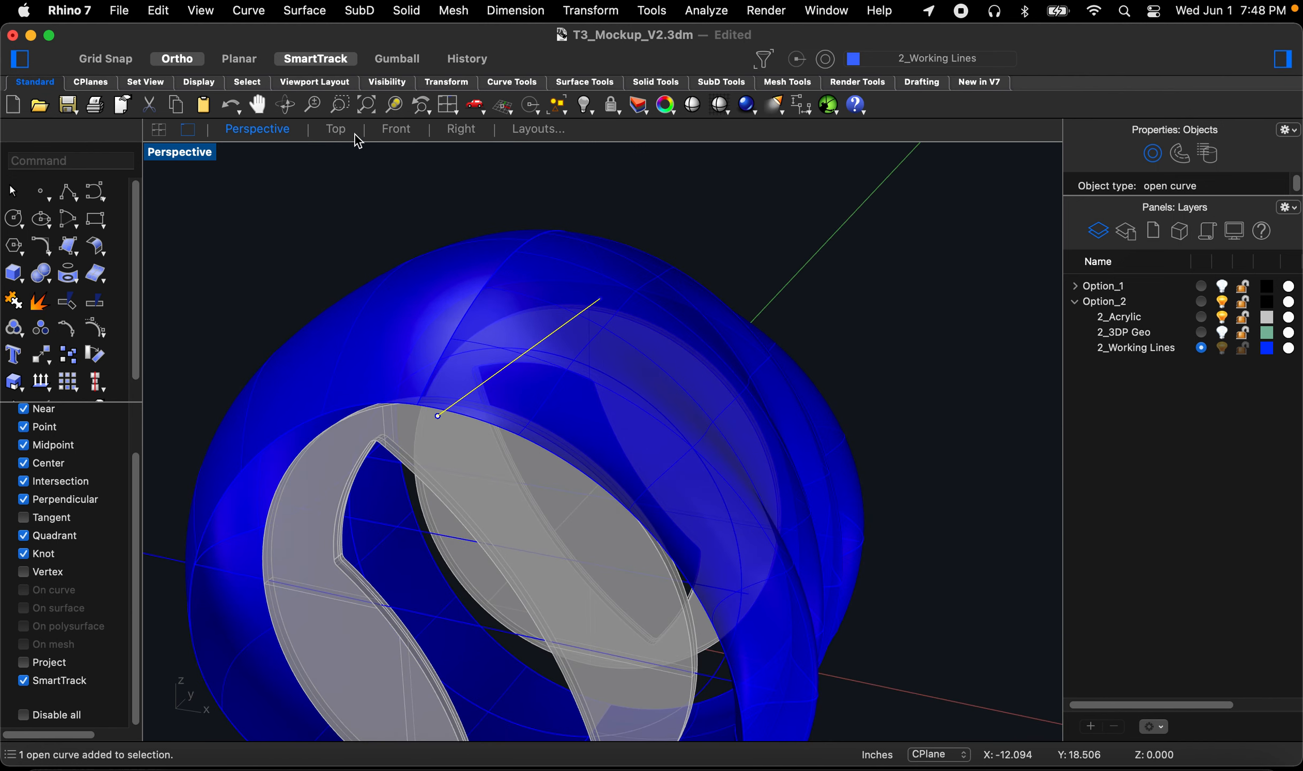
pyautogui.click(420, 133)
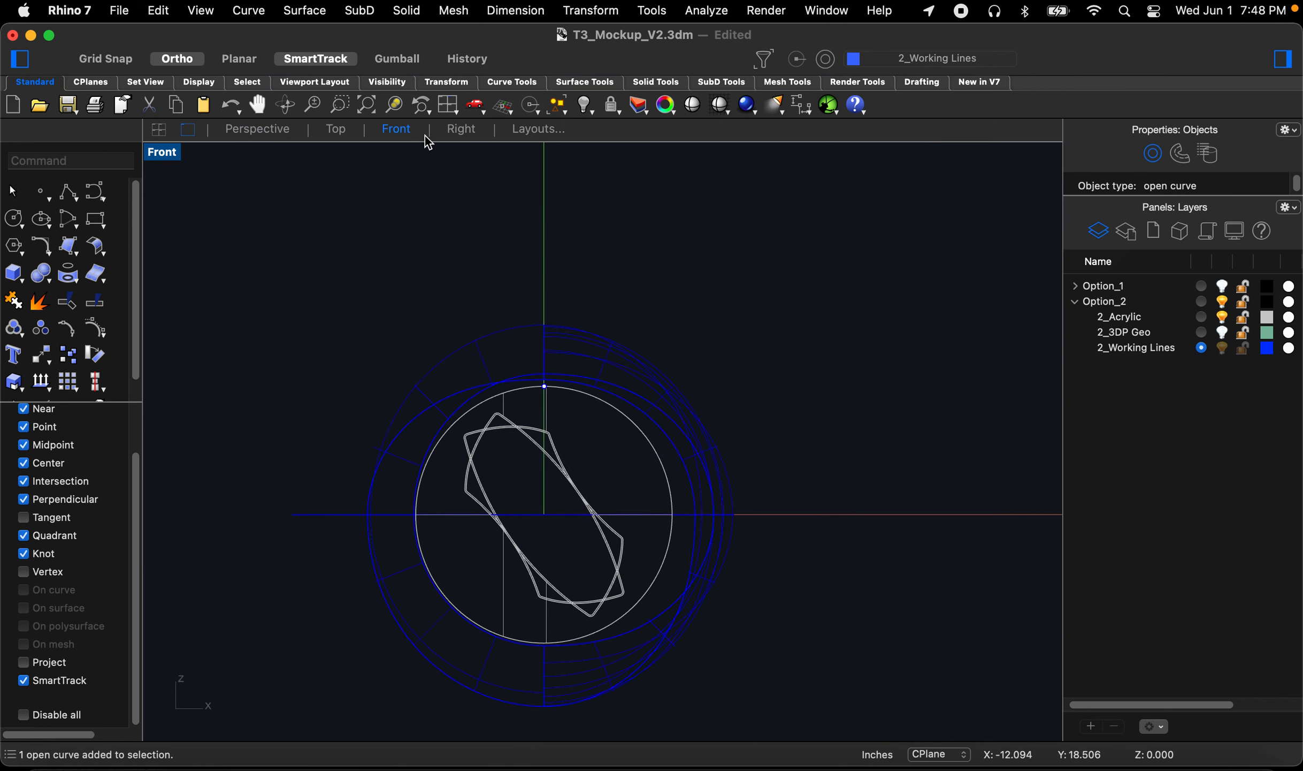
pyautogui.scroll(6, 551, 388)
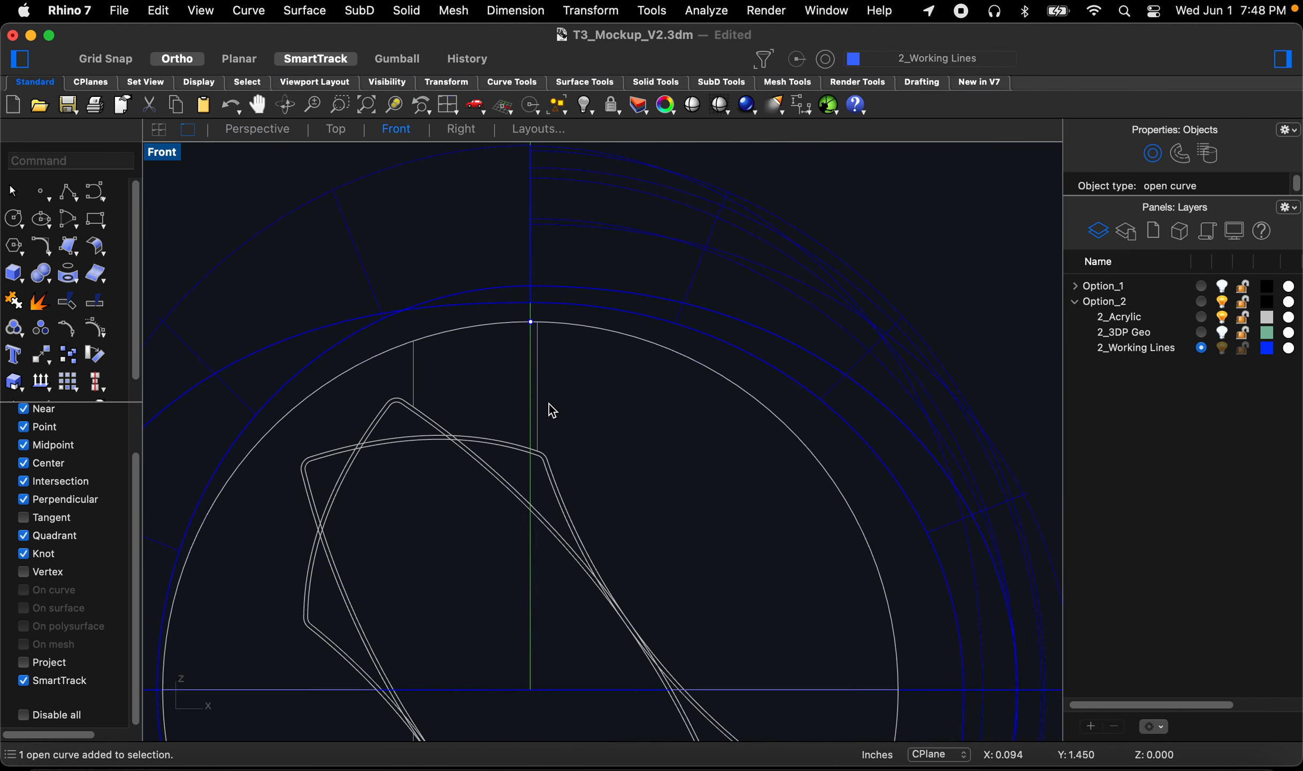
pyautogui.write('m')
pyautogui.press('space')
pyautogui.click(575, 384)
pyautogui.write('.5')
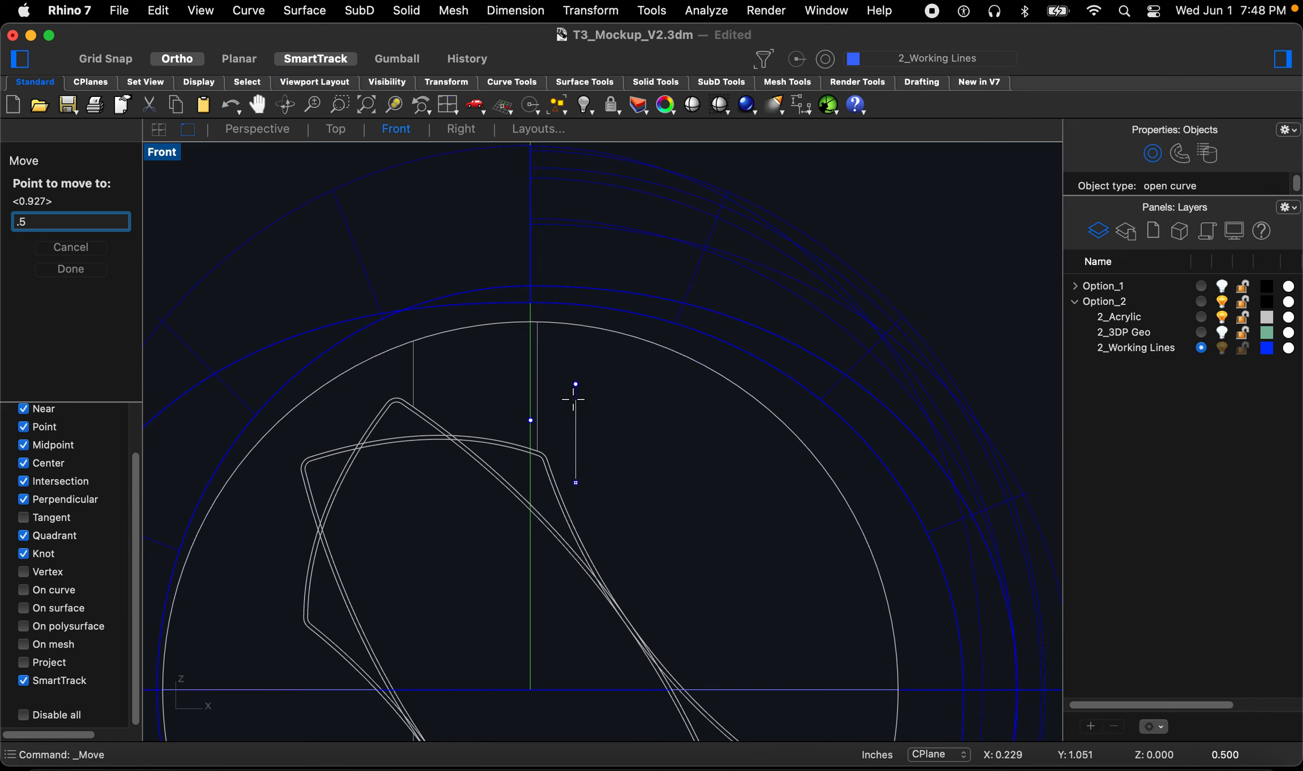
pyautogui.press('Return')
# Step: Create a new layer named 2_Basswood and place it under Option_2
pyautogui.scroll(-5, 577, 407)
pyautogui.click(1091, 726)
pyautogui.write('2_')
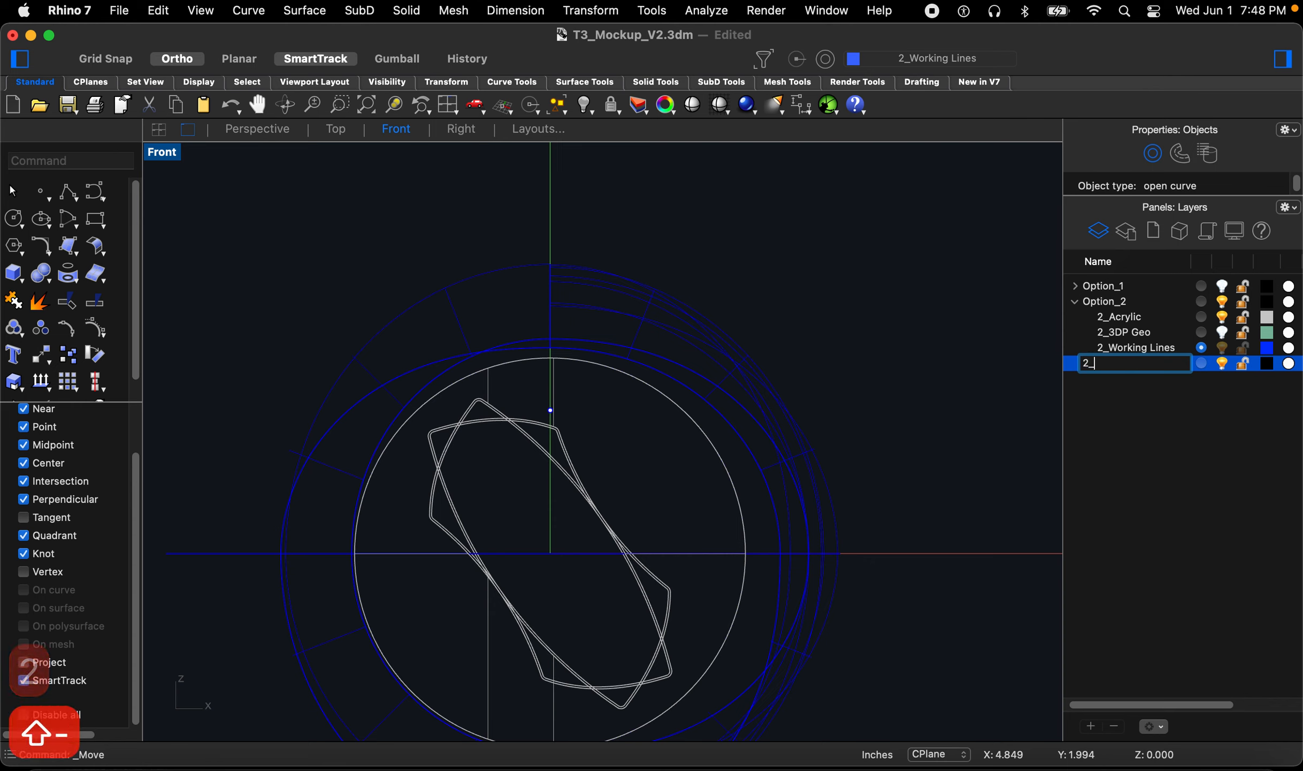
pyautogui.write('Basswood')
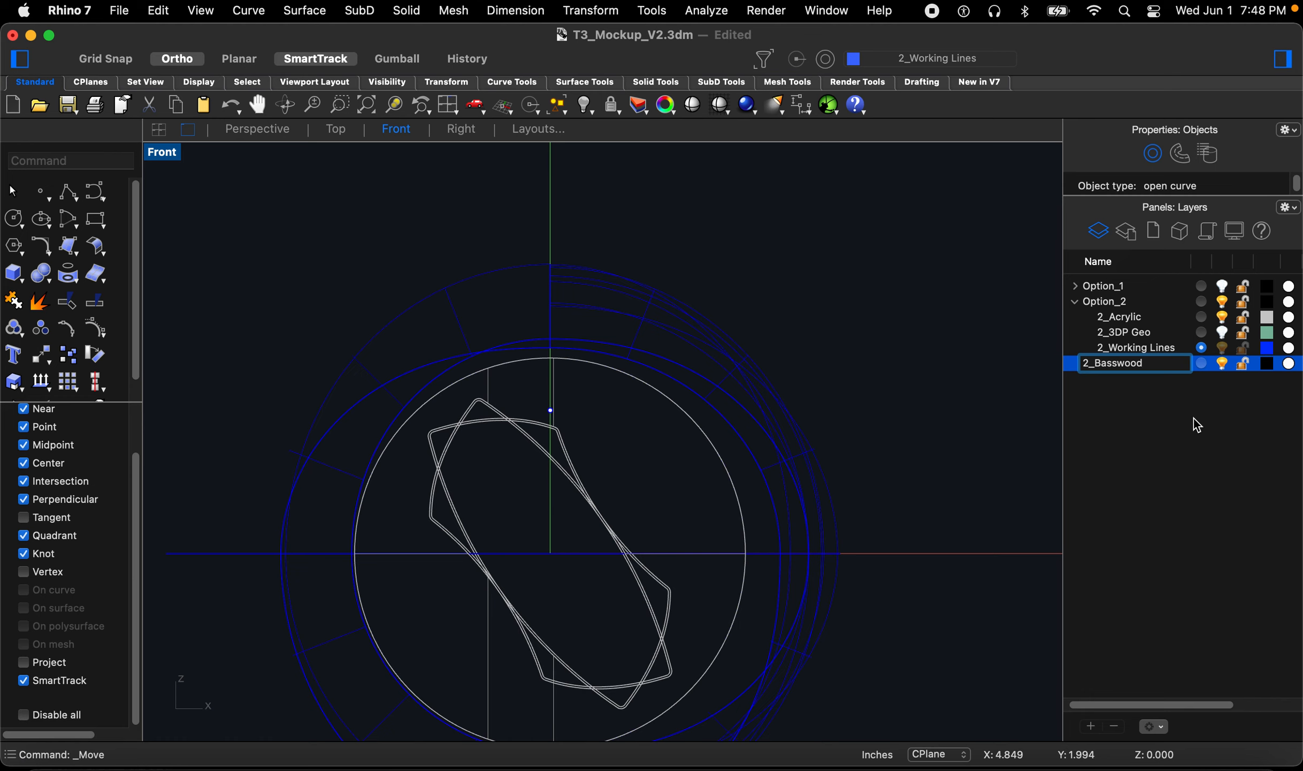
pyautogui.click(1187, 415)
pyautogui.moveTo(1124, 371); pyautogui.dragTo(1118, 301)
# Step: Set the 2_Basswood layer colour to orange and make it the current layer
pyautogui.click(1266, 318)
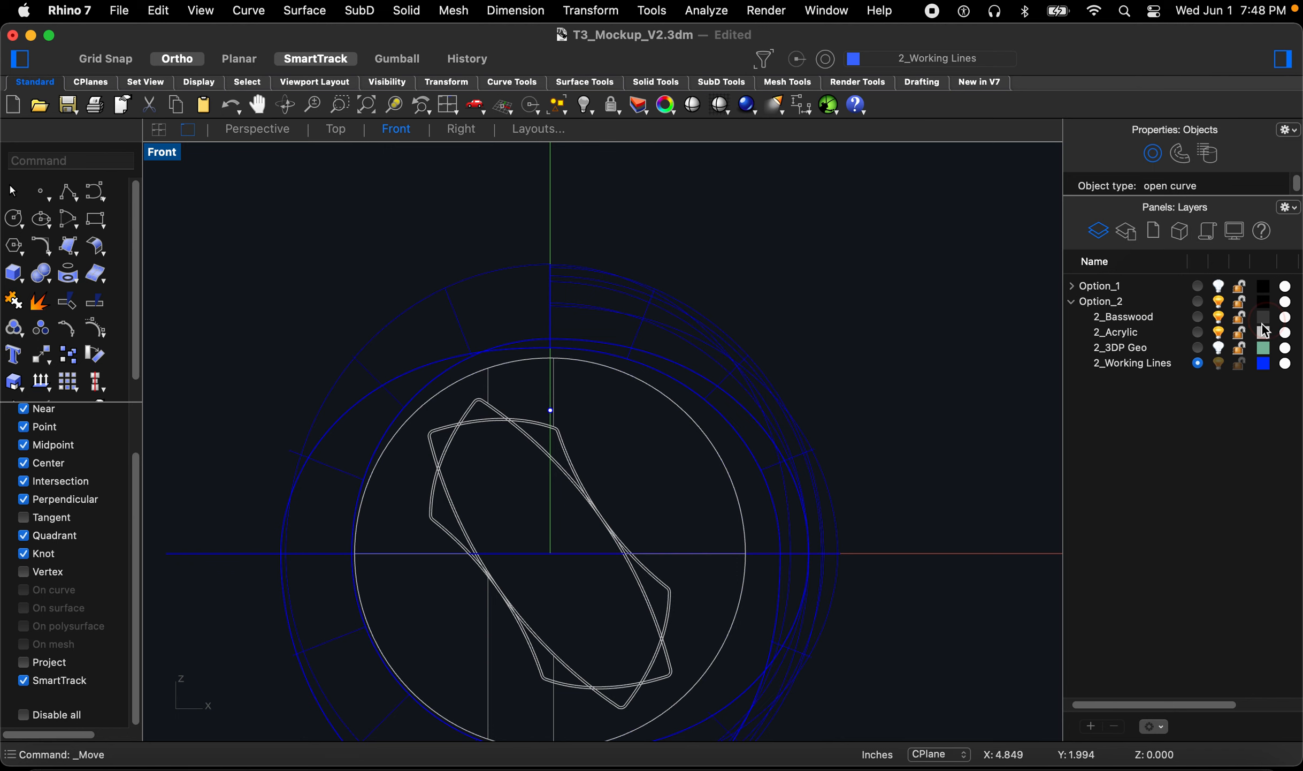
pyautogui.scroll(-5, 434, 471)
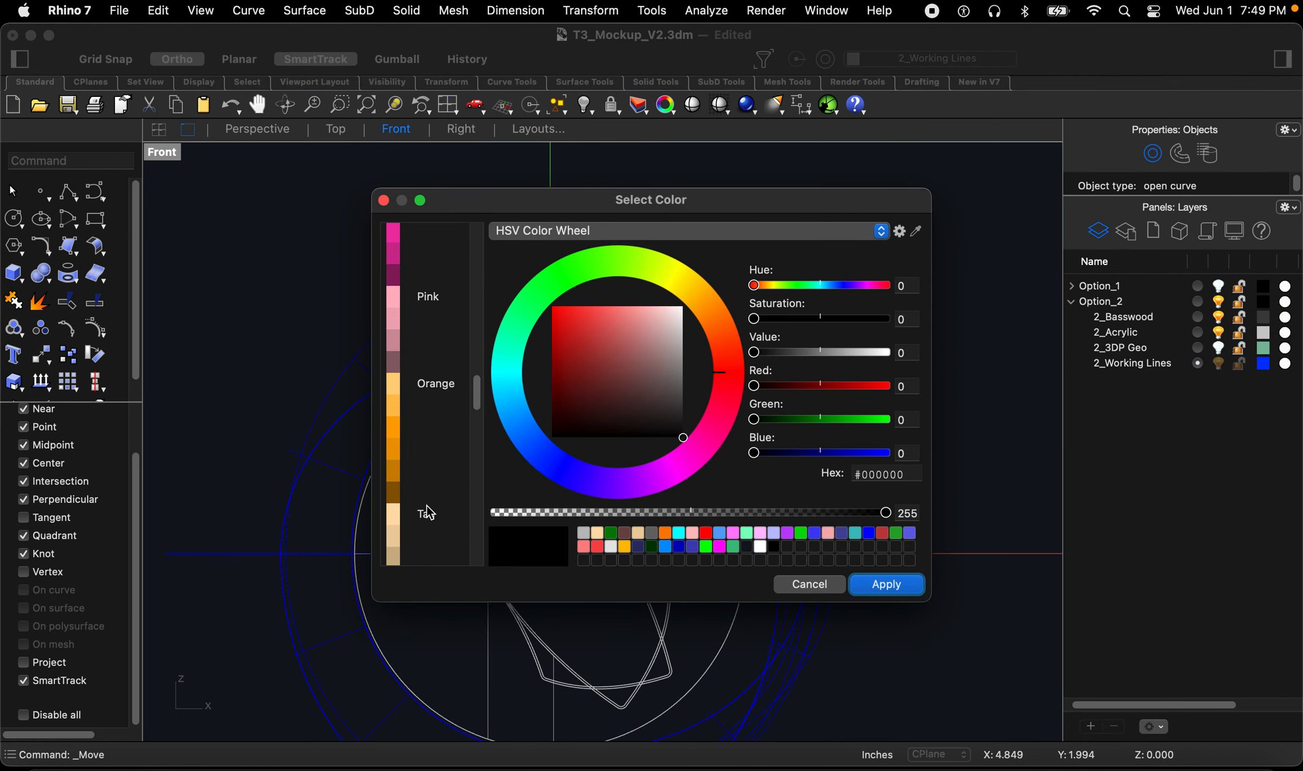
pyautogui.click(408, 386)
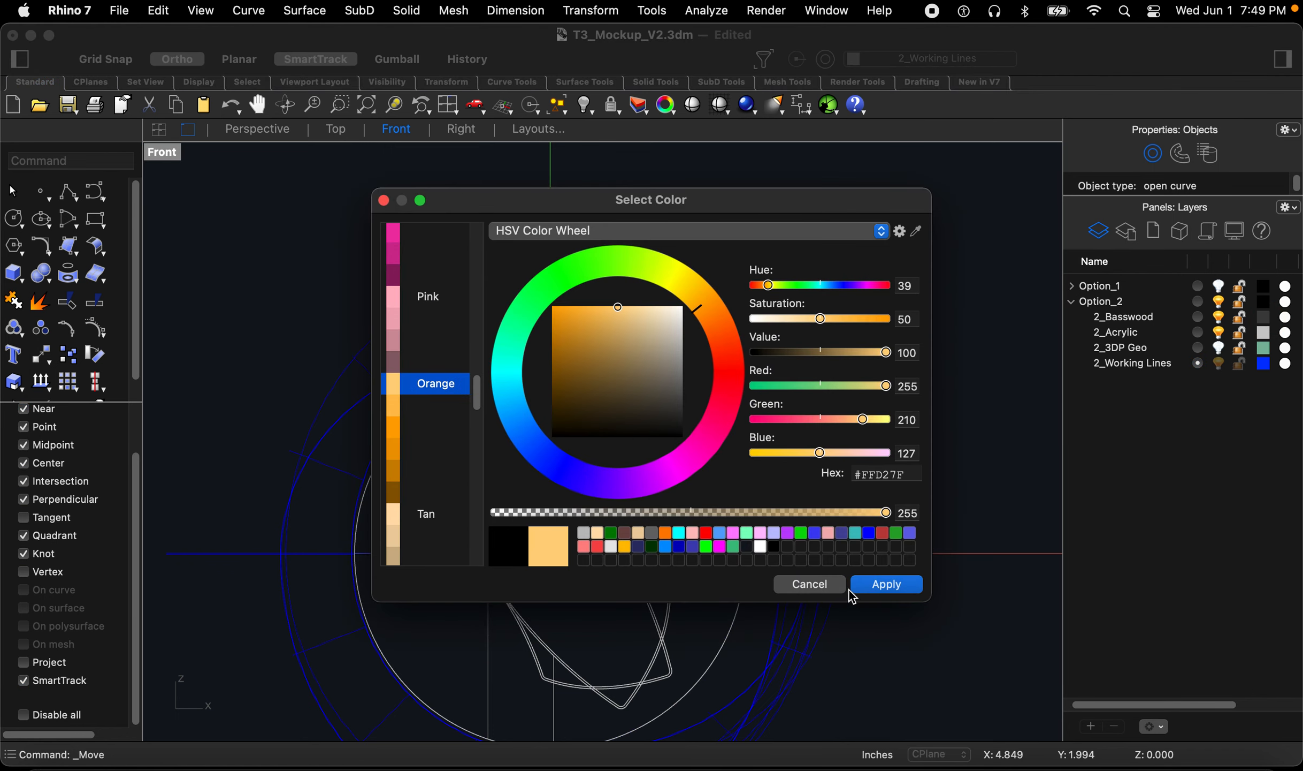
pyautogui.click(880, 585)
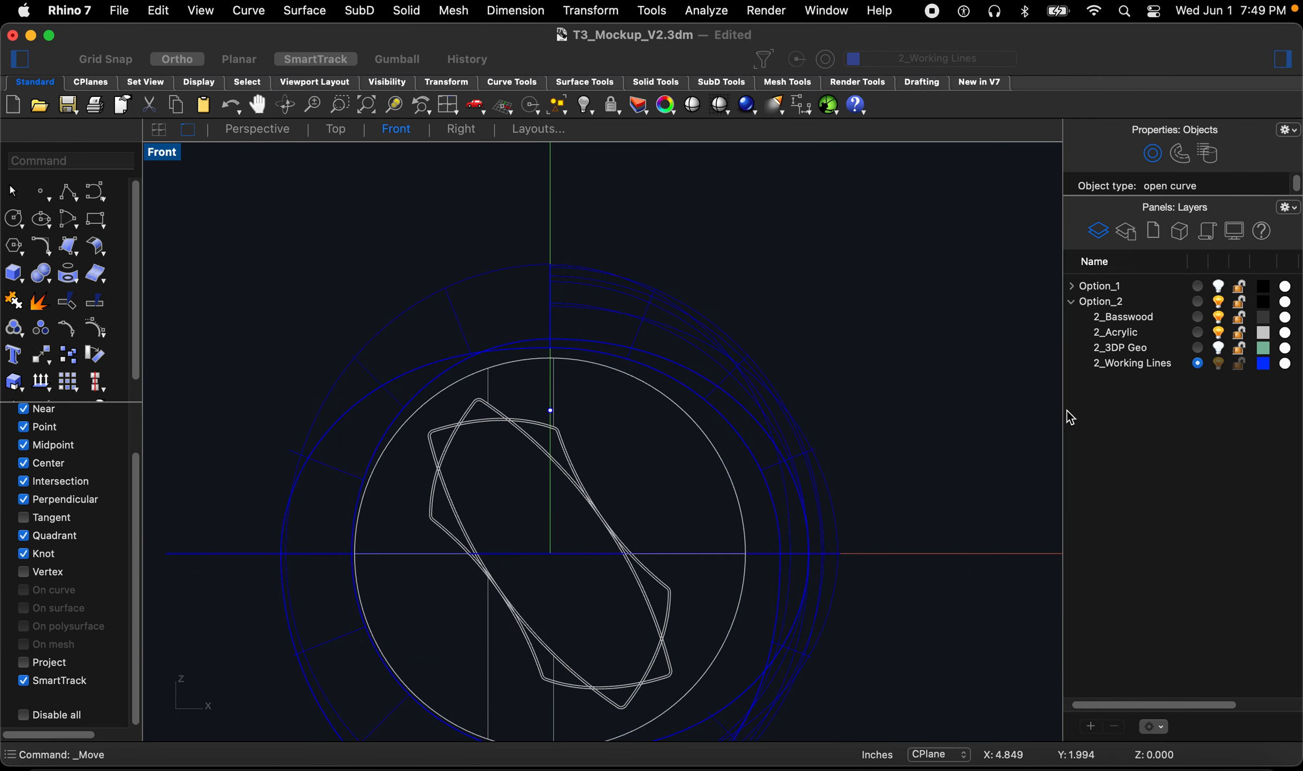
pyautogui.click(1198, 317)
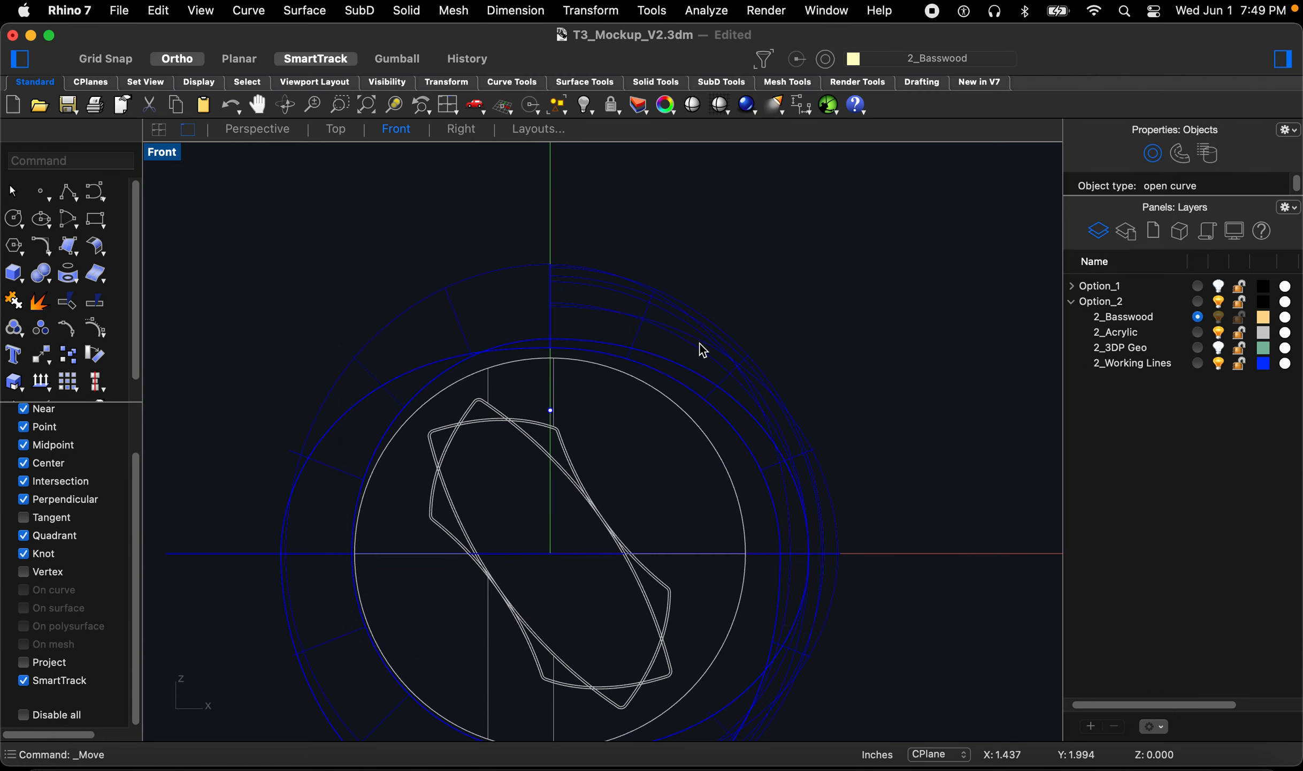
# Step: Extrude the line upward as a surface about 2 inches with ExtrudeCrv in the Perspective view
pyautogui.click(258, 130)
pyautogui.write('extr')
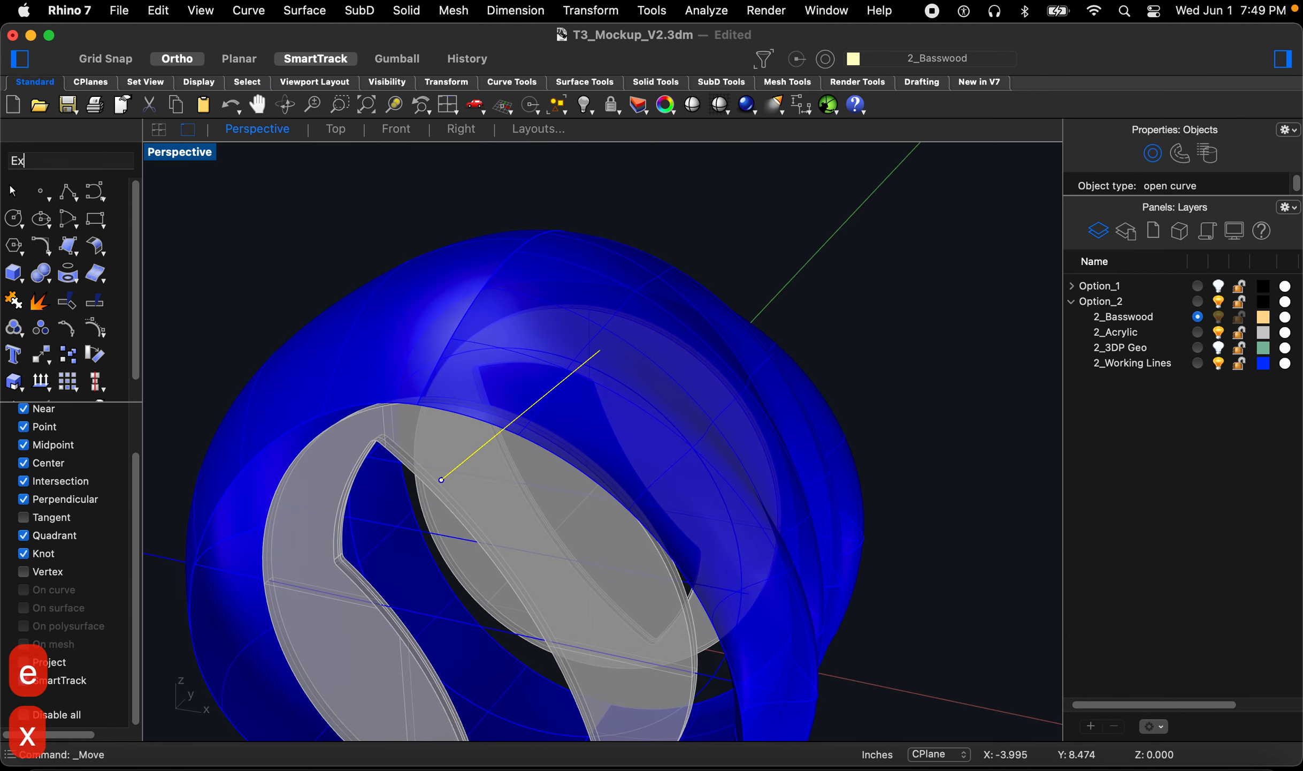
pyautogui.press('space')
pyautogui.scroll(-3, 546, 362)
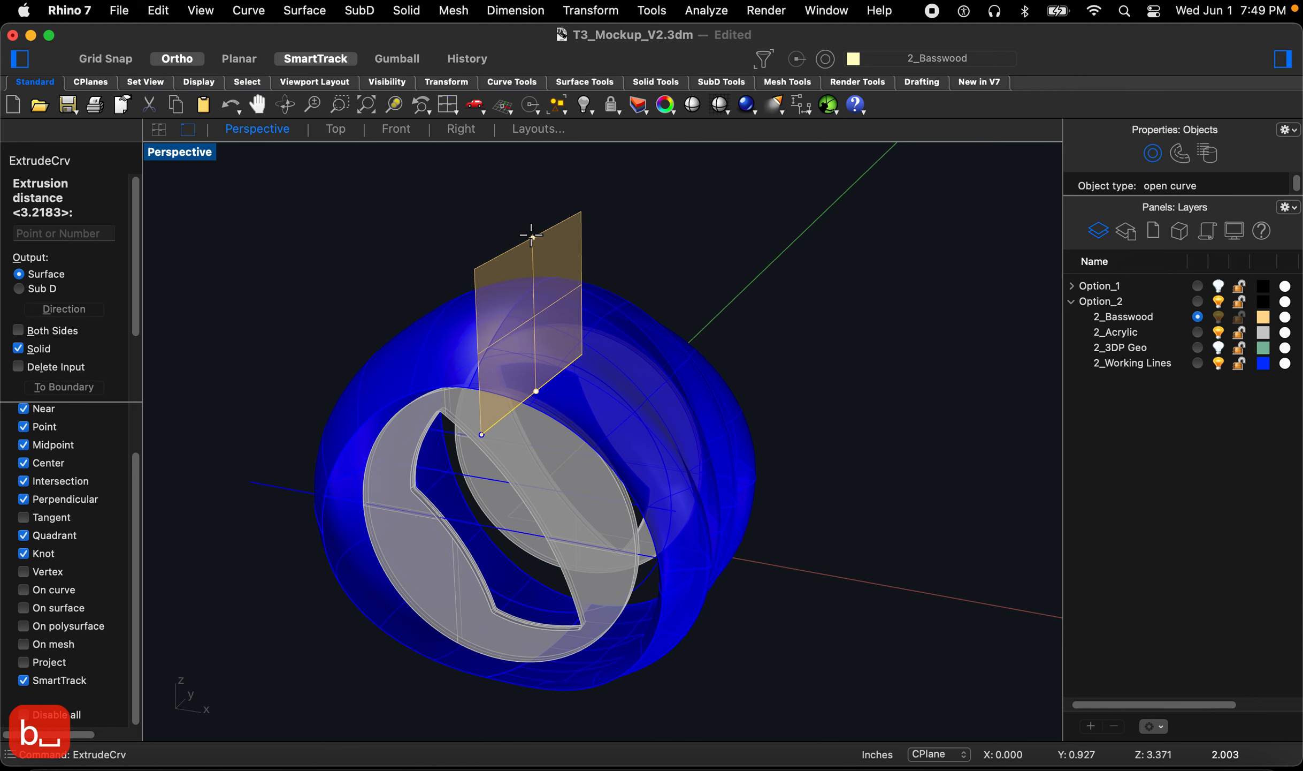
pyautogui.click(532, 219)
pyautogui.moveTo(640, 315); pyautogui.dragTo(639, 270, button='right')
# Step: Rotate a copy of the extruded strip 20 degrees about the origin in the Front view
pyautogui.click(541, 228)
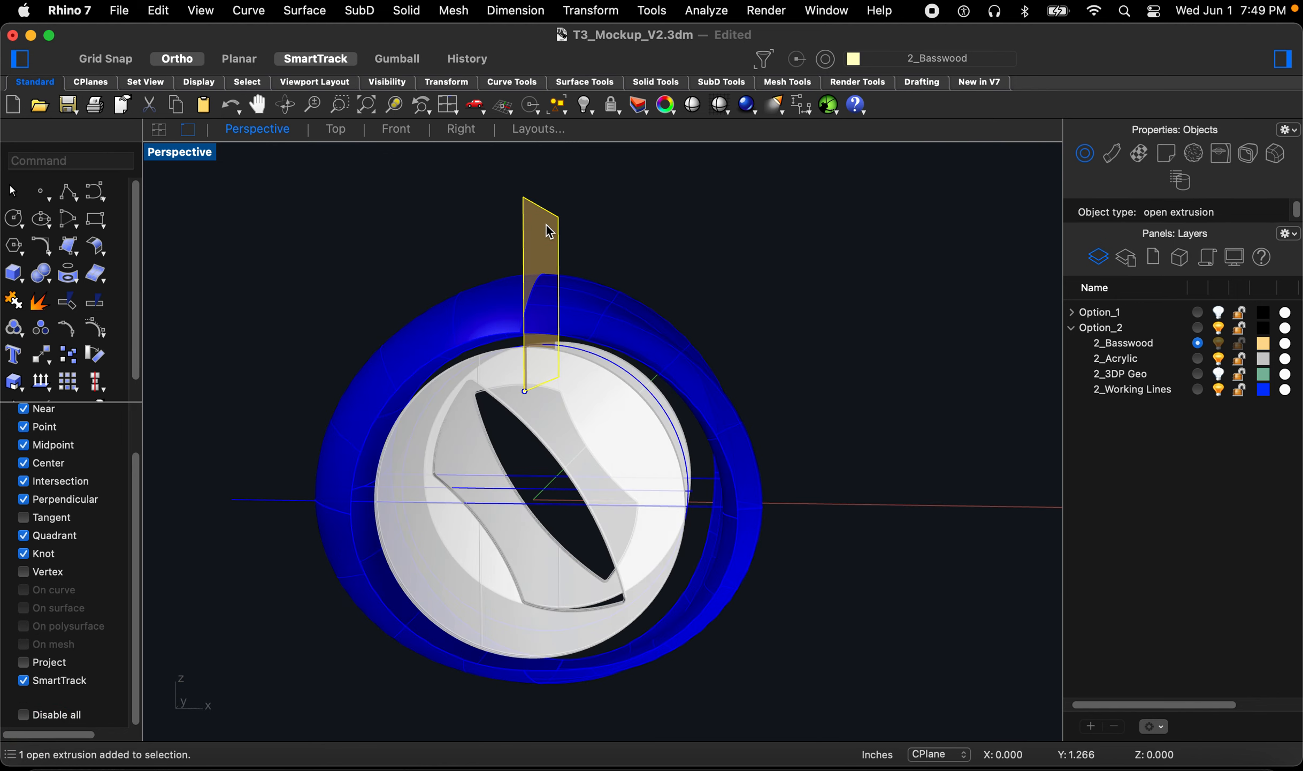
pyautogui.click(387, 131)
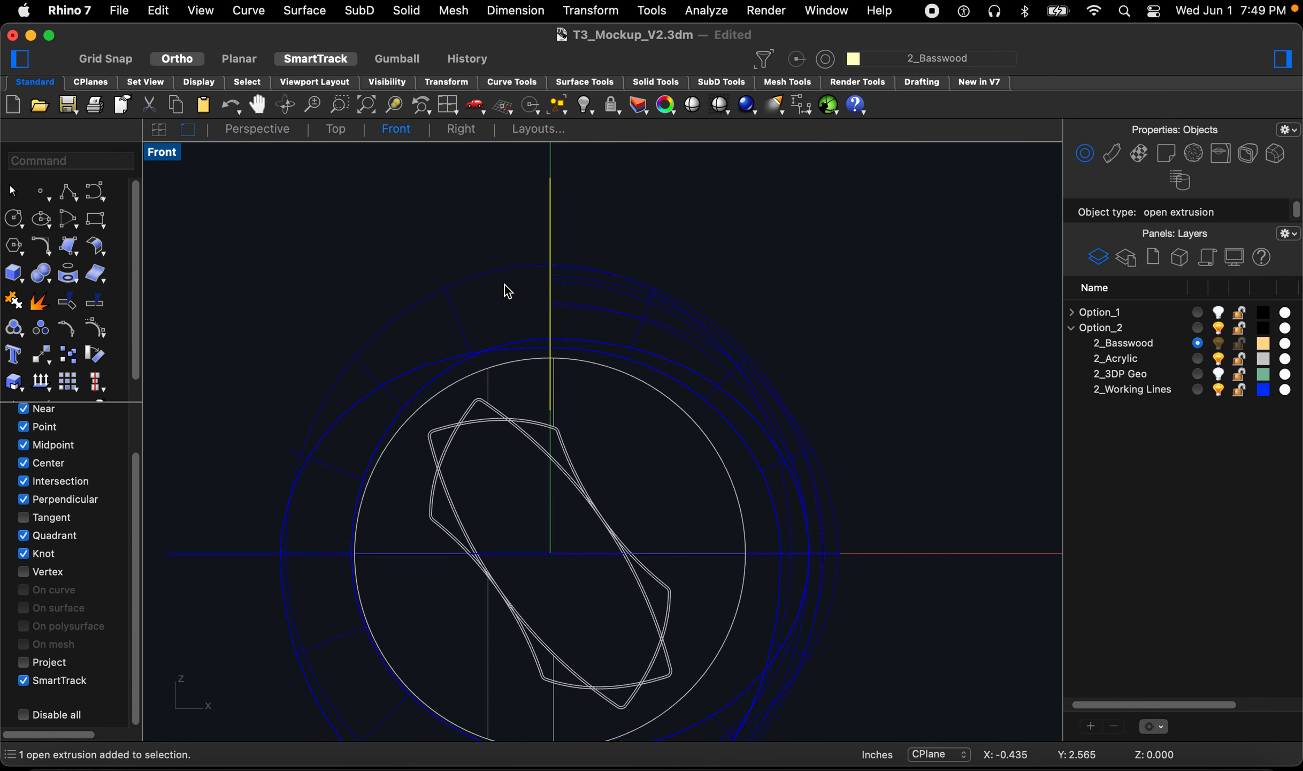
pyautogui.write('rot')
pyautogui.press('Return')
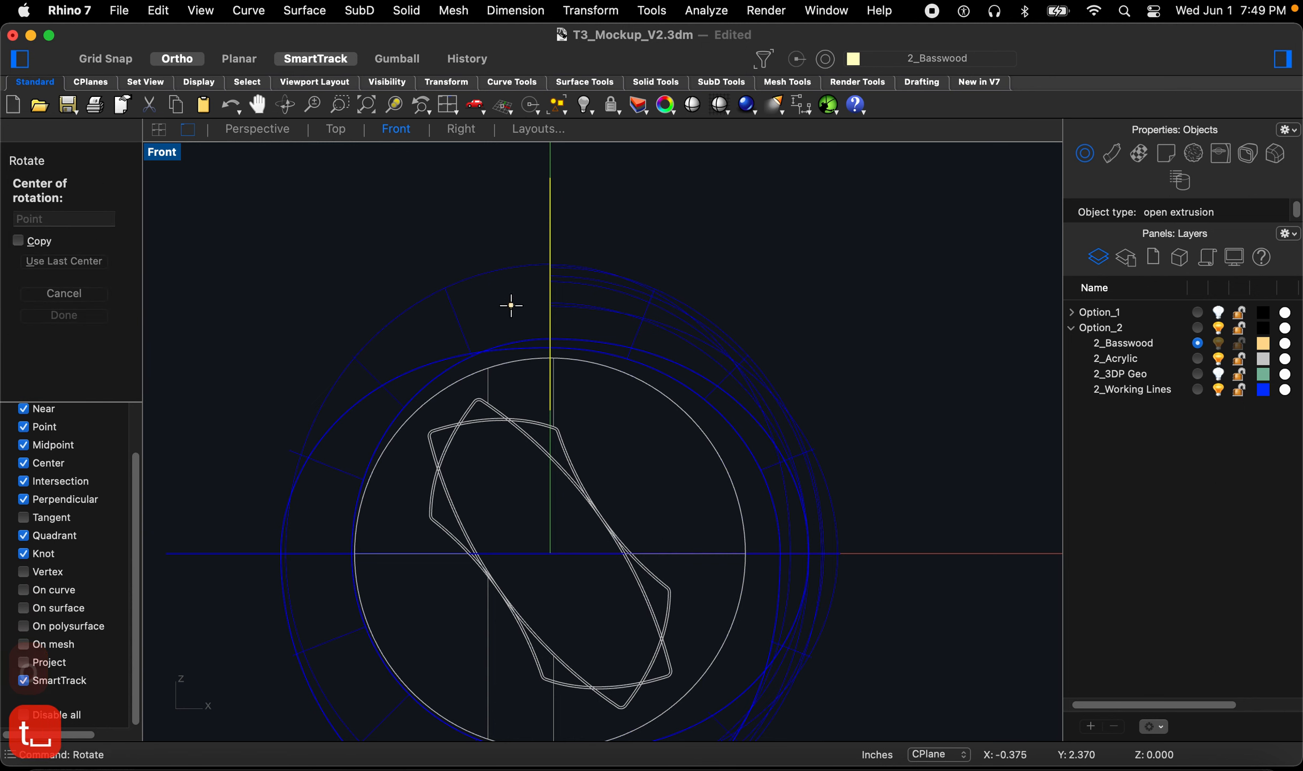
pyautogui.write('0')
pyautogui.scroll(-4, 550, 387)
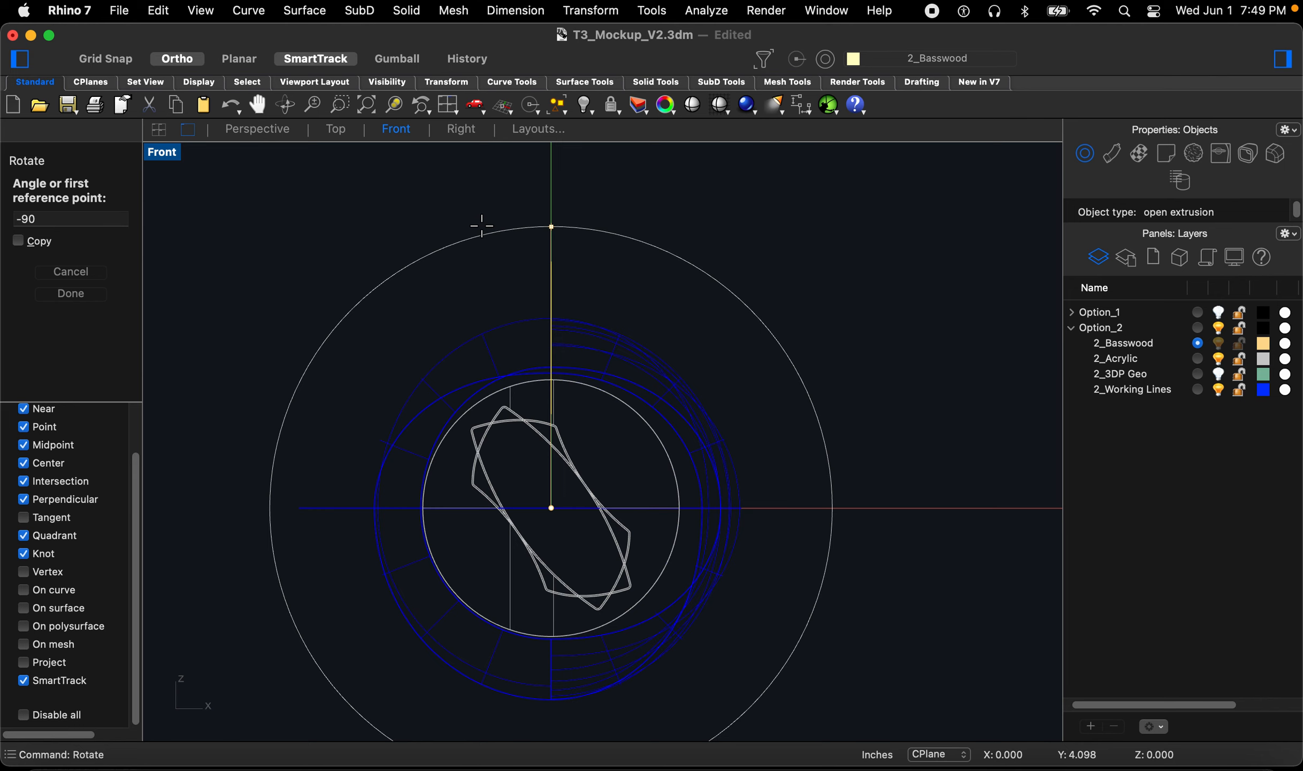
pyautogui.click(22, 243)
pyautogui.click(69, 217)
pyautogui.moveTo(43, 219); pyautogui.dragTo(20, 217)
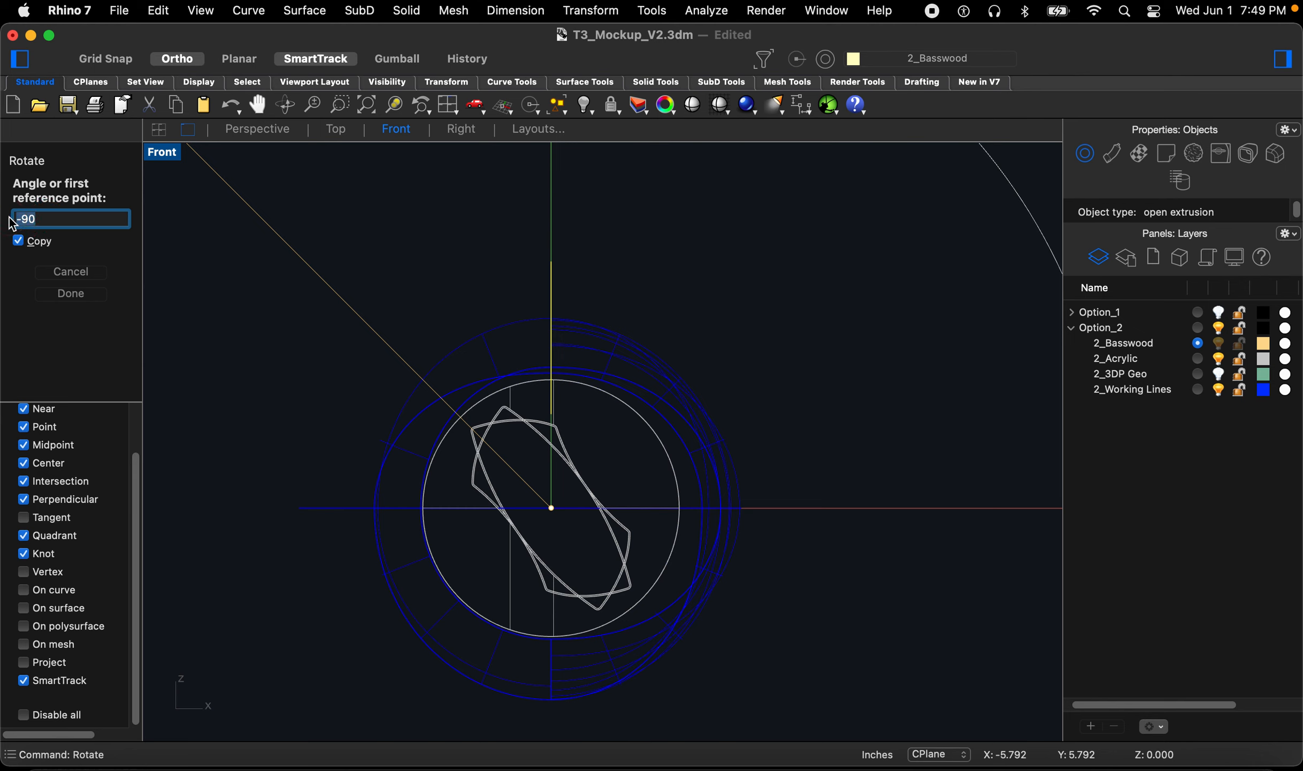
pyautogui.write('20')
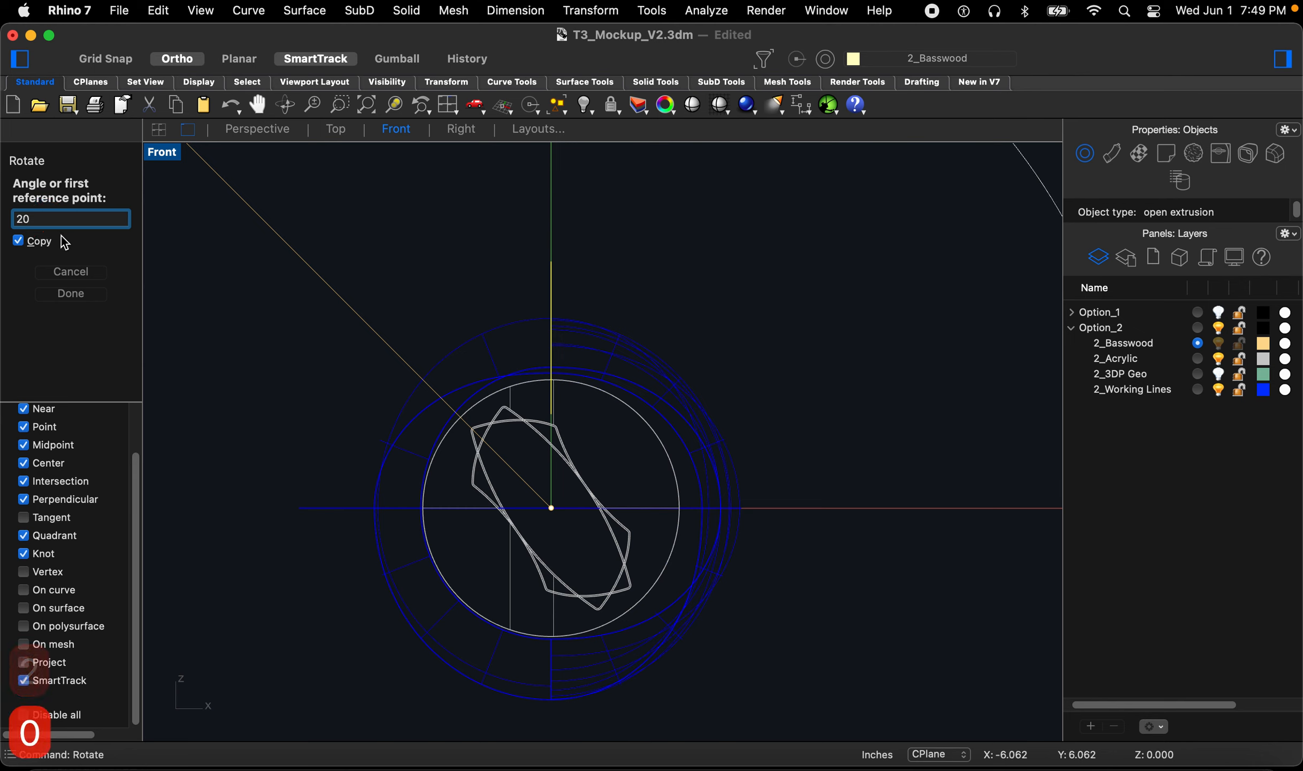
pyautogui.press('Return')
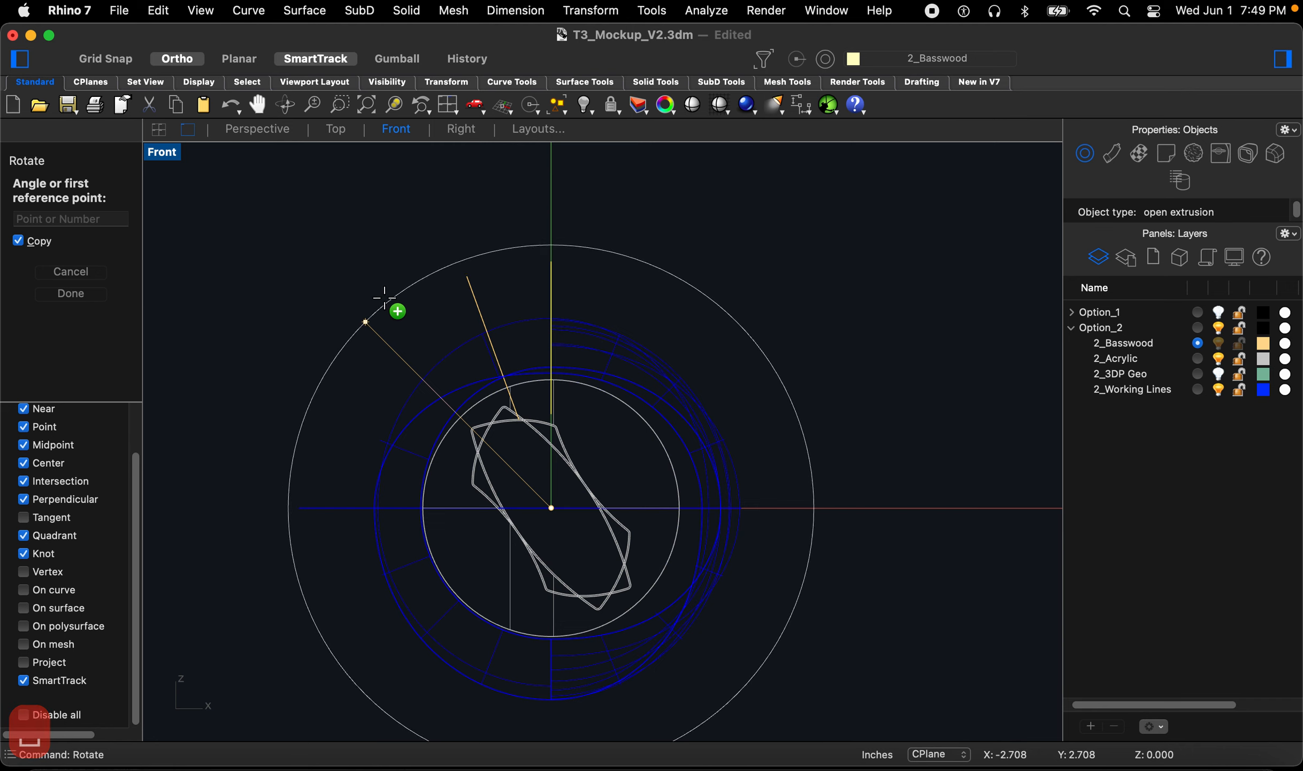
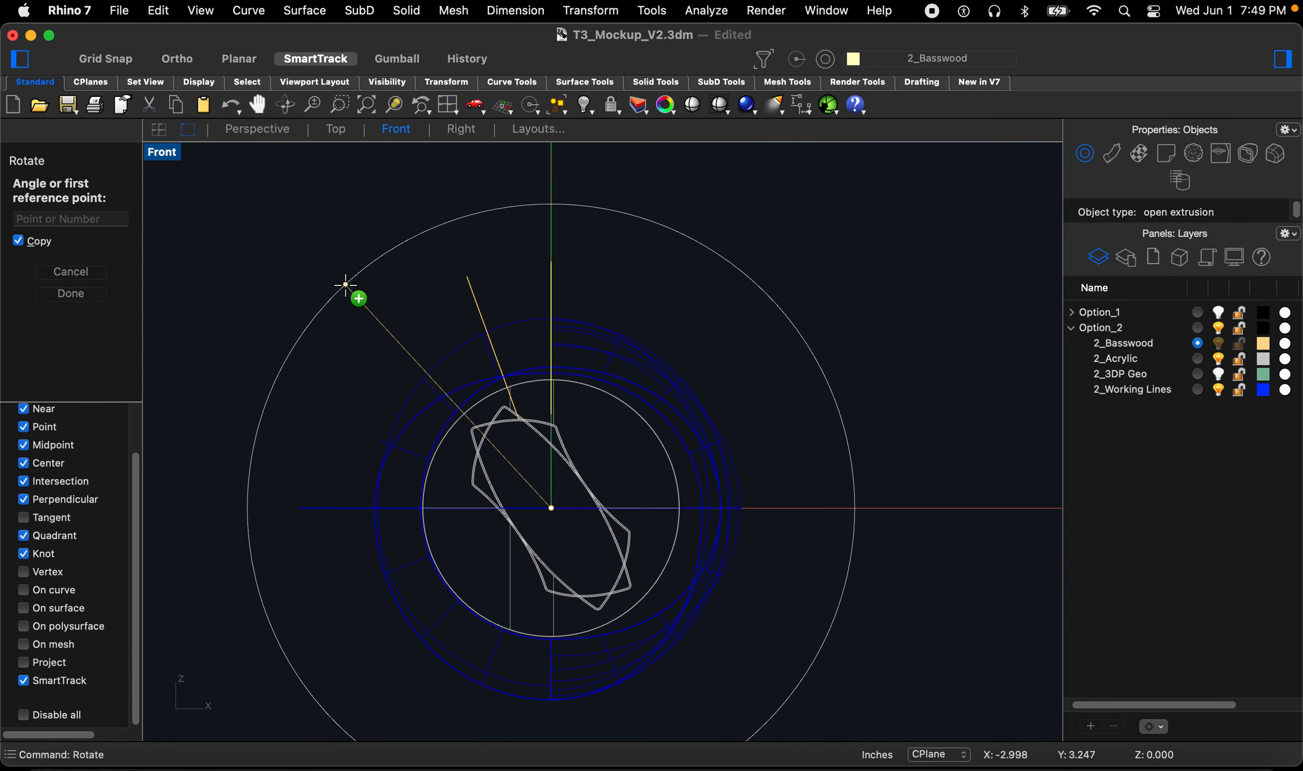
# Step: Rotate-copy the fin line around the ring's center at 40, 60, 80, 100 and 120 degrees
pyautogui.moveTo(361, 277); pyautogui.dragTo(348, 287, button='right')
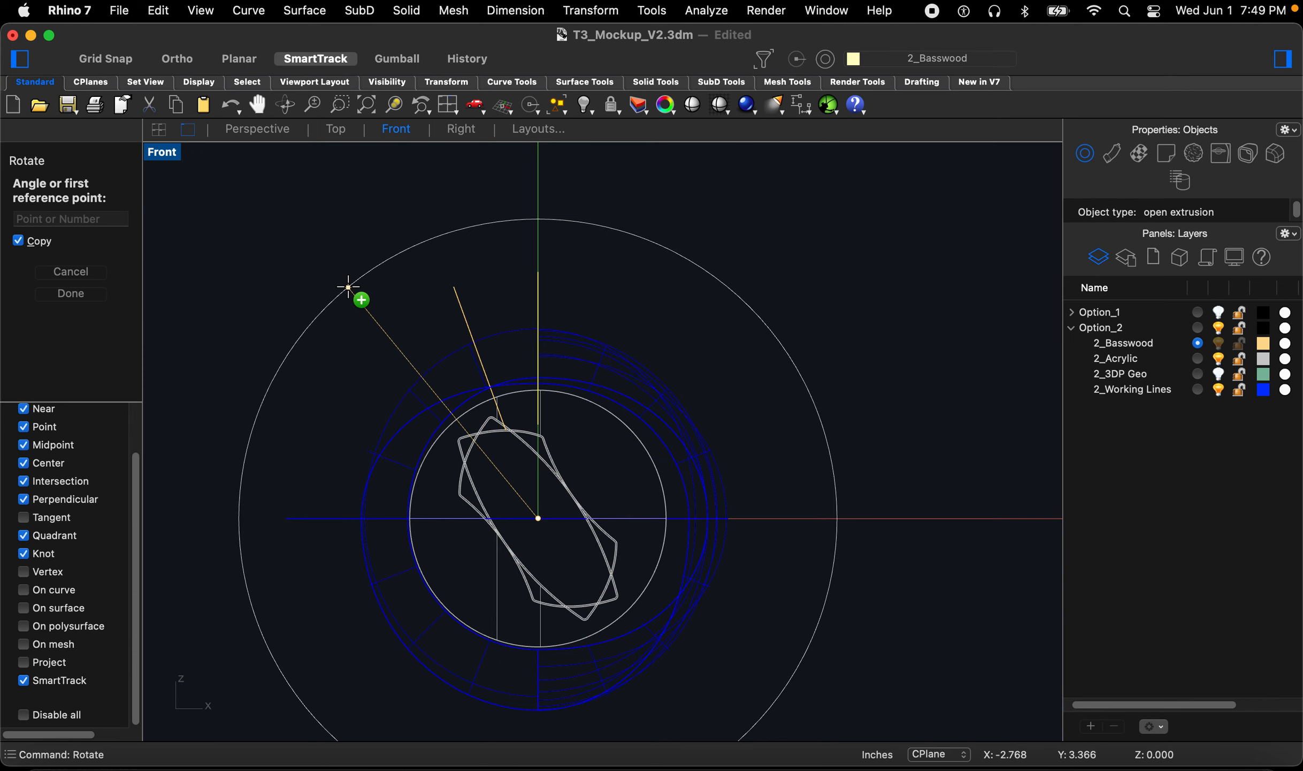
pyautogui.write('40')
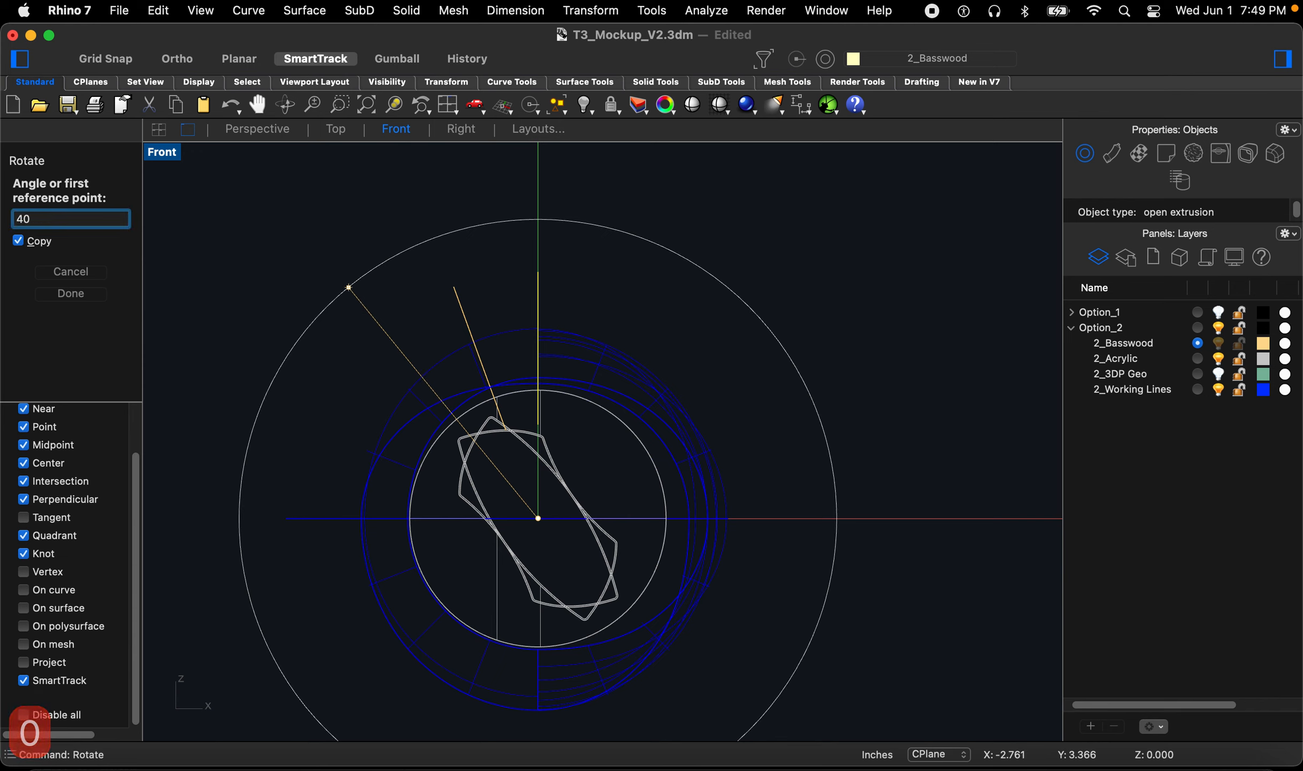
pyautogui.press('space')
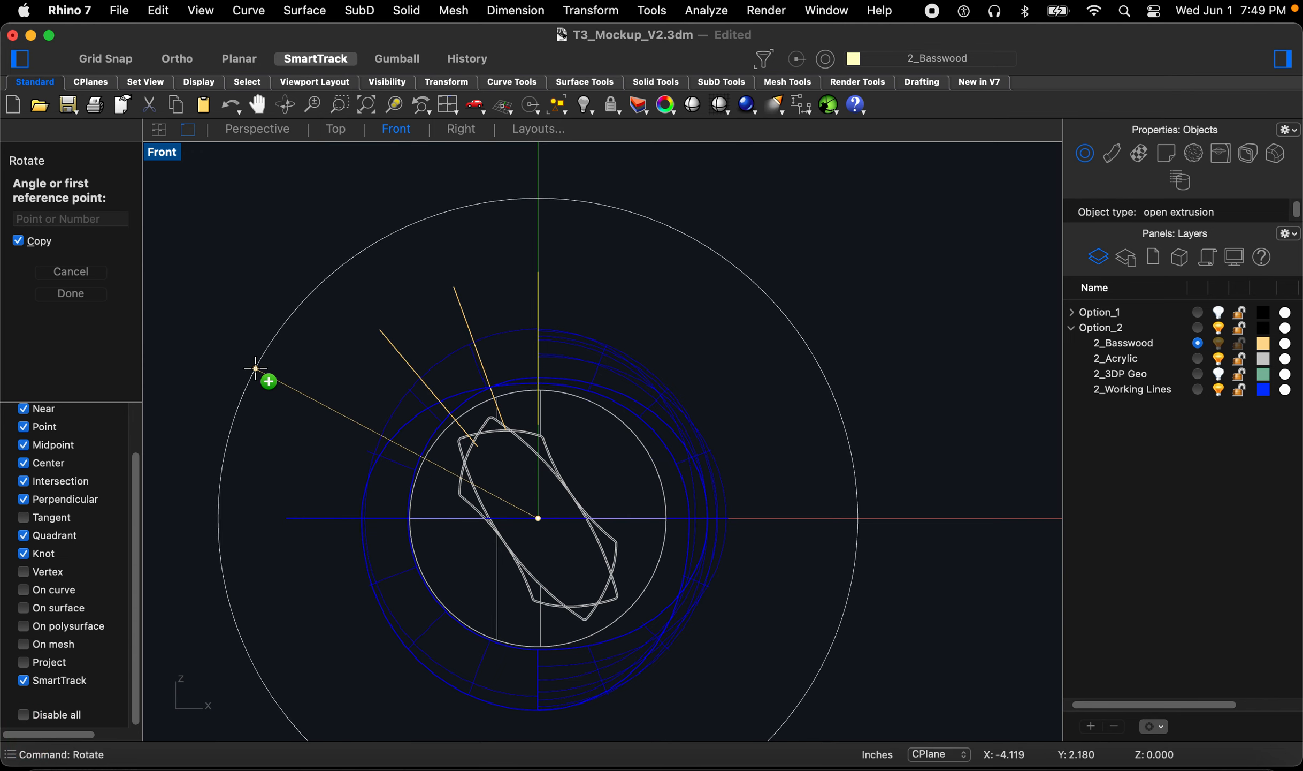
pyautogui.write('60')
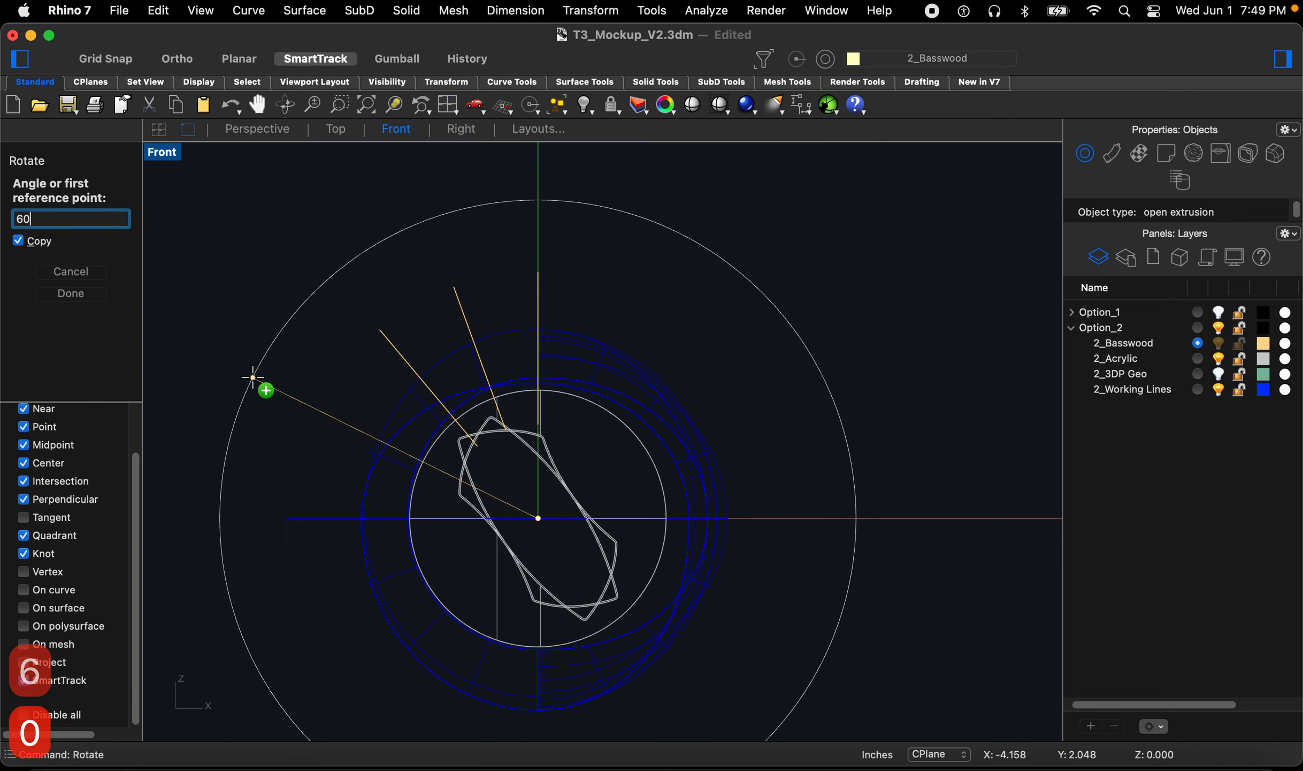
pyautogui.press('space')
pyautogui.write('80')
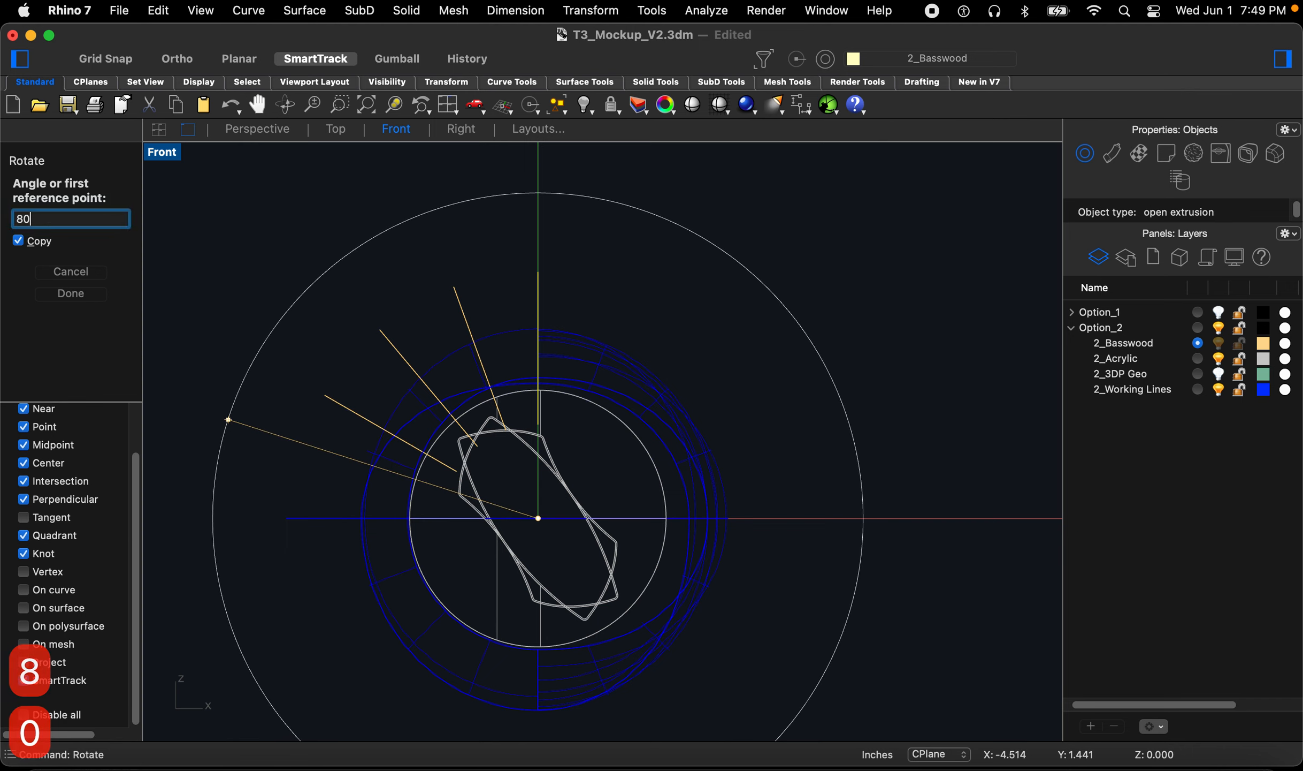
pyautogui.press('space')
pyautogui.write('1')
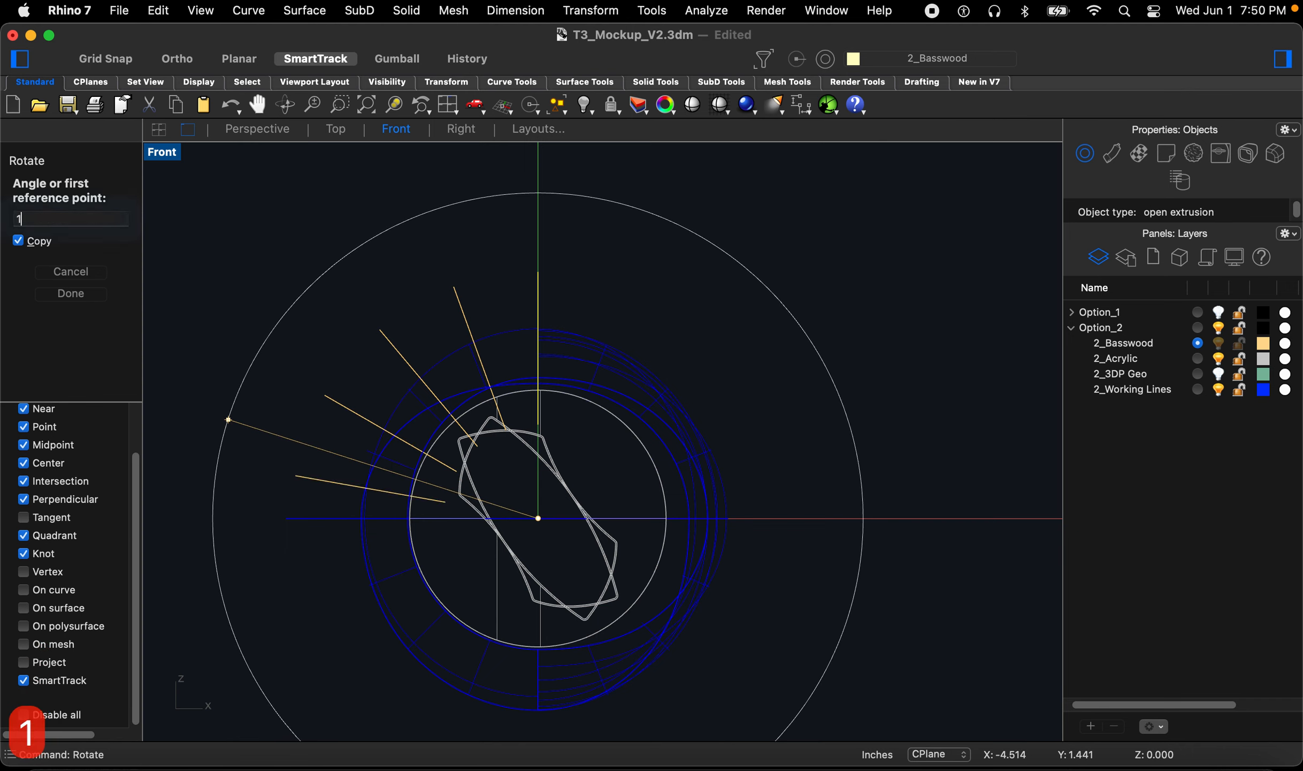
pyautogui.write('00')
pyautogui.press('space')
pyautogui.write('12')
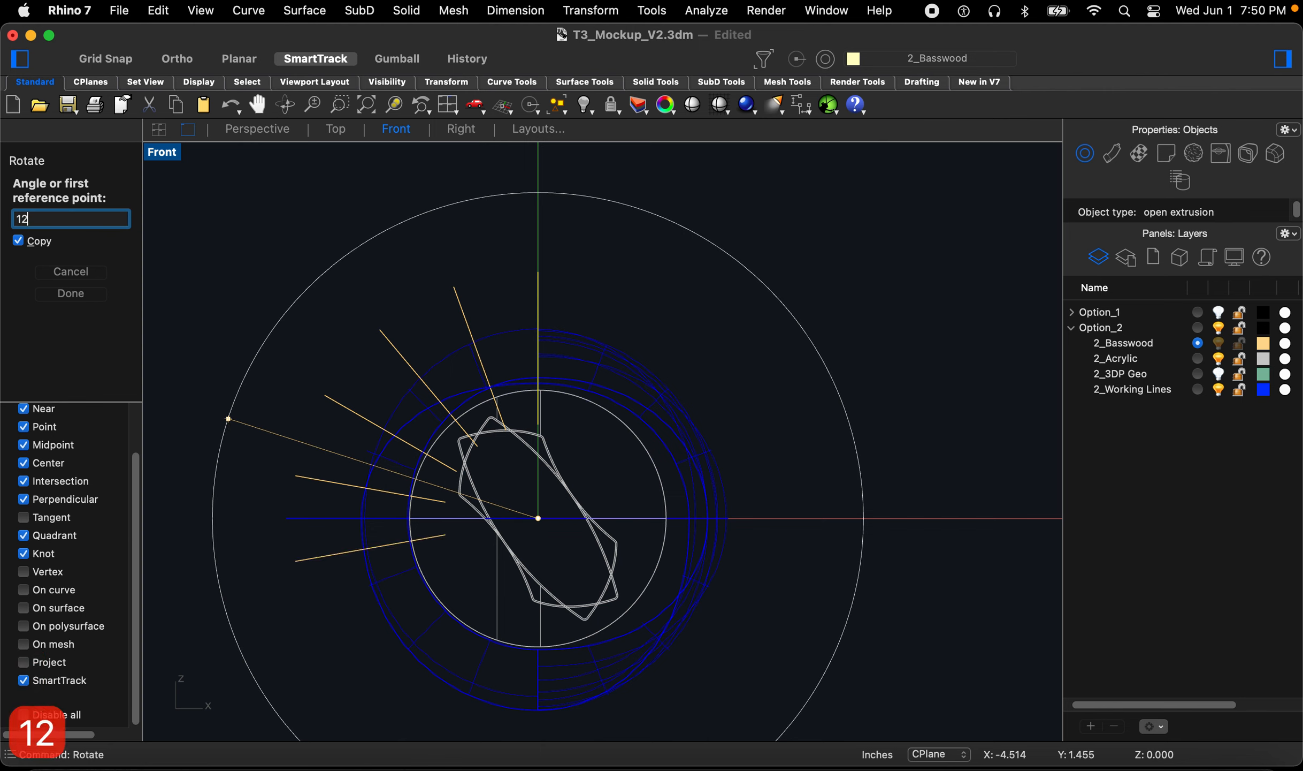
pyautogui.write('0')
pyautogui.press('space')
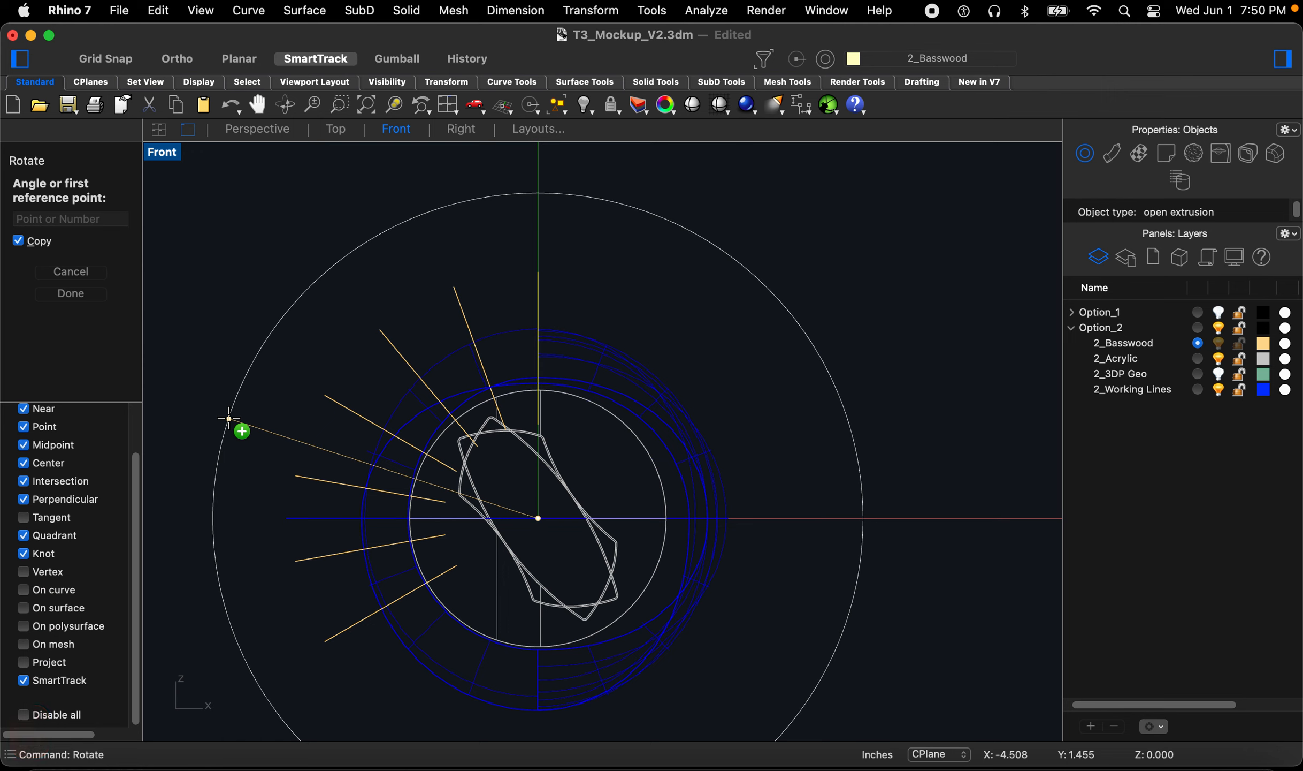
# Step: Continue rotate-copying the fin at 20-degree steps from 140 through 340 degrees, then finish the command
pyautogui.write('1')
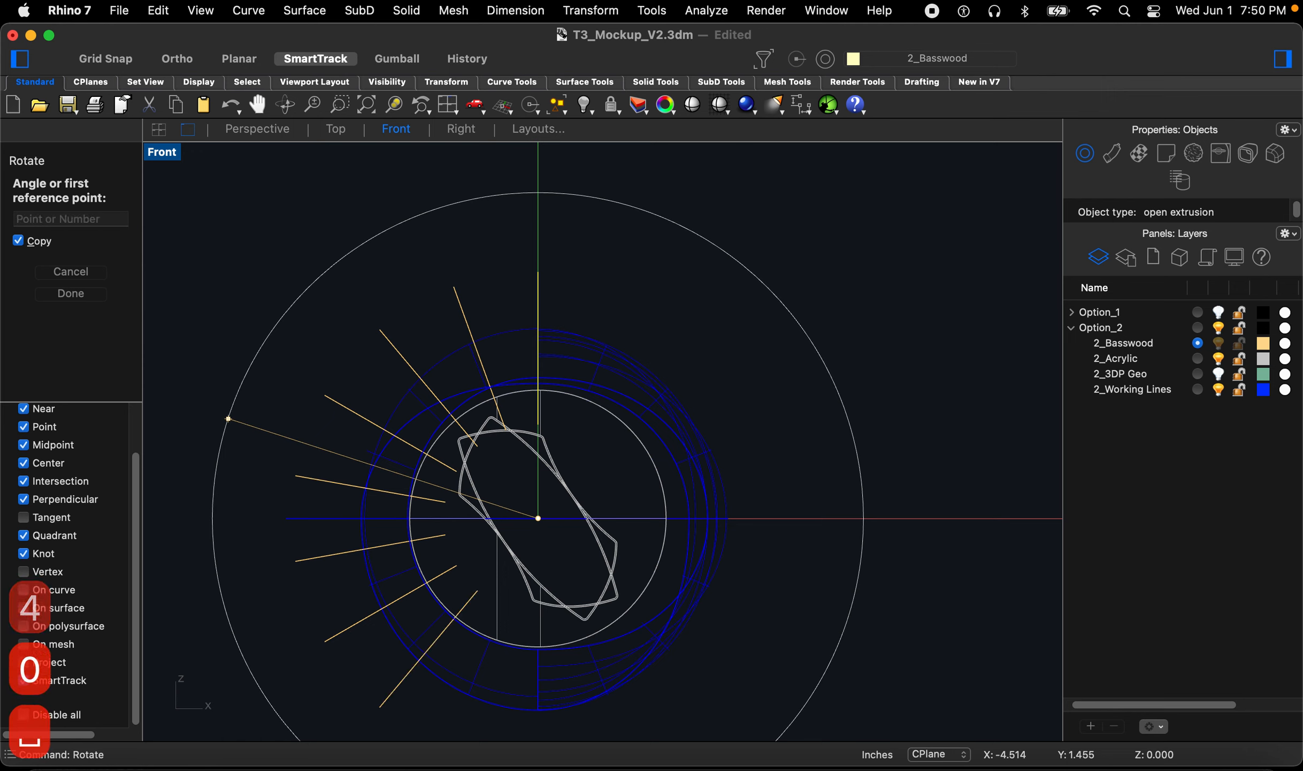
pyautogui.write('60')
pyautogui.press('space')
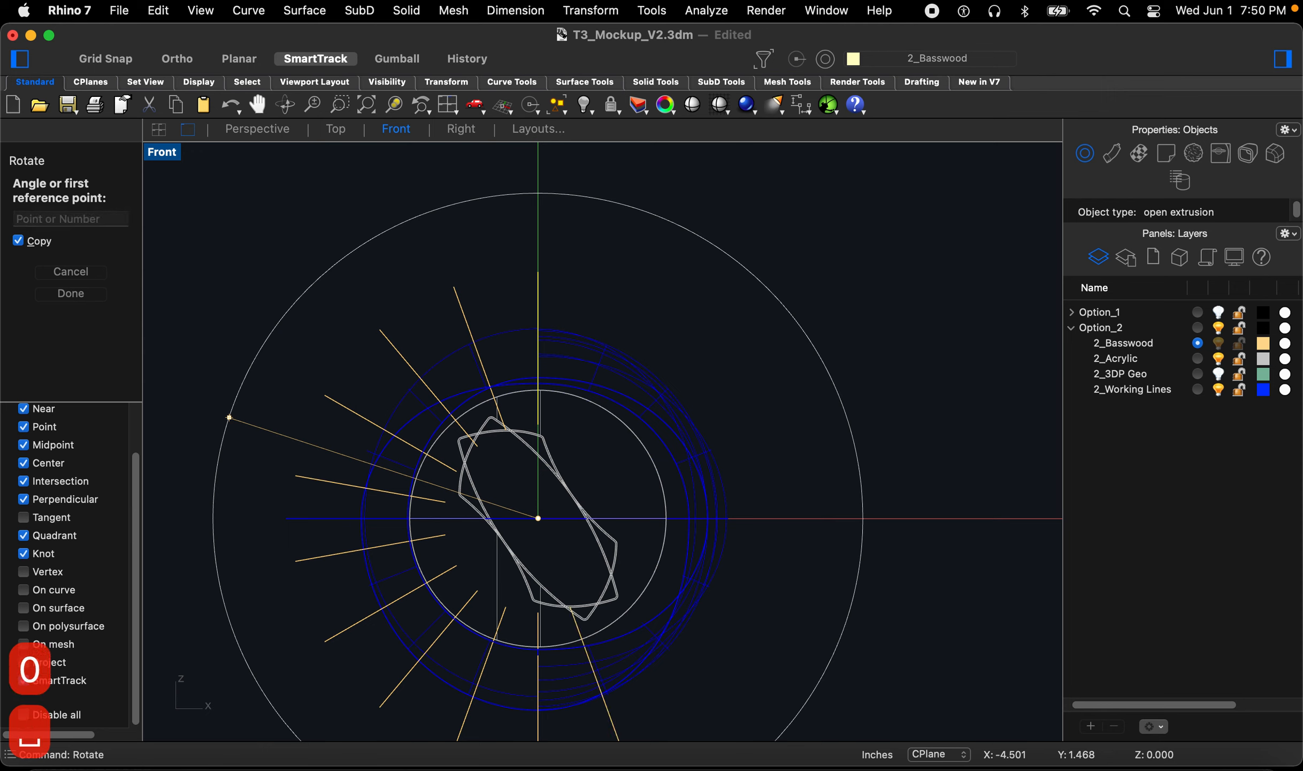
pyautogui.write('220')
pyautogui.press('space')
pyautogui.press('space')
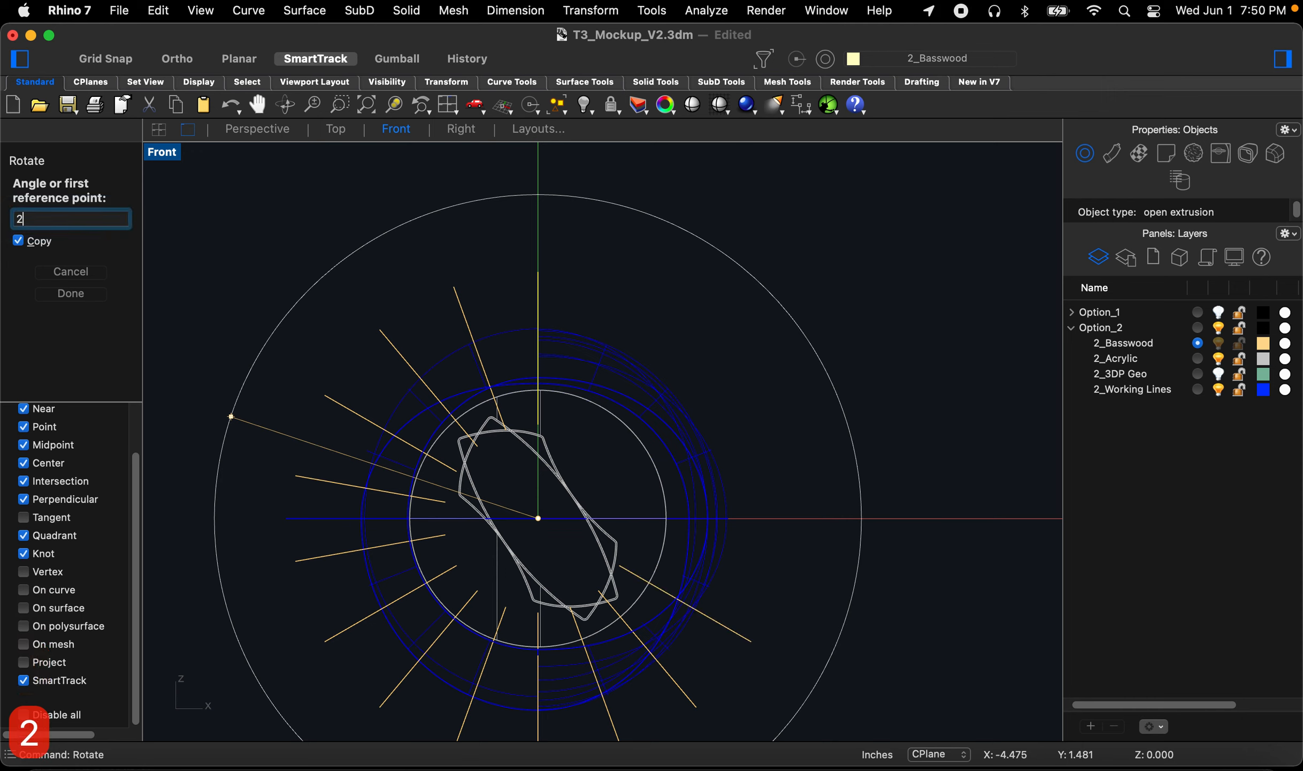
pyautogui.press('space')
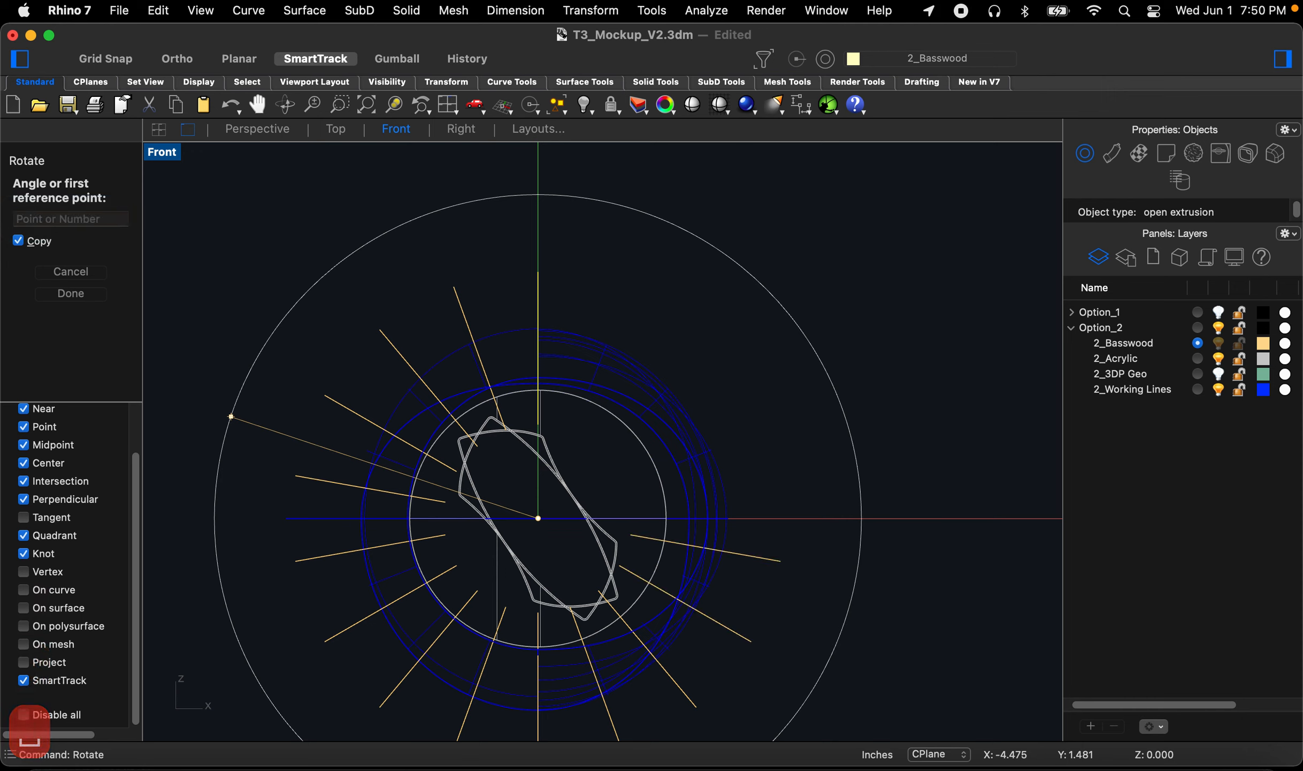
pyautogui.write('280')
pyautogui.press('space')
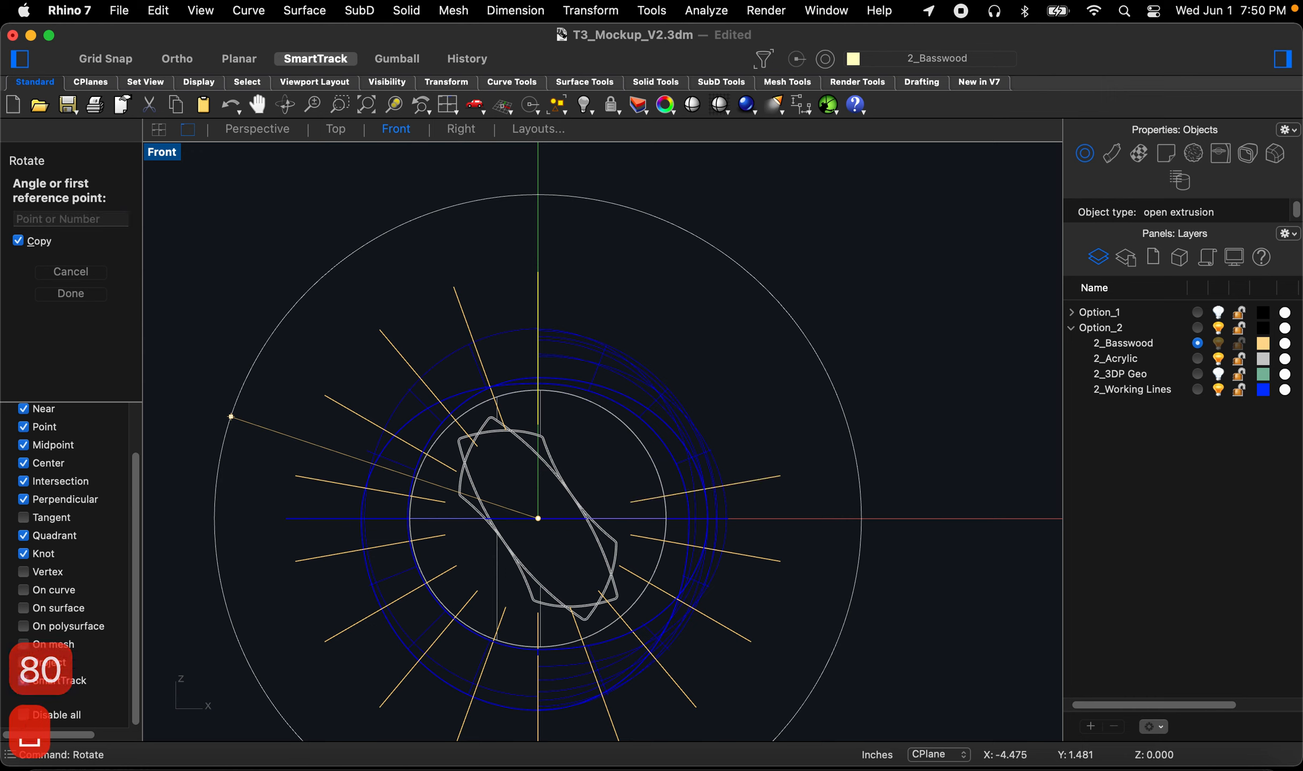
pyautogui.write('300')
pyautogui.press('space')
pyautogui.write('320')
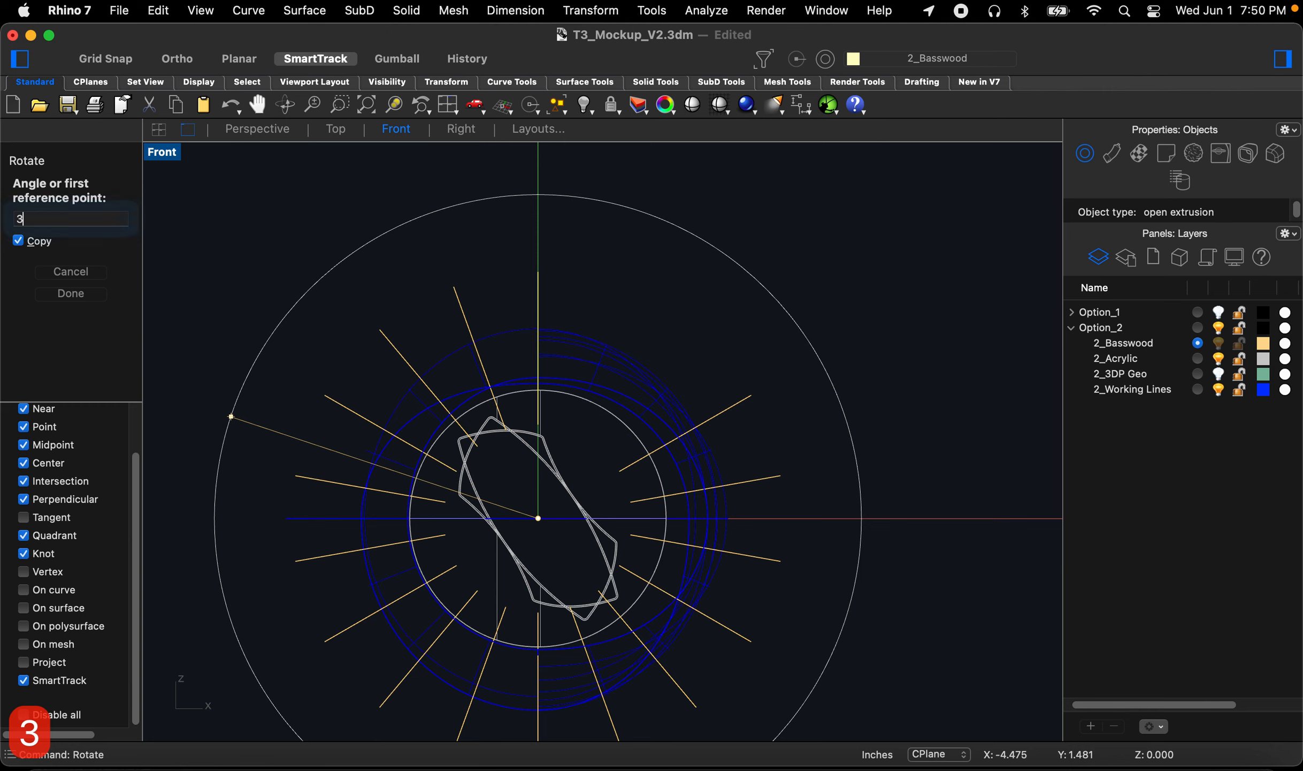
pyautogui.press('space')
pyautogui.write('340')
pyautogui.press('space')
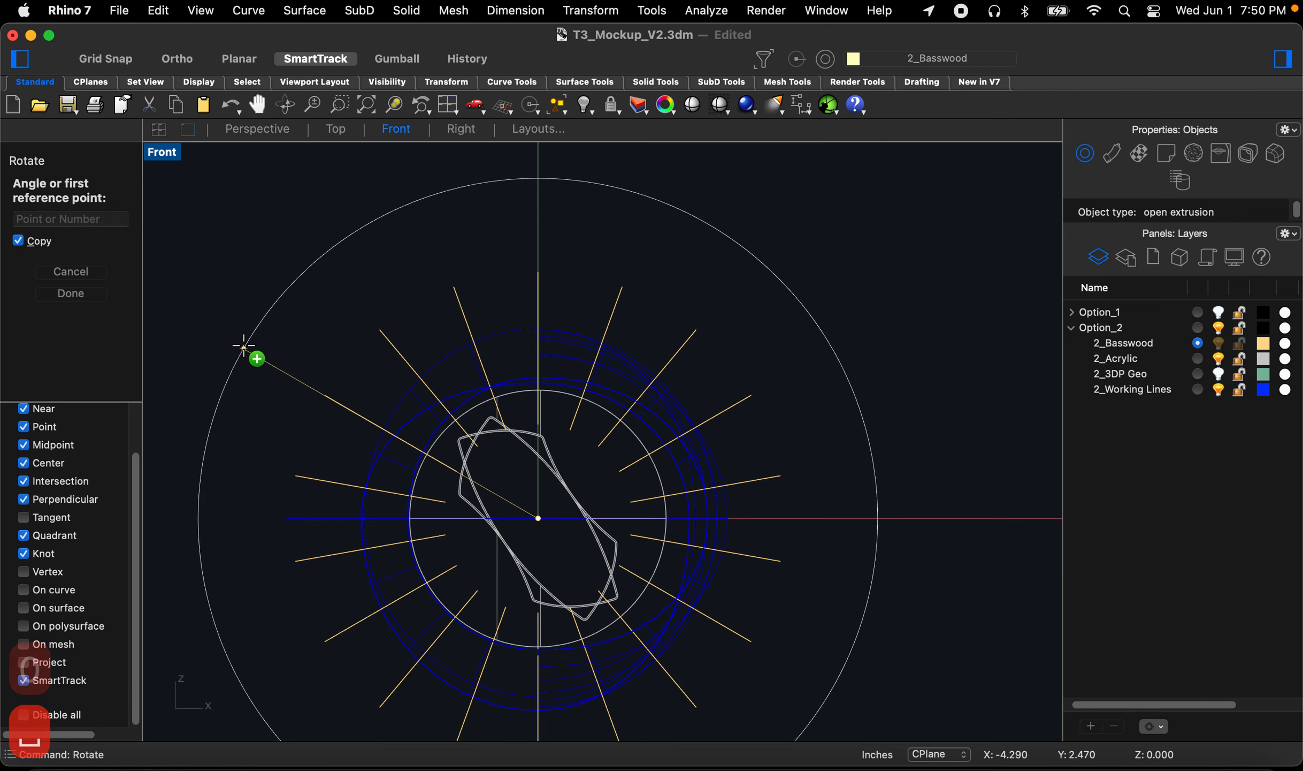
pyautogui.press('space')
# Step: Select the vertical fin and switch to the Perspective view to inspect the radial fins around the ring
pyautogui.click(623, 235)
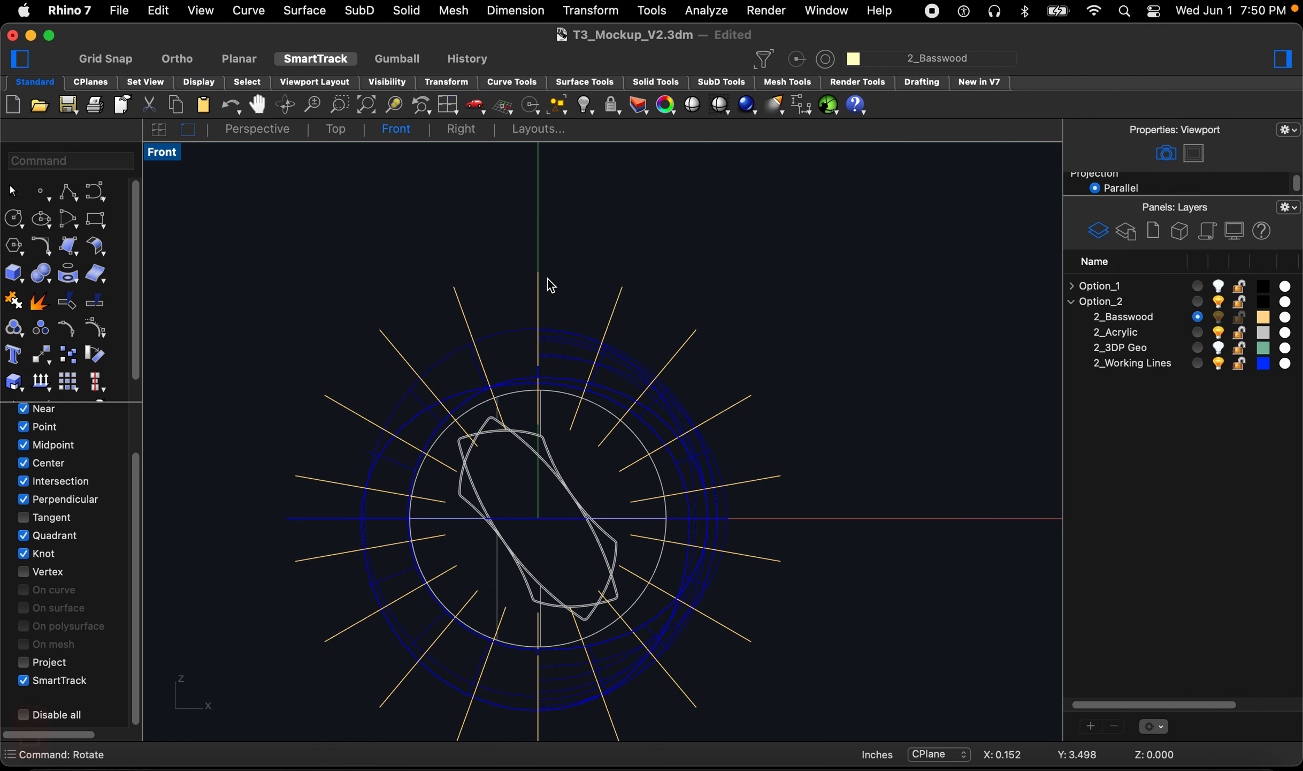
pyautogui.click(544, 291)
pyautogui.click(544, 273)
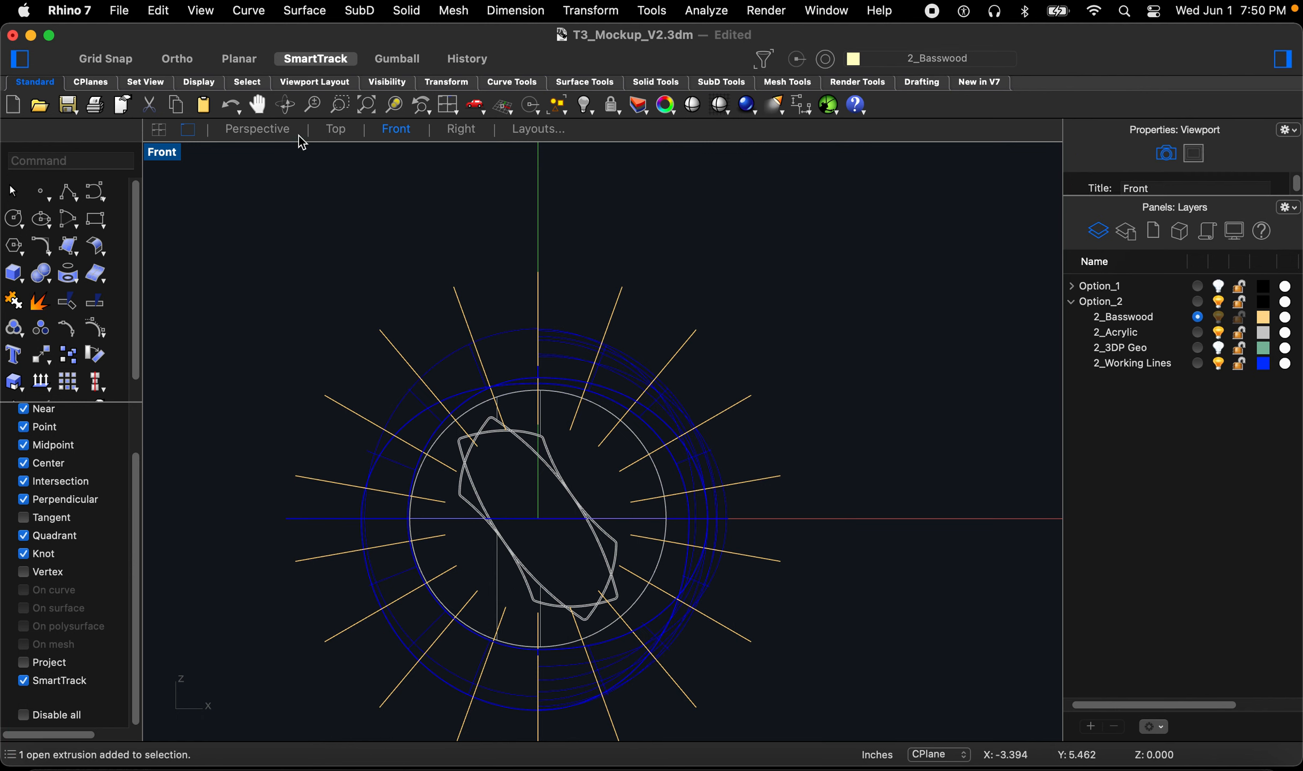
pyautogui.click(281, 134)
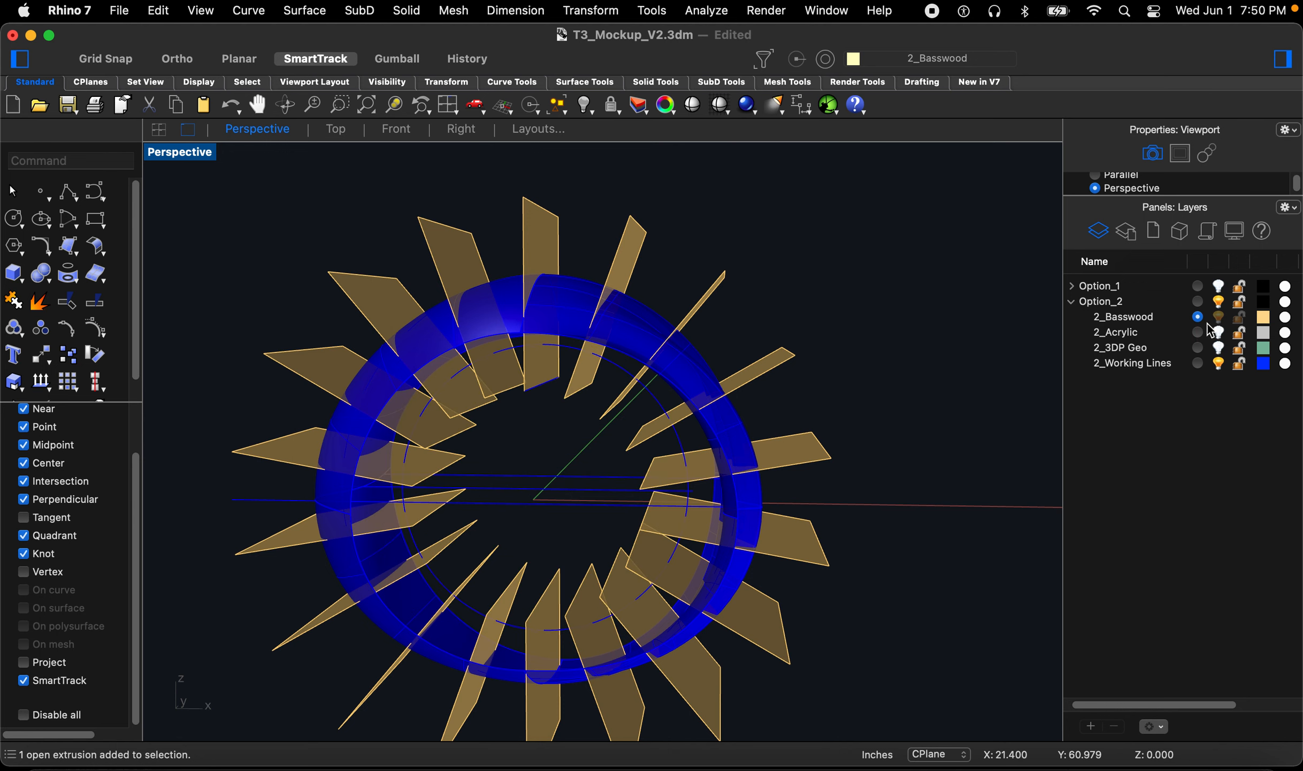
pyautogui.moveTo(817, 459); pyautogui.dragTo(827, 431, button='right')
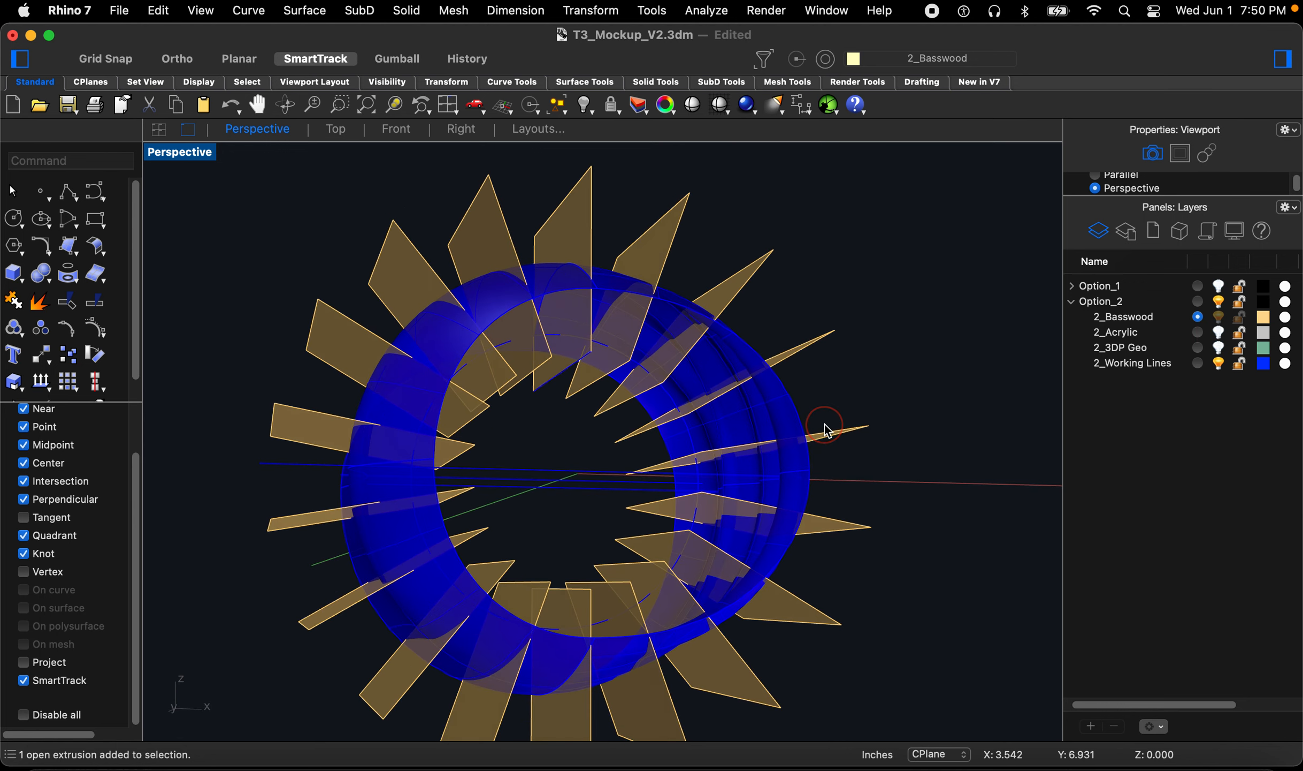
pyautogui.moveTo(715, 422); pyautogui.dragTo(668, 451, button='right')
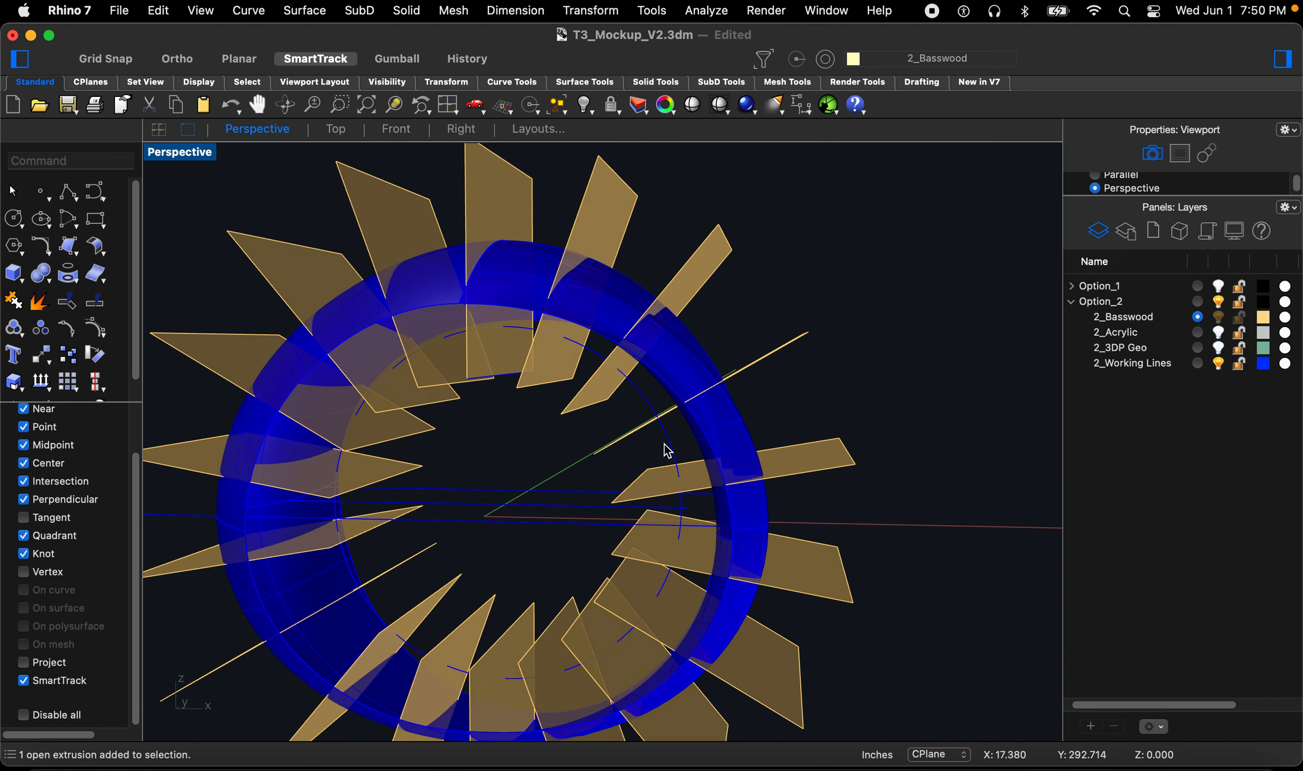
pyautogui.write('trim')
pyautogui.press('Return')
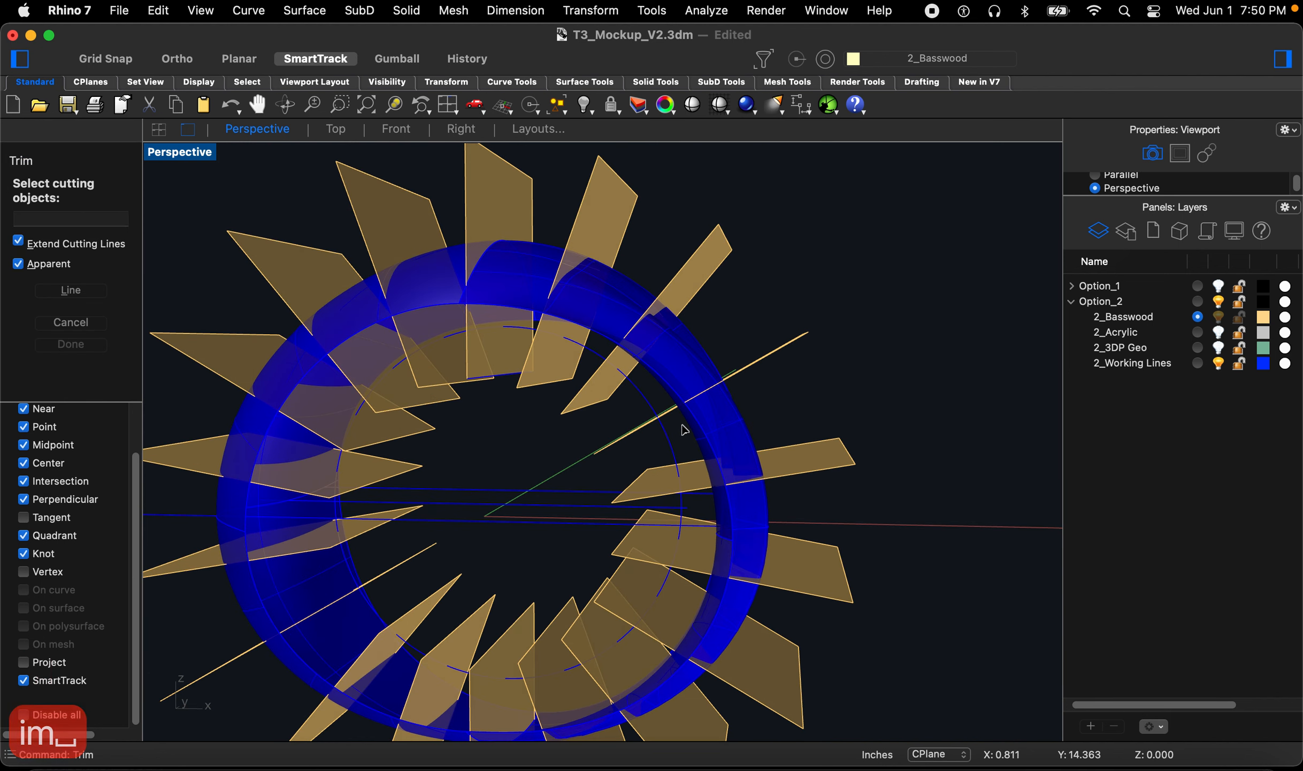
pyautogui.press('Escape')
# Step: Select the four ring band surfaces and join them into one polysurface
pyautogui.click(699, 357)
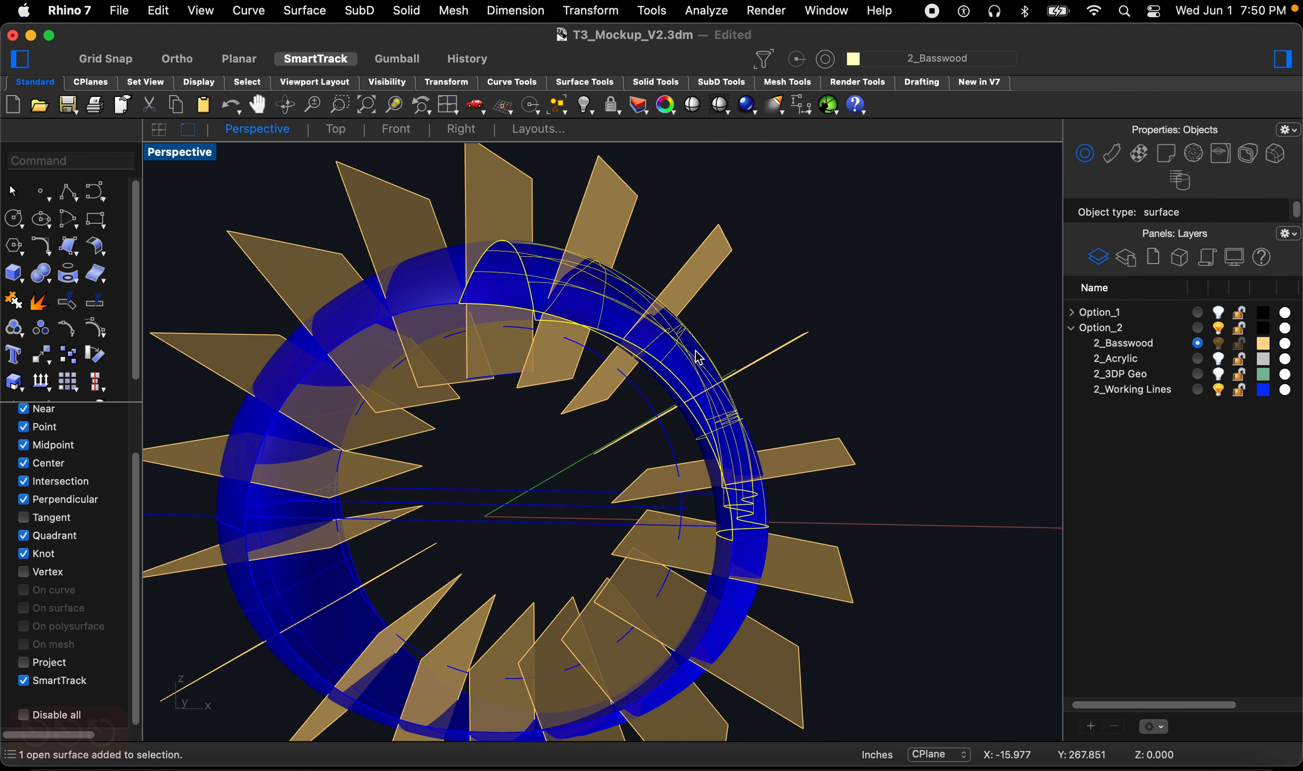
pyautogui.moveTo(352, 415); pyautogui.dragTo(364, 418, button='right')
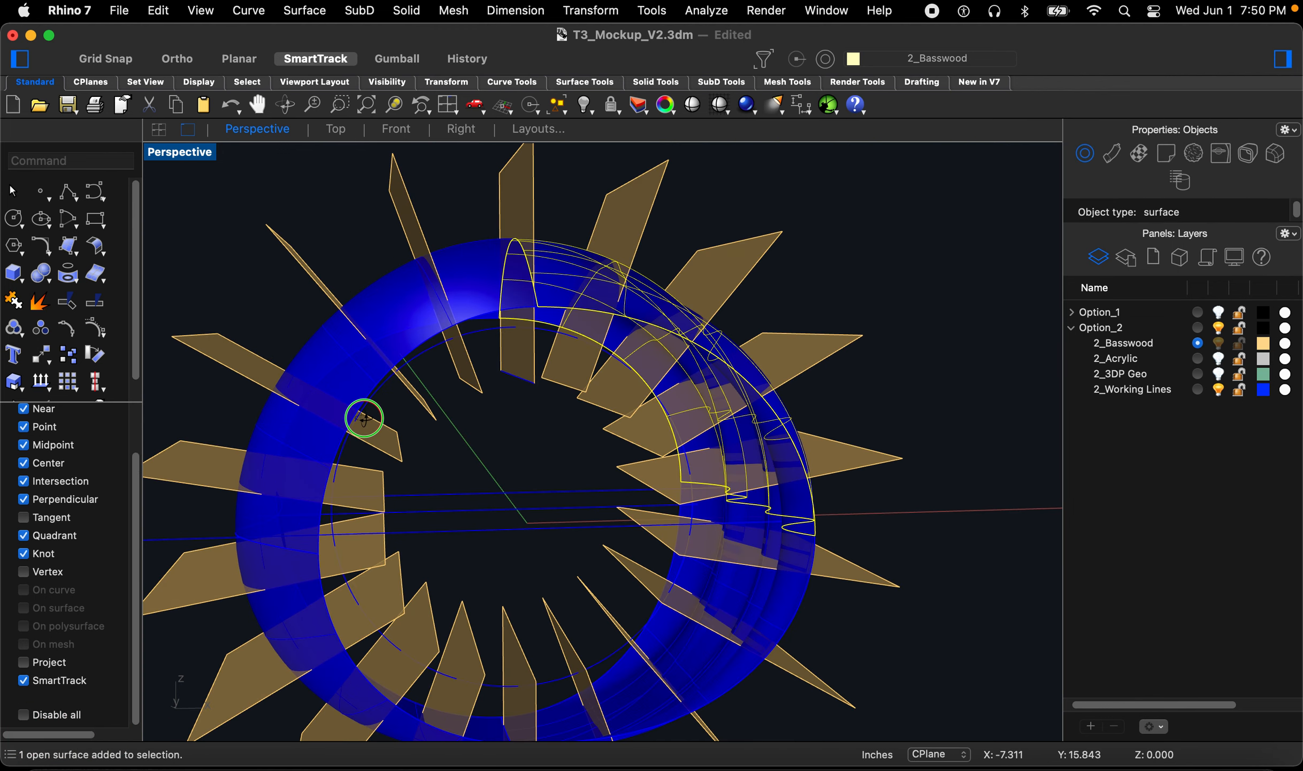
pyautogui.keyDown('shift'); pyautogui.click(330, 364); pyautogui.keyUp('shift')
pyautogui.scroll(-5, 436, 553)
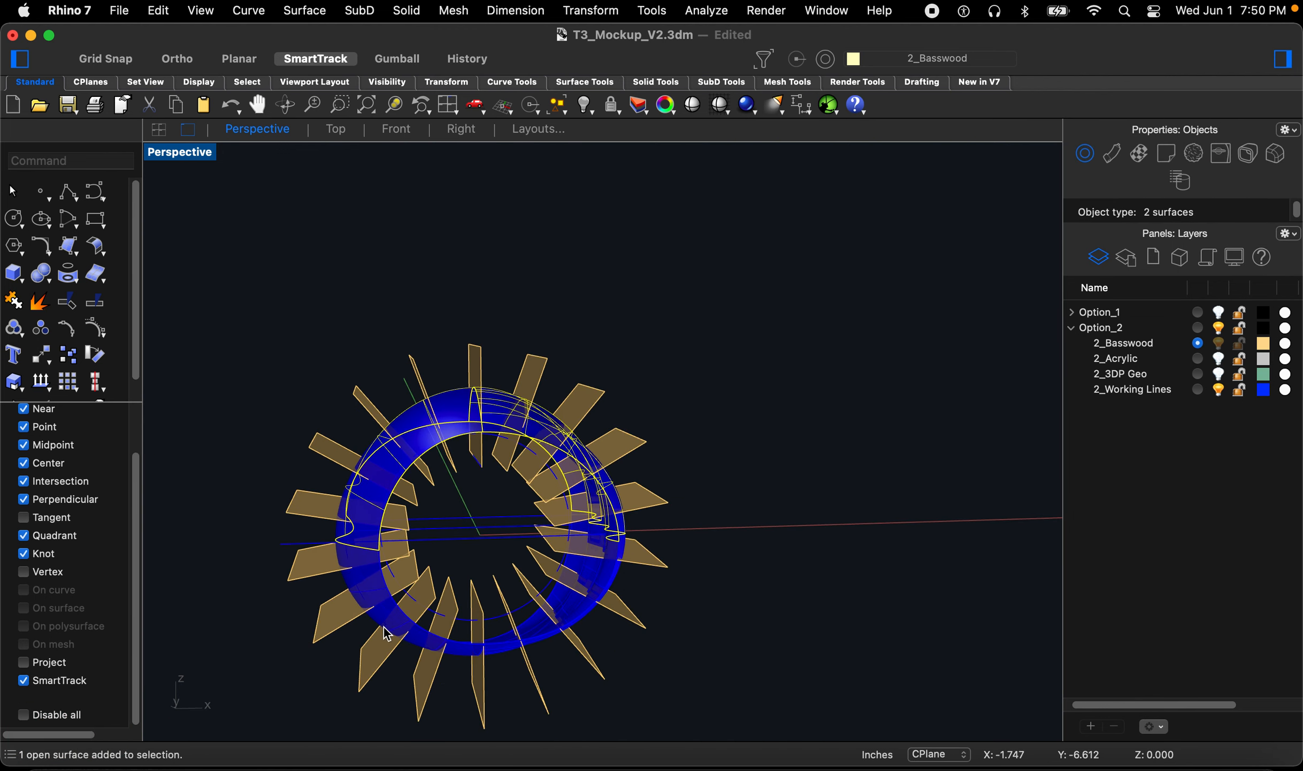
pyautogui.scroll(10, 374, 599)
pyautogui.keyDown('shift'); pyautogui.click(372, 571); pyautogui.keyUp('shift')
pyautogui.scroll(-10, 318, 567)
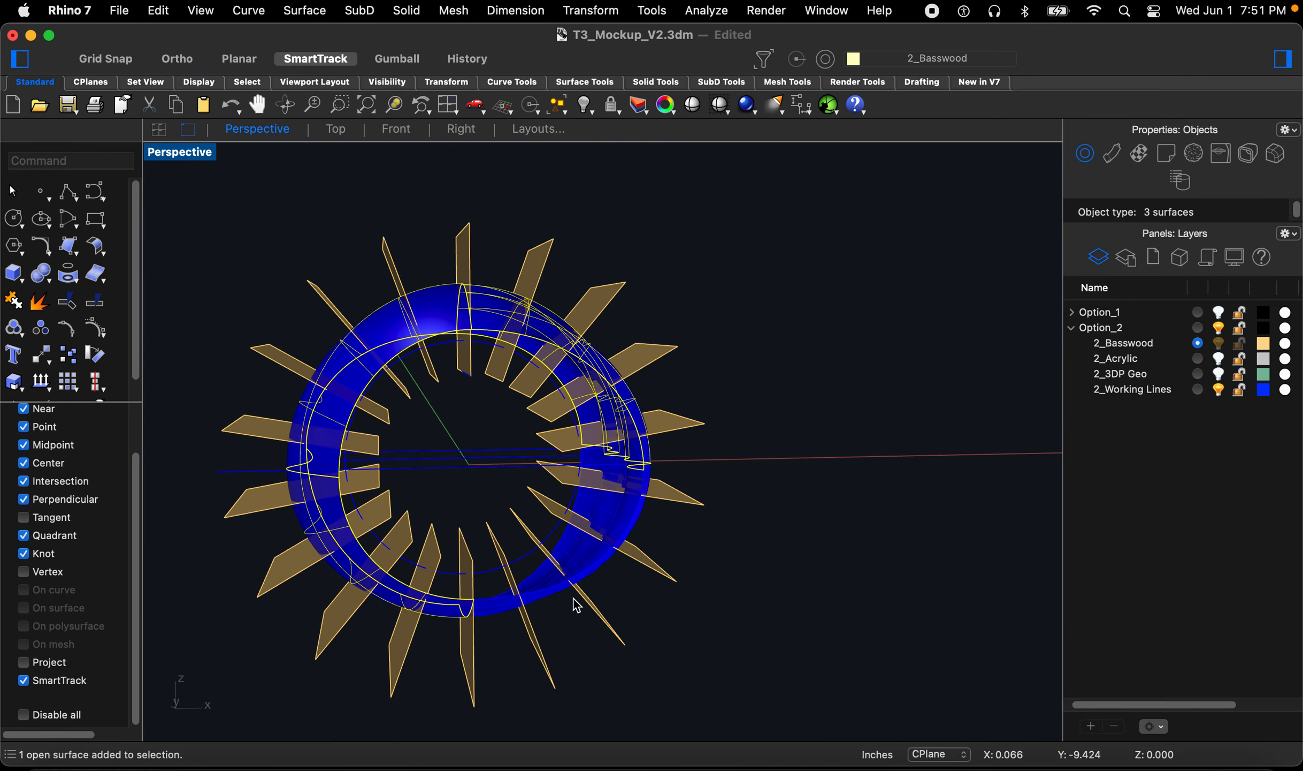
pyautogui.scroll(10, 553, 588)
pyautogui.keyDown('shift'); pyautogui.click(512, 573); pyautogui.keyUp('shift')
pyautogui.write('join')
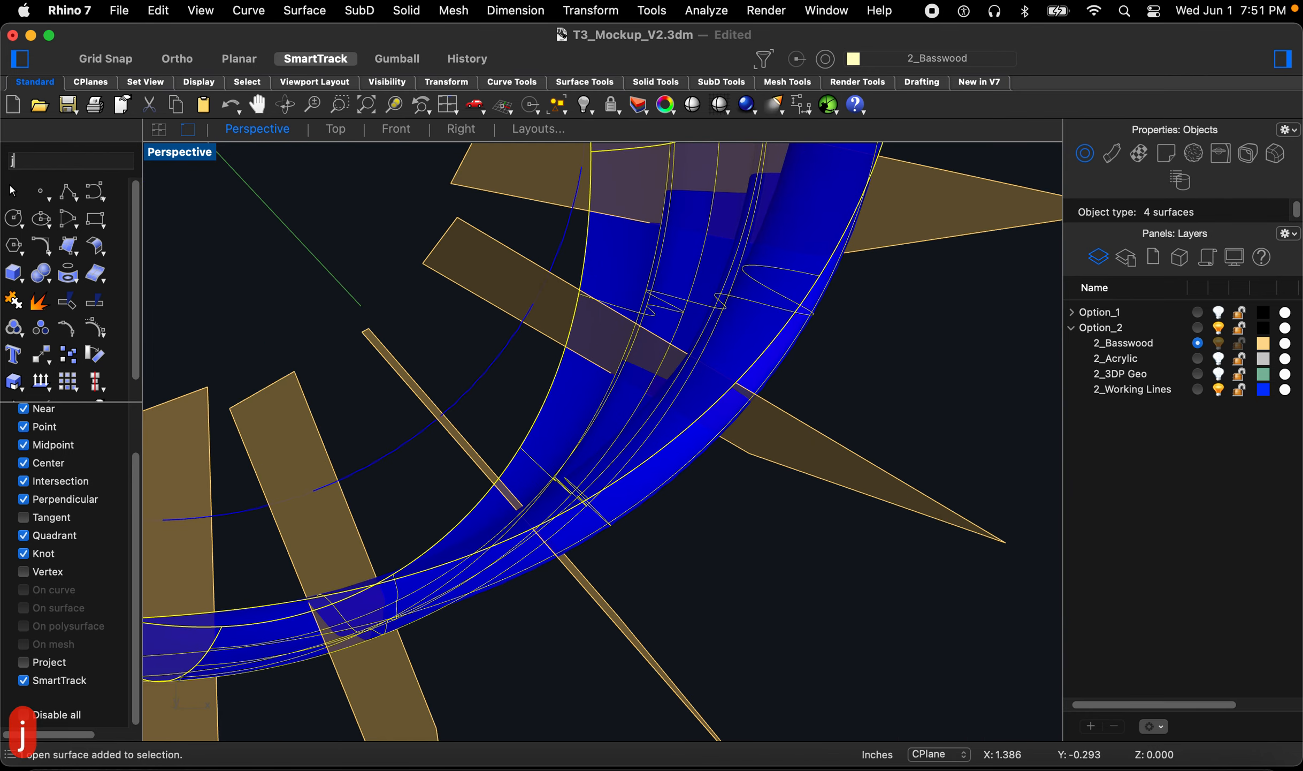
pyautogui.press('space')
# Step: Trim each of the radial fins against the joined ring band surface
pyautogui.scroll(-10, 551, 591)
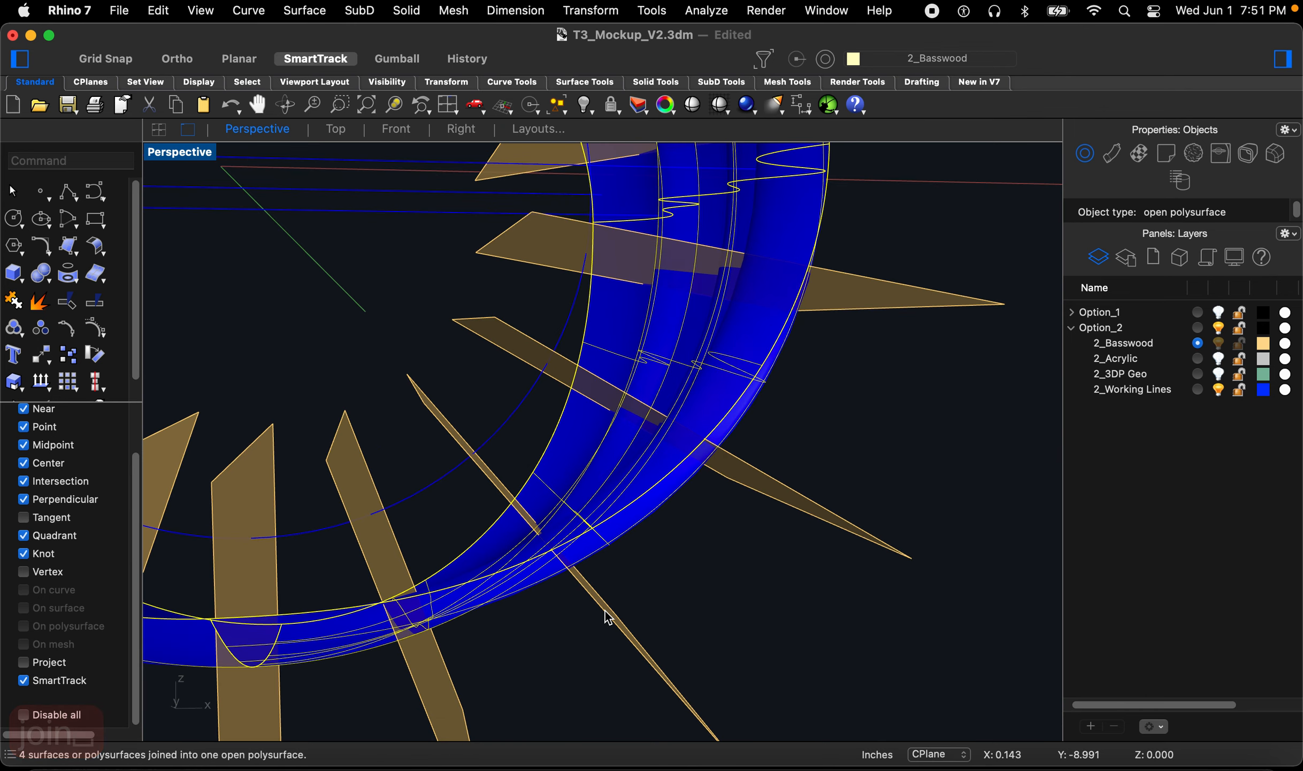
pyautogui.moveTo(569, 502); pyautogui.dragTo(447, 503, button='right')
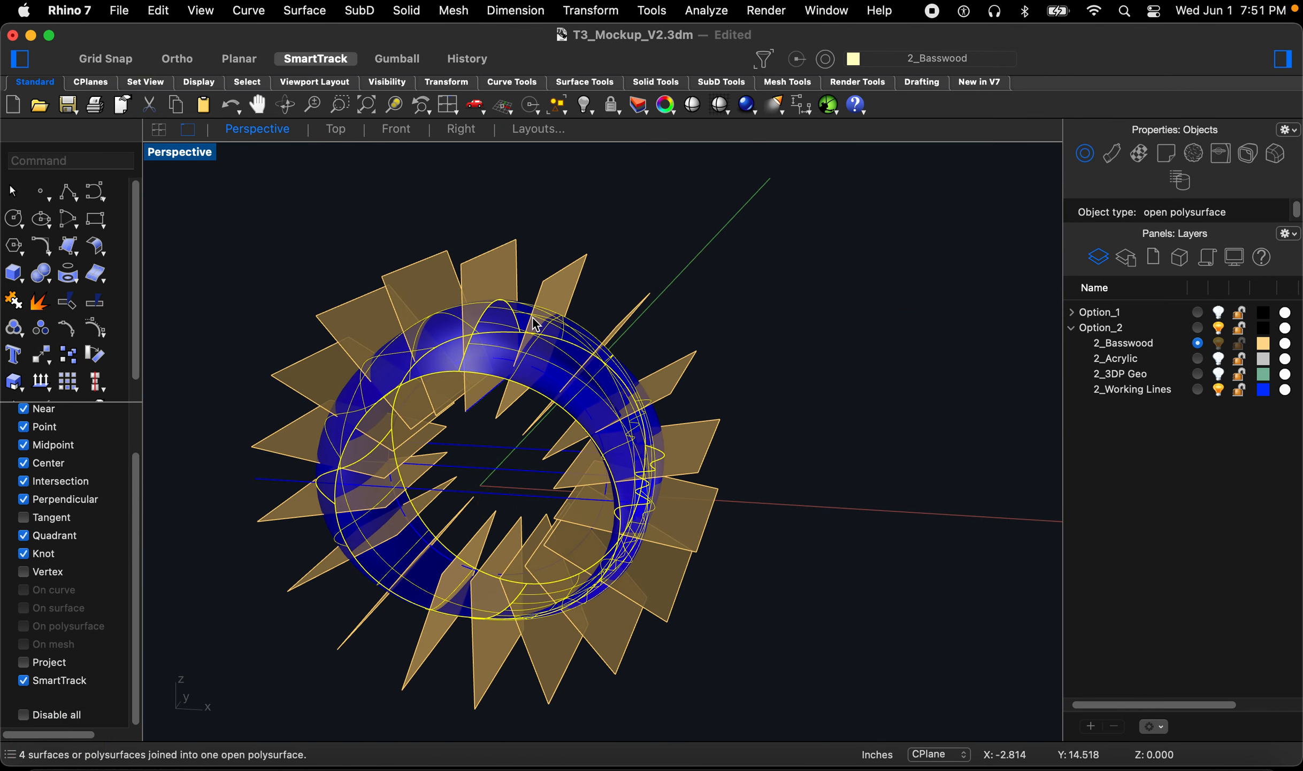
pyautogui.write('t')
pyautogui.press('space')
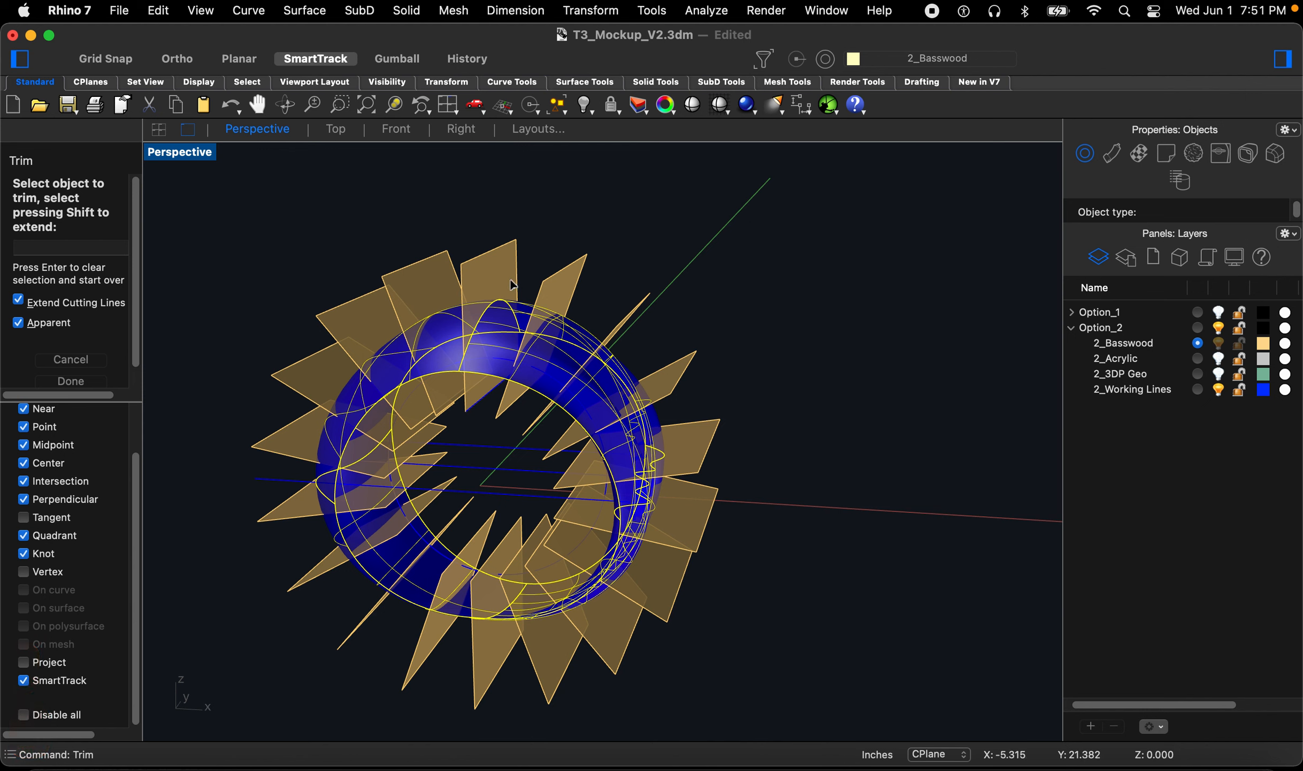
pyautogui.click(515, 279)
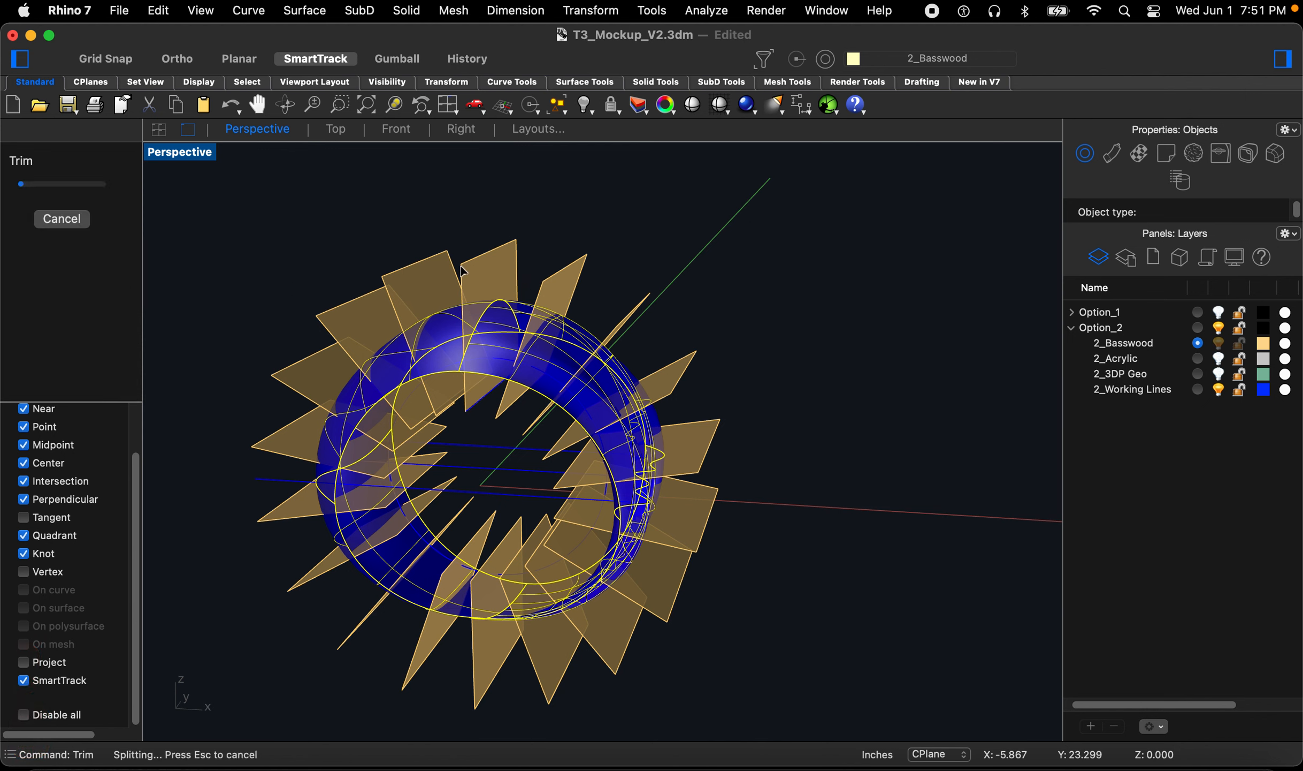
pyautogui.click(428, 284)
pyautogui.click(357, 315)
pyautogui.click(300, 378)
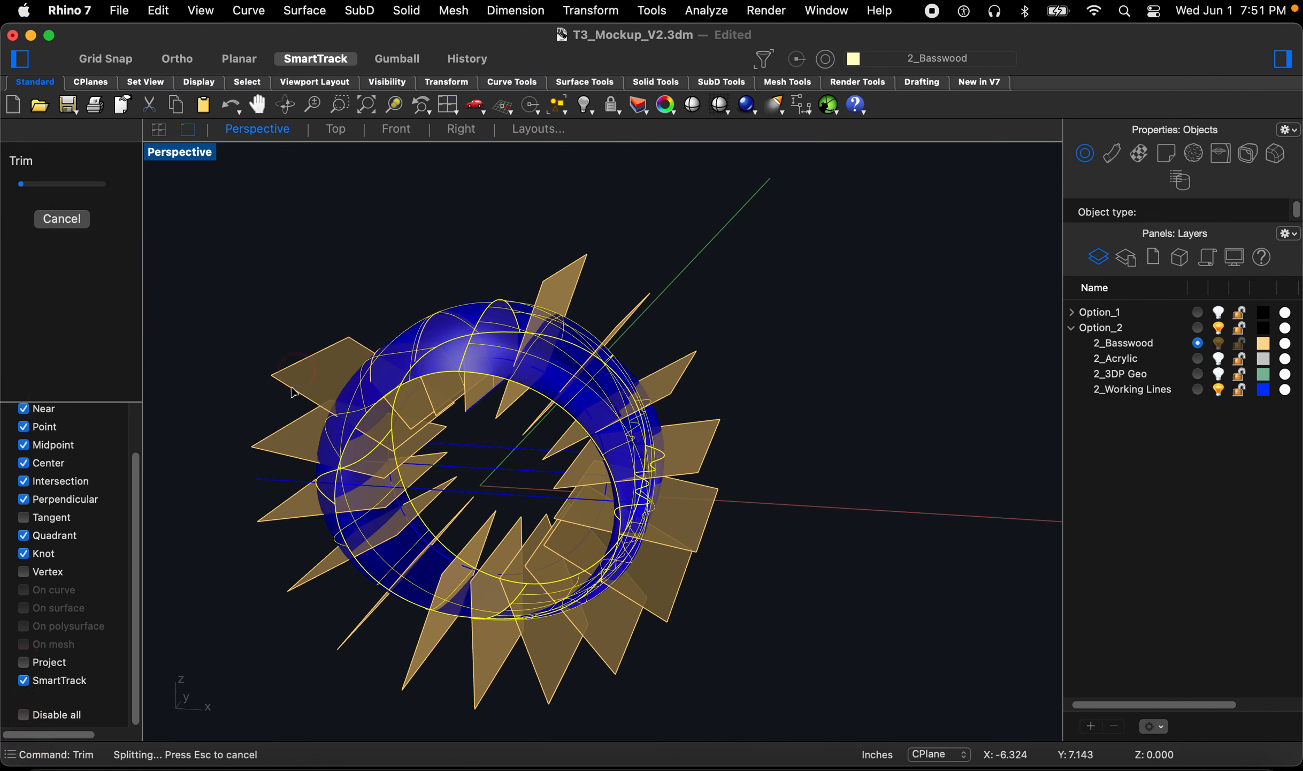
pyautogui.click(285, 426)
pyautogui.click(282, 531)
pyautogui.click(316, 572)
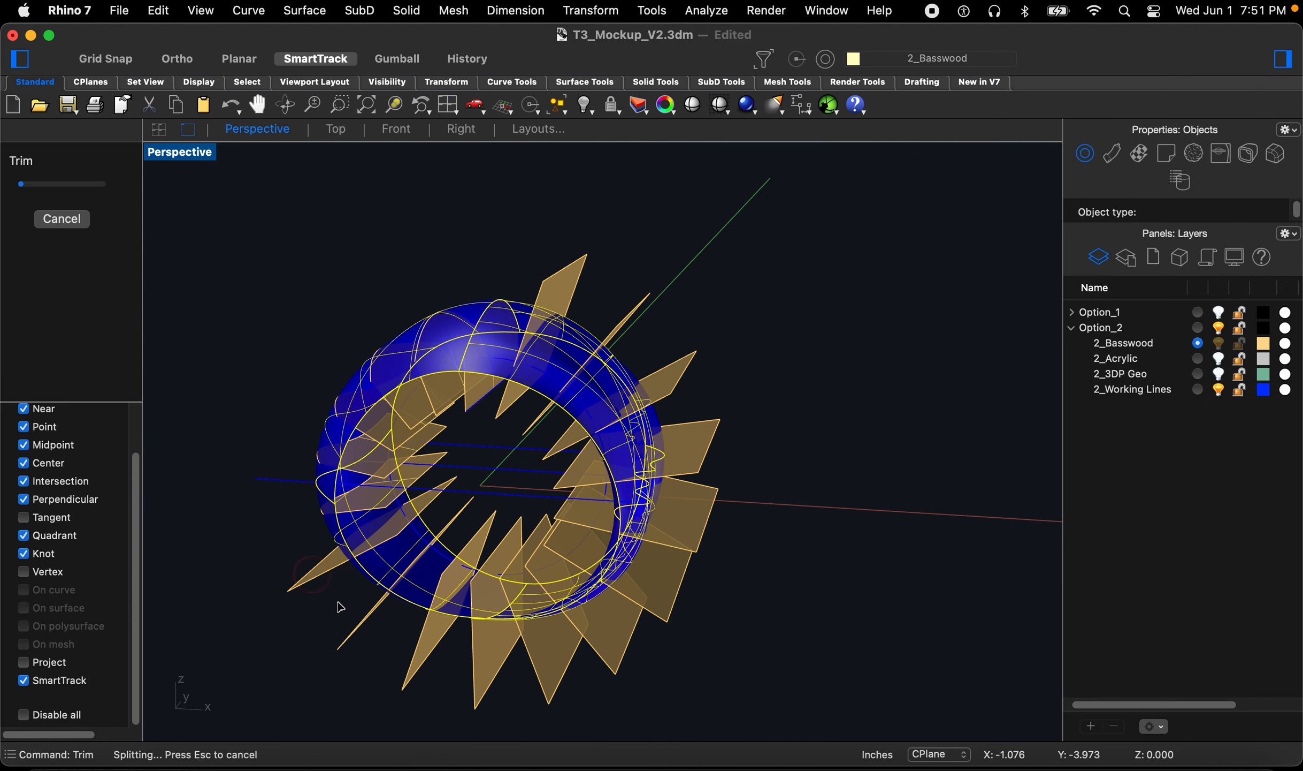
pyautogui.click(357, 624)
pyautogui.click(421, 660)
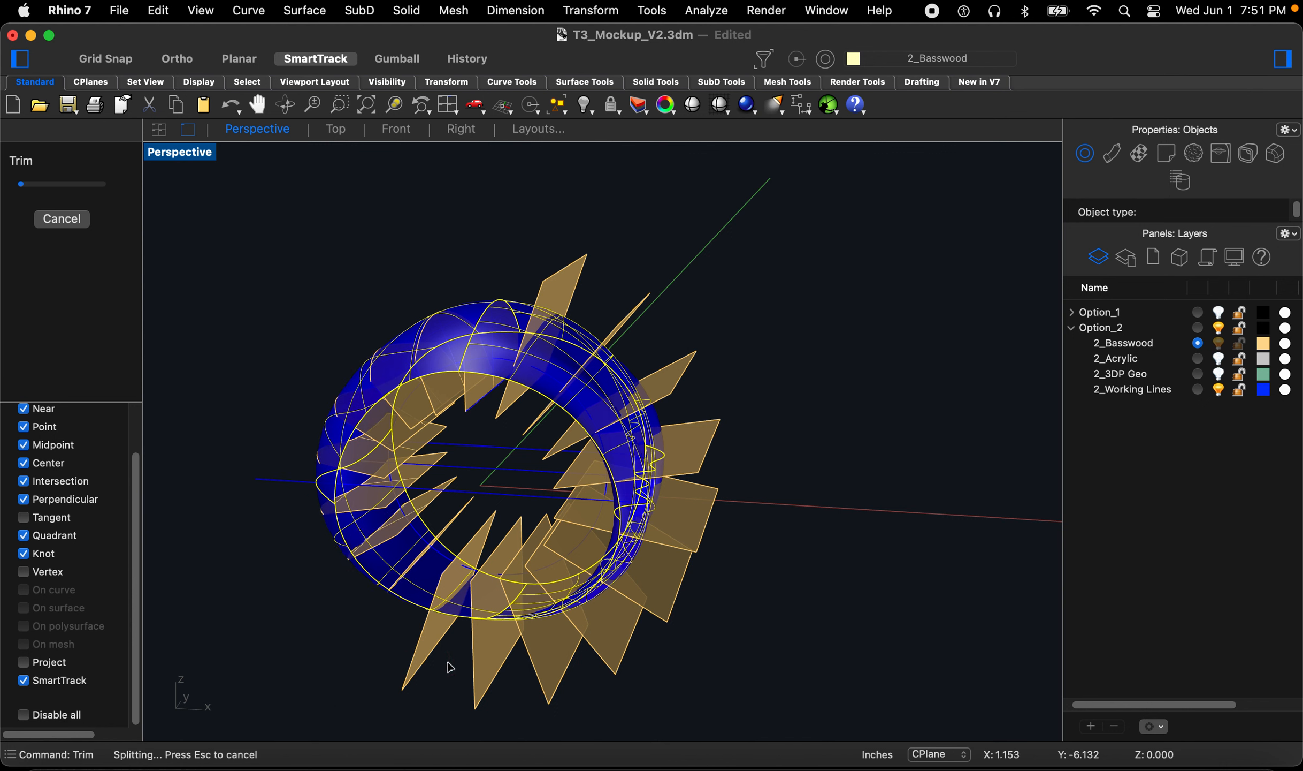
pyautogui.click(476, 675)
pyautogui.click(532, 678)
pyautogui.click(608, 665)
pyautogui.click(665, 616)
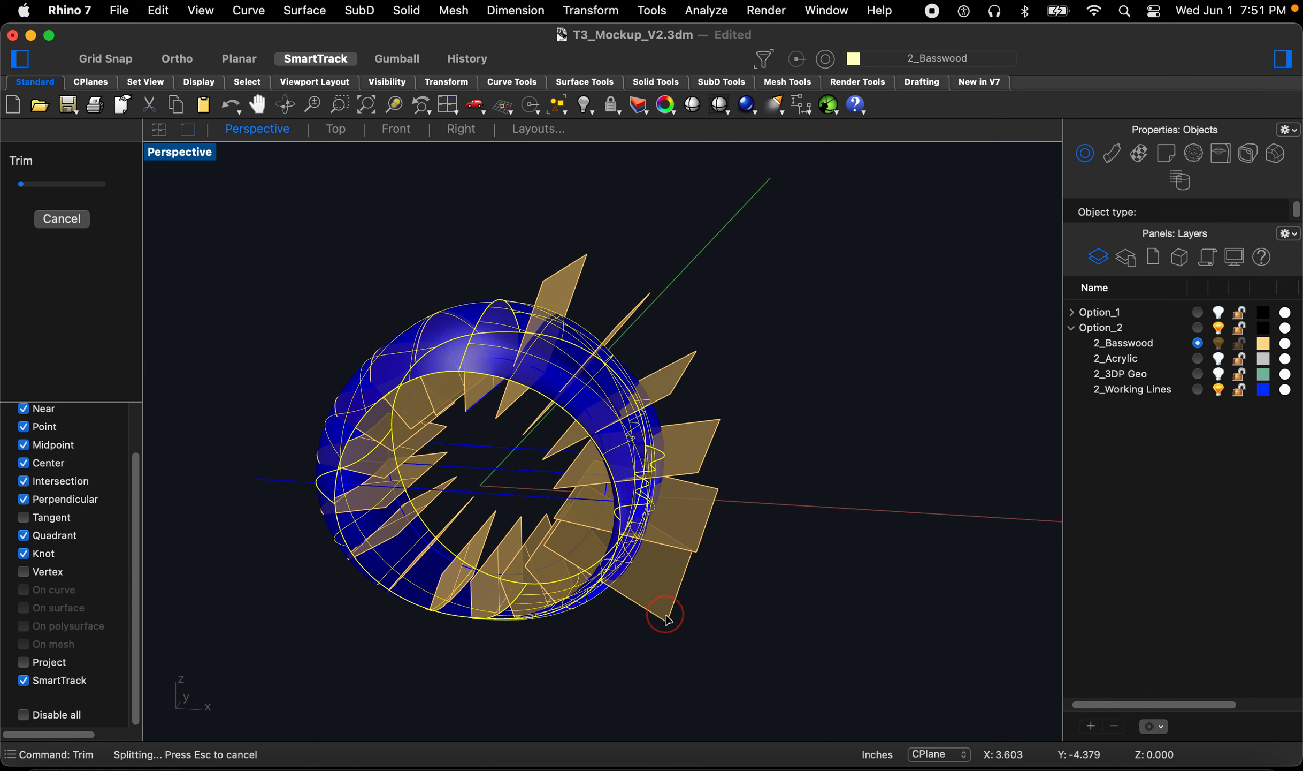
pyautogui.click(699, 547)
pyautogui.click(699, 468)
pyautogui.click(685, 396)
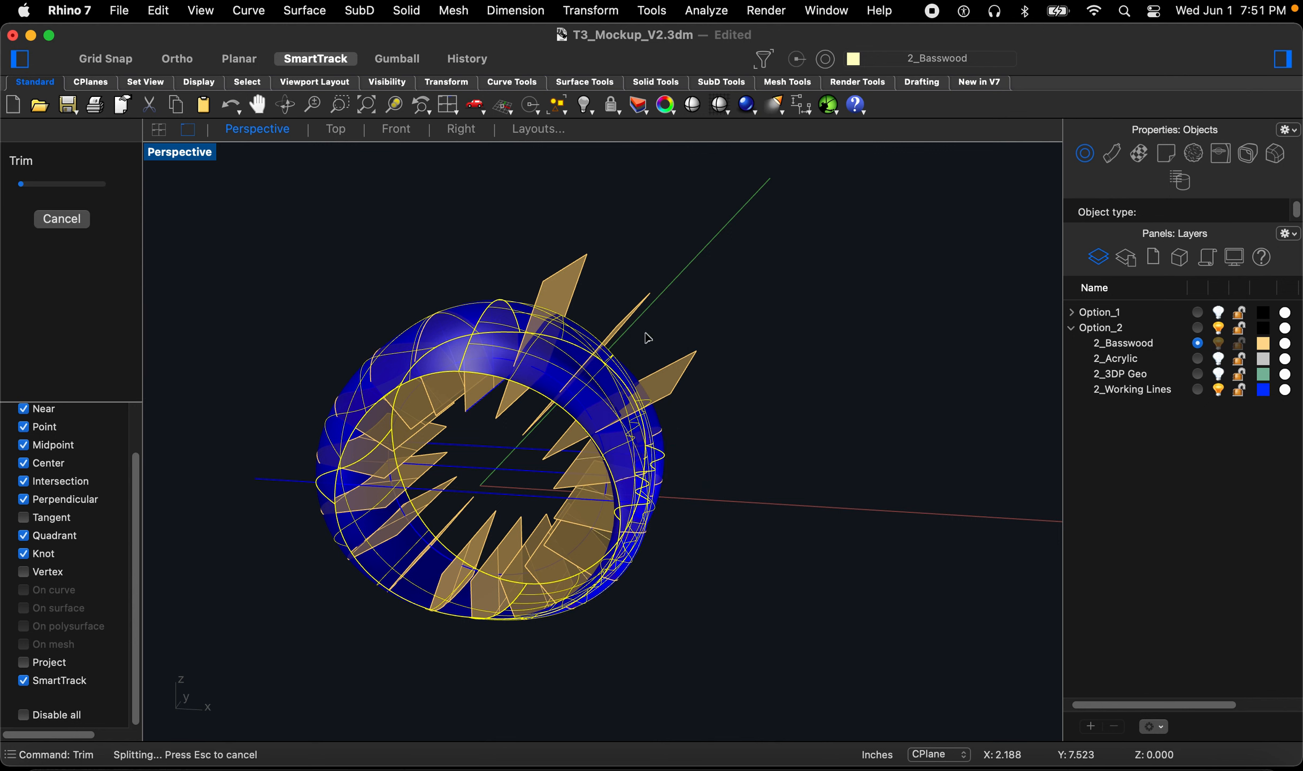
pyautogui.click(649, 340)
pyautogui.click(572, 354)
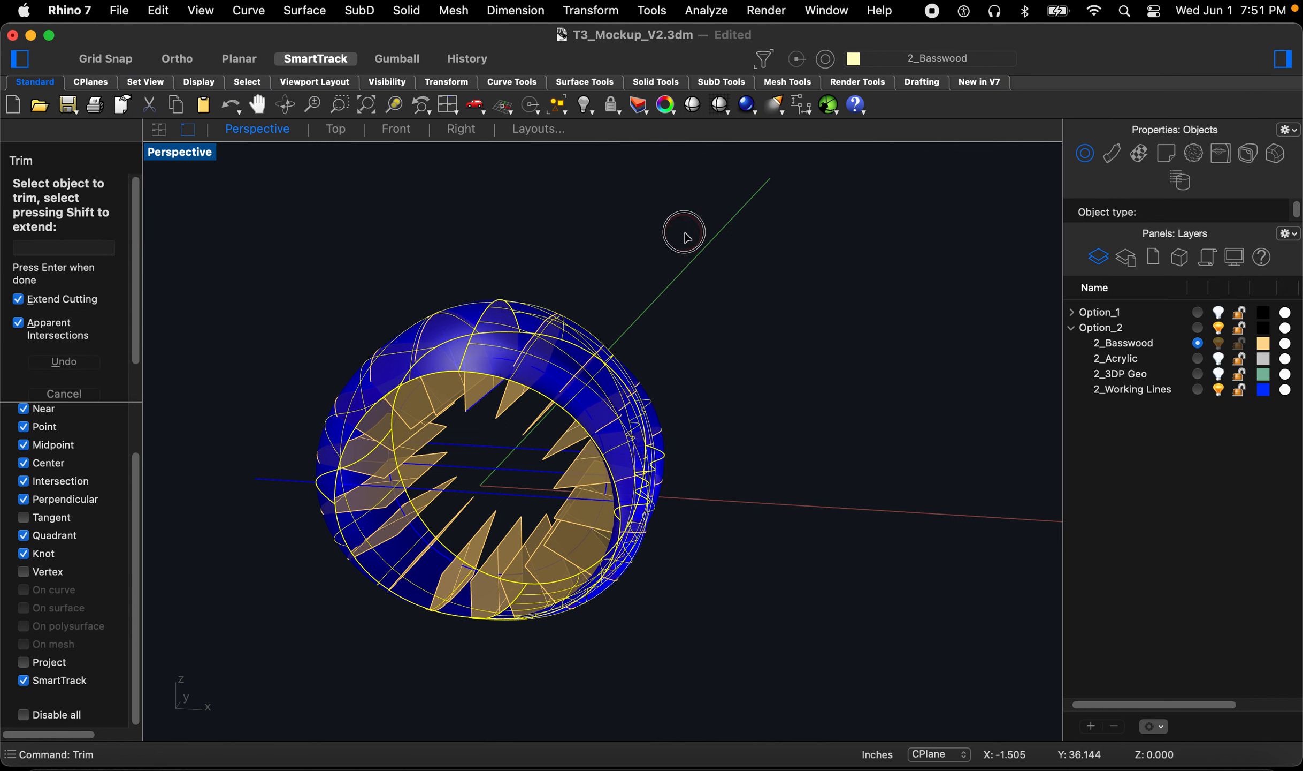
pyautogui.press('space')
# Step: Hide the working lines layer and show the 3D print geometry layer to review the trimmed fins
pyautogui.click(733, 321)
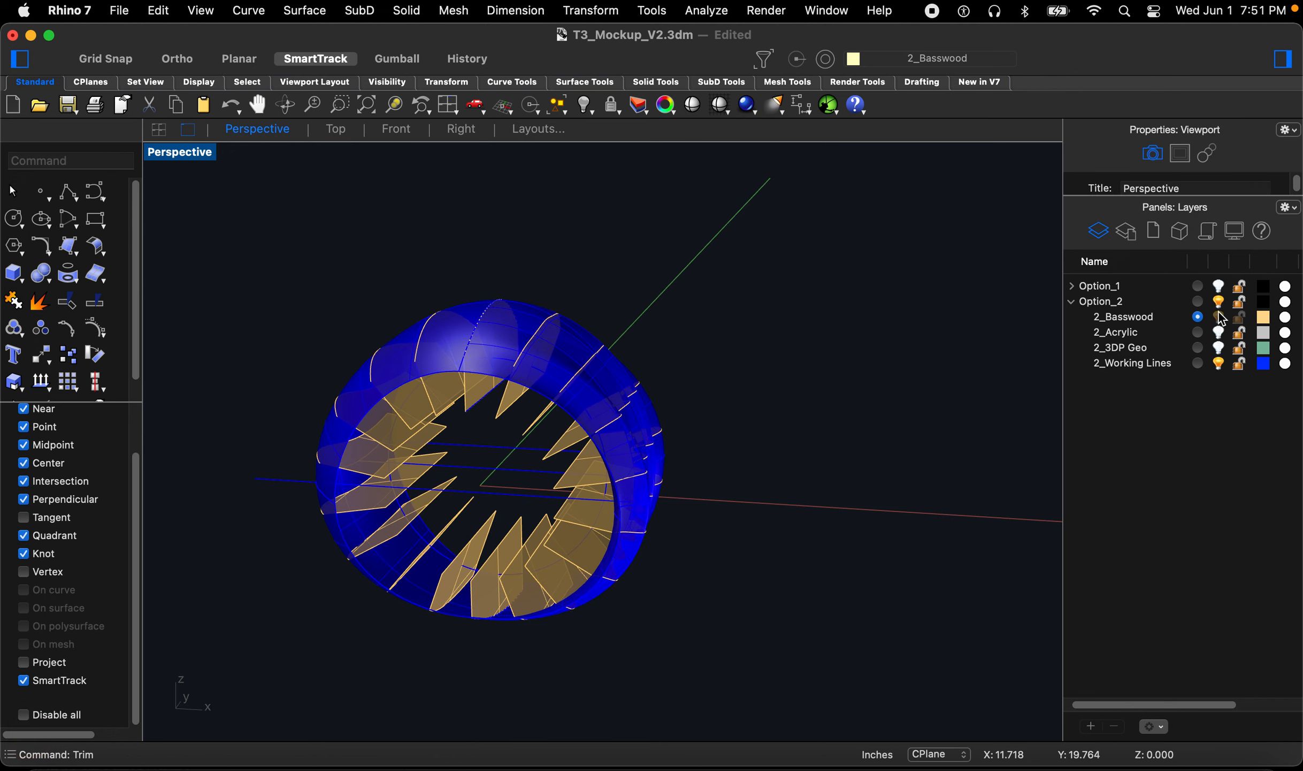
pyautogui.moveTo(475, 445); pyautogui.dragTo(940, 343, button='right')
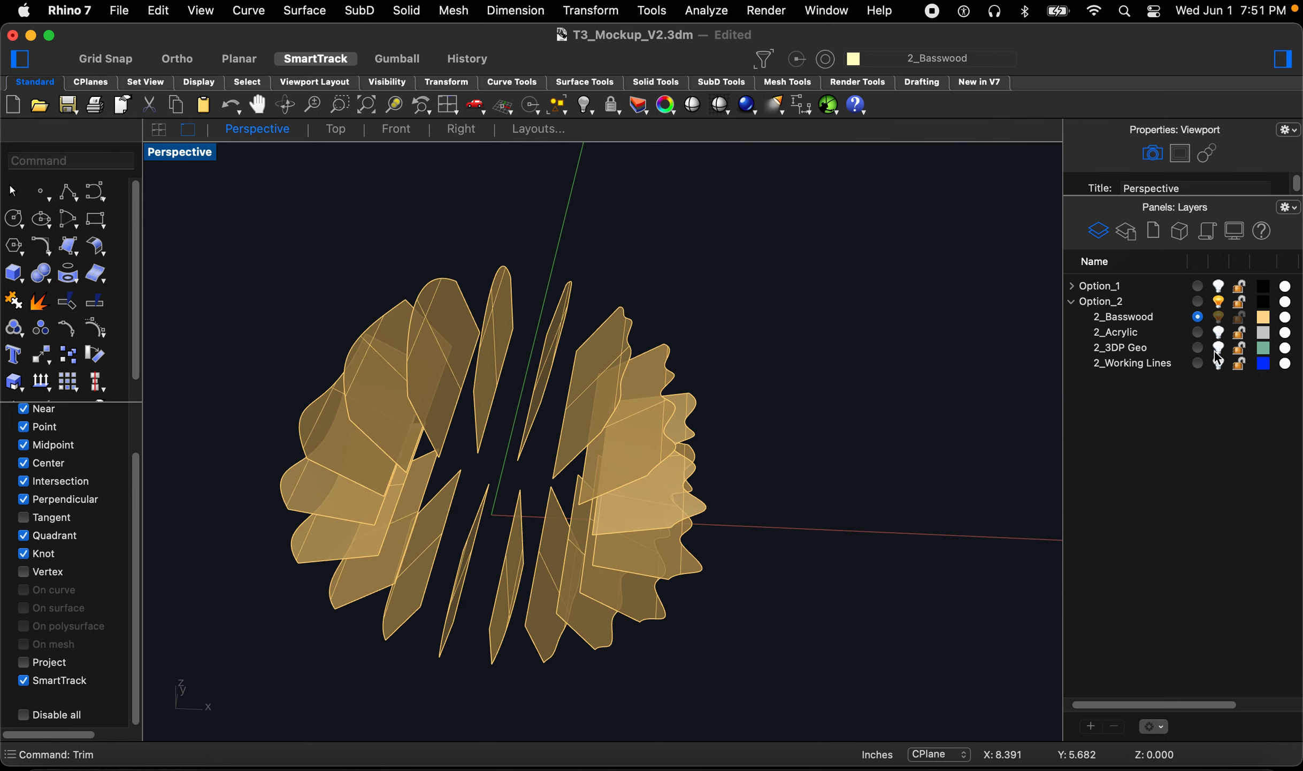
pyautogui.scroll(6, 505, 533)
pyautogui.moveTo(506, 522); pyautogui.dragTo(531, 453, button='right')
pyautogui.scroll(-5, 532, 455)
pyautogui.moveTo(631, 509); pyautogui.dragTo(629, 474, button='right')
pyautogui.scroll(5, 621, 445)
pyautogui.scroll(-3, 687, 490)
pyautogui.scroll(-2, 620, 378)
pyautogui.scroll(6, 626, 406)
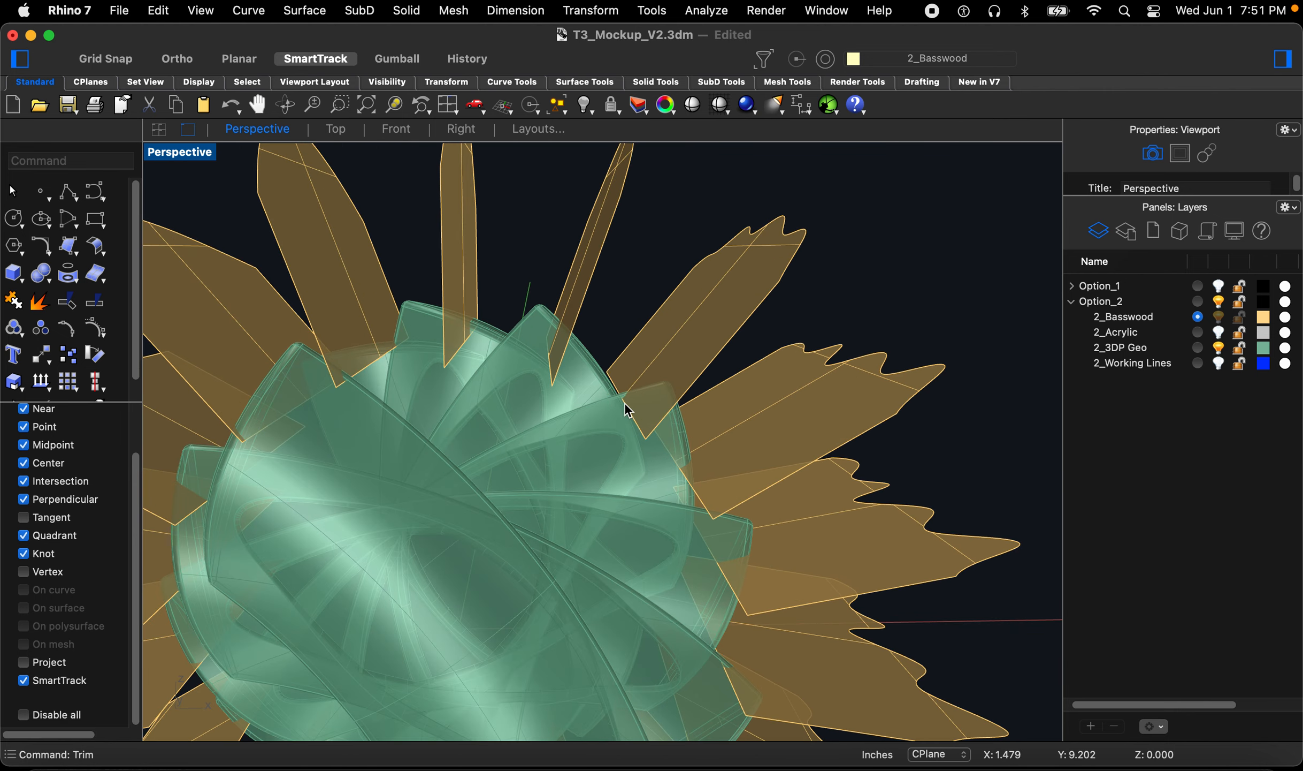
pyautogui.scroll(-5, 626, 376)
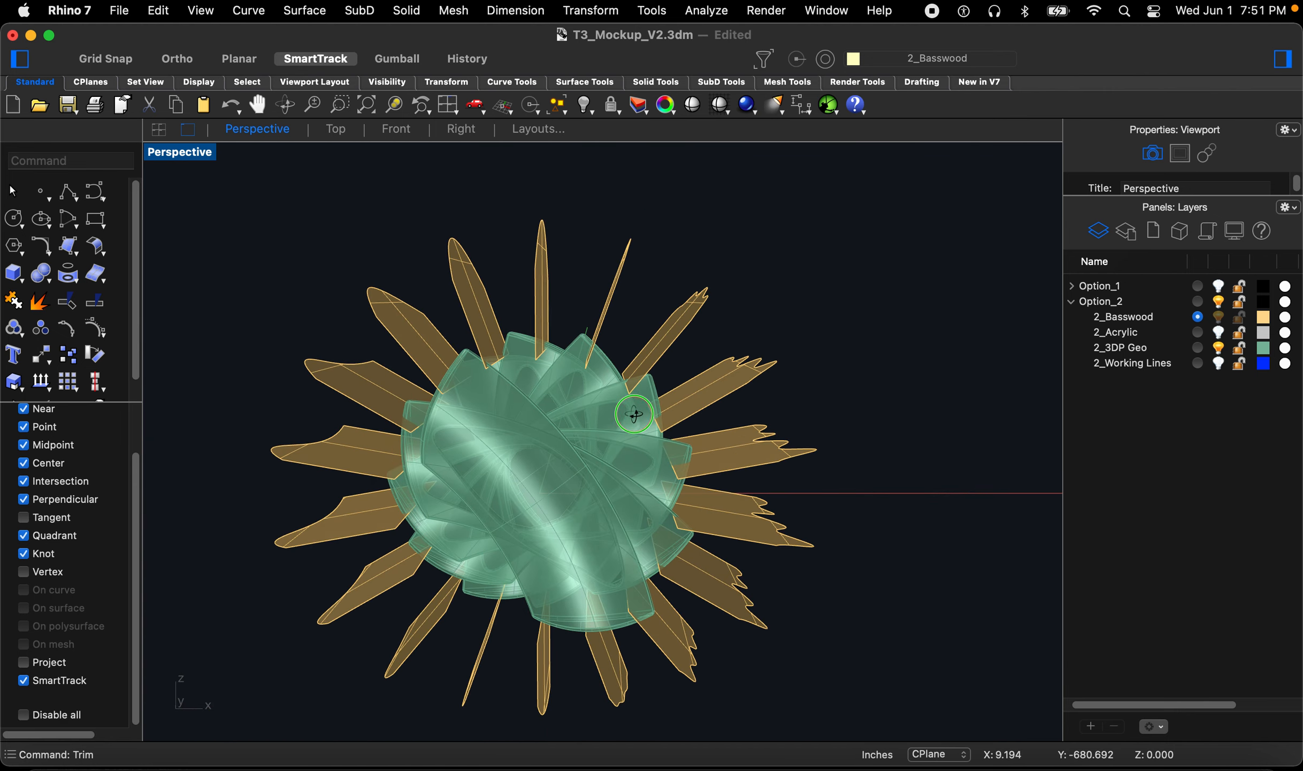
# Step: Intersect all the fins with the 3D print ring geometry to generate intersection curves
pyautogui.write('inter')
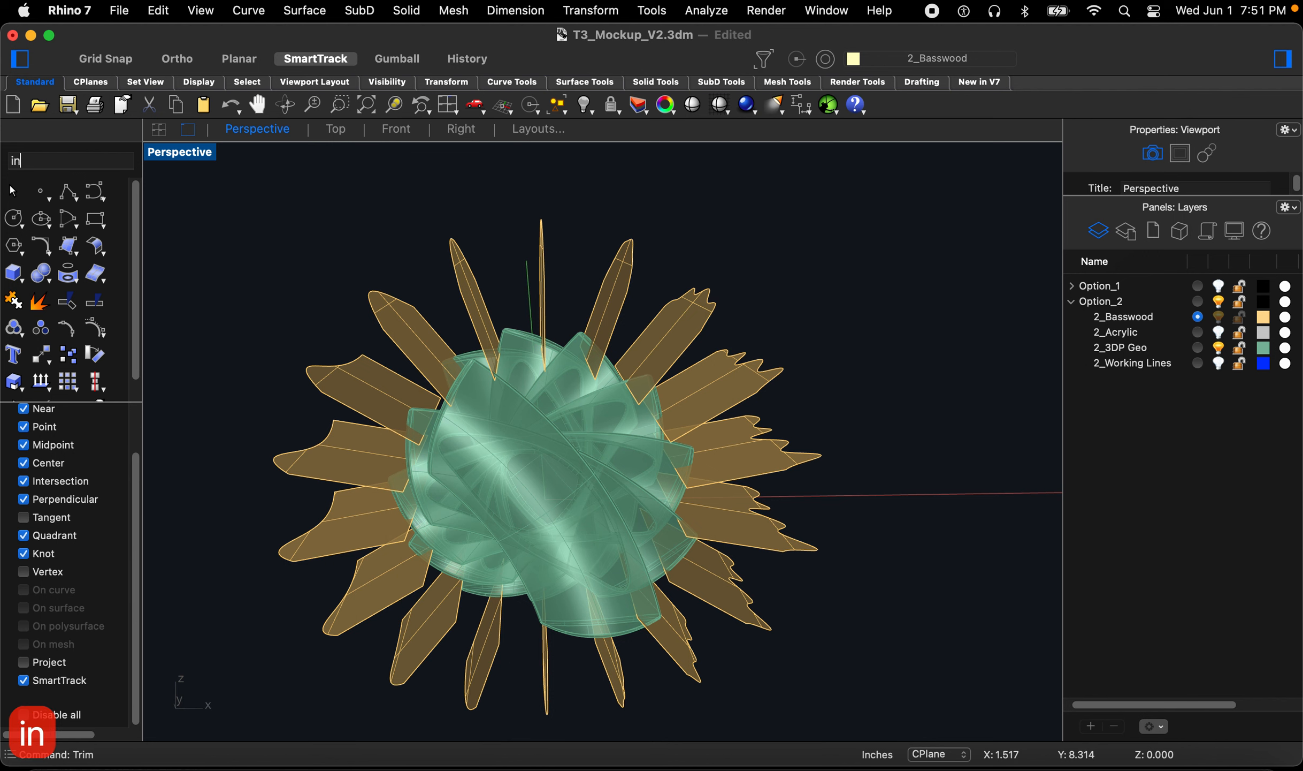
pyautogui.press('Return')
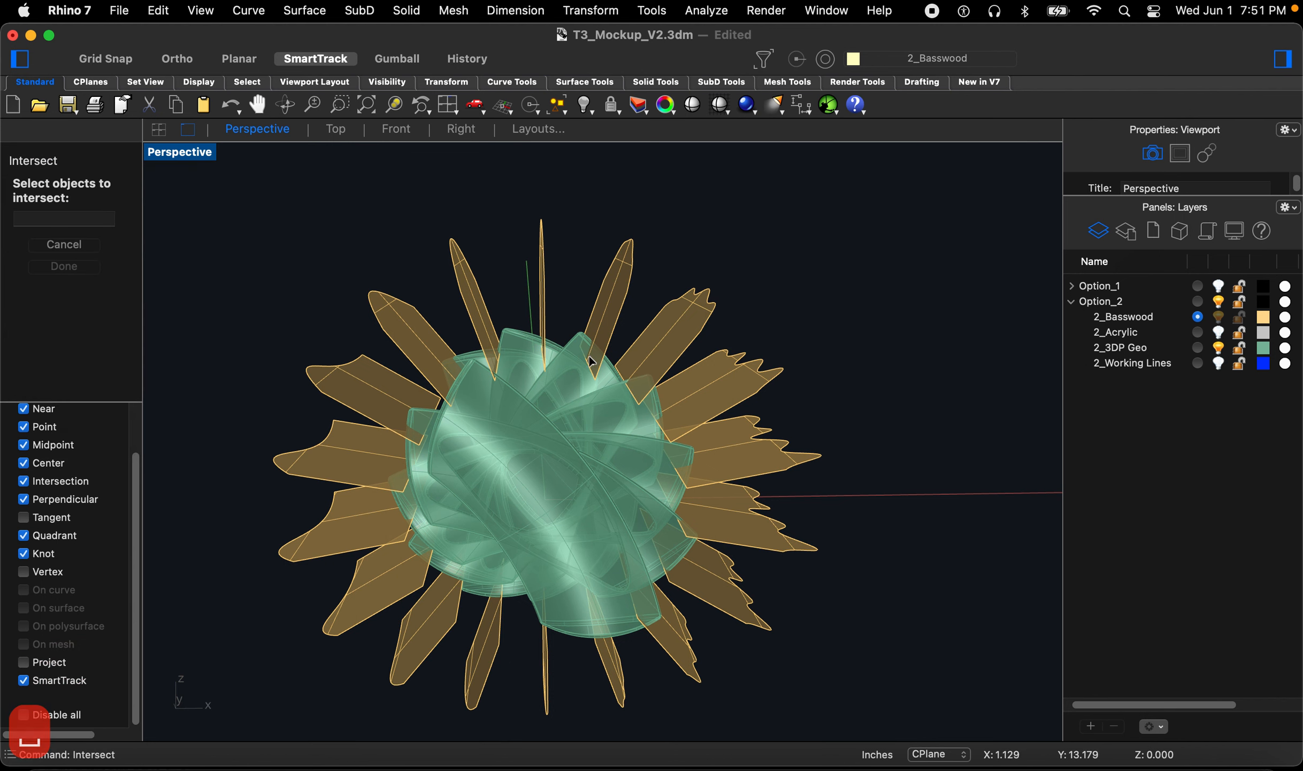
pyautogui.scroll(3, 588, 359)
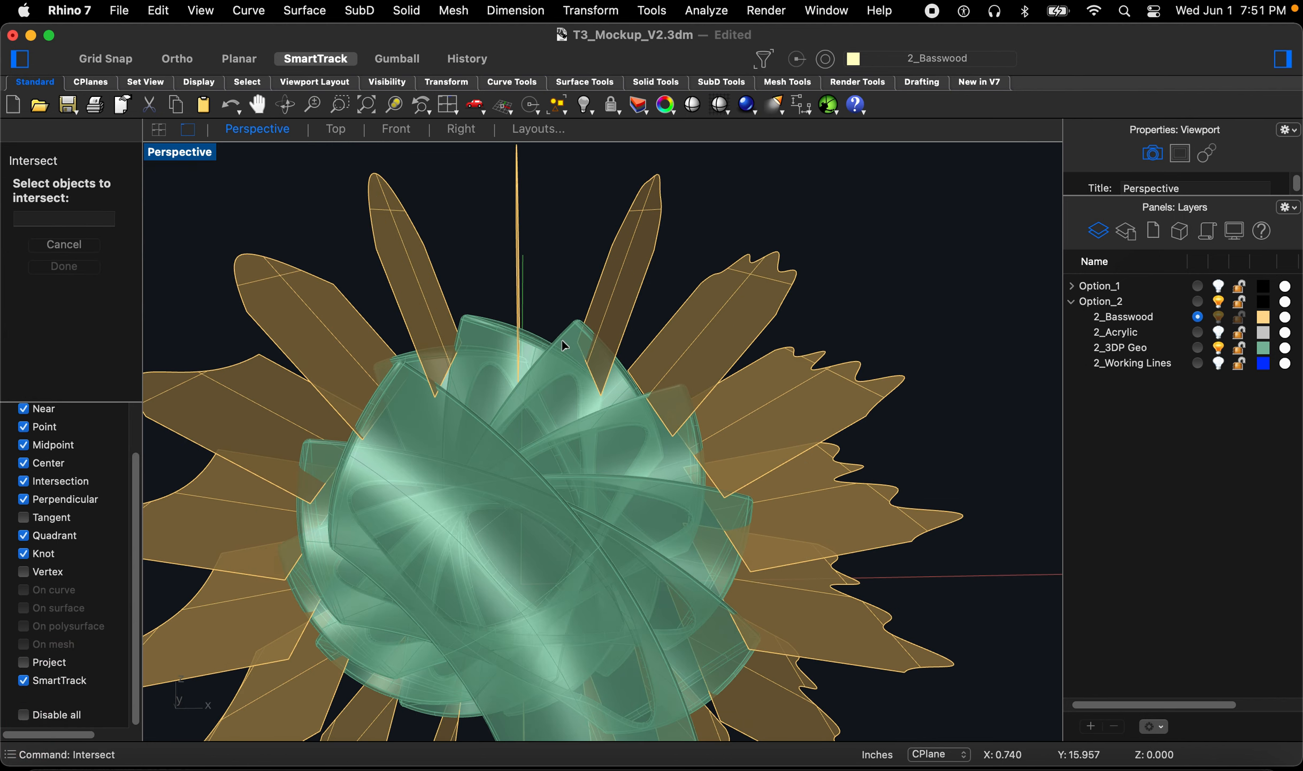
pyautogui.scroll(-4, 562, 335)
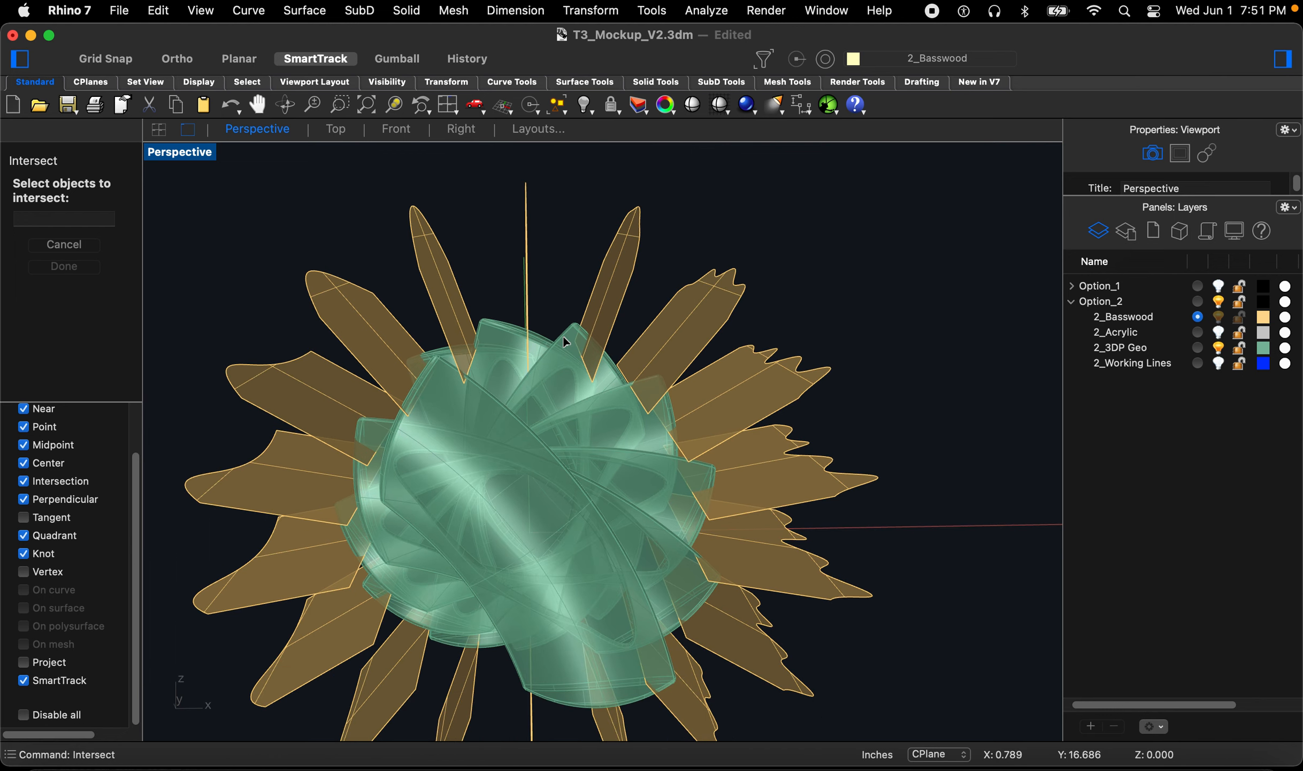
pyautogui.moveTo(846, 297); pyautogui.dragTo(246, 653)
pyautogui.press('Return')
# Step: Hide the 3D print geometry layer and save the file
pyautogui.click(1218, 348)
pyautogui.moveTo(783, 535); pyautogui.dragTo(769, 545, button='right')
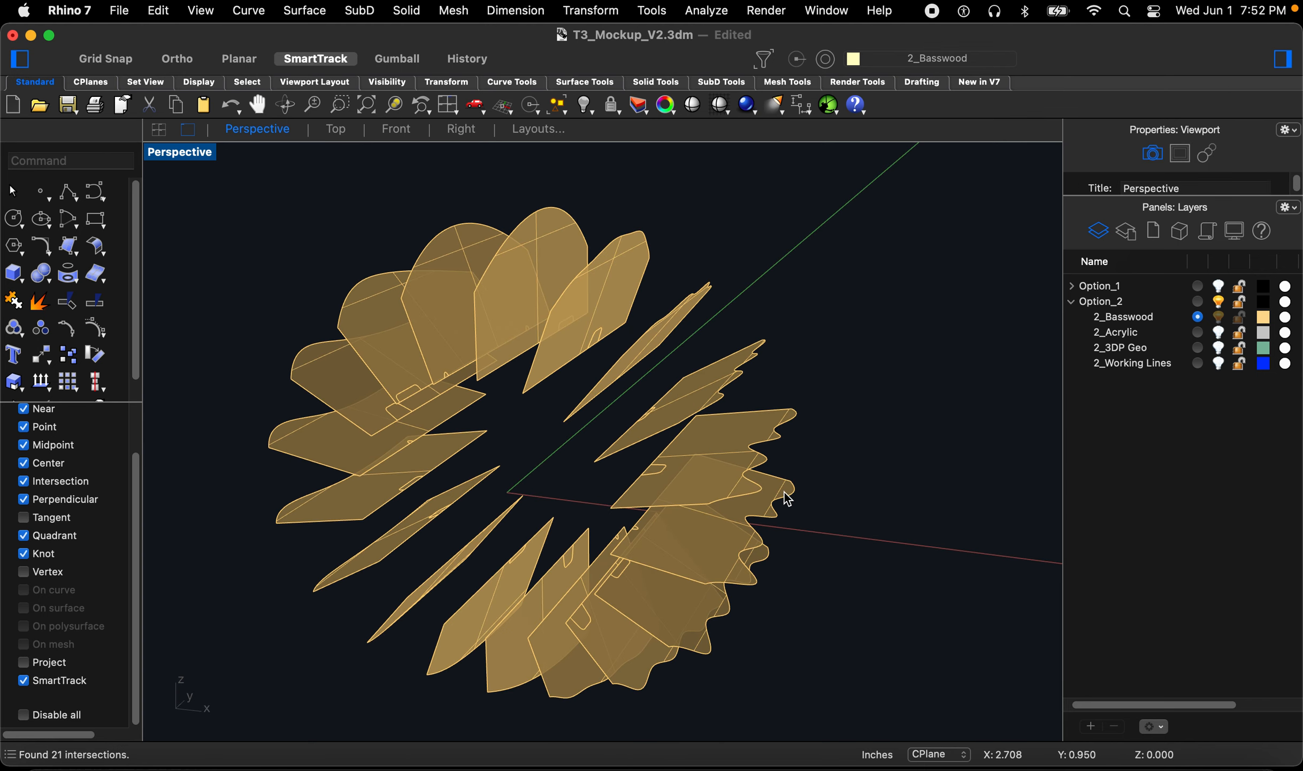
pyautogui.press('super+s')
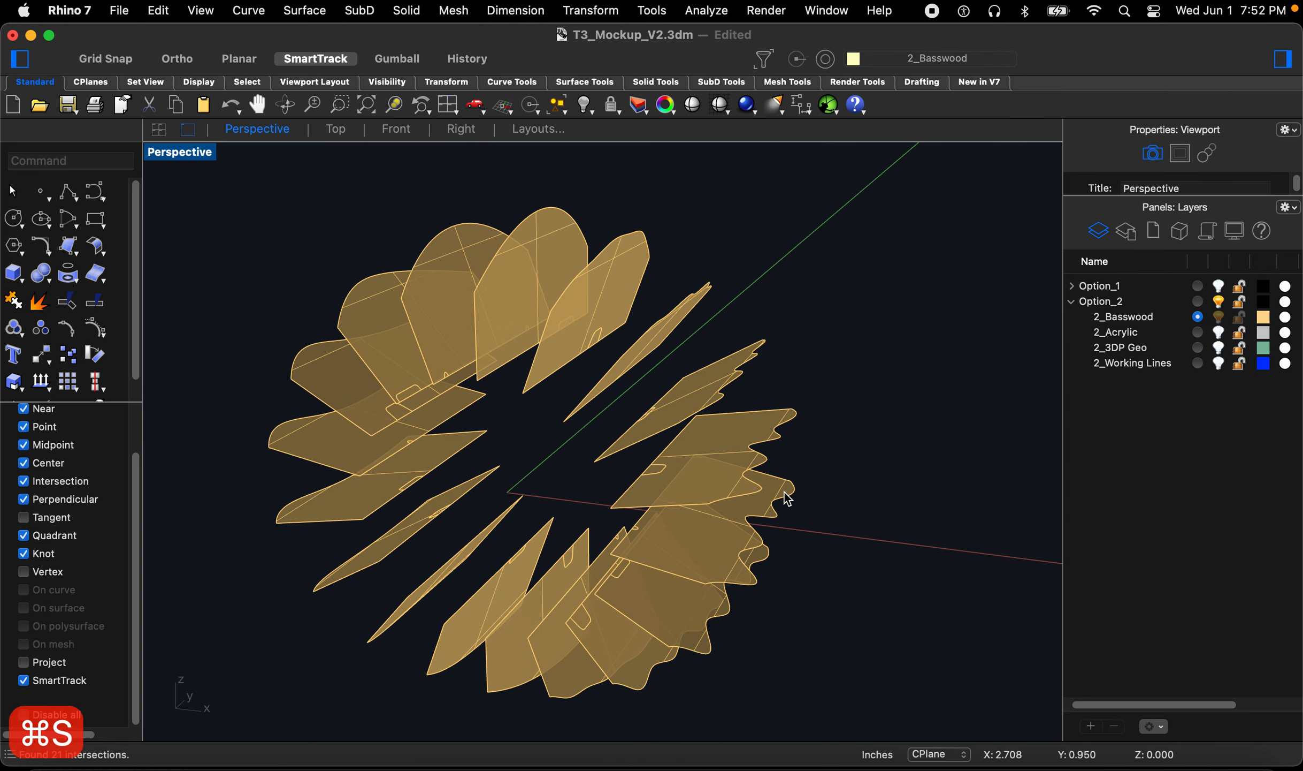
# Step: Try to trim a slot into a fin using its intersection curve
pyautogui.moveTo(579, 451); pyautogui.dragTo(528, 415, button='right')
pyautogui.scroll(8, 707, 605)
pyautogui.moveTo(701, 602); pyautogui.dragTo(599, 556, button='right')
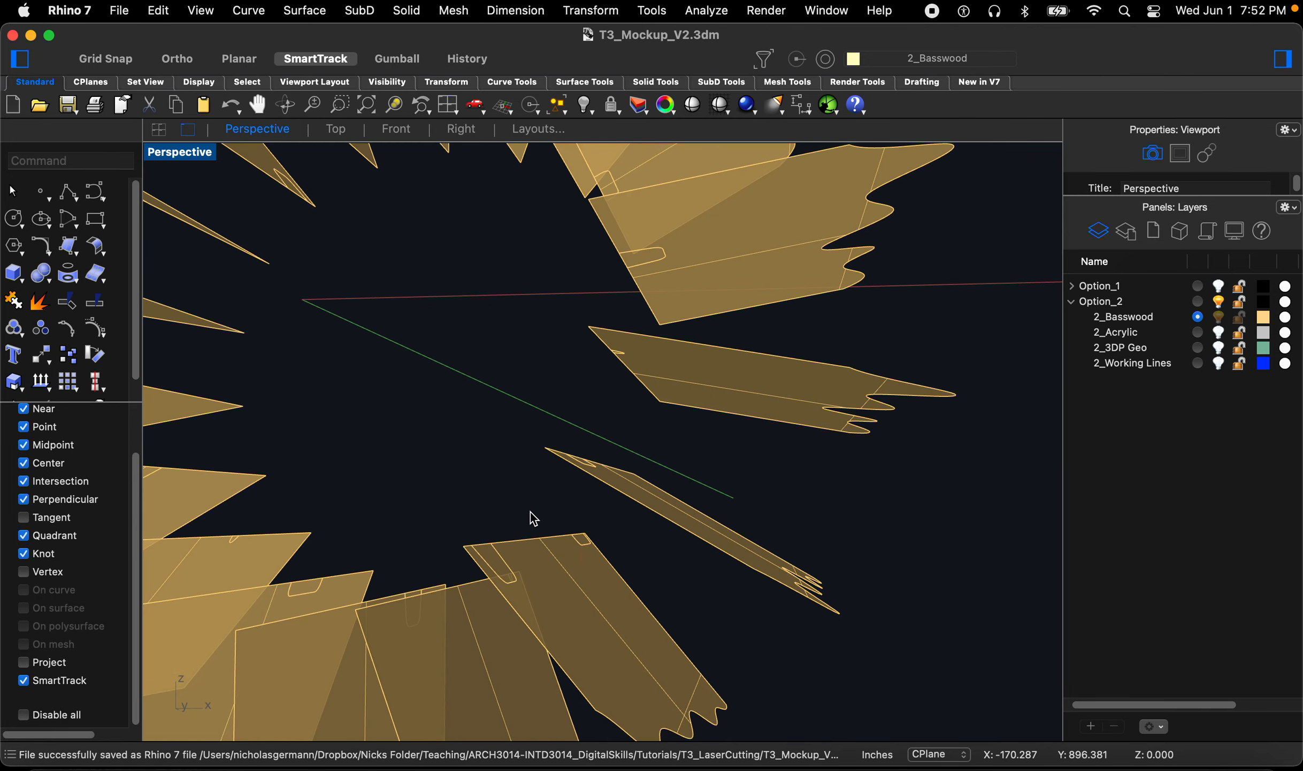
pyautogui.moveTo(556, 460); pyautogui.dragTo(437, 512, button='right')
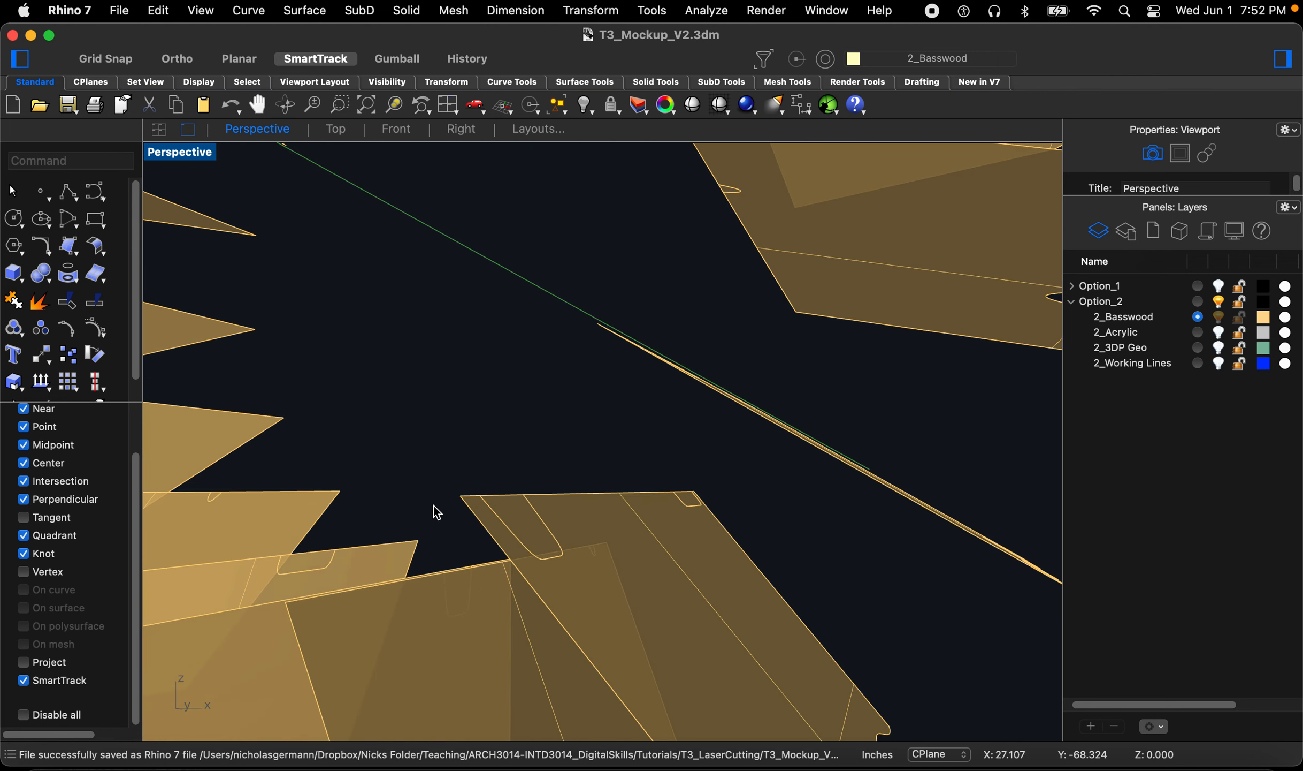
pyautogui.write('trim')
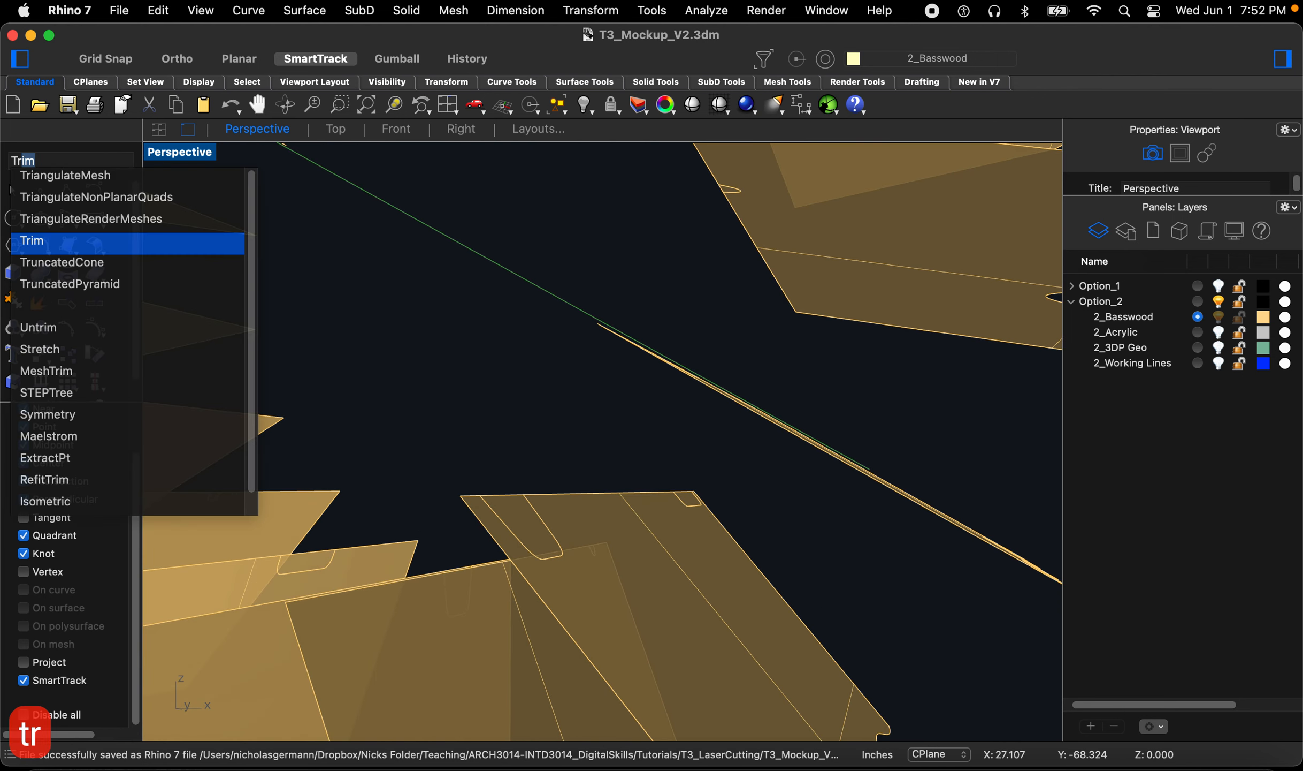
pyautogui.press('Return')
pyautogui.click(506, 523)
pyautogui.press('Return')
pyautogui.click(512, 518)
pyautogui.scroll(10, 646, 497)
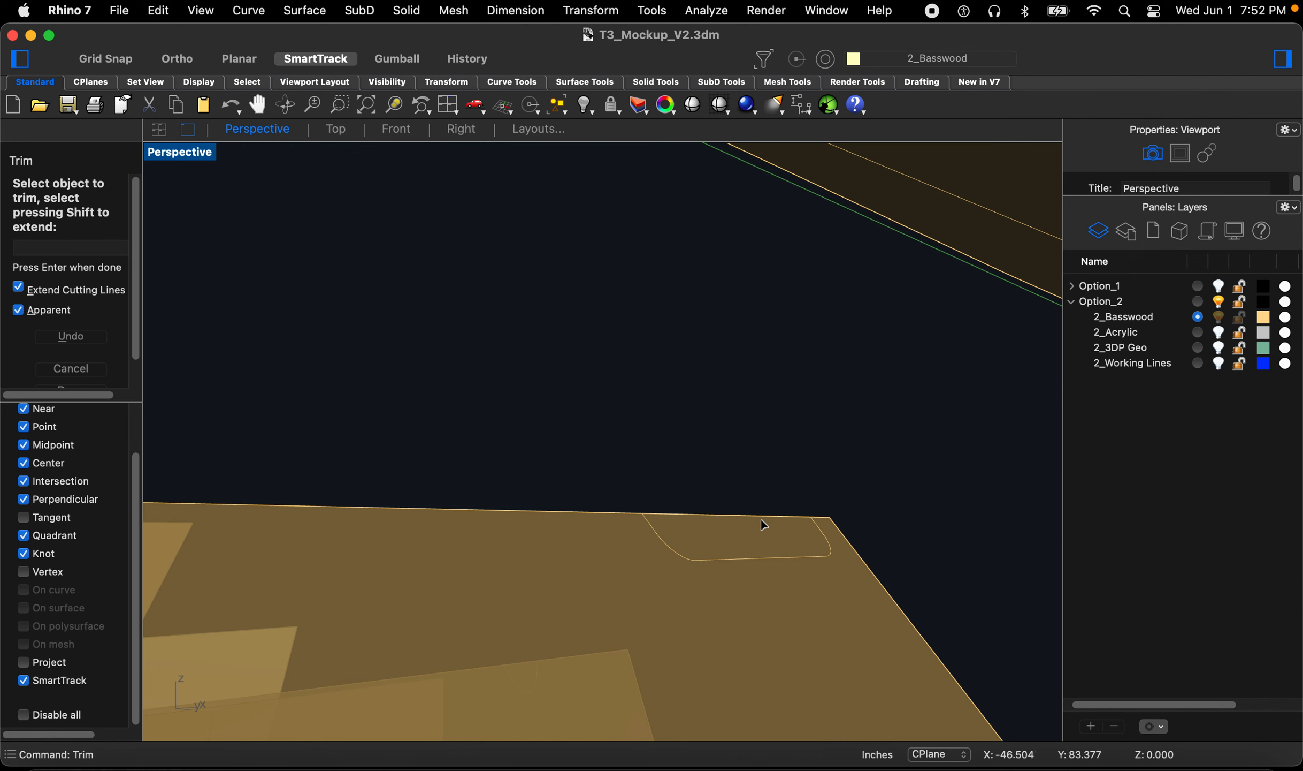
pyautogui.press('Escape')
pyautogui.press('Escape')
pyautogui.press('Escape')
# Step: Trim the slot out of a fin along its intersection curve
pyautogui.write('t')
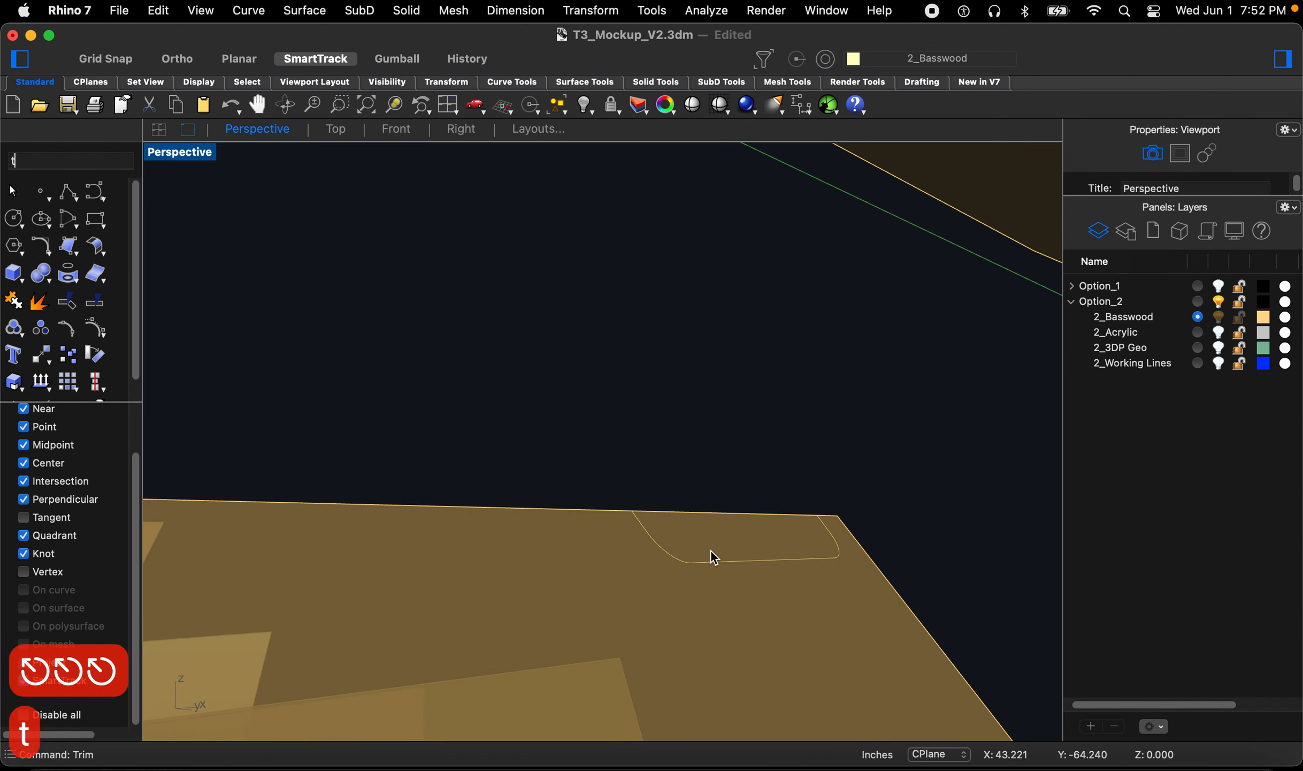
pyautogui.press('space')
pyautogui.click(710, 562)
pyautogui.press('space')
pyautogui.click(710, 543)
pyautogui.scroll(-10, 711, 545)
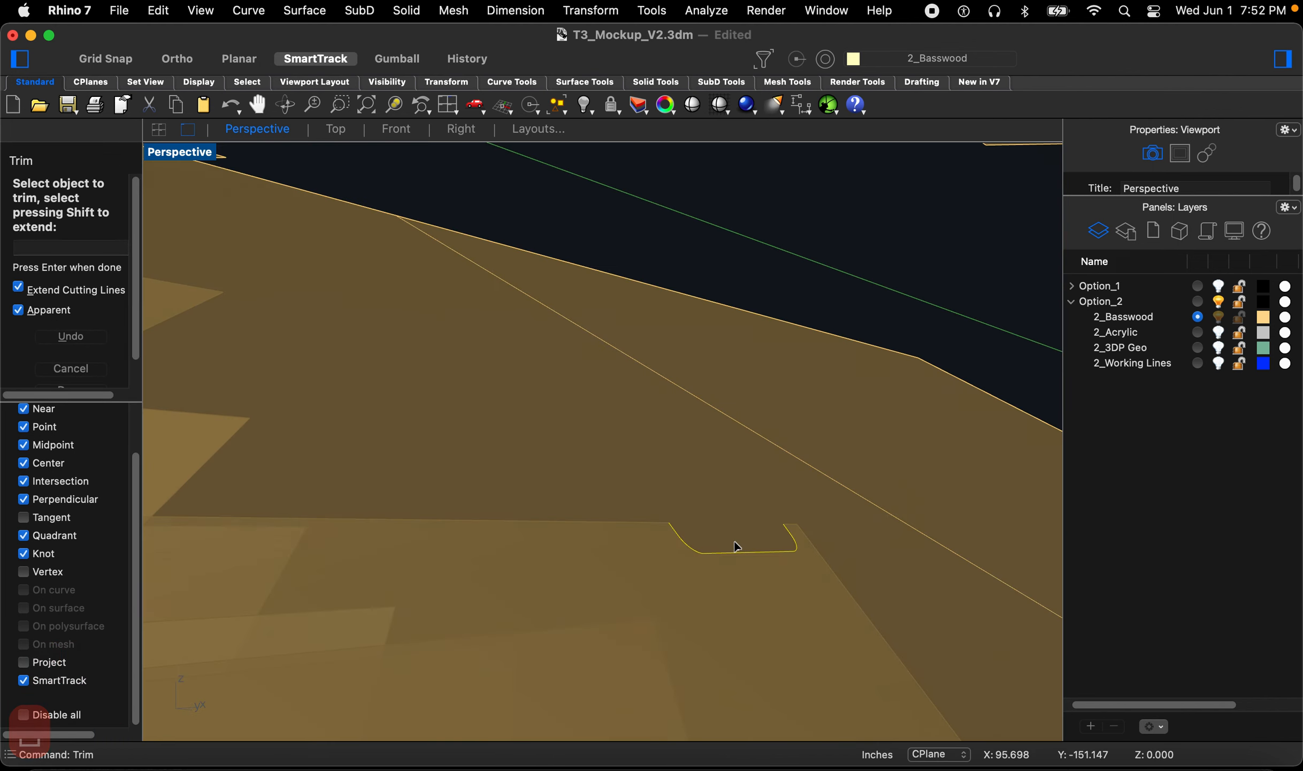
pyautogui.moveTo(728, 531); pyautogui.dragTo(809, 619, button='right')
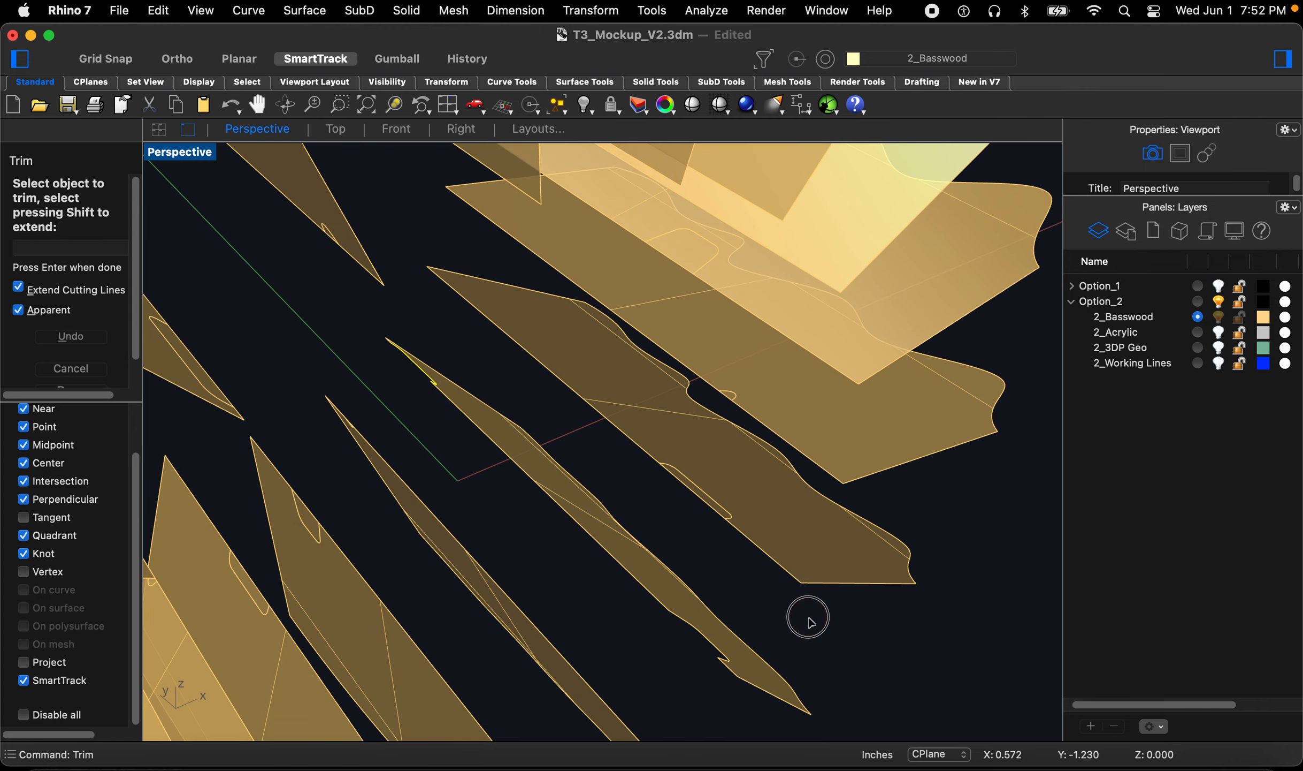
pyautogui.scroll(6, 710, 534)
pyautogui.moveTo(690, 520); pyautogui.dragTo(703, 544, button='right')
pyautogui.press('space')
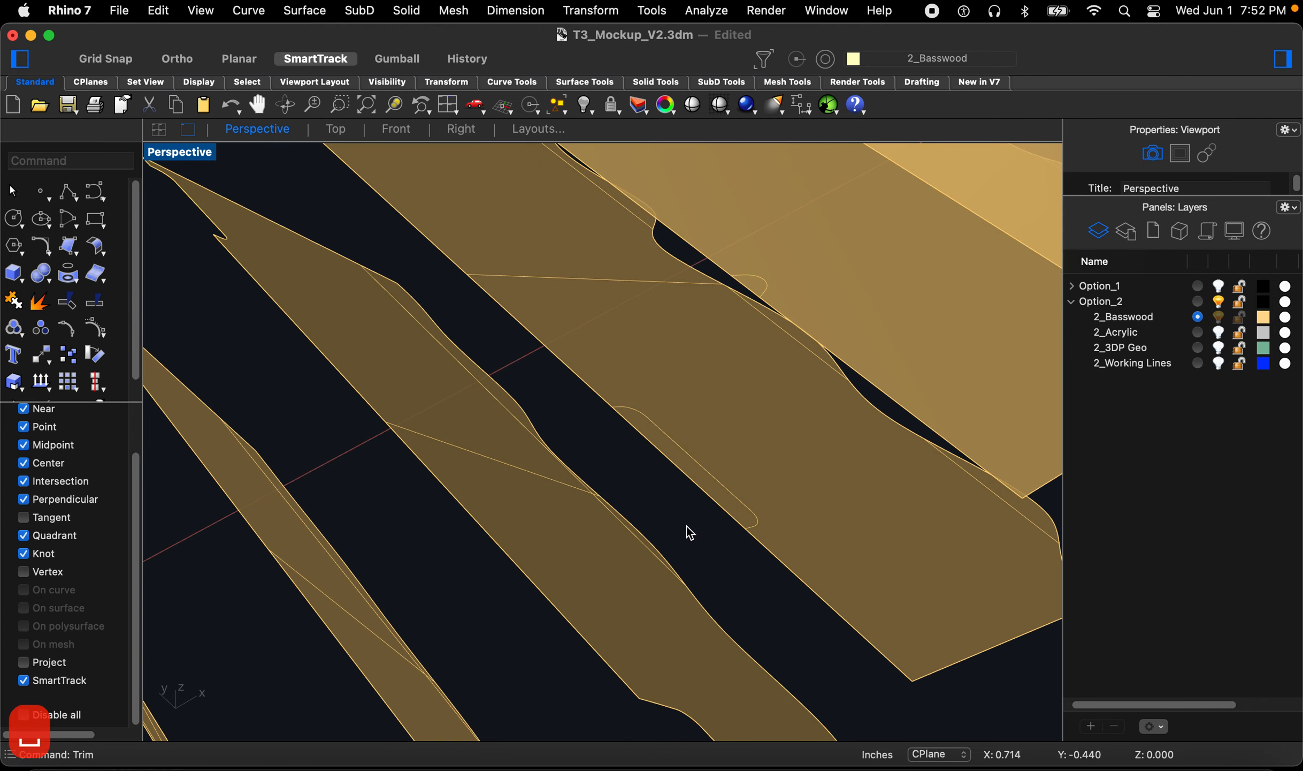
# Step: Trim the slot out of a second fin along its intersection curve
pyautogui.press('space')
pyautogui.click(713, 483)
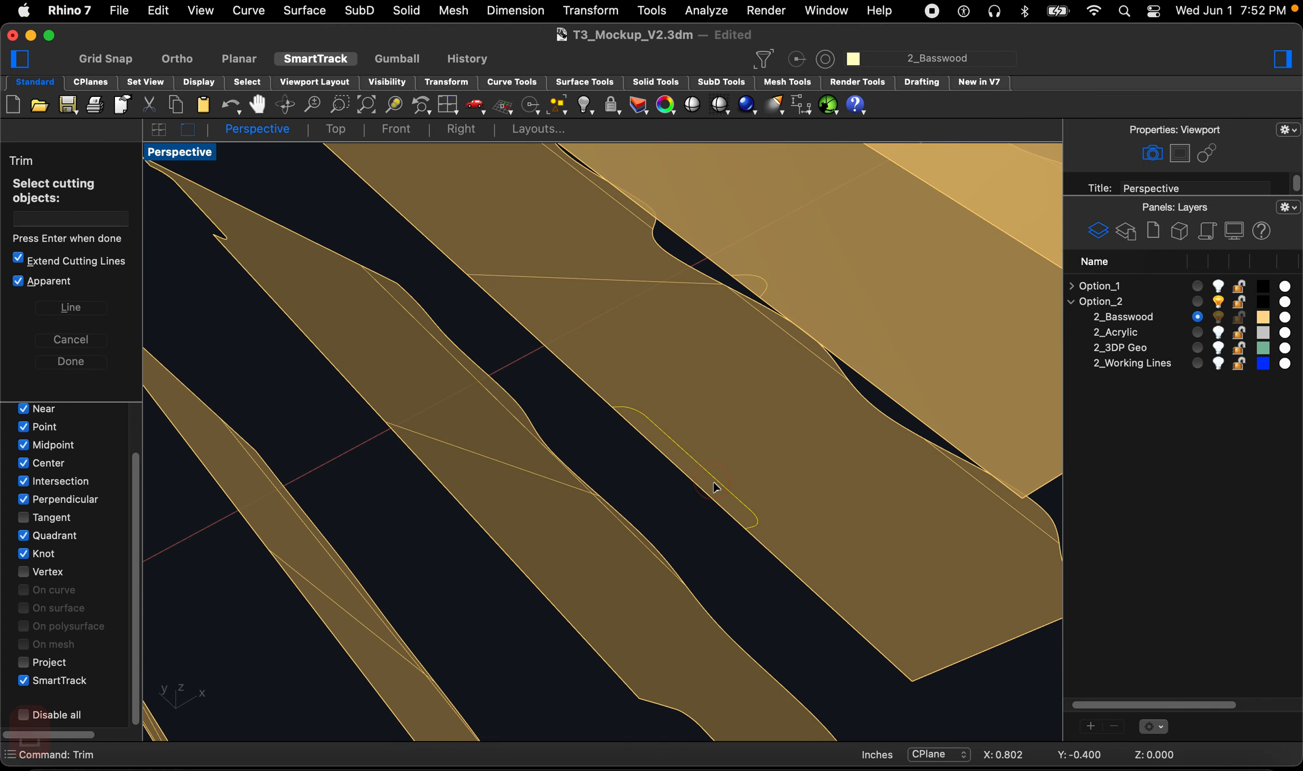
pyautogui.press('space')
pyautogui.click(710, 495)
pyautogui.scroll(-8, 689, 523)
pyautogui.moveTo(667, 489); pyautogui.dragTo(593, 447, button='right')
pyautogui.scroll(6, 600, 434)
pyautogui.press('Return')
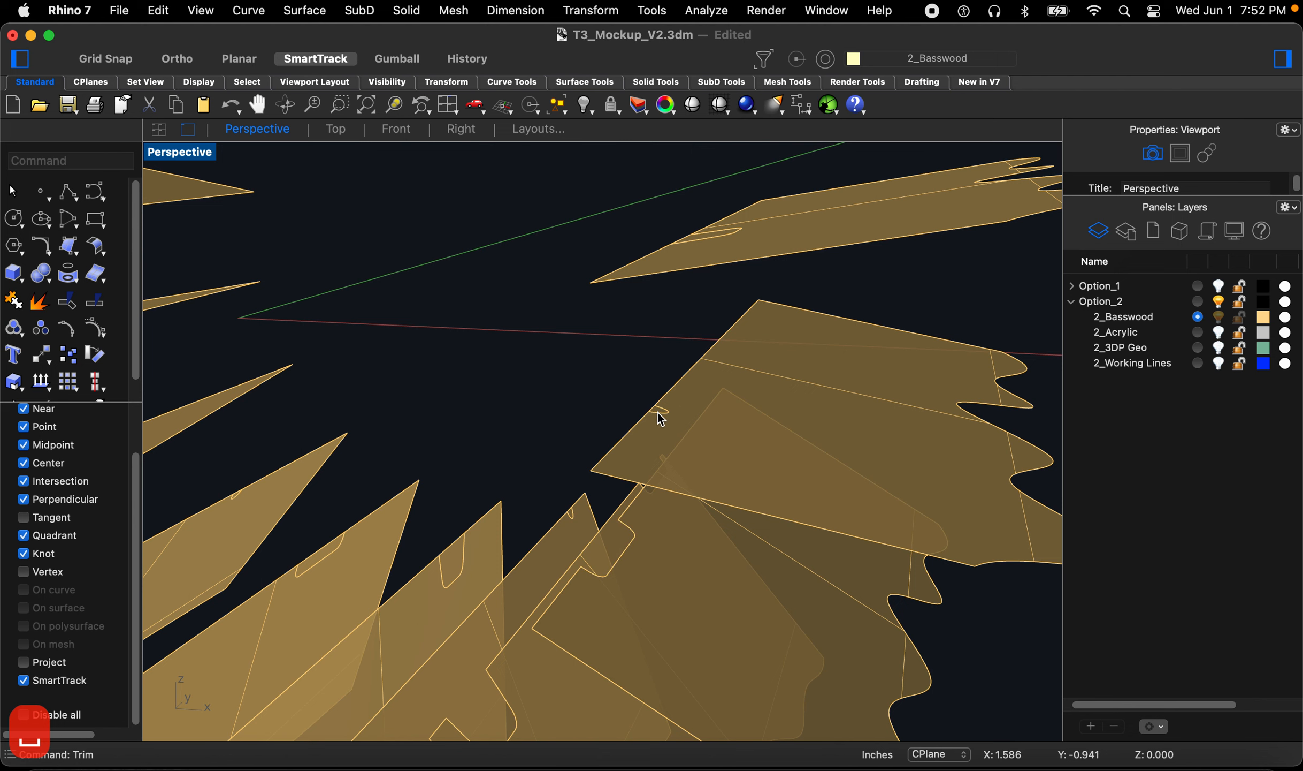
# Step: Trim the slot out of a third fin along its intersection curve
pyautogui.click(657, 411)
pyautogui.scroll(3, 660, 413)
pyautogui.click(655, 405)
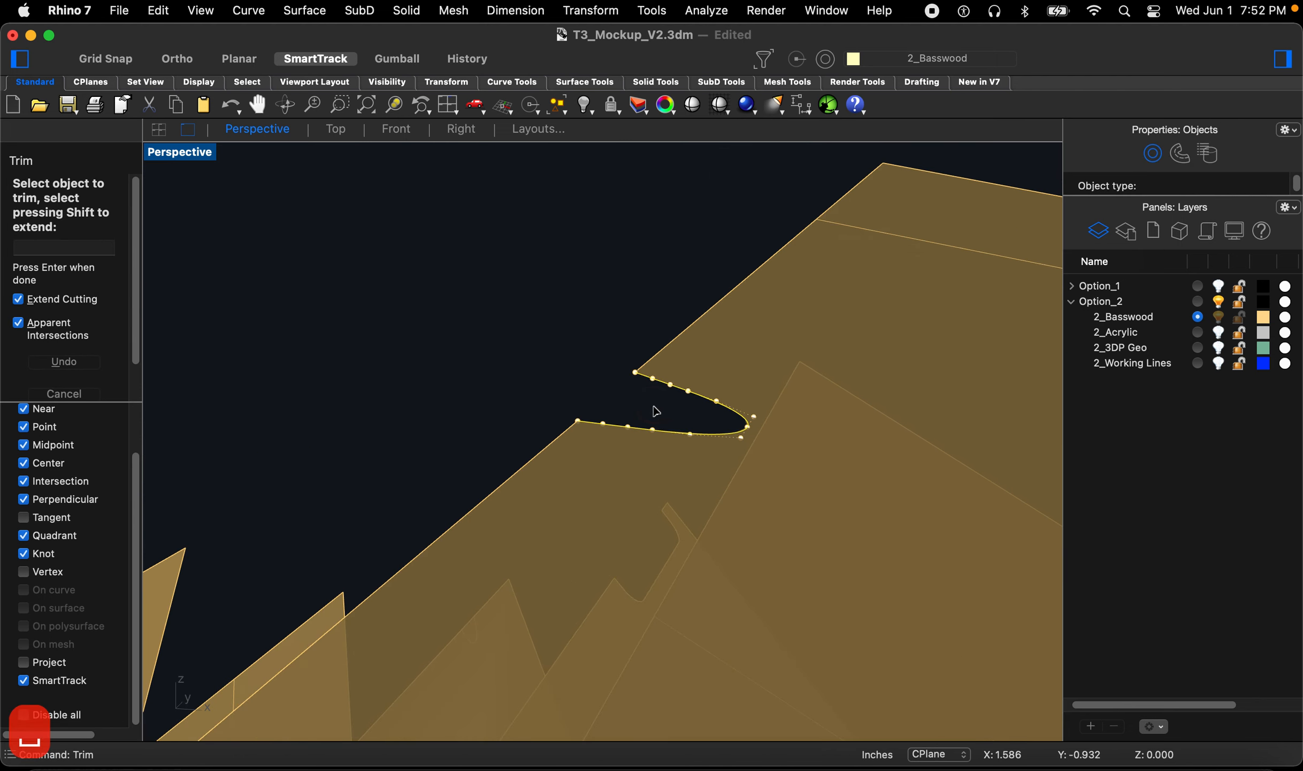
pyautogui.scroll(-12, 608, 461)
pyautogui.scroll(6, 557, 376)
pyautogui.press('space')
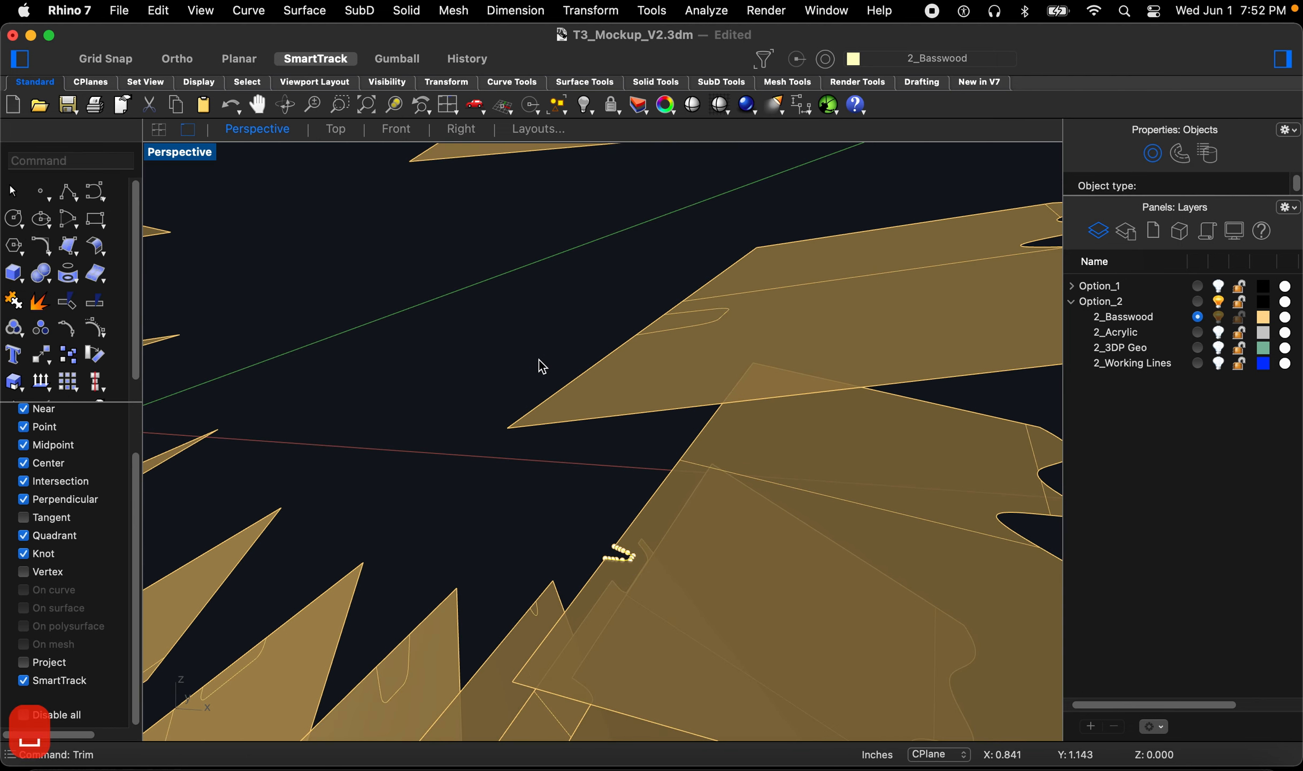
pyautogui.click(676, 331)
pyautogui.scroll(6, 669, 345)
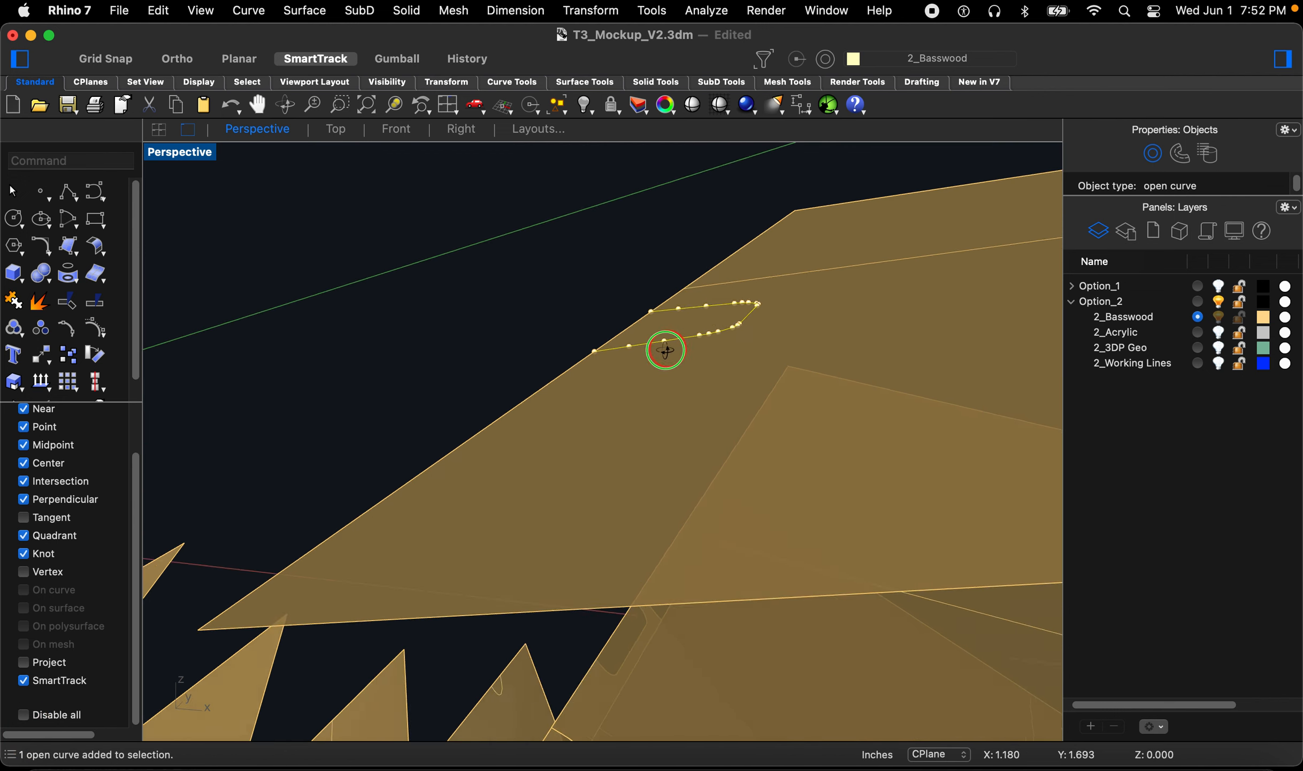
pyautogui.press('space')
pyautogui.click(671, 359)
pyautogui.scroll(-10, 679, 474)
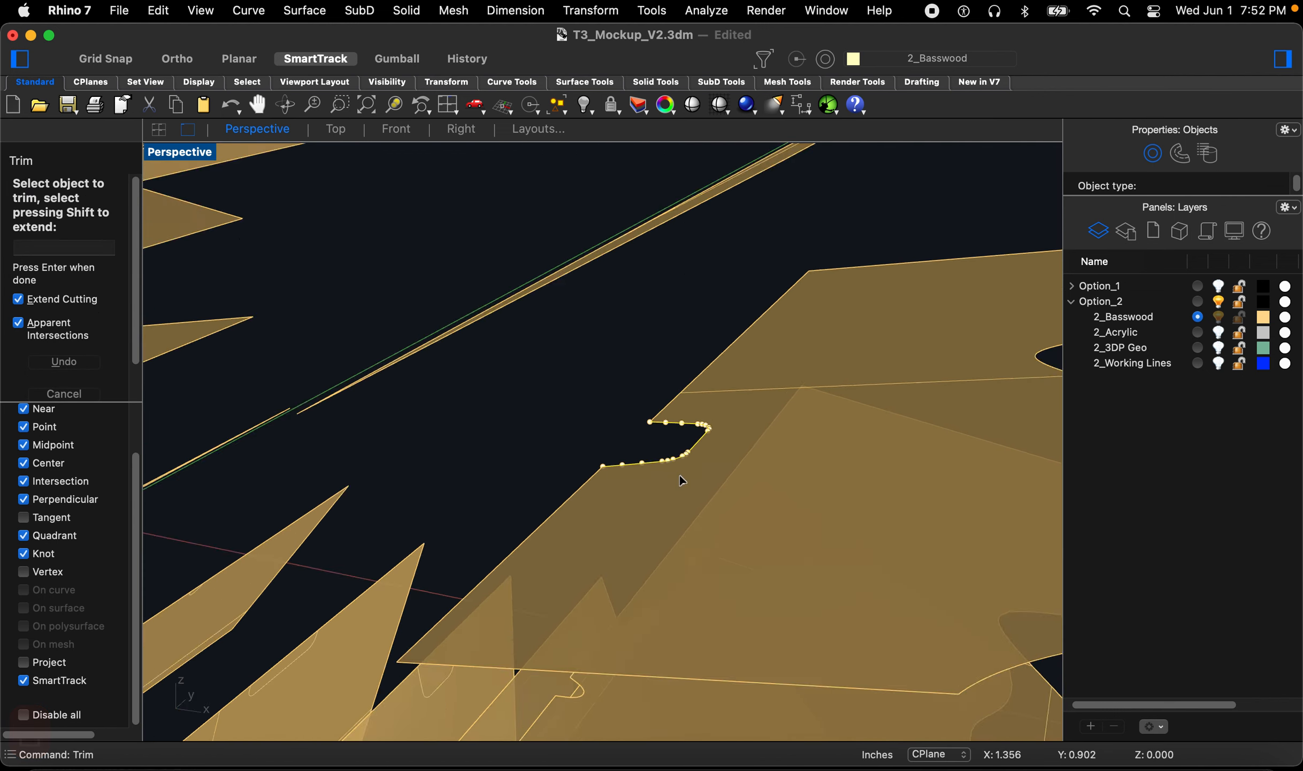
pyautogui.scroll(5, 669, 442)
pyautogui.scroll(3, 627, 487)
pyautogui.scroll(3, 634, 496)
pyautogui.press('Return')
pyautogui.click(637, 516)
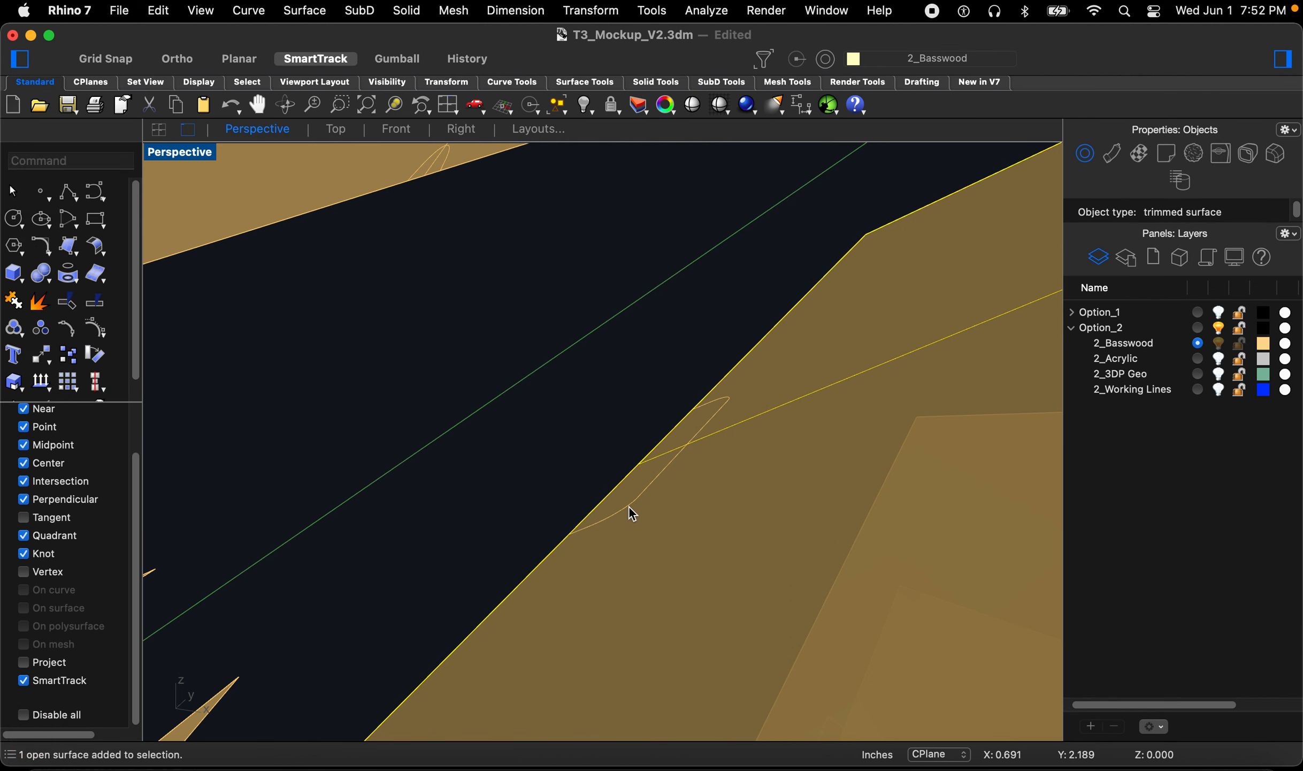
# Step: Trim the slot out of a fourth fin along its intersection curve
pyautogui.press('Escape')
pyautogui.press('space')
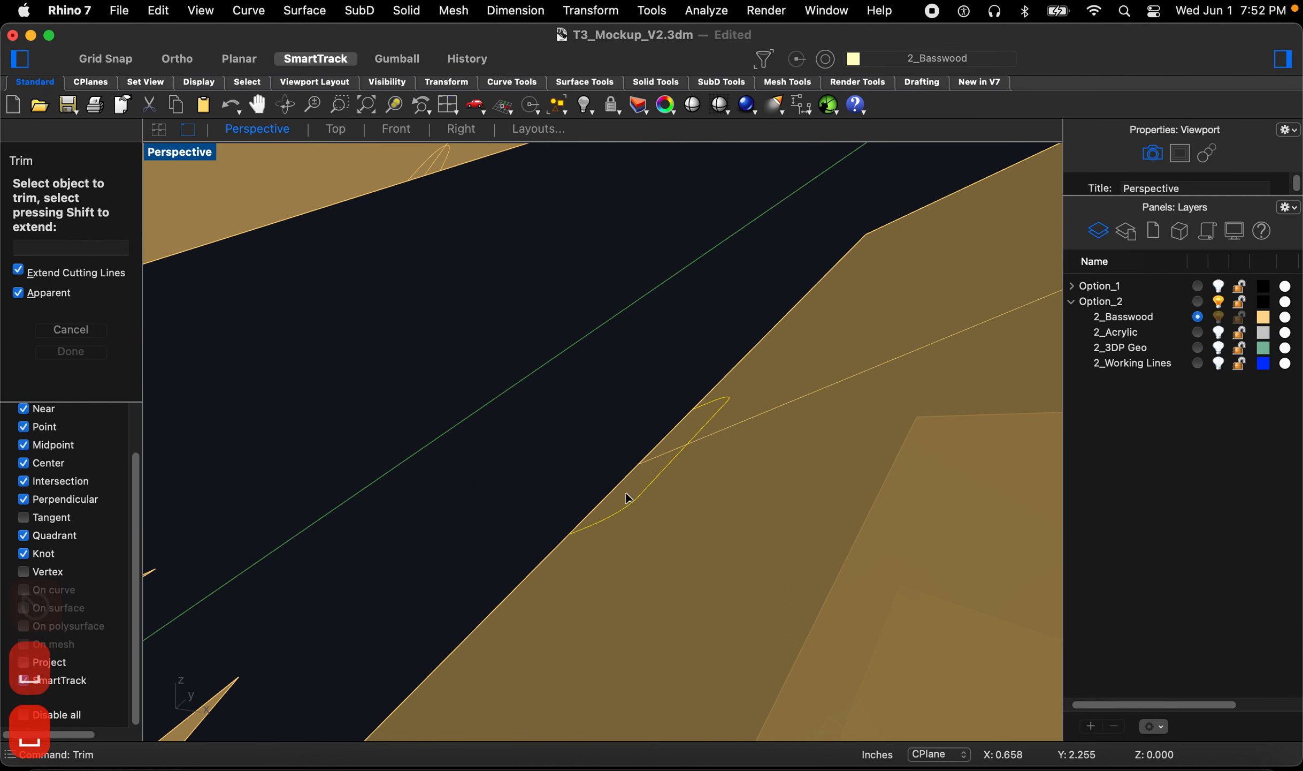
pyautogui.click(628, 498)
pyautogui.scroll(-5, 765, 528)
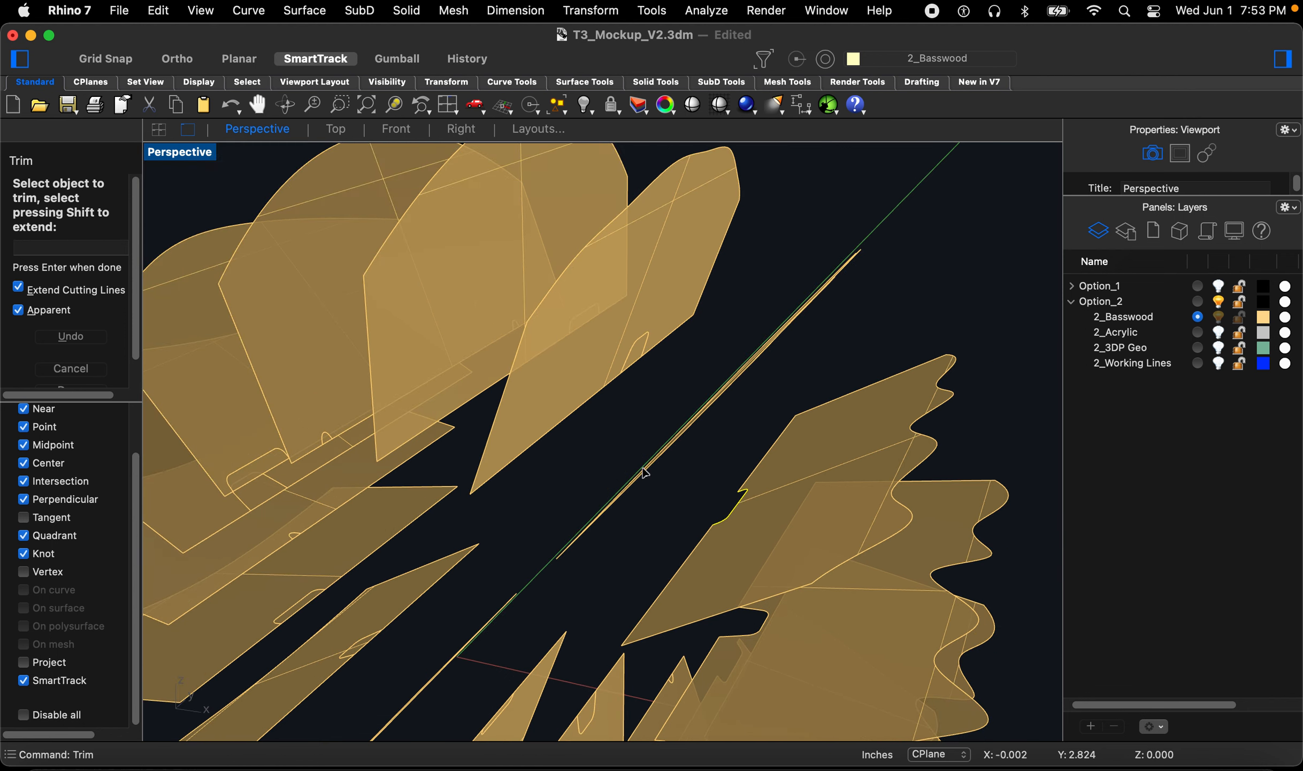
pyautogui.scroll(10, 650, 470)
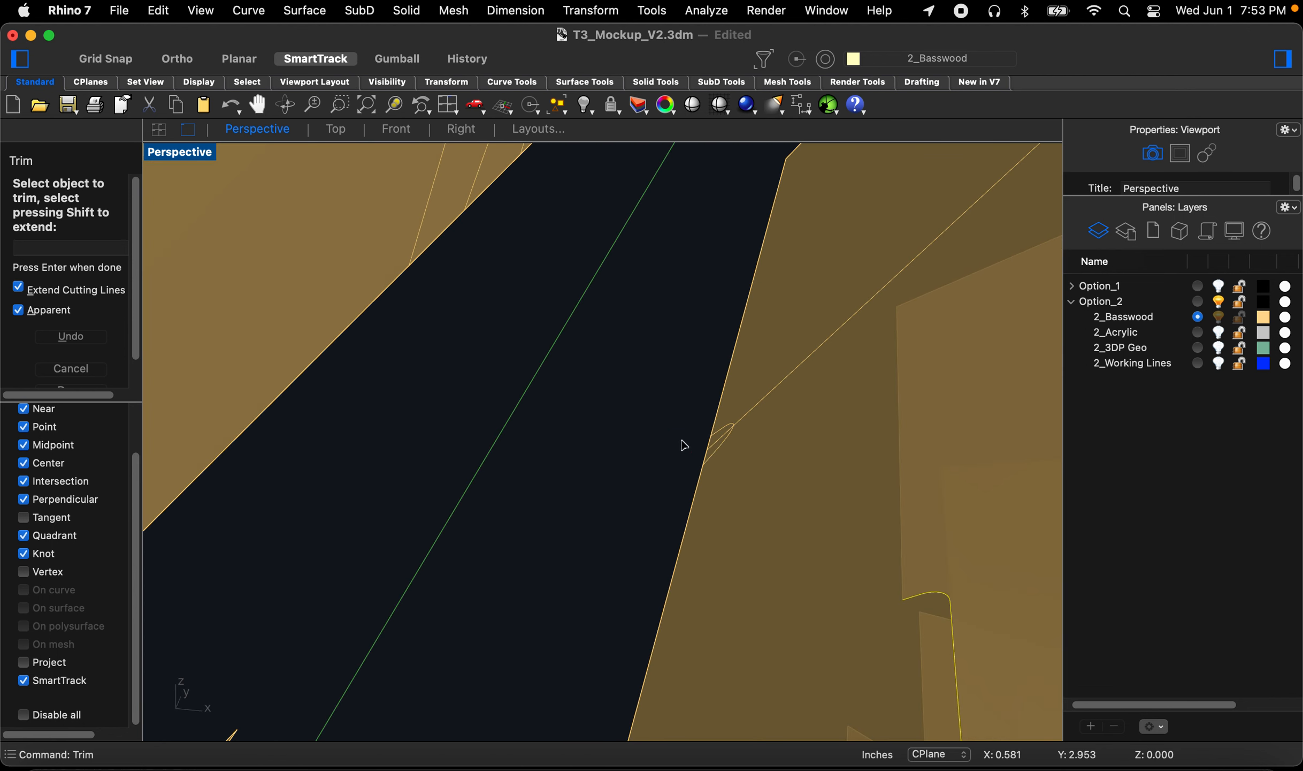
pyautogui.press('space')
pyautogui.click(732, 451)
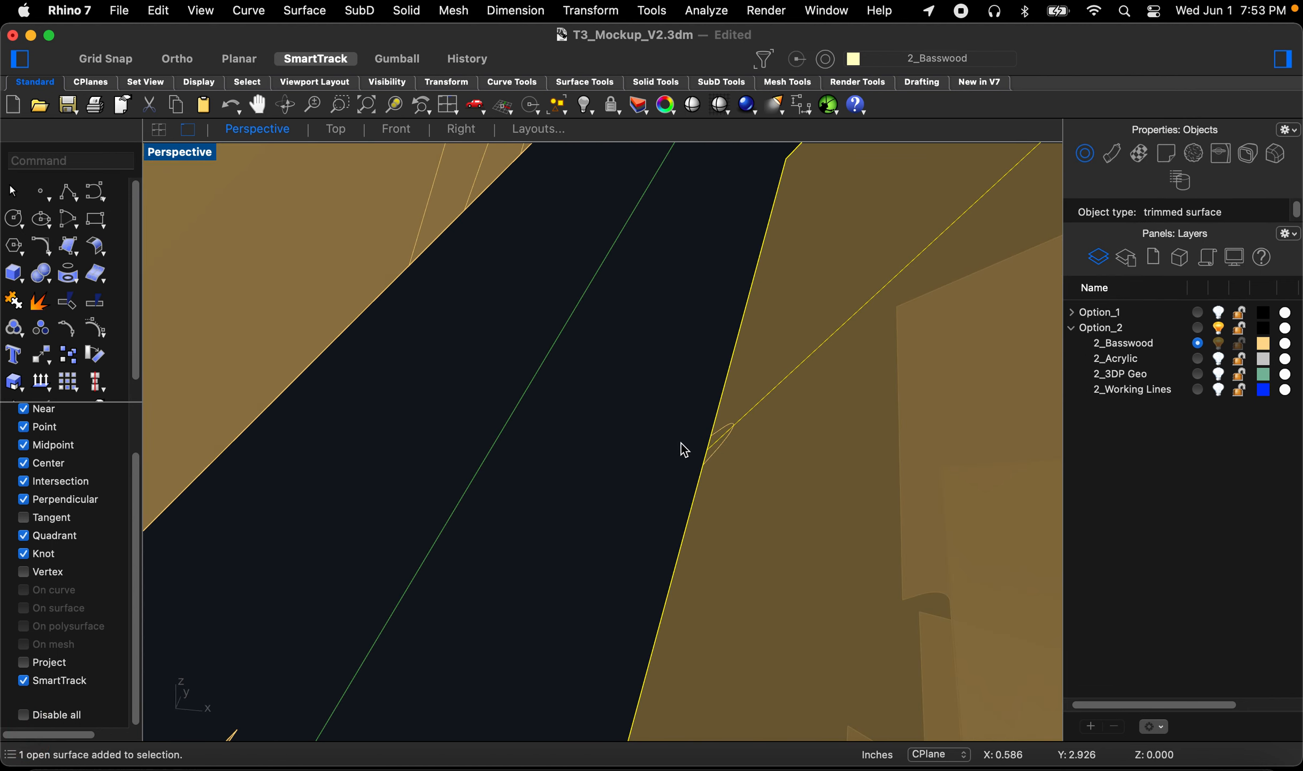
pyautogui.scroll(8, 719, 445)
pyautogui.press('Escape')
# Step: Trim the slot out of a fifth fin along its intersection curve
pyautogui.press('space')
pyautogui.click(755, 453)
pyautogui.press('space')
pyautogui.click(751, 442)
pyautogui.scroll(-10, 771, 430)
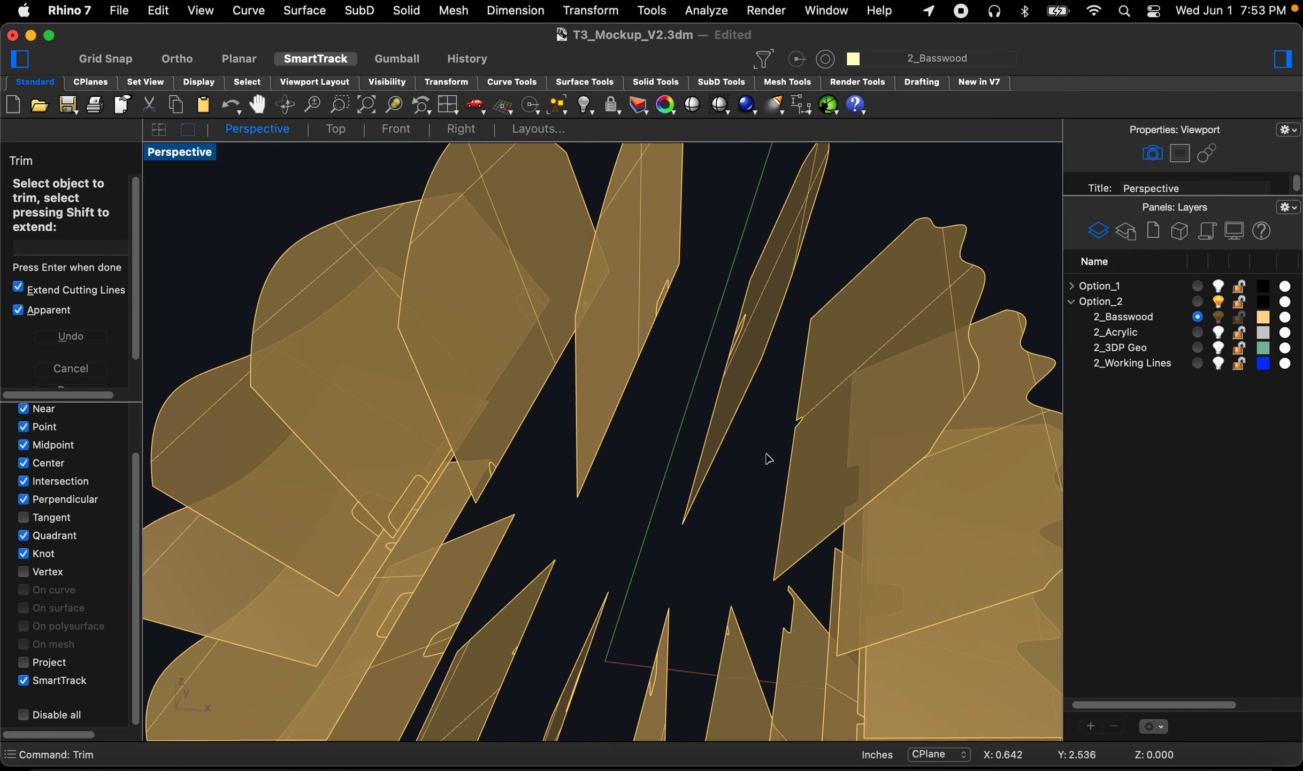
pyautogui.moveTo(725, 379); pyautogui.dragTo(723, 345, button='right')
pyautogui.scroll(5, 707, 352)
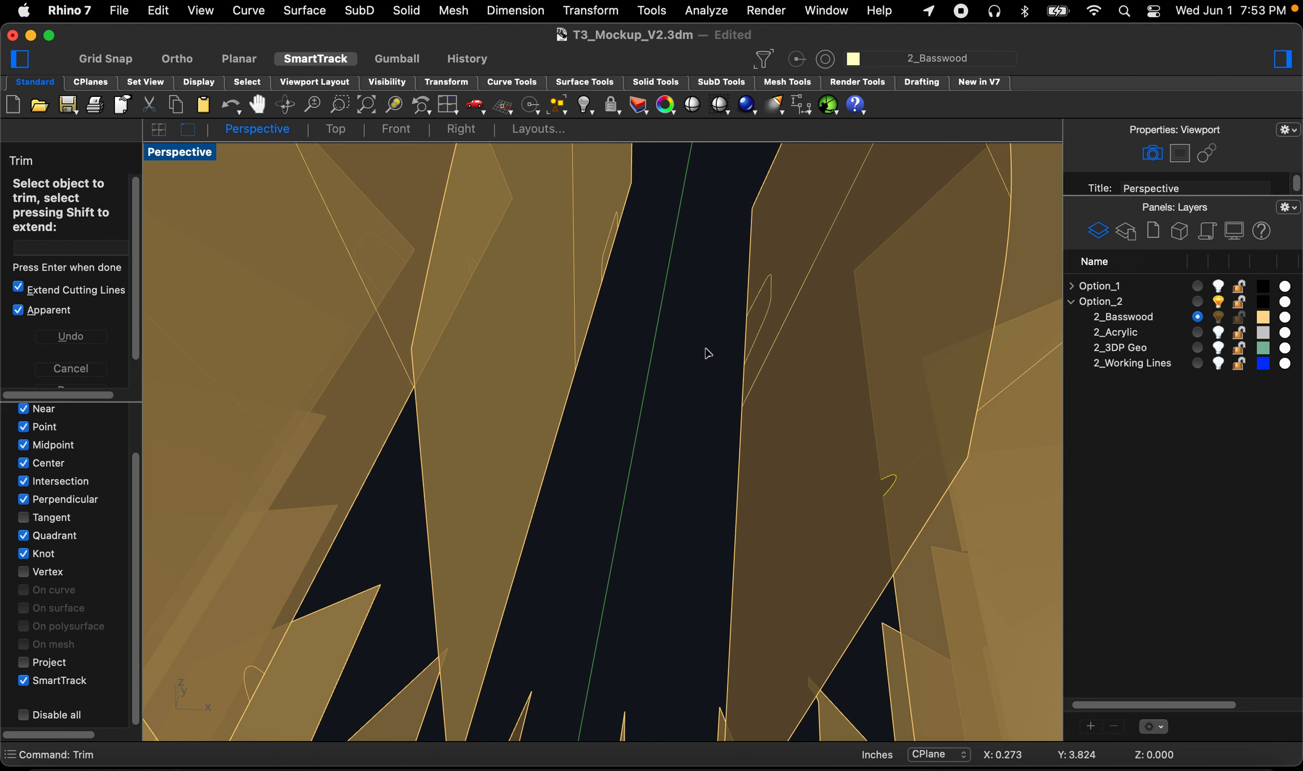
# Step: Trim the slot out of a sixth fin along its intersection curve
pyautogui.press('space')
pyautogui.scroll(2, 751, 329)
pyautogui.scroll(2, 746, 321)
pyautogui.press('space')
pyautogui.click(772, 285)
pyautogui.press('space')
pyautogui.click(771, 347)
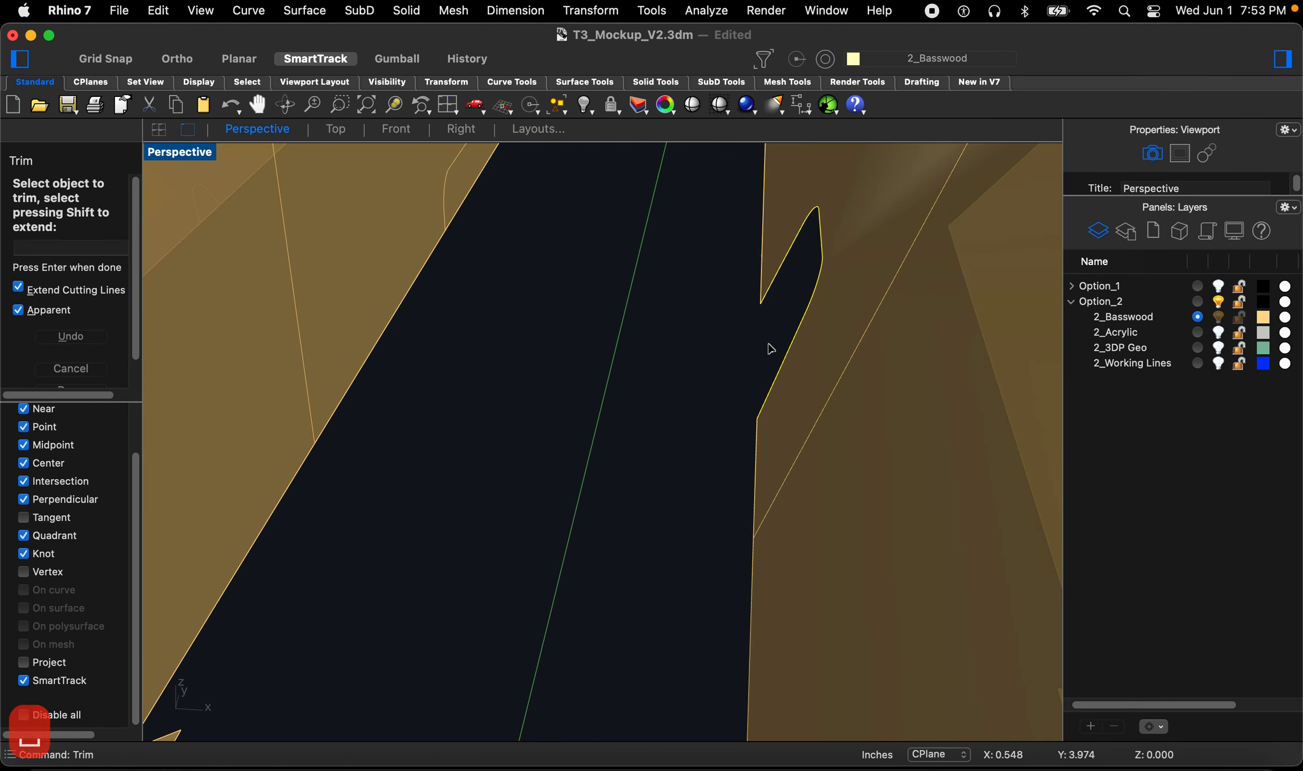
pyautogui.scroll(-5, 773, 353)
pyautogui.press('Escape')
# Step: Trim the slot out of a seventh fin along its intersection curve
pyautogui.scroll(5, 600, 380)
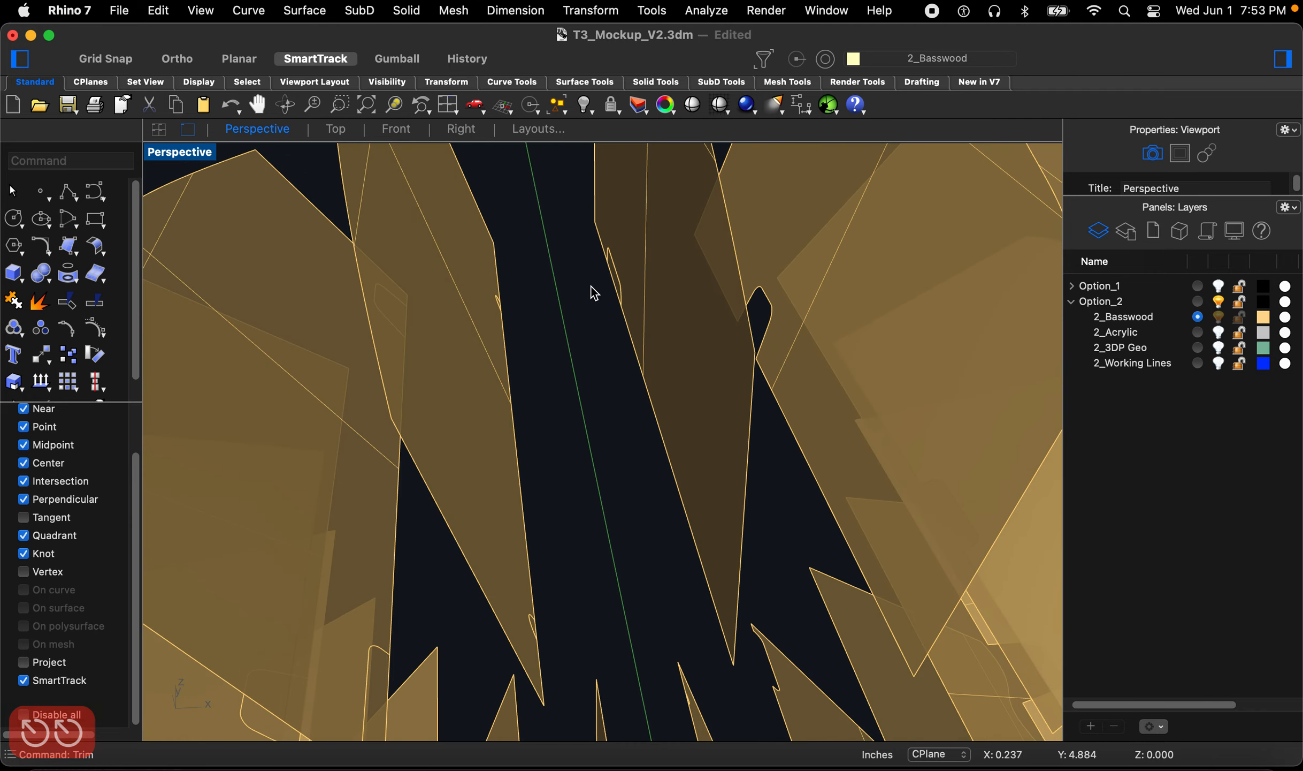
pyautogui.press('space')
pyautogui.click(673, 266)
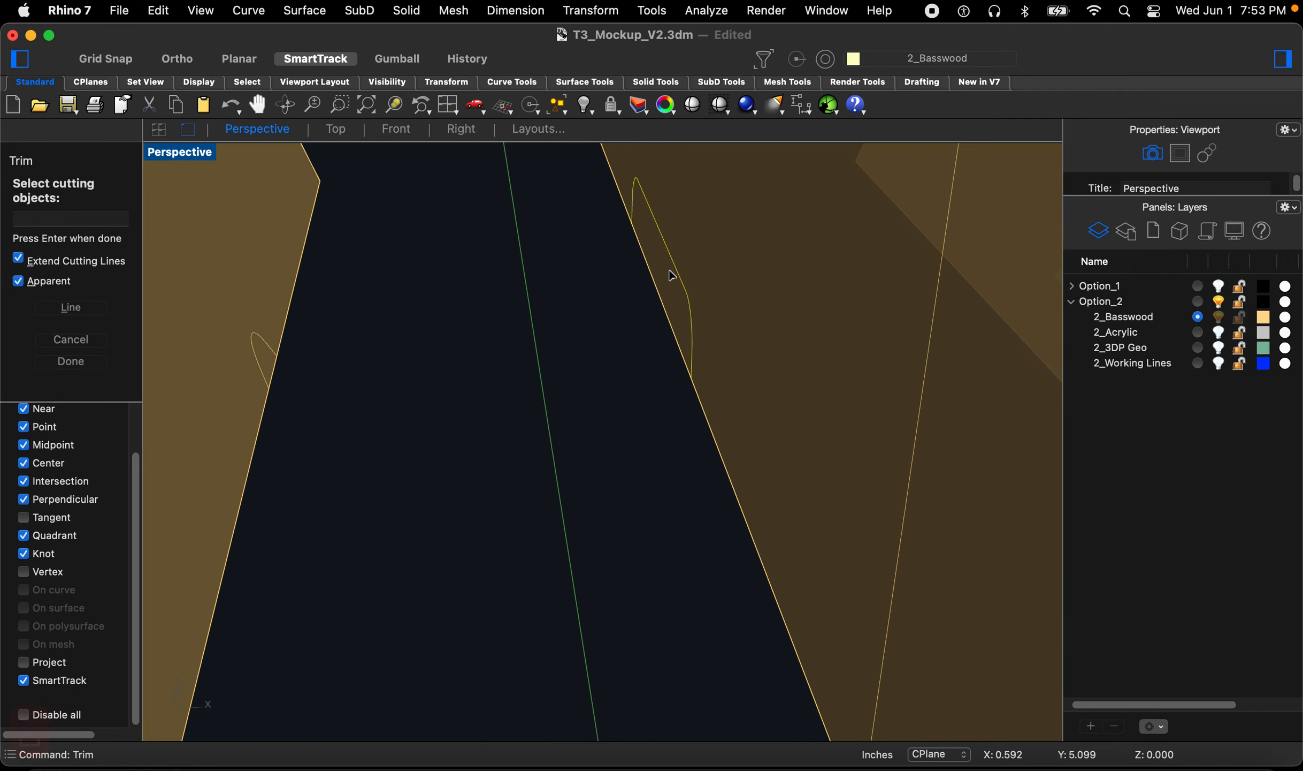
pyautogui.press('space')
pyautogui.click(669, 277)
pyautogui.scroll(-2, 655, 294)
pyautogui.click(625, 343)
pyautogui.scroll(-10, 625, 342)
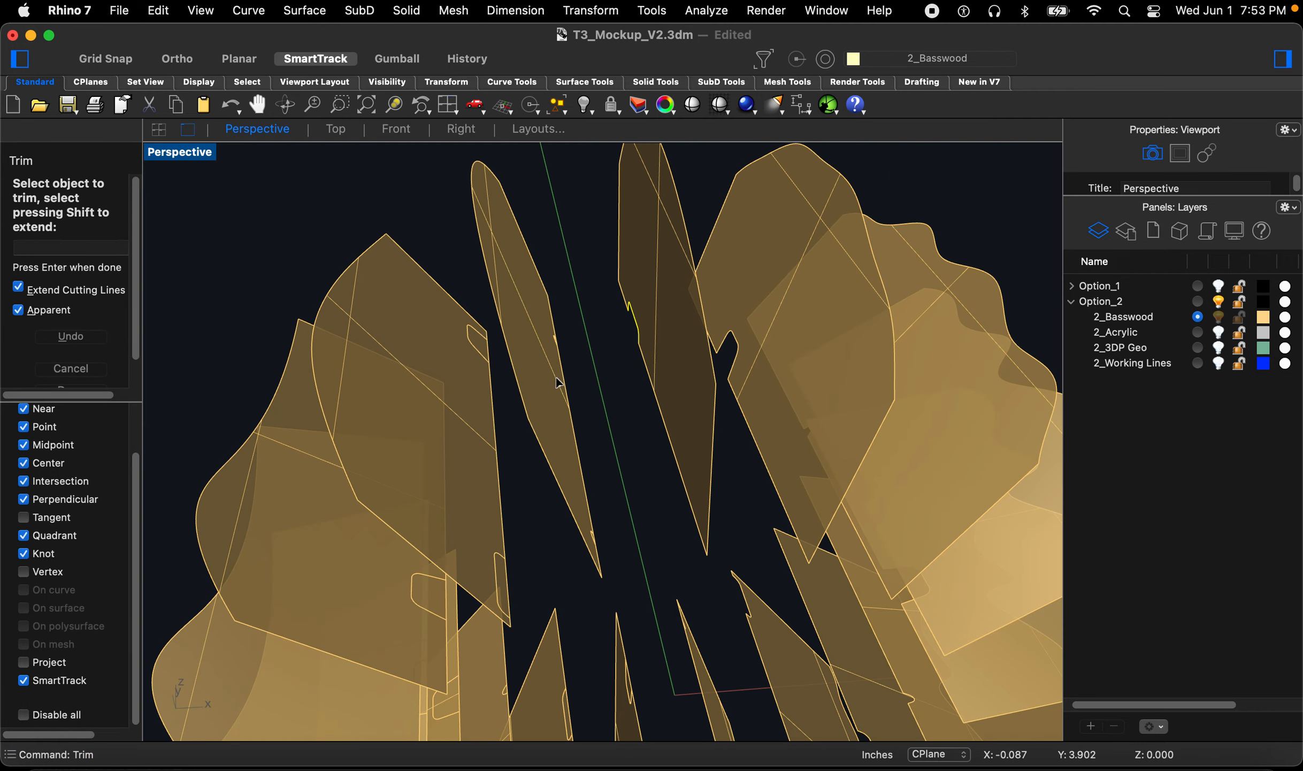
pyautogui.scroll(10, 558, 383)
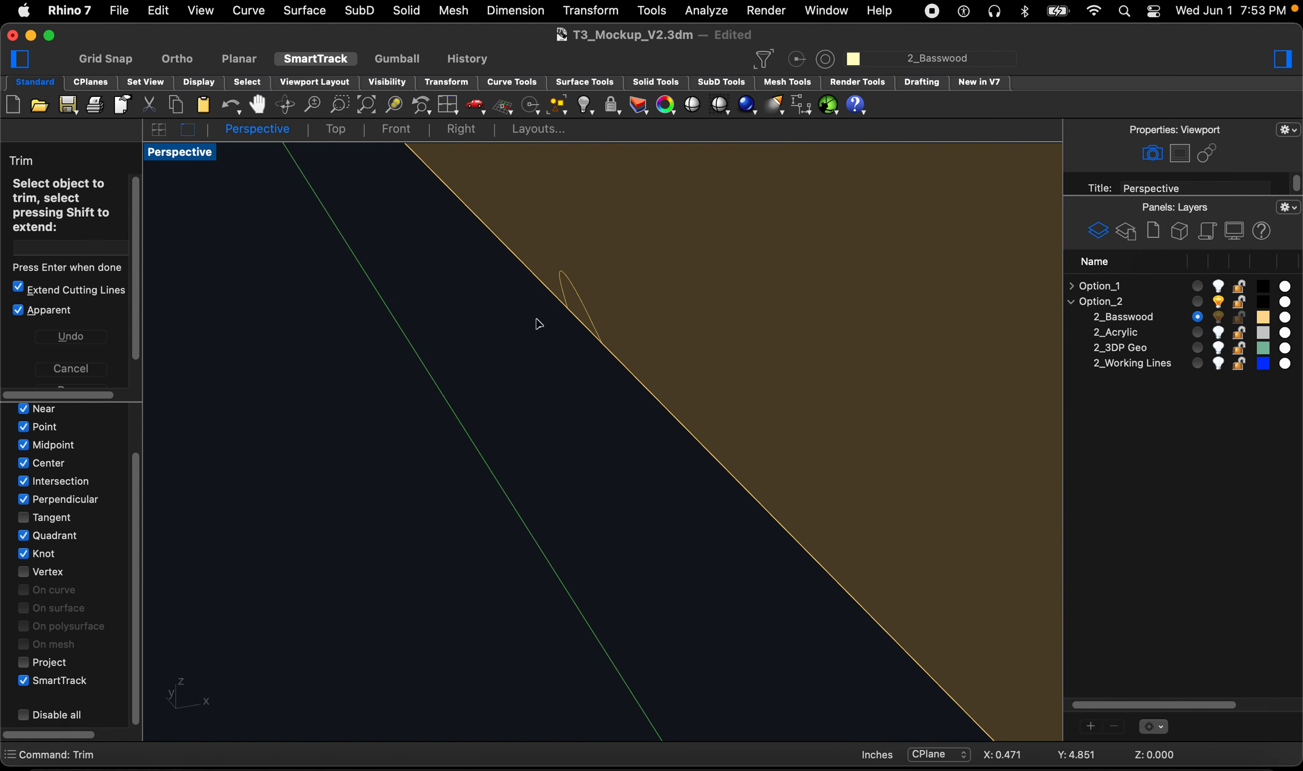
# Step: Trim the slot out of an eighth fin using its selected intersection curve as the cutter
pyautogui.scroll(2, 556, 313)
pyautogui.press('space')
pyautogui.click(599, 298)
pyautogui.press('space')
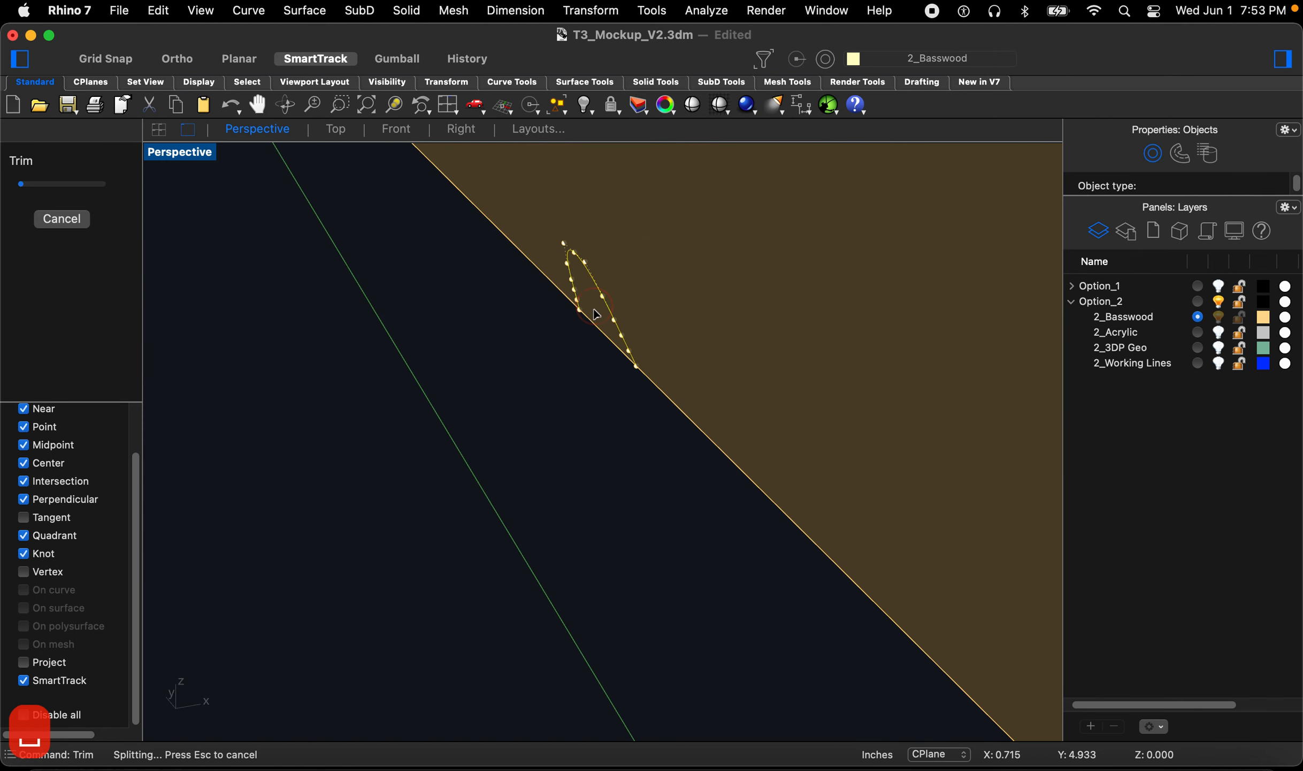
pyautogui.scroll(-5, 608, 356)
pyautogui.scroll(-2, 602, 361)
pyautogui.scroll(8, 582, 385)
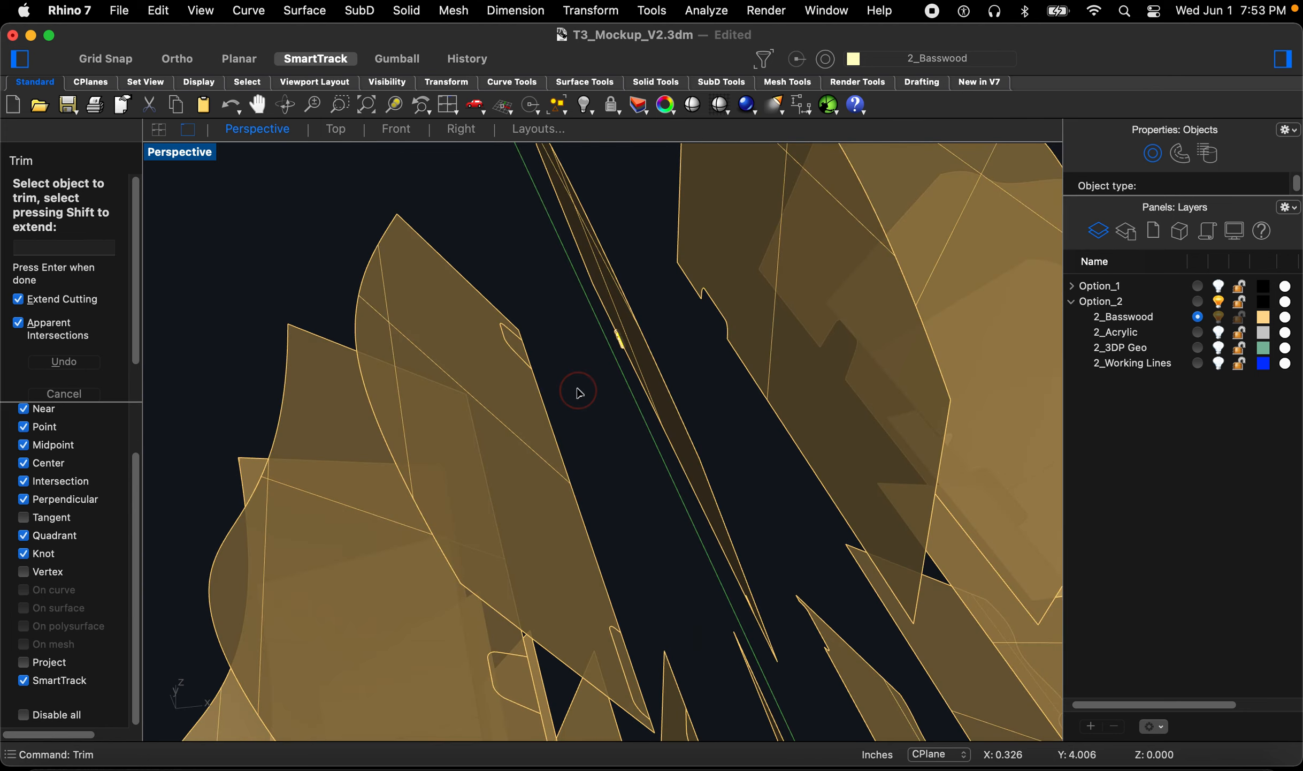
pyautogui.scroll(3, 525, 358)
pyautogui.press('Escape')
# Step: Trim the slot out of a ninth fin along its intersection curve
pyautogui.click(590, 378)
pyautogui.press('space')
pyautogui.click(474, 397)
pyautogui.press('space')
pyautogui.click(482, 373)
pyautogui.scroll(-1, 647, 376)
pyautogui.scroll(-6, 443, 428)
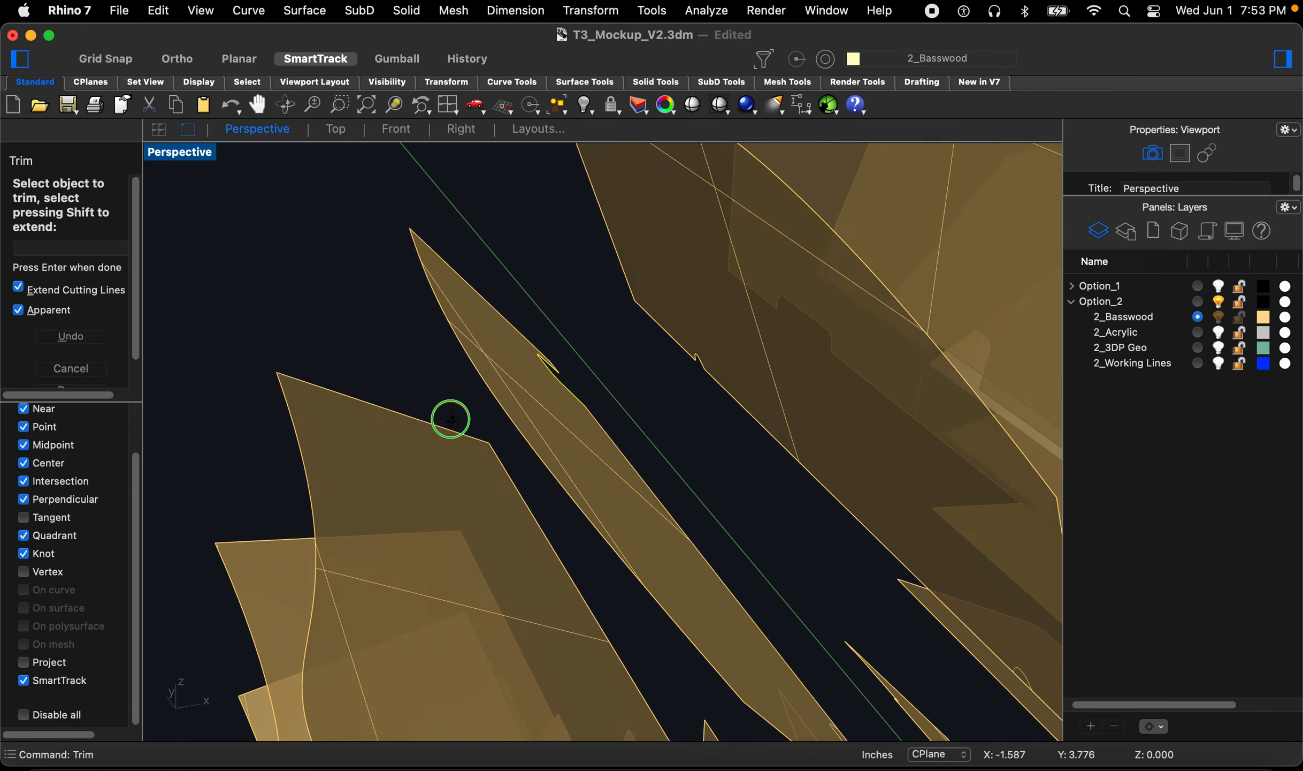
pyautogui.scroll(6, 575, 480)
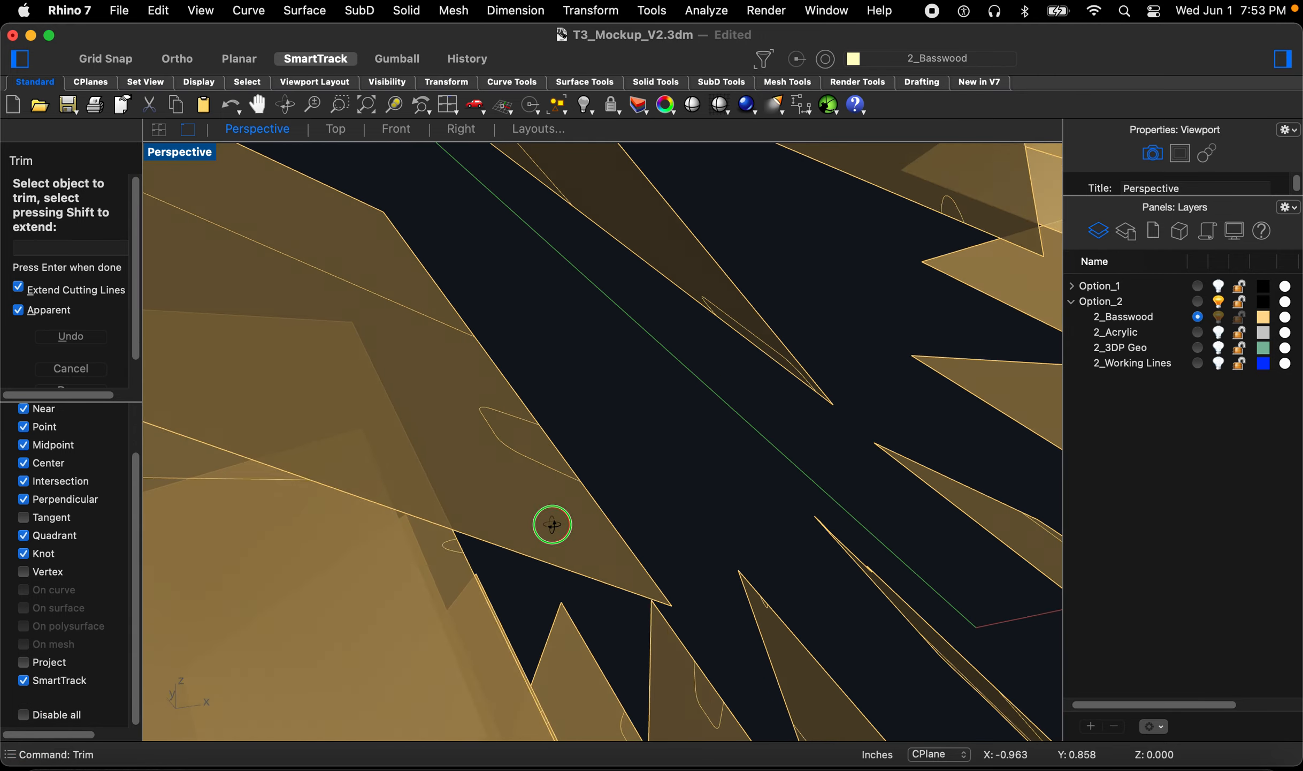
pyautogui.scroll(-6, 659, 405)
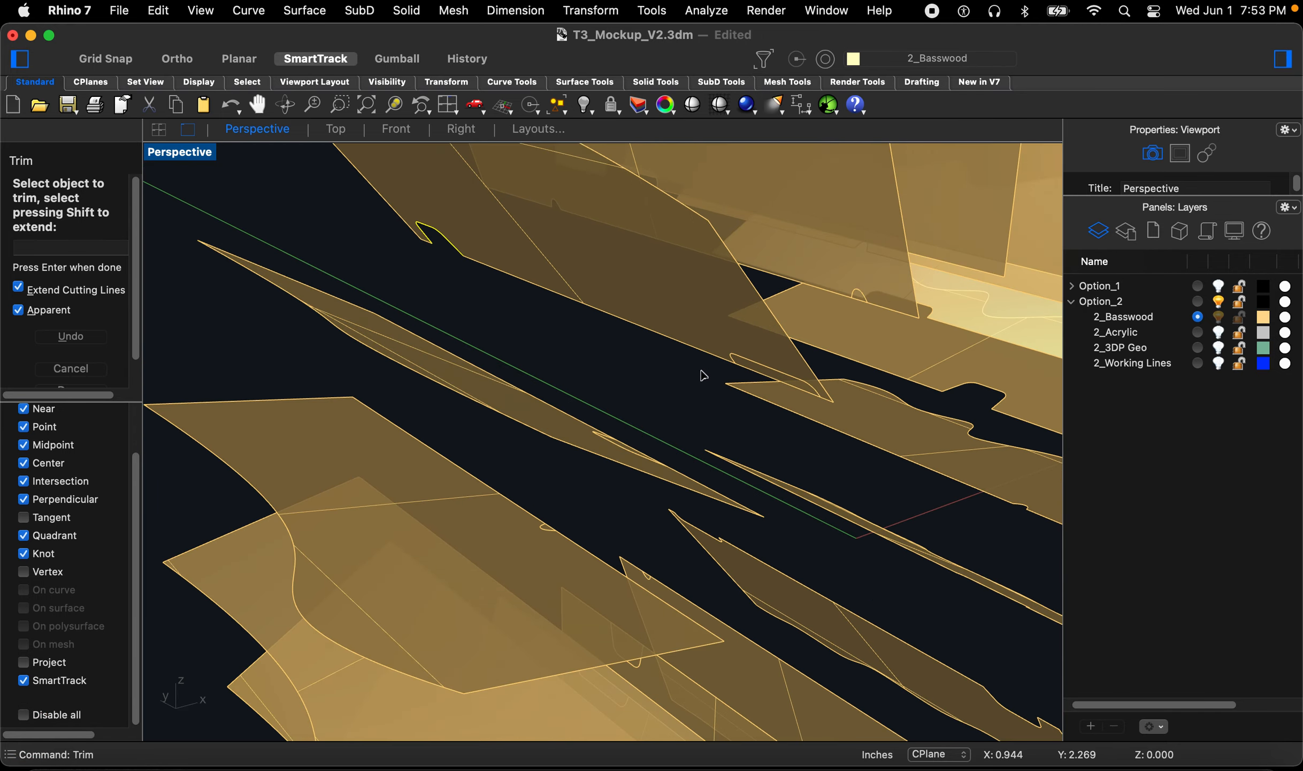
pyautogui.scroll(5, 646, 373)
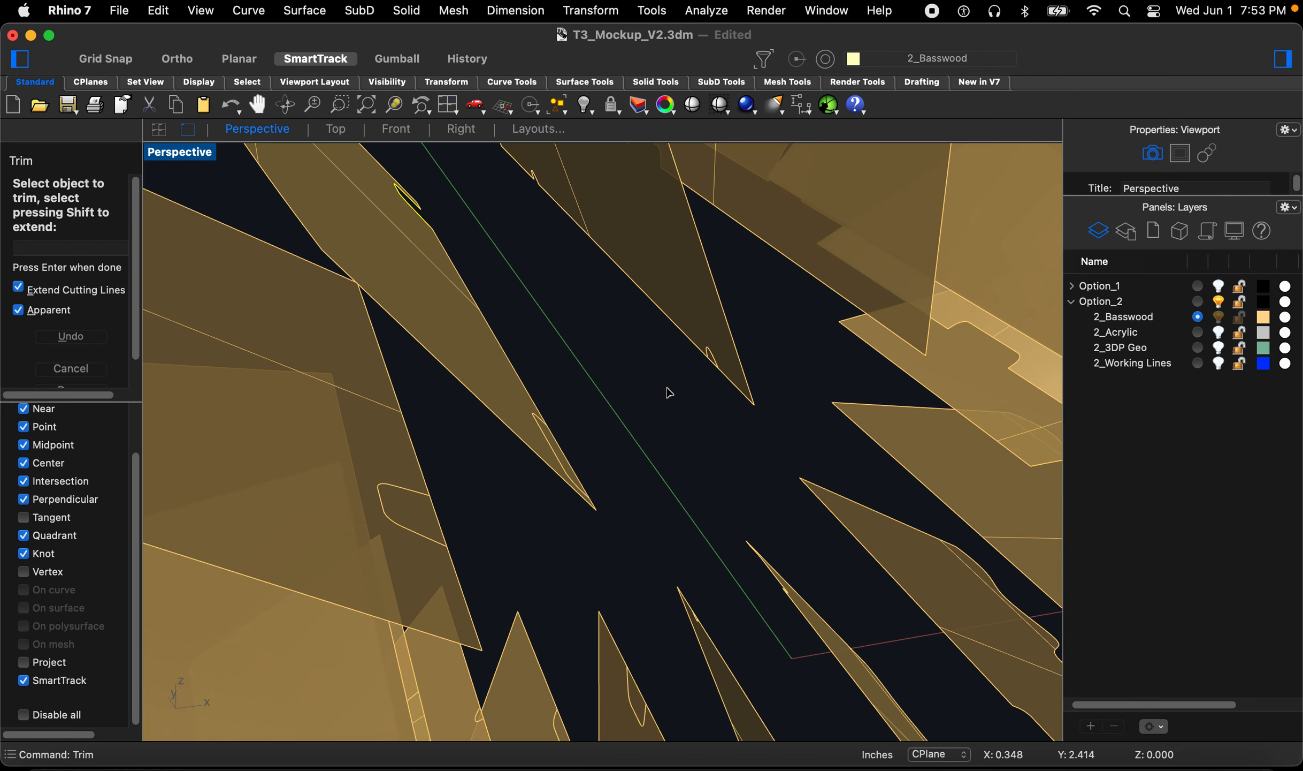
# Step: Trim the slot out of a tenth fin along its intersection curve
pyautogui.press('Escape')
pyautogui.press('Escape')
pyautogui.press('Escape')
pyautogui.press('space')
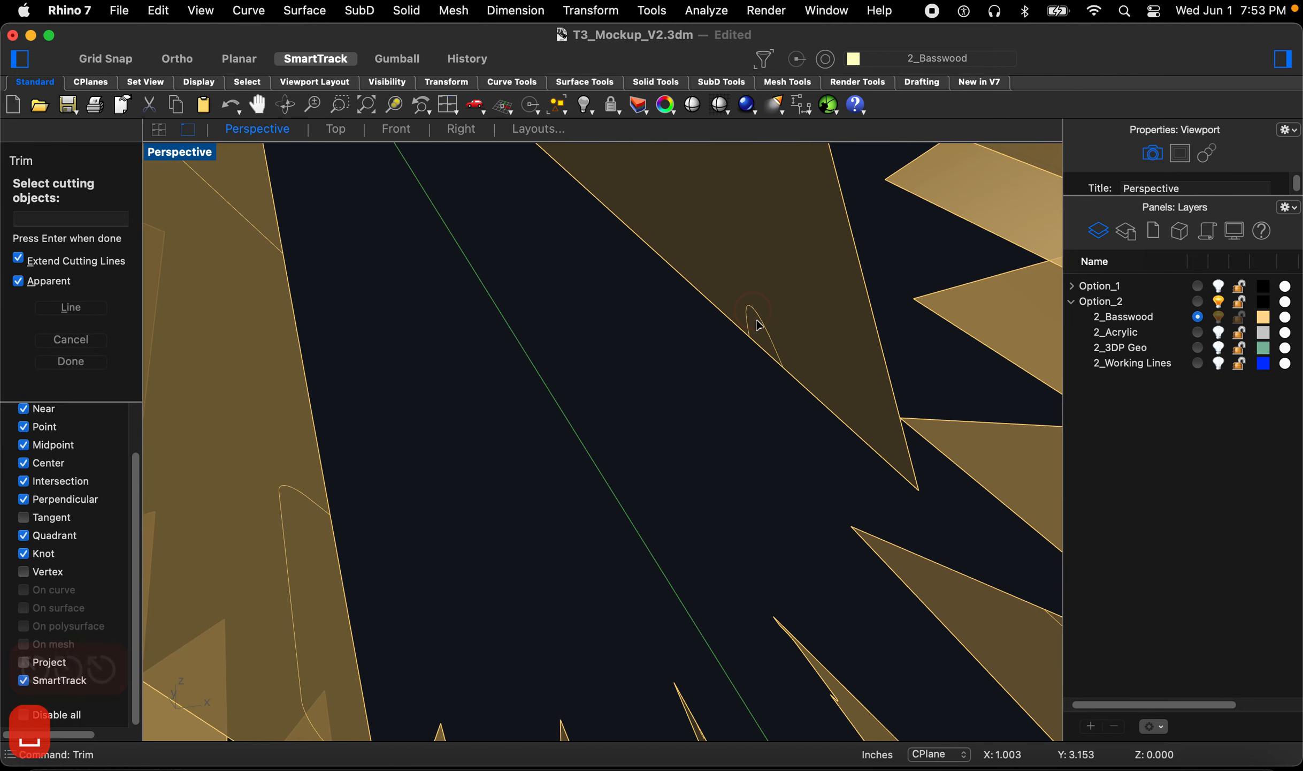
pyautogui.press('space')
pyautogui.scroll(6, 760, 334)
pyautogui.click(757, 334)
pyautogui.scroll(-10, 758, 335)
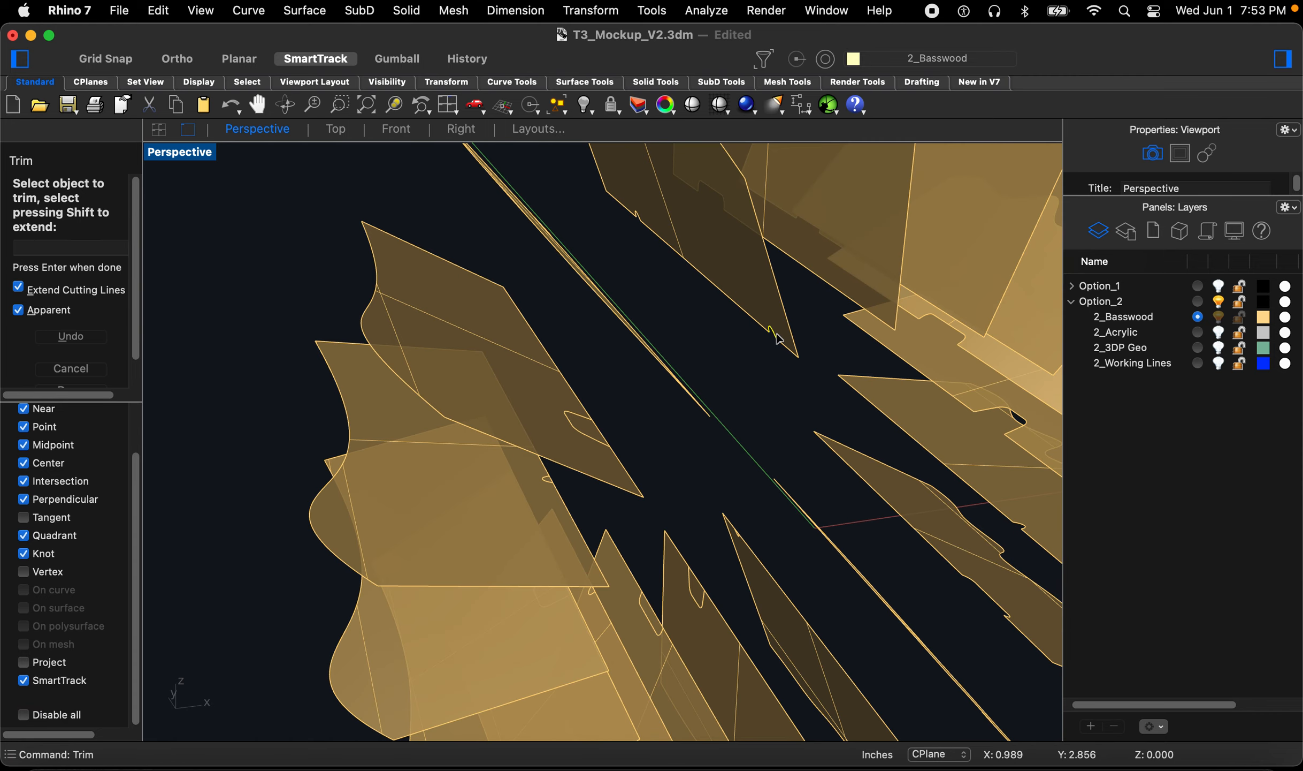
pyautogui.scroll(2, 629, 425)
pyautogui.scroll(3, 620, 424)
pyautogui.click(605, 422)
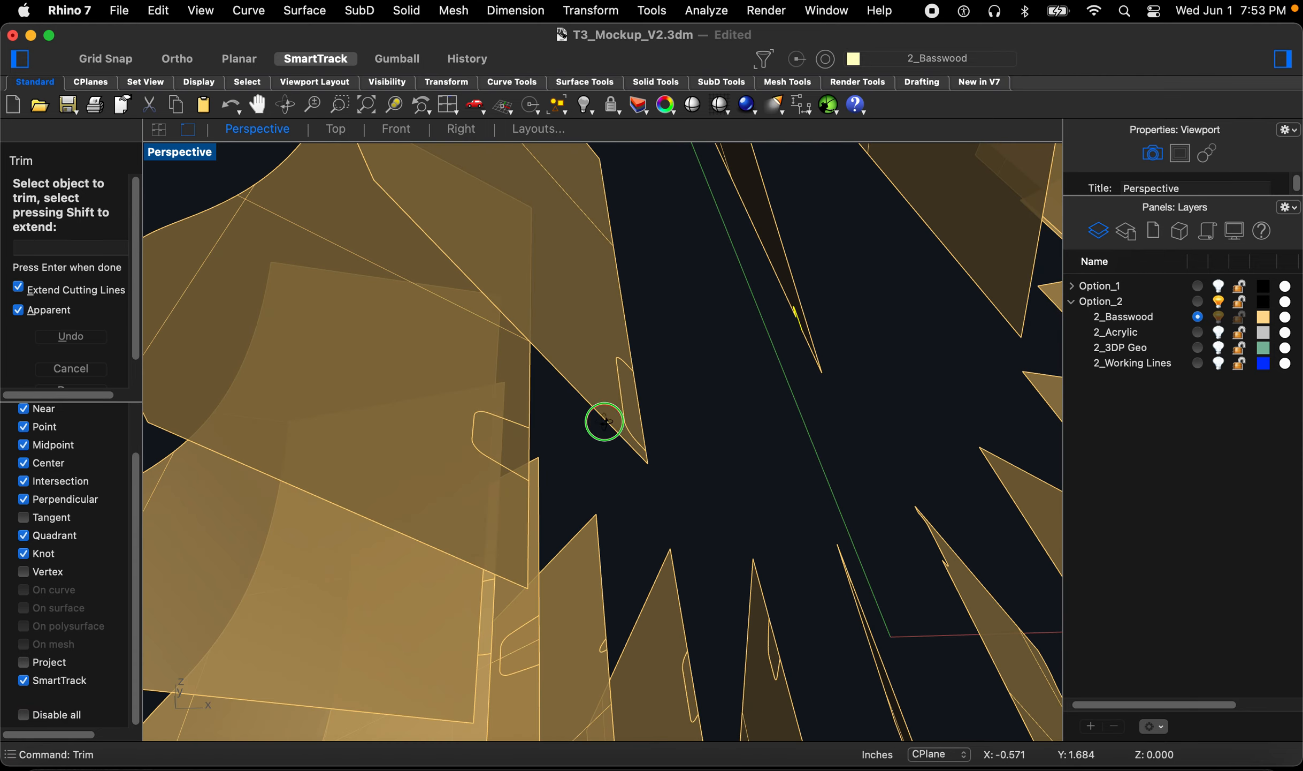
# Step: Select a slot curve and trim the slot out of an eleventh fin
pyautogui.press('space')
pyautogui.click(634, 412)
pyautogui.press('space')
pyautogui.moveTo(531, 463); pyautogui.dragTo(567, 453, button='right')
pyautogui.press('space')
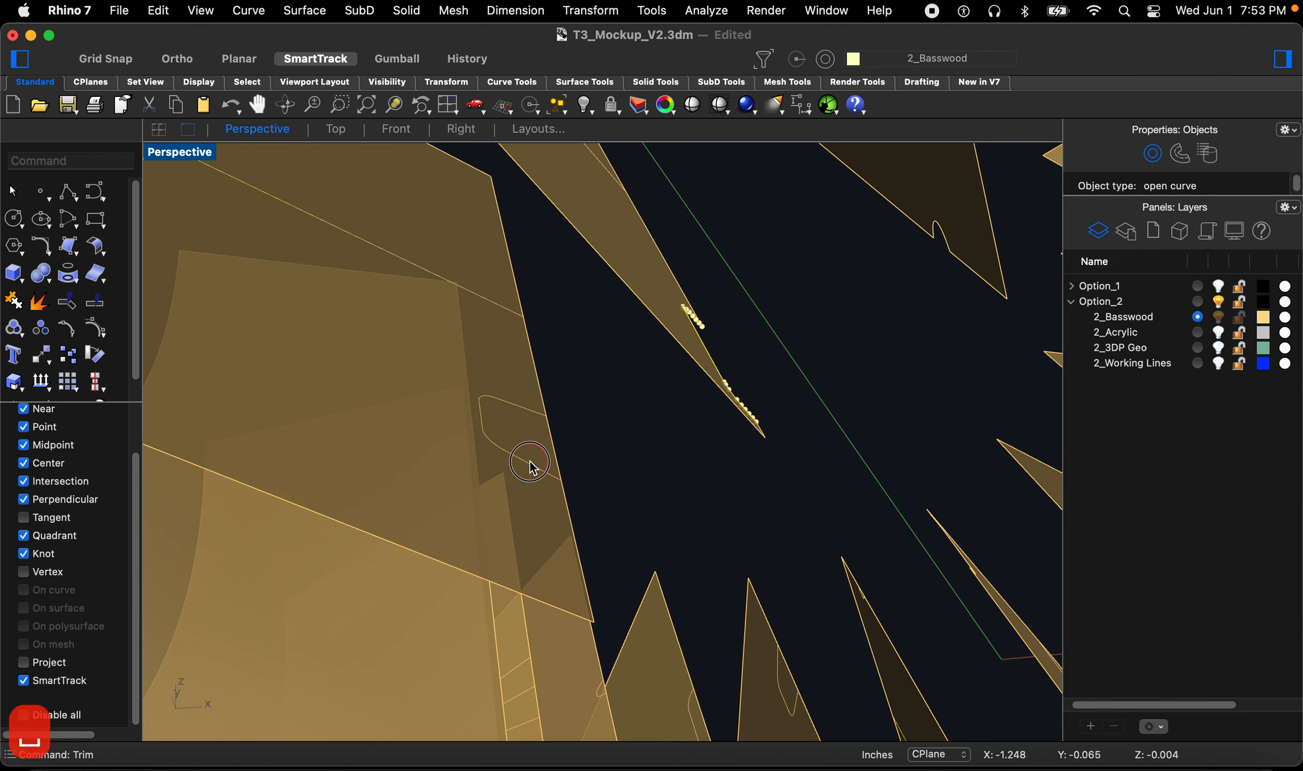
pyautogui.press('space')
pyautogui.moveTo(570, 407); pyautogui.dragTo(579, 413, button='right')
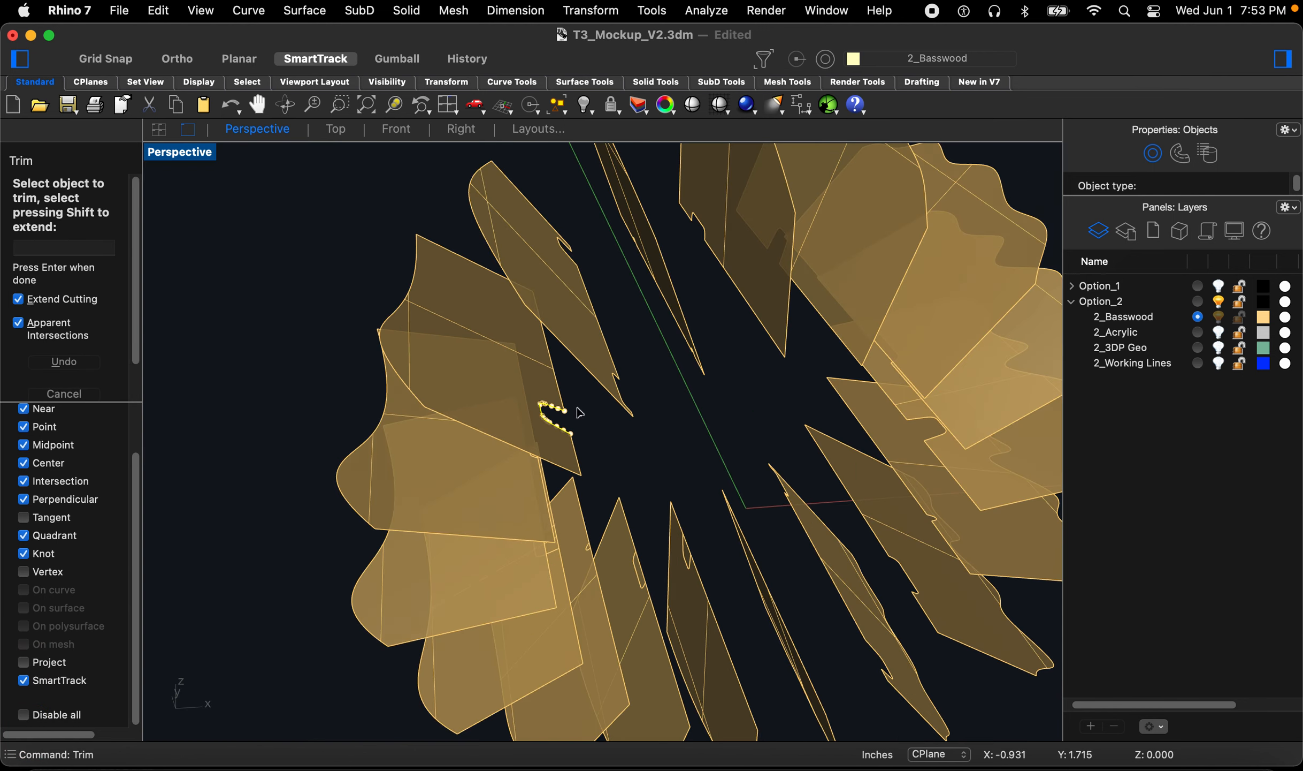
pyautogui.moveTo(530, 542); pyautogui.dragTo(545, 368, button='right')
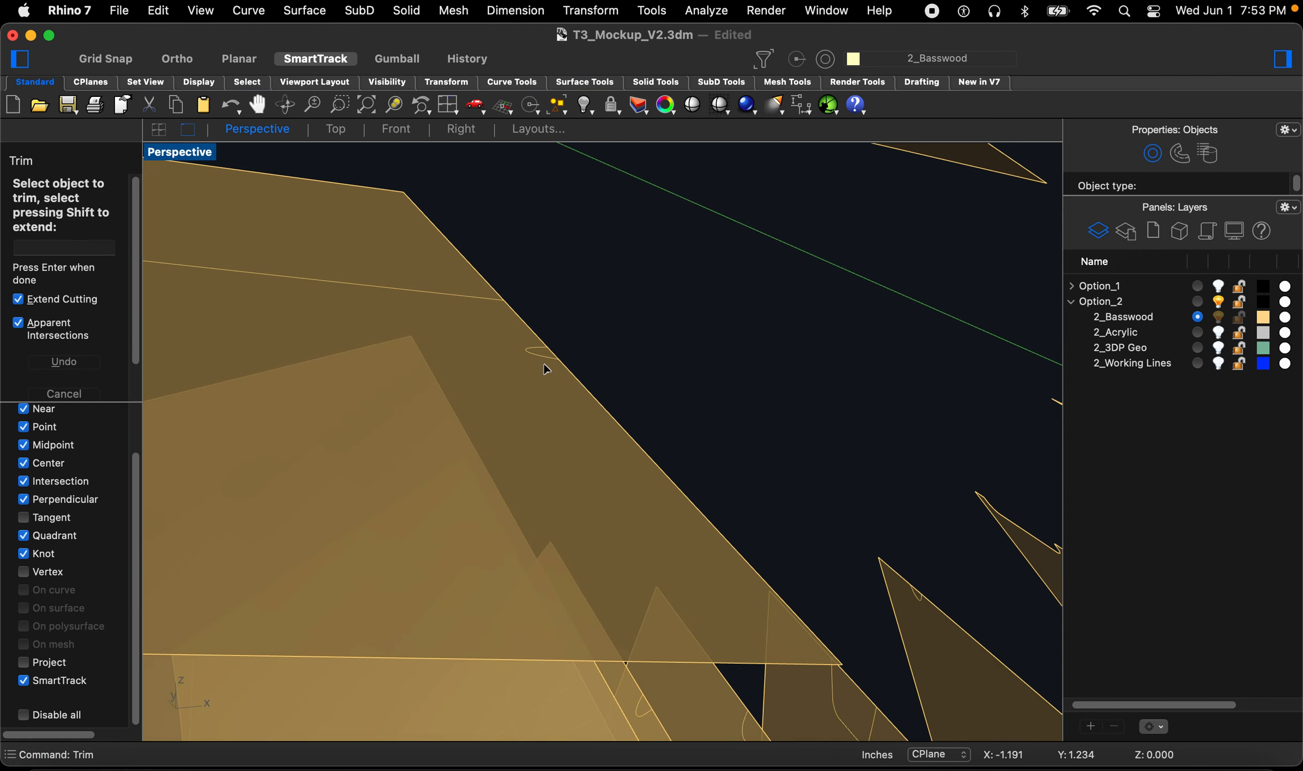
pyautogui.scroll(5, 543, 362)
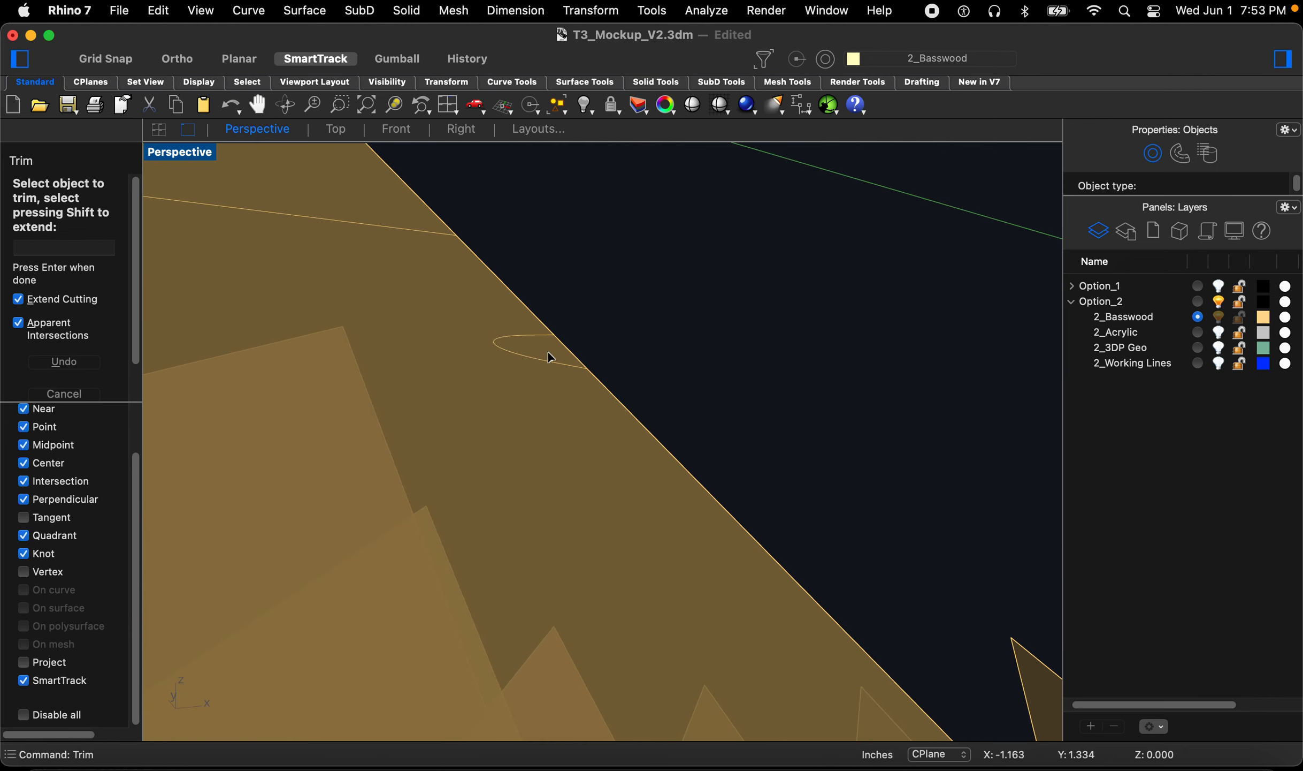
# Step: Trim the slot out of a twelfth fin along its intersection curve
pyautogui.press('Escape')
pyautogui.press('Escape')
pyautogui.press('Escape')
pyautogui.press('space')
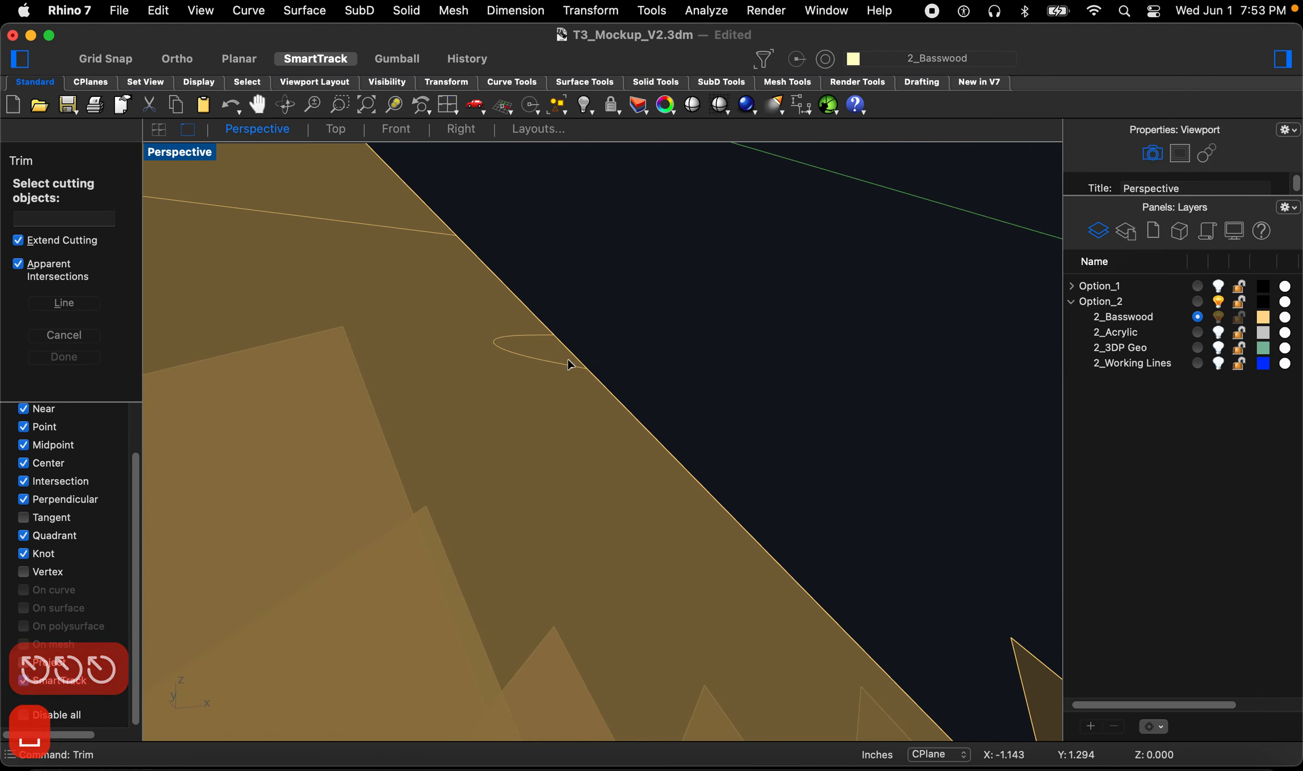
pyautogui.click(563, 363)
pyautogui.press('Return')
pyautogui.click(556, 352)
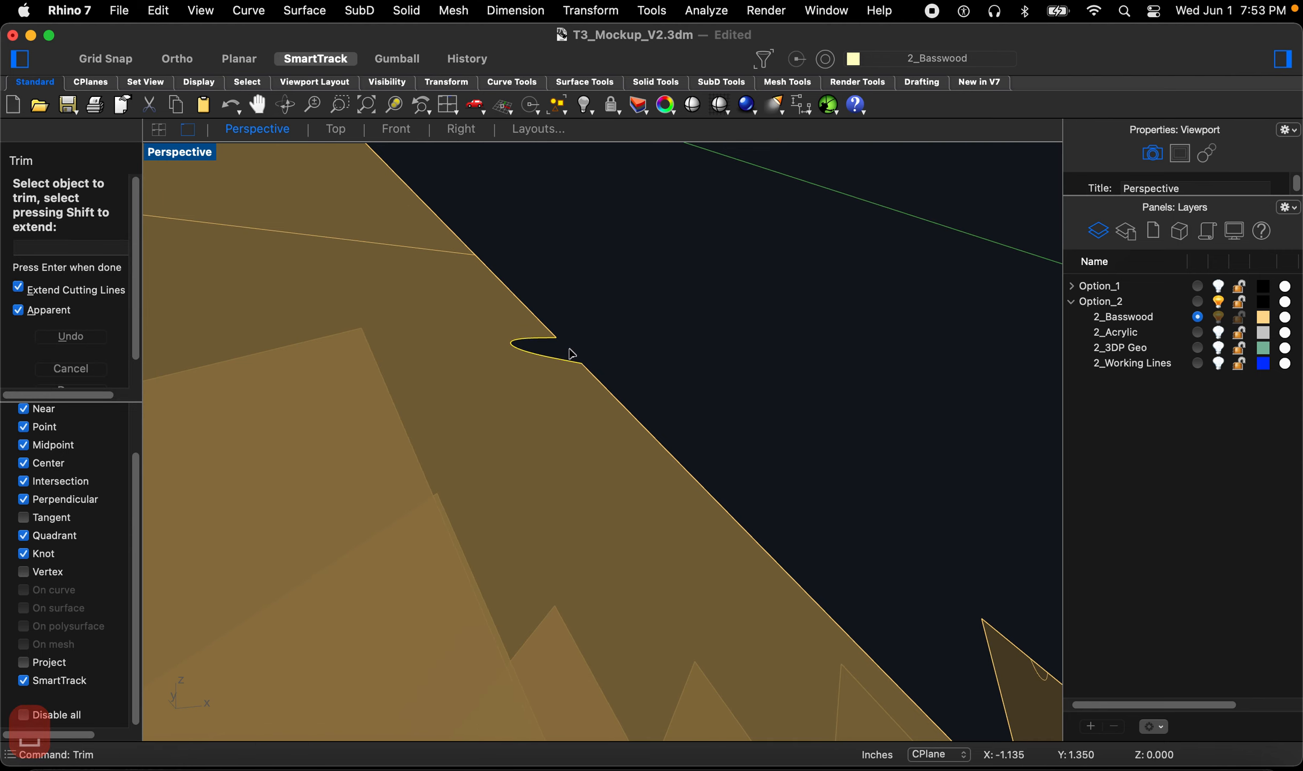
pyautogui.scroll(-5, 580, 358)
pyautogui.scroll(-3, 567, 407)
pyautogui.scroll(8, 567, 409)
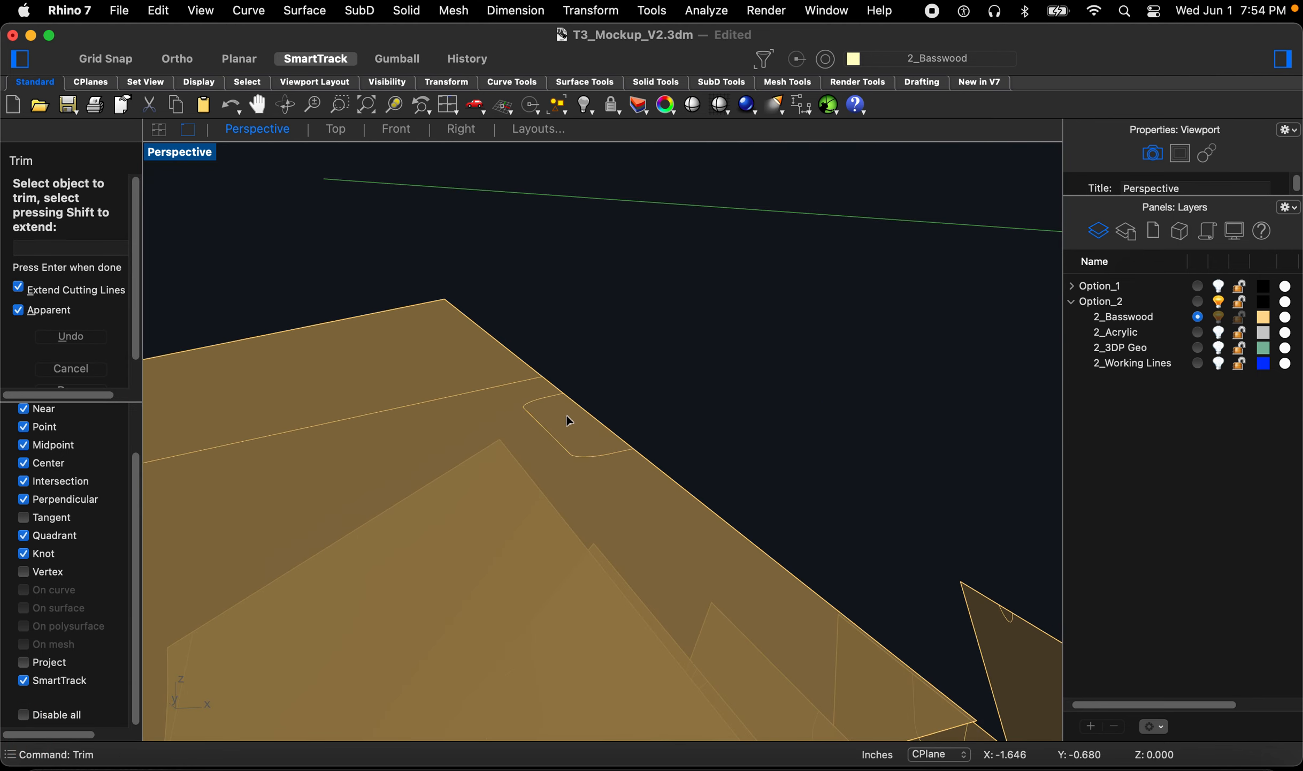
# Step: Trim the slot out of a thirteenth fin along its intersection curve
pyautogui.press('Escape')
pyautogui.press('Escape')
pyautogui.press('space')
pyautogui.click(565, 448)
pyautogui.press('space')
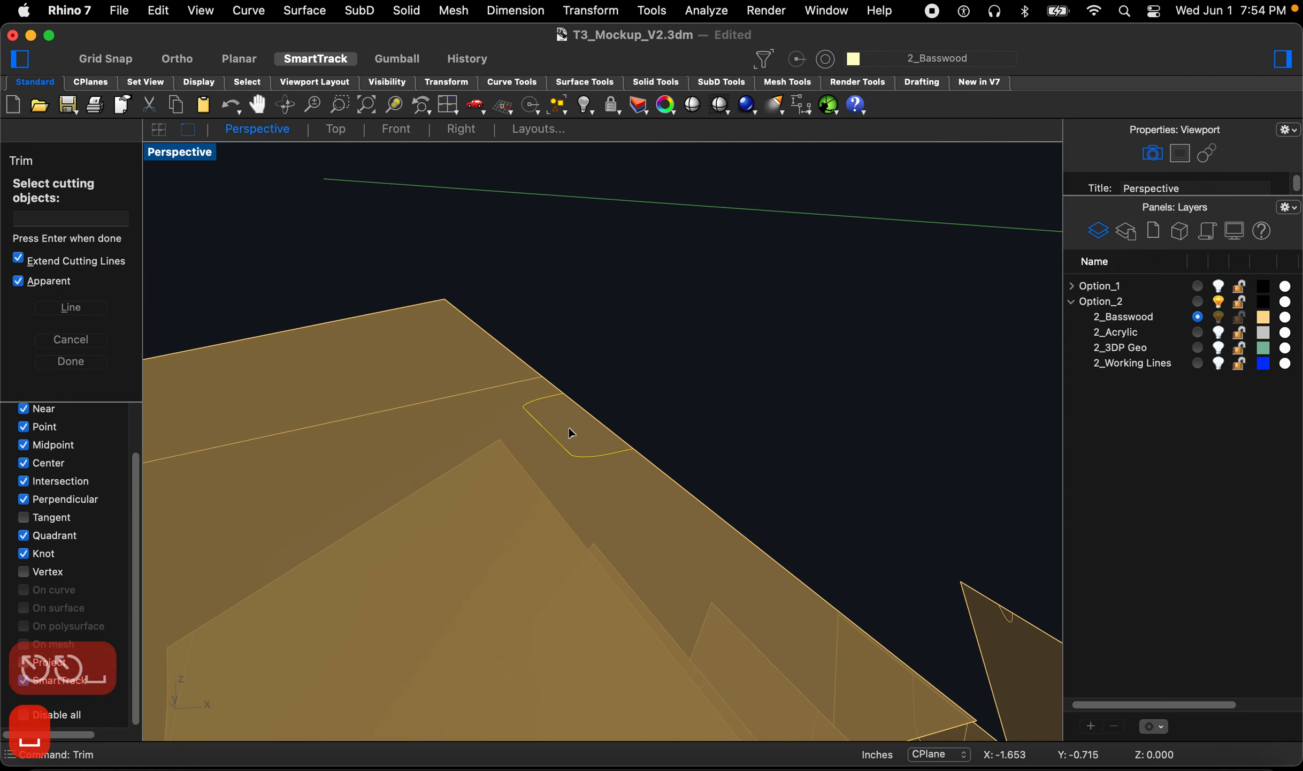
pyautogui.click(569, 428)
pyautogui.scroll(-5, 589, 399)
pyautogui.moveTo(591, 459)
pyautogui.mouseDown(button='right')
pyautogui.moveTo(585, 509)
pyautogui.moveTo(611, 474)
pyautogui.mouseUp(button='right')
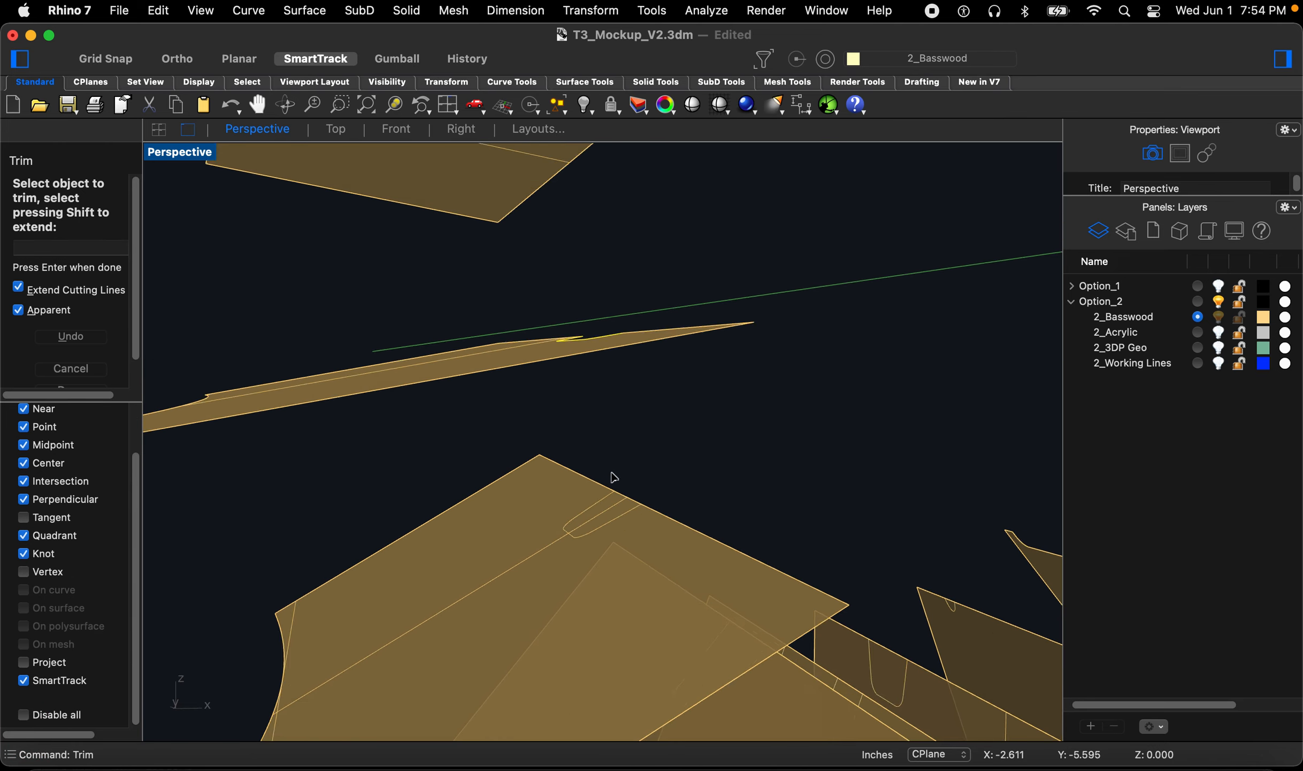
pyautogui.scroll(3, 611, 475)
pyautogui.scroll(2, 599, 527)
# Step: Try to trim the slot out of another fin along its intersection curve
pyautogui.press('space')
pyautogui.click(590, 516)
pyautogui.press('space')
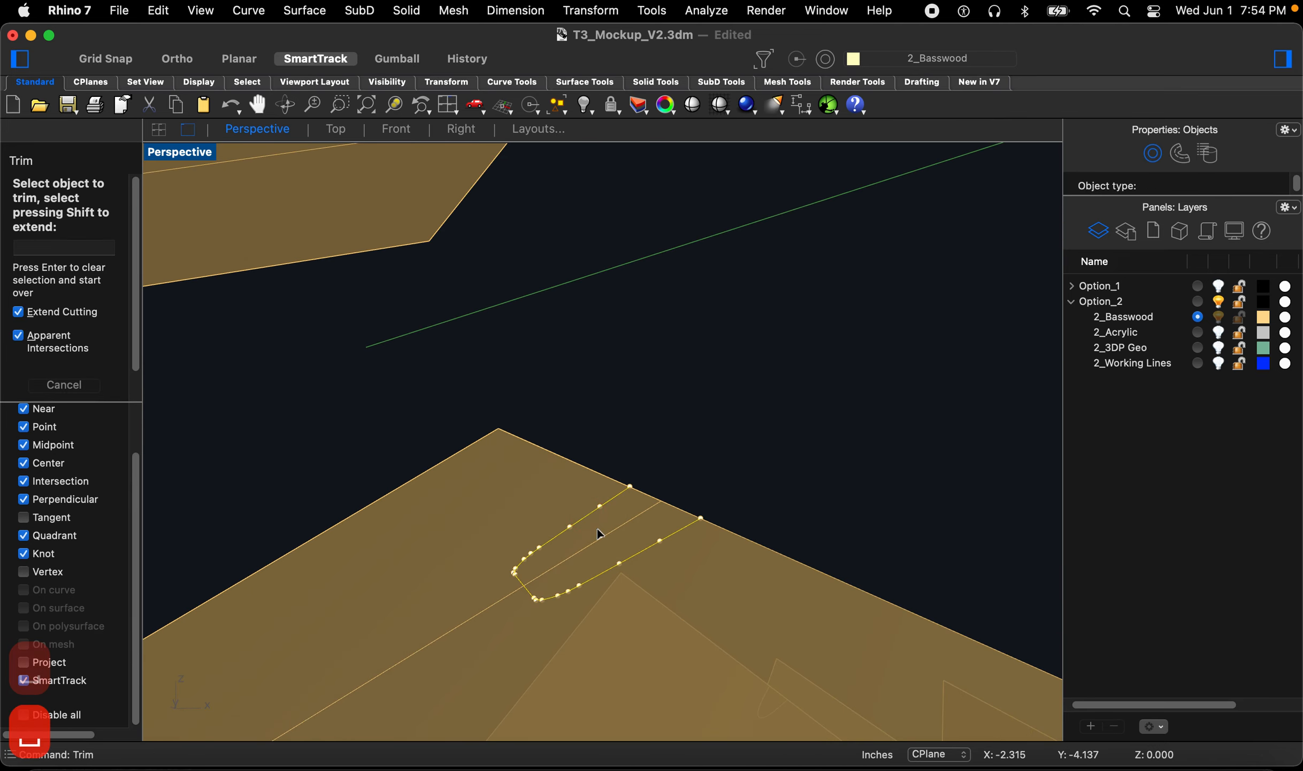
pyautogui.scroll(-8, 534, 451)
pyautogui.moveTo(617, 460); pyautogui.dragTo(623, 570, button='right')
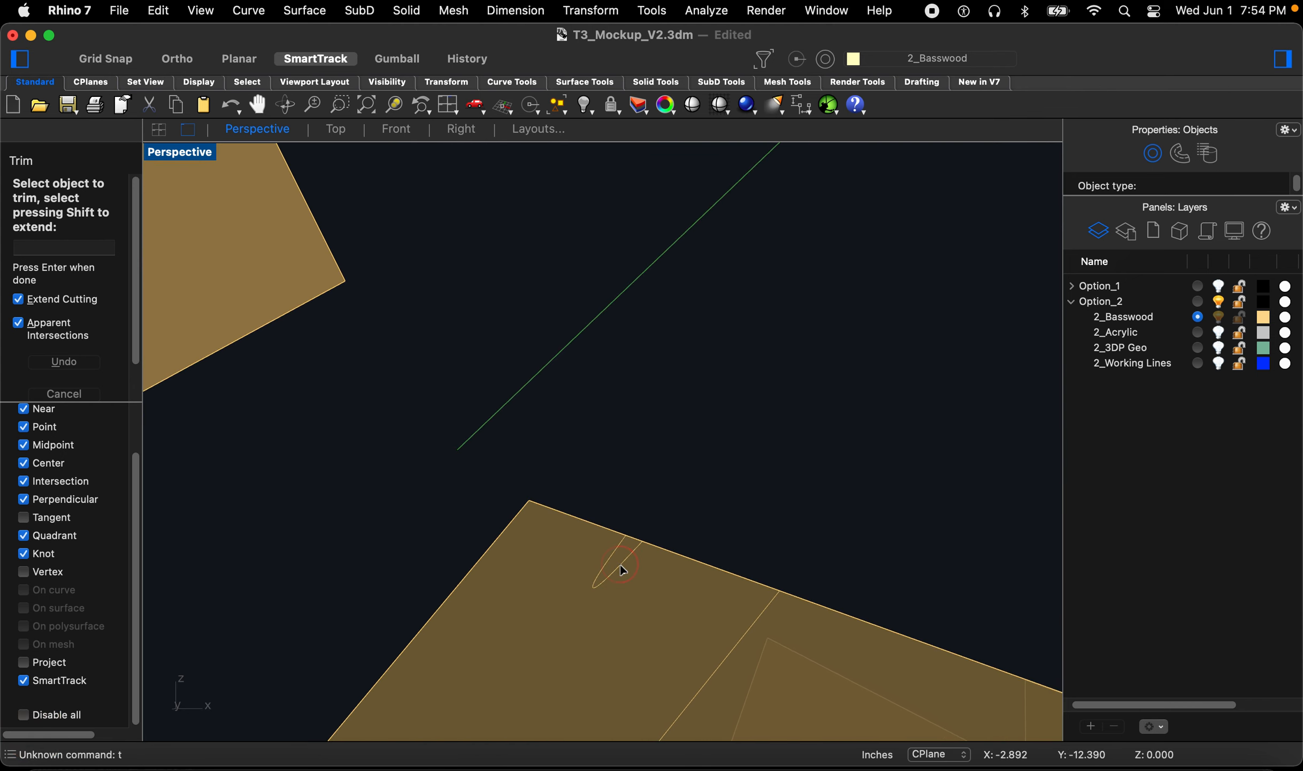
pyautogui.press('Escape')
pyautogui.press('Escape')
pyautogui.press('Escape')
pyautogui.press('Escape')
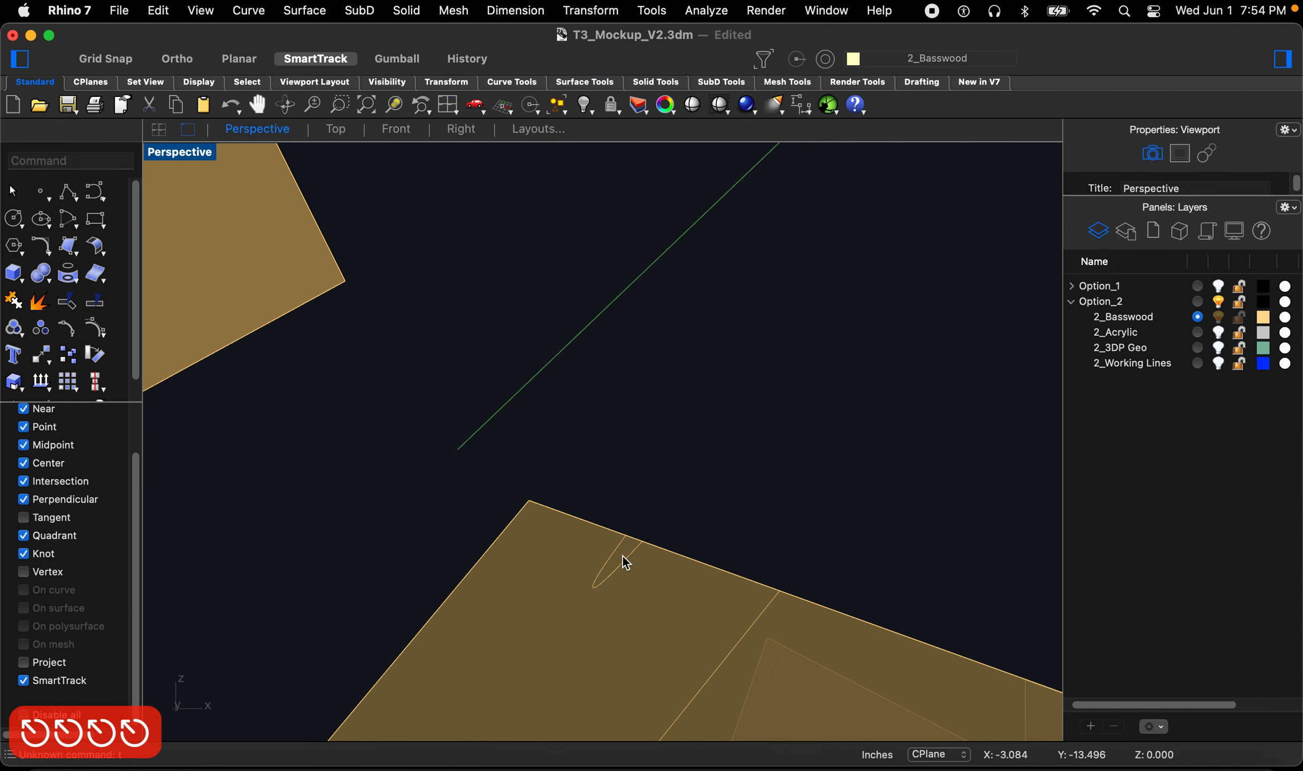
# Step: Restart Trim on the fin's slot and undo the last trim
pyautogui.write('t')
pyautogui.rightClick(624, 560)
pyautogui.press('Return')
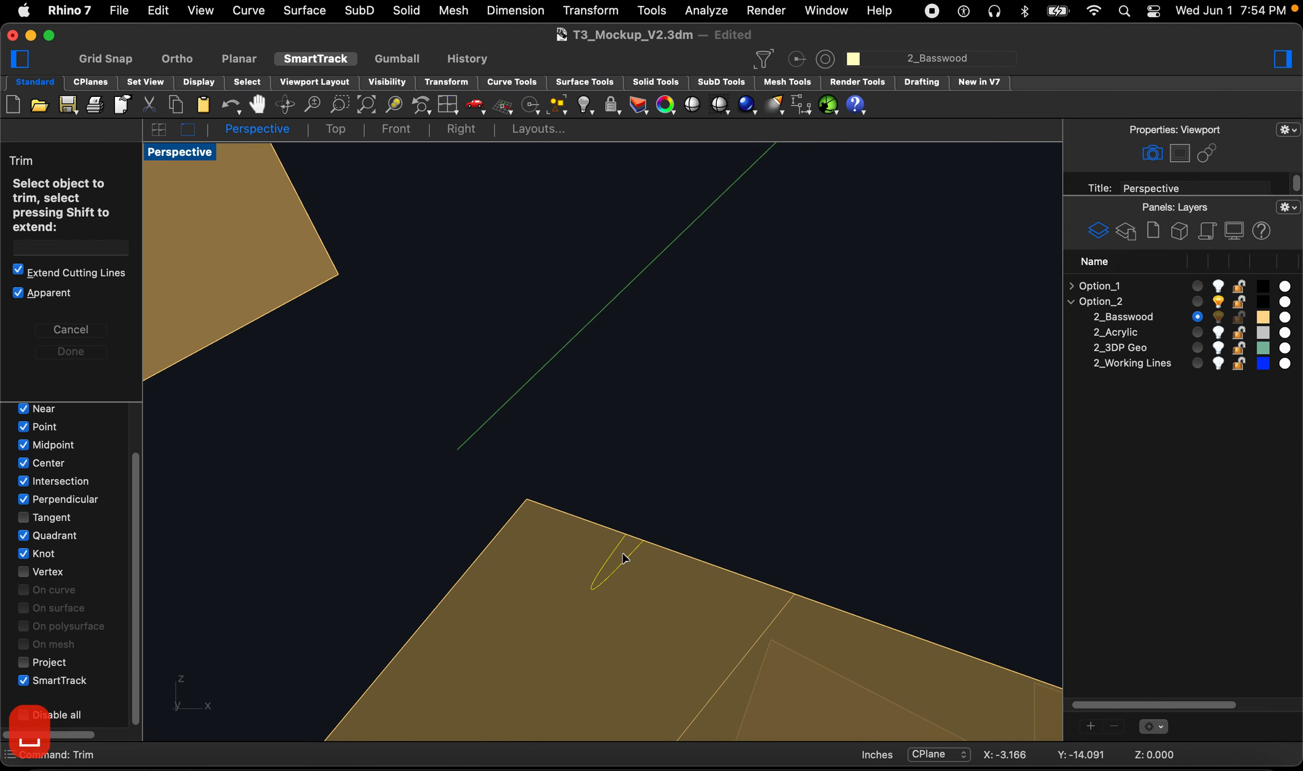
pyautogui.moveTo(601, 527); pyautogui.dragTo(626, 445, button='right')
pyautogui.press('super+z')
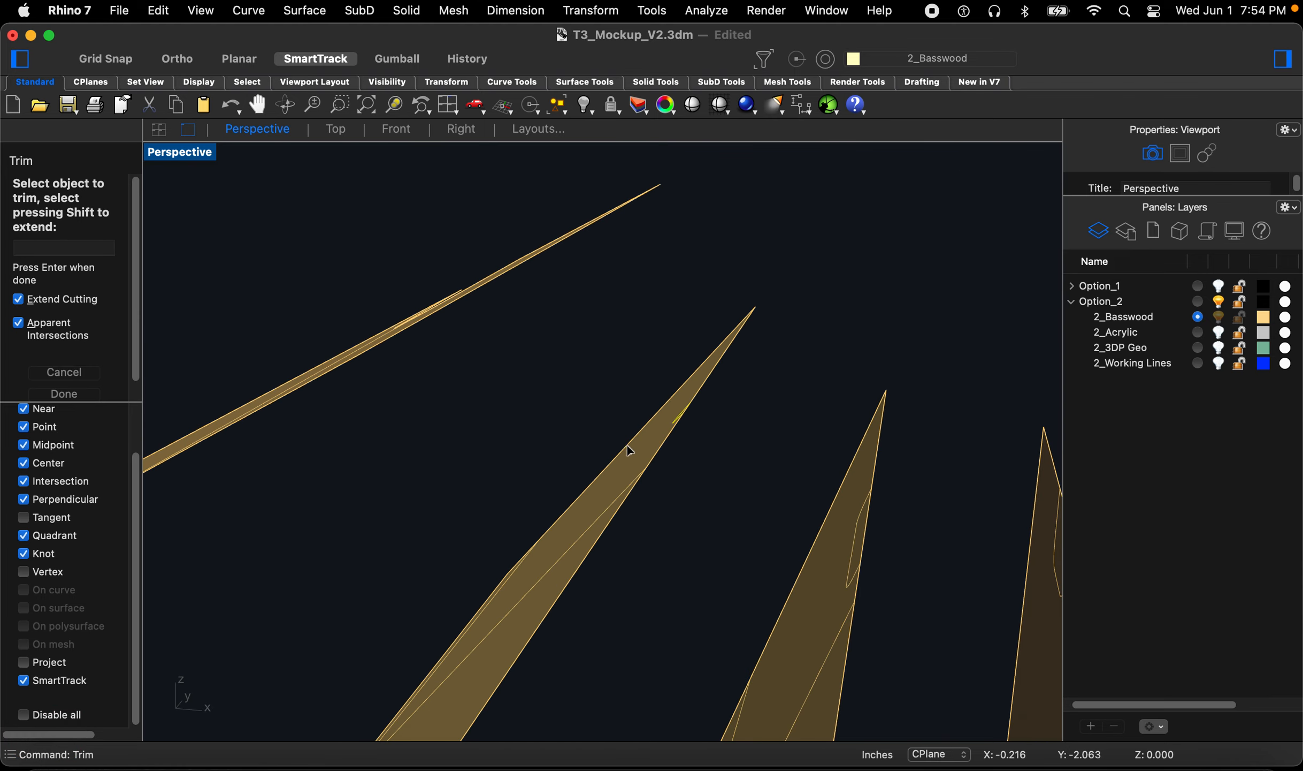
pyautogui.write('z')
pyautogui.press('space')
pyautogui.moveTo(705, 388); pyautogui.dragTo(643, 467)
pyautogui.moveTo(644, 466); pyautogui.dragTo(674, 440, button='right')
pyautogui.press('Escape')
pyautogui.press('Escape')
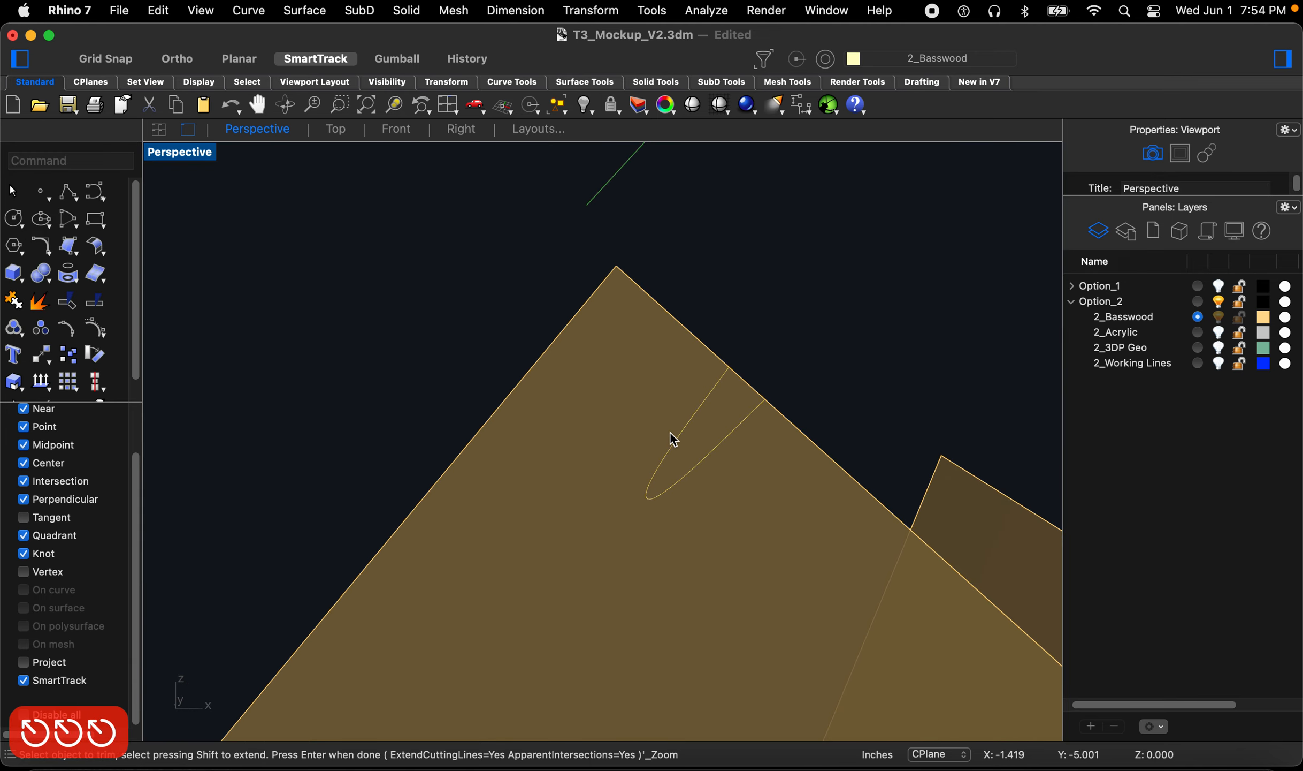
# Step: Trim the slot out of a fourteenth fin along its intersection curve
pyautogui.press('space')
pyautogui.click(698, 457)
pyautogui.press('space')
pyautogui.click(710, 422)
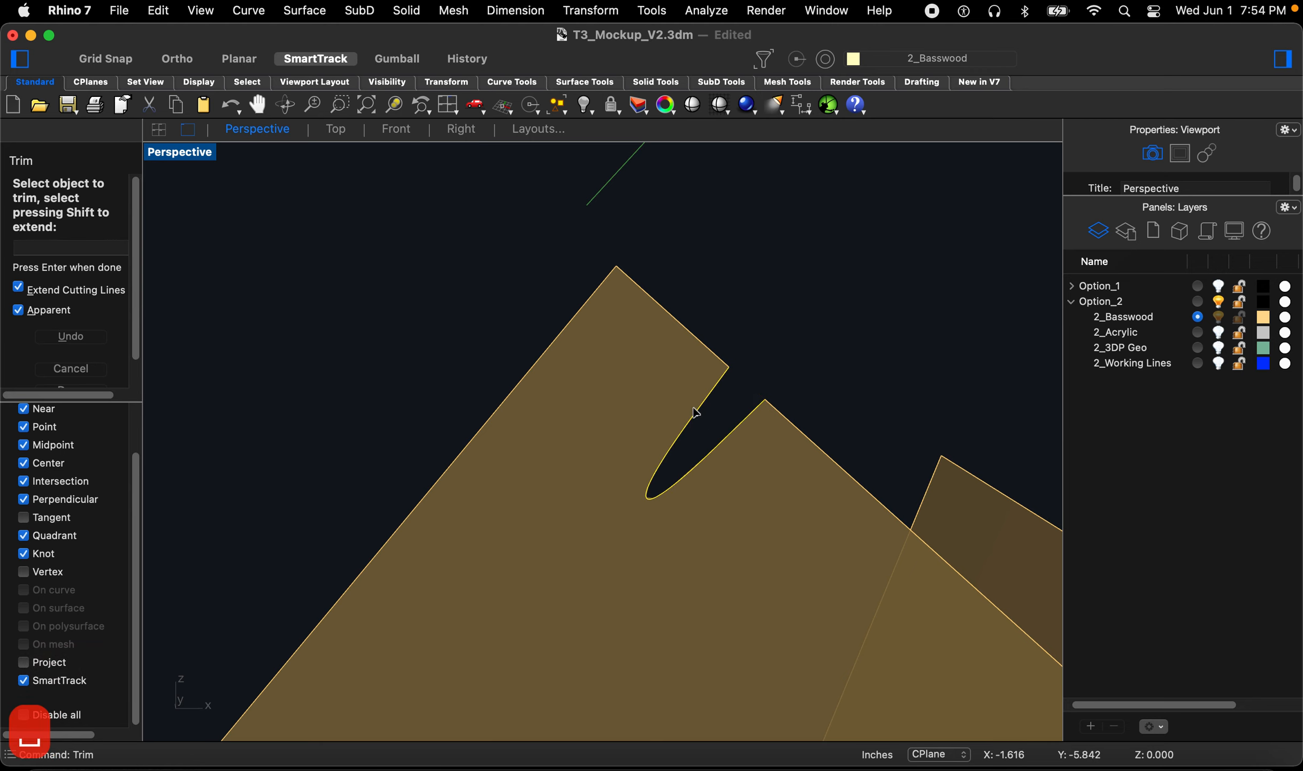
pyautogui.scroll(-15, 636, 379)
pyautogui.moveTo(661, 446); pyautogui.dragTo(686, 429, button='right')
pyautogui.scroll(5, 685, 429)
pyautogui.press('Escape')
# Step: Trim the slot out of a fifteenth fin along its intersection curve
pyautogui.scroll(4, 715, 418)
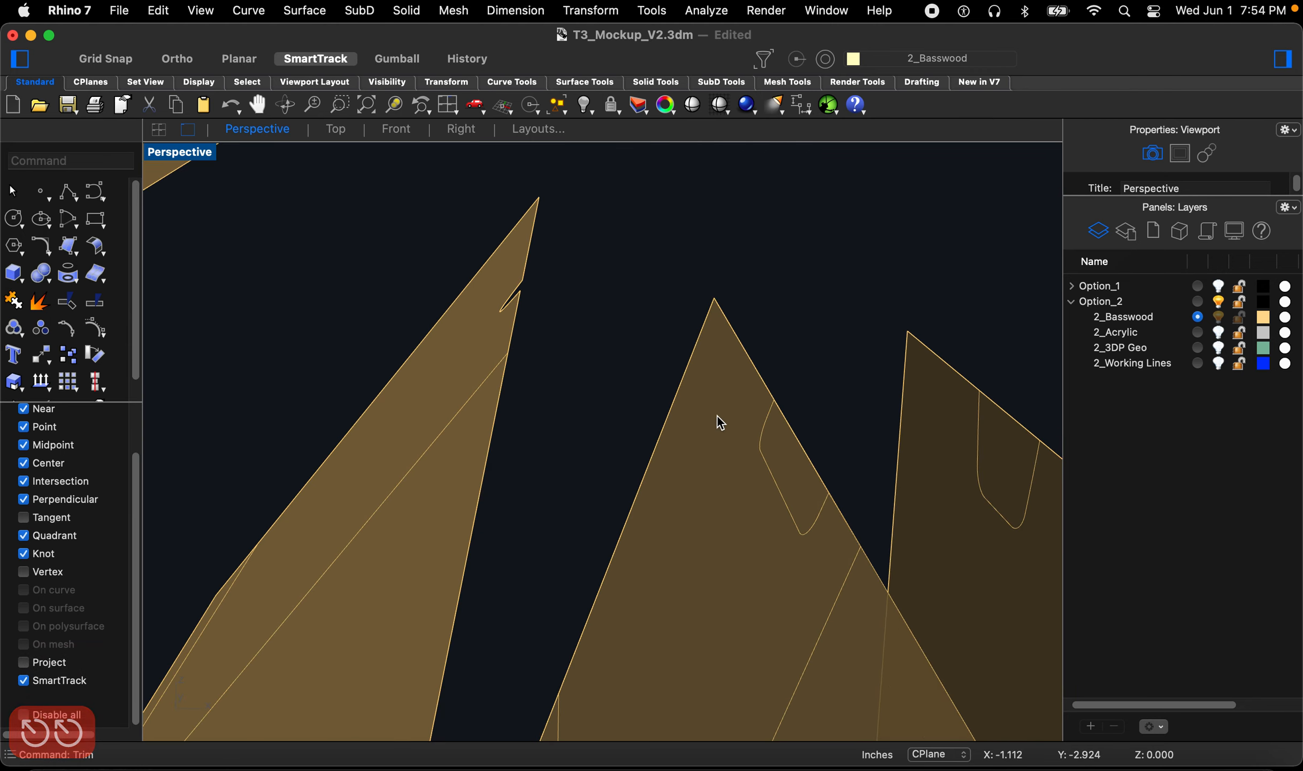
pyautogui.press('space')
pyautogui.press('space')
pyautogui.click(776, 453)
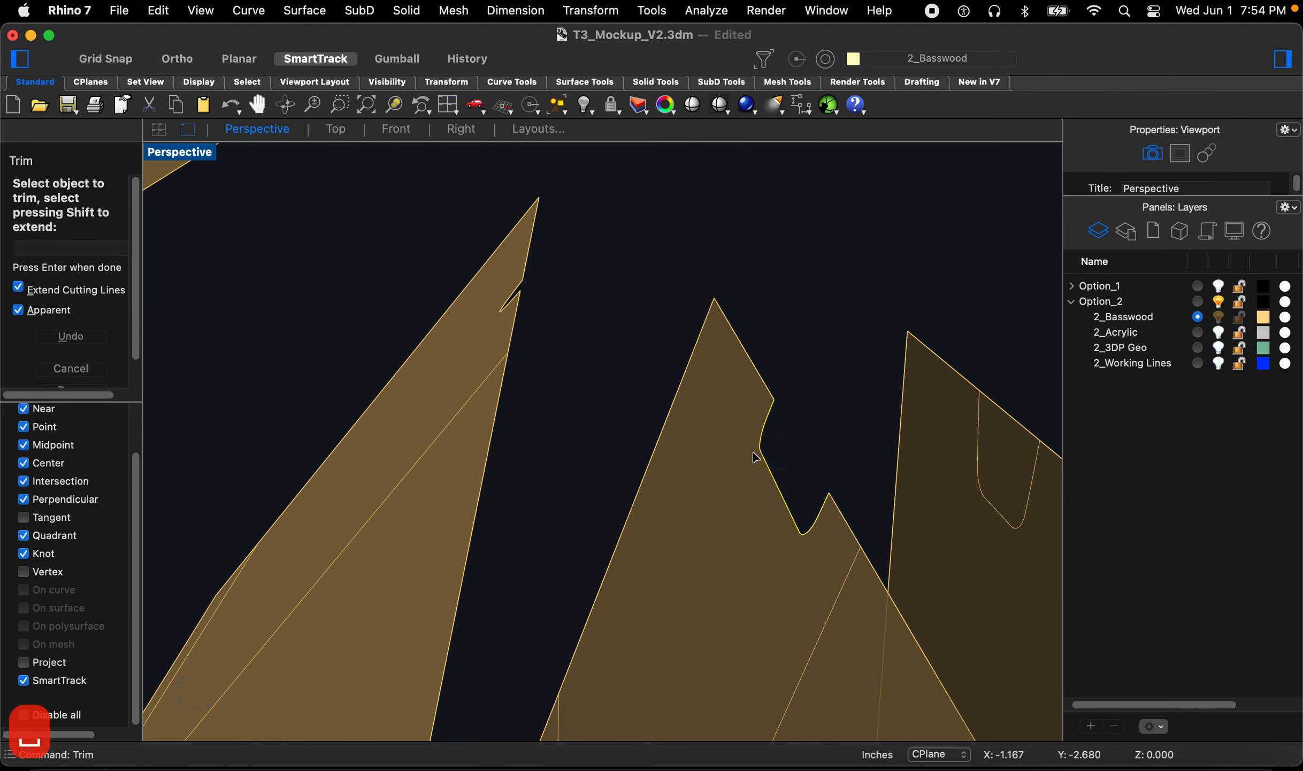
pyautogui.scroll(-3, 752, 450)
pyautogui.moveTo(752, 451); pyautogui.dragTo(709, 423, button='right')
pyautogui.scroll(5, 813, 456)
pyautogui.press('Escape')
pyautogui.press('Escape')
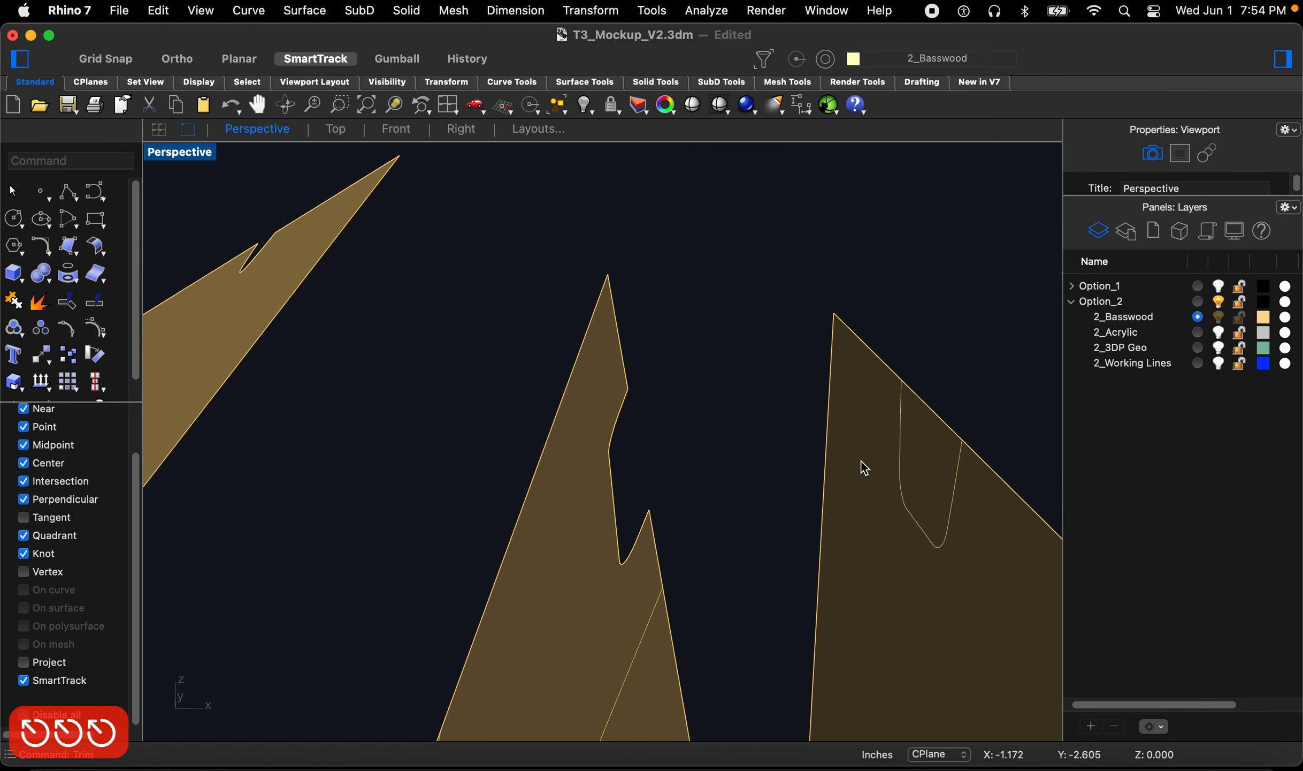
# Step: Trim the slot out of a sixteenth fin along its intersection curve
pyautogui.press('space')
pyautogui.click(910, 513)
pyautogui.press('space')
pyautogui.click(925, 455)
pyautogui.moveTo(652, 436); pyautogui.dragTo(795, 451, button='right')
pyautogui.scroll(-6, 725, 447)
pyautogui.moveTo(764, 613); pyautogui.dragTo(755, 621, button='right')
pyautogui.press('Return')
# Step: Trim the slot out of a seventeenth fin along its intersection curve
pyautogui.scroll(15, 723, 473)
pyautogui.scroll(-5, 722, 473)
pyautogui.moveTo(883, 492); pyautogui.dragTo(909, 501, button='right')
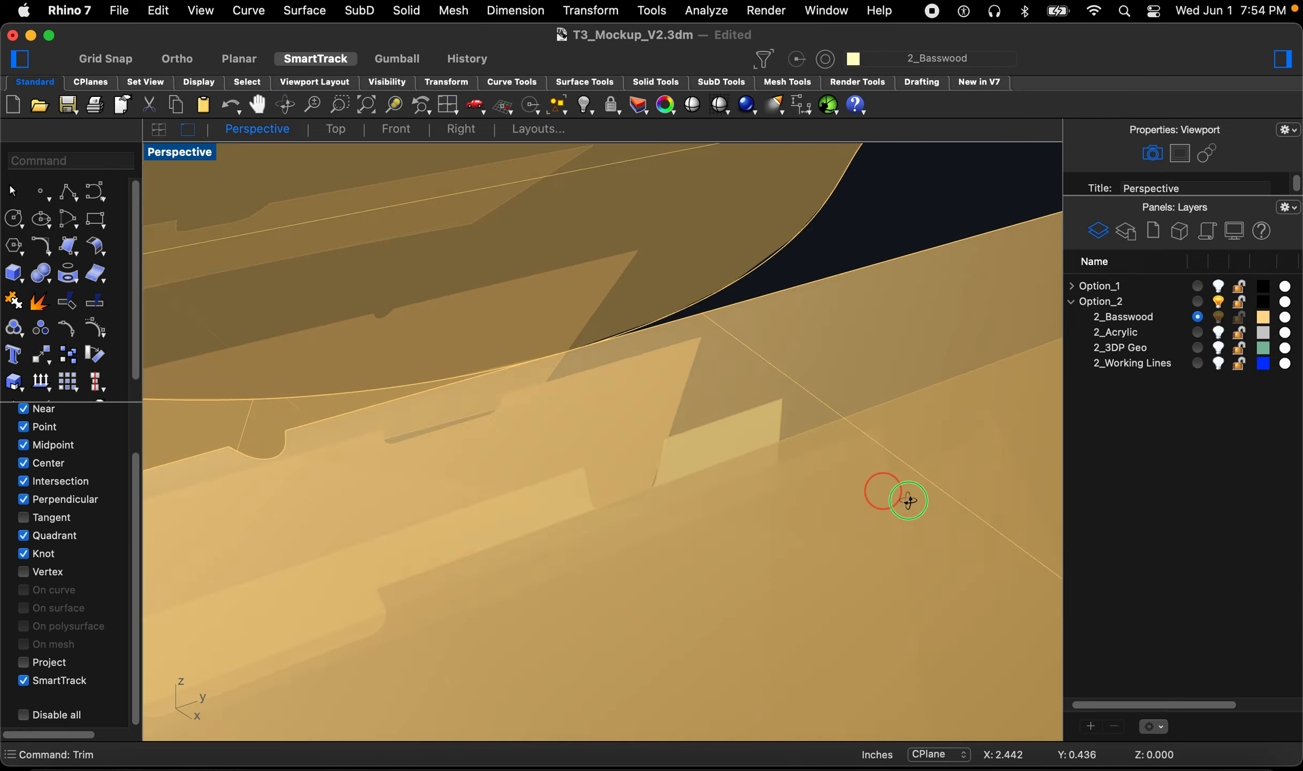
pyautogui.scroll(-8, 835, 396)
pyautogui.scroll(8, 776, 412)
pyautogui.scroll(3, 722, 436)
pyautogui.press('space')
pyautogui.click(700, 409)
pyautogui.press('space')
pyautogui.click(695, 380)
pyautogui.scroll(-7, 694, 383)
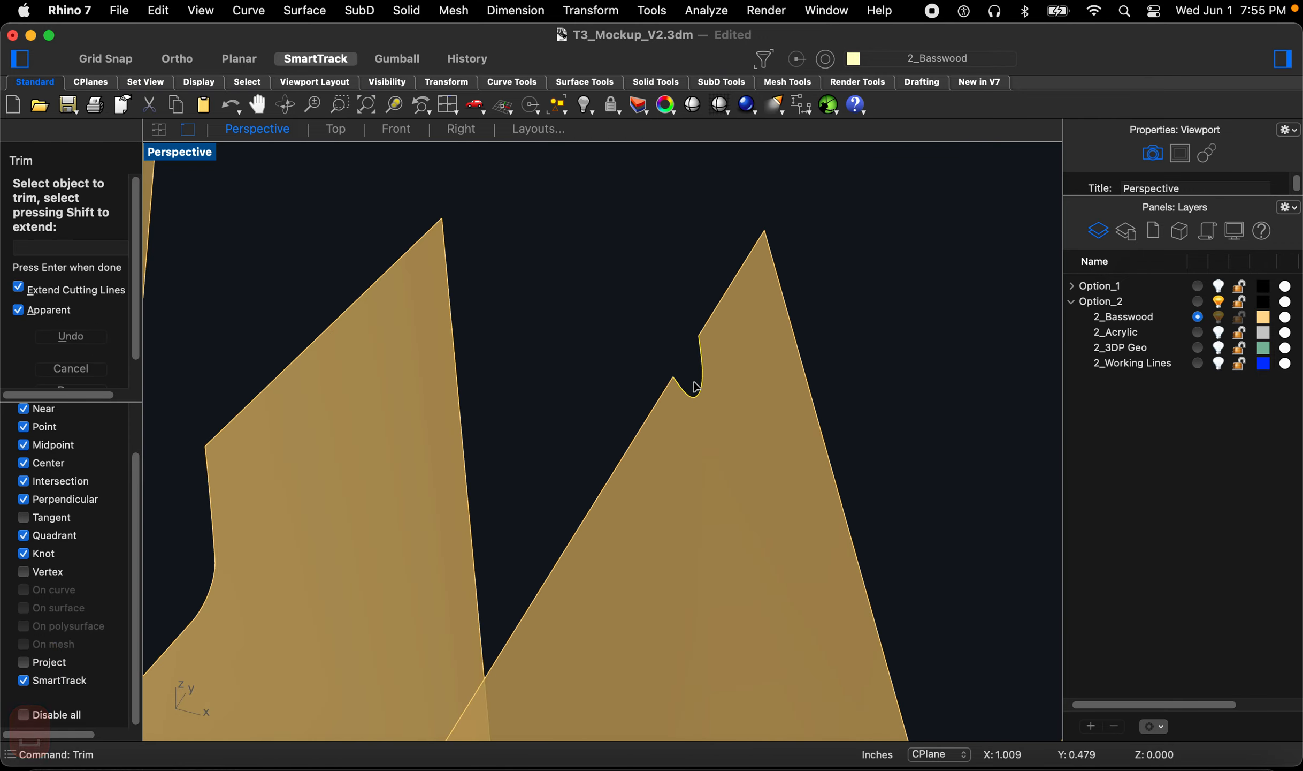
pyautogui.press('Escape')
pyautogui.press('Escape')
pyautogui.press('Escape')
pyautogui.press('Escape')
# Step: Orbit around the ring to inspect the slotted fins
pyautogui.scroll(-8, 699, 396)
pyautogui.scroll(-8, 701, 404)
pyautogui.moveTo(685, 434); pyautogui.dragTo(687, 387, button='right')
pyautogui.scroll(-5, 780, 423)
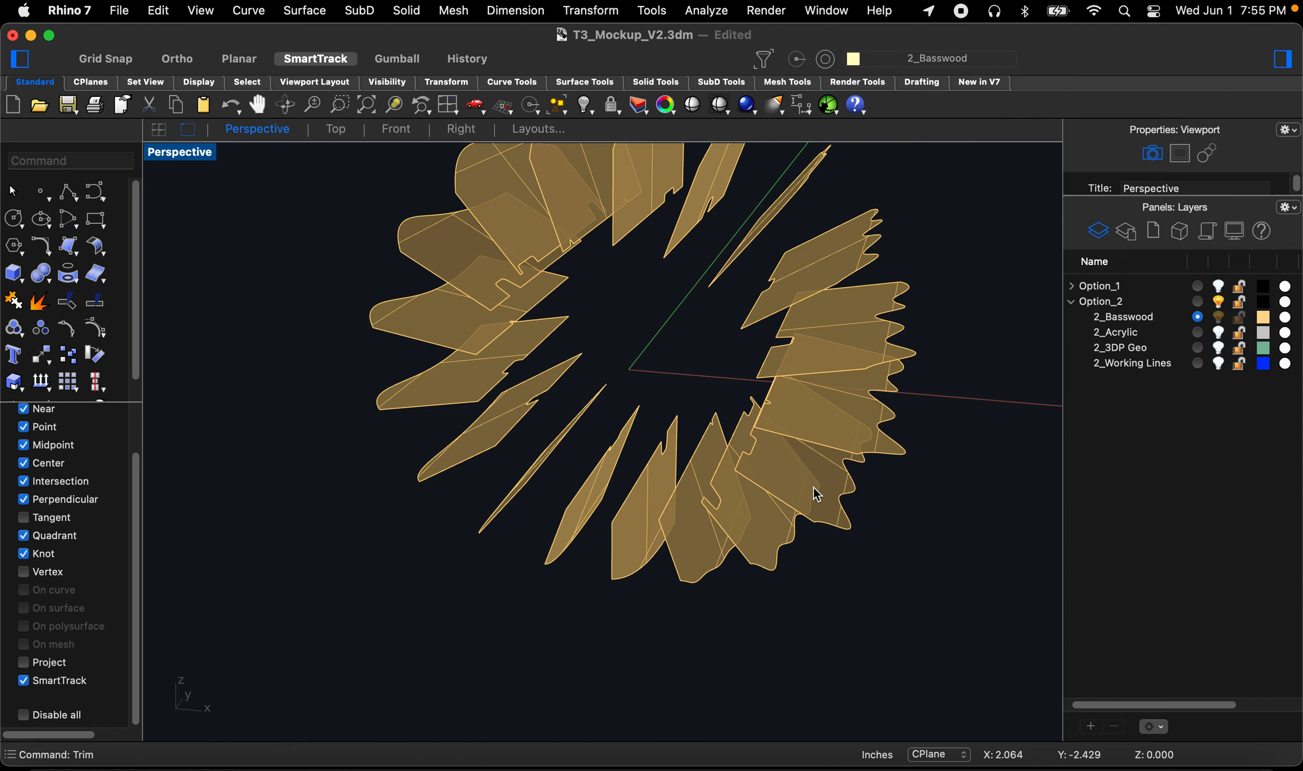
pyautogui.moveTo(804, 473); pyautogui.dragTo(822, 481, button='right')
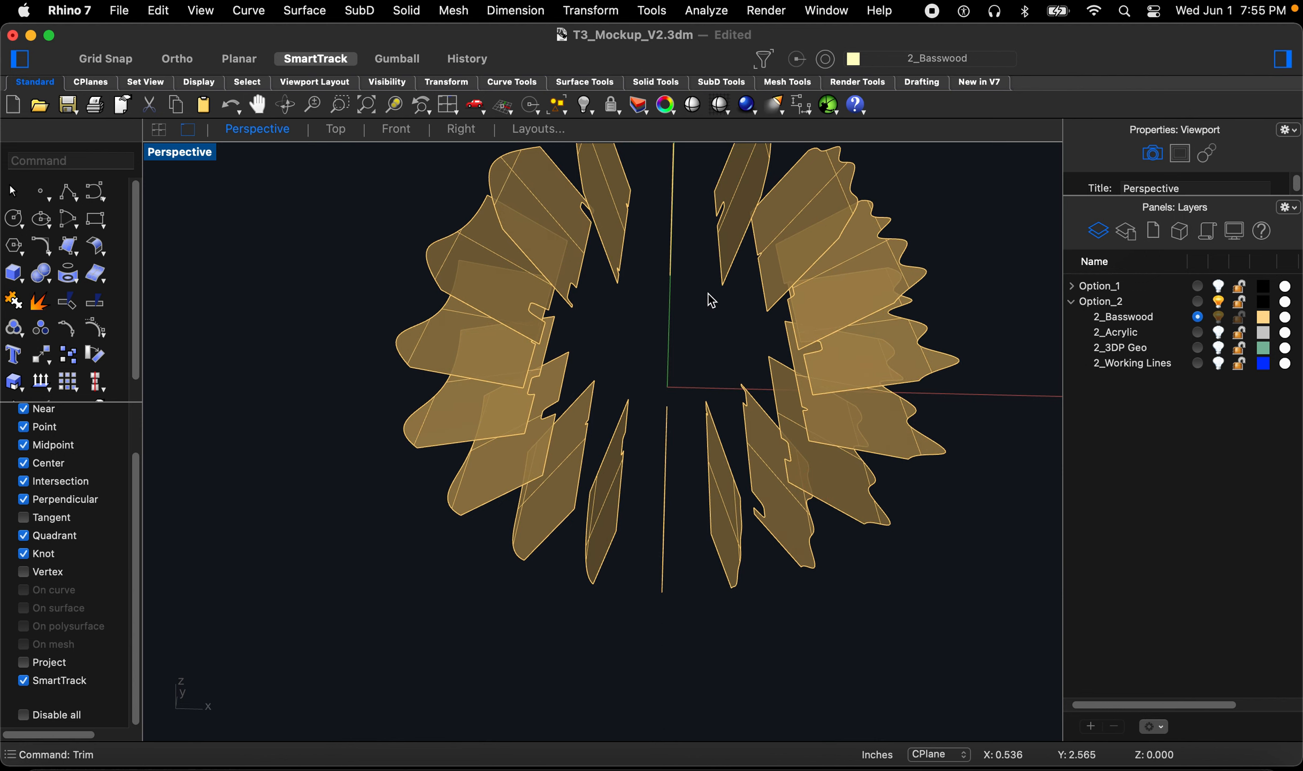
pyautogui.scroll(5, 664, 305)
pyautogui.moveTo(654, 307); pyautogui.dragTo(652, 304, button='right')
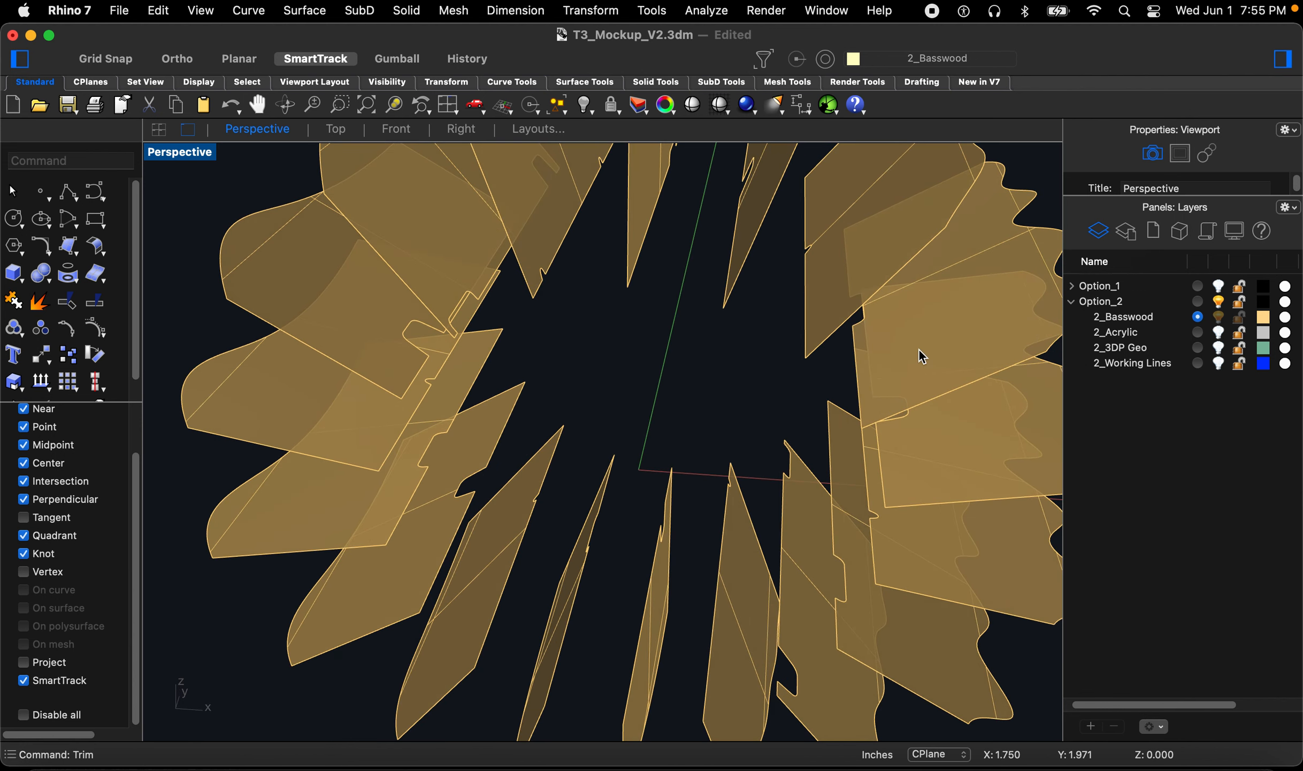
pyautogui.moveTo(733, 393); pyautogui.dragTo(1047, 331, button='right')
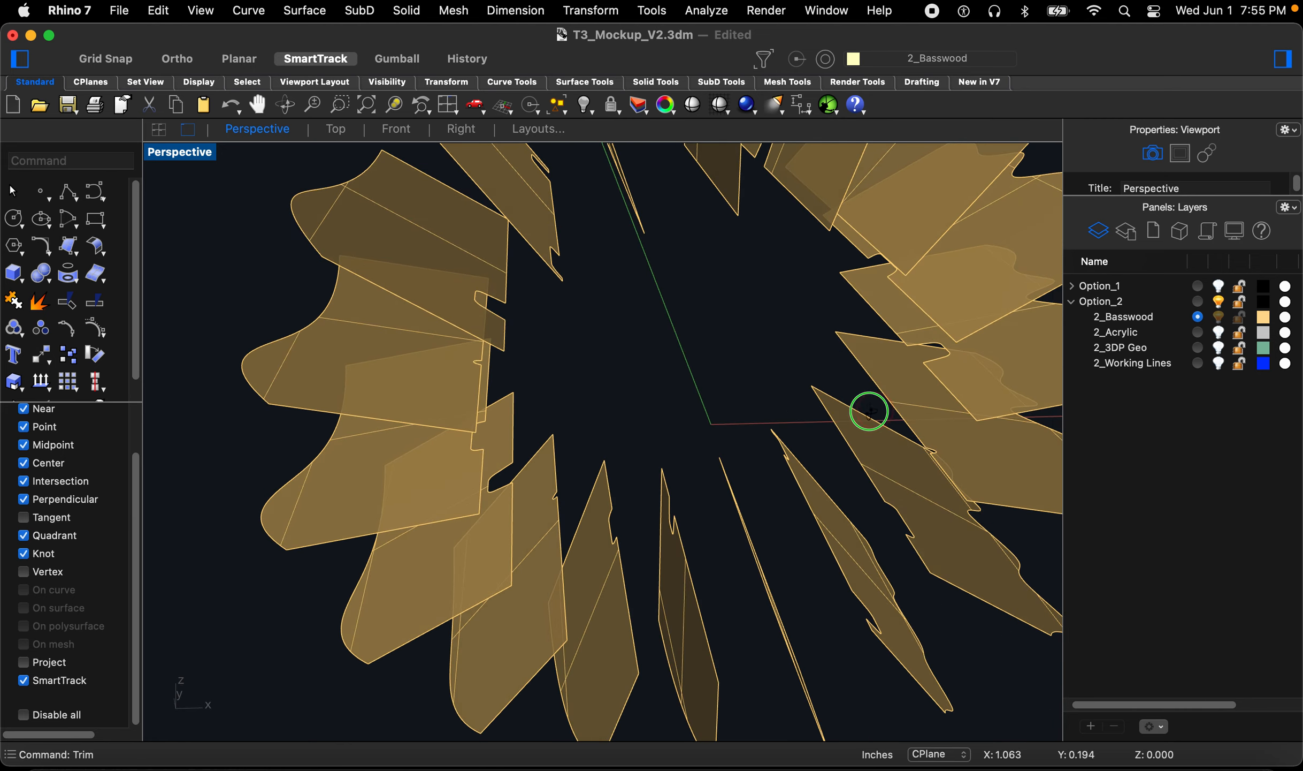
pyautogui.moveTo(869, 411); pyautogui.dragTo(846, 387, button='right')
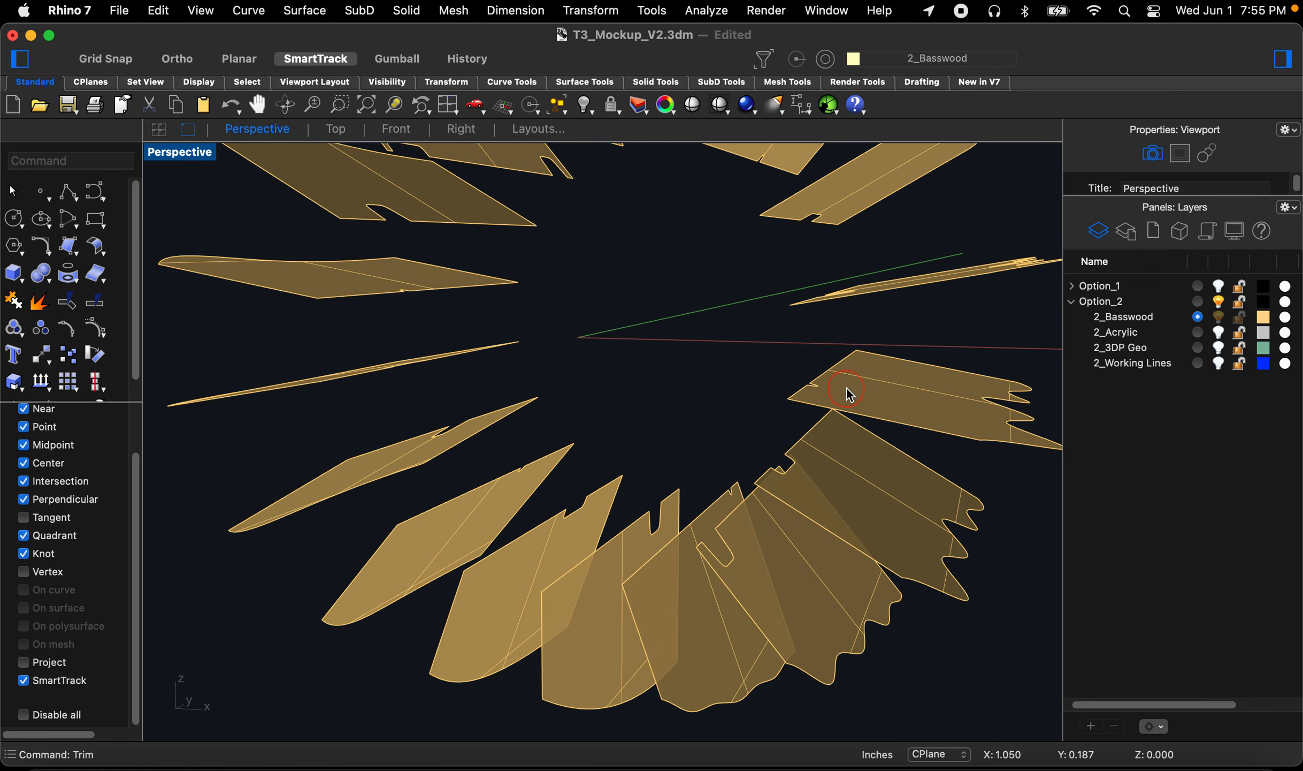
pyautogui.scroll(3, 791, 551)
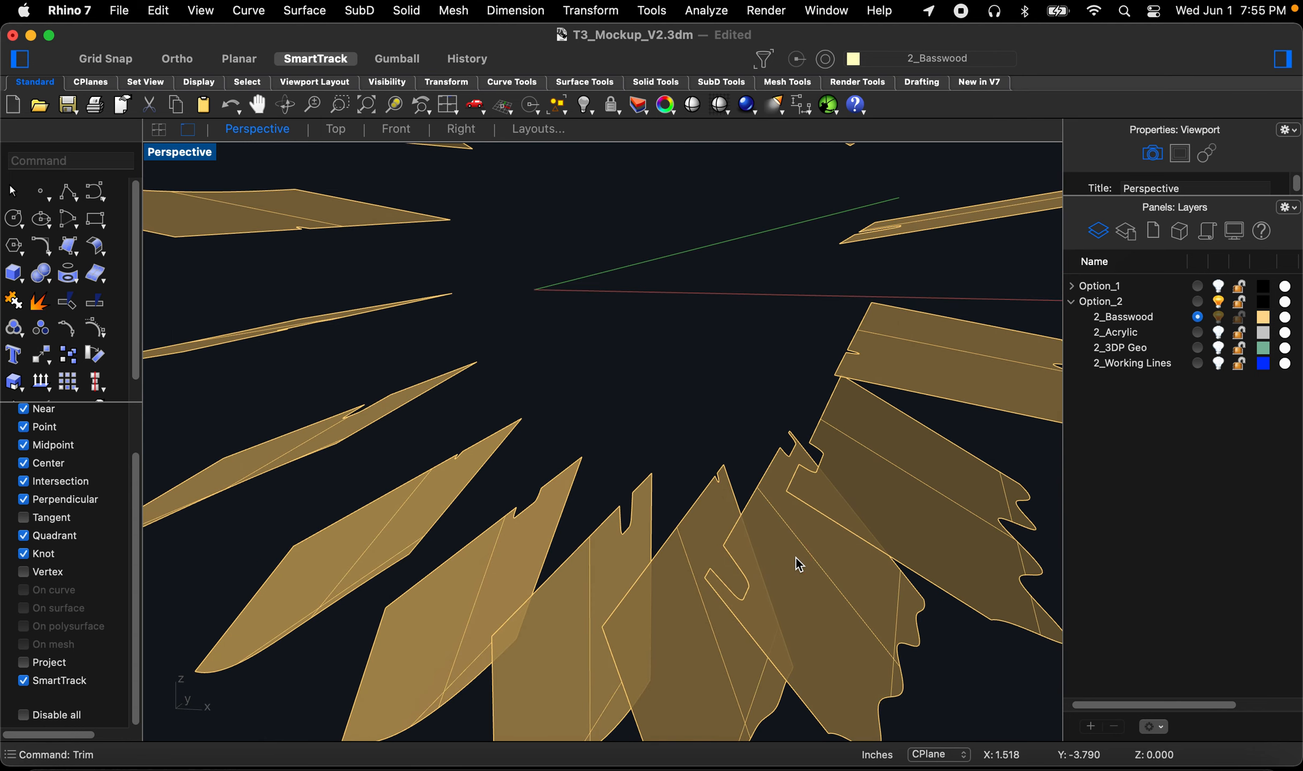
# Step: Hide all the fins and curves except one slotted fin
pyautogui.scroll(-5, 797, 559)
pyautogui.moveTo(560, 280); pyautogui.dragTo(979, 721)
pyautogui.scroll(4, 809, 578)
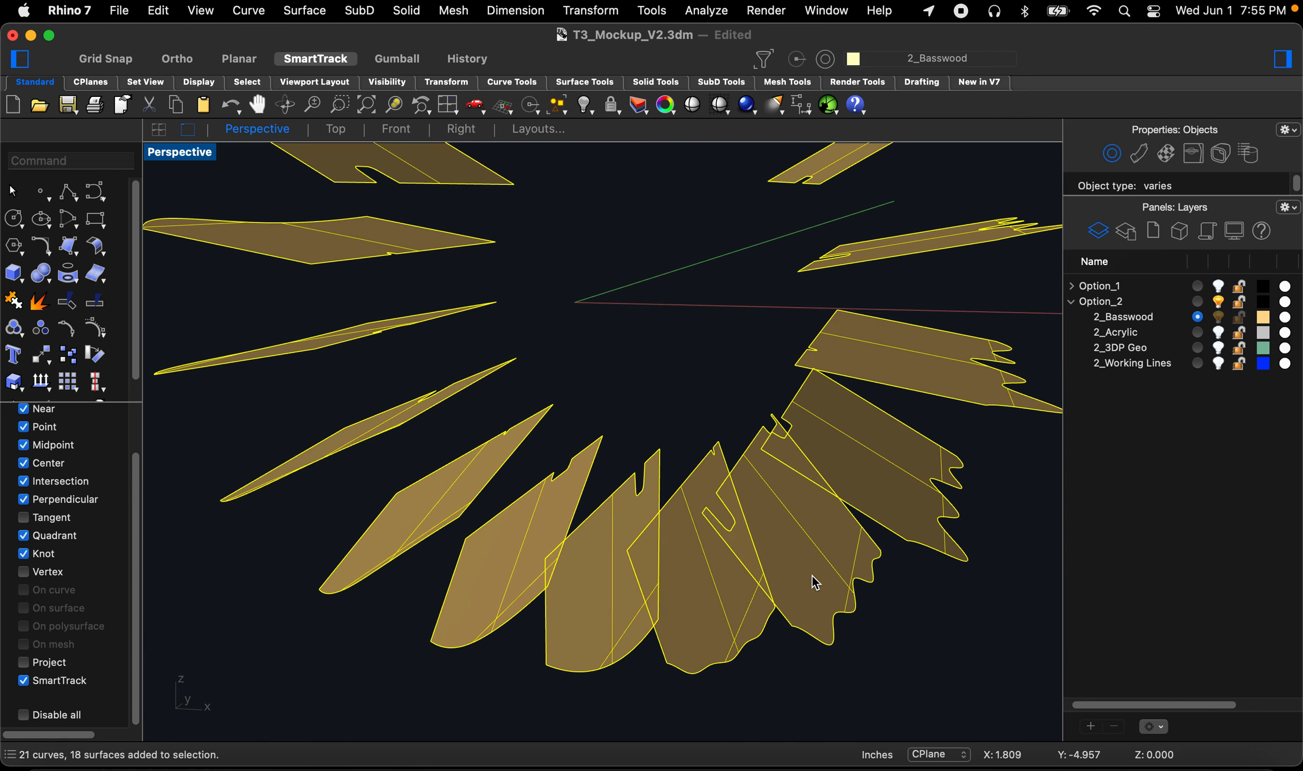
pyautogui.keyDown('super'); pyautogui.click(813, 574); pyautogui.keyUp('super')
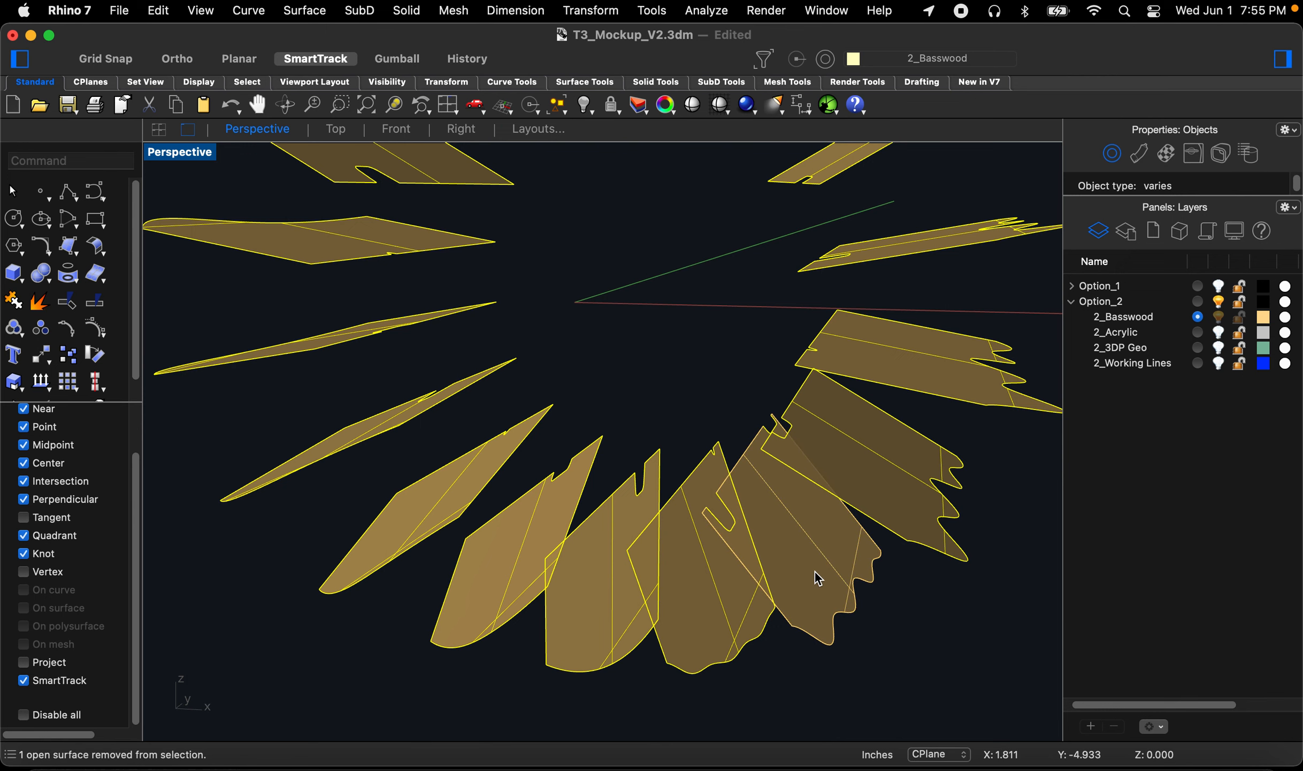
pyautogui.write('Hide')
pyautogui.press('Return')
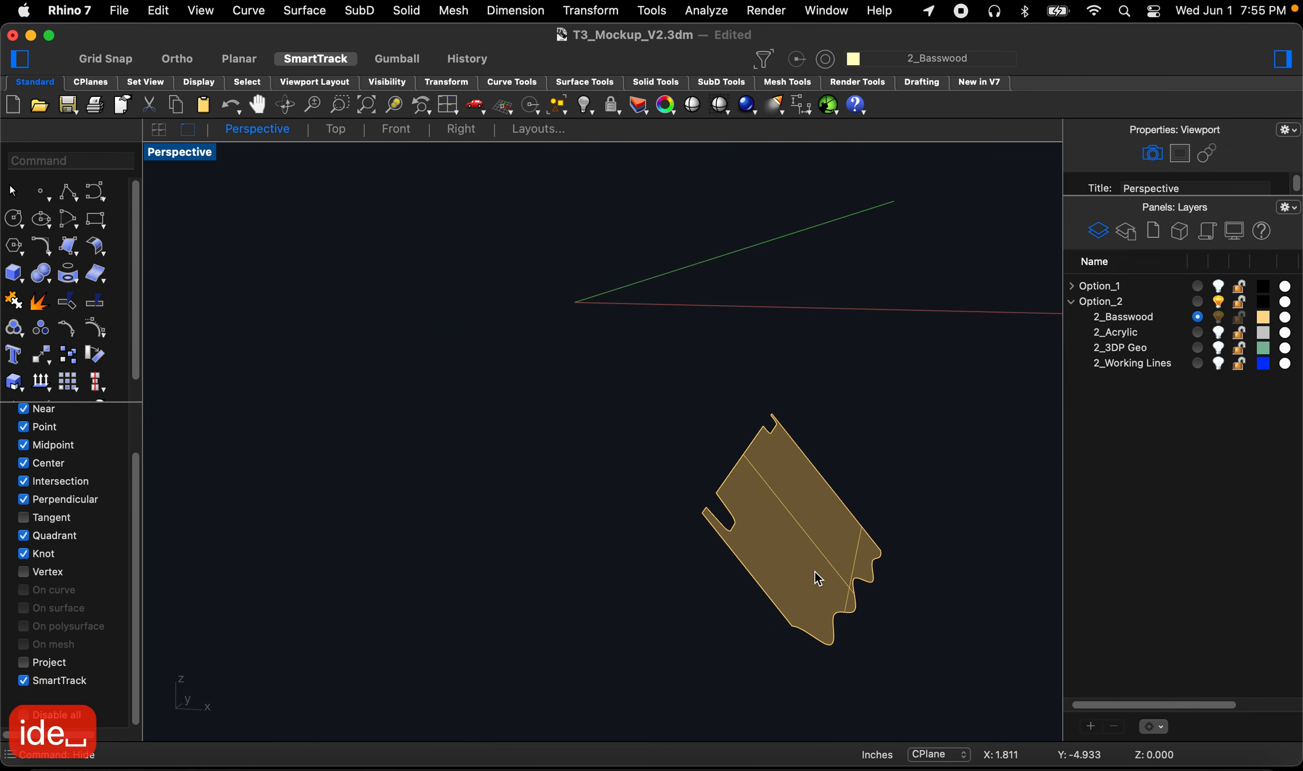
# Step: Duplicate the remaining fin's border with DupBorder and delete the fin surface
pyautogui.scroll(4, 808, 599)
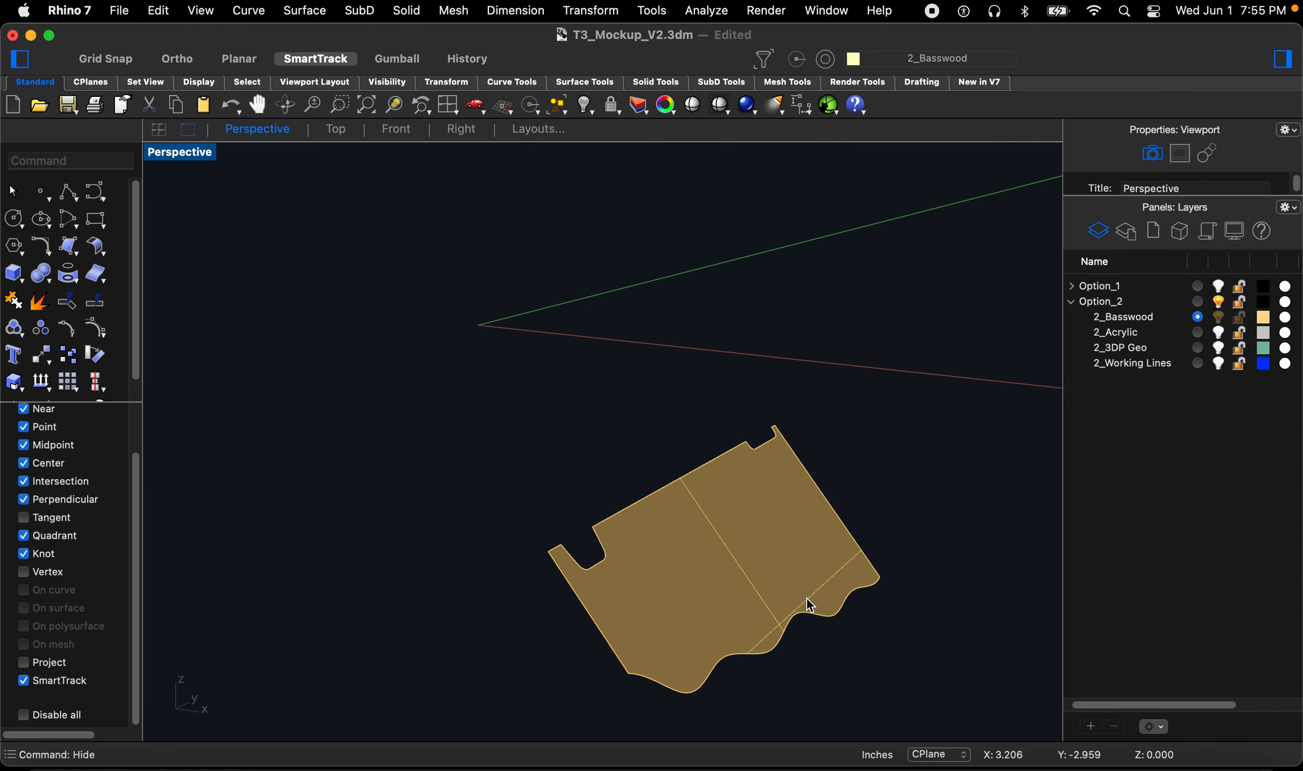
pyautogui.write('Dub')
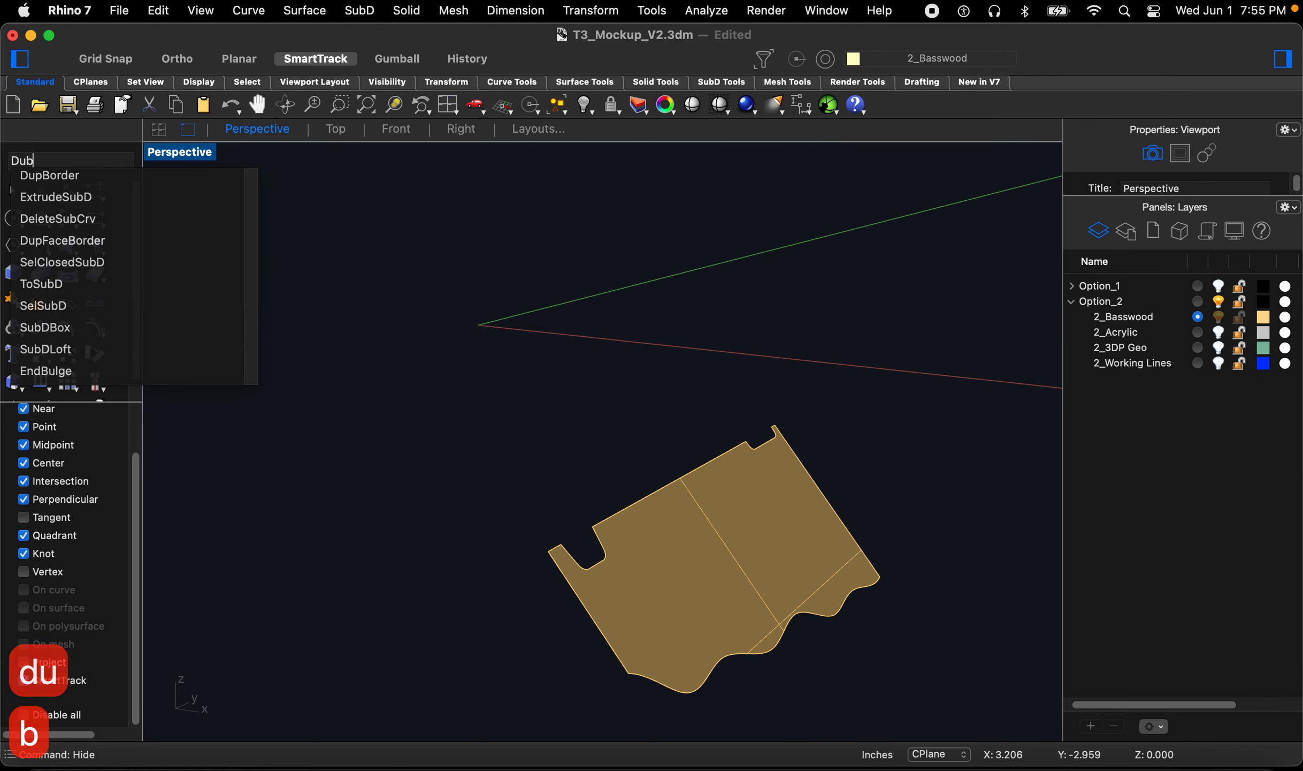
pyautogui.click(83, 181)
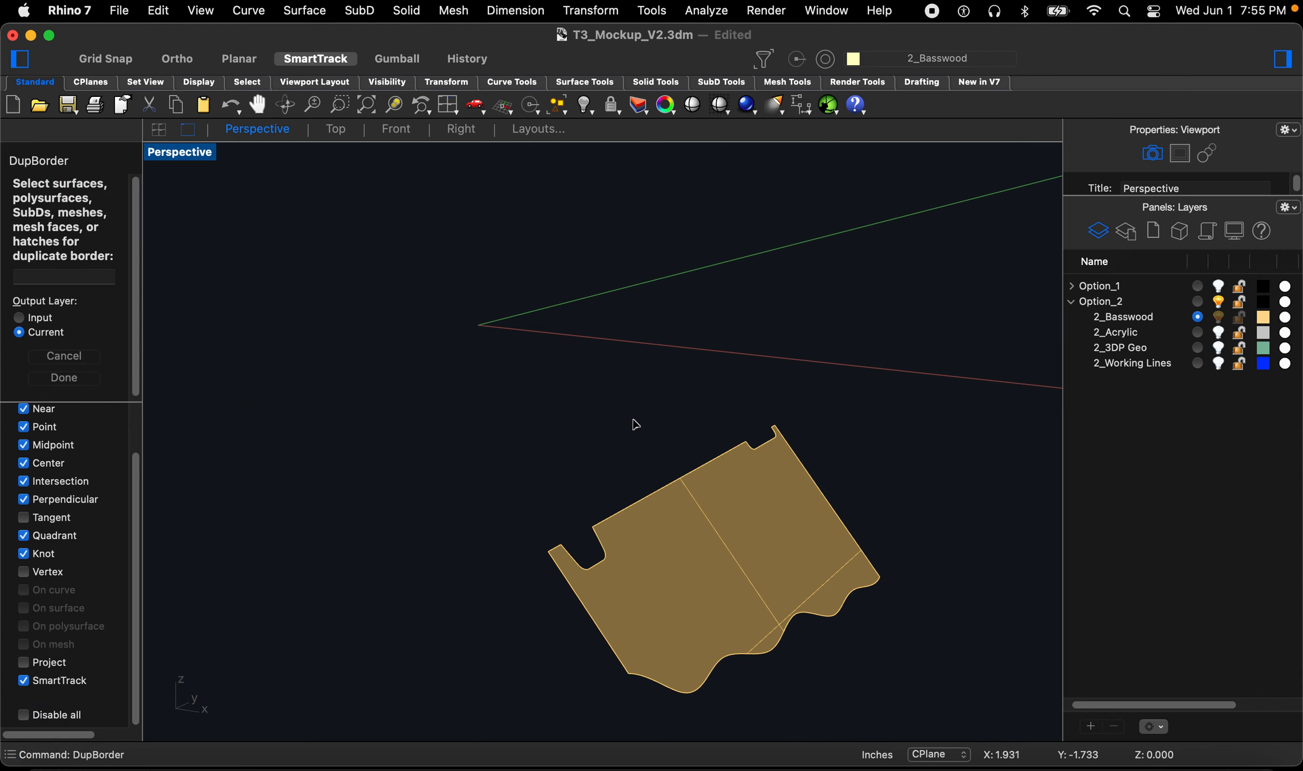
pyautogui.moveTo(673, 513); pyautogui.dragTo(398, 664)
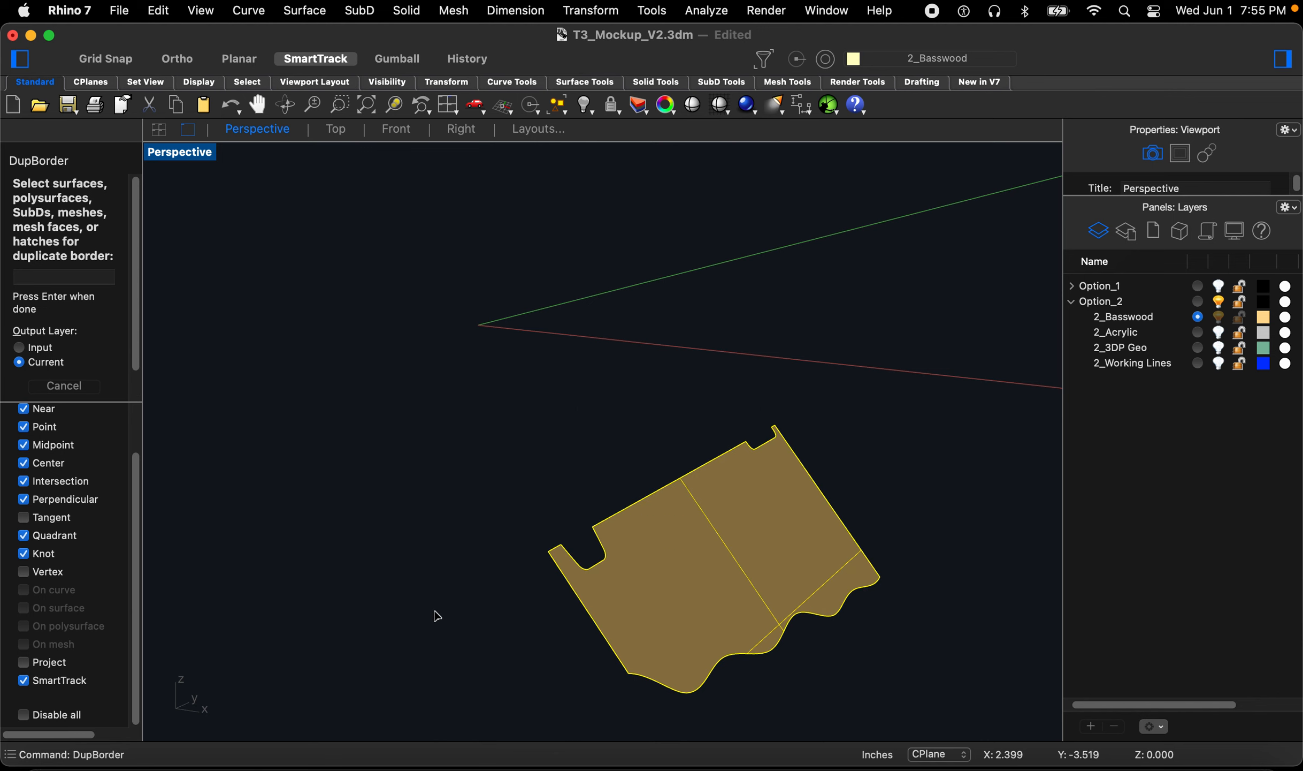
pyautogui.press('Return')
pyautogui.press('Escape')
pyautogui.click(633, 594)
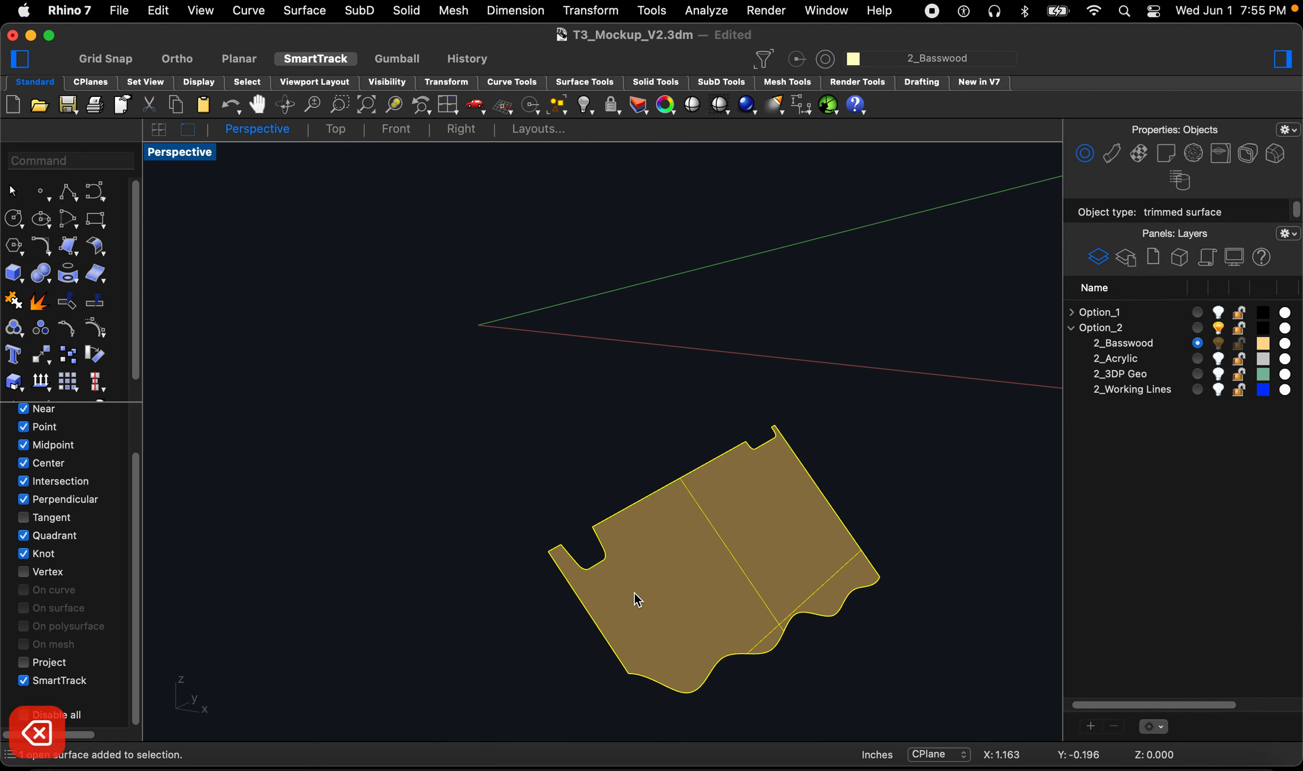
pyautogui.press('Delete')
# Step: Explode the duplicated border curve into its segments
pyautogui.click(604, 575)
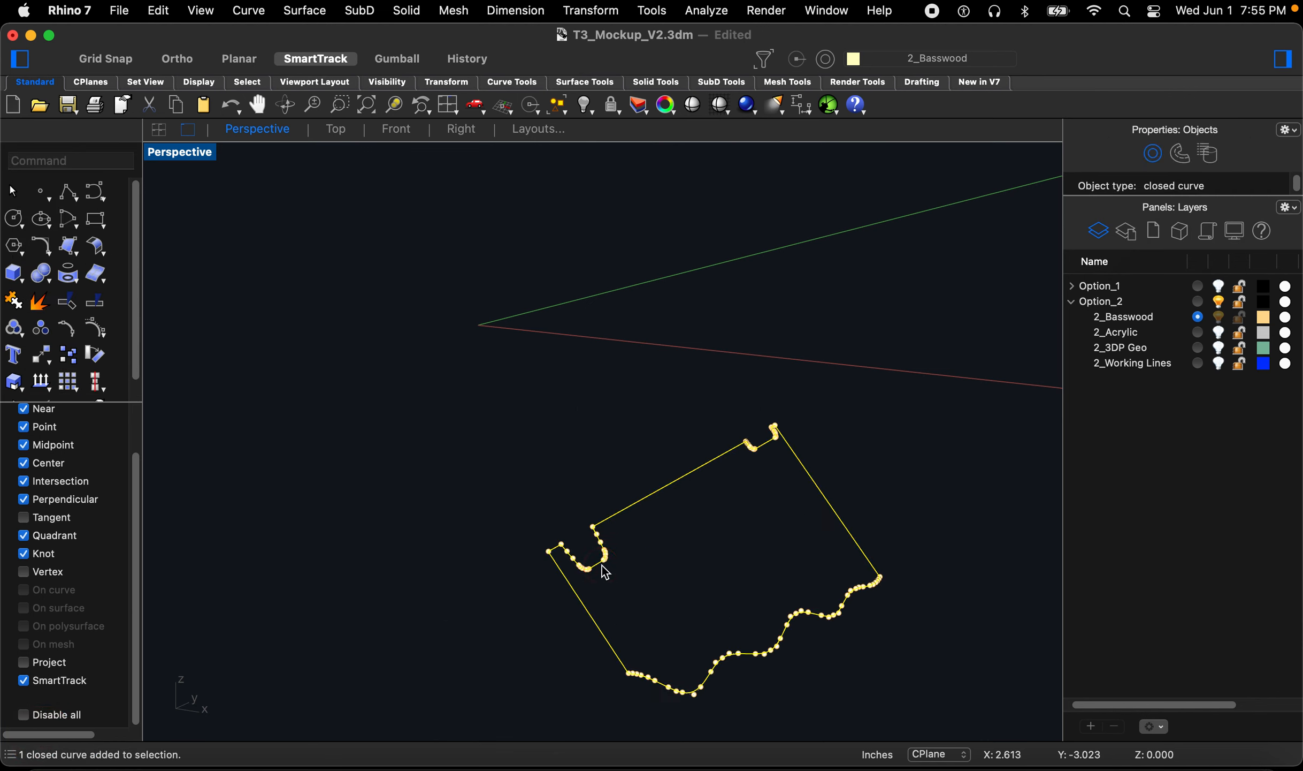
pyautogui.click(671, 580)
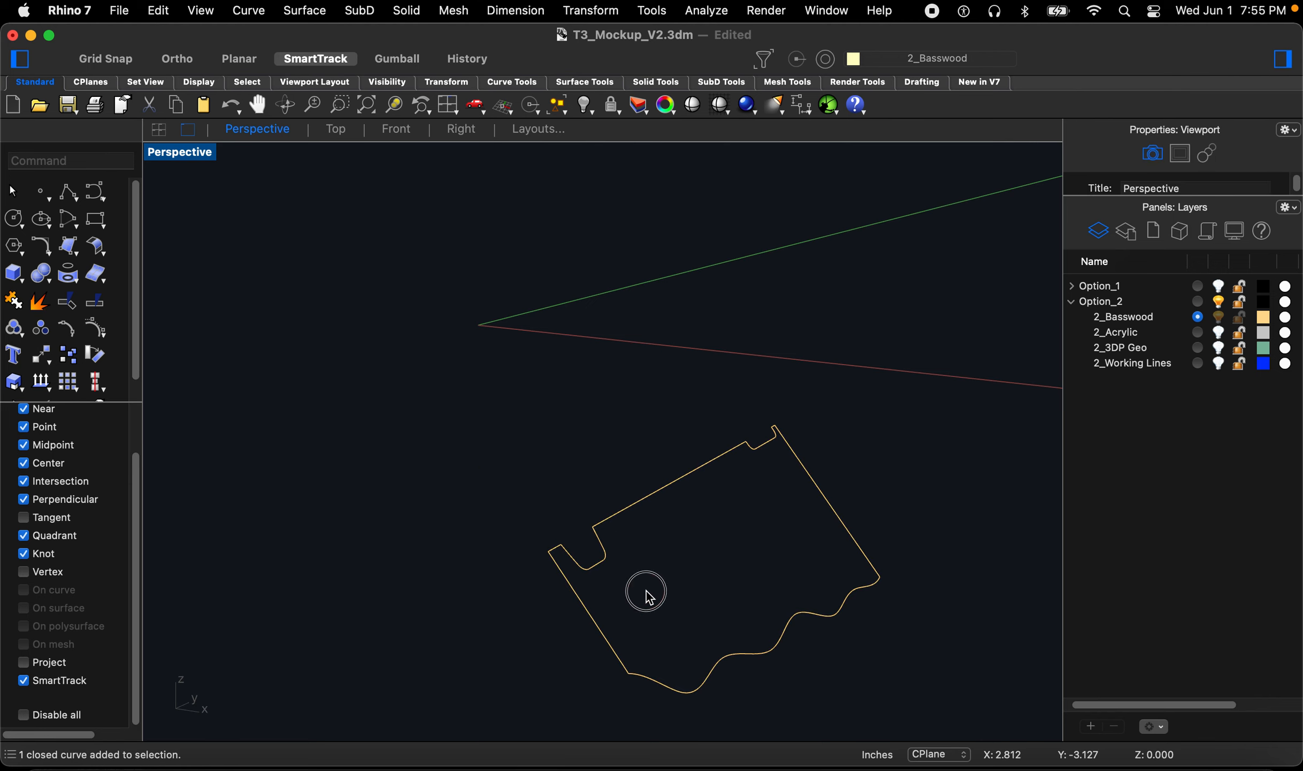
pyautogui.moveTo(548, 490); pyautogui.dragTo(823, 623, button='right')
pyautogui.moveTo(883, 691); pyautogui.dragTo(390, 400)
pyautogui.write('exp')
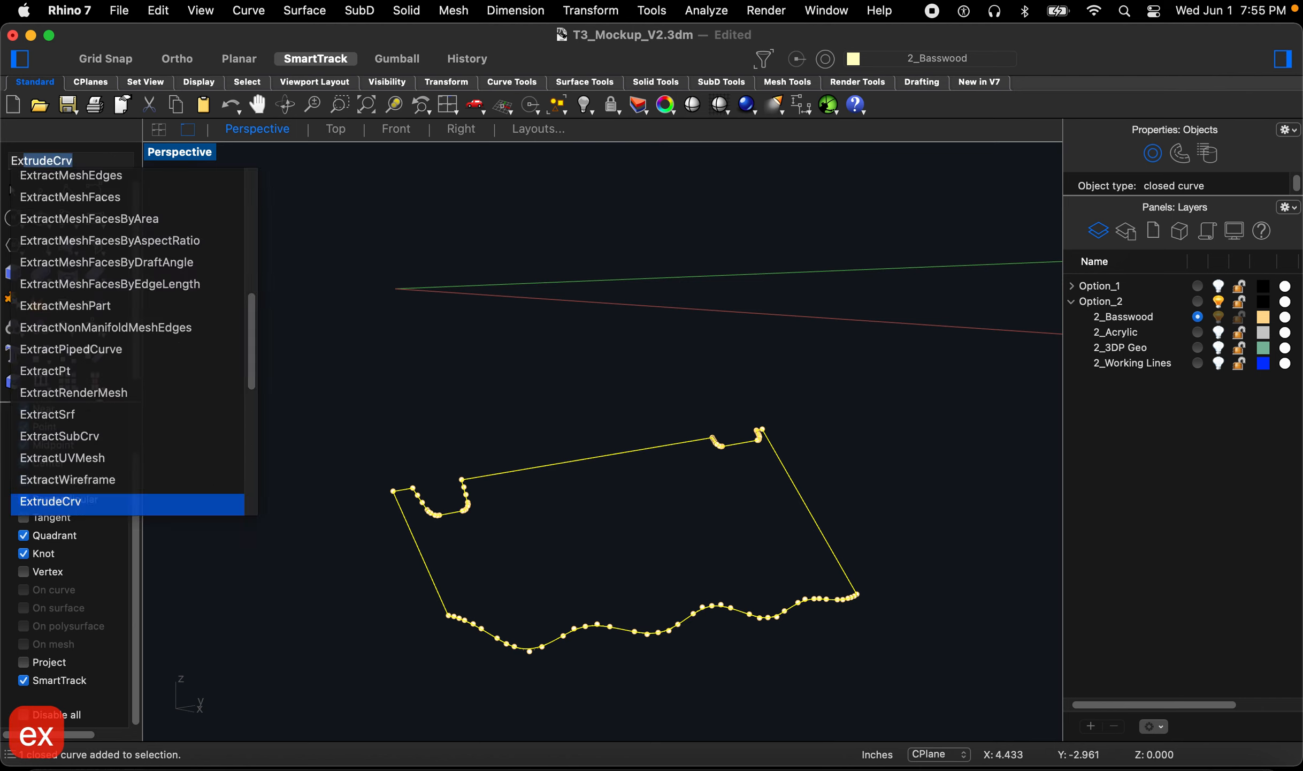
pyautogui.write('ort')
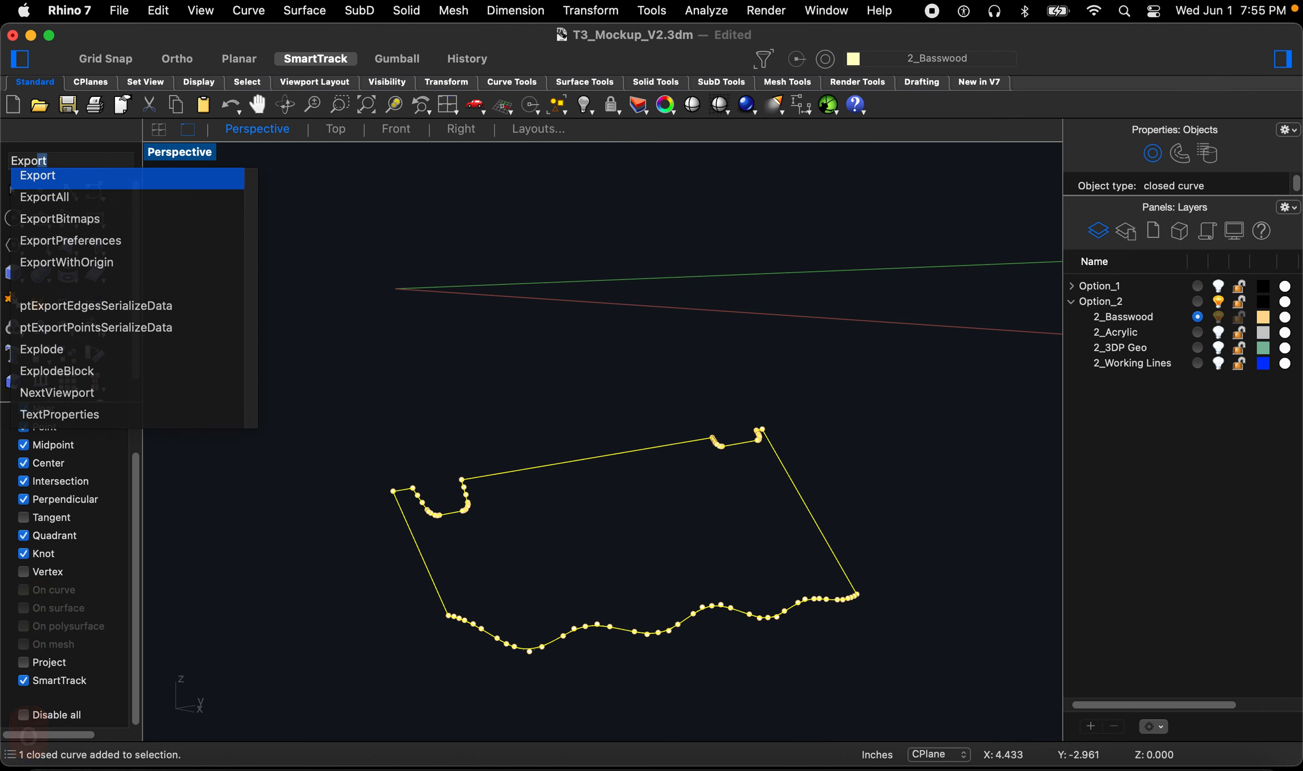
pyautogui.press('BackSpace')
pyautogui.press('BackSpace')
pyautogui.press('BackSpace')
pyautogui.write('plo')
pyautogui.press('Return')
# Step: Join the selected border segments into a single open curve
pyautogui.click(373, 423)
pyautogui.moveTo(480, 535); pyautogui.dragTo(537, 523, button='right')
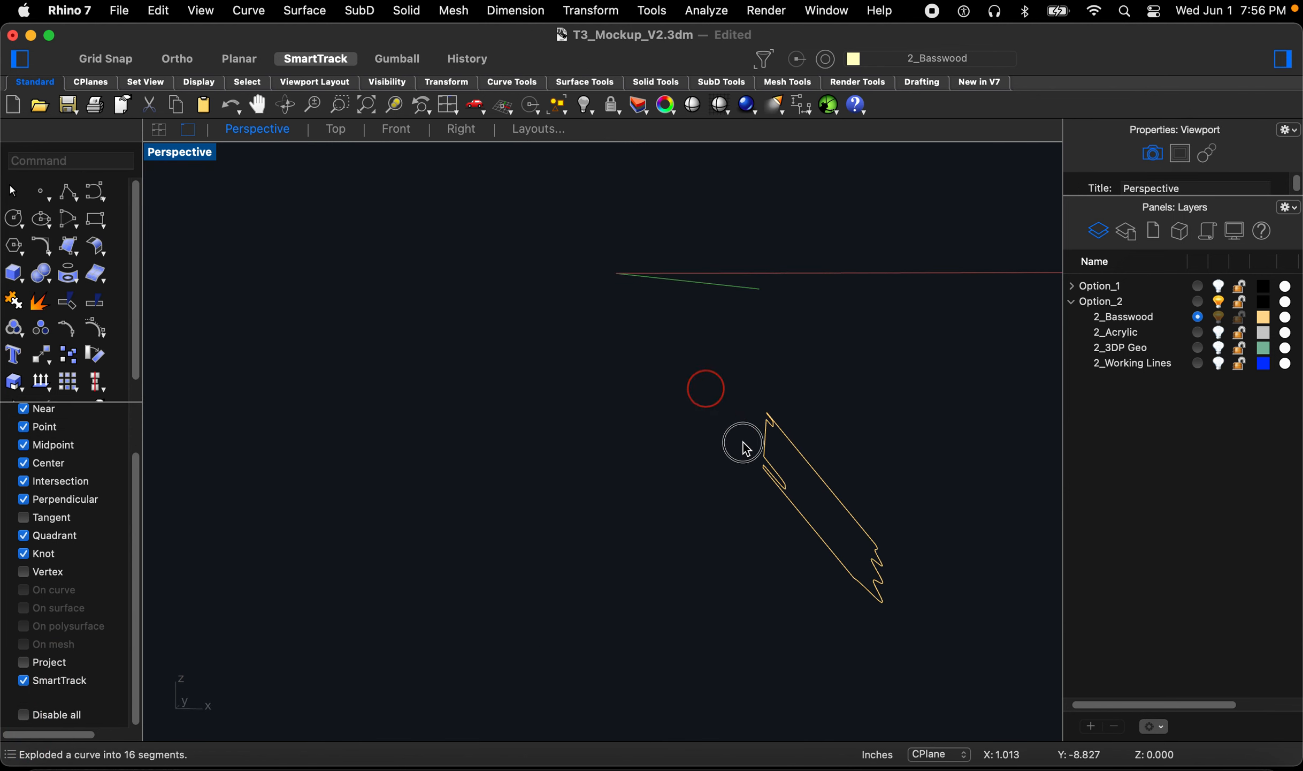
pyautogui.moveTo(699, 375); pyautogui.dragTo(826, 579)
pyautogui.moveTo(827, 579); pyautogui.dragTo(773, 587, button='right')
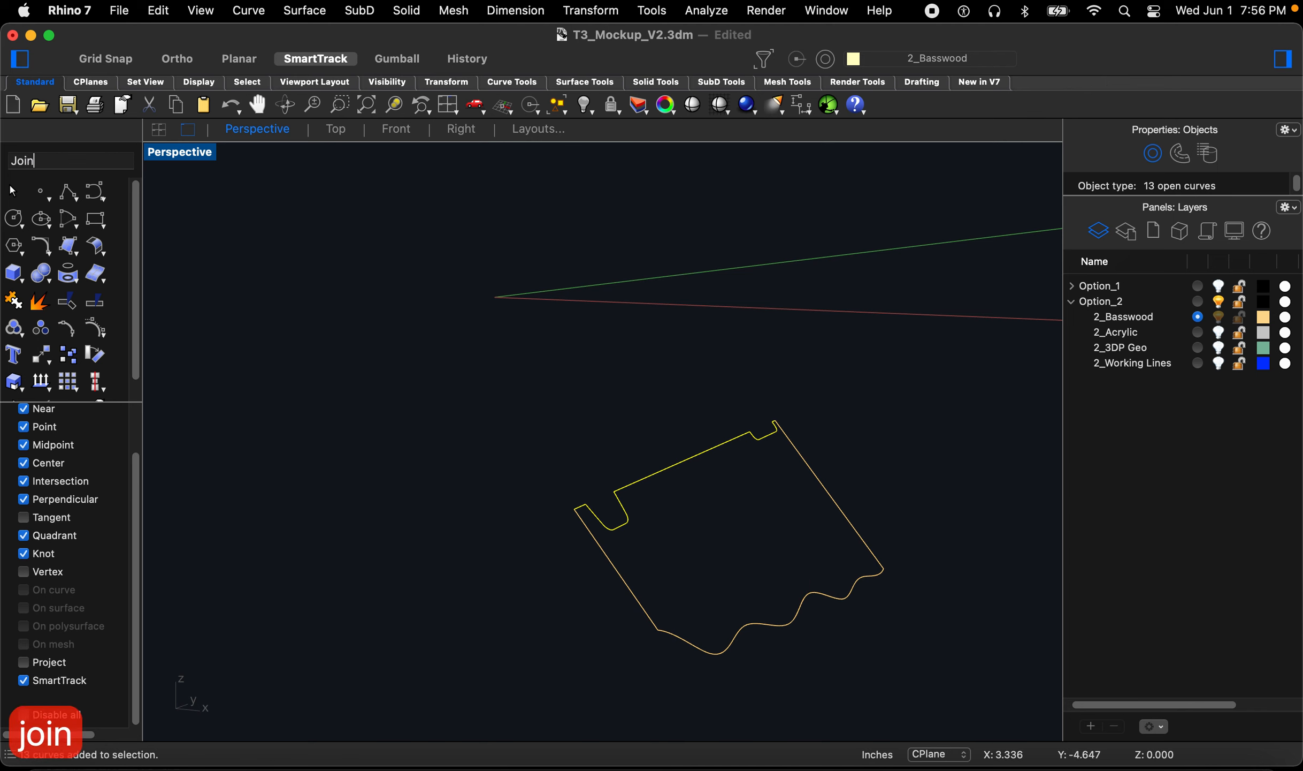
pyautogui.press('Return')
# Step: Offset the joined curve 0.045 toward the inside of the fin outline
pyautogui.click(651, 551)
pyautogui.scroll(5, 636, 534)
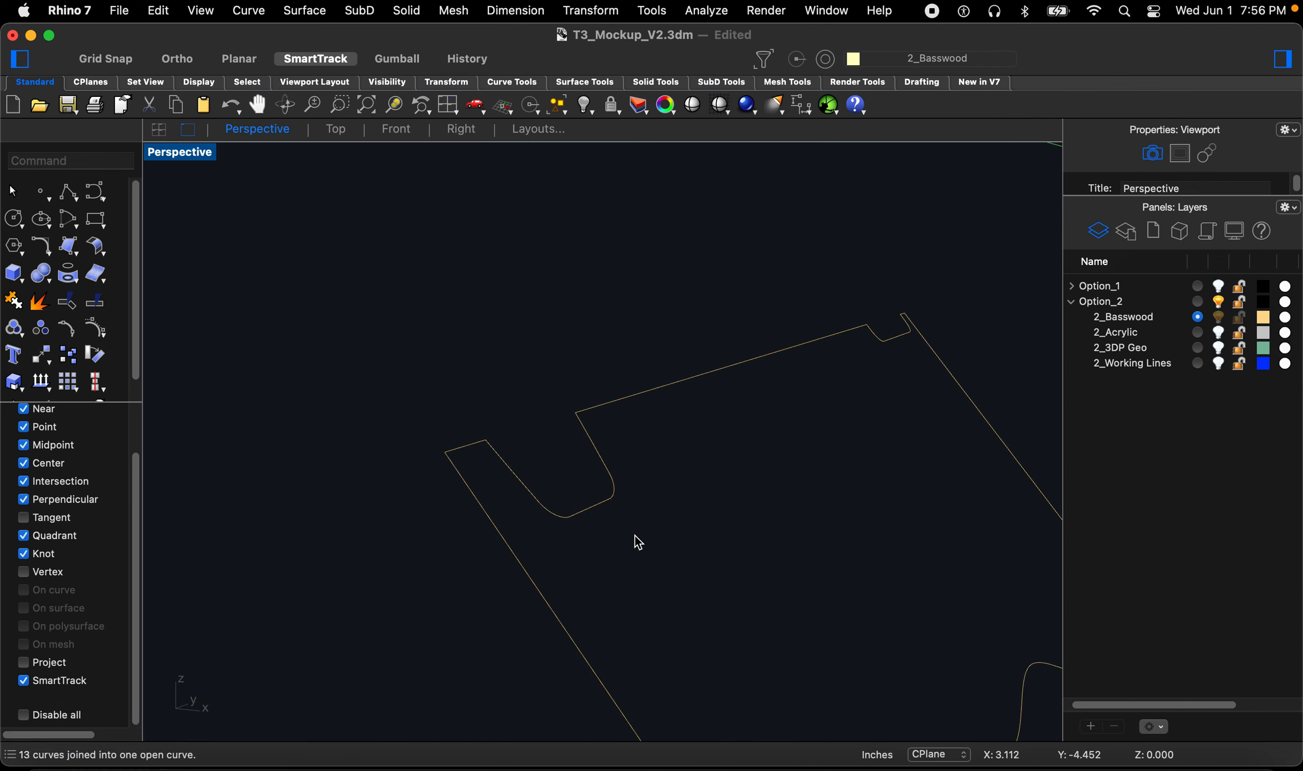
pyautogui.scroll(-5, 564, 542)
pyautogui.moveTo(651, 551); pyautogui.dragTo(663, 569, button='right')
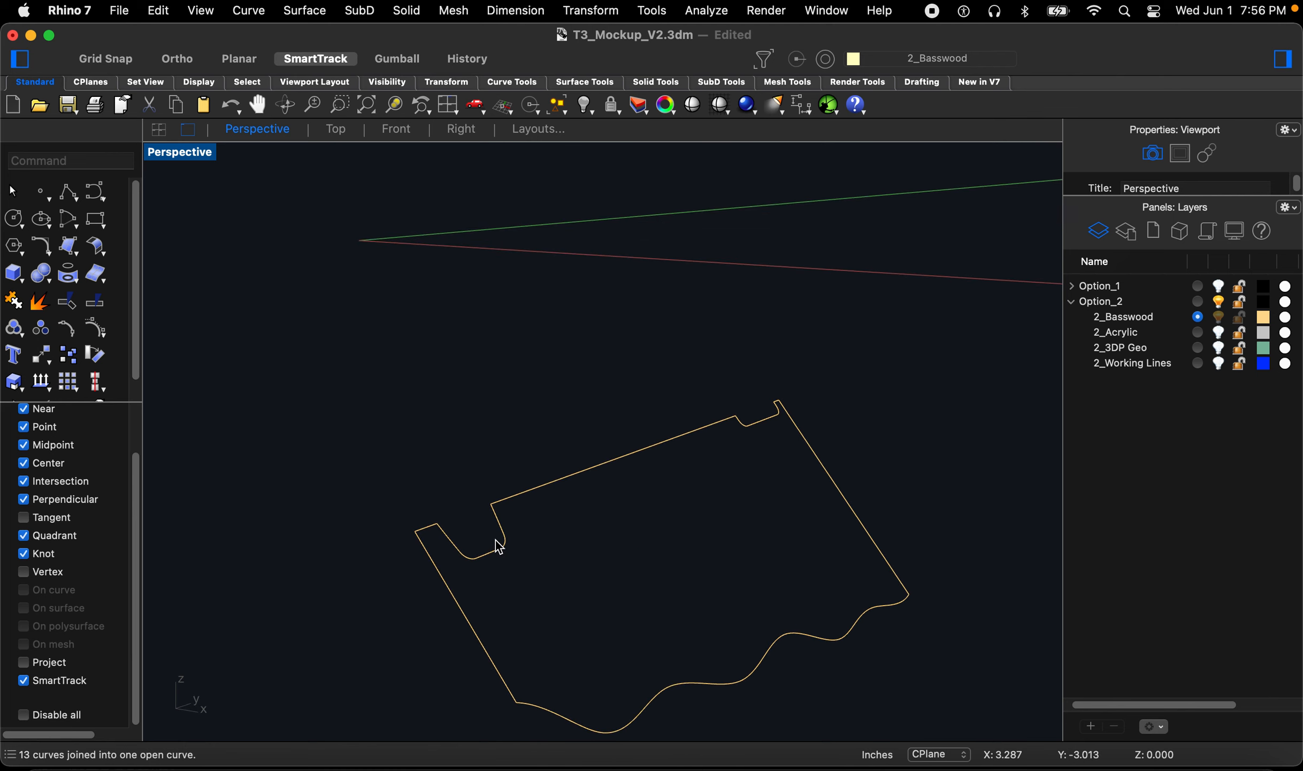
pyautogui.scroll(2, 500, 546)
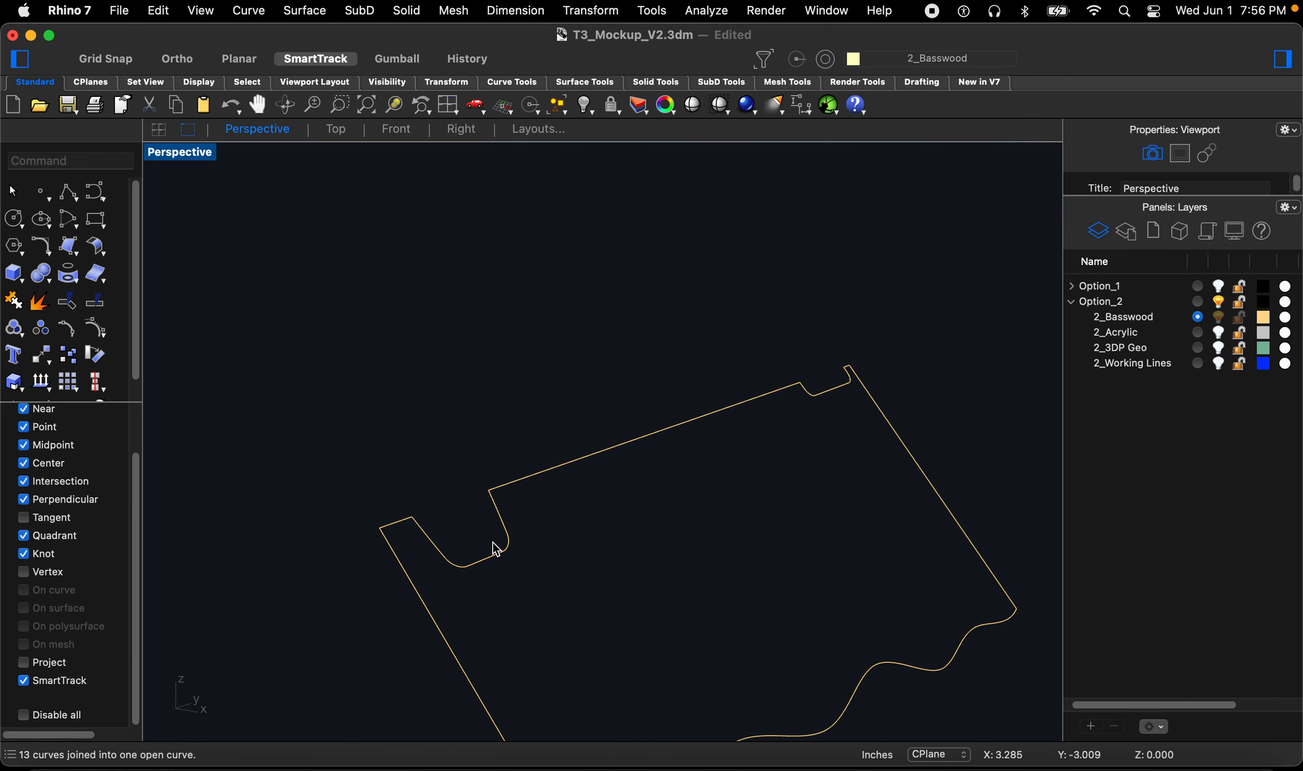
pyautogui.write('Offset')
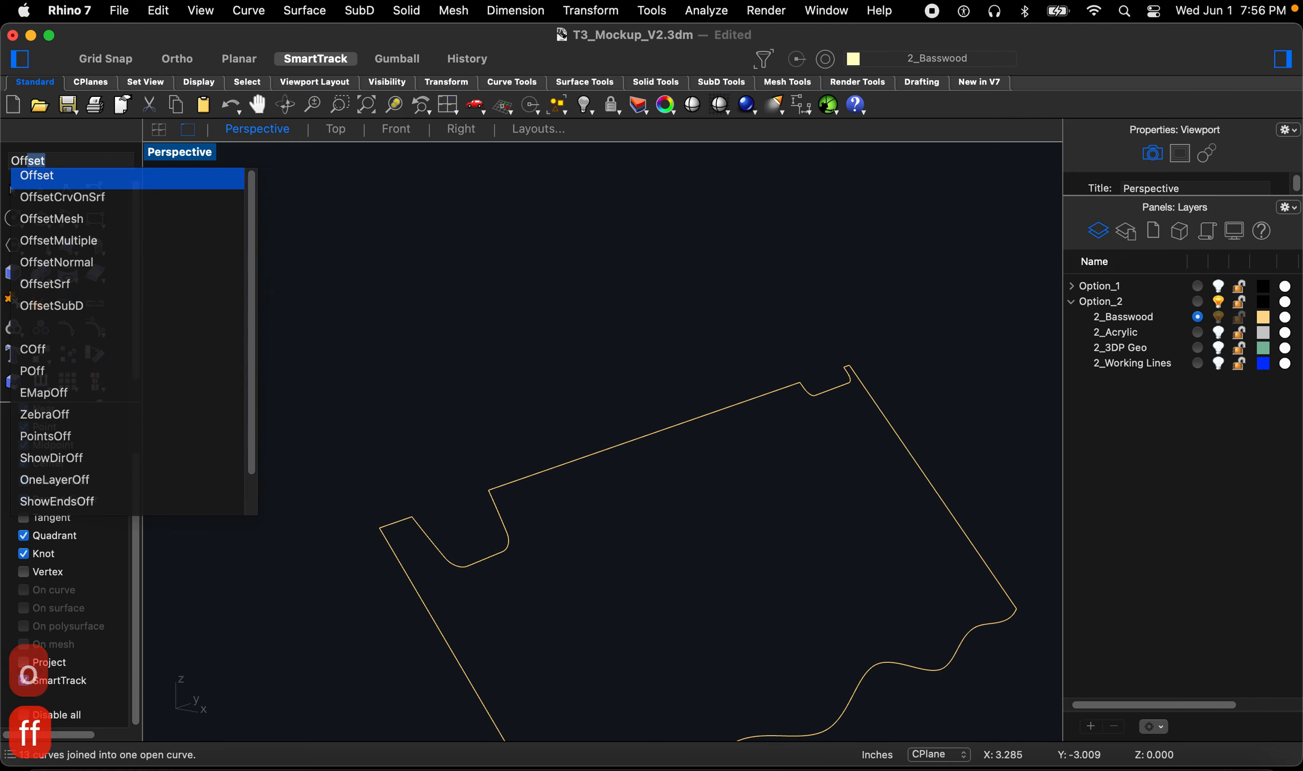
pyautogui.press('space')
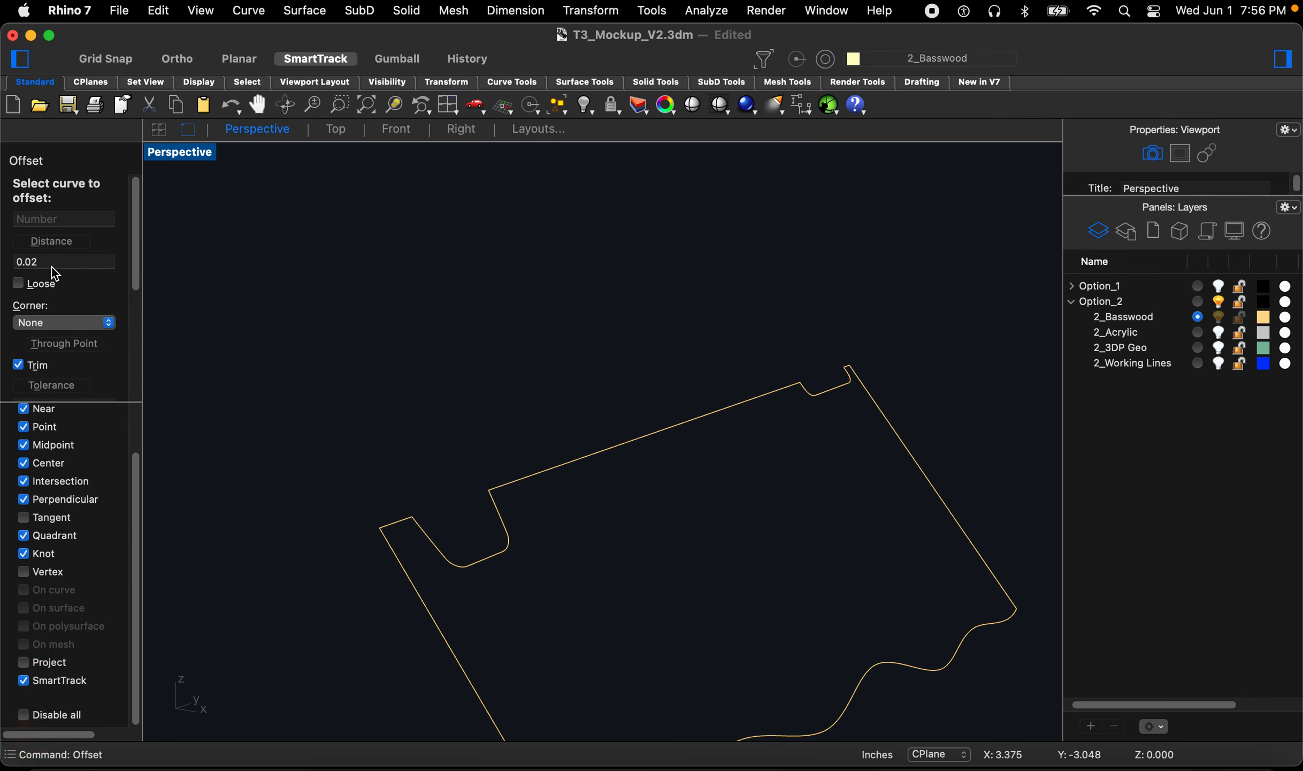
pyautogui.press('BackSpace')
pyautogui.write('45')
pyautogui.press('Return')
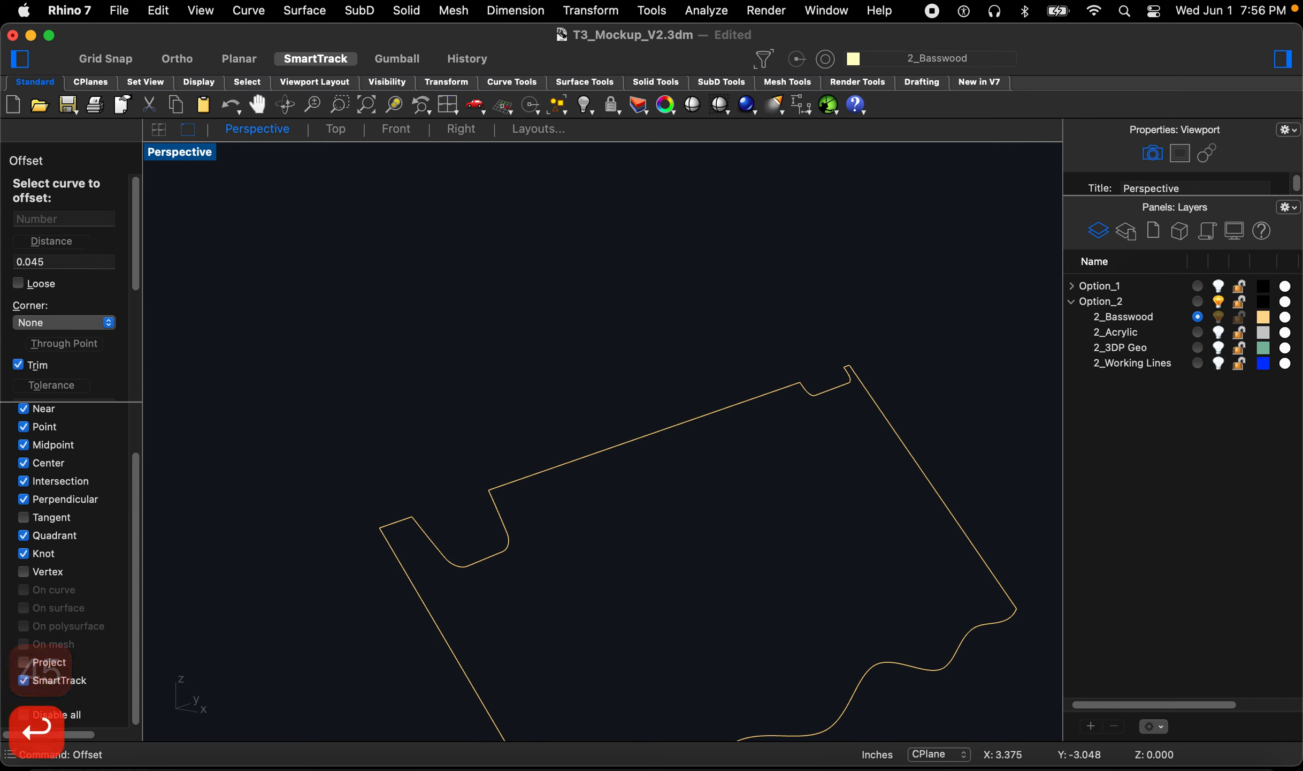
pyautogui.click(462, 569)
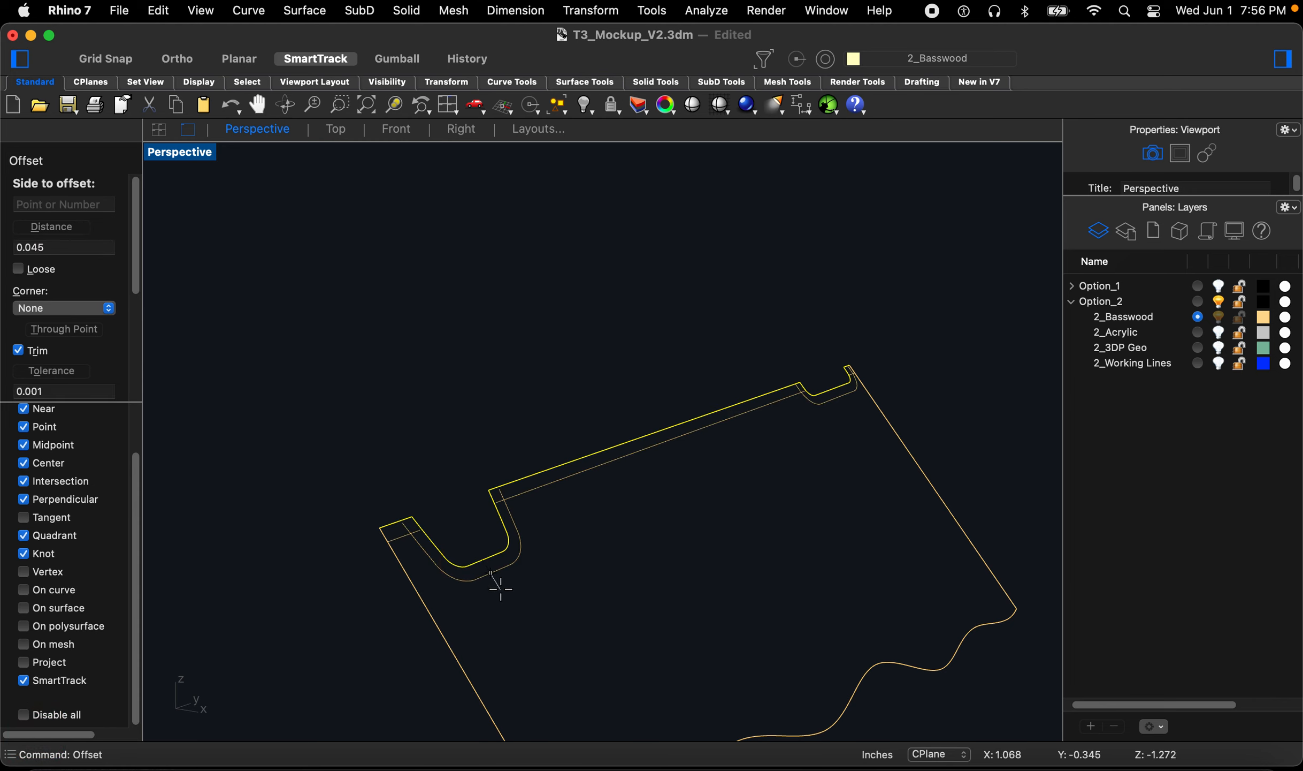
pyautogui.click(501, 588)
pyautogui.moveTo(763, 507); pyautogui.dragTo(694, 511, button='right')
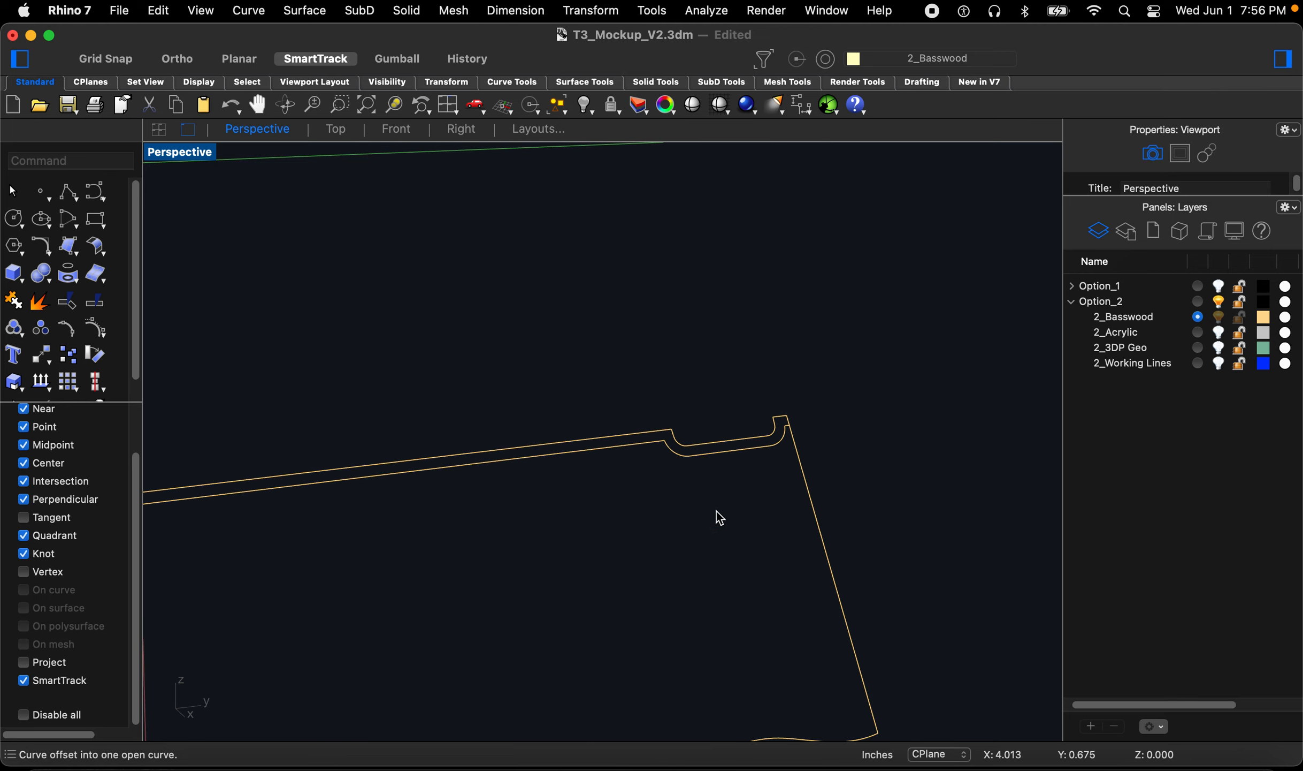
pyautogui.scroll(-5, 833, 464)
pyautogui.scroll(3, 517, 500)
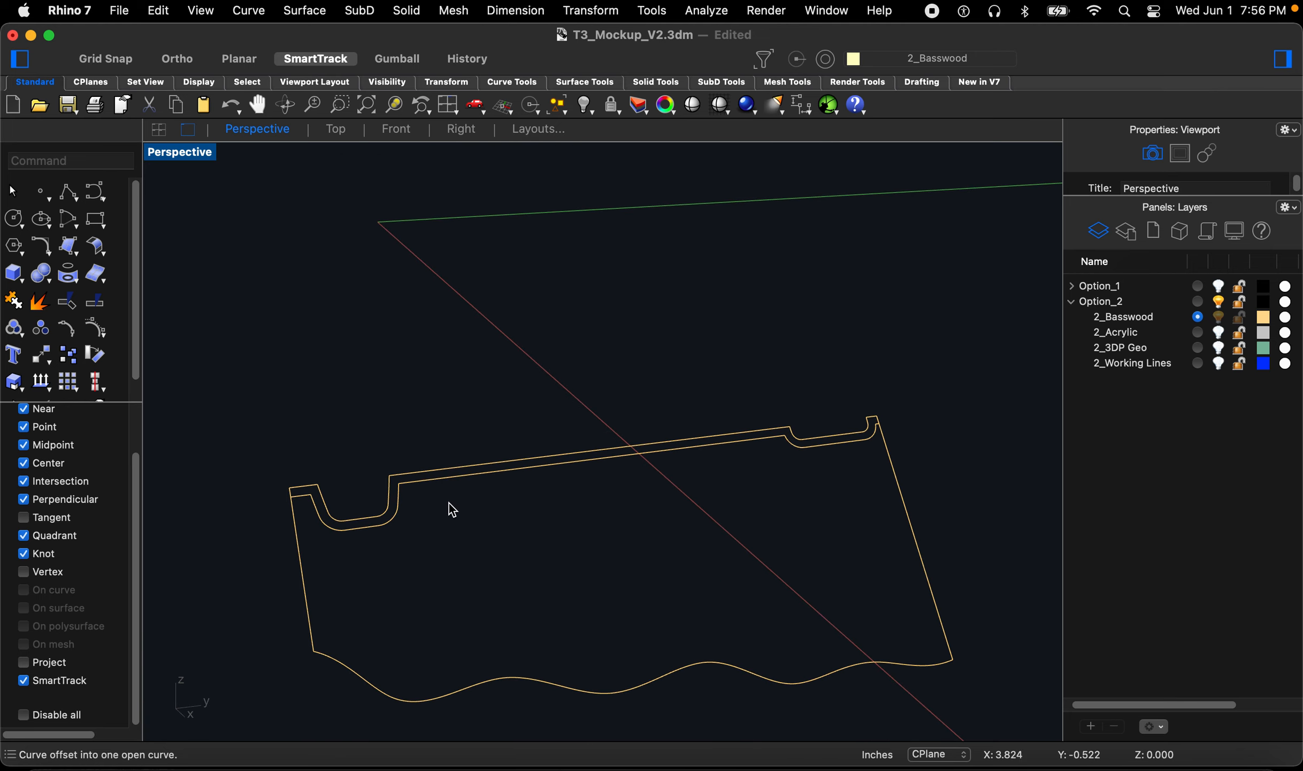
# Step: Fillet one end of the offset curve to the fin outline with a zero radius
pyautogui.click(403, 526)
pyautogui.scroll(2, 319, 523)
pyautogui.write('fil')
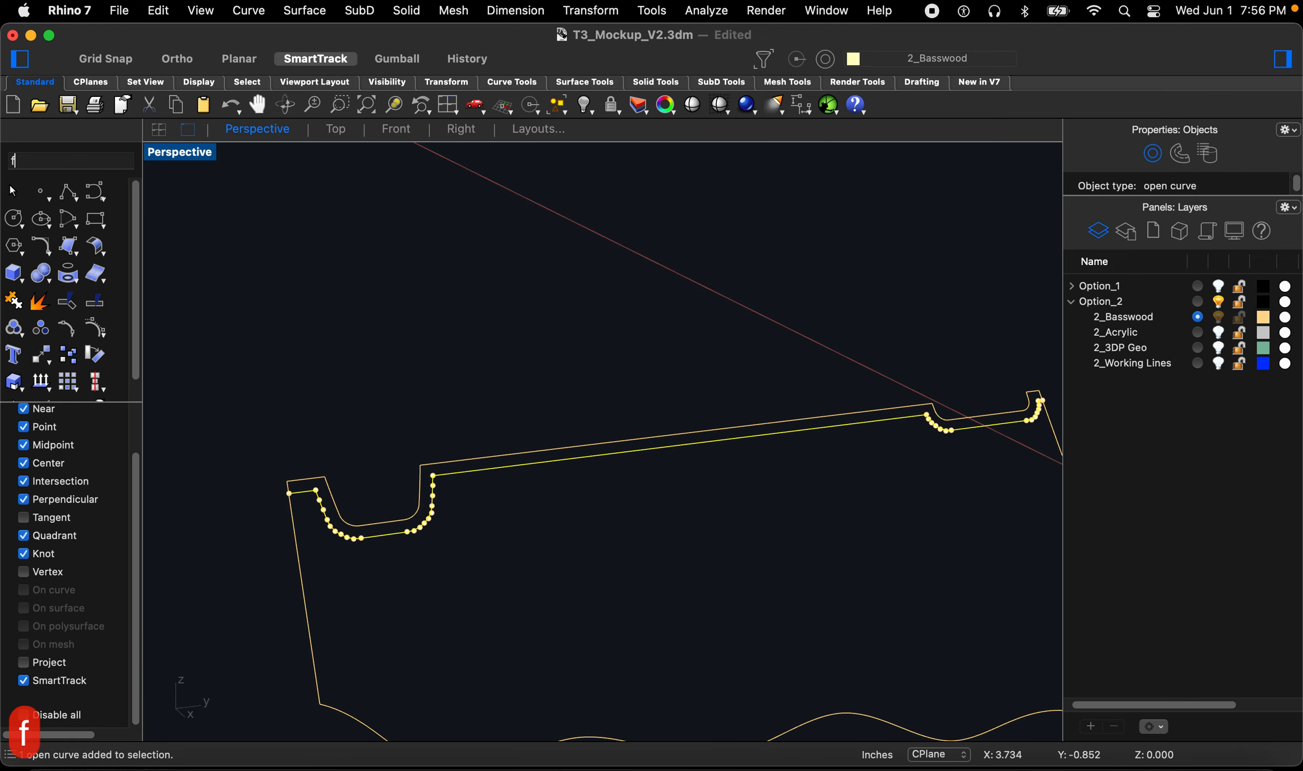
pyautogui.press('Return')
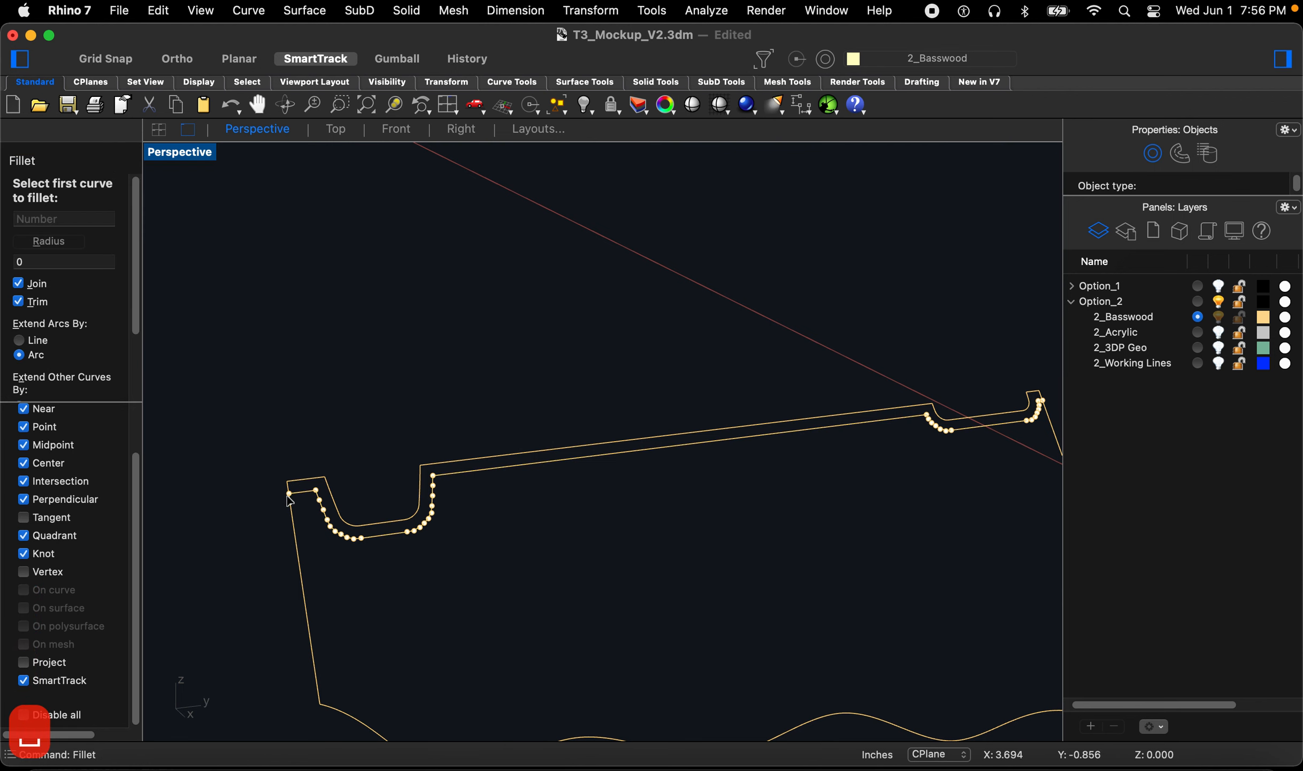
pyautogui.scroll(4, 290, 502)
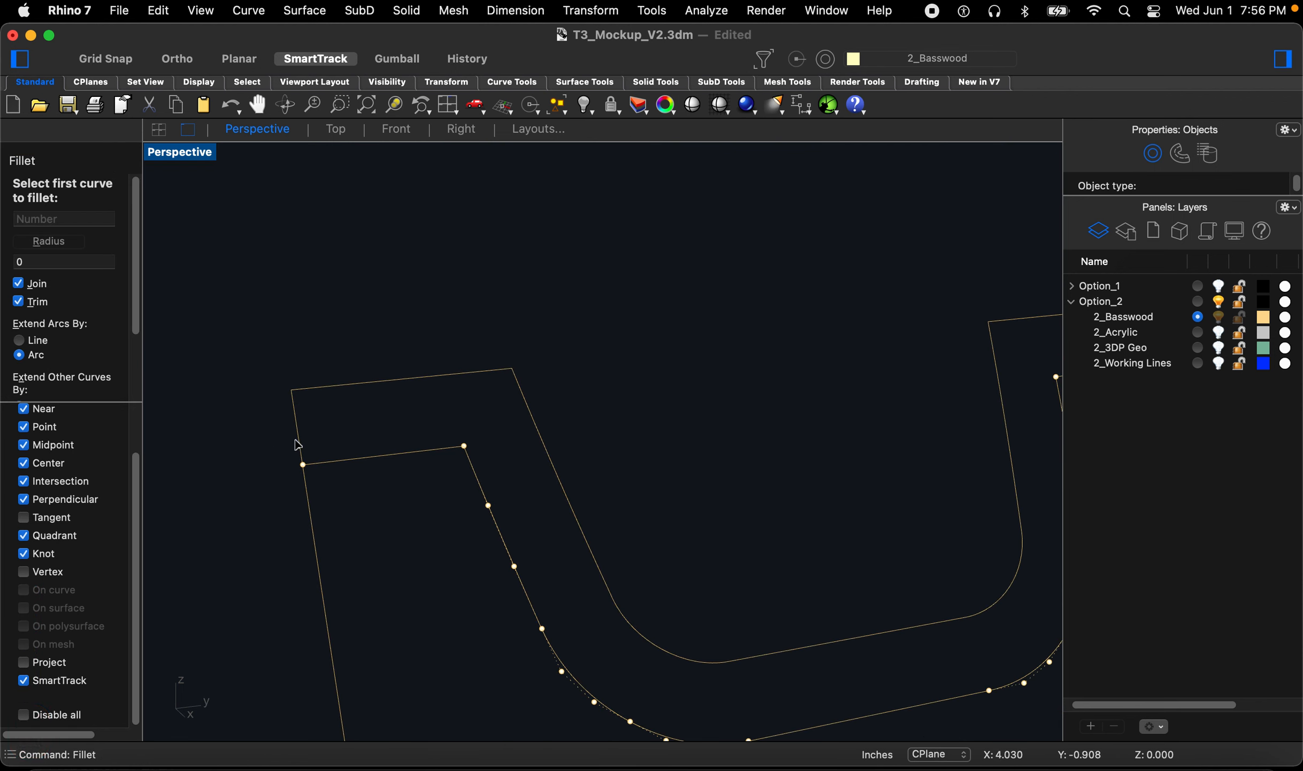
pyautogui.click(324, 463)
pyautogui.click(309, 495)
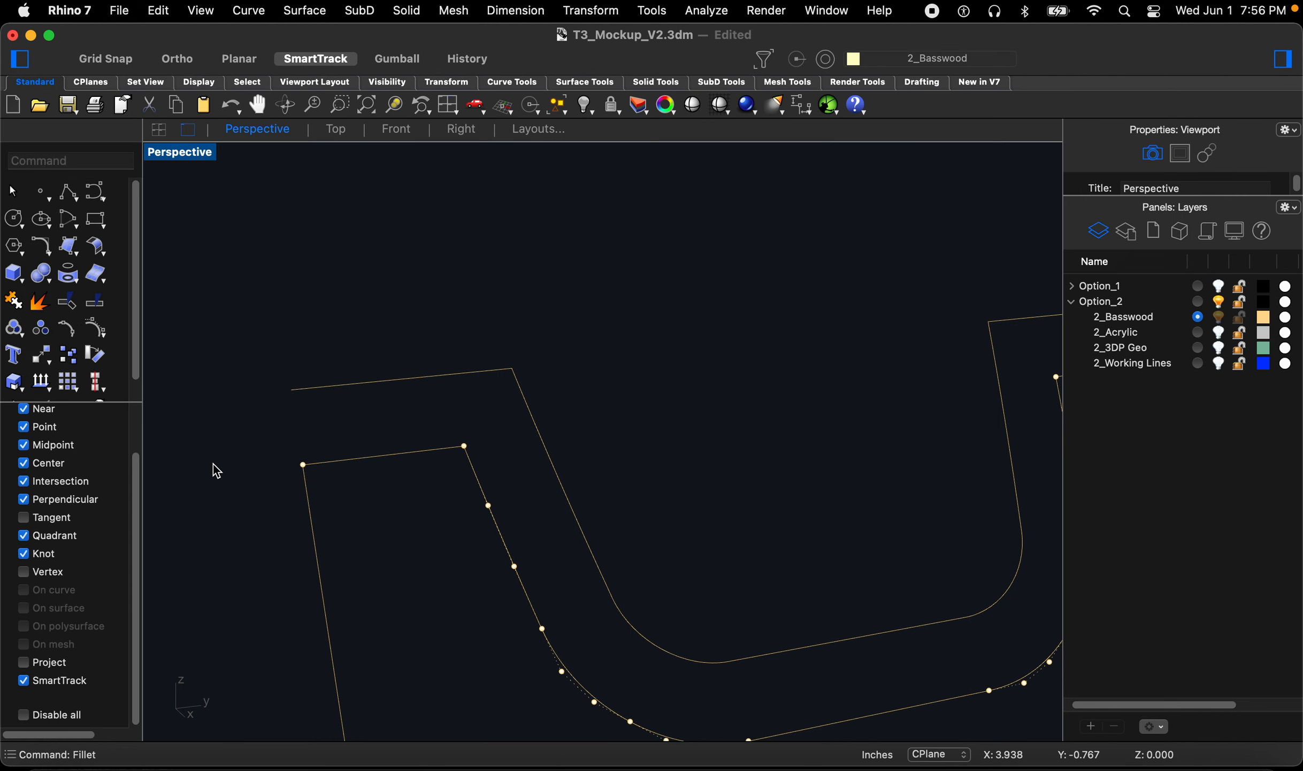
pyautogui.scroll(-6, 218, 469)
pyautogui.scroll(8, 699, 431)
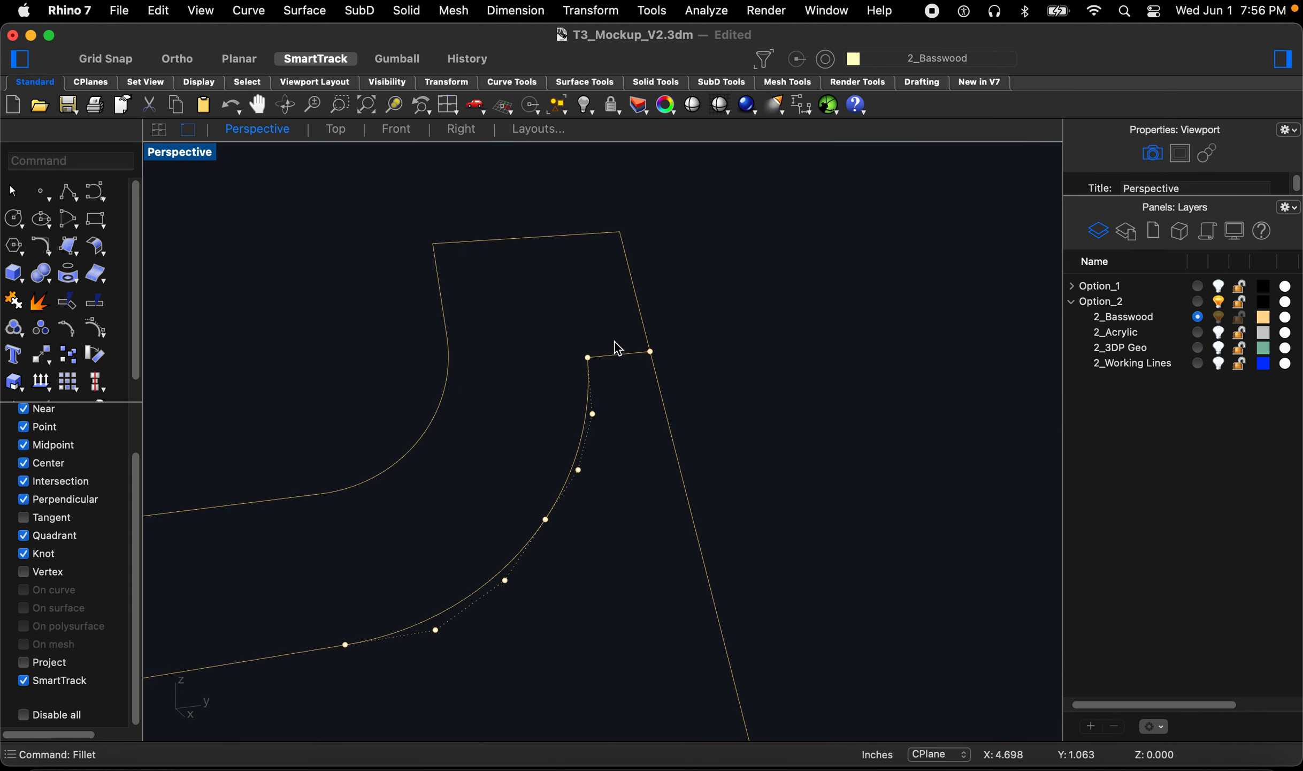
pyautogui.click(621, 353)
pyautogui.click(668, 383)
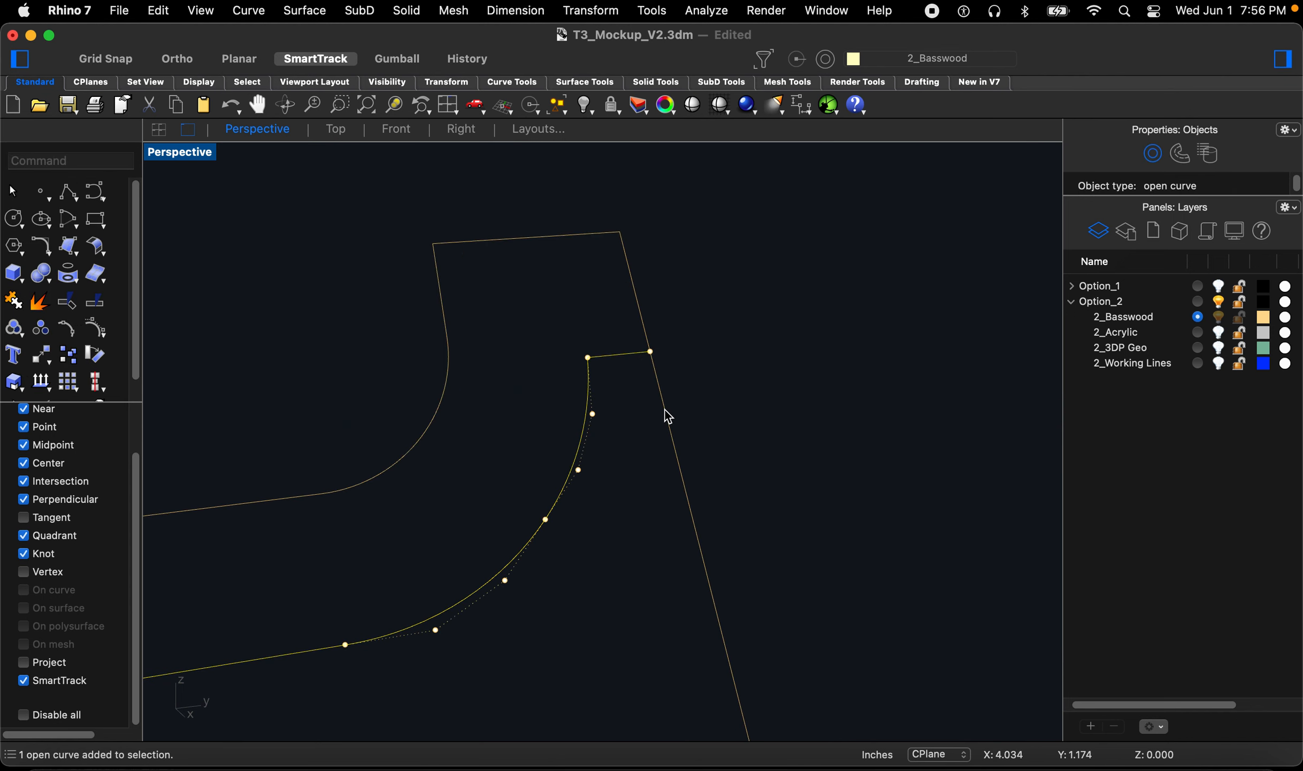
pyautogui.press('Escape')
pyautogui.press('Escape')
pyautogui.press('Escape')
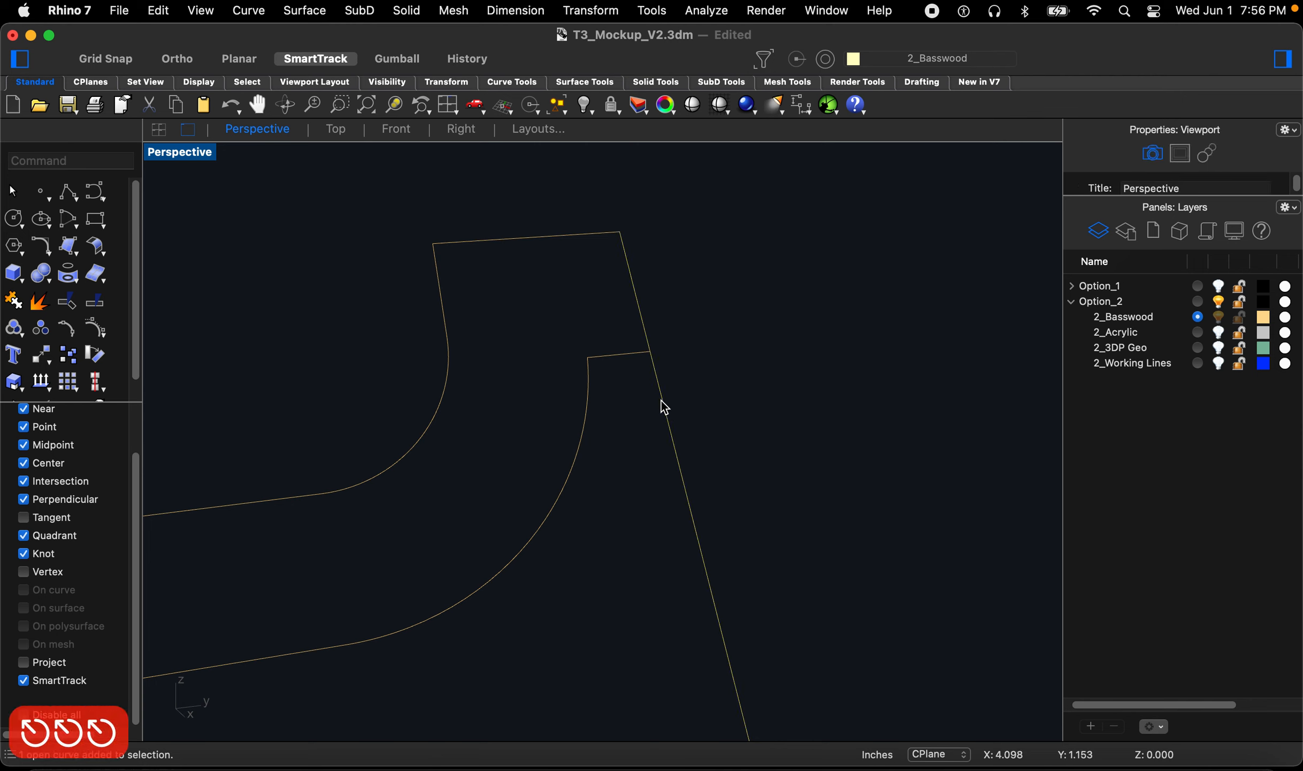
# Step: Fillet the other end of the offset curve to the fin outline with a zero radius
pyautogui.press('space')
pyautogui.click(628, 356)
pyautogui.click(664, 412)
# Step: Join the outline, offset and connecting curves into one closed fin profile
pyautogui.scroll(-10, 672, 350)
pyautogui.scroll(-10, 677, 356)
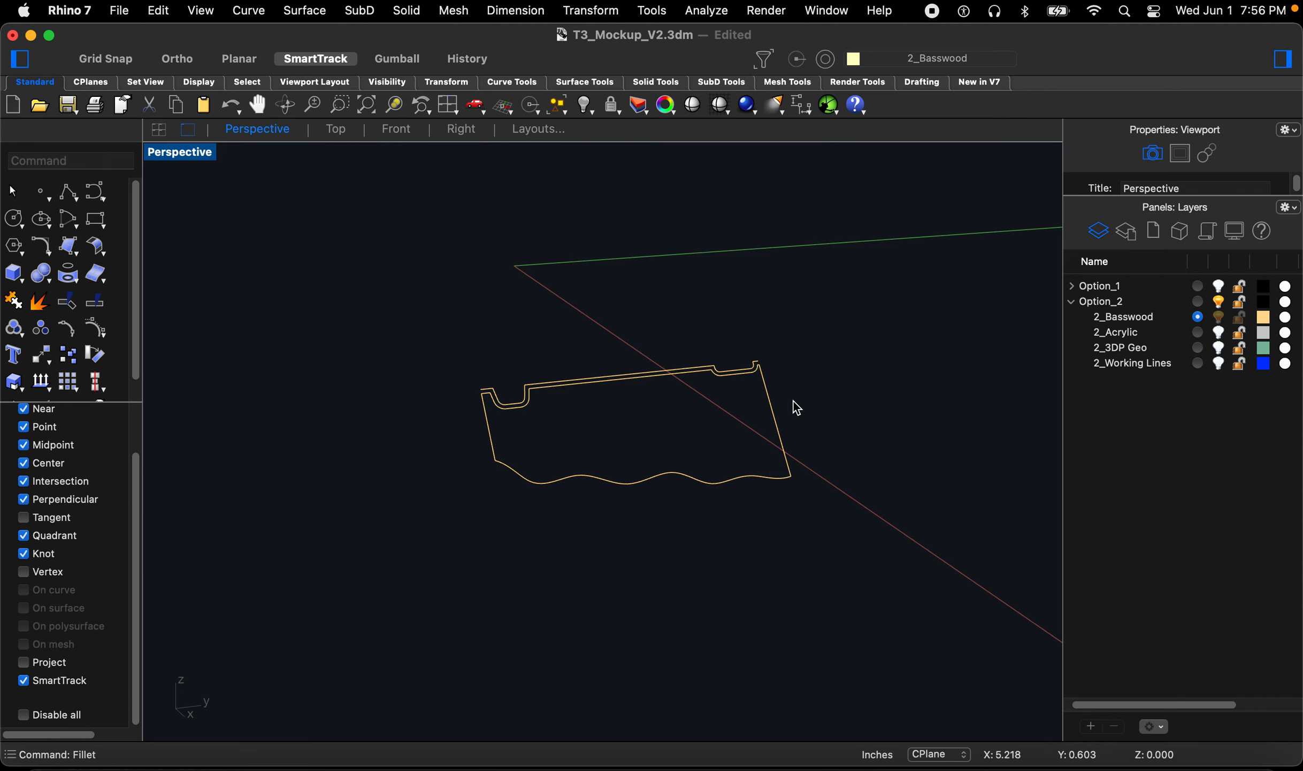
pyautogui.moveTo(393, 340); pyautogui.dragTo(865, 609)
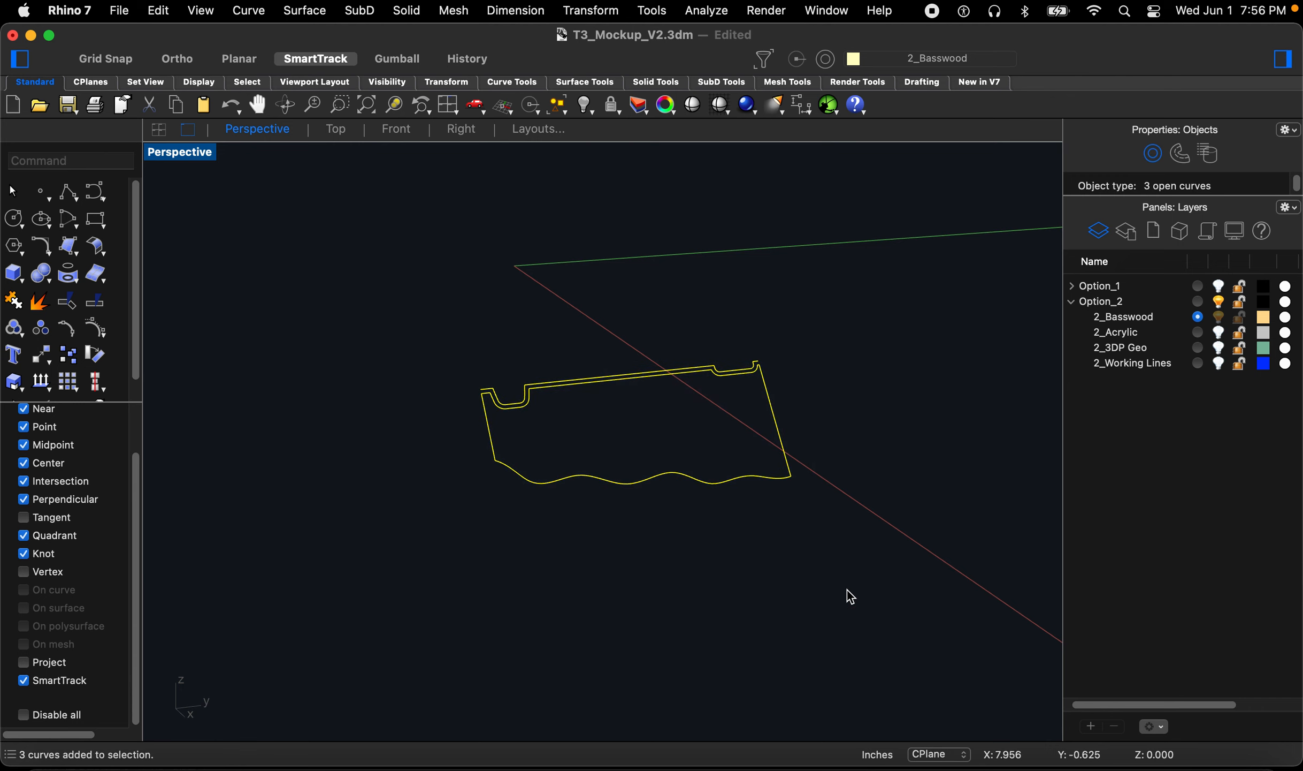
pyautogui.write('join')
pyautogui.press('space')
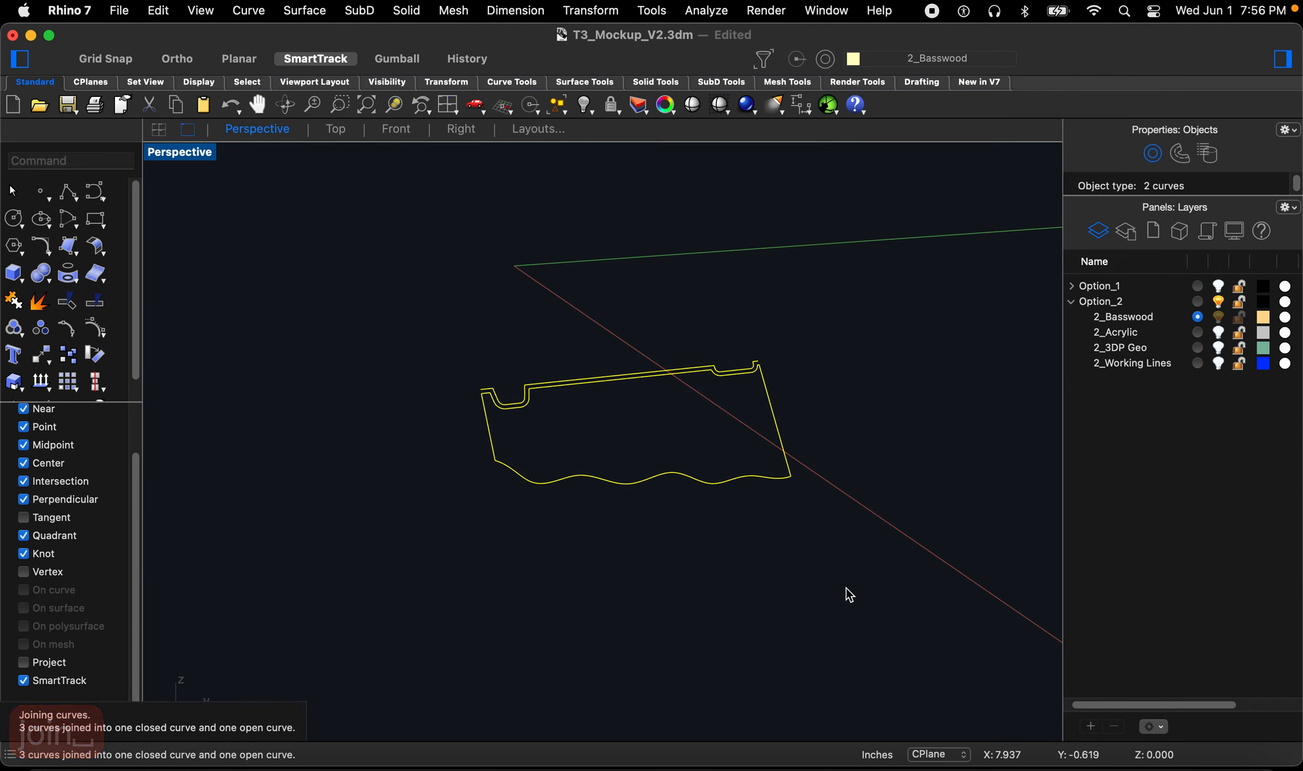
# Step: Extrude the closed fin profile 0.095 to both sides as a solid
pyautogui.write('ex')
pyautogui.press('space')
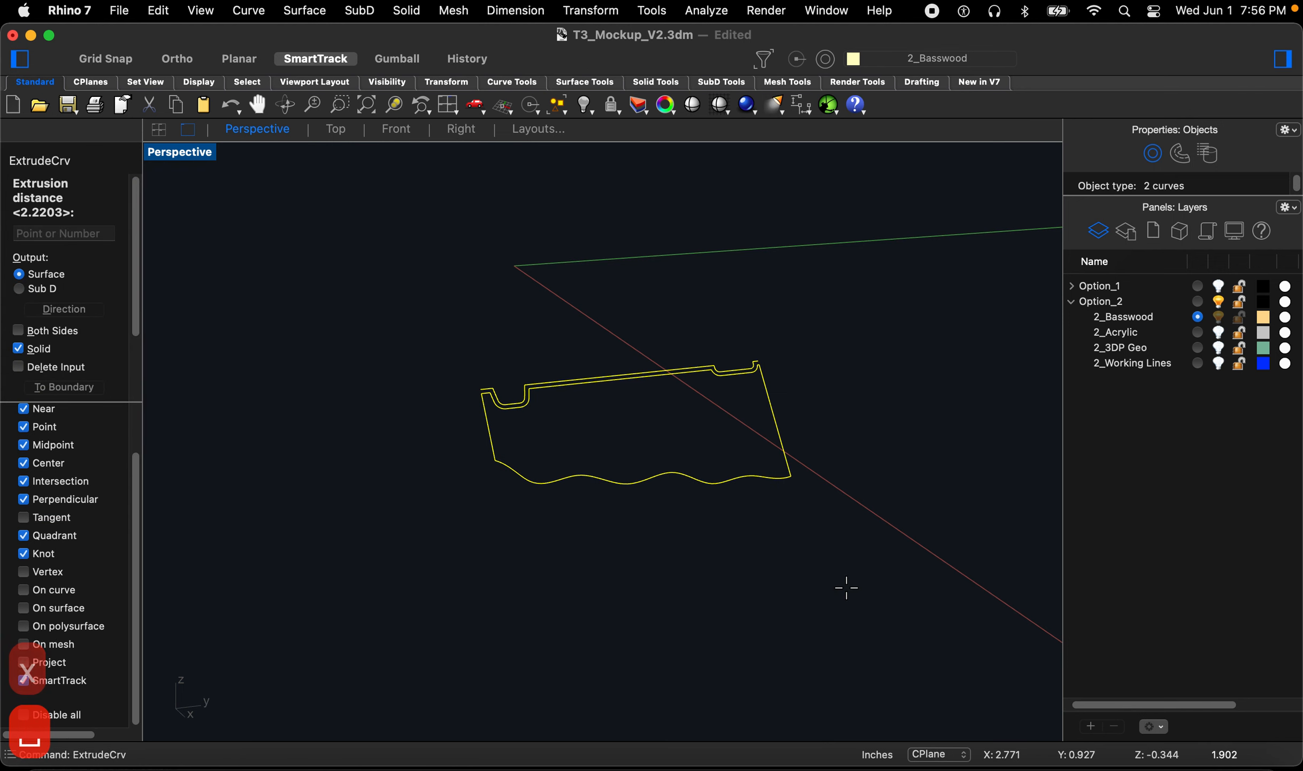
pyautogui.press('b')
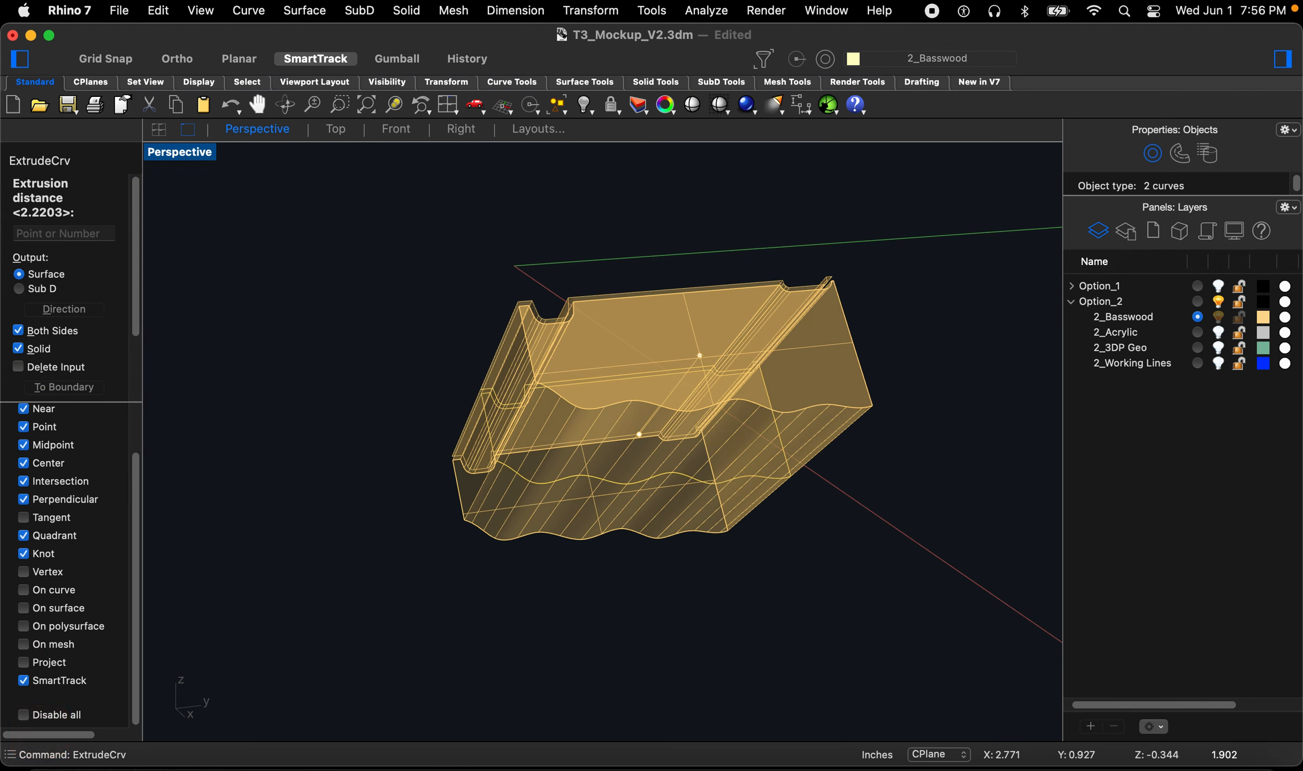
pyautogui.write('0.095')
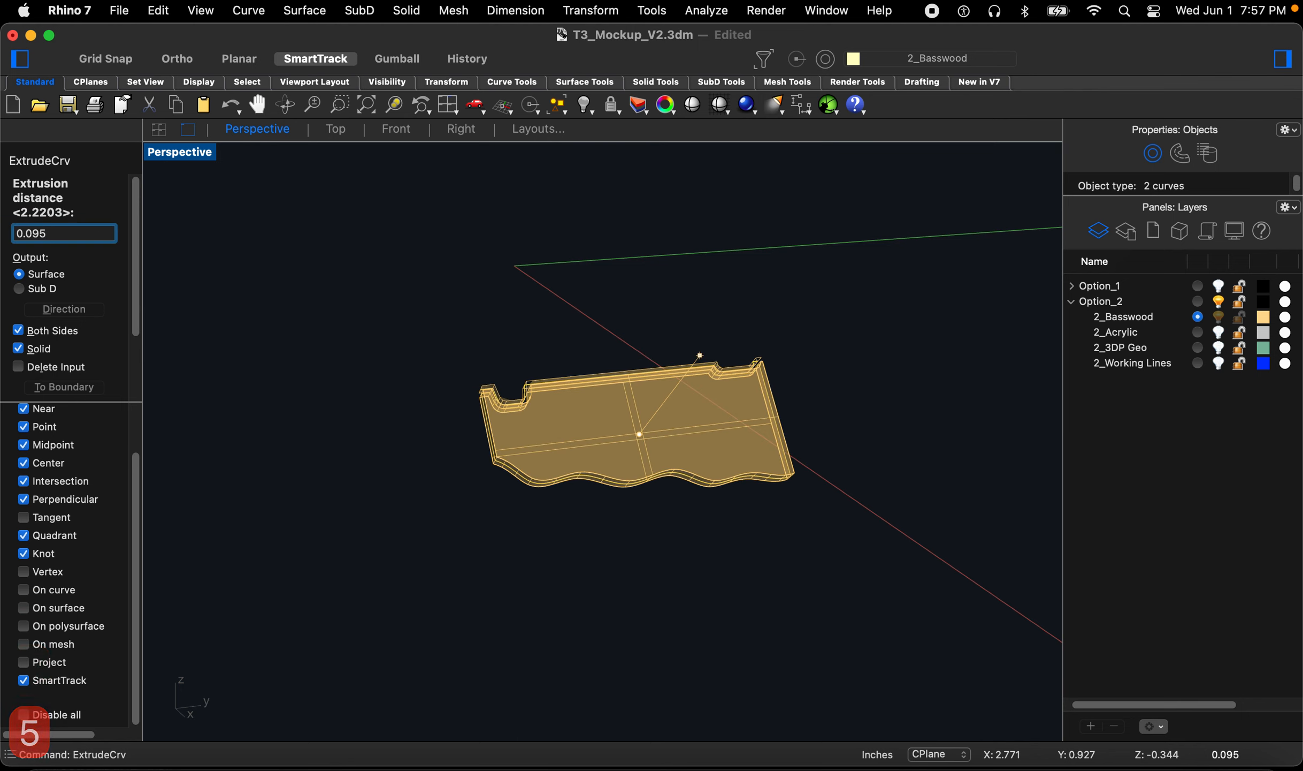
pyautogui.press('Return')
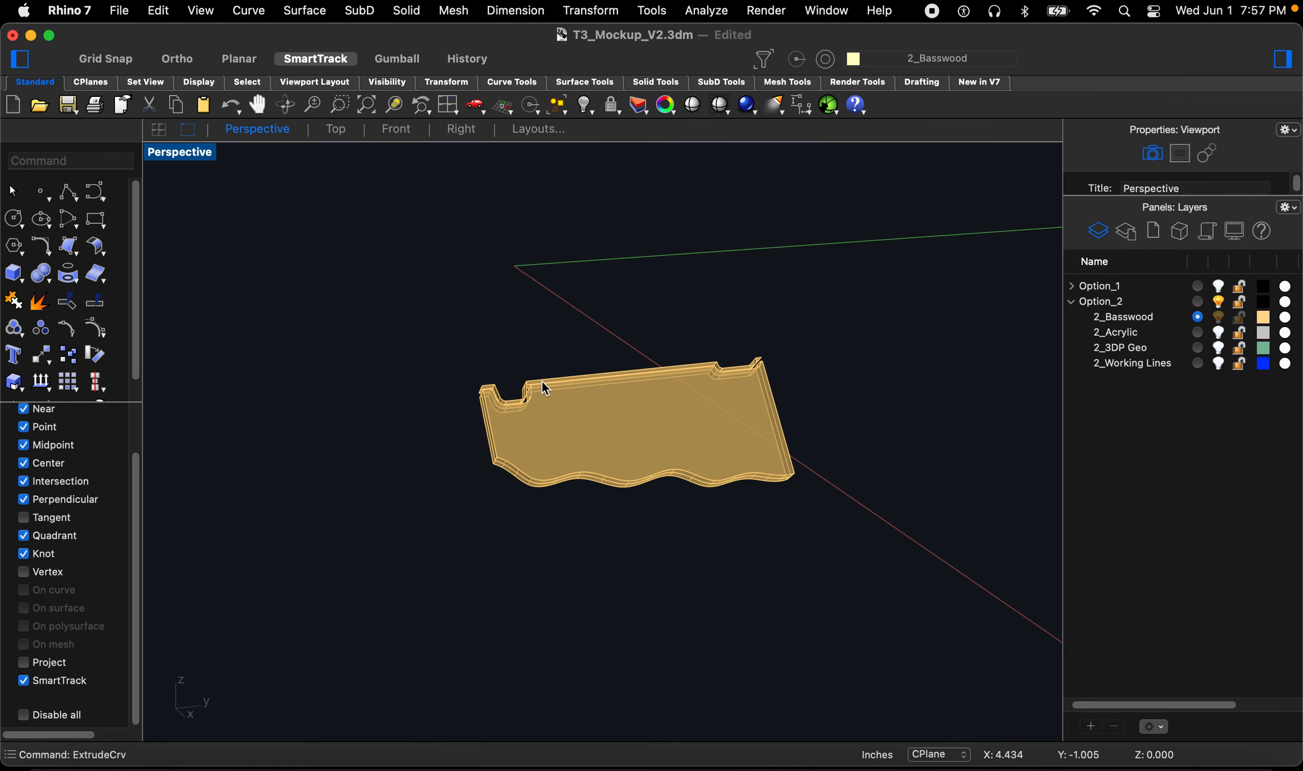
# Step: Delete the leftover open extrusion next to the fin solid
pyautogui.scroll(10, 530, 385)
pyautogui.click(450, 399)
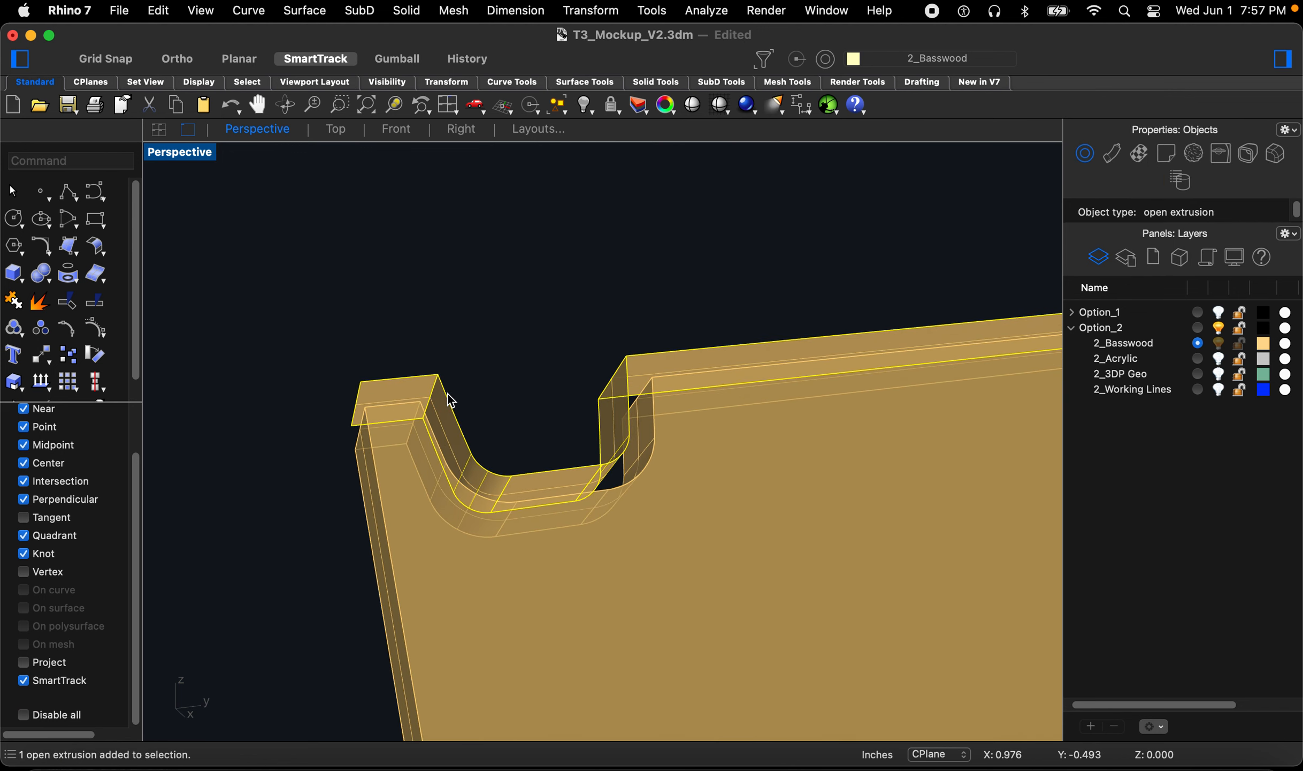
pyautogui.press('BackSpace')
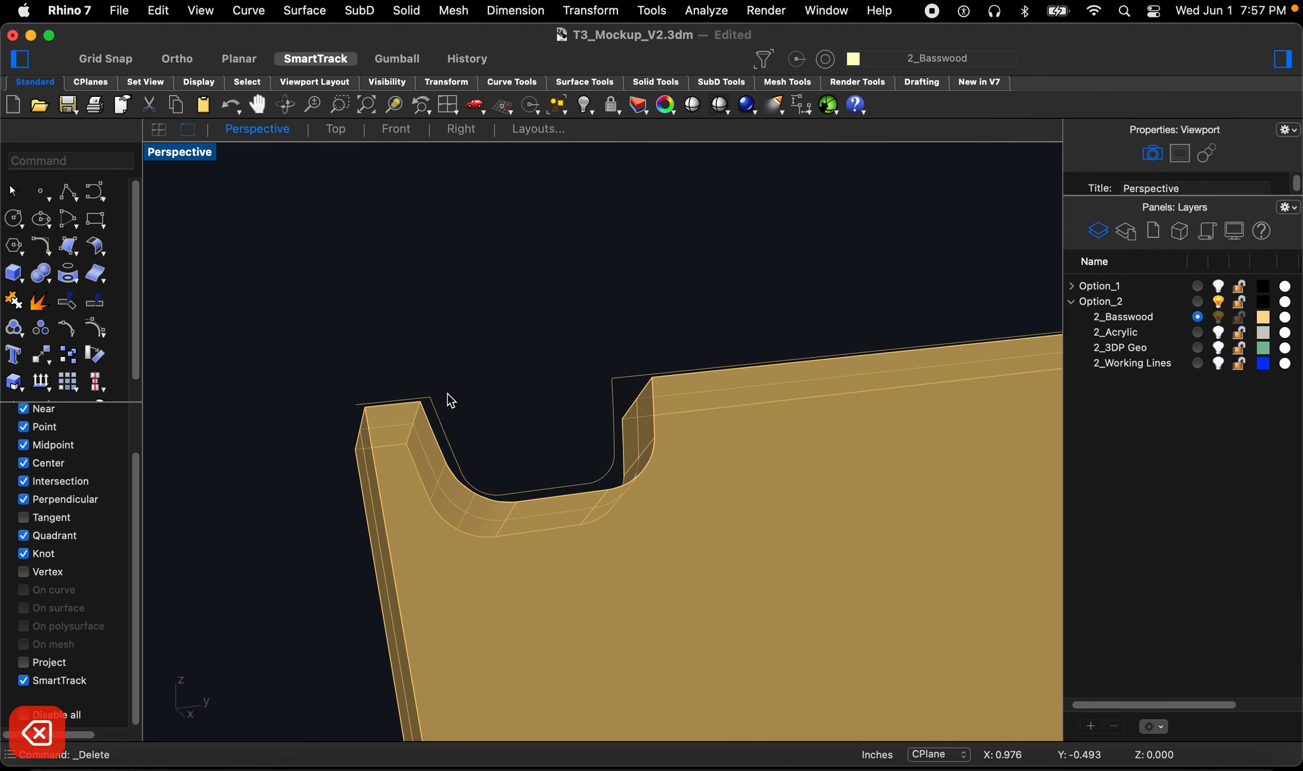
# Step: Turn on the 2_3DP Geo layer and inspect how the extruded fin sits against the ring geometry
pyautogui.click(1219, 349)
pyautogui.scroll(-5, 615, 425)
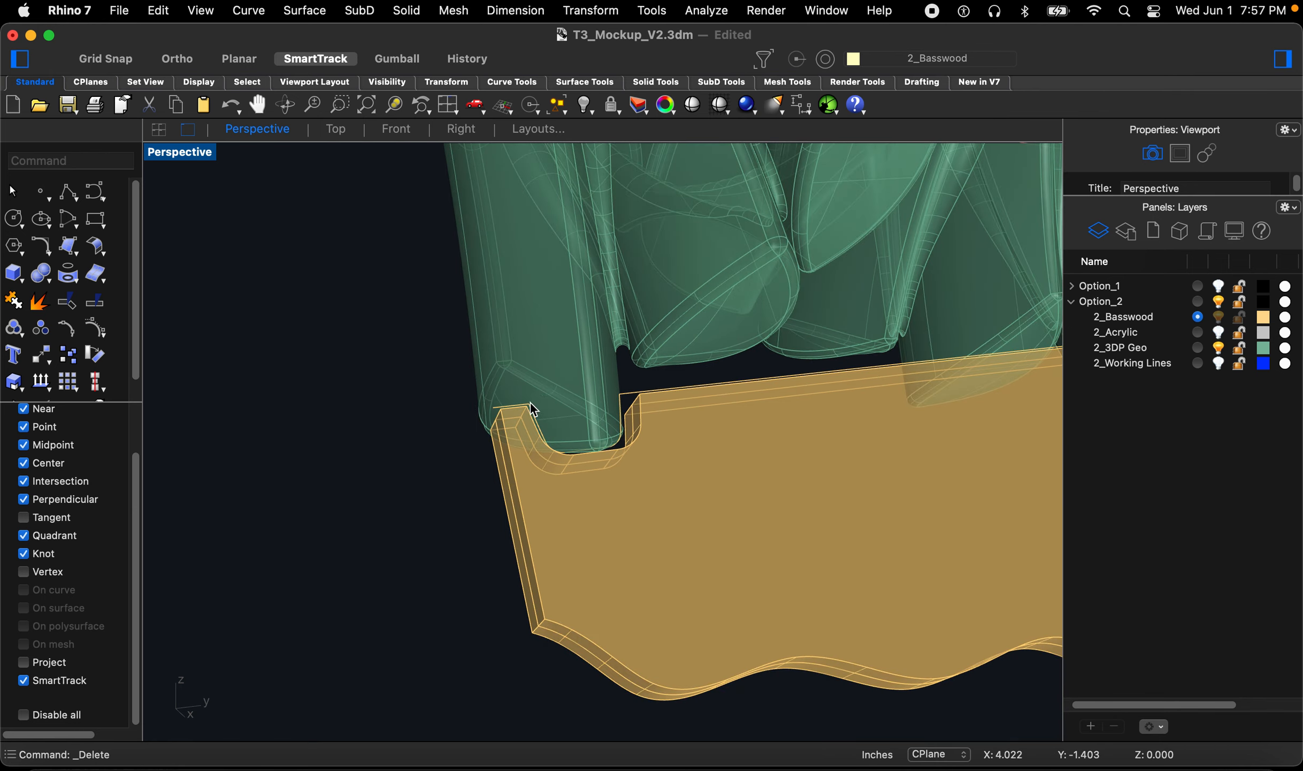
pyautogui.scroll(-3, 535, 410)
pyautogui.write('z')
pyautogui.press('space')
pyautogui.moveTo(919, 321); pyautogui.dragTo(842, 402)
pyautogui.moveTo(657, 404); pyautogui.dragTo(760, 363, button='right')
pyautogui.scroll(-12, 715, 439)
pyautogui.moveTo(713, 437); pyautogui.dragTo(743, 409, button='right')
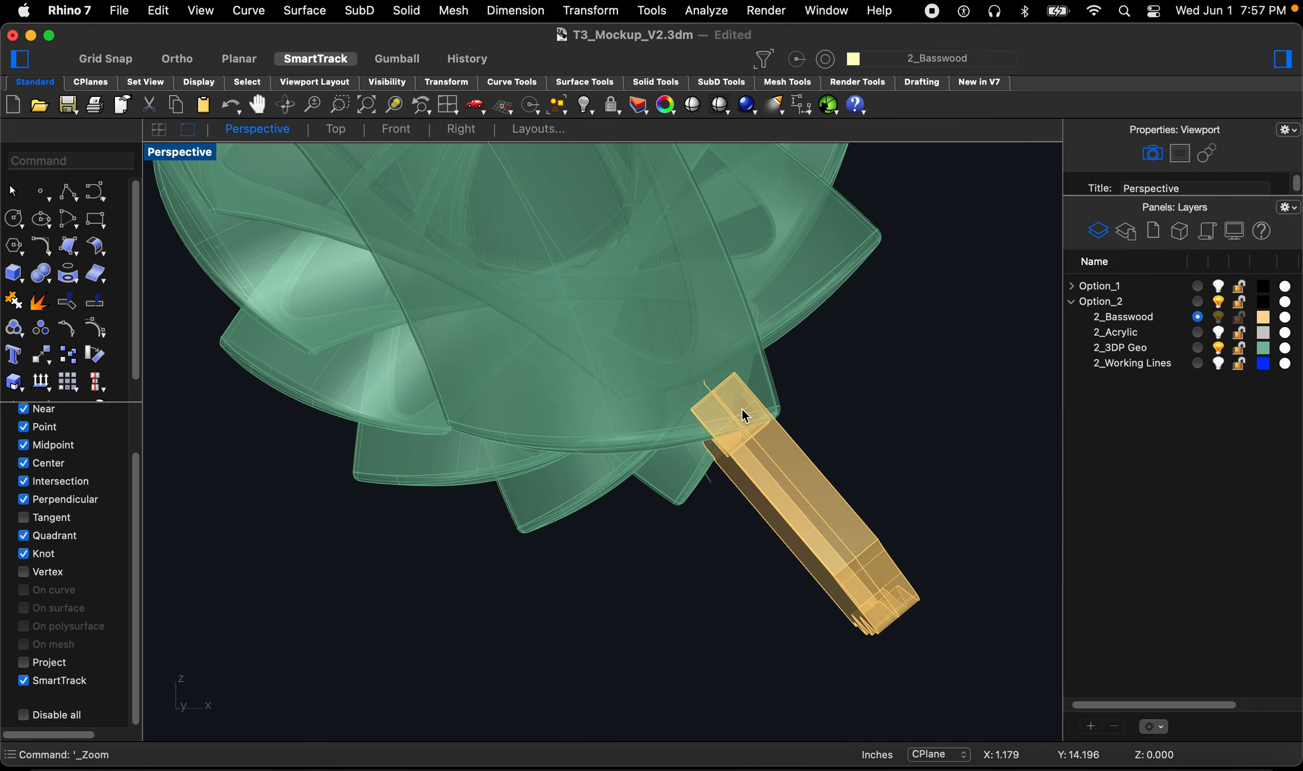
pyautogui.scroll(10, 746, 415)
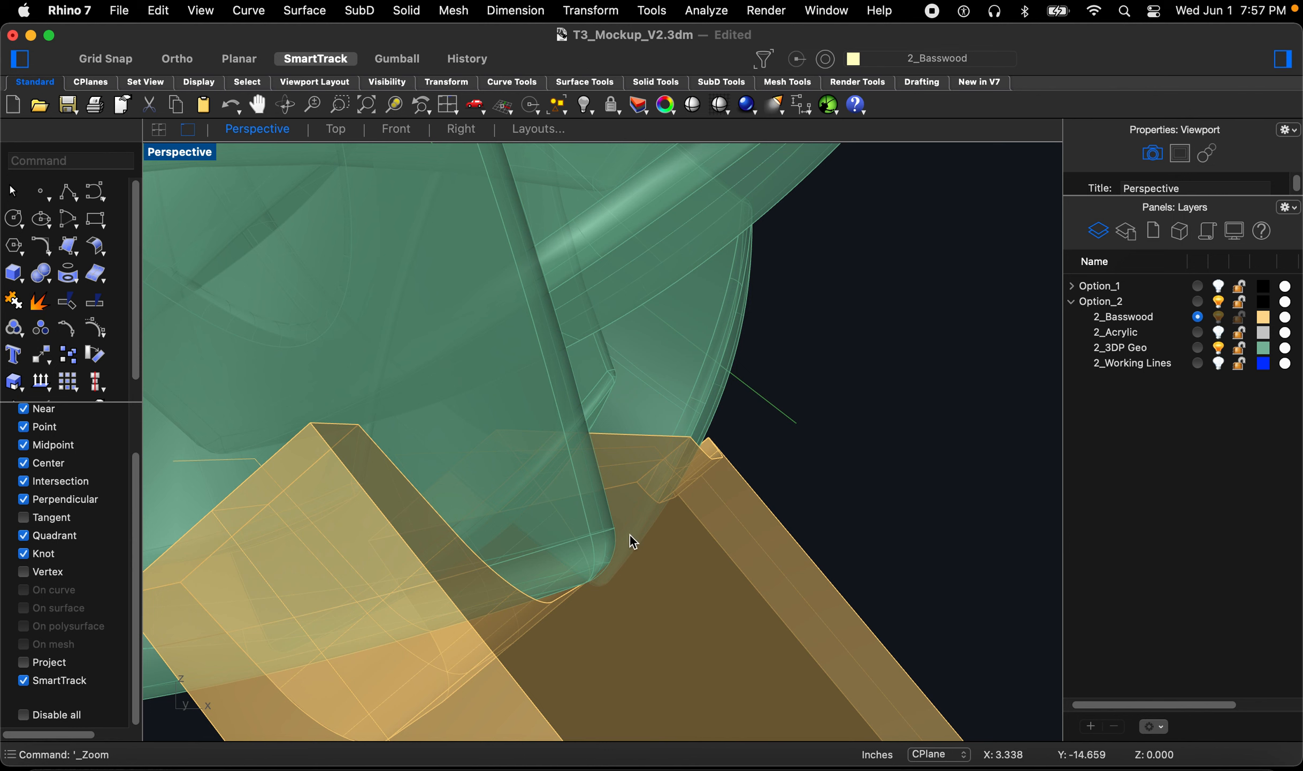
pyautogui.scroll(-12, 684, 471)
pyautogui.moveTo(684, 472); pyautogui.dragTo(577, 540, button='right')
pyautogui.scroll(-5, 565, 528)
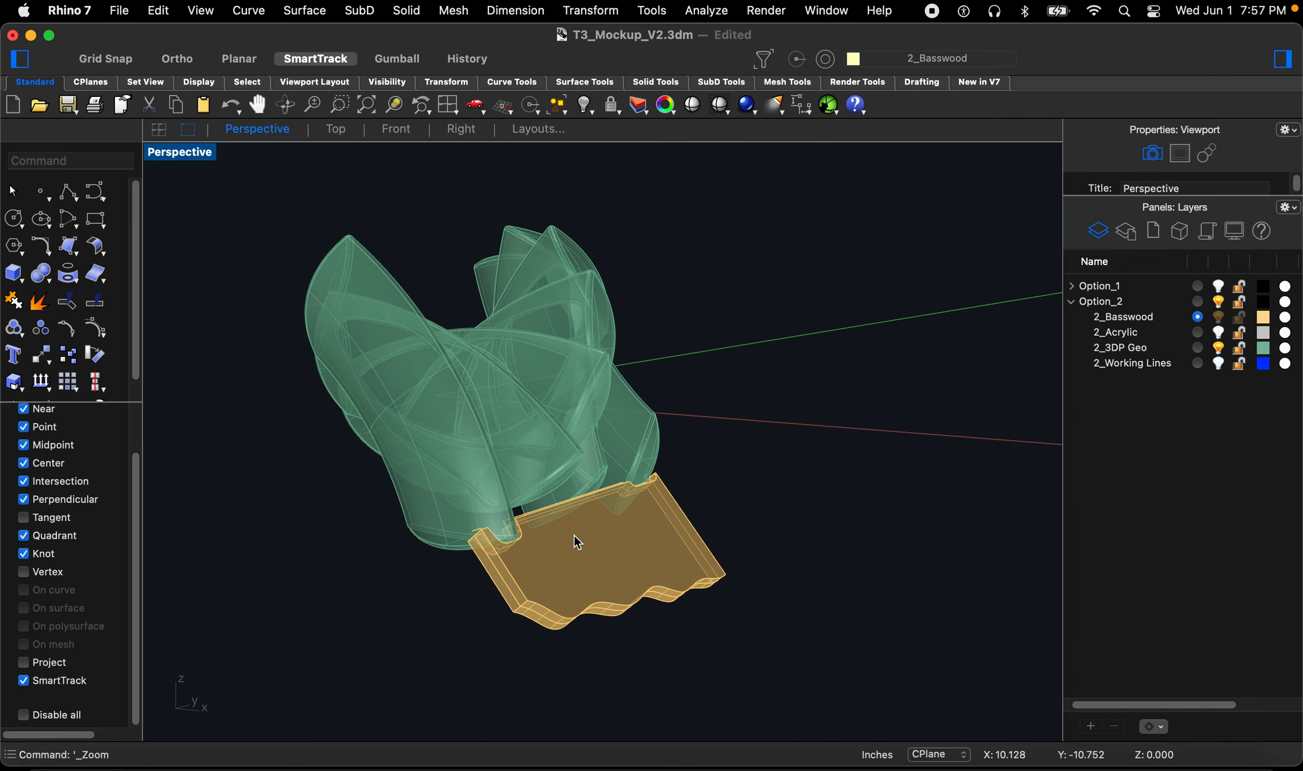
pyautogui.moveTo(558, 495); pyautogui.dragTo(890, 452, button='right')
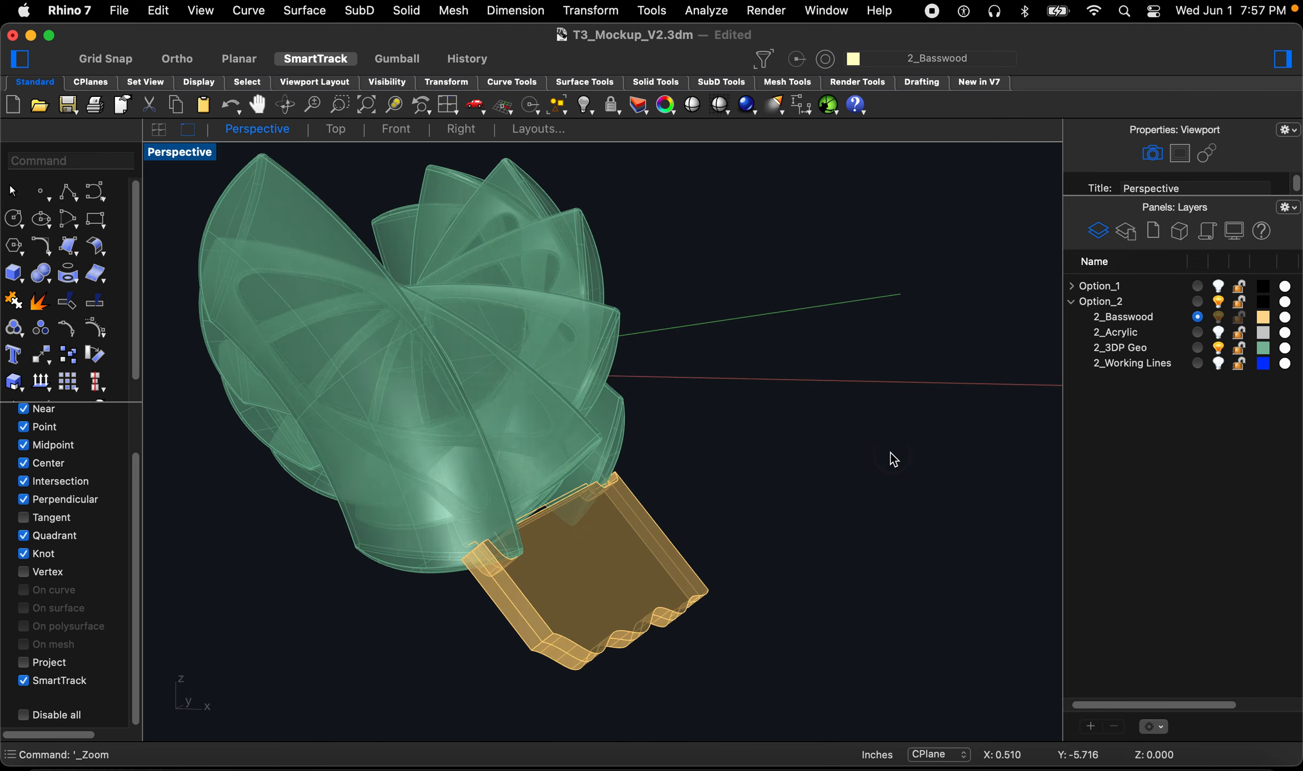
# Step: Show all hidden objects and delete the extruded fin solid
pyautogui.write('Show')
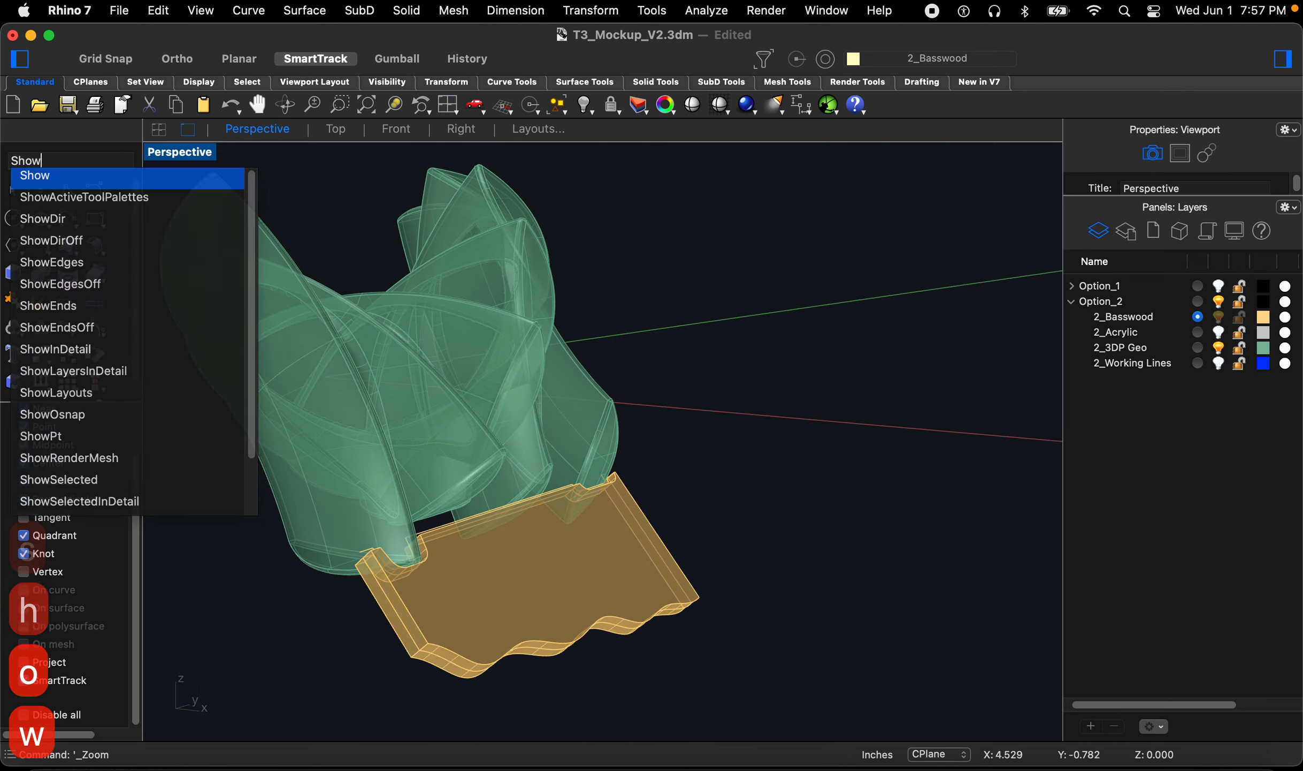
pyautogui.press('Return')
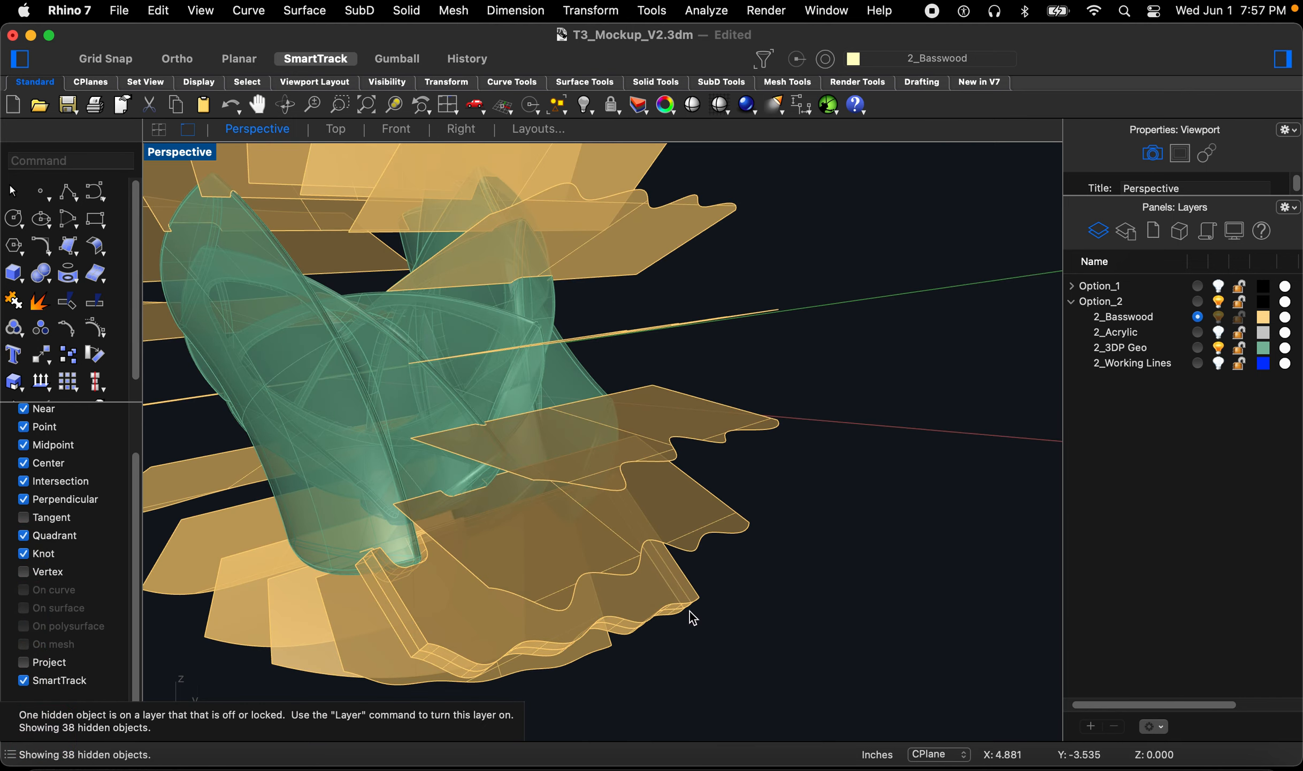
pyautogui.click(654, 596)
pyautogui.press('Delete')
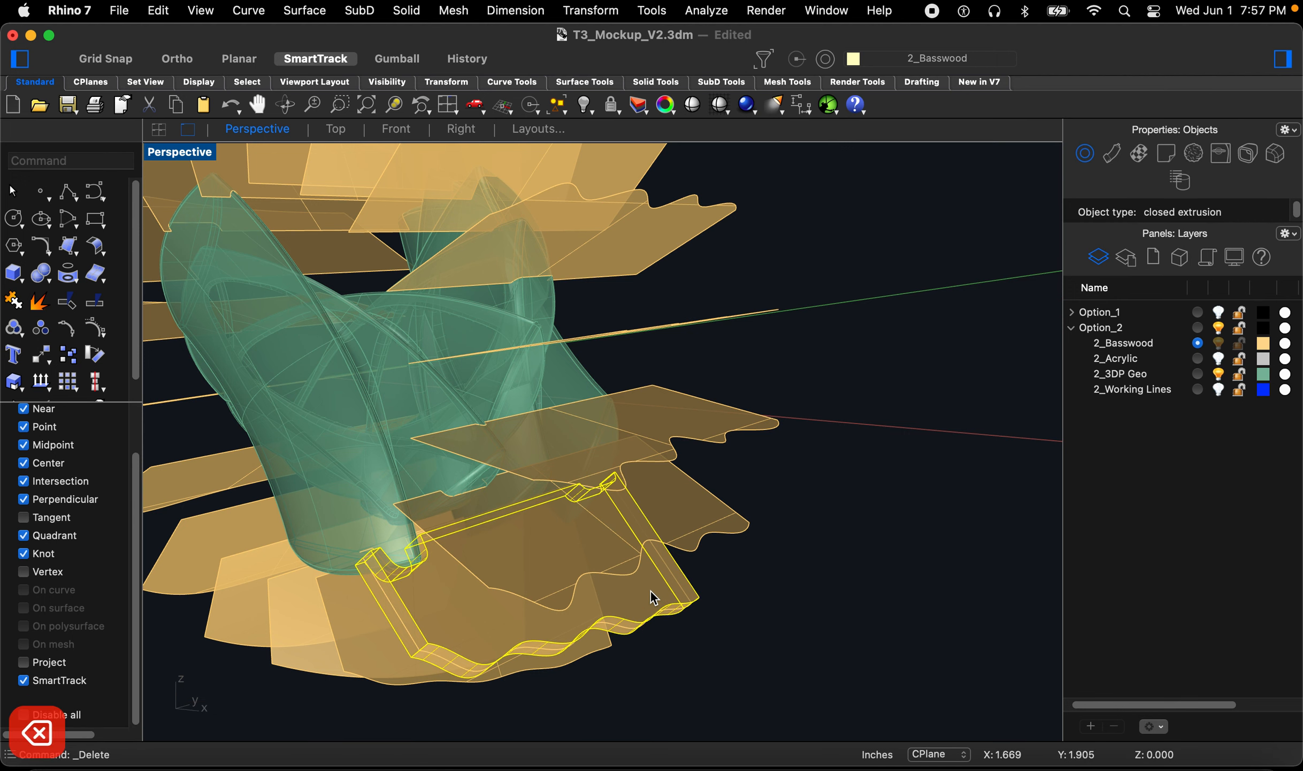
# Step: Turn off the 2_3DP Geo layer to isolate the fins
pyautogui.moveTo(672, 591); pyautogui.dragTo(900, 491, button='right')
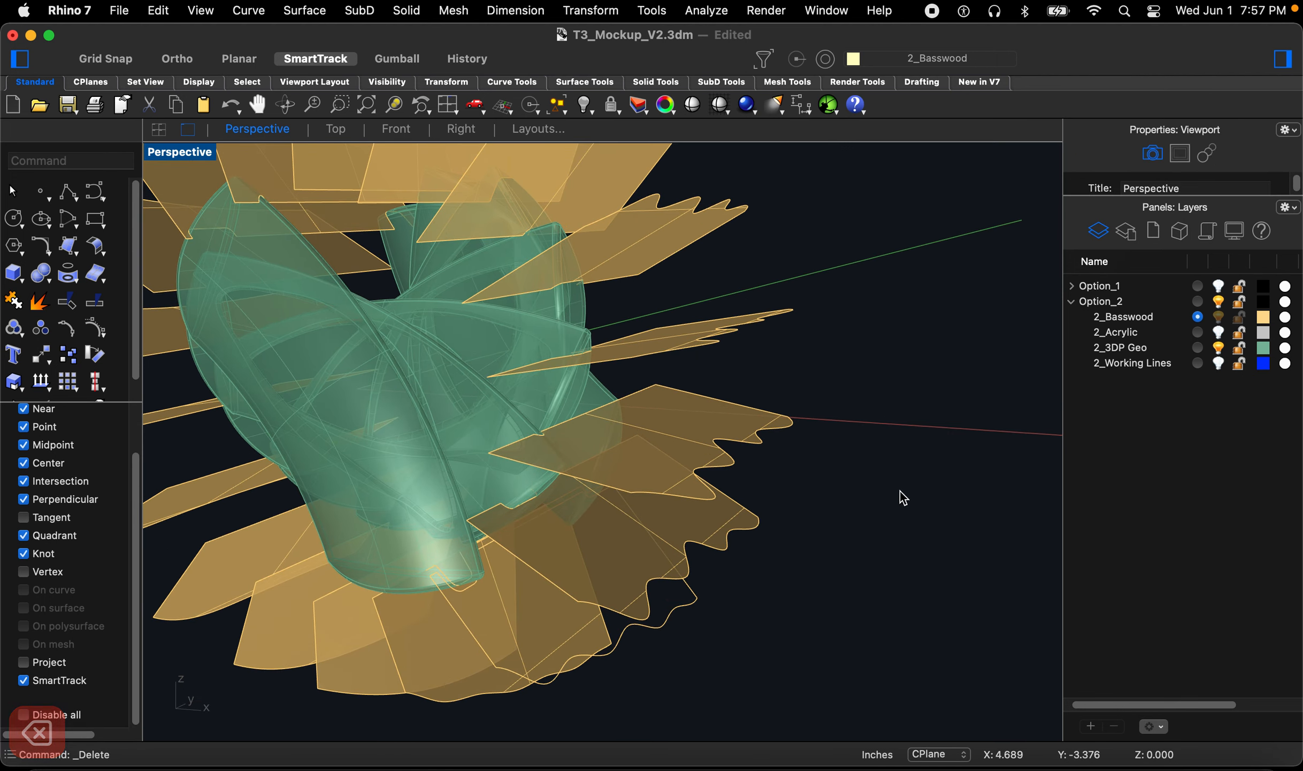
pyautogui.click(1224, 347)
pyautogui.moveTo(756, 515); pyautogui.dragTo(785, 509, button='right')
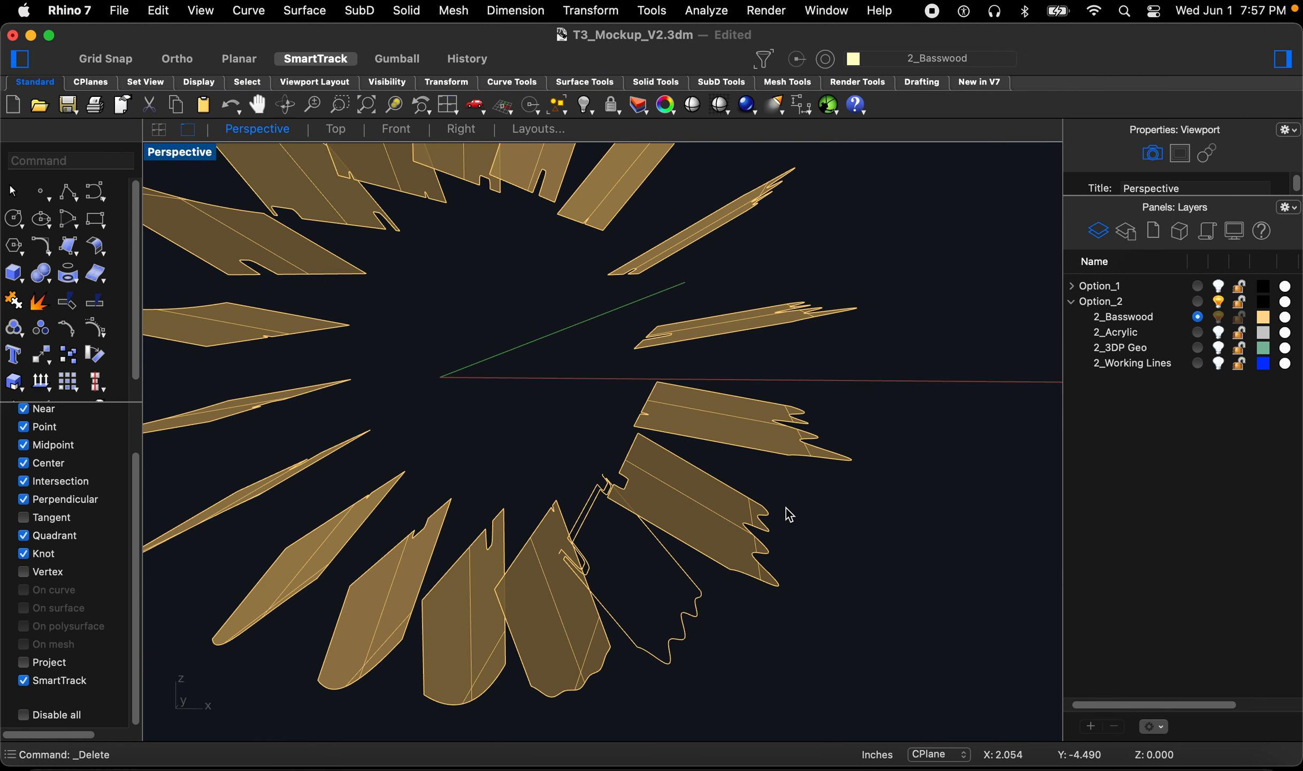
pyautogui.scroll(-2, 790, 515)
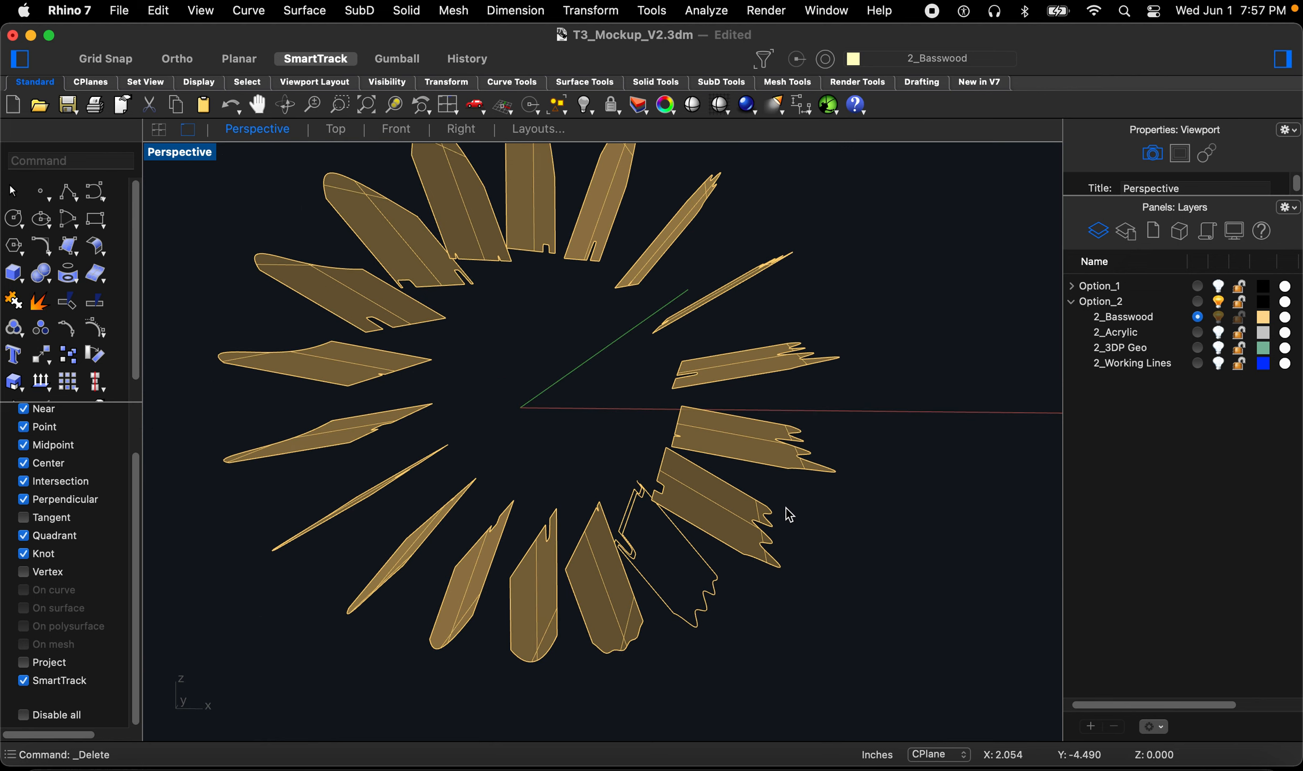
# Step: Duplicate the borders of all fin surfaces with DupBorder
pyautogui.write('Dub')
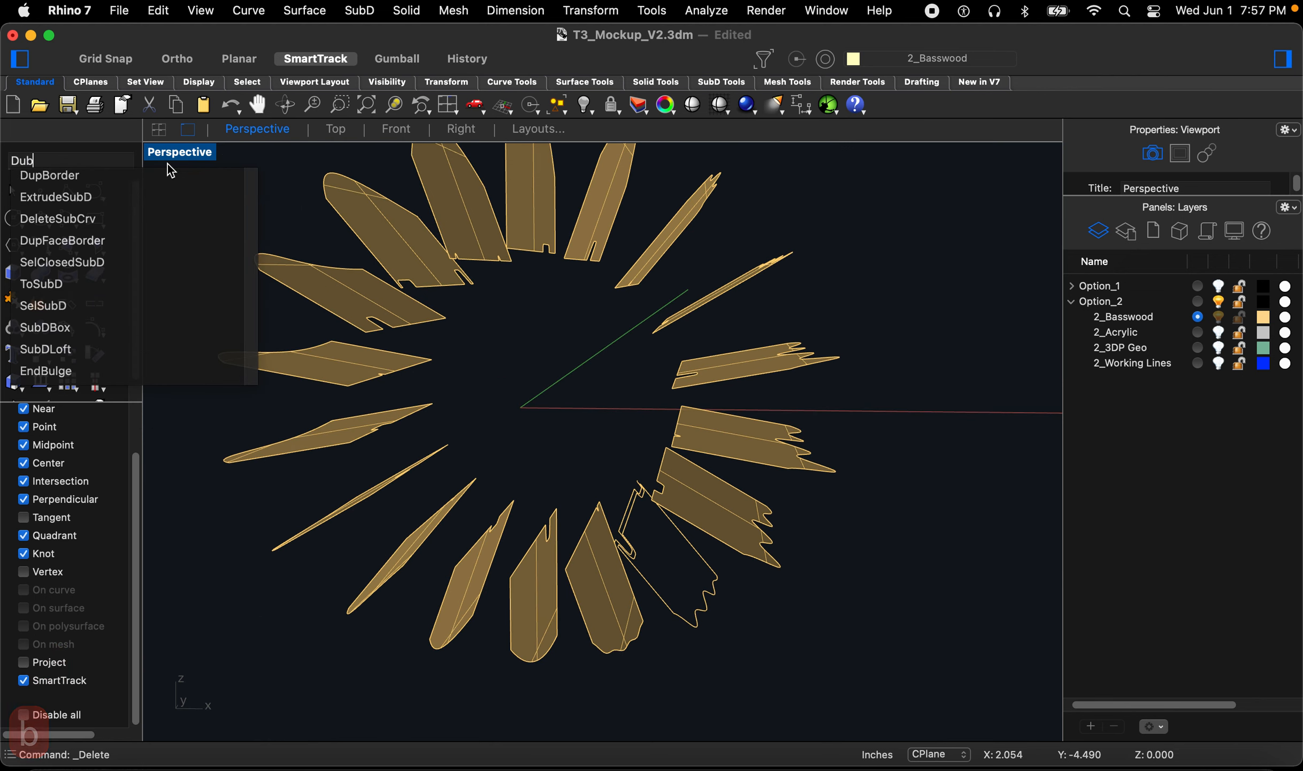
pyautogui.click(84, 177)
pyautogui.scroll(-3, 752, 434)
pyautogui.moveTo(878, 263); pyautogui.dragTo(279, 592)
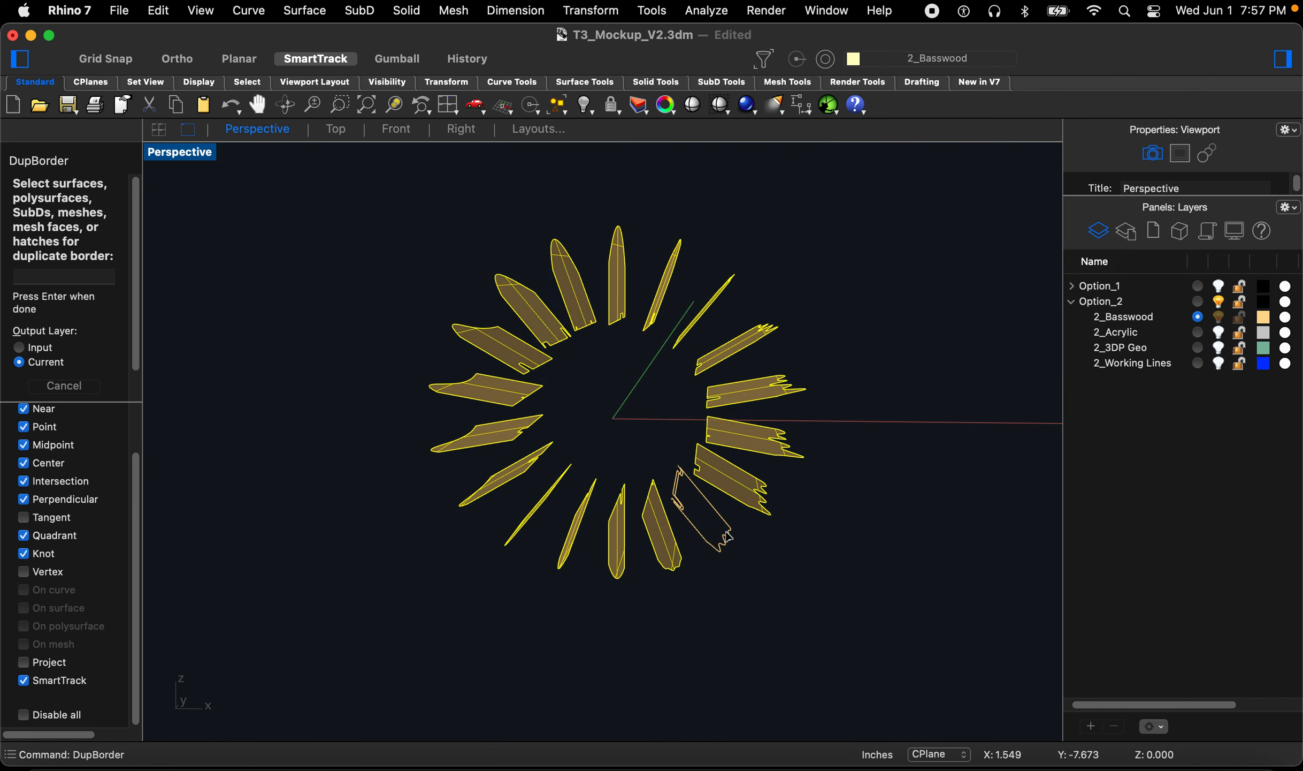
pyautogui.scroll(2, 736, 536)
pyautogui.press('Return')
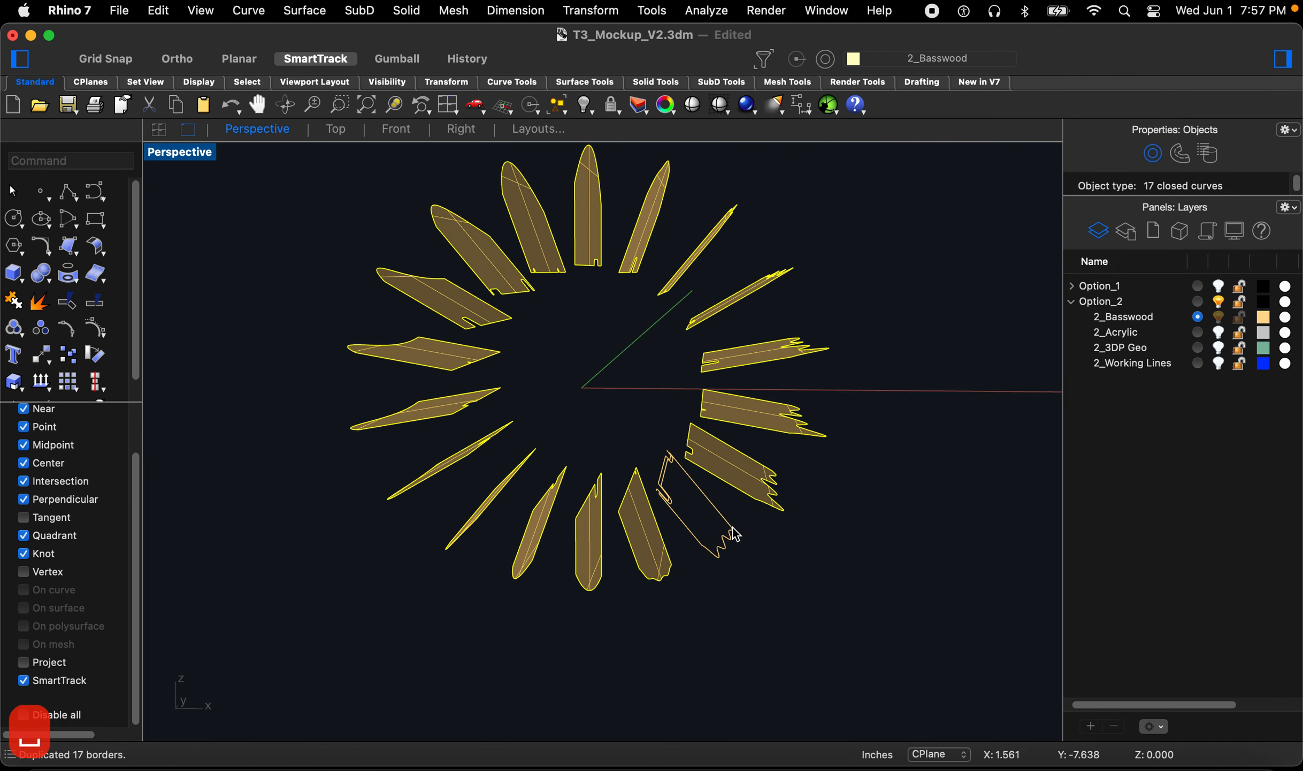
# Step: Select all surfaces and delete them, leaving only the border curves
pyautogui.click(796, 561)
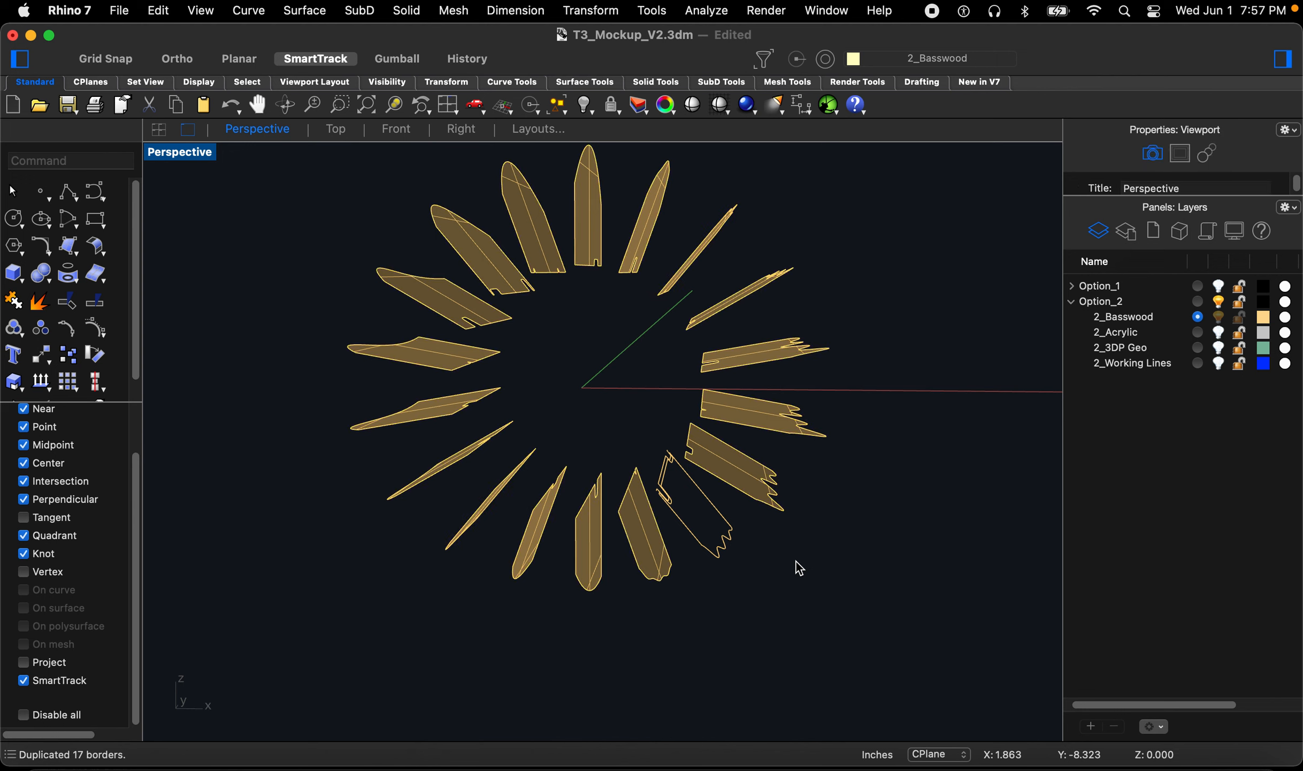
pyautogui.write('selSrf')
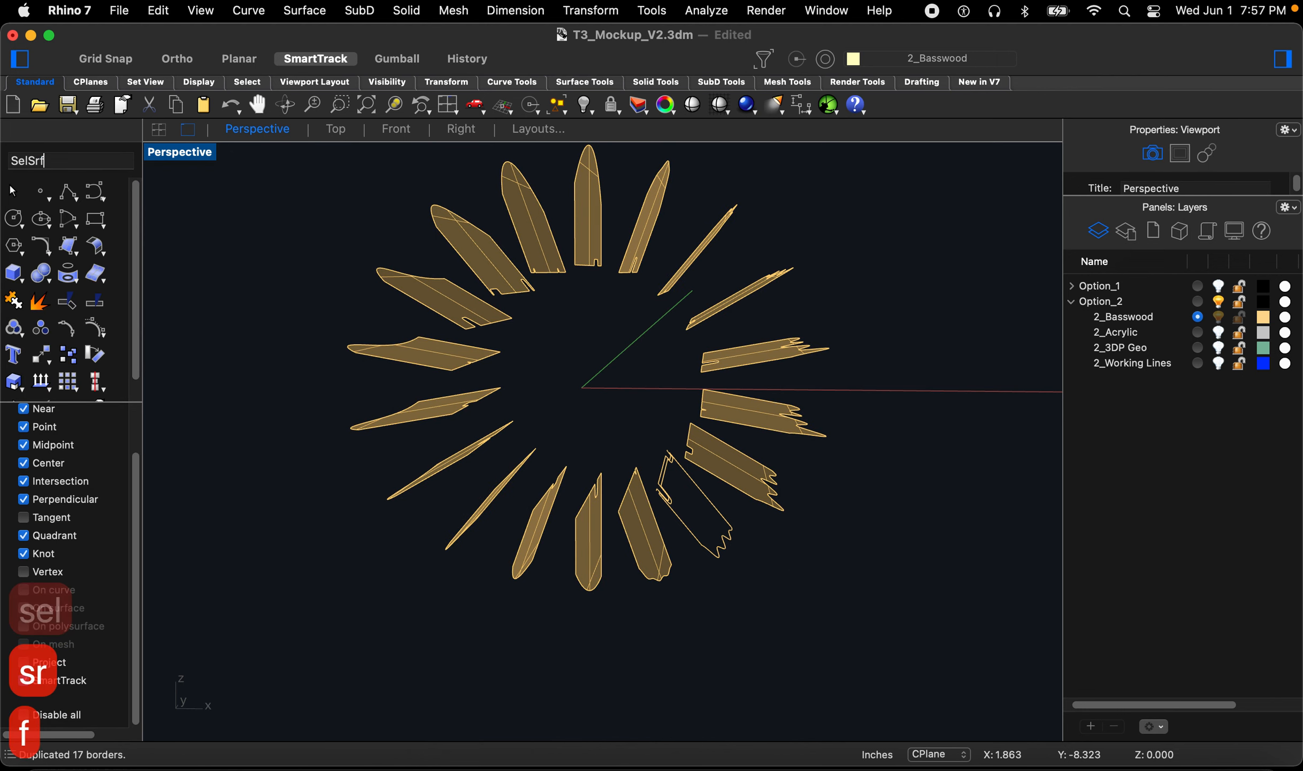
pyautogui.press('Return')
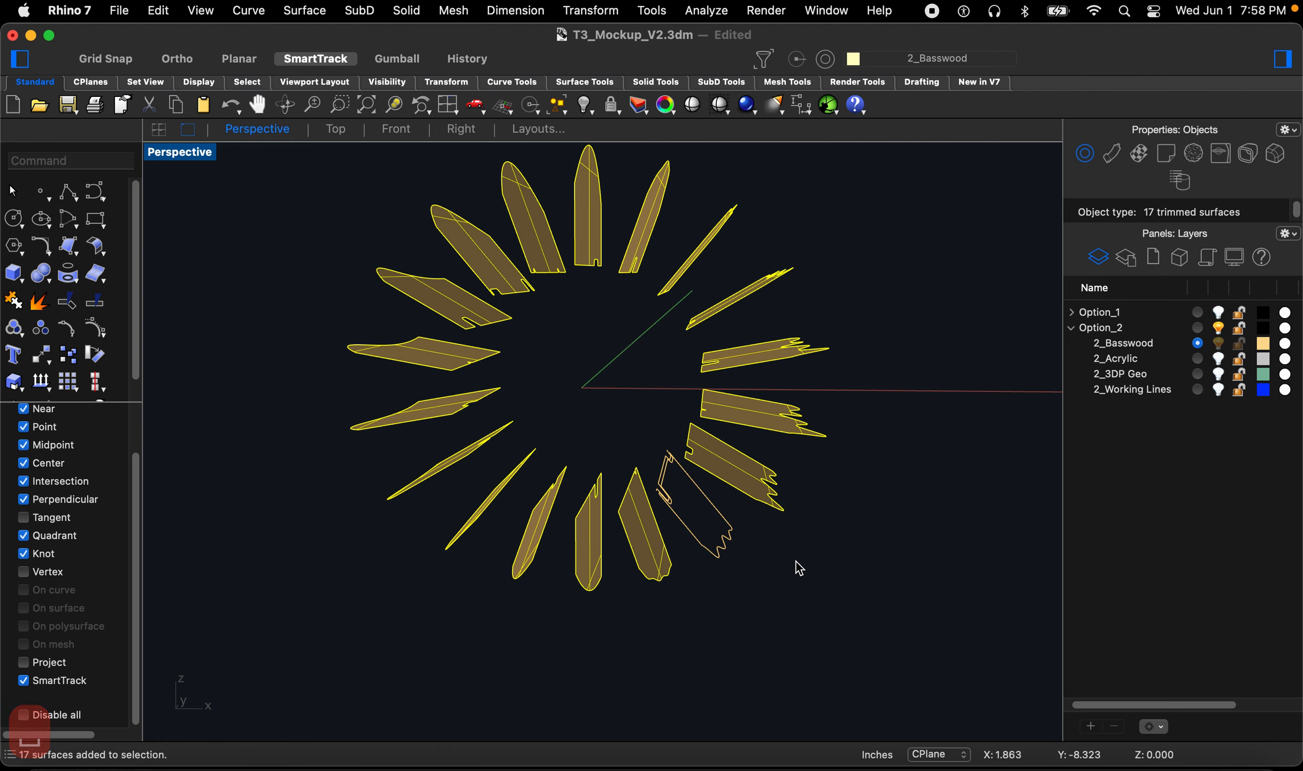
pyautogui.press('Delete')
# Step: Select the fin border curves, deselecting a few stray ones, and explode them into segments
pyautogui.moveTo(796, 561); pyautogui.dragTo(876, 626, button='right')
pyautogui.moveTo(889, 631); pyautogui.dragTo(631, 372)
pyautogui.scroll(3, 766, 535)
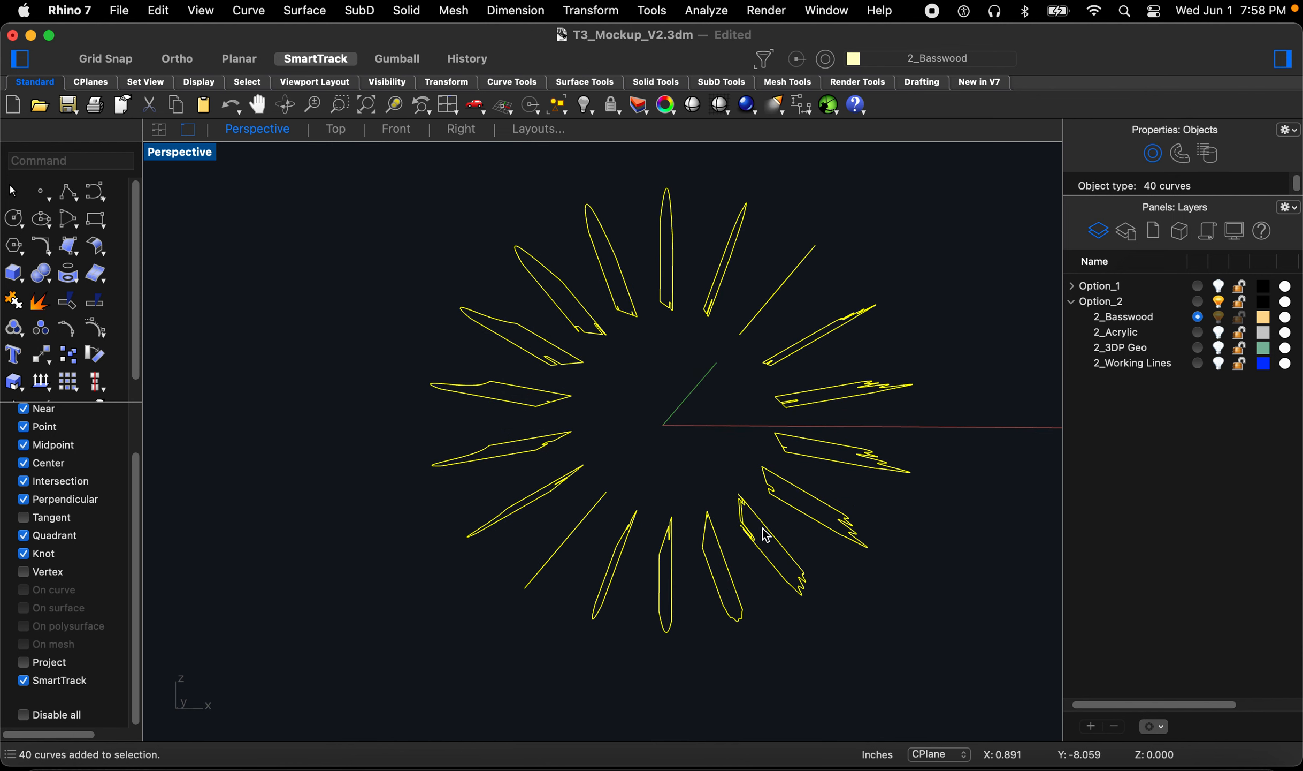
pyautogui.scroll(5, 768, 540)
pyautogui.keyDown('super'); pyautogui.moveTo(734, 414); pyautogui.dragTo(683, 473); pyautogui.keyUp('super')
pyautogui.scroll(-2, 682, 474)
pyautogui.scroll(2, 707, 506)
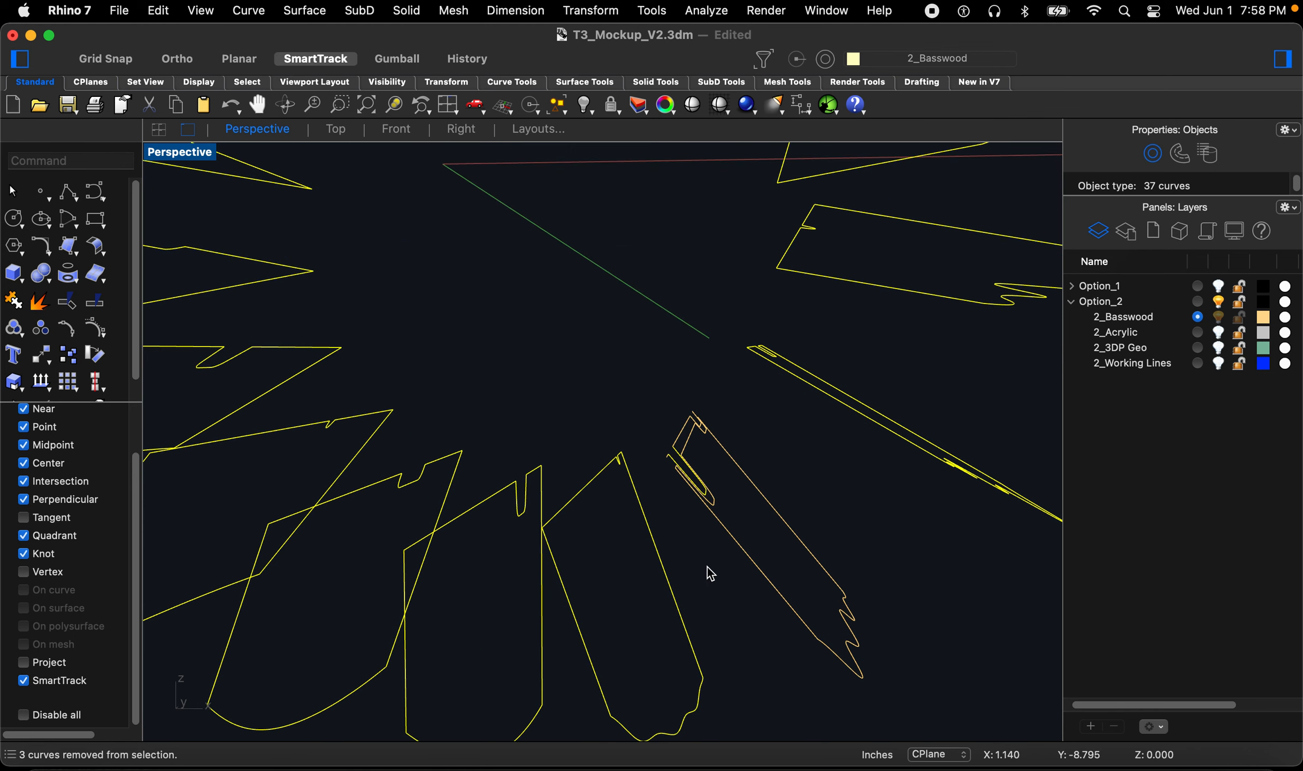
pyautogui.keyDown('super'); pyautogui.moveTo(737, 626); pyautogui.dragTo(696, 445); pyautogui.keyUp('super')
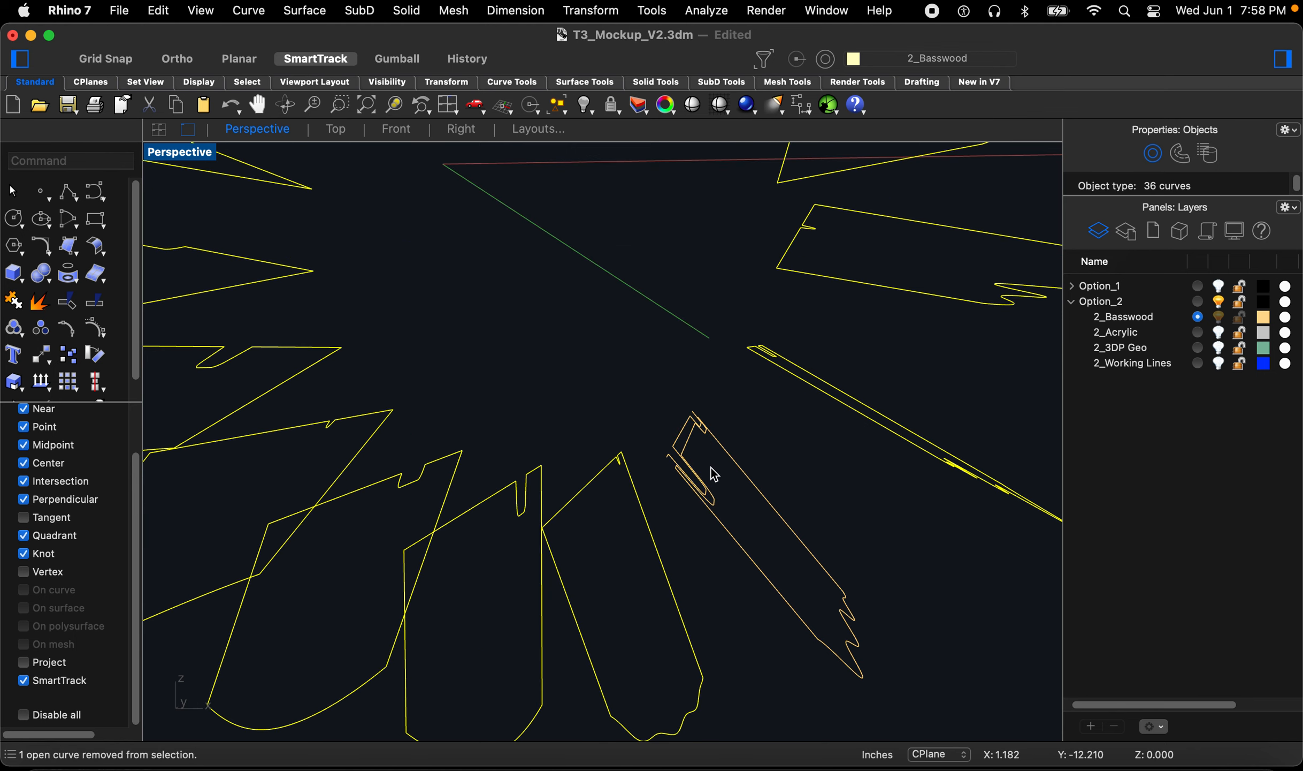
pyautogui.scroll(-3, 712, 467)
pyautogui.moveTo(671, 469); pyautogui.dragTo(654, 481, button='right')
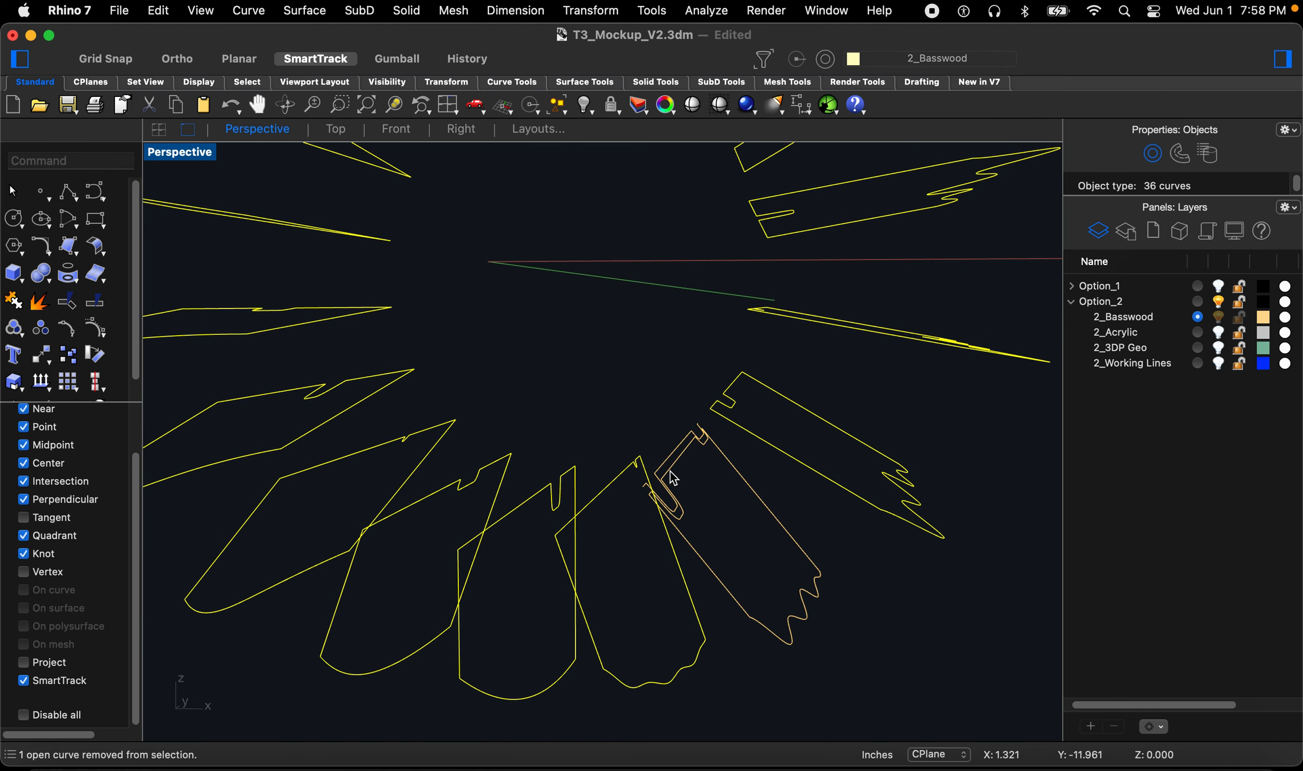
pyautogui.write('exp')
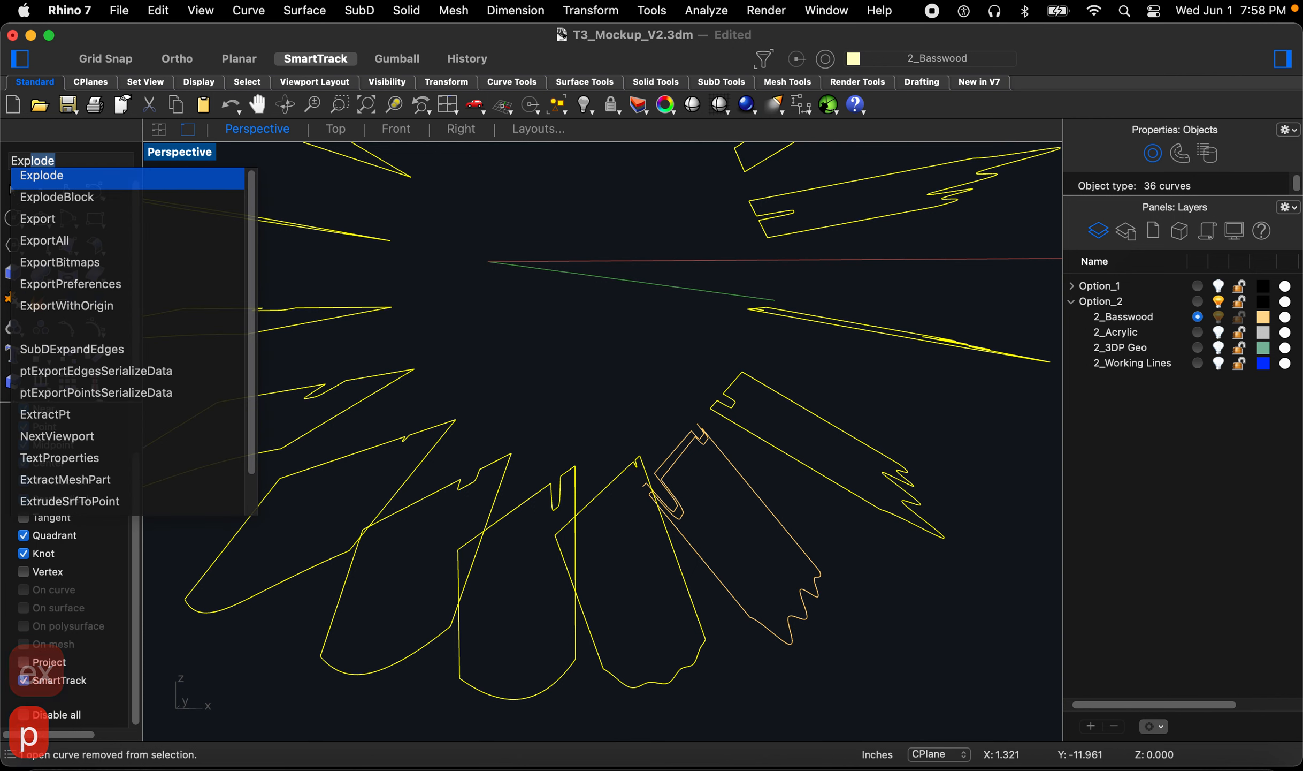
pyautogui.press('space')
# Step: Select all duplicate curve segments with SelDup and delete them
pyautogui.scroll(-4, 712, 557)
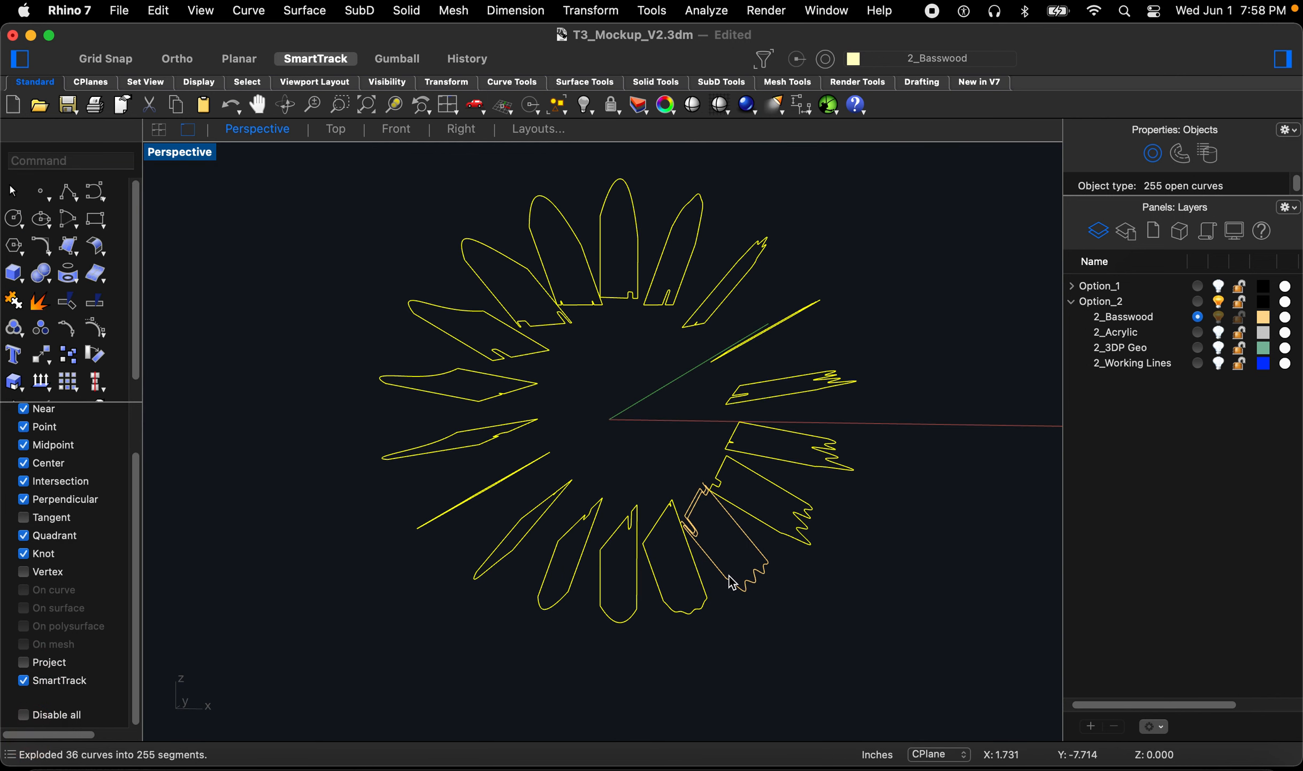
pyautogui.click(808, 630)
pyautogui.write('se')
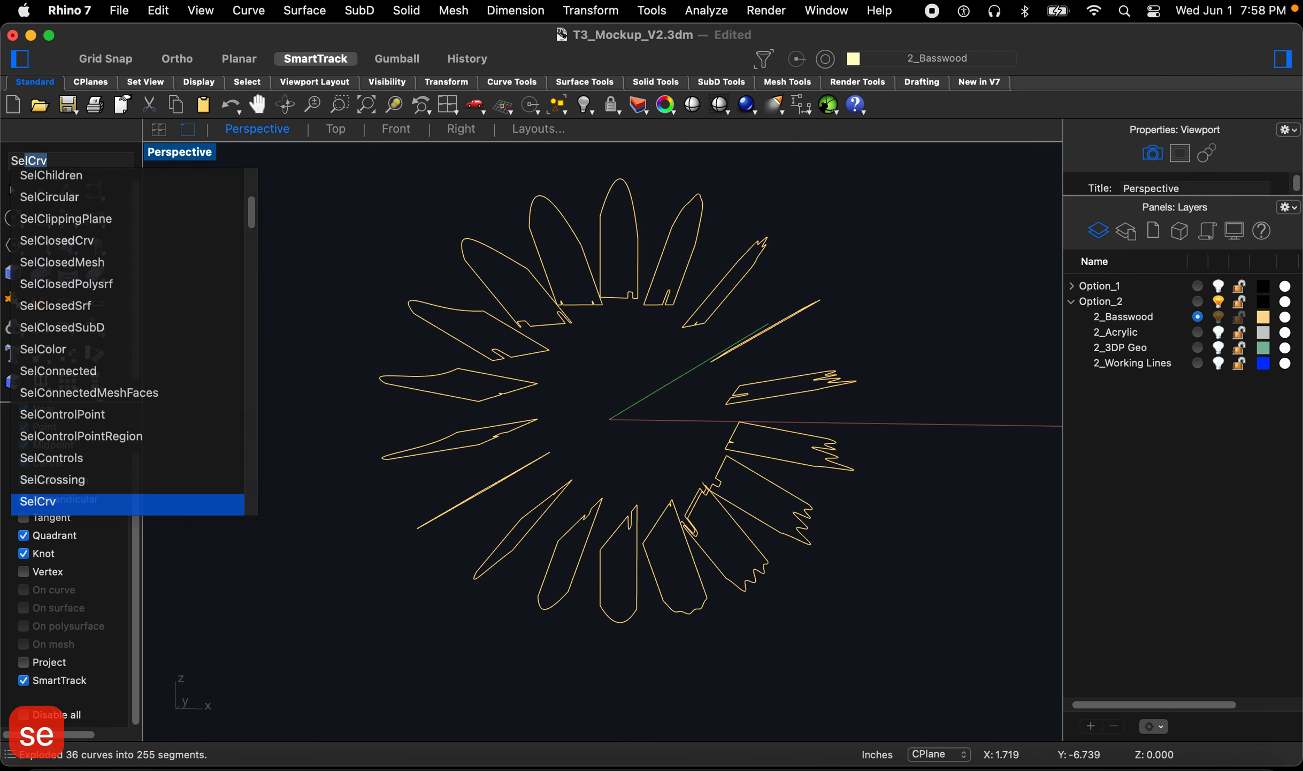
pyautogui.write('ldup')
pyautogui.press('Return')
pyautogui.press('Delete')
pyautogui.write('\\')
# Step: Select segments around several fins and try to join them
pyautogui.moveTo(677, 493); pyautogui.dragTo(681, 459, button='right')
pyautogui.scroll(3, 695, 465)
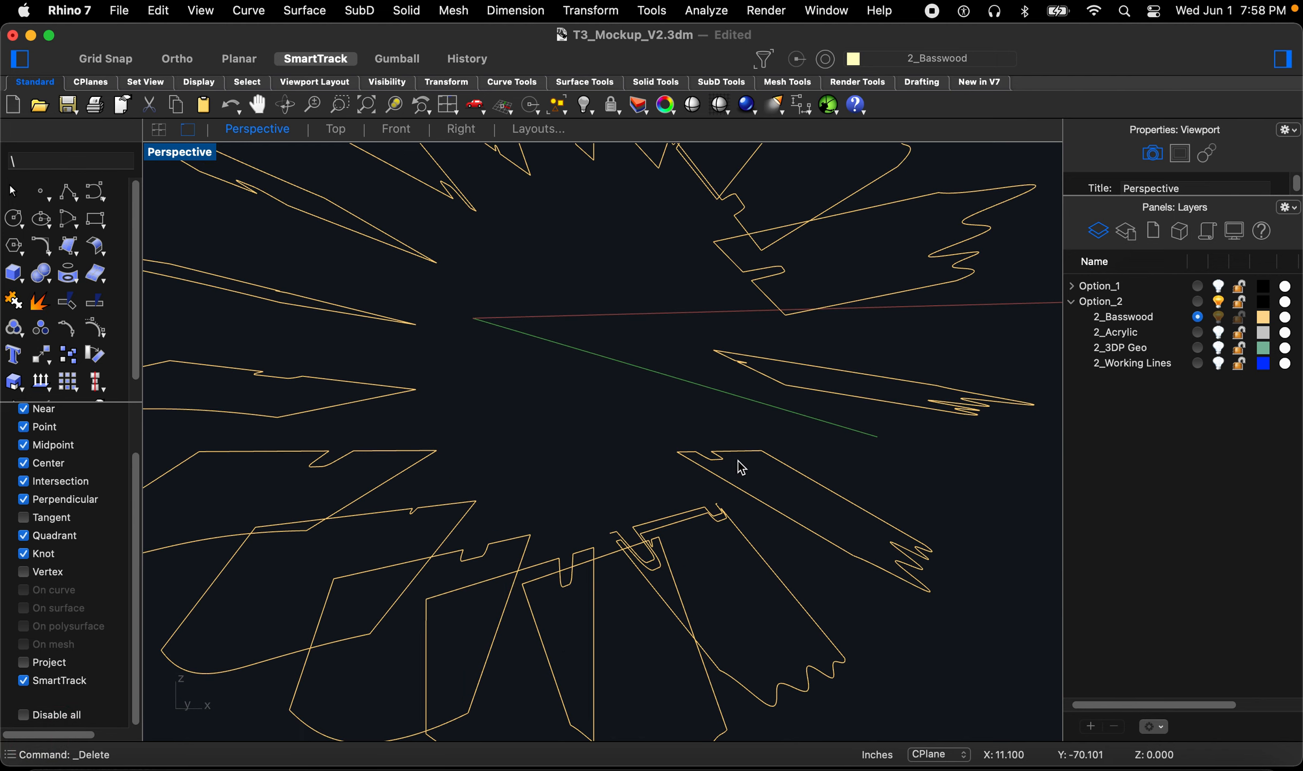
pyautogui.moveTo(636, 426); pyautogui.dragTo(835, 504)
pyautogui.moveTo(752, 455); pyautogui.dragTo(762, 422, button='right')
pyautogui.moveTo(725, 366); pyautogui.dragTo(824, 432)
pyautogui.moveTo(824, 433); pyautogui.dragTo(747, 305, button='right')
pyautogui.moveTo(738, 236); pyautogui.dragTo(844, 402)
pyautogui.scroll(-5, 794, 412)
pyautogui.scroll(5, 758, 260)
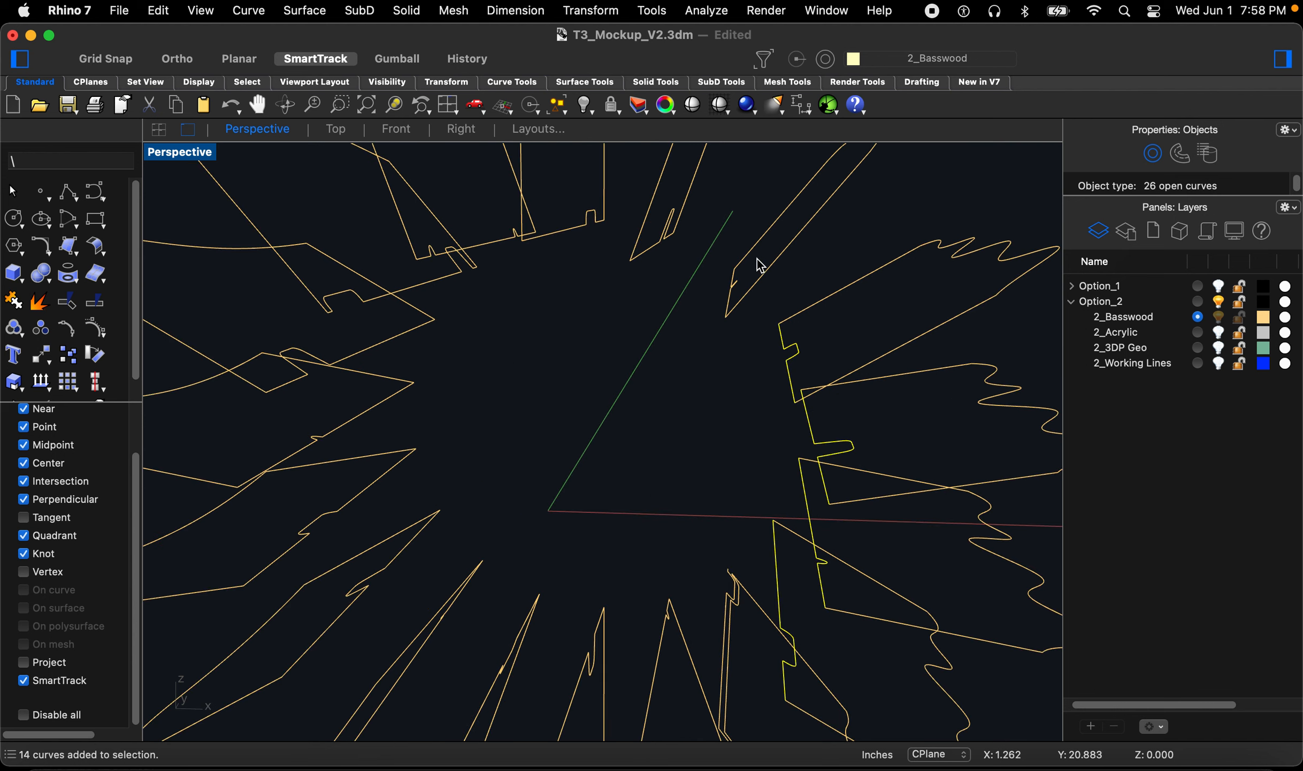
pyautogui.keyDown('shift'); pyautogui.moveTo(717, 261); pyautogui.dragTo(765, 354); pyautogui.keyUp('shift')
pyautogui.scroll(-5, 707, 294)
pyautogui.scroll(6, 693, 279)
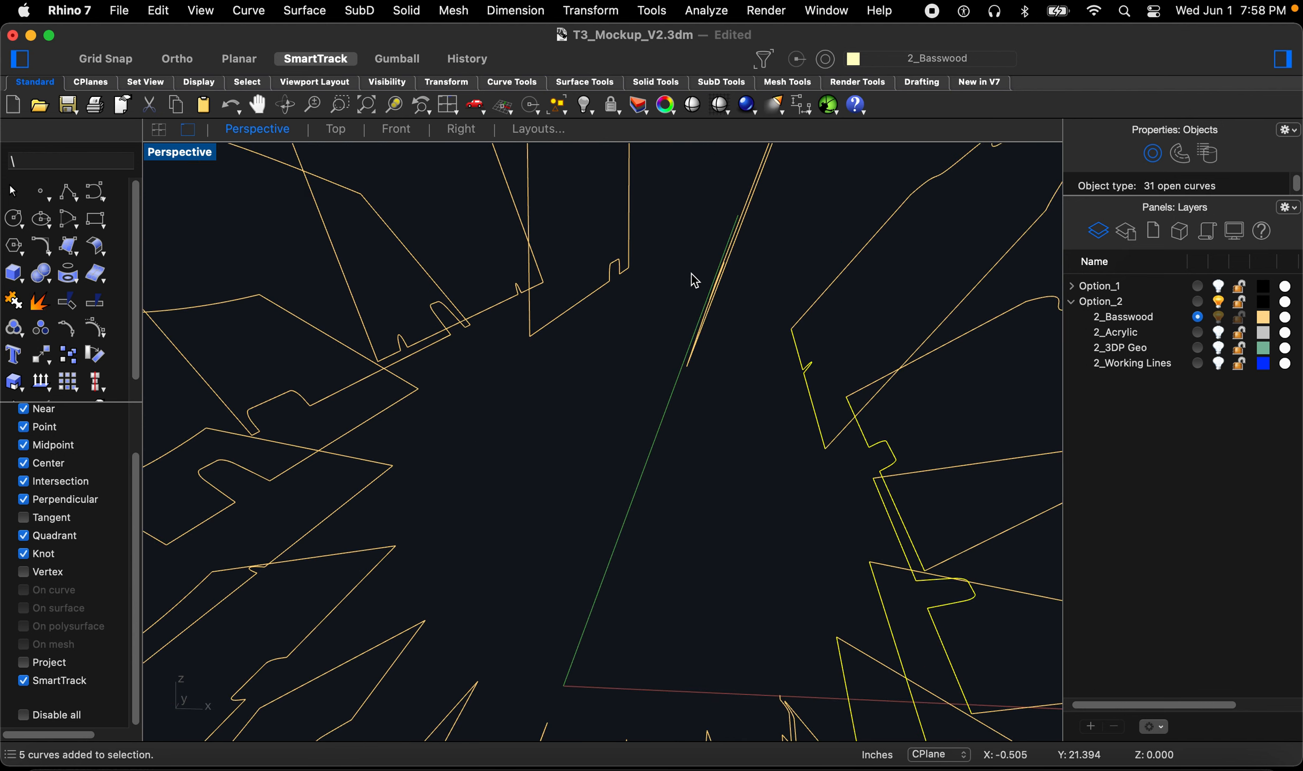
pyautogui.scroll(-1, 698, 269)
pyautogui.keyDown('shift'); pyautogui.moveTo(689, 225); pyautogui.dragTo(800, 334); pyautogui.keyUp('shift')
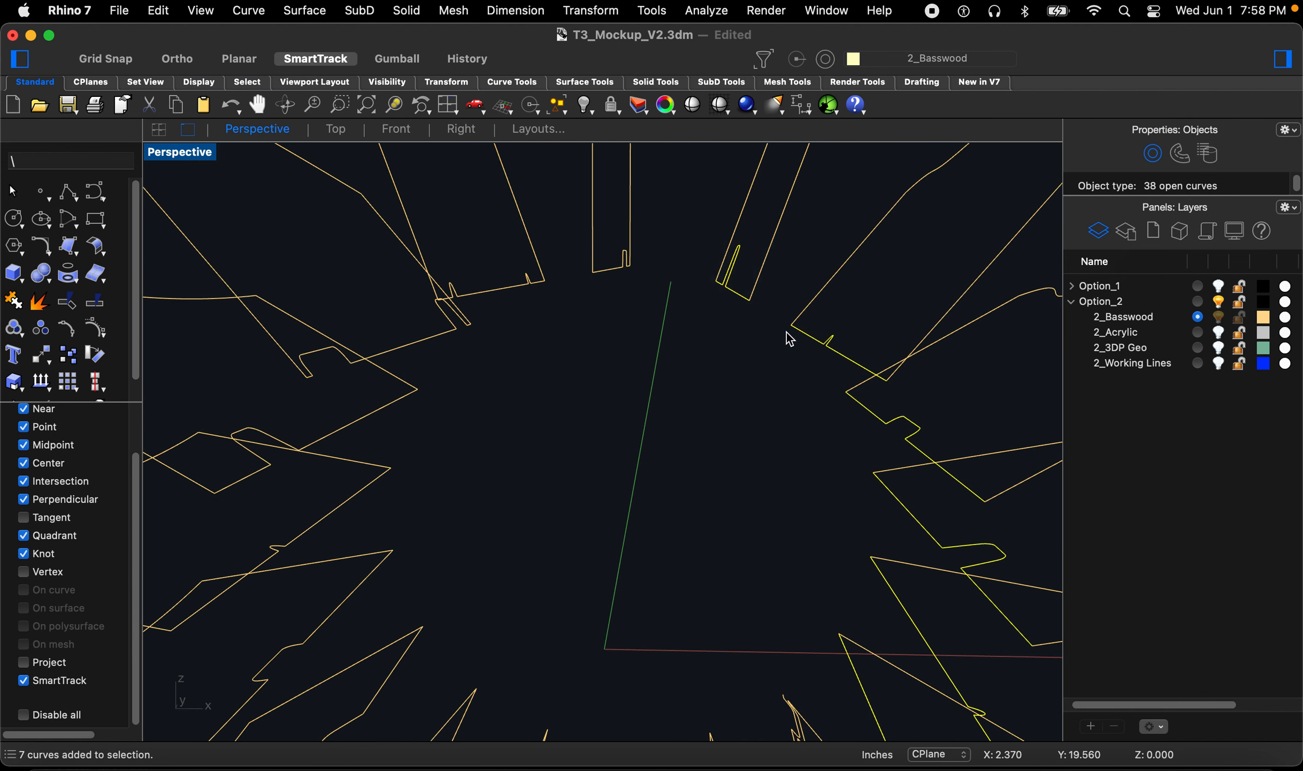
pyautogui.write('join')
pyautogui.press('space')
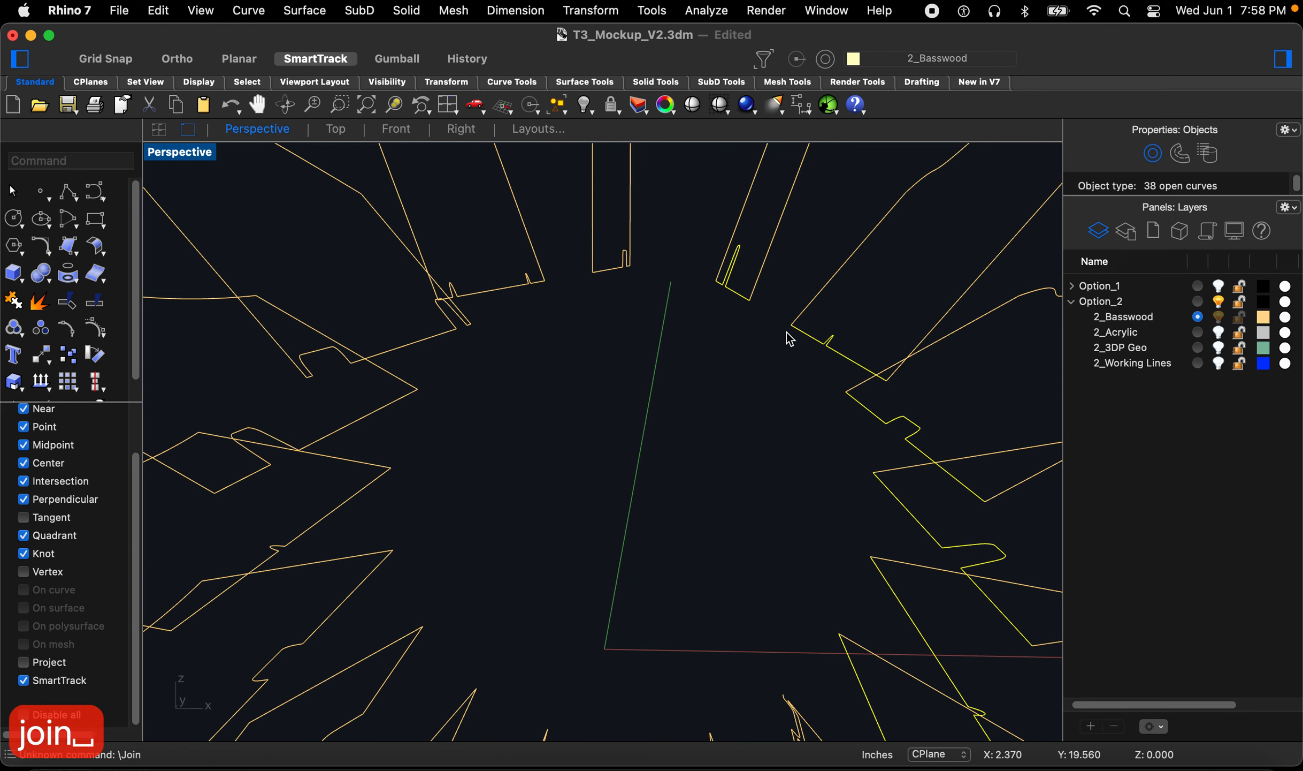
# Step: Select the segments of the fin outlines in batches and join them into open curves
pyautogui.click(693, 374)
pyautogui.scroll(-3, 692, 371)
pyautogui.scroll(4, 616, 270)
pyautogui.press('space')
pyautogui.moveTo(607, 243); pyautogui.dragTo(689, 363)
pyautogui.moveTo(454, 327); pyautogui.dragTo(467, 322, button='right')
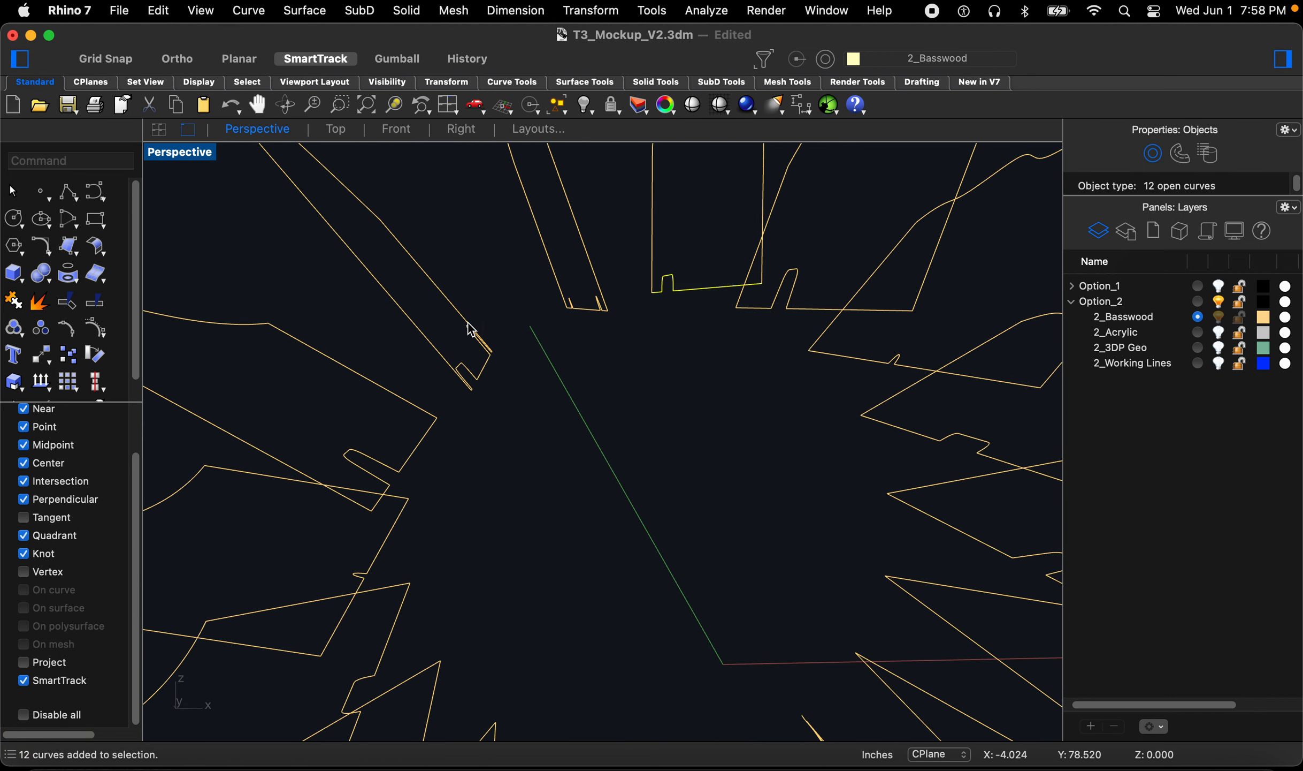
pyautogui.moveTo(485, 268); pyautogui.dragTo(661, 372)
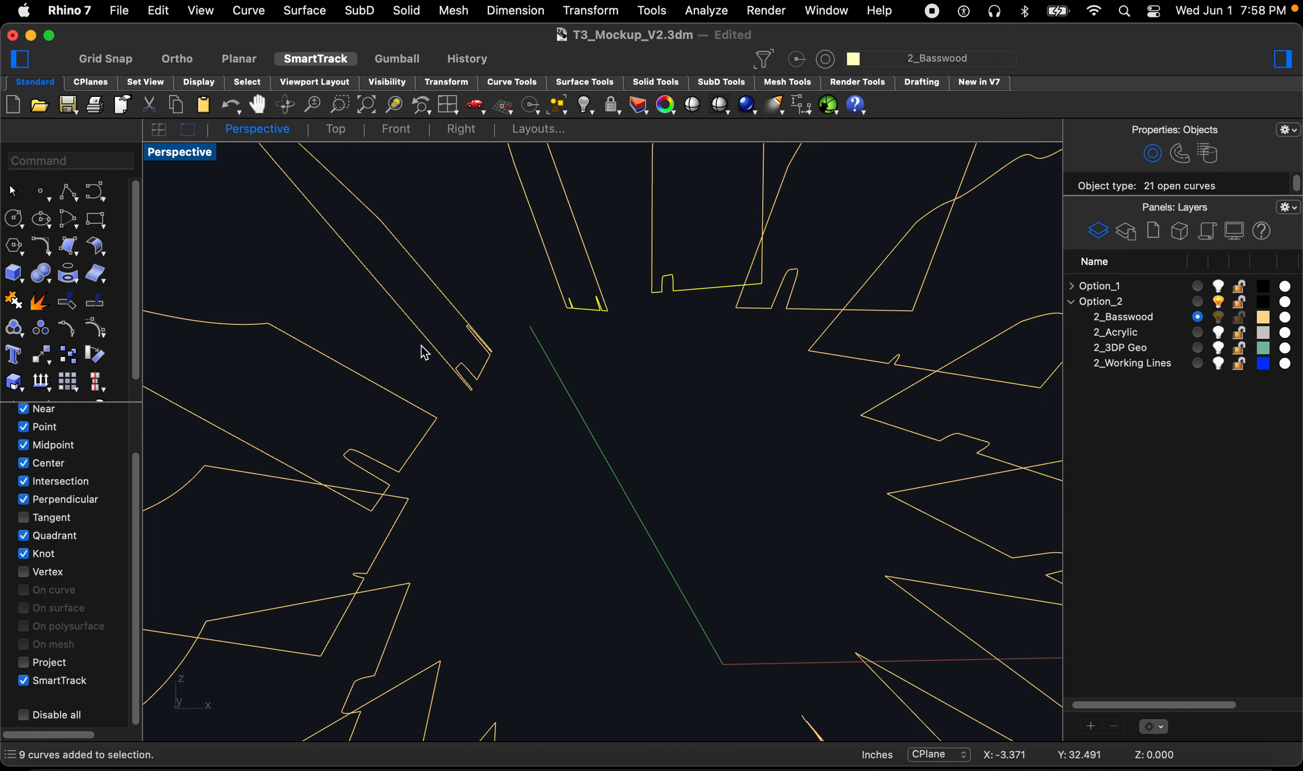
pyautogui.moveTo(431, 341); pyautogui.dragTo(559, 420)
pyautogui.moveTo(360, 395); pyautogui.dragTo(374, 395, button='right')
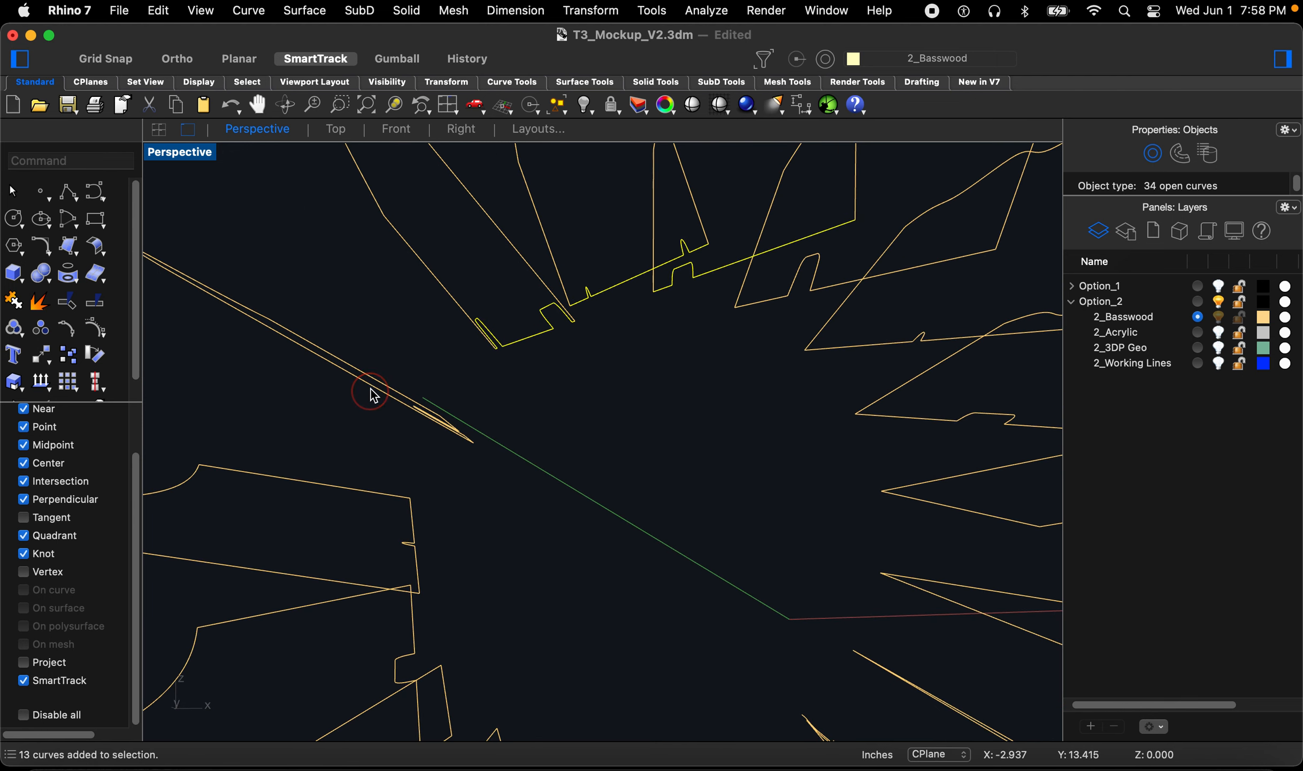
pyautogui.moveTo(452, 440); pyautogui.dragTo(529, 502)
pyautogui.moveTo(347, 459); pyautogui.dragTo(463, 640)
pyautogui.scroll(-5, 431, 486)
pyautogui.scroll(5, 425, 544)
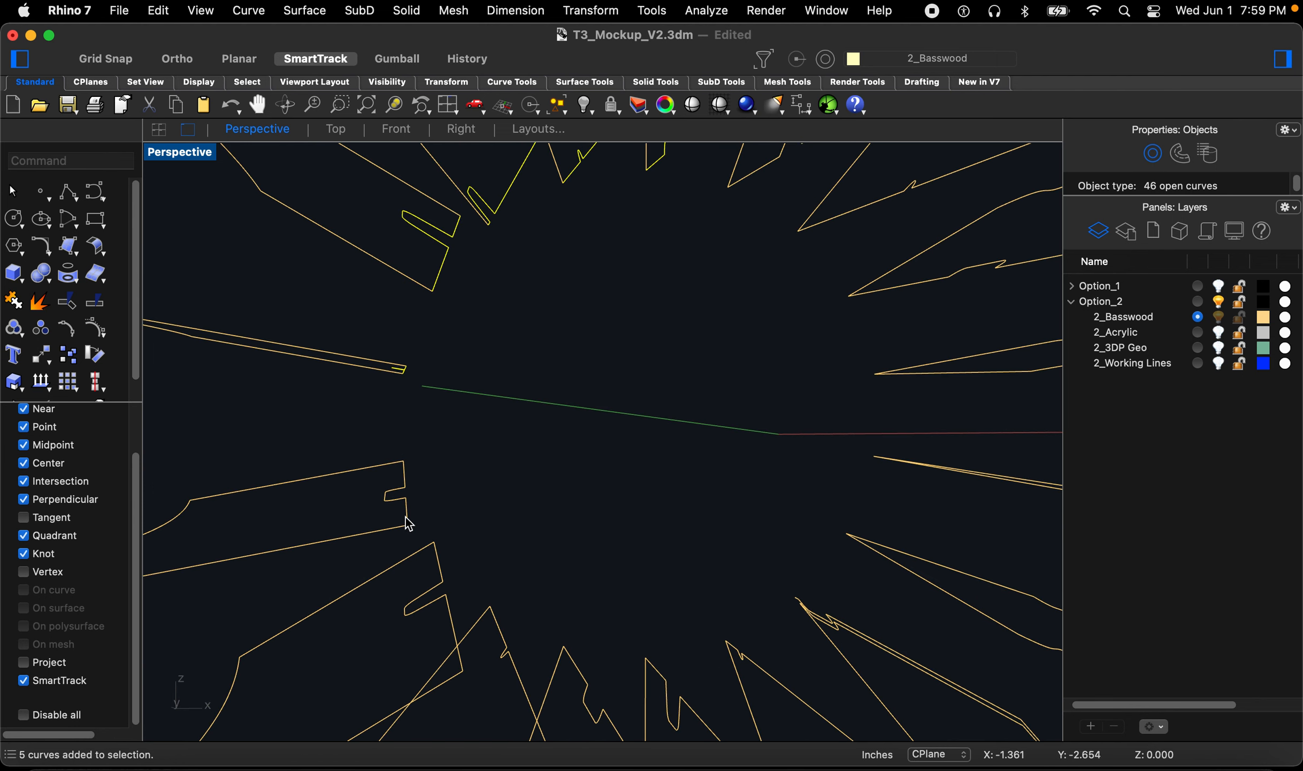
pyautogui.moveTo(361, 450); pyautogui.dragTo(518, 707)
pyautogui.moveTo(518, 707); pyautogui.dragTo(437, 585, button='right')
pyautogui.moveTo(409, 564); pyautogui.dragTo(601, 699)
pyautogui.scroll(-5, 446, 549)
pyautogui.moveTo(448, 551); pyautogui.dragTo(497, 576, button='right')
pyautogui.moveTo(496, 577); pyautogui.dragTo(608, 653)
pyautogui.moveTo(615, 656)
pyautogui.mouseDown(button='right')
pyautogui.moveTo(606, 647)
pyautogui.moveTo(608, 662)
pyautogui.mouseUp(button='right')
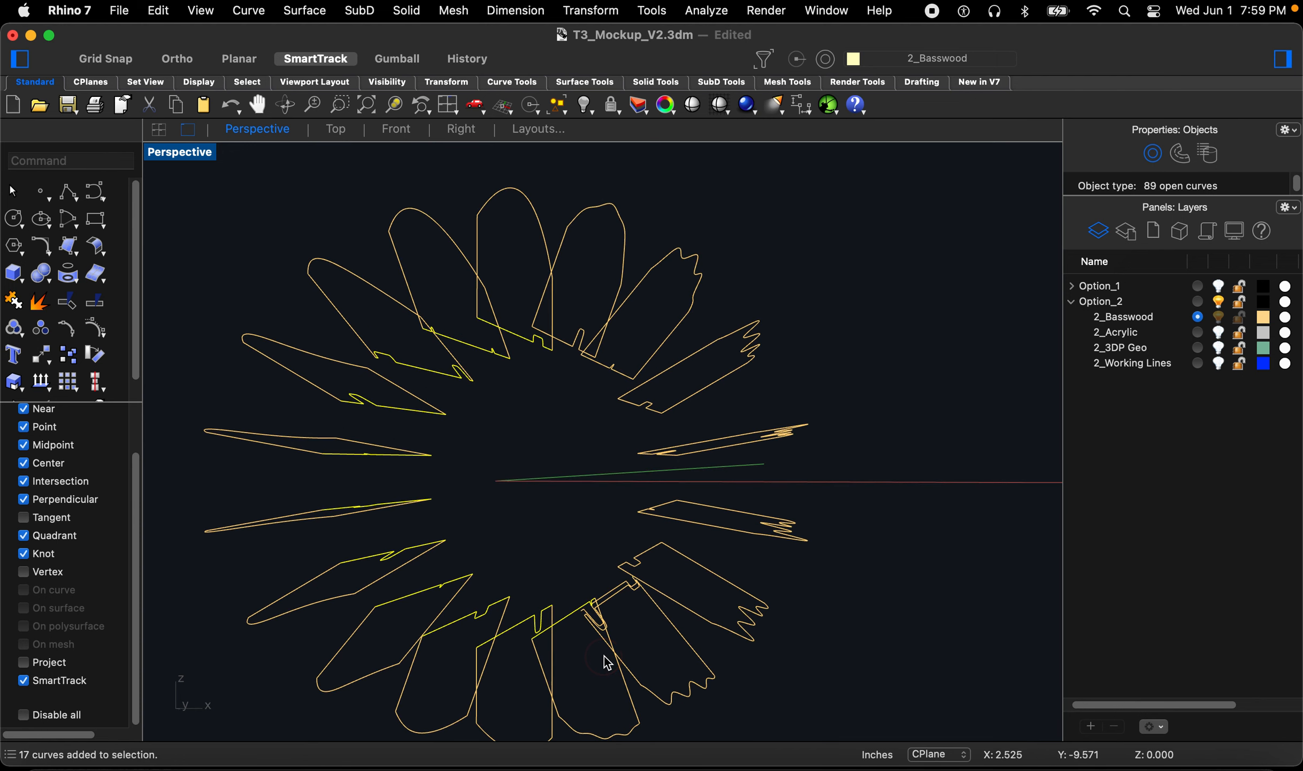
pyautogui.write('join')
pyautogui.press('Return')
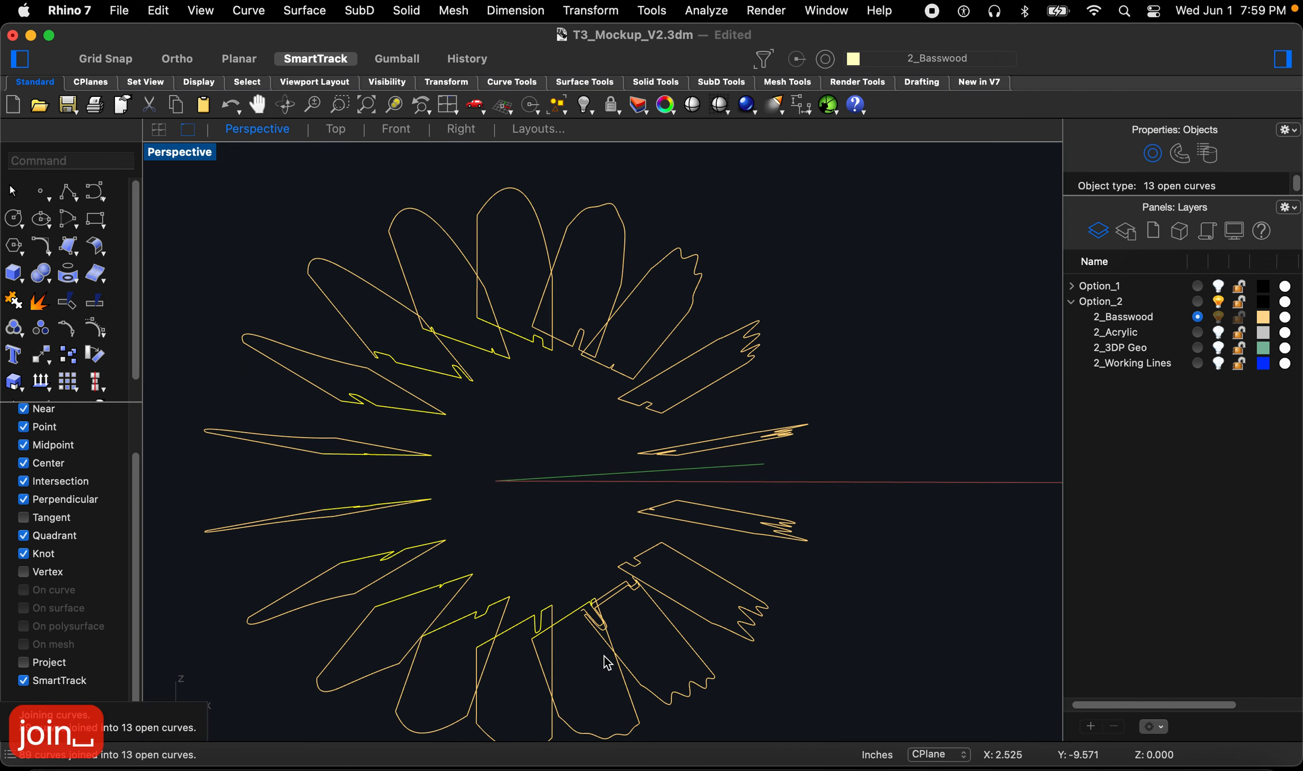
pyautogui.moveTo(536, 461); pyautogui.dragTo(605, 473, button='right')
pyautogui.scroll(5, 609, 481)
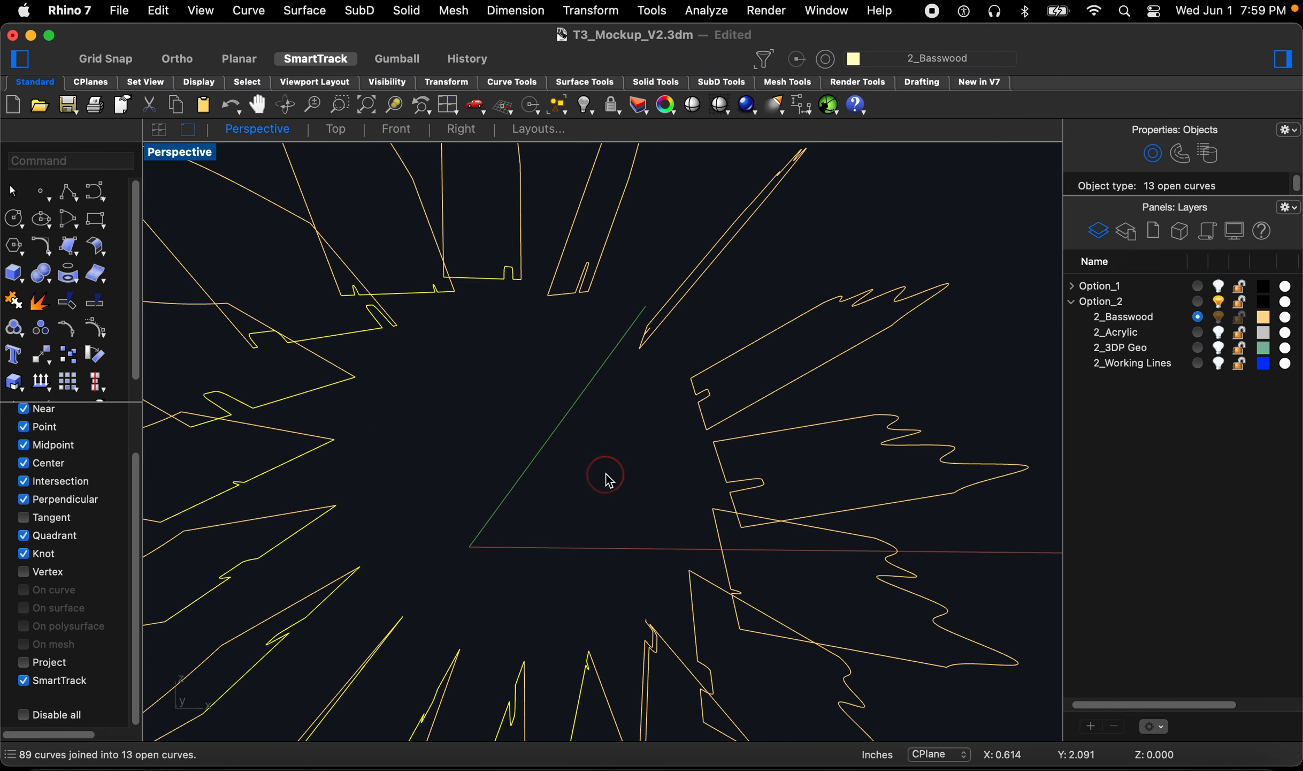
pyautogui.click(577, 595)
pyautogui.moveTo(575, 596); pyautogui.dragTo(571, 584, button='right')
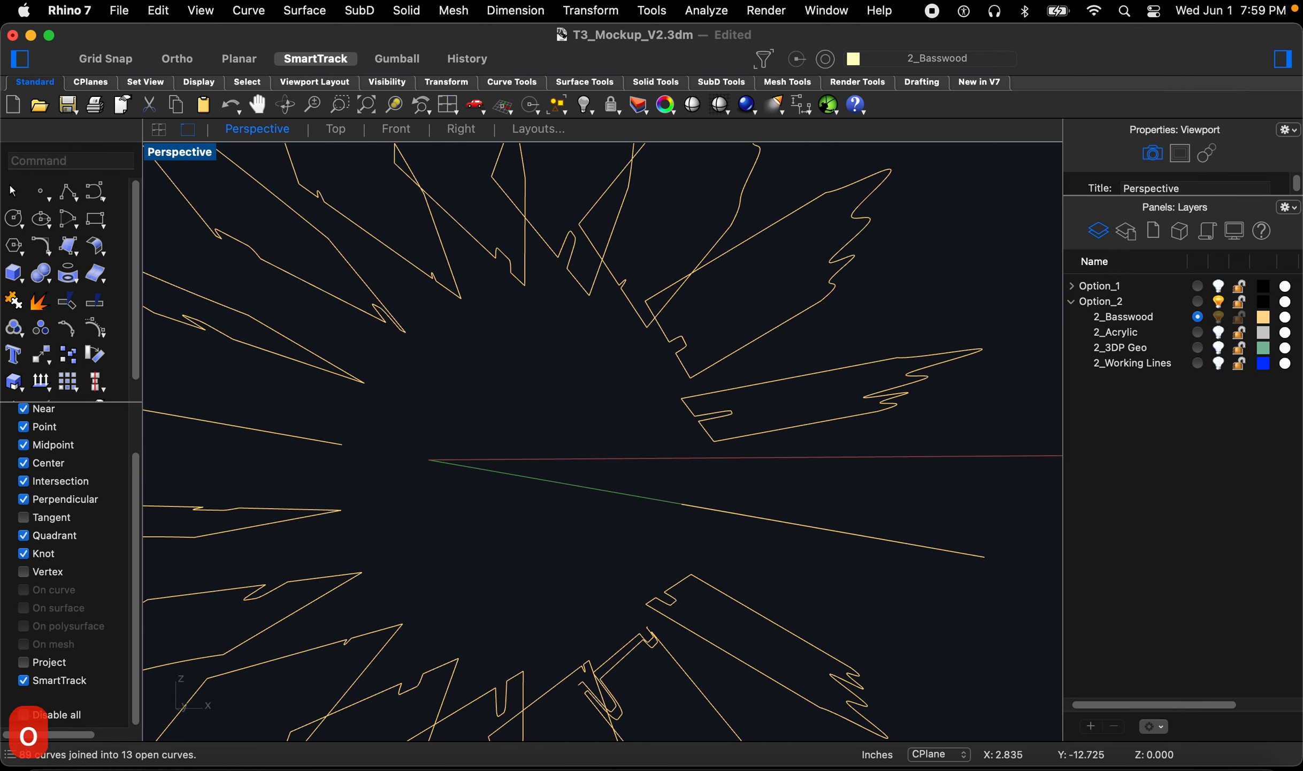
pyautogui.write('Offset')
pyautogui.press('Return')
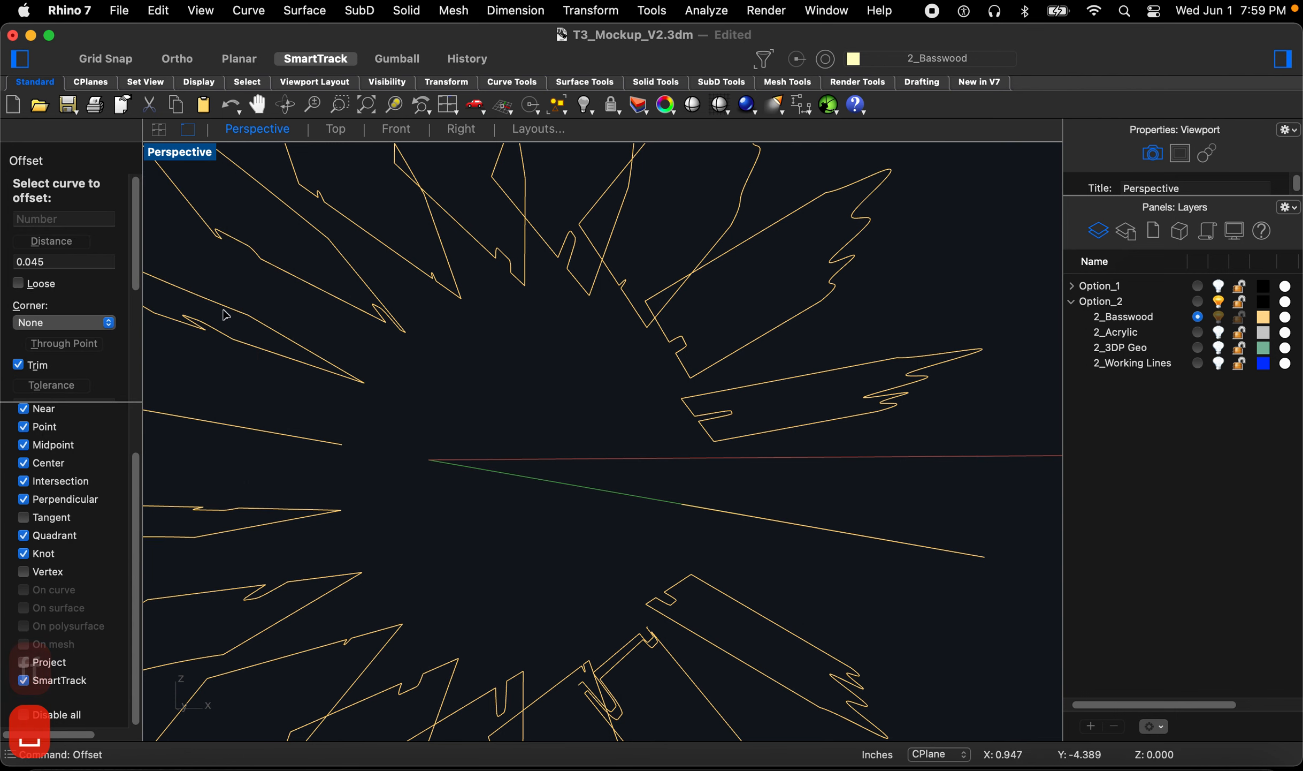
pyautogui.moveTo(616, 579); pyautogui.dragTo(695, 623, button='right')
pyautogui.click(687, 604)
pyautogui.press('Escape')
pyautogui.press('Escape')
pyautogui.press('Escape')
# Step: Select further loose segments on the fins and join them into single curves
pyautogui.moveTo(644, 546); pyautogui.dragTo(725, 625)
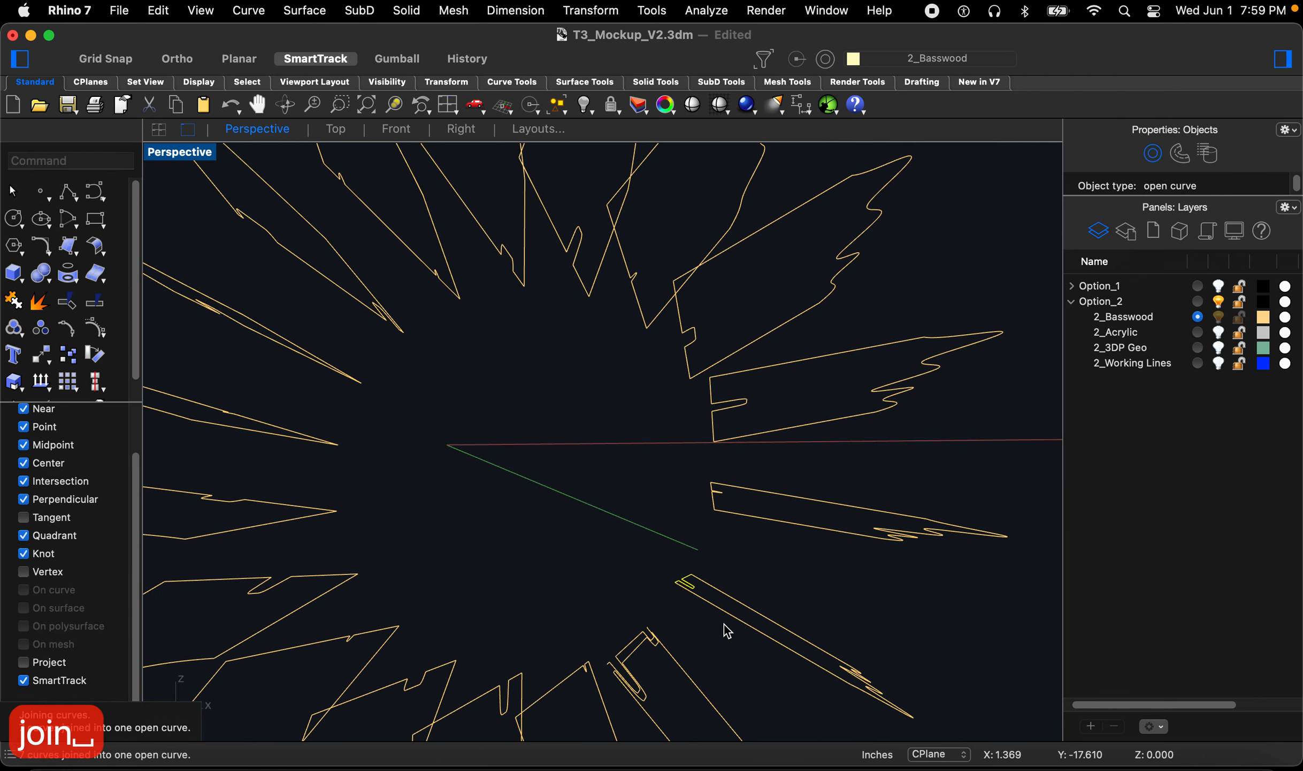
pyautogui.click(685, 495)
pyautogui.moveTo(705, 512); pyautogui.dragTo(610, 523, button='right')
pyautogui.moveTo(712, 552); pyautogui.dragTo(787, 593)
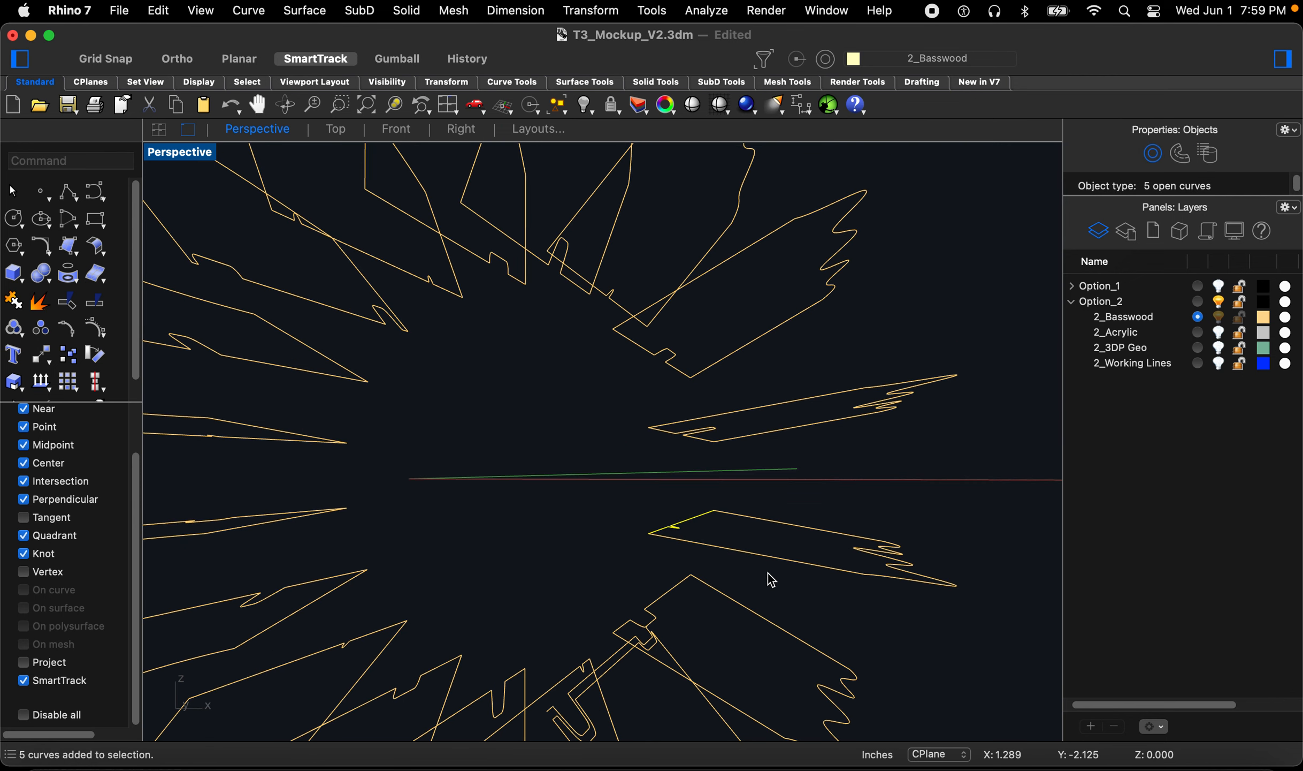
pyautogui.click(646, 459)
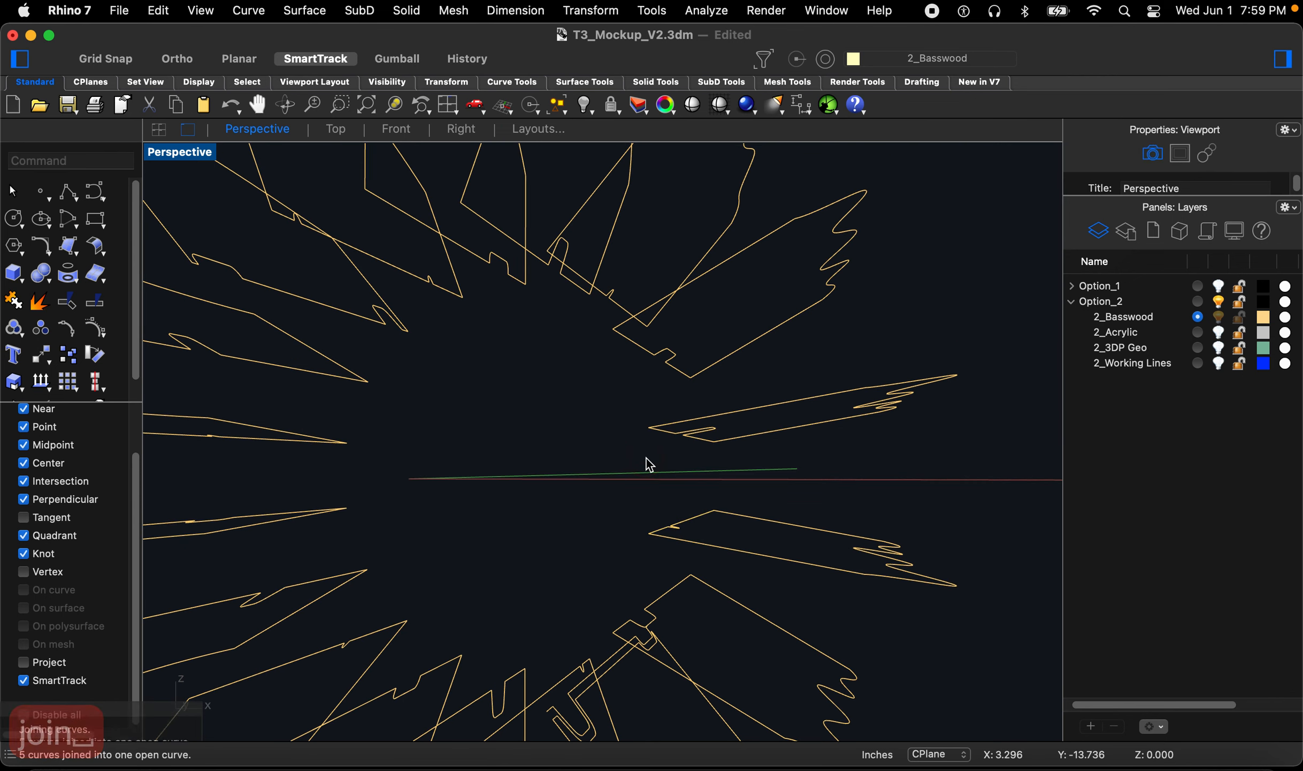
pyautogui.moveTo(646, 459); pyautogui.dragTo(667, 472, button='right')
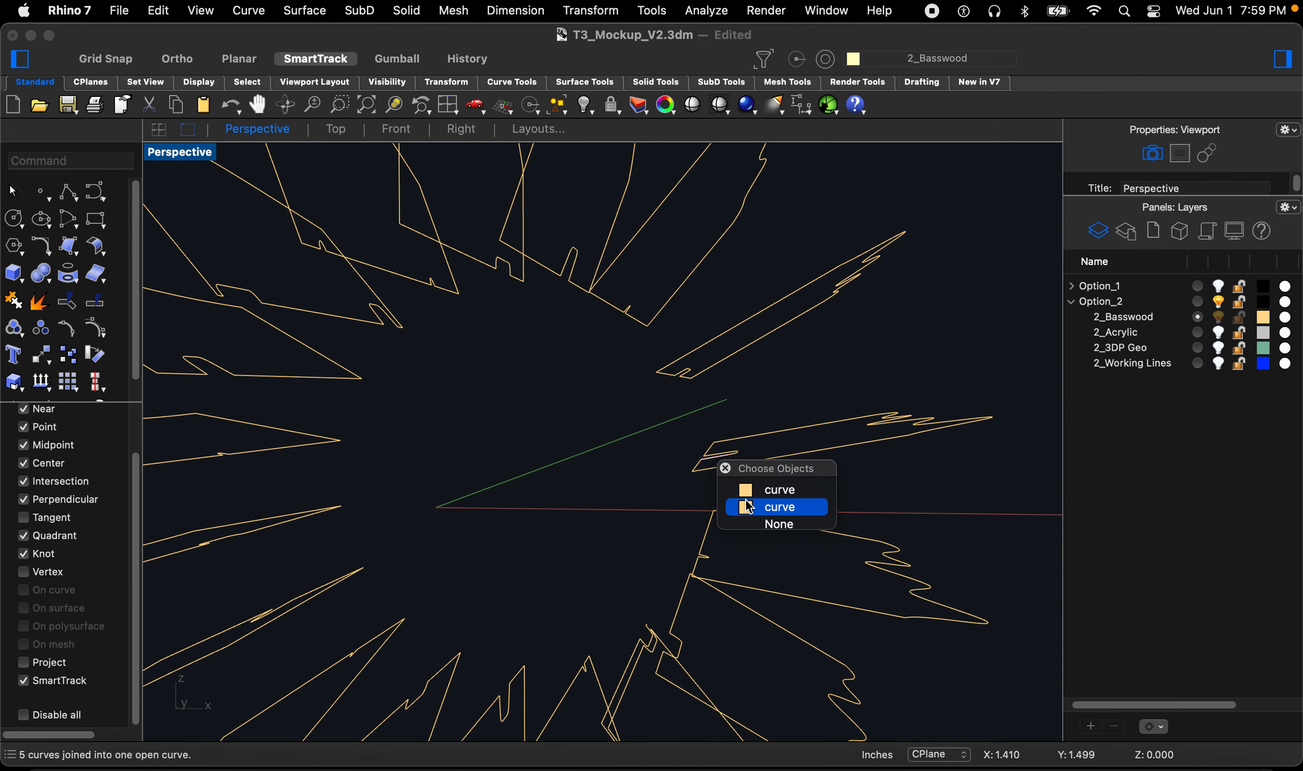
pyautogui.moveTo(664, 464); pyautogui.dragTo(670, 463, button='right')
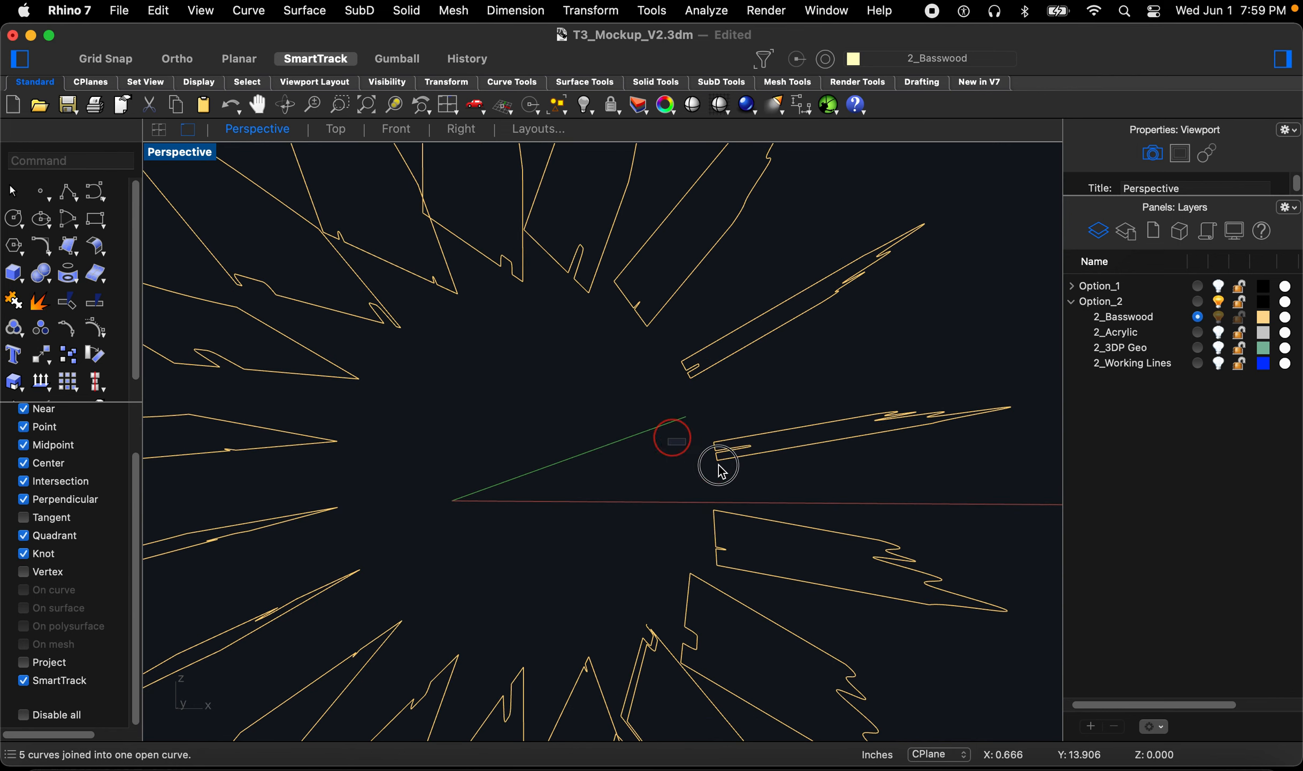
pyautogui.moveTo(794, 497); pyautogui.dragTo(791, 492)
pyautogui.moveTo(757, 489); pyautogui.dragTo(686, 440, button='right')
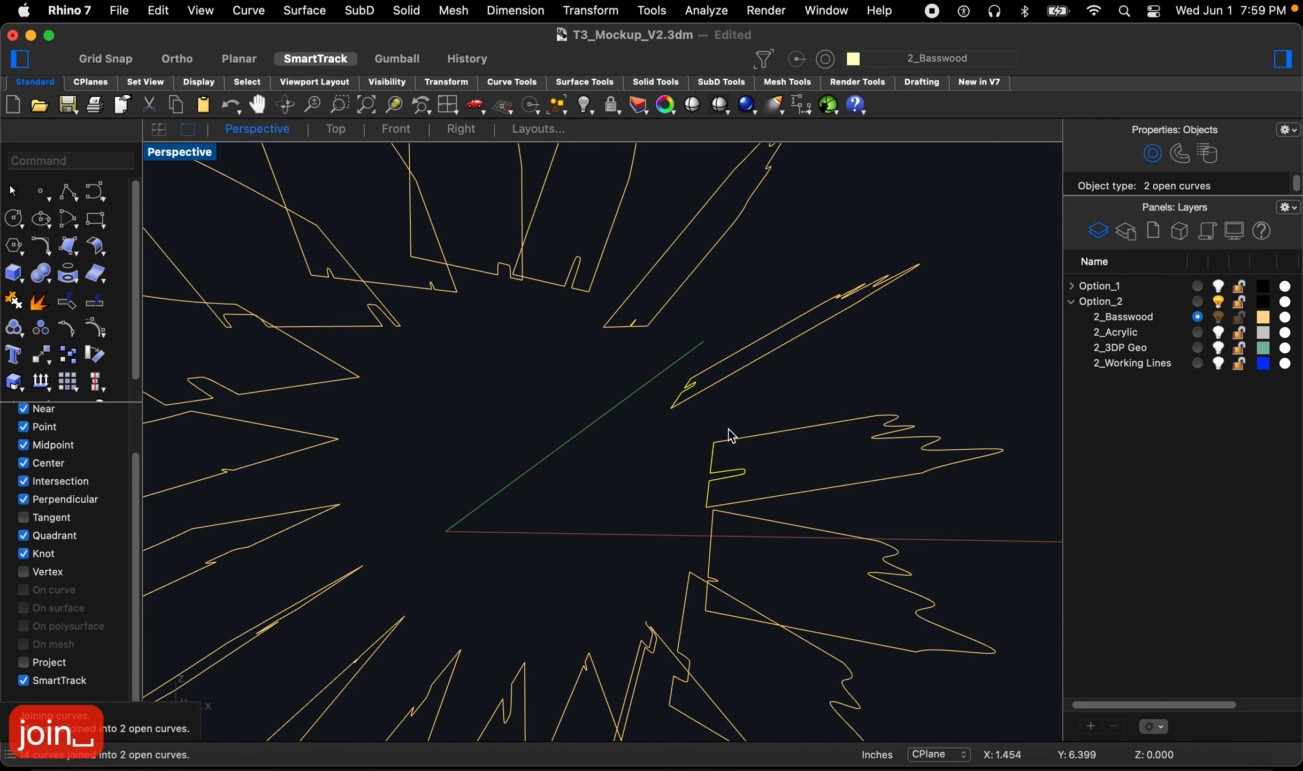
# Step: Join the remaining loose segments on the upper fins into open curves
pyautogui.click(621, 337)
pyautogui.click(599, 355)
pyautogui.moveTo(595, 358); pyautogui.dragTo(607, 333, button='right')
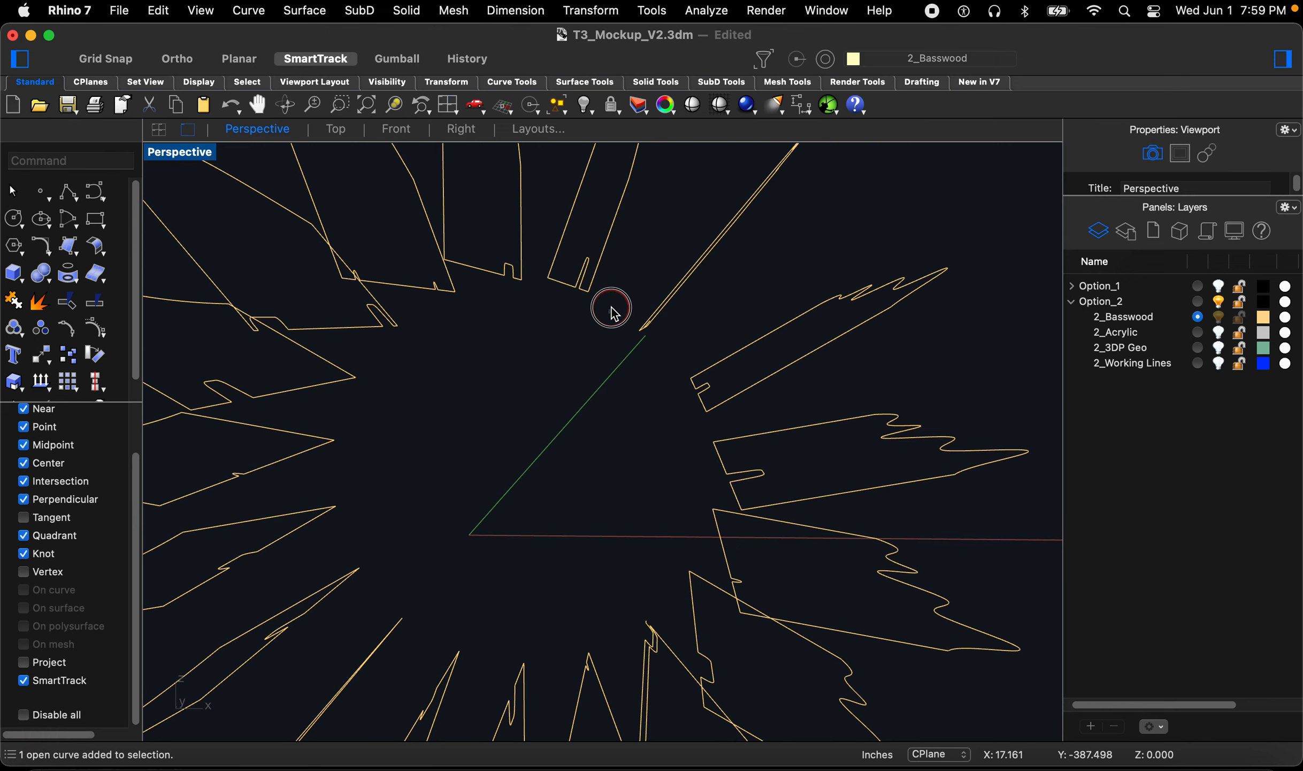
pyautogui.moveTo(672, 370); pyautogui.dragTo(672, 370)
pyautogui.moveTo(672, 371); pyautogui.dragTo(580, 320, button='right')
pyautogui.keyDown('shift'); pyautogui.moveTo(574, 250); pyautogui.dragTo(640, 316); pyautogui.keyUp('shift')
pyautogui.keyDown('shift'); pyautogui.moveTo(501, 254); pyautogui.dragTo(540, 301); pyautogui.keyUp('shift')
pyautogui.keyDown('shift'); pyautogui.moveTo(384, 253); pyautogui.dragTo(487, 314); pyautogui.keyUp('shift')
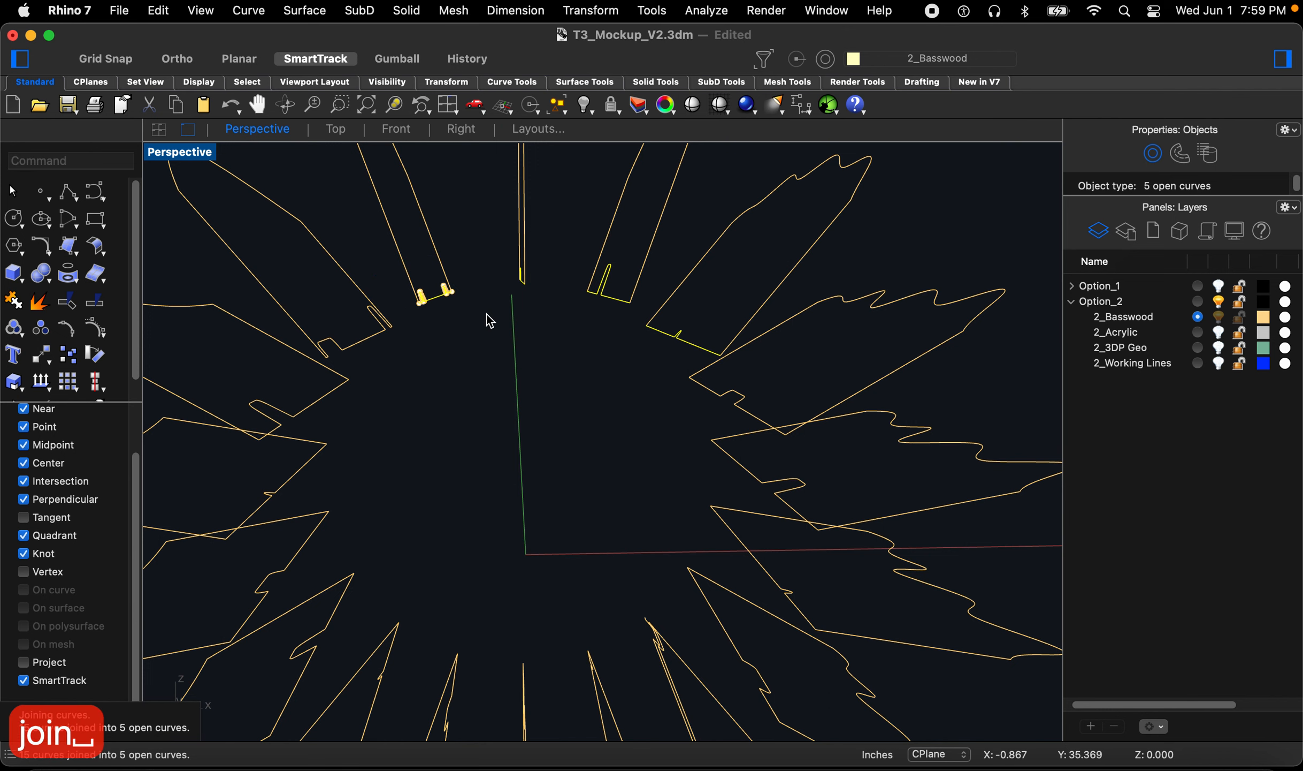
pyautogui.moveTo(465, 350); pyautogui.dragTo(412, 394, button='right')
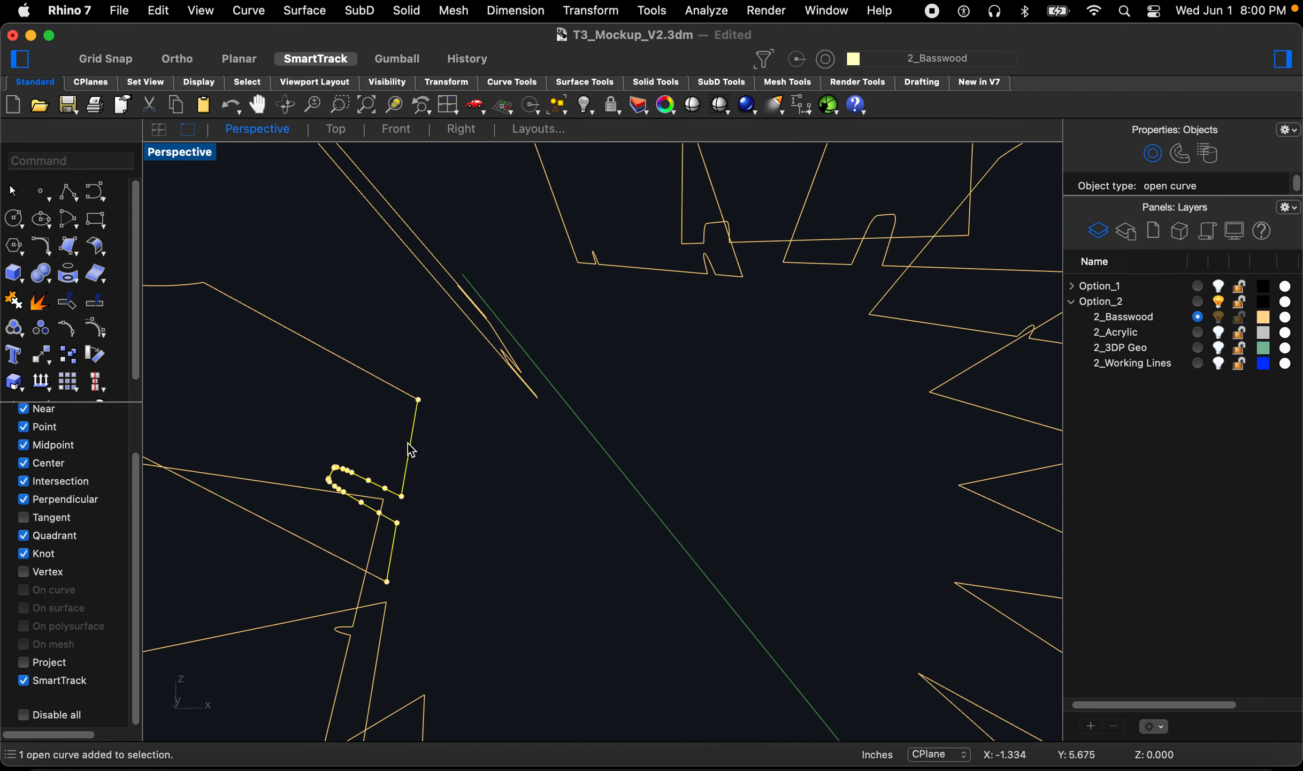
# Step: Offset a fin outline curve 0.045 inches to one side with Offset
pyautogui.scroll(-15, 397, 386)
pyautogui.click(518, 396)
pyautogui.scroll(7, 572, 538)
pyautogui.moveTo(572, 538); pyautogui.dragTo(532, 522, button='right')
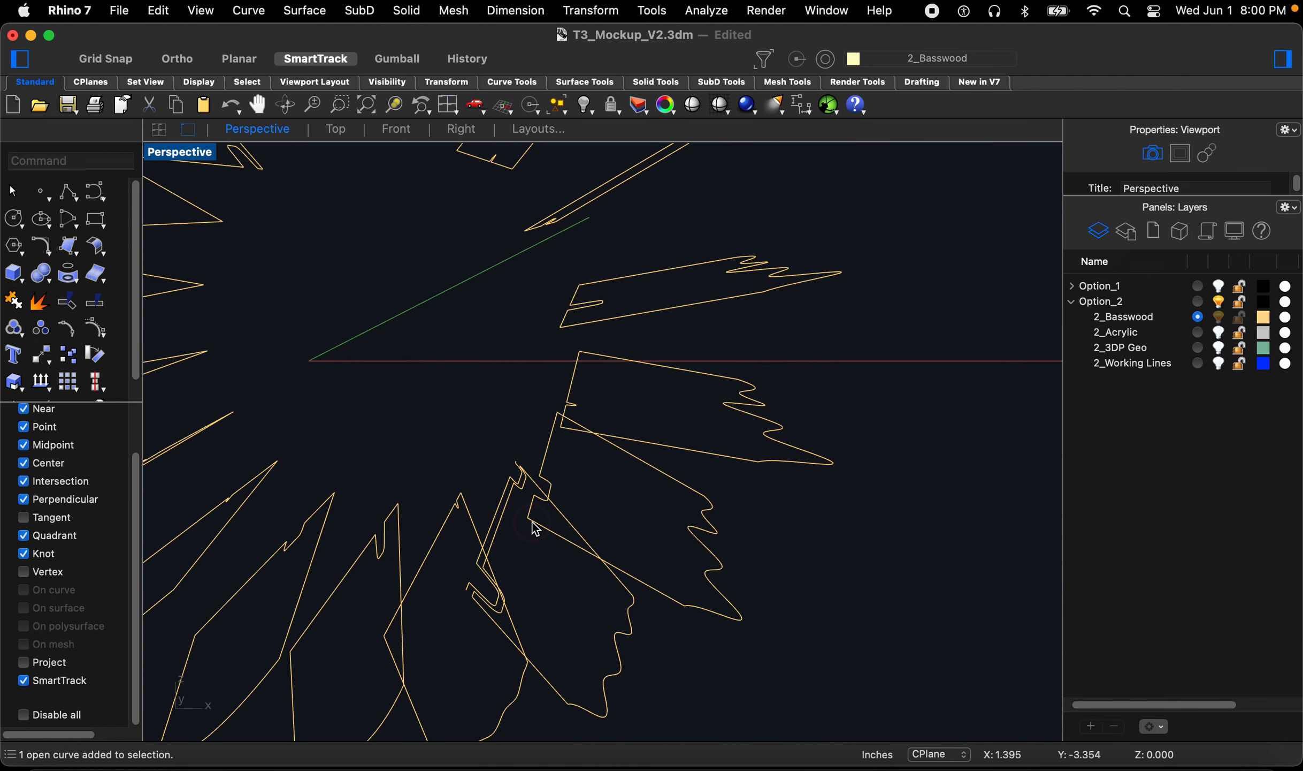
pyautogui.write('off')
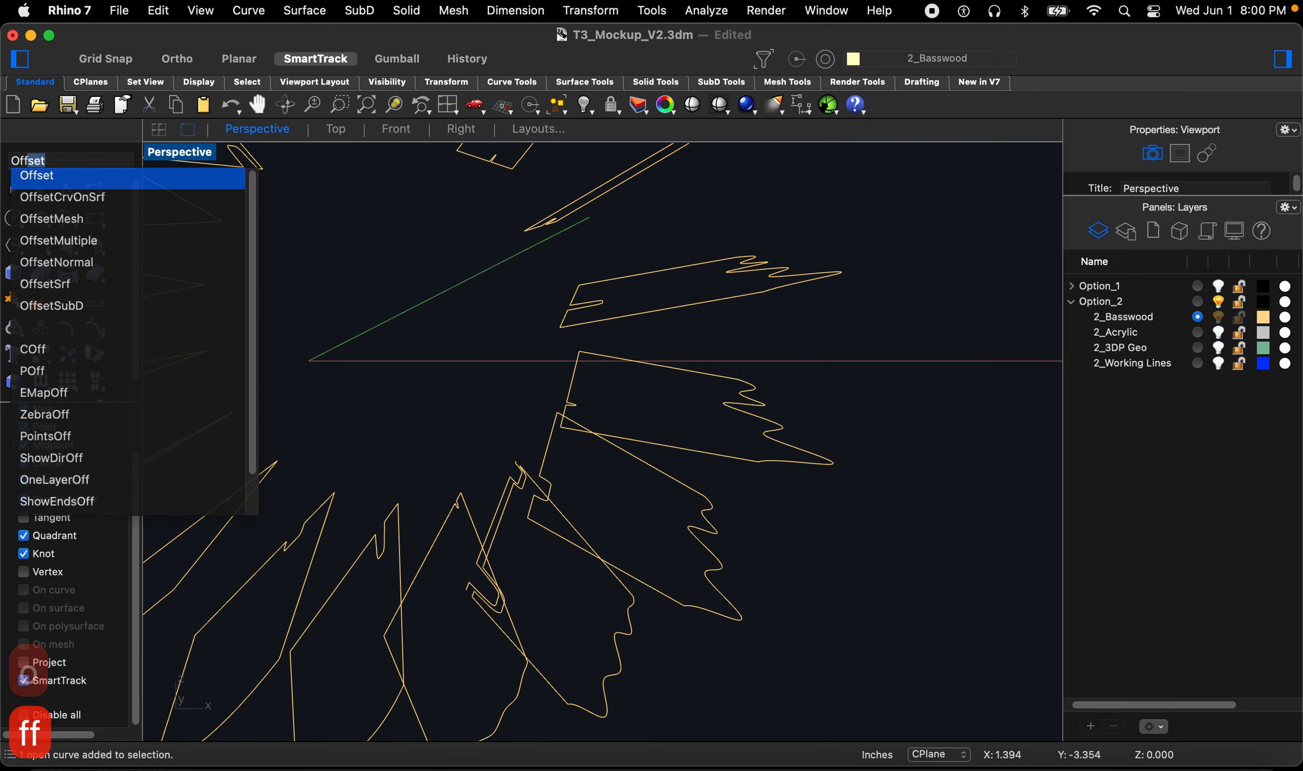
pyautogui.press('Return')
pyautogui.click(544, 461)
pyautogui.click(579, 481)
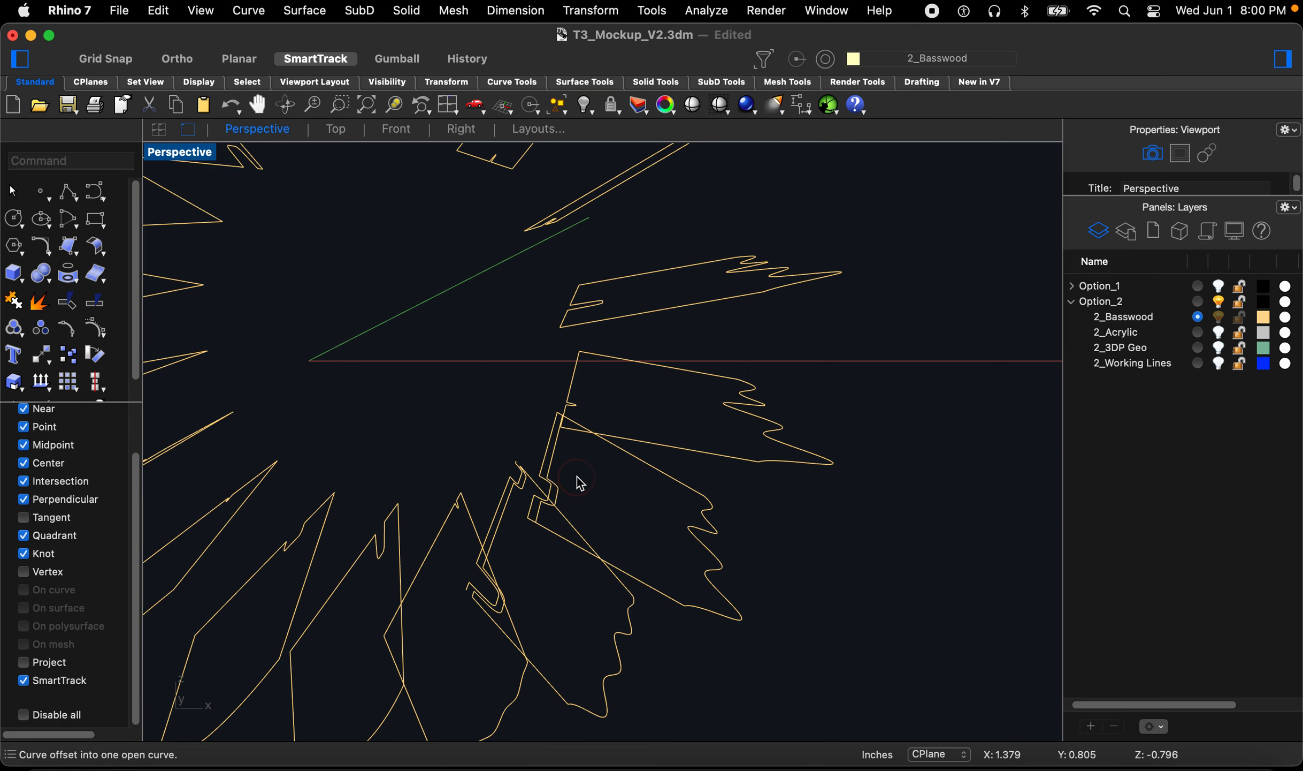
# Step: Offset two more curve segments near the fin slot by 0.045 inches
pyautogui.moveTo(581, 417); pyautogui.dragTo(559, 314, button='right')
pyautogui.press('Return')
pyautogui.click(561, 389)
pyautogui.click(518, 394)
pyautogui.press('Return')
pyautogui.click(567, 305)
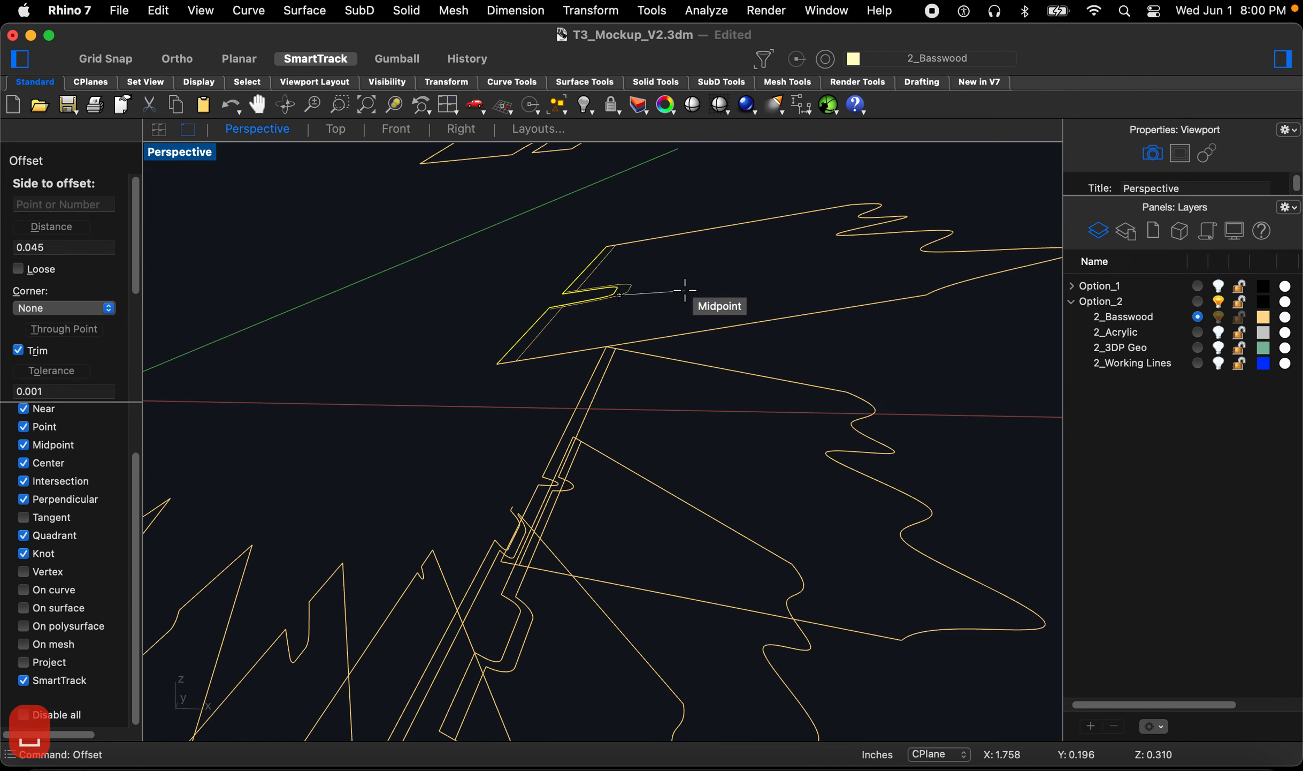
pyautogui.click(686, 291)
pyautogui.moveTo(687, 291); pyautogui.dragTo(558, 221, button='right')
# Step: Offset three more curve segments around the fin slot by 0.045 inches
pyautogui.press('Return')
pyautogui.click(553, 231)
pyautogui.click(581, 207)
pyautogui.press('Return')
pyautogui.click(573, 227)
pyautogui.click(602, 214)
pyautogui.scroll(5, 527, 220)
pyautogui.press('Return')
pyautogui.click(564, 209)
pyautogui.click(598, 197)
pyautogui.press('Return')
pyautogui.click(561, 219)
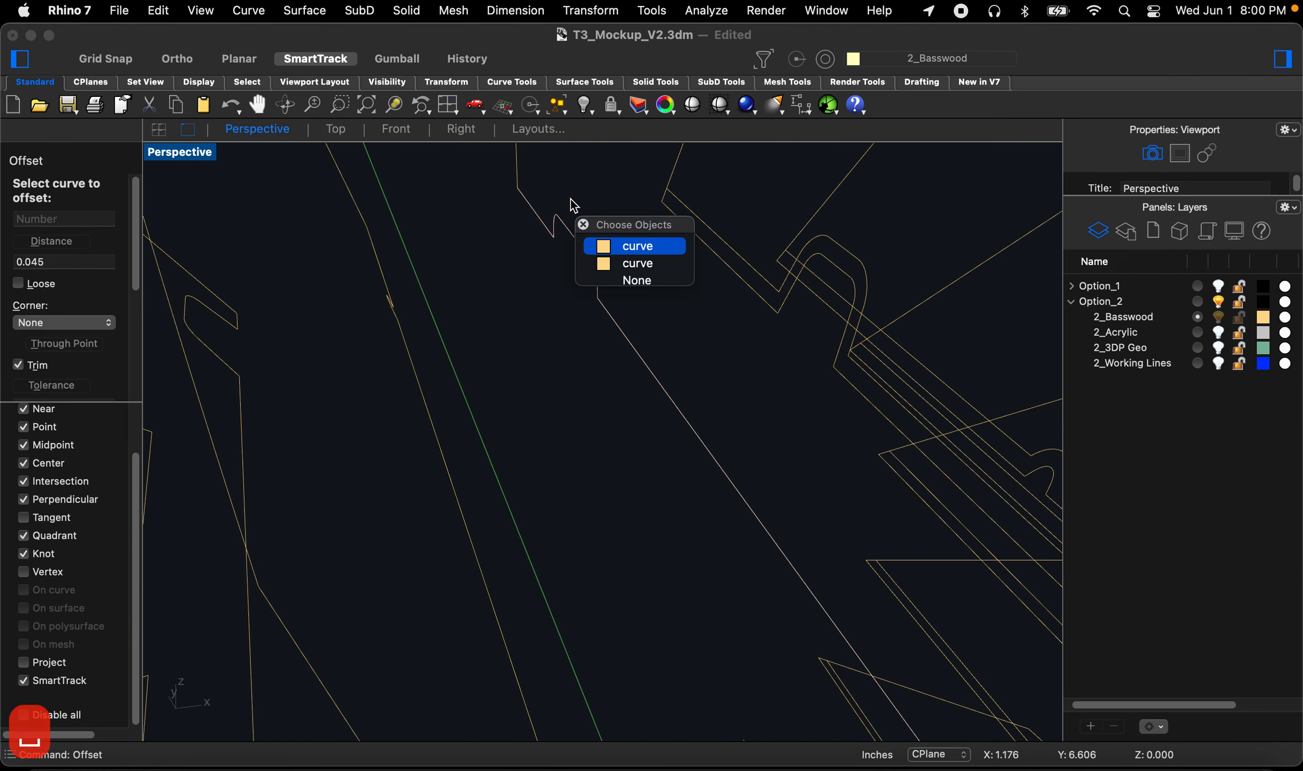
pyautogui.click(617, 264)
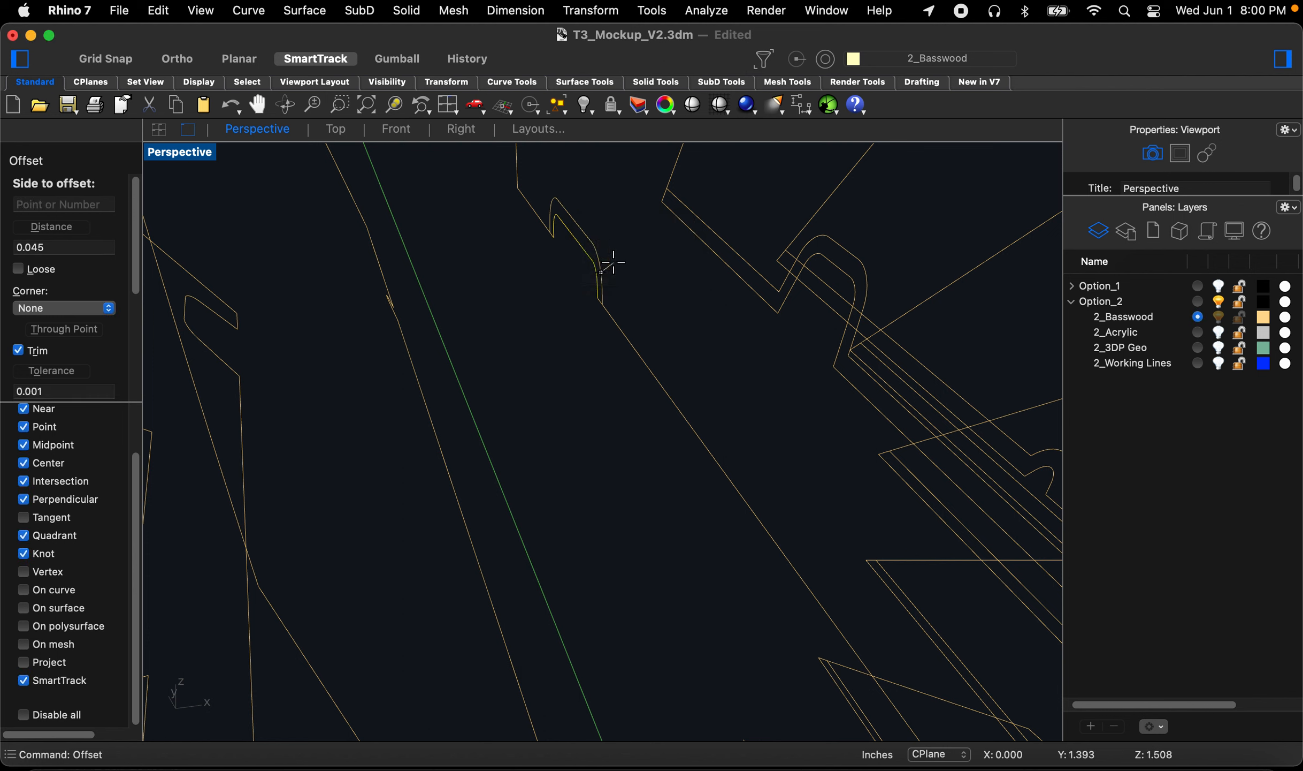
pyautogui.press('Escape')
pyautogui.press('Escape')
pyautogui.press('Escape')
# Step: Window-select the stray curves around the fin slot and delete them
pyautogui.moveTo(487, 214); pyautogui.dragTo(663, 368)
pyautogui.moveTo(478, 198); pyautogui.dragTo(678, 346)
pyautogui.press('BackSpace')
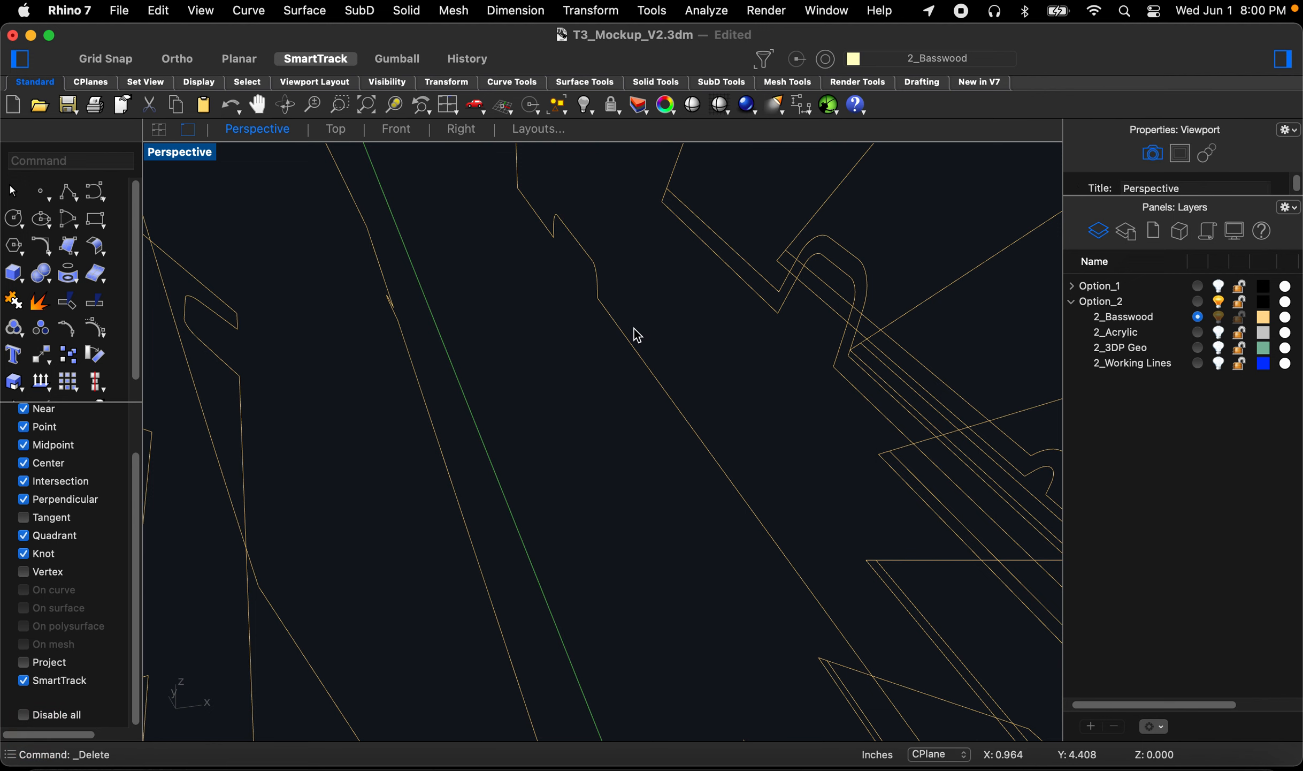
pyautogui.moveTo(631, 326); pyautogui.dragTo(629, 322, button='right')
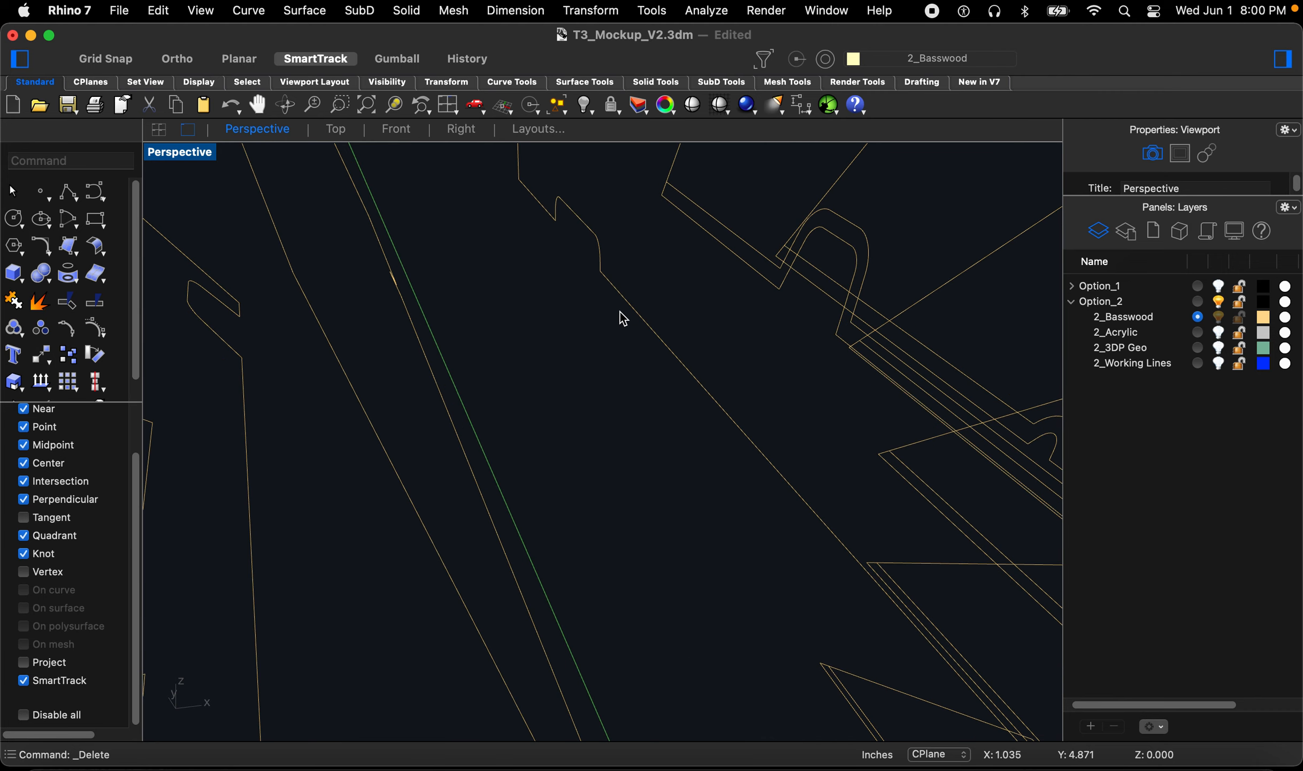
# Step: Offset two fin slot curves by 0.045 inches with Offset
pyautogui.press('space')
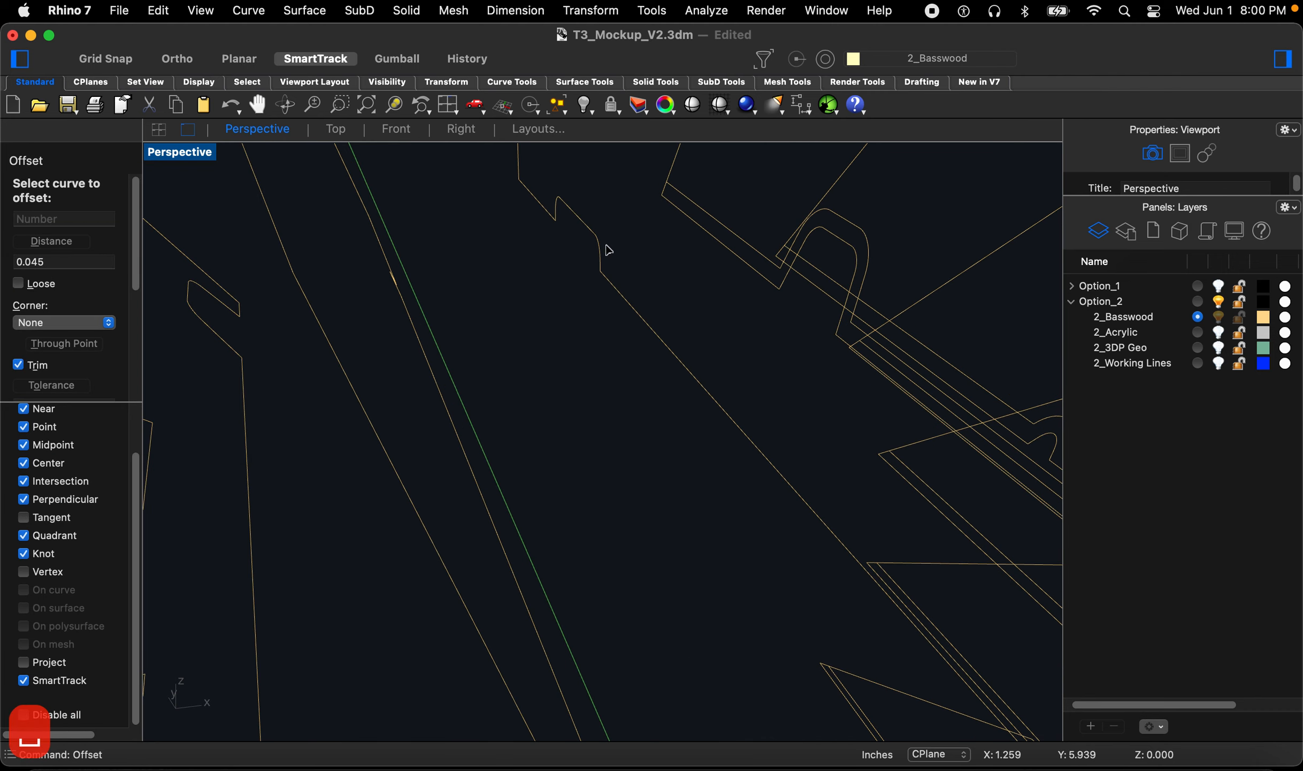
pyautogui.click(596, 231)
pyautogui.click(605, 204)
pyautogui.scroll(-10, 652, 244)
pyautogui.scroll(10, 516, 248)
pyautogui.scroll(-2, 552, 262)
pyautogui.press('space')
pyautogui.click(598, 321)
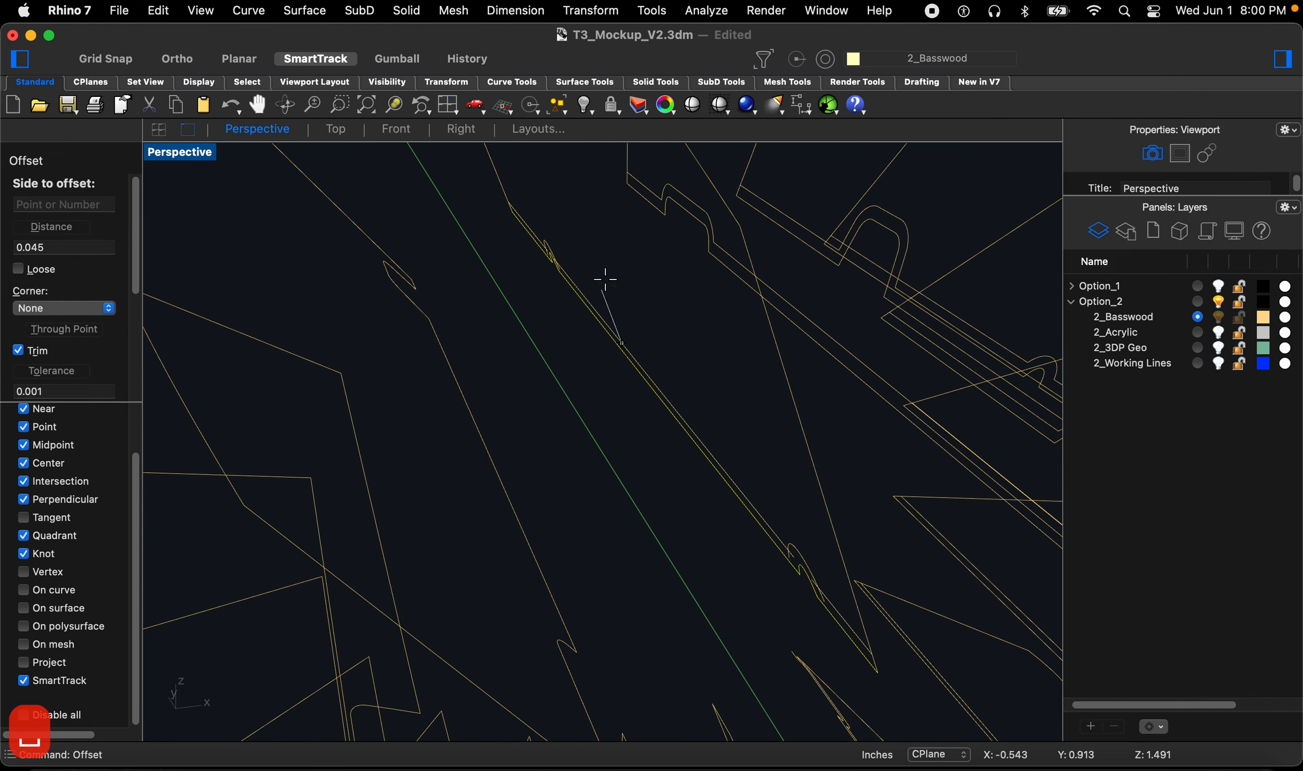
pyautogui.click(614, 278)
pyautogui.scroll(-8, 610, 289)
pyautogui.scroll(5, 550, 350)
pyautogui.moveTo(511, 323); pyautogui.dragTo(490, 315, button='right')
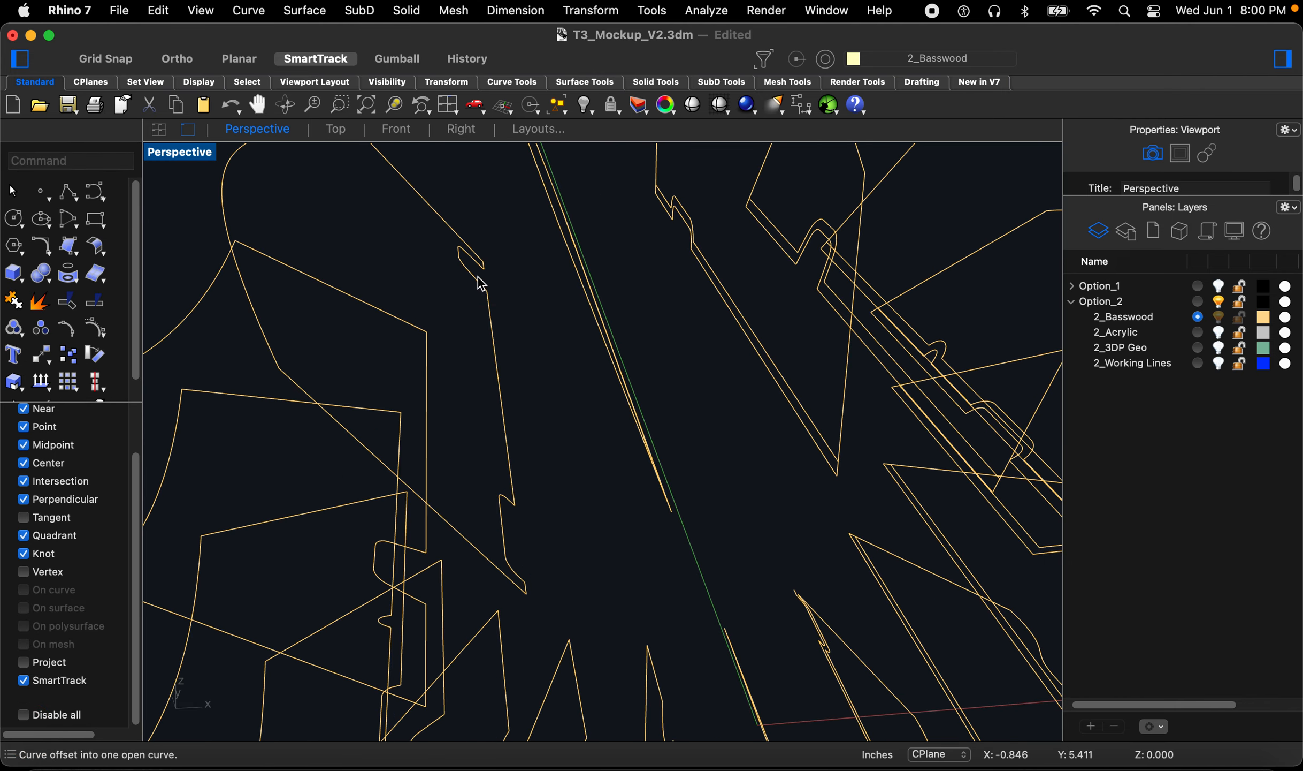
# Step: Offset two more fin edge curves by 0.045 inches
pyautogui.press('space')
pyautogui.click(462, 270)
pyautogui.click(424, 258)
pyautogui.moveTo(602, 320); pyautogui.dragTo(536, 407, button='right')
pyautogui.press('space')
pyautogui.click(553, 394)
pyautogui.click(542, 397)
pyautogui.scroll(-7, 545, 385)
pyautogui.scroll(7, 532, 469)
pyautogui.moveTo(531, 470); pyautogui.dragTo(534, 431, button='right')
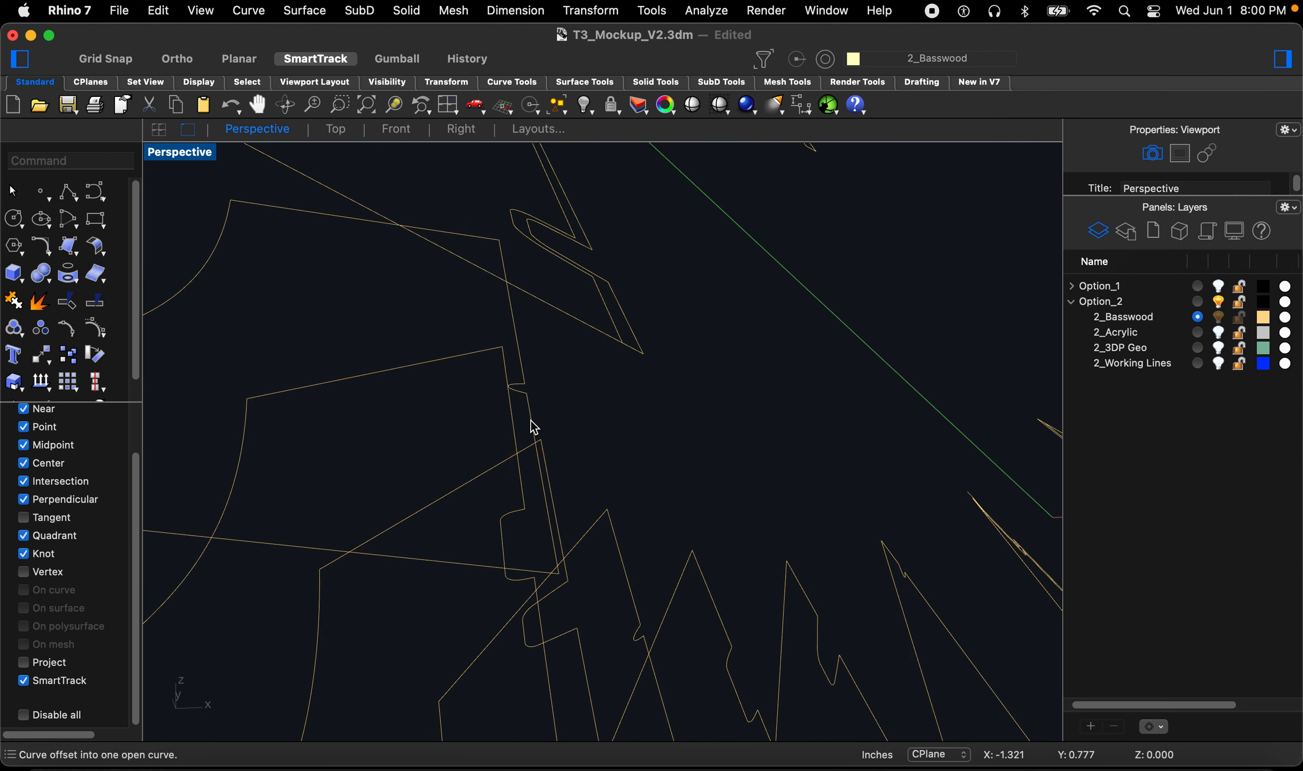
# Step: Offset the curves around the next fin slot by 0.045 inches
pyautogui.press('space')
pyautogui.click(464, 347)
pyautogui.moveTo(466, 349); pyautogui.dragTo(529, 435, button='right')
pyautogui.moveTo(502, 371); pyautogui.dragTo(503, 497, button='right')
pyautogui.press('space')
pyautogui.click(439, 390)
pyautogui.press('space')
pyautogui.click(569, 451)
pyautogui.click(526, 474)
pyautogui.press('space')
pyautogui.click(559, 511)
pyautogui.click(527, 527)
pyautogui.press('space')
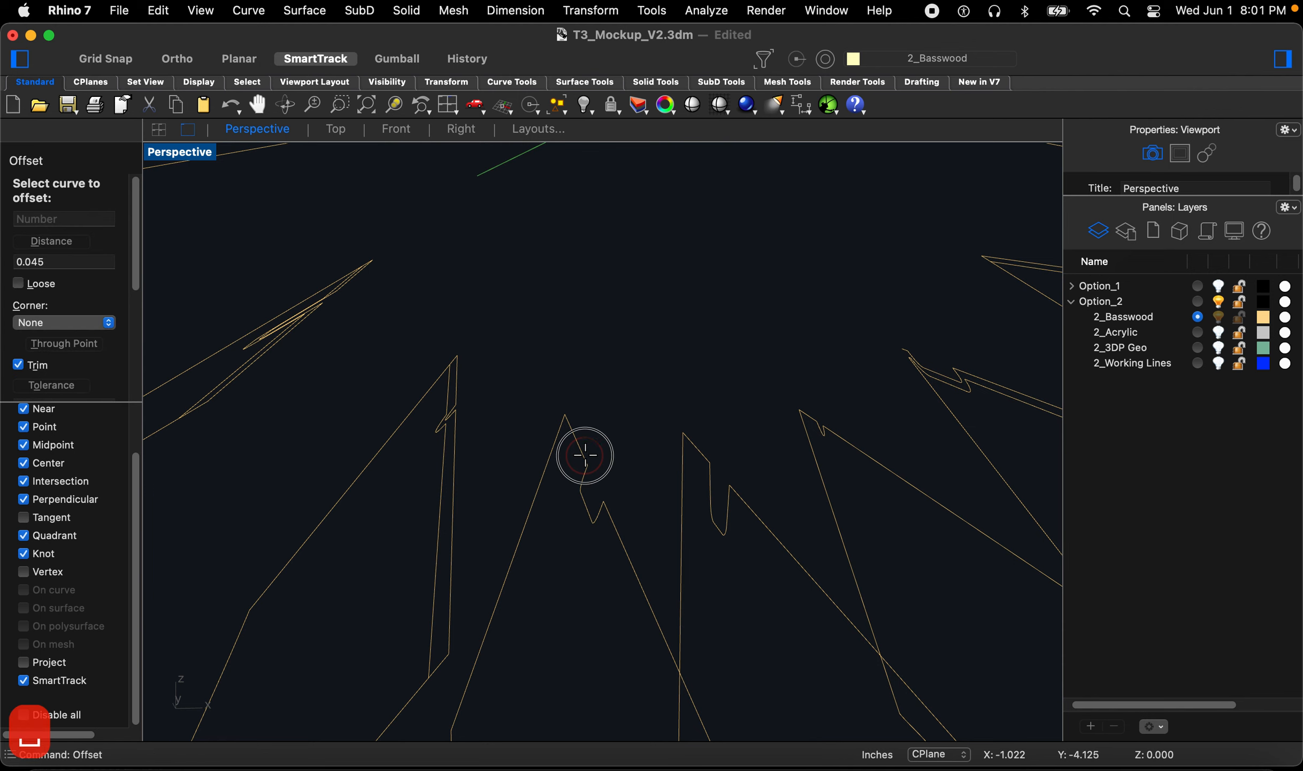
# Step: Offset the remaining fin outline curves by 0.045 inches
pyautogui.click(582, 451)
pyautogui.click(553, 567)
pyautogui.moveTo(553, 567); pyautogui.dragTo(705, 530, button='right')
pyautogui.press('space')
pyautogui.click(673, 523)
pyautogui.click(652, 585)
pyautogui.press('space')
pyautogui.click(736, 508)
pyautogui.click(751, 517)
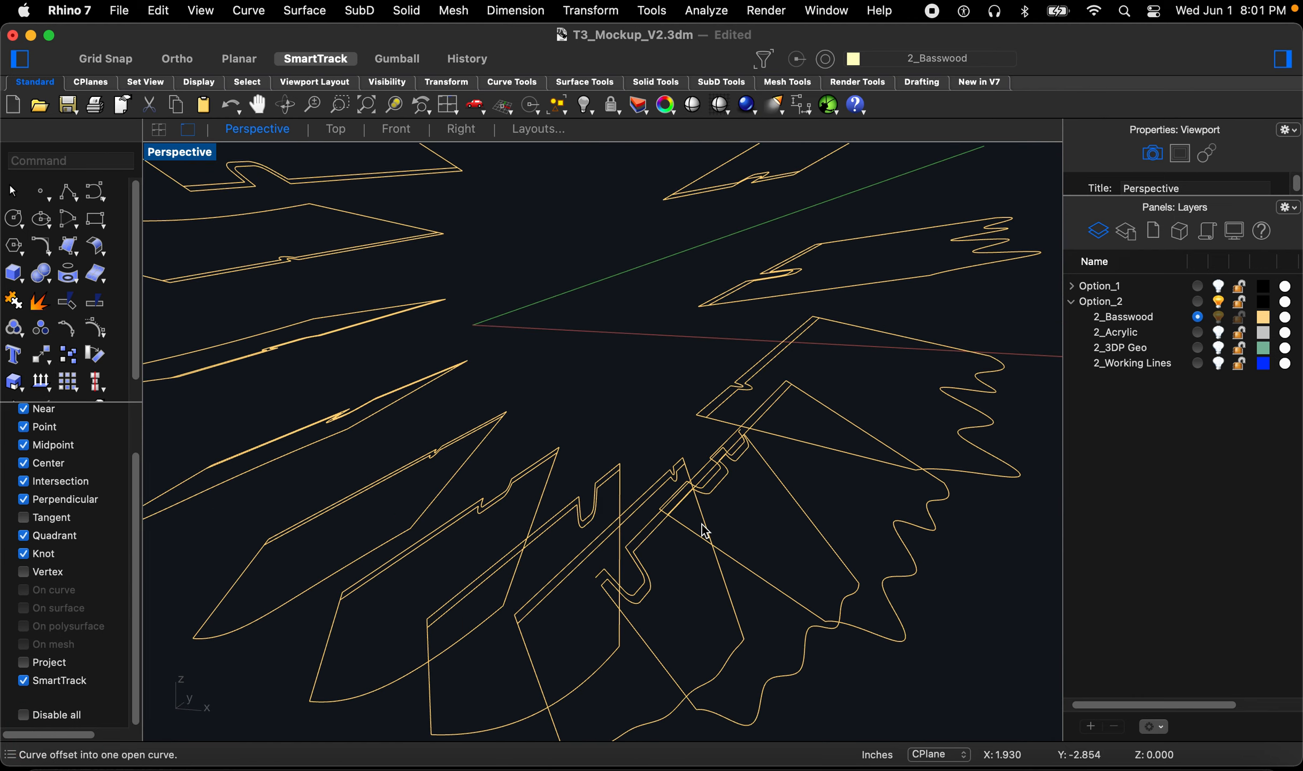
# Step: Fillet the corner of a fin tip's offset outline with radius 0 to join the two lines
pyautogui.scroll(10, 787, 377)
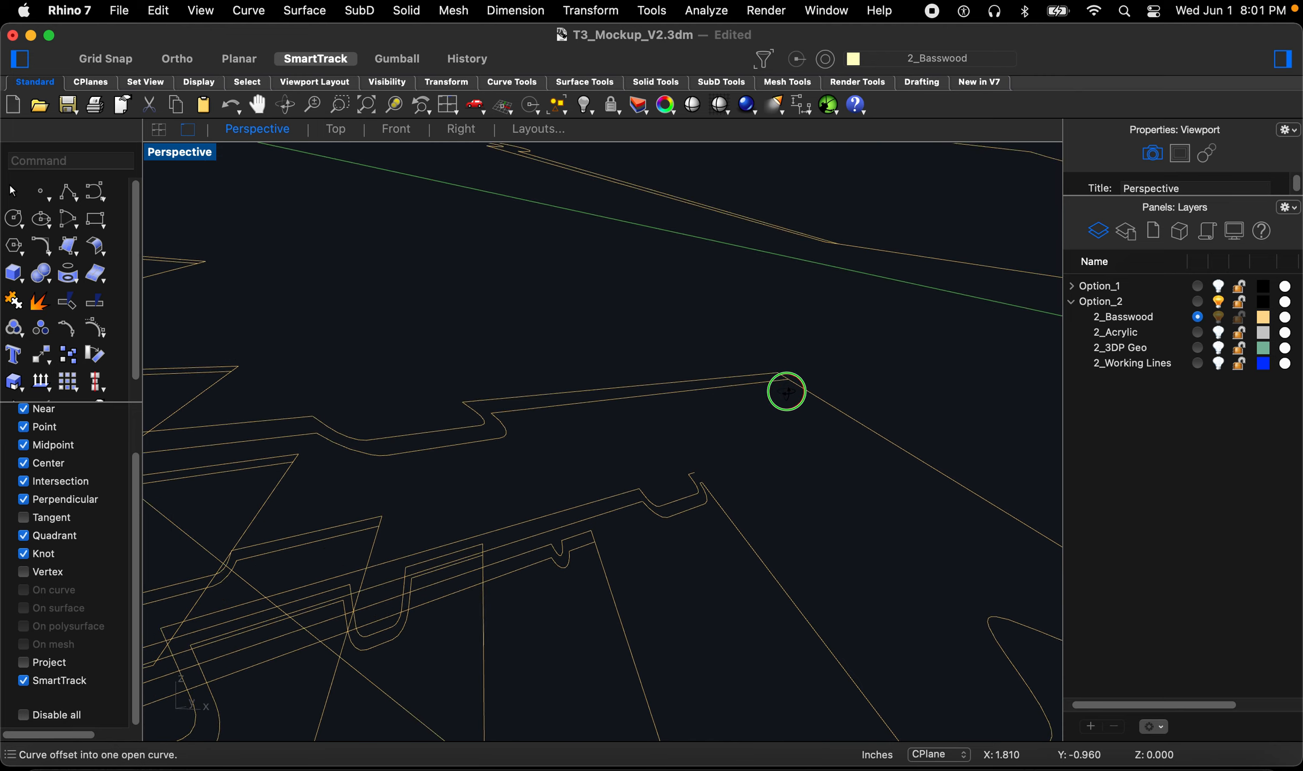
pyautogui.scroll(10, 779, 381)
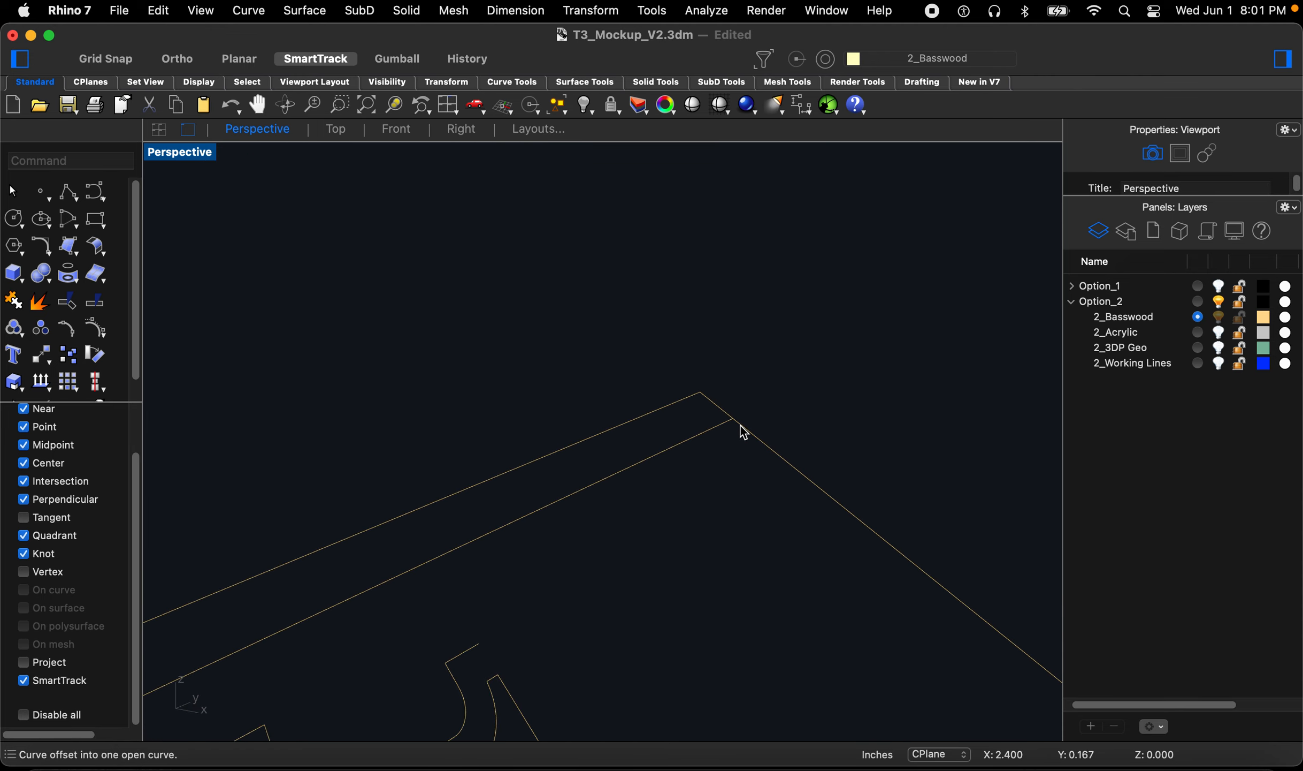
pyautogui.write('fillet')
pyautogui.press('space')
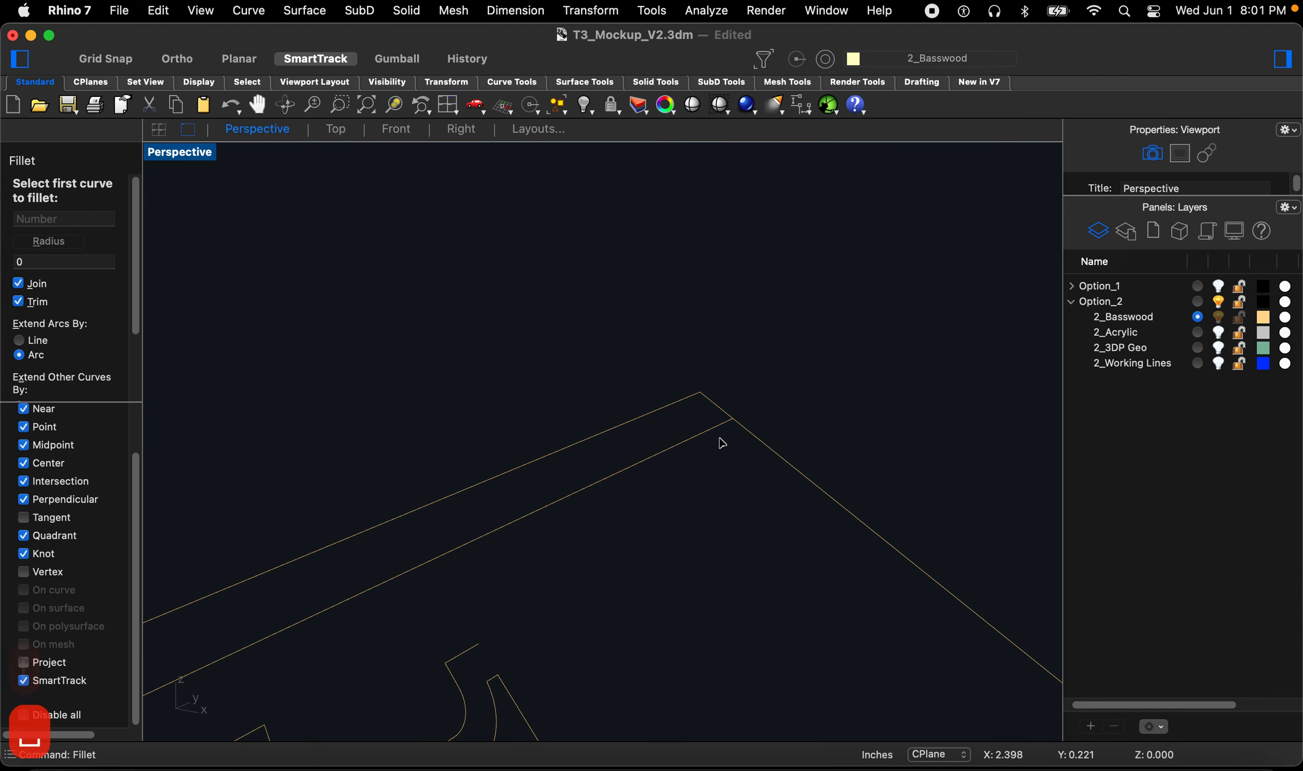
pyautogui.click(773, 454)
pyautogui.scroll(-5, 765, 457)
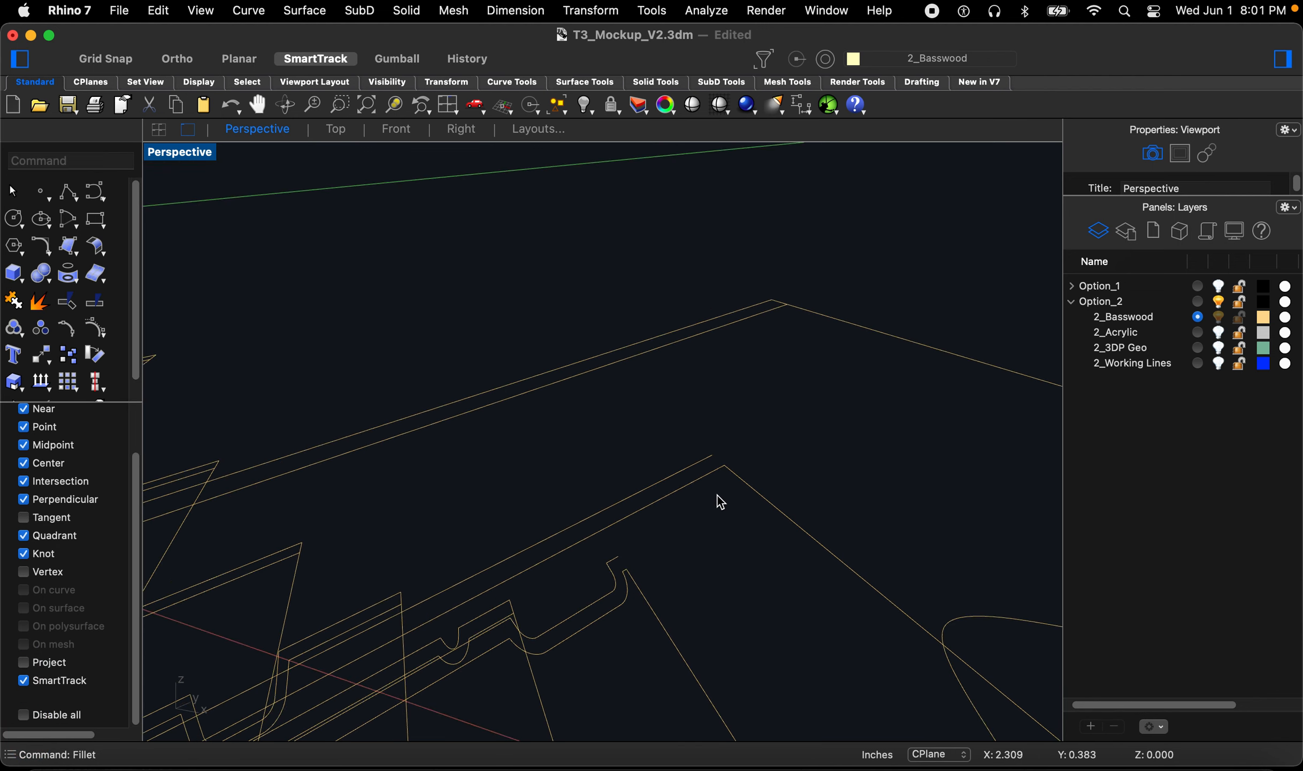
pyautogui.press('space')
pyautogui.click(752, 335)
pyautogui.click(838, 343)
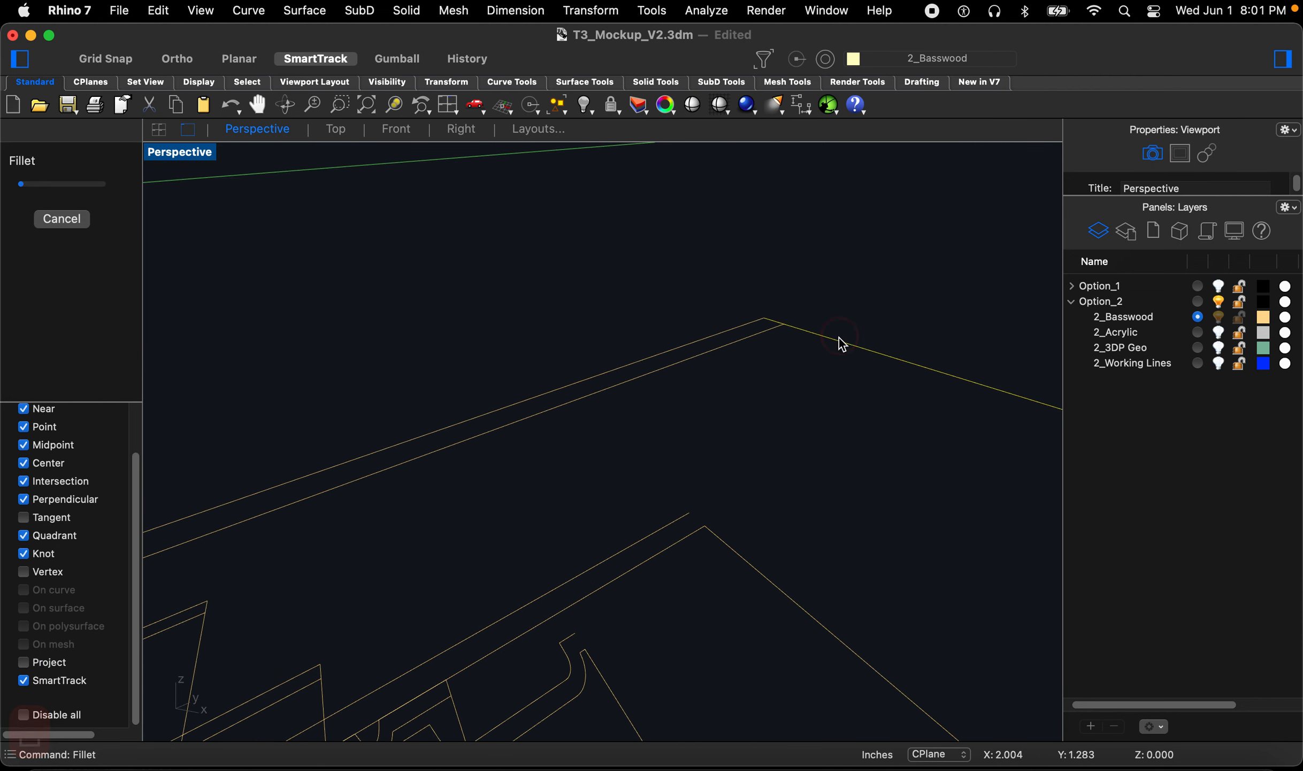
pyautogui.scroll(-5, 704, 495)
pyautogui.scroll(10, 737, 438)
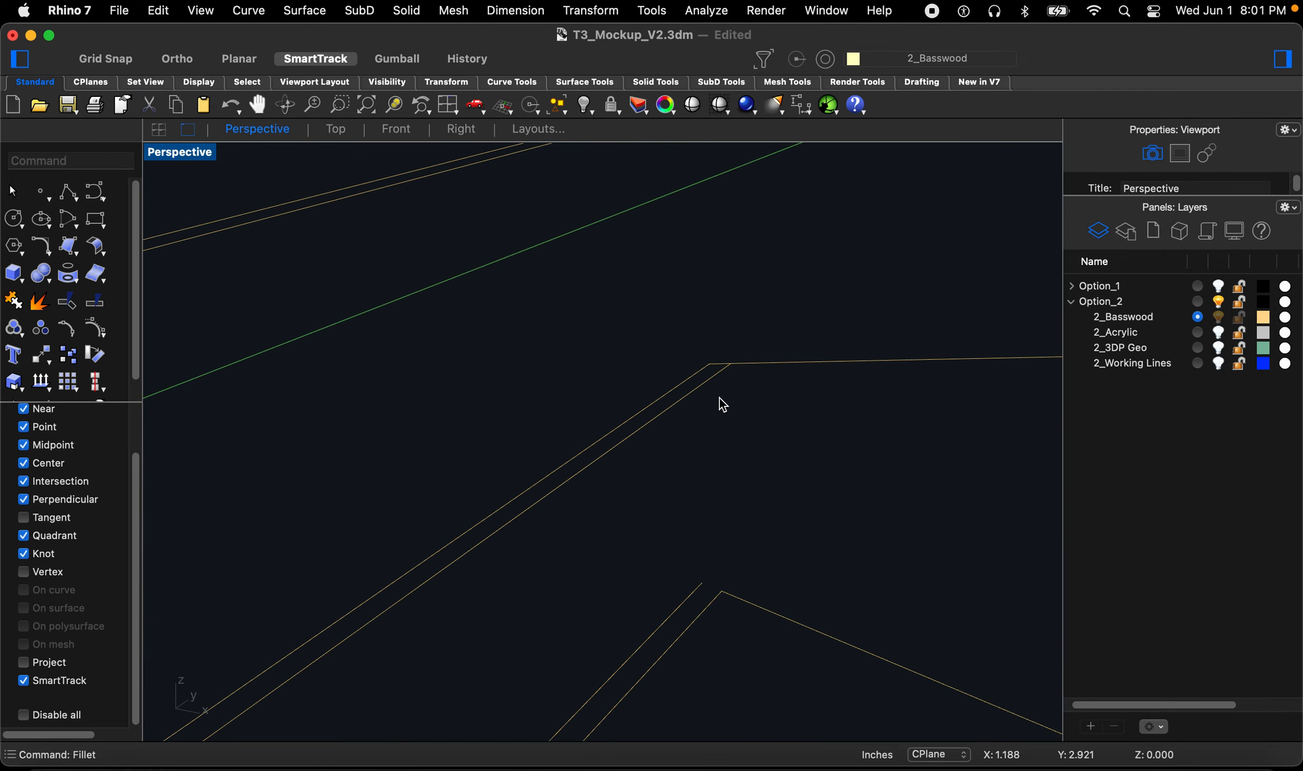
# Step: Close the next corners of the offset fin outlines with zero-radius fillets
pyautogui.press('space')
pyautogui.click(752, 369)
pyautogui.click(770, 362)
pyautogui.scroll(-10, 780, 509)
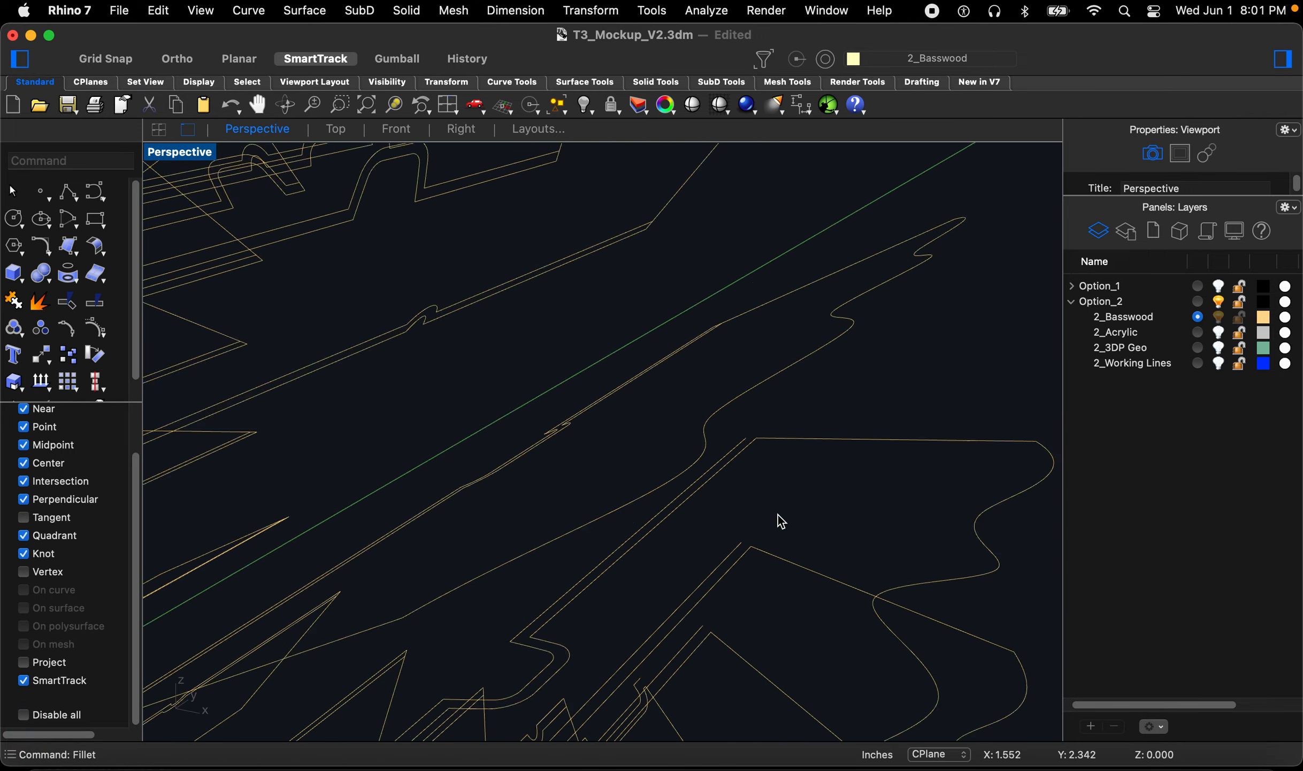
pyautogui.scroll(4, 744, 386)
pyautogui.moveTo(742, 389); pyautogui.dragTo(746, 407, button='right')
pyautogui.scroll(5, 749, 412)
pyautogui.press('space')
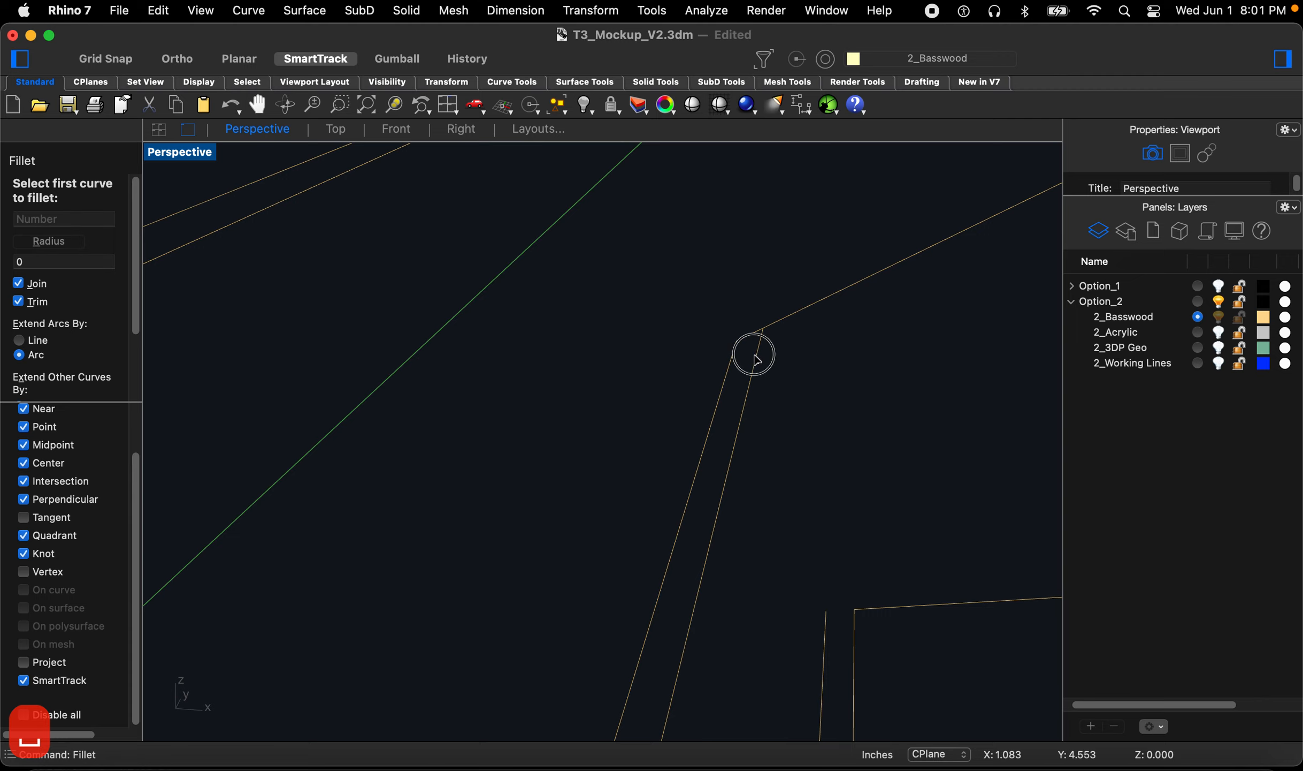
pyautogui.click(777, 333)
pyautogui.scroll(-8, 748, 395)
pyautogui.scroll(6, 707, 323)
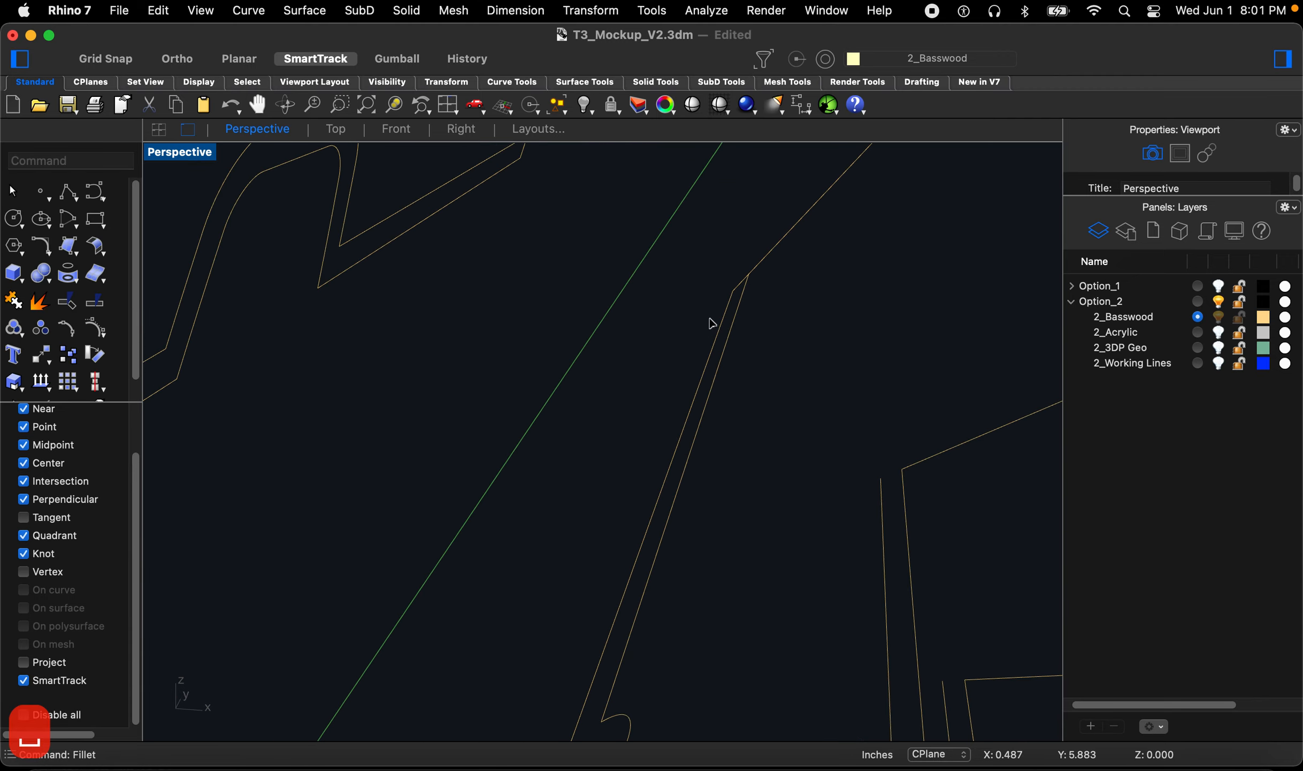
# Step: Fillet the corner near the fin slot with radius 0 to join the offset segments
pyautogui.press('space')
pyautogui.click(759, 278)
pyautogui.scroll(-8, 762, 352)
pyautogui.scroll(6, 744, 299)
pyautogui.scroll(2, 749, 315)
pyautogui.press('space')
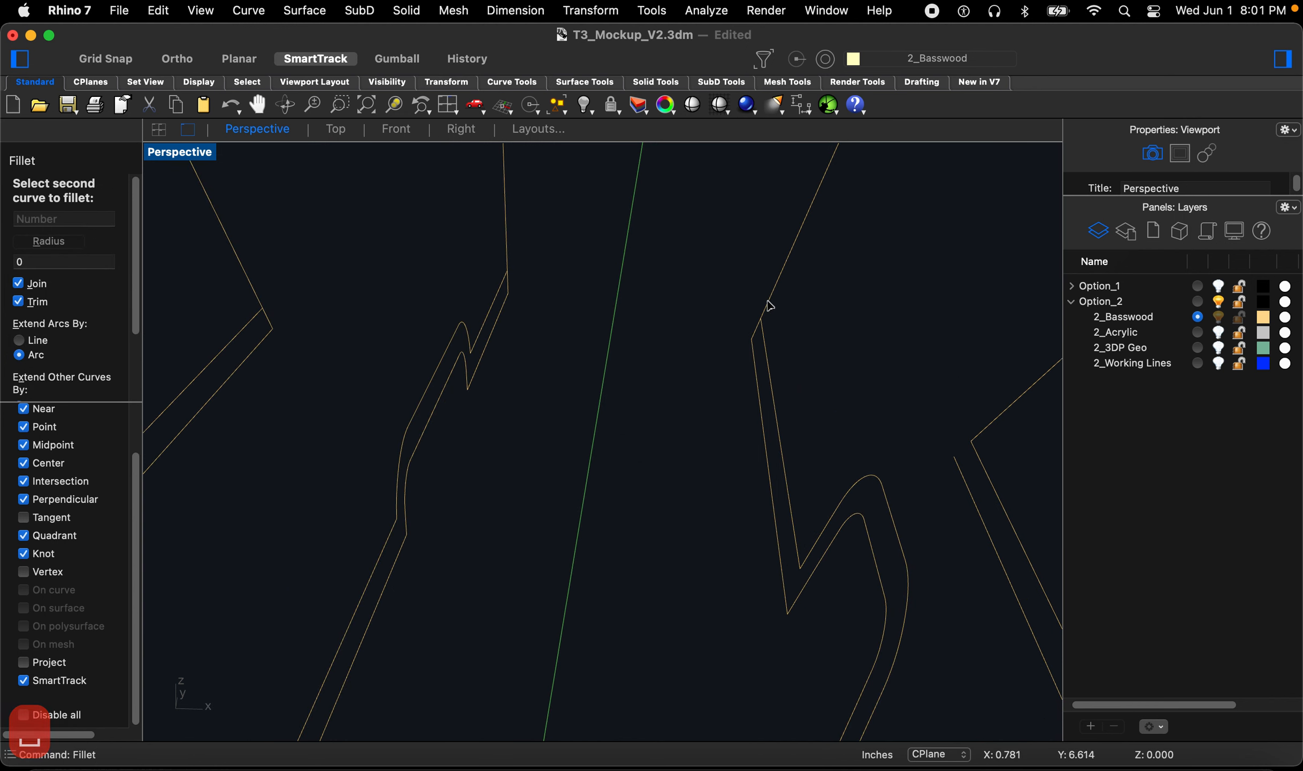
pyautogui.scroll(-6, 801, 364)
pyautogui.scroll(6, 762, 354)
pyautogui.click(792, 340)
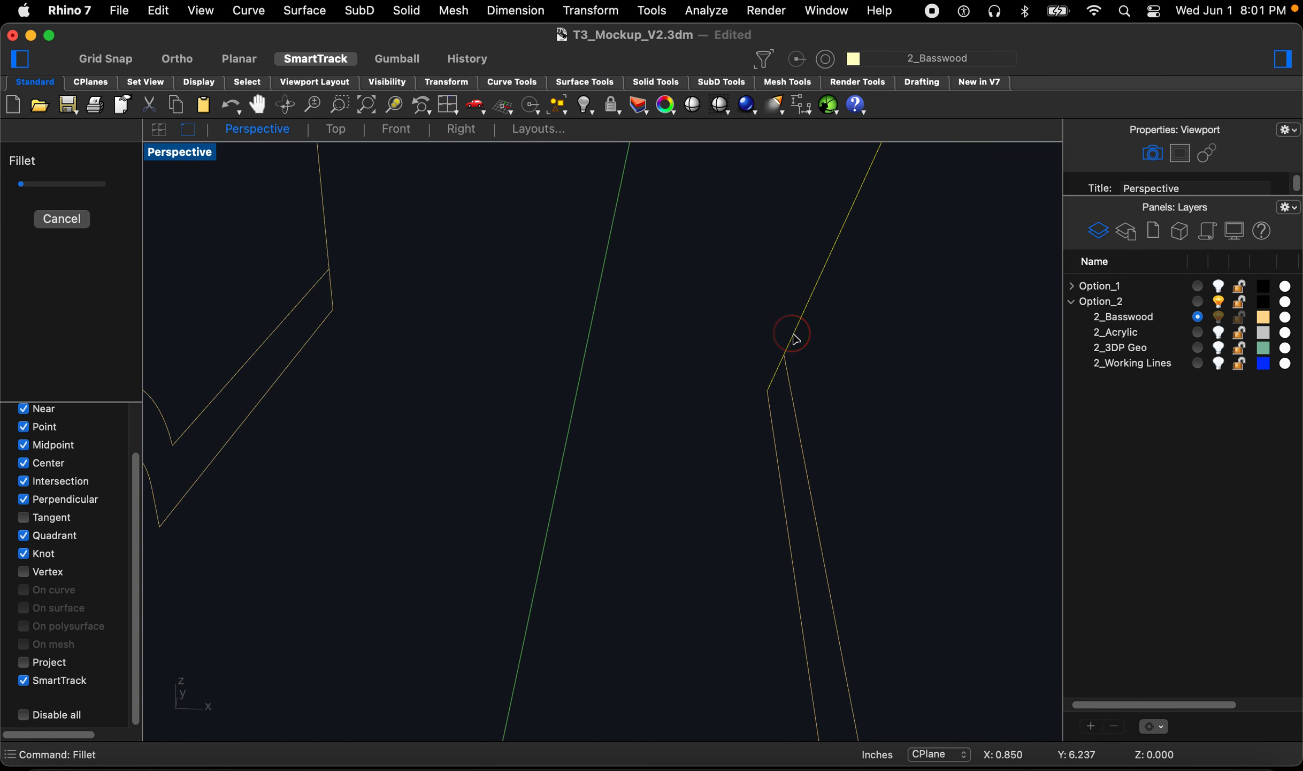
pyautogui.scroll(-5, 749, 347)
pyautogui.scroll(5, 503, 361)
pyautogui.press('space')
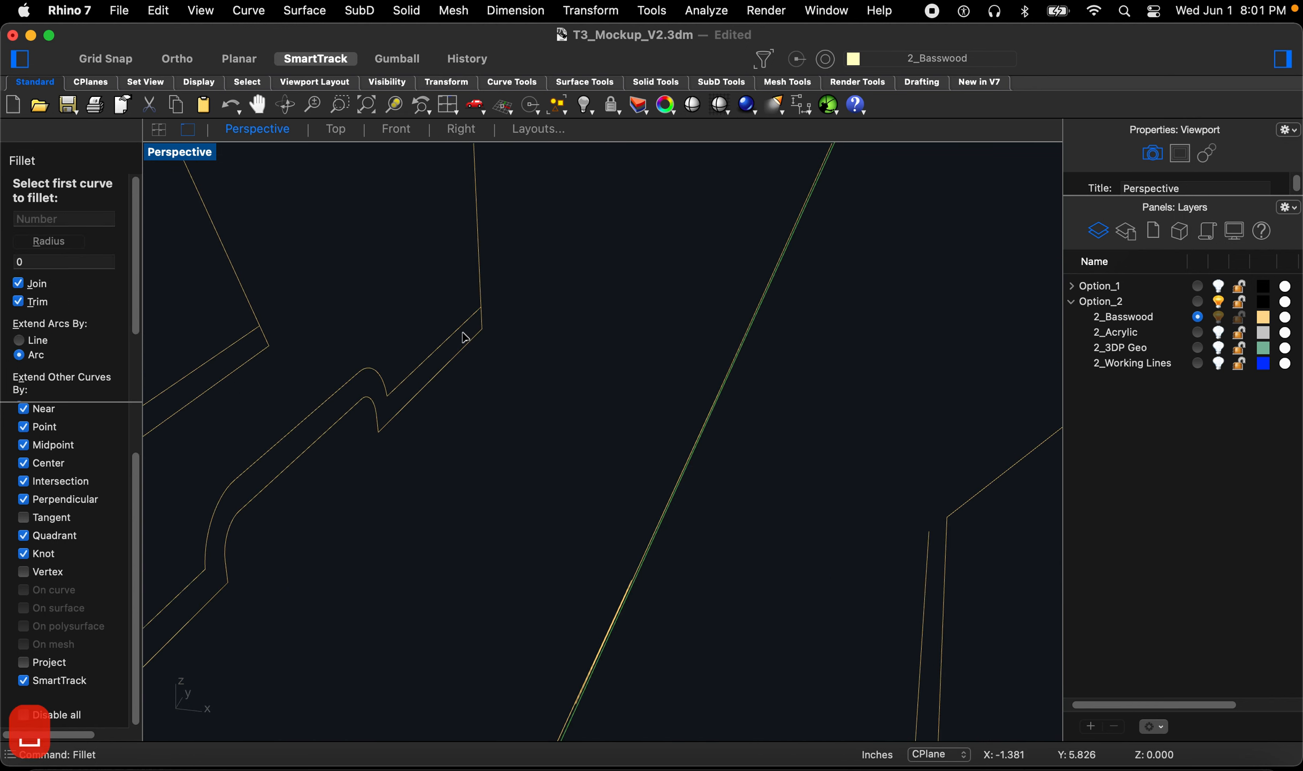
# Step: Join the slot-side offset segments with zero-radius fillets
pyautogui.click(480, 259)
pyautogui.scroll(-5, 576, 379)
pyautogui.scroll(5, 442, 370)
pyautogui.press('space')
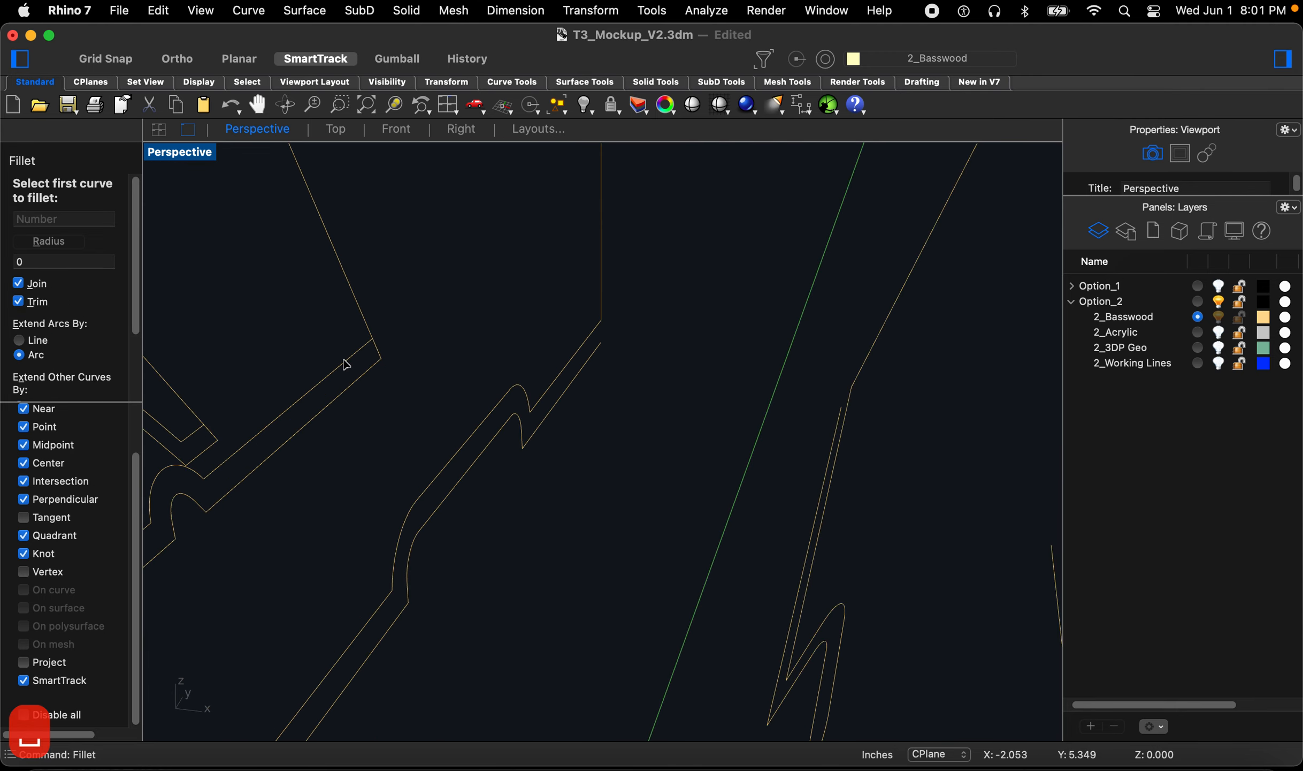
pyautogui.click(354, 308)
pyautogui.click(349, 356)
pyautogui.scroll(-5, 520, 383)
pyautogui.scroll(6, 369, 373)
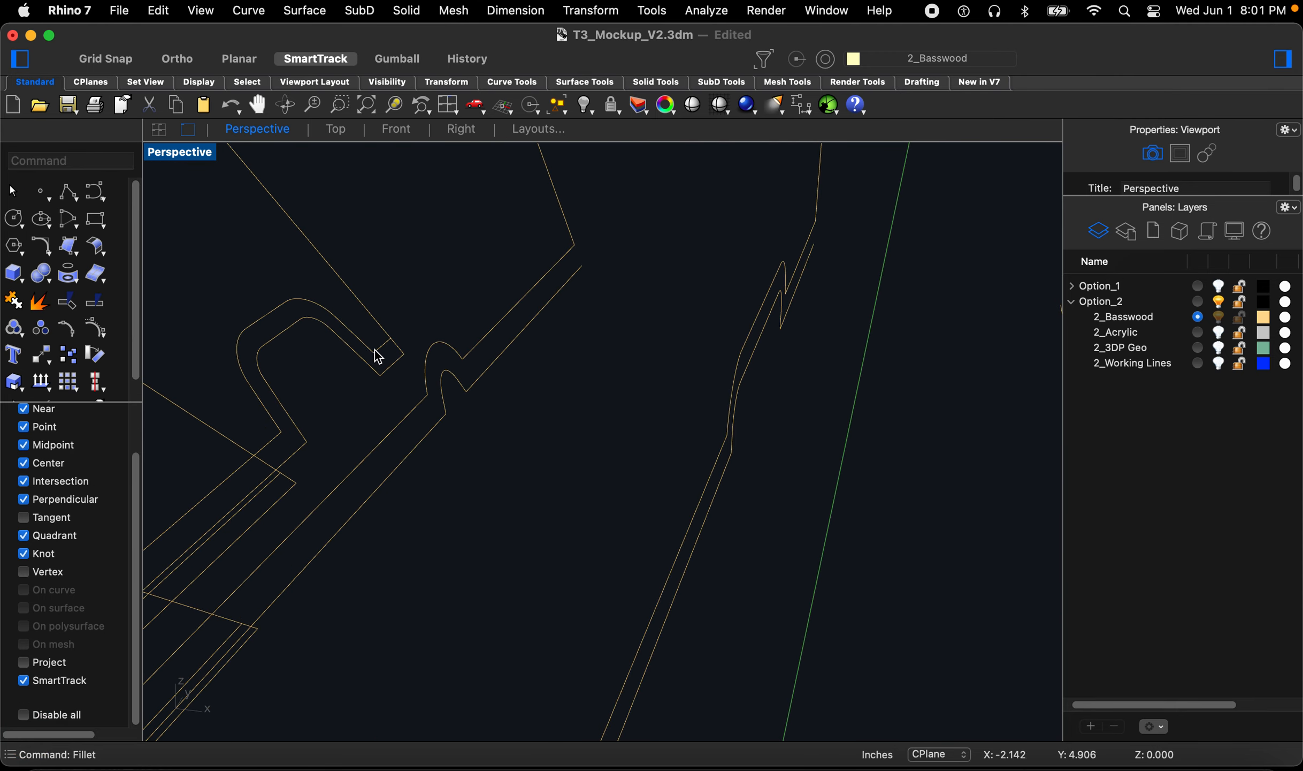
pyautogui.press('space')
pyautogui.click(391, 351)
pyautogui.click(390, 299)
pyautogui.scroll(-5, 486, 343)
pyautogui.scroll(6, 361, 442)
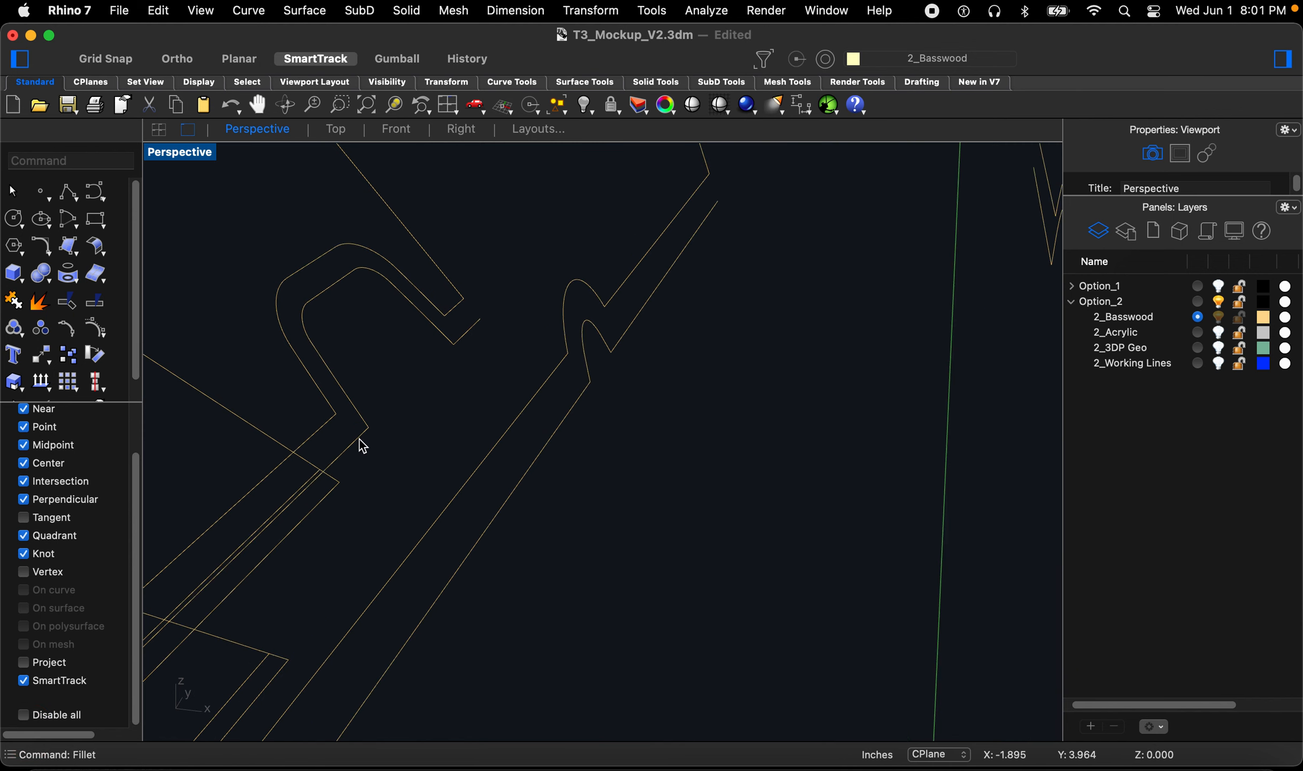
# Step: Close the outer corners of the lower fin outline with zero-radius fillets
pyautogui.scroll(-5, 448, 400)
pyautogui.scroll(6, 387, 425)
pyautogui.press('space')
pyautogui.click(384, 426)
pyautogui.click(380, 399)
pyautogui.scroll(-5, 413, 490)
pyautogui.scroll(6, 429, 572)
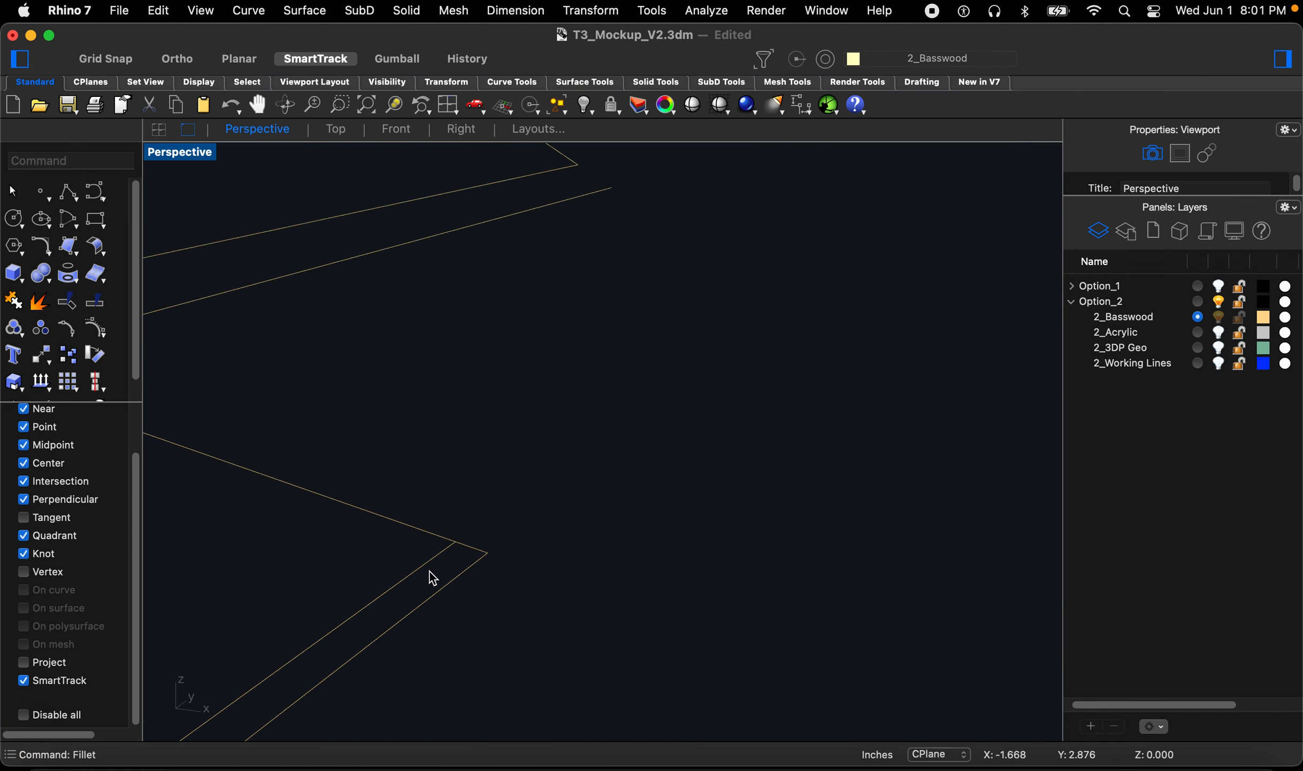
pyautogui.press('space')
pyautogui.click(428, 562)
pyautogui.click(407, 502)
pyautogui.scroll(-5, 488, 471)
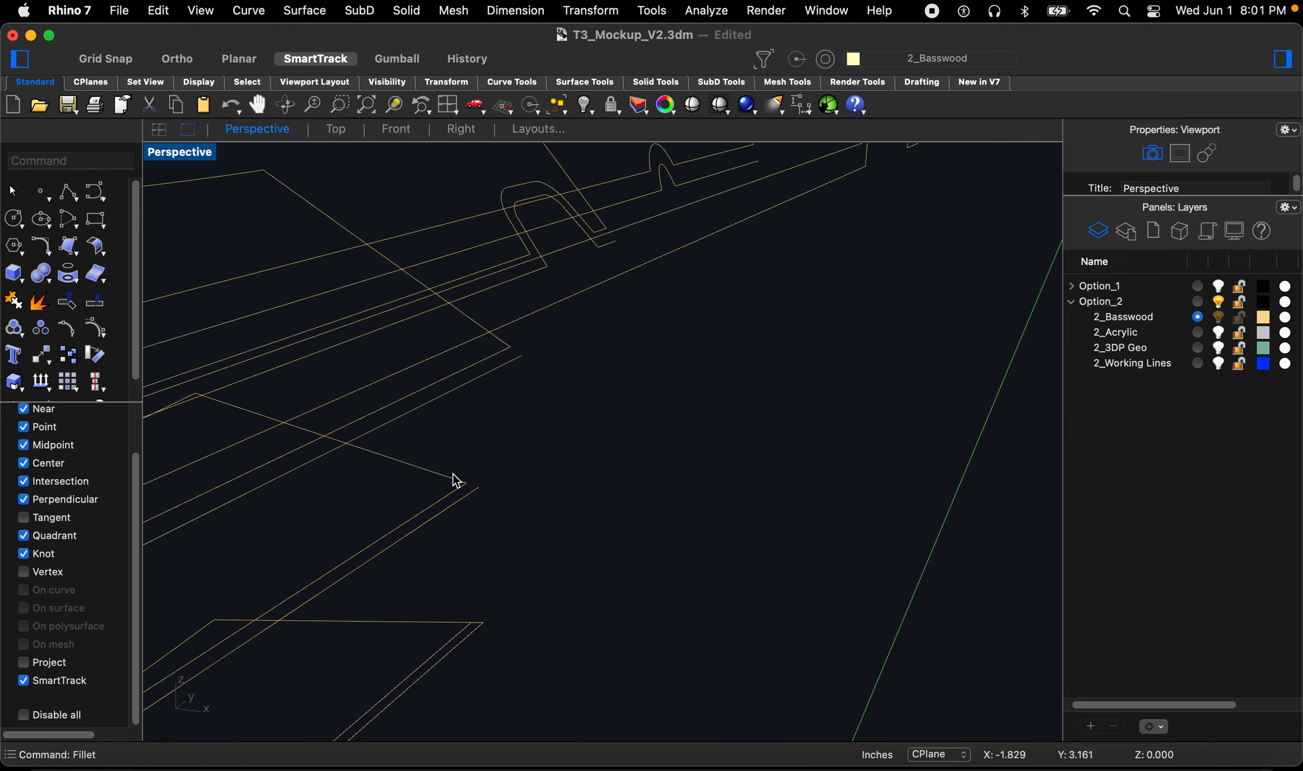
pyautogui.scroll(6, 460, 524)
pyautogui.scroll(2, 470, 565)
# Step: Fillet the corners at the next fin tip with radius 0
pyautogui.press('space')
pyautogui.click(373, 562)
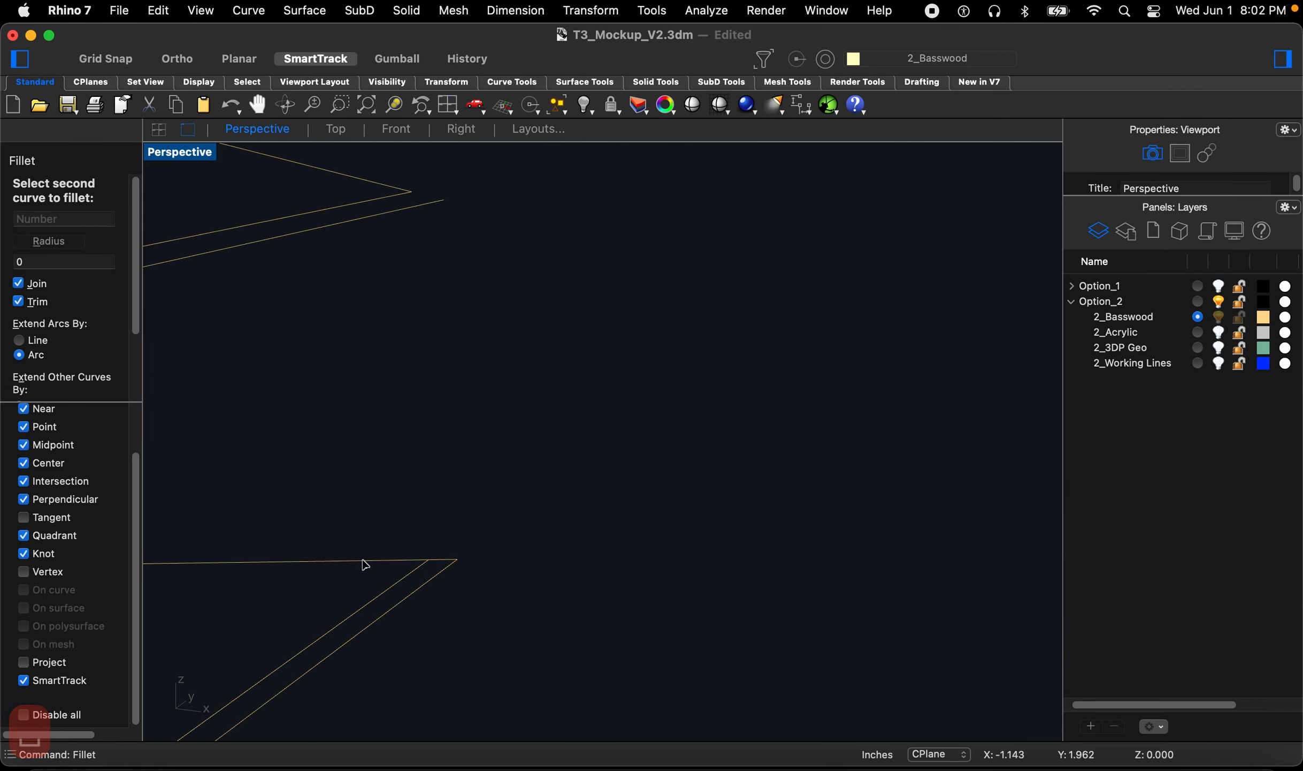
pyautogui.click(387, 558)
pyautogui.scroll(-5, 426, 496)
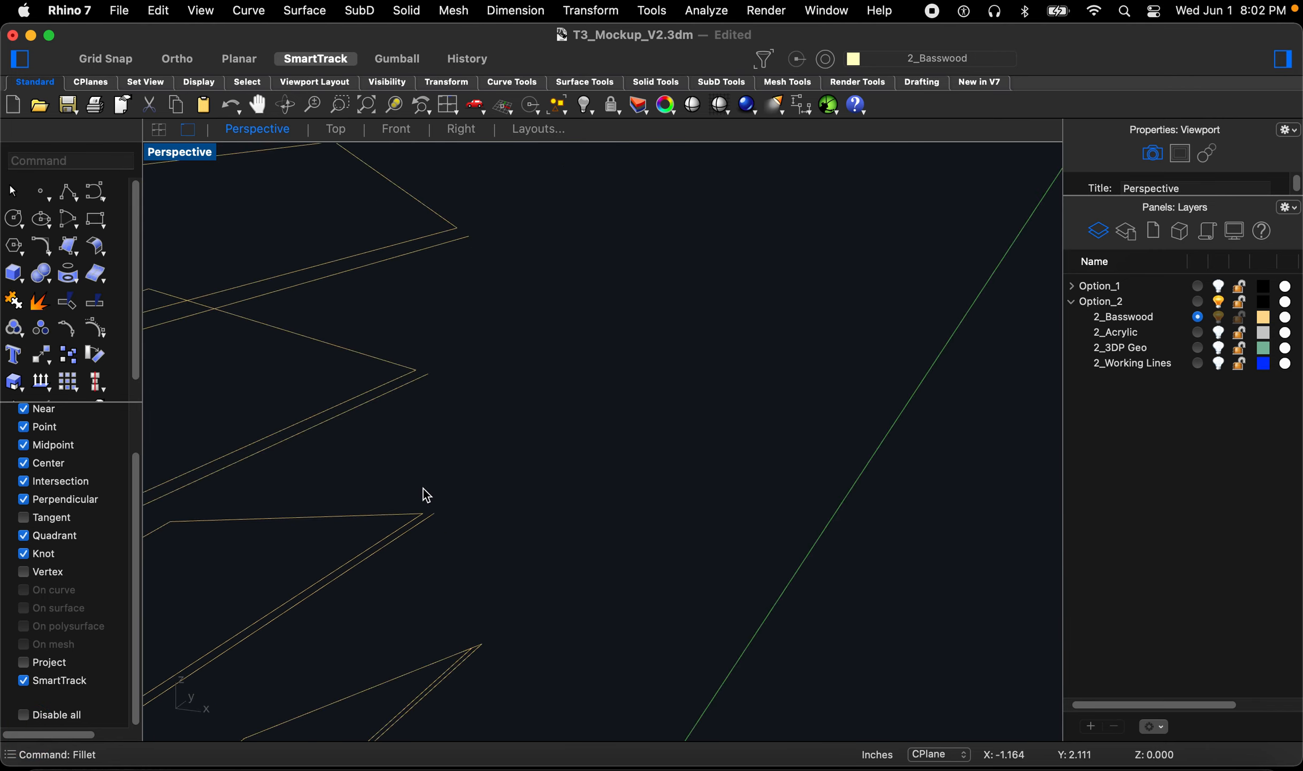
pyautogui.moveTo(451, 600); pyautogui.dragTo(176, 657, button='right')
pyautogui.scroll(6, 707, 646)
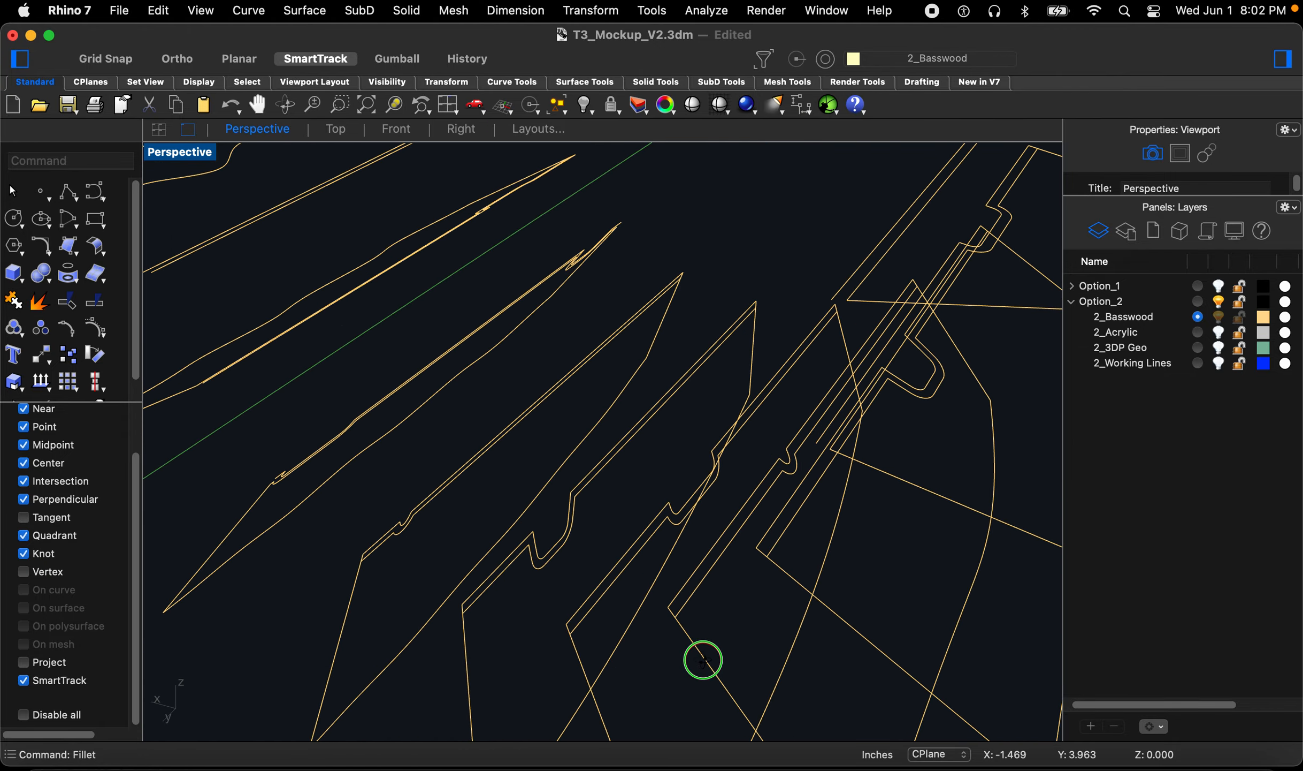
pyautogui.press('Return')
pyautogui.click(772, 545)
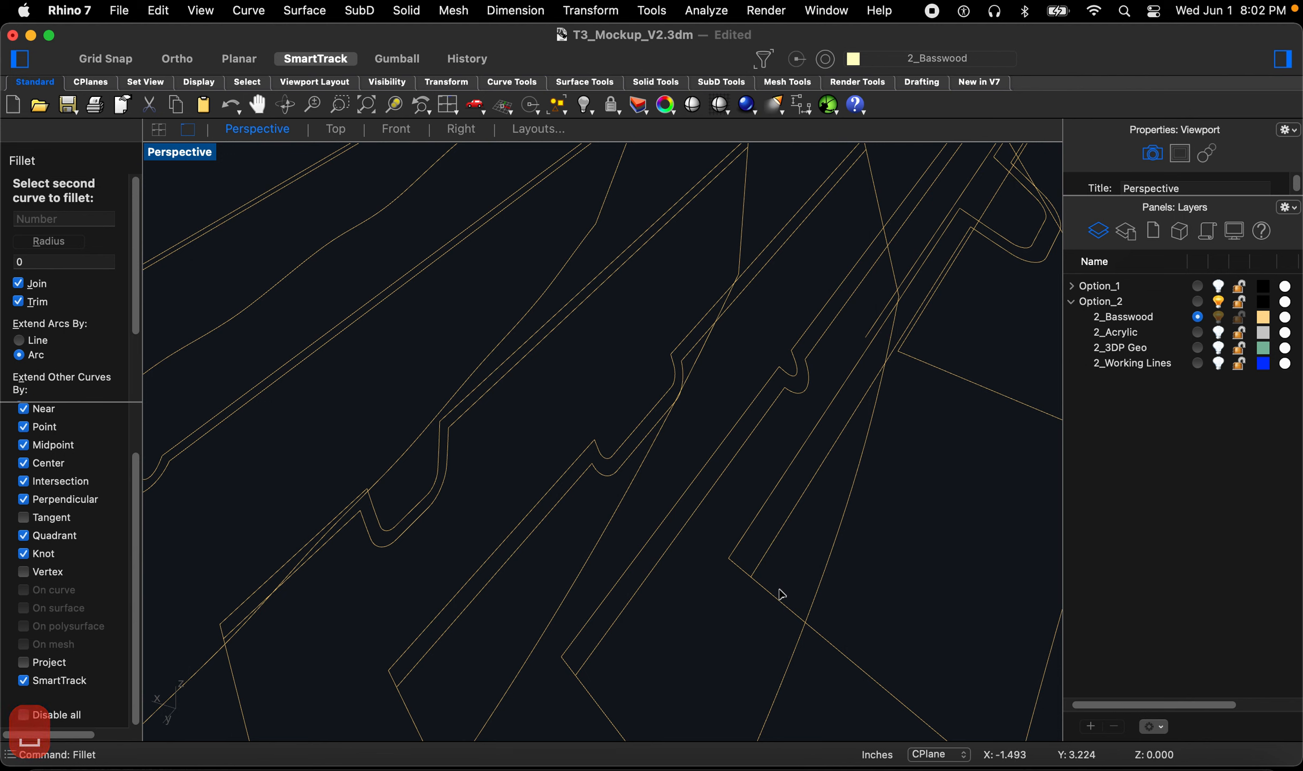
pyautogui.click(779, 598)
pyautogui.press('Return')
# Step: Join the remaining open corners along the fin edges with zero-radius fillets
pyautogui.click(598, 688)
pyautogui.click(582, 697)
pyautogui.press('Return')
pyautogui.click(430, 665)
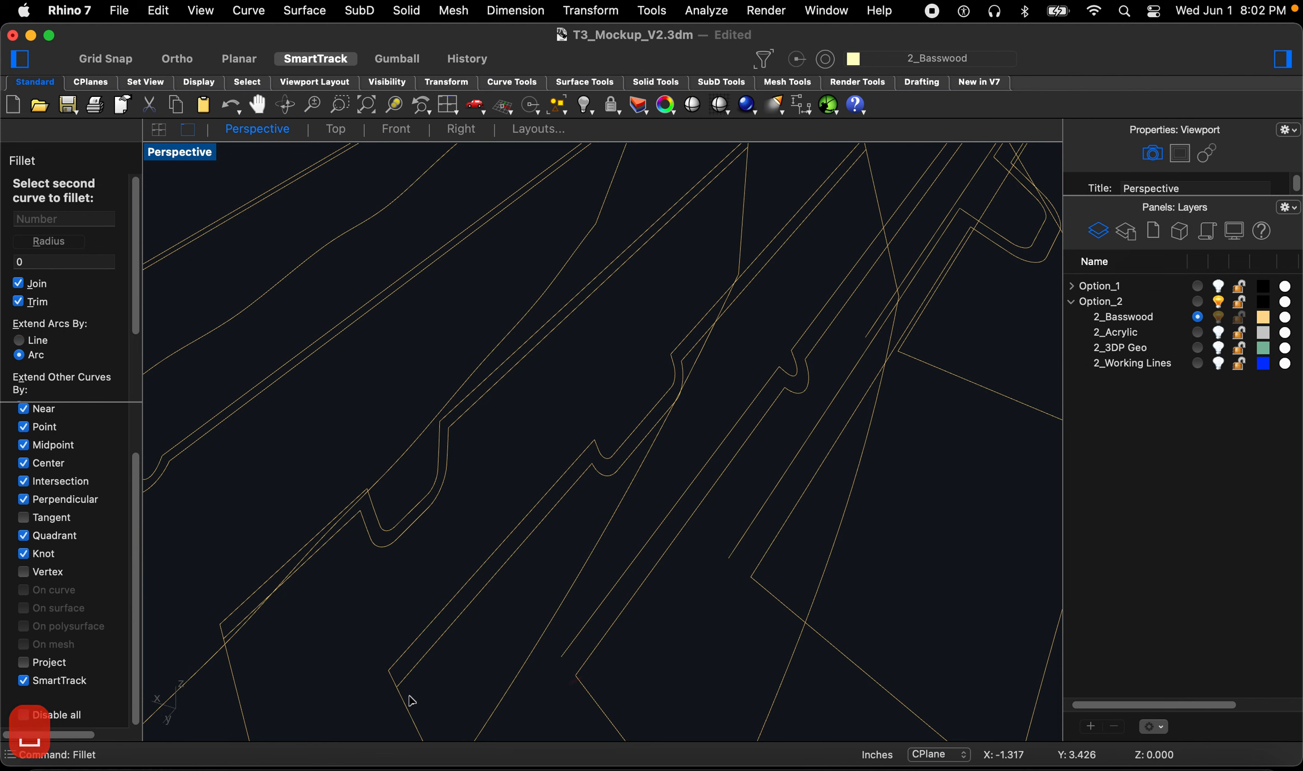
pyautogui.click(420, 696)
pyautogui.scroll(-3, 407, 669)
pyautogui.scroll(3, 343, 626)
pyautogui.press('space')
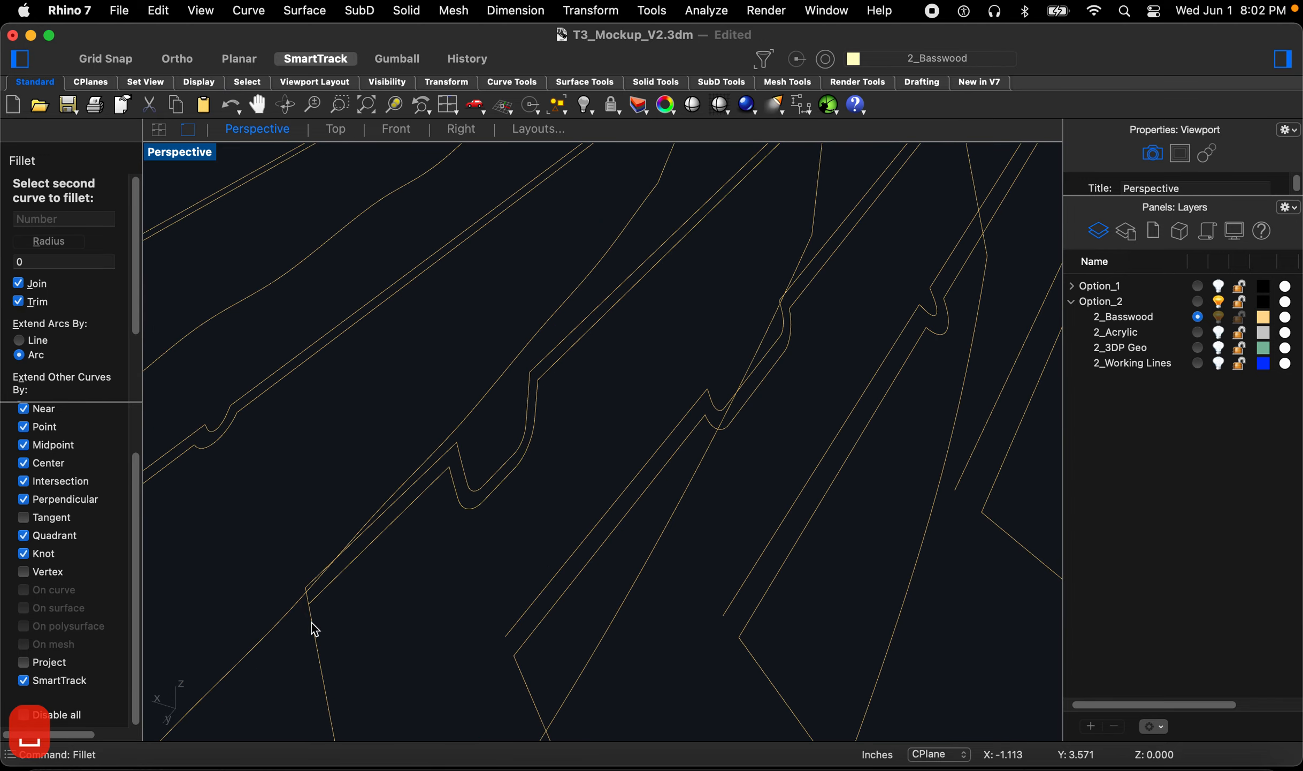
pyautogui.click(315, 654)
pyautogui.scroll(-5, 490, 543)
pyautogui.scroll(5, 304, 518)
# Step: Fillet the last open corner near the fin base with radius 0
pyautogui.press('space')
pyautogui.click(313, 522)
pyautogui.click(300, 571)
pyautogui.scroll(2, 299, 535)
pyautogui.scroll(-8, 358, 461)
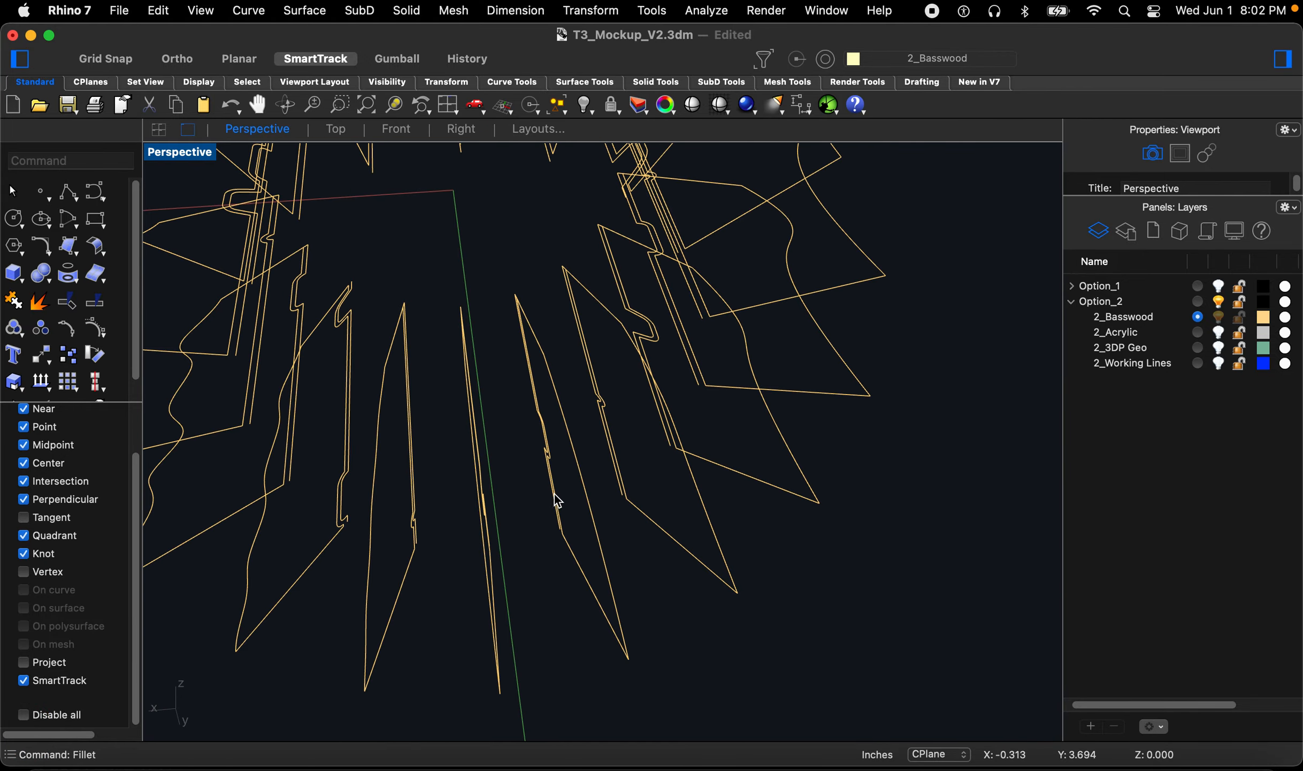
pyautogui.scroll(6, 428, 518)
pyautogui.moveTo(479, 516); pyautogui.dragTo(600, 453, button='right')
pyautogui.scroll(-7, 588, 460)
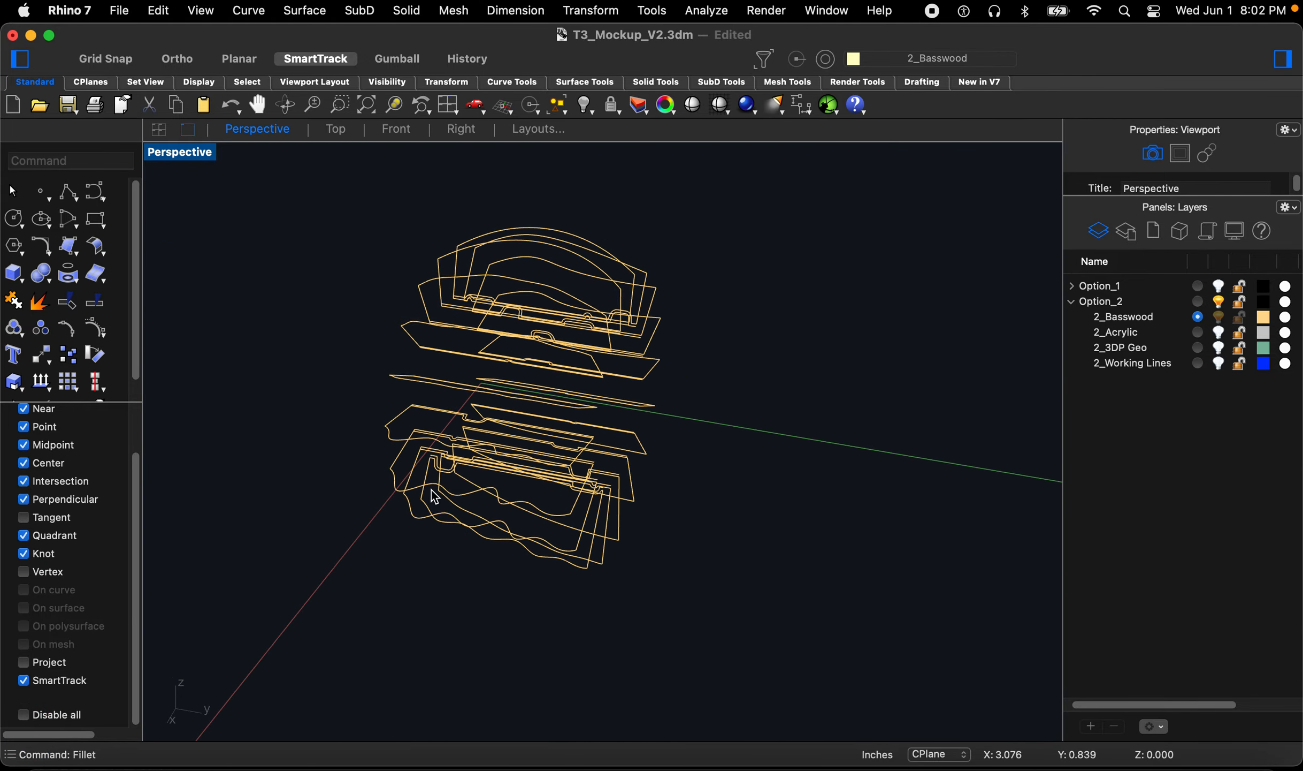
# Step: Close a corner of the upper fin outline with a zero-radius fillet
pyautogui.scroll(10, 411, 390)
pyautogui.moveTo(410, 347); pyautogui.dragTo(434, 361, button='right')
pyautogui.press('space')
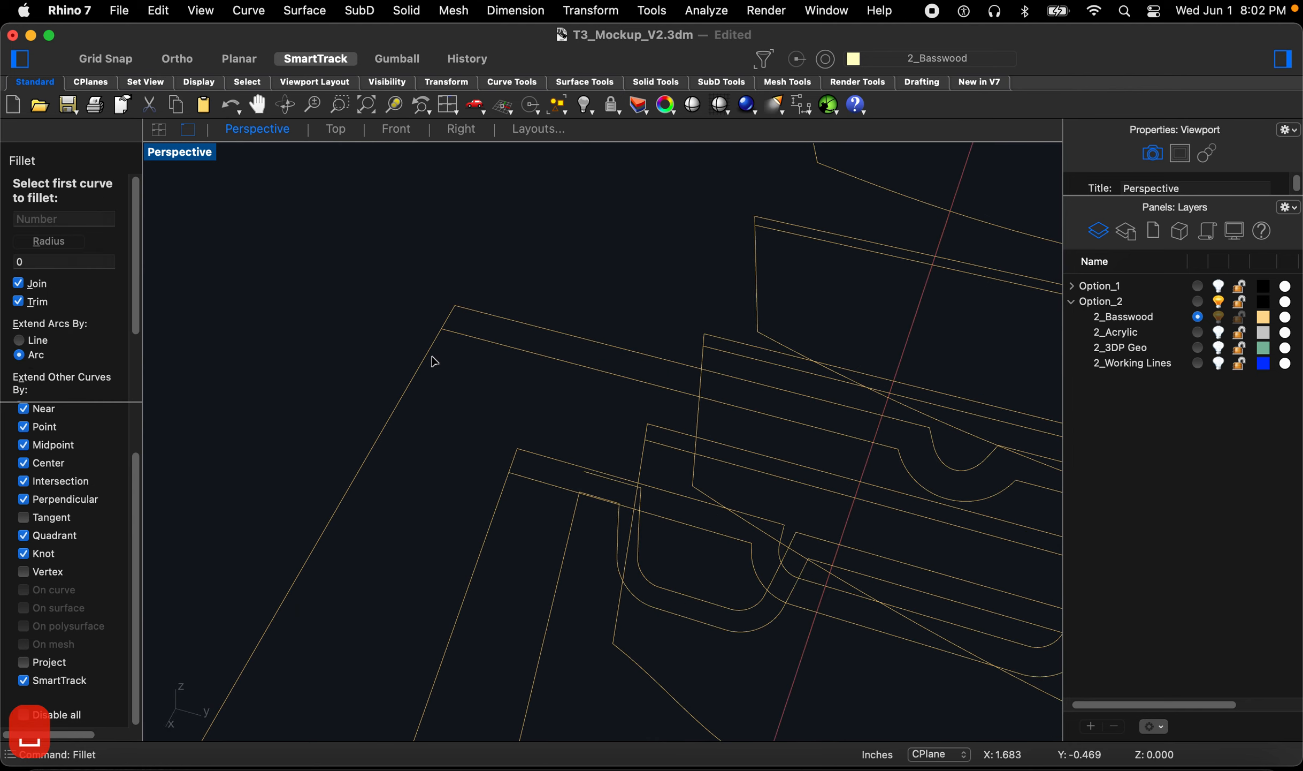
pyautogui.click(477, 343)
pyautogui.click(428, 355)
pyautogui.press('space')
pyautogui.click(511, 491)
pyautogui.click(505, 499)
pyautogui.moveTo(504, 499); pyautogui.dragTo(500, 465, button='right')
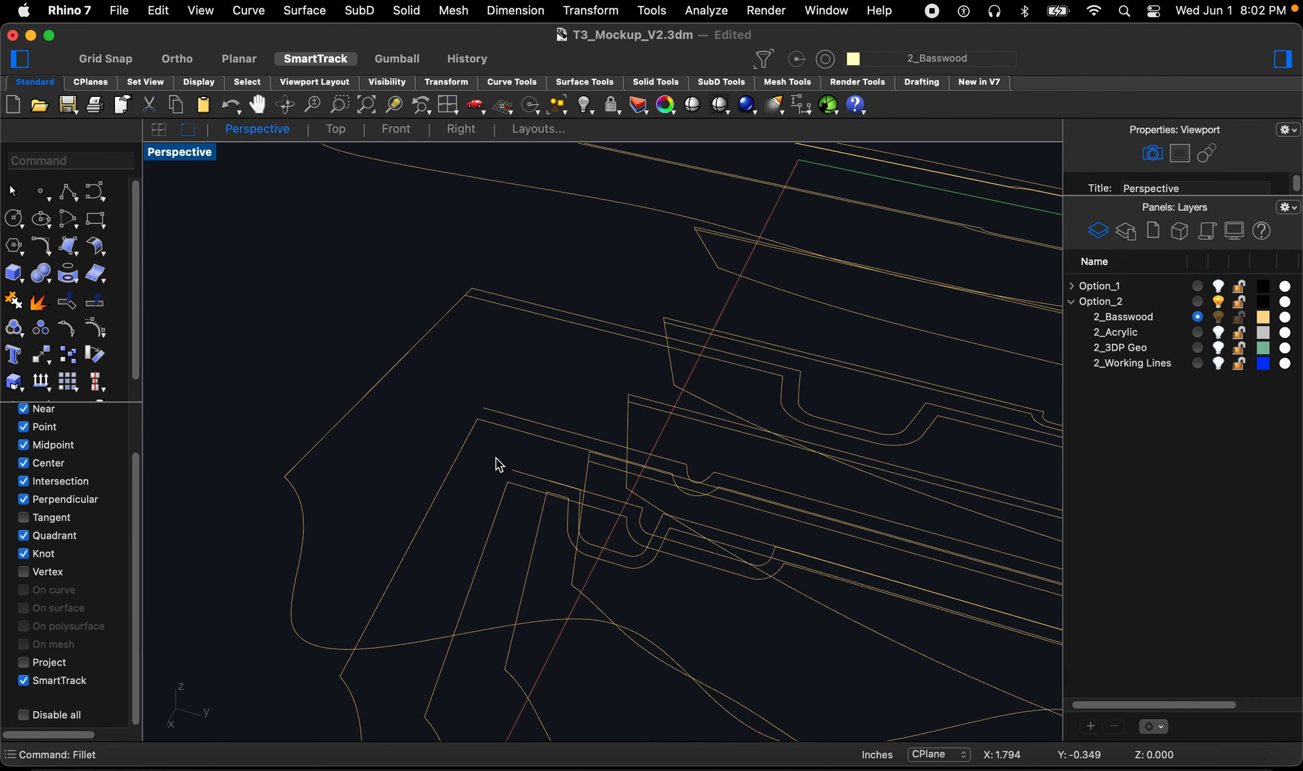
# Step: Fillet the pointed corner at the upper fin's tip with radius 0
pyautogui.press('space')
pyautogui.click(483, 299)
pyautogui.click(458, 322)
pyautogui.moveTo(451, 326)
pyautogui.mouseDown(button='right')
pyautogui.moveTo(471, 427)
pyautogui.moveTo(459, 314)
pyautogui.moveTo(476, 321)
pyautogui.mouseUp(button='right')
pyautogui.scroll(3, 476, 321)
pyautogui.press('space')
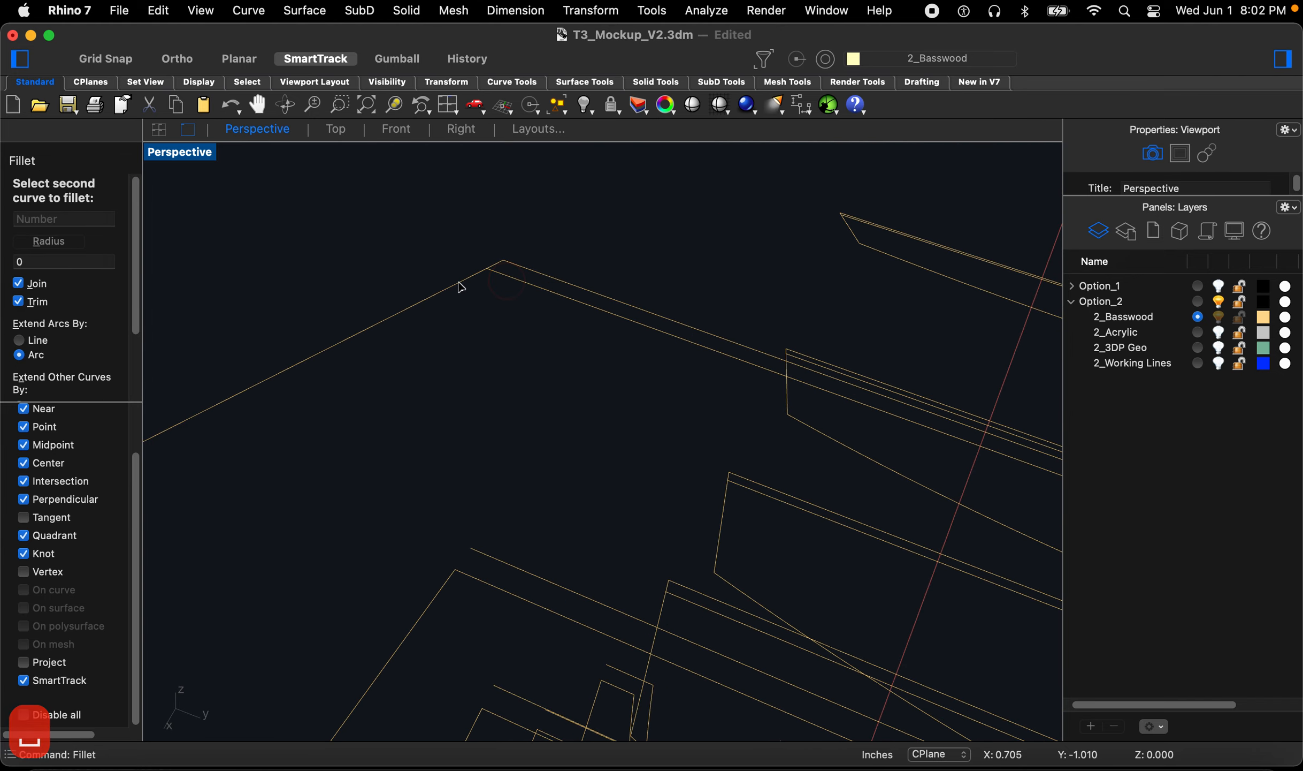
pyautogui.click(459, 283)
pyautogui.scroll(-4, 417, 351)
pyautogui.moveTo(417, 354); pyautogui.dragTo(413, 374, button='right')
pyautogui.scroll(-4, 413, 373)
pyautogui.scroll(4, 430, 354)
pyautogui.press('space')
# Step: Close the neighbouring corner along the same fin edge with a zero-radius fillet
pyautogui.click(379, 377)
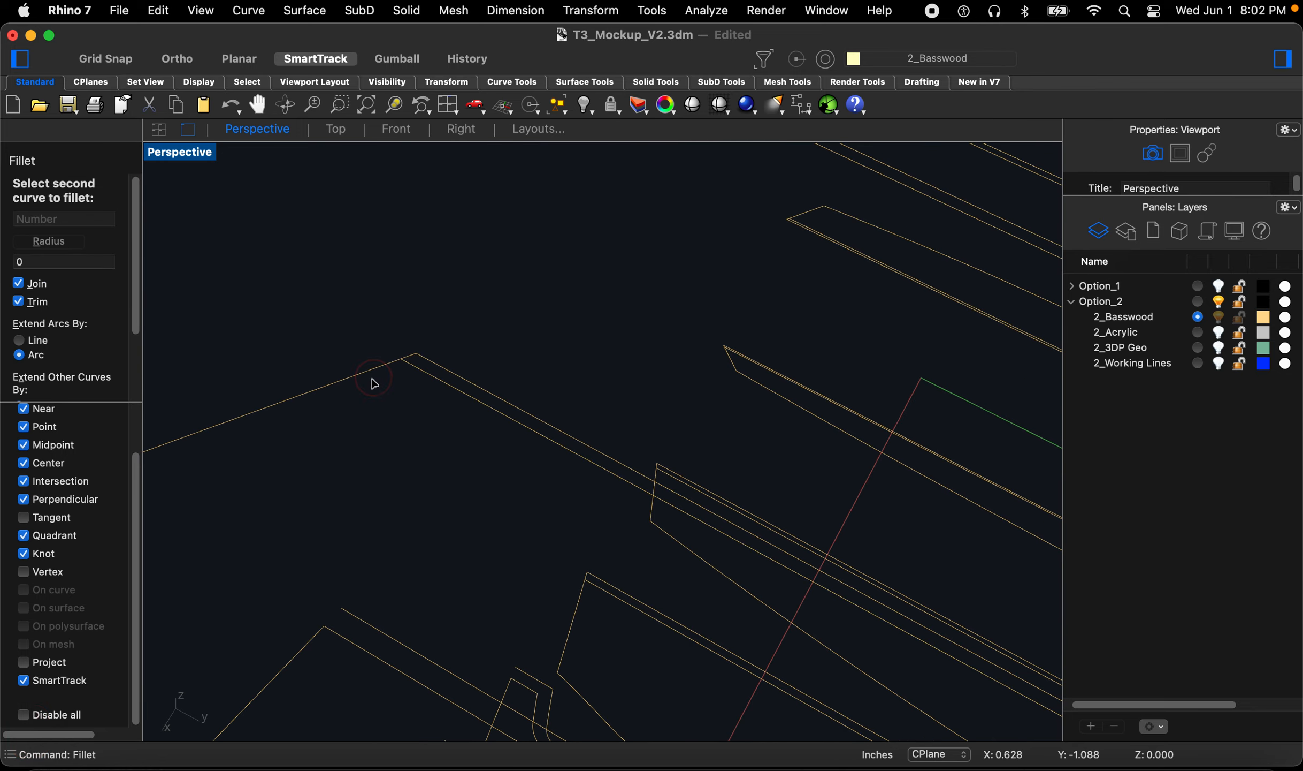
pyautogui.scroll(-5, 389, 417)
pyautogui.moveTo(412, 277); pyautogui.dragTo(406, 357, button='right')
pyautogui.scroll(6, 429, 396)
pyautogui.press('space')
pyautogui.click(344, 369)
pyautogui.scroll(-6, 344, 375)
pyautogui.scroll(4, 452, 280)
pyautogui.moveTo(454, 279); pyautogui.dragTo(516, 497, button='right')
pyautogui.scroll(-6, 517, 495)
pyautogui.moveTo(540, 434); pyautogui.dragTo(656, 462, button='right')
pyautogui.scroll(10, 546, 530)
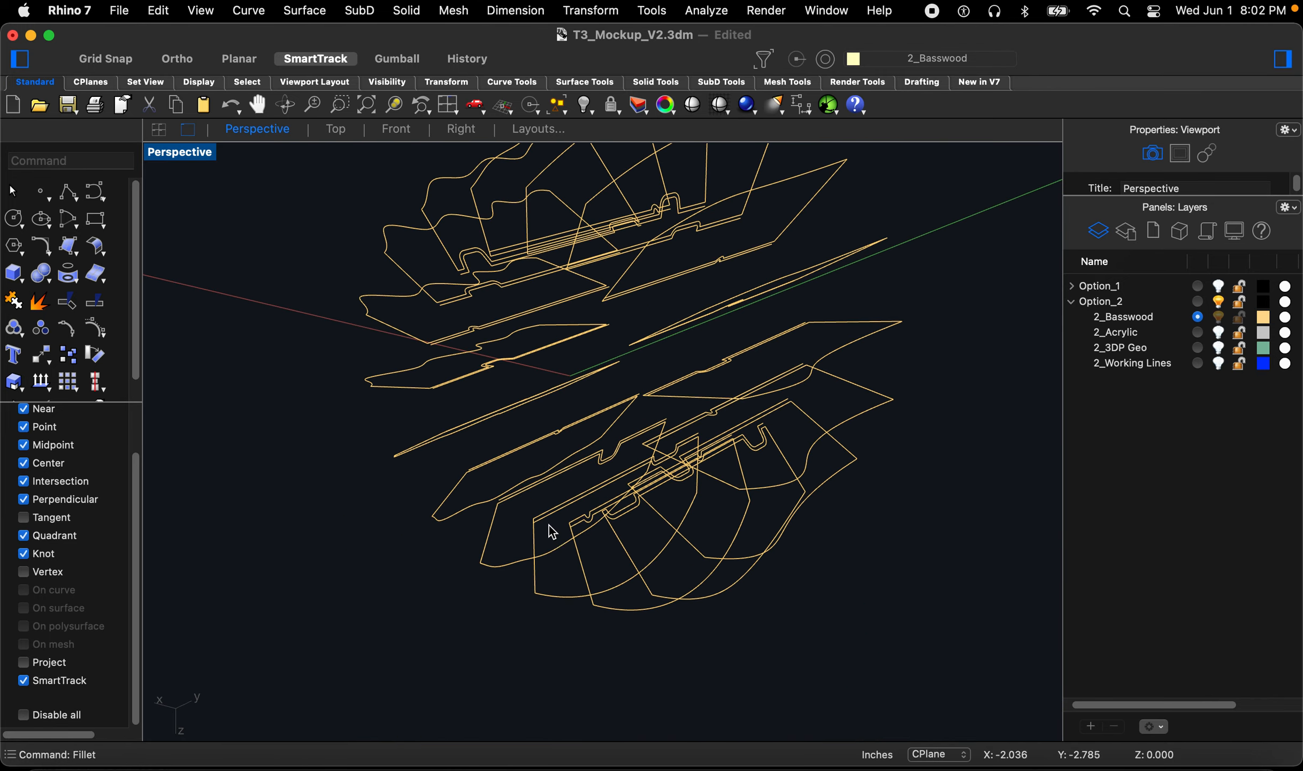
# Step: Fillet the corner at the base of the lower fin outline with radius 0
pyautogui.press('space')
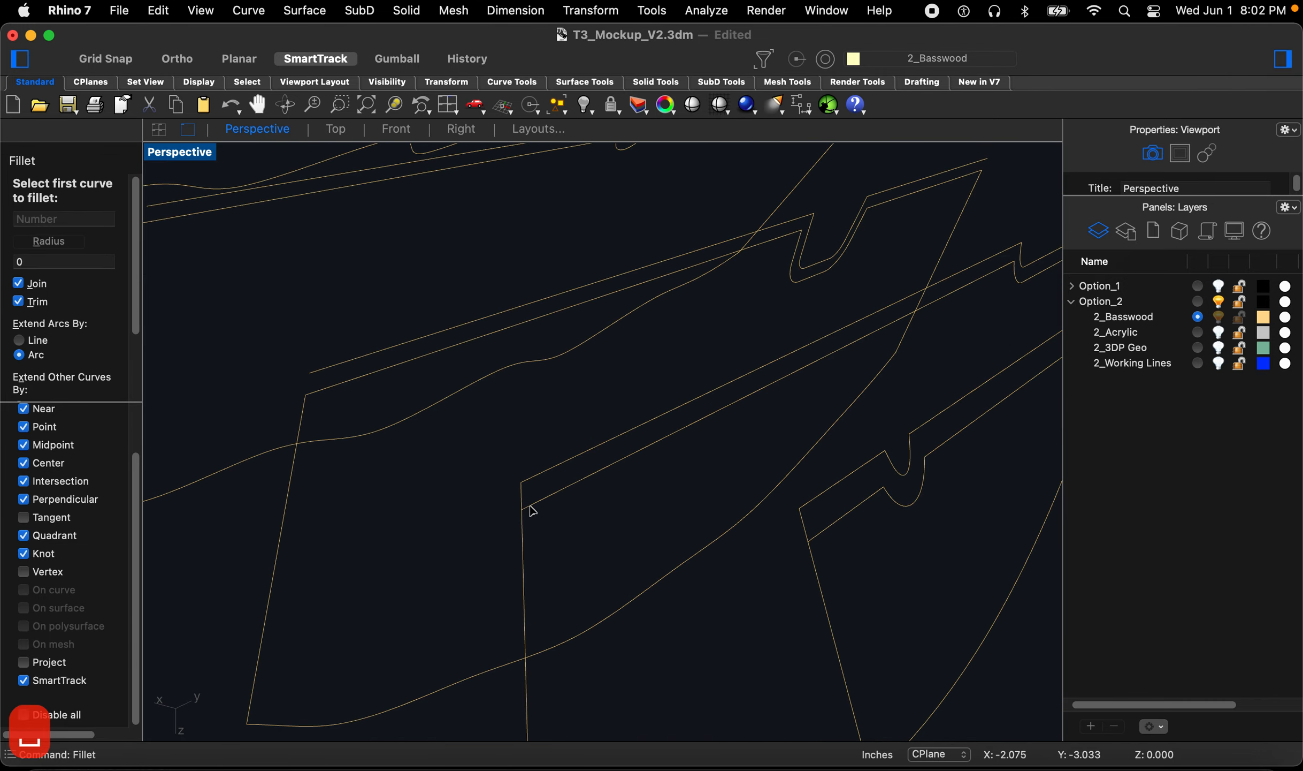
pyautogui.click(523, 537)
pyautogui.scroll(-6, 518, 529)
pyautogui.scroll(5, 668, 480)
pyautogui.press('space')
pyautogui.click(649, 530)
pyautogui.click(620, 595)
pyautogui.scroll(-5, 637, 535)
pyautogui.scroll(5, 698, 519)
pyautogui.moveTo(698, 519); pyautogui.dragTo(702, 506, button='right')
pyautogui.scroll(-2, 677, 455)
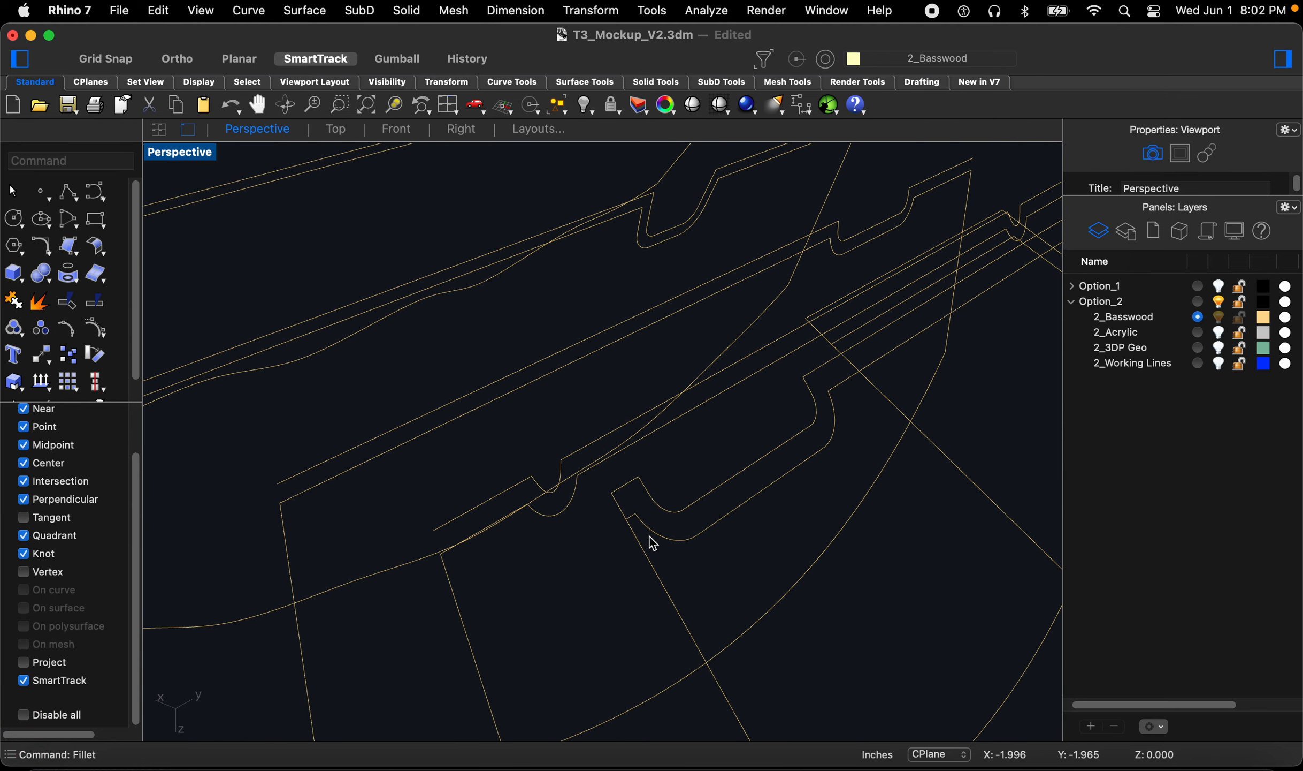
# Step: Close the corner beside the slot notch on the lower fin with a zero-radius fillet
pyautogui.press('space')
pyautogui.click(653, 552)
pyautogui.moveTo(652, 564); pyautogui.dragTo(624, 553, button='right')
pyautogui.press('space')
pyautogui.moveTo(745, 605); pyautogui.dragTo(942, 524, button='right')
pyautogui.scroll(3, 942, 524)
pyautogui.moveTo(861, 533); pyautogui.dragTo(876, 524, button='right')
pyautogui.press('space')
pyautogui.click(901, 523)
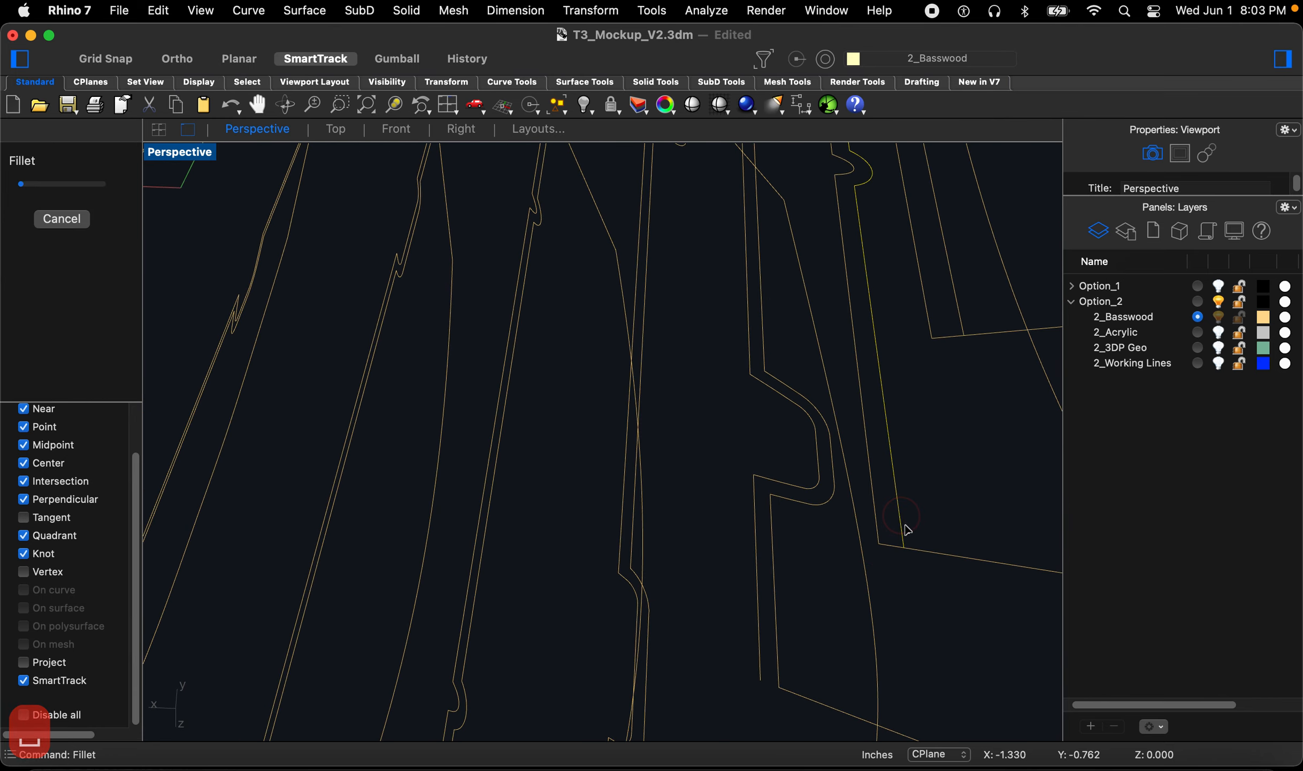
# Step: Fillet the corner at the end of the adjacent fin outline with radius 0
pyautogui.click(912, 550)
pyautogui.scroll(-6, 912, 551)
pyautogui.moveTo(823, 455); pyautogui.dragTo(869, 440, button='right')
pyautogui.scroll(6, 837, 475)
pyautogui.press('space')
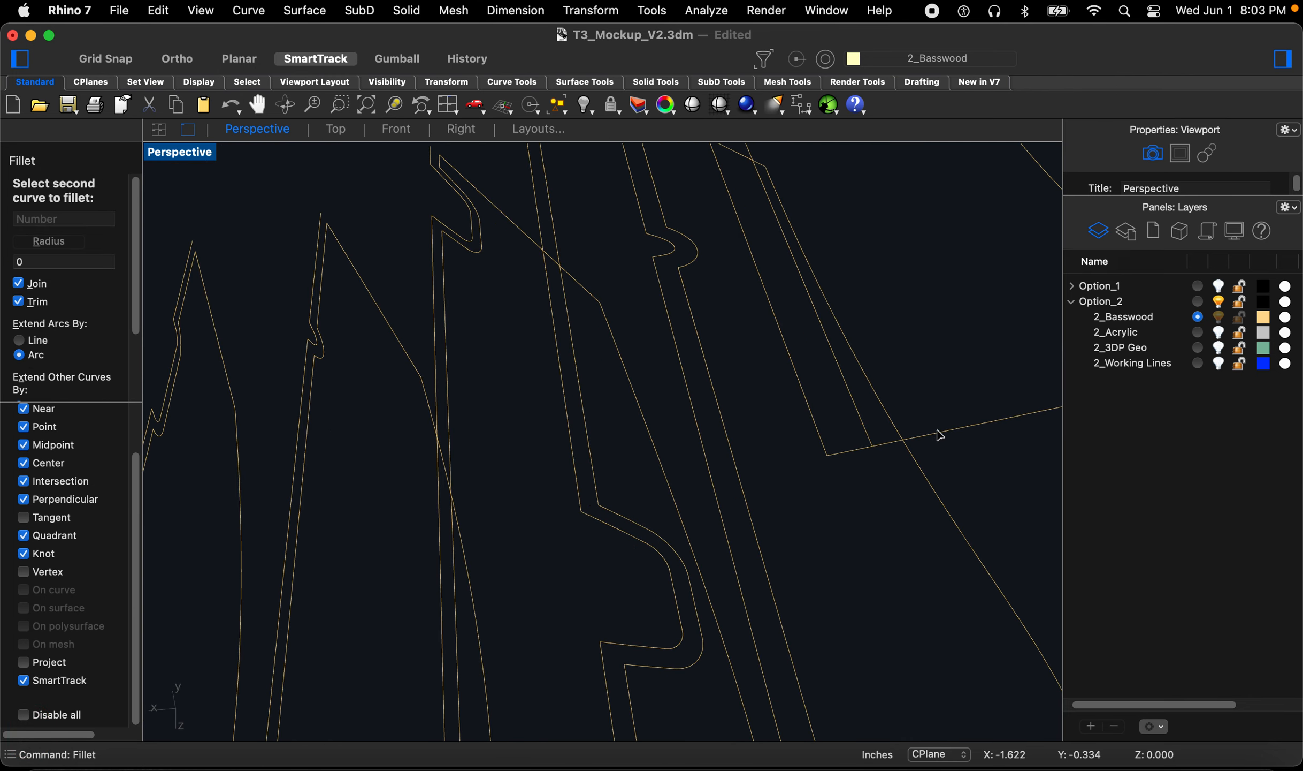
pyautogui.click(870, 430)
pyautogui.click(942, 429)
pyautogui.click(927, 404)
pyautogui.scroll(-3, 928, 405)
pyautogui.press('space')
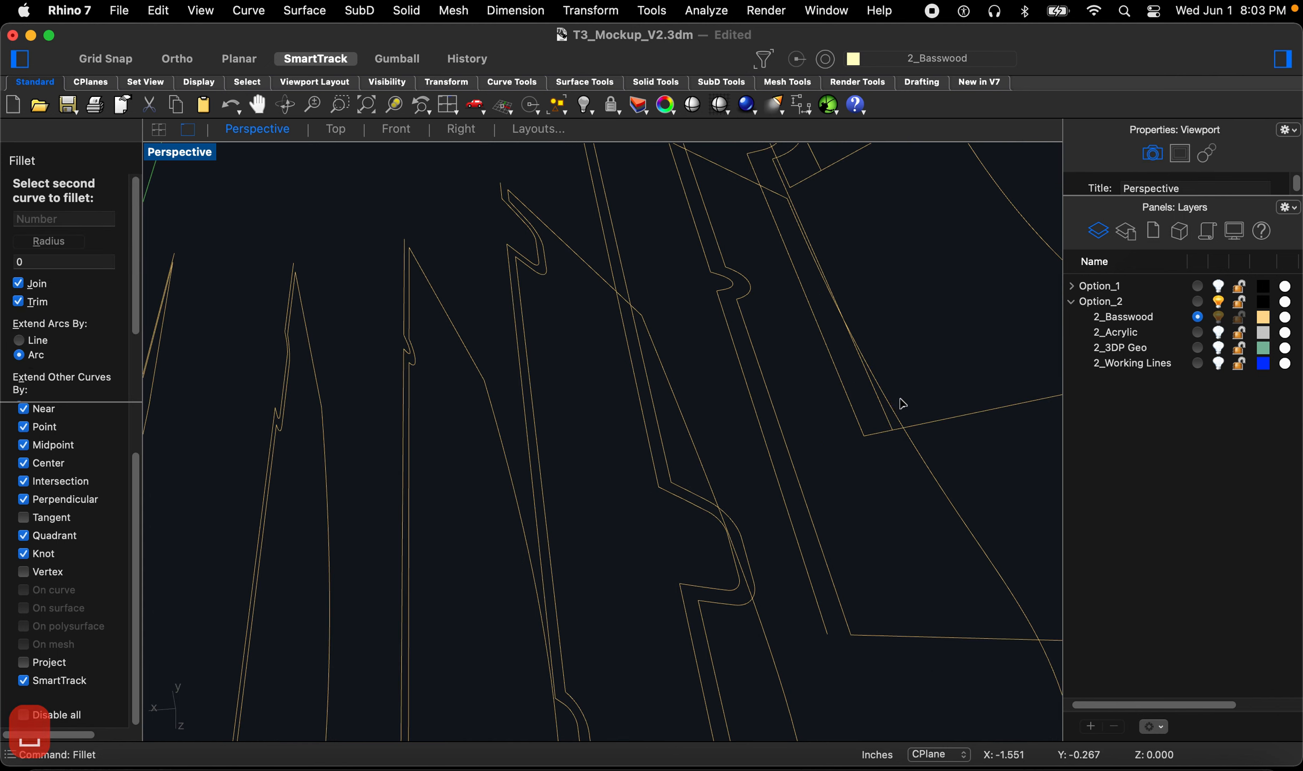
# Step: Close two more corners along that fin's edge with zero-radius fillets
pyautogui.scroll(-1, 903, 404)
pyautogui.click(874, 362)
pyautogui.scroll(-5, 876, 362)
pyautogui.moveTo(896, 470); pyautogui.dragTo(902, 326, button='right')
pyautogui.press('space')
pyautogui.click(925, 311)
pyautogui.click(972, 305)
pyautogui.scroll(-5, 973, 305)
pyautogui.moveTo(867, 419); pyautogui.dragTo(846, 278, button='right')
pyautogui.scroll(3, 847, 280)
pyautogui.press('space')
# Step: Fillet the corner near the slot of the top fin outline with radius 0
pyautogui.click(851, 216)
pyautogui.click(885, 213)
pyautogui.scroll(-8, 897, 333)
pyautogui.moveTo(858, 238); pyautogui.dragTo(854, 215, button='right')
pyautogui.scroll(-6, 834, 245)
pyautogui.scroll(10, 837, 254)
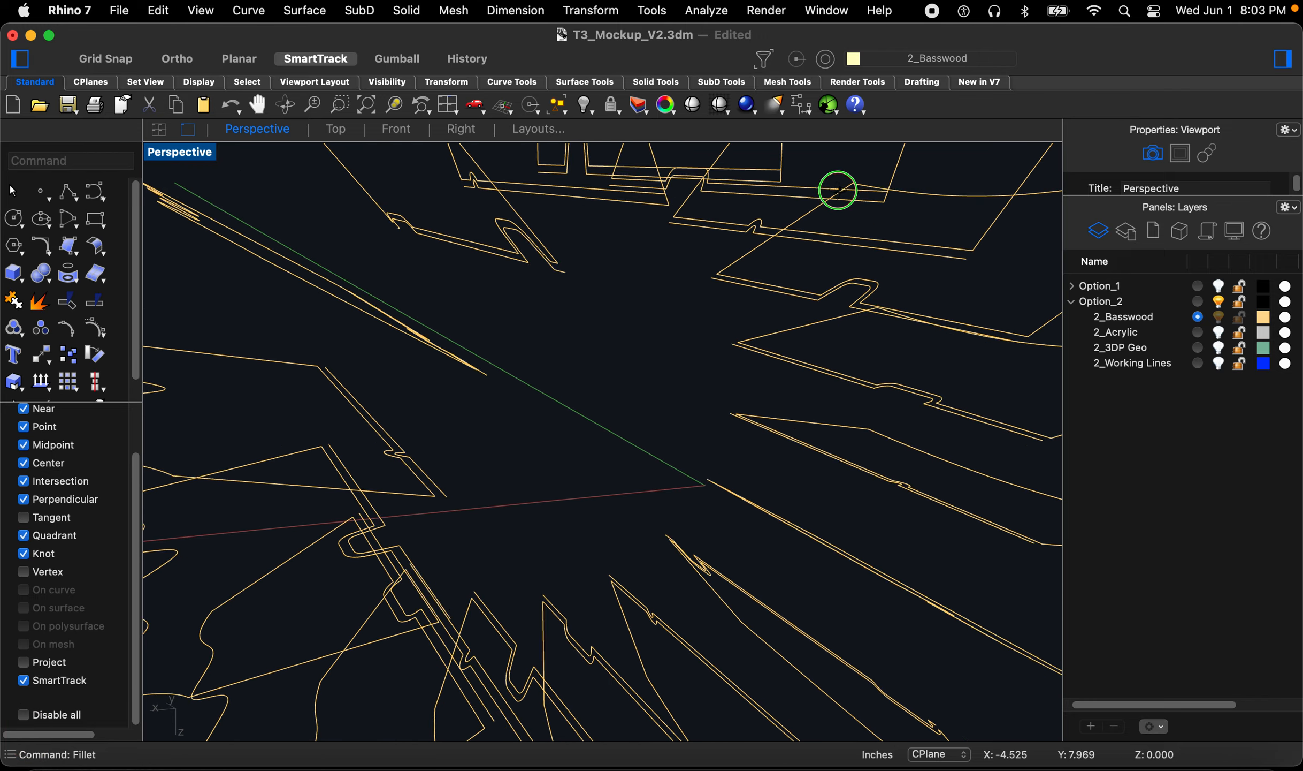
pyautogui.moveTo(872, 178); pyautogui.dragTo(1022, 310, button='right')
pyautogui.press('space')
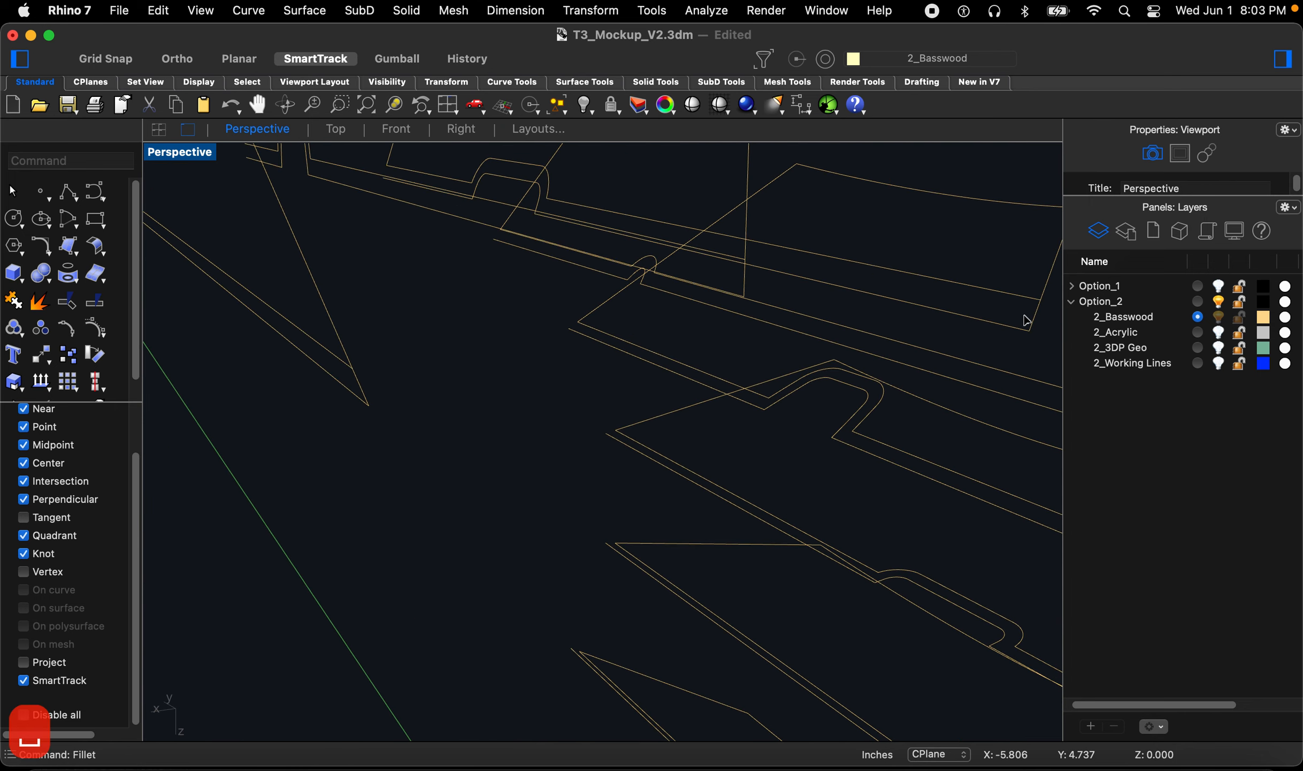
# Step: Close the last open corner on the upper fin outlines with a zero-radius fillet
pyautogui.scroll(-4, 928, 375)
pyautogui.moveTo(929, 375); pyautogui.dragTo(867, 308, button='right')
pyautogui.press('space')
pyautogui.click(860, 231)
pyautogui.click(876, 213)
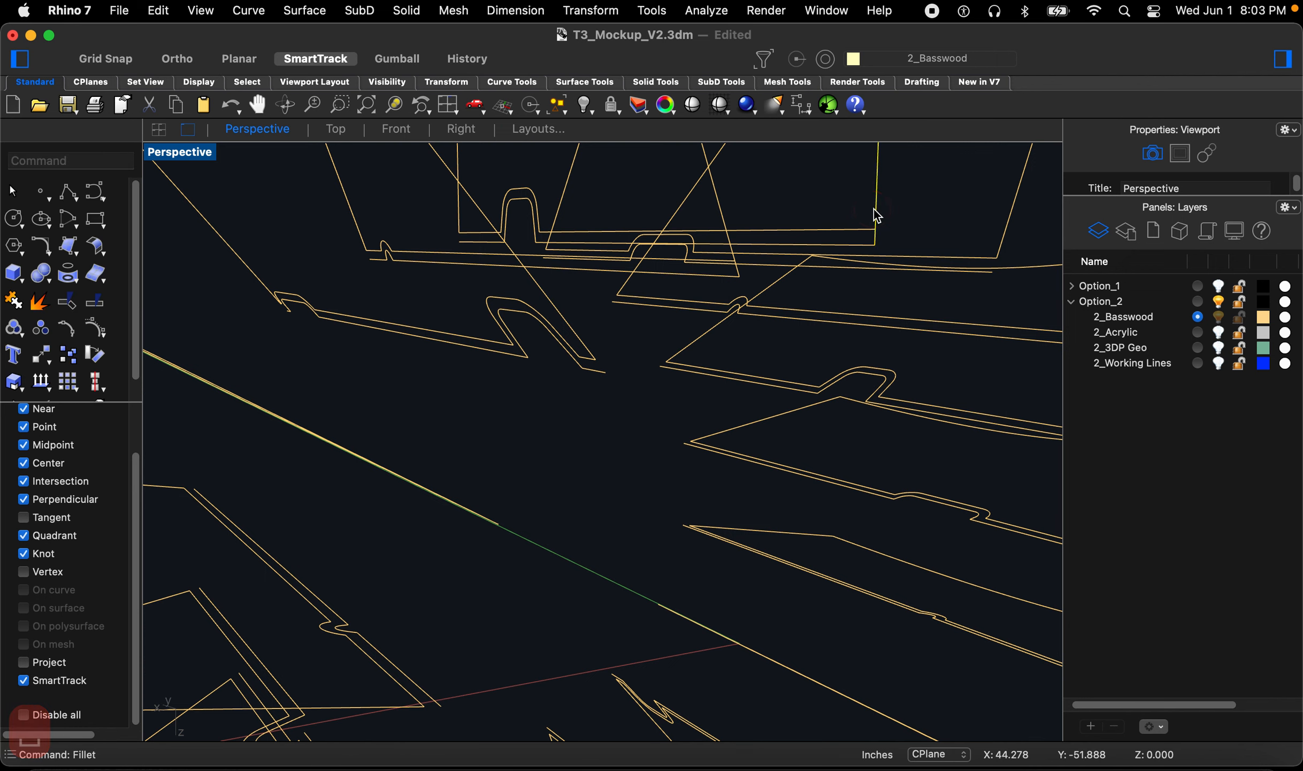
pyautogui.moveTo(710, 242); pyautogui.dragTo(666, 331, button='right')
pyautogui.press('space')
pyautogui.click(711, 155)
pyautogui.scroll(-10, 665, 331)
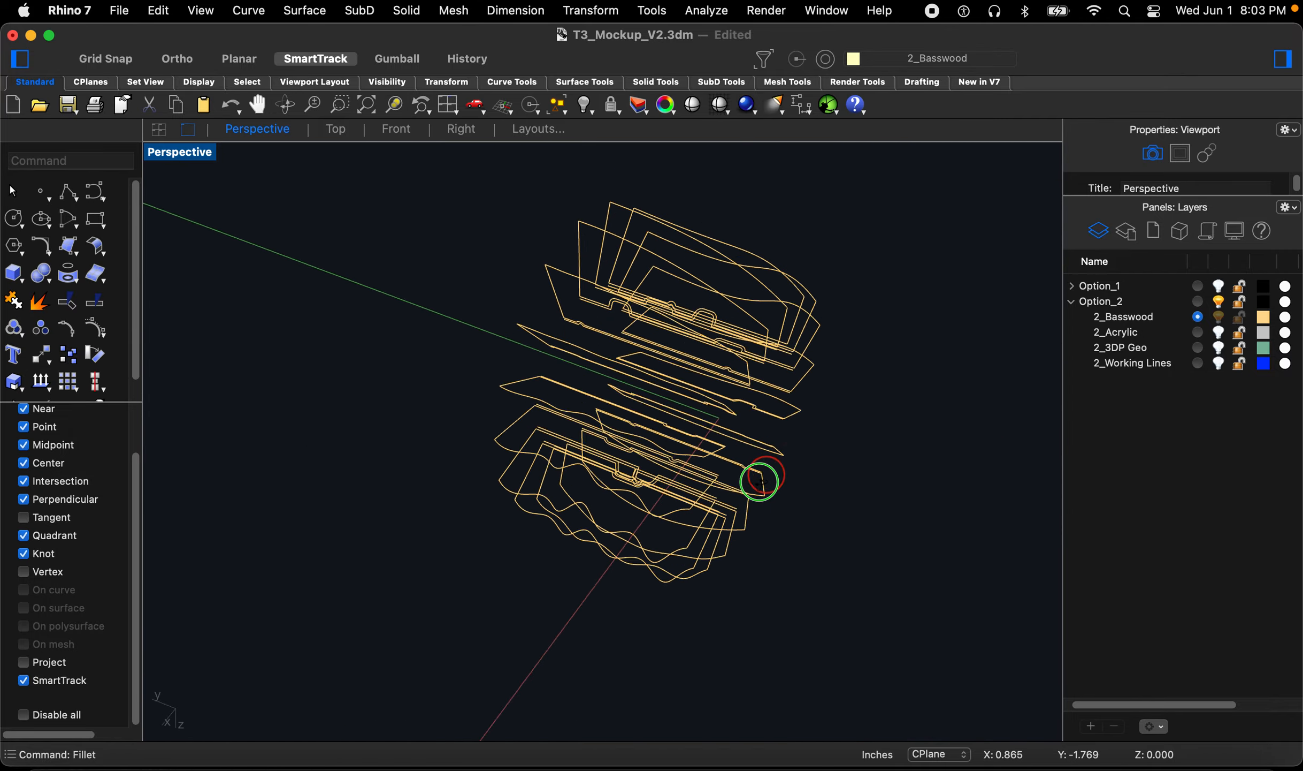
# Step: Select all the fin outline curves and join them
pyautogui.scroll(10, 737, 508)
pyautogui.moveTo(672, 553); pyautogui.dragTo(722, 569, button='right')
pyautogui.moveTo(489, 310); pyautogui.dragTo(910, 607)
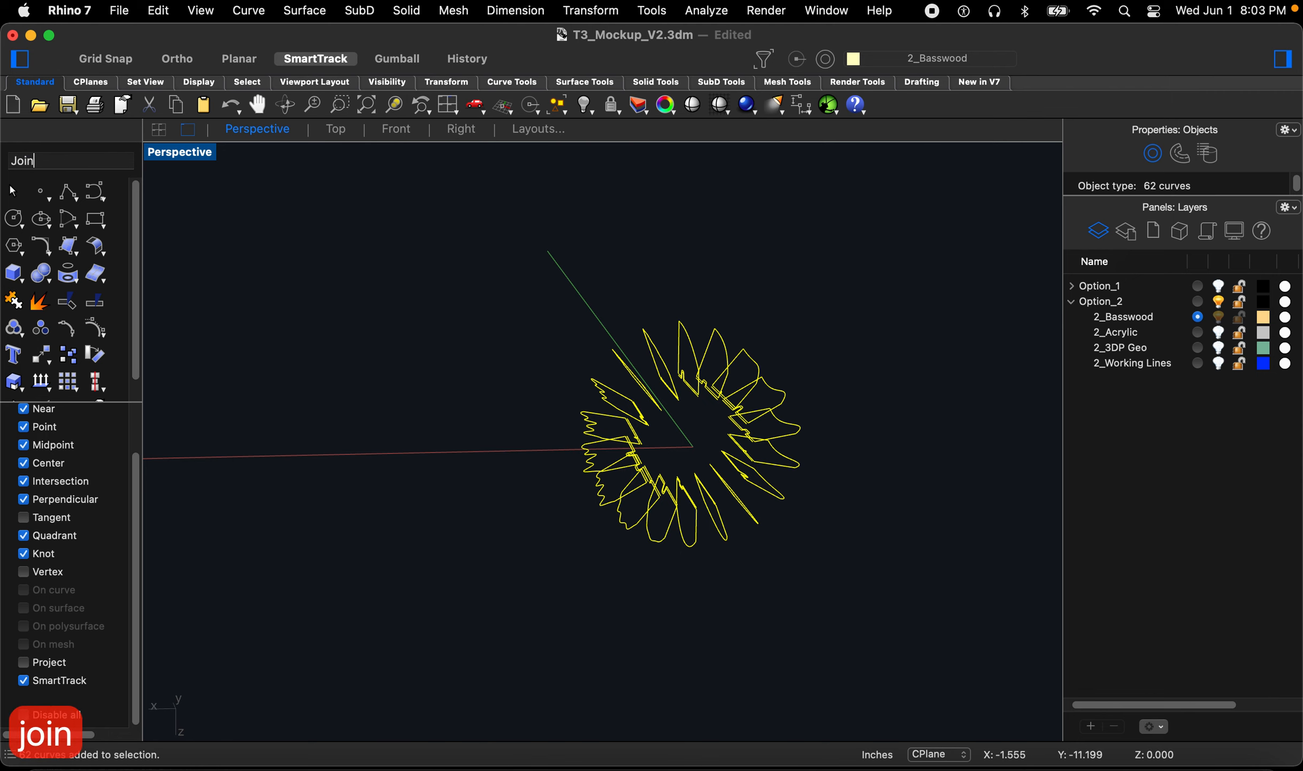
pyautogui.press('Return')
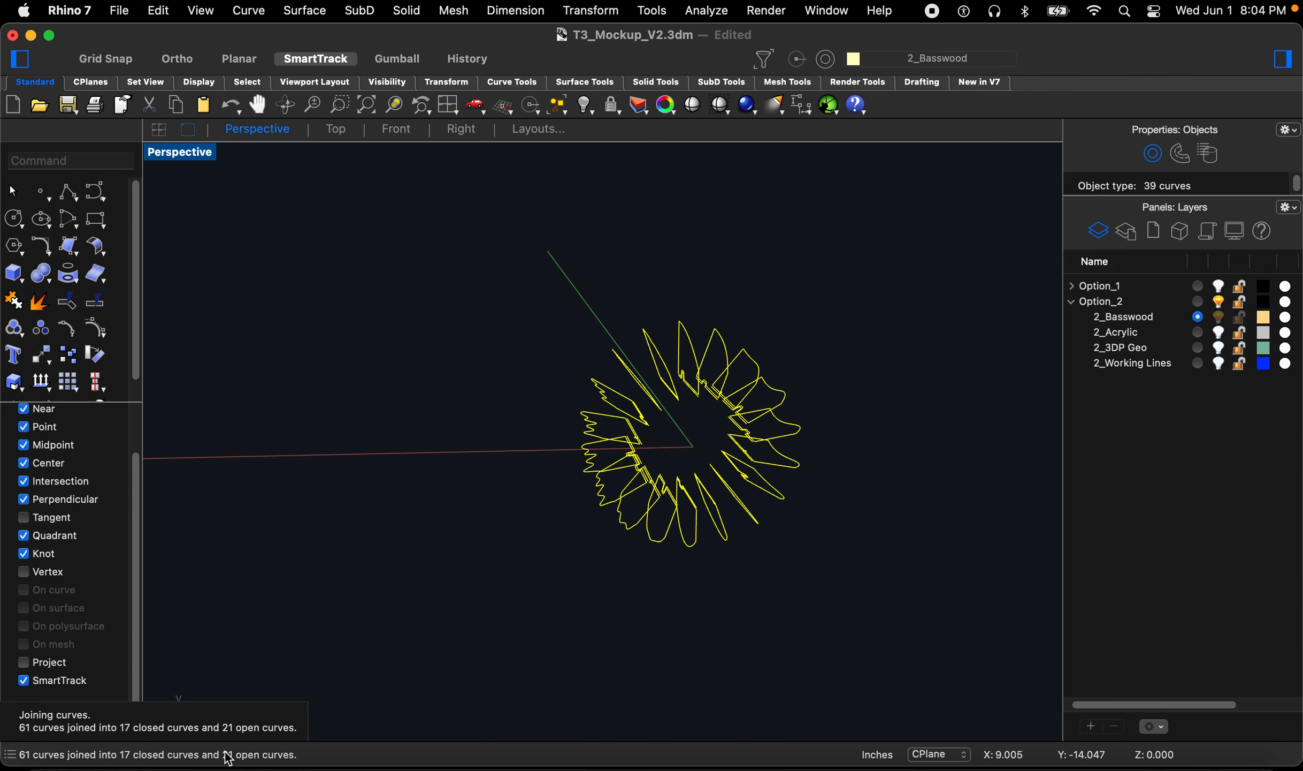
# Step: Select the open curves with SelOpen and delete them, then undo the deletion
pyautogui.click(421, 627)
pyautogui.scroll(6, 680, 557)
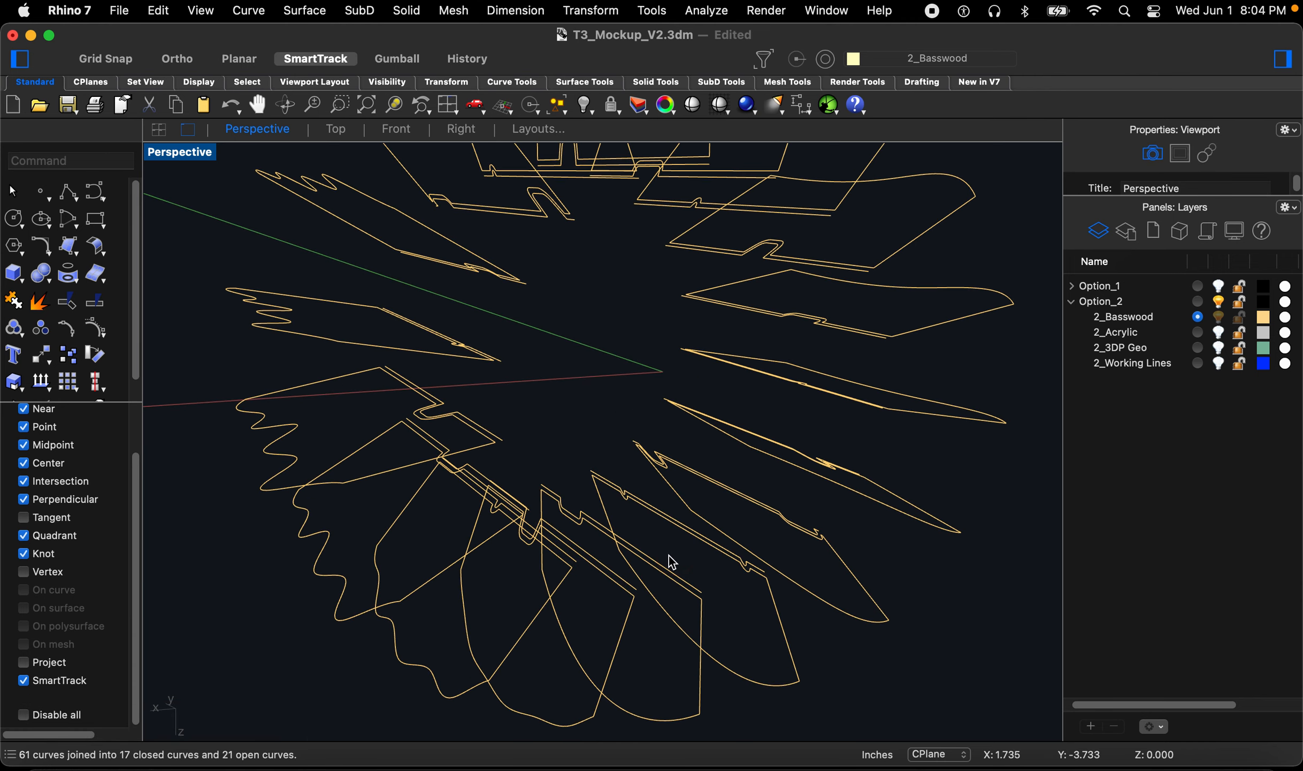
pyautogui.moveTo(671, 562); pyautogui.dragTo(677, 528, button='right')
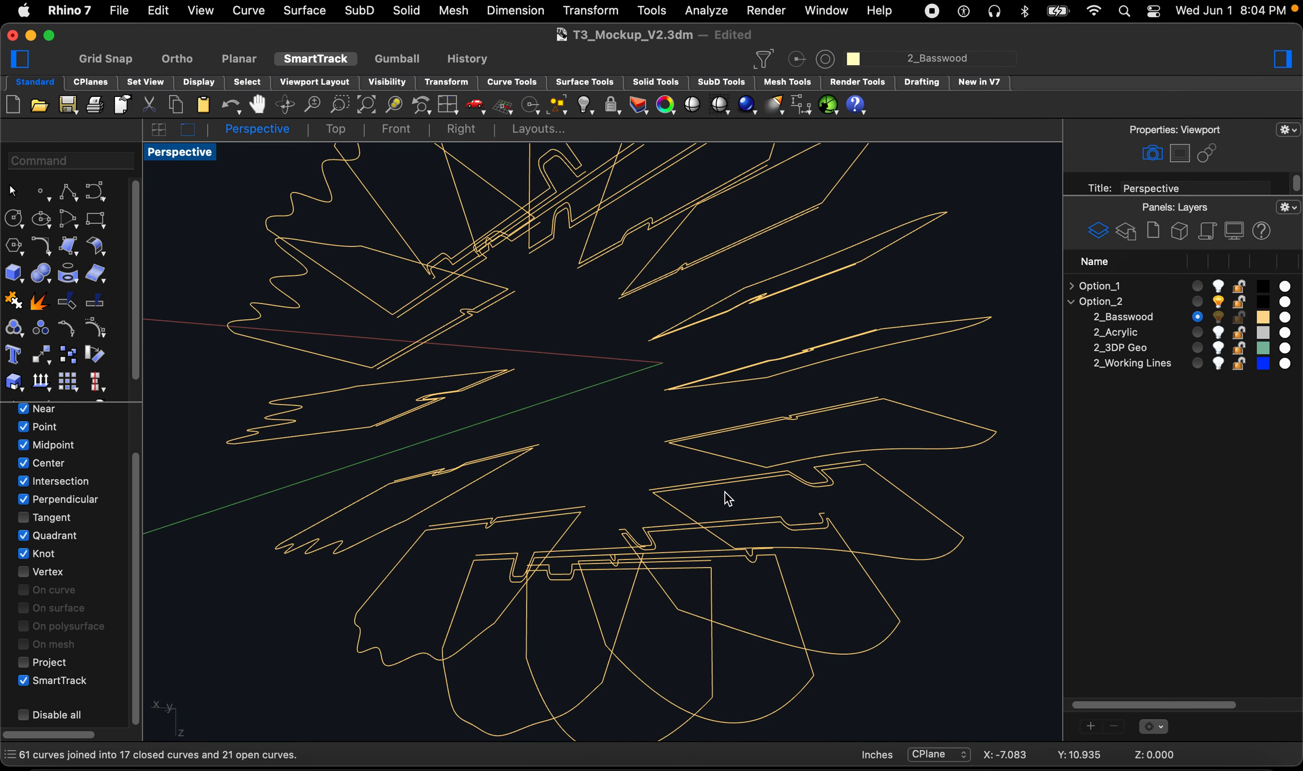
pyautogui.write('selop')
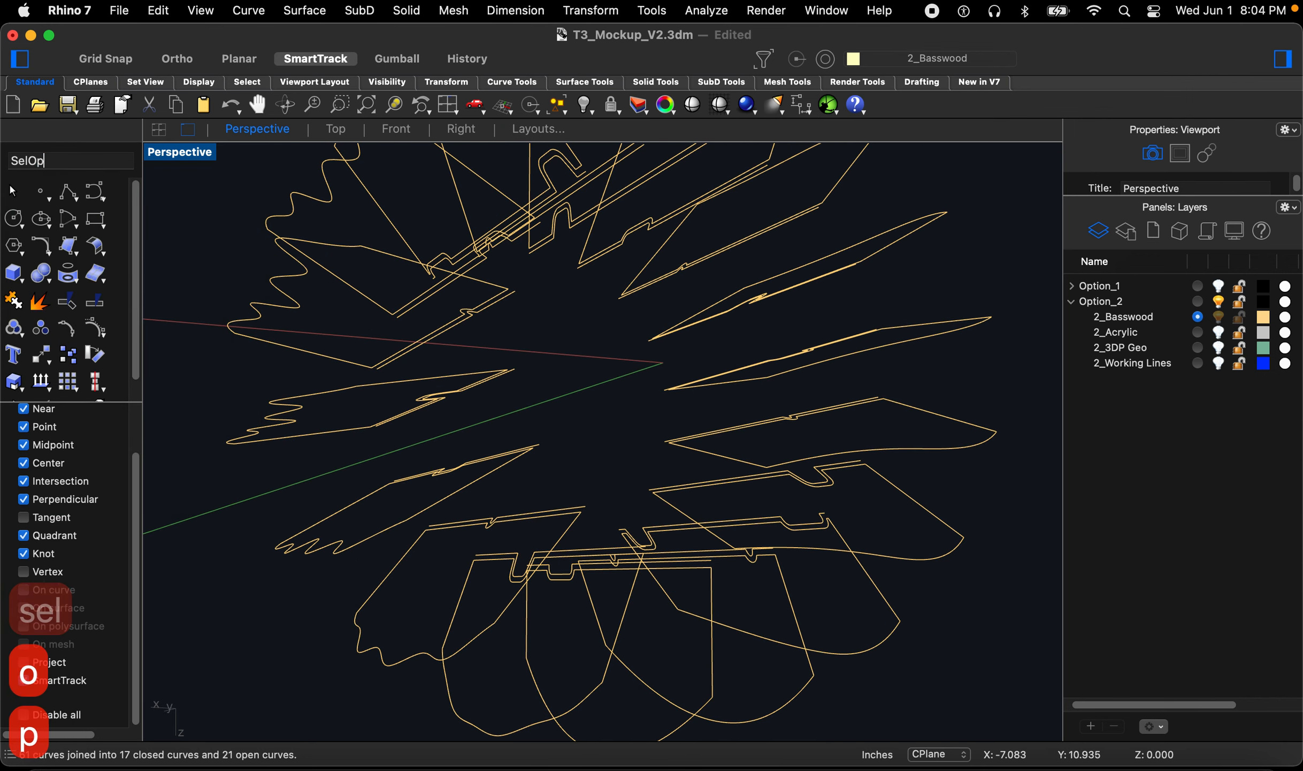
pyautogui.press('Return')
pyautogui.press('BackSpace')
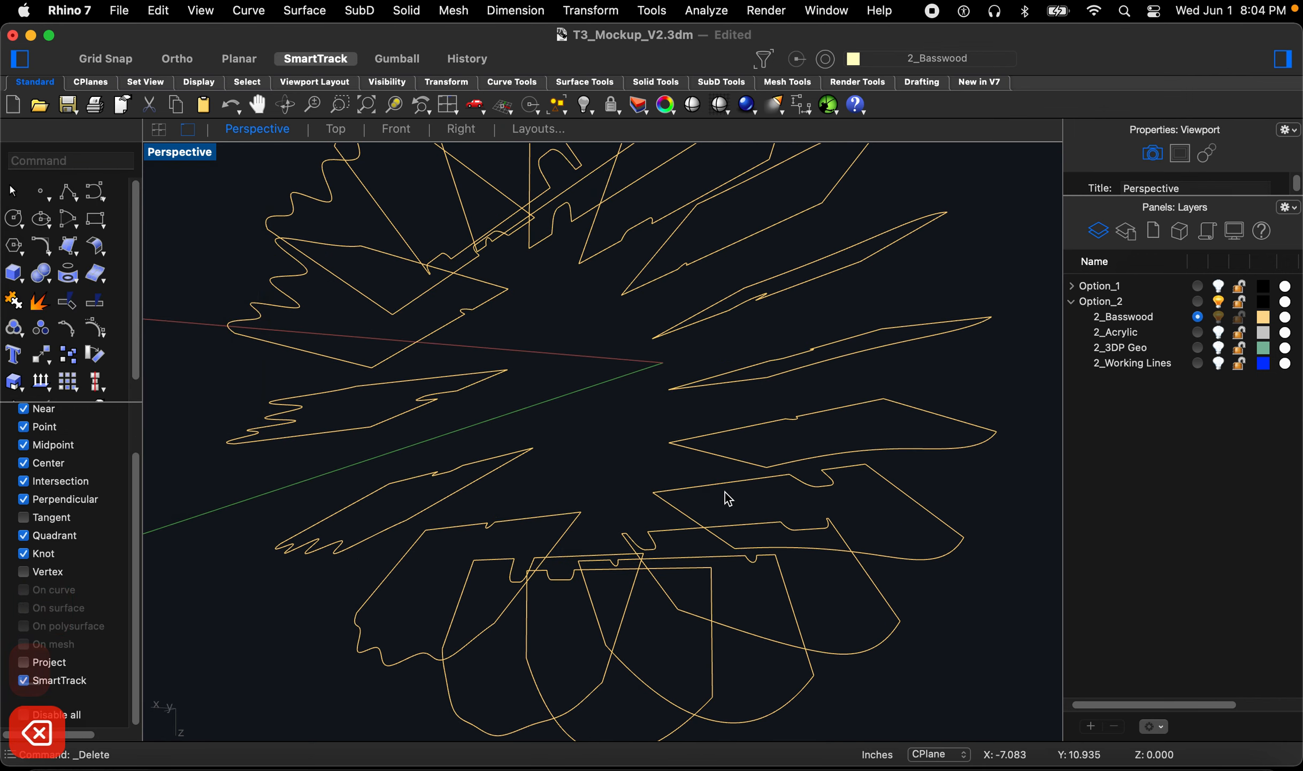
pyautogui.moveTo(637, 471)
pyautogui.mouseDown(button='right')
pyautogui.moveTo(576, 471)
pyautogui.moveTo(625, 486)
pyautogui.moveTo(654, 460)
pyautogui.moveTo(666, 485)
pyautogui.moveTo(629, 479)
pyautogui.mouseUp(button='right')
pyautogui.press('super+z')
# Step: Deselect the curves and start extruding fin outlines with ExtrudeCrv
pyautogui.moveTo(358, 609); pyautogui.dragTo(349, 615, button='right')
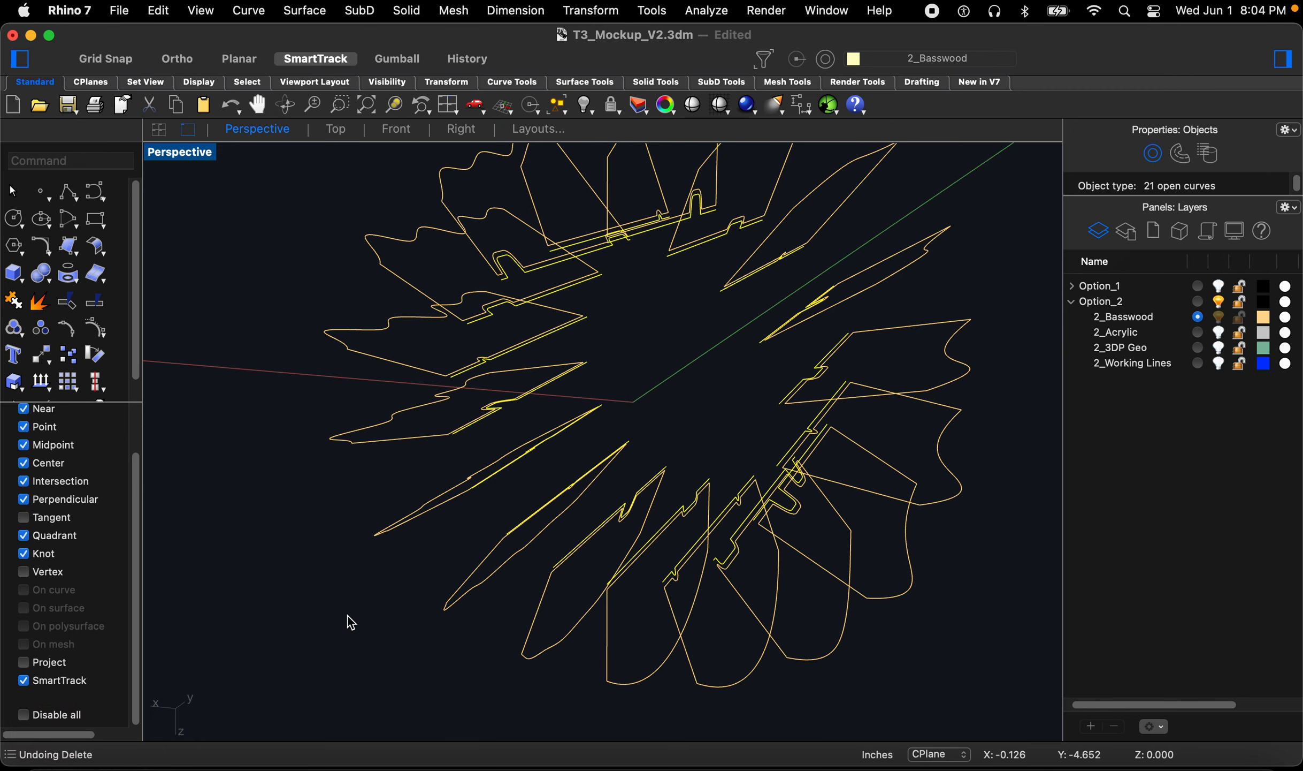
pyautogui.click(348, 615)
pyautogui.moveTo(635, 609); pyautogui.dragTo(721, 627, button='right')
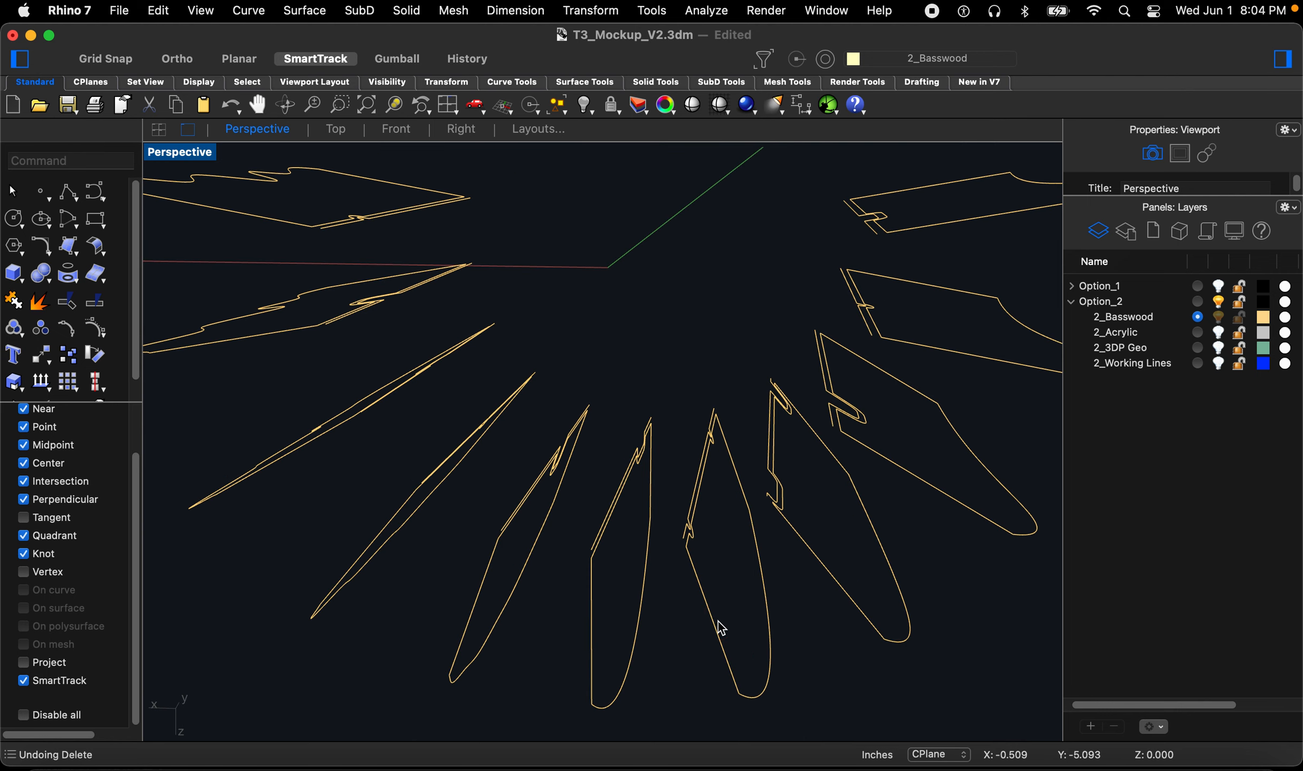
pyautogui.write('xtrudeCrv')
pyautogui.press('Return')
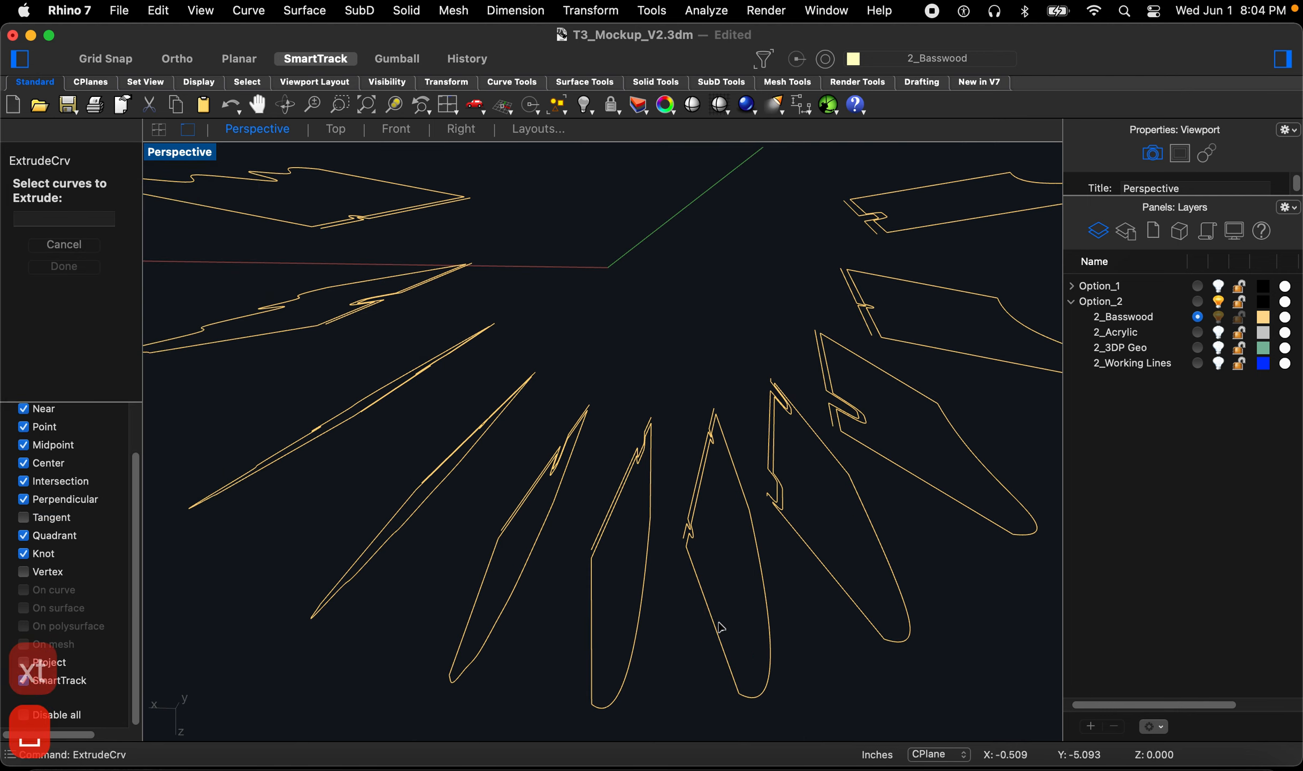
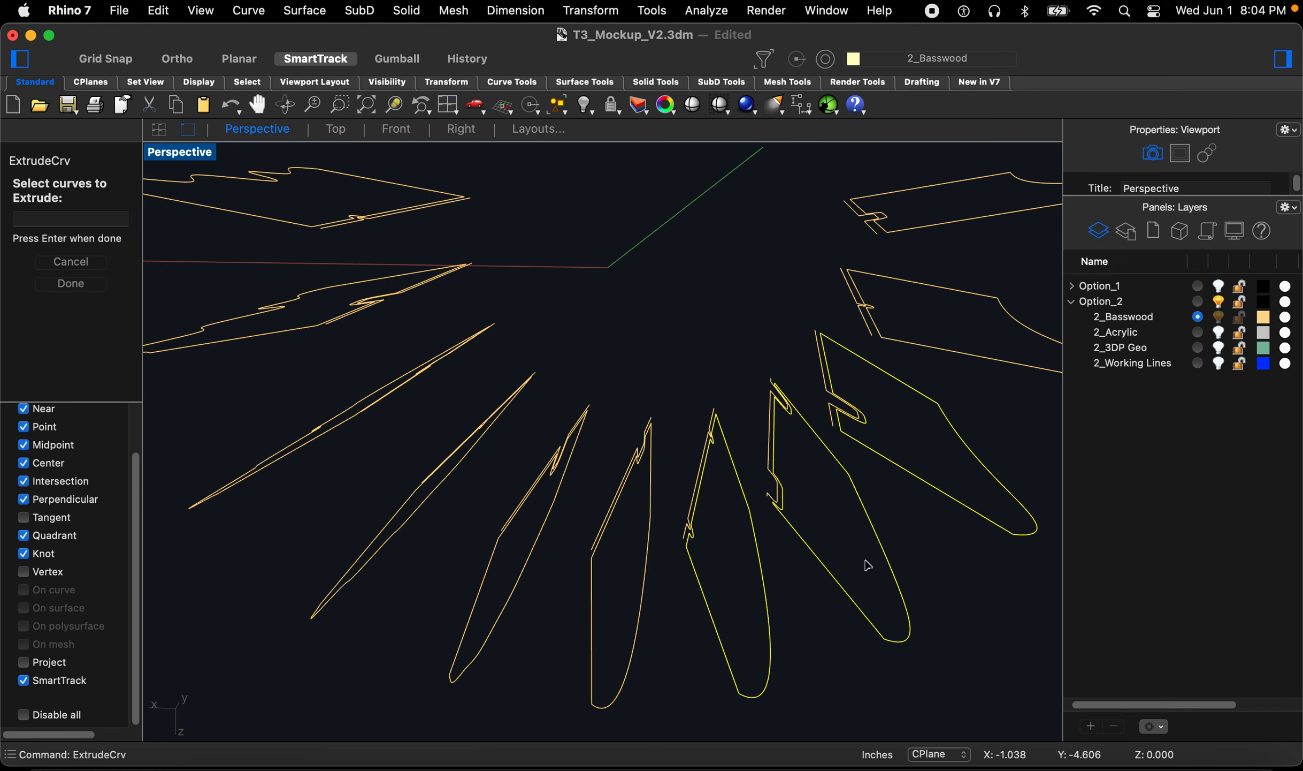
pyautogui.press('Return')
pyautogui.moveTo(889, 538); pyautogui.dragTo(892, 523, button='right')
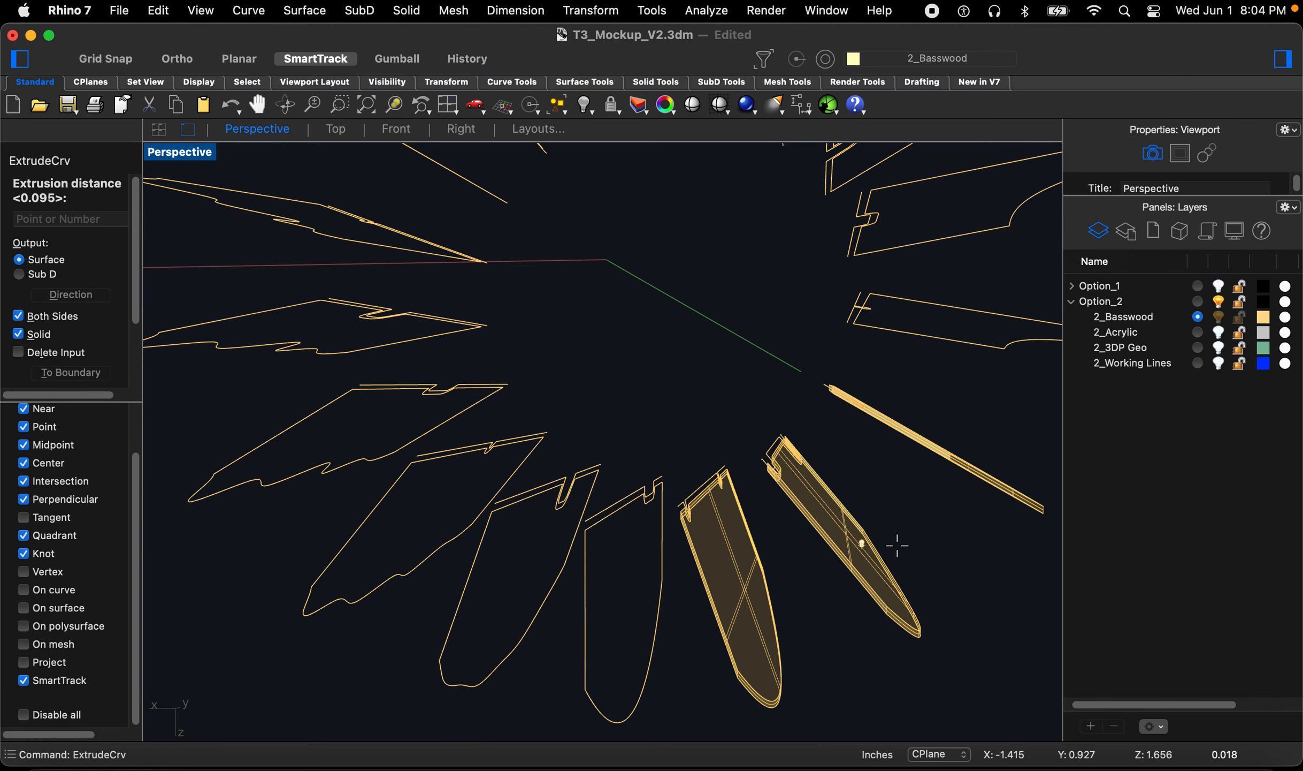
pyautogui.press('Escape')
pyautogui.press('Escape')
pyautogui.press('Escape')
# Step: Extrude one lower fin outline at the default distance, then undo the extrusion
pyautogui.moveTo(843, 553); pyautogui.dragTo(817, 570, button='right')
pyautogui.press('space')
pyautogui.click(722, 622)
pyautogui.press('space')
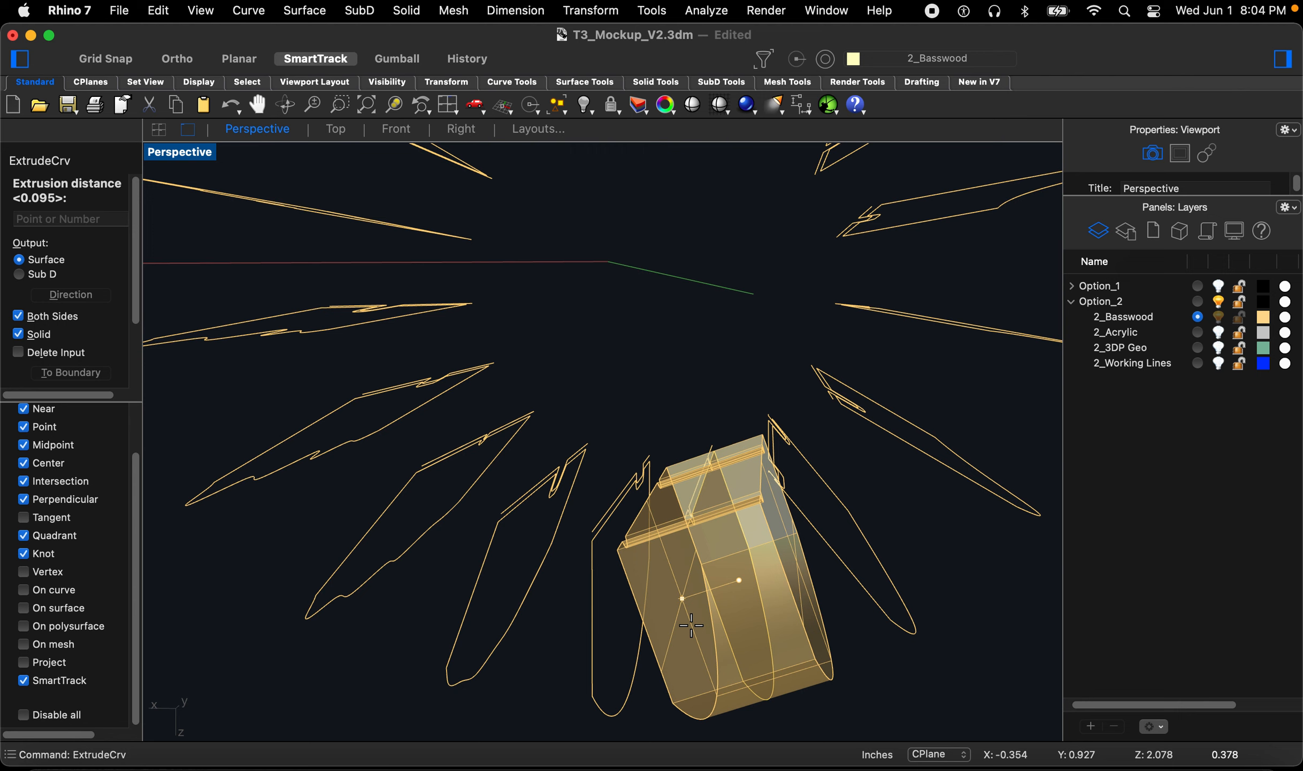
pyautogui.press('space')
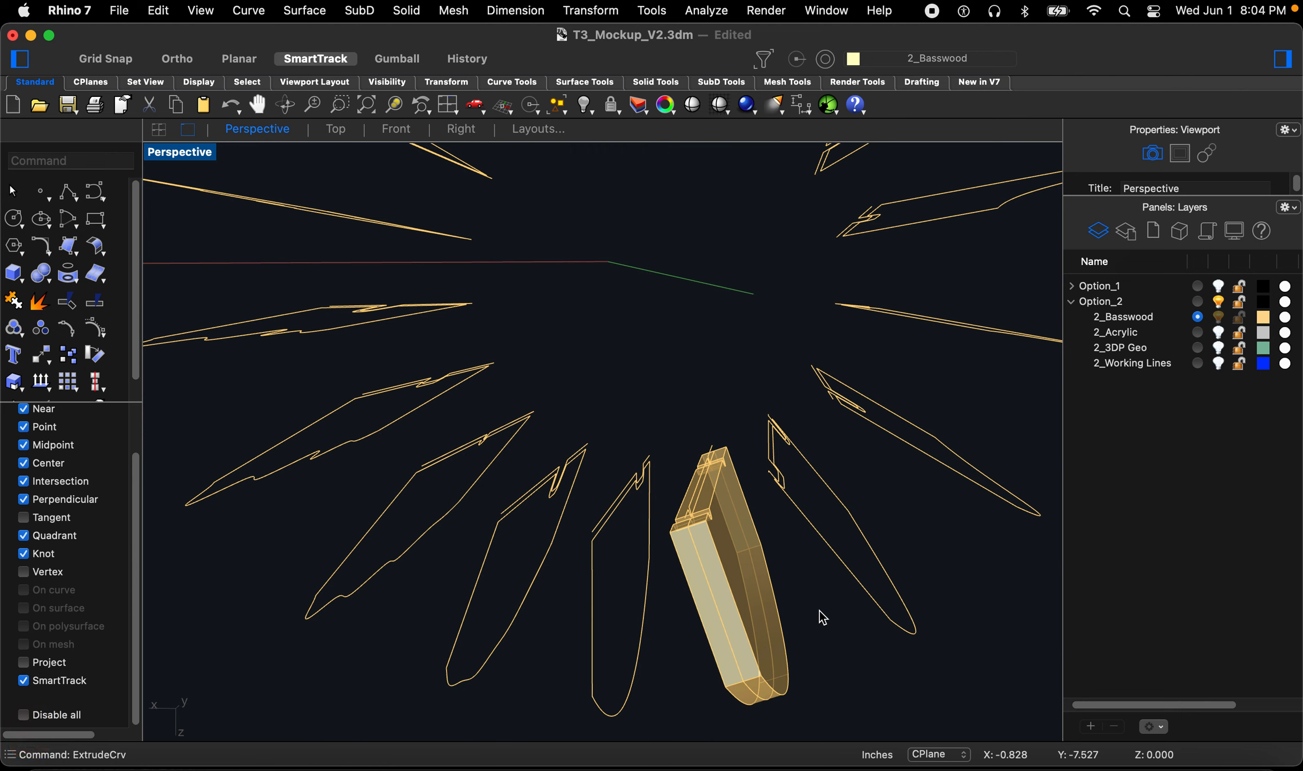
pyautogui.press('super+z')
# Step: Extrude the lower fin outline 0.045 on both sides as a solid with ExtrudeCrv
pyautogui.press('space')
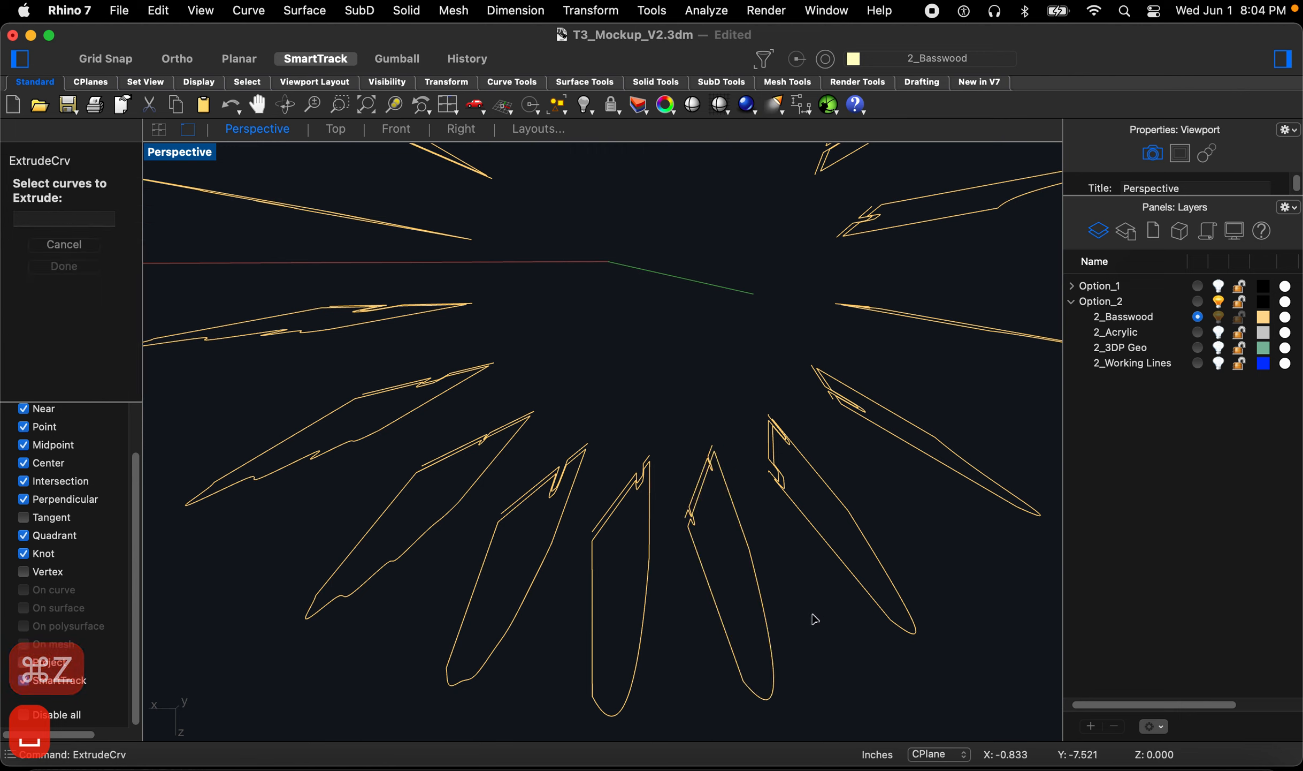
pyautogui.click(728, 638)
pyautogui.press('space')
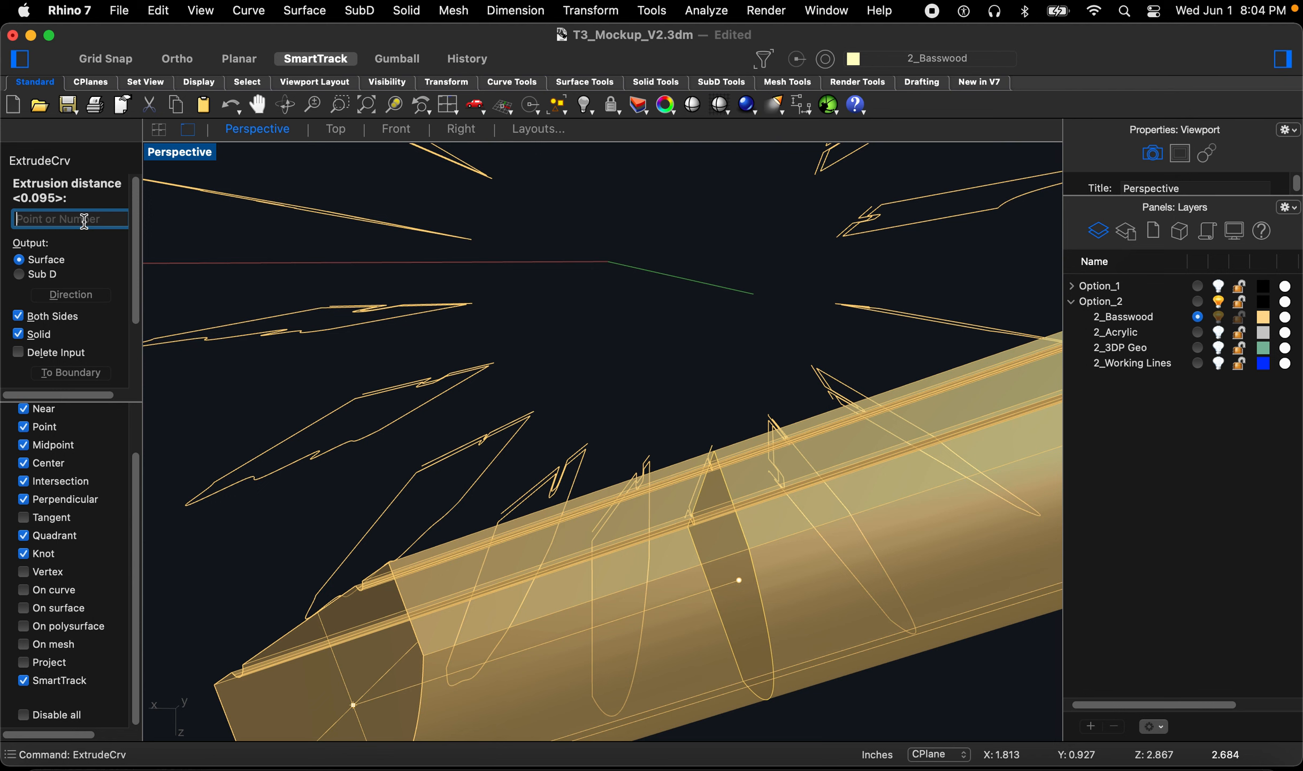
pyautogui.write('.045')
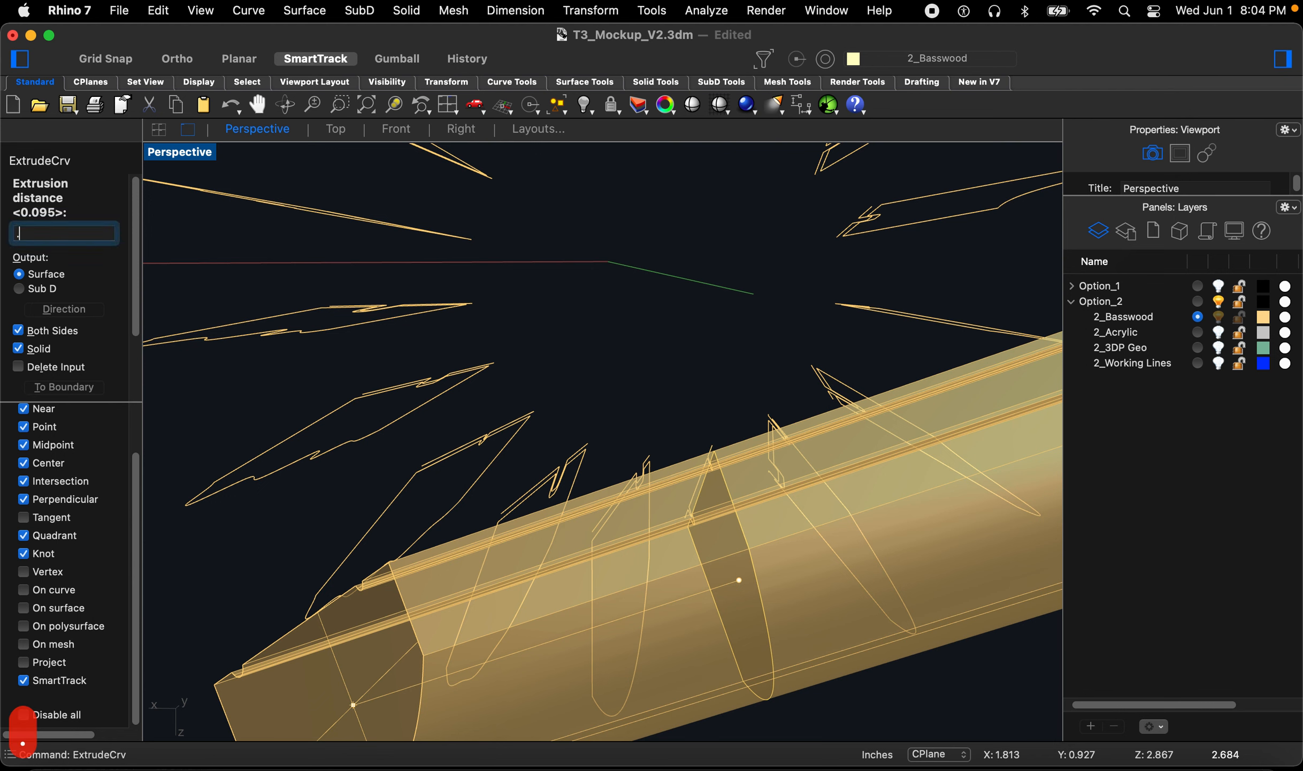
pyautogui.press('Return')
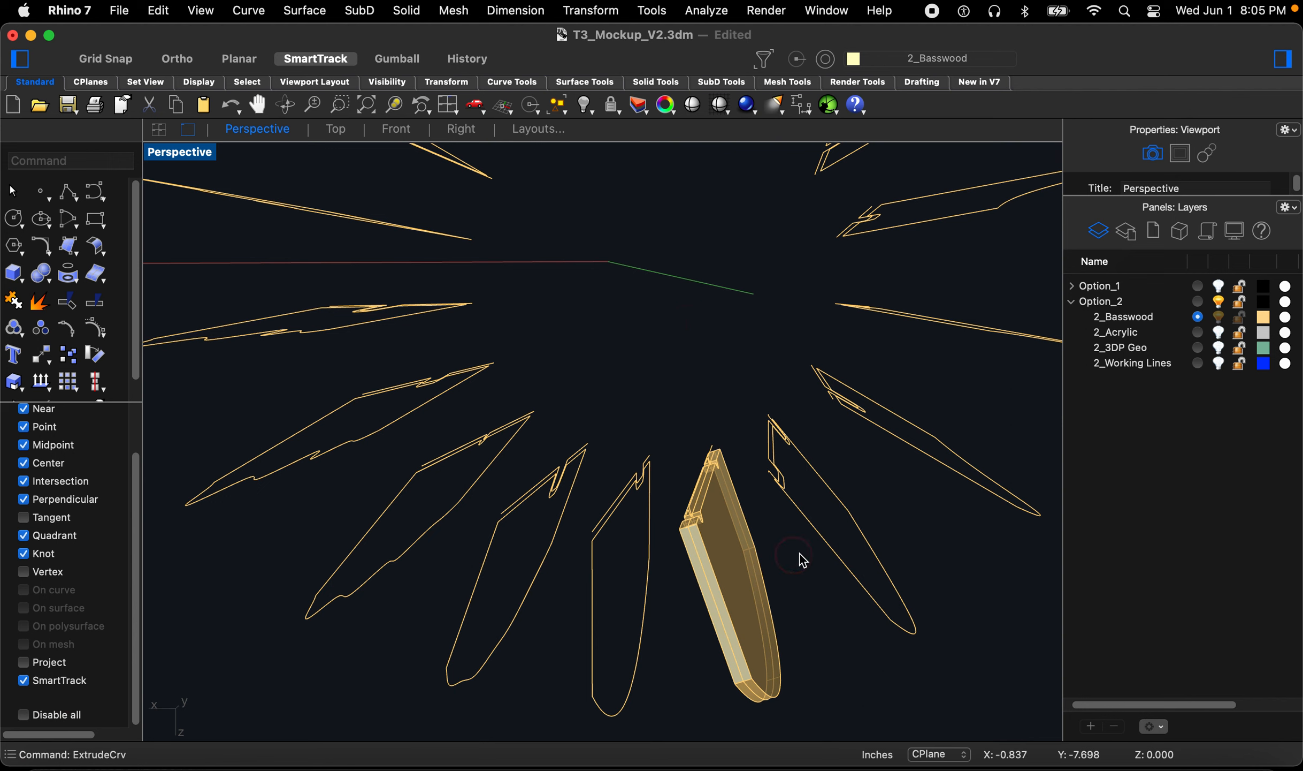
# Step: Repeat ExtrudeCrv at 0.045 to extrude the next two fin outlines to the right
pyautogui.press('space')
pyautogui.press('space')
pyautogui.press('space')
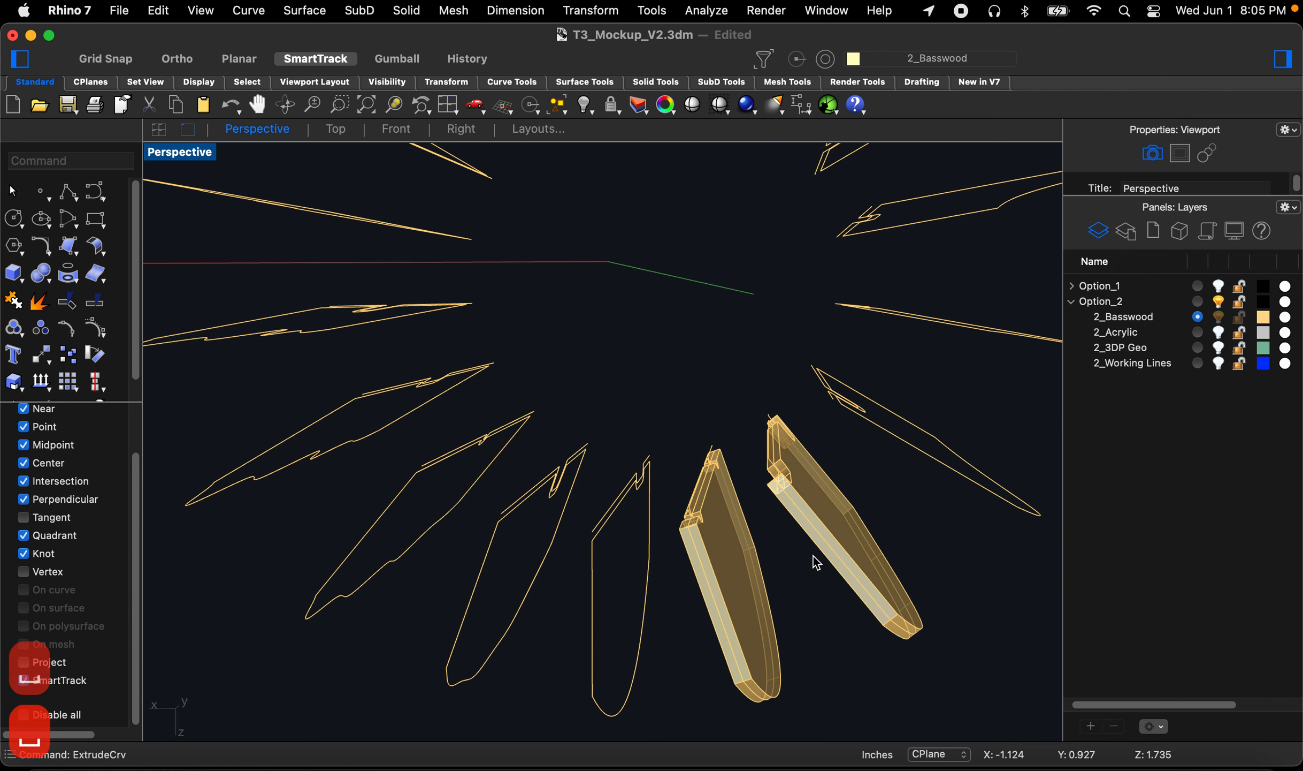
pyautogui.press('space')
pyautogui.press('space')
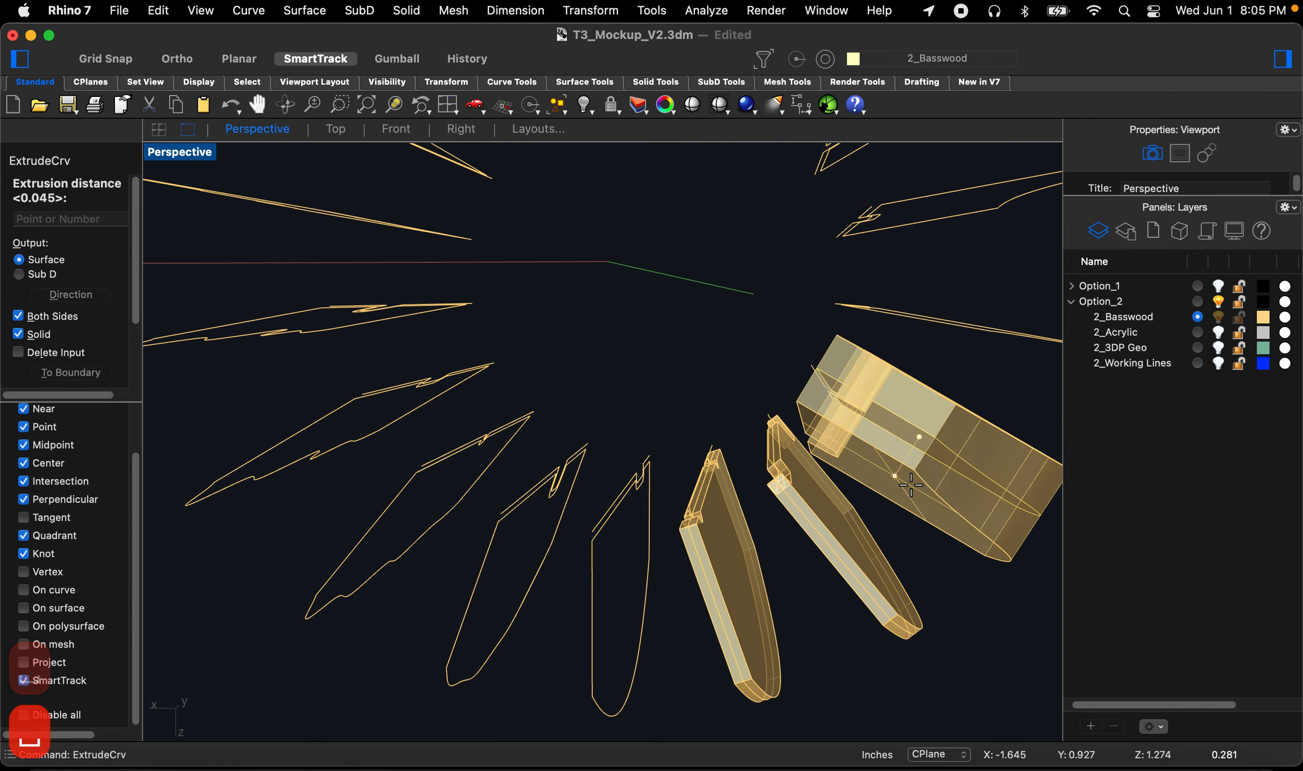
pyautogui.press('space')
pyautogui.scroll(-5, 864, 476)
pyautogui.scroll(4, 928, 431)
# Step: Keep repeating ExtrudeCrv at 0.045 on the fin outlines around the right side of the ring
pyautogui.press('space')
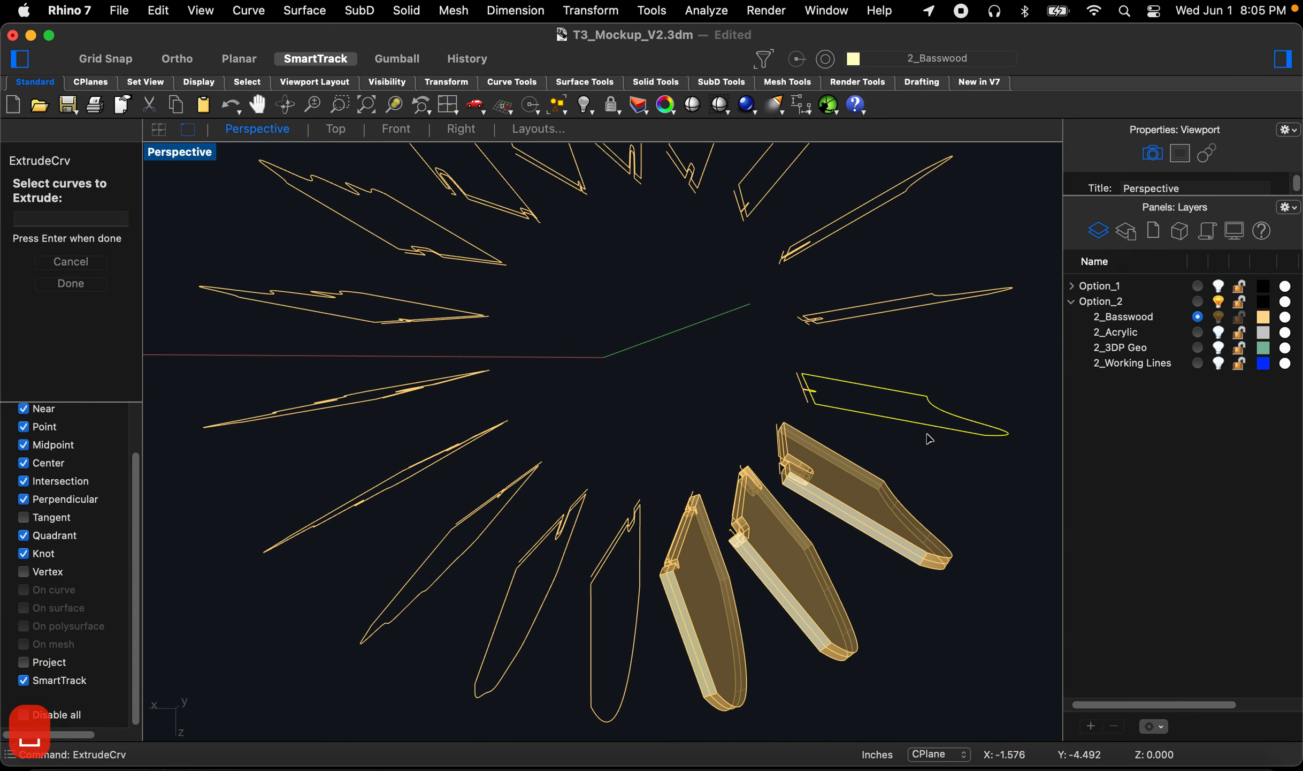
pyautogui.press('space')
pyautogui.press('space')
pyautogui.press('space')
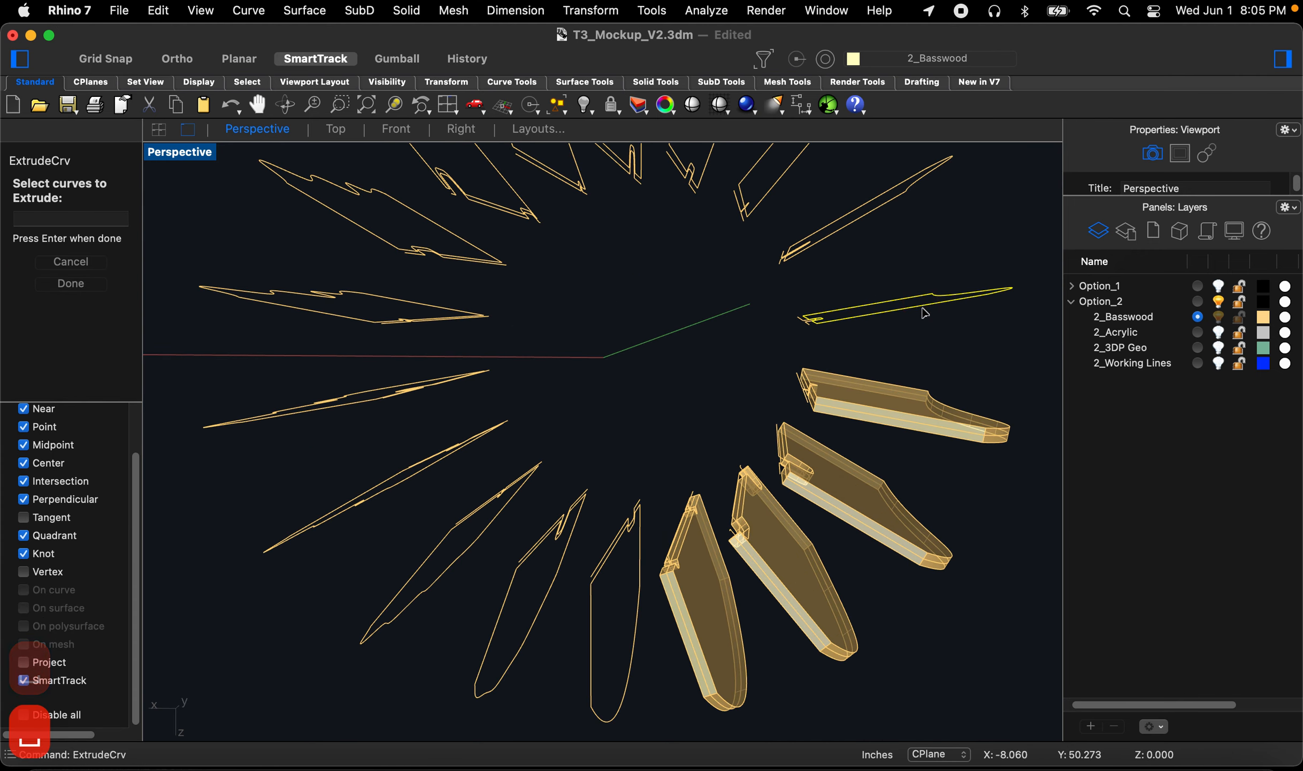
pyautogui.press('space')
pyautogui.press('space')
pyautogui.press('space')
pyautogui.click(855, 226)
pyautogui.press('space')
pyautogui.press('space')
pyautogui.press('space')
pyautogui.scroll(-5, 803, 249)
pyautogui.scroll(6, 802, 249)
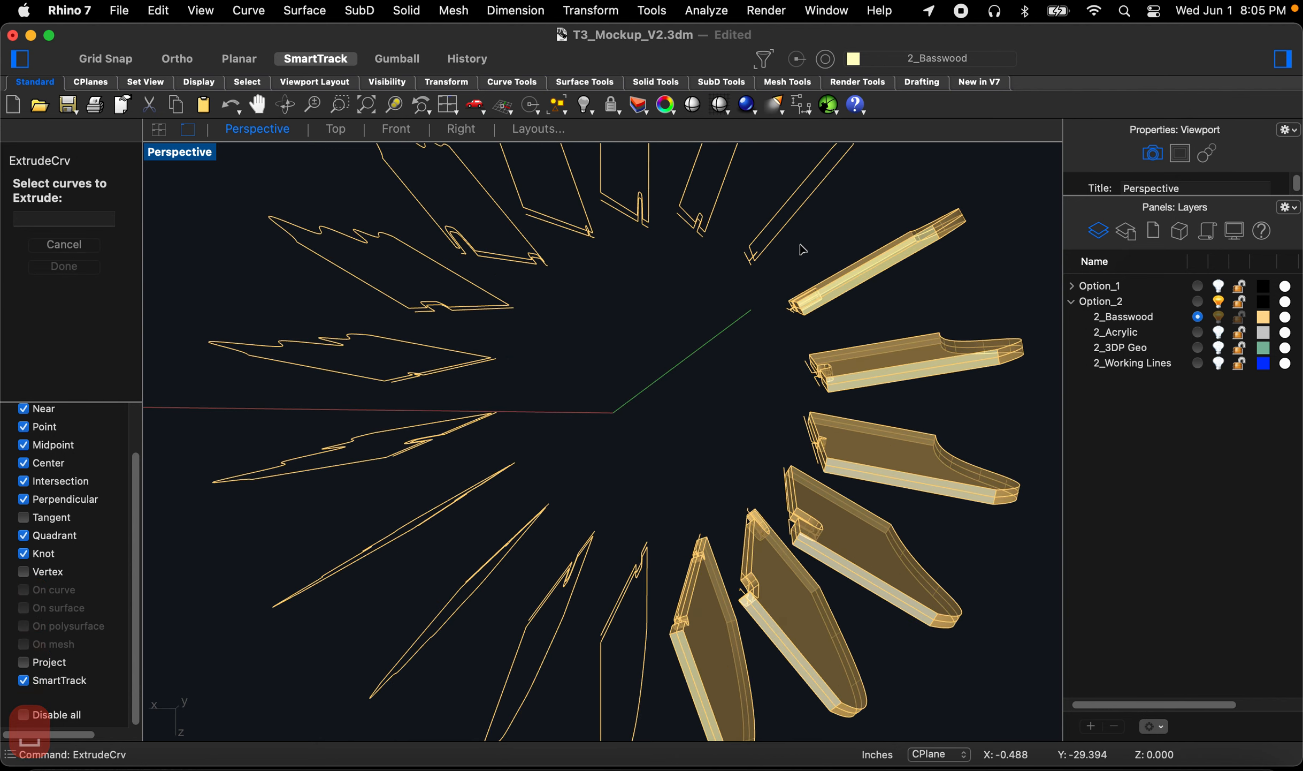
# Step: Extrude the fin outlines along the upper side of the ring at 0.045 with repeated ExtrudeCrv
pyautogui.click(783, 211)
pyautogui.press('space')
pyautogui.press('space')
pyautogui.press('space')
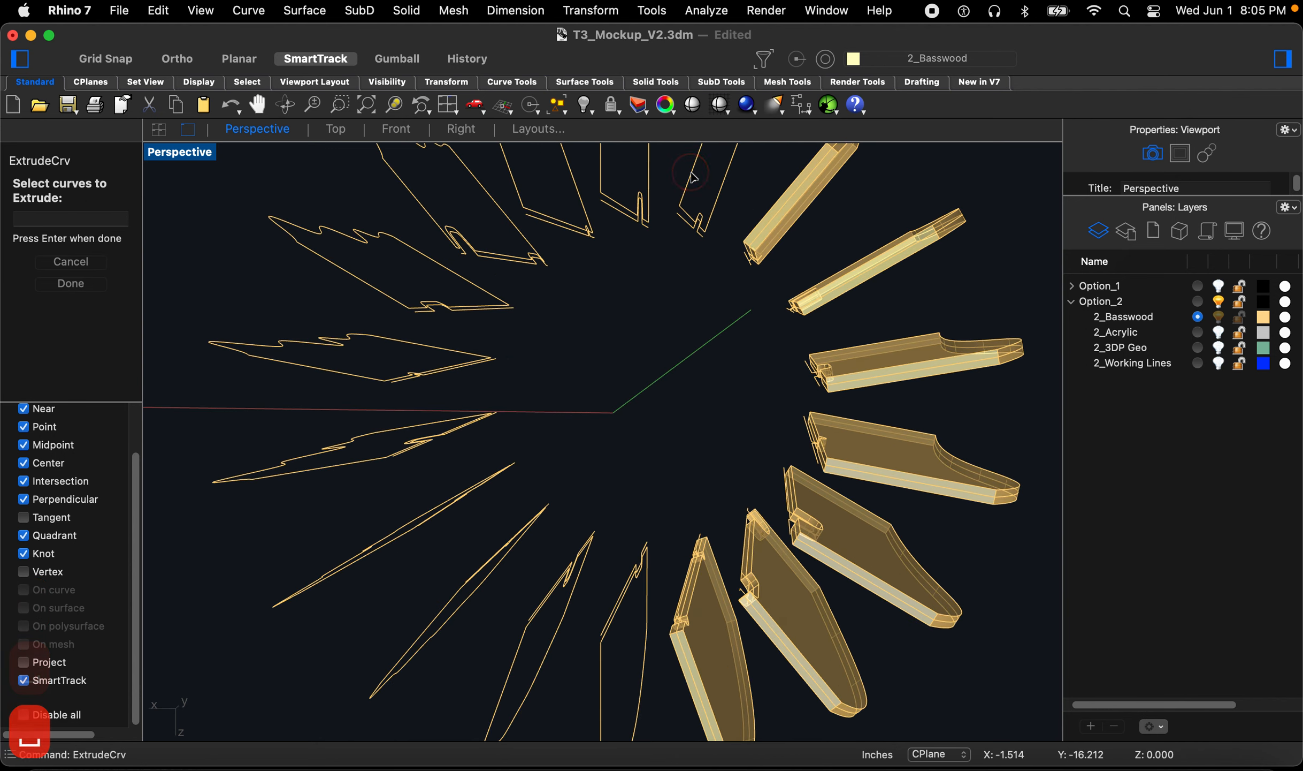
pyautogui.click(693, 176)
pyautogui.press('space')
pyautogui.press('space')
pyautogui.press('space')
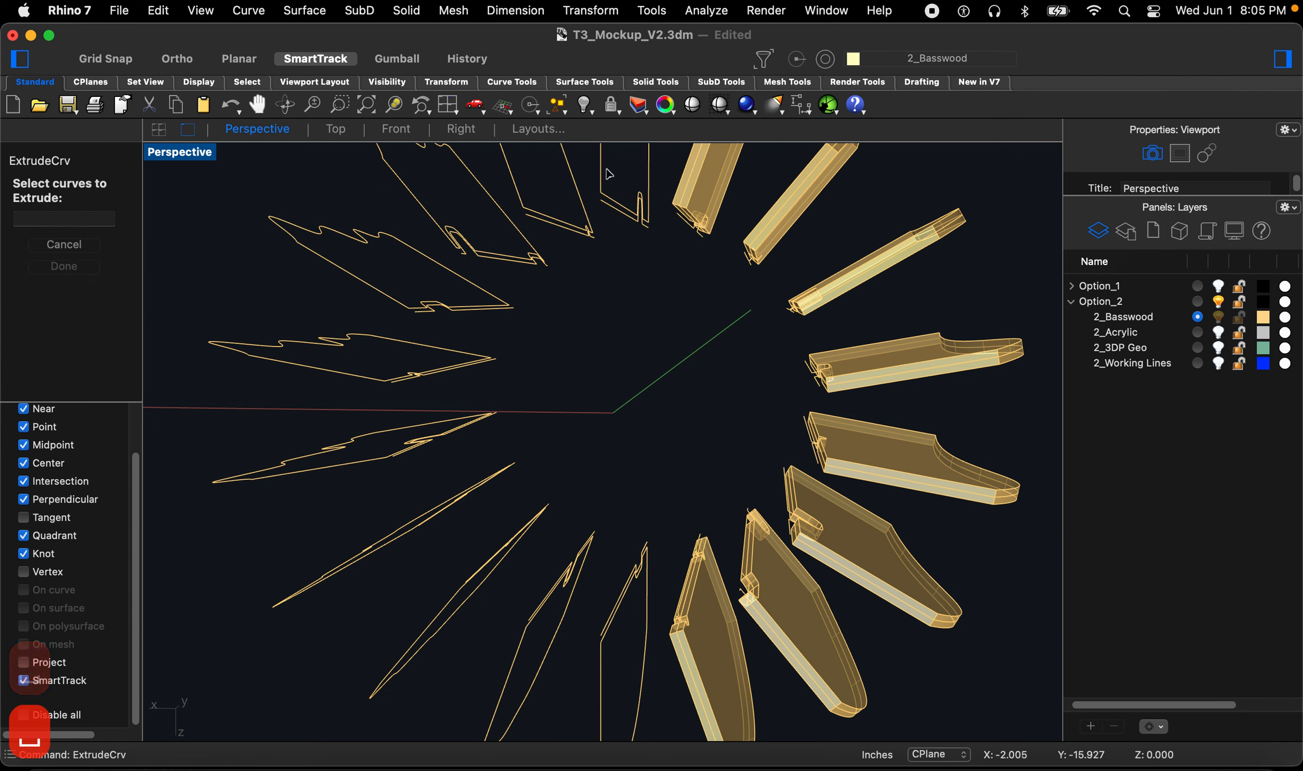
pyautogui.click(601, 172)
# Step: Extrude the upper-left and left fin outlines at 0.045 with repeated ExtrudeCrv
pyautogui.press('space')
pyautogui.press('space')
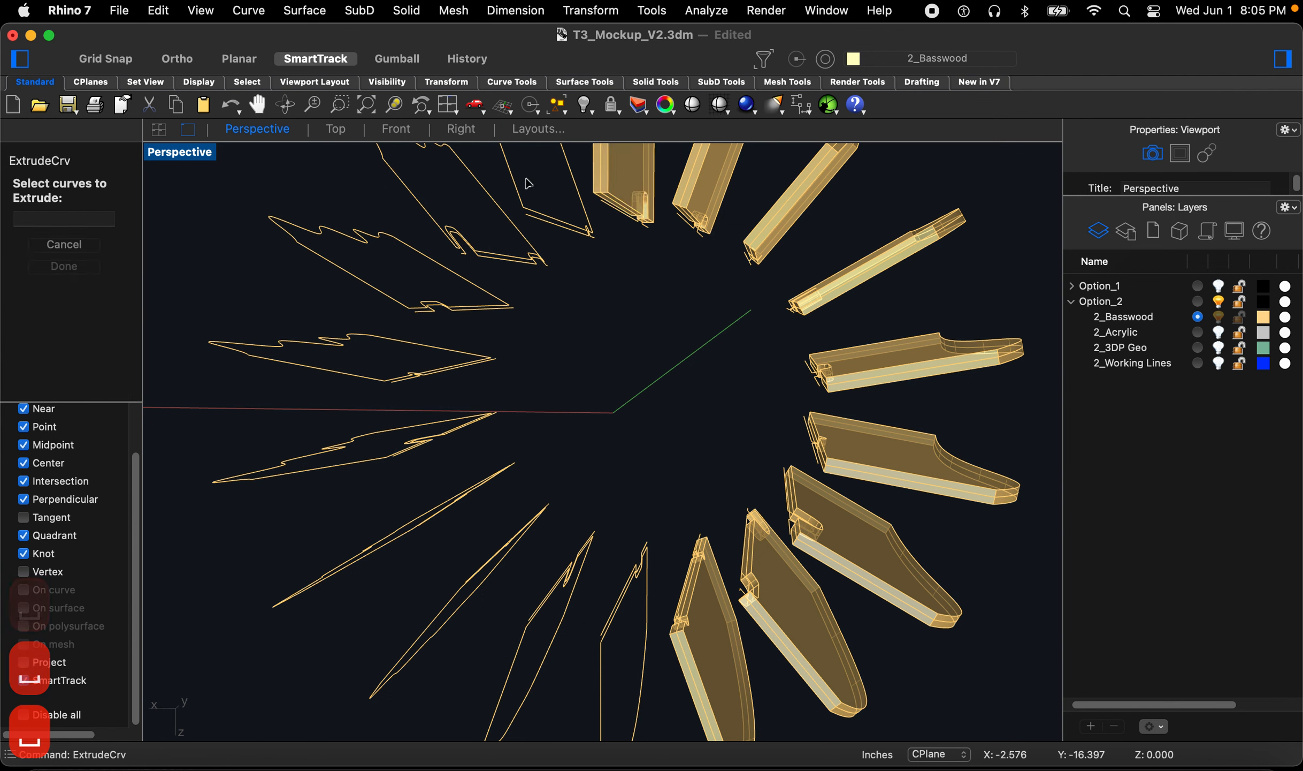
pyautogui.click(517, 185)
pyautogui.press('space')
pyautogui.press('space')
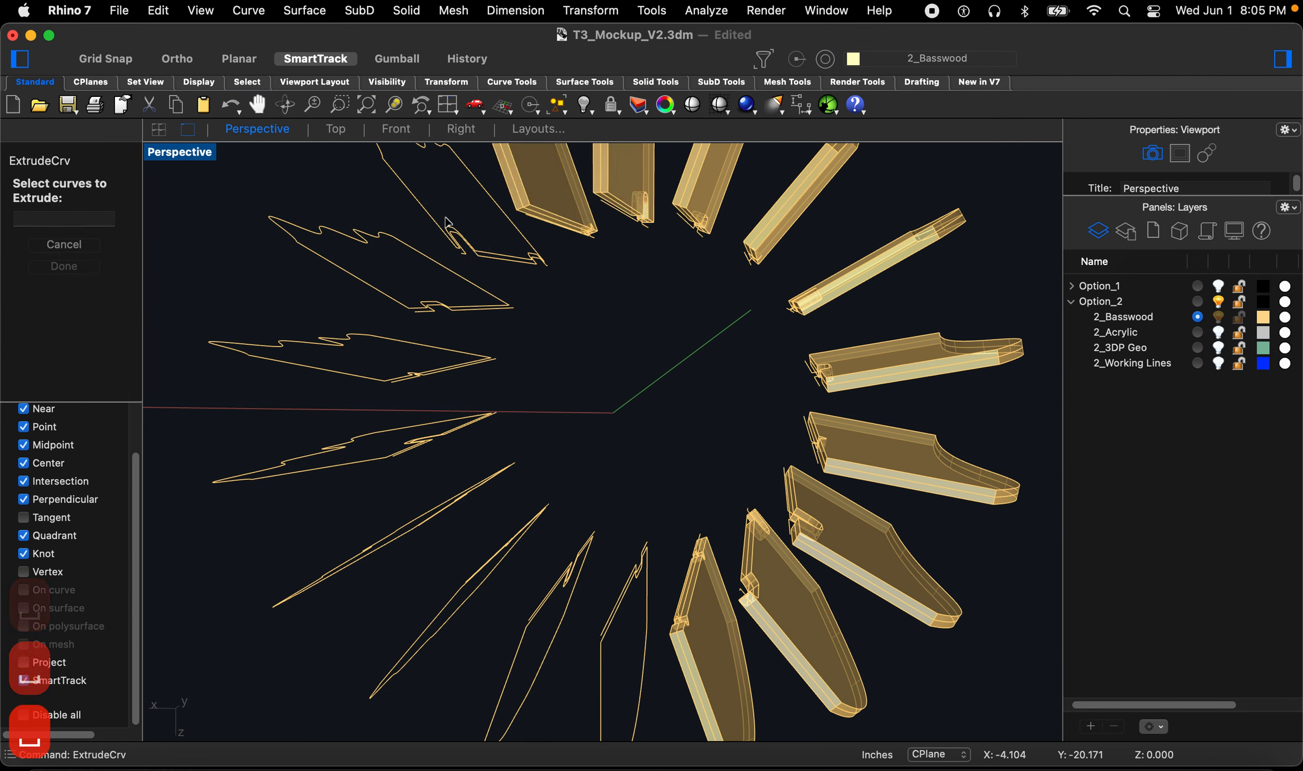
pyautogui.click(429, 208)
pyautogui.press('space')
pyautogui.press('space')
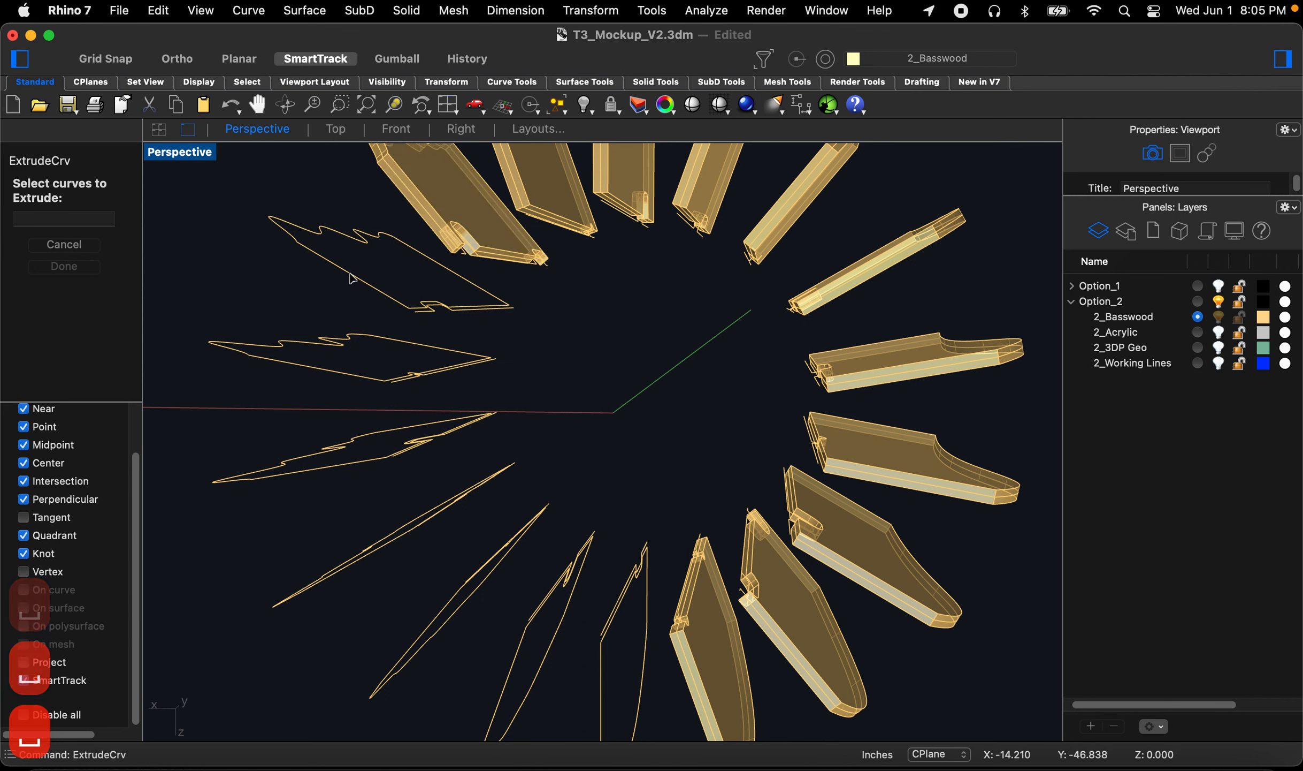
pyautogui.press('space')
pyautogui.press('space')
pyautogui.press('space')
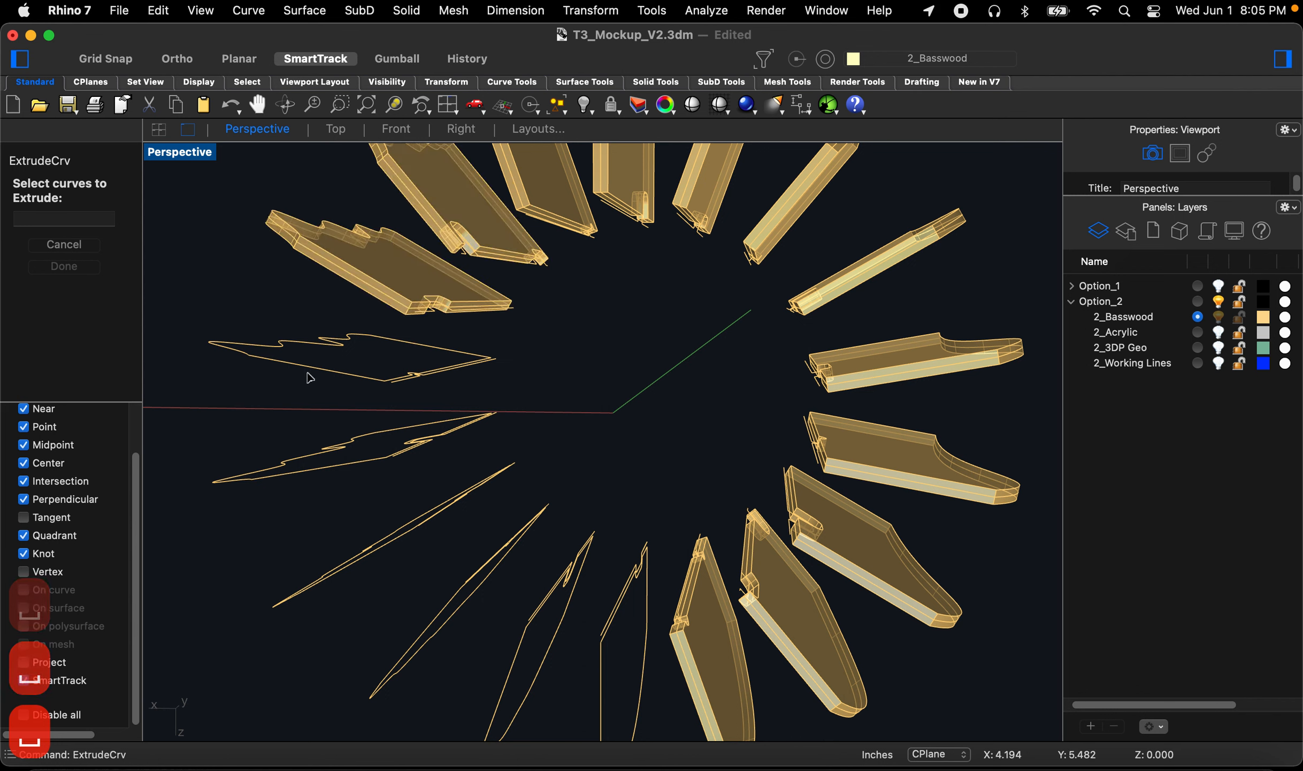
pyautogui.press('space')
pyautogui.press('space')
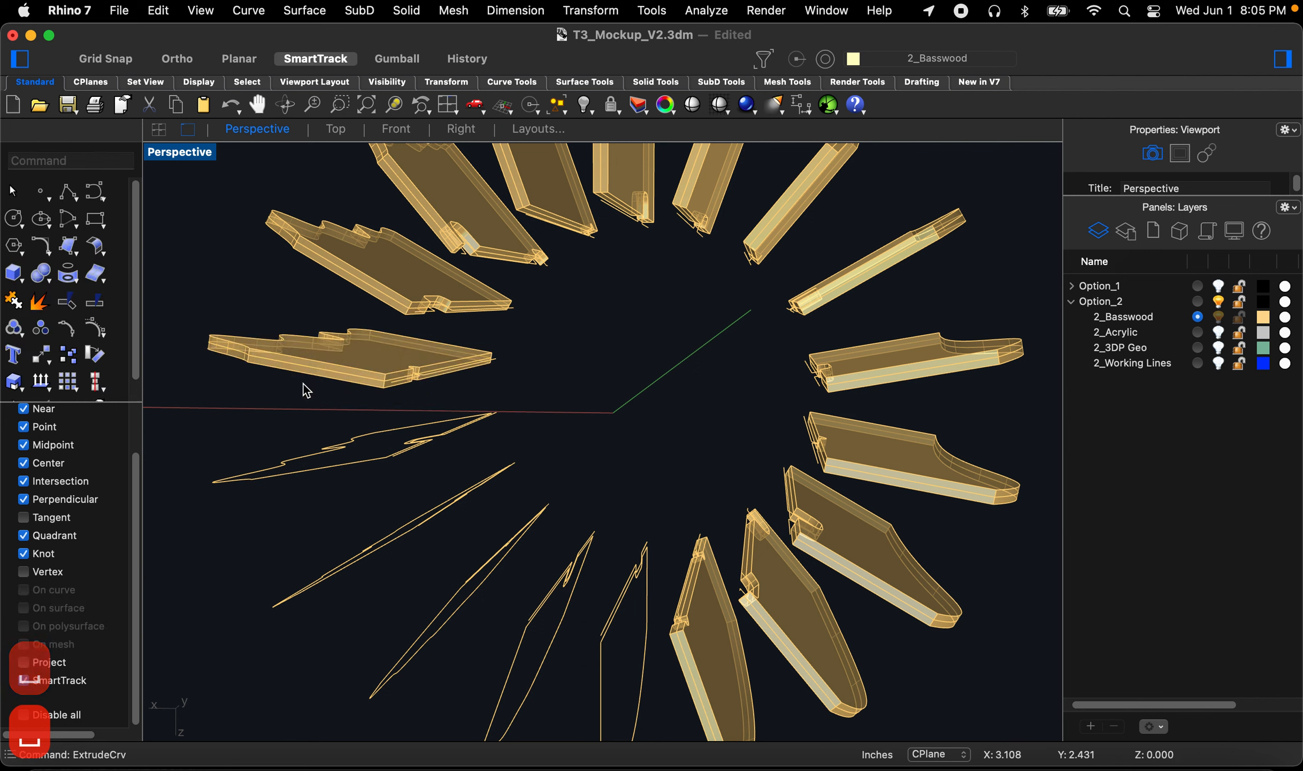
pyautogui.press('space')
# Step: Extrude the lower-left fin outline at 0.045 with ExtrudeCrv
pyautogui.press('space')
pyautogui.press('space')
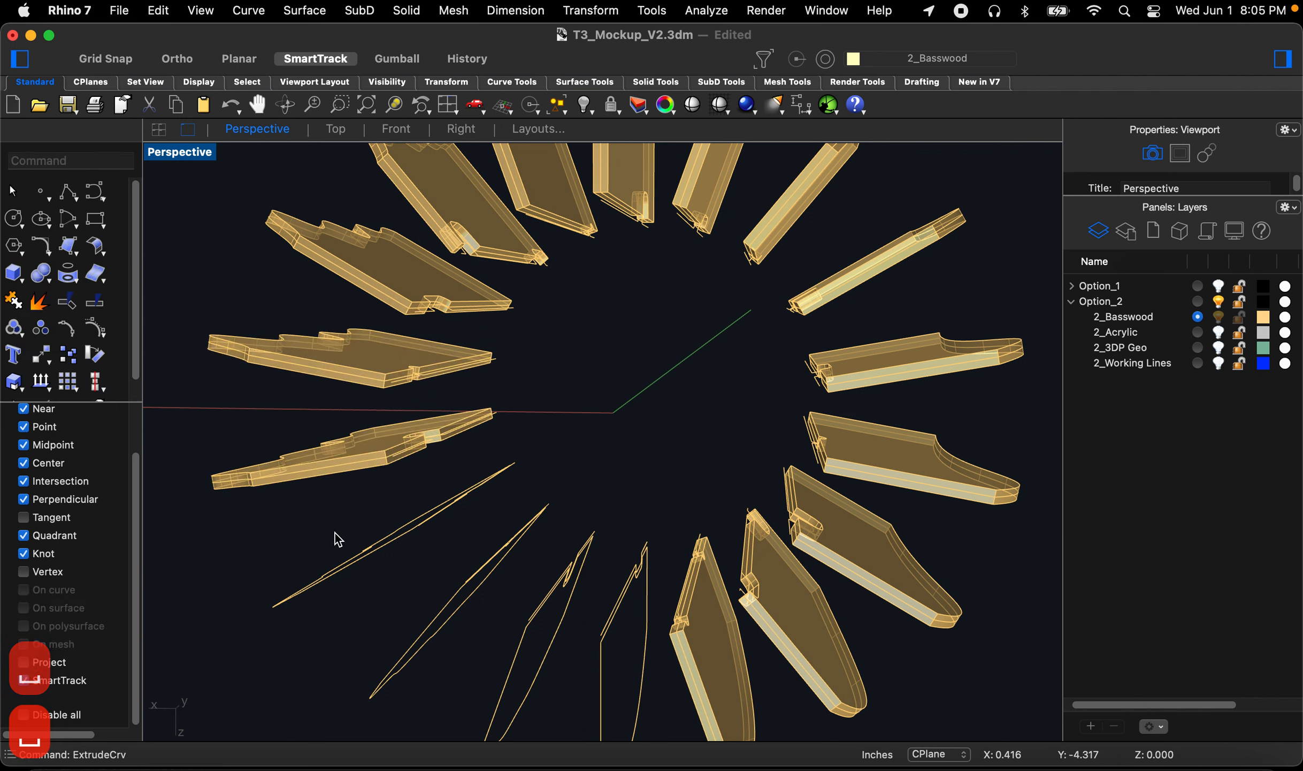
pyautogui.click(351, 568)
pyautogui.press('space')
pyautogui.press('space')
pyautogui.press('space')
pyautogui.press('Escape')
pyautogui.press('Escape')
pyautogui.press('Escape')
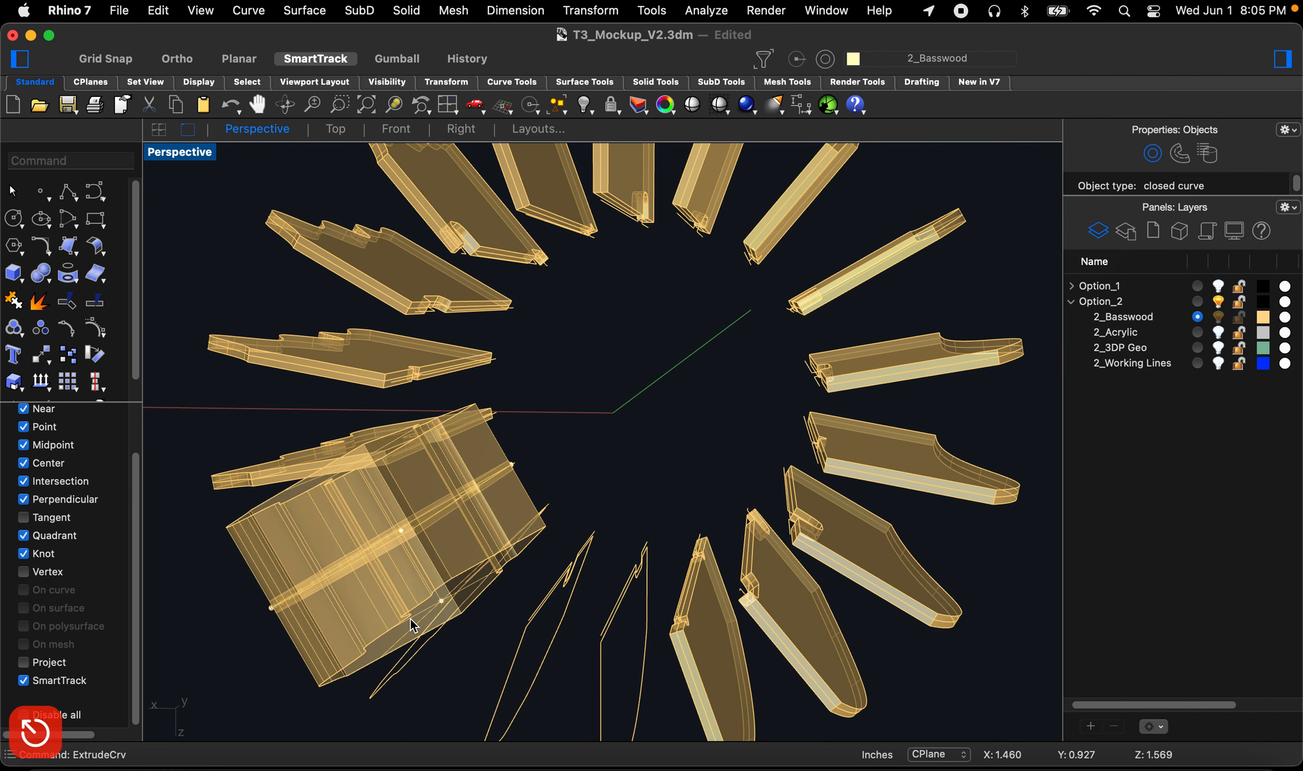
pyautogui.press('space')
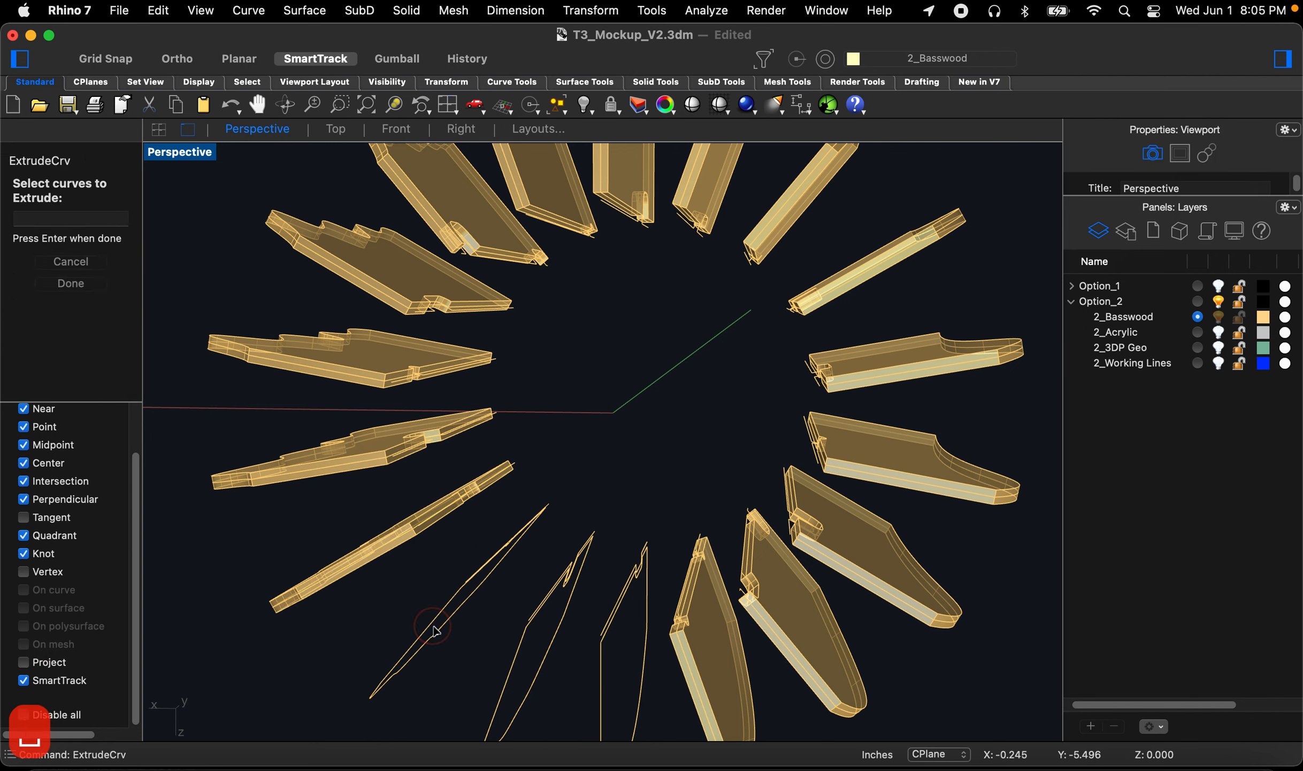
# Step: Extrude the remaining lower fin outlines at 0.045 to complete the set of solid fins
pyautogui.click(439, 627)
pyautogui.press('space')
pyautogui.press('space')
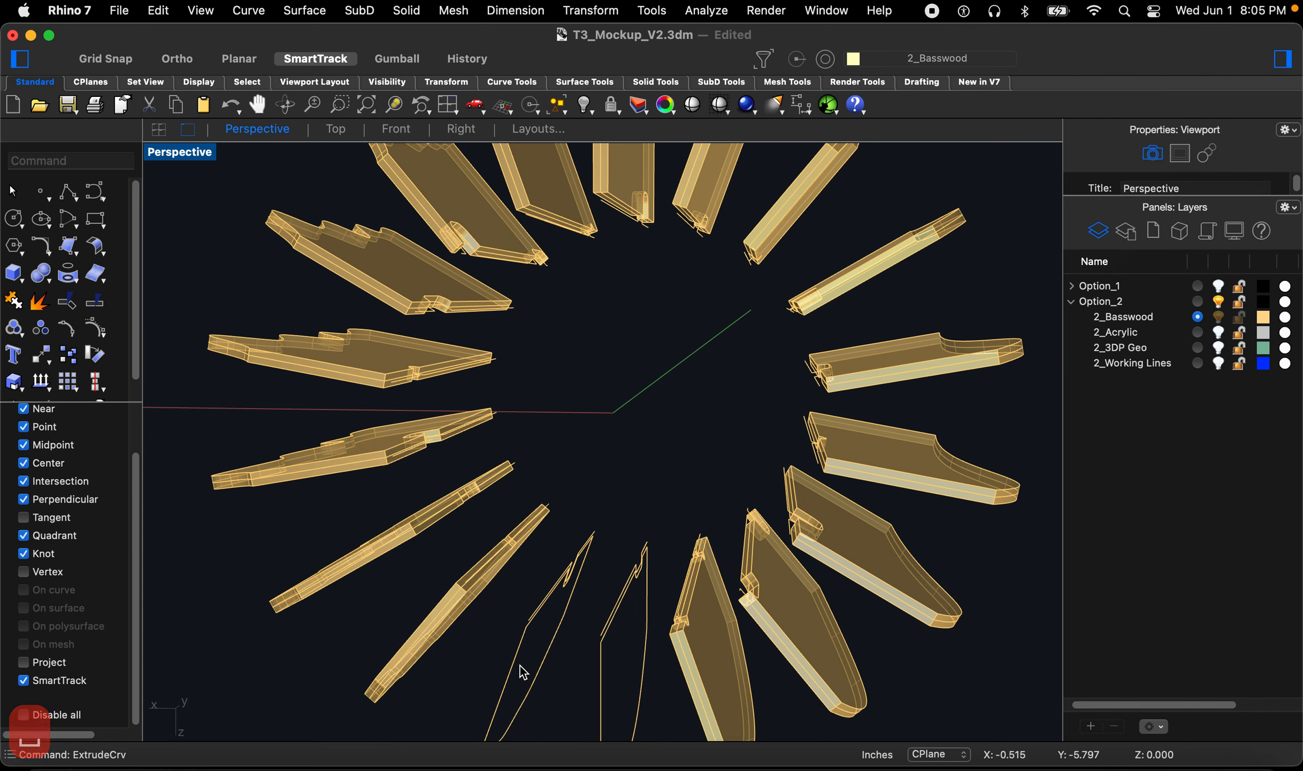
pyautogui.press('space')
pyautogui.click(518, 661)
pyautogui.press('space')
pyautogui.press('space')
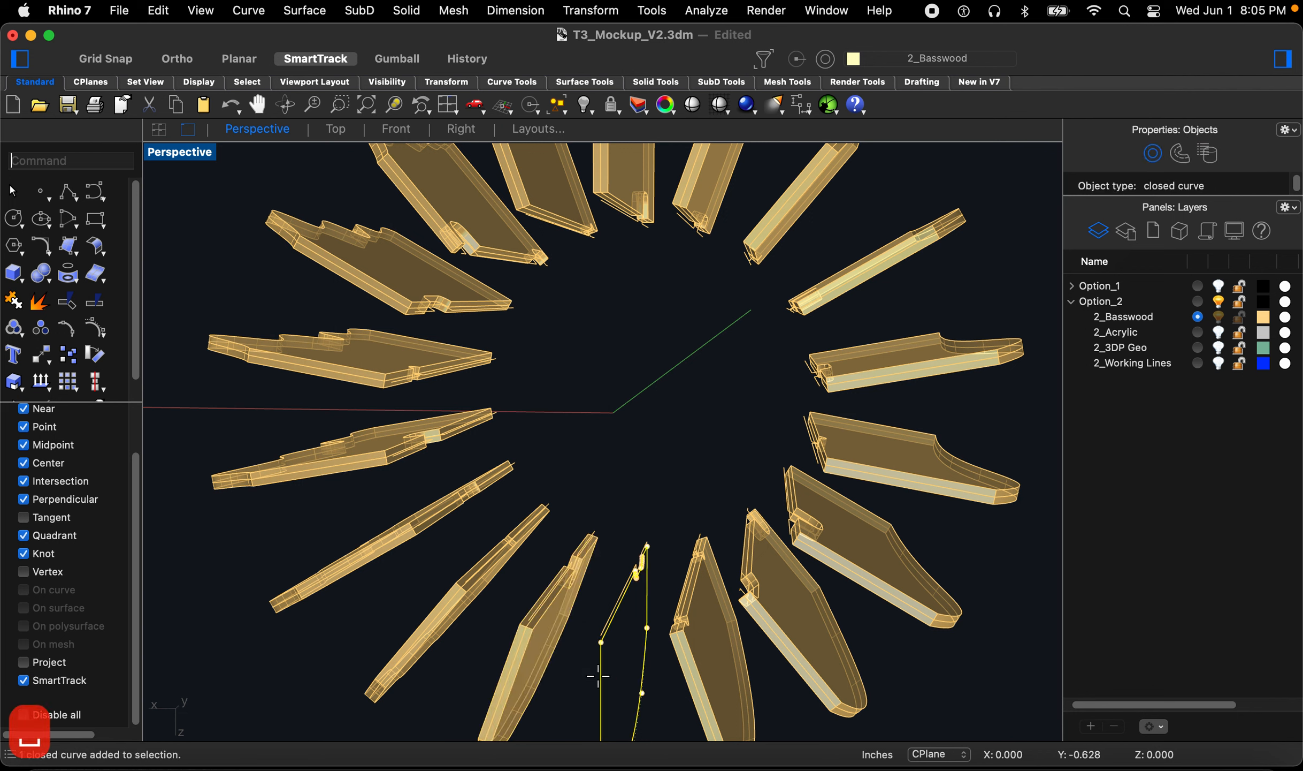
pyautogui.press('space')
pyautogui.press('space')
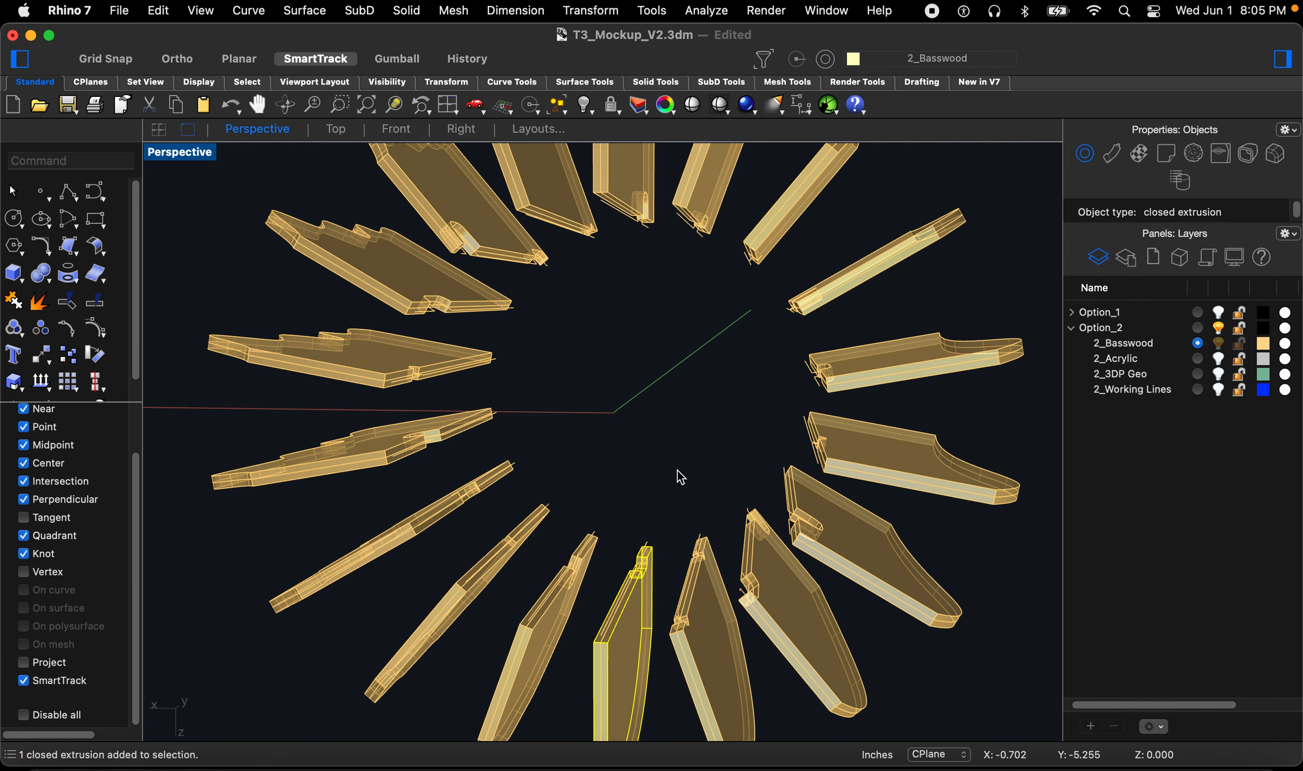
# Step: Turn on the 2_3DP Geo layer to show the ring geometry with the fins
pyautogui.click(677, 469)
pyautogui.moveTo(678, 470); pyautogui.dragTo(644, 492, button='right')
pyautogui.scroll(-6, 648, 482)
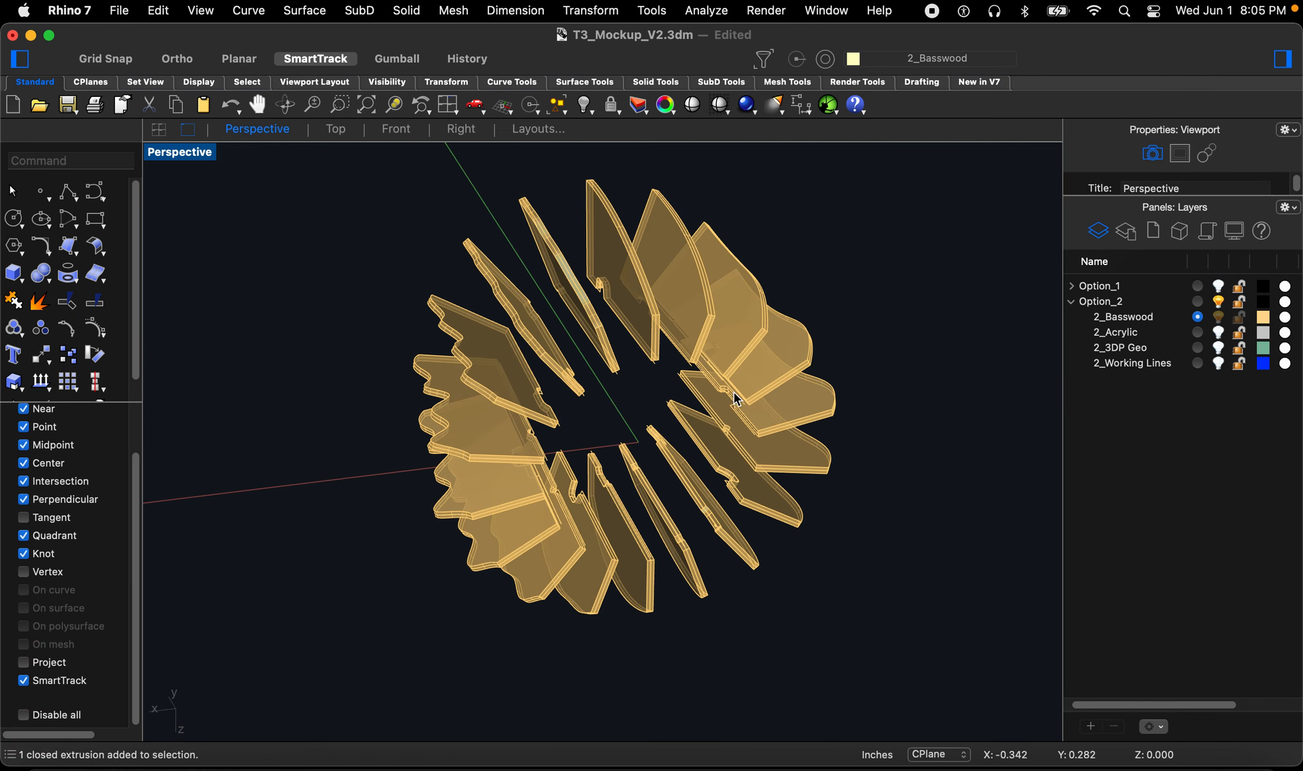
pyautogui.click(1218, 345)
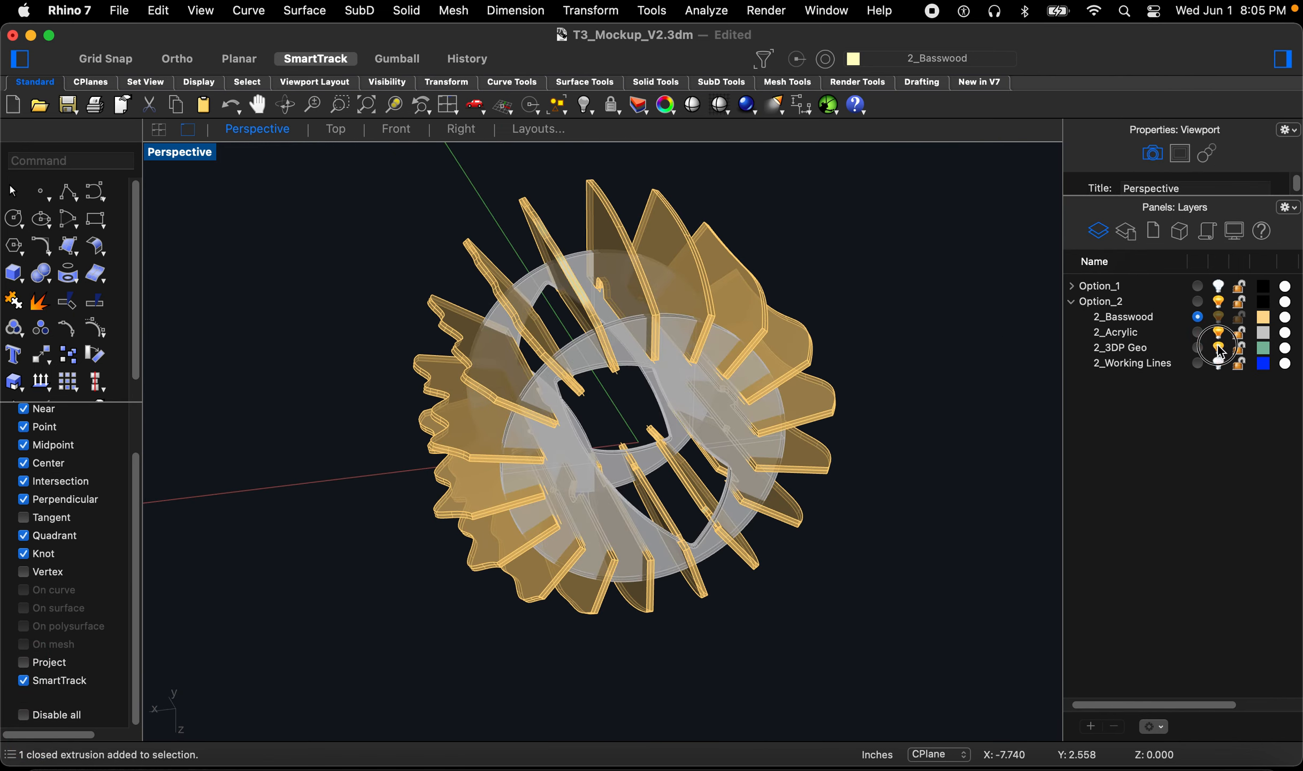
# Step: Orbit and zoom around the assembled ring to inspect how the fins meet the ring geometry
pyautogui.scroll(2, 595, 407)
pyautogui.moveTo(557, 396)
pyautogui.mouseDown(button='right')
pyautogui.moveTo(524, 355)
pyautogui.moveTo(370, 387)
pyautogui.moveTo(436, 387)
pyautogui.mouseUp(button='right')
pyautogui.moveTo(730, 452); pyautogui.dragTo(675, 442, button='right')
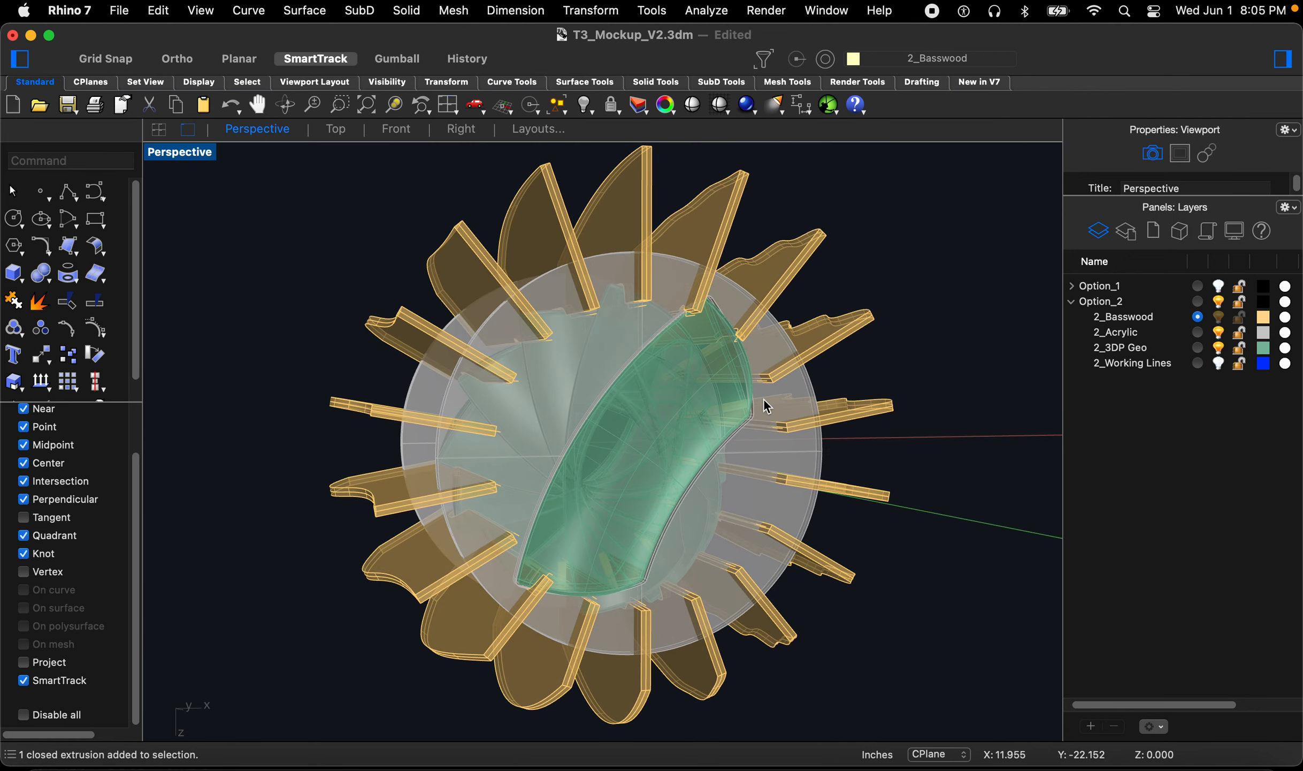
pyautogui.moveTo(544, 425); pyautogui.dragTo(532, 432, button='right')
pyautogui.scroll(10, 435, 489)
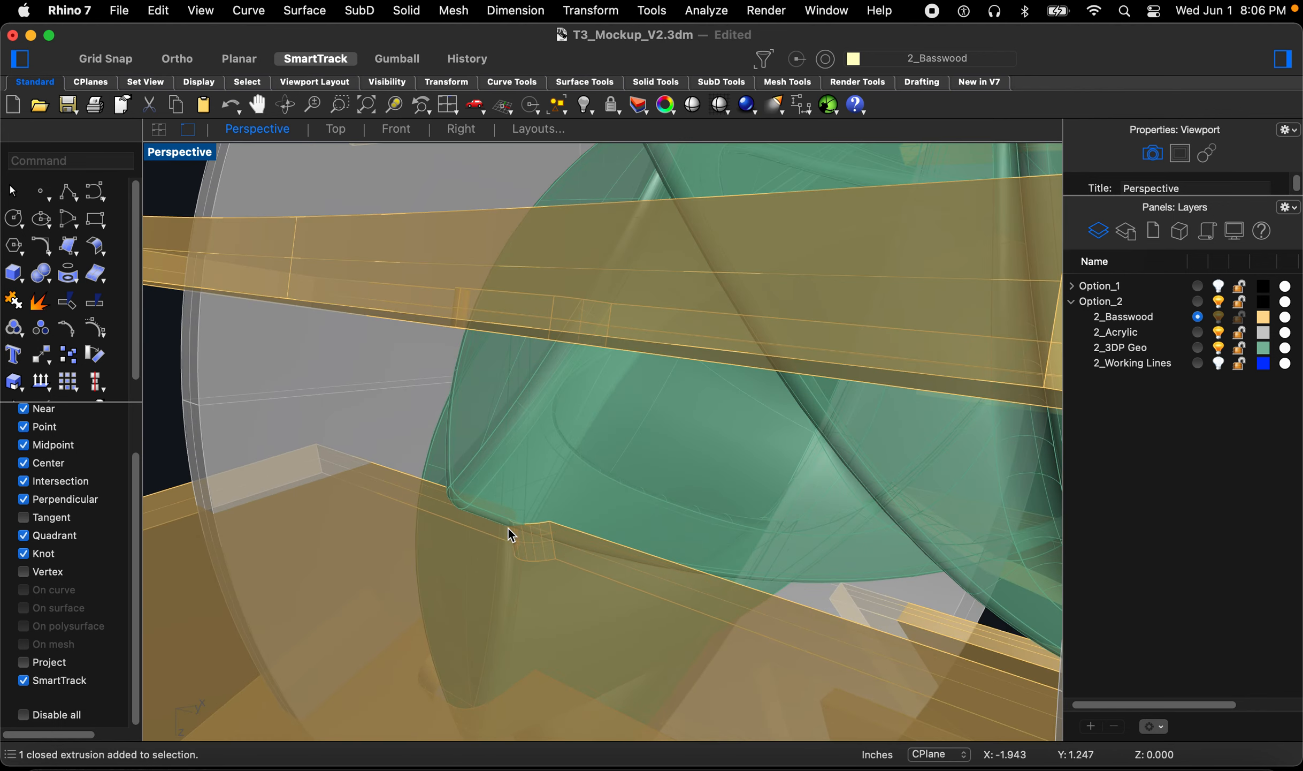
pyautogui.moveTo(509, 527); pyautogui.dragTo(518, 457, button='right')
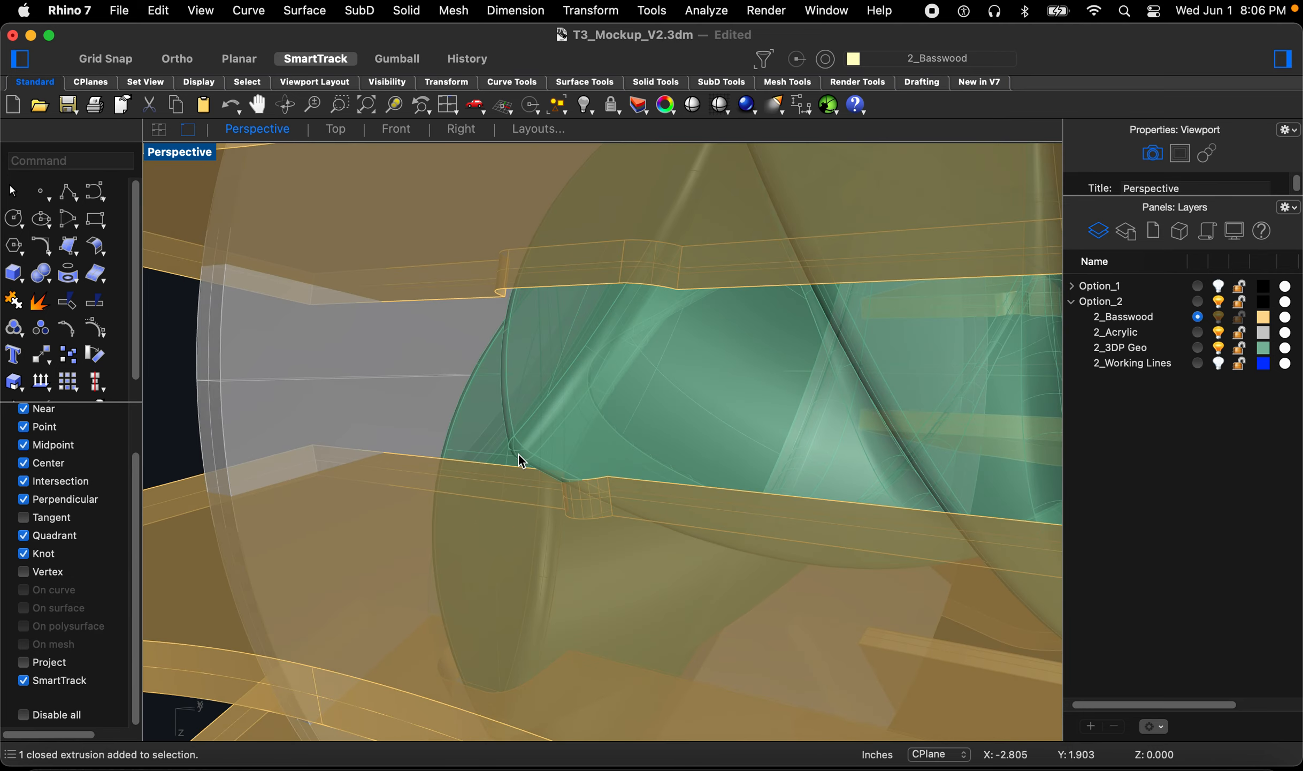
pyautogui.scroll(-5, 412, 483)
pyautogui.moveTo(437, 470); pyautogui.dragTo(514, 480, button='right')
pyautogui.scroll(-10, 537, 452)
pyautogui.moveTo(599, 431); pyautogui.dragTo(598, 439, button='right')
pyautogui.scroll(2, 509, 359)
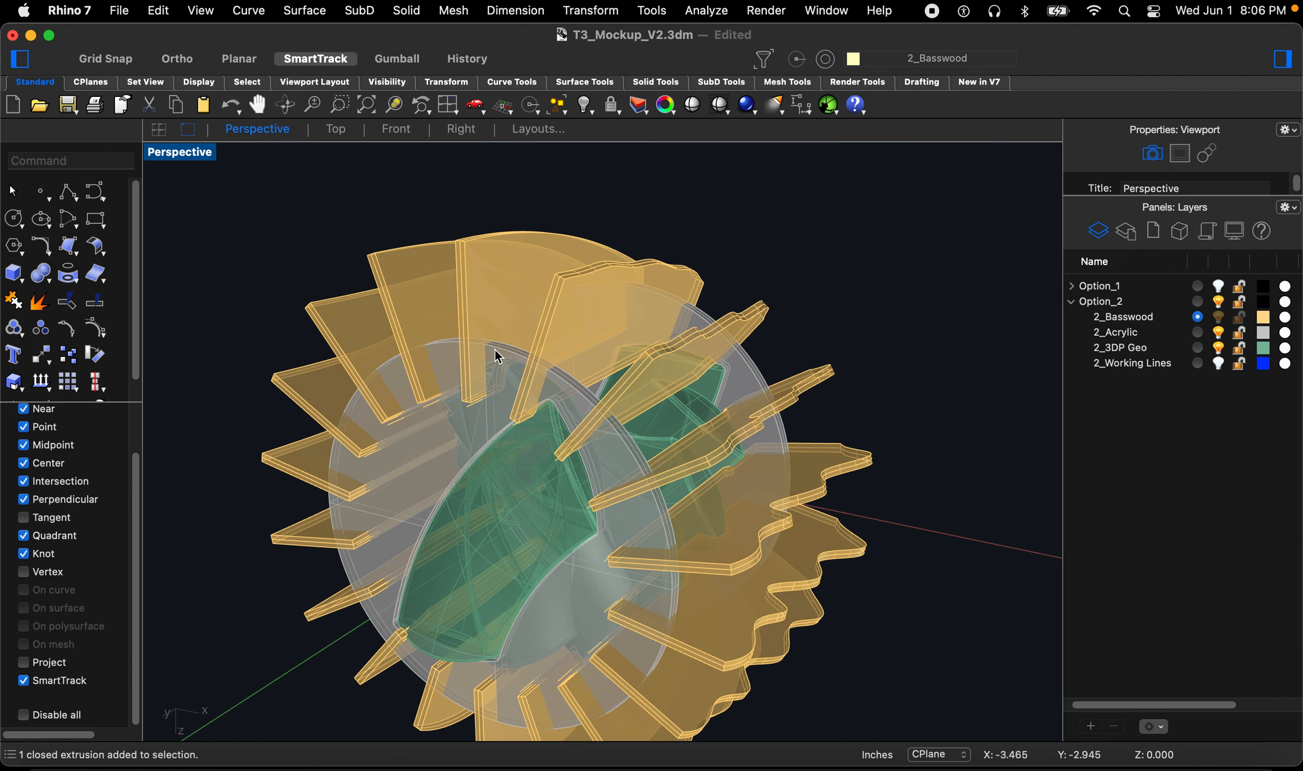
pyautogui.moveTo(668, 474)
pyautogui.mouseDown(button='right')
pyautogui.moveTo(722, 474)
pyautogui.moveTo(646, 473)
pyautogui.mouseUp(button='right')
pyautogui.moveTo(815, 450); pyautogui.dragTo(751, 397, button='right')
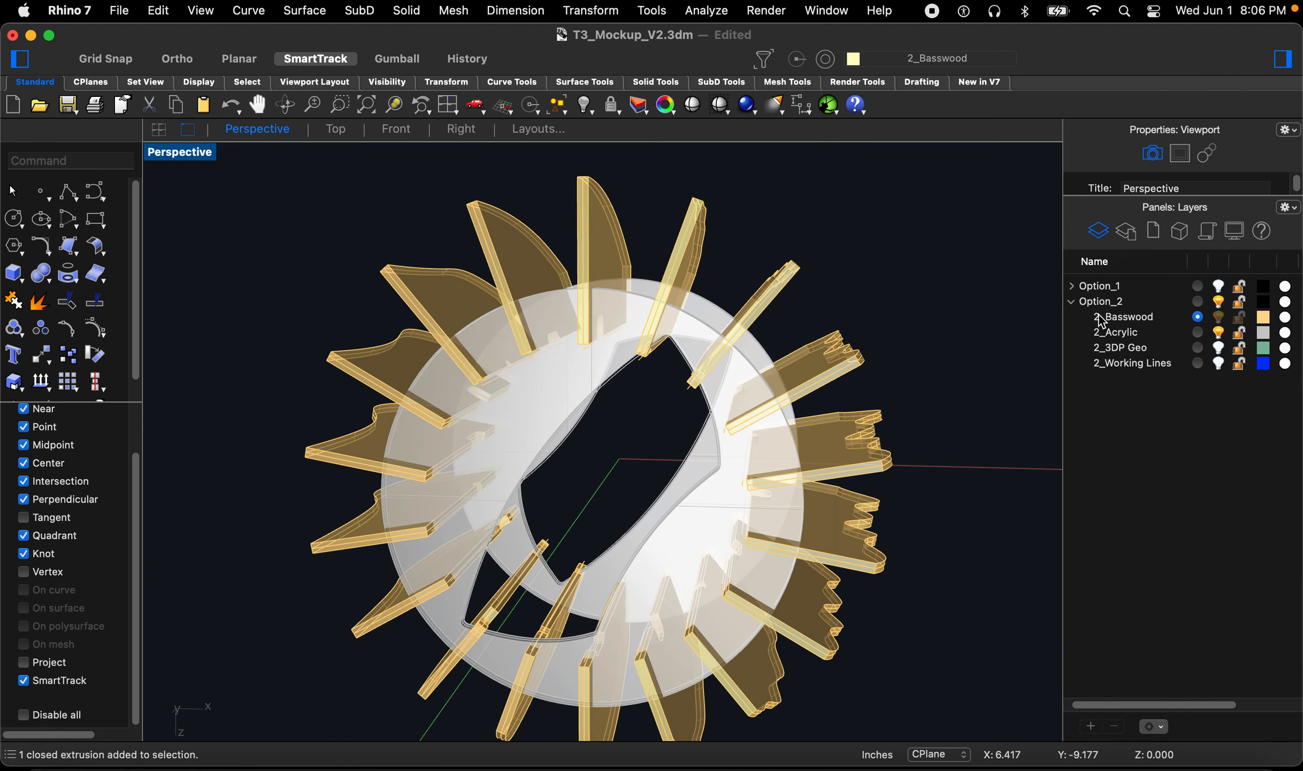
# Step: Create a new layer and set its colour to DarkGreen
pyautogui.click(1091, 726)
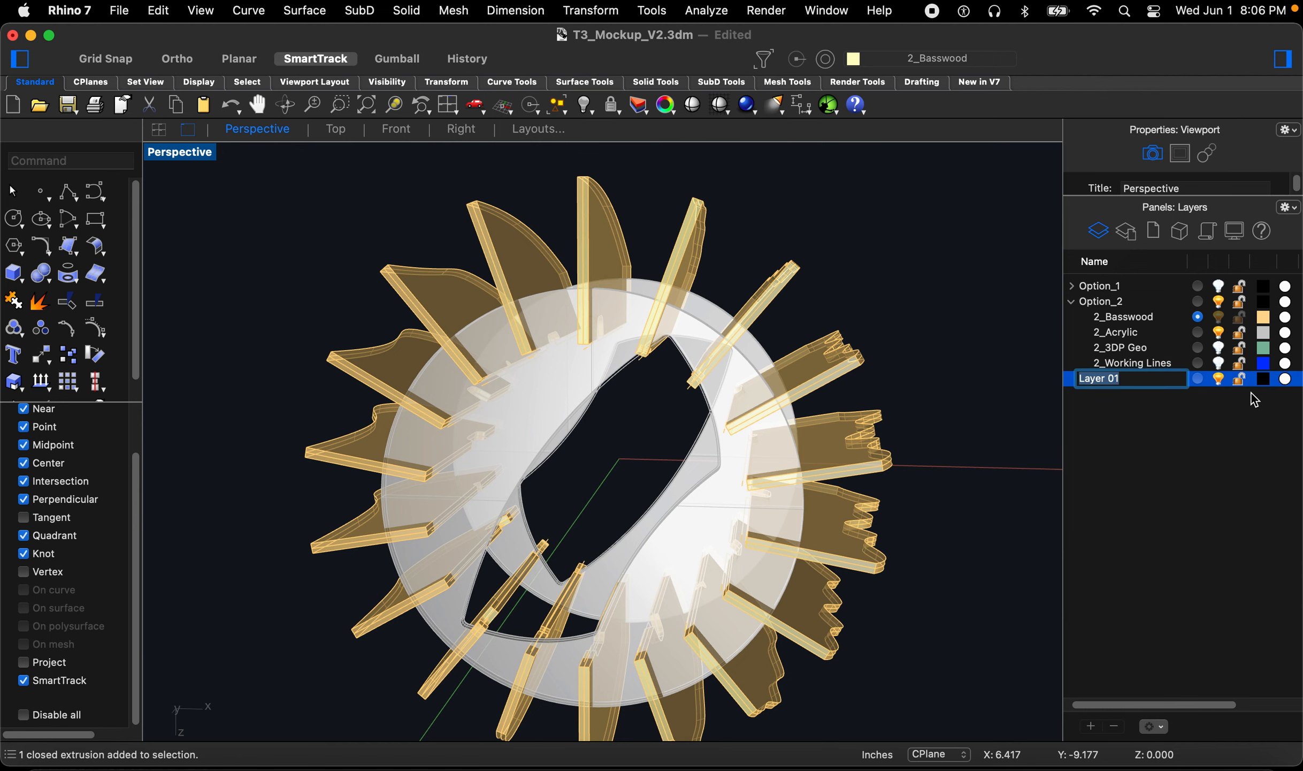
pyautogui.click(1263, 380)
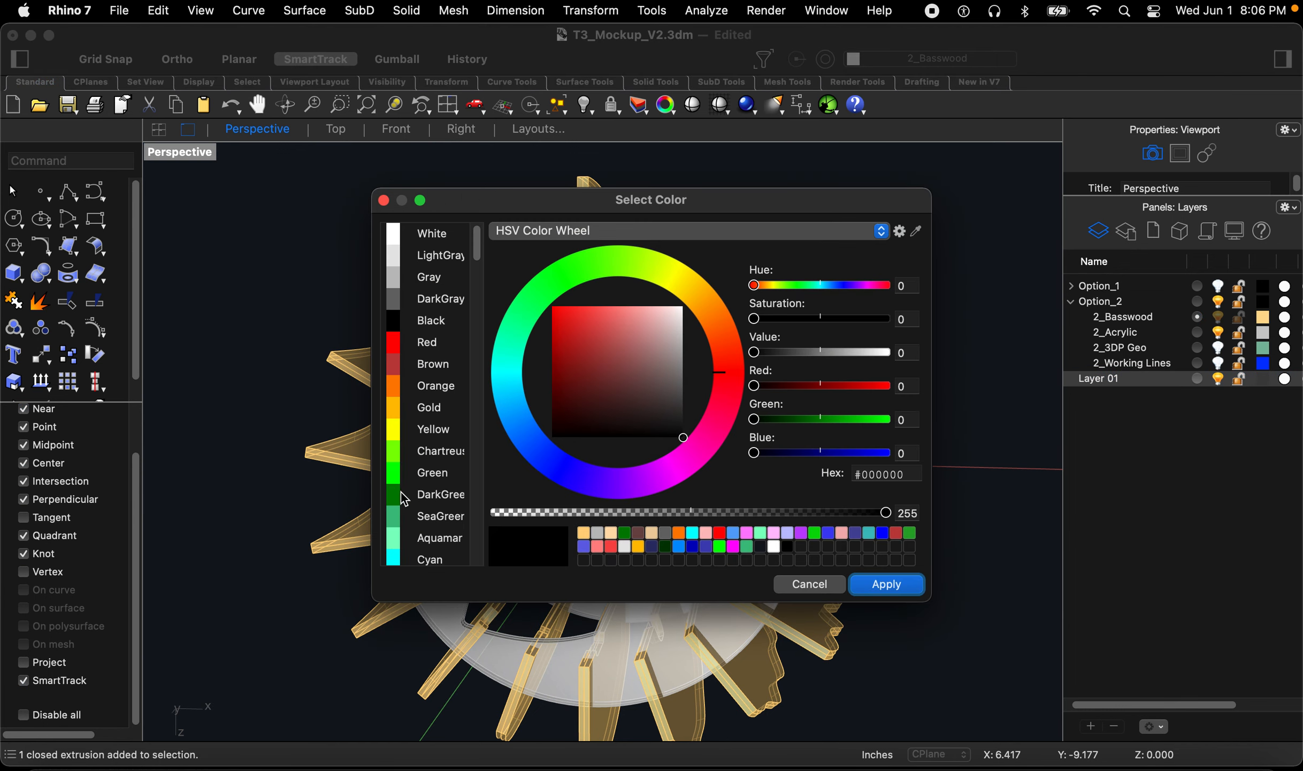
pyautogui.click(407, 499)
pyautogui.click(902, 589)
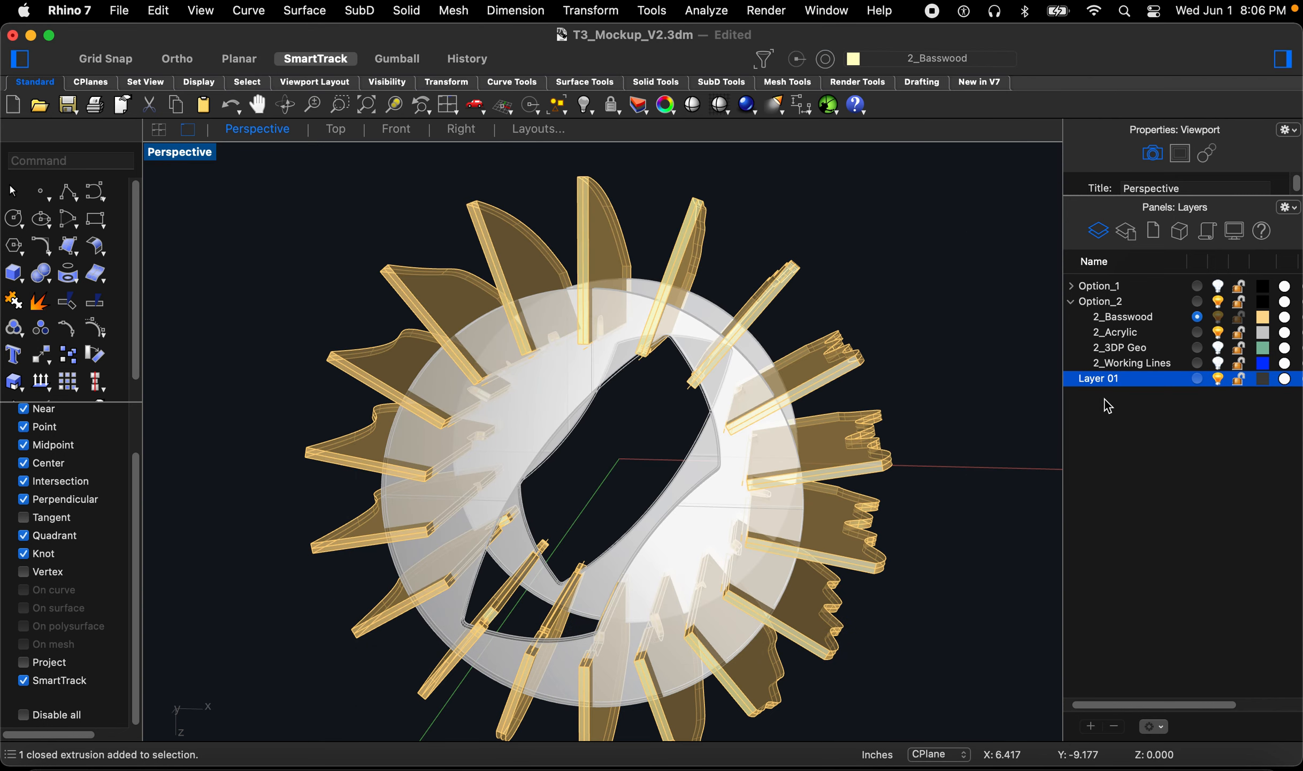
# Step: Move the new layer into the Option_2 group and rename it 2_Slots
pyautogui.click(1107, 400)
pyautogui.moveTo(1103, 384); pyautogui.dragTo(1102, 326)
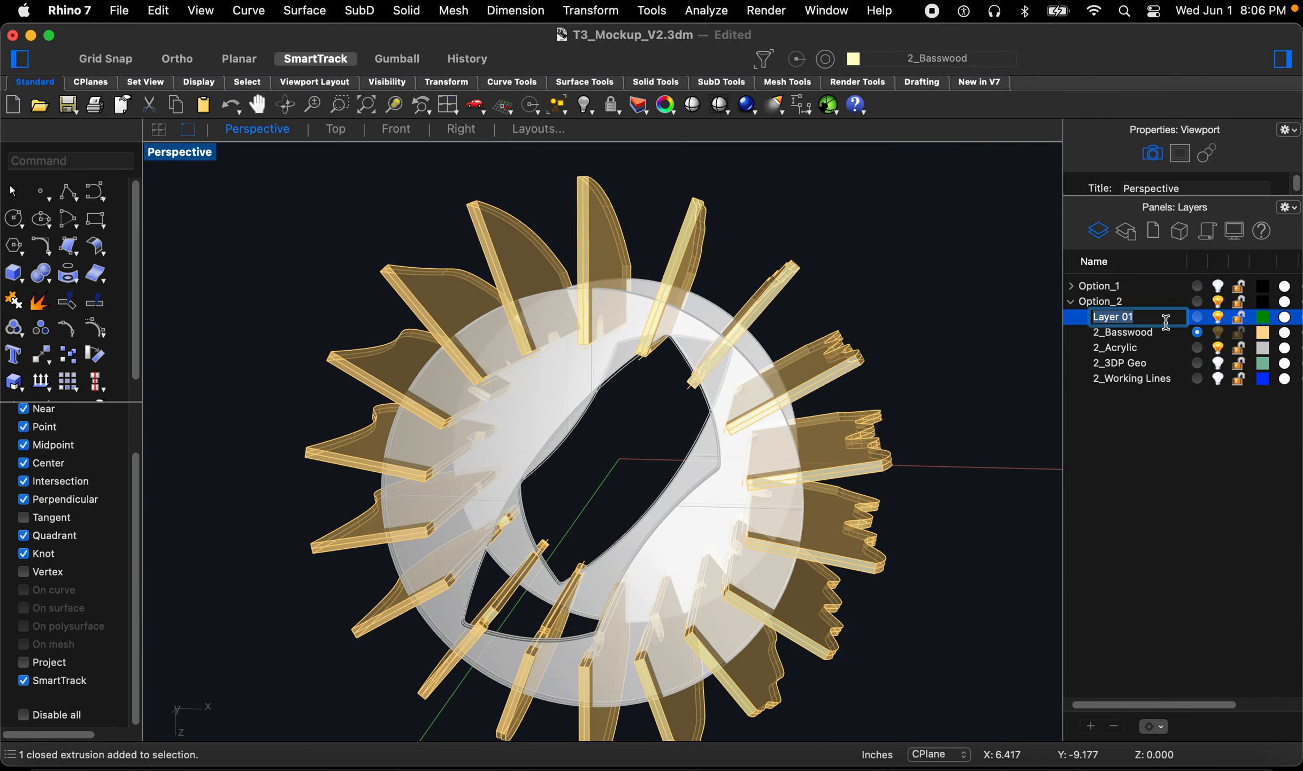
pyautogui.write('2_Slots')
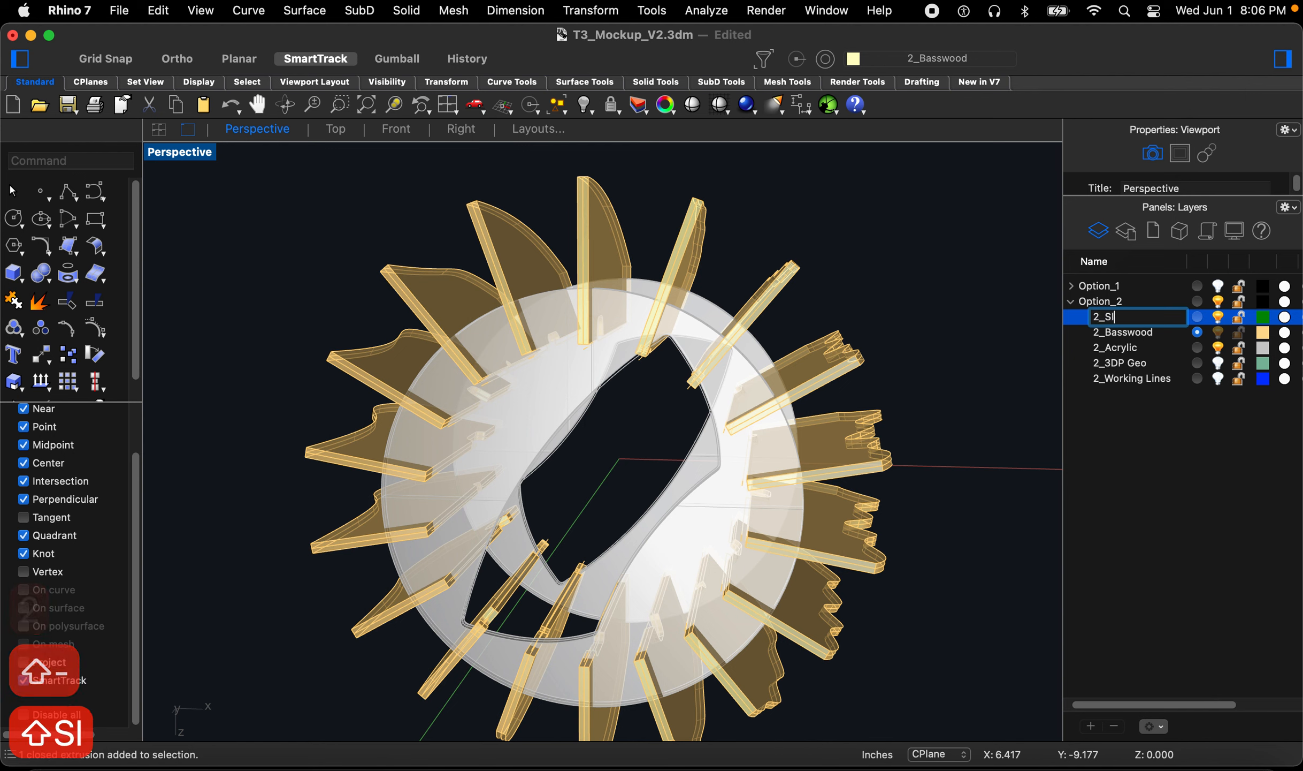
pyautogui.press('Return')
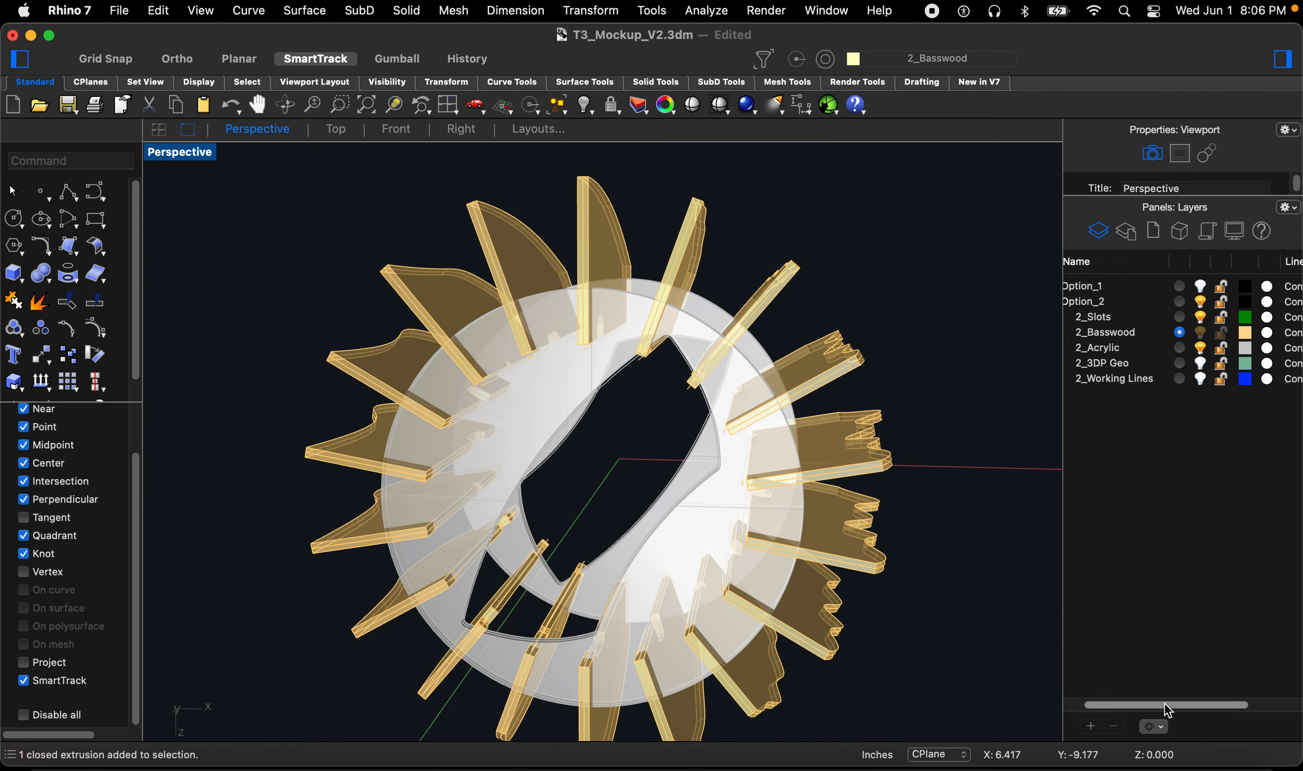
# Step: Orbit and zoom in on where the fins meet the ring to examine the joints
pyautogui.moveTo(1167, 705); pyautogui.dragTo(1115, 715)
pyautogui.moveTo(658, 316); pyautogui.dragTo(646, 298, button='right')
pyautogui.scroll(5, 642, 261)
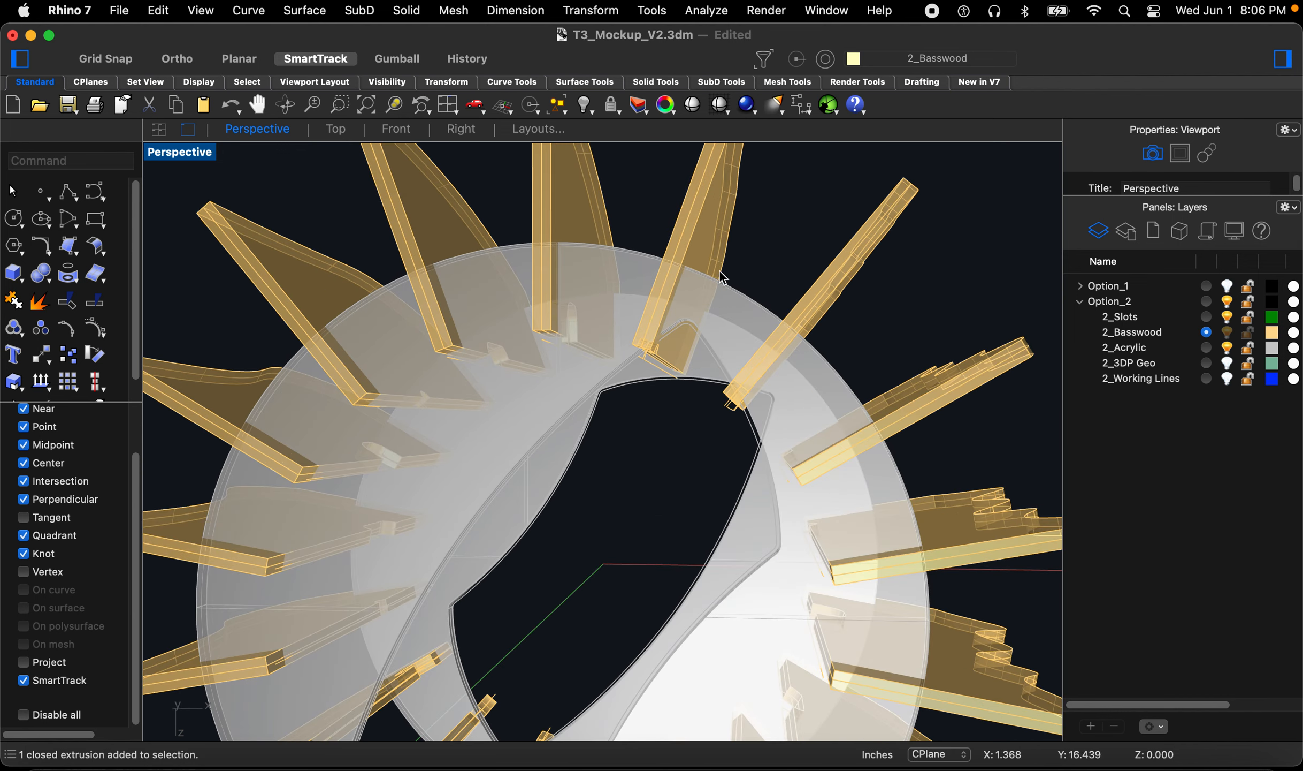
pyautogui.scroll(5, 515, 323)
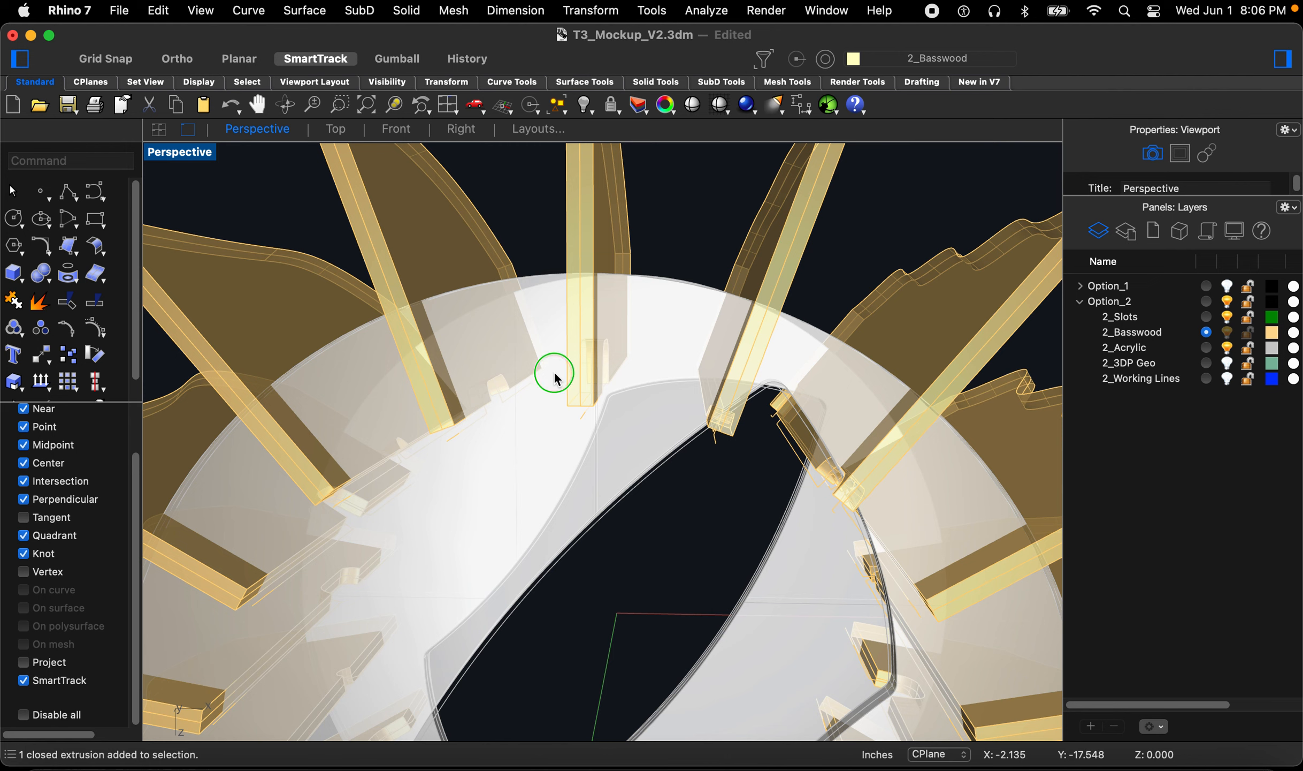
pyautogui.moveTo(555, 378); pyautogui.dragTo(671, 413, button='right')
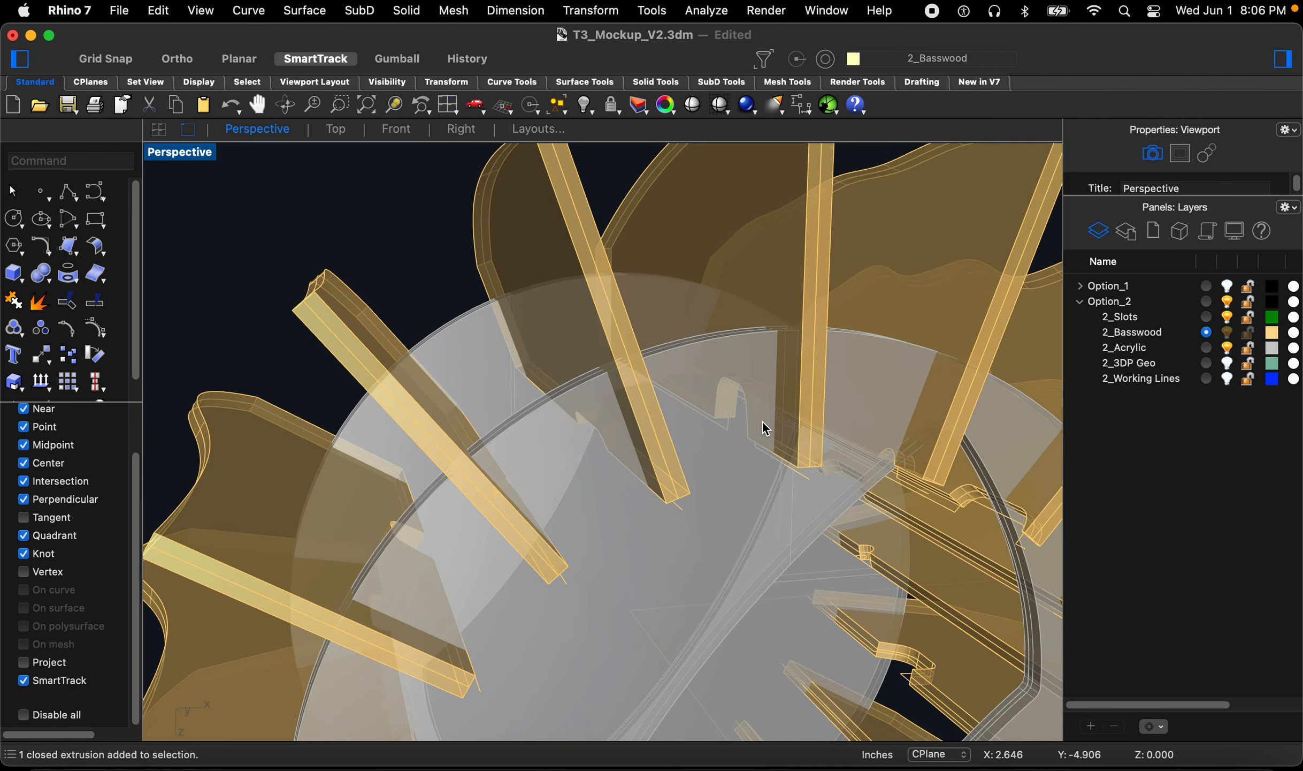
pyautogui.scroll(-5, 909, 428)
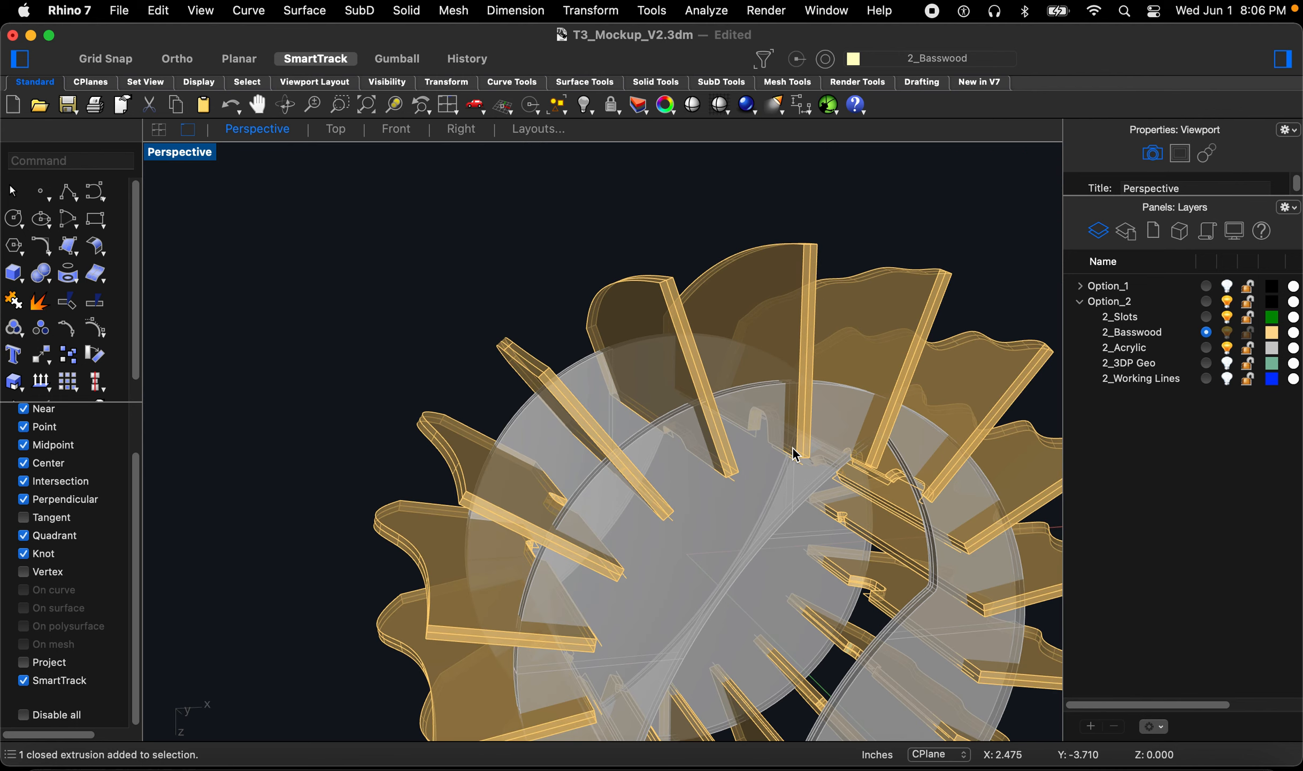
pyautogui.write('z')
pyautogui.press('space')
pyautogui.moveTo(904, 396); pyautogui.dragTo(798, 484)
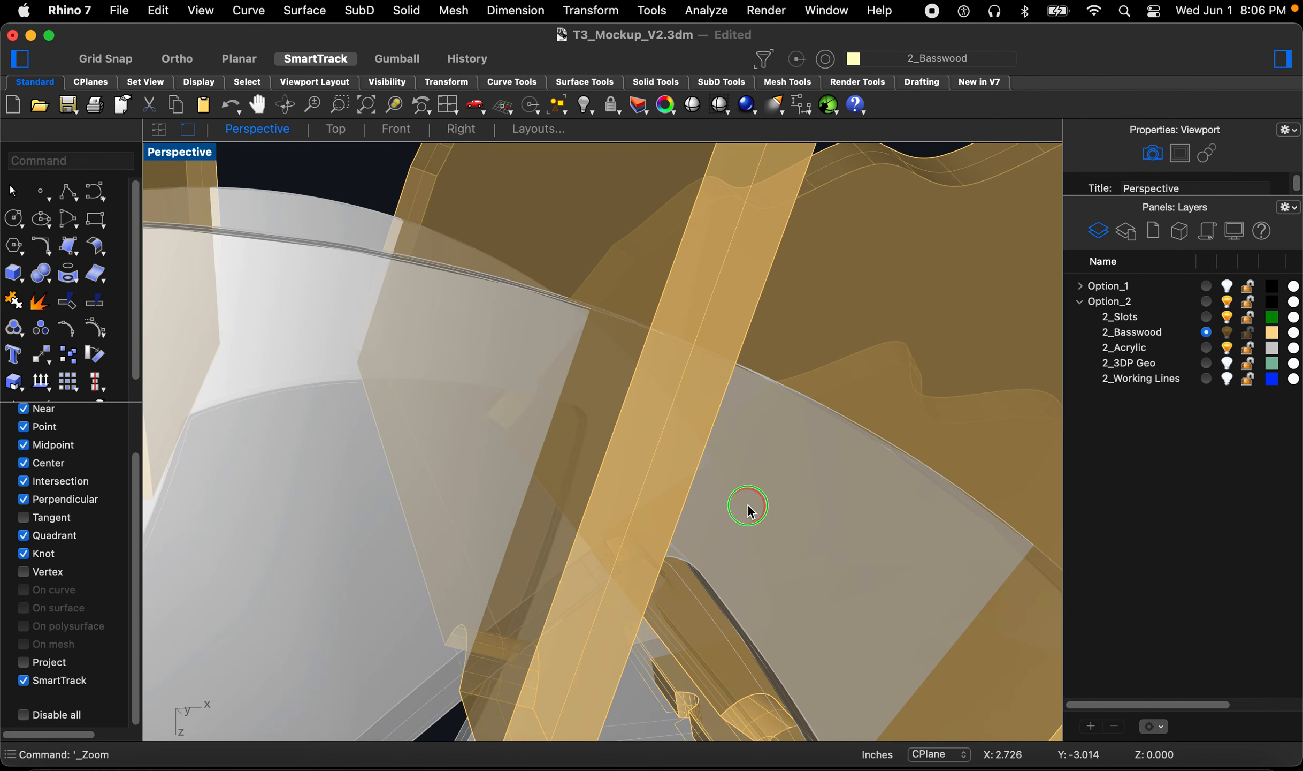
pyautogui.moveTo(764, 495); pyautogui.dragTo(705, 493, button='right')
pyautogui.scroll(-10, 679, 419)
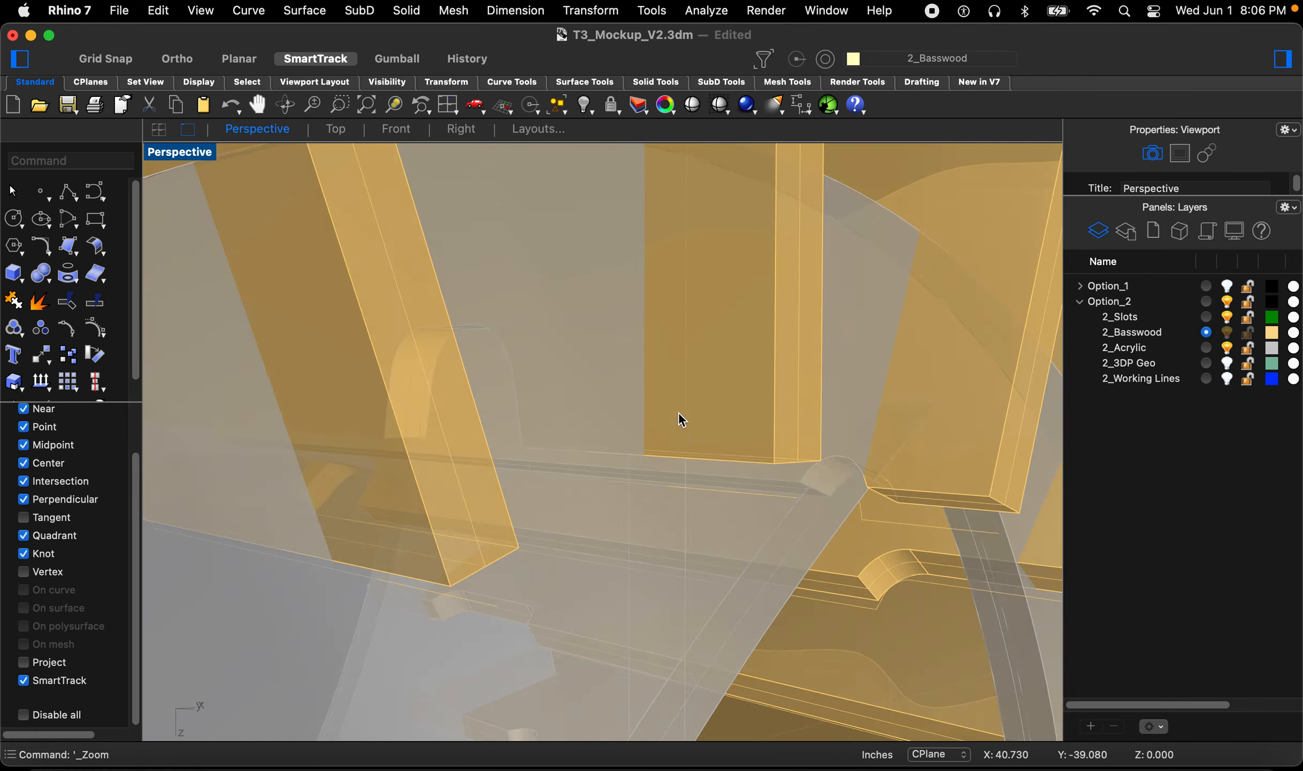
pyautogui.moveTo(775, 409)
pyautogui.mouseDown(button='right')
pyautogui.moveTo(759, 405)
pyautogui.moveTo(785, 418)
pyautogui.mouseUp(button='right')
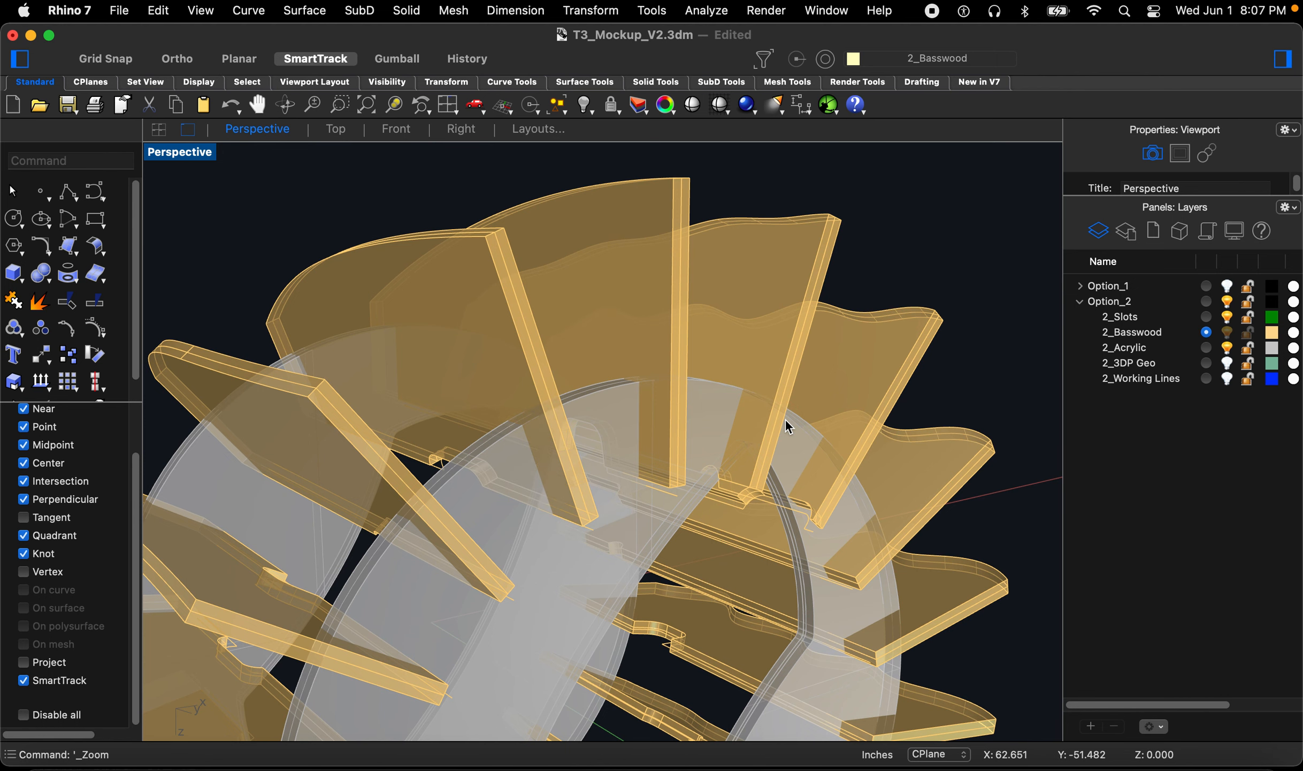
pyautogui.moveTo(600, 422)
pyautogui.mouseDown(button='right')
pyautogui.moveTo(624, 423)
pyautogui.moveTo(577, 428)
pyautogui.mouseUp(button='right')
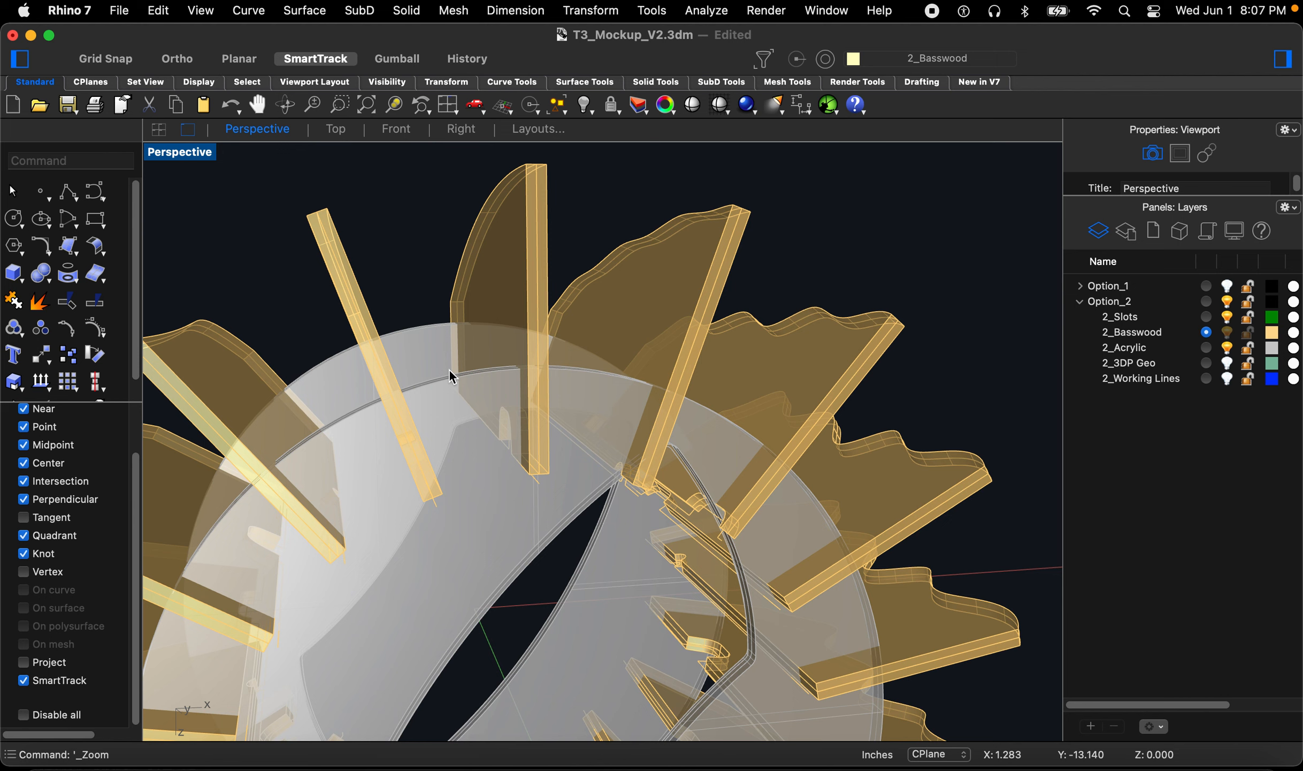
# Step: Make 2_Slots the current layer and draw a box along the vertical fin, from its base at the ring up past its tip
pyautogui.write('bo')
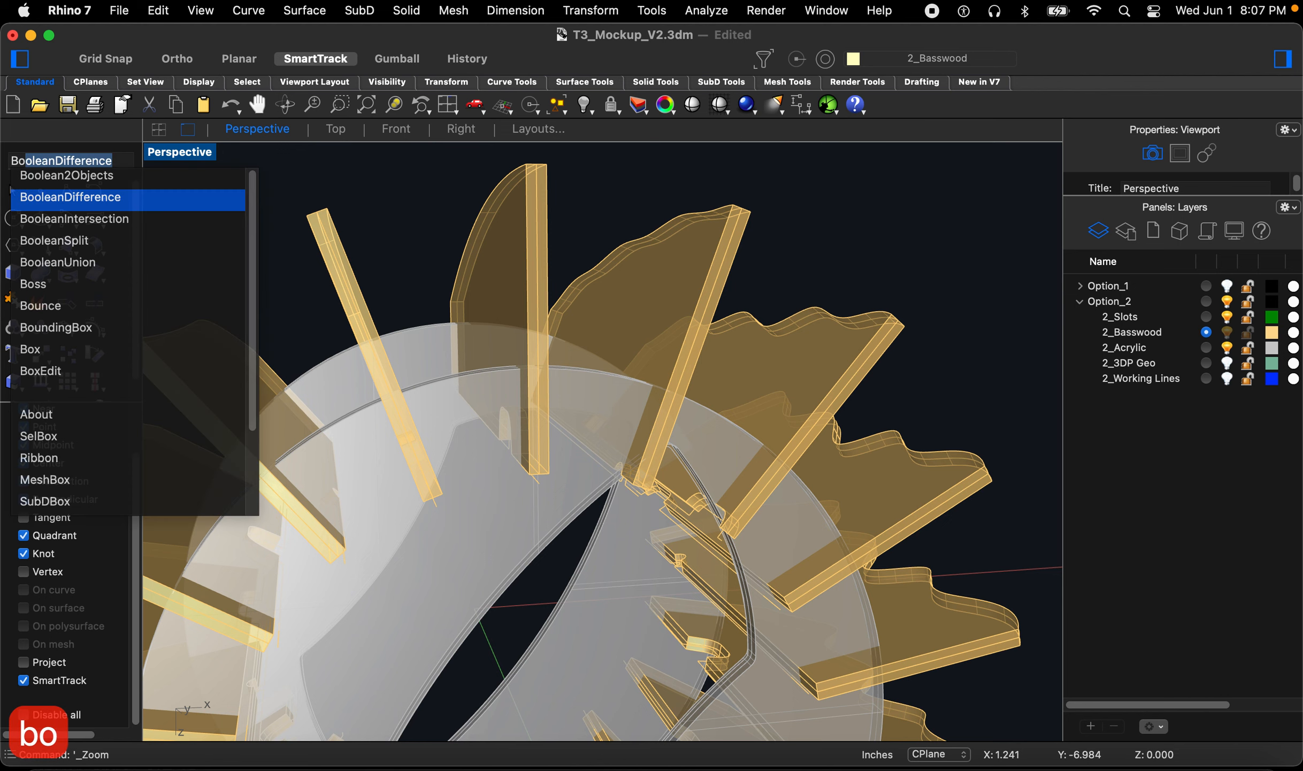
pyautogui.write('x')
pyautogui.press('Return')
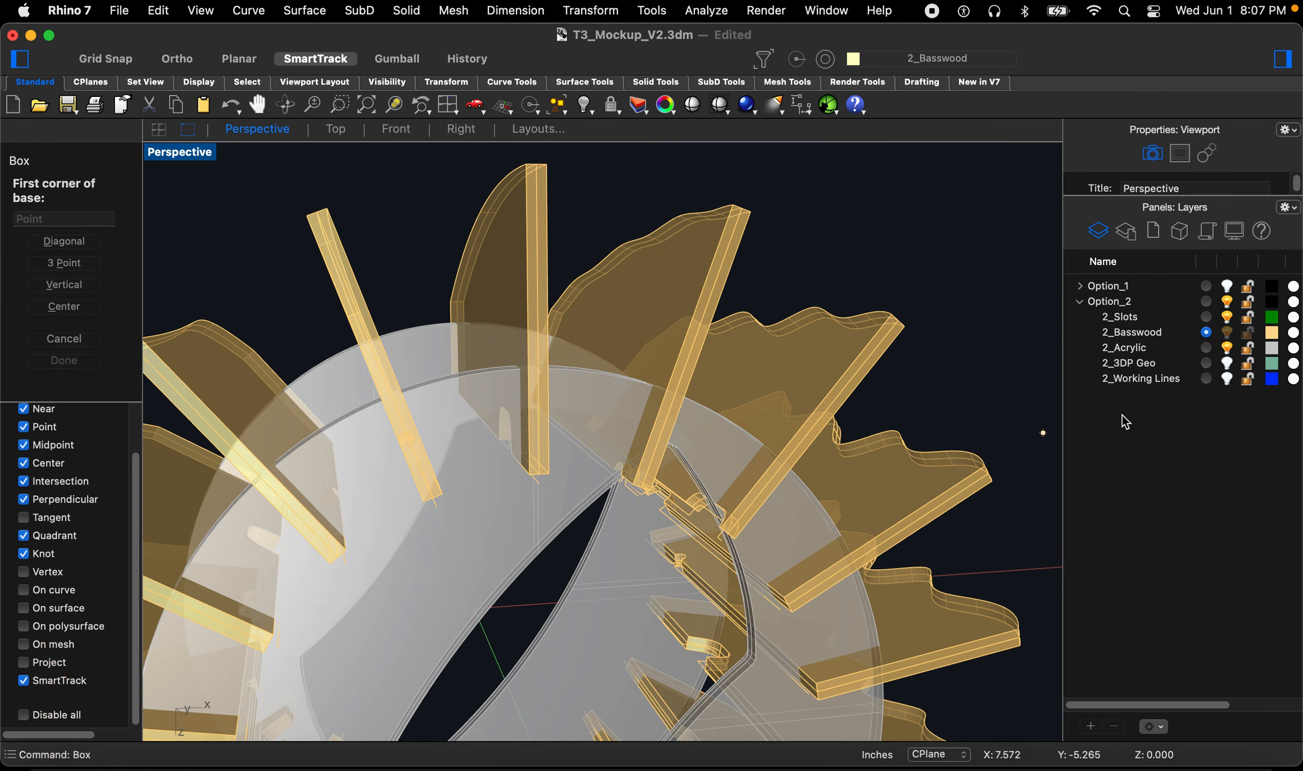
pyautogui.click(1206, 316)
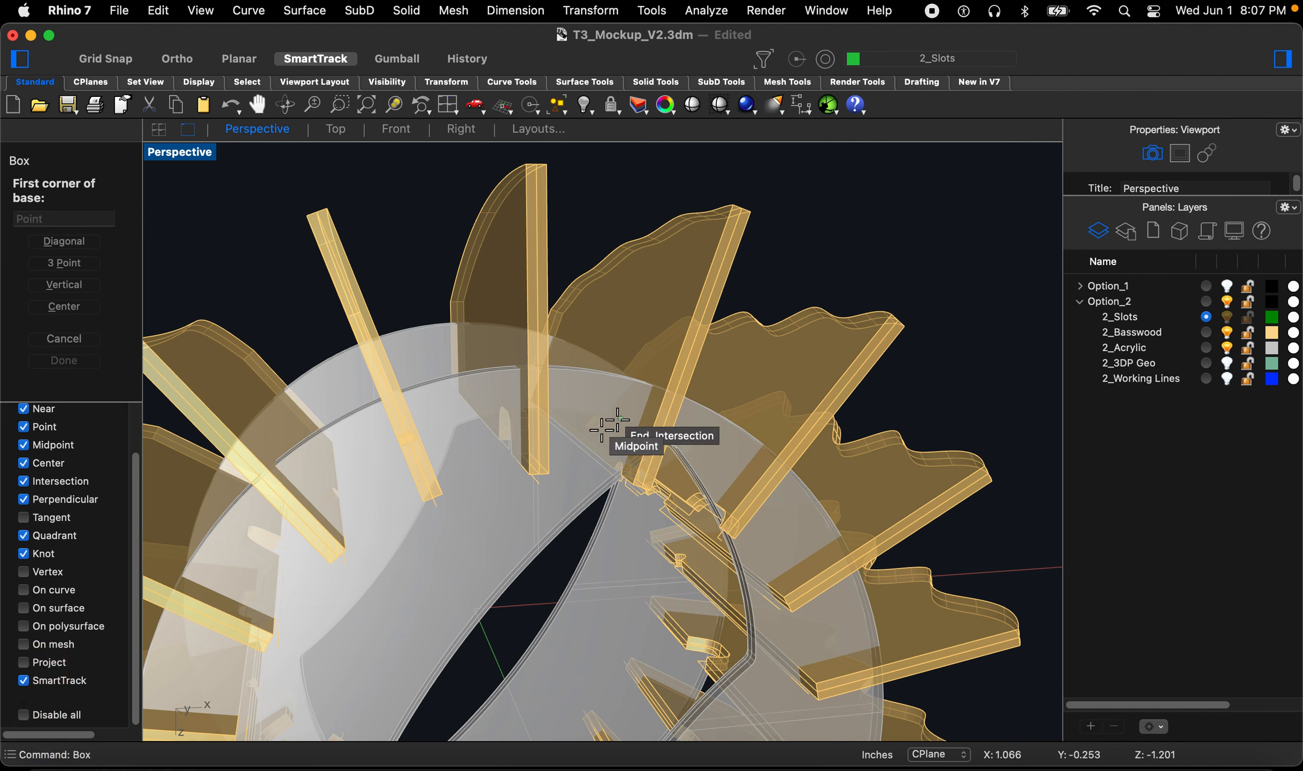
pyautogui.click(554, 471)
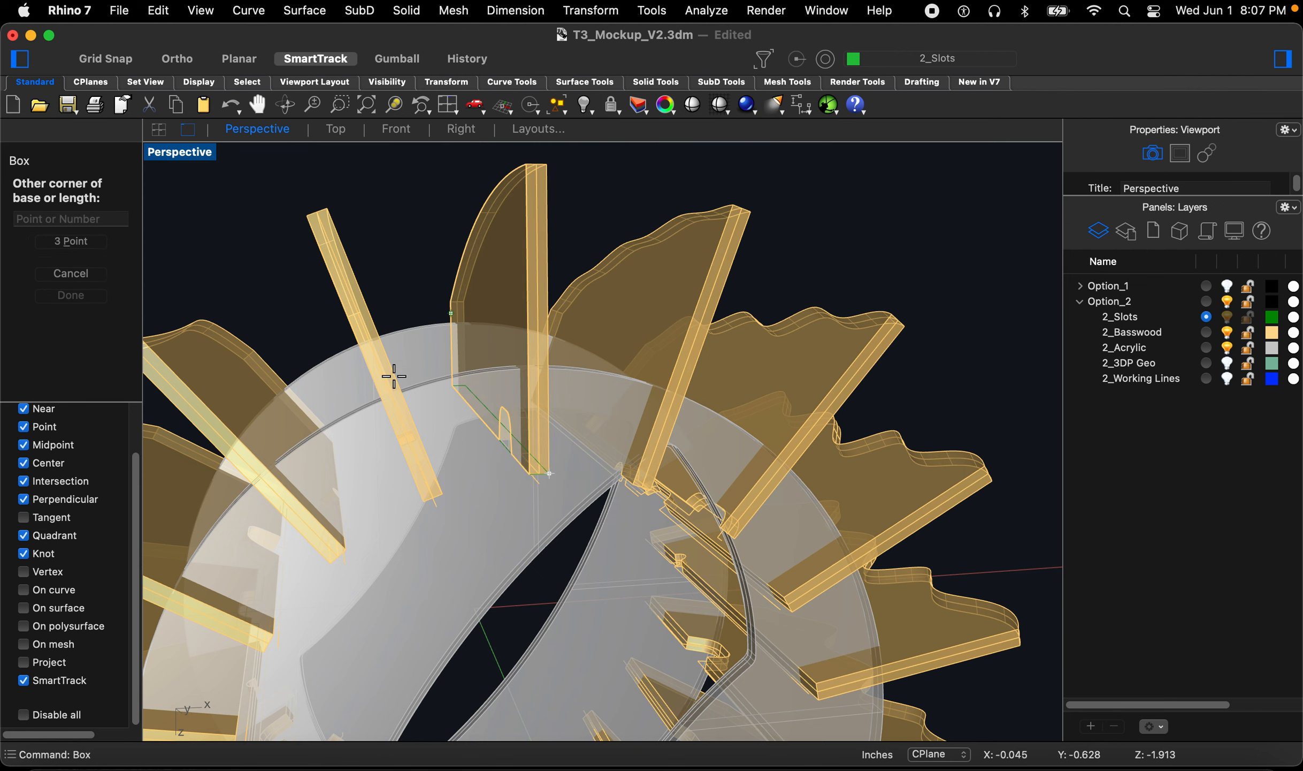
pyautogui.scroll(-5, 416, 401)
pyautogui.moveTo(415, 405); pyautogui.dragTo(388, 403, button='right')
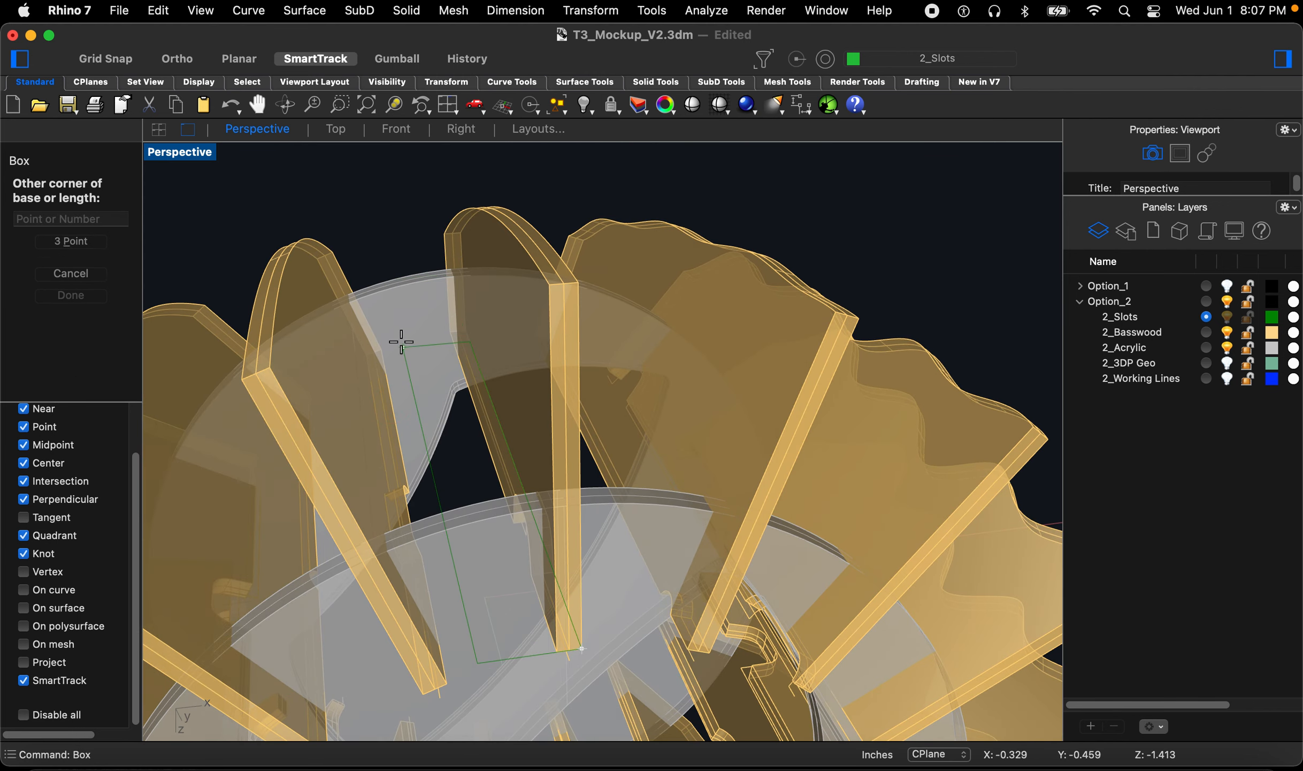
pyautogui.scroll(10, 410, 332)
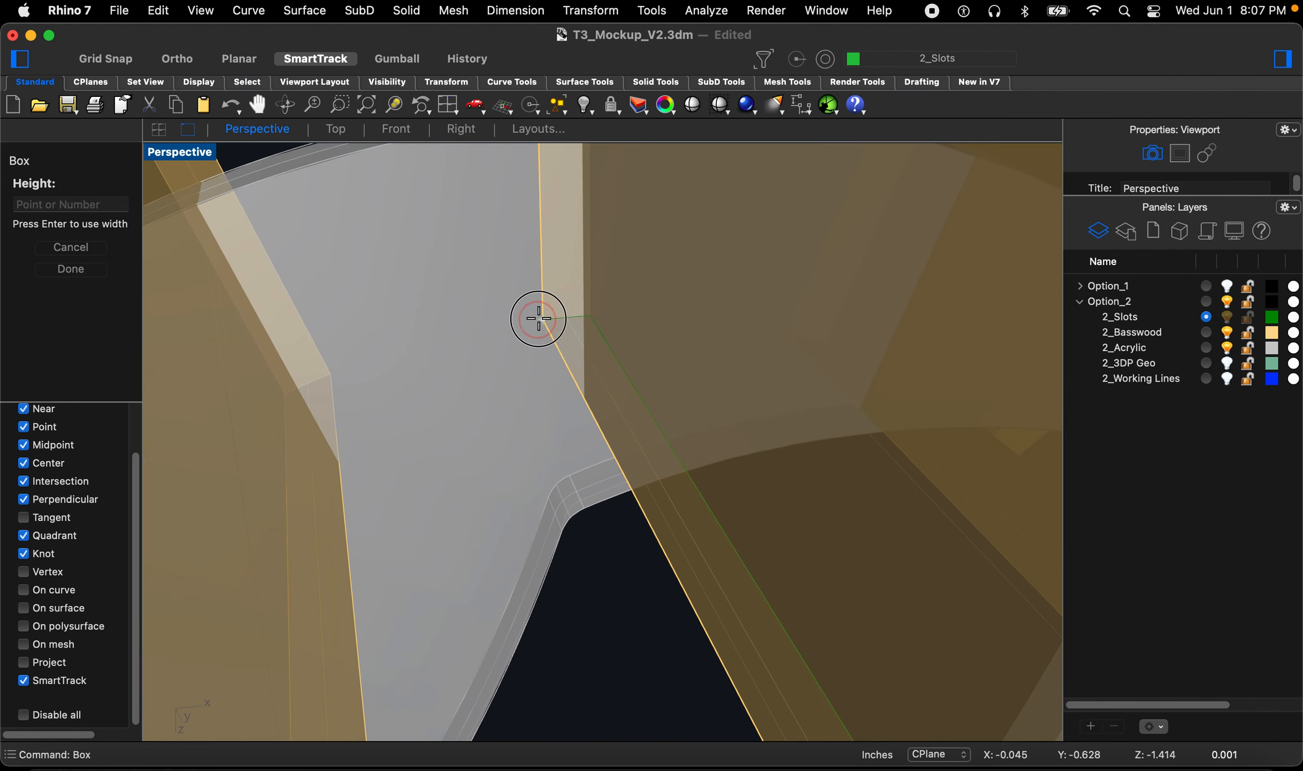
pyautogui.click(535, 318)
pyautogui.scroll(-5, 520, 390)
pyautogui.scroll(-3, 519, 389)
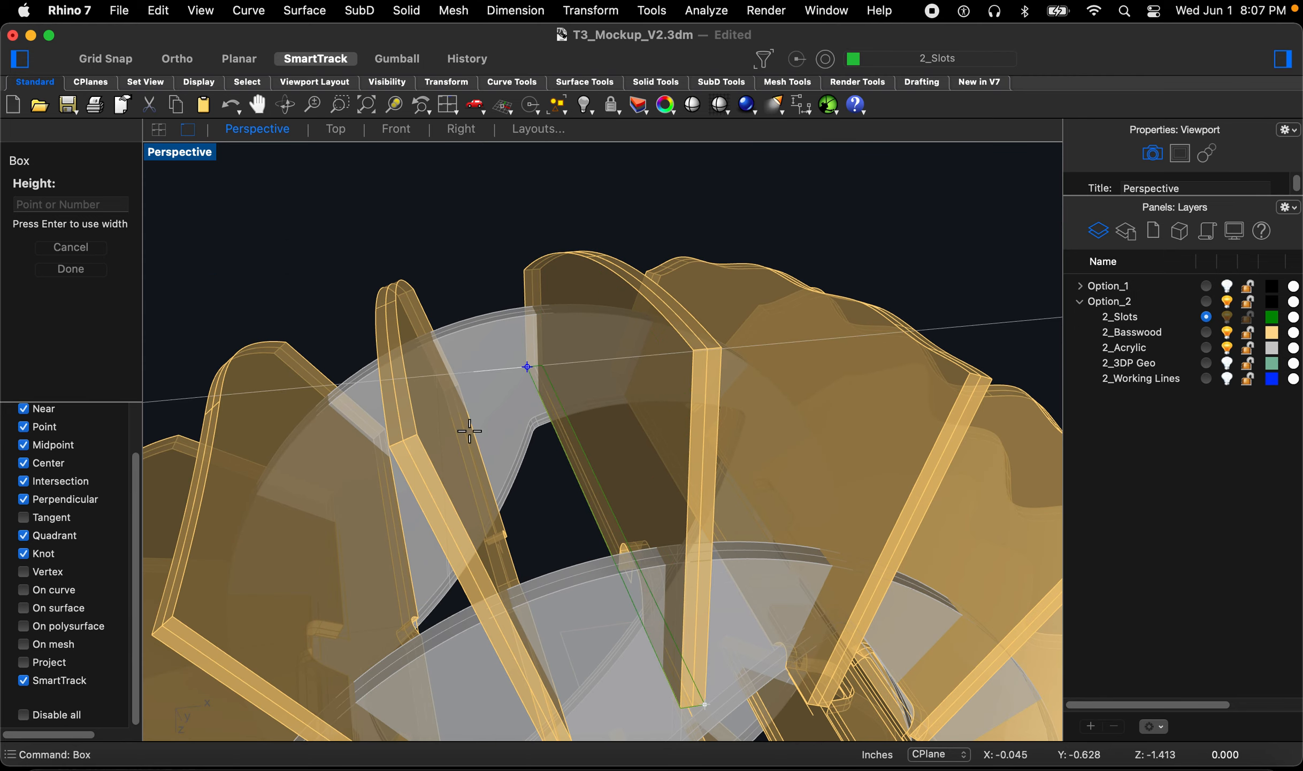
pyautogui.scroll(-4, 466, 431)
pyautogui.click(559, 174)
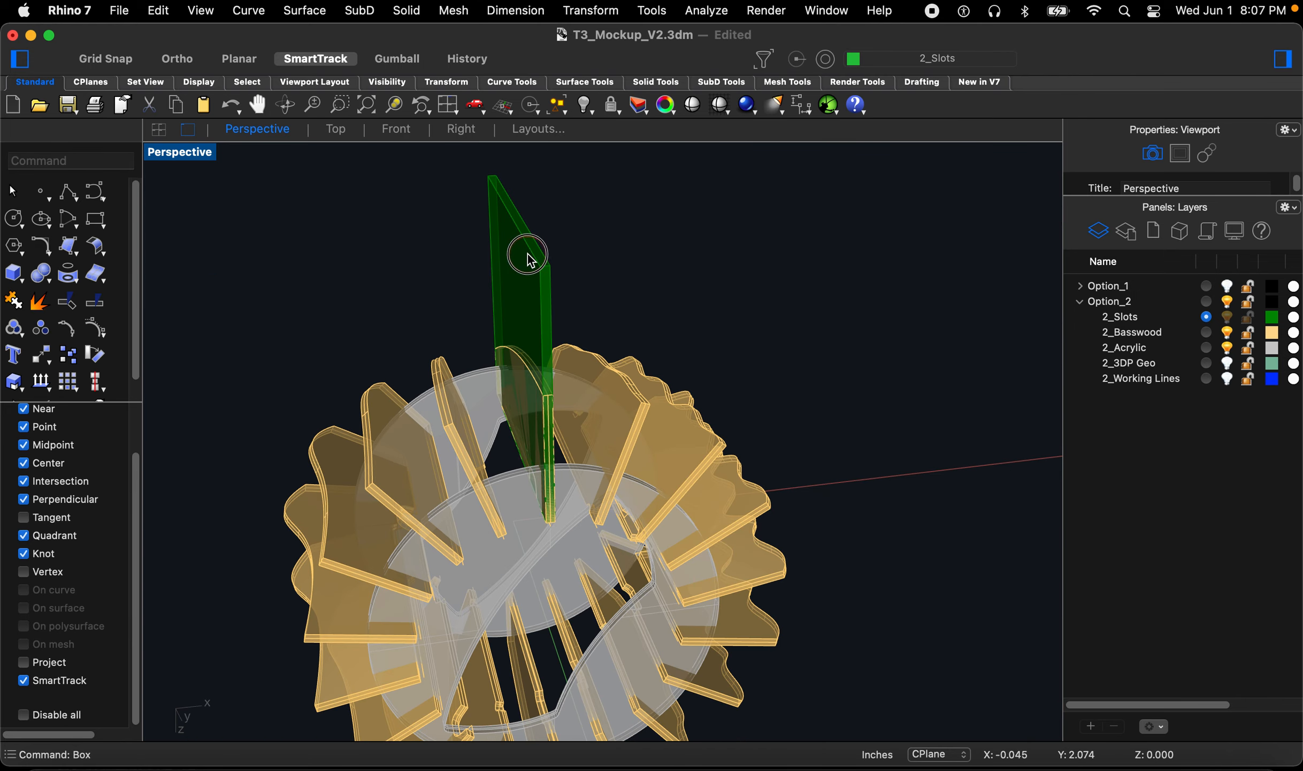
# Step: Select the box and, in the Front view, move it straight down below the ring
pyautogui.click(511, 275)
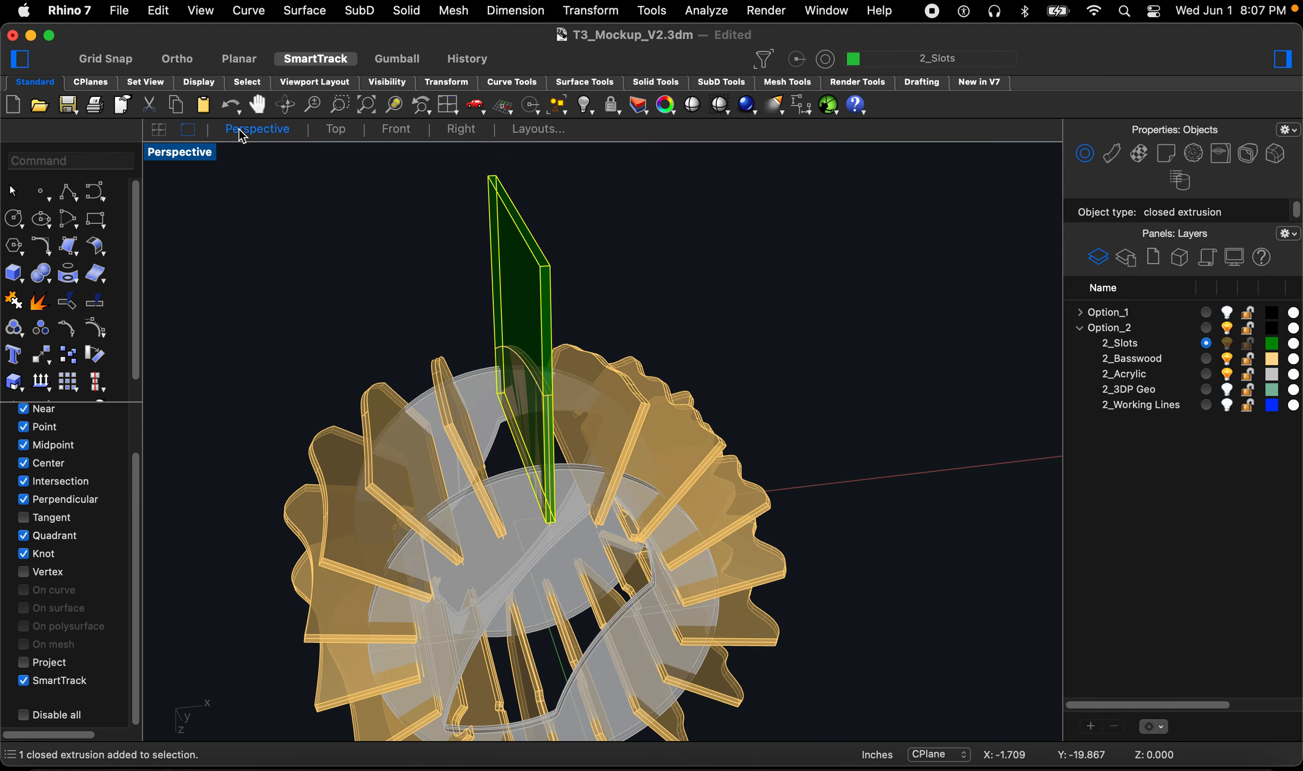
pyautogui.click(460, 130)
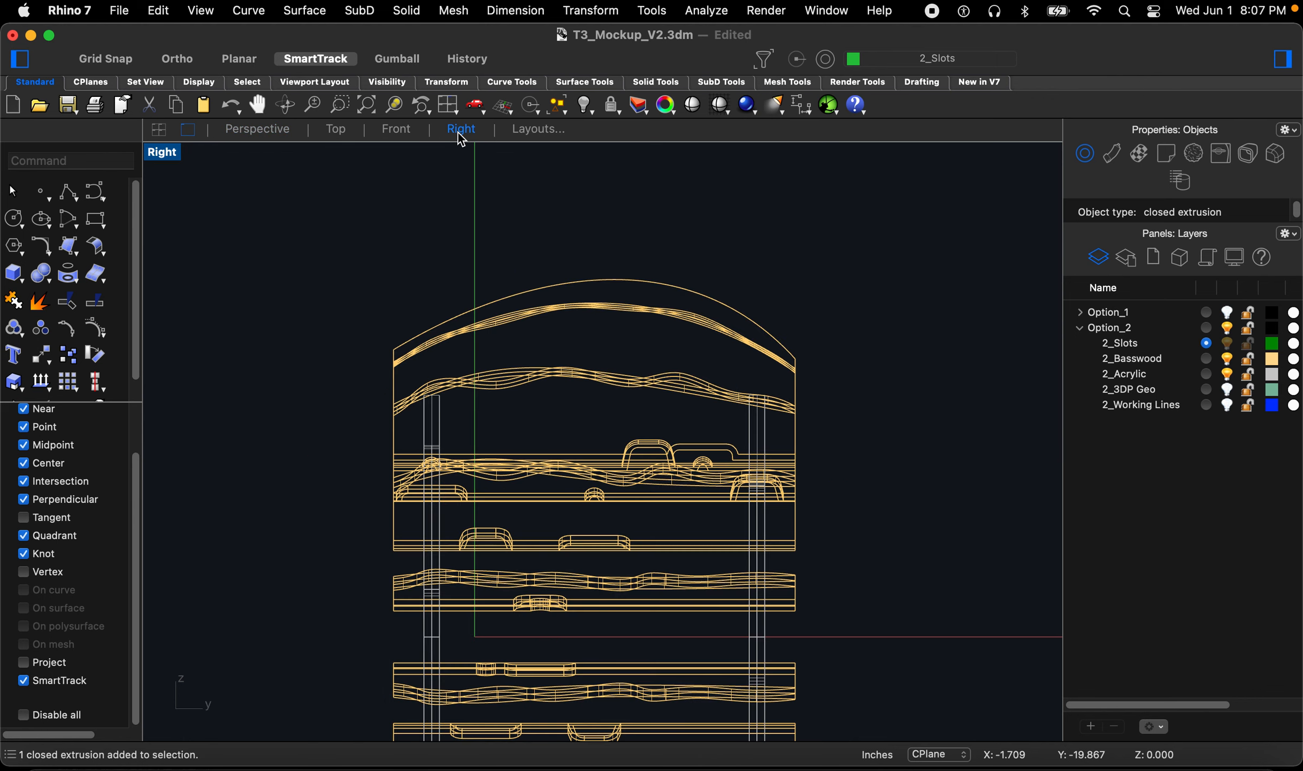
pyautogui.click(399, 130)
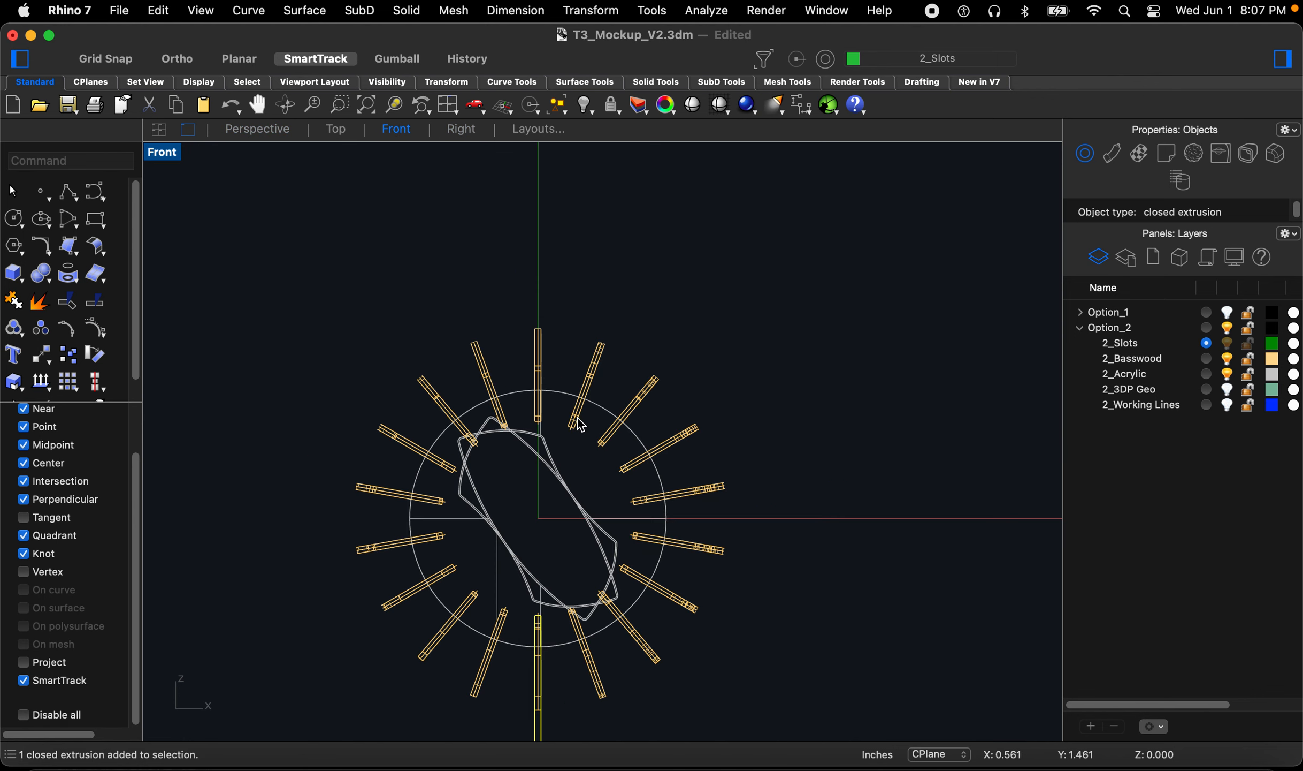
pyautogui.scroll(10, 544, 544)
pyautogui.scroll(-6, 559, 513)
pyautogui.scroll(7, 550, 526)
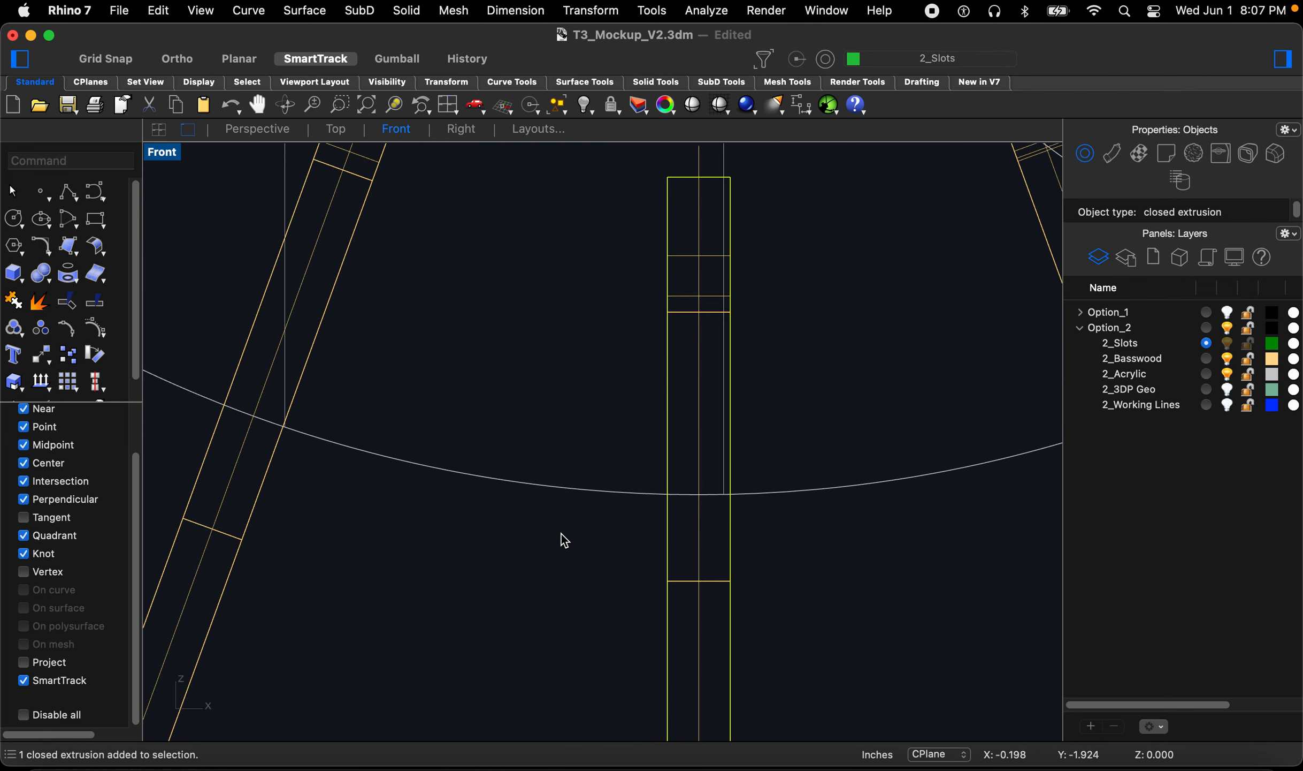
pyautogui.write('m')
pyautogui.press('Return')
pyautogui.click(560, 279)
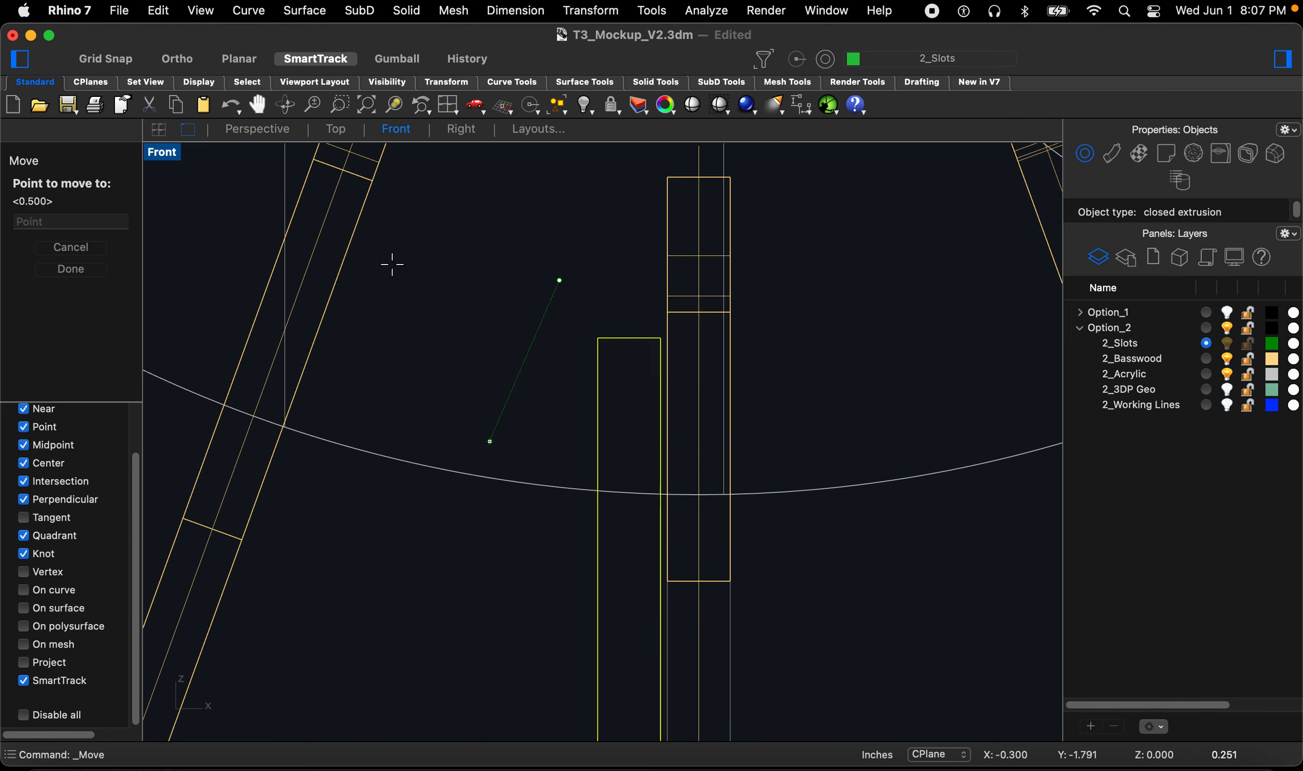
pyautogui.click(177, 58)
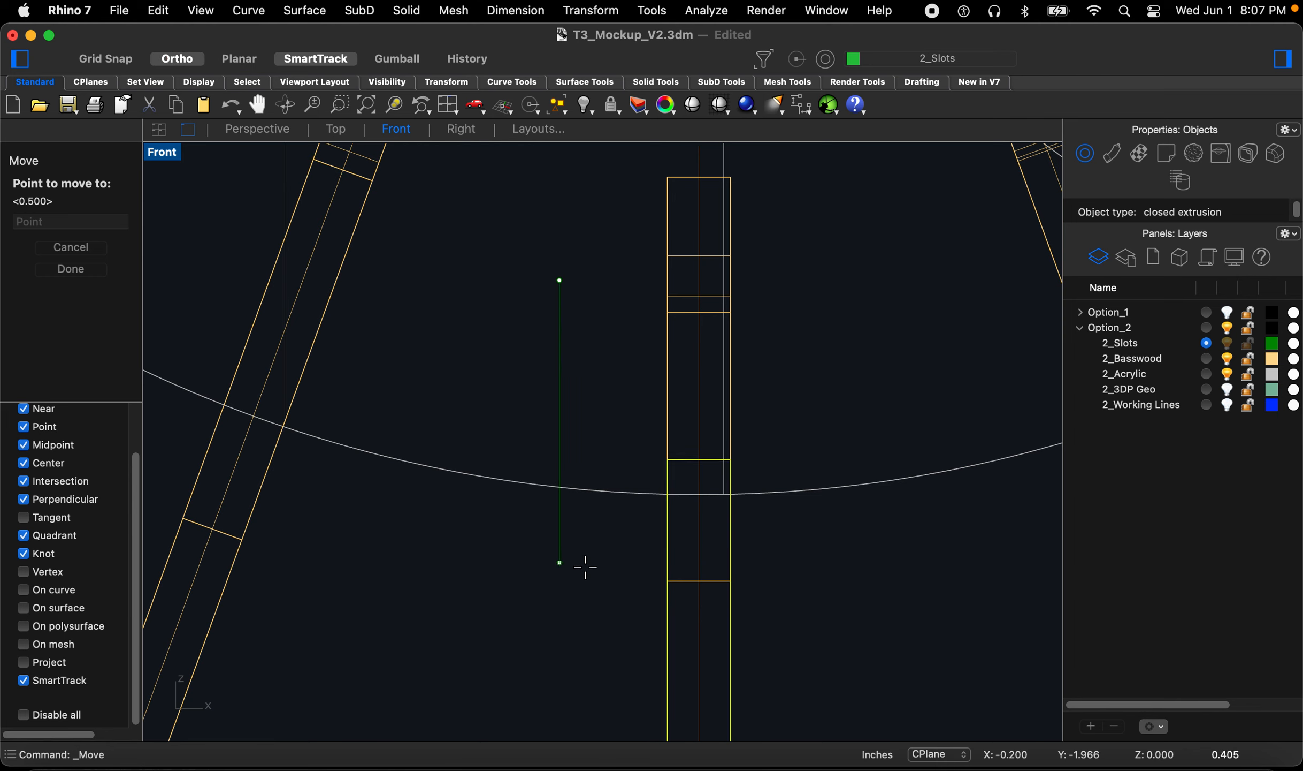
pyautogui.click(589, 597)
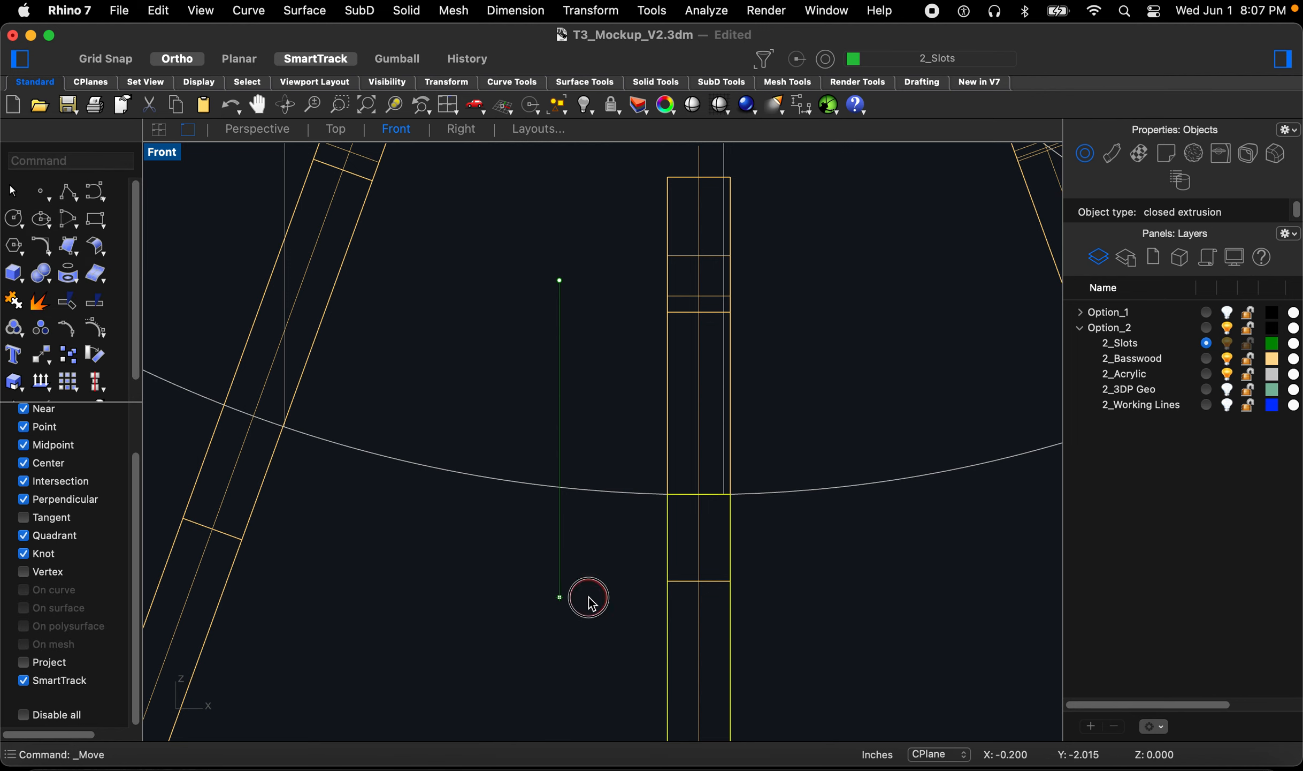
# Step: Move the box 0.25 upward
pyautogui.scroll(8, 674, 501)
pyautogui.scroll(-15, 691, 471)
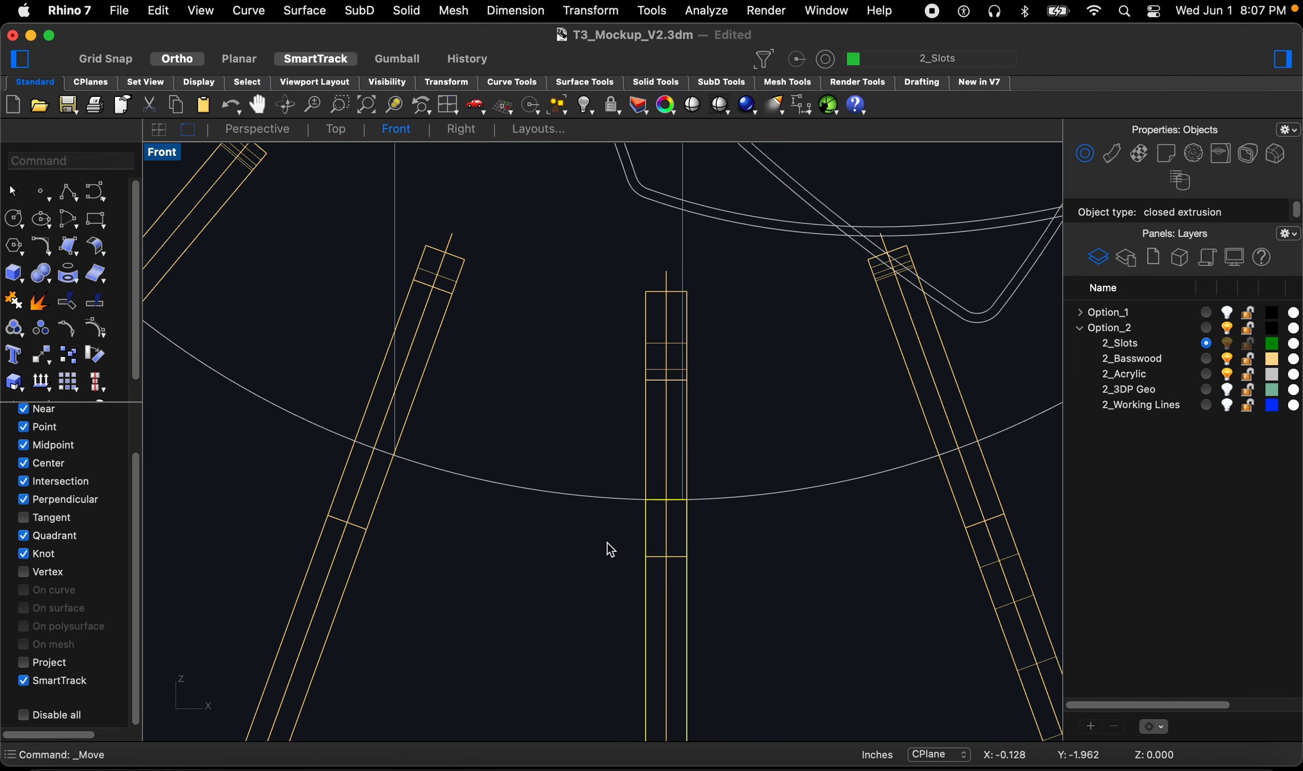
pyautogui.scroll(5, 606, 546)
pyautogui.write('m')
pyautogui.press('space')
pyautogui.click(578, 602)
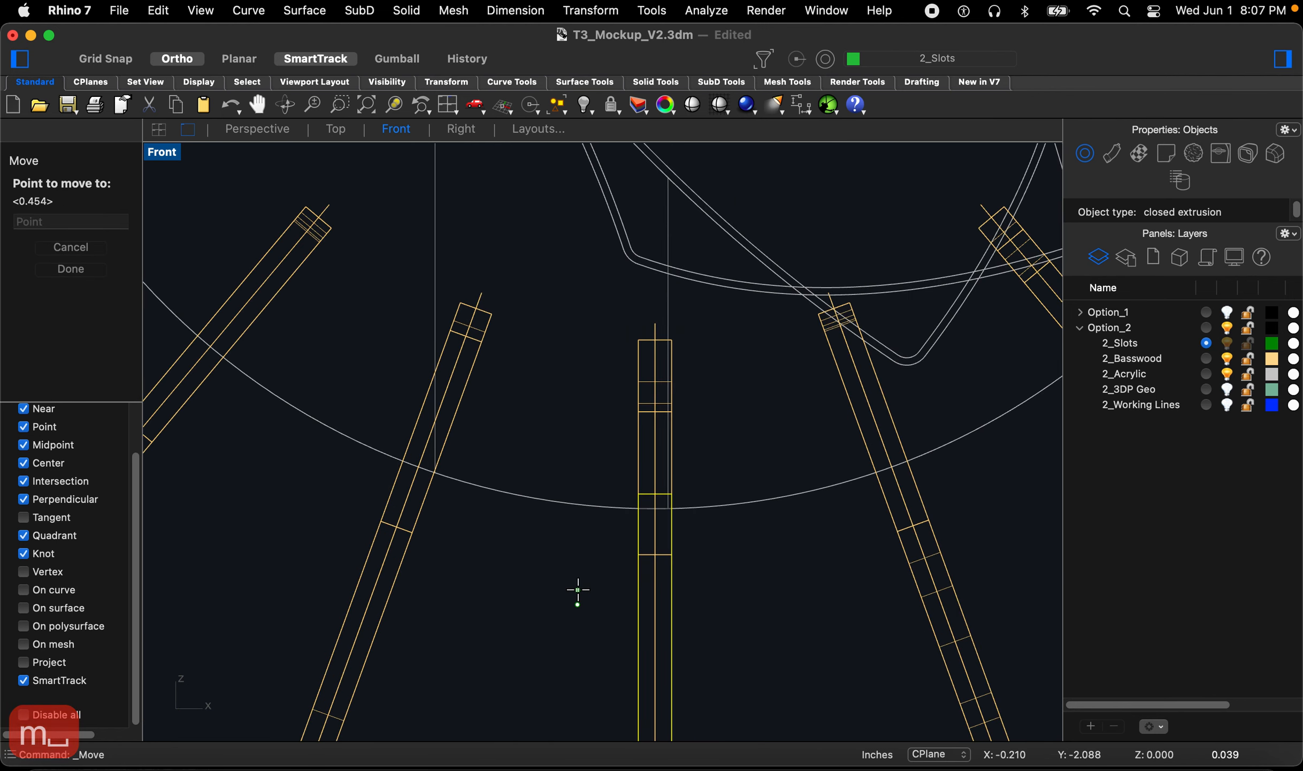
pyautogui.write('.25')
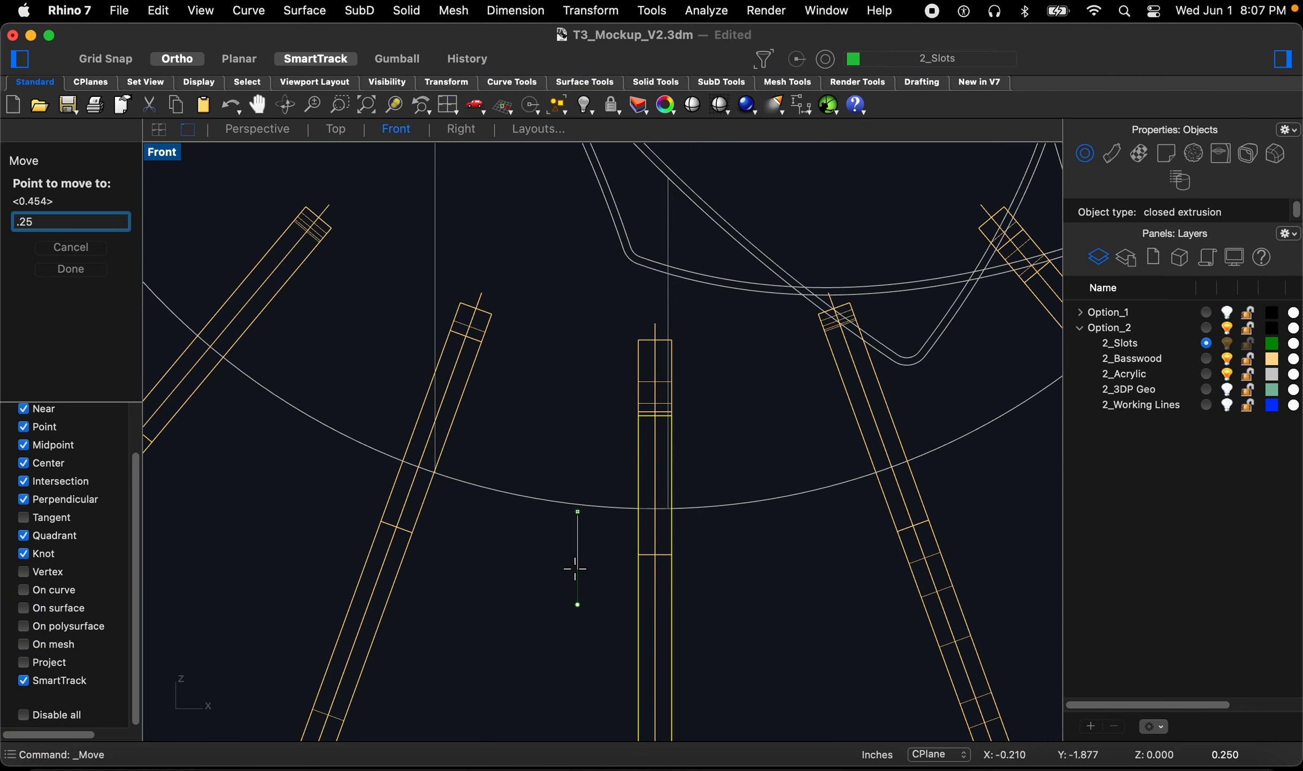
pyautogui.press('Return')
# Step: Zoom out and hide the 2_Basswood layer
pyautogui.scroll(-8, 576, 570)
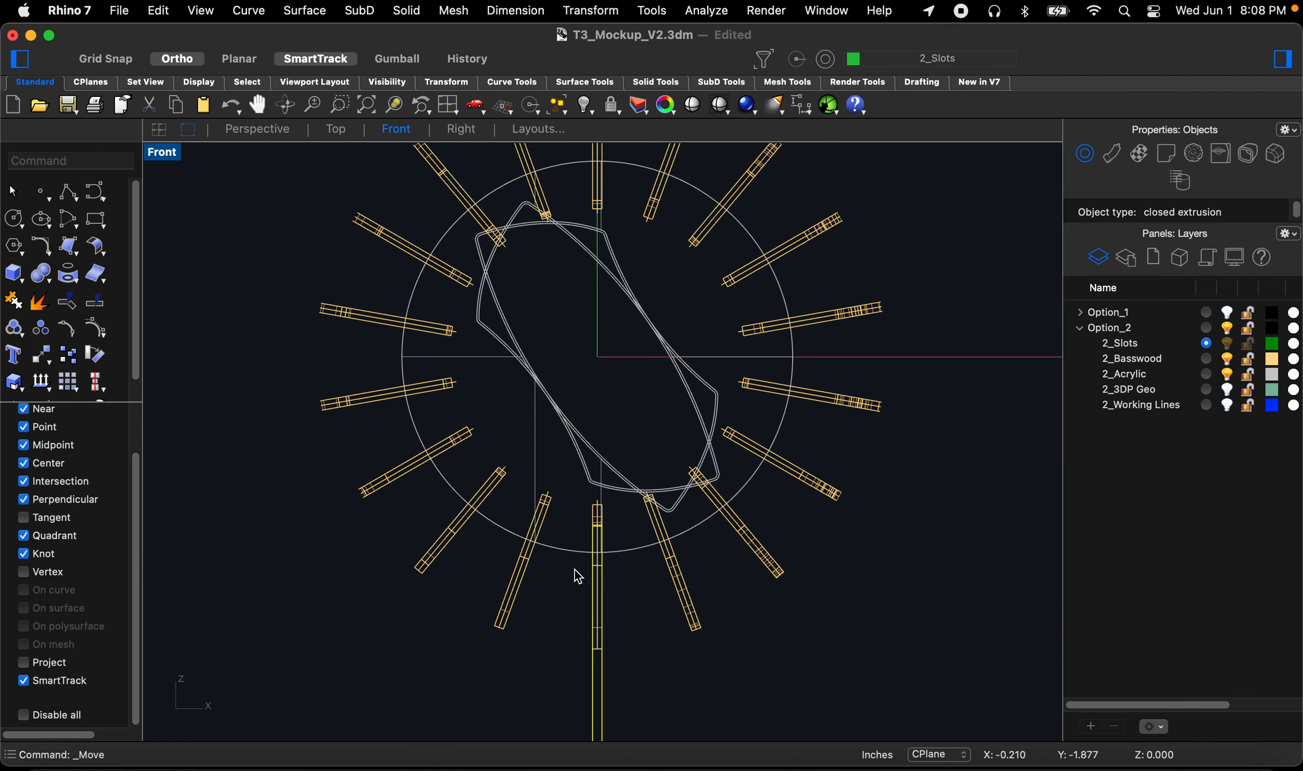
pyautogui.scroll(-3, 621, 584)
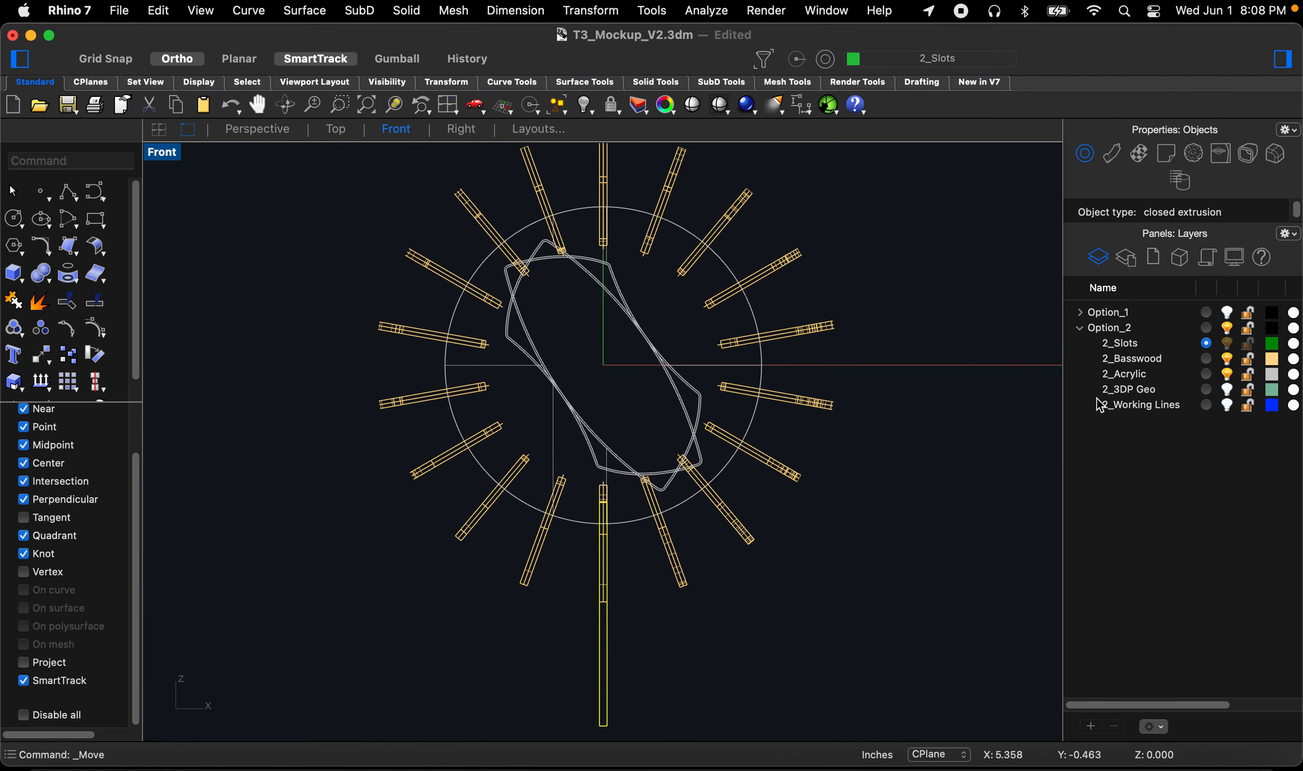
pyautogui.click(1228, 361)
# Step: Rotate-copy the slot box about the origin in 20° steps, placing copies from 20 through 180 degrees
pyautogui.write('rot')
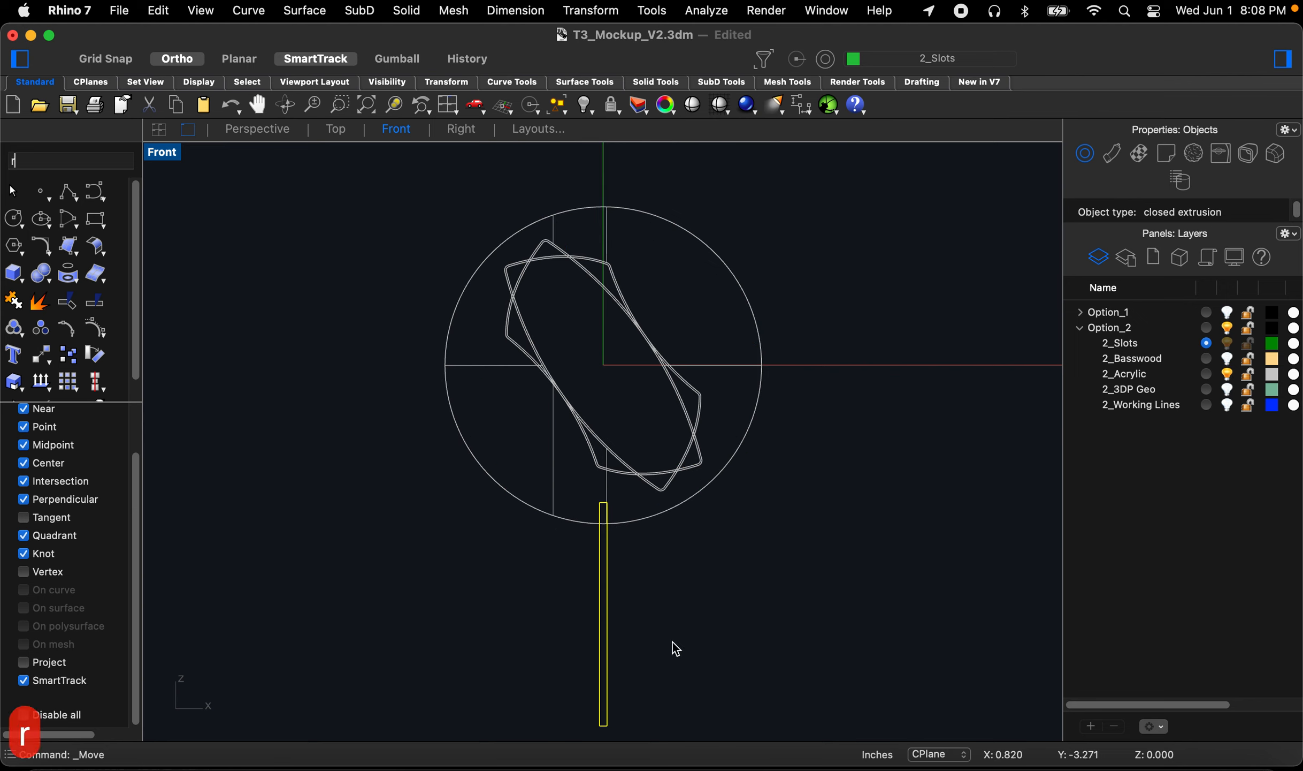
pyautogui.press('space')
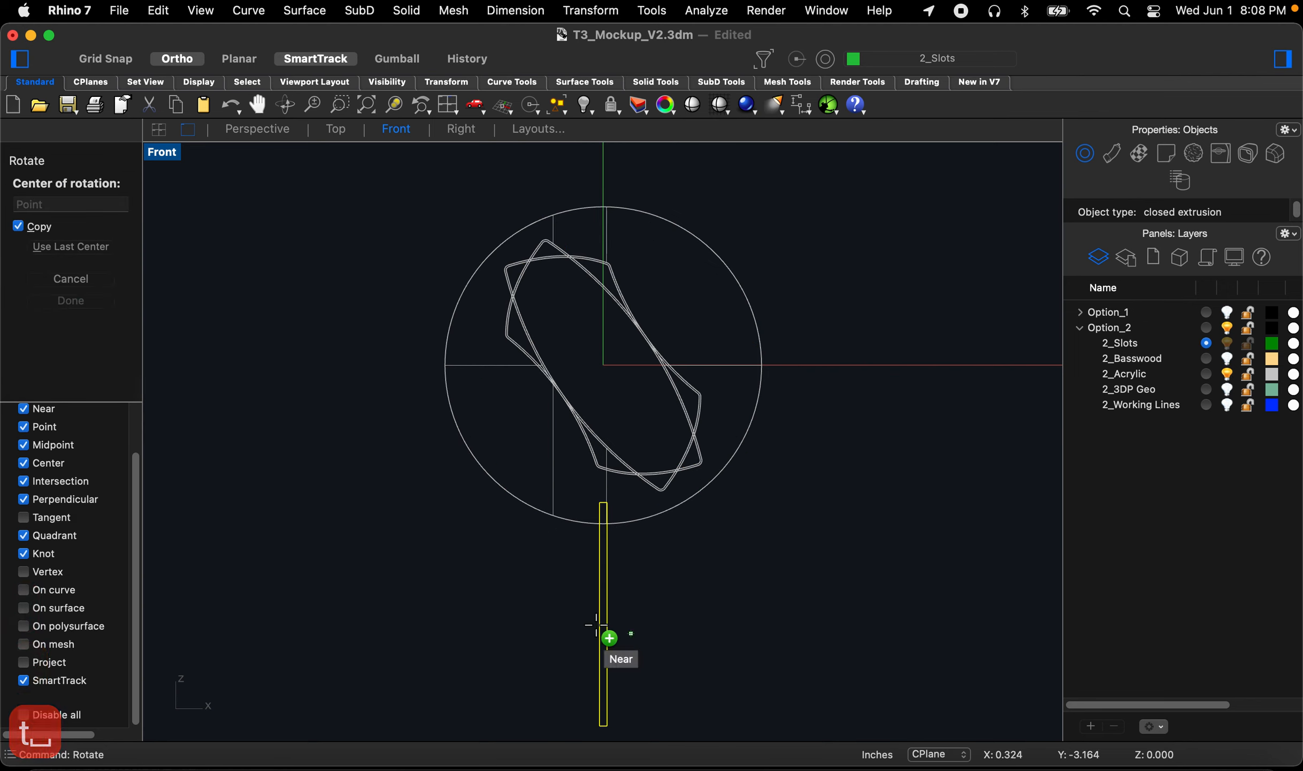
pyautogui.write('0')
pyautogui.press('Return')
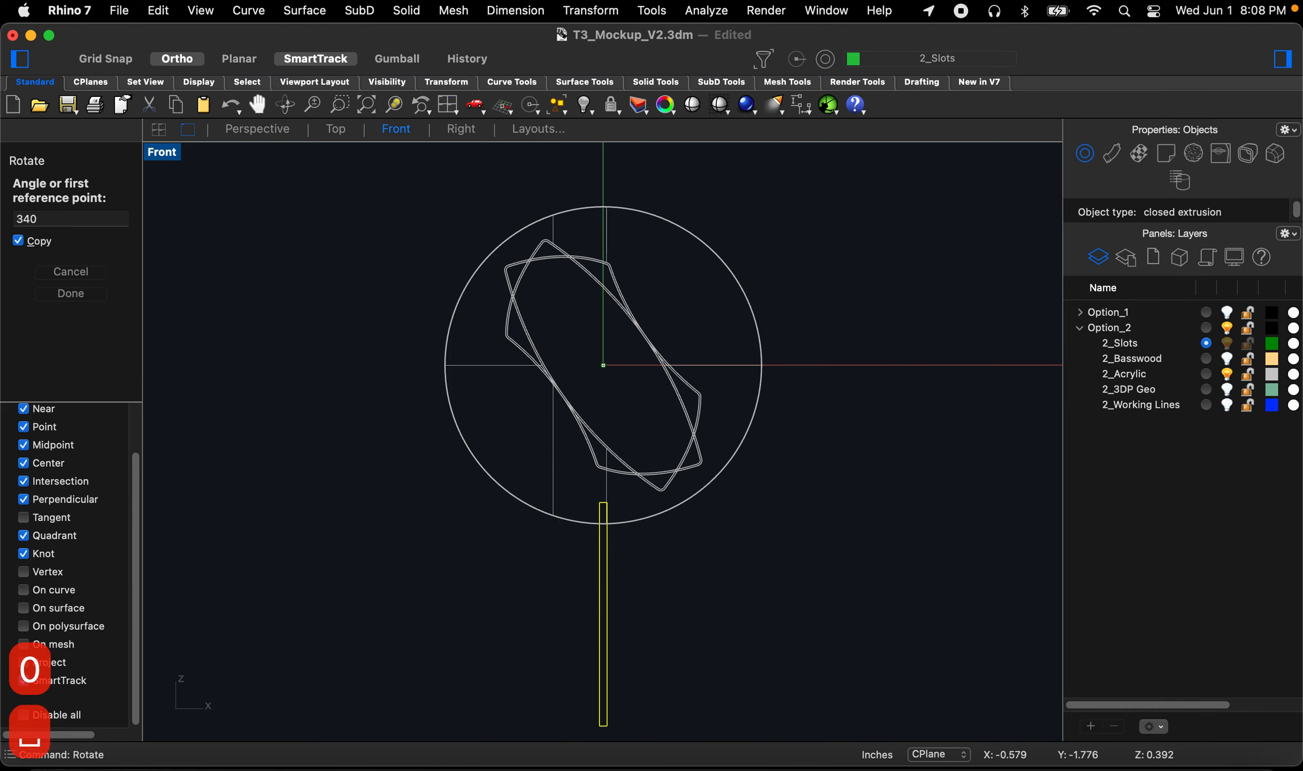
pyautogui.click(518, 651)
pyautogui.write('20')
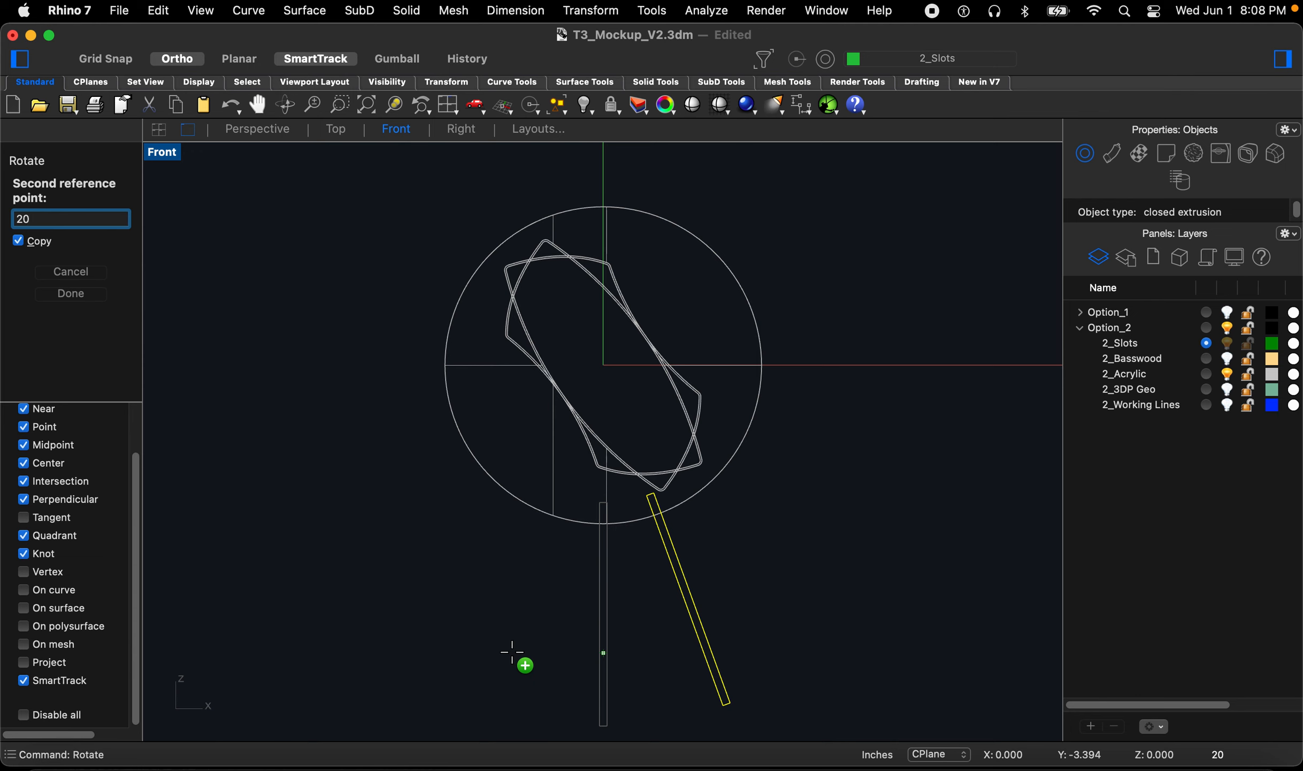
pyautogui.press('Return')
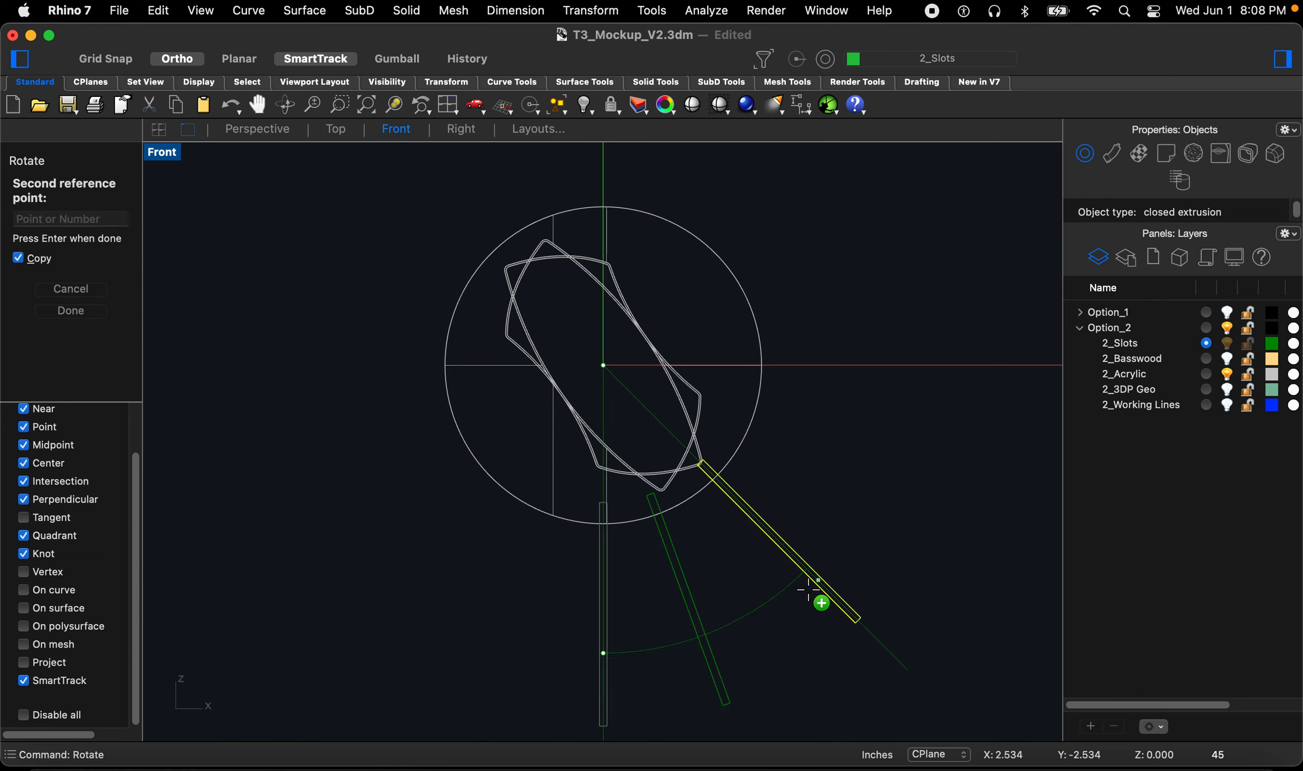
pyautogui.write('40')
pyautogui.press('Return')
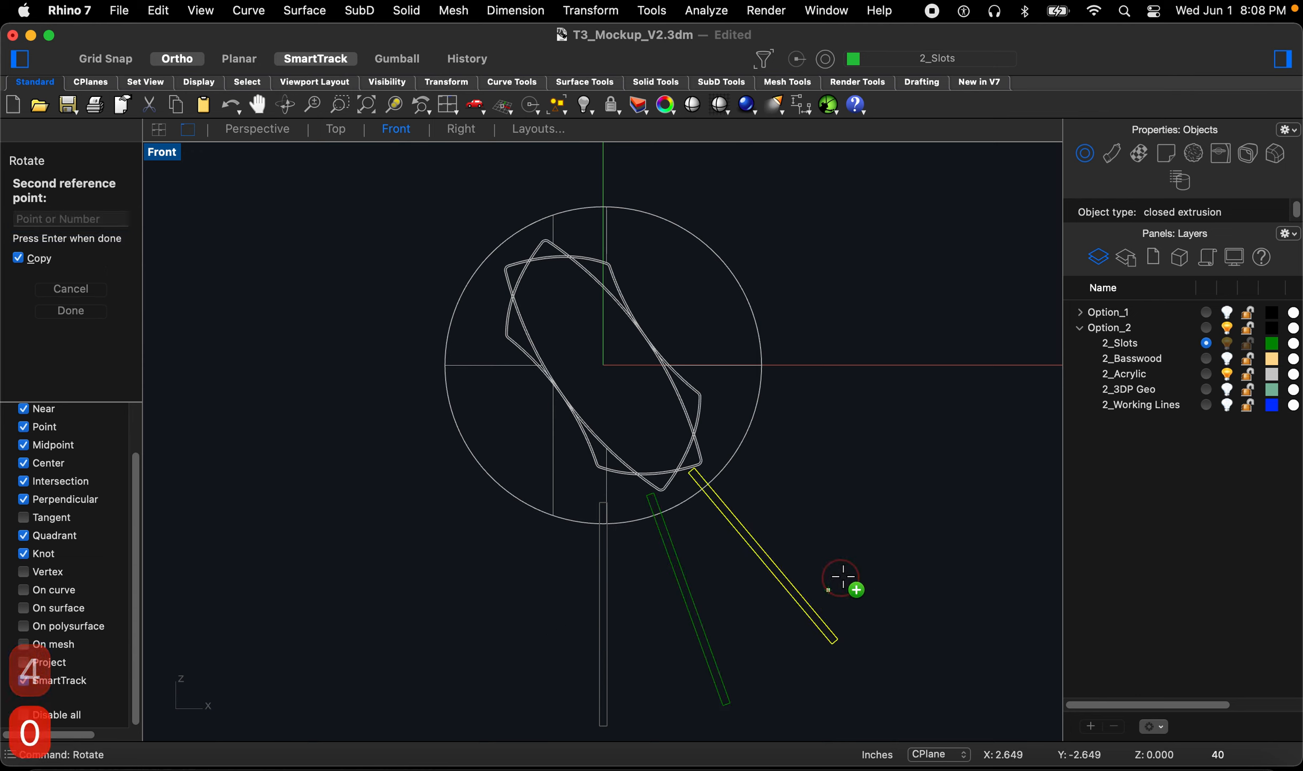
pyautogui.write('60')
pyautogui.press('Return')
pyautogui.write('80')
pyautogui.press('Return')
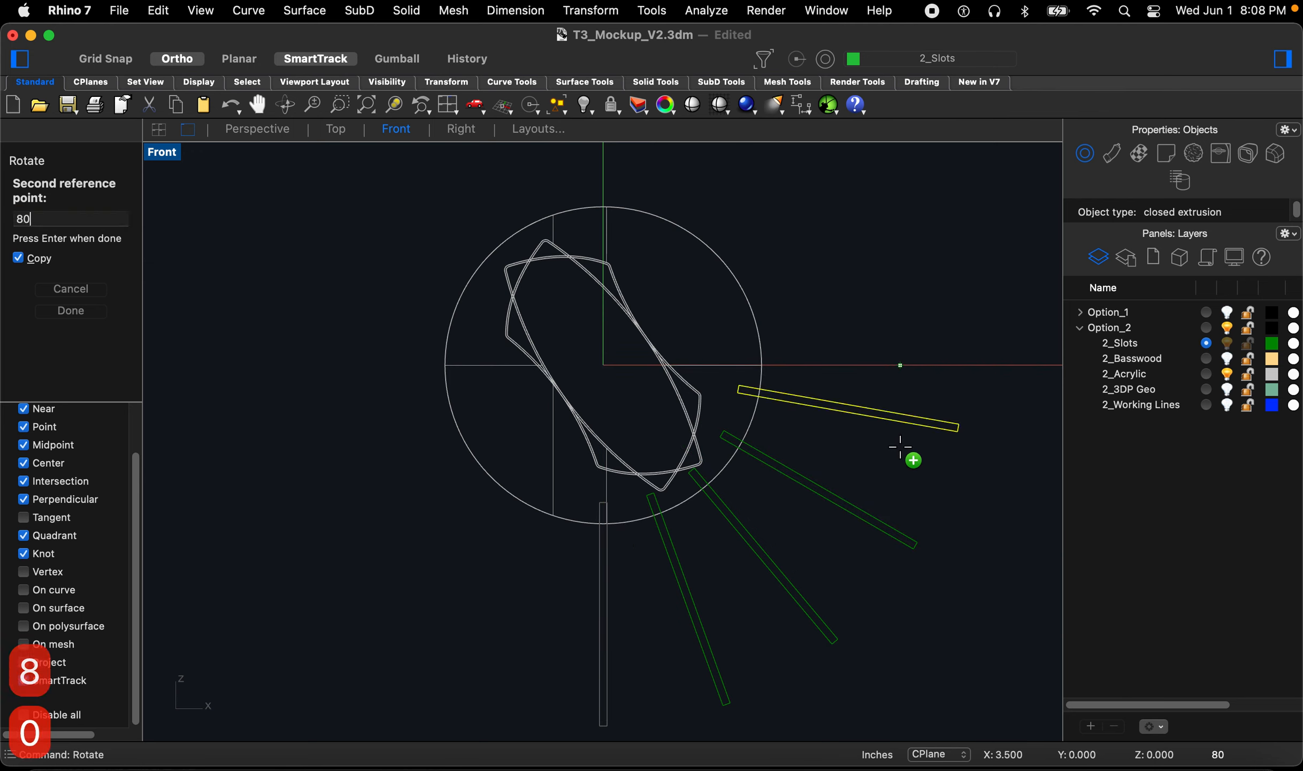
pyautogui.write('100')
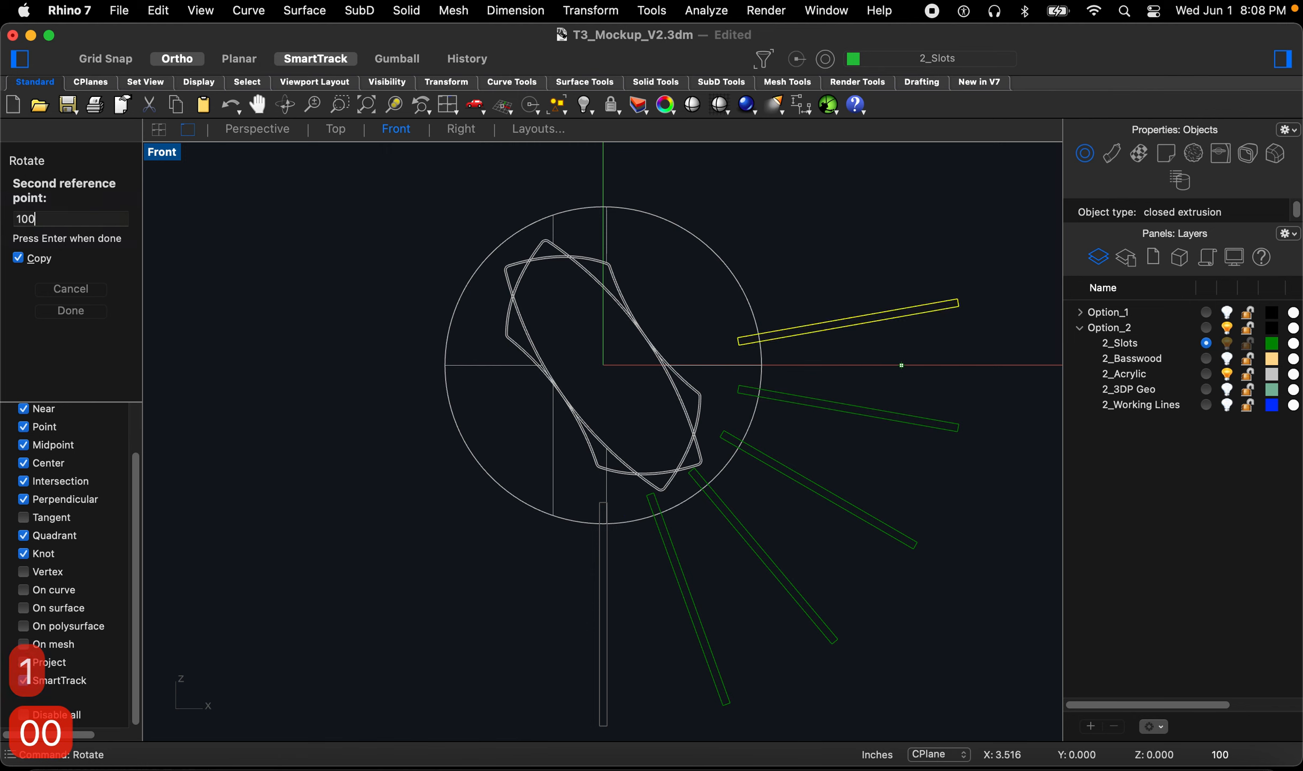
pyautogui.press('Return')
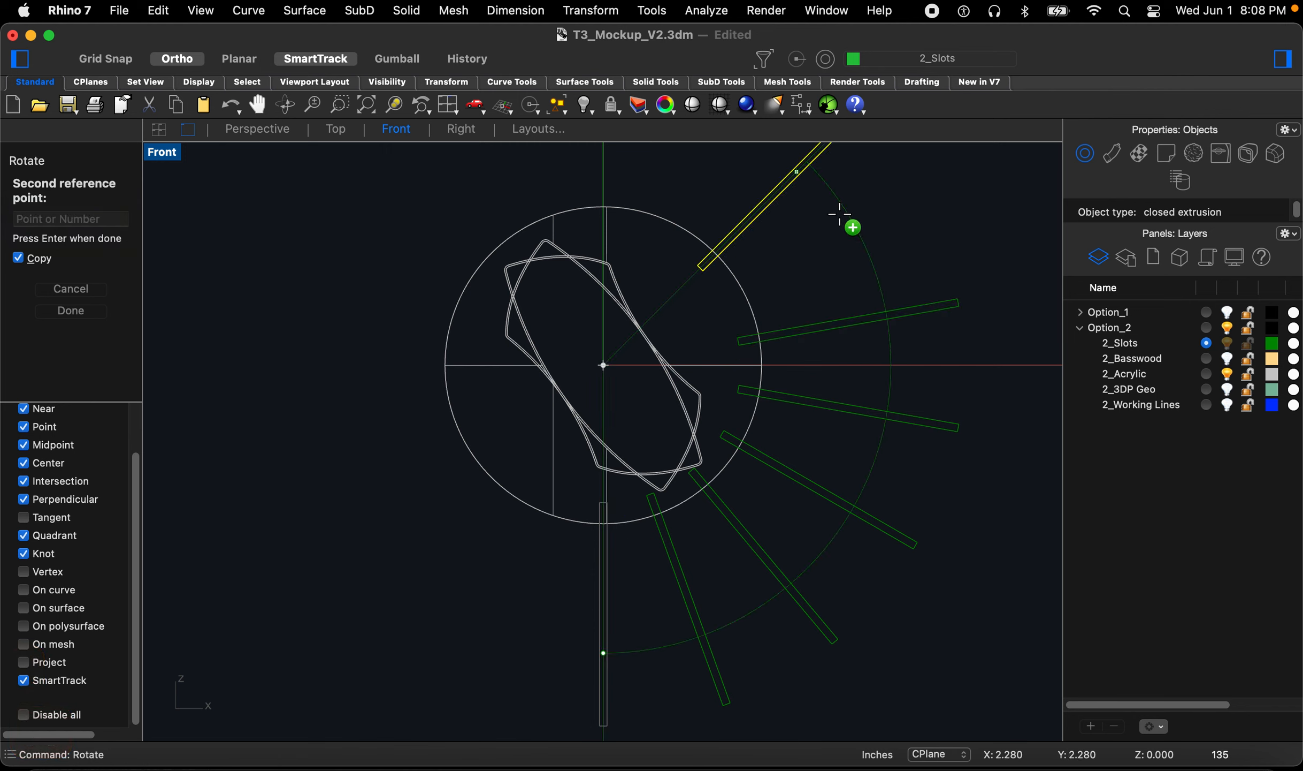
pyautogui.write('120')
pyautogui.press('Return')
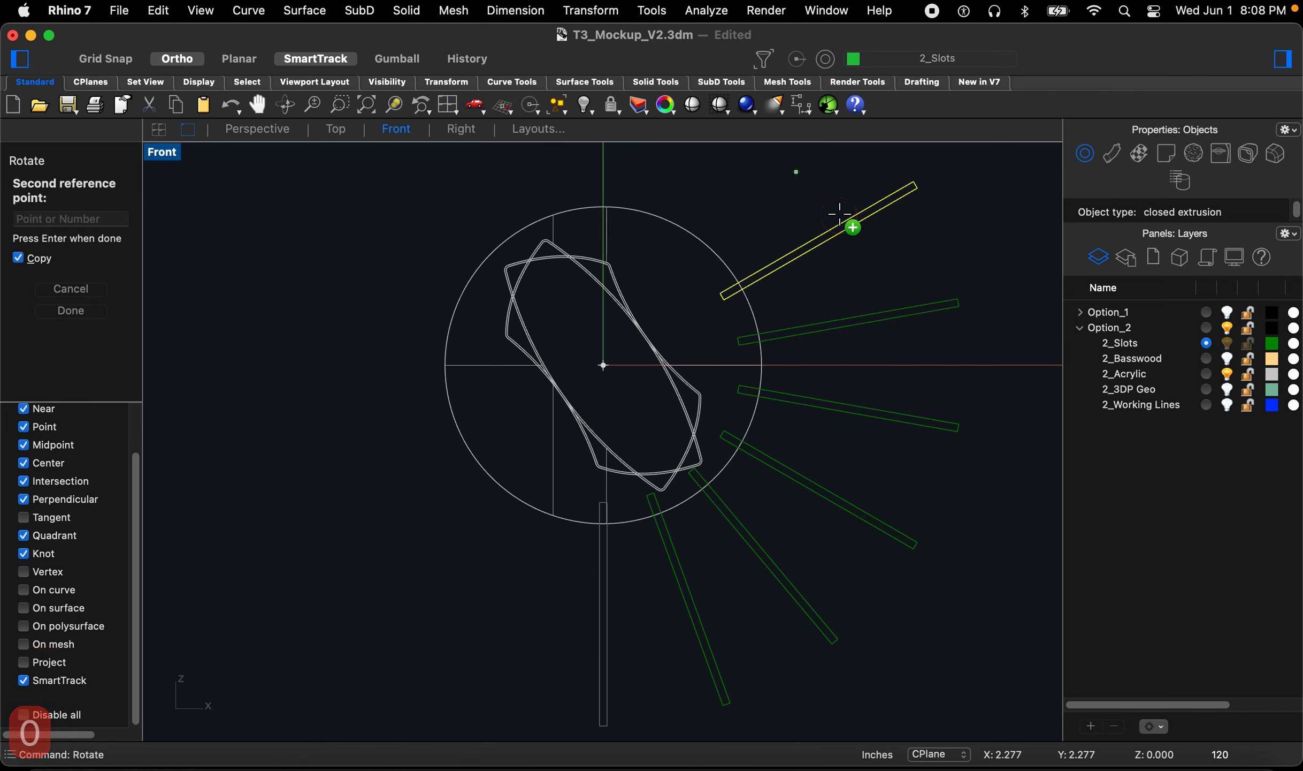
pyautogui.write('140')
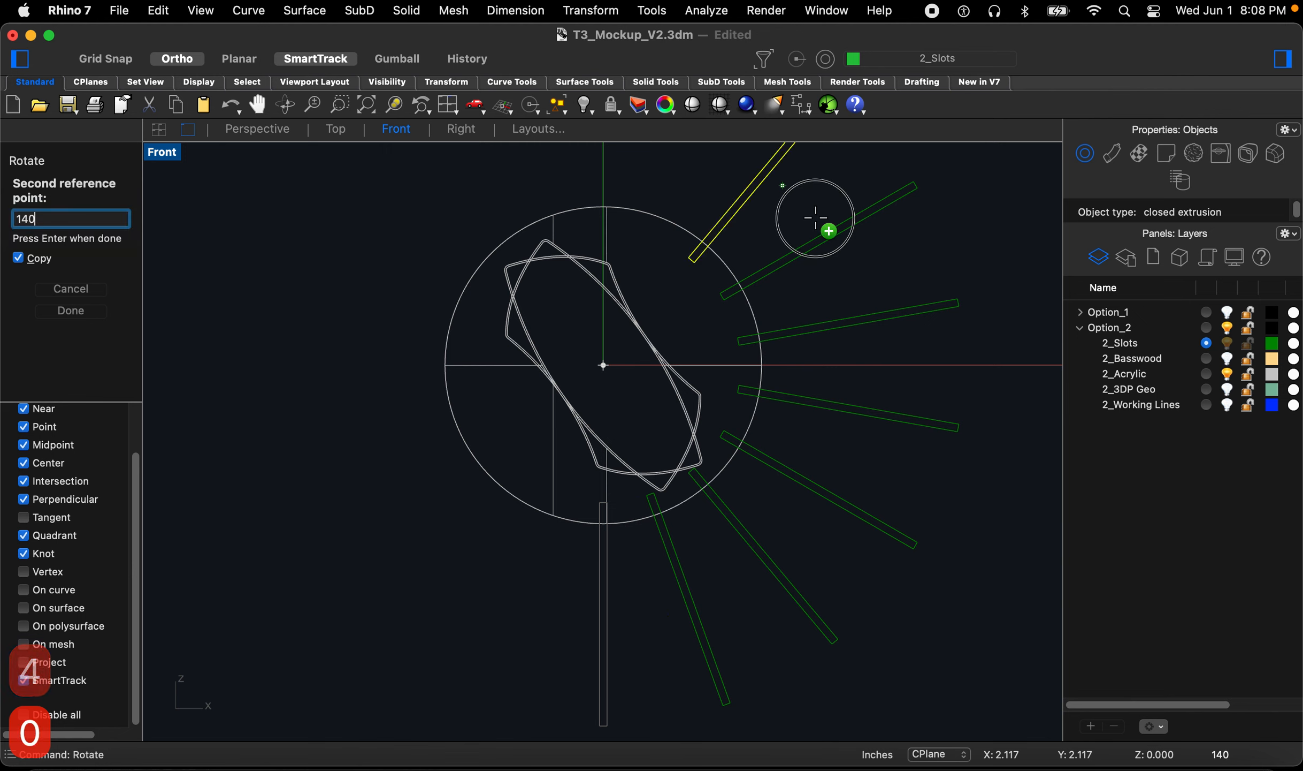
pyautogui.press('Return')
pyautogui.write('160')
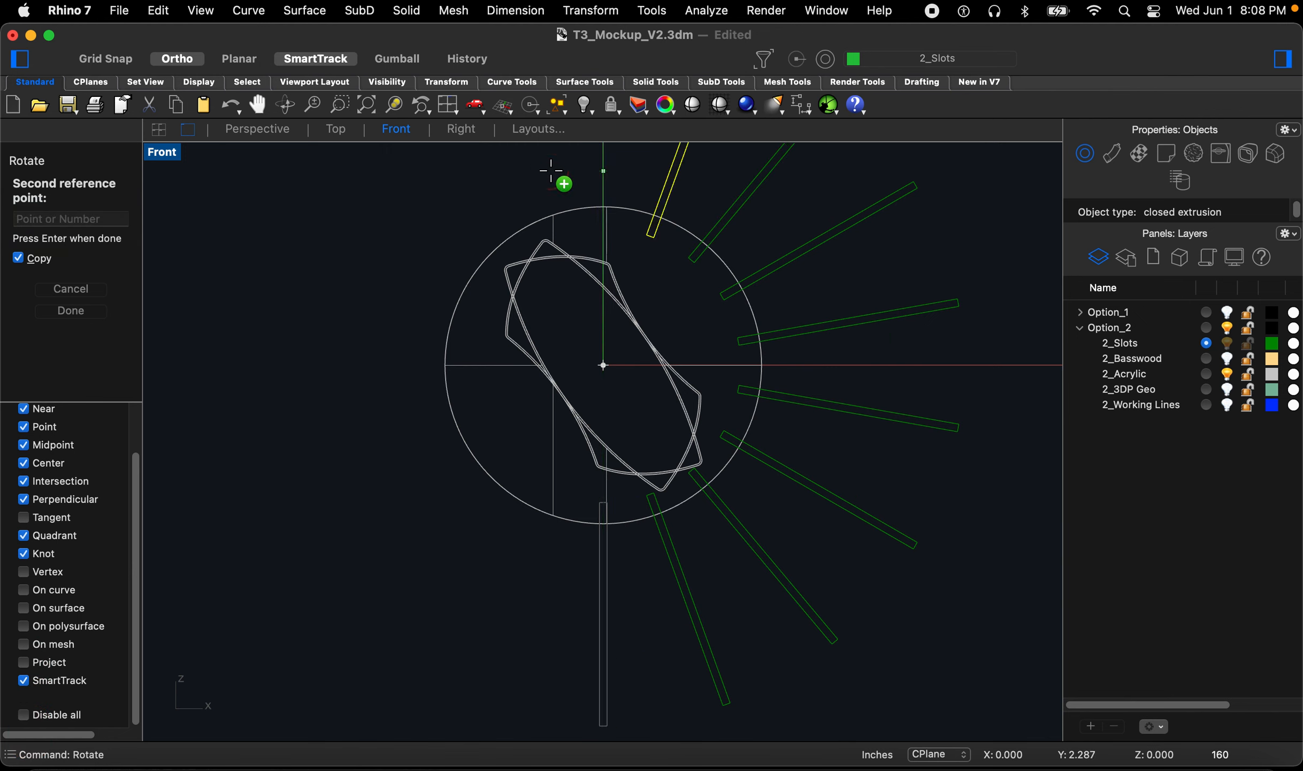
pyautogui.write('180')
pyautogui.press('Return')
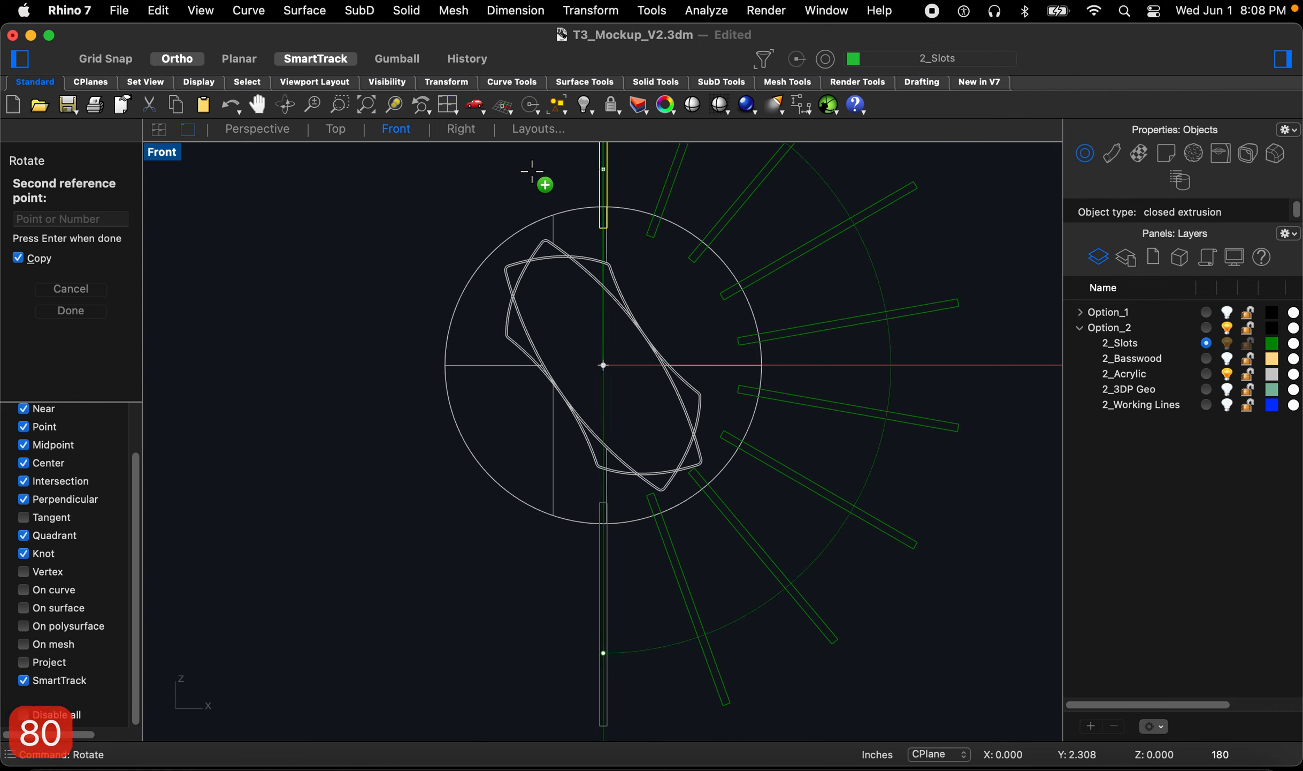
# Step: Continue rotate-copying the slot box at 200 through 340 degrees in 20° steps and finish the command
pyautogui.write('200')
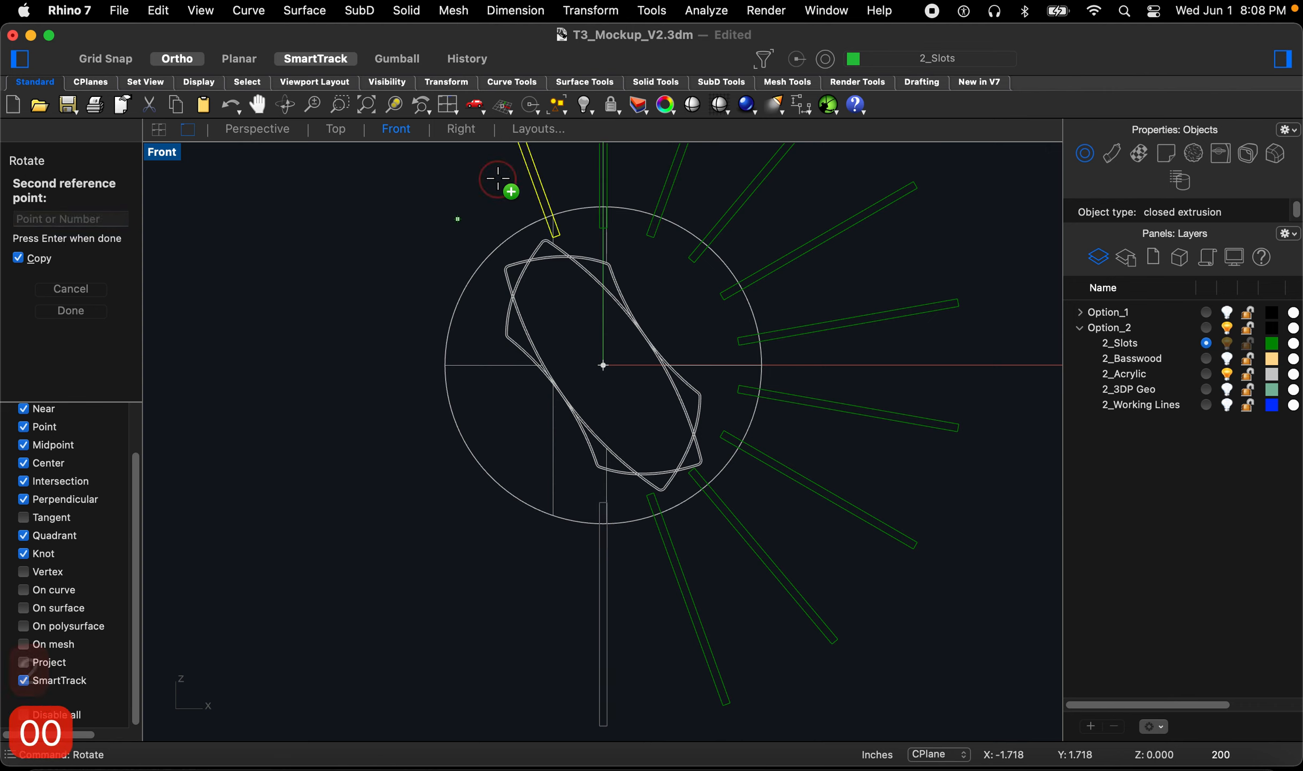
pyautogui.write('220')
pyautogui.press('Return')
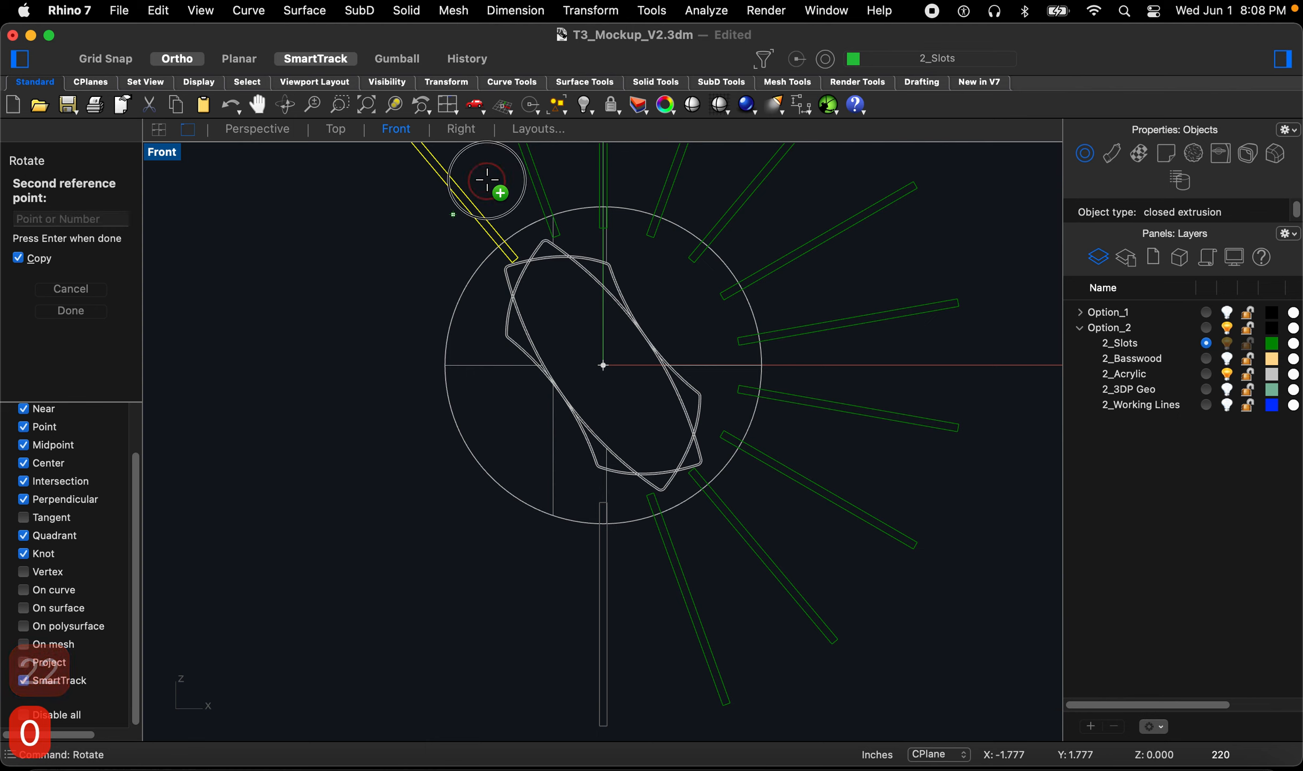
pyautogui.write('240')
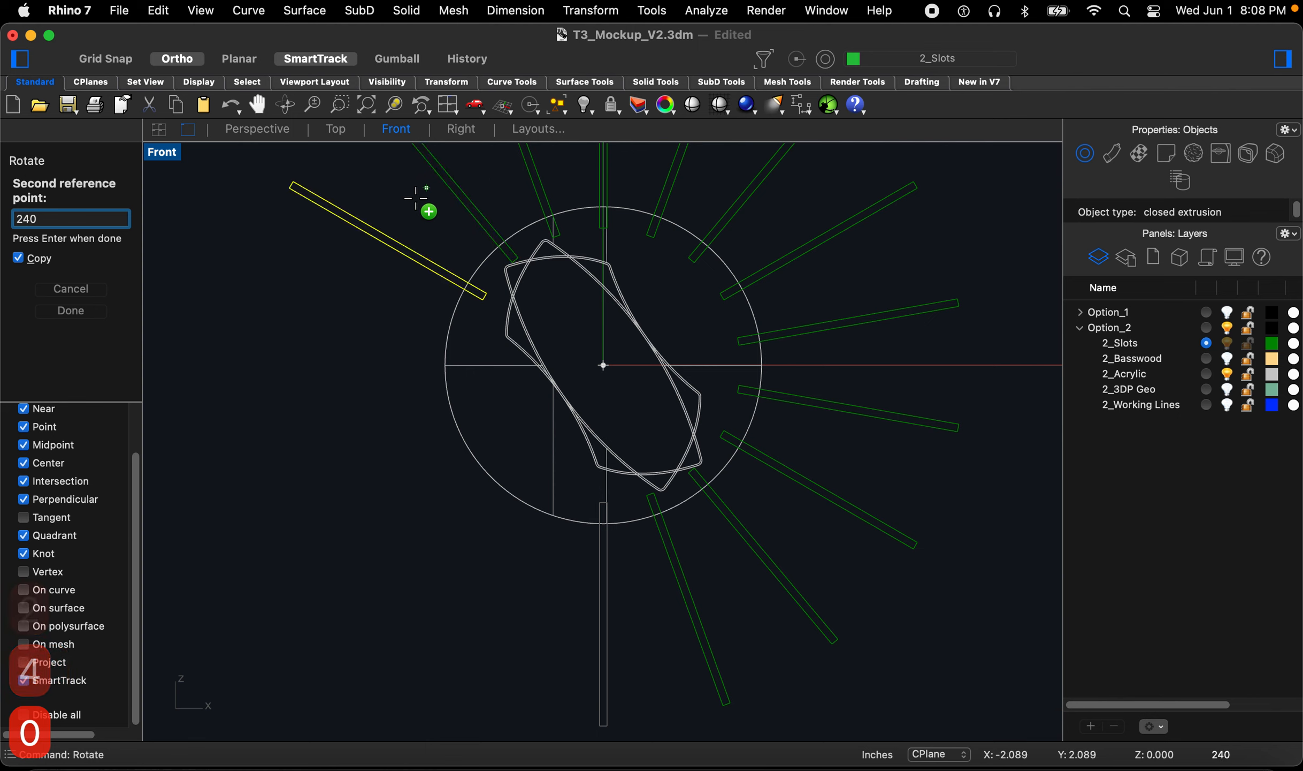
pyautogui.write('260')
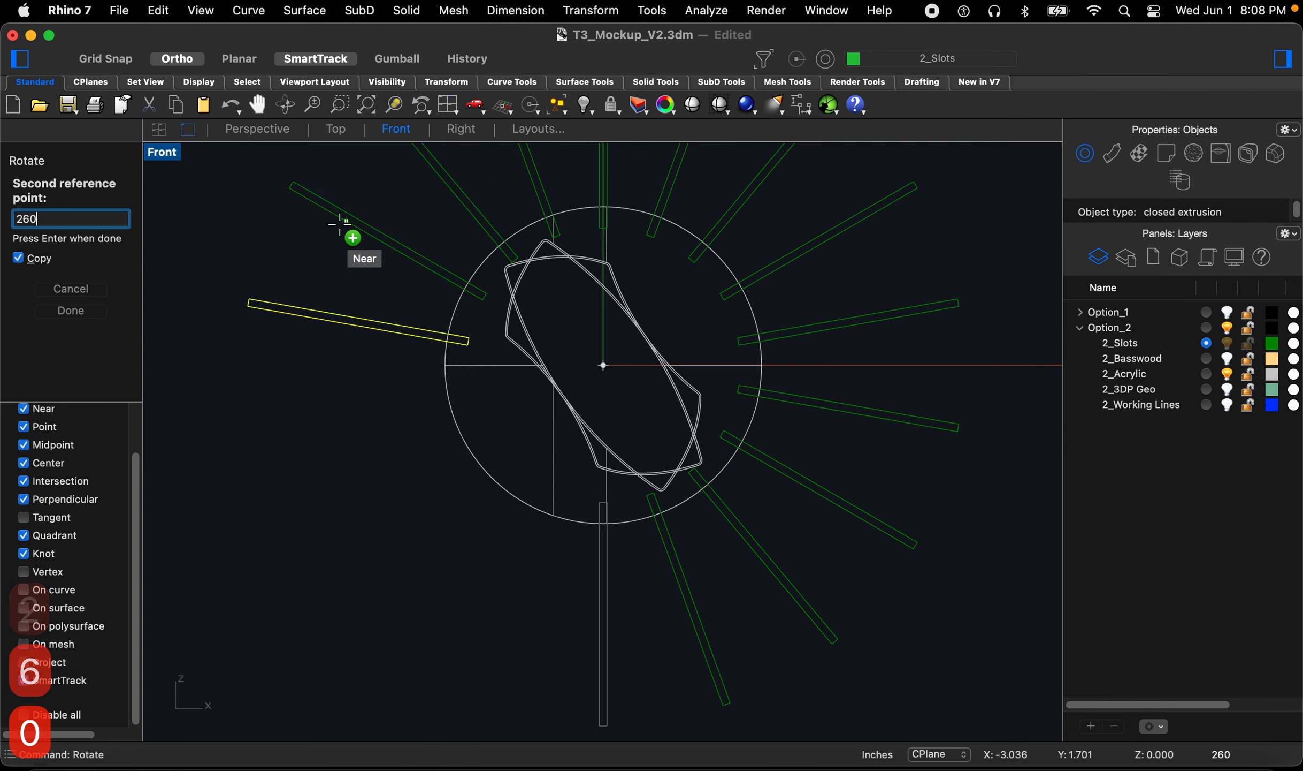
pyautogui.press('Return')
pyautogui.write('280')
pyautogui.press('Return')
pyautogui.write('3')
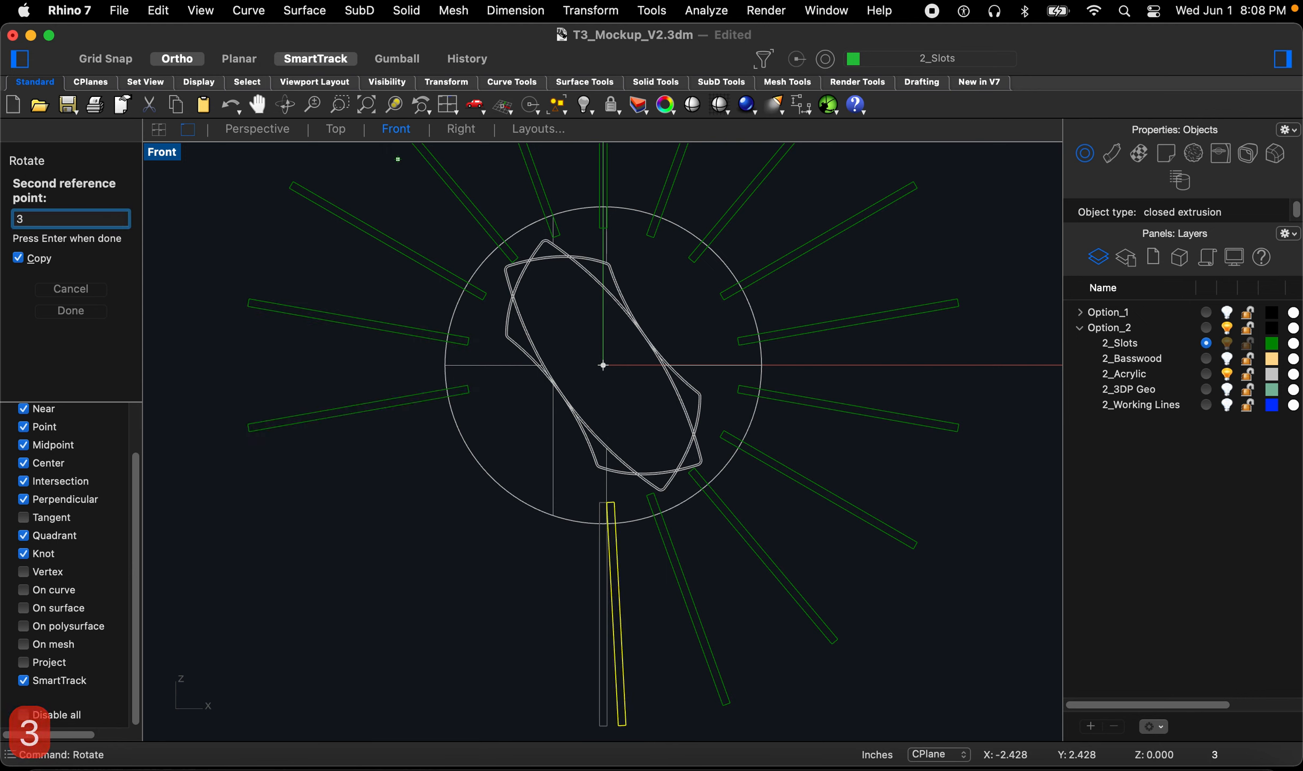
pyautogui.write('00')
pyautogui.press('Return')
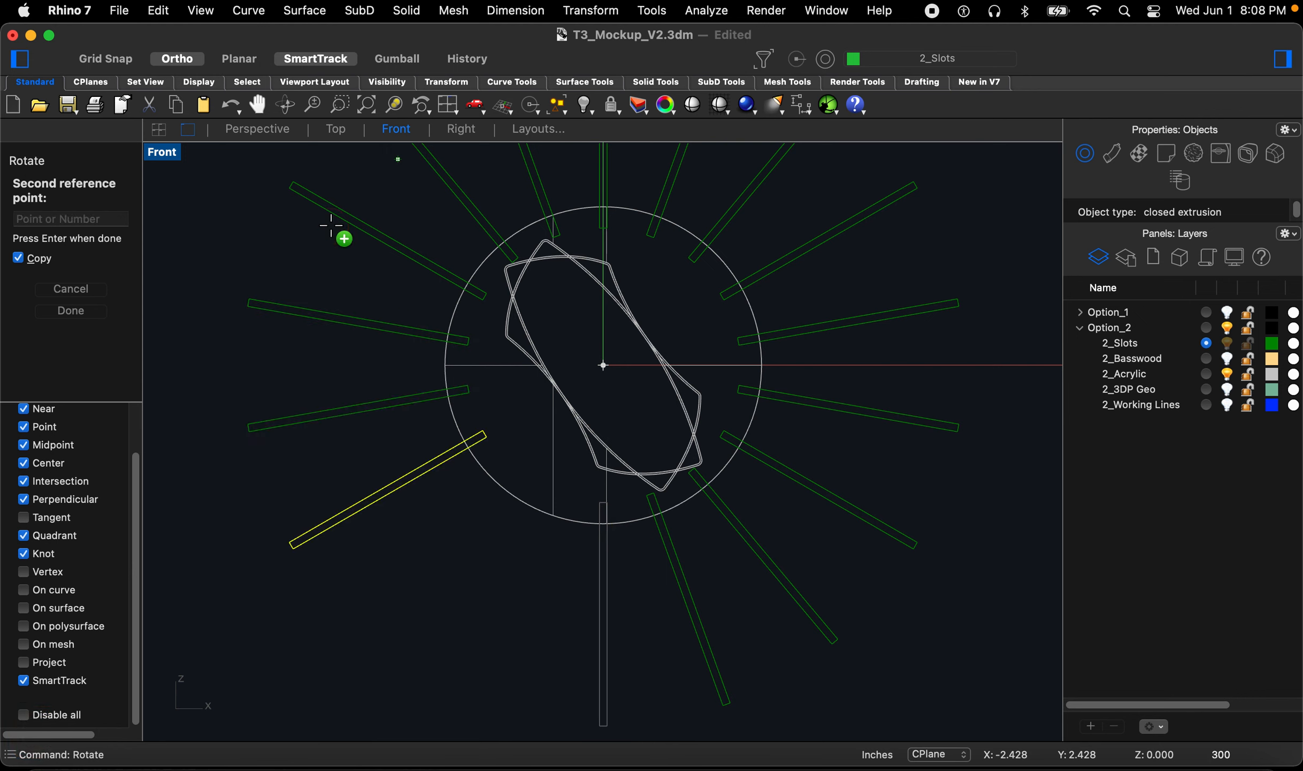
pyautogui.write('320')
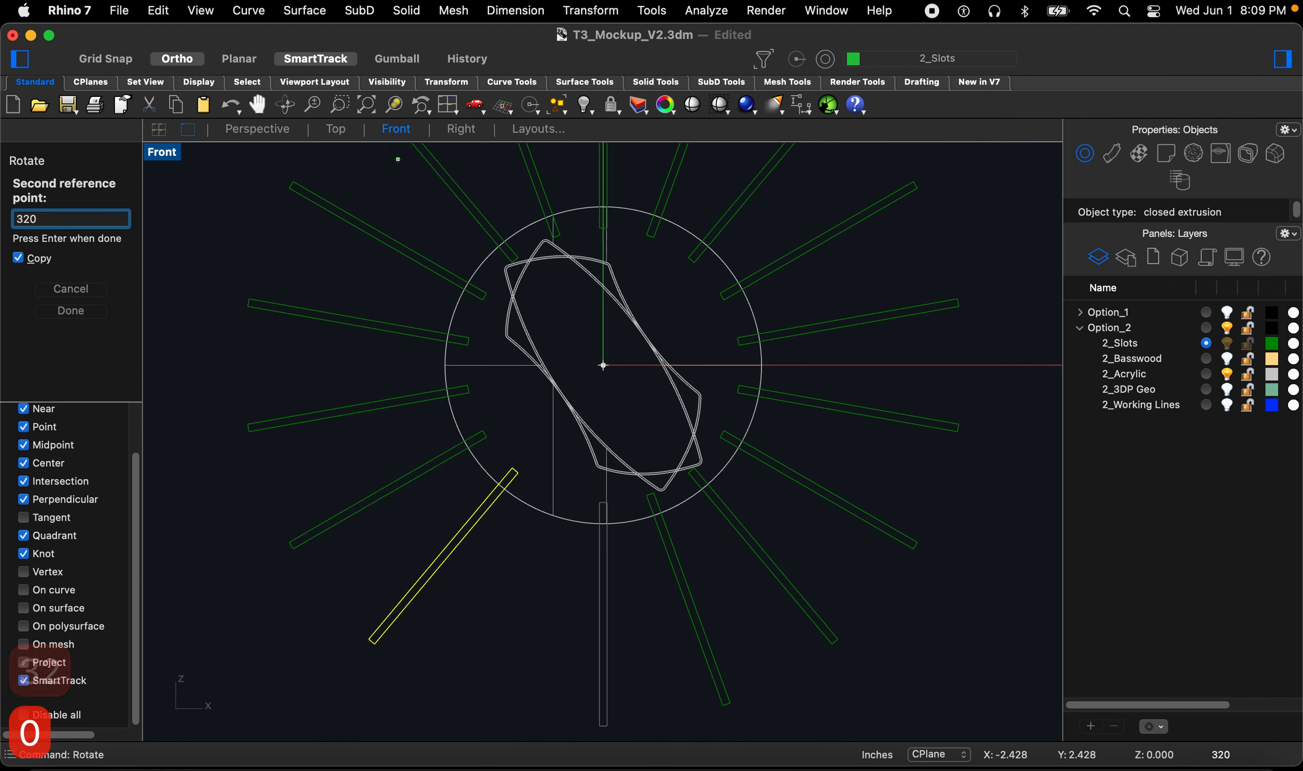
pyautogui.press('Return')
pyautogui.write('340')
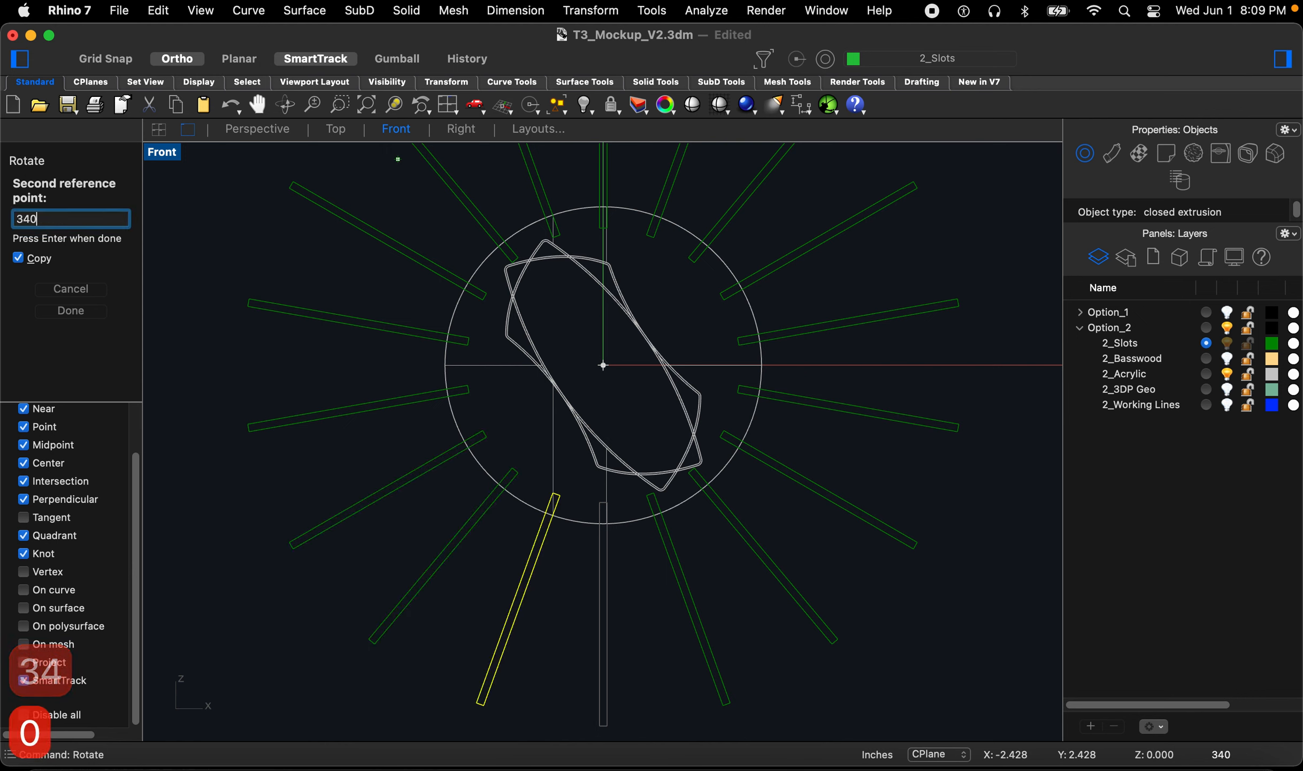
pyautogui.rightClick(332, 226)
pyautogui.press('Return')
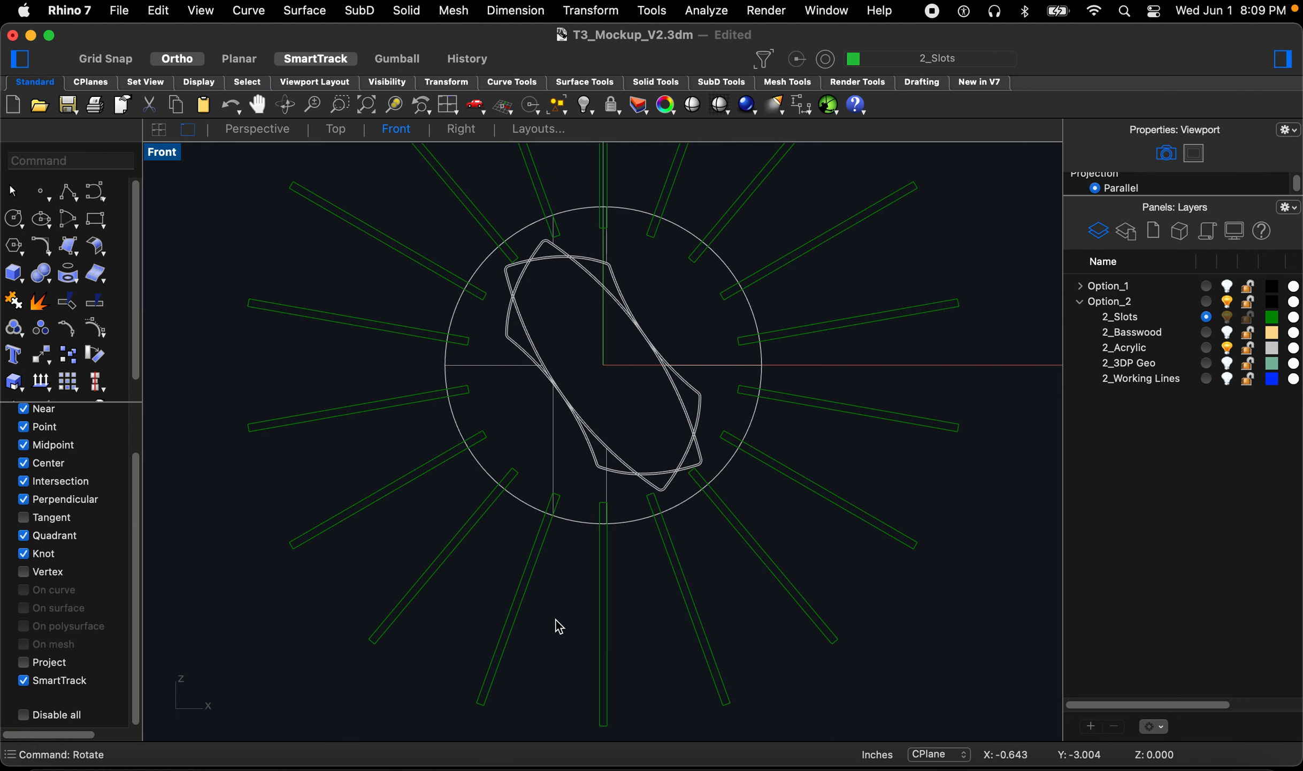
# Step: Briefly show the 2_Basswood layer to check the slot boxes against the fins, then hide it again
pyautogui.click(600, 616)
pyautogui.click(647, 613)
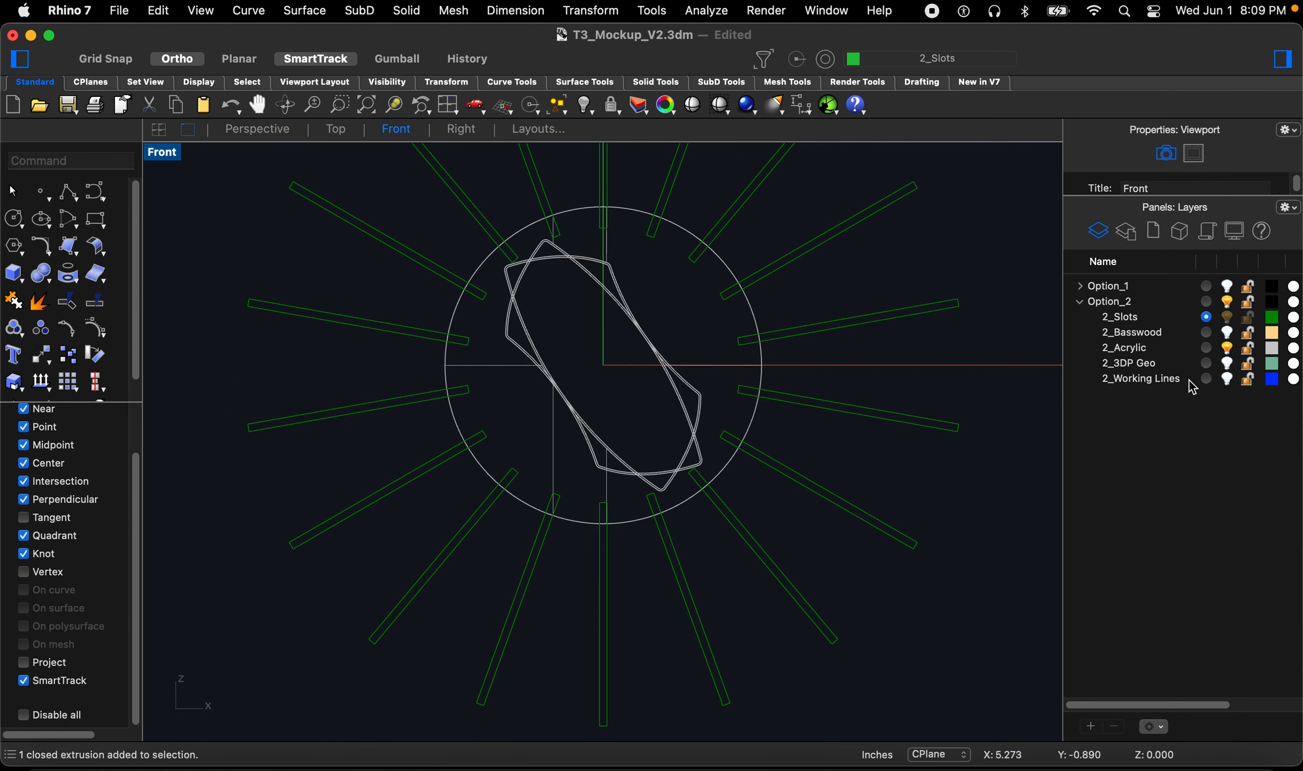
pyautogui.click(1228, 333)
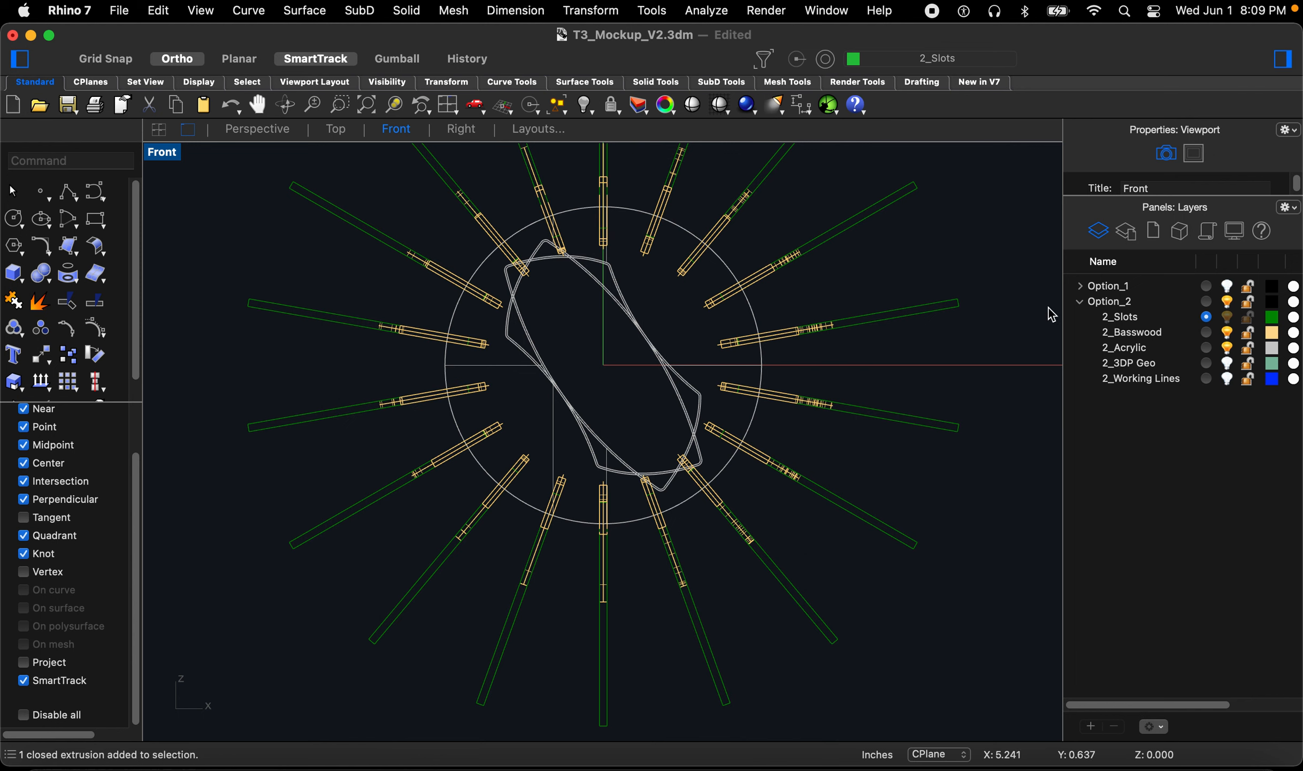
pyautogui.click(1228, 335)
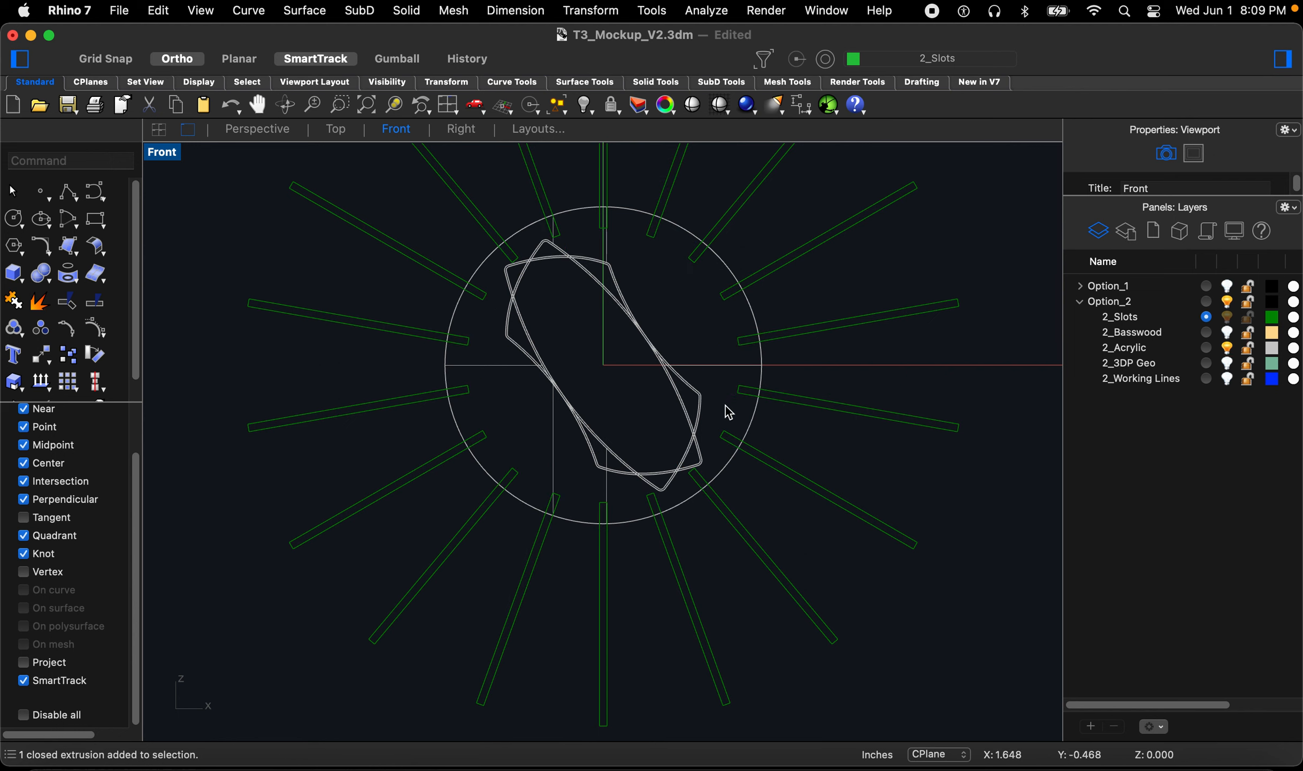
# Step: Boolean-difference all eighteen slot boxes from the acrylic ring plates to cut the notches
pyautogui.write('boo')
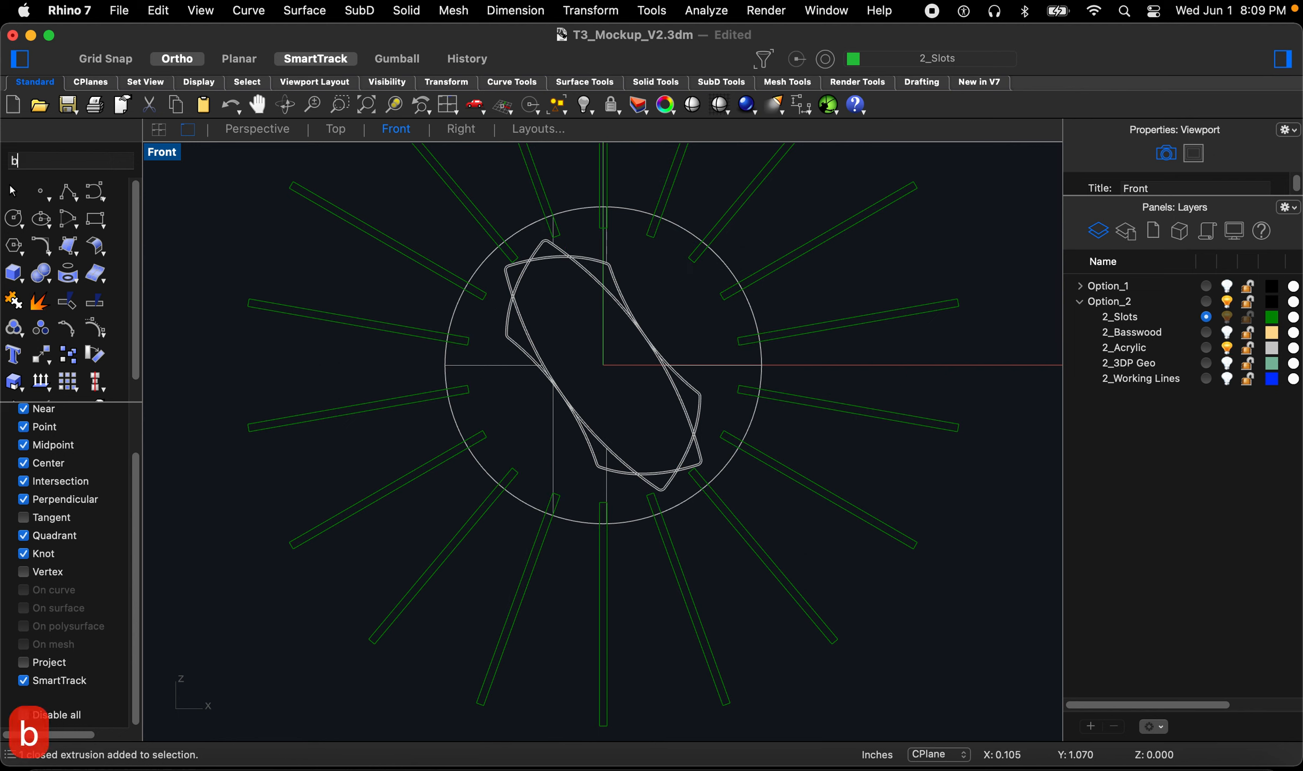
pyautogui.press('Return')
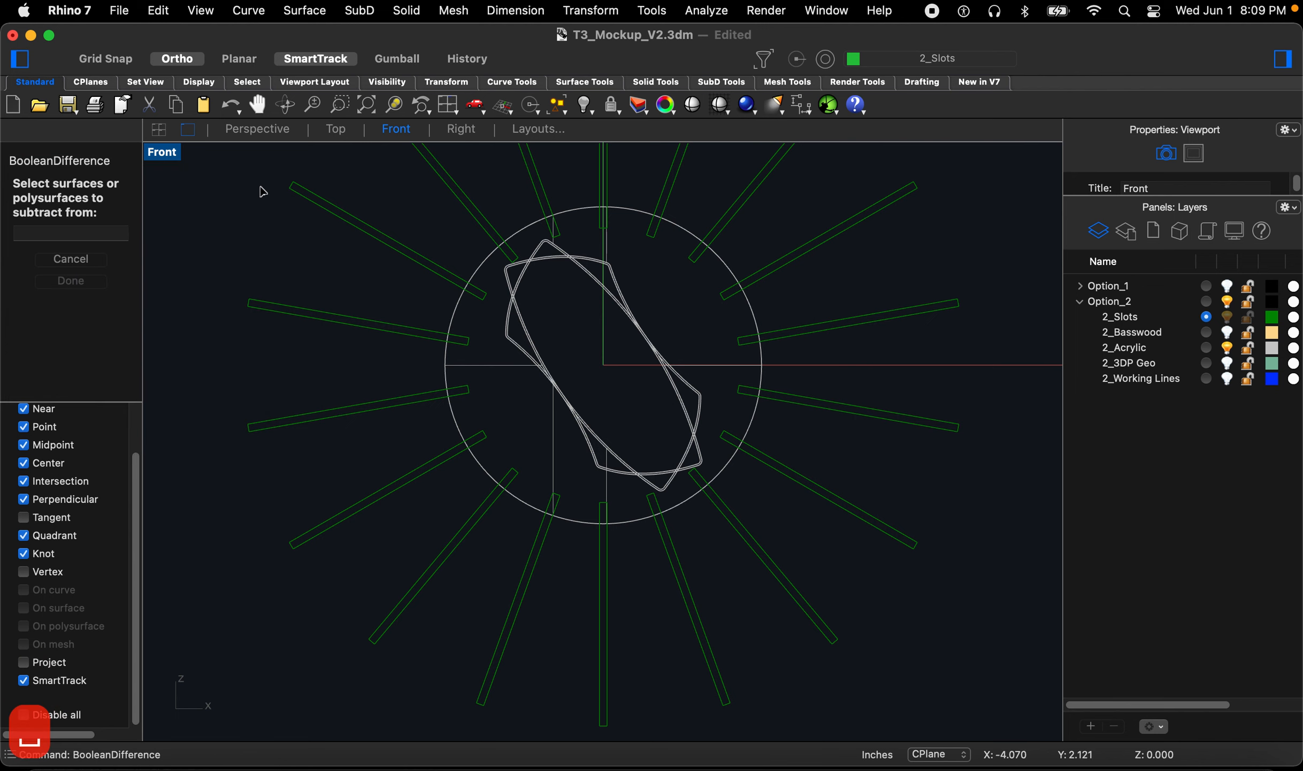
pyautogui.scroll(3, 744, 271)
pyautogui.click(690, 287)
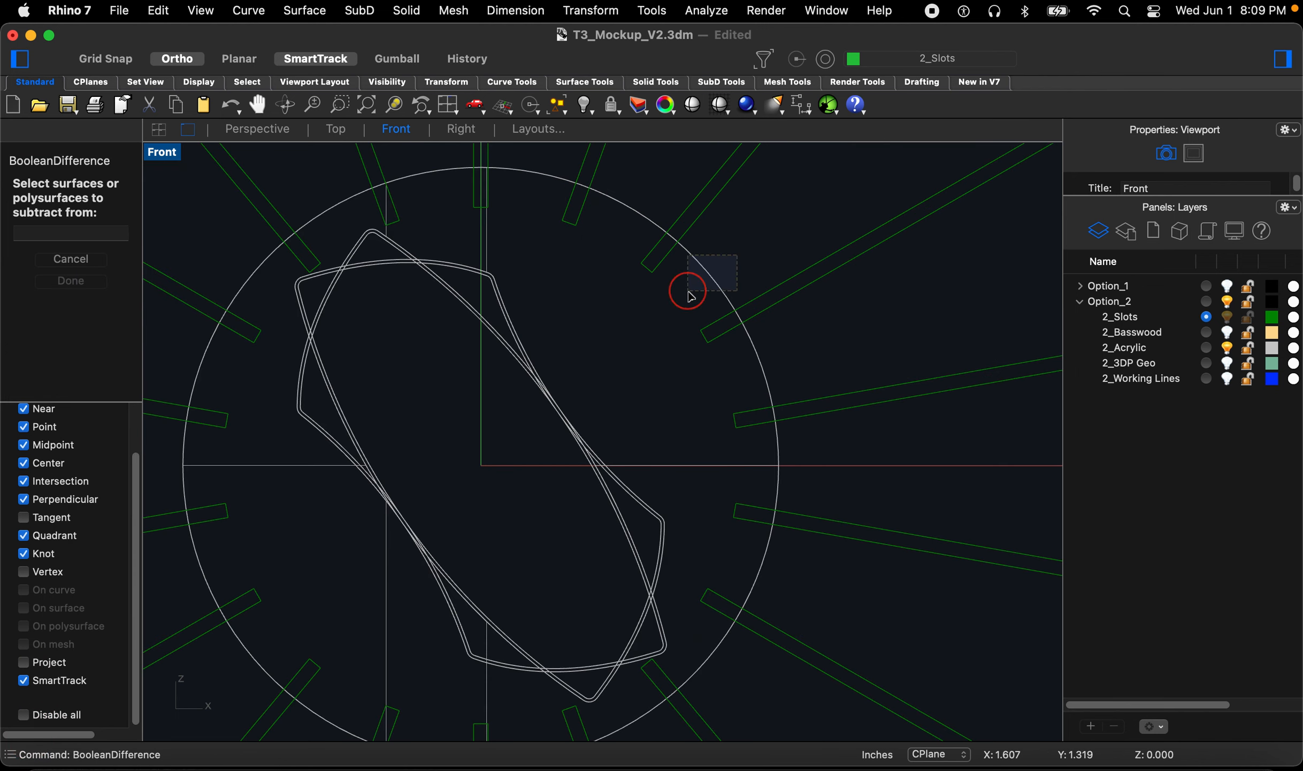
pyautogui.scroll(-5, 824, 484)
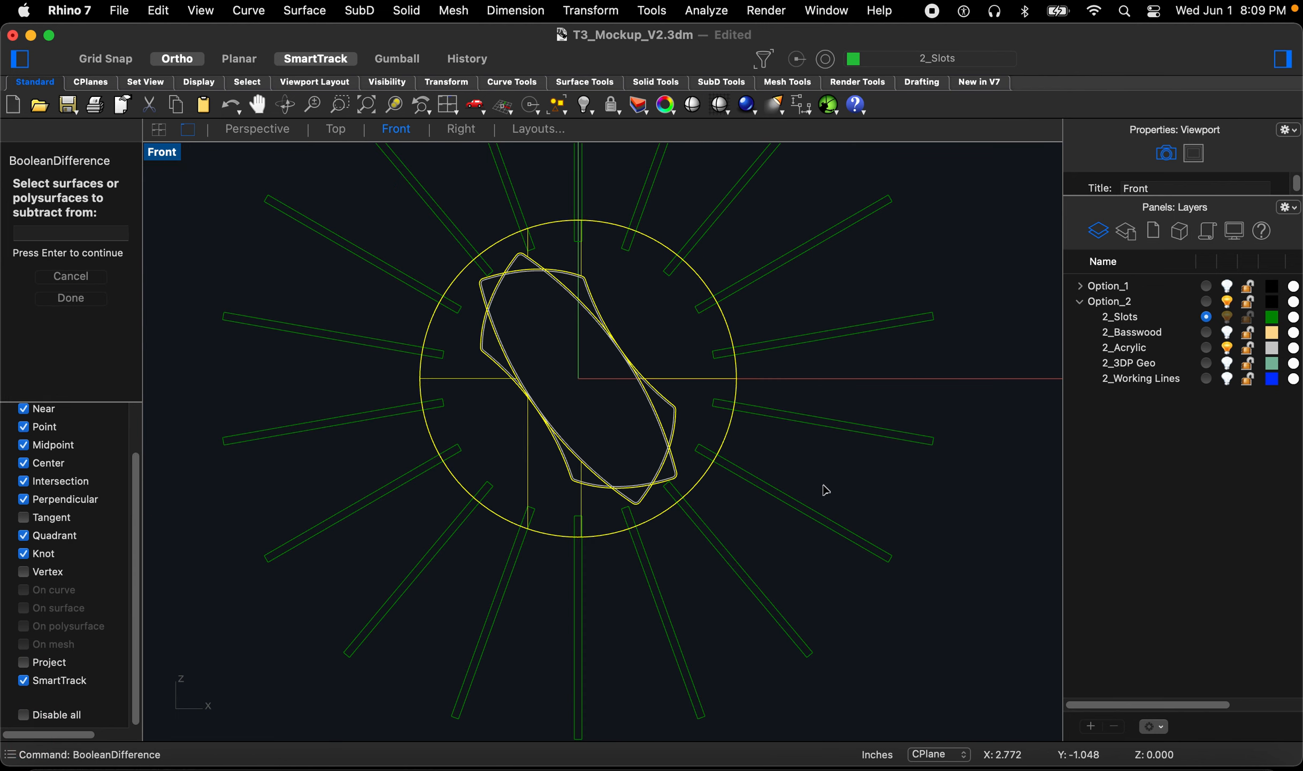
pyautogui.press('space')
pyautogui.click(904, 594)
pyautogui.moveTo(921, 608); pyautogui.dragTo(415, 215)
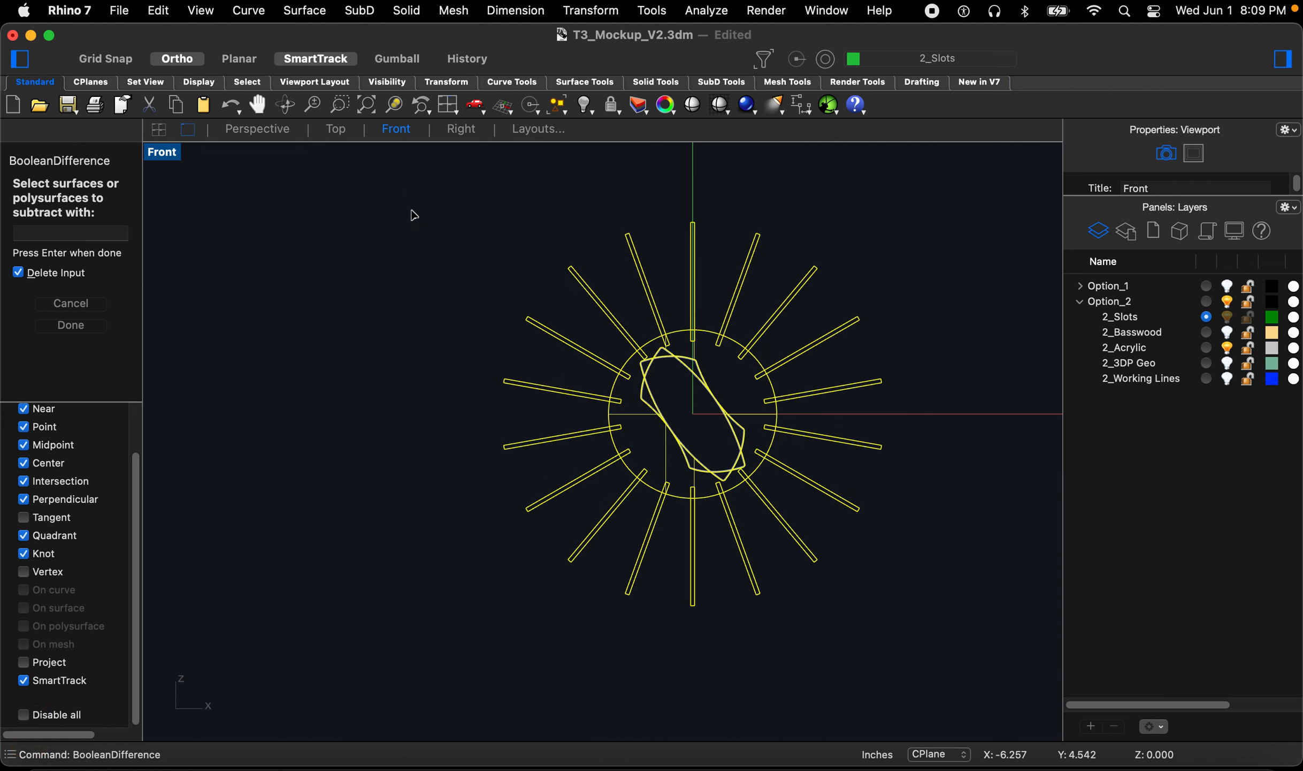
pyautogui.press('Return')
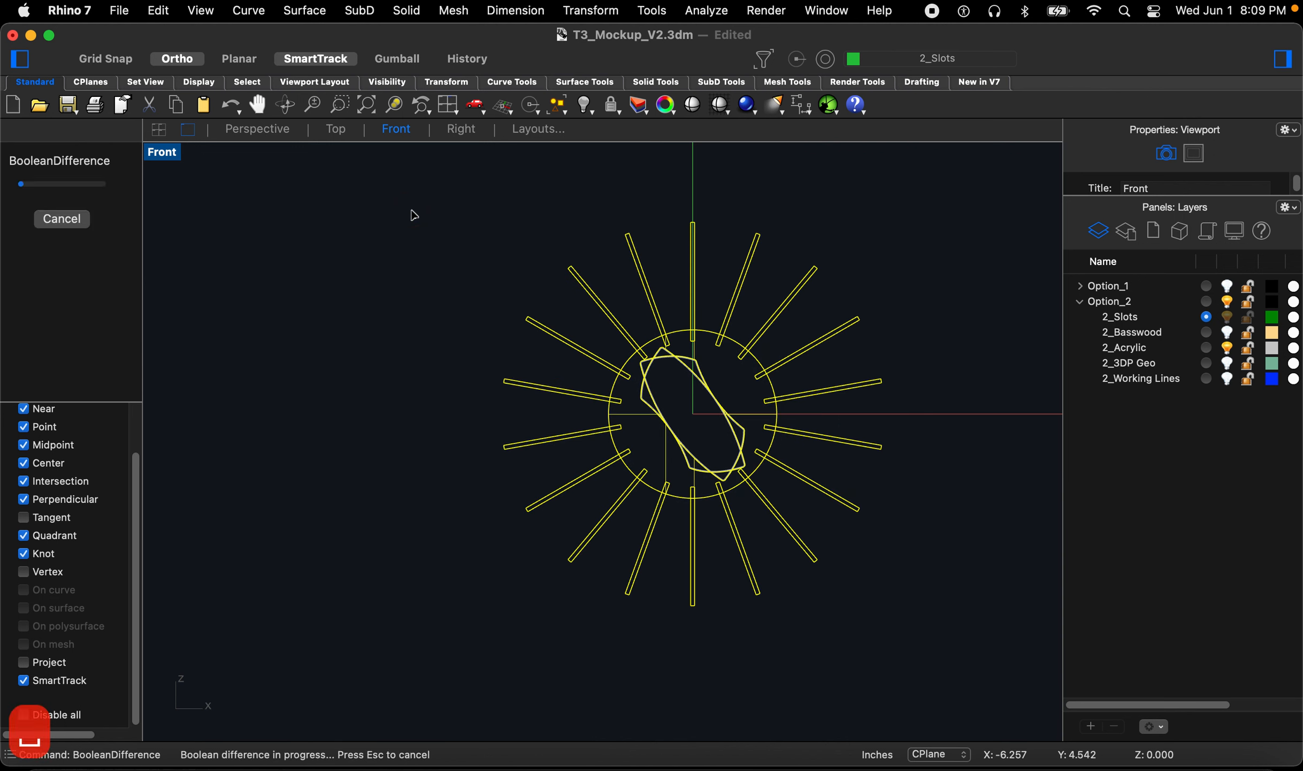
# Step: Show the 2_Basswood layer and inspect the notched rings and fins in the Perspective view
pyautogui.scroll(5, 647, 320)
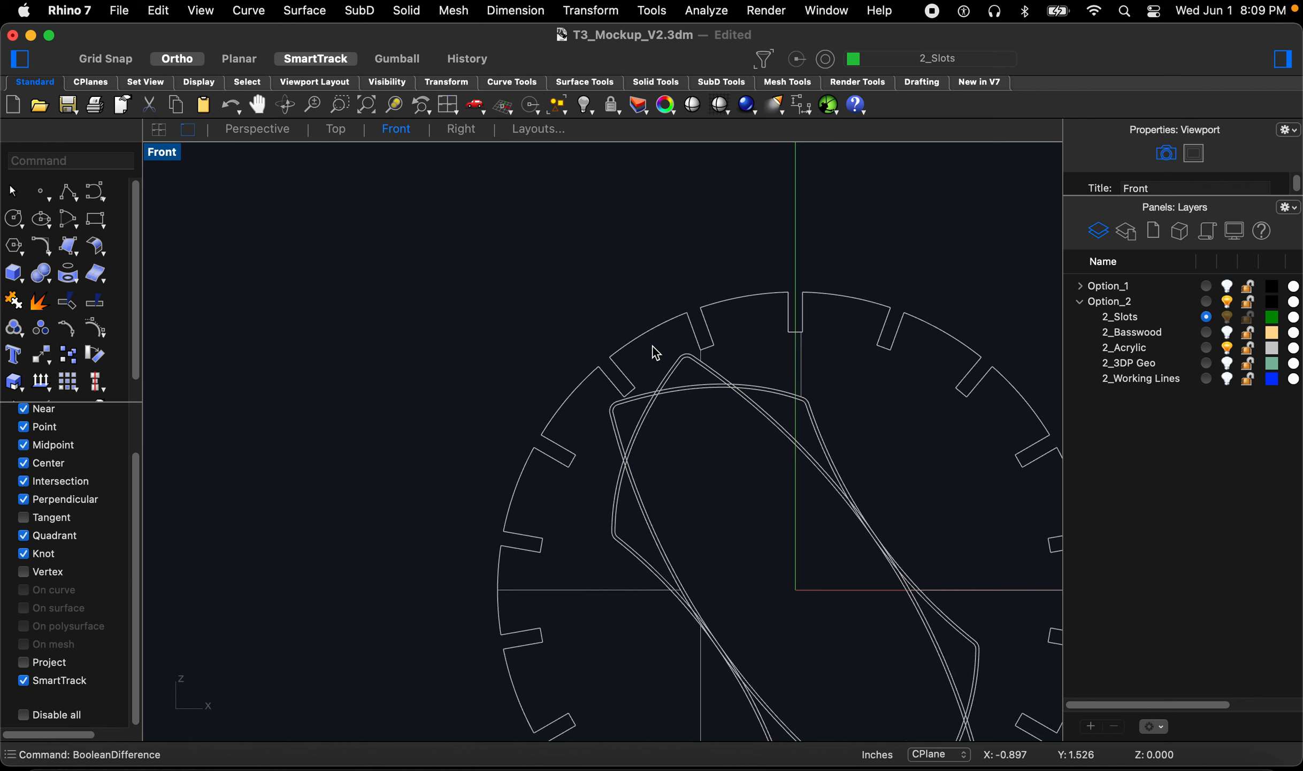
pyautogui.click(262, 133)
pyautogui.moveTo(261, 137); pyautogui.dragTo(932, 368, button='right')
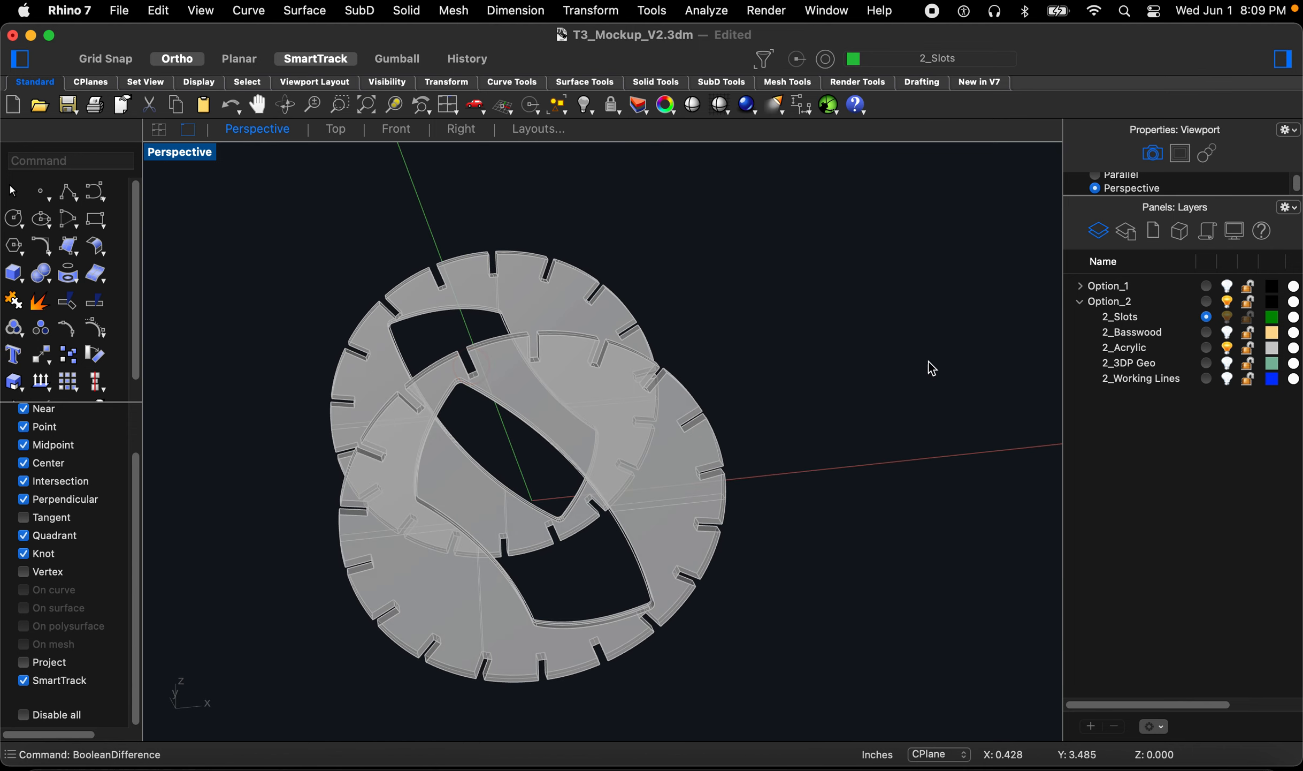
pyautogui.click(1229, 333)
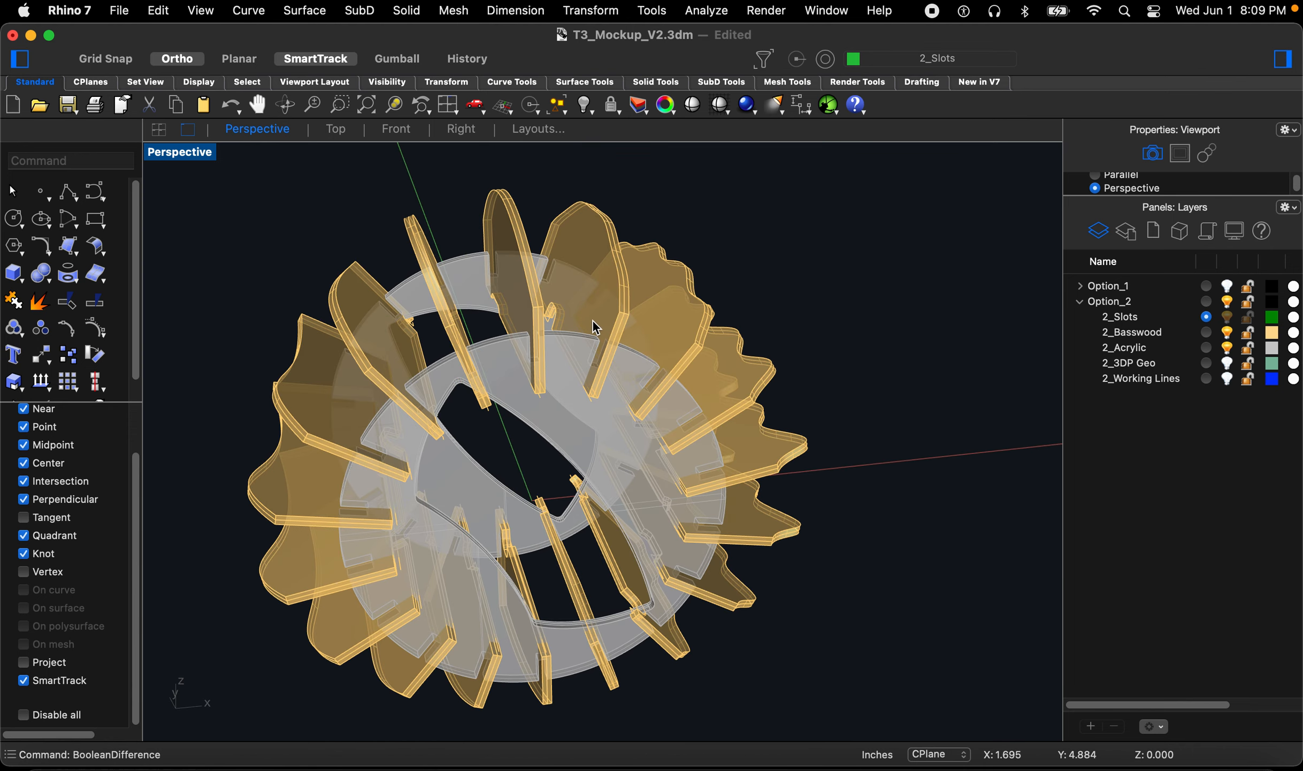
pyautogui.write('z')
pyautogui.press('space')
pyautogui.moveTo(562, 166); pyautogui.dragTo(428, 467)
pyautogui.moveTo(557, 289); pyautogui.dragTo(594, 307, button='right')
pyautogui.scroll(3, 780, 588)
pyautogui.moveTo(783, 593); pyautogui.dragTo(584, 444, button='right')
pyautogui.scroll(3, 584, 447)
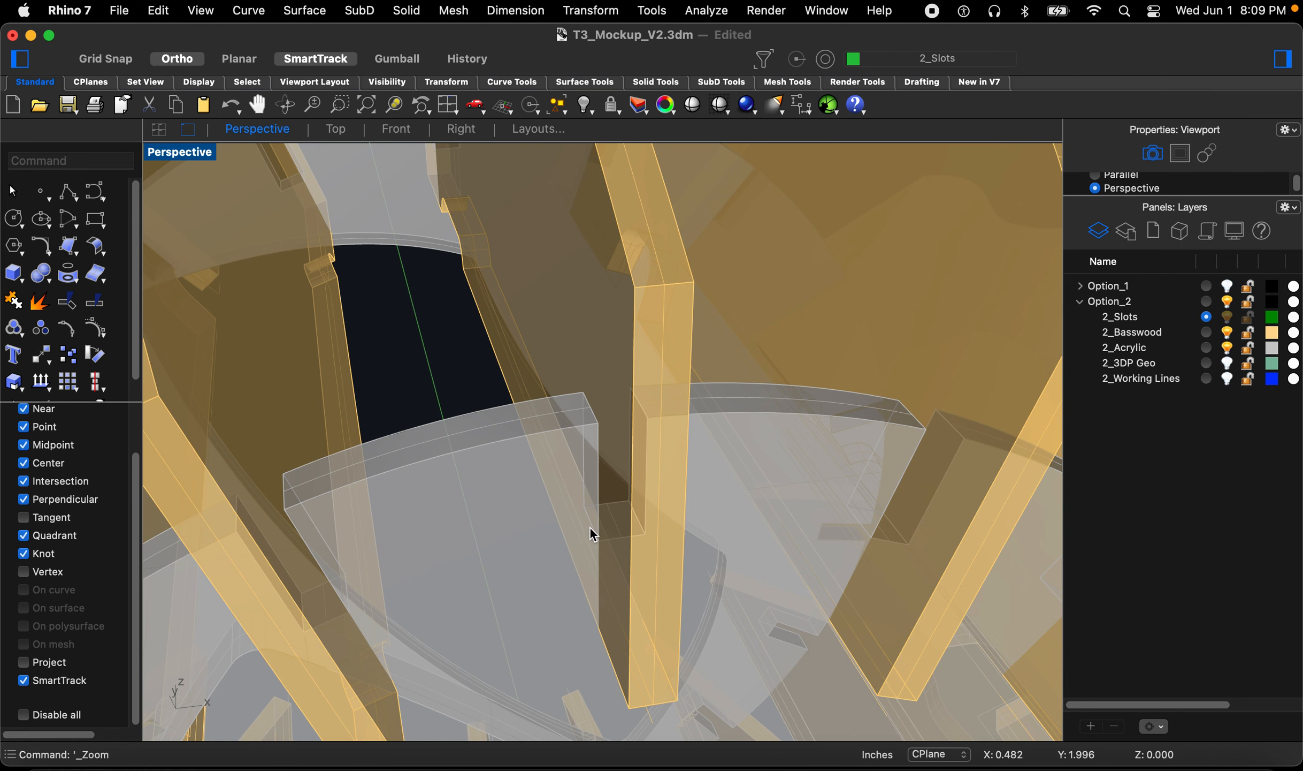
# Step: Extrude the edge outlines of the two stacked ring notches one-sided, with Both Sides off, into solid slot boxes
pyautogui.scroll(3, 593, 533)
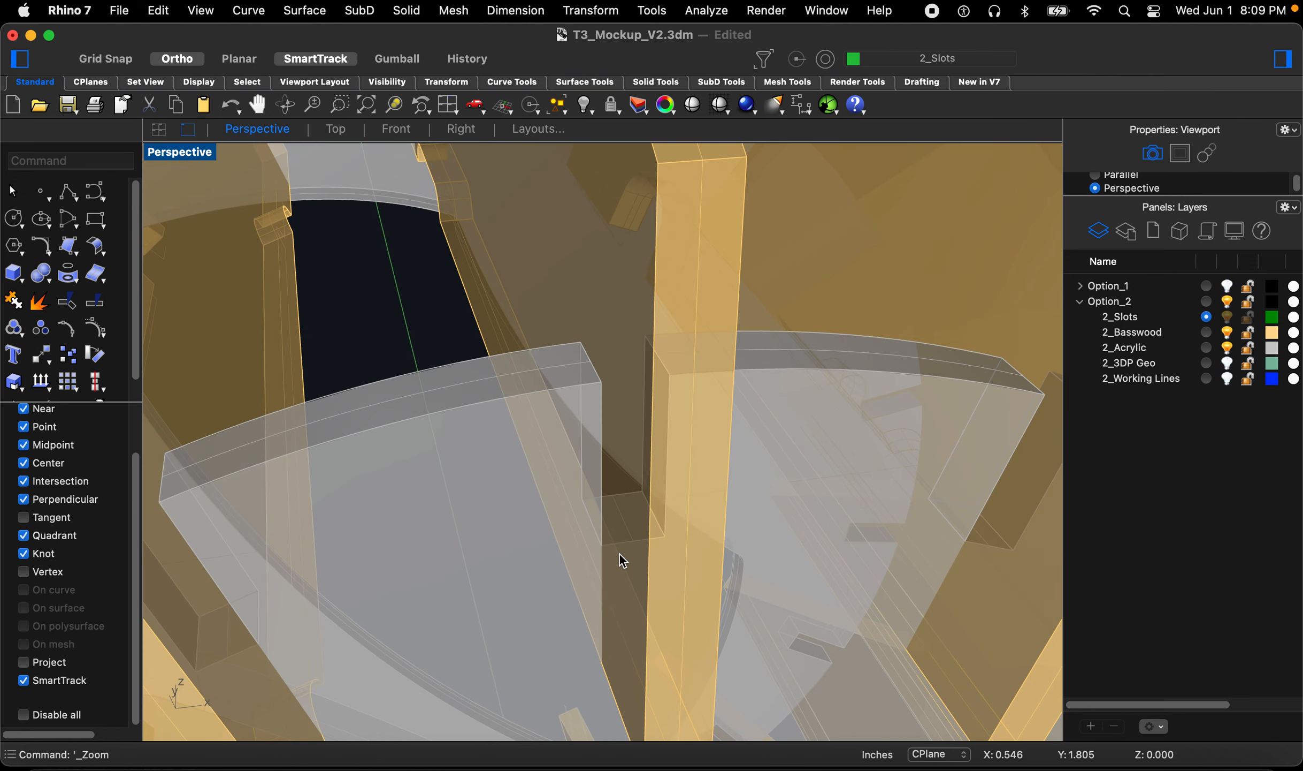
pyautogui.scroll(-3, 627, 525)
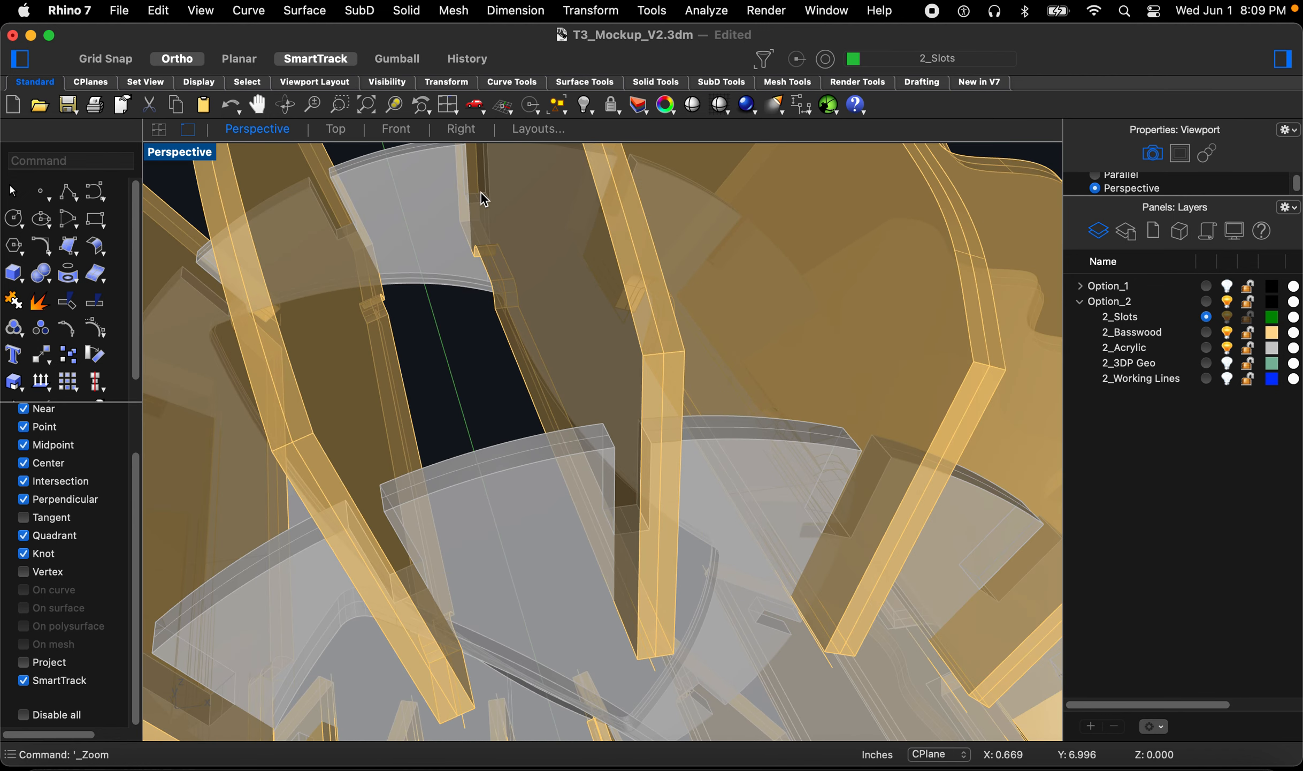
pyautogui.write('ex')
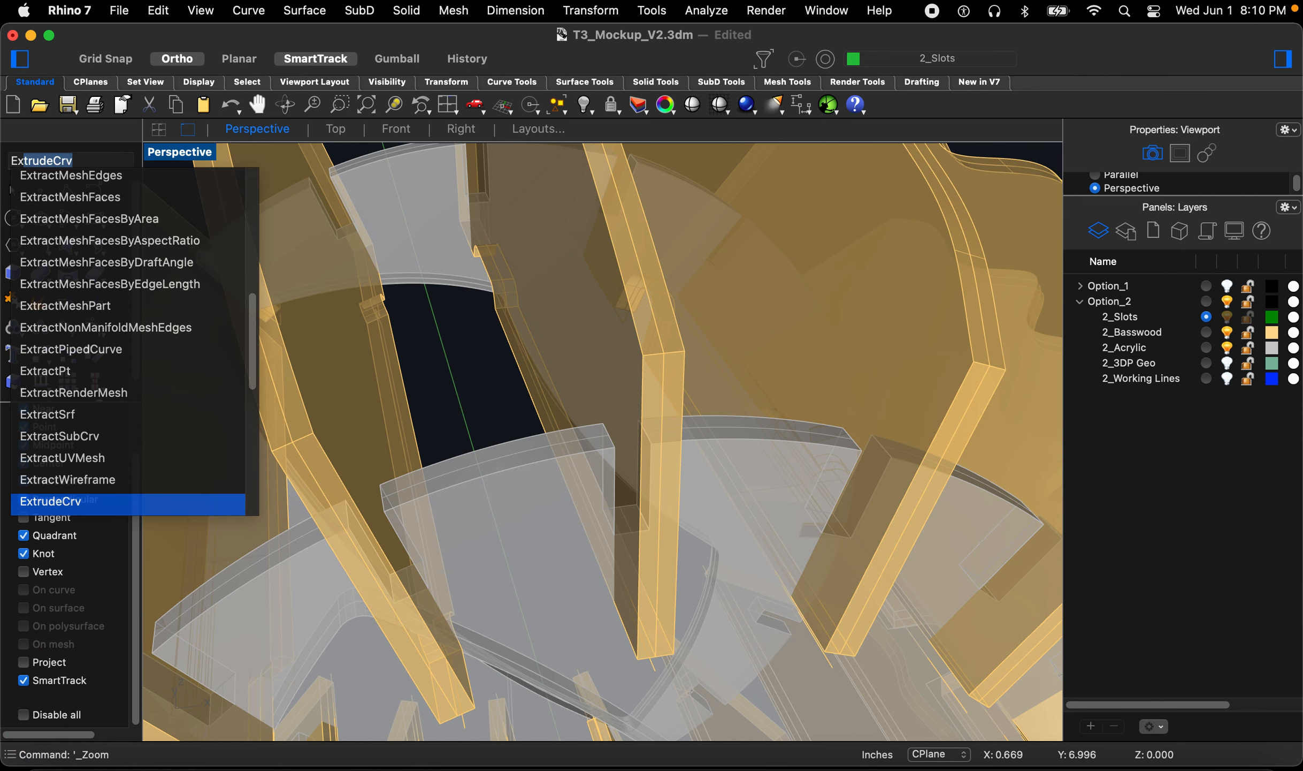
pyautogui.press('Return')
pyautogui.scroll(2, 625, 537)
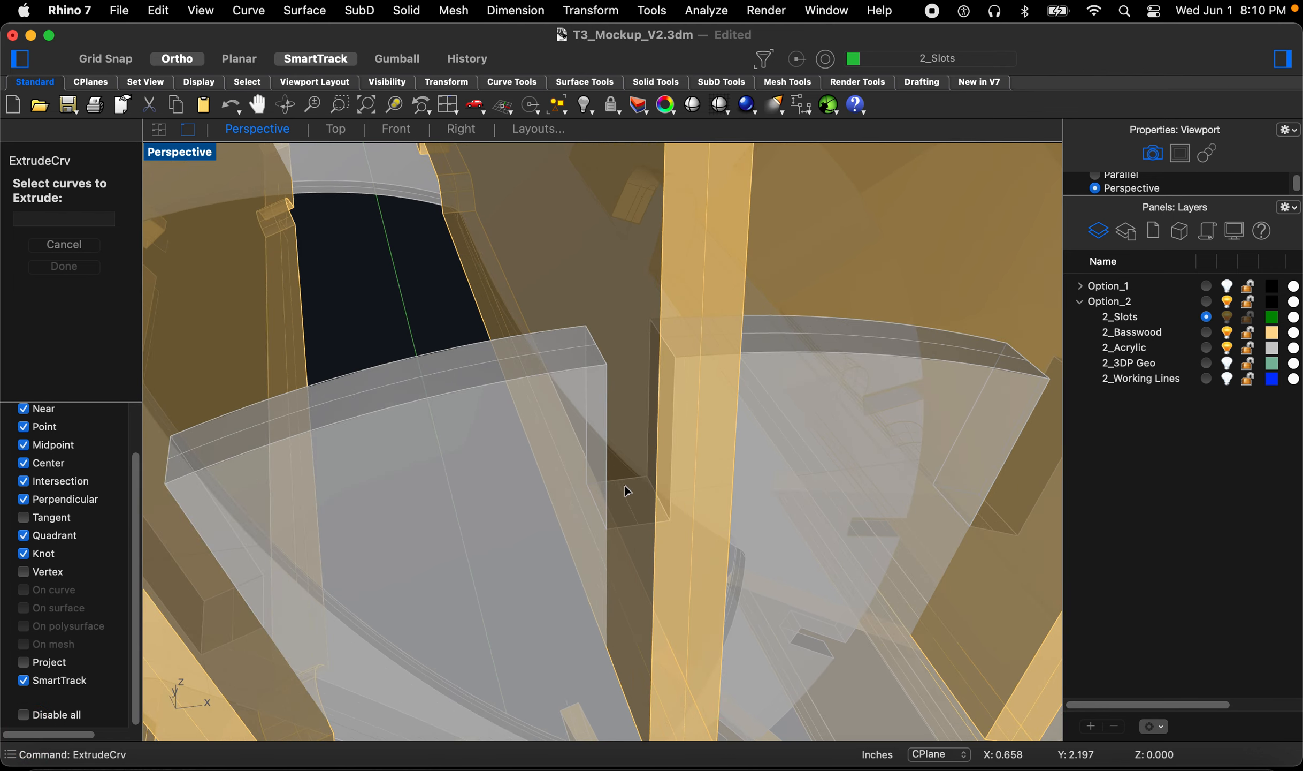
pyautogui.click(637, 479)
pyautogui.click(657, 494)
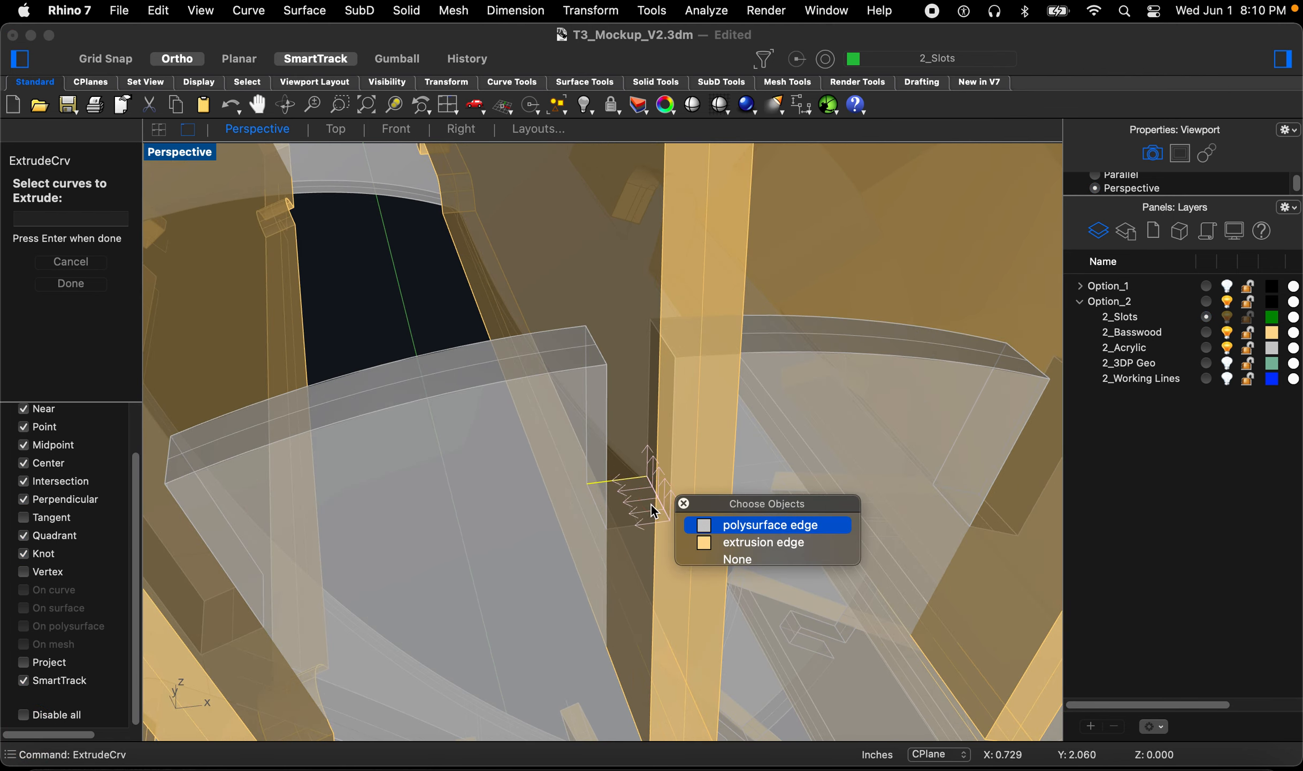
pyautogui.press('Return')
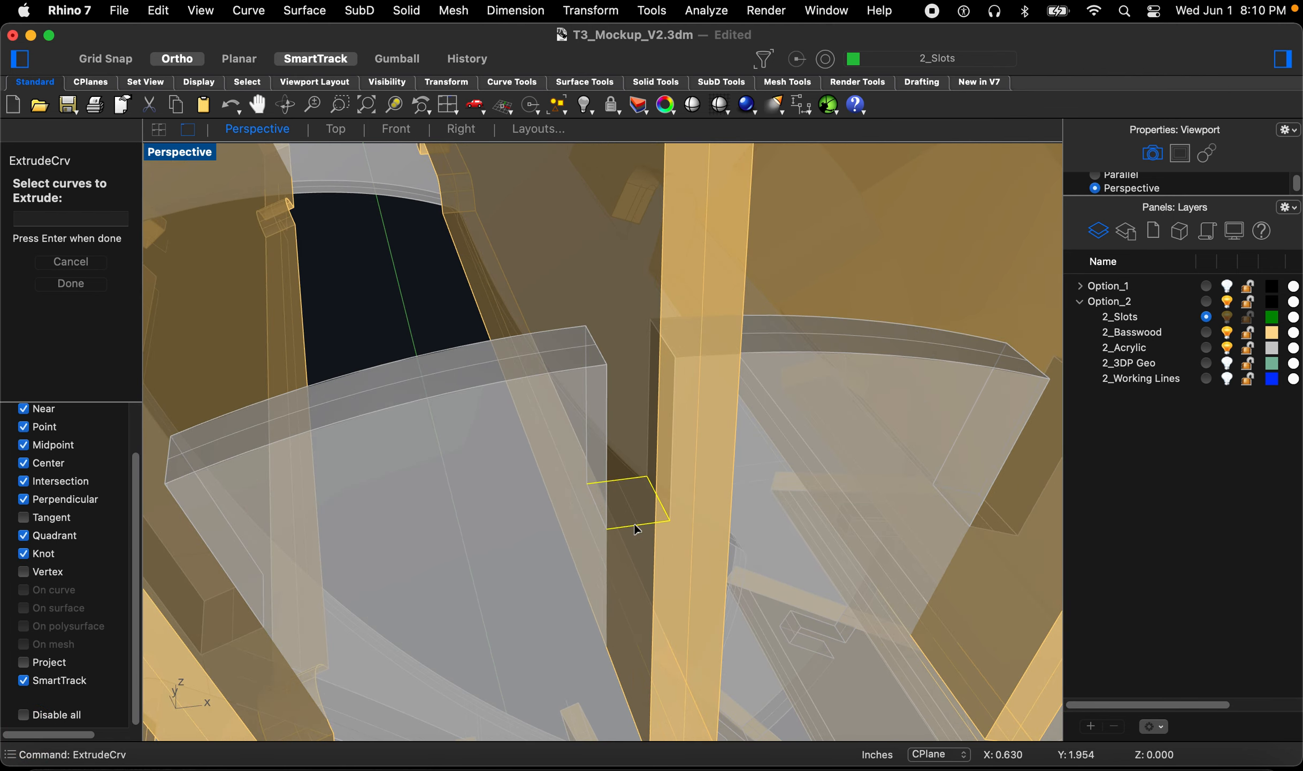
pyautogui.scroll(-5, 596, 522)
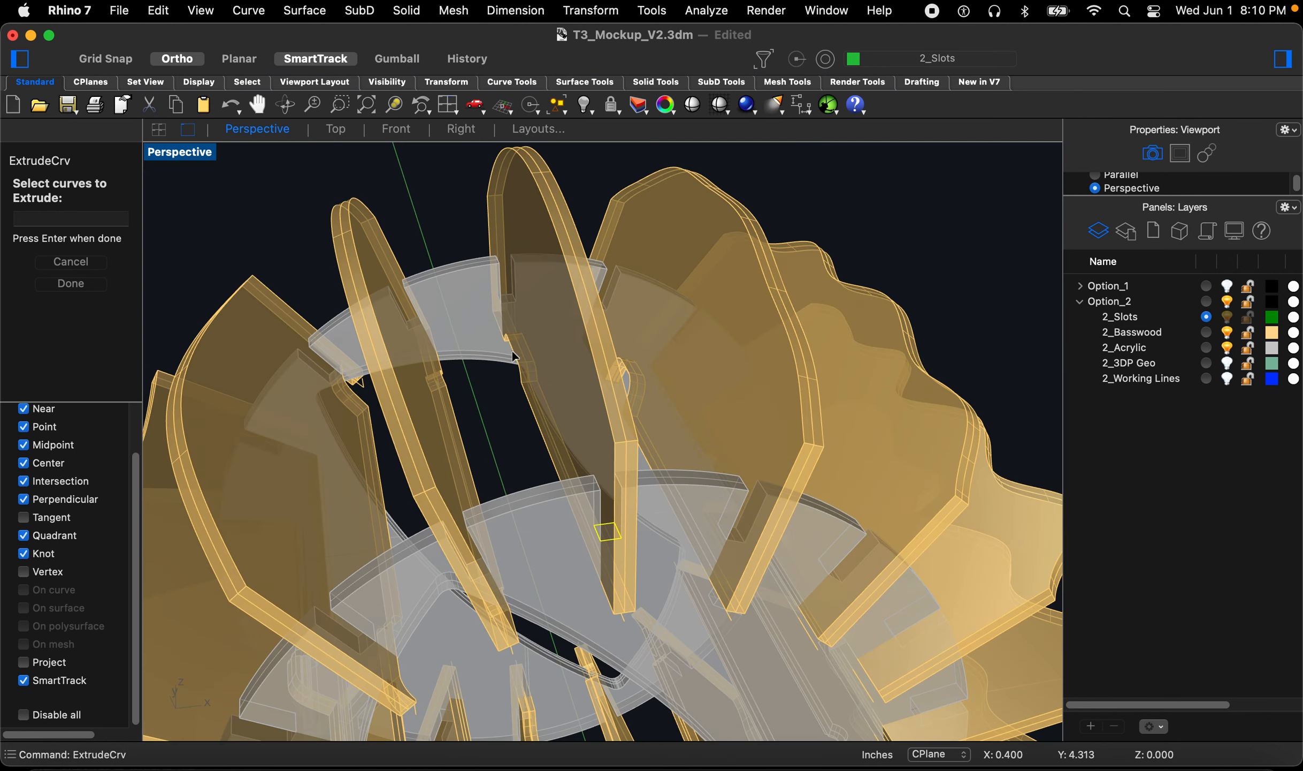
pyautogui.scroll(5, 486, 262)
pyautogui.scroll(2, 551, 342)
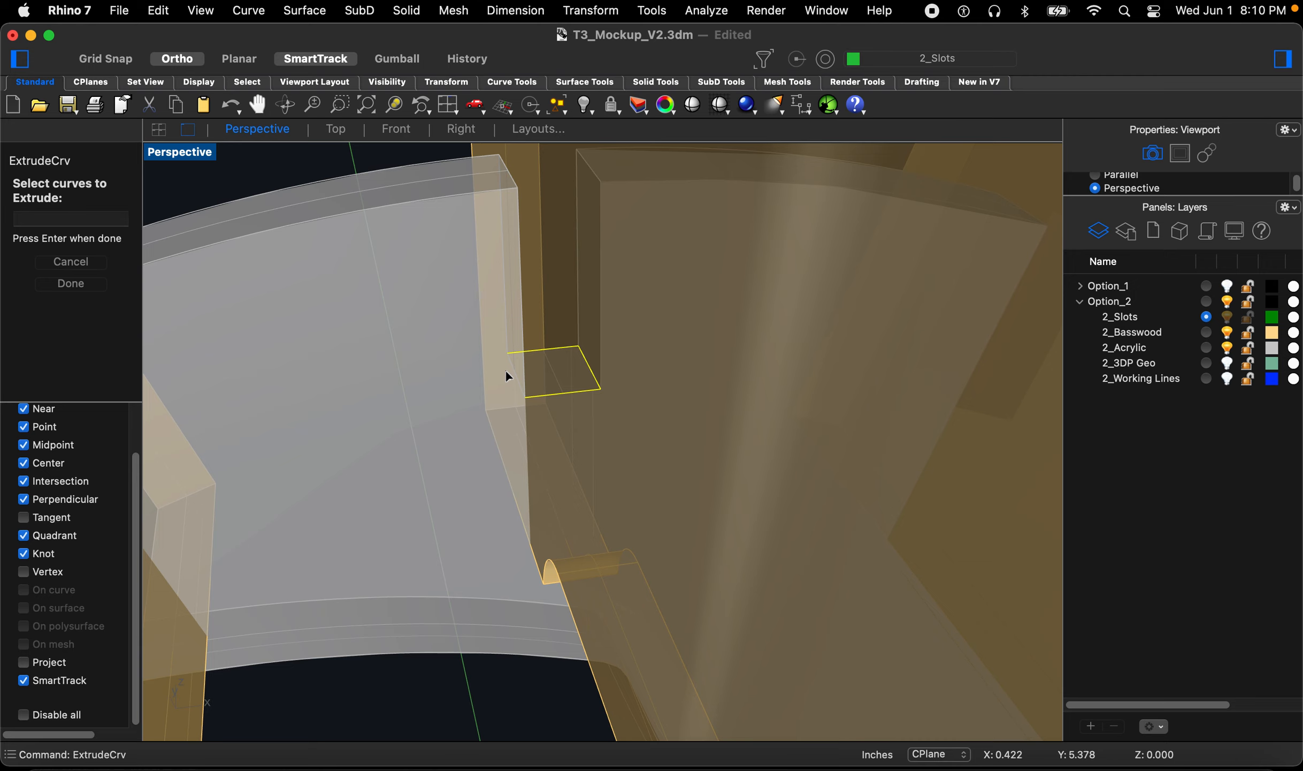
pyautogui.scroll(-6, 506, 355)
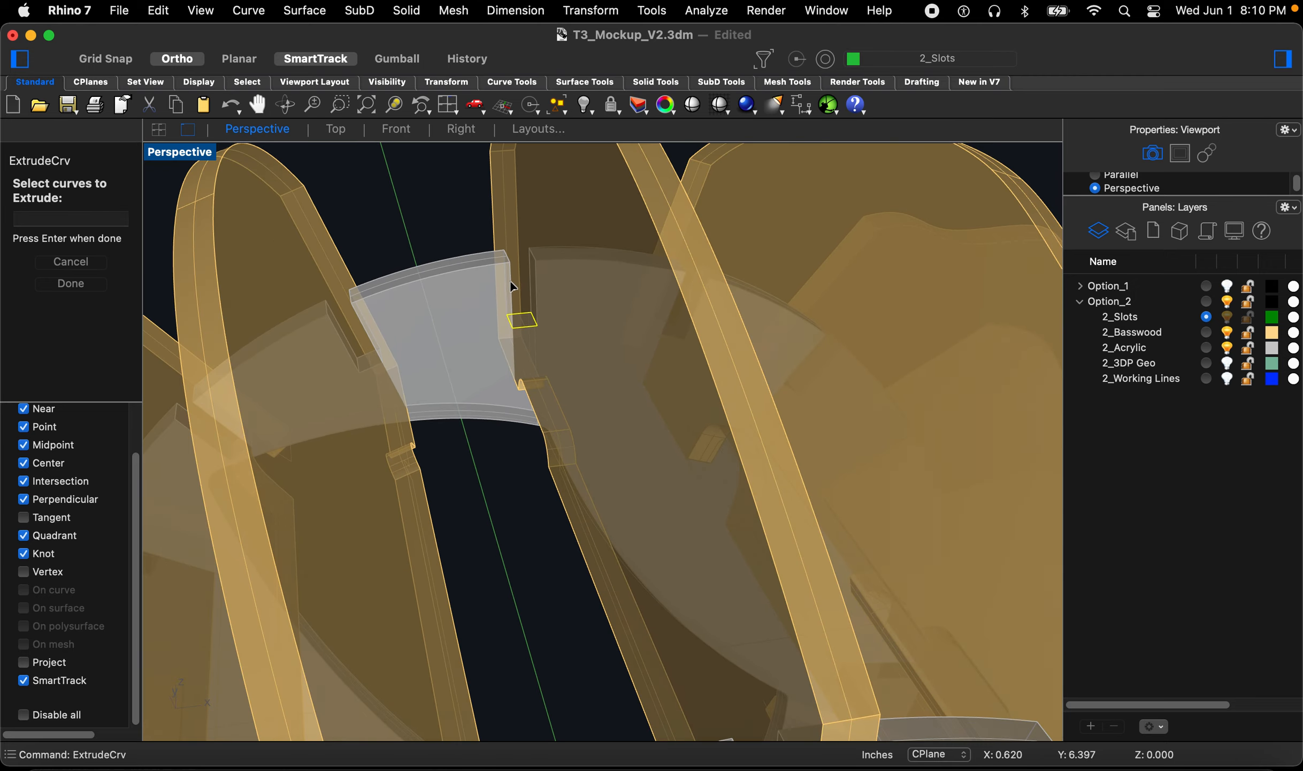
pyautogui.scroll(-5, 522, 318)
pyautogui.scroll(8, 556, 412)
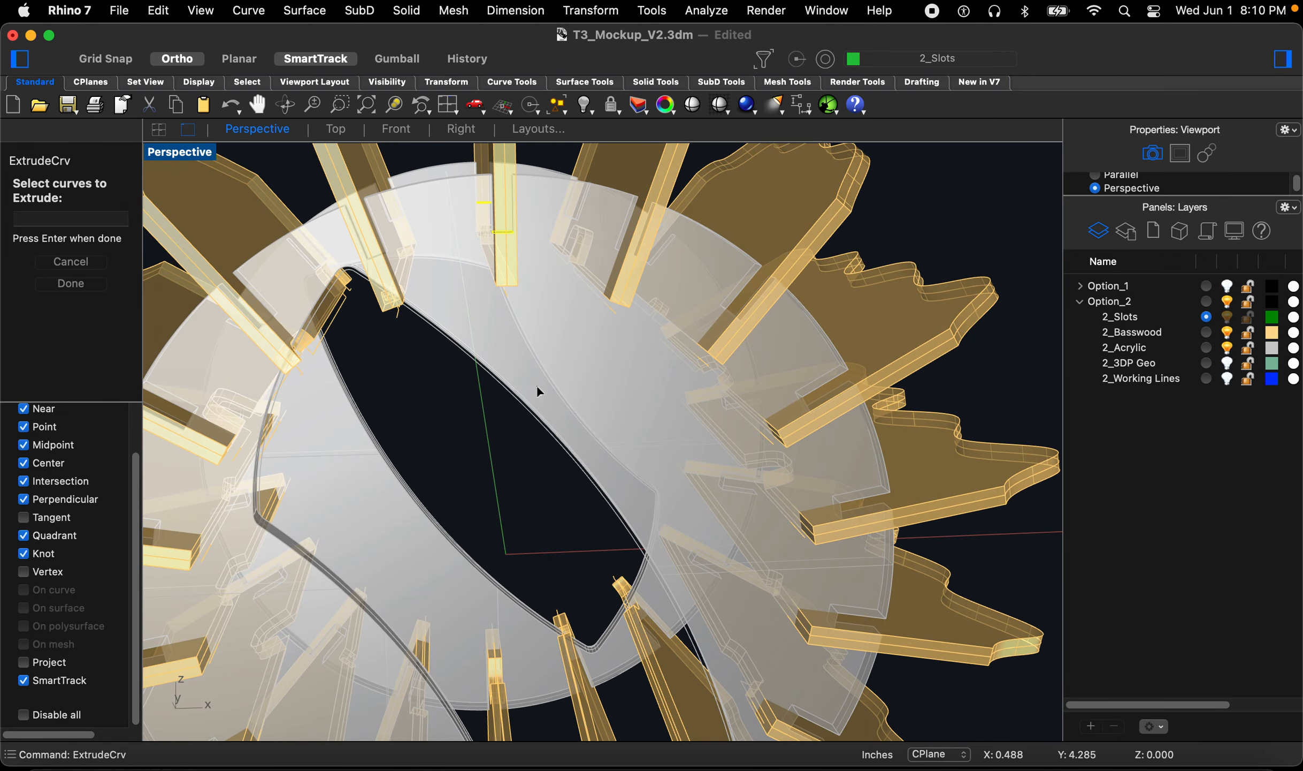
pyautogui.press('space')
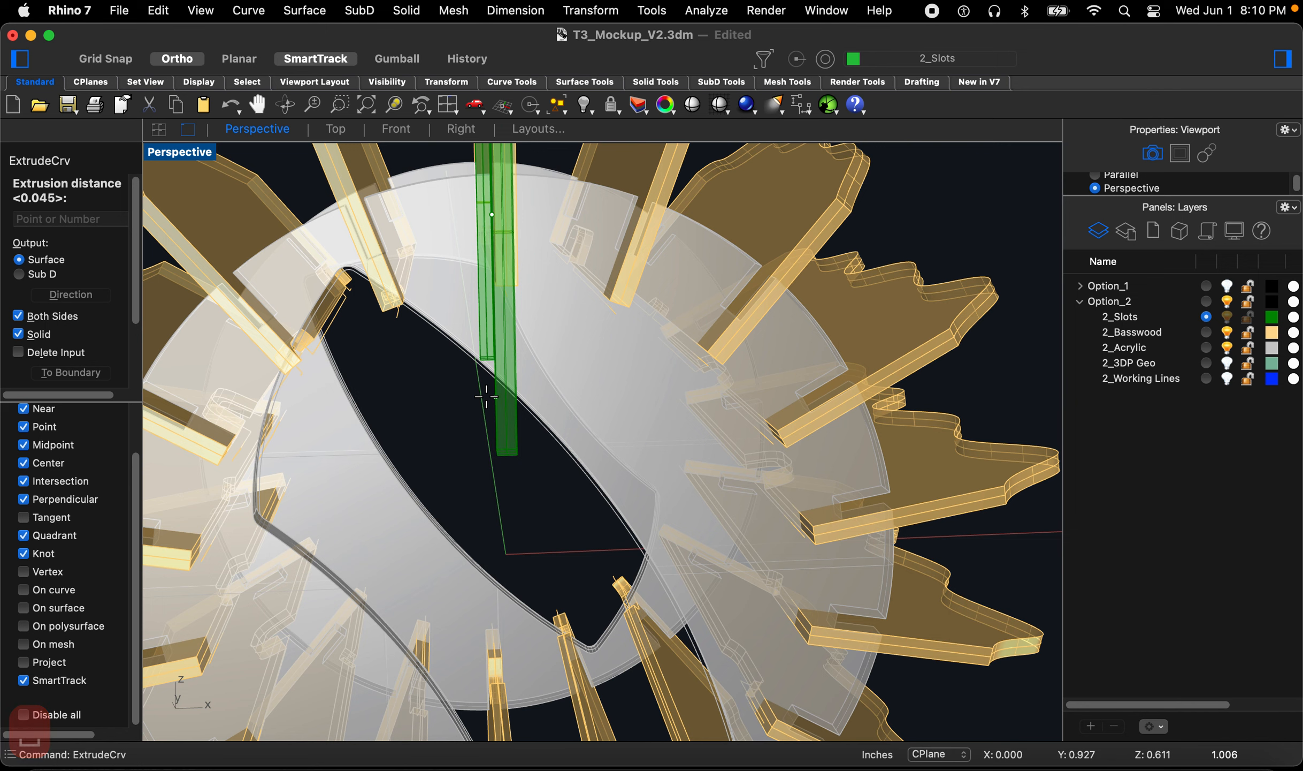
pyautogui.scroll(-4, 486, 396)
pyautogui.write('b')
pyautogui.press('space')
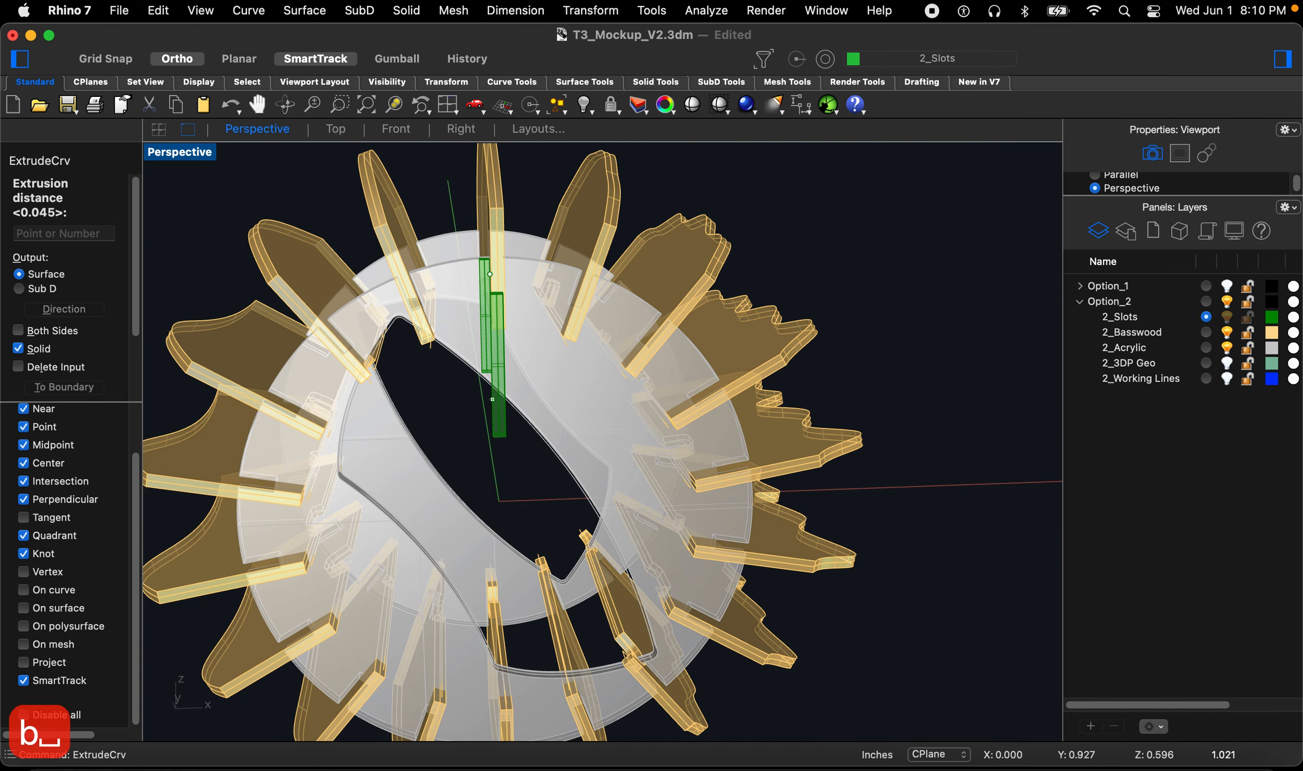
pyautogui.click(475, 405)
pyautogui.moveTo(521, 424); pyautogui.dragTo(587, 231, button='right')
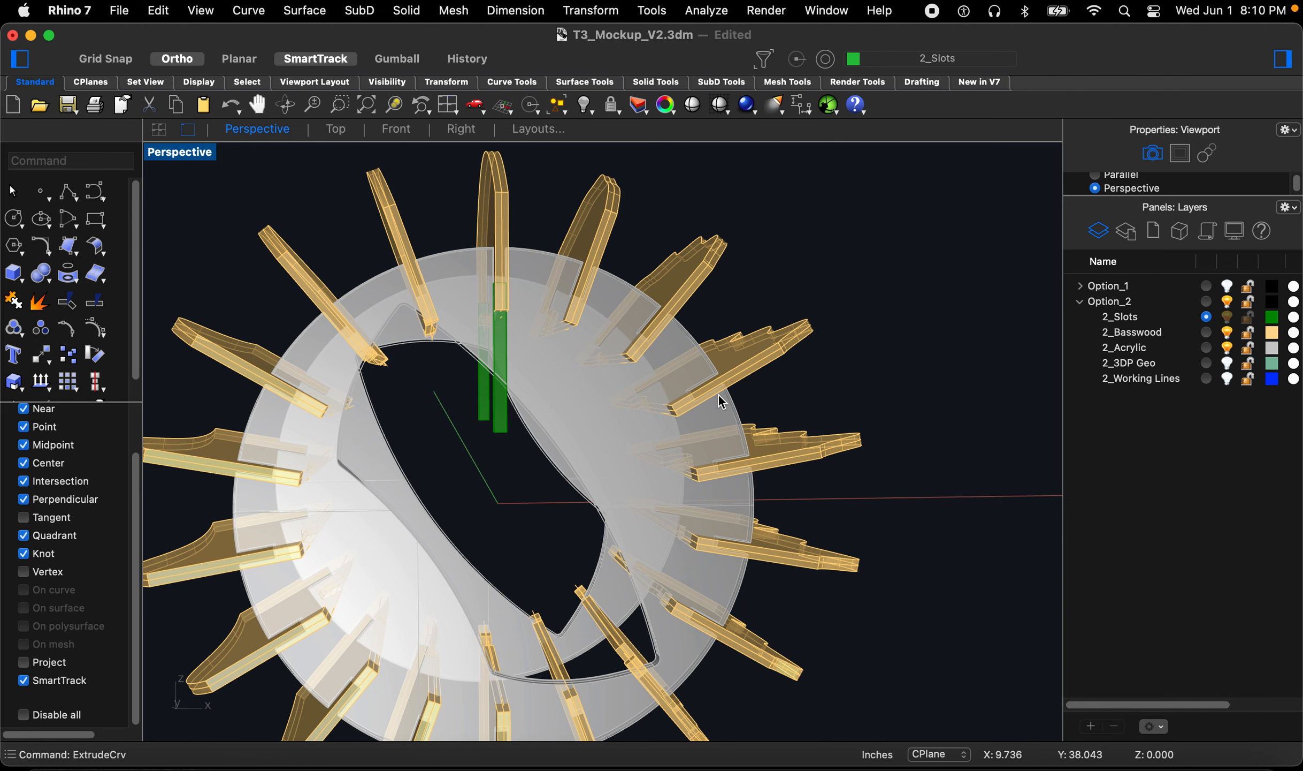
# Step: Hide the 2_Basswood layer and select the two new slot boxes, switching to the Front view
pyautogui.click(1227, 333)
pyautogui.scroll(5, 485, 432)
pyautogui.moveTo(538, 463); pyautogui.dragTo(470, 417)
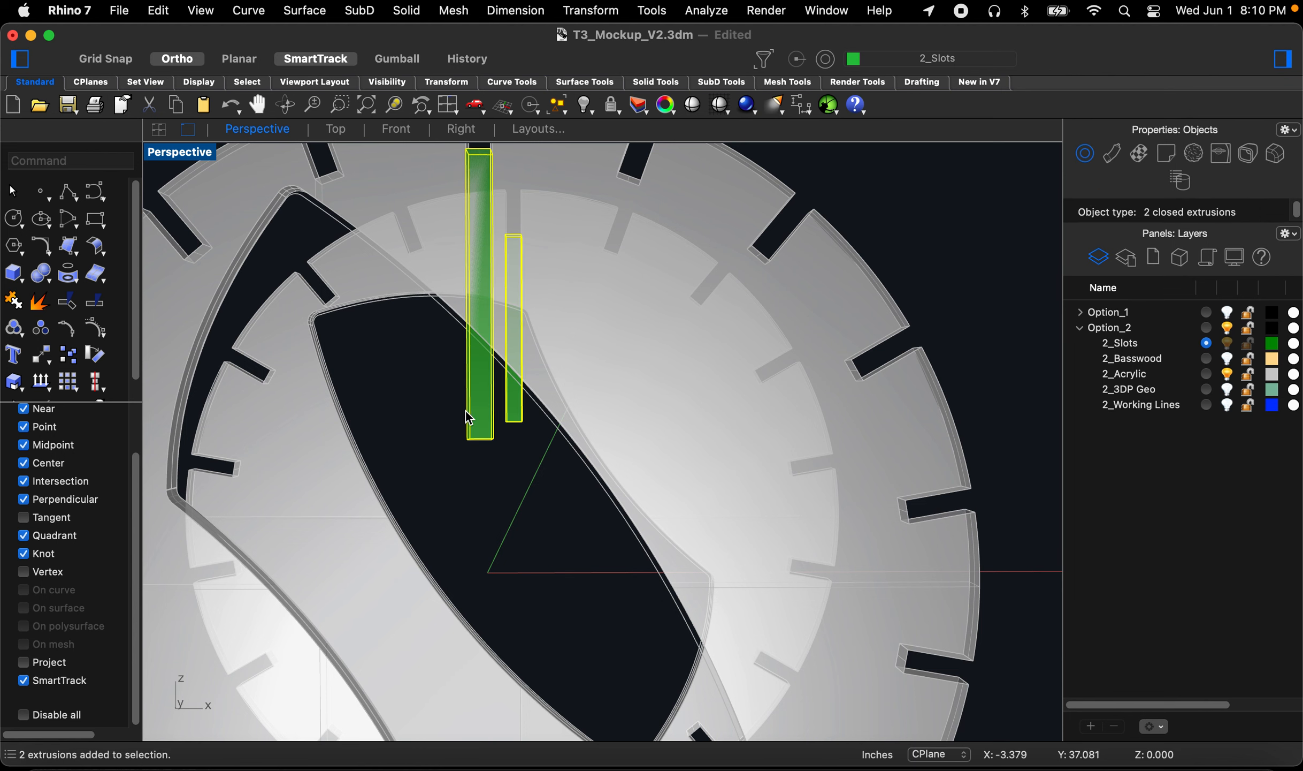
pyautogui.click(423, 135)
pyautogui.scroll(-2, 572, 458)
# Step: Rotate-copy the two slot boxes about the origin at 20° steps from 20 through 180 degrees
pyautogui.write('rot')
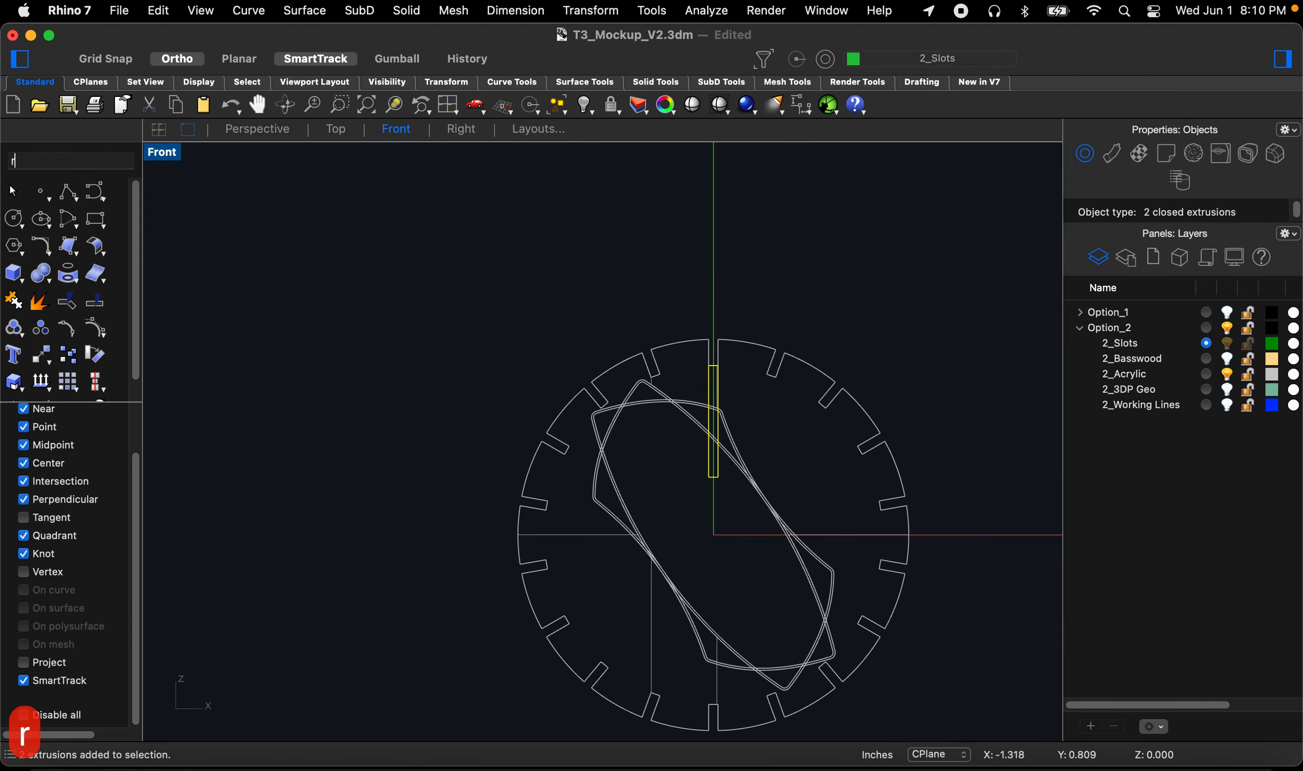
pyautogui.press('space')
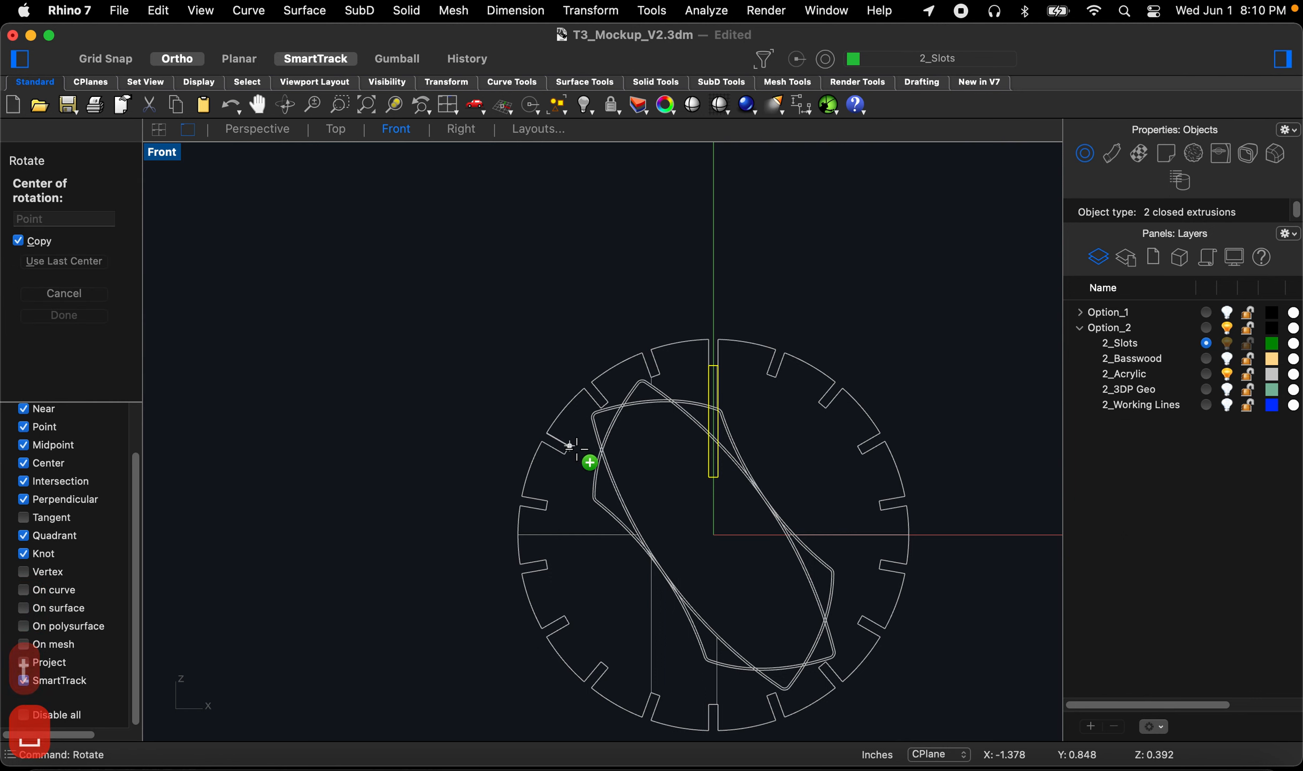
pyautogui.write('0')
pyautogui.press('space')
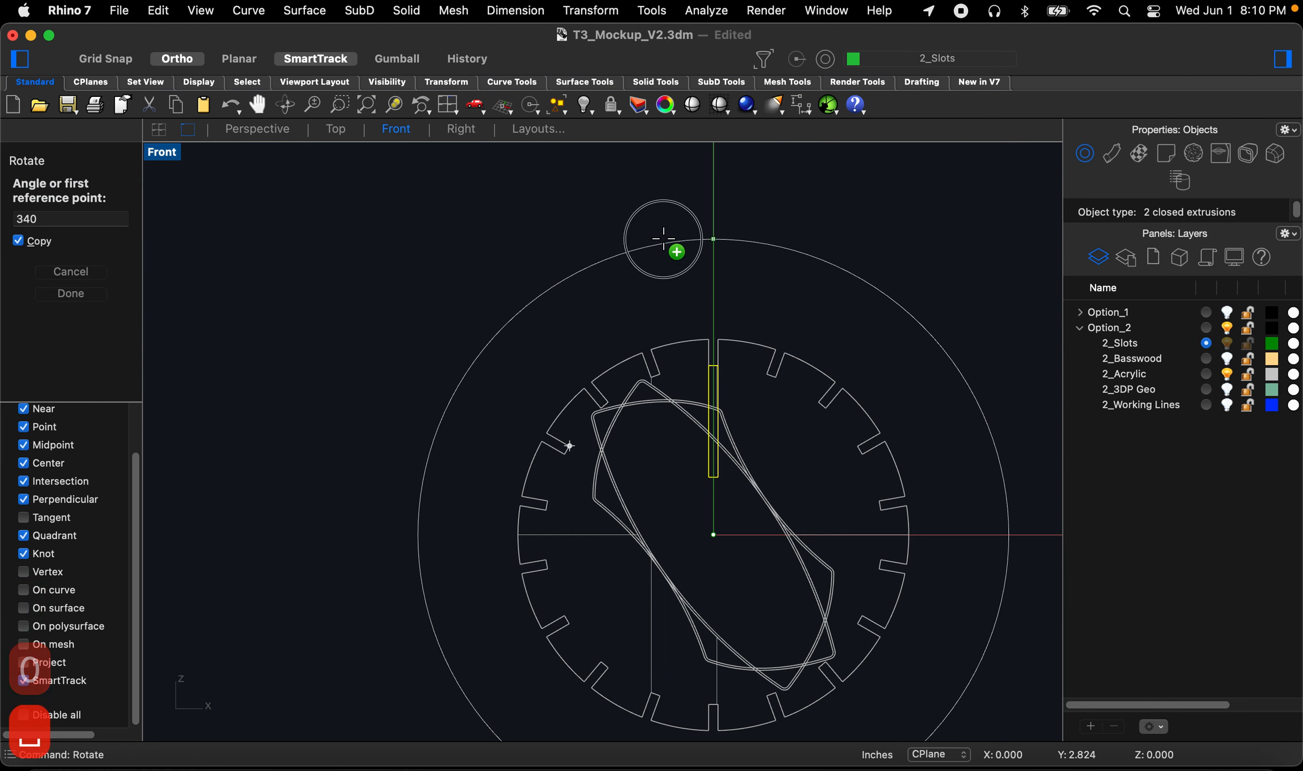
pyautogui.click(663, 238)
pyautogui.write('20')
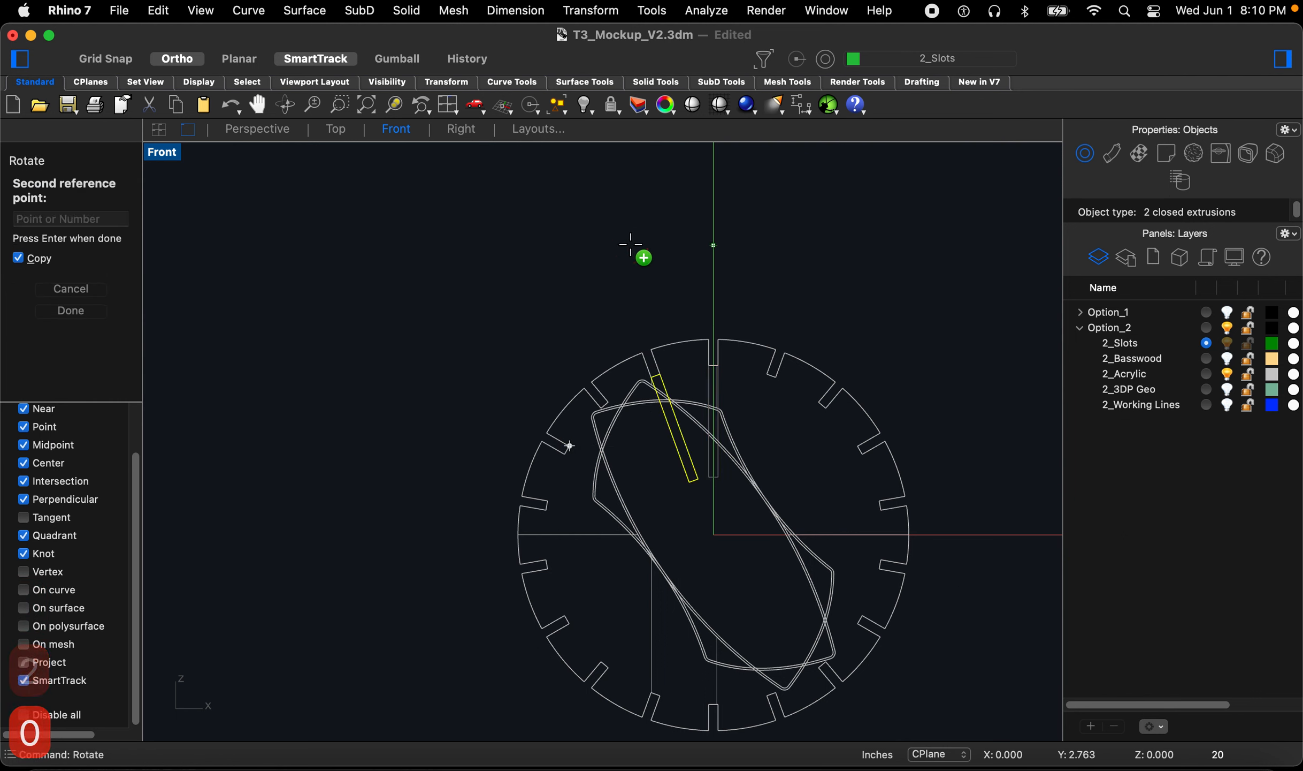
pyautogui.press('BackSpace')
pyautogui.press('BackSpace')
pyautogui.write('40')
pyautogui.press('Return')
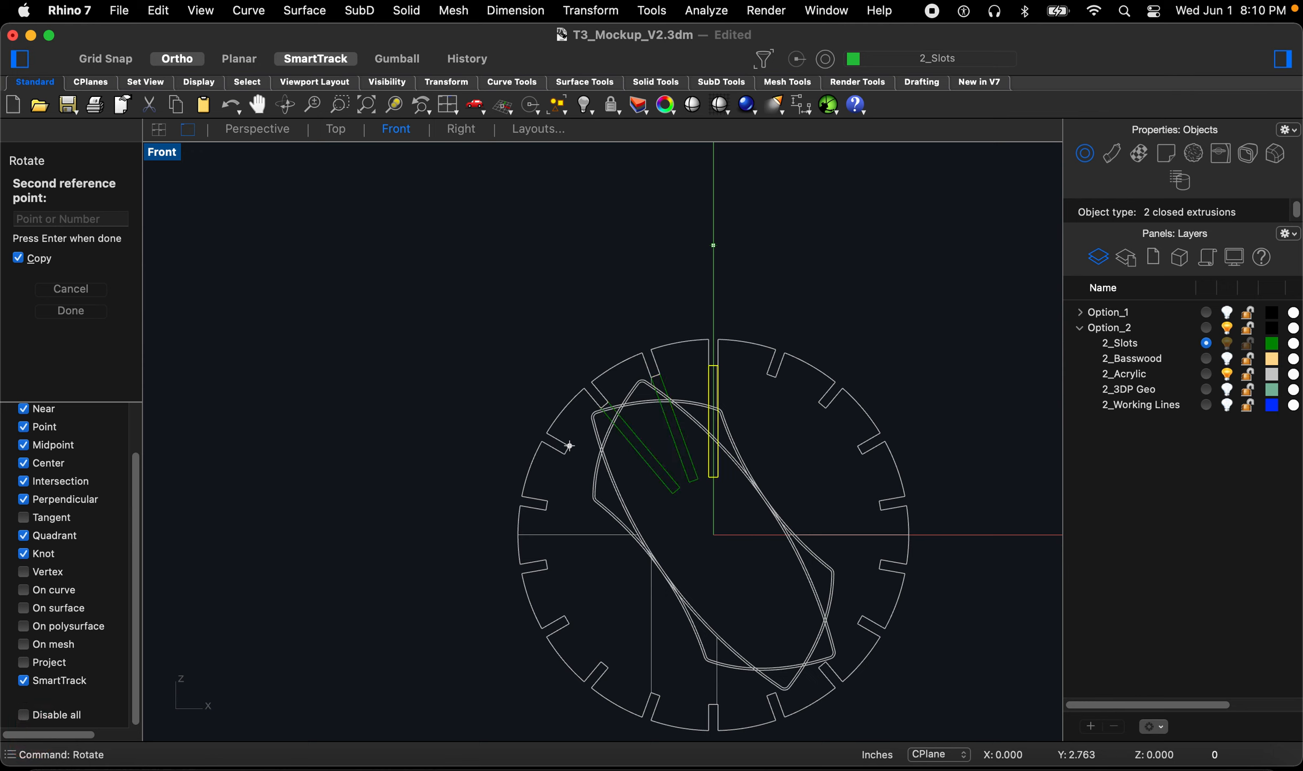
pyautogui.write('60')
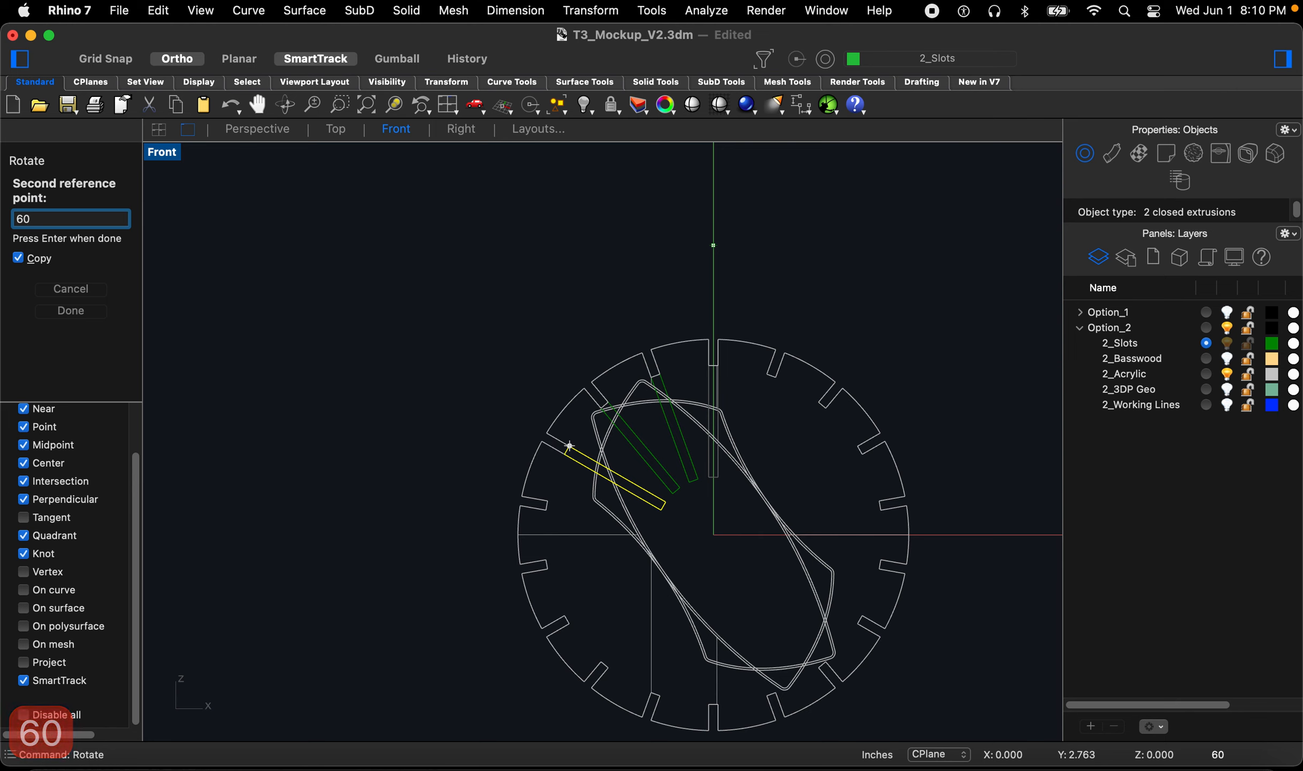
pyautogui.press('Return')
pyautogui.write('80')
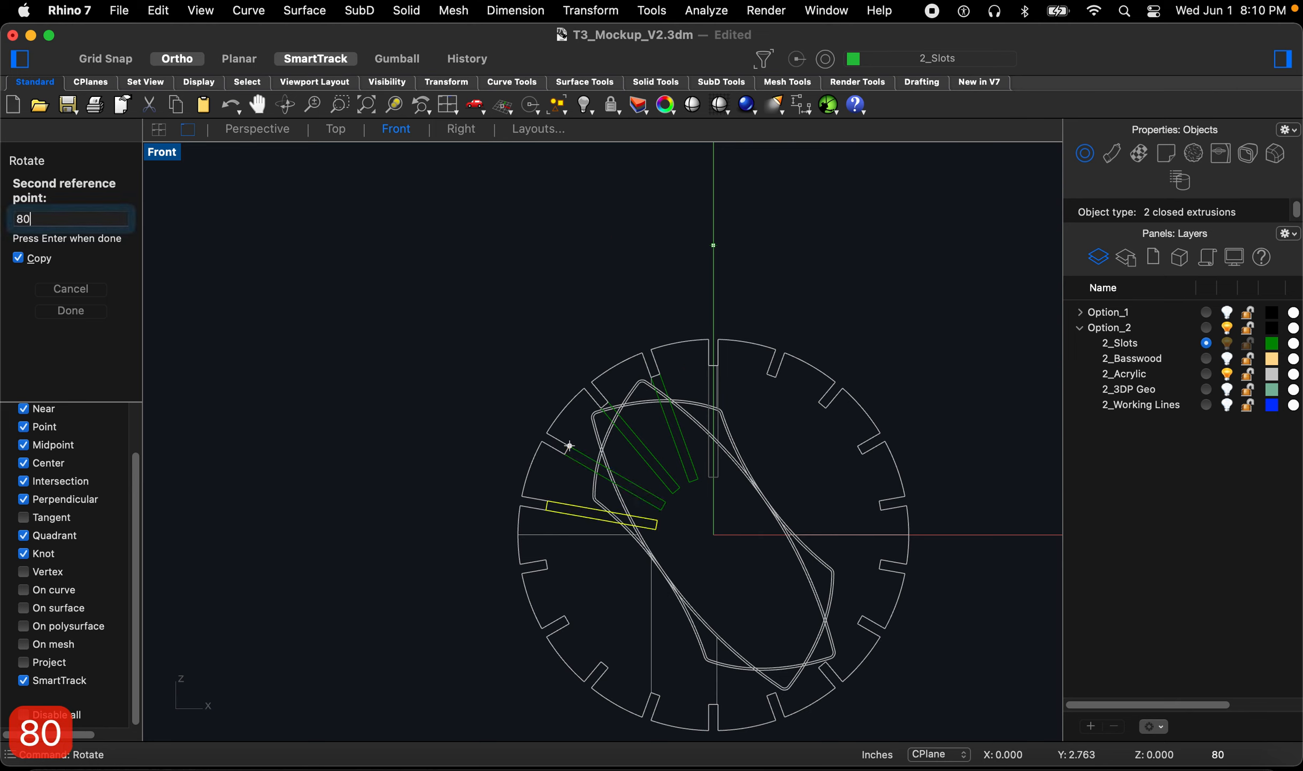
pyautogui.press('Return')
pyautogui.write('100')
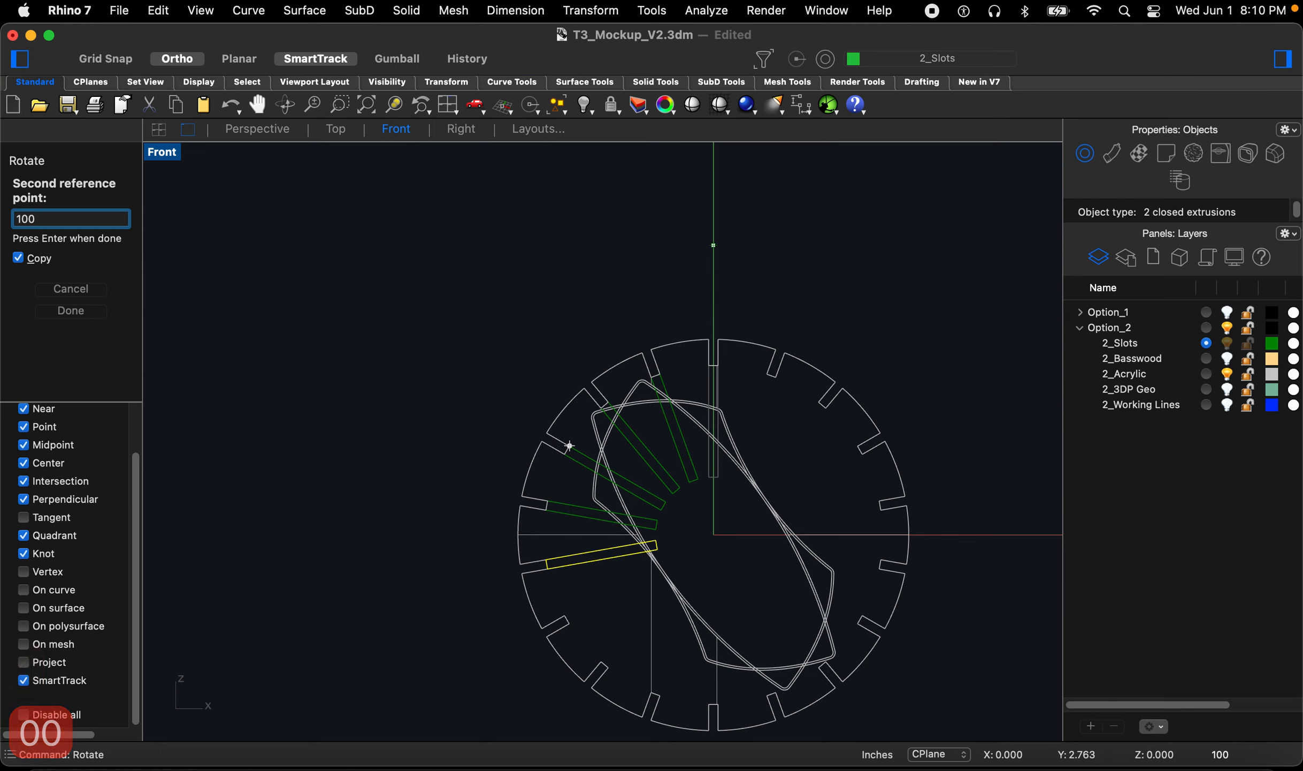
pyautogui.press('Return')
pyautogui.write('120')
pyautogui.press('Return')
pyautogui.write('140')
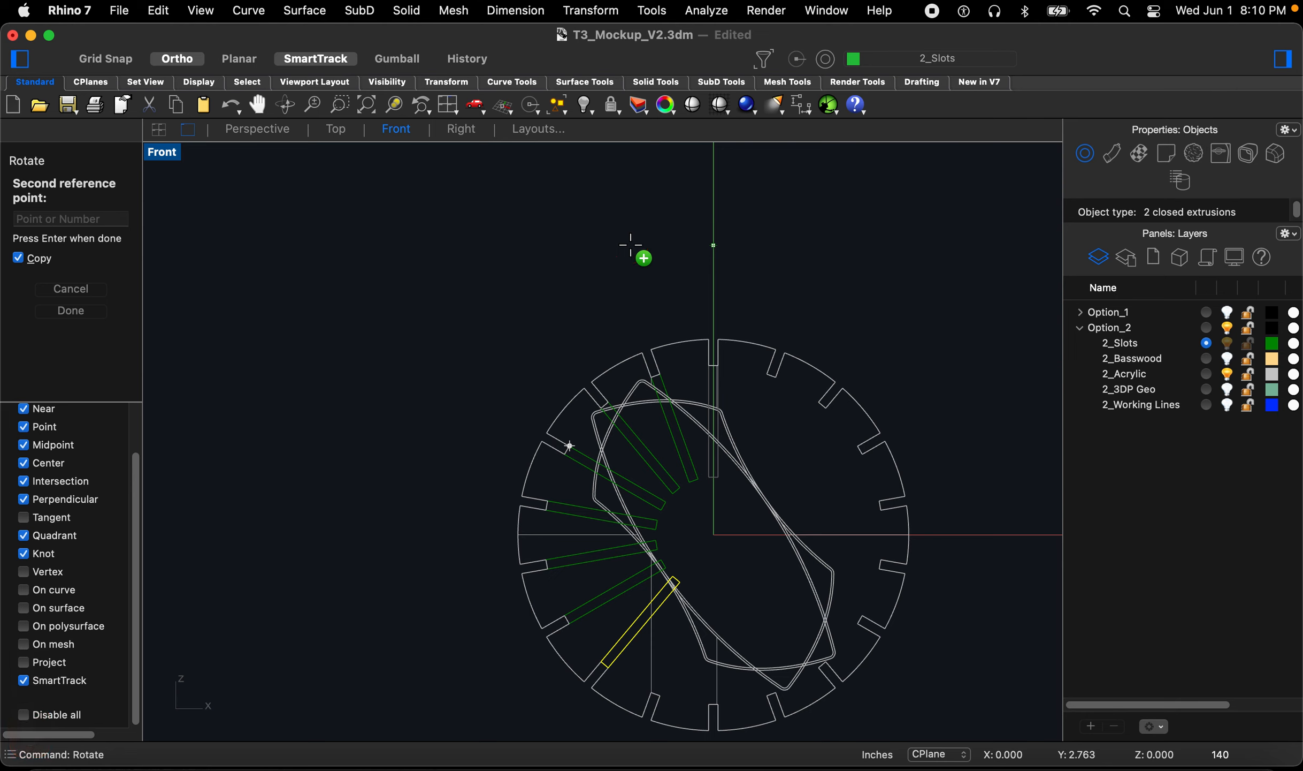
pyautogui.write('160')
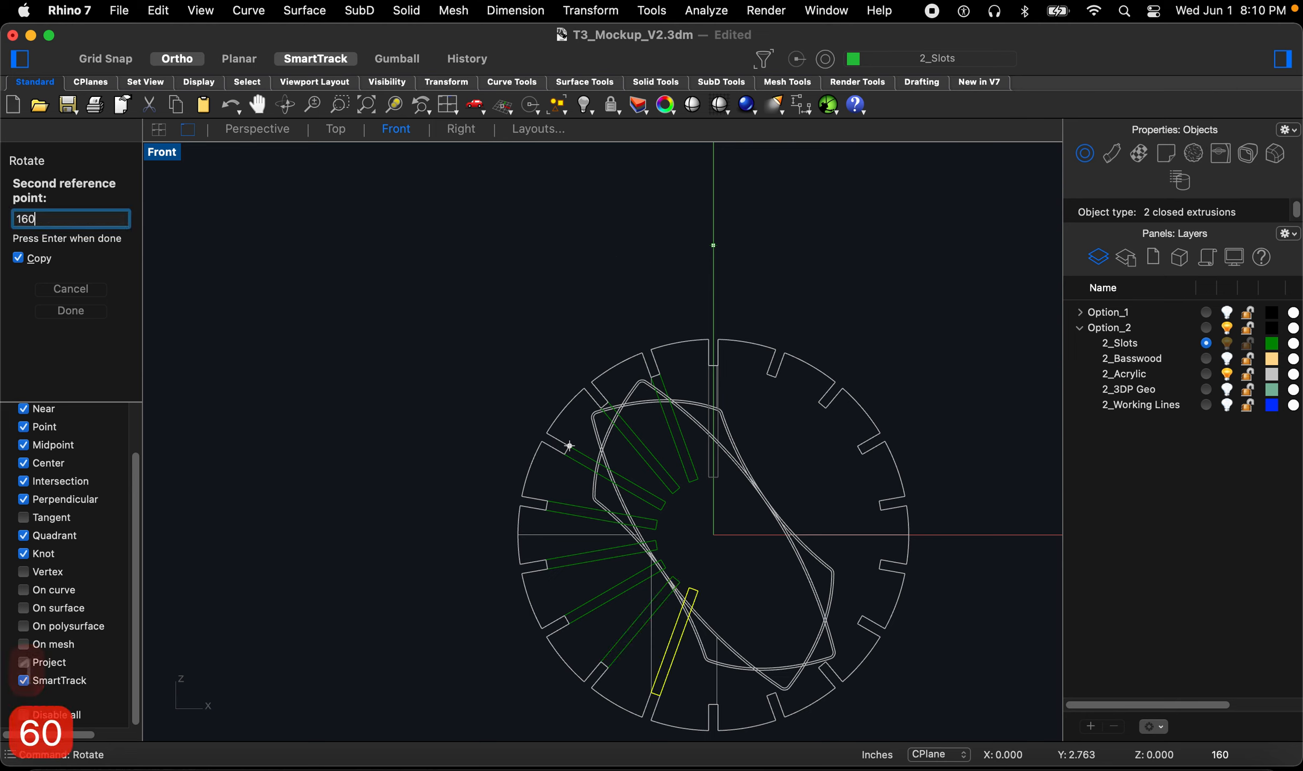
pyautogui.press('Return')
pyautogui.write('180')
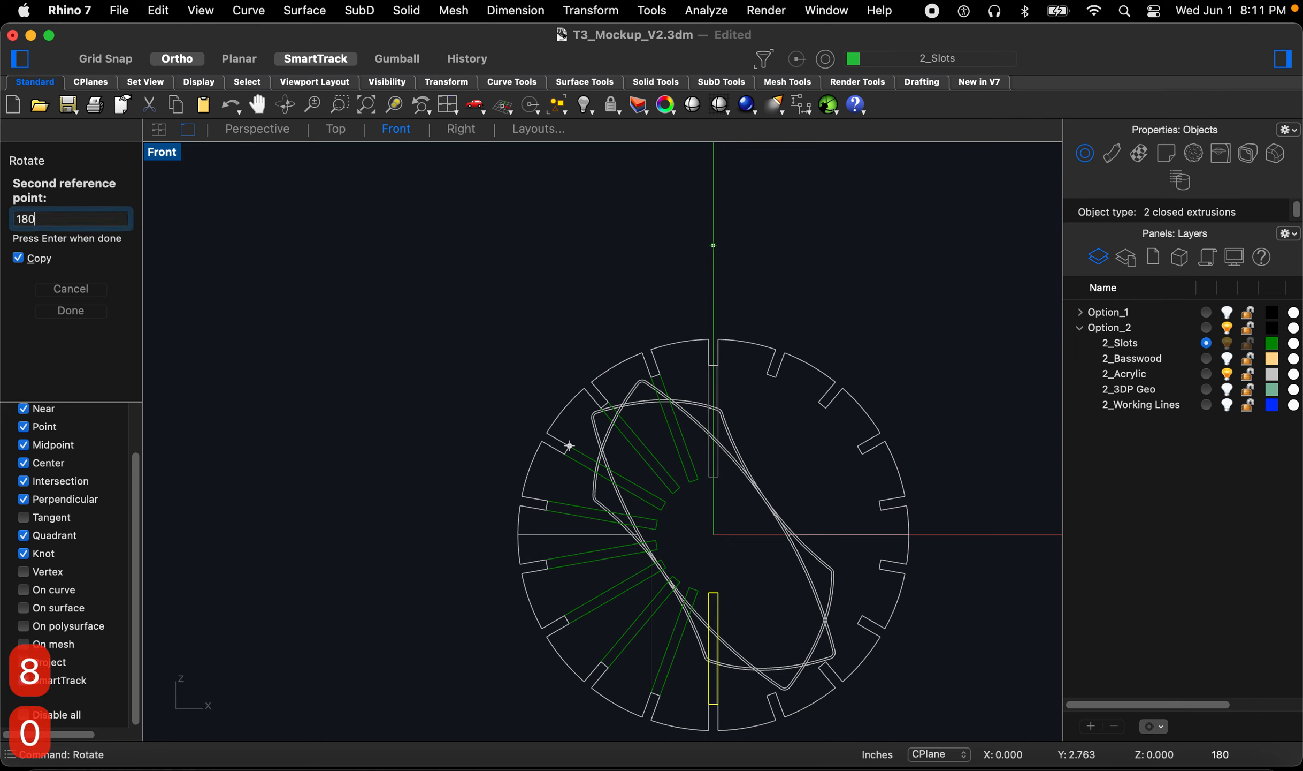
pyautogui.press('Return')
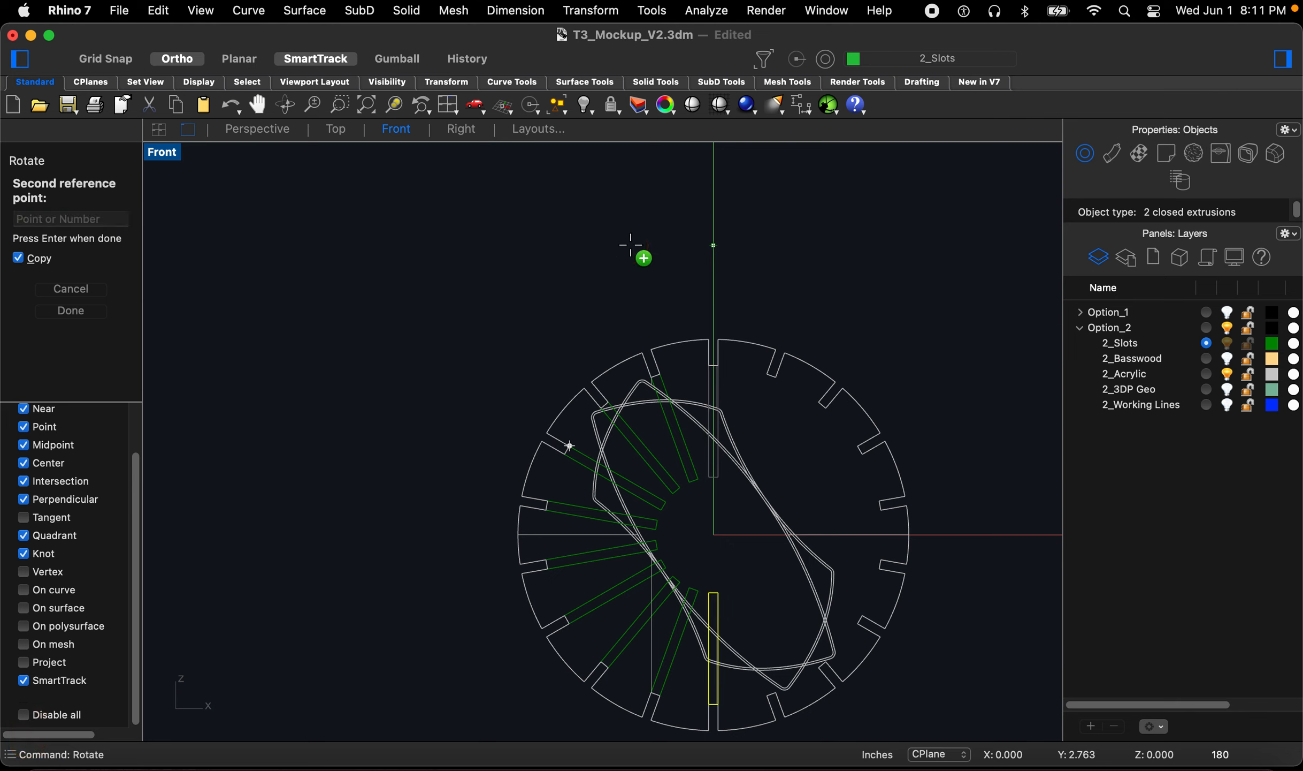
# Step: Continue rotate-copying the slot boxes at 200 through 340 degrees in 20° steps and finish the command
pyautogui.write('200')
pyautogui.press('Return')
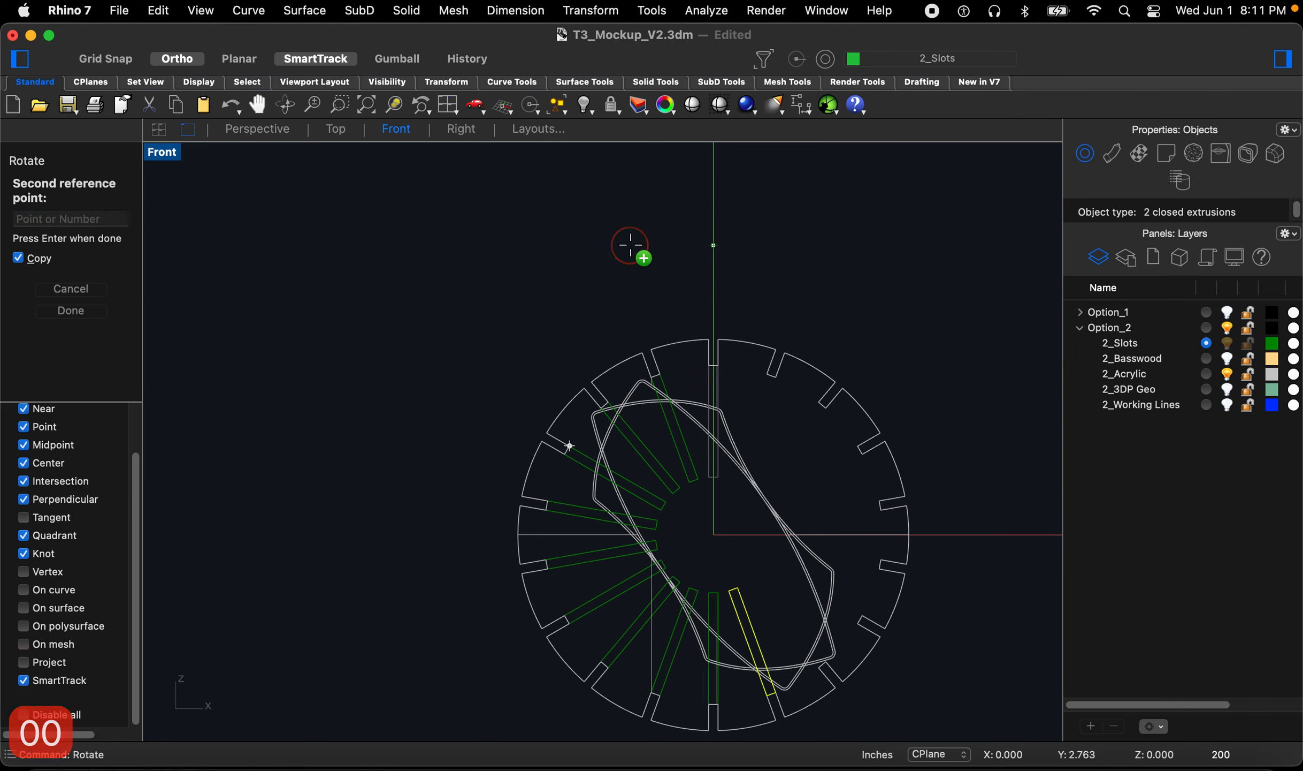
pyautogui.write('220')
pyautogui.press('Return')
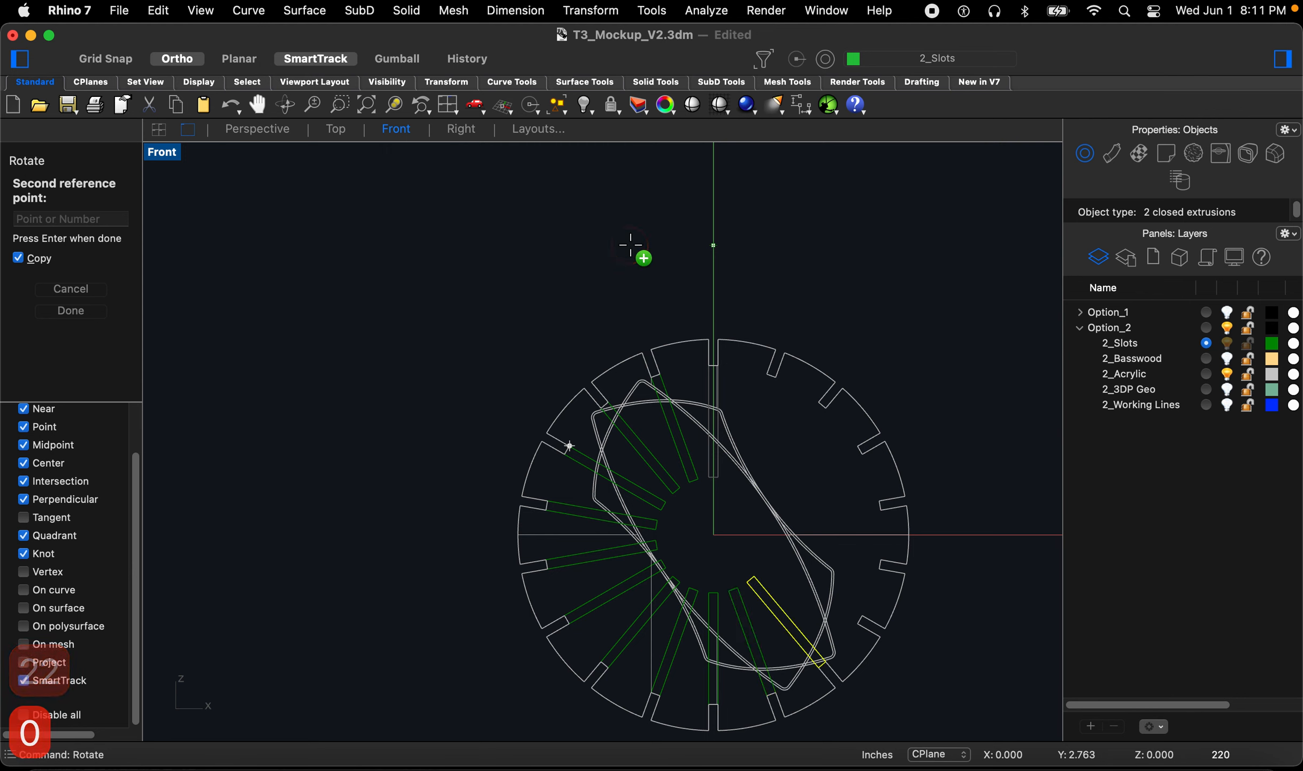
pyautogui.write('240')
pyautogui.press('Return')
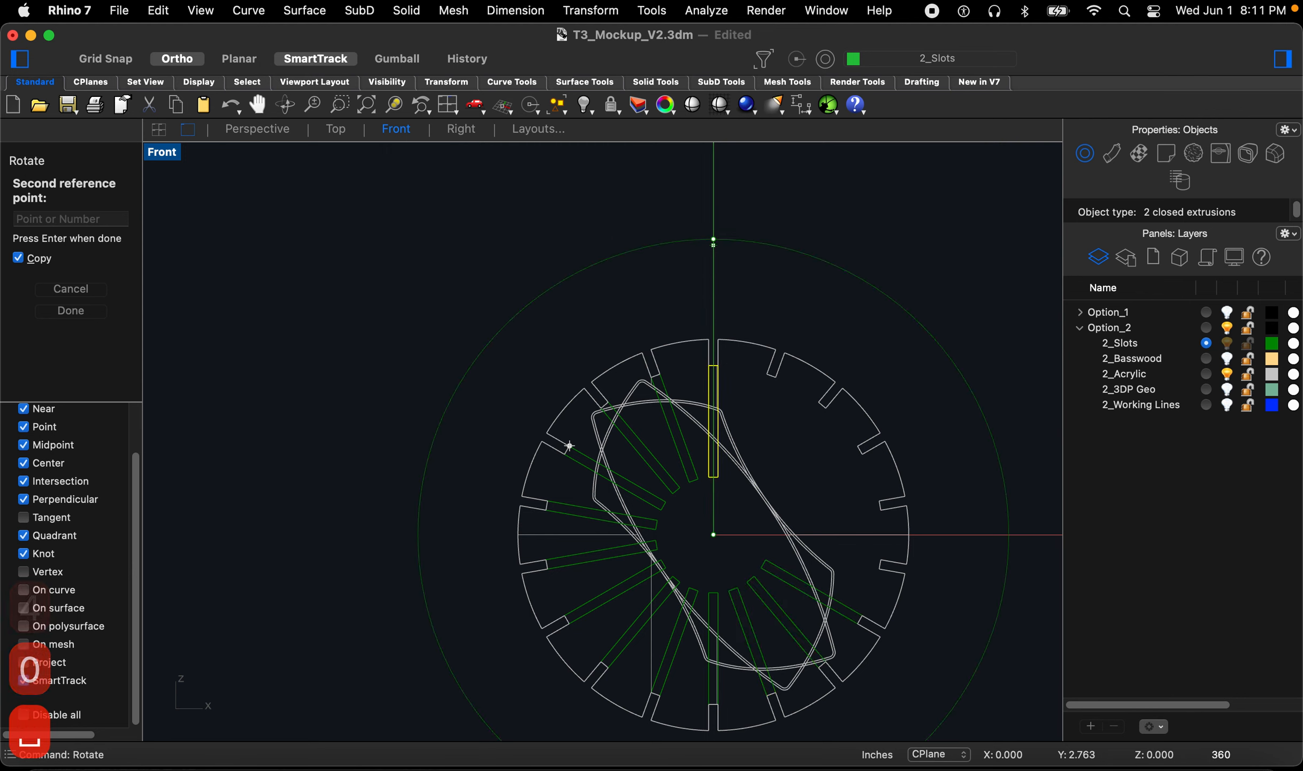
pyautogui.write('260')
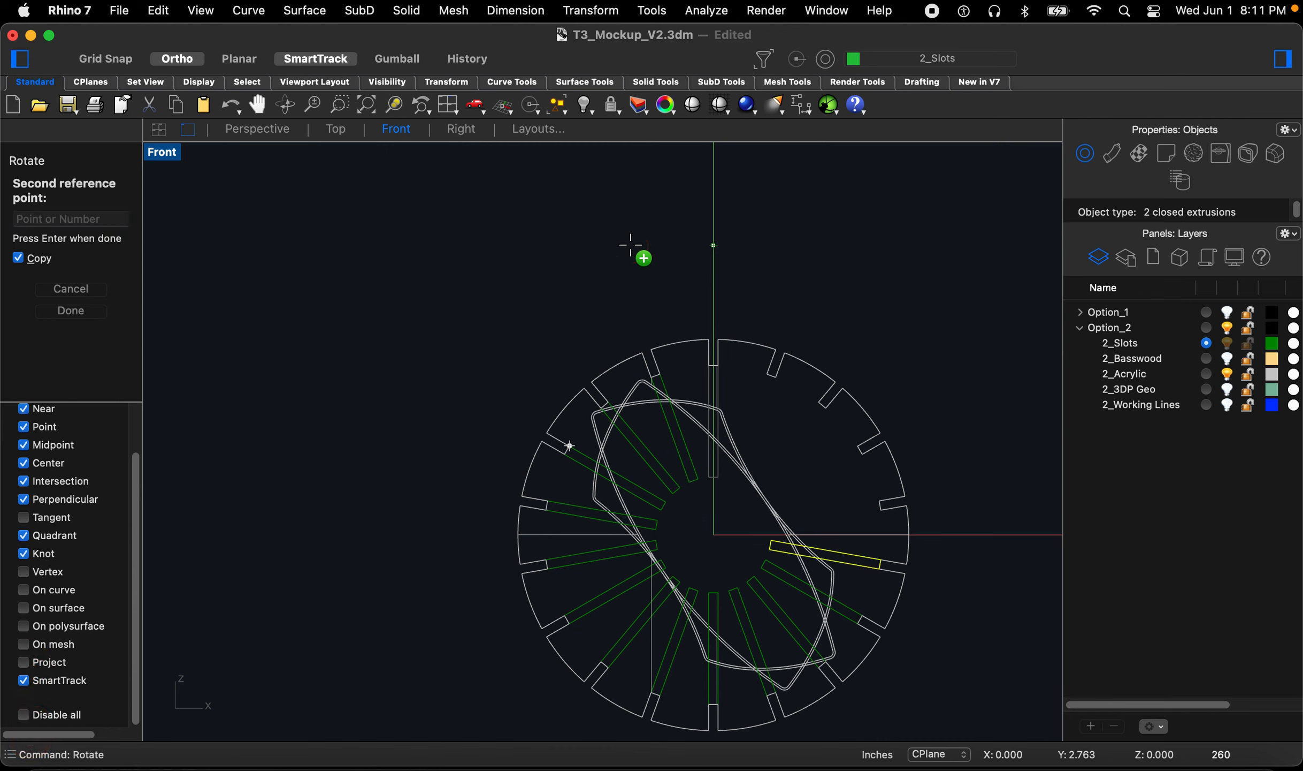
pyautogui.write('280')
pyautogui.press('space')
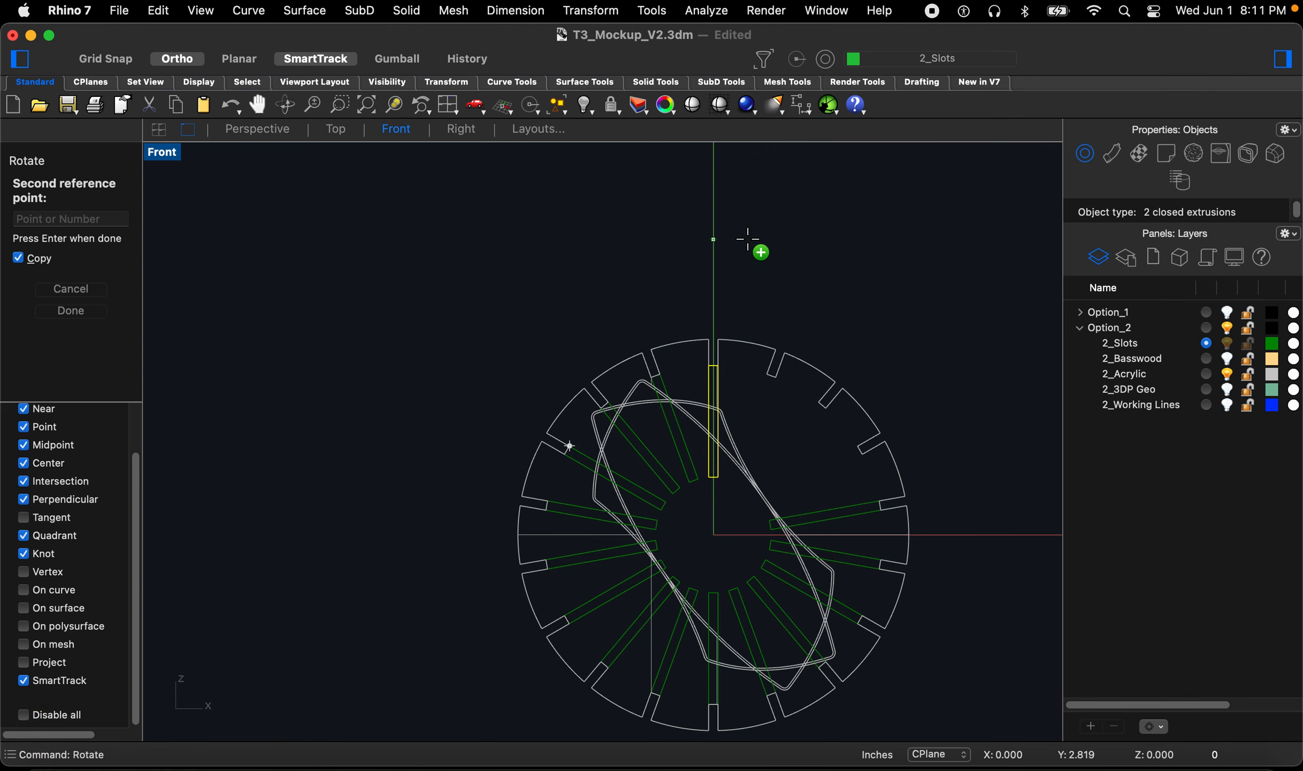
pyautogui.write('300')
pyautogui.press('space')
pyautogui.write('2')
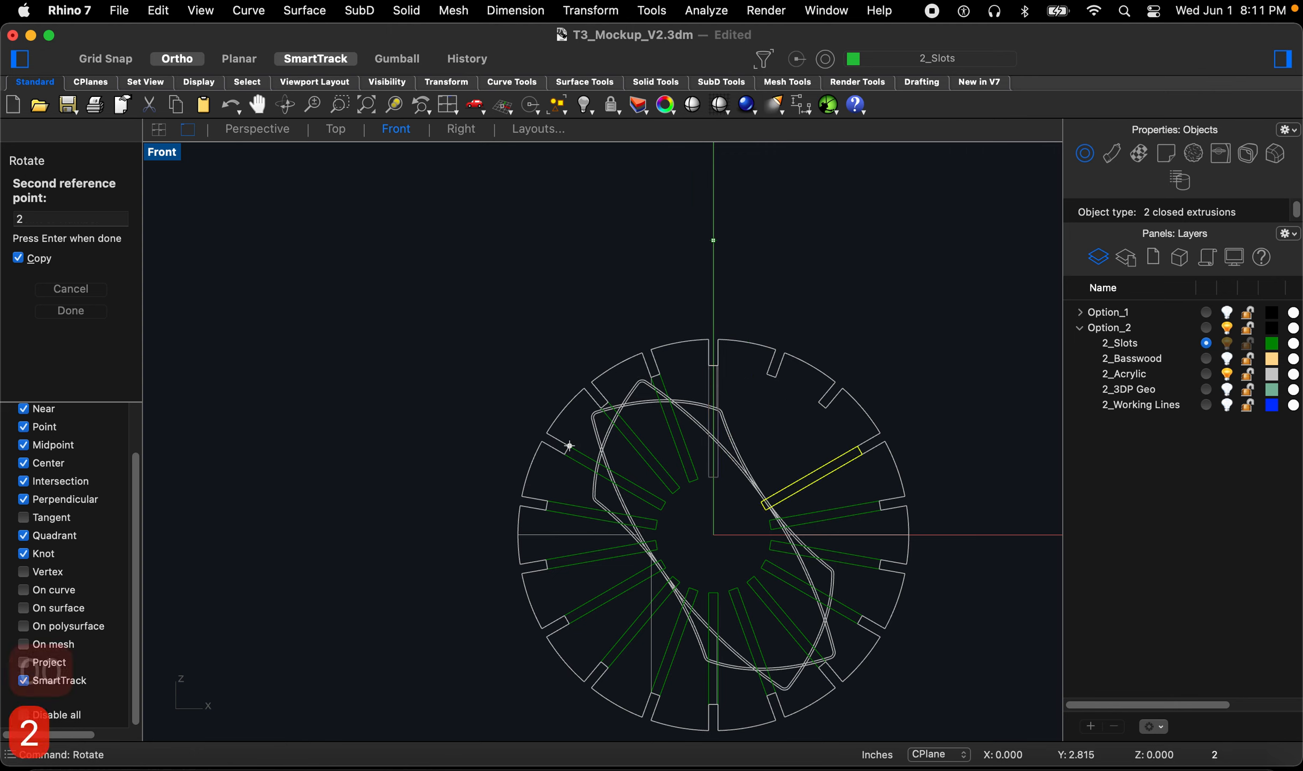
pyautogui.press('BackSpace')
pyautogui.write('320')
pyautogui.press('space')
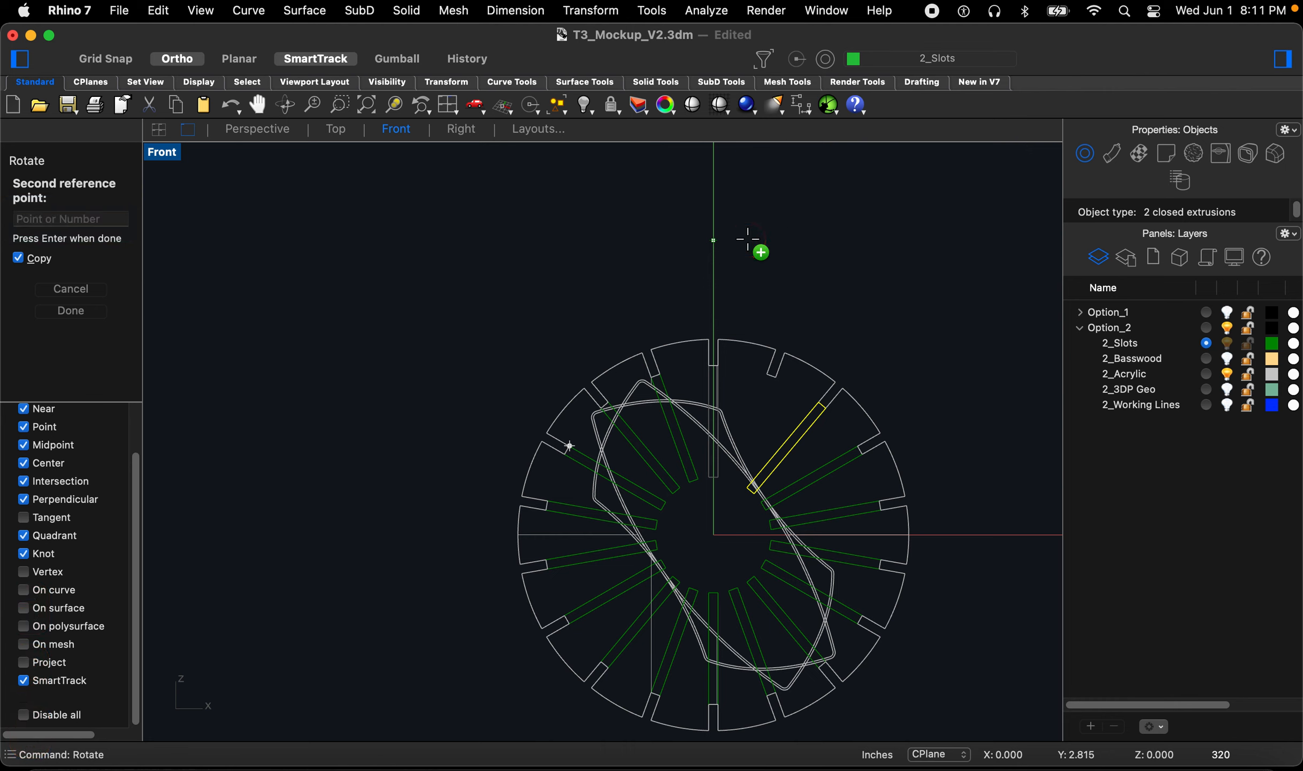
pyautogui.write('340')
pyautogui.press('space')
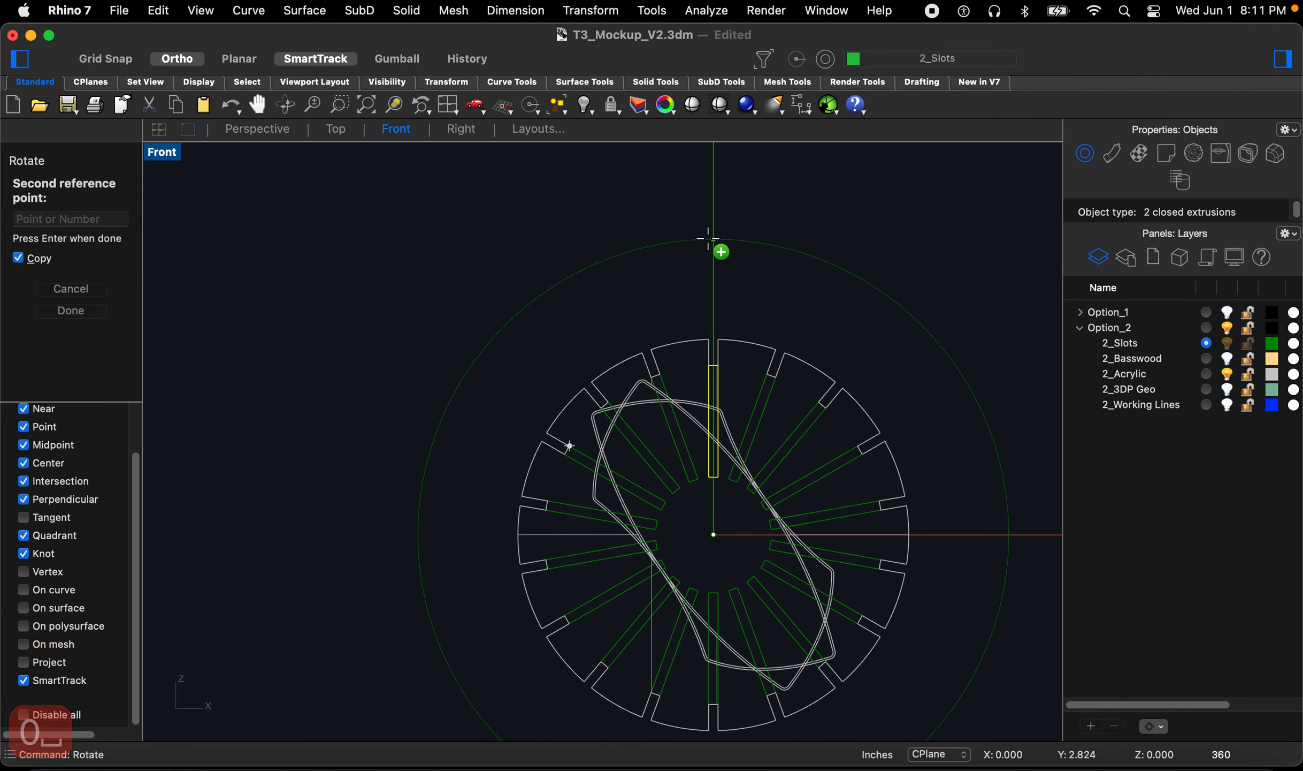
pyautogui.press('space')
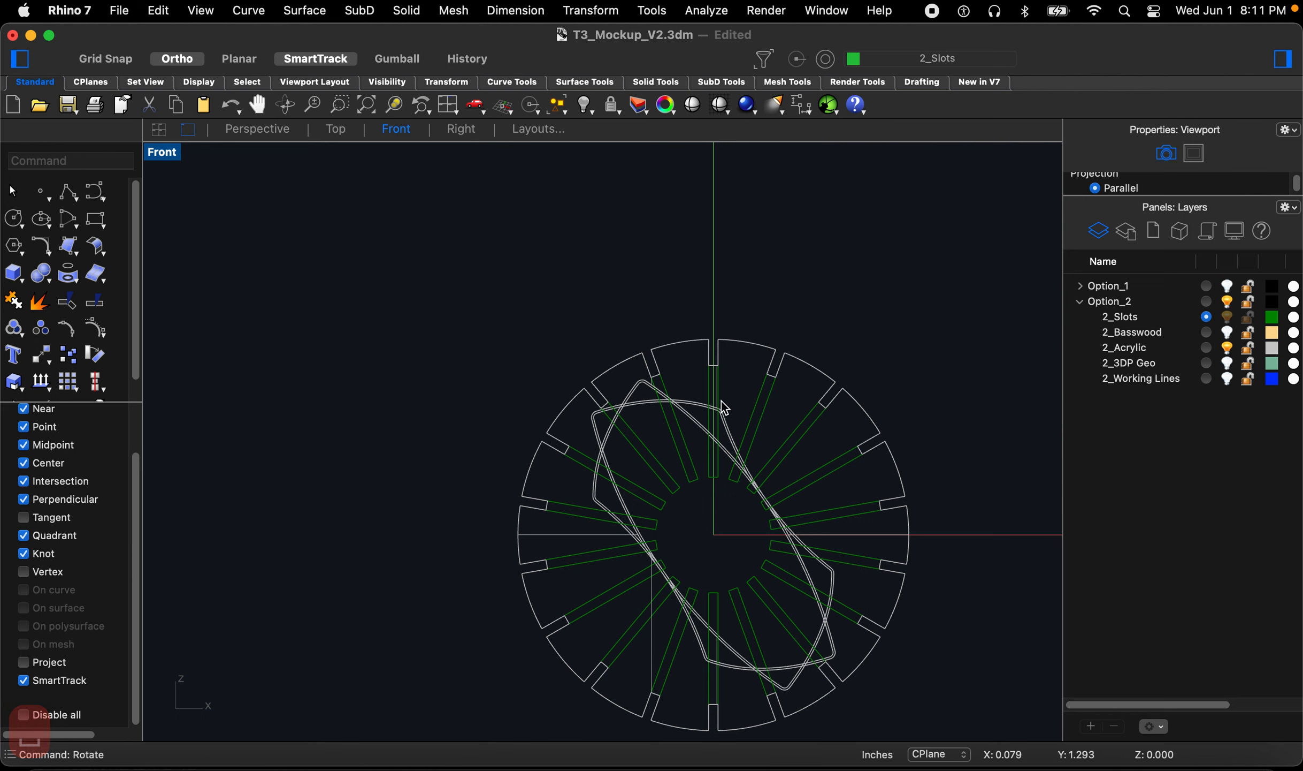
# Step: Cancel the stray selection, switch to the Perspective view and turn the 2_Basswood layer back on
pyautogui.click(712, 476)
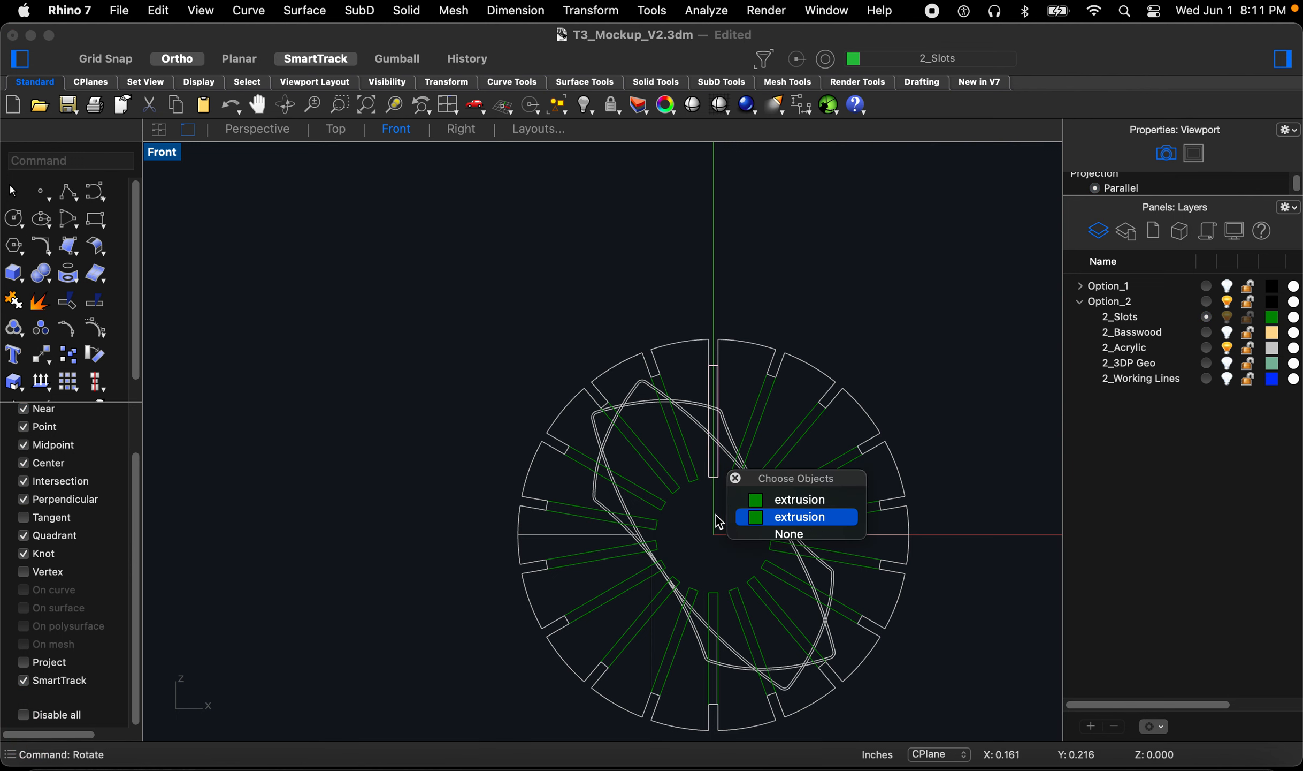
pyautogui.press('Escape')
pyautogui.click(237, 131)
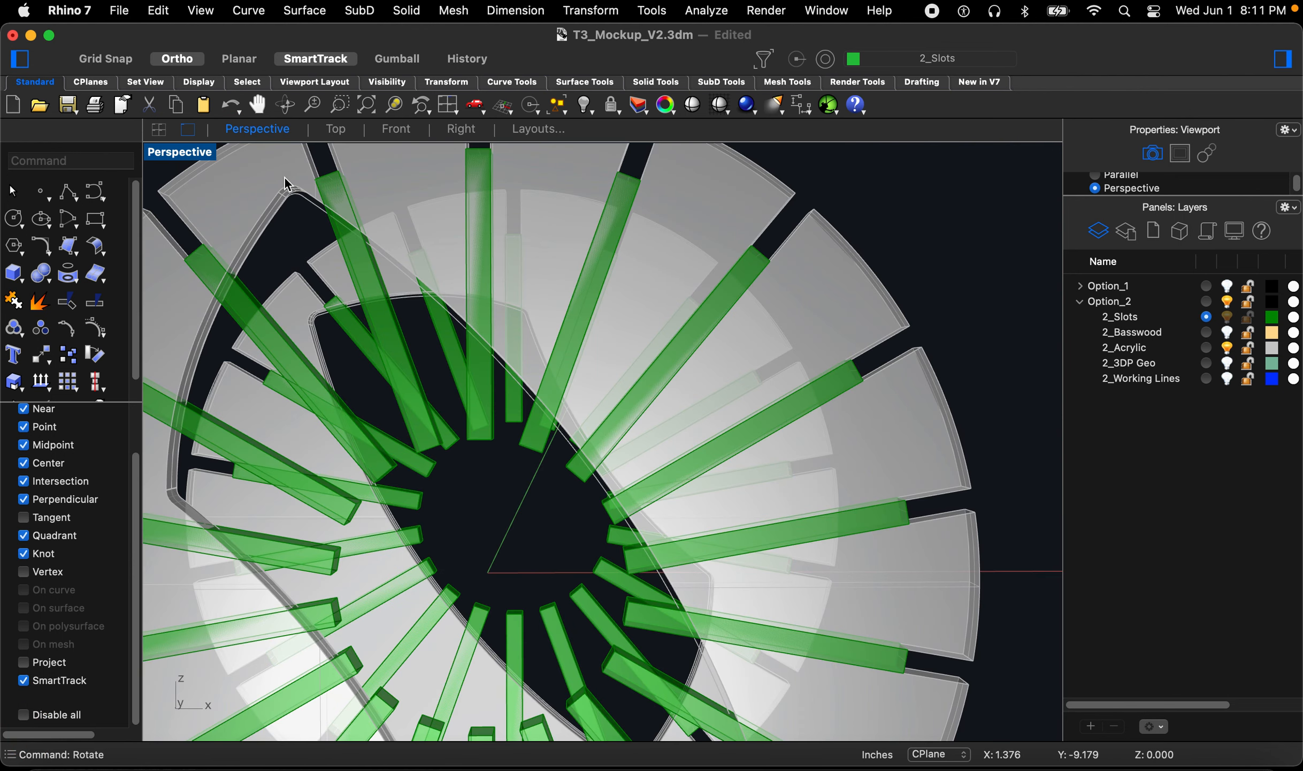
pyautogui.click(1227, 333)
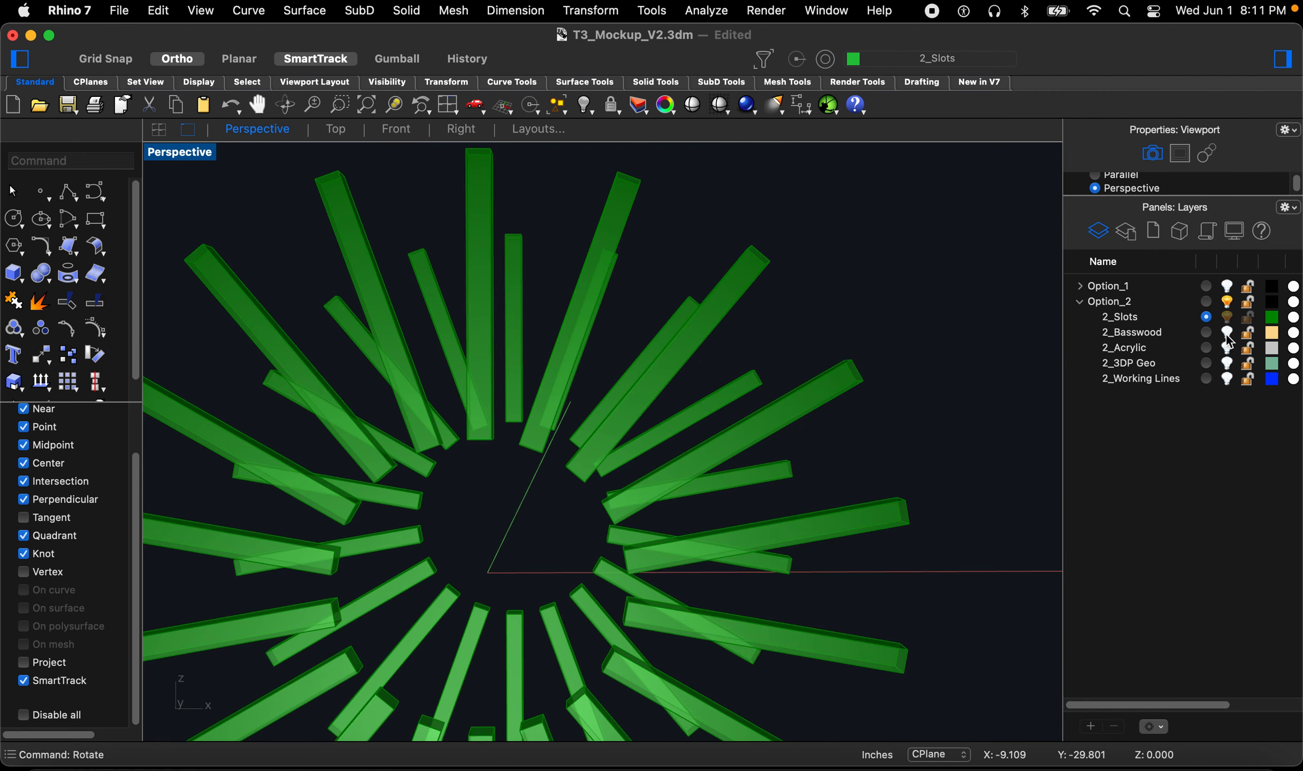
# Step: Save the file
pyautogui.scroll(-6, 664, 335)
pyautogui.moveTo(672, 355); pyautogui.dragTo(749, 406, button='right')
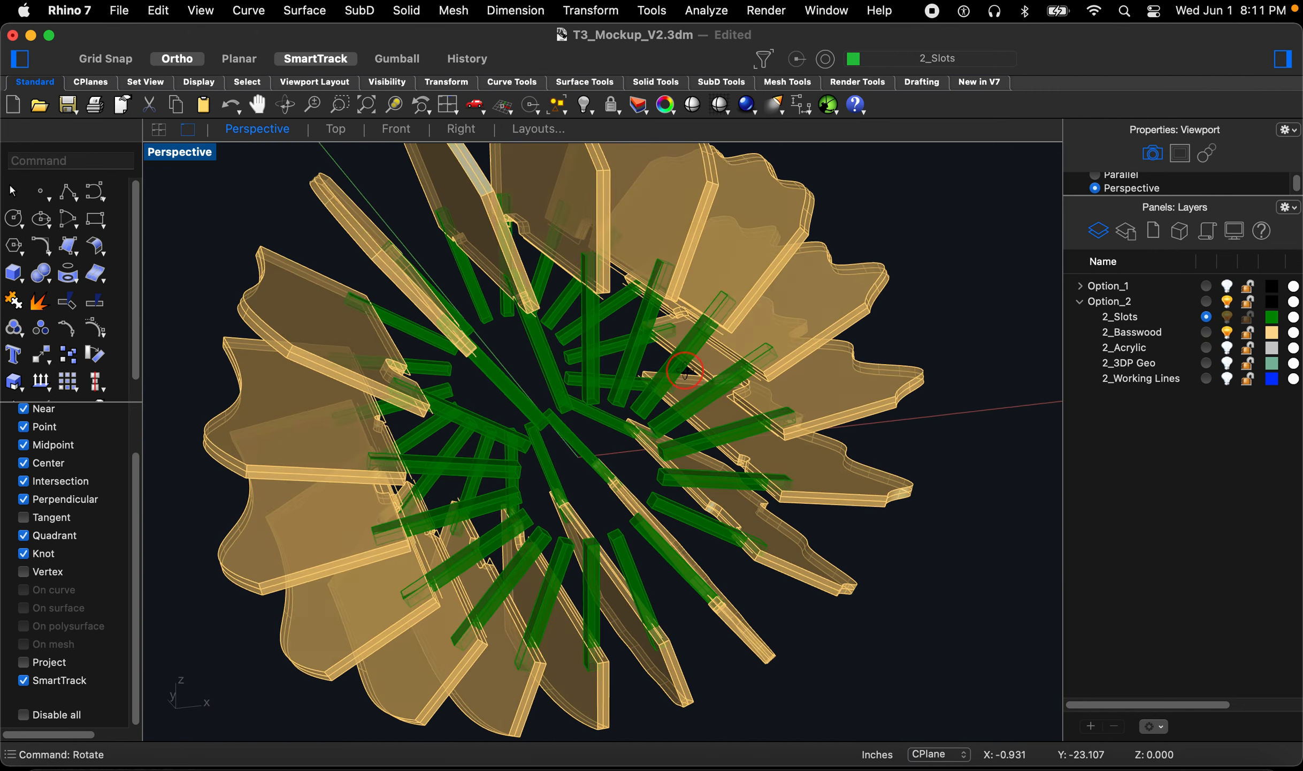
pyautogui.scroll(-4, 669, 356)
pyautogui.moveTo(632, 327); pyautogui.dragTo(623, 330, button='right')
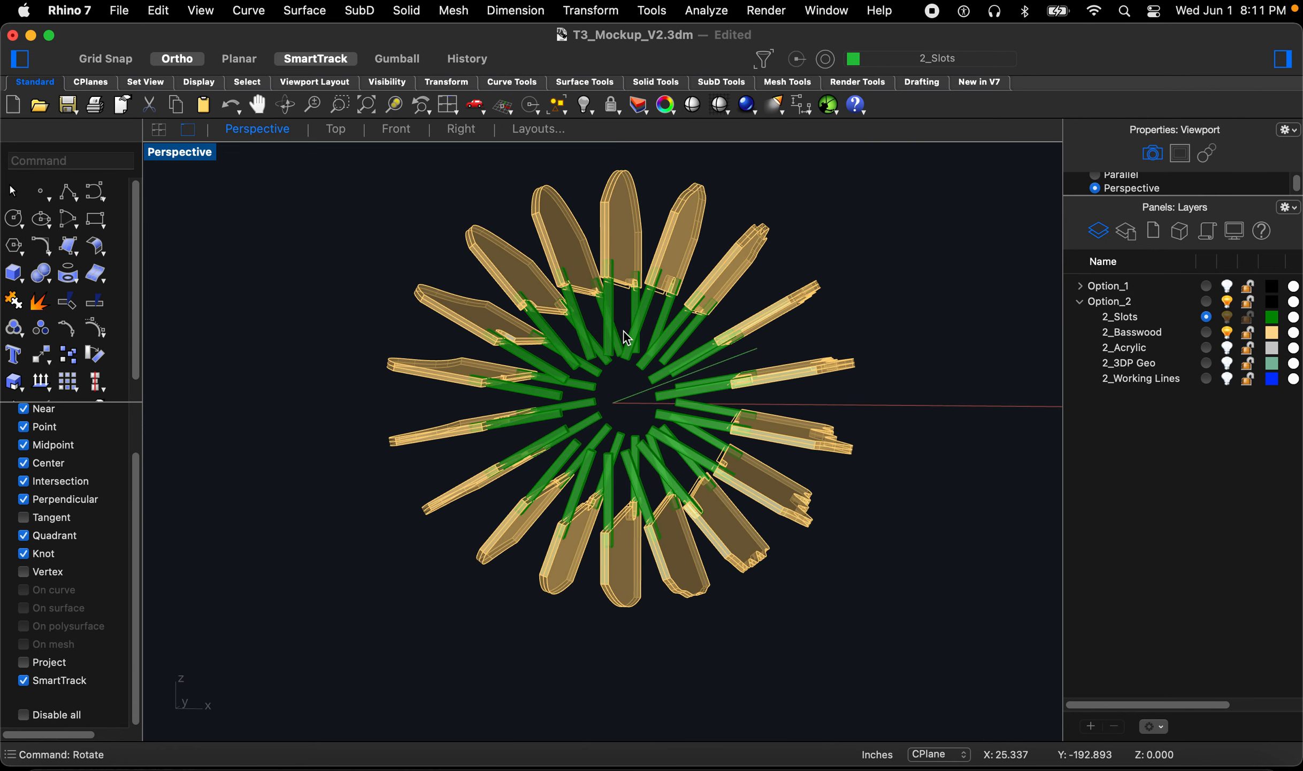
pyautogui.press('super+s')
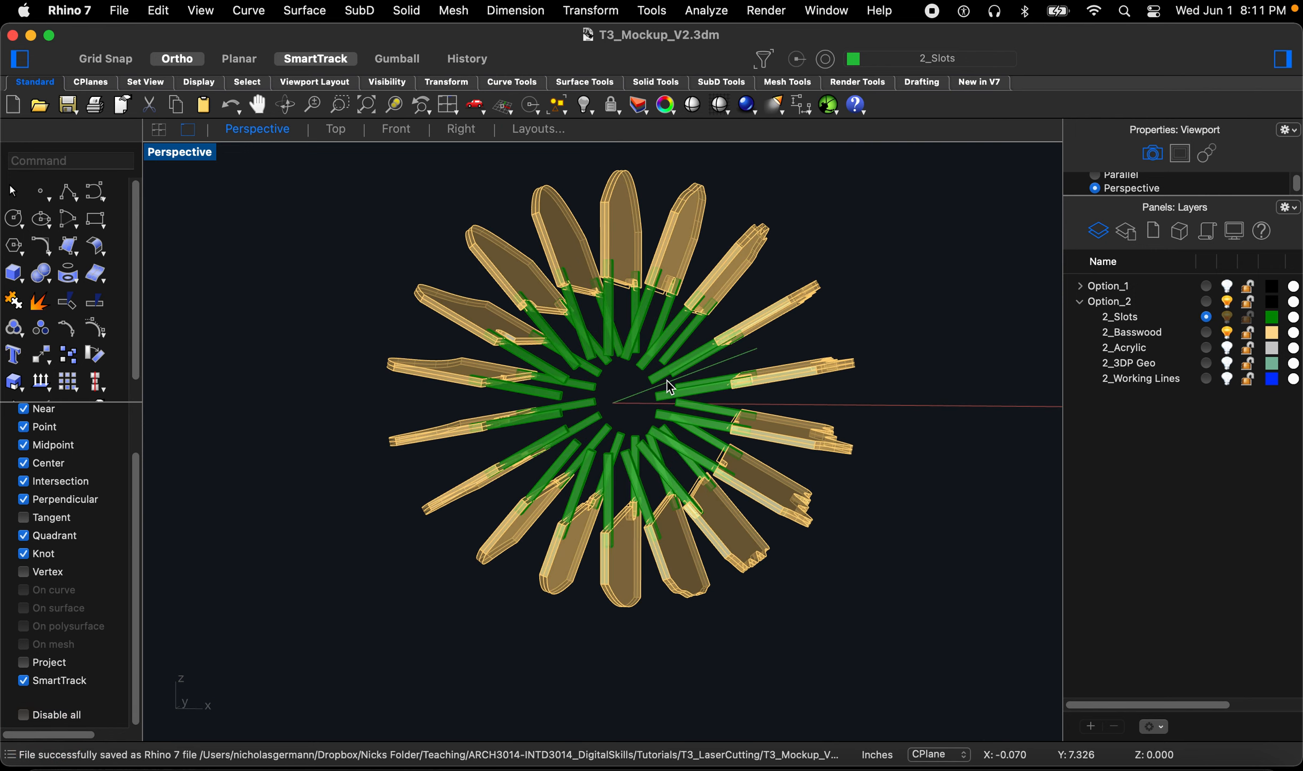
# Step: Boolean-difference the slot boxes from all objects on the 2_Basswood layer, with Delete Input on
pyautogui.write('boo')
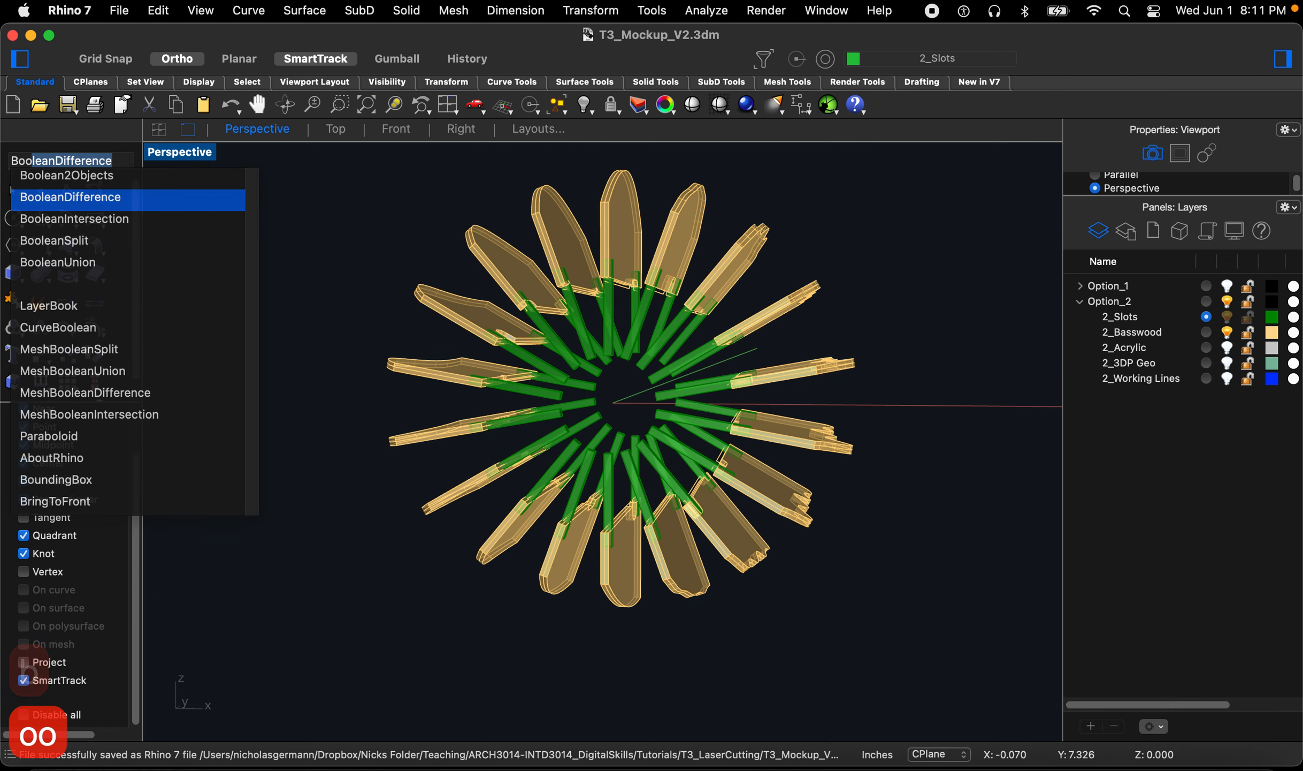
pyautogui.press('space')
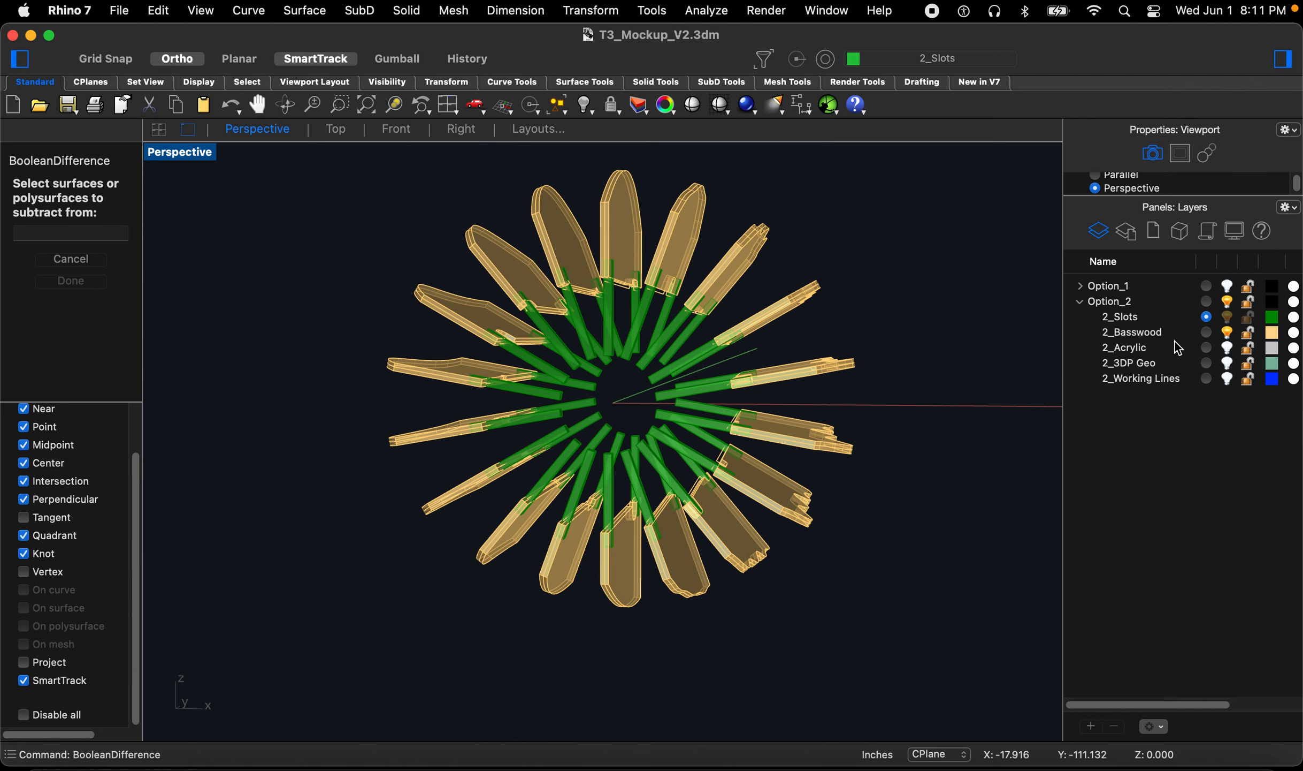
pyautogui.rightClick(1140, 337)
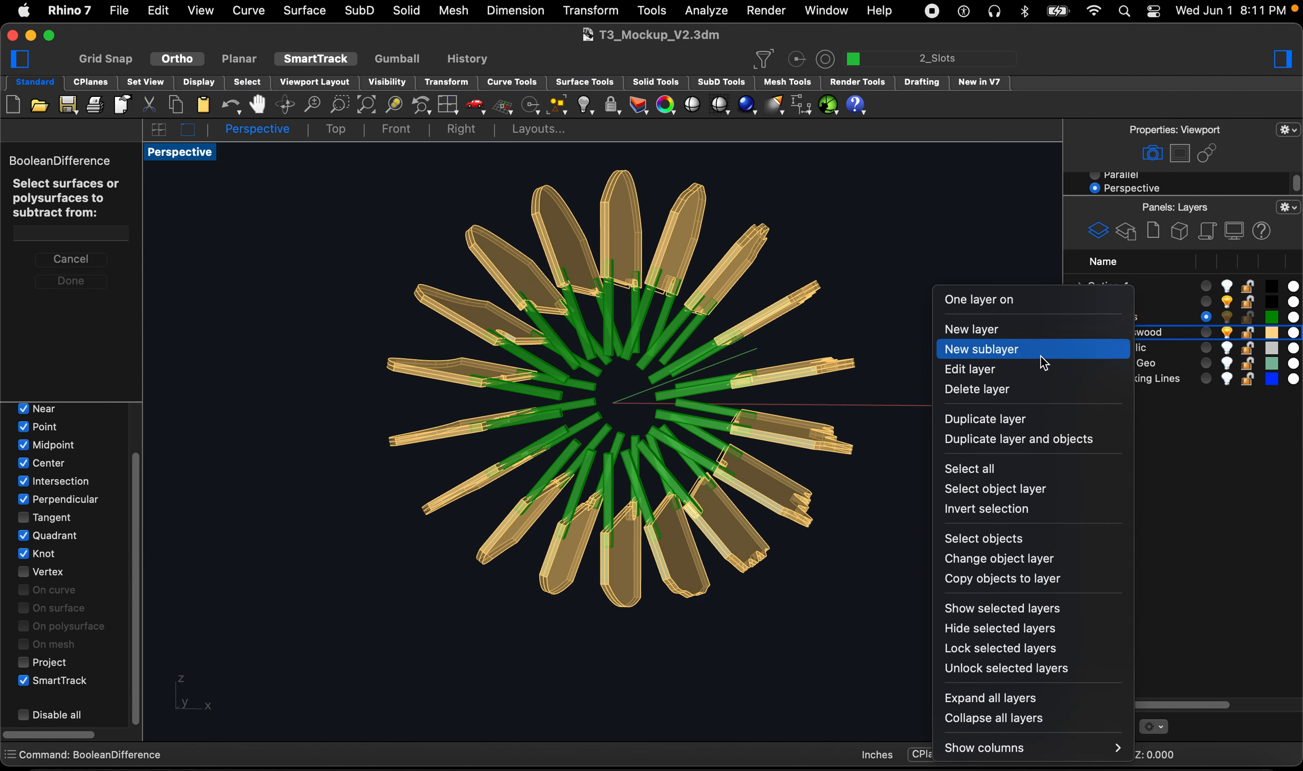
pyautogui.click(1032, 541)
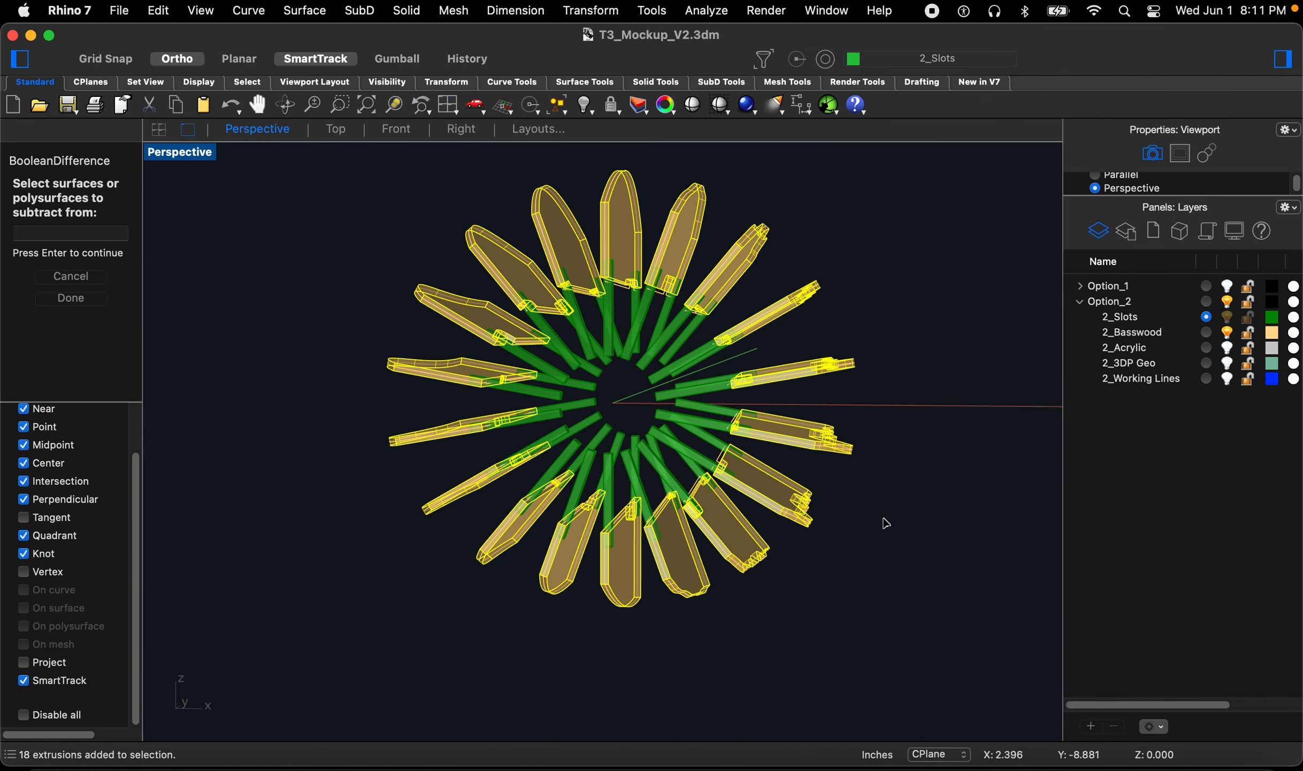
pyautogui.press('space')
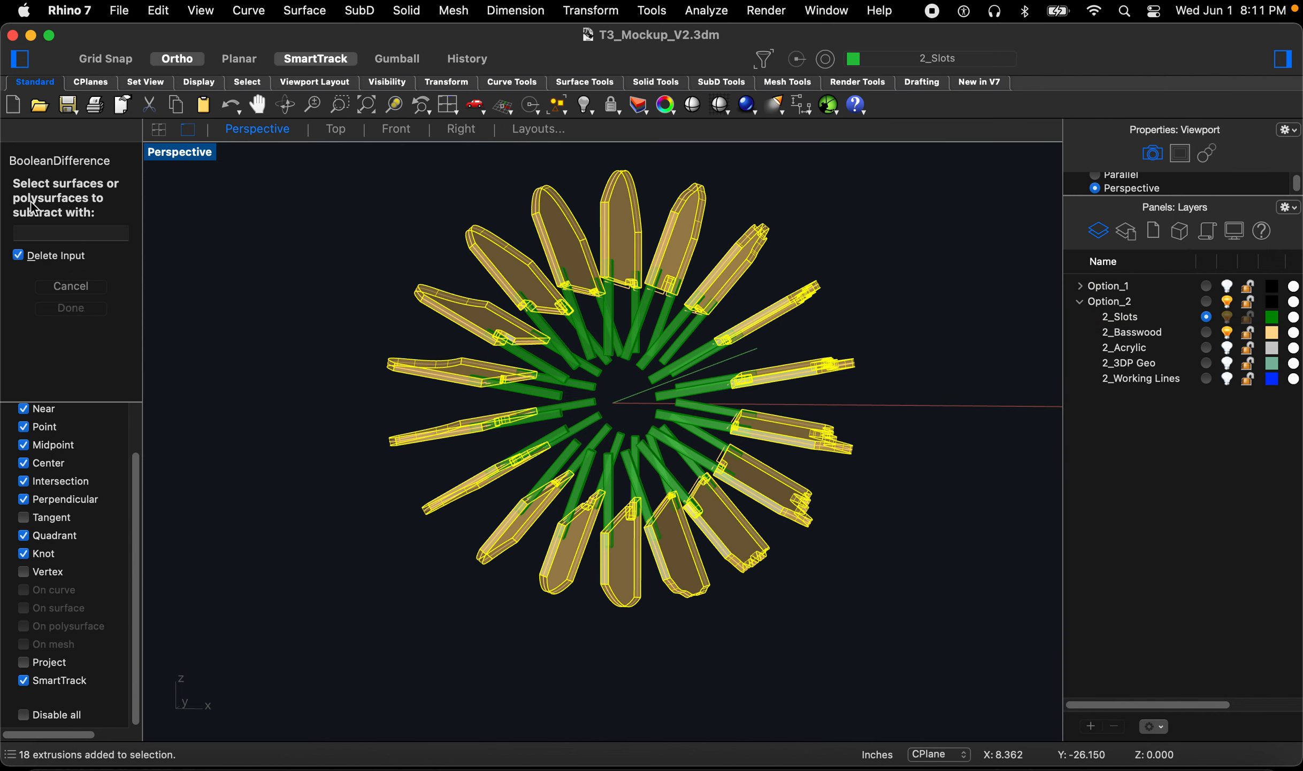
pyautogui.moveTo(302, 174); pyautogui.dragTo(920, 625)
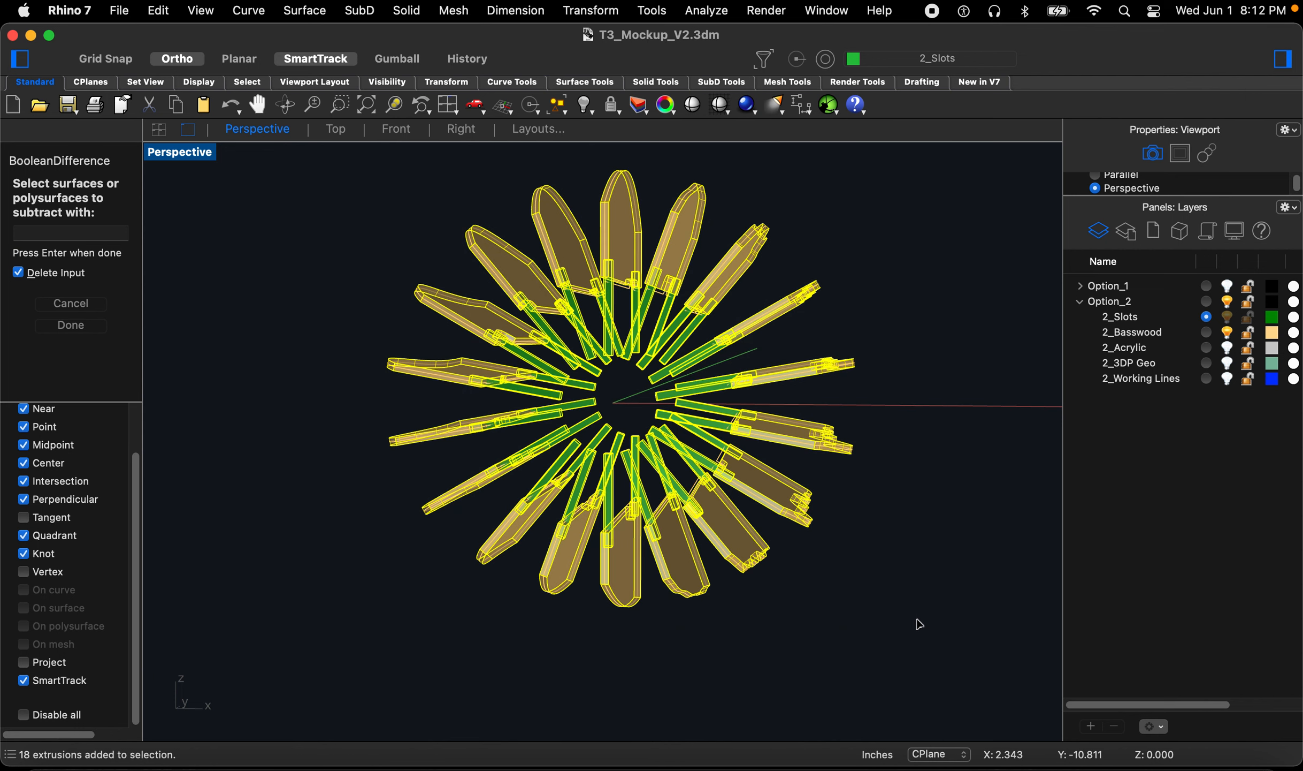
pyautogui.press('space')
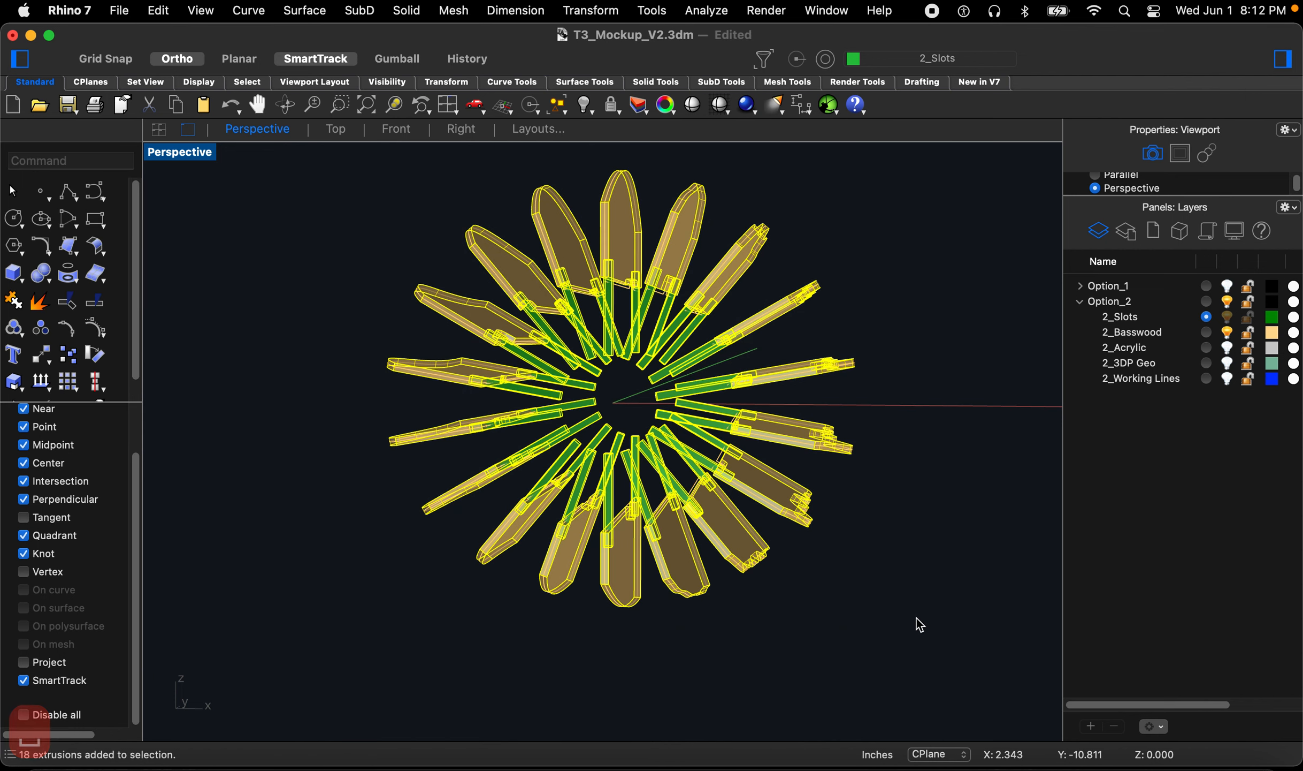
# Step: Zoom and orbit around the basswood fins to inspect the newly cut slots
pyautogui.scroll(6, 675, 500)
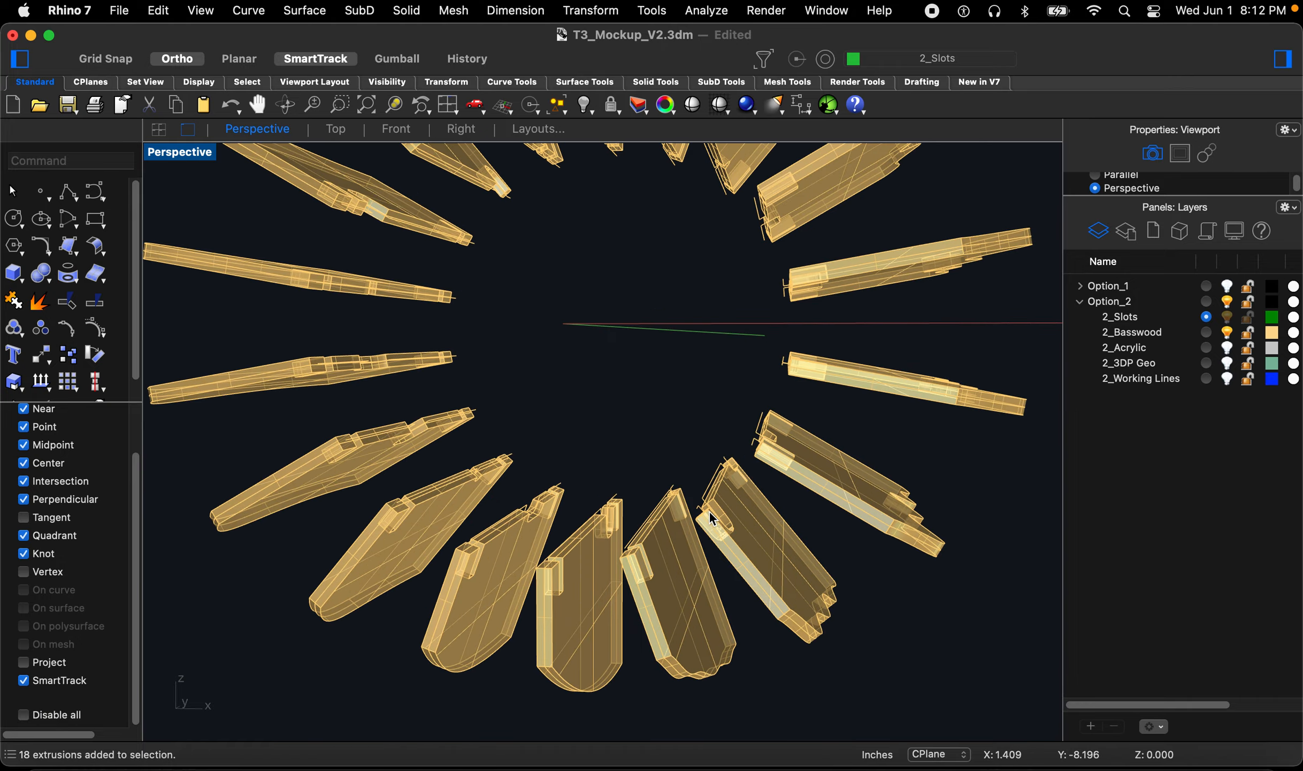
pyautogui.moveTo(710, 511); pyautogui.dragTo(734, 537, button='right')
pyautogui.scroll(8, 637, 591)
pyautogui.scroll(-12, 649, 593)
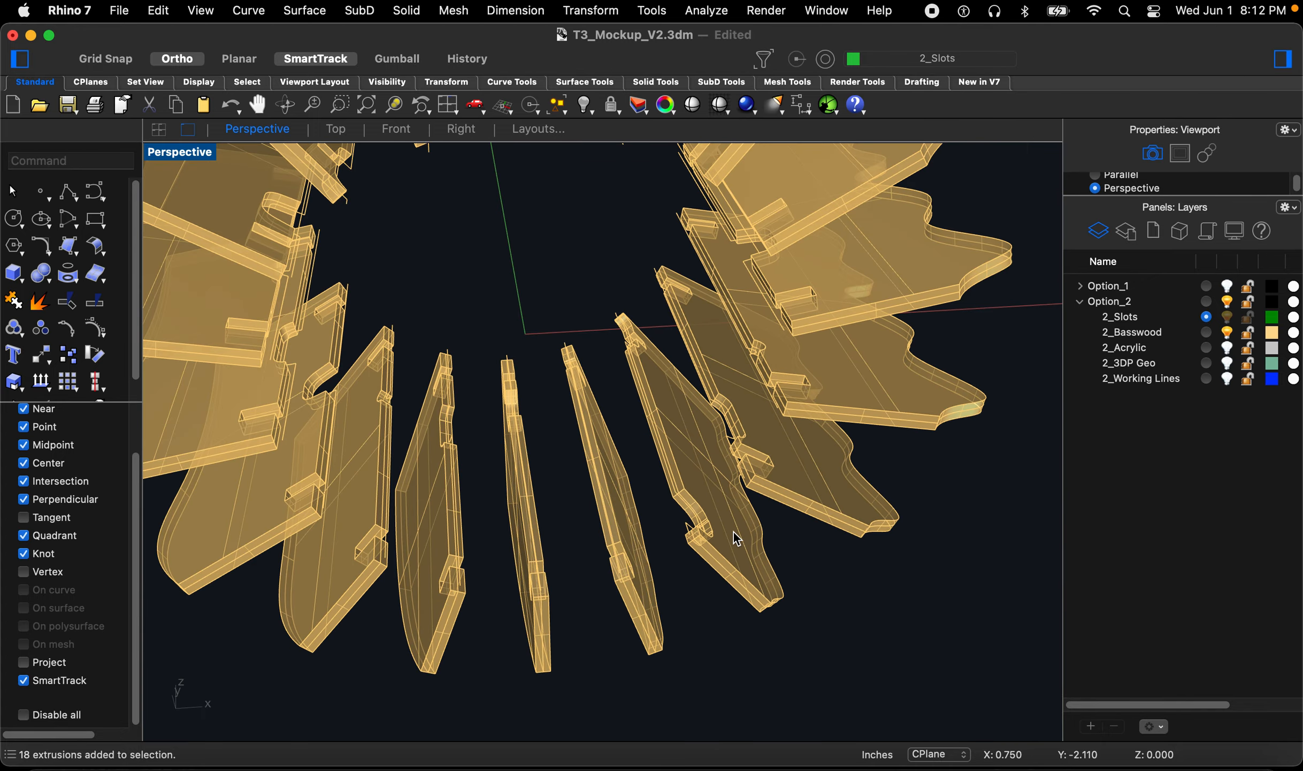
pyautogui.moveTo(733, 531); pyautogui.dragTo(818, 530, button='right')
pyautogui.scroll(-15, 819, 520)
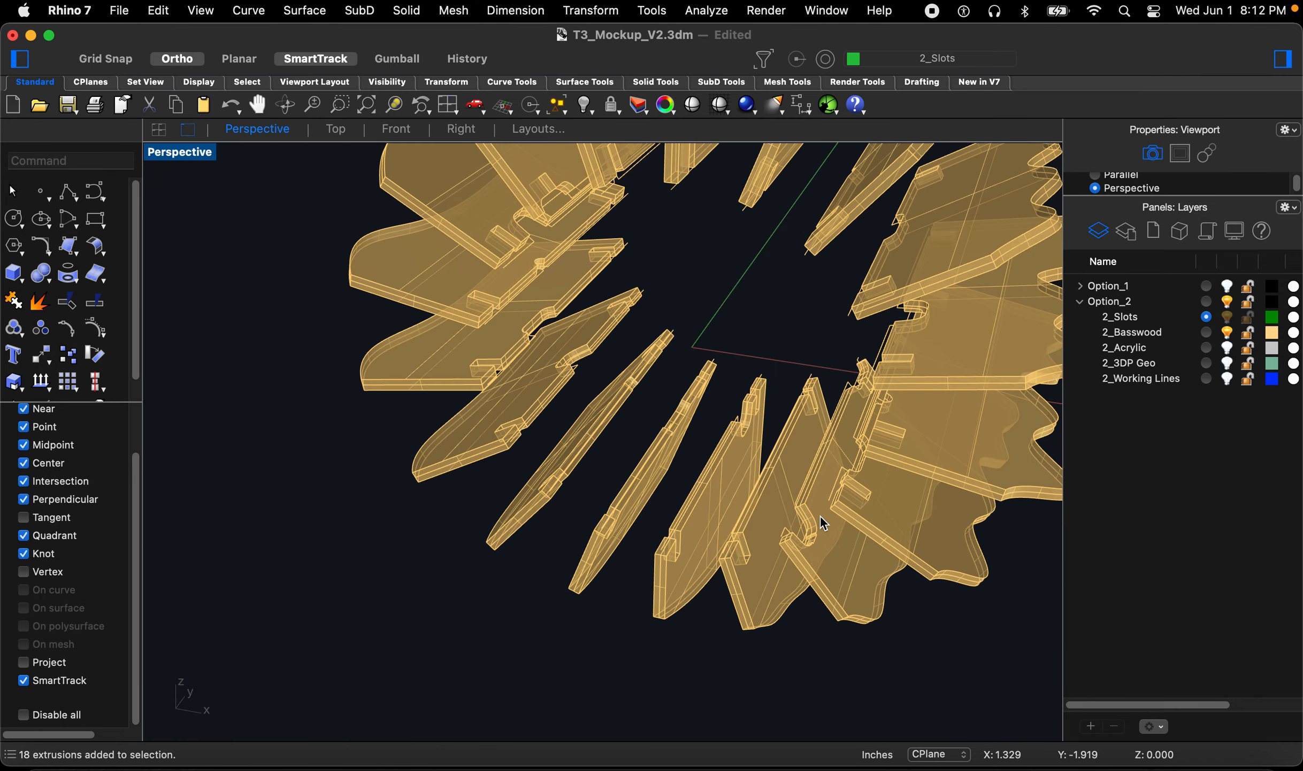
pyautogui.scroll(8, 605, 356)
pyautogui.moveTo(580, 442); pyautogui.dragTo(542, 436, button='right')
pyautogui.scroll(-10, 592, 458)
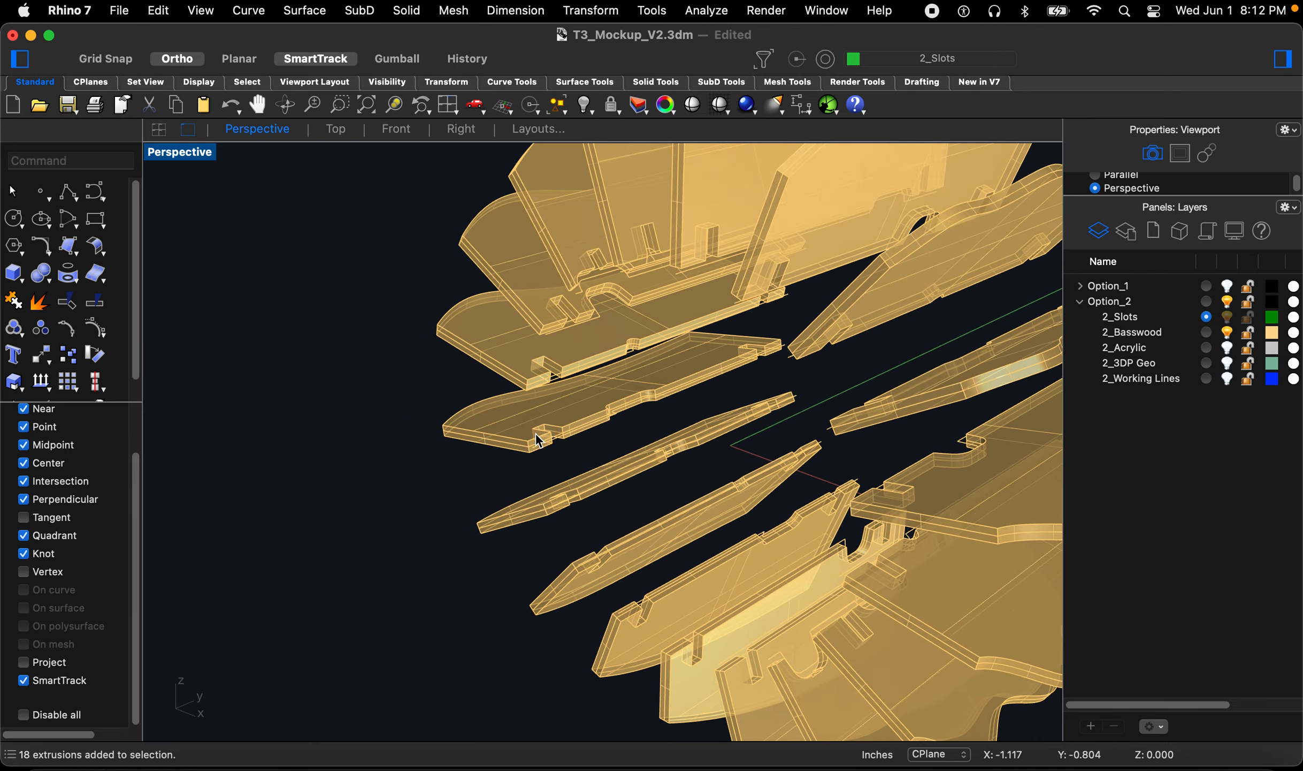
pyautogui.scroll(-10, 542, 437)
pyautogui.scroll(10, 700, 368)
pyautogui.moveTo(690, 364); pyautogui.dragTo(564, 312, button='right')
pyautogui.scroll(-10, 564, 312)
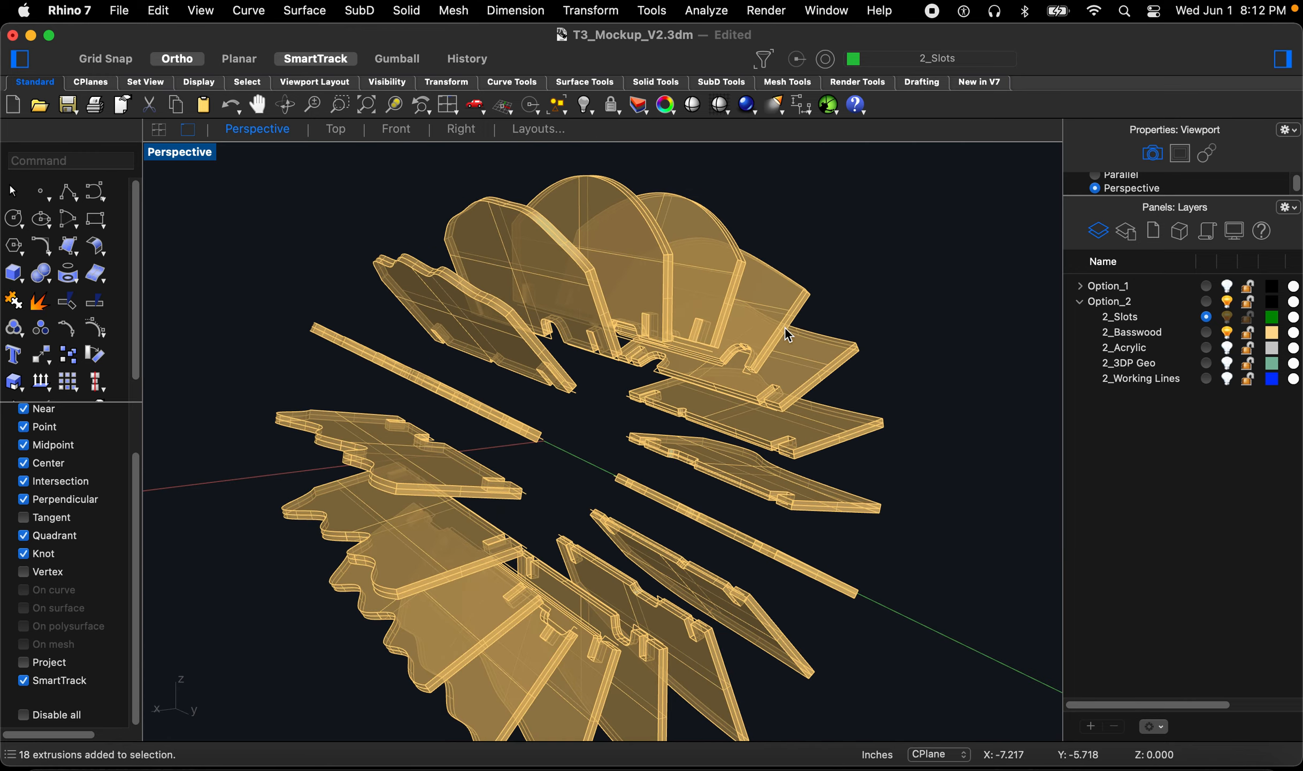
pyautogui.scroll(15, 697, 372)
pyautogui.moveTo(639, 353); pyautogui.dragTo(955, 345, button='right')
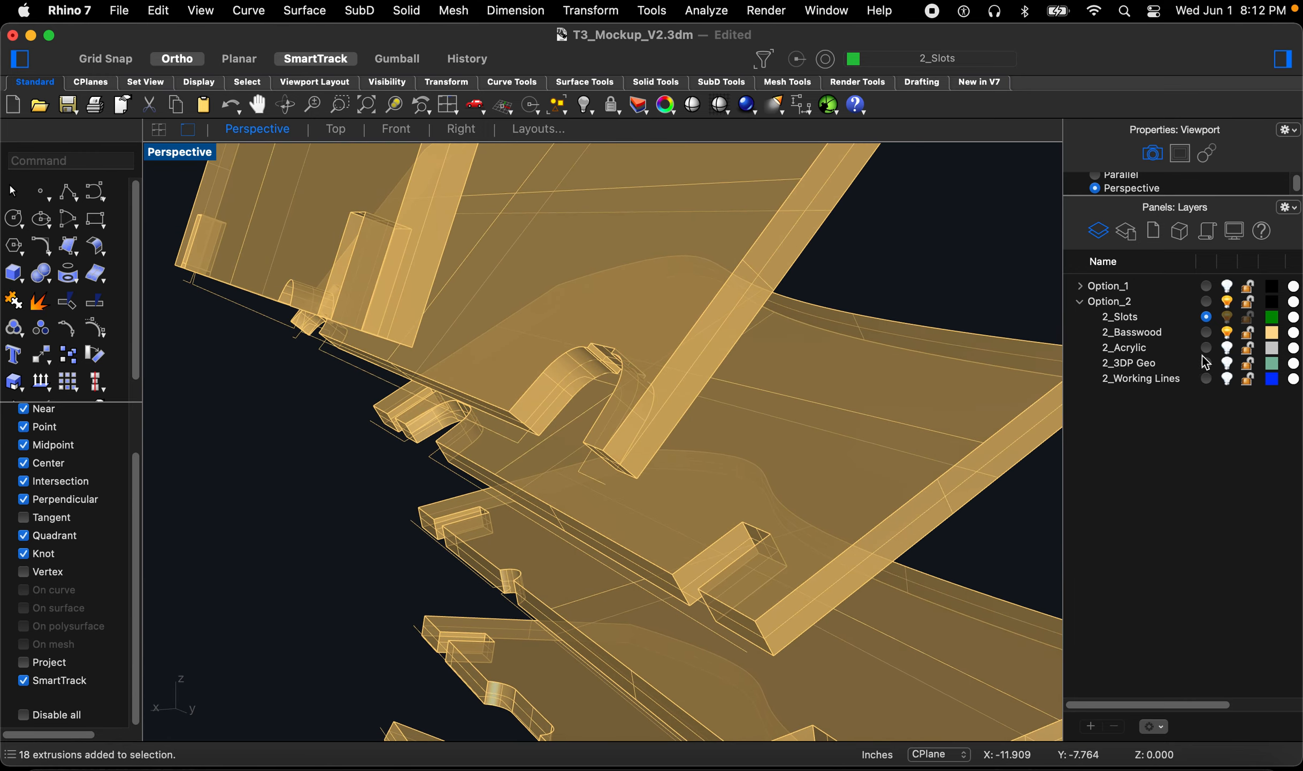
# Step: Select all curves and move them onto the 2_Working Lines layer
pyautogui.scroll(-10, 793, 360)
pyautogui.write('selc')
pyautogui.press('Return')
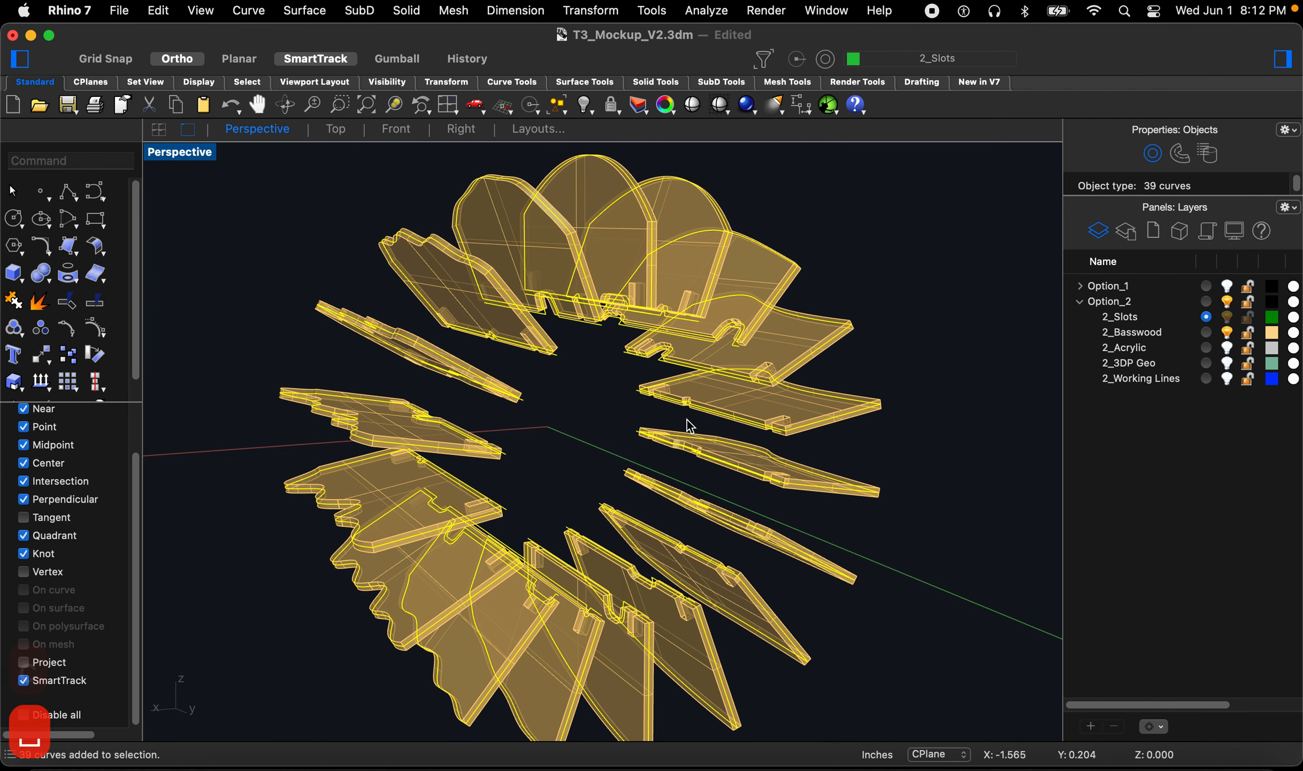
pyautogui.rightClick(1174, 385)
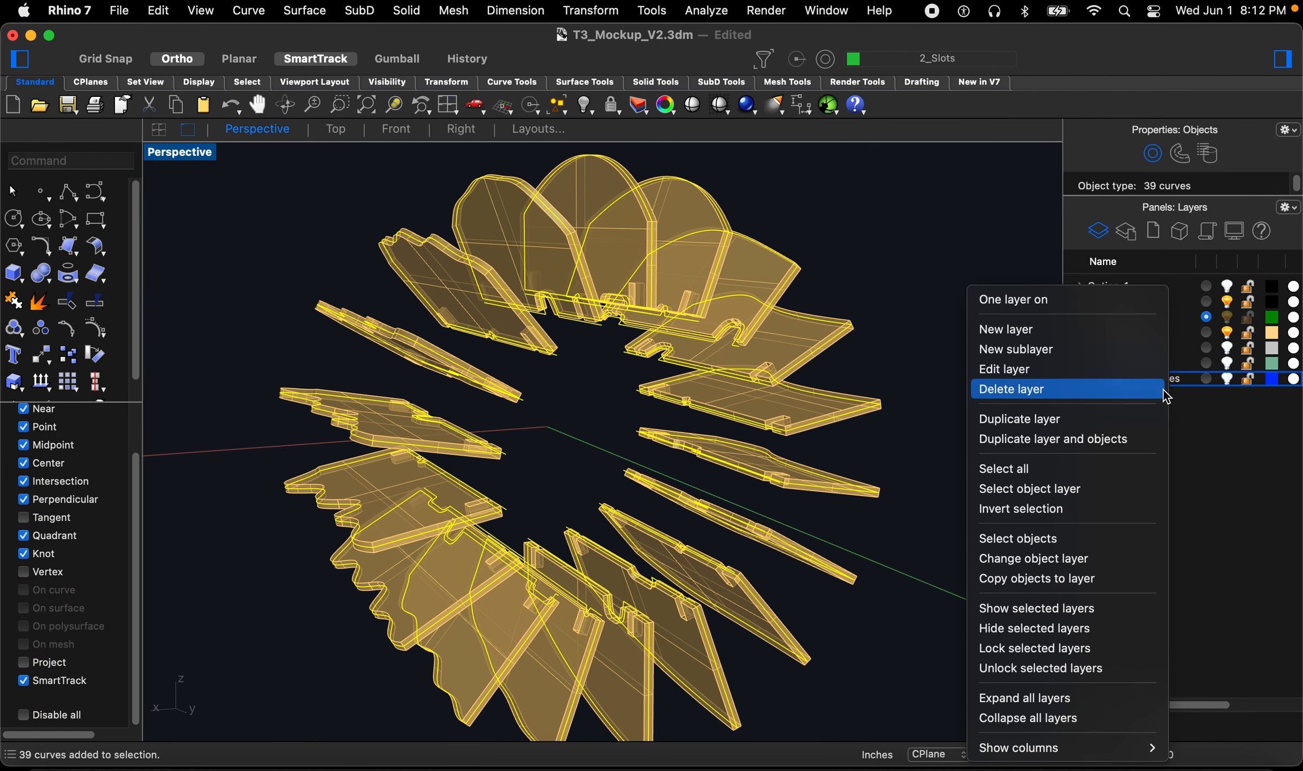
pyautogui.click(1050, 569)
pyautogui.click(940, 546)
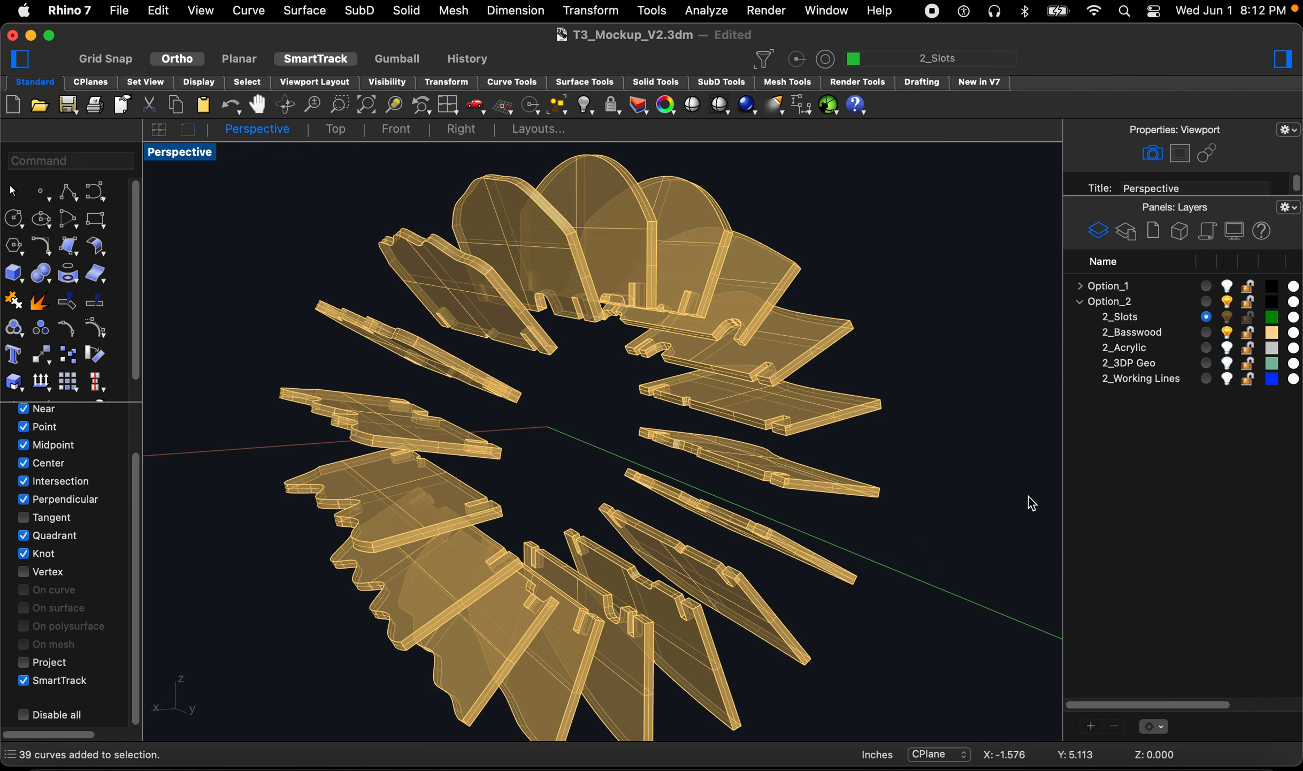
# Step: Turn on the 2_Acrylic layer and move its newly visible curves onto the 2_Working Lines layer too
pyautogui.click(1226, 348)
pyautogui.write('selc')
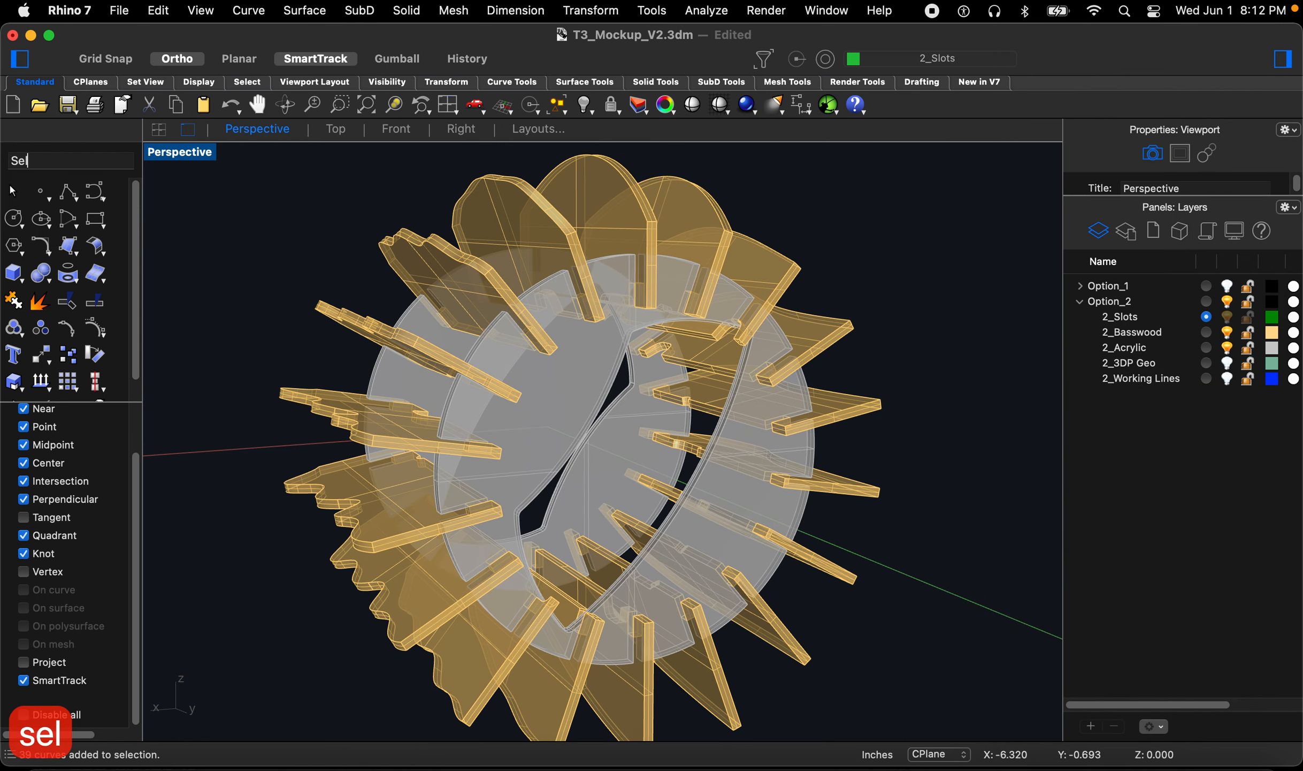
pyautogui.press('space')
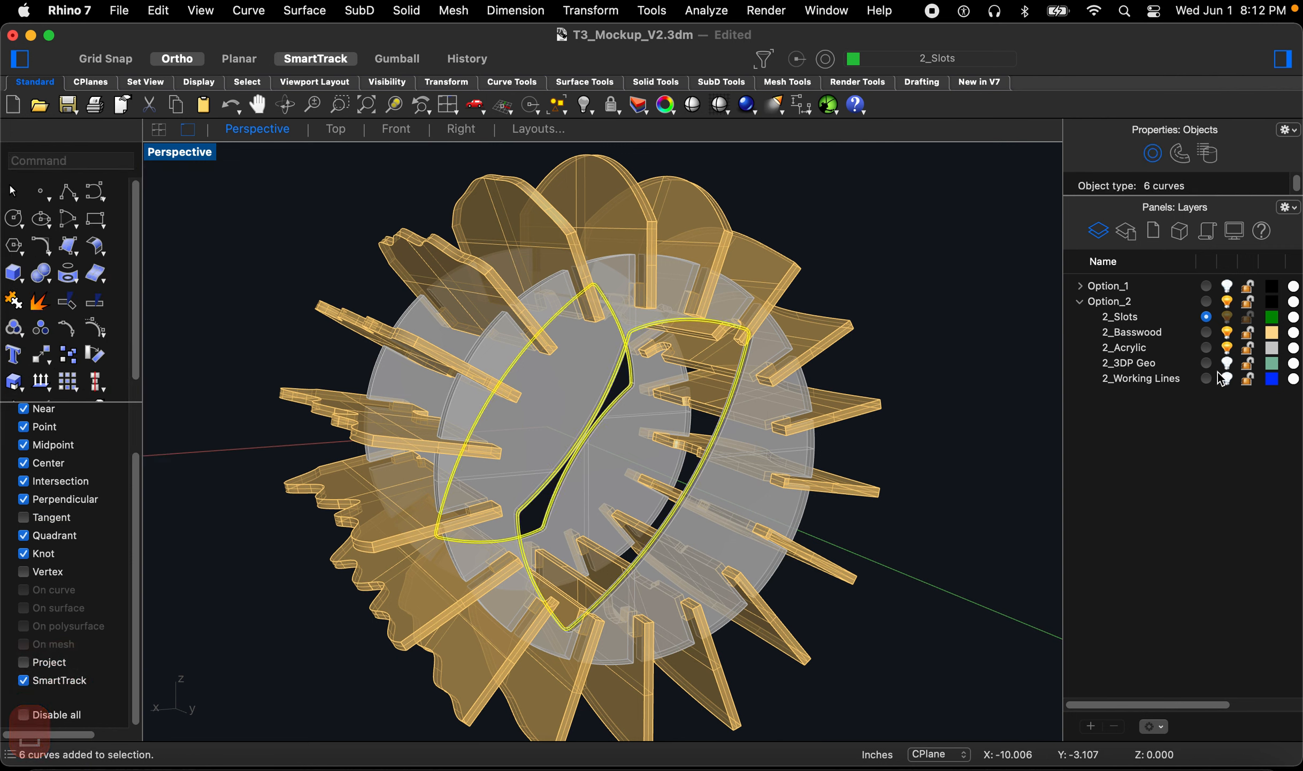
pyautogui.rightClick(1176, 378)
pyautogui.click(1049, 560)
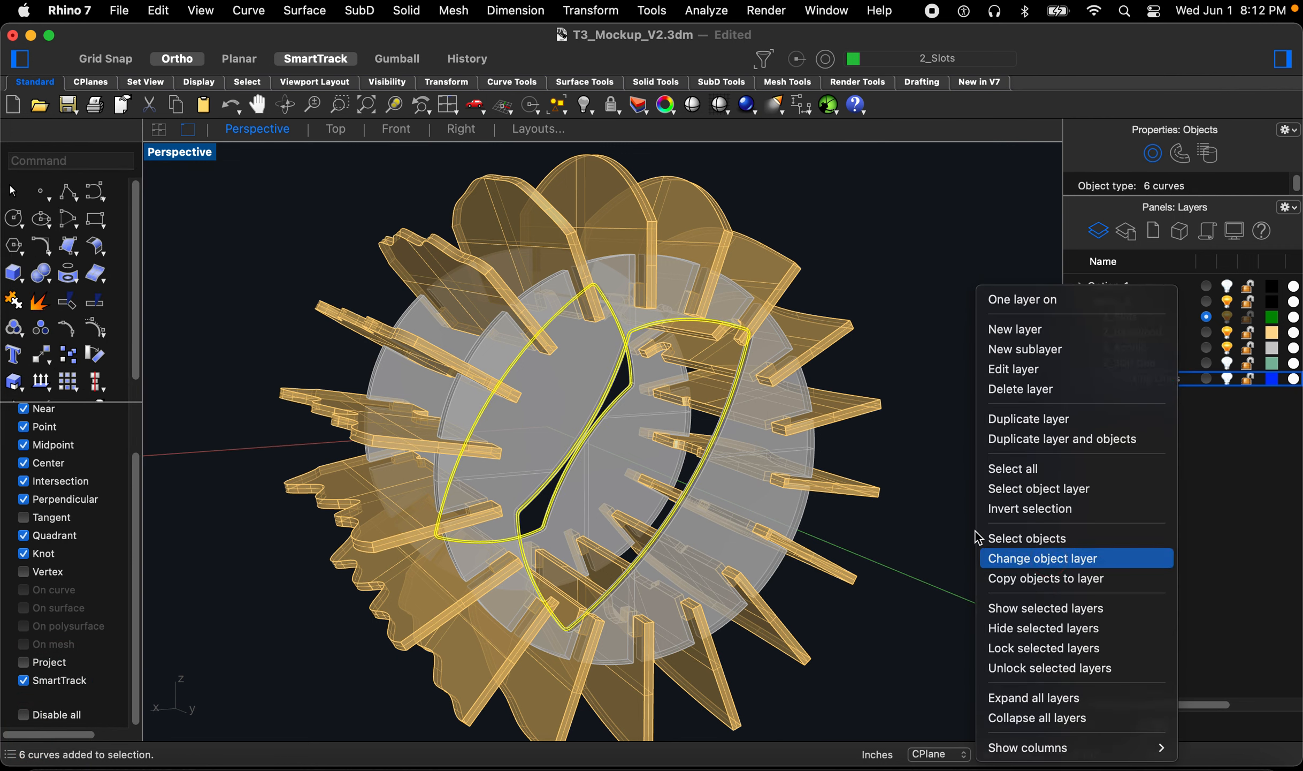
# Step: Turn on the 2_3DP Geo layer to show the printed core with the rings and fins
pyautogui.click(1226, 364)
pyautogui.moveTo(883, 445)
pyautogui.mouseDown(button='right')
pyautogui.moveTo(808, 444)
pyautogui.moveTo(820, 419)
pyautogui.moveTo(911, 436)
pyautogui.moveTo(782, 452)
pyautogui.moveTo(870, 438)
pyautogui.moveTo(763, 415)
pyautogui.moveTo(789, 425)
pyautogui.moveTo(807, 378)
pyautogui.mouseUp(button='right')
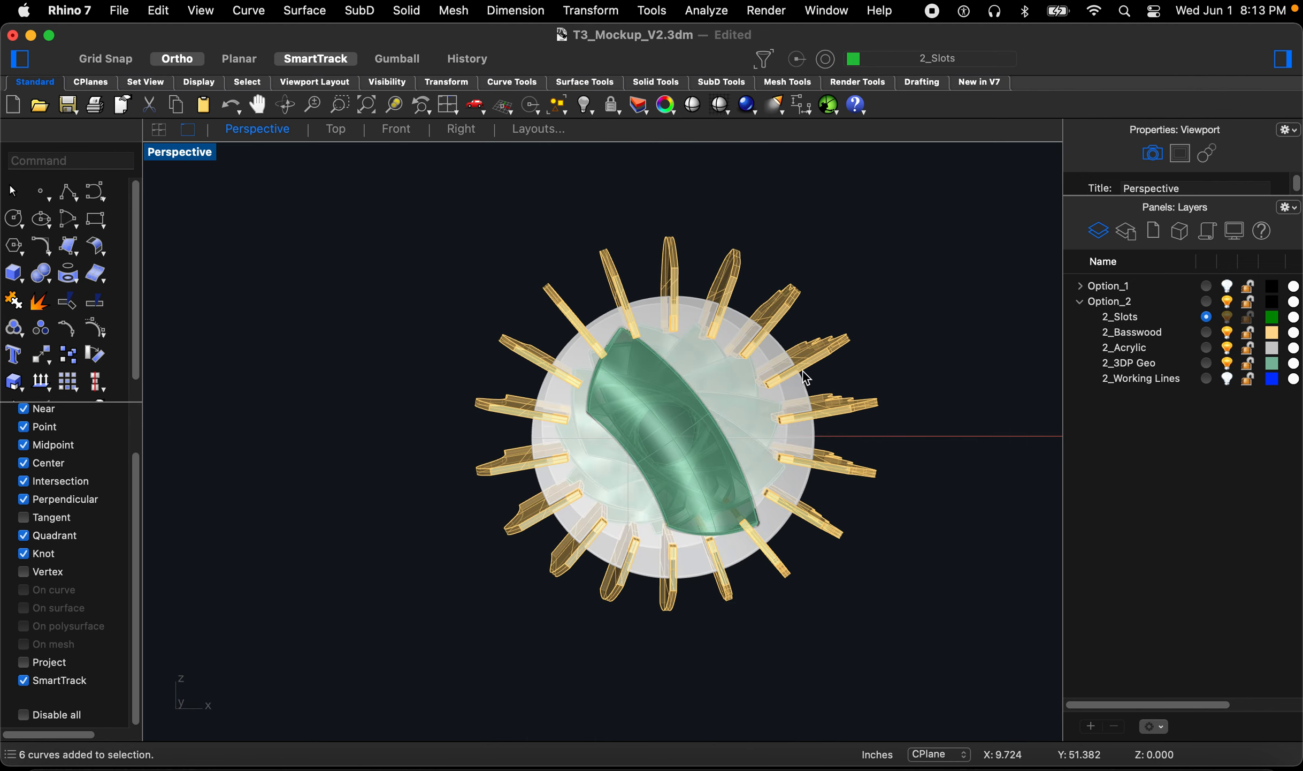
pyautogui.scroll(10, 727, 422)
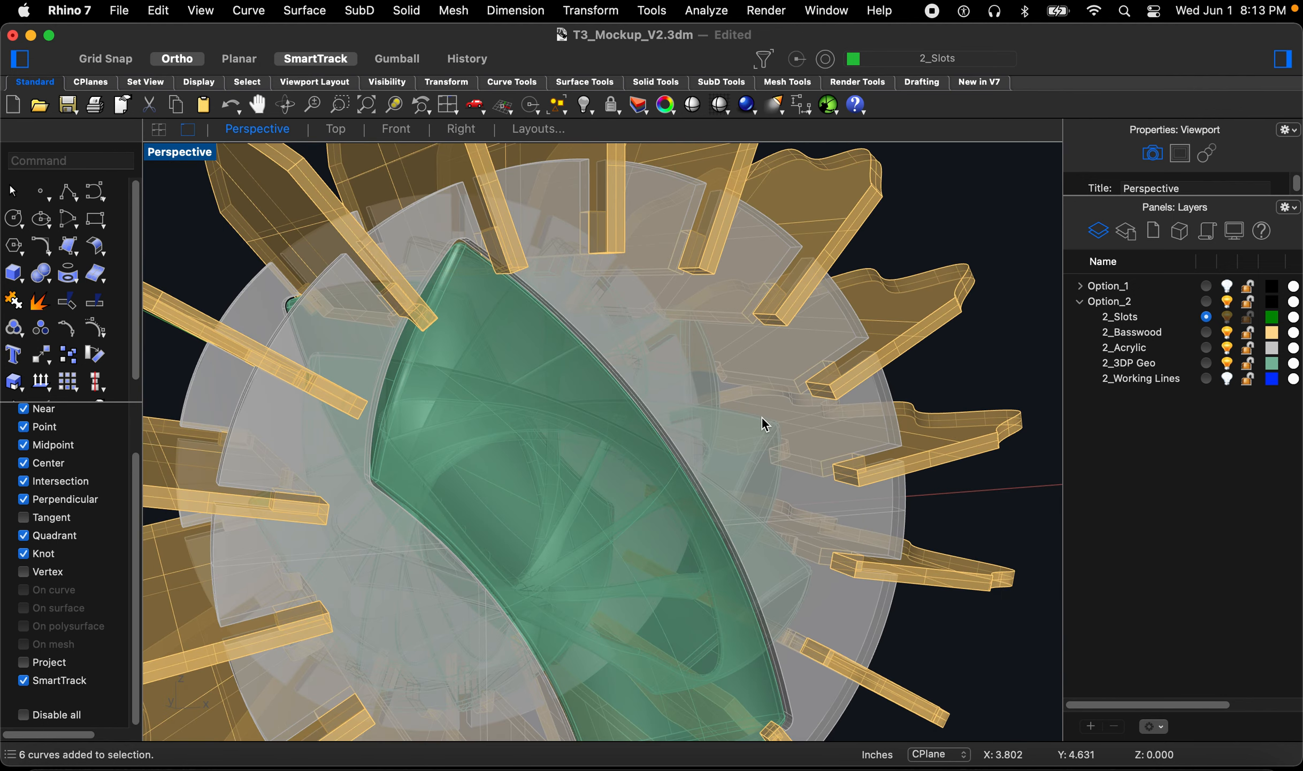
# Step: Orbit and zoom around the assembly to inspect how the fins slot into the acrylic rings
pyautogui.scroll(-10, 766, 425)
pyautogui.moveTo(663, 422)
pyautogui.mouseDown(button='right')
pyautogui.moveTo(681, 423)
pyautogui.moveTo(679, 403)
pyautogui.mouseUp(button='right')
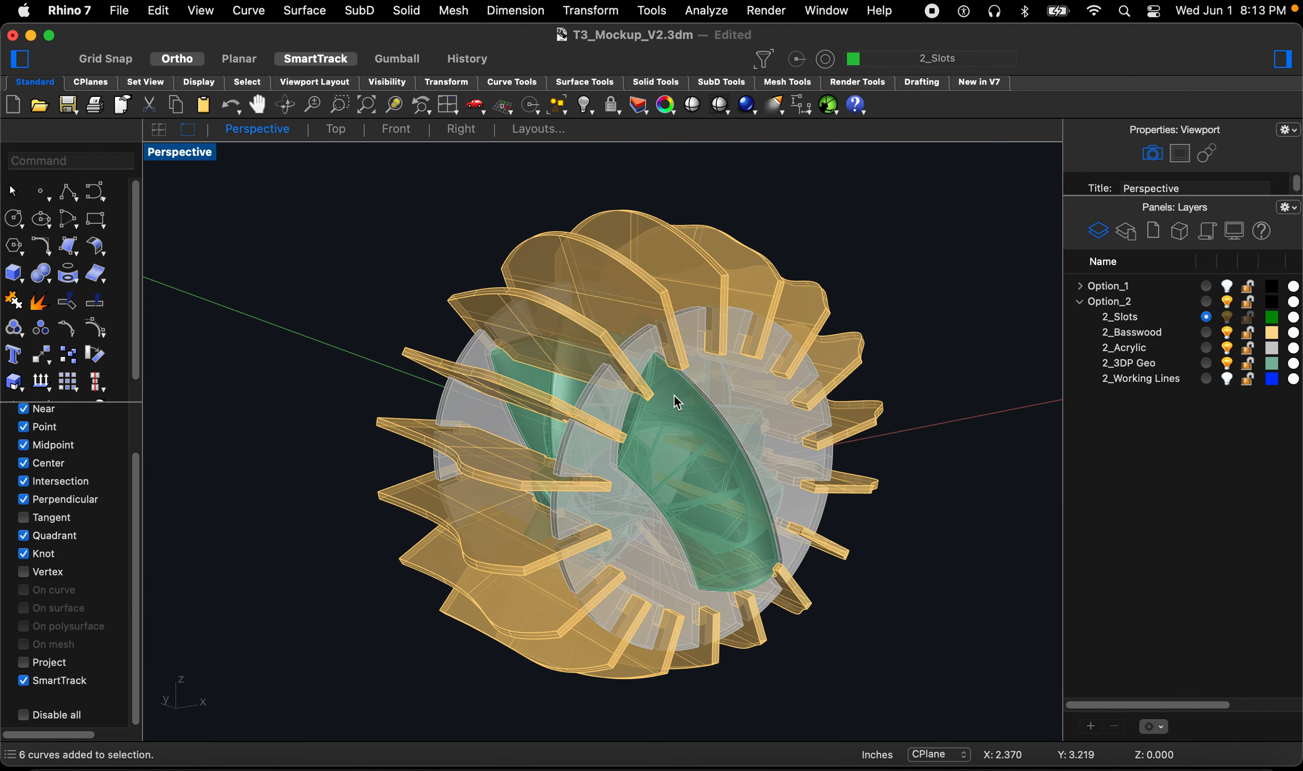
pyautogui.scroll(5, 679, 402)
pyautogui.moveTo(768, 580); pyautogui.dragTo(844, 685, button='right')
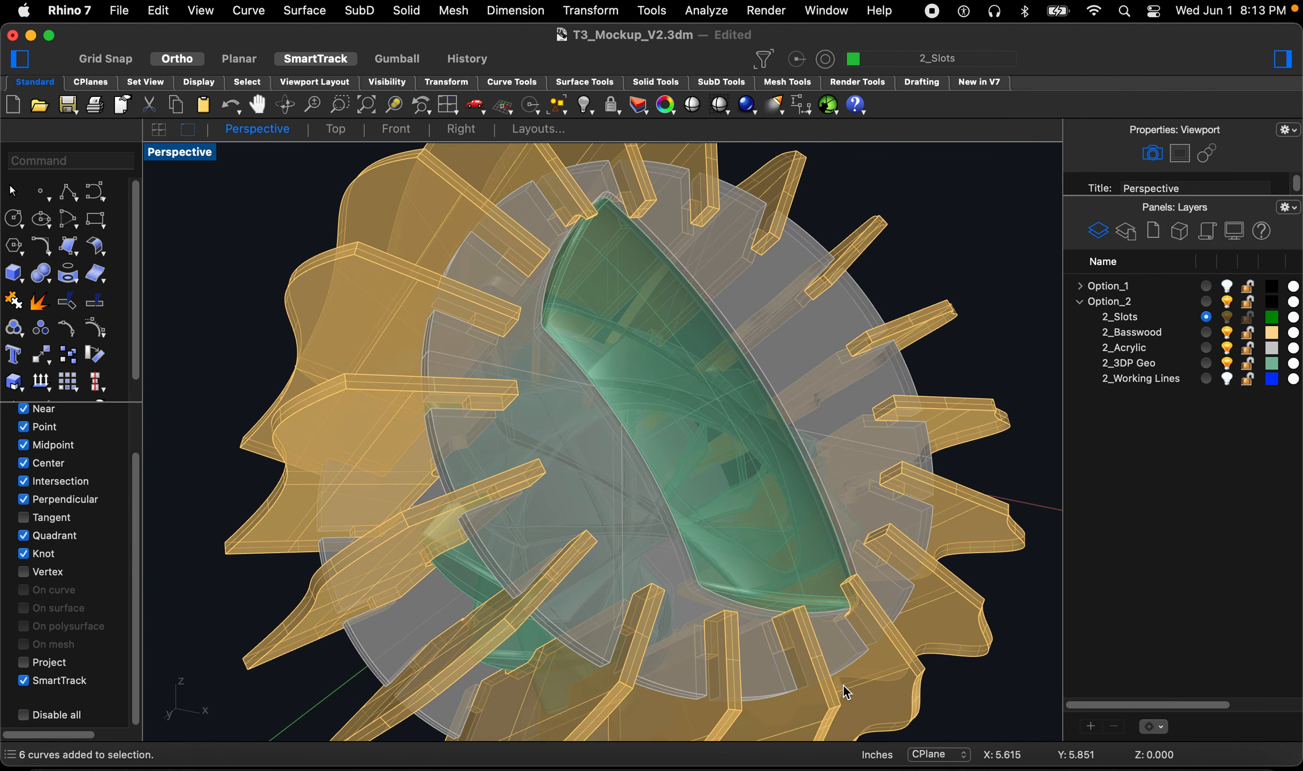
pyautogui.scroll(3, 847, 653)
pyautogui.write('z')
pyautogui.press('Return')
pyautogui.moveTo(882, 541); pyautogui.dragTo(824, 617)
pyautogui.moveTo(777, 595); pyautogui.dragTo(790, 585, button='right')
pyautogui.scroll(-10, 724, 555)
pyautogui.scroll(10, 734, 565)
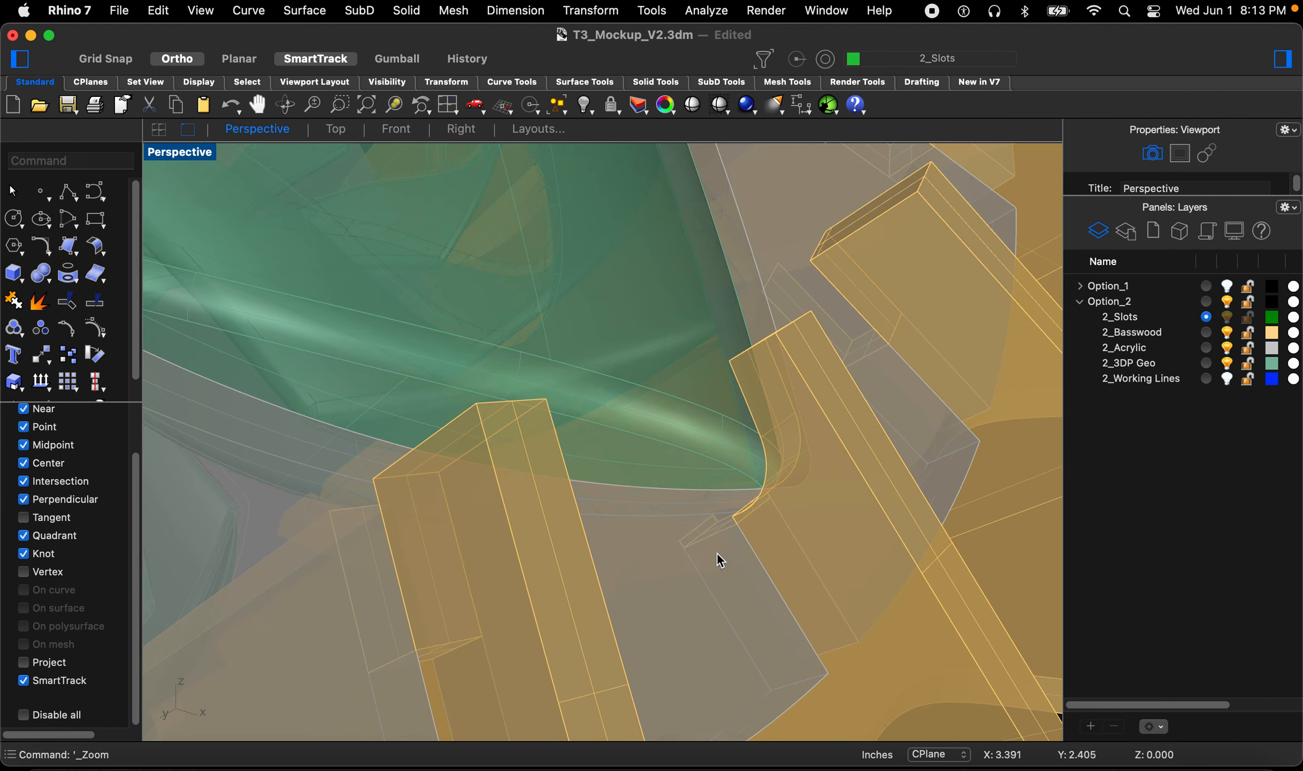
pyautogui.scroll(-3, 783, 486)
pyautogui.moveTo(780, 488); pyautogui.dragTo(768, 531, button='right')
pyautogui.scroll(-10, 806, 573)
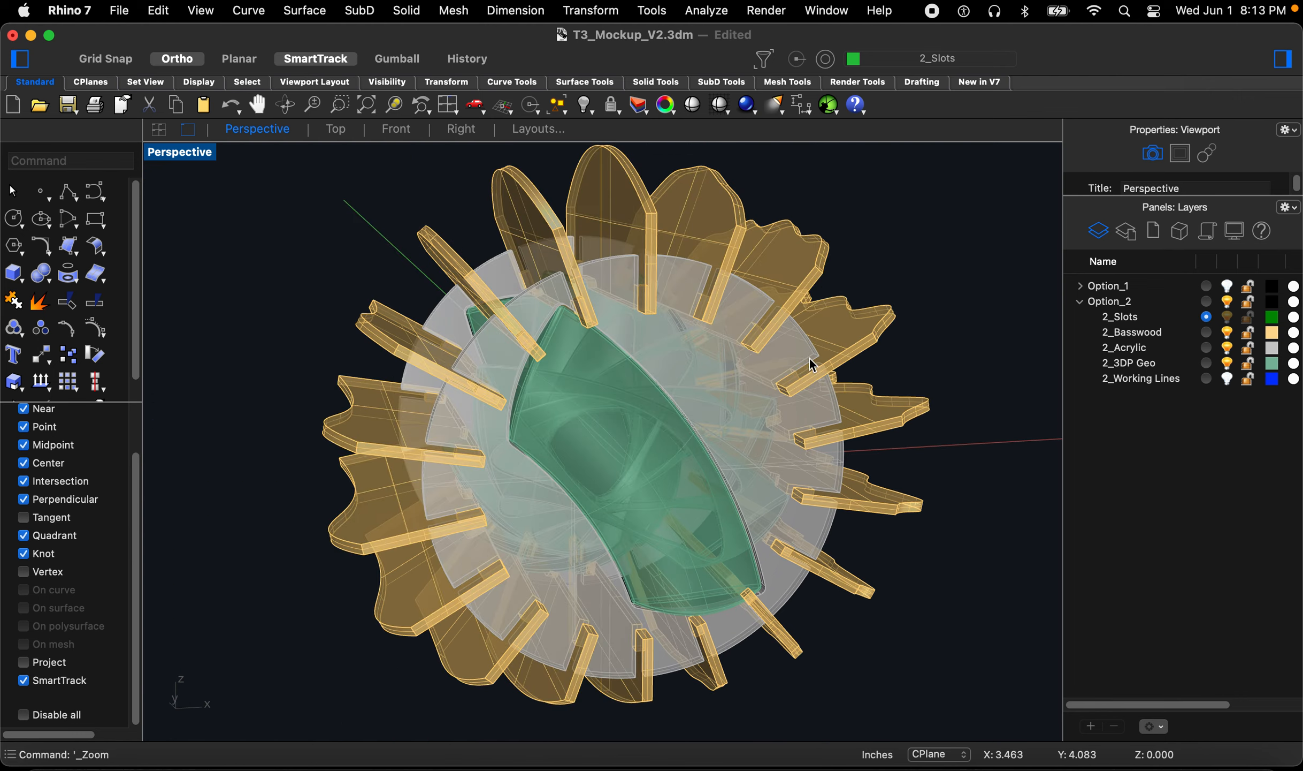
pyautogui.scroll(5, 745, 342)
pyautogui.moveTo(708, 358); pyautogui.dragTo(673, 366, button='right')
pyautogui.scroll(-8, 689, 378)
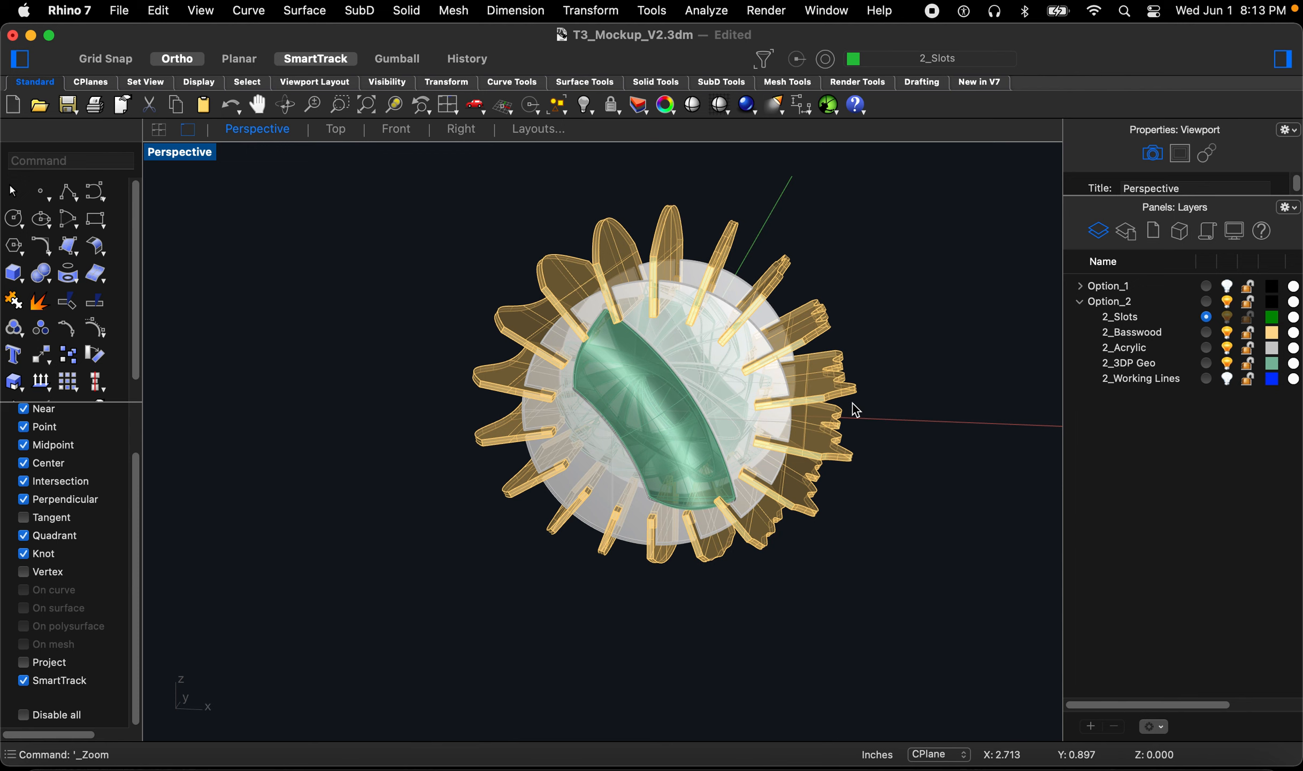
pyautogui.moveTo(725, 410); pyautogui.dragTo(712, 337, button='right')
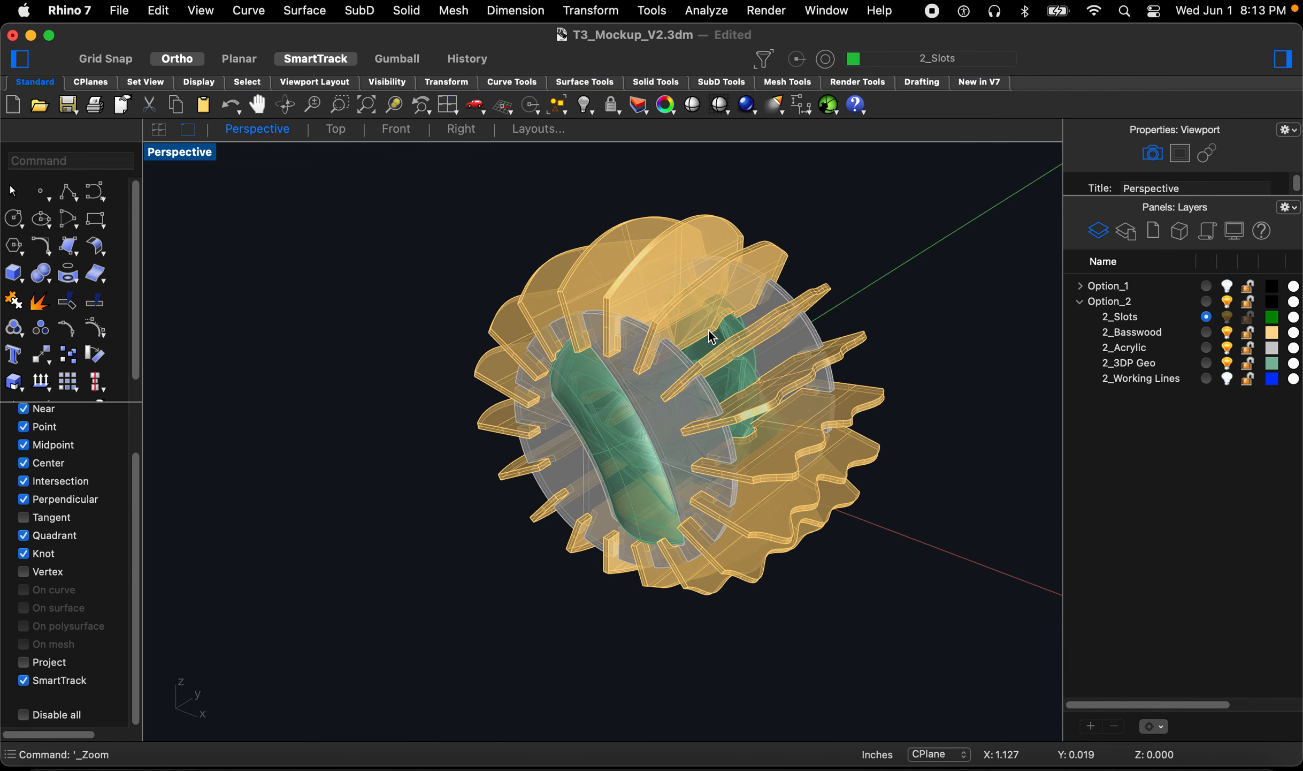
pyautogui.scroll(8, 712, 337)
pyautogui.moveTo(613, 445)
pyautogui.mouseDown(button='right')
pyautogui.moveTo(624, 414)
pyautogui.moveTo(621, 431)
pyautogui.mouseUp(button='right')
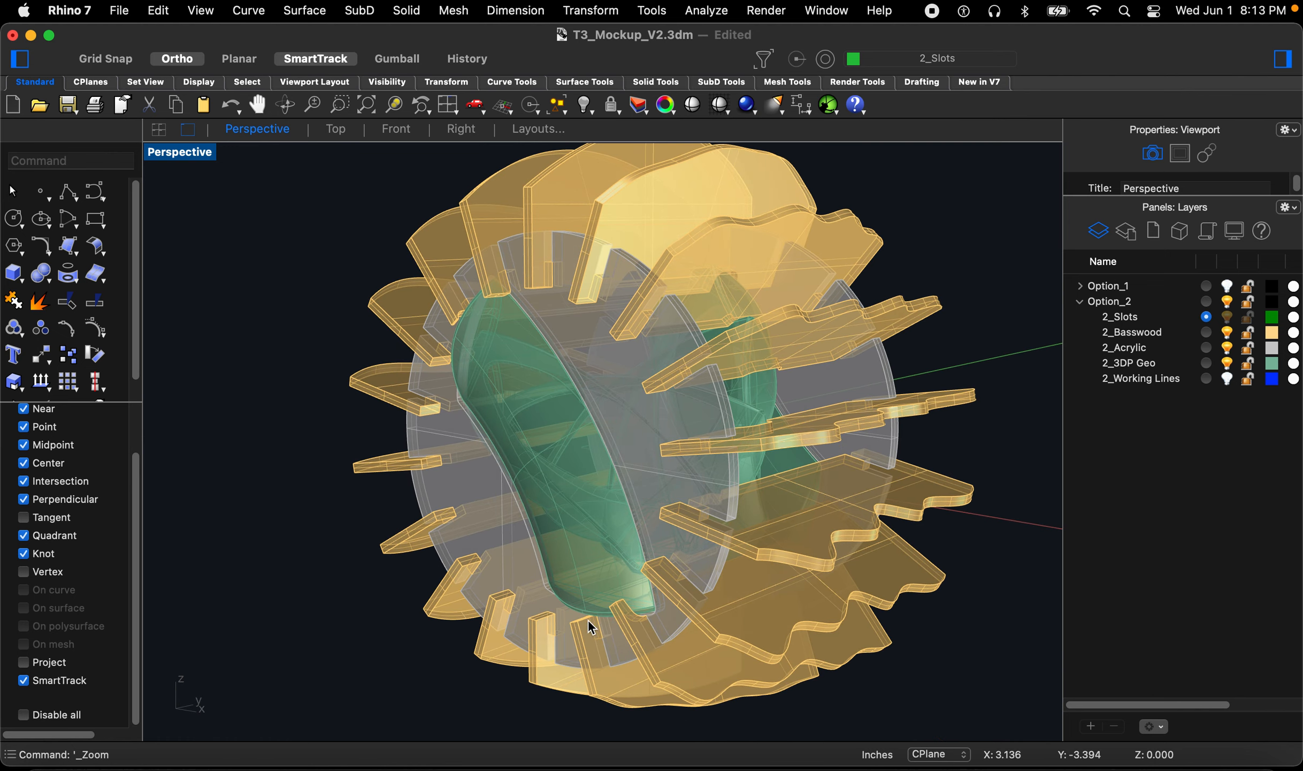
pyautogui.scroll(10, 606, 645)
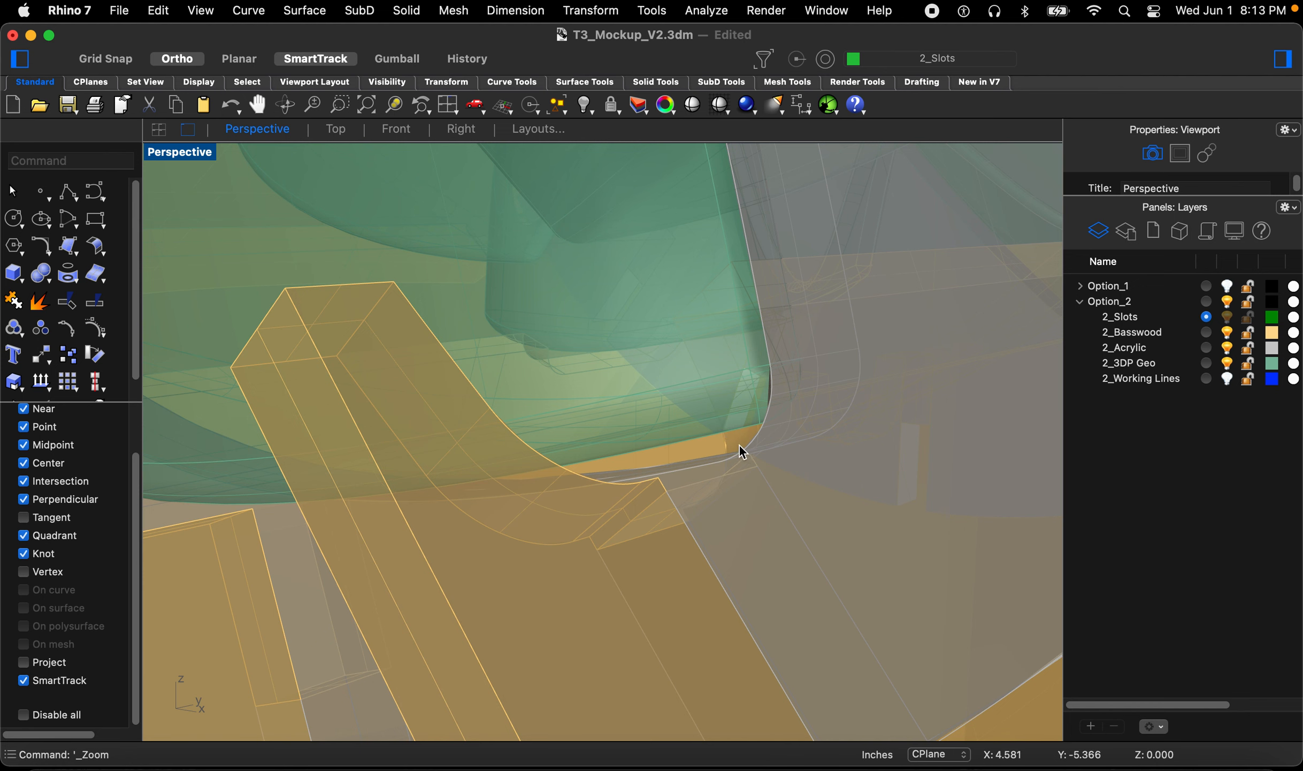
# Step: Zoom out from the slot detail to view the whole Option_2 ring assembly from several angles
pyautogui.scroll(-3, 728, 483)
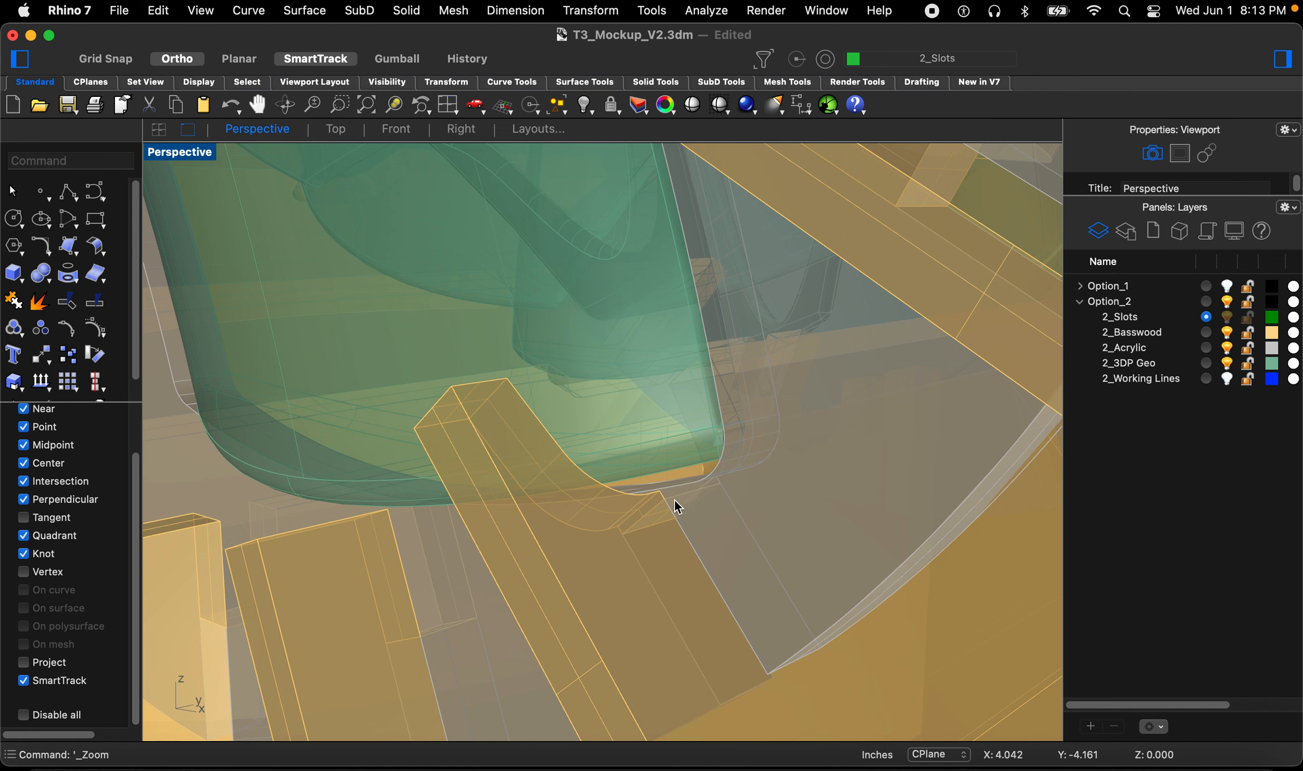
pyautogui.scroll(-3, 672, 473)
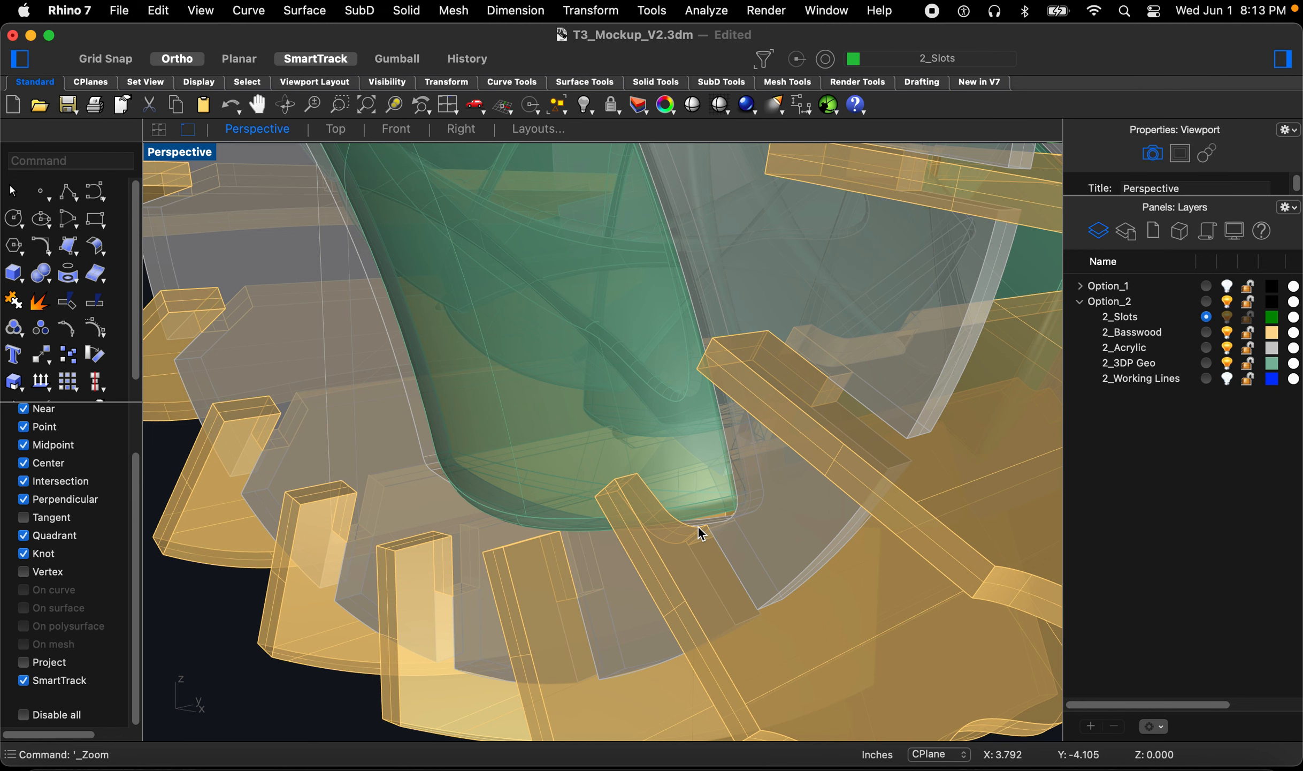
pyautogui.moveTo(644, 528); pyautogui.dragTo(663, 547, button='right')
pyautogui.scroll(-10, 663, 547)
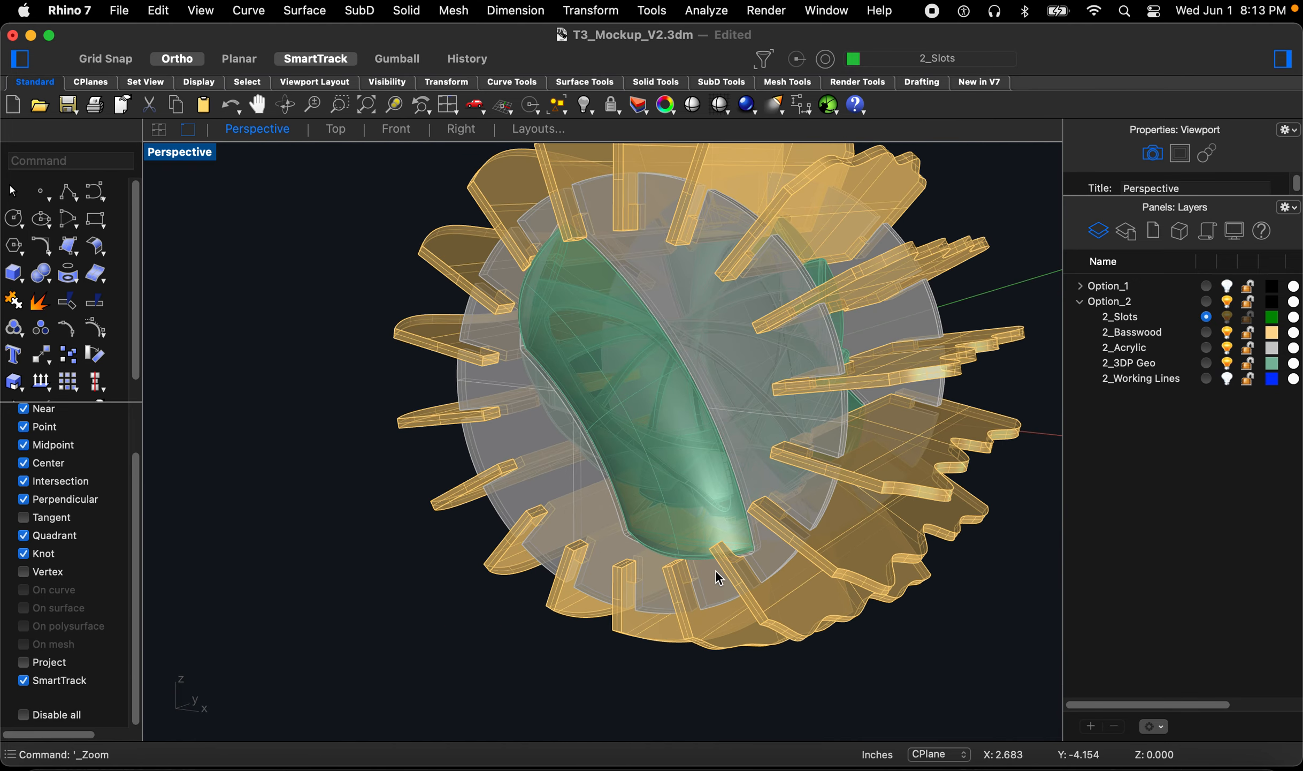
pyautogui.scroll(10, 541, 250)
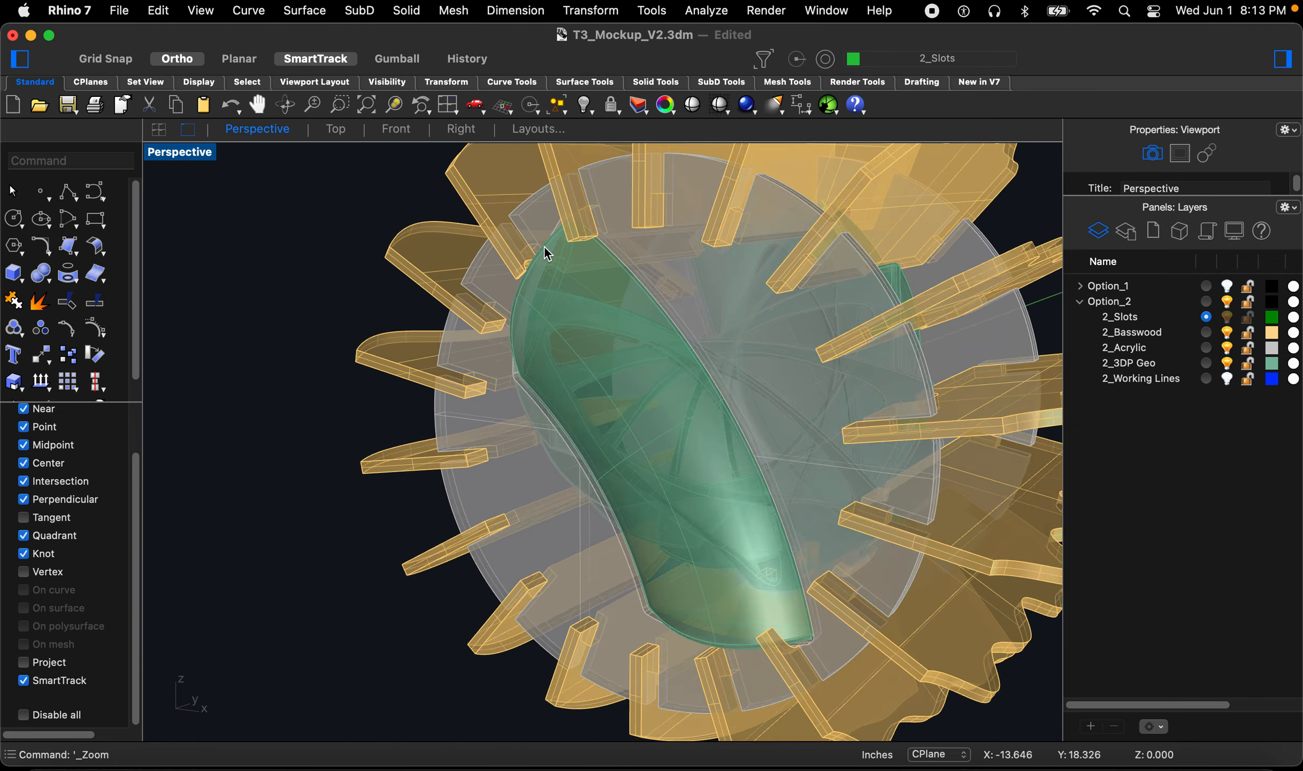
pyautogui.scroll(-5, 543, 340)
pyautogui.moveTo(687, 367); pyautogui.dragTo(596, 325, button='right')
pyautogui.scroll(-8, 593, 321)
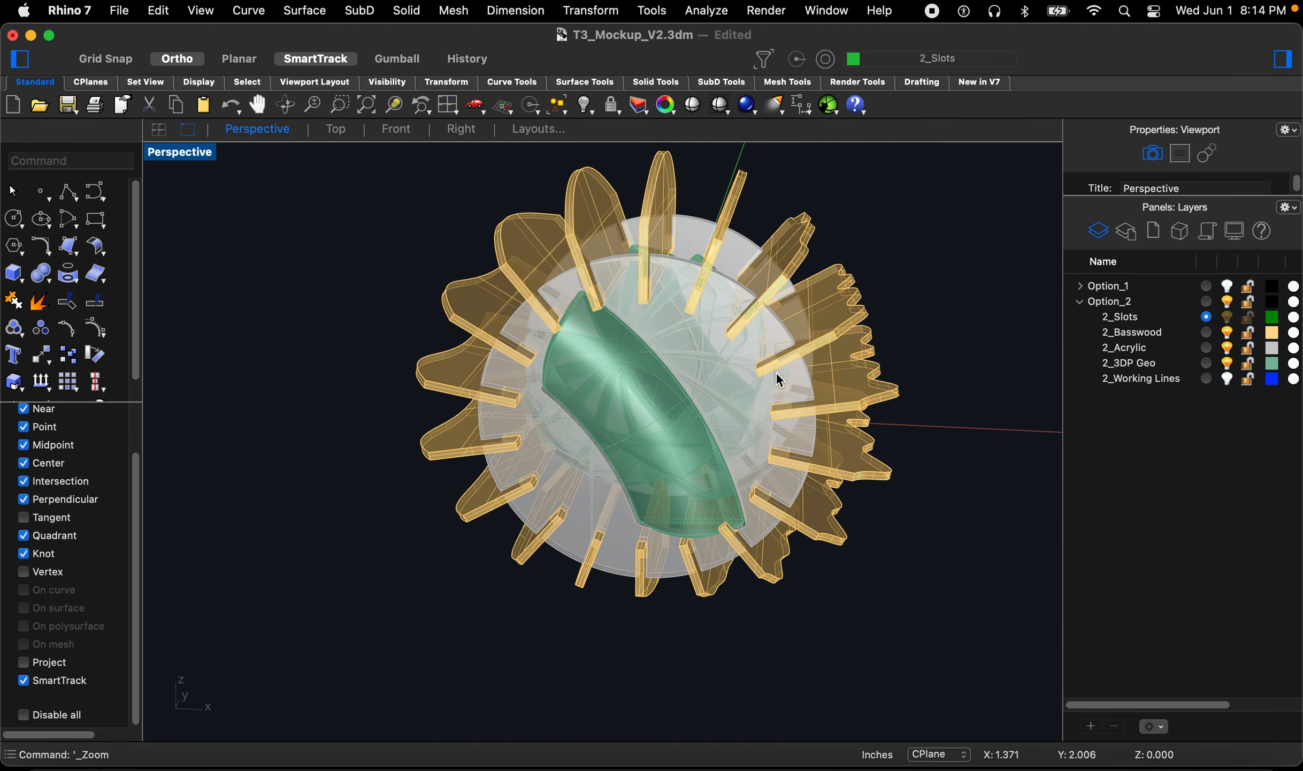
pyautogui.scroll(8, 757, 394)
pyautogui.moveTo(766, 391); pyautogui.dragTo(789, 393, button='right')
pyautogui.scroll(-3, 792, 397)
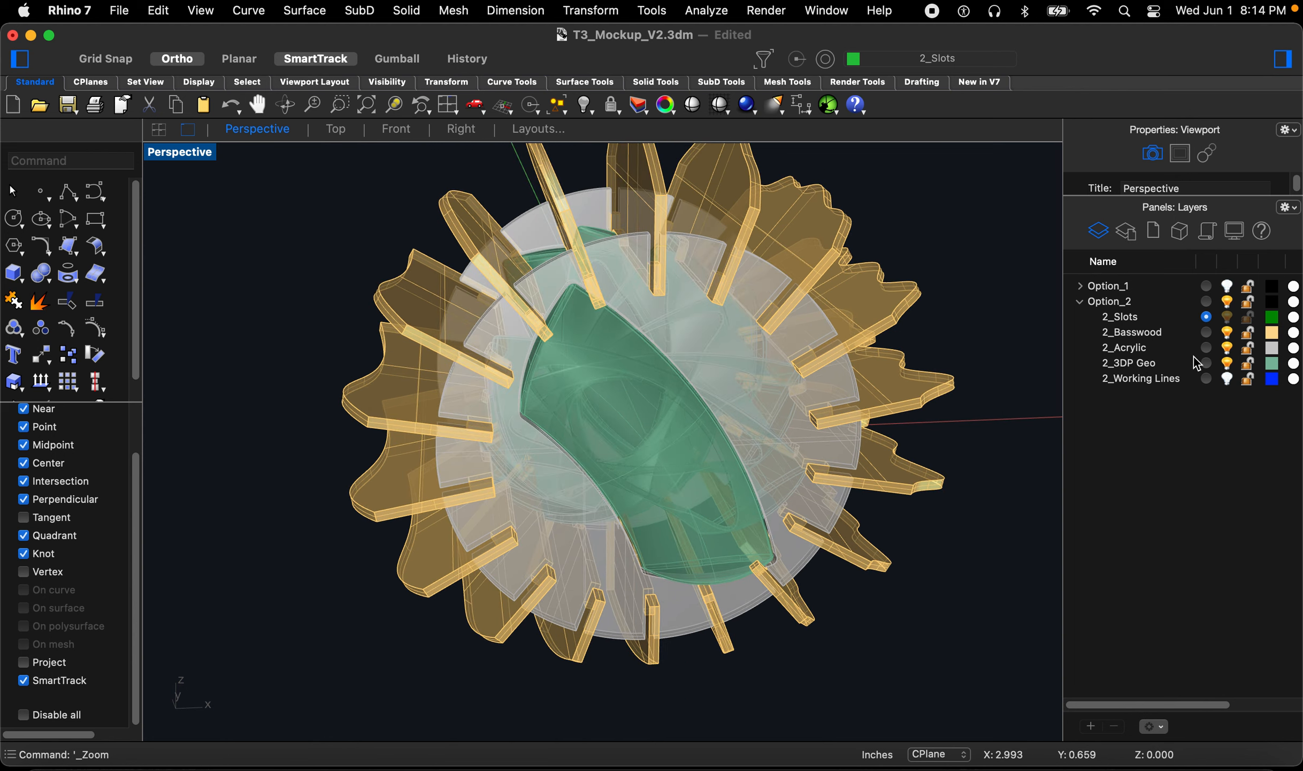
# Step: Expand the Option_1 layer group and zoom out to view both ring options side by side
pyautogui.click(1080, 285)
pyautogui.scroll(-8, 853, 494)
pyautogui.moveTo(539, 491); pyautogui.dragTo(571, 500, button='right')
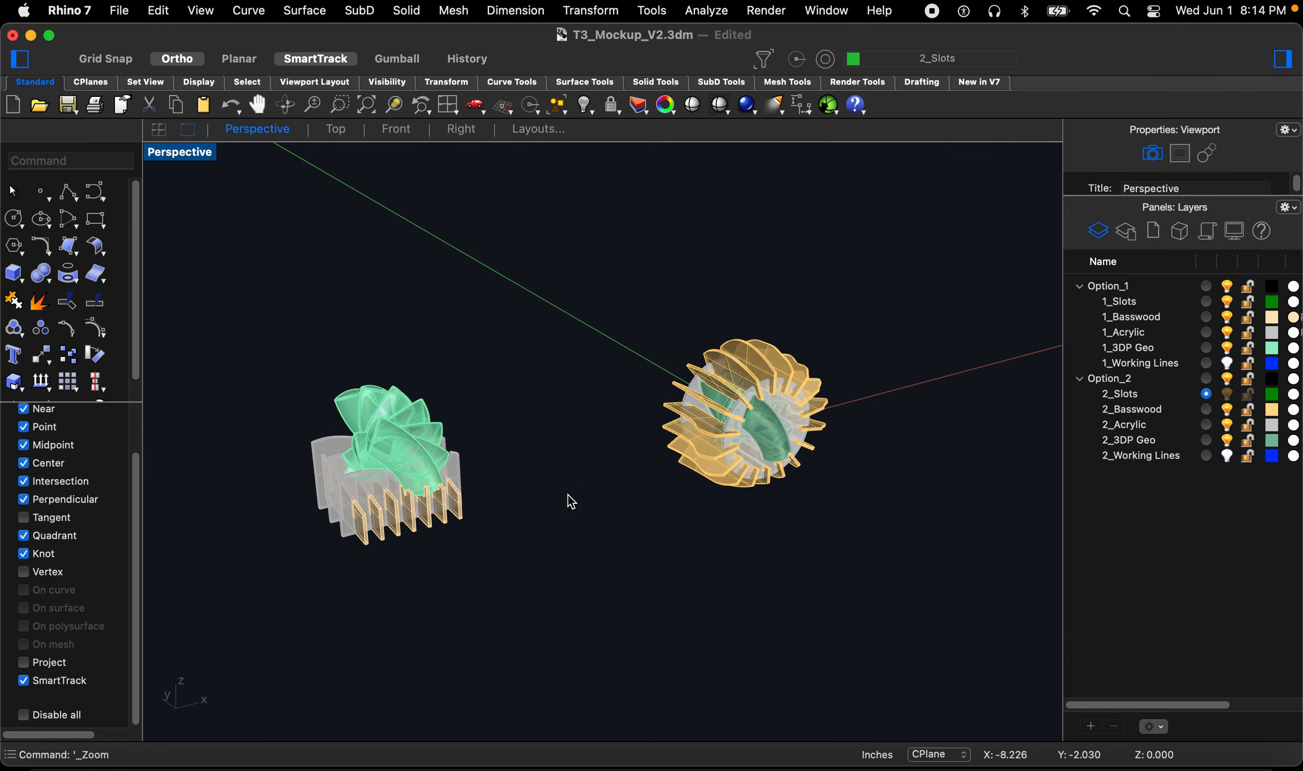
pyautogui.scroll(2, 530, 466)
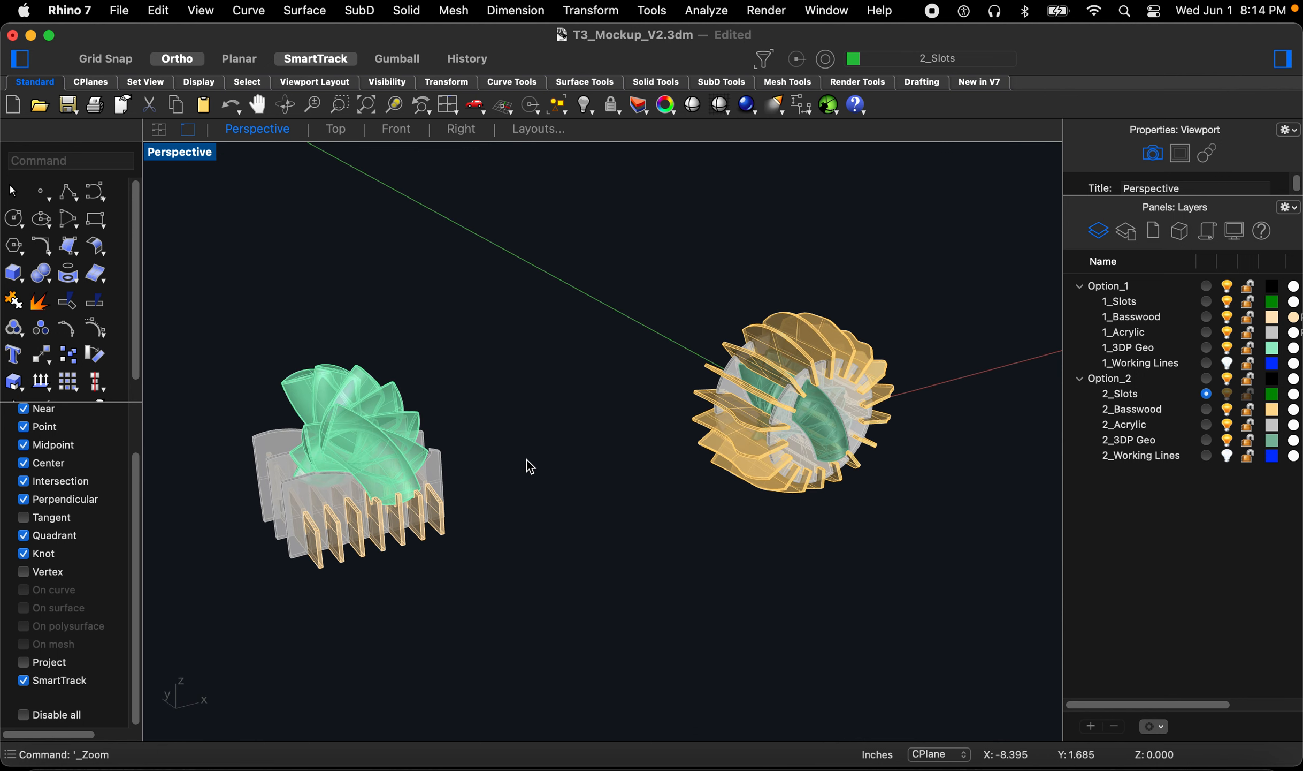
pyautogui.scroll(2, 526, 460)
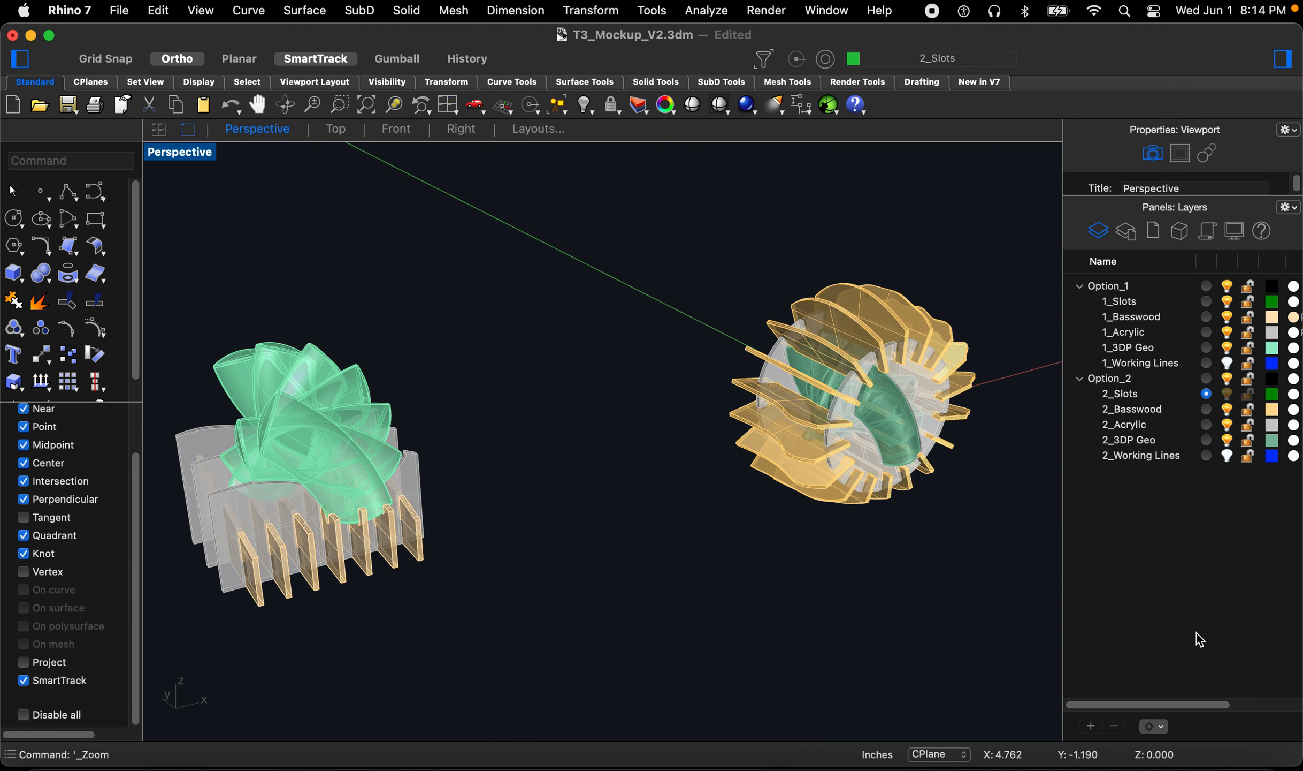
# Step: Create a new layer named material Oultine and set its colour to red
pyautogui.click(1092, 727)
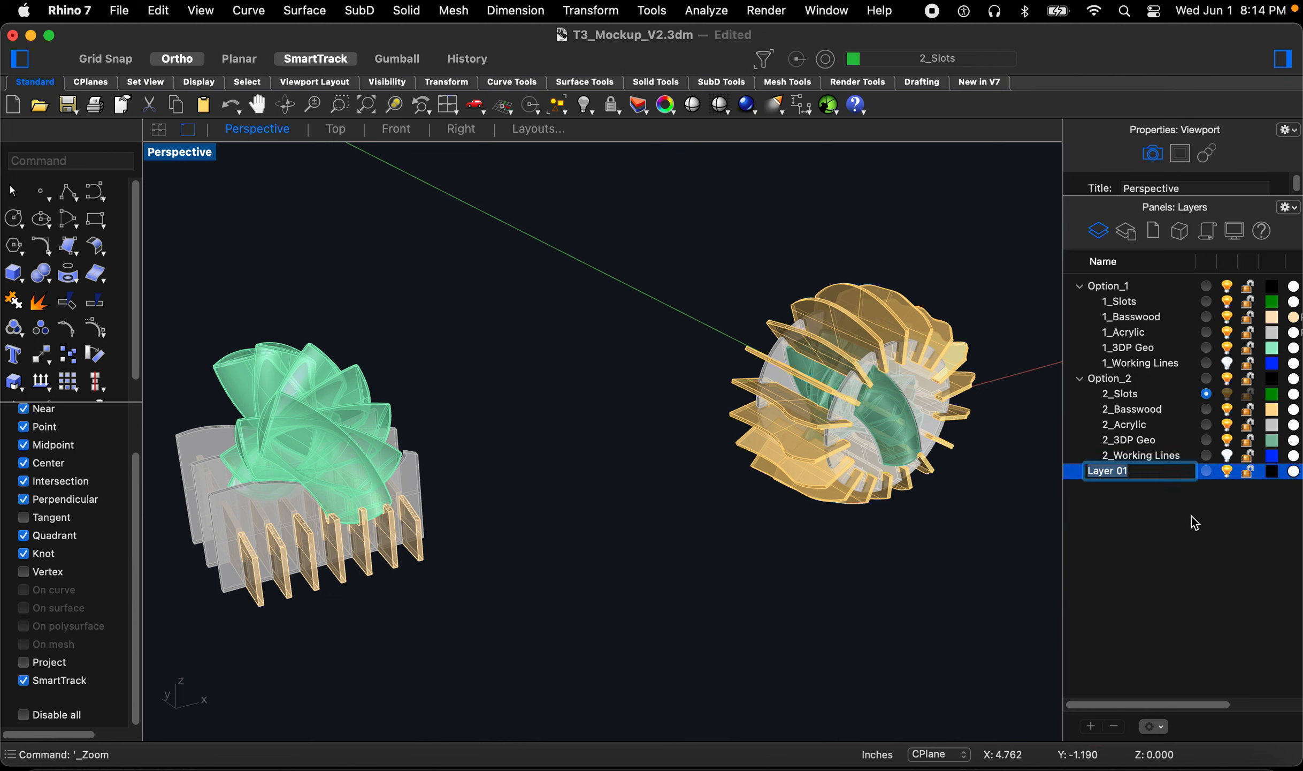
pyautogui.write('mater')
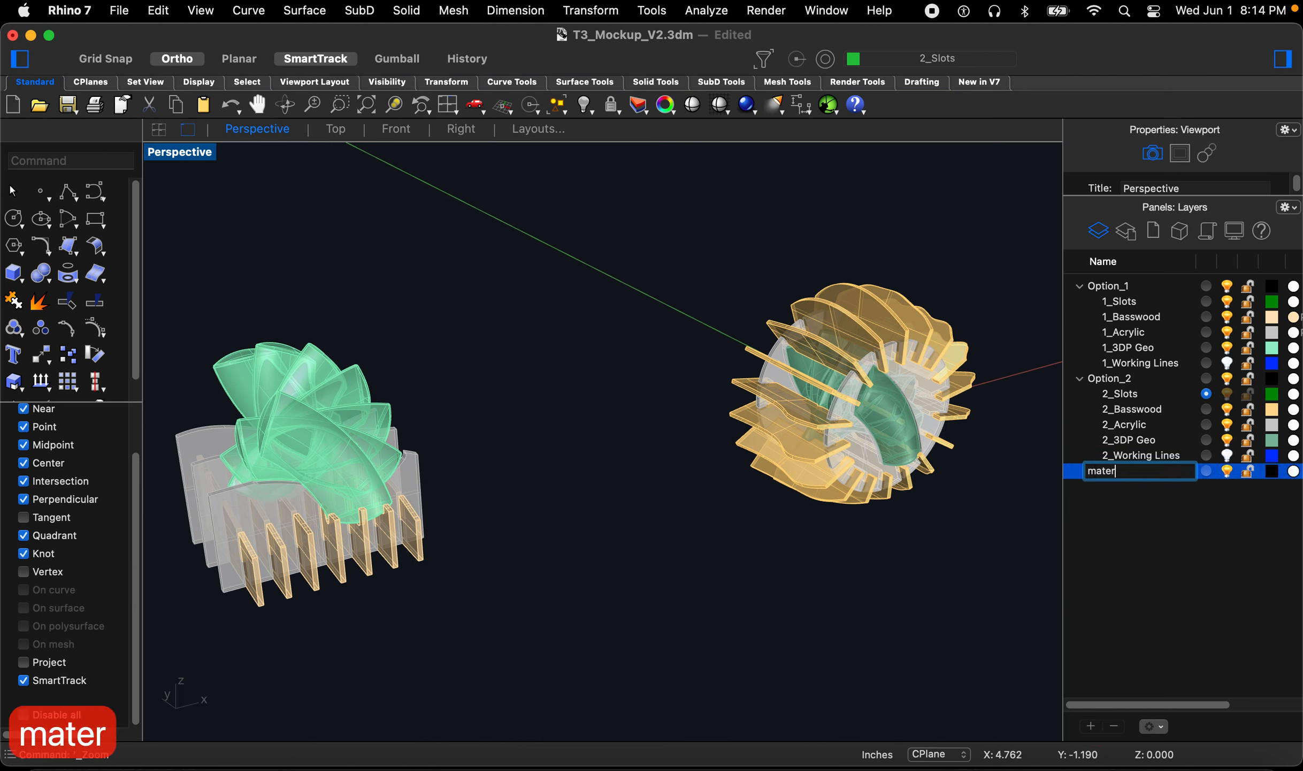
pyautogui.write('ial O')
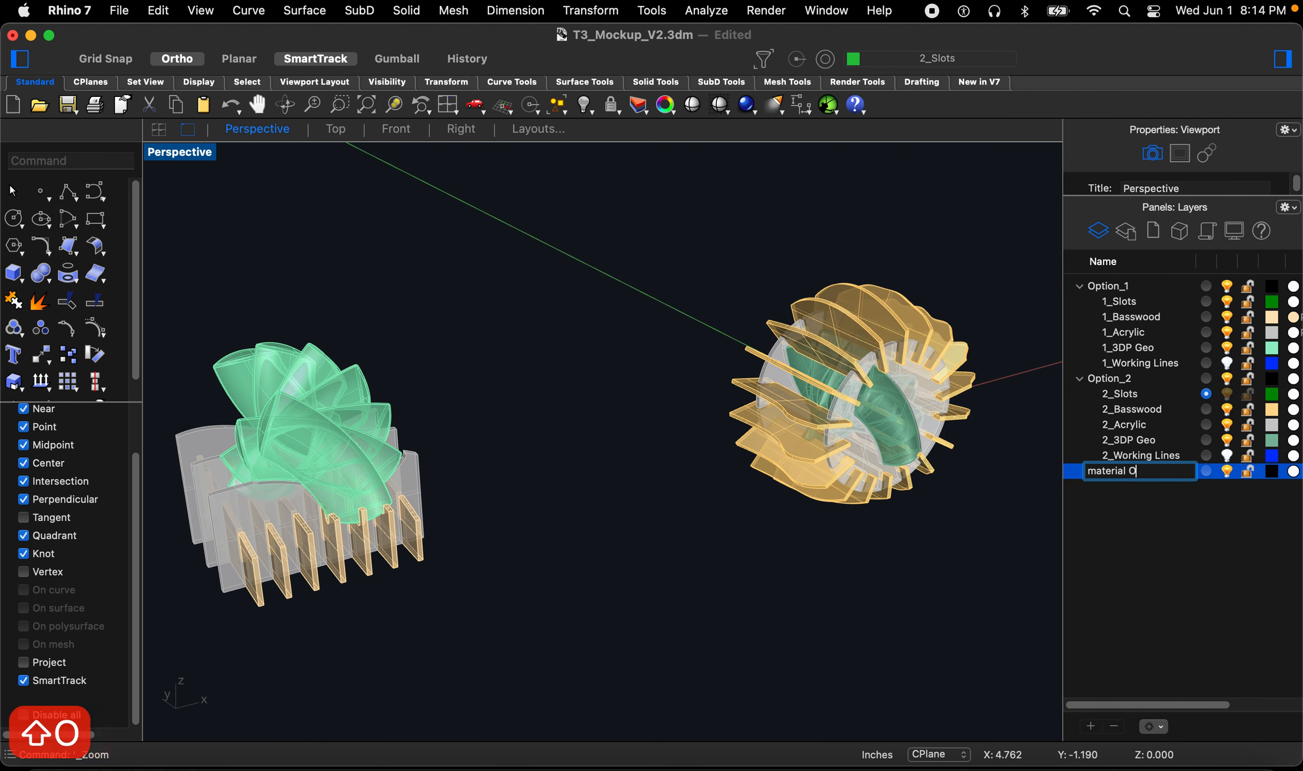
pyautogui.write('ultine')
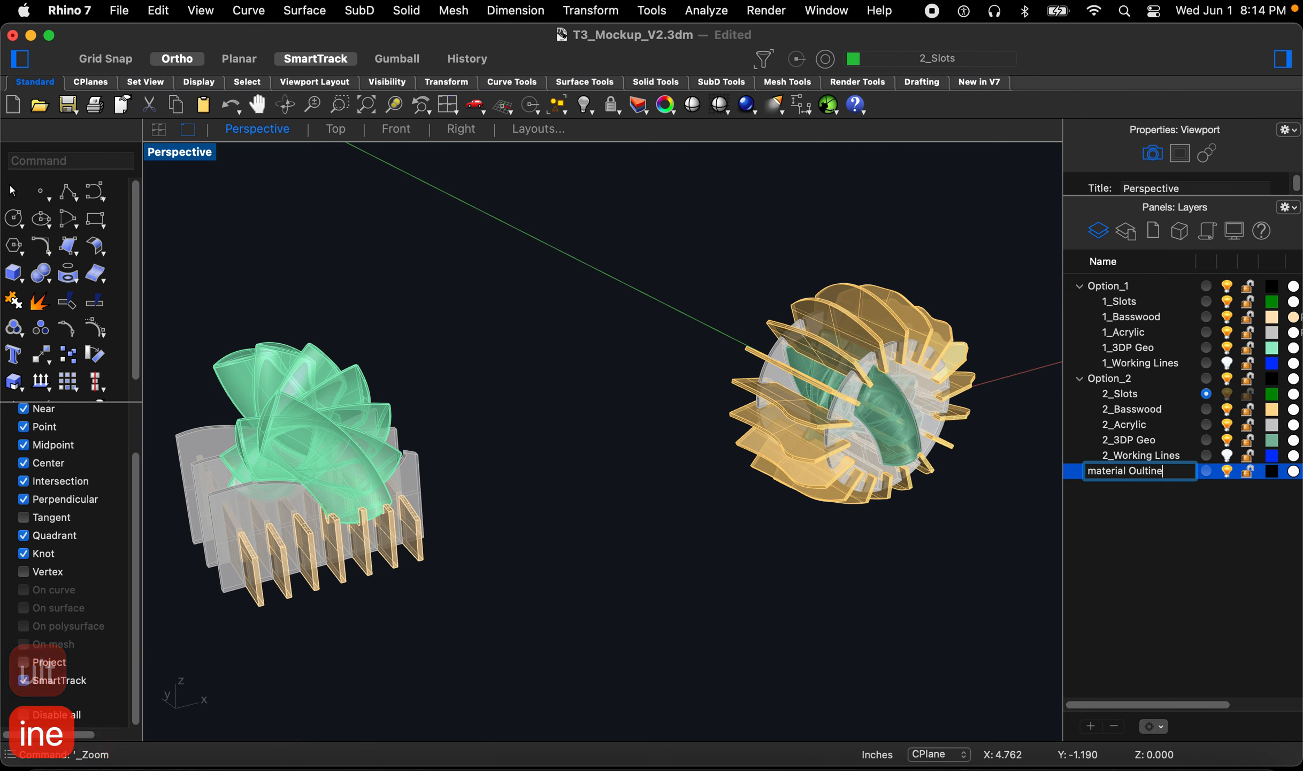
pyautogui.press('Return')
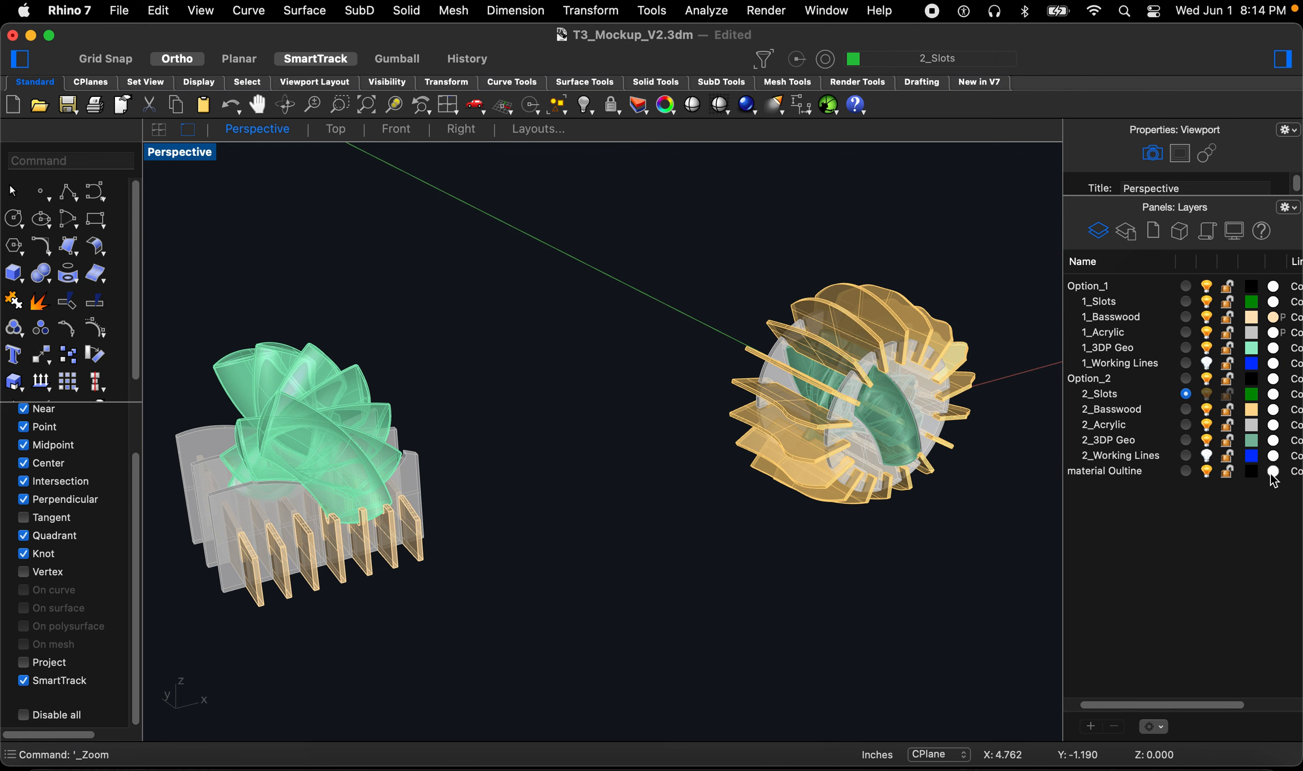
pyautogui.click(1270, 473)
pyautogui.press('Escape')
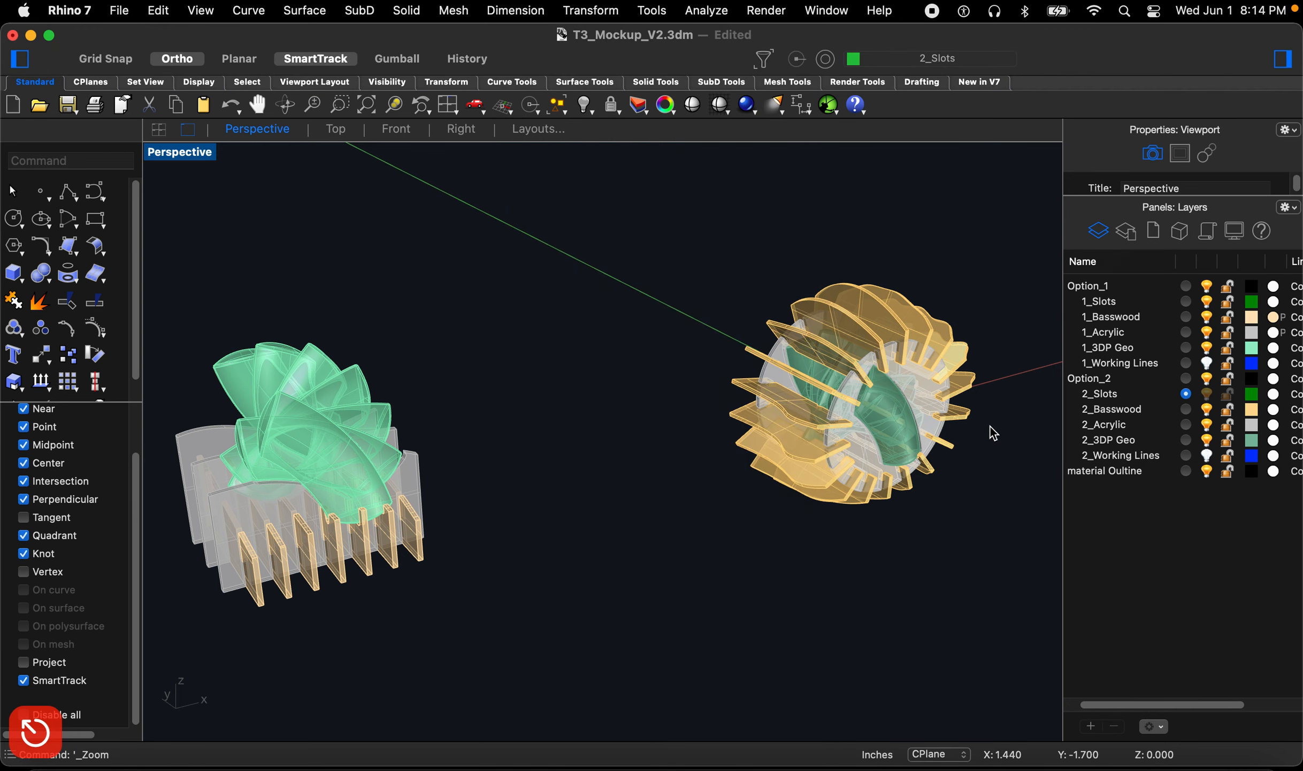
pyautogui.click(1253, 471)
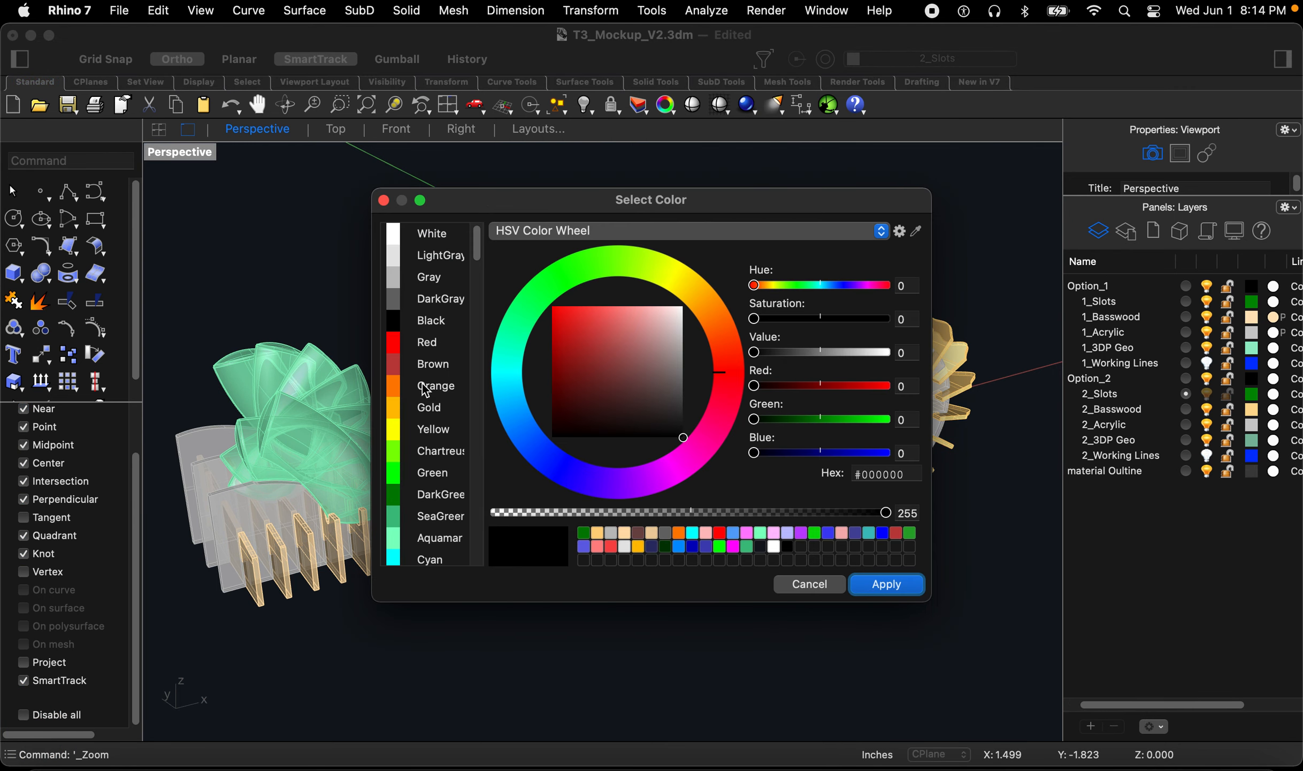
pyautogui.click(427, 343)
pyautogui.click(887, 584)
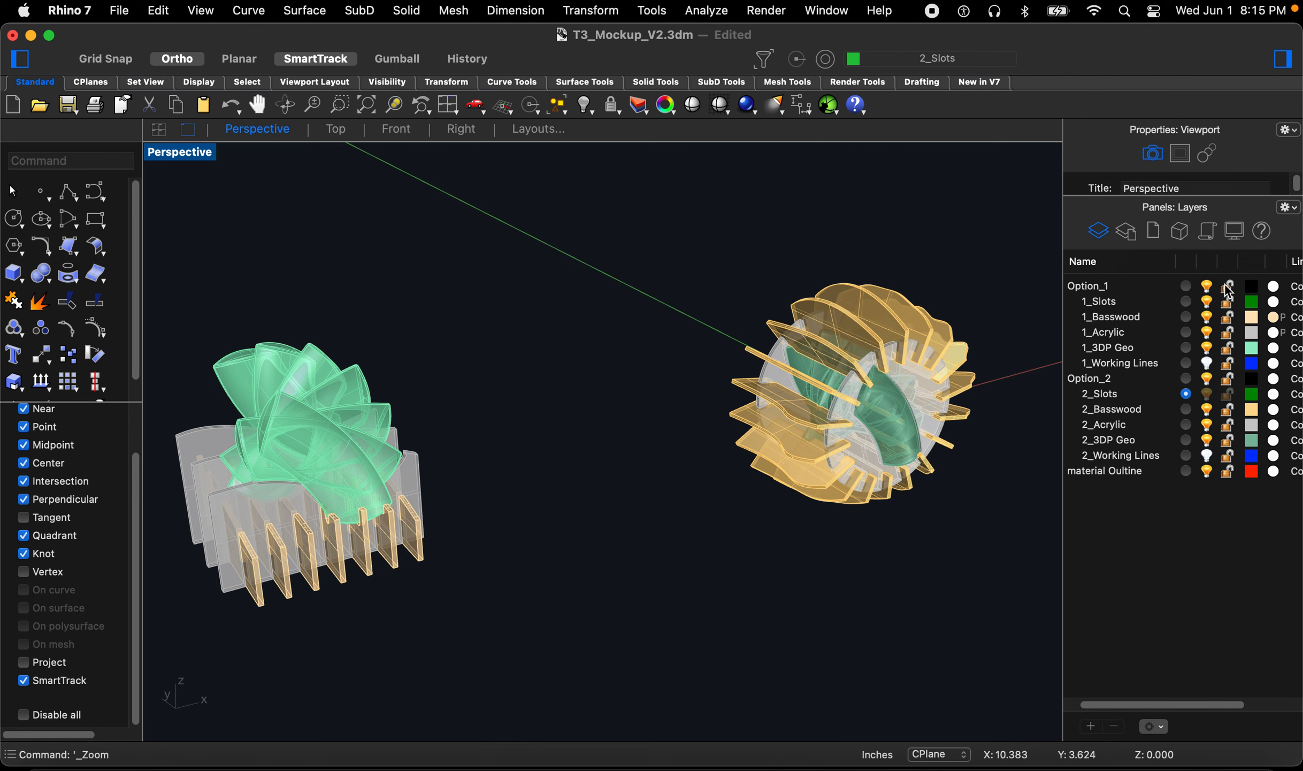
# Step: Make the material Oultine layer current and hide the Option_2 and 1_3DP Geo layers
pyautogui.click(1186, 287)
pyautogui.click(1186, 471)
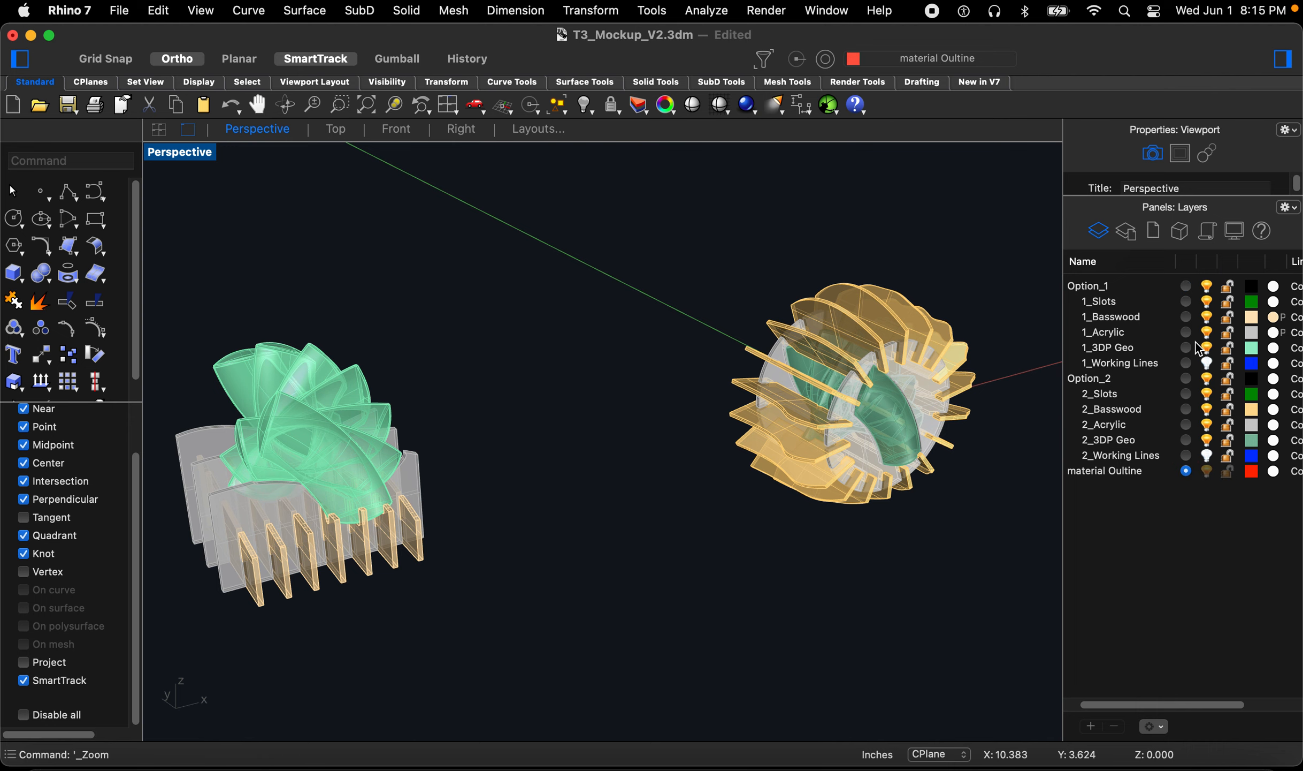
pyautogui.click(1207, 378)
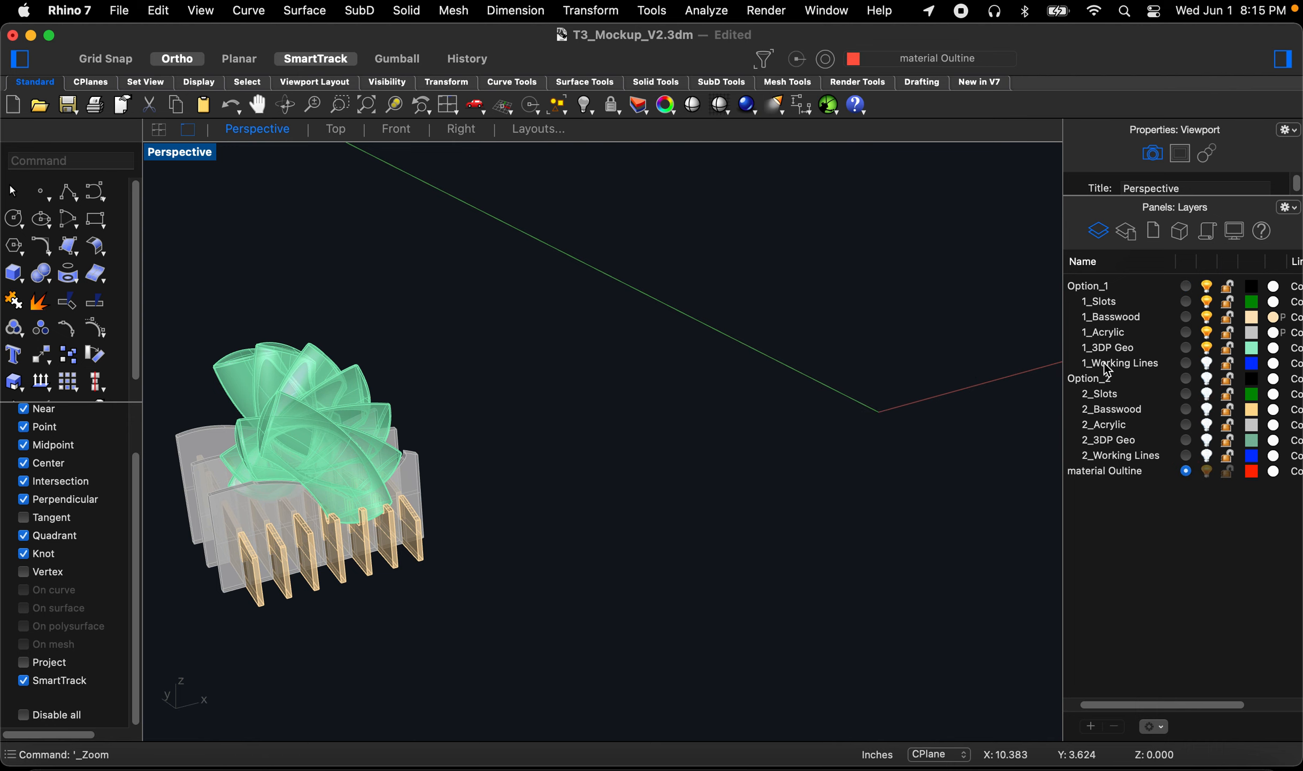
pyautogui.scroll(-3, 819, 405)
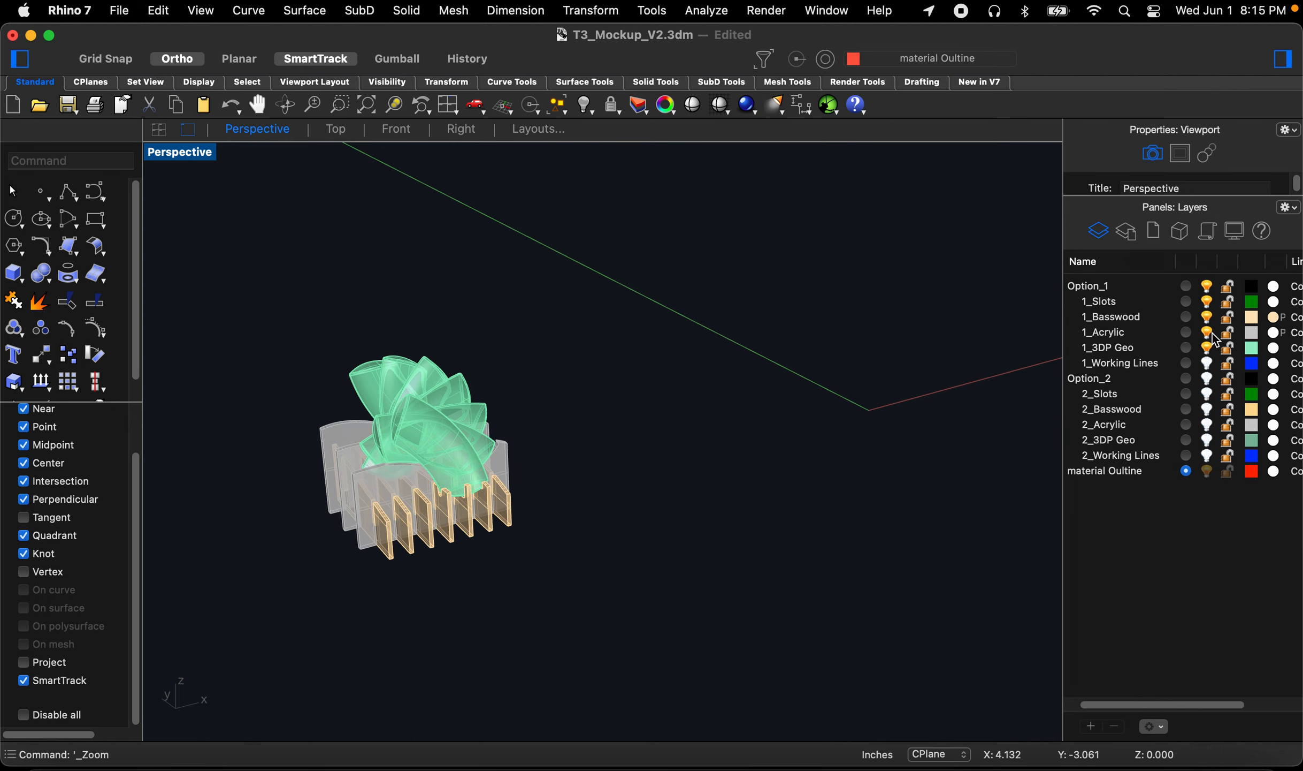
pyautogui.click(1208, 348)
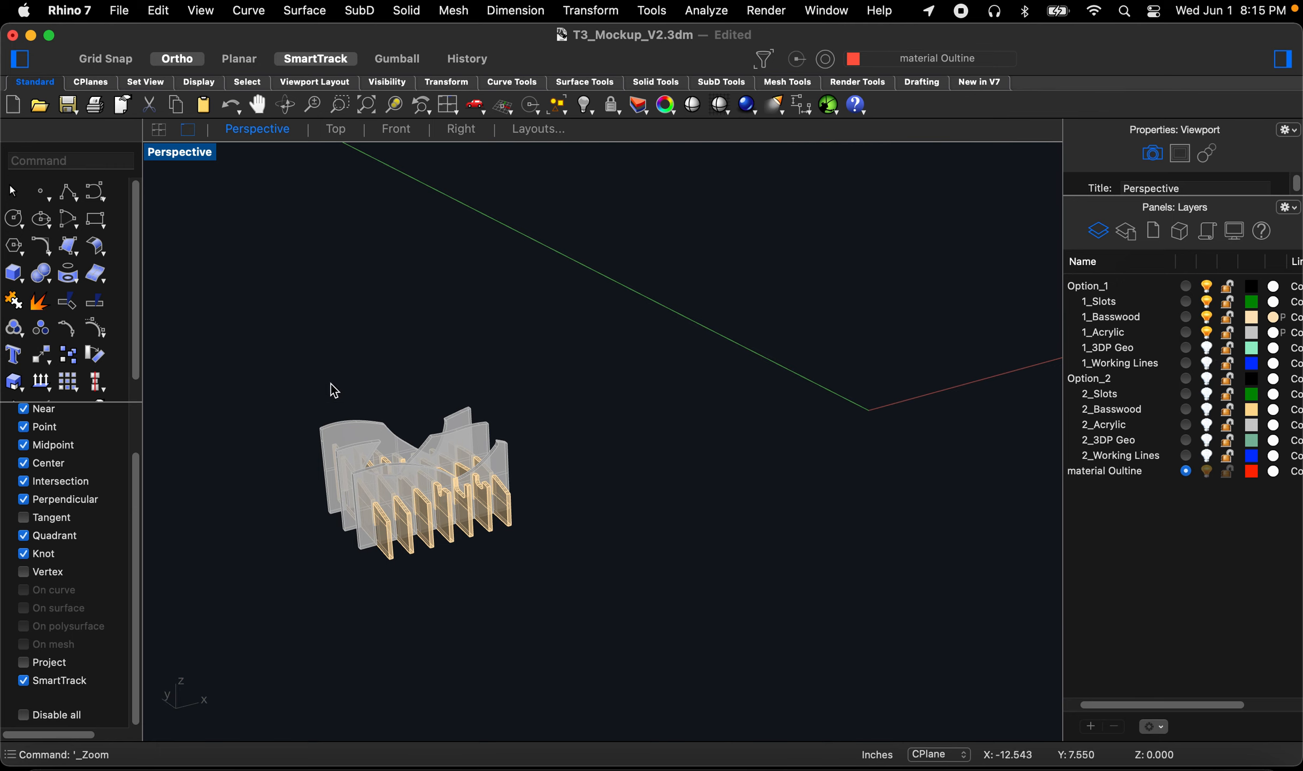
pyautogui.moveTo(268, 348); pyautogui.dragTo(427, 349)
pyautogui.write('SelCrv')
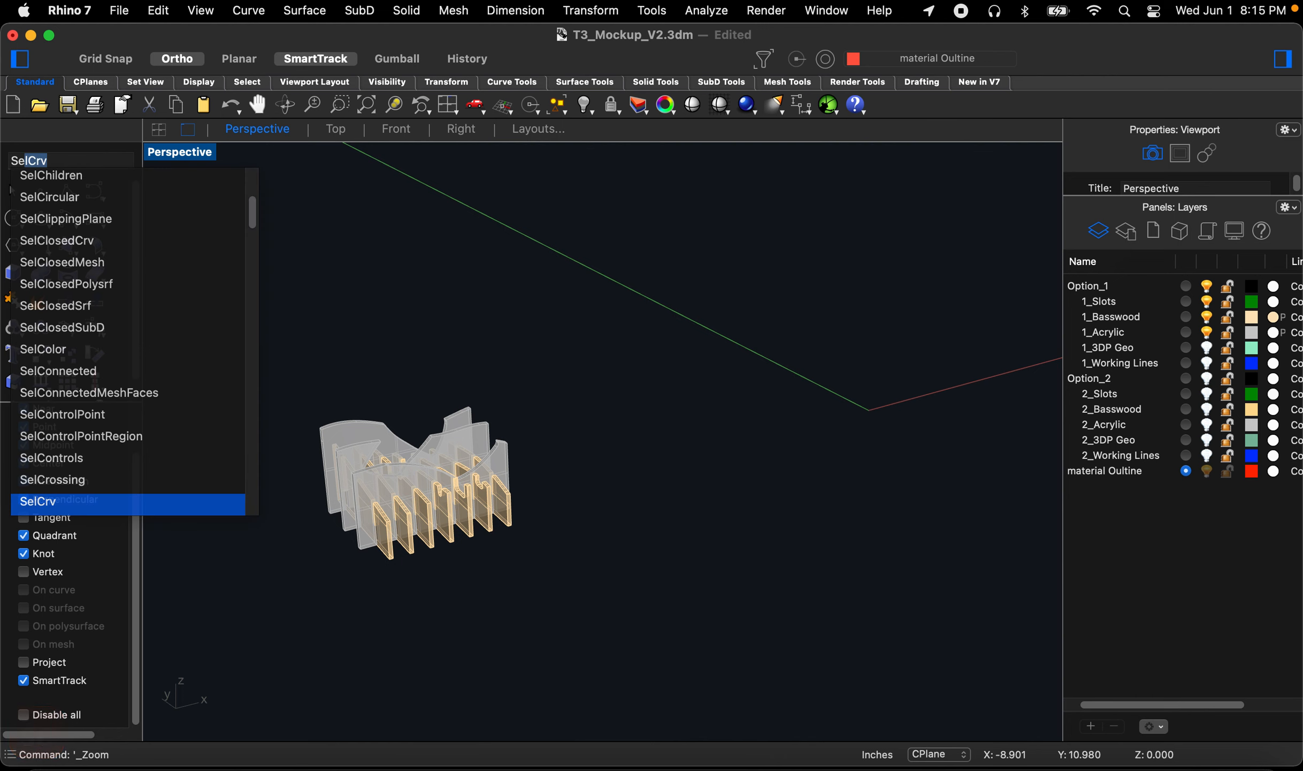
pyautogui.press('Return')
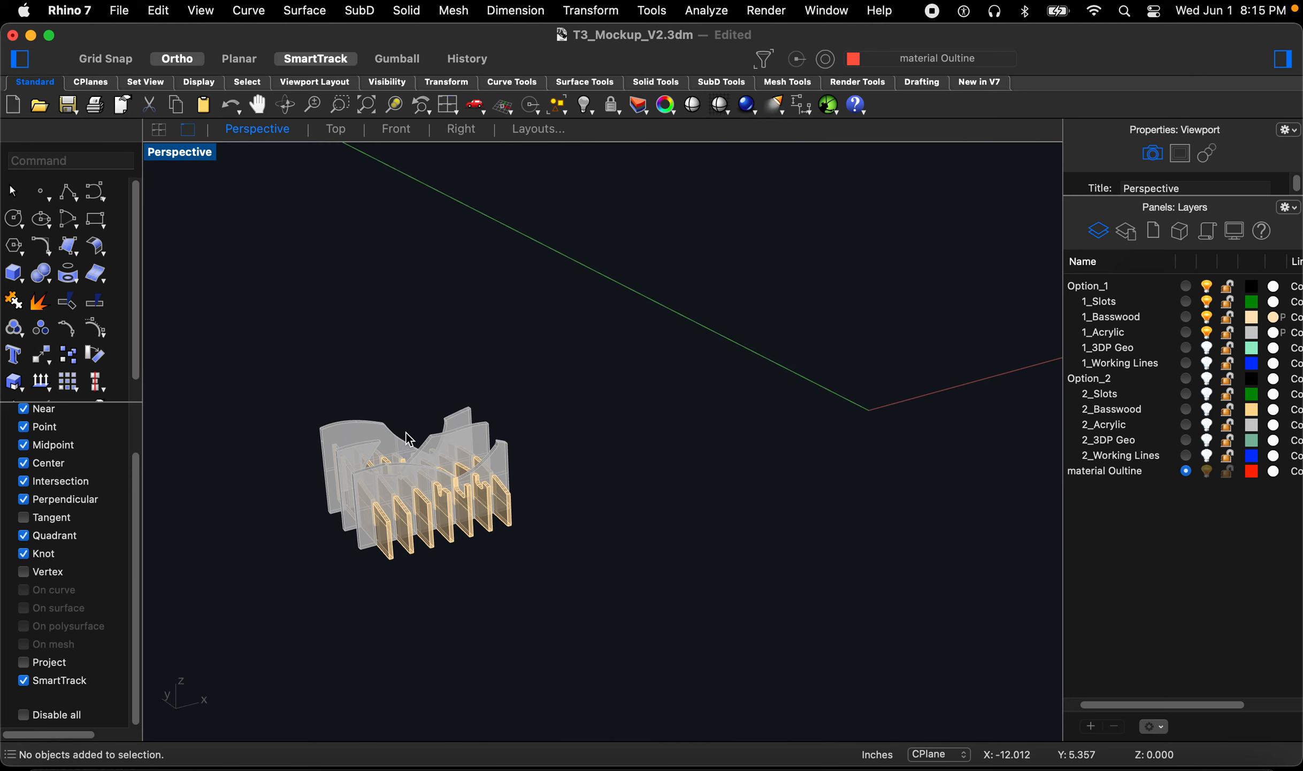
# Step: Select the ten Option_1 fin and plate solids and copy them to a new position beside the original
pyautogui.moveTo(410, 439); pyautogui.dragTo(405, 498, button='right')
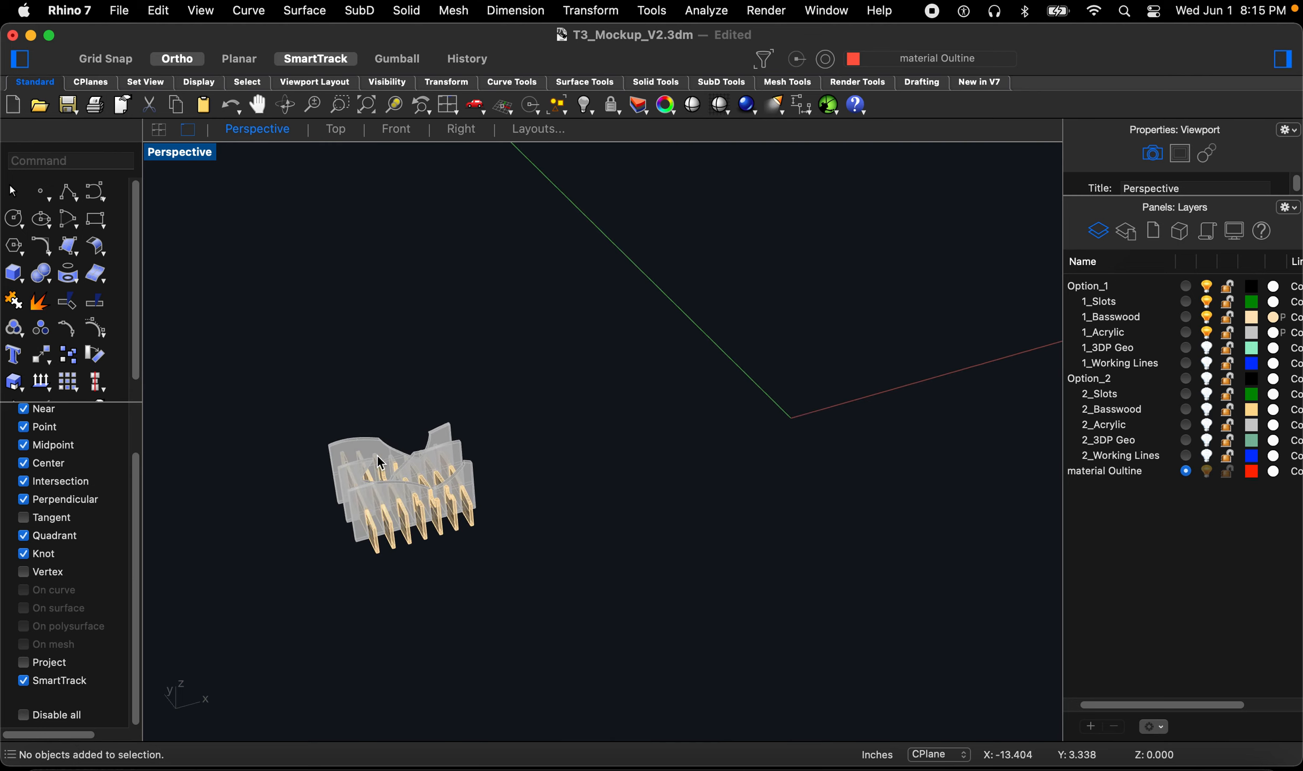
pyautogui.moveTo(295, 378); pyautogui.dragTo(566, 599)
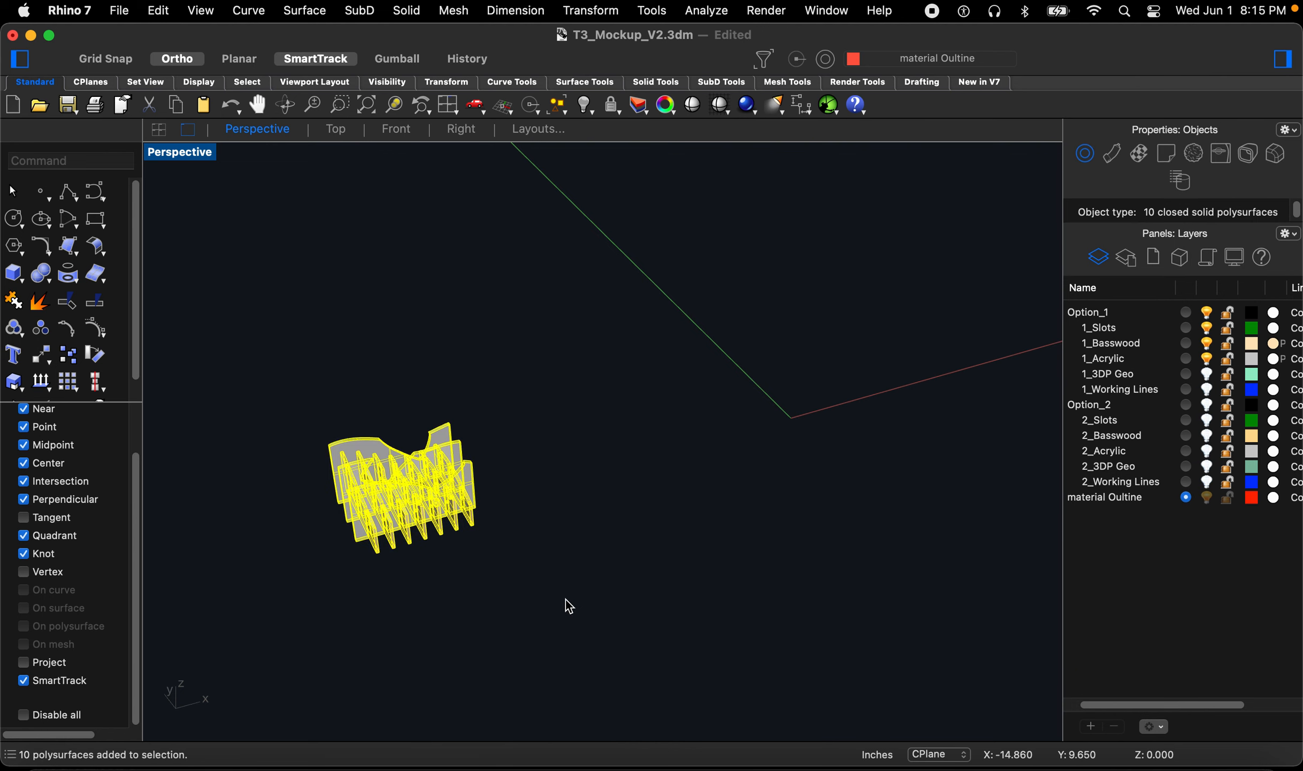
pyautogui.write('Copy')
pyautogui.press('Return')
pyautogui.click(543, 570)
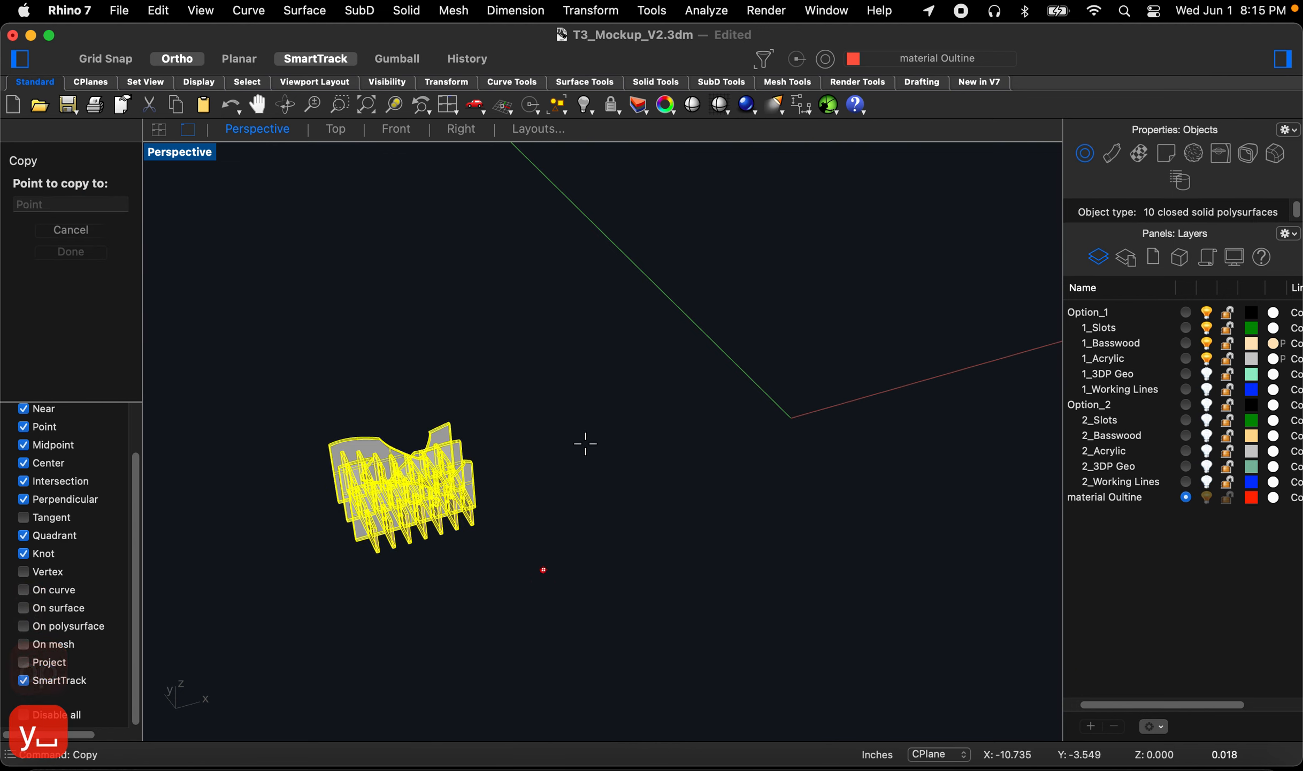
pyautogui.click(621, 406)
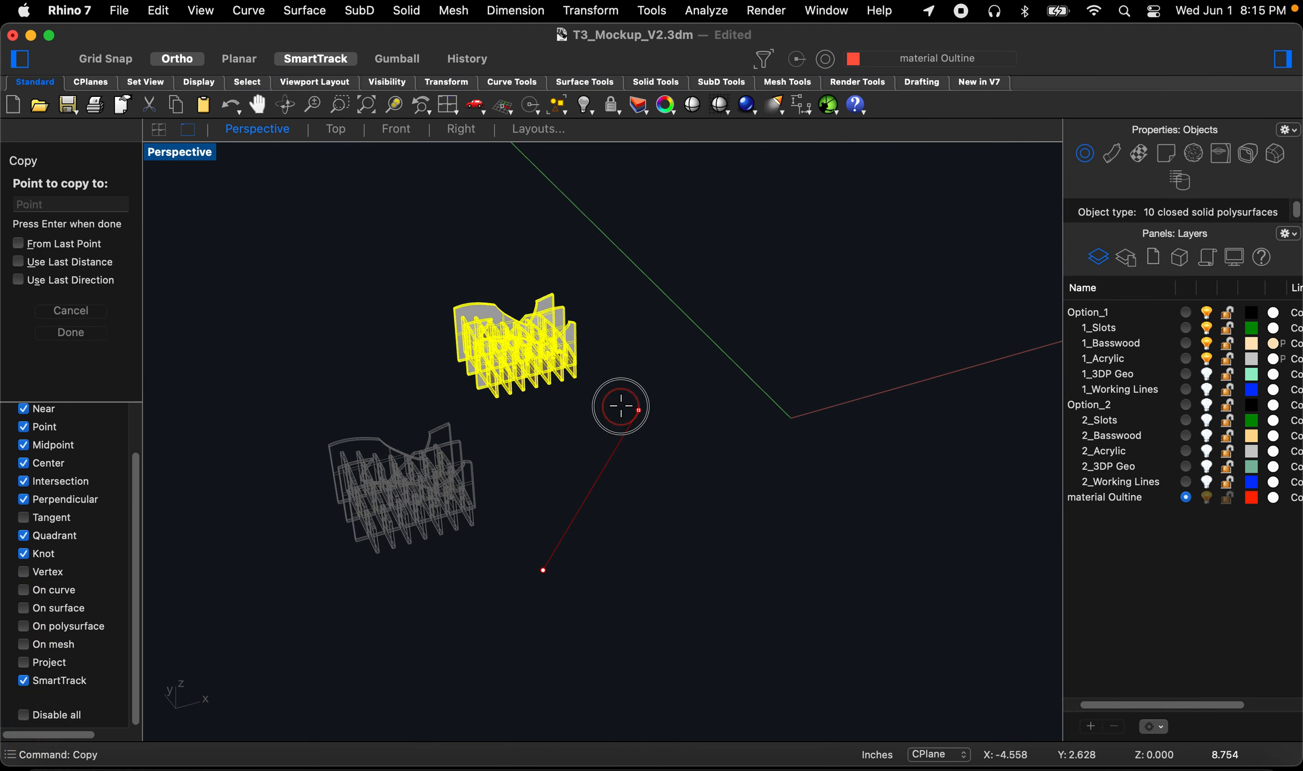
pyautogui.press('Escape')
pyautogui.press('Escape')
pyautogui.press('Escape')
pyautogui.press('Escape')
pyautogui.press('Escape')
pyautogui.scroll(3, 559, 358)
pyautogui.moveTo(541, 367); pyautogui.dragTo(527, 360, button='right')
pyautogui.scroll(5, 701, 337)
pyautogui.moveTo(636, 386); pyautogui.dragTo(717, 320, button='right')
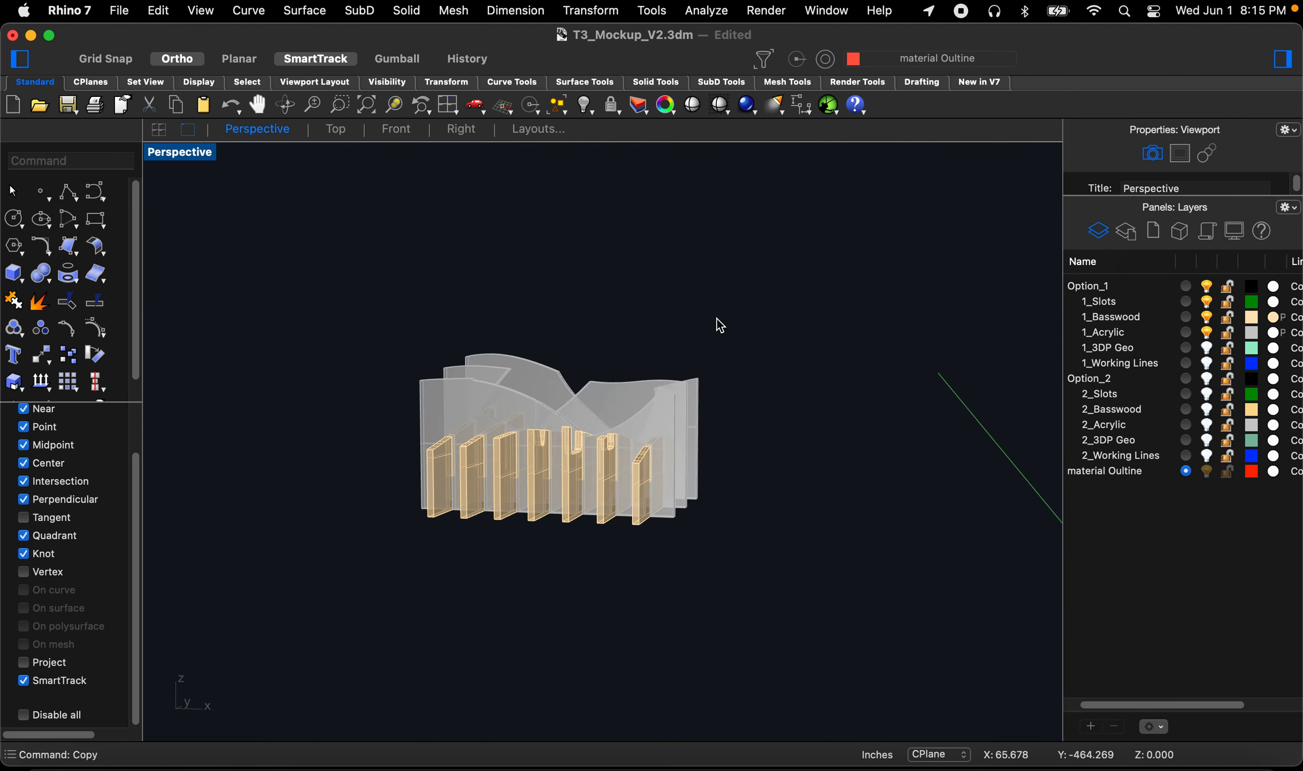
# Step: Try to rotate a copy of the three acrylic plates 90° about their top edge in the Right view
pyautogui.click(673, 404)
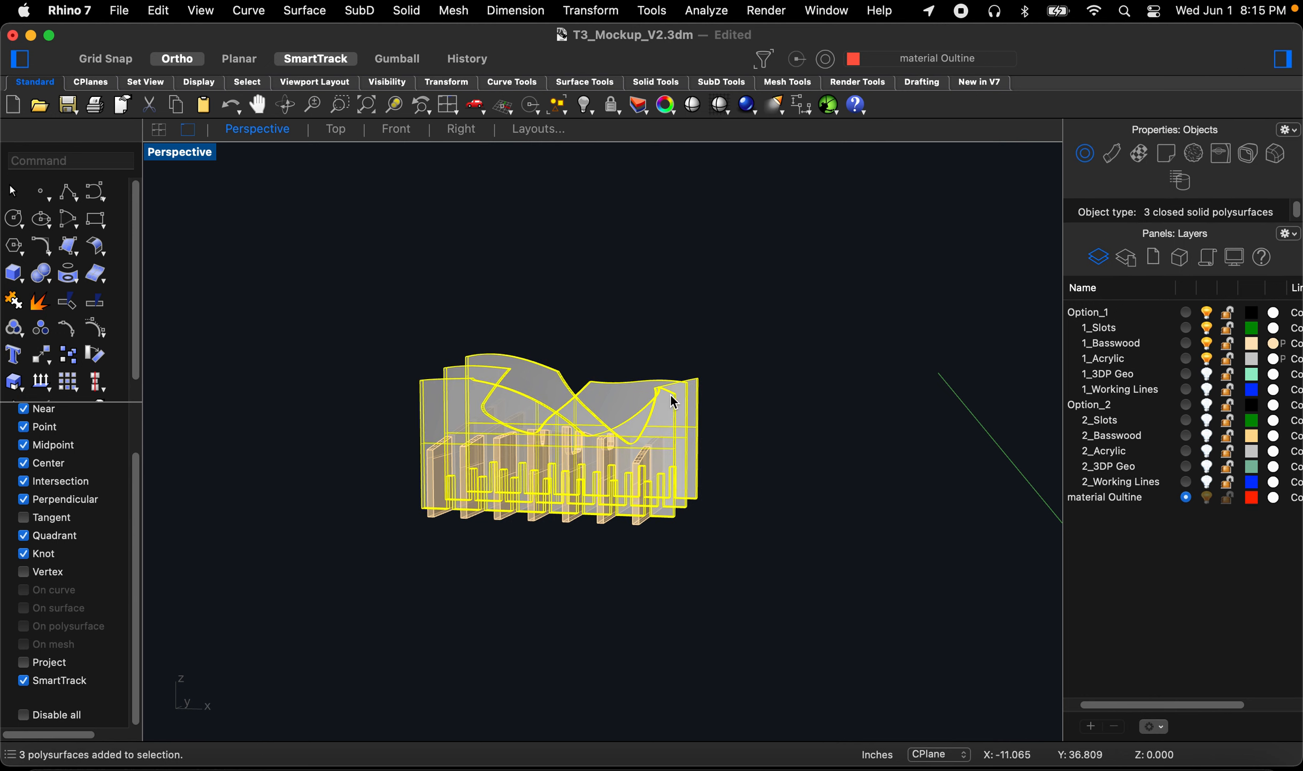
pyautogui.scroll(-2, 522, 459)
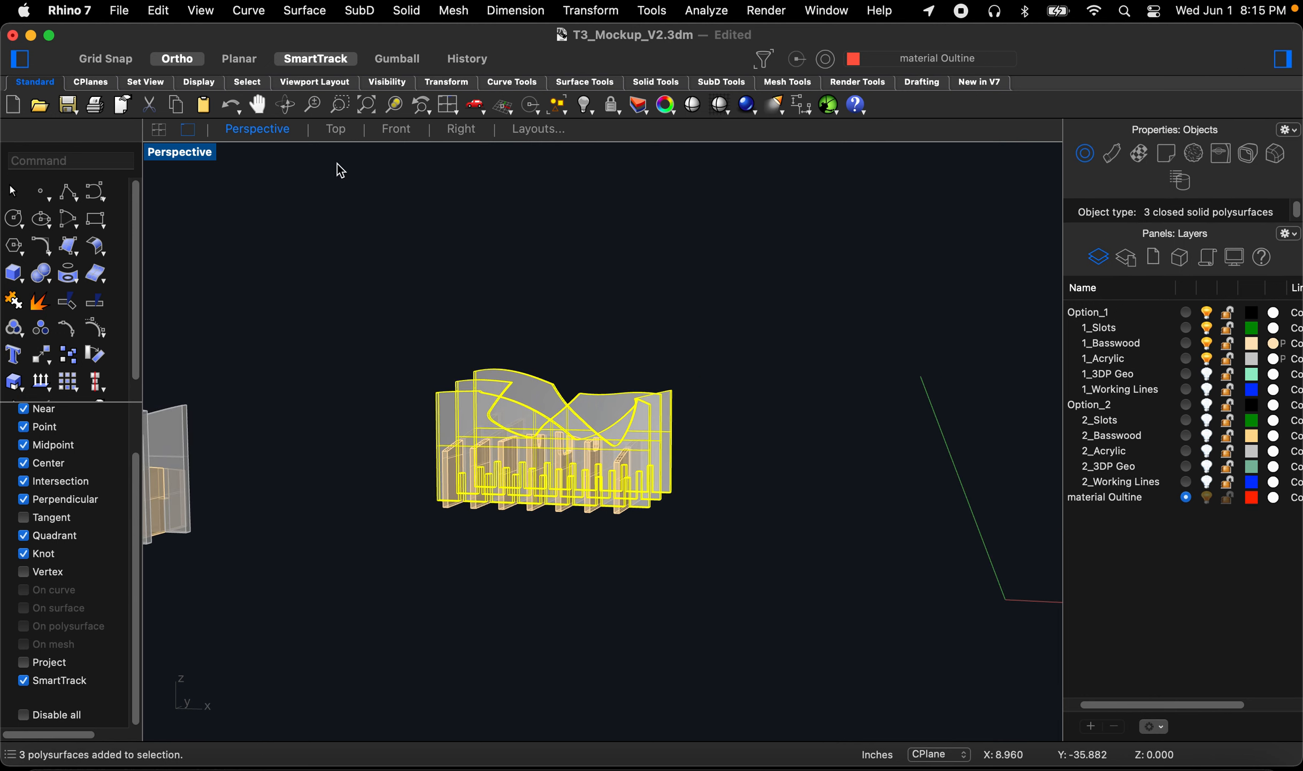
pyautogui.click(460, 129)
pyautogui.scroll(-4, 501, 429)
pyautogui.scroll(1, 594, 504)
pyautogui.write('r')
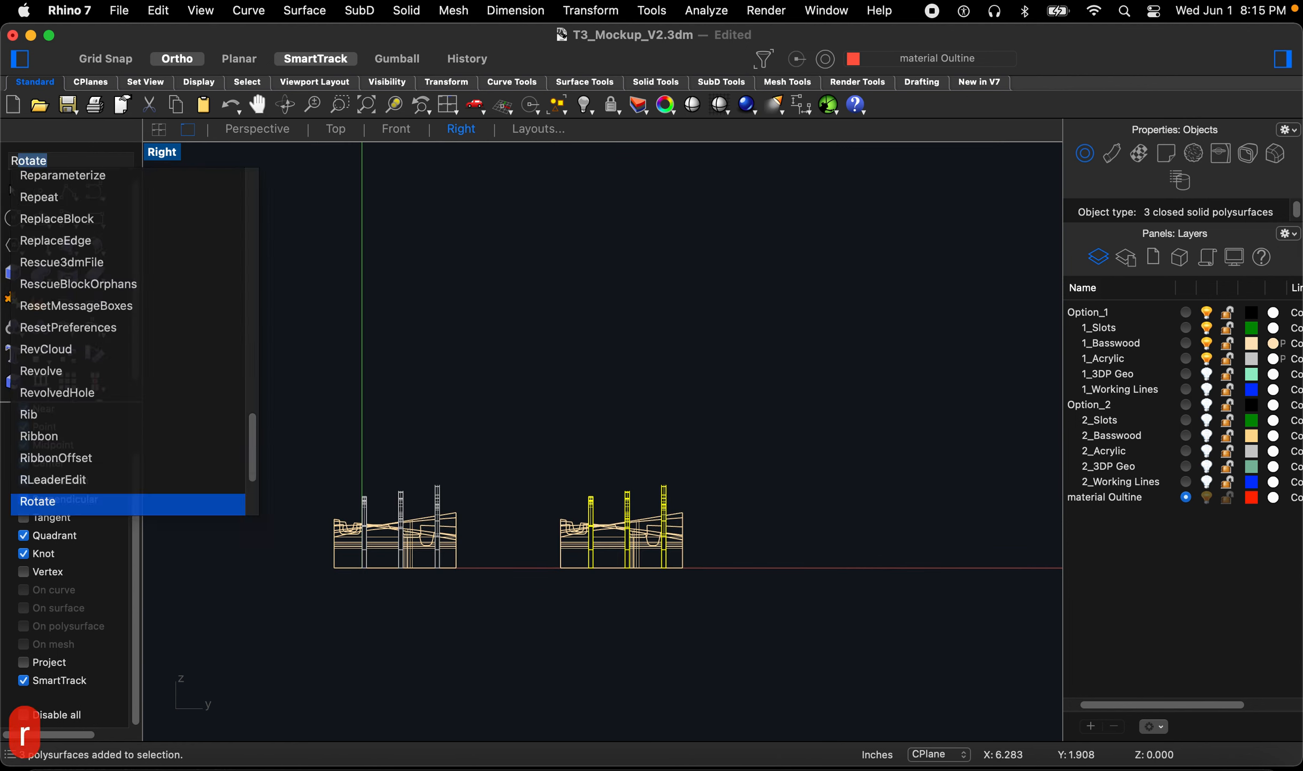
pyautogui.press('Return')
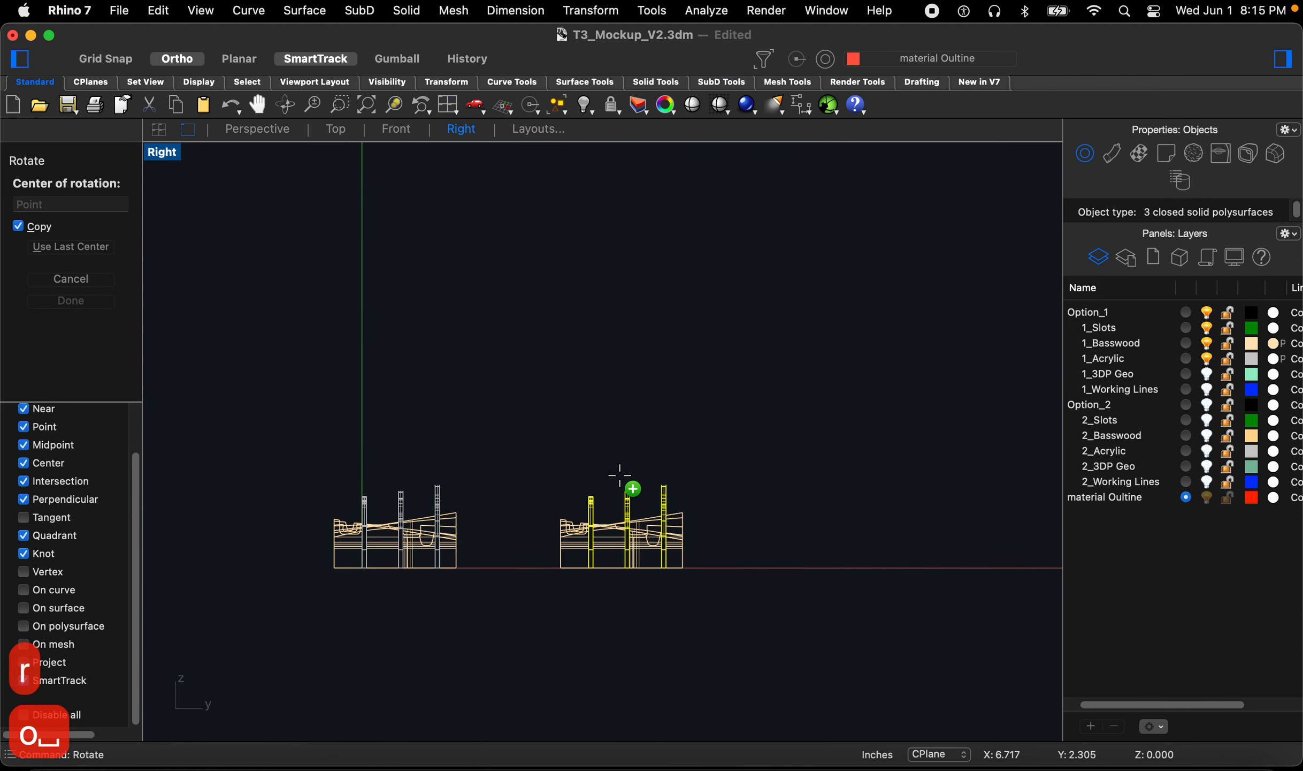
pyautogui.click(666, 484)
pyautogui.click(666, 640)
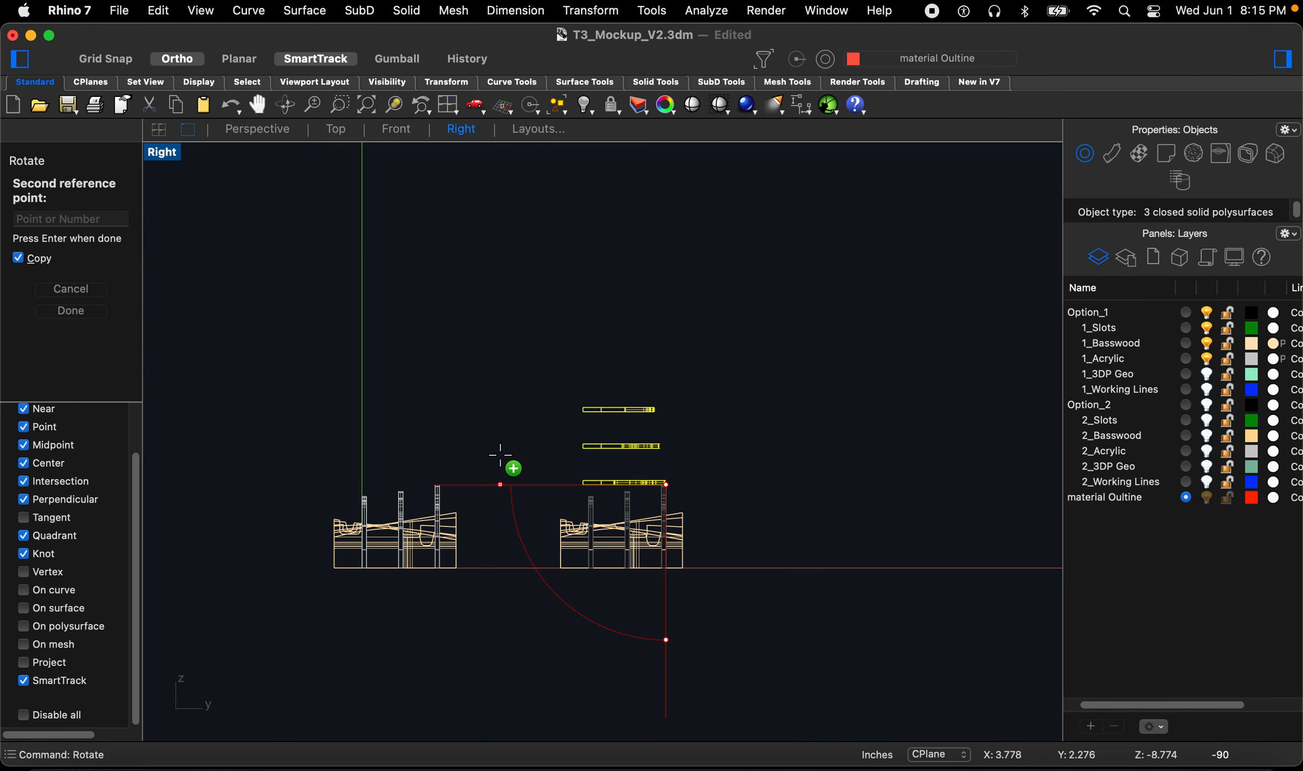
pyautogui.click(21, 258)
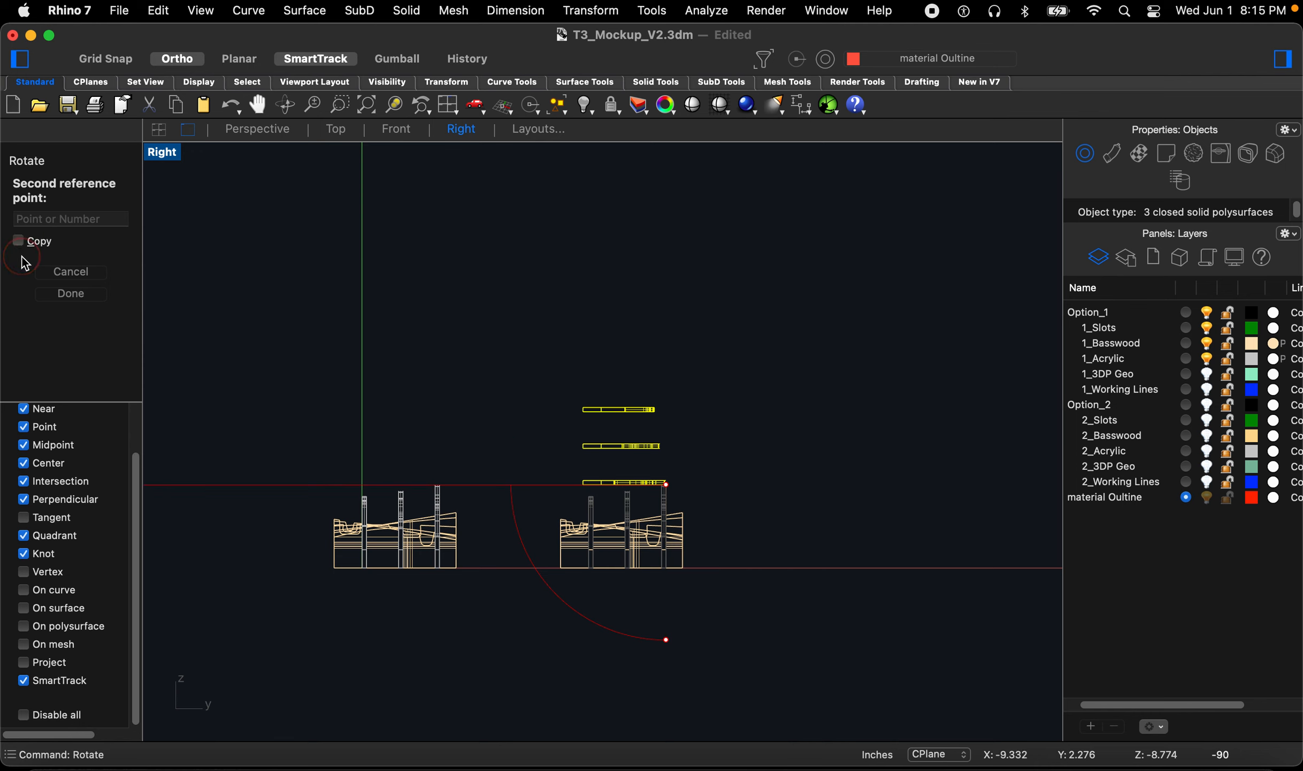
pyautogui.press('Escape')
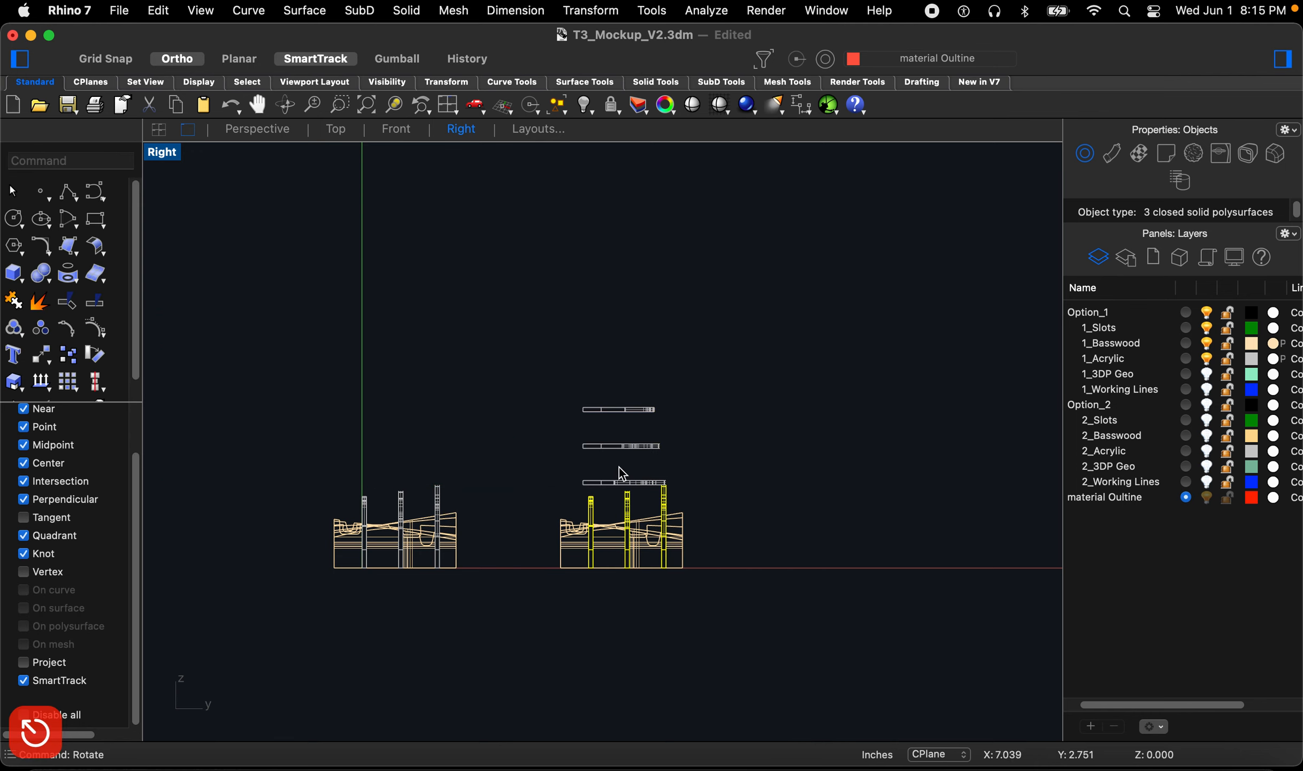
pyautogui.press('super+z')
# Step: Rotate the three acrylic plates 90° about their top edge so they lie flat, without copying
pyautogui.write('ro')
pyautogui.press('Return')
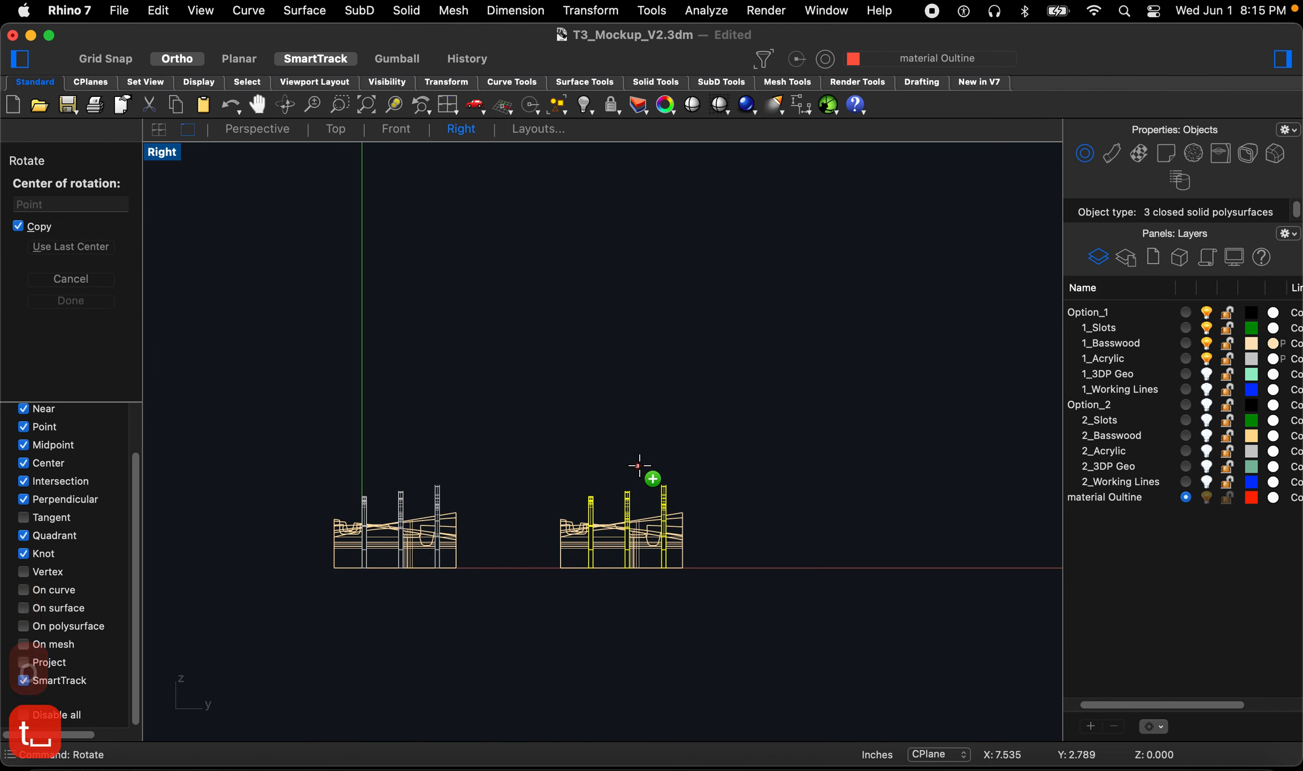
pyautogui.click(18, 226)
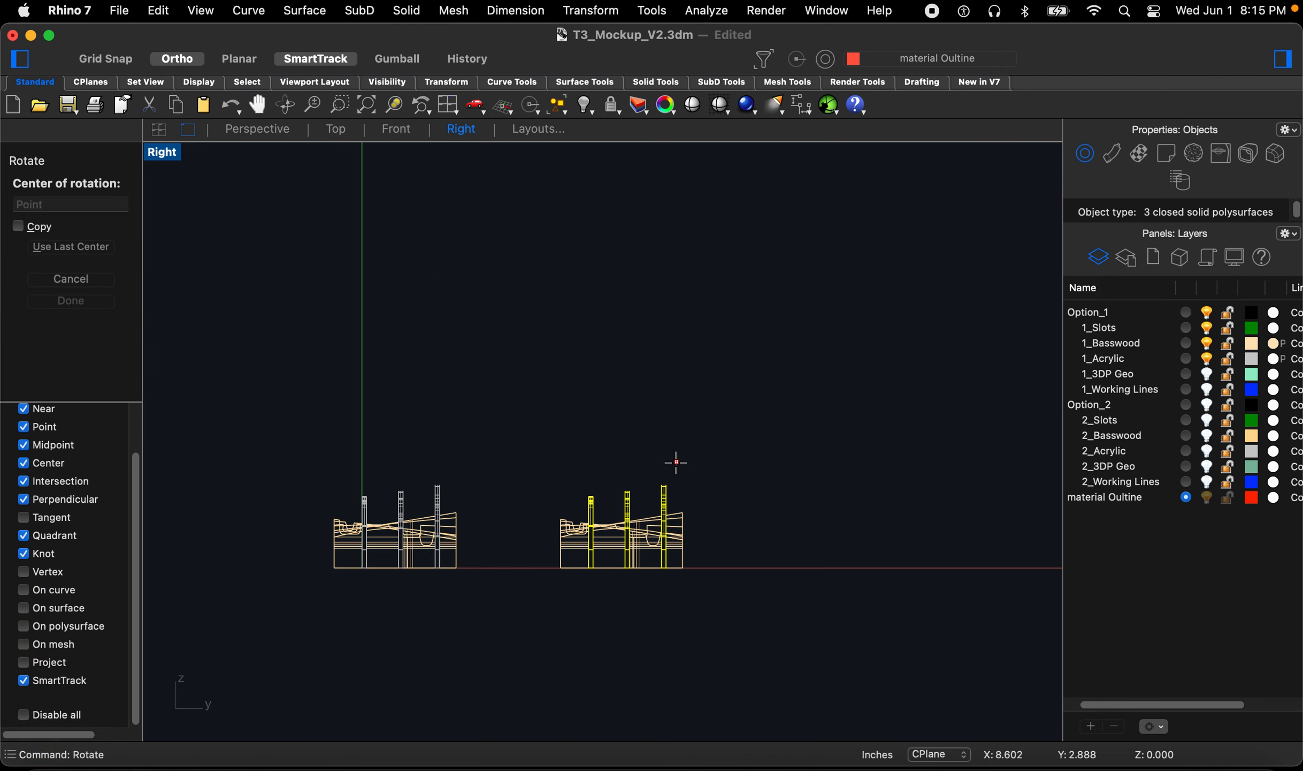
pyautogui.click(666, 486)
pyautogui.click(669, 666)
pyautogui.click(522, 457)
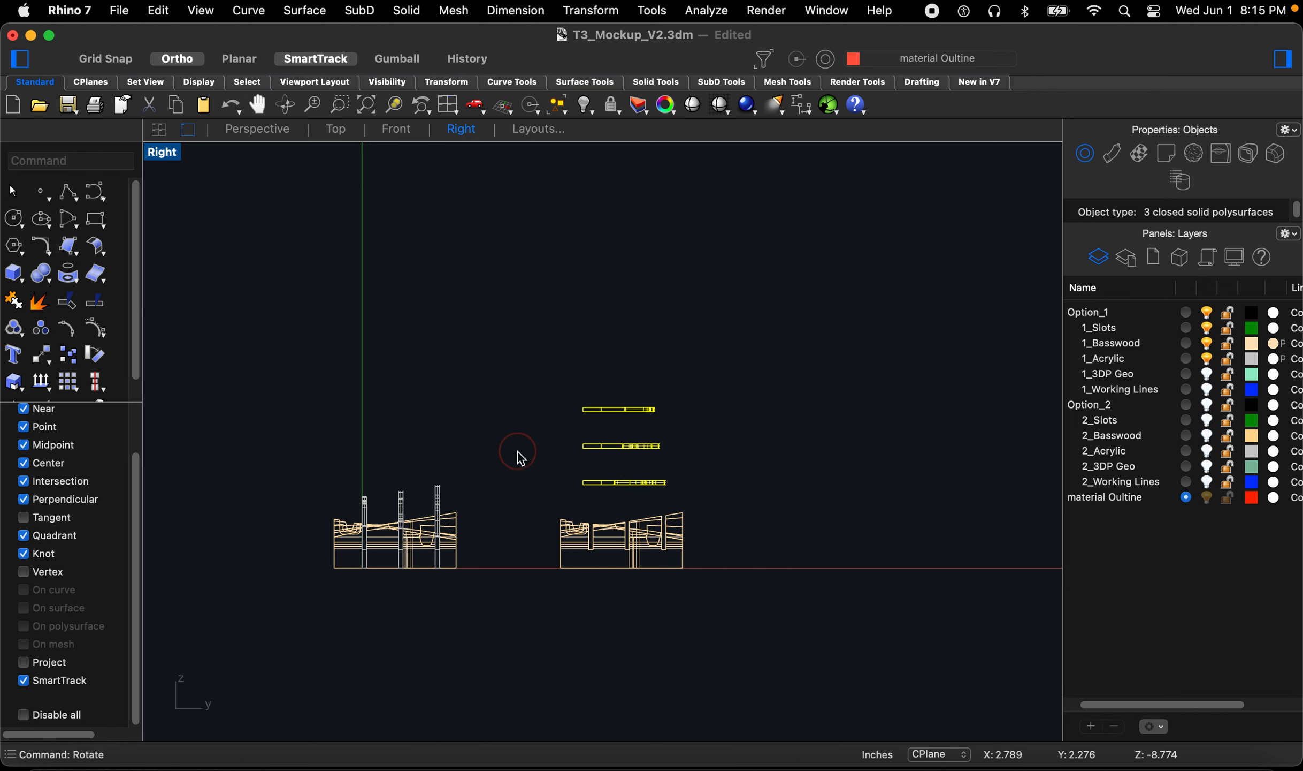
# Step: Select the seven fins and rotate them 90° in the Front view so they lie flat
pyautogui.click(741, 500)
pyautogui.moveTo(741, 500); pyautogui.dragTo(653, 535)
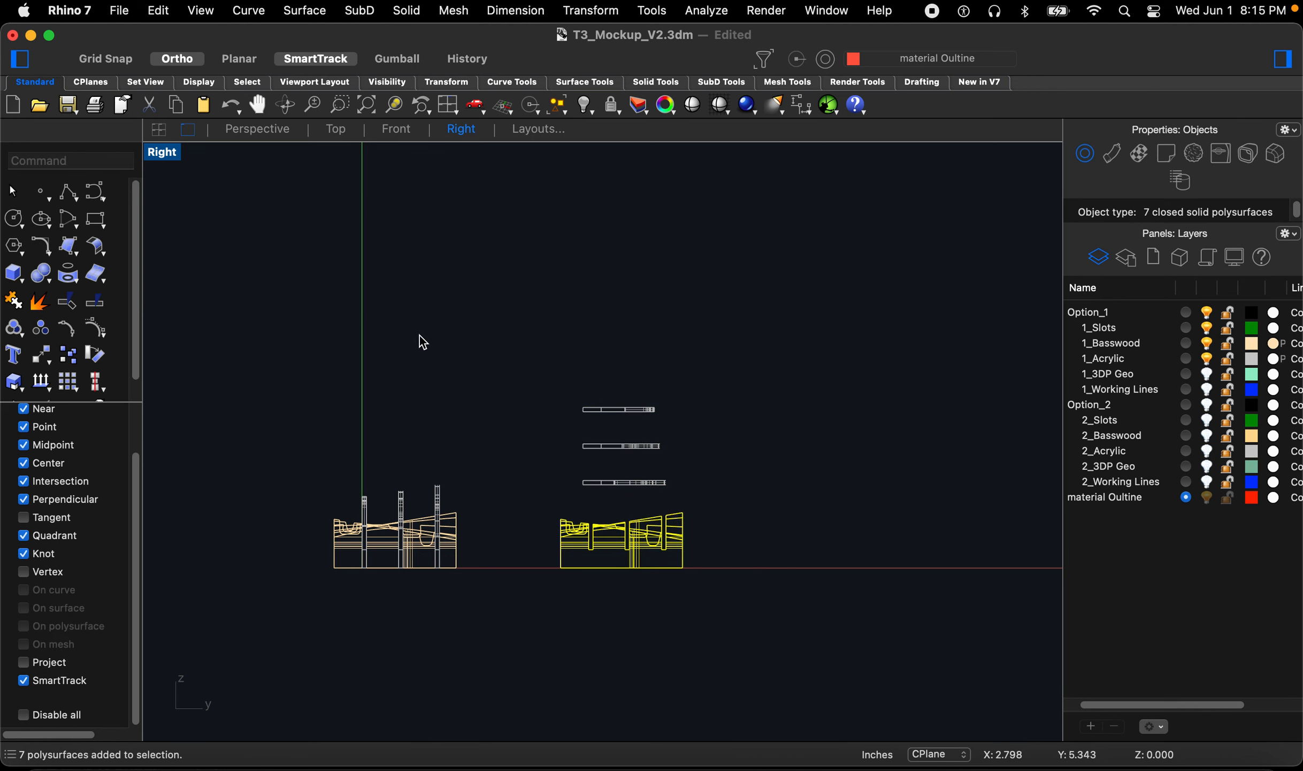
pyautogui.click(375, 131)
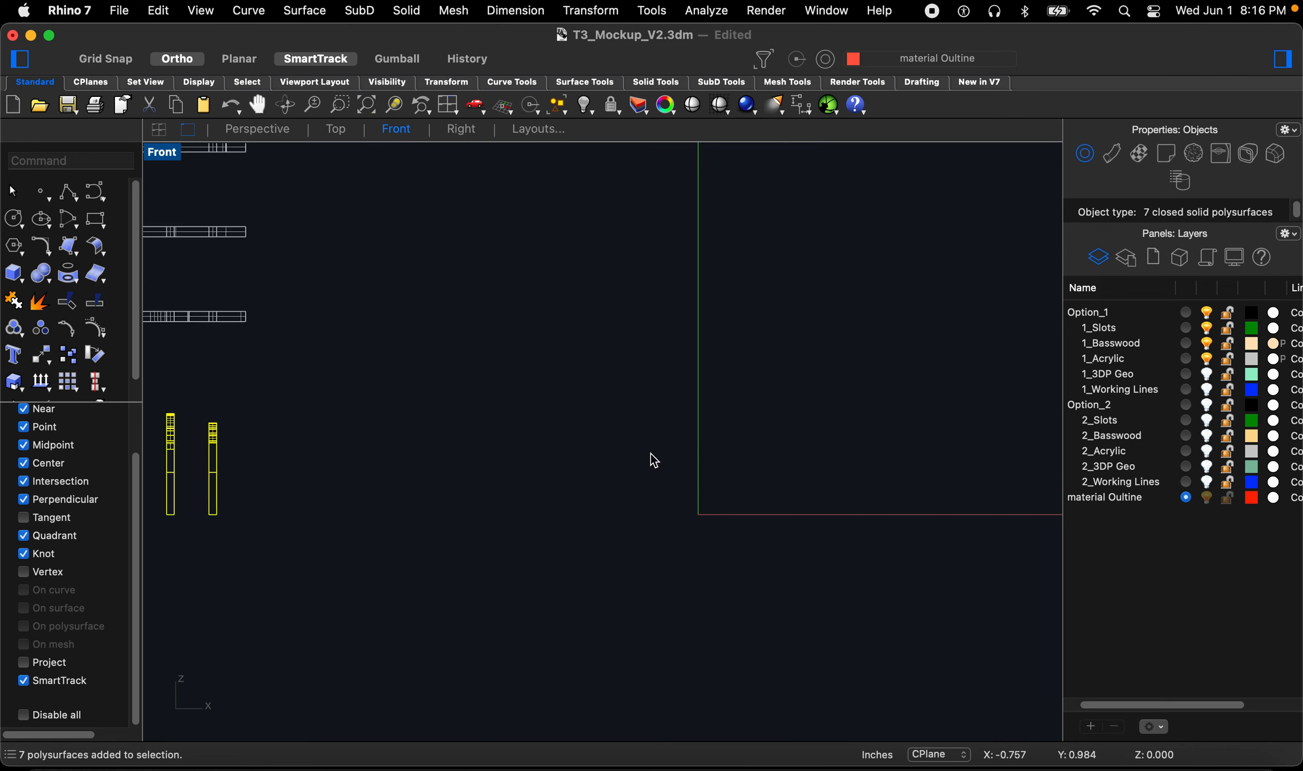
pyautogui.write('rot')
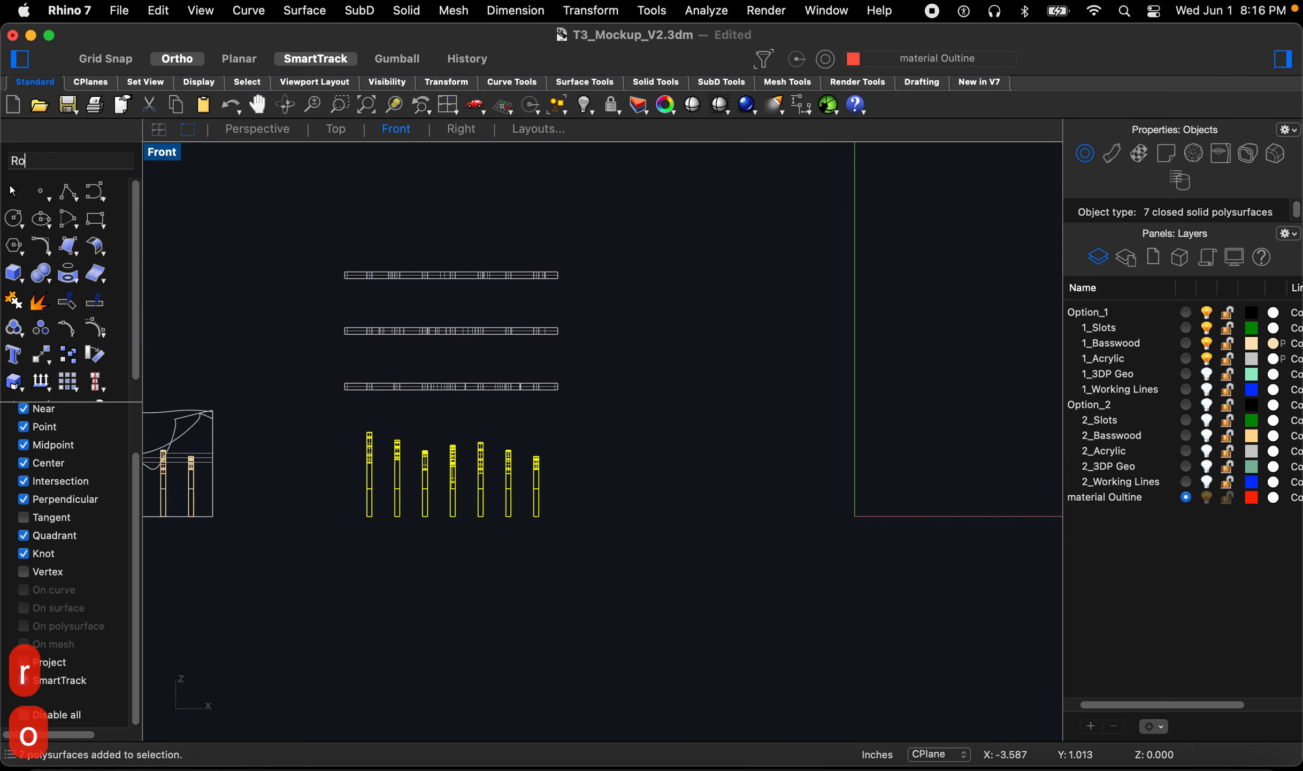
pyautogui.press('Return')
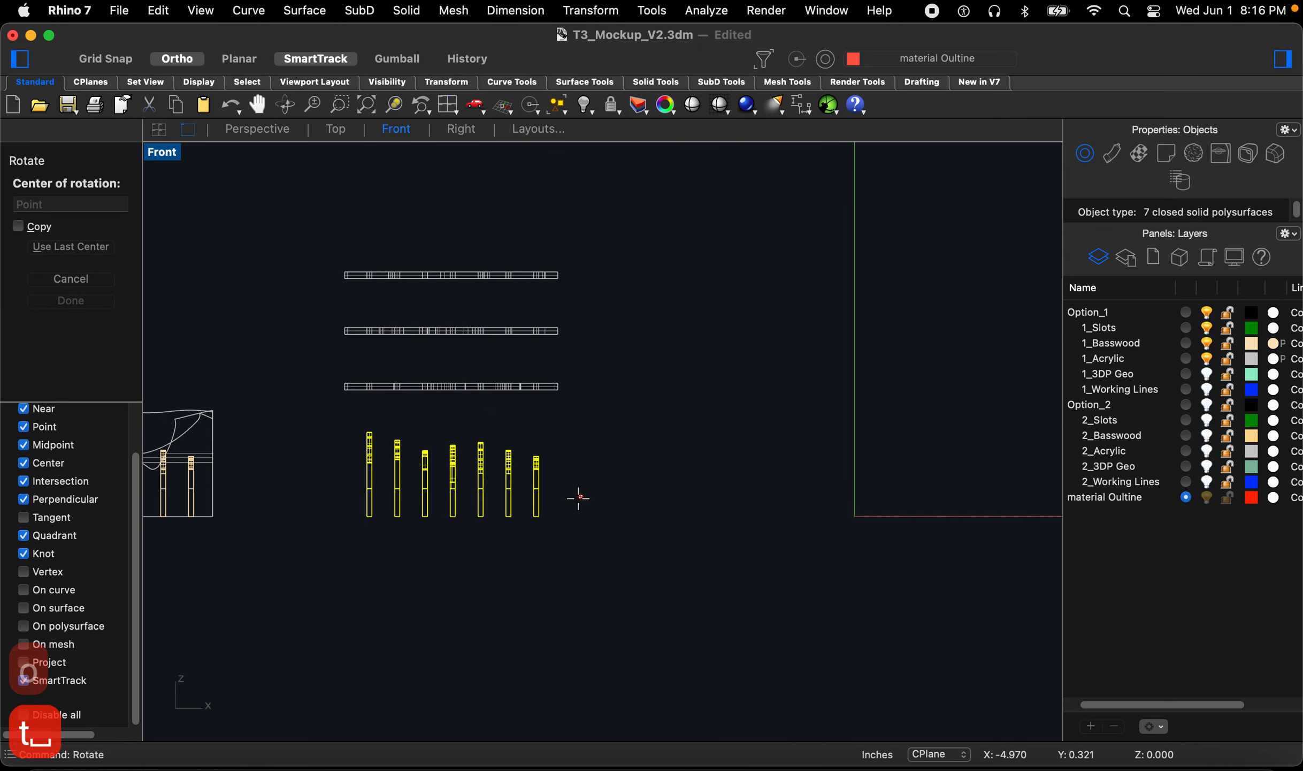
pyautogui.click(539, 516)
pyautogui.click(316, 558)
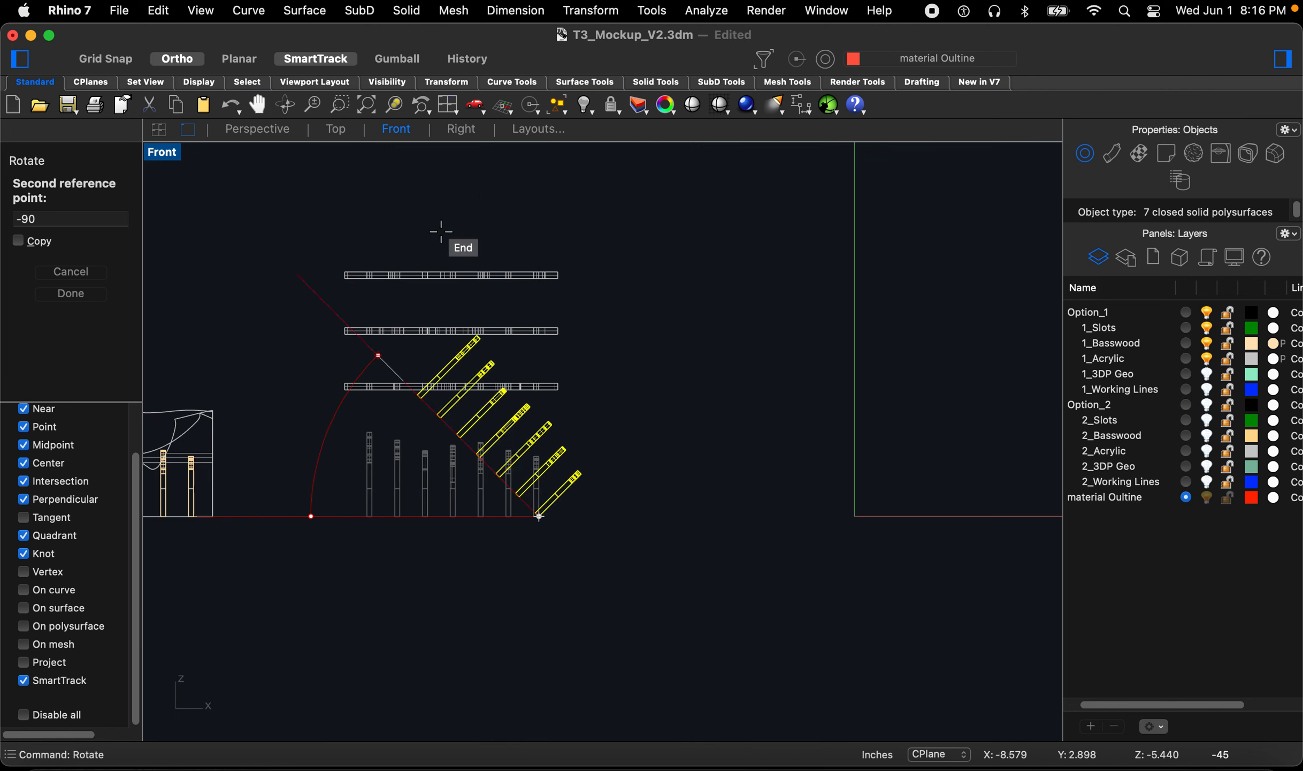
pyautogui.click(478, 186)
# Step: Move the flattened fins sideways, clear of the acrylic plates
pyautogui.write('m')
pyautogui.press('Return')
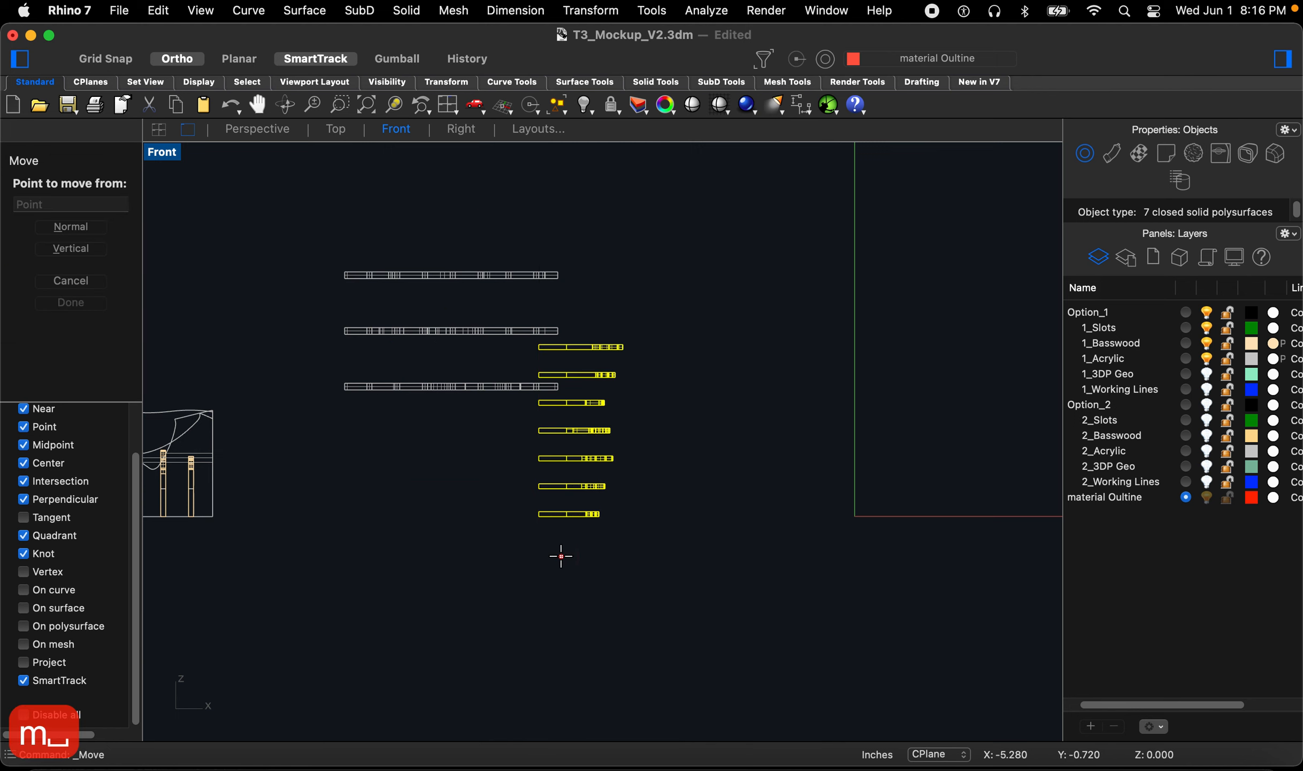
pyautogui.click(561, 555)
pyautogui.click(639, 556)
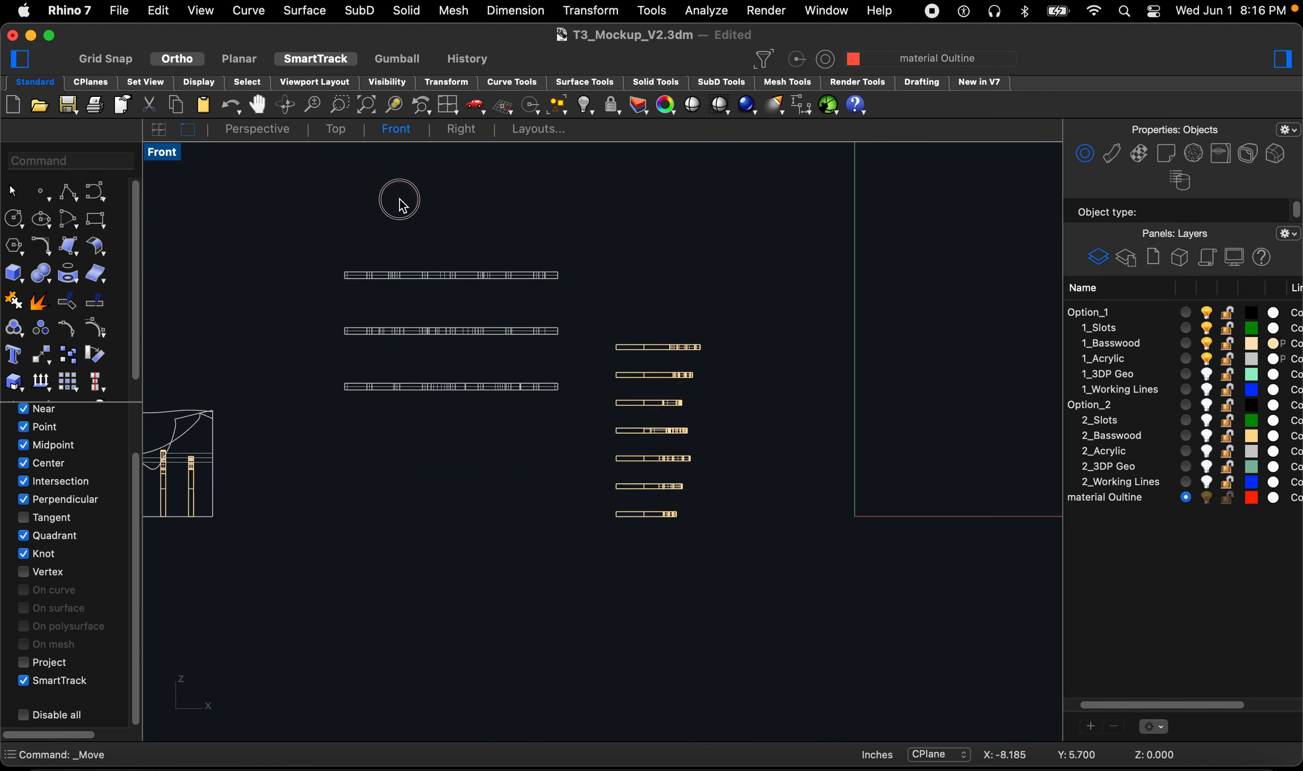
# Step: In the Perspective view, move the lowest flattened fin from its corner to the origin
pyautogui.click(257, 129)
pyautogui.moveTo(405, 404); pyautogui.dragTo(573, 503, button='right')
pyautogui.scroll(4, 567, 506)
pyautogui.scroll(5, 468, 505)
pyautogui.moveTo(455, 494); pyautogui.dragTo(463, 490, button='right')
pyautogui.click(475, 477)
pyautogui.write('m')
pyautogui.press('space')
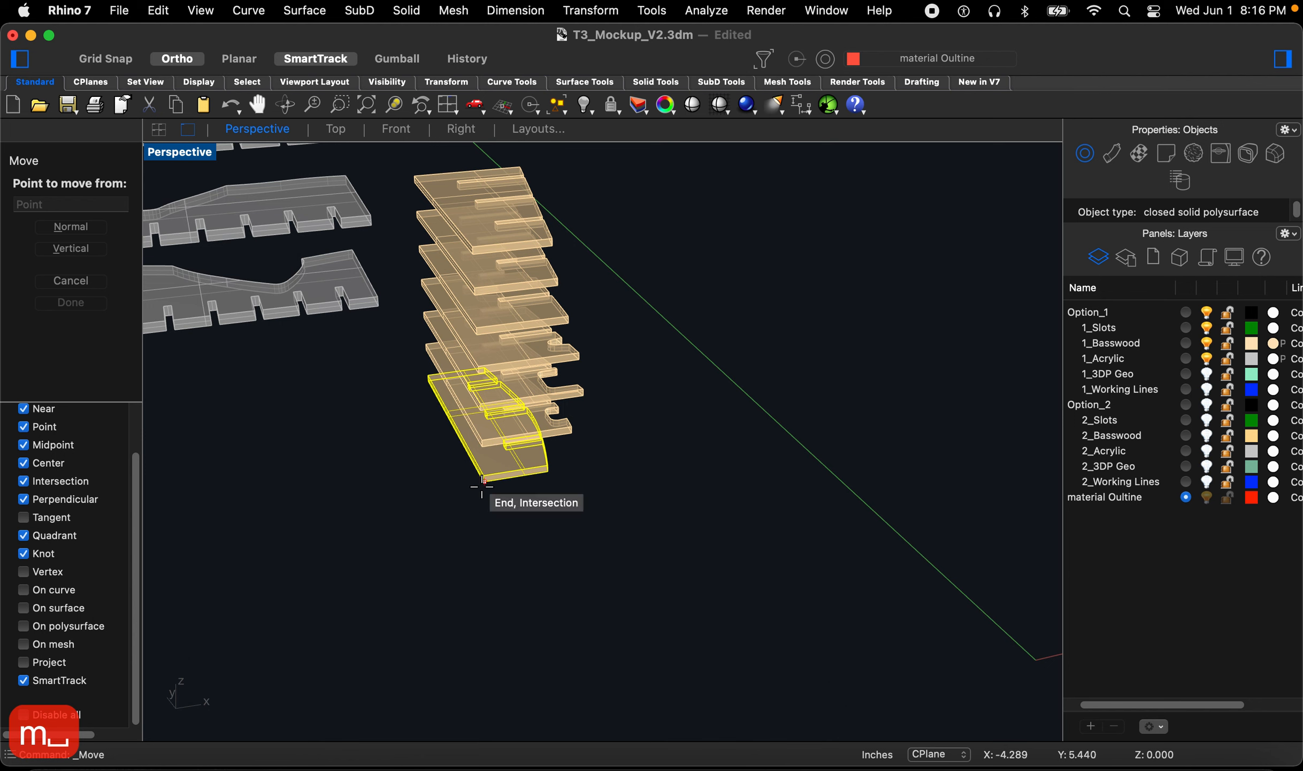
pyautogui.click(482, 483)
pyautogui.write('0')
pyautogui.press('space')
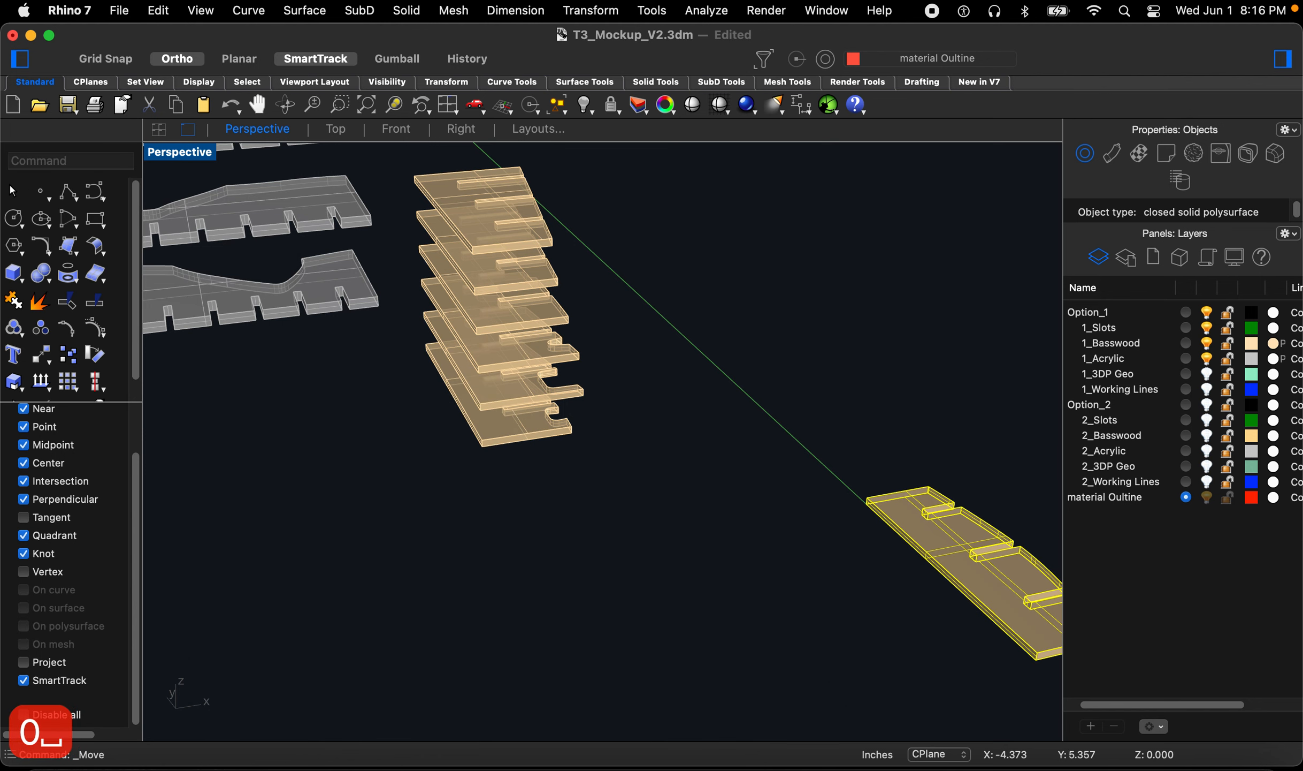
# Step: Move the next fin beside the first one and shift it to leave a gap
pyautogui.click(476, 444)
pyautogui.write('m')
pyautogui.press('space')
pyautogui.click(483, 447)
pyautogui.scroll(-5, 515, 498)
pyautogui.scroll(4, 796, 590)
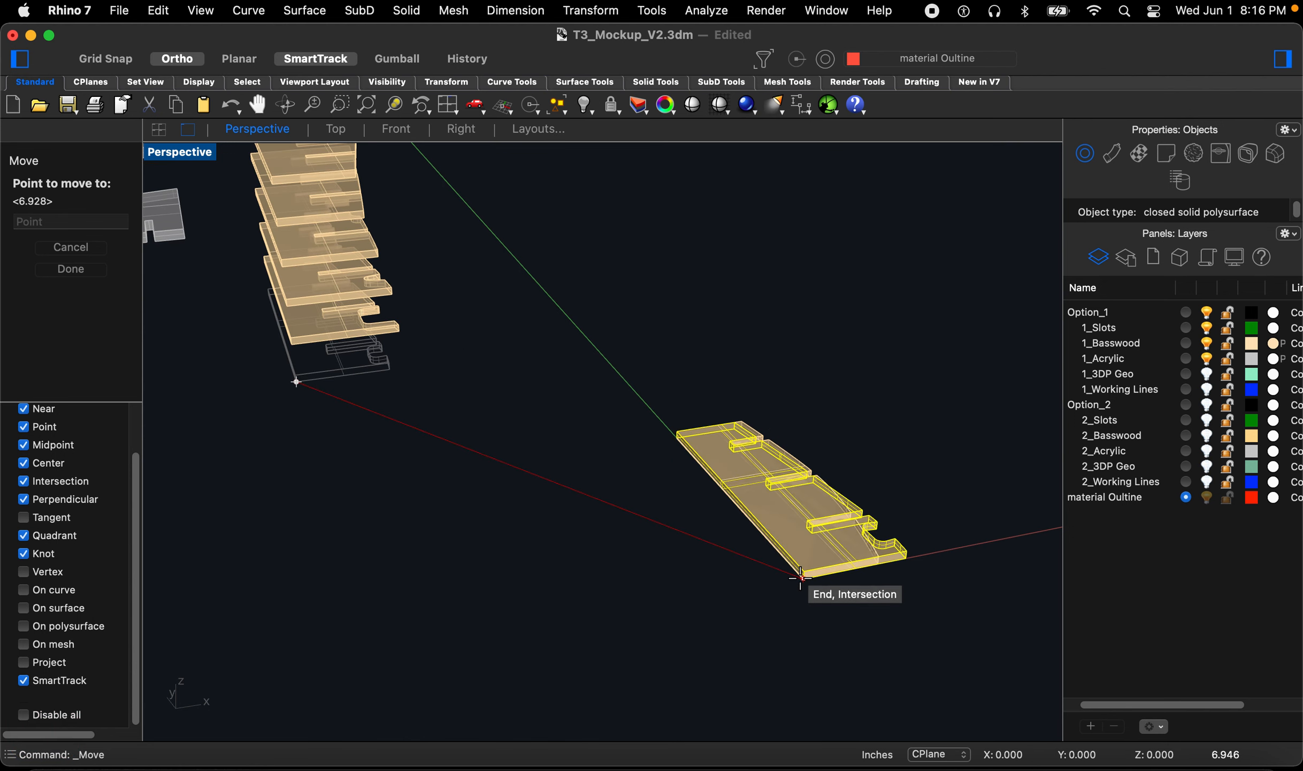
pyautogui.click(804, 578)
pyautogui.scroll(-2, 755, 600)
pyautogui.write('m')
pyautogui.press('space')
pyautogui.click(742, 626)
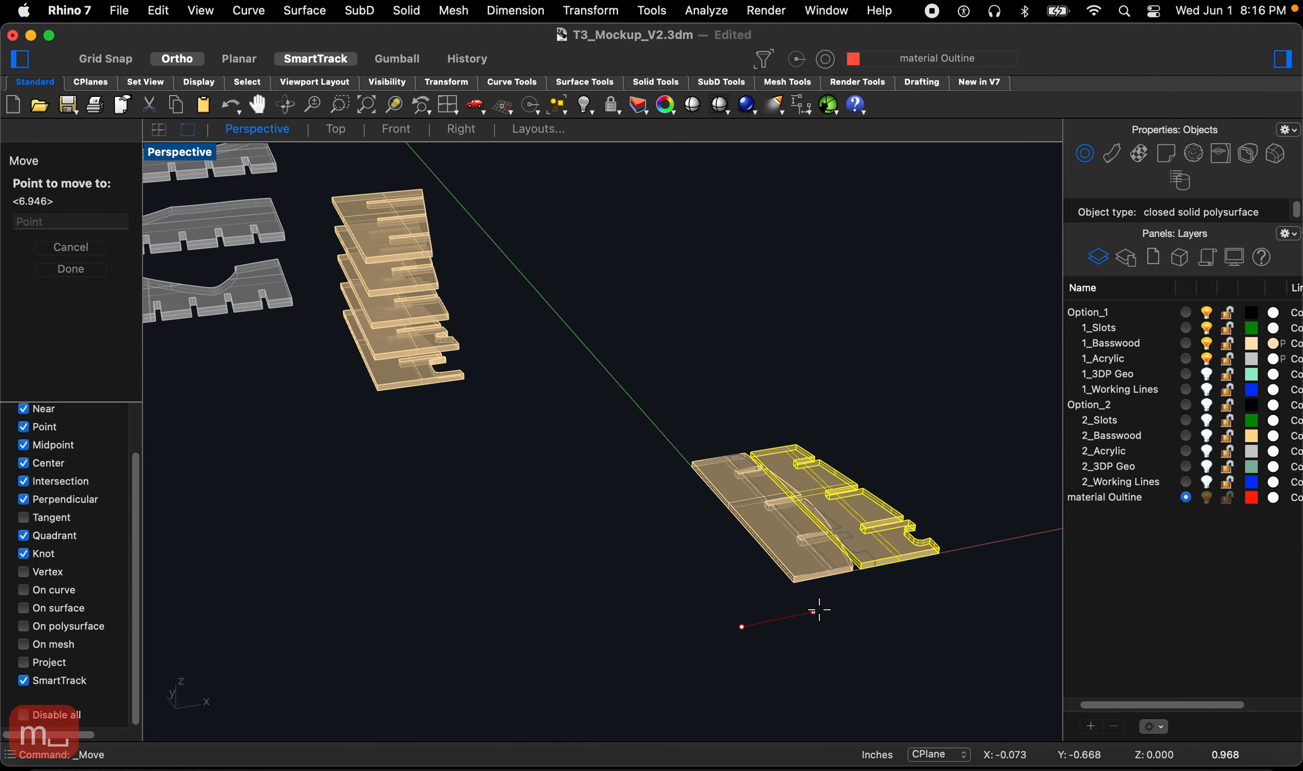
pyautogui.click(829, 608)
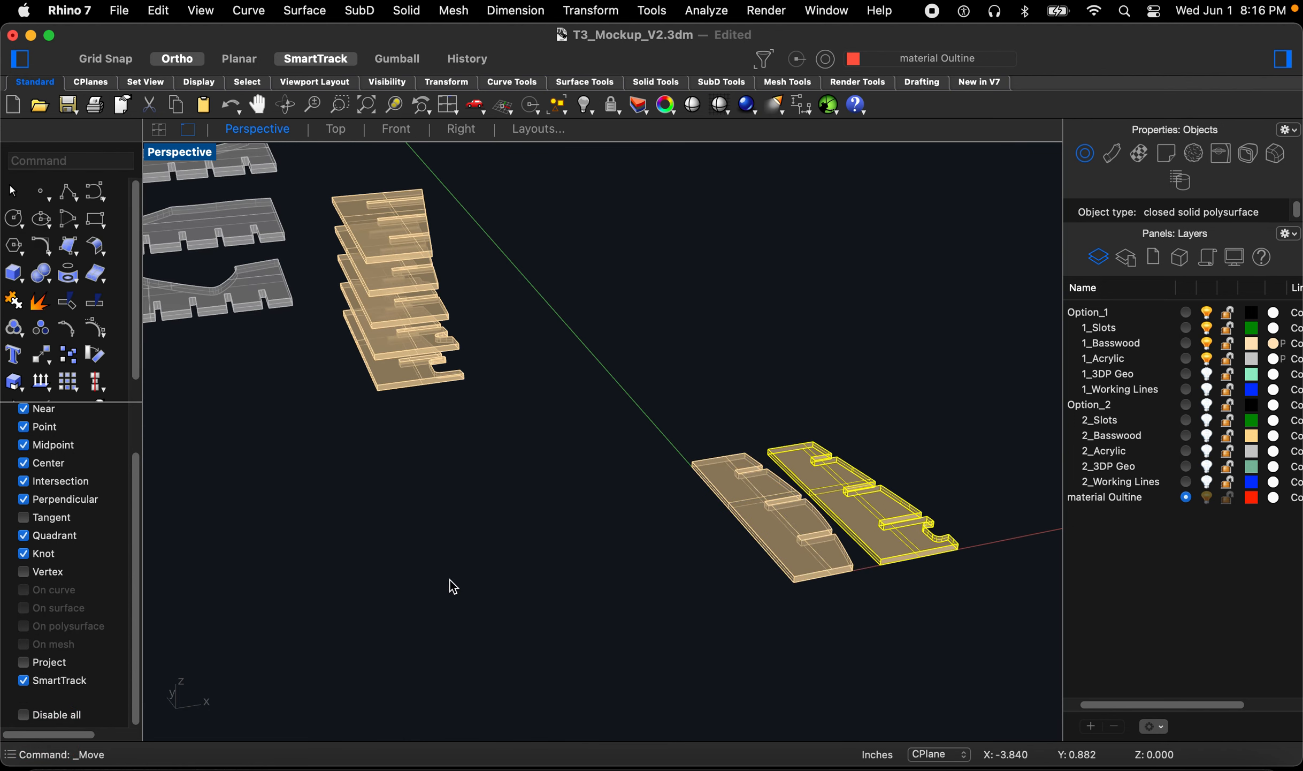
# Step: Move a third fin to the end of the row and nudge it into line
pyautogui.click(393, 387)
pyautogui.write('m')
pyautogui.press('space')
pyautogui.click(378, 391)
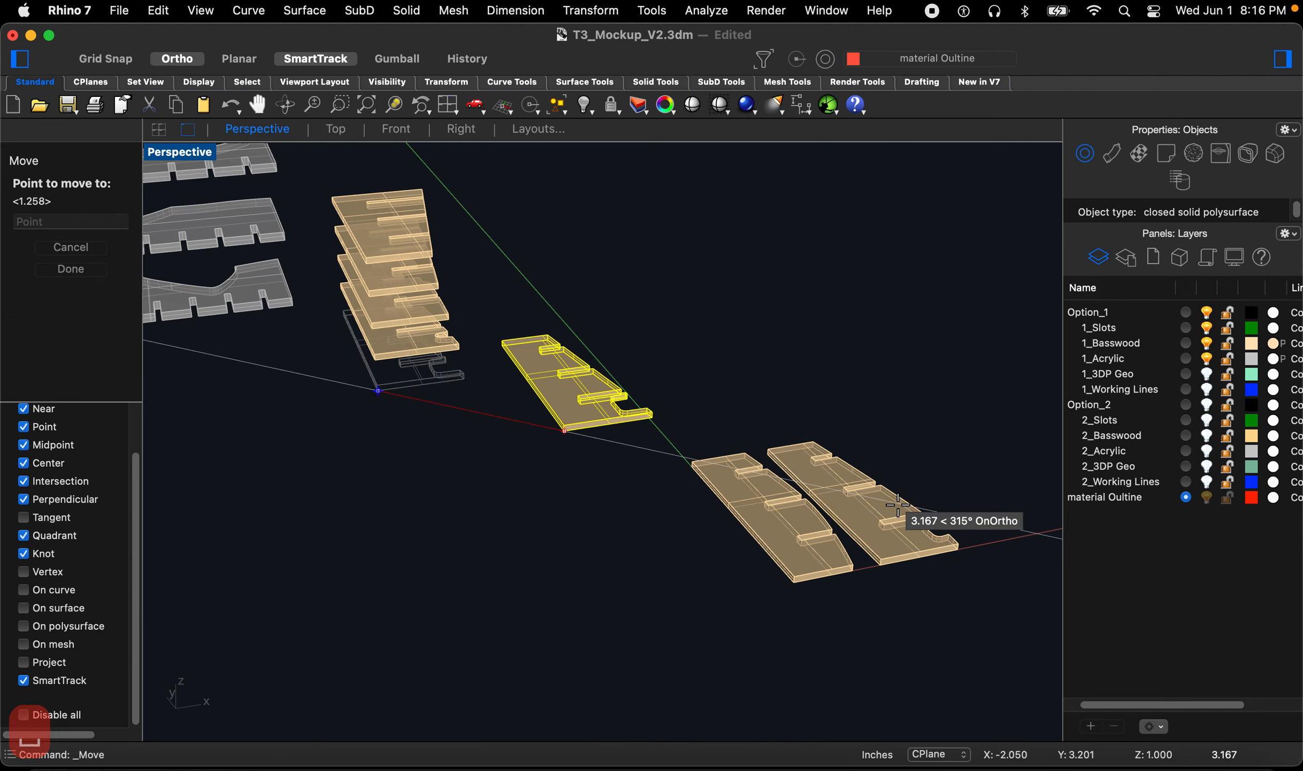
pyautogui.click(870, 567)
pyautogui.scroll(-1, 829, 620)
pyautogui.write('m')
pyautogui.press('space')
pyautogui.click(829, 620)
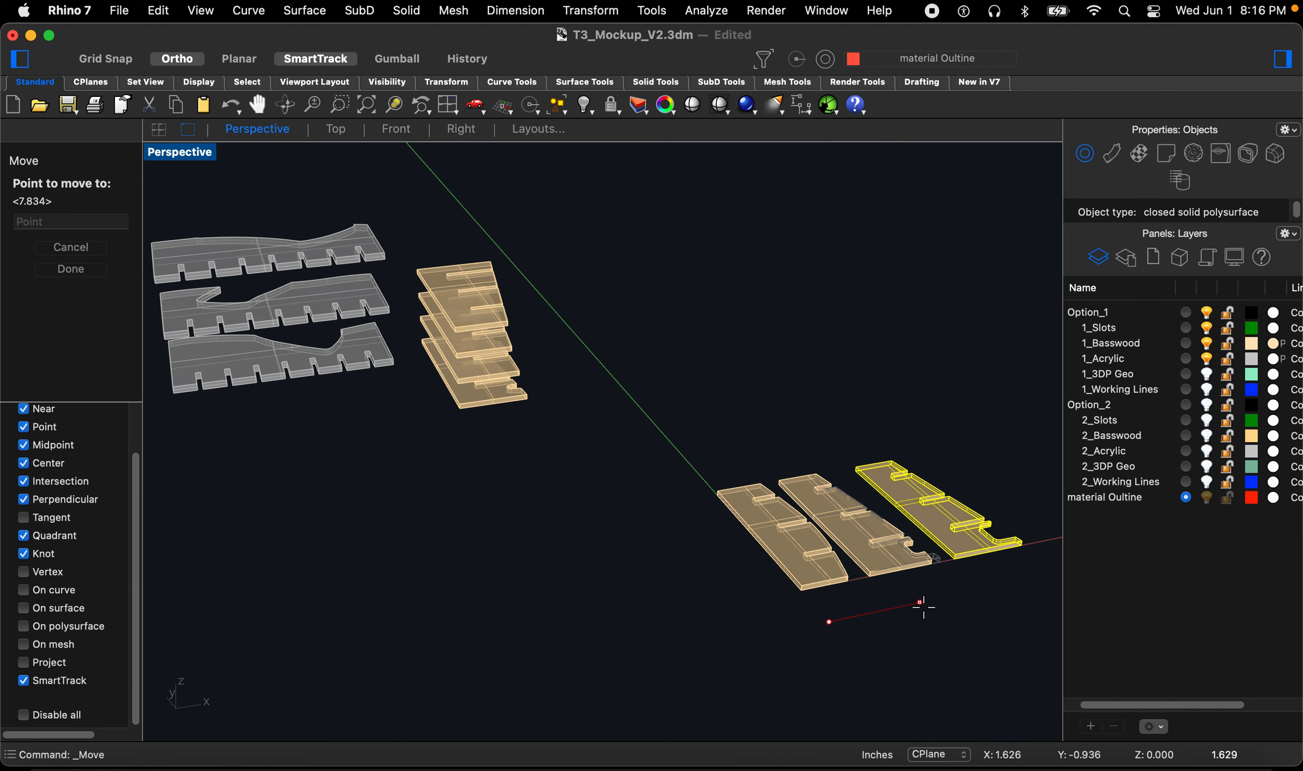
pyautogui.click(915, 604)
# Step: Move a fourth fin corner-to-corner onto the end of the row, then adjust its position slightly
pyautogui.click(462, 399)
pyautogui.click(459, 406)
pyautogui.write('m')
pyautogui.press('space')
pyautogui.click(460, 410)
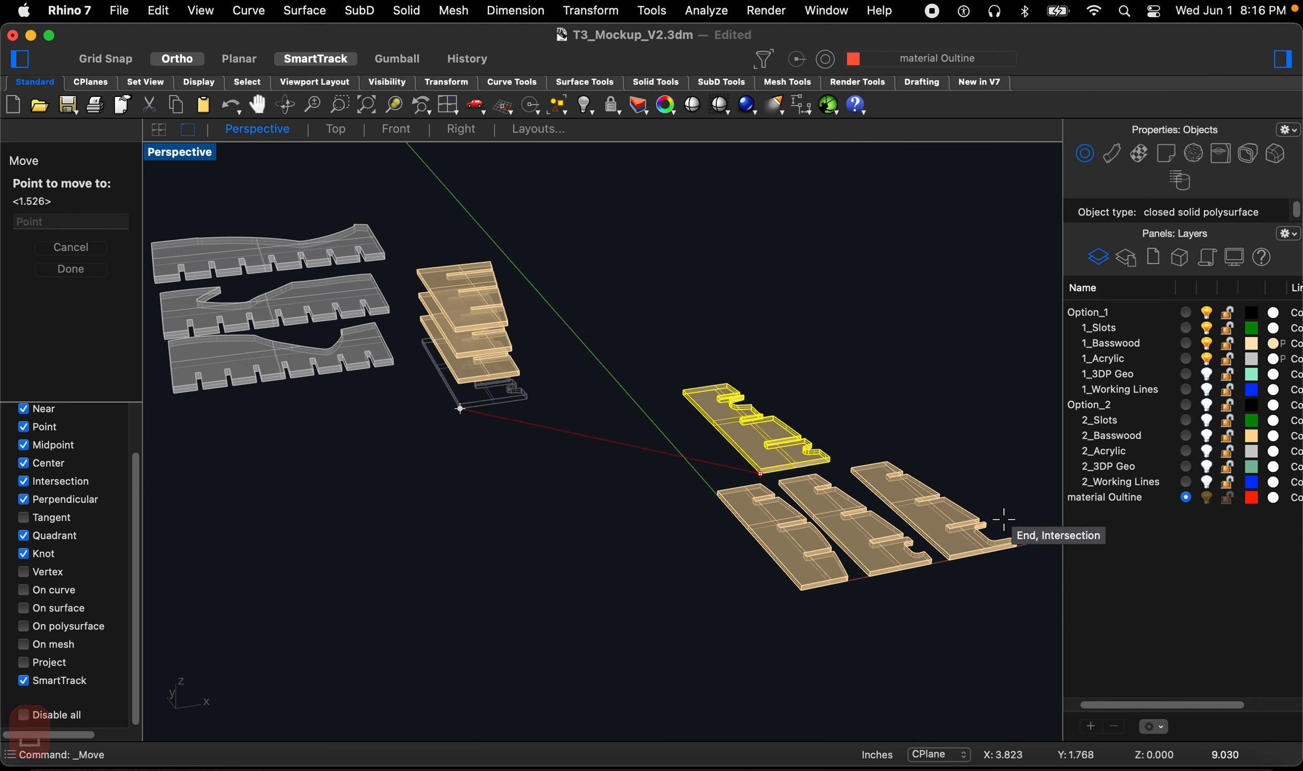
pyautogui.click(1019, 546)
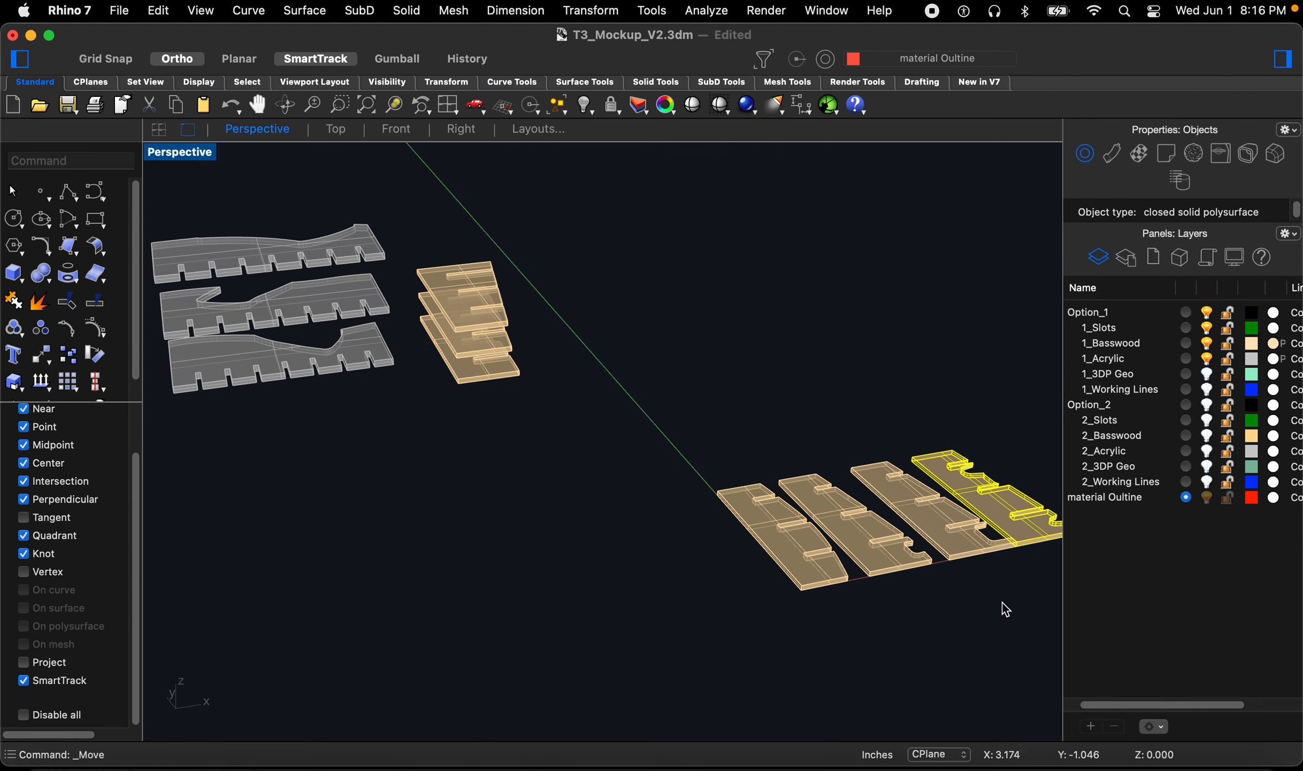
pyautogui.scroll(-2, 783, 633)
pyautogui.press('space')
pyautogui.click(906, 614)
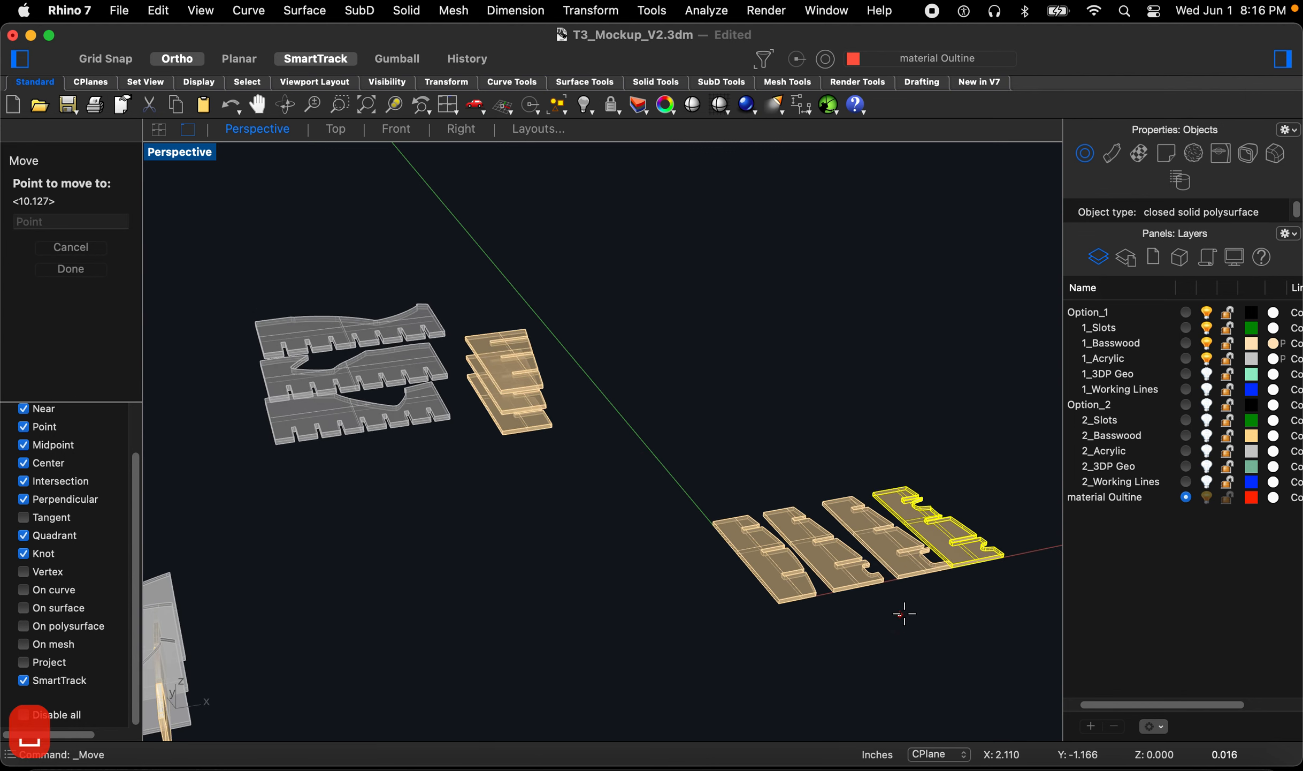
pyautogui.click(908, 615)
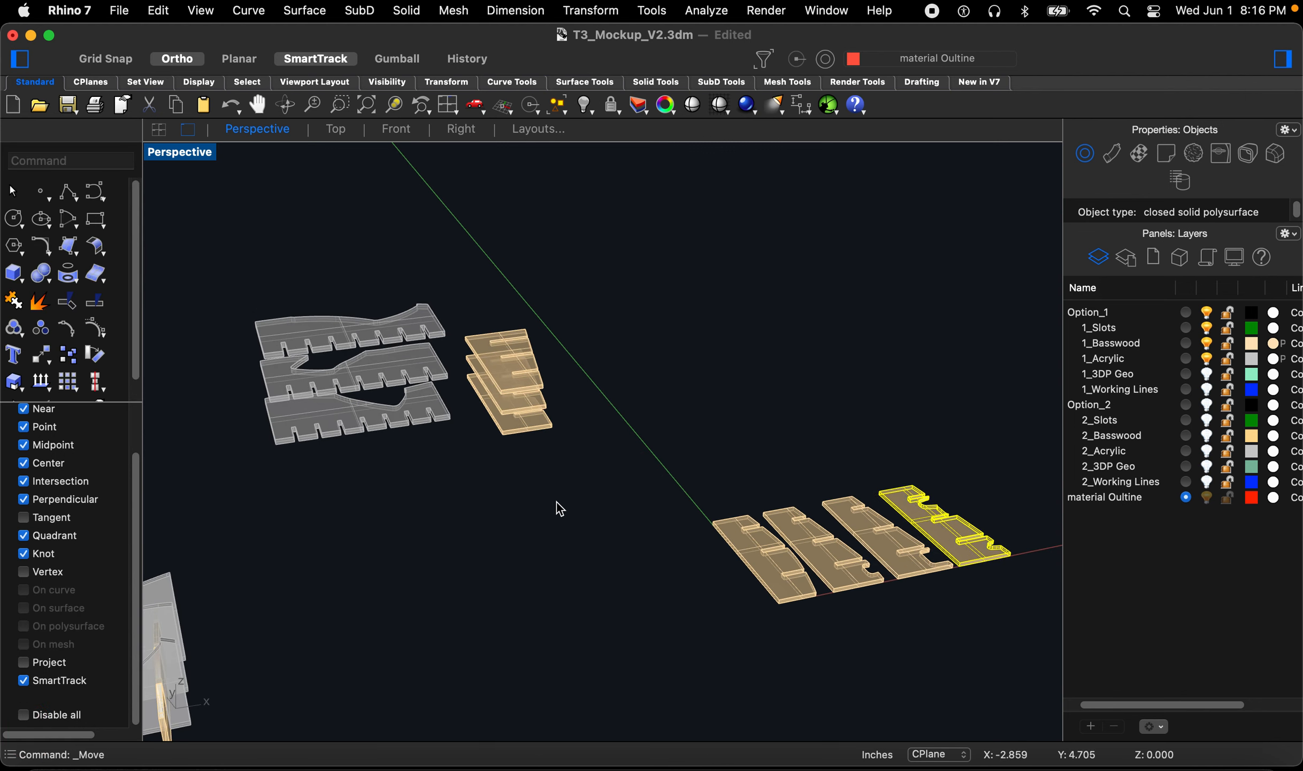
# Step: Move a fifth fin to the end of the row and nudge it into place
pyautogui.click(516, 427)
pyautogui.press('space')
pyautogui.click(503, 435)
pyautogui.scroll(-2, 556, 460)
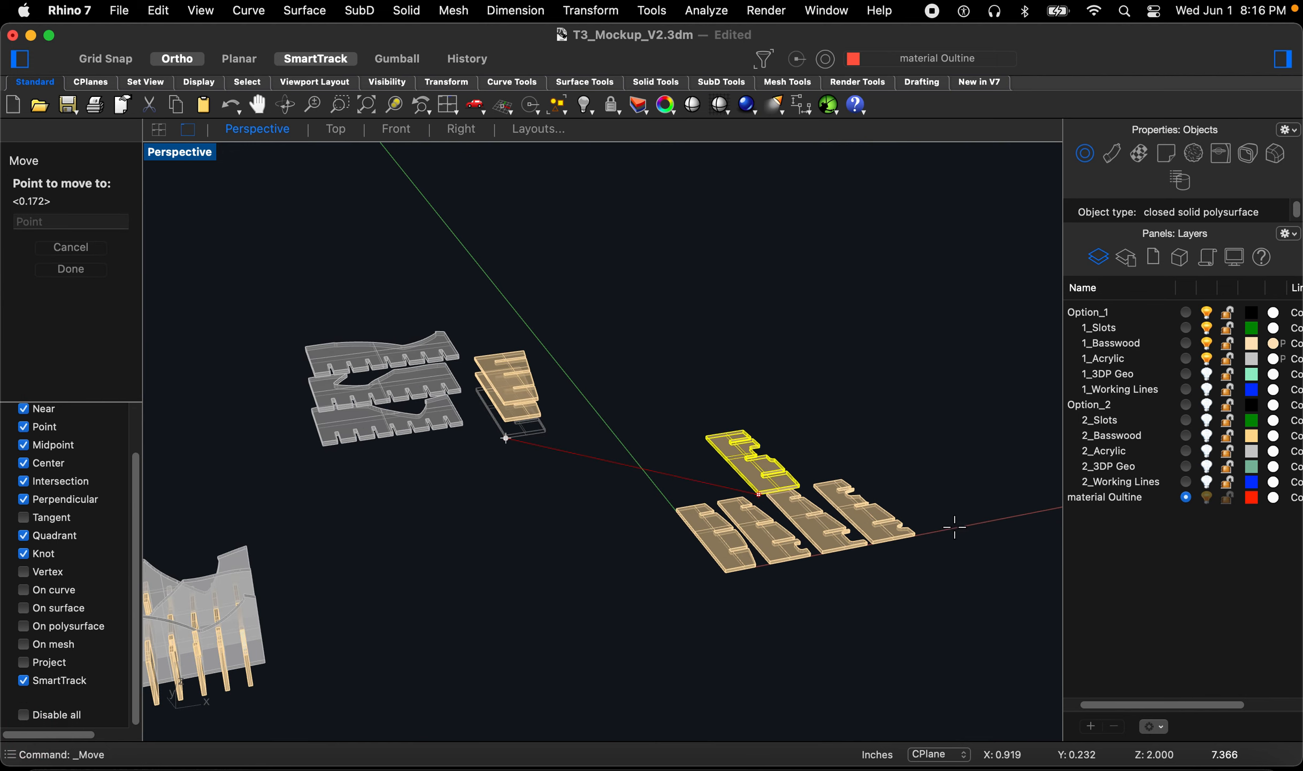
pyautogui.scroll(3, 917, 538)
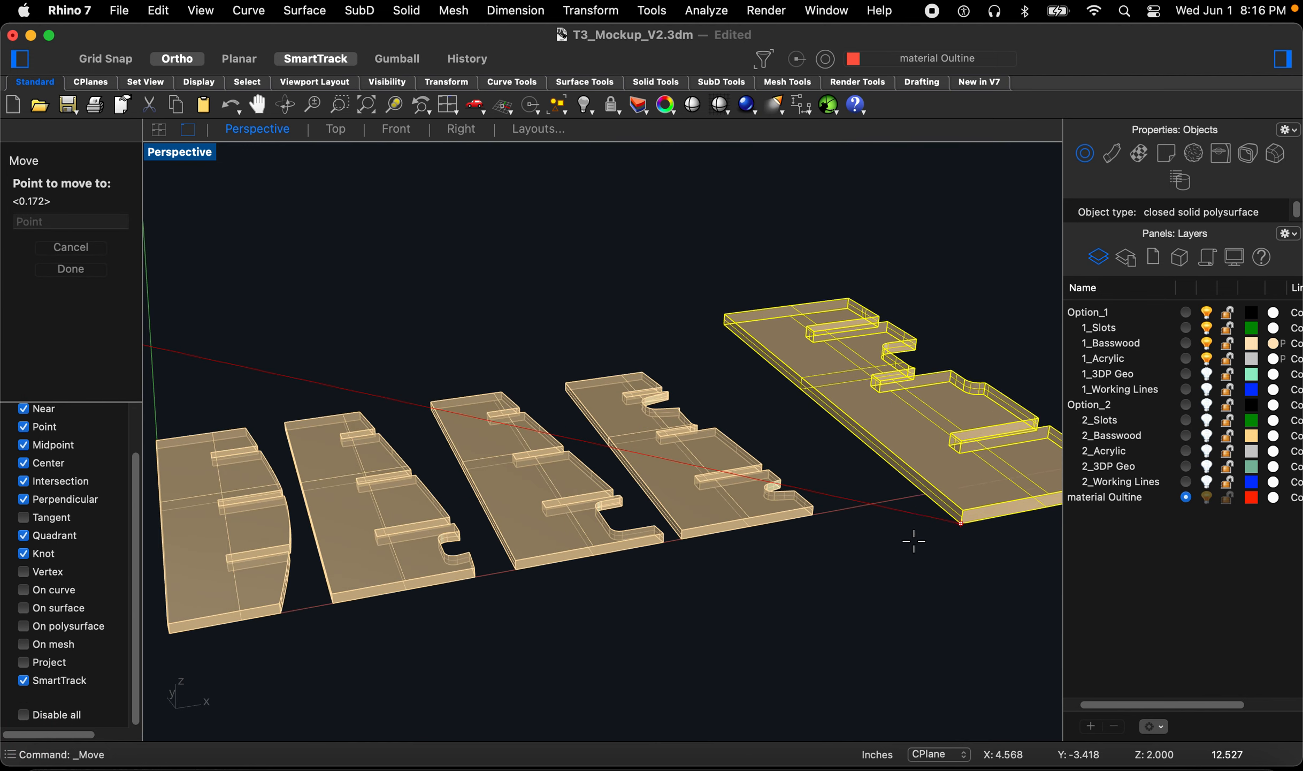
pyautogui.click(815, 517)
pyautogui.scroll(-3, 801, 543)
pyautogui.press('space')
pyautogui.click(786, 577)
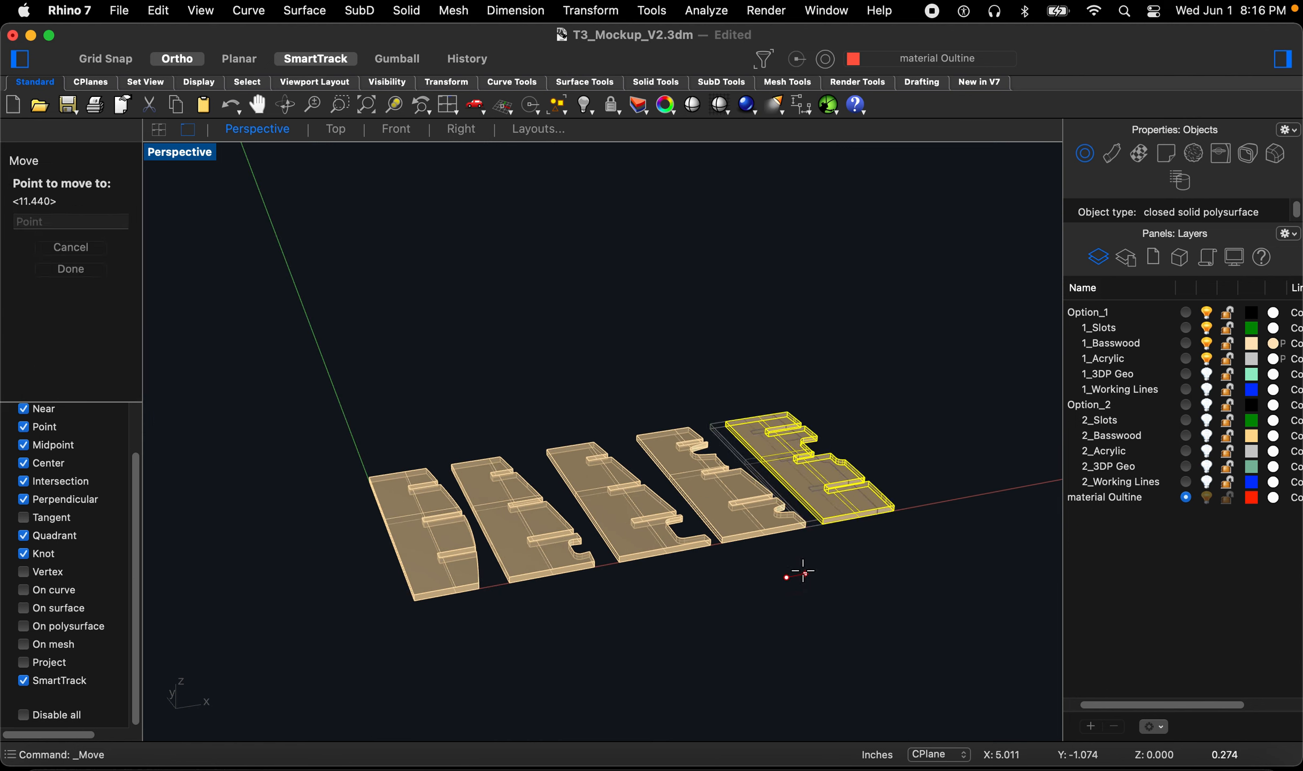
pyautogui.click(792, 569)
pyautogui.scroll(-3, 567, 506)
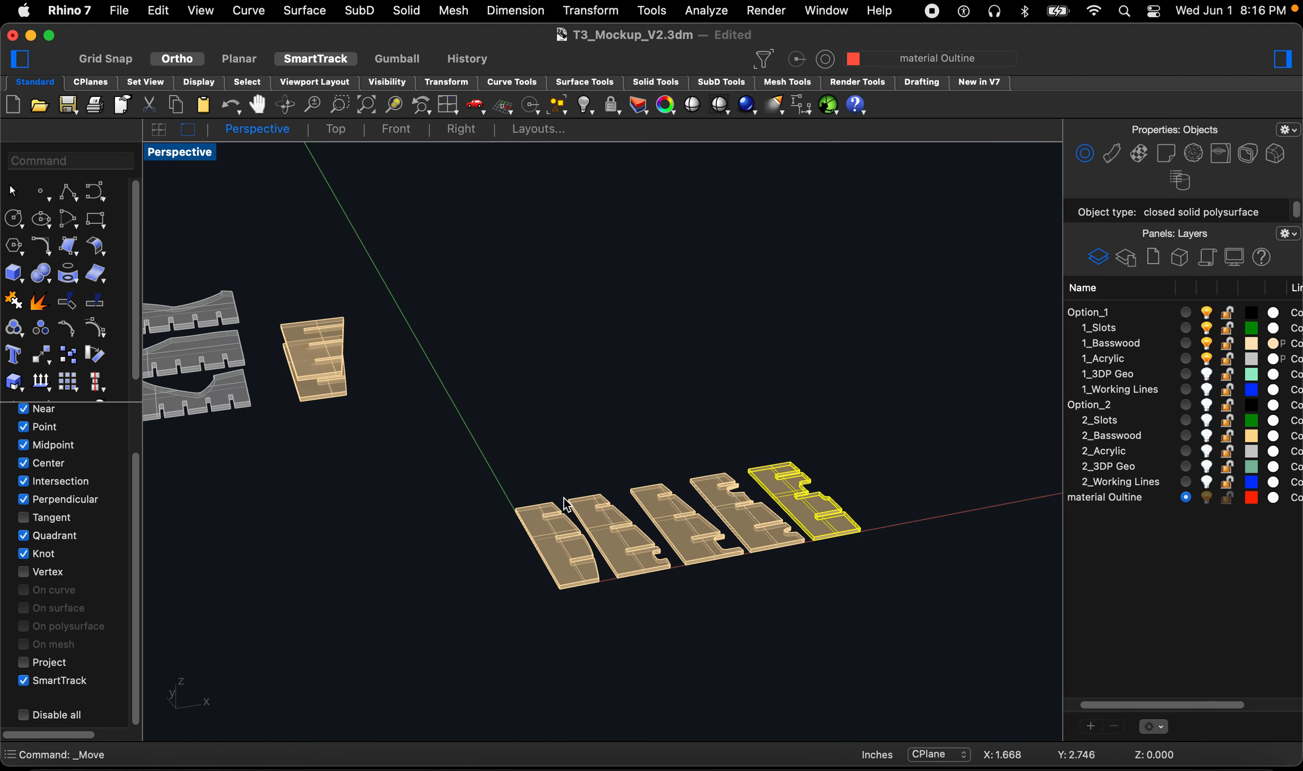
# Step: Move a sixth fin onto the end of the row of flat fins
pyautogui.click(412, 469)
pyautogui.click(313, 405)
pyautogui.write('m')
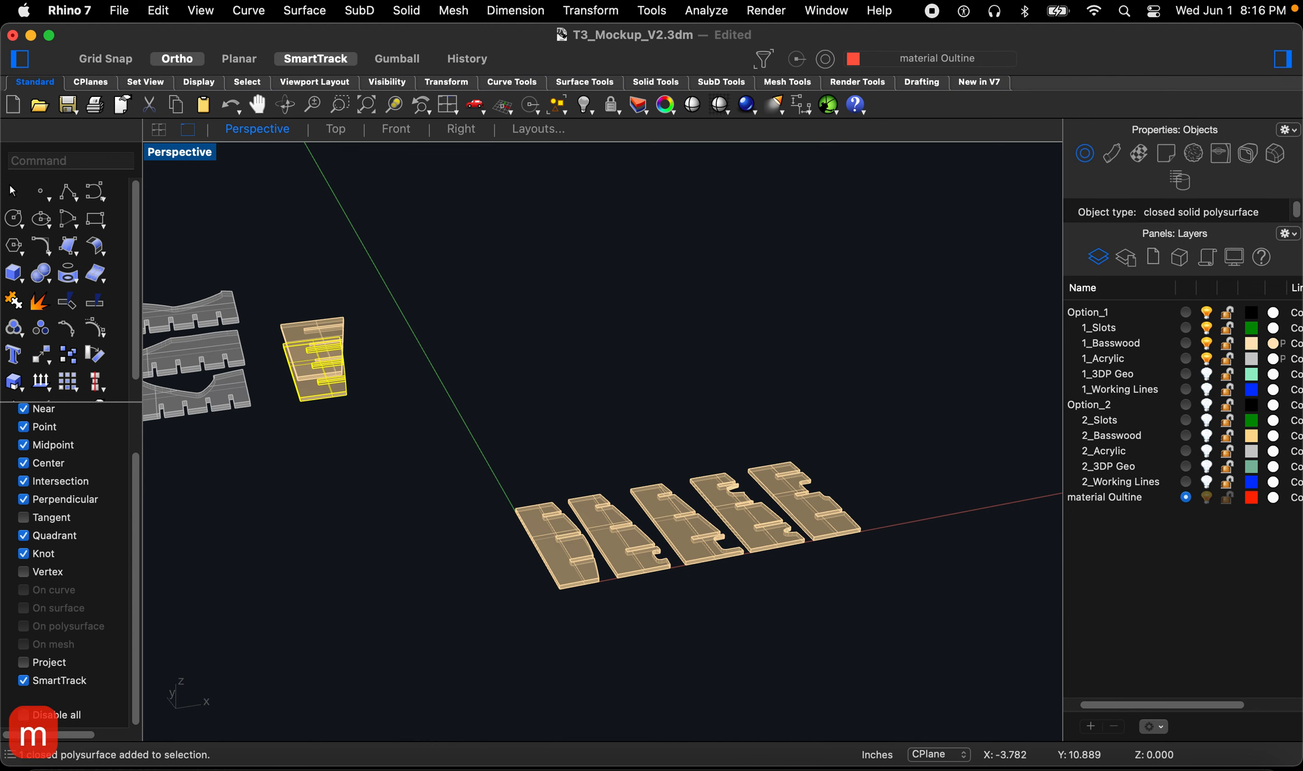
pyautogui.press('Return')
pyautogui.click(301, 401)
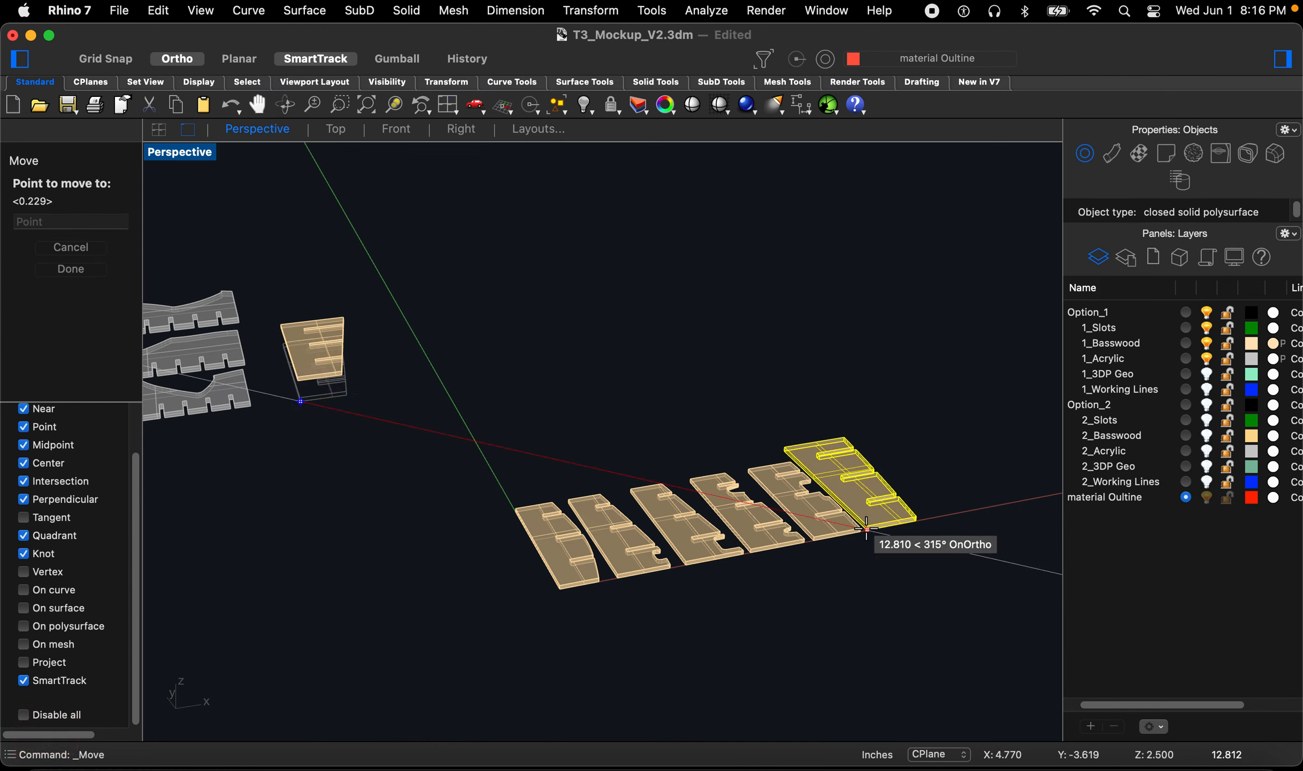
pyautogui.click(861, 532)
pyautogui.press('space')
pyautogui.click(841, 588)
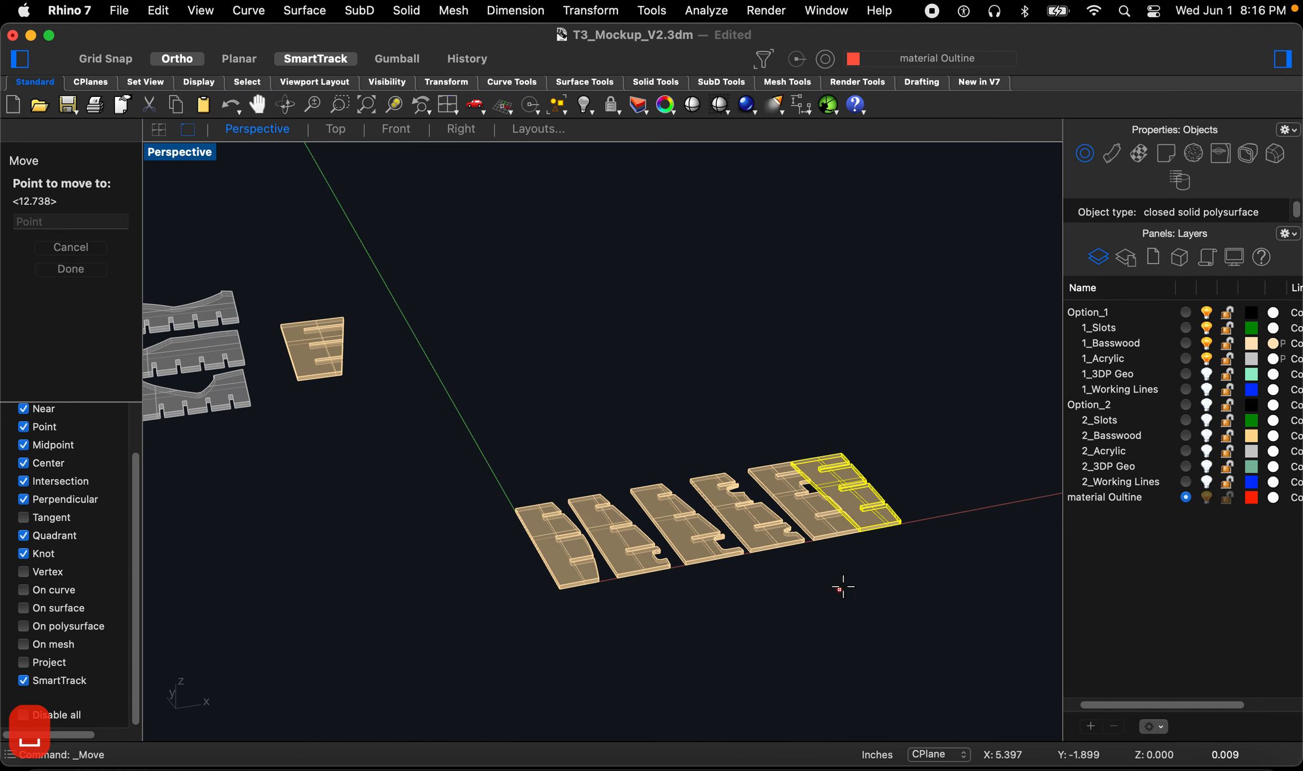
pyautogui.press('Escape')
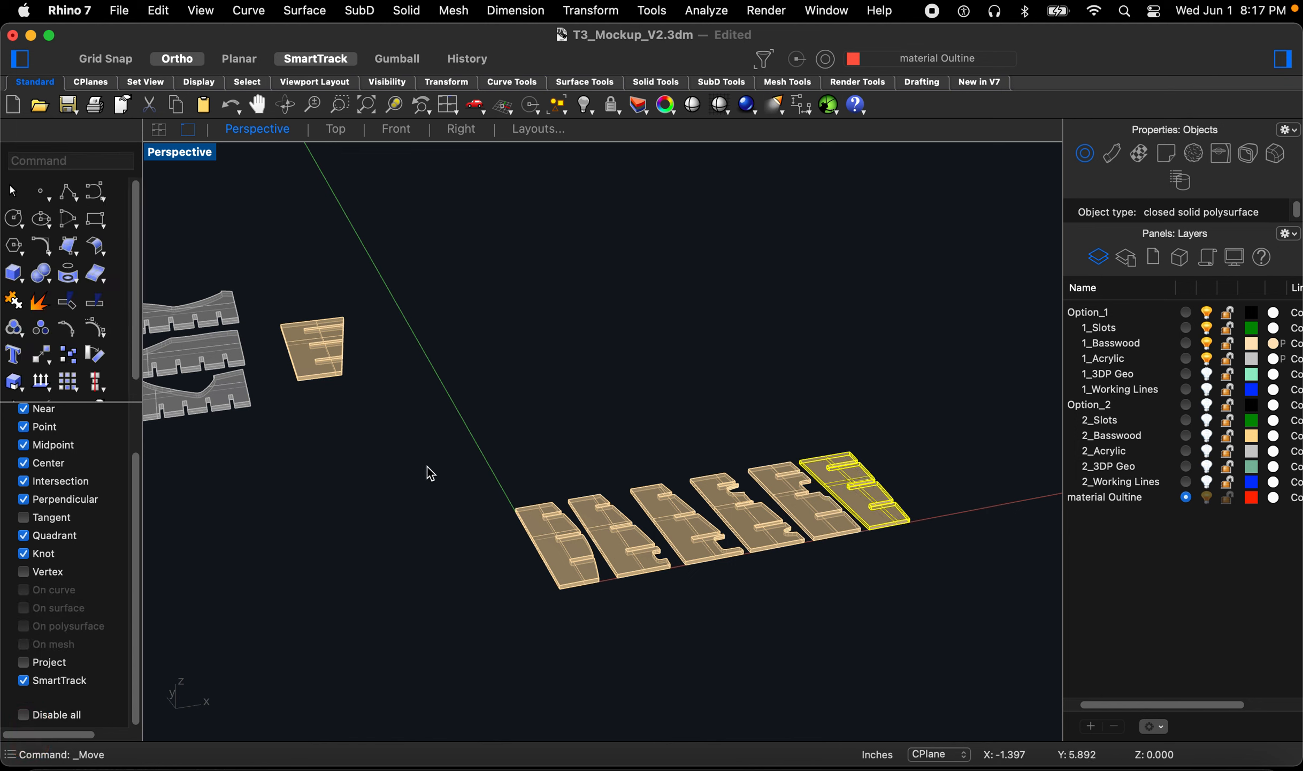
# Step: Move the last fin to the end of the row and nudge it into position
pyautogui.click(306, 349)
pyautogui.press('space')
pyautogui.click(298, 382)
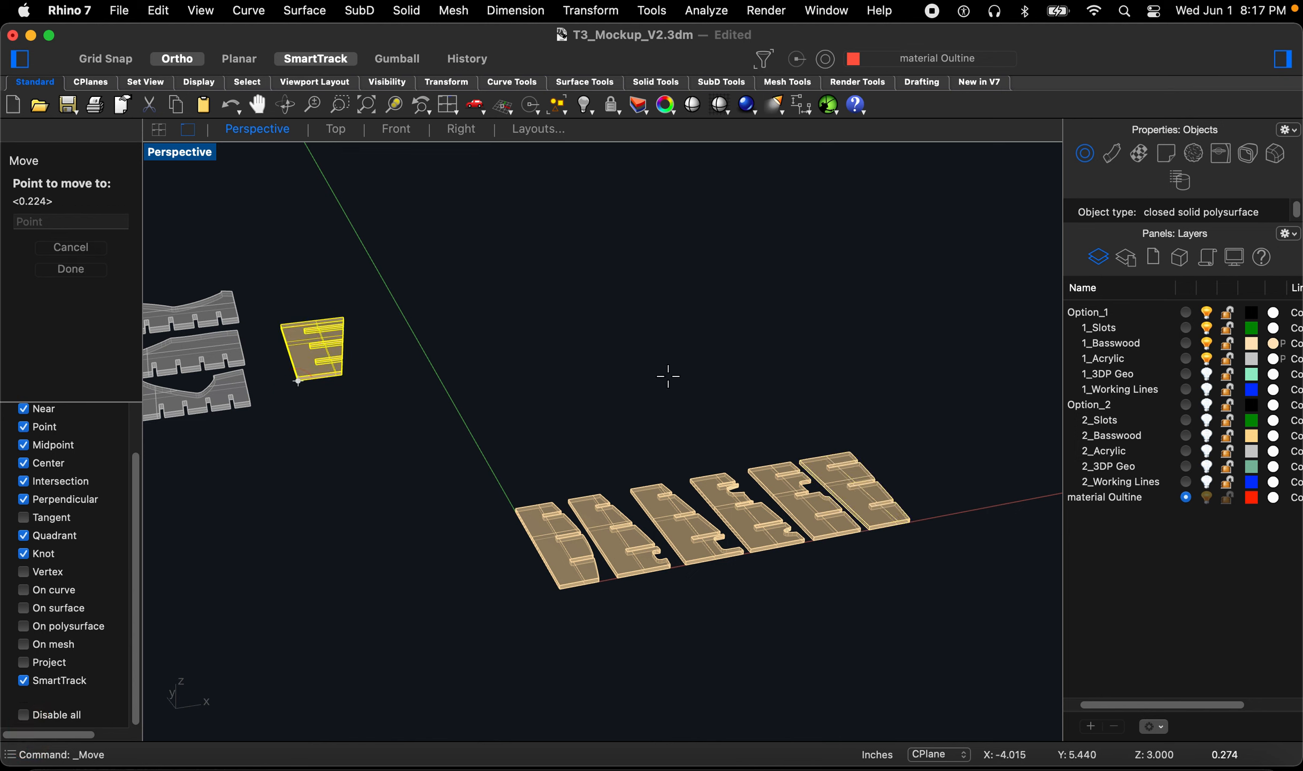
pyautogui.click(910, 522)
pyautogui.press('Return')
pyautogui.click(910, 557)
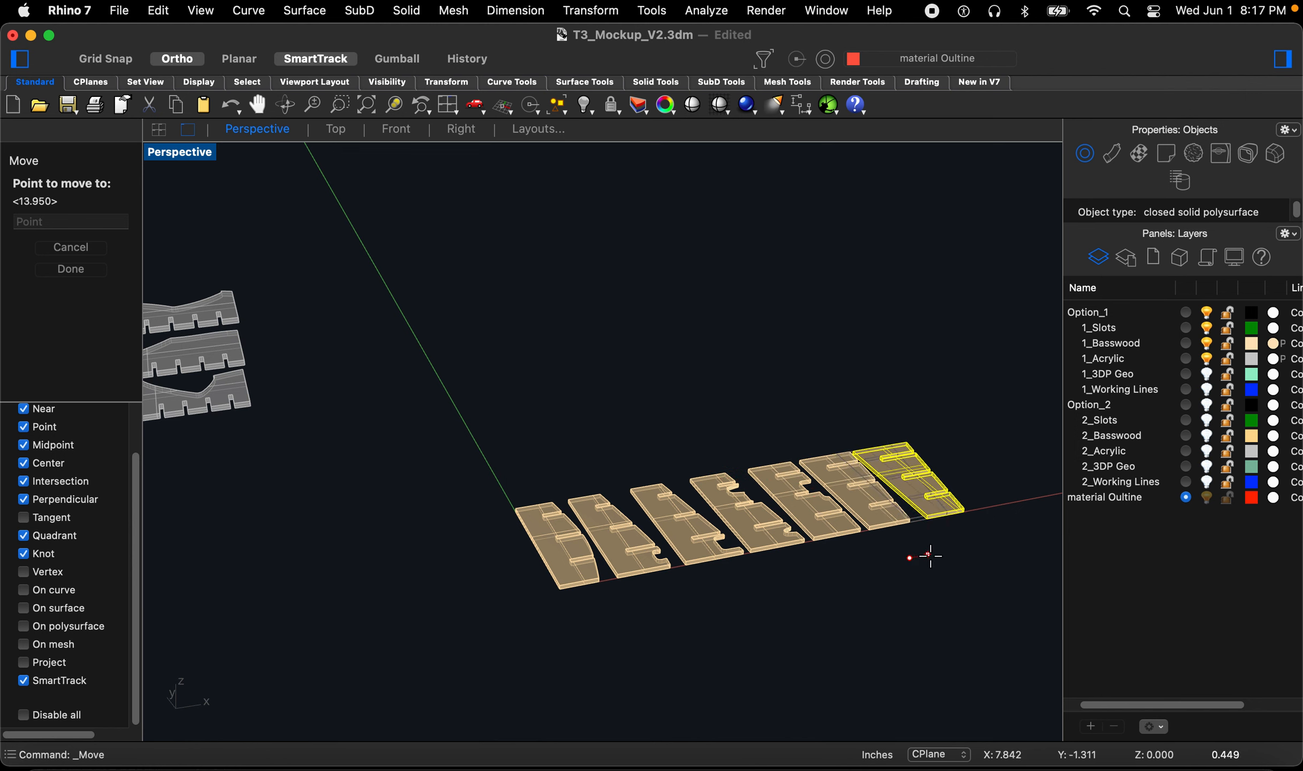
pyautogui.click(931, 556)
pyautogui.click(926, 558)
pyautogui.scroll(-2, 574, 448)
pyautogui.moveTo(567, 464)
pyautogui.mouseDown(button='right')
pyautogui.moveTo(558, 475)
pyautogui.moveTo(550, 463)
pyautogui.mouseUp(button='right')
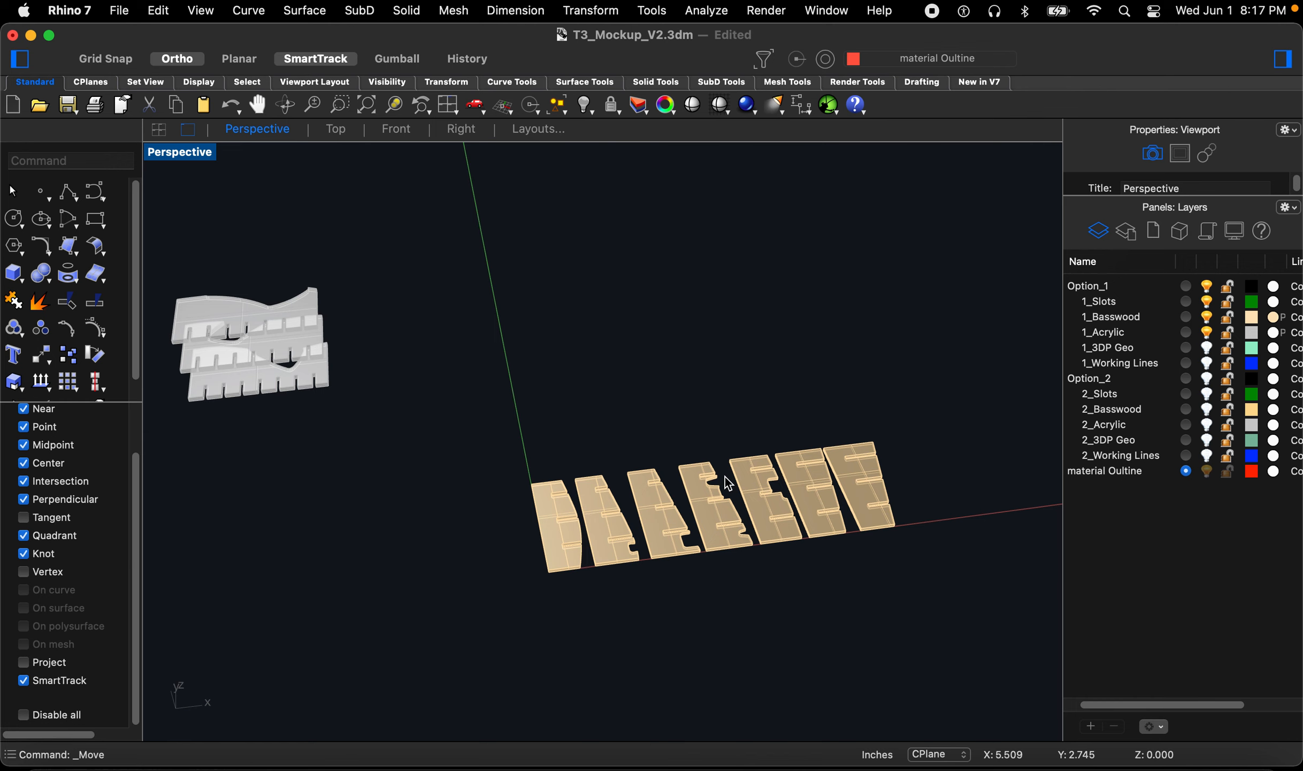
# Step: Draw a closed 24 by 6 inch rectangular material outline starting at the origin with a polyline
pyautogui.write('poly')
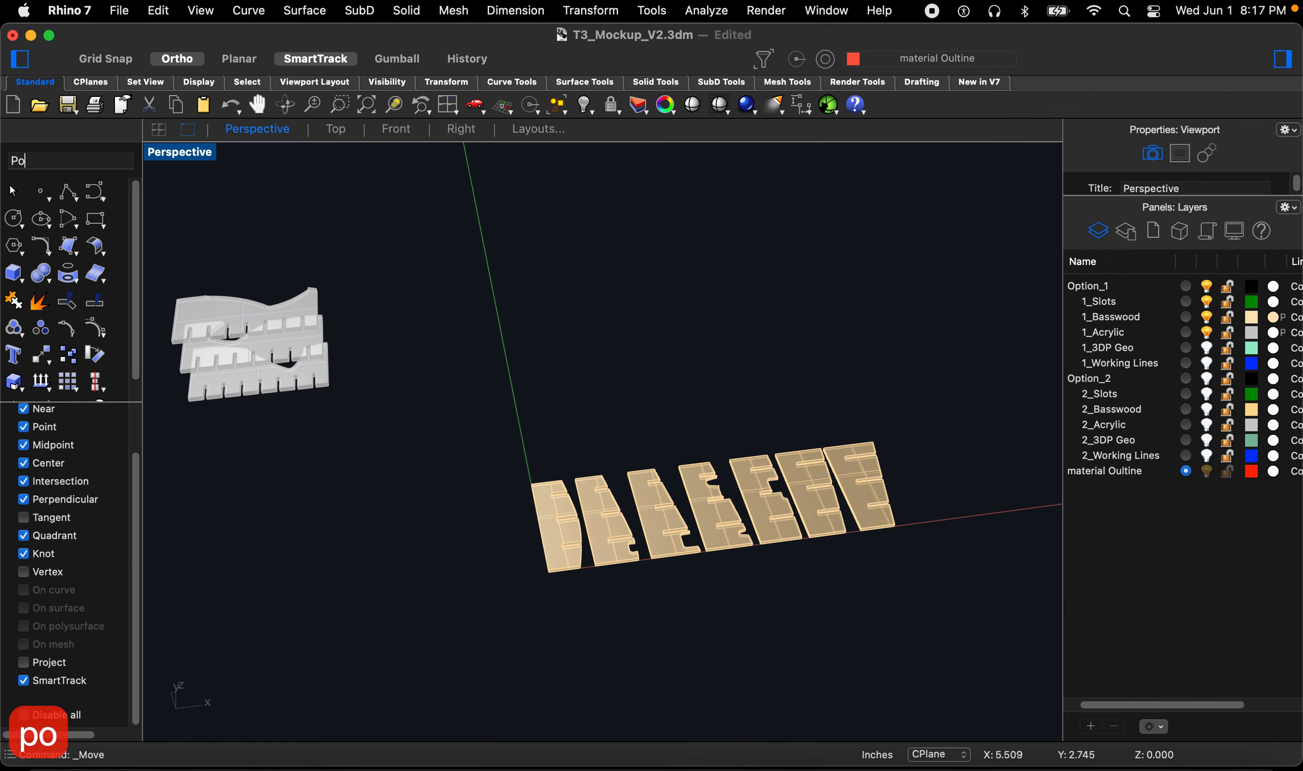
pyautogui.press('space')
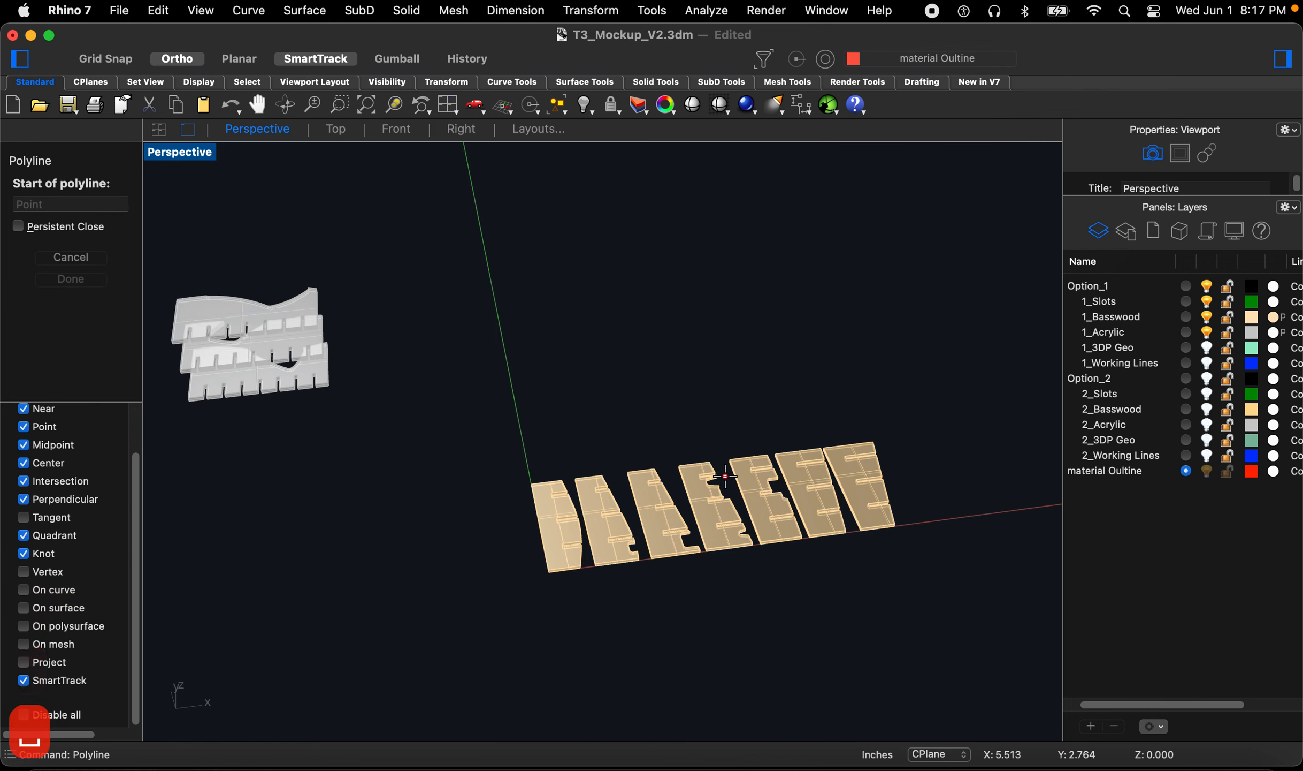
pyautogui.write('0')
pyautogui.press('Return')
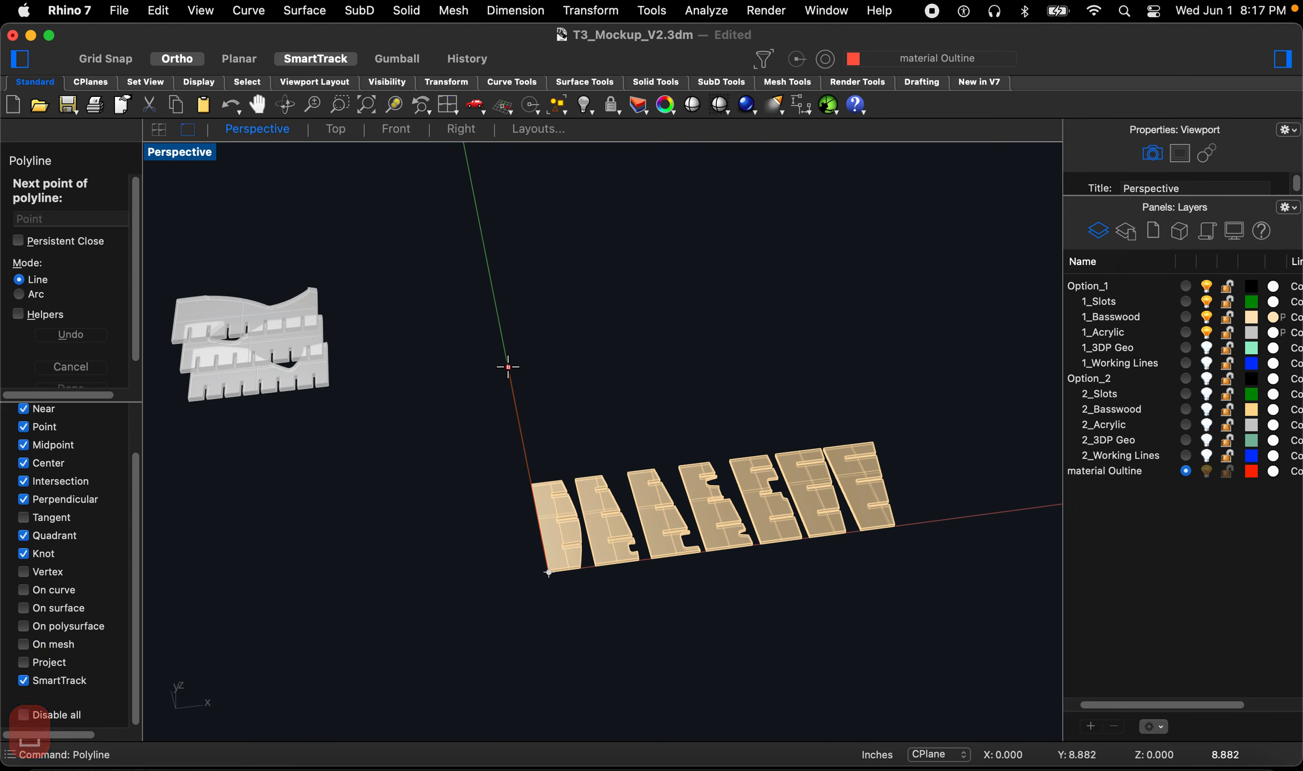
pyautogui.write('6')
pyautogui.press('Return')
pyautogui.click(509, 368)
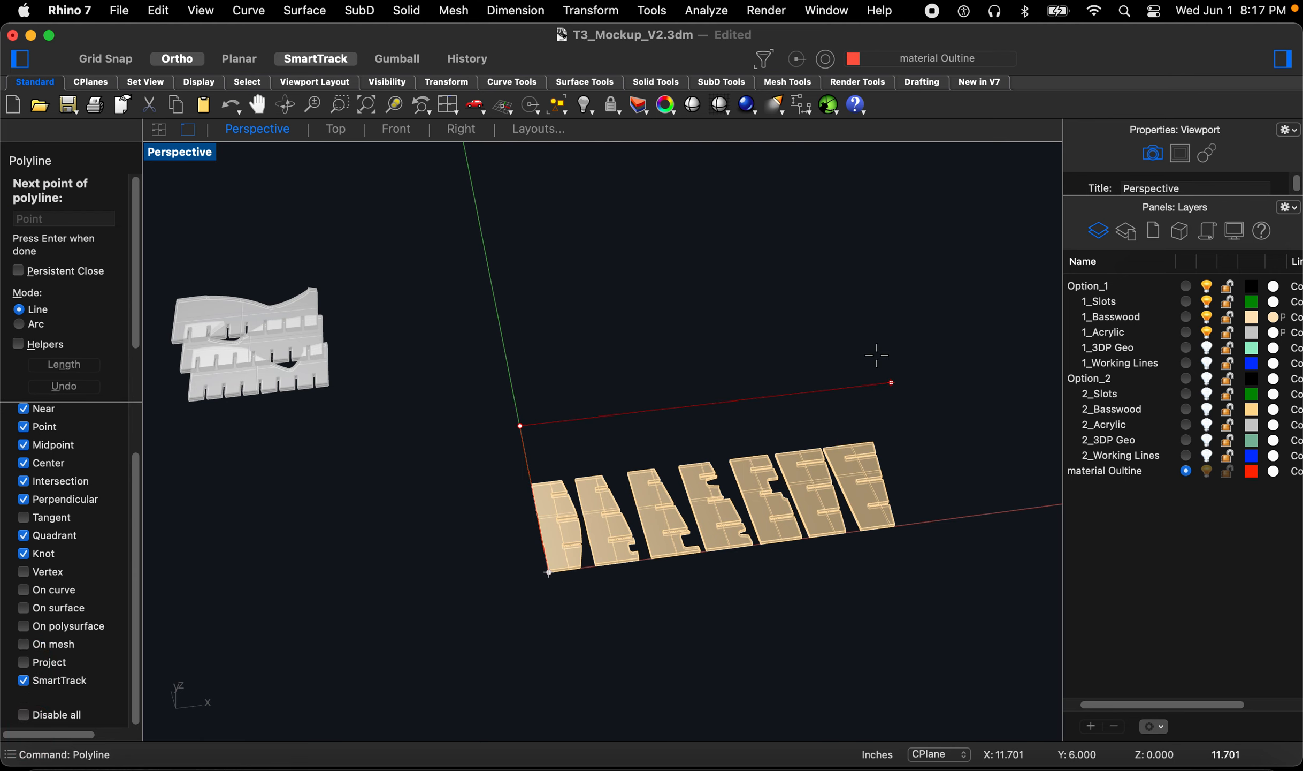
pyautogui.write('24')
pyautogui.scroll(-5, 744, 400)
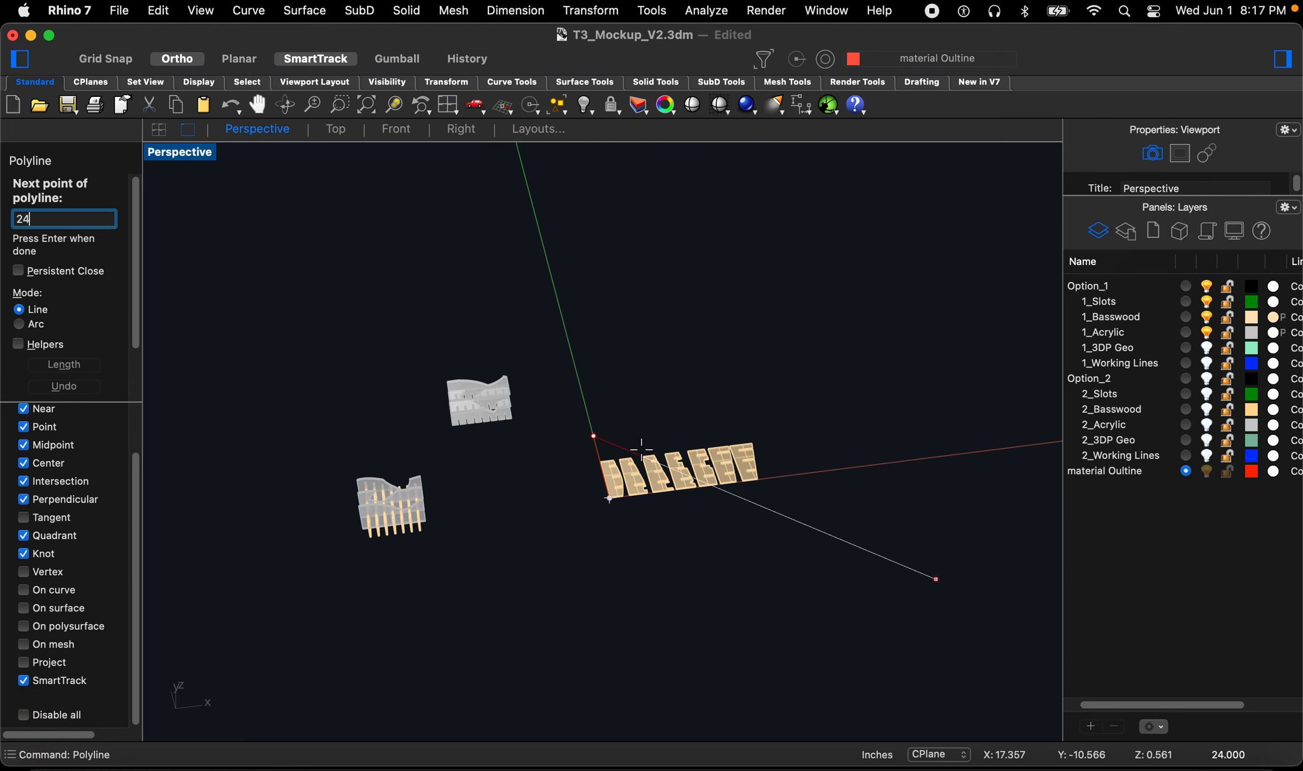
pyautogui.press('Return')
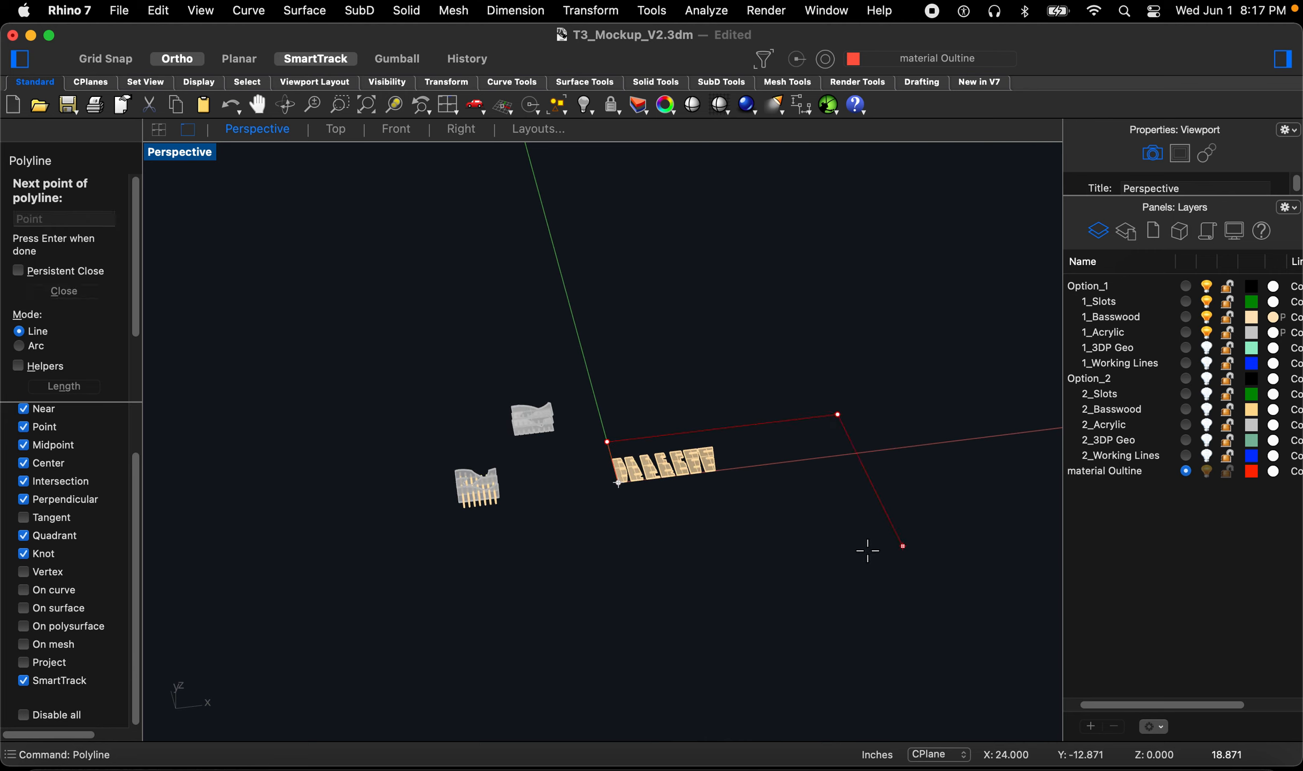
pyautogui.write('6')
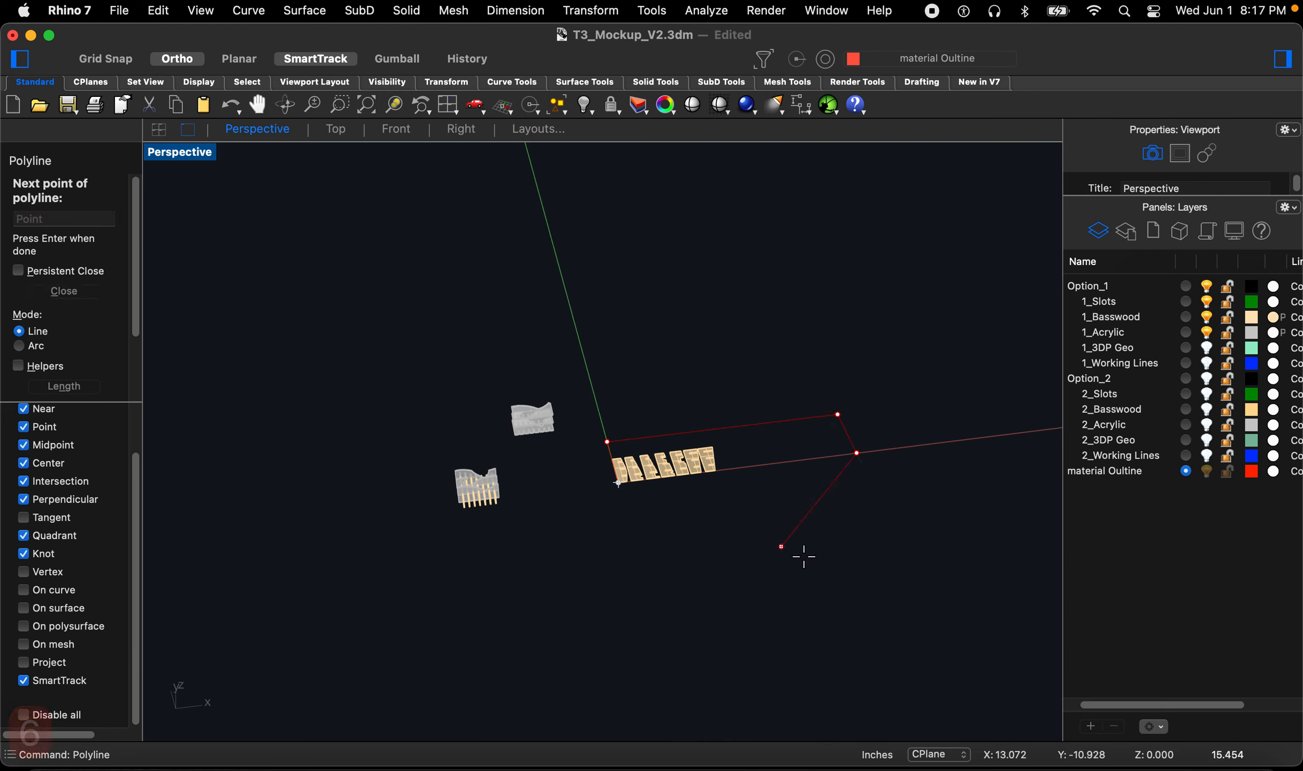
pyautogui.write('24')
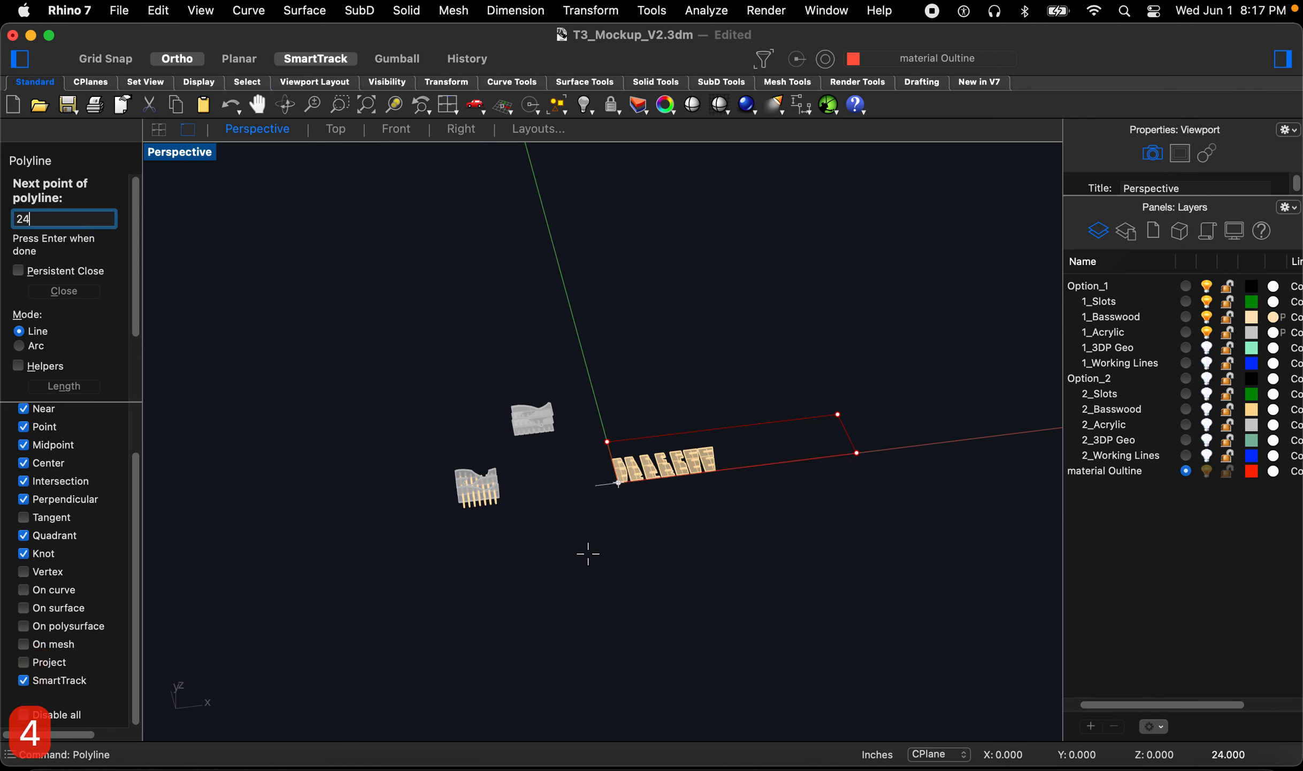
pyautogui.rightClick(548, 554)
pyautogui.scroll(3, 660, 484)
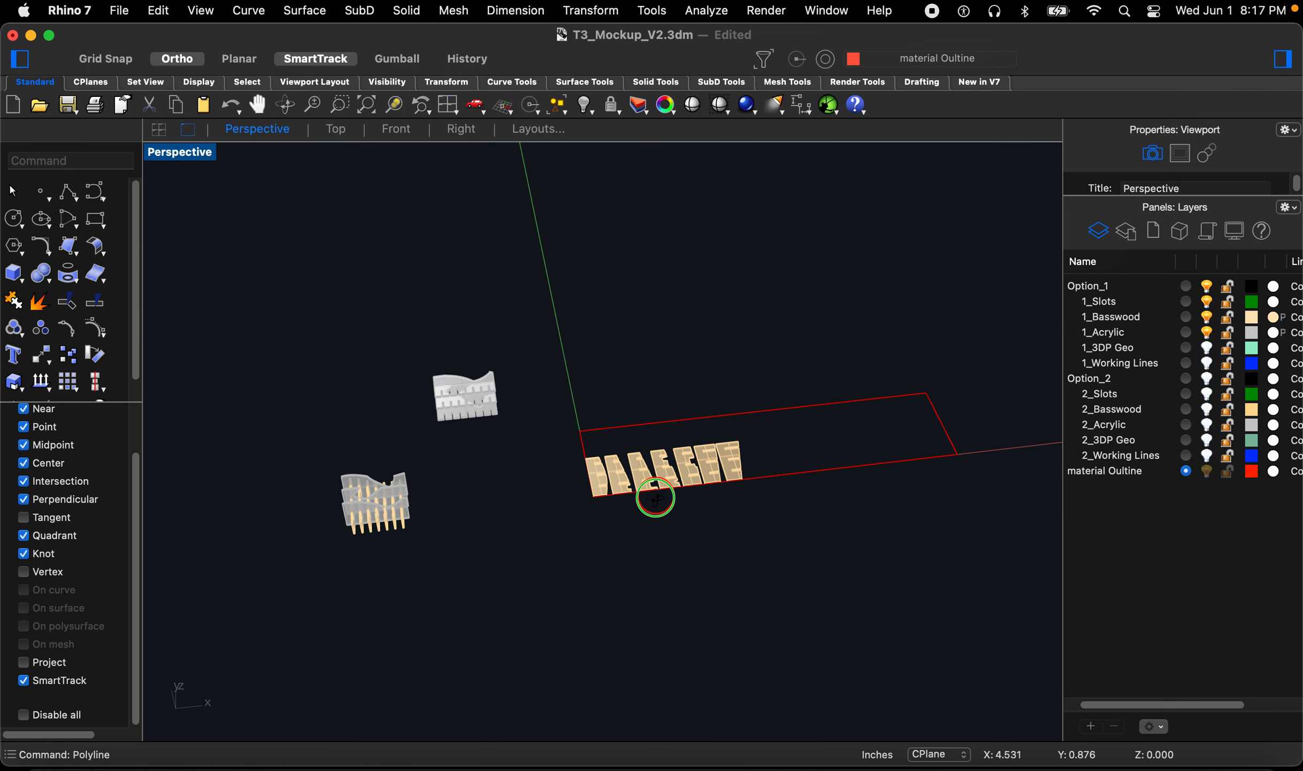
# Step: Select the row of seven flat fins and move them inside the material outline
pyautogui.scroll(3, 656, 478)
pyautogui.moveTo(642, 479); pyautogui.dragTo(552, 498, button='right')
pyautogui.moveTo(513, 392); pyautogui.dragTo(823, 592)
pyautogui.scroll(2, 796, 562)
pyautogui.write('m')
pyautogui.press('Return')
pyautogui.click(713, 570)
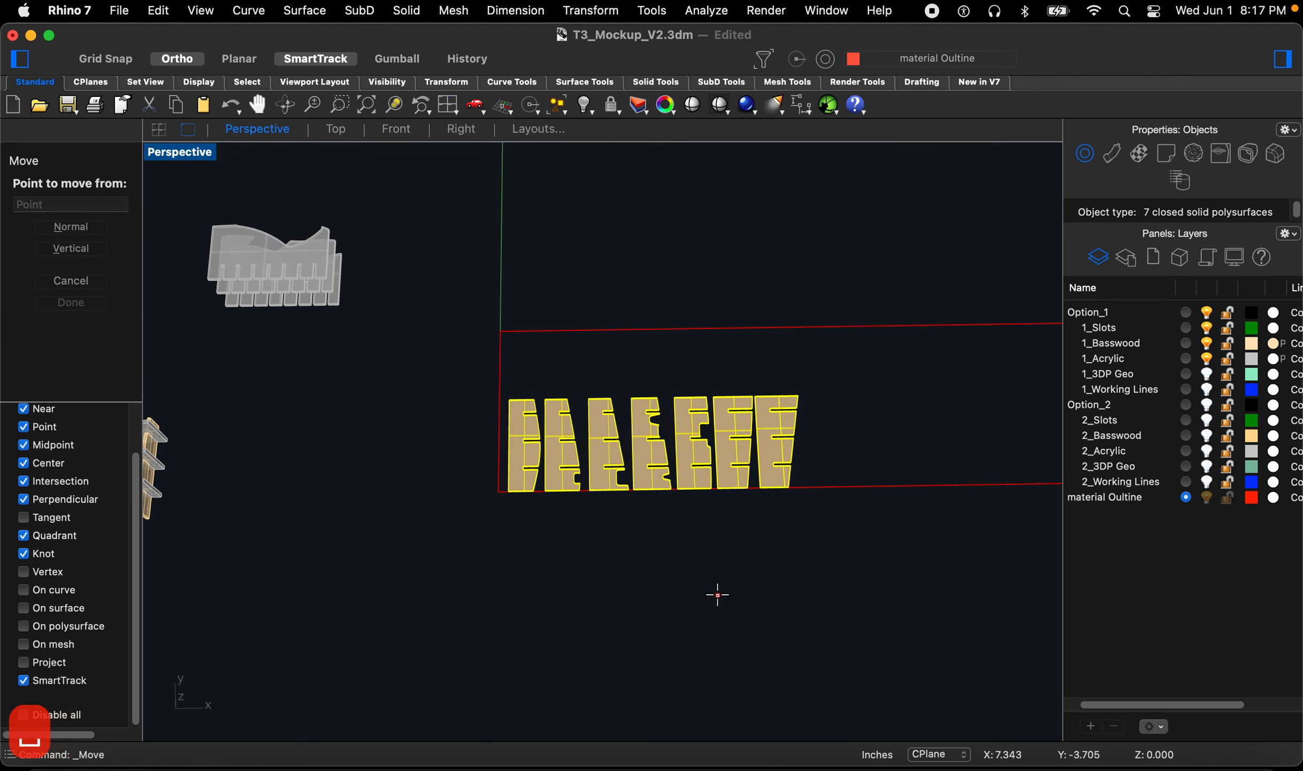
pyautogui.click(719, 591)
pyautogui.click(717, 584)
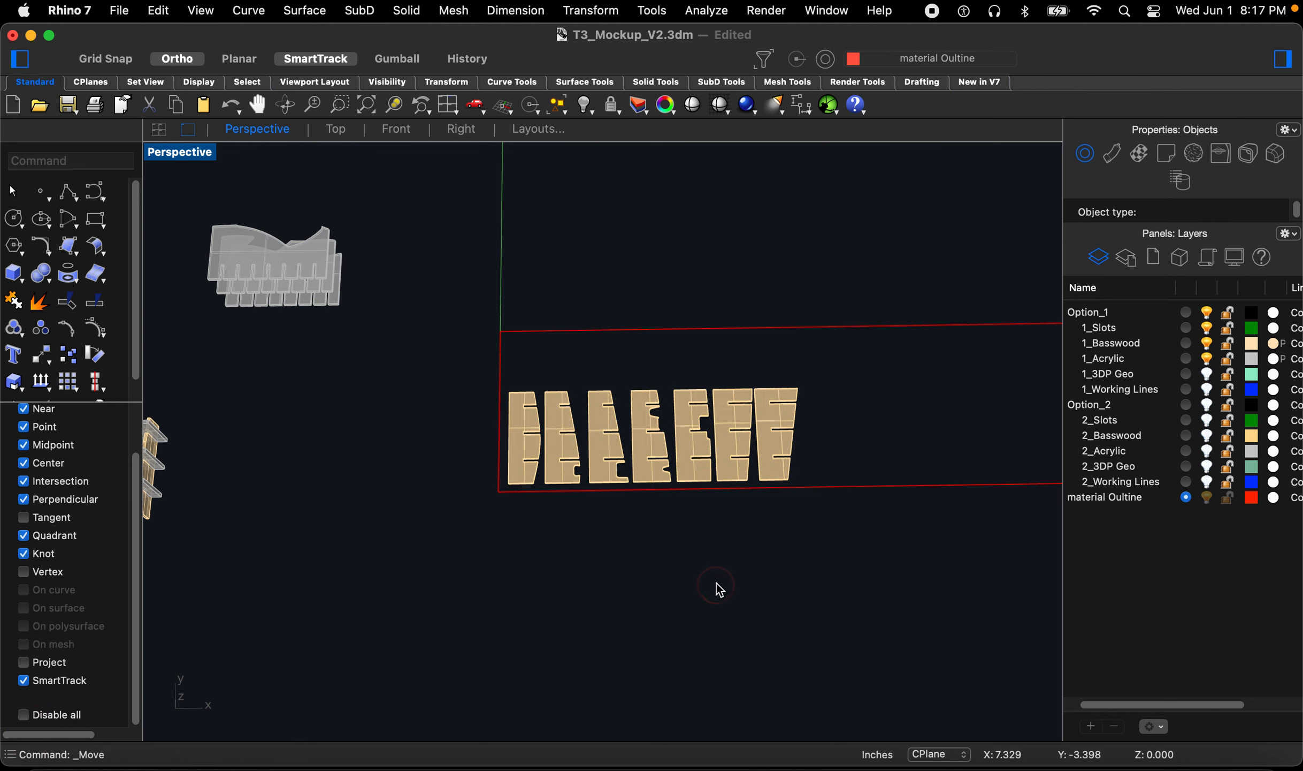
# Step: Select the three stacked acrylic plates and rotate them -90 degrees about a point at their edge
pyautogui.scroll(-4, 717, 583)
pyautogui.scroll(8, 428, 418)
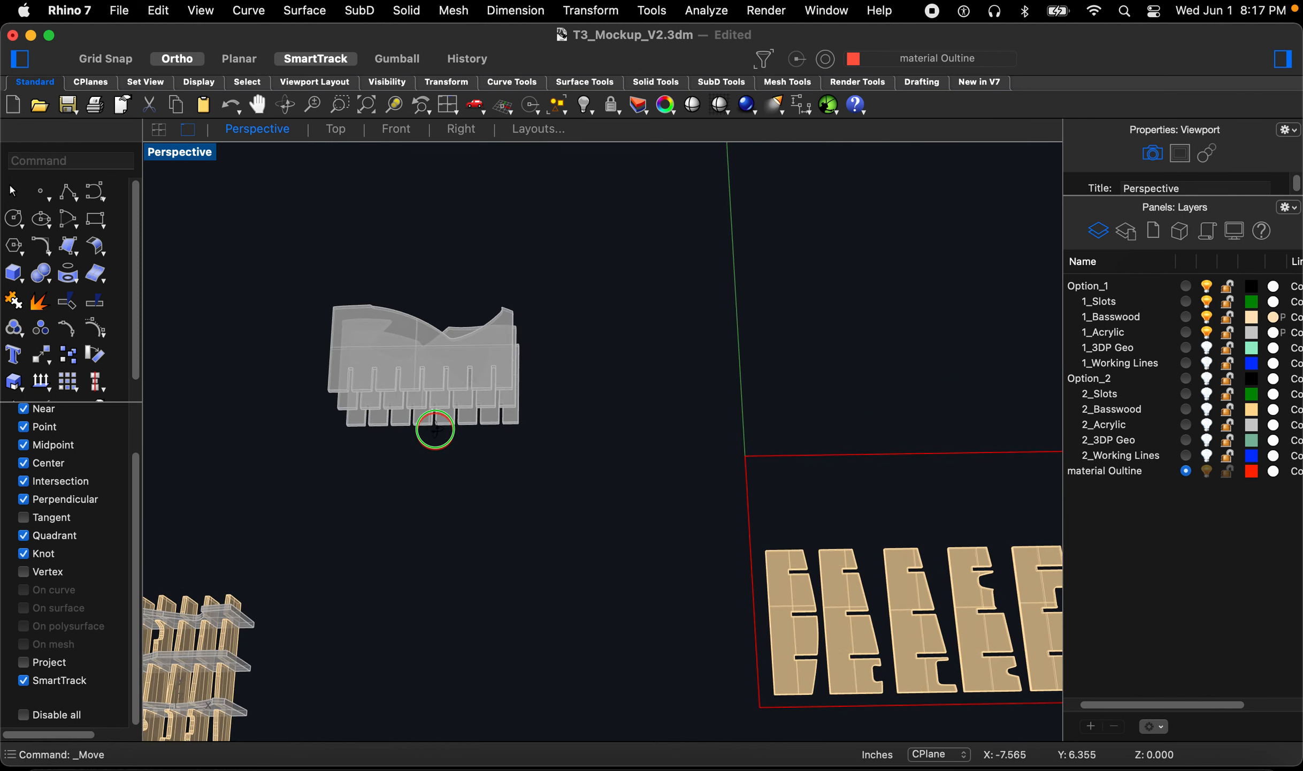
pyautogui.moveTo(502, 432); pyautogui.dragTo(605, 401, button='right')
pyautogui.scroll(-6, 605, 403)
pyautogui.moveTo(434, 450); pyautogui.dragTo(514, 434, button='right')
pyautogui.scroll(4, 446, 477)
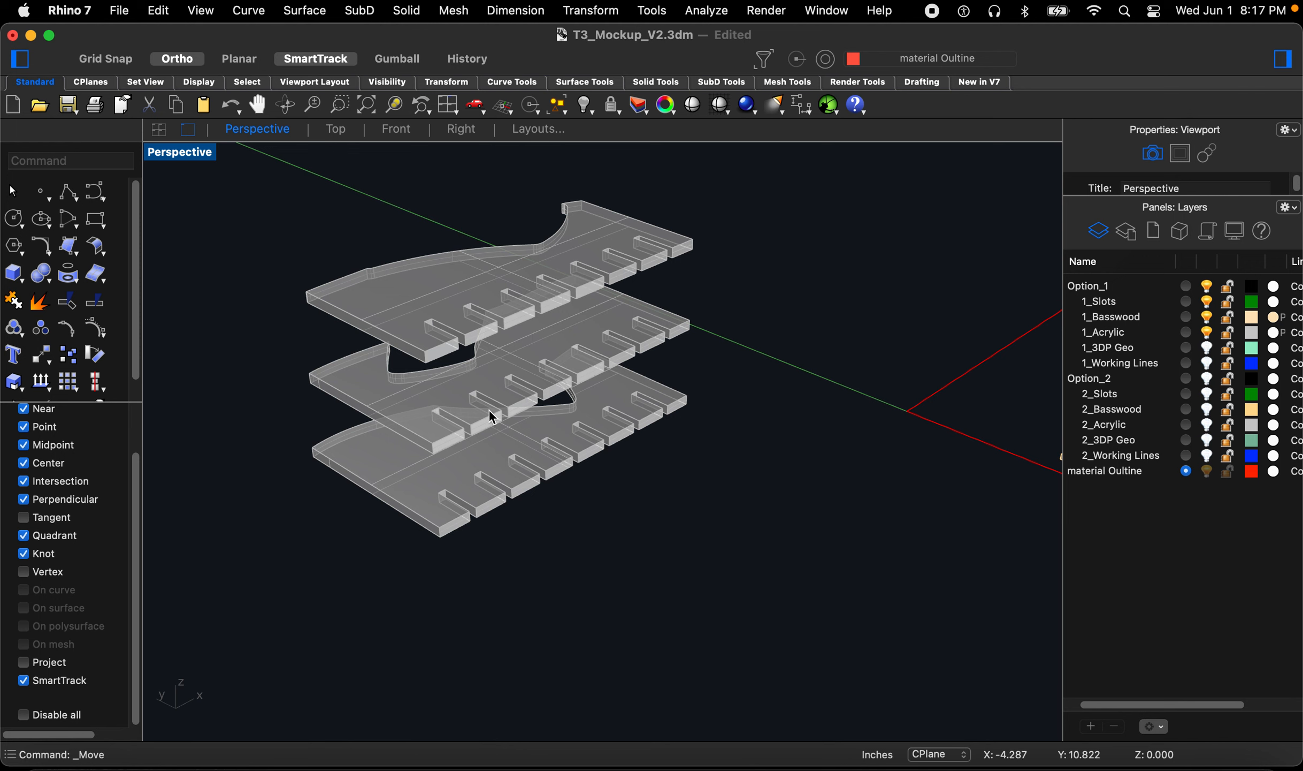
pyautogui.moveTo(749, 505); pyautogui.dragTo(475, 358)
pyautogui.write('ro')
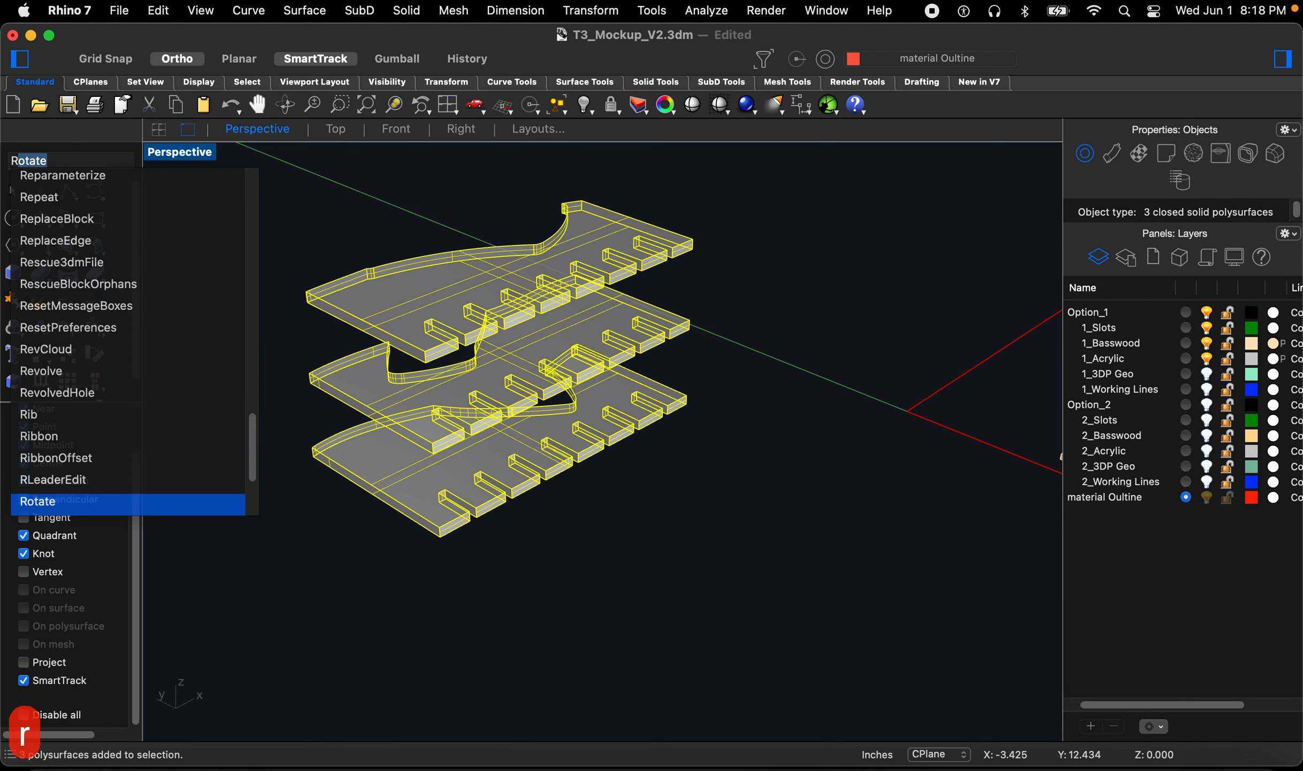
pyautogui.press('Return')
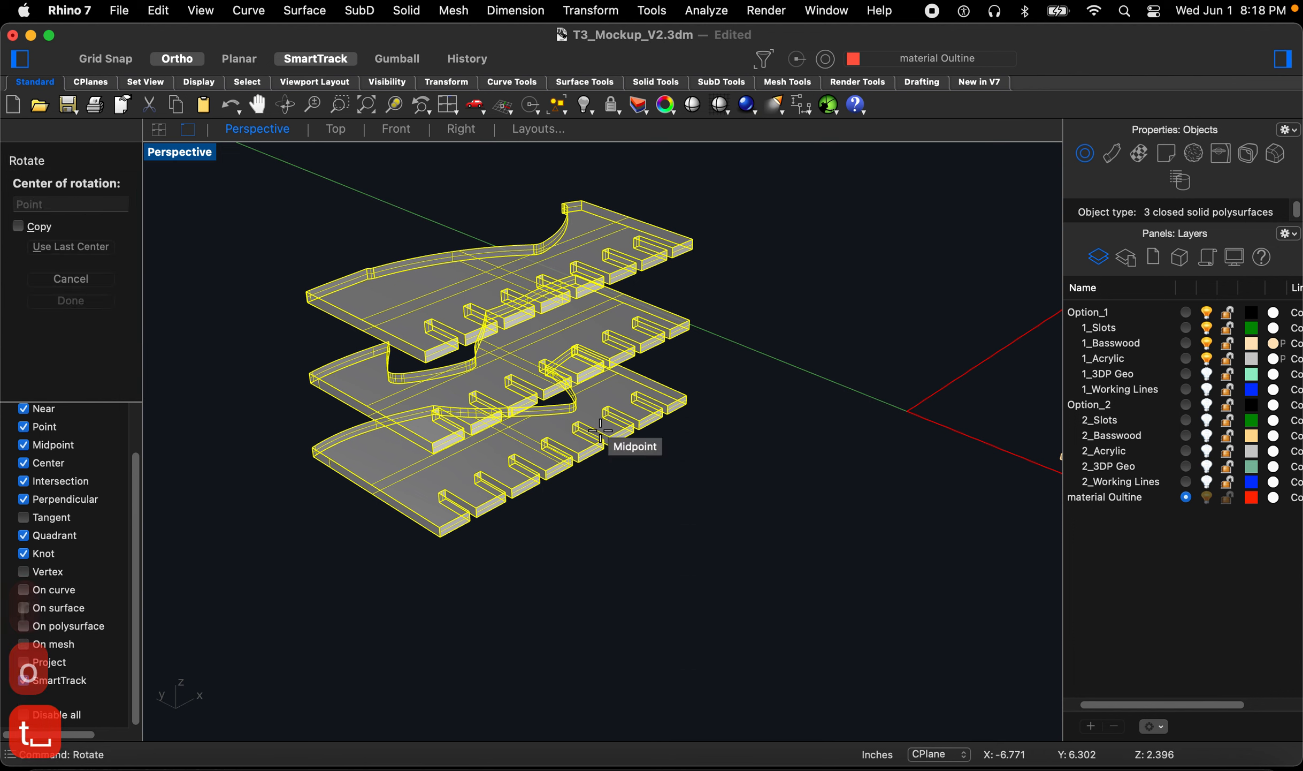
pyautogui.click(689, 400)
pyautogui.scroll(-2, 477, 587)
pyautogui.click(361, 605)
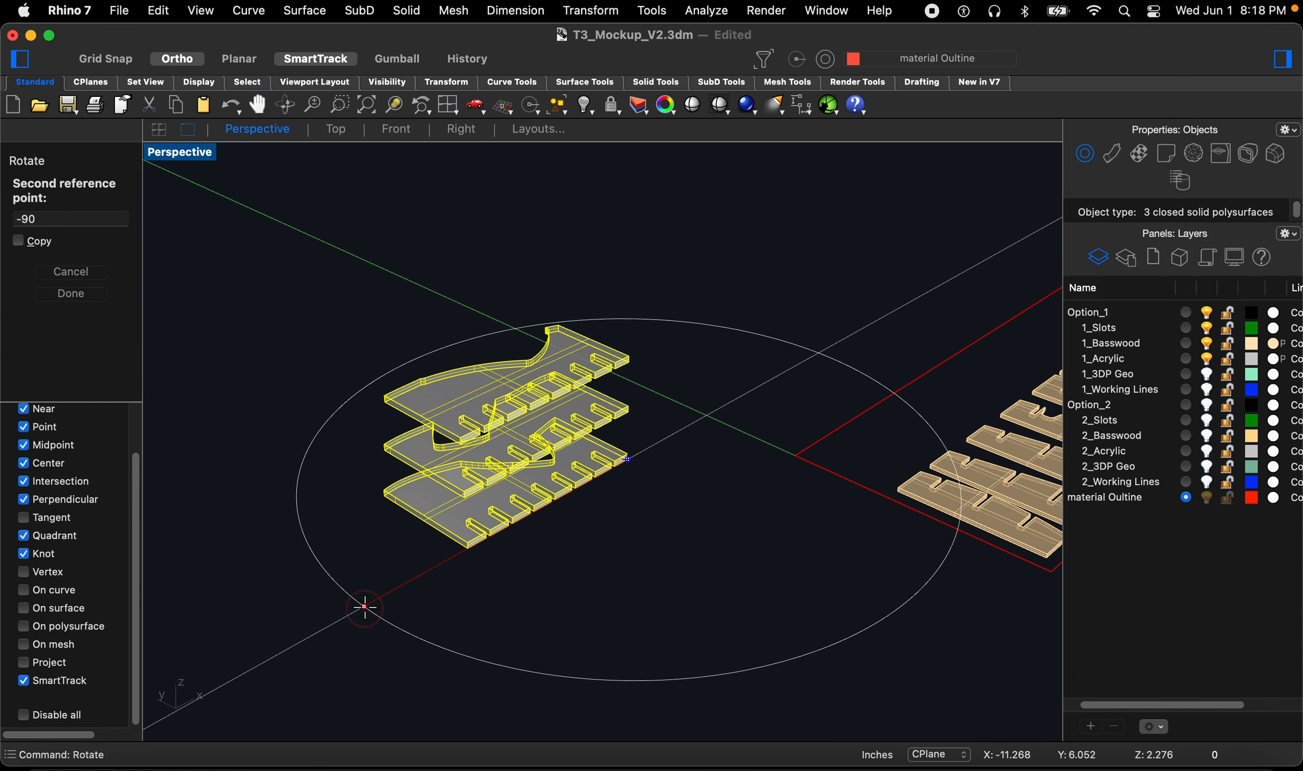
pyautogui.click(256, 349)
pyautogui.scroll(-3, 471, 593)
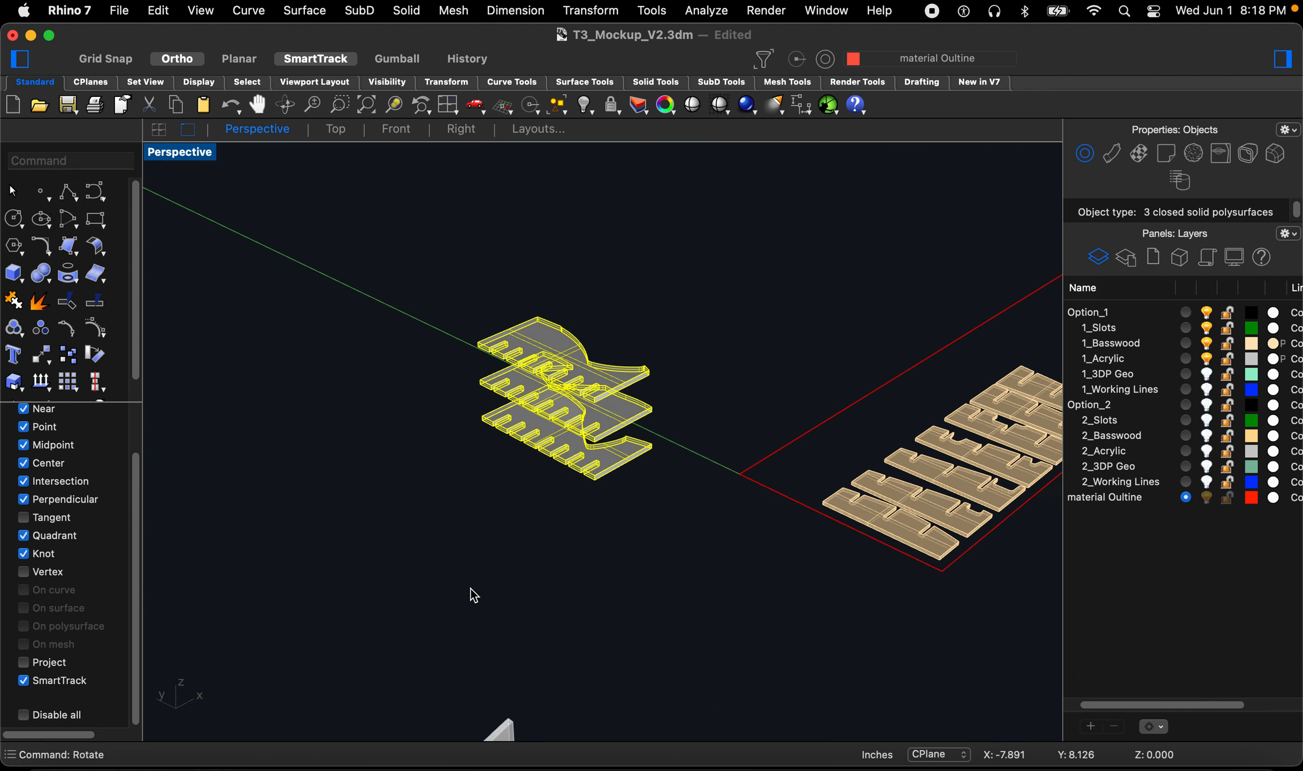
pyautogui.scroll(5, 480, 529)
# Step: Select the middle acrylic plate and move it sideways off the stack, snapping from its corner
pyautogui.click(570, 558)
pyautogui.click(613, 453)
pyautogui.scroll(5, 612, 453)
pyautogui.write('m')
pyautogui.press('space')
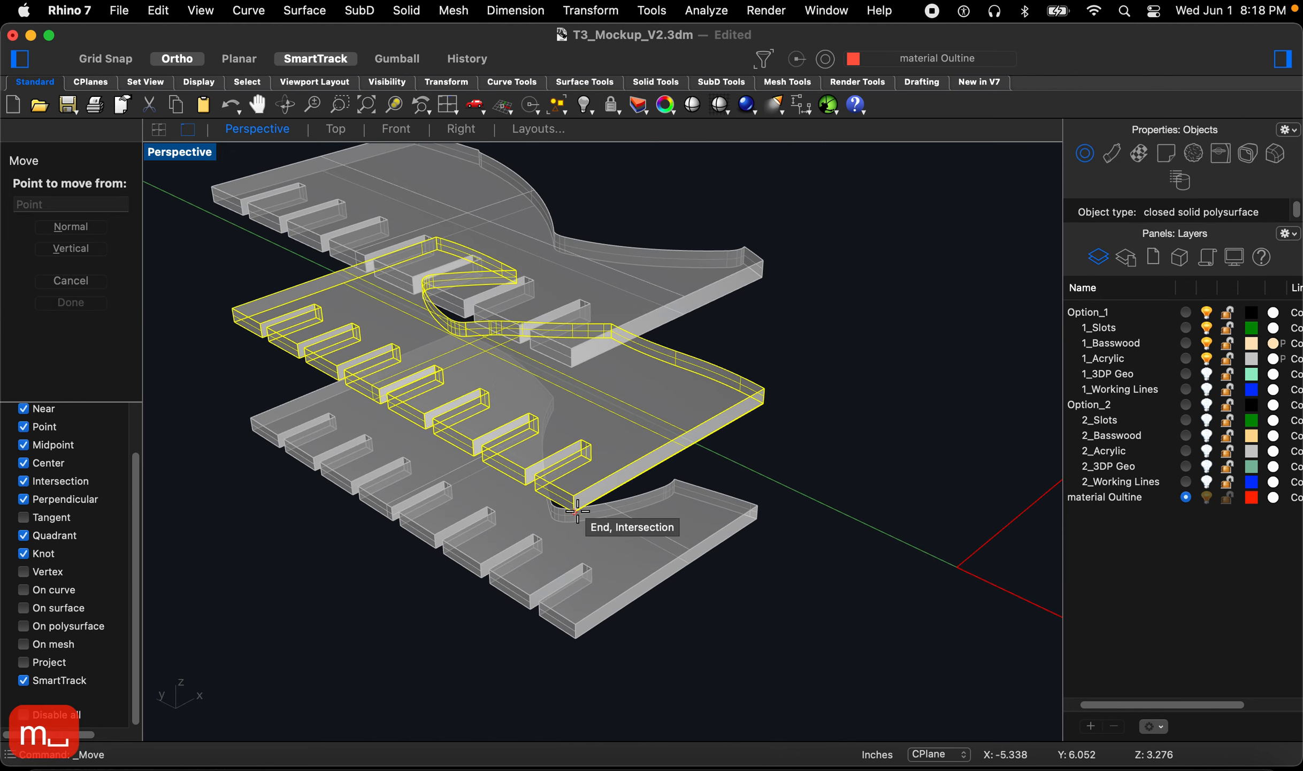
pyautogui.click(574, 511)
pyautogui.click(758, 518)
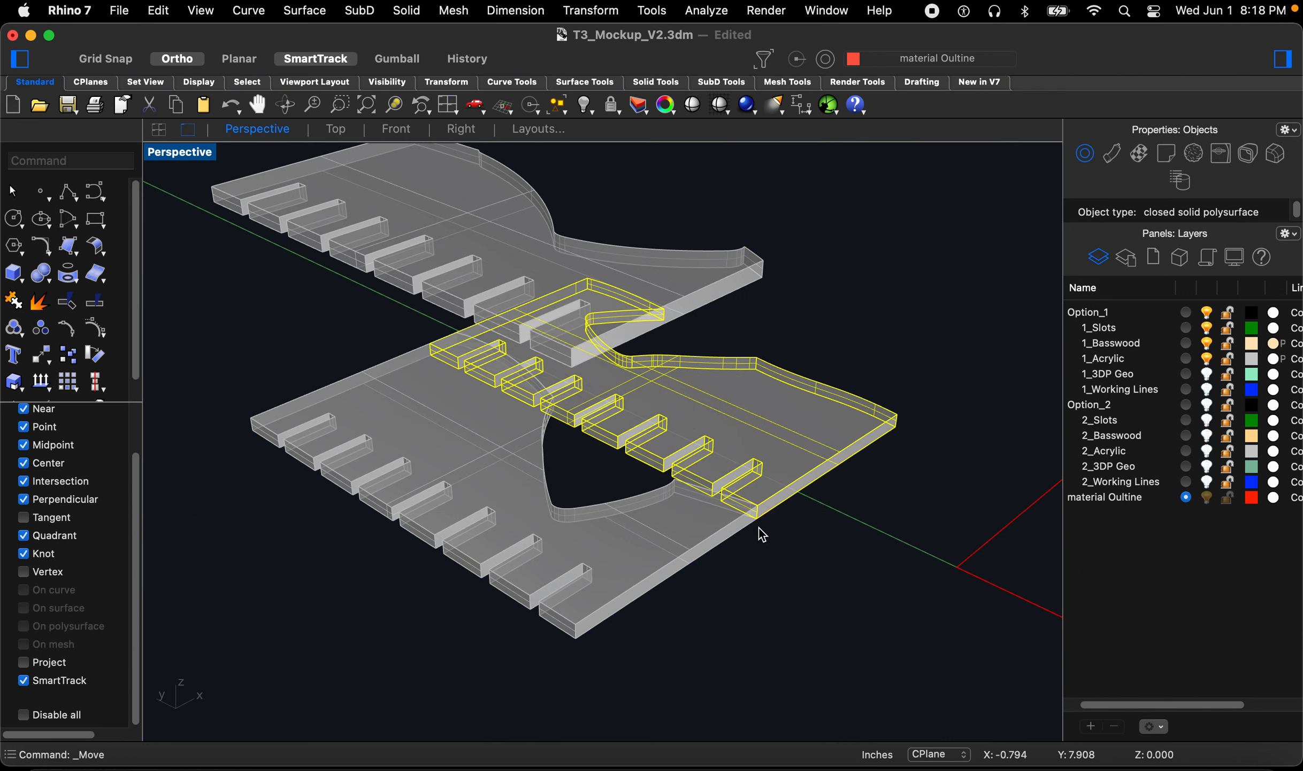
pyautogui.scroll(-2, 760, 550)
pyautogui.write('m')
pyautogui.press('space')
pyautogui.click(684, 660)
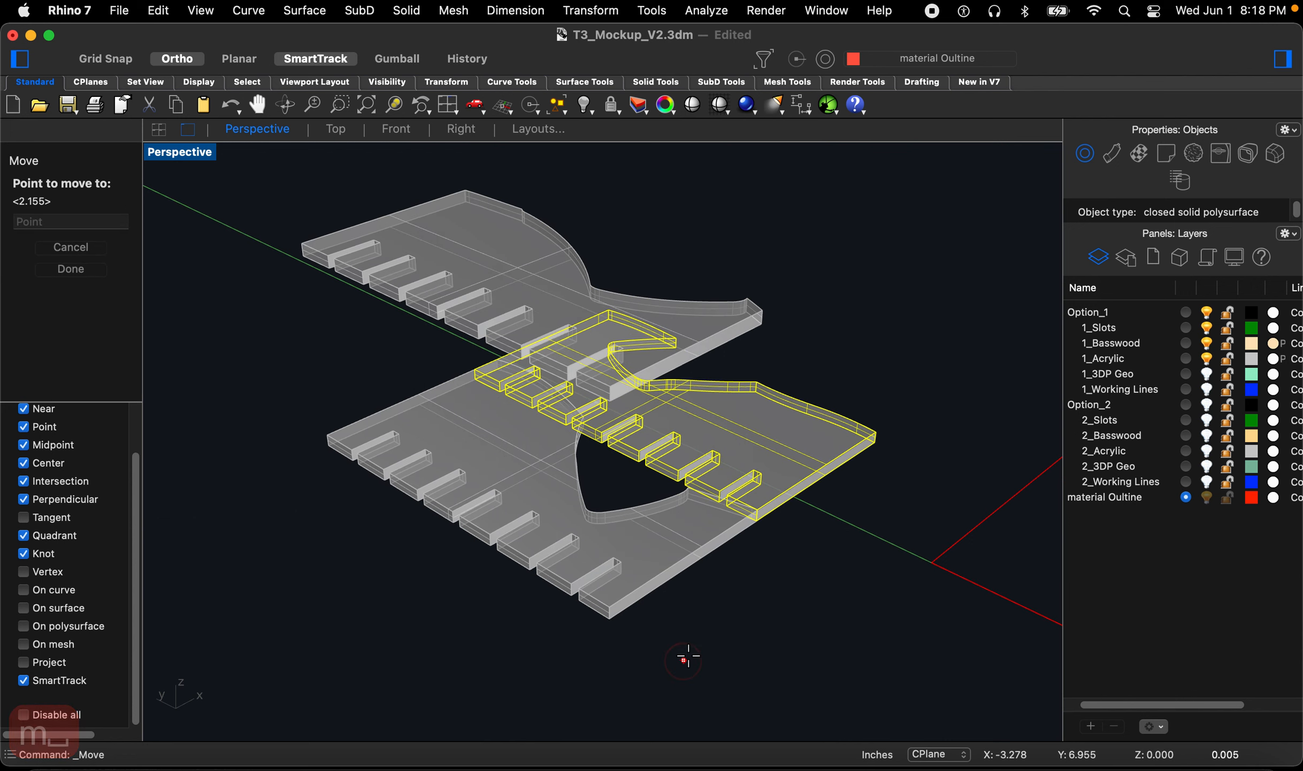
pyautogui.press('Escape')
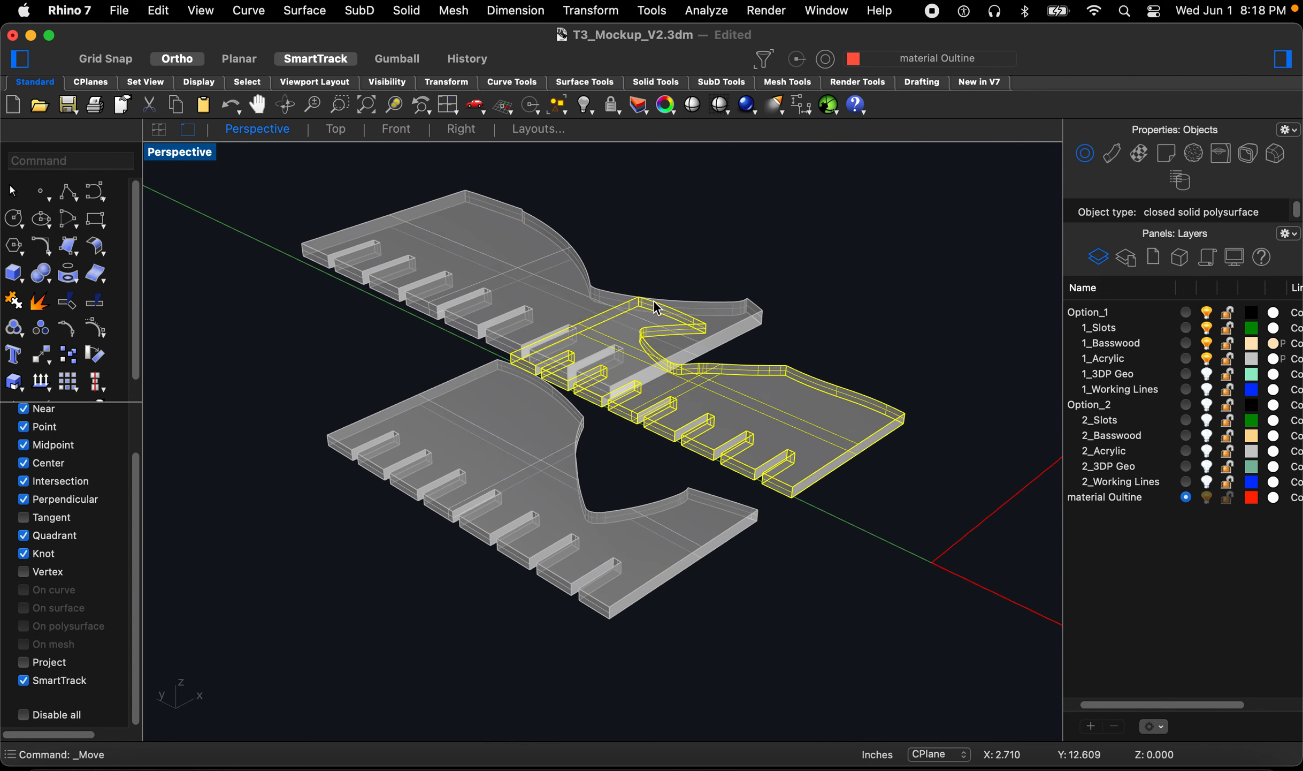
# Step: Move the top acrylic plate beside the other two and nudge it into alignment
pyautogui.click(535, 250)
pyautogui.moveTo(534, 249); pyautogui.dragTo(542, 323, button='right')
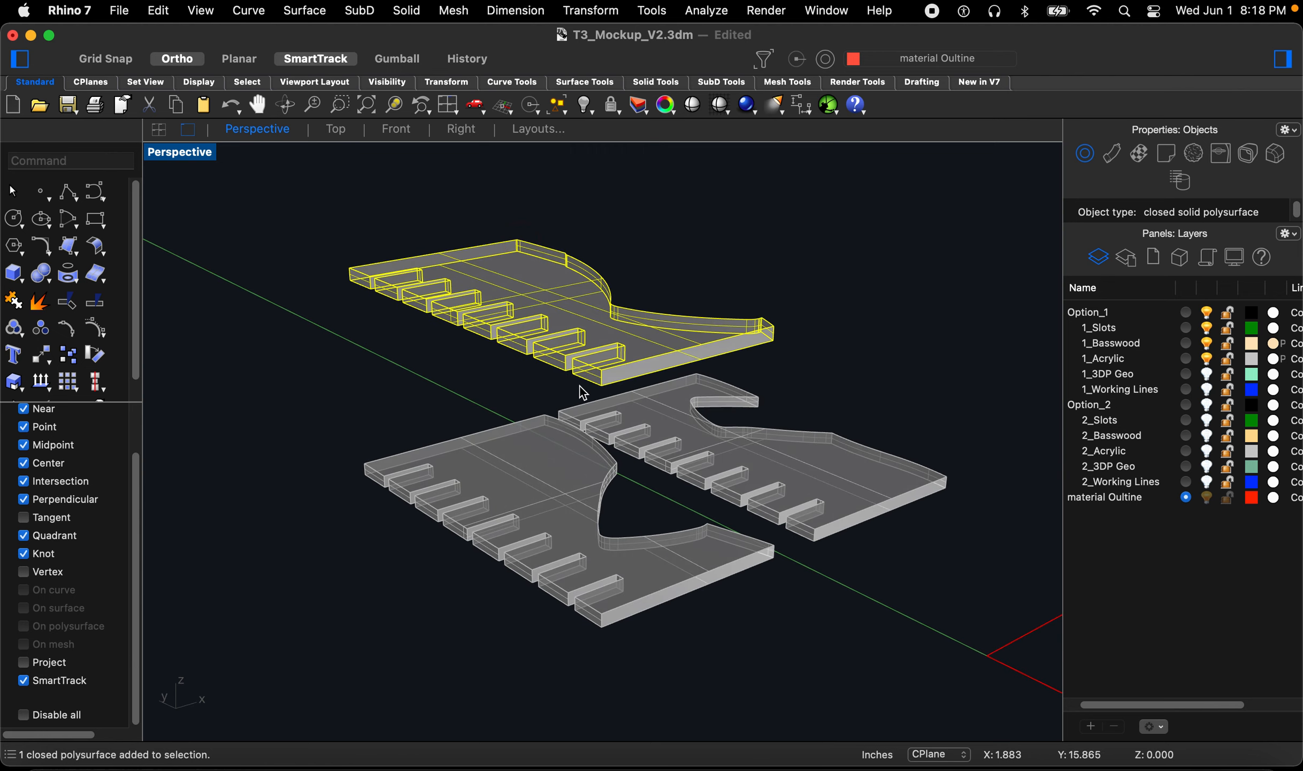
pyautogui.press('space')
pyautogui.click(601, 384)
pyautogui.click(942, 487)
pyautogui.press('space')
pyautogui.click(910, 542)
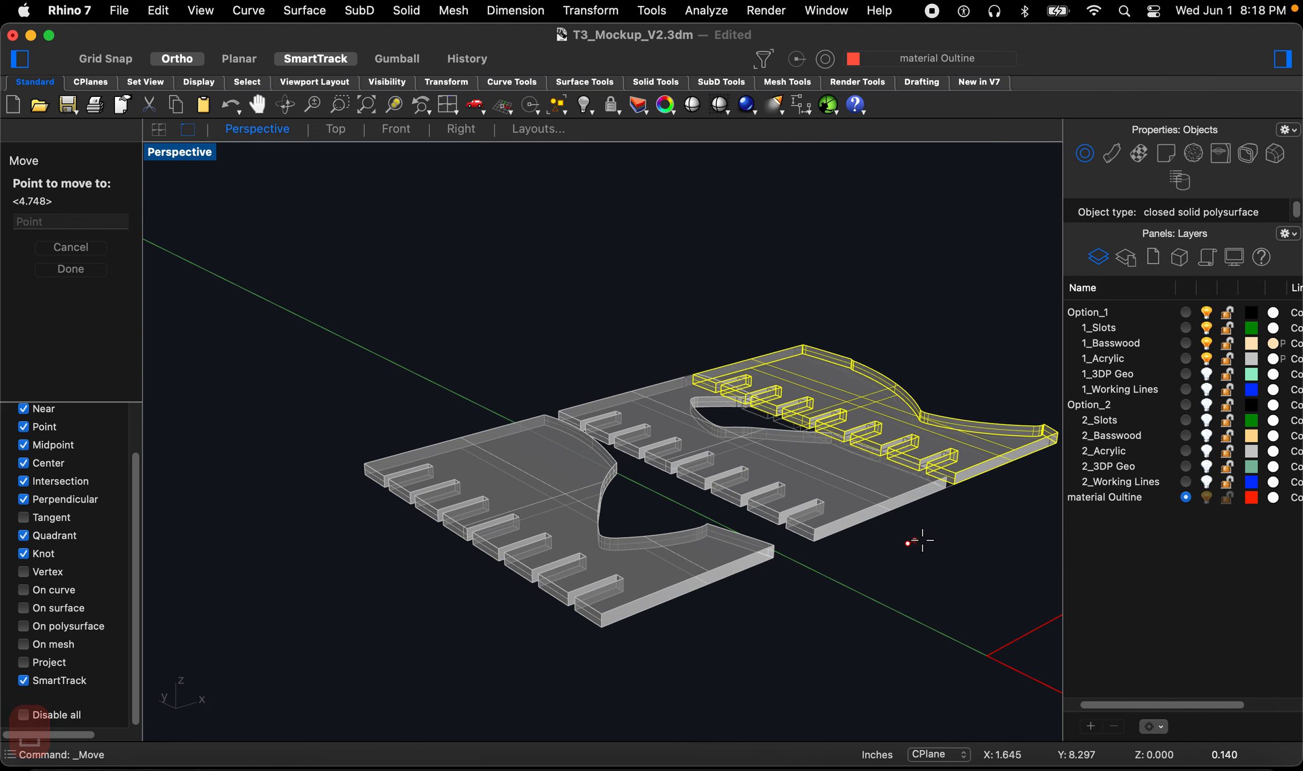
pyautogui.click(932, 540)
pyautogui.click(934, 548)
# Step: Examine the laid-out acrylic plates and fins relative to the material outline from above
pyautogui.moveTo(934, 548); pyautogui.dragTo(519, 333, button='right')
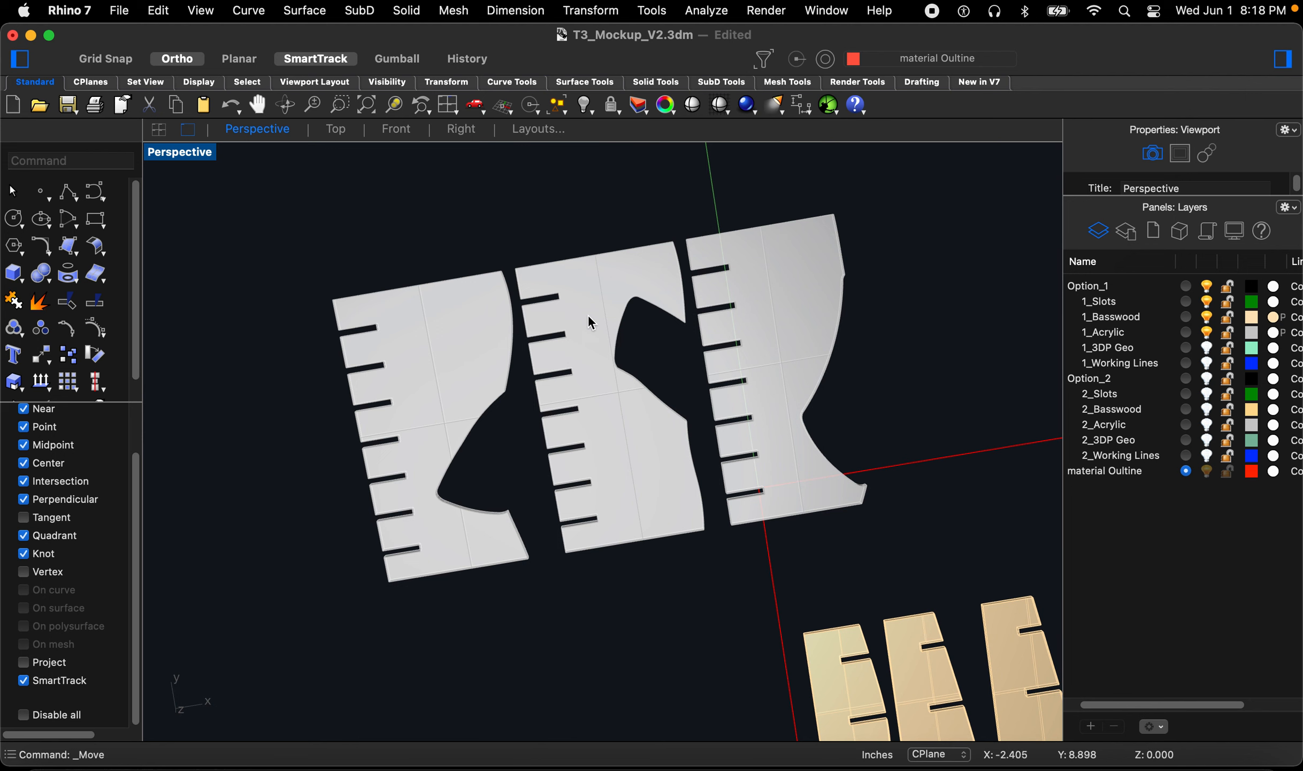
pyautogui.scroll(-2, 471, 325)
pyautogui.scroll(4, 514, 296)
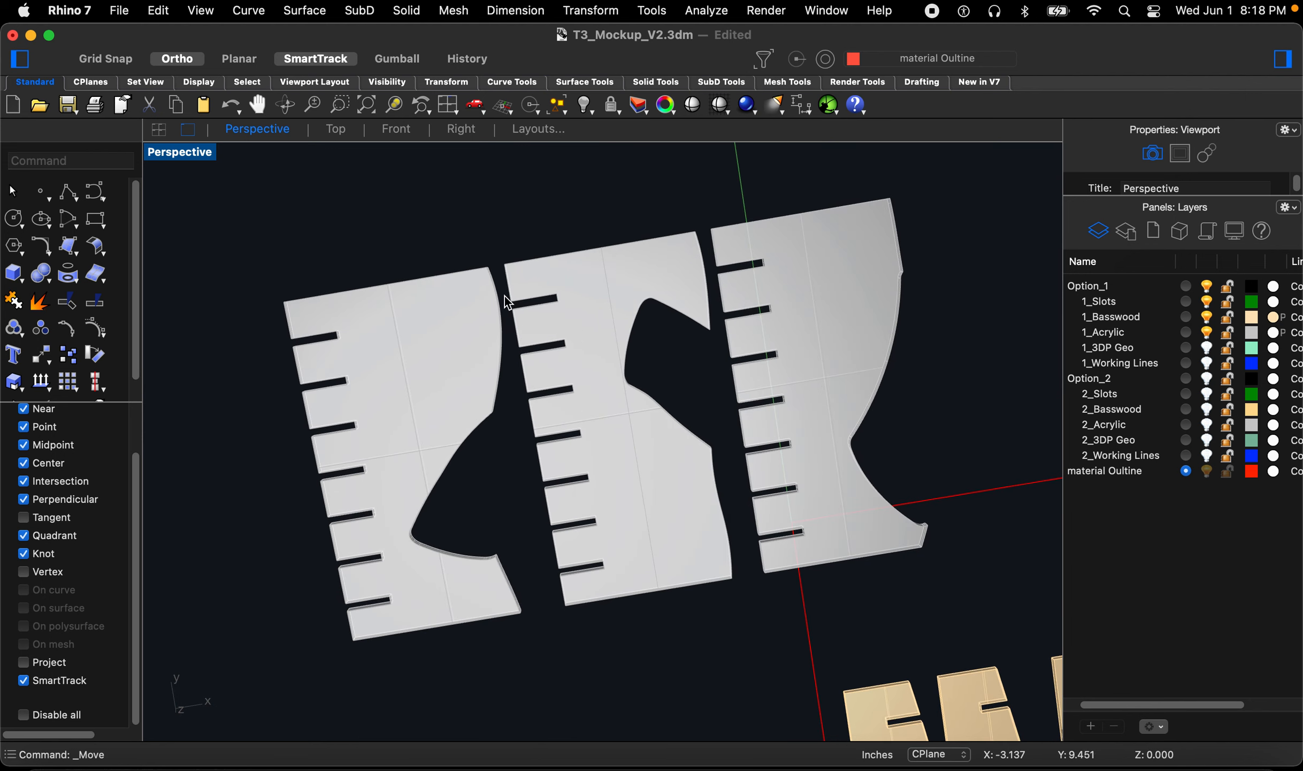
pyautogui.scroll(-4, 530, 391)
pyautogui.scroll(-1, 656, 457)
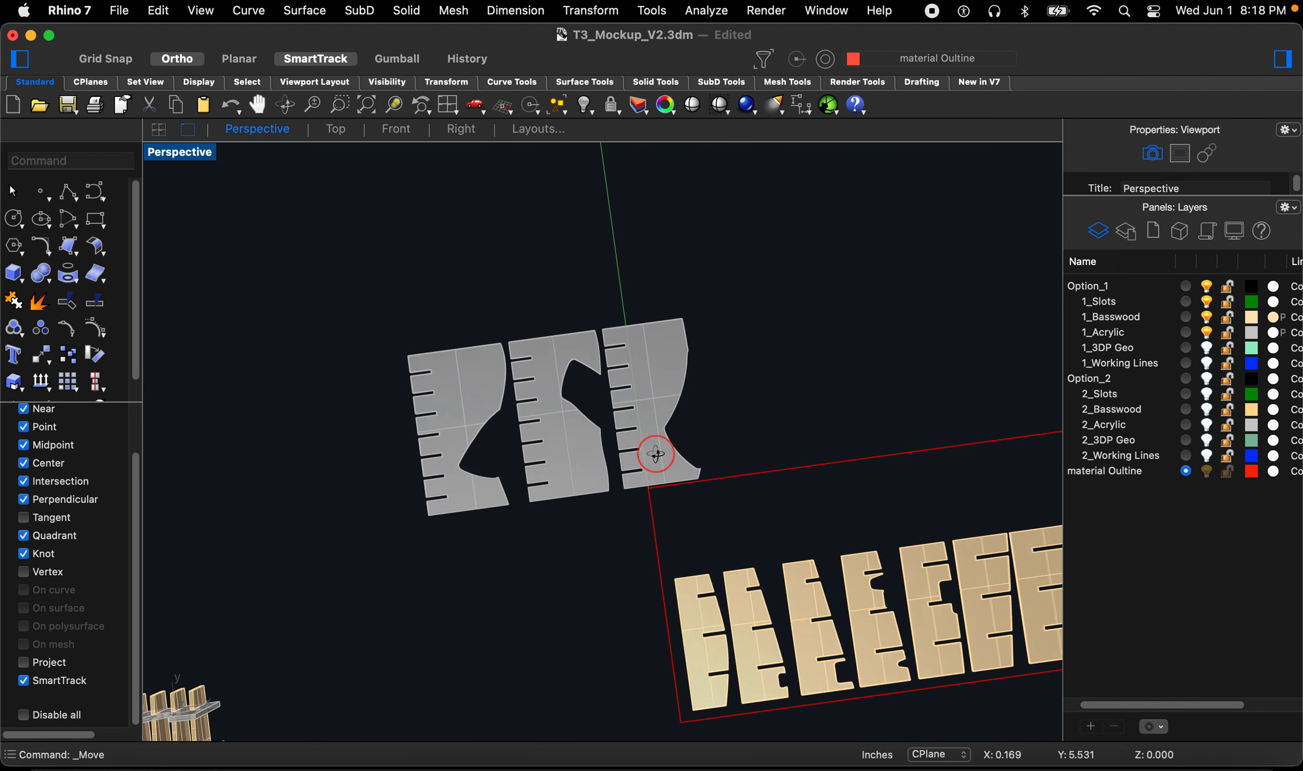
pyautogui.scroll(-3, 470, 451)
pyautogui.scroll(3, 611, 466)
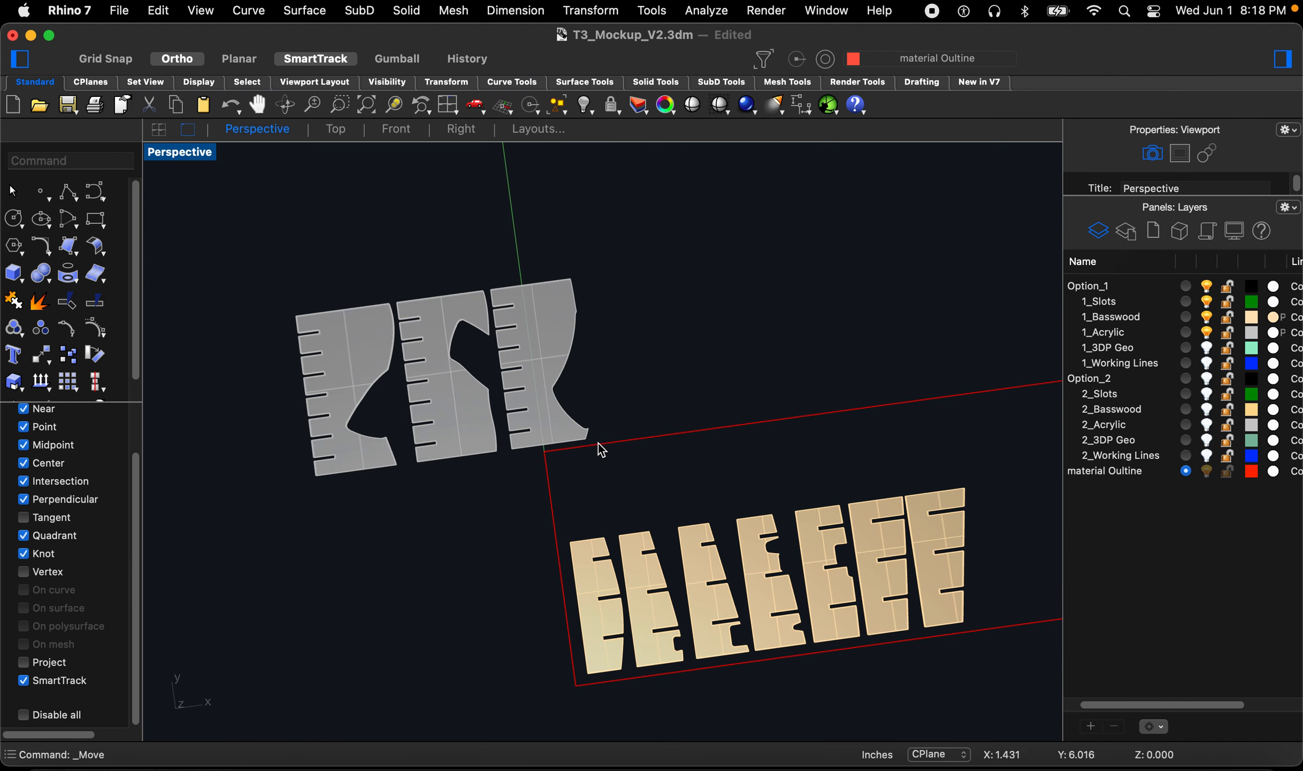
pyautogui.scroll(-3, 598, 444)
pyautogui.scroll(2, 589, 468)
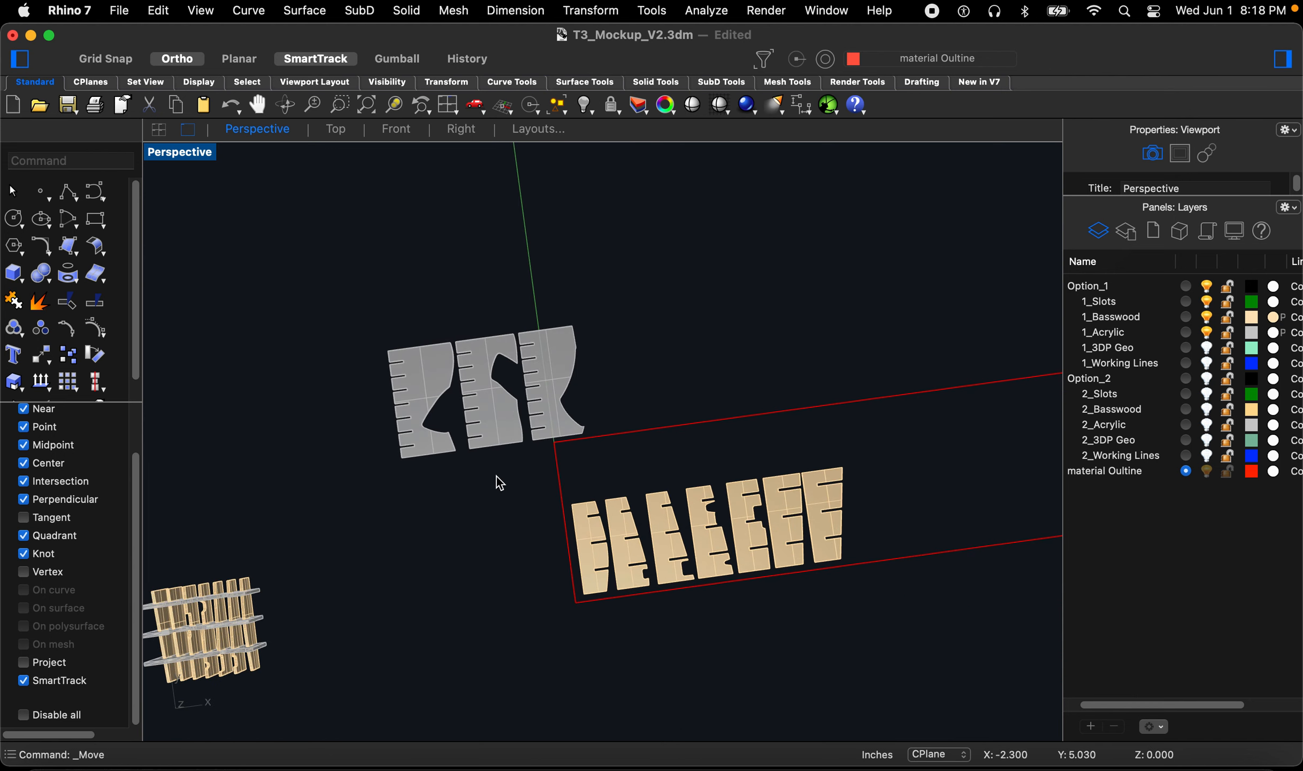
pyautogui.scroll(-2, 566, 467)
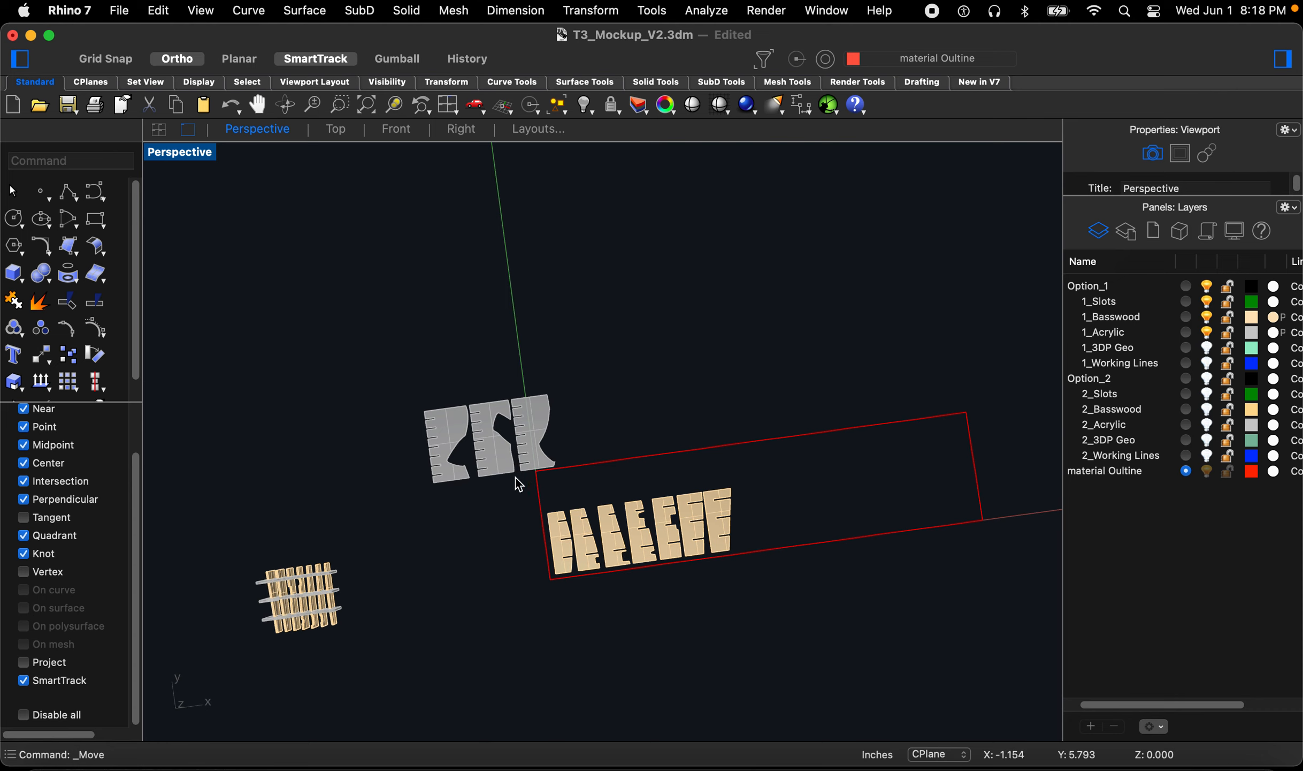
pyautogui.moveTo(461, 497); pyautogui.dragTo(461, 495, button='right')
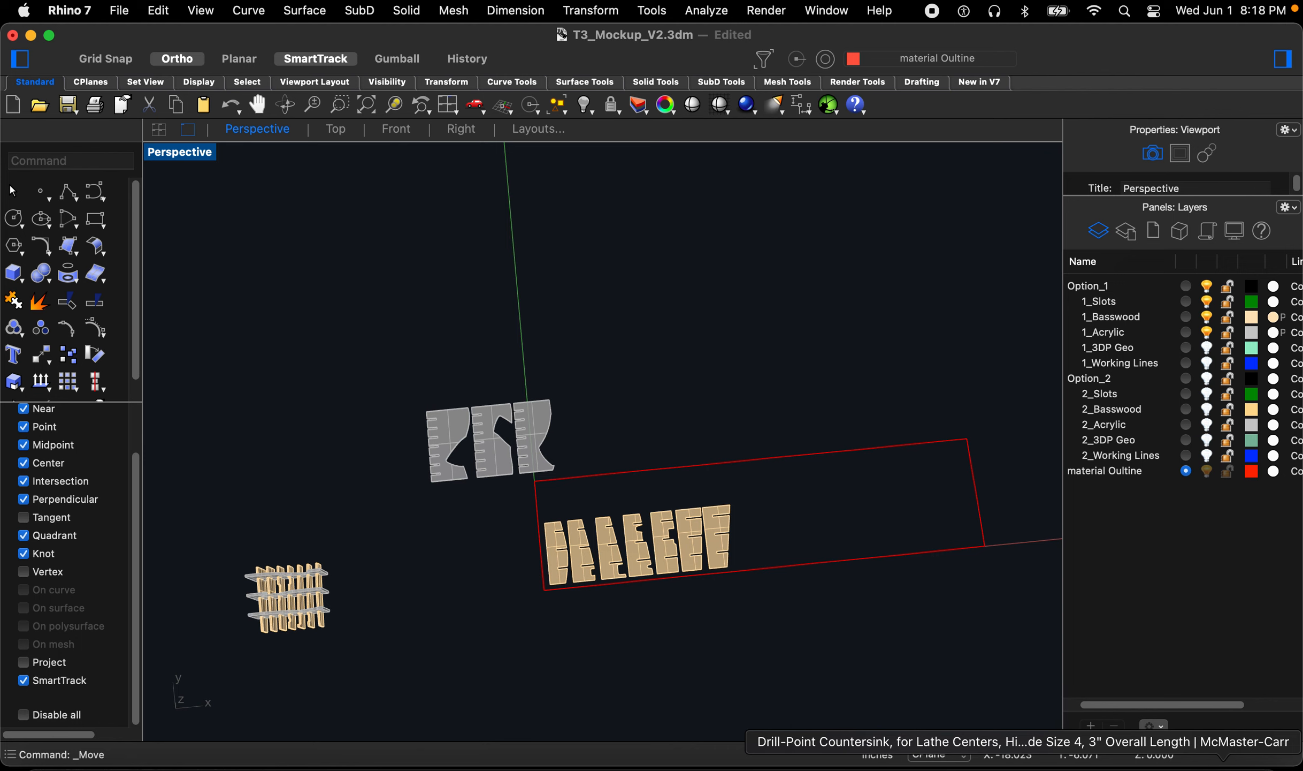
# Step: Switch to Chrome, open McMaster-Carr and search for acrylic sheets
pyautogui.click(1124, 763)
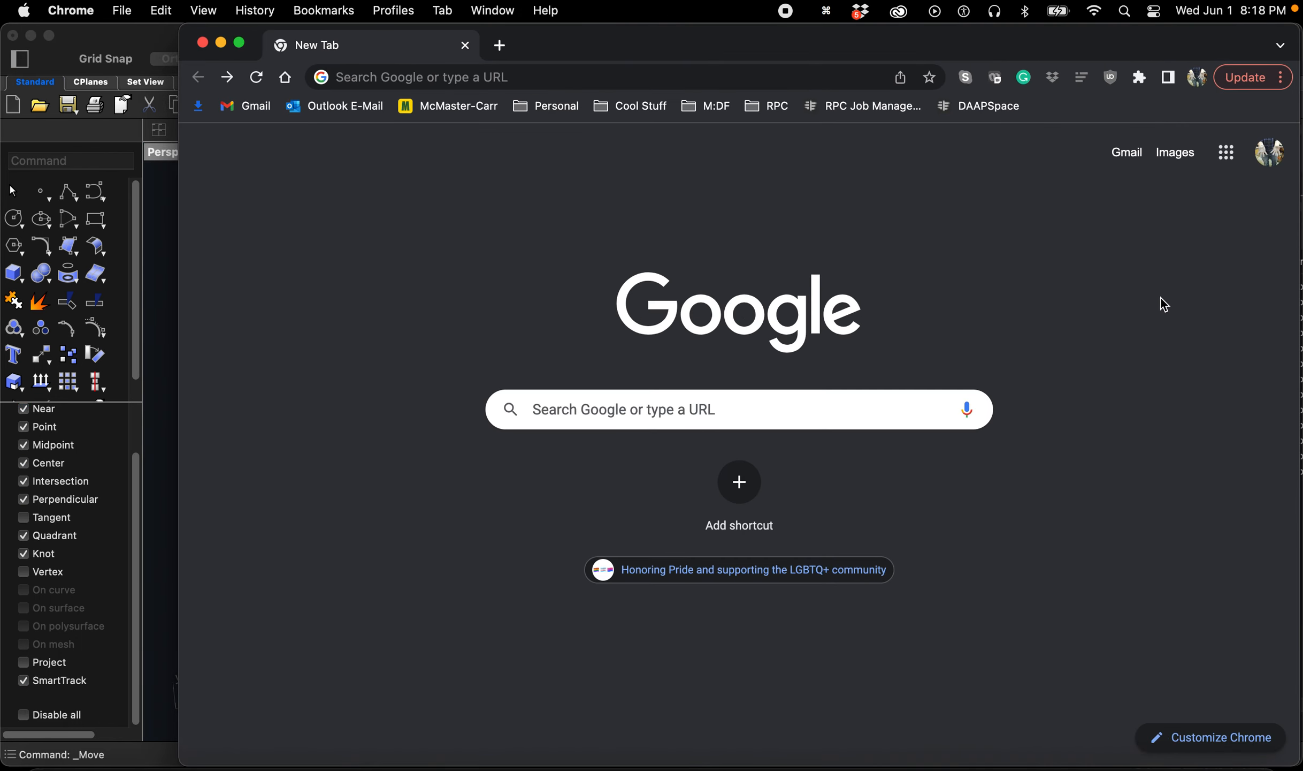
pyautogui.click(405, 107)
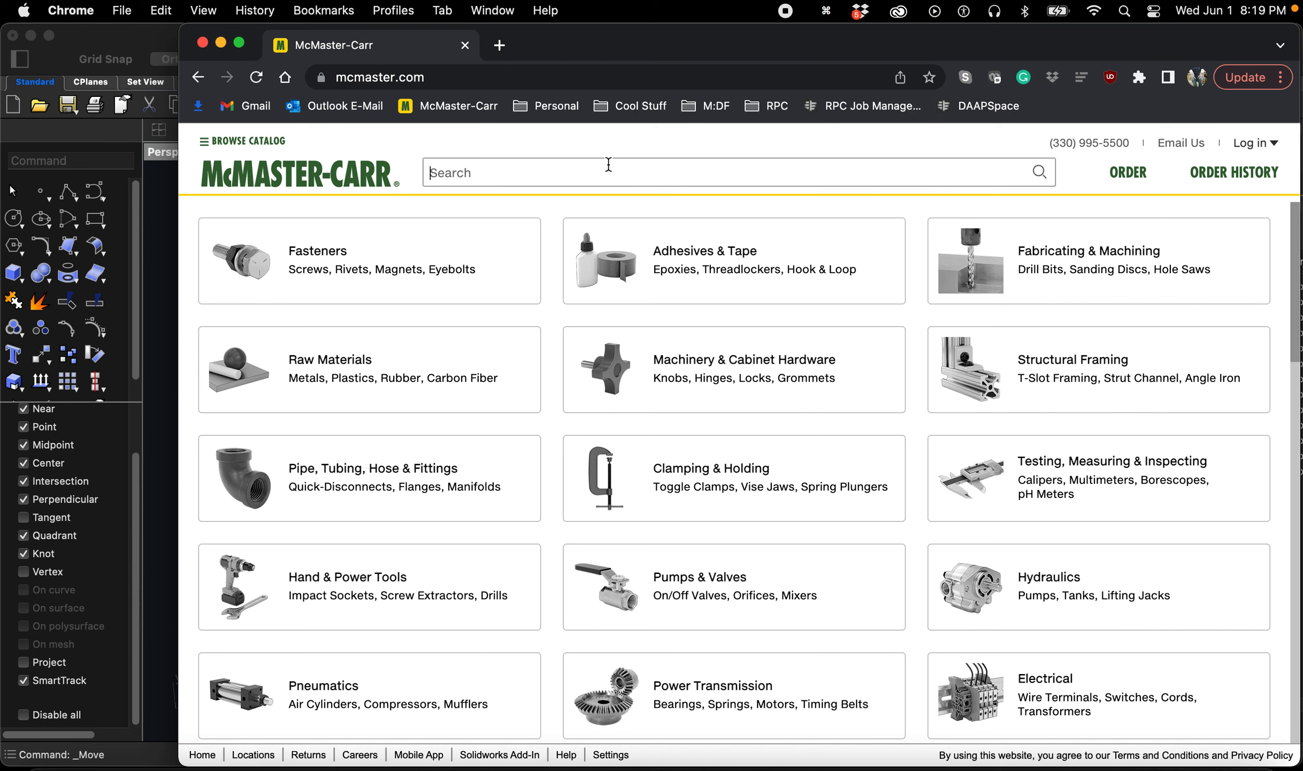
pyautogui.write('acryl')
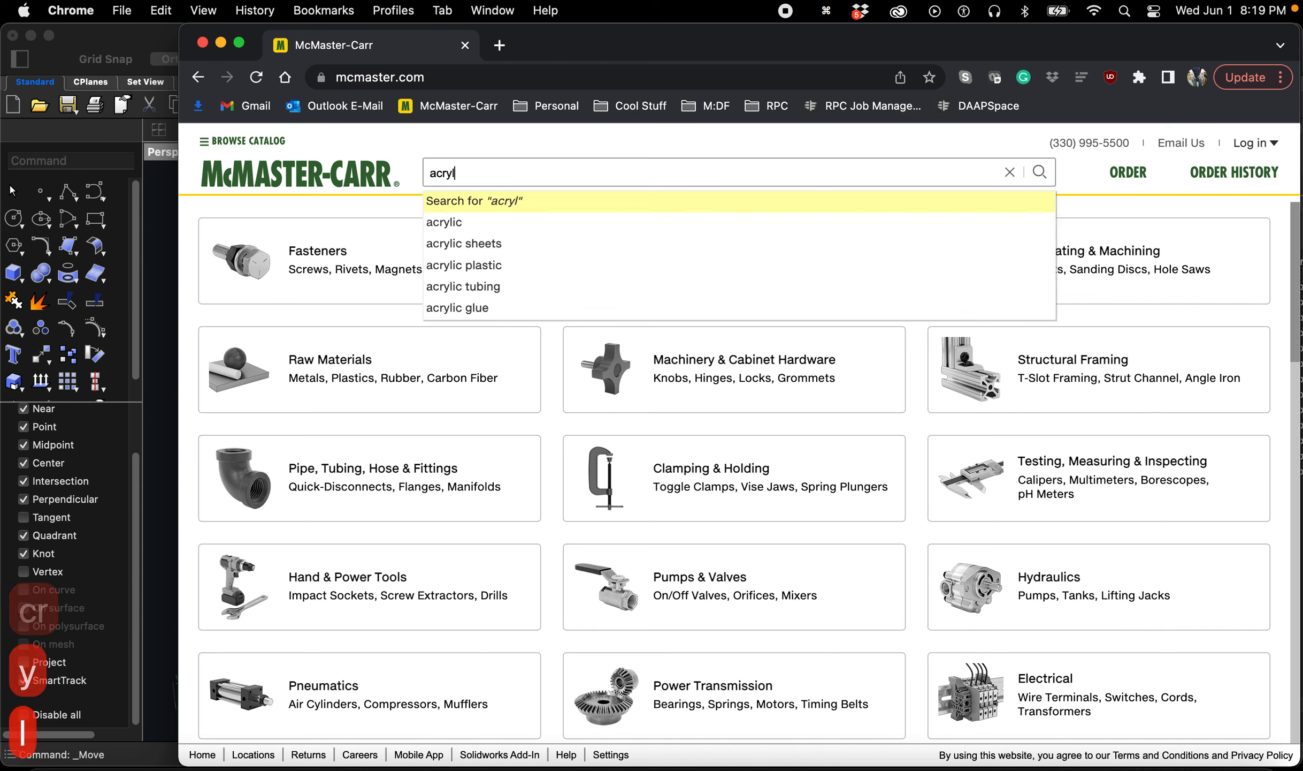
pyautogui.press('BackSpace')
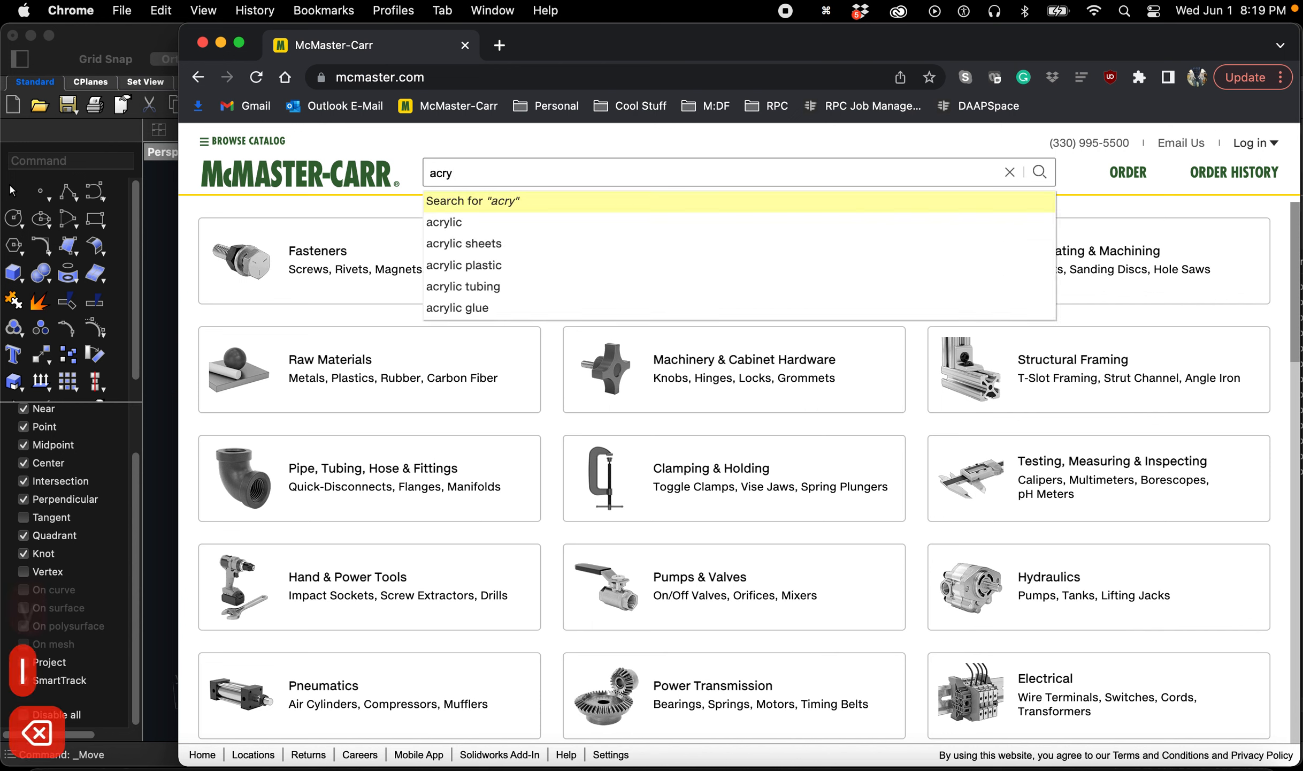
pyautogui.press('BackSpace')
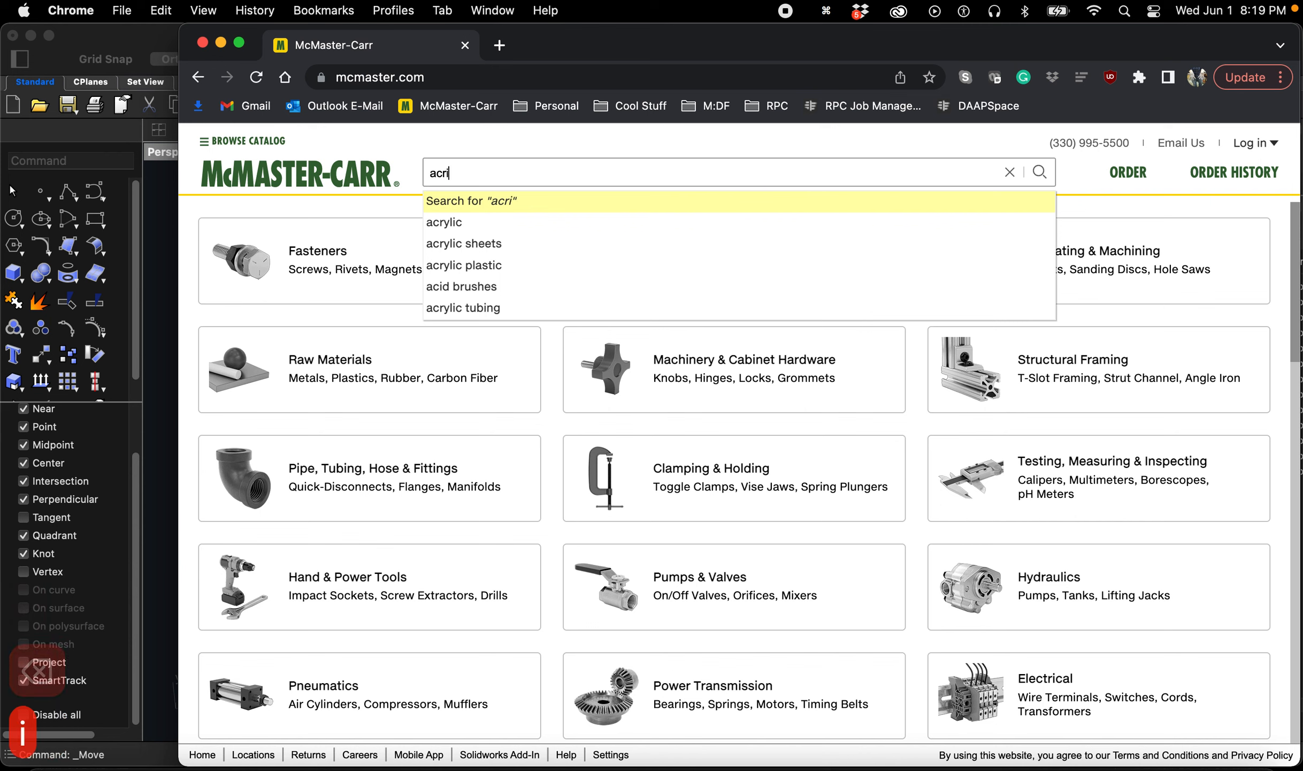
pyautogui.write('ylic')
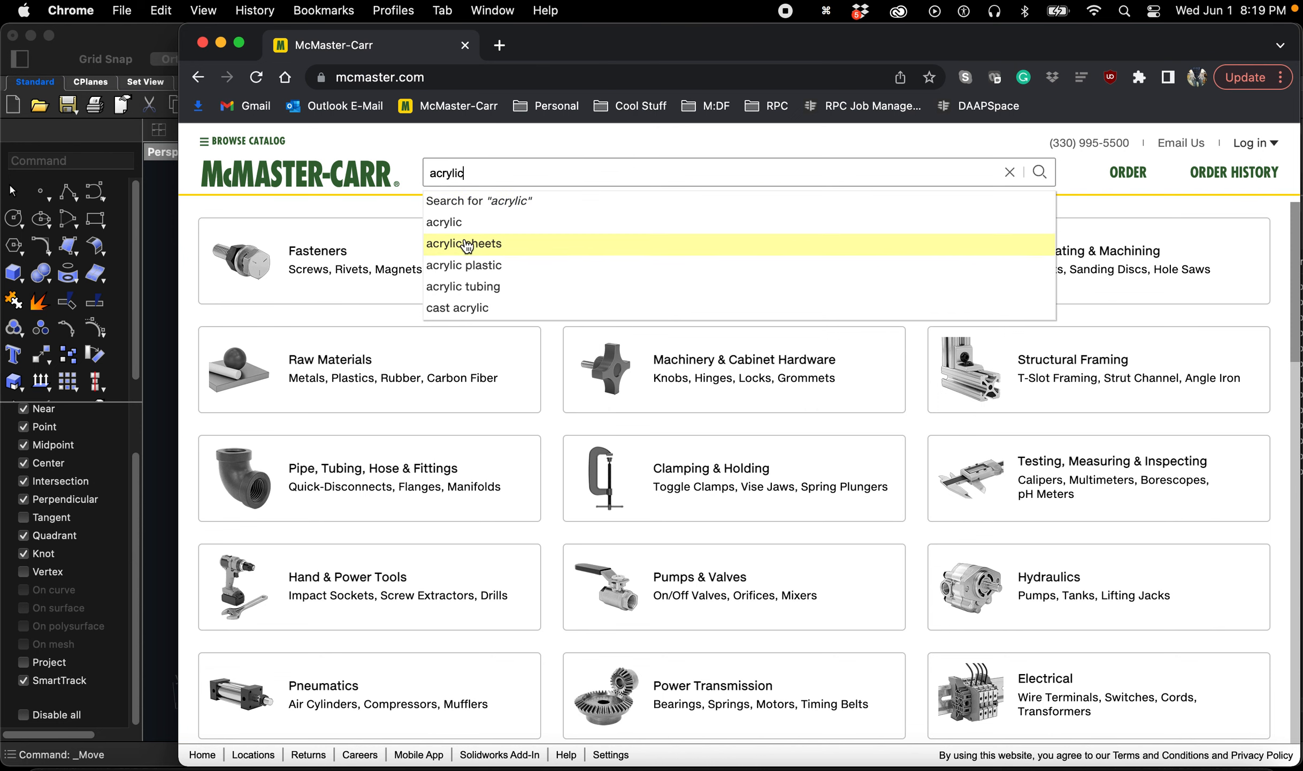
pyautogui.click(535, 244)
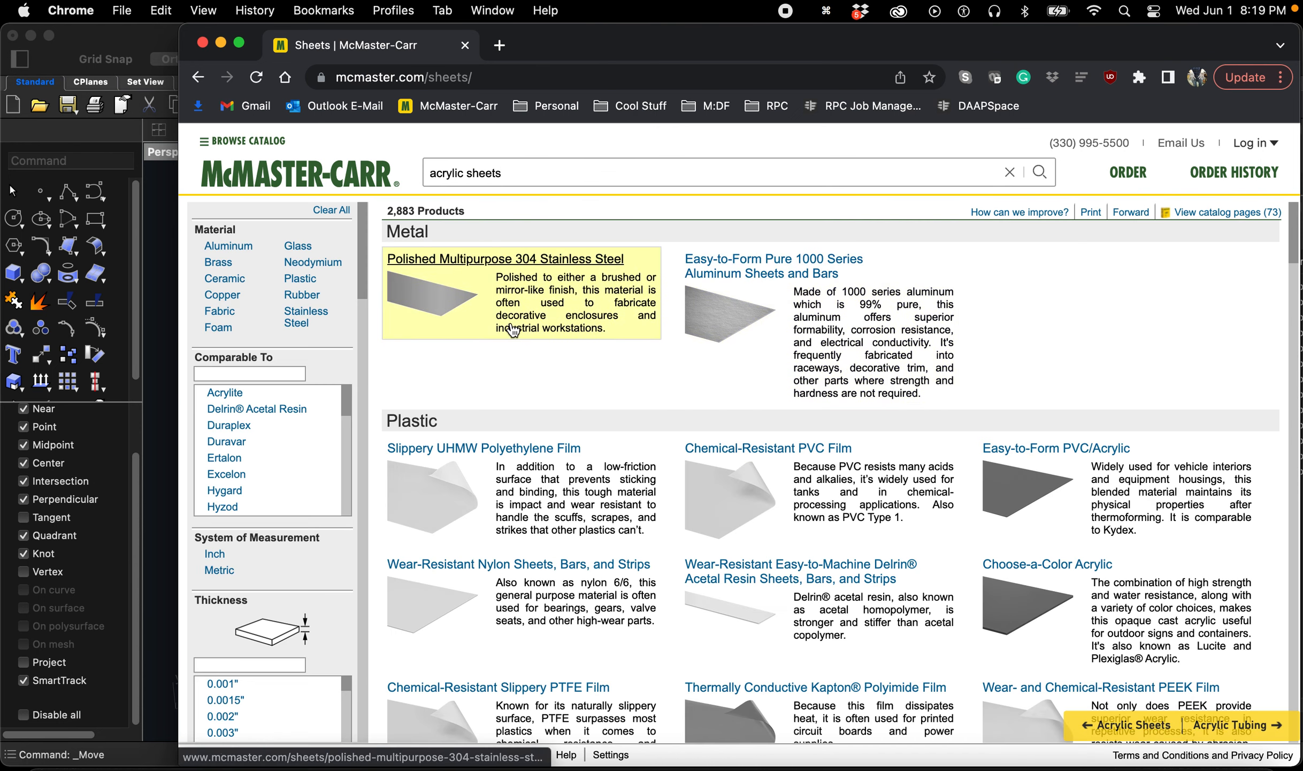
# Step: Filter the acrylic sheet results to inch measurement, 1/8" thickness and clear color, and review the sheet sizes
pyautogui.click(270, 560)
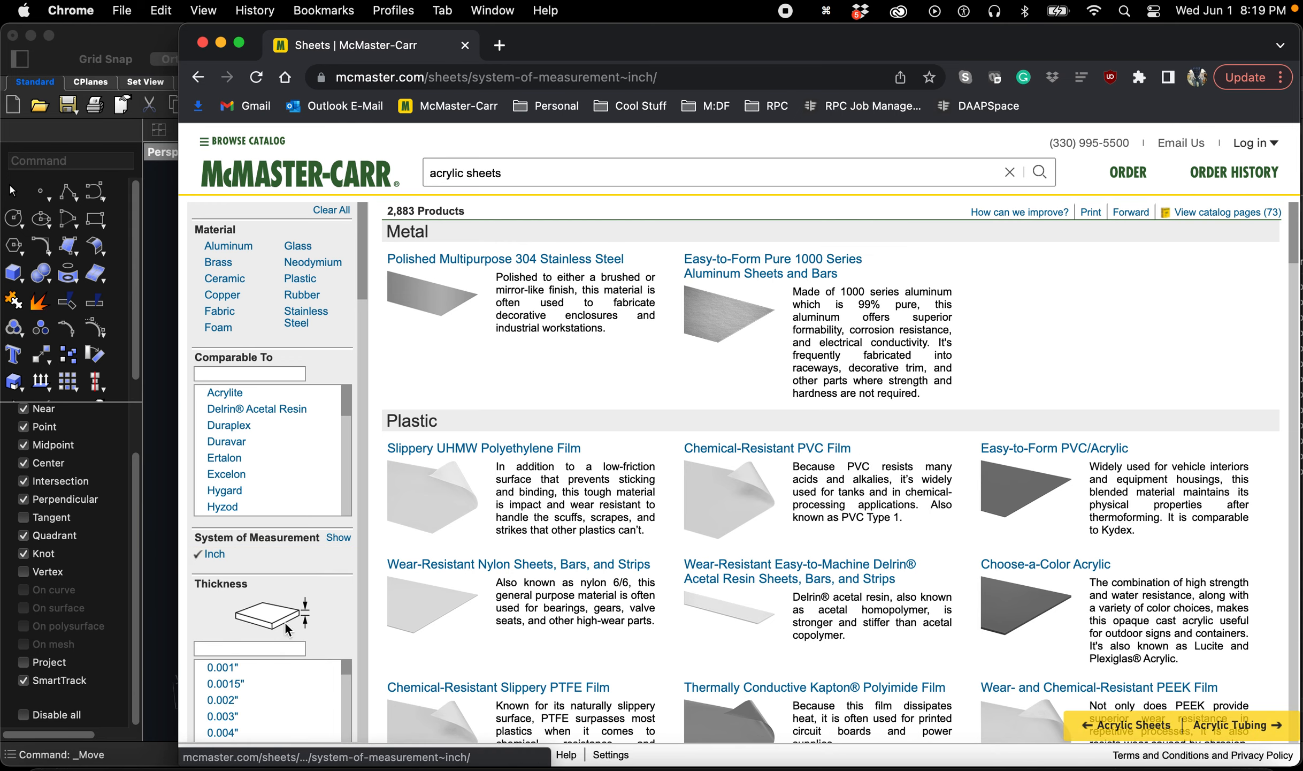
pyautogui.scroll(-3, 300, 610)
pyautogui.scroll(-6, 299, 535)
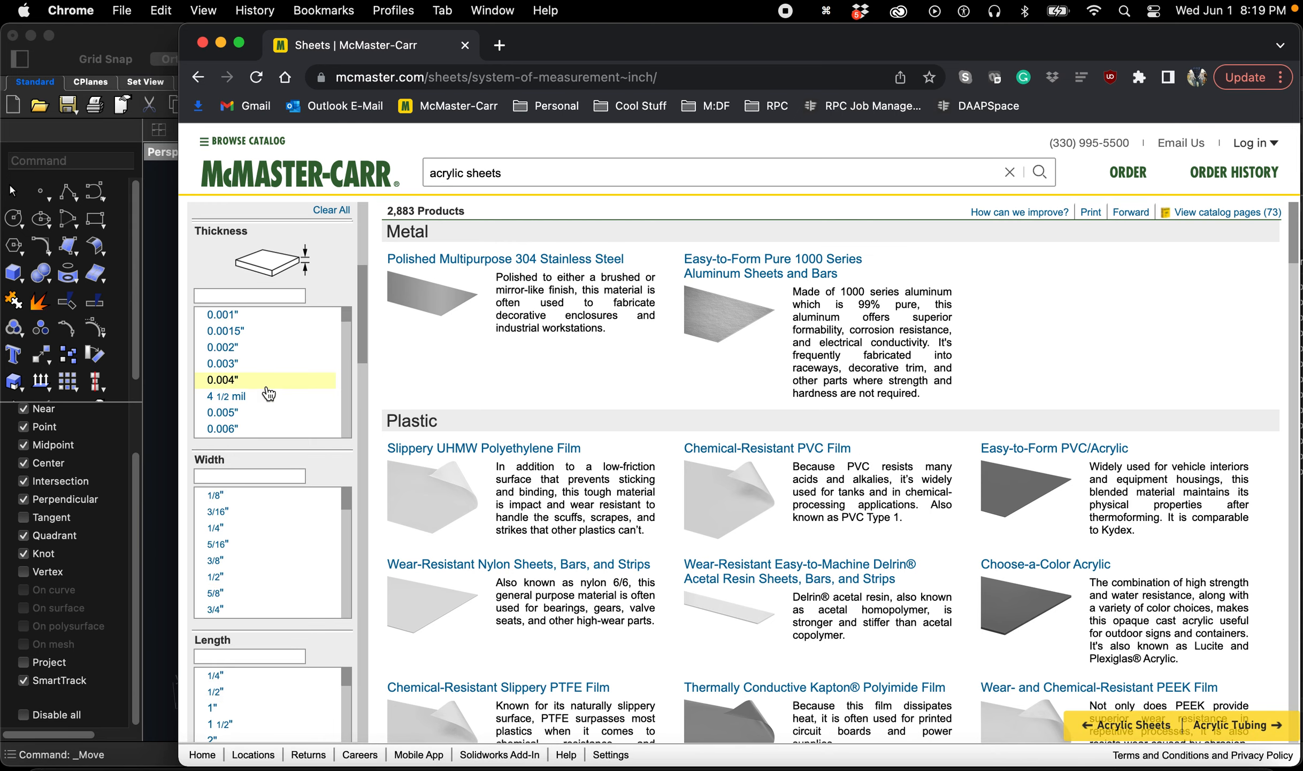
pyautogui.scroll(-3, 270, 382)
pyautogui.scroll(-8, 273, 376)
pyautogui.scroll(-10, 271, 378)
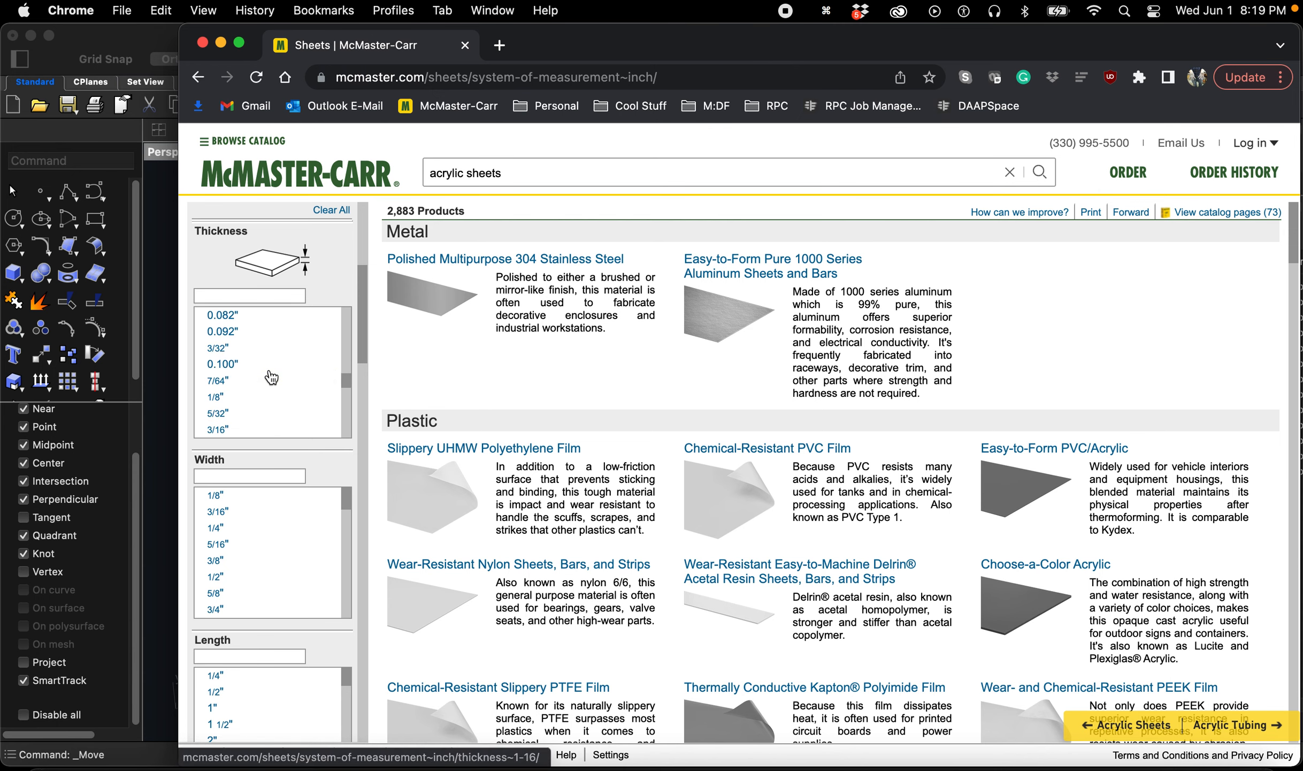
pyautogui.click(255, 399)
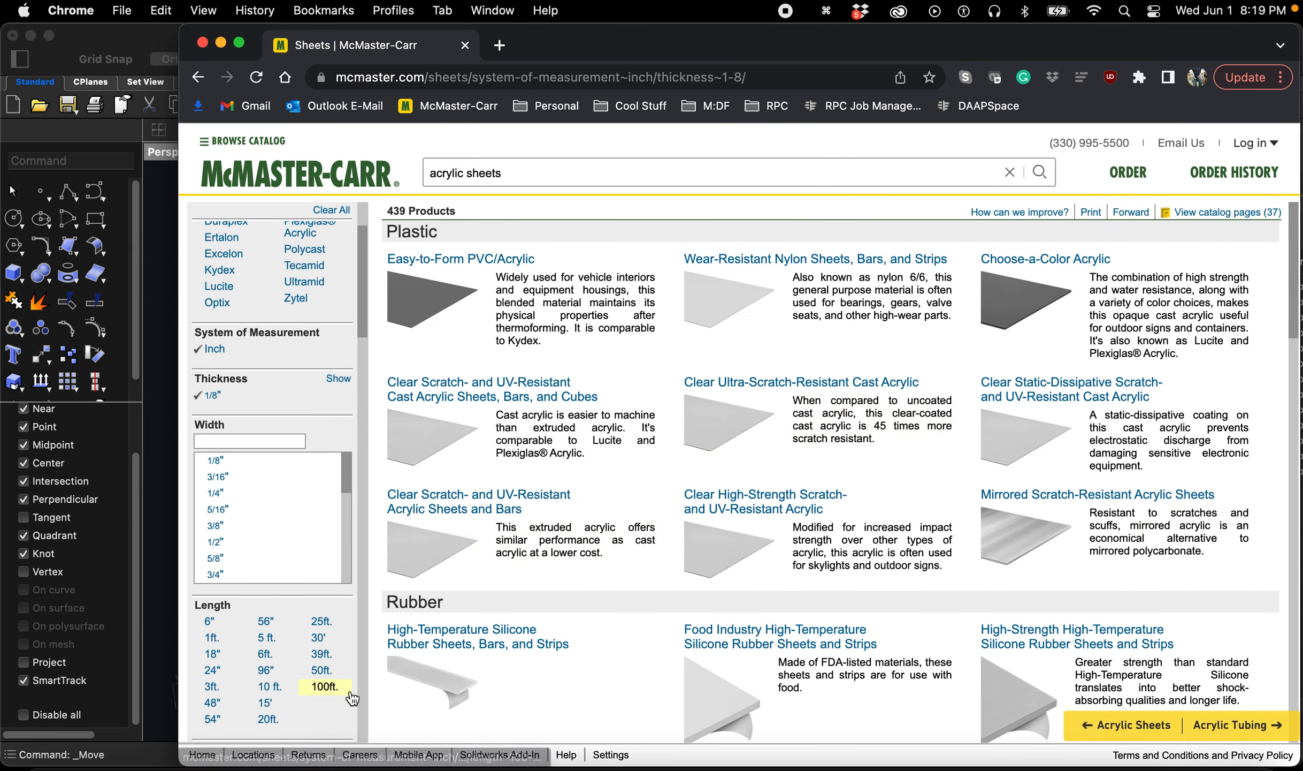
pyautogui.scroll(-5, 332, 642)
pyautogui.click(271, 651)
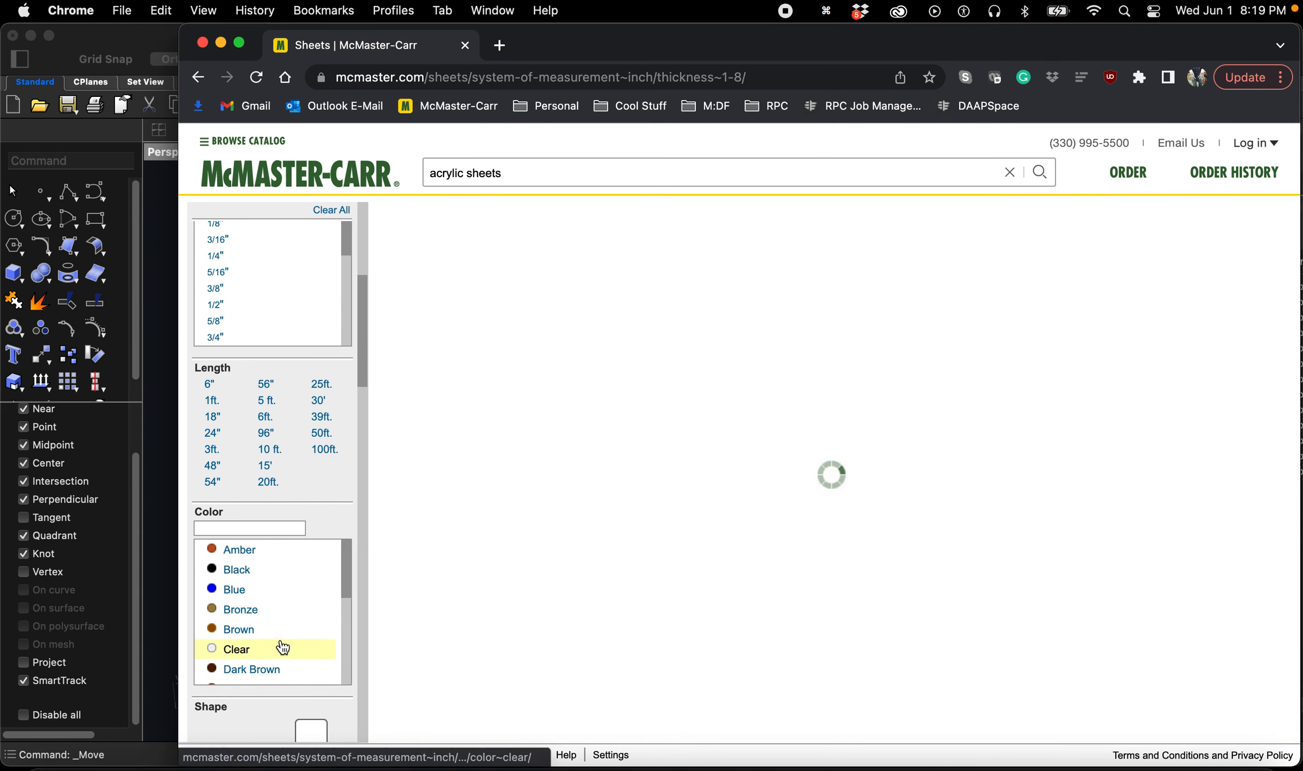
pyautogui.scroll(-4, 636, 503)
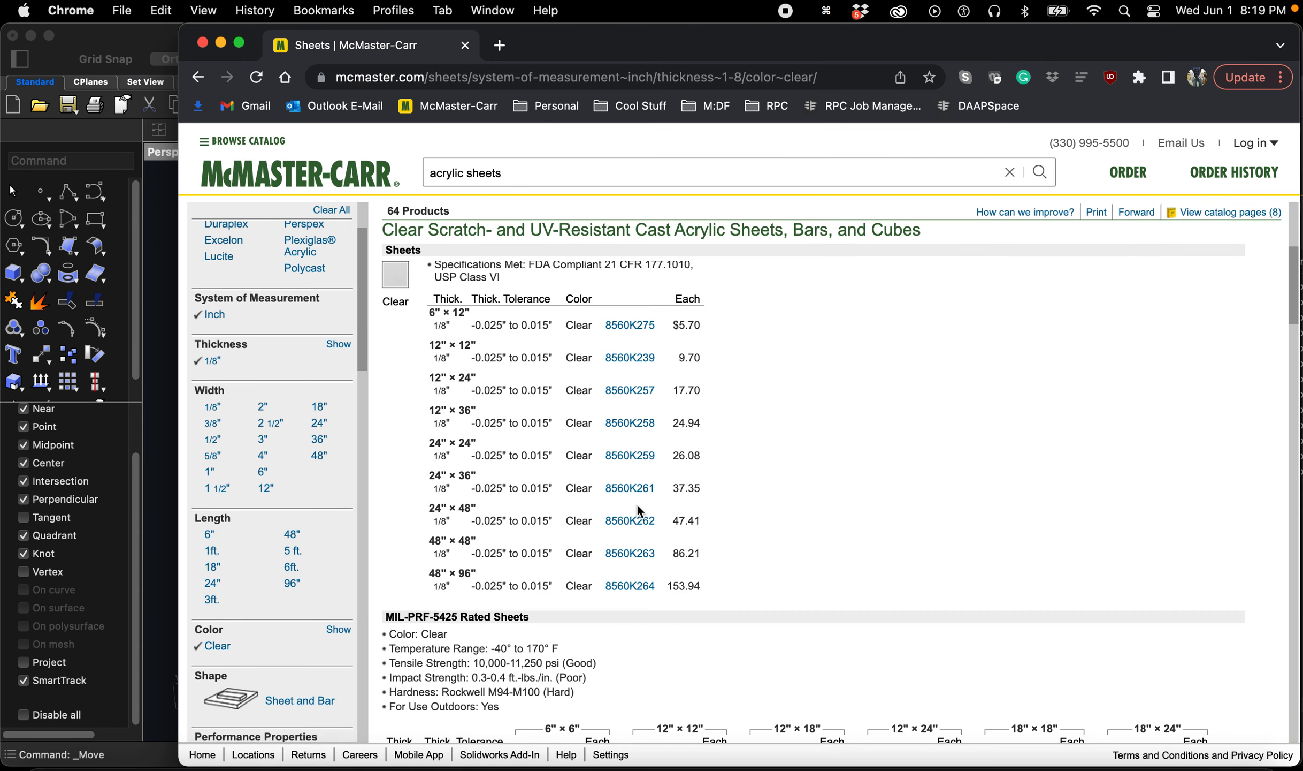
pyautogui.scroll(1, 424, 501)
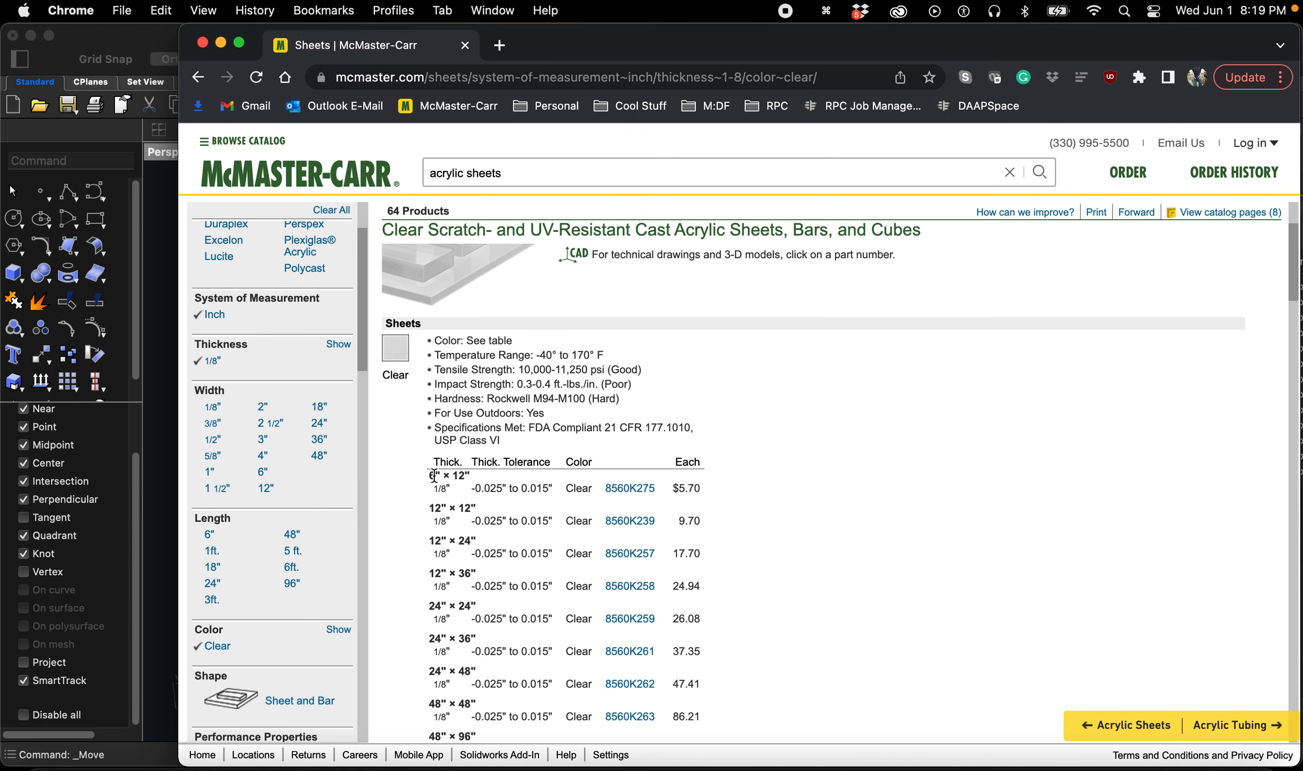
# Step: Switch back to Rhino and move the three acrylic plates next to the corner of the material outline
pyautogui.click(169, 248)
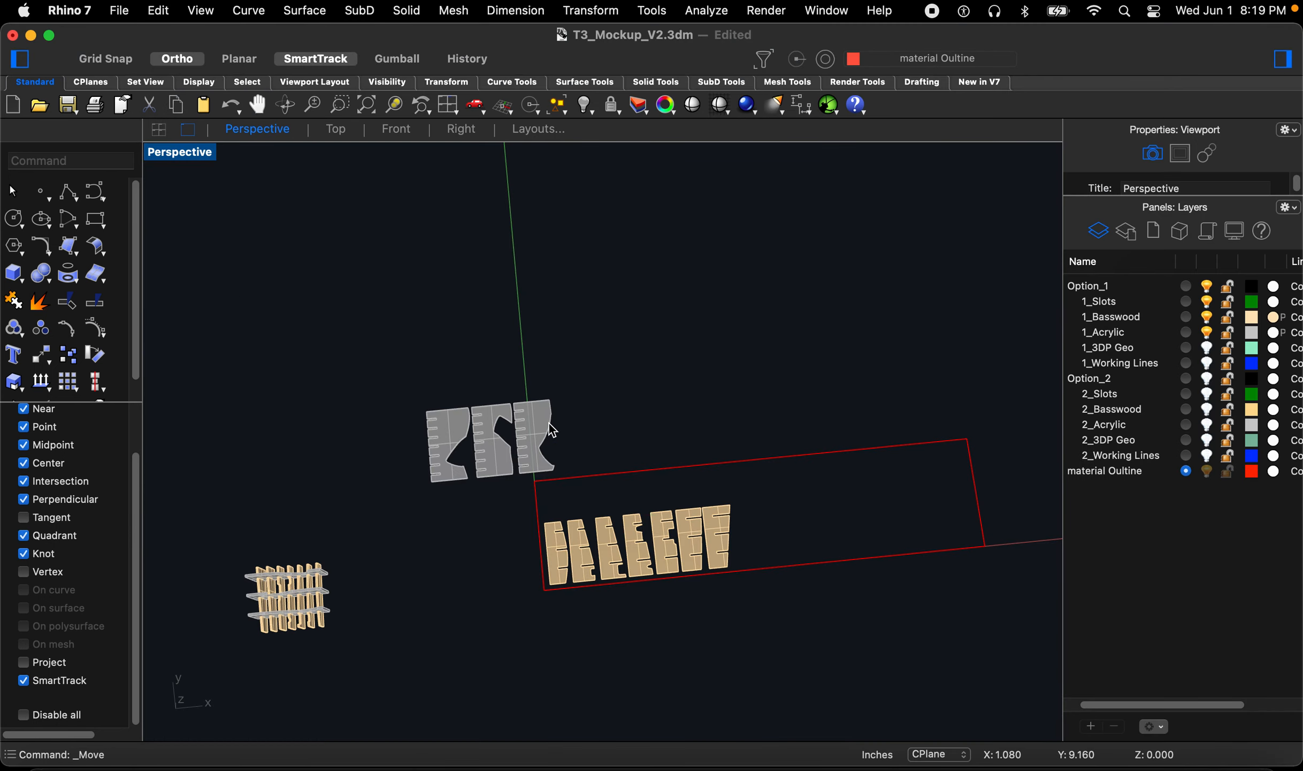
pyautogui.moveTo(559, 448); pyautogui.dragTo(568, 415, button='right')
pyautogui.moveTo(613, 403); pyautogui.dragTo(360, 470)
pyautogui.scroll(4, 416, 550)
pyautogui.write('m')
pyautogui.press('space')
pyautogui.moveTo(438, 483)
pyautogui.mouseDown(button='right')
pyautogui.moveTo(448, 478)
pyautogui.moveTo(441, 496)
pyautogui.mouseUp(button='right')
pyautogui.scroll(5, 441, 499)
pyautogui.click(436, 500)
pyautogui.scroll(-4, 437, 448)
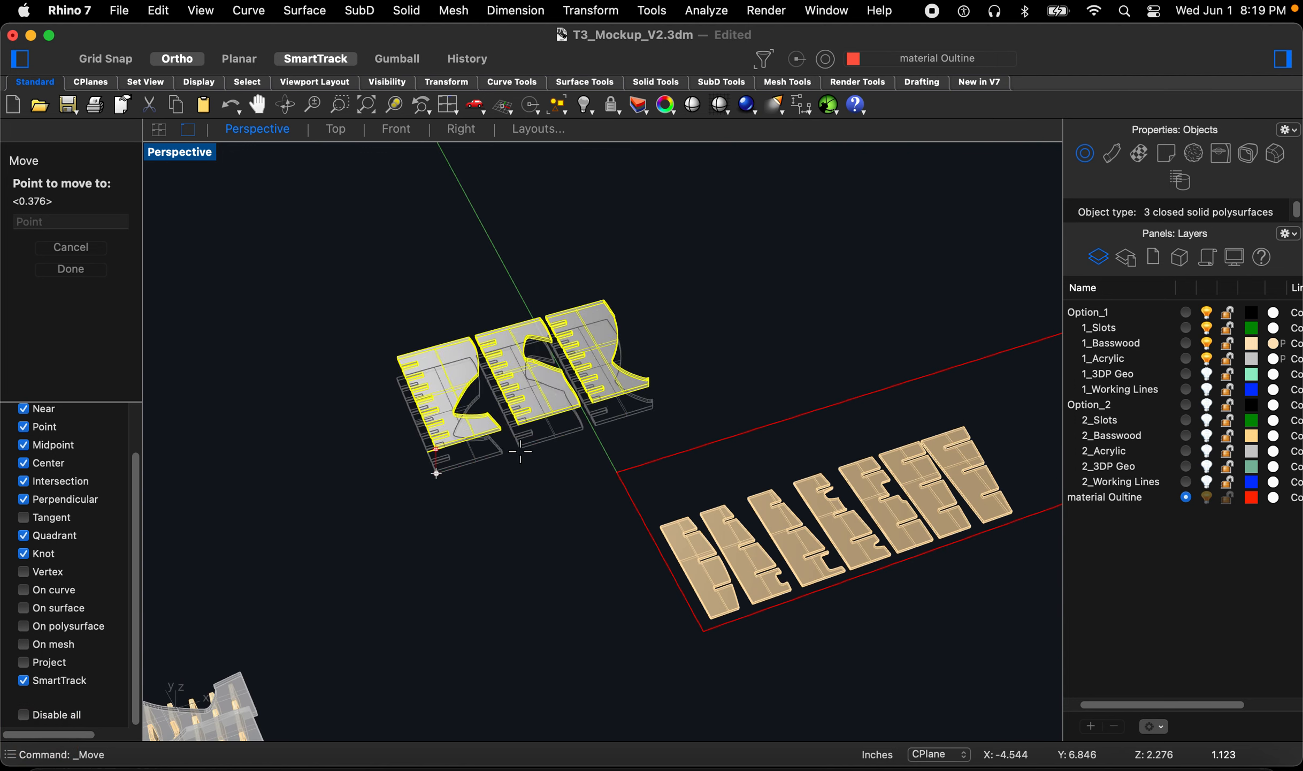
pyautogui.click(618, 472)
pyautogui.scroll(-3, 583, 503)
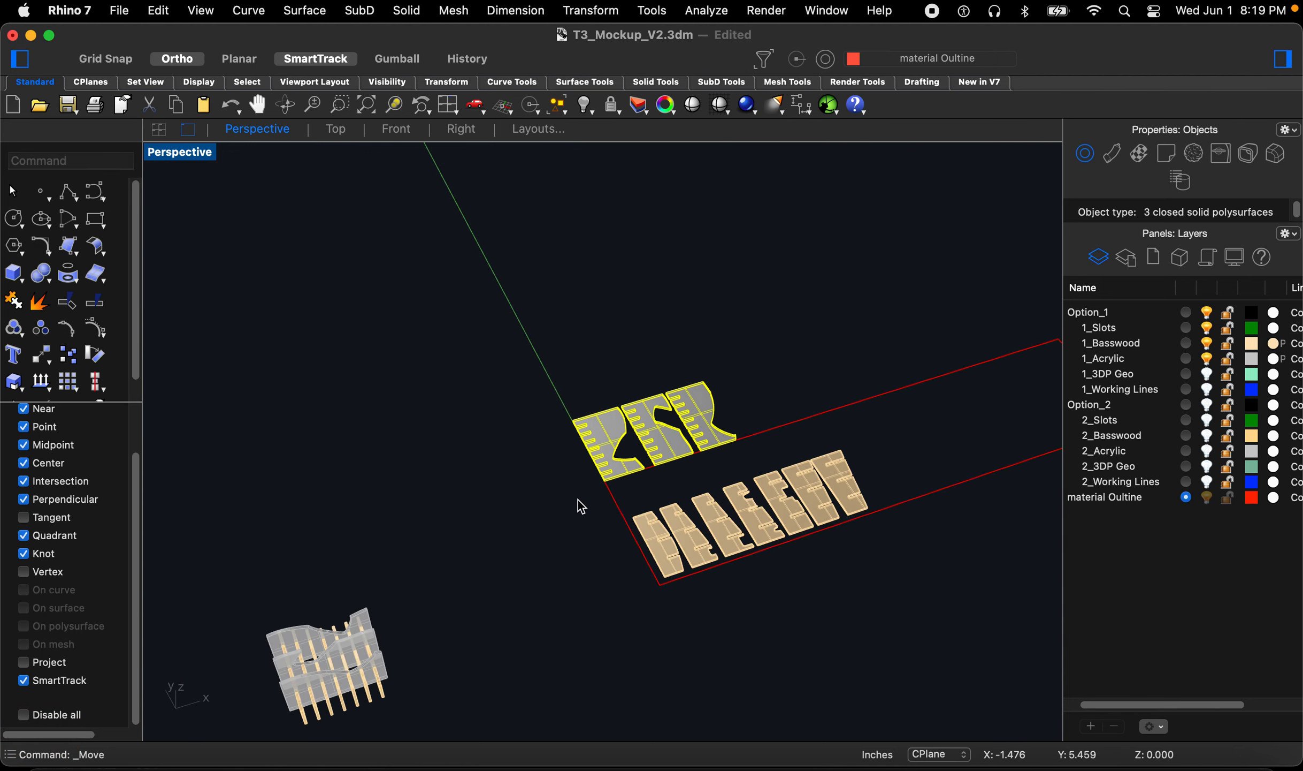
# Step: Draw a closed polyline rectangle 6 by 12 inches from the acrylic plates' corner as the acrylic sheet outline
pyautogui.click(570, 506)
pyautogui.write('poly')
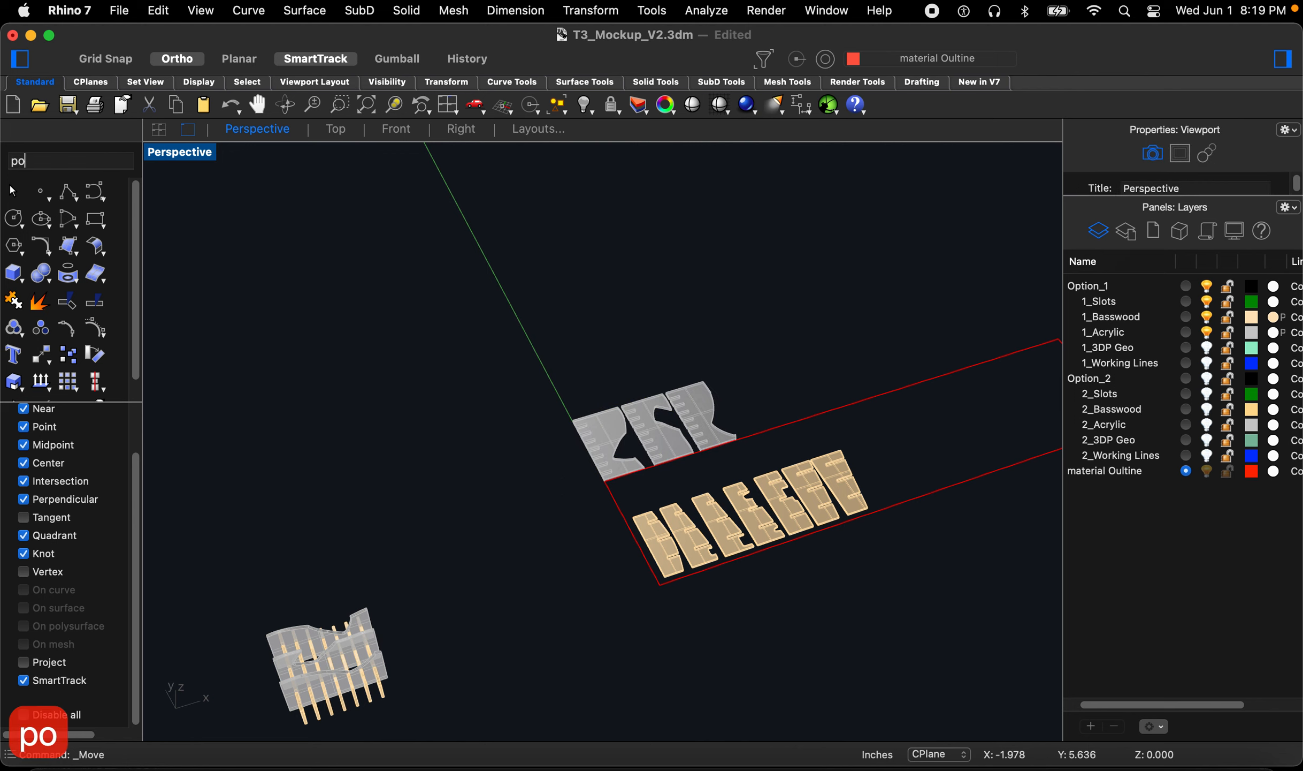
pyautogui.press('Return')
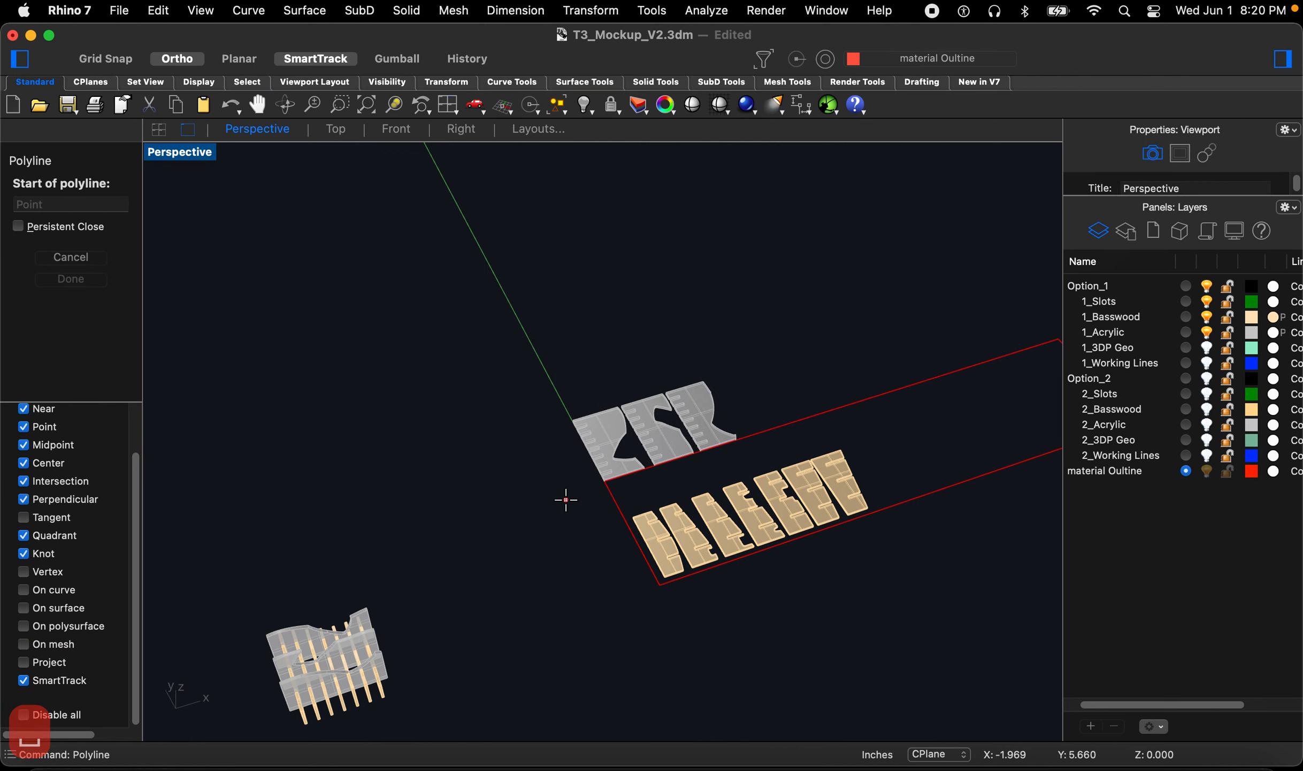
pyautogui.scroll(10, 584, 510)
pyautogui.moveTo(647, 484); pyautogui.dragTo(744, 462, button='right')
pyautogui.scroll(8, 527, 486)
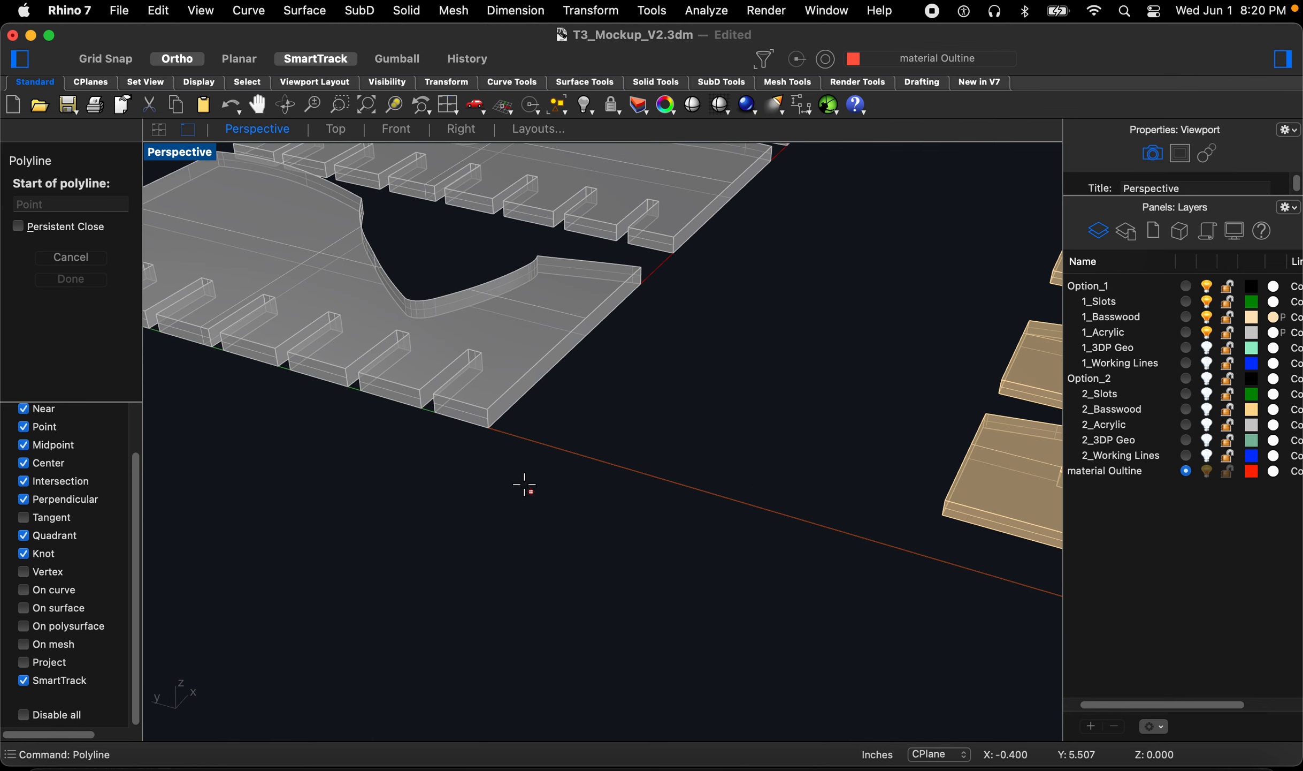
pyautogui.click(489, 430)
pyautogui.scroll(-10, 404, 582)
pyautogui.scroll(-2, 540, 369)
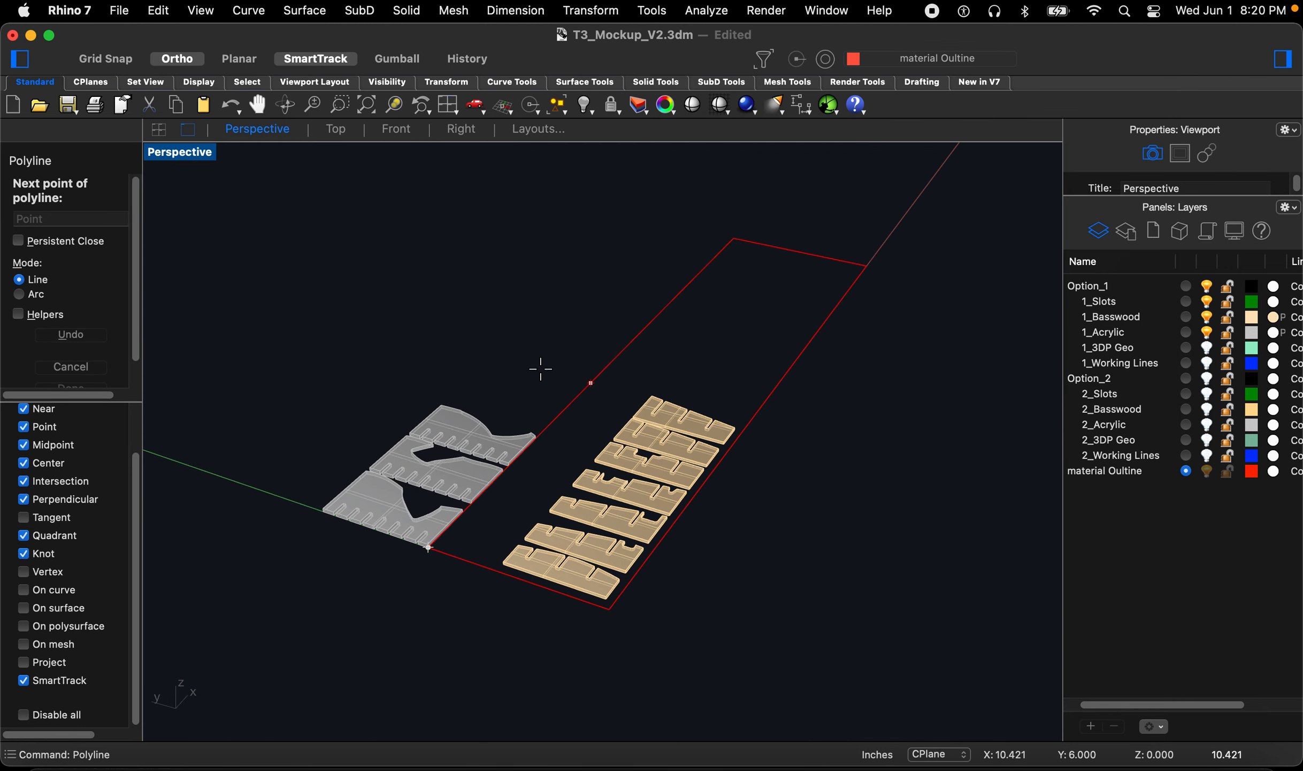
pyautogui.write('6')
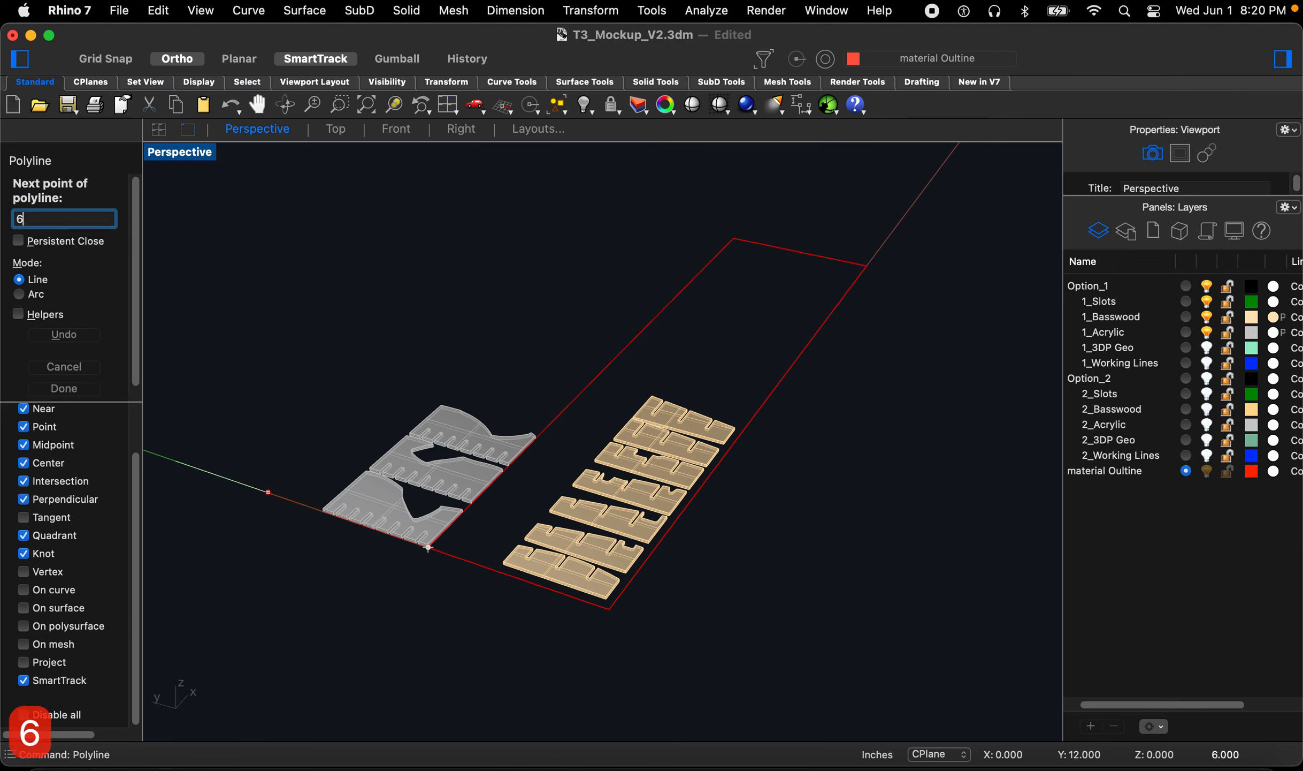
pyautogui.press('Return')
pyautogui.click(245, 411)
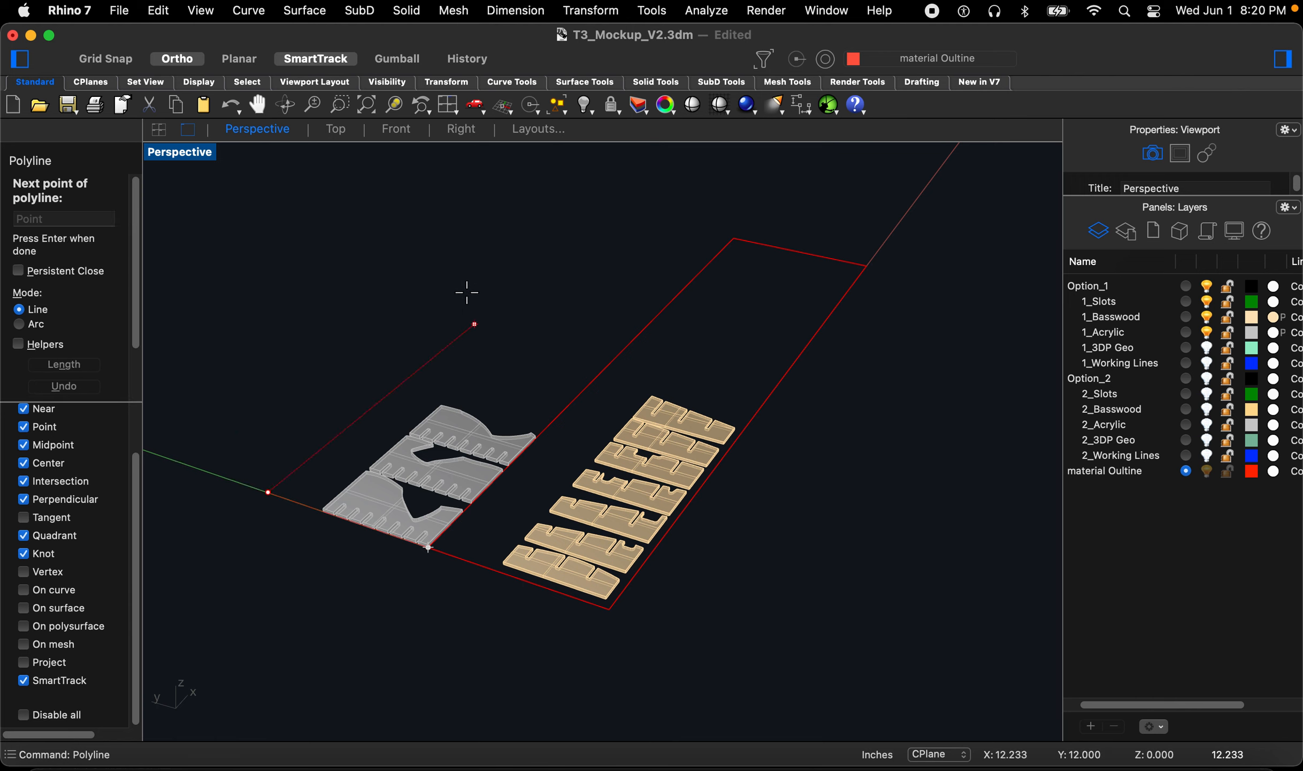
pyautogui.write('12')
pyautogui.press('Return')
pyautogui.click(556, 249)
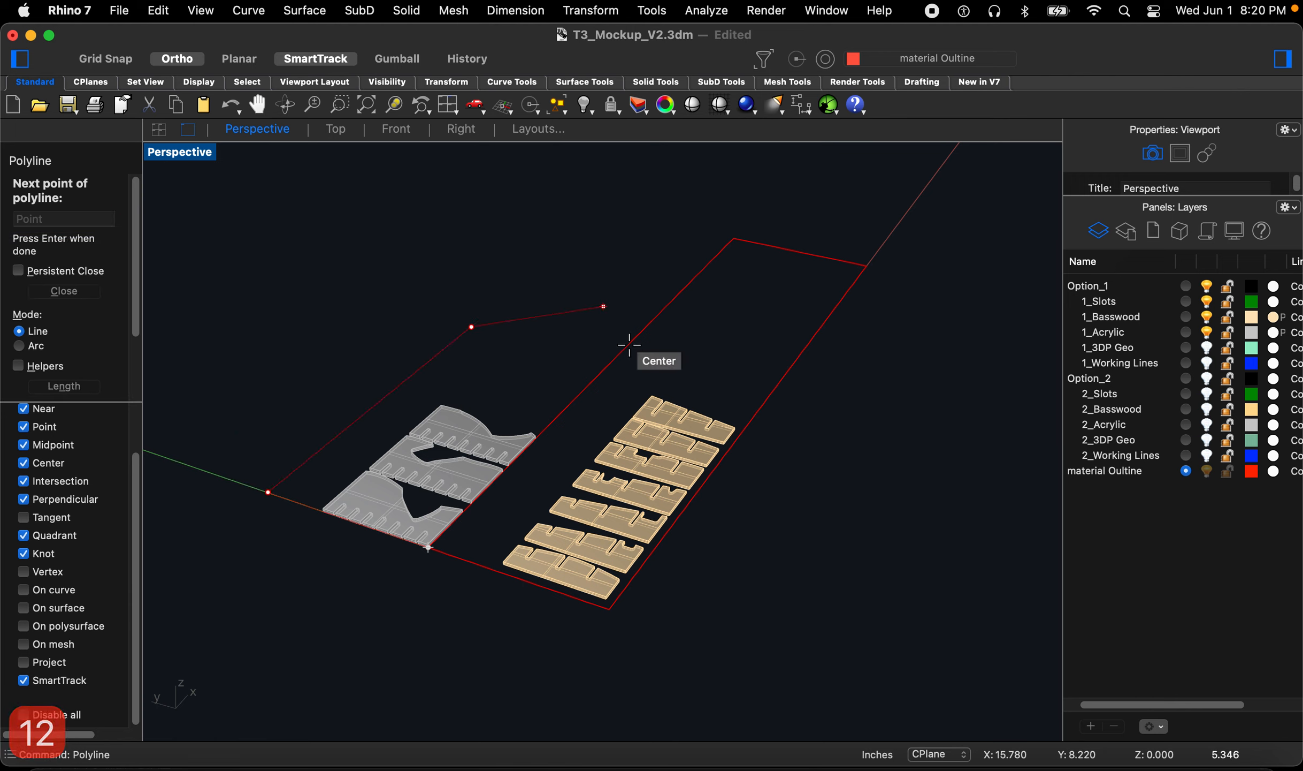
pyautogui.write('6')
pyautogui.press('Return')
pyautogui.click(890, 425)
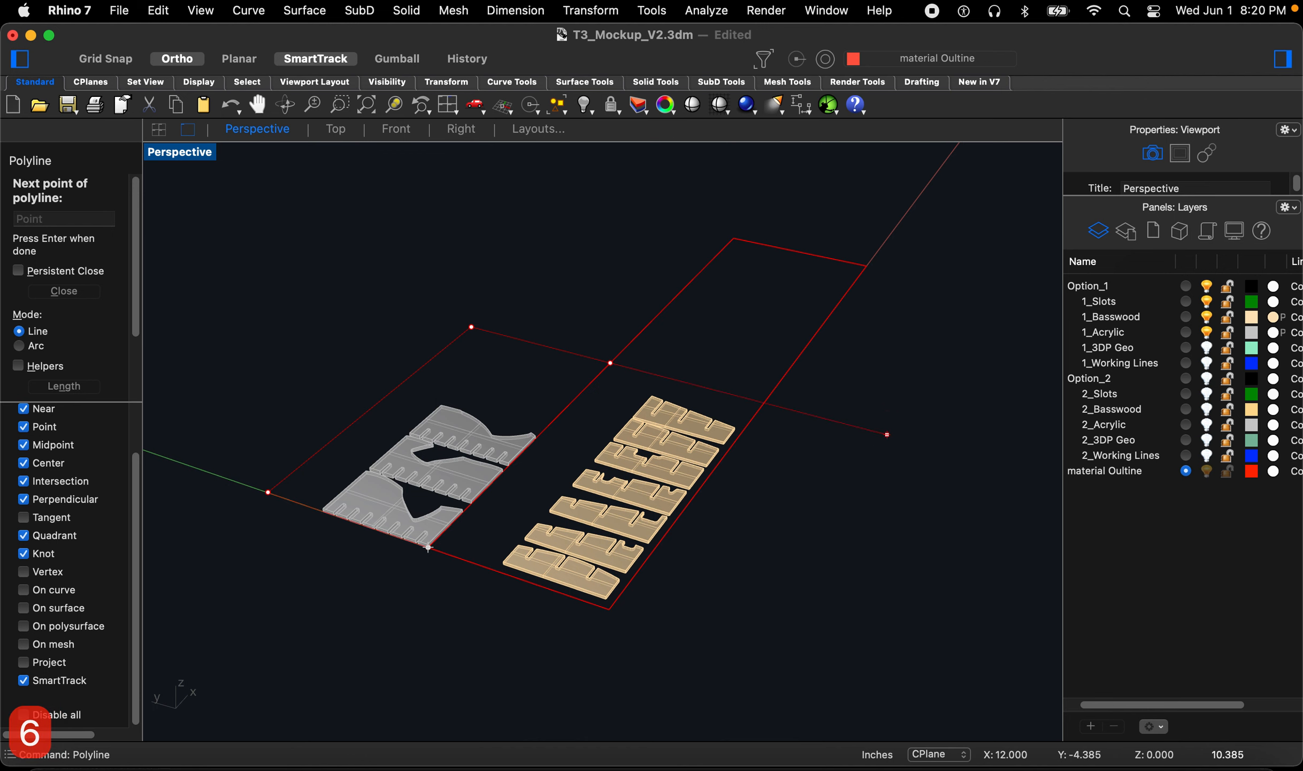
pyautogui.write('c')
pyautogui.press('space')
# Step: Select the acrylic plates and nudge them slightly within the new sheet outline
pyautogui.moveTo(642, 617); pyautogui.dragTo(428, 678, button='right')
pyautogui.scroll(-9, 427, 678)
pyautogui.scroll(5, 502, 511)
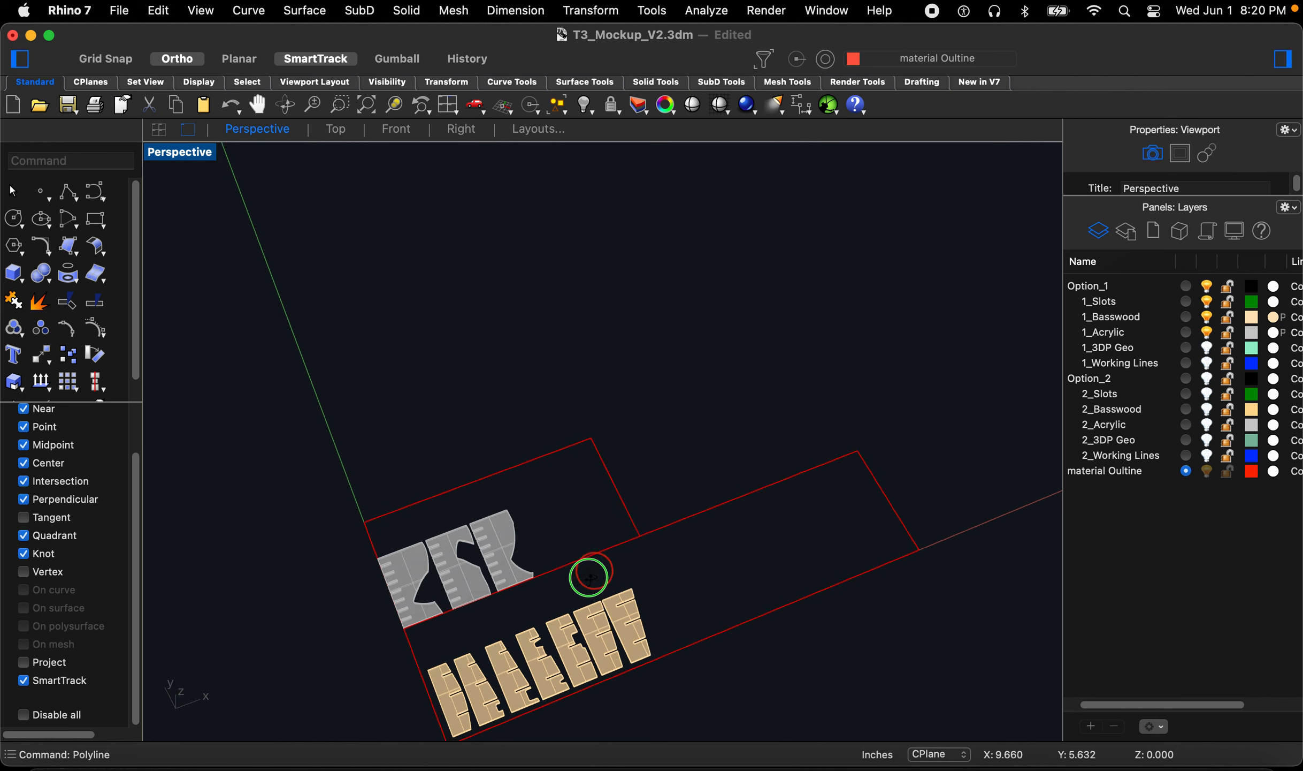
pyautogui.moveTo(591, 576); pyautogui.dragTo(548, 548, button='right')
pyautogui.moveTo(552, 489); pyautogui.dragTo(411, 467)
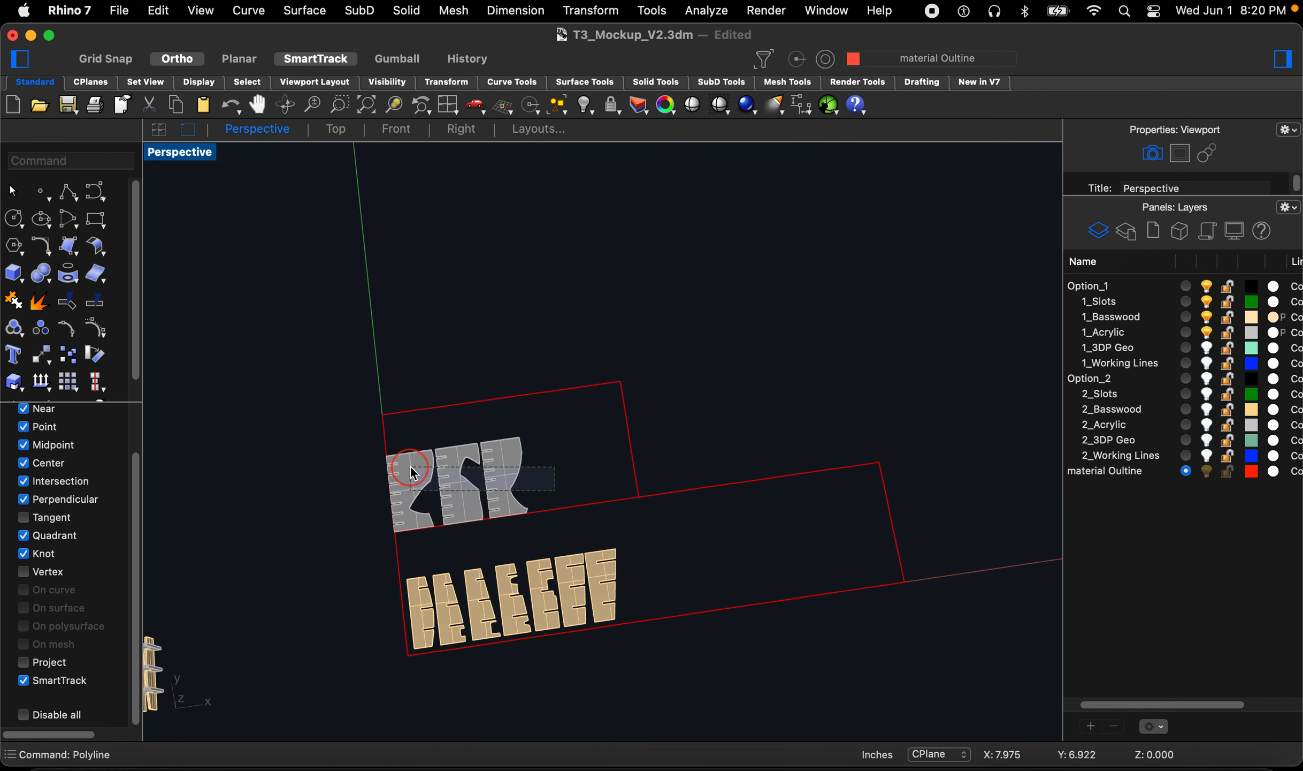
pyautogui.scroll(3, 364, 500)
pyautogui.write('m')
pyautogui.press('Return')
pyautogui.click(352, 570)
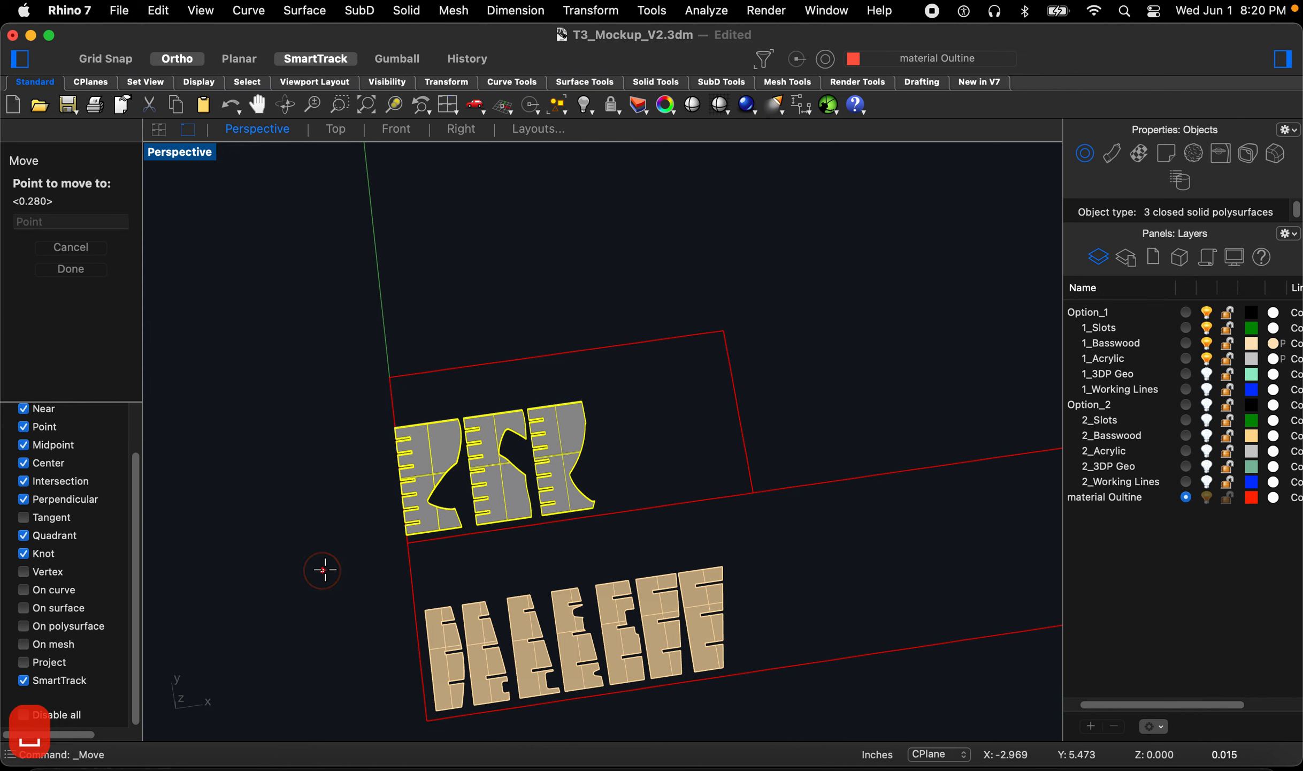
pyautogui.click(329, 568)
pyautogui.scroll(-5, 328, 566)
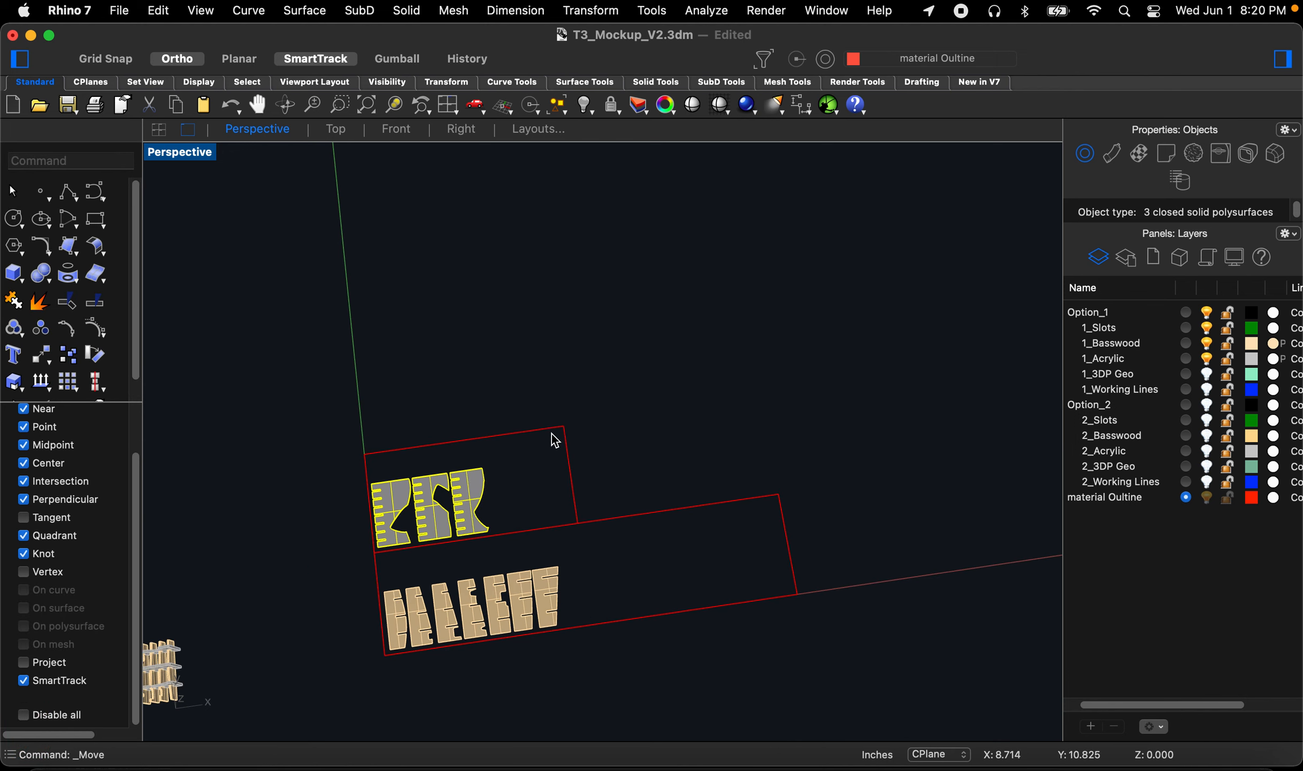
# Step: Select the acrylic sheet outline with its plates and move them up, clear of the basswood material outline
pyautogui.click(602, 410)
pyautogui.moveTo(640, 372); pyautogui.dragTo(643, 344, button='right')
pyautogui.moveTo(661, 335); pyautogui.dragTo(323, 480)
pyautogui.press('Return')
pyautogui.click(306, 501)
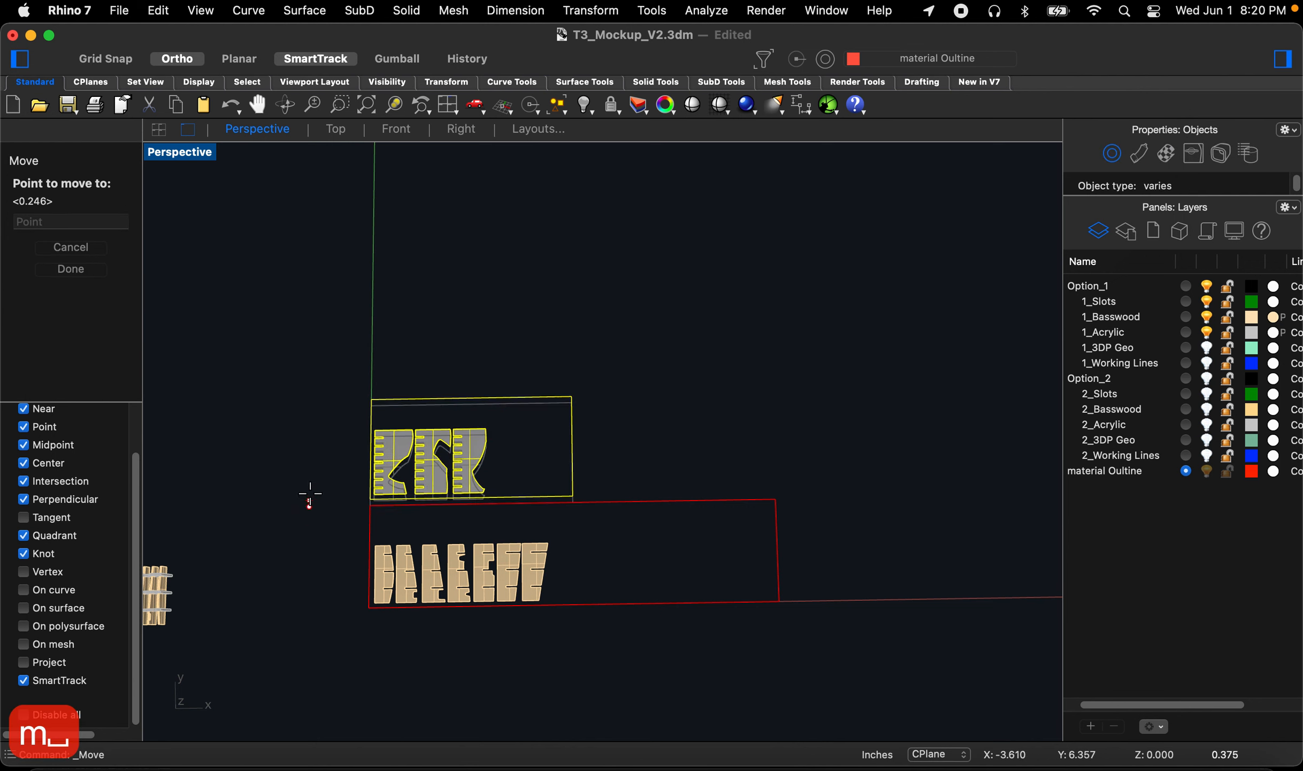
pyautogui.click(309, 478)
pyautogui.click(310, 444)
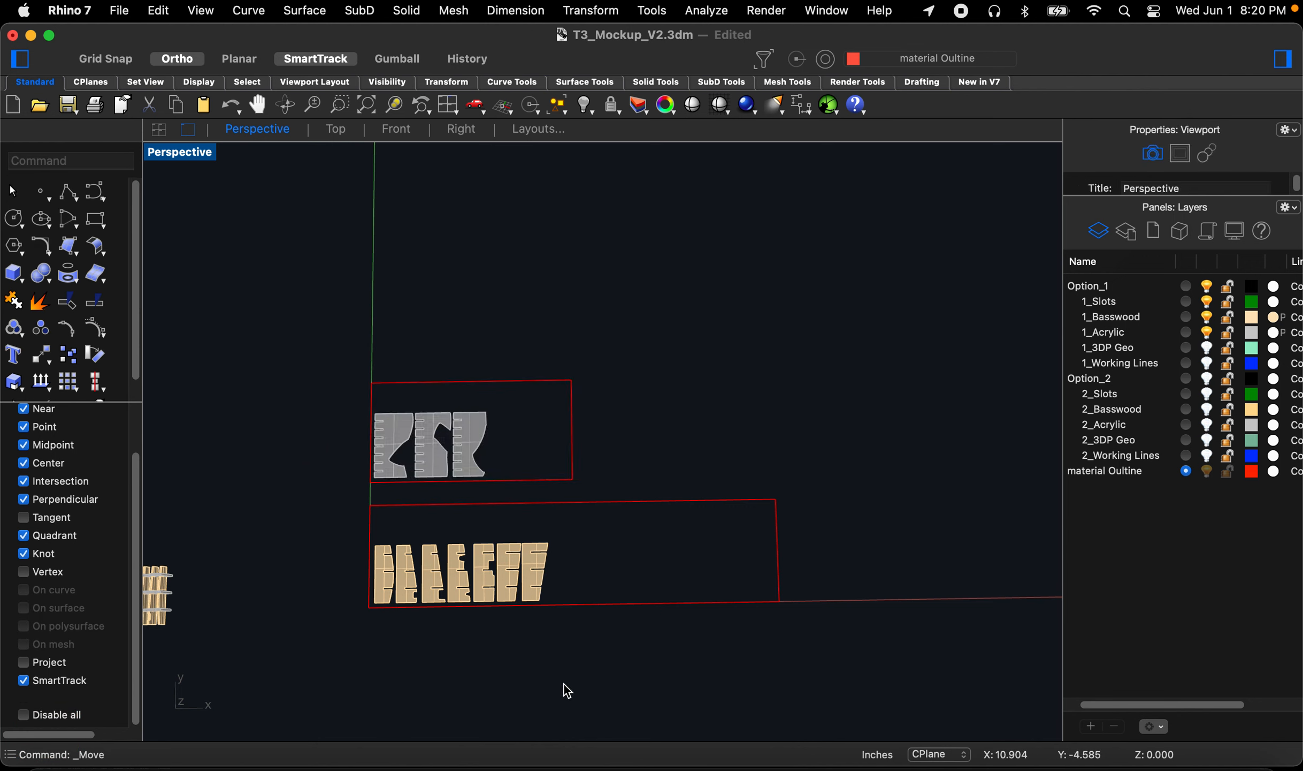
# Step: Examine the acrylic and basswood sheet layouts from different angles
pyautogui.moveTo(529, 560); pyautogui.dragTo(562, 572, button='right')
pyautogui.scroll(5, 431, 709)
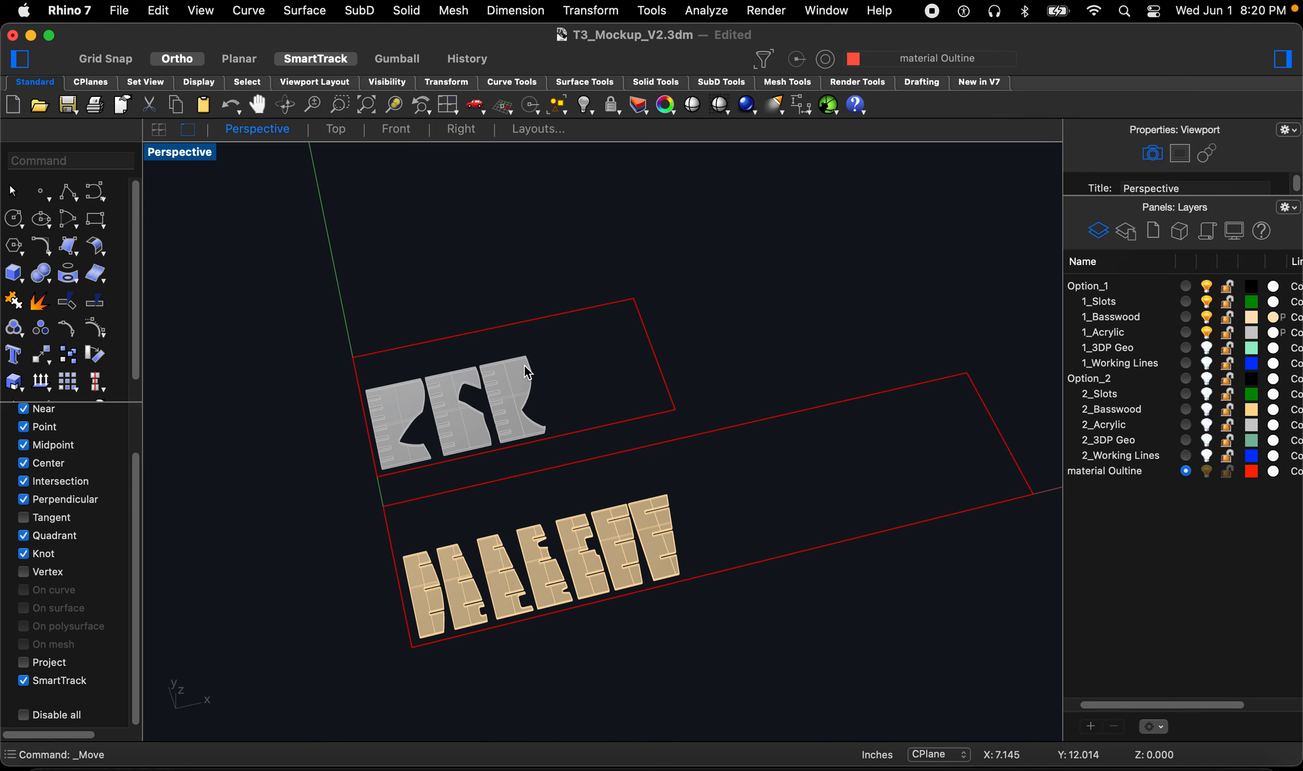
pyautogui.scroll(-7, 551, 410)
pyautogui.moveTo(656, 507); pyautogui.dragTo(524, 433, button='right')
pyautogui.scroll(-4, 524, 434)
pyautogui.scroll(5, 527, 442)
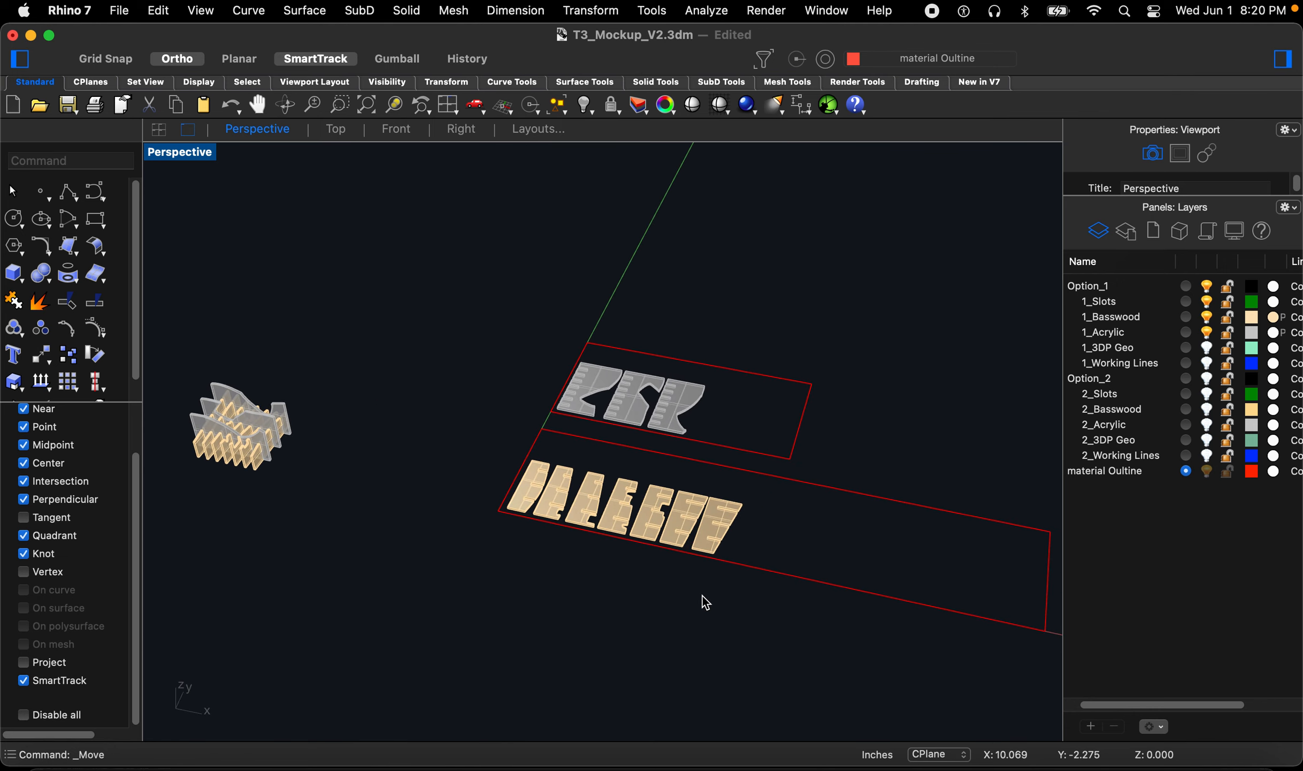
pyautogui.scroll(-4, 757, 541)
pyautogui.scroll(6, 786, 510)
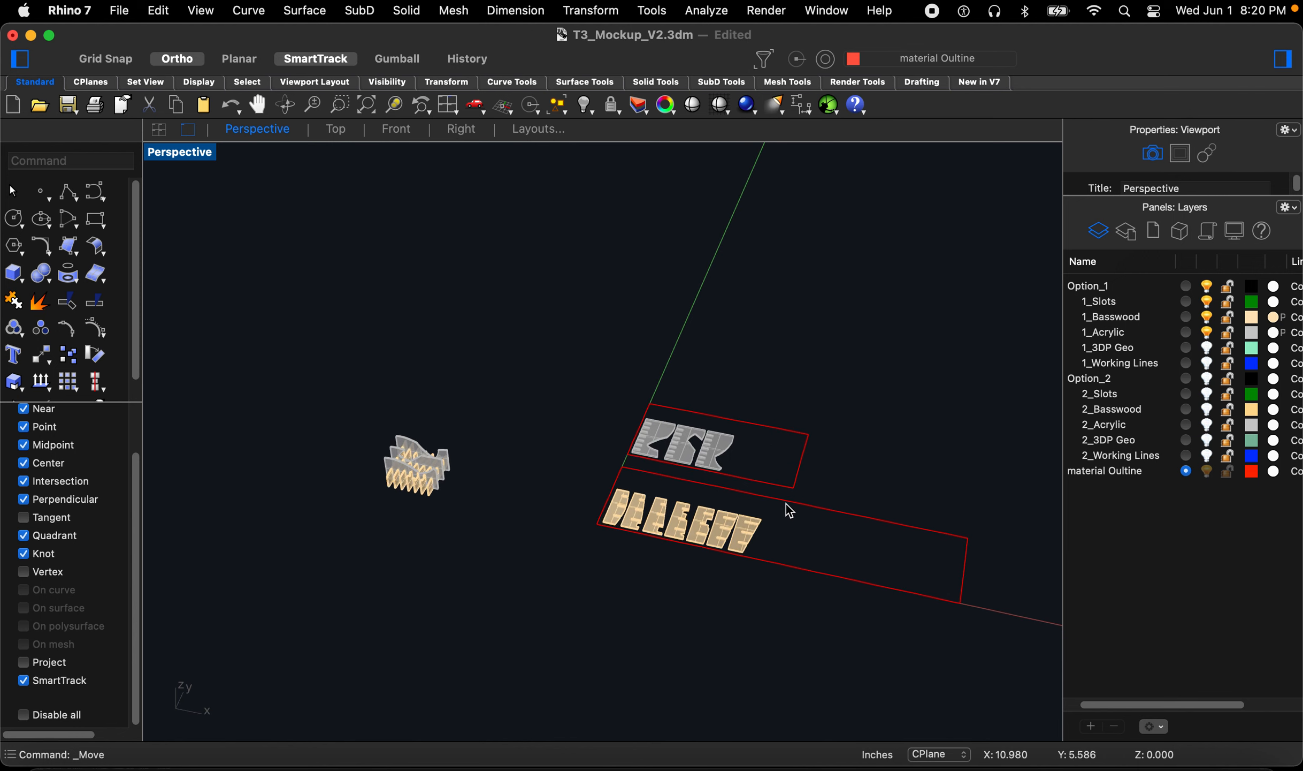
pyautogui.scroll(-2, 745, 529)
pyautogui.moveTo(739, 552); pyautogui.dragTo(761, 659, button='right')
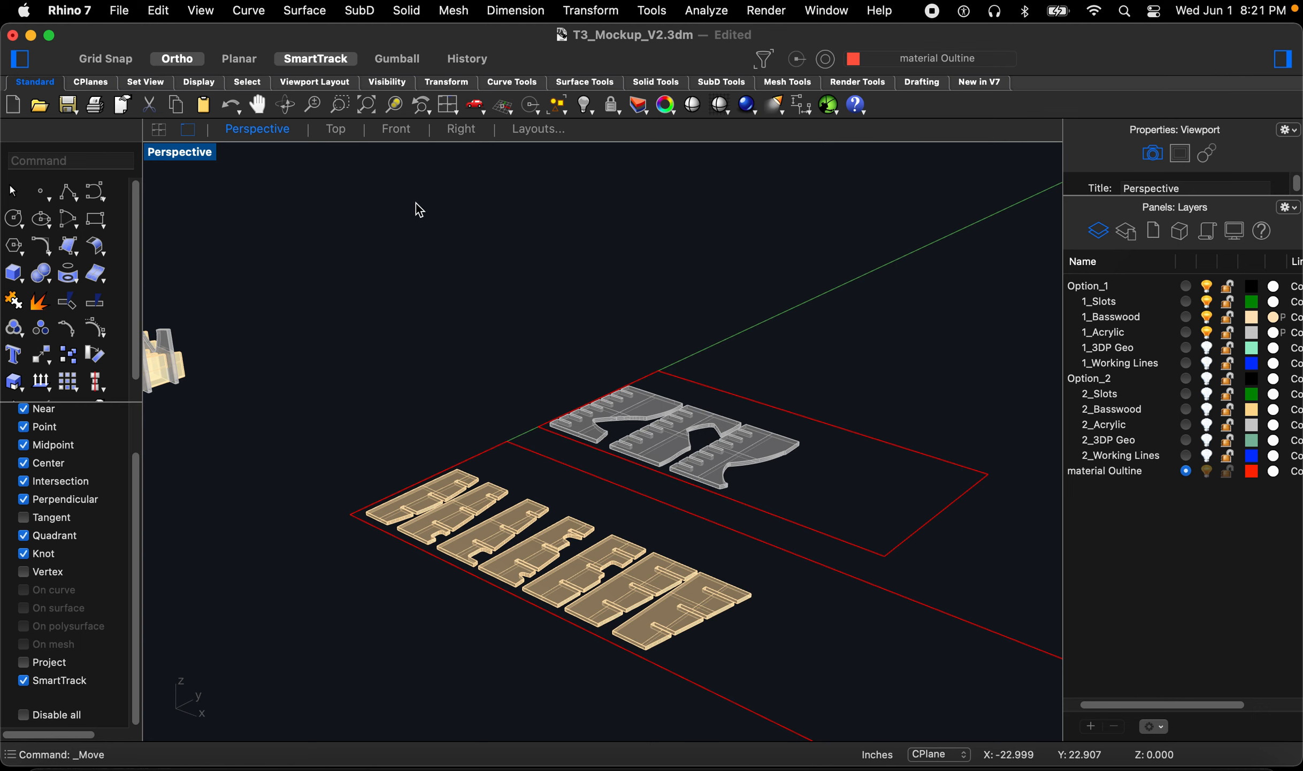
# Step: In the front view, select all ten laid-out part solids and explode them into surfaces
pyautogui.click(385, 134)
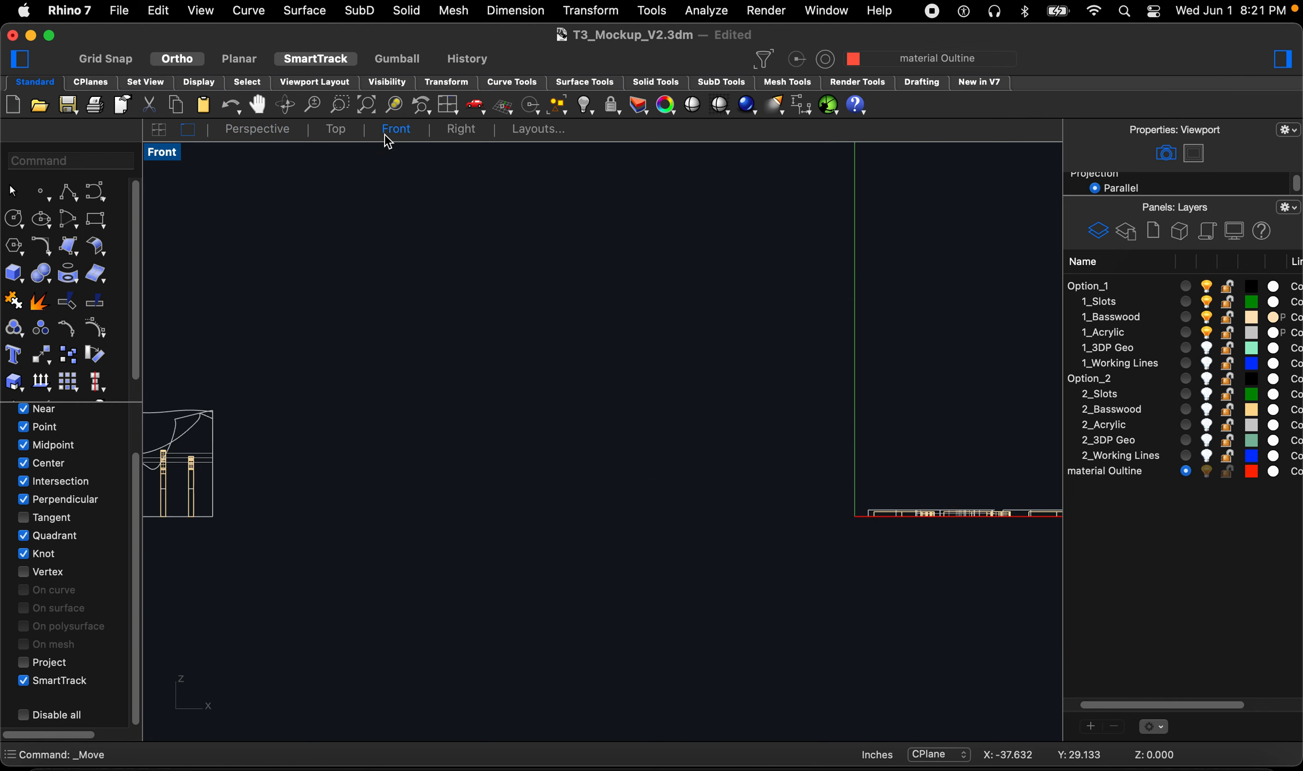
pyautogui.scroll(-8, 321, 440)
pyautogui.scroll(4, 808, 482)
pyautogui.scroll(3, 808, 444)
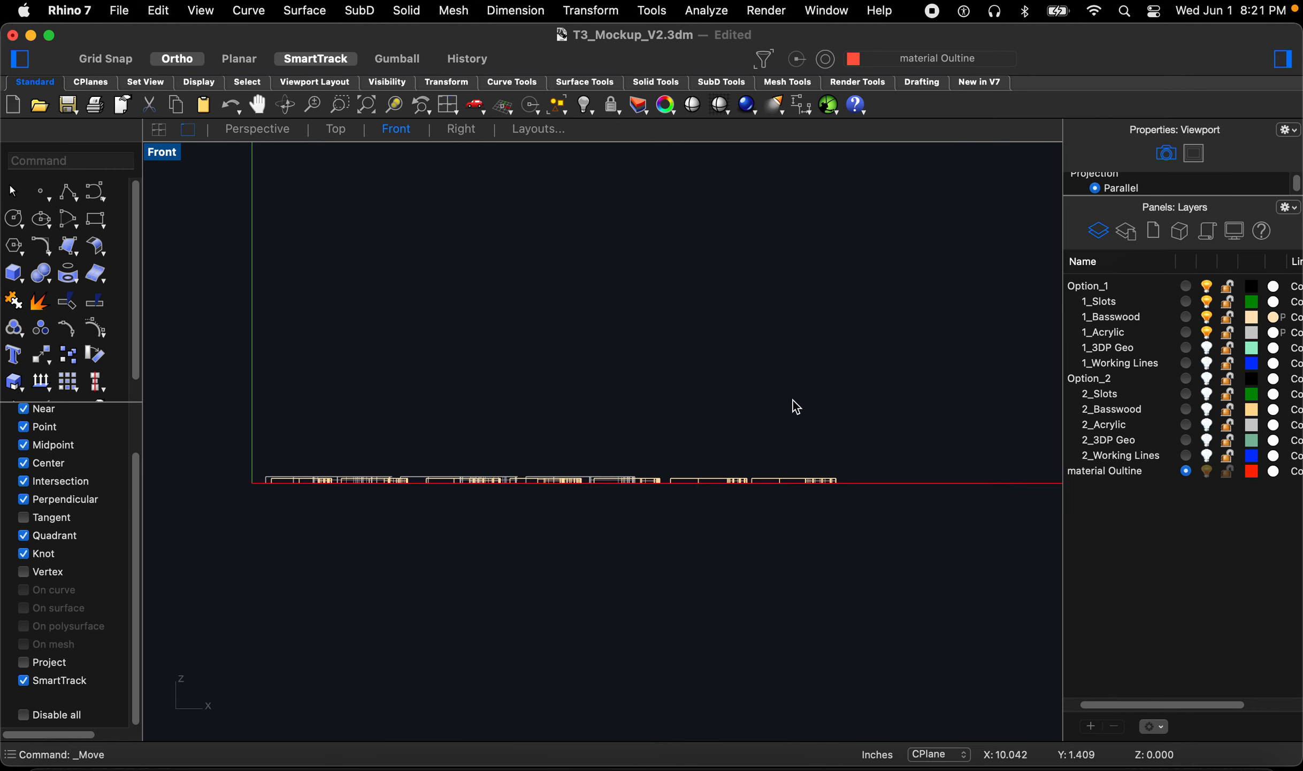
pyautogui.moveTo(205, 384); pyautogui.dragTo(920, 610)
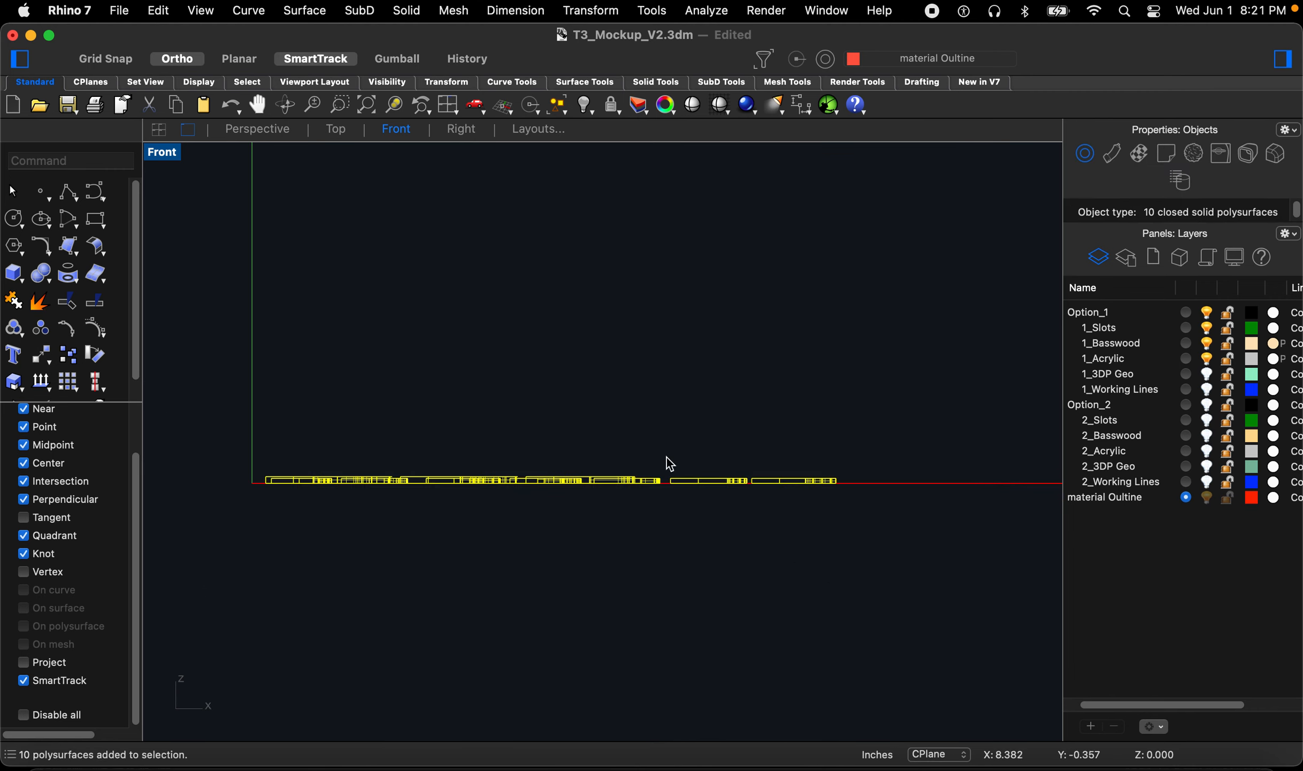
pyautogui.scroll(2, 618, 373)
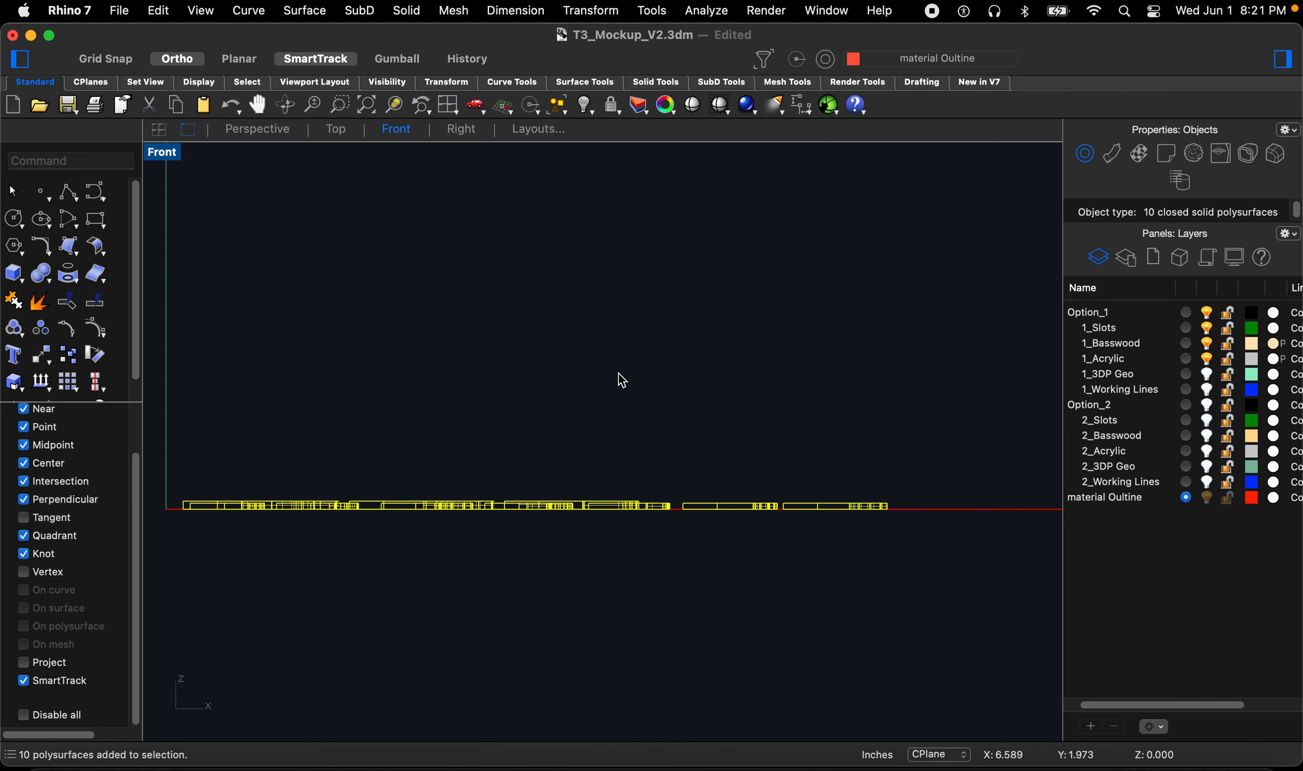
pyautogui.write('exp')
pyautogui.press('space')
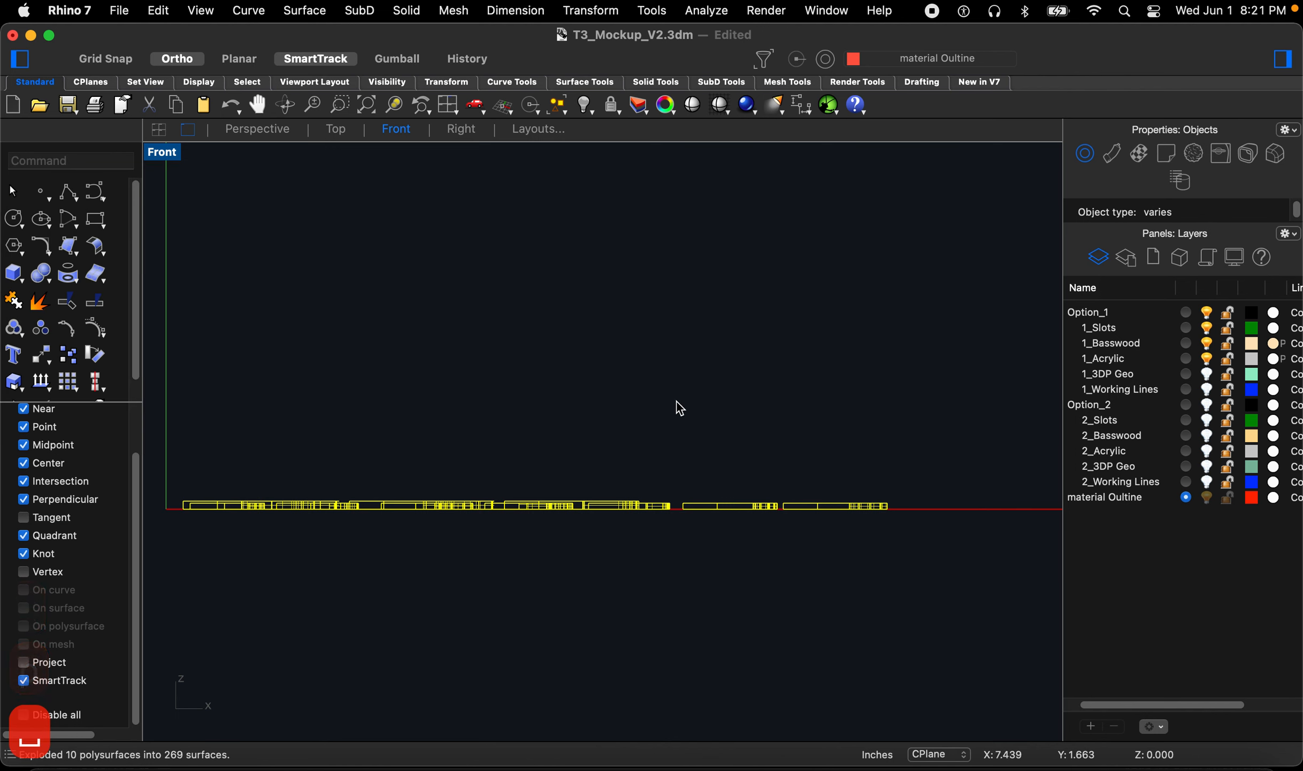
# Step: Delete the exploded side and edge surfaces of the parts, keeping only their flat faces
pyautogui.press('Escape')
pyautogui.moveTo(157, 411); pyautogui.dragTo(963, 505)
pyautogui.press('BackSpace')
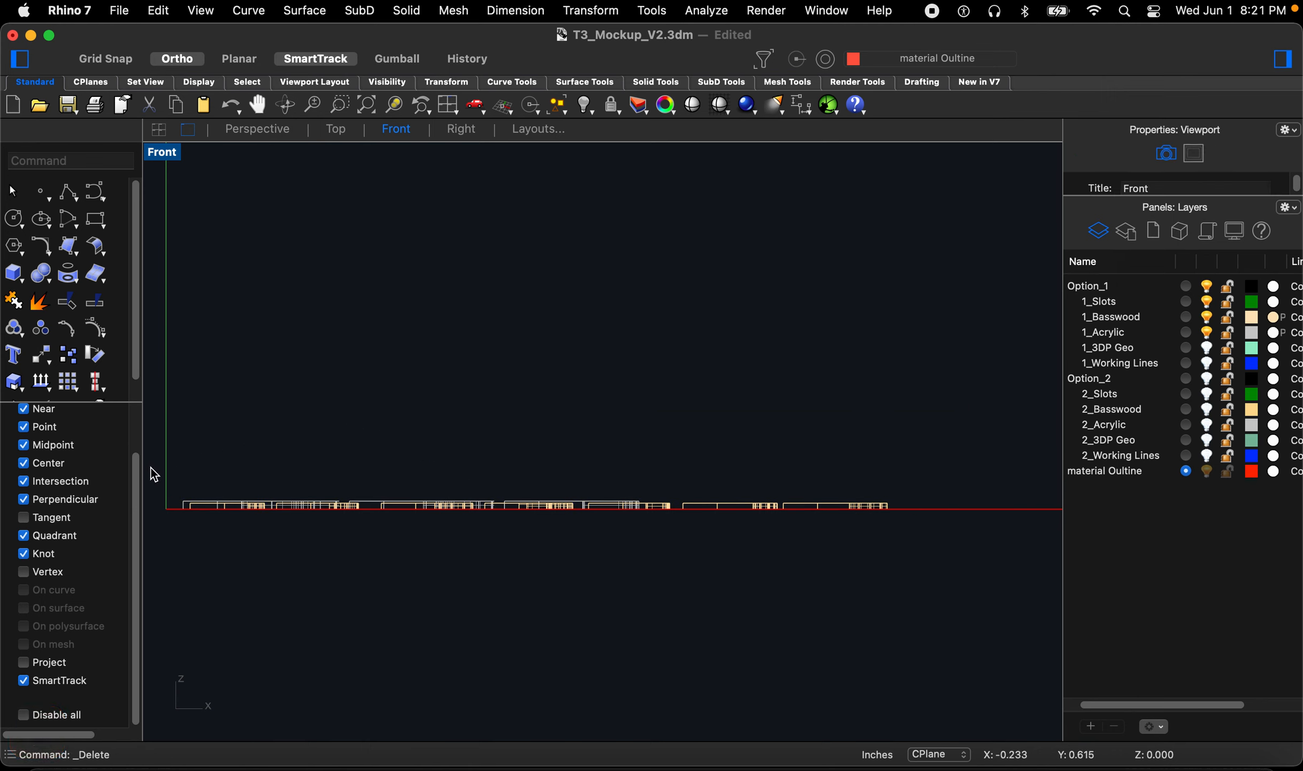
pyautogui.moveTo(153, 471); pyautogui.dragTo(921, 512)
pyautogui.moveTo(940, 428); pyautogui.dragTo(157, 503)
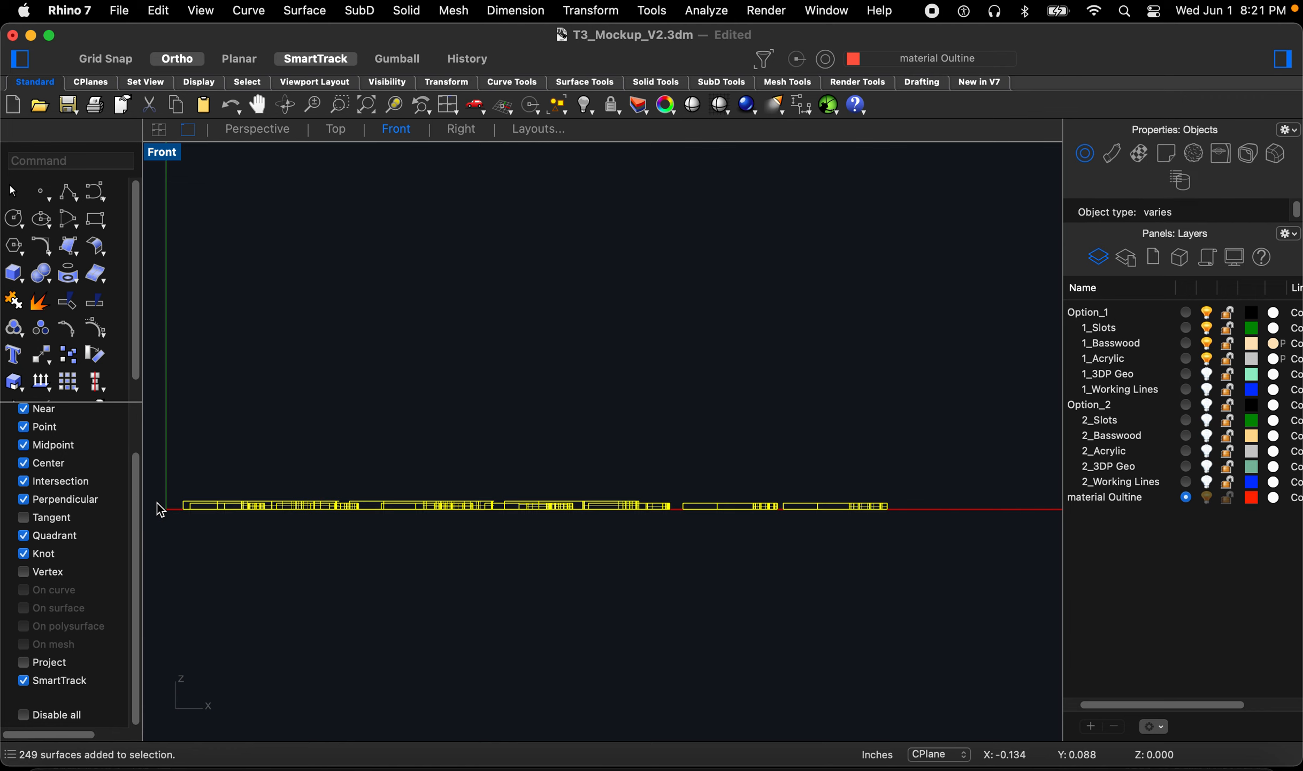
pyautogui.press('BackSpace')
# Step: Save the model file
pyautogui.press('super+q')
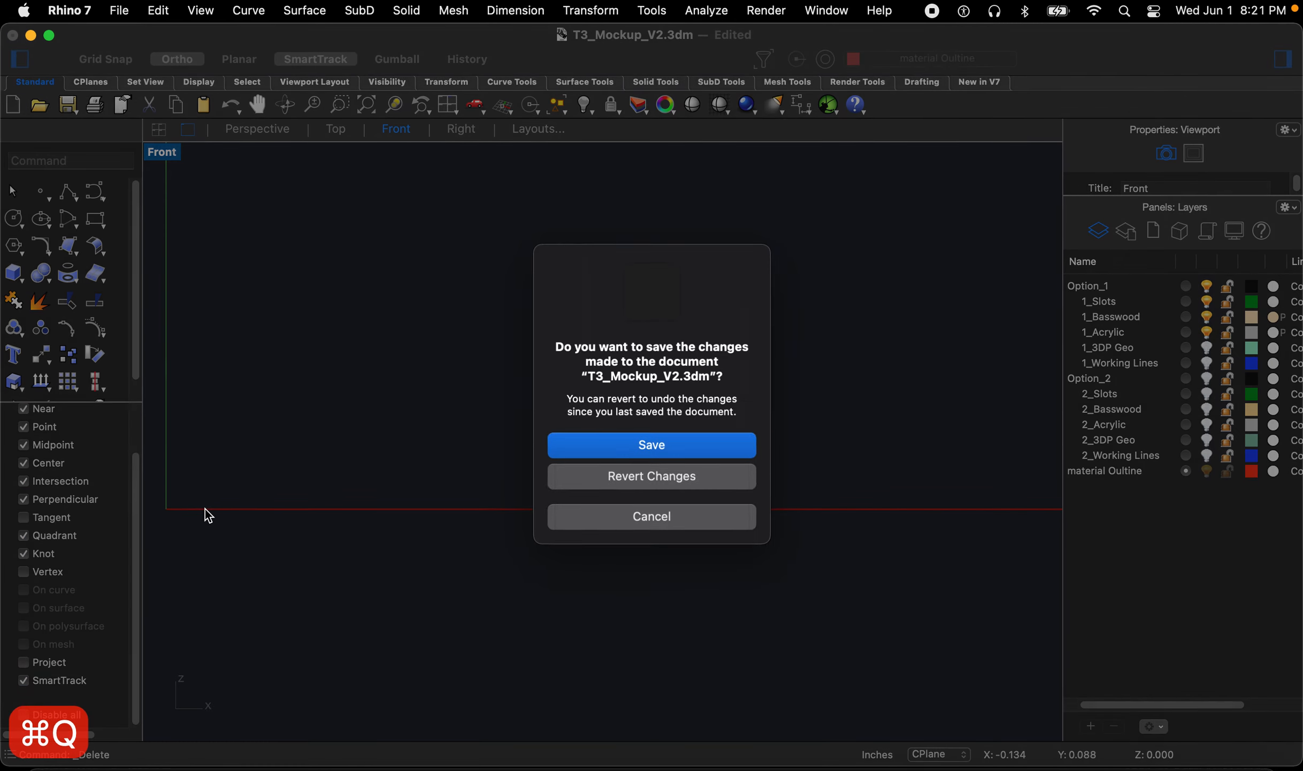
pyautogui.click(635, 526)
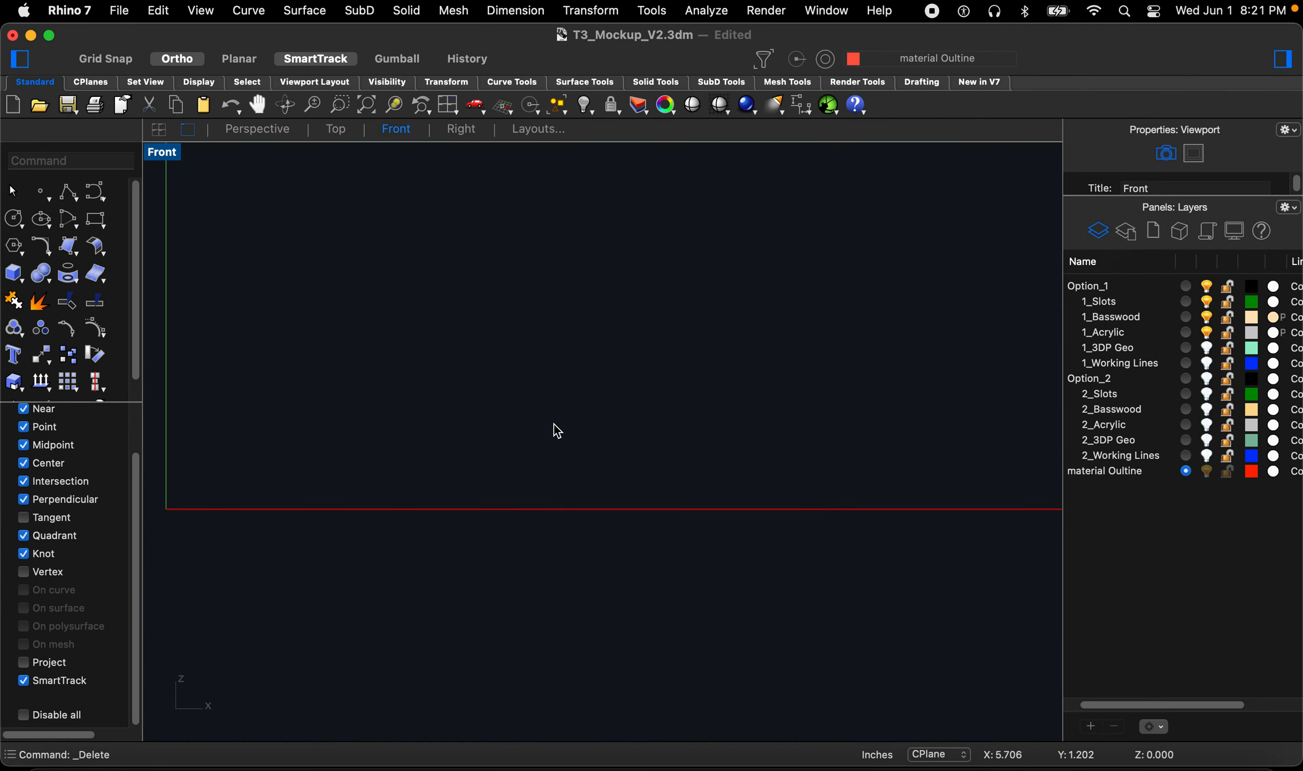
pyautogui.press('super+s')
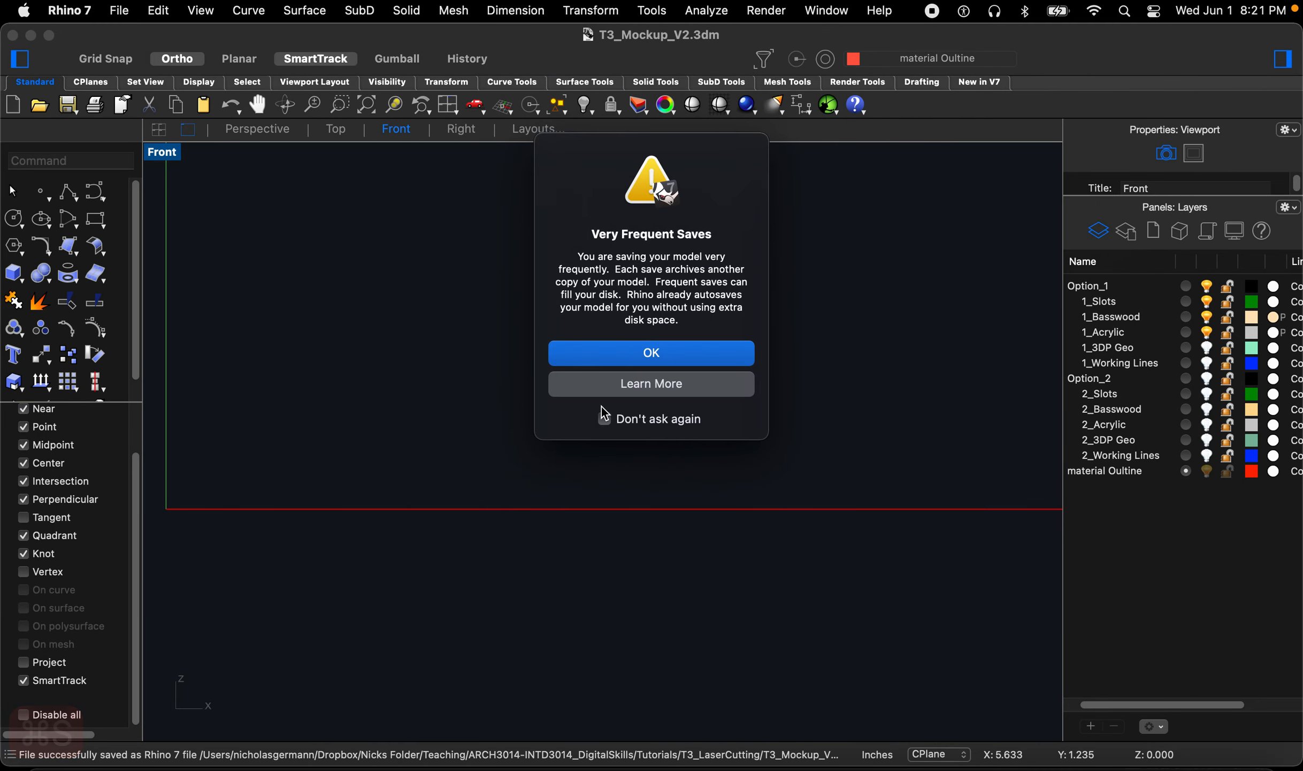
pyautogui.click(614, 365)
# Step: In the perspective view, duplicate the borders of all flat part surfaces as closed curves with DupBorder
pyautogui.scroll(-3, 479, 426)
pyautogui.click(239, 130)
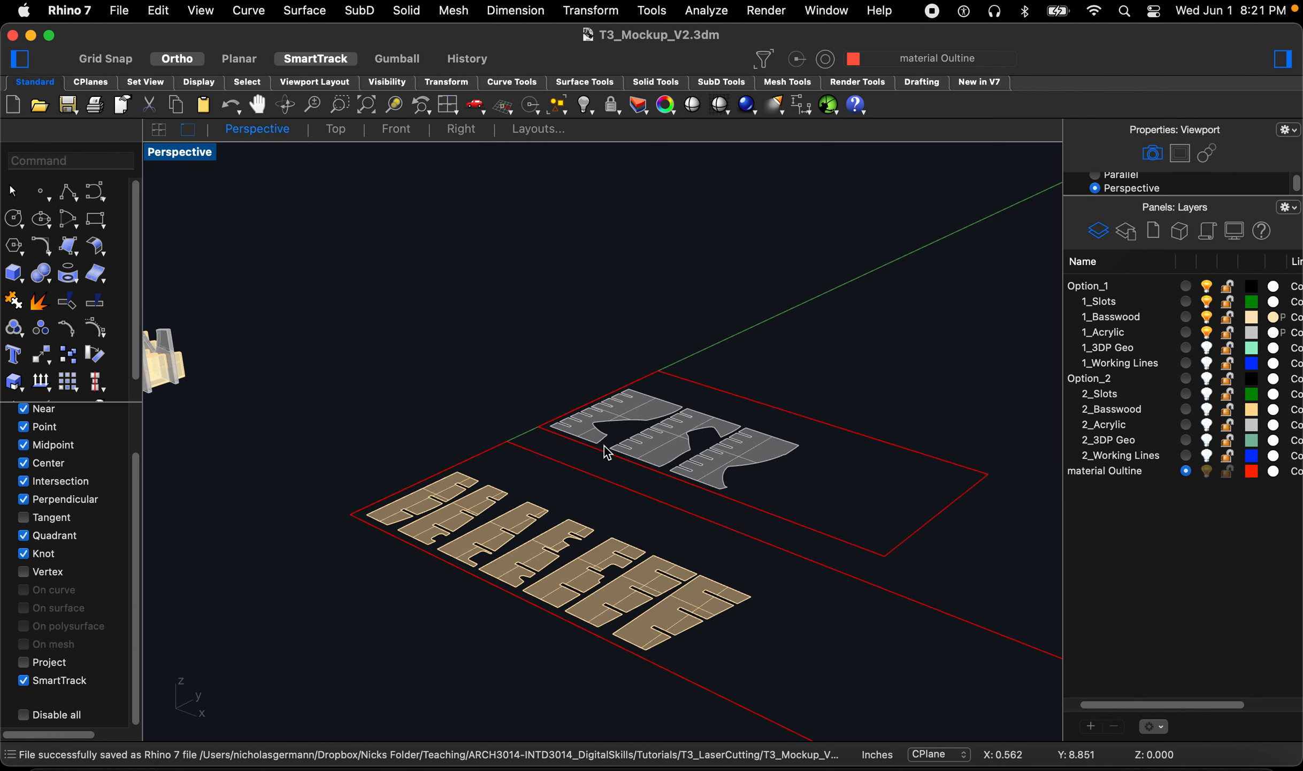
pyautogui.scroll(2, 705, 636)
pyautogui.click(649, 590)
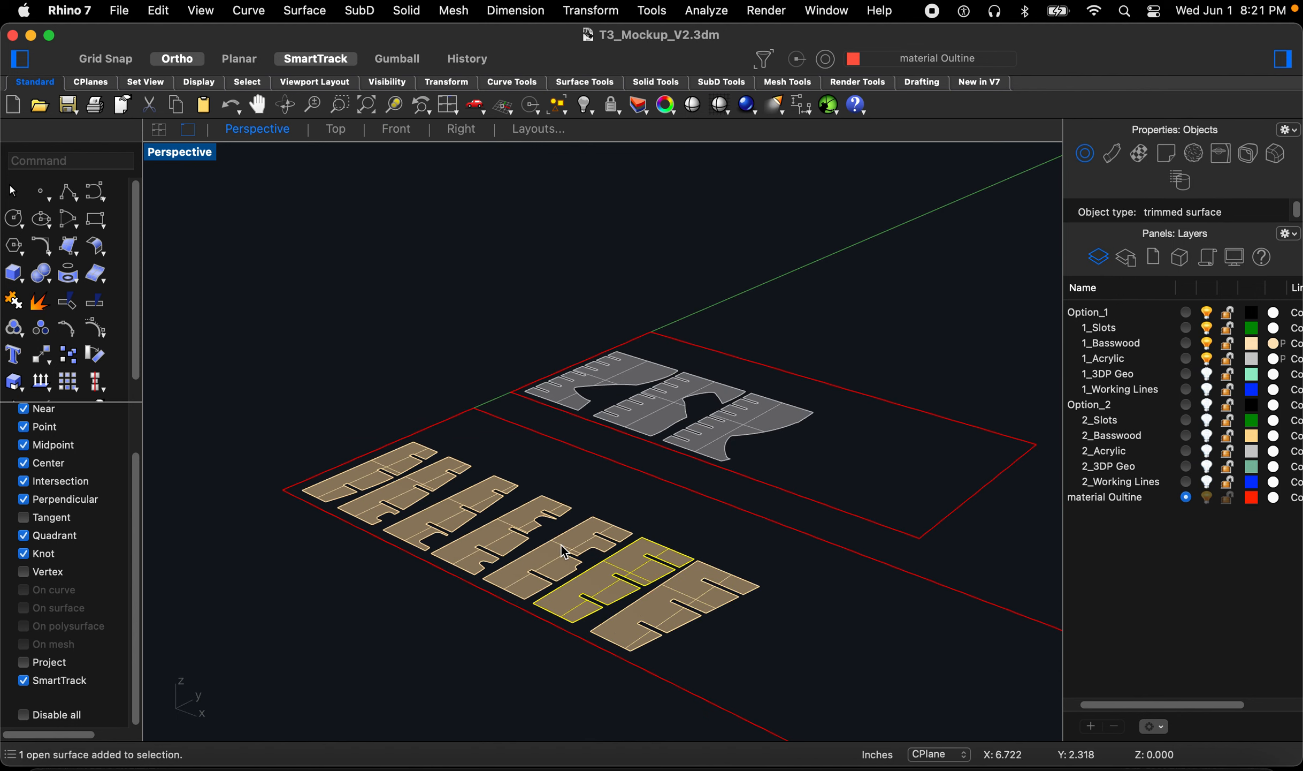
pyautogui.click(275, 385)
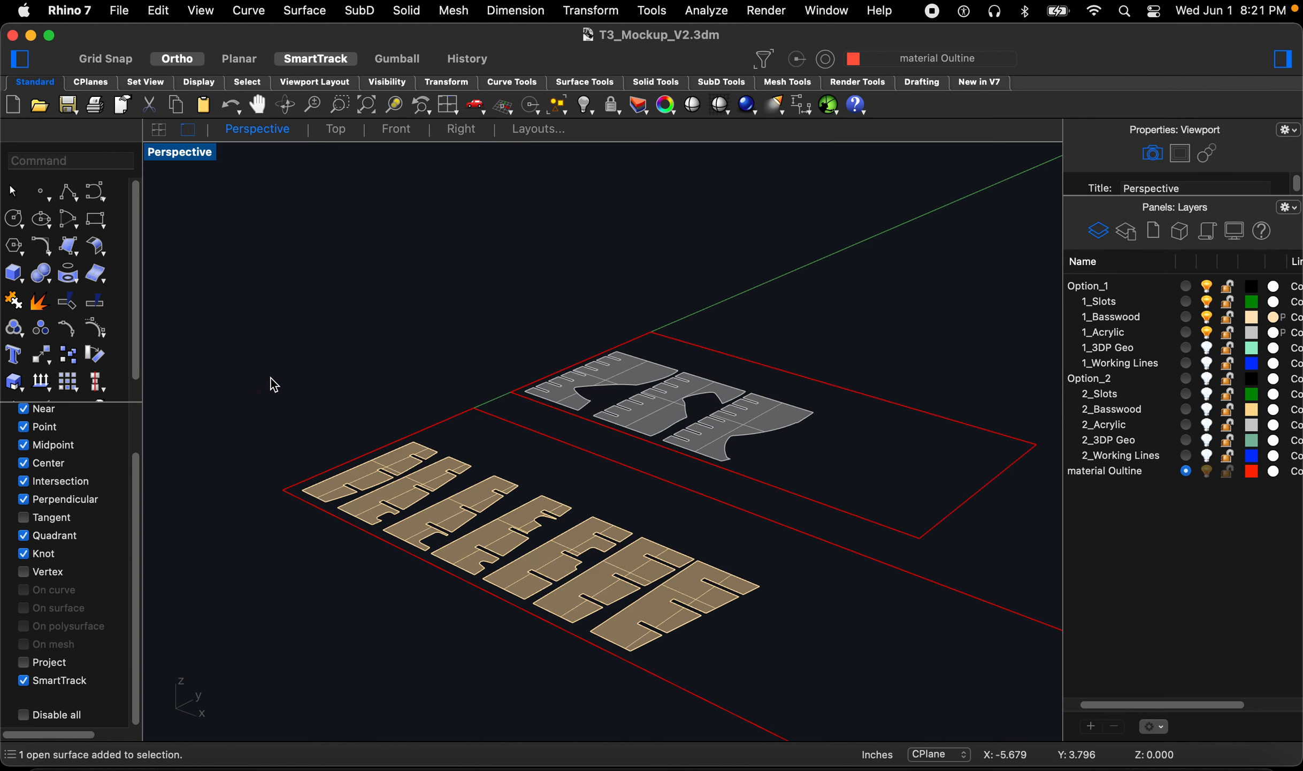
pyautogui.write('Dub')
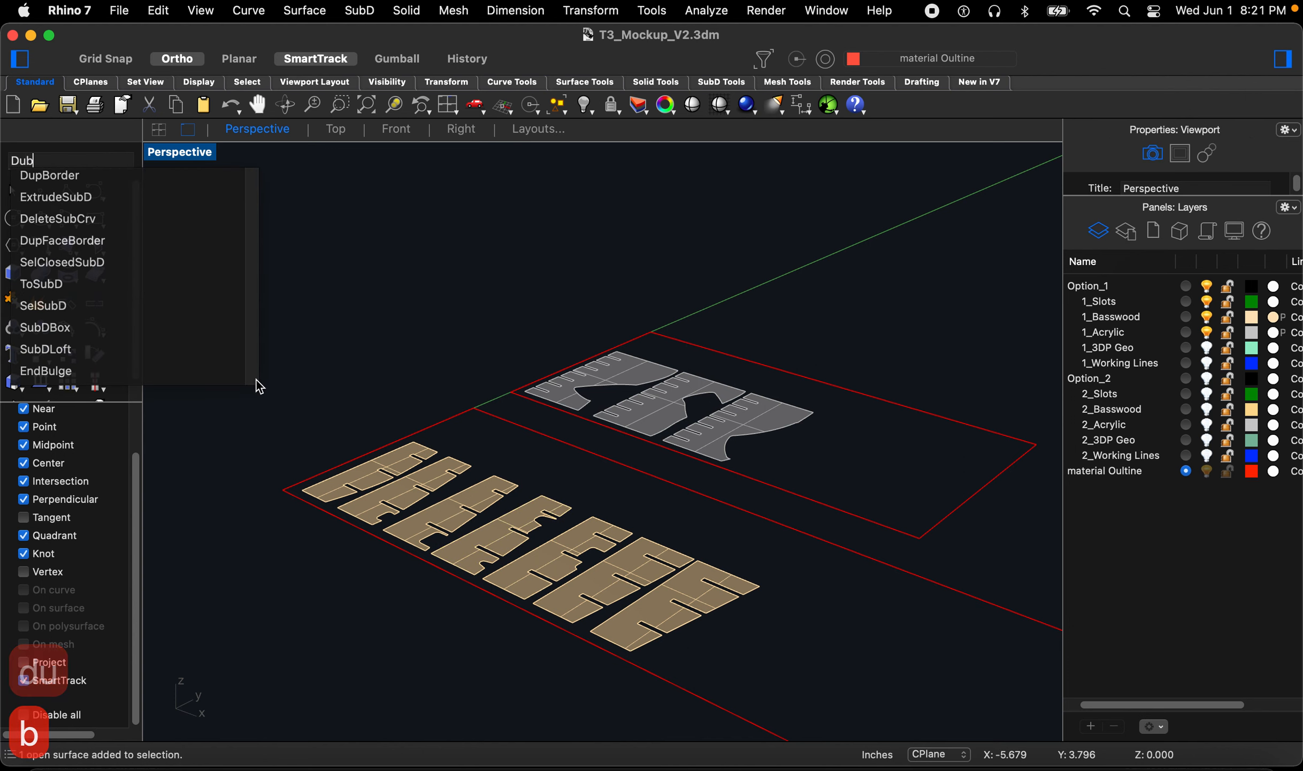
pyautogui.click(81, 175)
pyautogui.scroll(-1, 442, 320)
pyautogui.moveTo(277, 259); pyautogui.dragTo(806, 652)
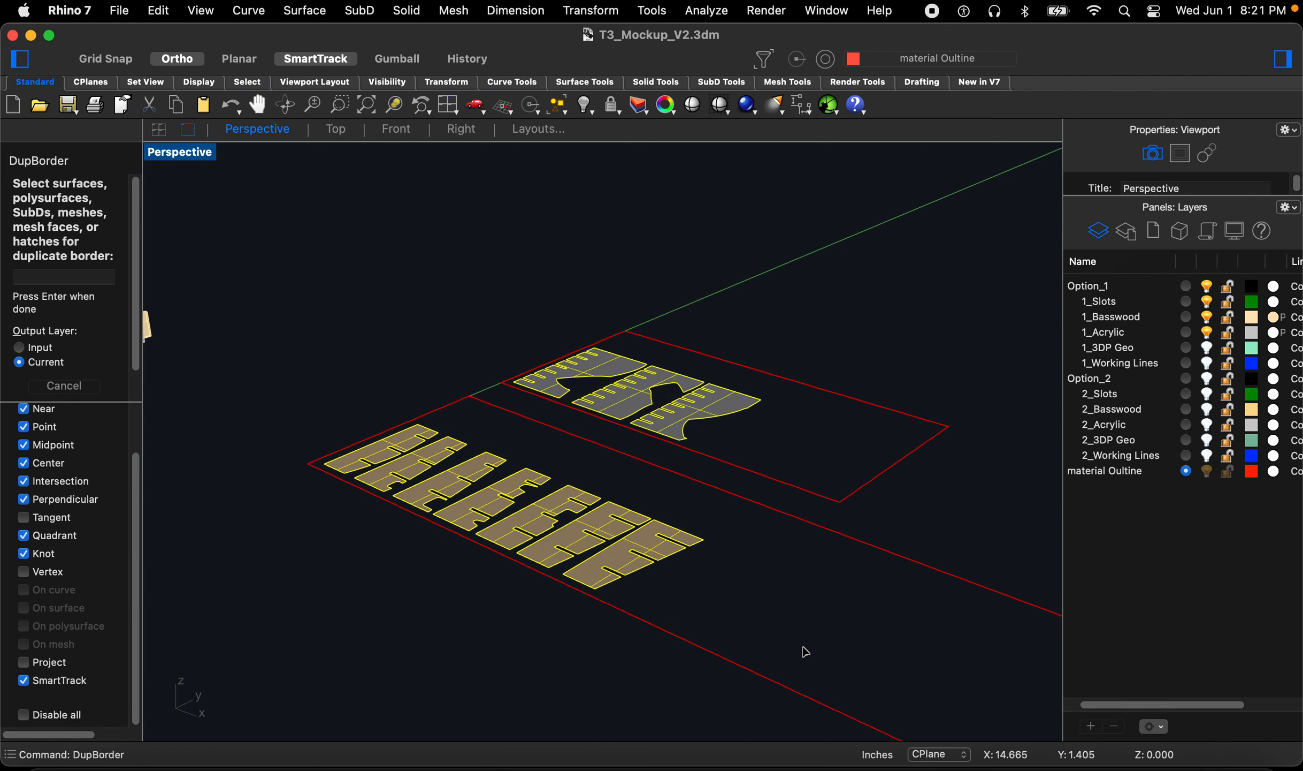
pyautogui.press('Return')
pyautogui.click(782, 607)
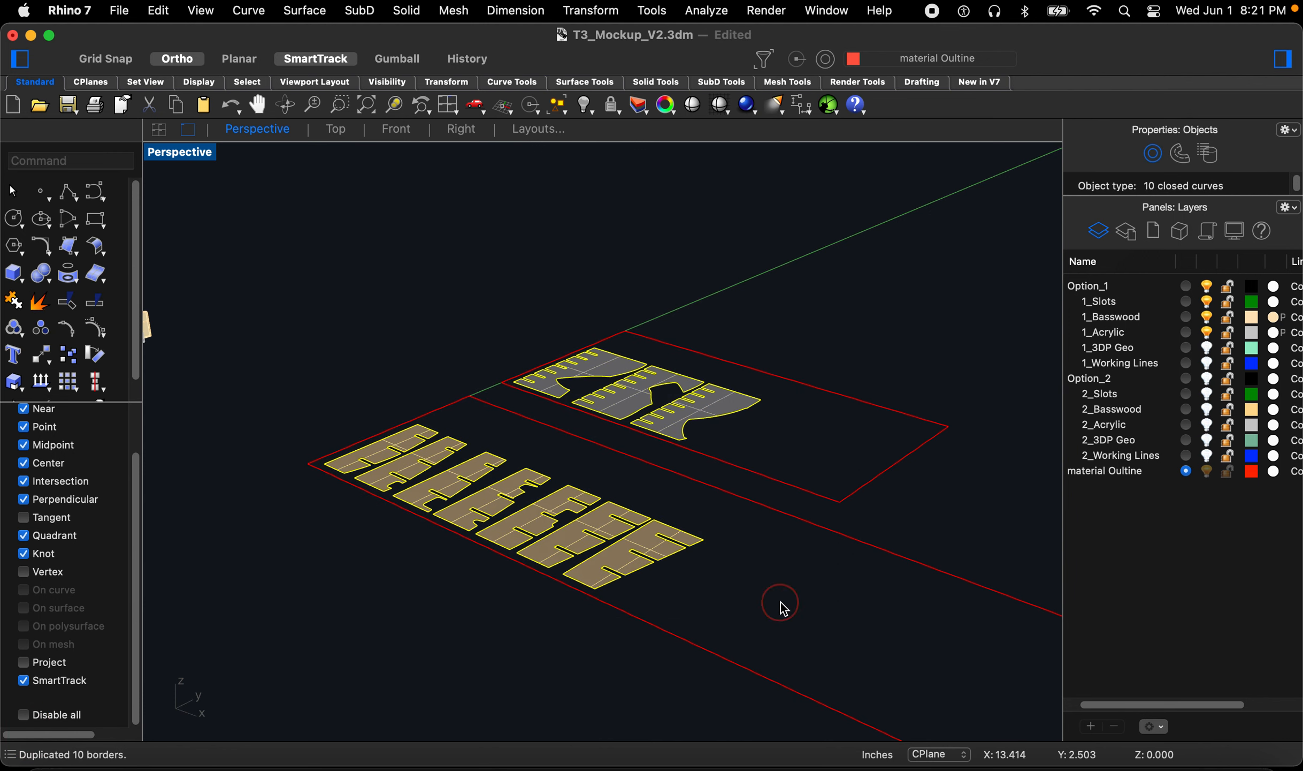
# Step: Delete the part surfaces one by one, leaving only their border curves on both sheets
pyautogui.scroll(2, 632, 533)
pyautogui.click(658, 552)
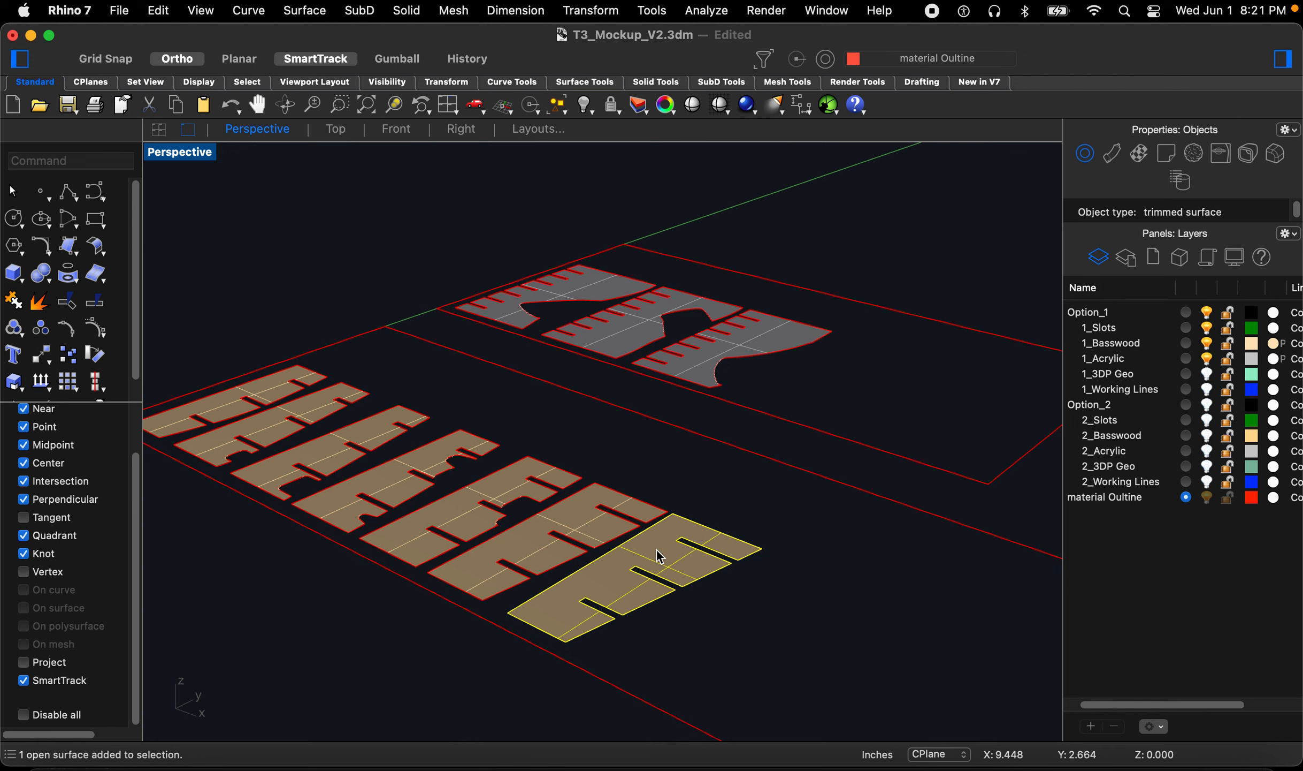
pyautogui.press('Delete')
pyautogui.click(588, 514)
pyautogui.press('Delete')
pyautogui.click(507, 490)
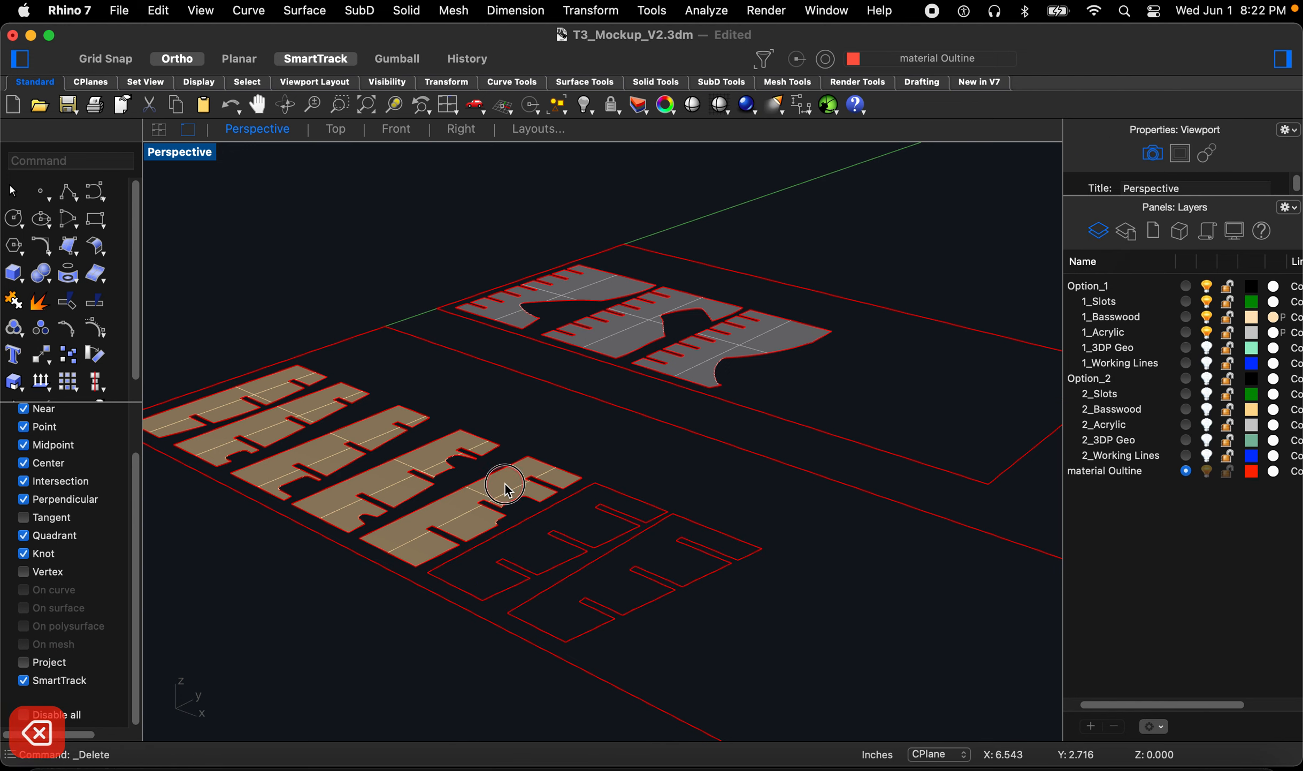
pyautogui.press('Delete')
pyautogui.click(431, 455)
pyautogui.press('Delete')
pyautogui.click(372, 436)
pyautogui.press('Delete')
pyautogui.click(326, 410)
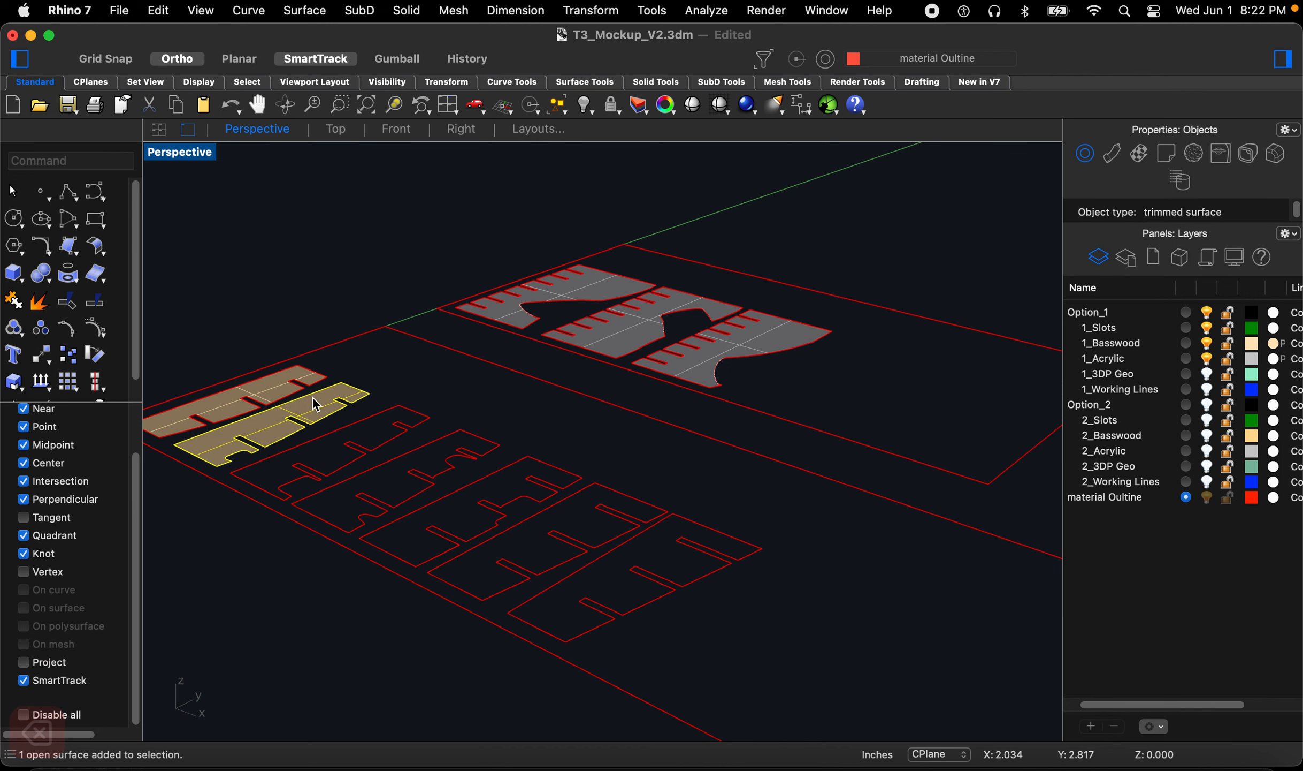
pyautogui.press('Delete')
pyautogui.click(289, 385)
pyautogui.press('Delete')
pyautogui.click(587, 285)
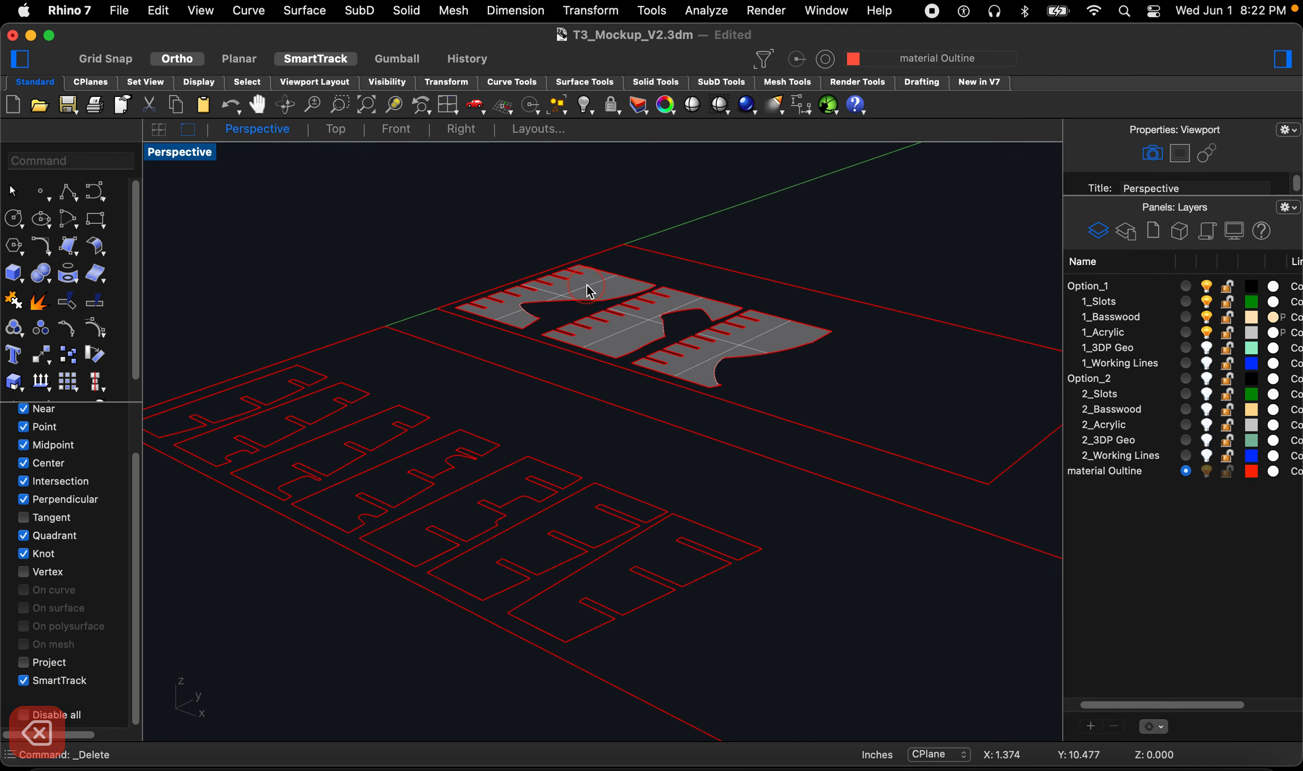
pyautogui.press('Delete')
pyautogui.click(615, 330)
pyautogui.press('Delete')
pyautogui.click(693, 361)
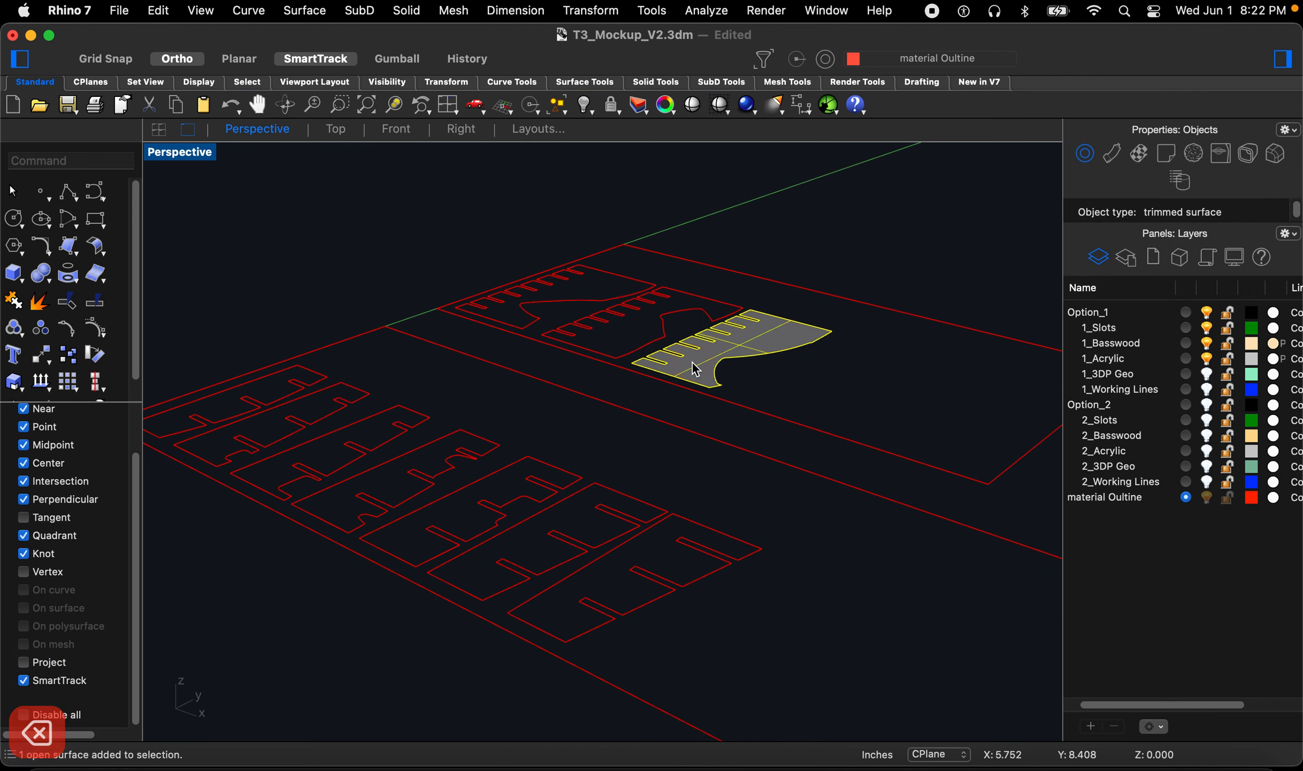
pyautogui.press('Delete')
# Step: Select the seven basswood part outlines and change their layer to 1_Basswood
pyautogui.scroll(-5, 542, 354)
pyautogui.moveTo(542, 355); pyautogui.dragTo(656, 415, button='right')
pyautogui.moveTo(342, 447); pyautogui.dragTo(594, 540)
pyautogui.rightClick(1113, 332)
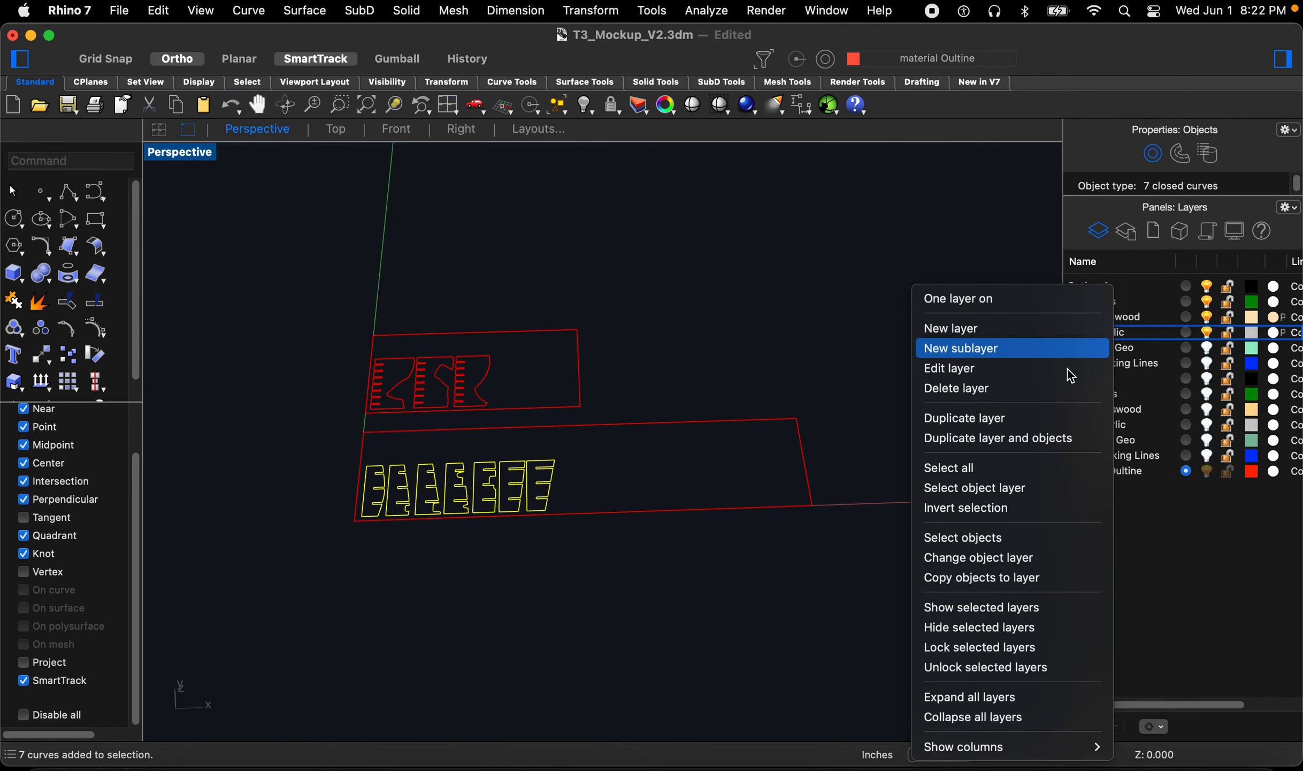
pyautogui.click(1023, 557)
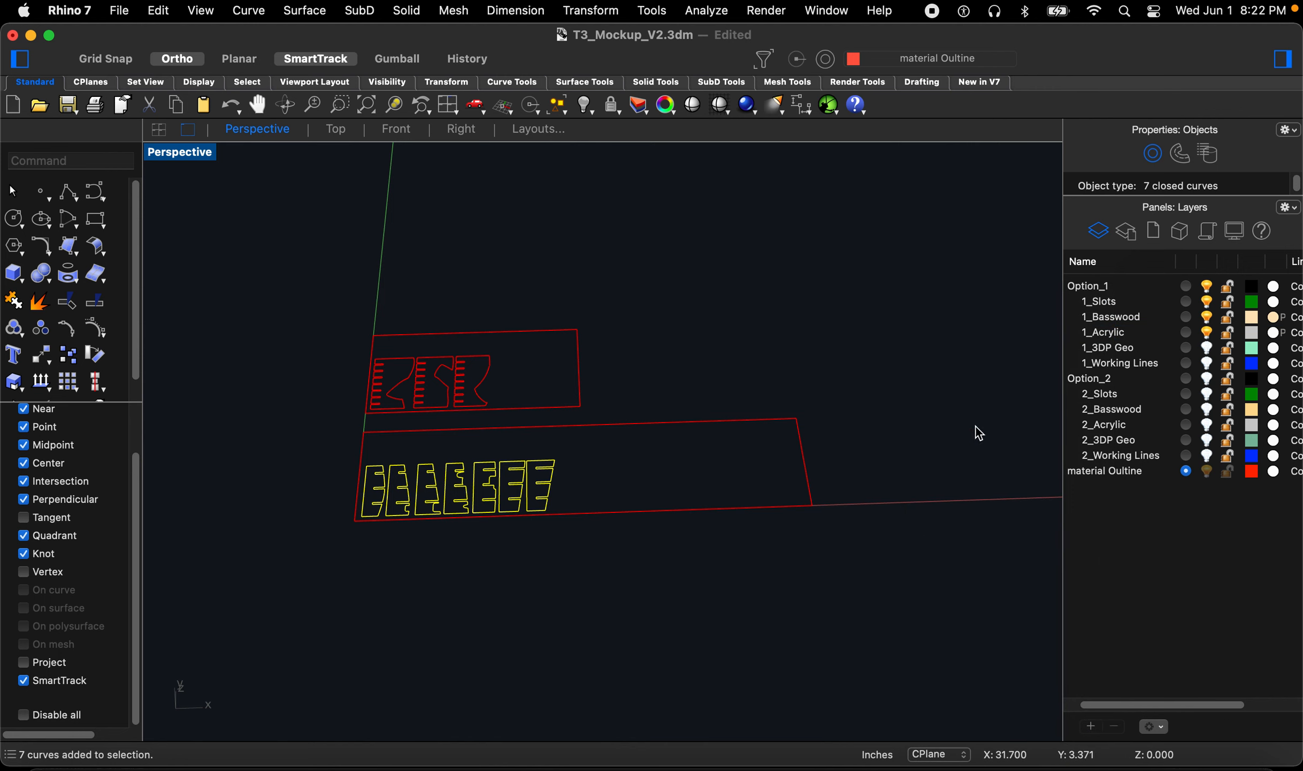
pyautogui.rightClick(1107, 319)
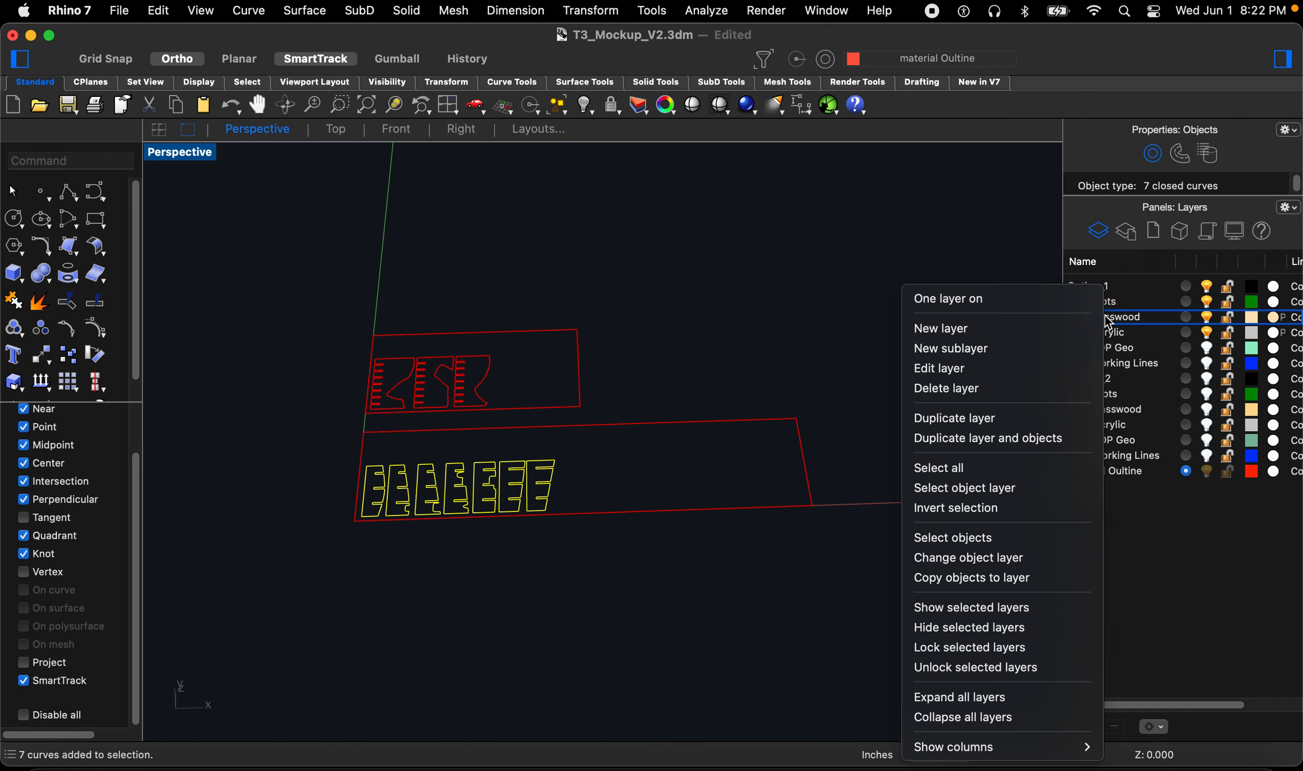
pyautogui.click(966, 560)
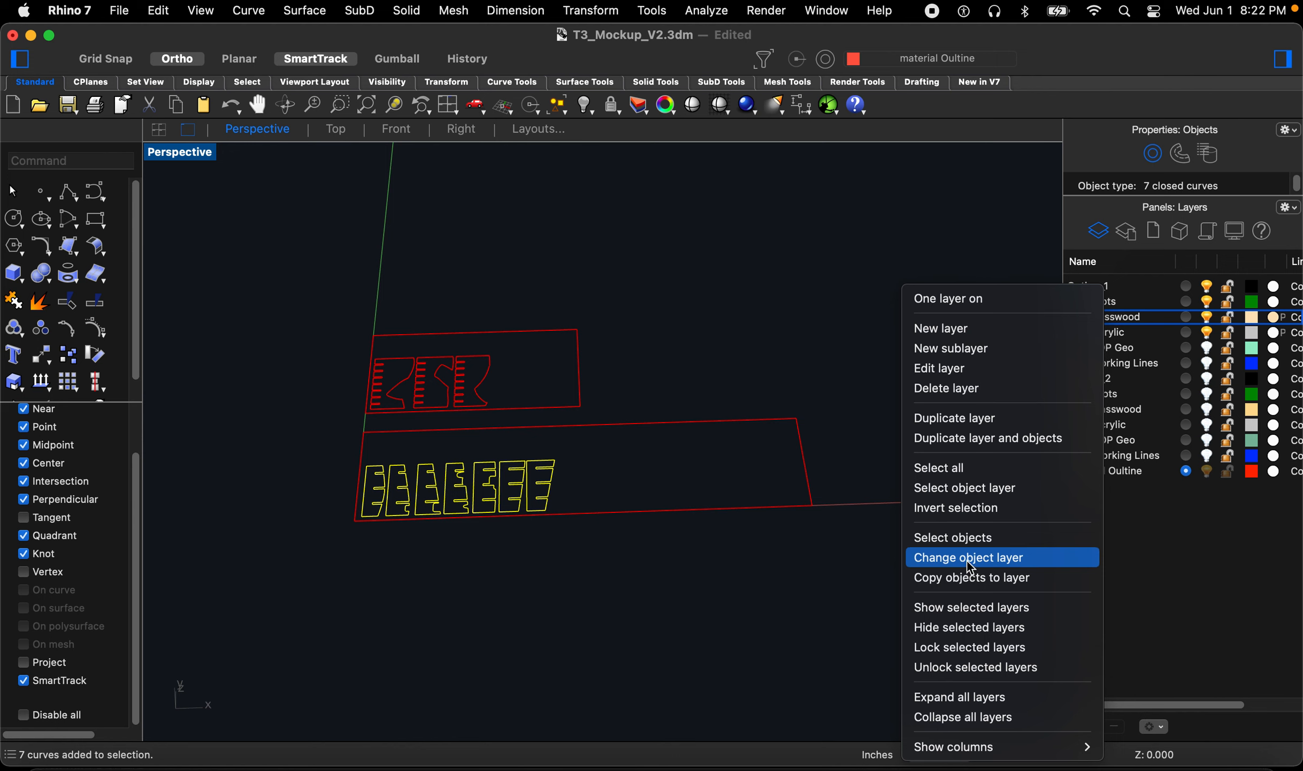
# Step: Select the three acrylic part outlines and change their layer to 1_Acrylic
pyautogui.scroll(2, 551, 503)
pyautogui.click(548, 494)
pyautogui.click(485, 430)
pyautogui.moveTo(237, 256); pyautogui.dragTo(492, 397)
pyautogui.rightClick(1135, 337)
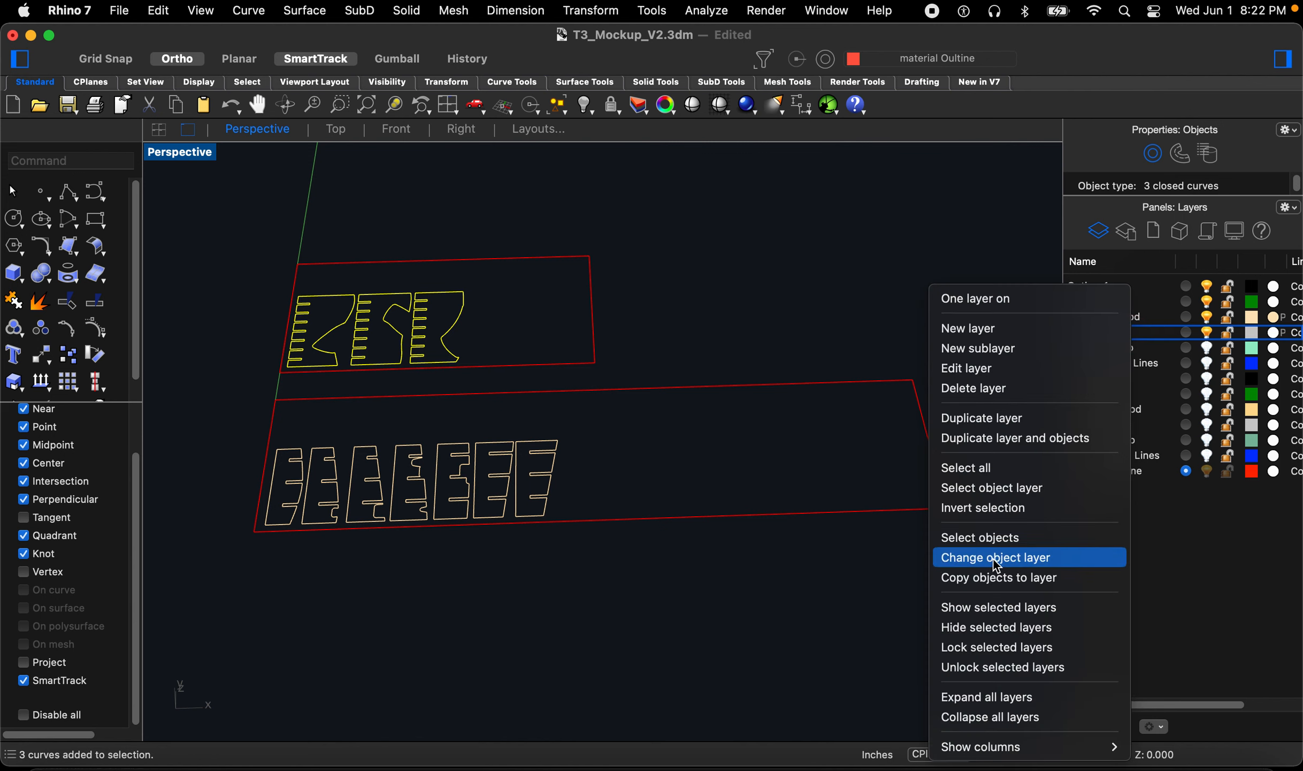
pyautogui.click(712, 623)
# Step: Select both sheet outlines with their part curves and move them together to a new spot beside the model
pyautogui.scroll(-8, 590, 463)
pyautogui.scroll(6, 448, 434)
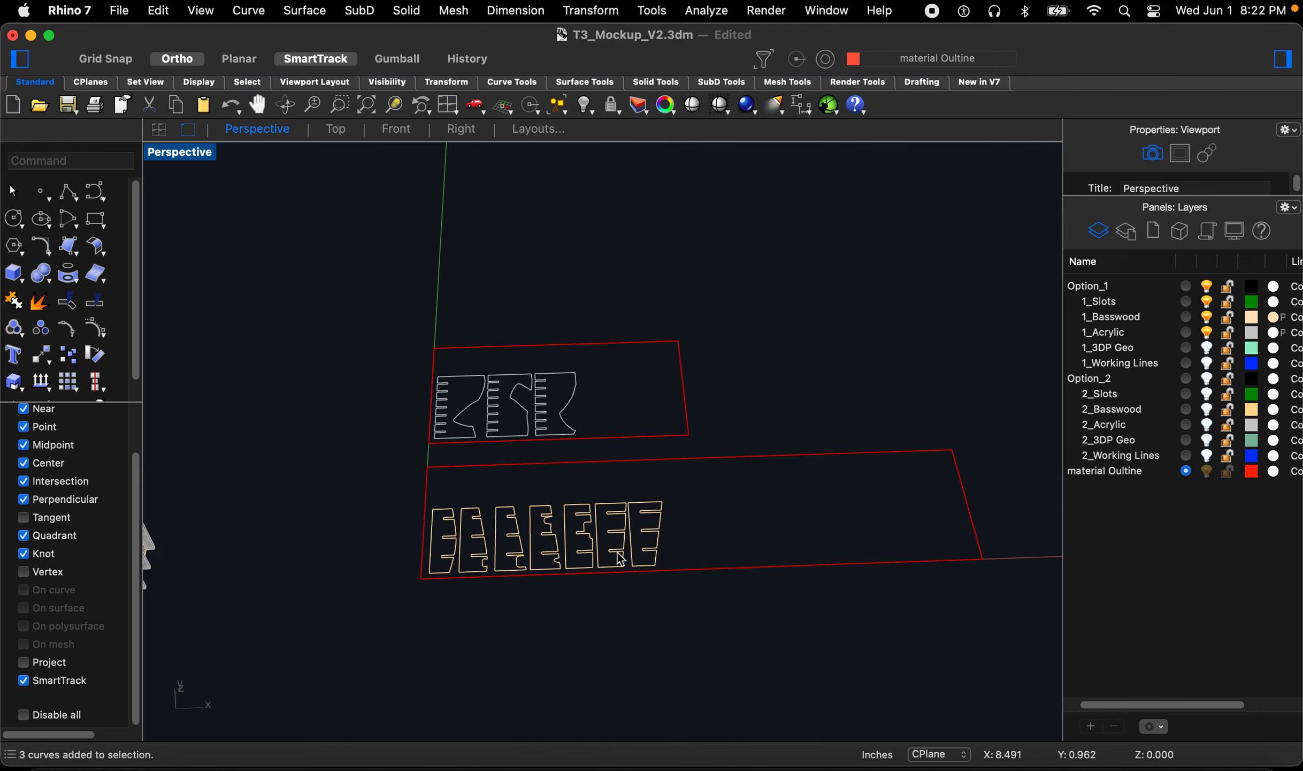
pyautogui.scroll(-3, 480, 522)
pyautogui.scroll(-2, 647, 490)
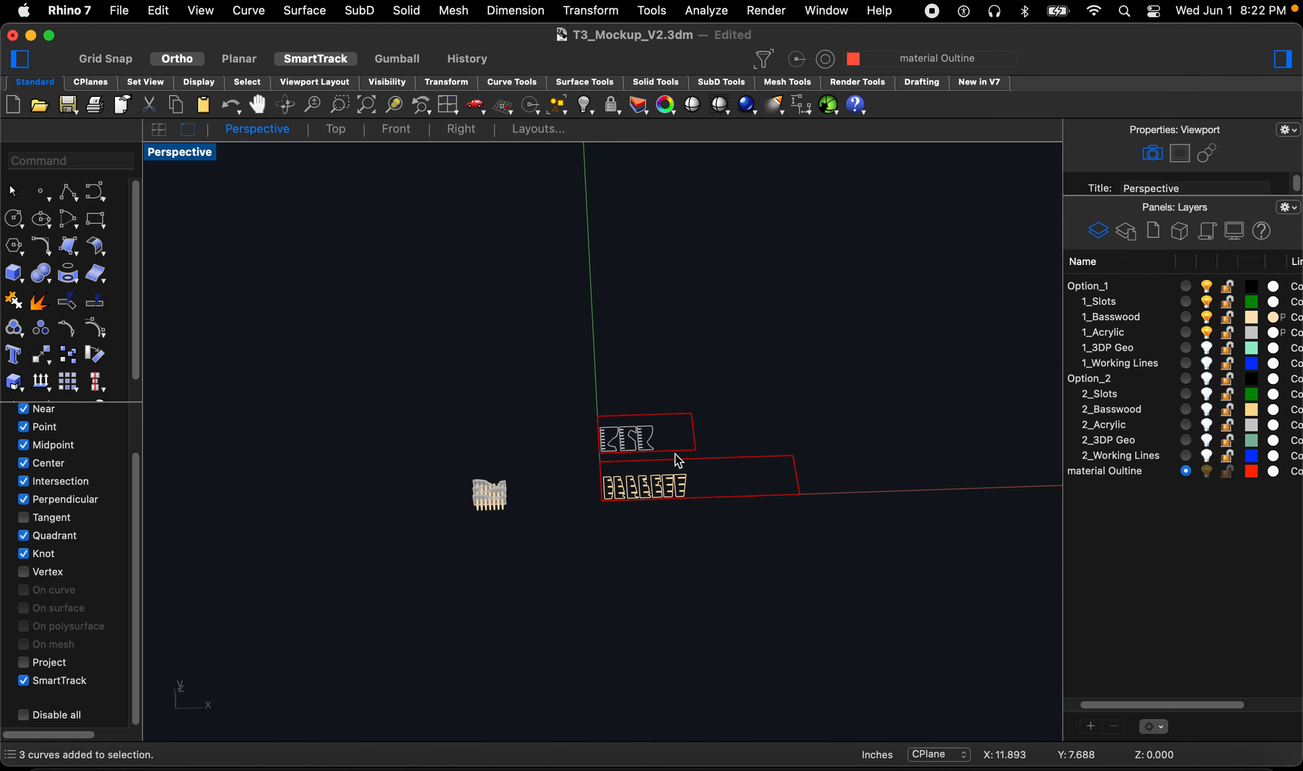
pyautogui.scroll(5, 658, 535)
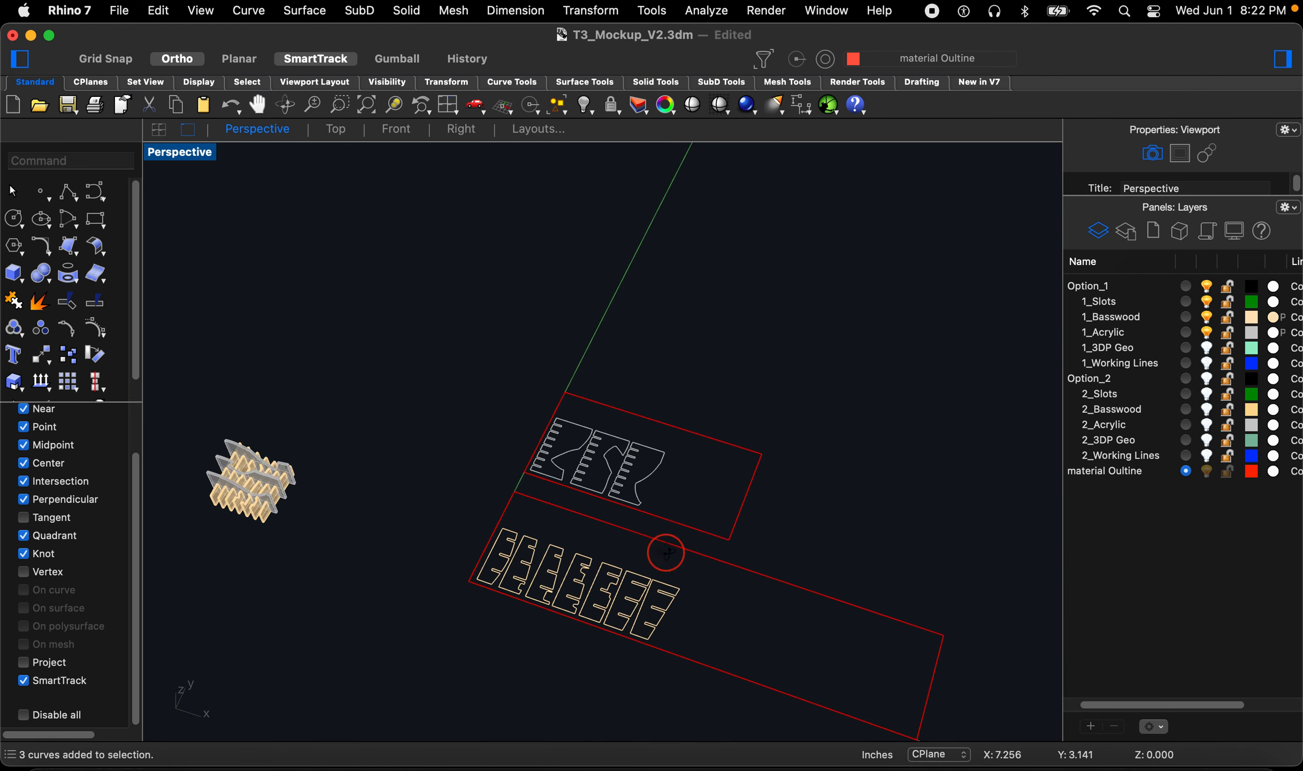
pyautogui.scroll(-3, 497, 510)
pyautogui.moveTo(438, 422); pyautogui.dragTo(835, 610)
pyautogui.scroll(-3, 619, 554)
pyautogui.write('m')
pyautogui.press('Return')
pyautogui.click(653, 658)
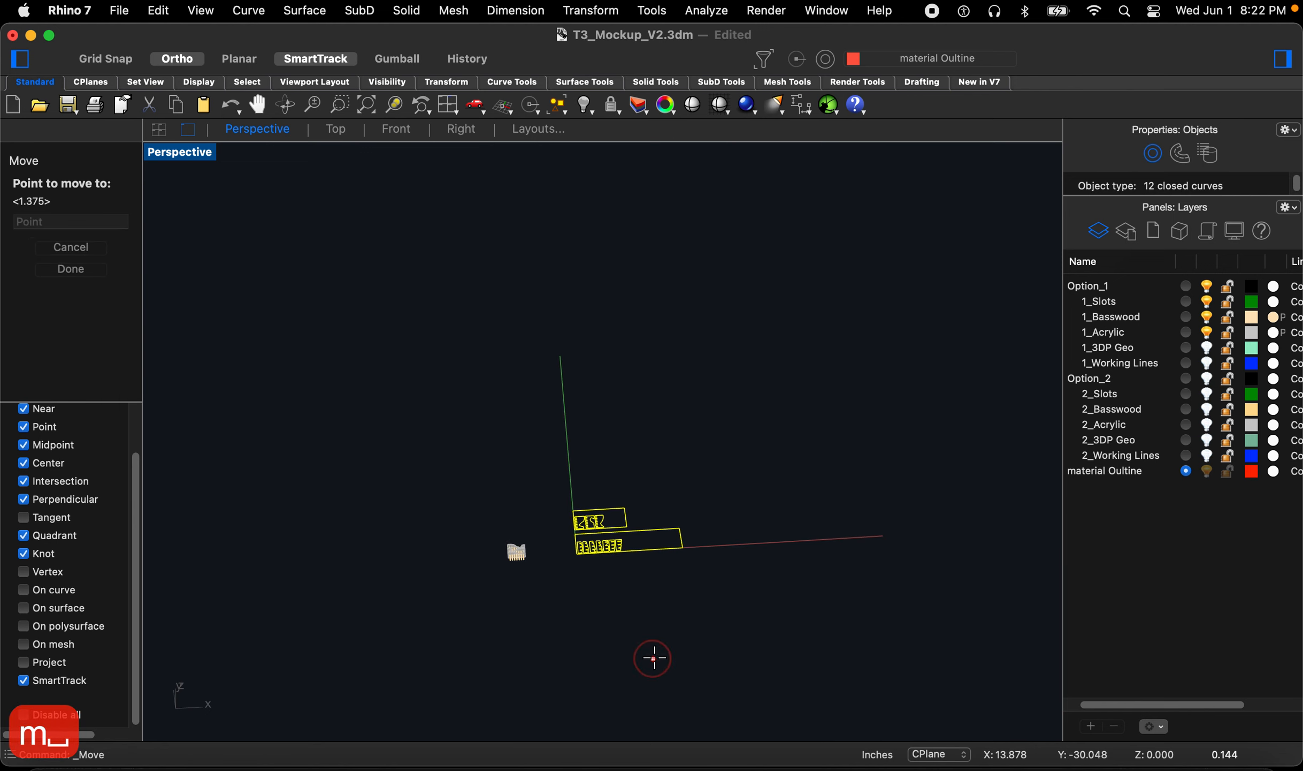
pyautogui.click(789, 642)
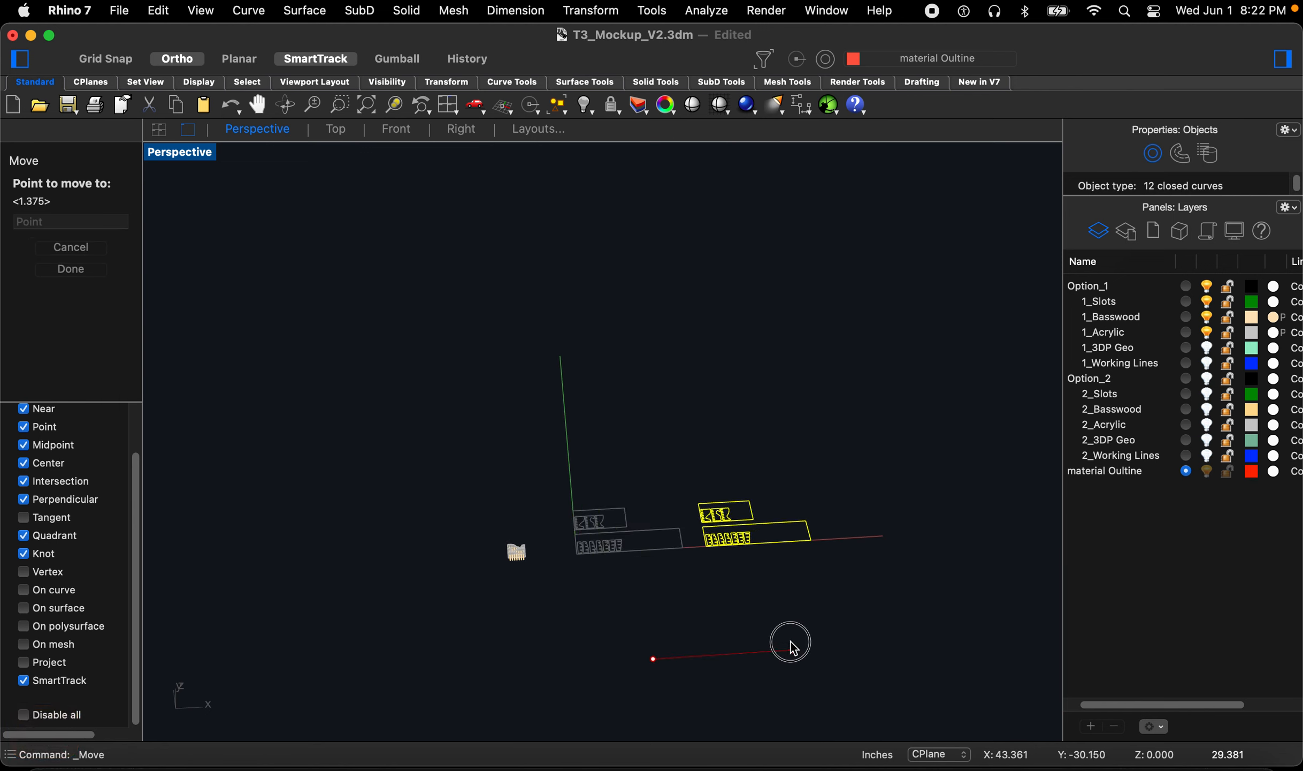
pyautogui.click(755, 618)
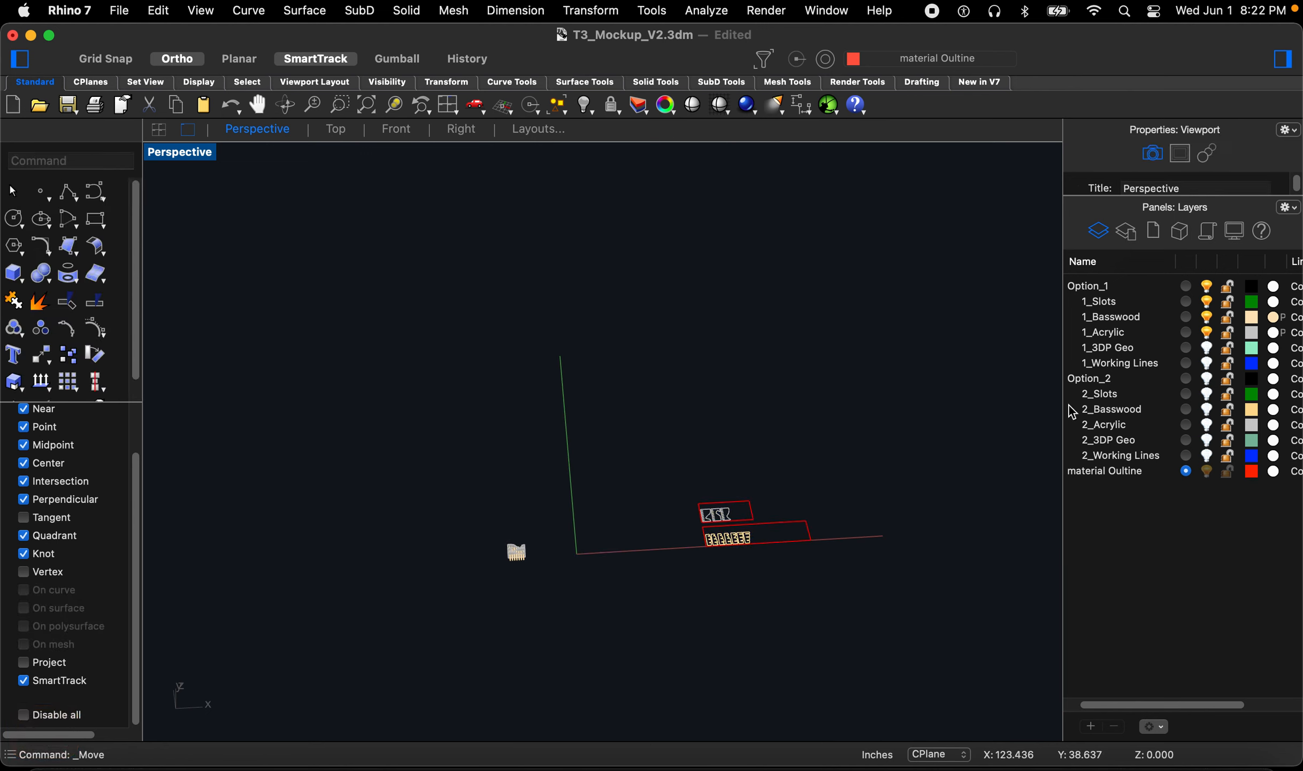
# Step: Hide the Option_1 layer group and turn on the Option_2 layer group
pyautogui.click(1207, 286)
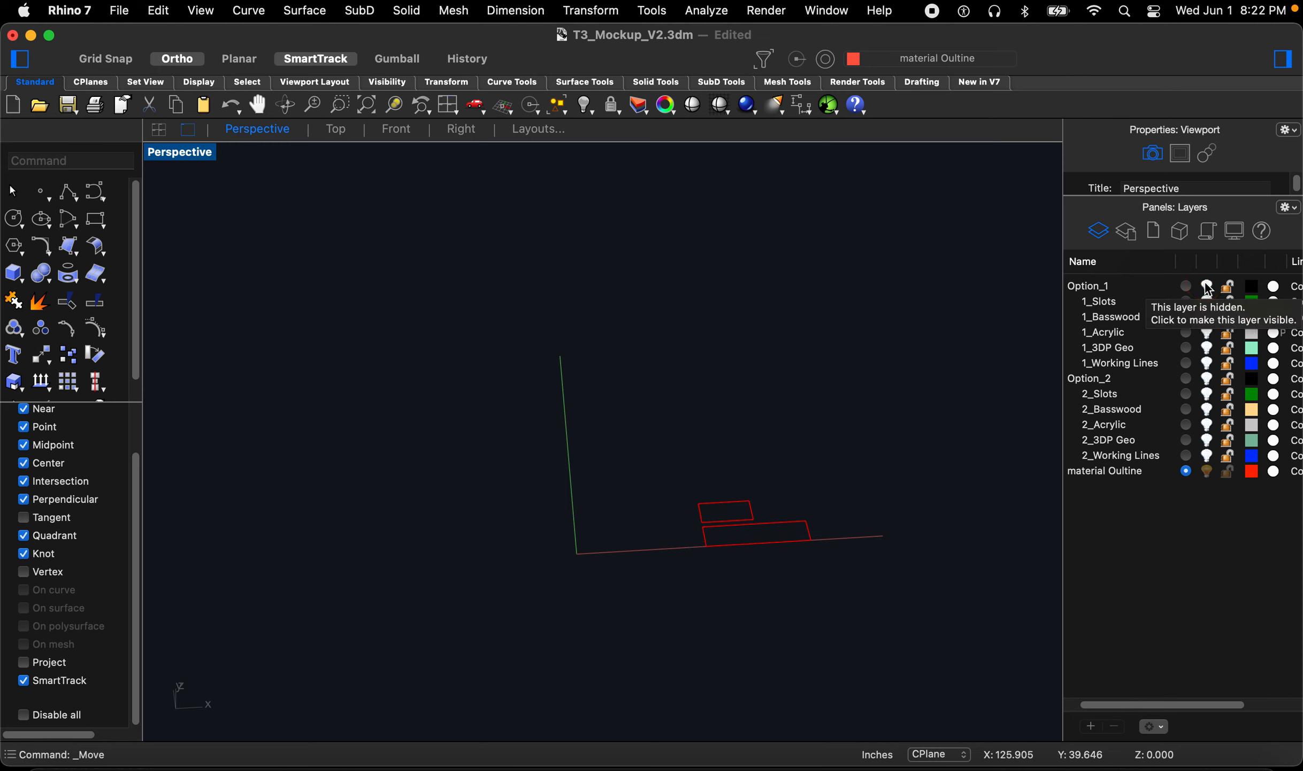
pyautogui.click(1207, 378)
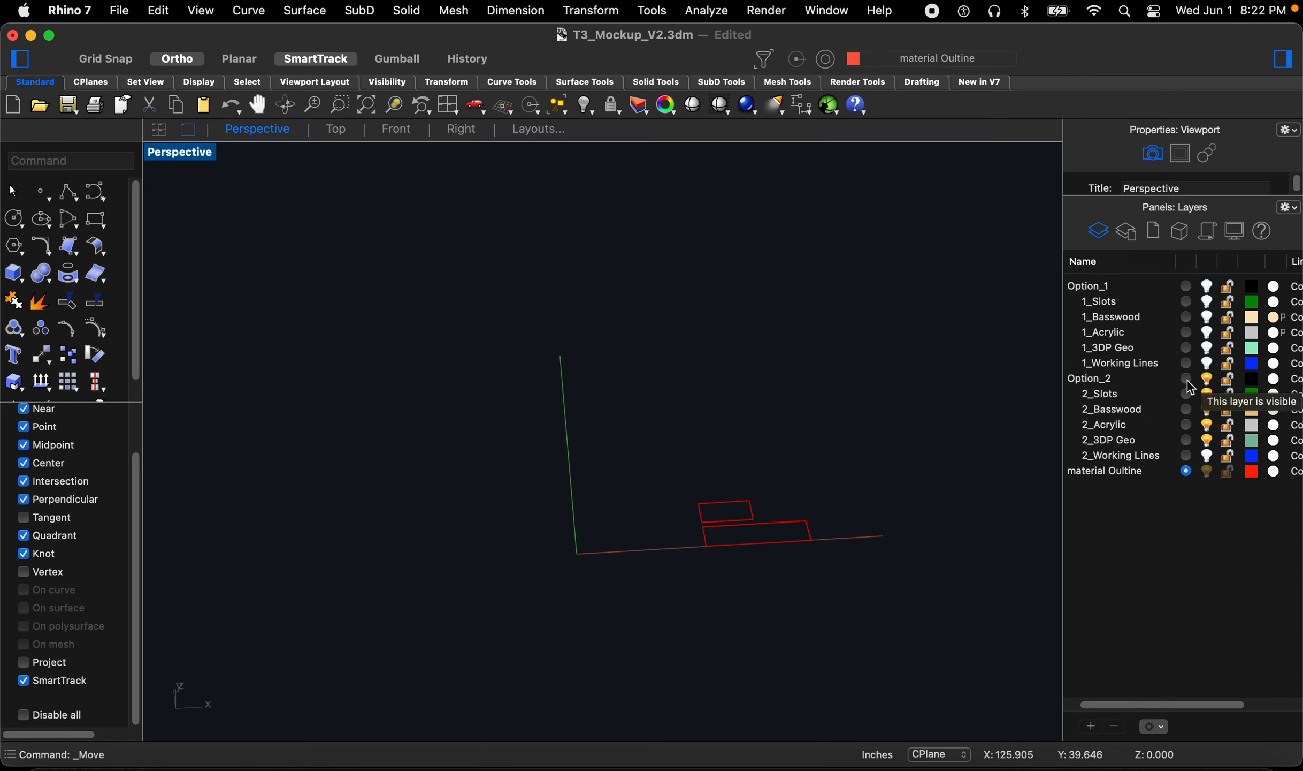
pyautogui.scroll(6, 557, 513)
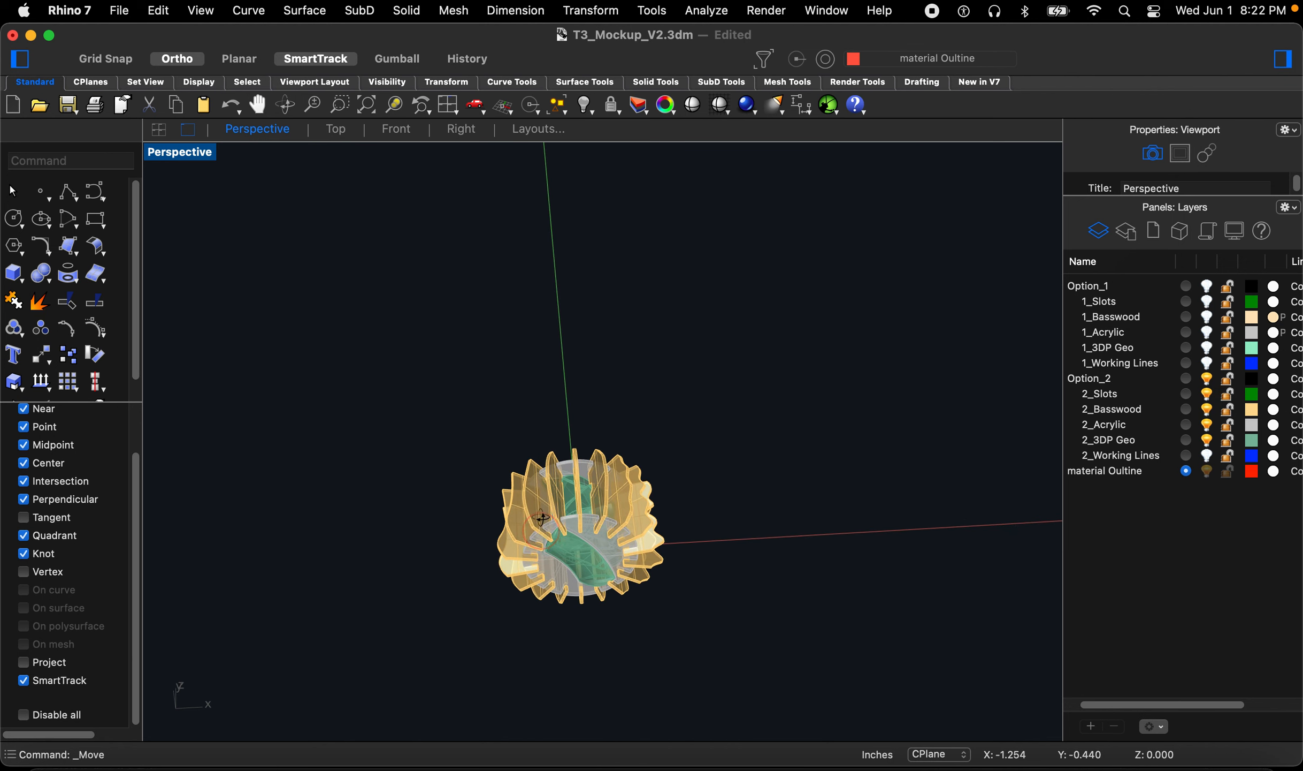
# Step: Select the Option 2 model's twenty solids and copy them to a new spot beside the original
pyautogui.scroll(5, 548, 499)
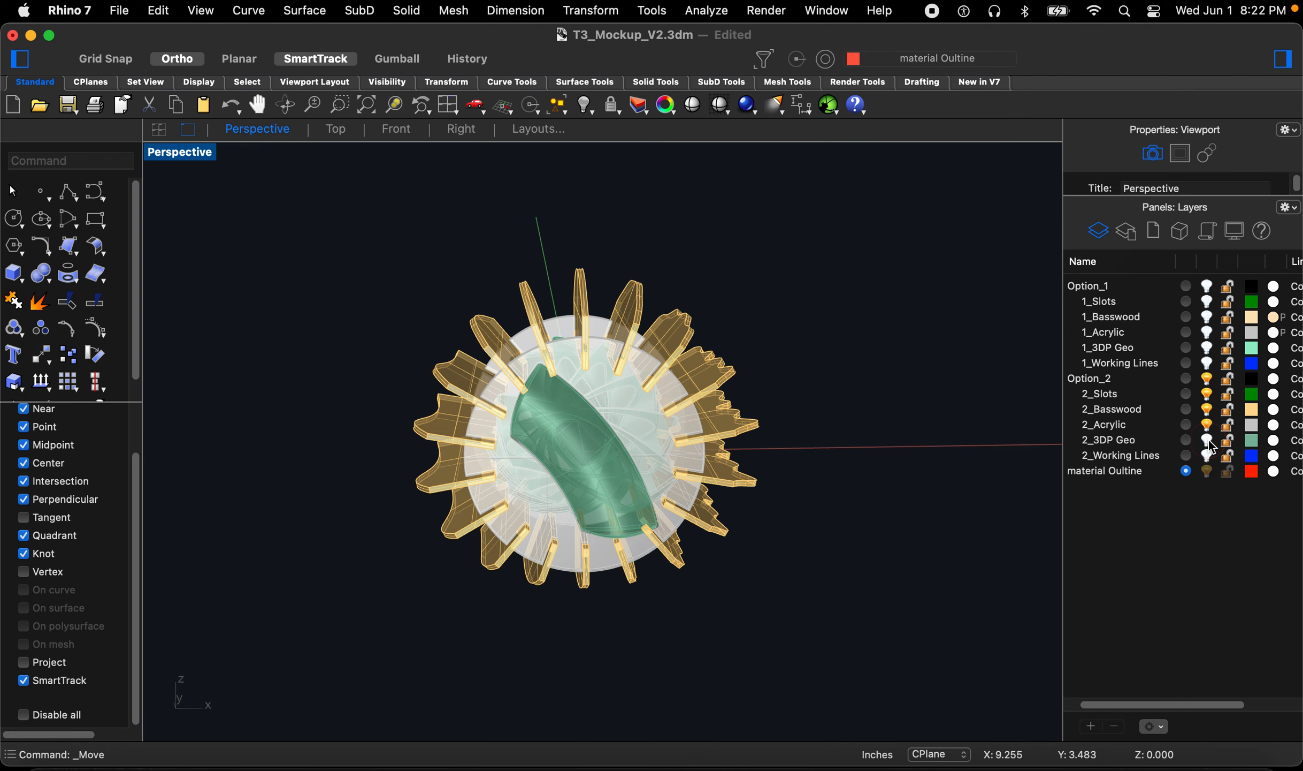
pyautogui.moveTo(729, 475); pyautogui.dragTo(601, 391, button='right')
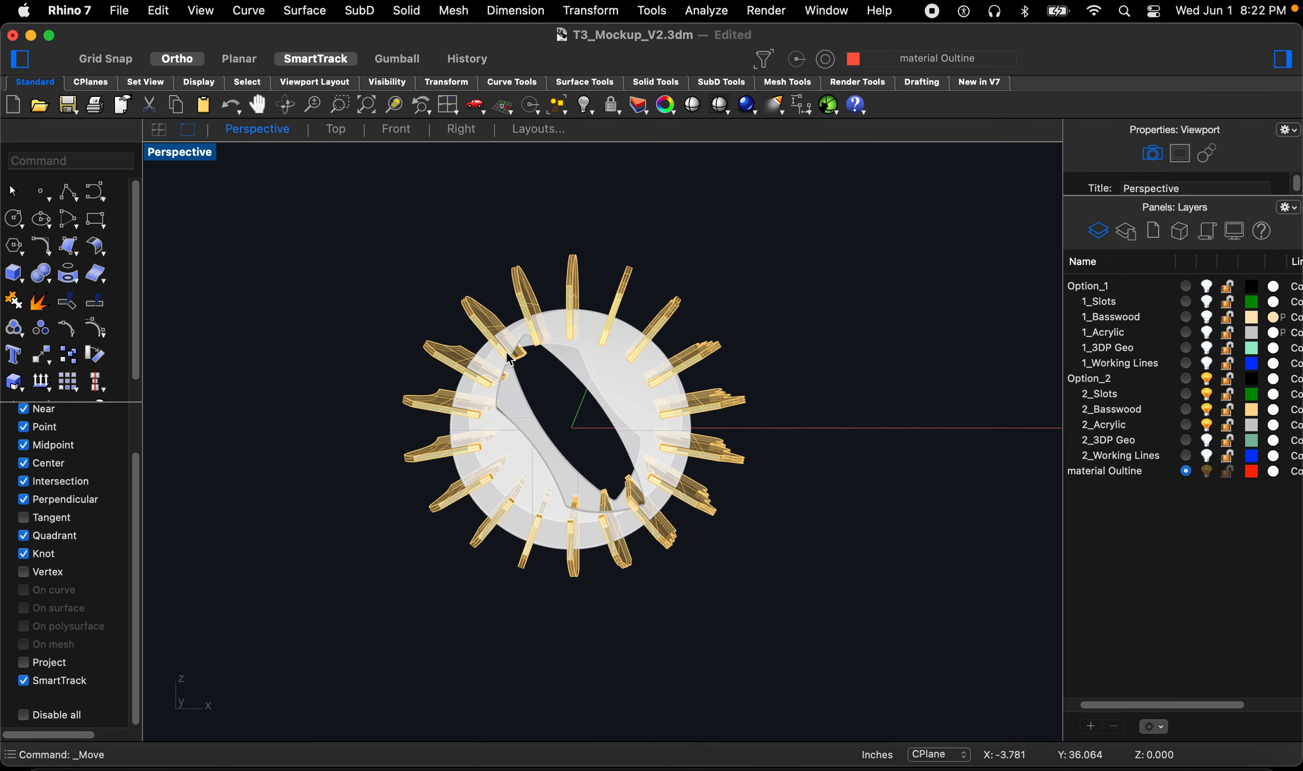
pyautogui.scroll(-8, 497, 393)
pyautogui.moveTo(477, 498); pyautogui.dragTo(484, 518, button='right')
pyautogui.scroll(-9, 484, 517)
pyautogui.moveTo(422, 405); pyautogui.dragTo(566, 532)
pyautogui.write('copy')
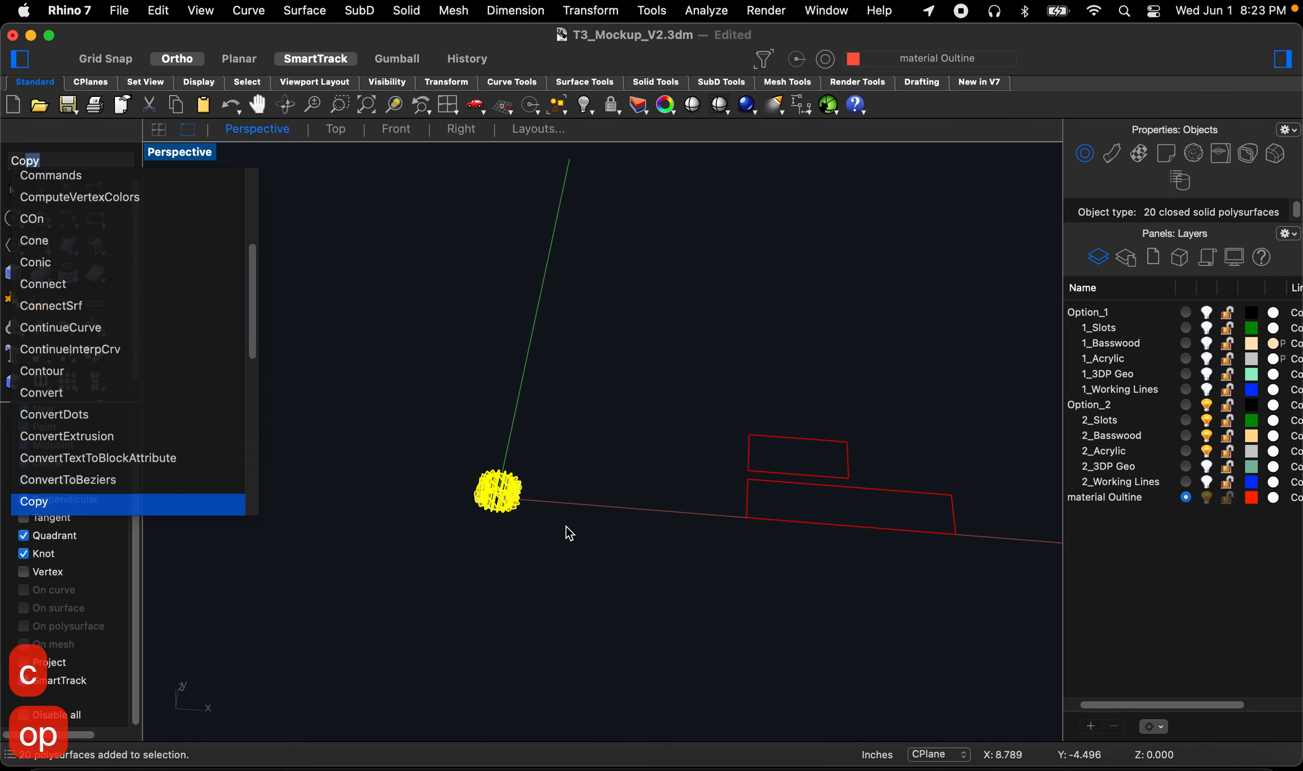
pyautogui.press('space')
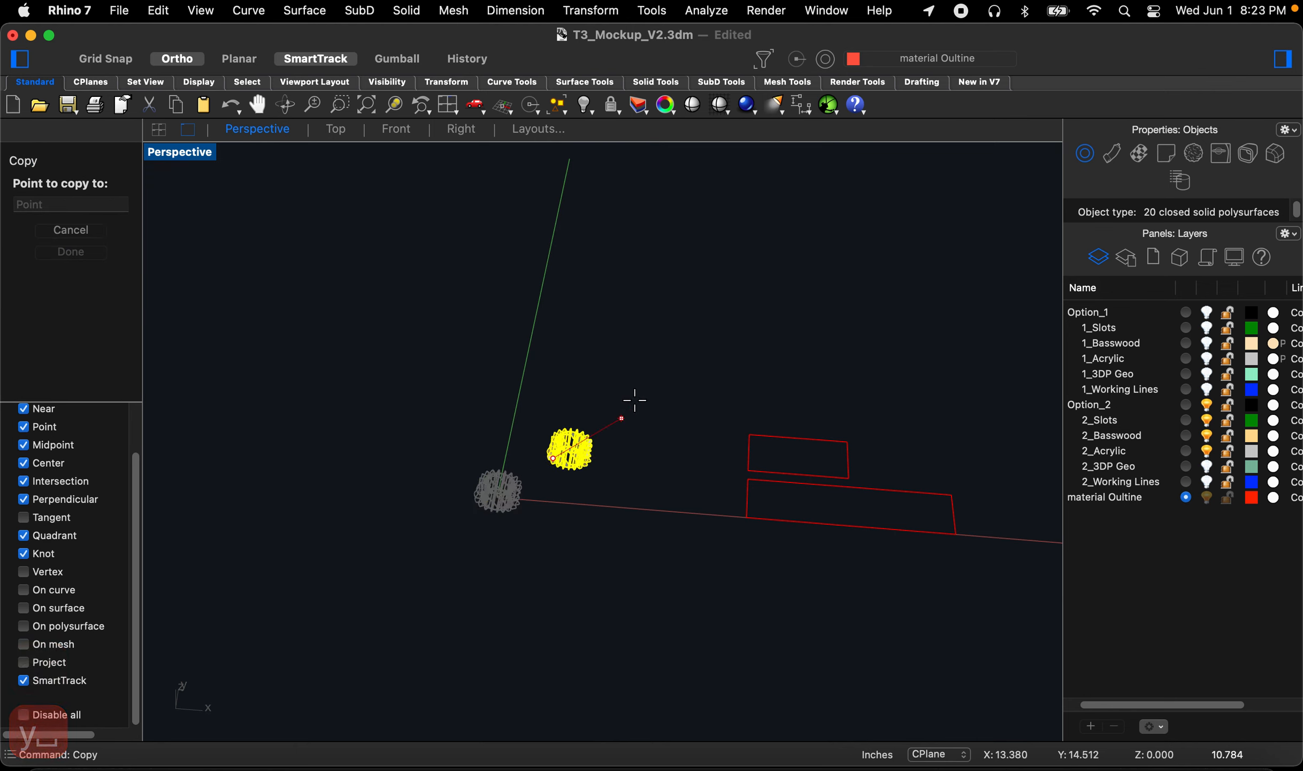
pyautogui.click(661, 388)
pyautogui.press('Return')
pyautogui.press('Escape')
pyautogui.press('Escape')
pyautogui.press('Escape')
# Step: Select the copy's two acrylic ring solids and rotate them 90 degrees so they lie flat
pyautogui.scroll(10, 617, 409)
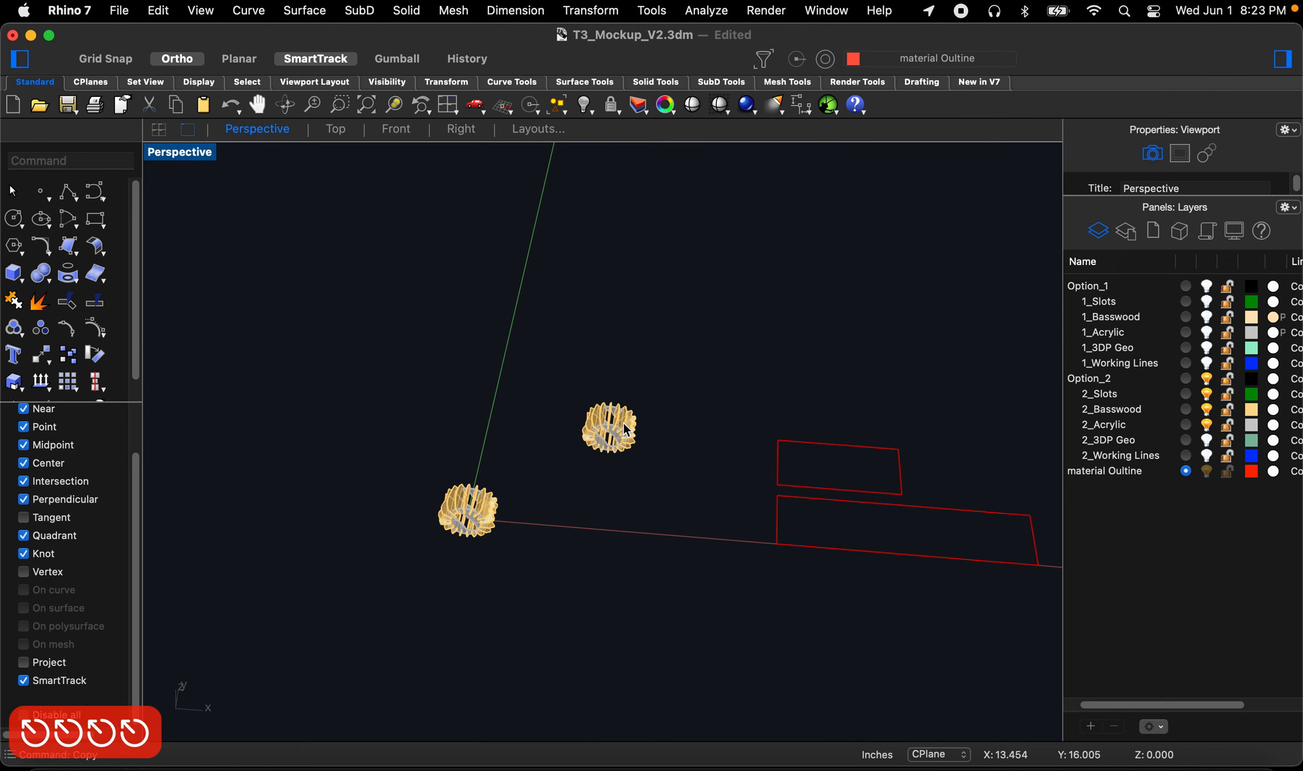
pyautogui.moveTo(587, 439); pyautogui.dragTo(583, 497, button='right')
pyautogui.scroll(11, 564, 551)
pyautogui.scroll(3, 583, 497)
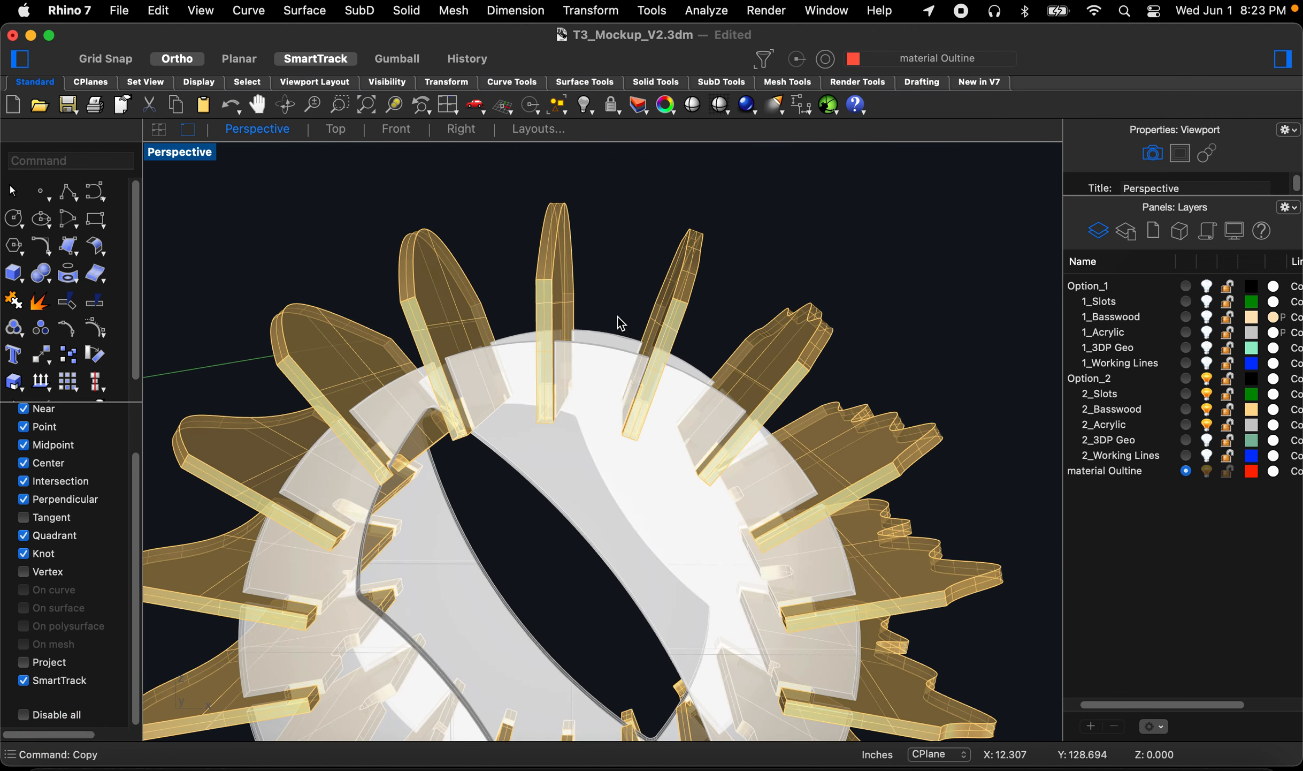
pyautogui.moveTo(605, 382); pyautogui.dragTo(603, 381)
pyautogui.scroll(-5, 603, 381)
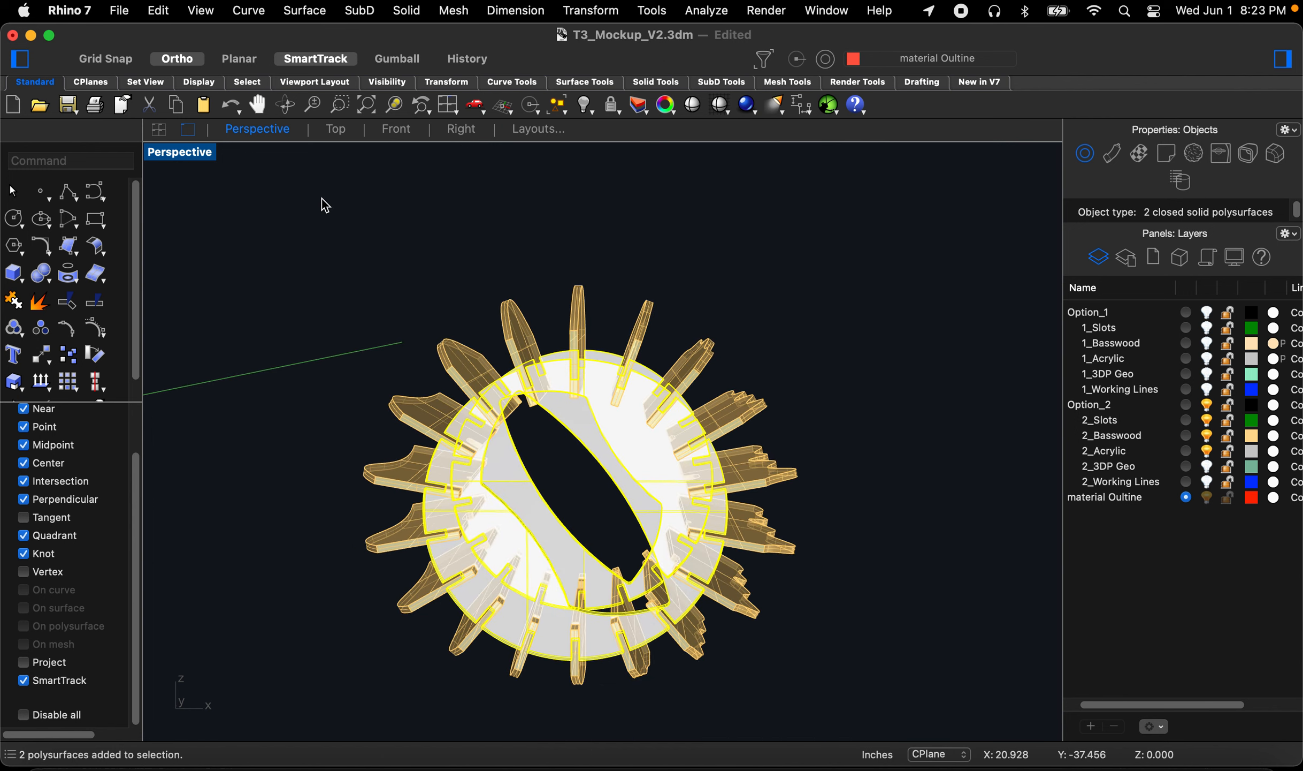
pyautogui.click(401, 132)
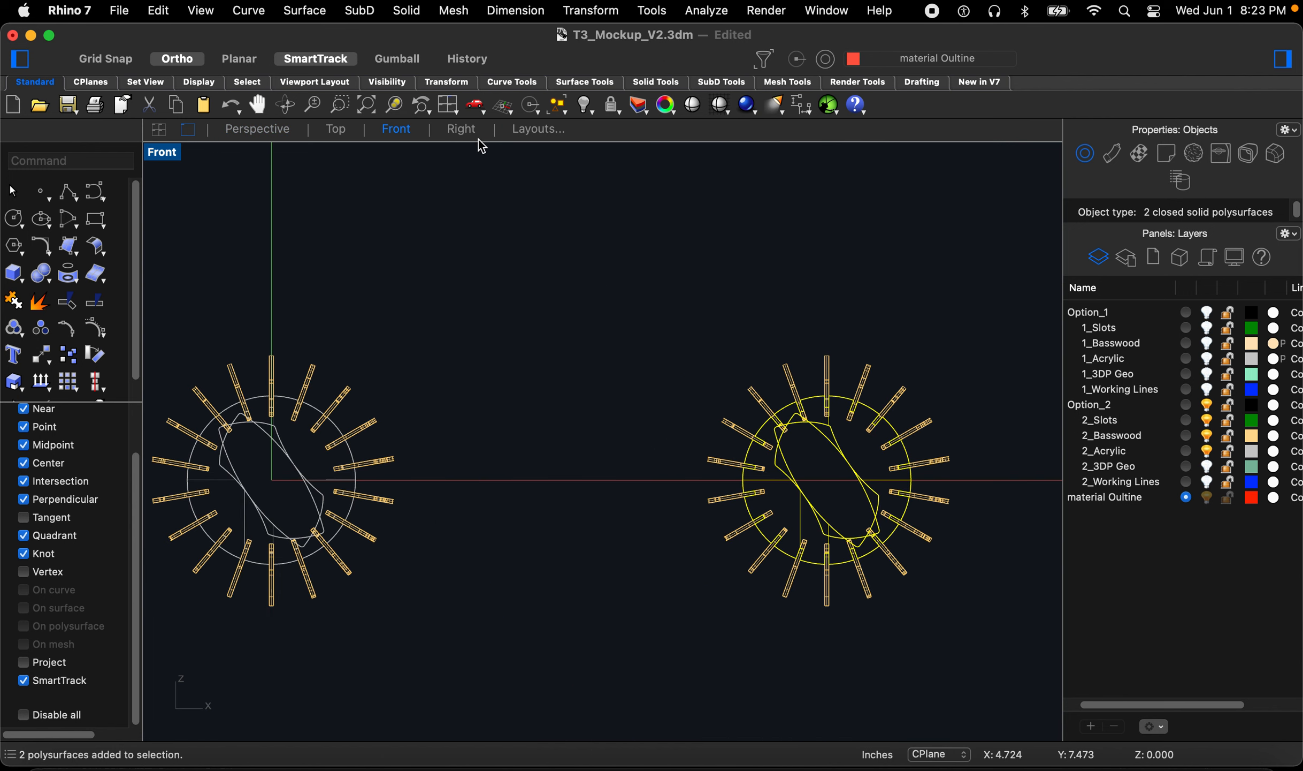
pyautogui.click(462, 130)
pyautogui.write('rotate')
pyautogui.press('Return')
pyautogui.scroll(-2, 604, 456)
pyautogui.click(626, 527)
pyautogui.click(739, 527)
pyautogui.click(626, 428)
pyautogui.press('Escape')
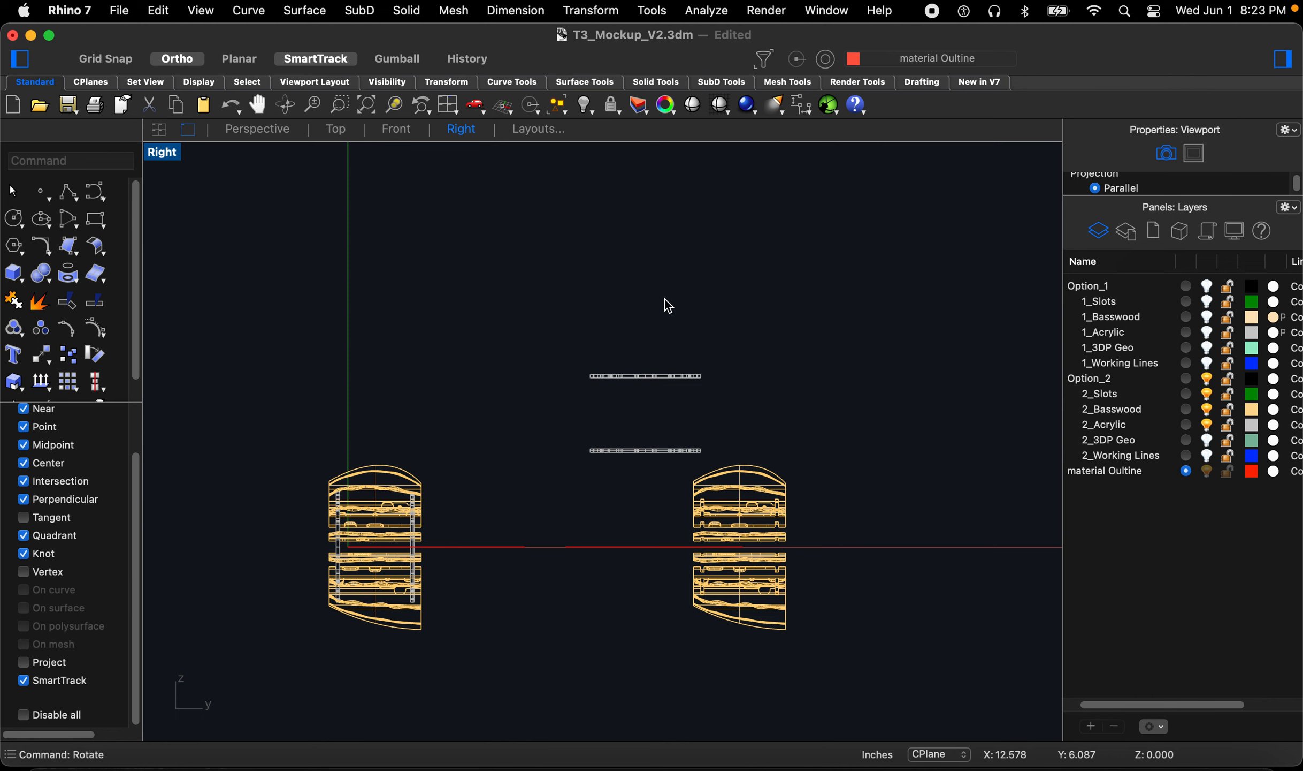
# Step: In the Front view, rotate the copy's topmost fin about its upper end until it lies horizontal
pyautogui.click(264, 138)
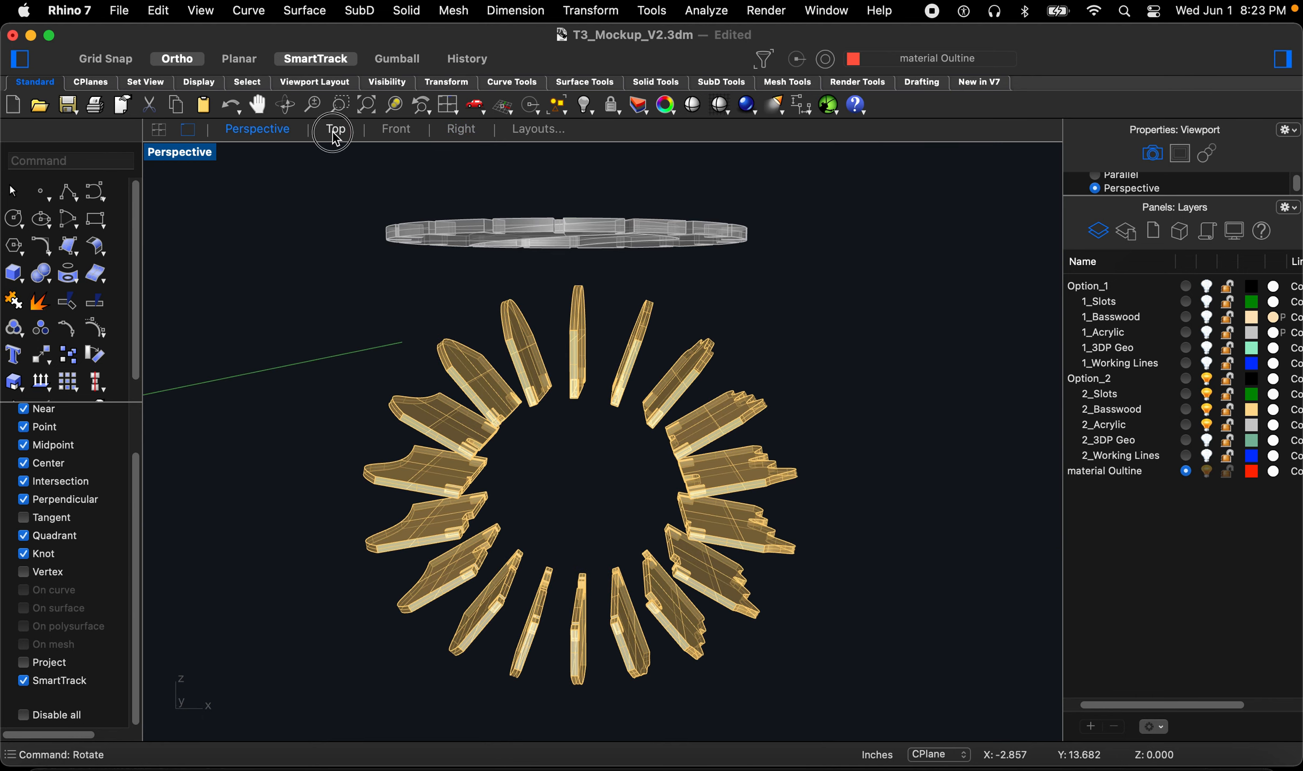
pyautogui.click(336, 131)
pyautogui.click(397, 131)
pyautogui.scroll(3, 941, 332)
pyautogui.click(724, 420)
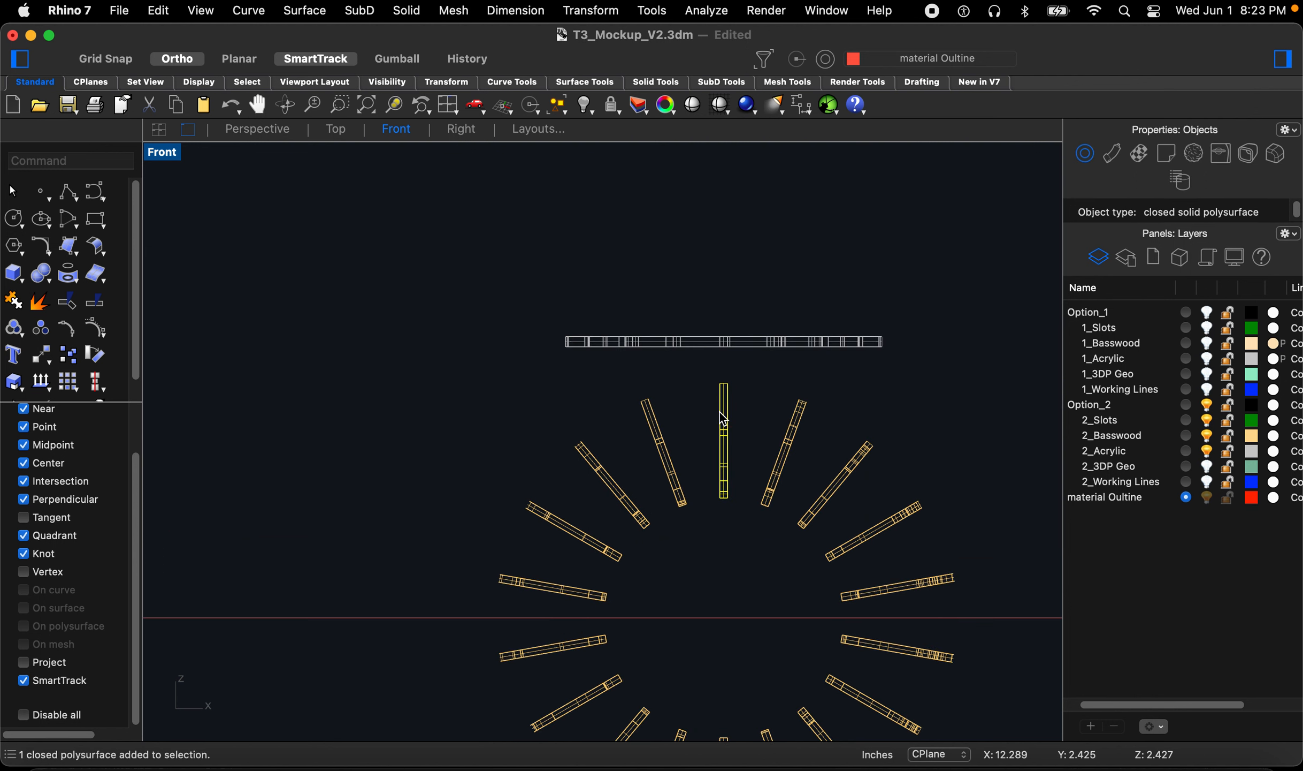
pyautogui.write('Ror')
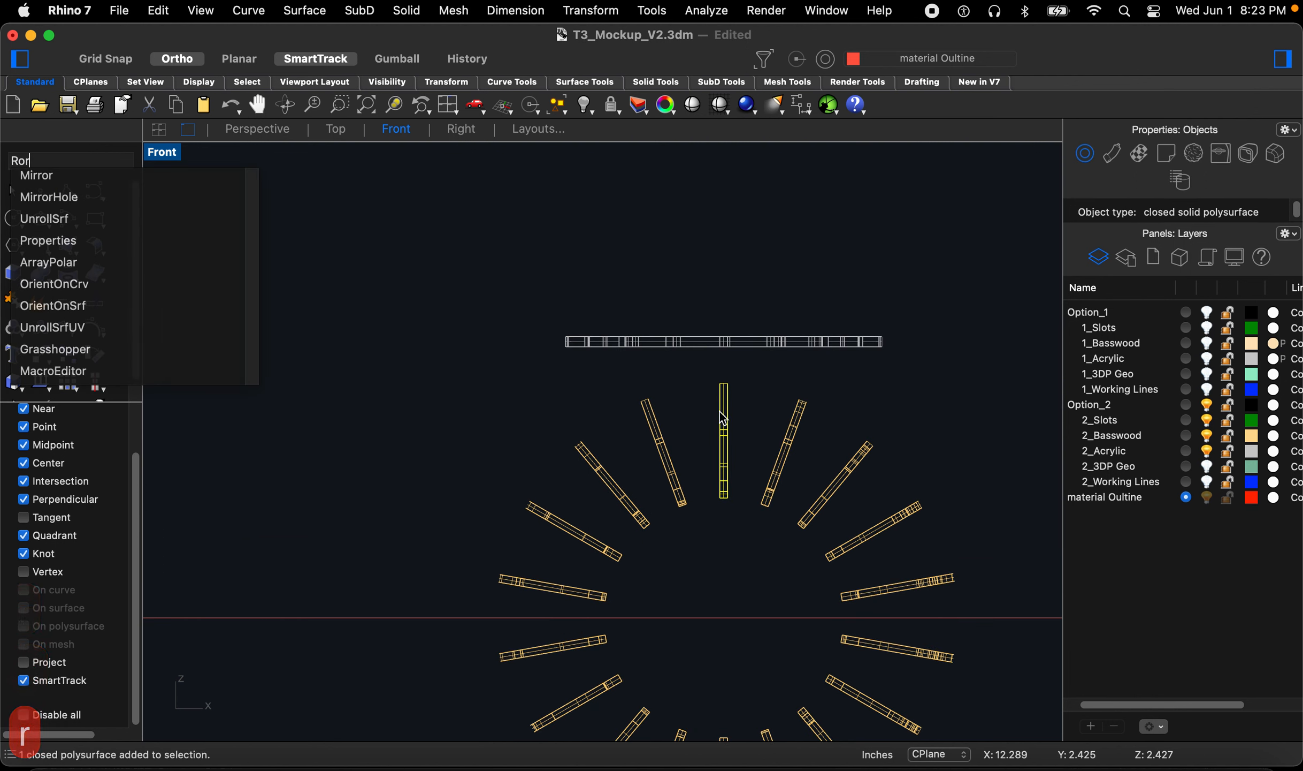
pyautogui.press('BackSpace')
pyautogui.write('t')
pyautogui.press('space')
pyautogui.click(729, 382)
pyautogui.click(728, 587)
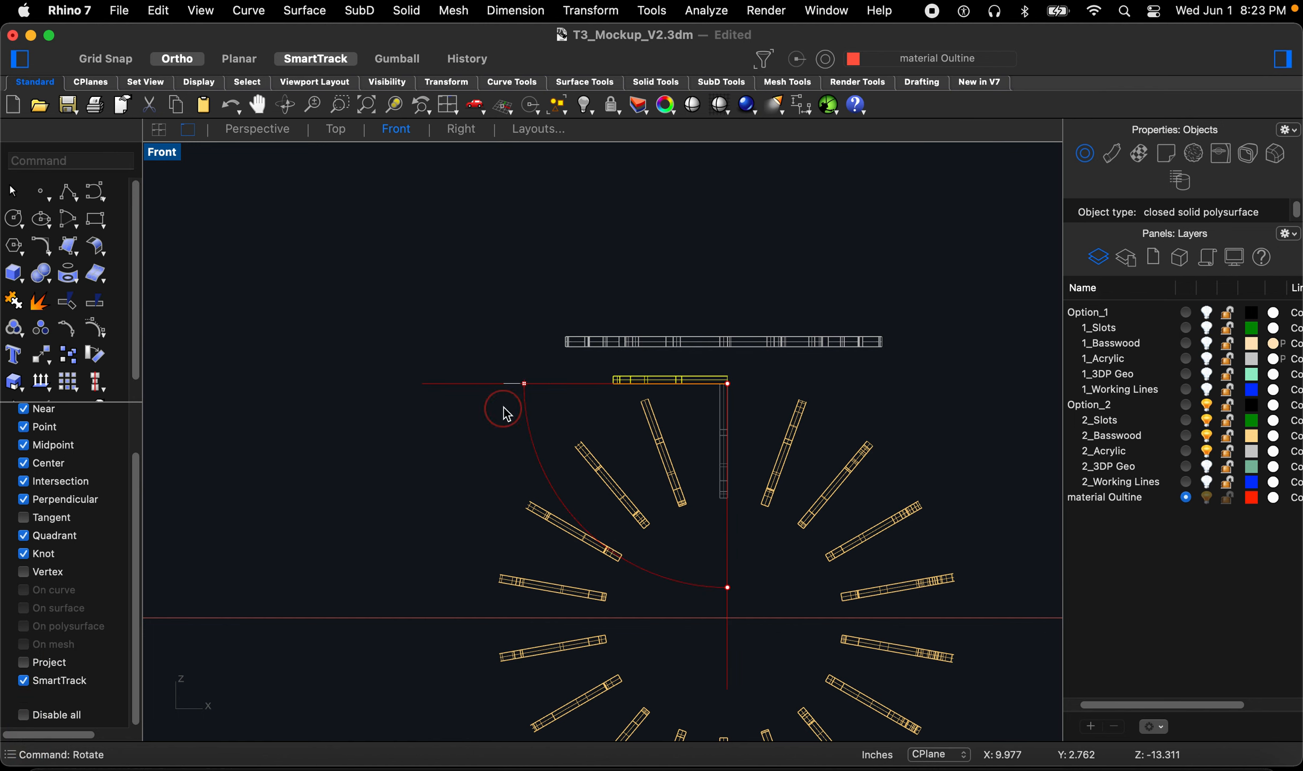
pyautogui.press('space')
pyautogui.click(649, 400)
pyautogui.click(684, 552)
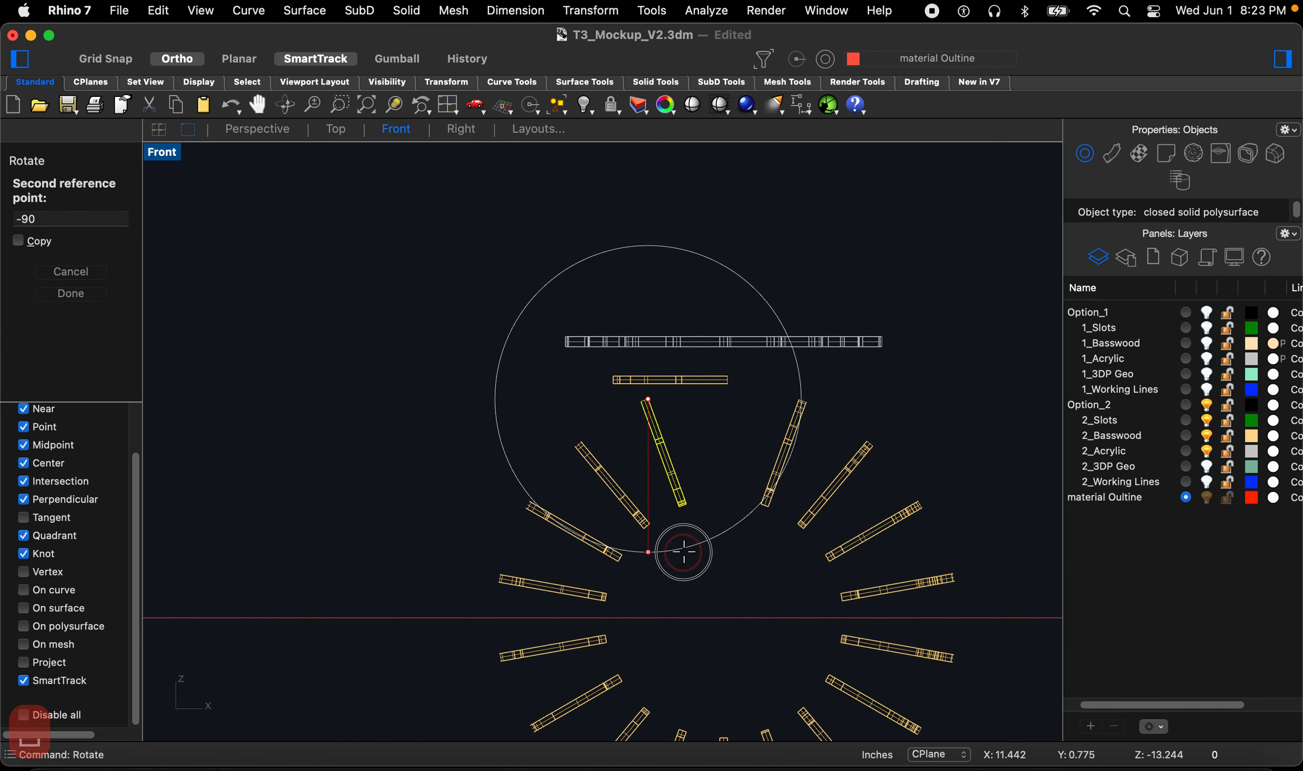
pyautogui.click(476, 423)
pyautogui.press('super+z')
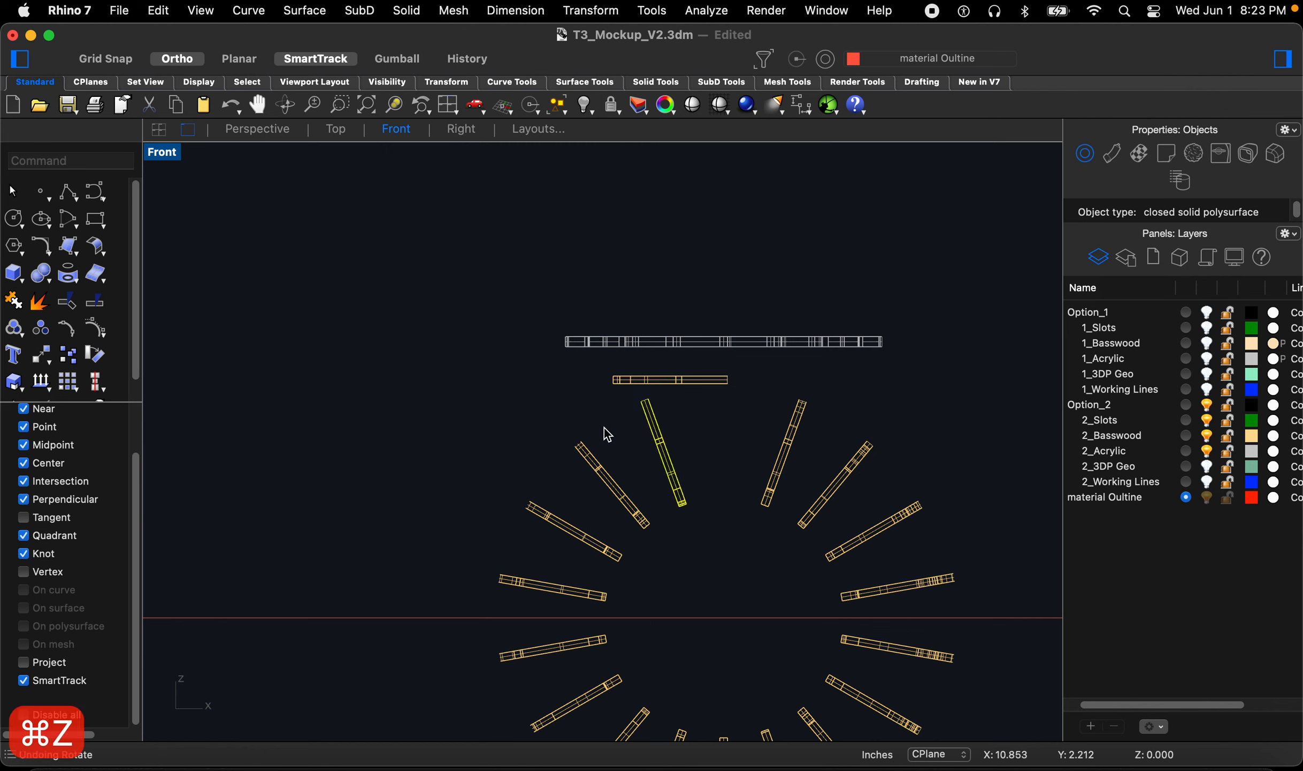
# Step: Rotate the next fin to the left of the top about its upper end so it lies horizontal
pyautogui.press('space')
pyautogui.click(648, 399)
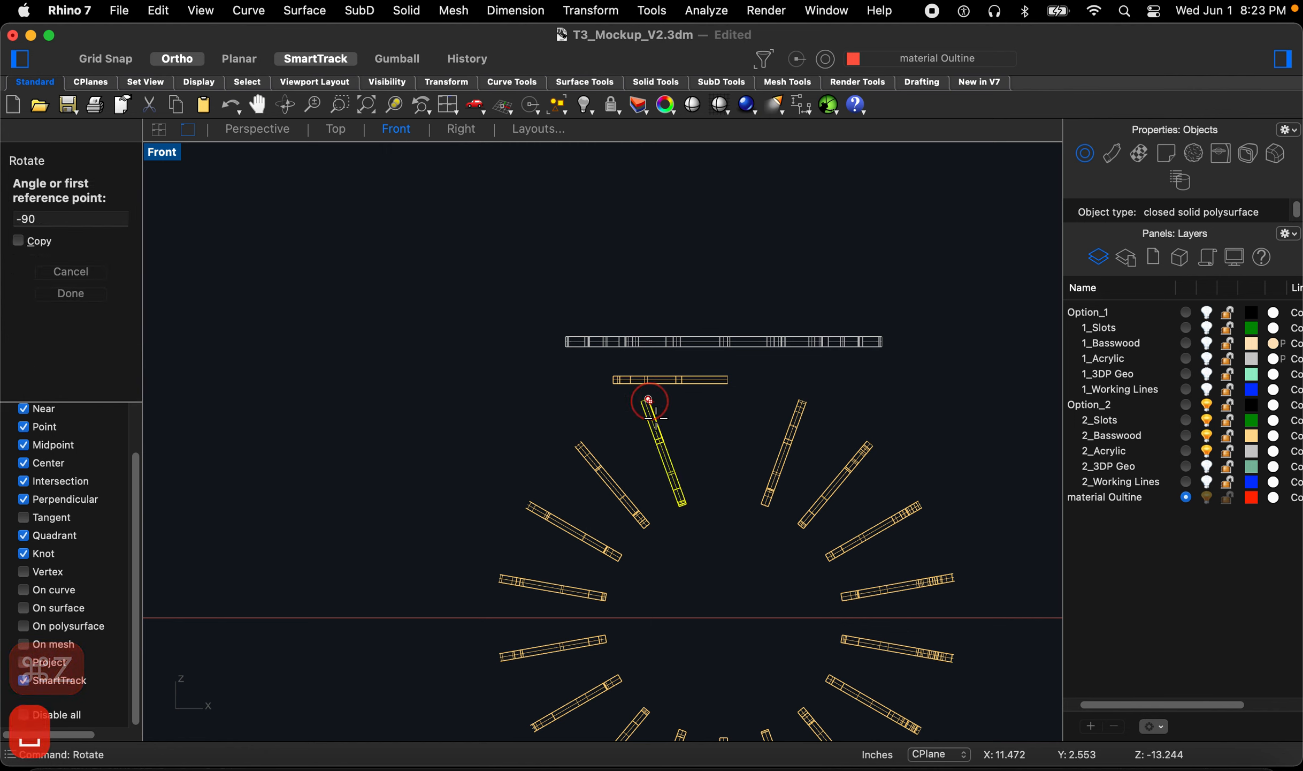
pyautogui.click(686, 503)
pyautogui.click(384, 430)
pyautogui.press('space')
pyautogui.click(579, 441)
pyautogui.click(656, 524)
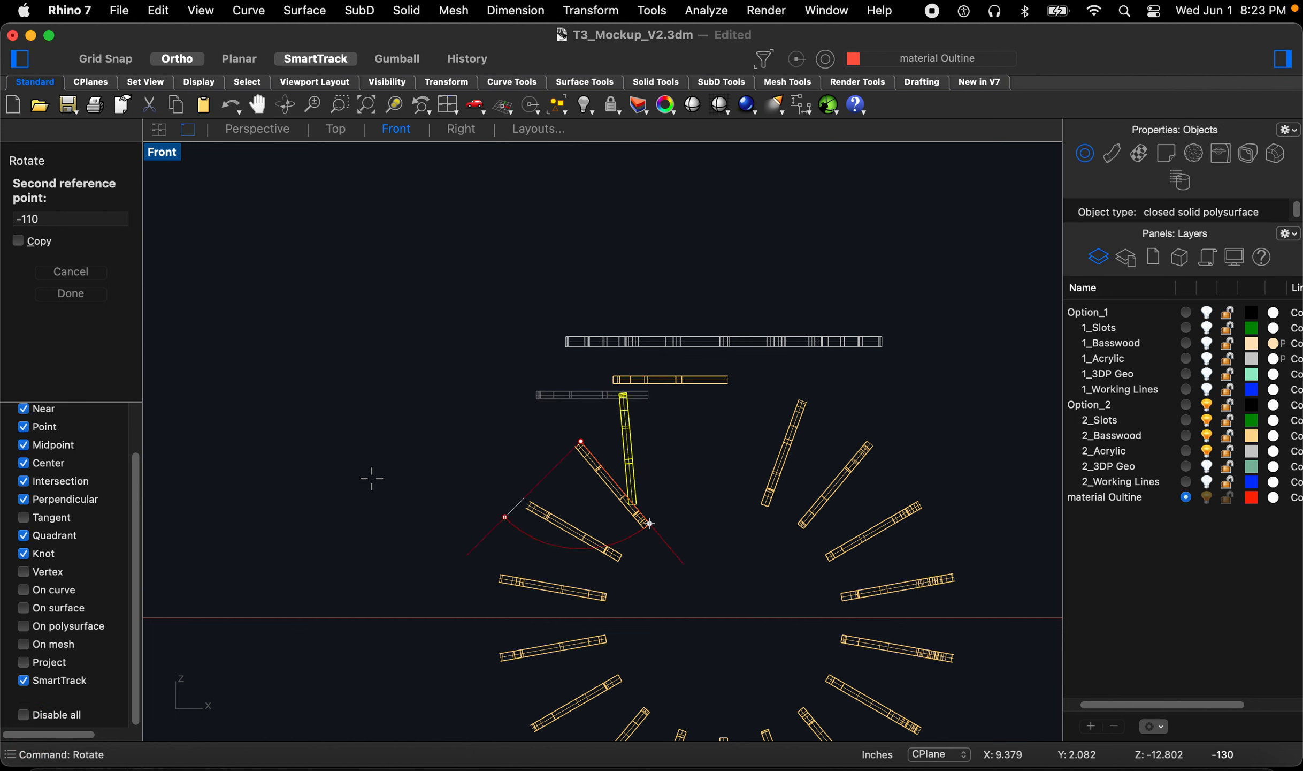
pyautogui.press('Return')
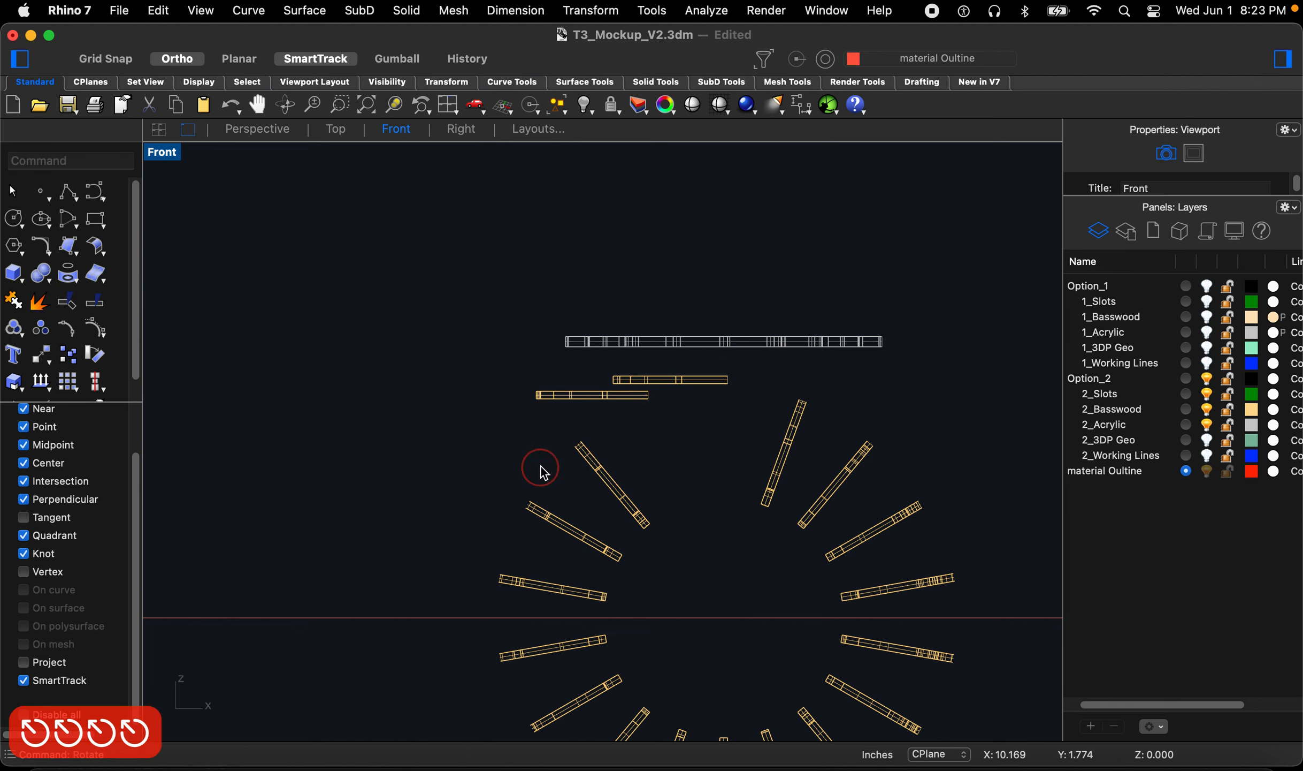
# Step: Select the third fin on the upper left and rotate it about its upper end until horizontal
pyautogui.rightClick(540, 471)
pyautogui.click(582, 452)
pyautogui.scroll(3, 583, 453)
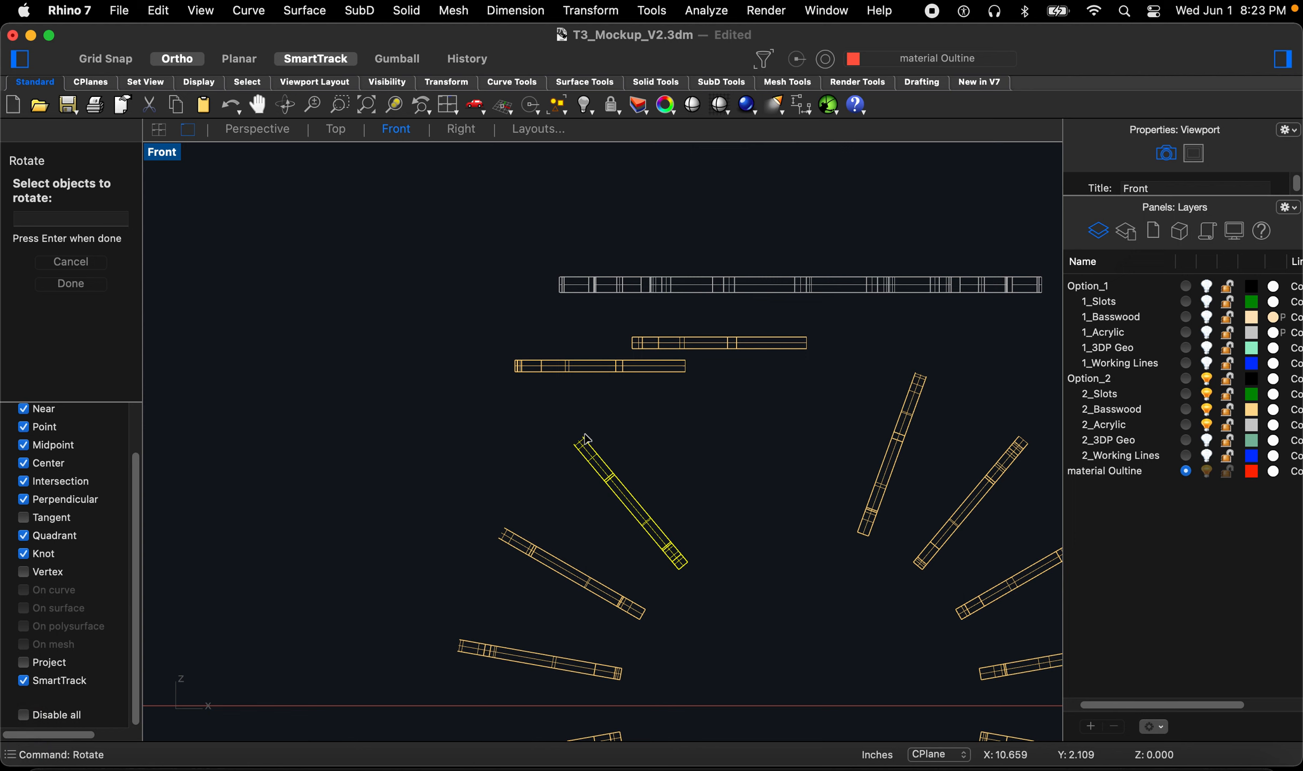
pyautogui.rightClick(587, 439)
pyautogui.click(583, 436)
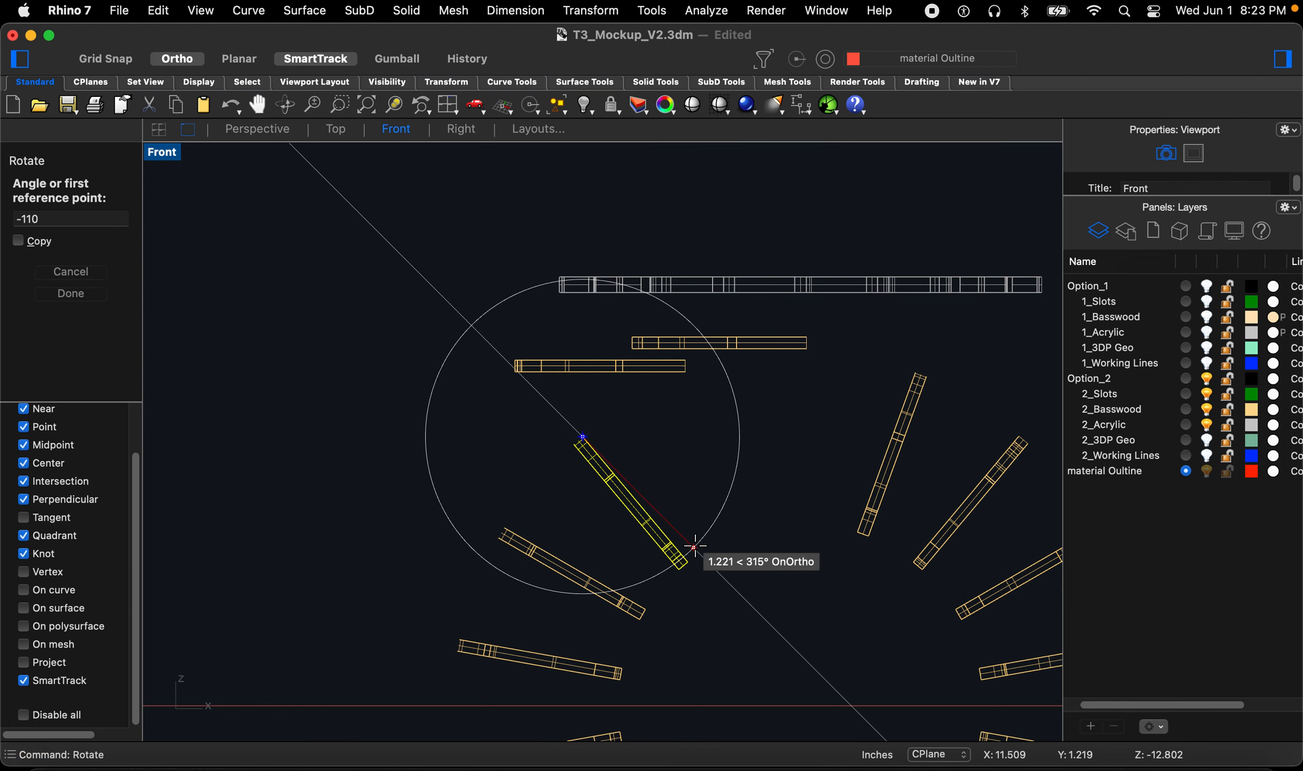
pyautogui.click(687, 562)
pyautogui.click(380, 460)
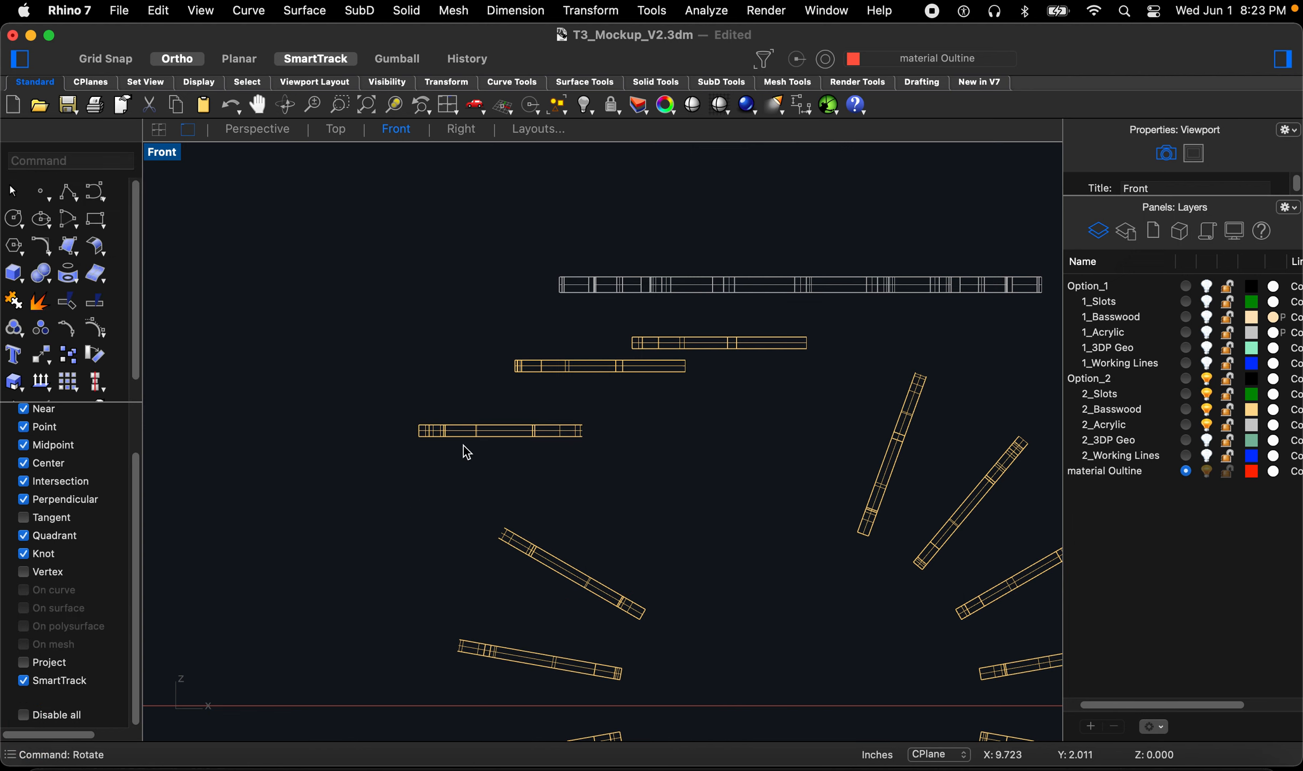
# Step: Rotate the fourth fin on the left side about its upper end to lie horizontal
pyautogui.scroll(-2, 464, 445)
pyautogui.scroll(6, 528, 557)
pyautogui.scroll(2, 39, 552)
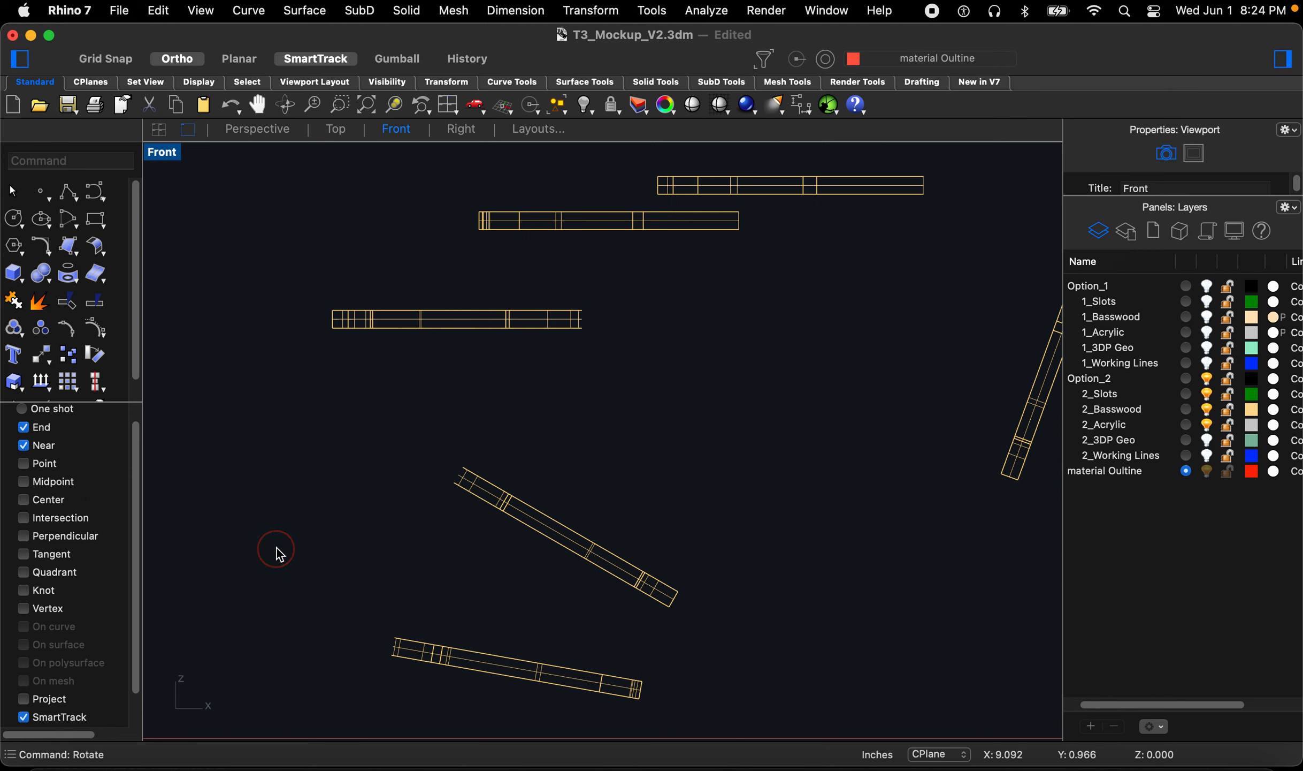
pyautogui.press('space')
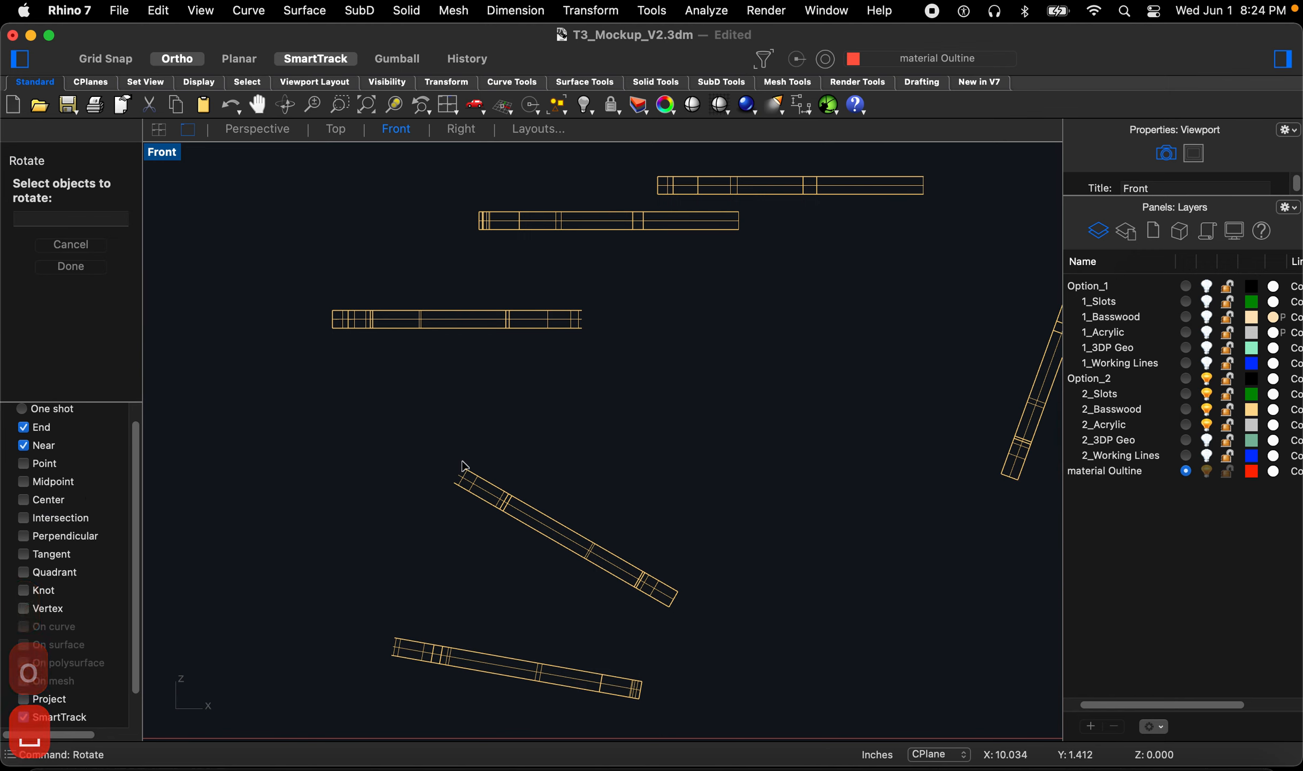
pyautogui.click(468, 477)
pyautogui.press('space')
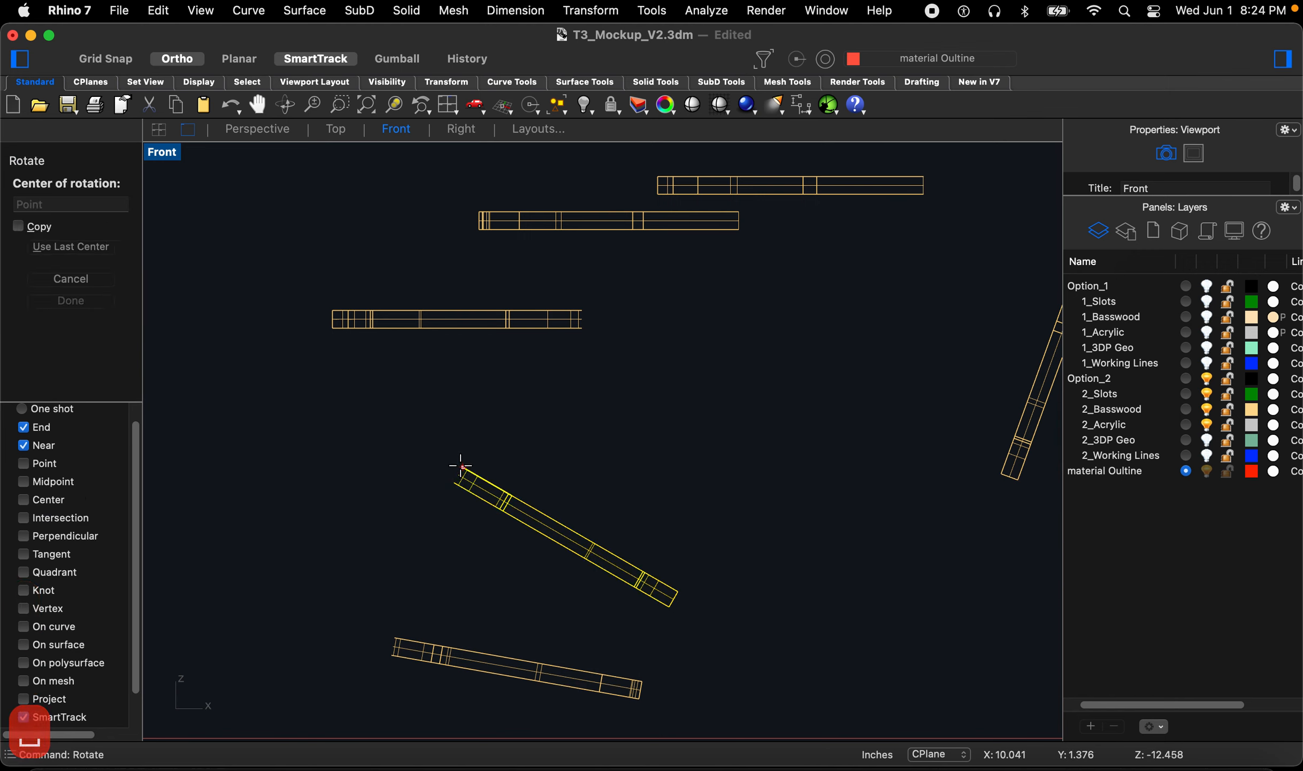
pyautogui.click(461, 466)
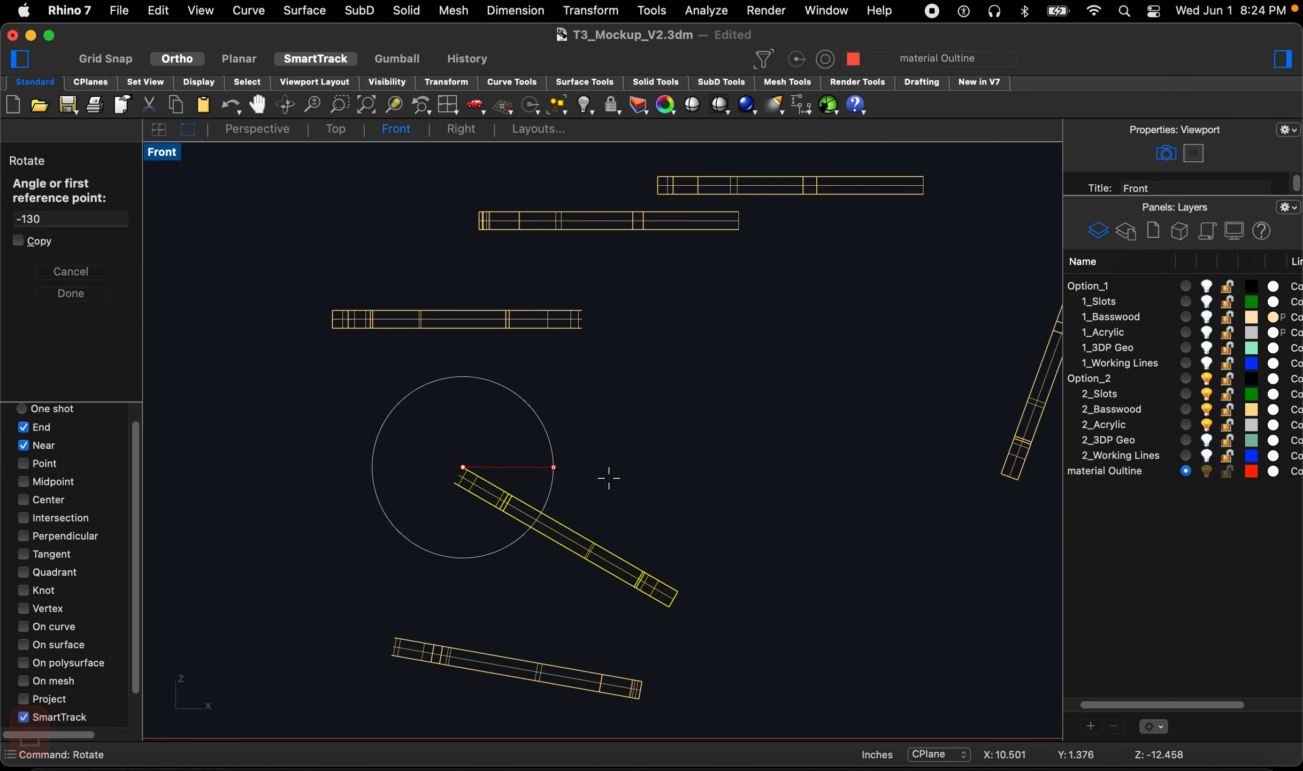
pyautogui.click(677, 587)
pyautogui.scroll(-2, 679, 585)
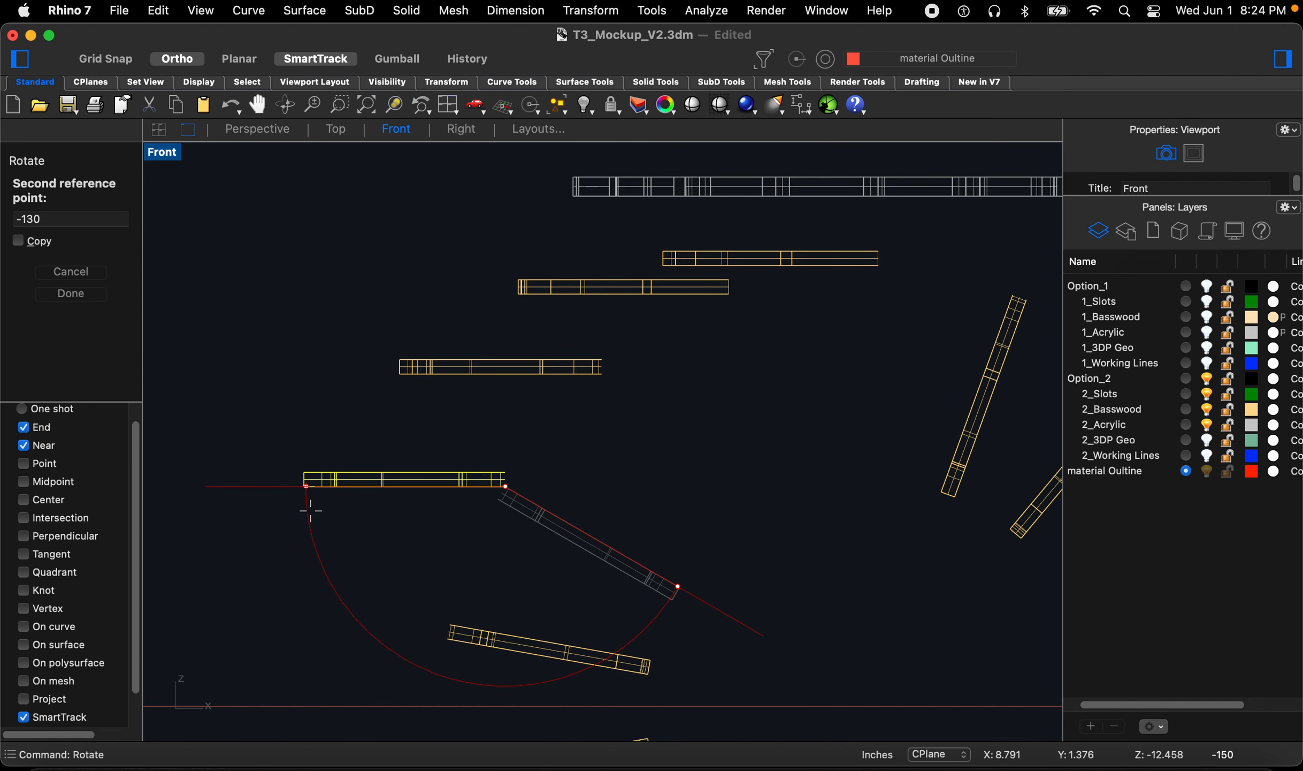
pyautogui.click(294, 487)
# Step: Rotate the fifth fin, just above the horizontal axis, about its left end to lie horizontal
pyautogui.scroll(-5, 431, 581)
pyautogui.press('space')
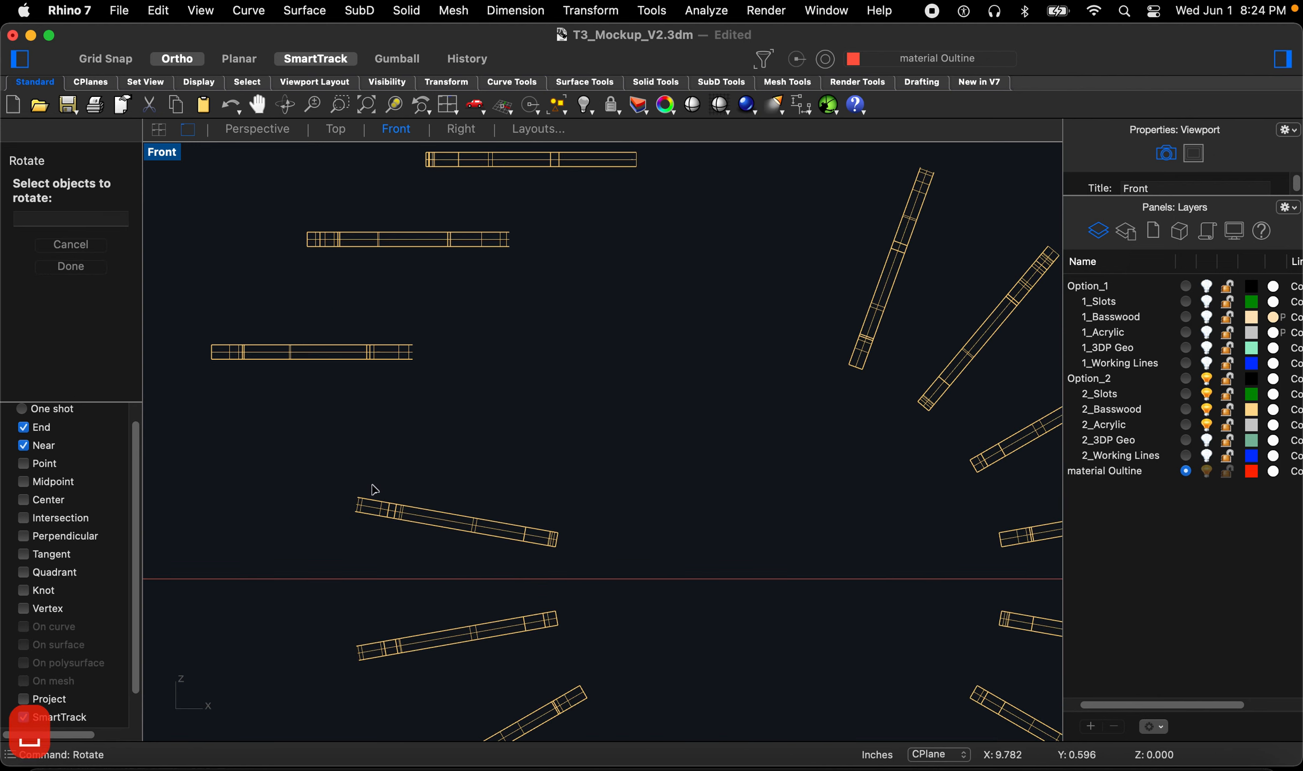
pyautogui.click(357, 500)
pyautogui.press('Return')
pyautogui.click(359, 497)
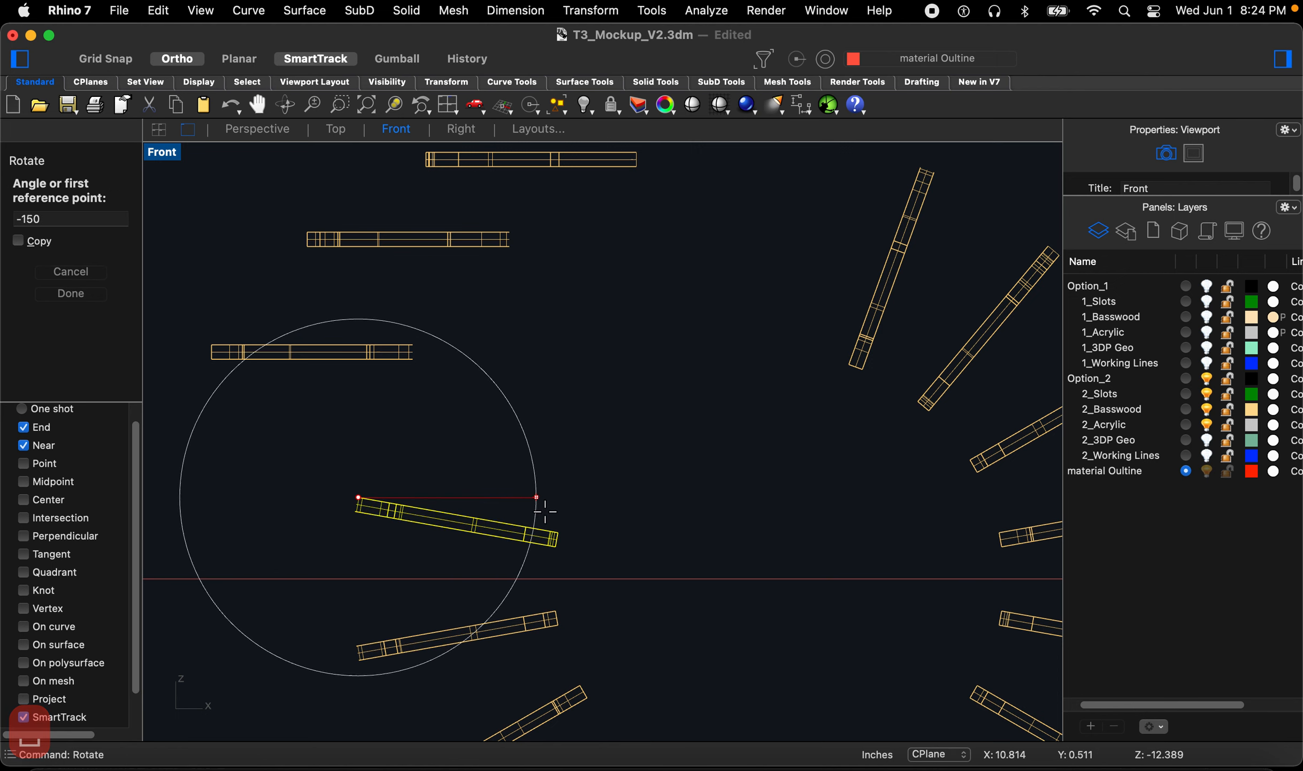
pyautogui.click(554, 529)
pyautogui.scroll(-3, 557, 527)
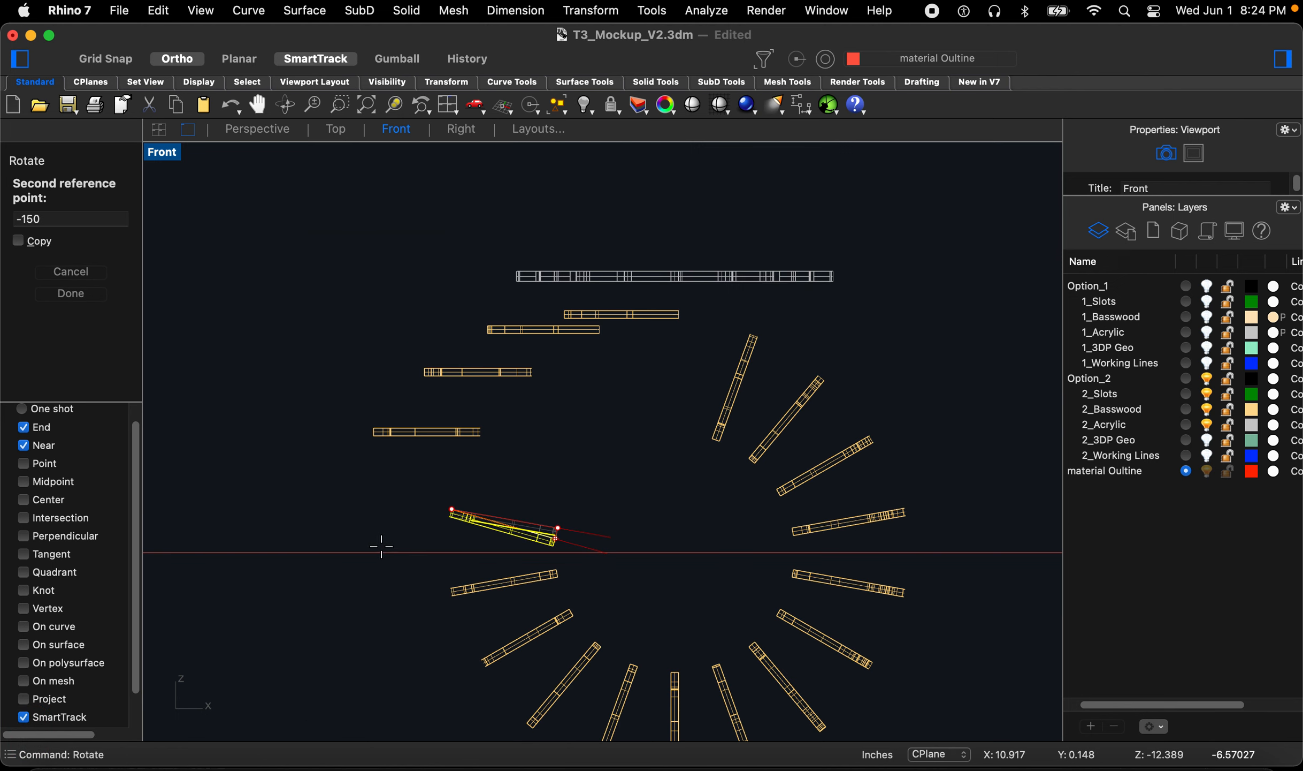
pyautogui.click(327, 526)
# Step: Select the sixth fin below the horizontal axis and rotate it about its right end to horizontal
pyautogui.click(504, 582)
pyautogui.scroll(6, 552, 575)
pyautogui.press('space')
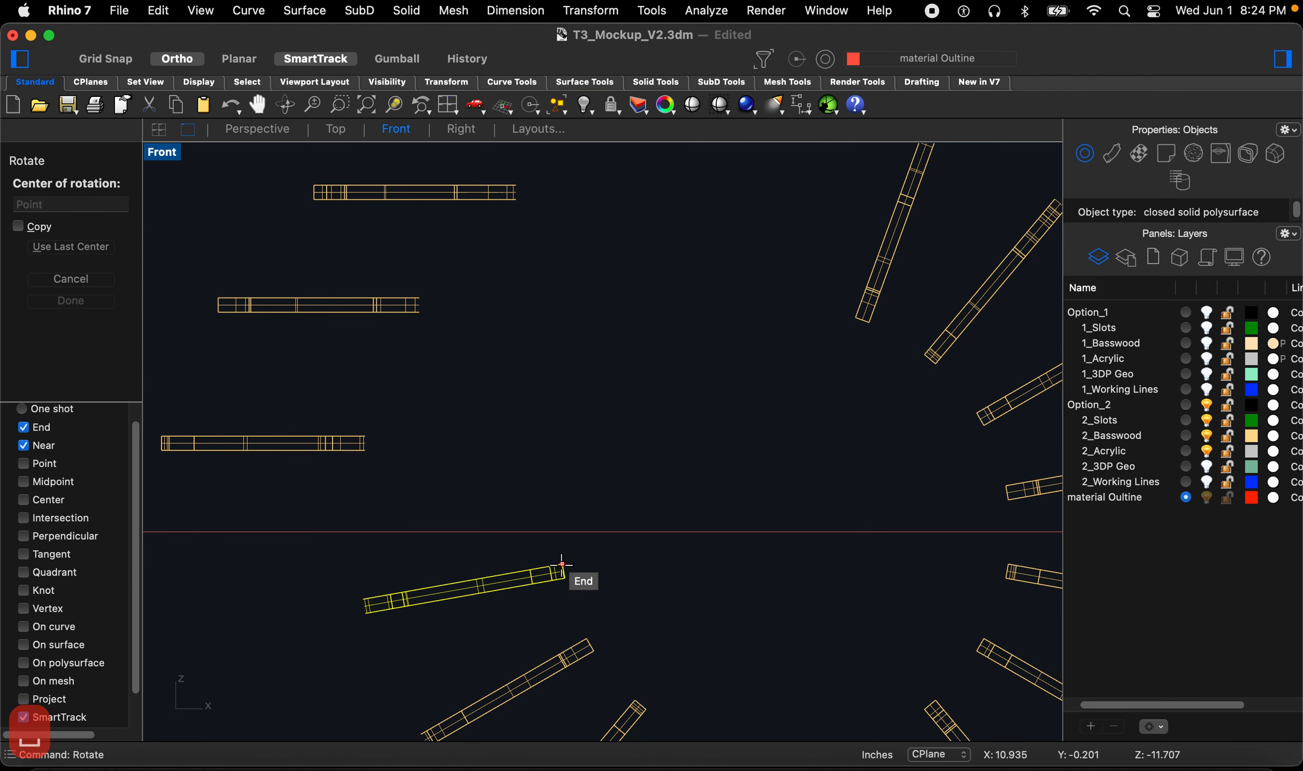
pyautogui.click(562, 564)
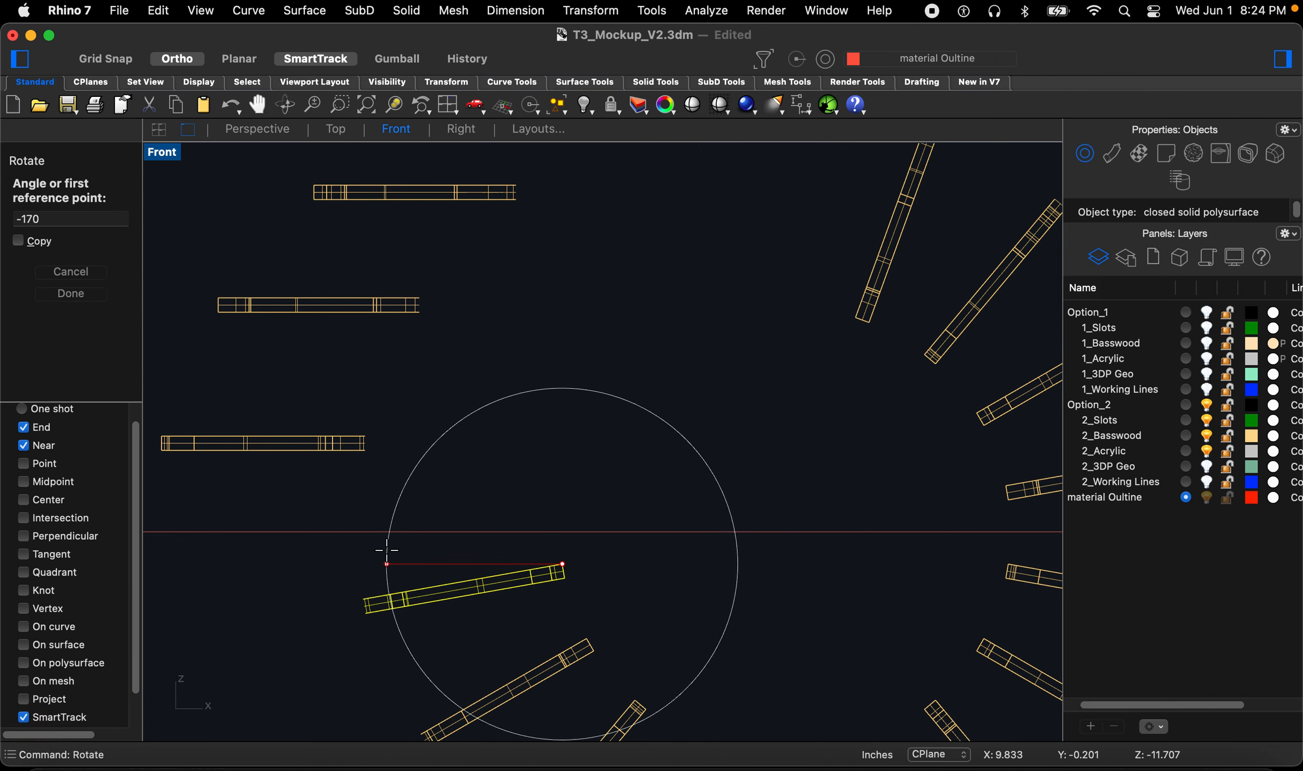
pyautogui.scroll(-2, 387, 553)
pyautogui.click(369, 589)
pyautogui.click(297, 549)
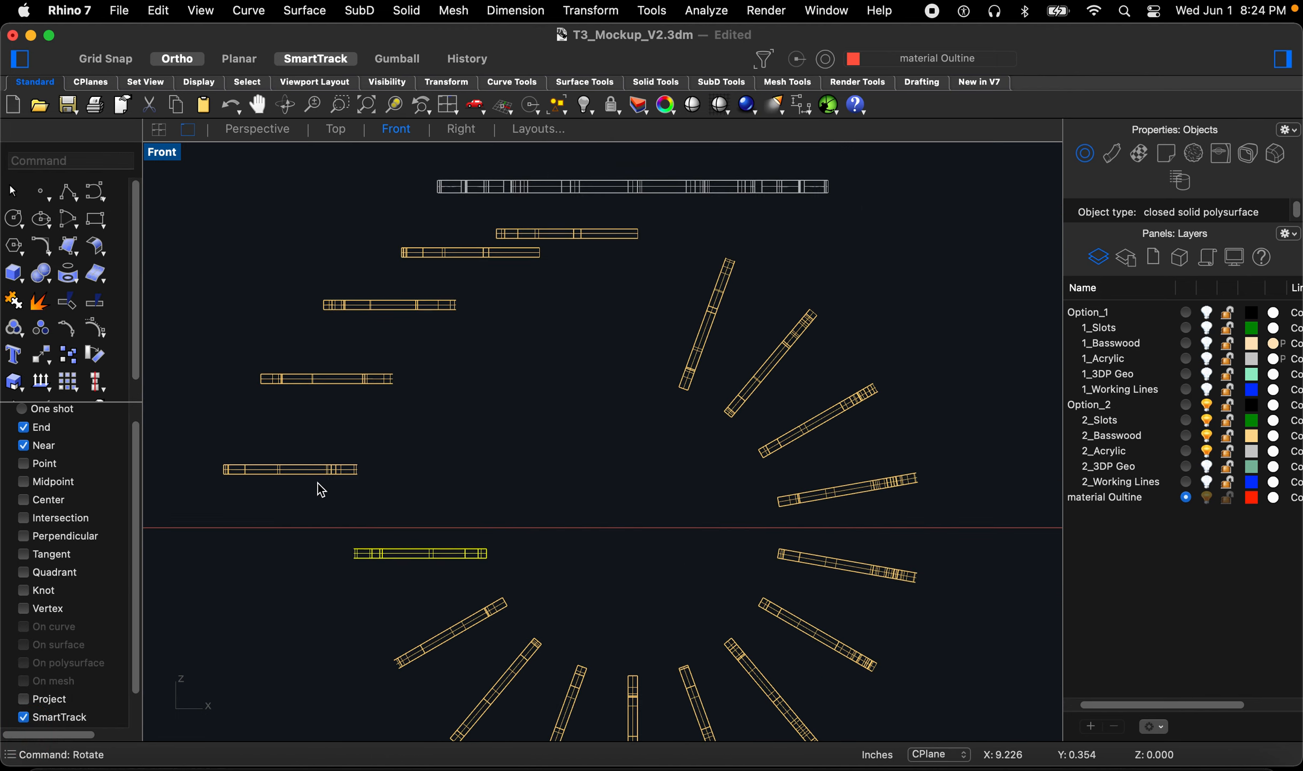
# Step: Rotate the seventh fin on the lower left so it lies horizontal beside the others
pyautogui.scroll(-4, 399, 602)
pyautogui.press('Return')
pyautogui.click(486, 523)
pyautogui.click(356, 597)
pyautogui.click(314, 574)
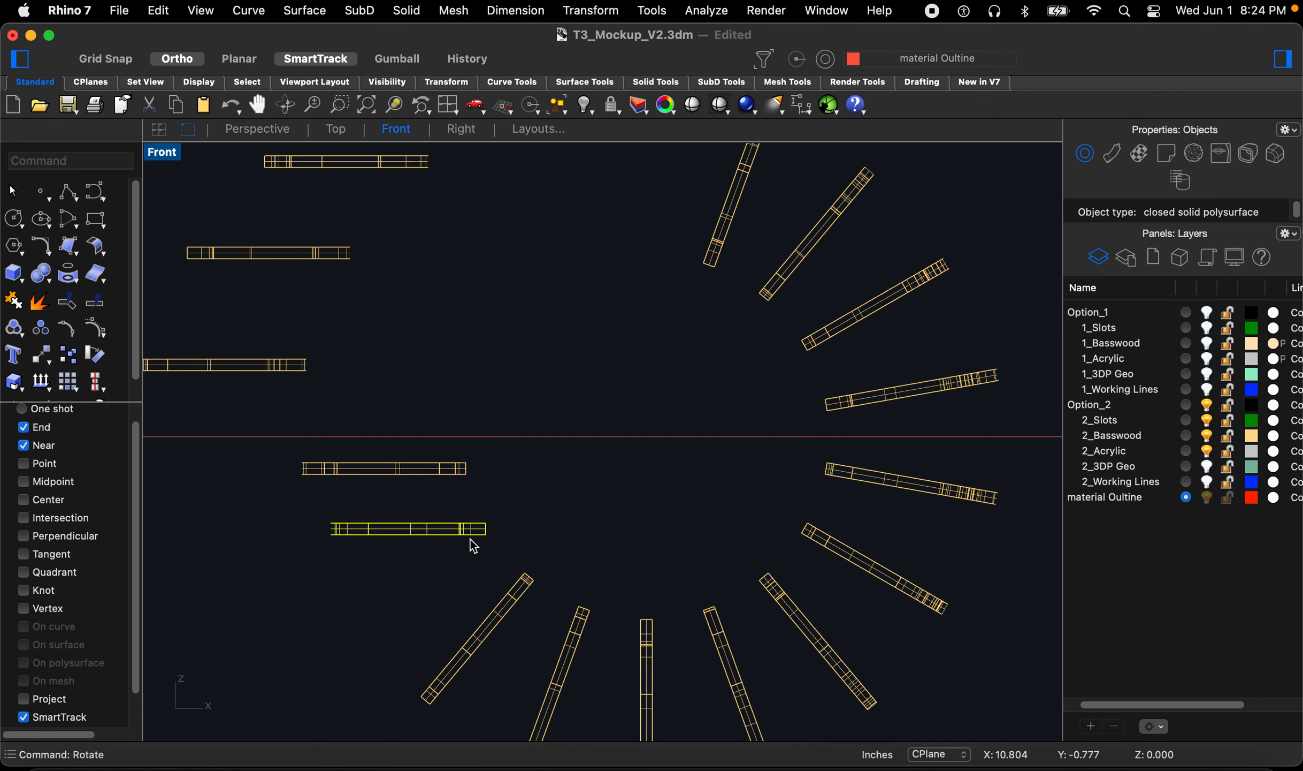
# Step: Rotate the eighth fin on the lower left about its upper end to lie horizontal
pyautogui.press('Return')
pyautogui.click(525, 573)
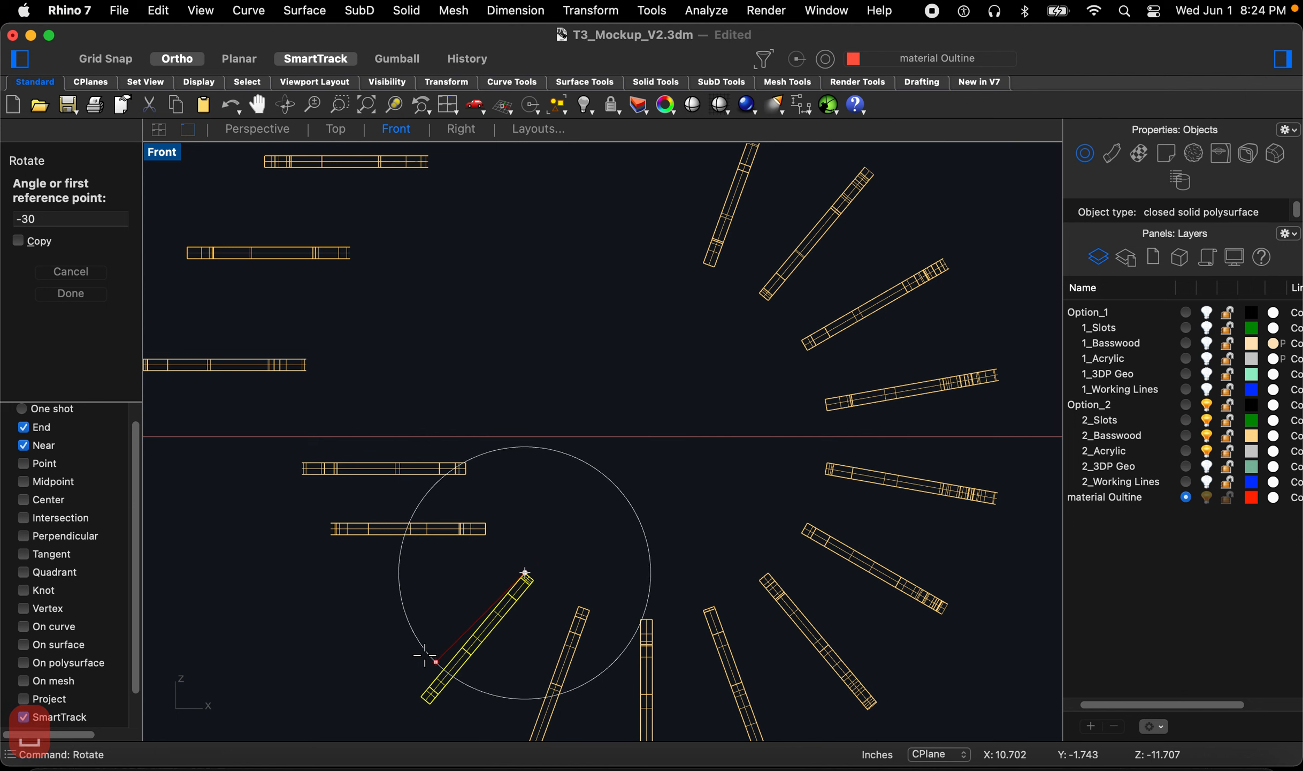
pyautogui.click(428, 688)
pyautogui.click(309, 618)
pyautogui.scroll(-6, 422, 470)
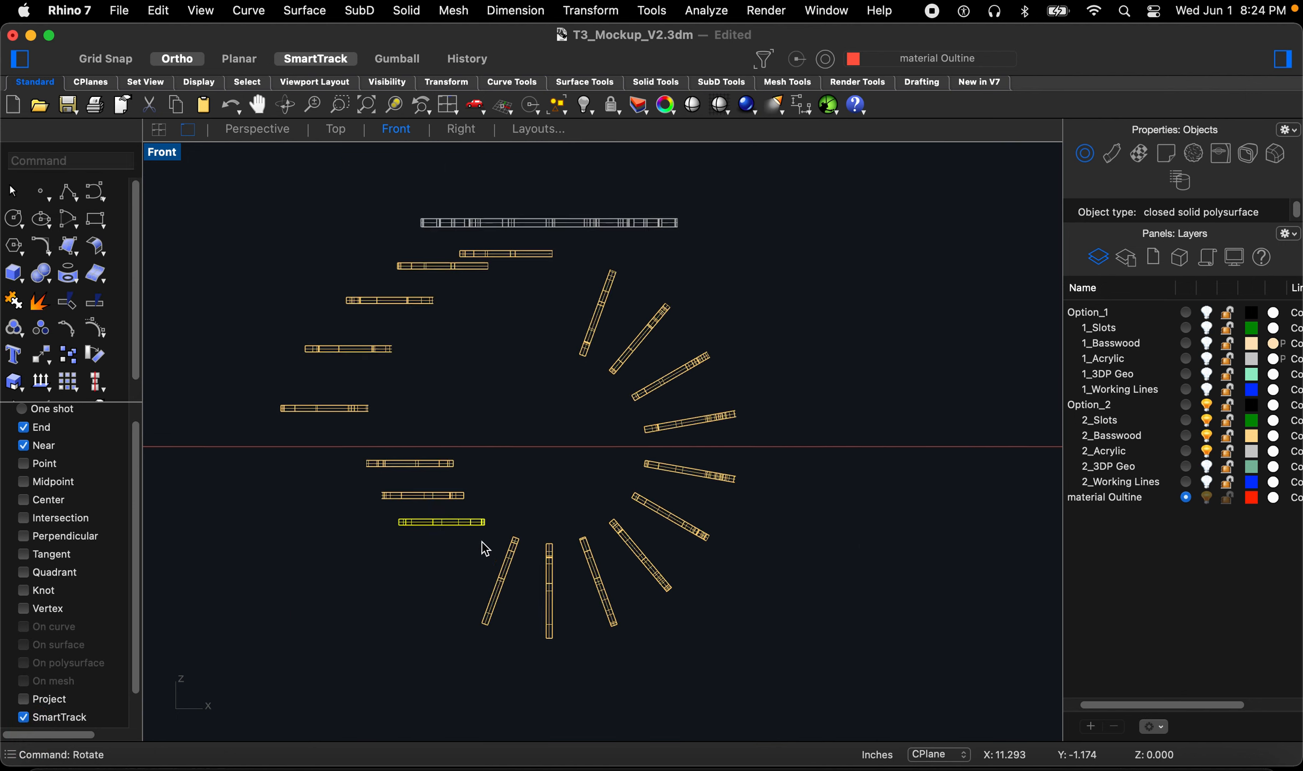
# Step: Rotate the ninth, tilted fin on the lower left about its upper end to lie horizontal
pyautogui.scroll(8, 480, 537)
pyautogui.click(521, 515)
pyautogui.click(549, 502)
pyautogui.press('Return')
pyautogui.click(554, 497)
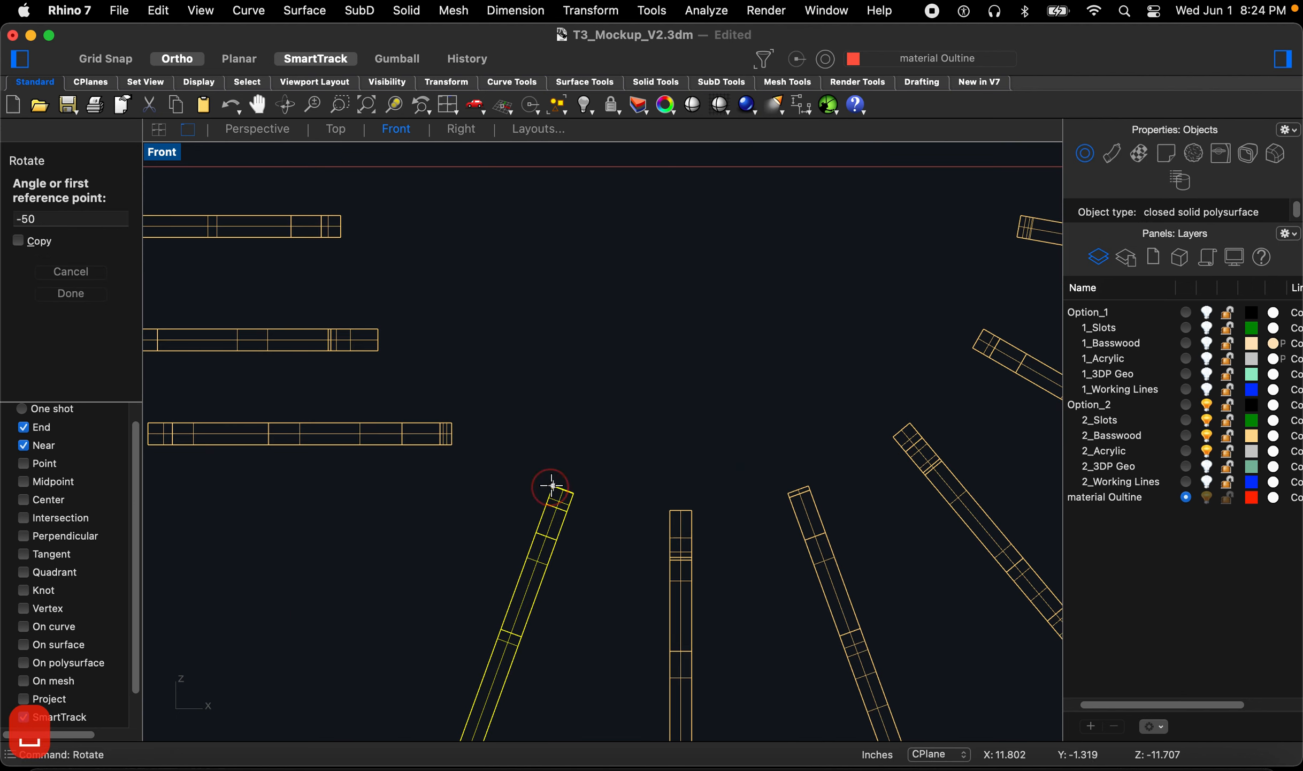
pyautogui.write('-50')
pyautogui.scroll(3, 567, 451)
pyautogui.click(507, 610)
pyautogui.click(301, 504)
# Step: Rotate the vertical fin at the bottom about its top end to lie horizontal
pyautogui.scroll(-3, 299, 501)
pyautogui.press('Return')
pyautogui.click(546, 458)
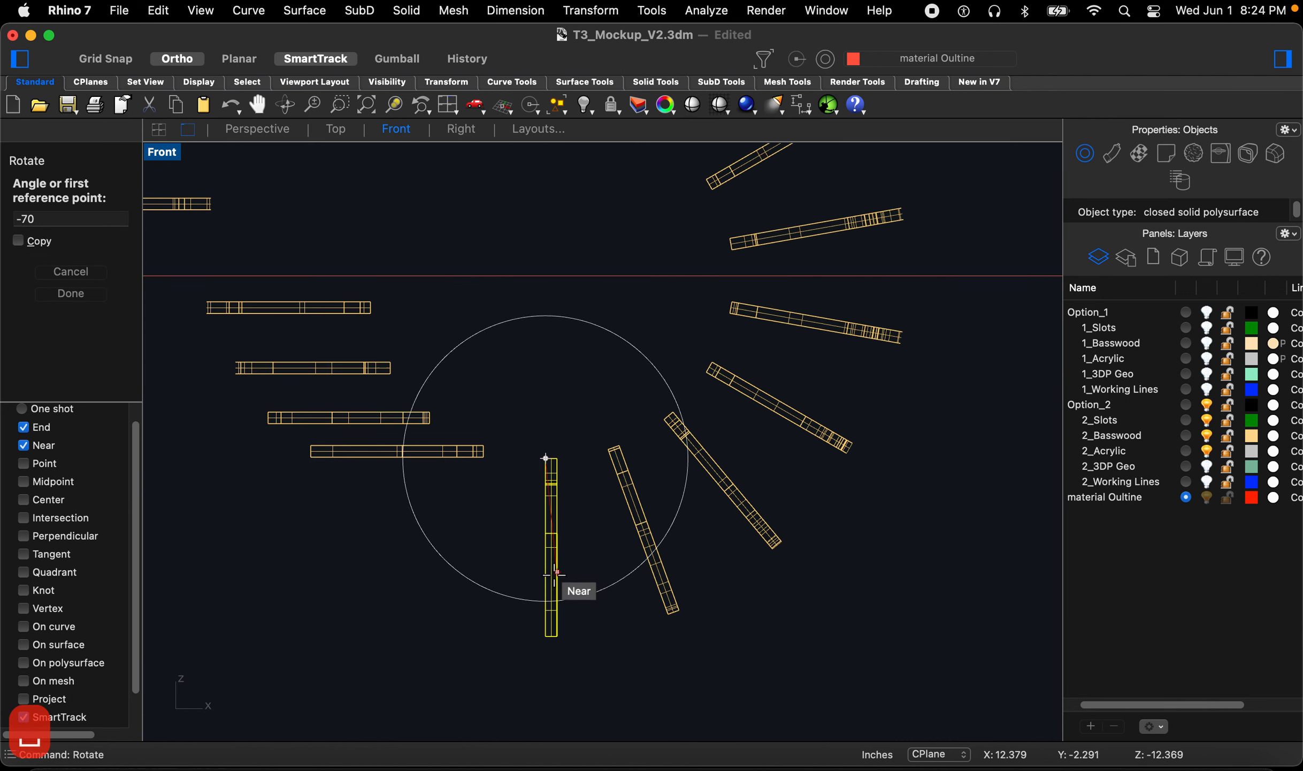
pyautogui.click(546, 589)
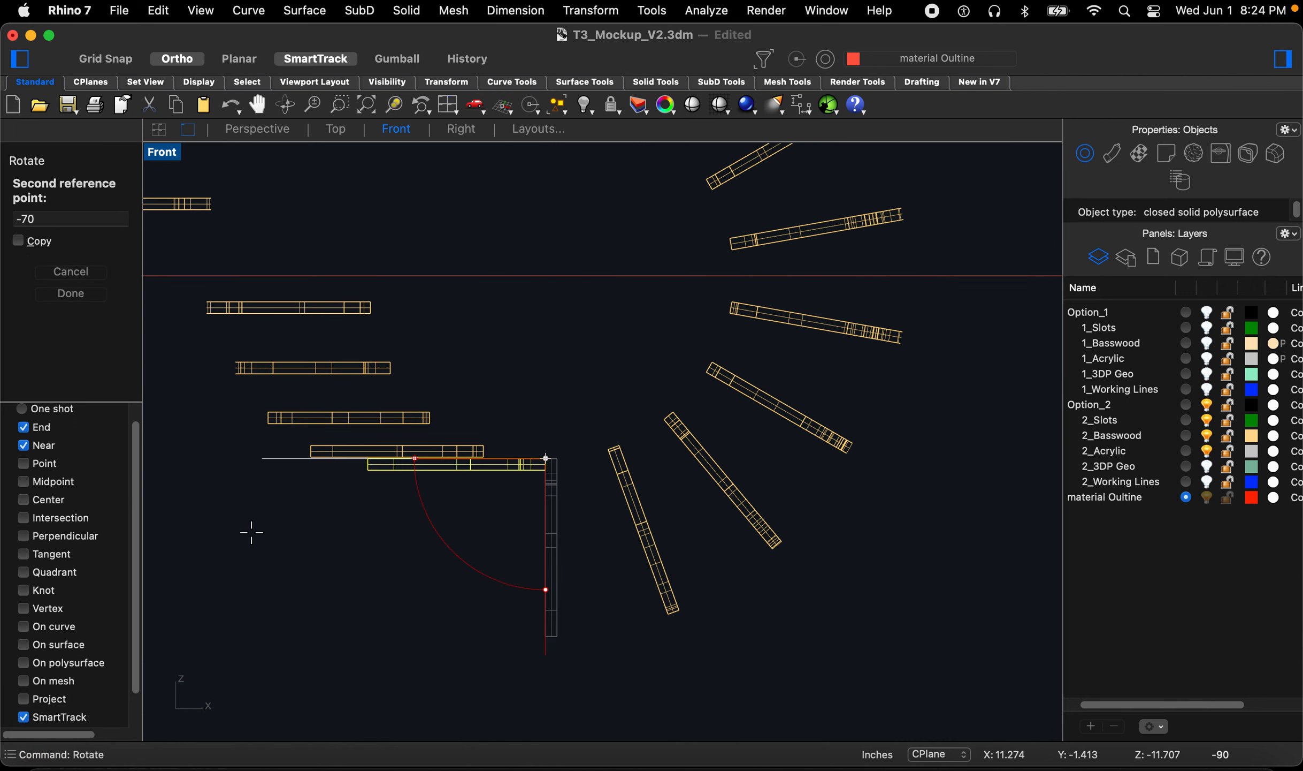
pyautogui.click(241, 514)
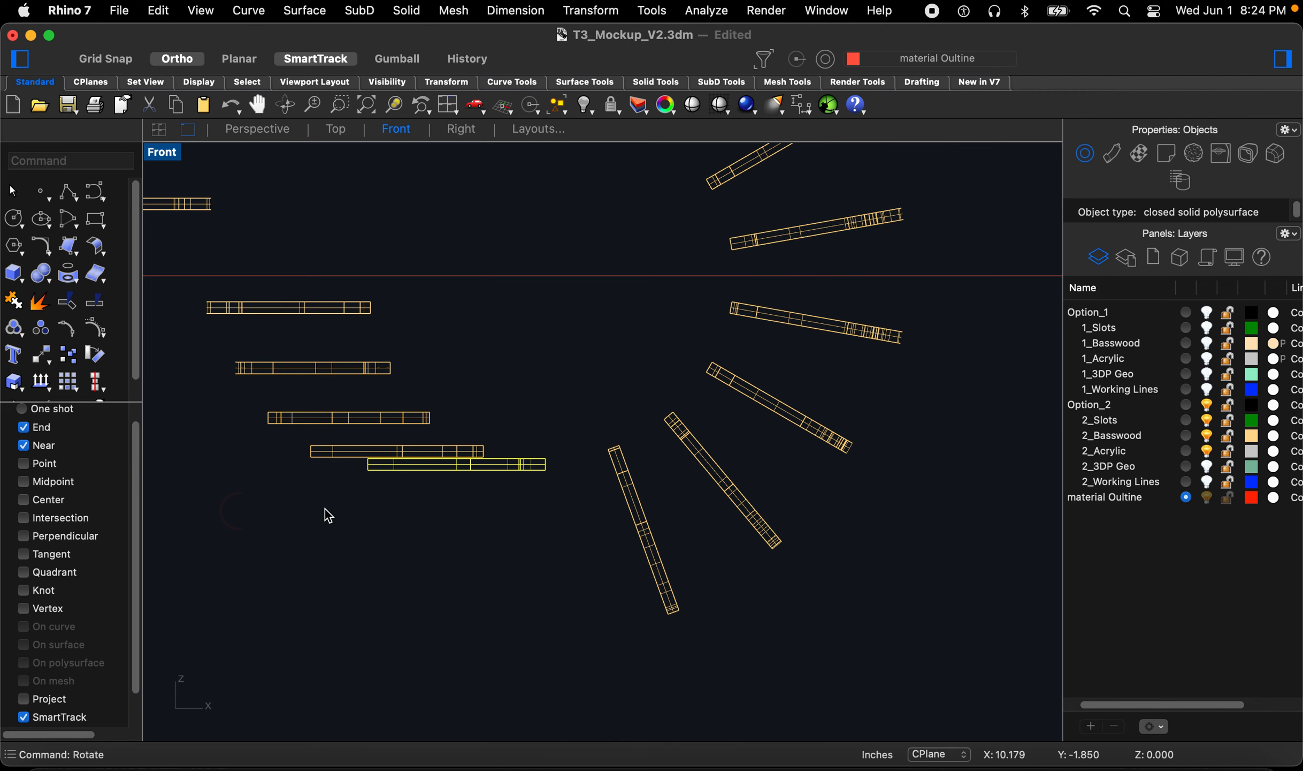
# Step: Rotate the next tilted fin to the lower right about its upper end to horizontal
pyautogui.press('Return')
pyautogui.click(606, 449)
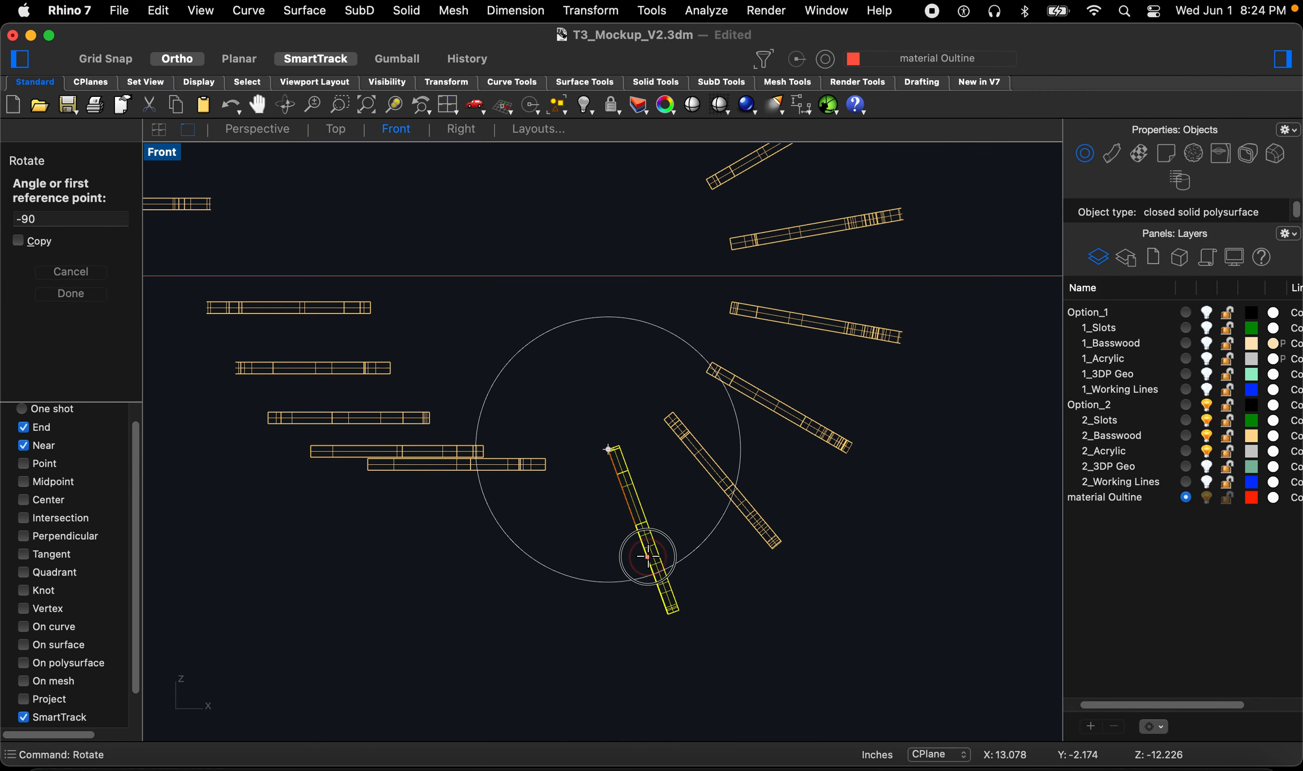
pyautogui.click(647, 557)
pyautogui.click(195, 492)
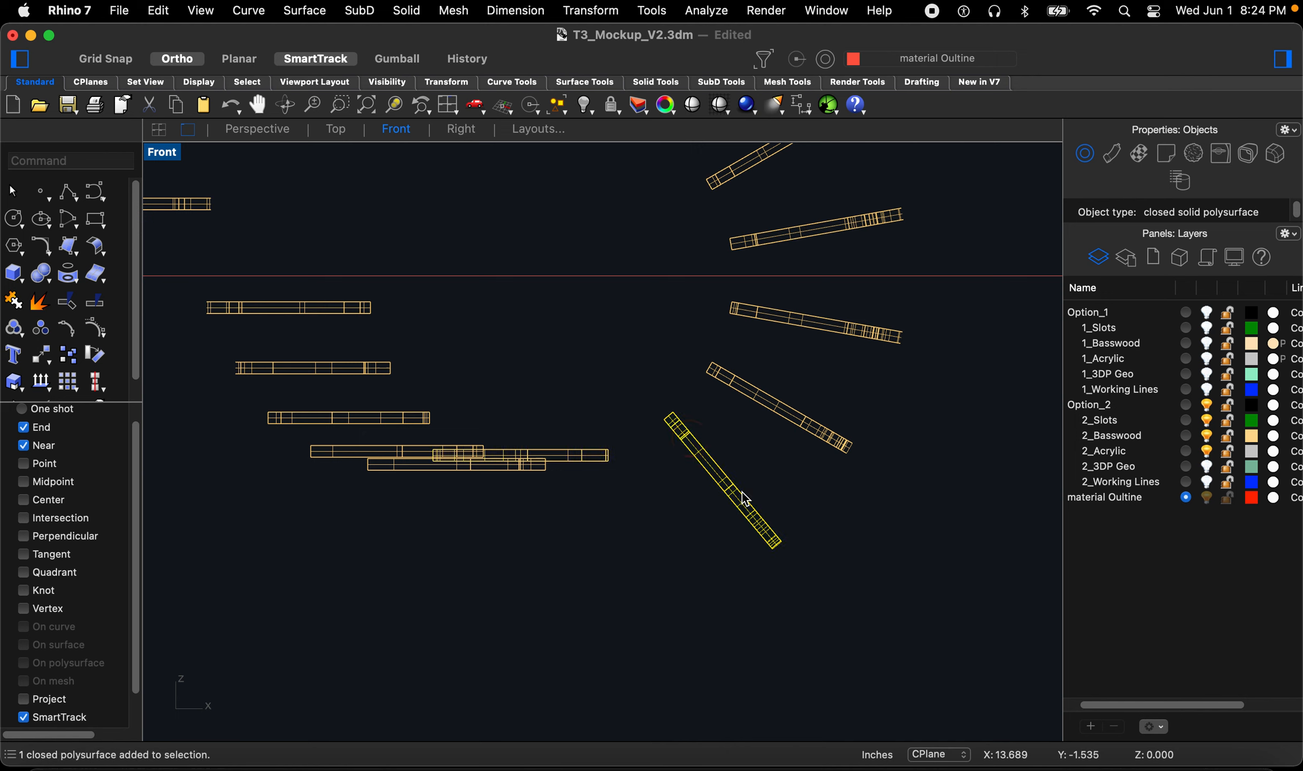
# Step: Rotate the steeper fin on the lower right about its lower end to lie horizontal
pyautogui.press('space')
pyautogui.click(787, 540)
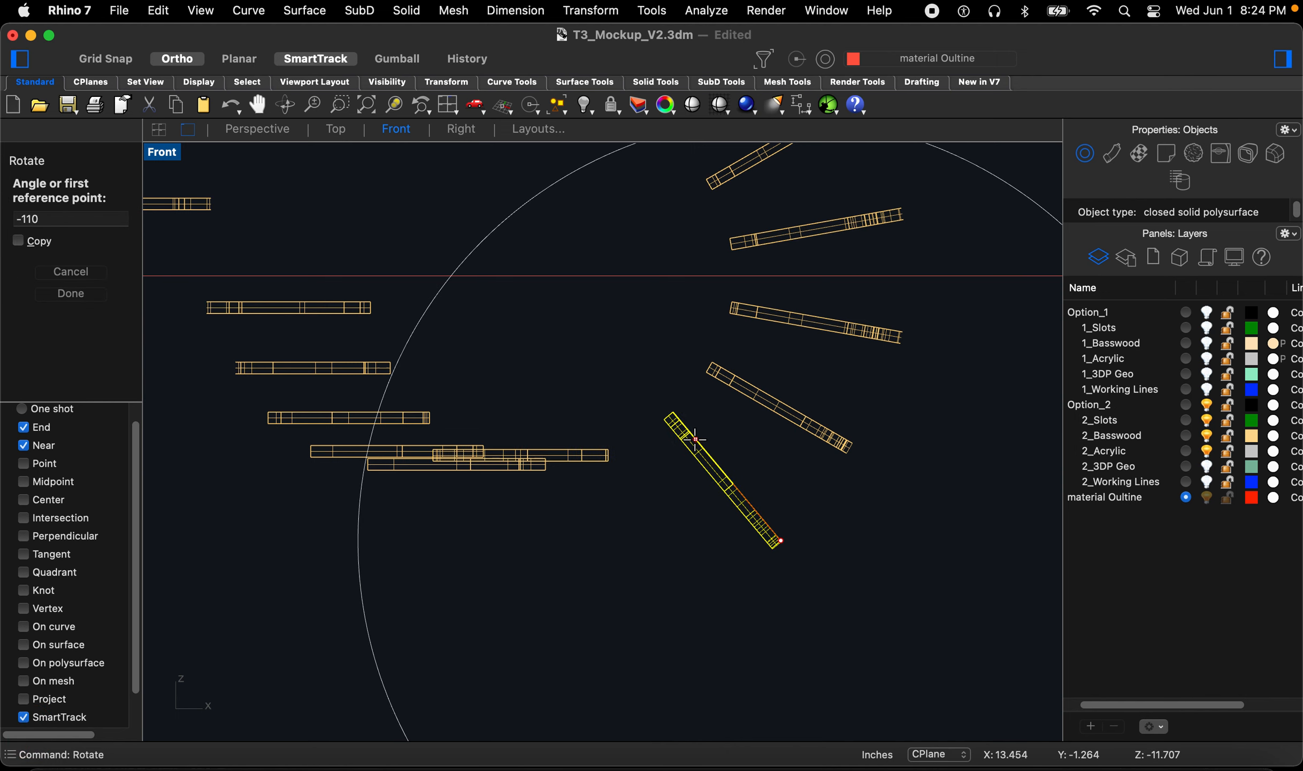
pyautogui.click(695, 438)
pyautogui.click(356, 587)
# Step: Select the fin on the right just below the axis and rotate it about its right end to horizontal
pyautogui.click(847, 438)
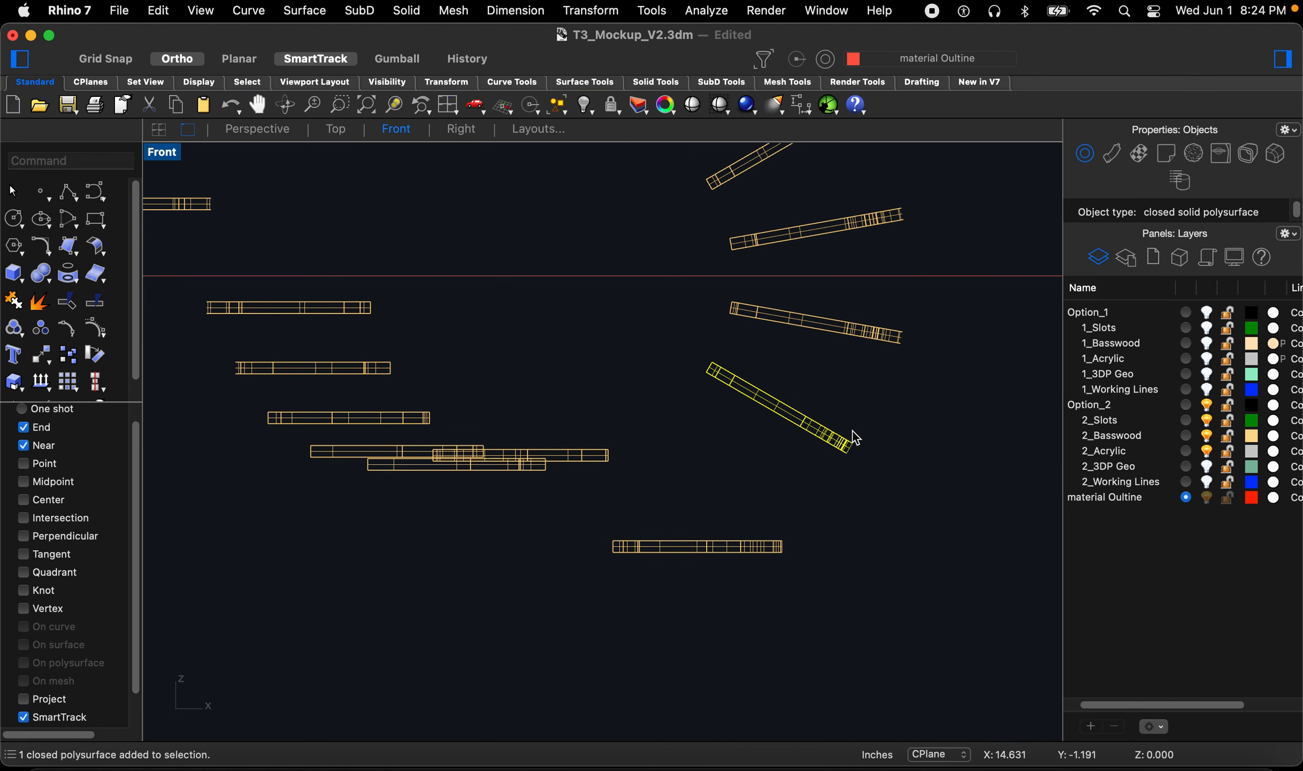
pyautogui.press('space')
pyautogui.click(848, 440)
pyautogui.click(742, 373)
pyautogui.click(573, 392)
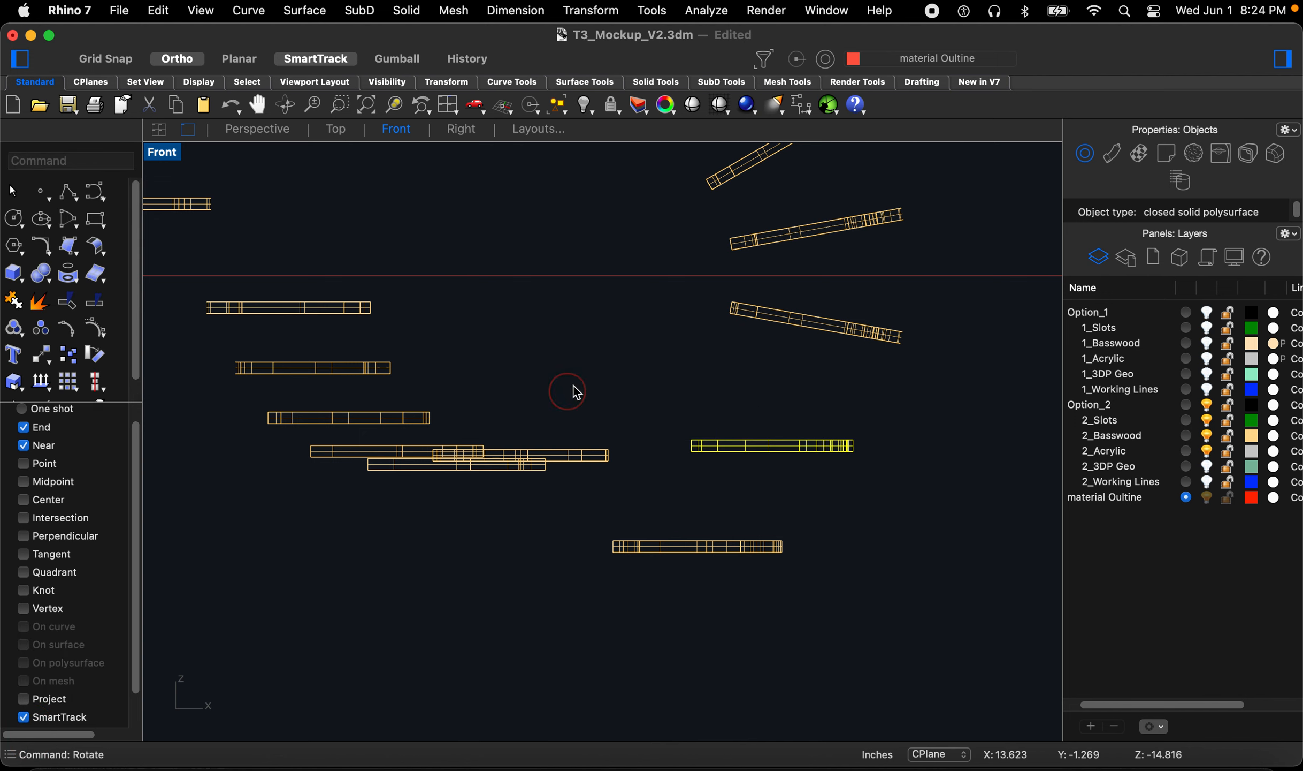
# Step: Rotate the slightly tilted fin on the right about its right end to lie horizontal
pyautogui.press('space')
pyautogui.click(903, 332)
pyautogui.click(741, 303)
pyautogui.click(614, 370)
pyautogui.scroll(3, 597, 422)
pyautogui.press('space')
pyautogui.click(737, 332)
pyautogui.press('Escape')
pyautogui.press('Escape')
pyautogui.press('Escape')
# Step: Select the fin above the axis on the right and rotate it to horizontal about its end
pyautogui.click(798, 328)
pyautogui.press('space')
pyautogui.click(797, 323)
pyautogui.click(620, 353)
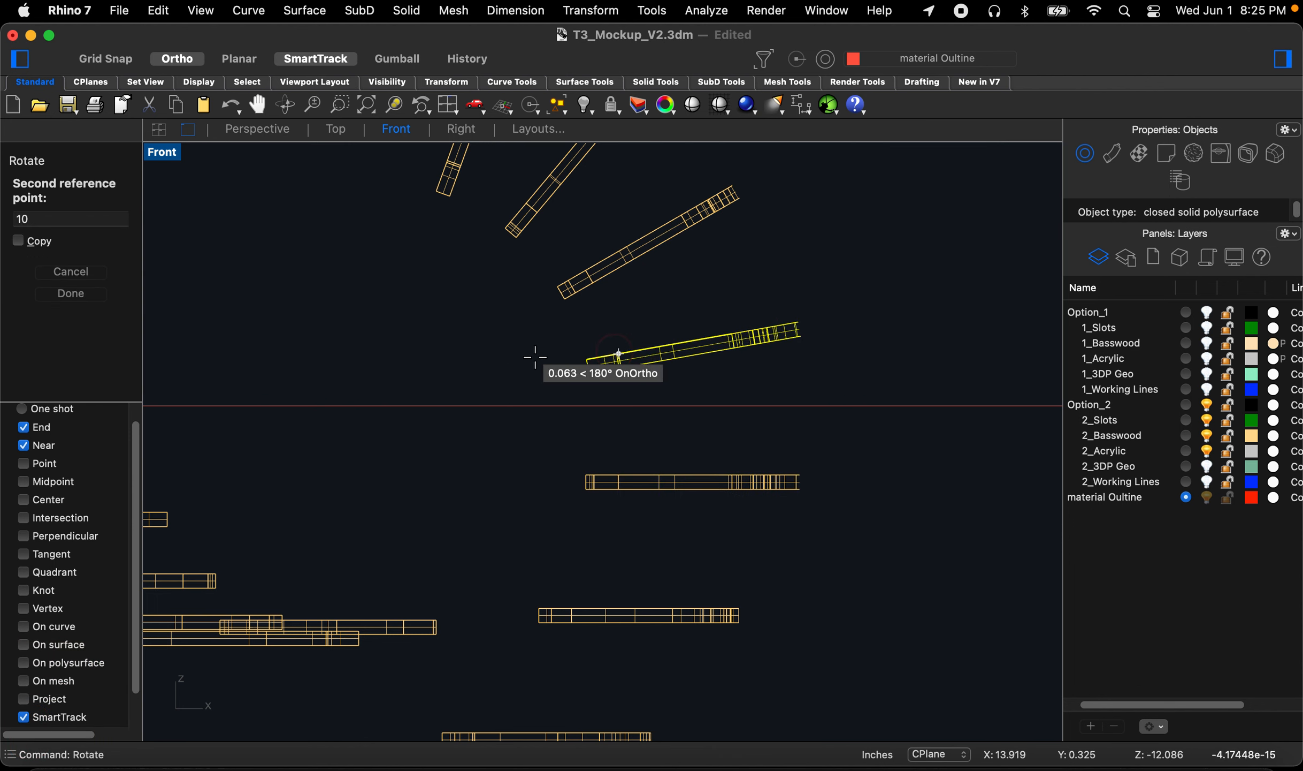
pyautogui.click(390, 326)
pyautogui.scroll(-3, 604, 347)
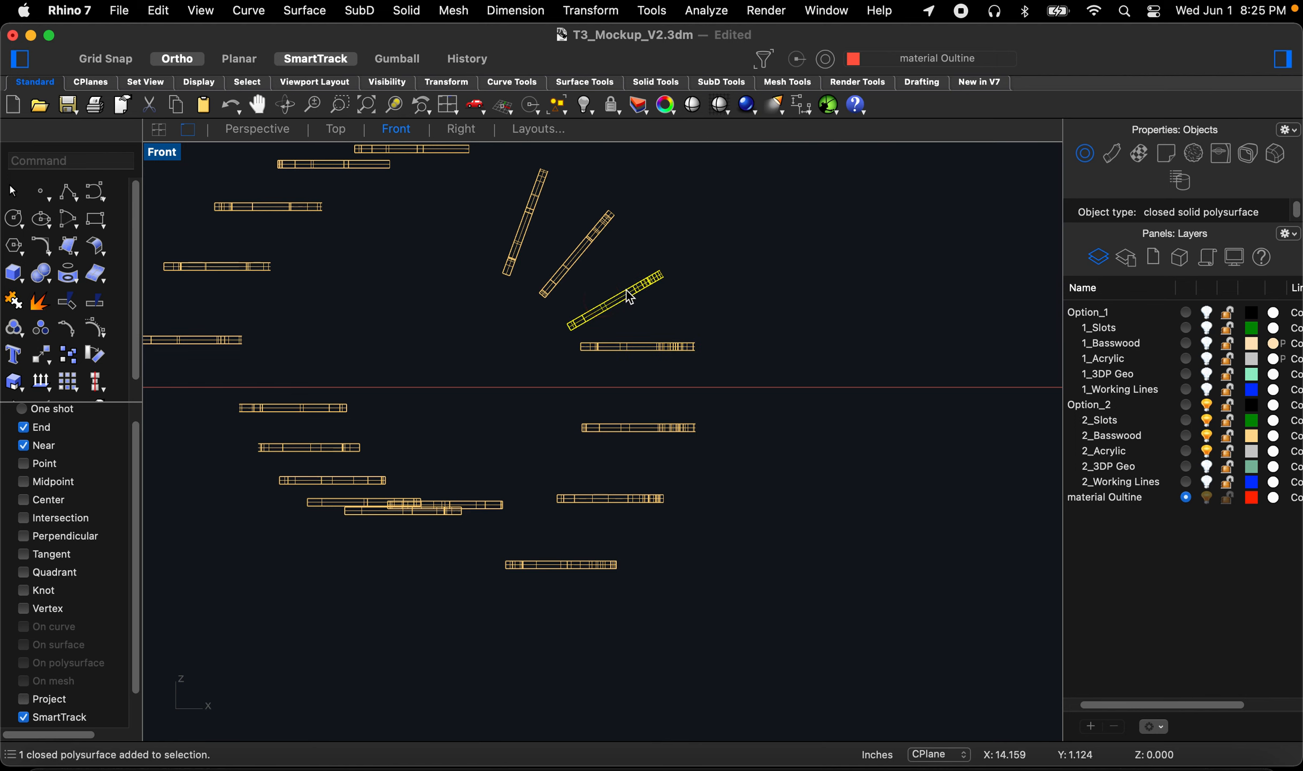
# Step: Rotate the next upper-right fin about its right end to lie horizontal
pyautogui.scroll(3, 631, 298)
pyautogui.press('space')
pyautogui.click(688, 248)
pyautogui.scroll(4, 547, 335)
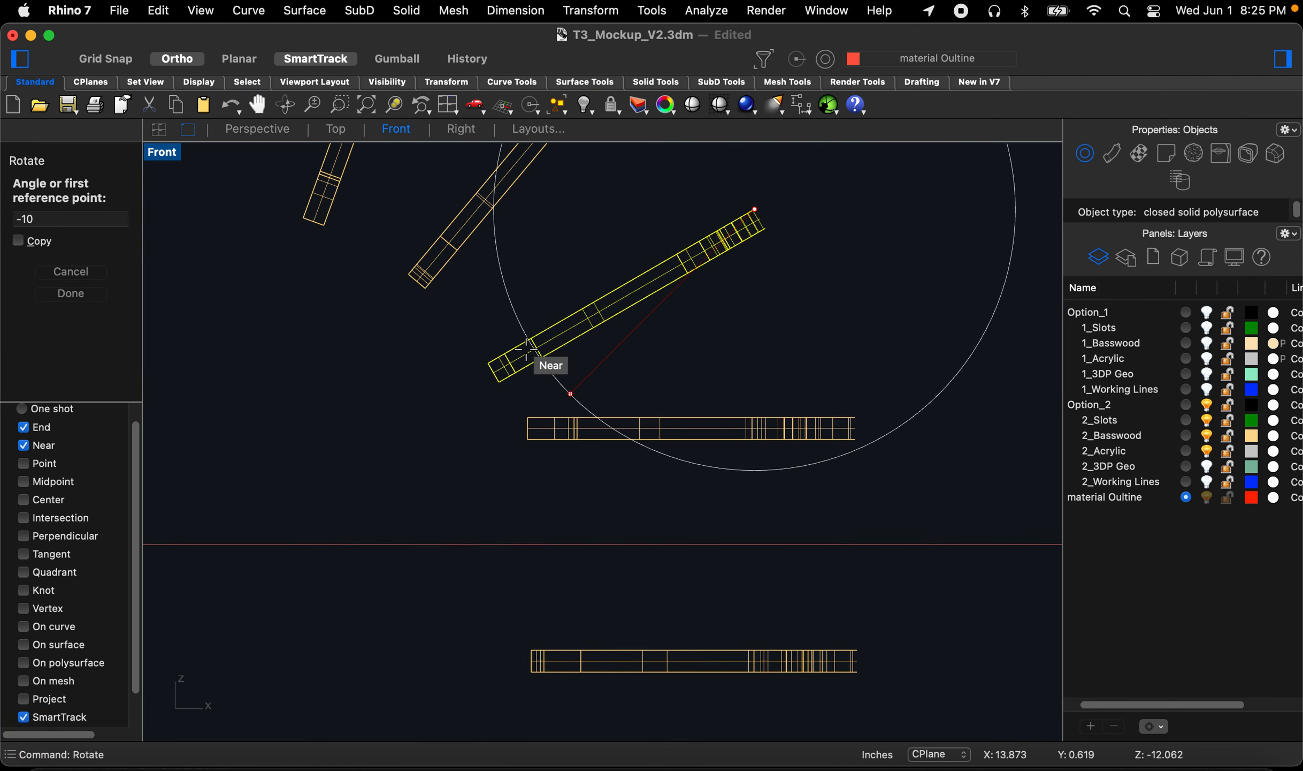
pyautogui.click(519, 347)
pyautogui.scroll(-6, 516, 348)
pyautogui.click(337, 339)
pyautogui.scroll(-4, 390, 361)
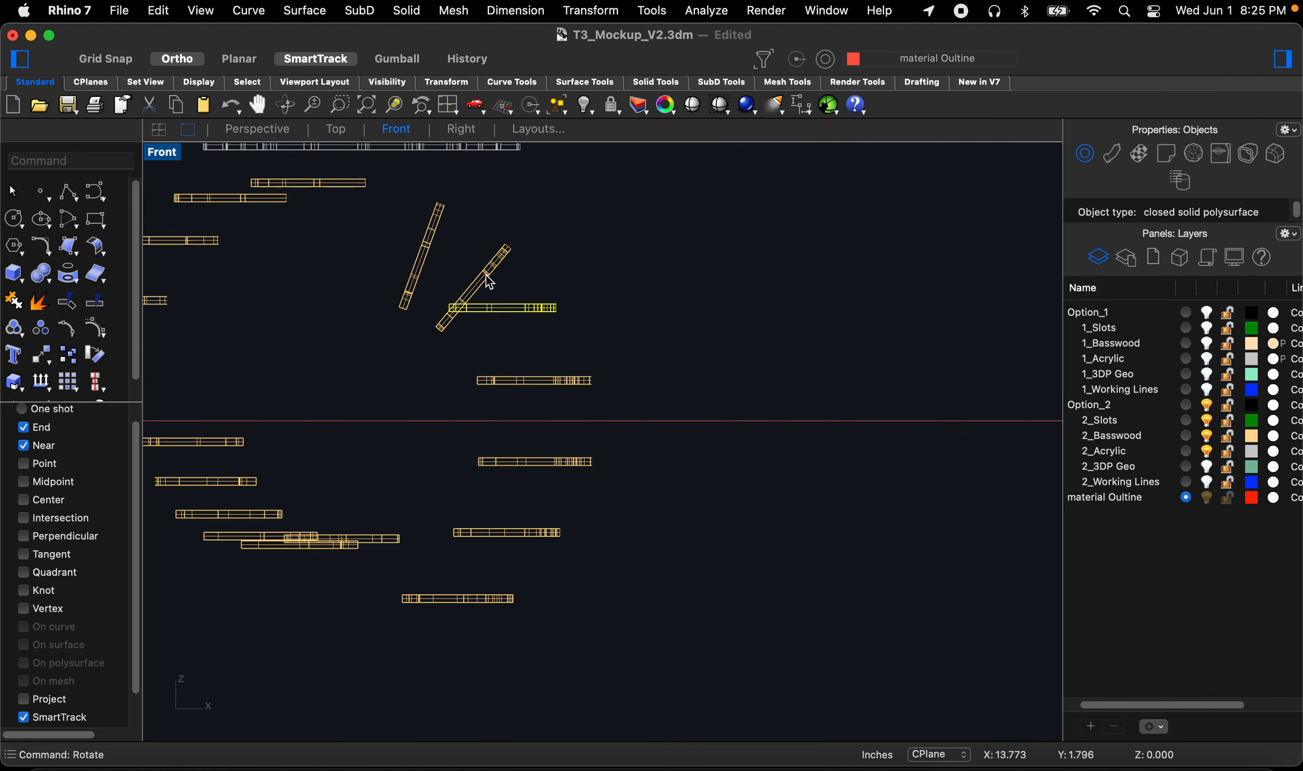
# Step: Select the steeper upper fin and rotate it about its top end to horizontal
pyautogui.scroll(6, 486, 272)
pyautogui.click(486, 270)
pyautogui.press('space')
pyautogui.click(520, 214)
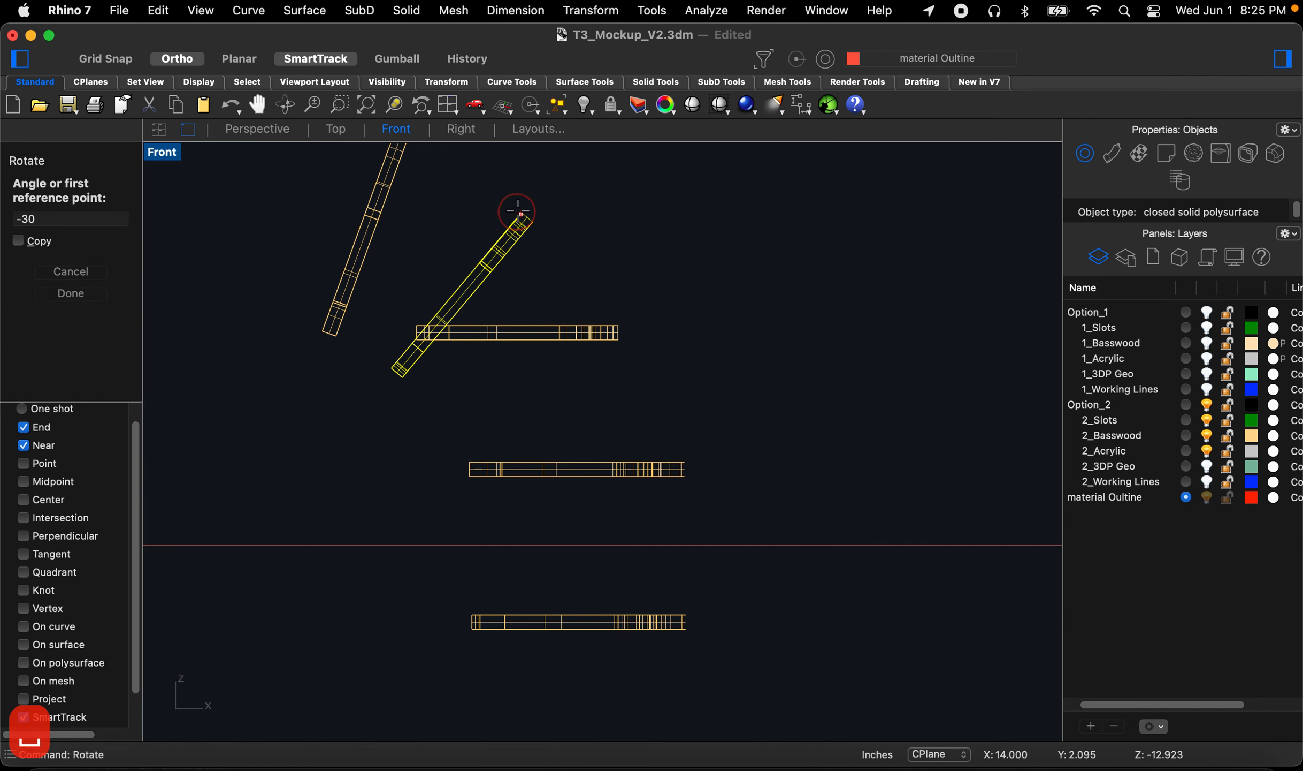
pyautogui.click(473, 274)
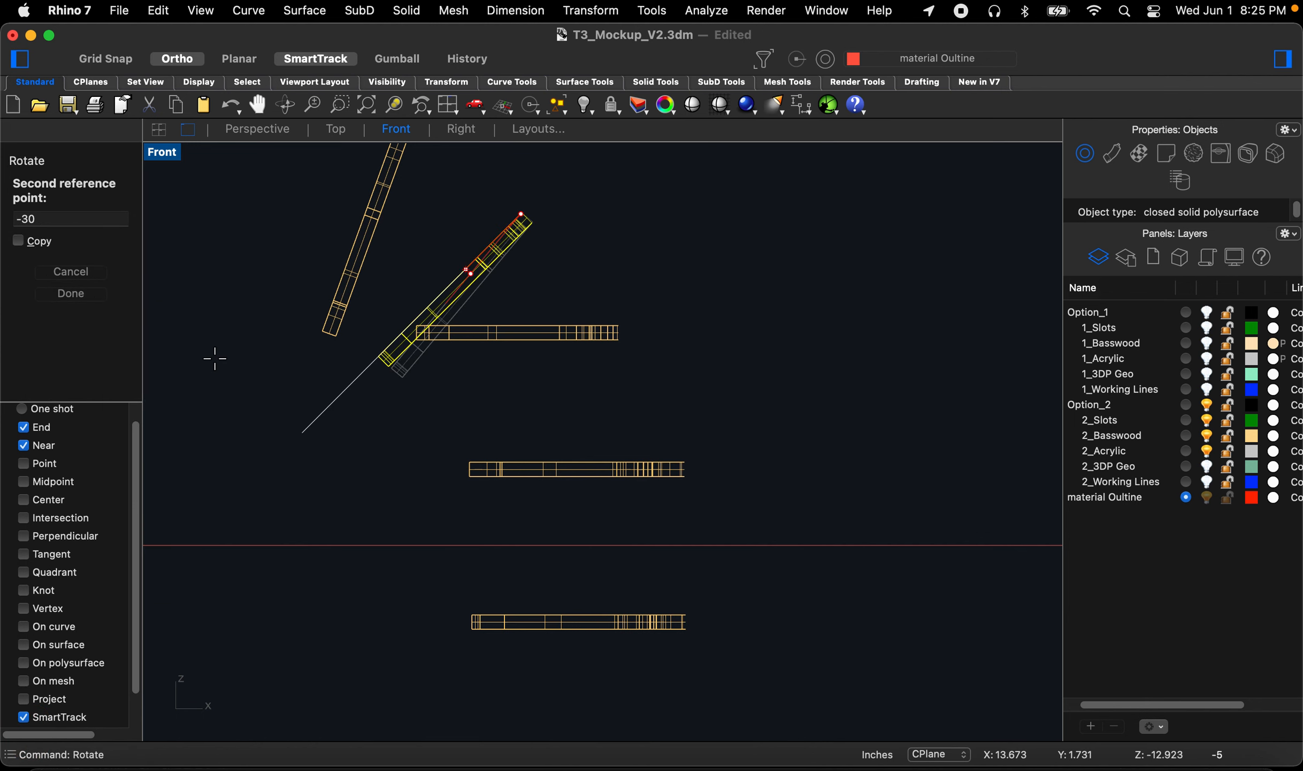
pyautogui.click(192, 250)
# Step: Rotate the last near-vertical fin about its lower end to lie horizontal
pyautogui.scroll(-6, 422, 372)
pyautogui.scroll(5, 388, 327)
pyautogui.press('space')
pyautogui.click(351, 386)
pyautogui.click(408, 207)
pyautogui.click(772, 329)
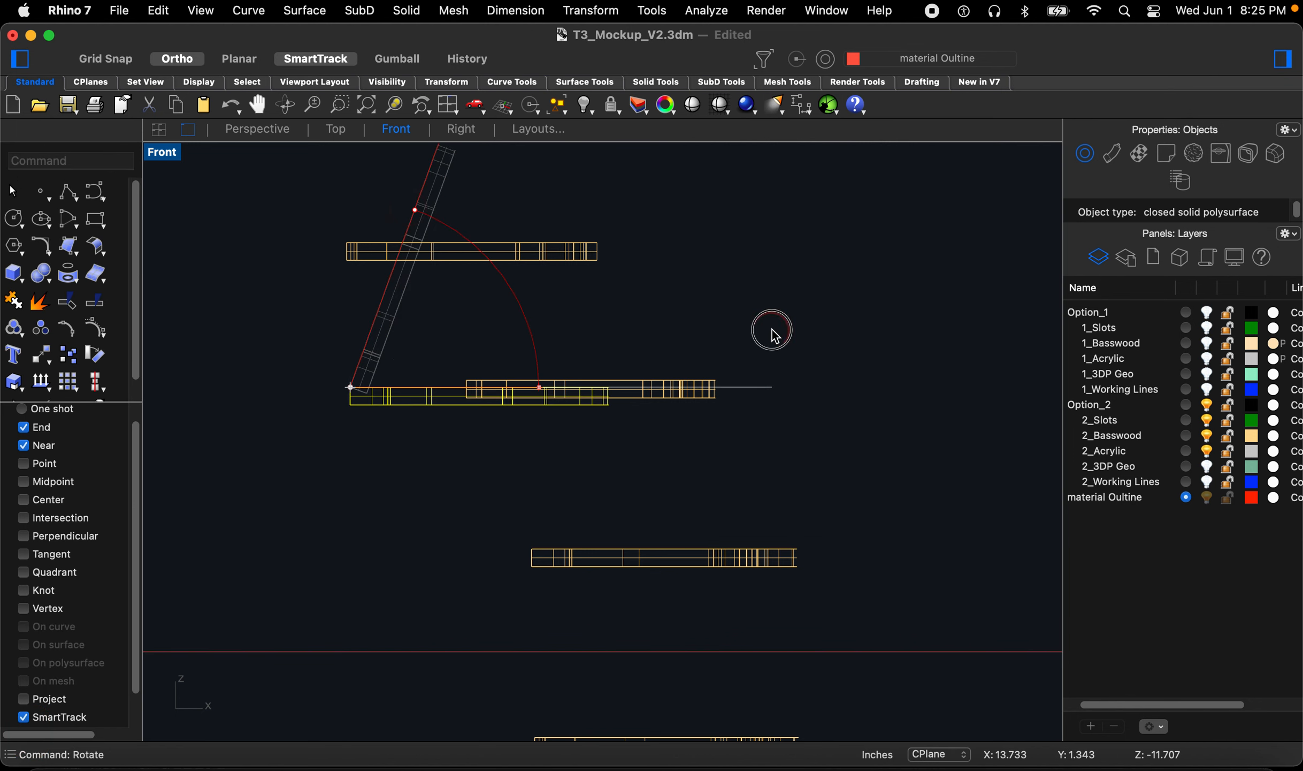
pyautogui.scroll(-7, 776, 326)
pyautogui.click(776, 325)
pyautogui.scroll(-4, 481, 289)
pyautogui.scroll(-2, 484, 296)
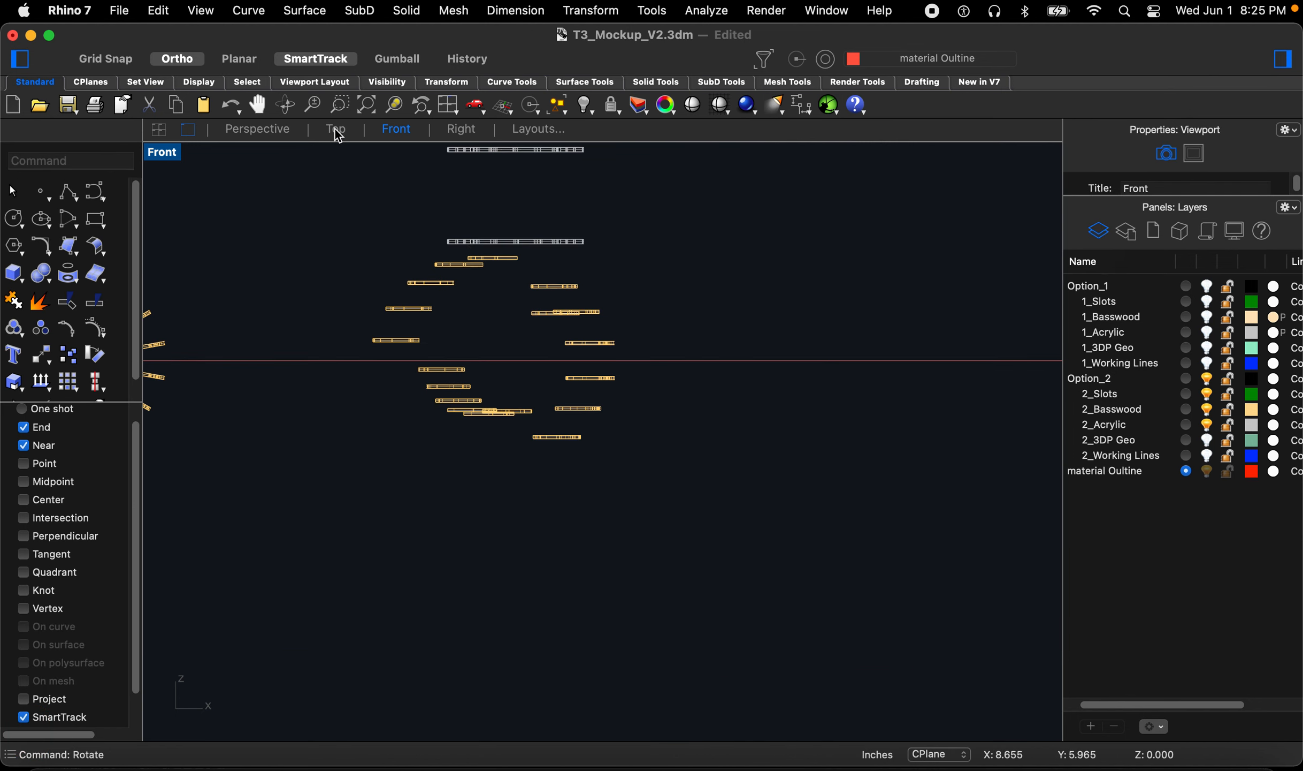
# Step: Move the upper acrylic ring onto the acrylic sheet outline in the Perspective view
pyautogui.click(278, 134)
pyautogui.scroll(-5, 380, 331)
pyautogui.scroll(-5, 411, 358)
pyautogui.moveTo(457, 390)
pyautogui.mouseDown(button='right')
pyautogui.moveTo(411, 358)
pyautogui.moveTo(463, 369)
pyautogui.moveTo(471, 300)
pyautogui.moveTo(436, 361)
pyautogui.moveTo(451, 399)
pyautogui.moveTo(473, 399)
pyautogui.mouseUp(button='right')
pyautogui.scroll(-5, 411, 357)
pyautogui.scroll(5, 503, 345)
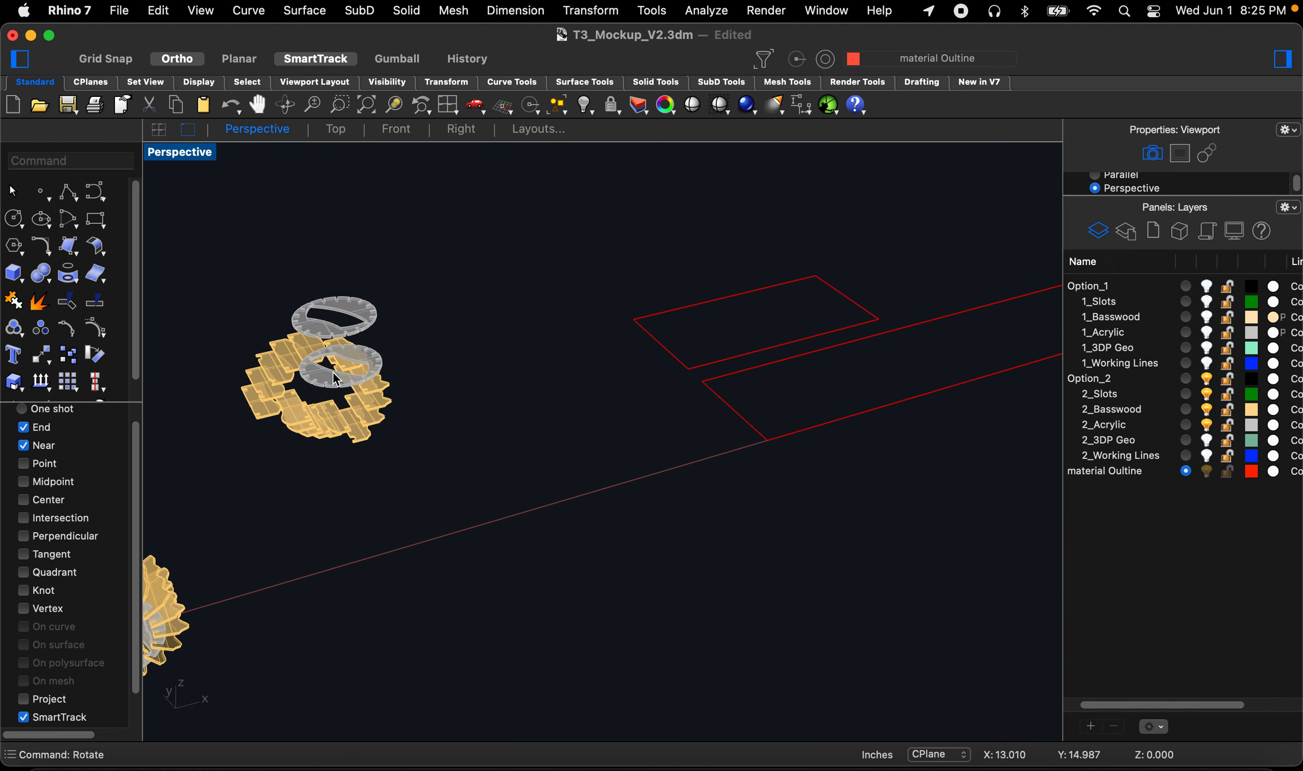
pyautogui.scroll(5, 340, 343)
pyautogui.click(343, 303)
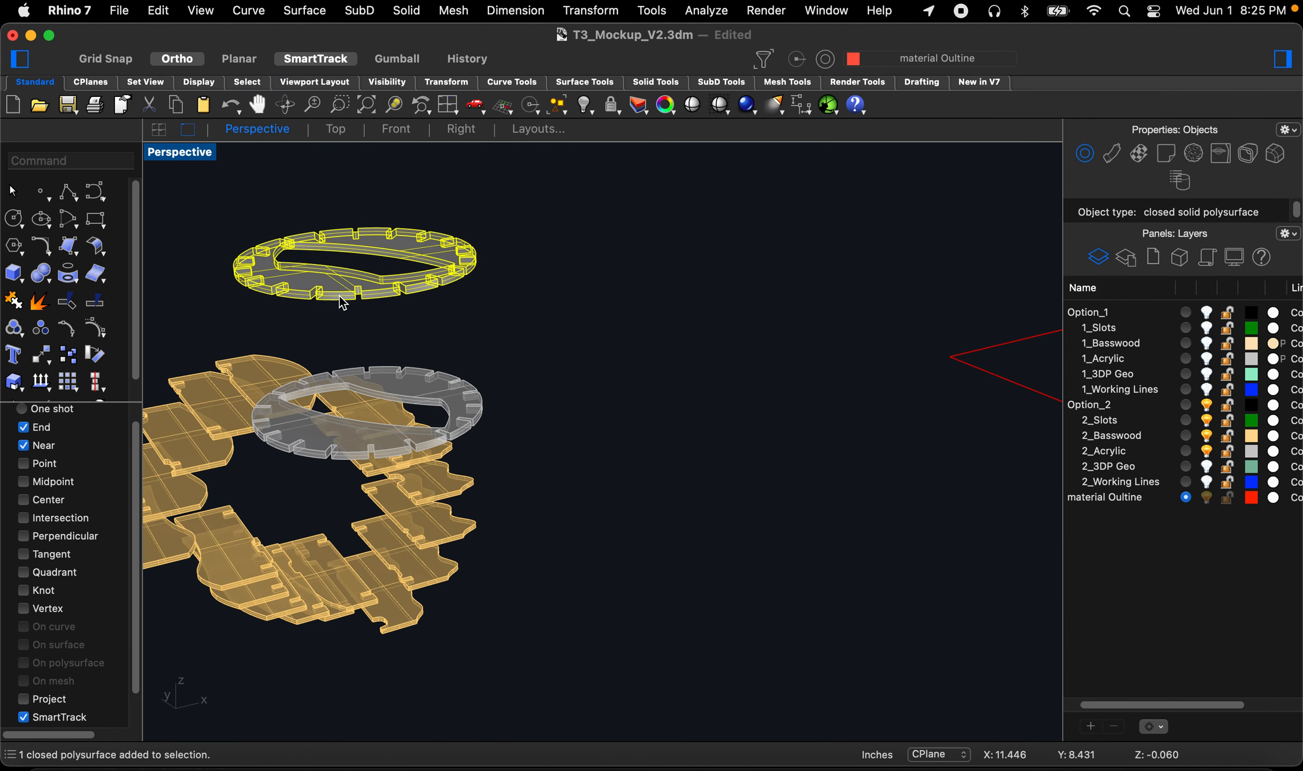
pyautogui.write('m')
pyautogui.press('Return')
pyautogui.moveTo(442, 298); pyautogui.dragTo(543, 363, button='right')
pyautogui.scroll(-5, 375, 337)
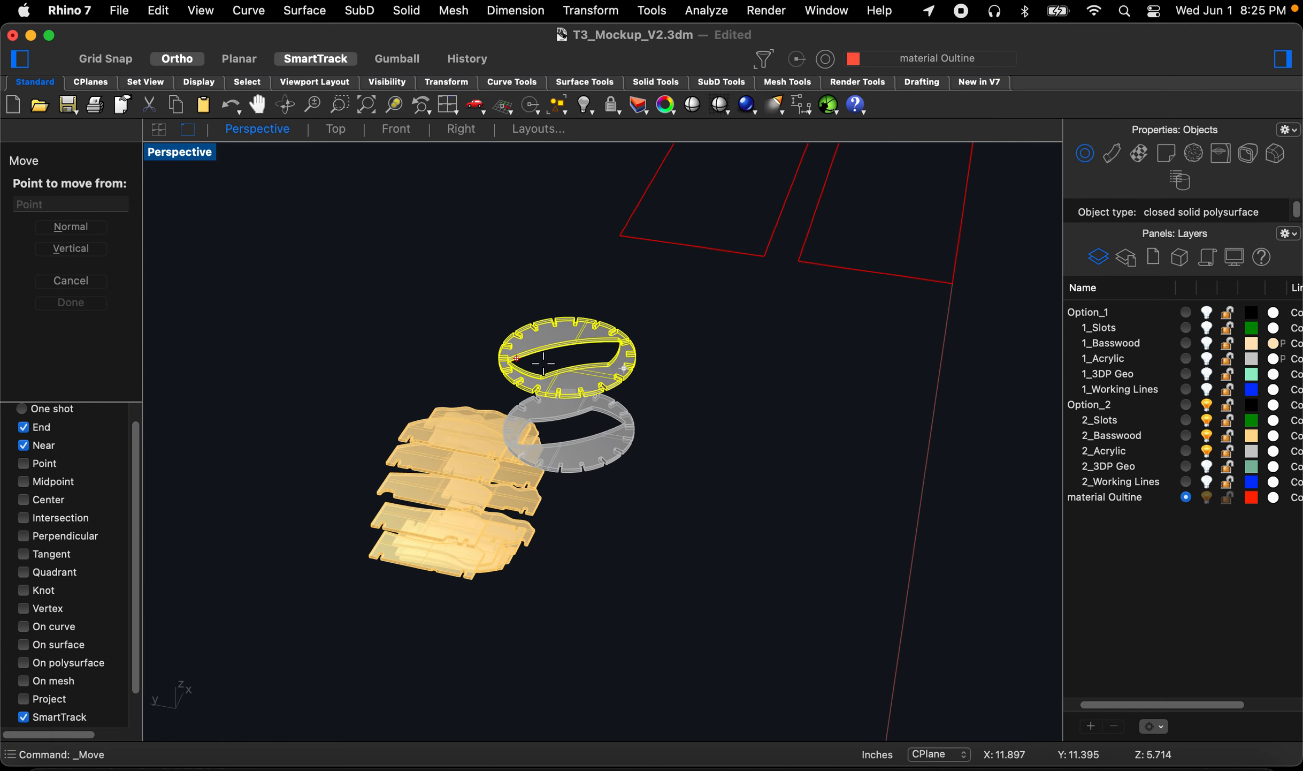
pyautogui.scroll(5, 543, 363)
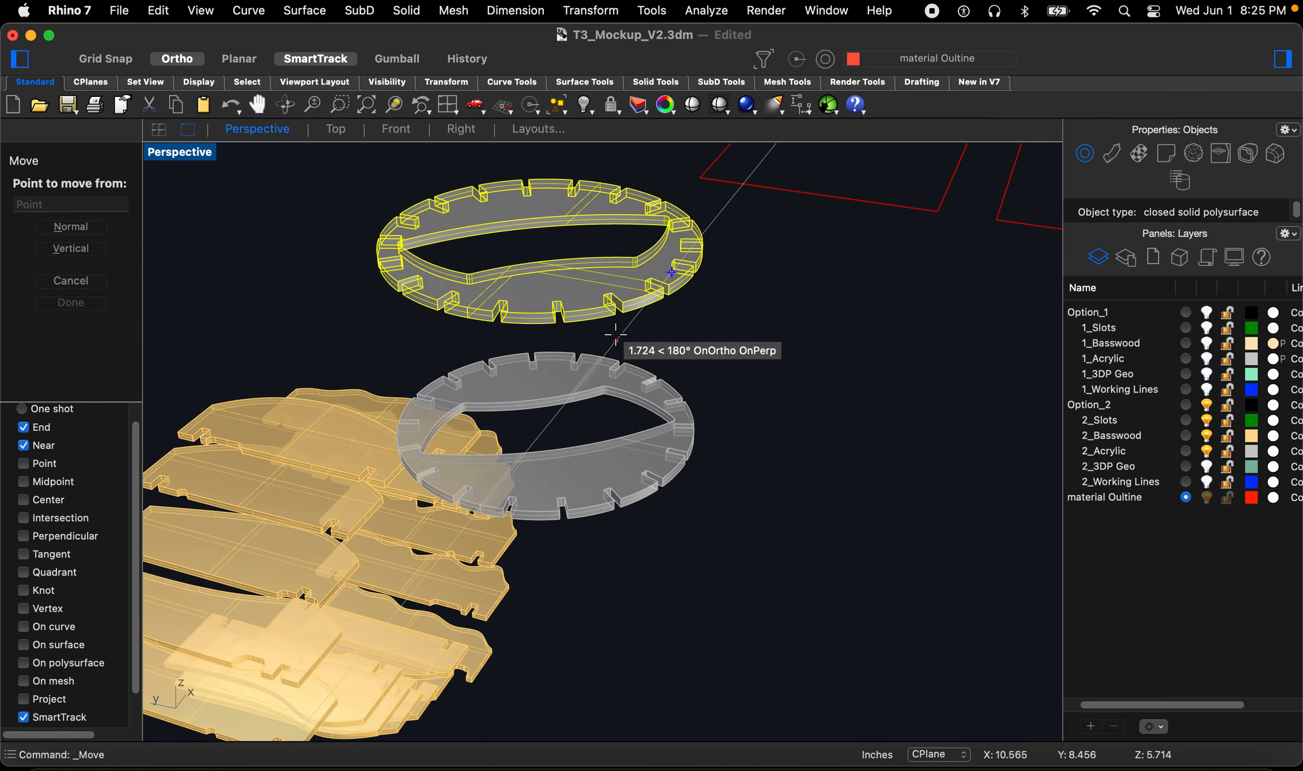
pyautogui.click(619, 313)
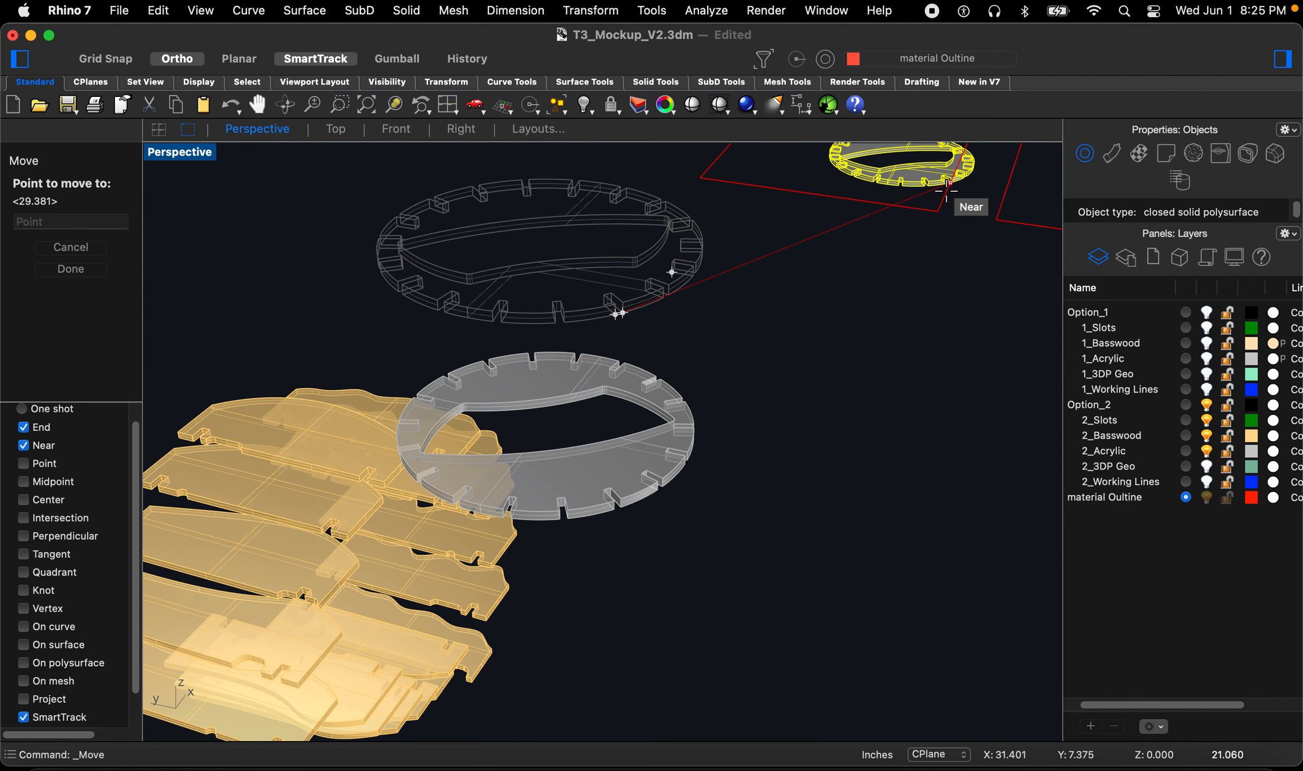
pyautogui.click(934, 209)
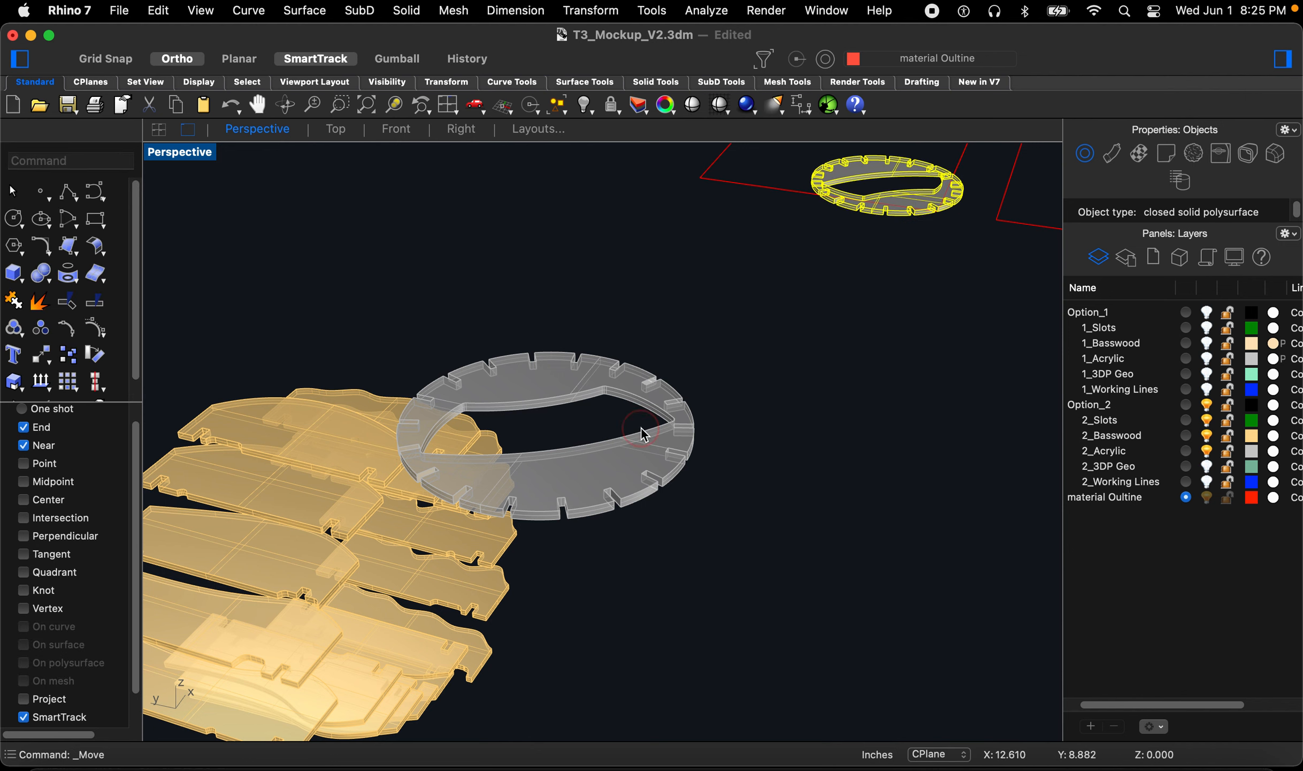
# Step: Move the second acrylic ring onto the sheet outline beside the first ring
pyautogui.click(644, 435)
pyautogui.scroll(2, 650, 454)
pyautogui.press('Return')
pyautogui.click(610, 518)
pyautogui.scroll(-5, 824, 297)
pyautogui.scroll(3, 747, 352)
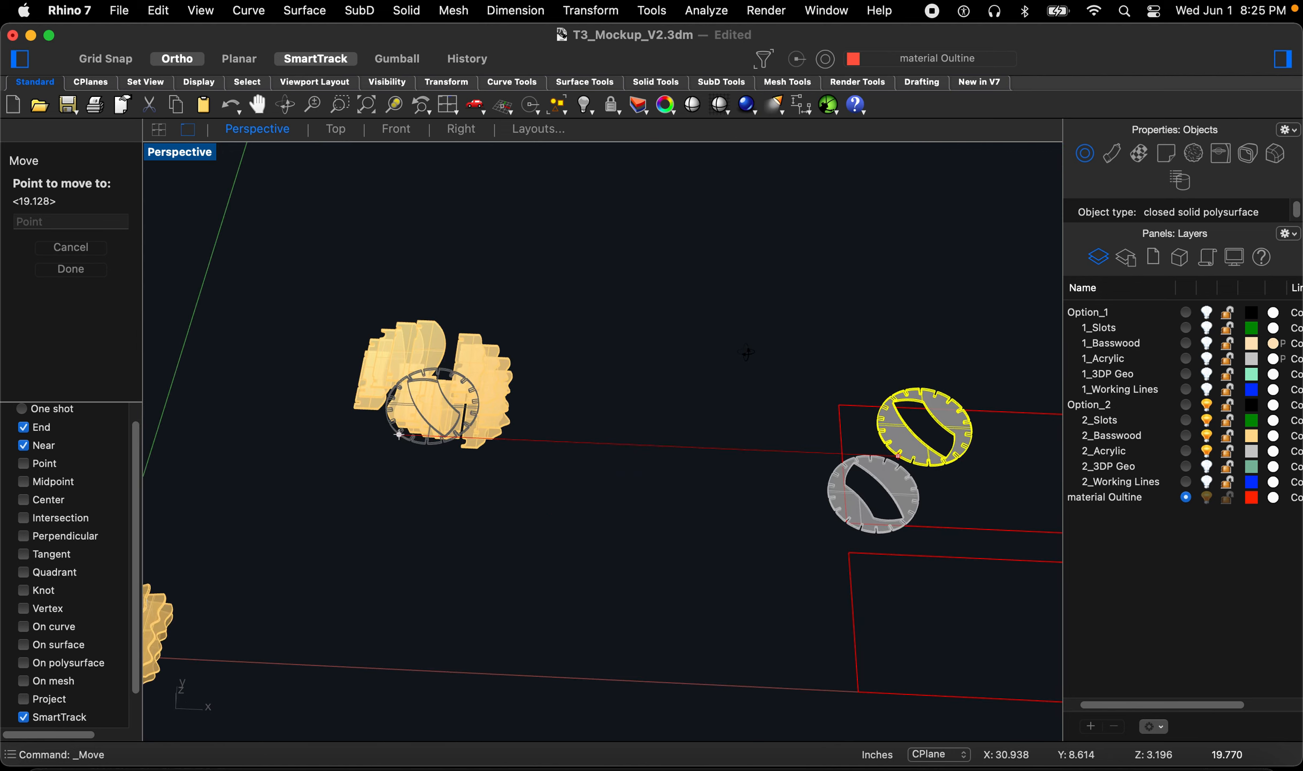
pyautogui.scroll(-2, 803, 428)
pyautogui.scroll(4, 809, 431)
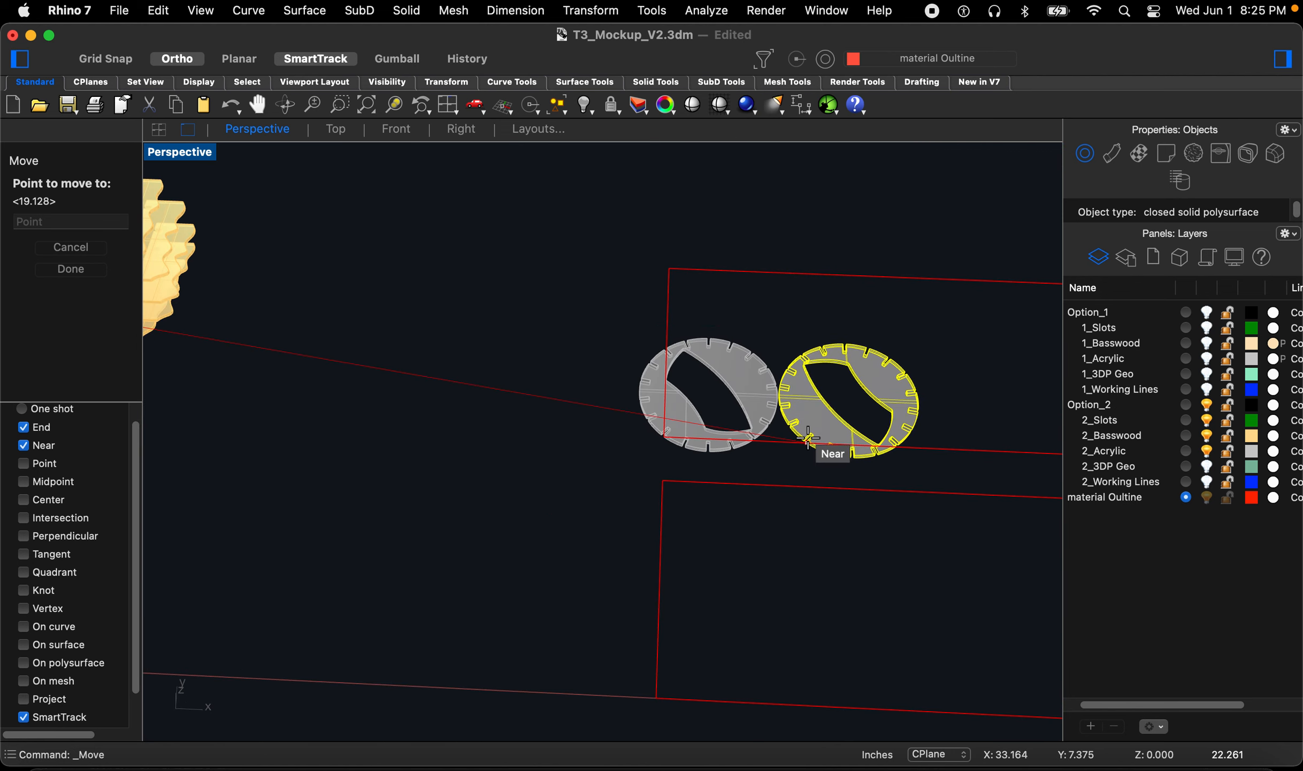
pyautogui.click(808, 438)
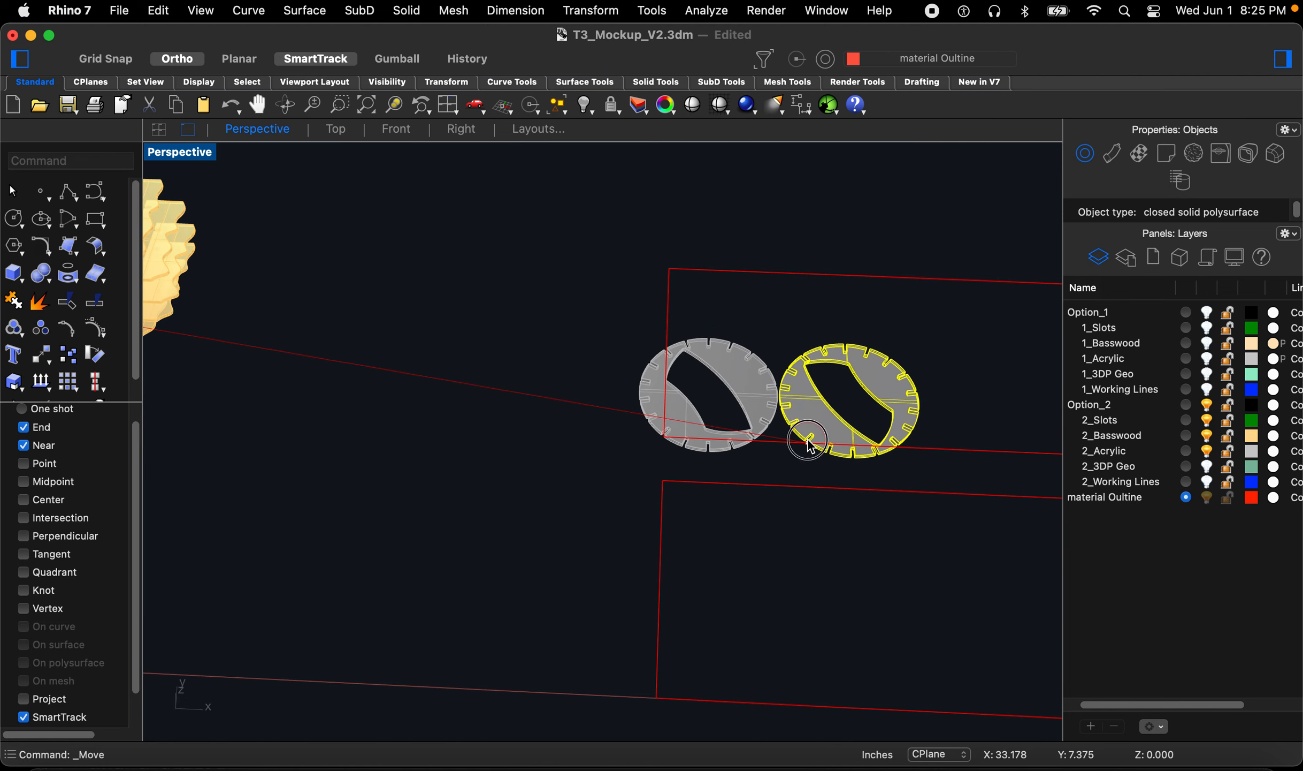
# Step: Select both acrylic rings in the Top view and move them up and right within the sheet outline
pyautogui.click(336, 130)
pyautogui.scroll(-8, 574, 339)
pyautogui.scroll(10, 702, 341)
pyautogui.moveTo(766, 339); pyautogui.dragTo(443, 485)
pyautogui.scroll(4, 446, 493)
pyautogui.write('m')
pyautogui.press('space')
pyautogui.click(204, 604)
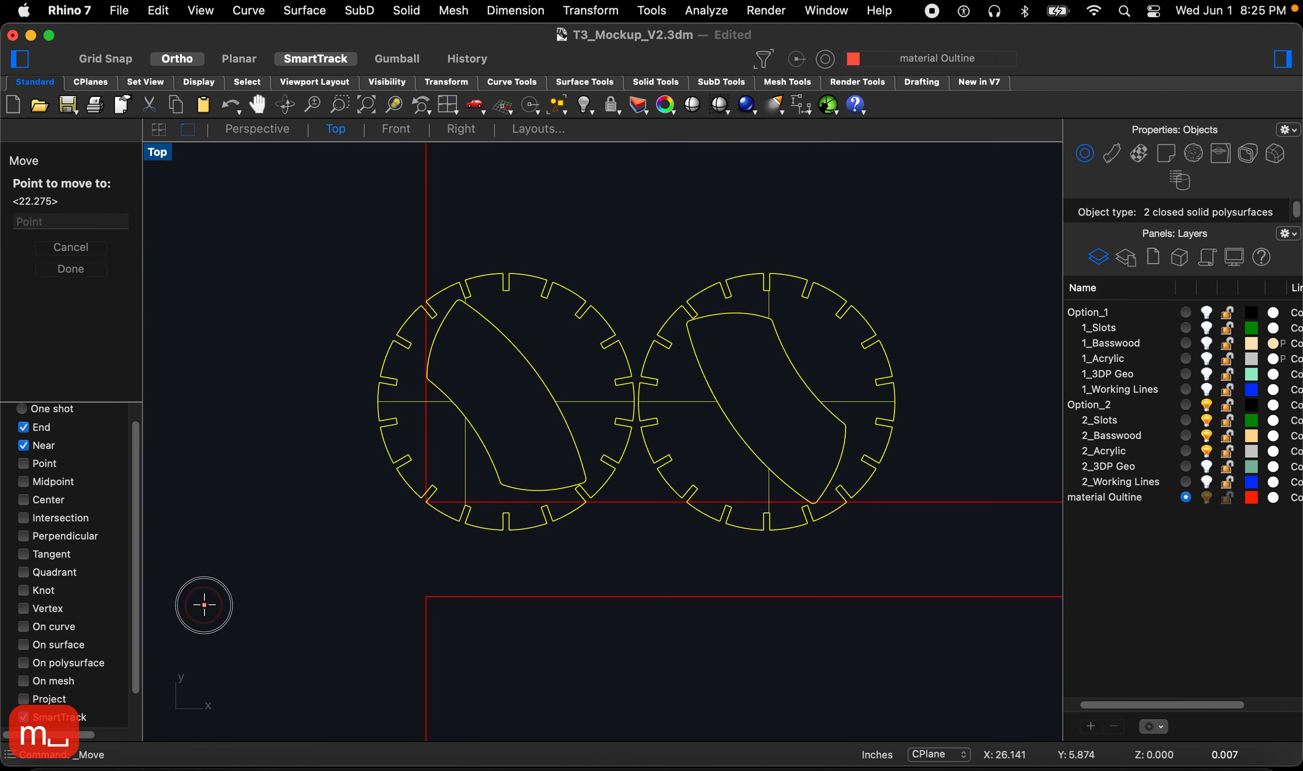
pyautogui.click(247, 576)
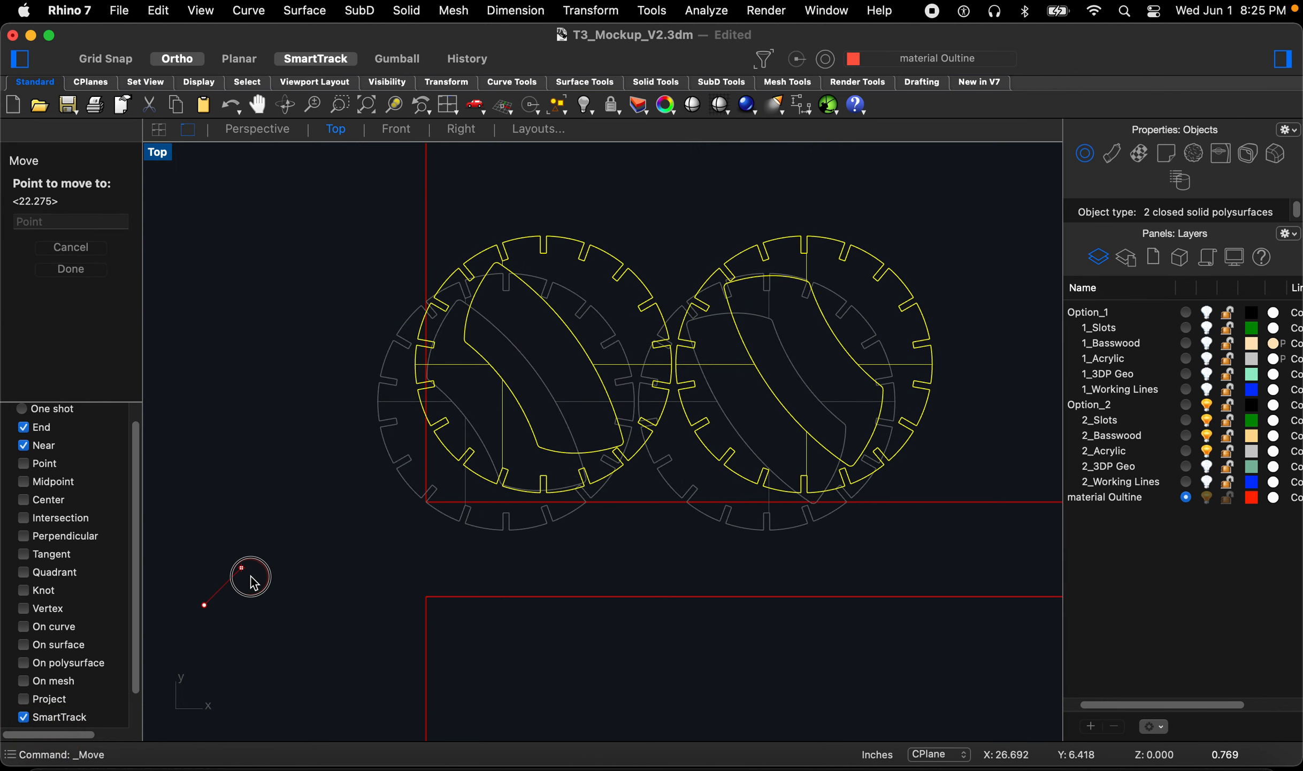
# Step: Nudge both rings with repeated moves to sit inside the acrylic sheet outline's corner
pyautogui.press('space')
pyautogui.click(224, 540)
pyautogui.click(235, 542)
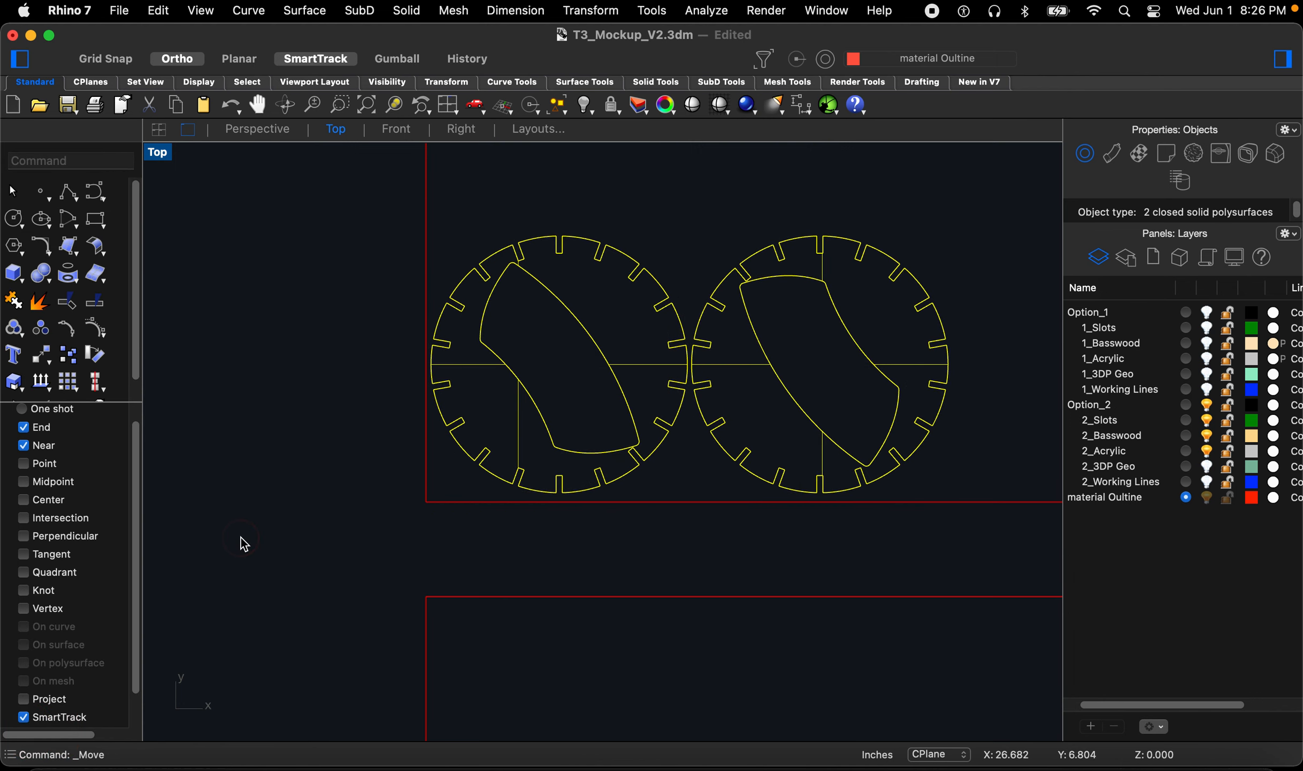
pyautogui.press('space')
pyautogui.click(237, 539)
pyautogui.click(246, 539)
pyautogui.press('space')
pyautogui.click(259, 551)
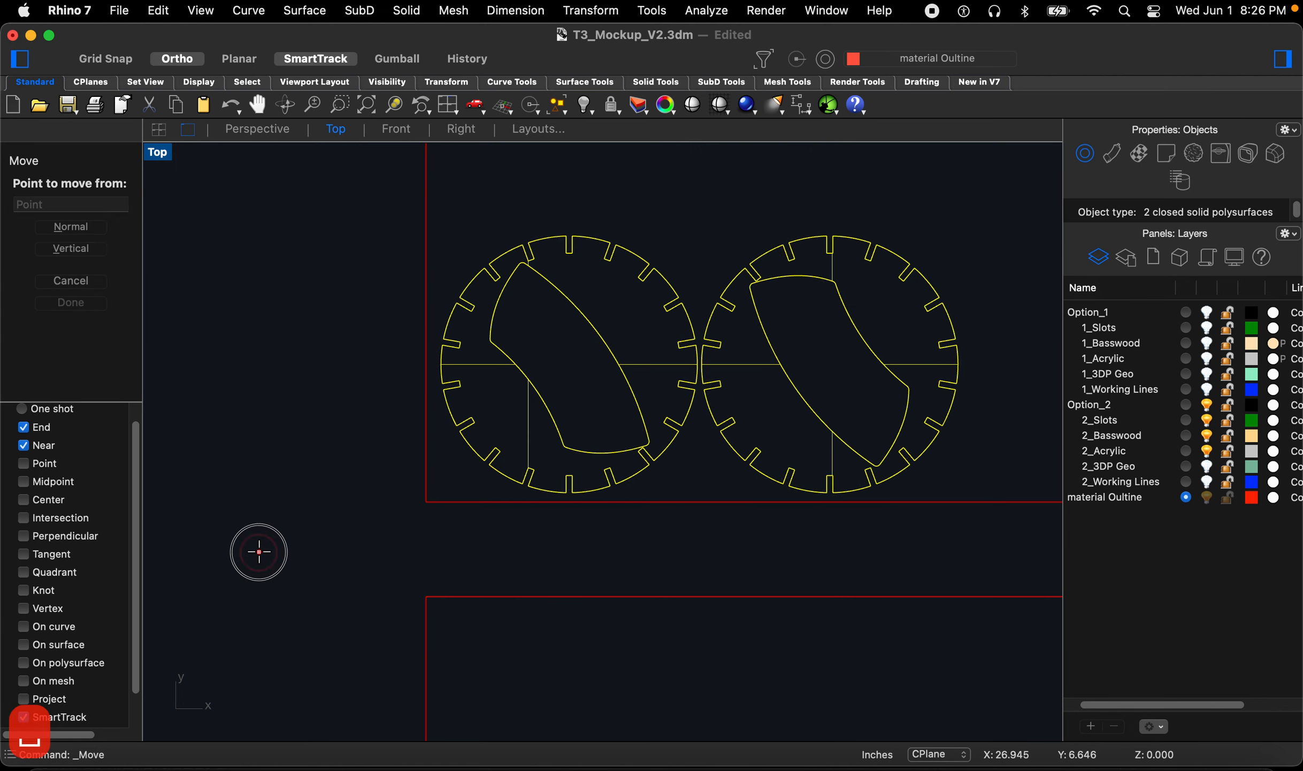
pyautogui.click(259, 545)
pyautogui.click(259, 495)
pyautogui.scroll(-5, 444, 444)
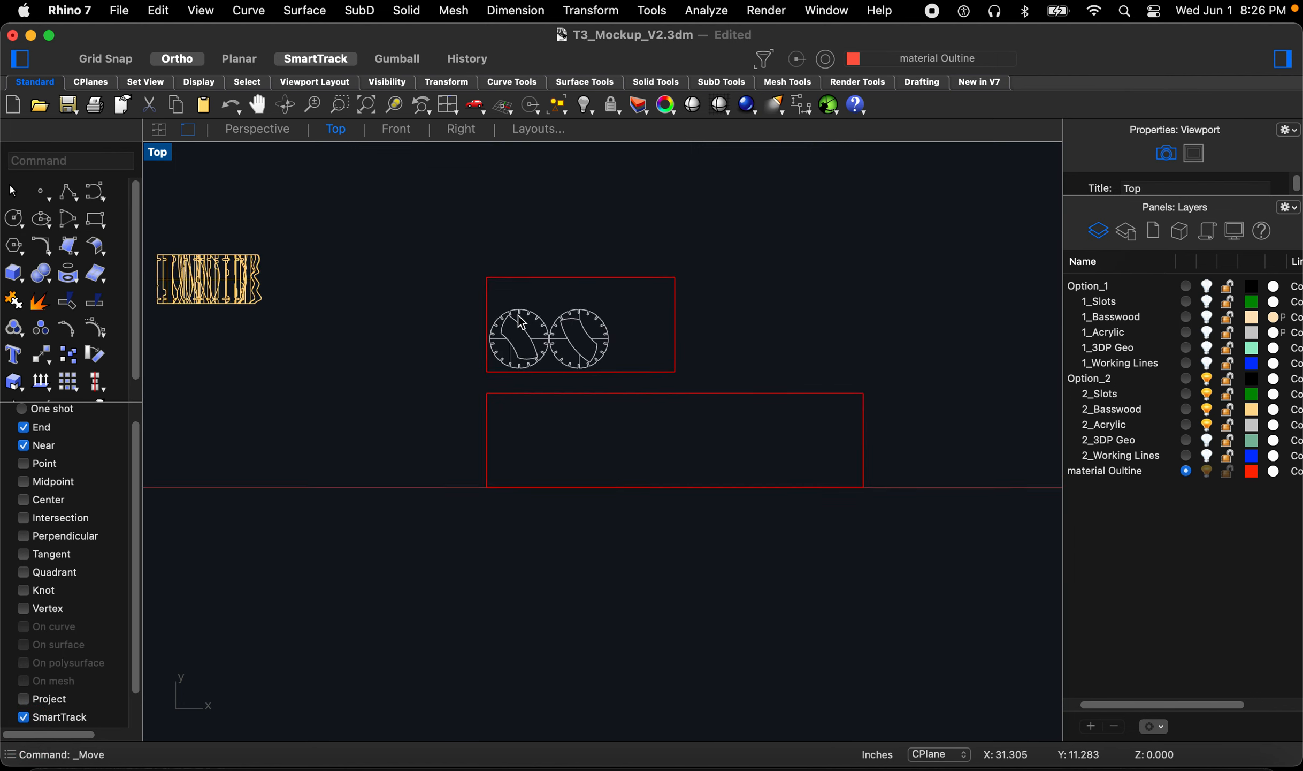
pyautogui.scroll(-4, 683, 469)
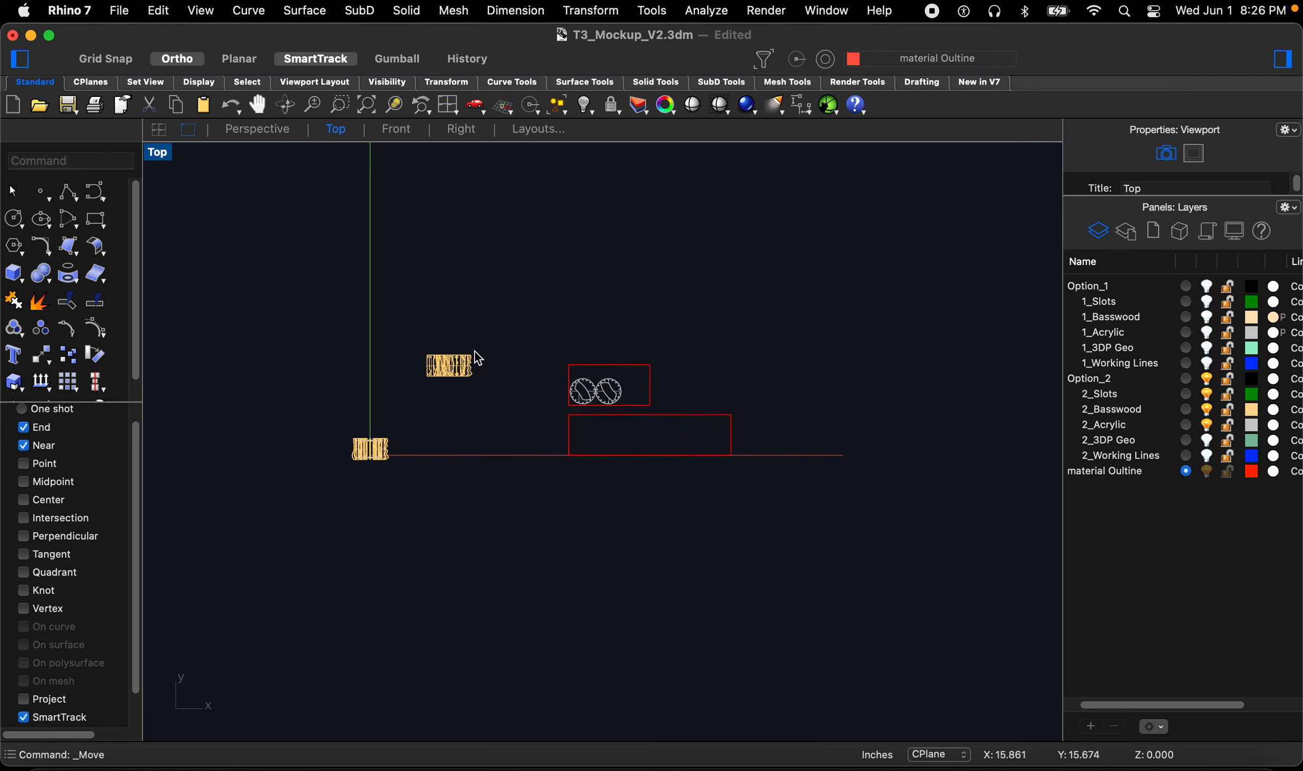
pyautogui.scroll(4, 471, 351)
pyautogui.click(274, 128)
pyautogui.moveTo(531, 367); pyautogui.dragTo(619, 364, button='right')
pyautogui.scroll(-5, 619, 363)
pyautogui.scroll(4, 422, 428)
pyautogui.scroll(8, 414, 446)
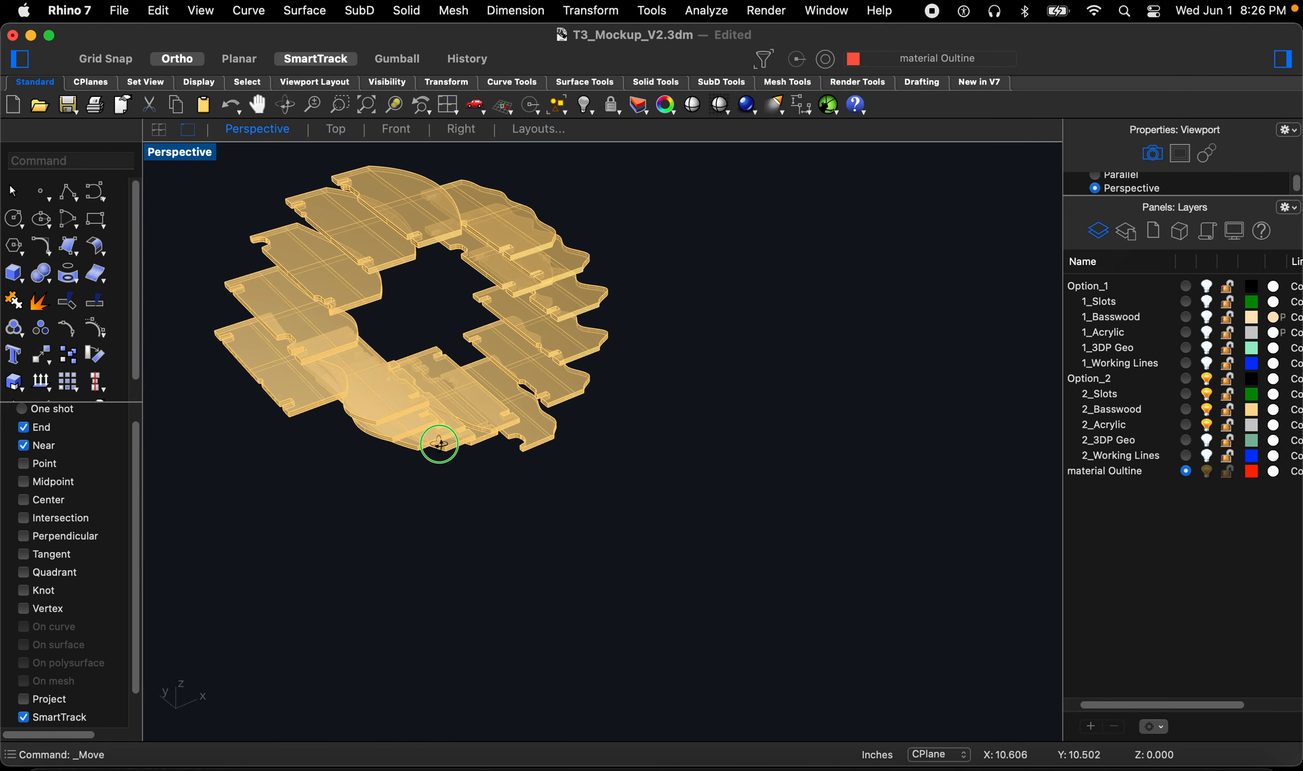
pyautogui.click(536, 468)
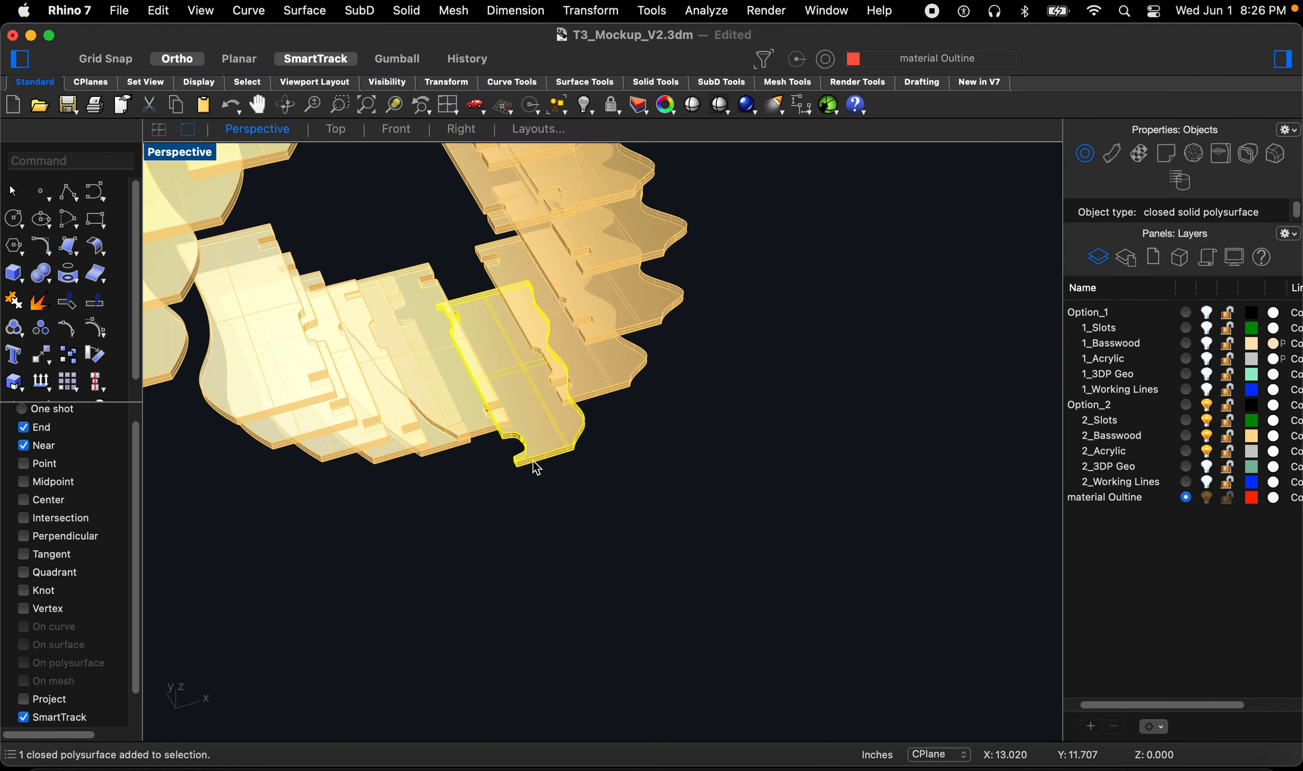
pyautogui.scroll(3, 536, 468)
pyautogui.write('m')
pyautogui.press('space')
pyautogui.click(505, 472)
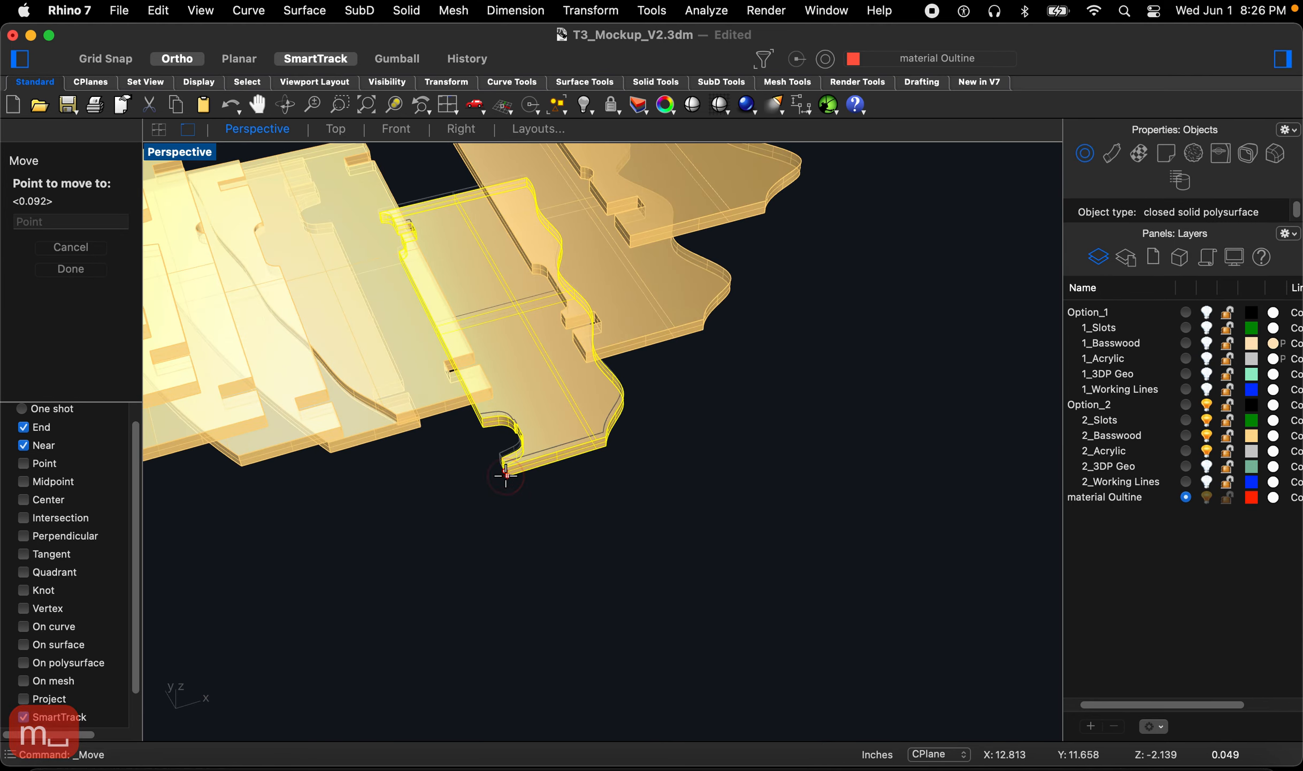
pyautogui.scroll(-12, 455, 483)
pyautogui.press('Escape')
pyautogui.press('Escape')
pyautogui.press('Escape')
pyautogui.press('Escape')
# Step: Select all 18 basswood pieces in the Perspective view and move them onto the basswood sheet outline
pyautogui.scroll(2, 456, 487)
pyautogui.moveTo(553, 519); pyautogui.dragTo(344, 379)
pyautogui.moveTo(458, 503); pyautogui.dragTo(461, 495)
pyautogui.scroll(5, 461, 495)
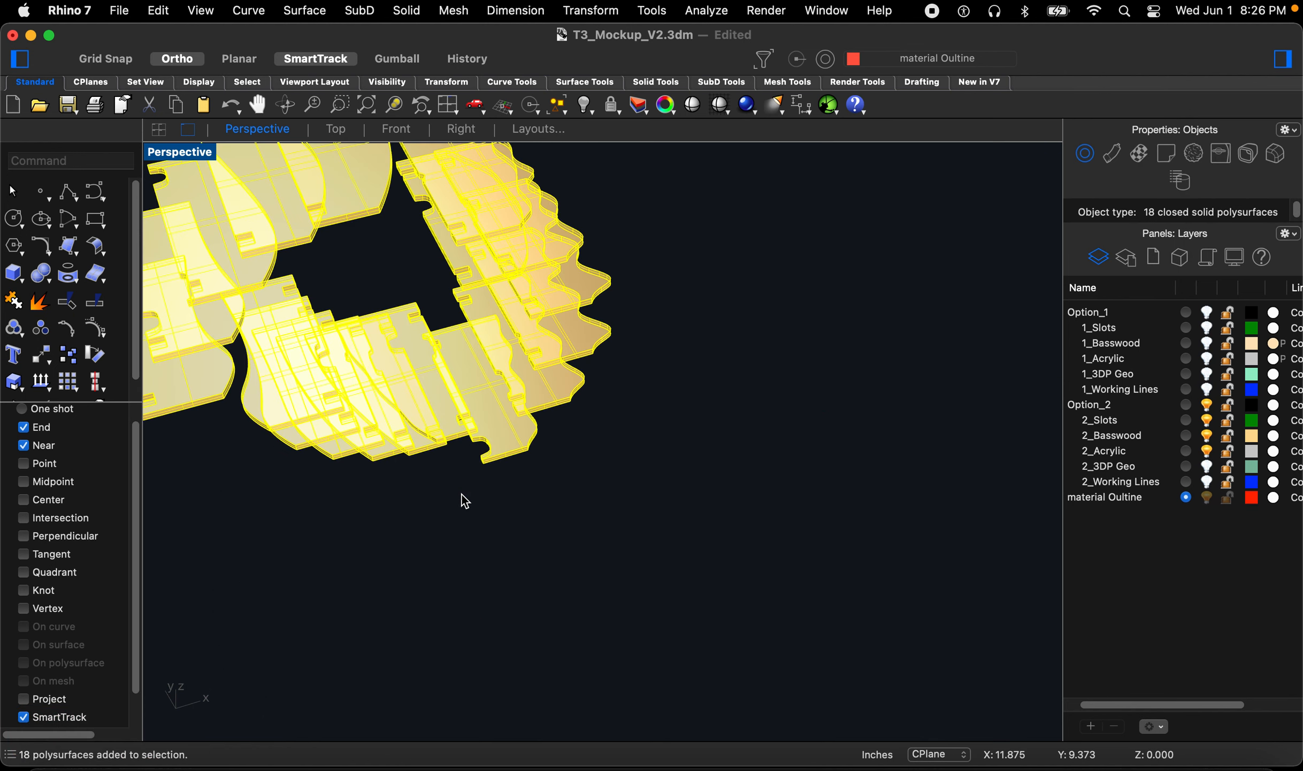
pyautogui.press('space')
pyautogui.click(480, 466)
pyautogui.scroll(-10, 480, 462)
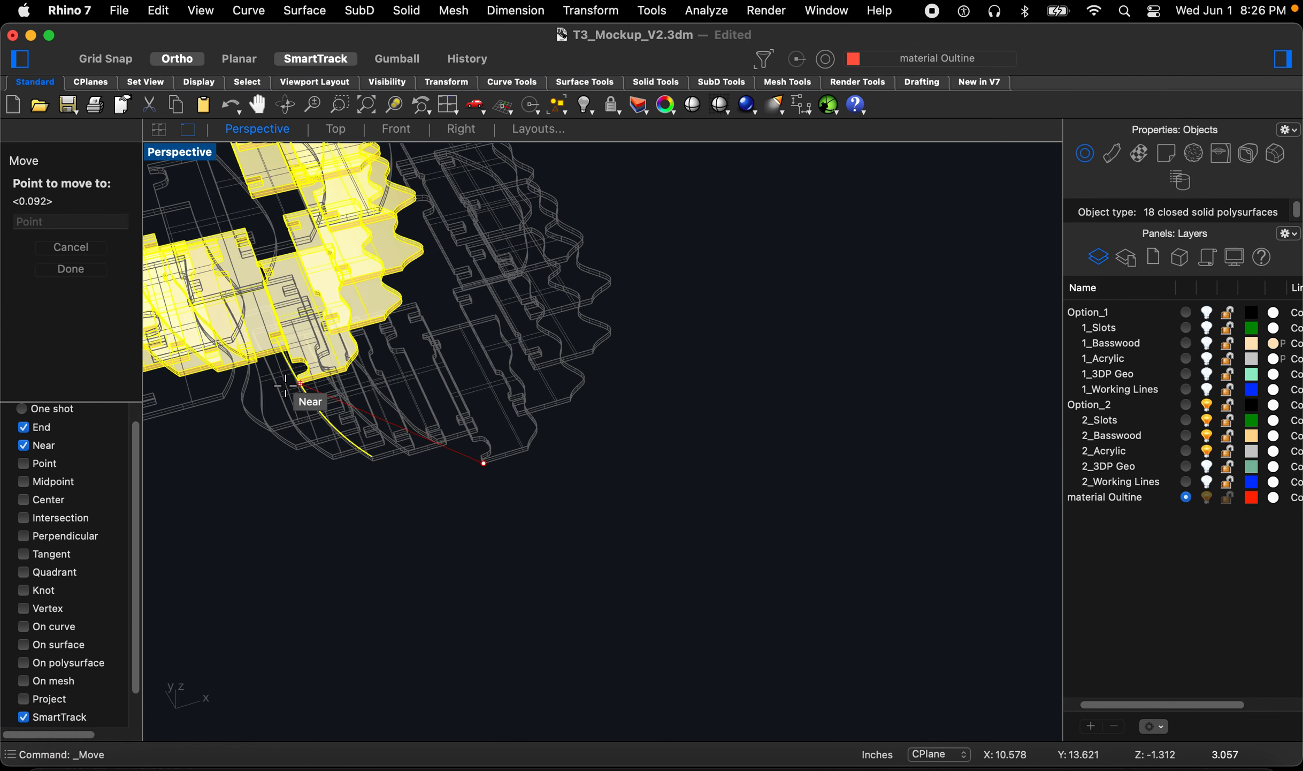
pyautogui.click(582, 418)
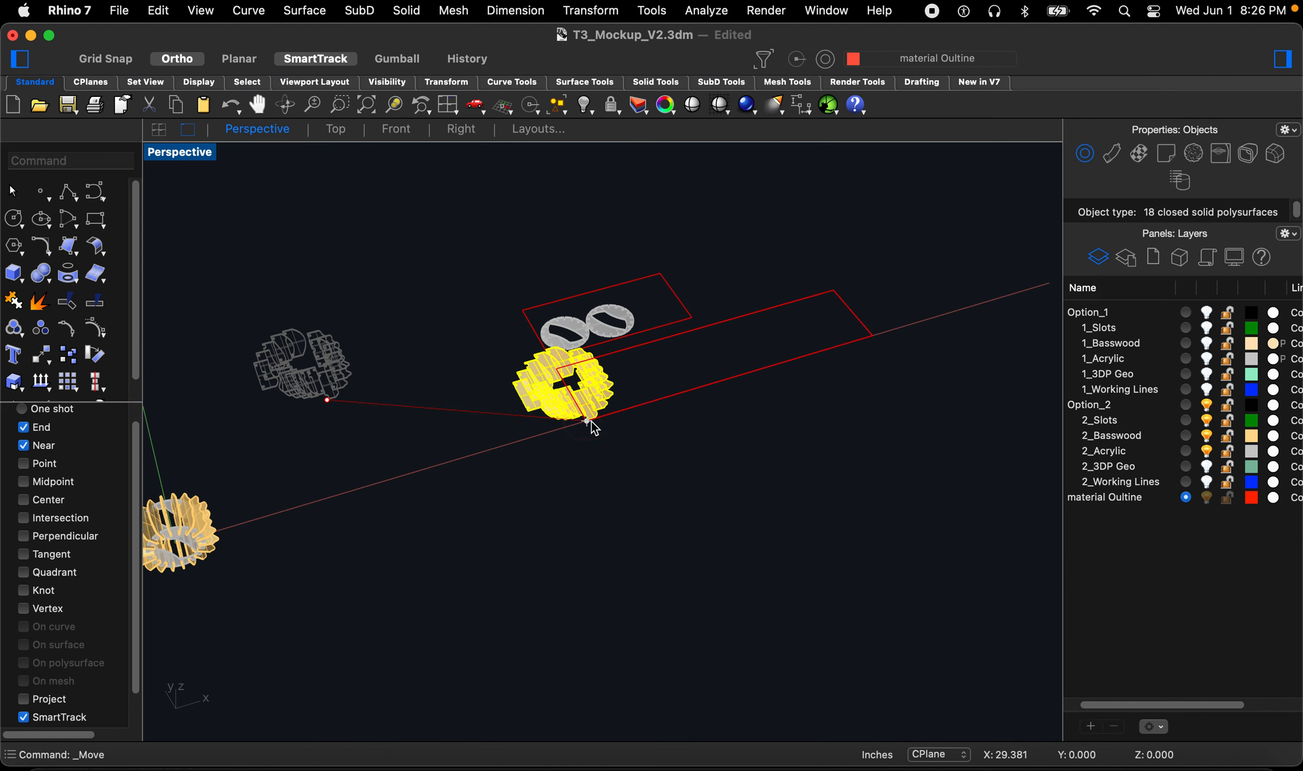
# Step: Move the selected basswood pieces again to shift the group along the basswood sheet outline
pyautogui.scroll(5, 605, 428)
pyautogui.write('m')
pyautogui.press('space')
pyautogui.click(621, 454)
pyautogui.click(565, 477)
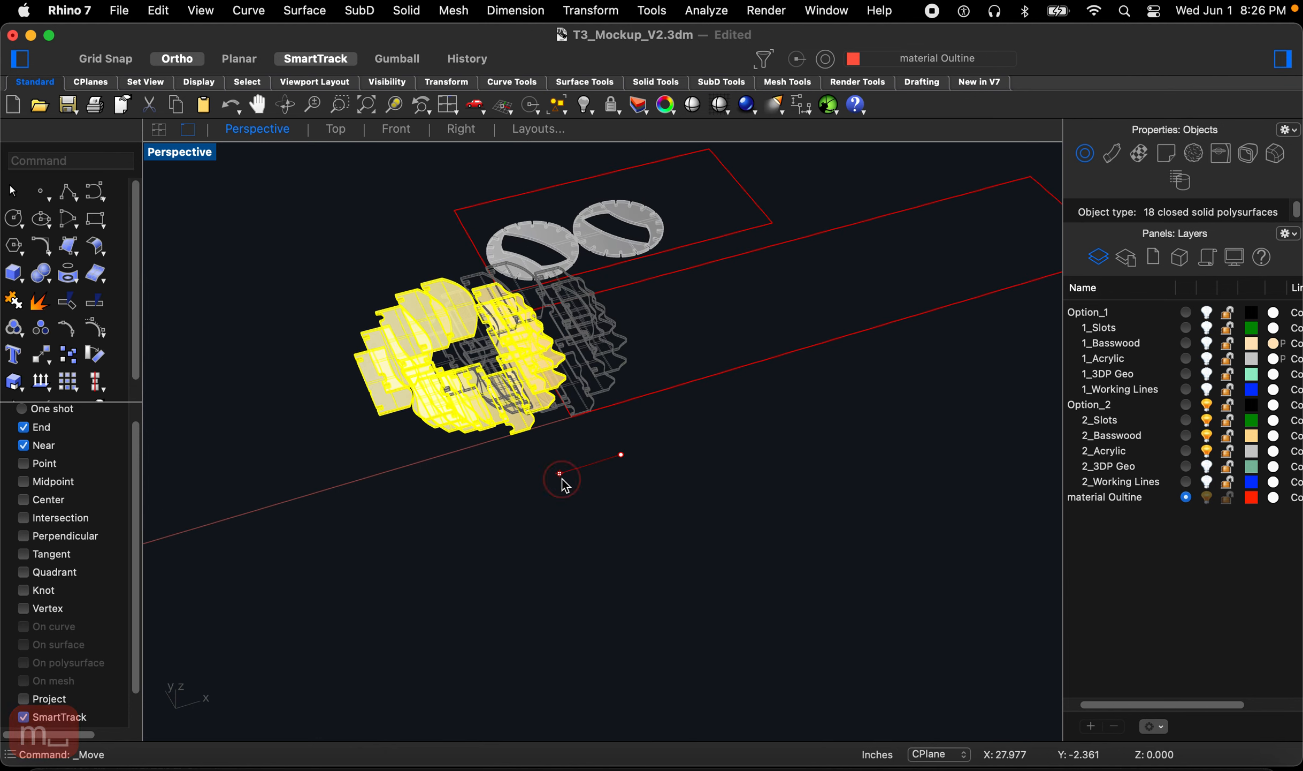
# Step: Move one basswood piece so its edge sits on the basswood sheet outline's corner edge
pyautogui.scroll(8, 570, 440)
pyautogui.click(427, 410)
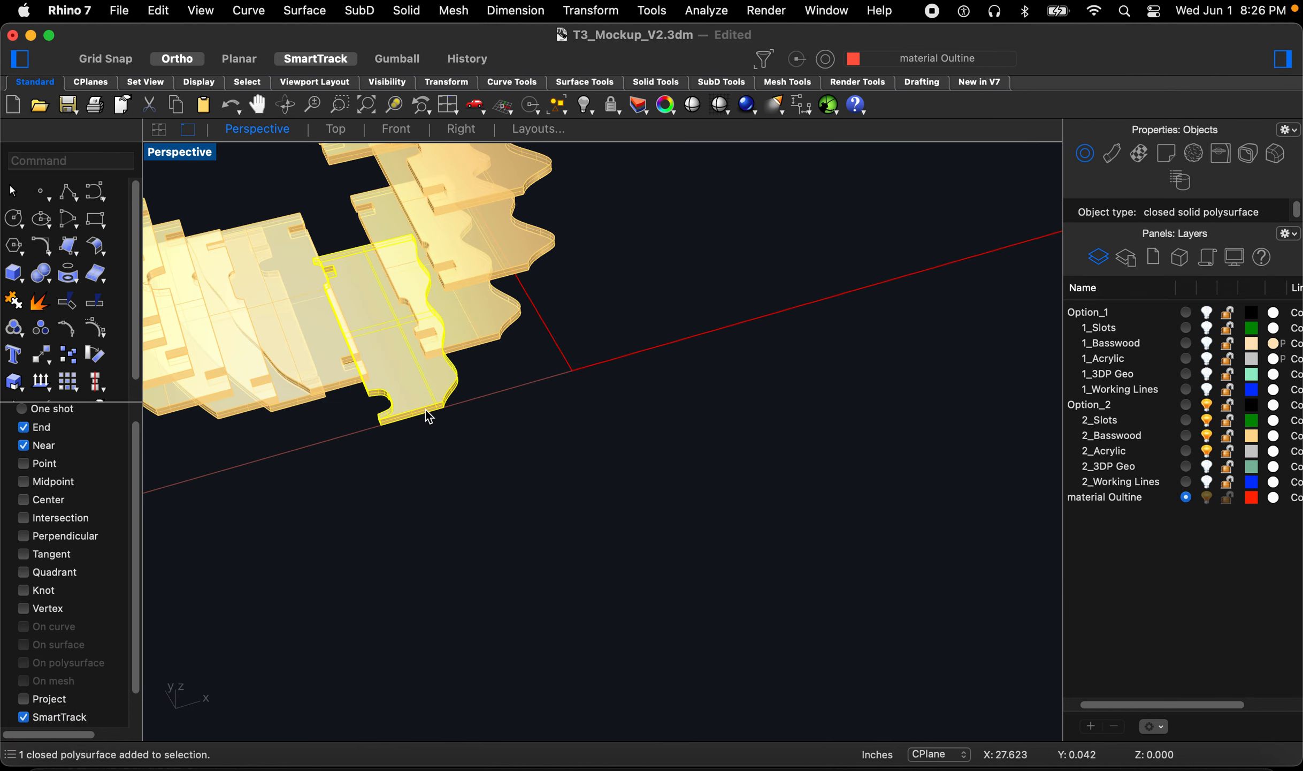
pyautogui.write('m')
pyautogui.press('space')
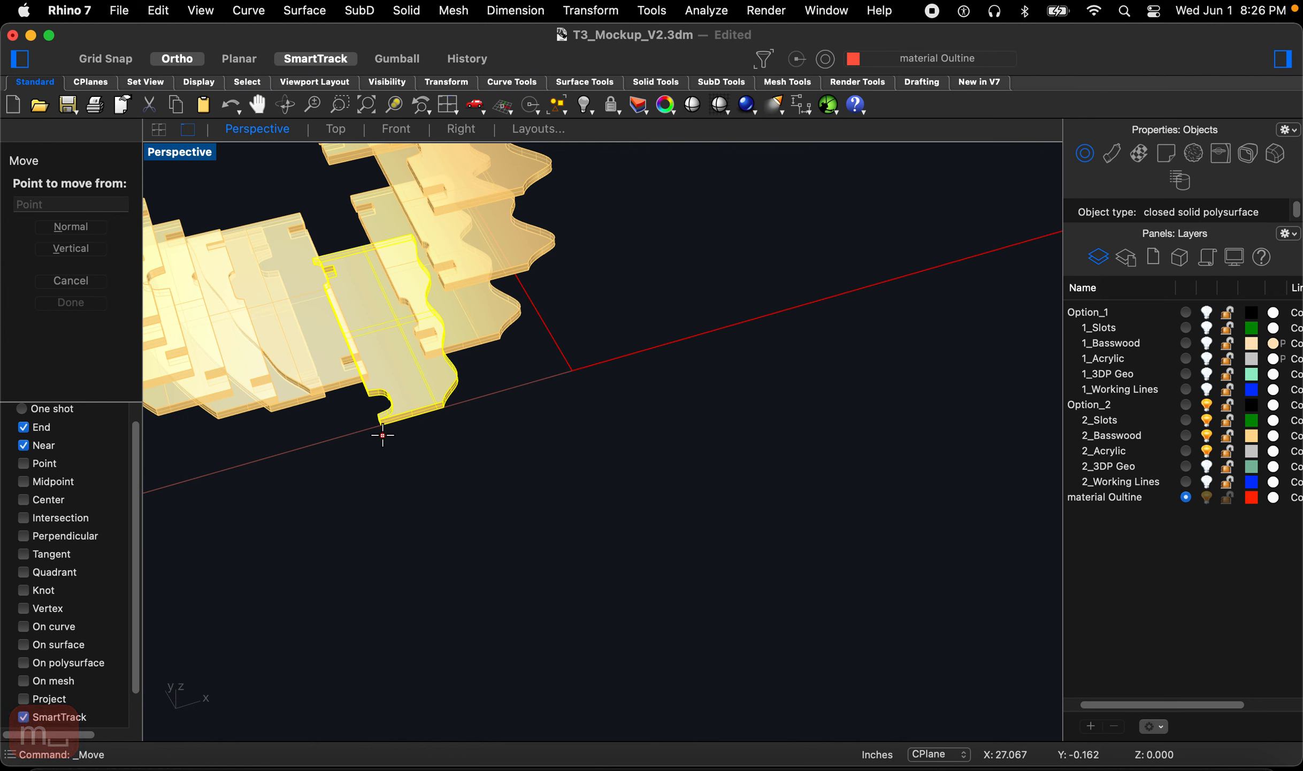
pyautogui.click(383, 426)
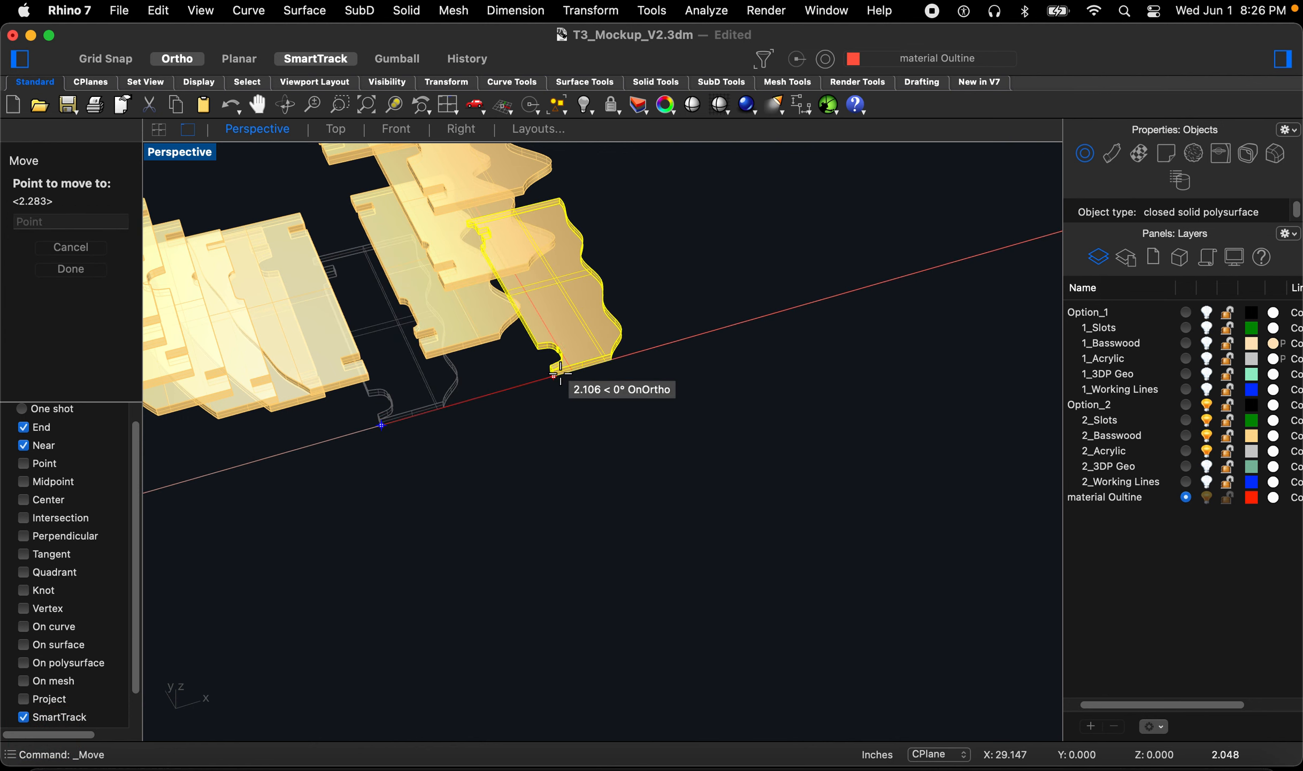
pyautogui.click(569, 369)
# Step: Move a second basswood piece beside the first, snapping to the first piece's end point
pyautogui.press('space')
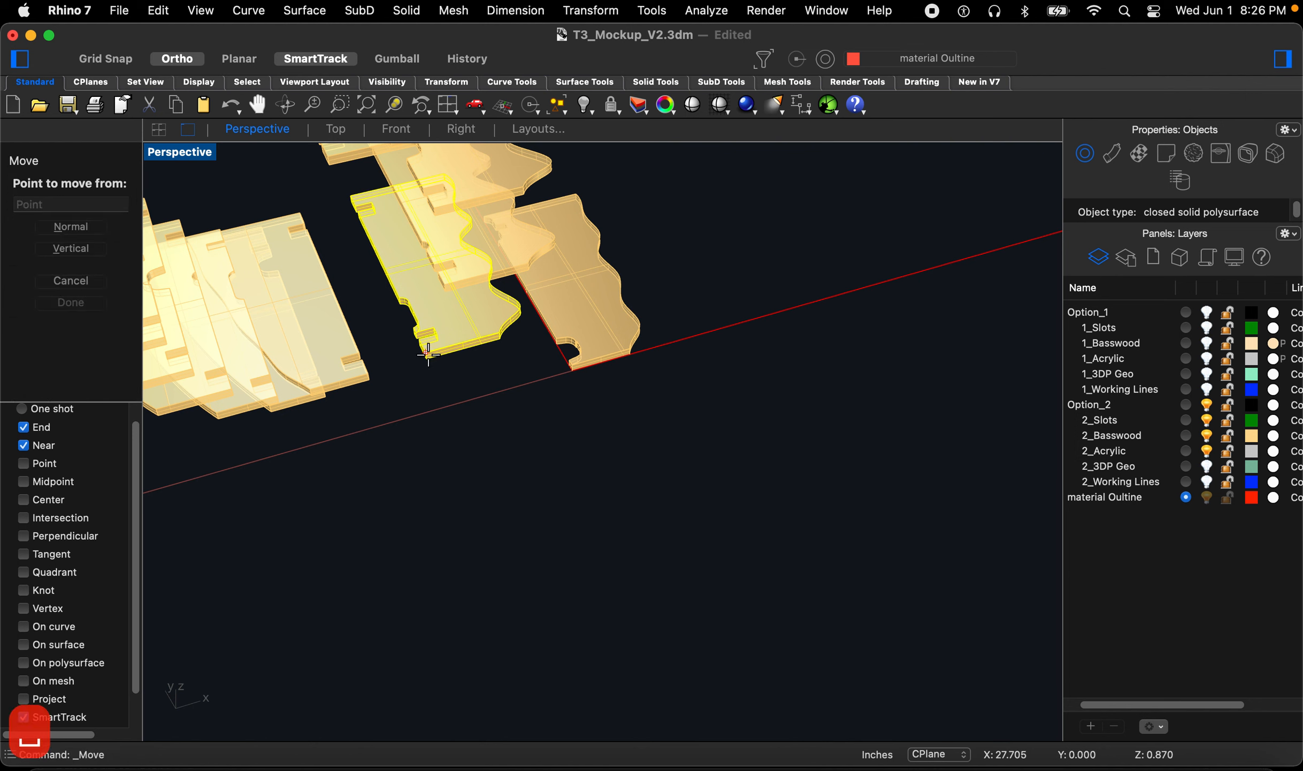
pyautogui.click(428, 358)
pyautogui.scroll(5, 615, 353)
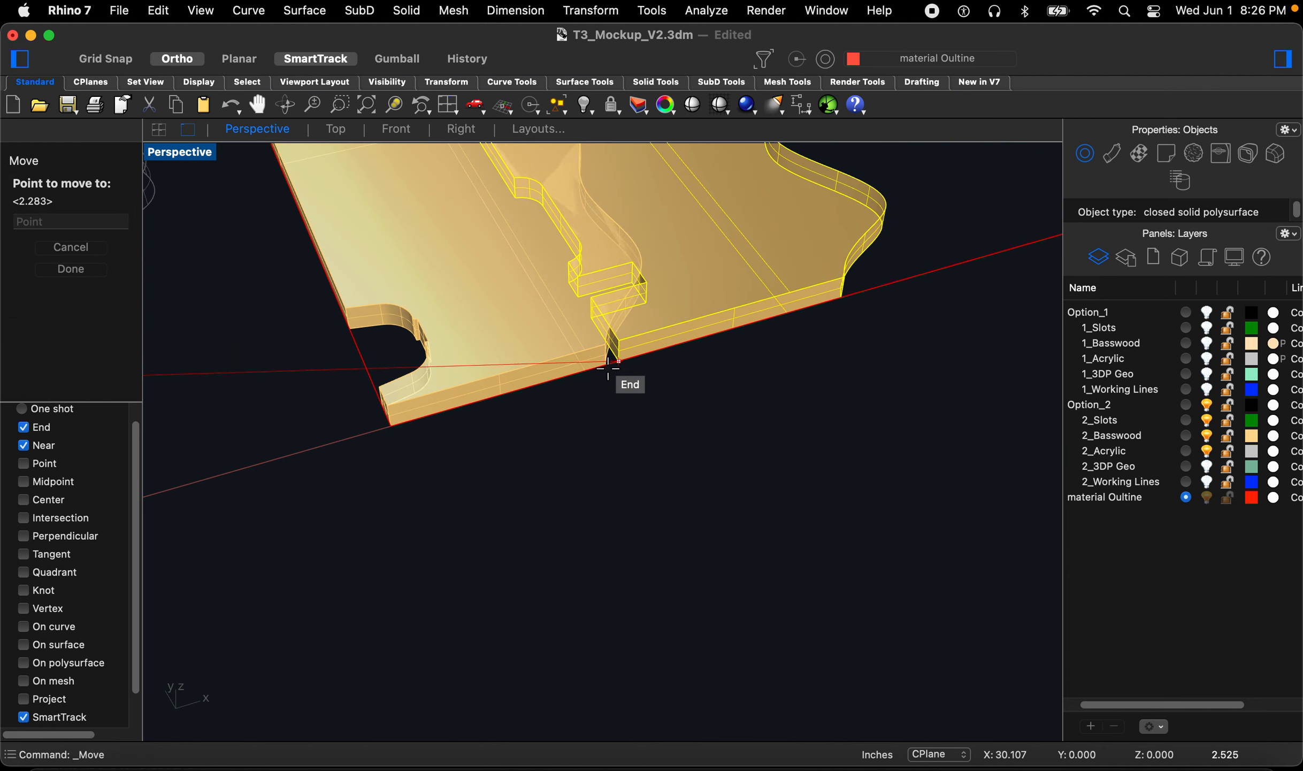
pyautogui.click(606, 366)
# Step: Nudge the second basswood piece slightly along the sheet edge to leave a gap
pyautogui.scroll(-5, 567, 460)
pyautogui.write('m')
pyautogui.press('Return')
pyautogui.click(569, 470)
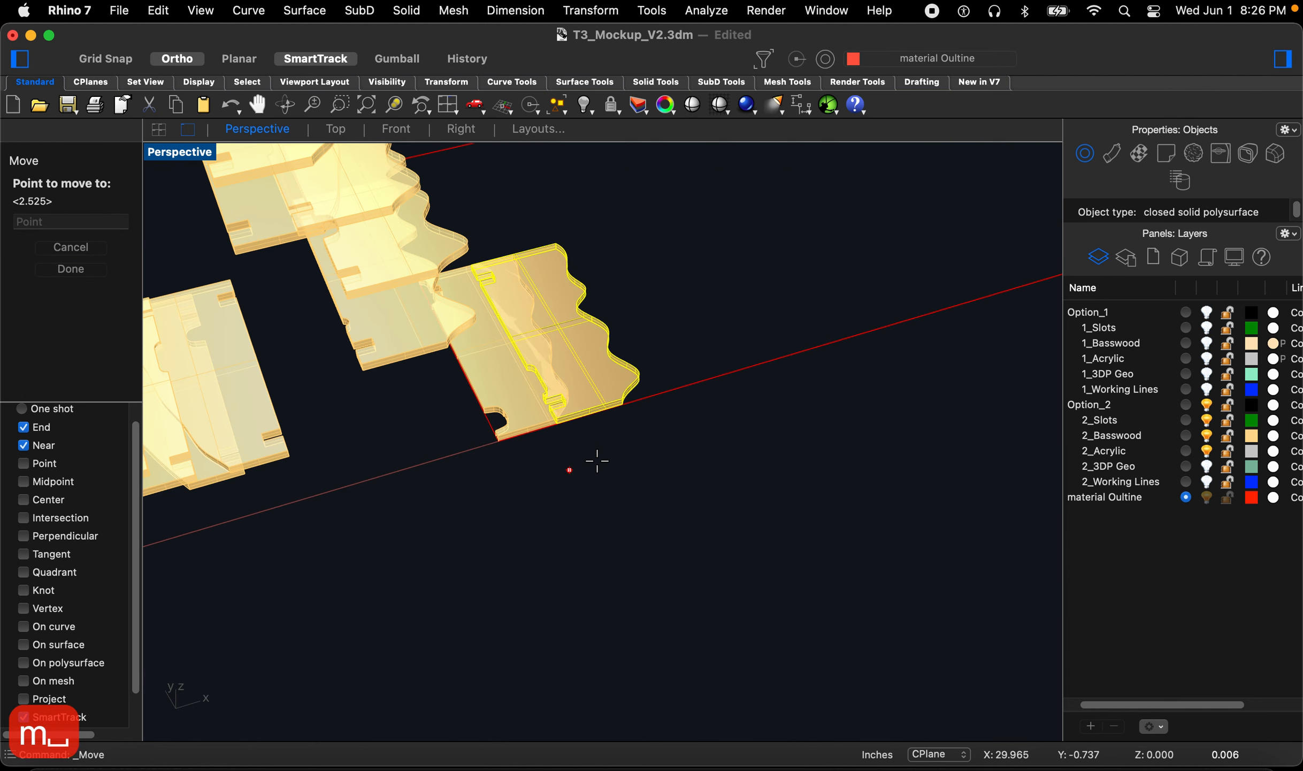
pyautogui.click(620, 452)
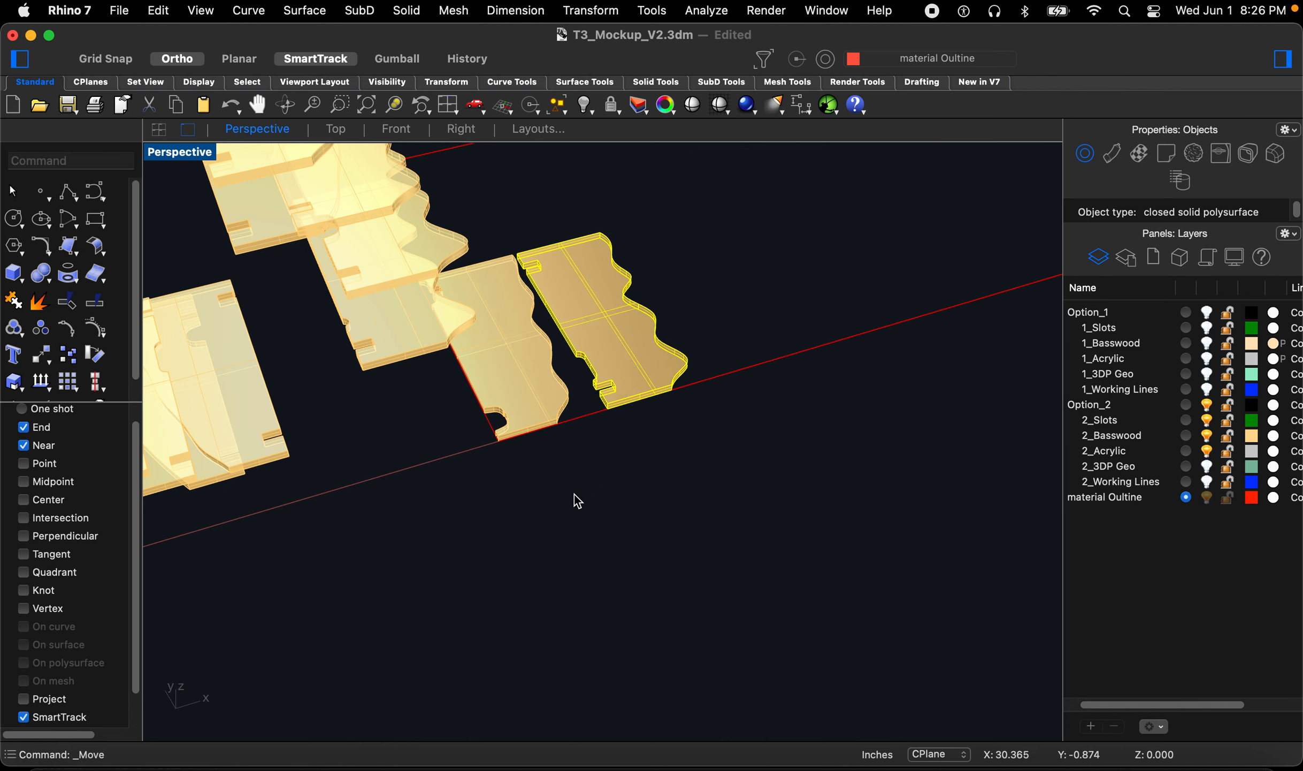
# Step: Move a third basswood piece into the row along the sheet edge beside the second
pyautogui.scroll(-5, 474, 436)
pyautogui.scroll(5, 473, 422)
pyautogui.press('space')
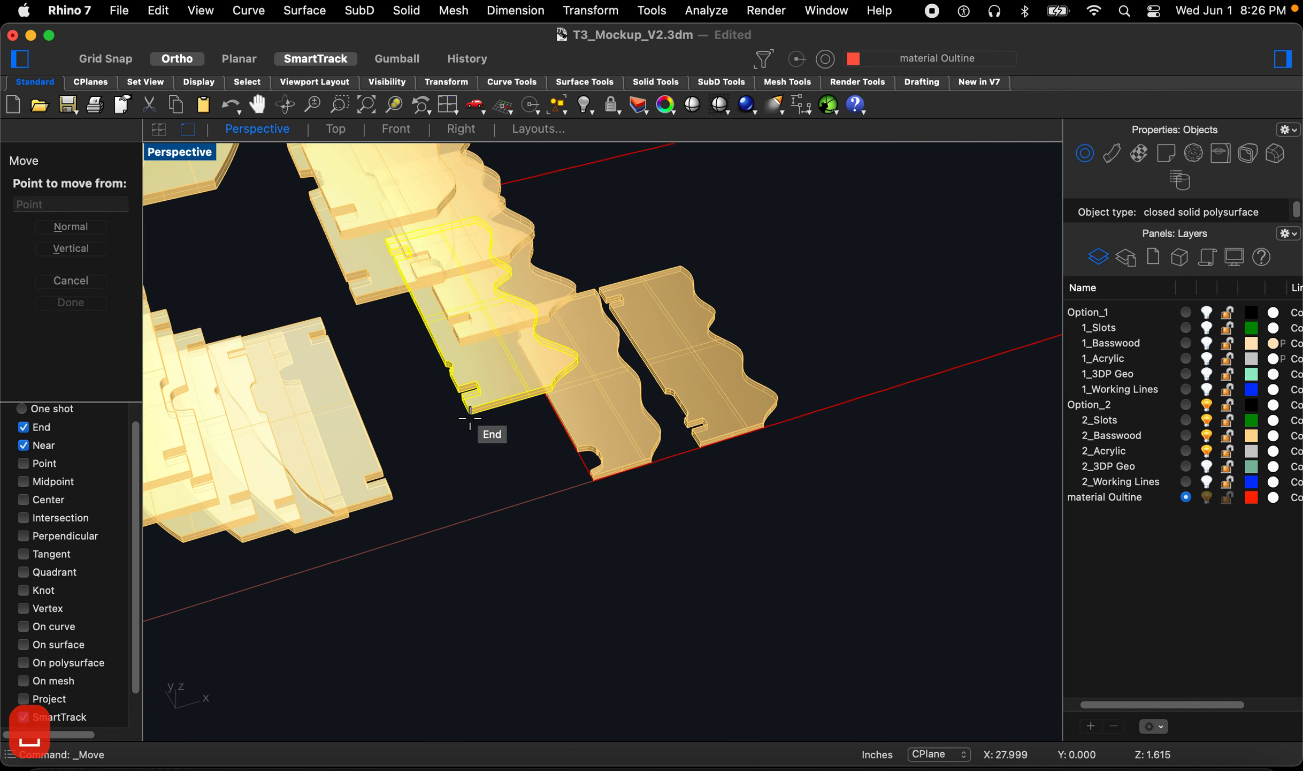
pyautogui.scroll(5, 471, 410)
pyautogui.click(768, 426)
pyautogui.scroll(-5, 744, 473)
pyautogui.press('space')
pyautogui.click(735, 490)
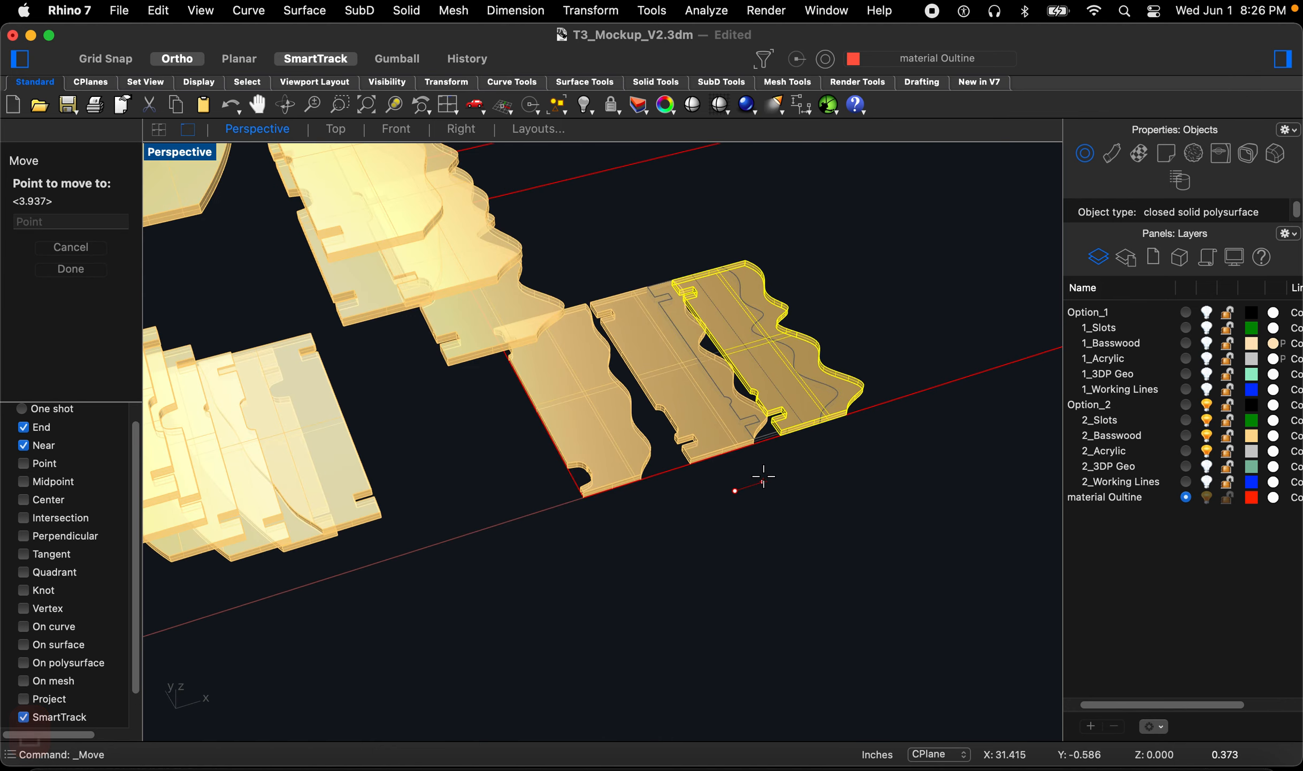
pyautogui.click(770, 476)
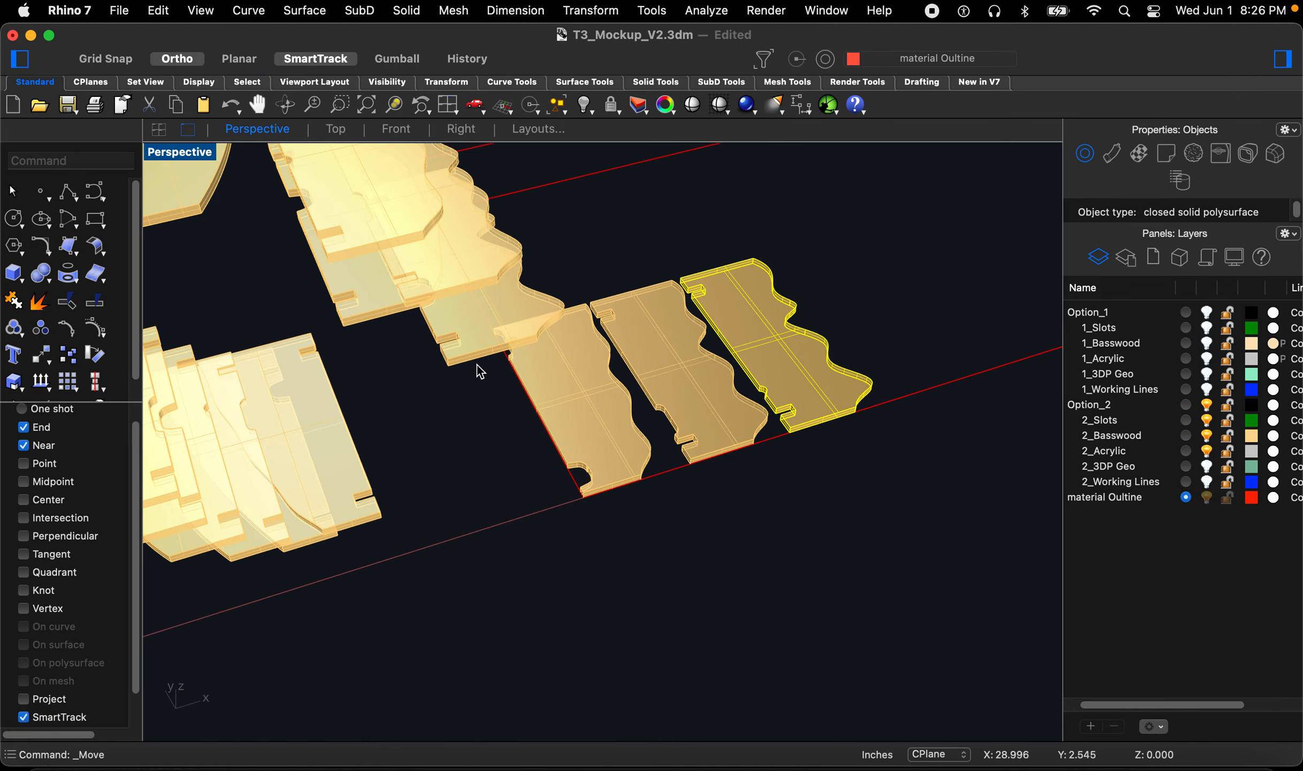
# Step: Move a fourth basswood piece to the end of the row along the sheet edge
pyautogui.press('space')
pyautogui.click(448, 366)
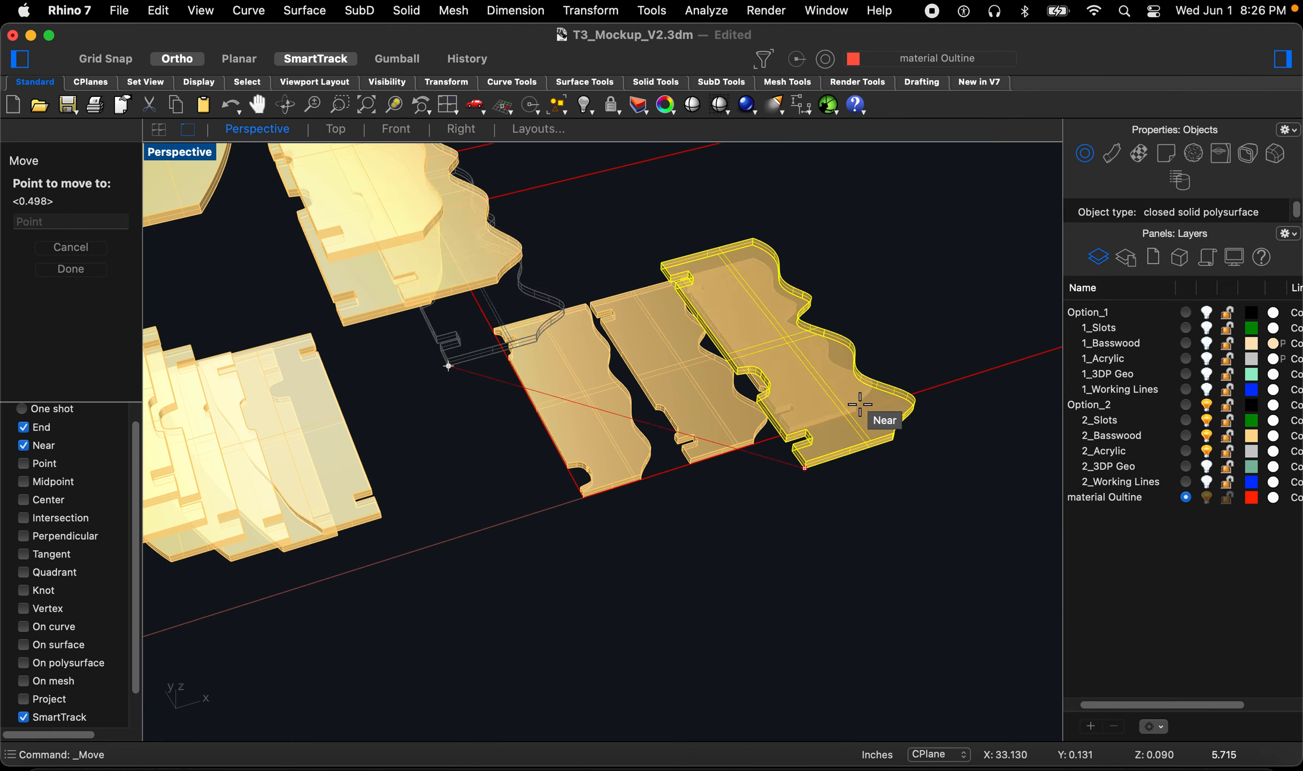
pyautogui.scroll(5, 858, 400)
pyautogui.click(770, 474)
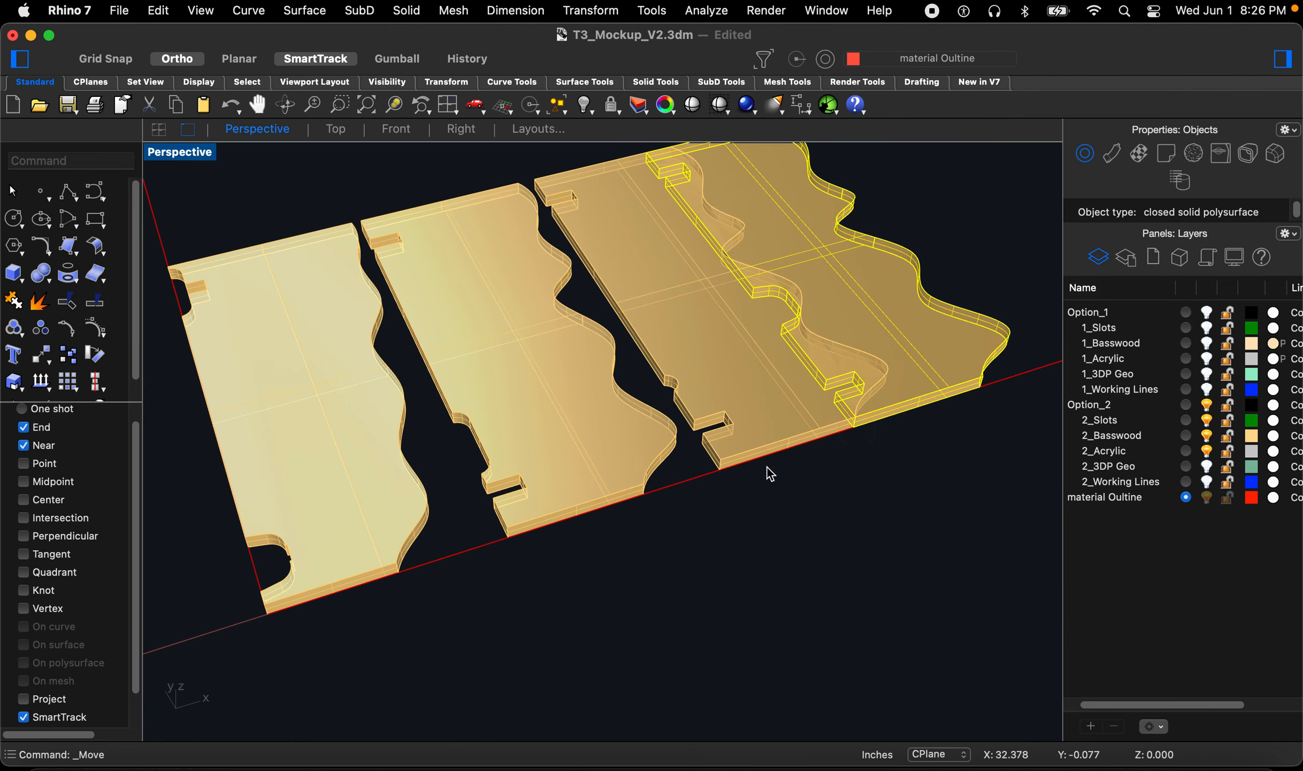
pyautogui.scroll(-5, 770, 476)
pyautogui.press('space')
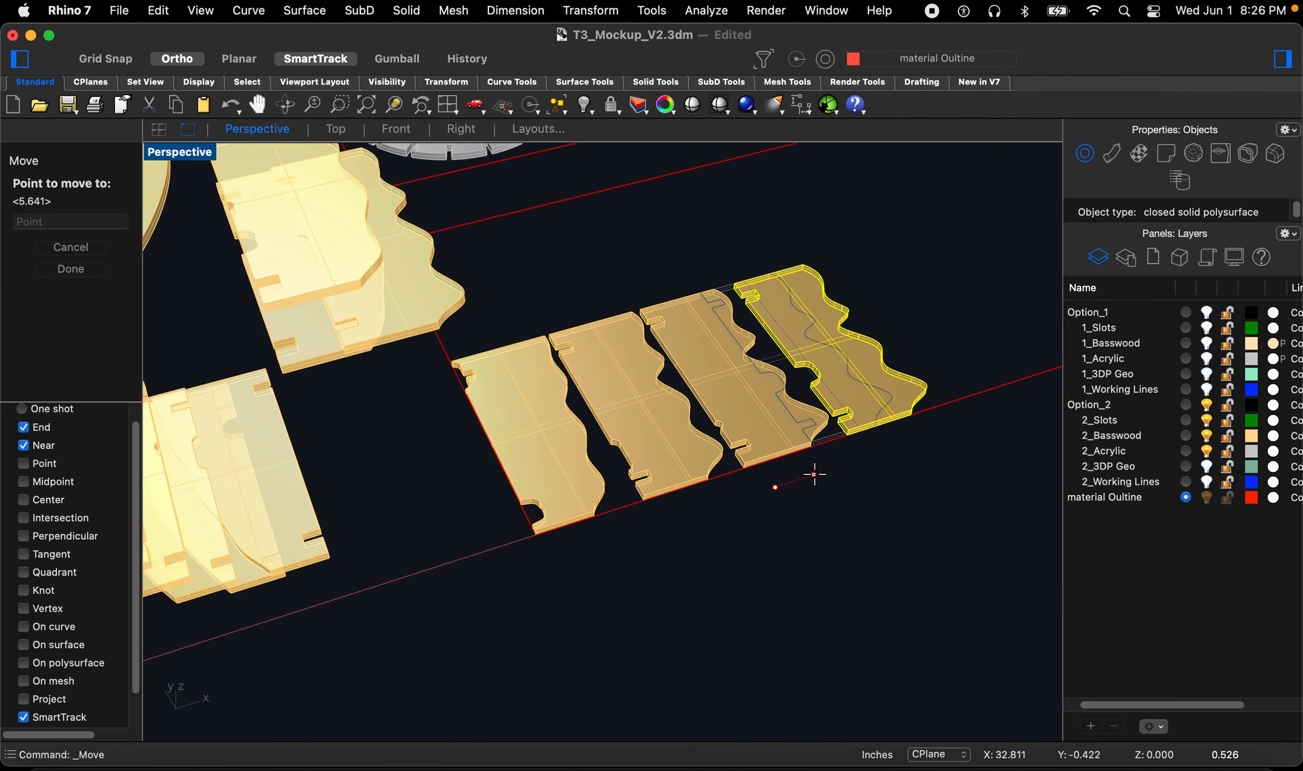
pyautogui.click(816, 474)
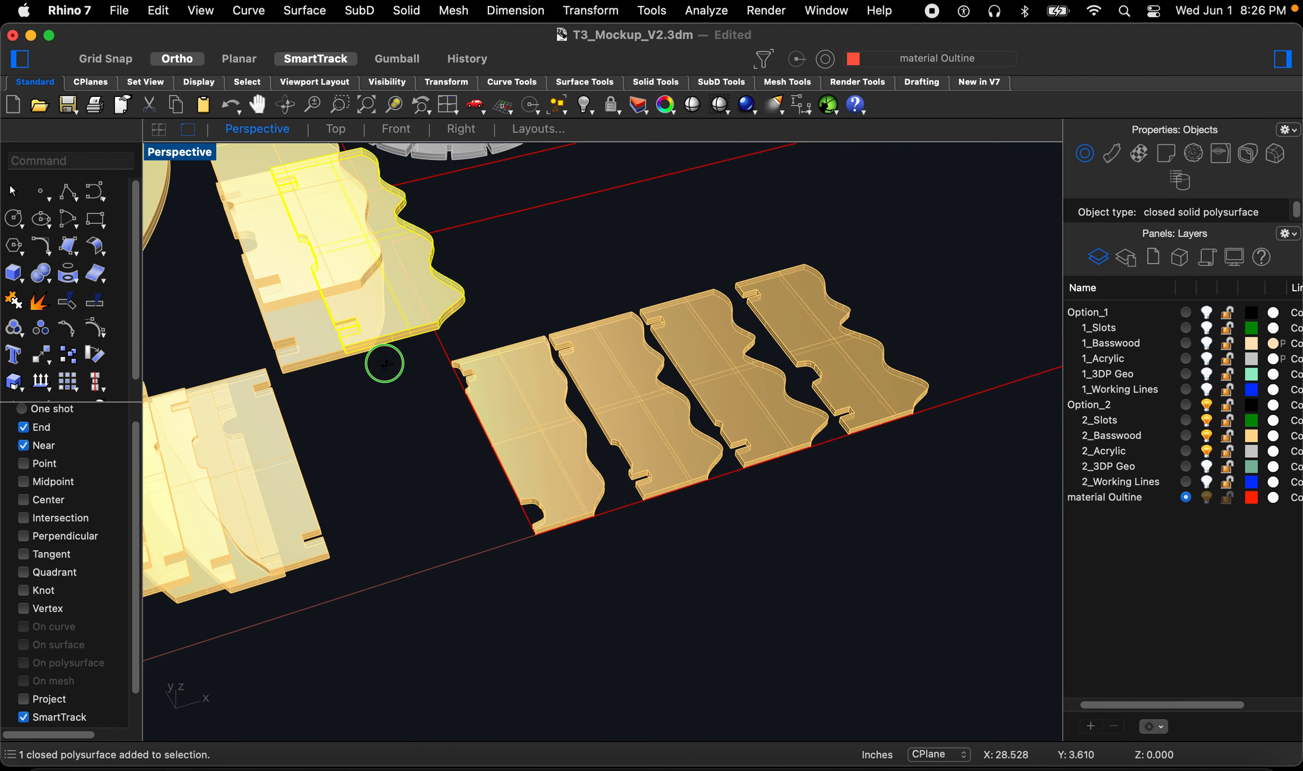
# Step: Move the curved-end basswood piece to the end of the row and nudge it into place
pyautogui.scroll(3, 392, 431)
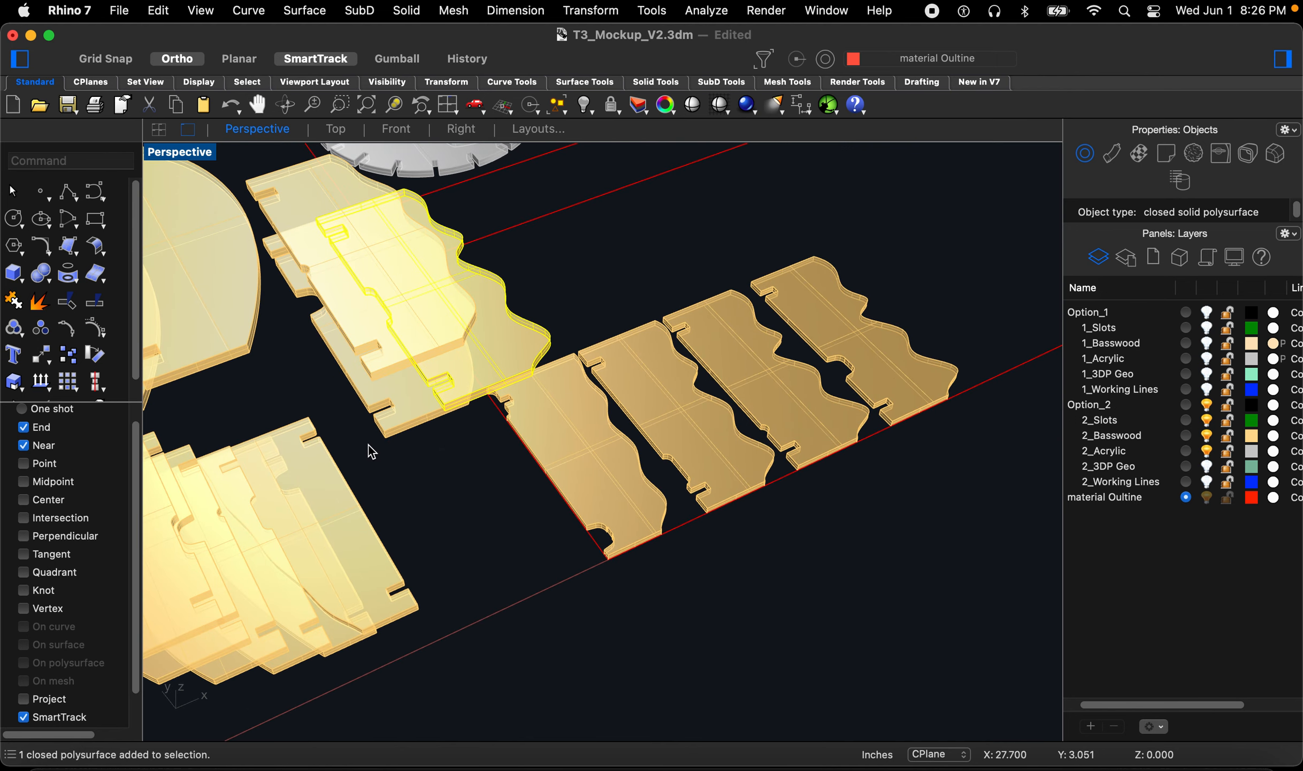
pyautogui.scroll(2, 370, 451)
pyautogui.press('space')
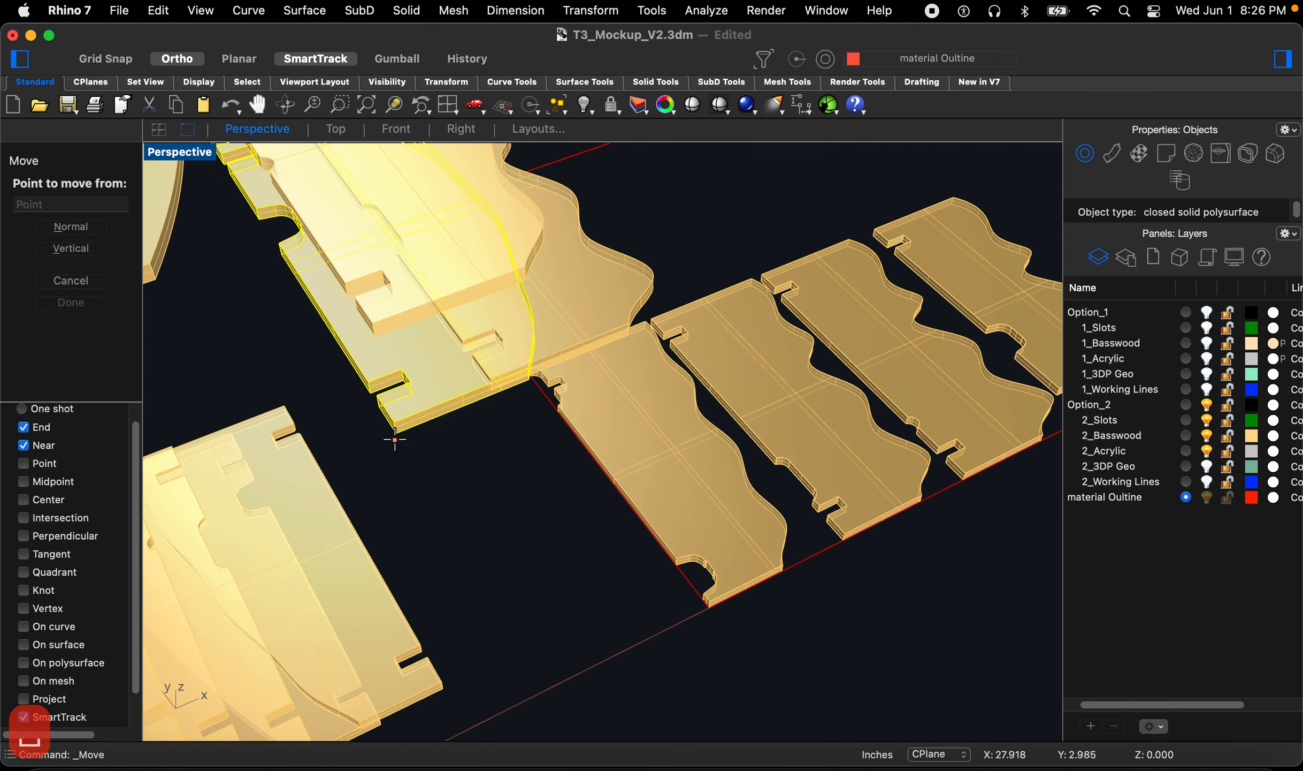
pyautogui.scroll(-5, 395, 438)
pyautogui.scroll(-2, 535, 428)
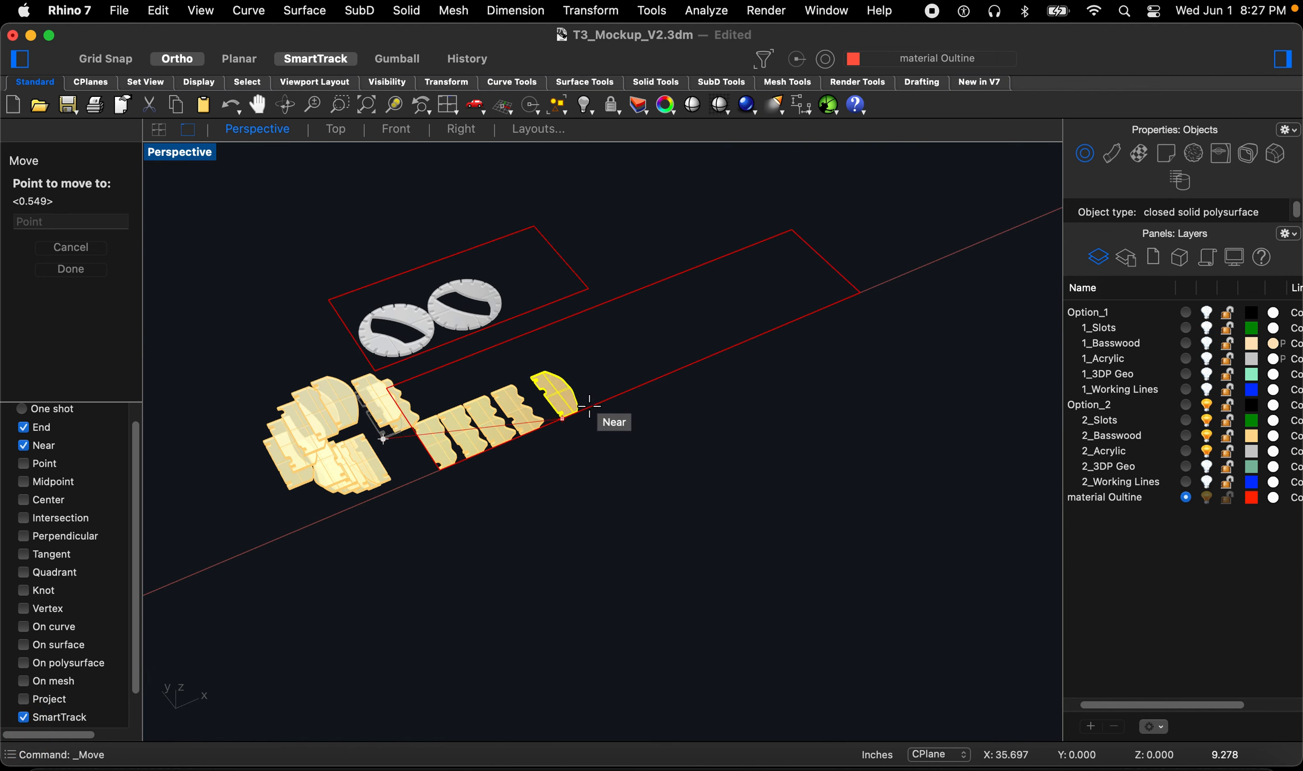
pyautogui.scroll(10, 605, 416)
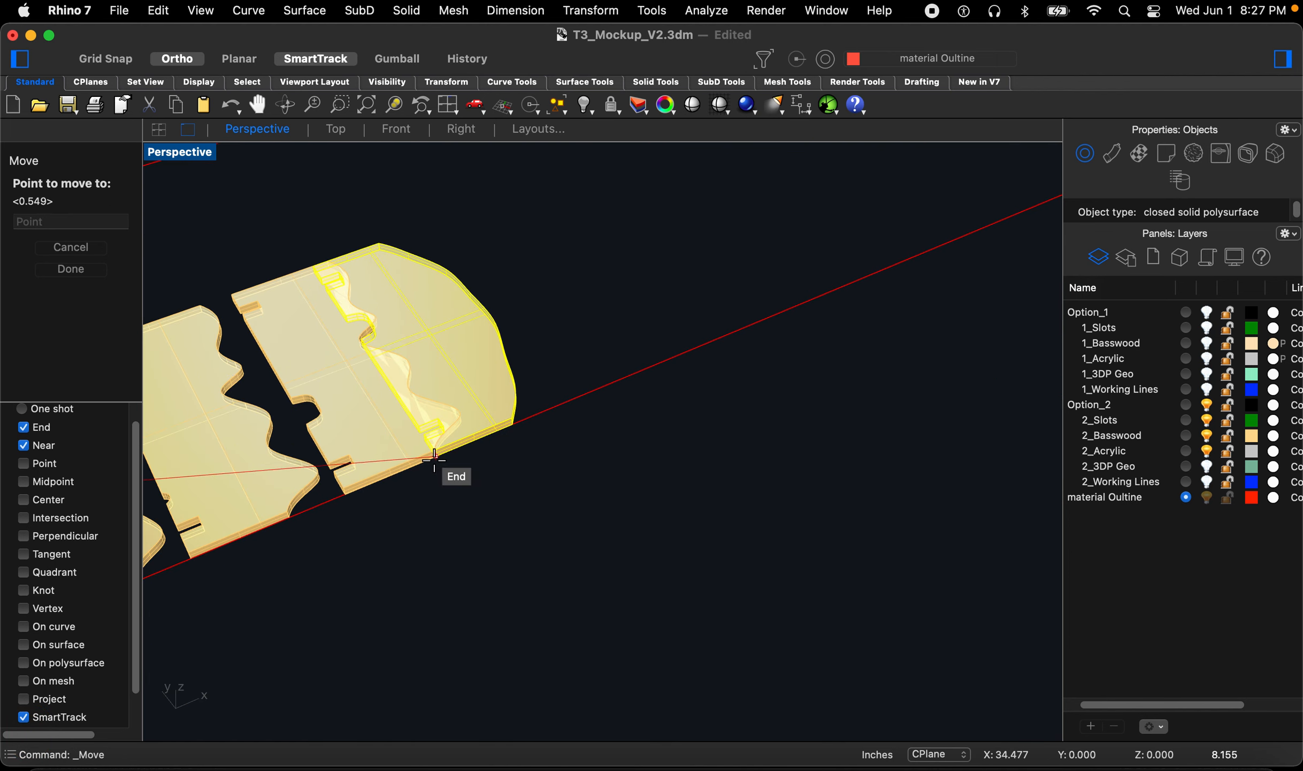
pyautogui.click(437, 458)
pyautogui.press('space')
pyautogui.click(456, 484)
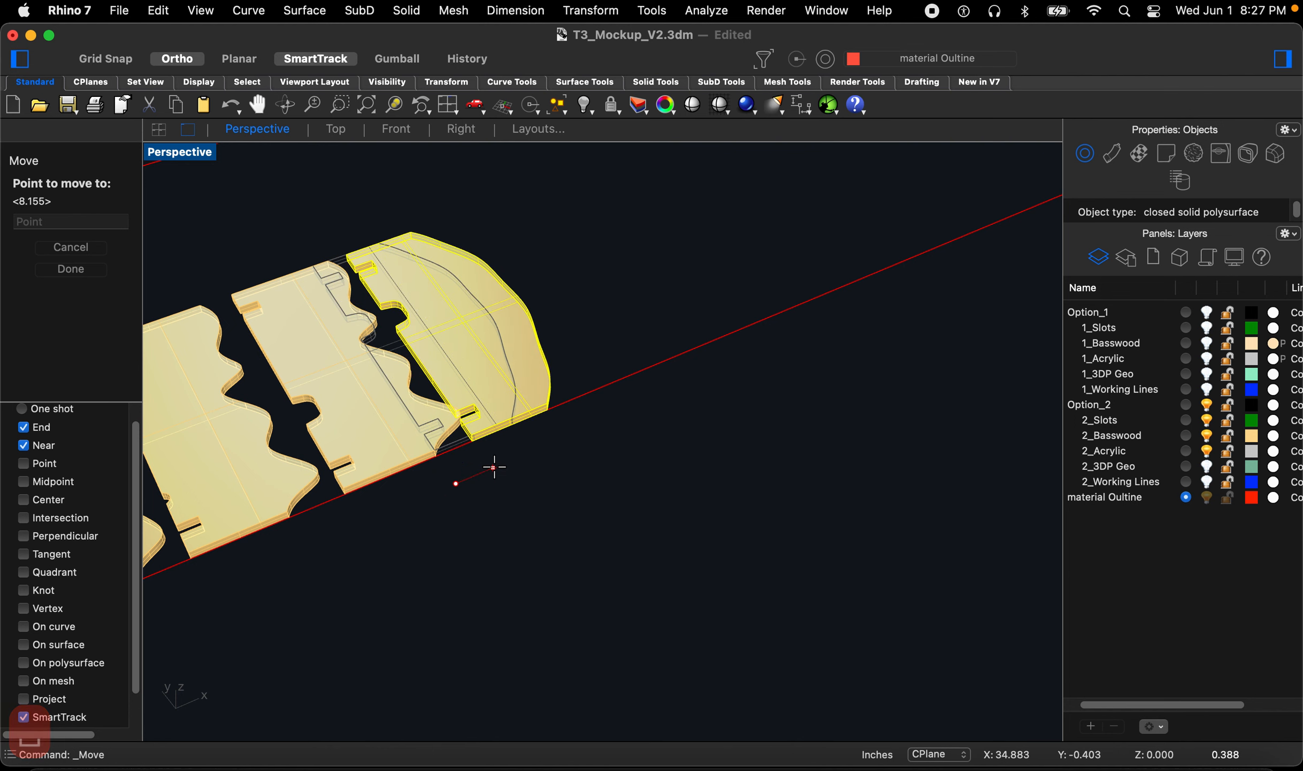
pyautogui.click(502, 463)
pyautogui.scroll(-5, 666, 451)
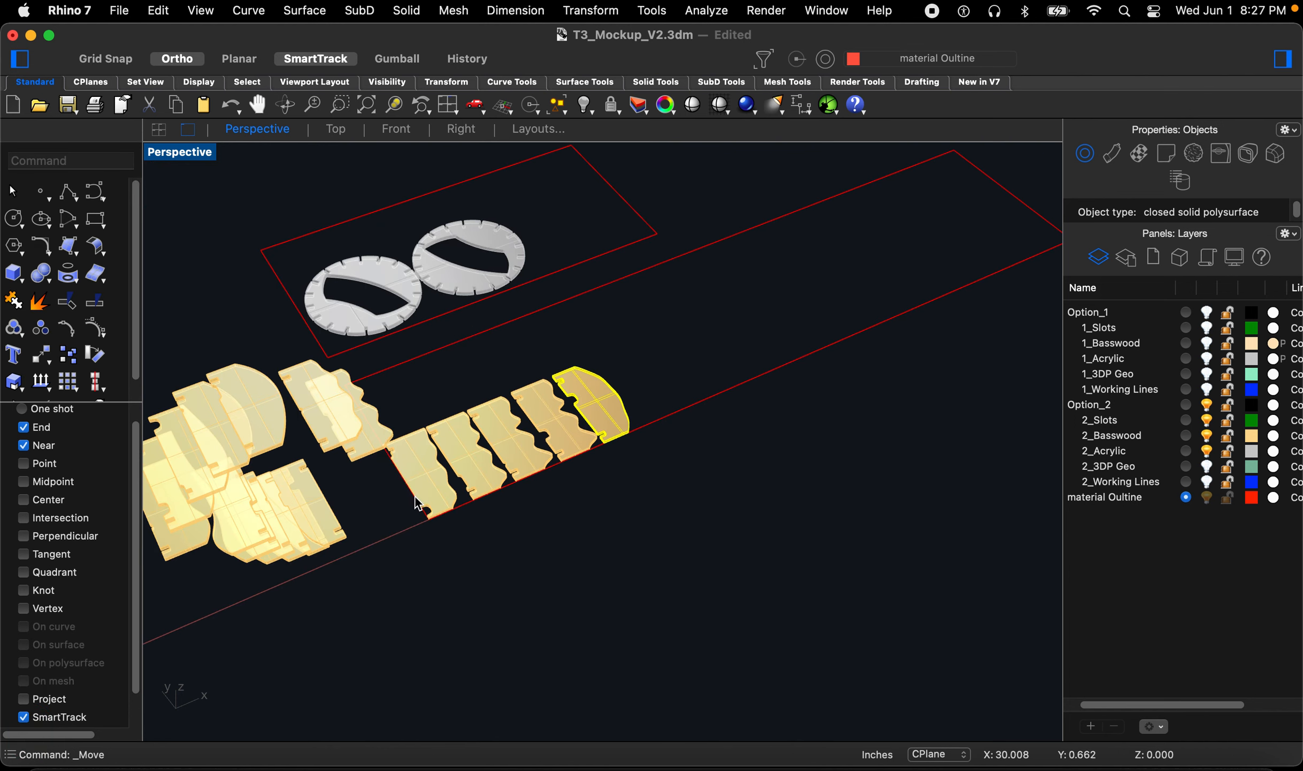
# Step: Move another basswood piece from the pile to the end of the row and nudge it along the edge
pyautogui.press('space')
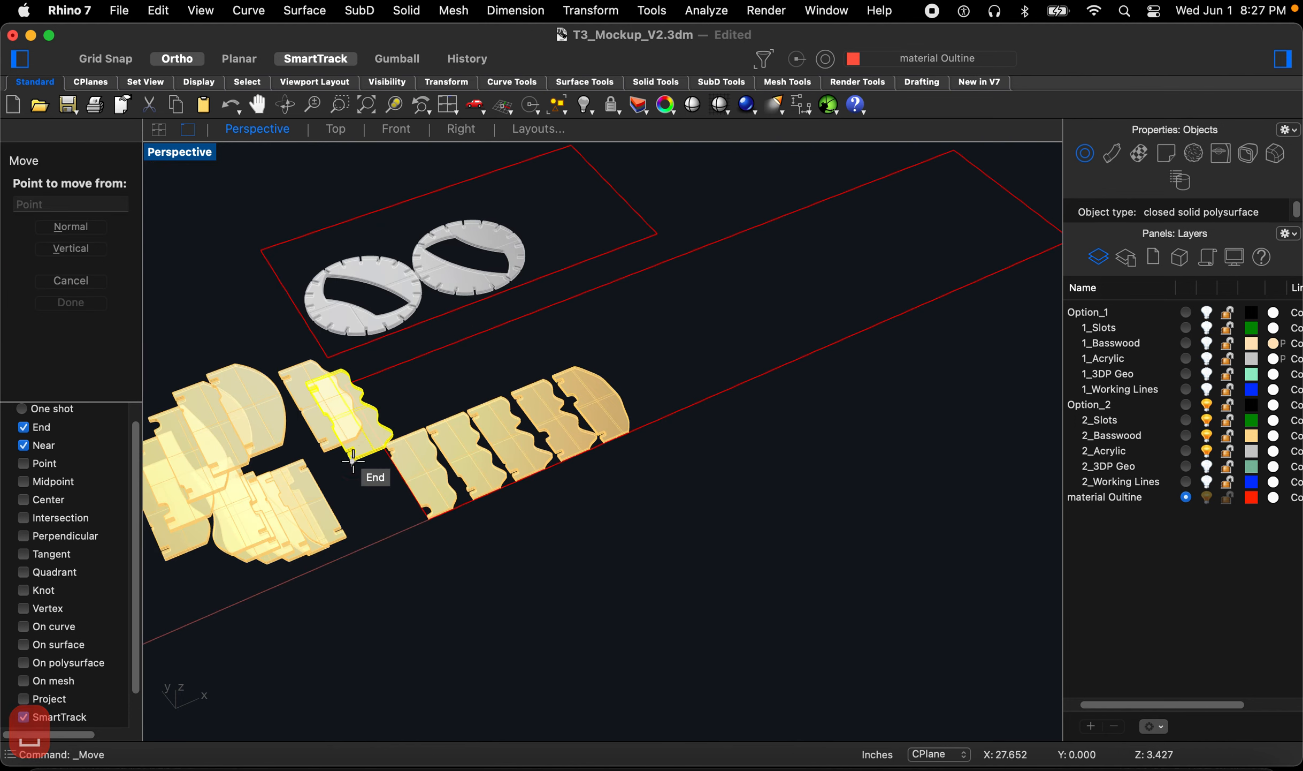
pyautogui.click(353, 460)
pyautogui.scroll(6, 635, 437)
pyautogui.click(655, 411)
pyautogui.scroll(-4, 644, 444)
pyautogui.press('space')
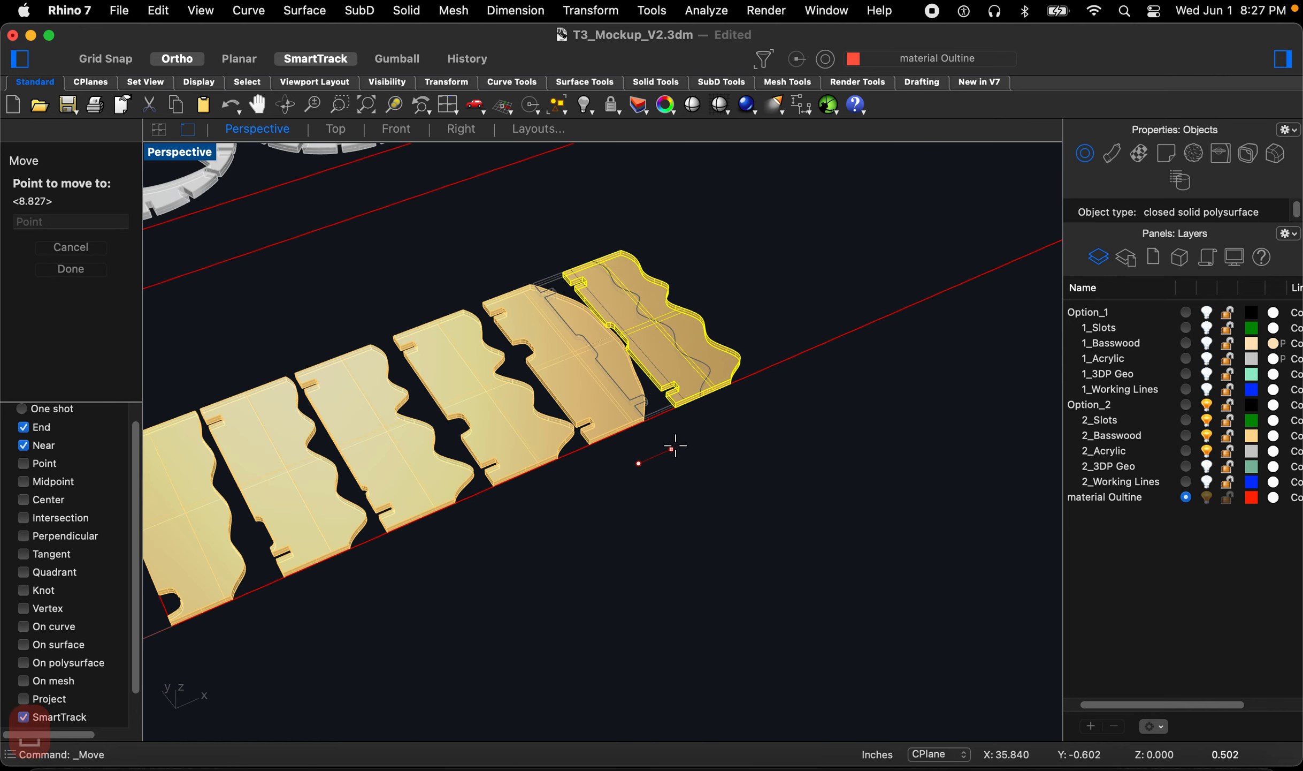
pyautogui.click(680, 446)
# Step: Select another basswood piece from the pile and move it to the end of the row on the sheet edge
pyautogui.scroll(-5, 681, 448)
pyautogui.scroll(6, 476, 472)
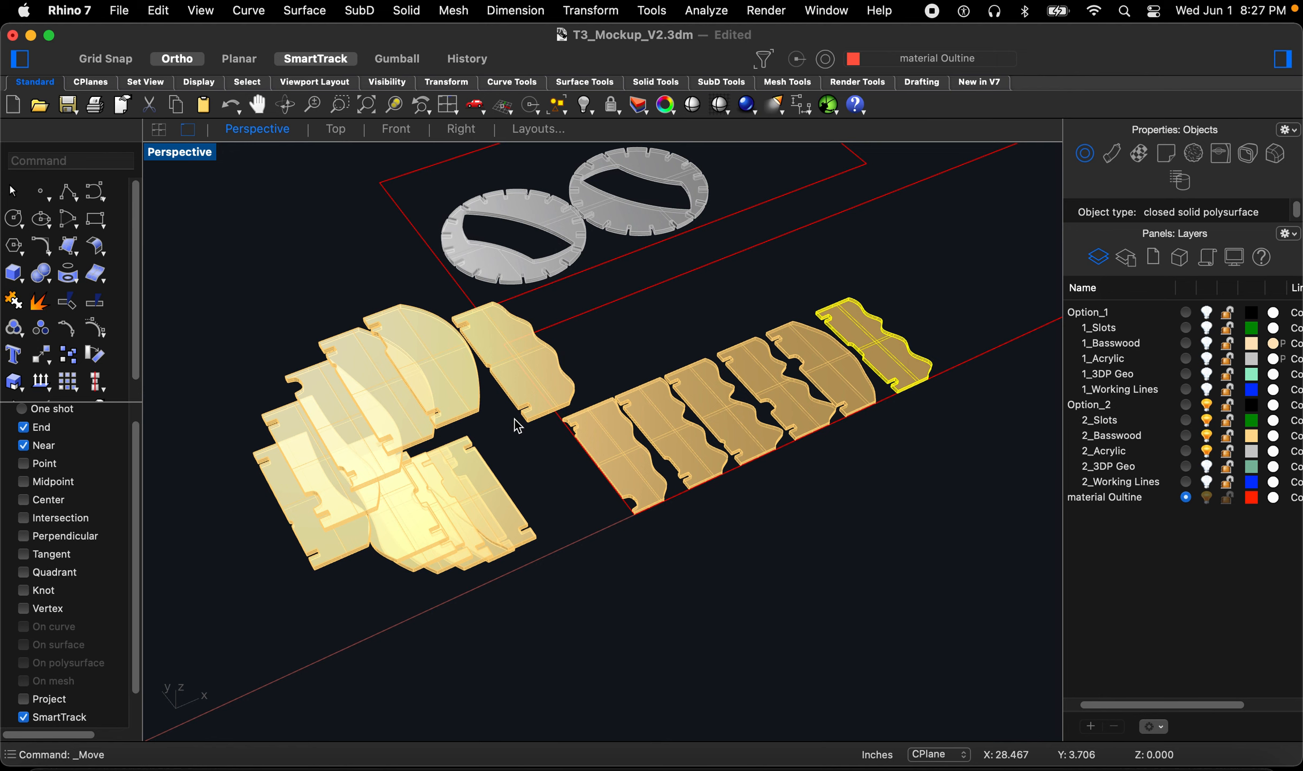
pyautogui.click(522, 419)
pyautogui.scroll(3, 523, 419)
pyautogui.click(527, 411)
pyautogui.press('space')
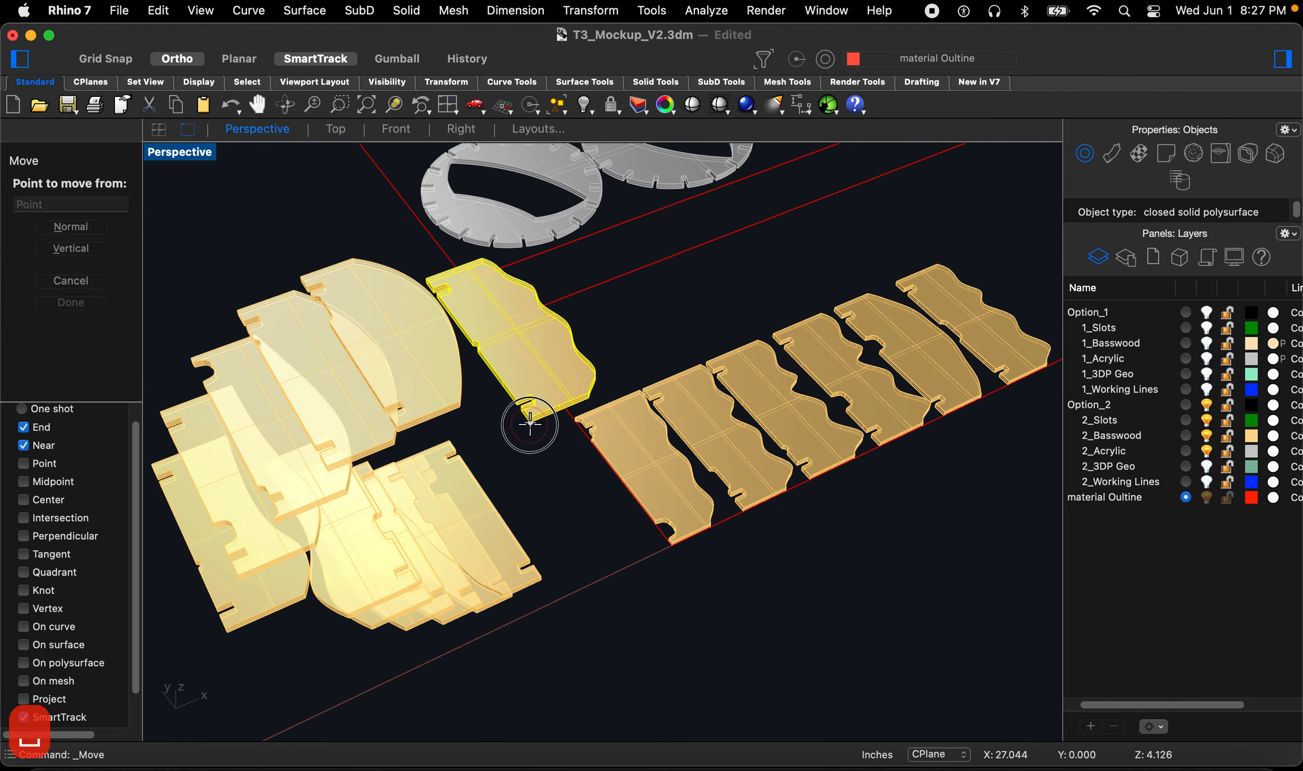
pyautogui.click(530, 423)
pyautogui.scroll(-5, 873, 349)
pyautogui.scroll(8, 701, 431)
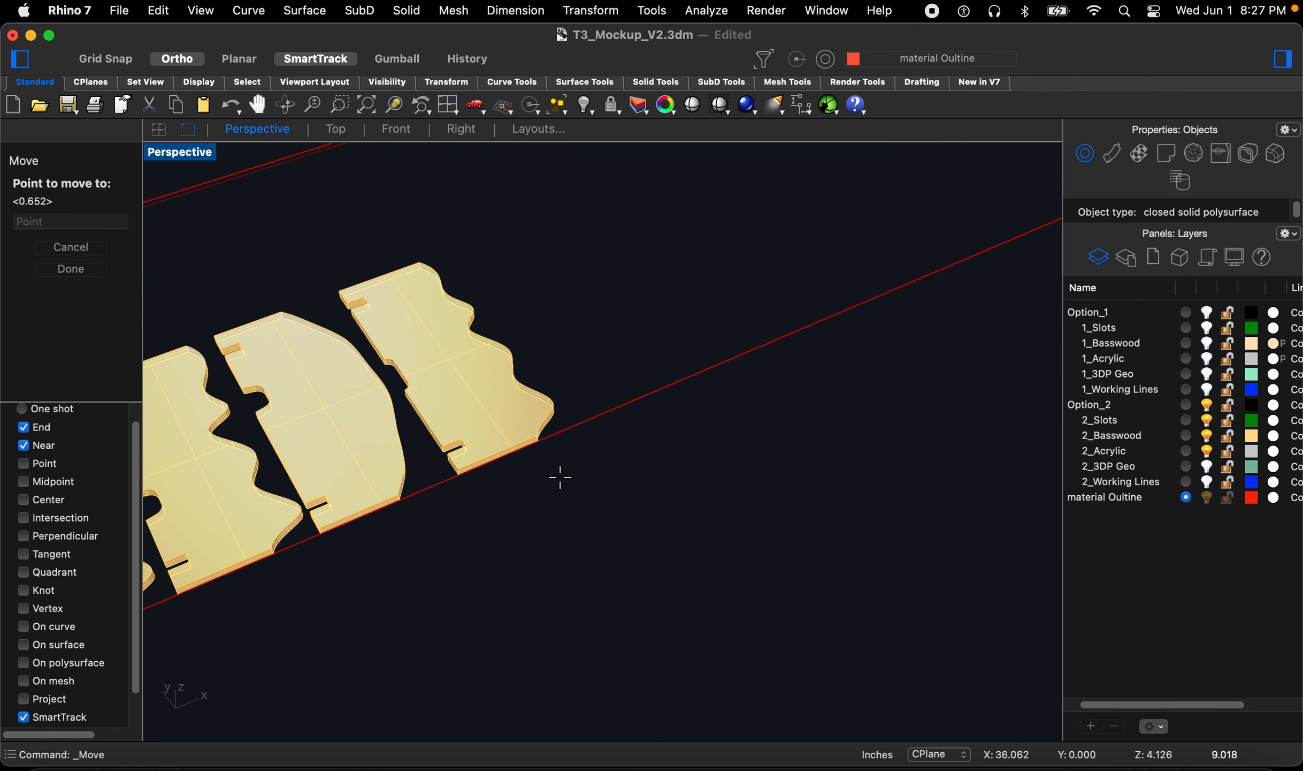
pyautogui.click(536, 442)
pyautogui.press('space')
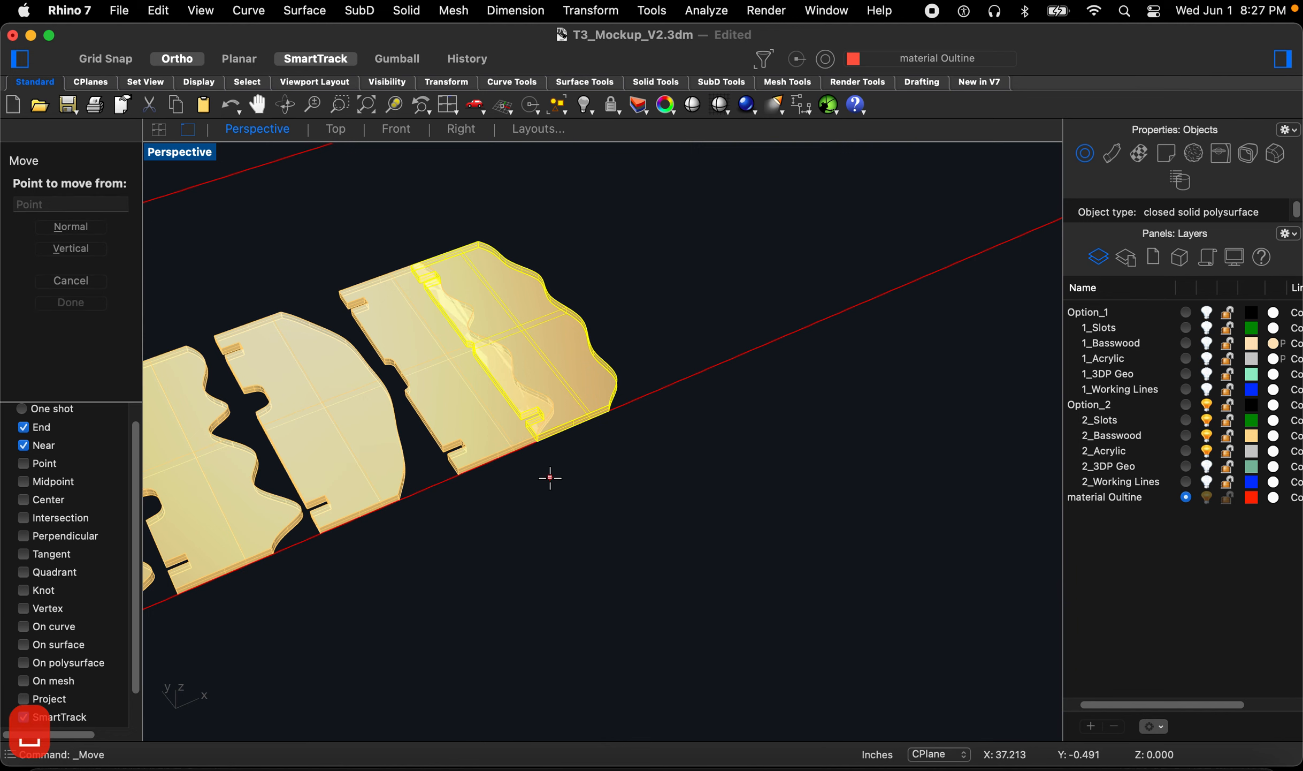
# Step: Nudge the last placed basswood piece along the sheet edge into place
pyautogui.click(550, 478)
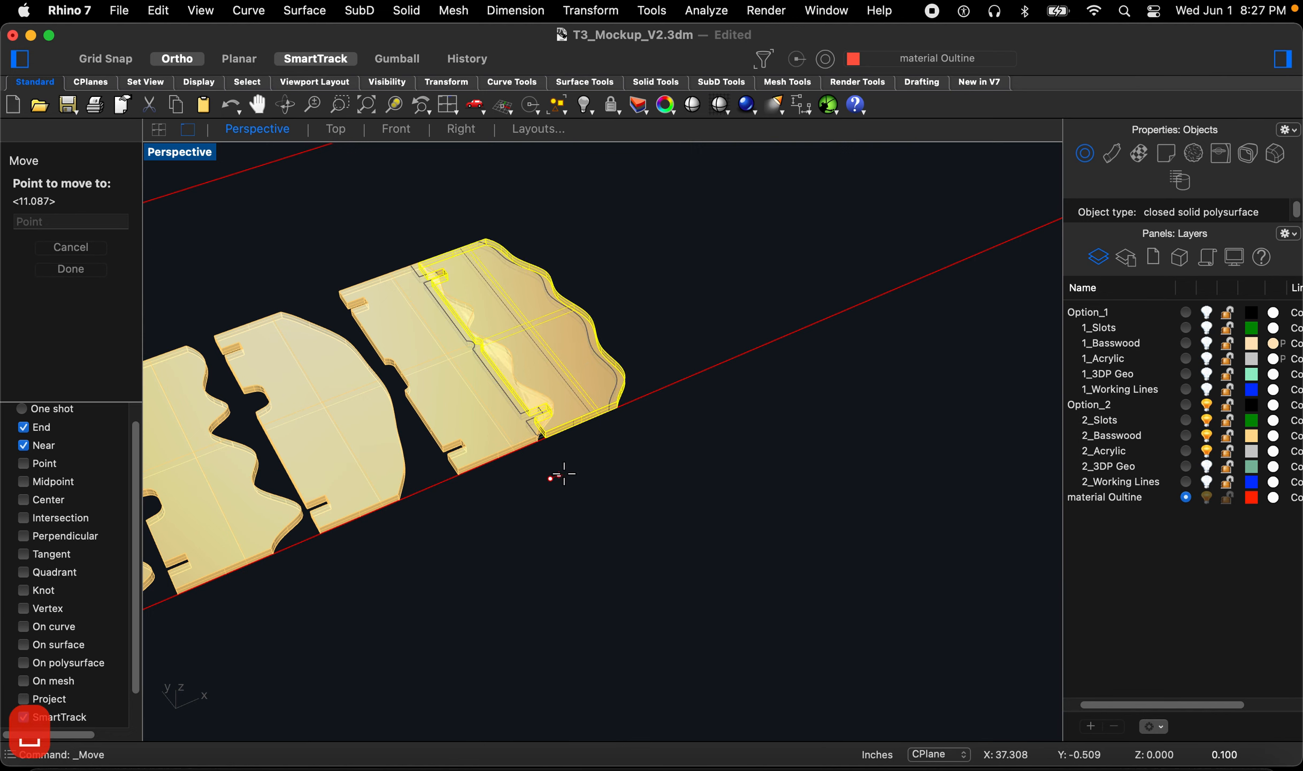
pyautogui.click(591, 464)
pyautogui.scroll(-5, 470, 457)
pyautogui.scroll(6, 400, 507)
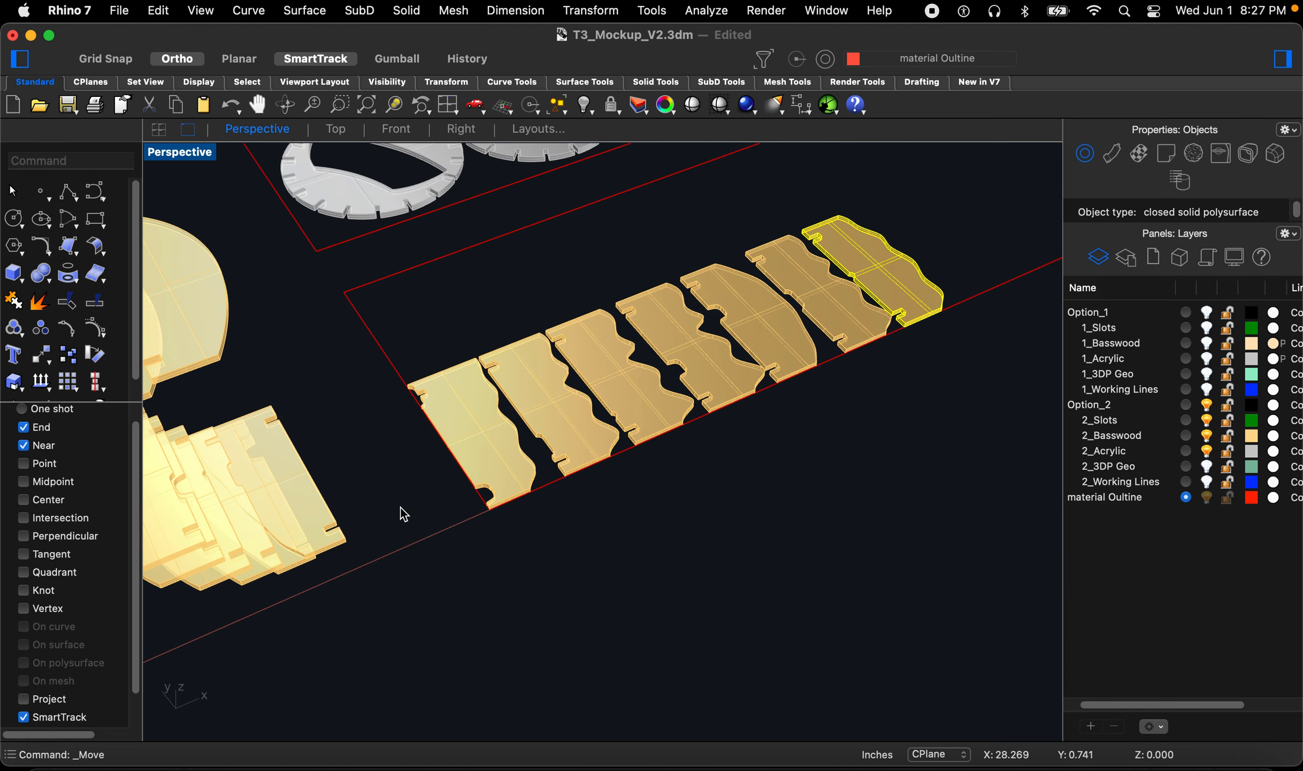
# Step: Move a quarter-round basswood piece from the pile to the end of the row and nudge it along the edge
pyautogui.click(351, 529)
pyautogui.scroll(-5, 322, 498)
pyautogui.scroll(4, 237, 472)
pyautogui.scroll(5, 239, 476)
pyautogui.press('space')
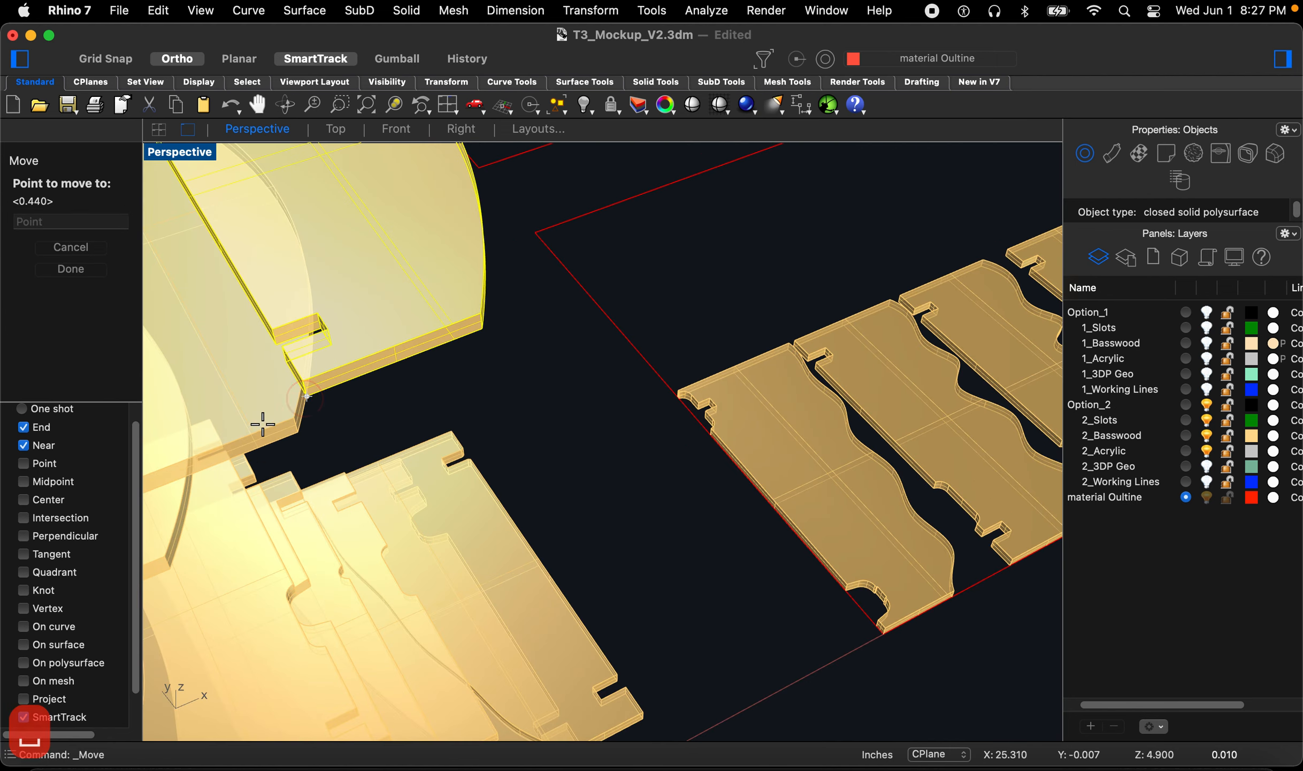
pyautogui.scroll(-5, 495, 393)
pyautogui.scroll(6, 535, 407)
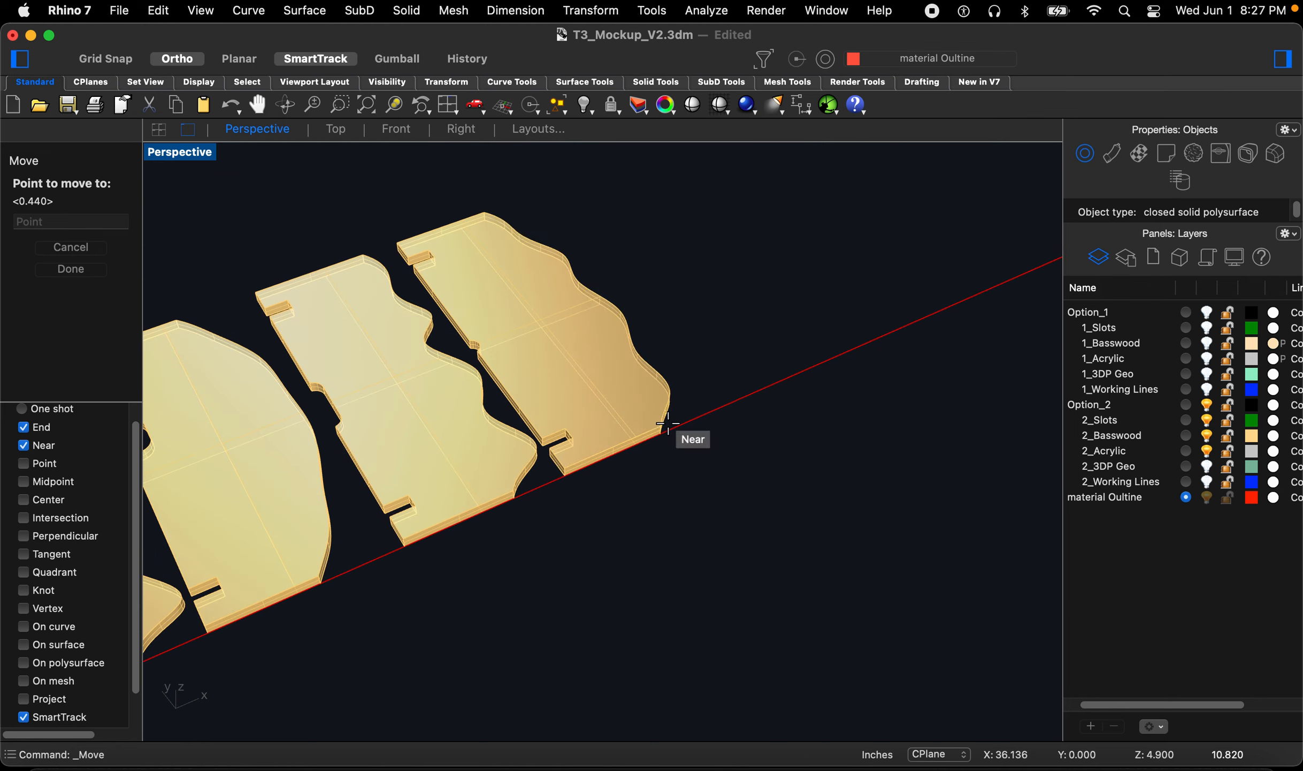
pyautogui.click(666, 453)
pyautogui.press('space')
pyautogui.click(664, 464)
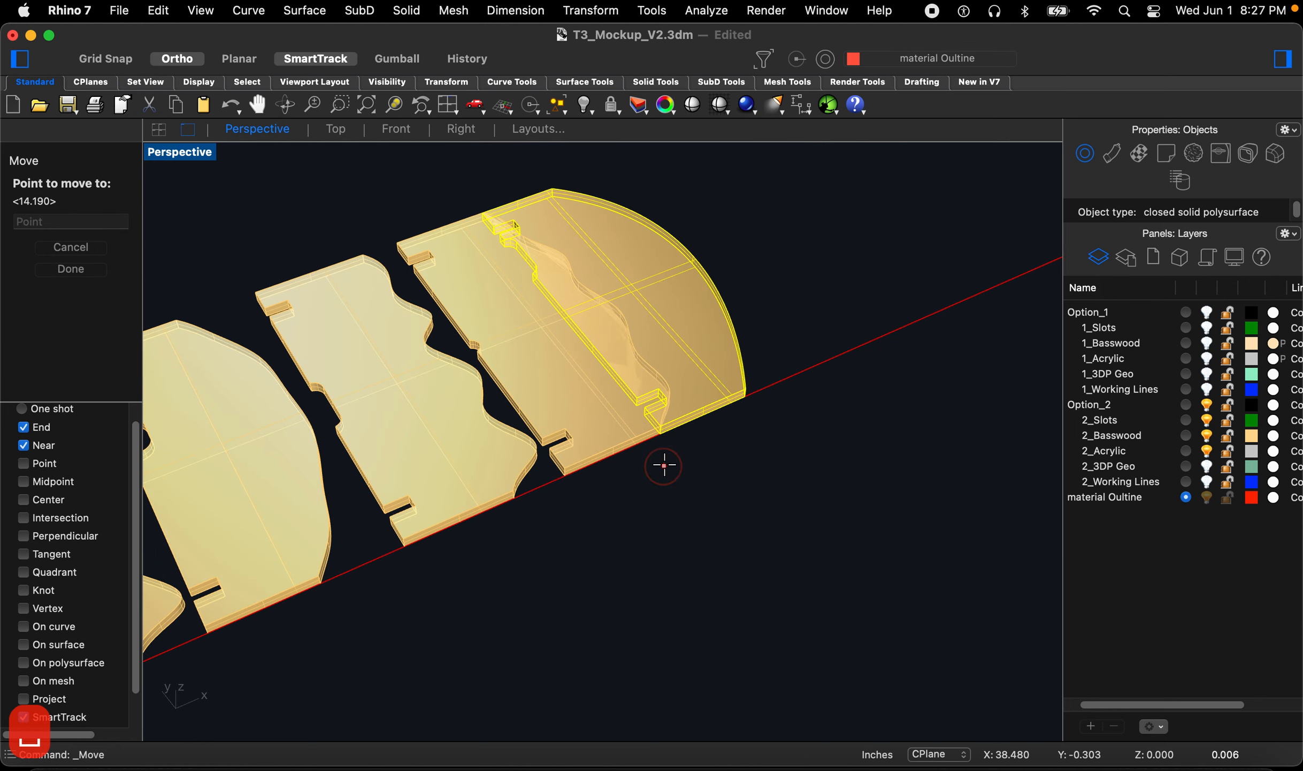
pyautogui.click(716, 441)
# Step: Move another curved basswood piece from the pile to the end of the row and nudge it along the edge
pyautogui.scroll(-5, 548, 471)
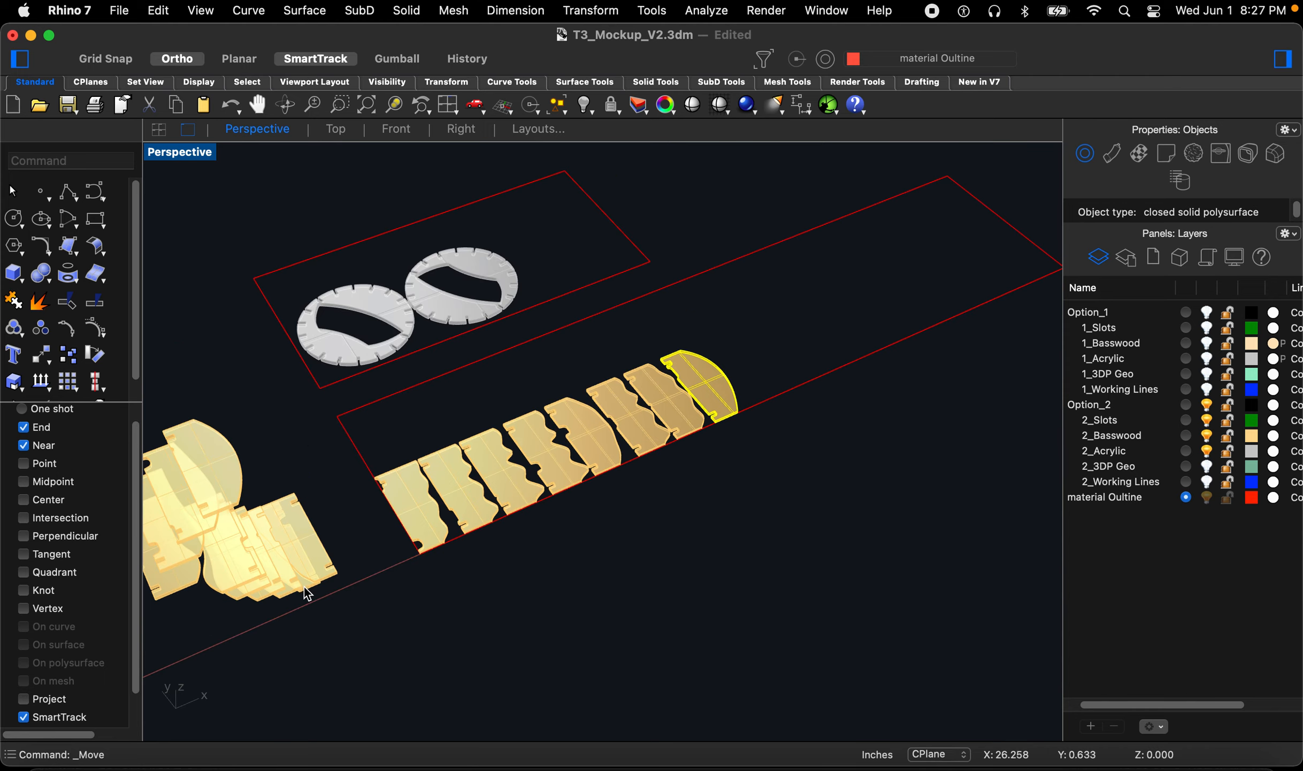
pyautogui.scroll(-3, 425, 512)
pyautogui.scroll(8, 412, 471)
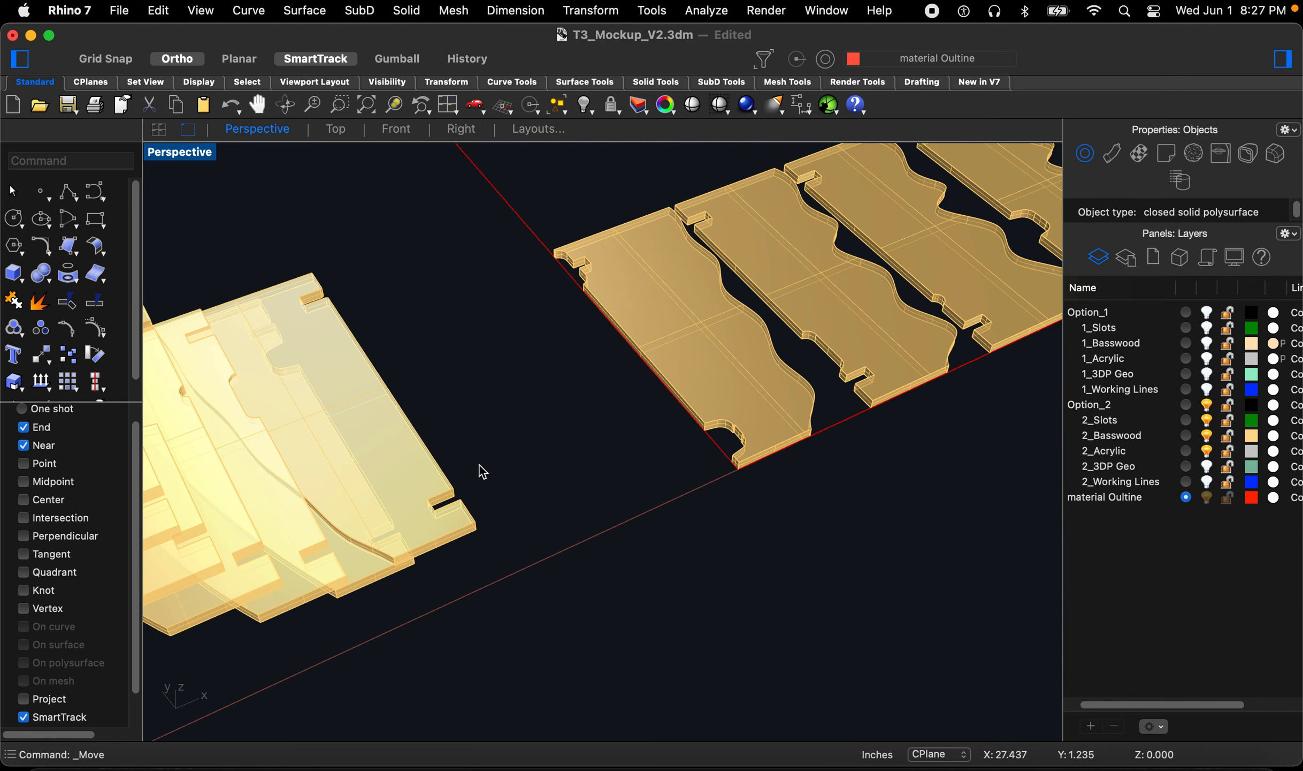
pyautogui.scroll(-5, 480, 468)
pyautogui.scroll(6, 368, 392)
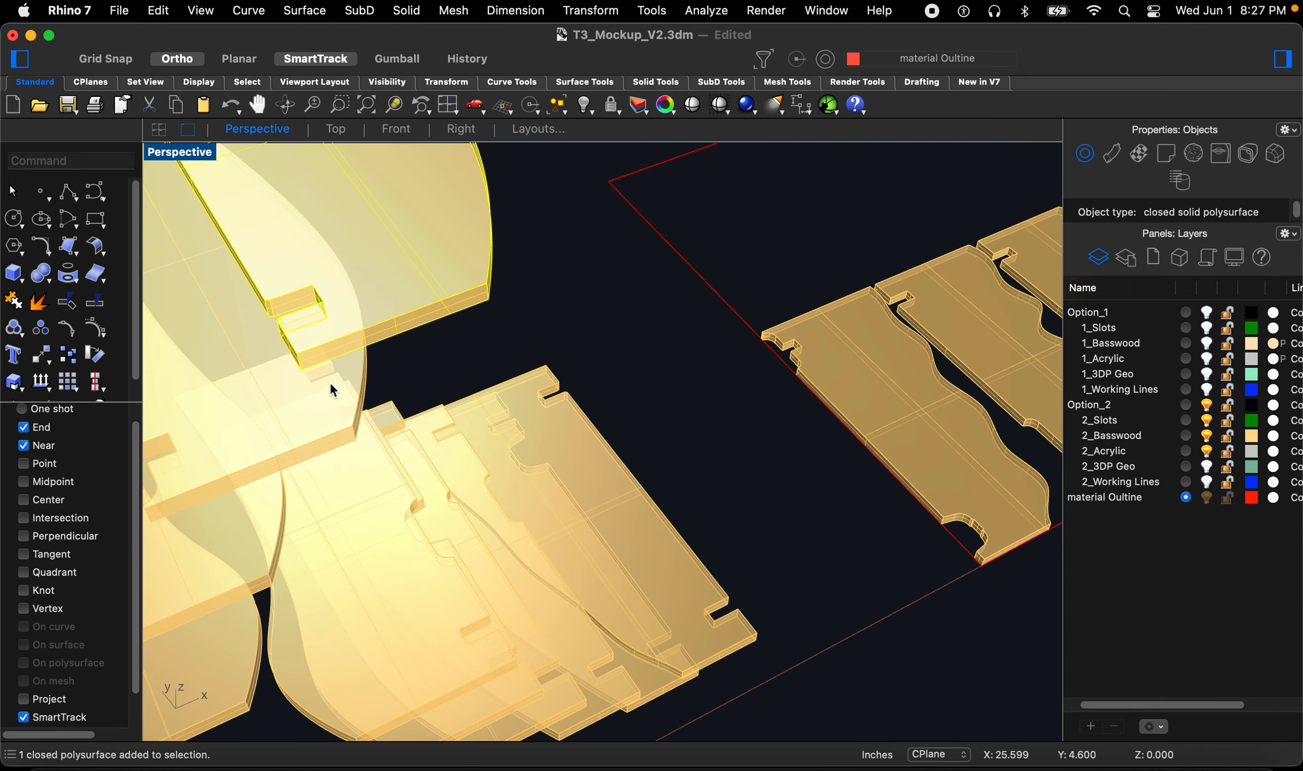
pyautogui.press('space')
pyautogui.scroll(-6, 298, 370)
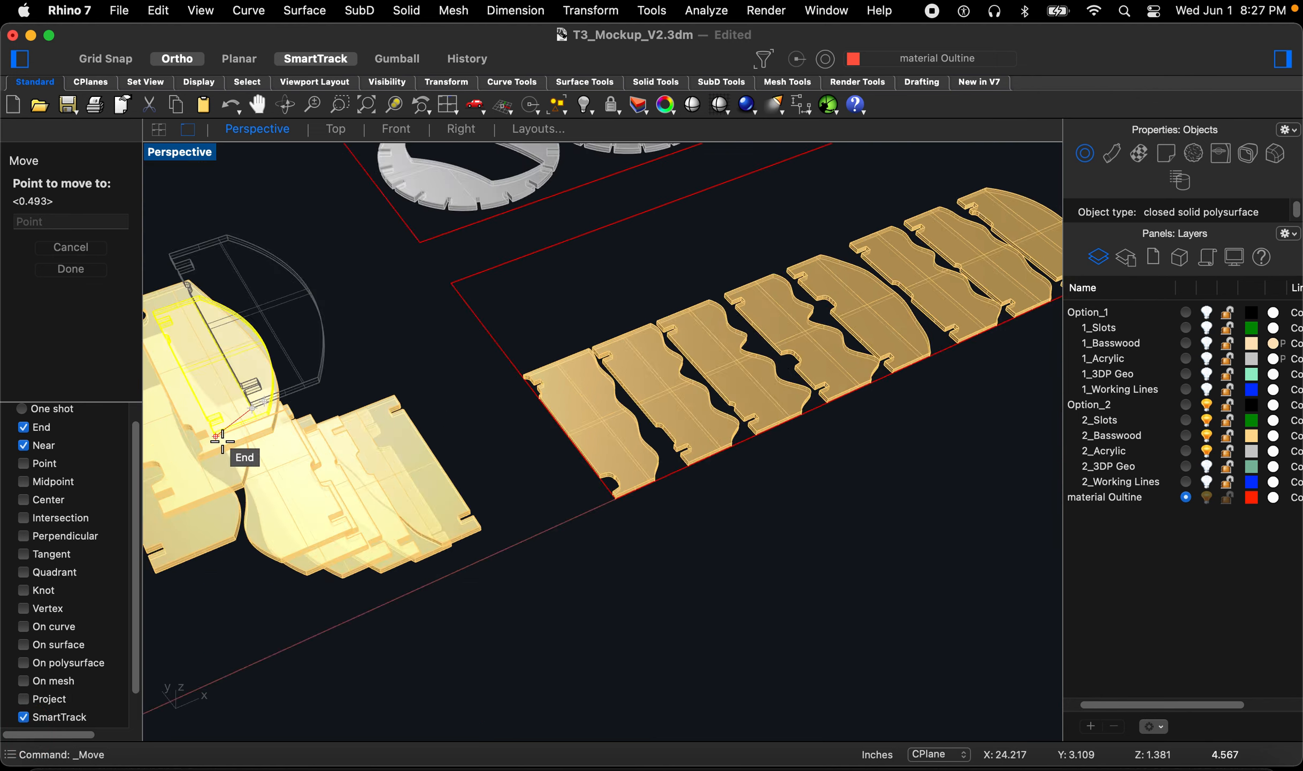
pyautogui.scroll(6, 646, 328)
pyautogui.click(656, 364)
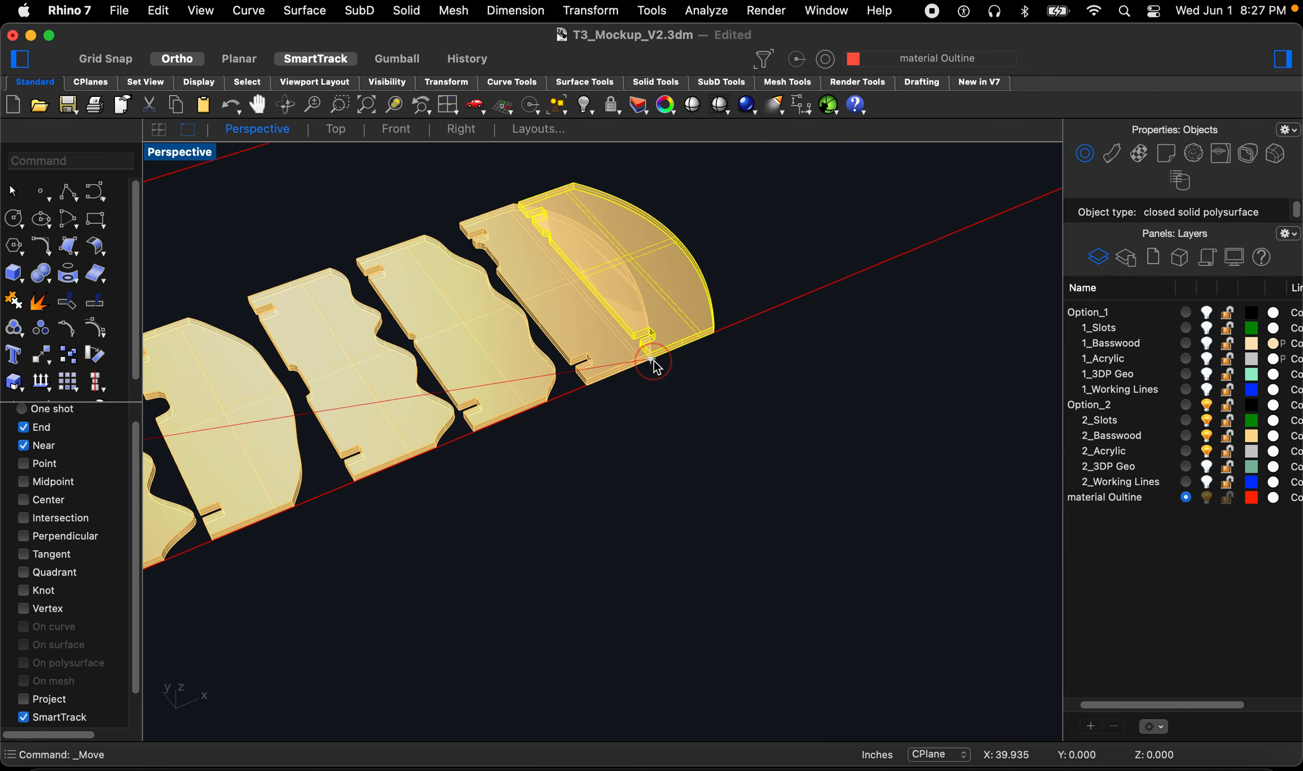
pyautogui.press('space')
pyautogui.click(658, 405)
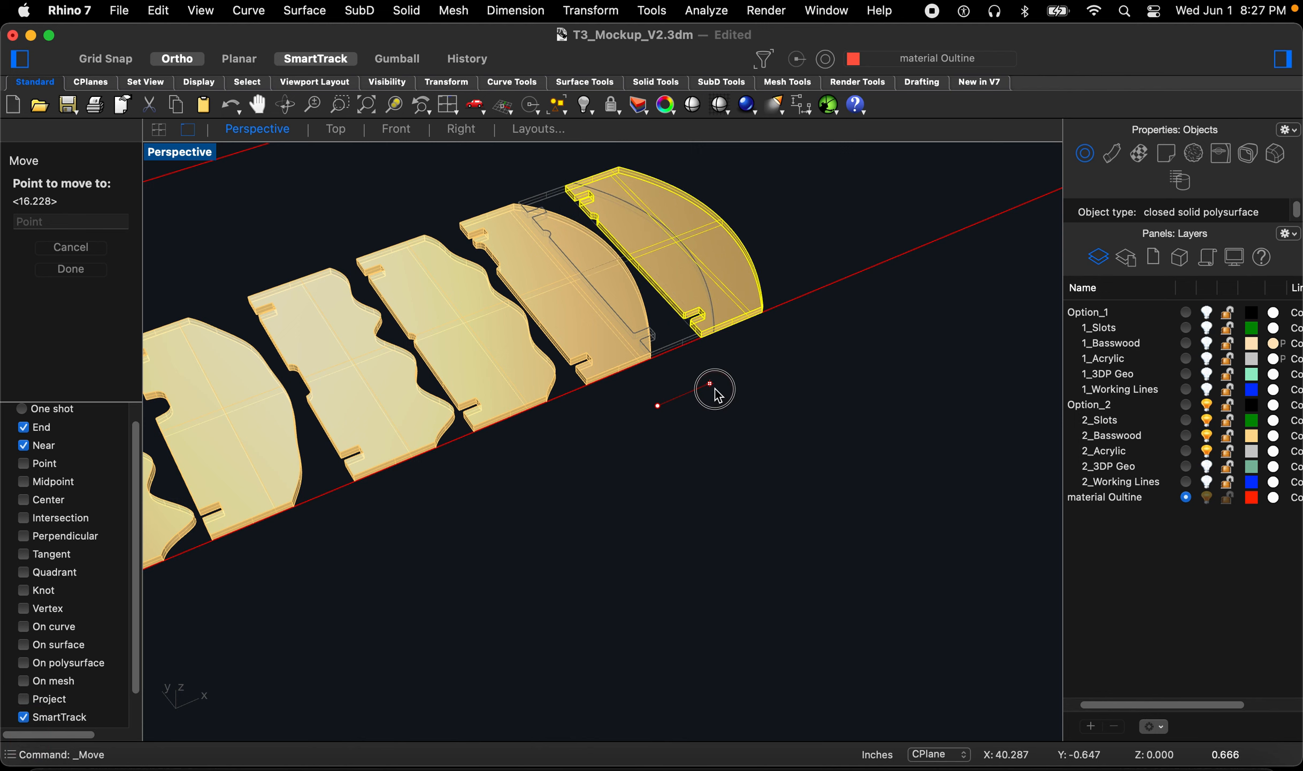
pyautogui.click(713, 388)
# Step: Try to move another basswood piece to the end of the row, then undo the move
pyautogui.scroll(-6, 717, 387)
pyautogui.scroll(6, 241, 421)
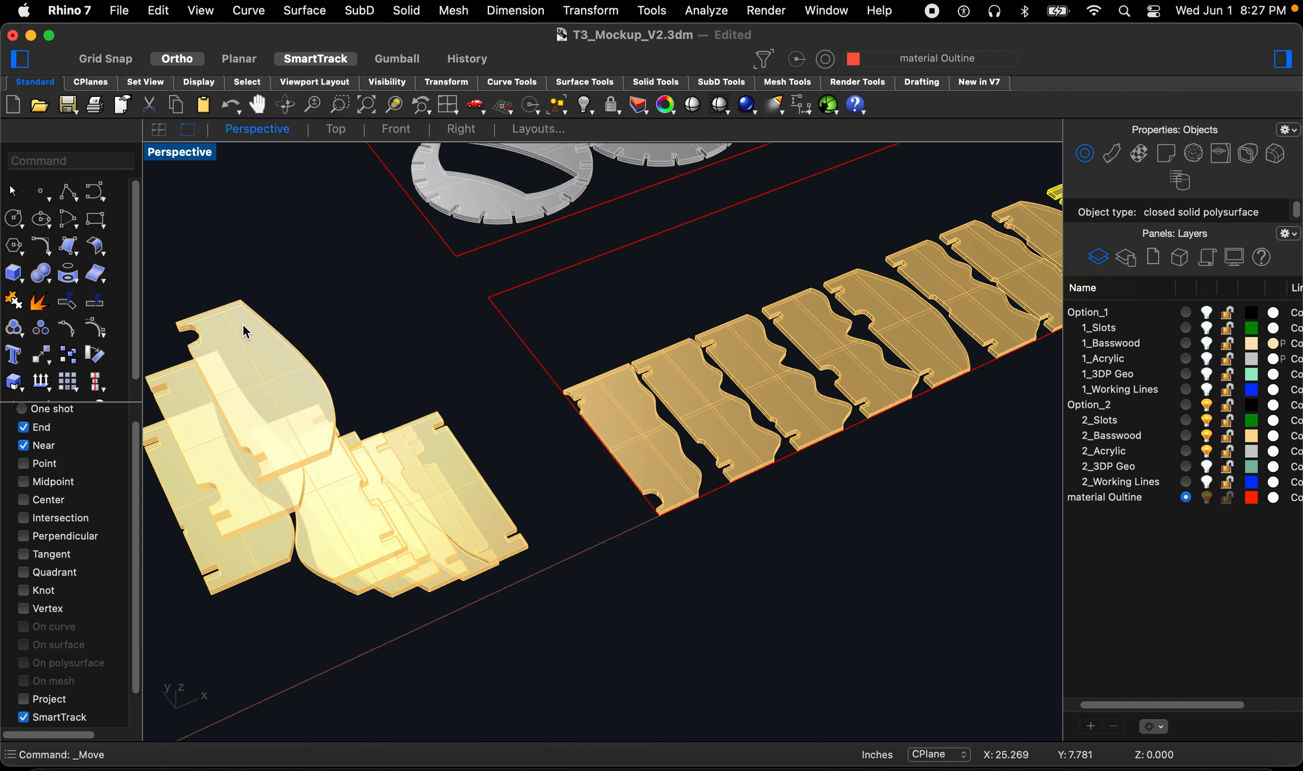
pyautogui.moveTo(243, 343)
pyautogui.mouseDown(button='right')
pyautogui.moveTo(245, 320)
pyautogui.moveTo(255, 355)
pyautogui.moveTo(258, 337)
pyautogui.mouseUp(button='right')
pyautogui.press('space')
pyautogui.click(269, 293)
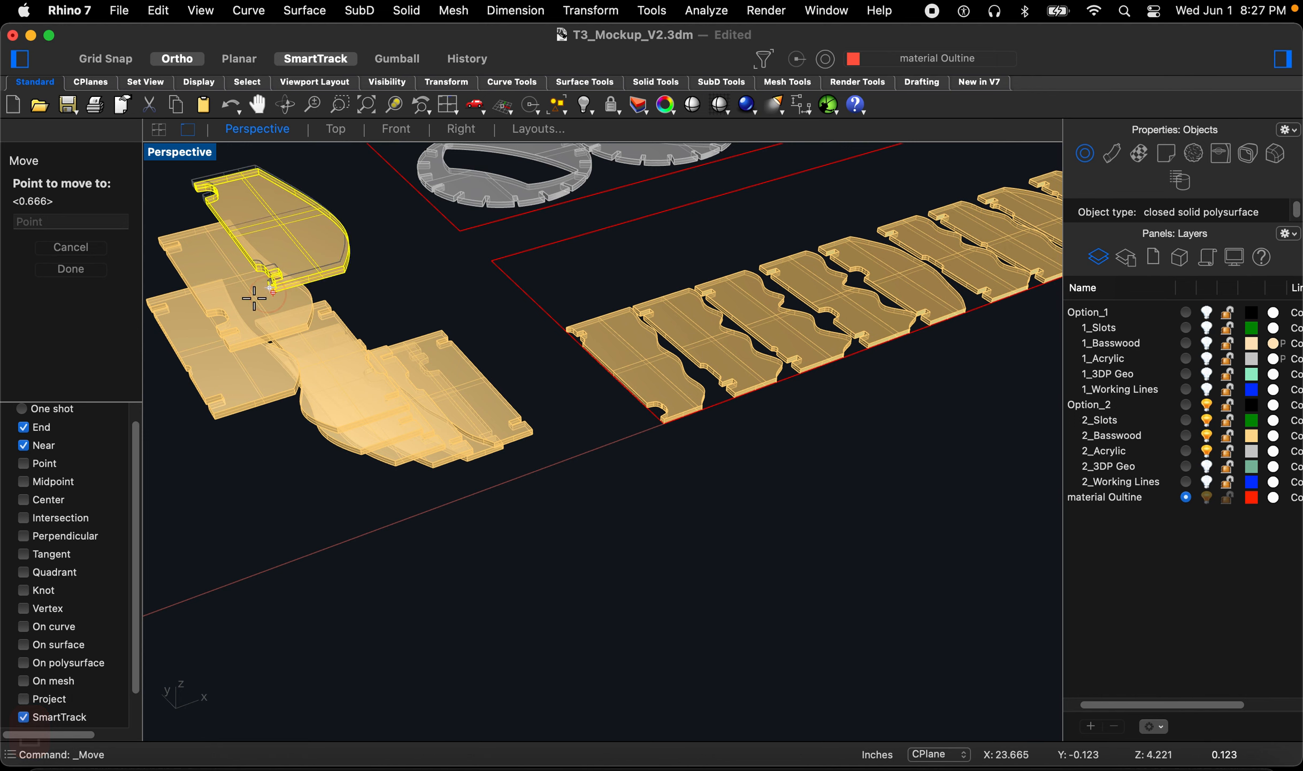
pyautogui.scroll(-5, 362, 325)
pyautogui.scroll(5, 710, 298)
pyautogui.scroll(3, 600, 355)
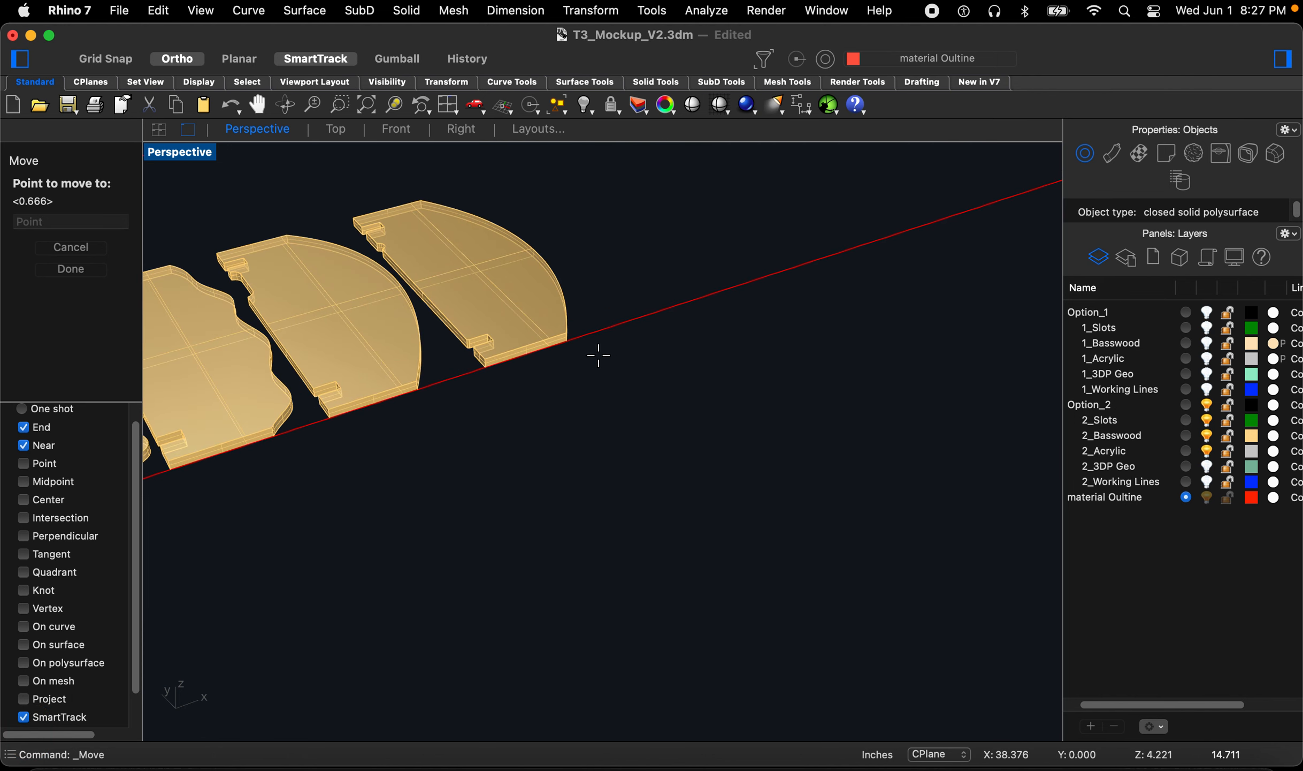
pyautogui.scroll(-2, 567, 420)
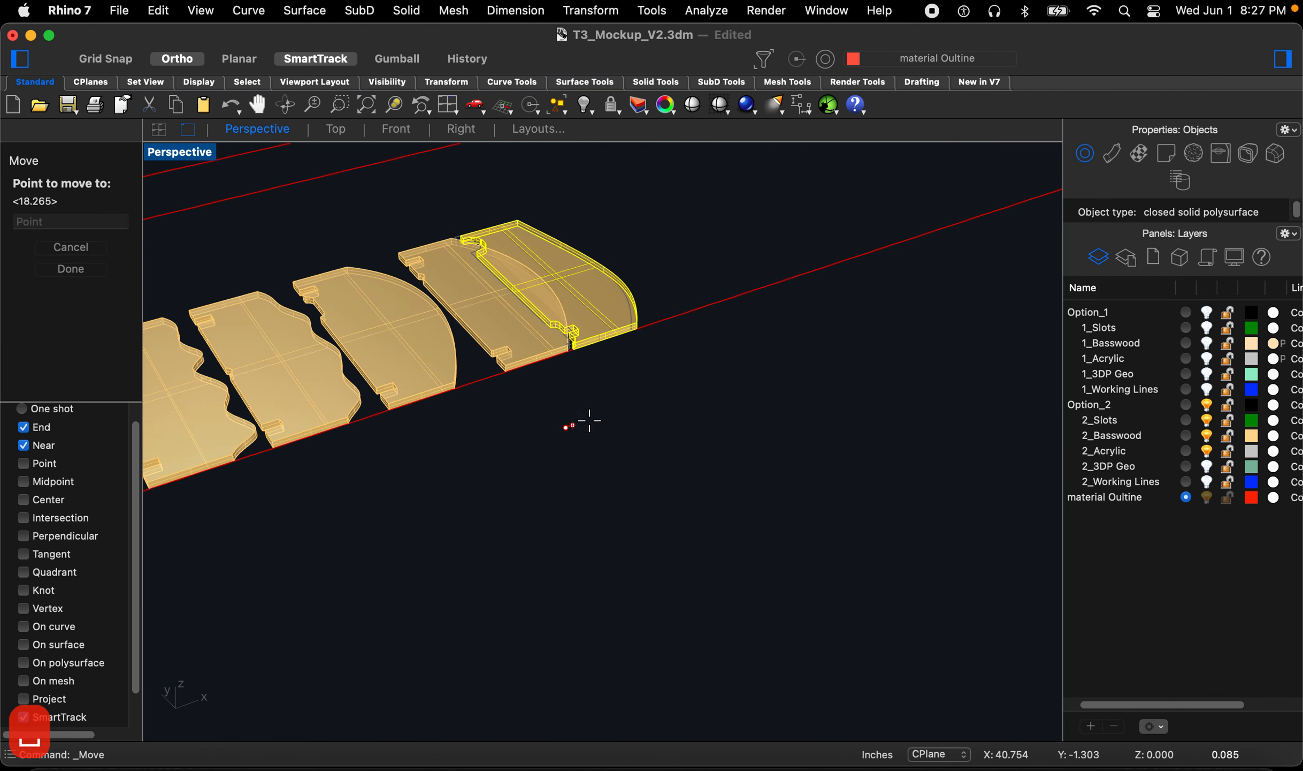
pyautogui.click(648, 442)
pyautogui.press('space')
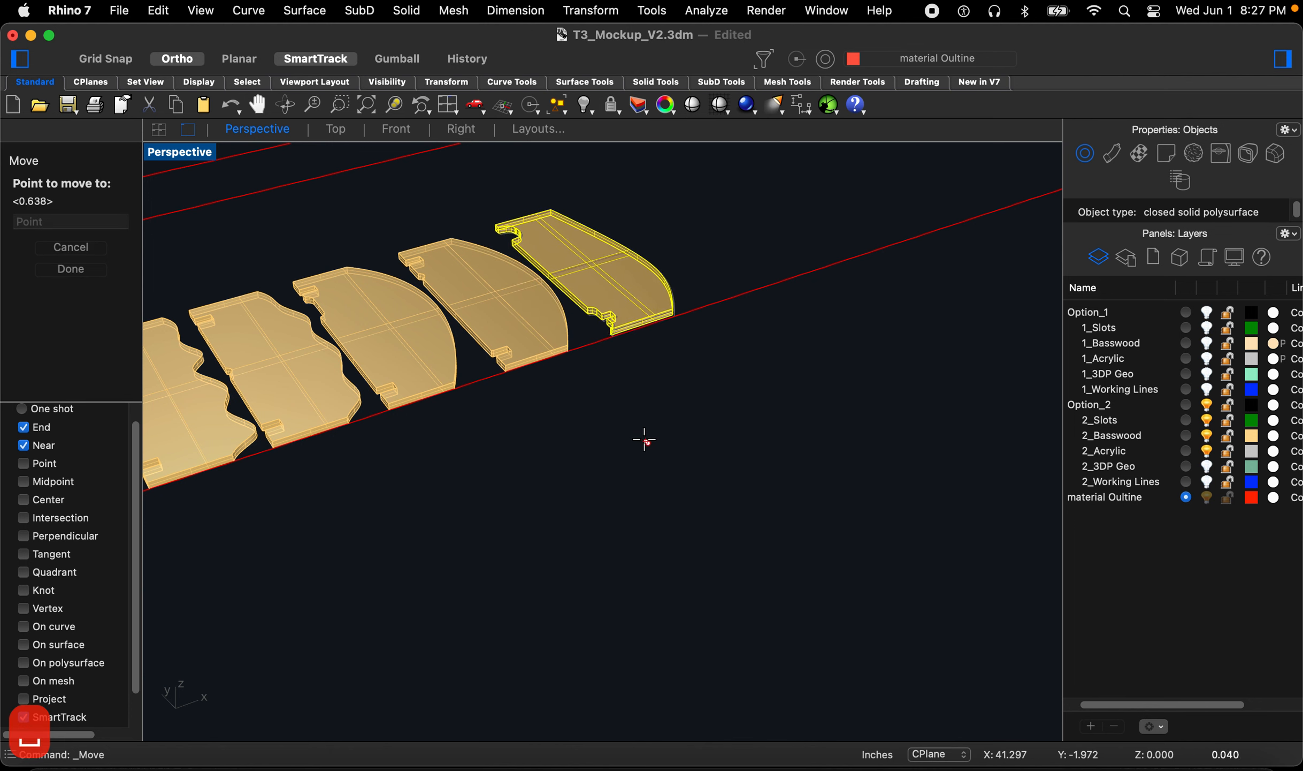
pyautogui.scroll(-4, 662, 428)
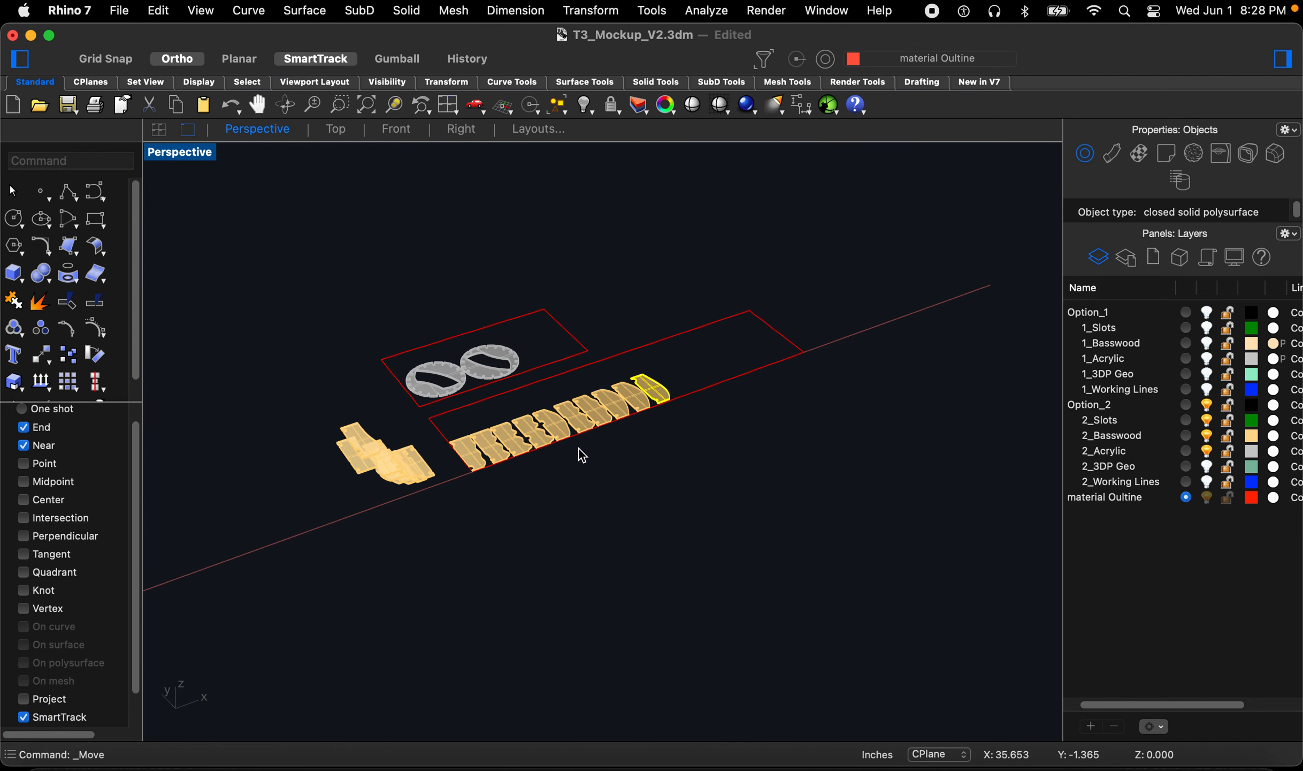
pyautogui.press('super+z')
# Step: Move the S-curved basswood piece from the pile to the end of the row and nudge it along the edge
pyautogui.scroll(5, 407, 444)
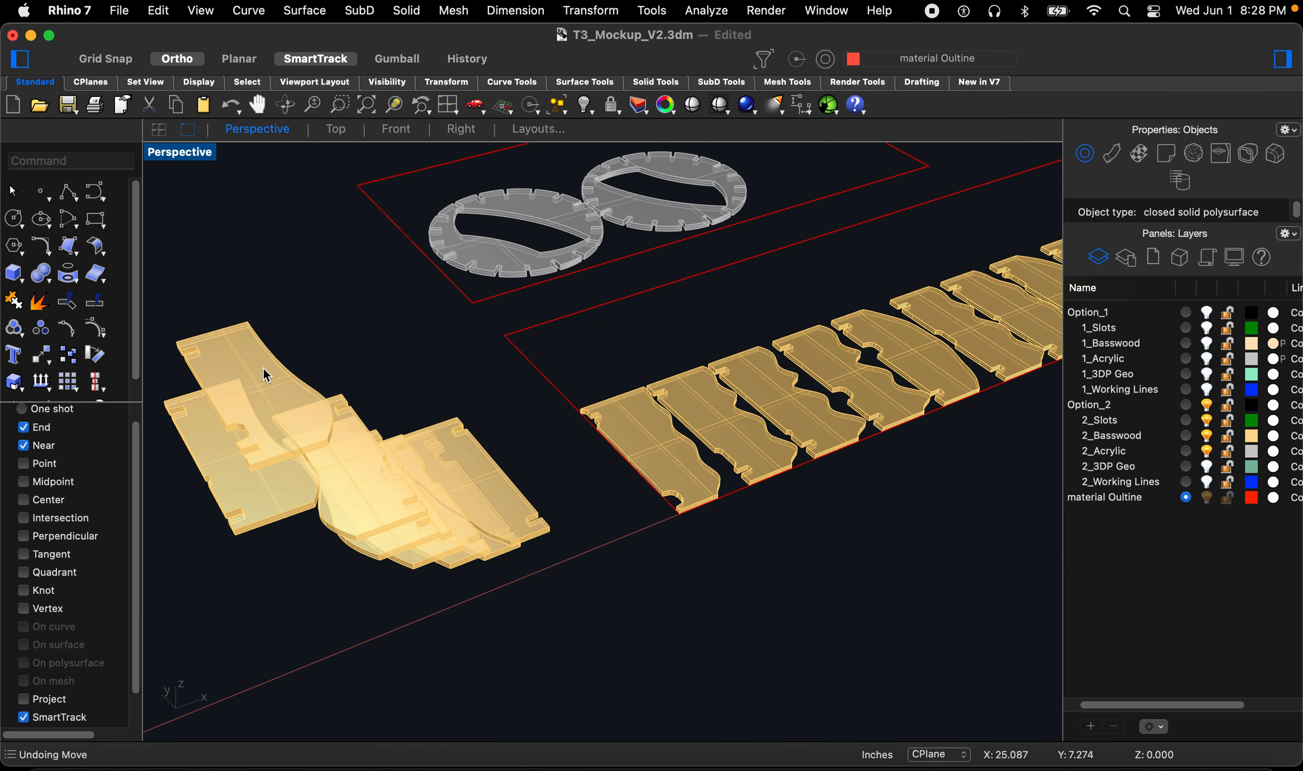
pyautogui.press('space')
pyautogui.click(248, 470)
pyautogui.scroll(-6, 407, 436)
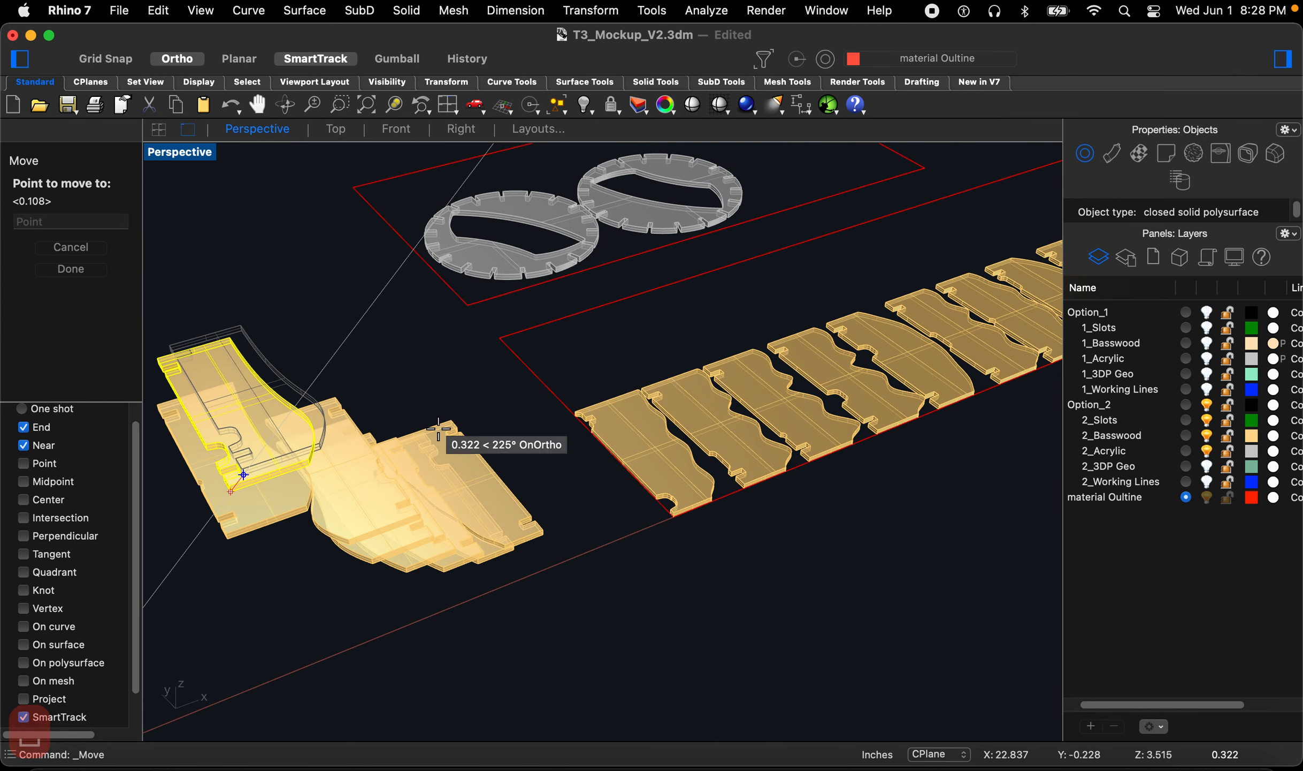
pyautogui.scroll(6, 616, 428)
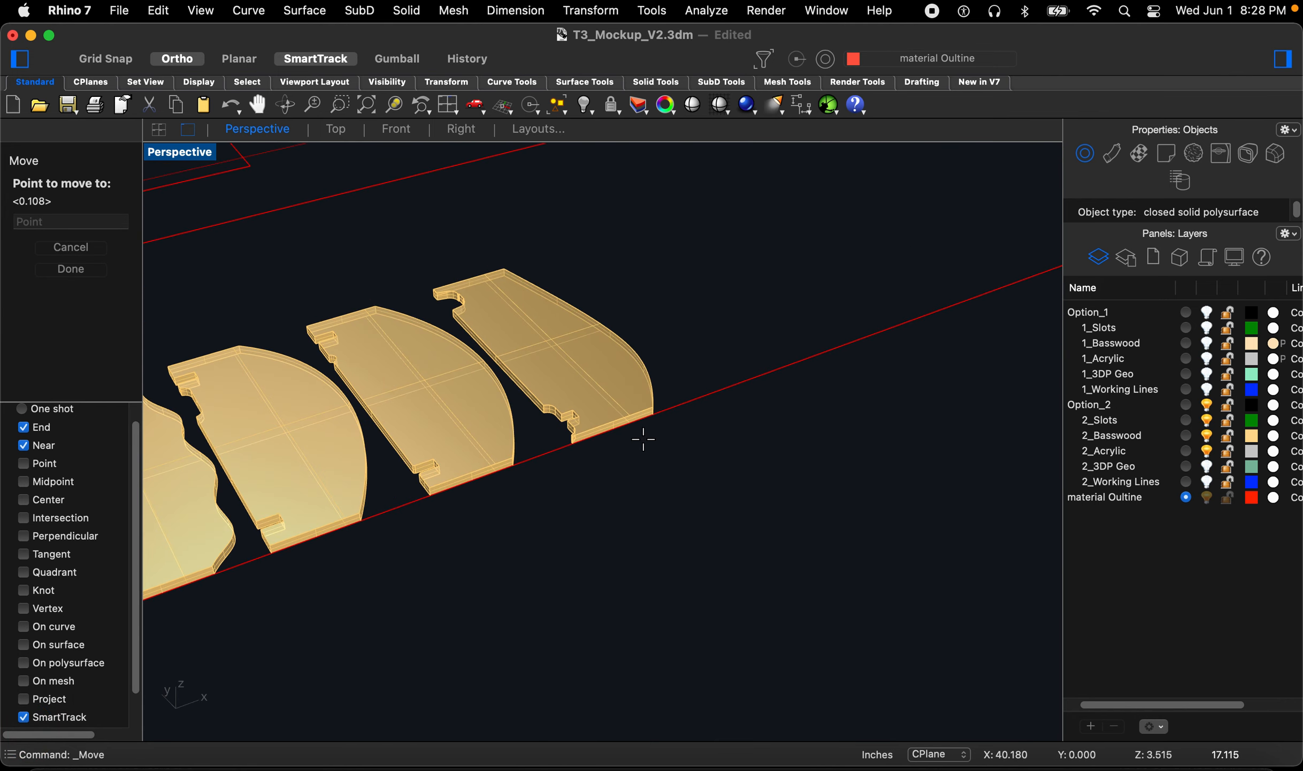
pyautogui.click(654, 421)
pyautogui.press('space')
pyautogui.click(646, 471)
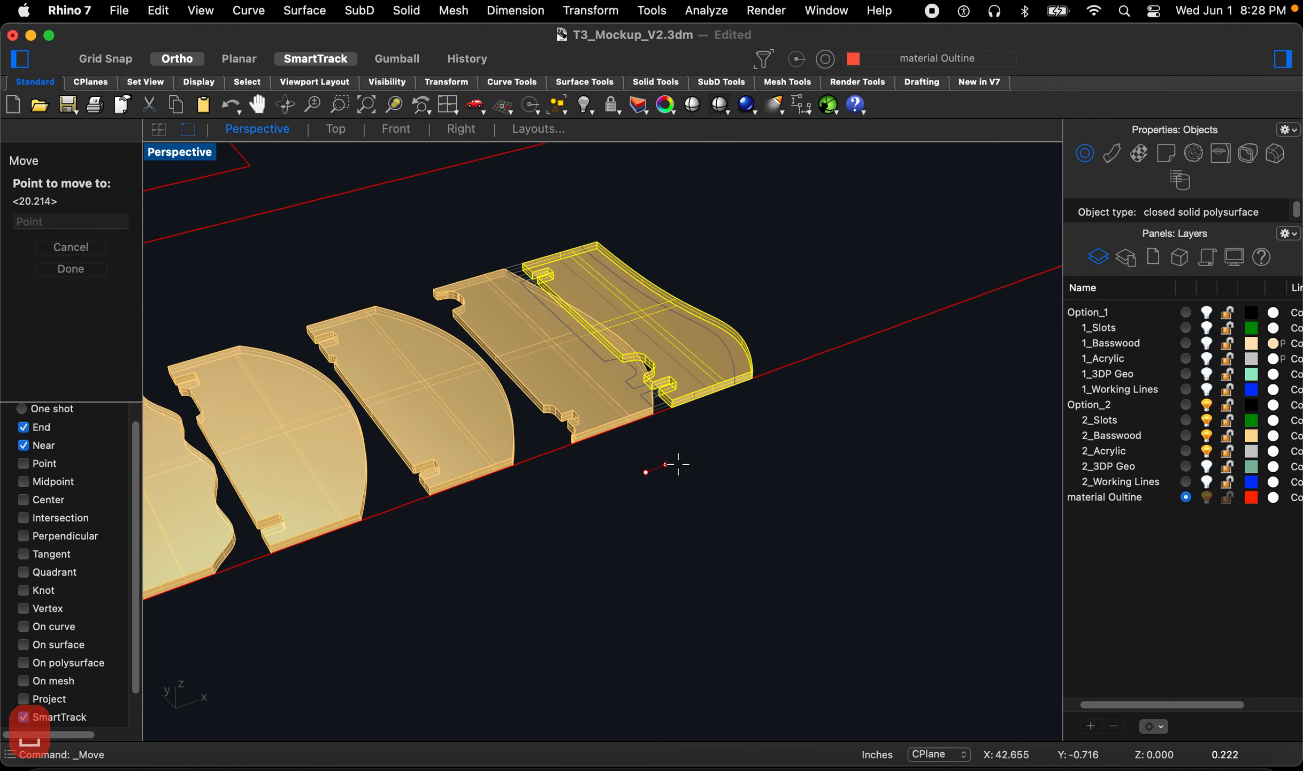
pyautogui.click(698, 462)
# Step: Move another basswood piece from the pile to the end of the row and nudge it into place
pyautogui.scroll(-5, 481, 461)
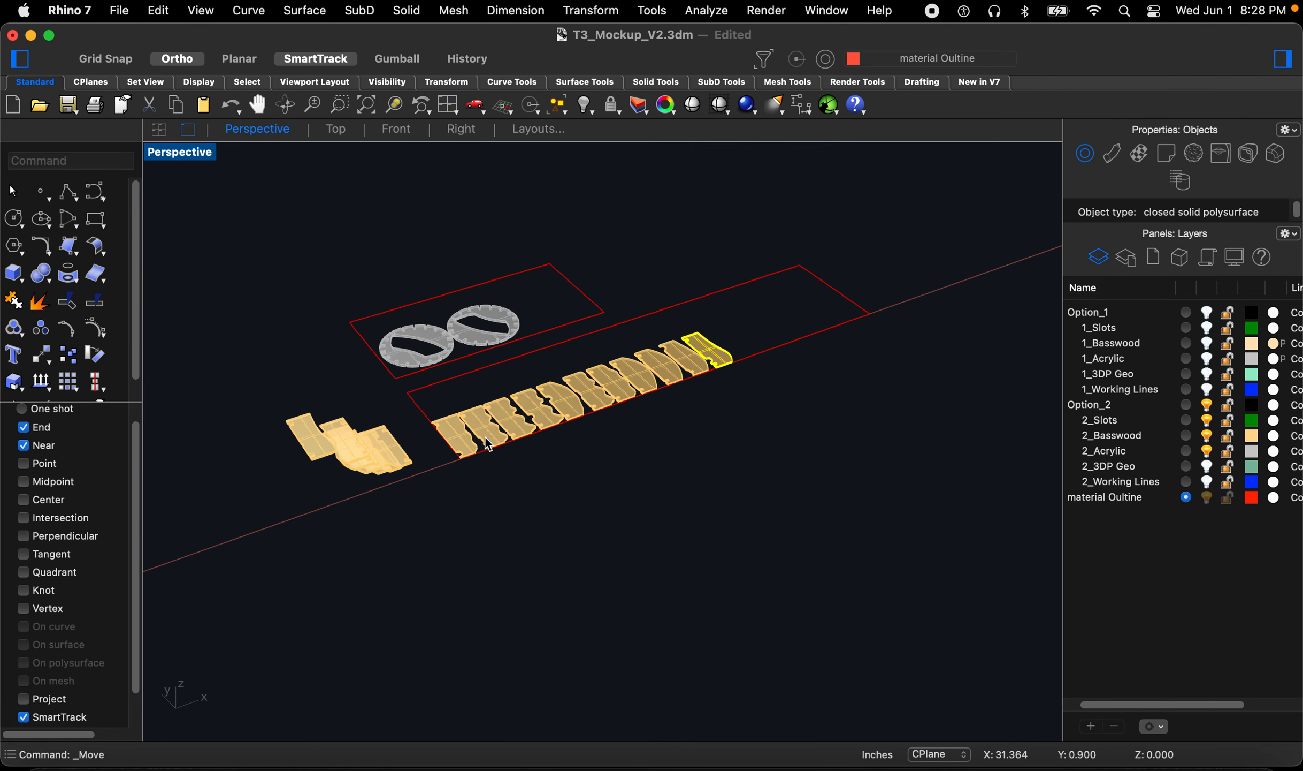
pyautogui.scroll(4, 299, 466)
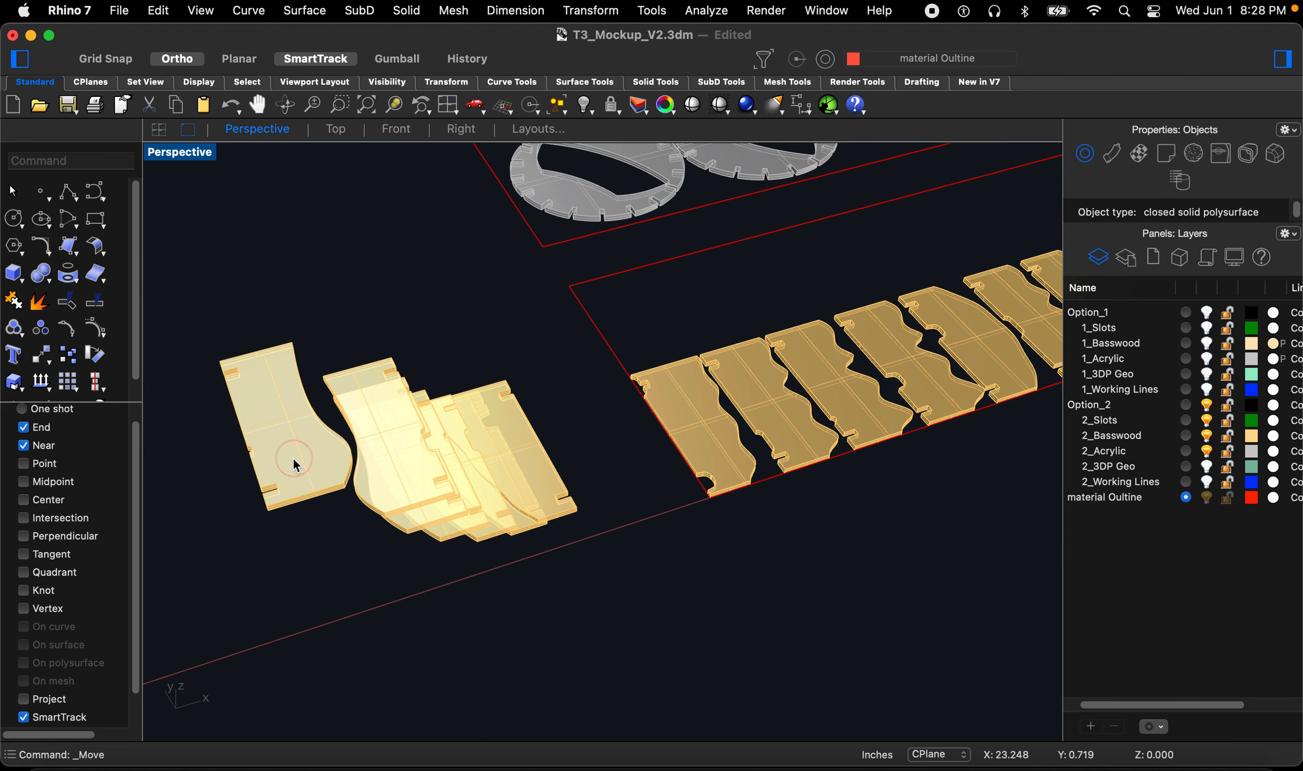
pyautogui.press('space')
pyautogui.click(269, 509)
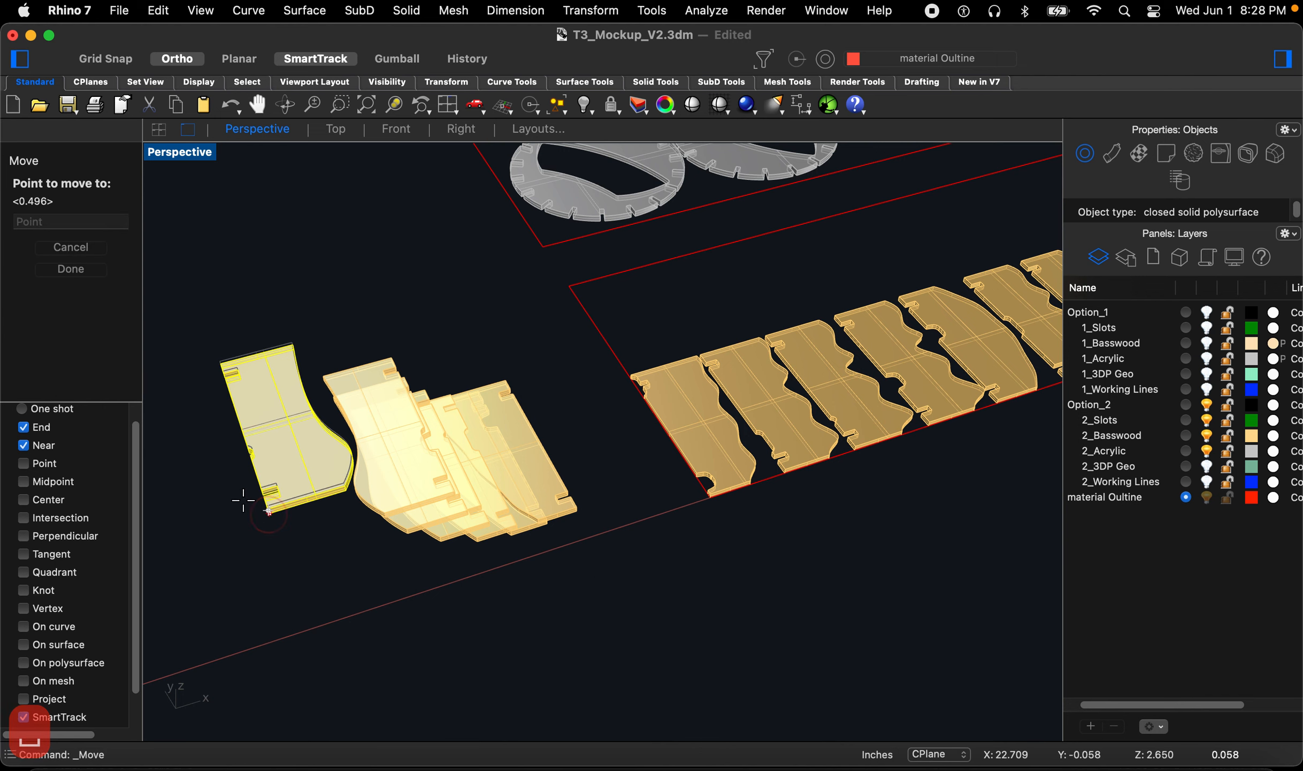
pyautogui.scroll(-5, 257, 502)
pyautogui.scroll(8, 630, 417)
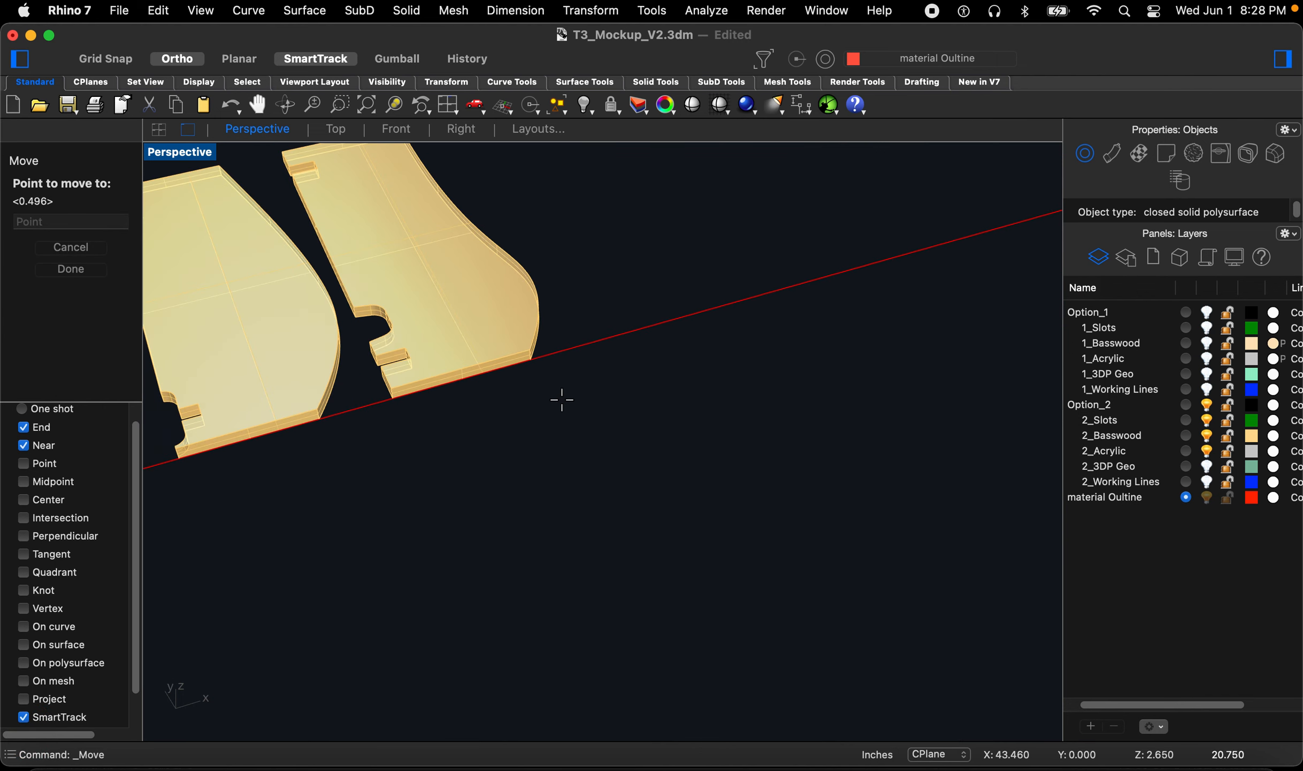
pyautogui.click(533, 358)
pyautogui.scroll(-3, 540, 430)
pyautogui.write('m')
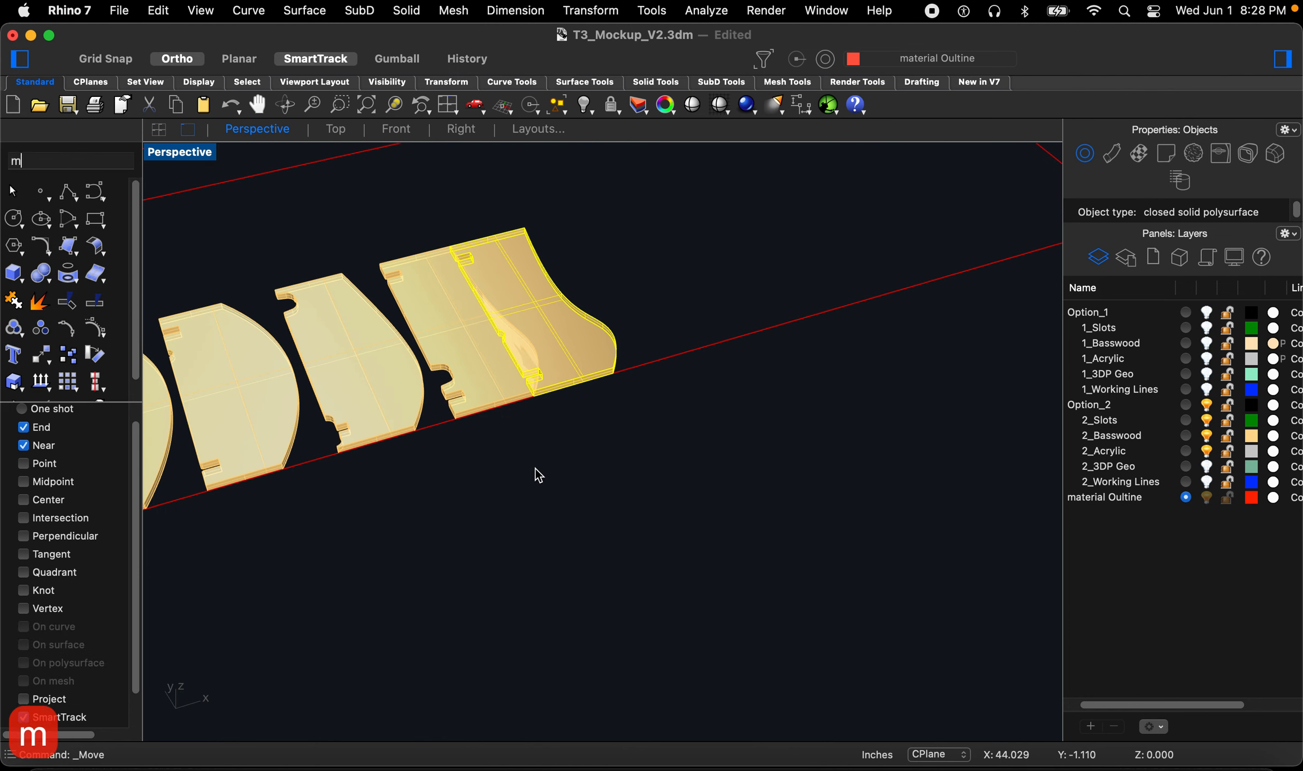
pyautogui.press('space')
pyautogui.click(536, 471)
pyautogui.click(576, 461)
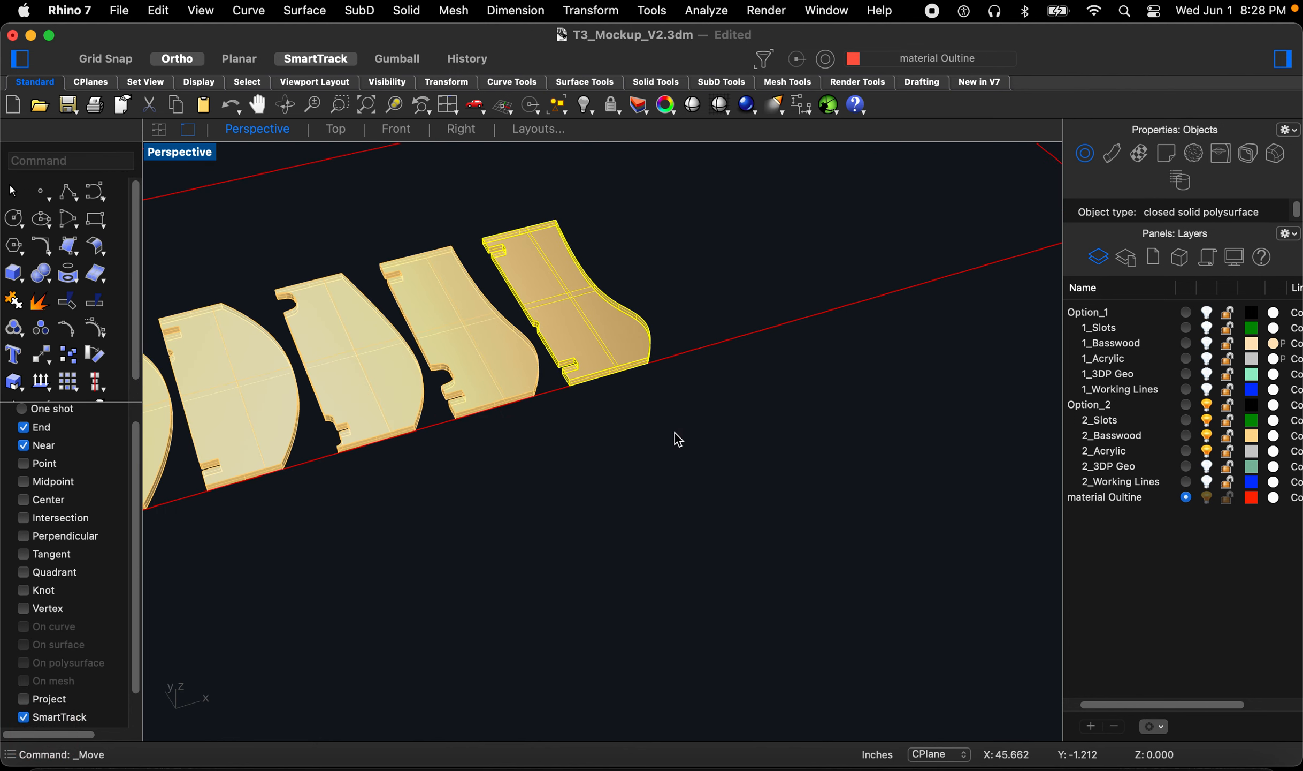
pyautogui.click(677, 436)
# Step: Select the six remaining pile pieces and rotate them in the Front view so they lie flat
pyautogui.scroll(-10, 709, 386)
pyautogui.scroll(5, 270, 486)
pyautogui.moveTo(248, 492); pyautogui.dragTo(358, 401, button='right')
pyautogui.moveTo(291, 258); pyautogui.dragTo(286, 279, button='right')
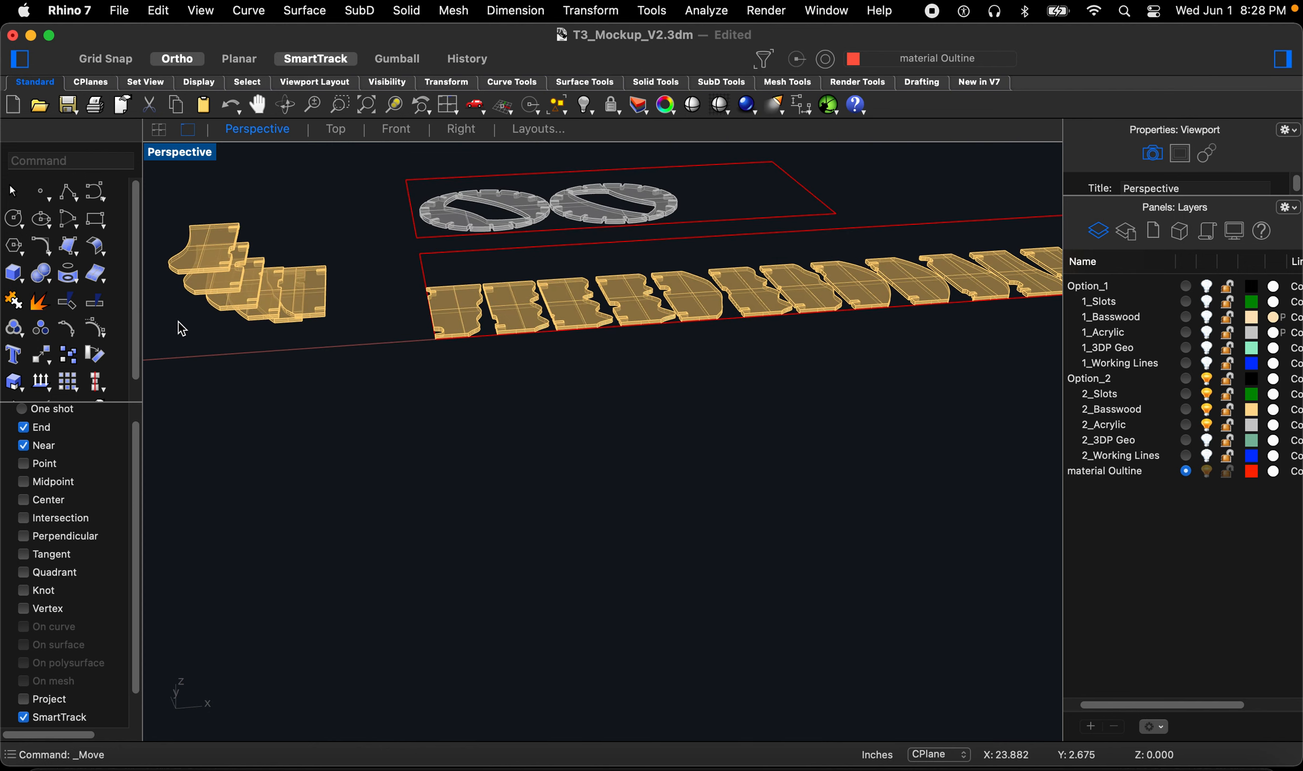
pyautogui.scroll(5, 183, 328)
pyautogui.moveTo(450, 369); pyautogui.dragTo(224, 190)
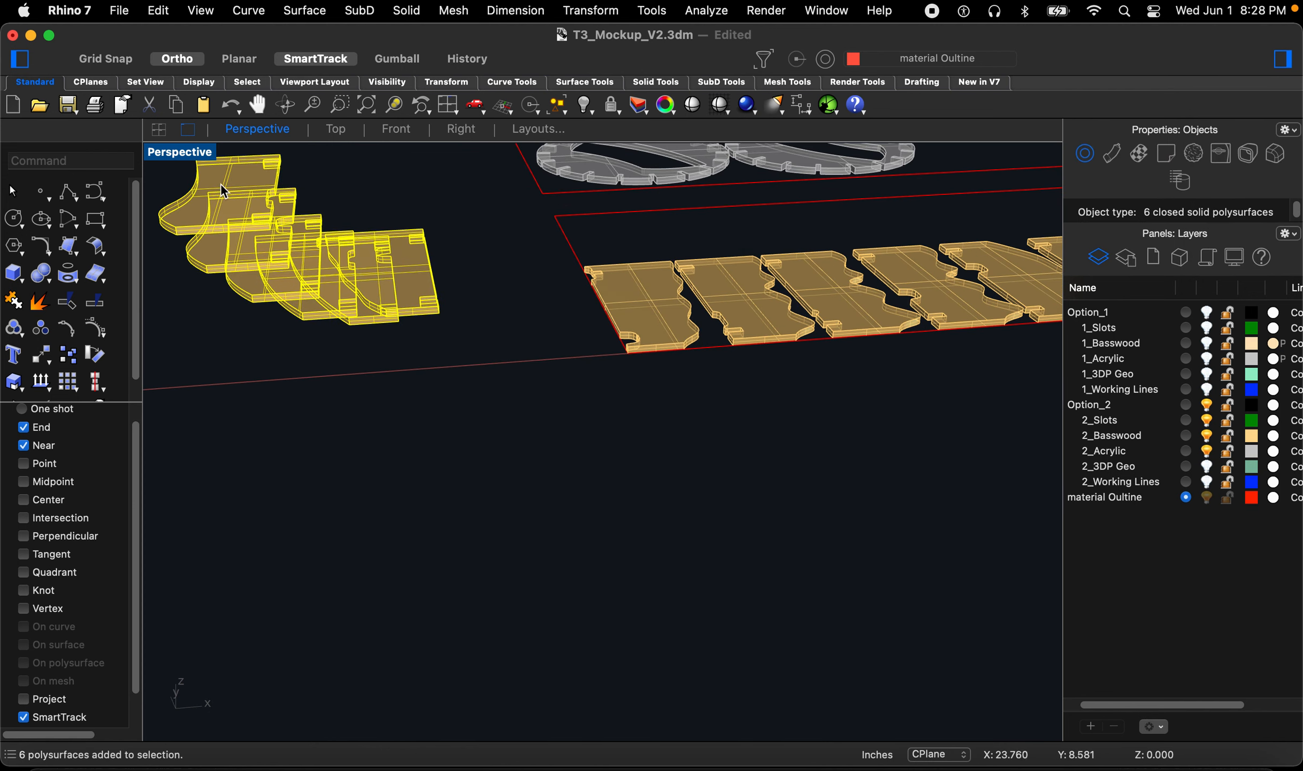
pyautogui.click(459, 129)
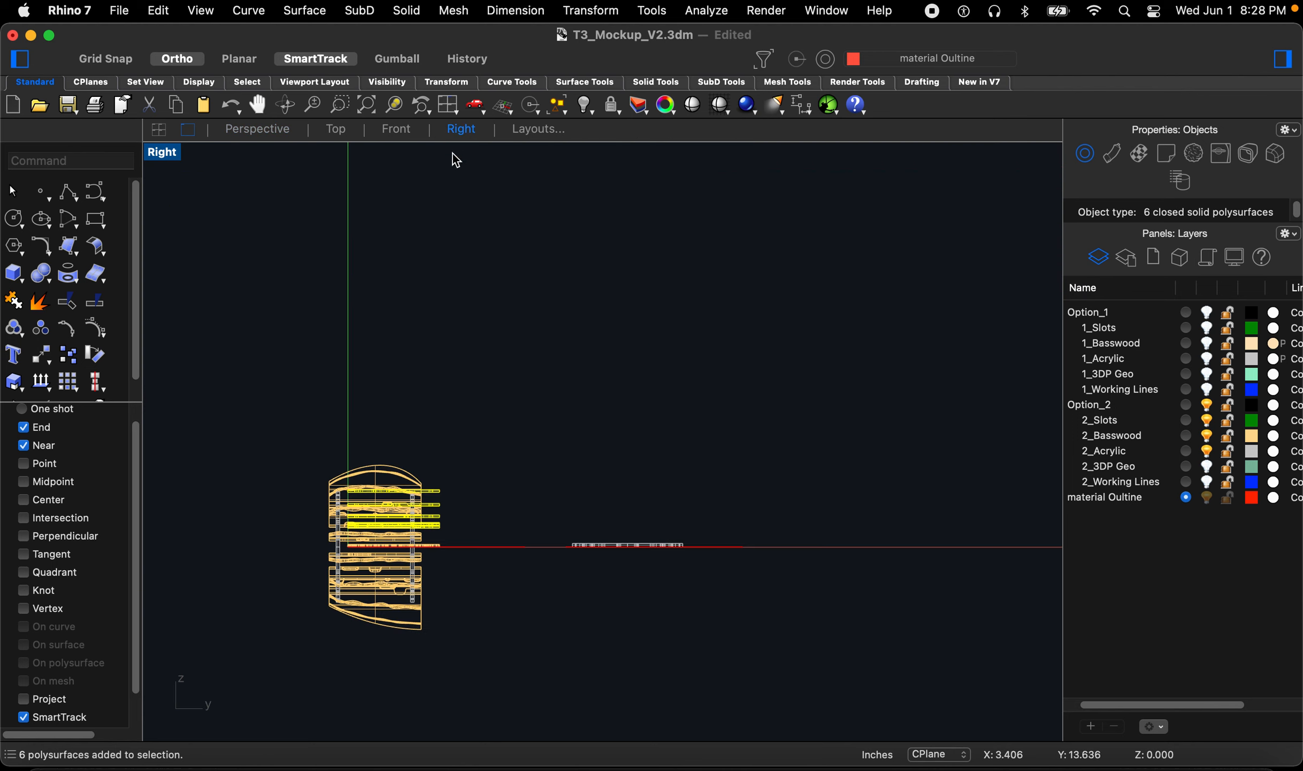
pyautogui.click(394, 130)
pyautogui.write('ro')
pyautogui.press('Return')
pyautogui.click(526, 405)
pyautogui.click(285, 405)
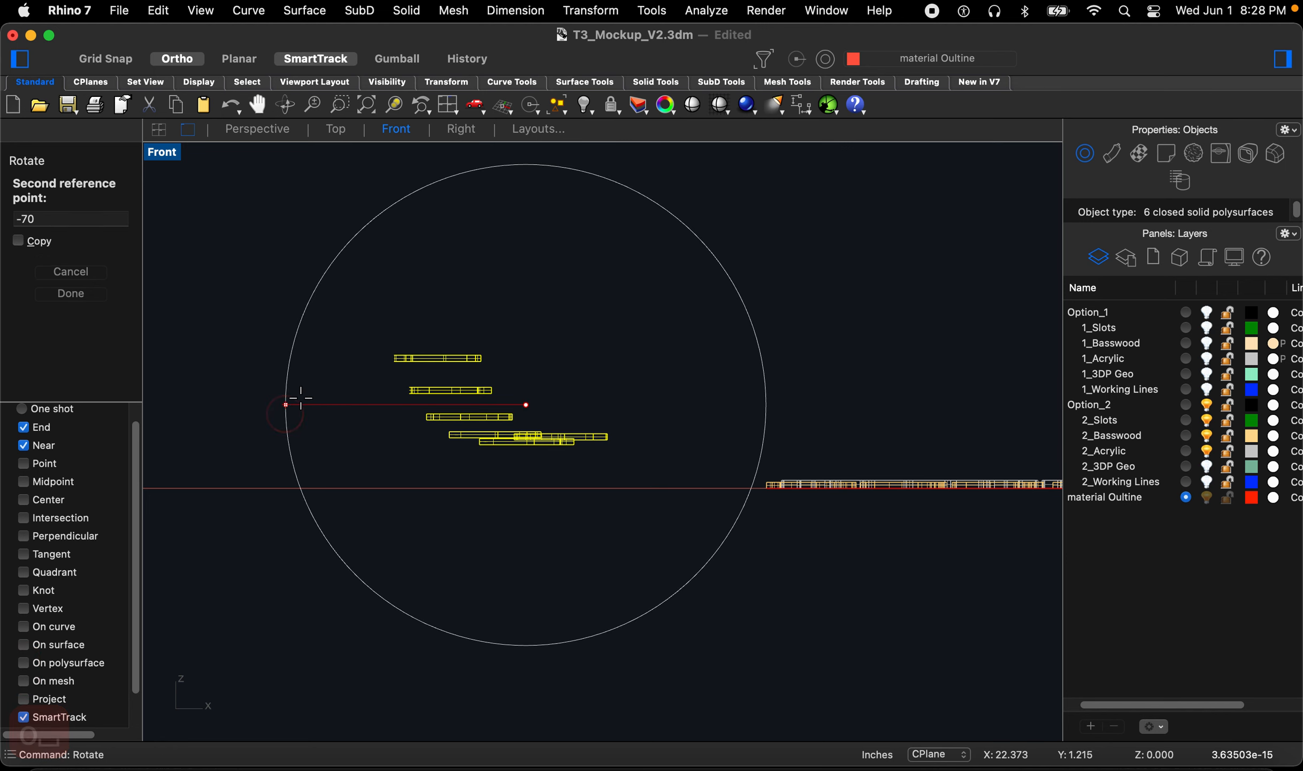
pyautogui.click(823, 337)
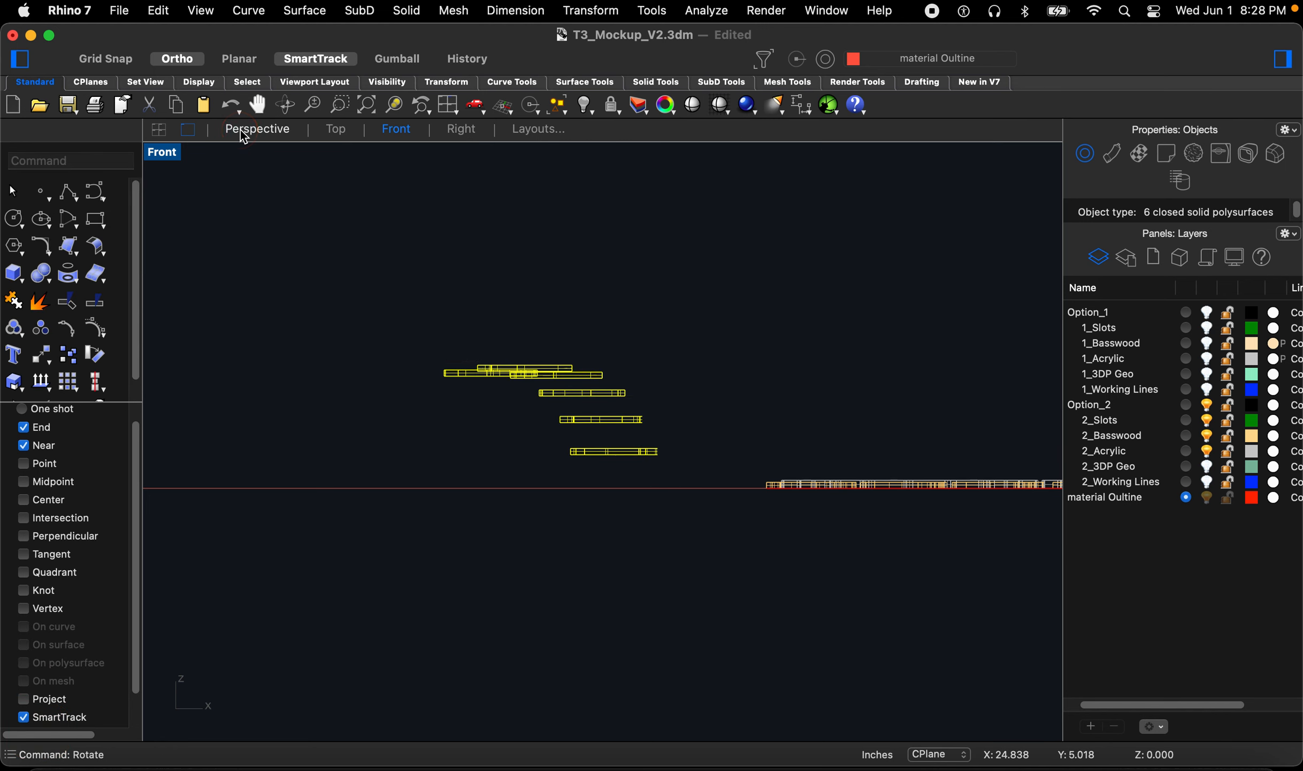
# Step: Move a basswood piece from the pile to the end of the row along the sheet edge, then nudge it closer
pyautogui.click(257, 130)
pyautogui.scroll(-5, 341, 362)
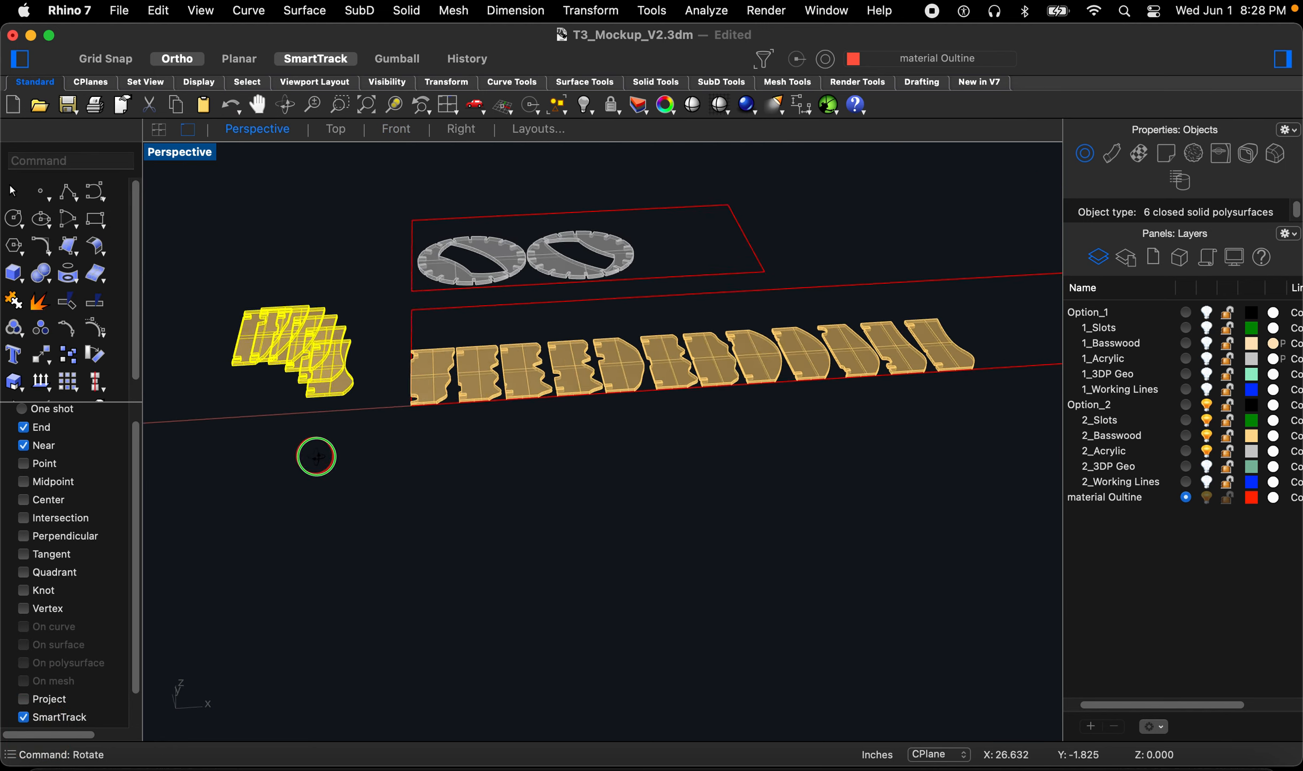
pyautogui.scroll(10, 314, 455)
pyautogui.moveTo(357, 509); pyautogui.dragTo(464, 538, button='right')
pyautogui.write('m')
pyautogui.press('space')
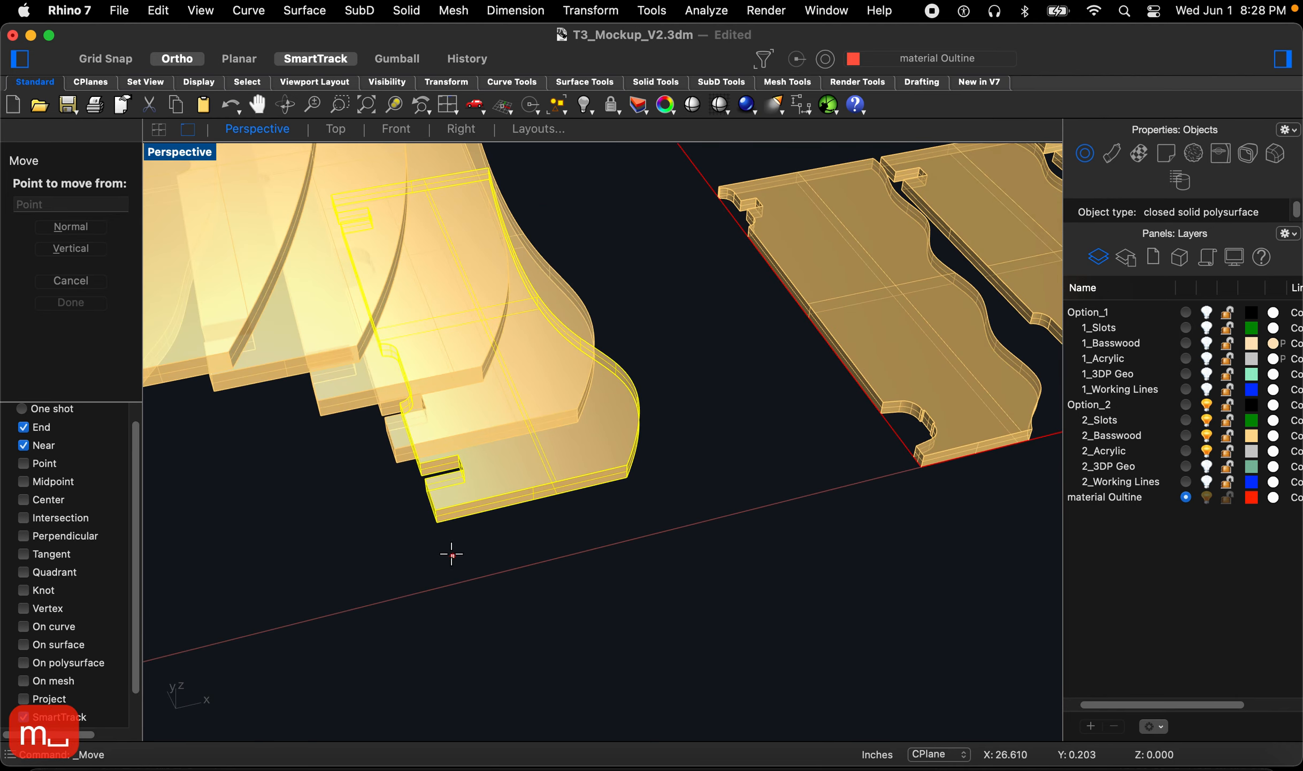
pyautogui.click(438, 527)
pyautogui.scroll(-5, 349, 547)
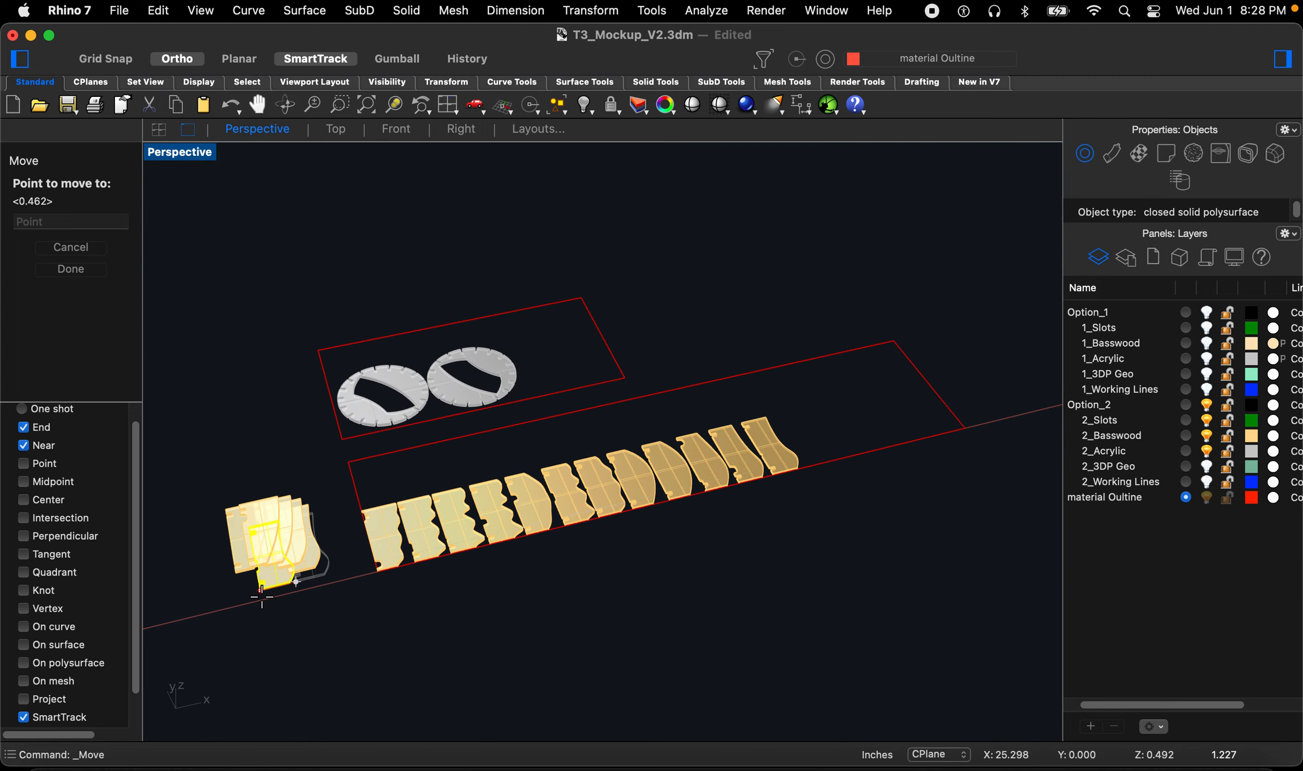
pyautogui.scroll(5, 817, 483)
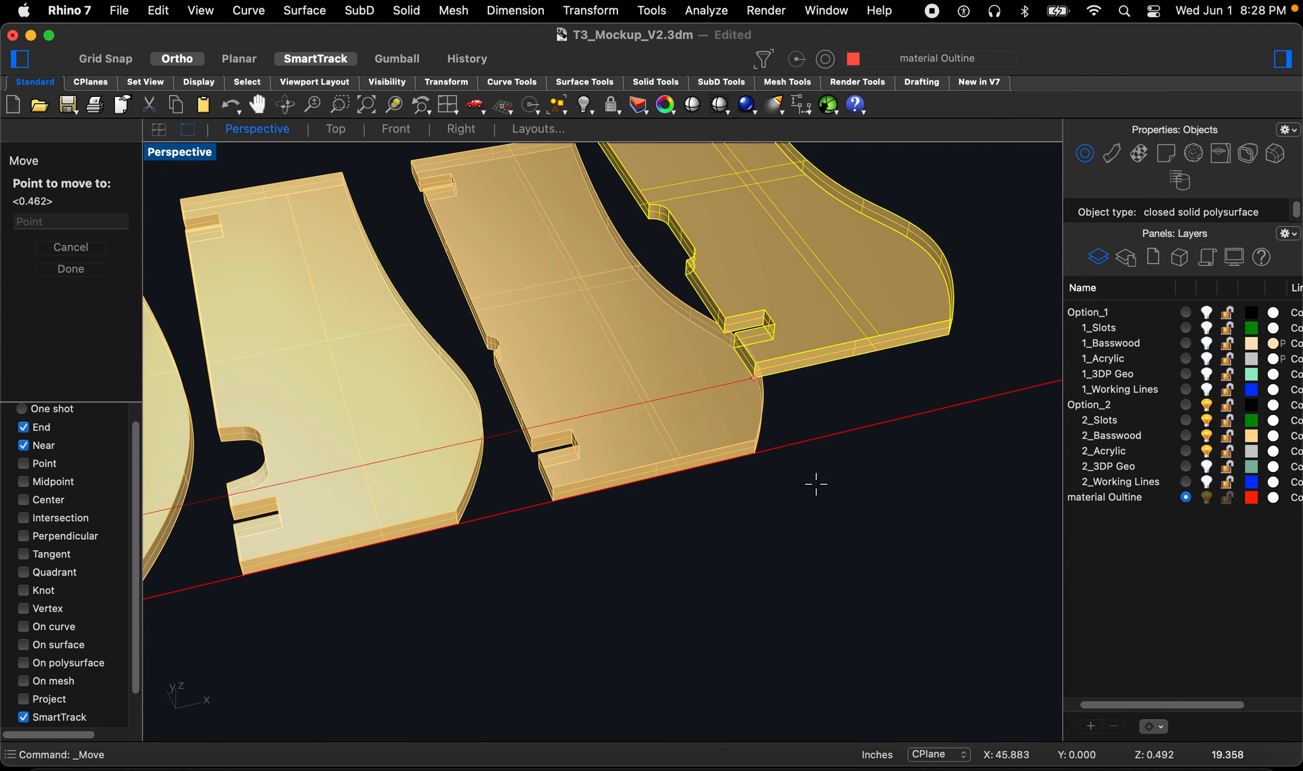
pyautogui.click(764, 459)
pyautogui.scroll(-5, 749, 481)
pyautogui.write('m')
pyautogui.press('space')
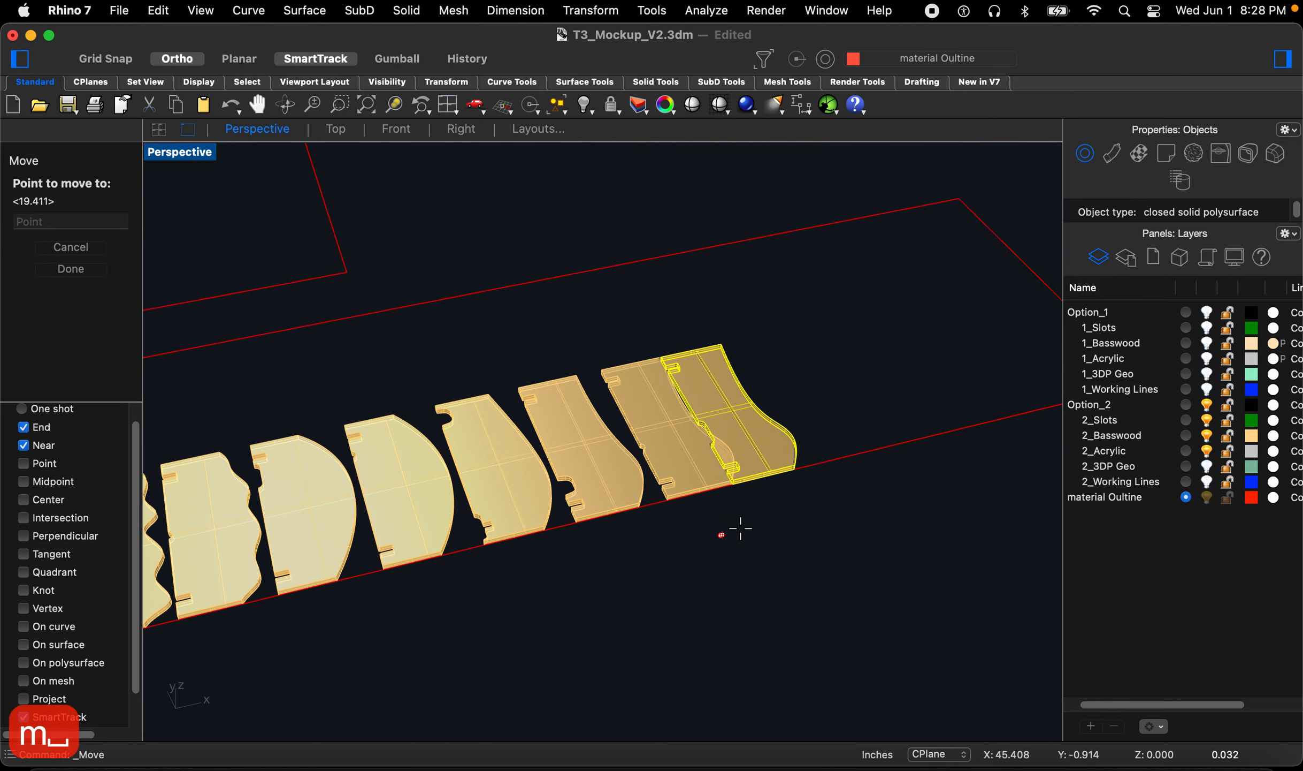
pyautogui.click(744, 525)
pyautogui.click(870, 423)
# Step: Move the next pile piece to the end of the basswood row, snapping to the previous piece's corner
pyautogui.scroll(-5, 602, 506)
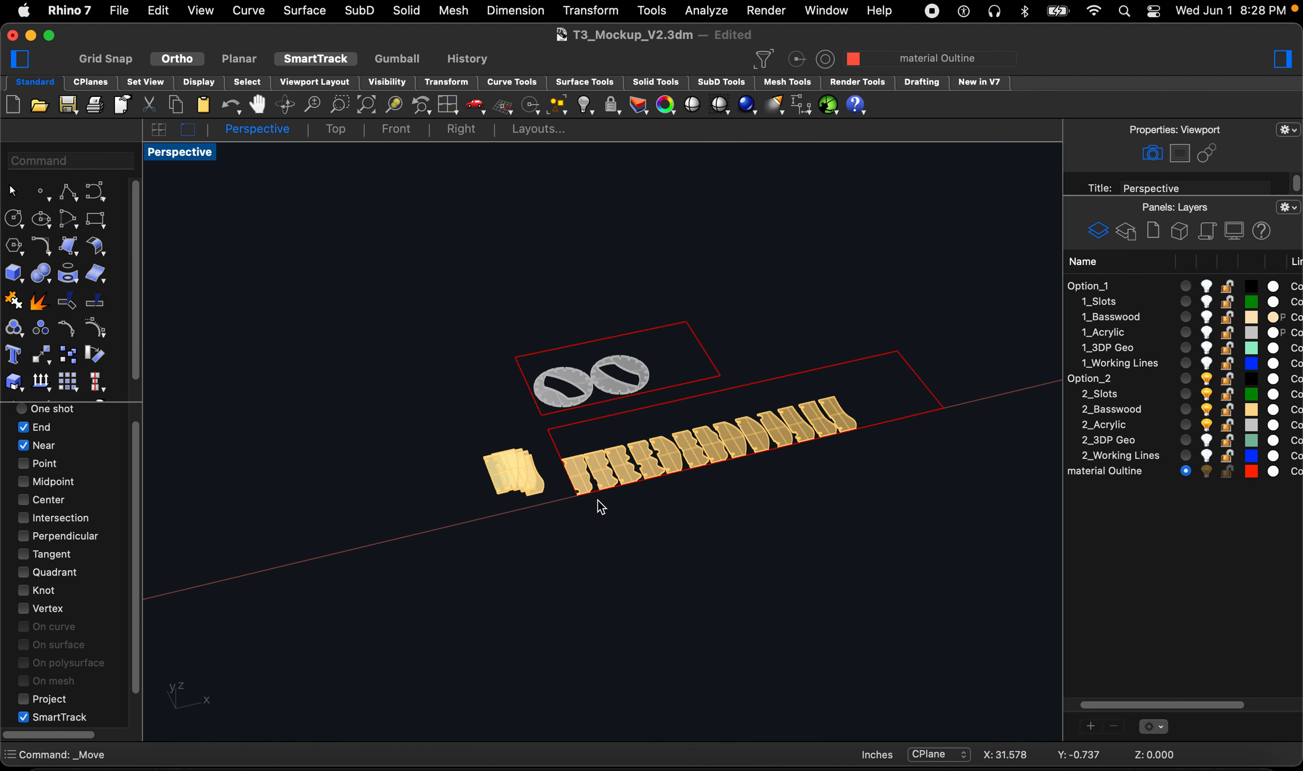
pyautogui.scroll(8, 535, 508)
pyautogui.click(507, 495)
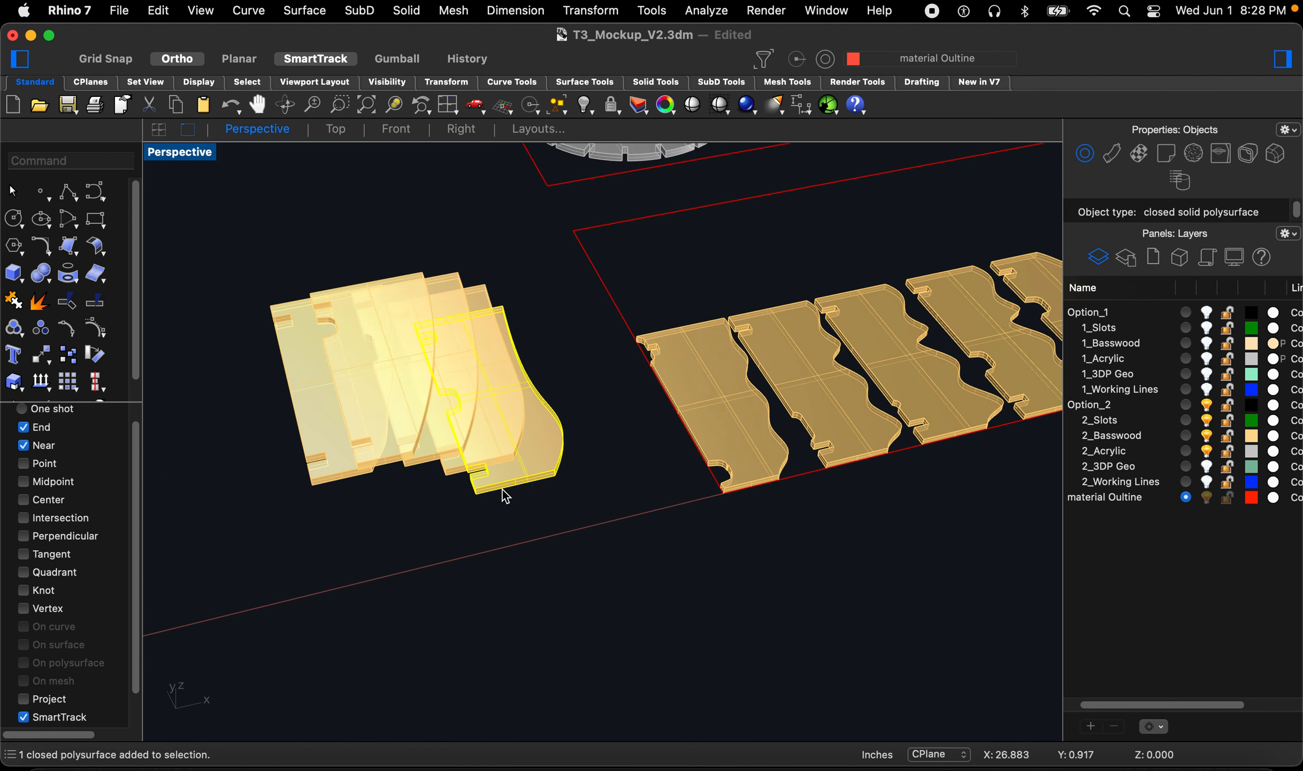
pyautogui.scroll(3, 507, 497)
pyautogui.press('Return')
pyautogui.click(453, 514)
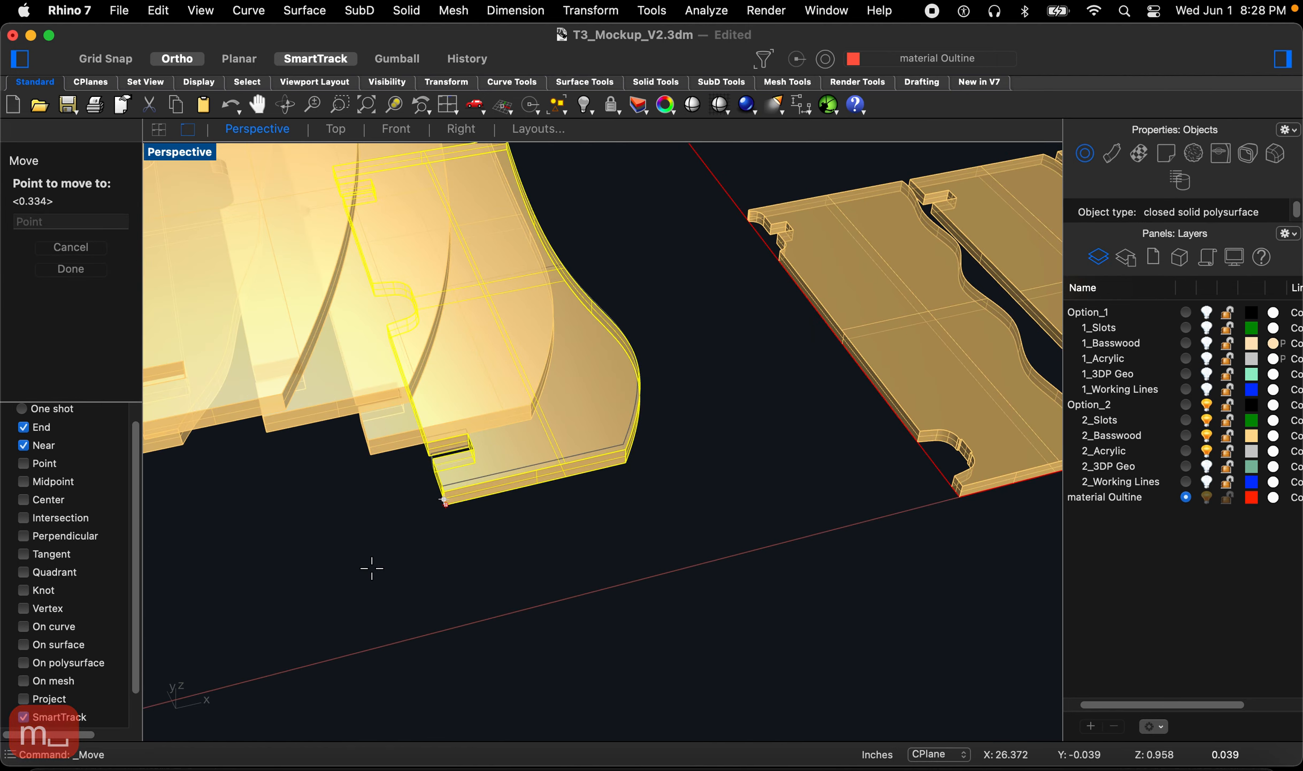
pyautogui.scroll(-6, 370, 563)
pyautogui.scroll(8, 696, 503)
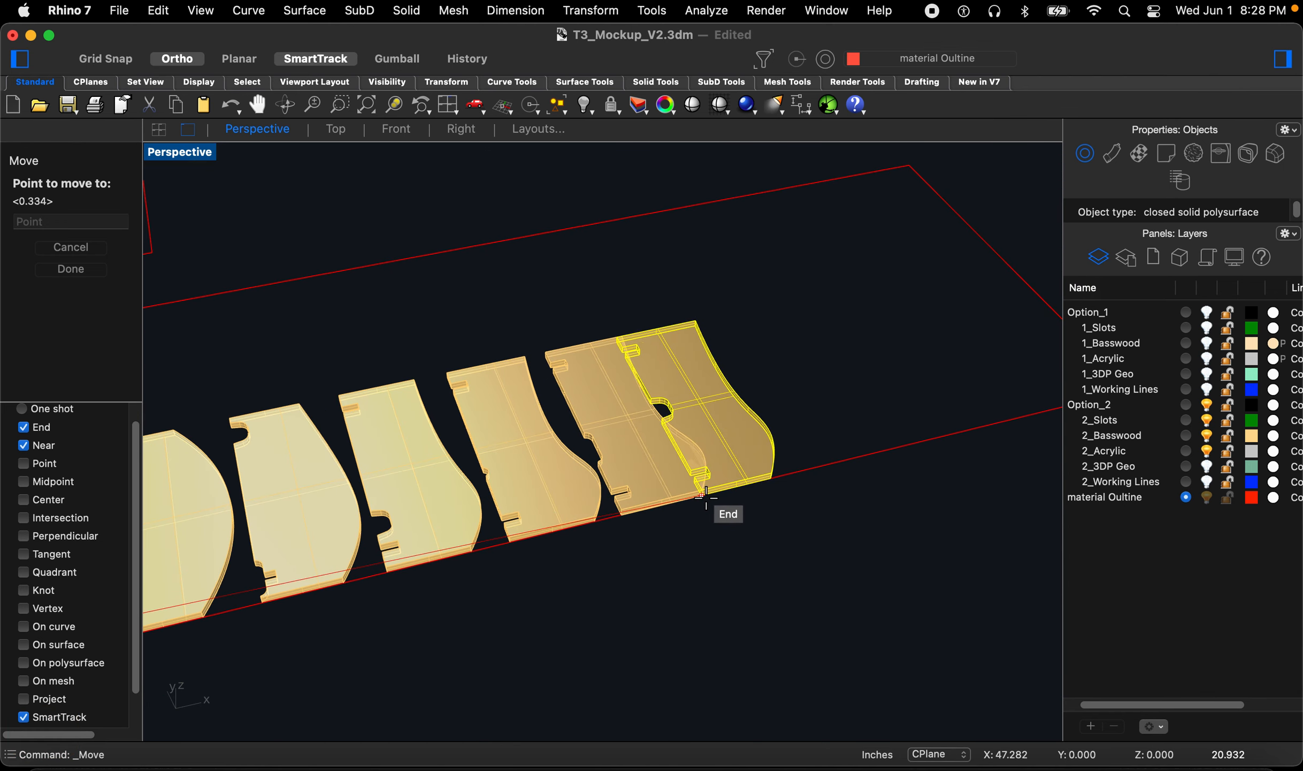
pyautogui.click(700, 495)
pyautogui.write('m')
pyautogui.press('space')
pyautogui.press('Escape')
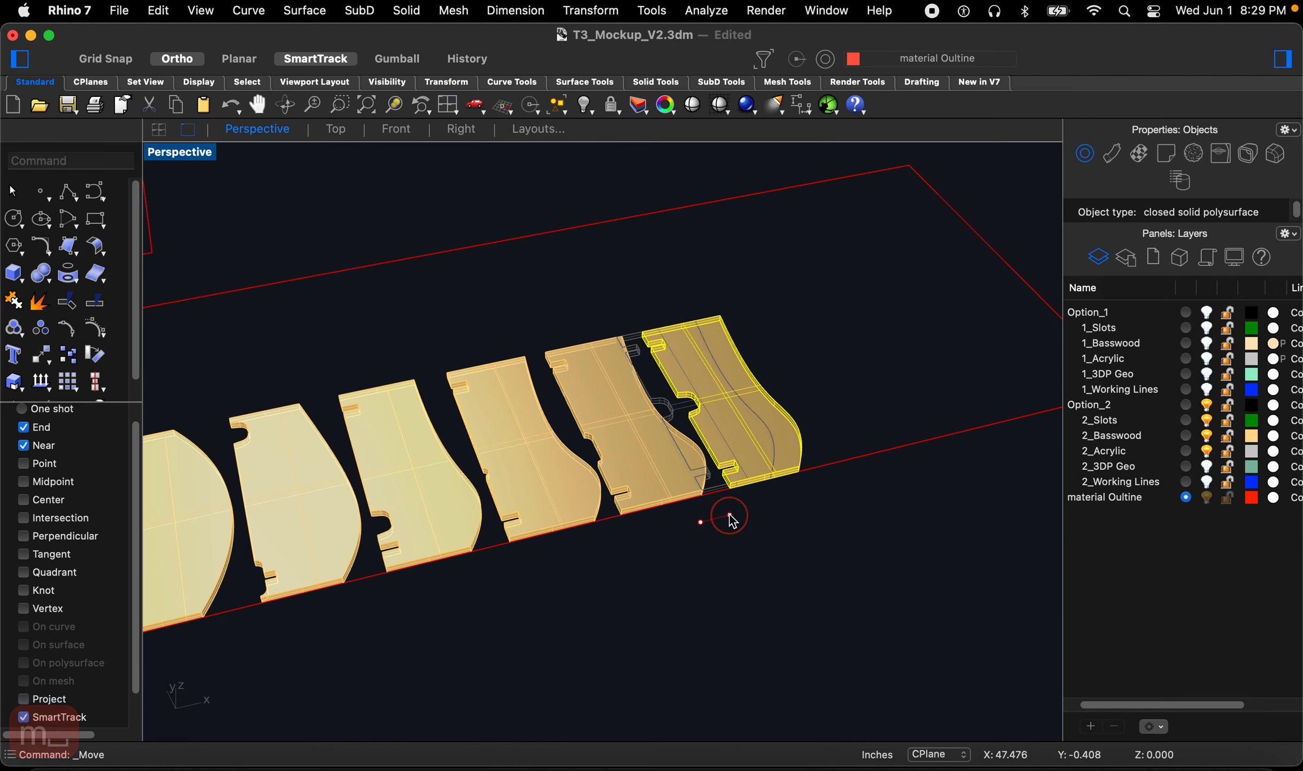
# Step: Move another basswood piece from the pile to the end of the row
pyautogui.scroll(-3, 720, 518)
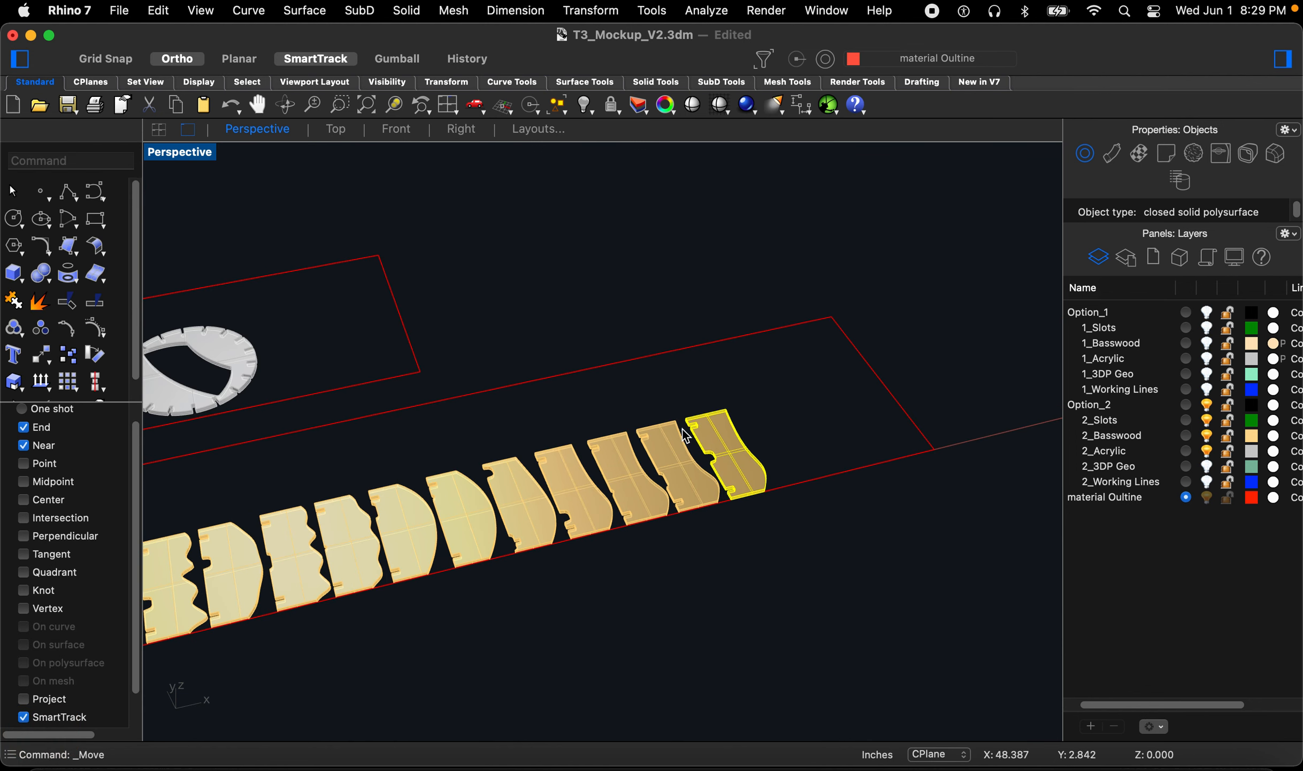
pyautogui.scroll(-5, 715, 396)
pyautogui.click(800, 494)
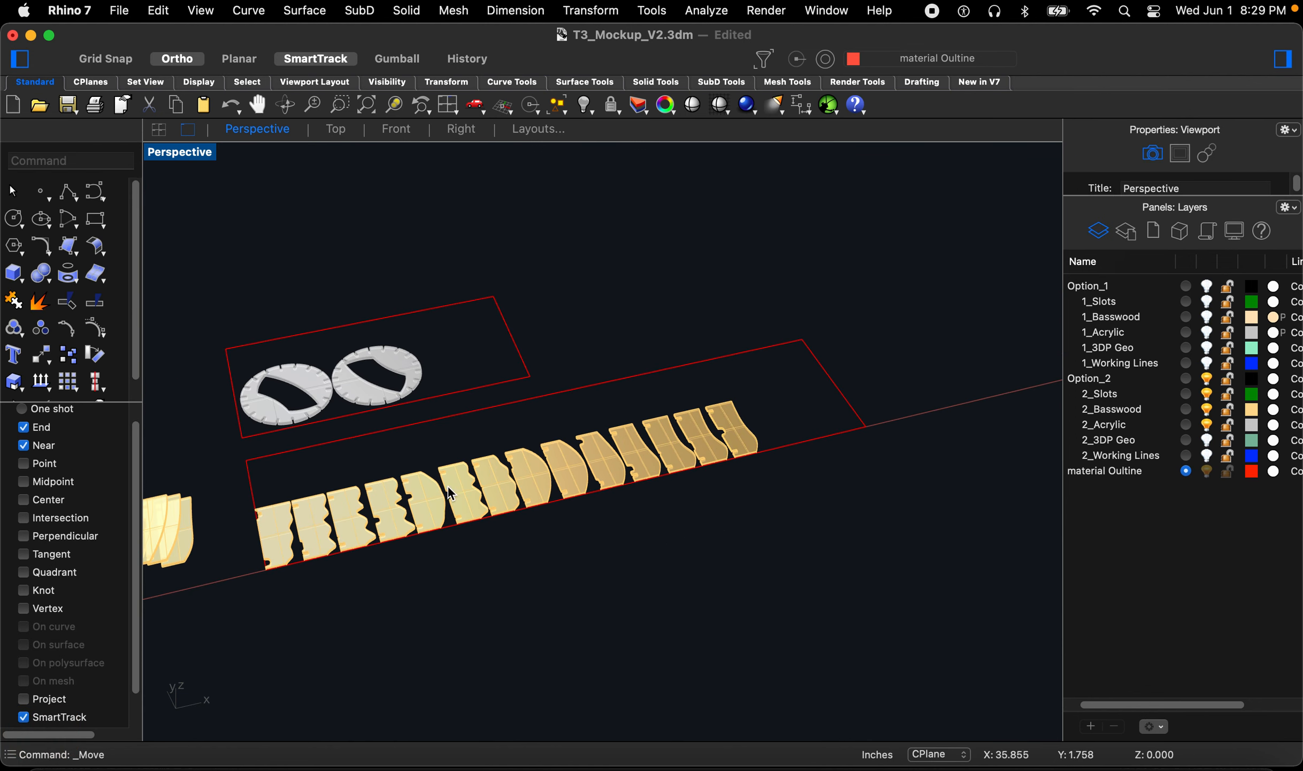
pyautogui.scroll(8, 230, 556)
pyautogui.click(241, 511)
pyautogui.scroll(5, 237, 518)
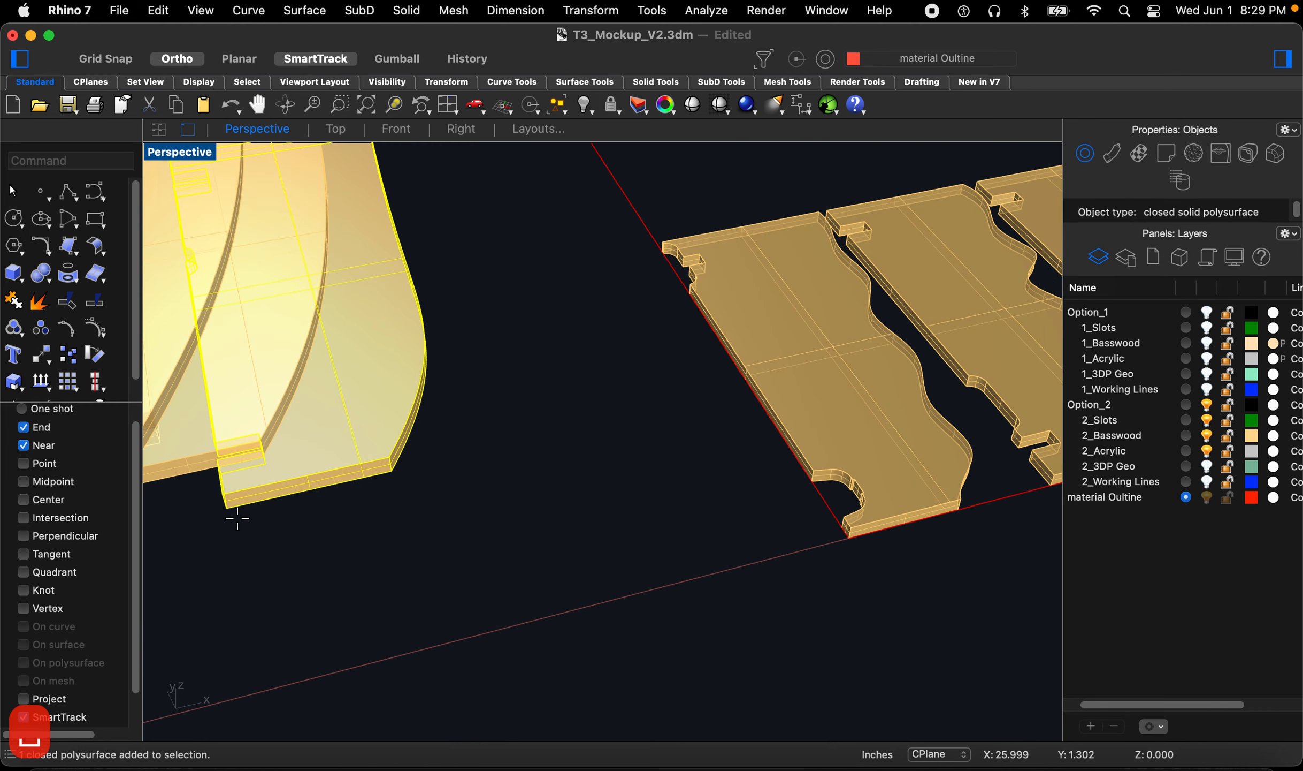
pyautogui.write('m')
pyautogui.press('space')
pyautogui.click(229, 511)
pyautogui.scroll(-8, 217, 537)
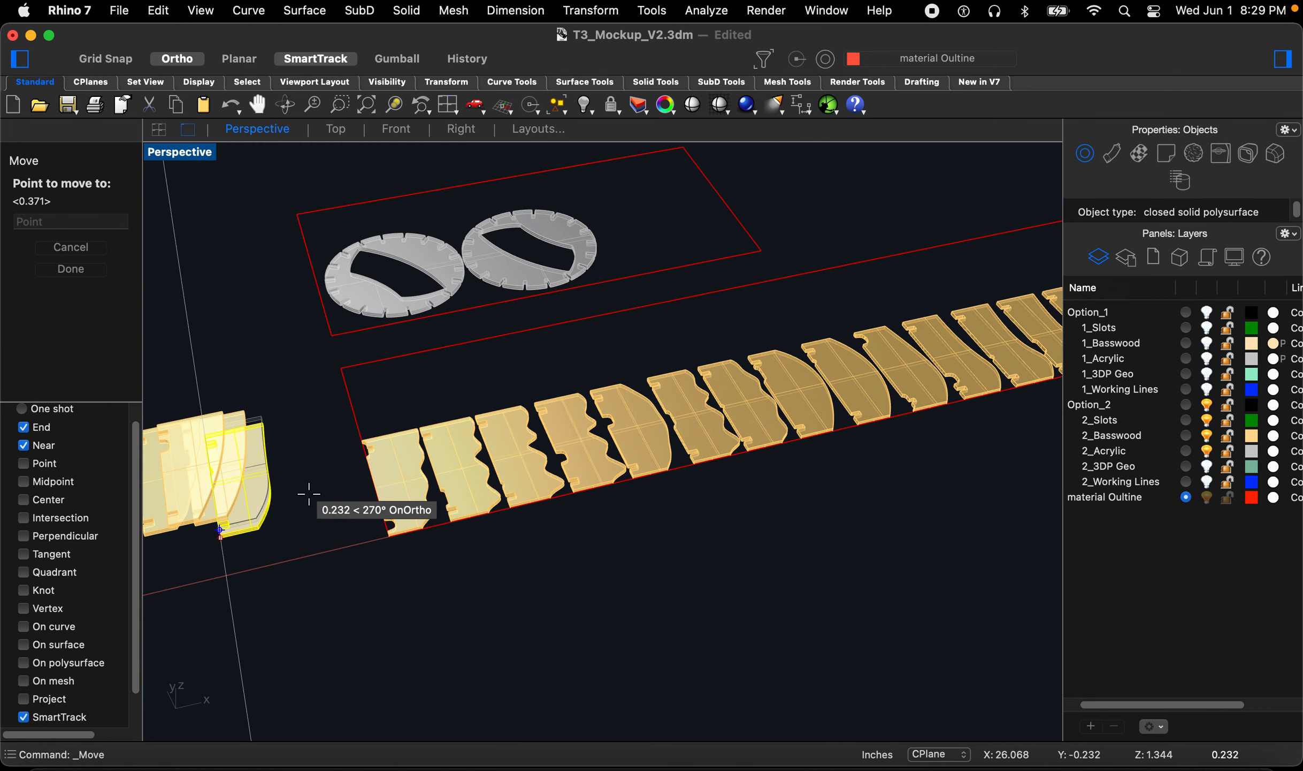
pyautogui.scroll(5, 482, 464)
pyautogui.click(536, 473)
pyautogui.scroll(-5, 442, 477)
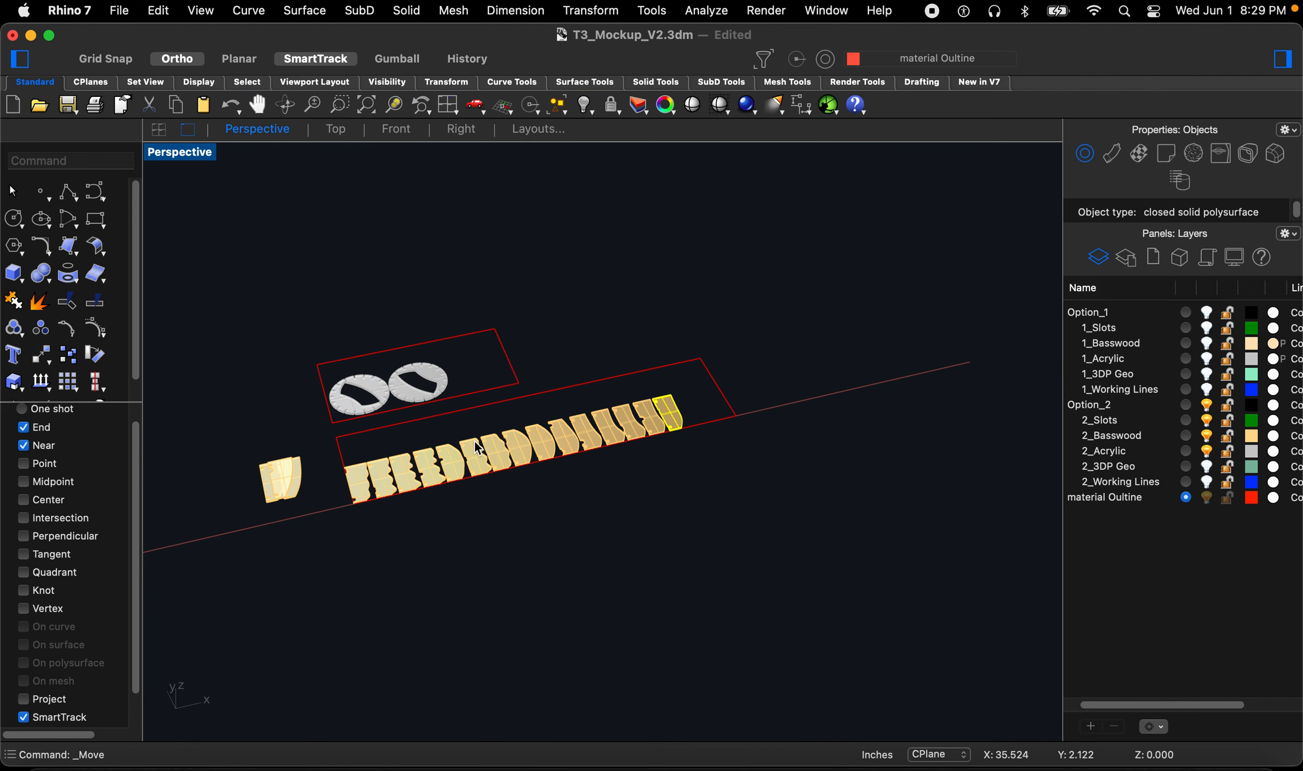
# Step: Move a further pile piece to the row's end and nudge it so it no longer overlaps its neighbour
pyautogui.scroll(10, 278, 514)
pyautogui.click(265, 504)
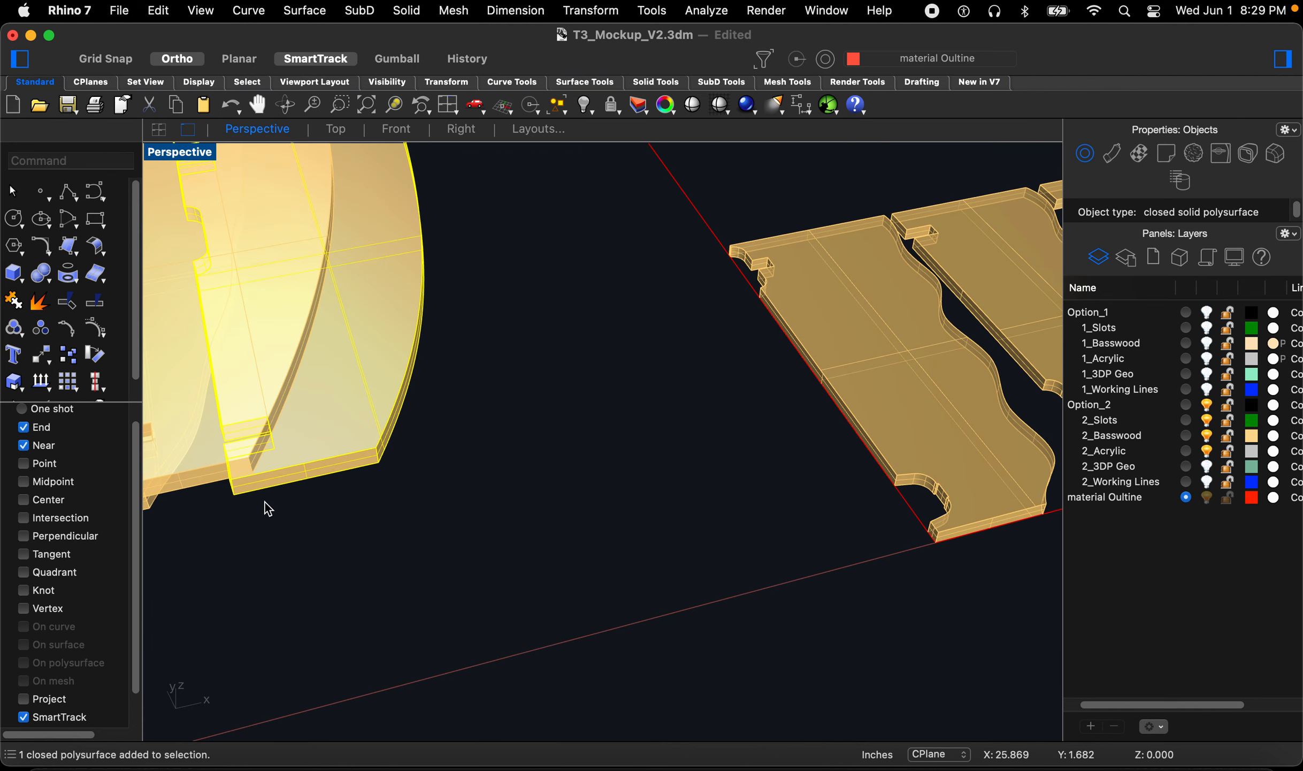
pyautogui.press('space')
pyautogui.scroll(-10, 233, 497)
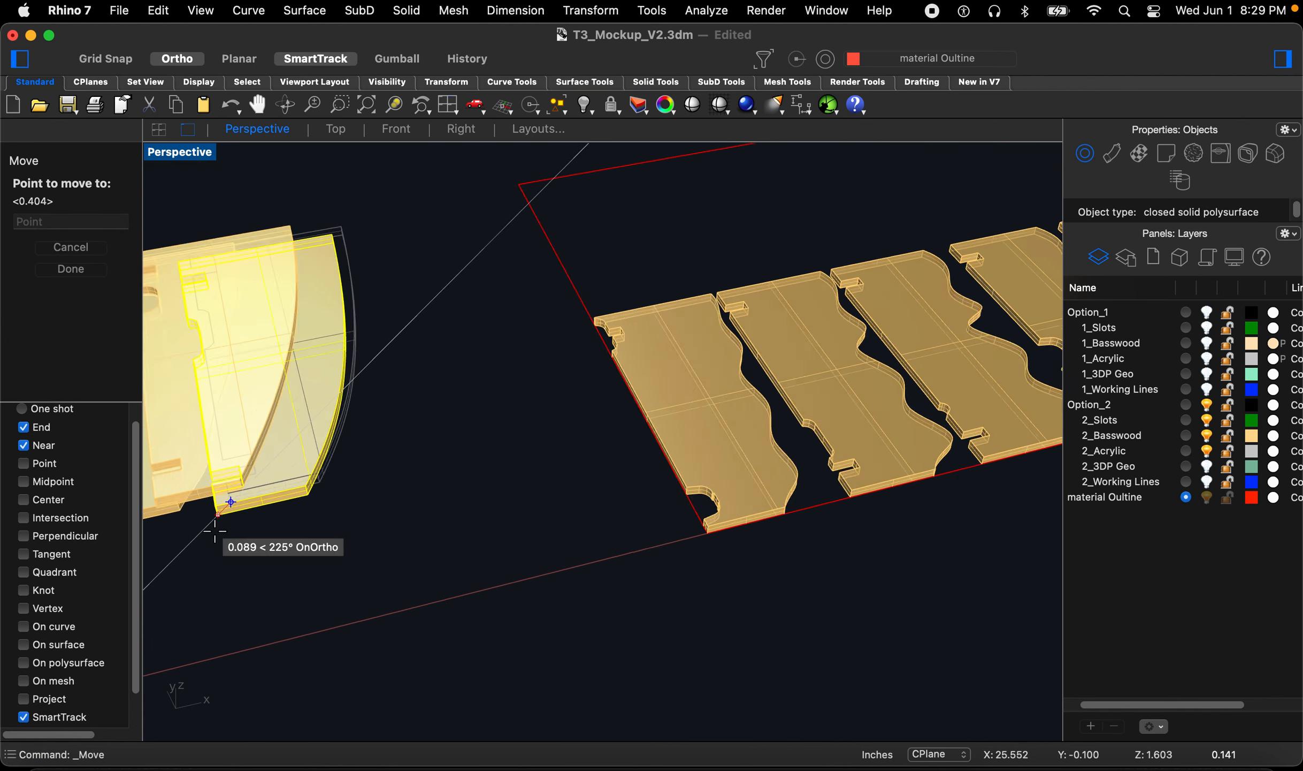
pyautogui.scroll(10, 554, 483)
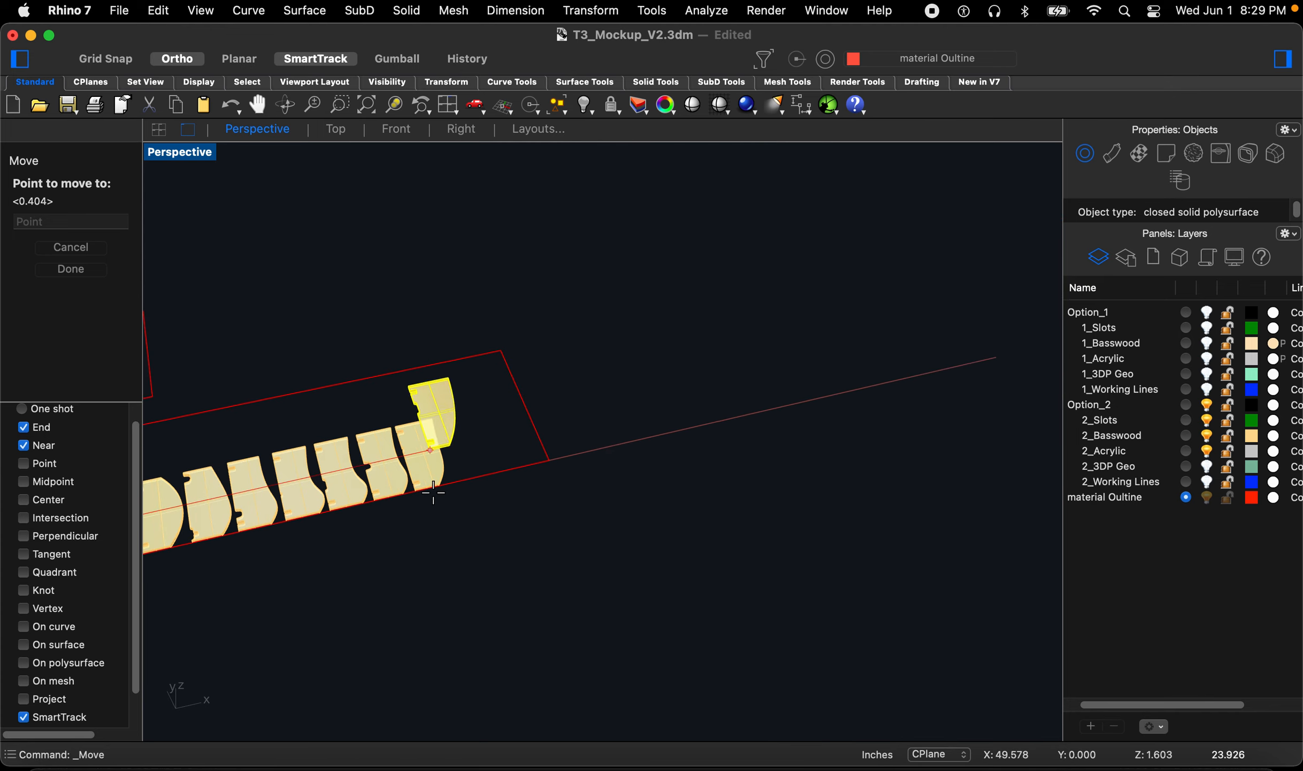
pyautogui.click(470, 486)
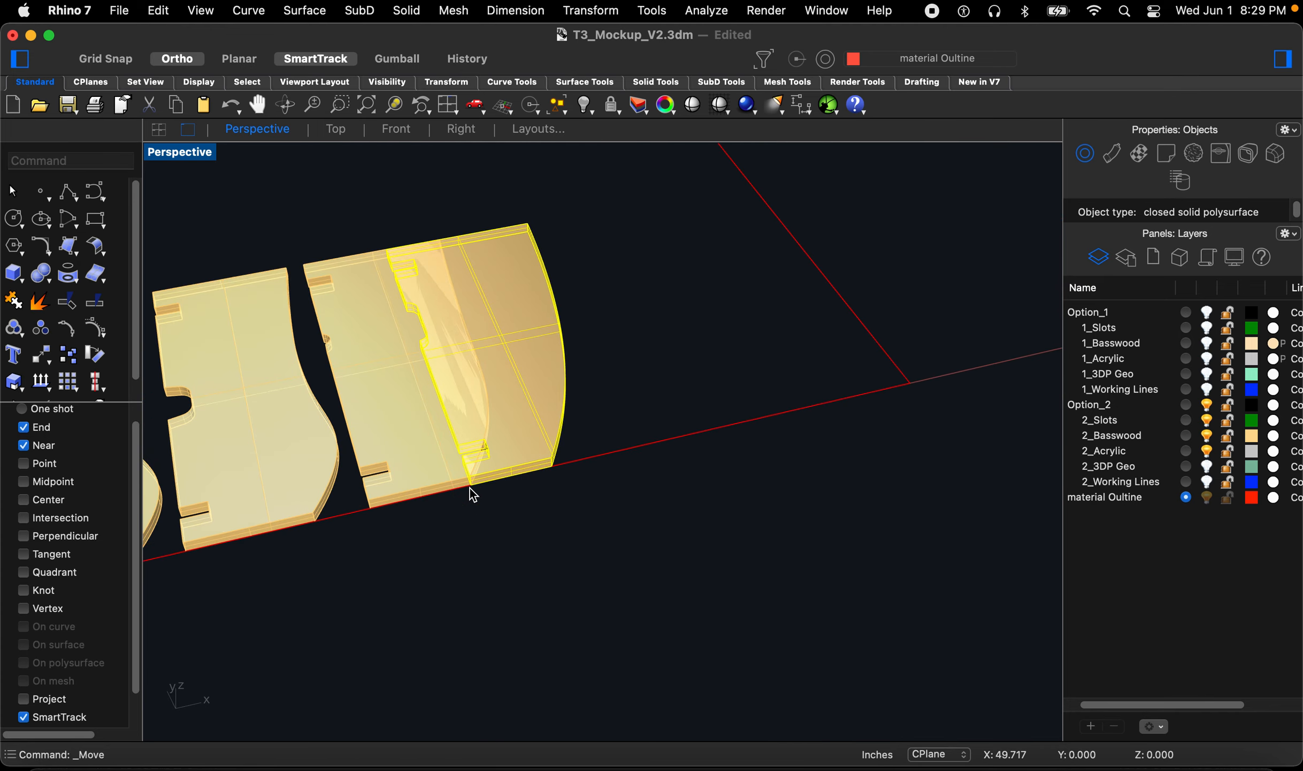
pyautogui.rightClick(483, 517)
pyautogui.click(483, 517)
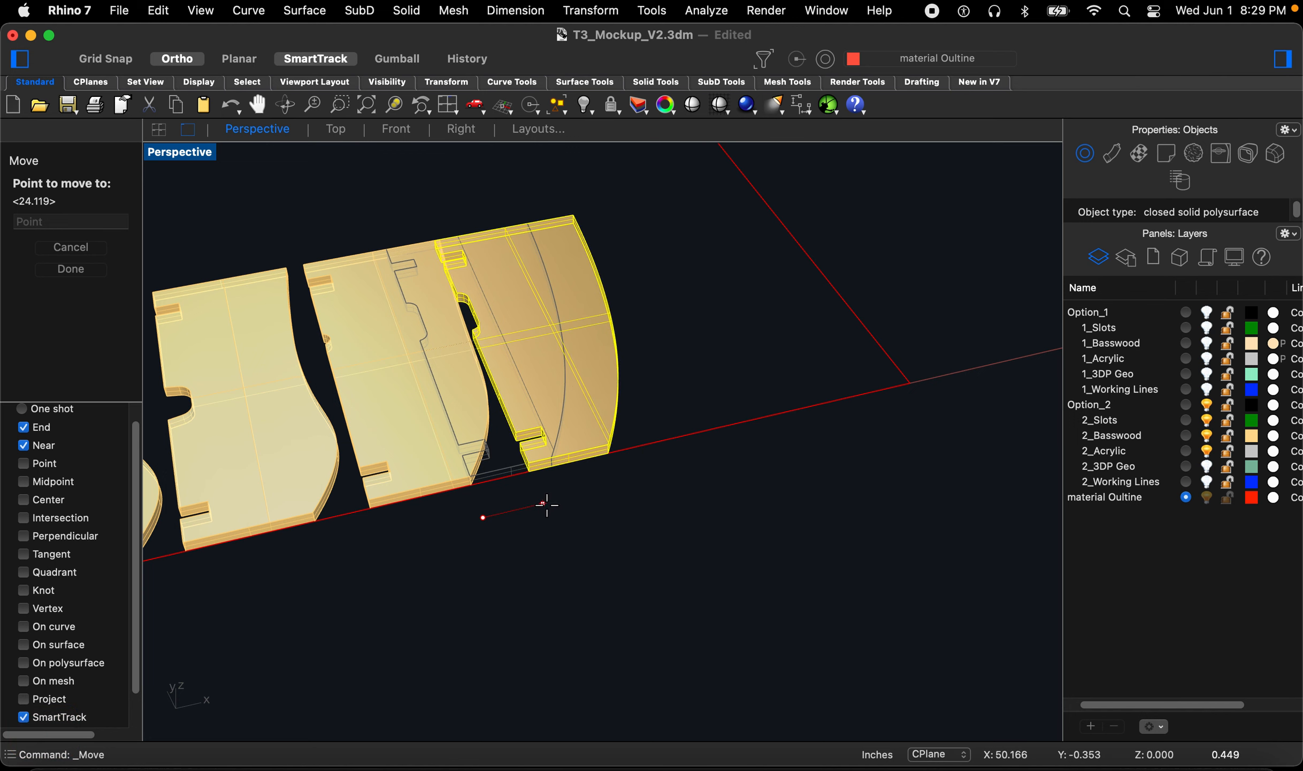
pyautogui.click(554, 504)
# Step: Move the next loose basswood piece to the end of the row and nudge it into position
pyautogui.scroll(-15, 707, 445)
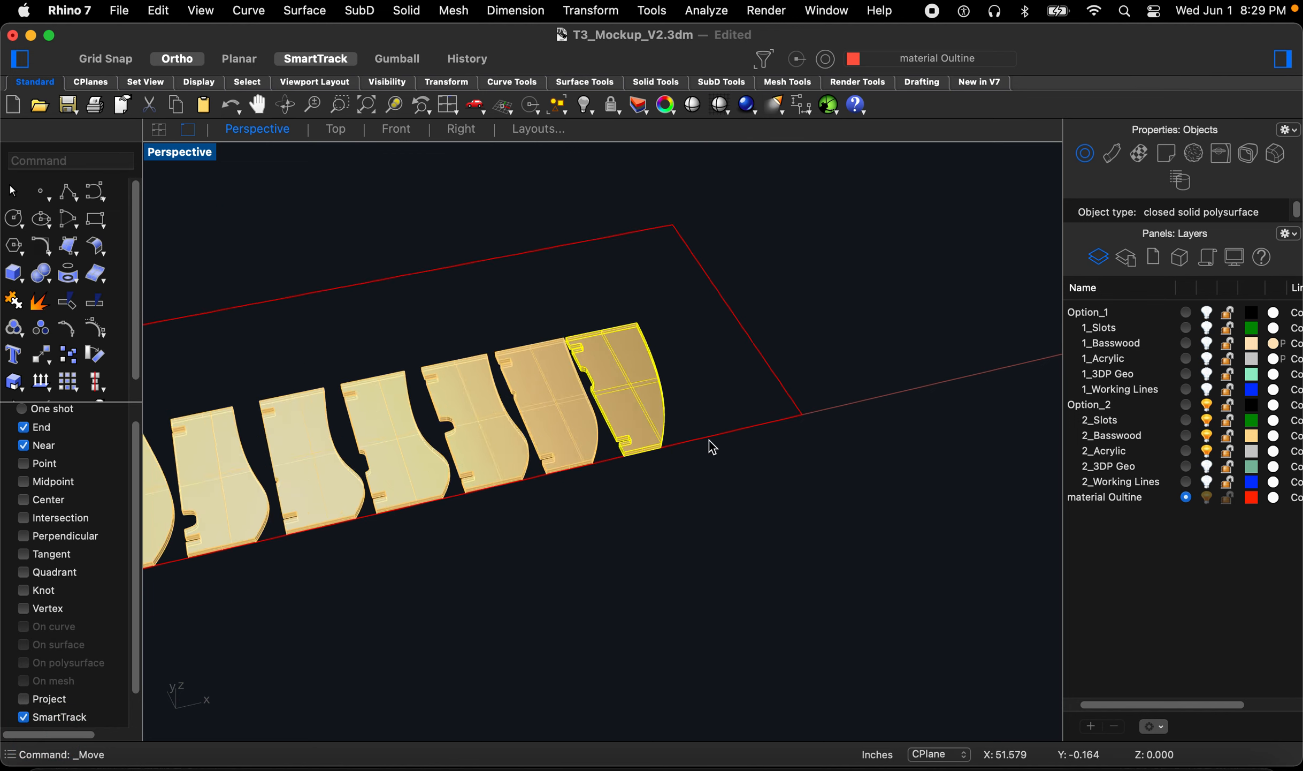
pyautogui.scroll(10, 746, 274)
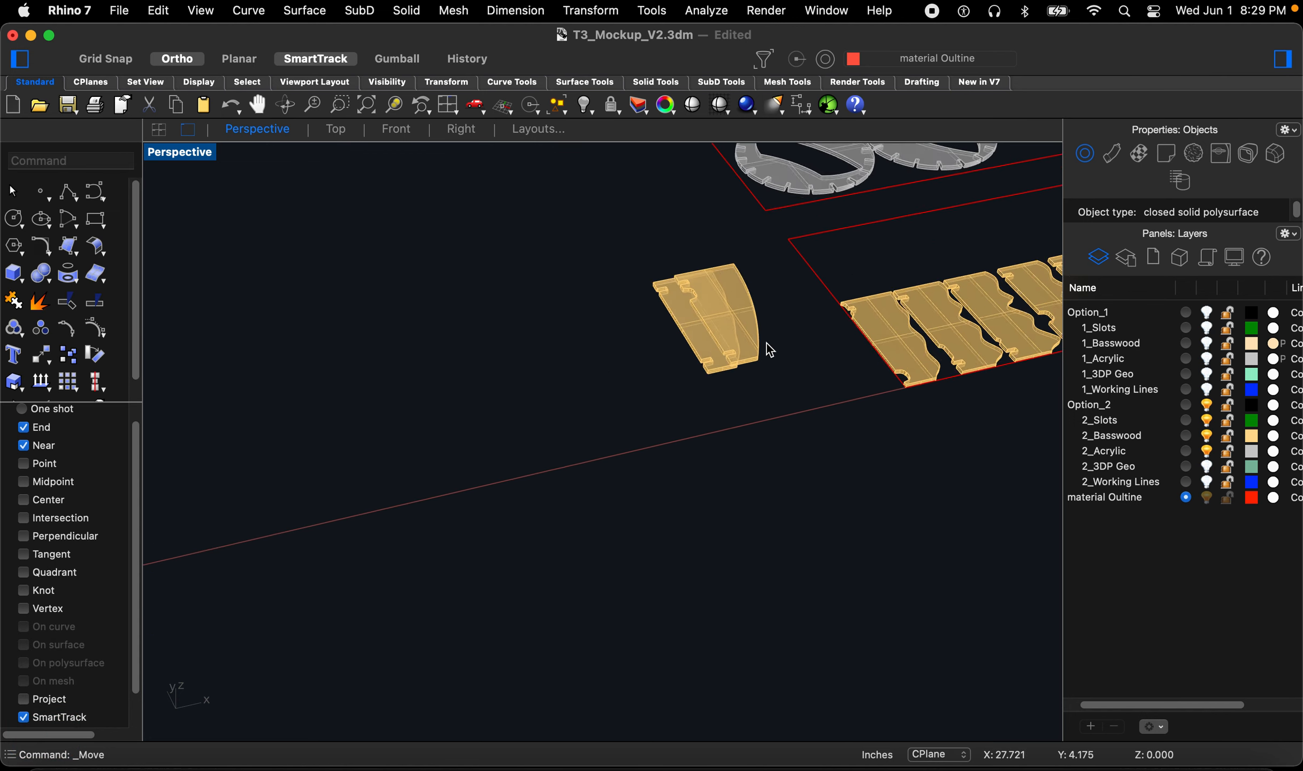
pyautogui.click(750, 381)
pyautogui.scroll(7, 635, 437)
pyautogui.press('space')
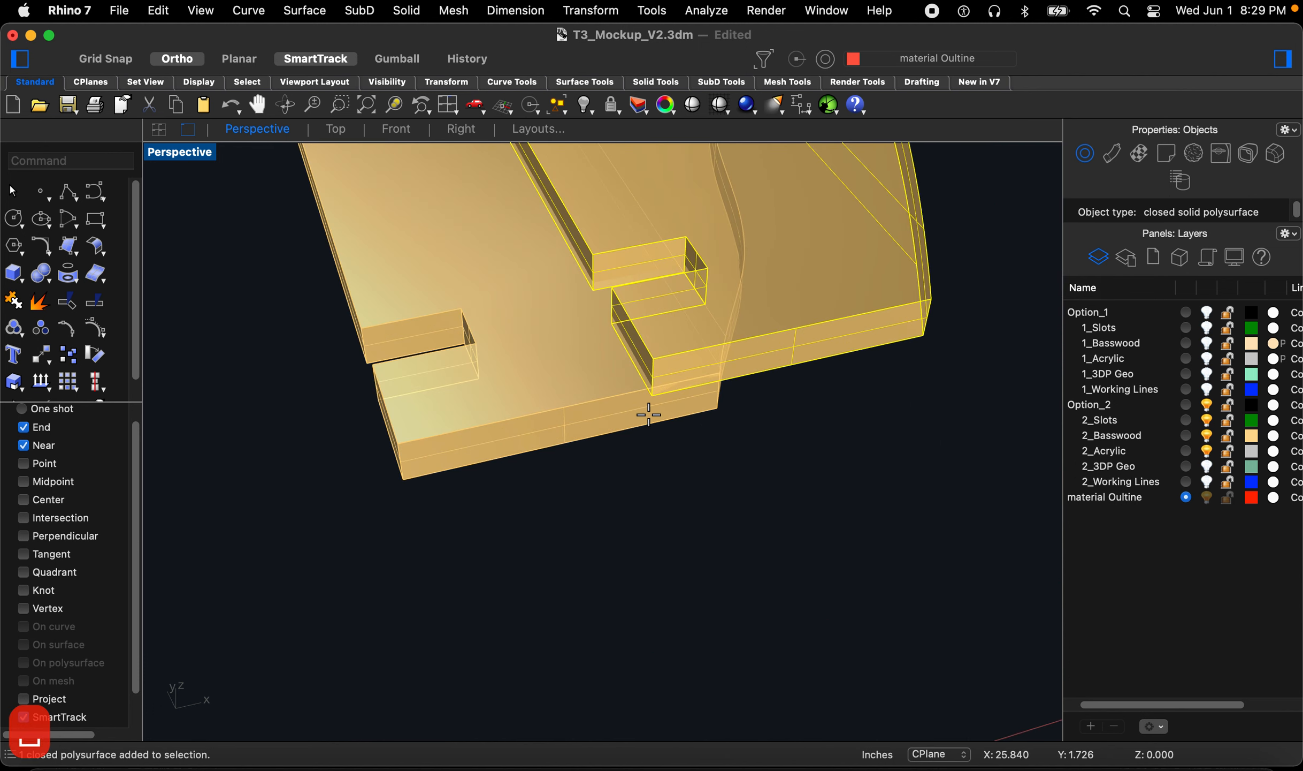
pyautogui.click(649, 402)
pyautogui.scroll(-12, 471, 485)
pyautogui.scroll(-8, 376, 517)
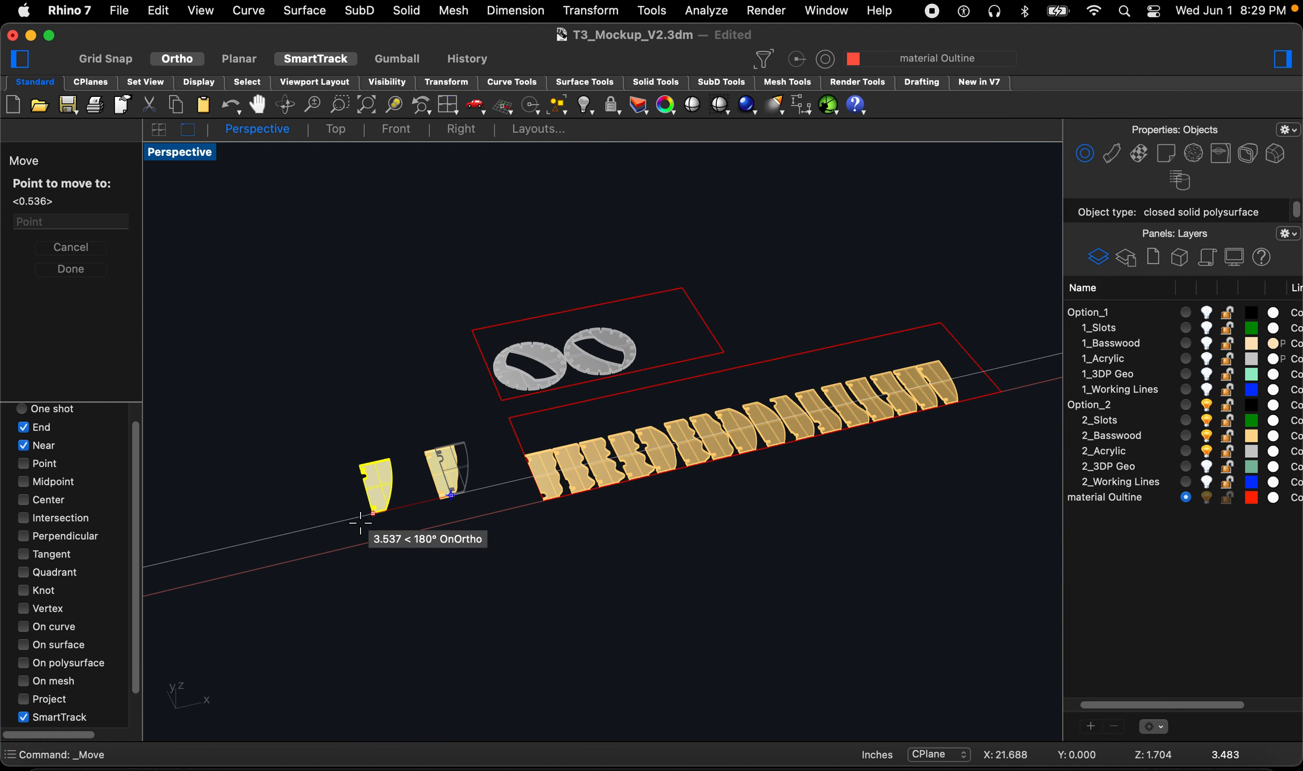
pyautogui.scroll(4, 541, 514)
pyautogui.scroll(10, 273, 586)
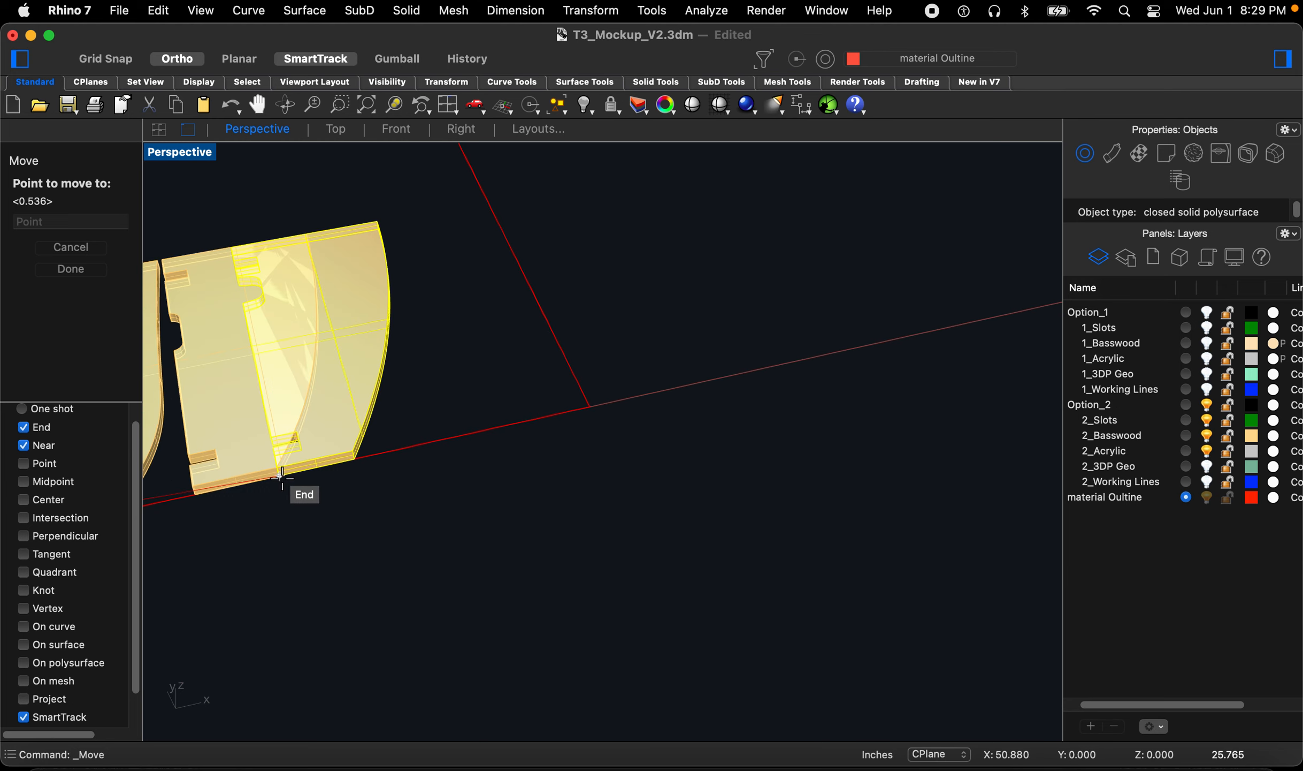
pyautogui.click(283, 485)
pyautogui.press('Return')
pyautogui.click(354, 539)
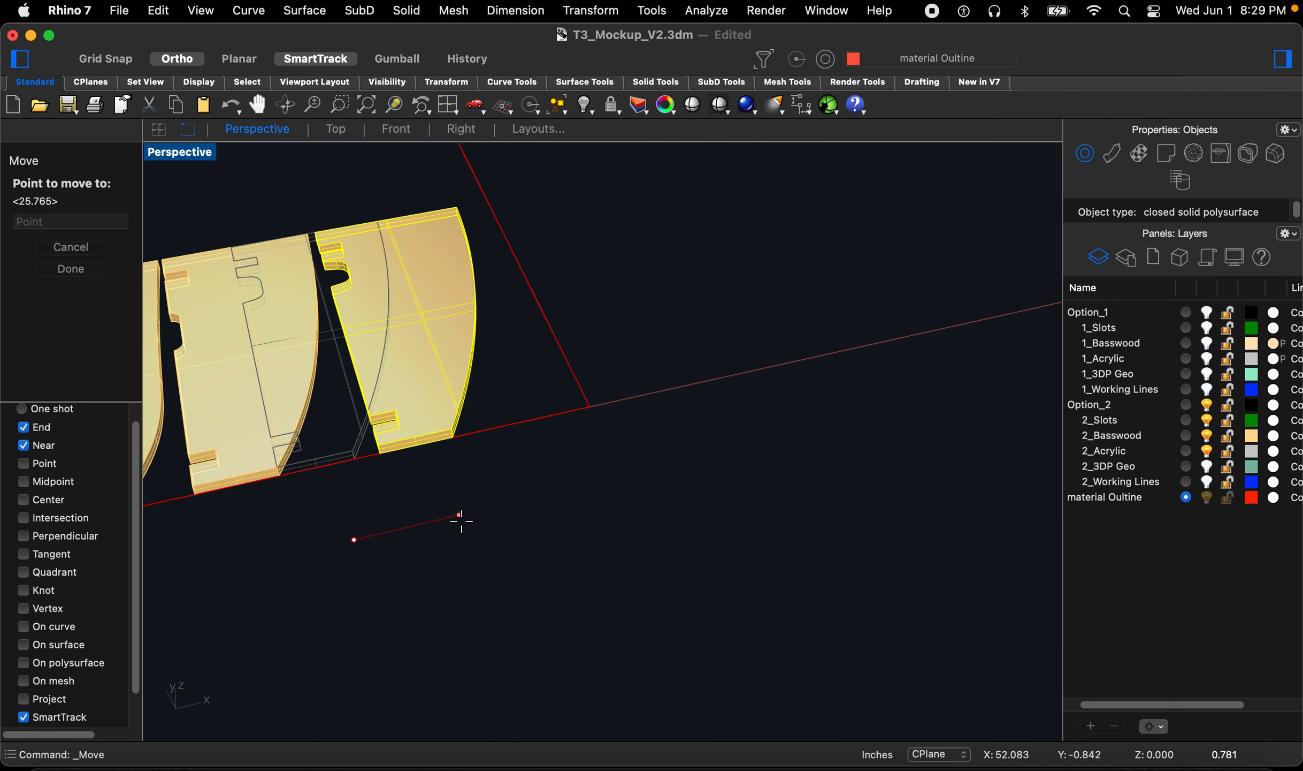
pyautogui.click(458, 526)
# Step: Move the last loose basswood piece to the start of the row, against the sheet outline's corner
pyautogui.scroll(-2, 702, 402)
pyautogui.scroll(-15, 701, 403)
pyautogui.scroll(10, 508, 434)
pyautogui.click(461, 384)
pyautogui.scroll(10, 462, 391)
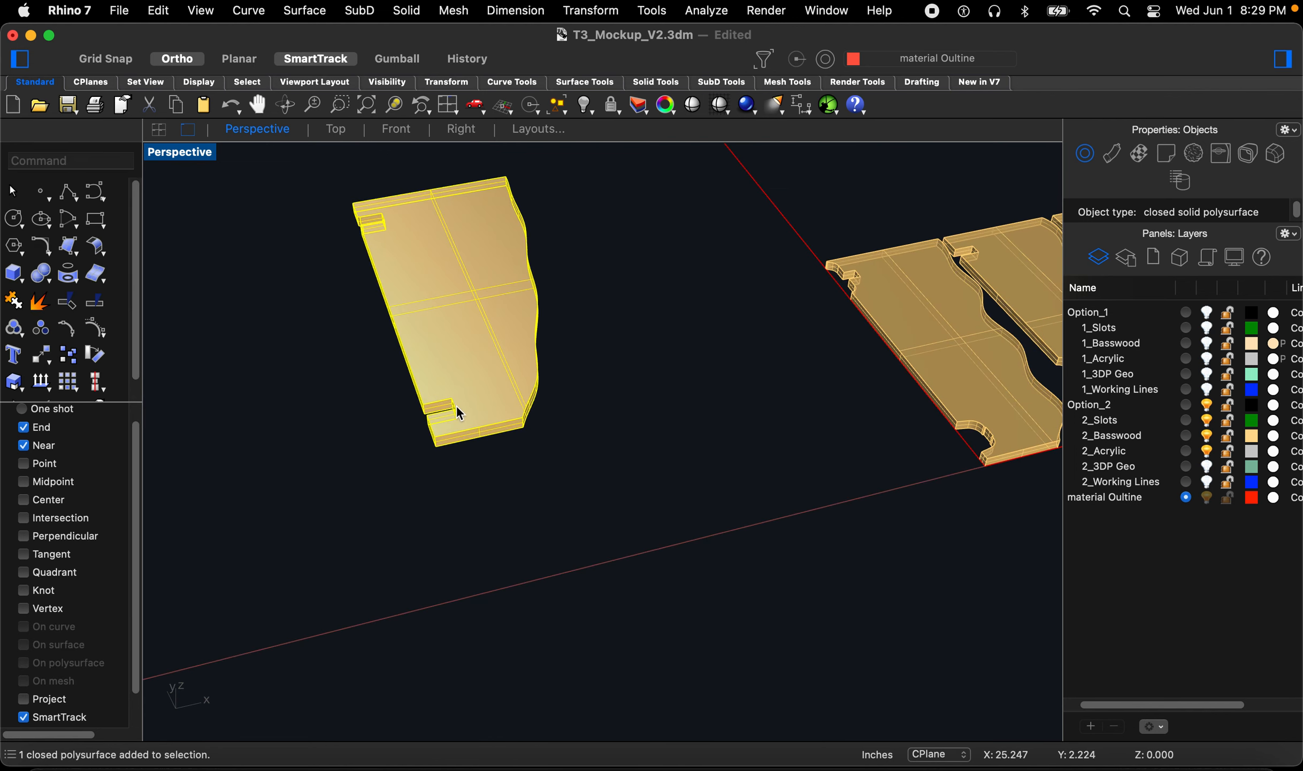
pyautogui.press('Return')
pyautogui.click(426, 473)
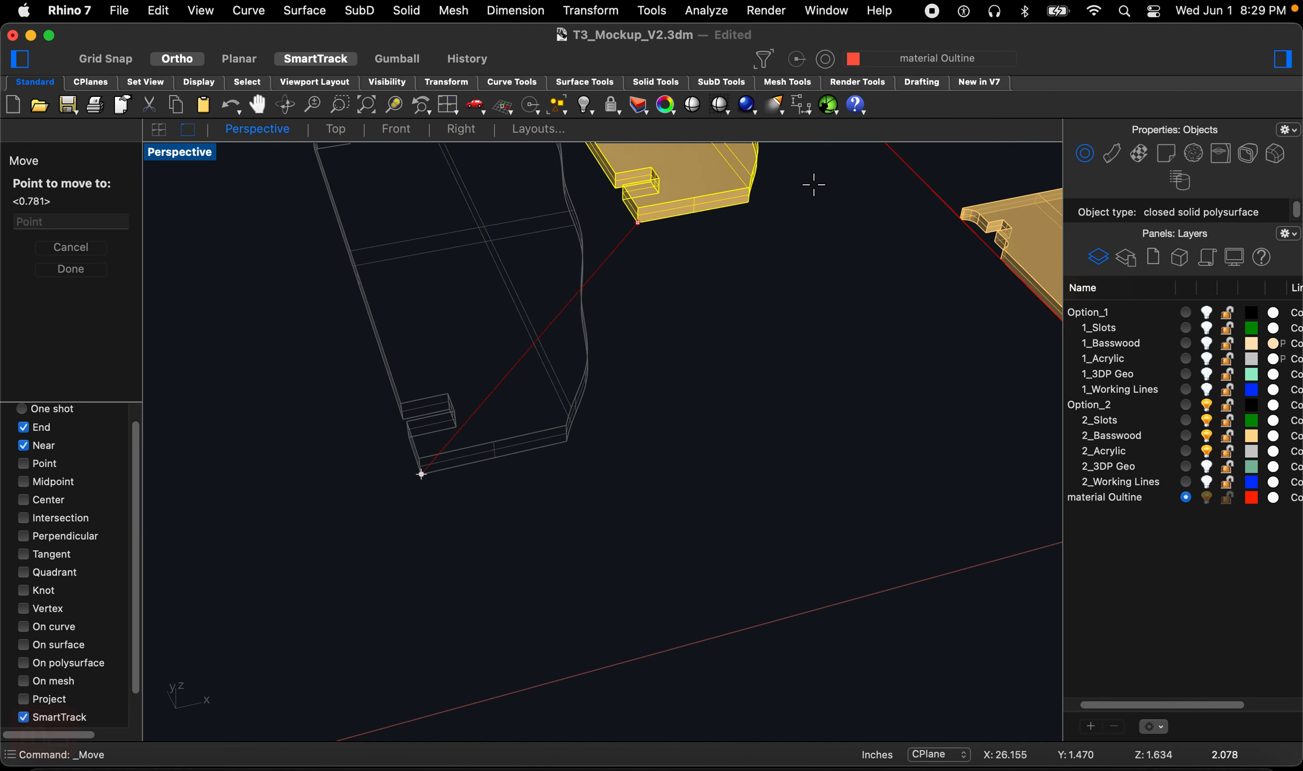
pyautogui.scroll(10, 970, 185)
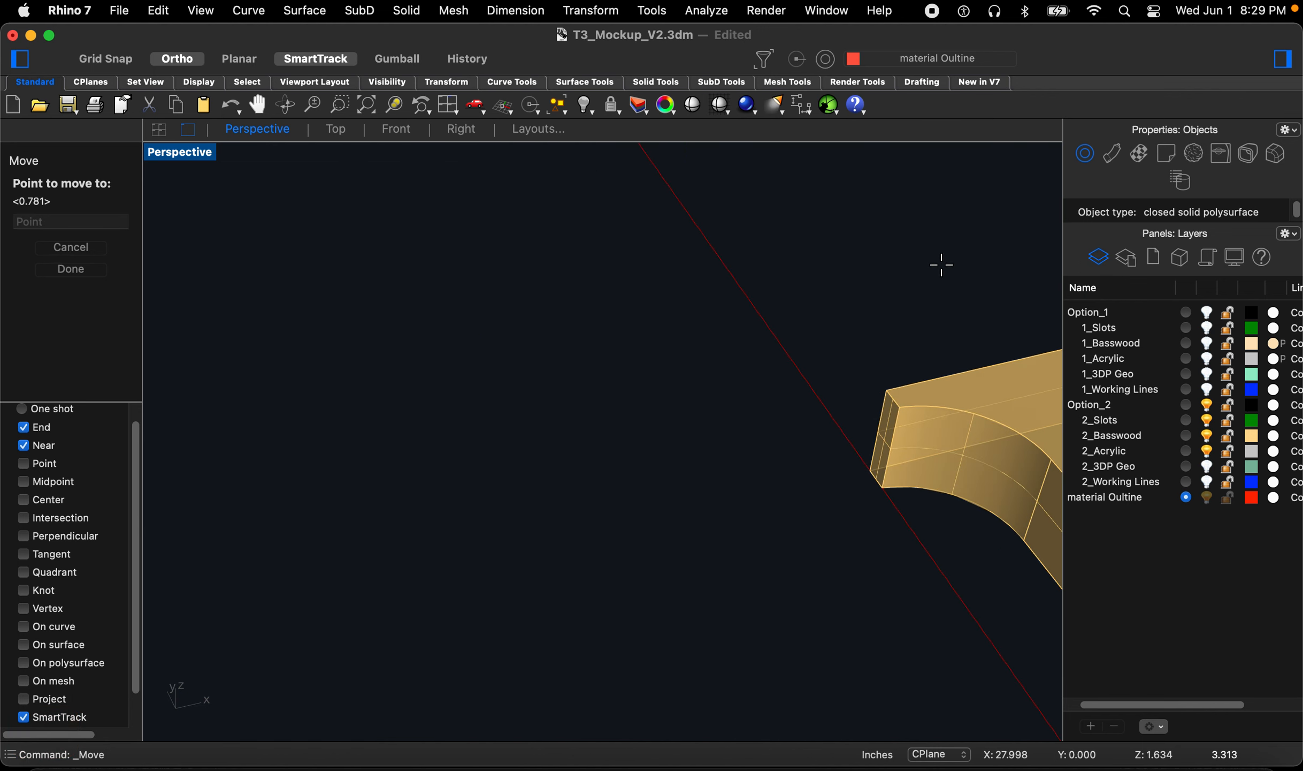
pyautogui.click(872, 467)
pyautogui.scroll(-10, 738, 503)
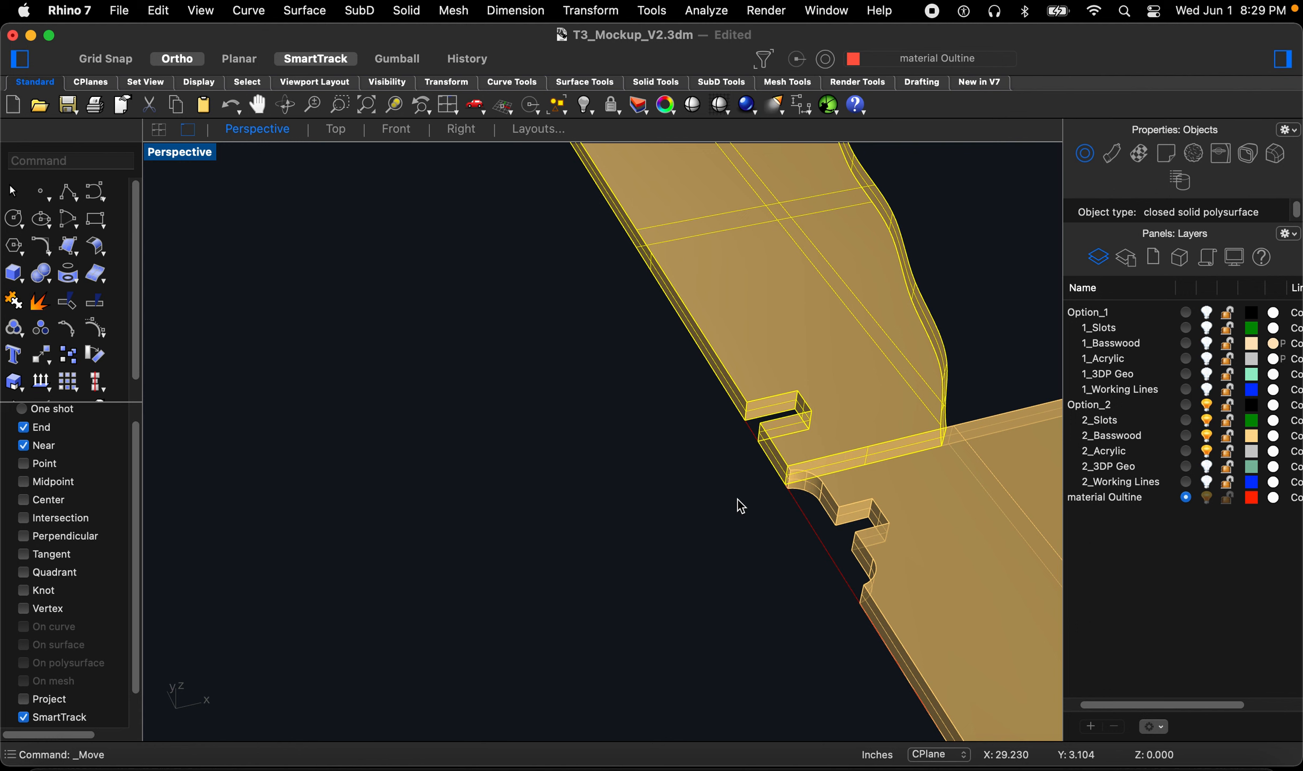
pyautogui.moveTo(739, 501); pyautogui.dragTo(486, 448, button='right')
pyautogui.scroll(-7, 481, 450)
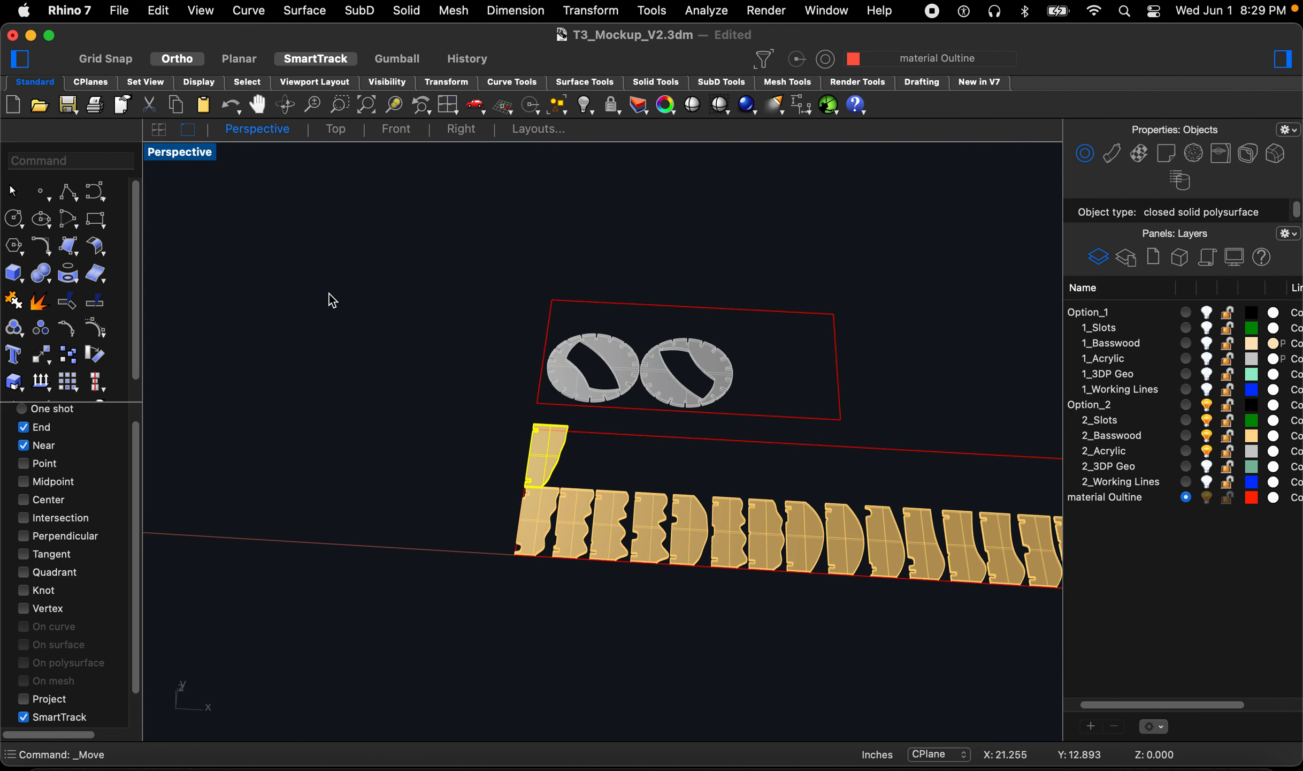
pyautogui.scroll(-4, 346, 358)
pyautogui.scroll(4, 743, 502)
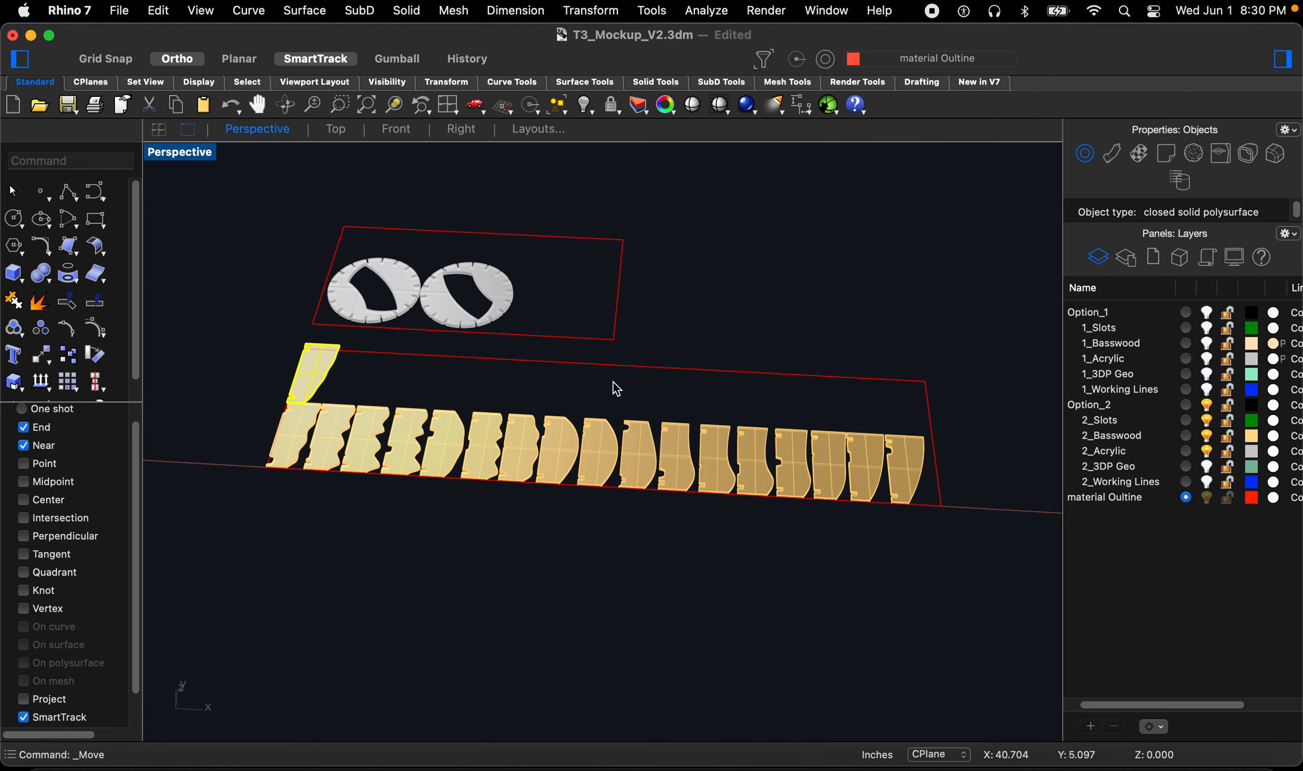
# Step: Copy the basswood sheet outline to a new position directly below the existing one
pyautogui.click(715, 362)
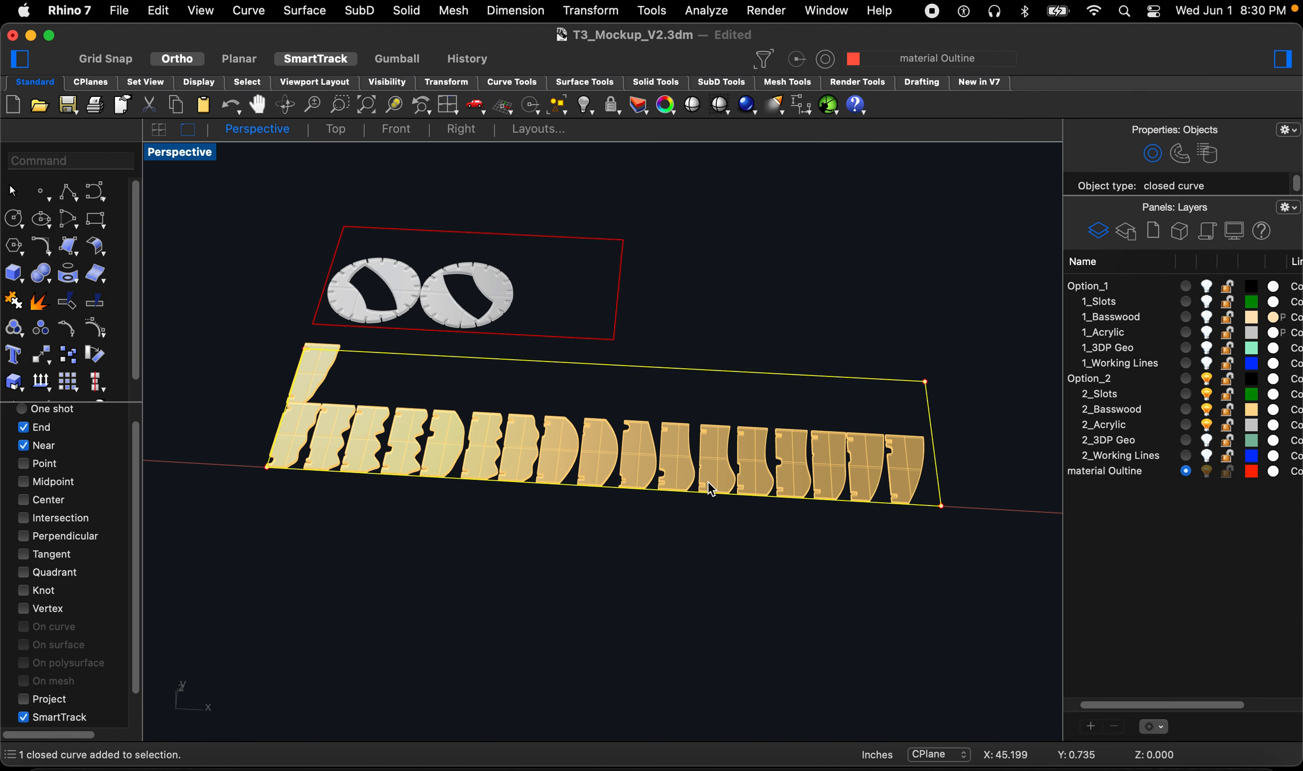
pyautogui.write('copy')
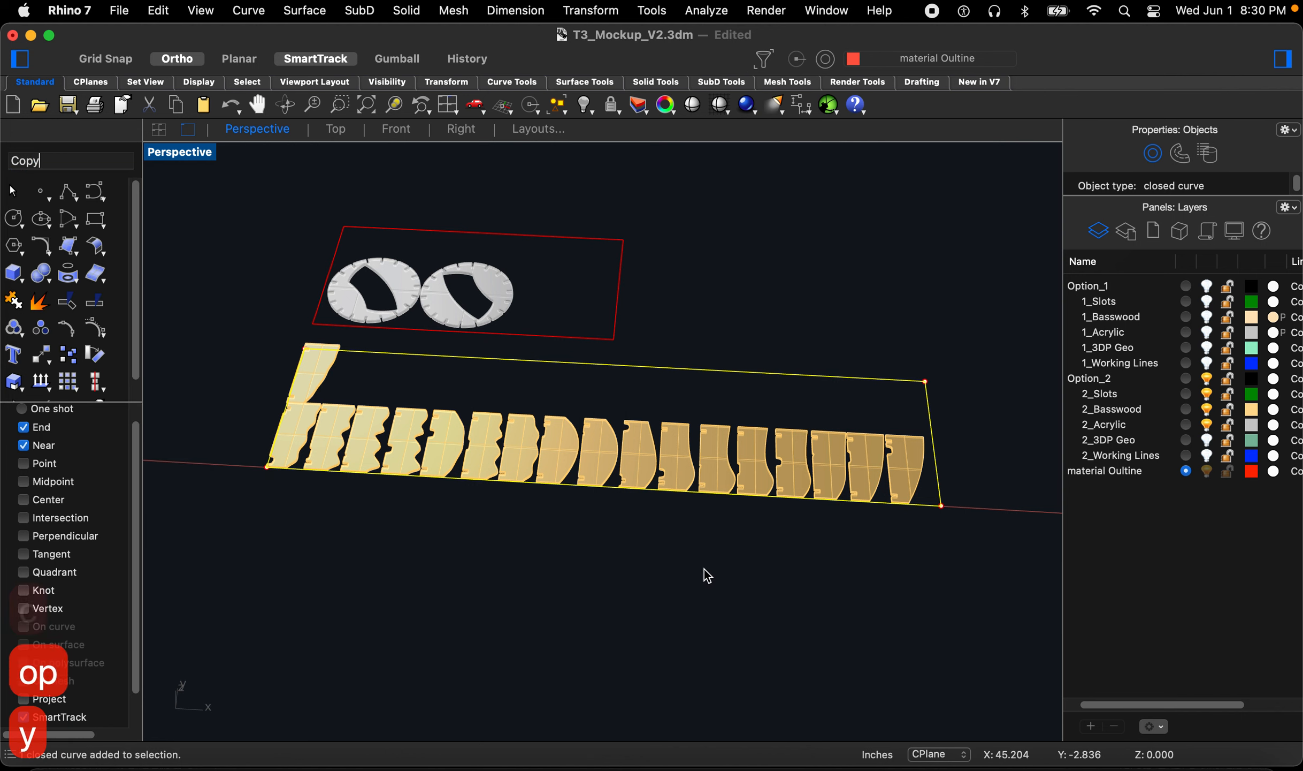
pyautogui.press('Return')
pyautogui.click(685, 520)
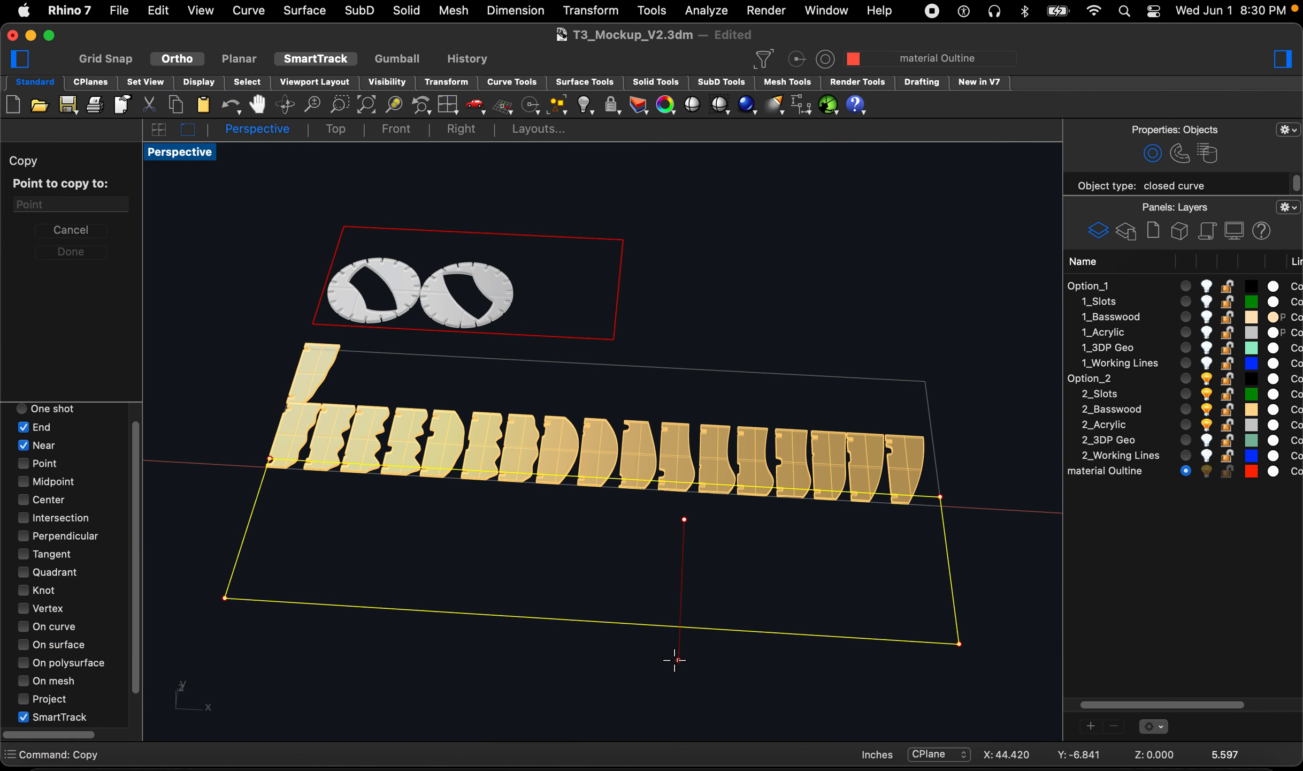
pyautogui.click(674, 679)
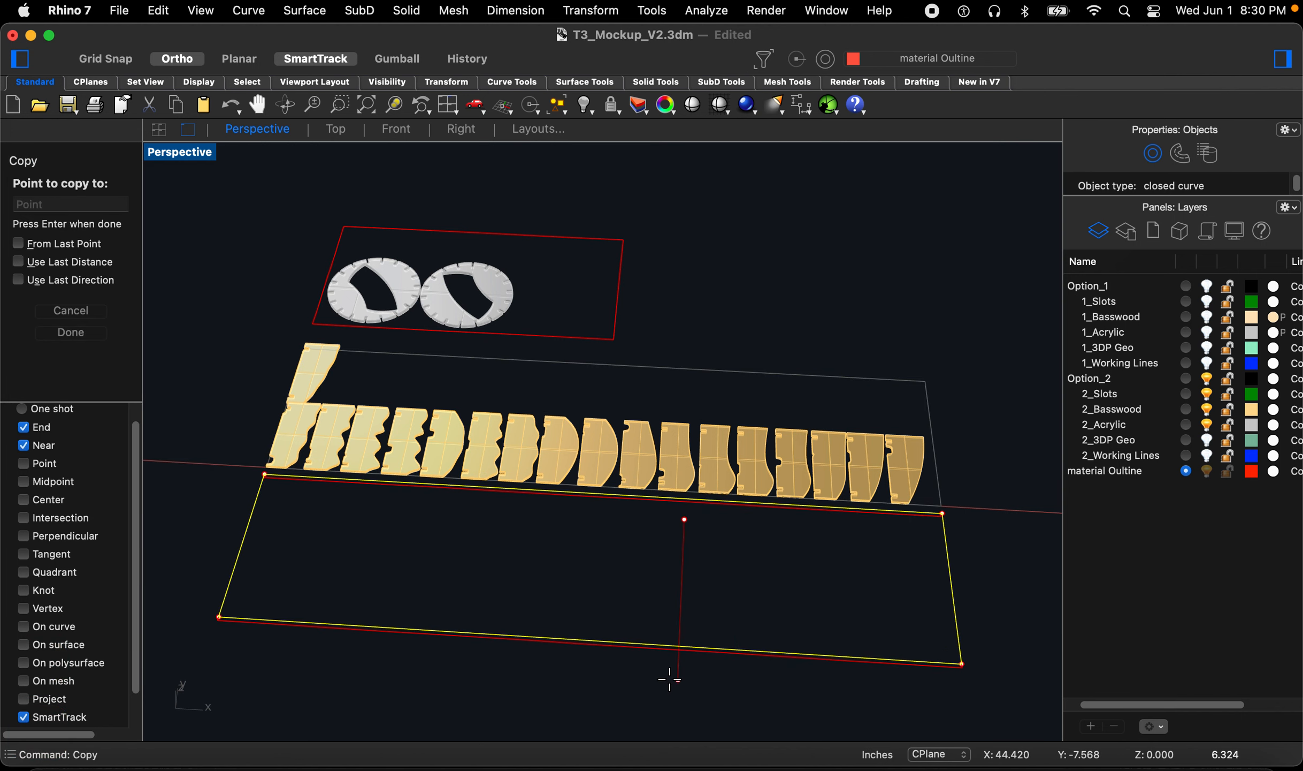
pyautogui.press('Escape')
pyautogui.press('Escape')
pyautogui.press('Escape')
# Step: Move the loose basswood piece into the copied outline, then undo both the move and the outline copy
pyautogui.click(329, 385)
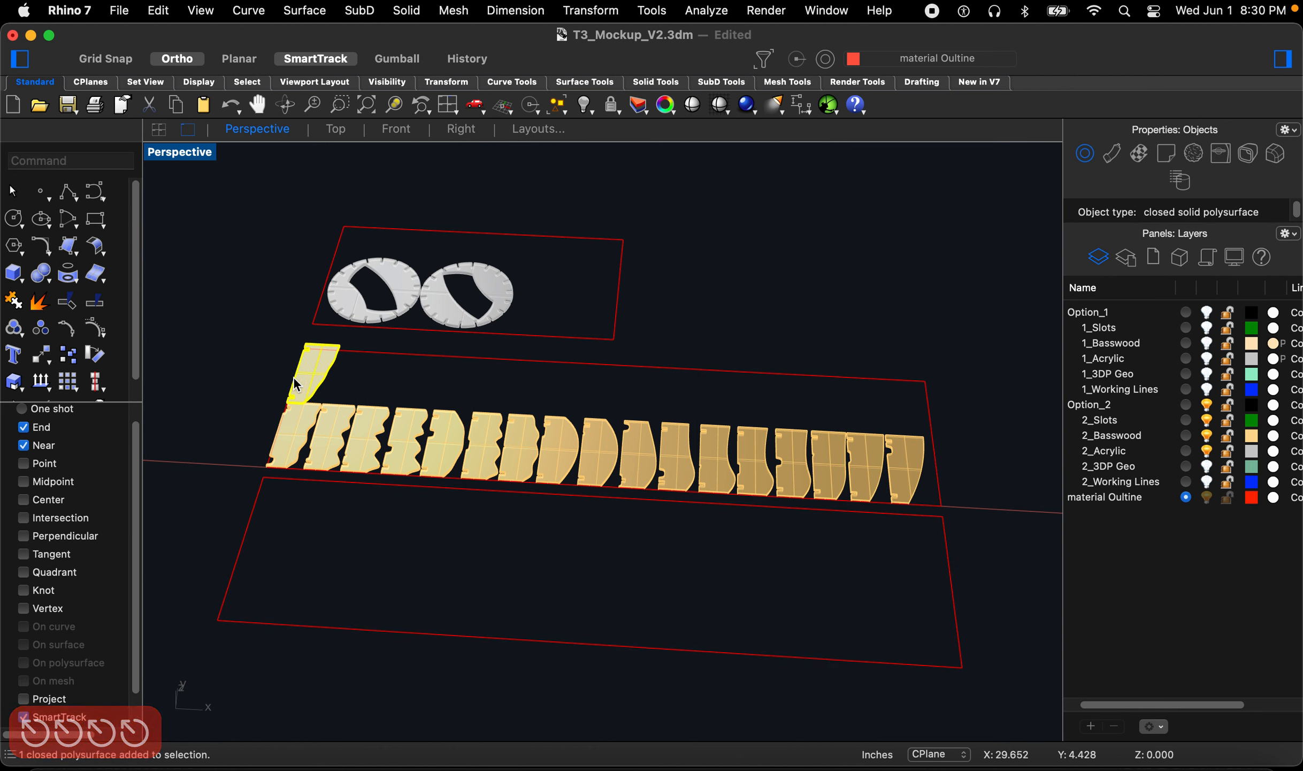
pyautogui.write('m')
pyautogui.press('Return')
pyautogui.click(251, 335)
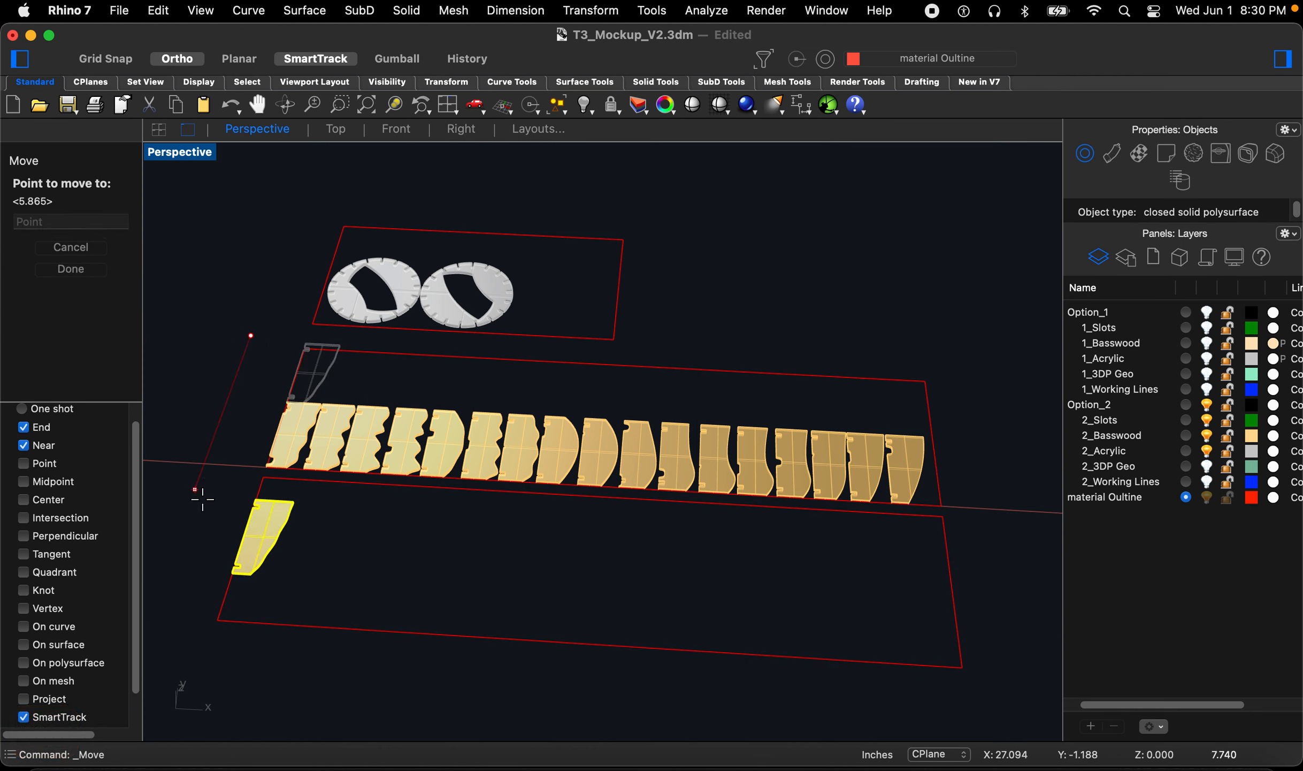
pyautogui.click(197, 532)
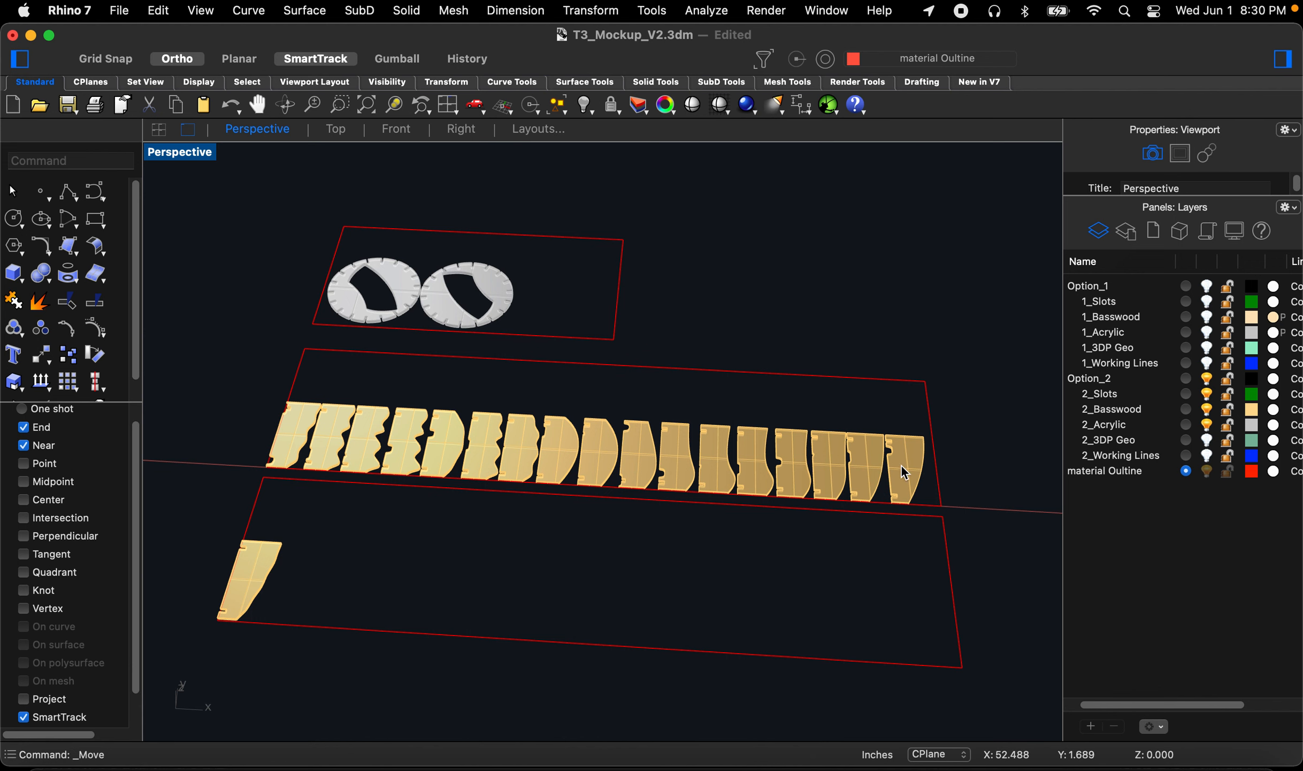
pyautogui.moveTo(744, 533); pyautogui.dragTo(749, 548, button='right')
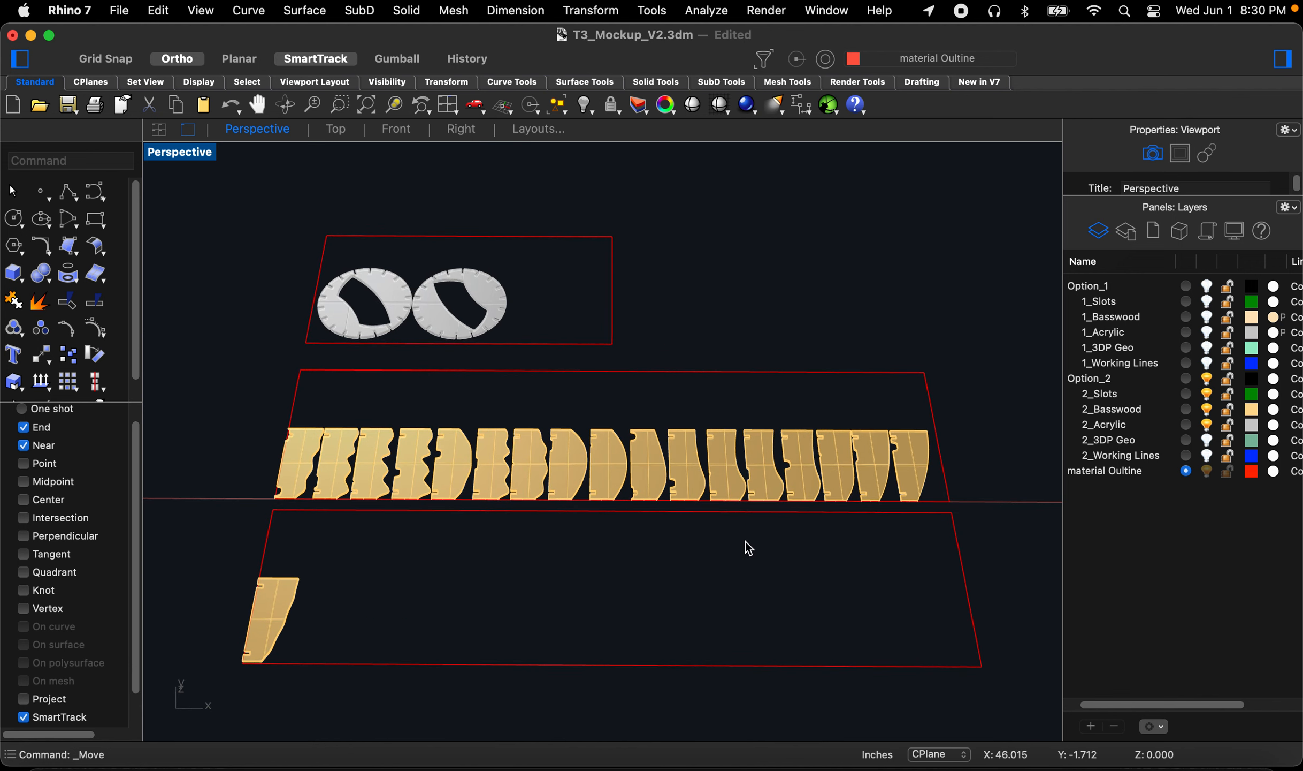
pyautogui.press('super+z')
pyautogui.press('super+z')
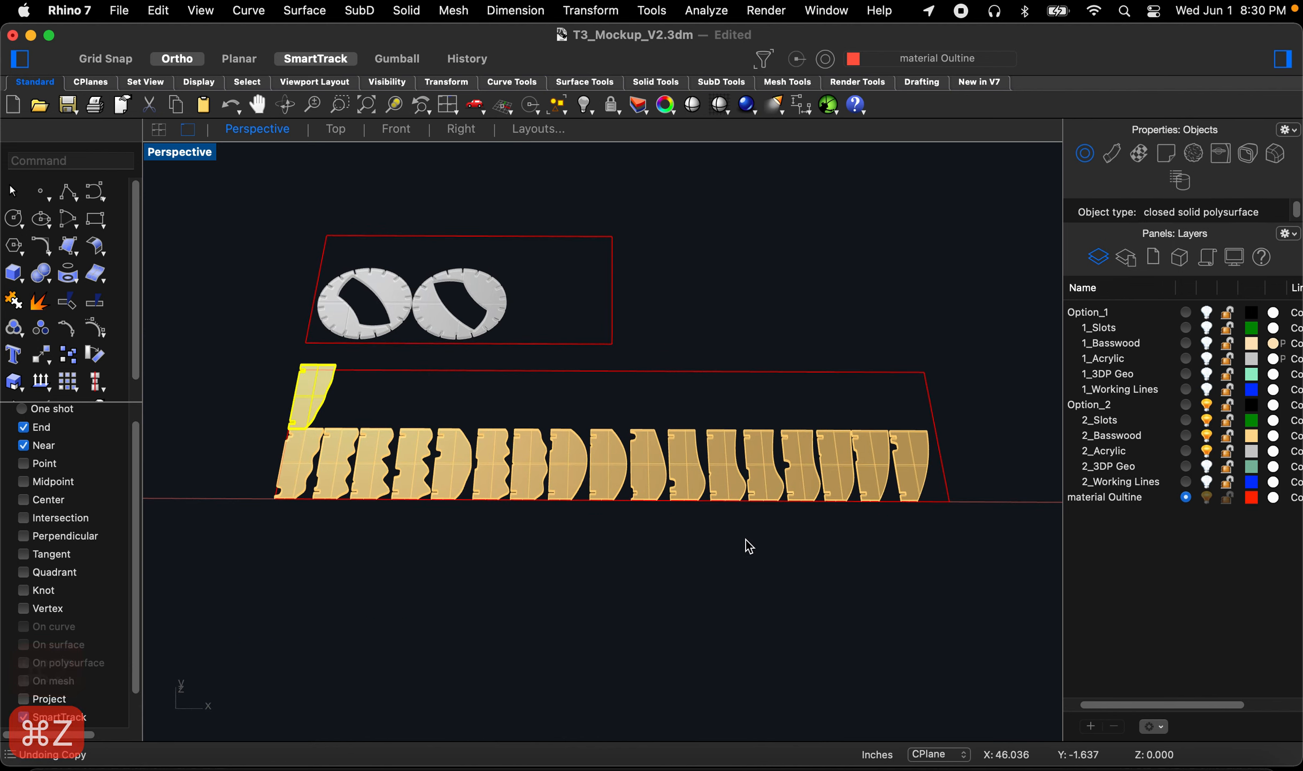
# Step: In Top view, rotate all 18 basswood pieces 90° so the row becomes a vertical column
pyautogui.moveTo(674, 511); pyautogui.dragTo(772, 449, button='right')
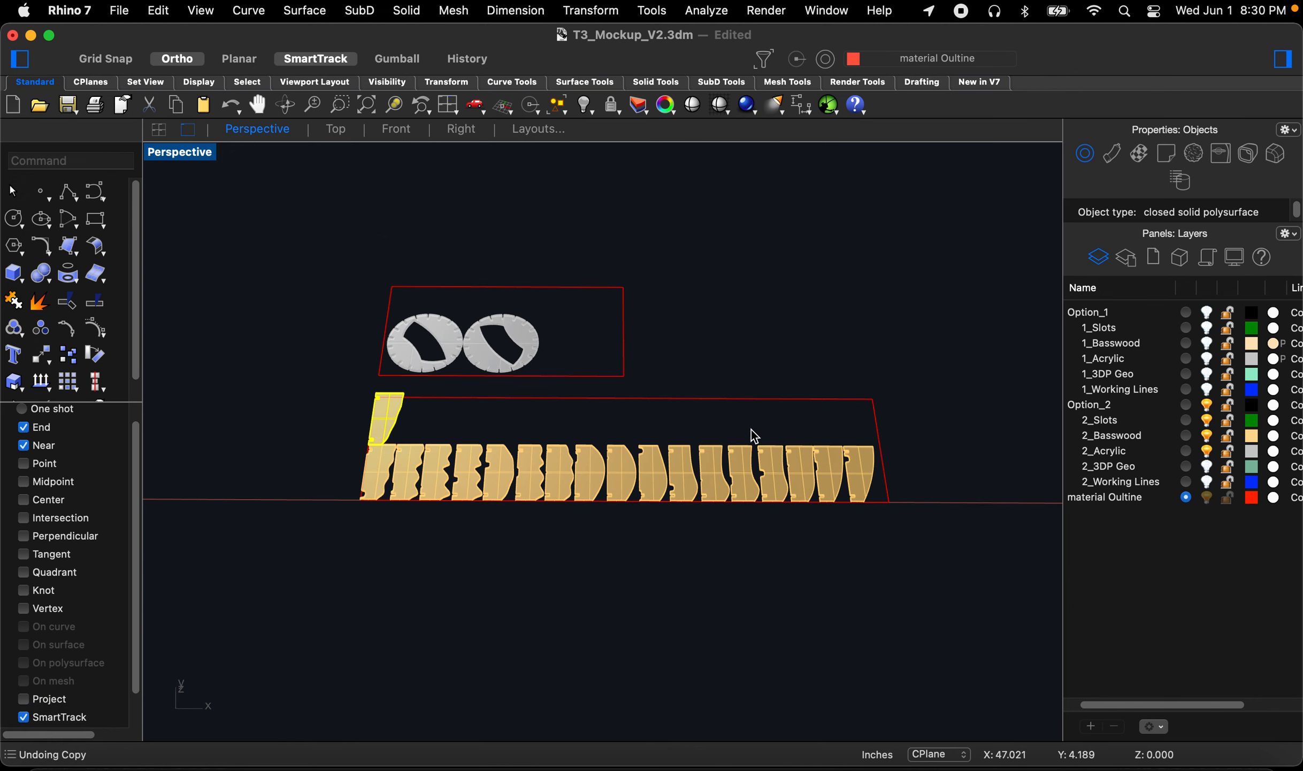
pyautogui.click(336, 129)
pyautogui.scroll(10, 904, 527)
pyautogui.moveTo(904, 524); pyautogui.dragTo(309, 436)
pyautogui.scroll(-4, 769, 502)
pyautogui.write('rot')
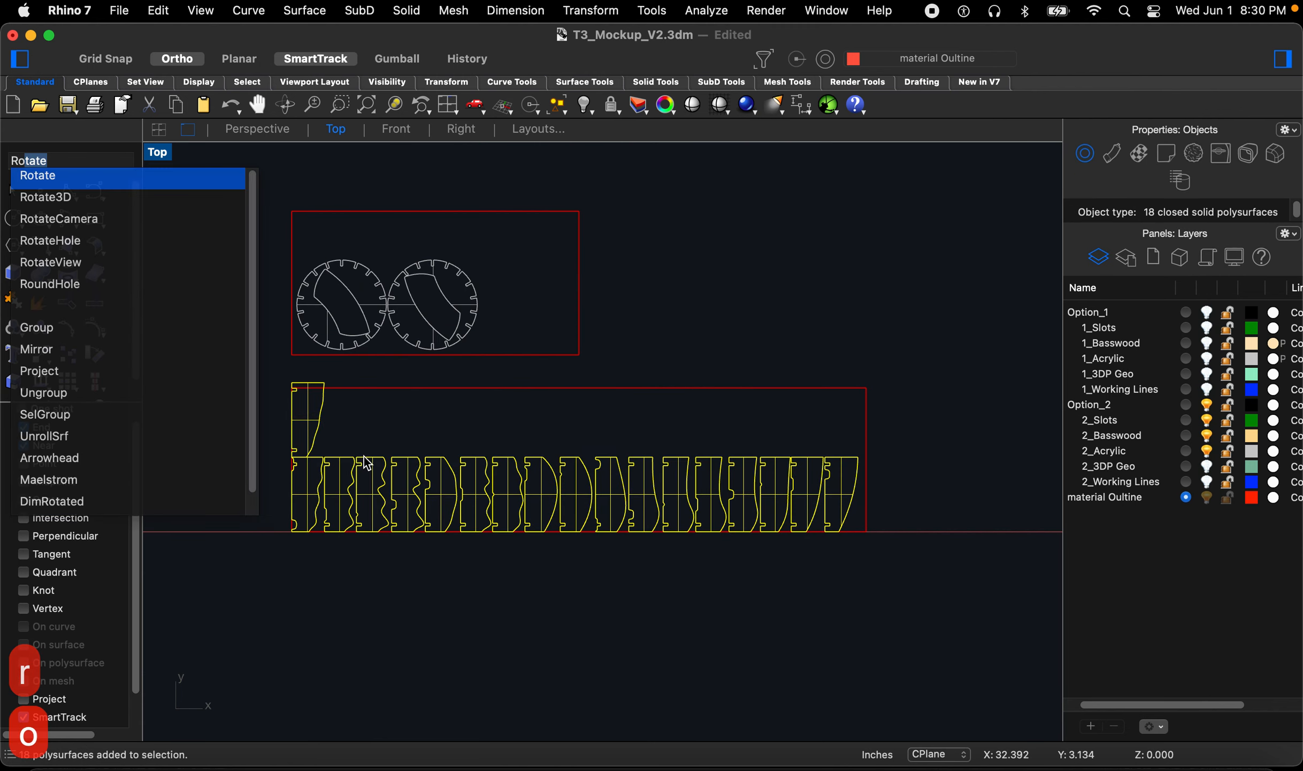
pyautogui.press('Return')
pyautogui.click(541, 457)
pyautogui.scroll(-2, 541, 456)
pyautogui.click(267, 456)
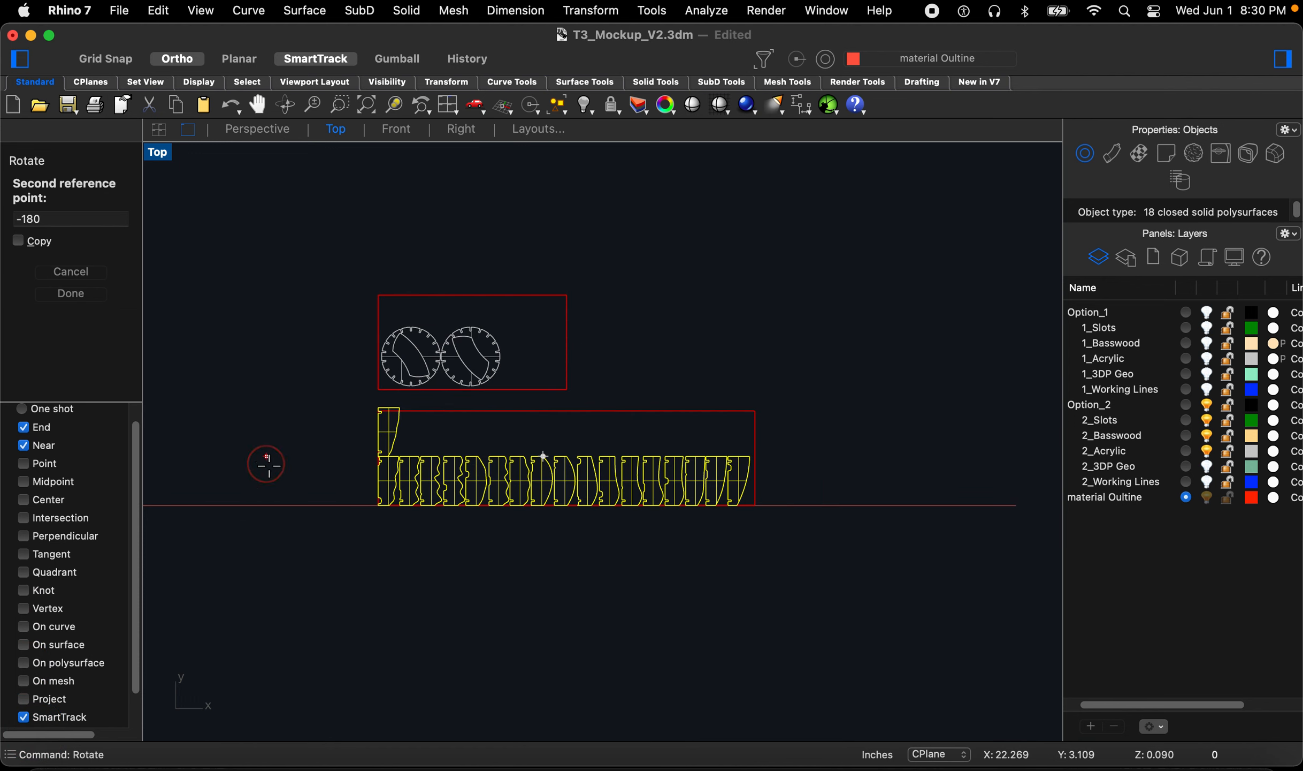
pyautogui.click(502, 644)
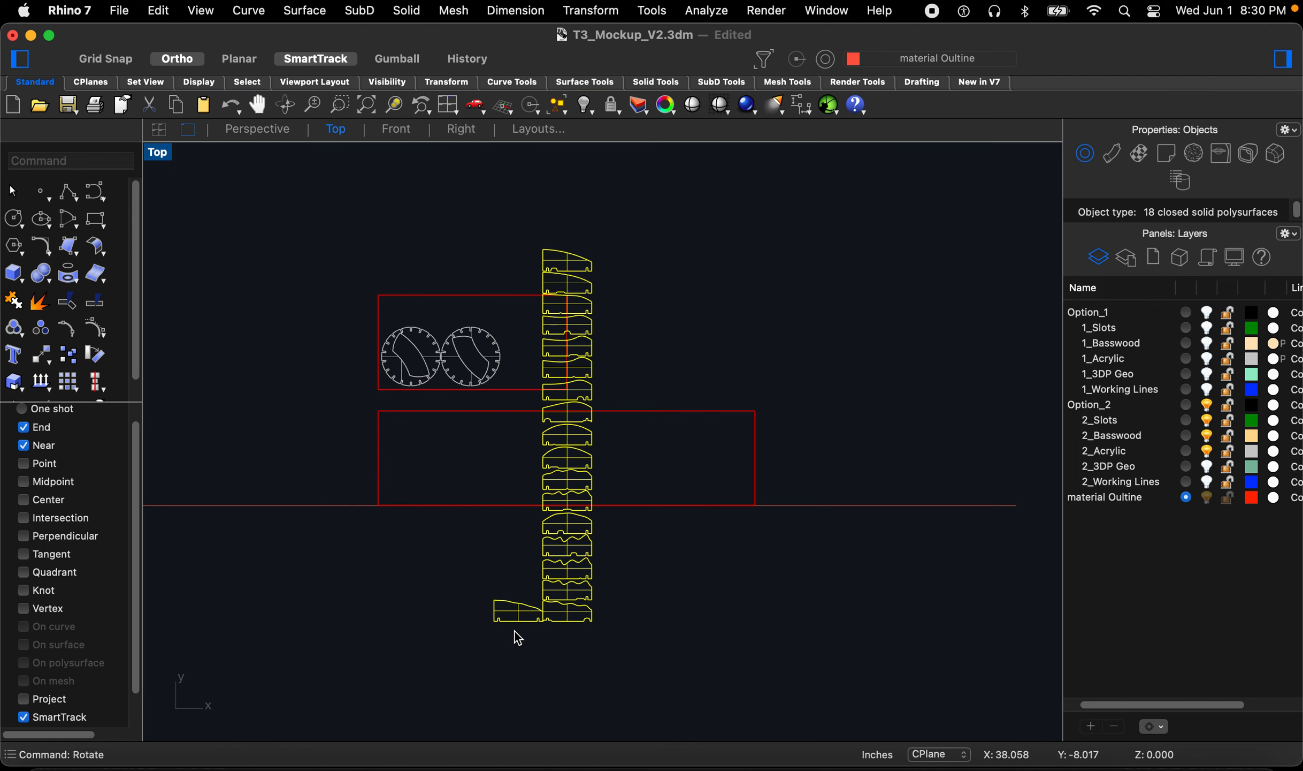
# Step: Move the vertical column of pieces to the left, clear of the sheet outlines
pyautogui.scroll(8, 511, 629)
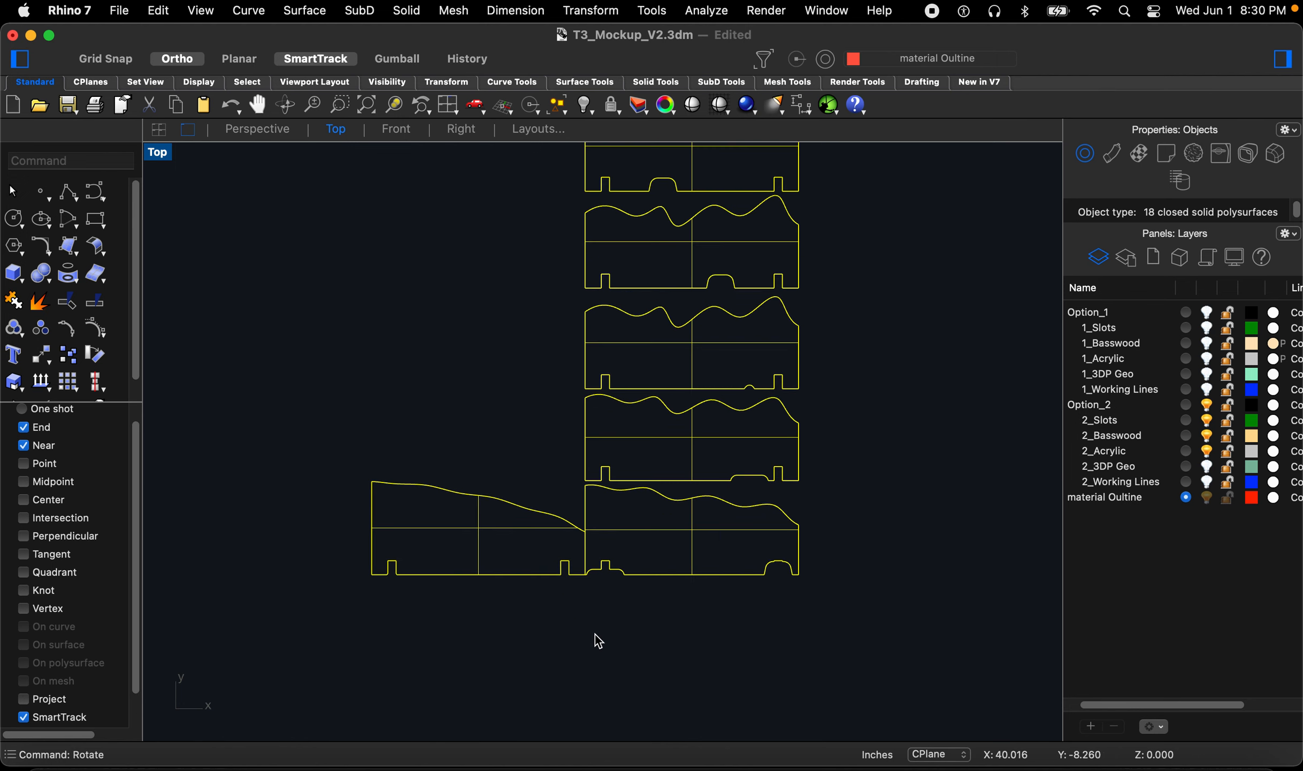
pyautogui.scroll(-6, 555, 570)
pyautogui.write('m')
pyautogui.press('space')
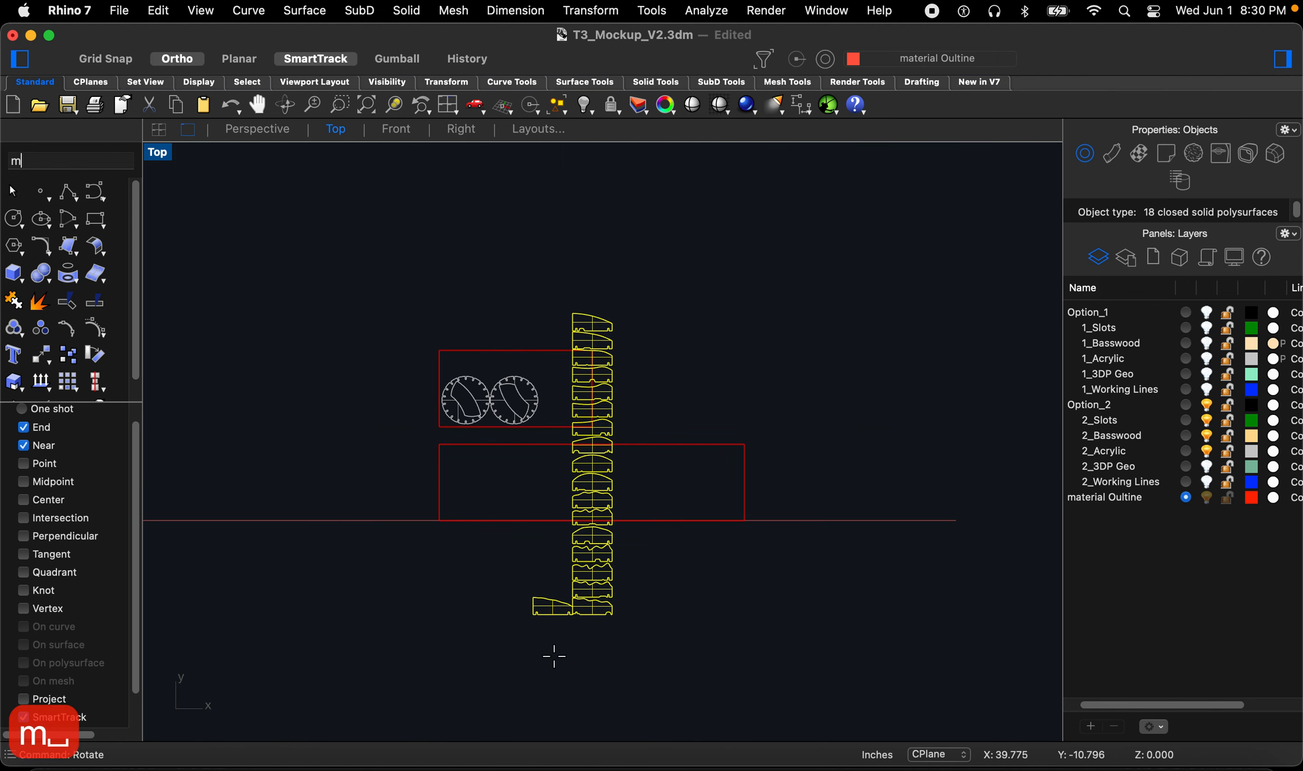
pyautogui.click(550, 655)
pyautogui.click(351, 641)
pyautogui.scroll(4, 409, 556)
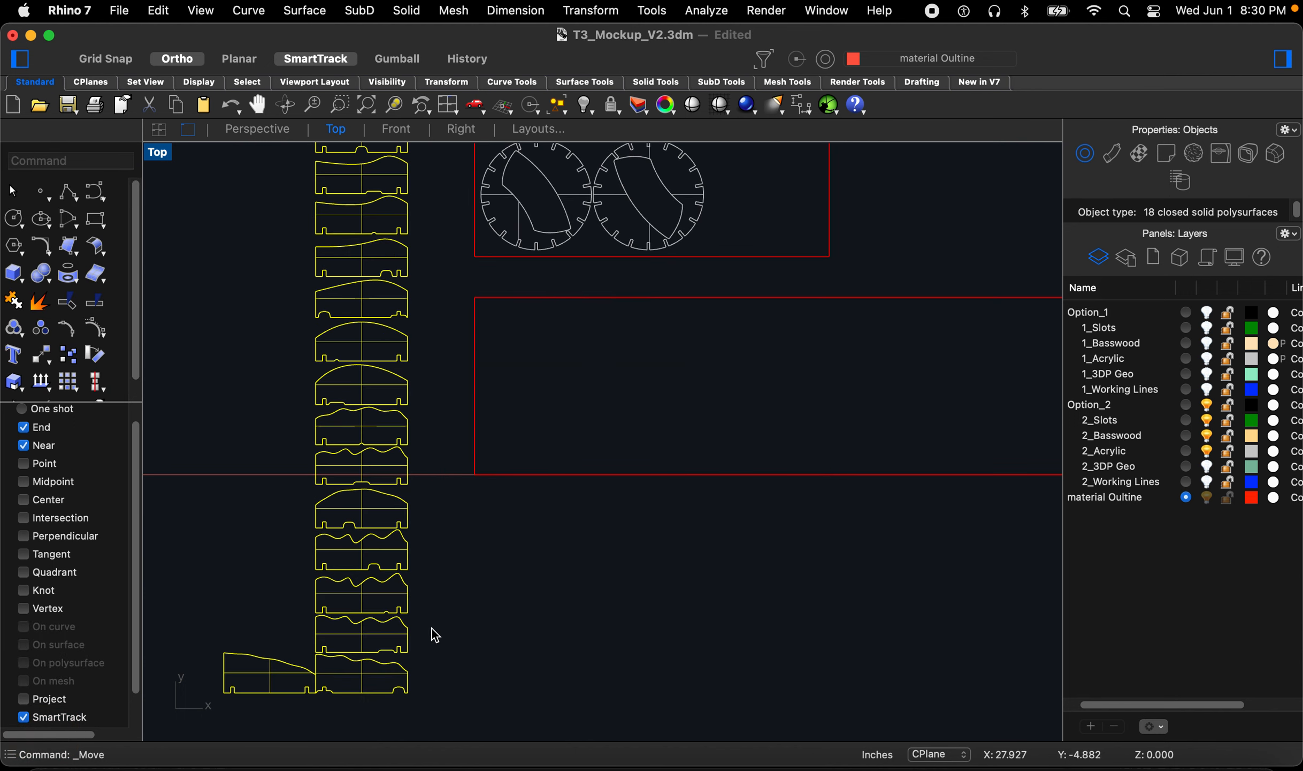
pyautogui.click(451, 665)
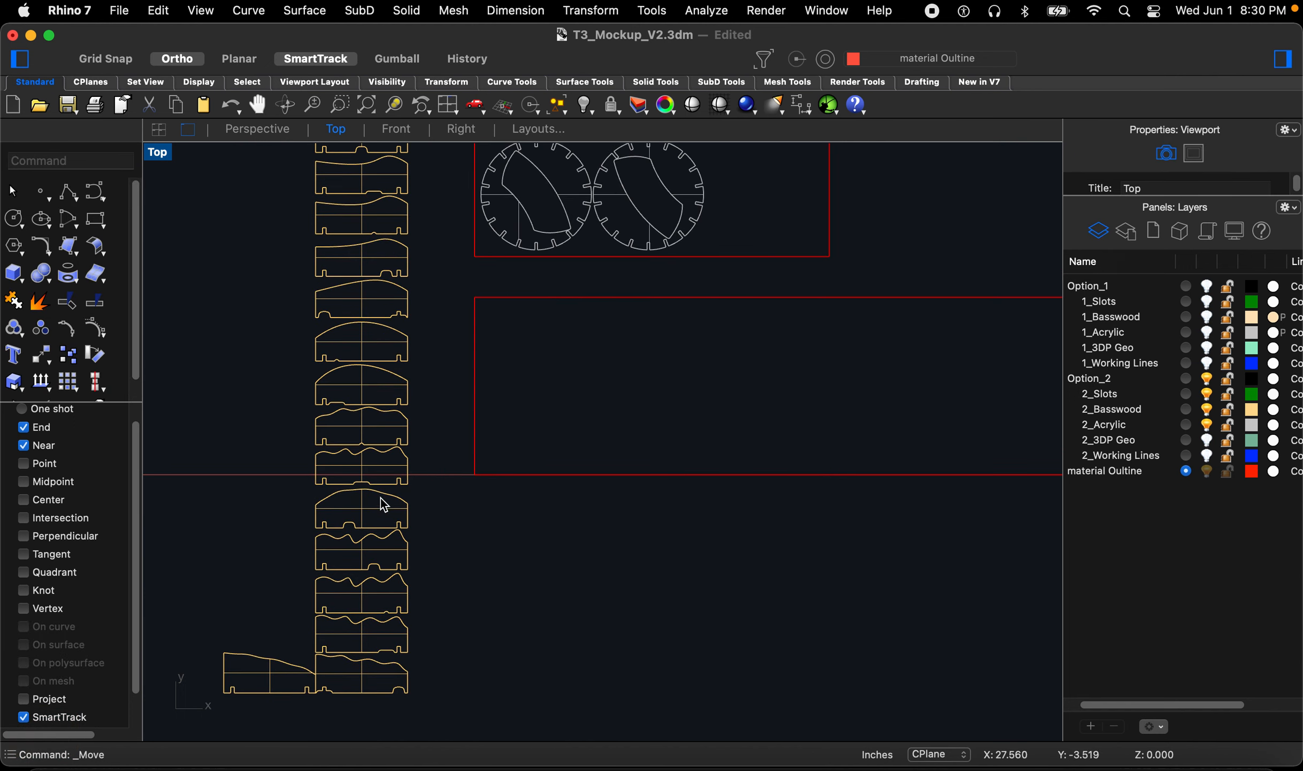
# Step: In Perspective, move the bottom four pieces of the column into the basswood sheet outline's lower-left corner
pyautogui.click(260, 130)
pyautogui.scroll(-1, 569, 382)
pyautogui.scroll(3, 362, 594)
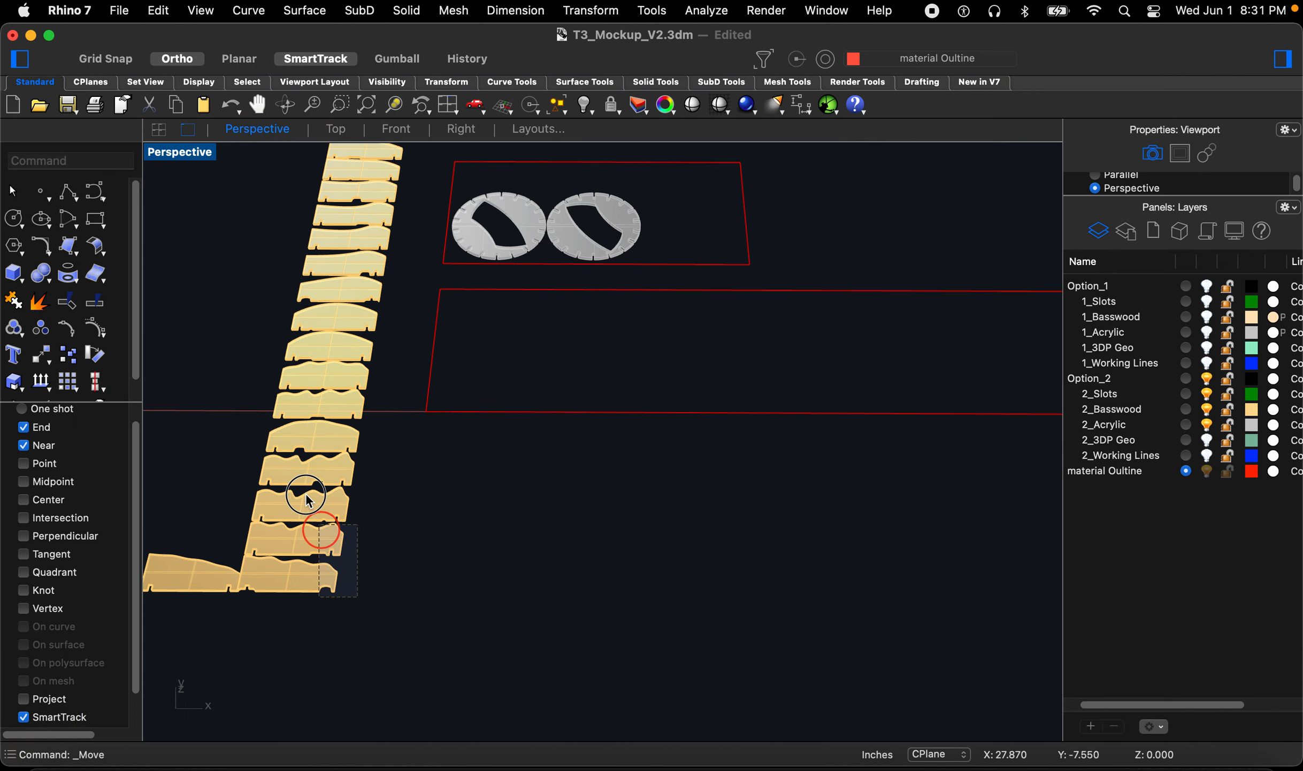
pyautogui.moveTo(301, 480); pyautogui.dragTo(298, 478)
pyautogui.scroll(5, 247, 605)
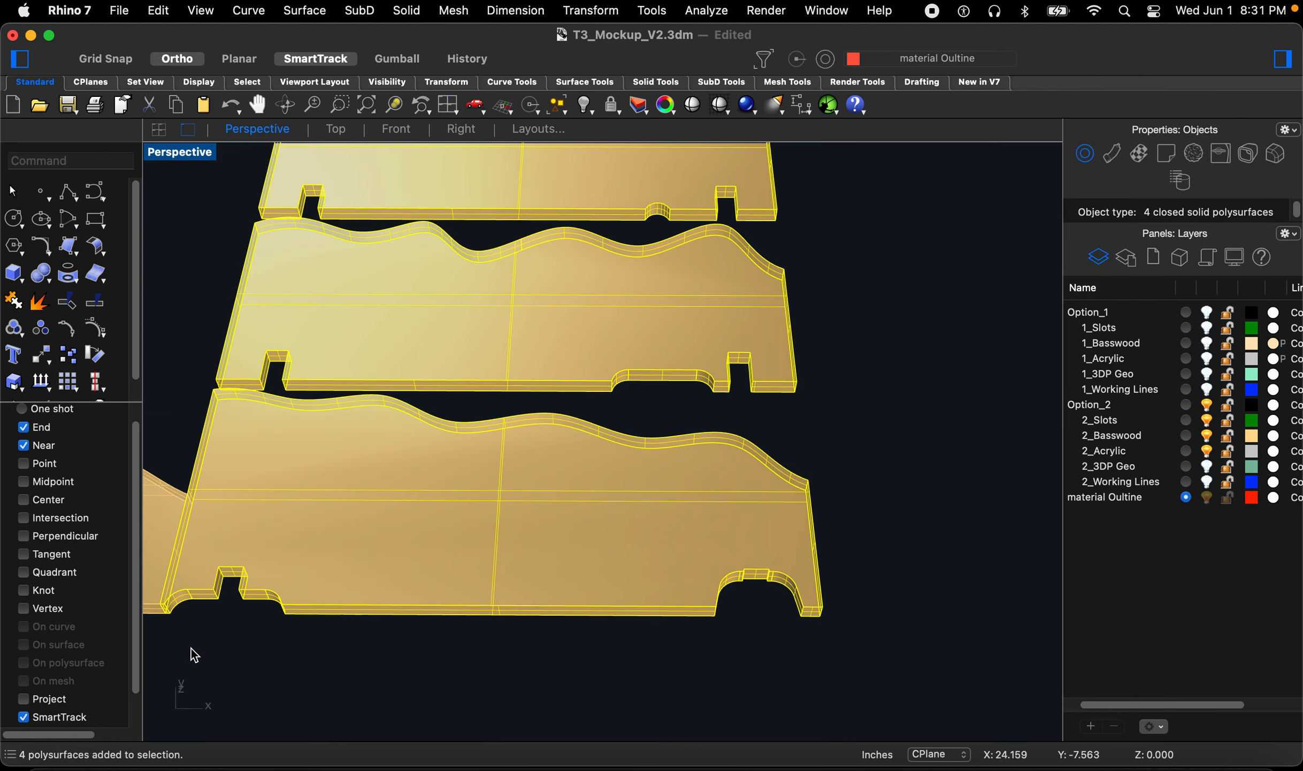
pyautogui.write('m')
pyautogui.press('space')
pyautogui.scroll(4, 171, 623)
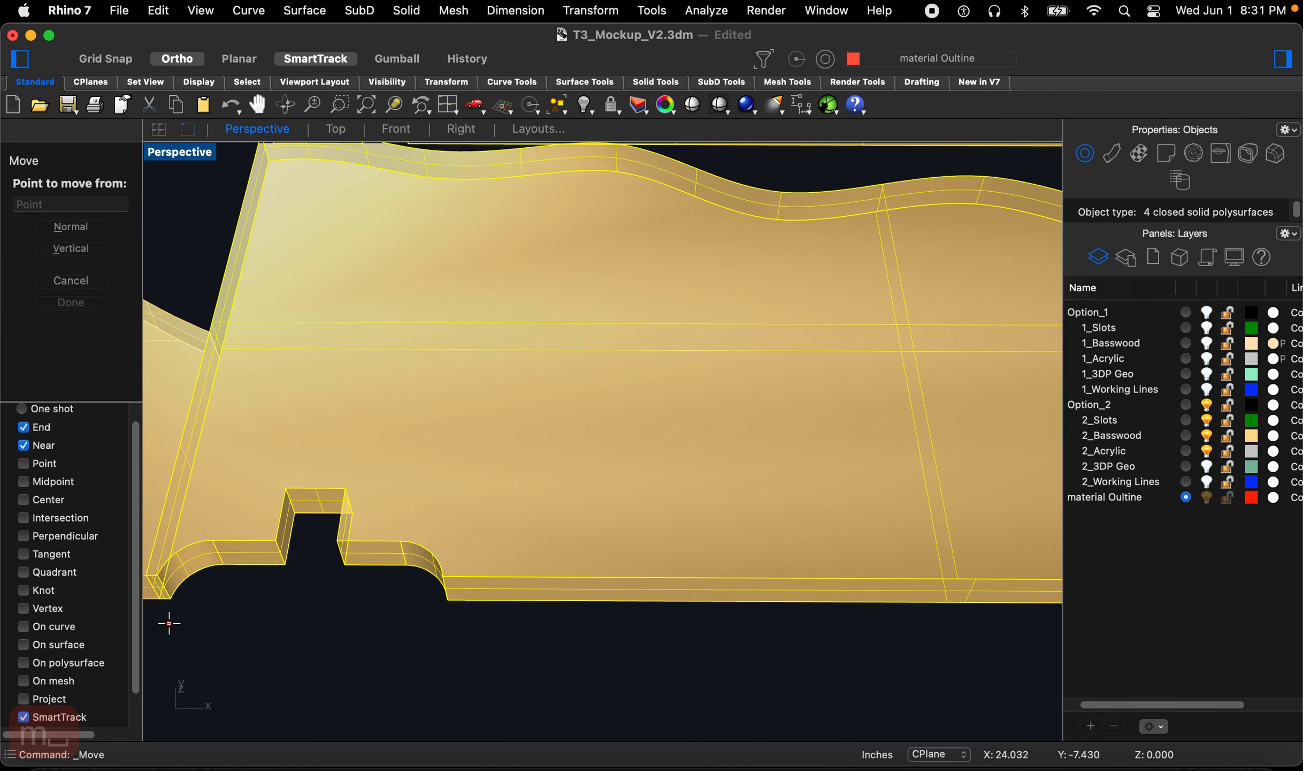
pyautogui.click(161, 601)
pyautogui.scroll(-6, 176, 610)
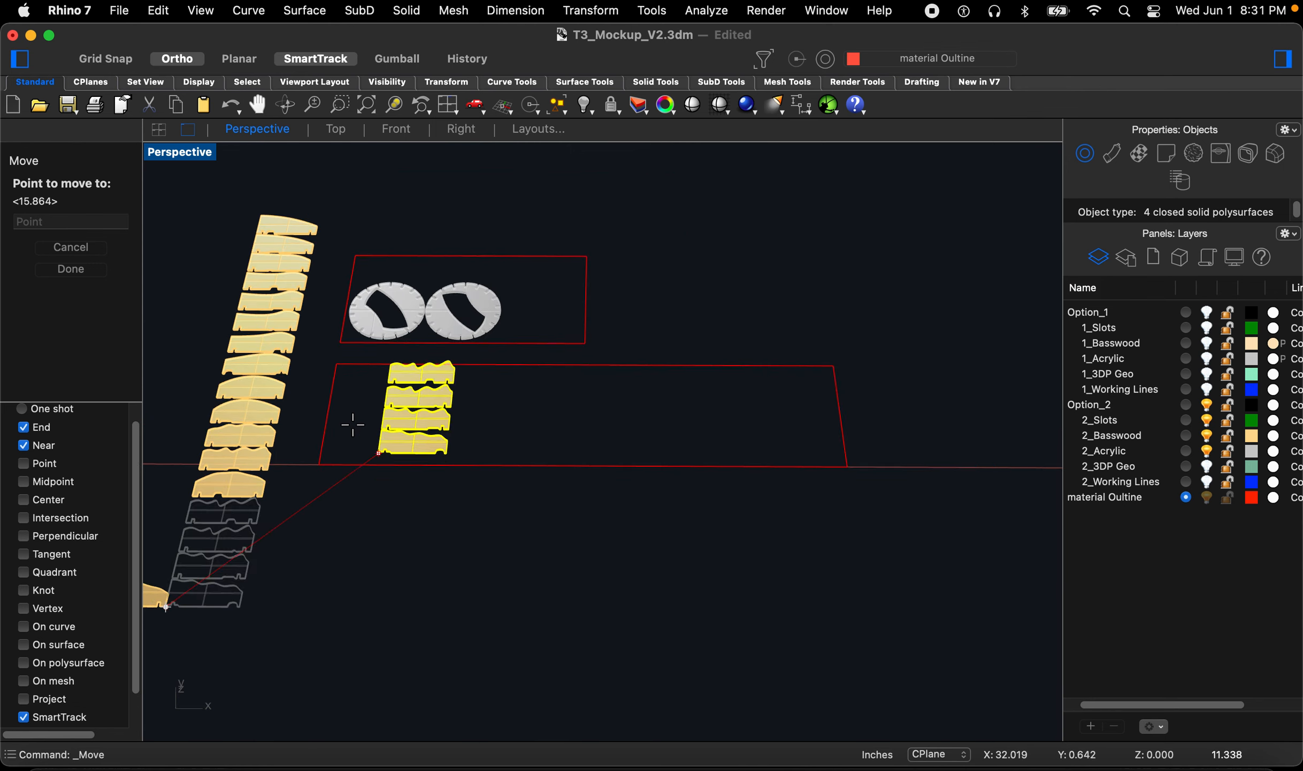
pyautogui.click(282, 510)
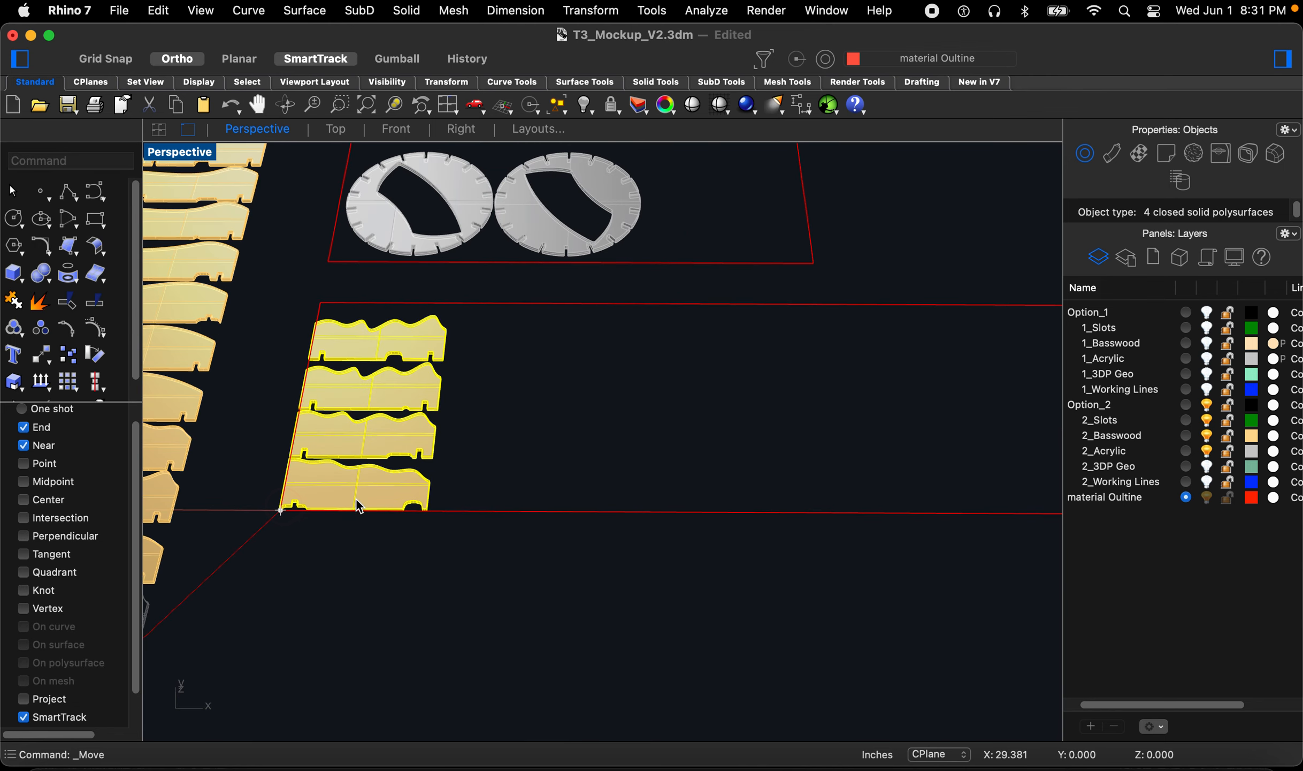
# Step: Move the next four pieces into a second column beside the first group and nudge them into alignment
pyautogui.scroll(-2, 544, 522)
pyautogui.scroll(-2, 543, 522)
pyautogui.moveTo(315, 587); pyautogui.dragTo(246, 454)
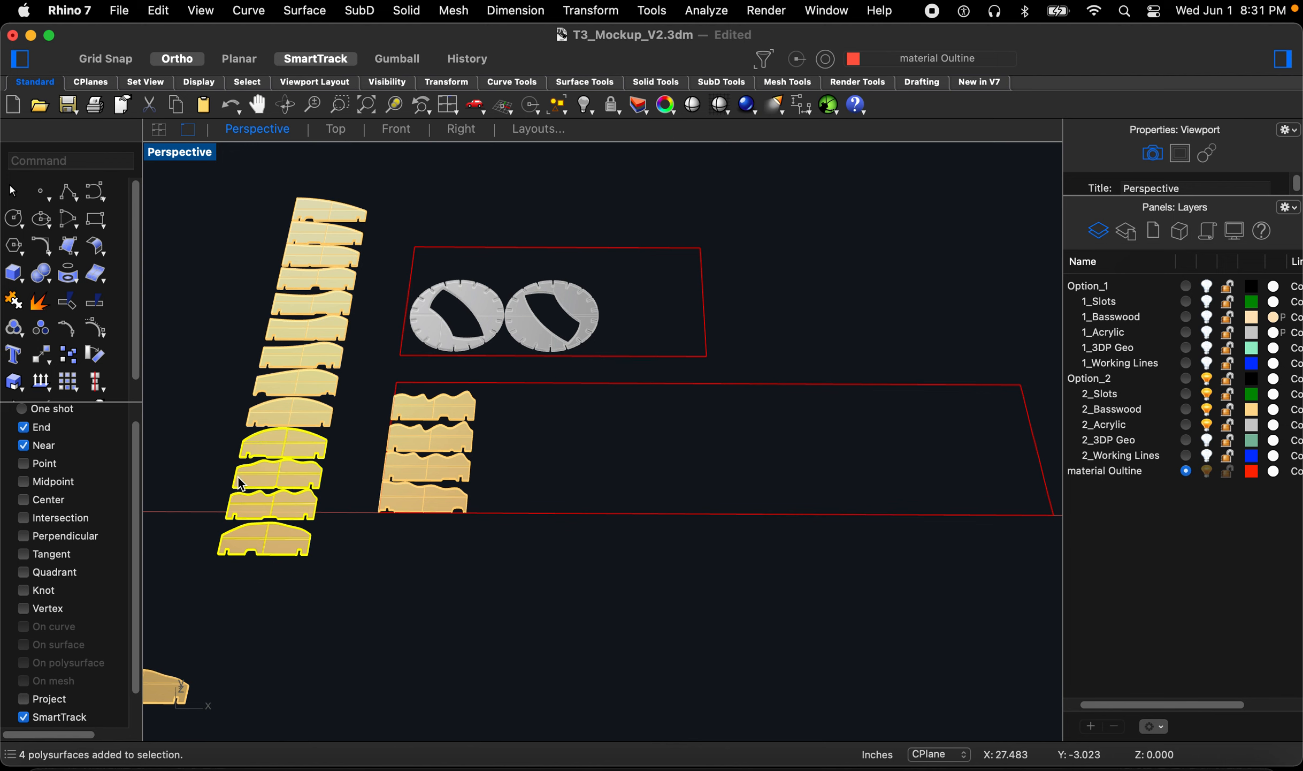
pyautogui.scroll(3, 244, 559)
pyautogui.press('Return')
pyautogui.scroll(4, 231, 575)
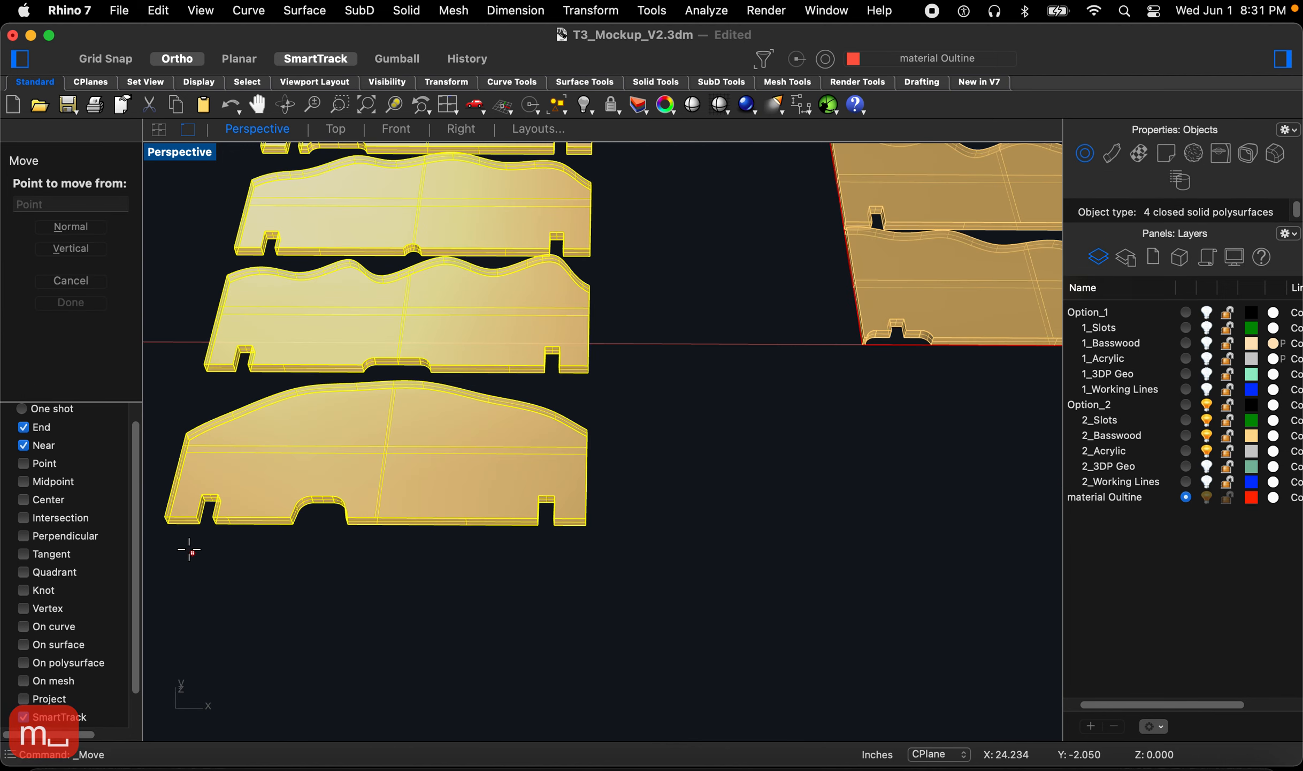
pyautogui.click(166, 522)
pyautogui.scroll(-4, 495, 436)
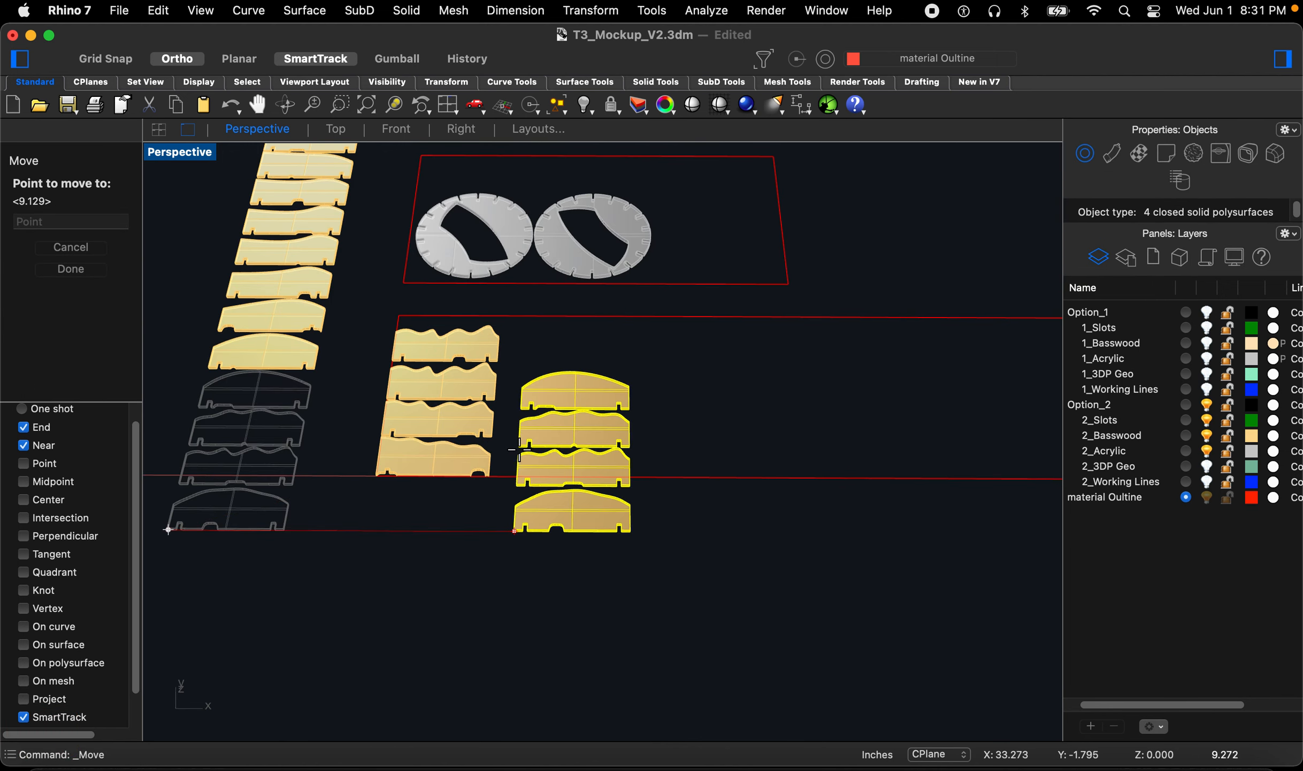
pyautogui.scroll(2, 503, 478)
pyautogui.click(451, 515)
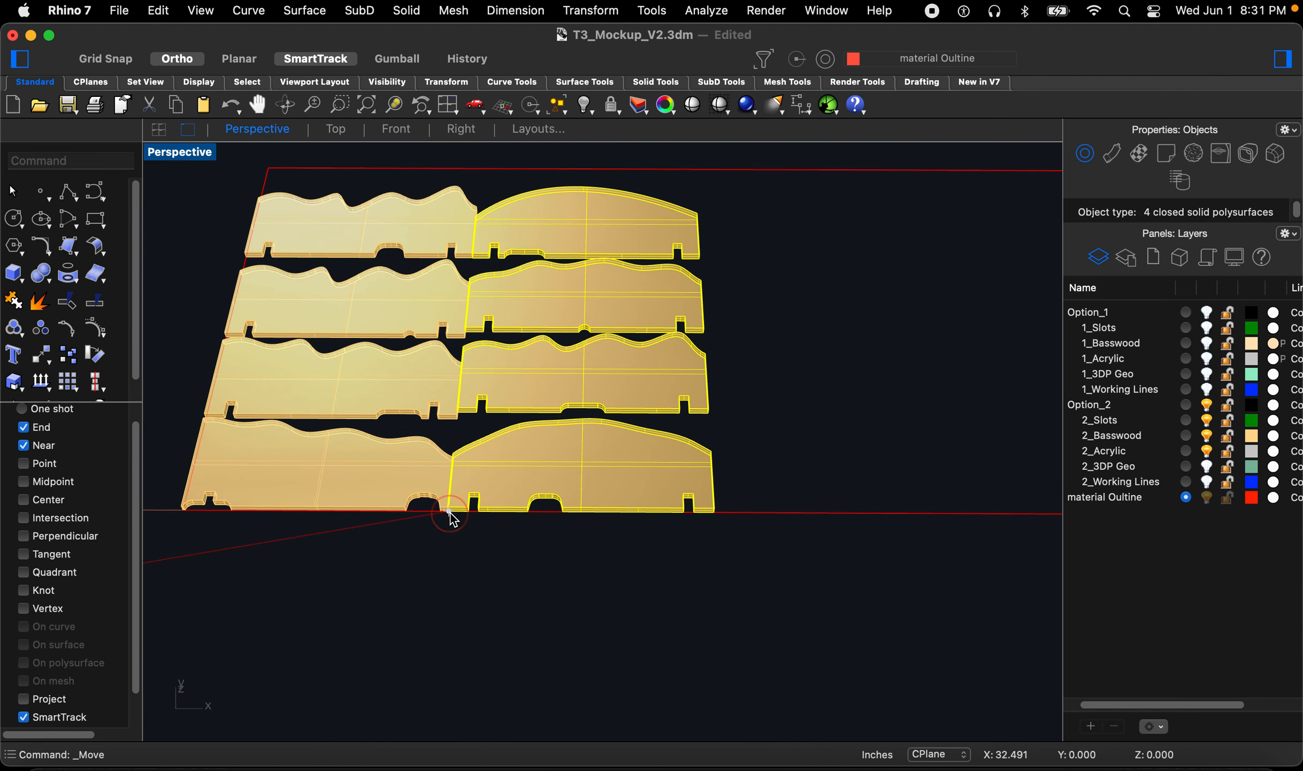
pyautogui.press('Return')
pyautogui.click(456, 533)
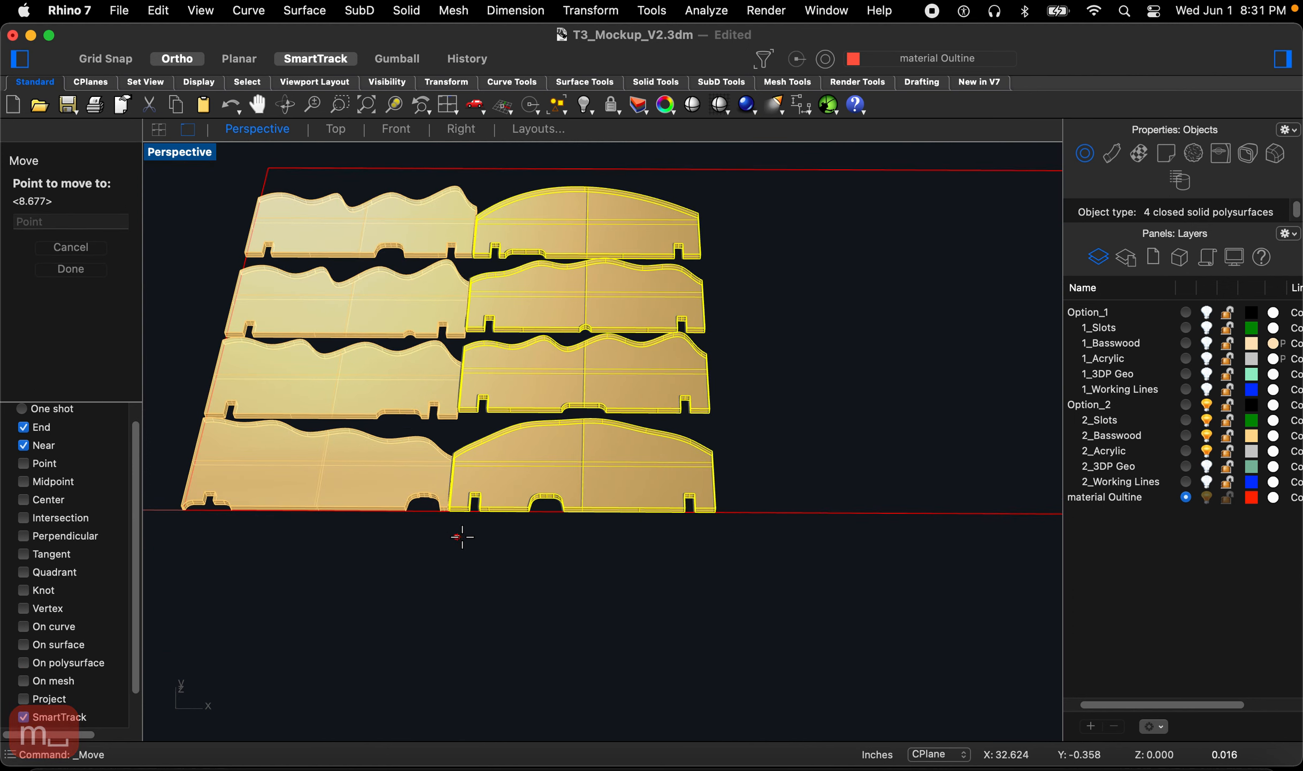
pyautogui.click(463, 536)
# Step: Move the next four pieces into a third column beside the second group inside the sheet outline
pyautogui.scroll(-3, 691, 517)
pyautogui.moveTo(358, 392); pyautogui.dragTo(259, 200)
pyautogui.scroll(3, 202, 335)
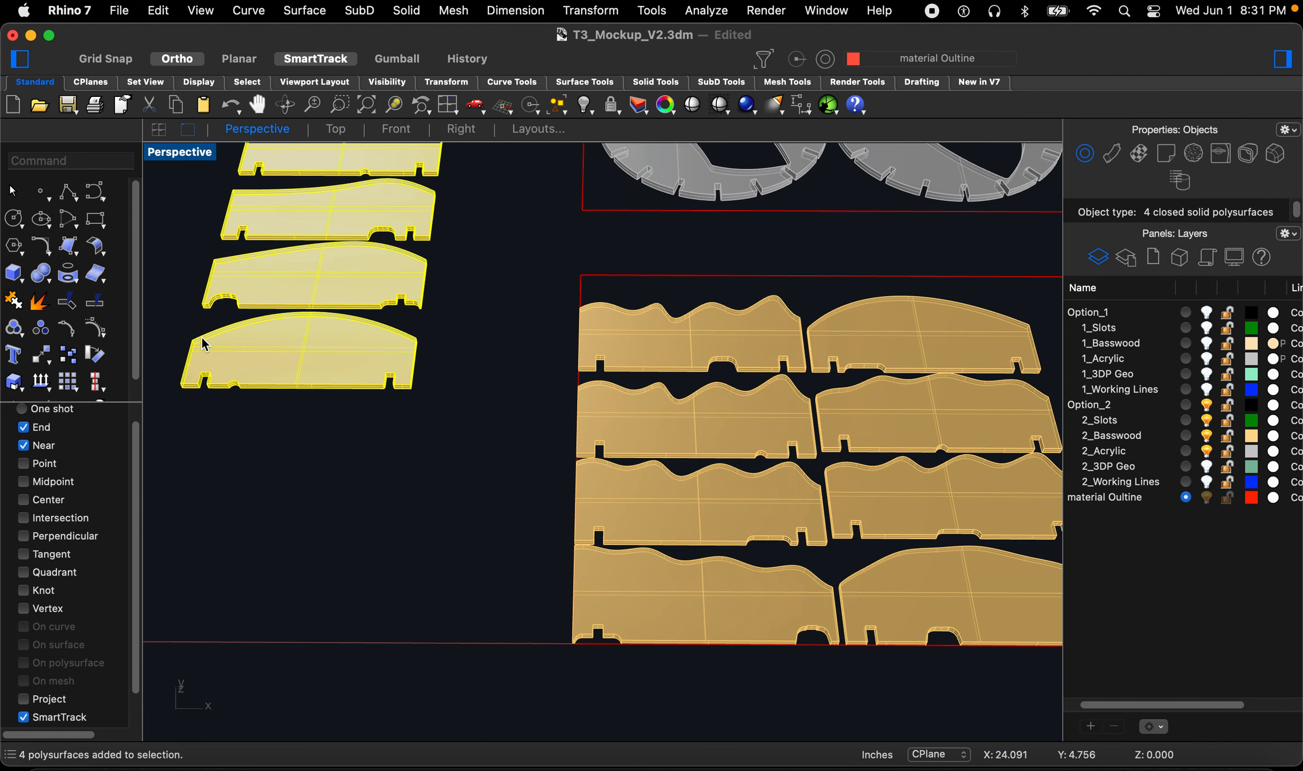
pyautogui.scroll(3, 201, 335)
pyautogui.press('Return')
pyautogui.scroll(2, 170, 502)
pyautogui.scroll(-2, 166, 495)
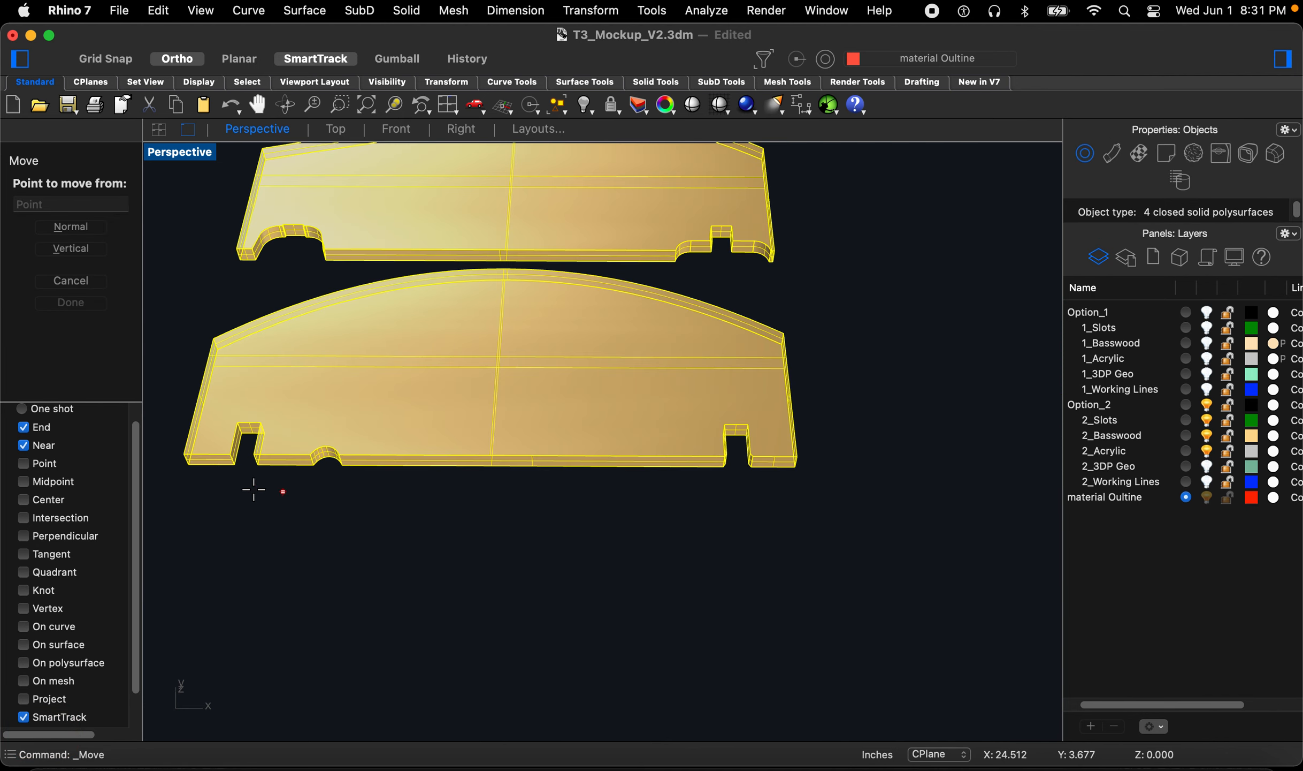
pyautogui.click(188, 468)
pyautogui.scroll(-3, 188, 468)
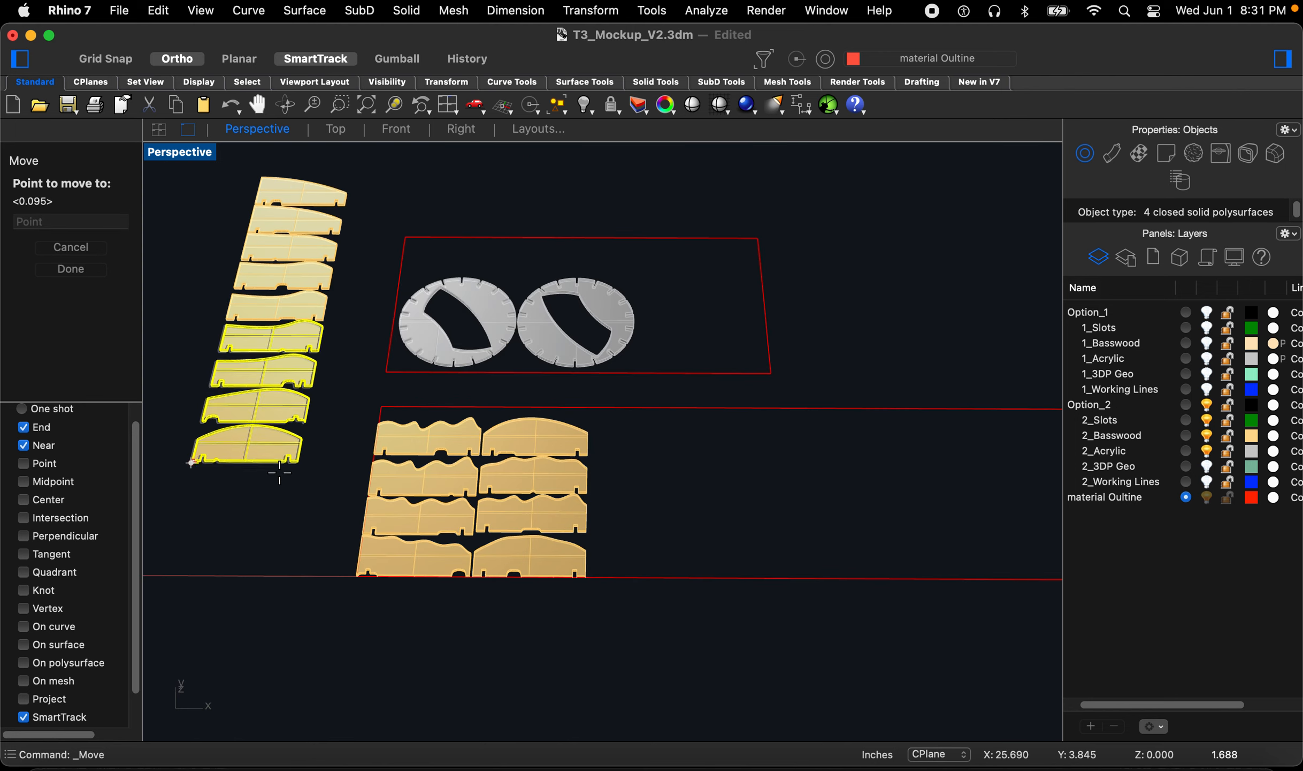
pyautogui.scroll(3, 600, 589)
pyautogui.scroll(5, 594, 600)
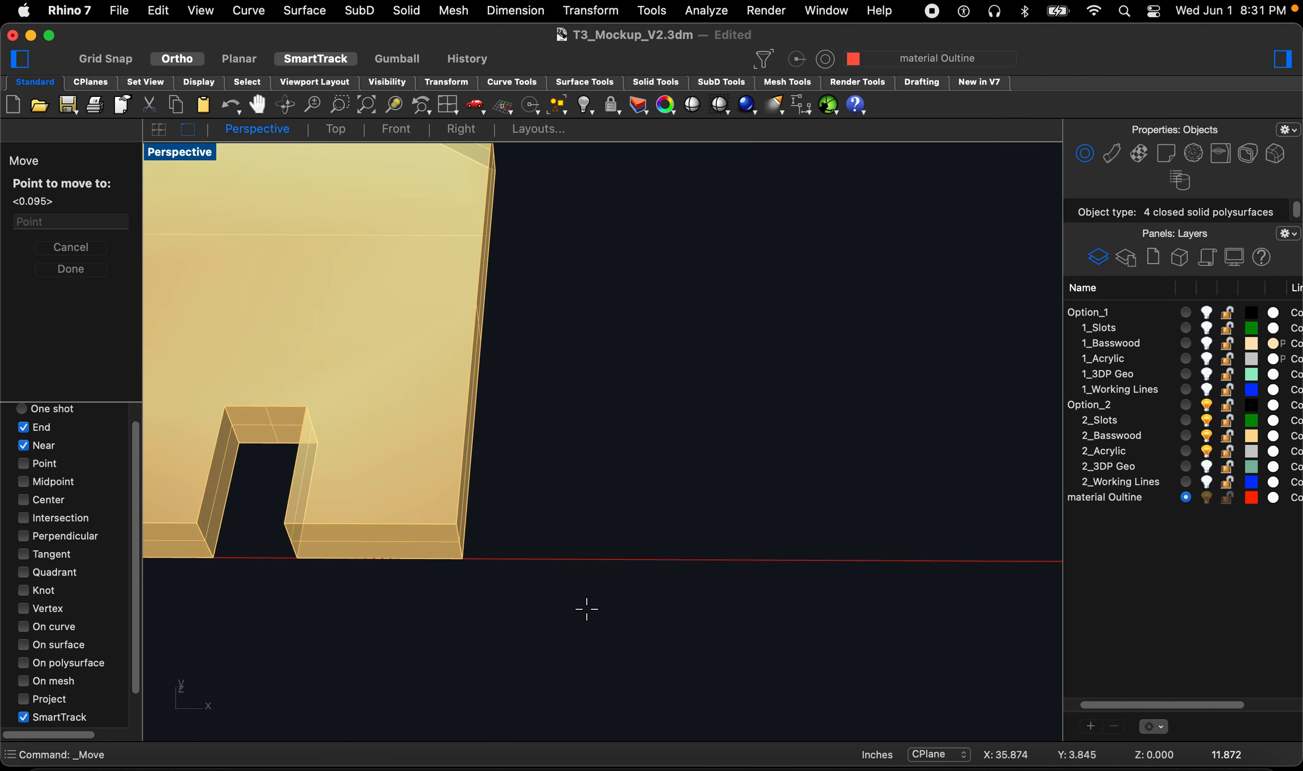
pyautogui.click(463, 560)
# Step: Nudge the third column of pieces slightly to close the gap with the second column
pyautogui.scroll(-10, 466, 569)
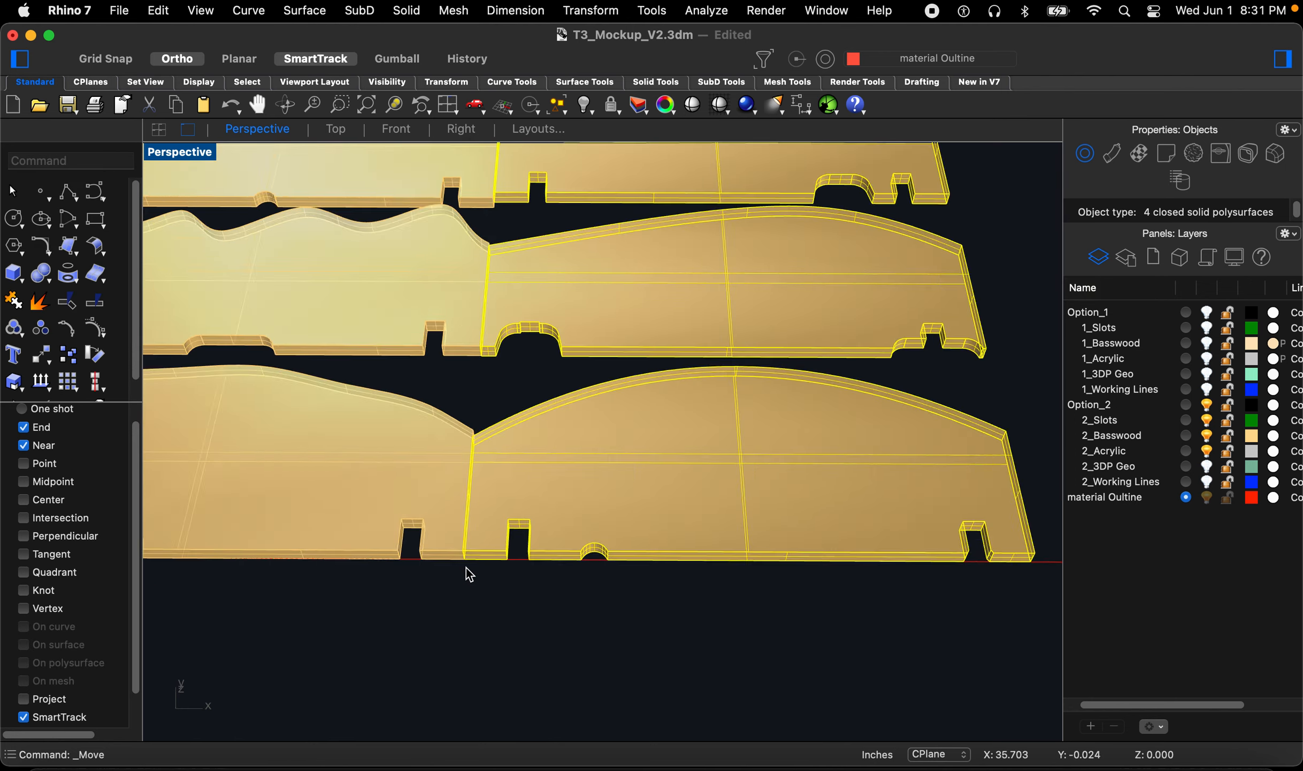
pyautogui.write('m')
pyautogui.press('space')
pyautogui.scroll(4, 466, 586)
pyautogui.click(465, 591)
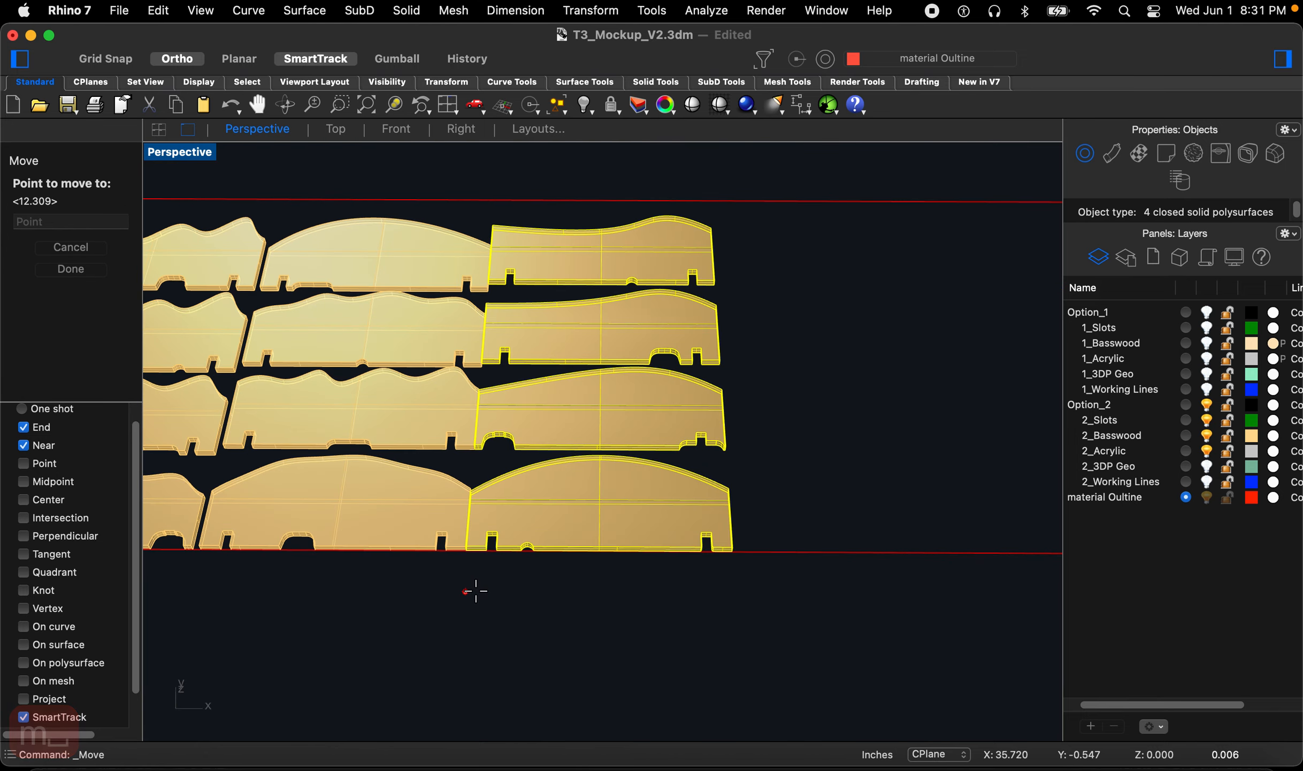
pyautogui.click(478, 591)
# Step: Select the next four loose pieces and move them into a fourth column beside the third group, snapping to the sheet's lower edge
pyautogui.scroll(-3, 701, 575)
pyautogui.moveTo(341, 356); pyautogui.dragTo(261, 230)
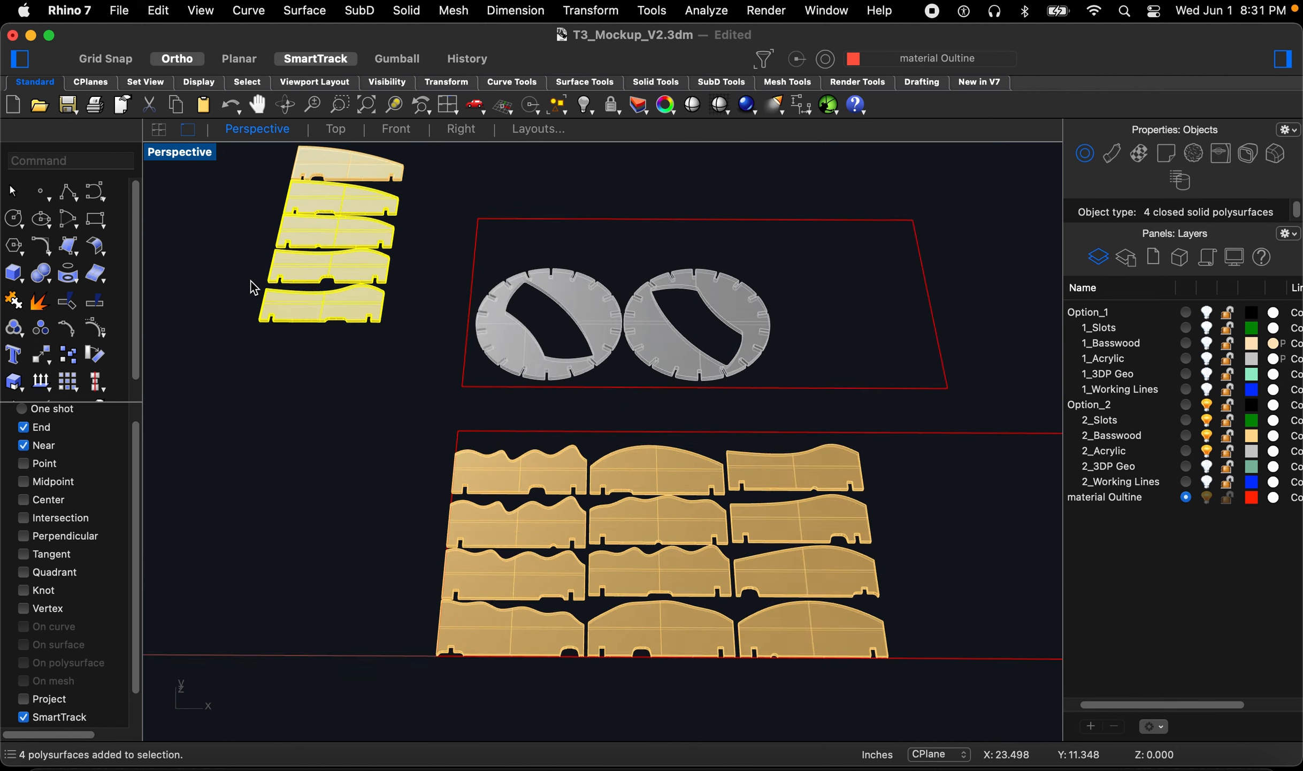
pyautogui.scroll(5, 250, 282)
pyautogui.write('m')
pyautogui.press('space')
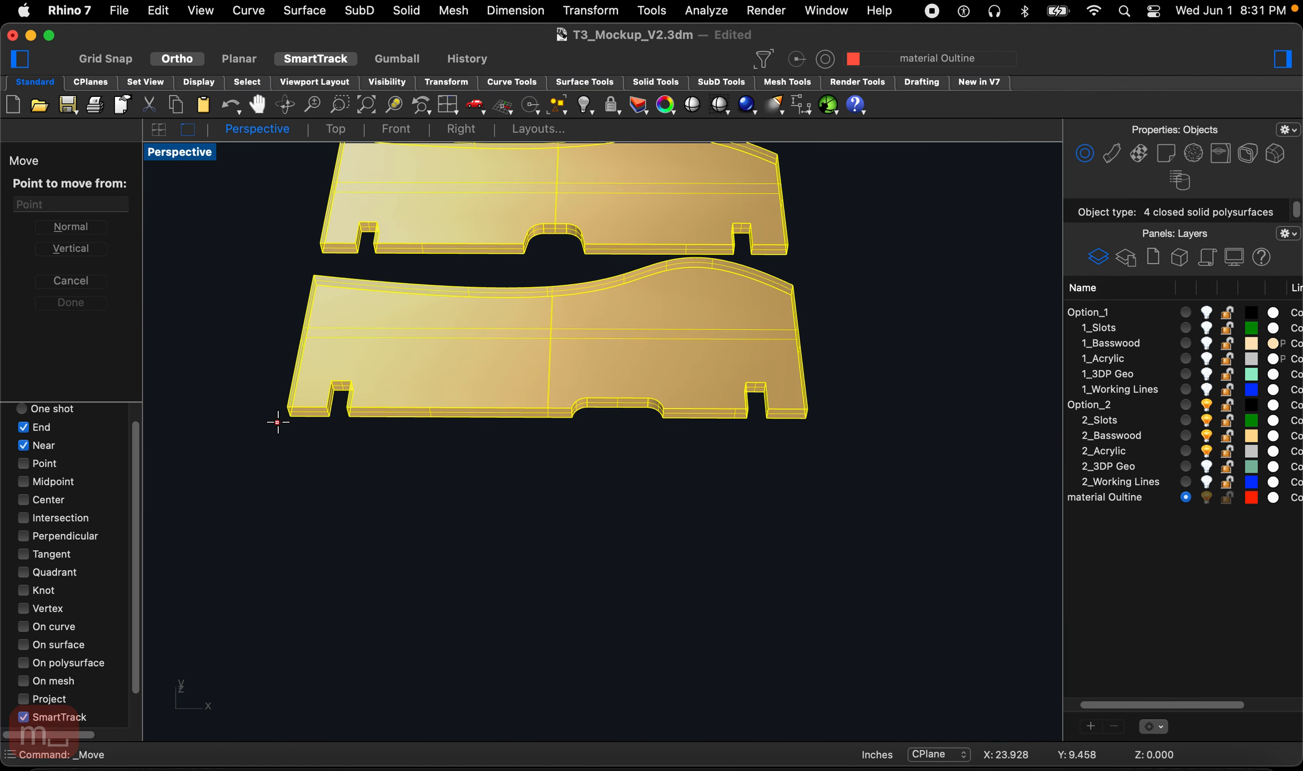
pyautogui.click(289, 416)
pyautogui.scroll(-8, 204, 355)
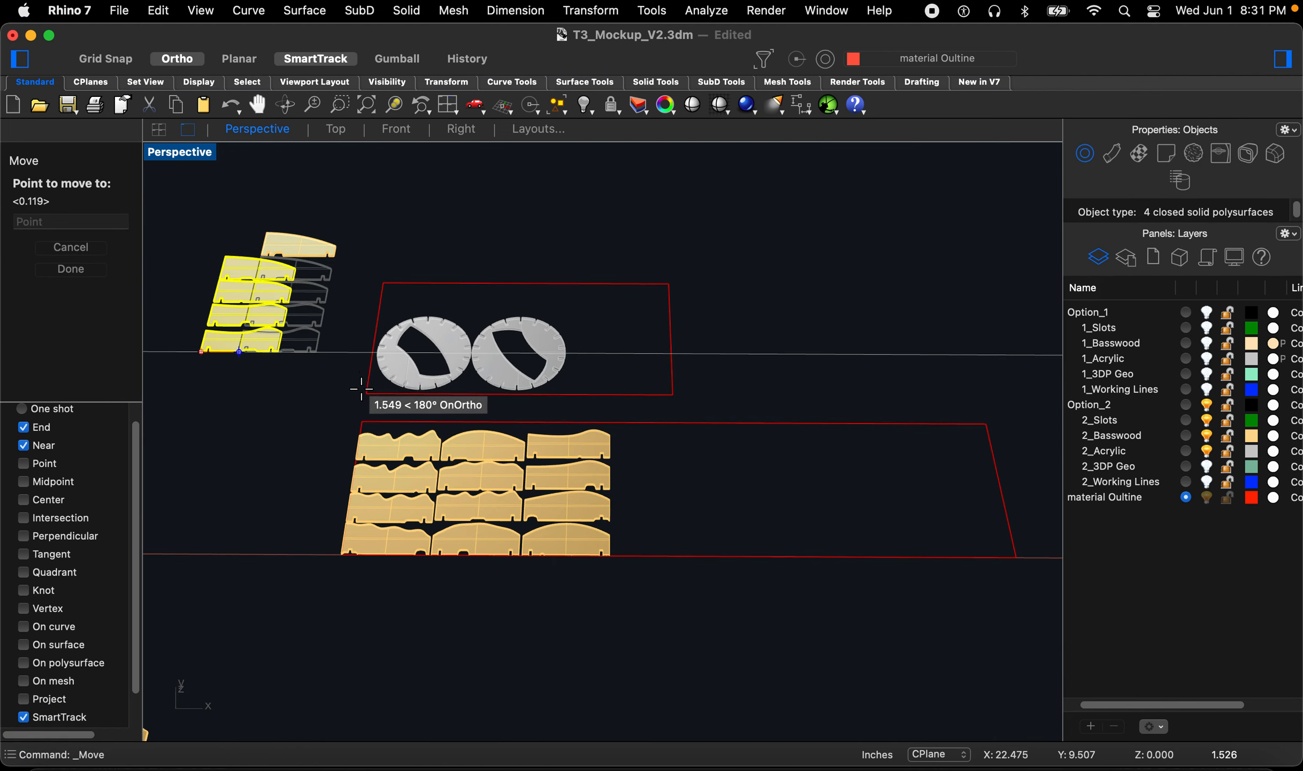
pyautogui.scroll(10, 364, 407)
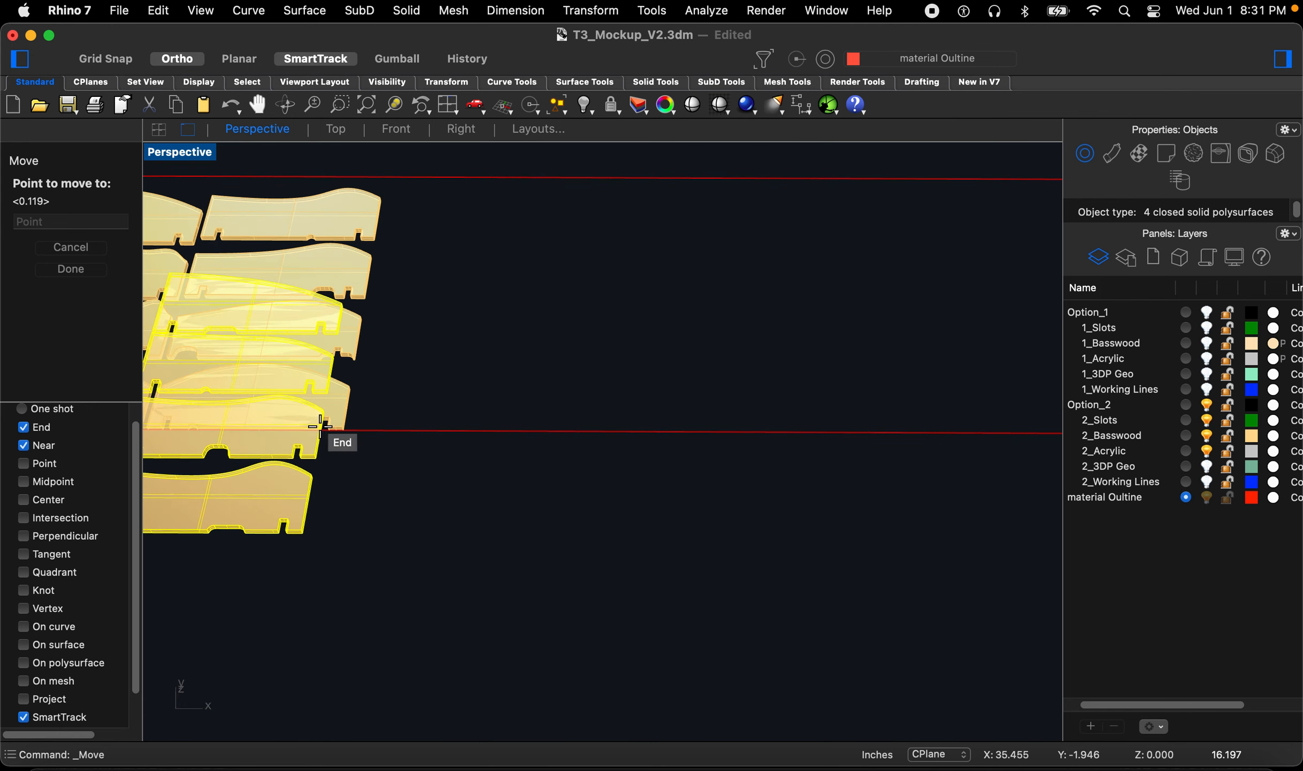
pyautogui.scroll(8, 351, 431)
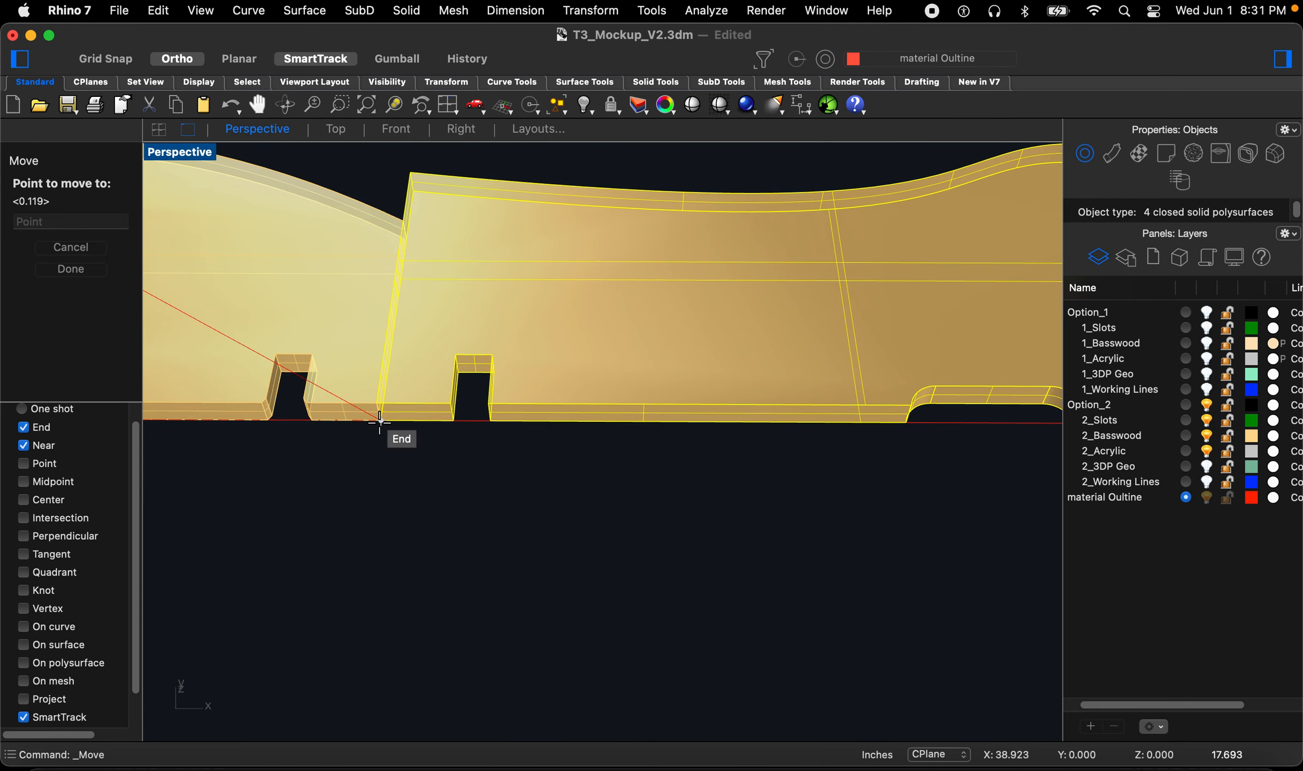
pyautogui.click(406, 438)
# Step: Nudge the fourth column of pieces slightly to close the gap with the third column
pyautogui.scroll(-5, 453, 498)
pyautogui.press('Return')
pyautogui.click(452, 524)
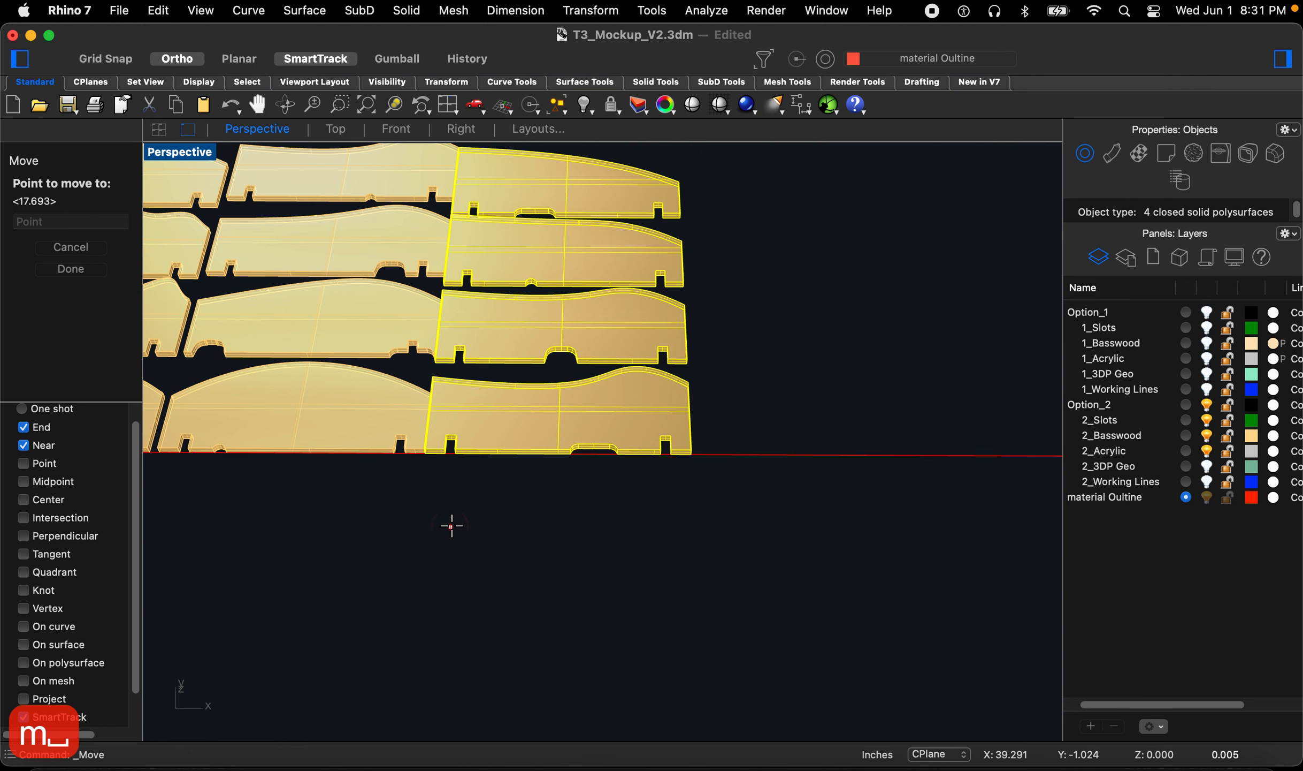
pyautogui.click(460, 525)
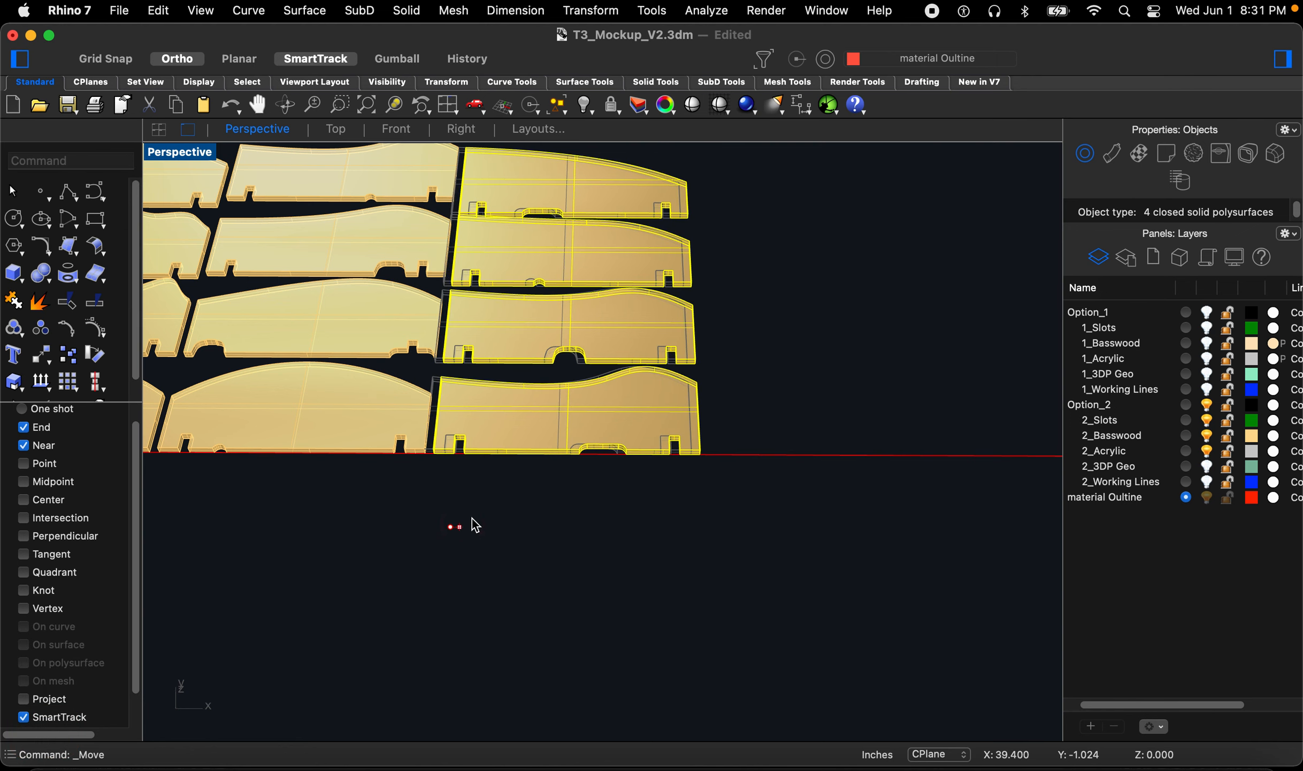
# Step: Move one remaining loose piece beside the other leftover piece so the two sit stacked together
pyautogui.scroll(-6, 768, 535)
pyautogui.click(473, 600)
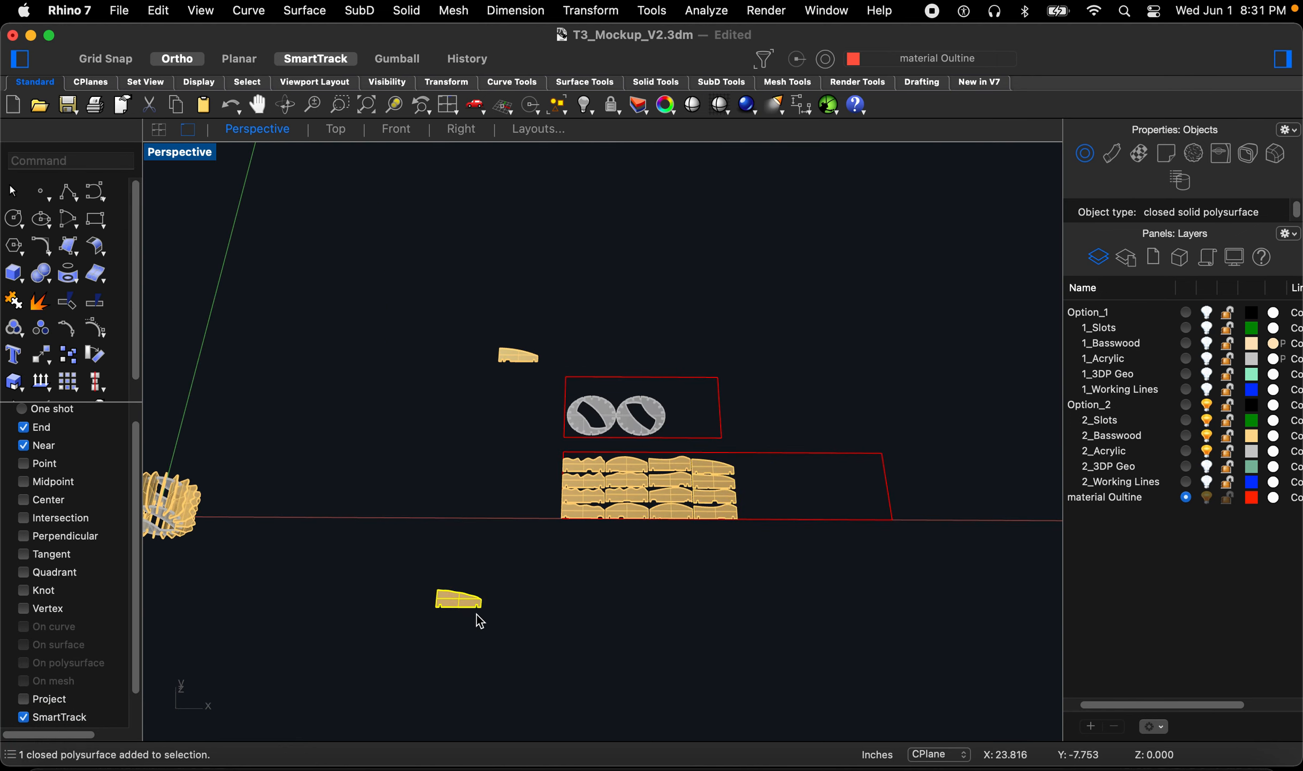
pyautogui.scroll(6, 457, 613)
pyautogui.press('Return')
pyautogui.scroll(6, 396, 594)
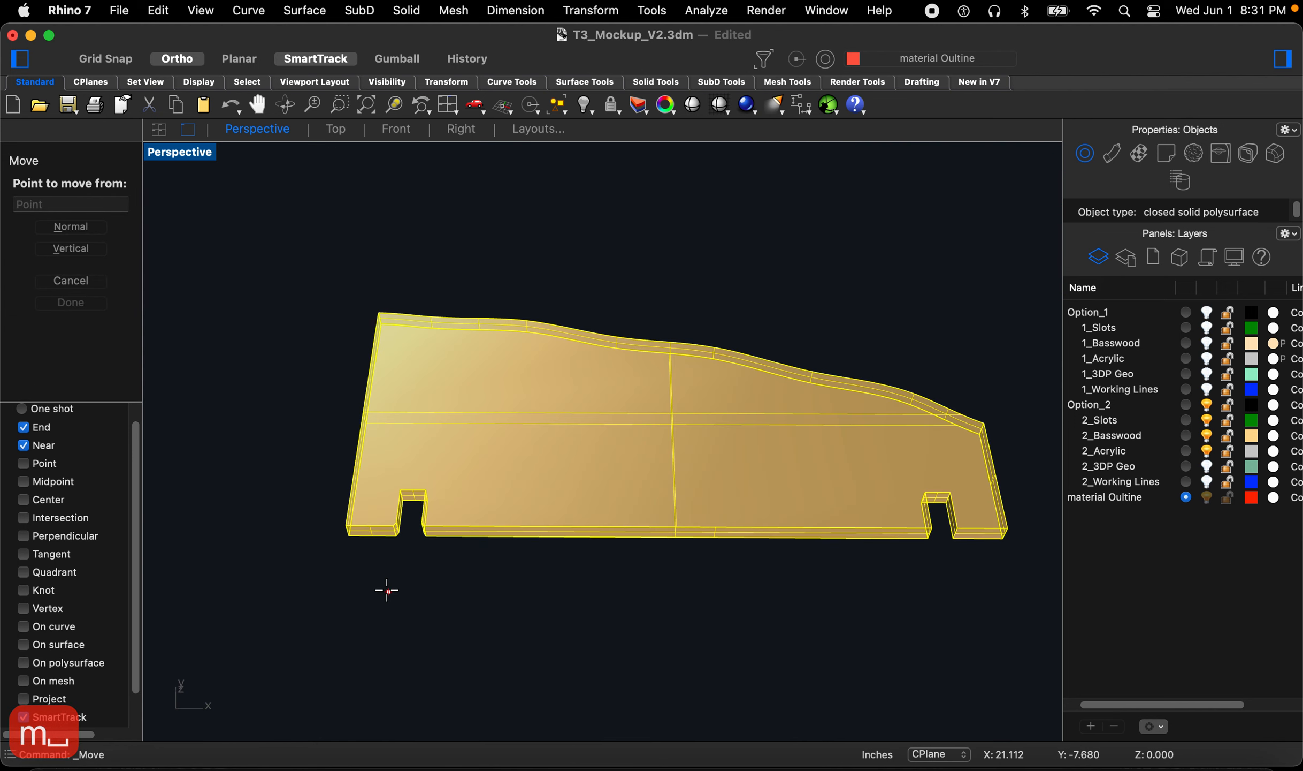
pyautogui.click(352, 544)
pyautogui.scroll(-8, 369, 532)
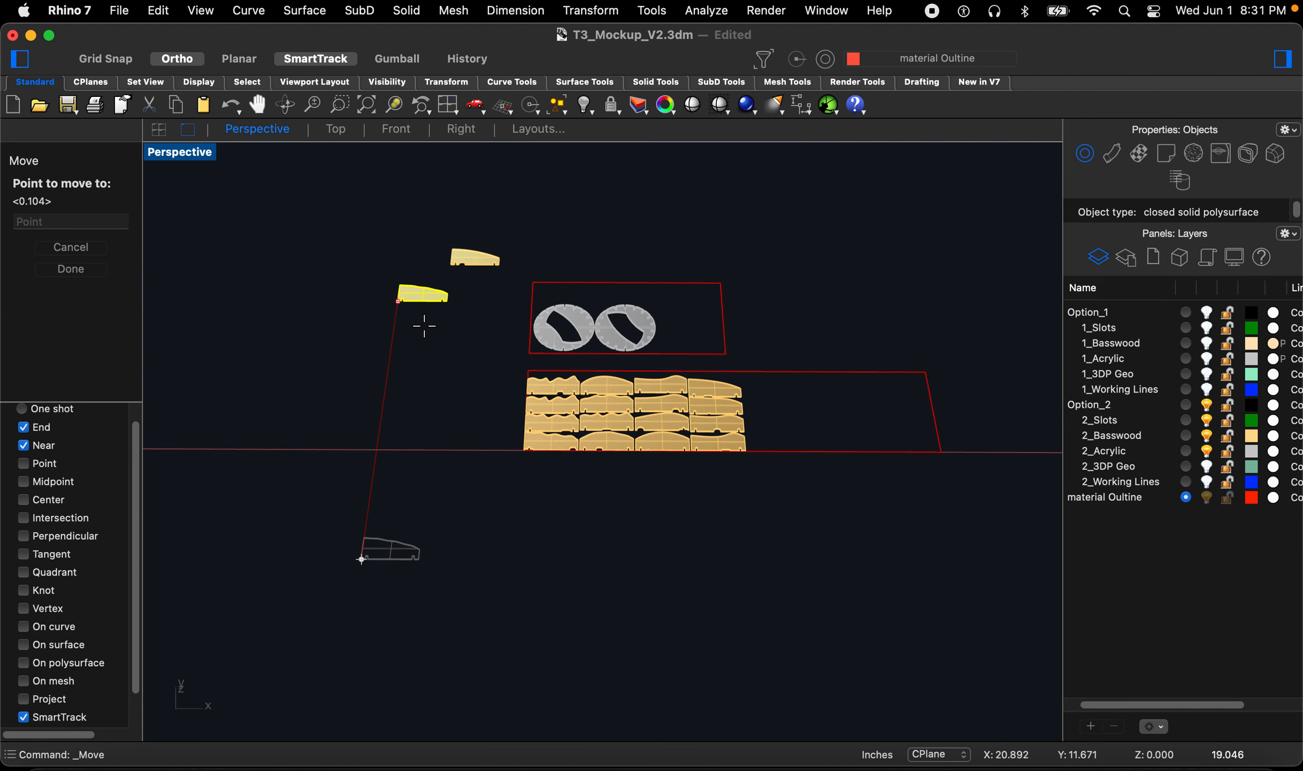
pyautogui.scroll(2, 428, 310)
pyautogui.write('z')
pyautogui.press('space')
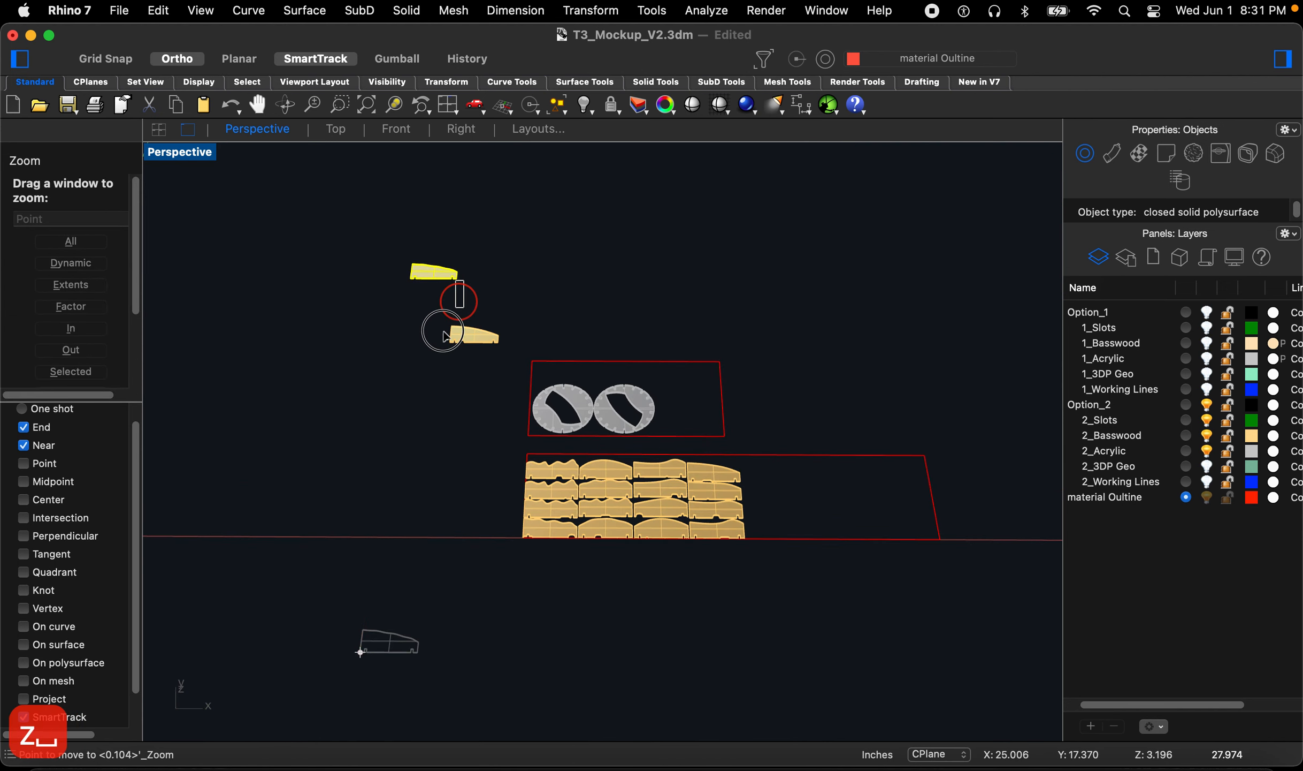
pyautogui.moveTo(464, 280); pyautogui.dragTo(437, 346)
pyautogui.scroll(-4, 416, 350)
pyautogui.scroll(5, 504, 562)
pyautogui.click(554, 577)
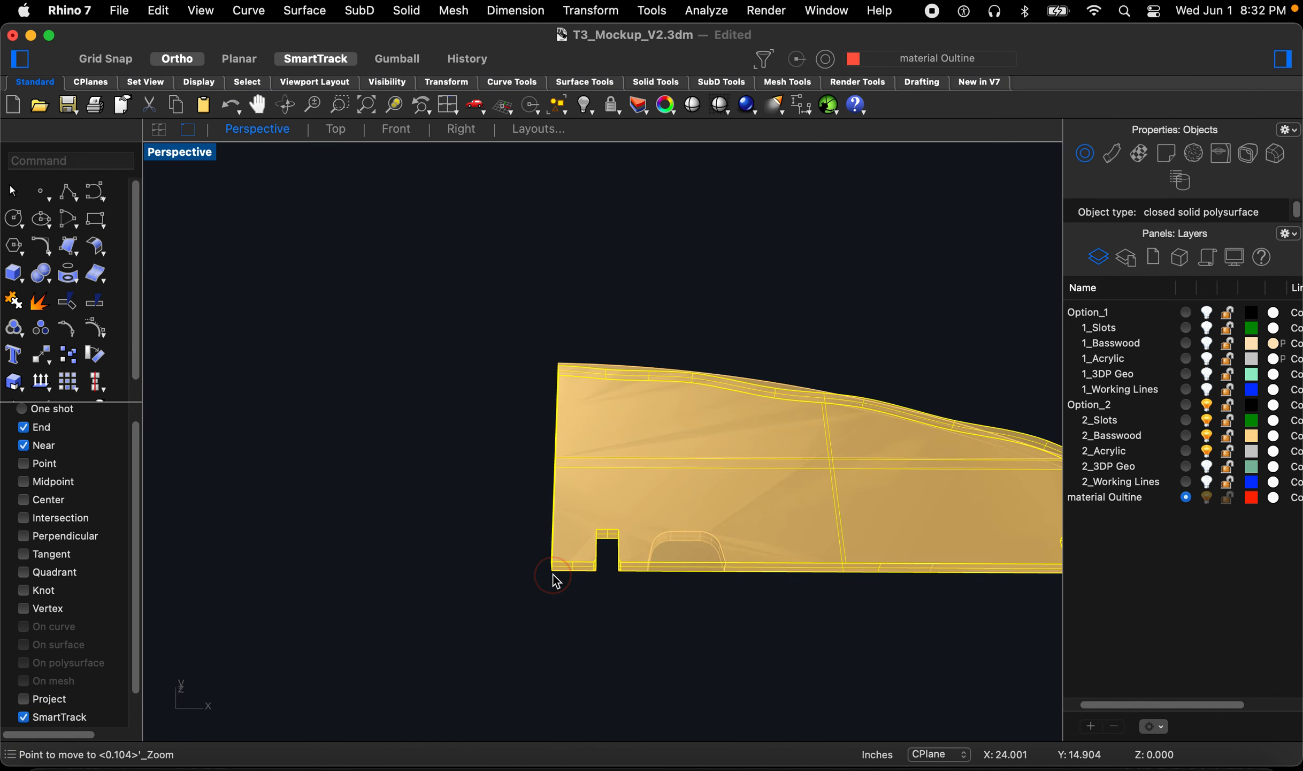
pyautogui.press('space')
pyautogui.click(481, 576)
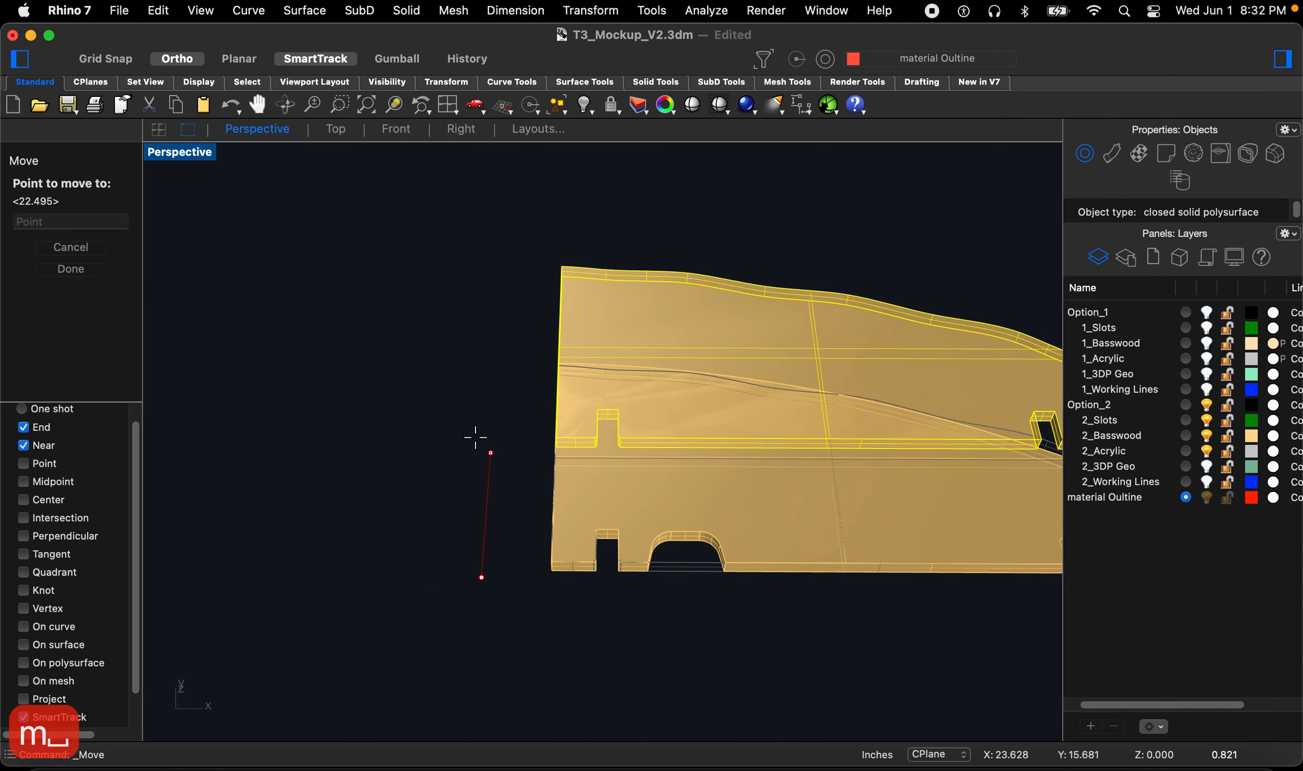
pyautogui.click(474, 366)
# Step: Select the two leftover pieces and move them into a fifth column at the sheet outline's lower edge
pyautogui.scroll(-3, 471, 407)
pyautogui.moveTo(602, 544); pyautogui.dragTo(492, 336)
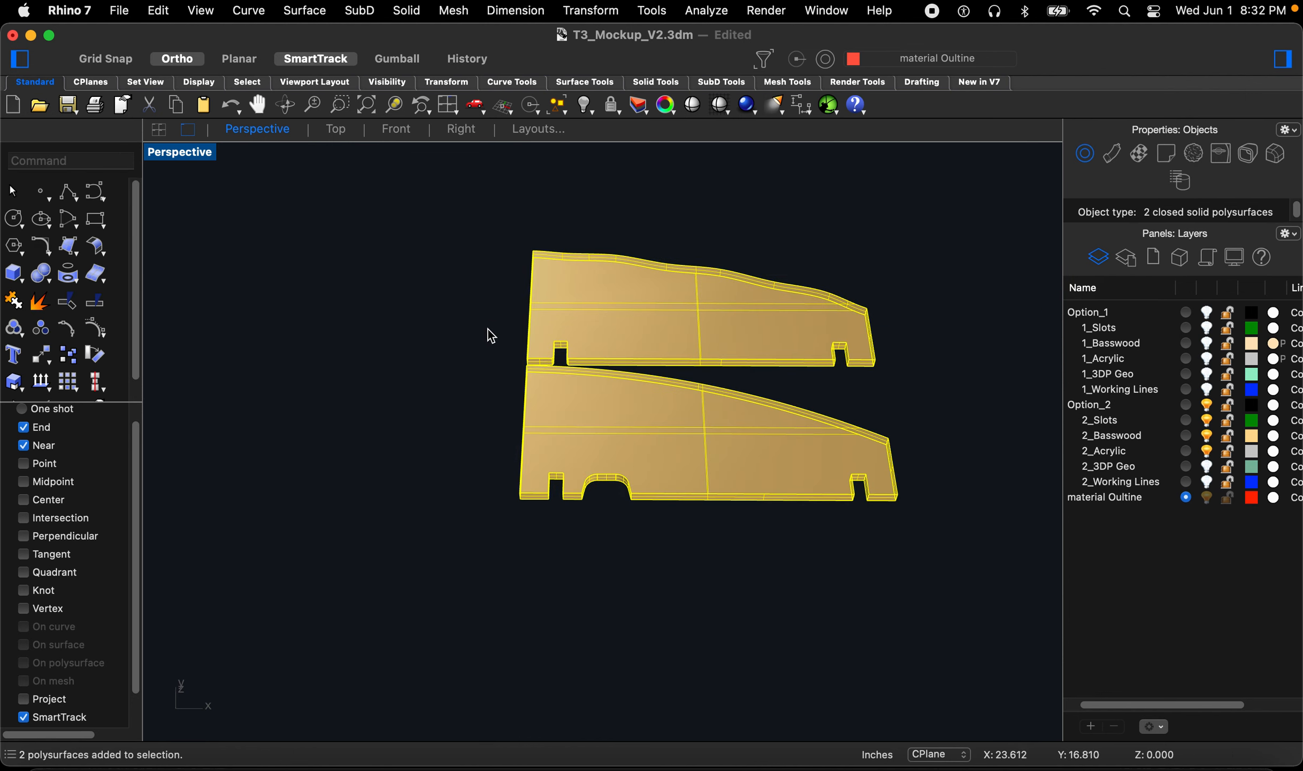
pyautogui.press('space')
pyautogui.scroll(3, 517, 506)
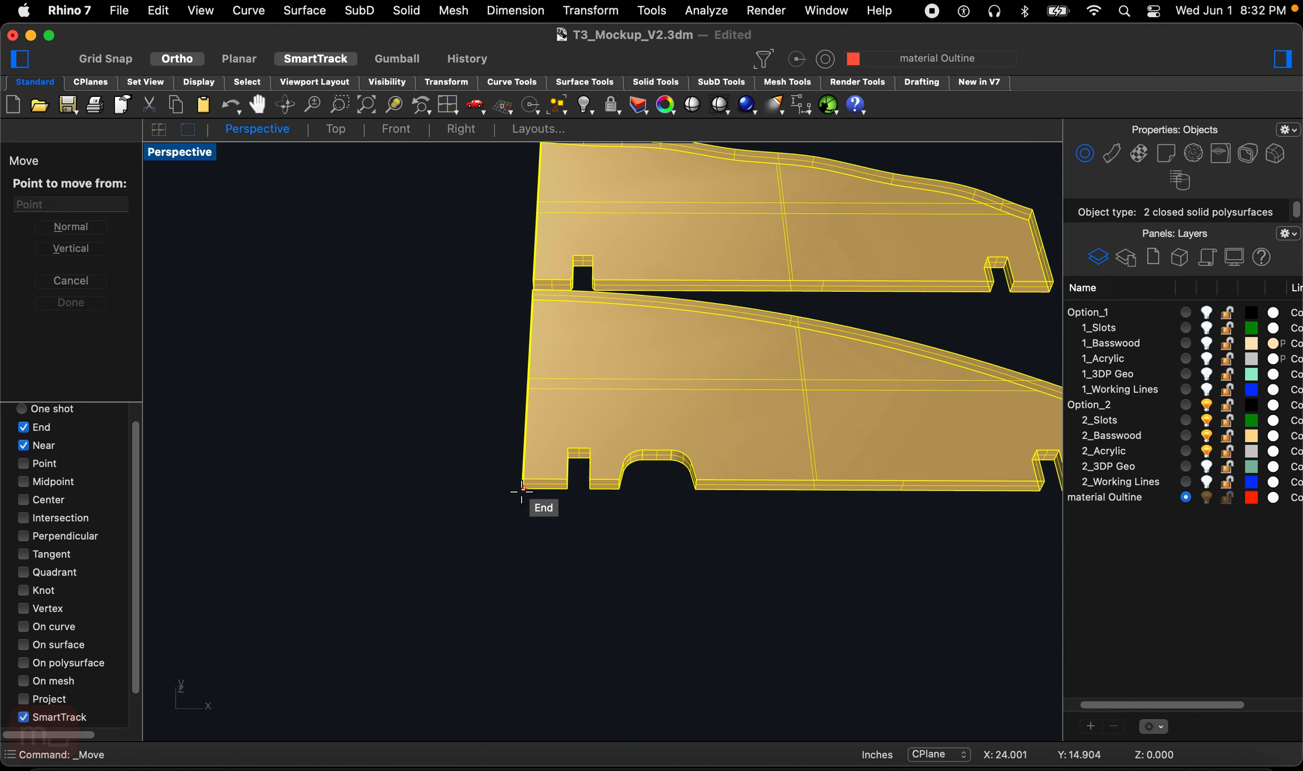
pyautogui.click(521, 490)
pyautogui.scroll(-5, 379, 428)
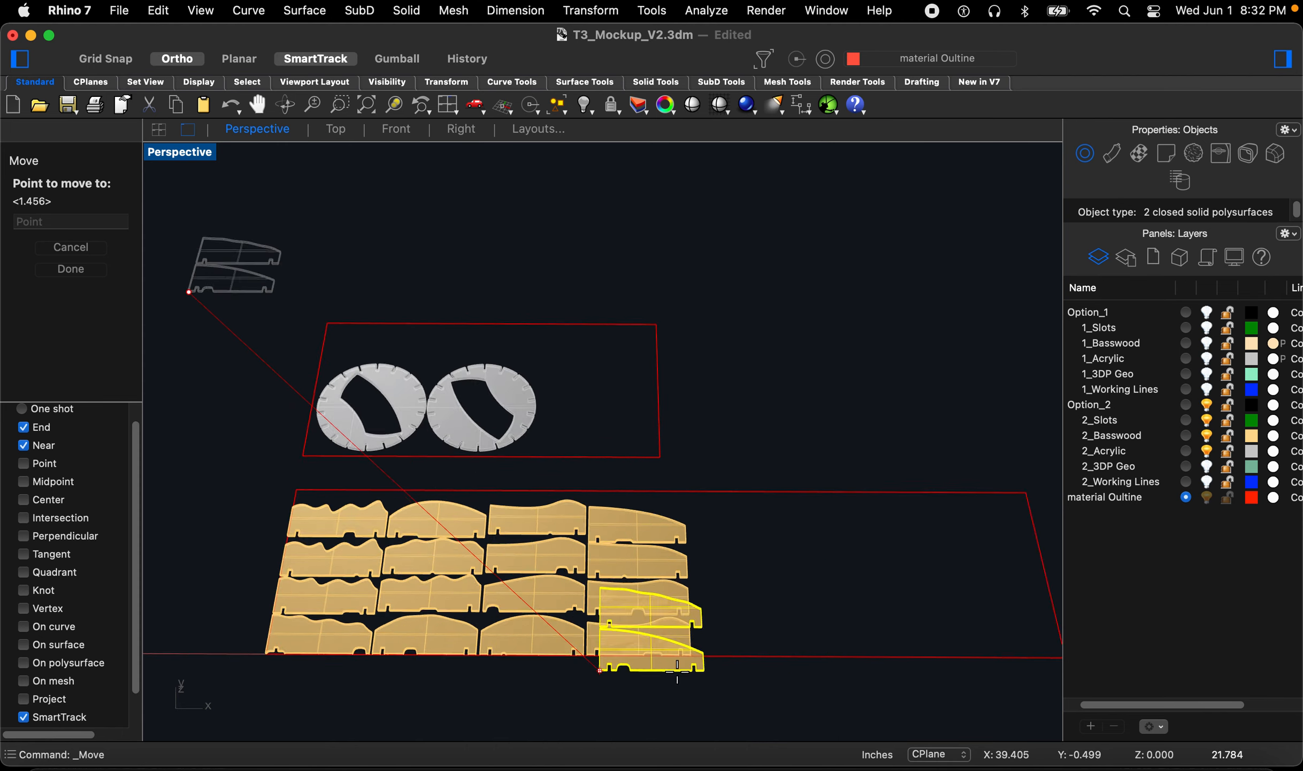
pyautogui.scroll(10, 670, 672)
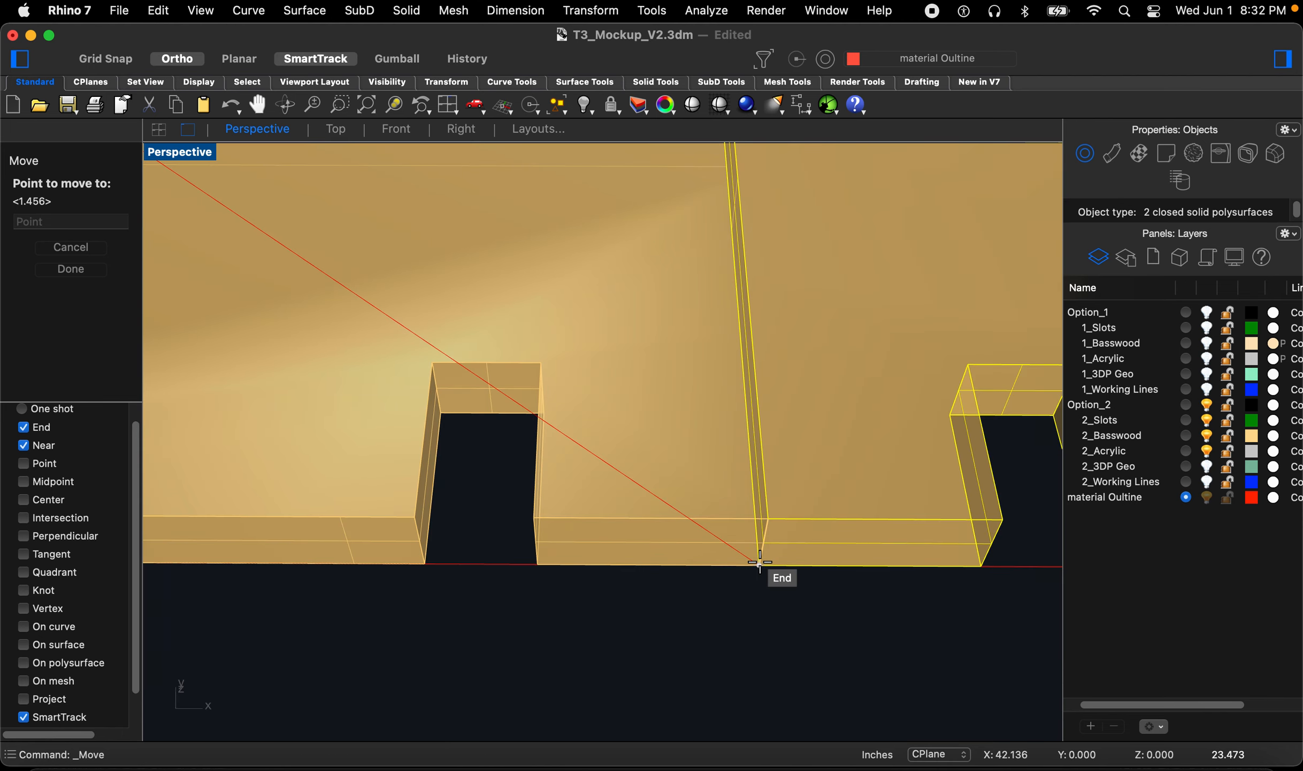
pyautogui.click(759, 562)
# Step: Nudge the fifth column pieces slightly into alignment with the fourth column, then deselect
pyautogui.scroll(-5, 567, 612)
pyautogui.press('space')
pyautogui.scroll(3, 586, 629)
pyautogui.click(585, 629)
pyautogui.click(589, 629)
pyautogui.scroll(-3, 804, 421)
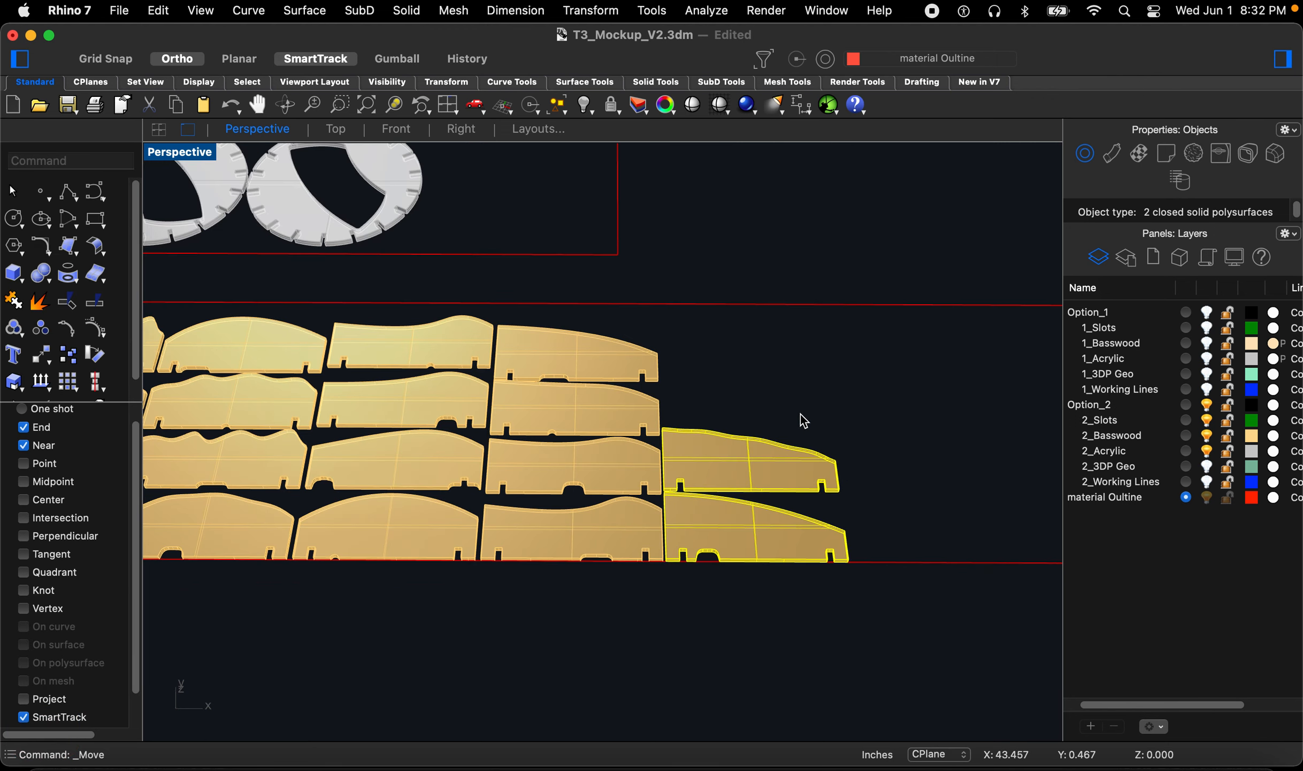
pyautogui.scroll(-3, 804, 421)
pyautogui.press('Escape')
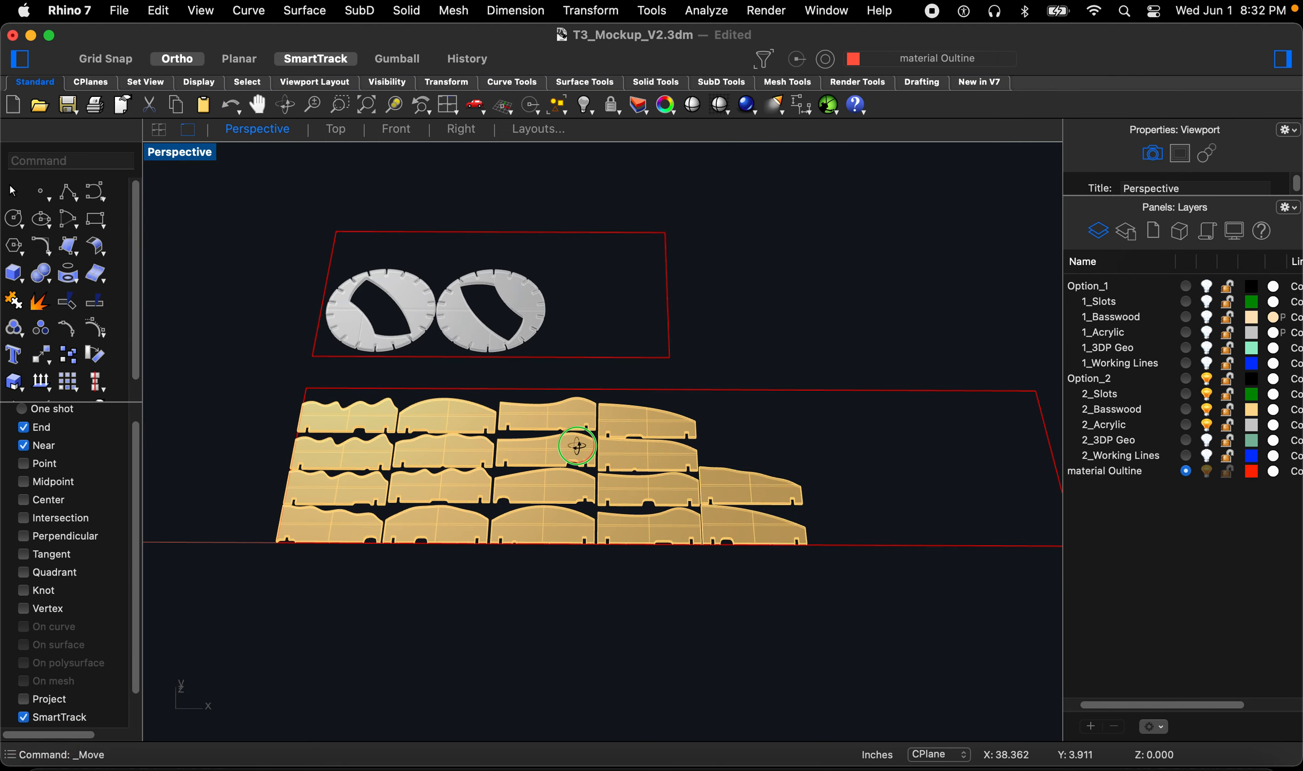
# Step: Select the fifth column pieces again and move them slightly to tighten the layout
pyautogui.scroll(1, 581, 451)
pyautogui.scroll(-2, 576, 460)
pyautogui.scroll(5, 793, 437)
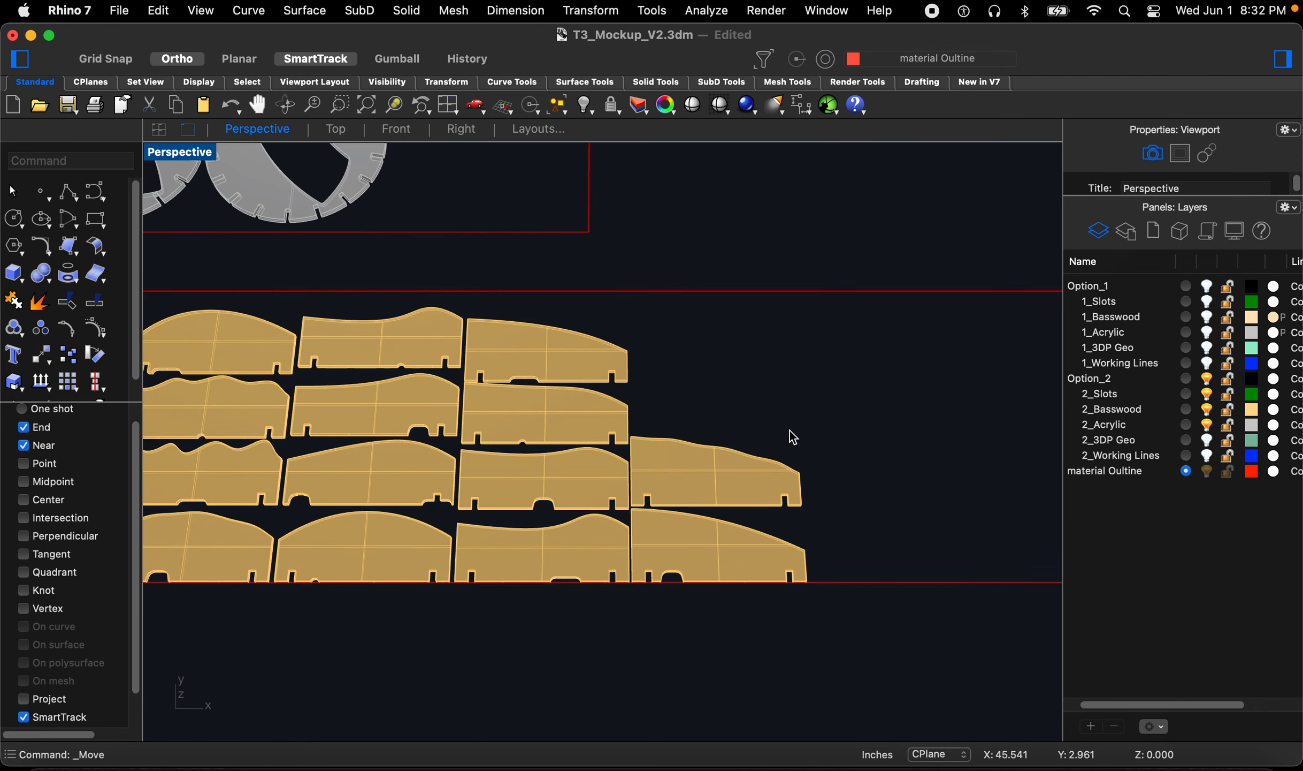
pyautogui.scroll(-2, 793, 437)
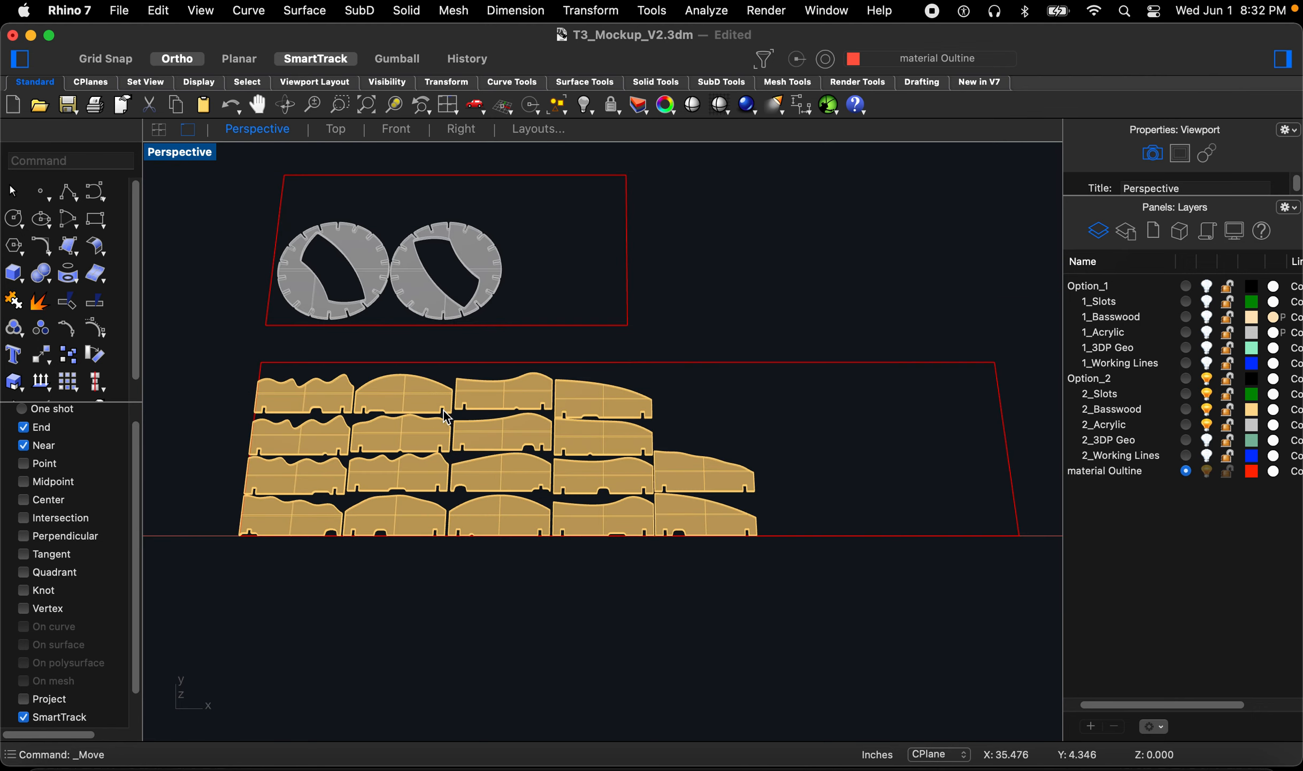
pyautogui.scroll(5, 786, 518)
pyautogui.moveTo(829, 550); pyautogui.dragTo(681, 486)
pyautogui.write('m')
pyautogui.press('Return')
pyautogui.click(669, 379)
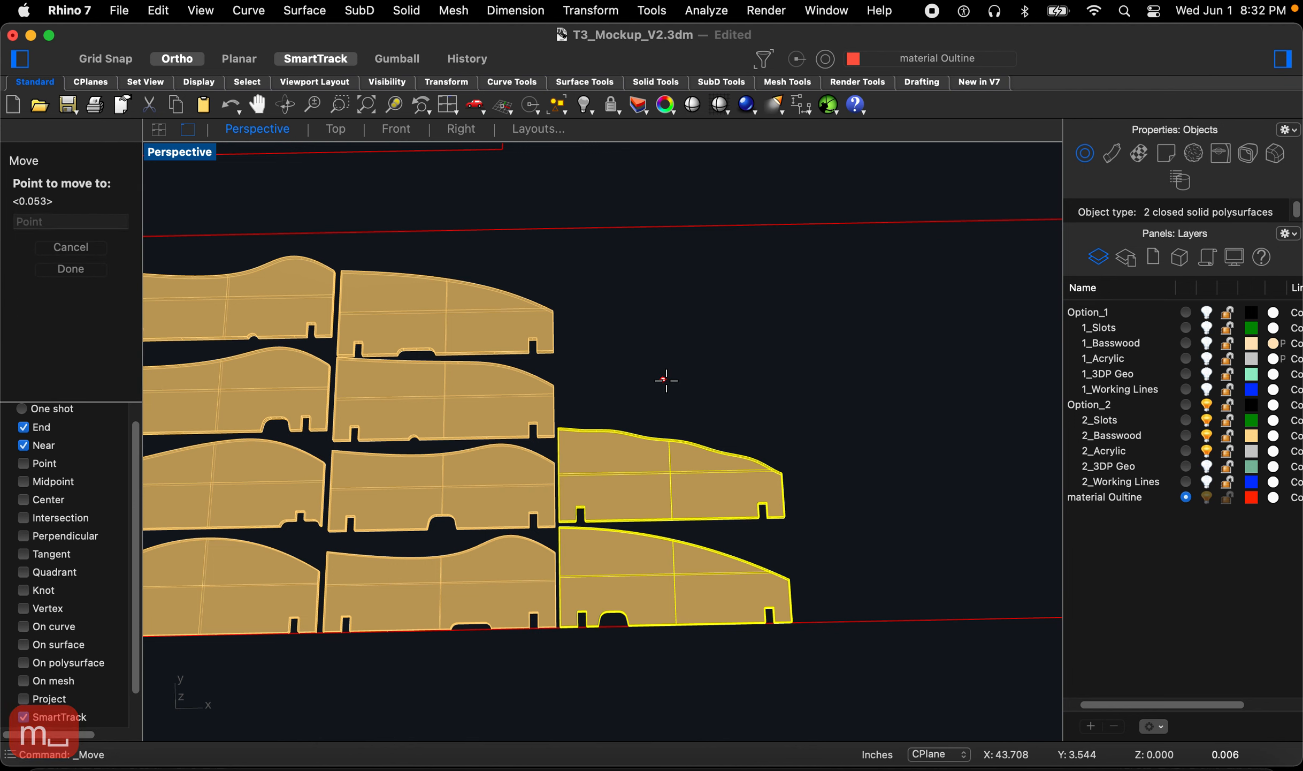
pyautogui.click(669, 379)
pyautogui.click(748, 400)
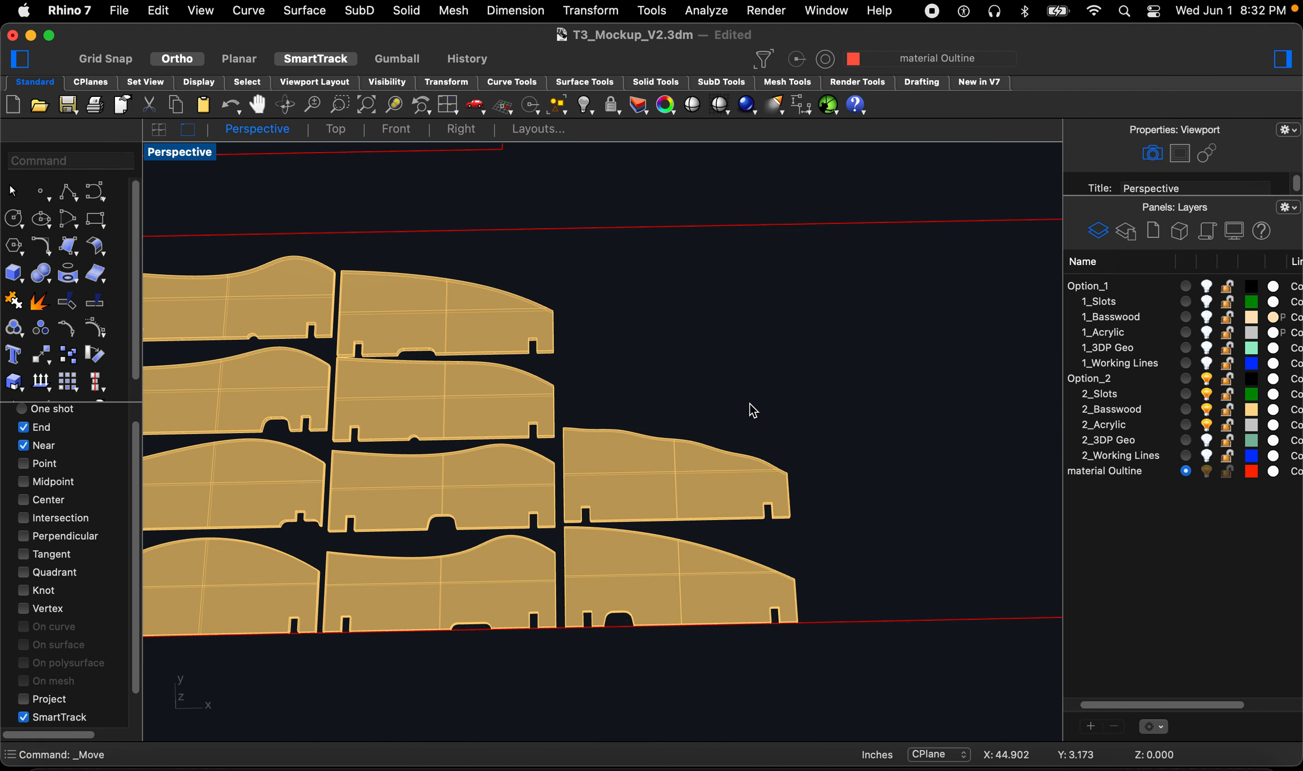
# Step: Switch to Front view and examine whether all nested pieces lie flat on the sheet plane
pyautogui.scroll(-10, 777, 448)
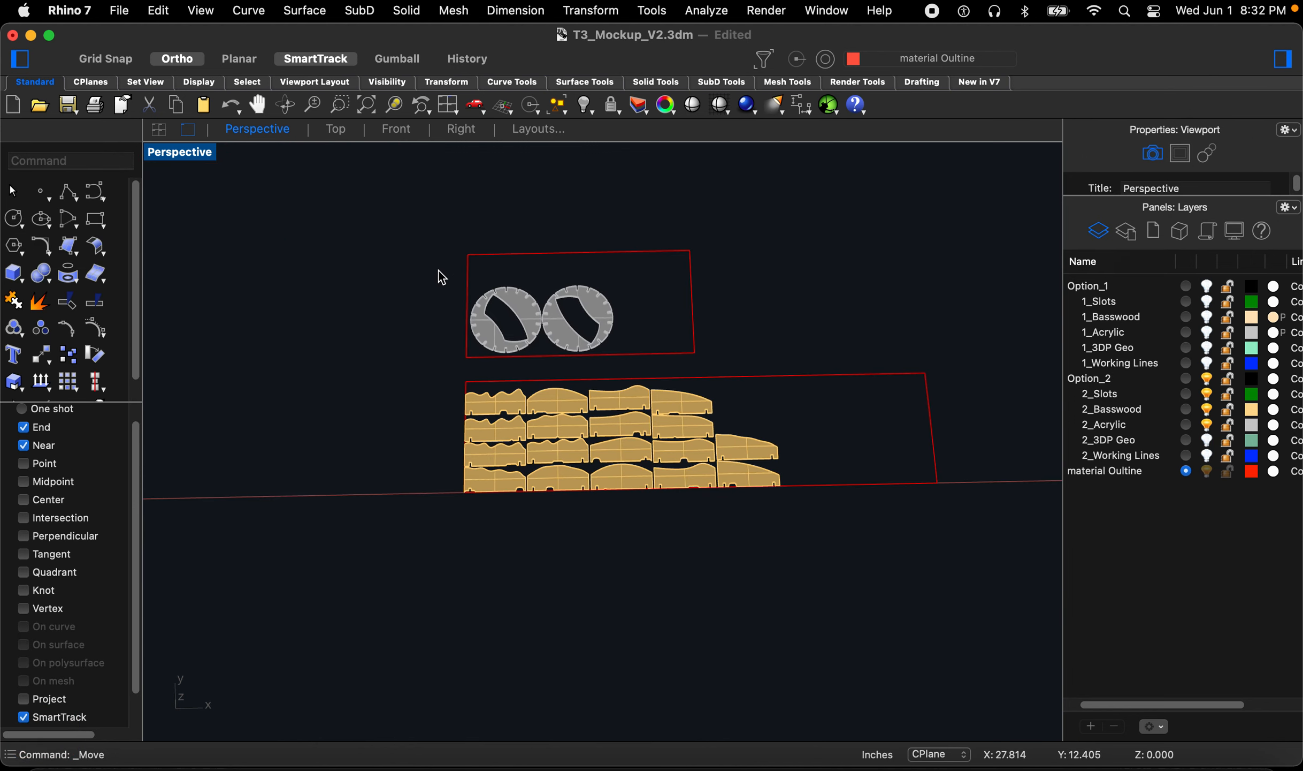
pyautogui.click(396, 130)
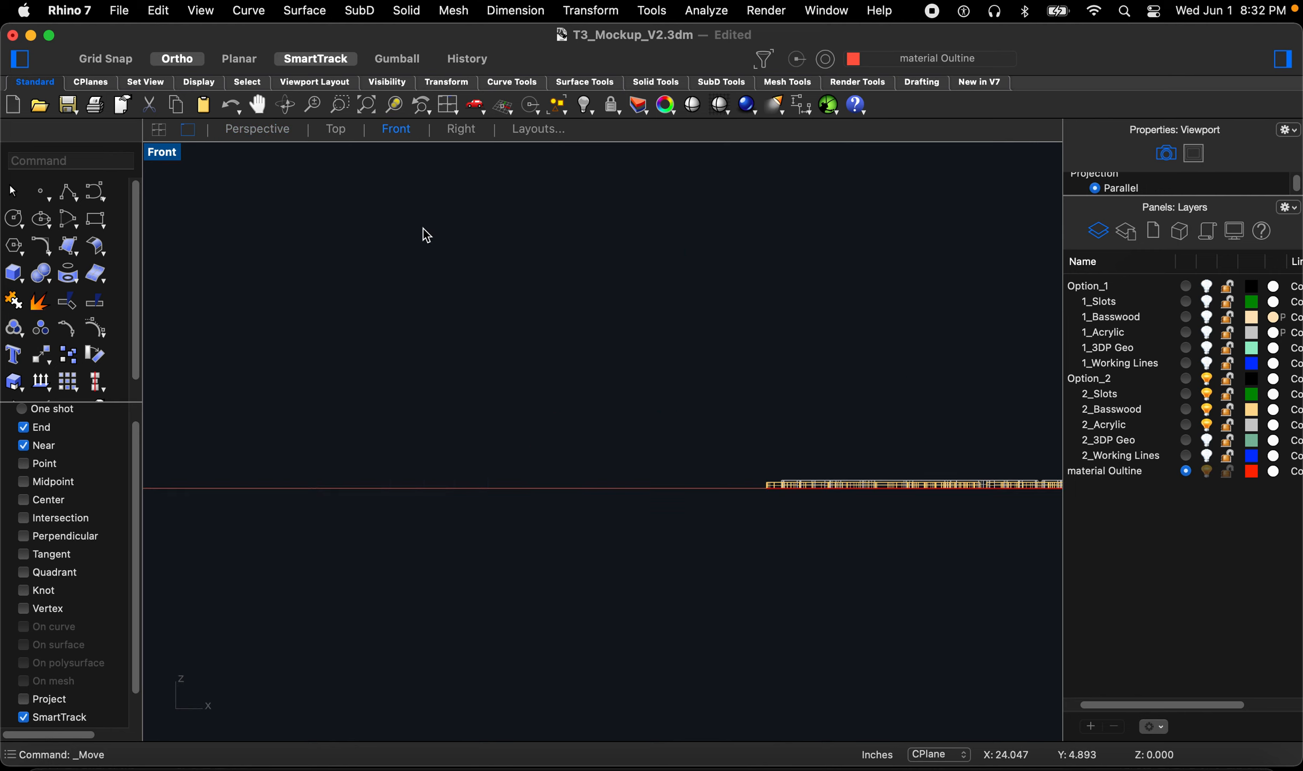
pyautogui.scroll(4, 821, 427)
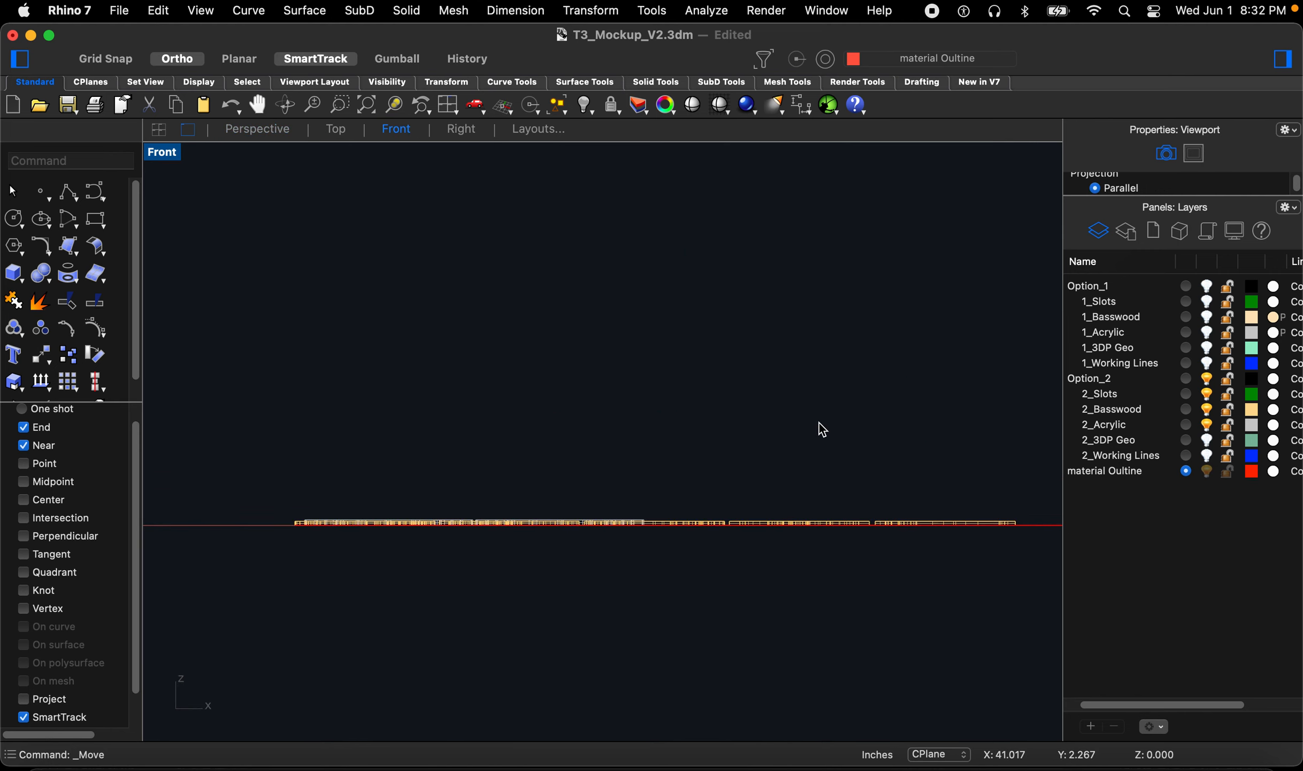
pyautogui.scroll(-2, 857, 467)
pyautogui.scroll(2, 894, 457)
pyautogui.scroll(2, 975, 473)
pyautogui.scroll(-1, 963, 479)
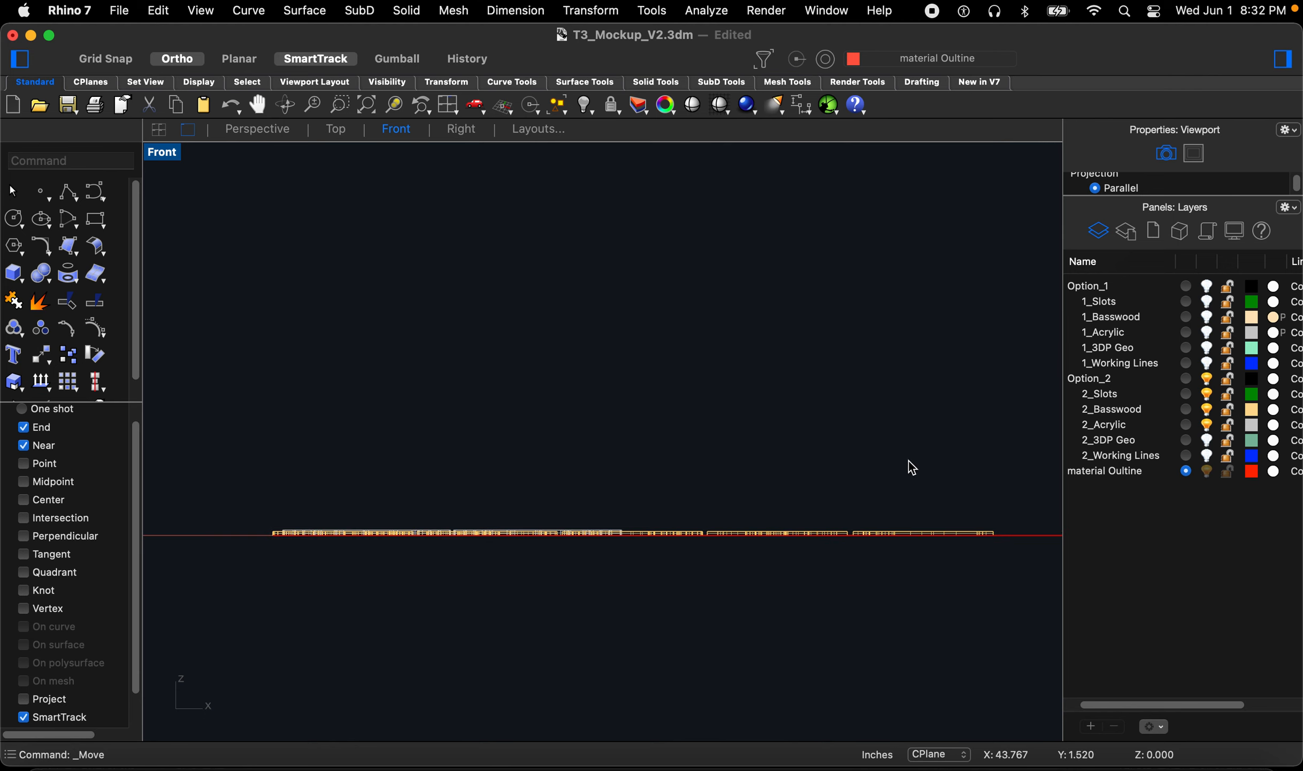
# Step: In Front view, explode the nested pieces into surfaces and delete the surfaces selected above the sheet plane
pyautogui.press('z')
pyautogui.press('space')
pyautogui.moveTo(235, 511); pyautogui.dragTo(1019, 572)
pyautogui.moveTo(1046, 401); pyautogui.dragTo(156, 437)
pyautogui.write('explode')
pyautogui.press('Return')
pyautogui.moveTo(1045, 399); pyautogui.dragTo(168, 436)
pyautogui.press('BackSpace')
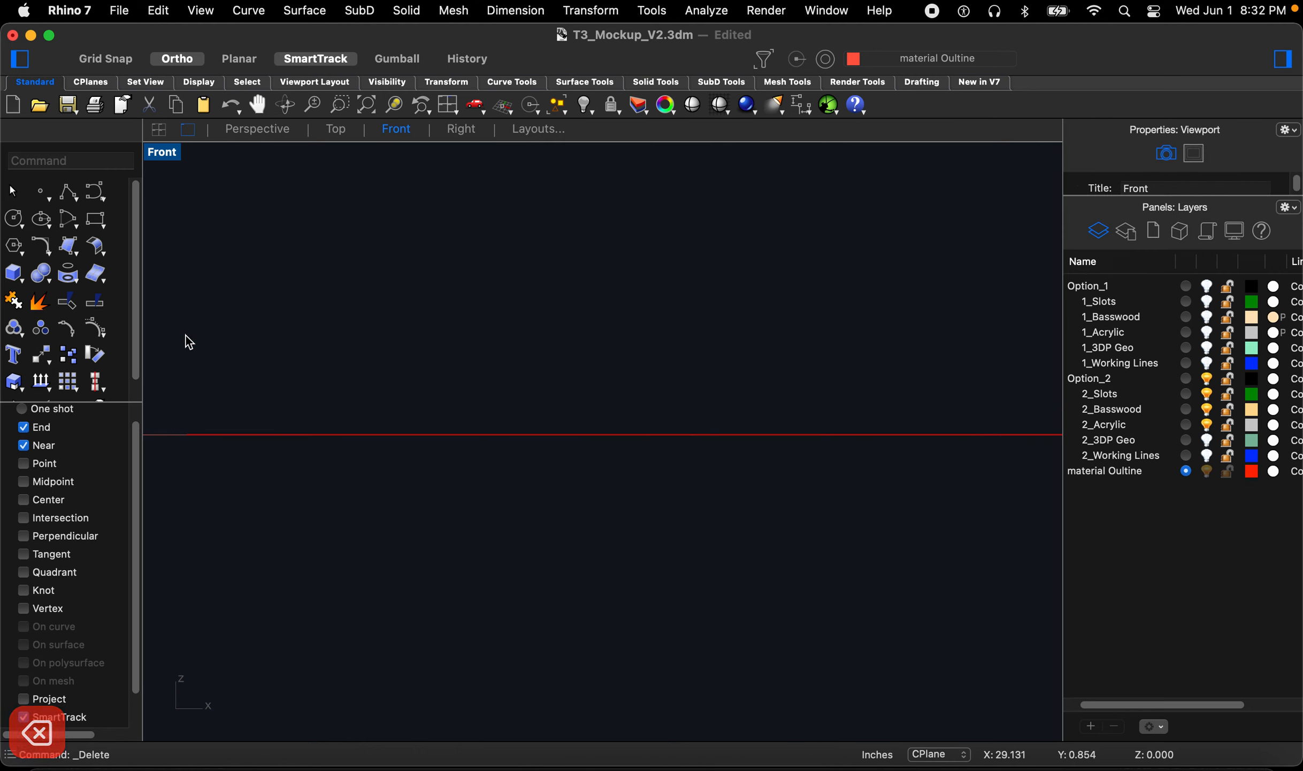
# Step: Return to Perspective and run DupBorder on all nested pieces and acrylic rings to extract their outline curves
pyautogui.click(254, 138)
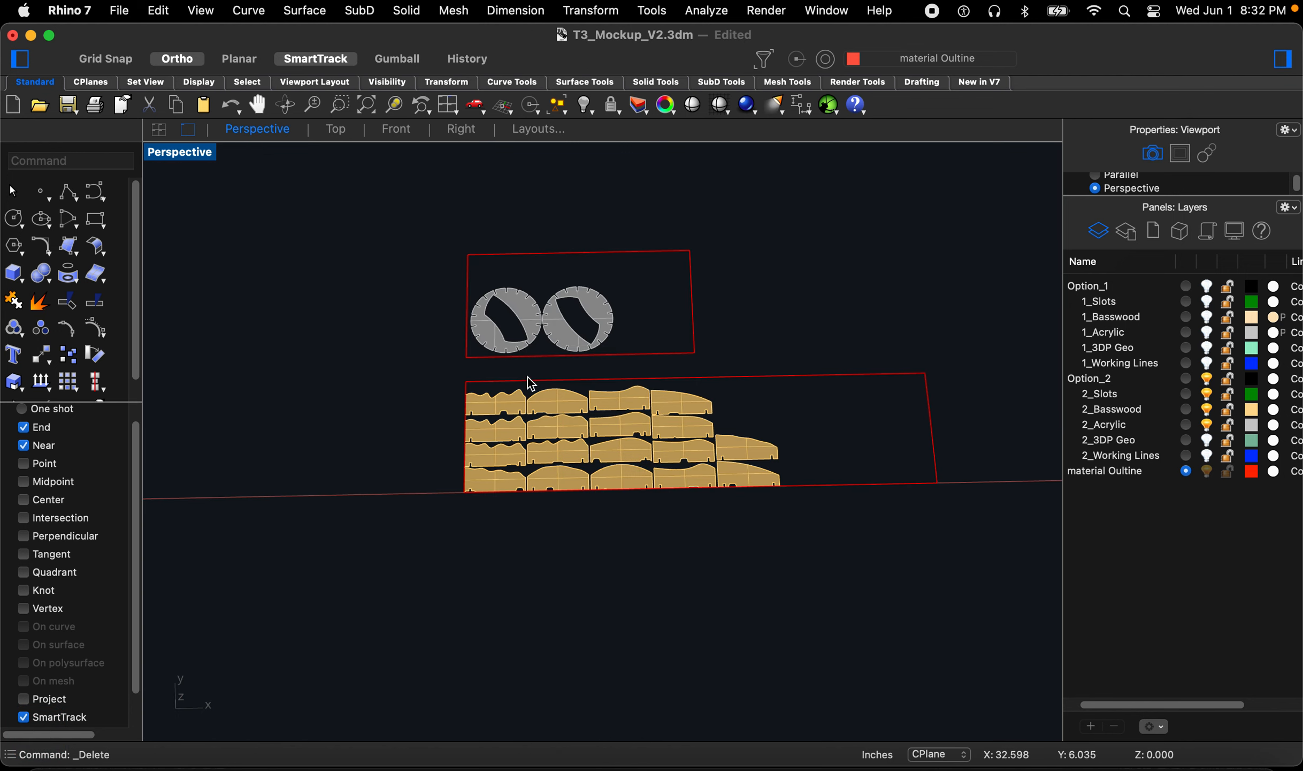
pyautogui.write('Dub')
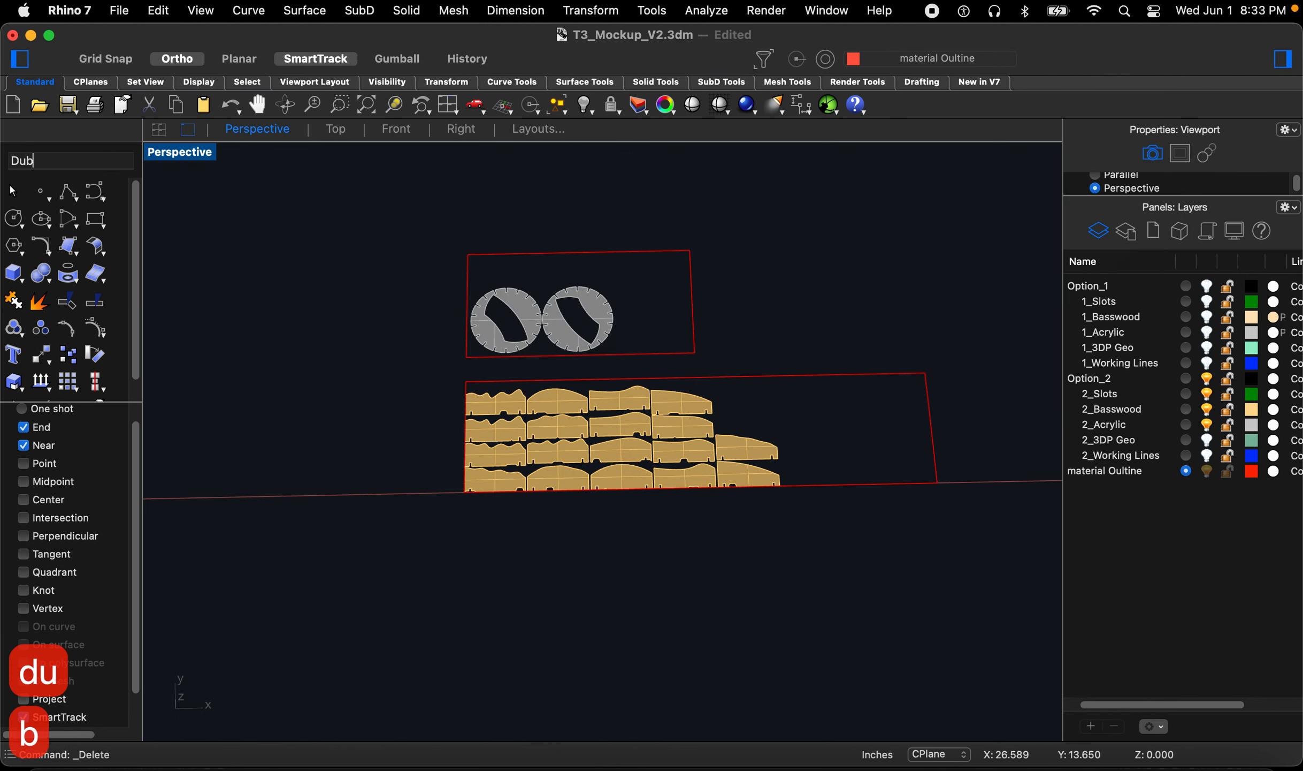
pyautogui.press('Down')
pyautogui.press('Return')
pyautogui.moveTo(347, 192); pyautogui.dragTo(867, 574)
pyautogui.press('Return')
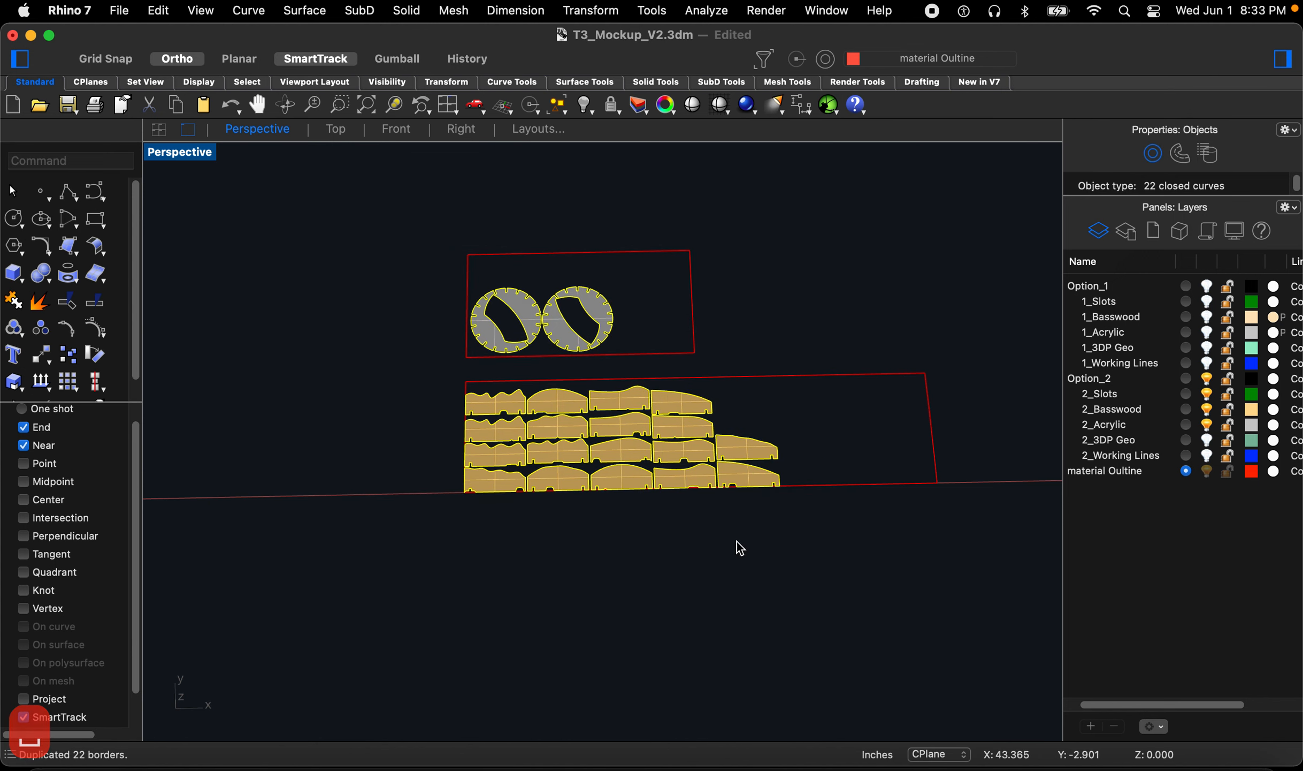
# Step: Delete the duplicated border curves and undo the deletion
pyautogui.scroll(-5, 735, 541)
pyautogui.scroll(5, 716, 510)
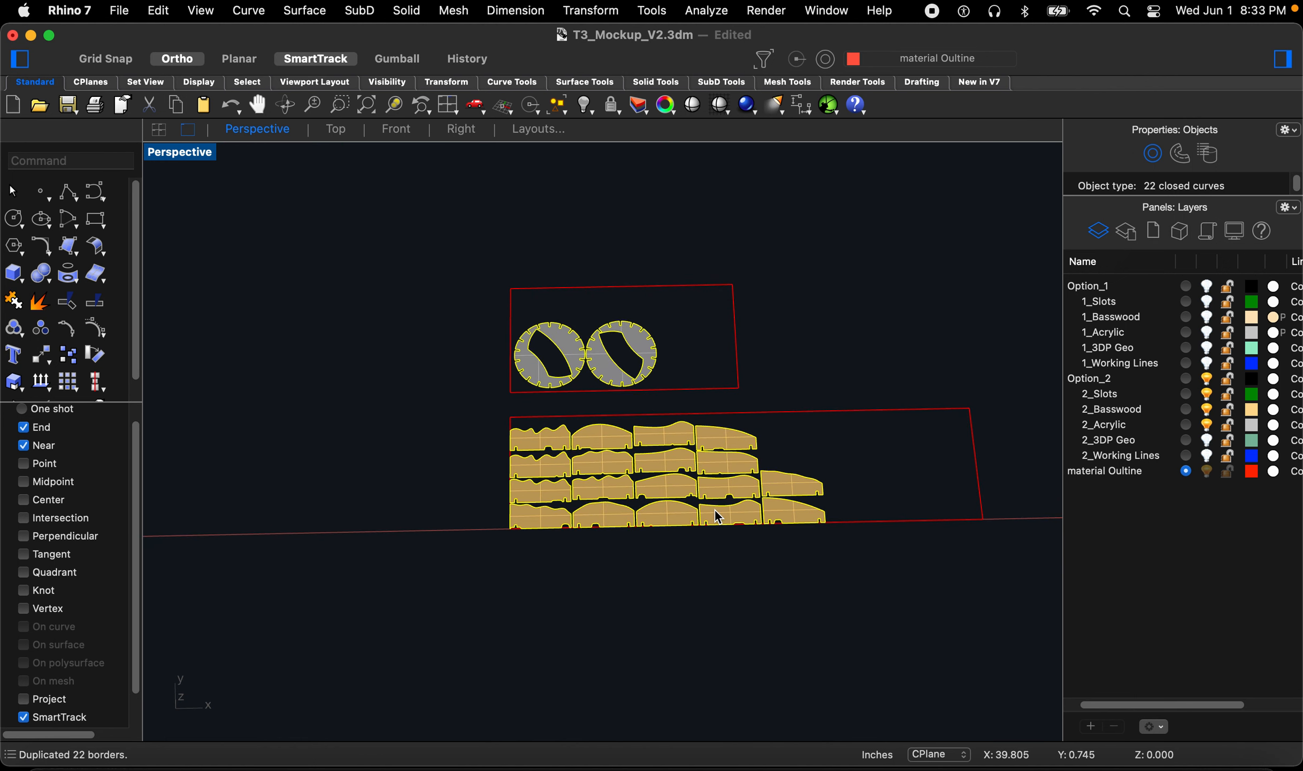
pyautogui.press('Delete')
pyautogui.press('super+z')
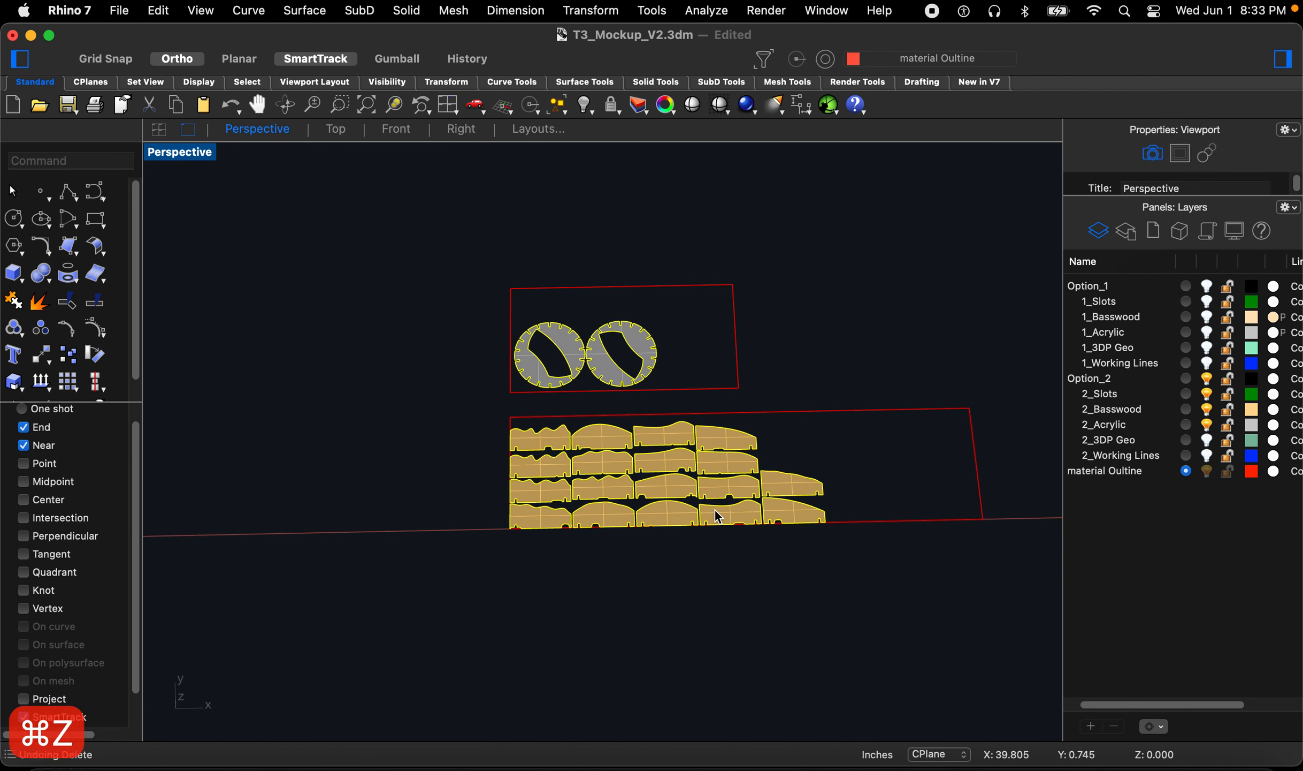
pyautogui.press('Escape')
pyautogui.scroll(2, 532, 441)
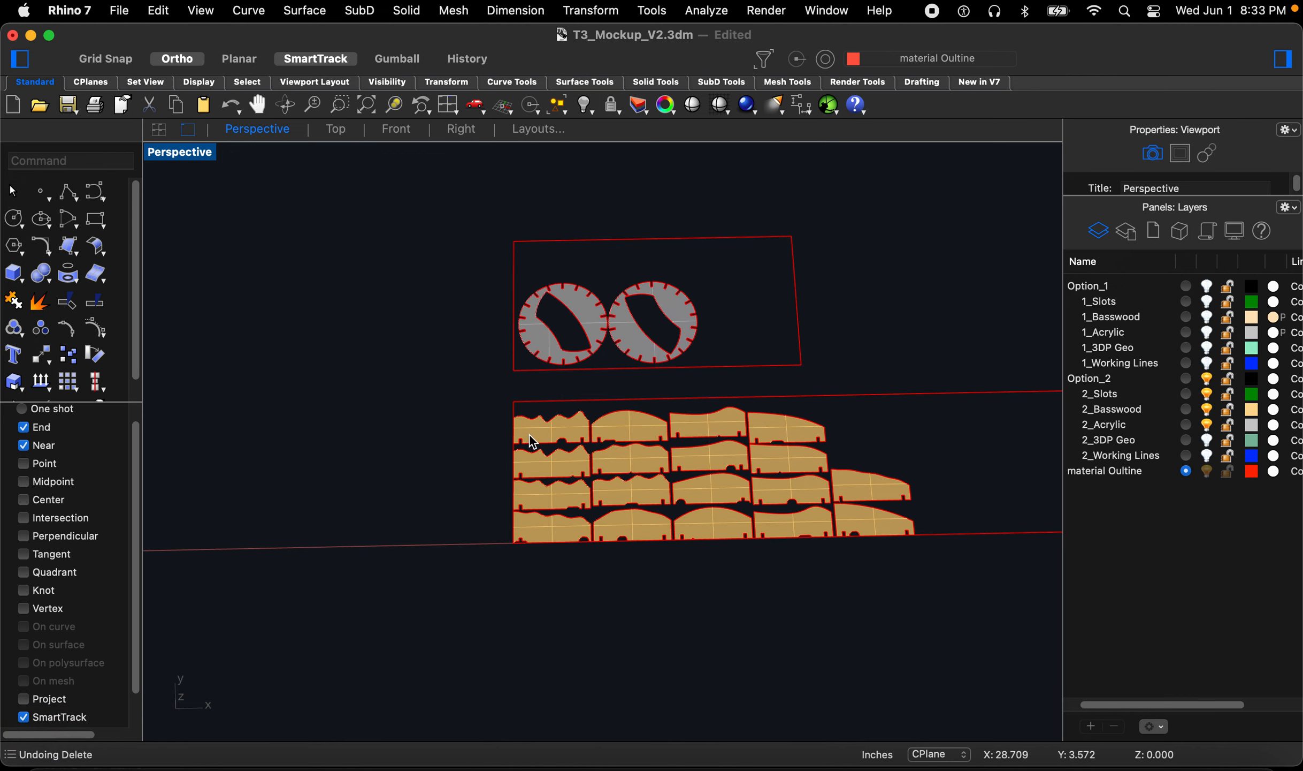
pyautogui.scroll(-3, 612, 442)
pyautogui.scroll(1, 615, 443)
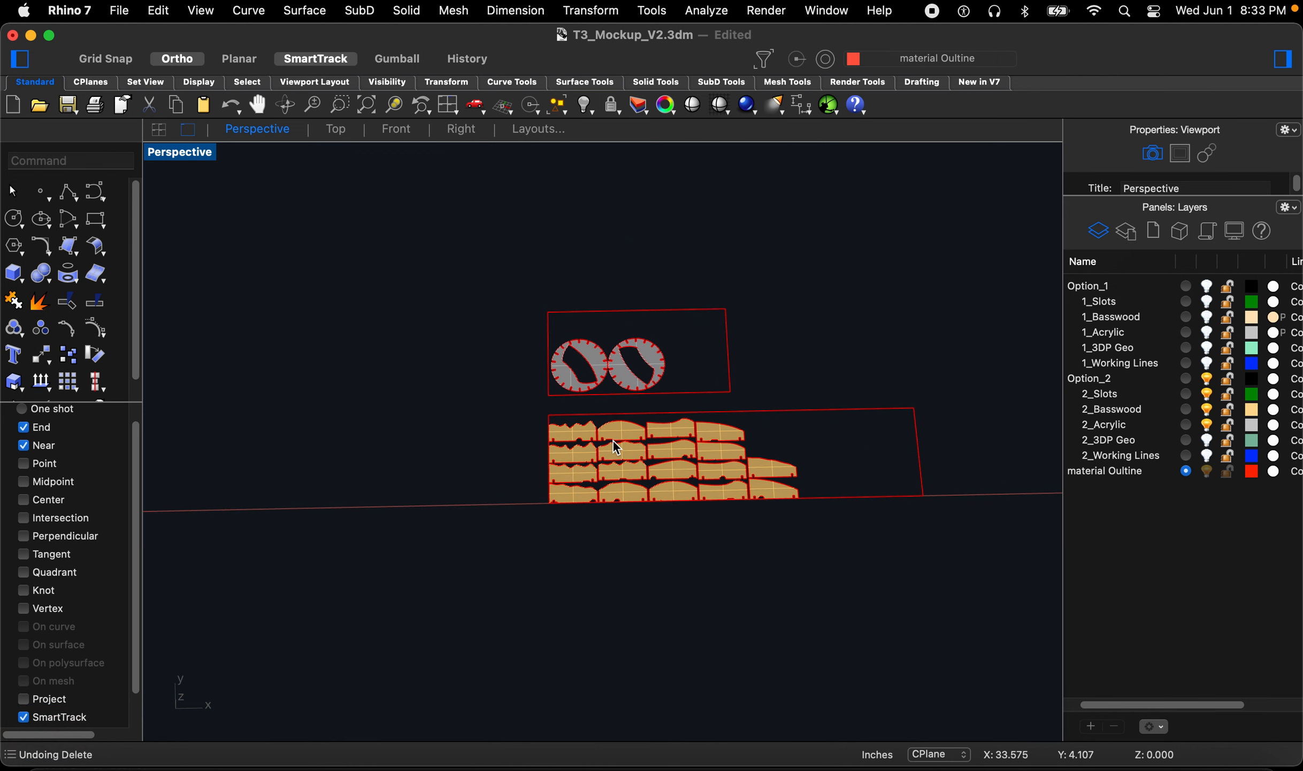
# Step: Select all surfaces and then all polysurfaces in turn to check which objects each selection includes
pyautogui.write('SelSrf')
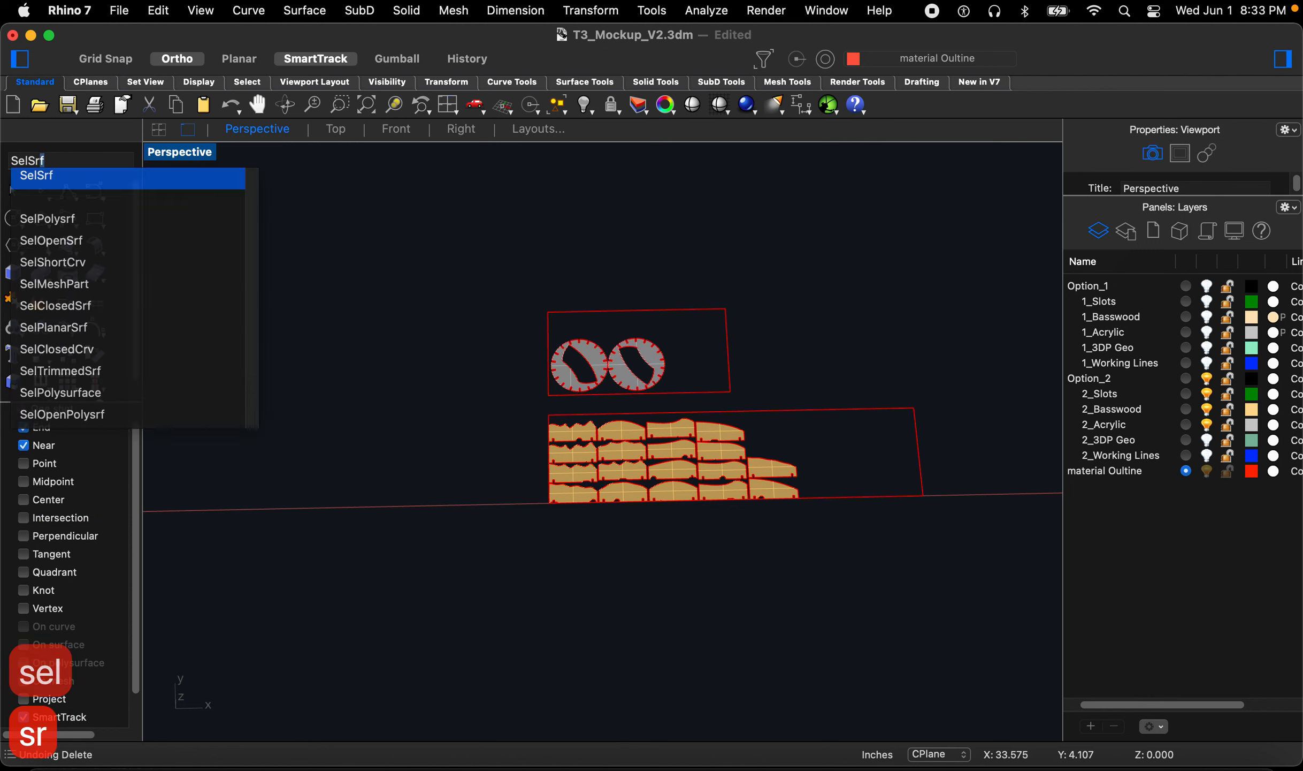
pyautogui.press('Return')
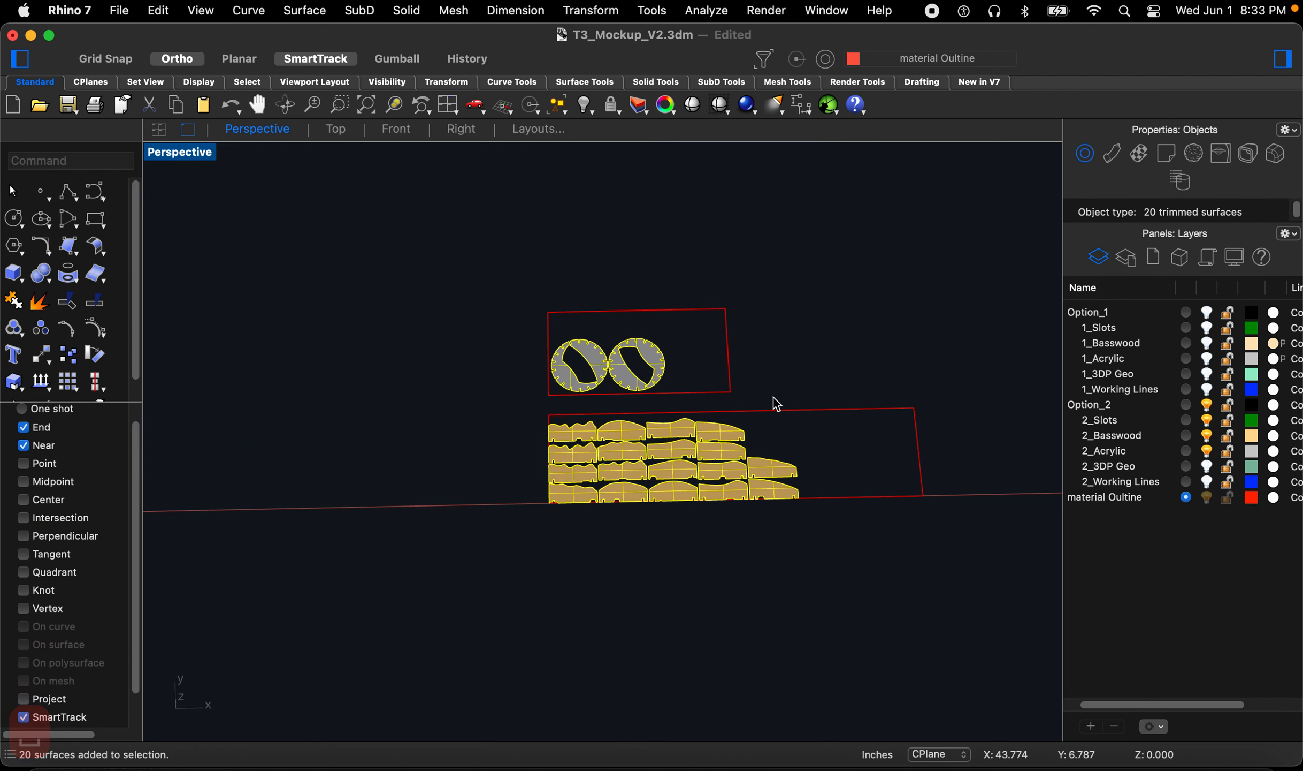
pyautogui.scroll(-2, 774, 404)
pyautogui.moveTo(513, 444); pyautogui.dragTo(467, 384, button='right')
pyautogui.scroll(2, 467, 384)
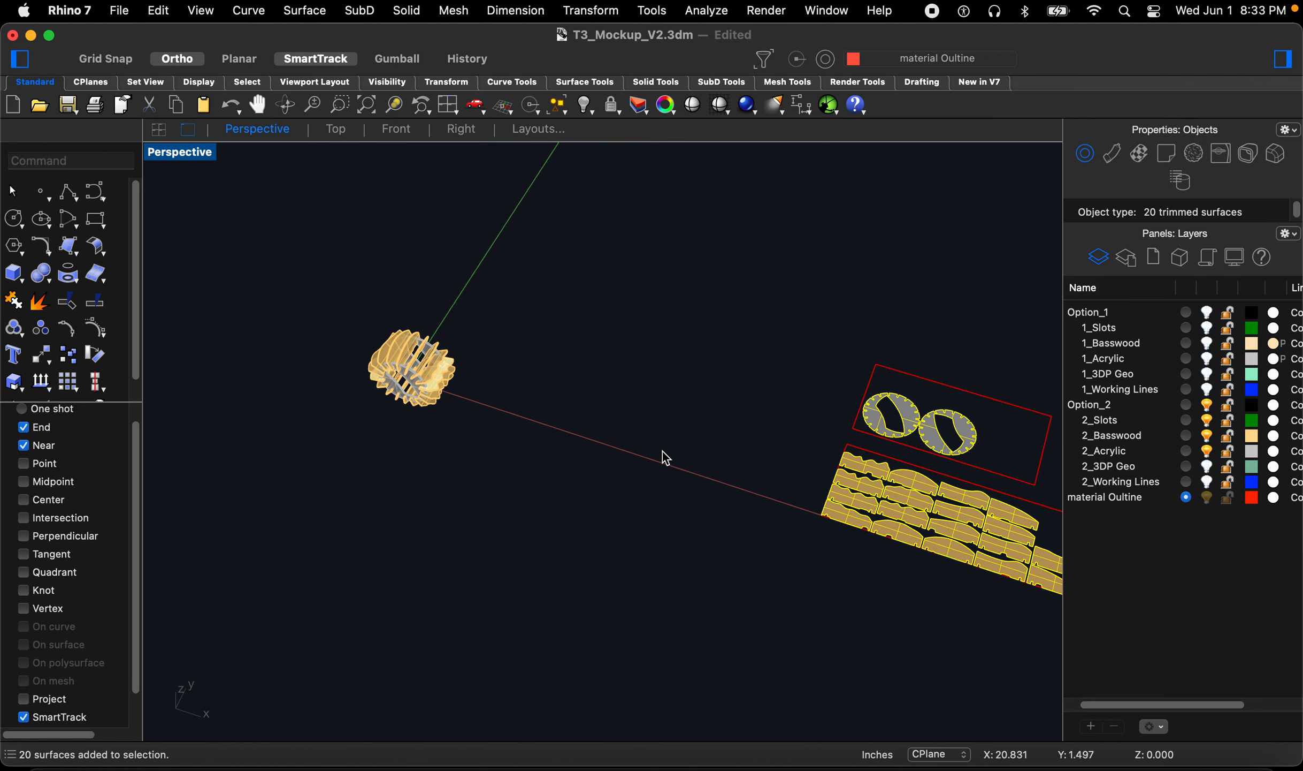
pyautogui.scroll(-2, 422, 391)
pyautogui.scroll(1, 673, 423)
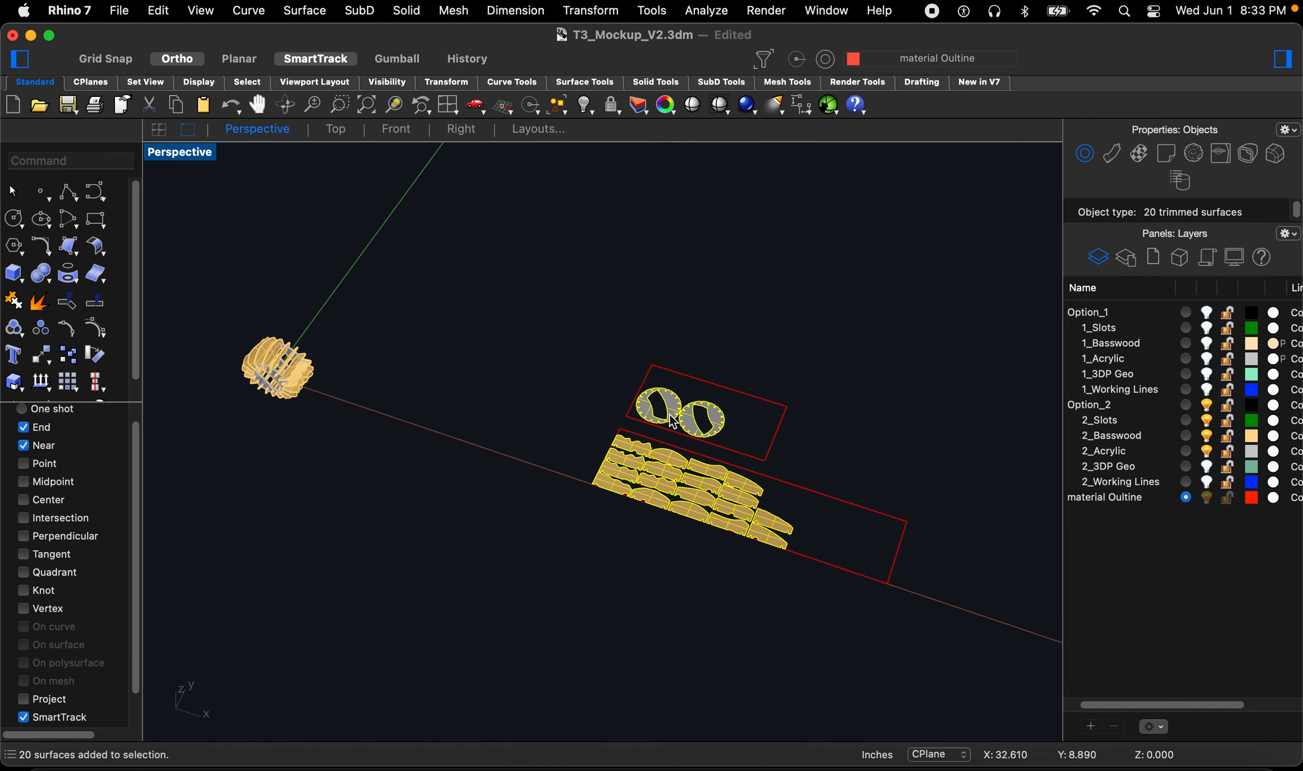
pyautogui.click(384, 369)
pyautogui.write('selp')
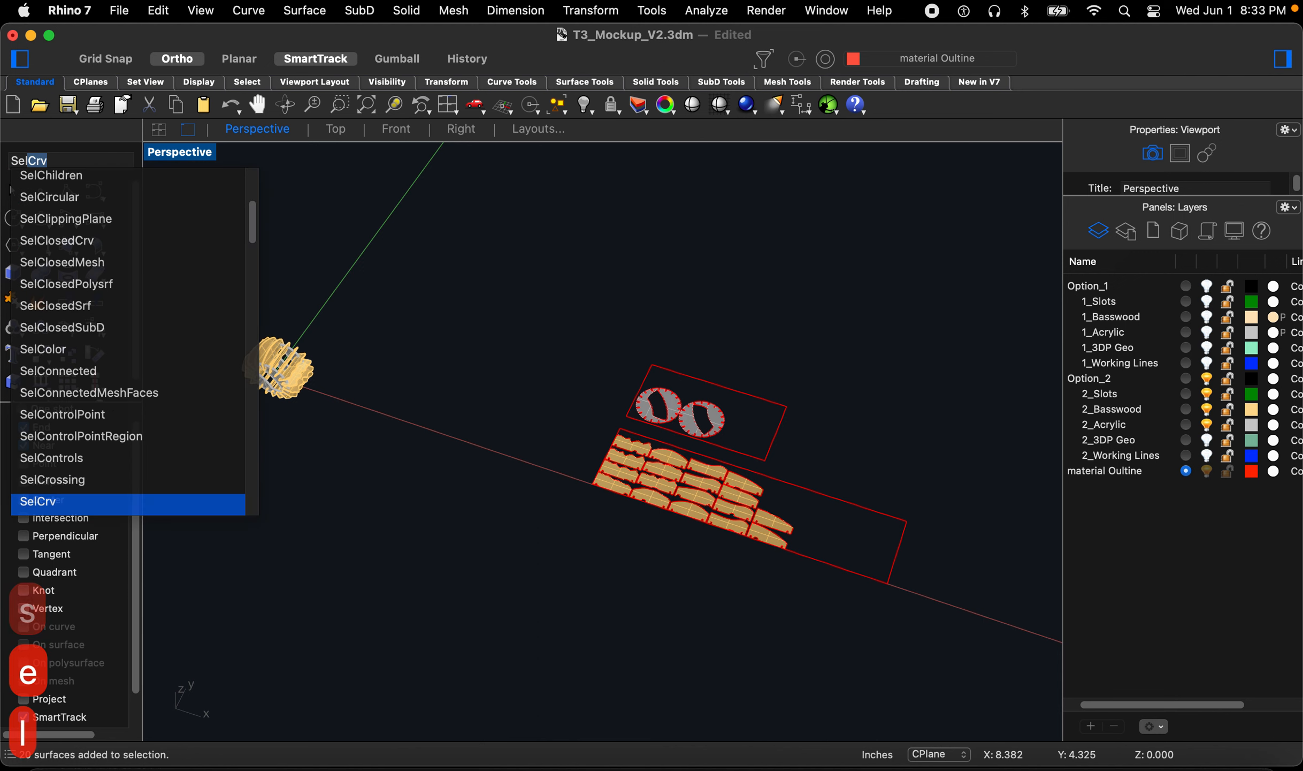
pyautogui.write('olyline')
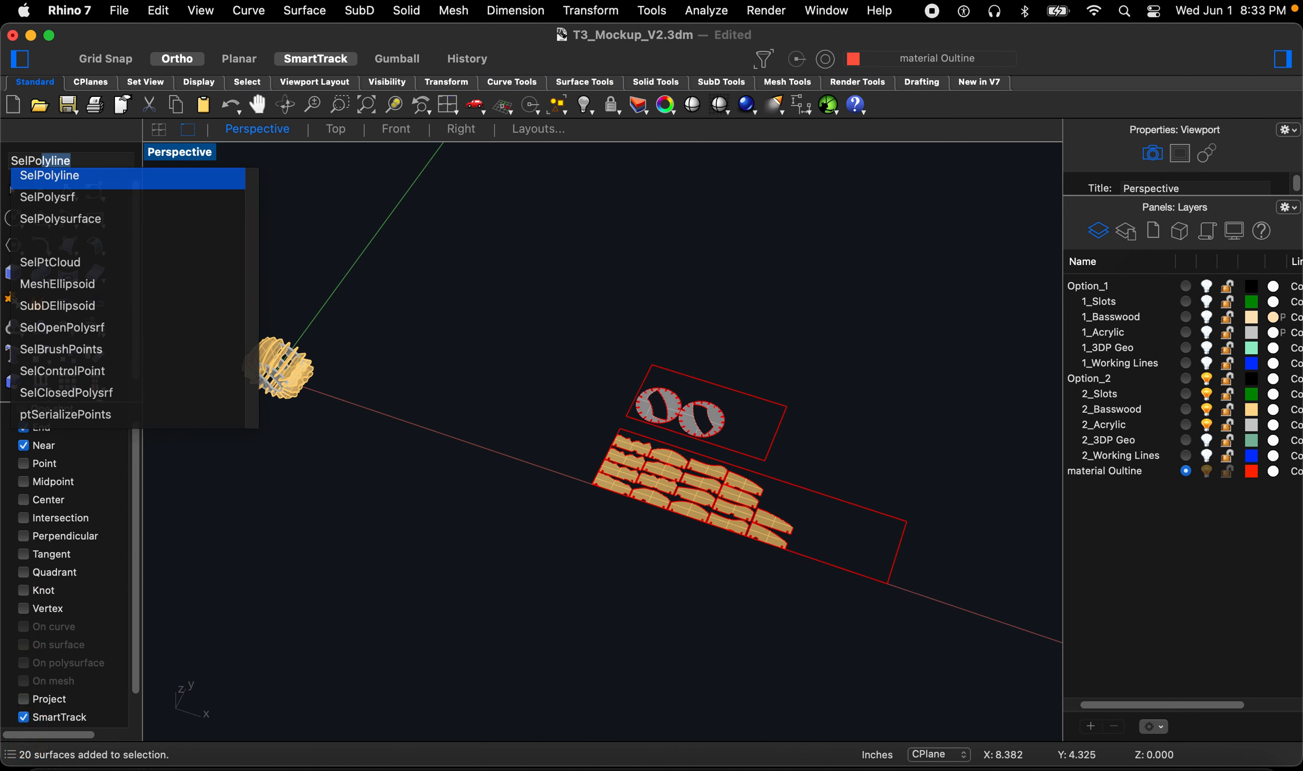
pyautogui.press('Down')
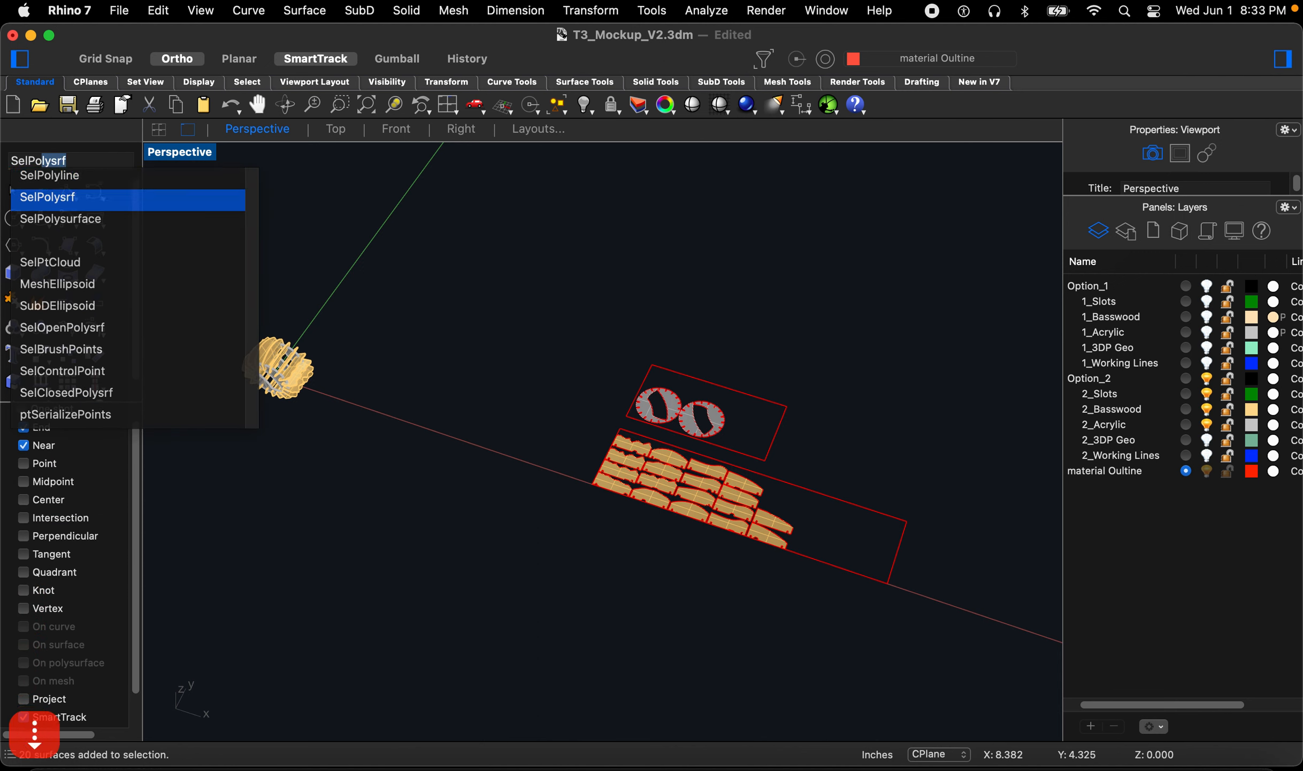
pyautogui.press('Return')
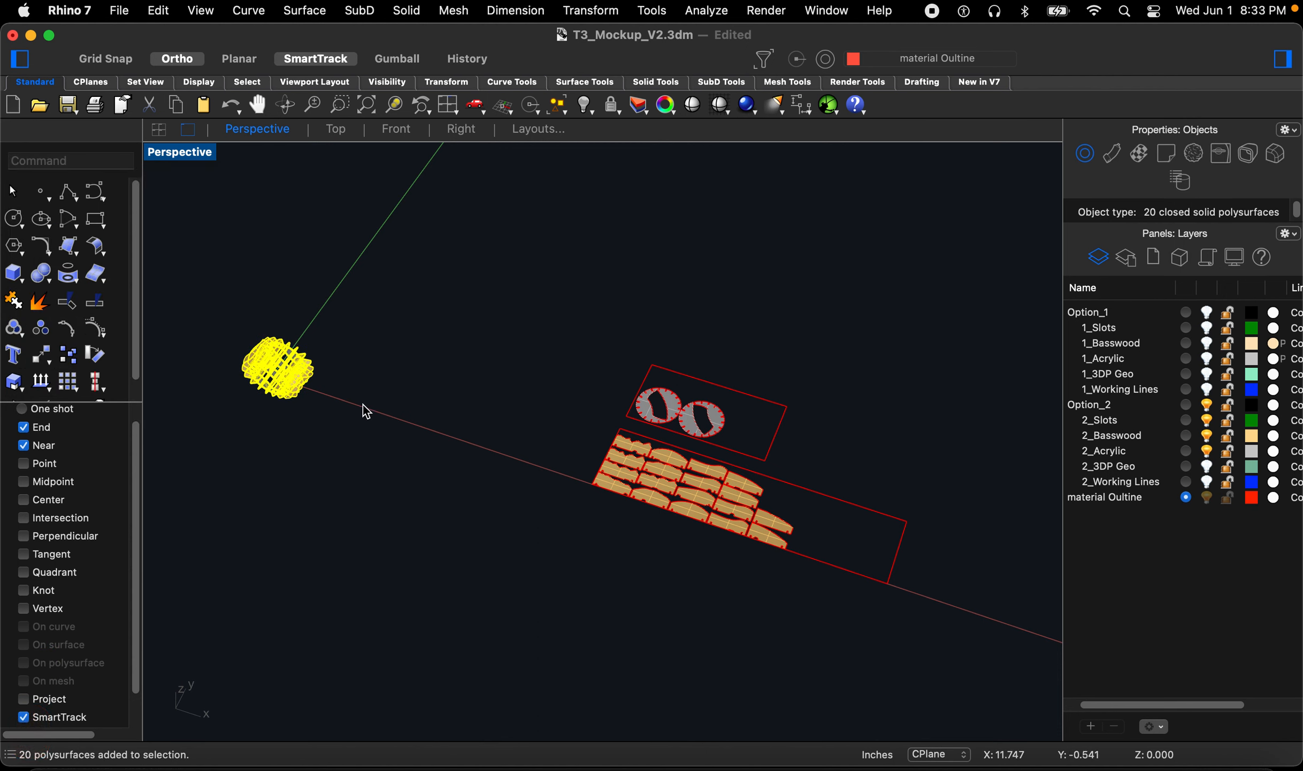
pyautogui.click(508, 409)
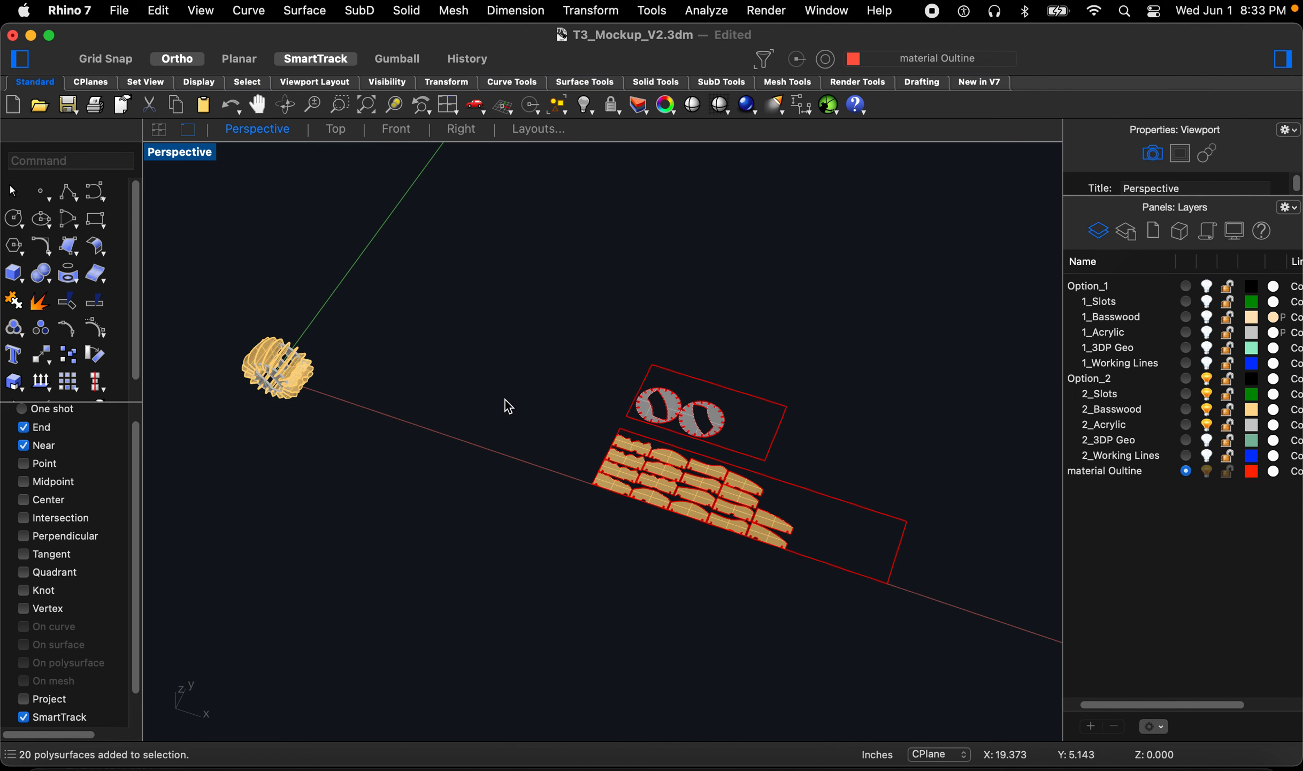
# Step: Select all surfaces of the nested pieces and delete them
pyautogui.write('SelSrf')
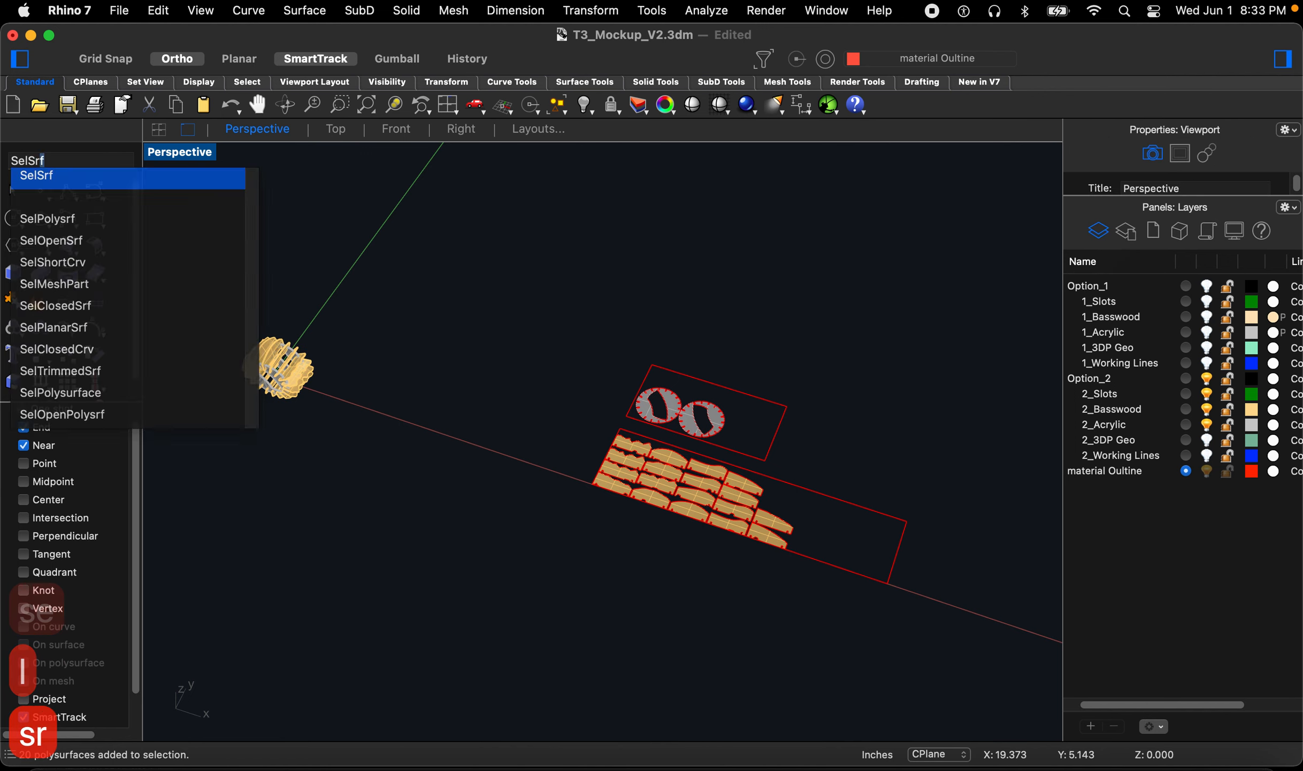
pyautogui.press('Return')
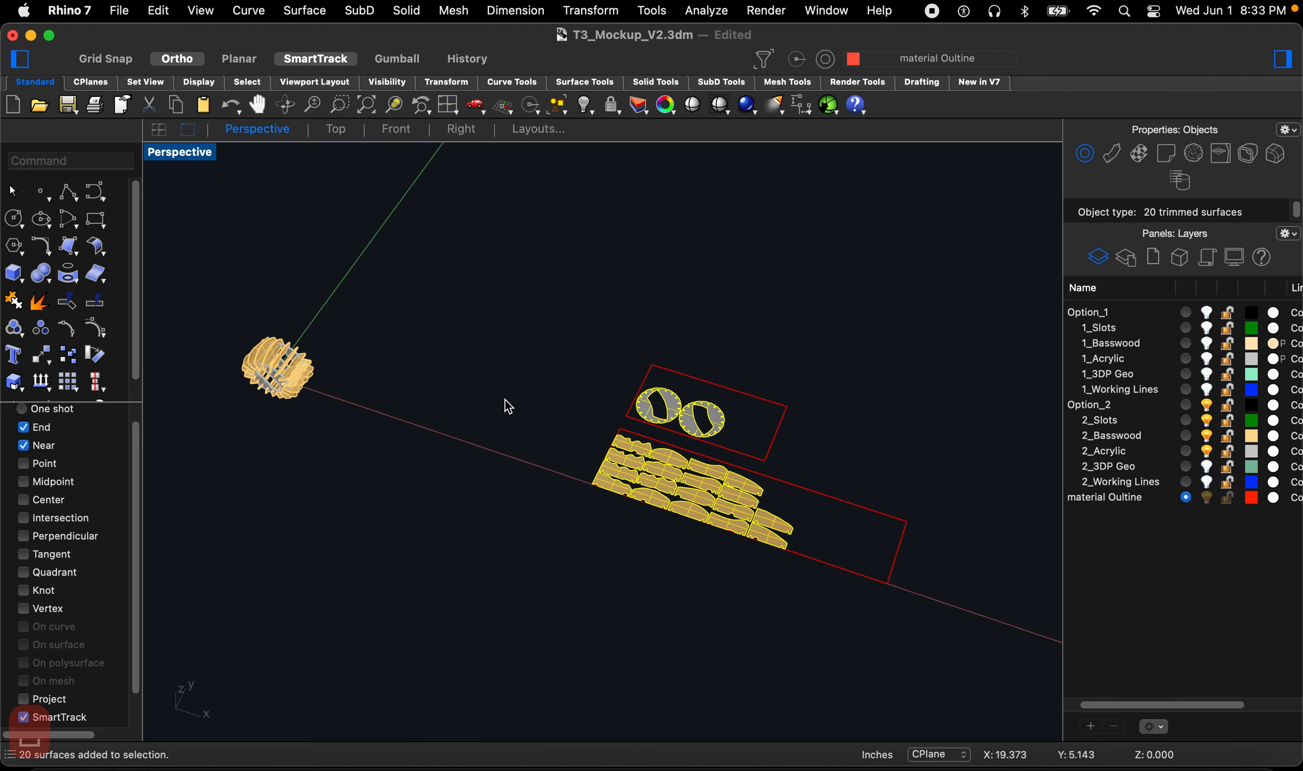
pyautogui.press('BackSpace')
# Step: Put the nested basswood piece outline curves onto the 2_Basswood layer
pyautogui.moveTo(709, 518); pyautogui.dragTo(774, 494, button='right')
pyautogui.scroll(6, 775, 494)
pyautogui.scroll(3, 779, 502)
pyautogui.scroll(-3, 332, 396)
pyautogui.moveTo(290, 353); pyautogui.dragTo(746, 591)
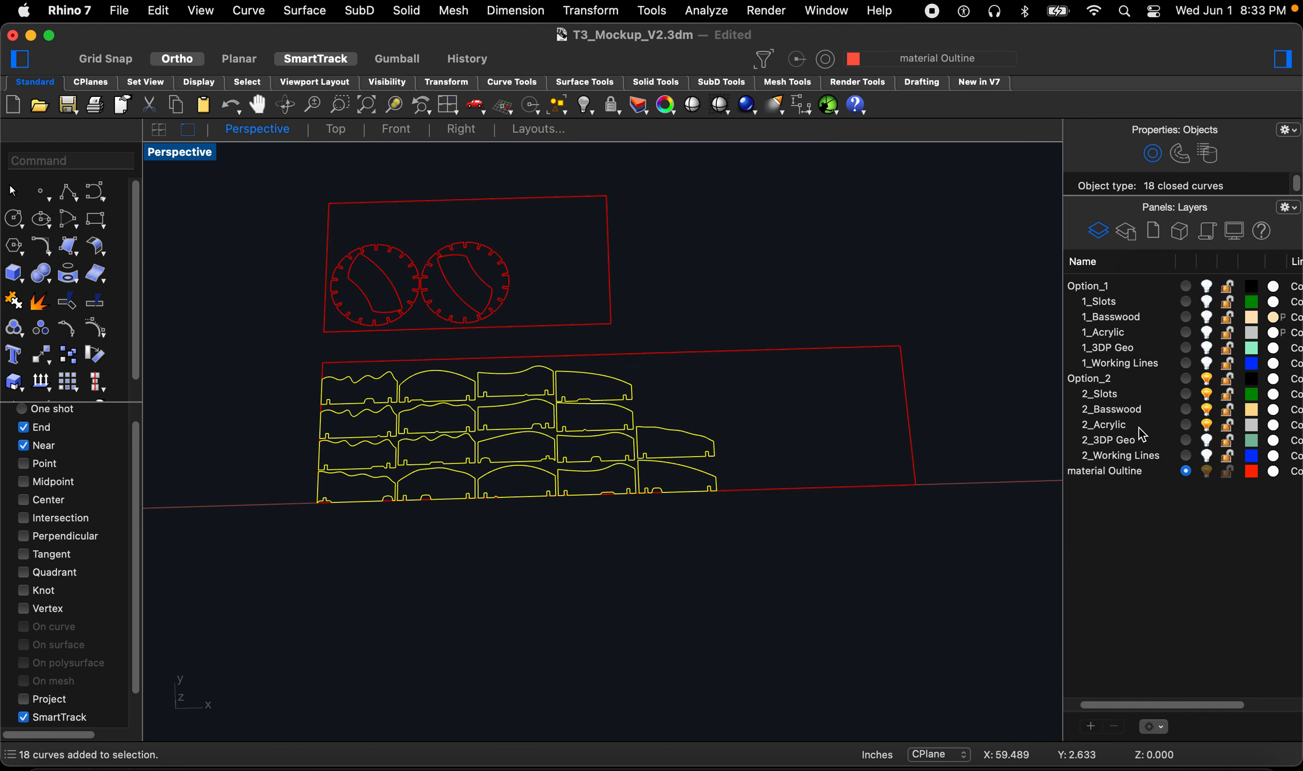
pyautogui.rightClick(1140, 411)
pyautogui.click(1030, 559)
pyautogui.click(754, 612)
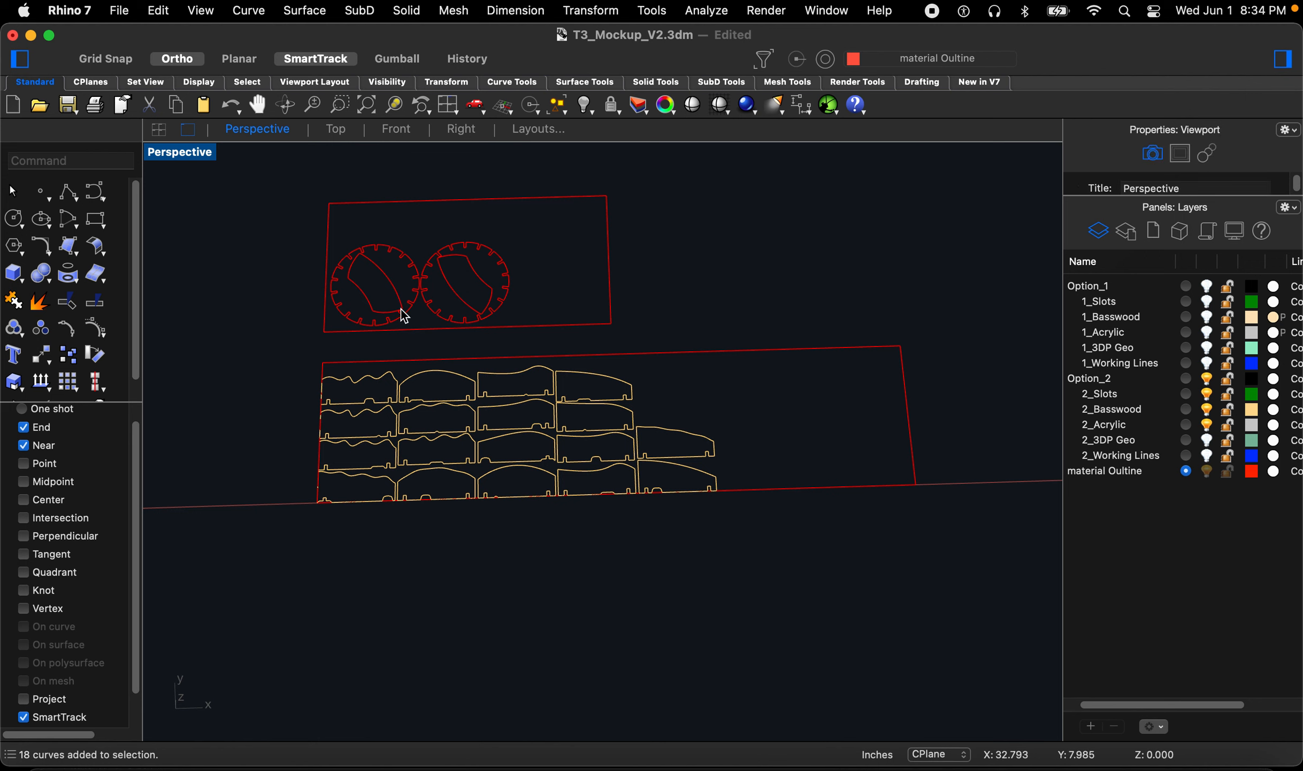
# Step: Put the two acrylic ring outline curves onto the 2_Acrylic layer
pyautogui.moveTo(258, 186); pyautogui.dragTo(528, 345)
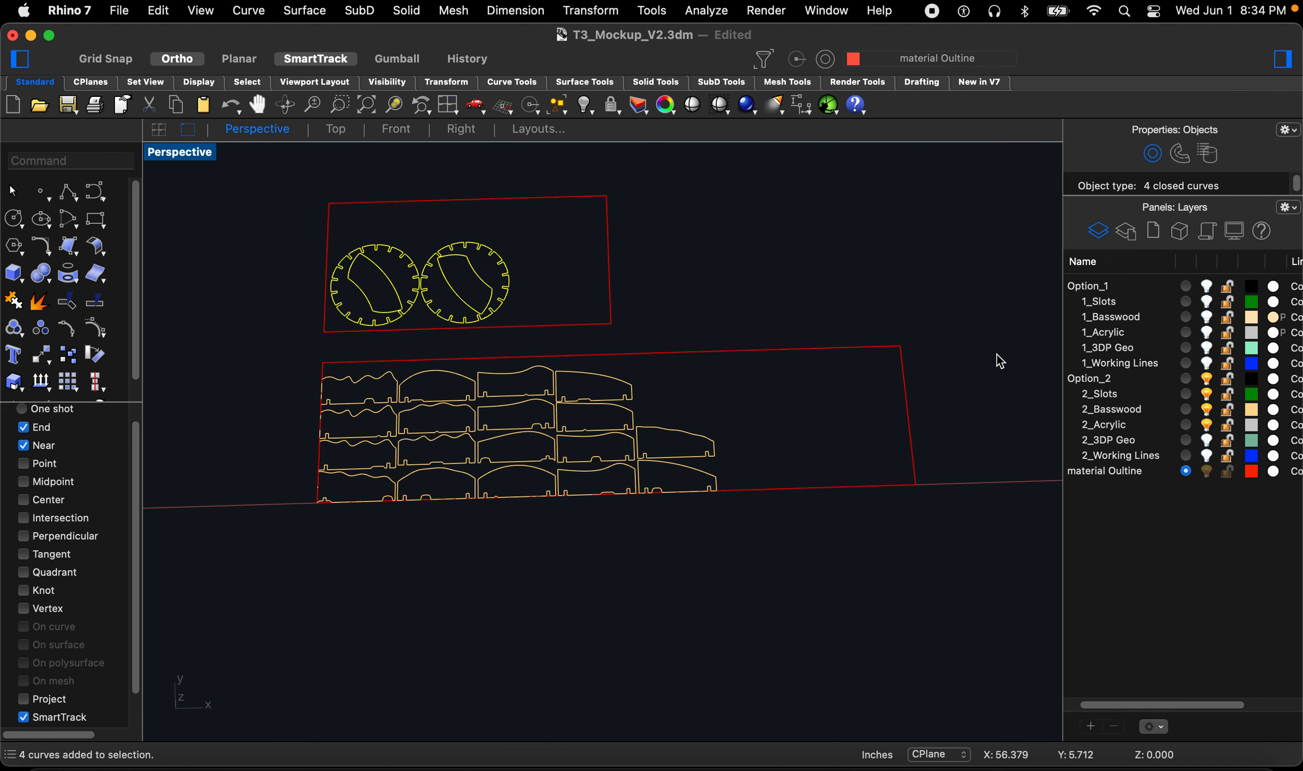
pyautogui.rightClick(1143, 424)
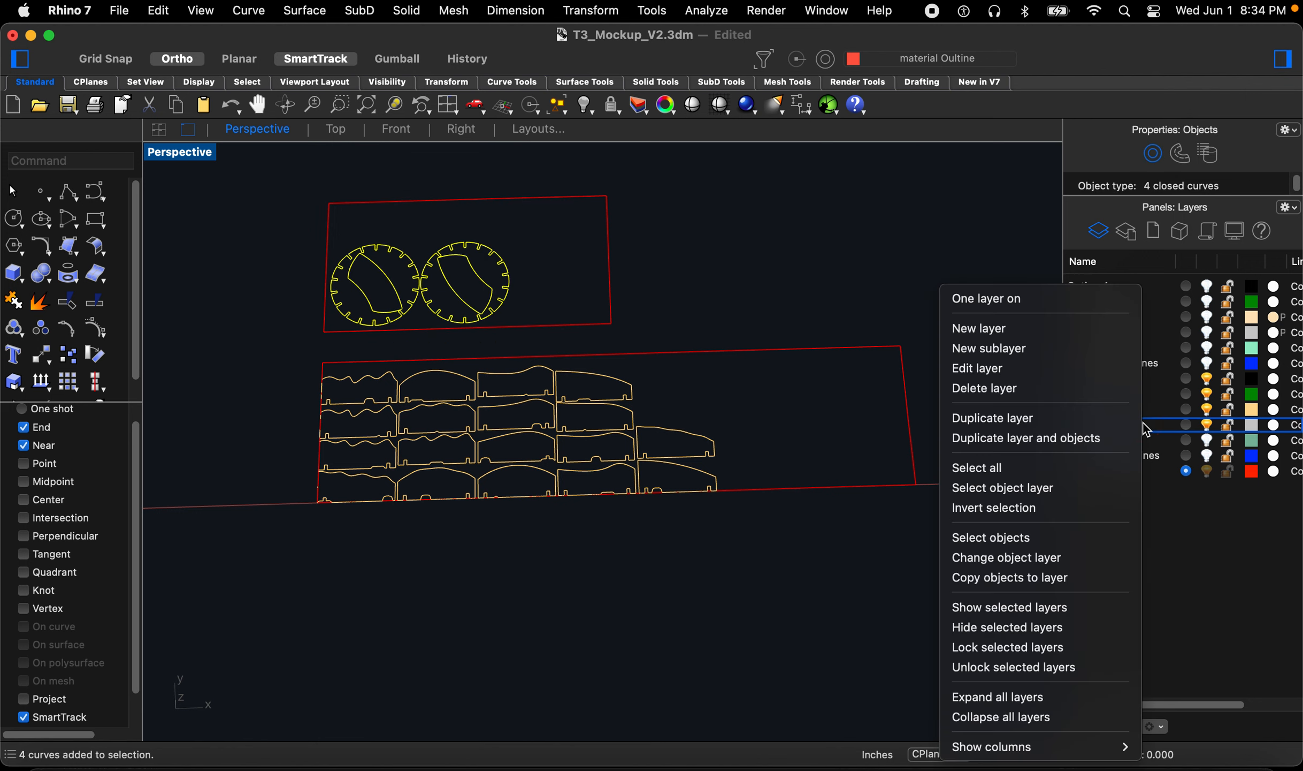
pyautogui.click(1054, 558)
# Step: Move the basswood piece outline curves a short distance to reposition them within their sheet
pyautogui.moveTo(607, 513); pyautogui.dragTo(604, 514, button='right')
pyautogui.scroll(-13, 661, 482)
pyautogui.scroll(6, 632, 486)
pyautogui.scroll(9, 685, 423)
pyautogui.moveTo(676, 436); pyautogui.dragTo(651, 455, button='right')
pyautogui.scroll(-5, 665, 463)
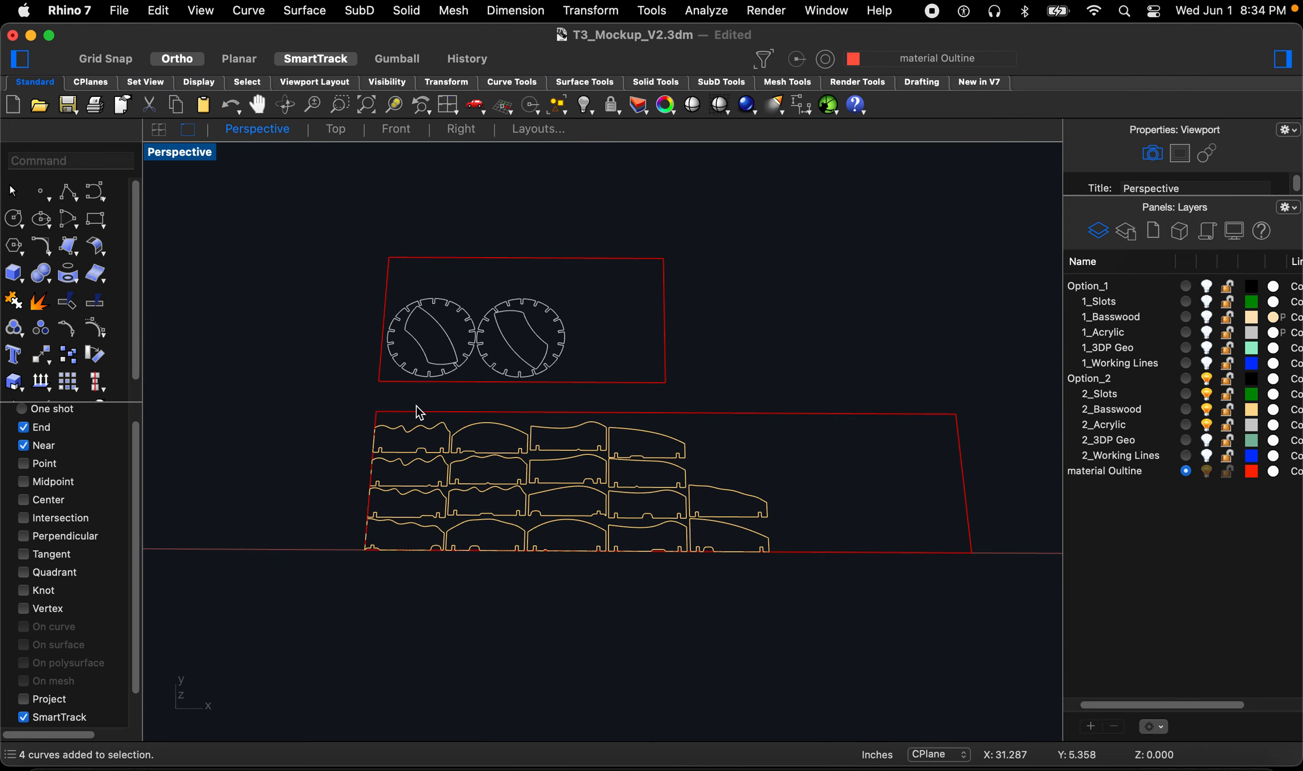
pyautogui.moveTo(307, 408); pyautogui.dragTo(816, 620)
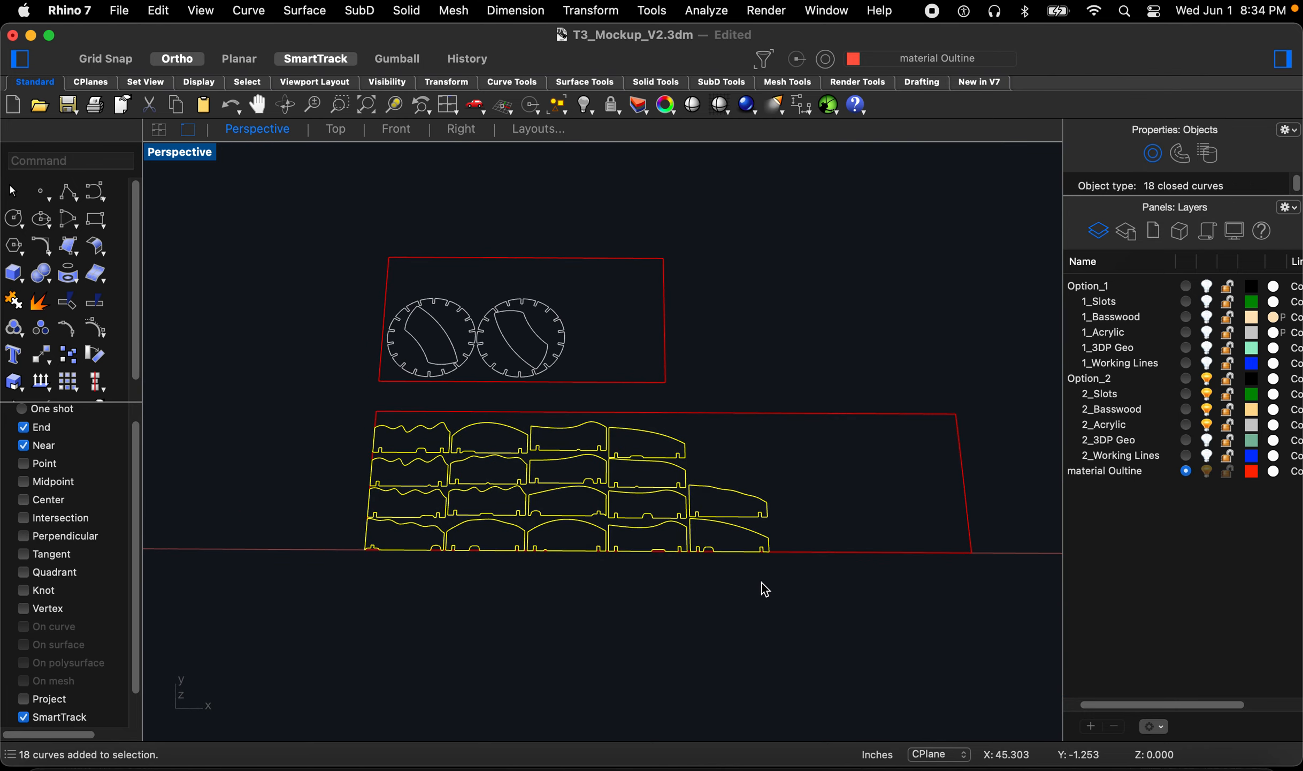
pyautogui.scroll(3, 691, 637)
pyautogui.write('m')
pyautogui.press('space')
pyautogui.click(626, 644)
pyautogui.click(625, 639)
pyautogui.press('space')
pyautogui.click(460, 620)
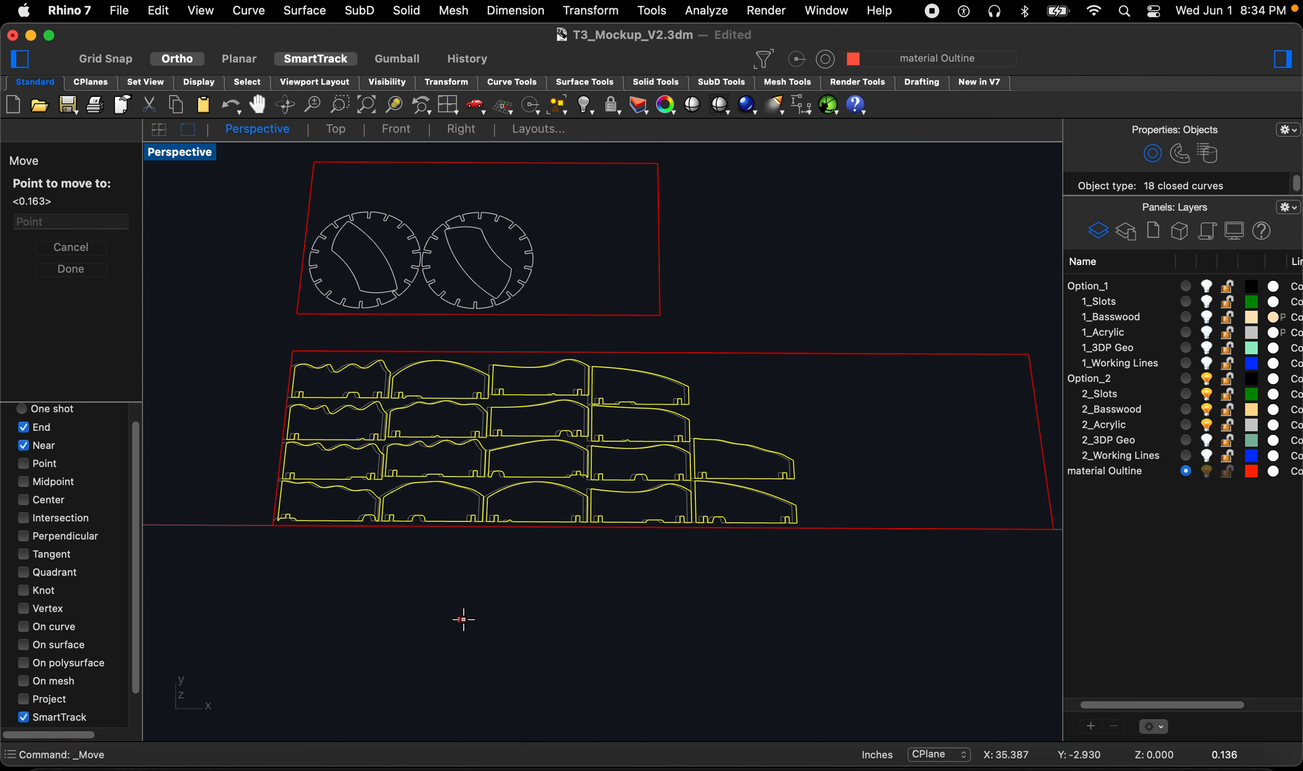
pyautogui.click(464, 620)
pyautogui.click(484, 619)
# Step: Save the file
pyautogui.scroll(-1, 534, 614)
pyautogui.scroll(-3, 708, 433)
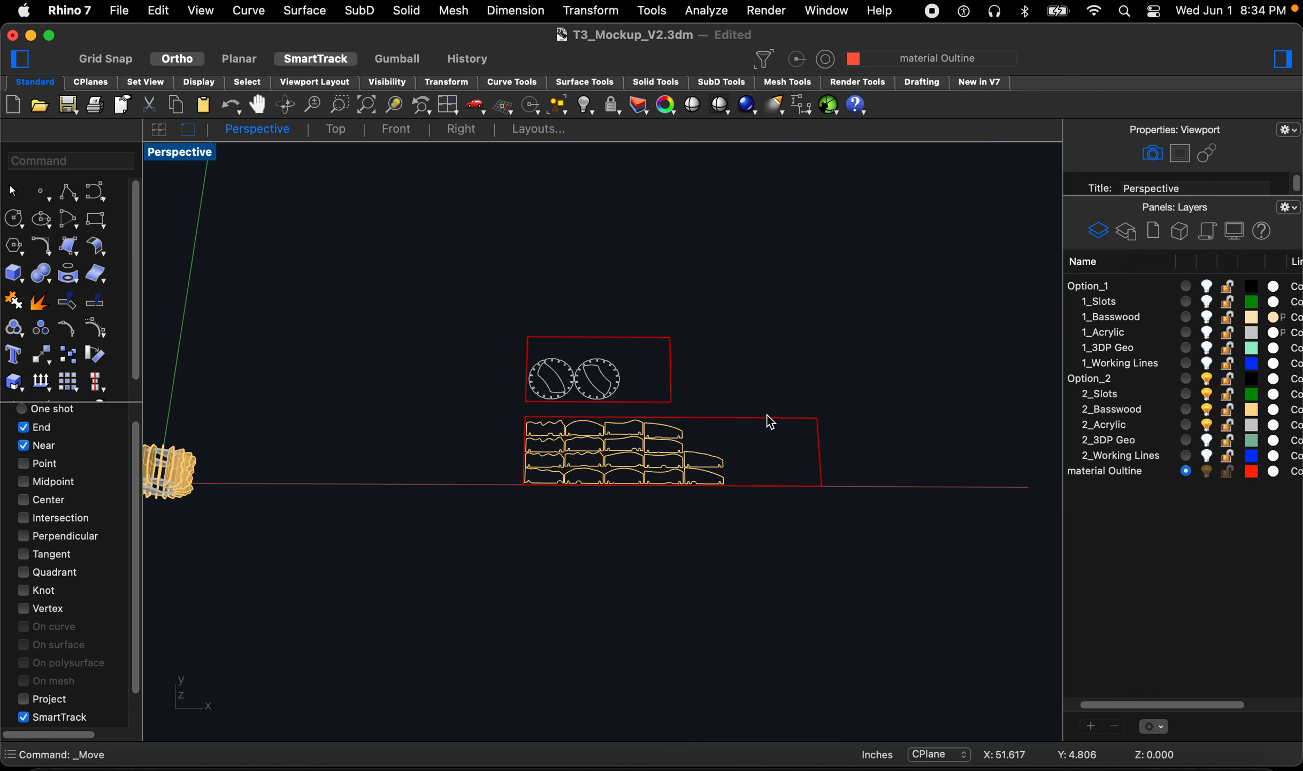
pyautogui.scroll(2, 637, 415)
pyautogui.scroll(-2, 728, 423)
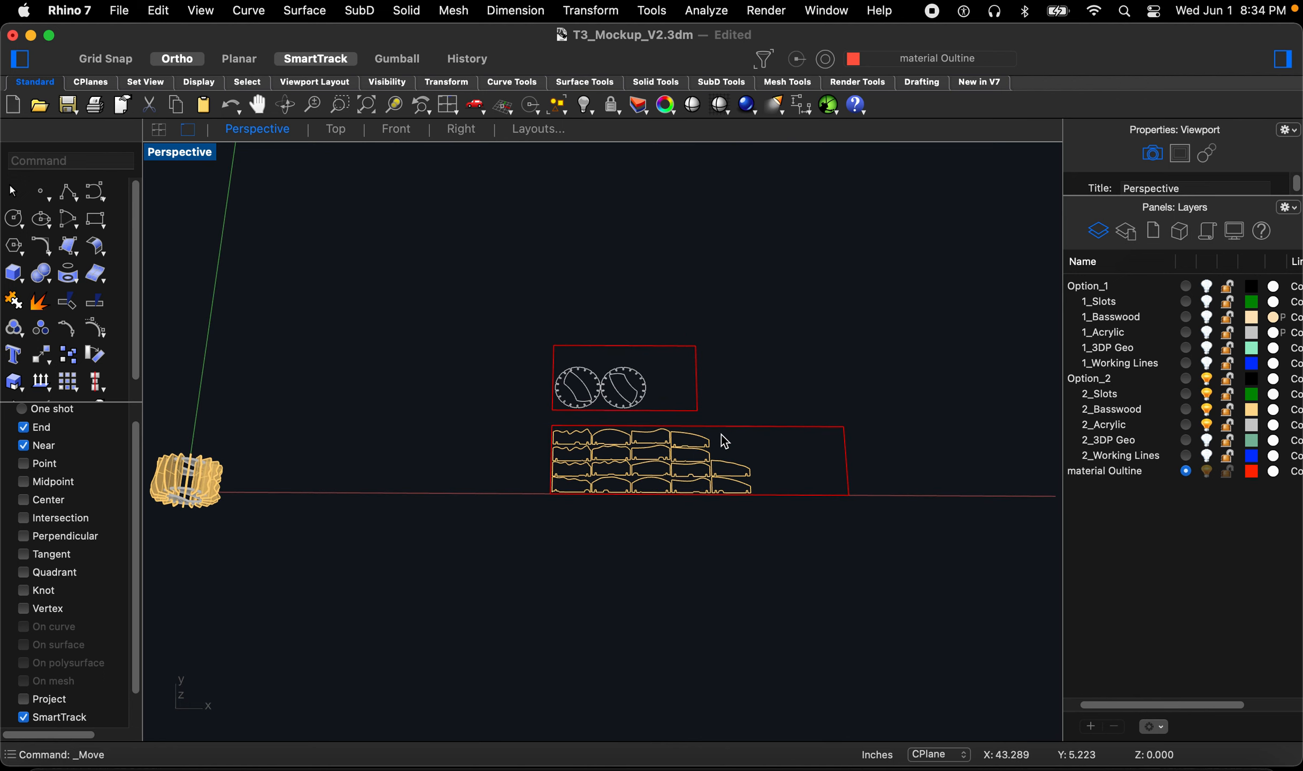
pyautogui.press('super+s')
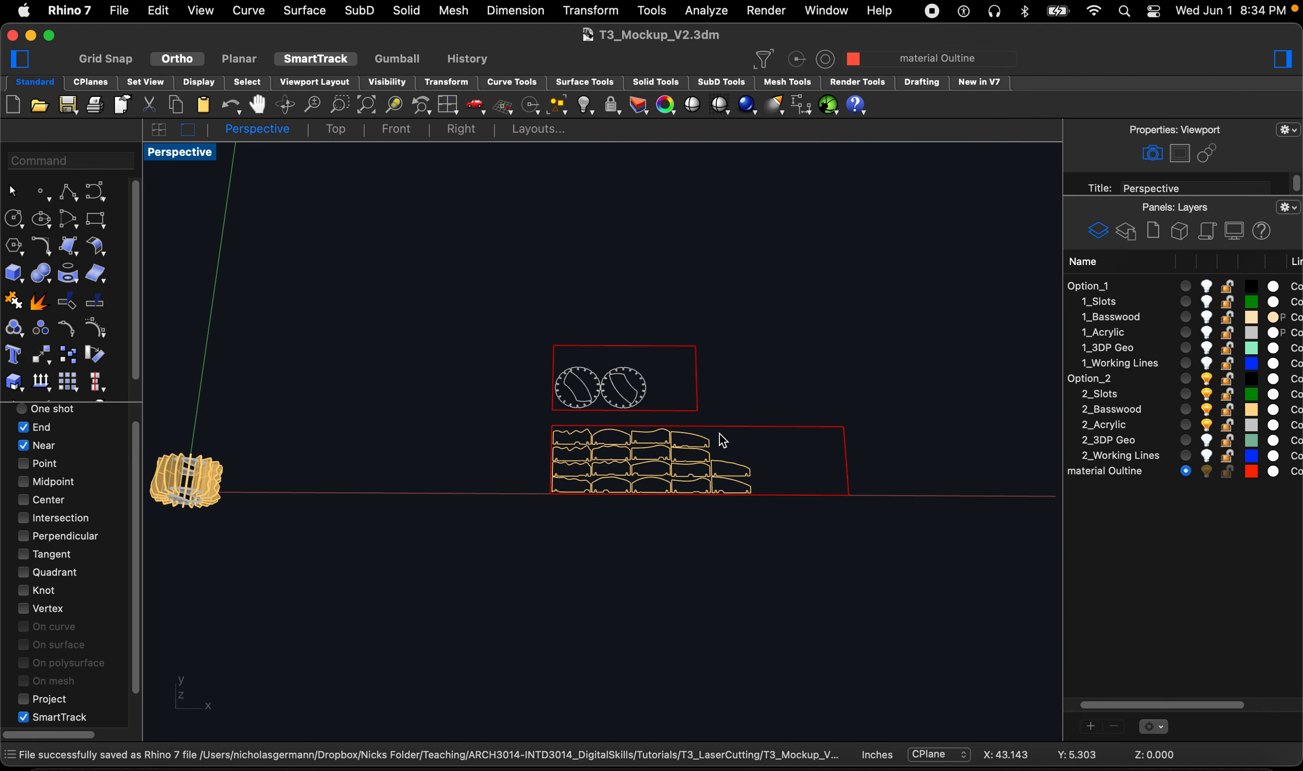
# Step: Open the document units and tolerances settings to review them, then close the dialog
pyautogui.write('Unit')
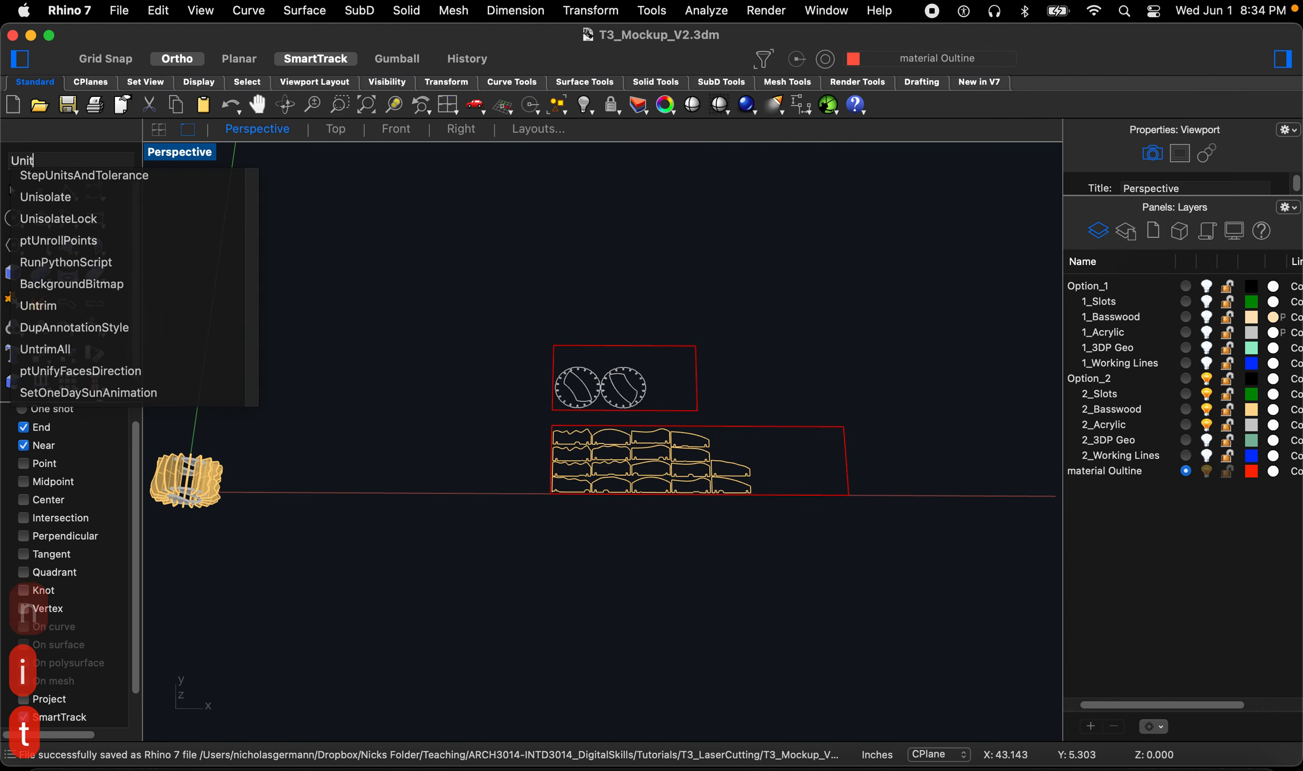
pyautogui.write('s')
pyautogui.press('Return')
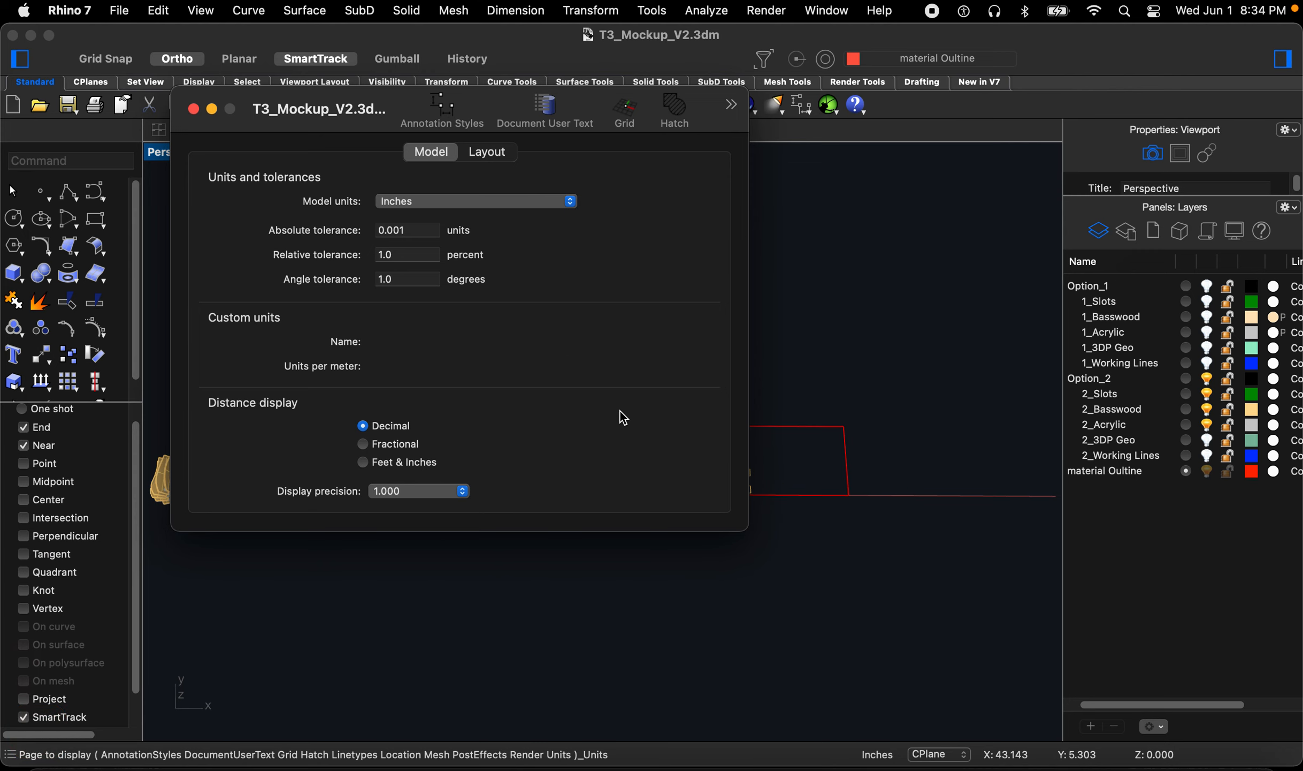
pyautogui.click(195, 110)
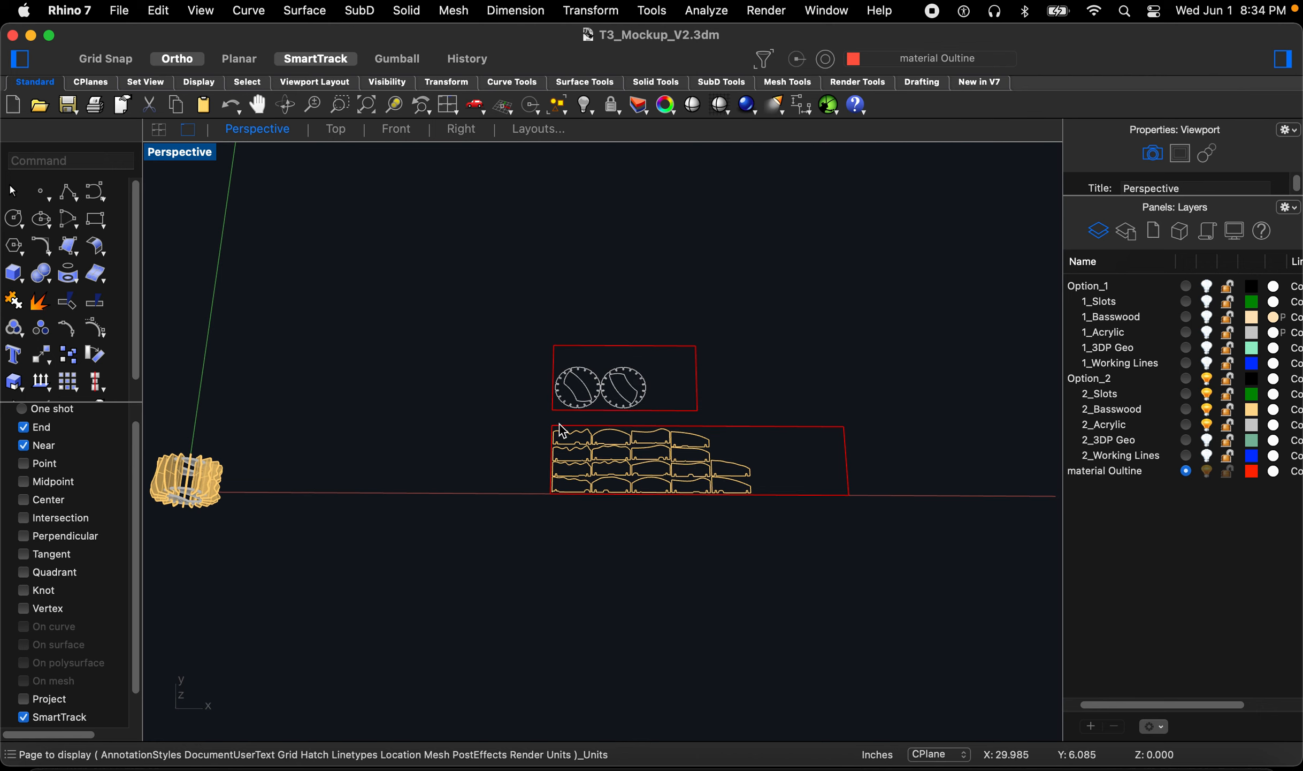
# Step: Select the basswood piece outlines together with their sheet boundary curve
pyautogui.scroll(2, 707, 455)
pyautogui.scroll(-2, 480, 509)
pyautogui.scroll(2, 685, 455)
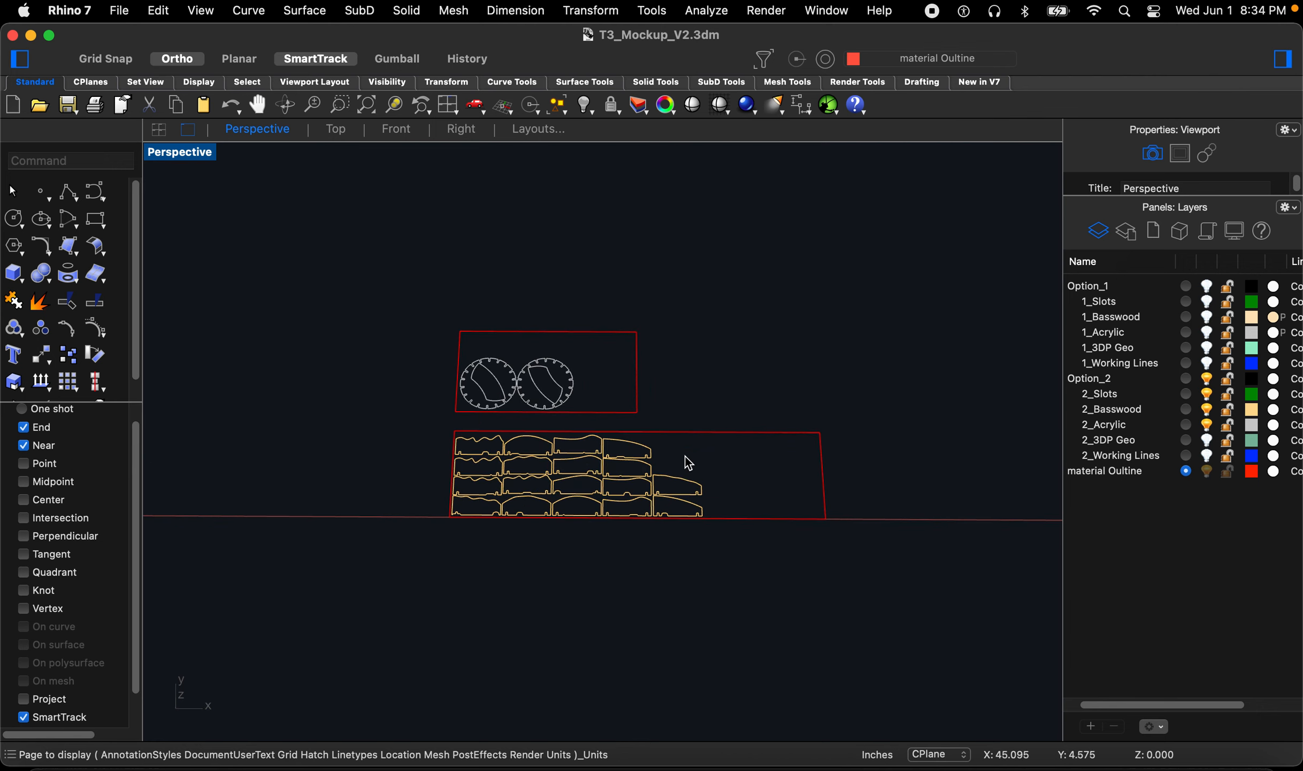
pyautogui.moveTo(412, 423); pyautogui.dragTo(950, 623)
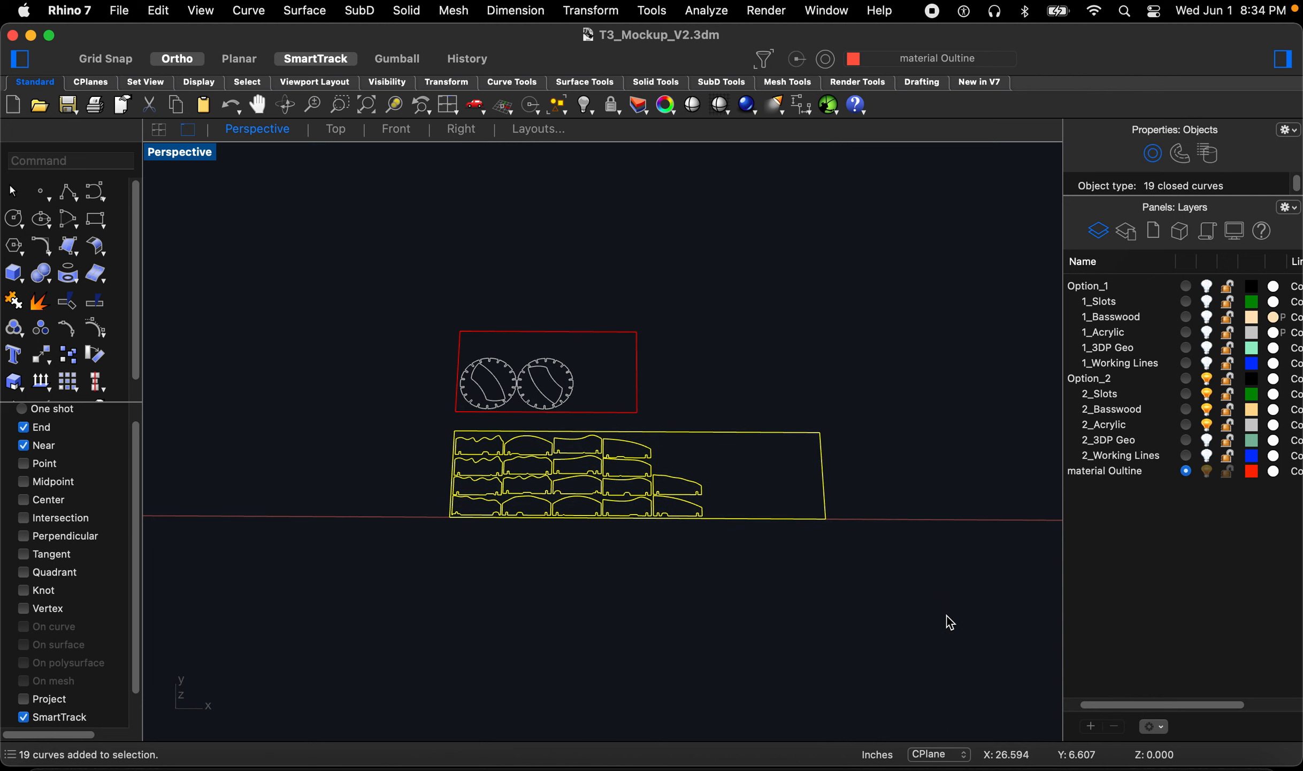